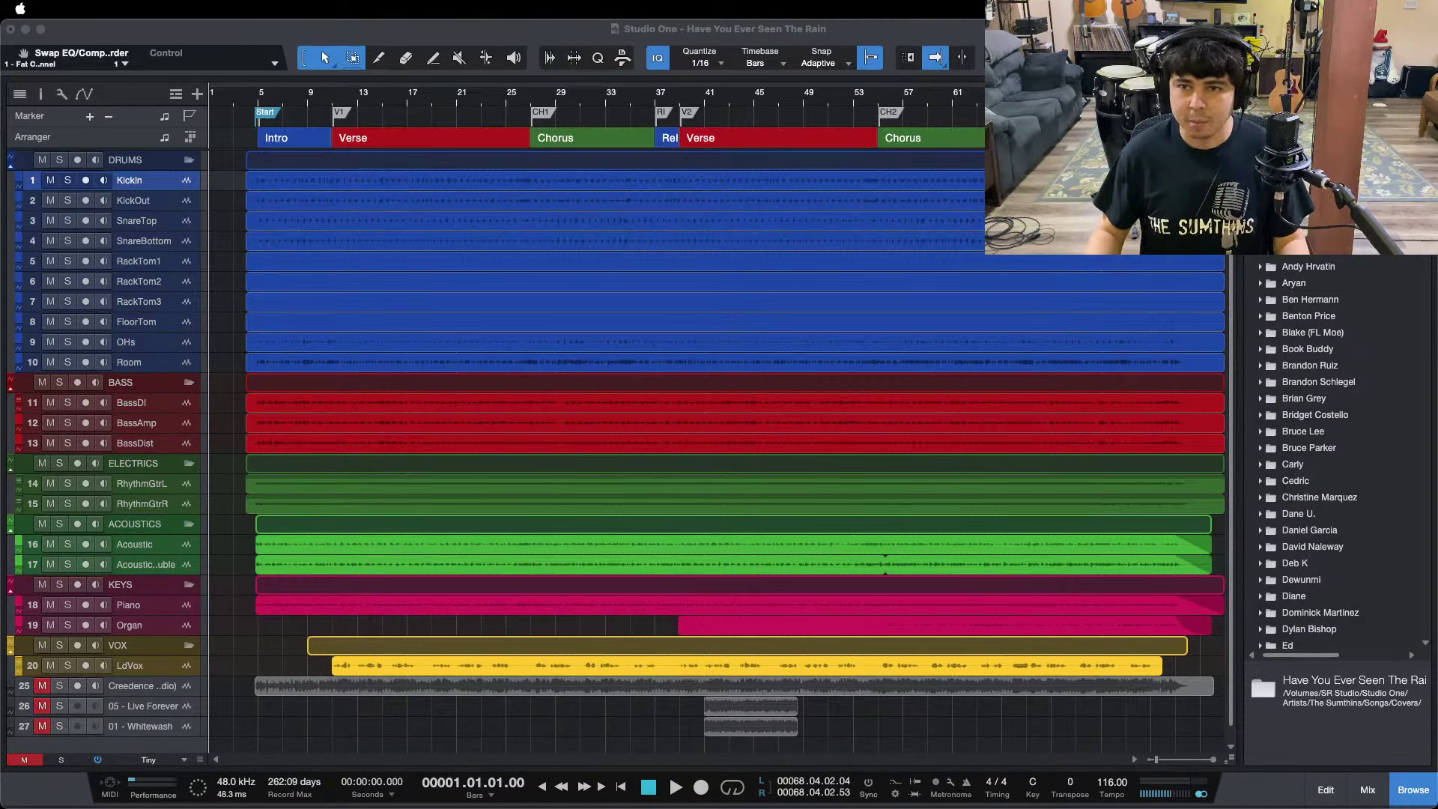
Switch to Studio One and look over the song's channels in the mixer.
key("super+Tab")
key("F3")
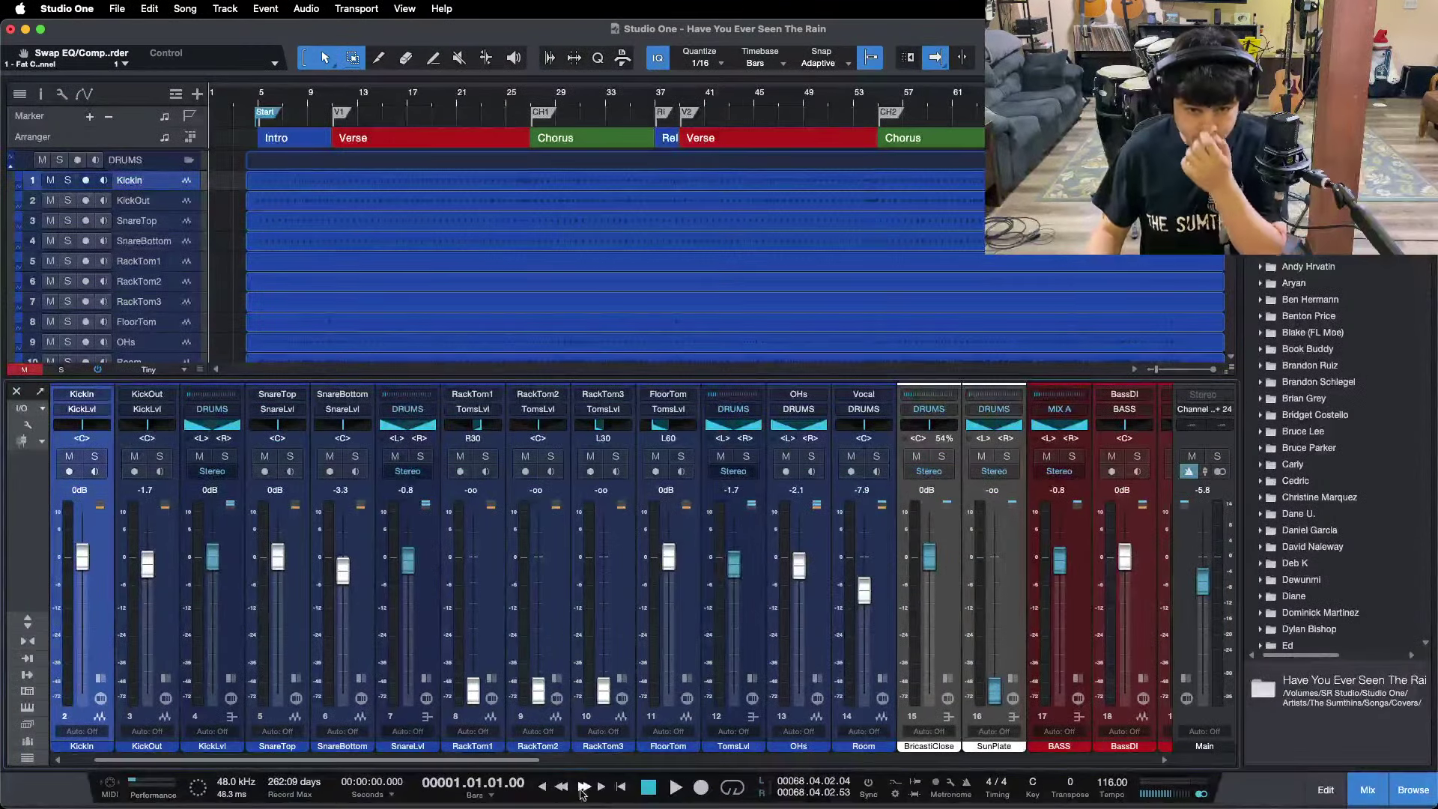
left_click_drag(501, 764, 1134, 764)
key("F3")
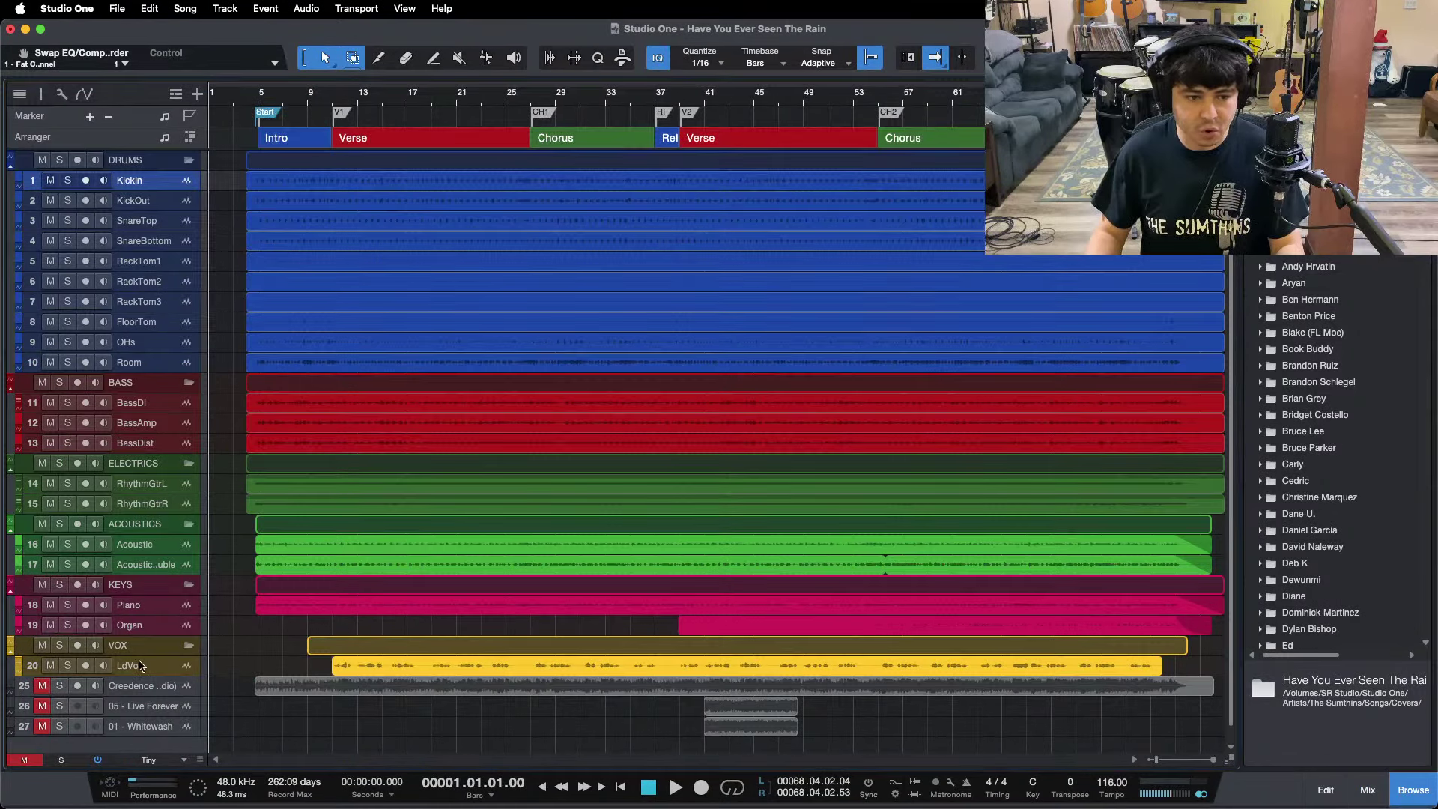
Show the mixer, expand the MIX A bus and open its Console Shaper to examine the settings.
key("F3")
left_click_drag(478, 761, 1437, 769)
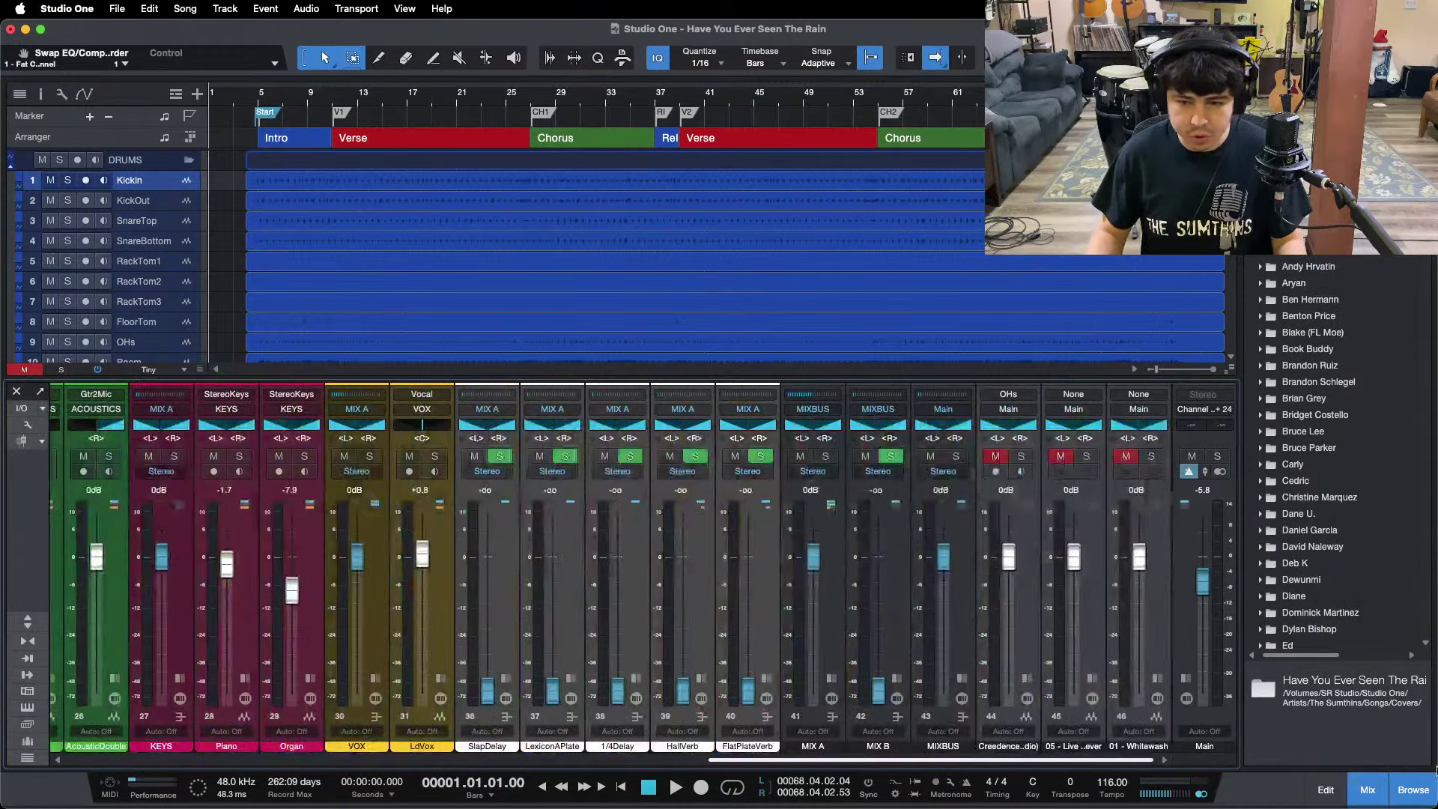
left_click(839, 686)
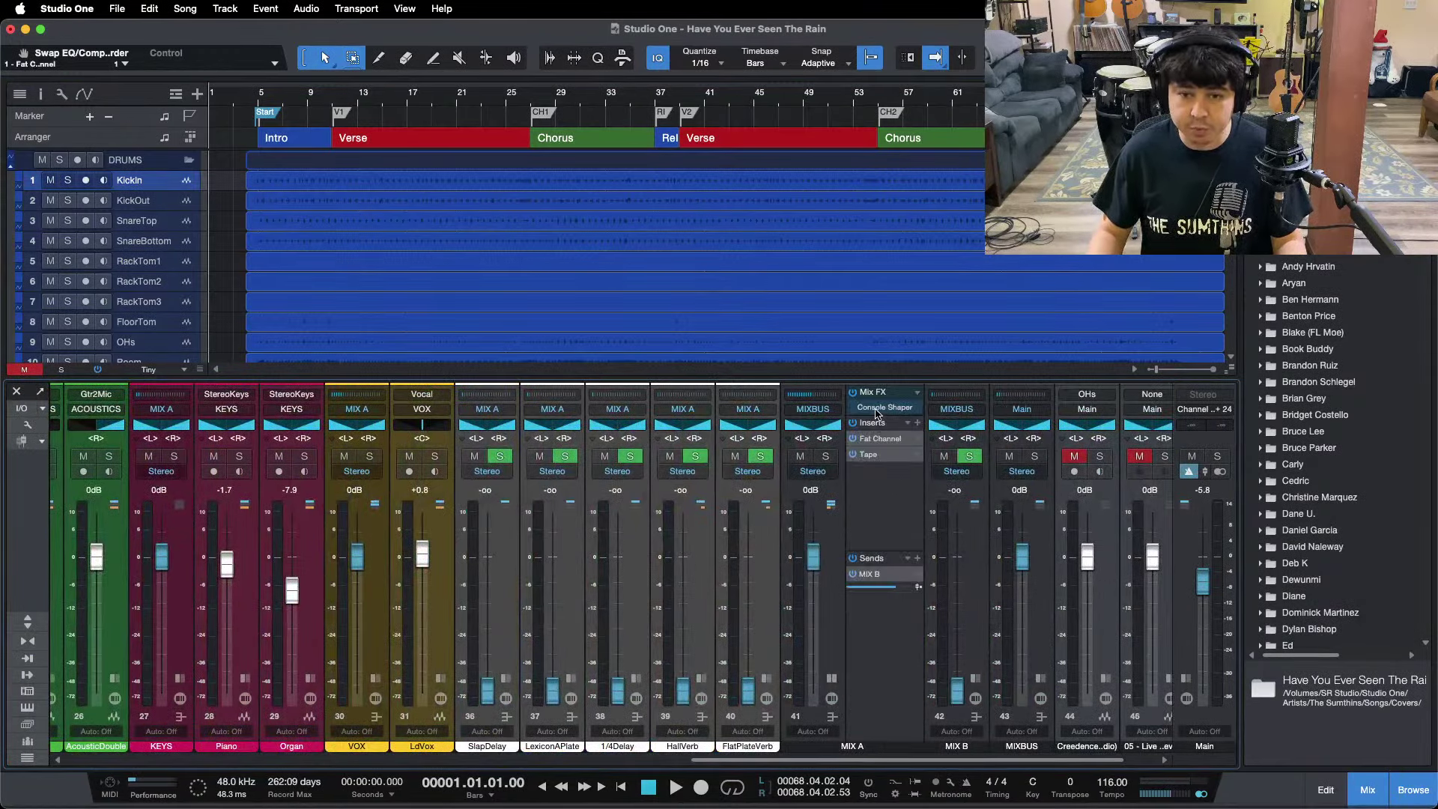
left_click(876, 407)
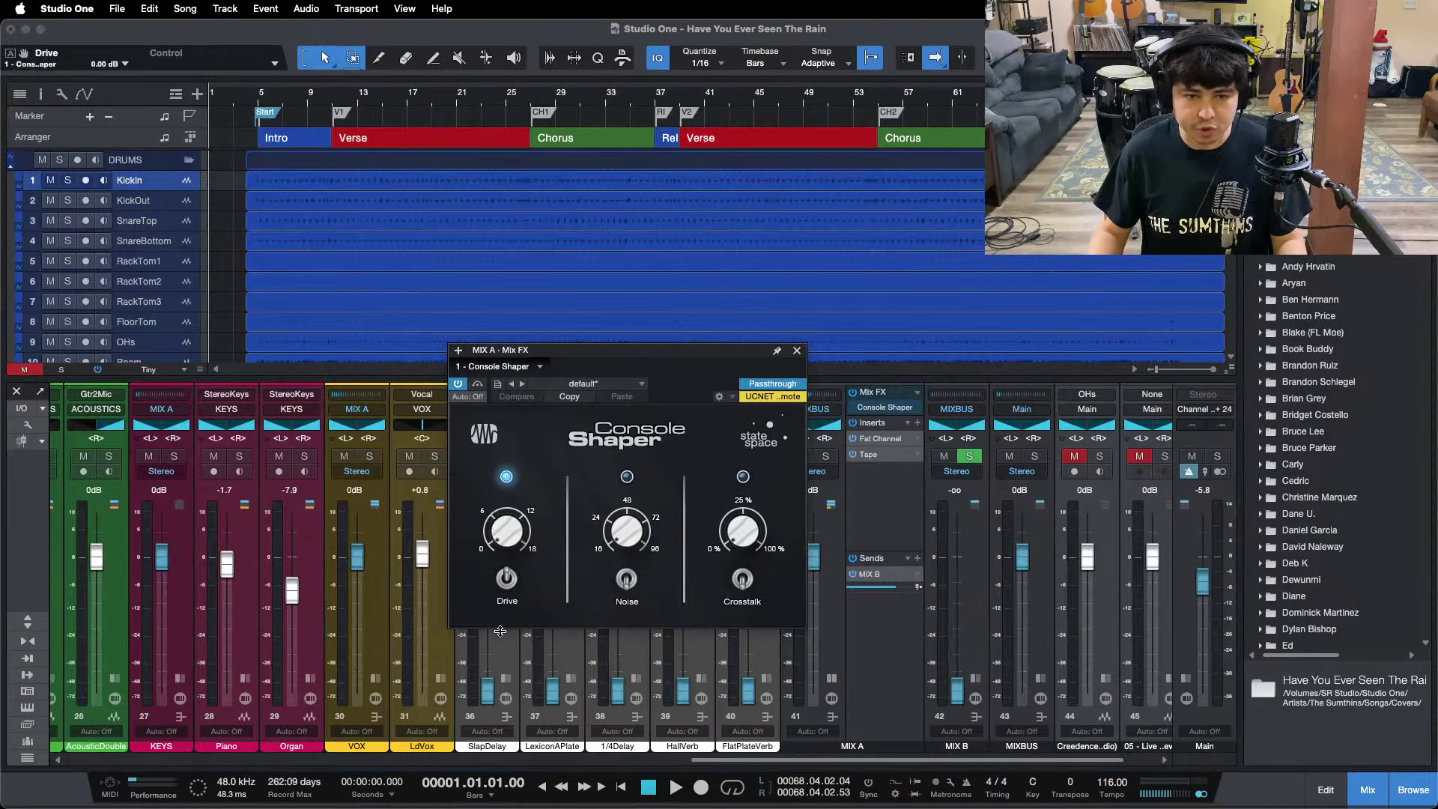
left_click_drag(709, 370, 730, 340)
Open the Fat Channel compressor on MIX A and look through the effects library for the SSL plug-ins.
double_click(865, 436)
left_click(745, 392)
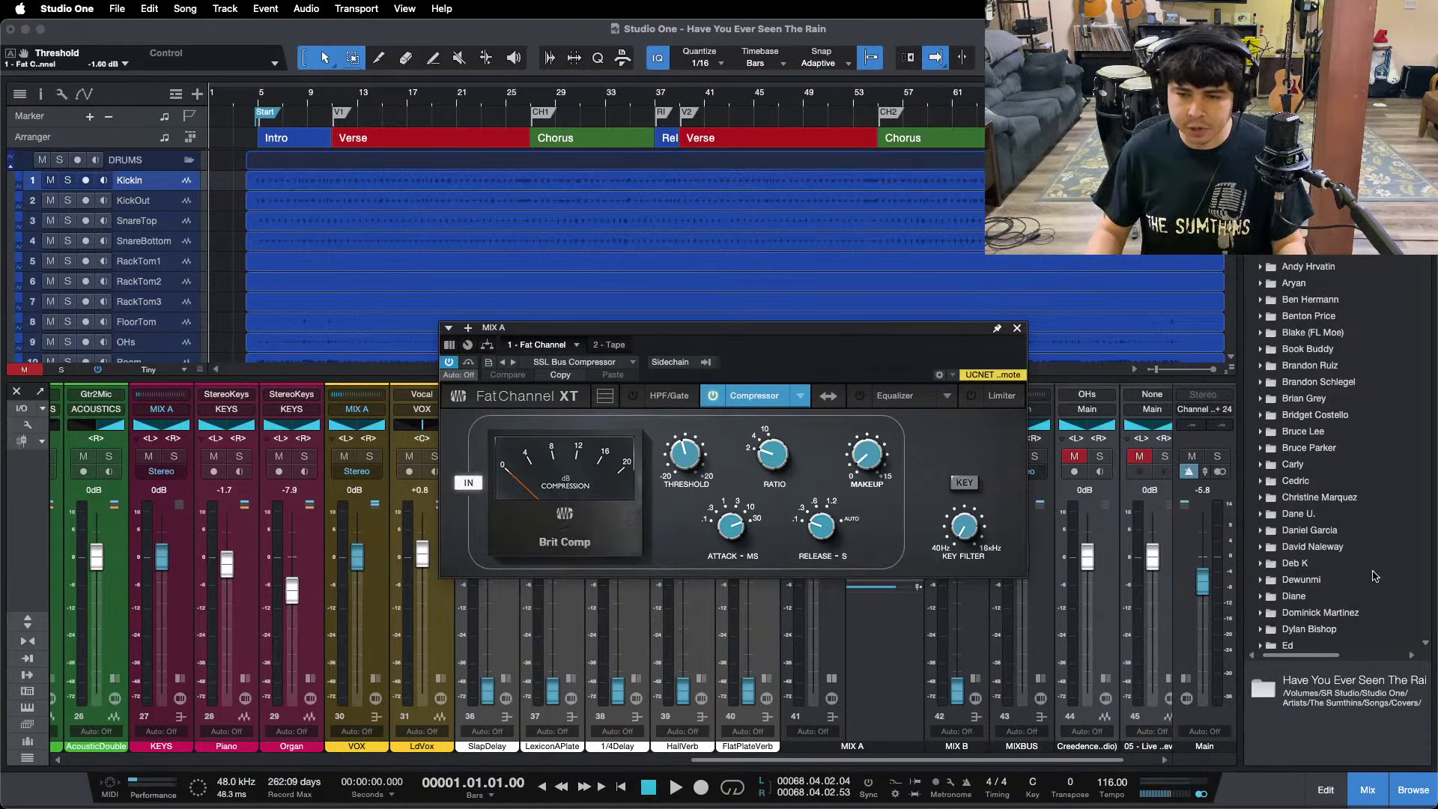
left_click(1305, 94)
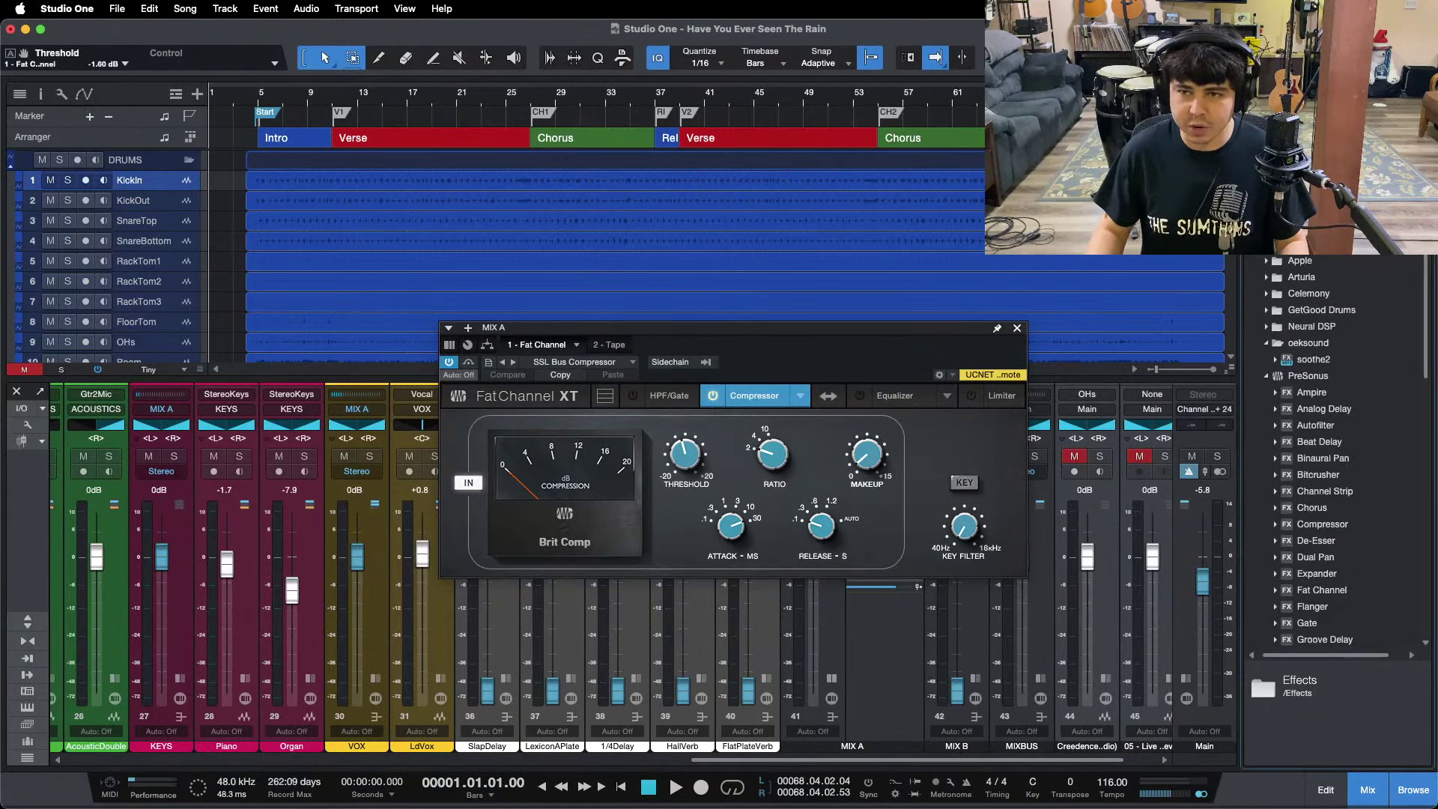
scroll(1384, 493, "down", 10)
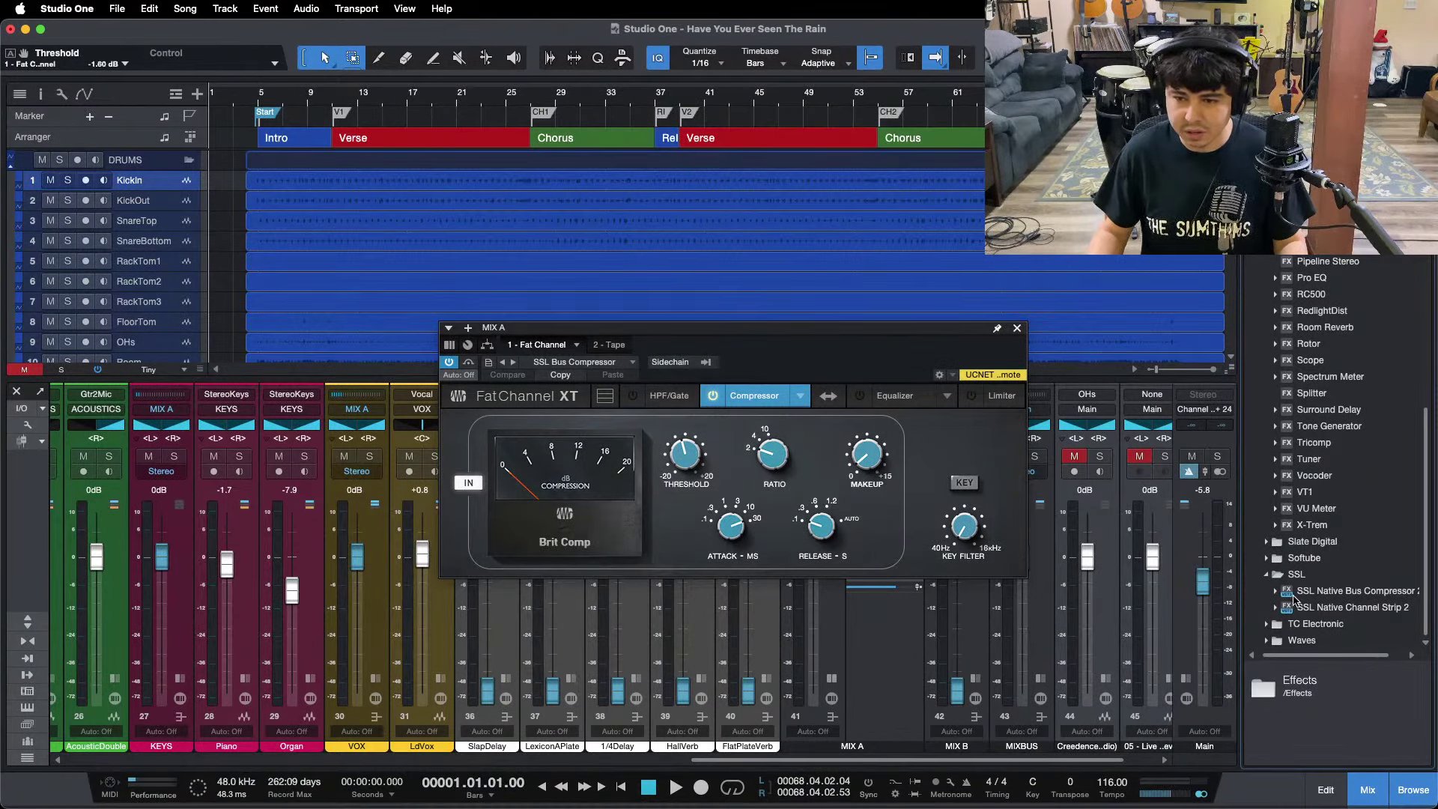
scroll(1361, 460, "up", 8)
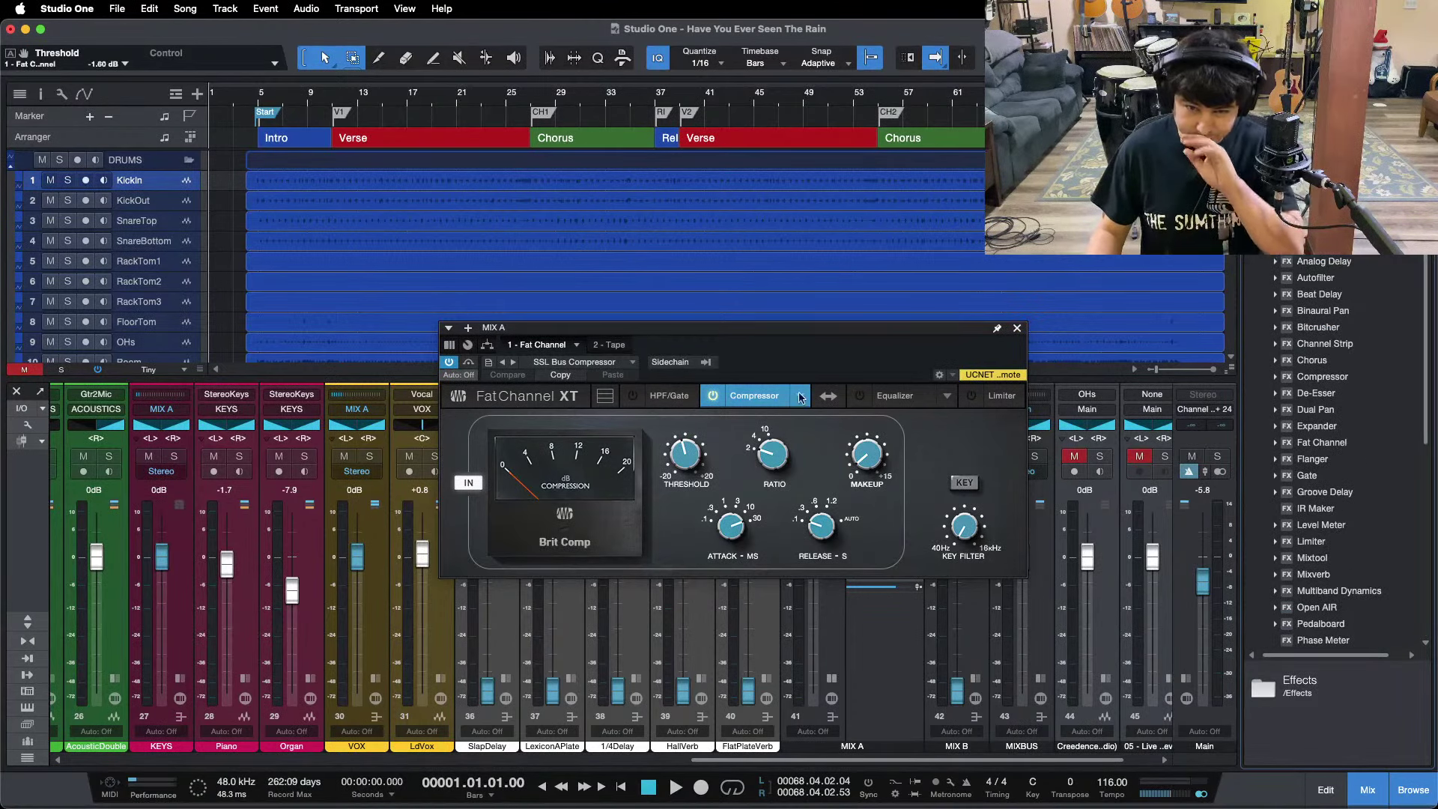
Show the Tape plug-in on MIX A and examine its color type and tape speed.
left_click(611, 345)
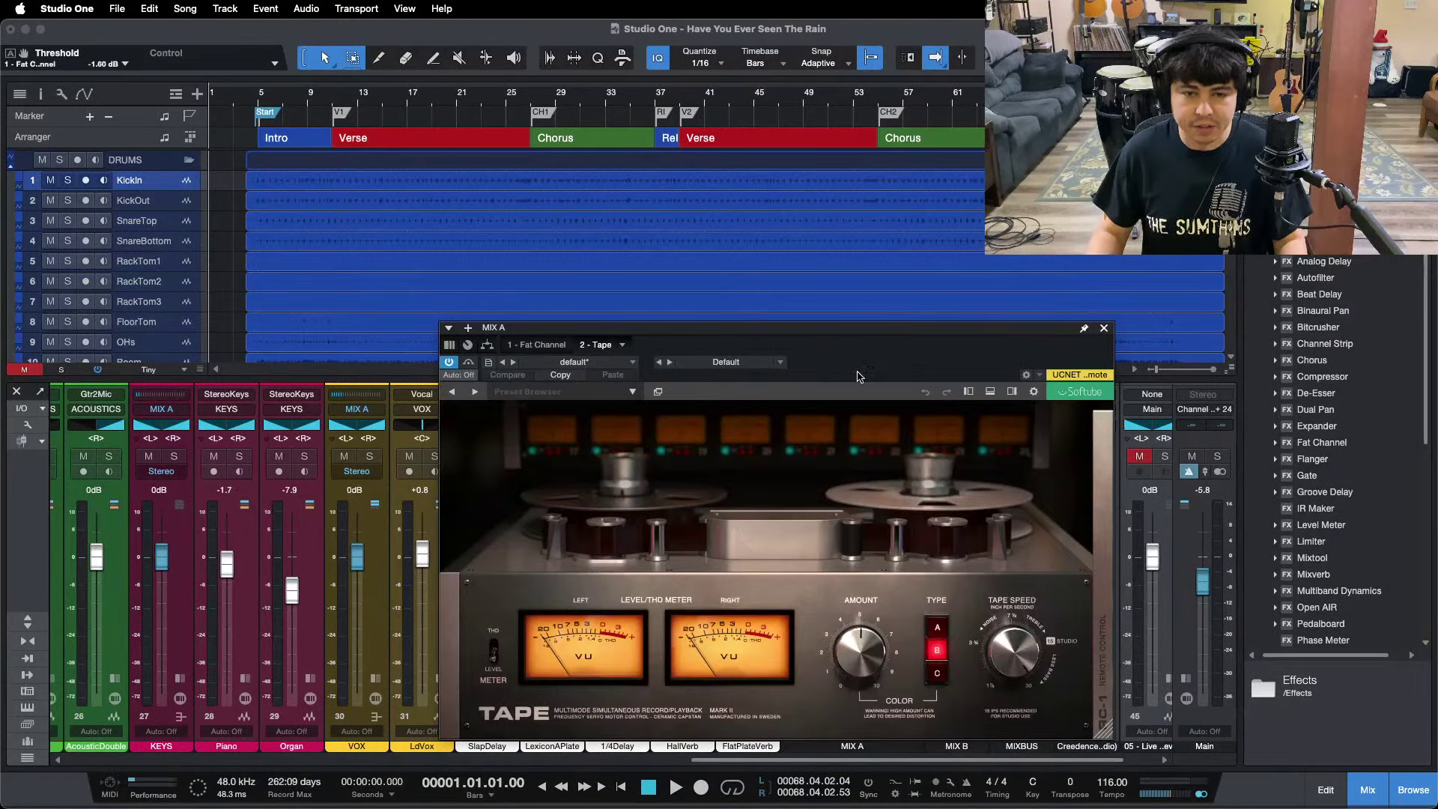
left_click_drag(859, 376, 772, 307)
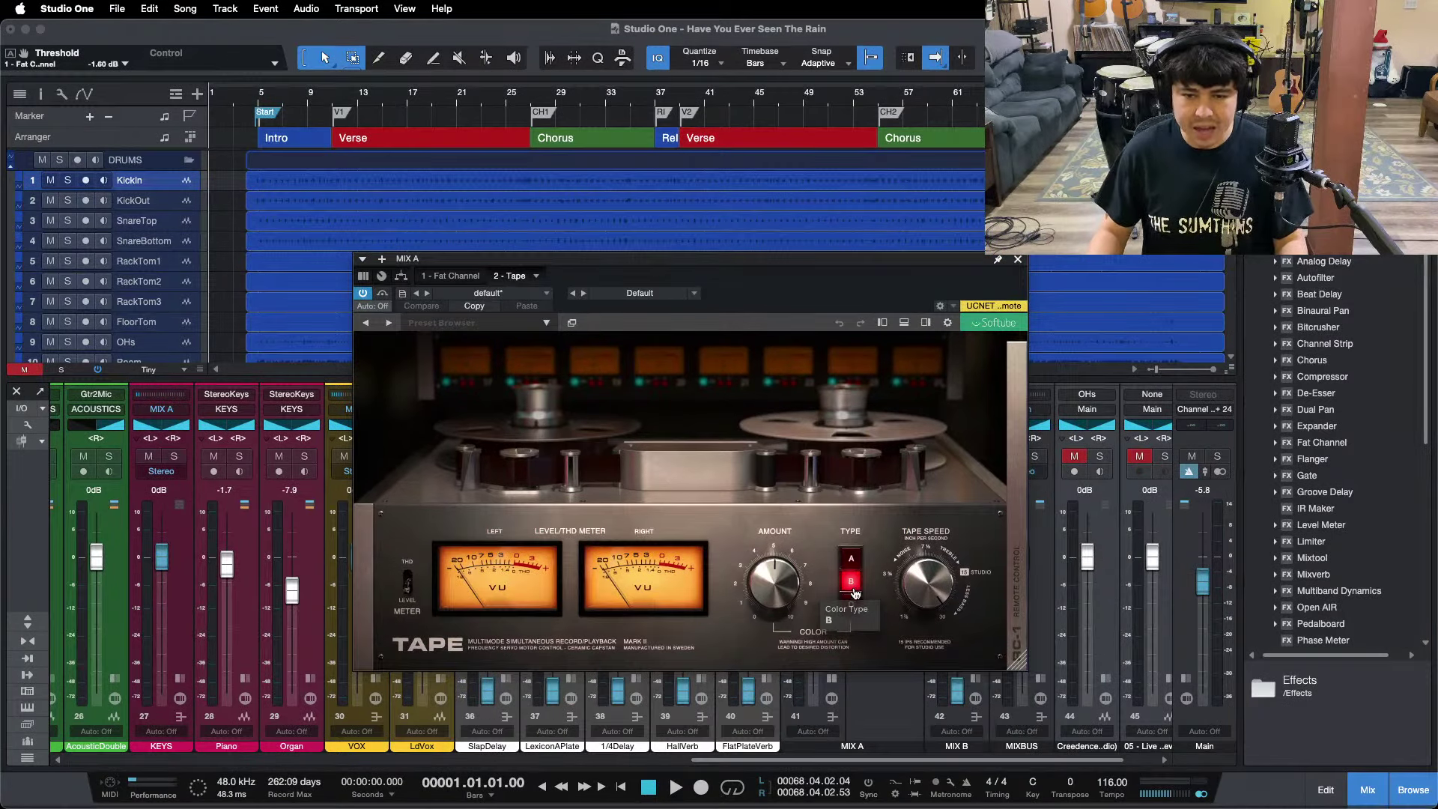
left_click(934, 578)
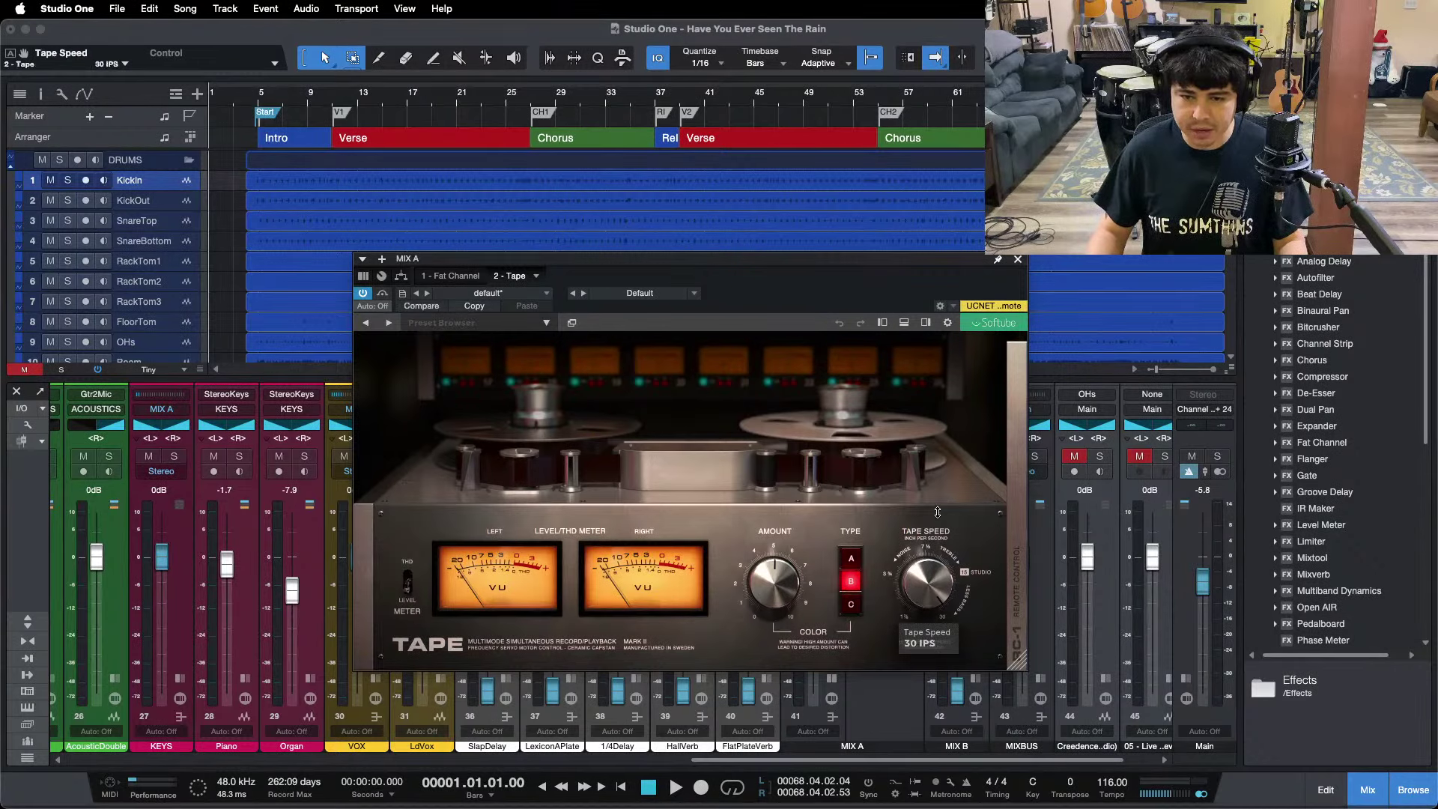
Review the Fat Channel compressor settings on MIX A, then close the plug-in window and collapse the bus channel.
left_click(453, 276)
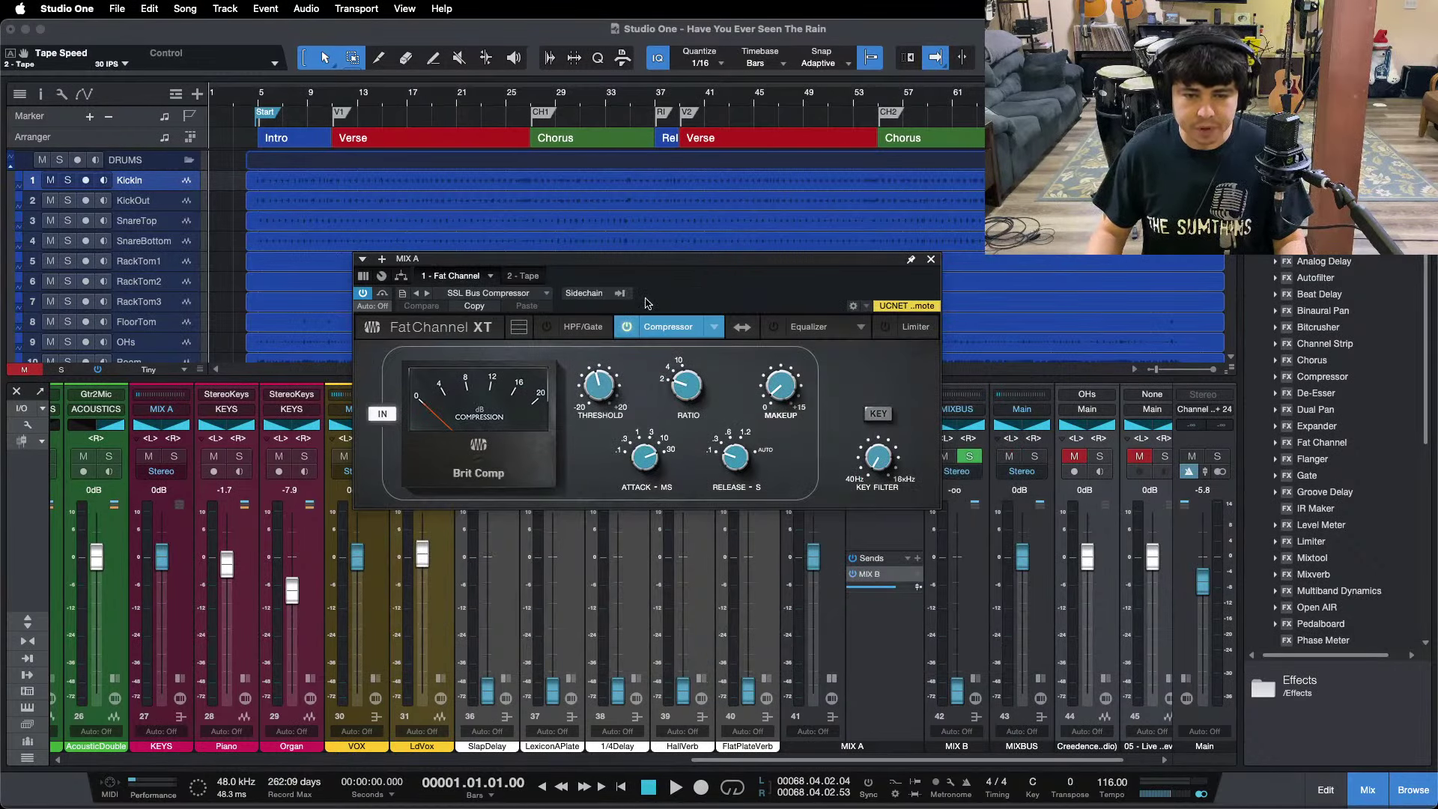
left_click_drag(648, 301, 676, 347)
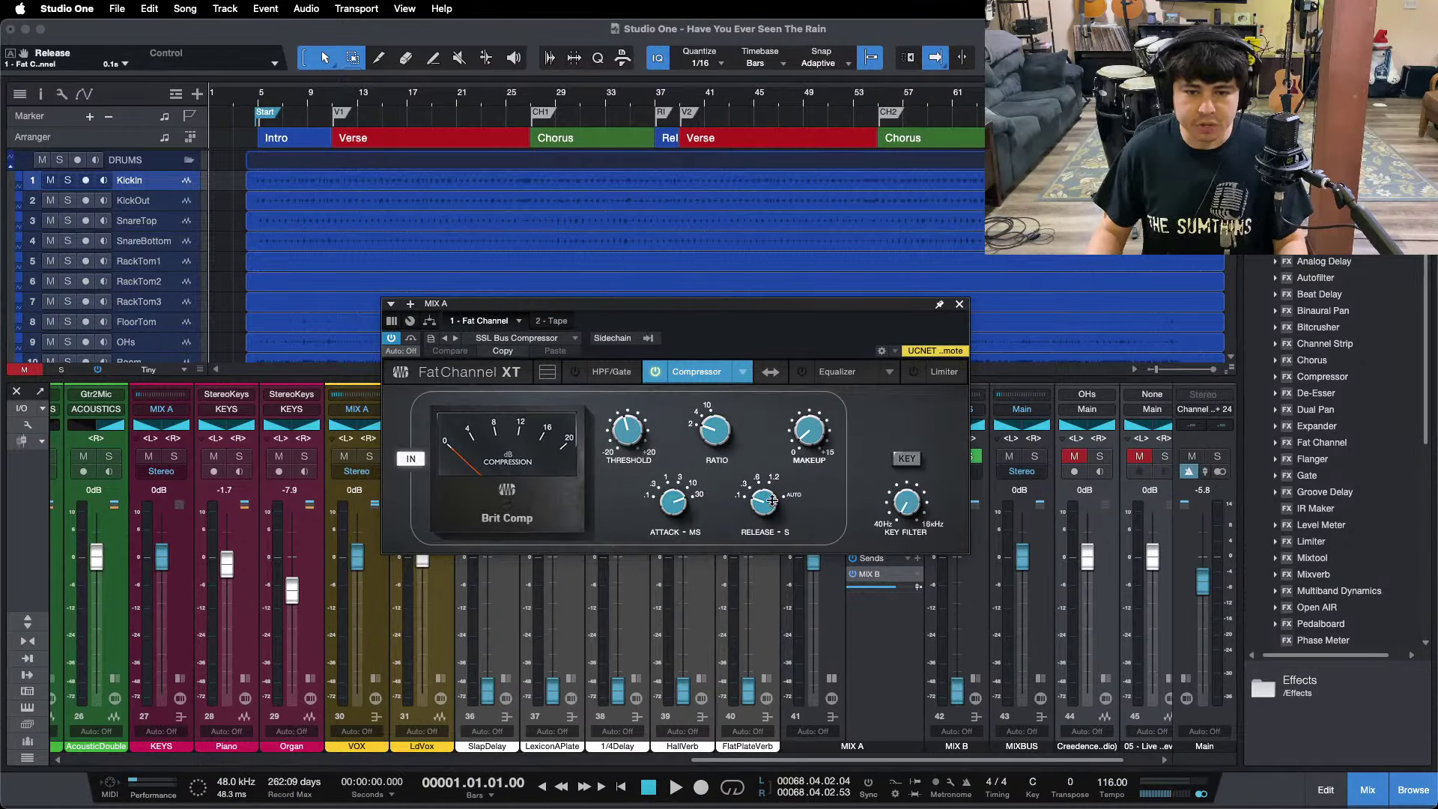
left_click(960, 304)
left_click(831, 679)
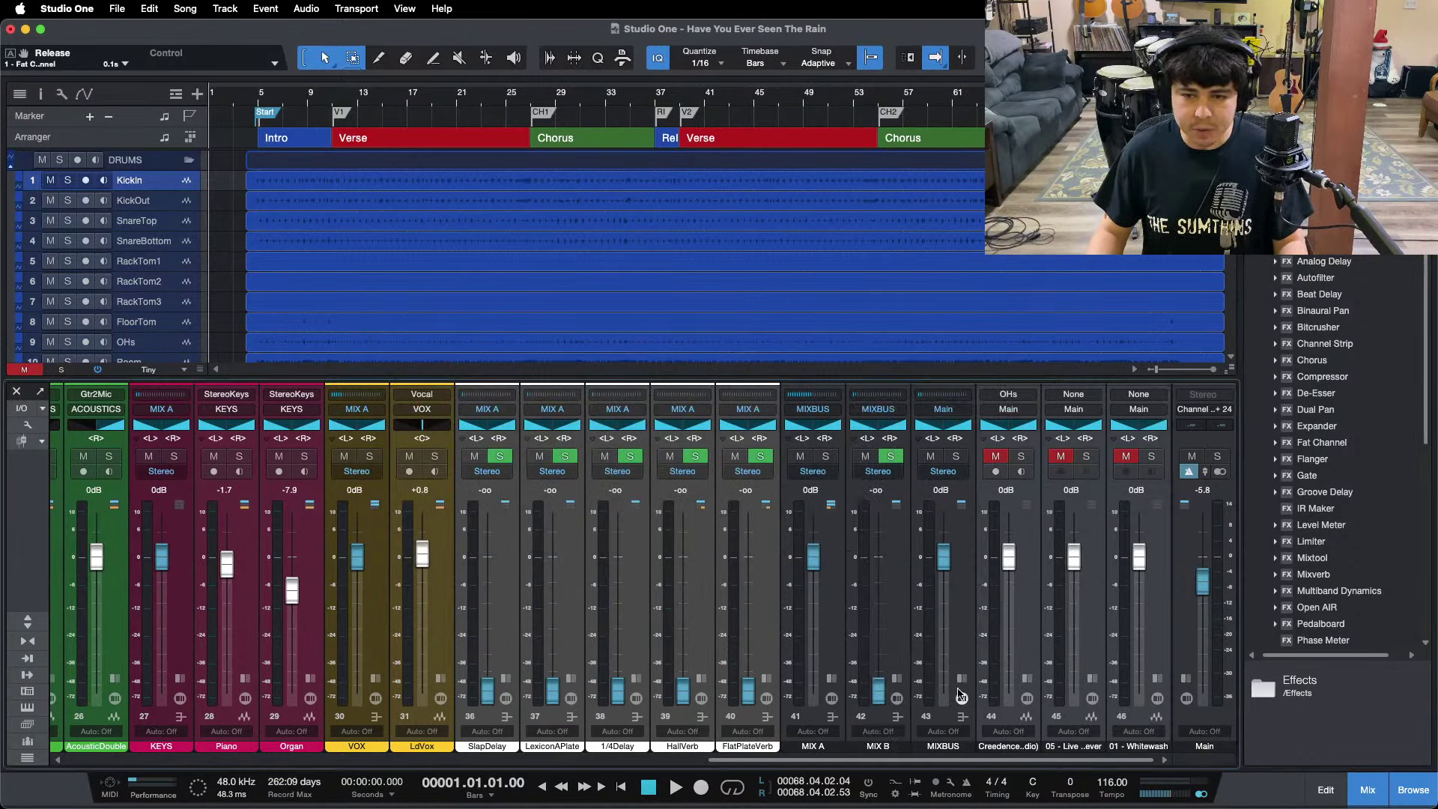
Expand the MIXBUS channel, examine its Limiter settings, then close the plug-in and collapse the channel.
left_click(961, 679)
left_click(1004, 424)
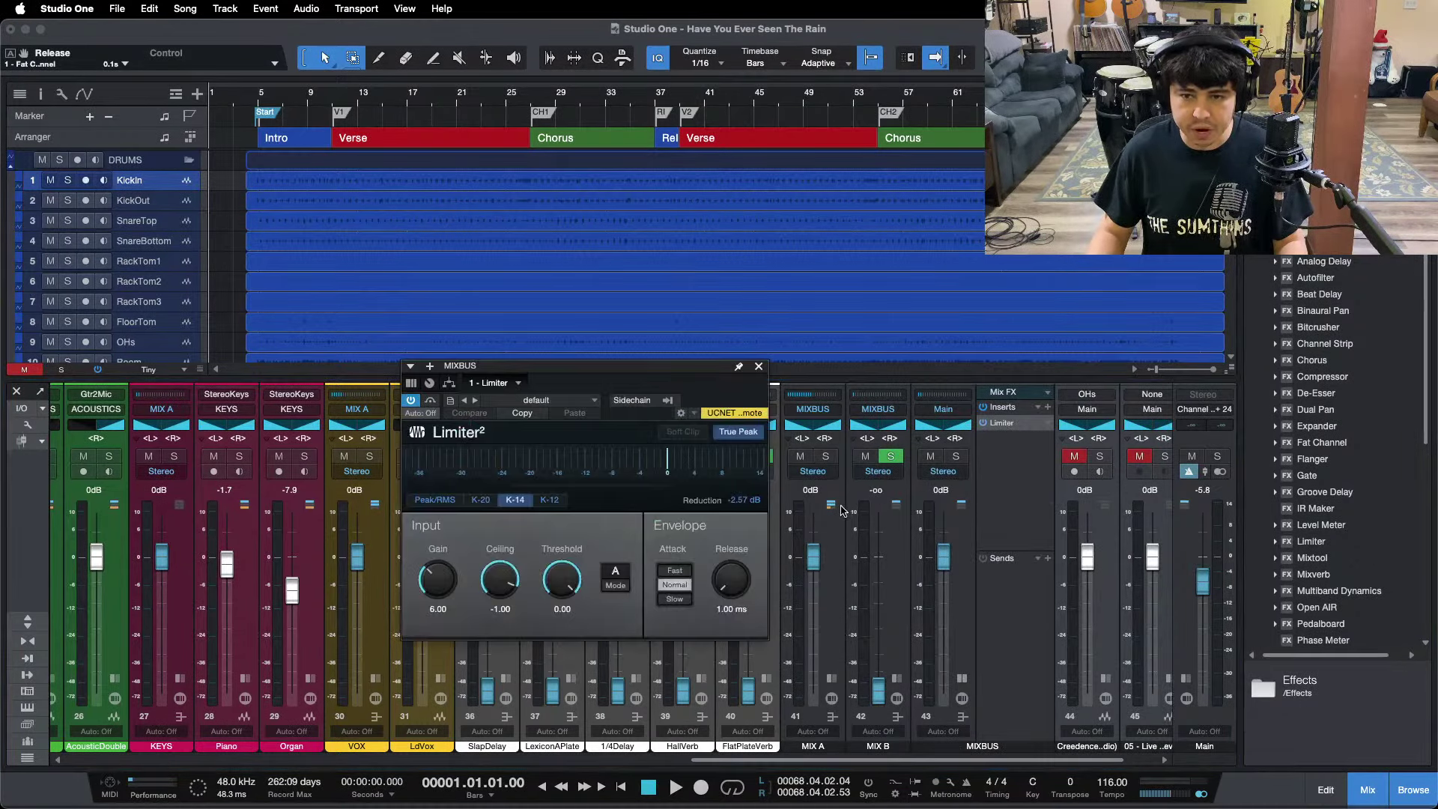
left_click_drag(673, 378, 804, 358)
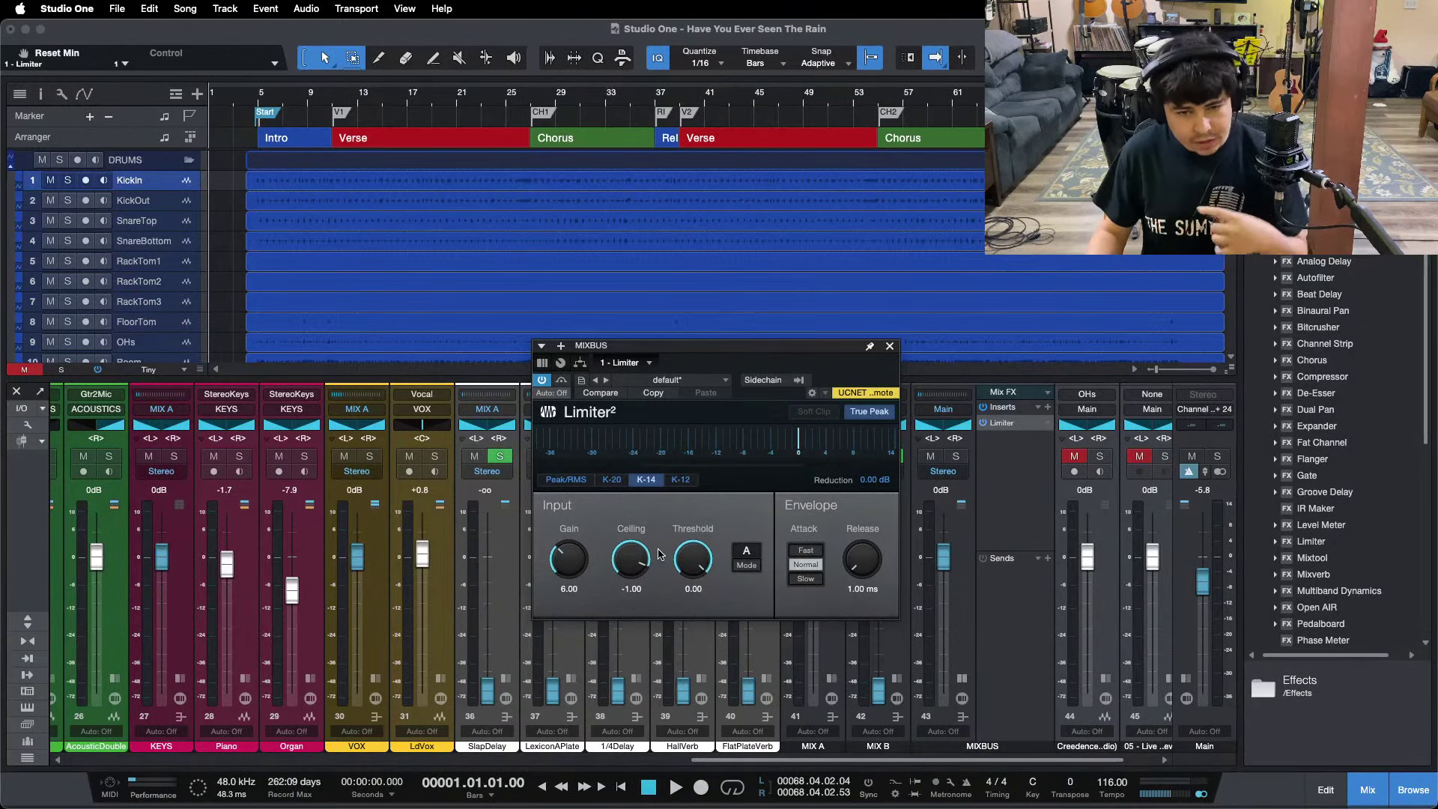
left_click(890, 348)
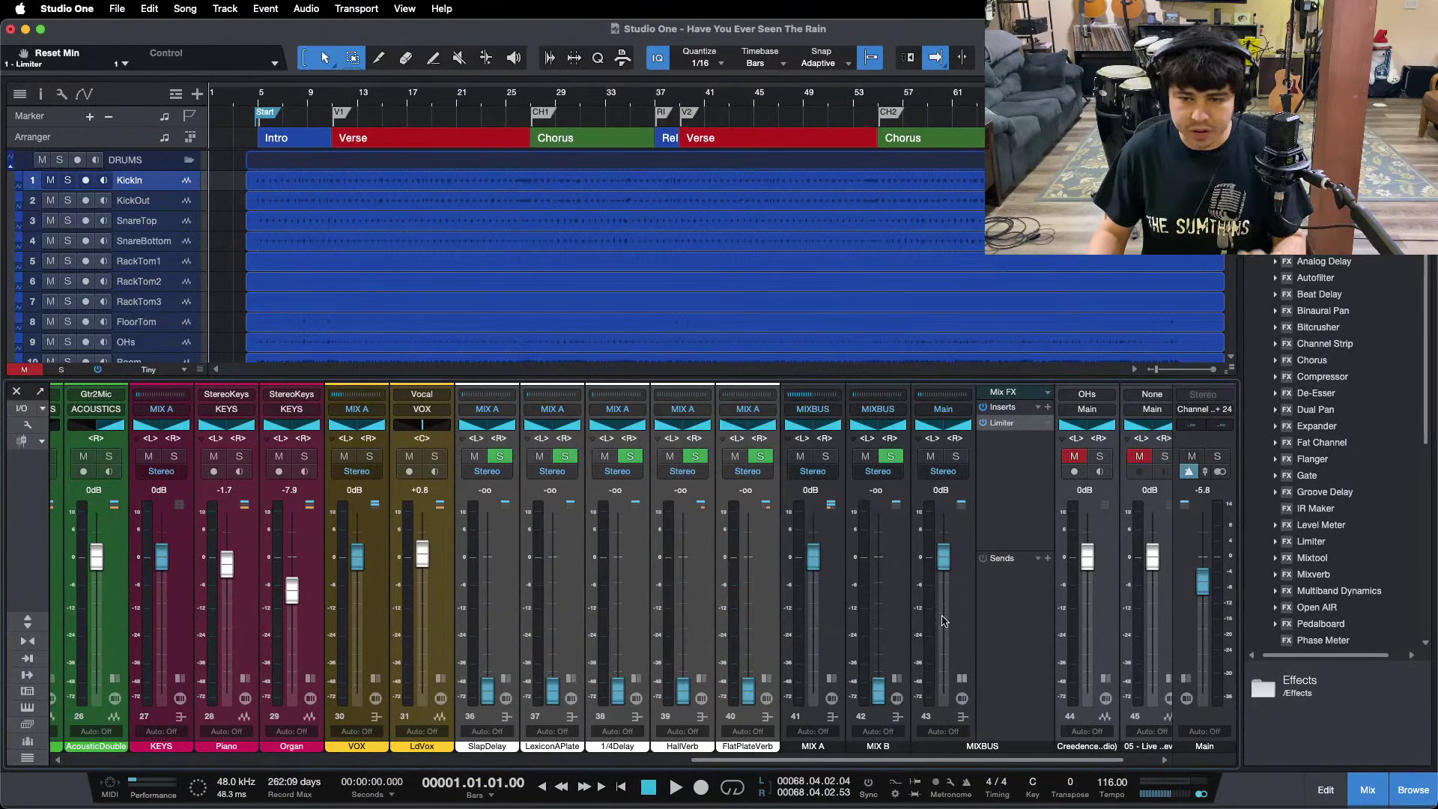
left_click(959, 623)
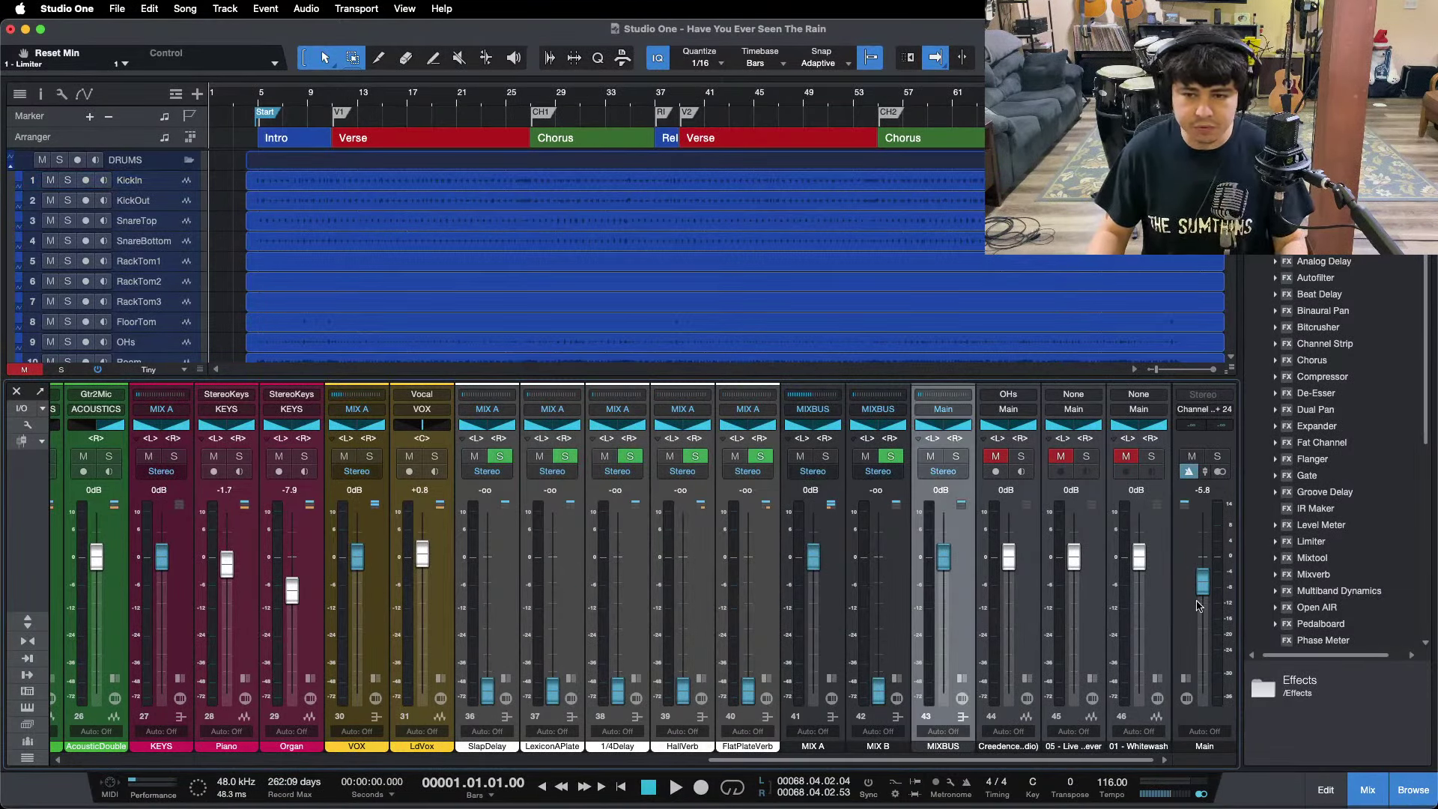
Select the Main output channel, return the mixer to the drum channels and hide it.
left_click(1180, 524)
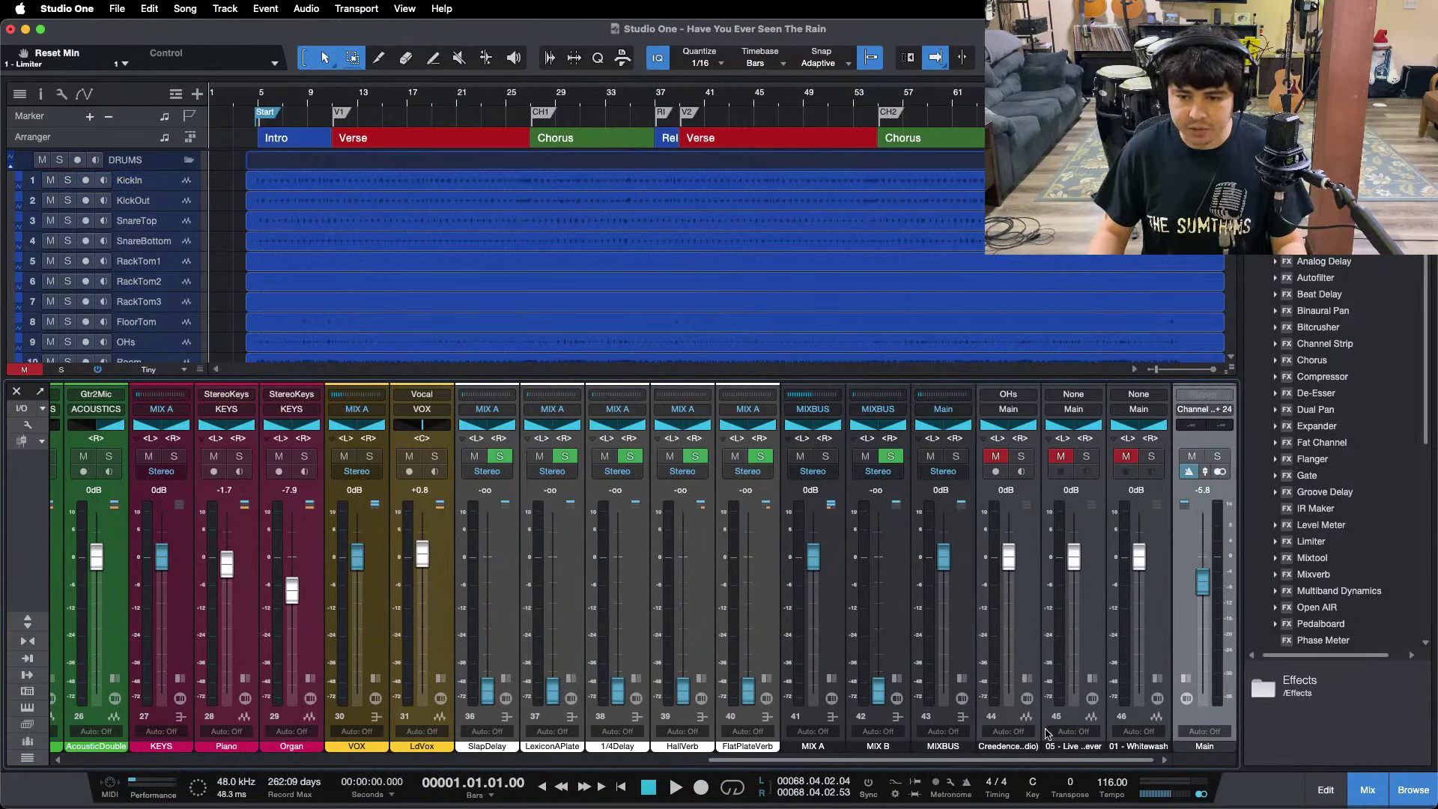
left_click_drag(1021, 760, 329, 760)
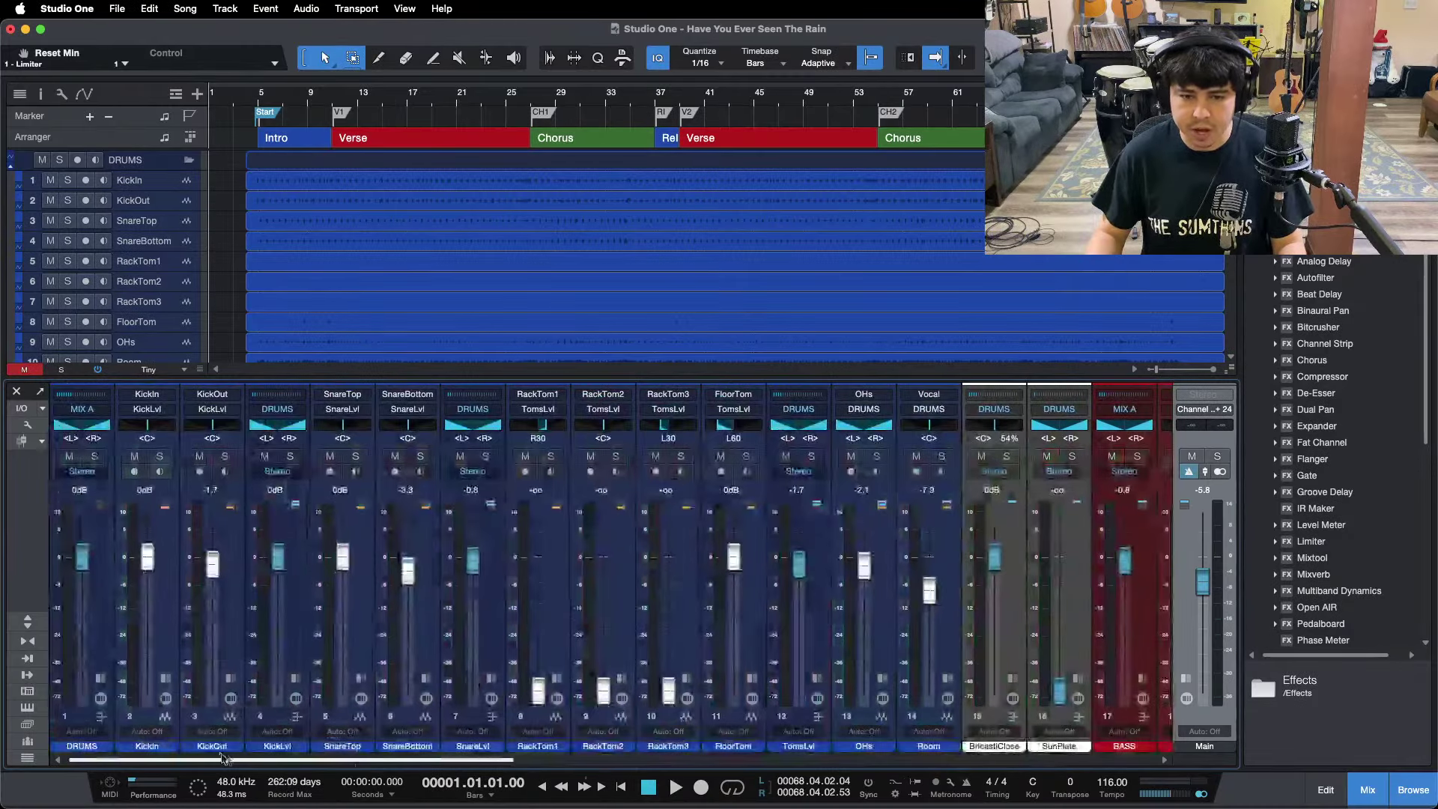
key("F3")
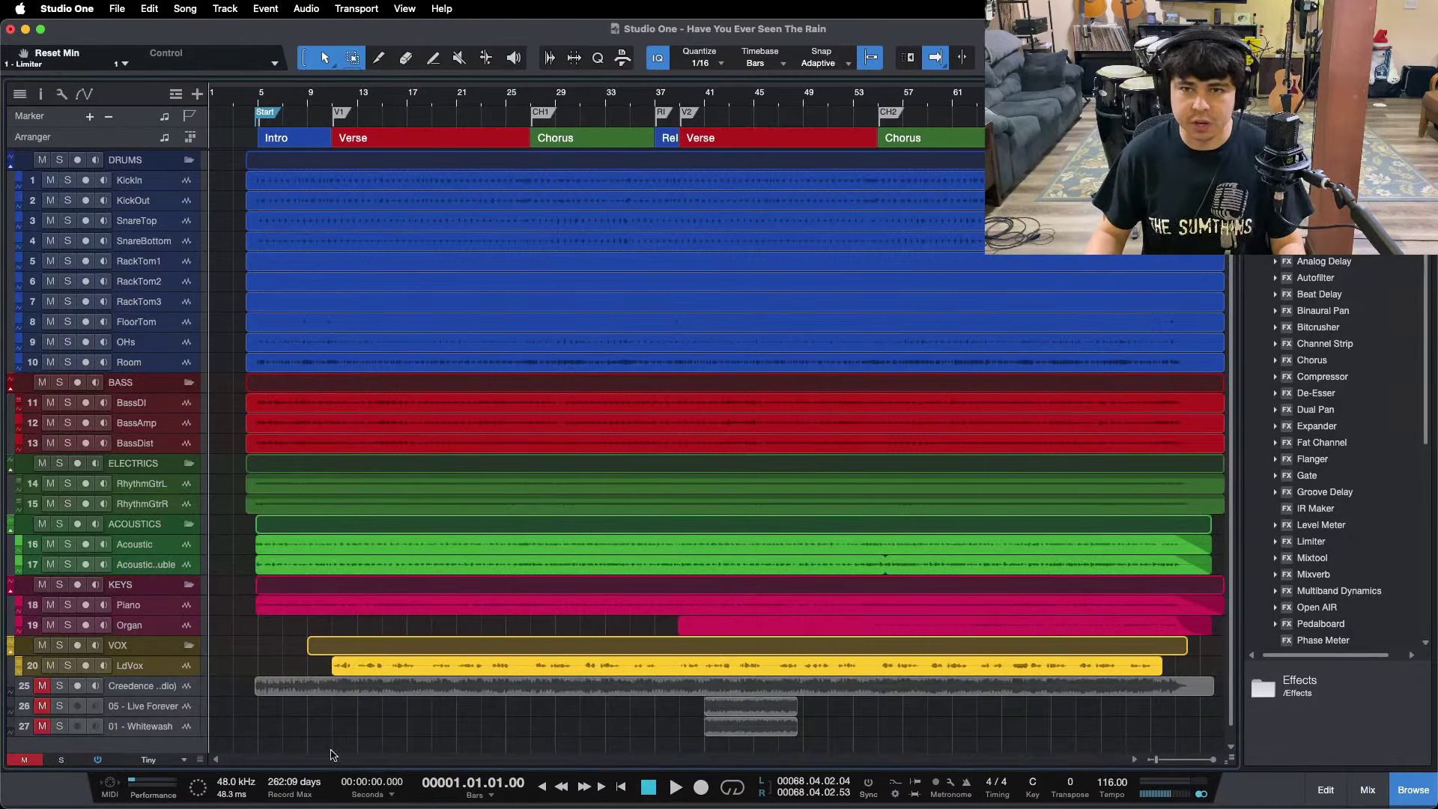
Set the arrangement's track height to Medium and look down the track list.
left_click(159, 763)
left_click(164, 716)
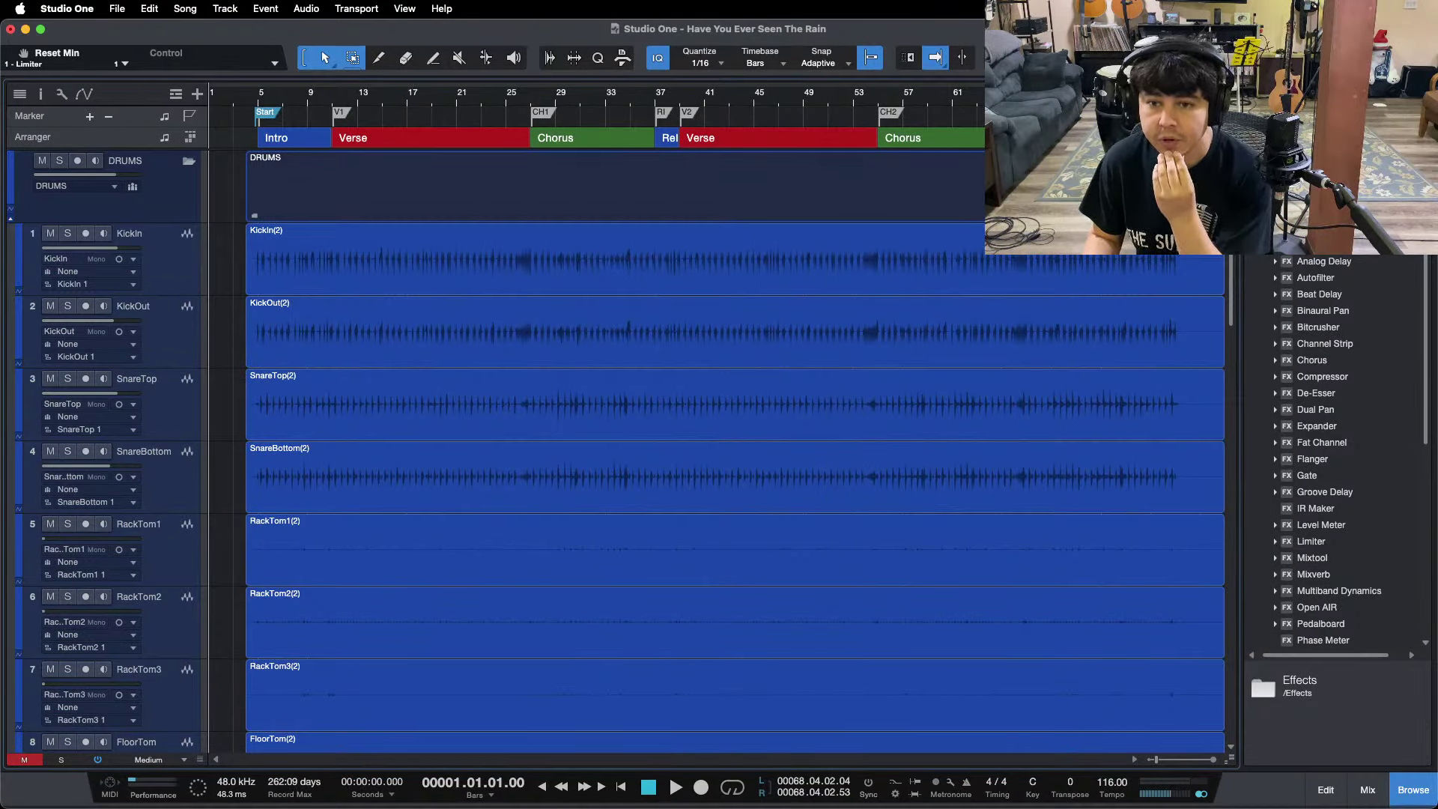
scroll(1112, 485, "down", 15)
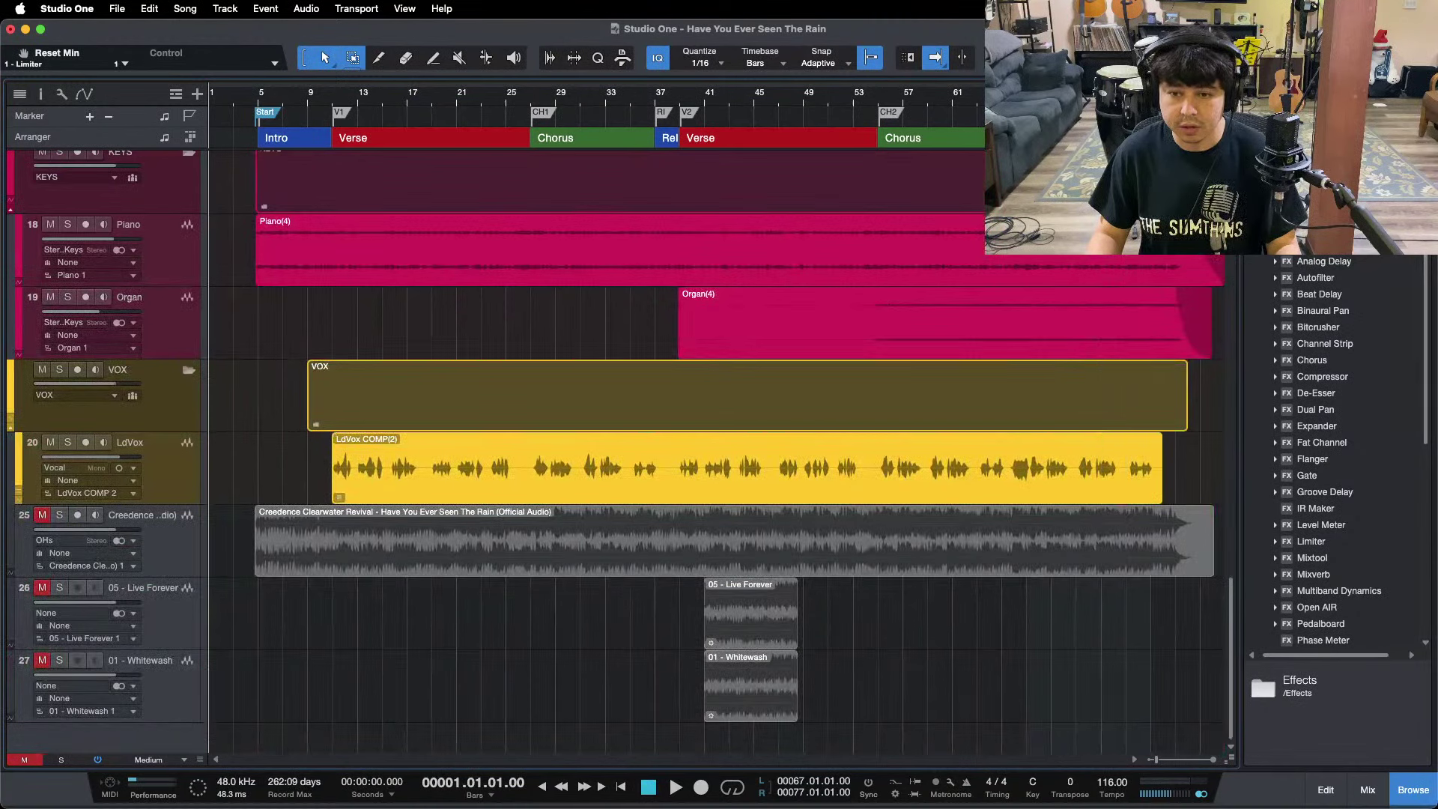
Set the loop range to the last chorus, bars 67 to 77, and turn on looping from its start.
double_click(955, 116)
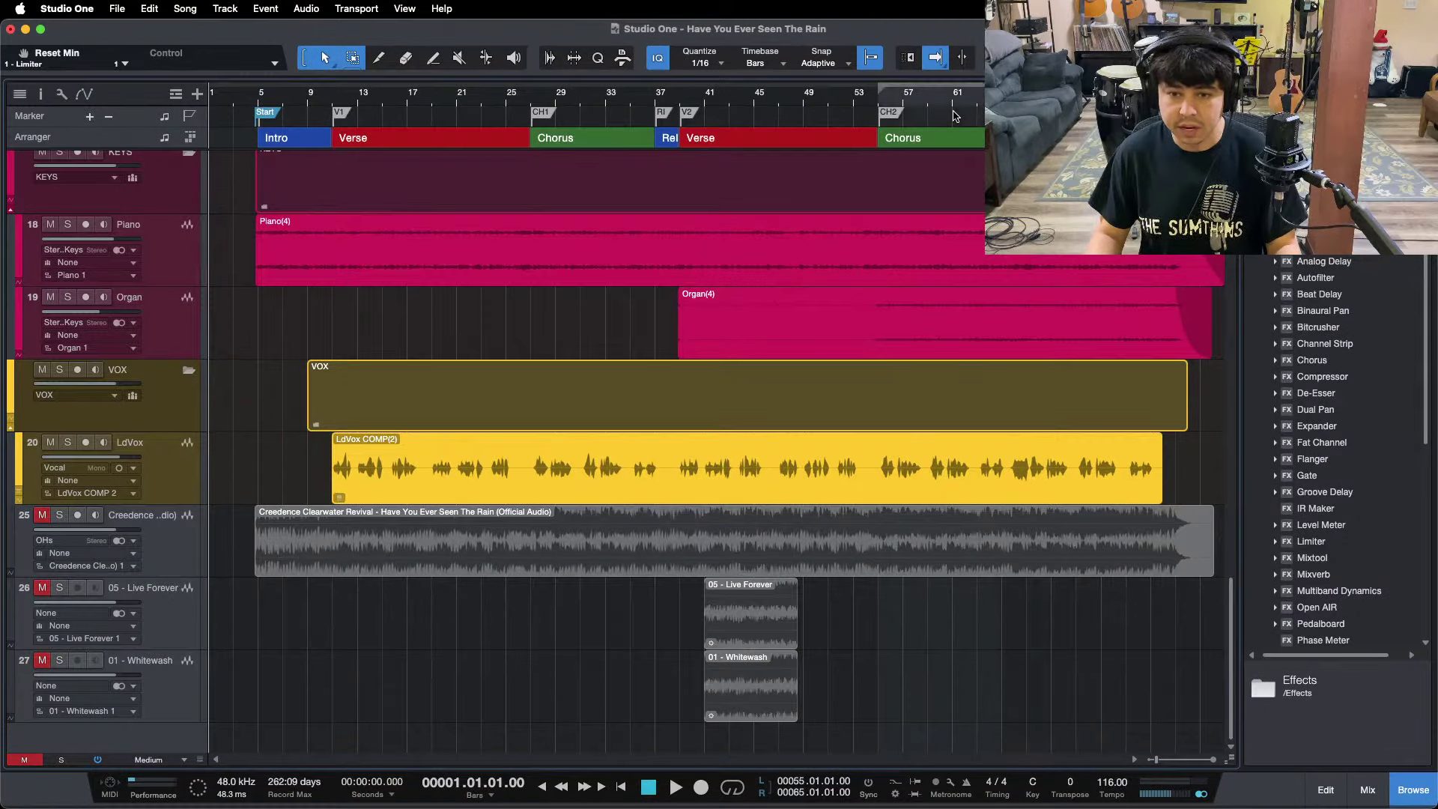
scroll(735, 300, "up", 15)
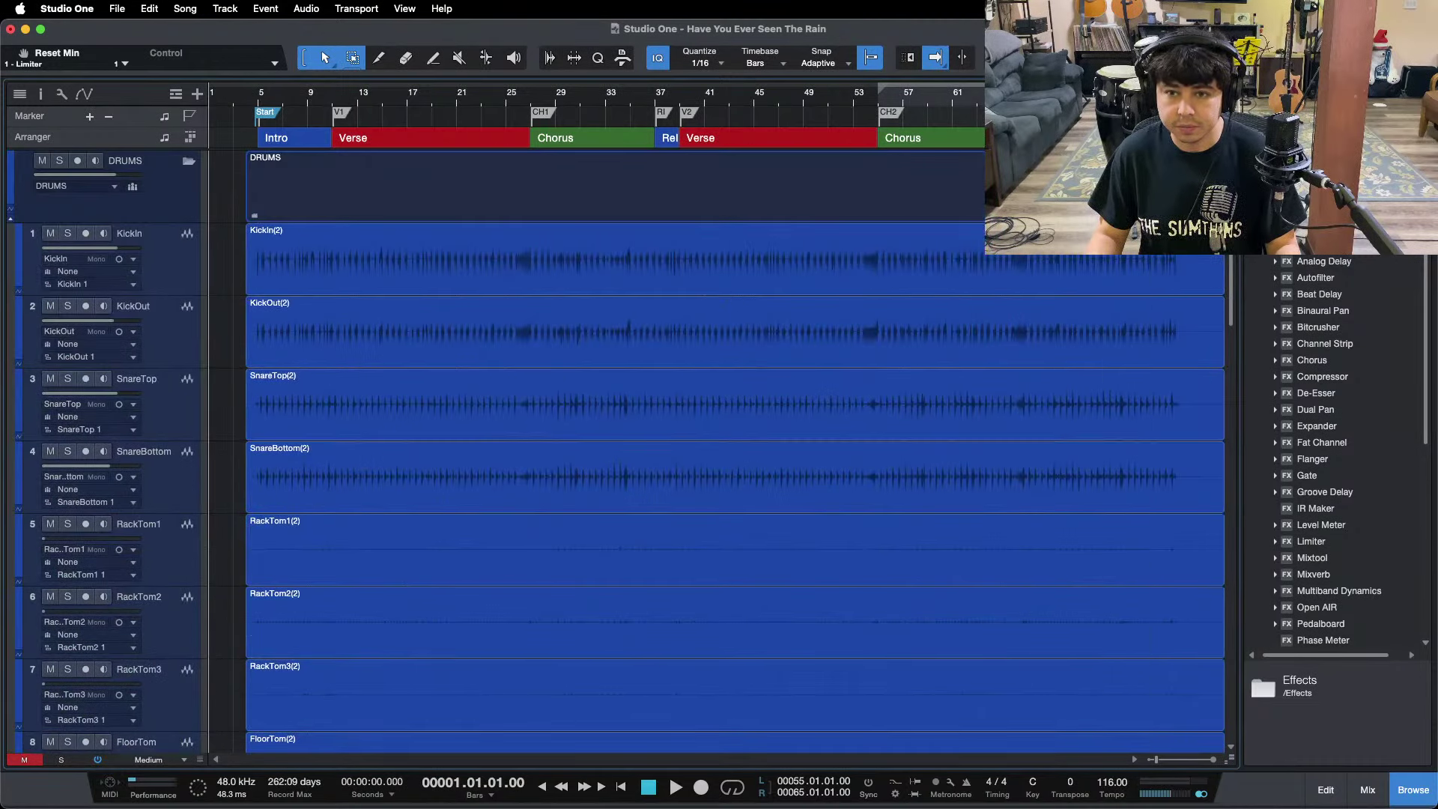
double_click(1090, 116)
scroll(1105, 433, "down", 15)
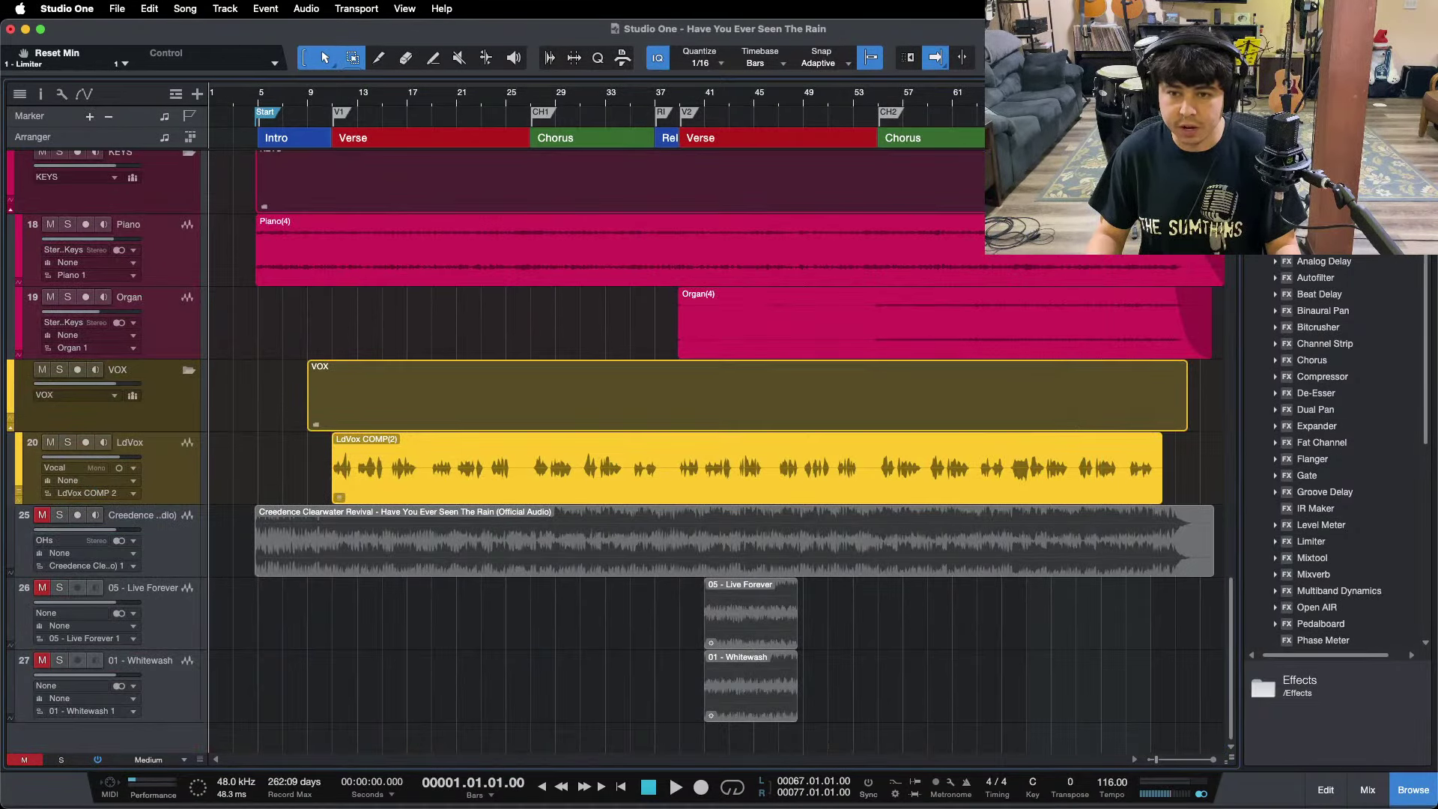
left_click_drag(1110, 96, 798, 147)
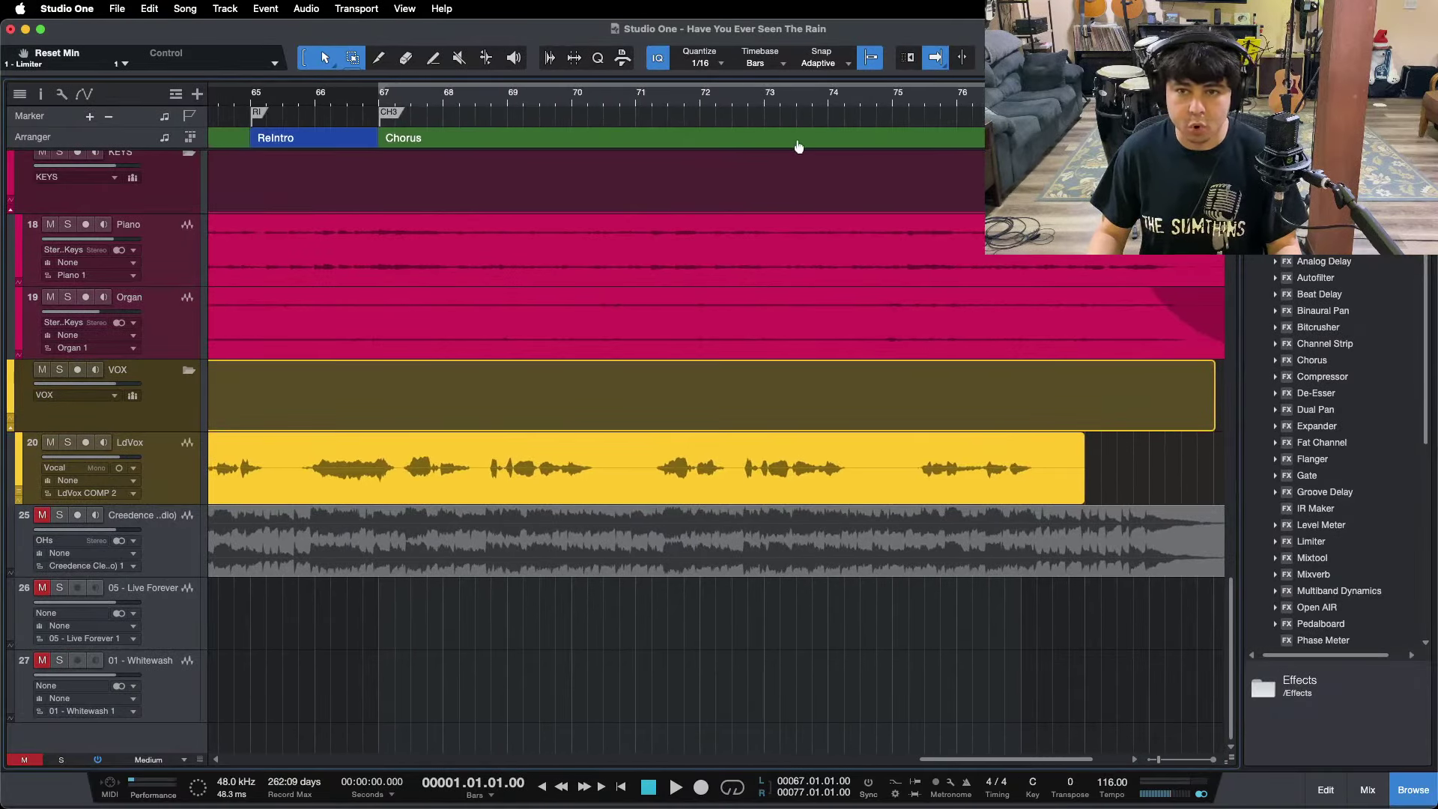
key("slash")
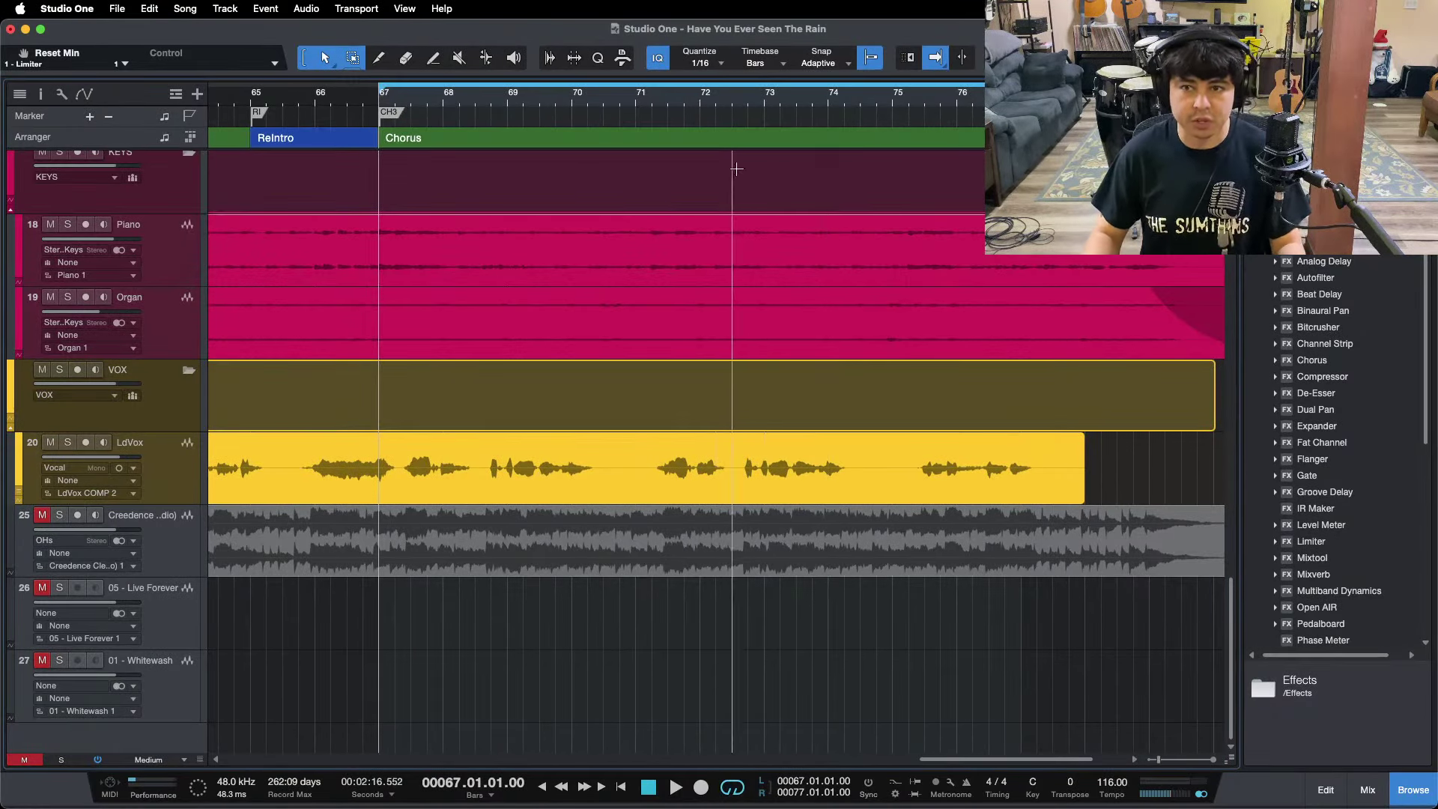
Inspect the drum and bass track waveforms within the last chorus.
scroll(753, 275, "up", 1)
scroll(752, 275, "up", 15)
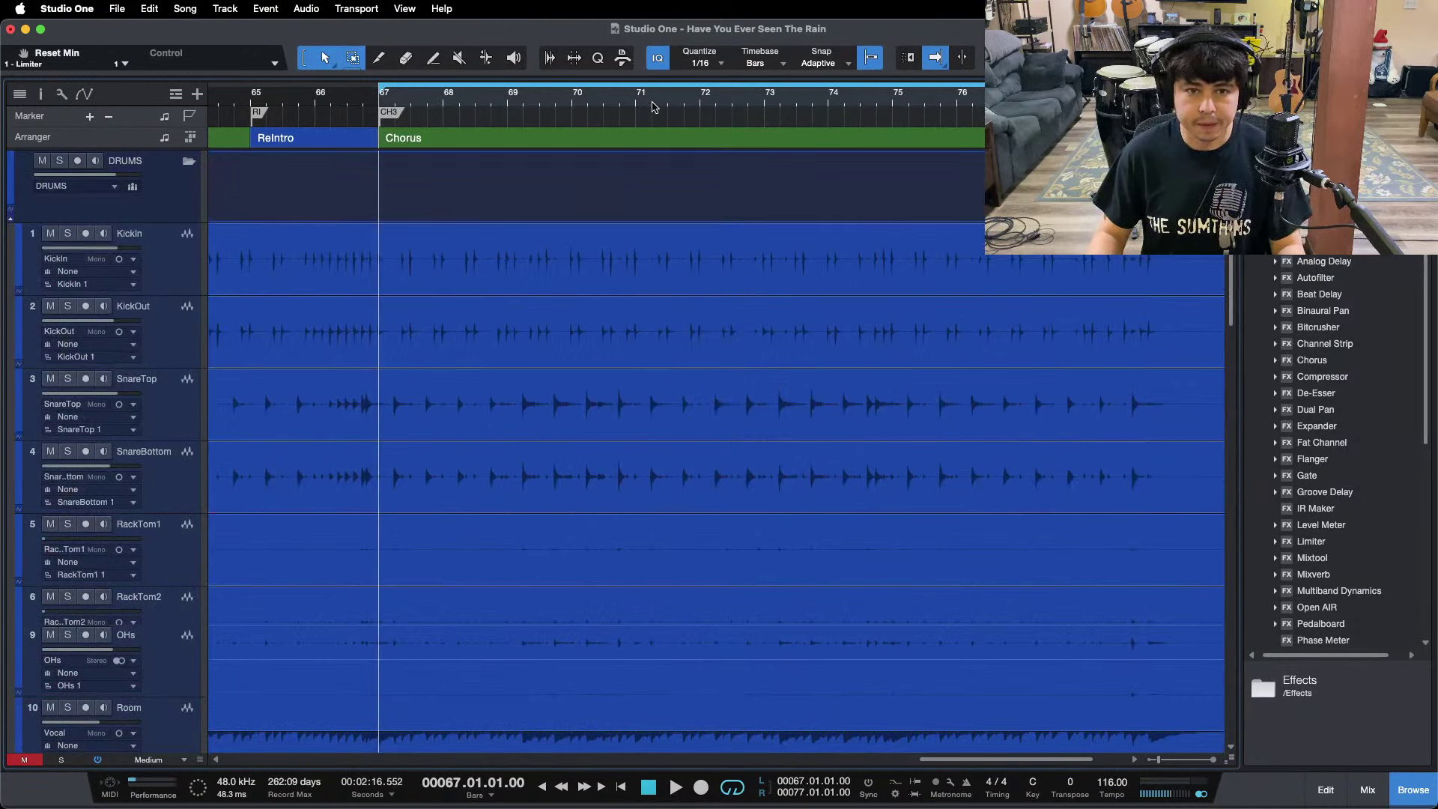
scroll(659, 109, "left", 4)
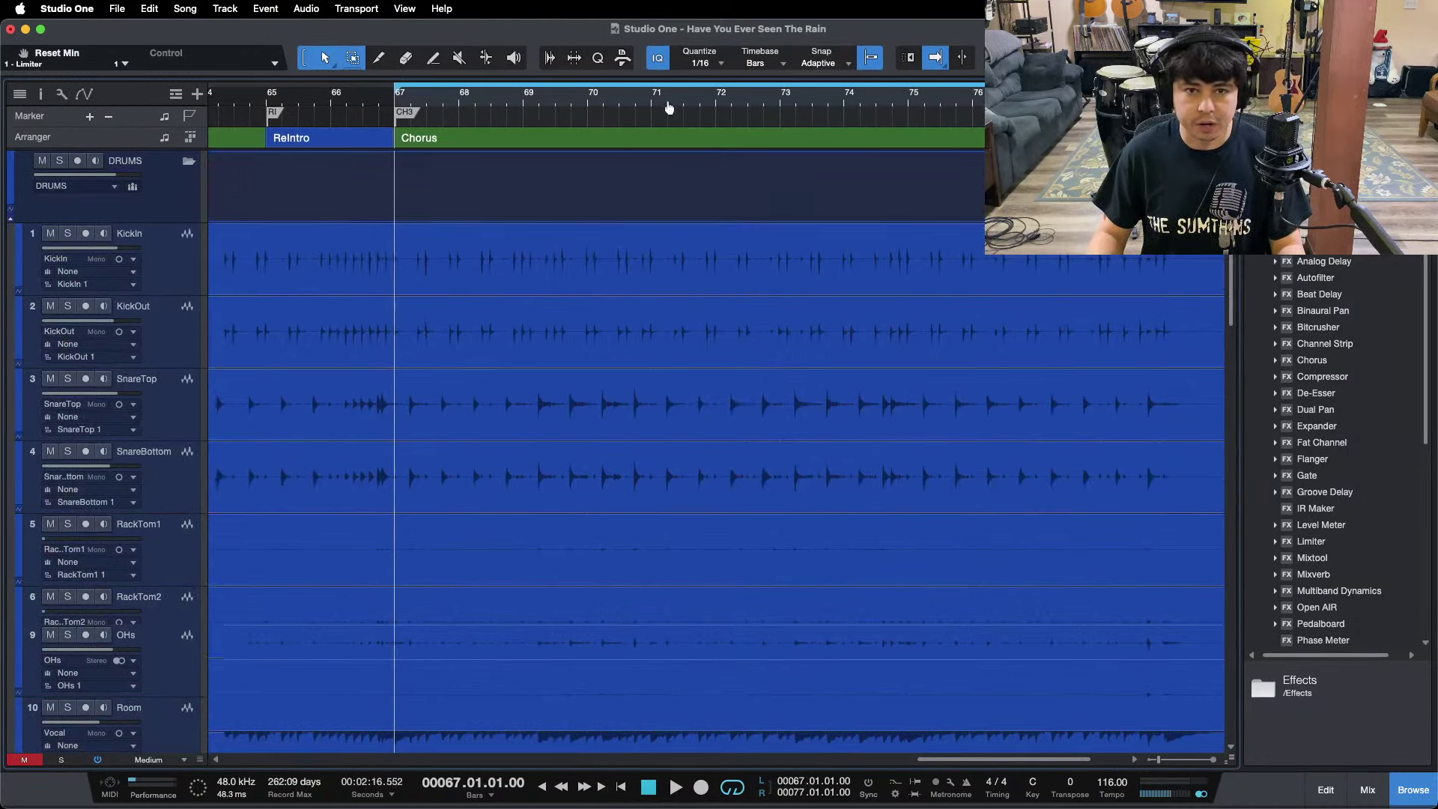
scroll(663, 113, "up", 3)
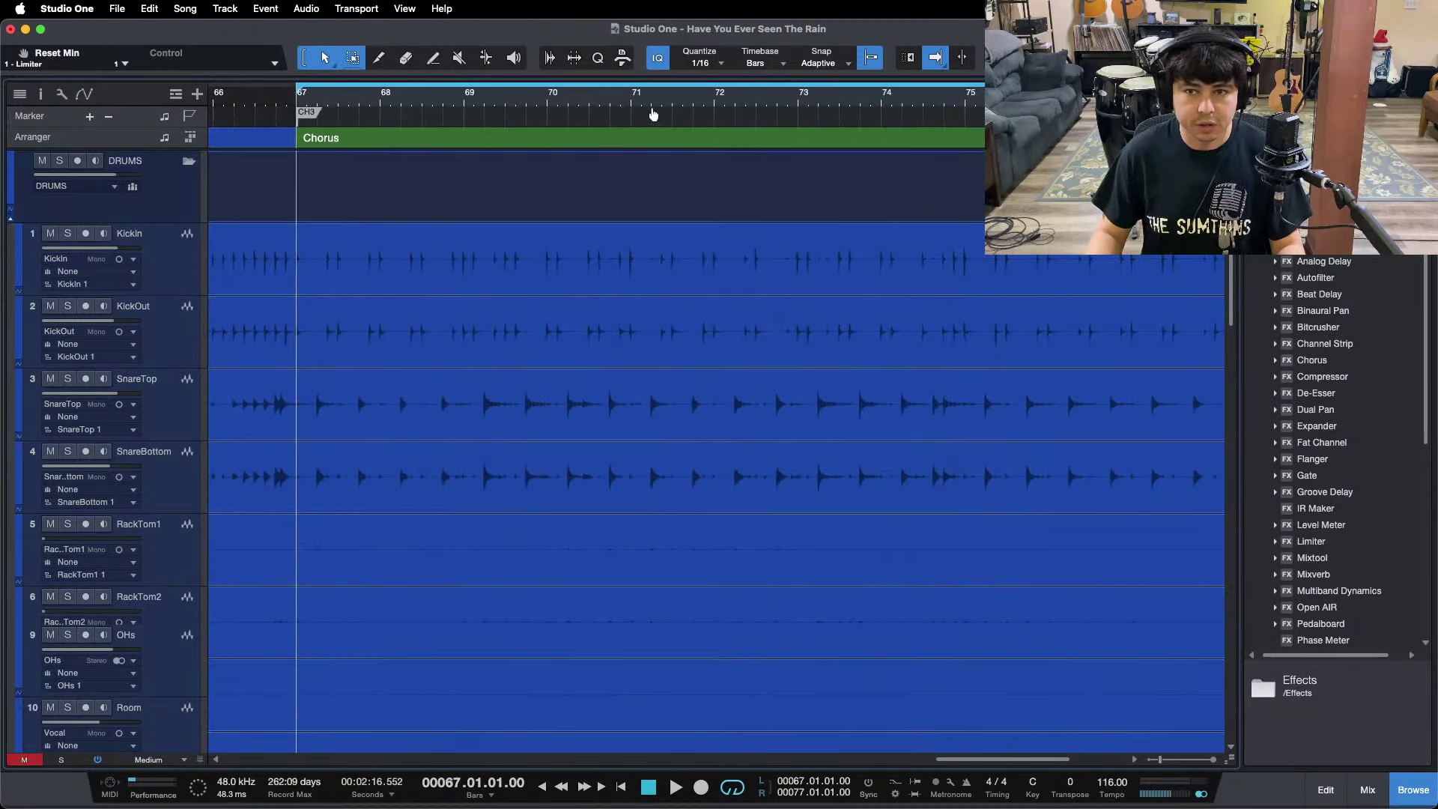
scroll(667, 447, "down", 3)
scroll(667, 447, "up", 4)
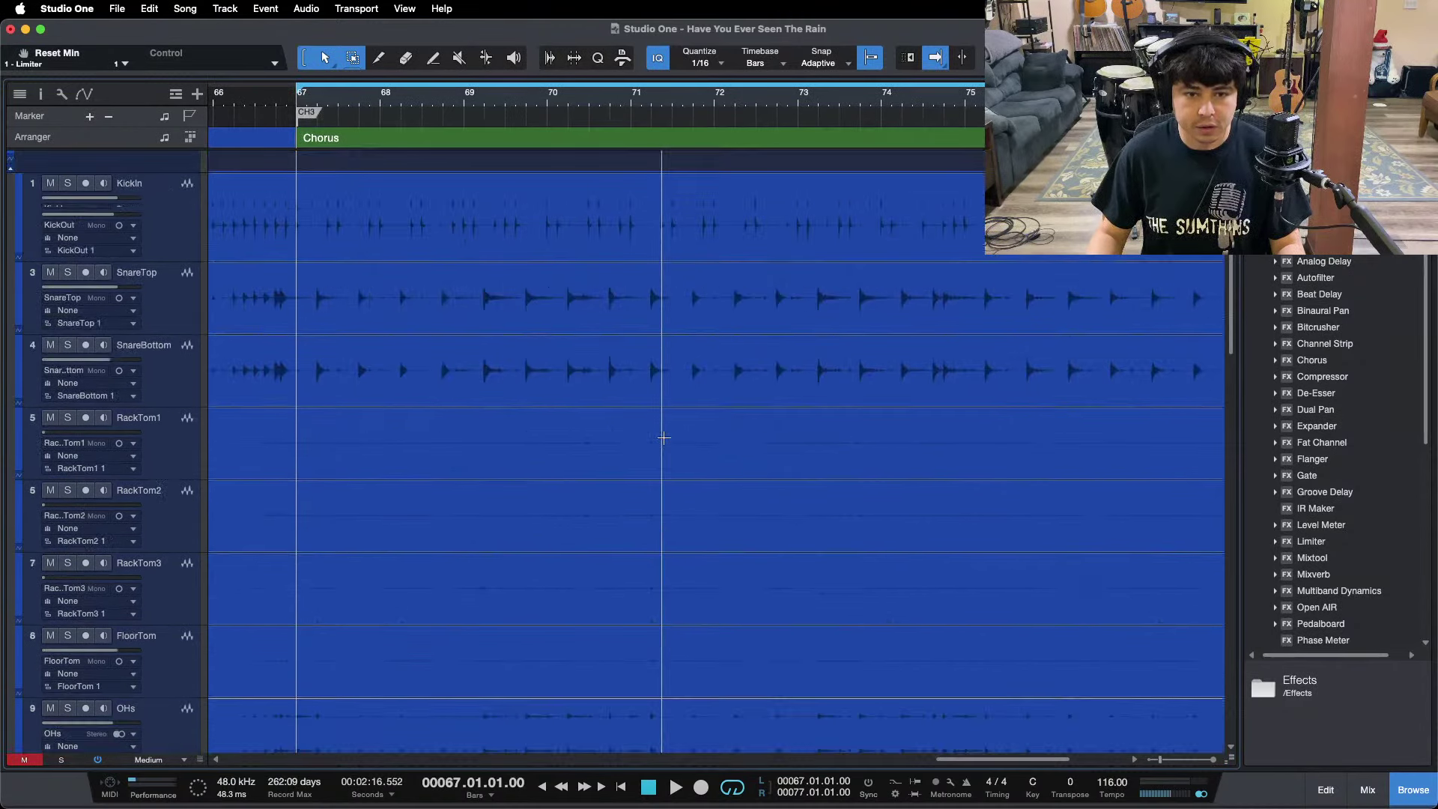
scroll(469, 525, "down", 2)
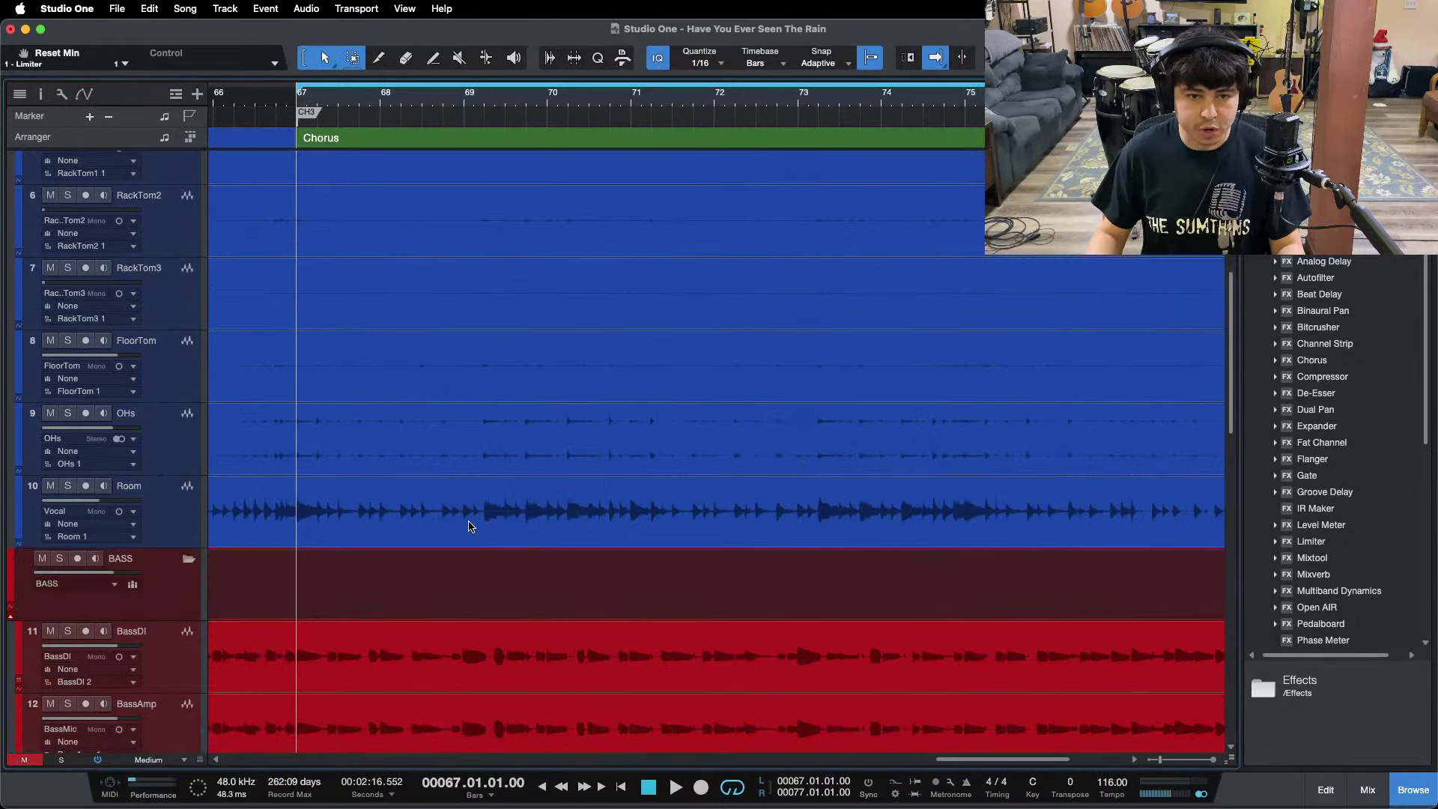
scroll(469, 524, "up", 4)
Save the song and show the mixer with the drum channels.
key("super+s")
key("F3")
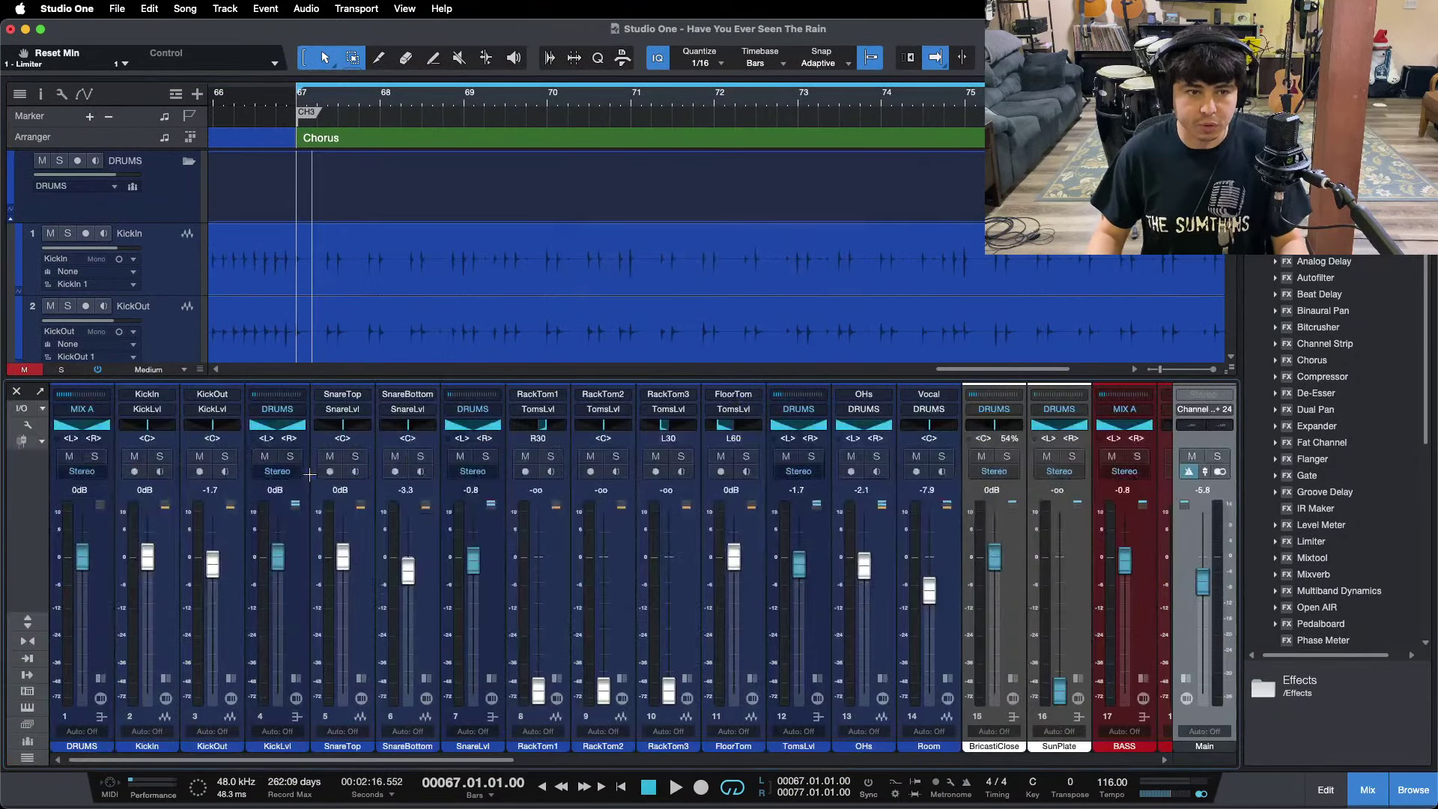
Solo the KickLvl bus, play the last chorus and open the bus's first Limiter to check its gain reduction.
left_click(290, 457)
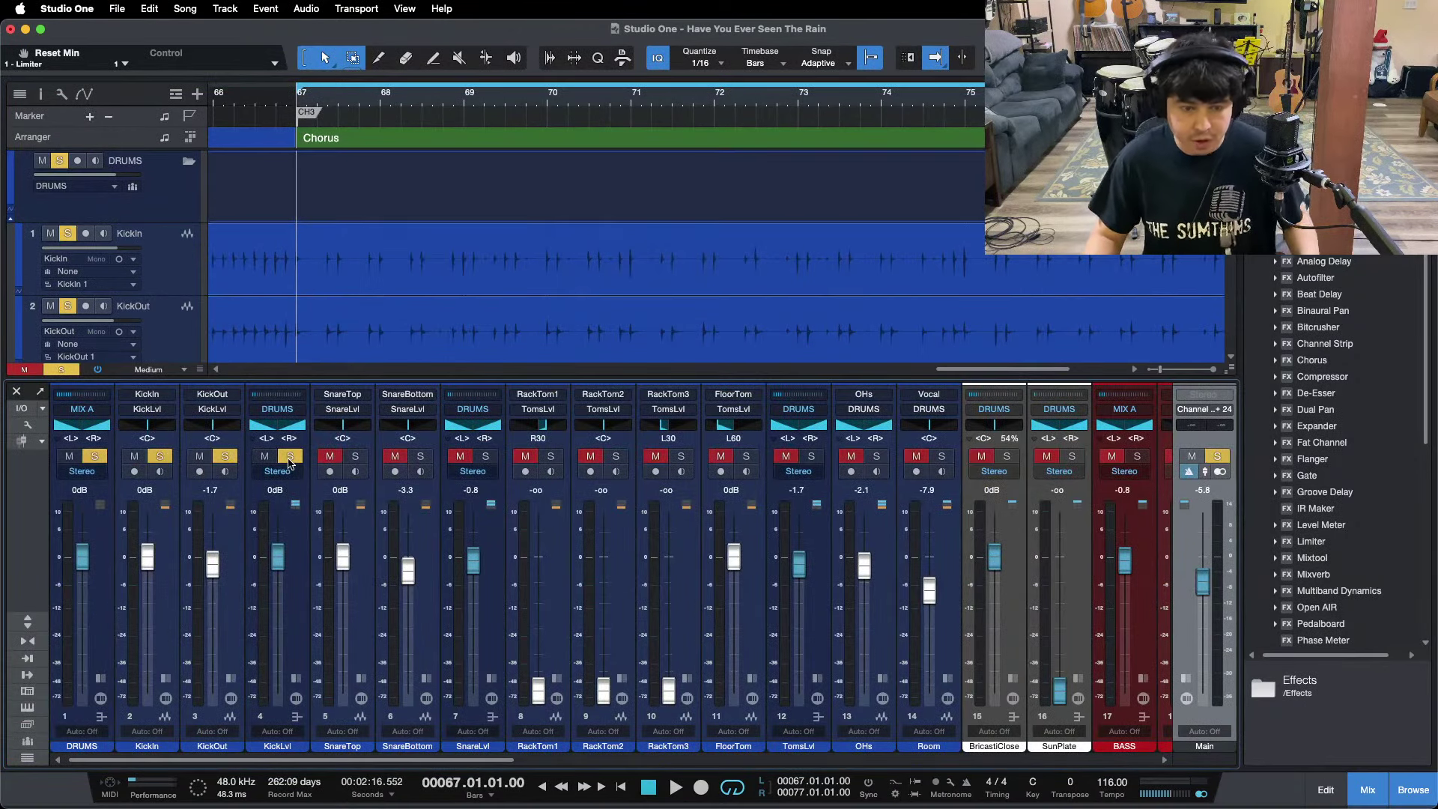
key("space")
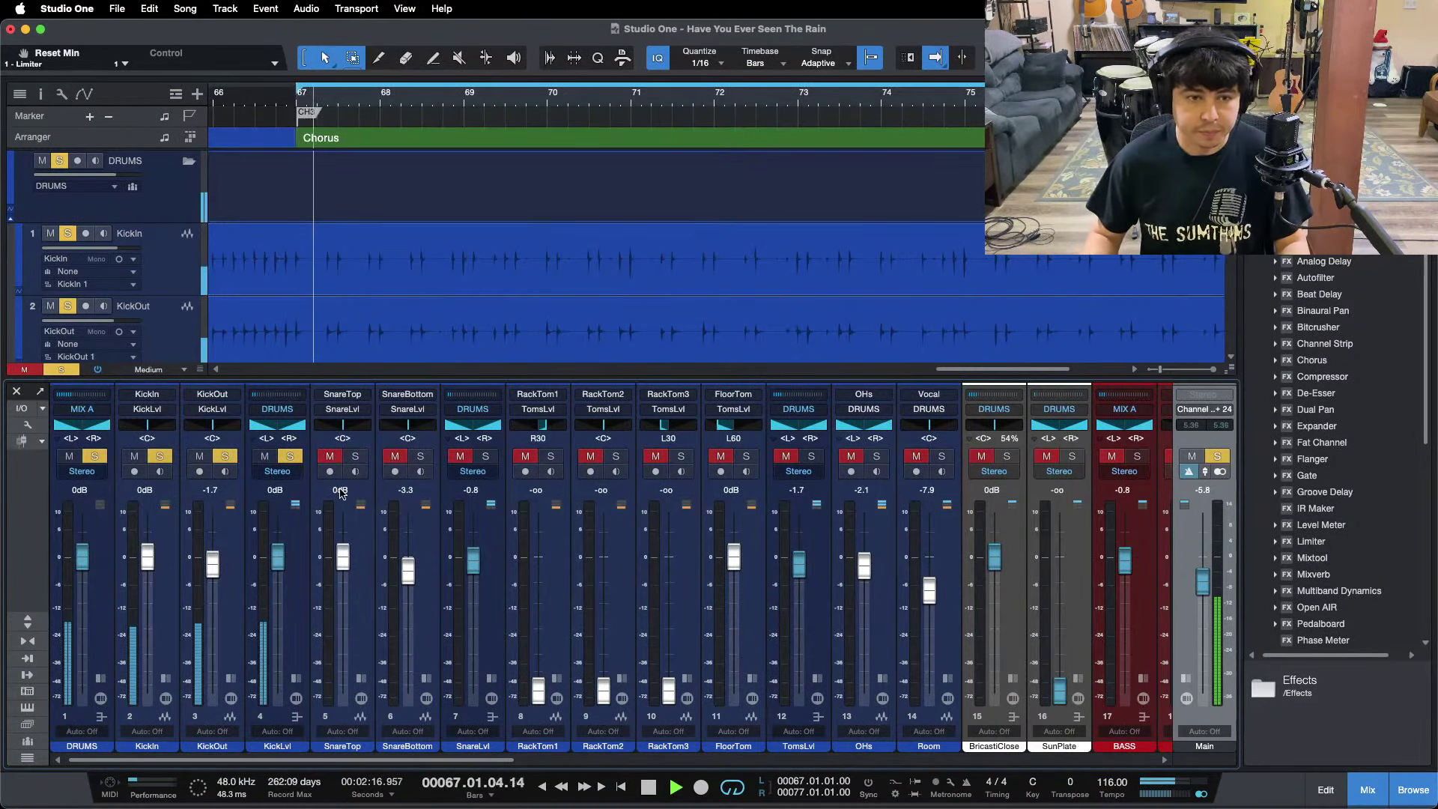
left_click(298, 680)
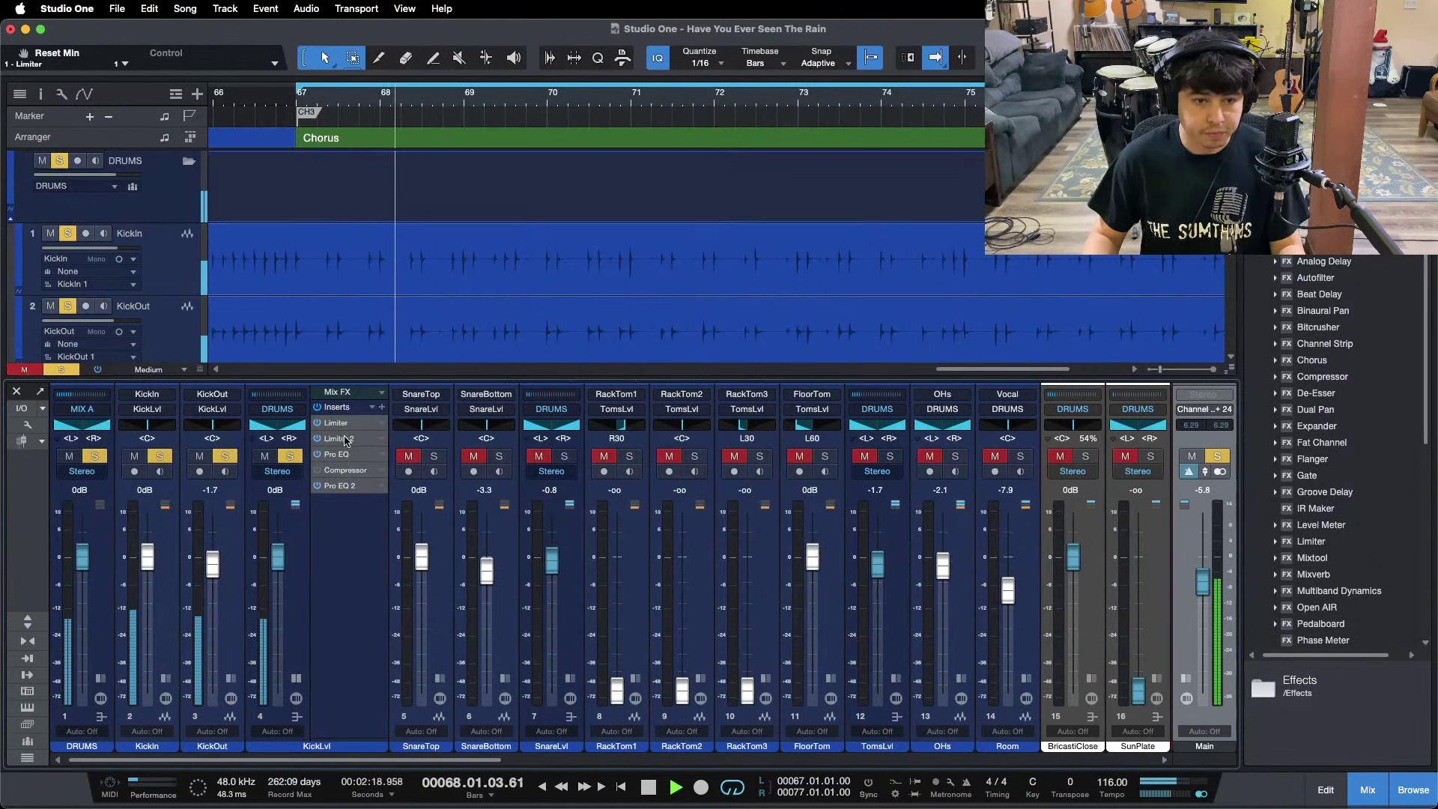
double_click(334, 423)
left_click_drag(749, 320, 627, 309)
mouse_move(779, 803)
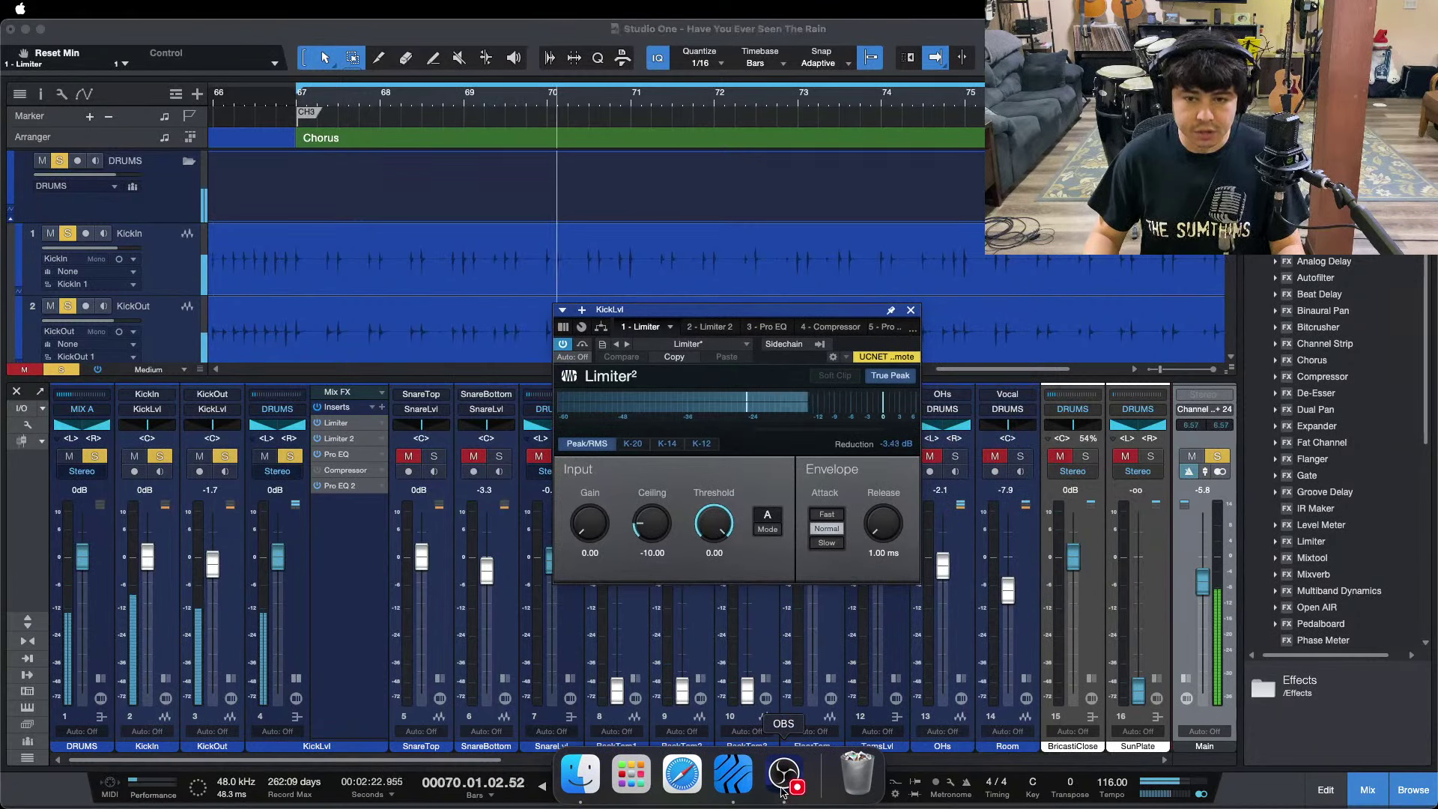
left_click(1429, 745)
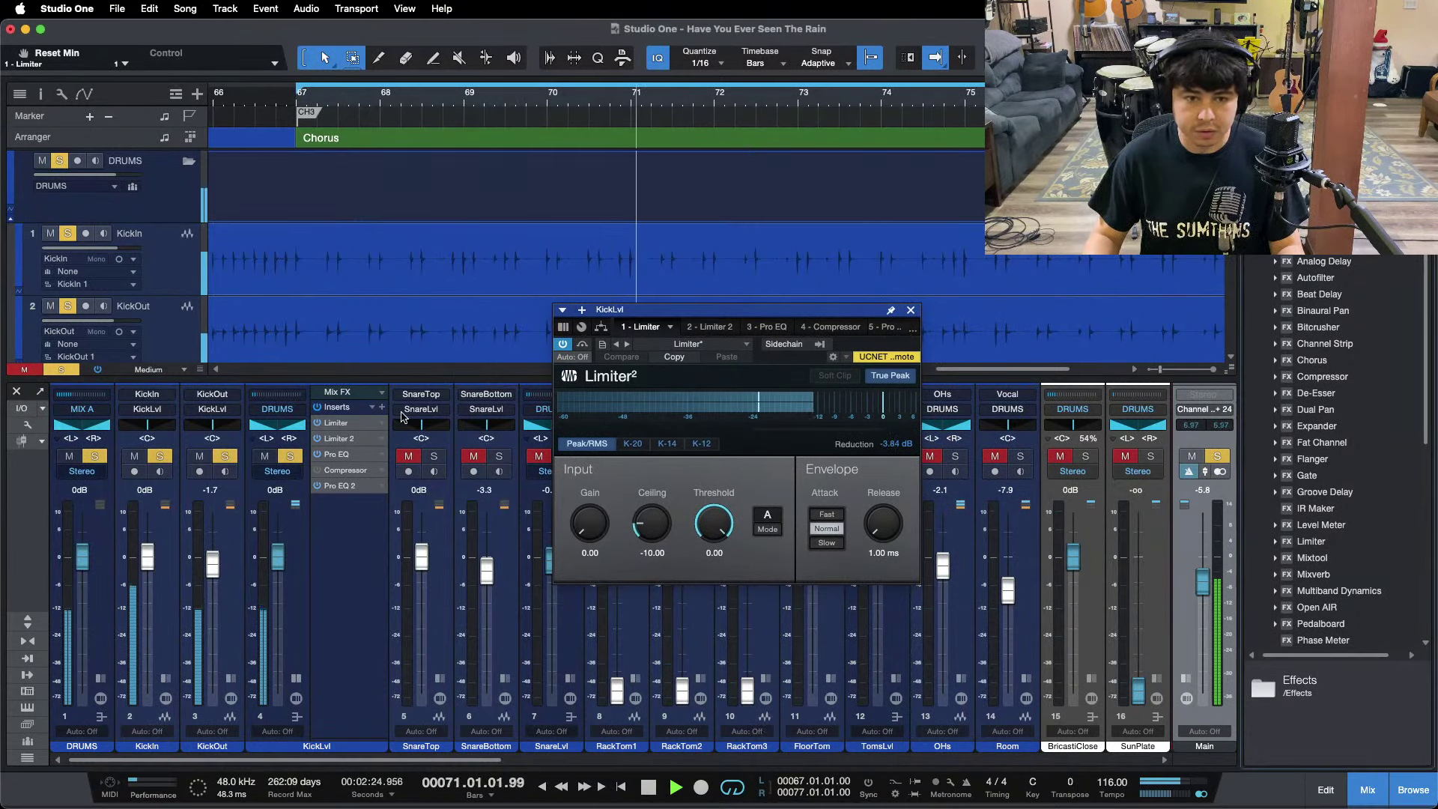
key("space")
left_click(918, 455)
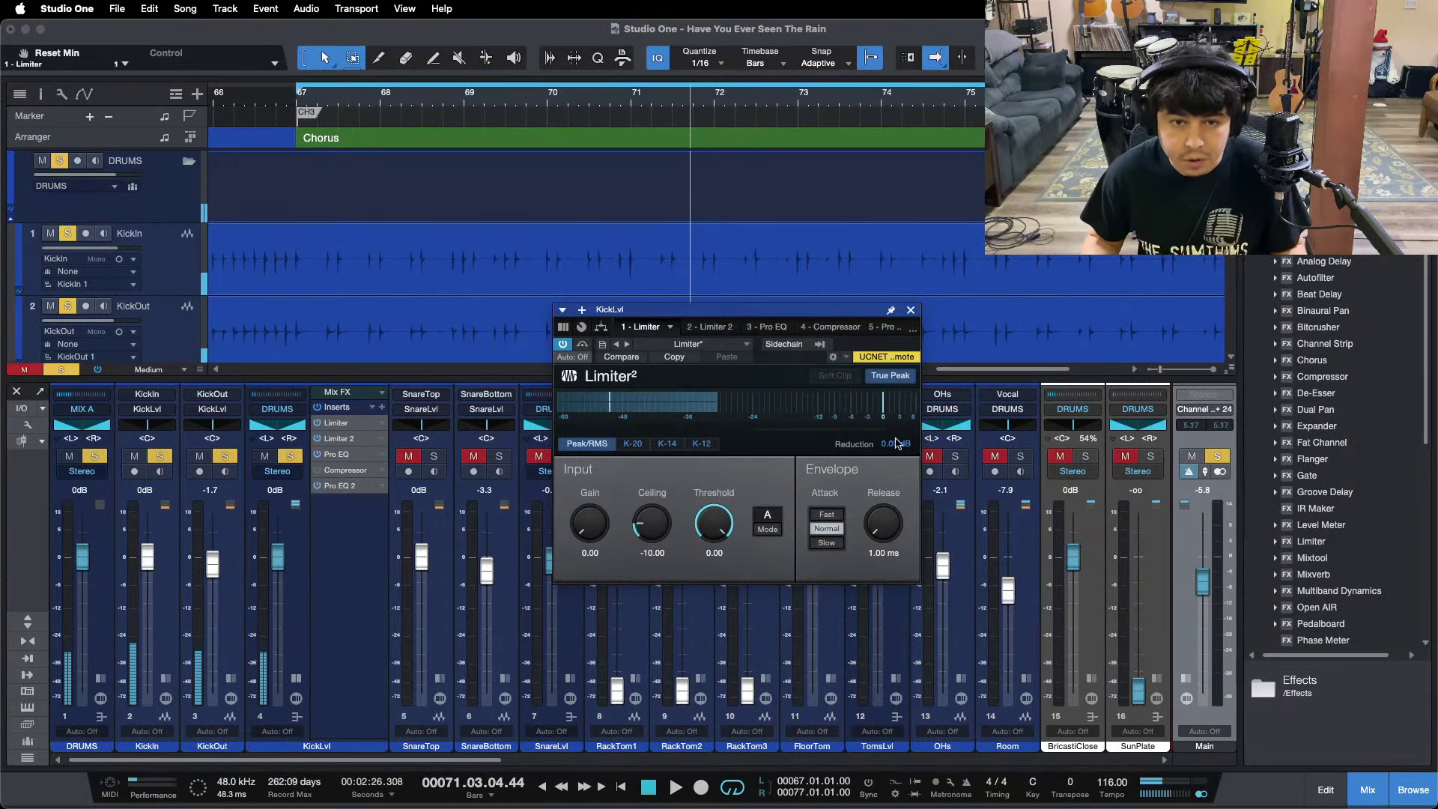
Return to the start of the last chorus and check the insert lists of KickIn and KickOut.
left_click(309, 107)
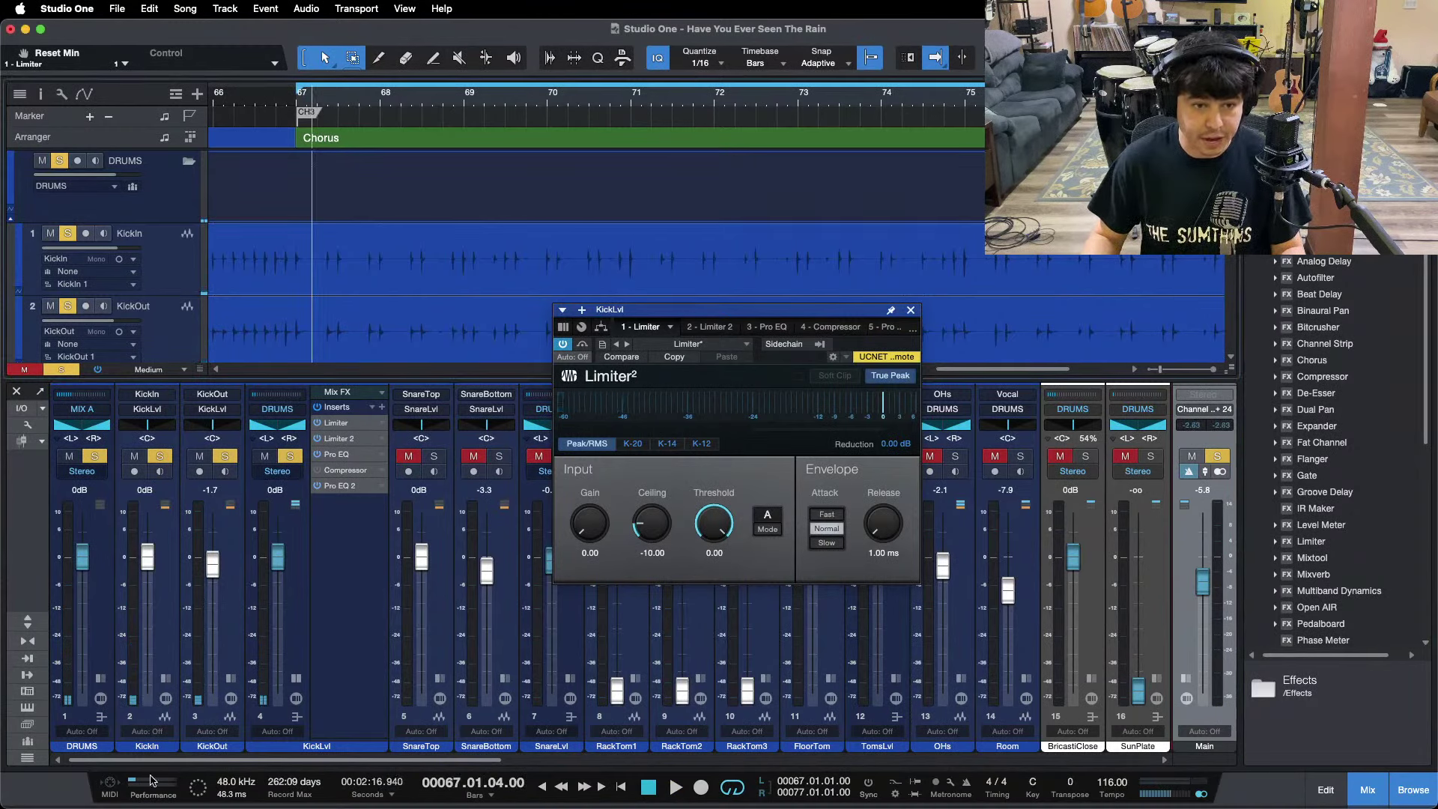
left_click(161, 677)
left_click(161, 677)
left_click(231, 678)
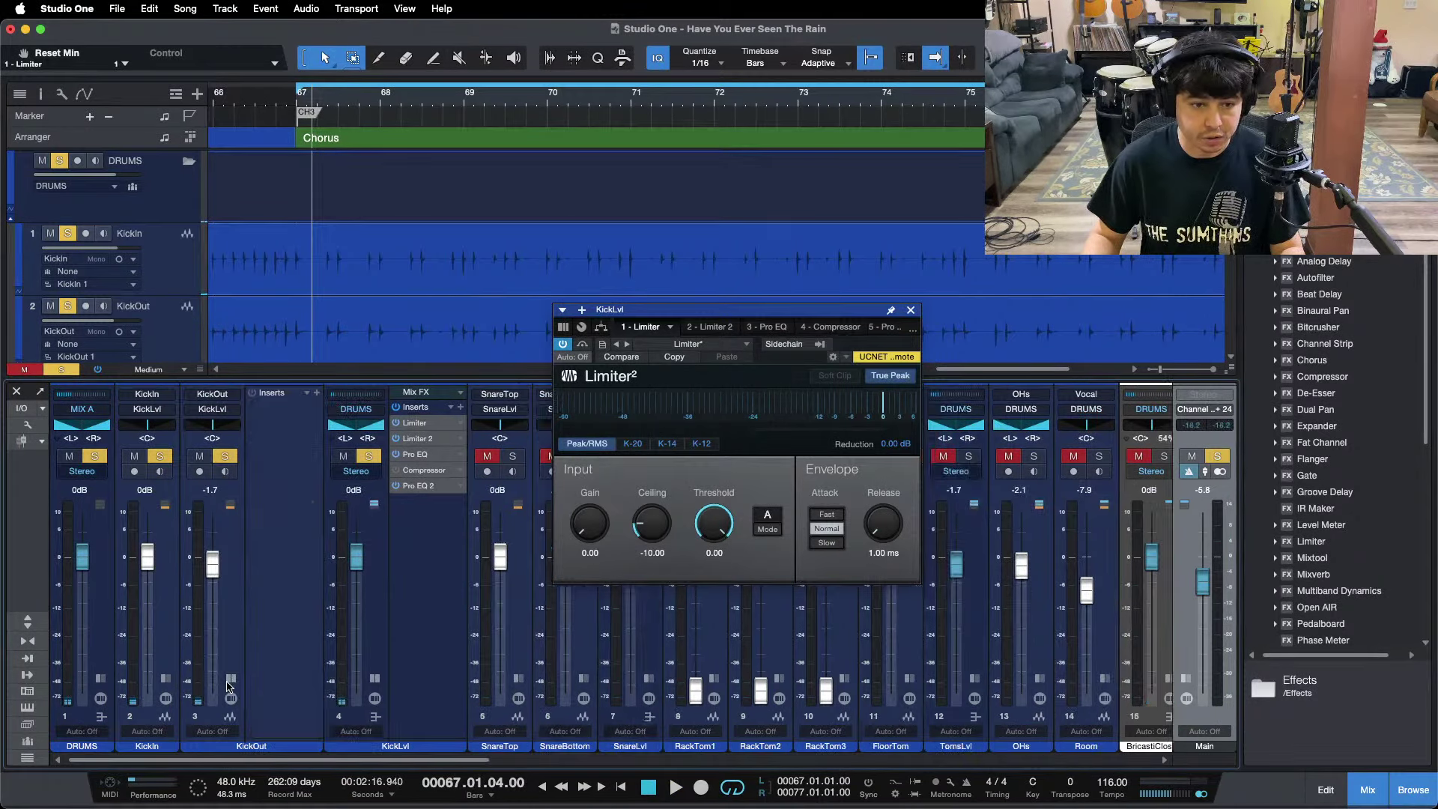
left_click(231, 677)
Audition the kick through the first Limiter on KickLvl and set the limiter's ceiling to -9.00 dB.
key("space")
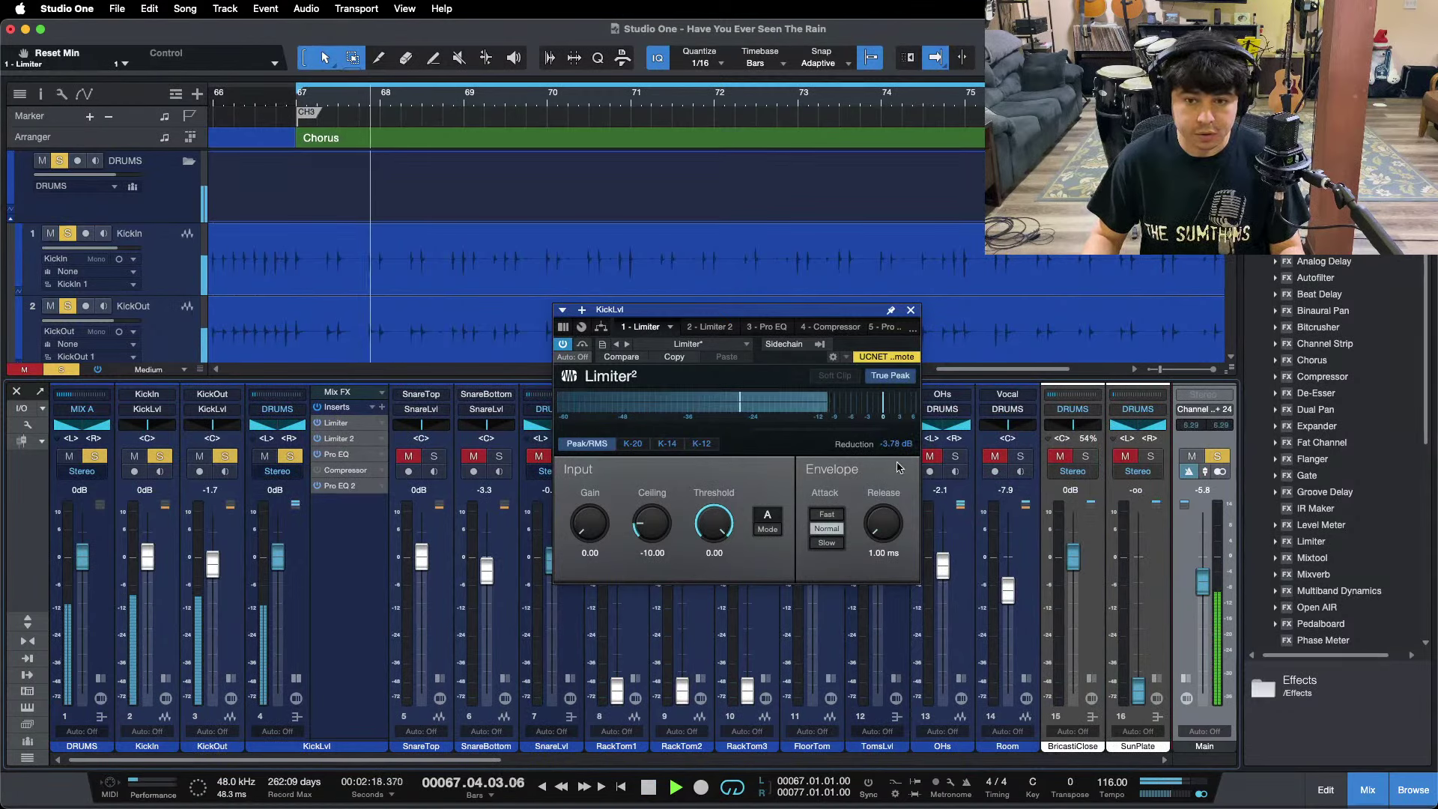
key("space")
left_click(653, 554)
type("-9")
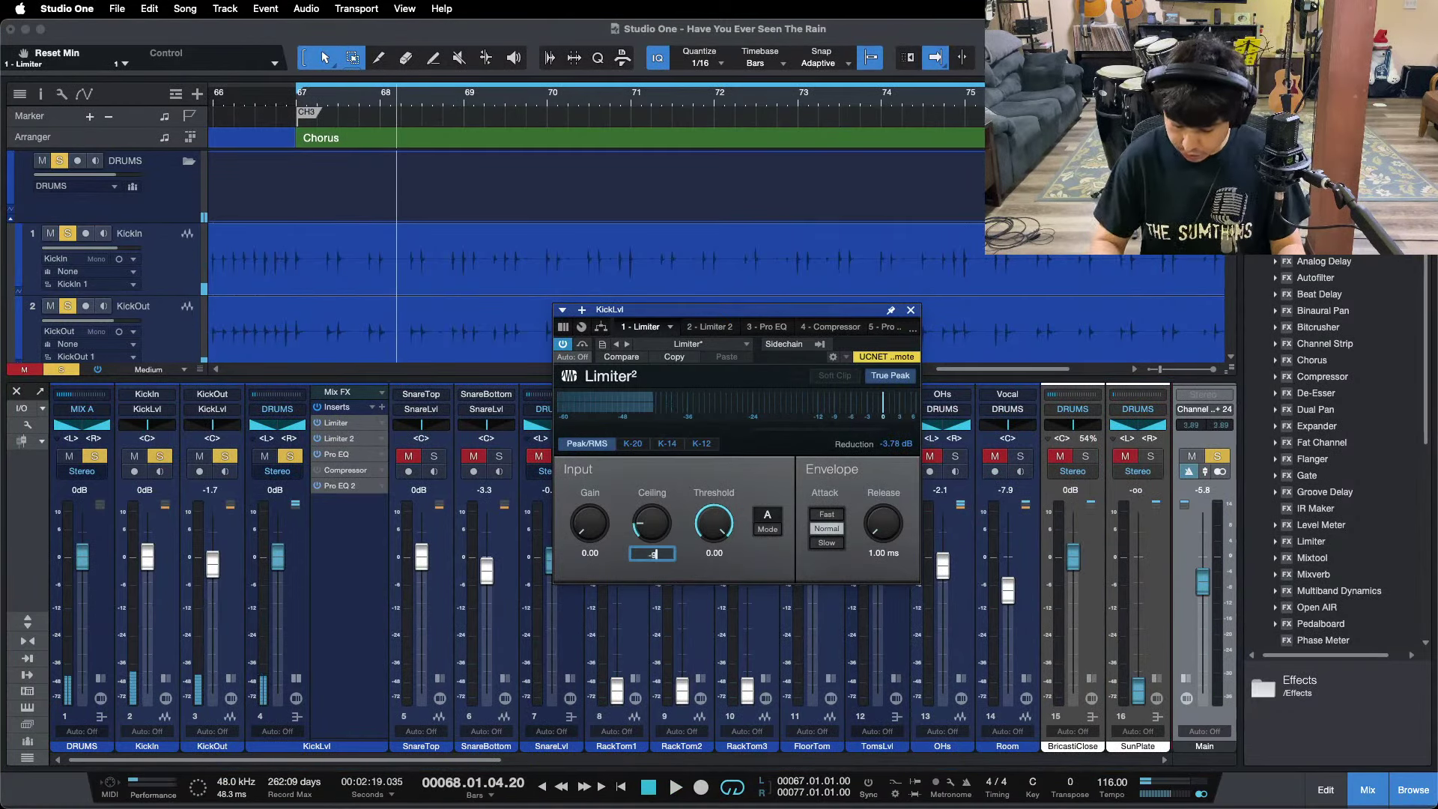
key("Return")
key("space")
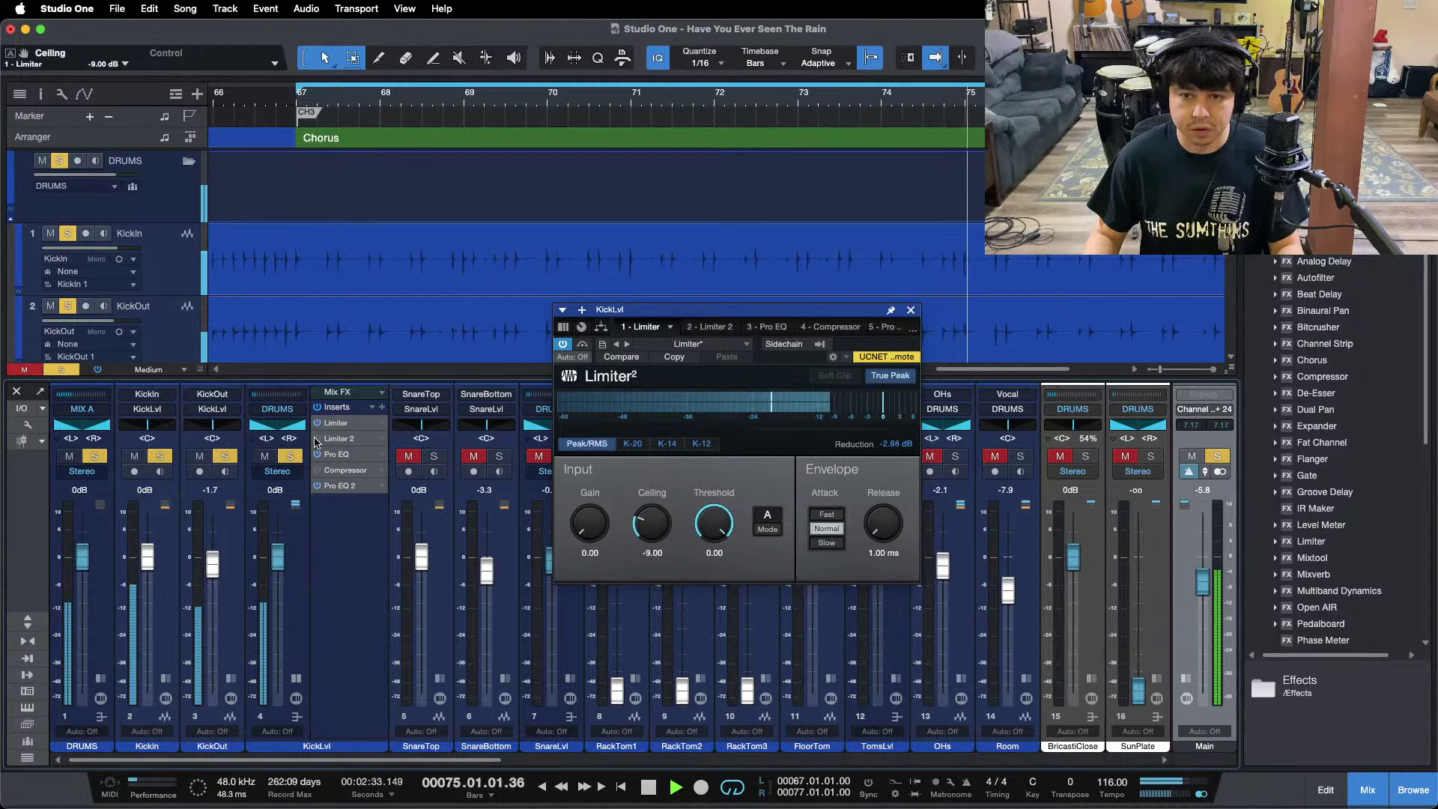
Open Limiter 2 on the KickLvl bus and audition it from the start of the last chorus.
left_click(337, 441)
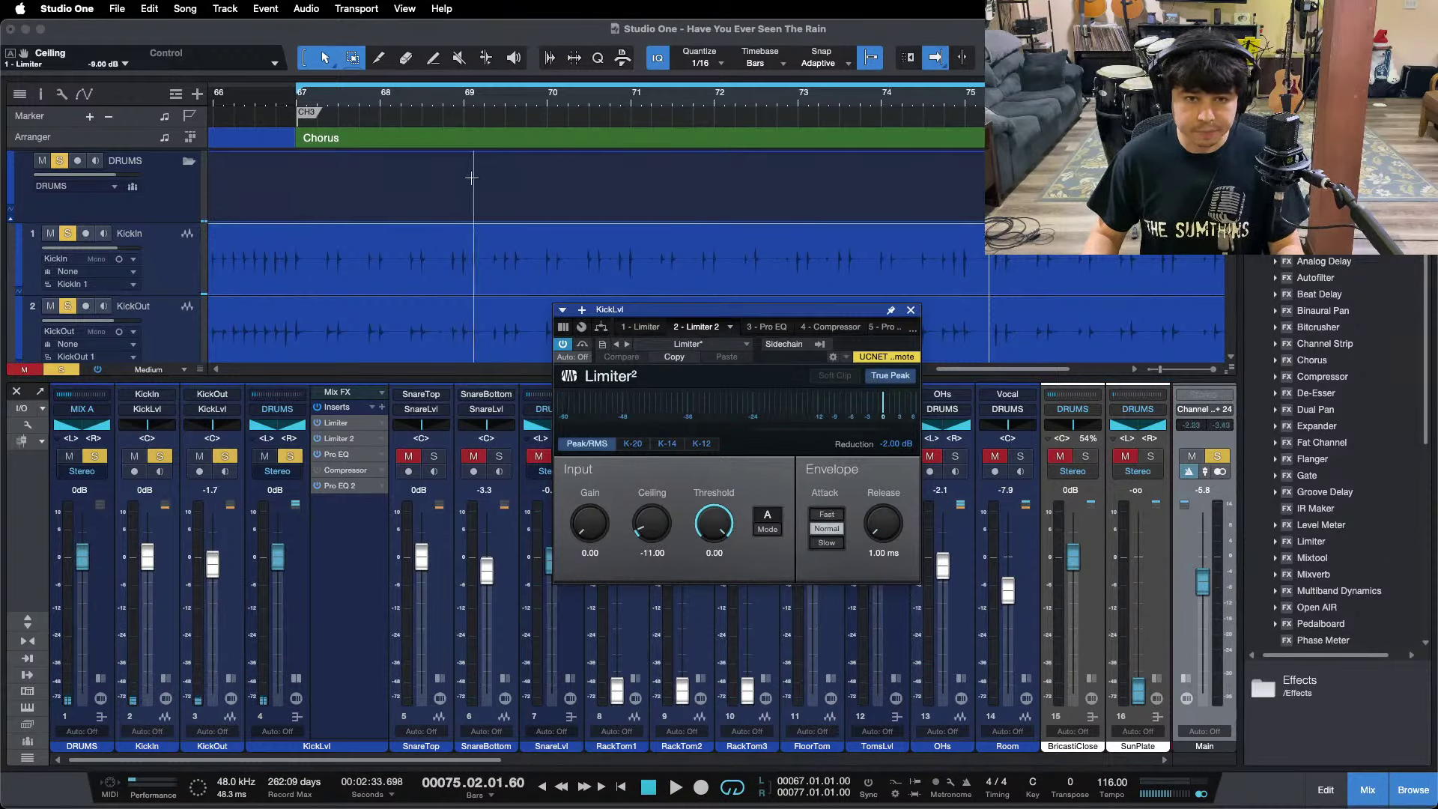
left_click(316, 102)
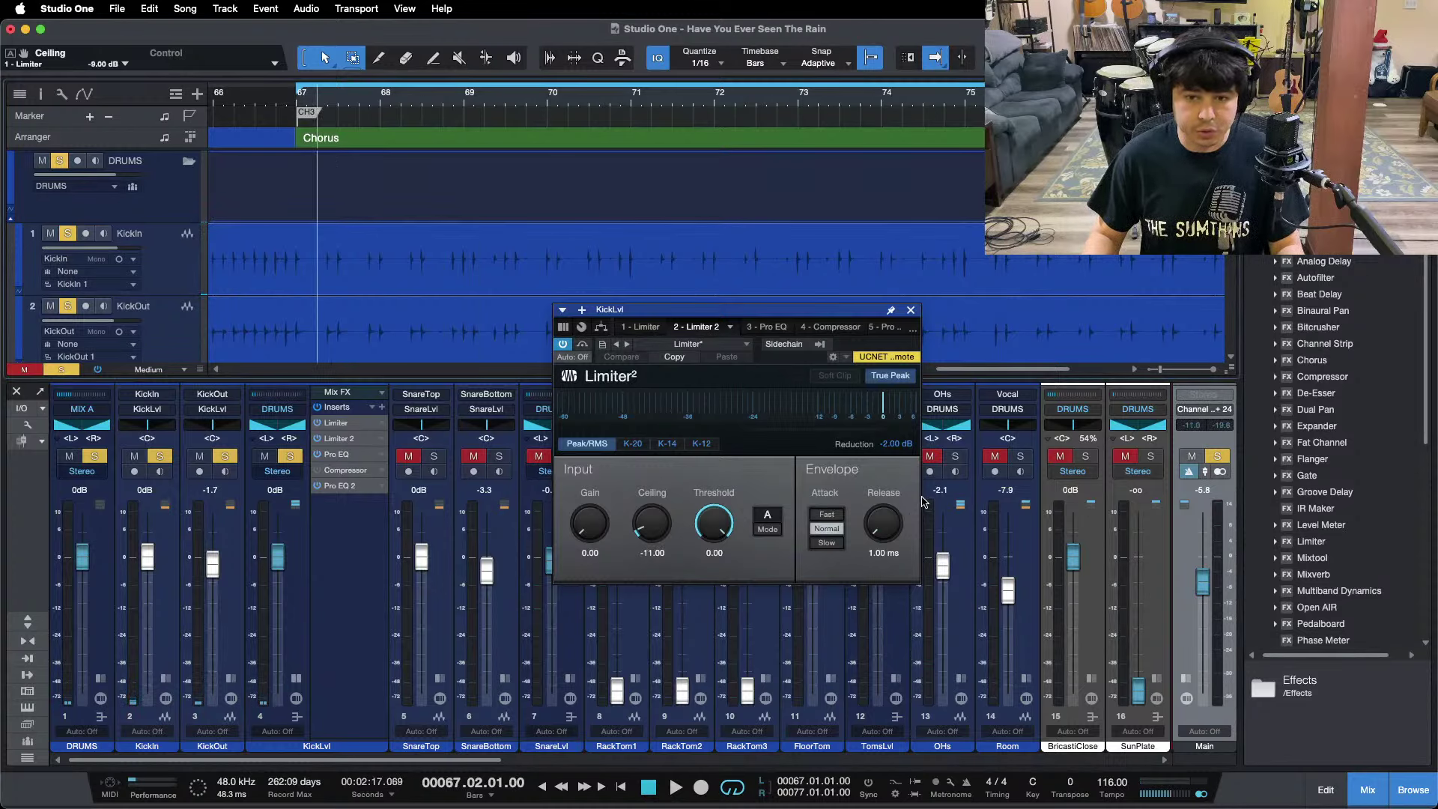
key("space")
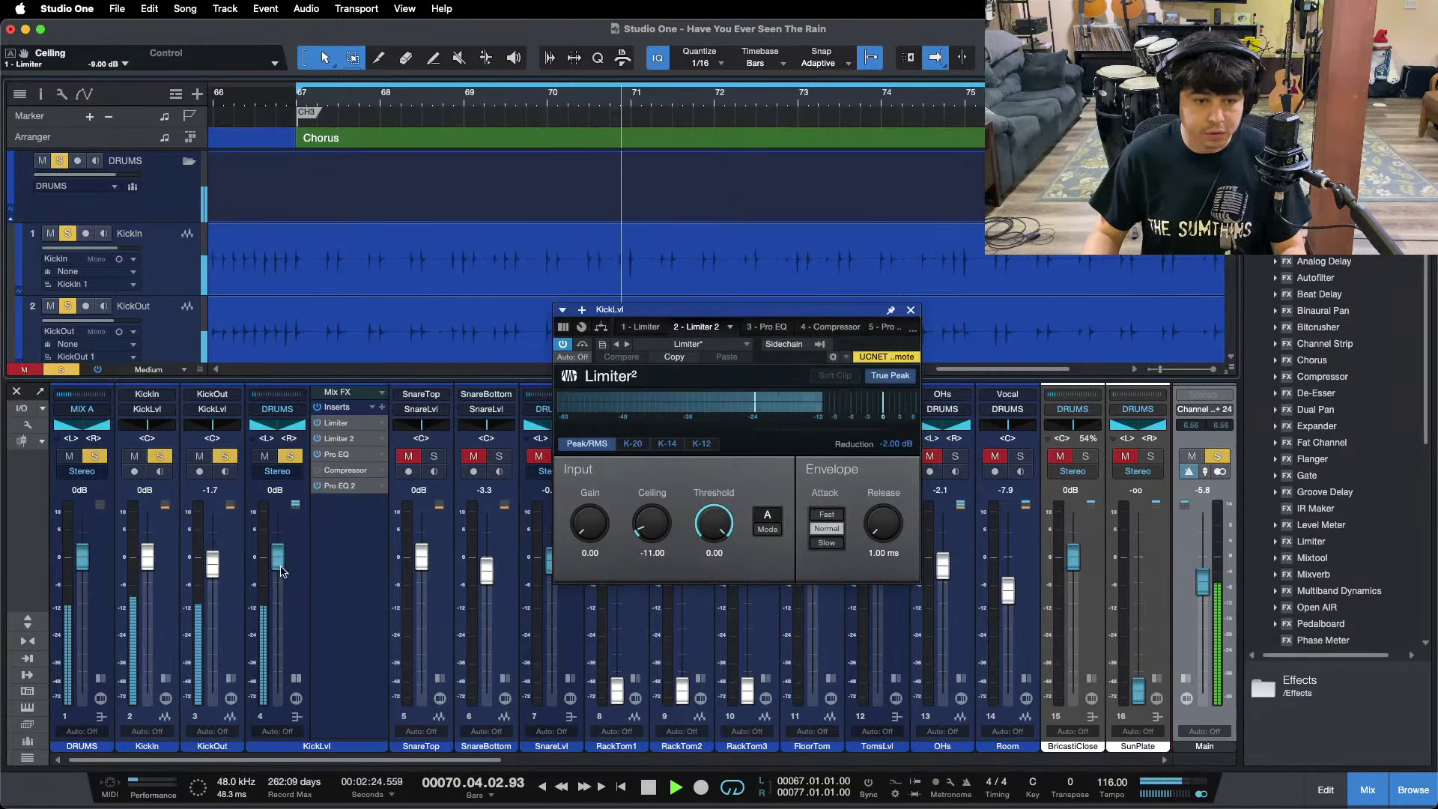
left_click_drag(414, 98, 594, 32)
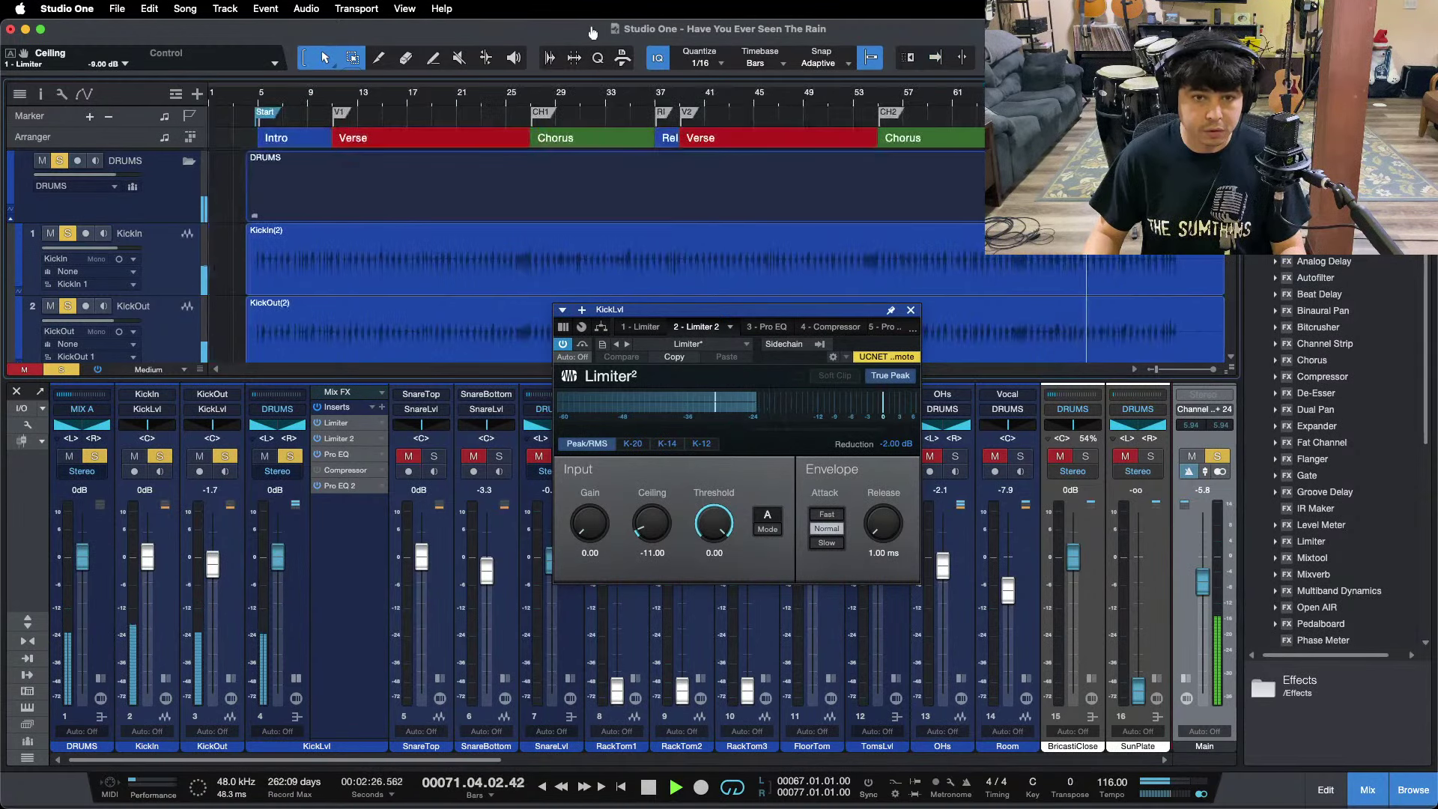
left_click_drag(1107, 97, 803, 152)
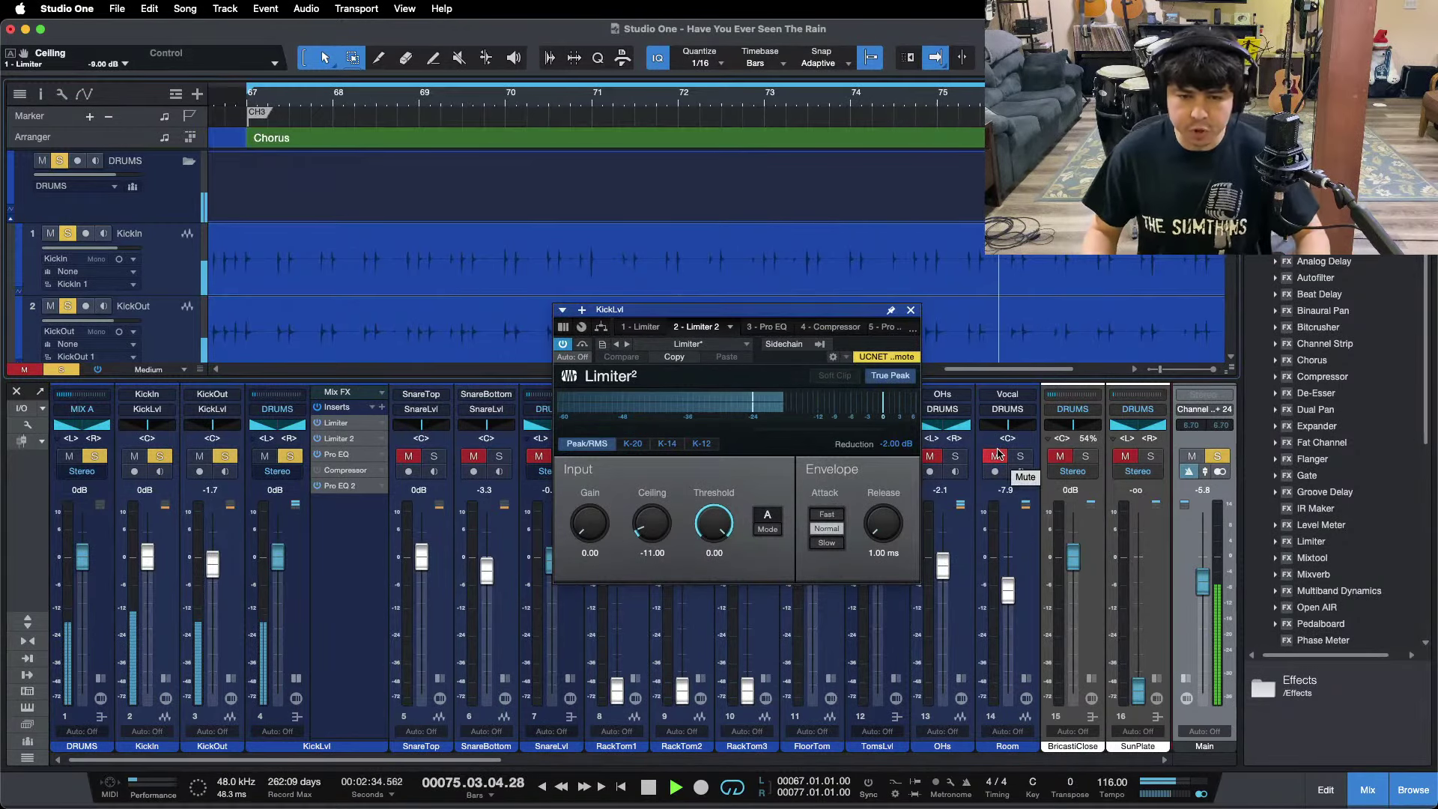
Open the first Pro EQ on KickLvl and enable its low cut filter at about 39.9 Hz.
left_click(370, 455)
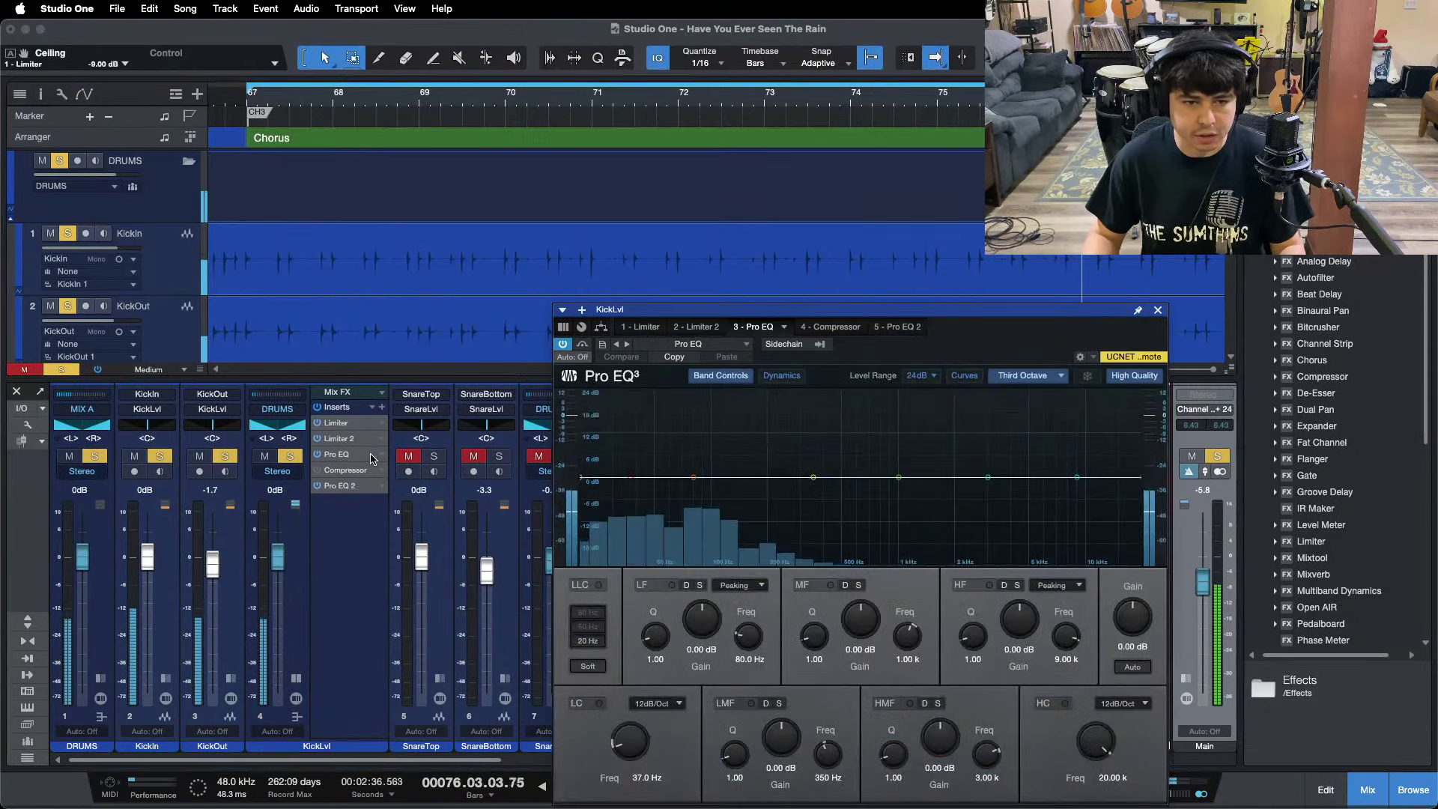
left_click_drag(591, 309, 358, 242)
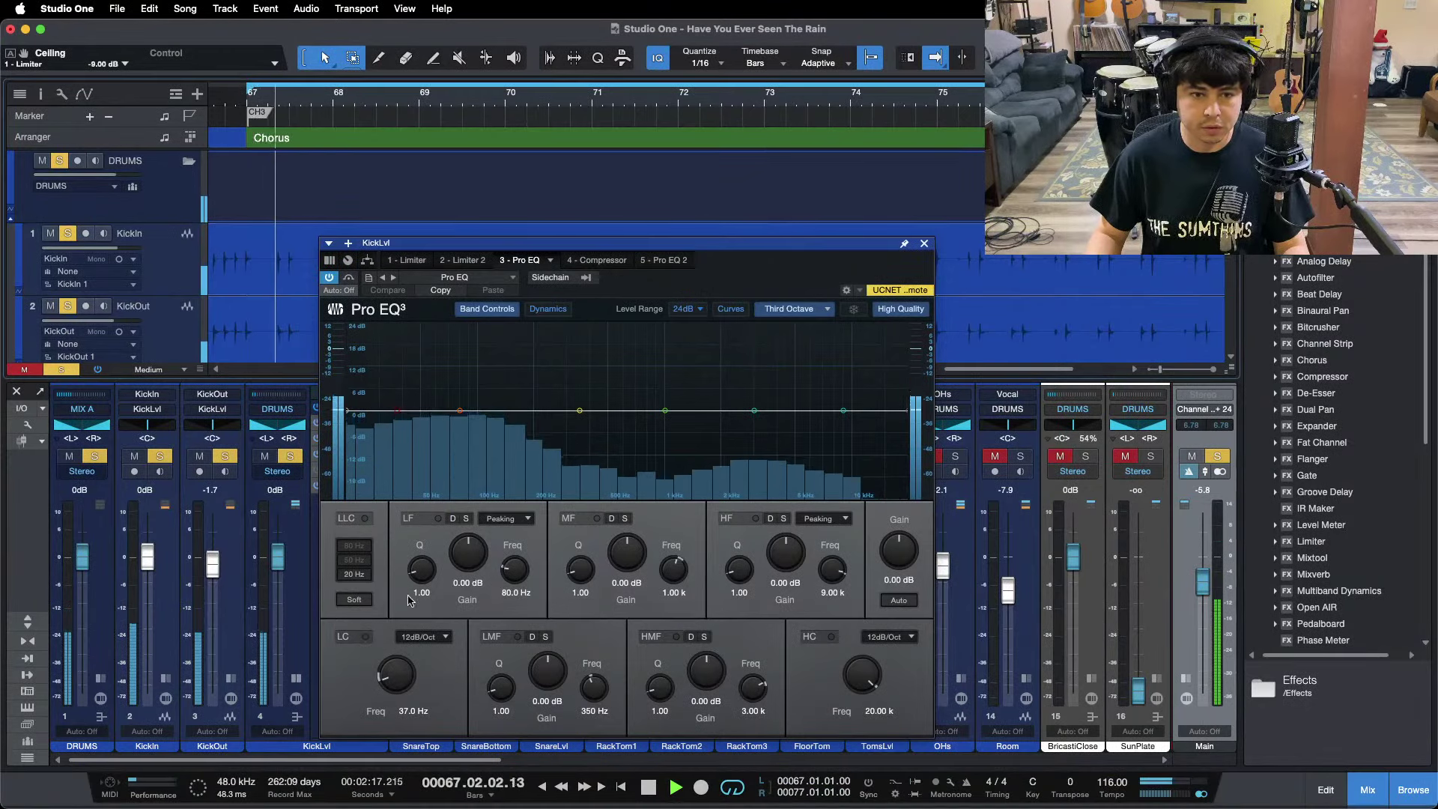
left_click(365, 637)
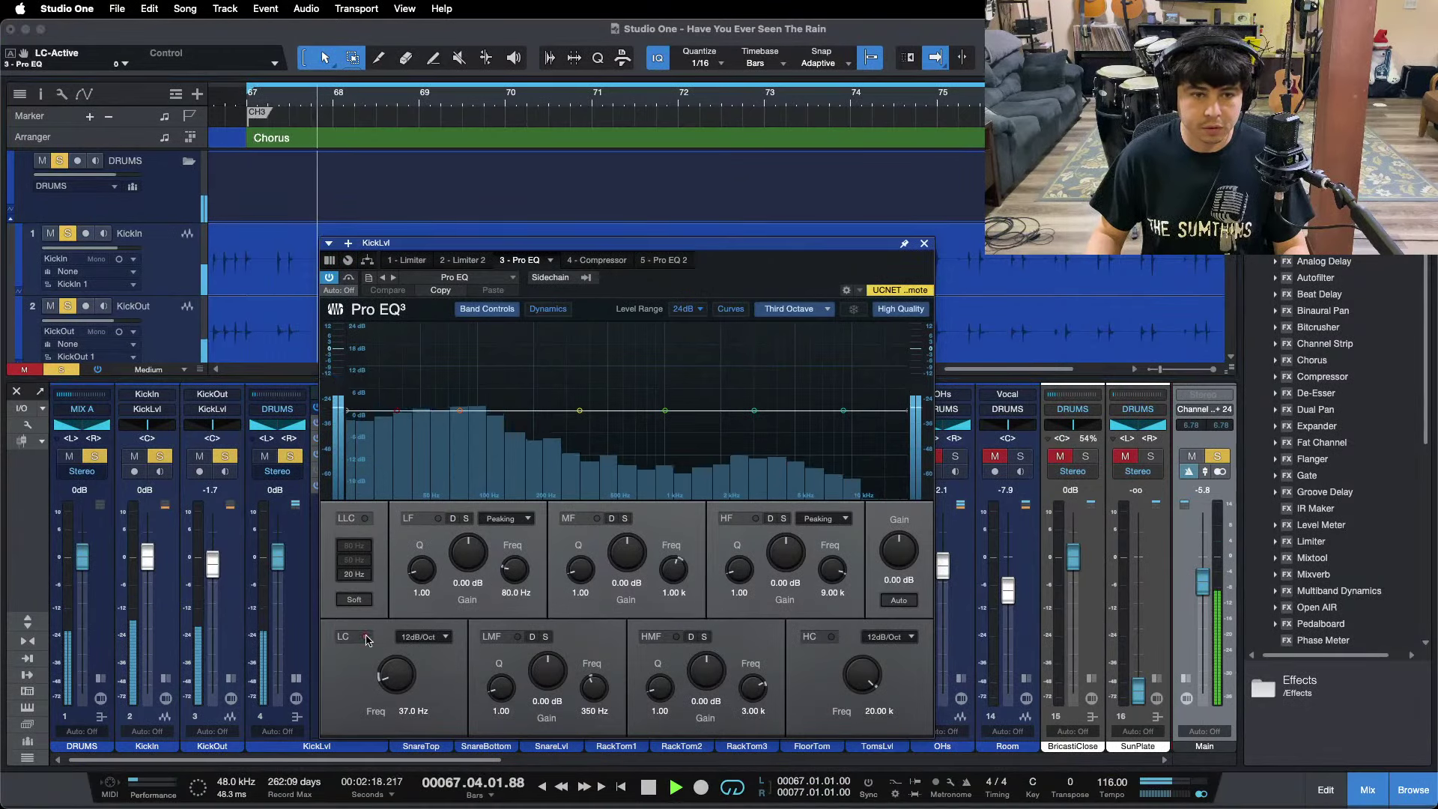
left_click(216, 102)
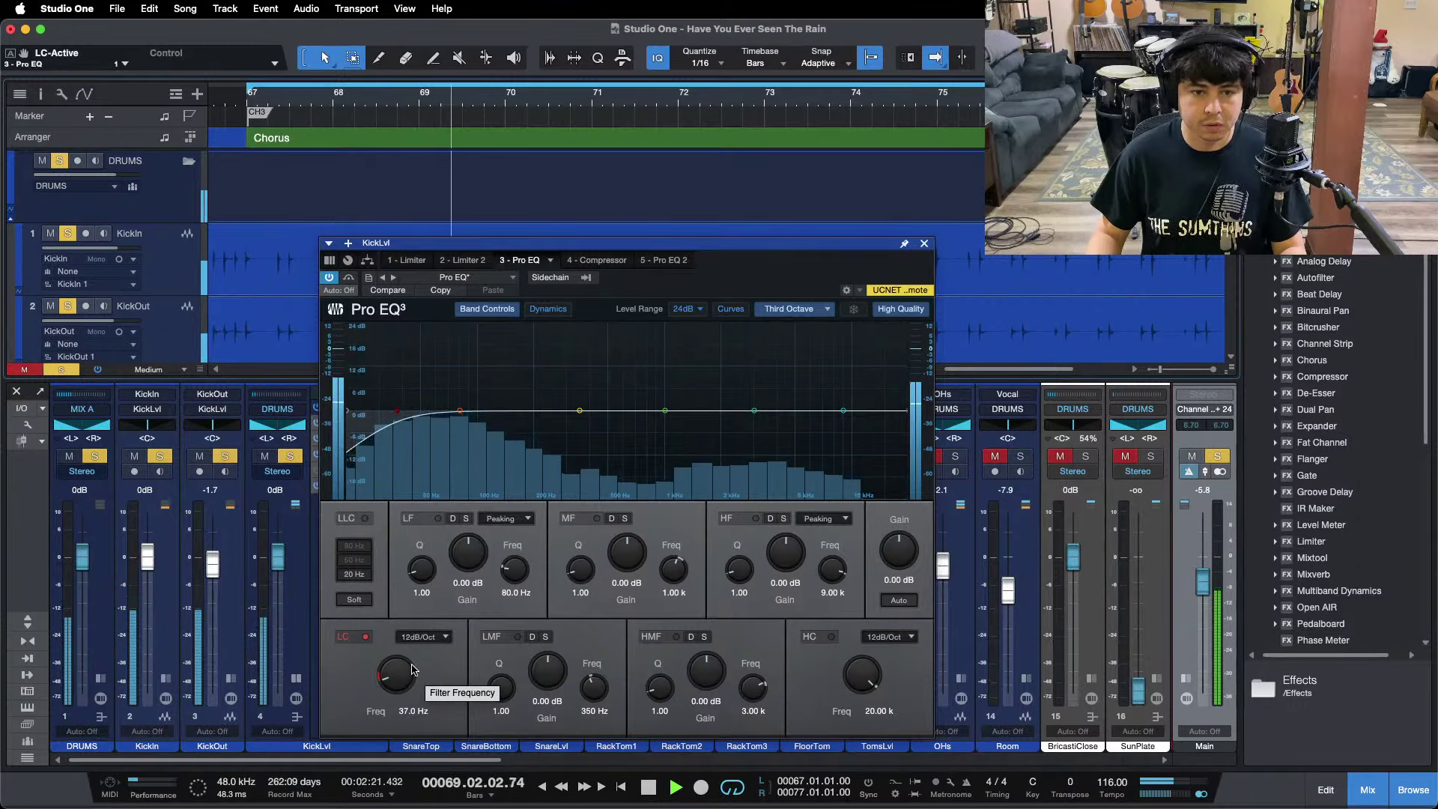
scroll(411, 669, "up", 2)
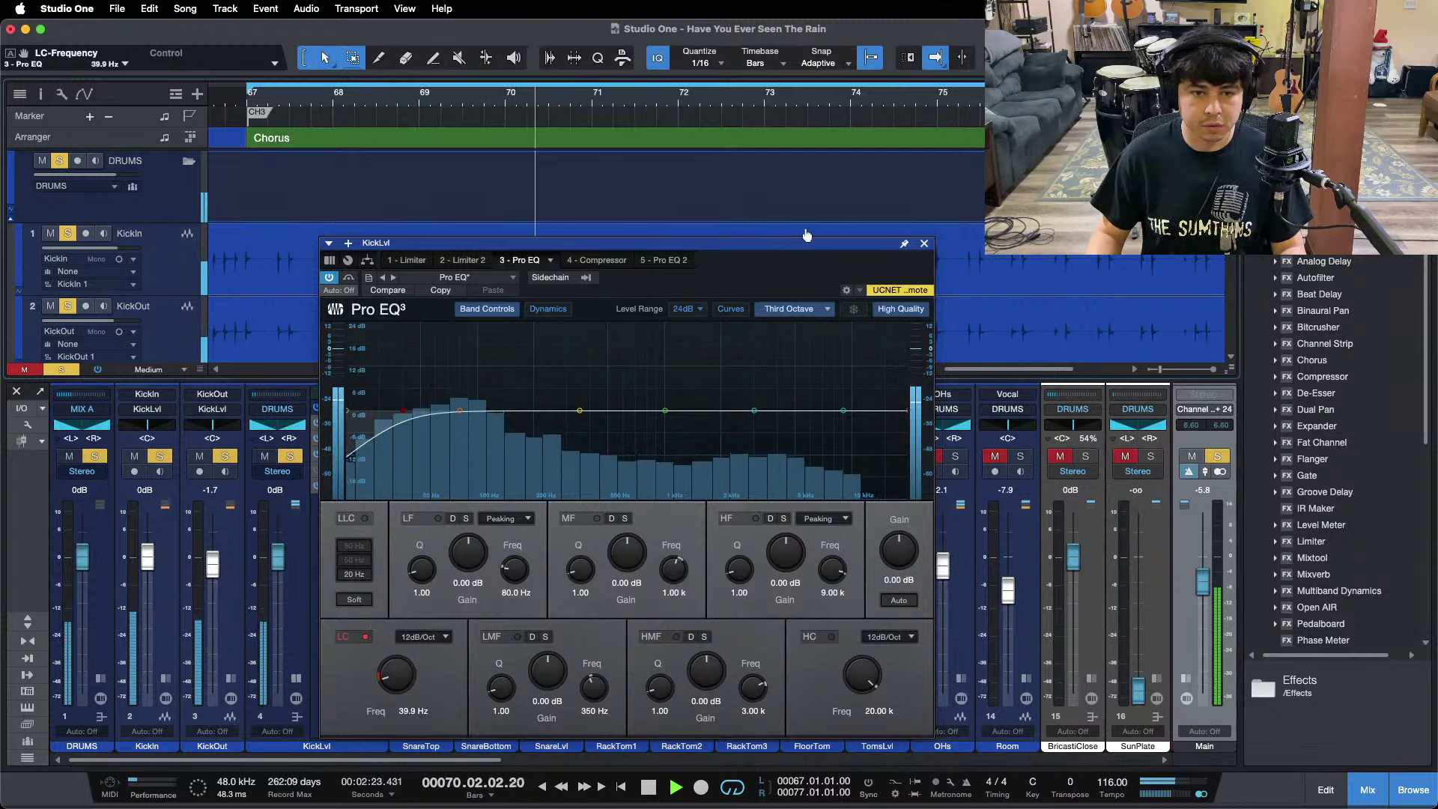
Show the EQ's spectrum as an FFT curve and notch the mid band at about 789 Hz with Q 24.00 and gain -24.00 dB.
left_click(794, 308)
left_click(796, 377)
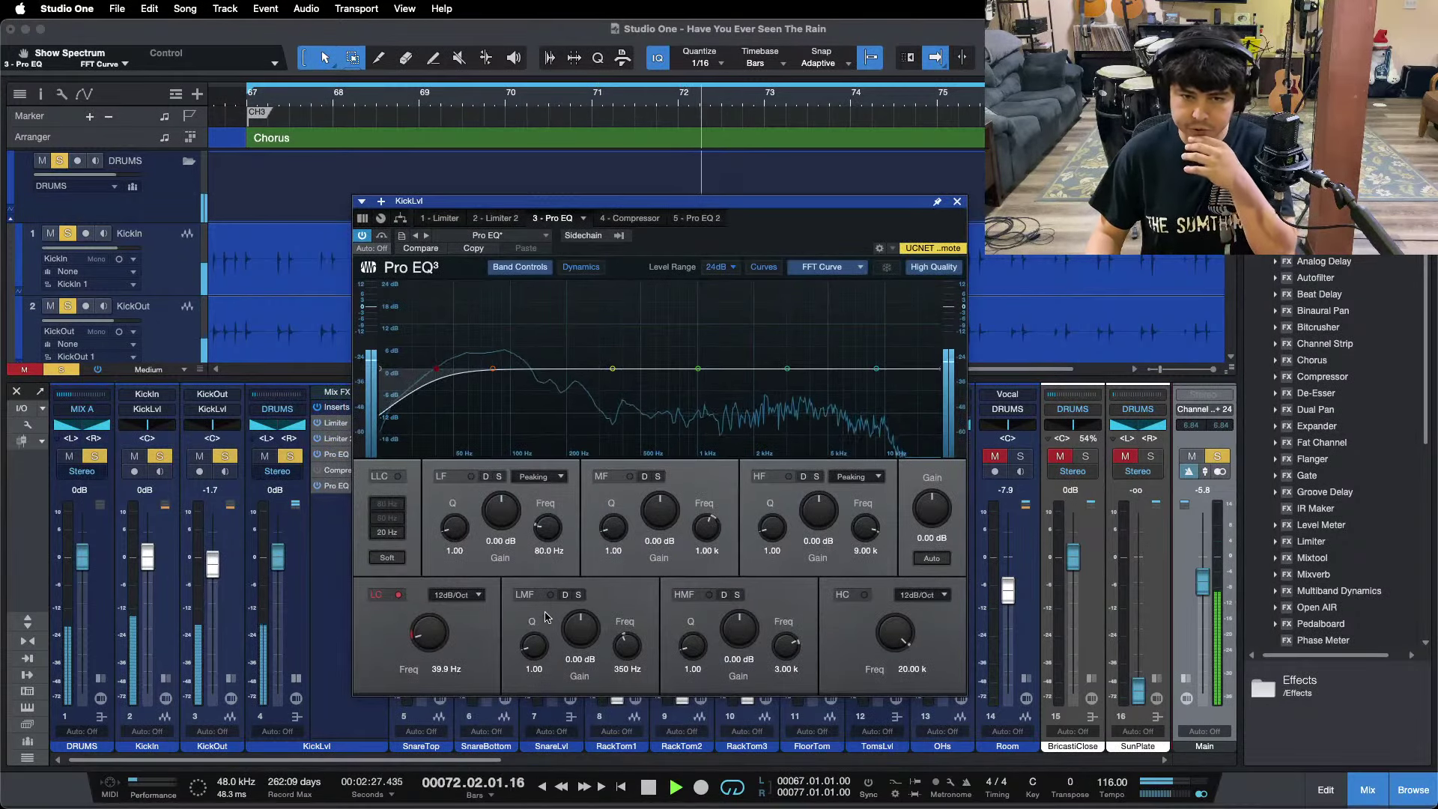
left_click_drag(698, 368, 686, 324)
left_click_drag(613, 534, 679, 262)
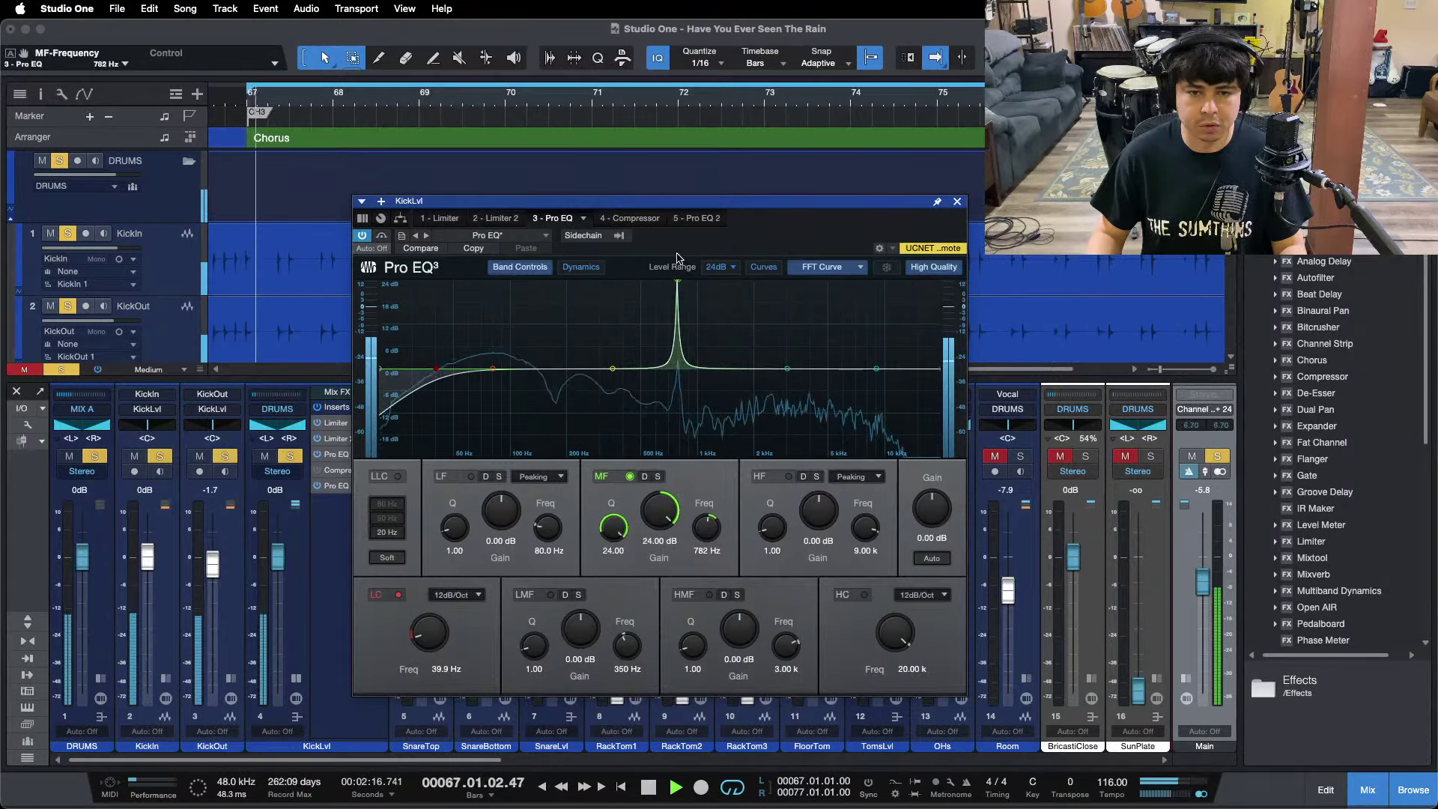
left_click_drag(678, 257, 678, 258)
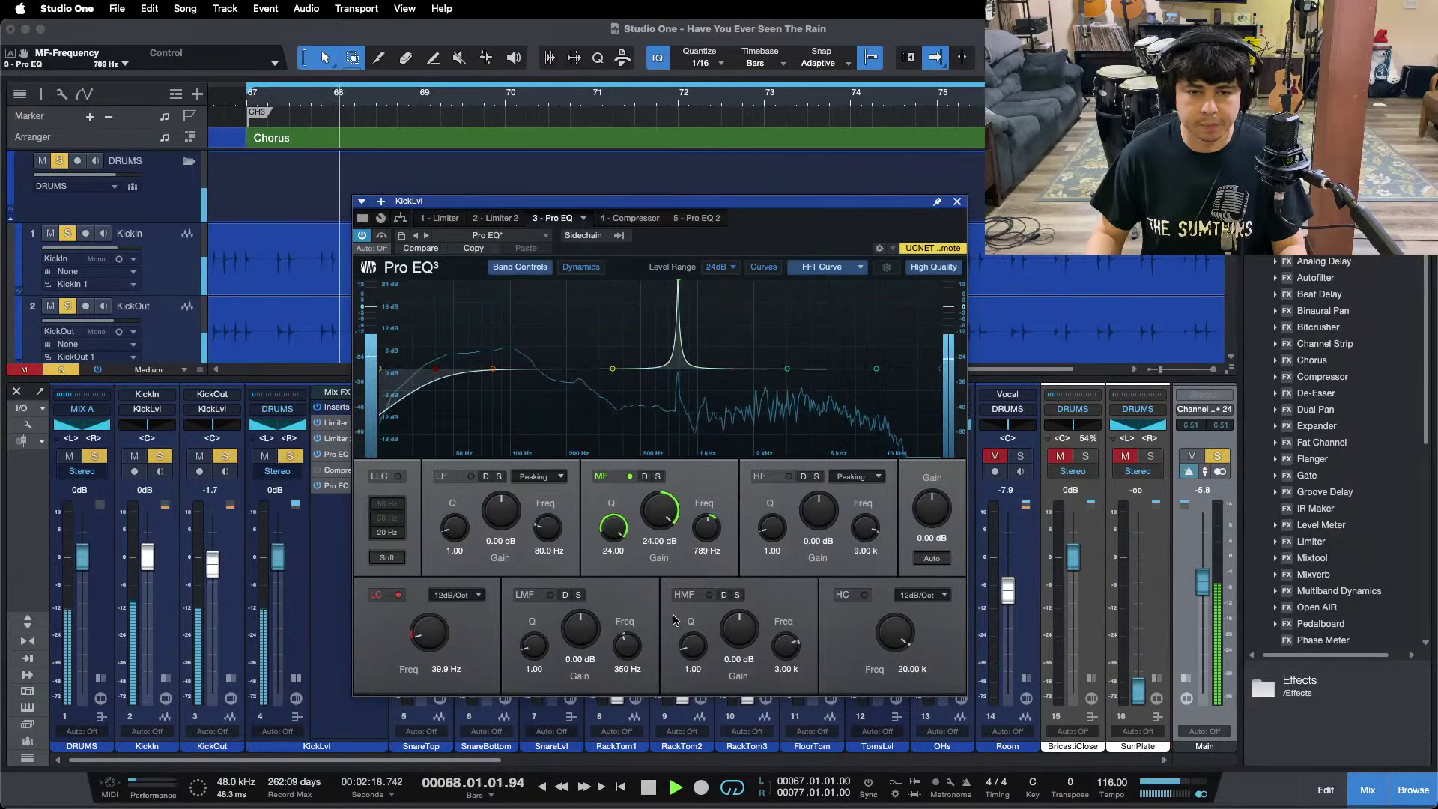
left_click_drag(663, 512, 626, 753)
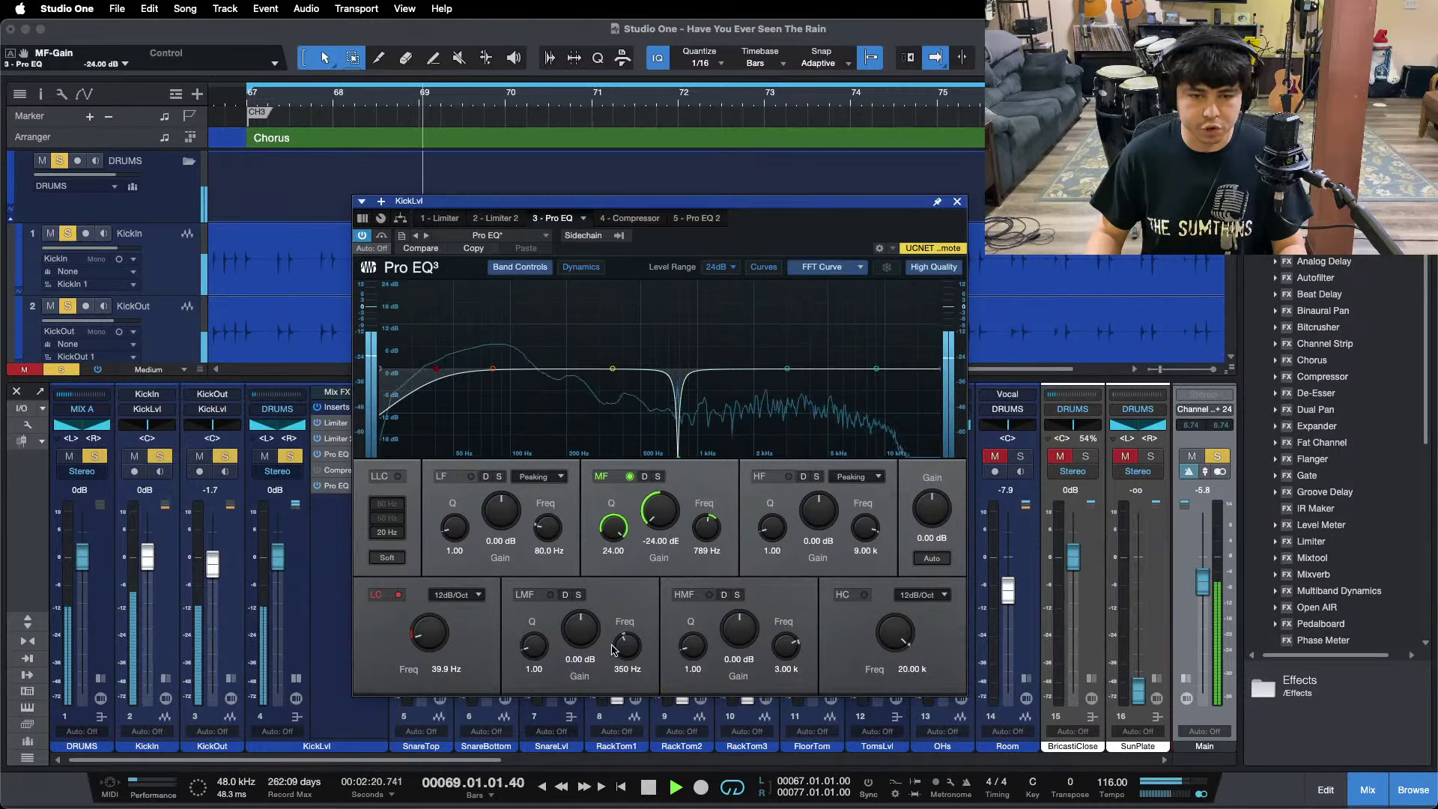
Open and enable the Compressor on KickLvl, set its release to about 60.6 ms and keep the bus fader at 0 dB.
left_click(621, 224)
left_click_drag(790, 235, 746, 380)
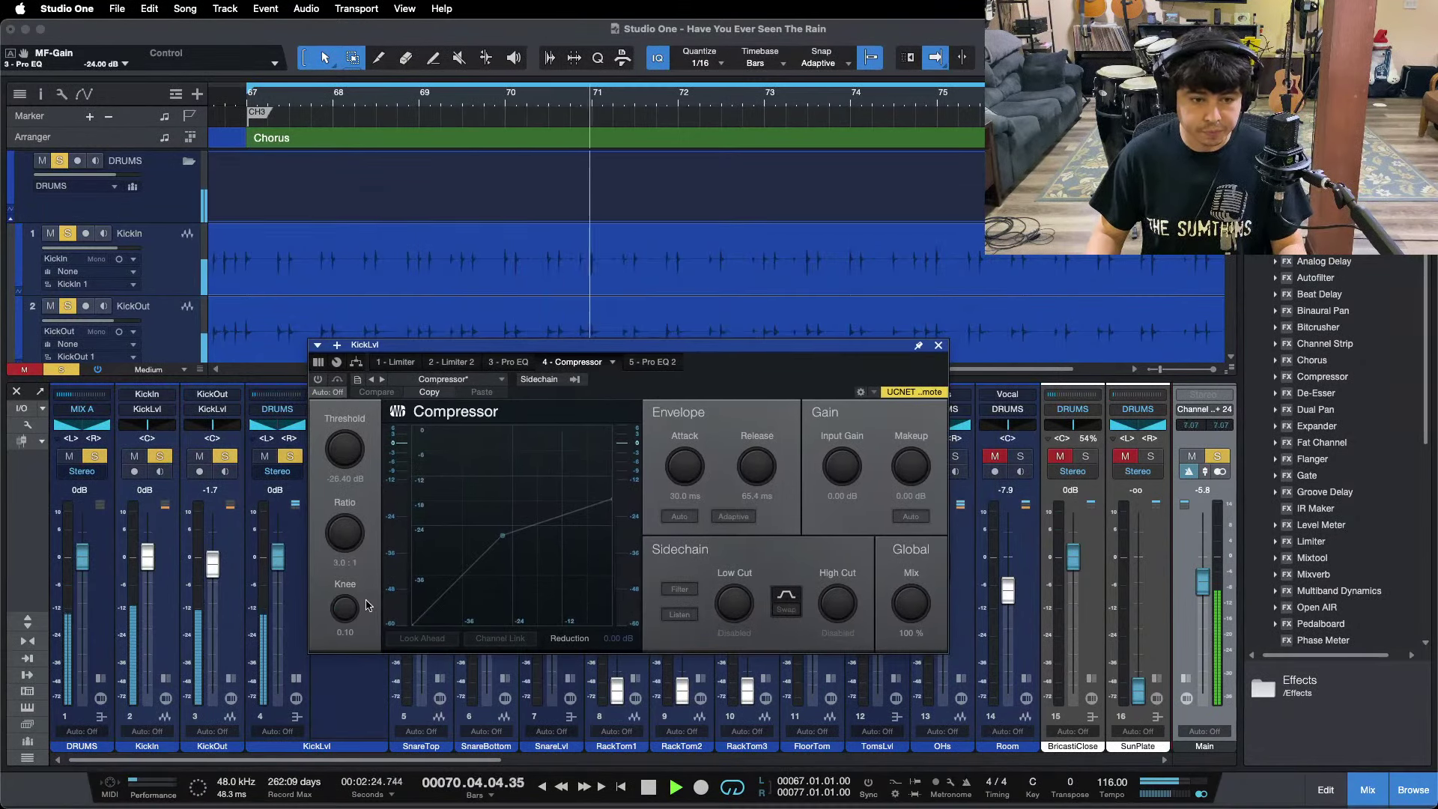
left_click_drag(279, 554, 280, 556)
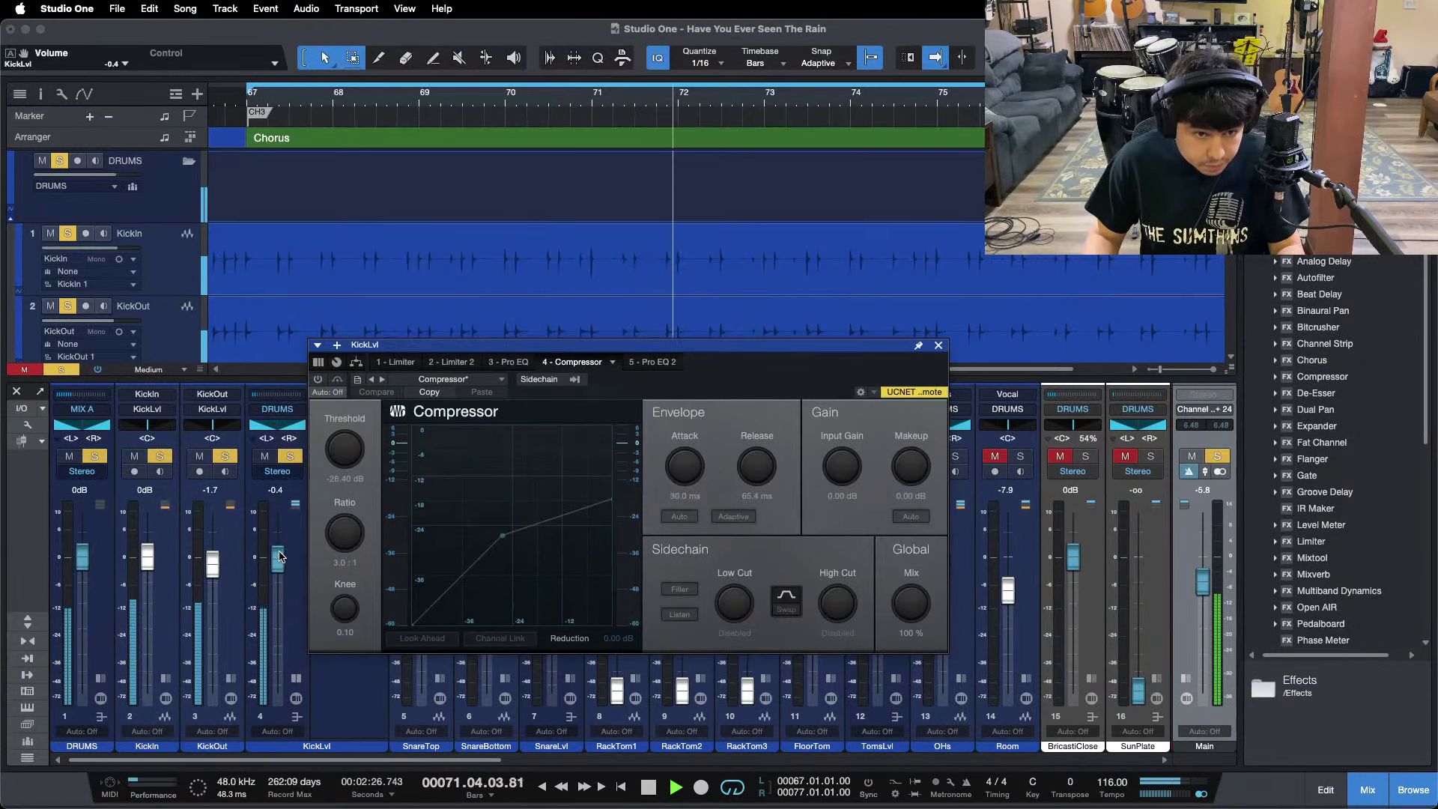
left_click(280, 556, "super")
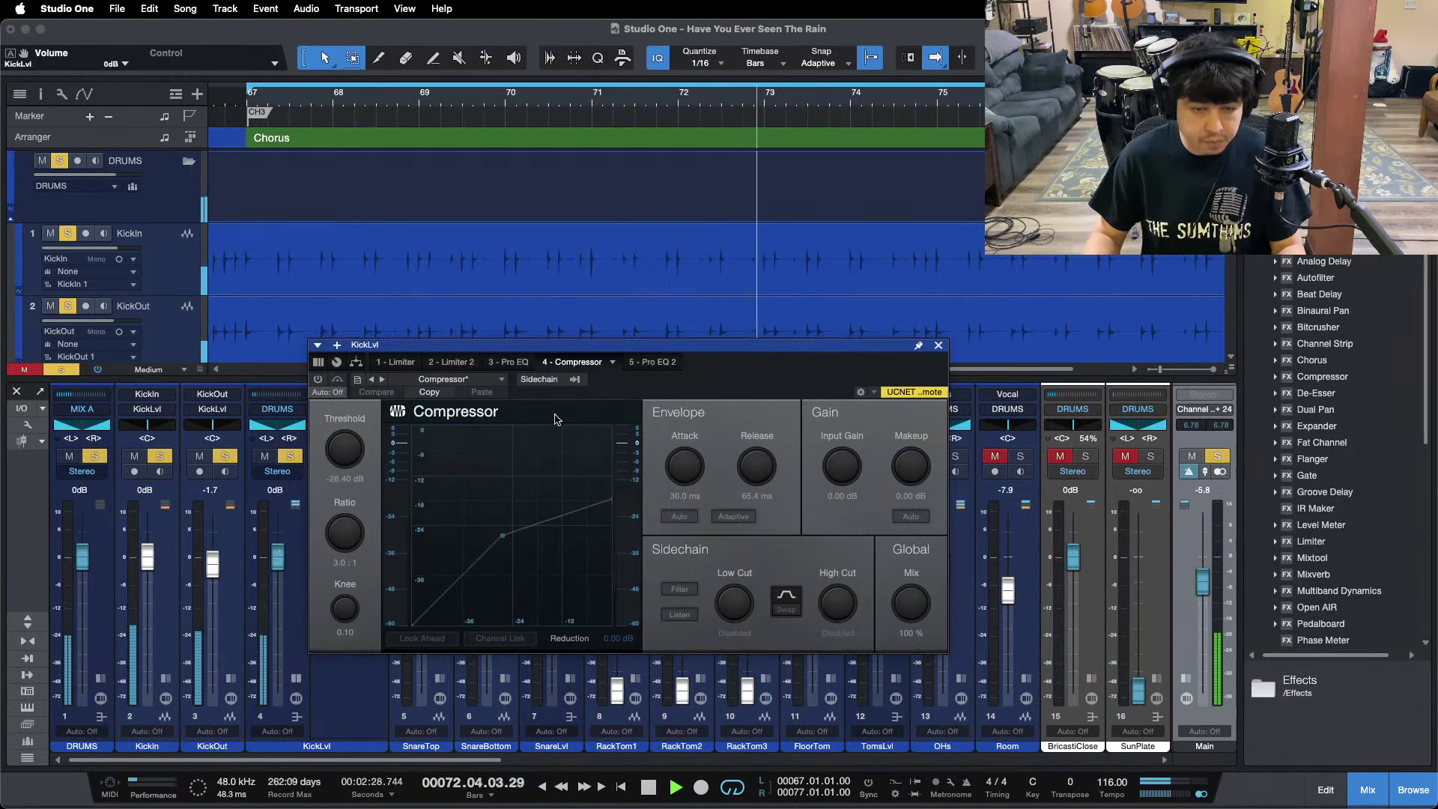
left_click_drag(704, 391, 739, 369)
left_click(352, 358)
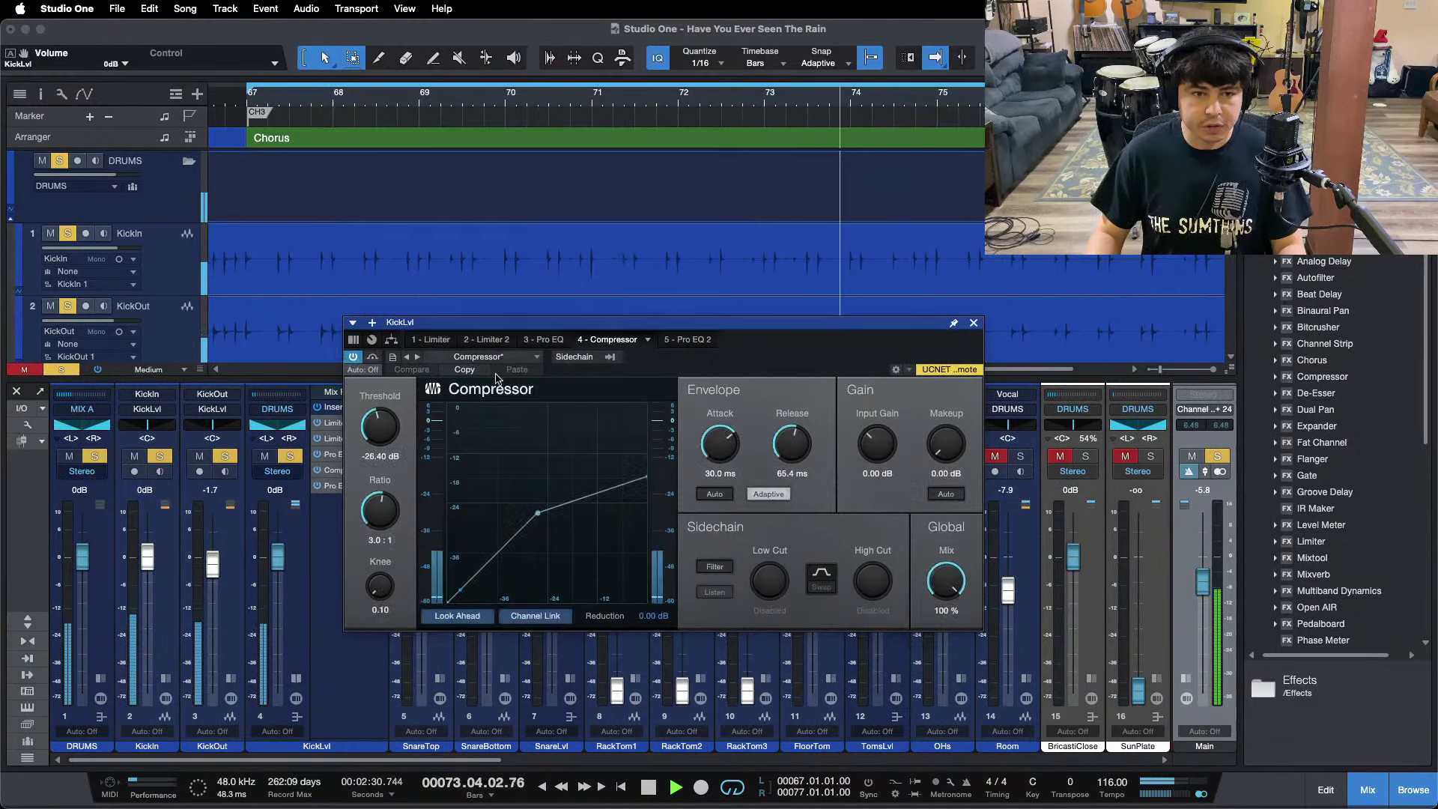
left_click_drag(792, 447, 793, 449)
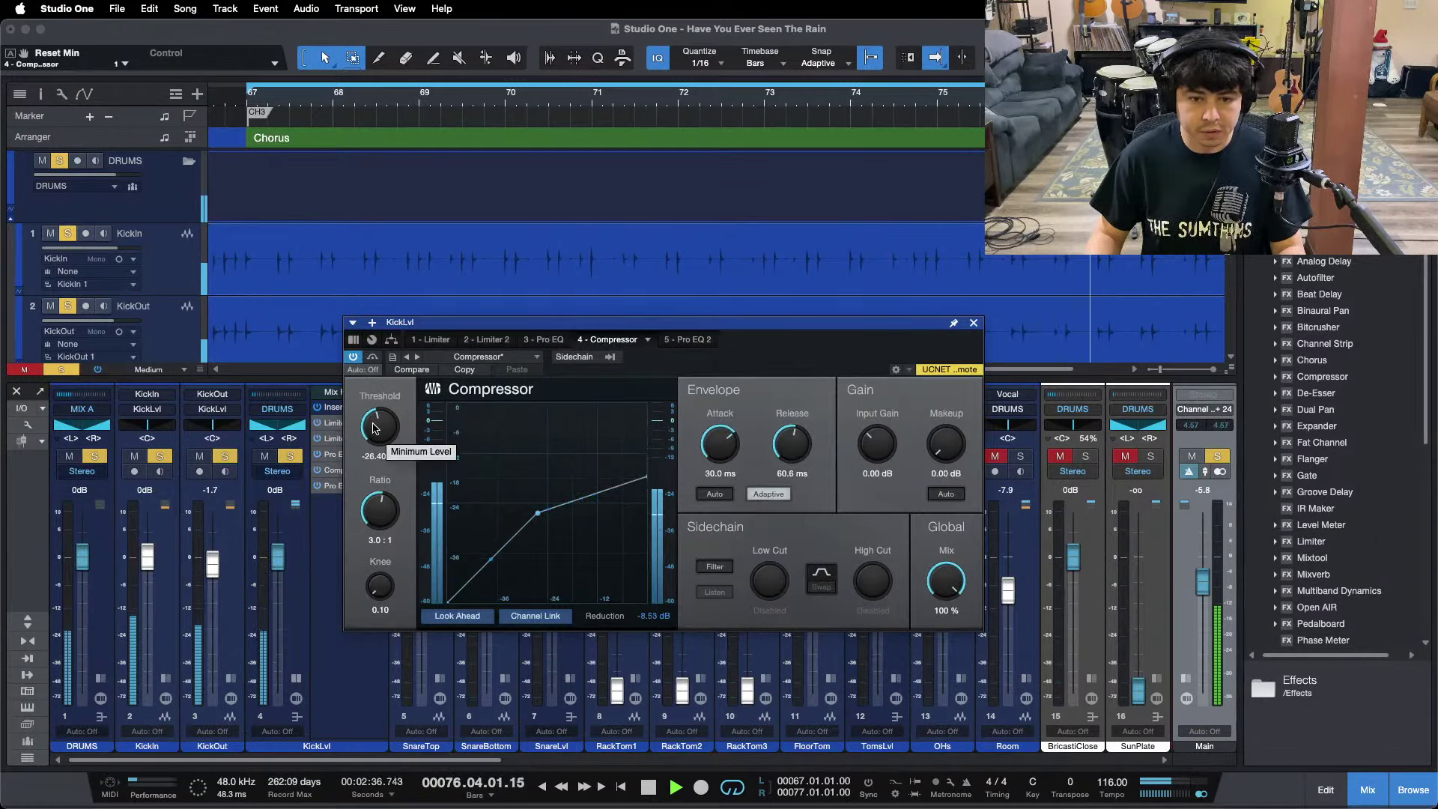
Insert SSL Native Bus Compressor 2 before the stock Compressor on KickLvl and bypass the stock Compressor.
left_click(974, 323)
key("space")
scroll(1308, 509, "down", 10)
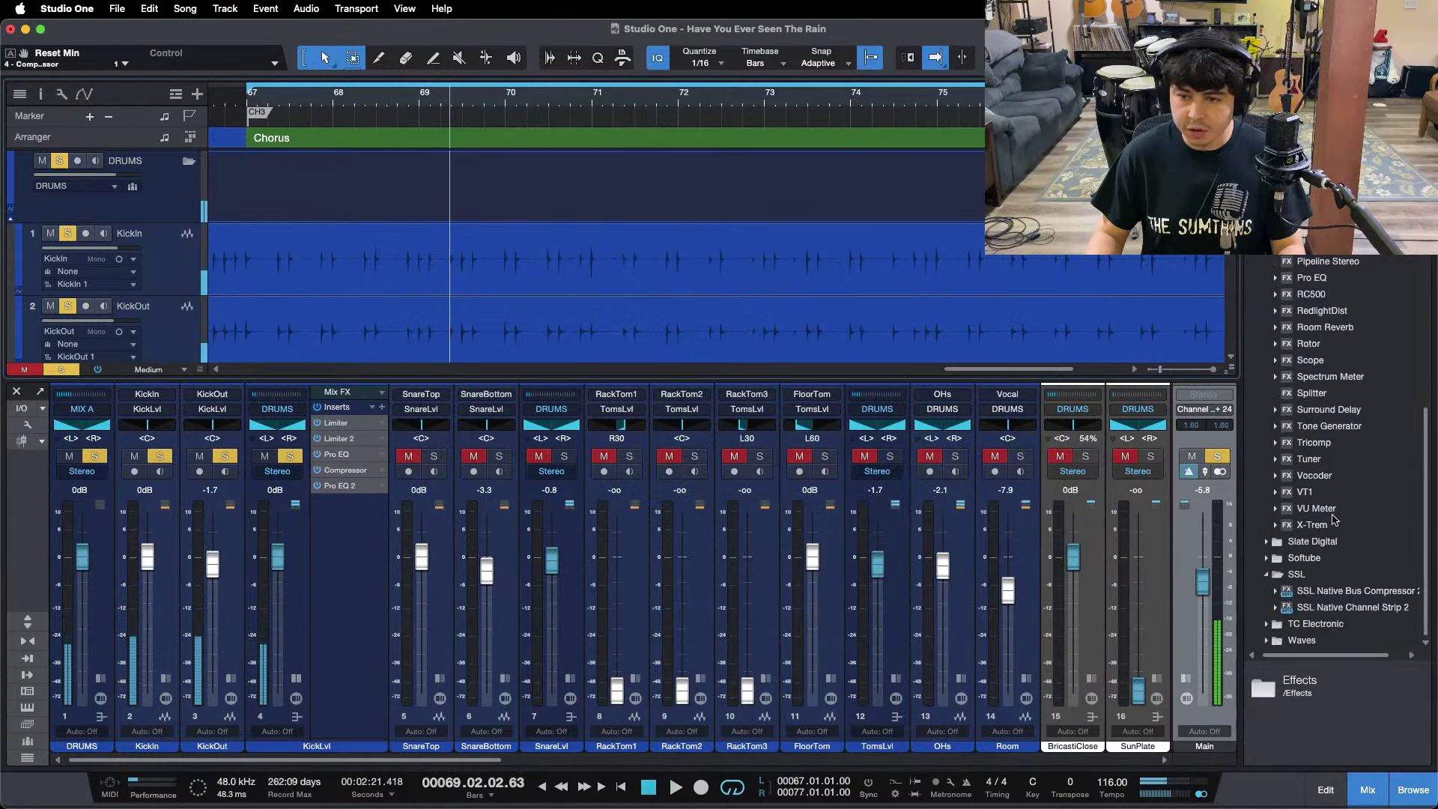
left_click_drag(1353, 596, 328, 481)
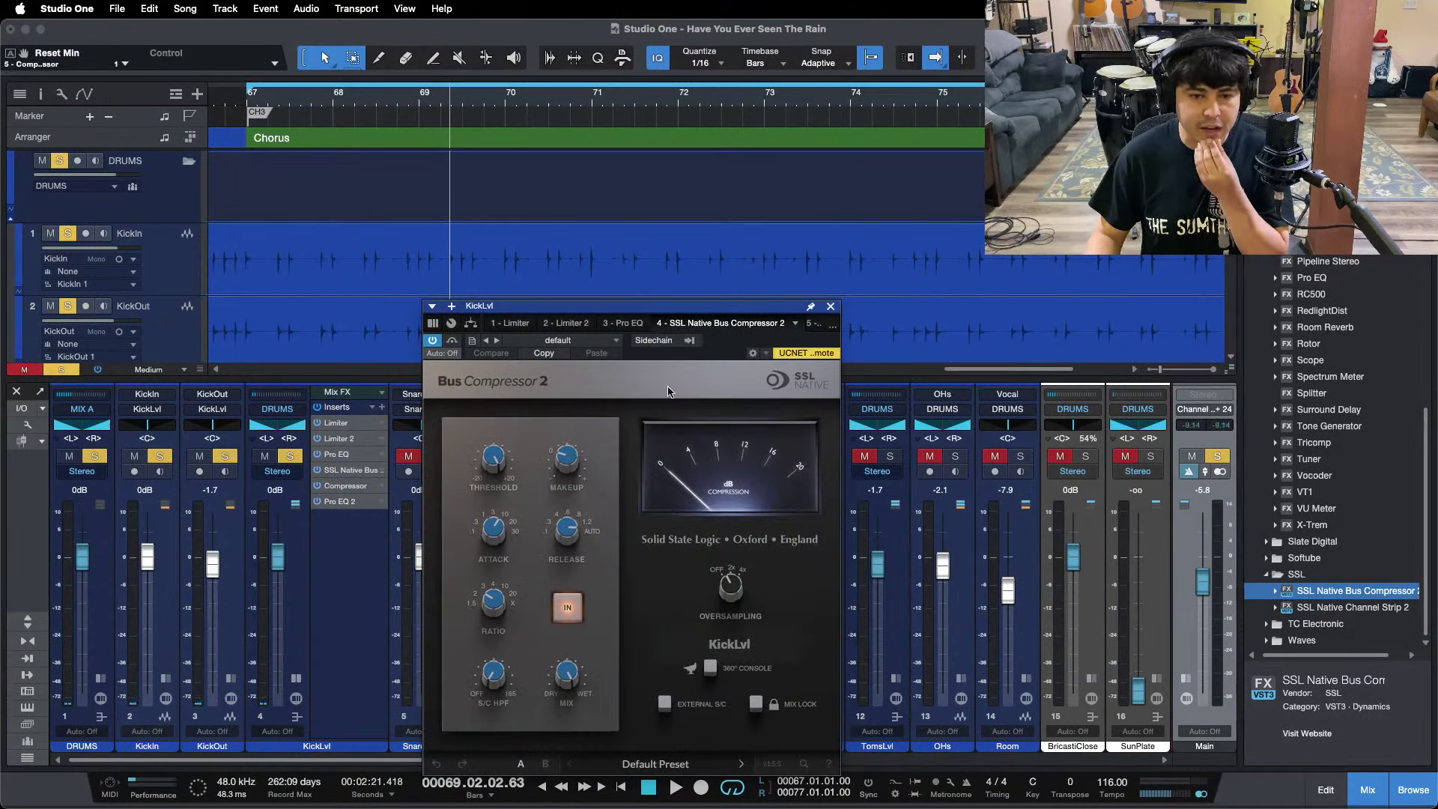
left_click(318, 486)
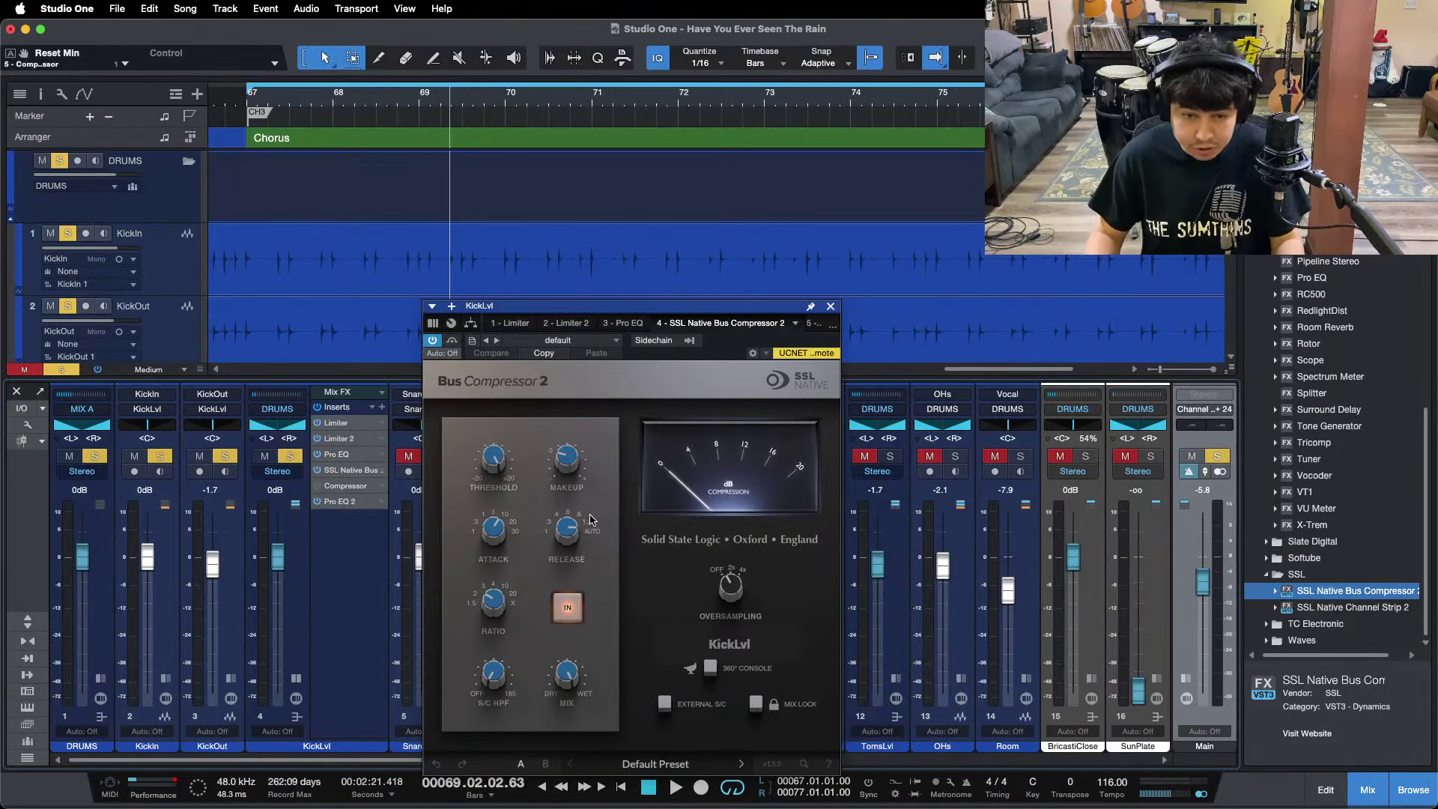
Set the SSL bus compressor's ratio to 3:1 and, during loop playback, its threshold to about -8.6 dB.
left_click_drag(569, 529, 540, 611)
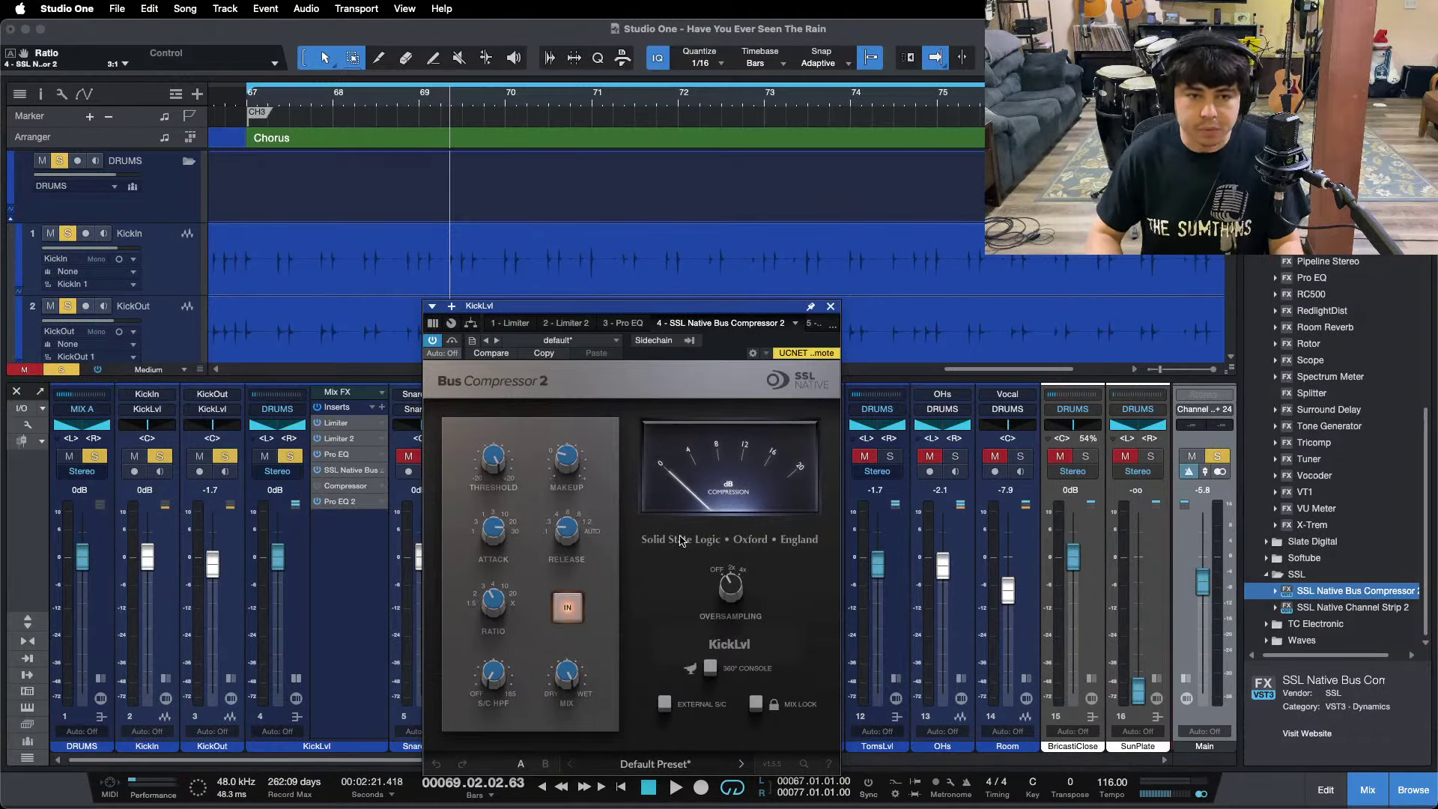
key("space")
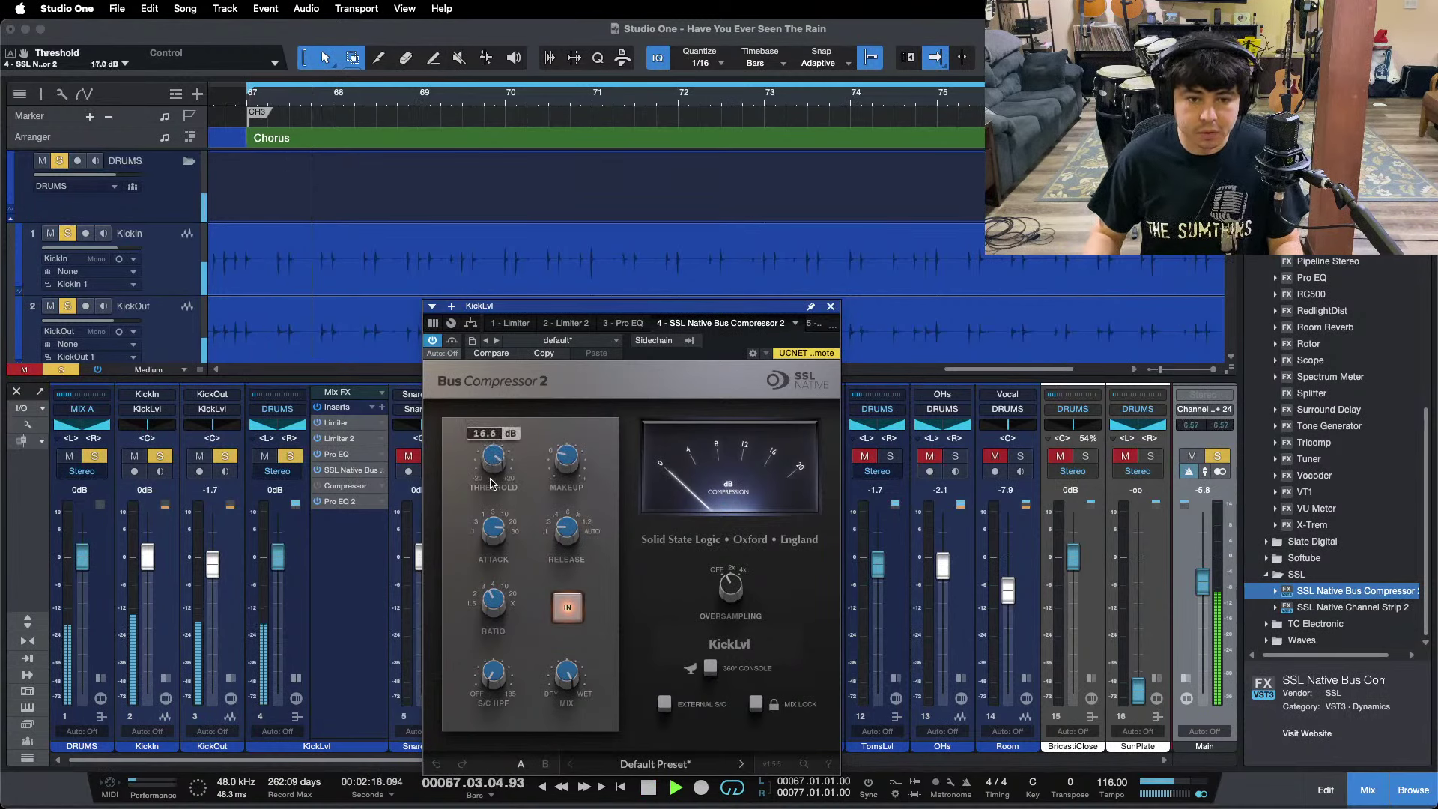
left_click_drag(492, 483, 482, 589)
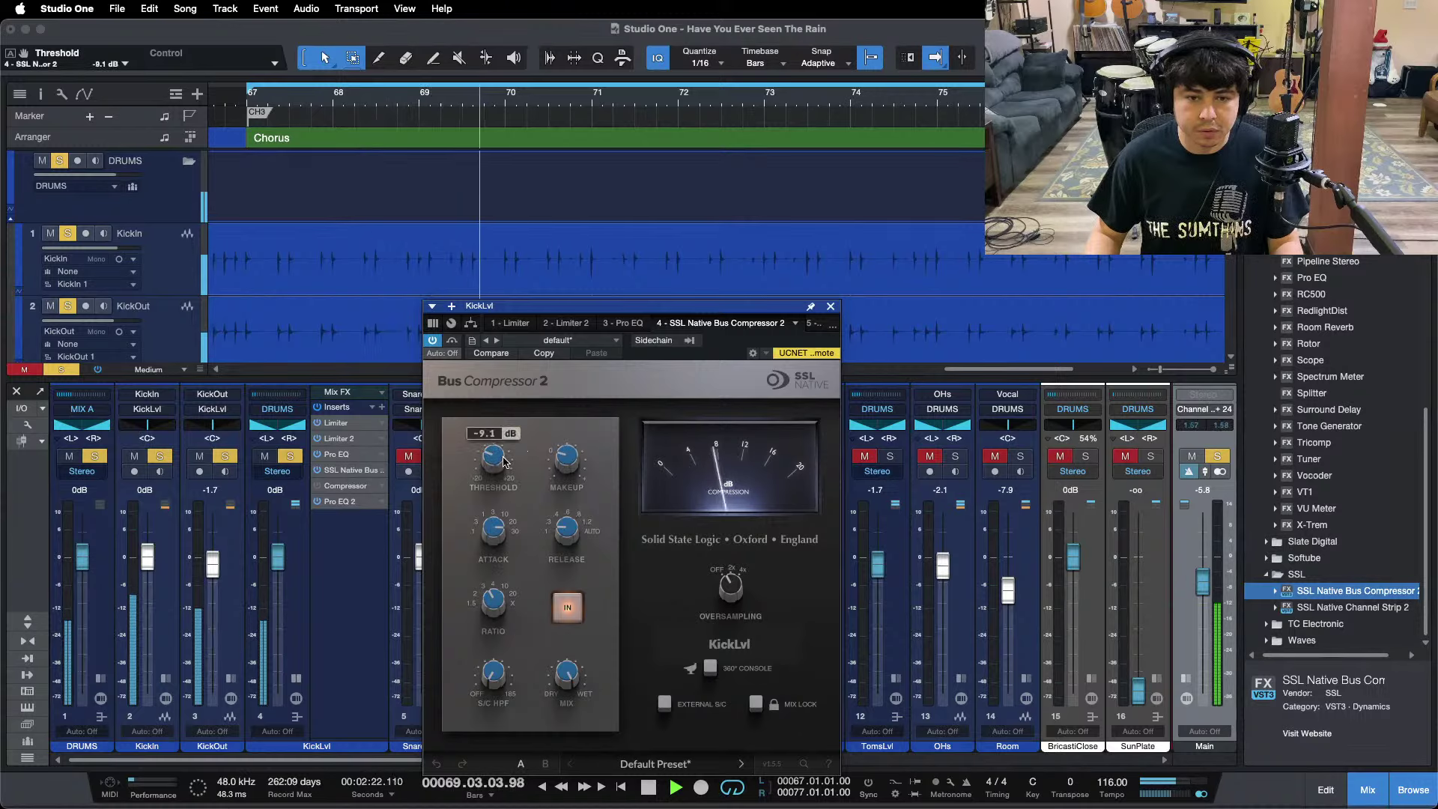
left_click_drag(503, 458, 499, 457)
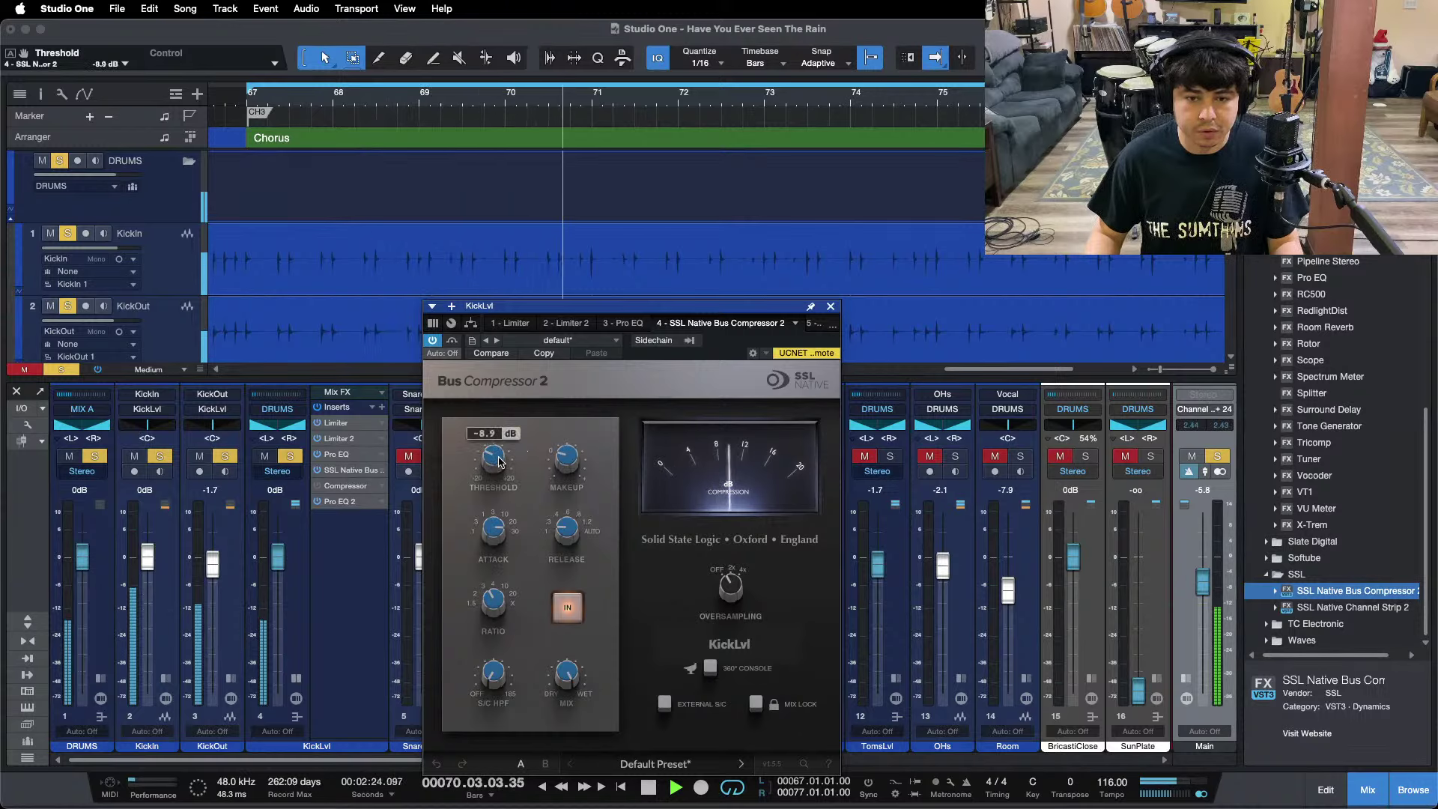
scroll(499, 458, "up", 2)
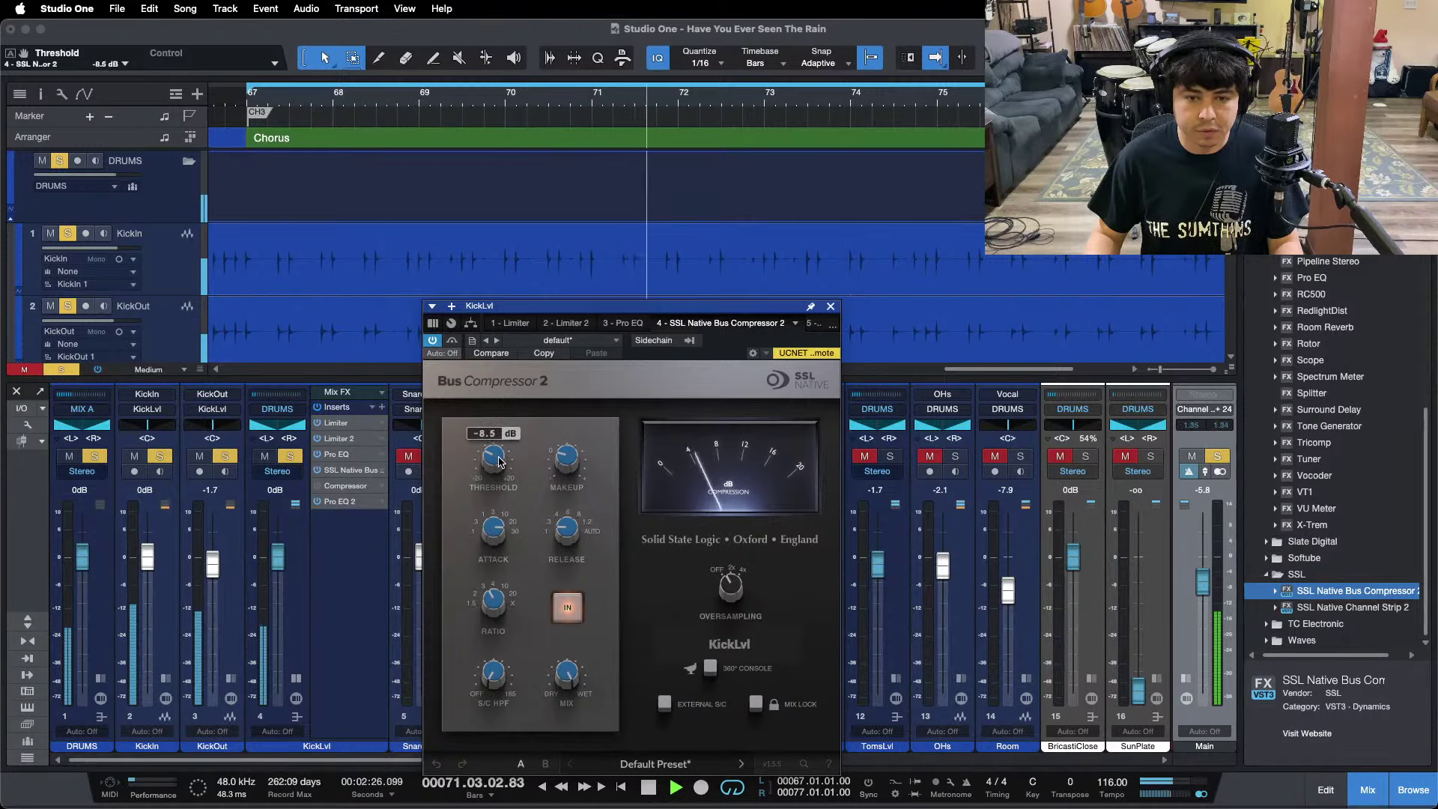
left_click_drag(500, 462, 500, 462)
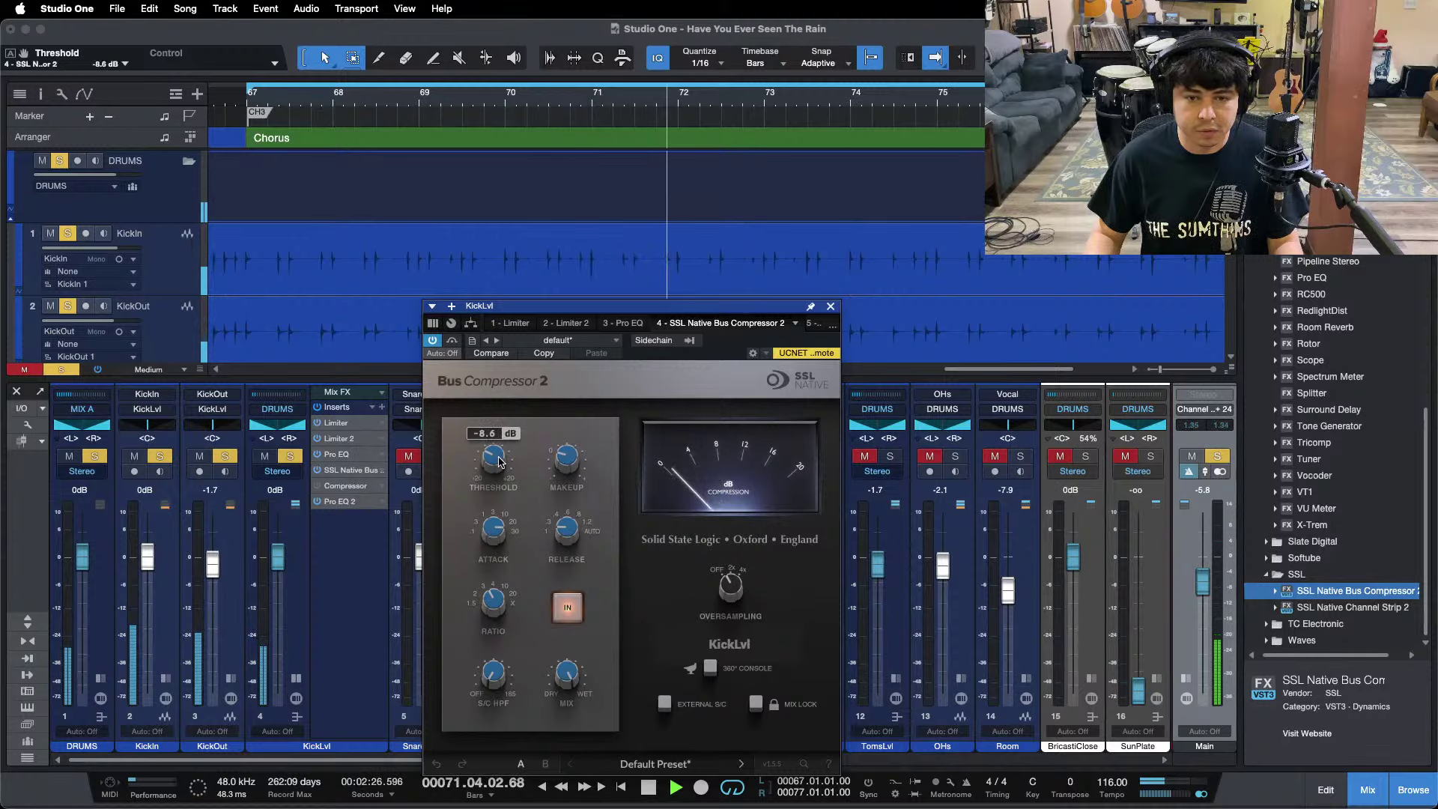
Compare the SSL bus compressor with the stock Compressor on KickLvl and set the SSL's oversampling to 4x.
left_click(318, 487)
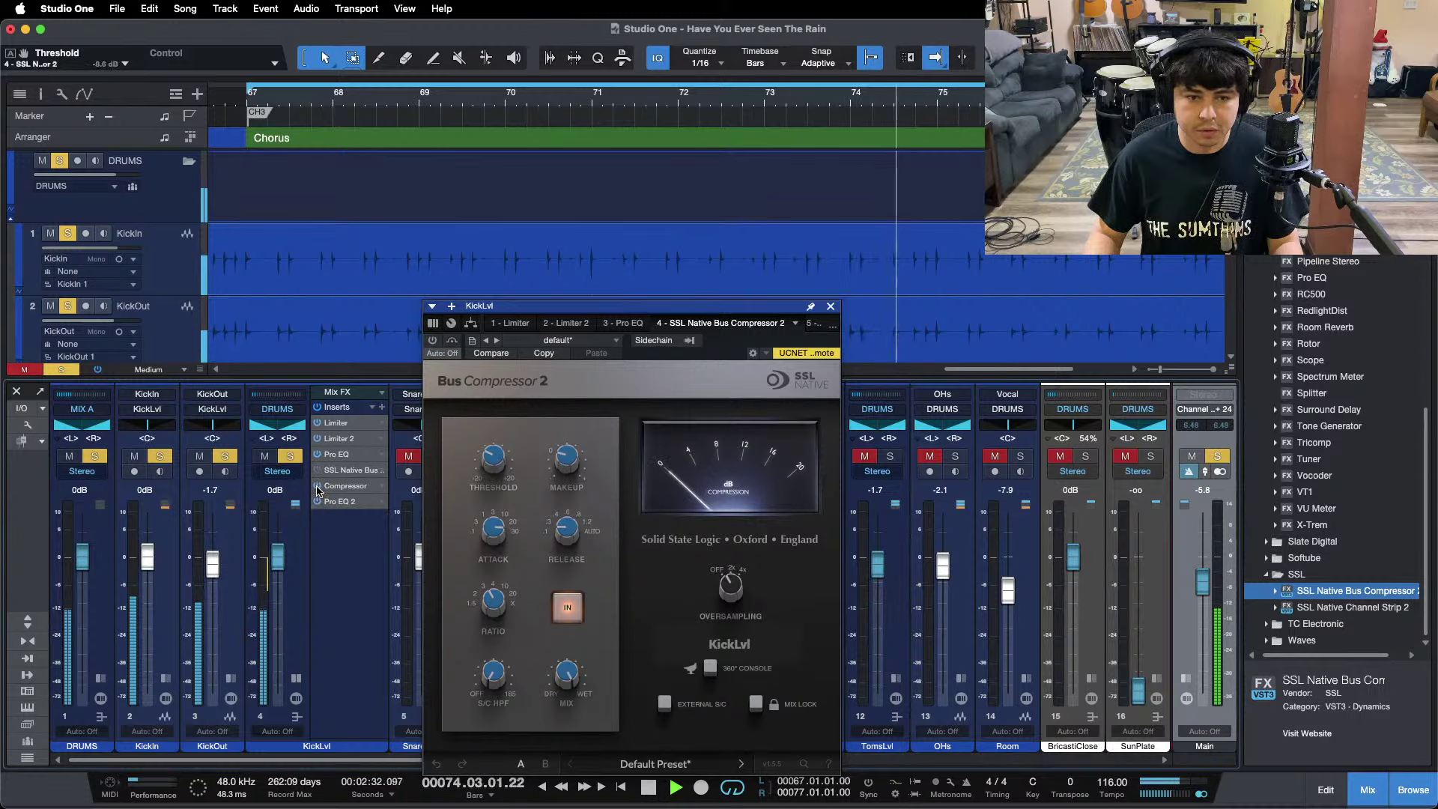
left_click(319, 472)
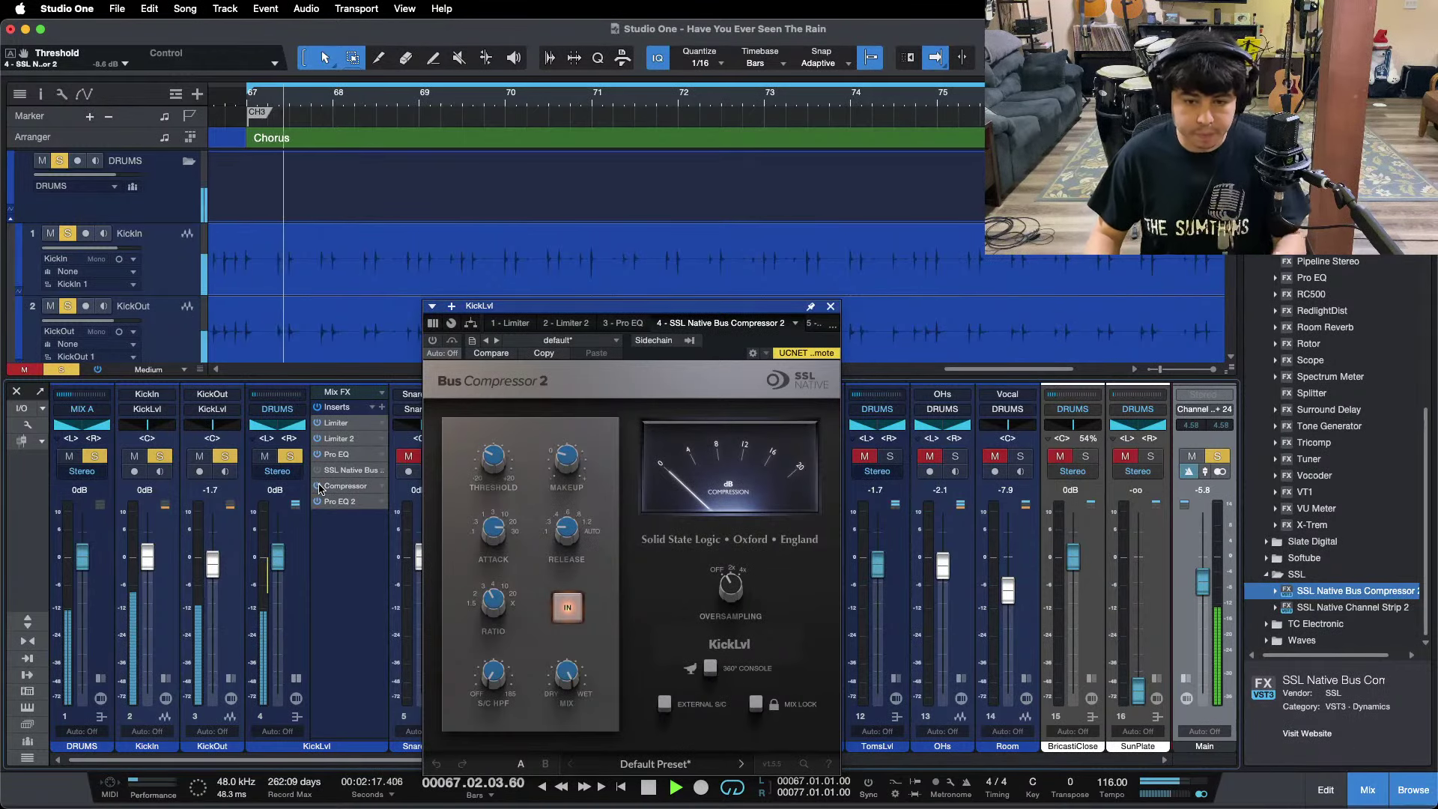
left_click(317, 471)
left_click_drag(735, 587, 740, 538)
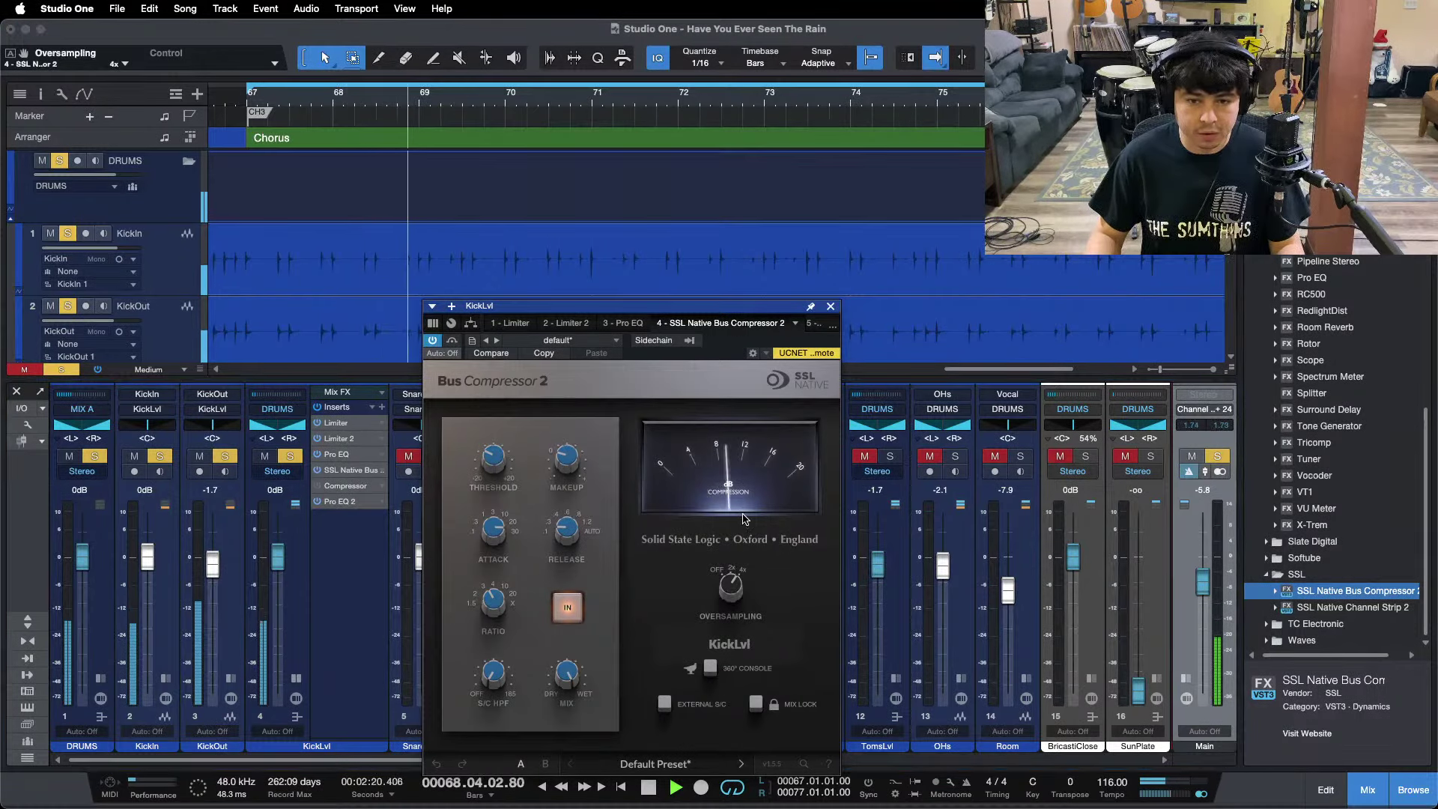
Alternate between the two compressors with 4x oversampling active and set the SSL's threshold to -8.8 dB.
left_click(318, 472)
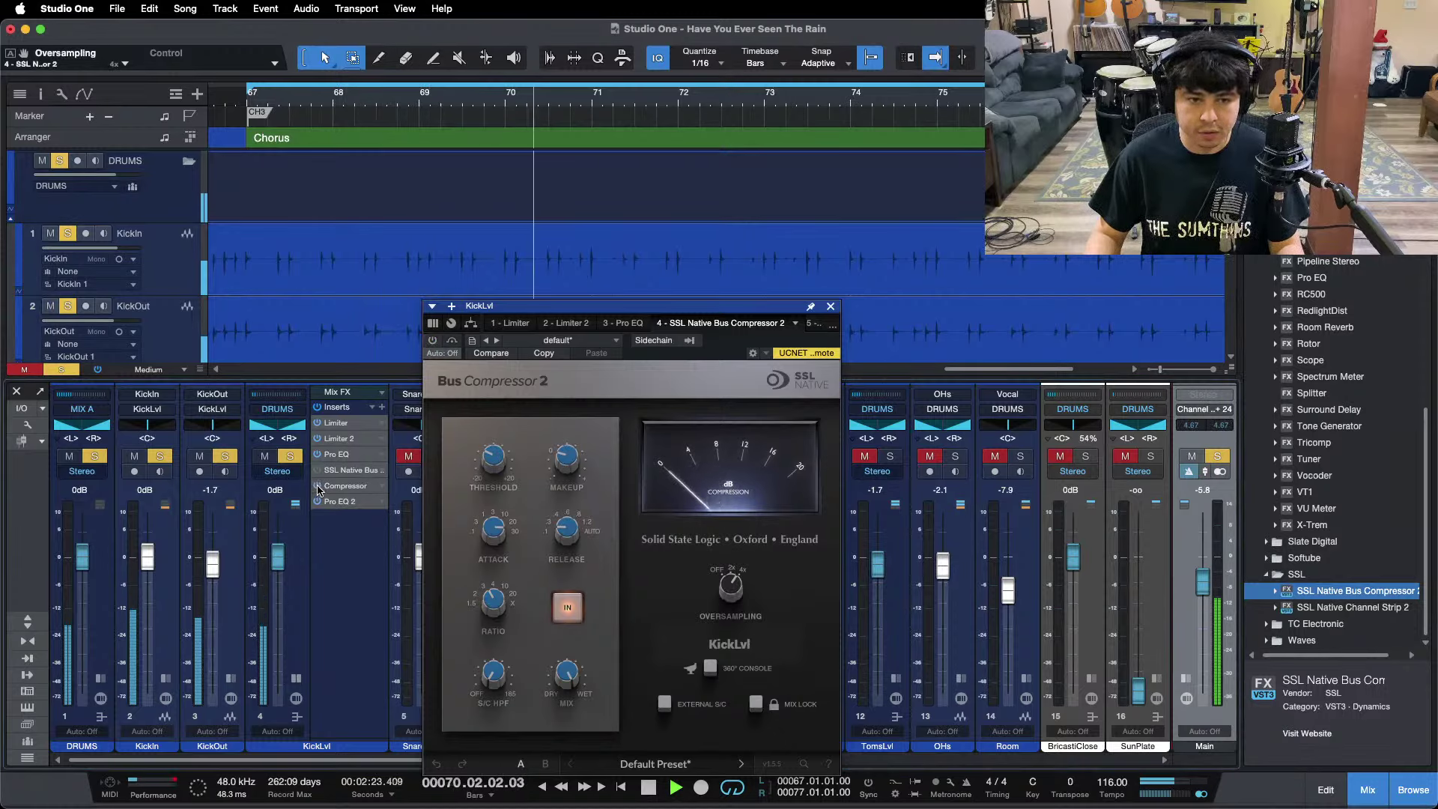
left_click(318, 471)
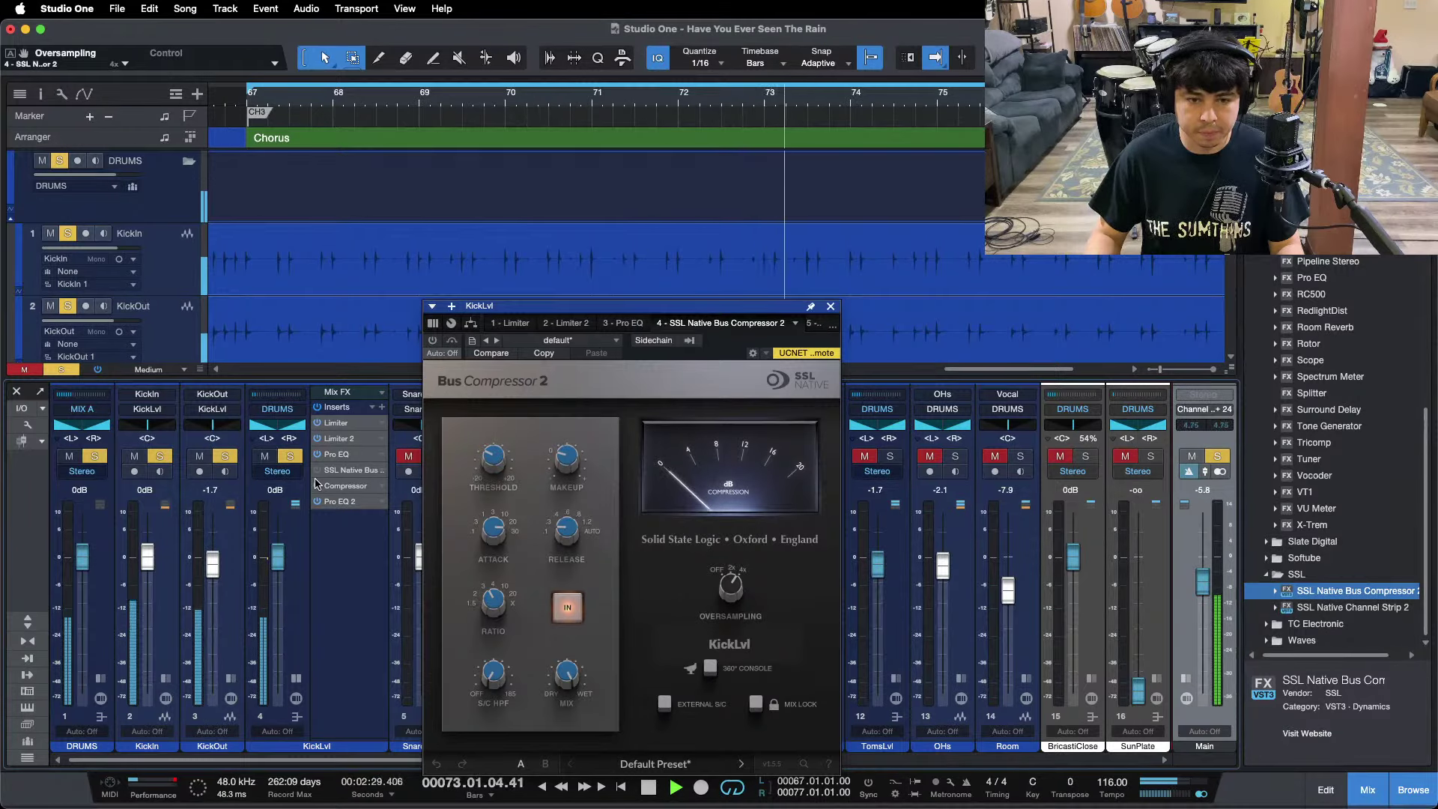
left_click(317, 471)
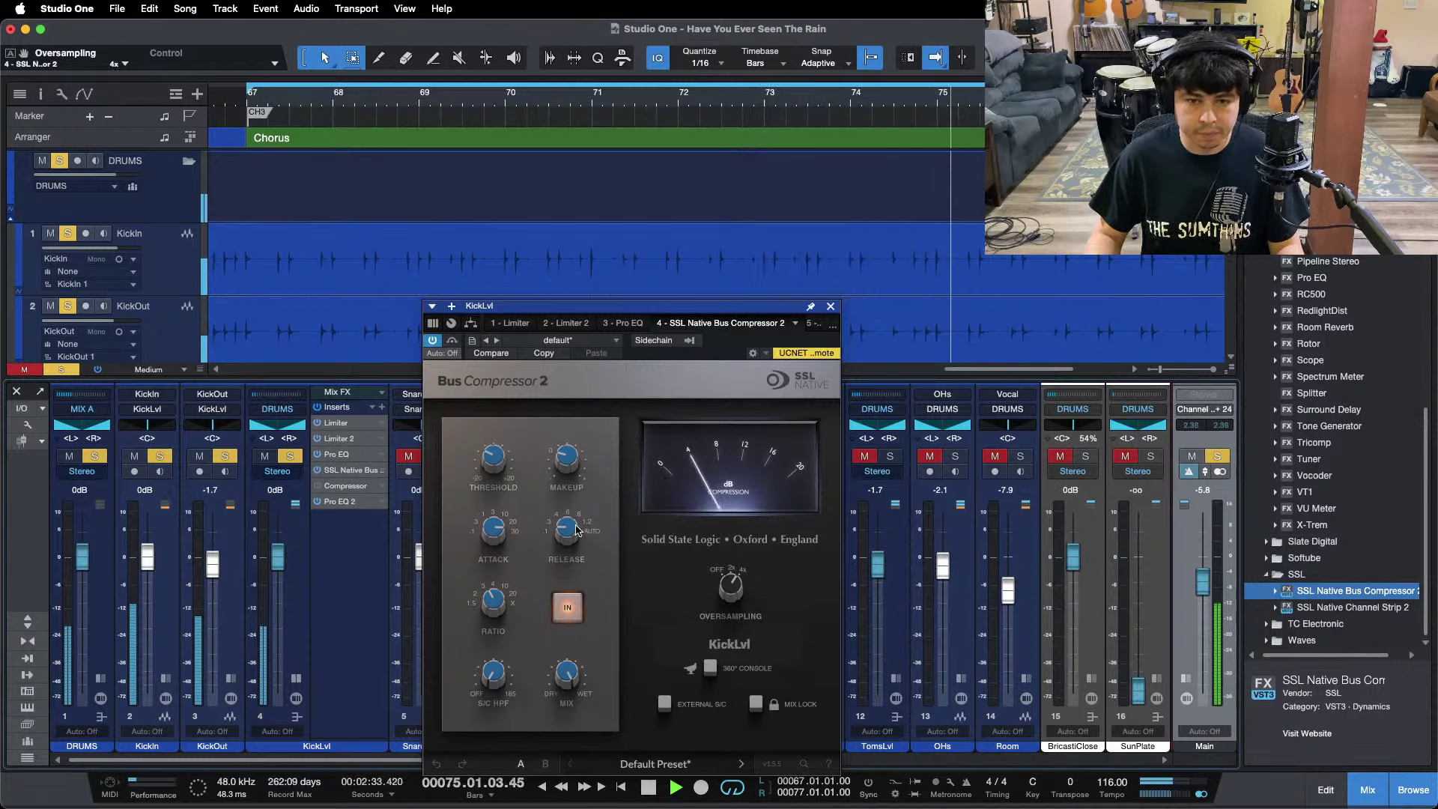
mouse_move(493, 468)
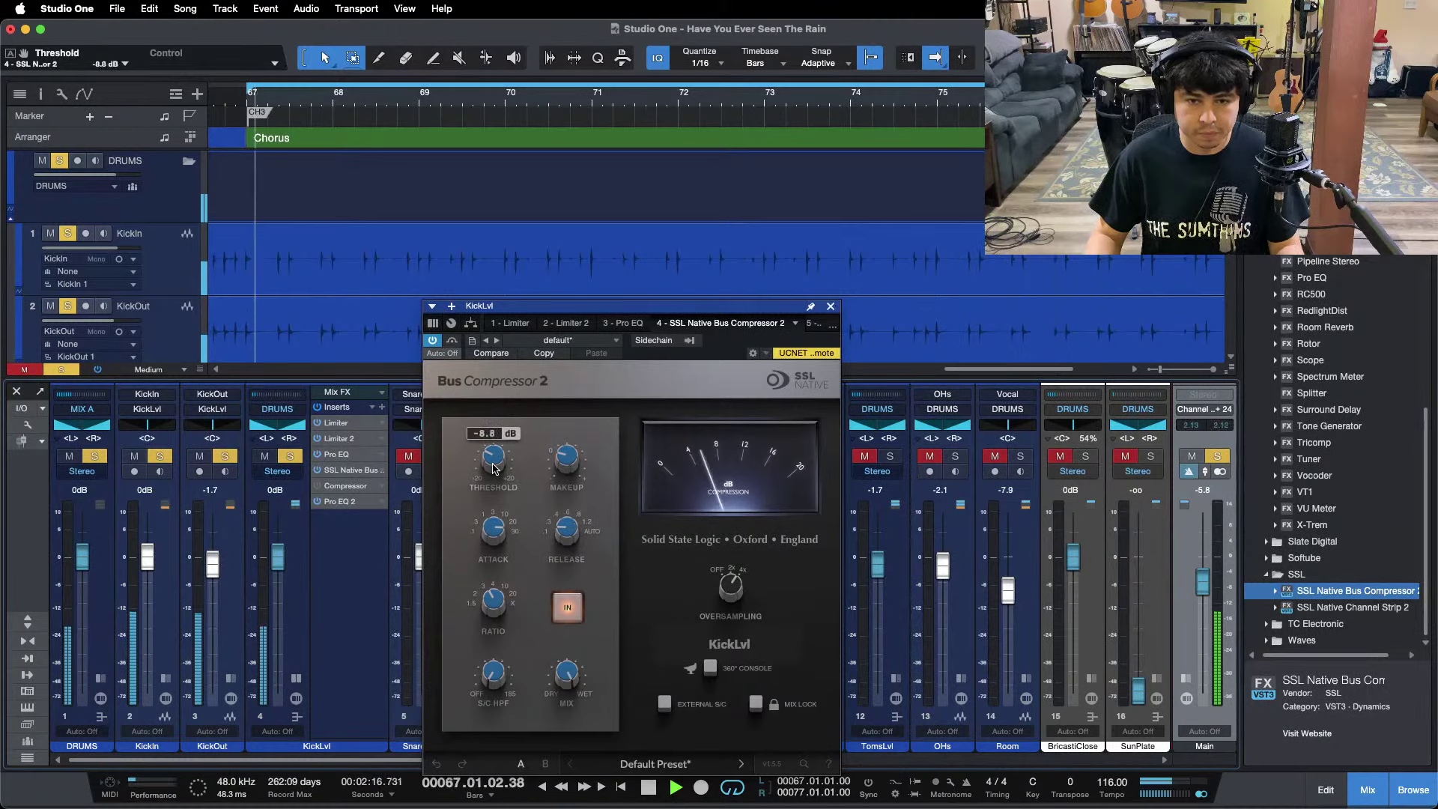
left_click(317, 471)
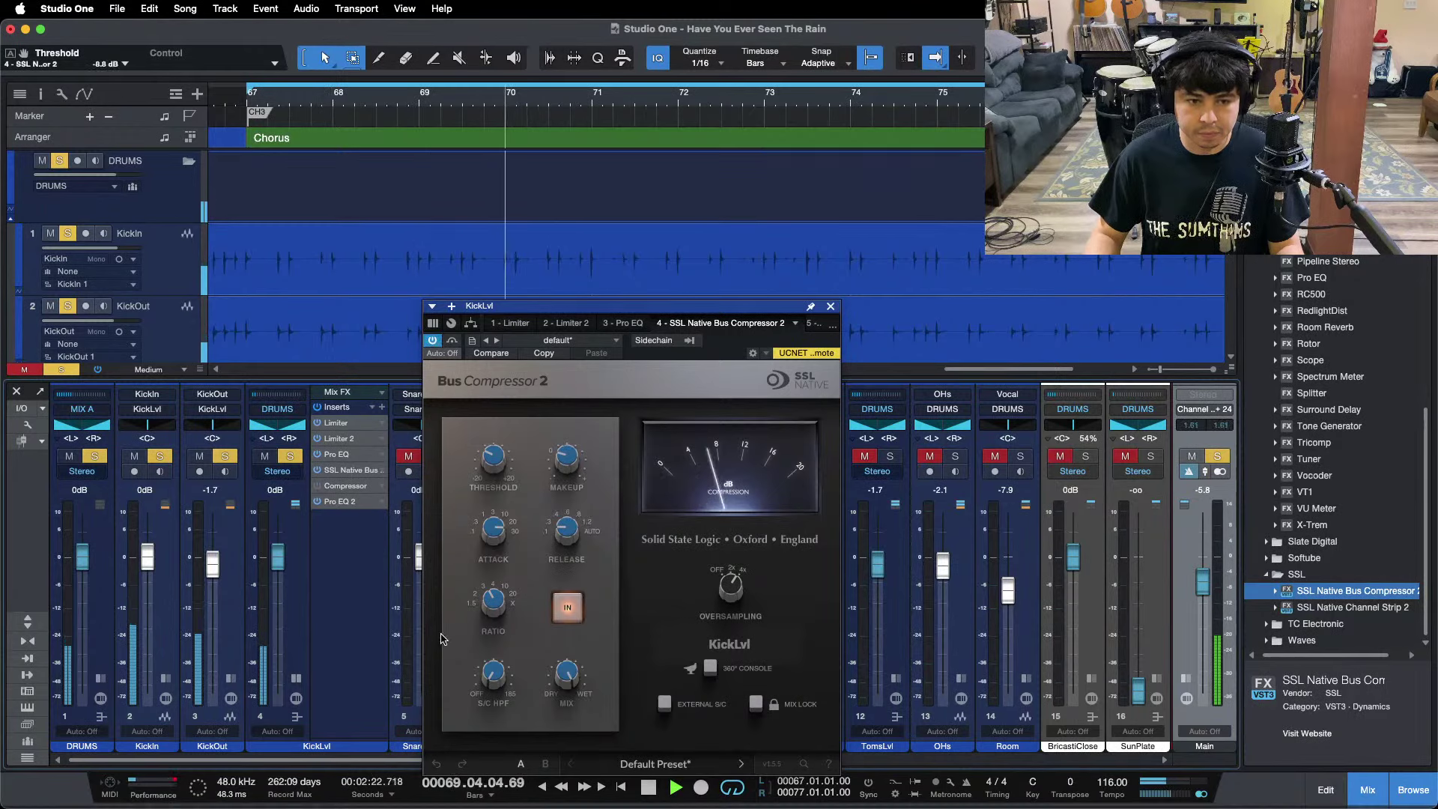
Raise the SSL bus compressor's makeup gain to 2.0 dB while the chorus plays.
mouse_move(572, 686)
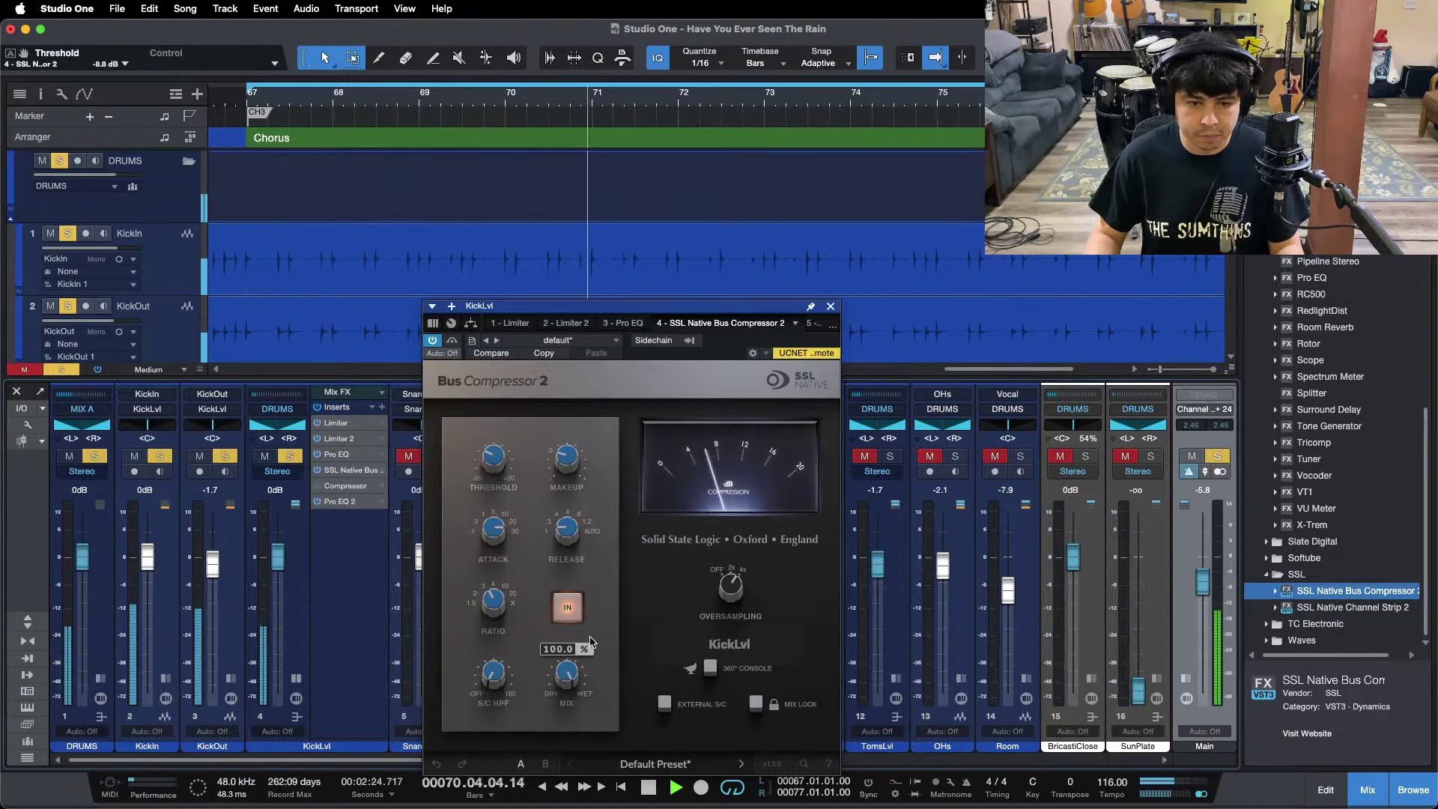
mouse_move(569, 467)
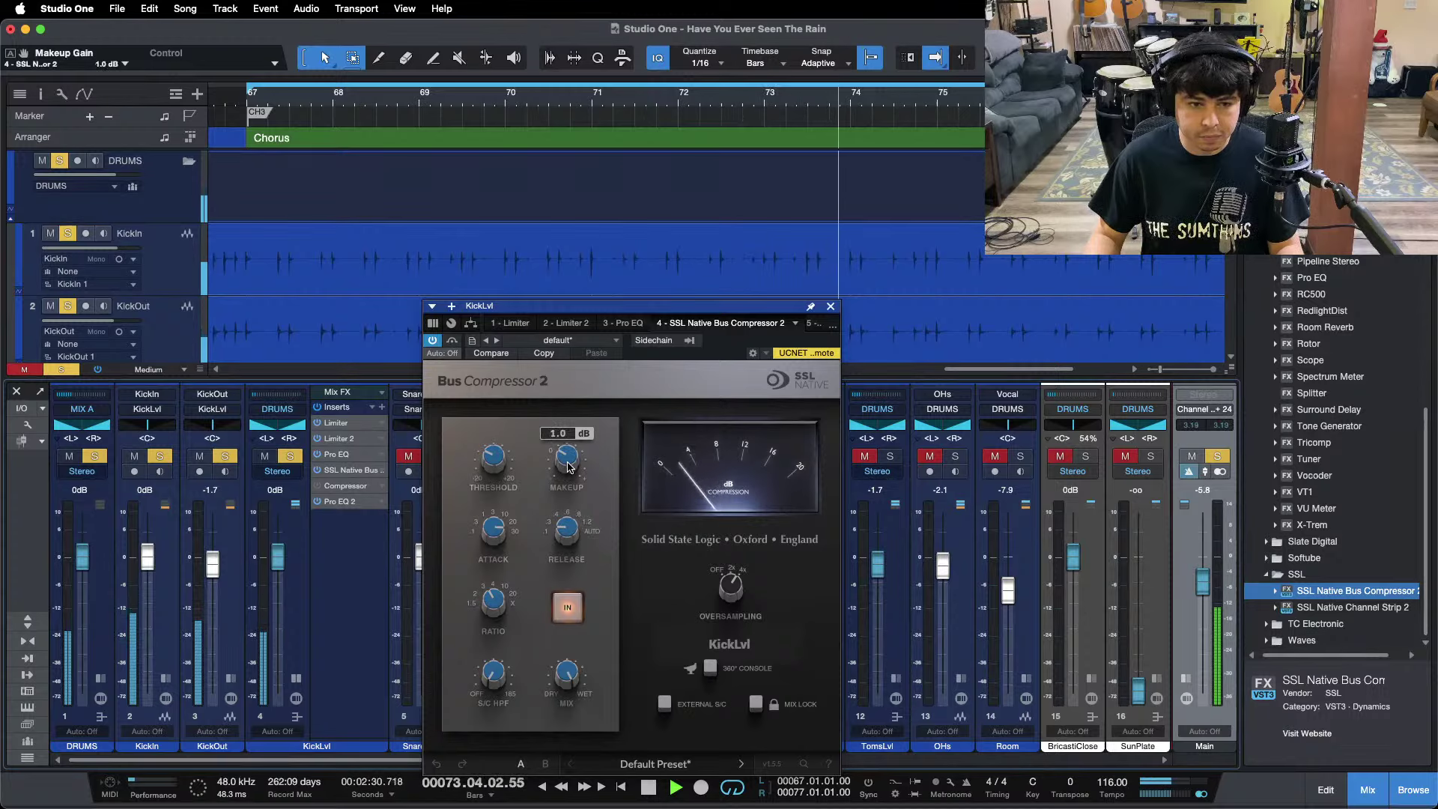
scroll(568, 466, "up", 1)
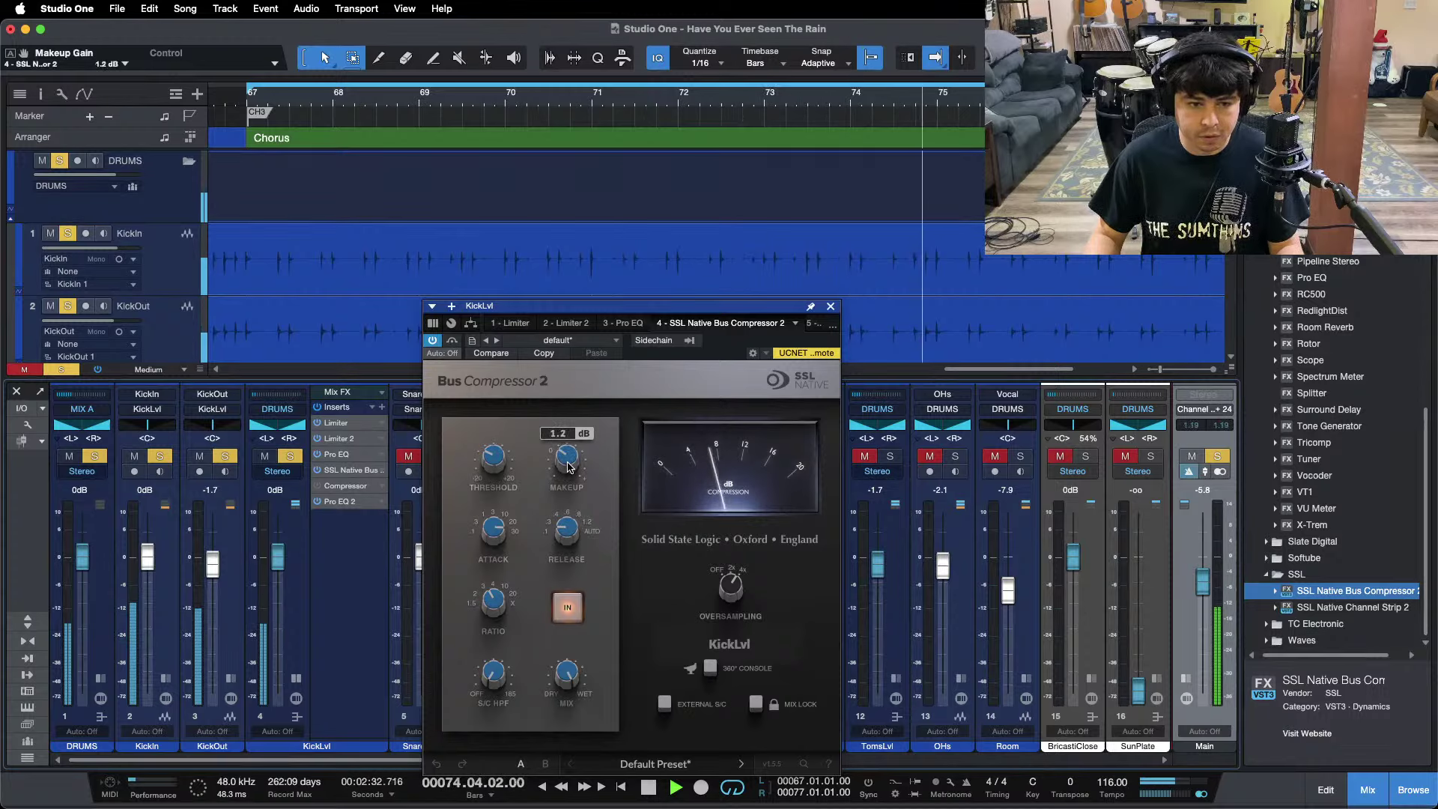
scroll(568, 466, "up", 3)
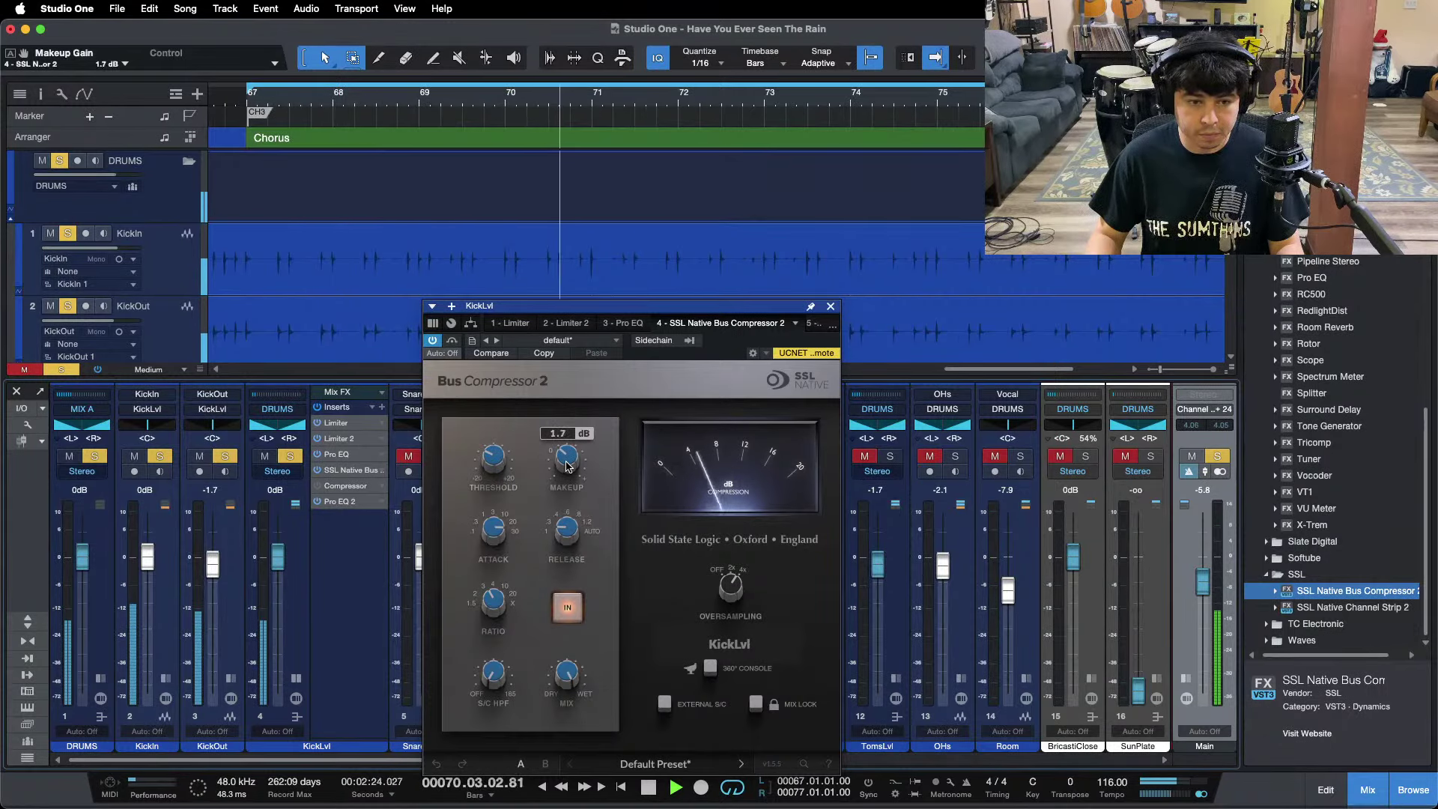
left_click_drag(567, 466, 567, 465)
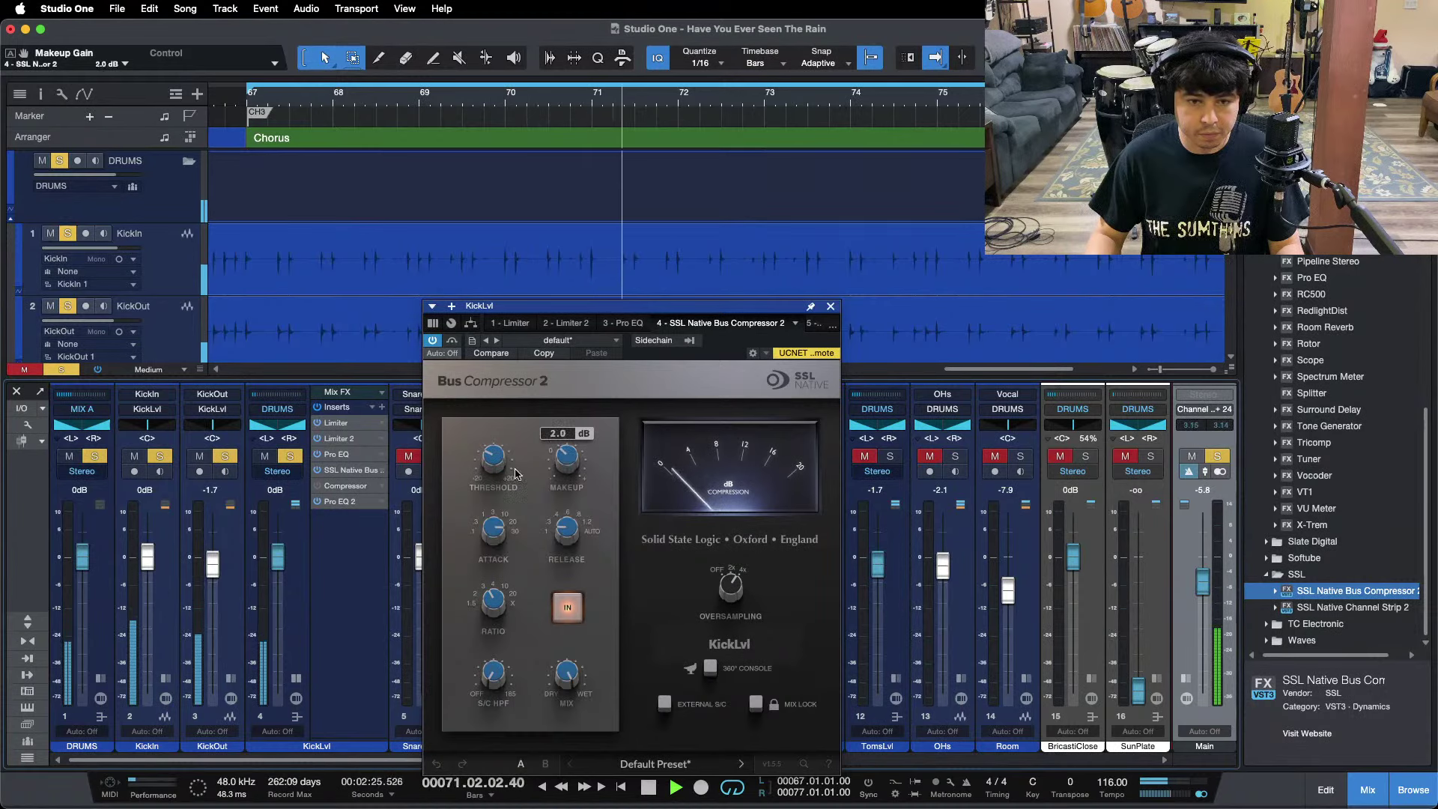
Switch repeatedly between SSL Native Bus Compressor 2 and the stock Compressor on KickLvl to compare their sound during playback.
left_click(318, 470)
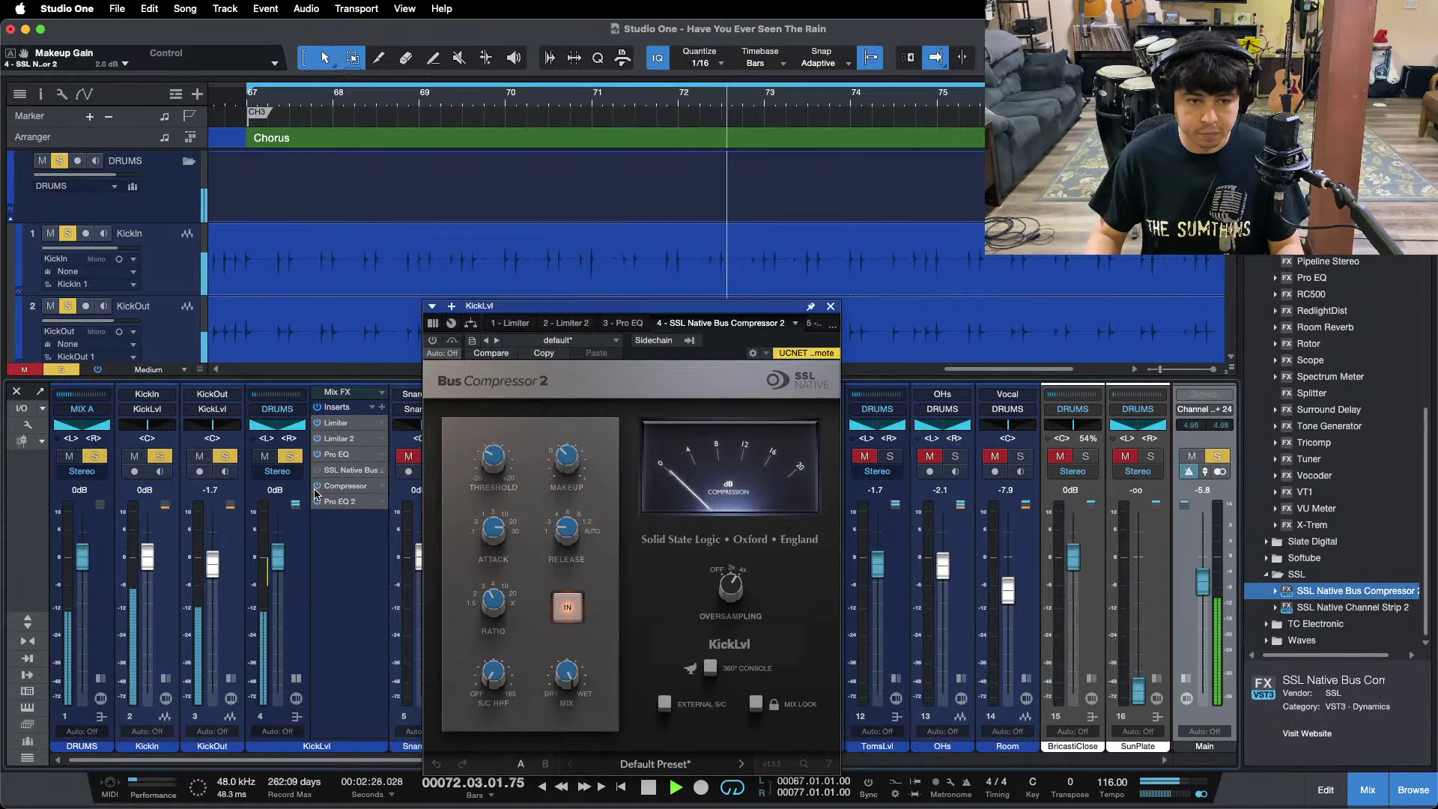
left_click(317, 470)
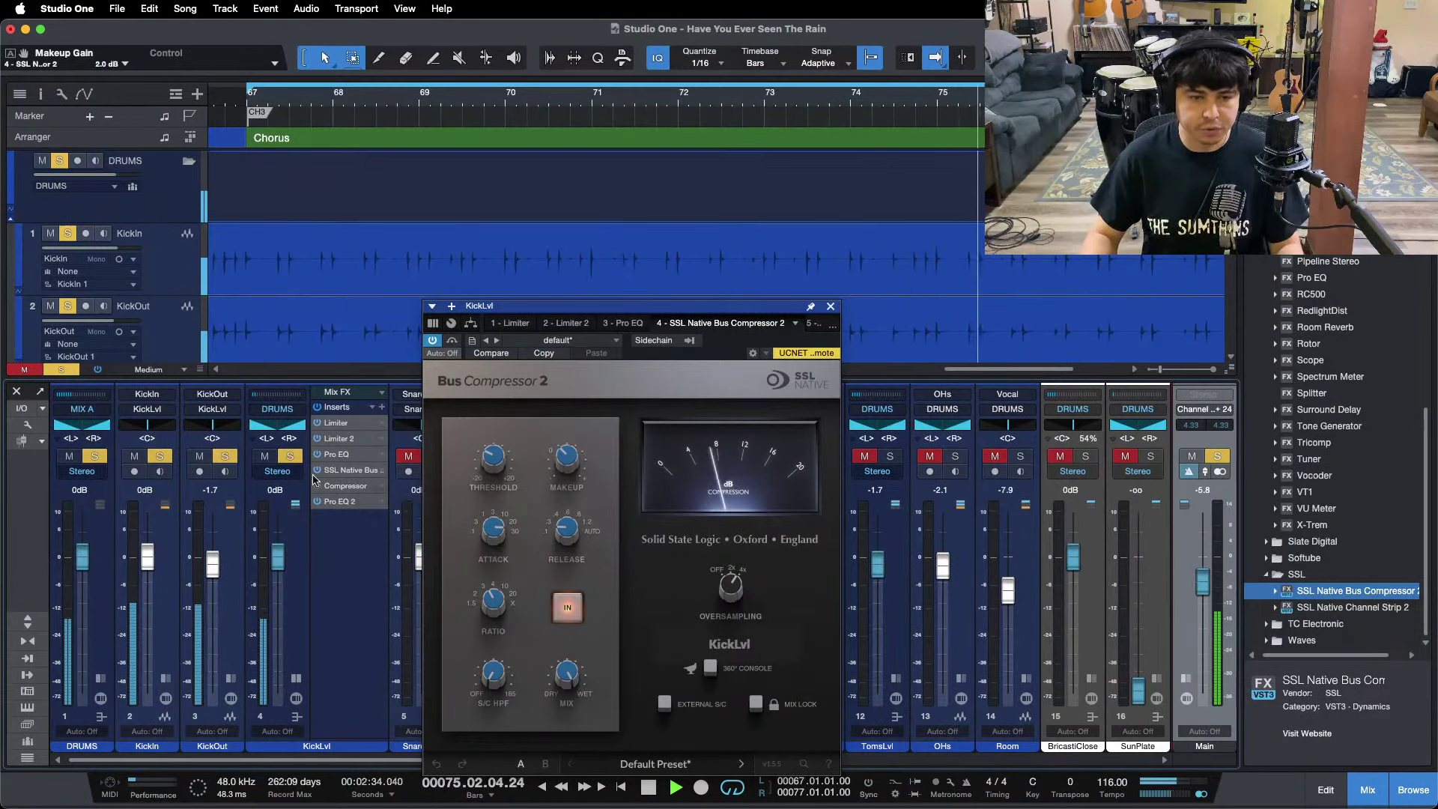
left_click(318, 470)
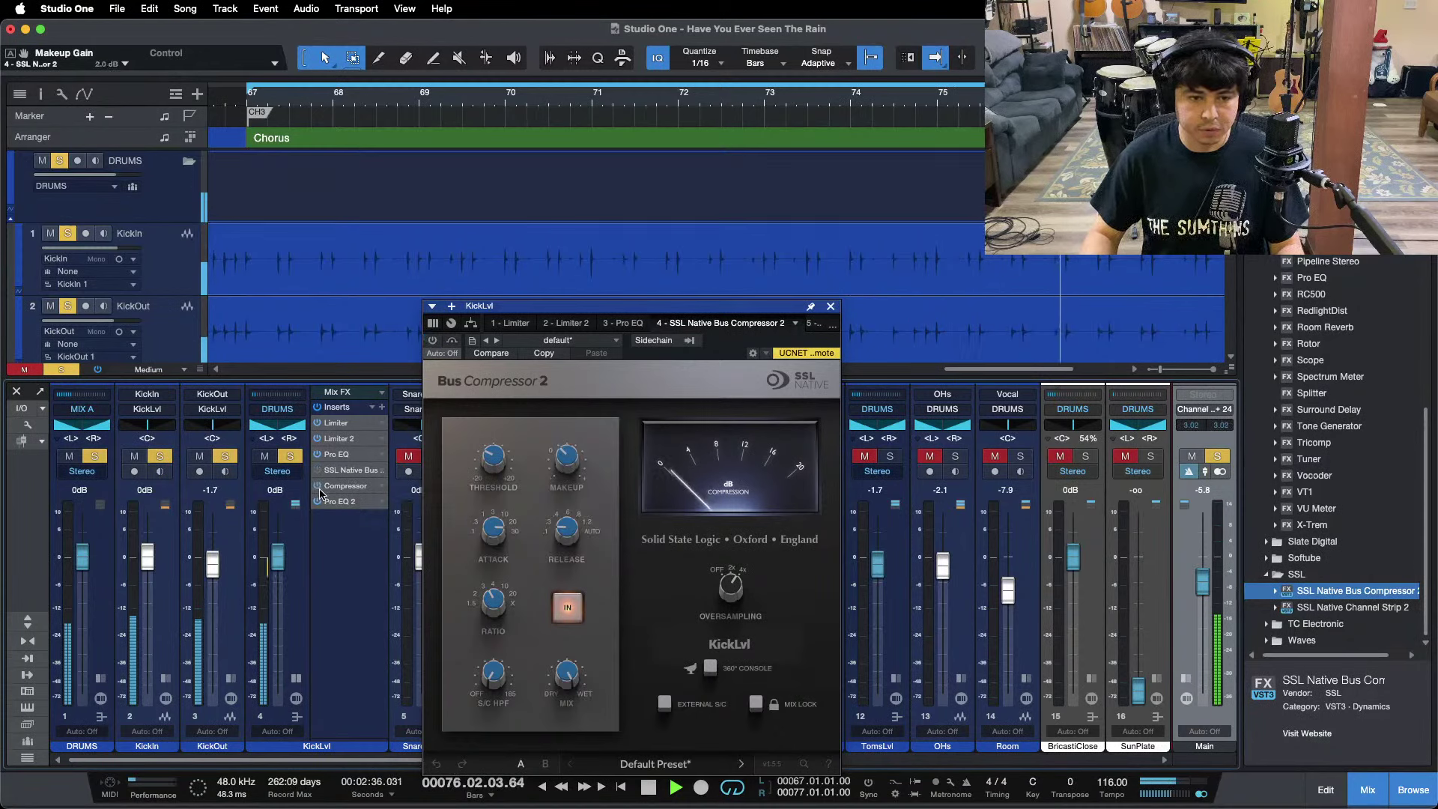
left_click(318, 470)
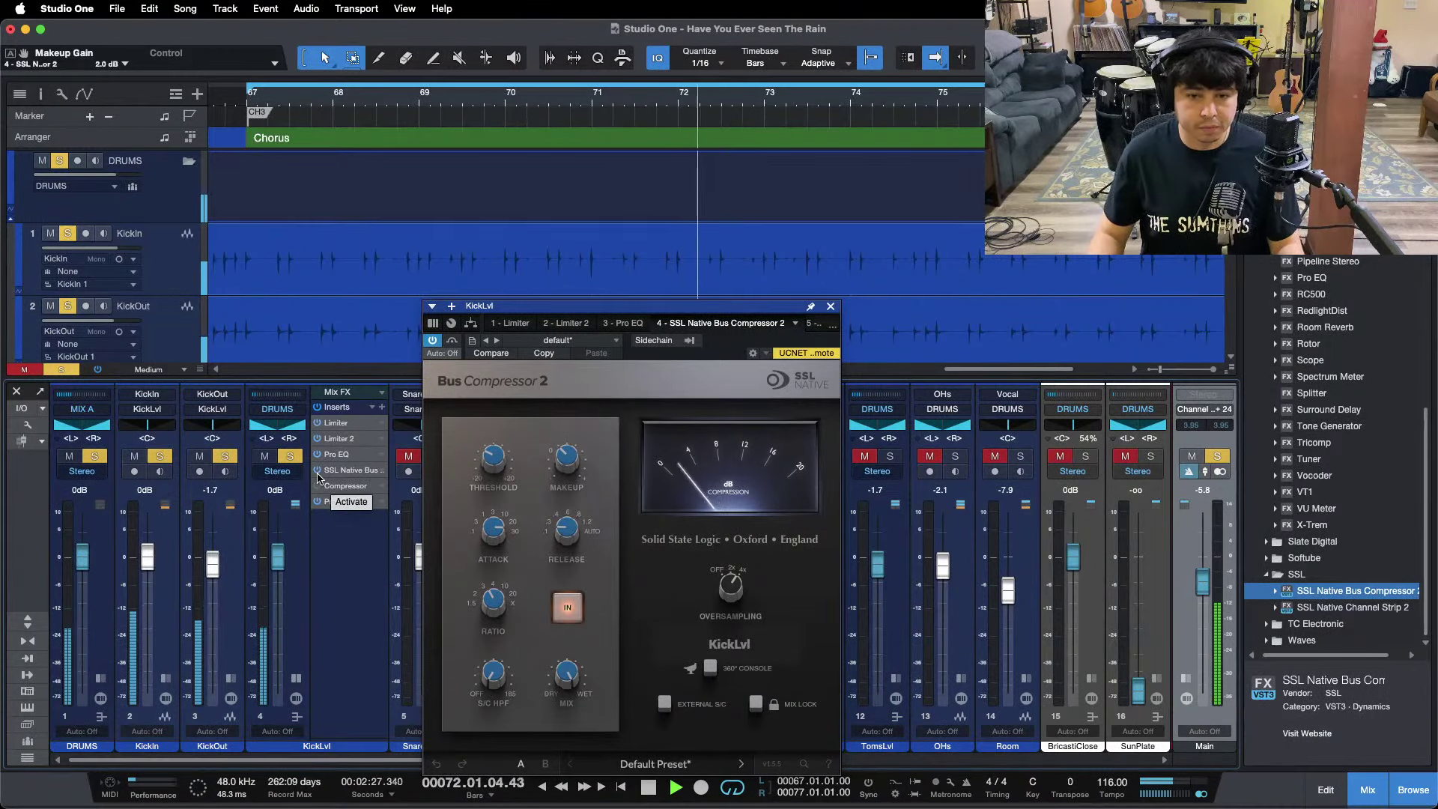
left_click(318, 478)
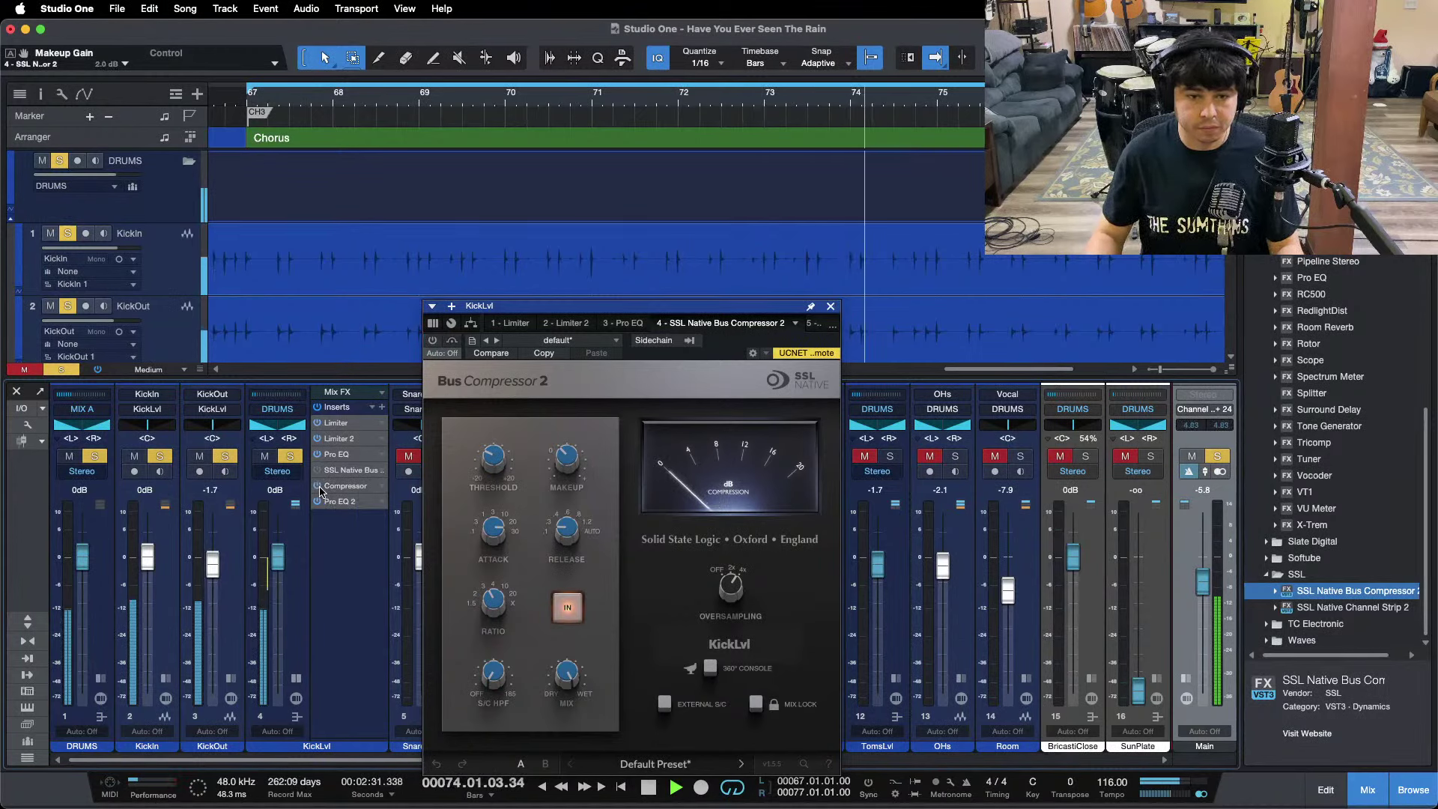
left_click(318, 470)
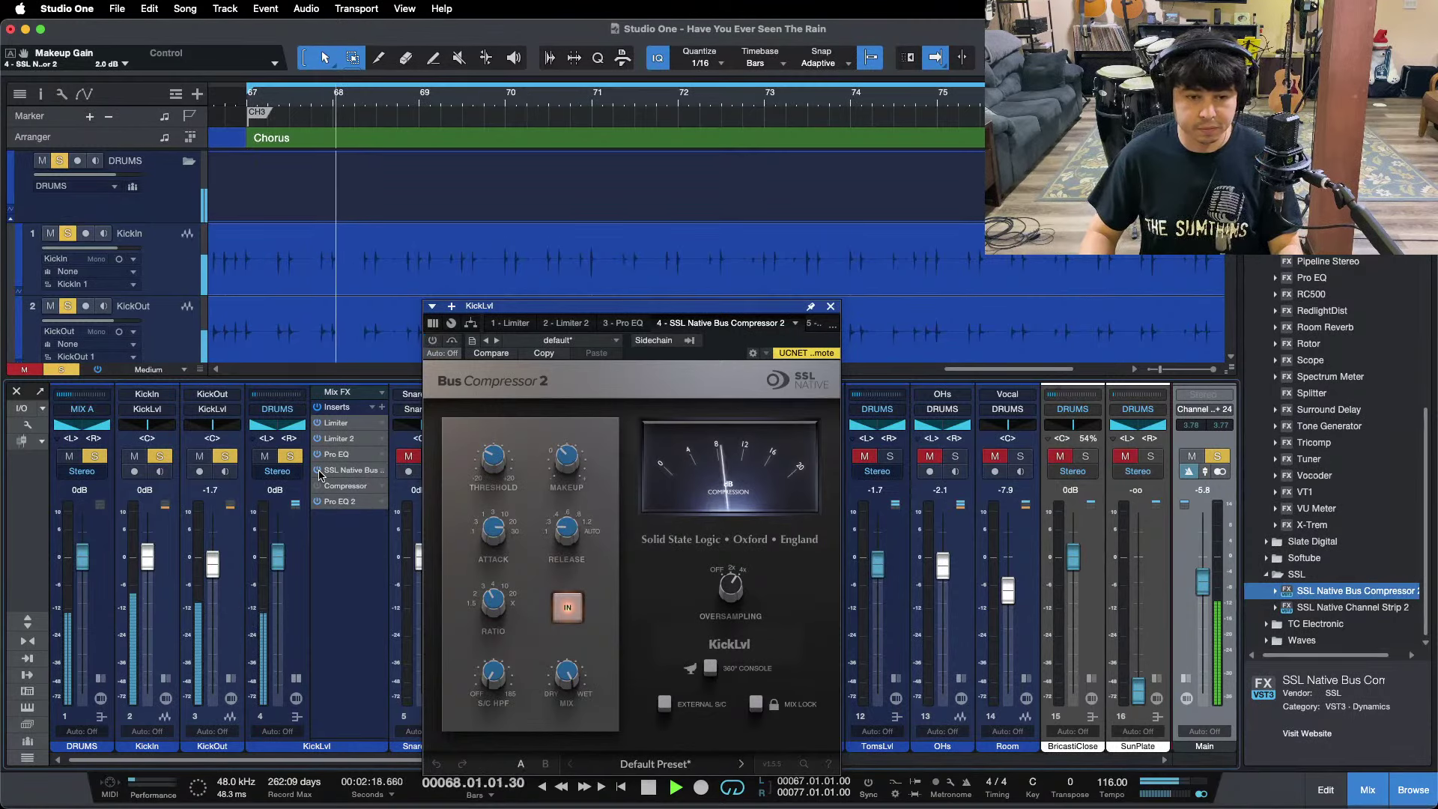
left_click(318, 471)
left_click(317, 470)
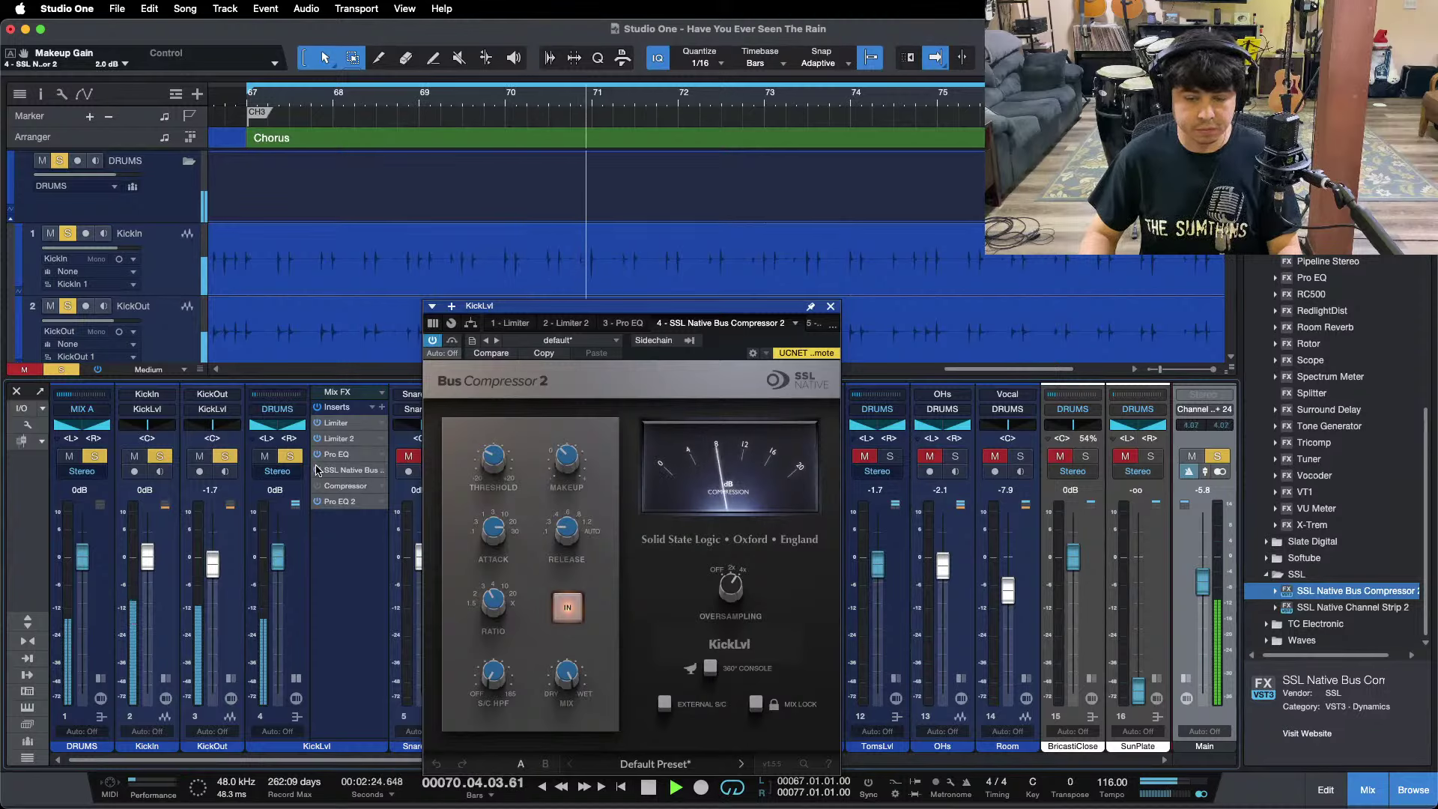
left_click(316, 471)
left_click(318, 485)
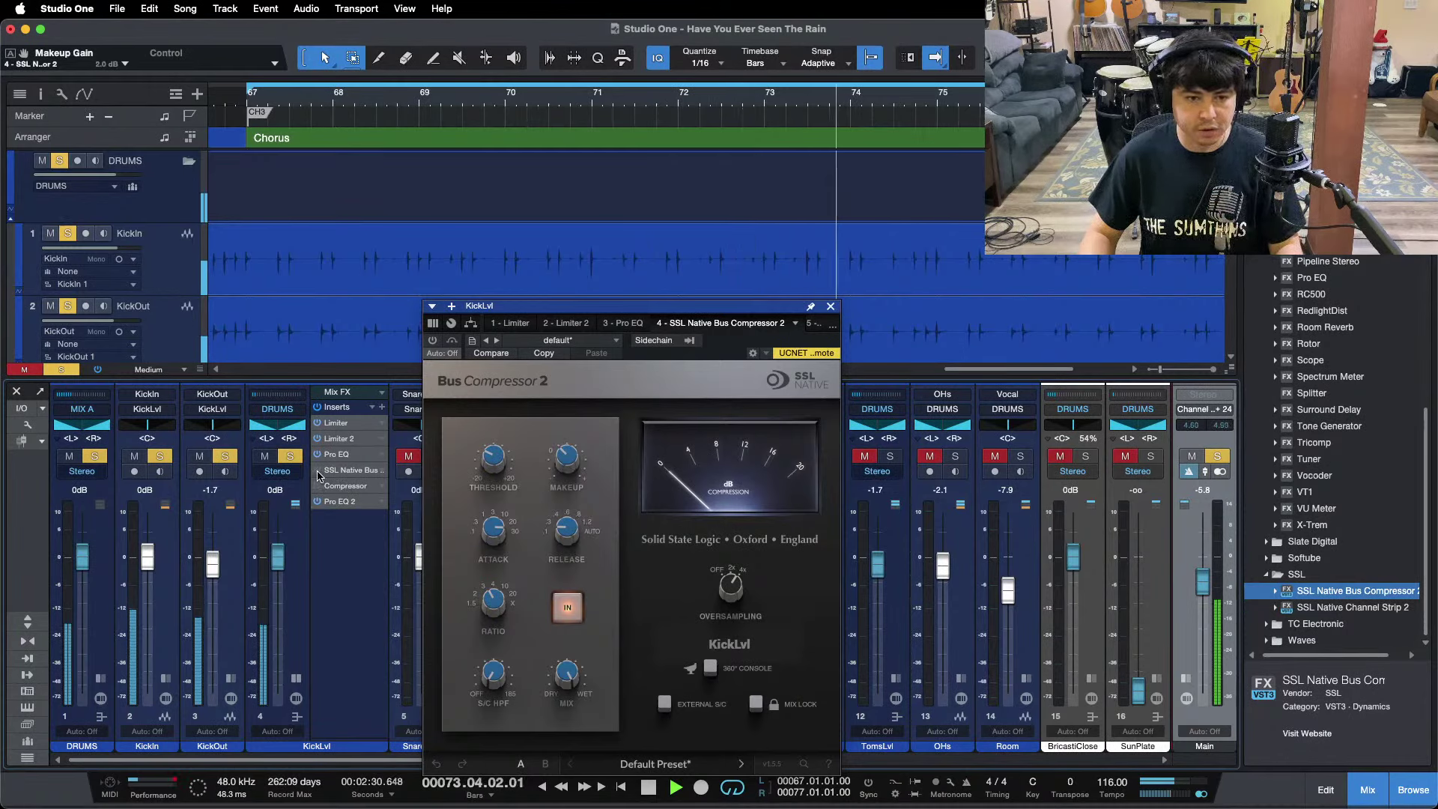
left_click(317, 474)
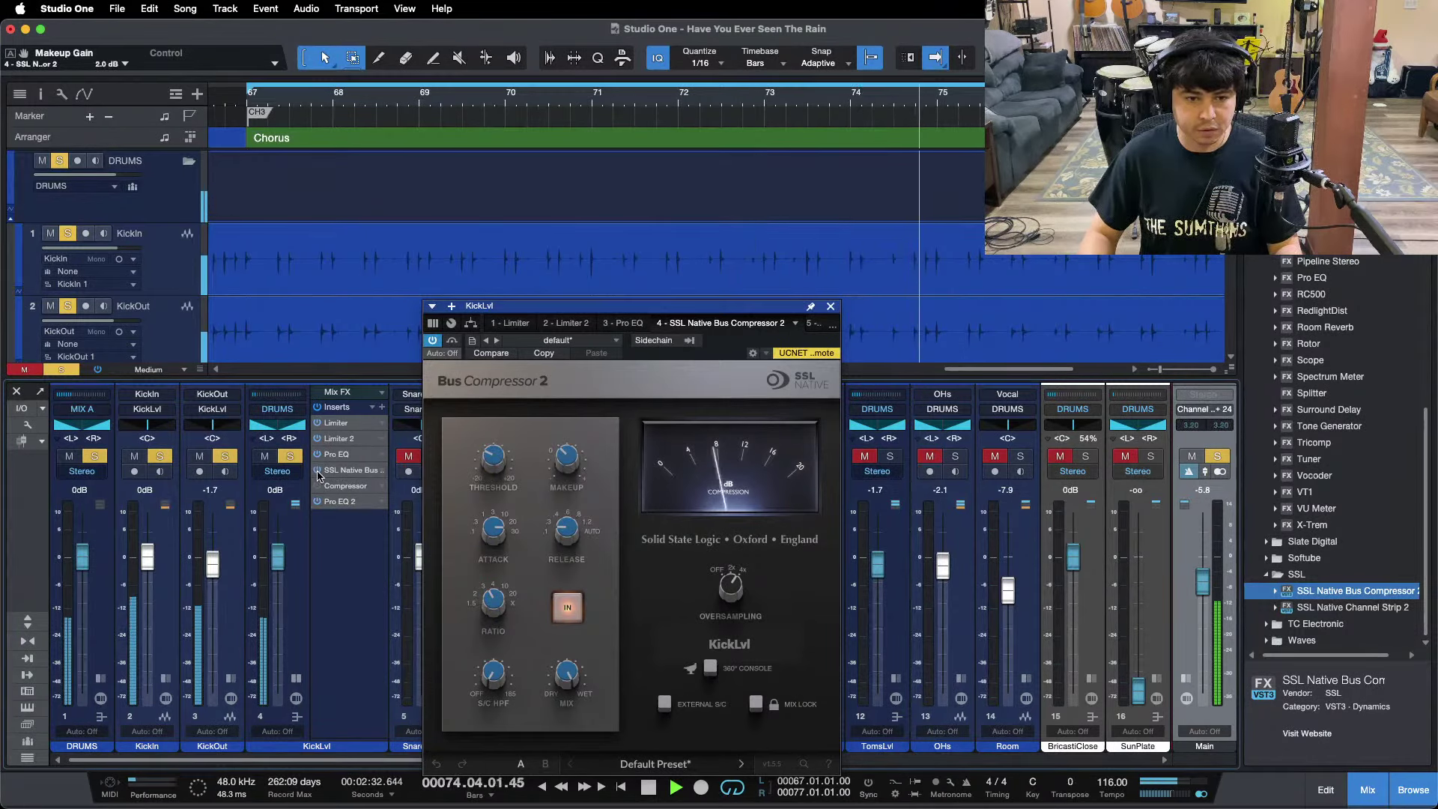
Remove SSL Native Bus Compressor 2 from the KickLvl inserts and open the reactivated stock Compressor.
right_click(318, 474)
left_click(352, 592)
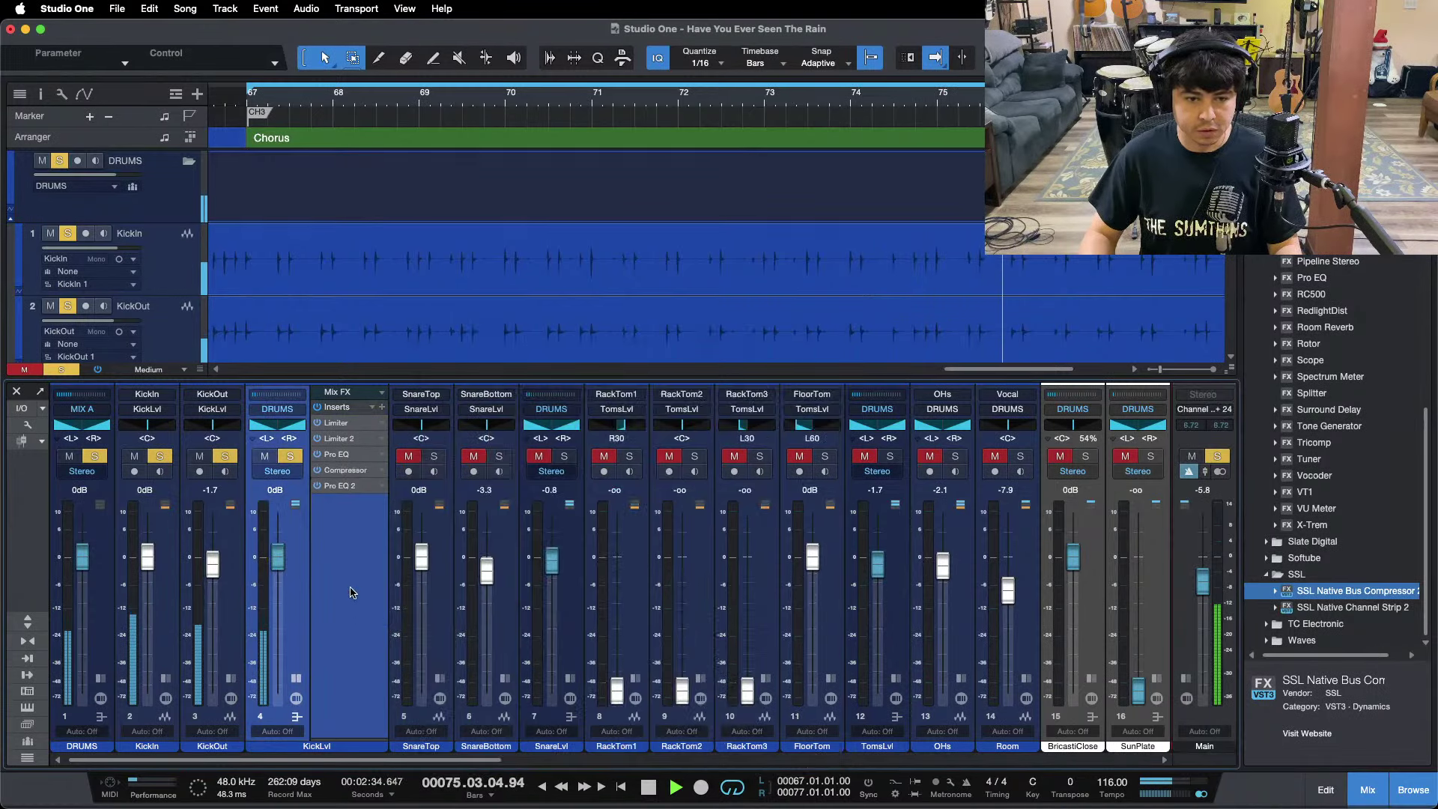
left_click(333, 472)
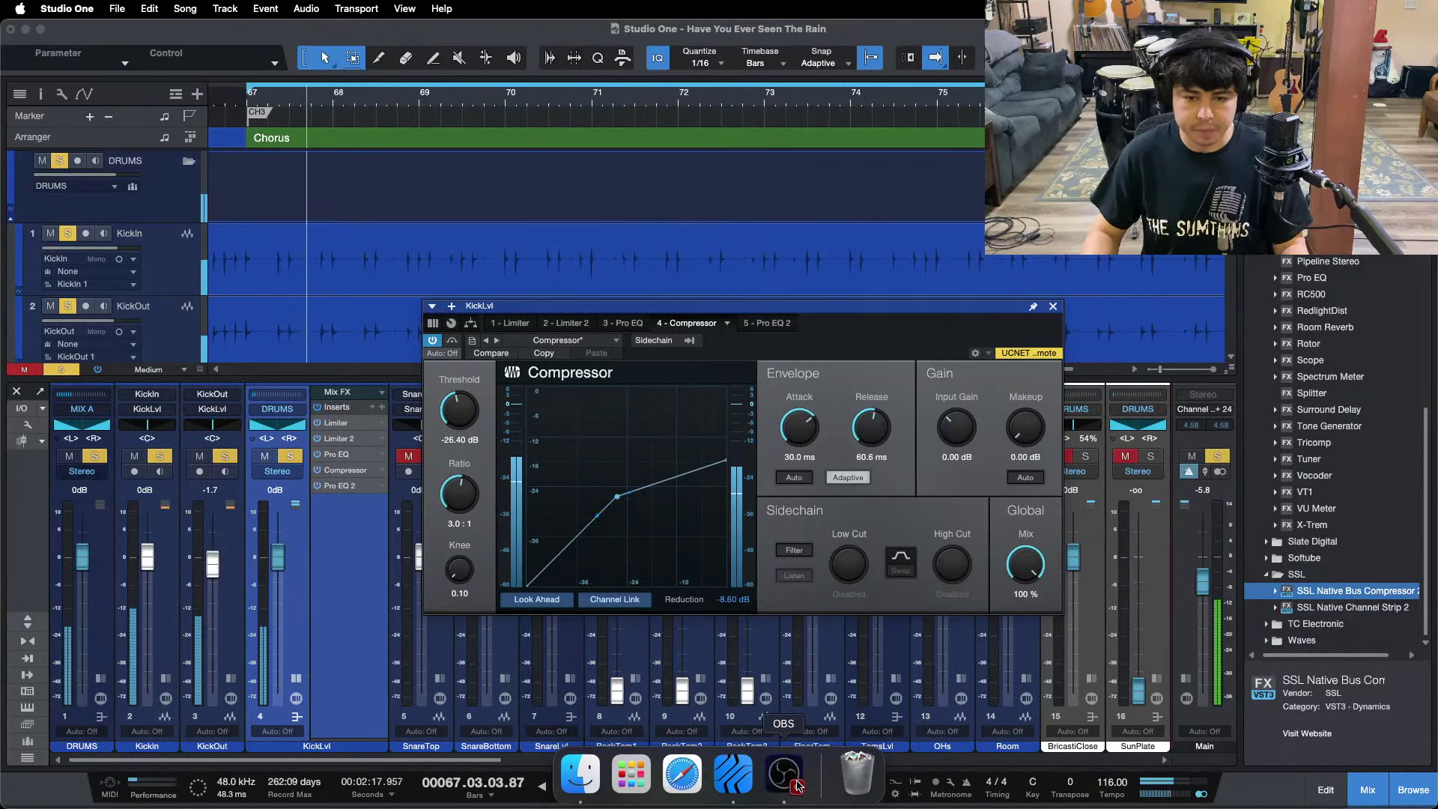
left_click(1365, 734)
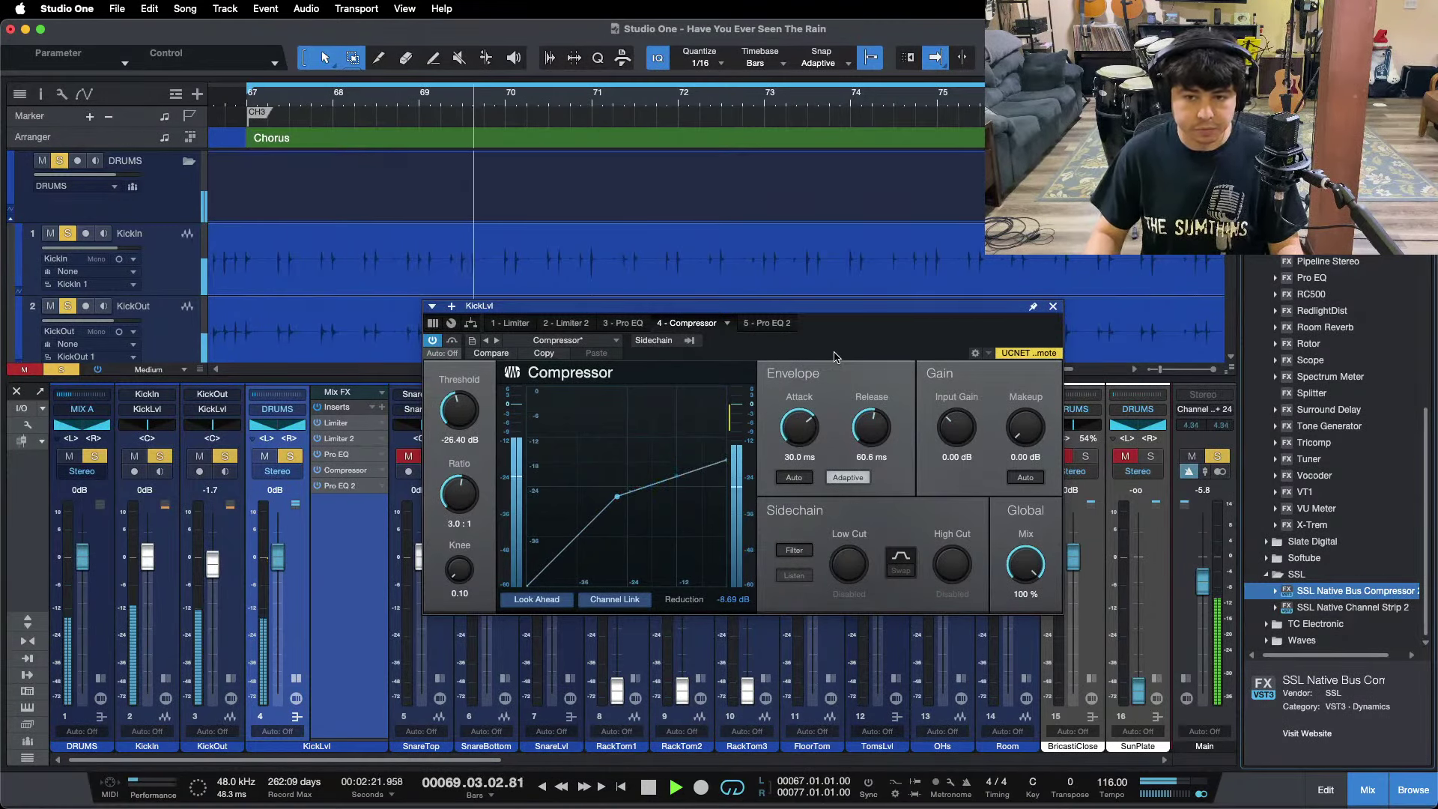
left_click_drag(672, 307, 631, 334)
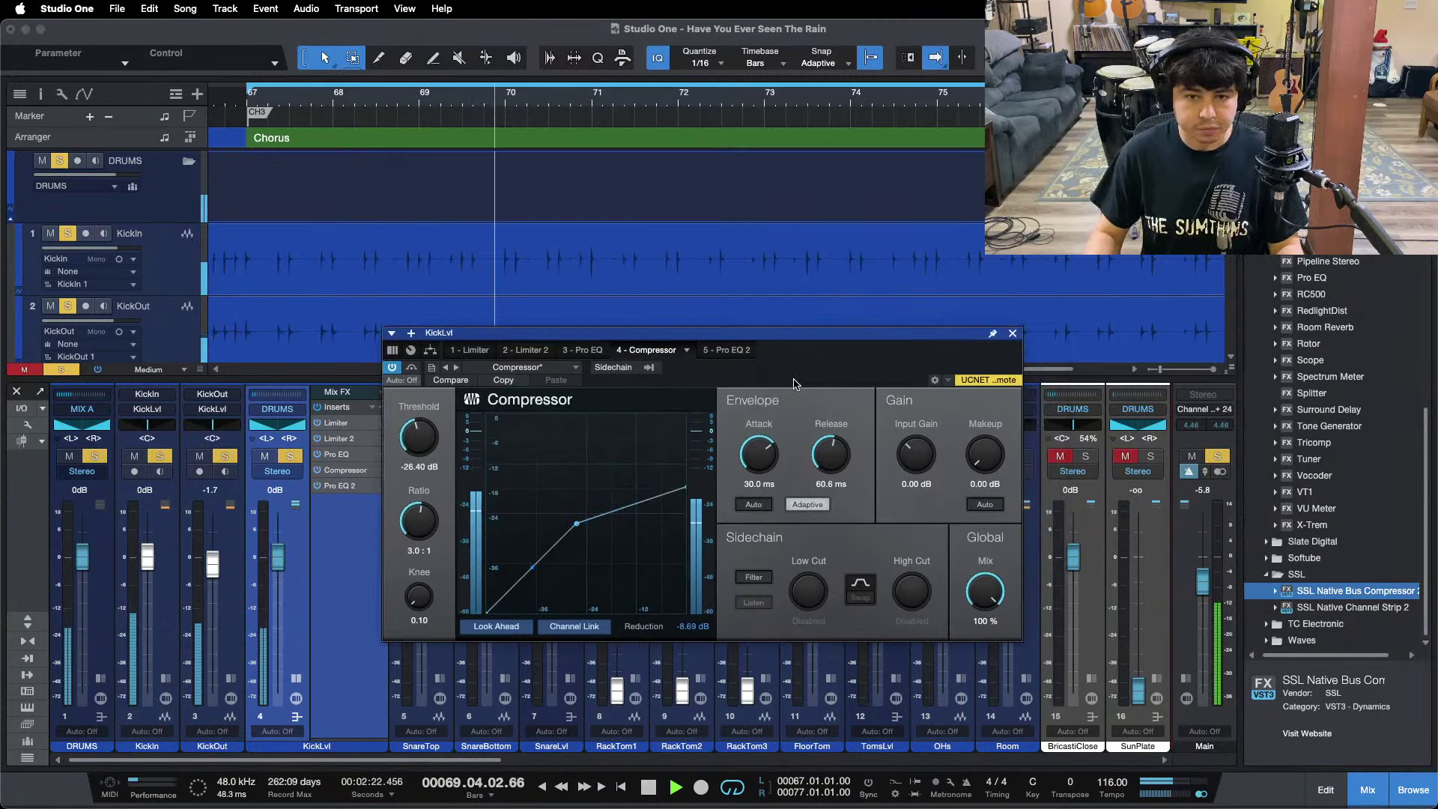
Open the first Pro EQ on KickLvl and boost its HF band at 9.00 kHz by about 7.7 dB.
left_click(582, 350)
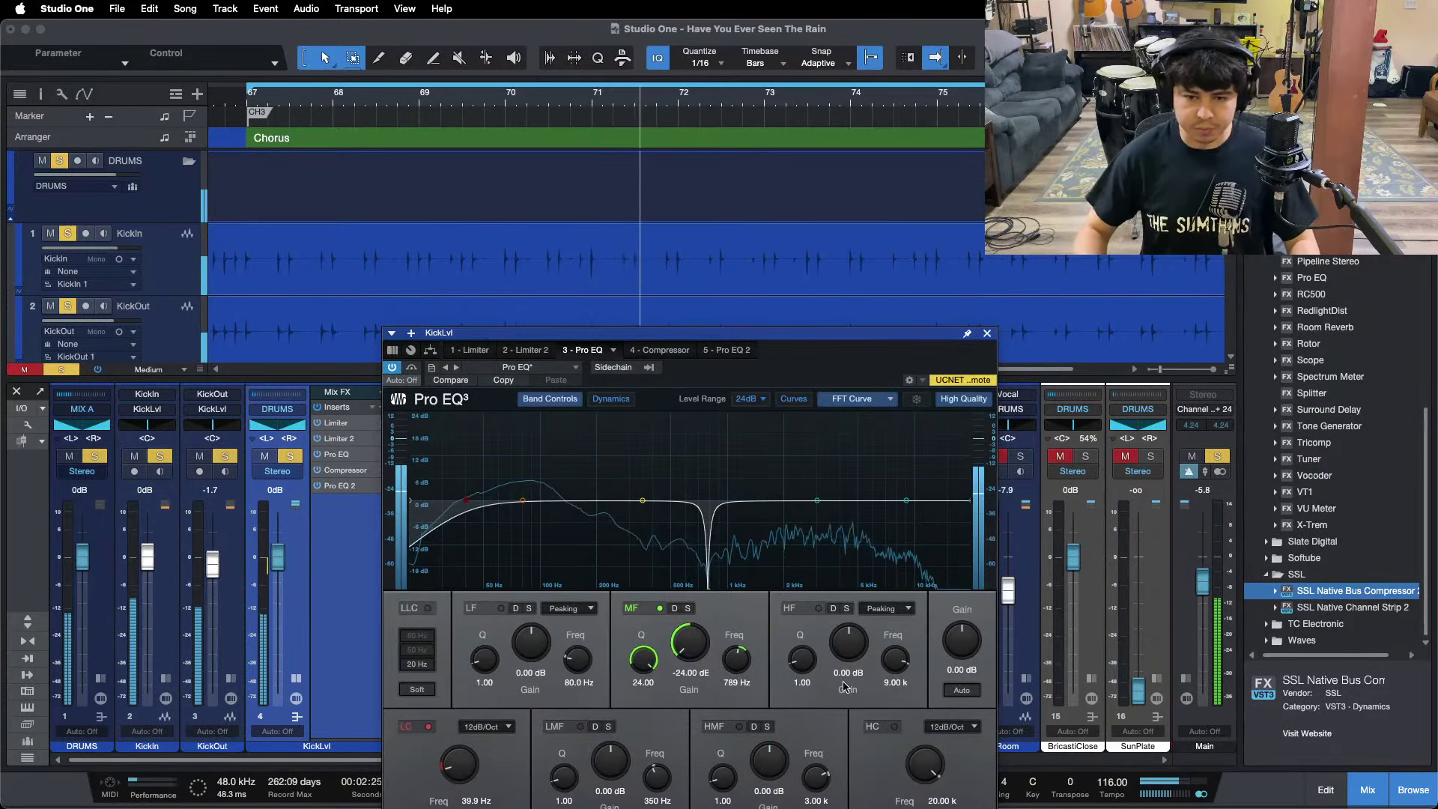
left_click_drag(848, 666, 845, 656)
scroll(845, 656, "up", 8)
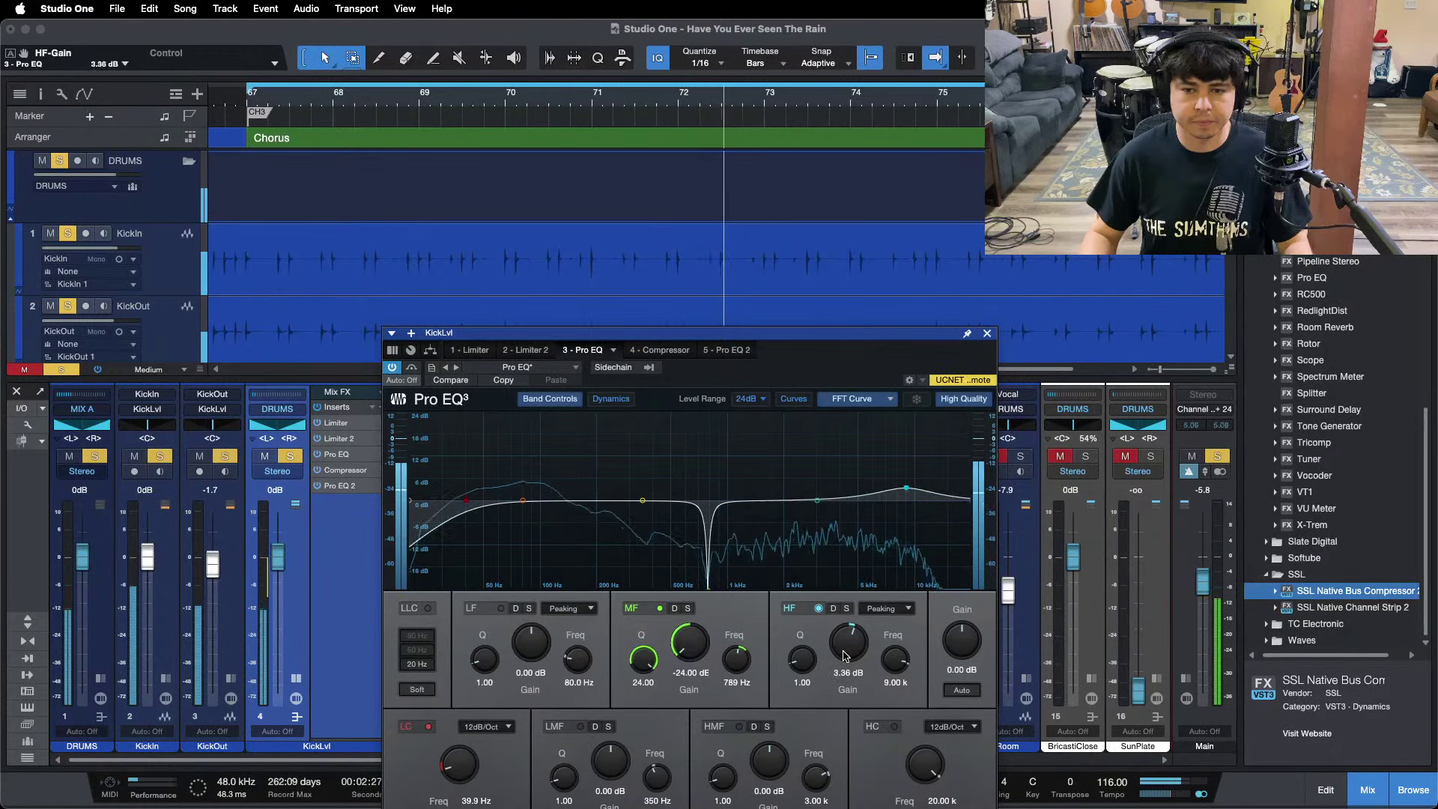
scroll(844, 656, "up", 2)
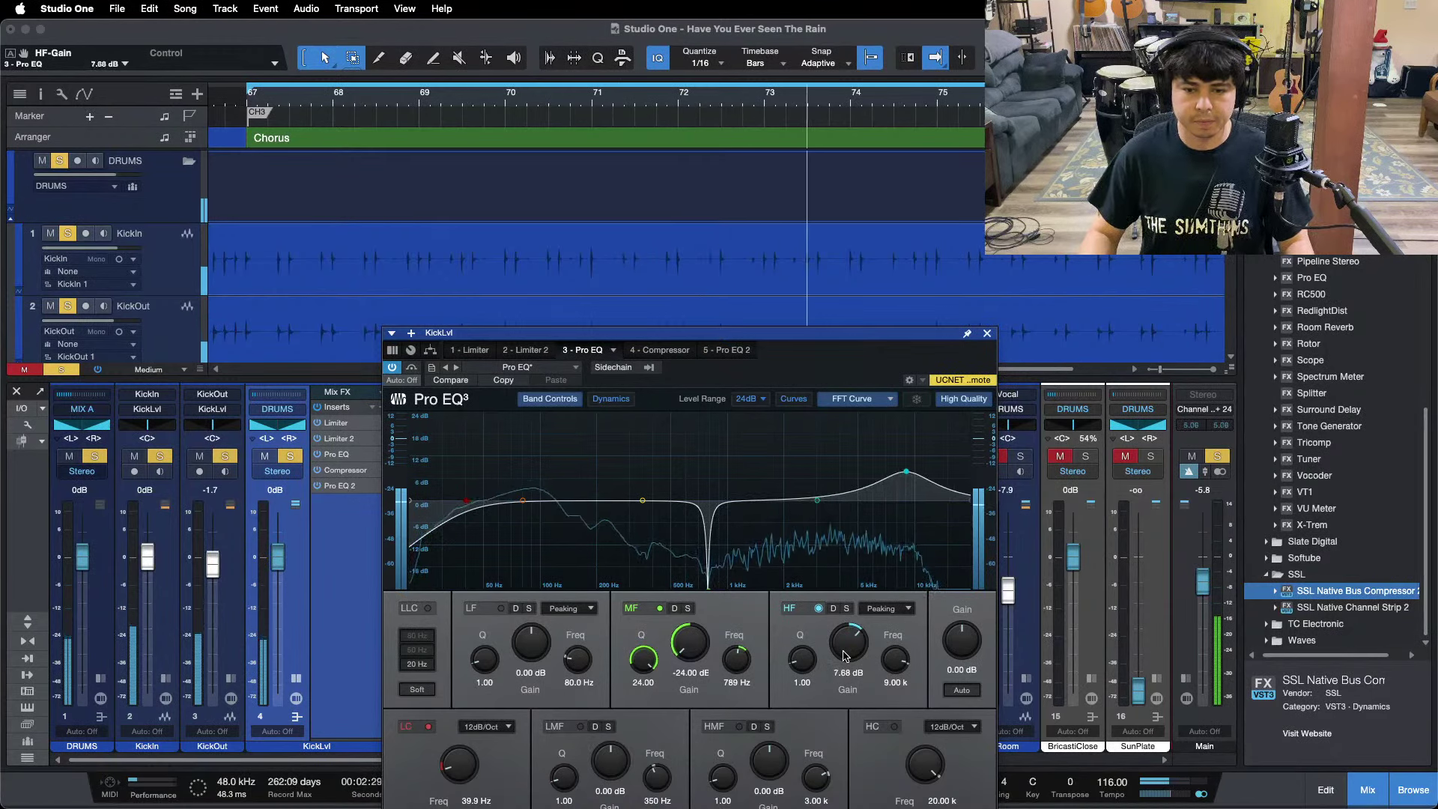
Raise the HF band gain of the first Pro EQ on KickLvl to 10.56 dB while the chorus plays.
scroll(844, 656, "up", 7)
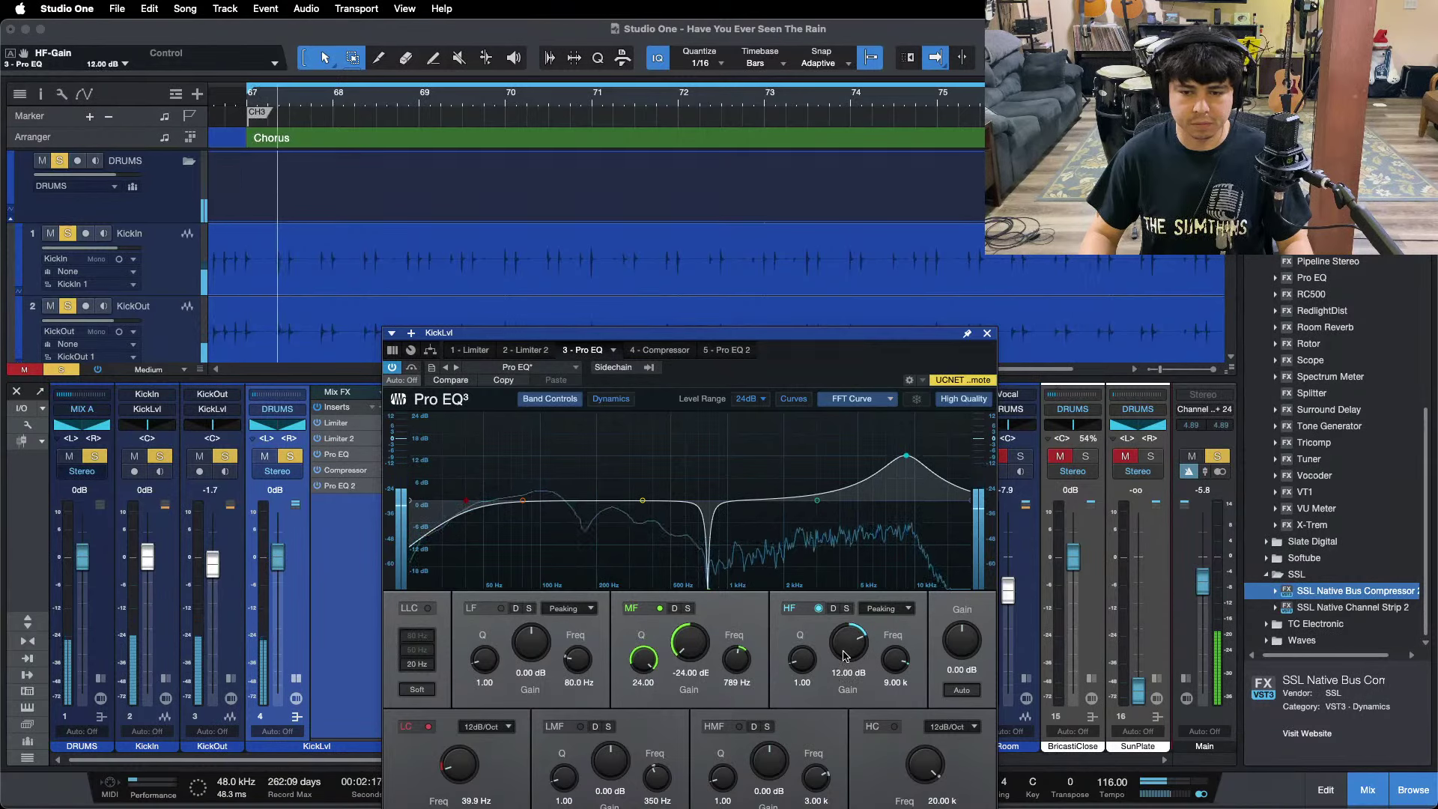
scroll(844, 656, "down", 1)
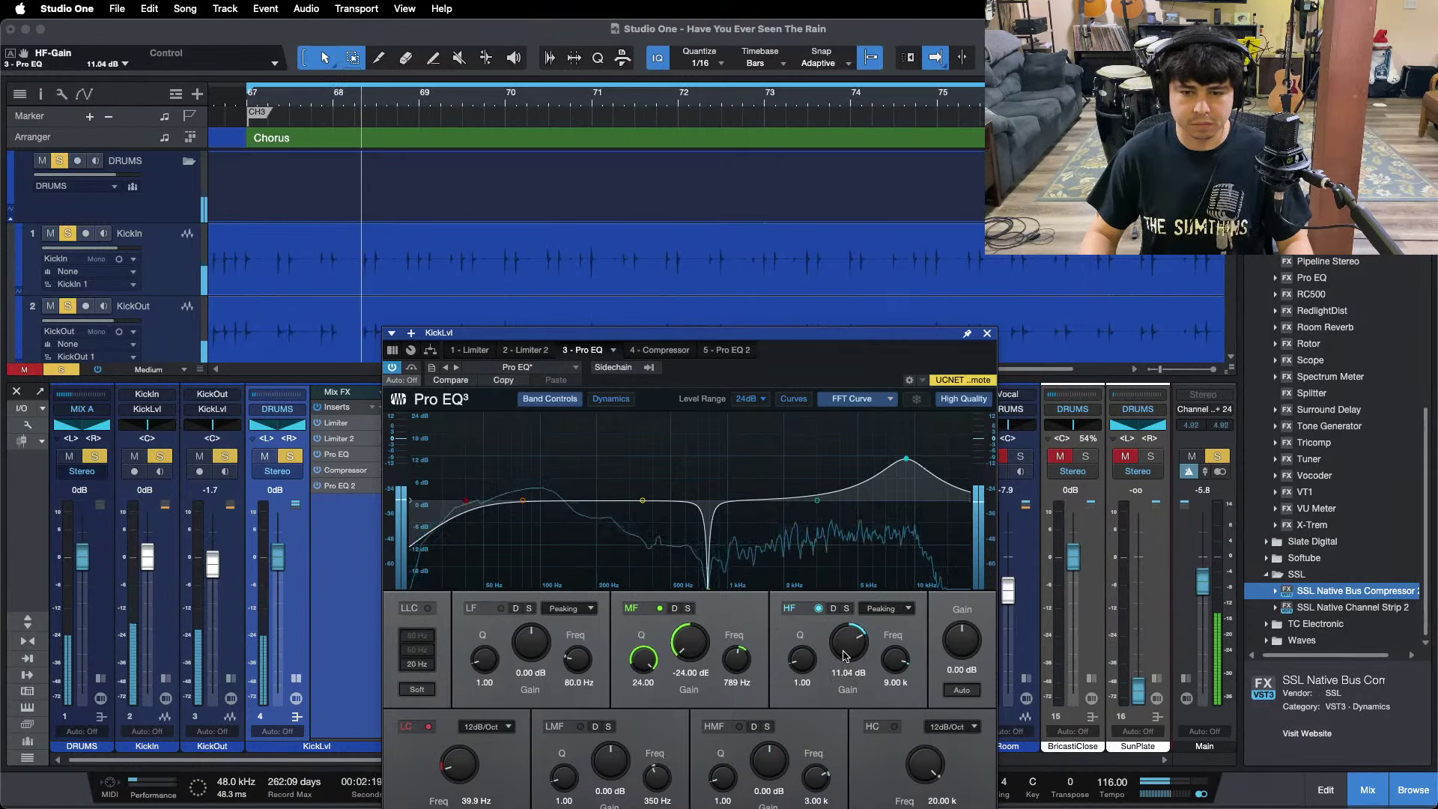
scroll(843, 656, "down", 1)
scroll(843, 656, "up", 1)
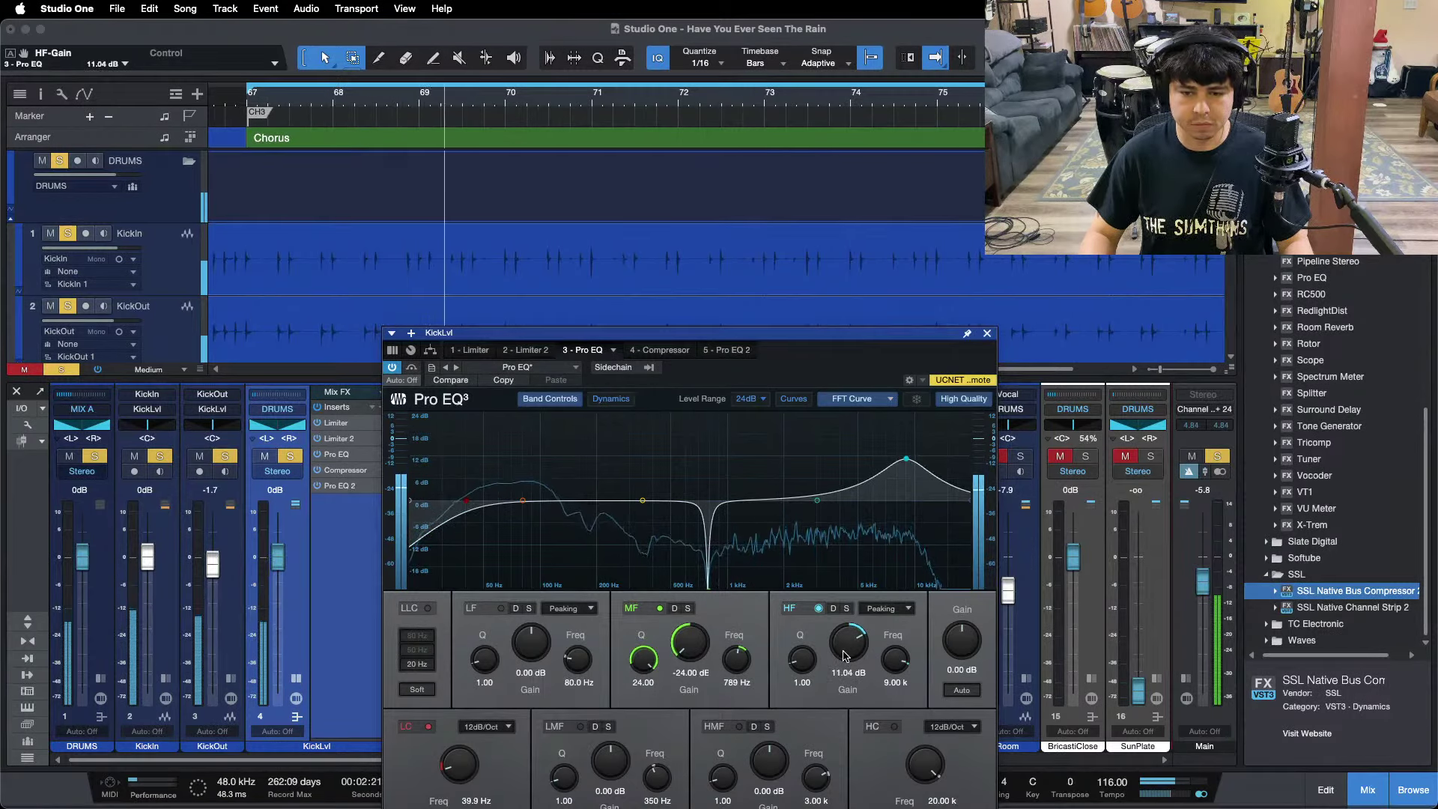
scroll(843, 656, "down", 1)
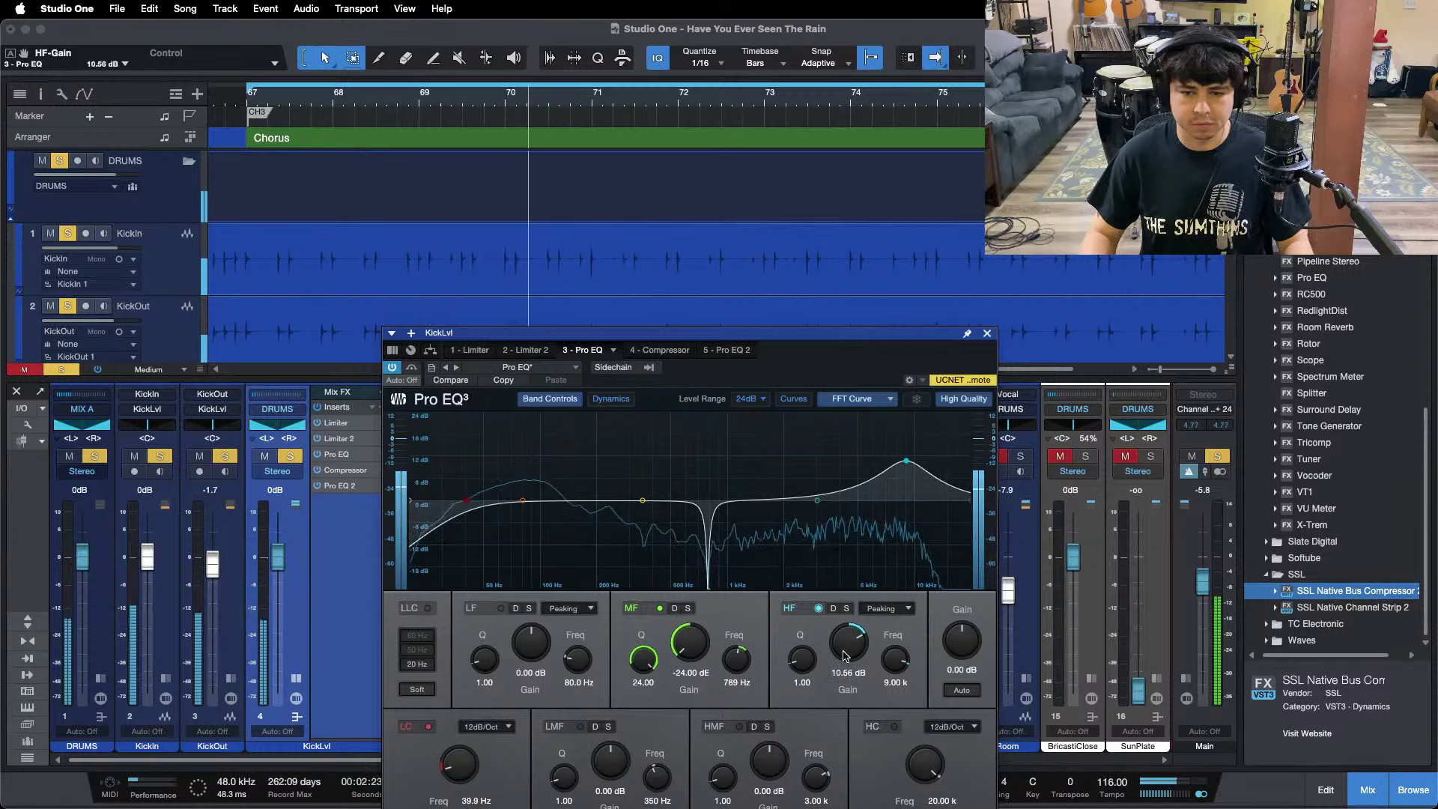
Boost the 80 Hz LF band of KickLvl's Pro EQ 2 by 5.76 dB and set the KickLvl fader to -0.8 dB.
left_click(725, 350)
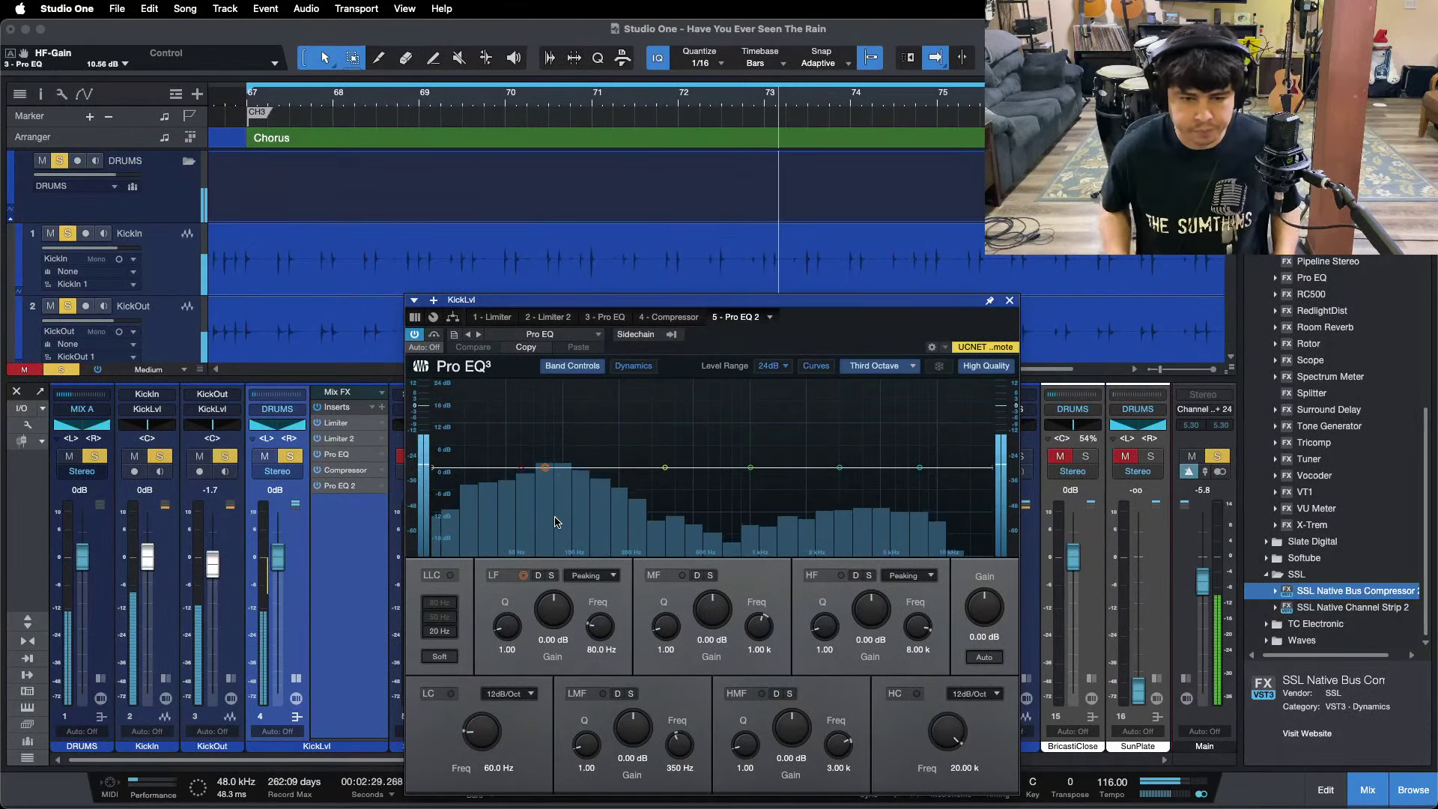
left_click_drag(552, 614, 552, 609)
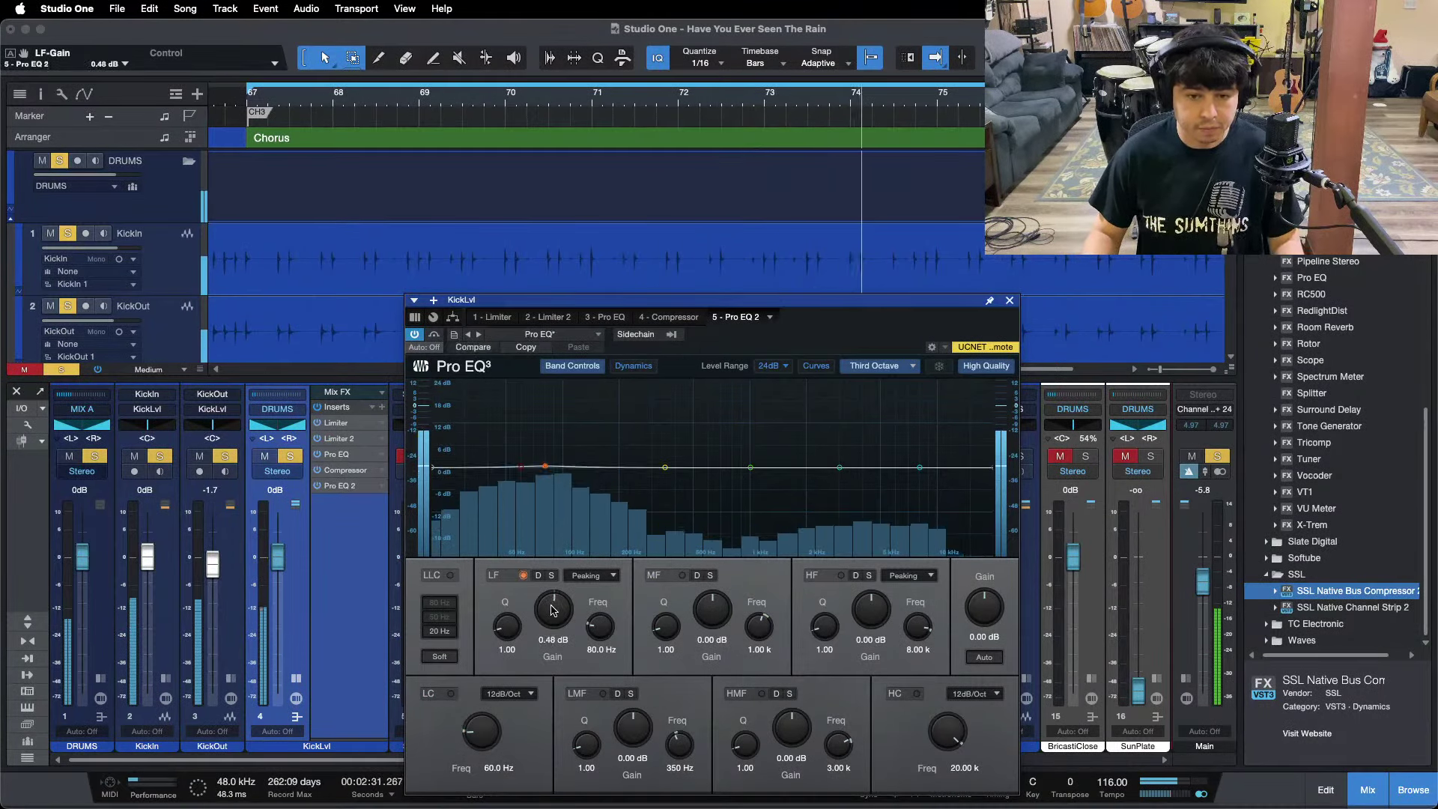
scroll(552, 611, "up", 1)
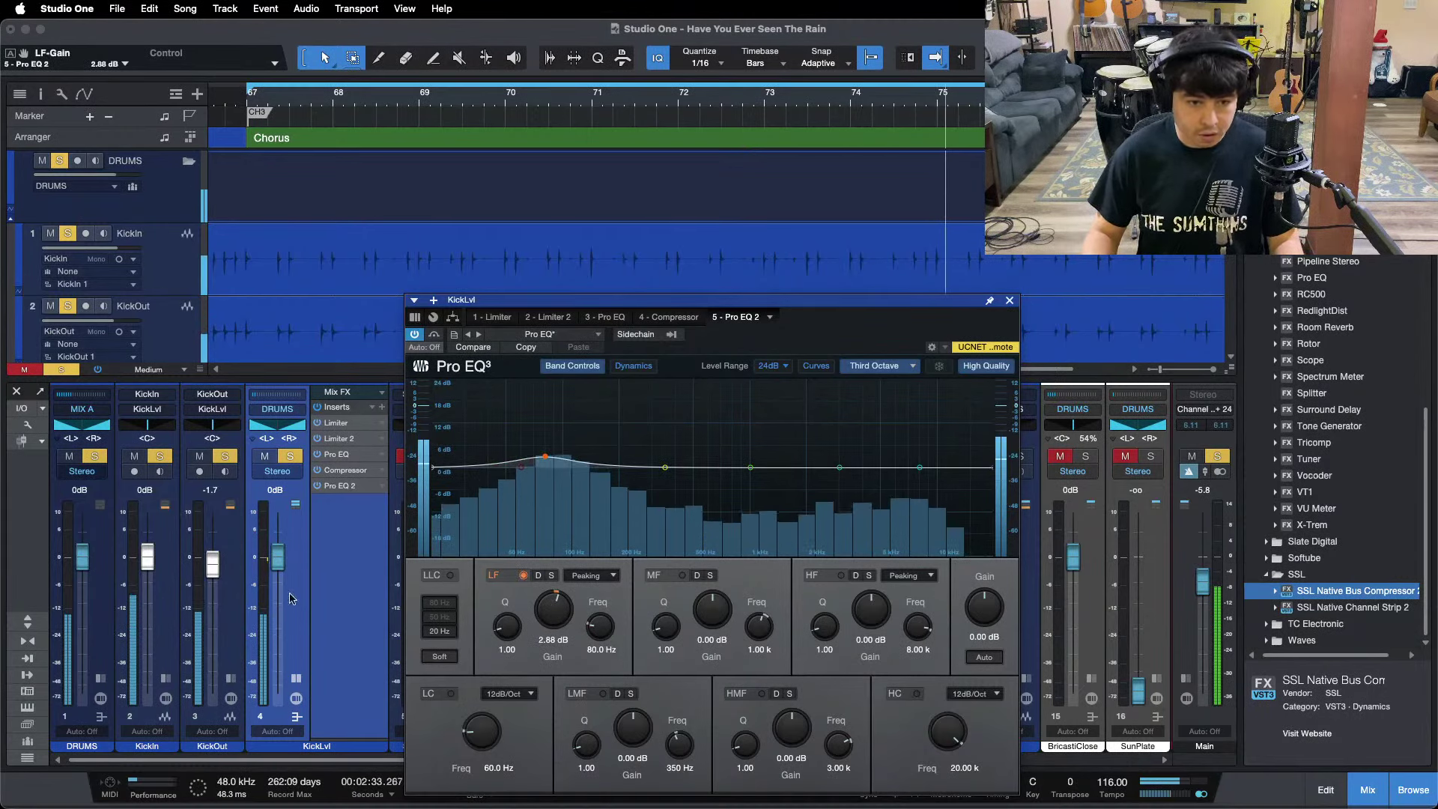
left_click_drag(278, 561, 278, 564)
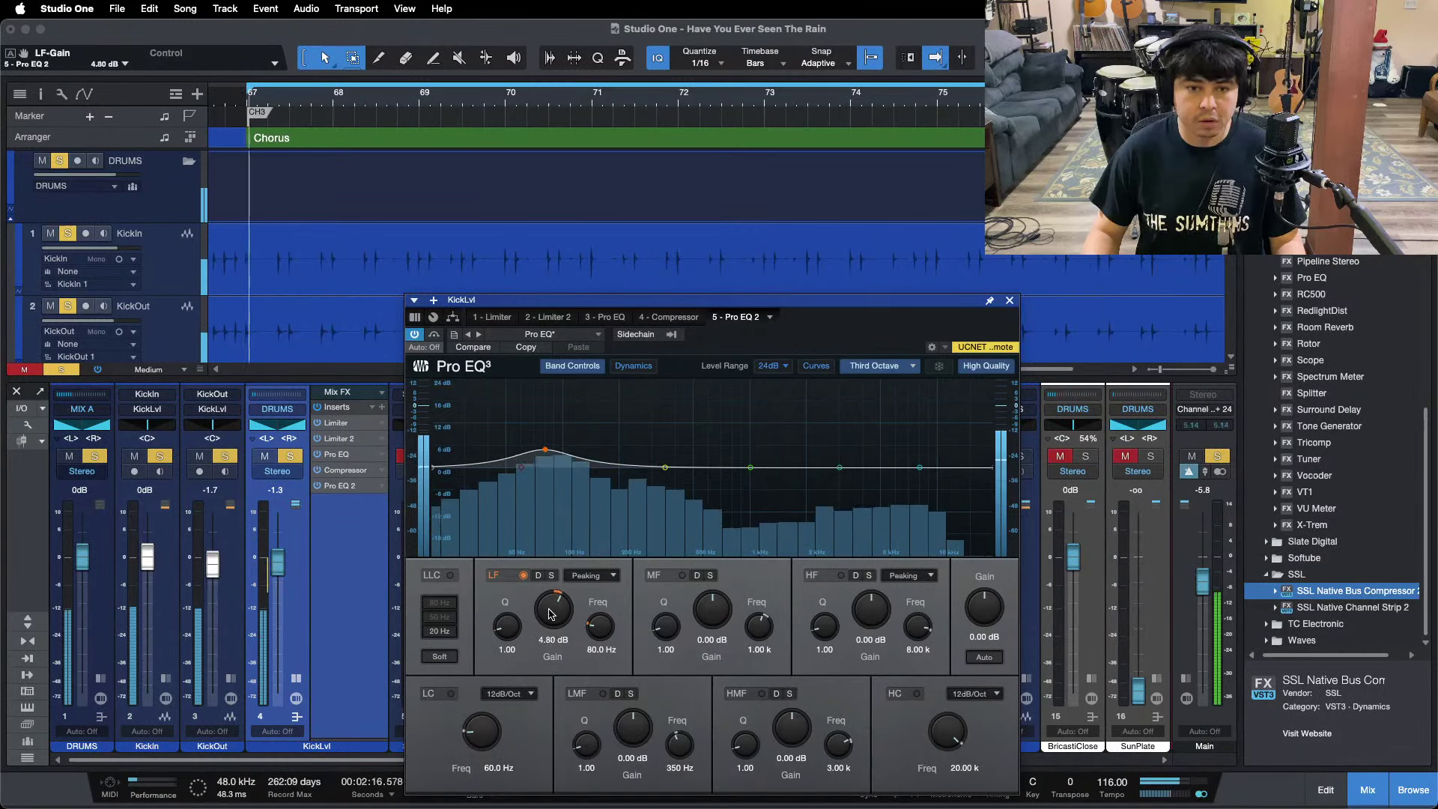
scroll(550, 614, "up", 1)
scroll(550, 615, "up", 1)
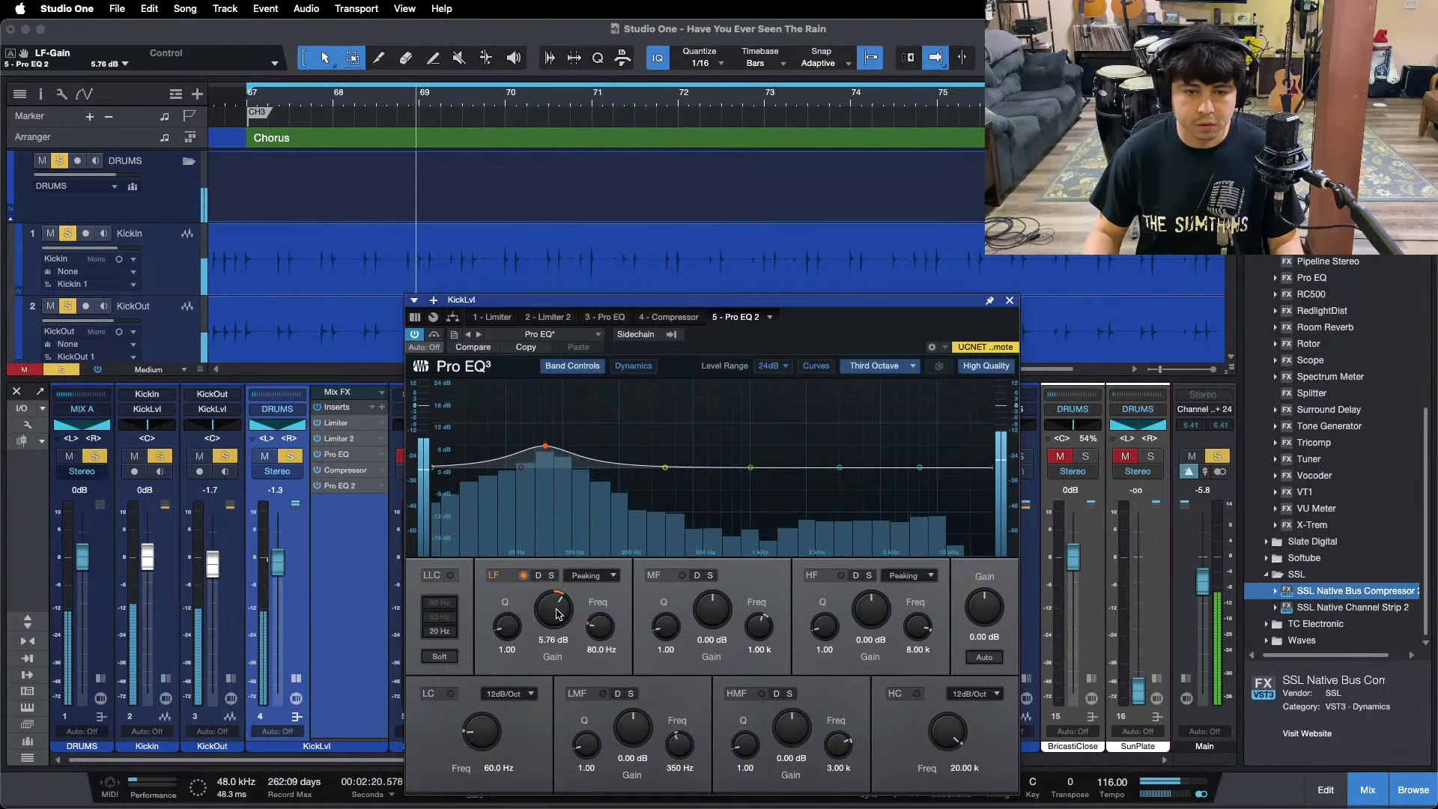
scroll(555, 614, "up", 1)
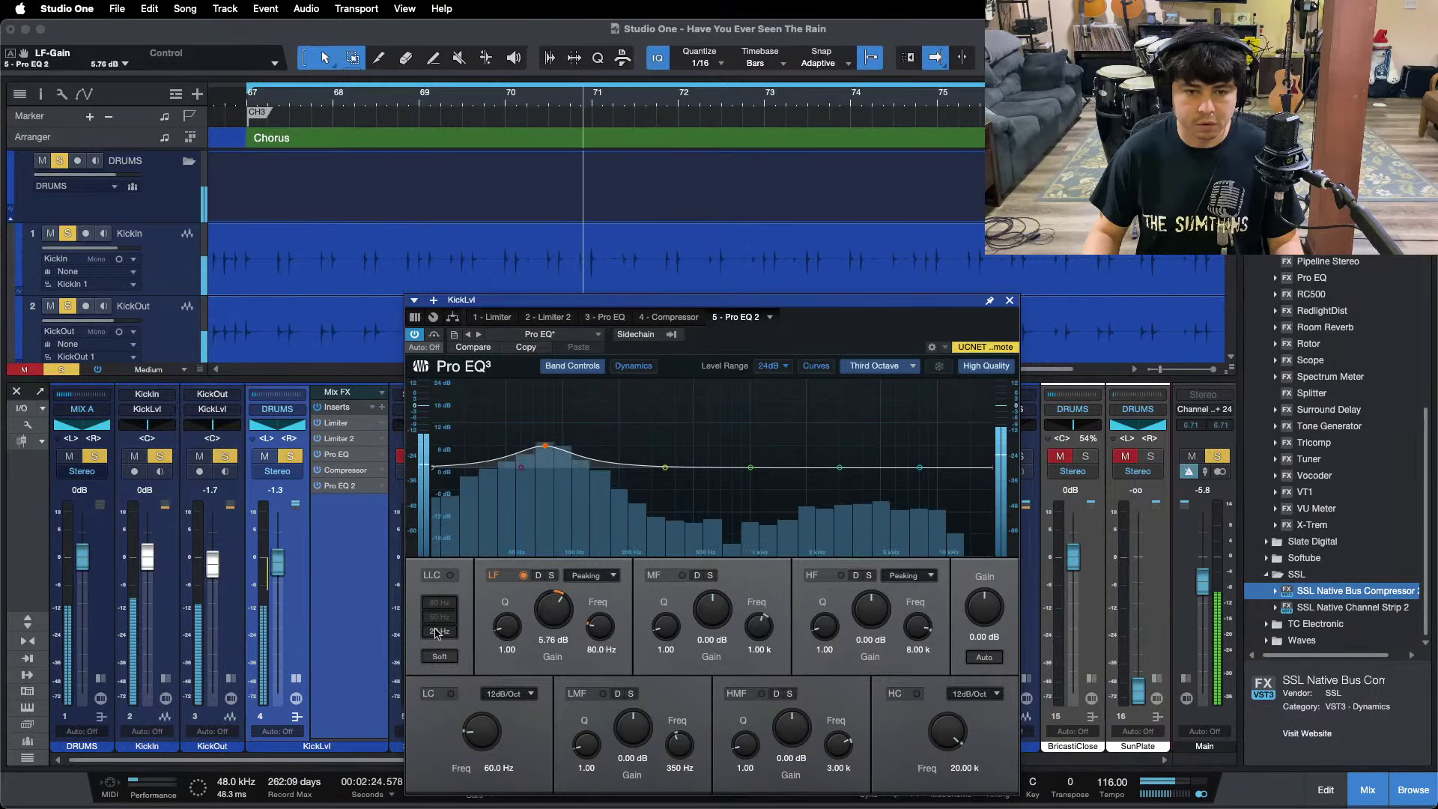
scroll(276, 563, "up", 1)
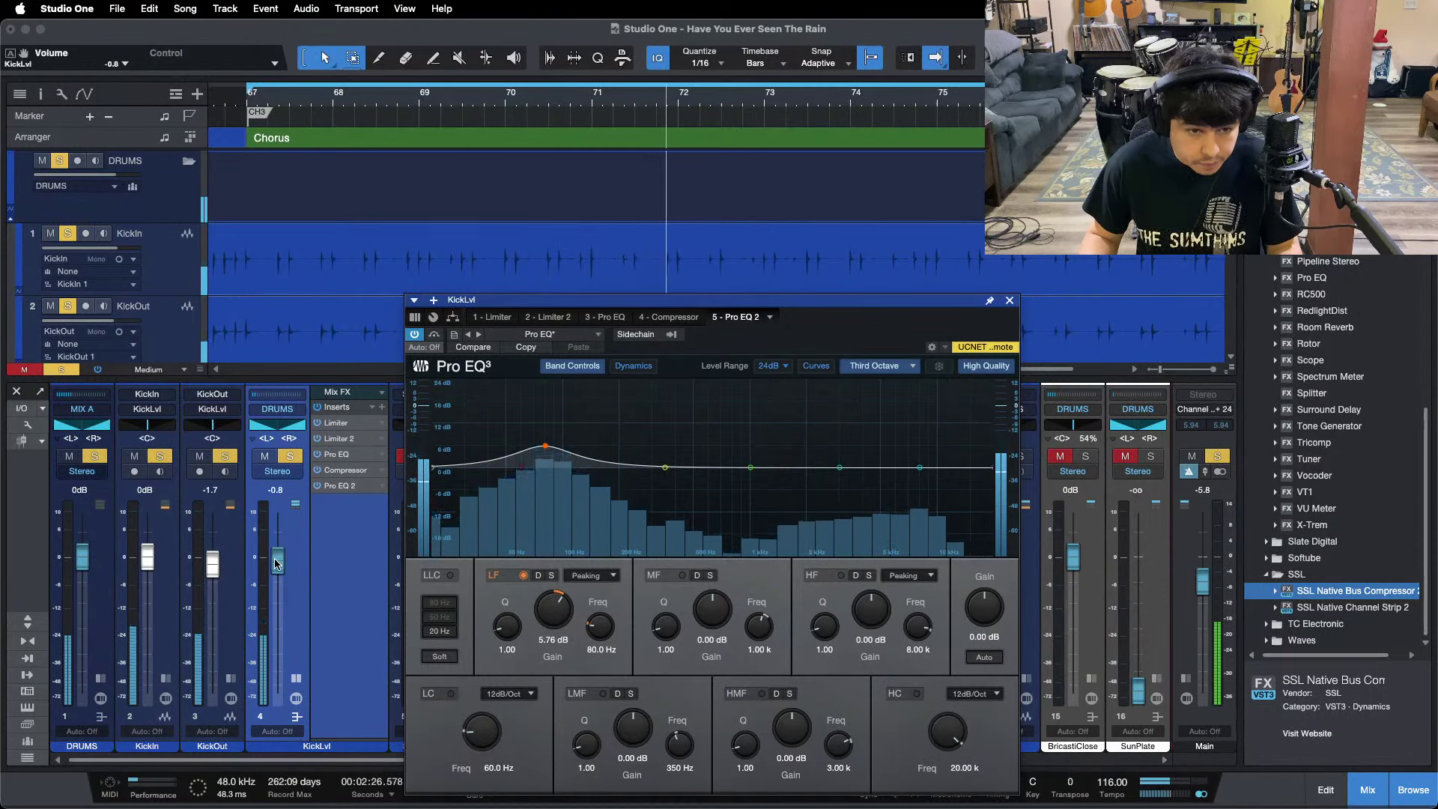
Return to the first Pro EQ on KickLvl and raise its HF band gain to 14.40 dB.
left_click(605, 317)
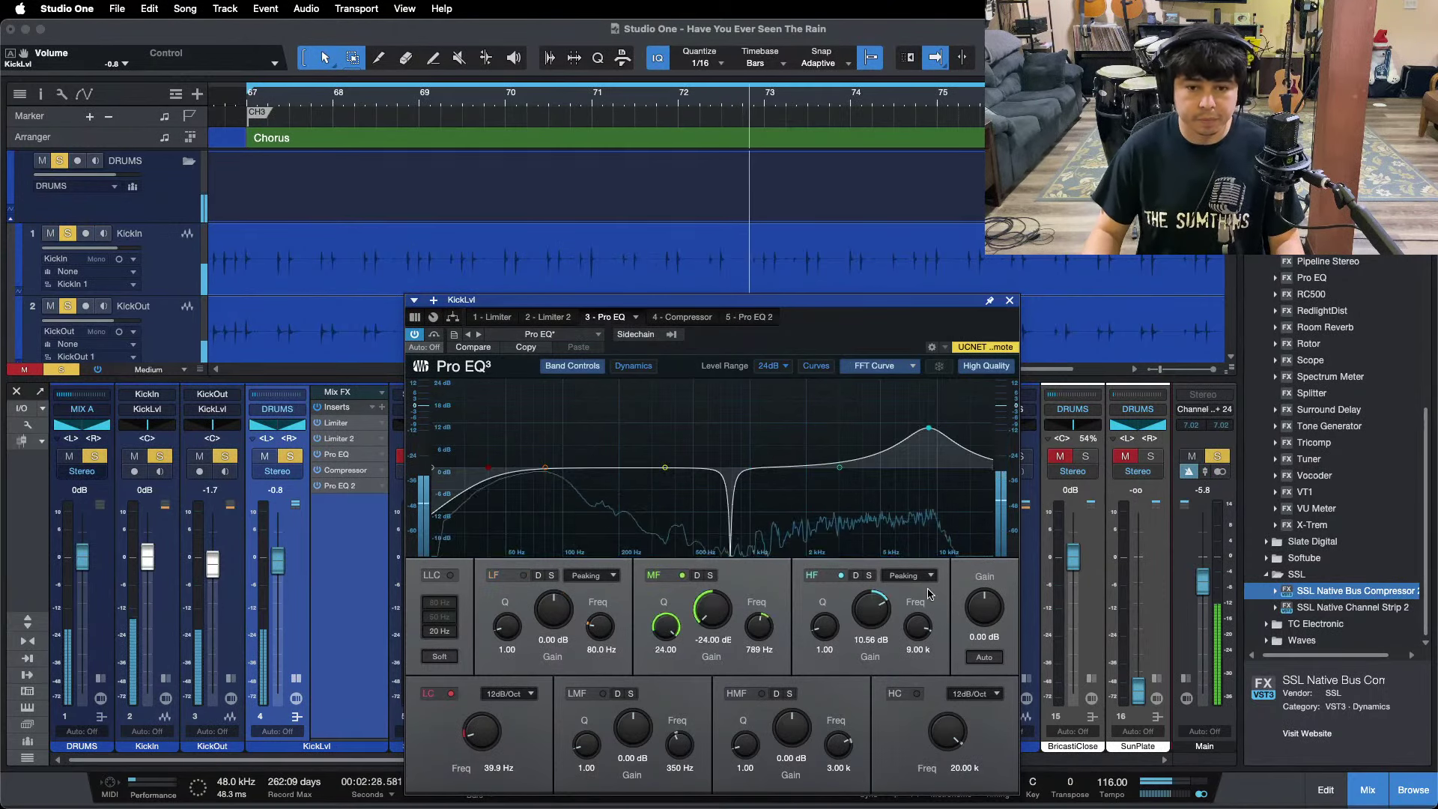
scroll(873, 607, "up", 1)
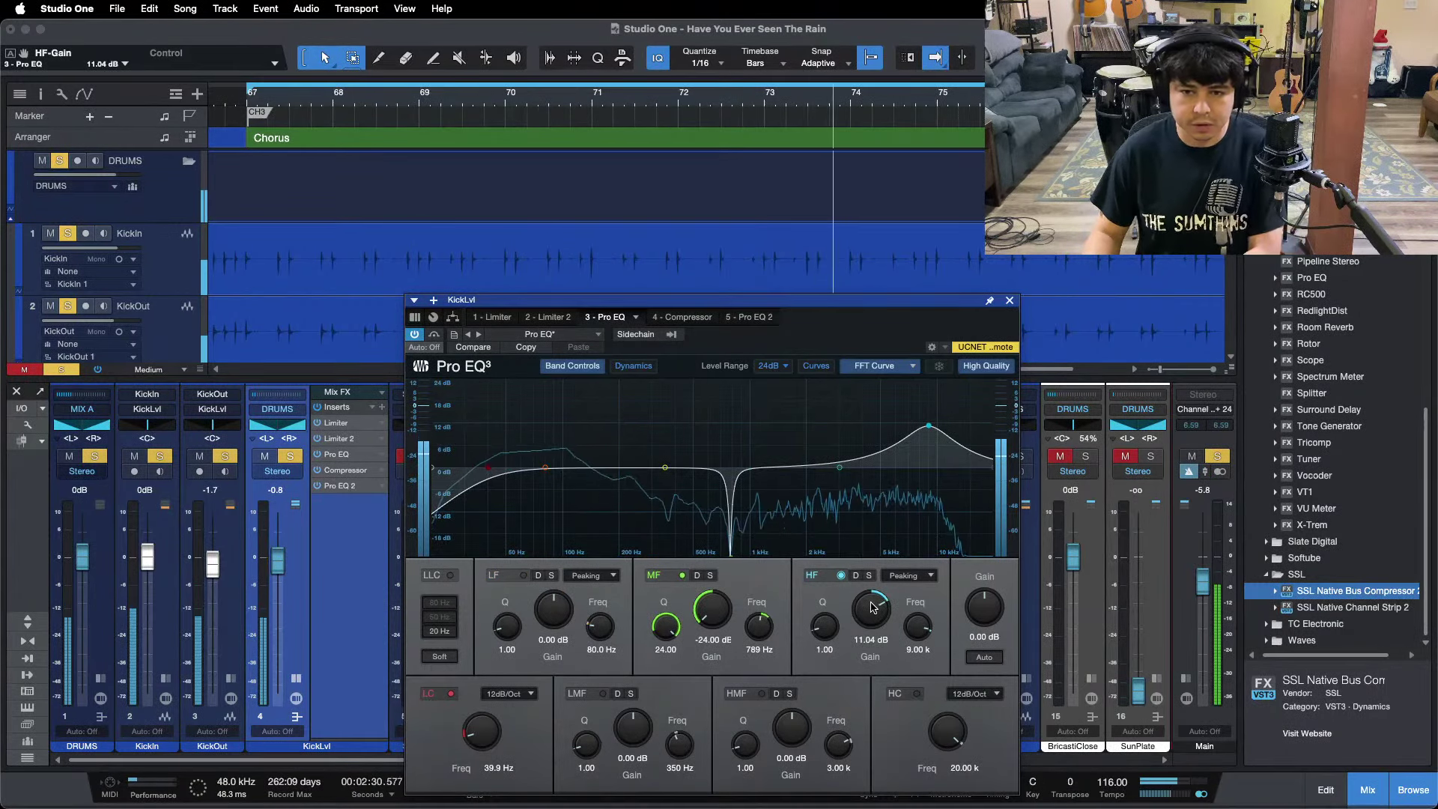
scroll(872, 607, "up", 3)
scroll(872, 607, "up", 3)
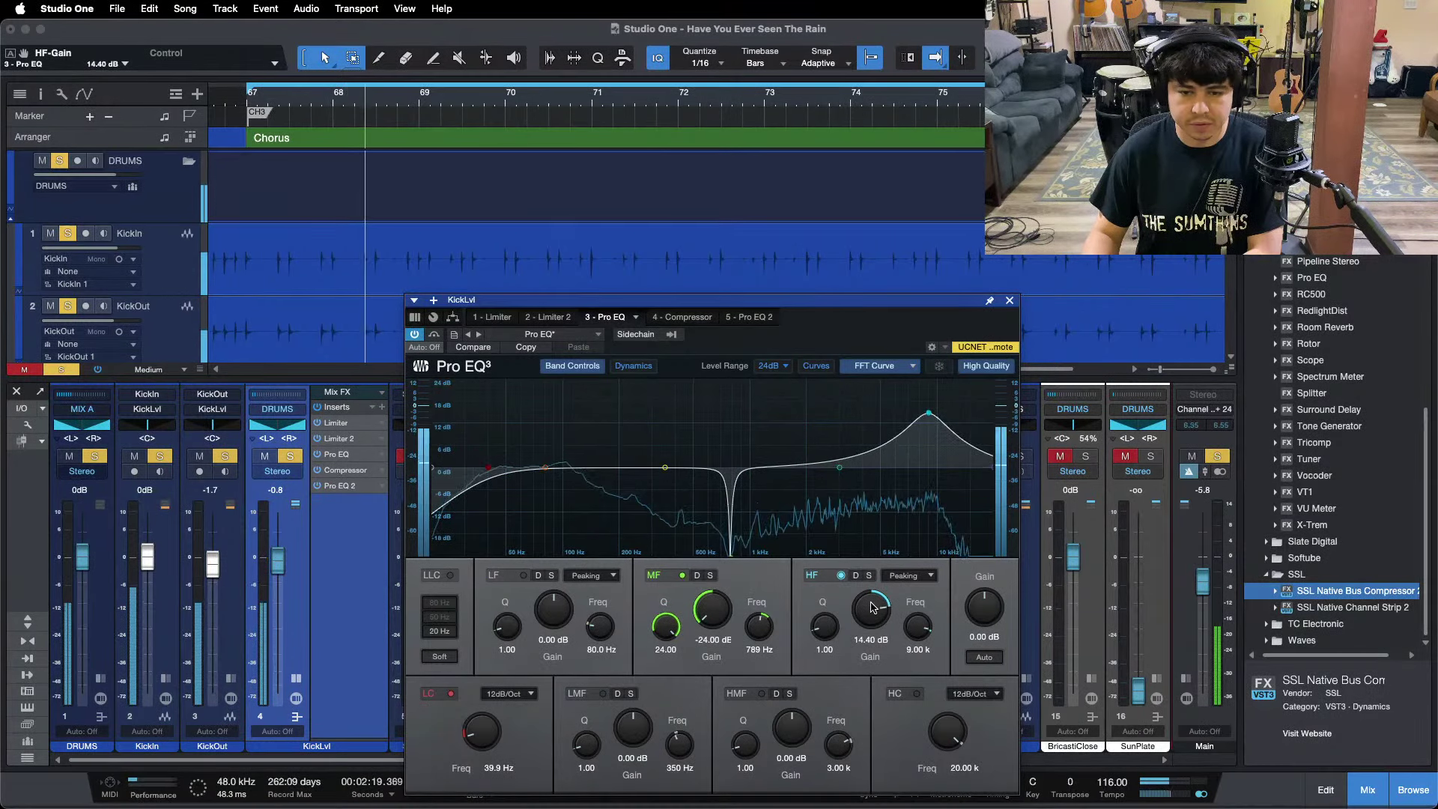
scroll(872, 607, "up", 1)
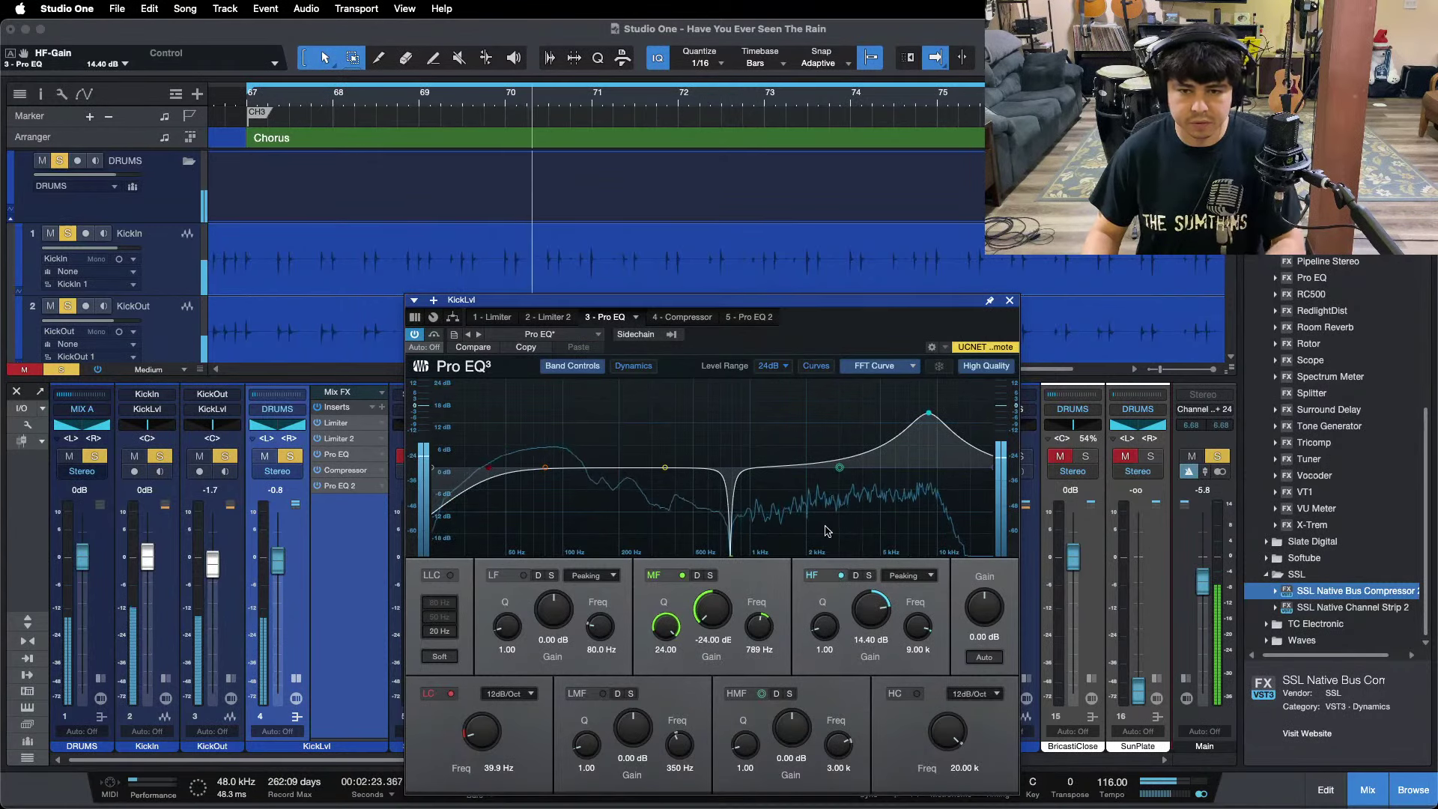
Close the EQ window, unsolo the kick bus and lower the KickLvl fader to -1.3 dB against the other drums.
left_click(1009, 300)
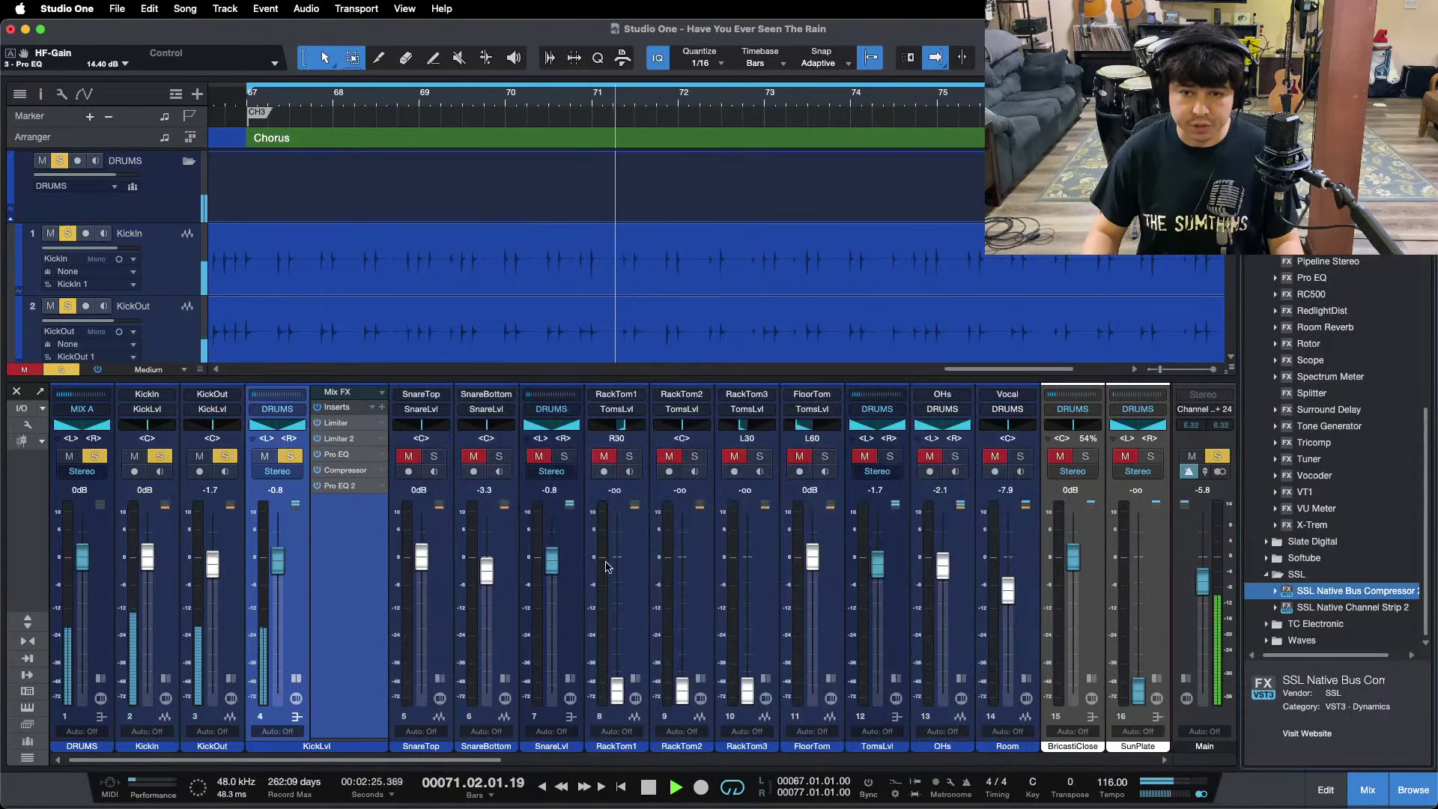
key("s")
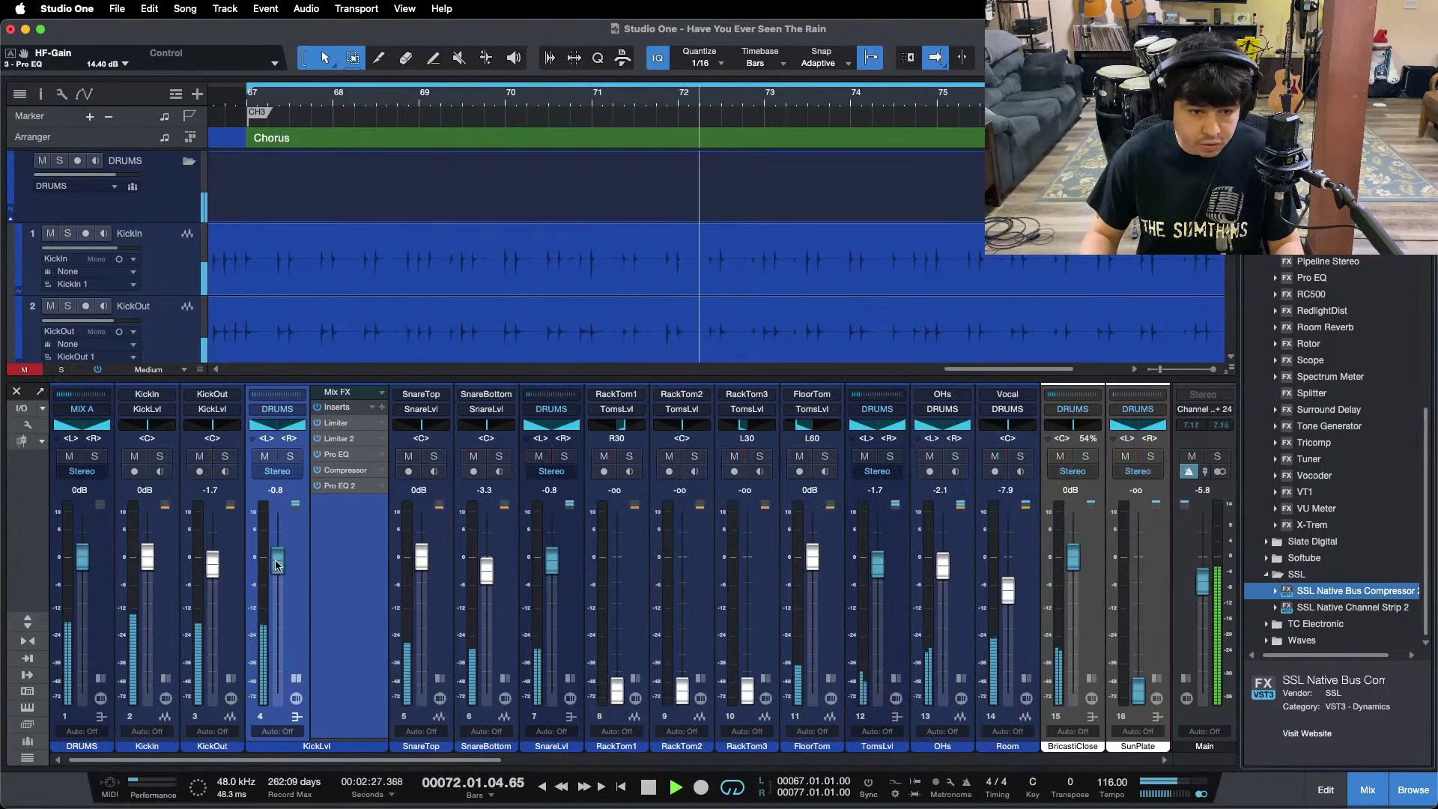
left_click_drag(276, 560, 276, 562)
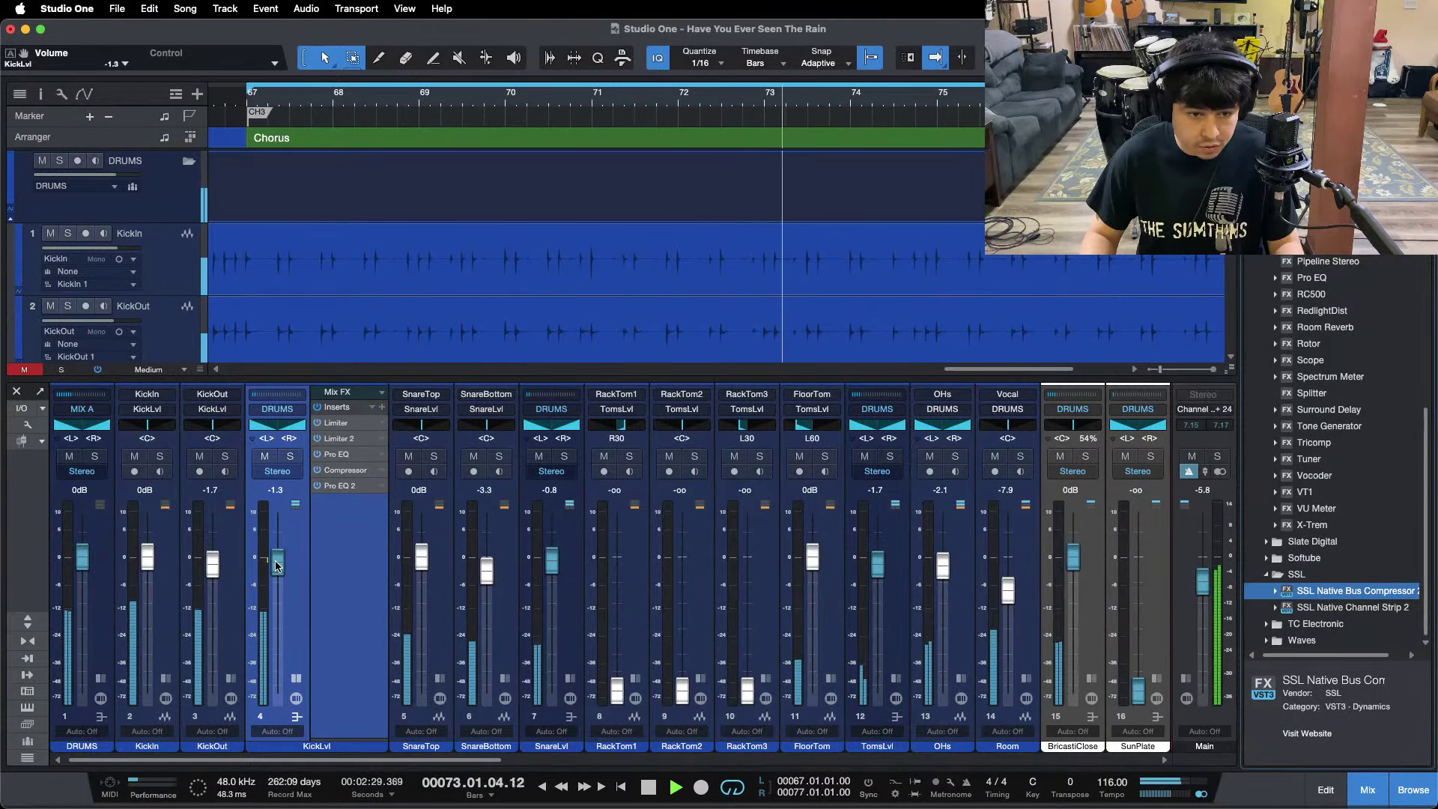
Solo the SnareLvl bus, expand its inserts in place of KickLvl's and open its first Limiter.
left_click(295, 679)
left_click(485, 457)
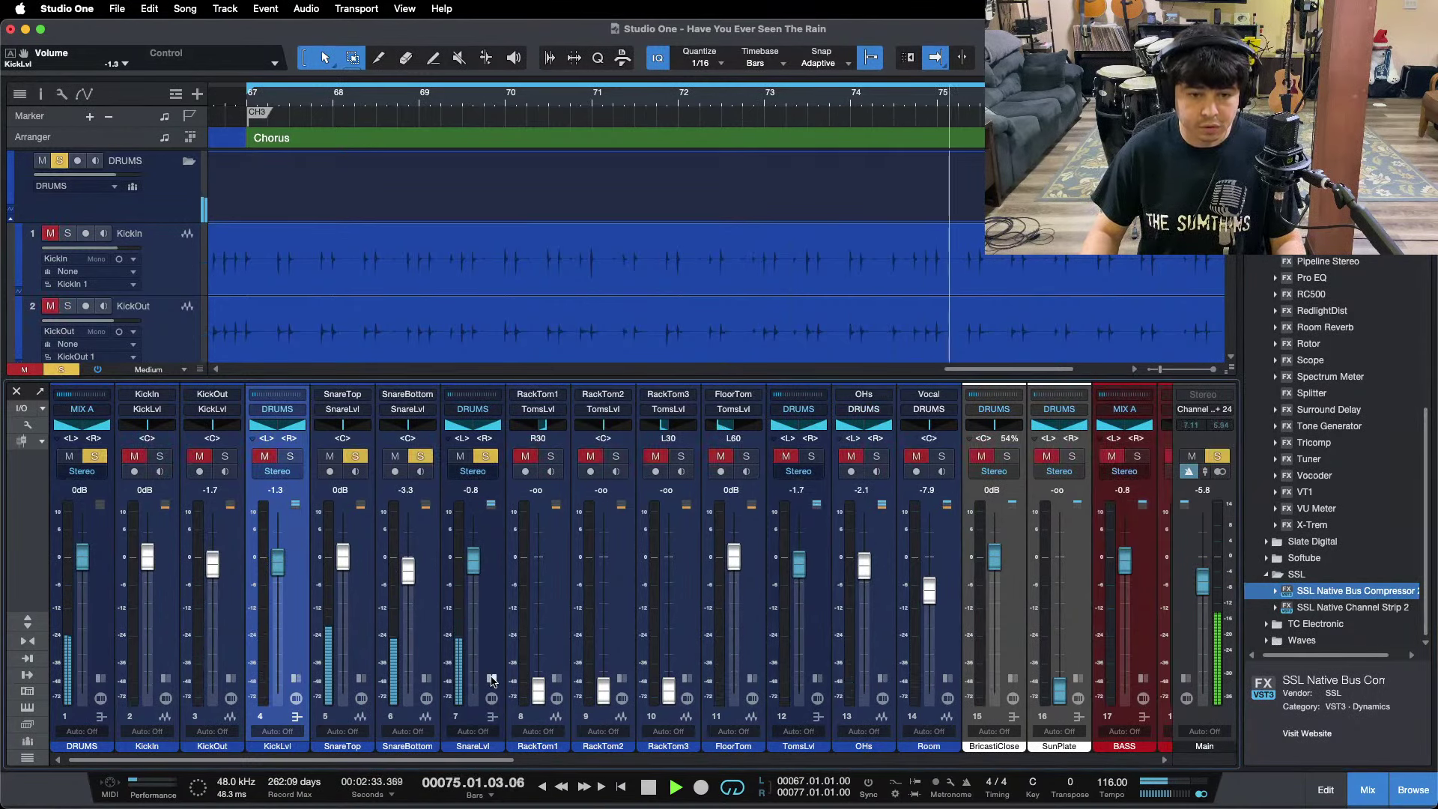
left_click(492, 679)
left_click(544, 541)
key("space")
key("space")
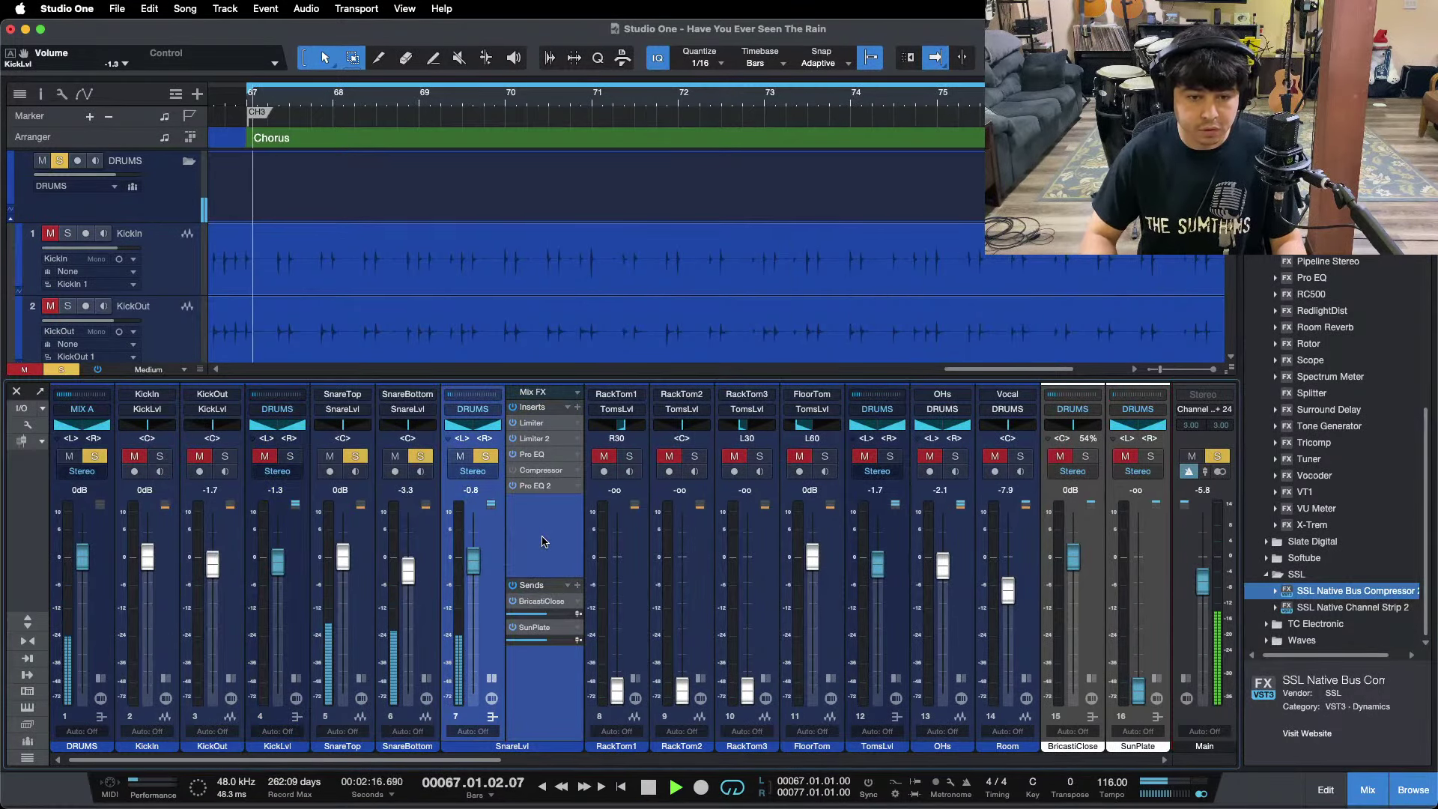
left_click(530, 424)
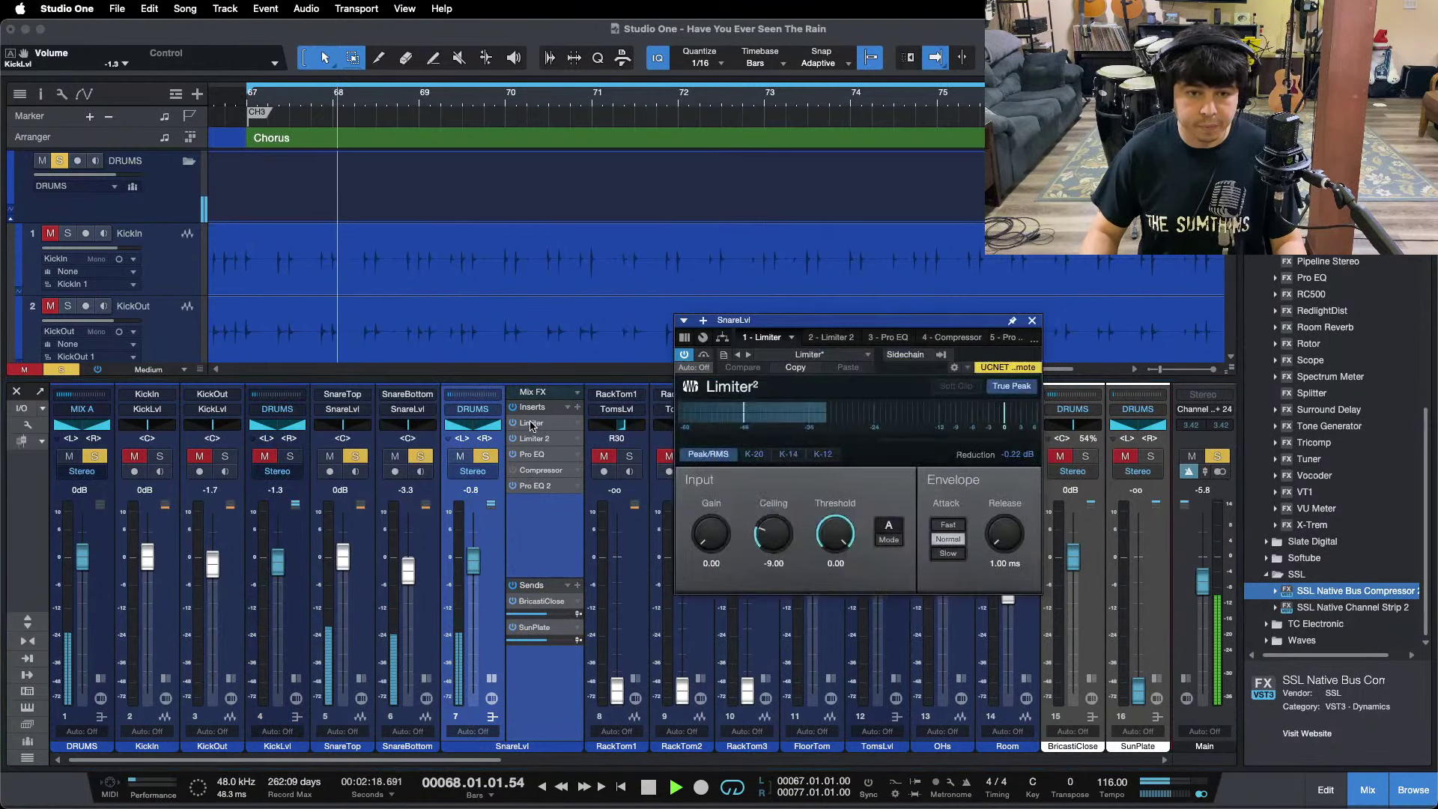
Replay the chorus with the snare tracks in view, resetting the first Limiter's reduction read-out to check its gain reduction.
scroll(581, 293, "down", 5)
scroll(583, 285, "up", 2)
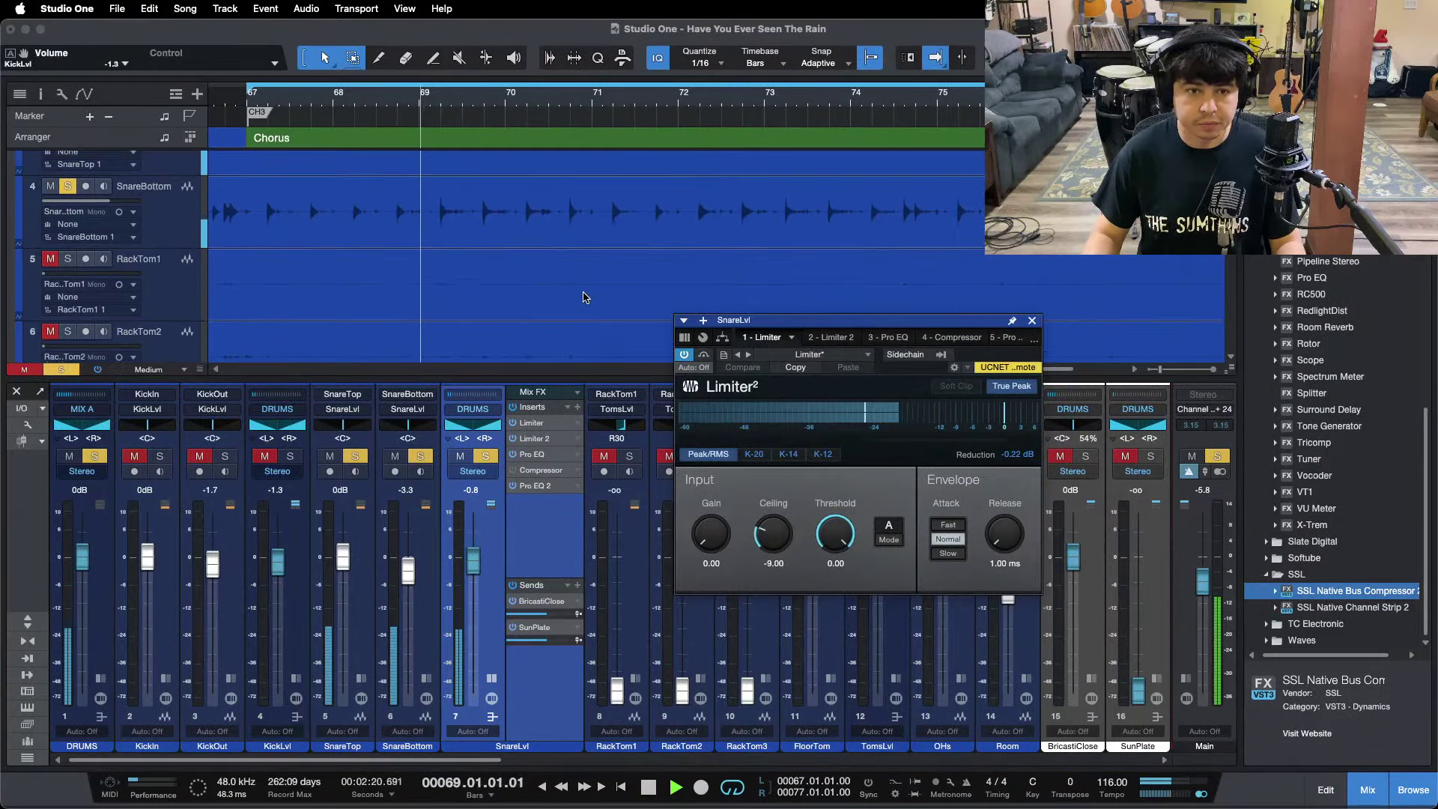
scroll(580, 267, "up", 1)
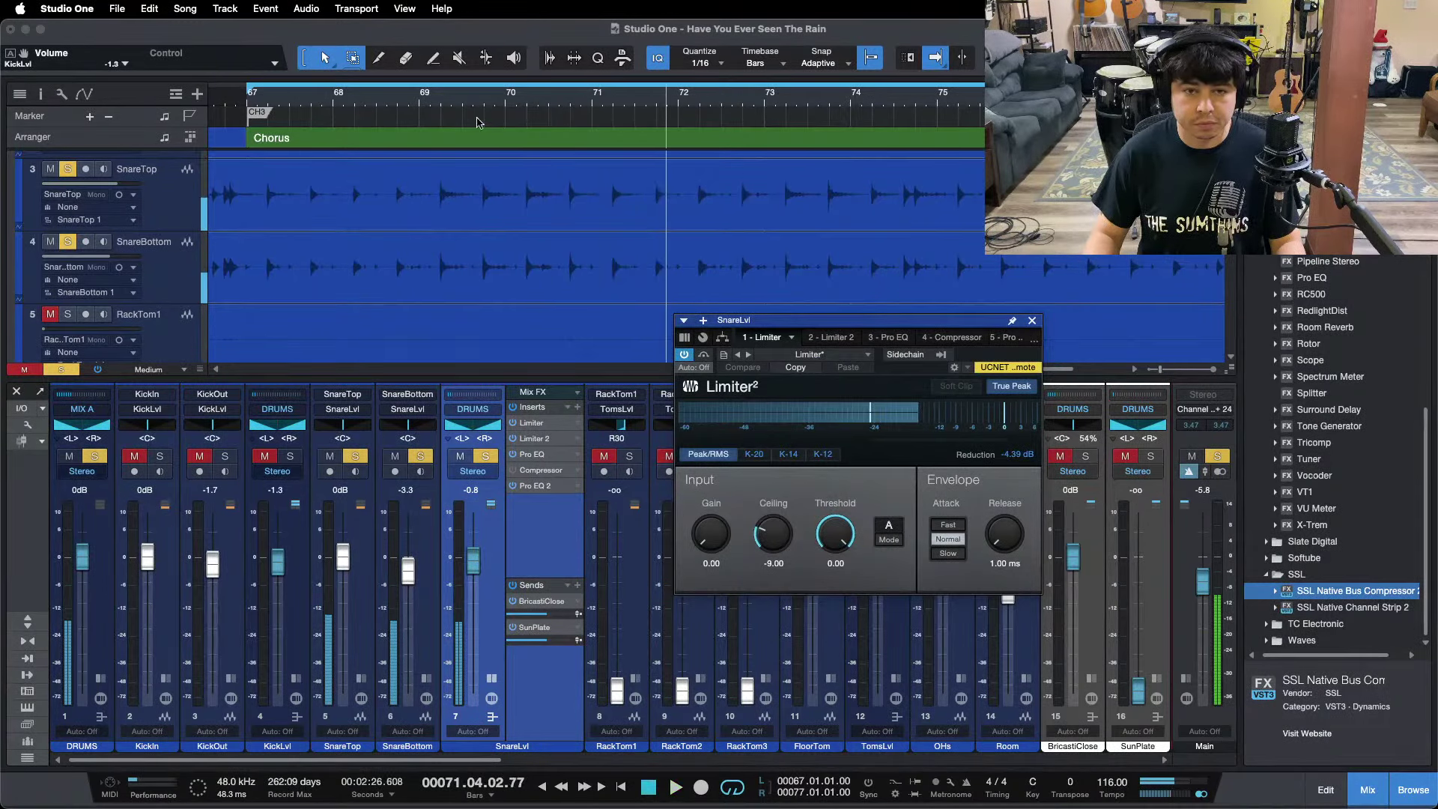
key("space")
left_click(1026, 456)
key("space")
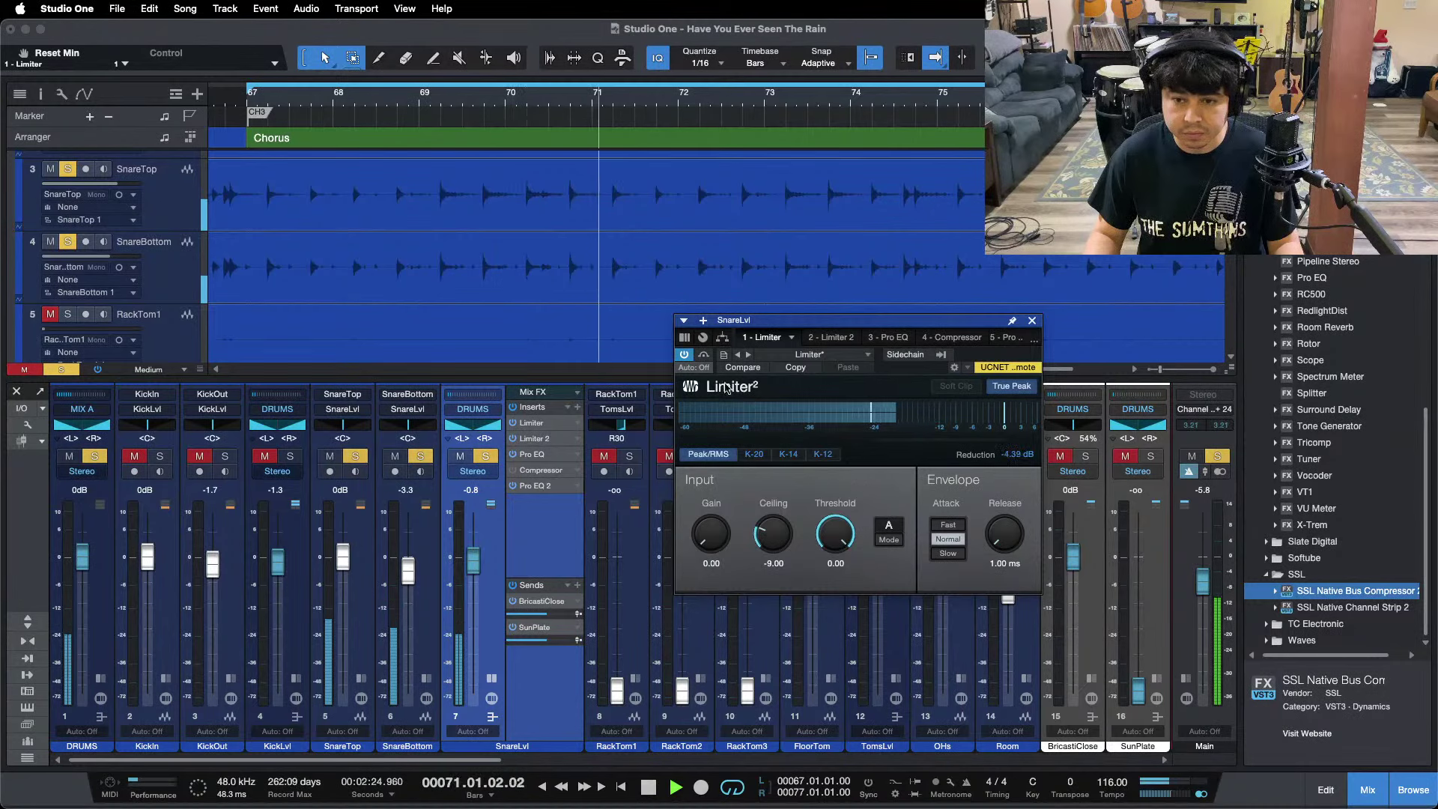
key("space")
left_click(554, 96)
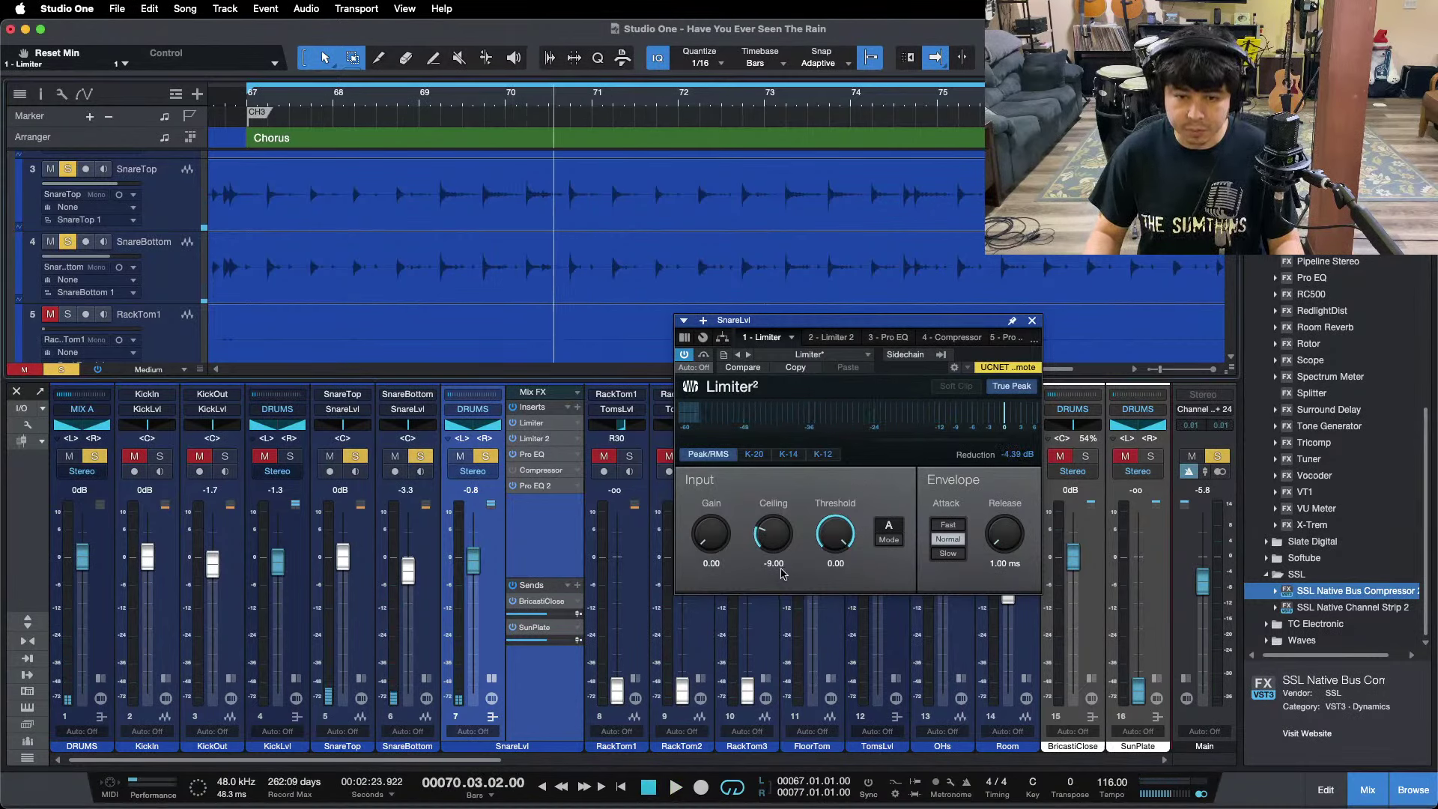
Try a ceiling of -8.00 dB on SnareLvl's first Limiter, and settle on -7.50 dB.
left_click(780, 569)
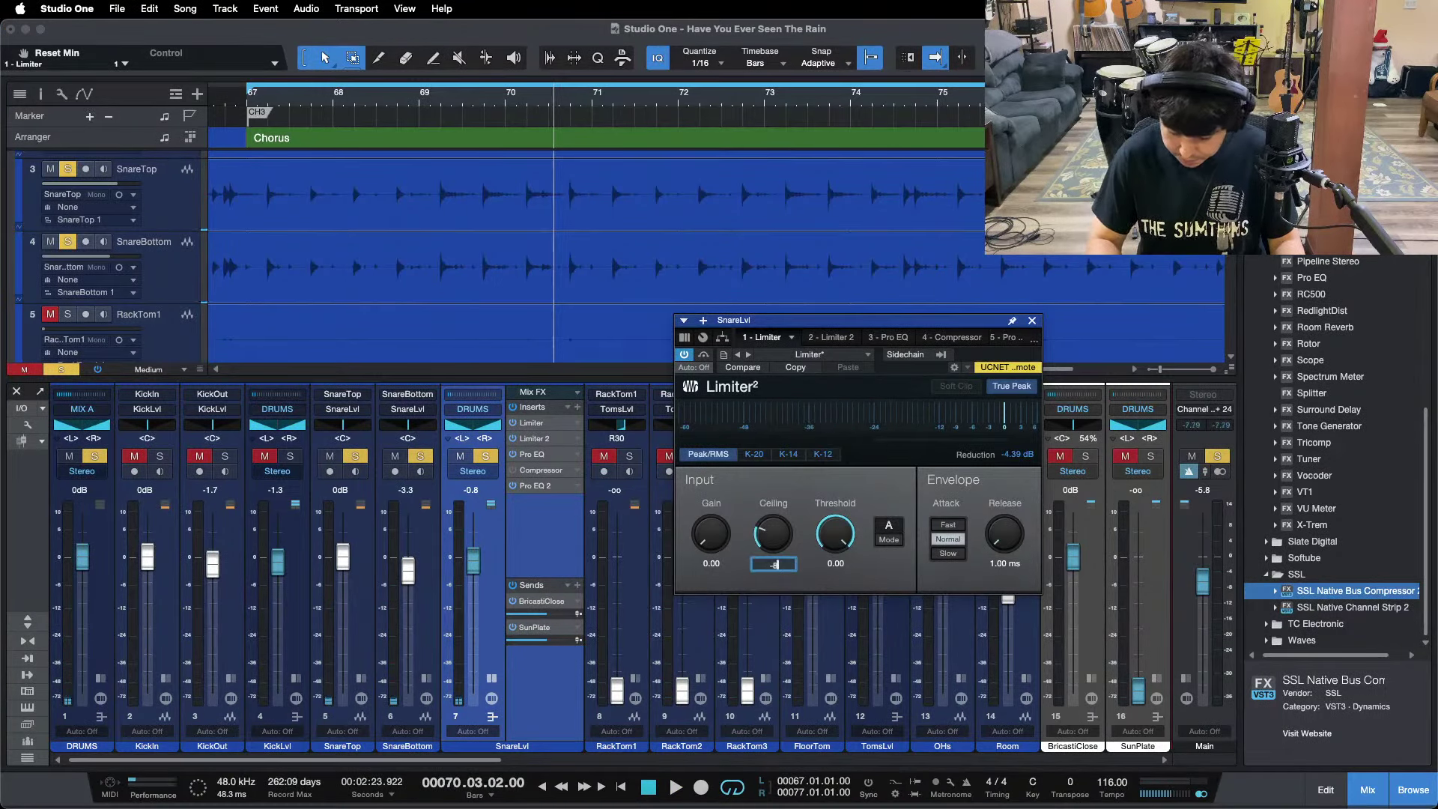
type("-8")
key("Return")
key("space")
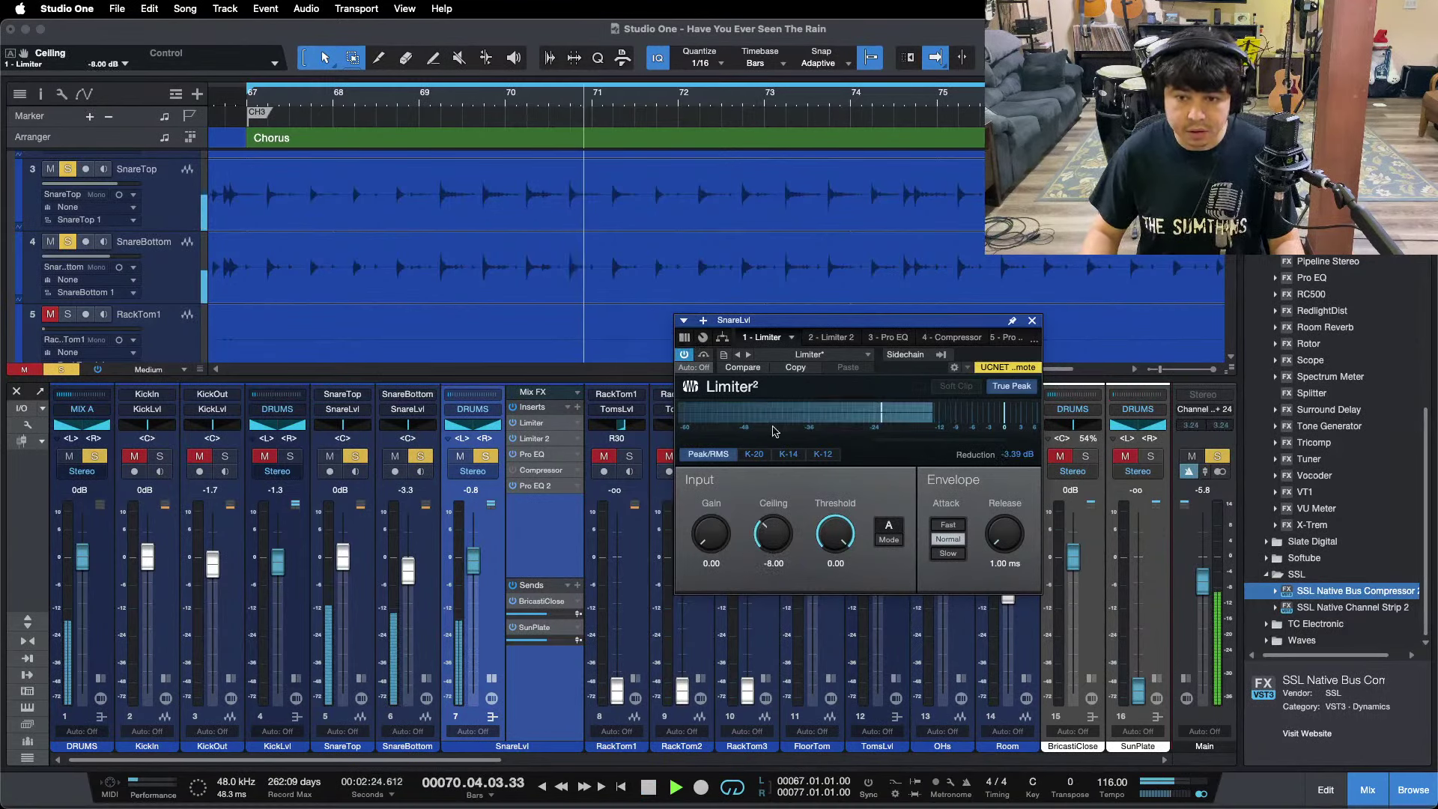
left_click(780, 566)
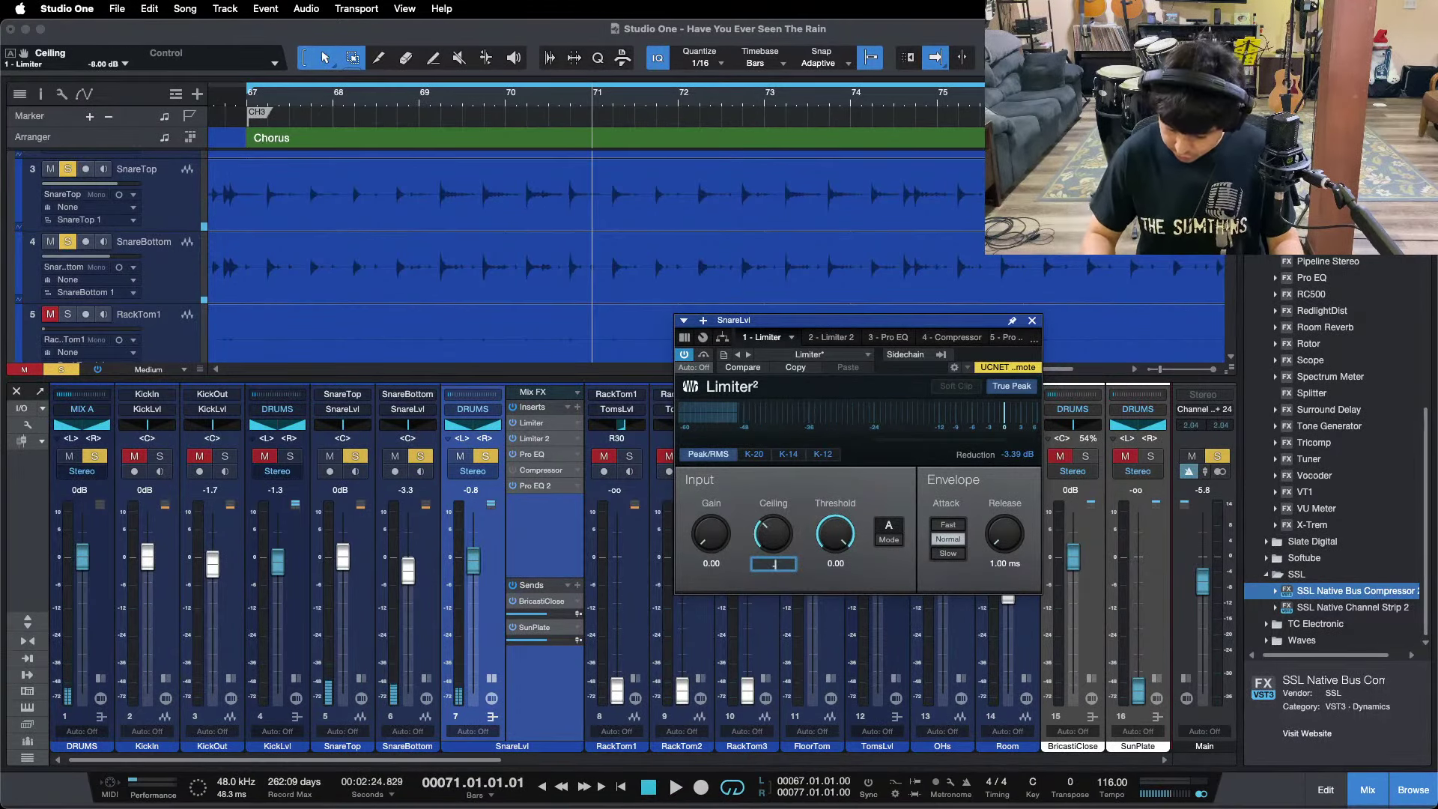
key("space")
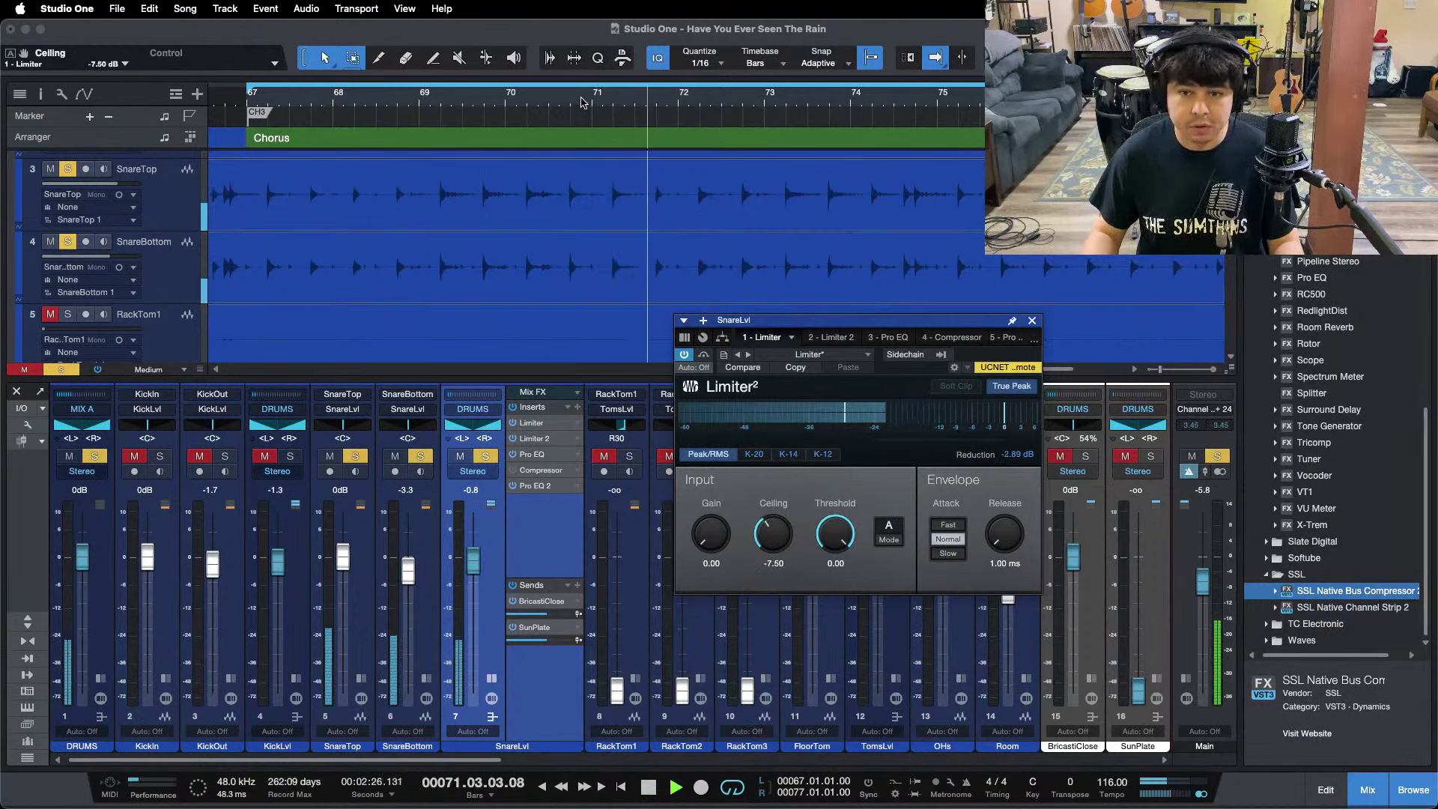
Set the ceiling of Limiter 2 on SnareLvl to -10.50 dB and lower the SnareLvl fader to -2.5 dB during playback.
left_click_drag(583, 104, 612, 81)
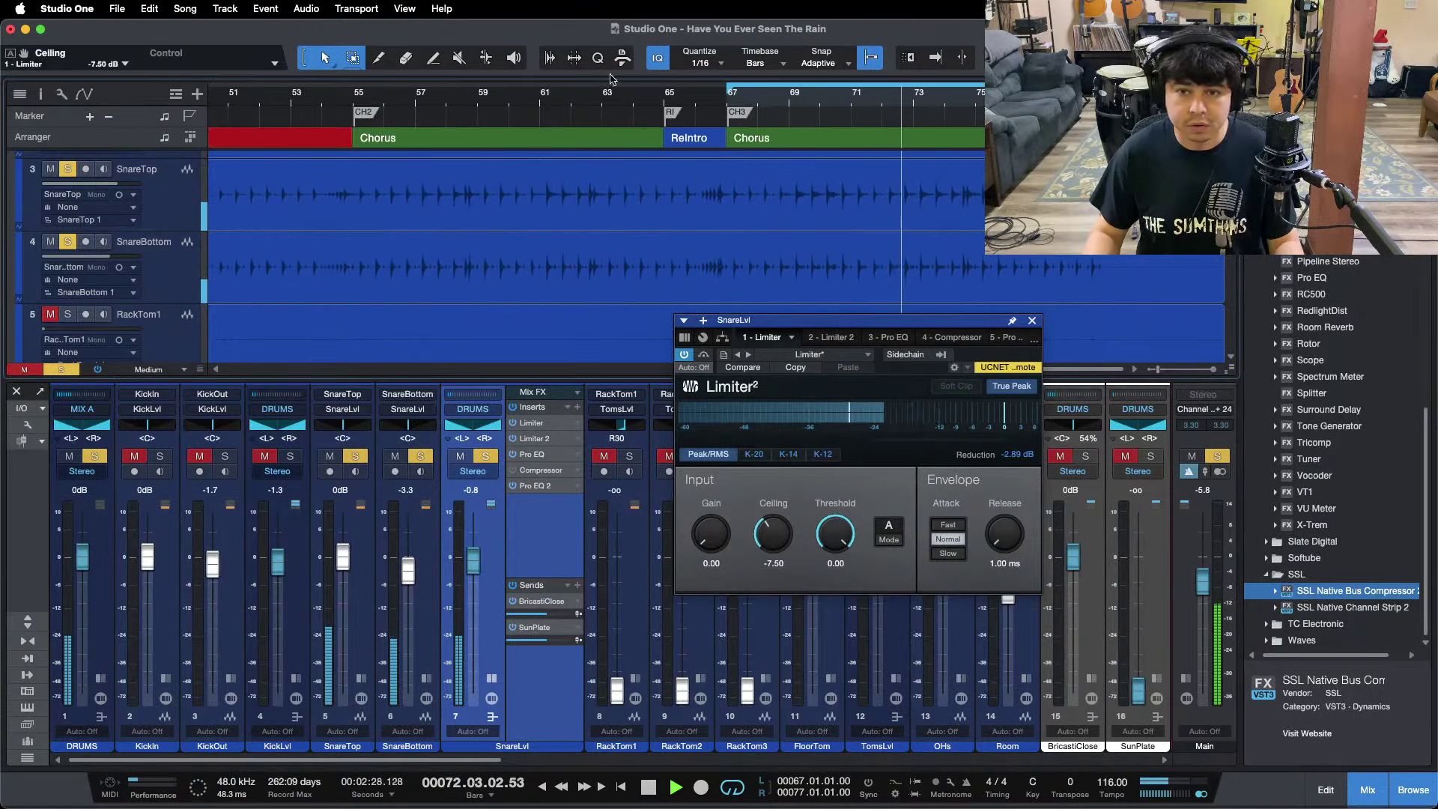
key("f")
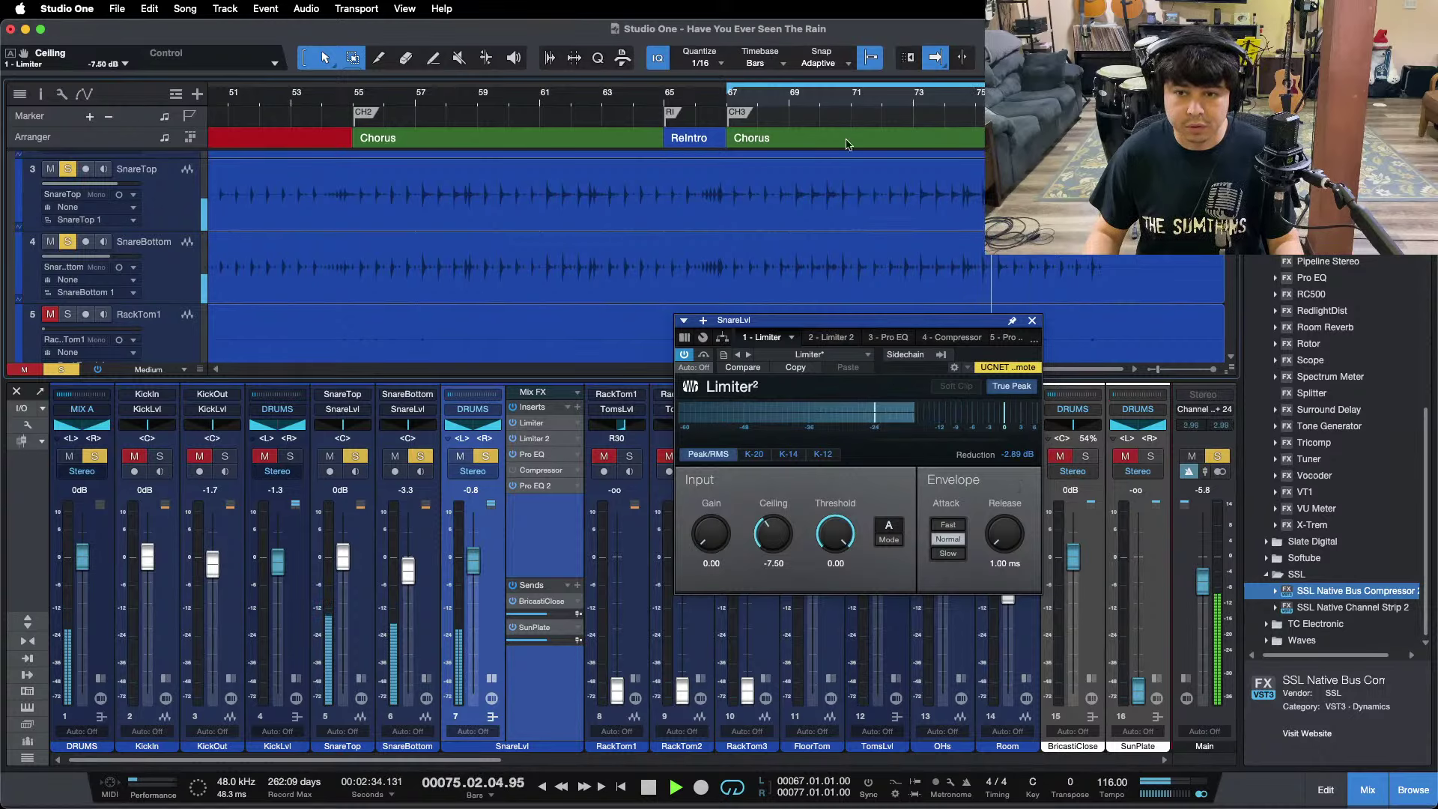
scroll(779, 97, "down", 5)
key("f")
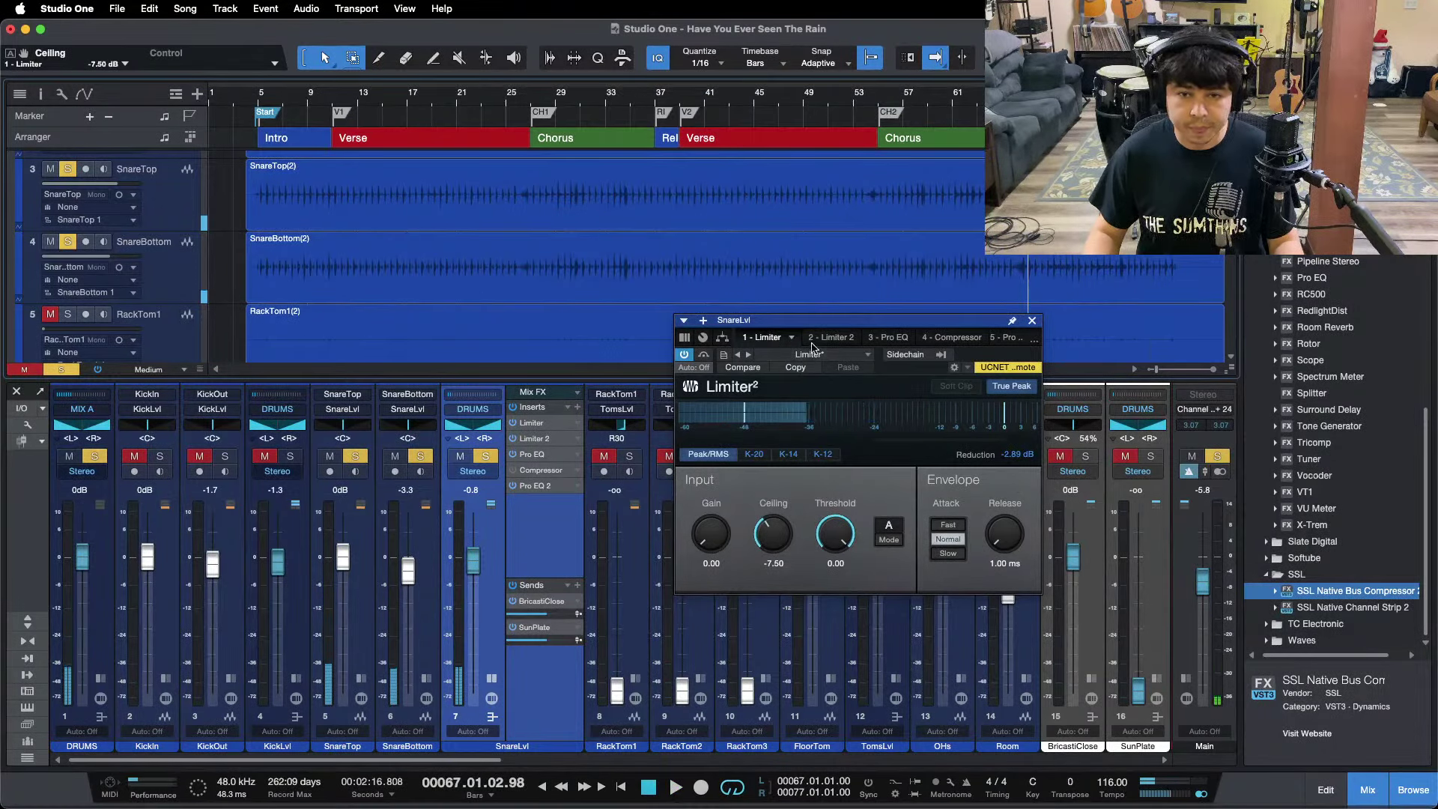
left_click(834, 338)
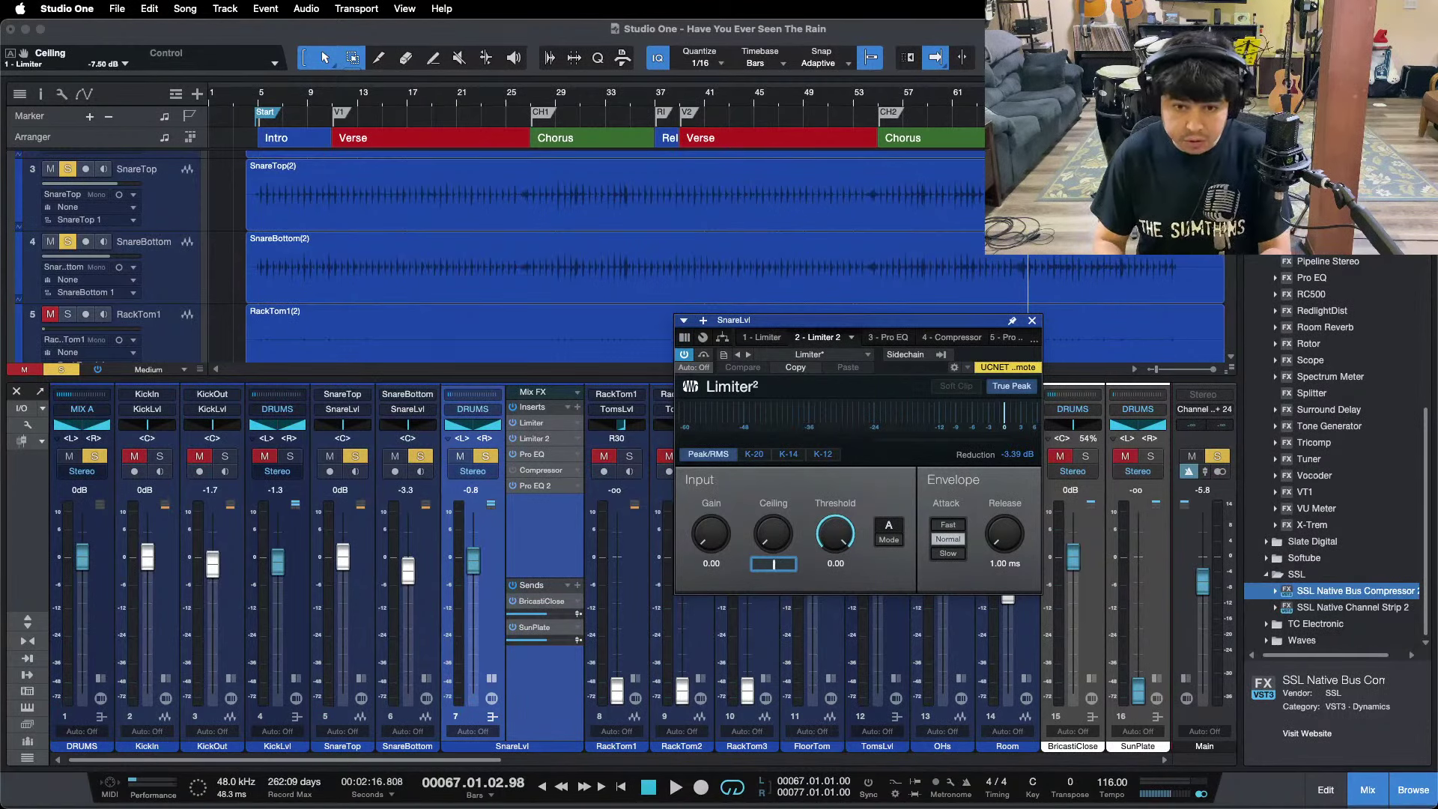
type(".5")
key("Return")
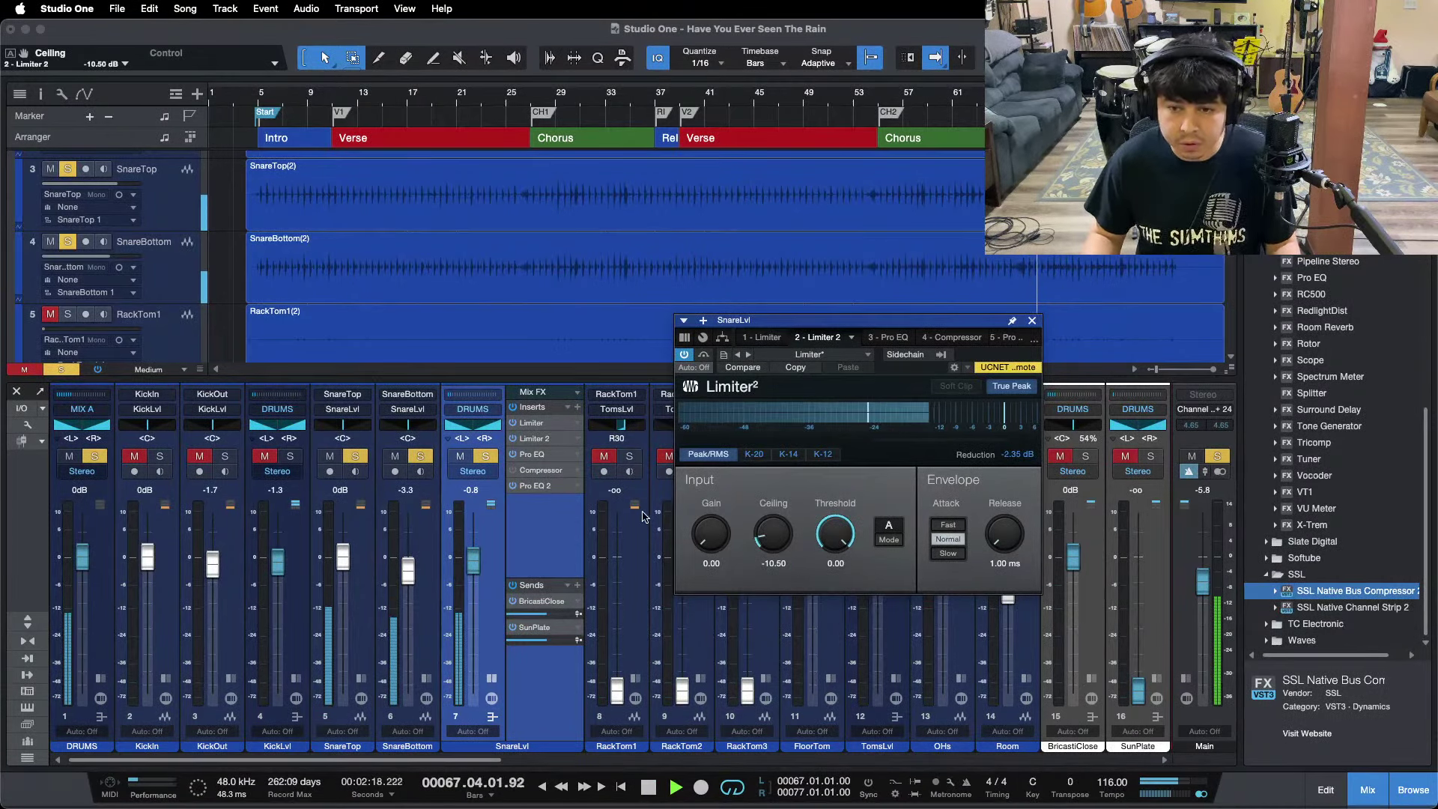
left_click_drag(473, 561, 474, 567)
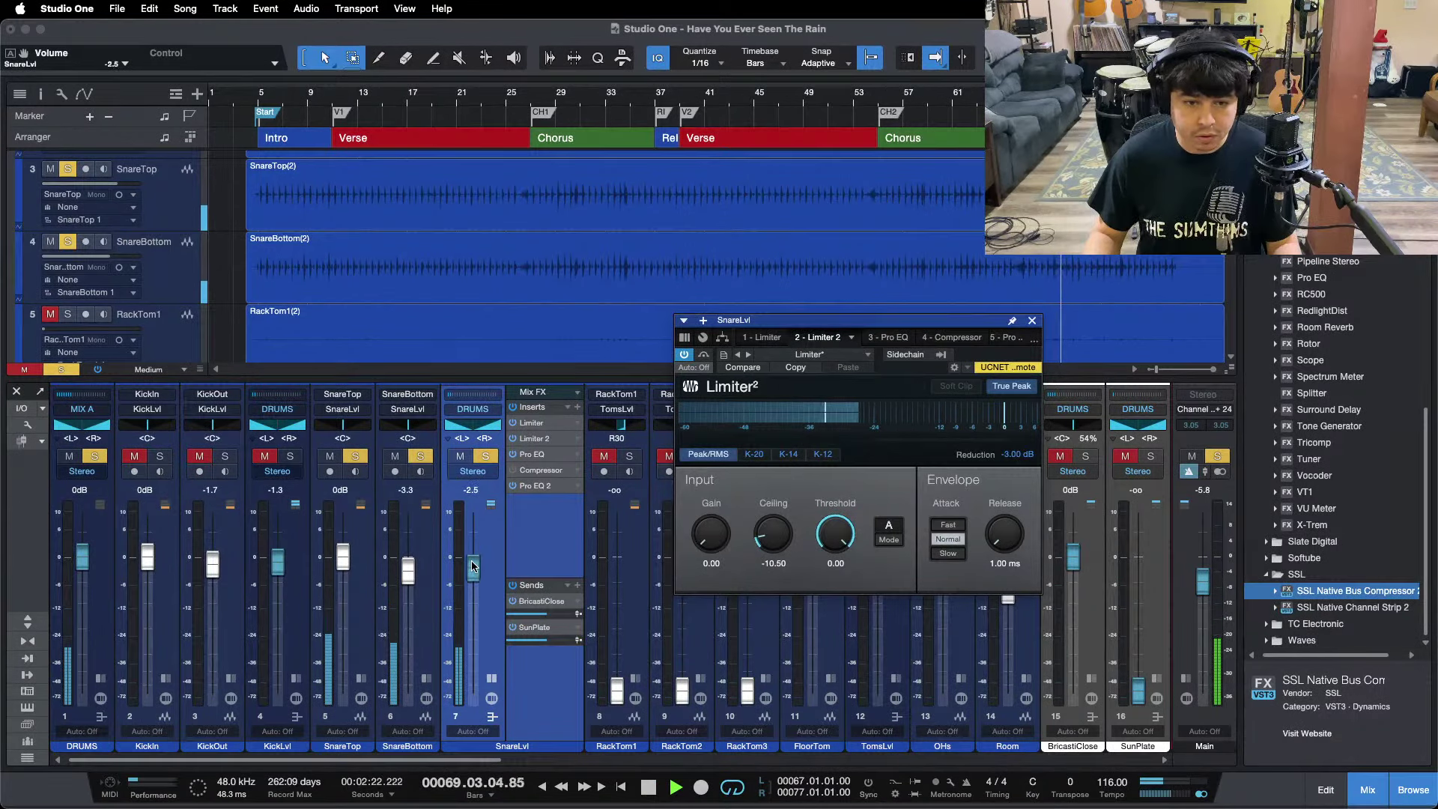
Enable the 138 Hz low cut in the first Pro EQ on SnareLvl during playback, and stop the transport.
left_click(535, 455)
left_click_drag(933, 329, 659, 232)
left_click(446, 621)
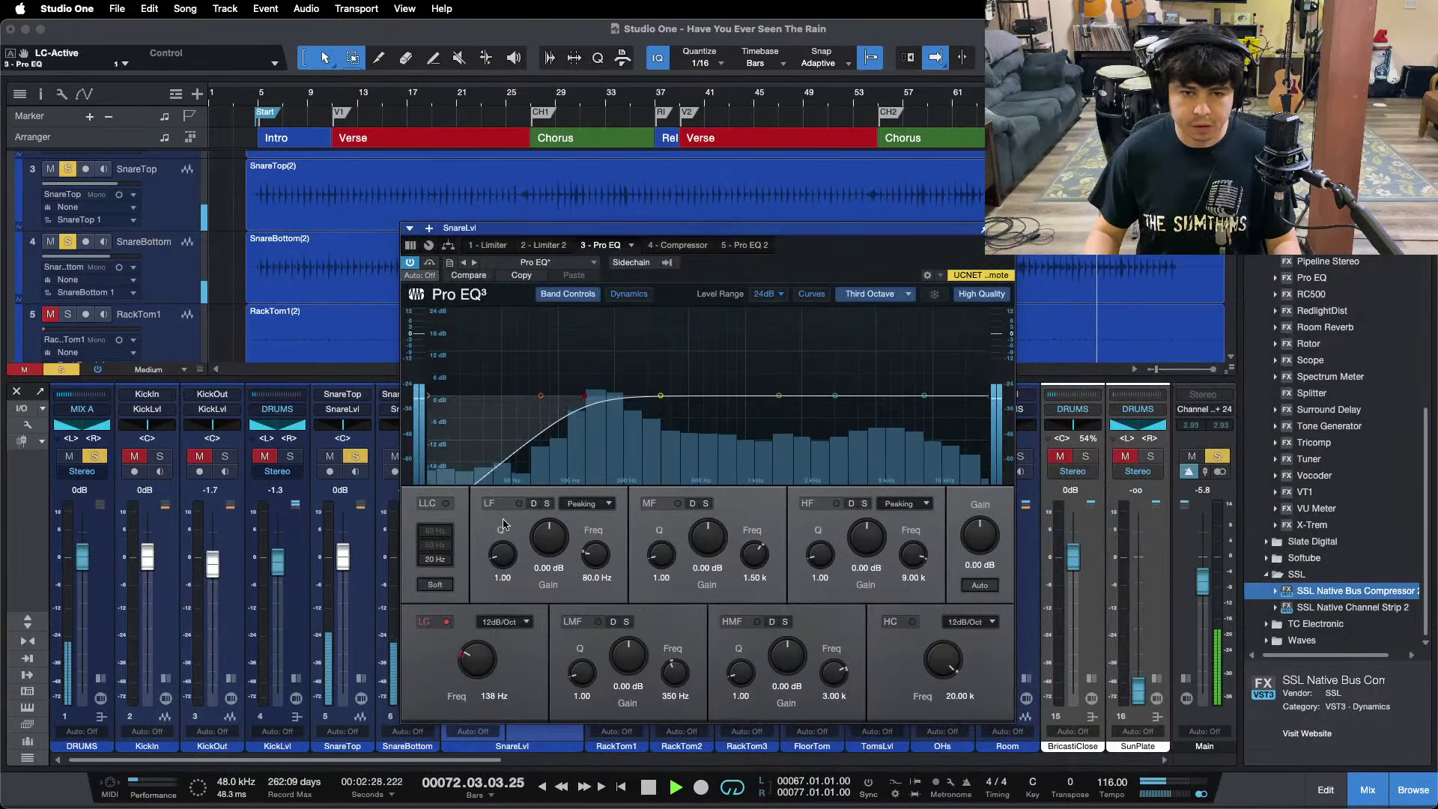
key("space")
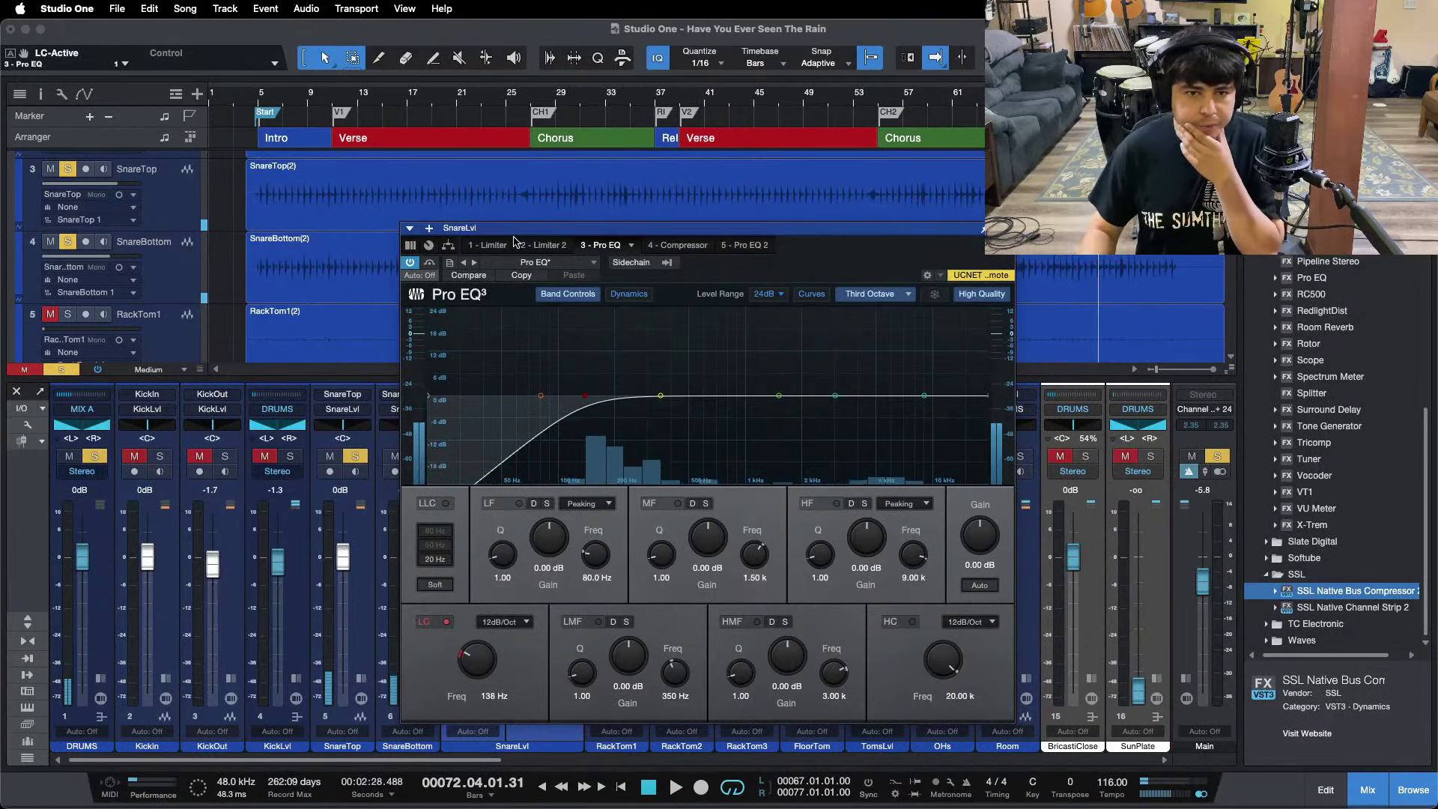
Show SnareLvl's first Limiter clear of the fader channels and frame the last chorus in the timeline.
left_click(492, 245)
left_click_drag(651, 230, 839, 389)
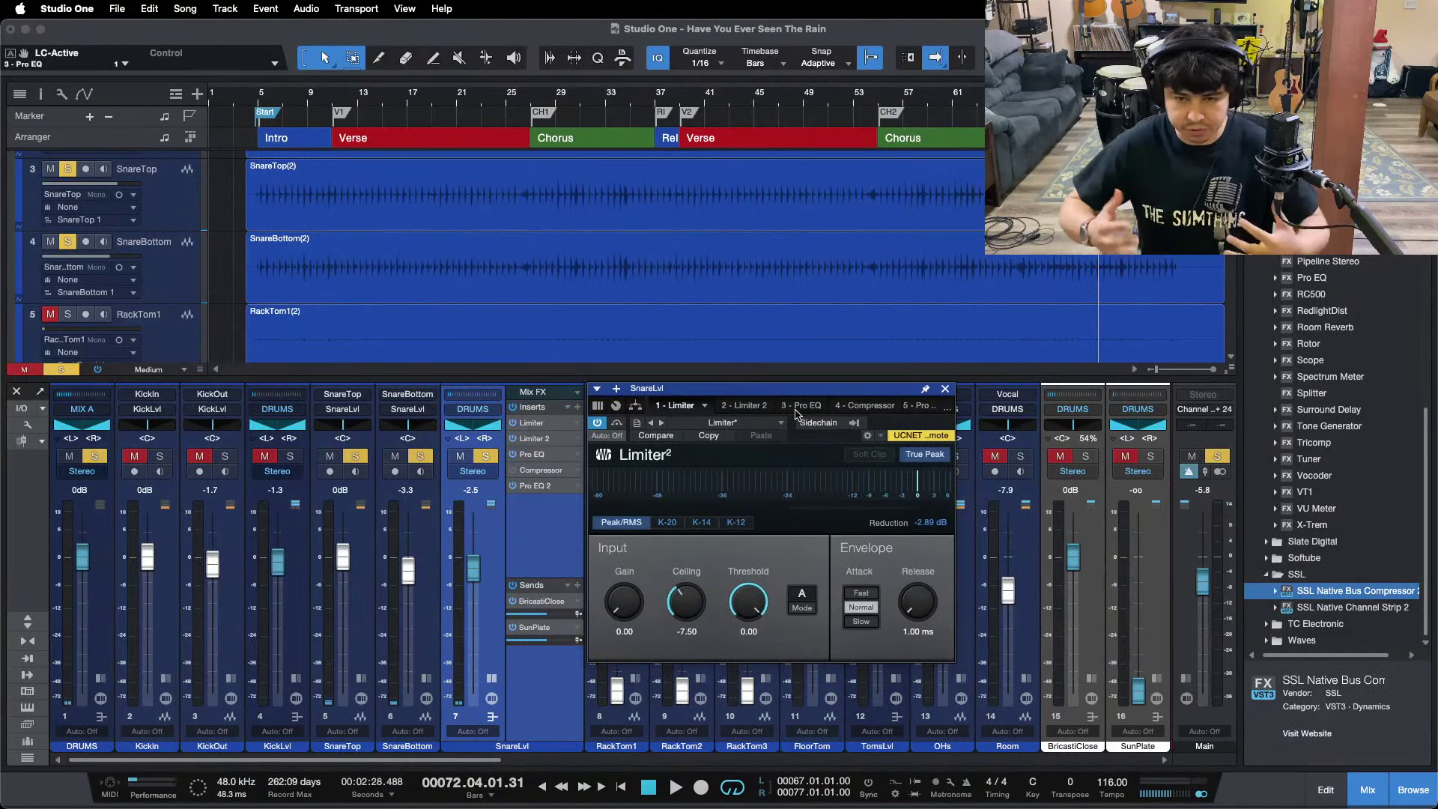
mouse_move(862, 803)
left_click(785, 779)
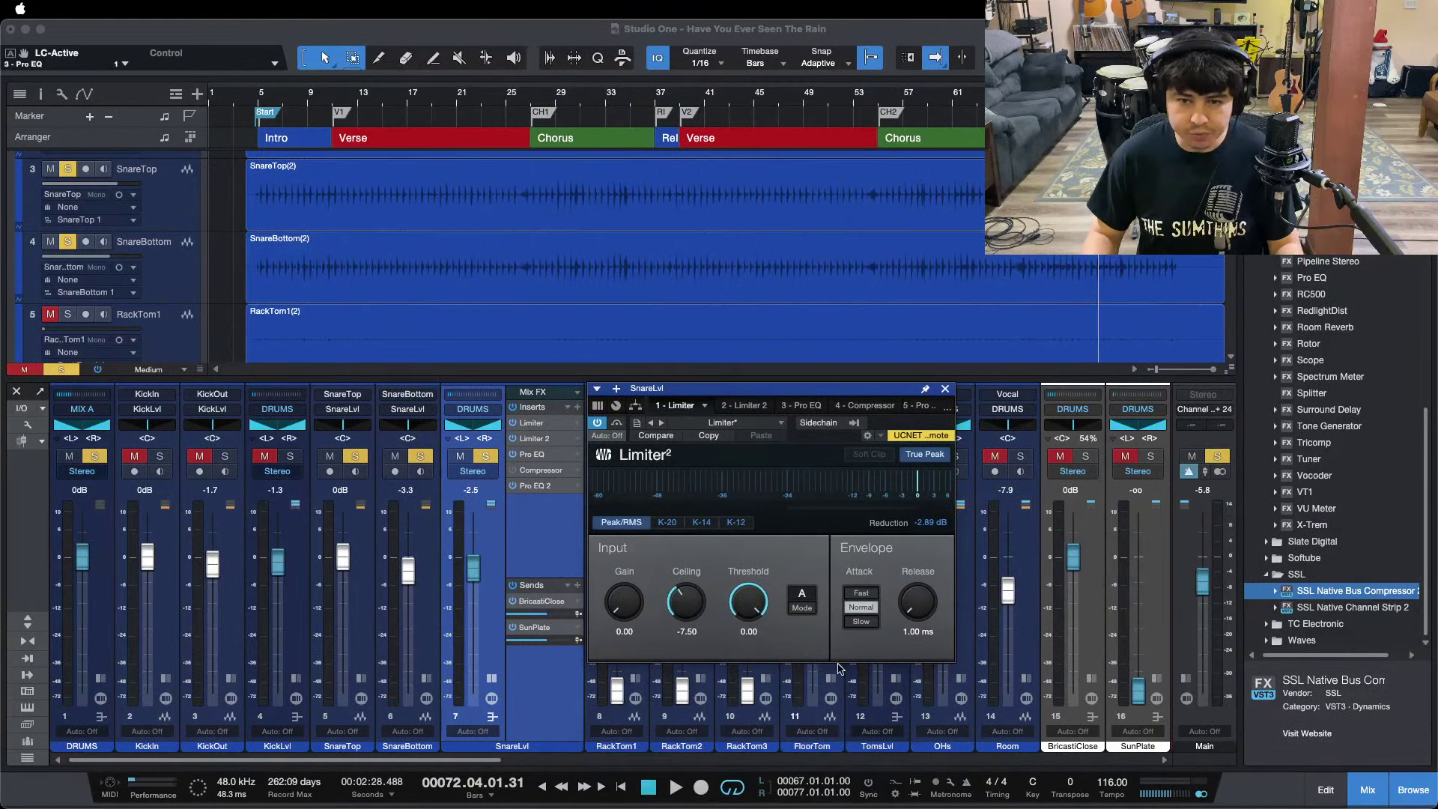
left_click(1356, 742)
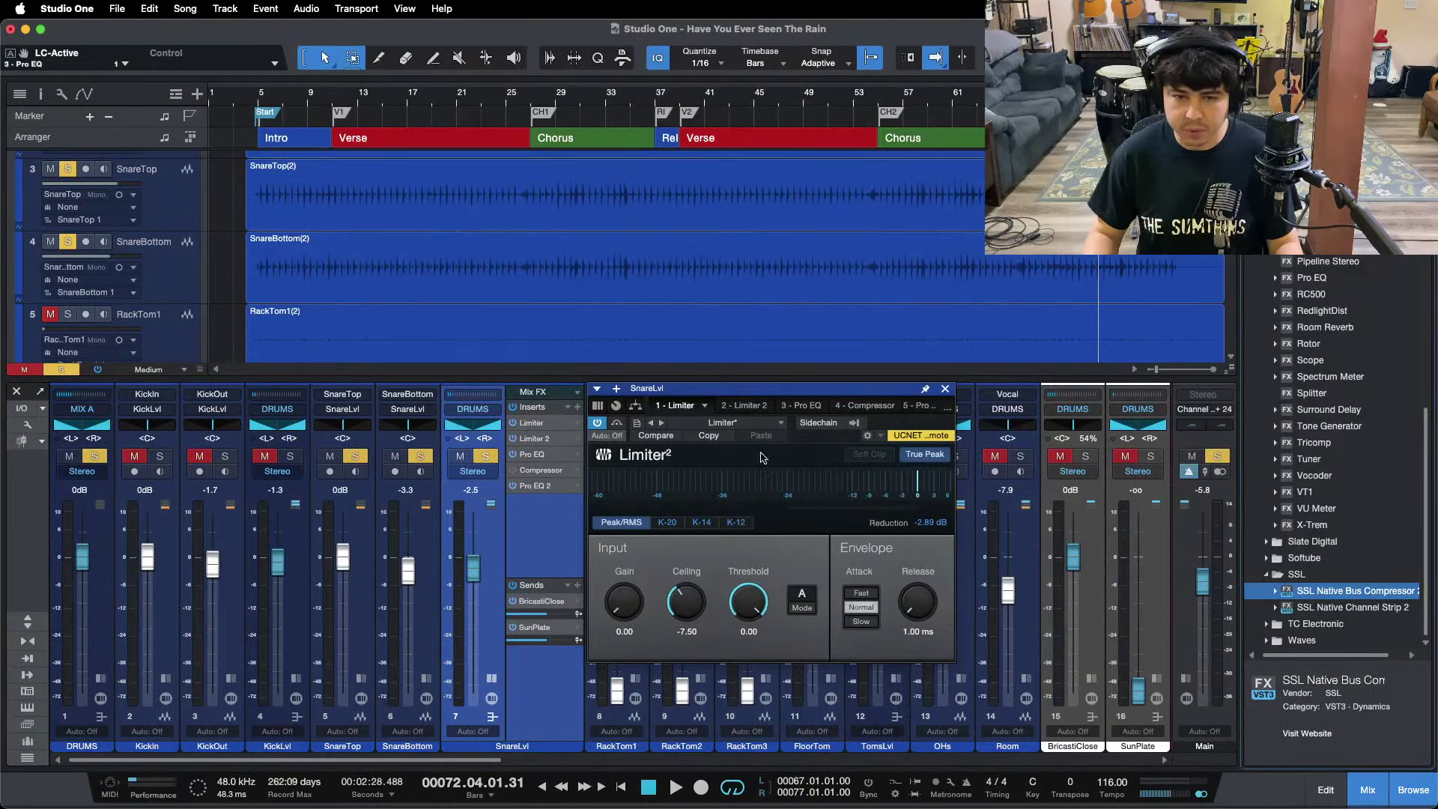
left_click_drag(745, 386, 689, 354)
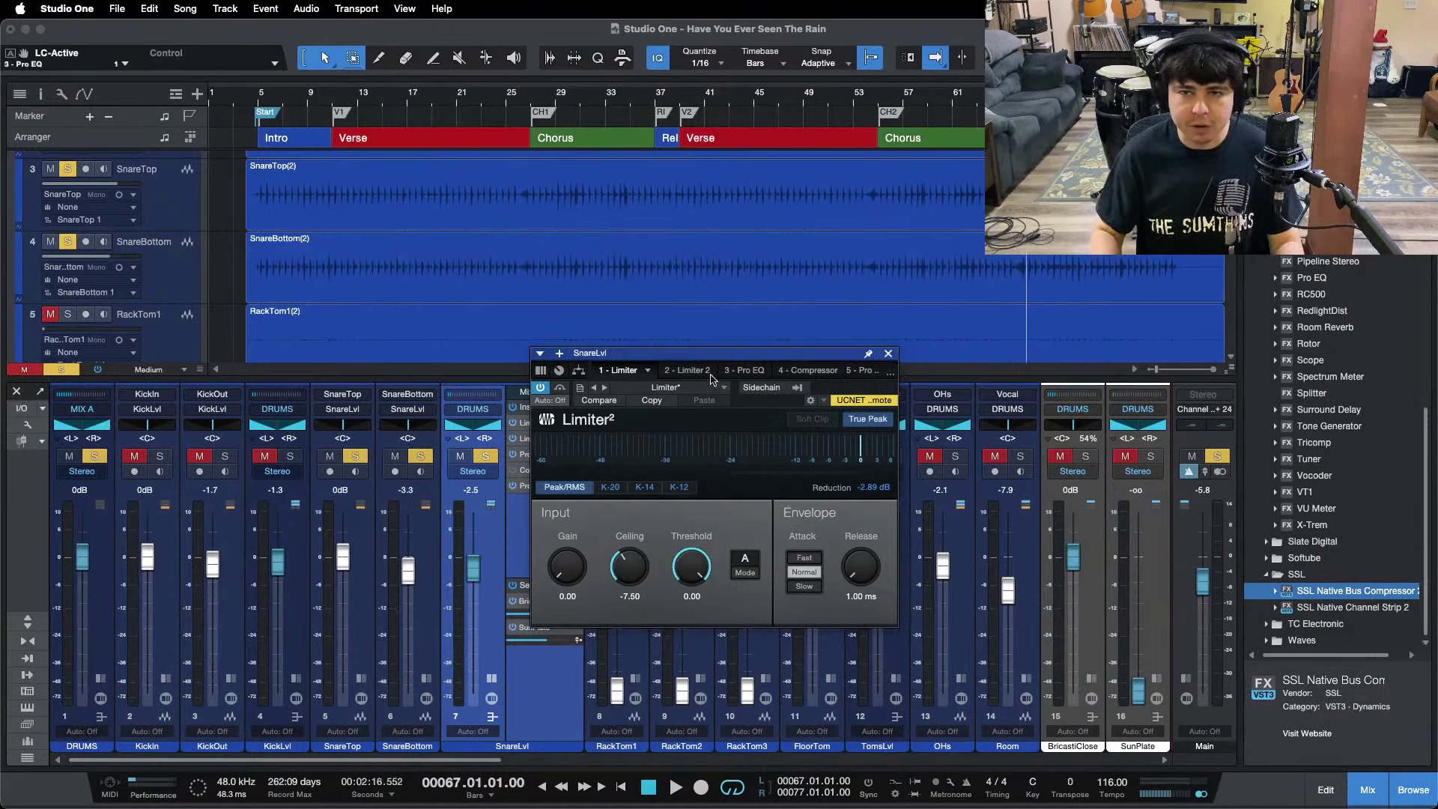
left_click_drag(1049, 94, 683, 149)
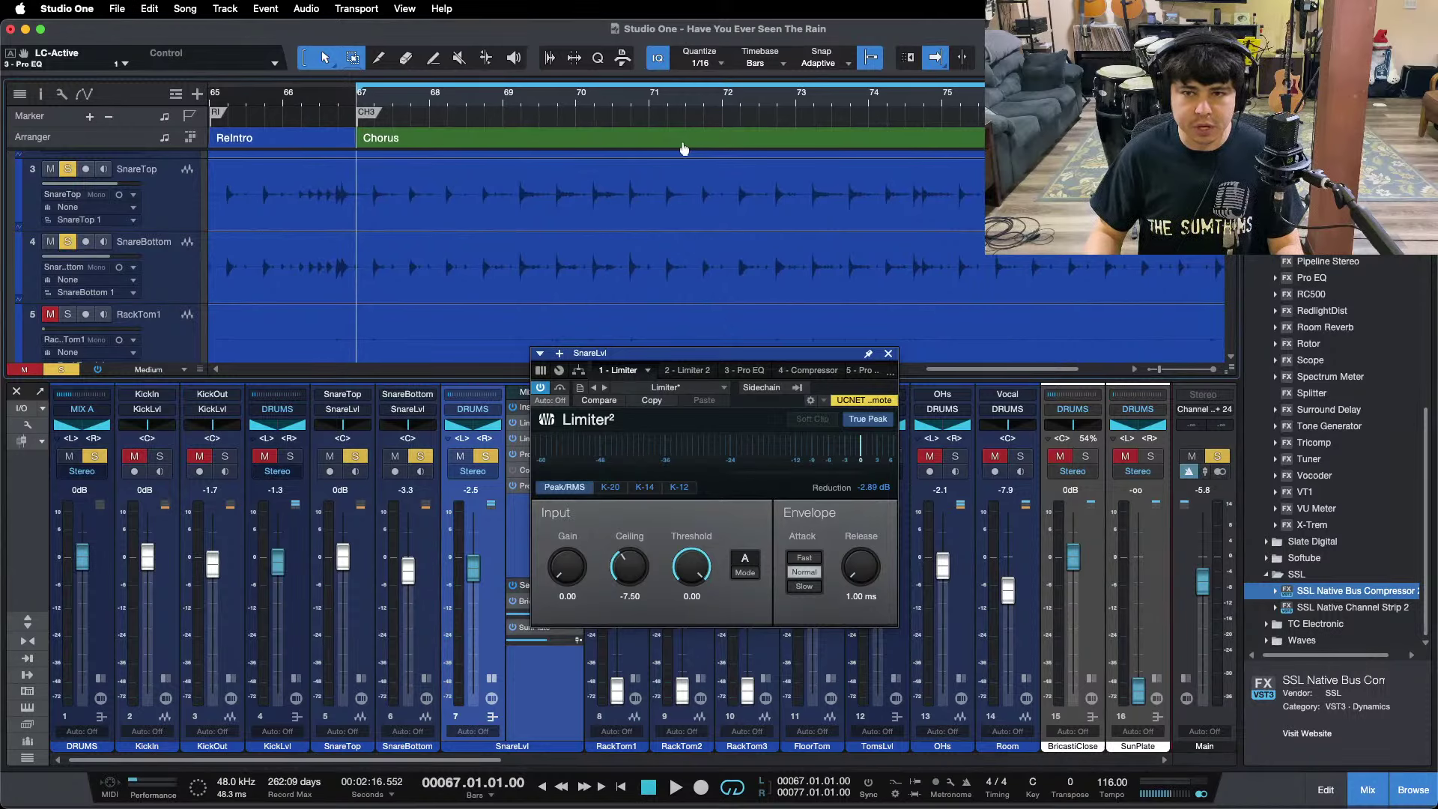
Set SnareLvl's Compressor to a 60.6 ms release and a -21.60 dB threshold while the chorus plays, and restart the loop.
left_click(744, 370)
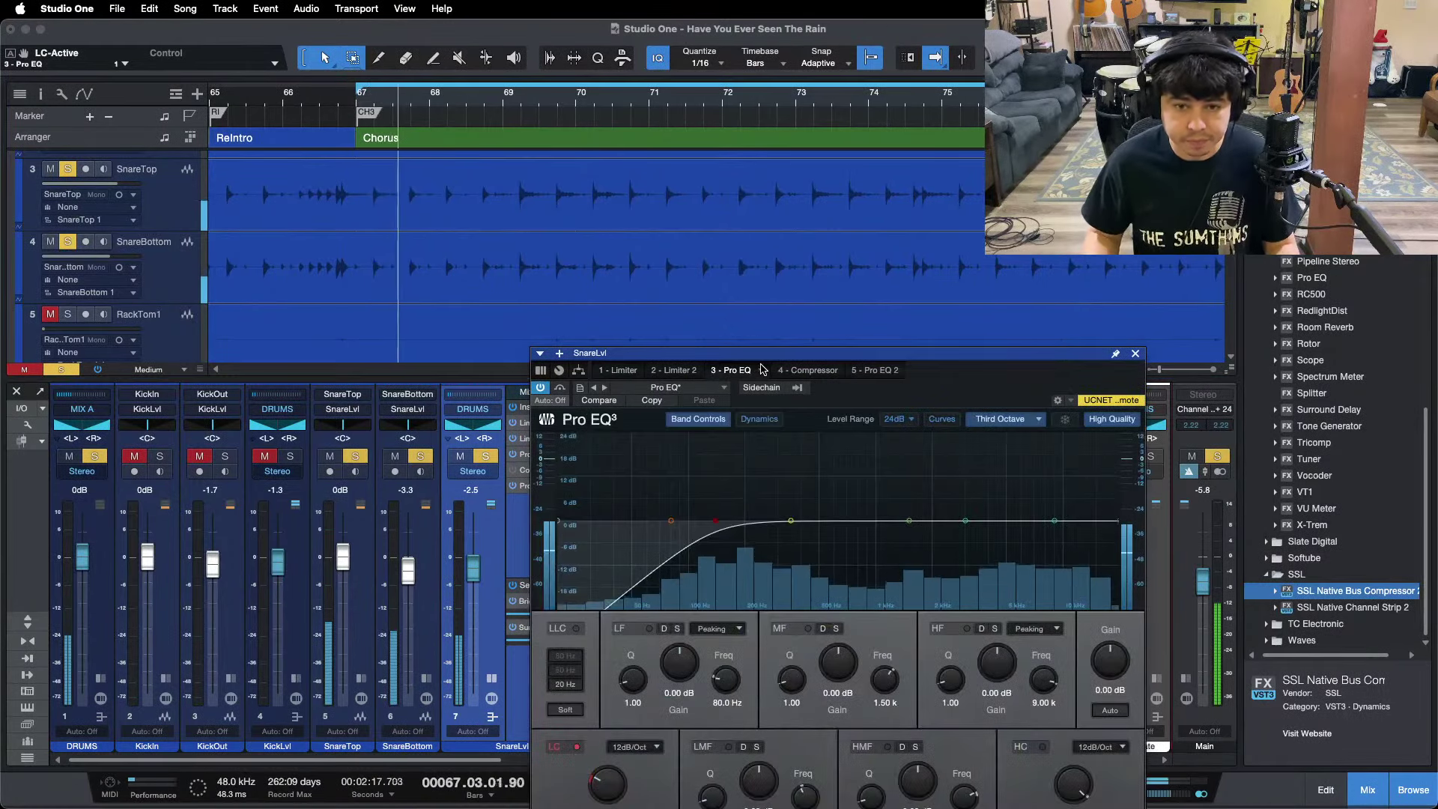
left_click_drag(951, 355, 824, 328)
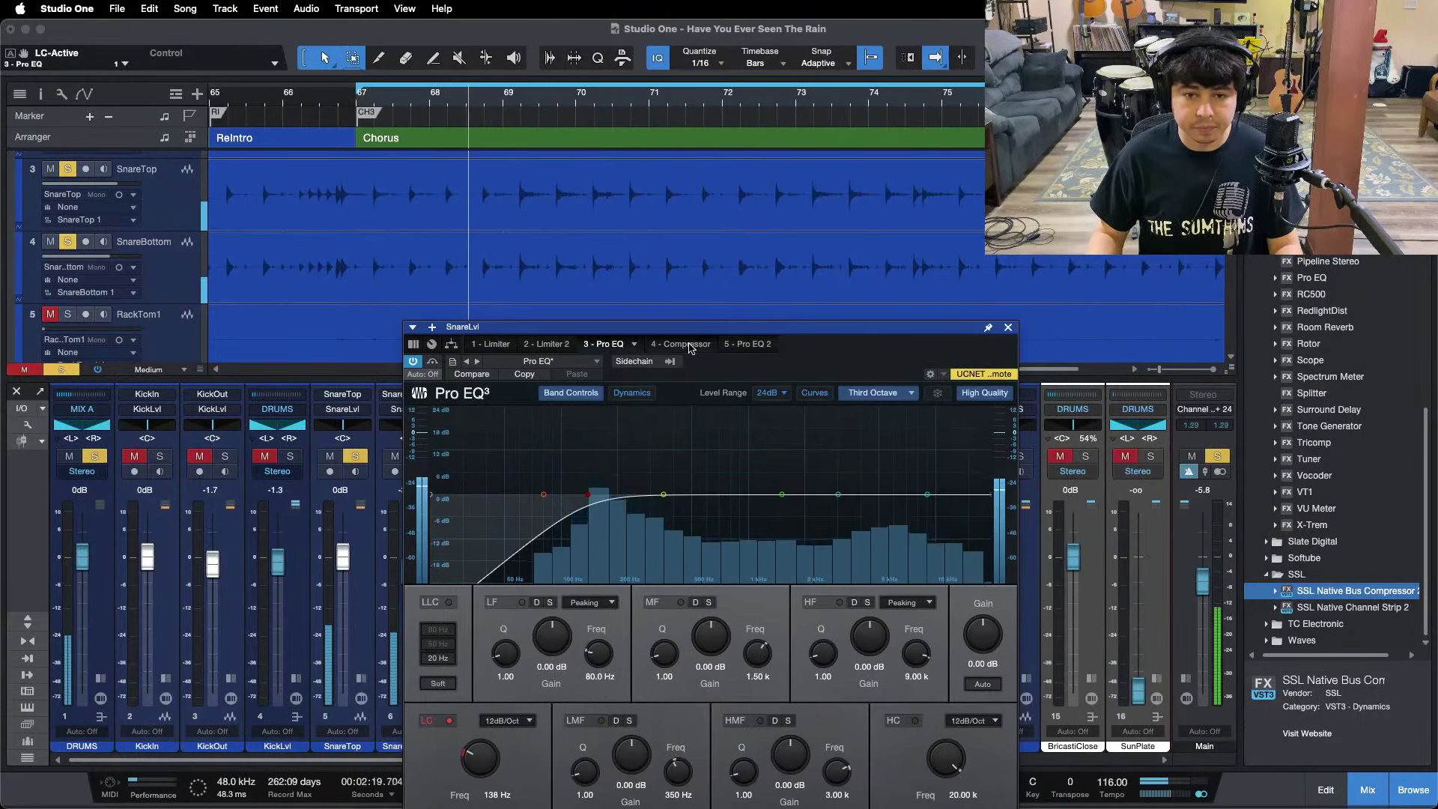
left_click(686, 343)
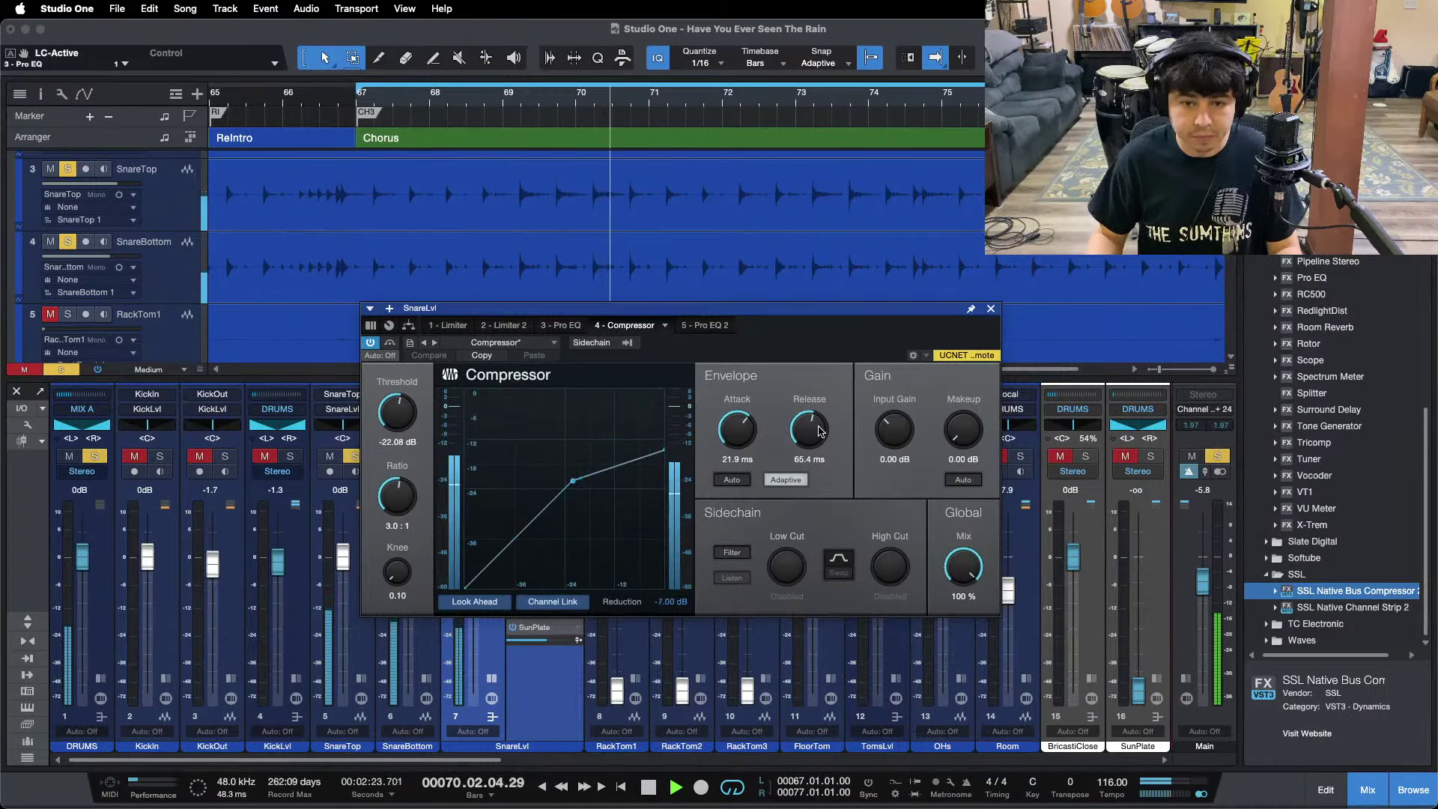
left_click_drag(819, 430, 819, 433)
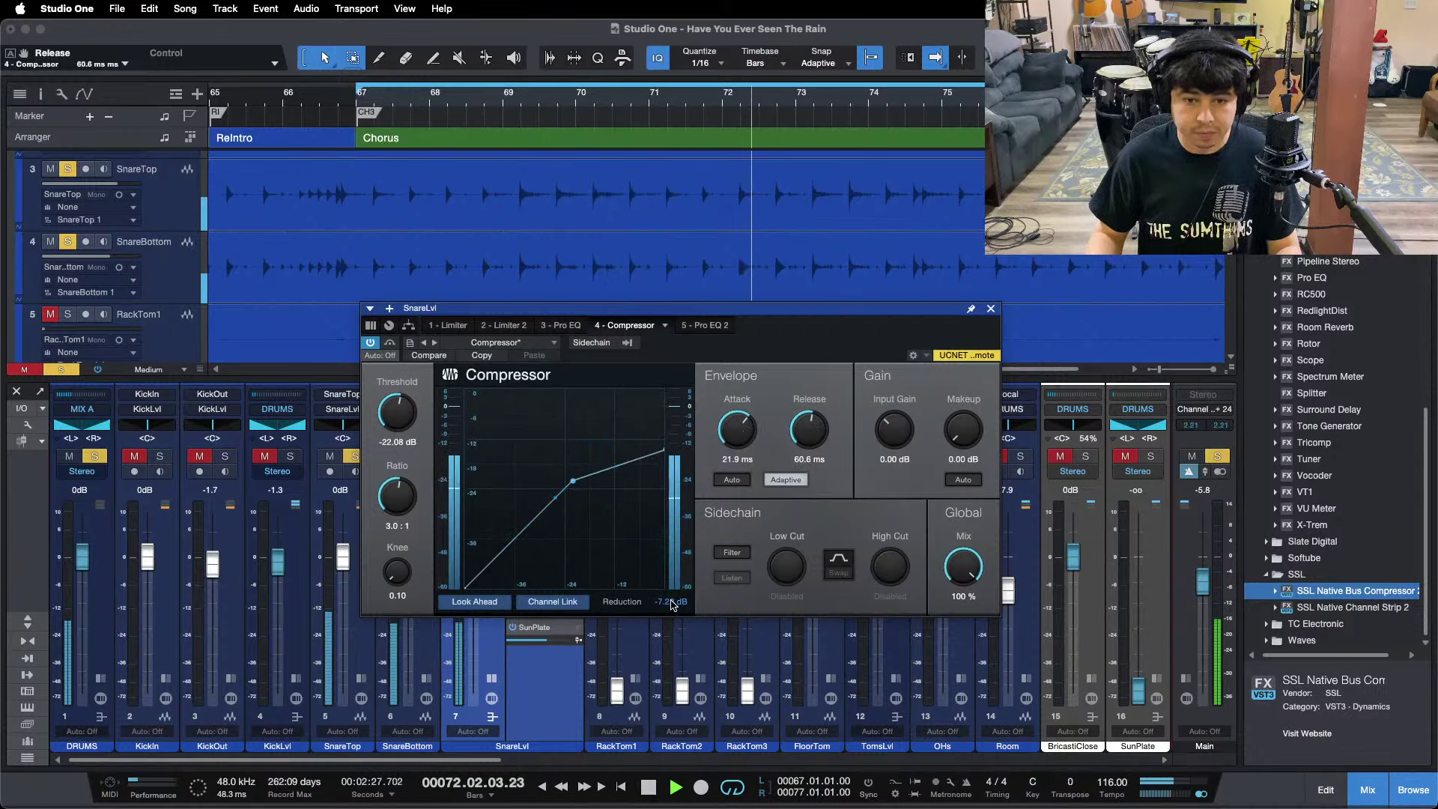
scroll(401, 417, "up", 1)
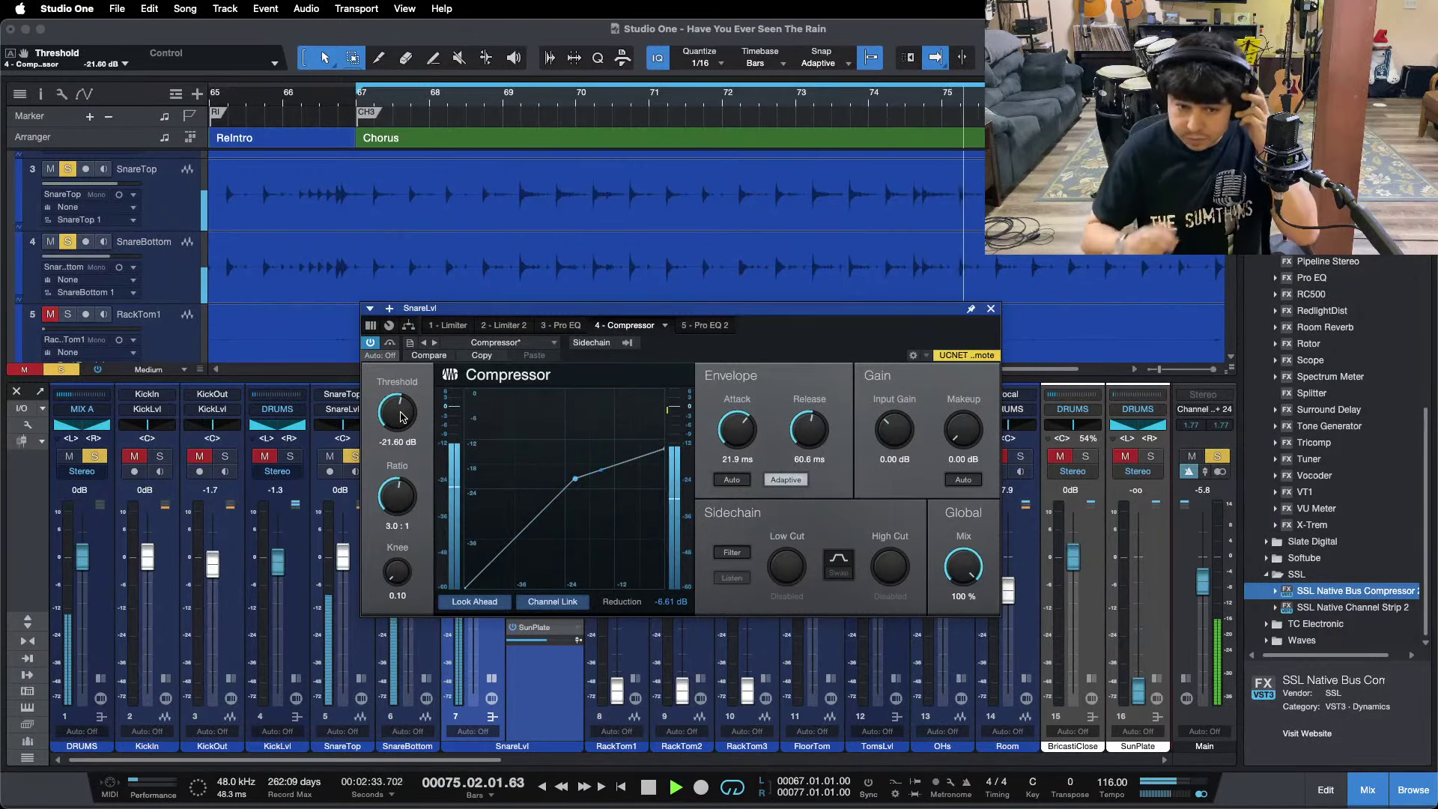
key("KP_1")
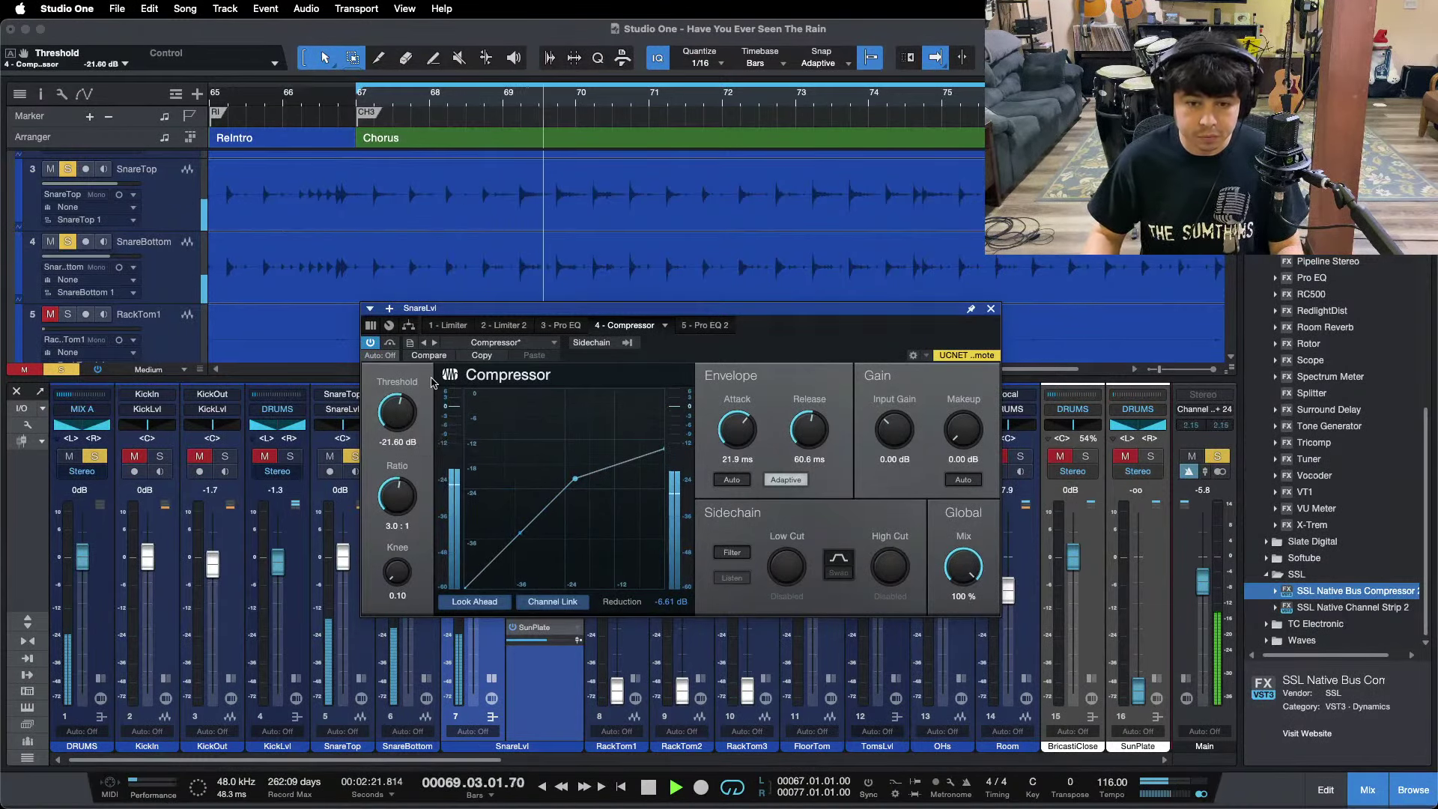
Boost the HF band of SnareLvl's first Pro EQ by 7.68 dB at 9.00 kHz.
left_click(560, 326)
left_click_drag(775, 341, 1002, 281)
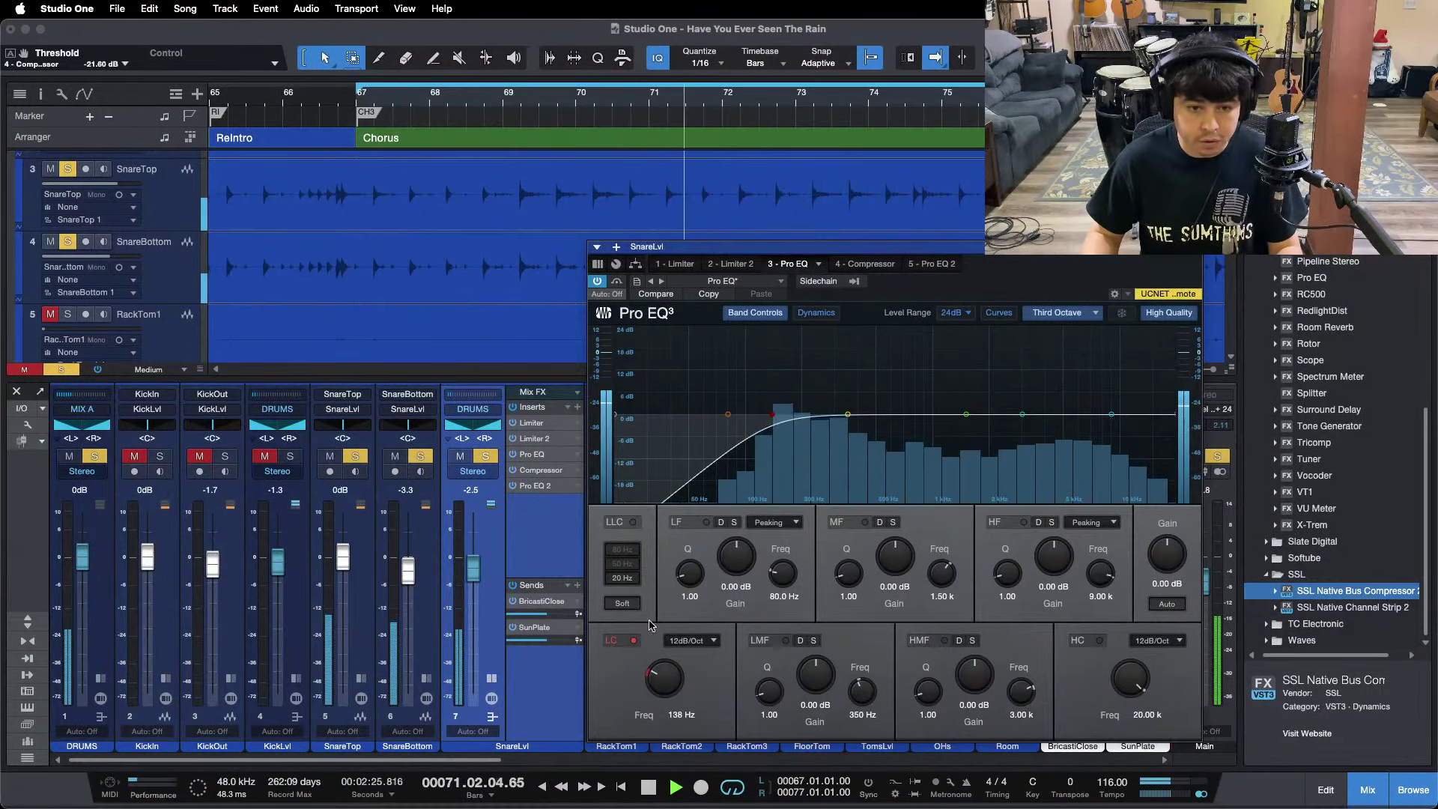
scroll(1054, 557, "up", 3)
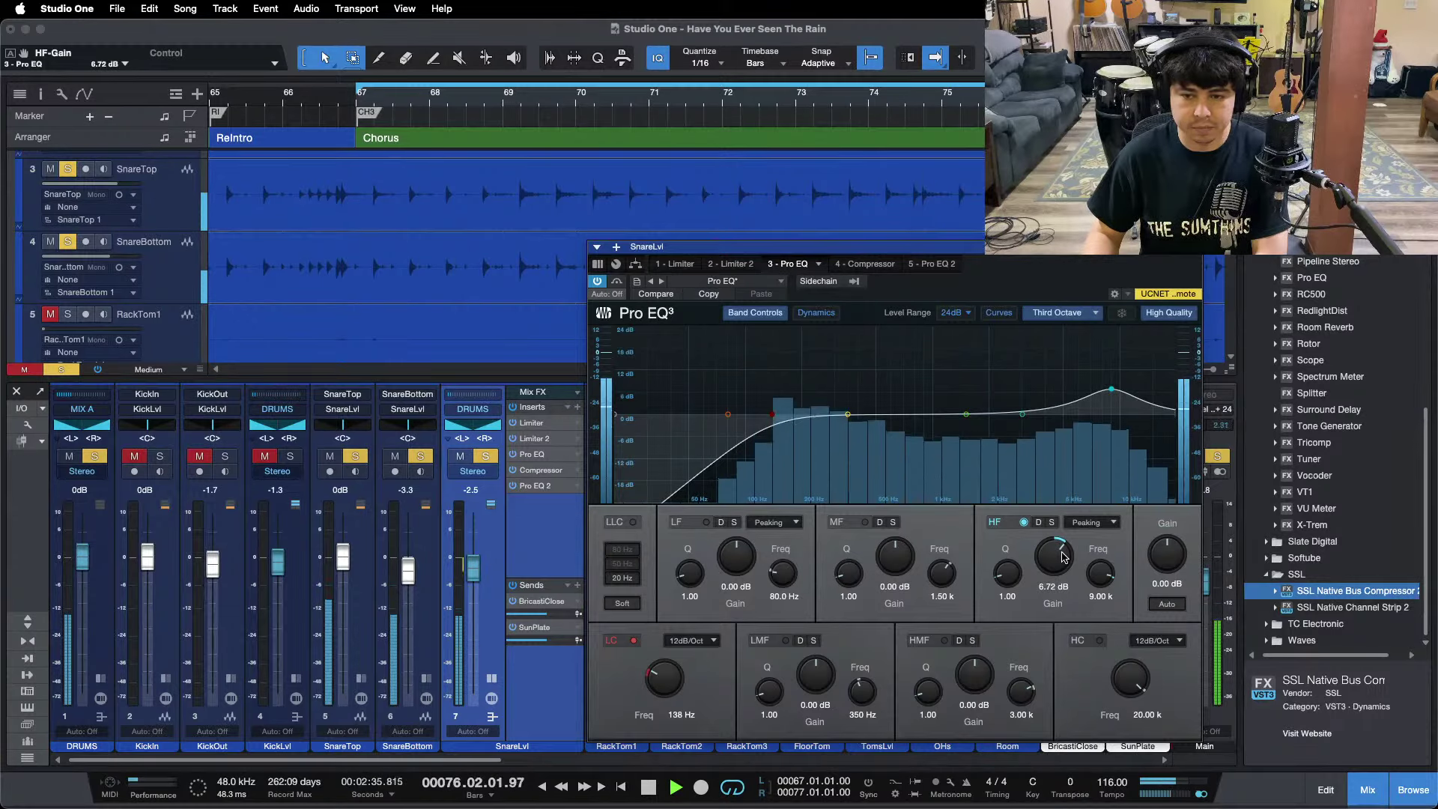
scroll(1064, 556, "up", 2)
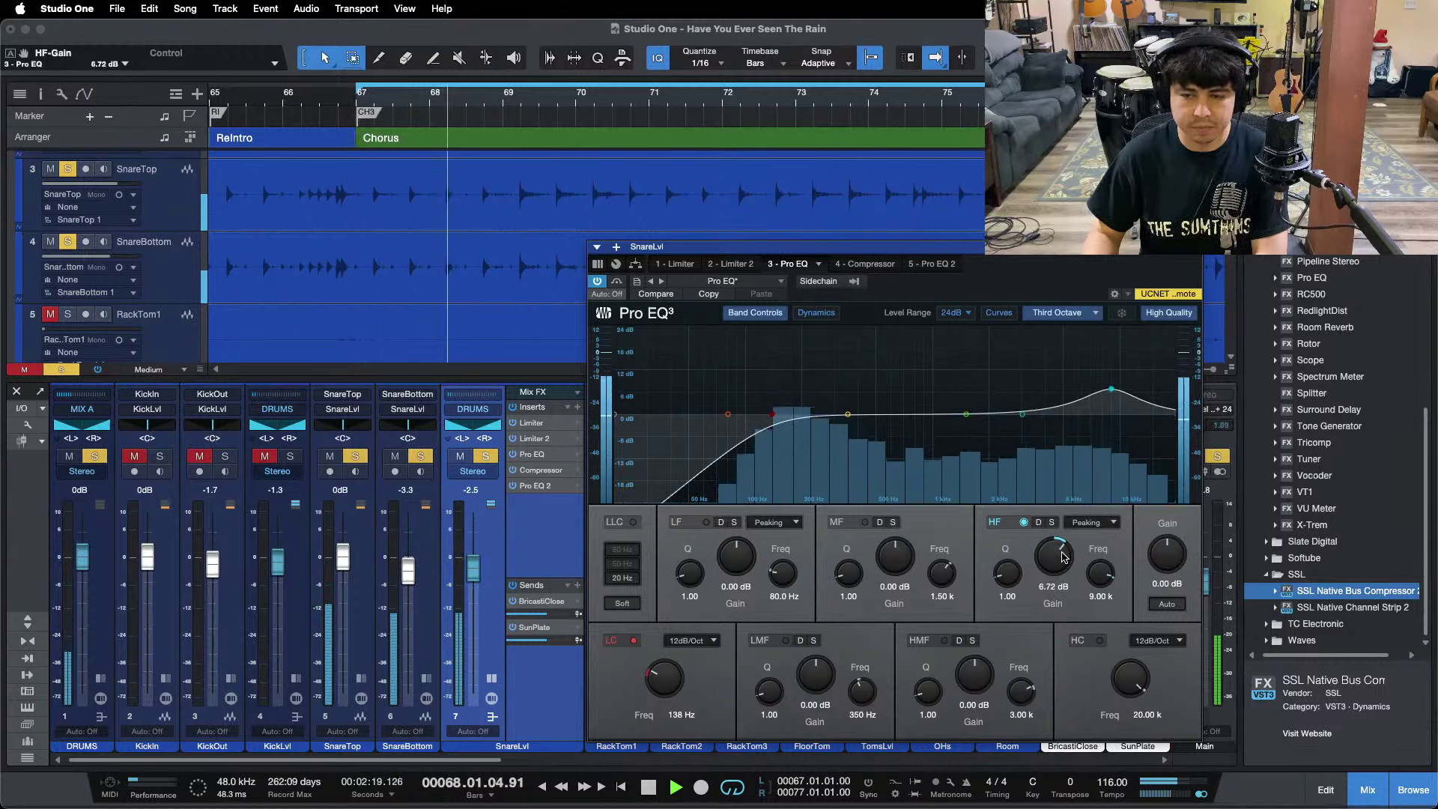
scroll(1064, 556, "up", 2)
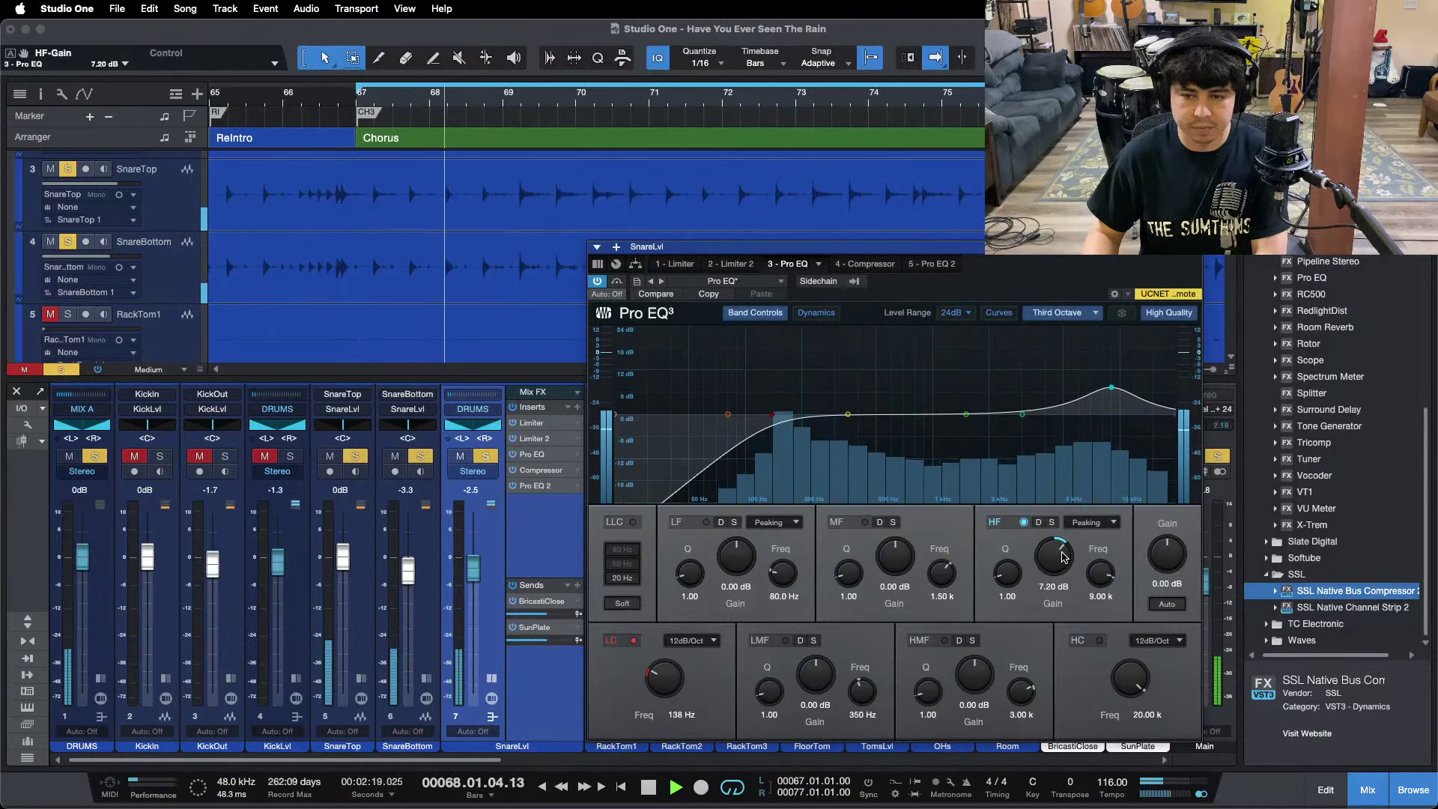
scroll(1064, 556, "up", 2)
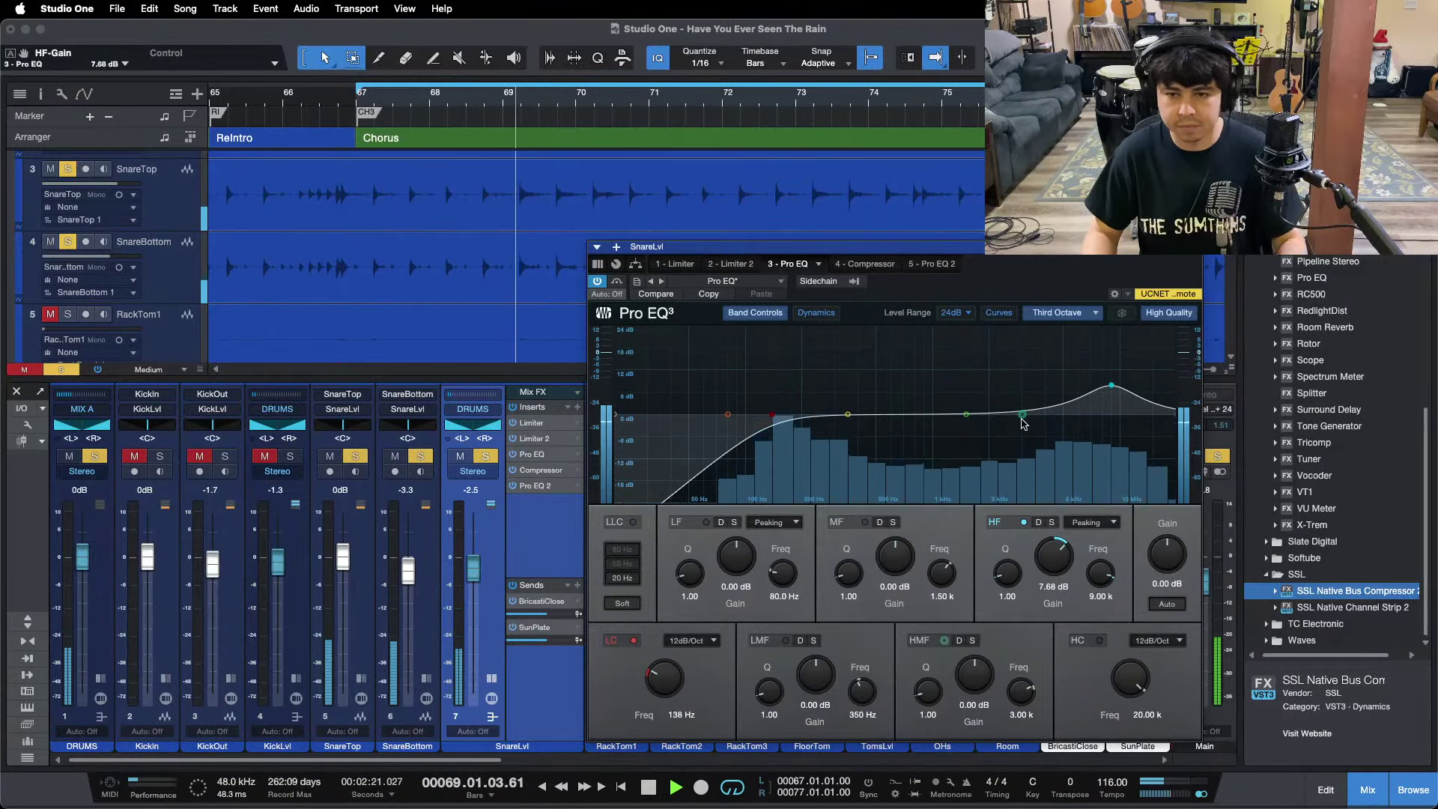
Move the HMF band of the snare Pro EQ to 1.63 kHz with a Q of 0.70 and raise its gain to 9.60 dB.
left_click_drag(1022, 419, 971, 416)
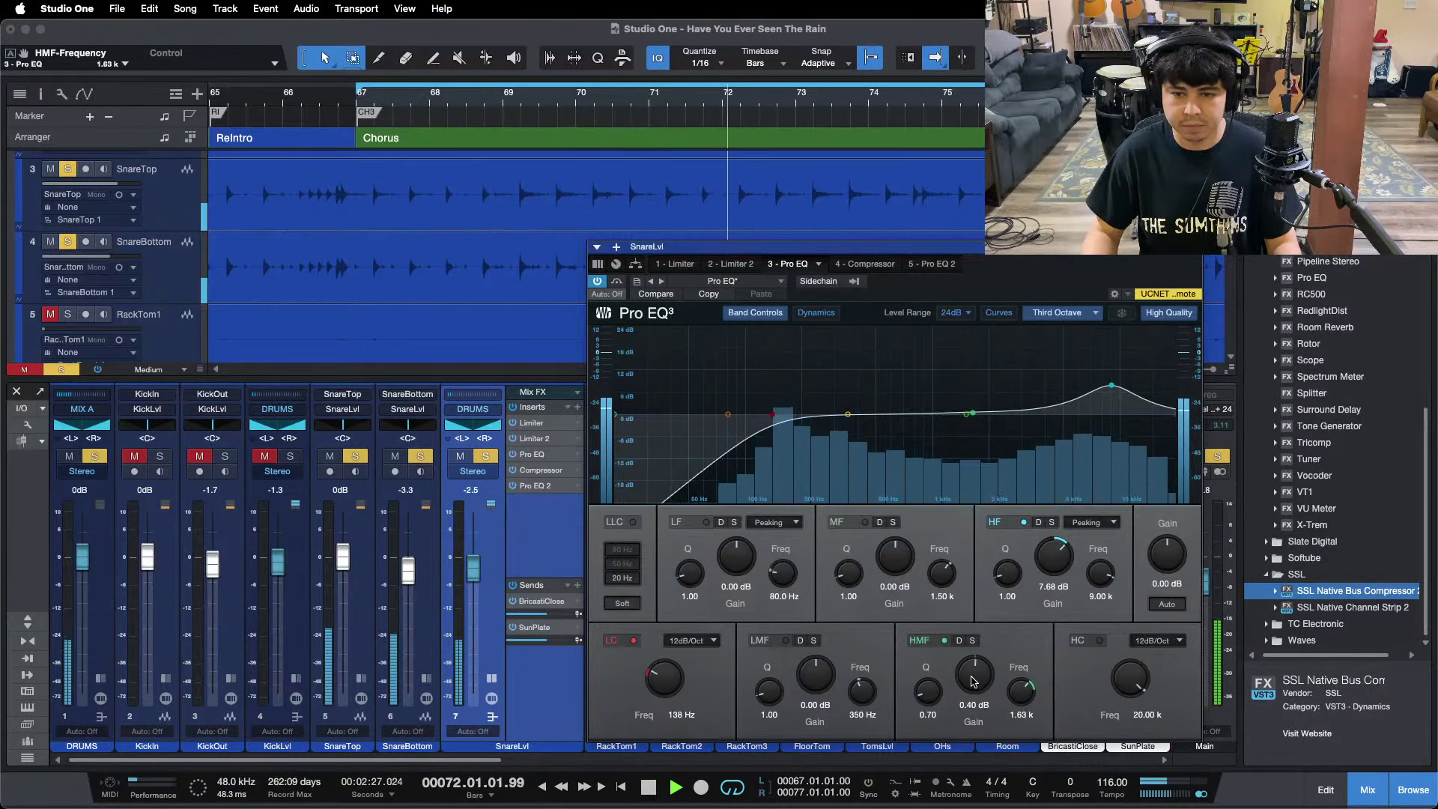
scroll(972, 681, "up", 4)
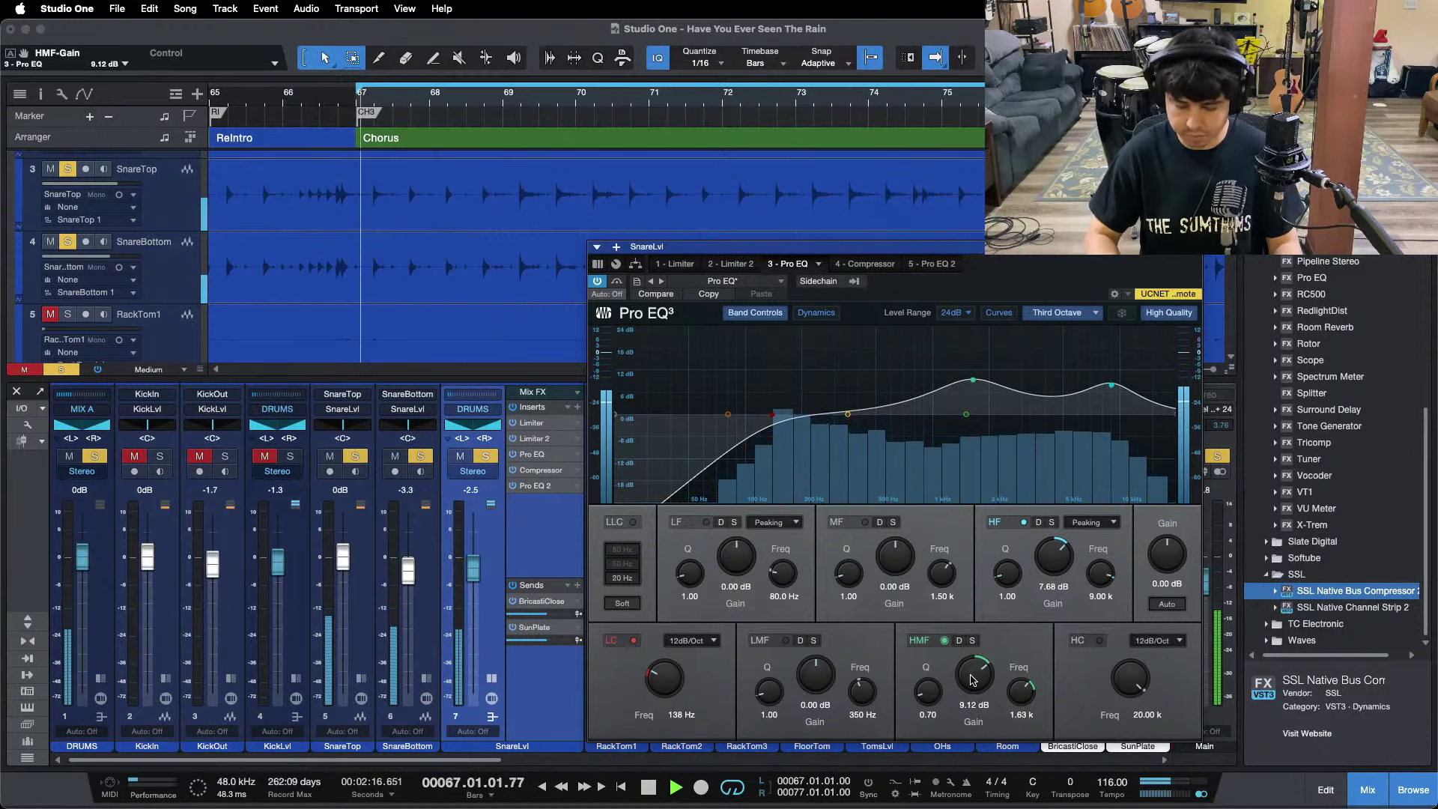
scroll(972, 680, "up", 1)
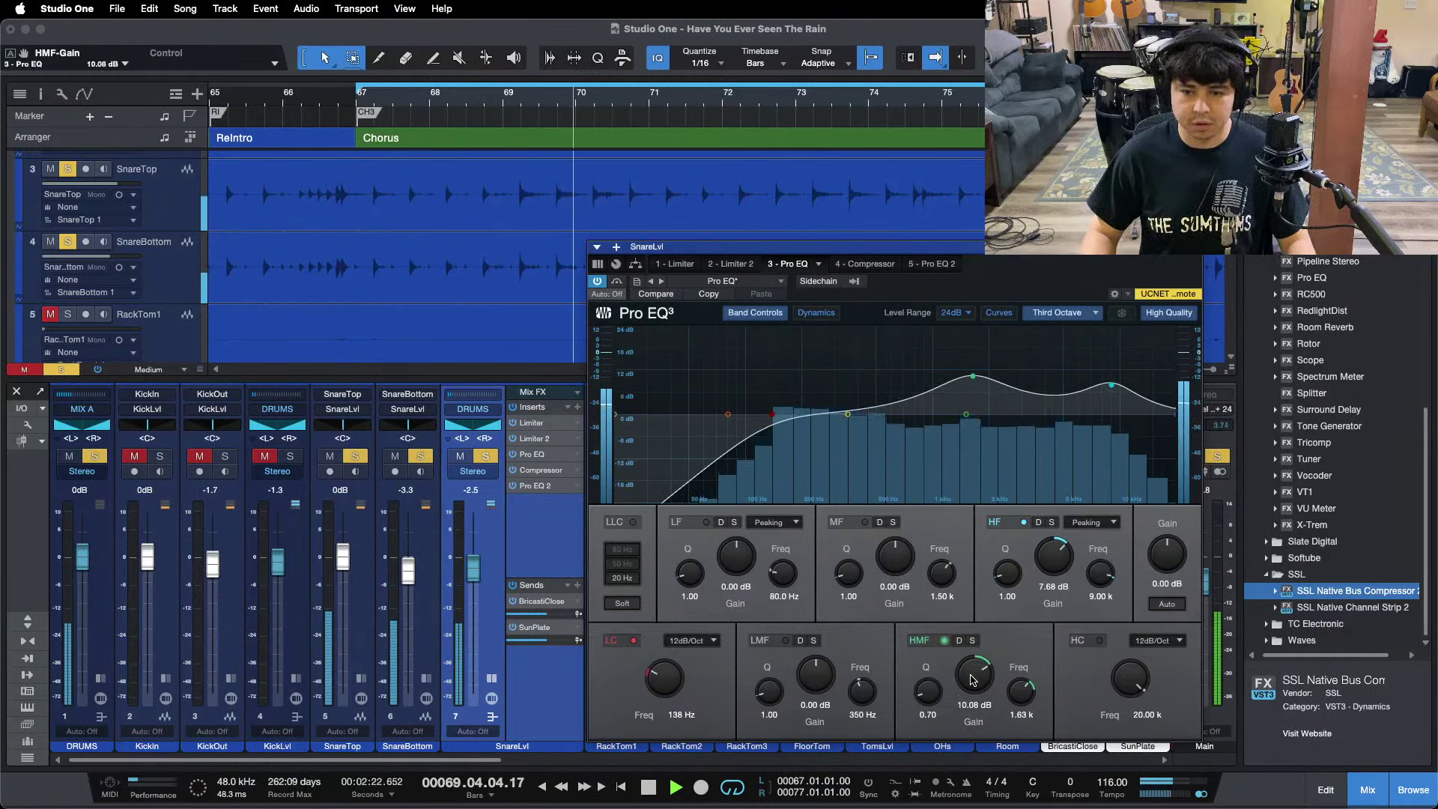
scroll(994, 671, "up", 1)
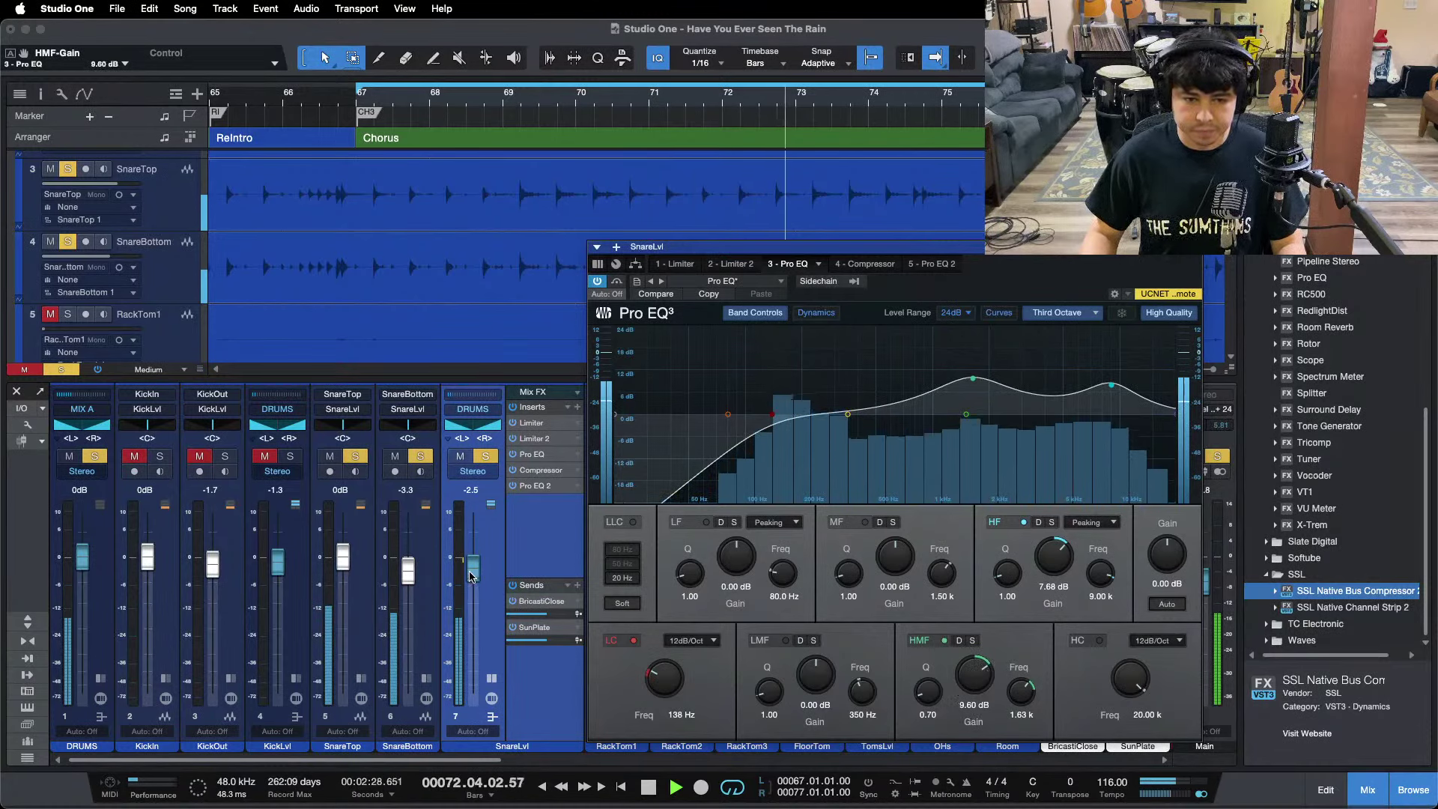
Replay the chorus and raise the snare EQ's HMF gain to 10.56 dB and its HF gain to 8.16 dB.
key("space")
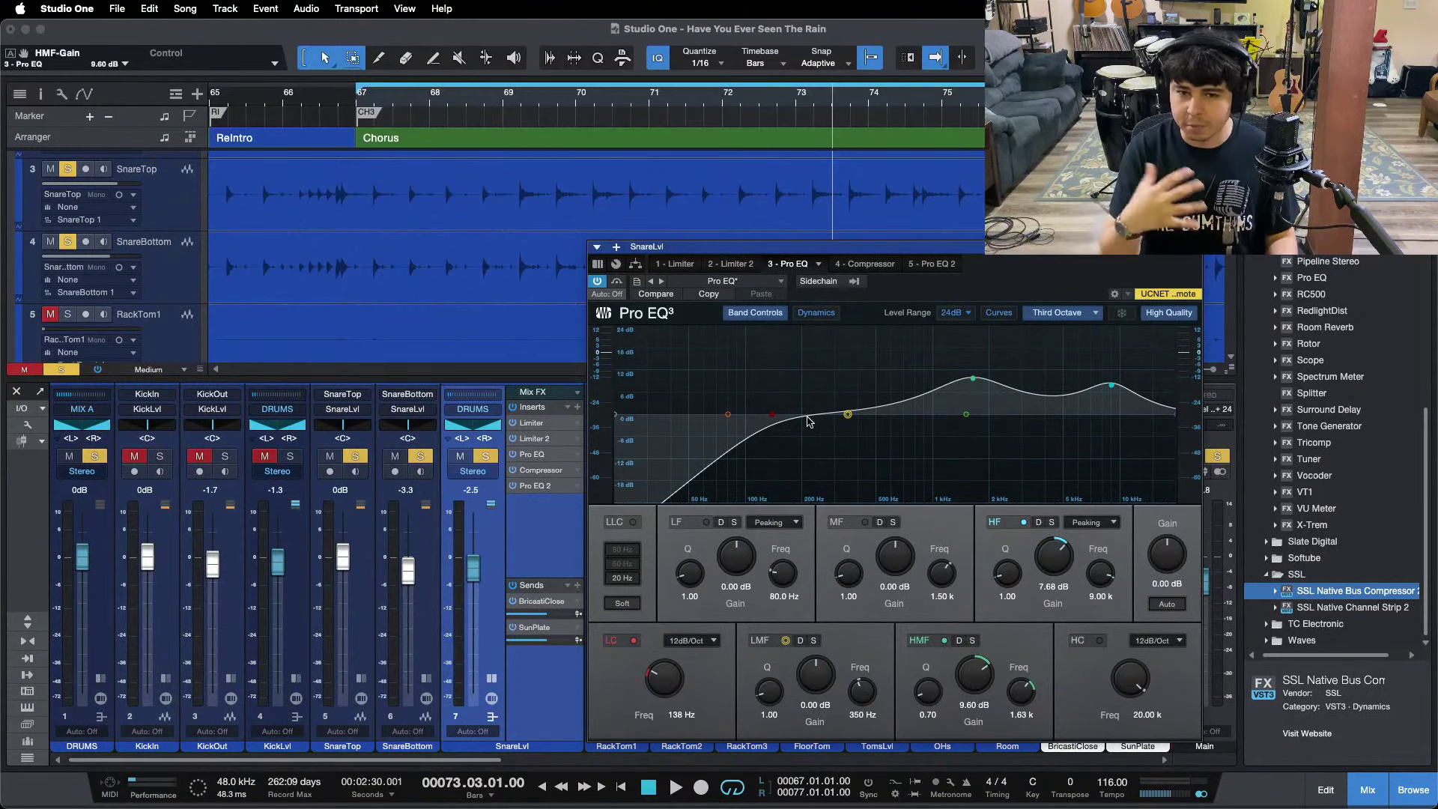
key("space")
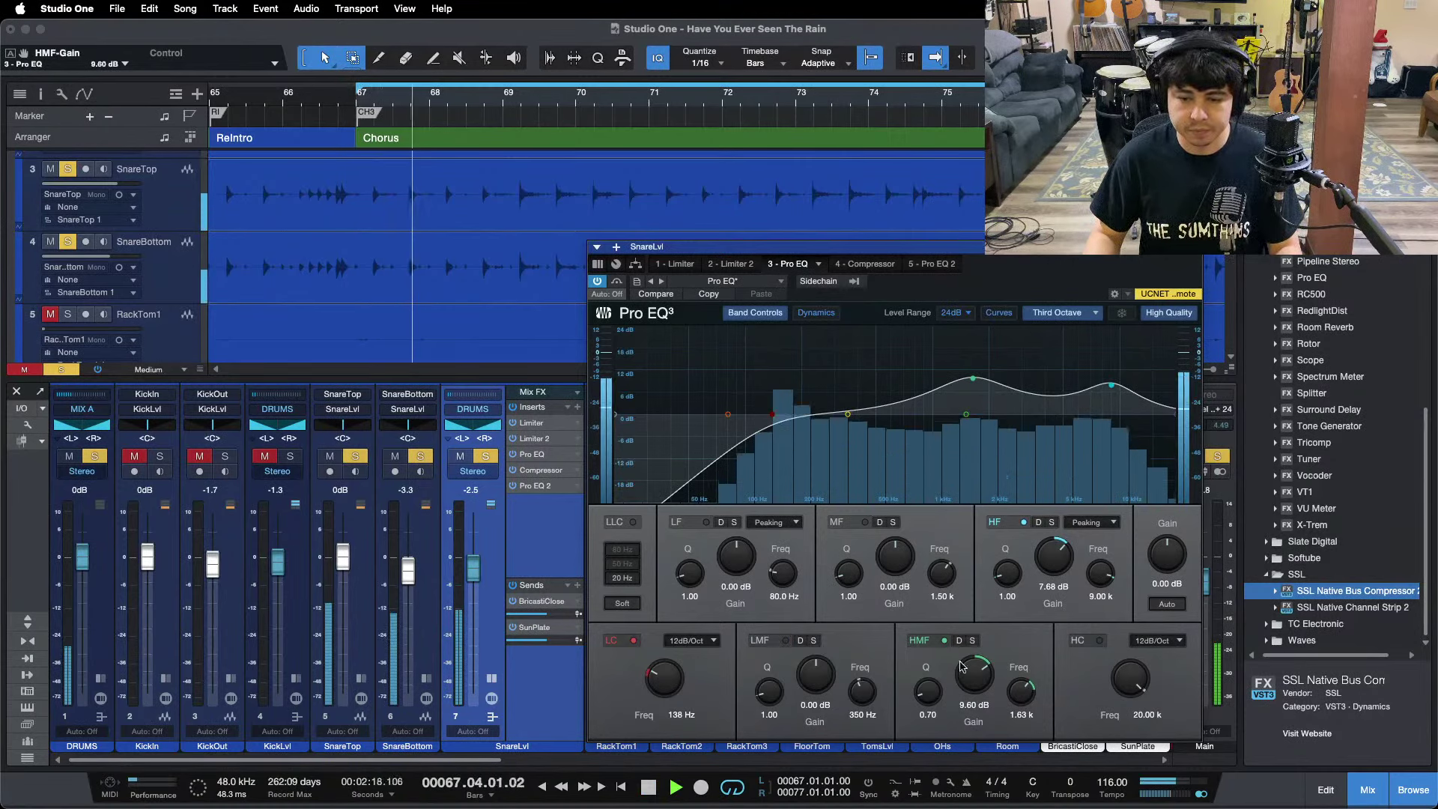
scroll(973, 684, "up", 1)
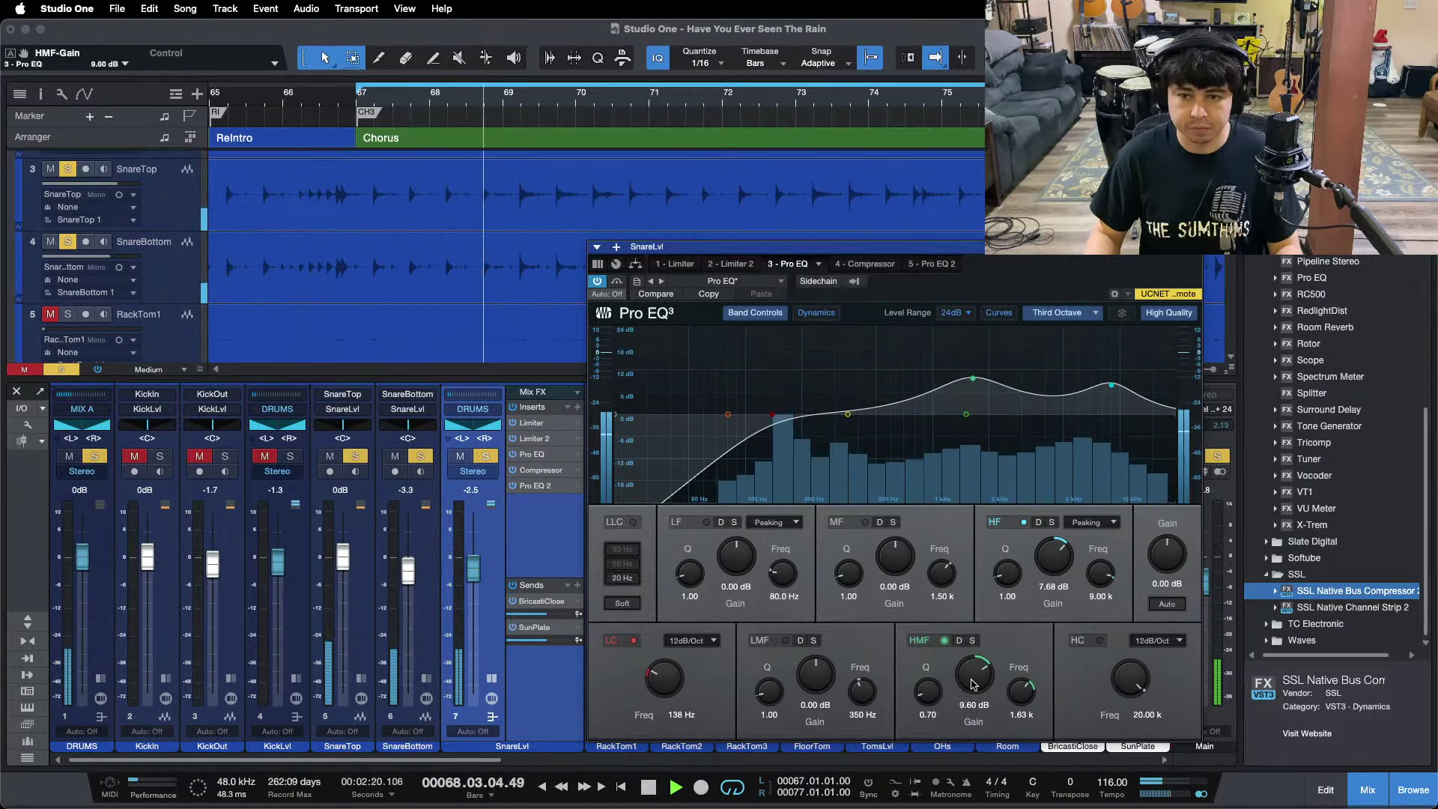
scroll(973, 685, "up", 1)
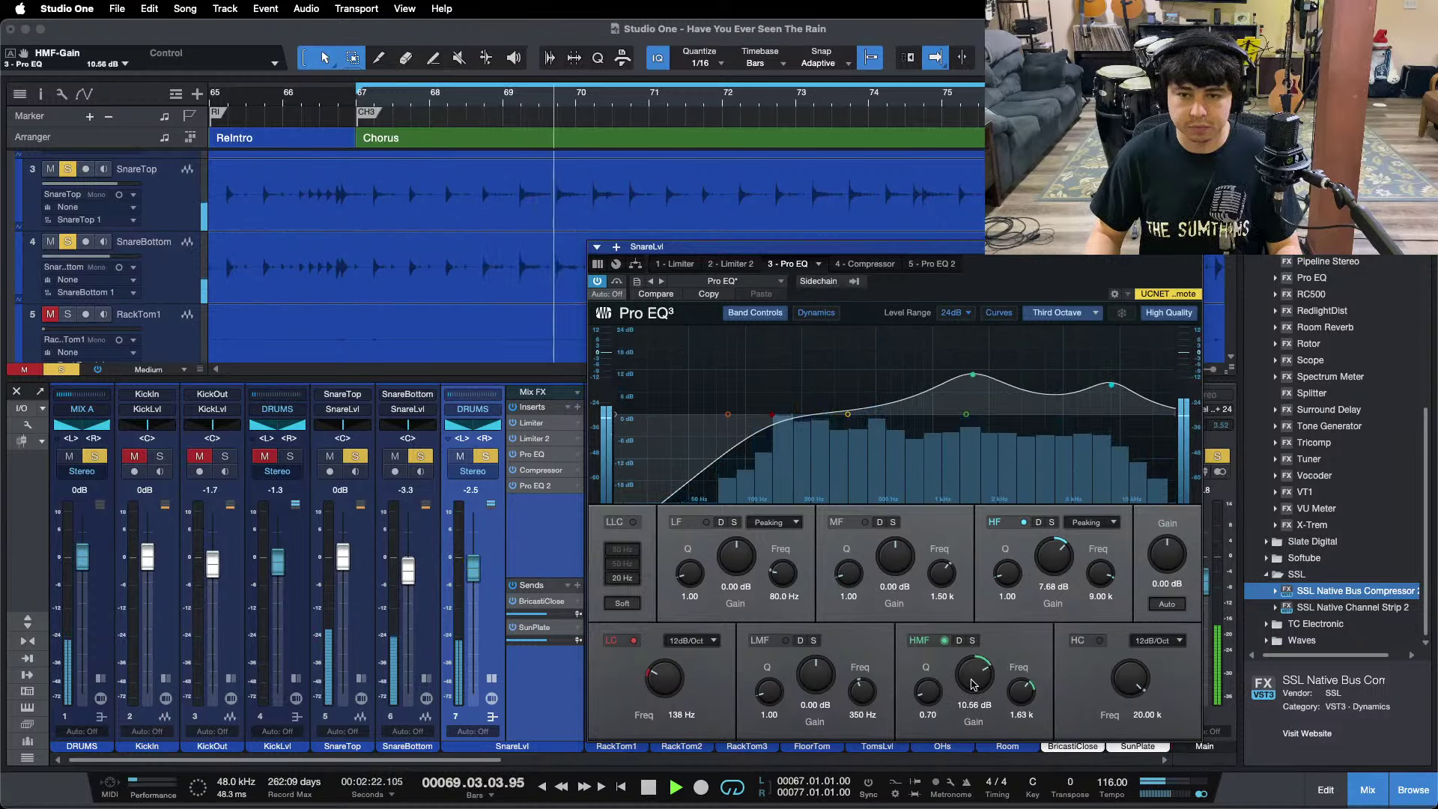
scroll(1052, 561, "up", 1)
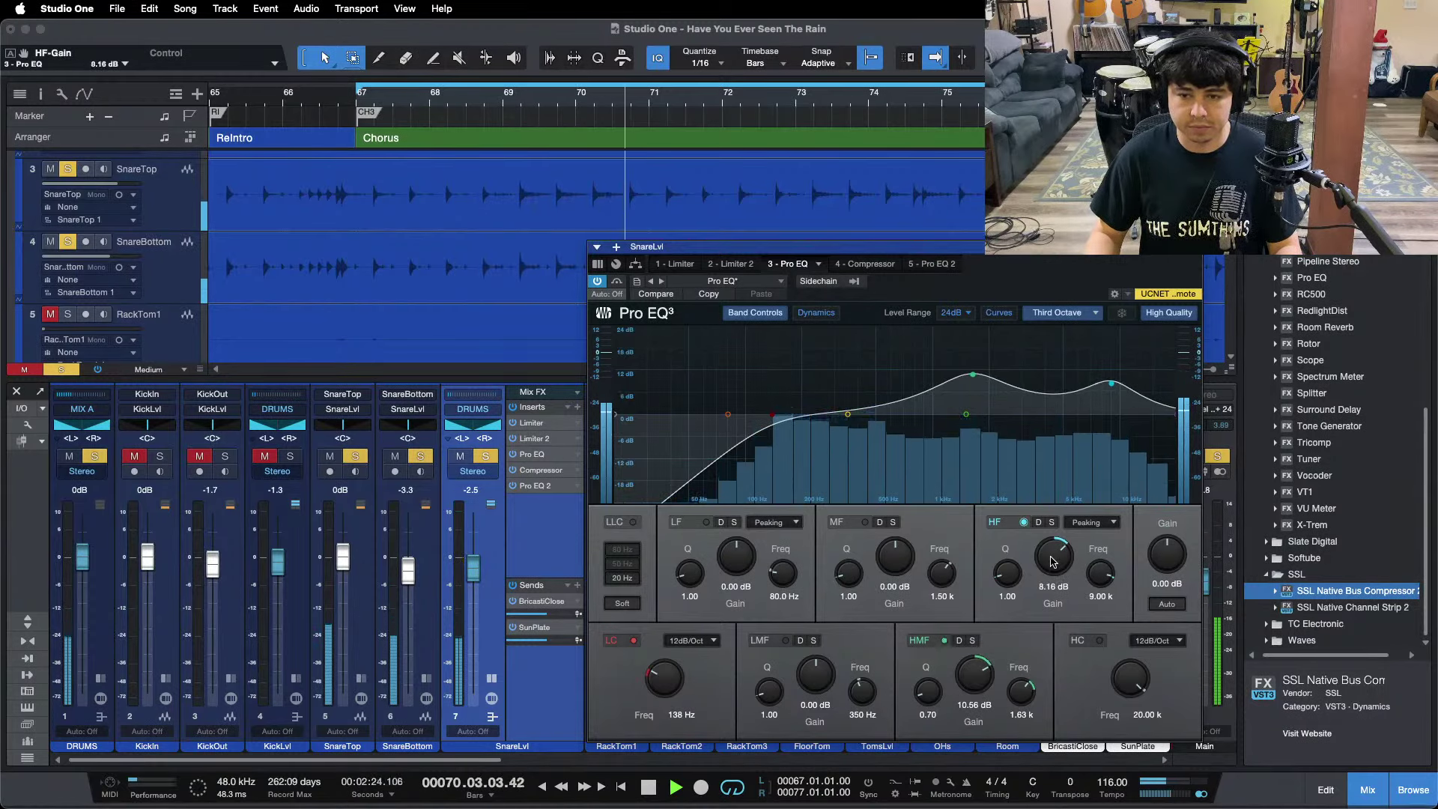
Copy Limiter 2 to the slot after the Compressor on SnareLvl and replay the chorus with its reduction read-out reset.
left_click(937, 264)
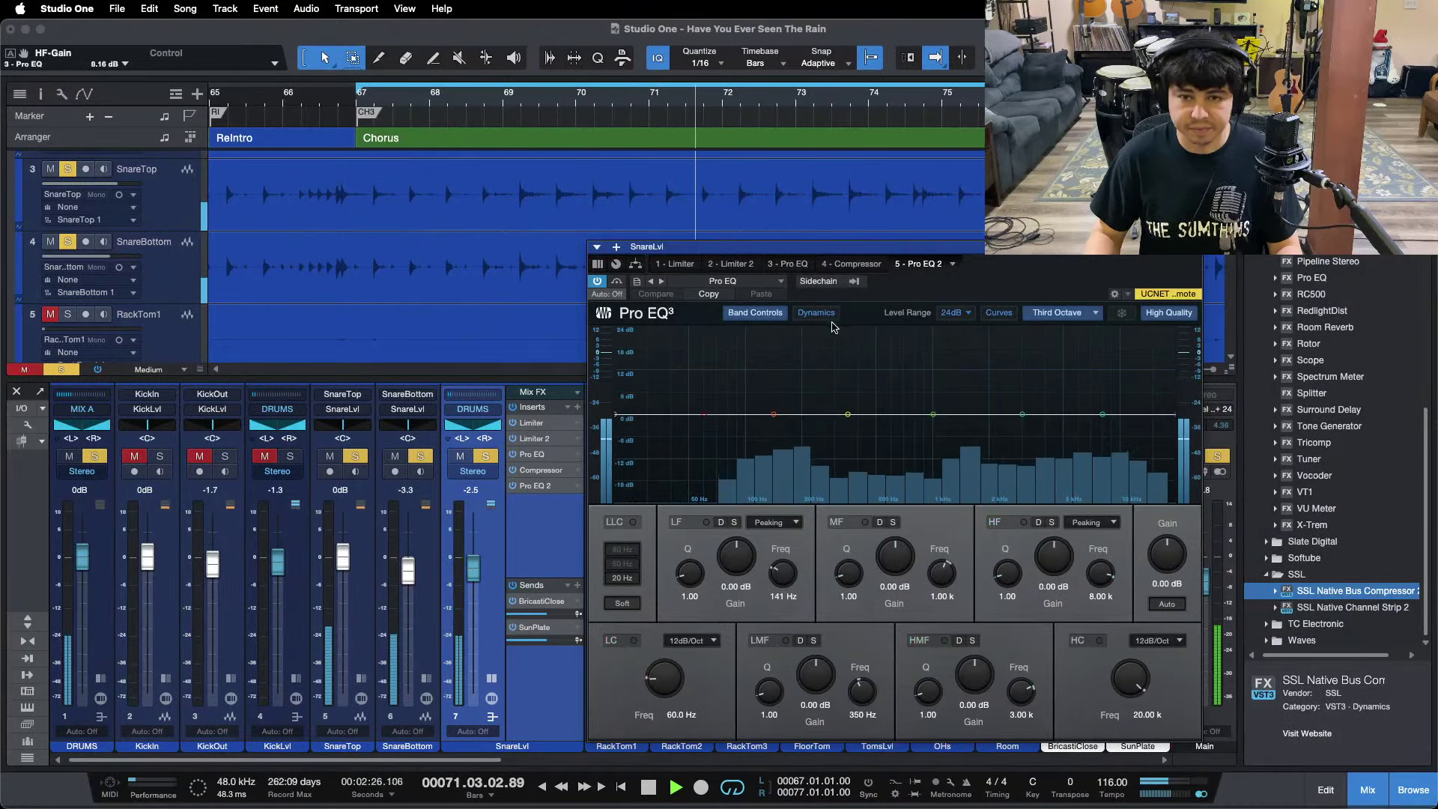
left_click_drag(532, 485, 539, 481)
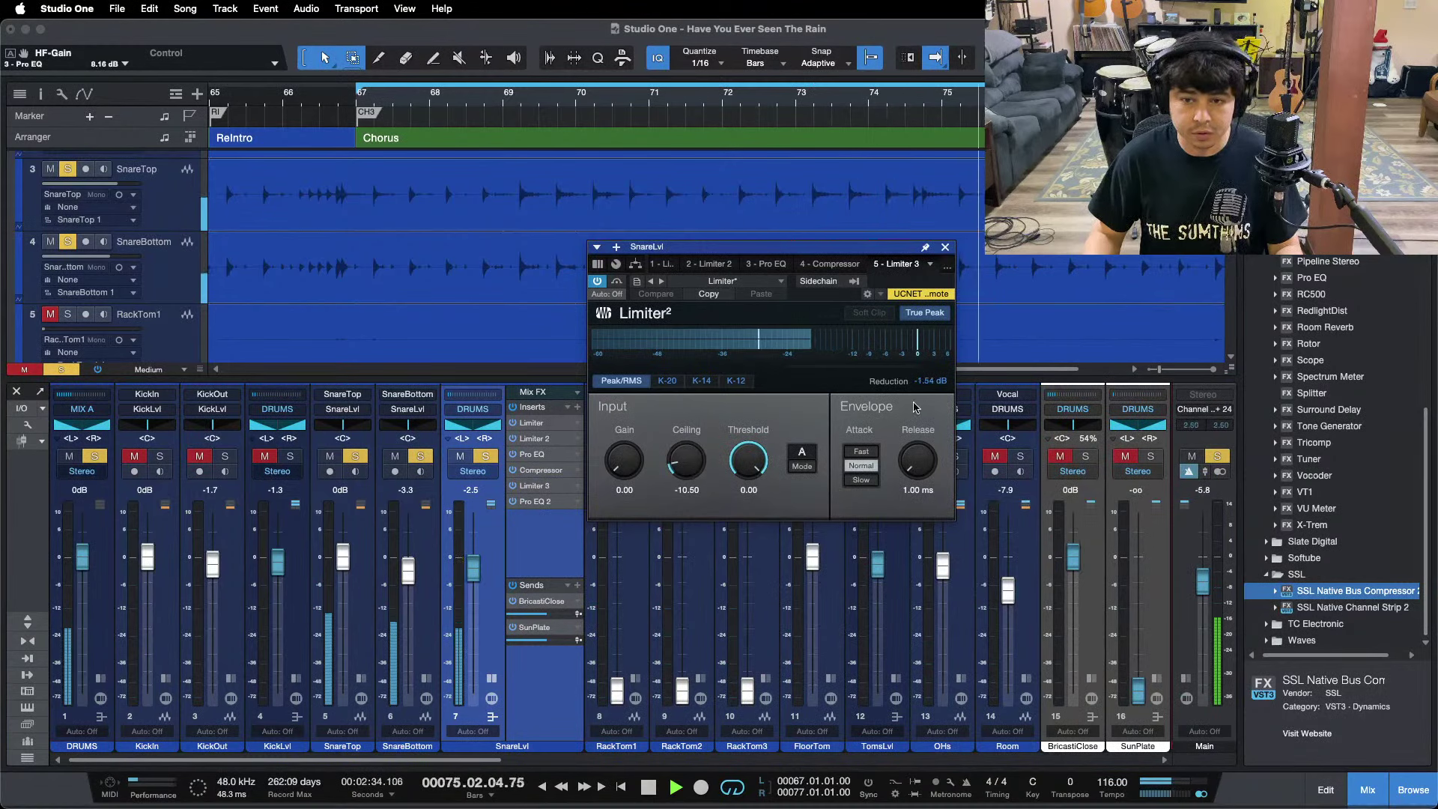
key("space")
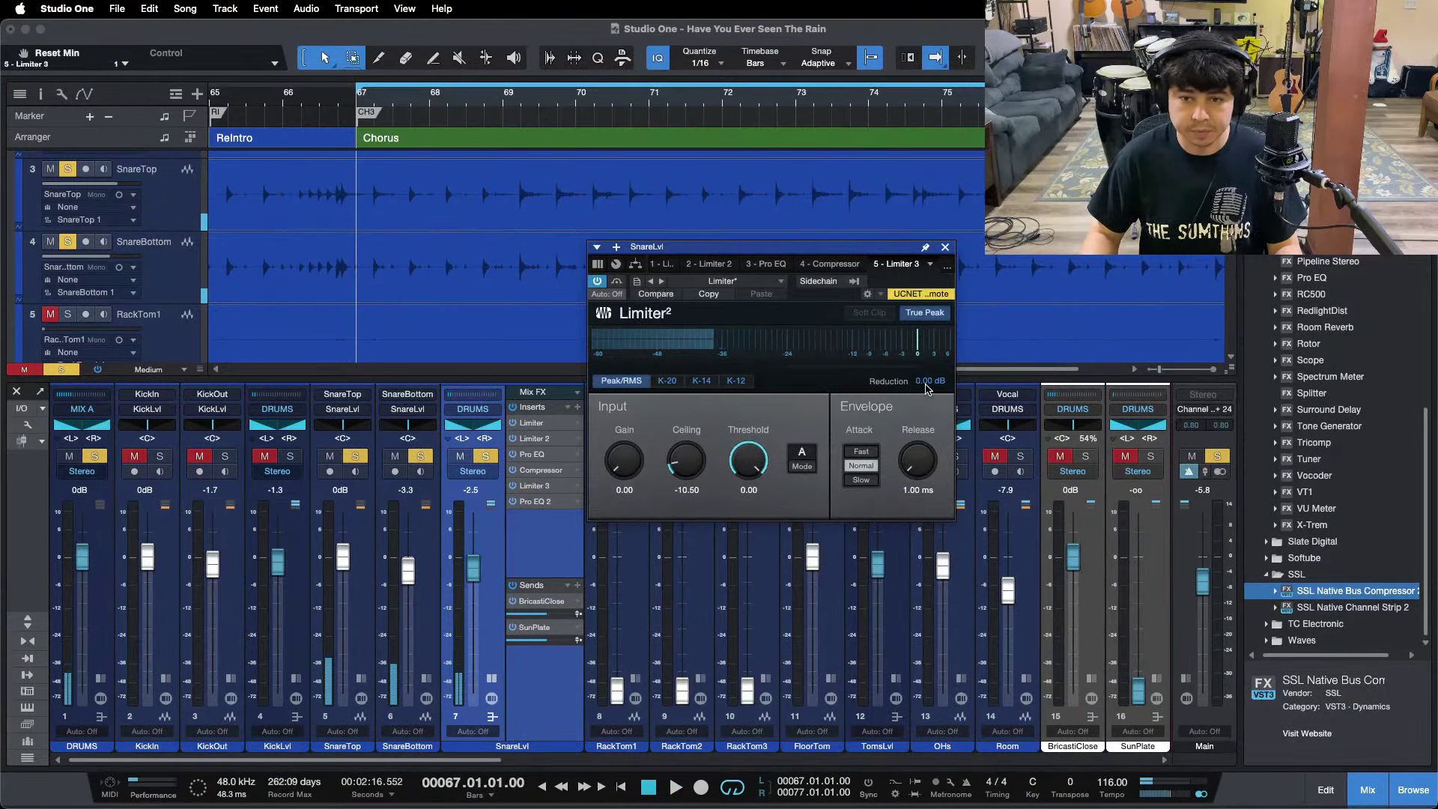
key("space")
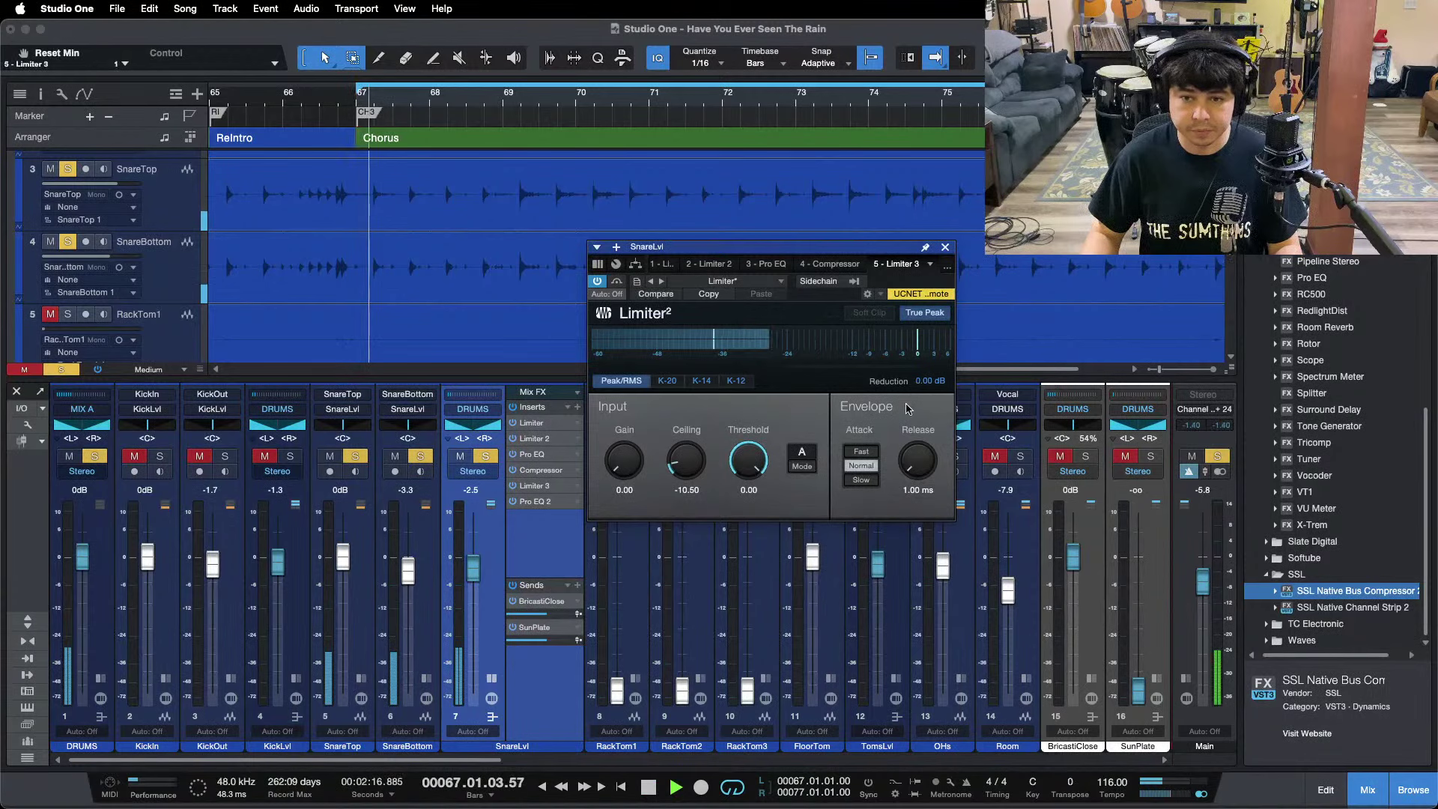
Set the ceiling of SnareLvl's Limiter 3 to -10.00 dB and lower the SnareLvl fader to -2.9 dB.
left_click(686, 491)
type("-10")
key("Return")
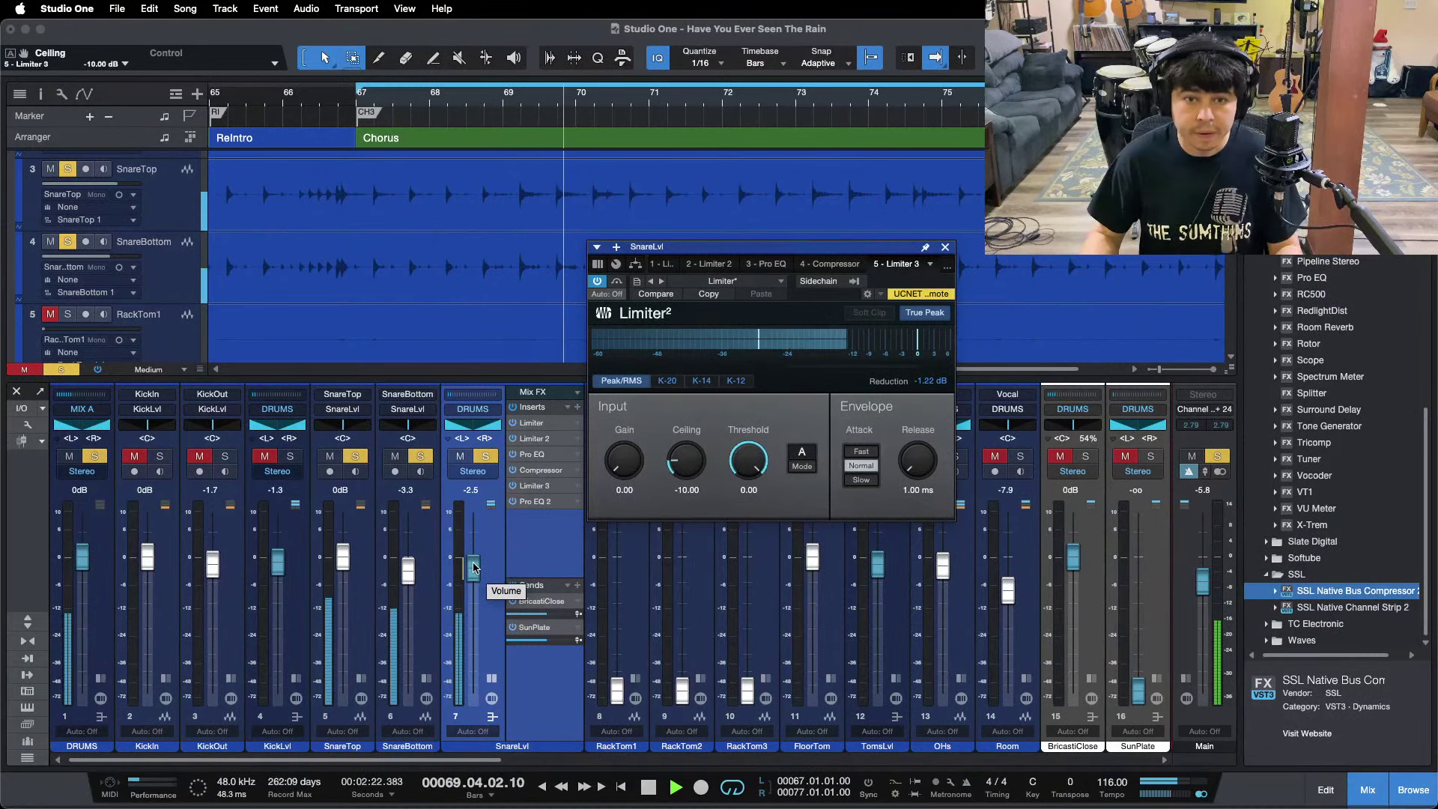
scroll(473, 569, "down", 2)
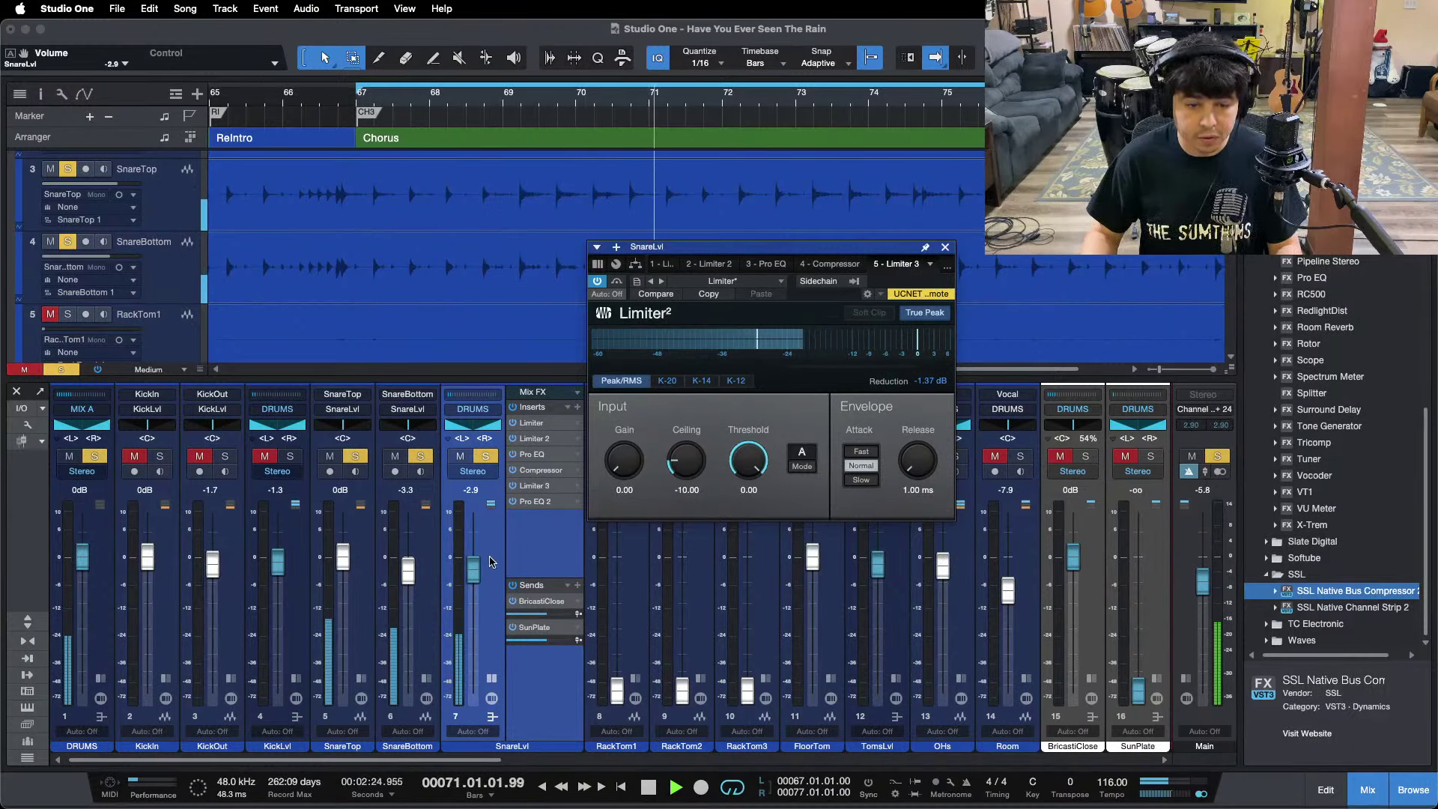
Boost the LF band at 141 Hz by 3.36 dB in the Pro EQ following Limiter 3 on SnareLvl.
left_click(535, 504)
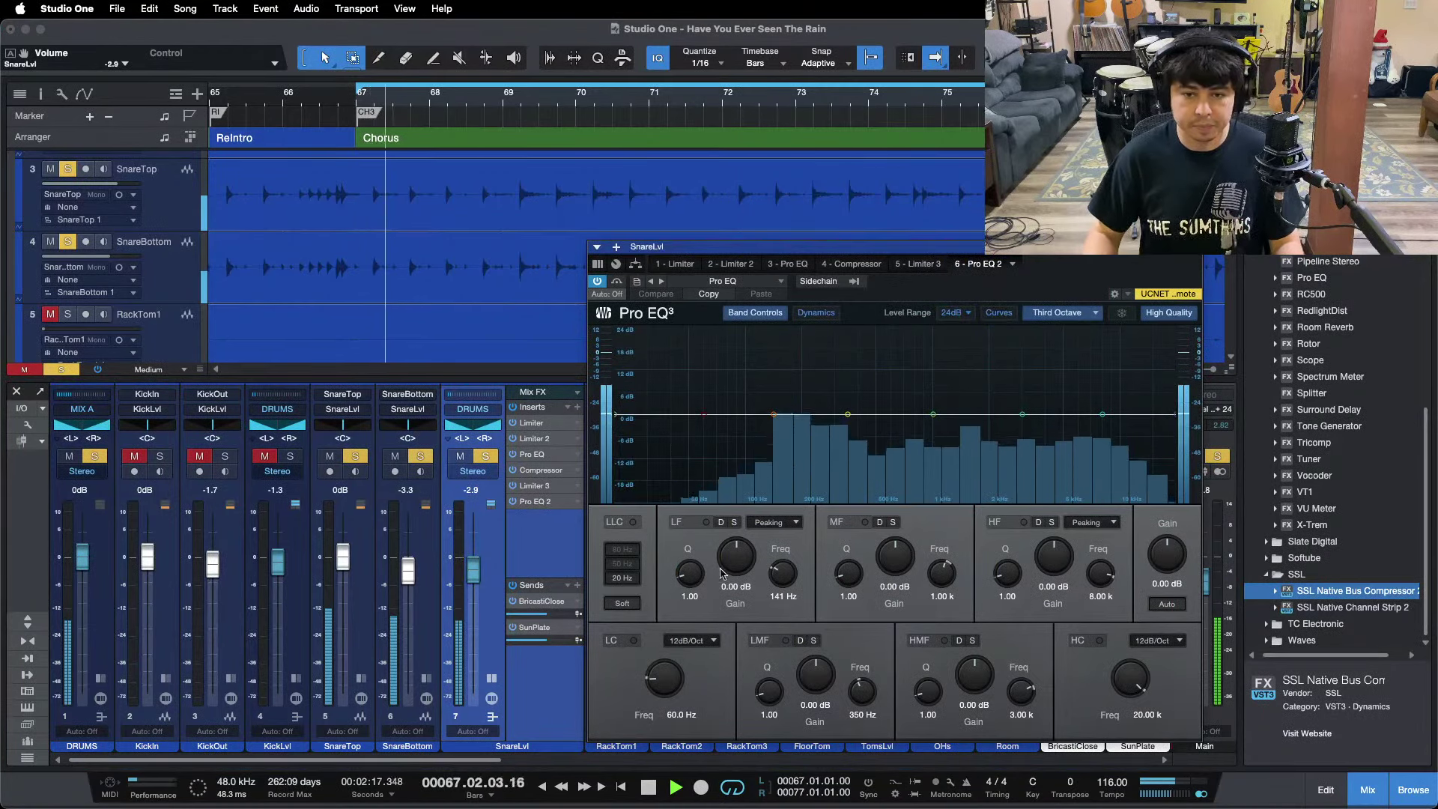
left_click_drag(739, 570, 737, 554)
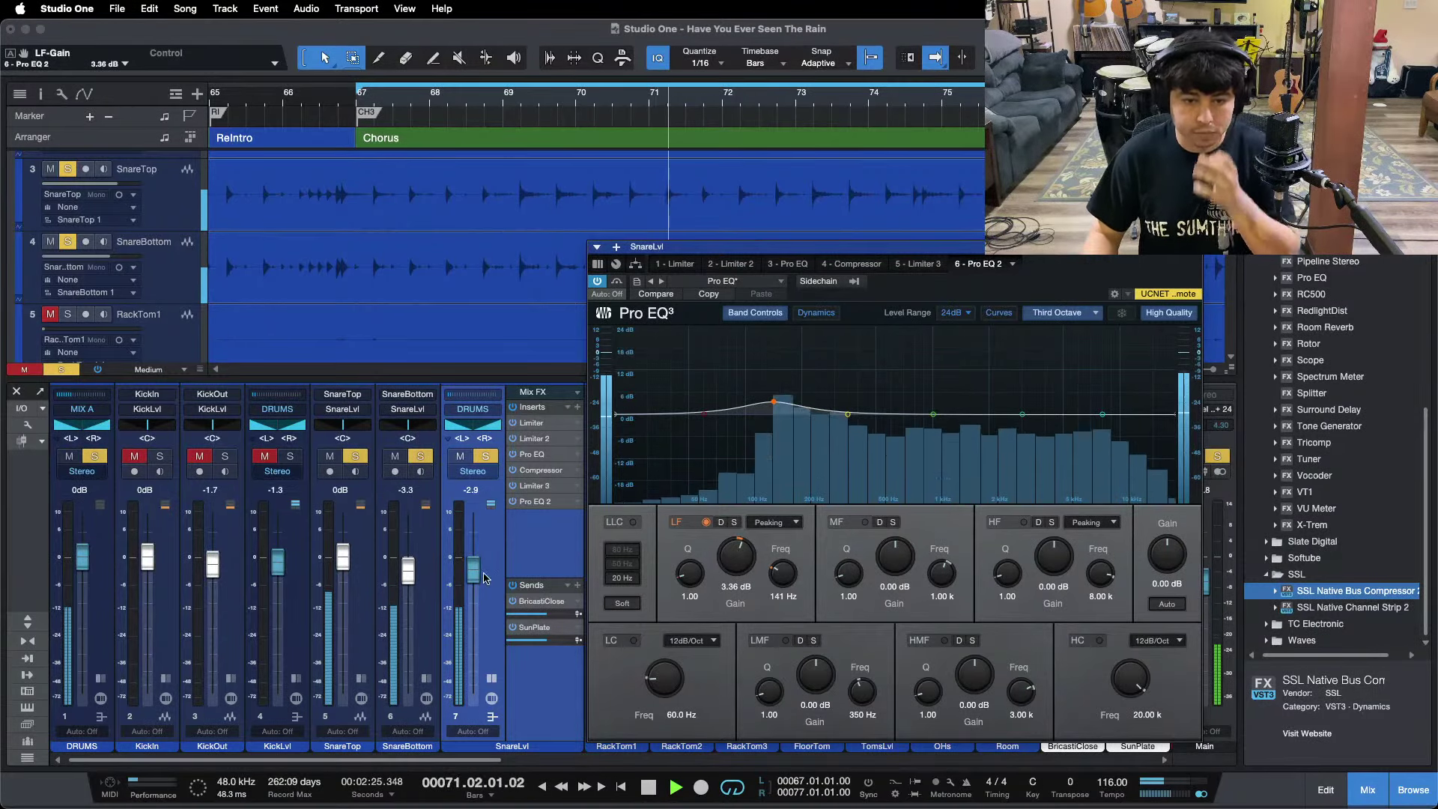
Lower the SnareLvl fader to -3.3 dB, solo KickLvl alongside the snare, and close the SnareLvl plug-in and insert views.
left_click_drag(470, 573, 474, 576)
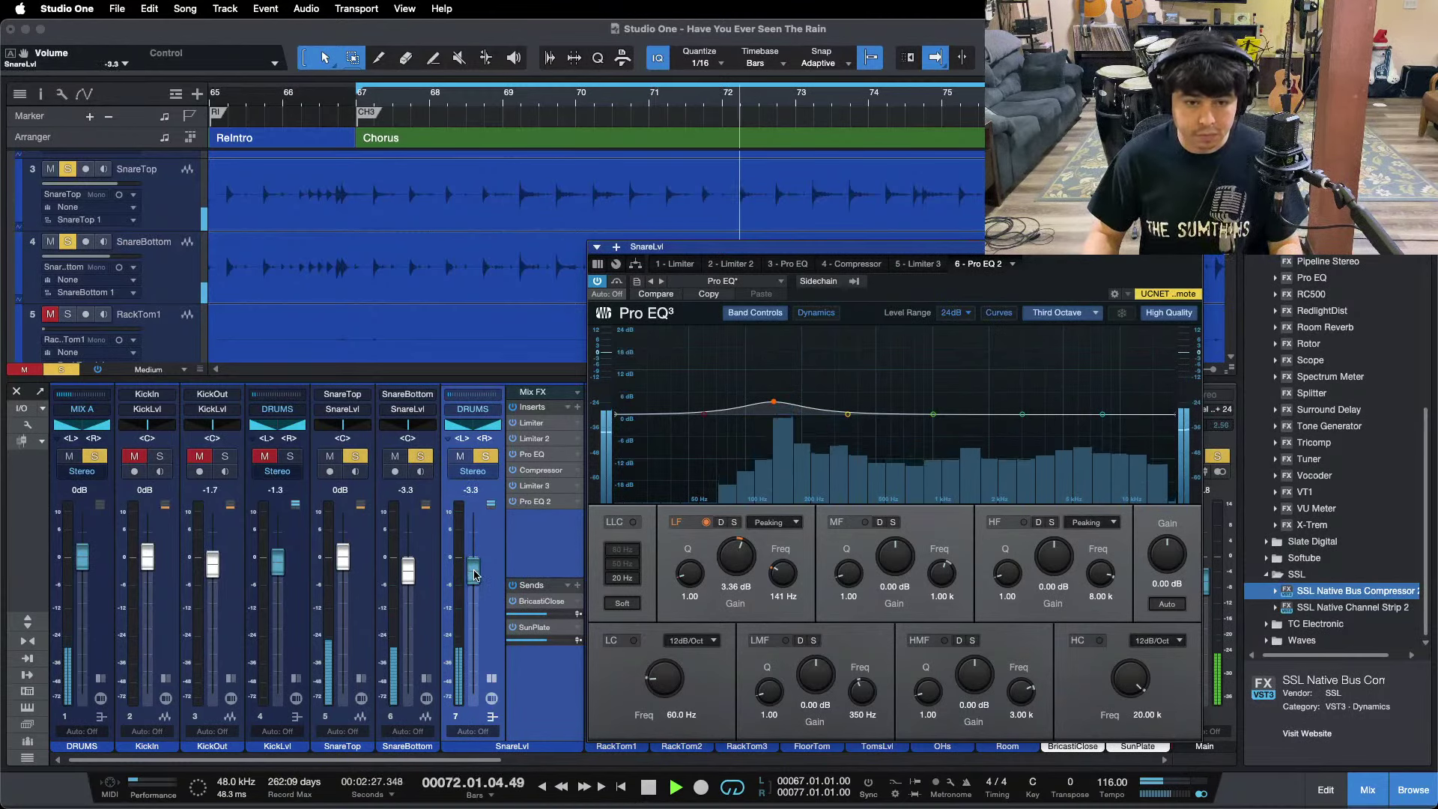
left_click(289, 456)
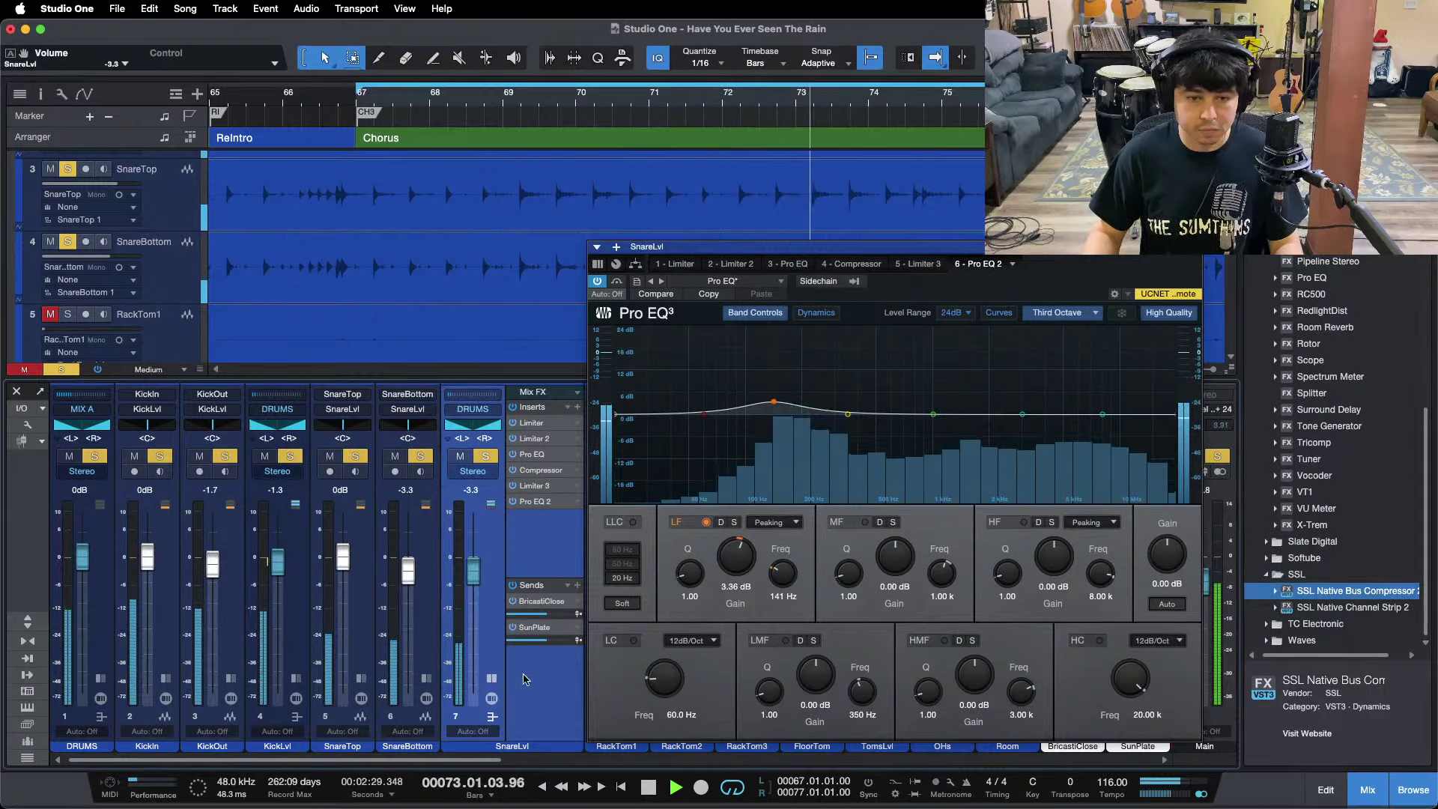
left_click(491, 678)
left_click(1191, 246)
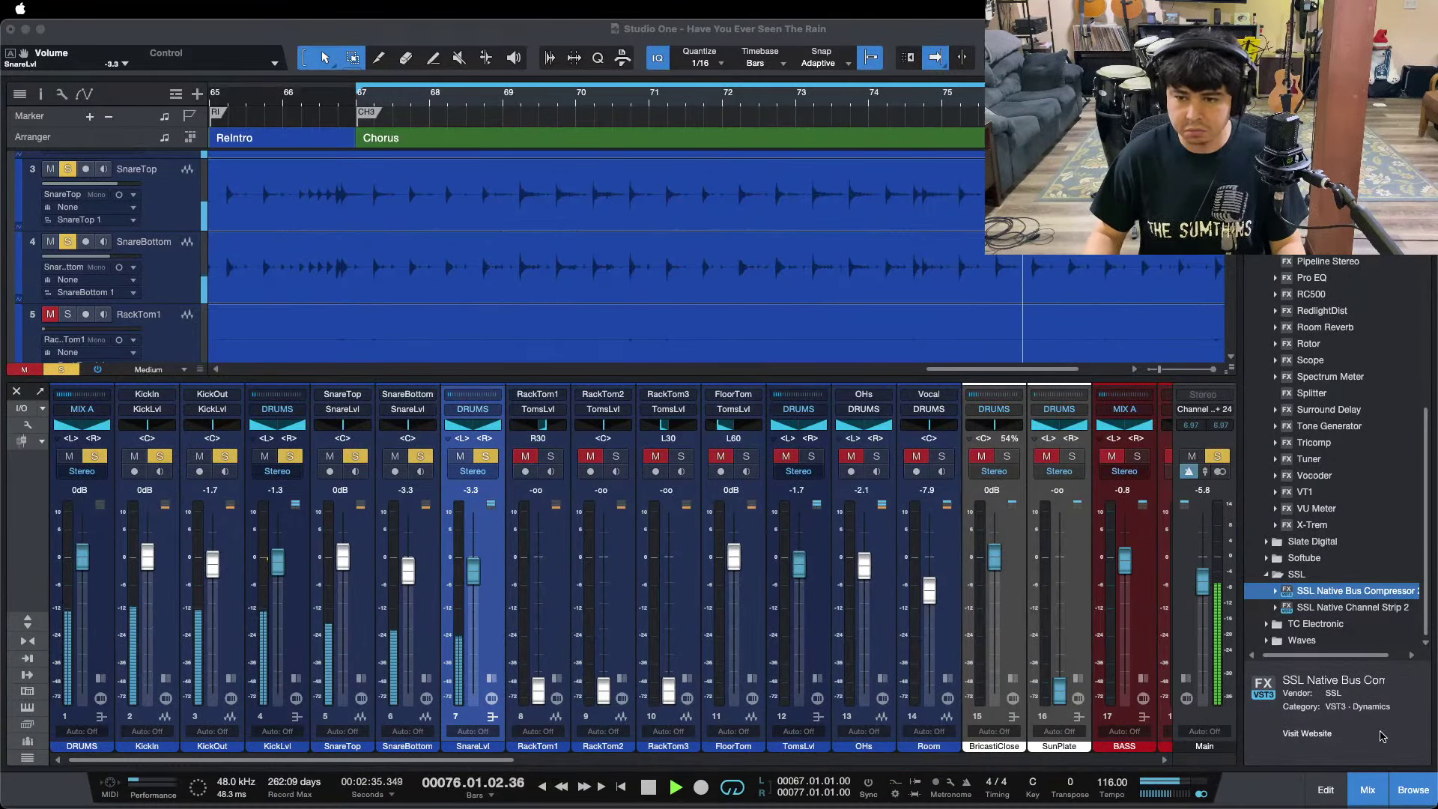
left_click(1332, 728)
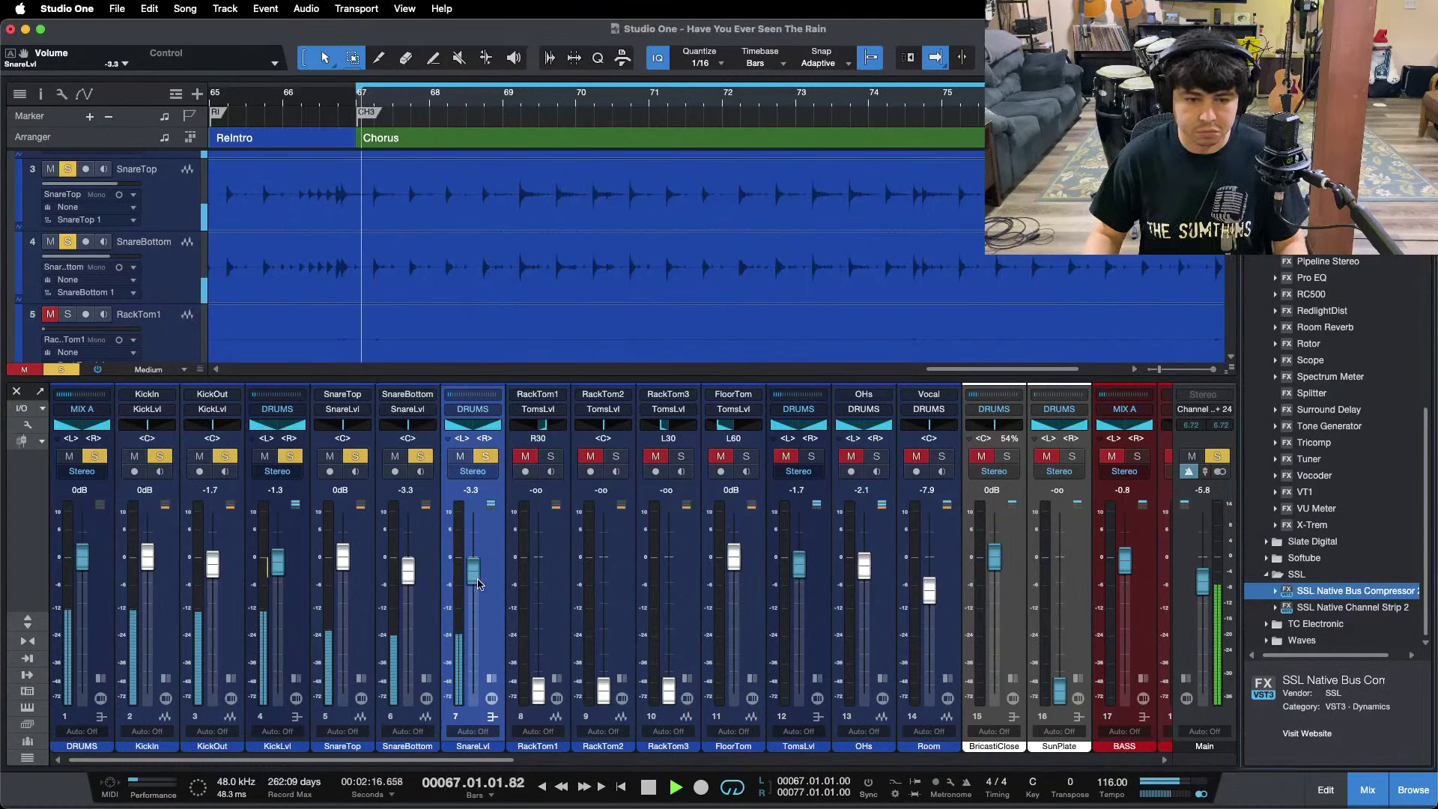
Clear the current solos, solo the TomsLvl bus, and hide the mixer to show the tom tracks with playback stopped.
key("shift+s")
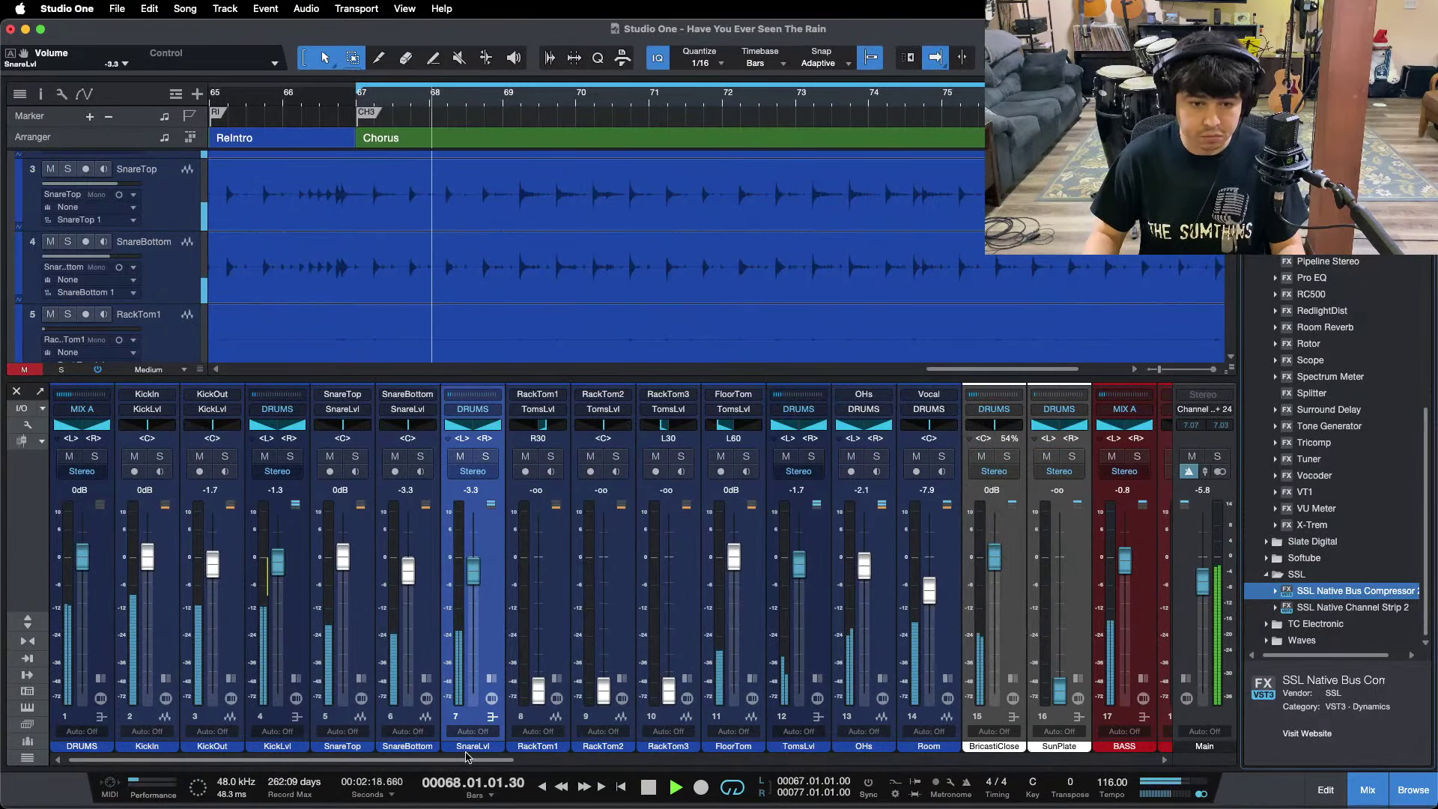
left_click_drag(466, 758, 580, 761)
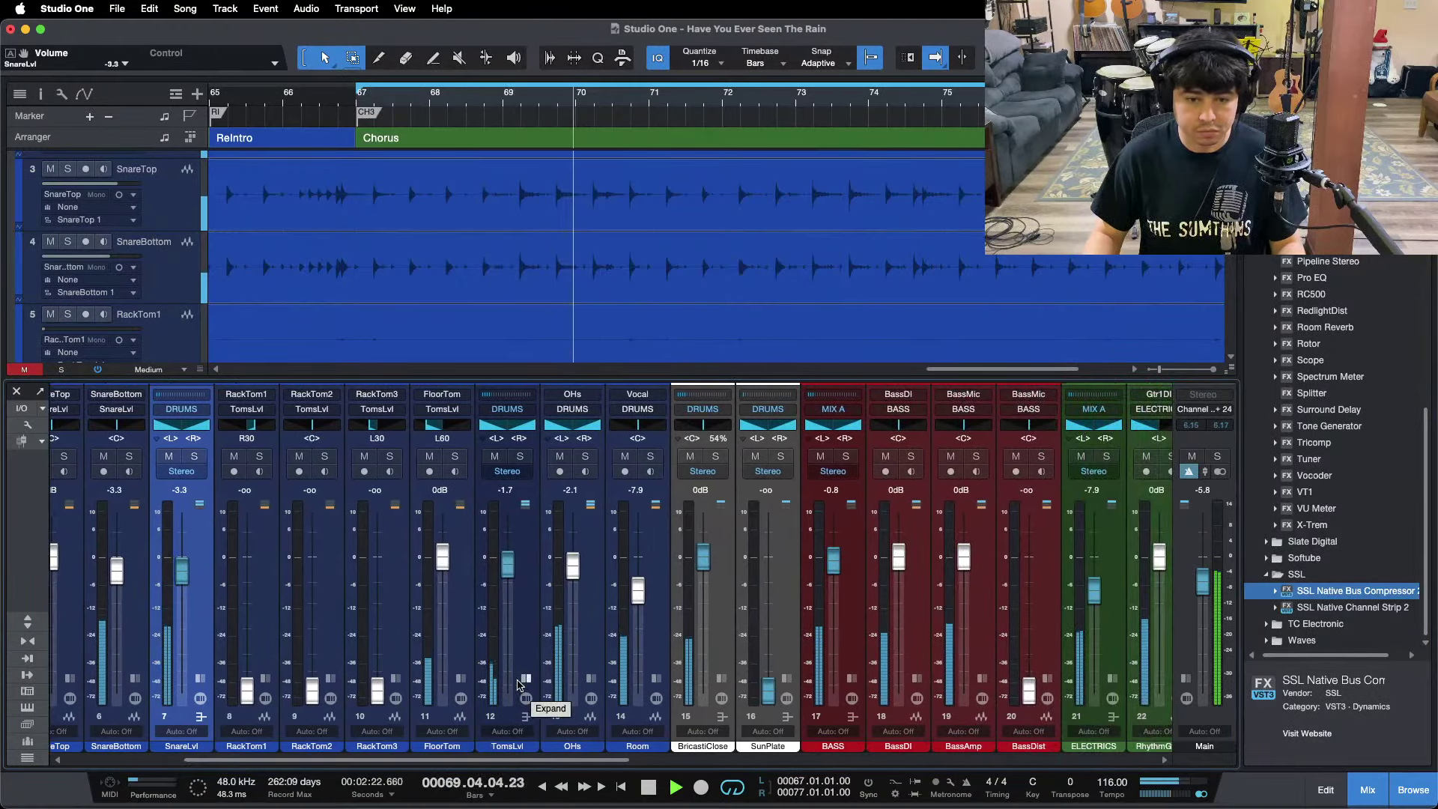
left_click(519, 457)
key("F3")
scroll(649, 375, "down", 1)
key("space")
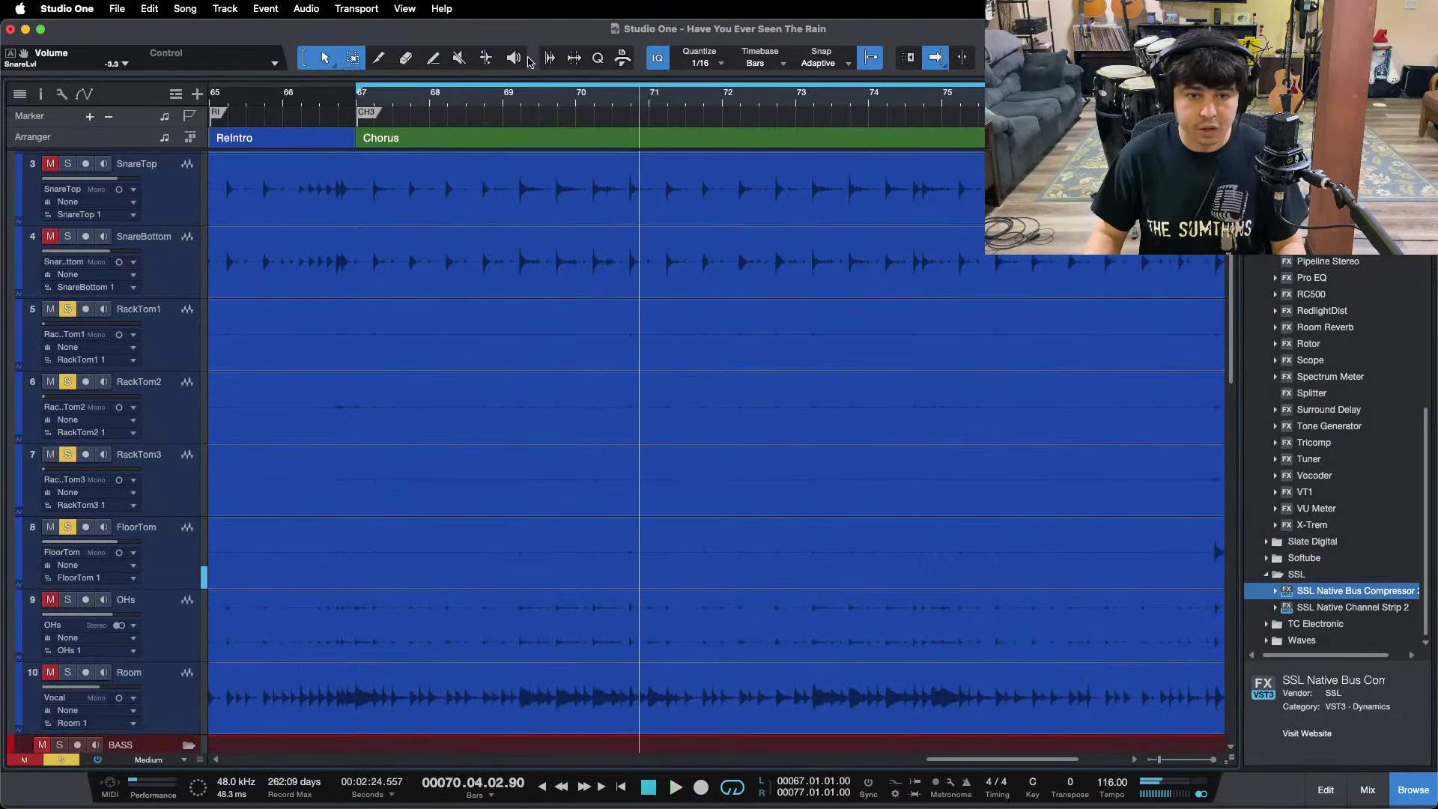
Enlarge the waveforms across the whole song, then disable and hide the RackTom1, RackTom2 and RackTom3 tracks.
key("z")
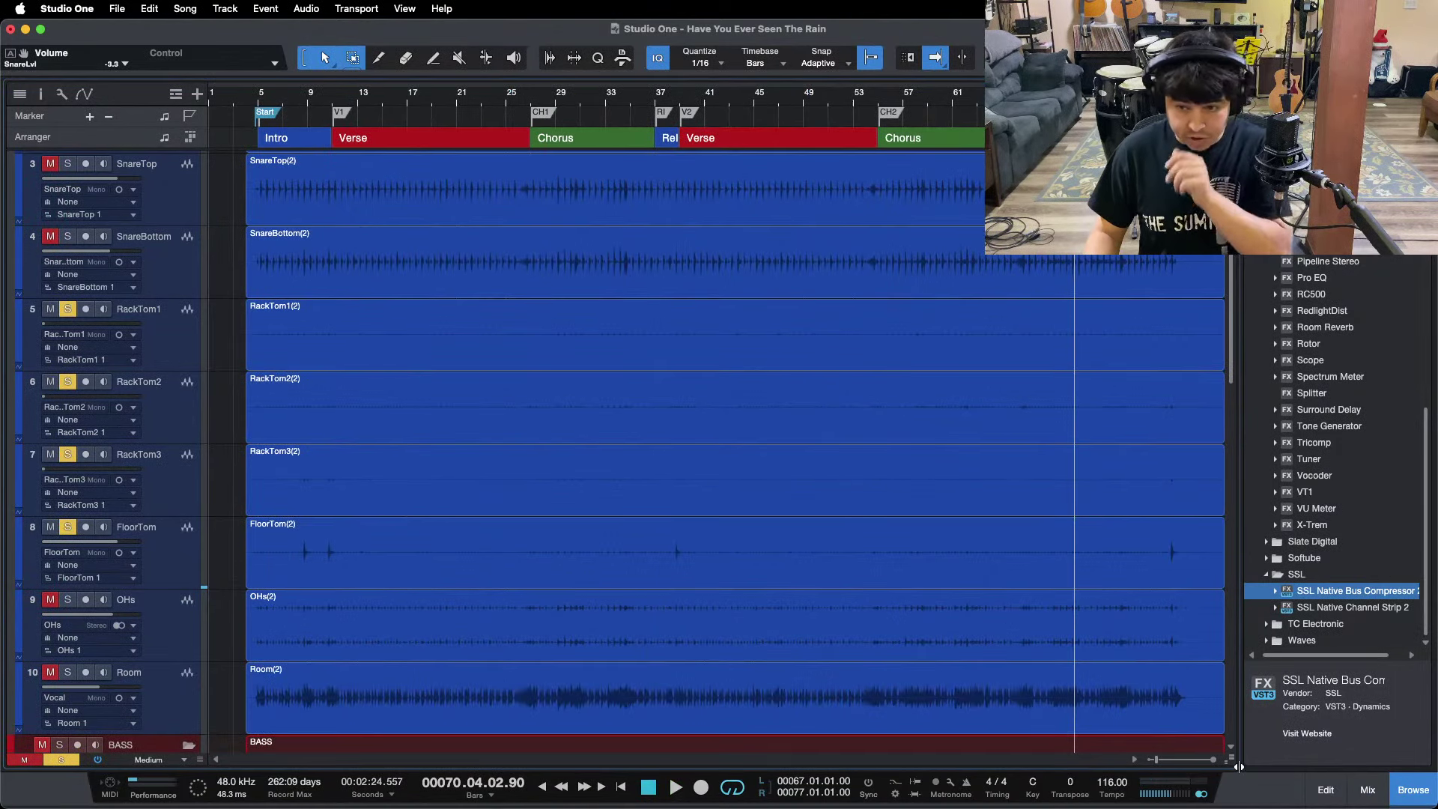
left_click_drag(1228, 752, 1228, 747)
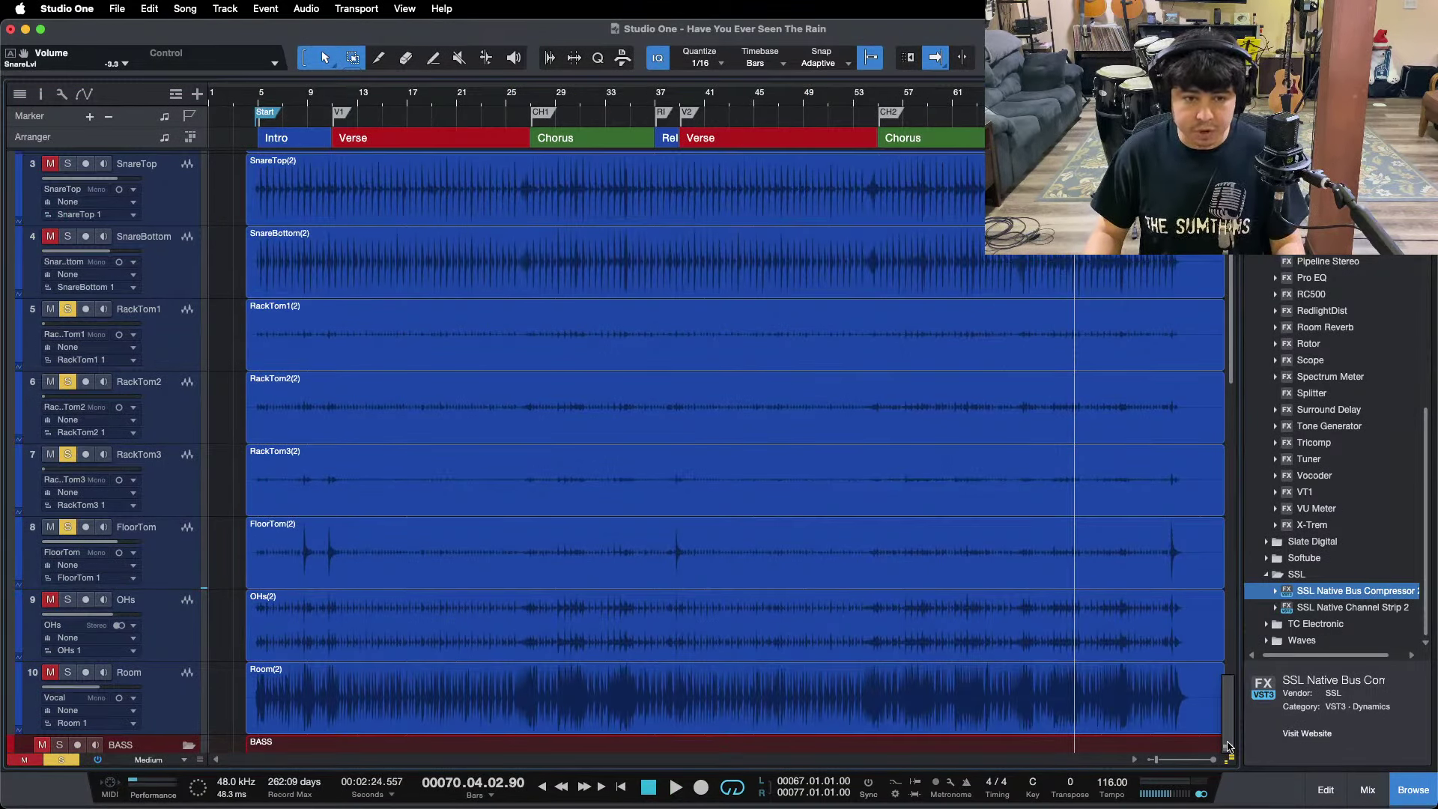
left_click(284, 98)
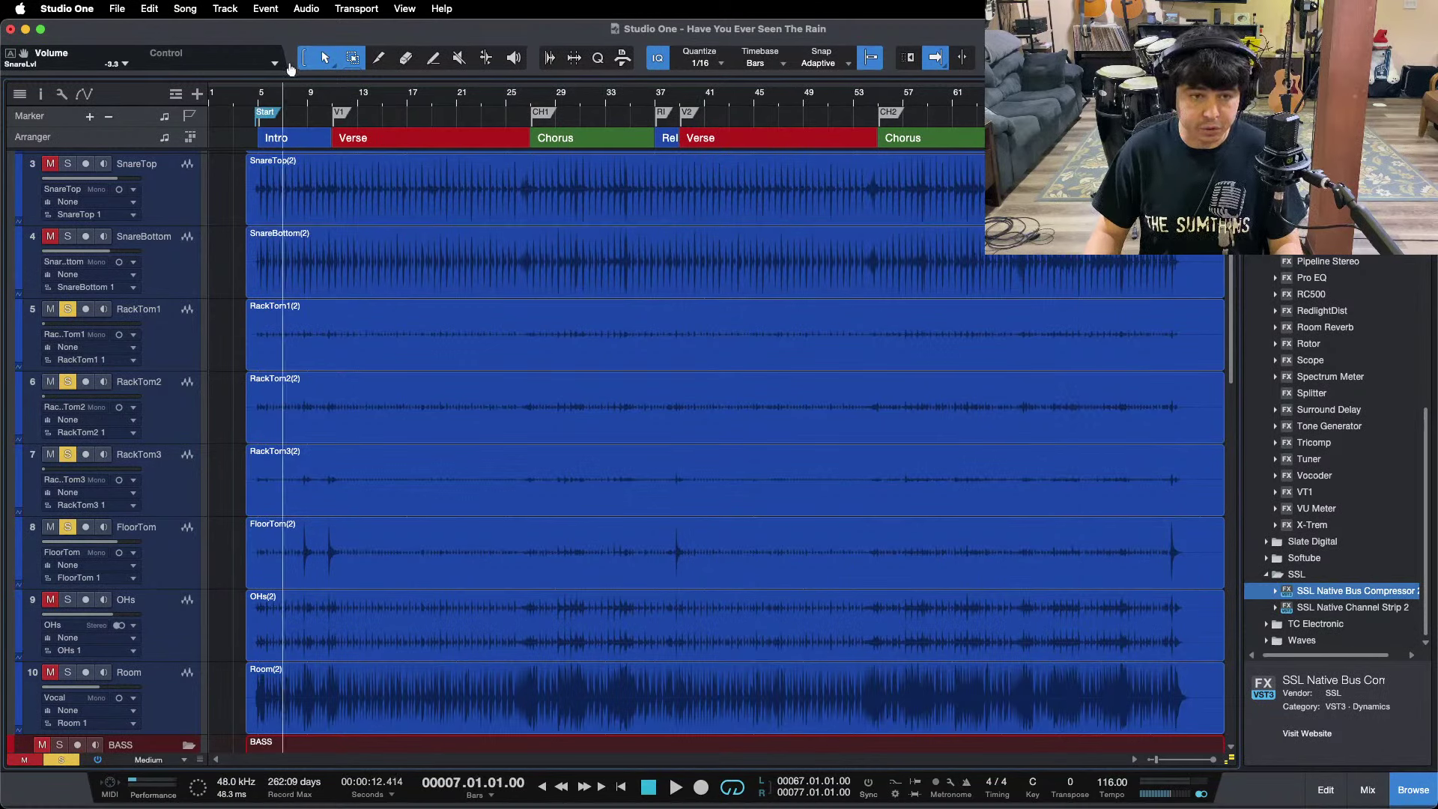
left_click(185, 337)
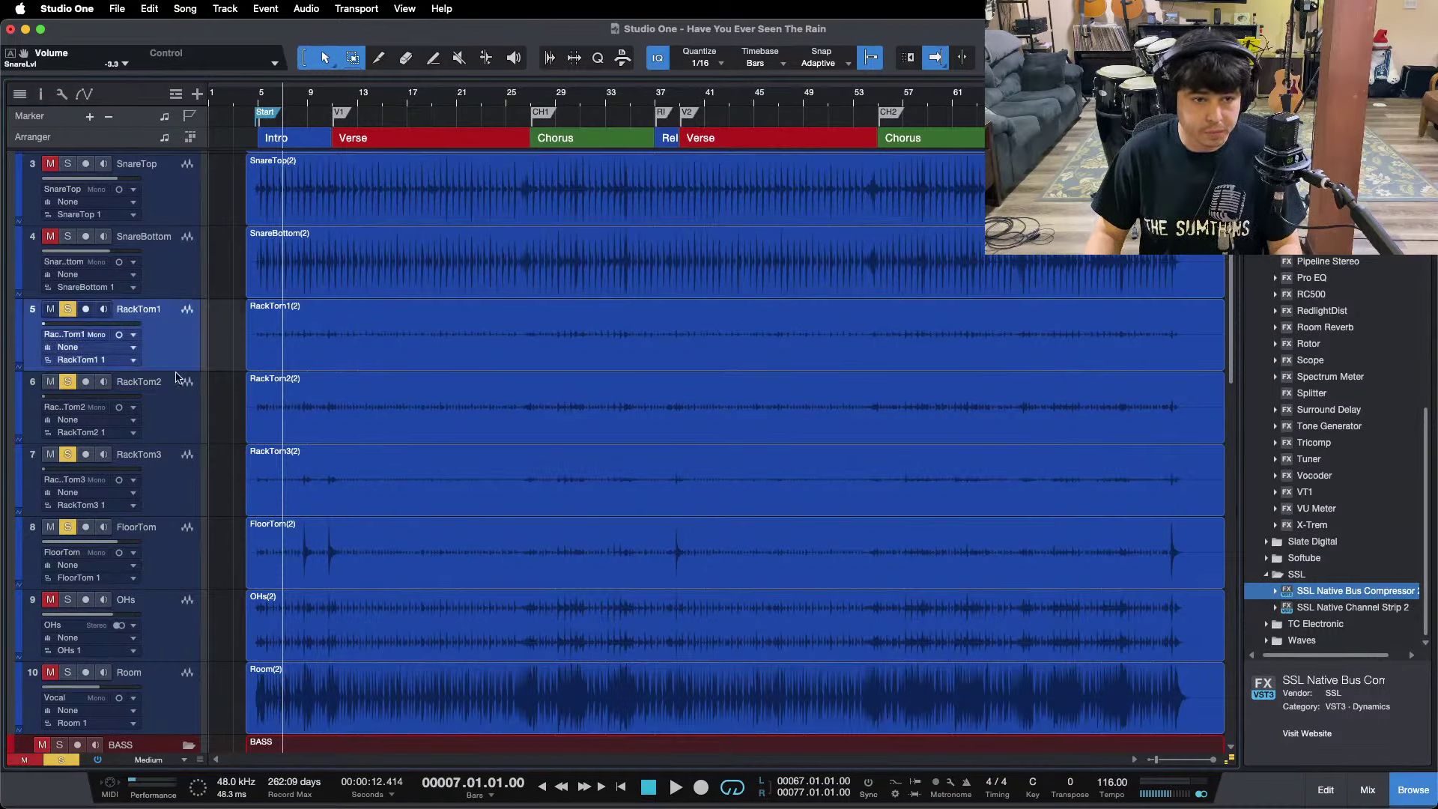
left_click(187, 468, "shift")
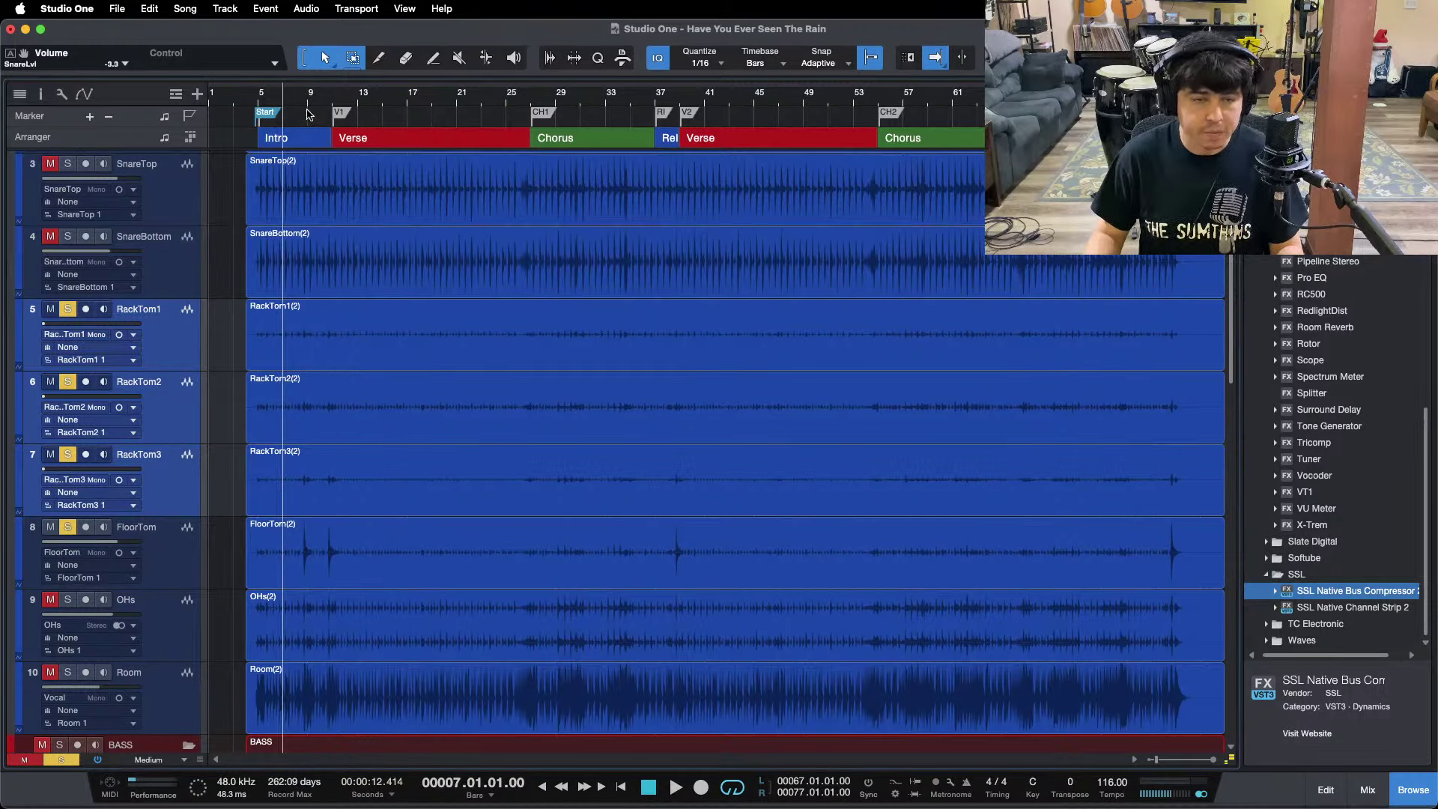
key("shift+d")
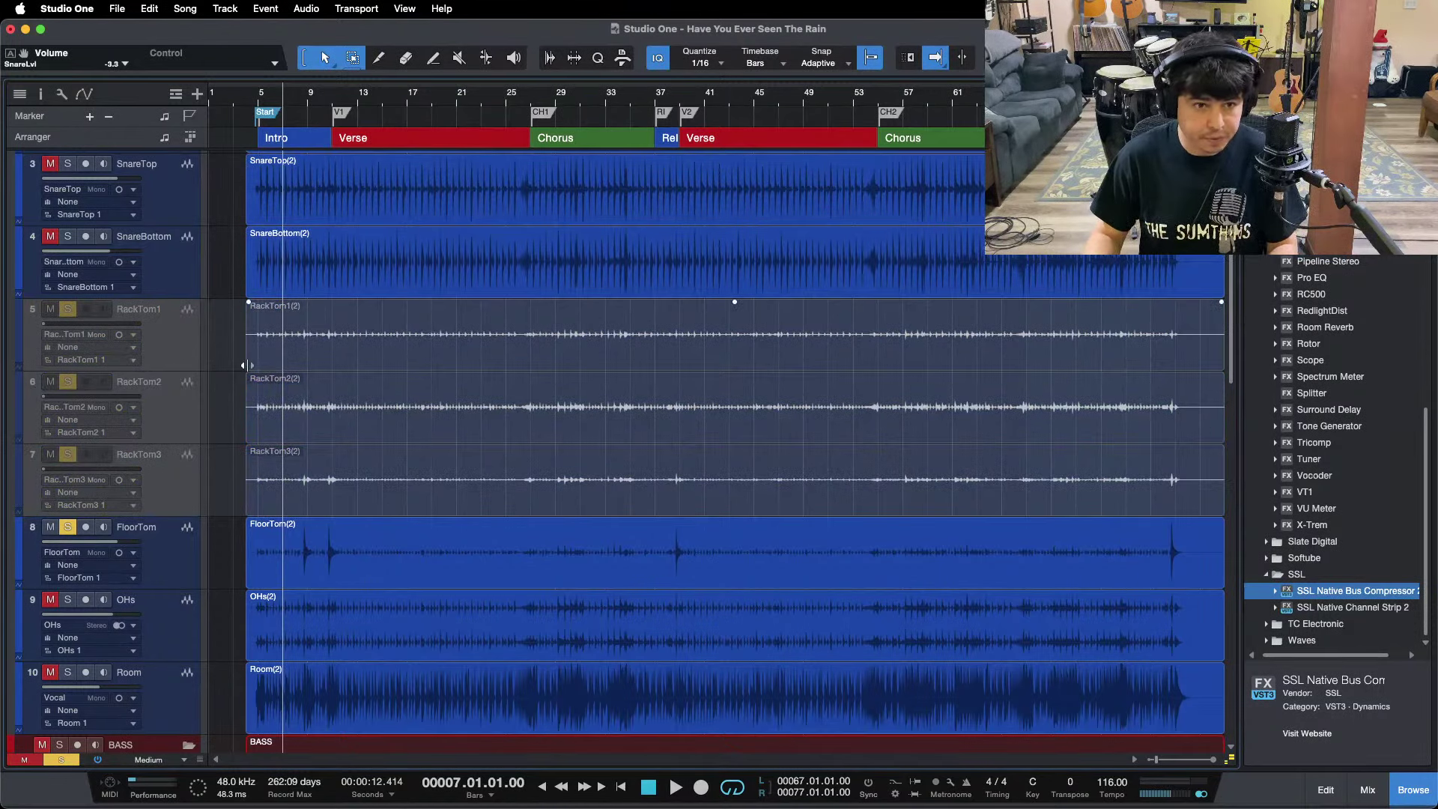
key("shift+h")
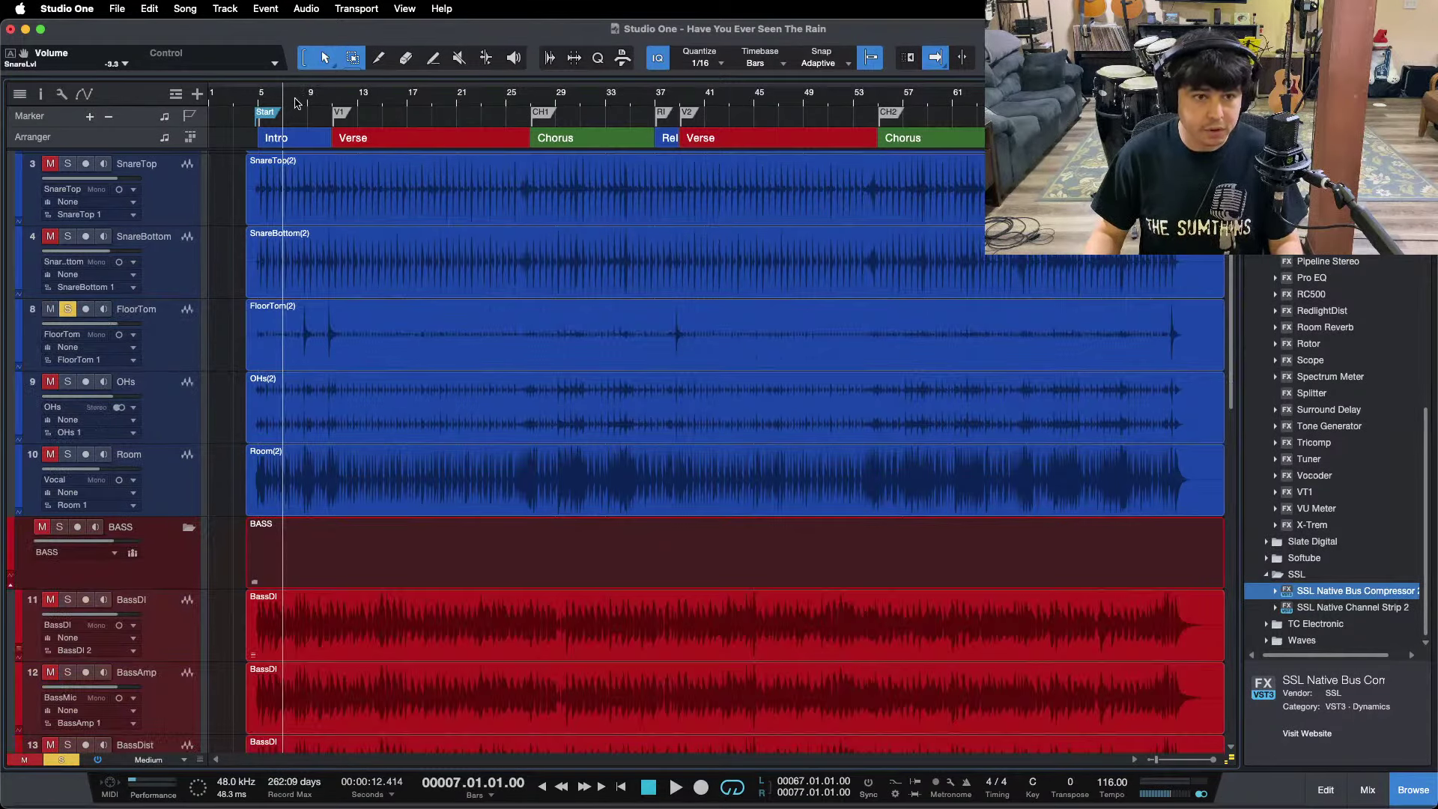
Solo FloorTom, delete its audio before the first hit at 8.4, and fade in the event start up to that hit.
key("s")
left_click_drag(299, 93, 381, 163)
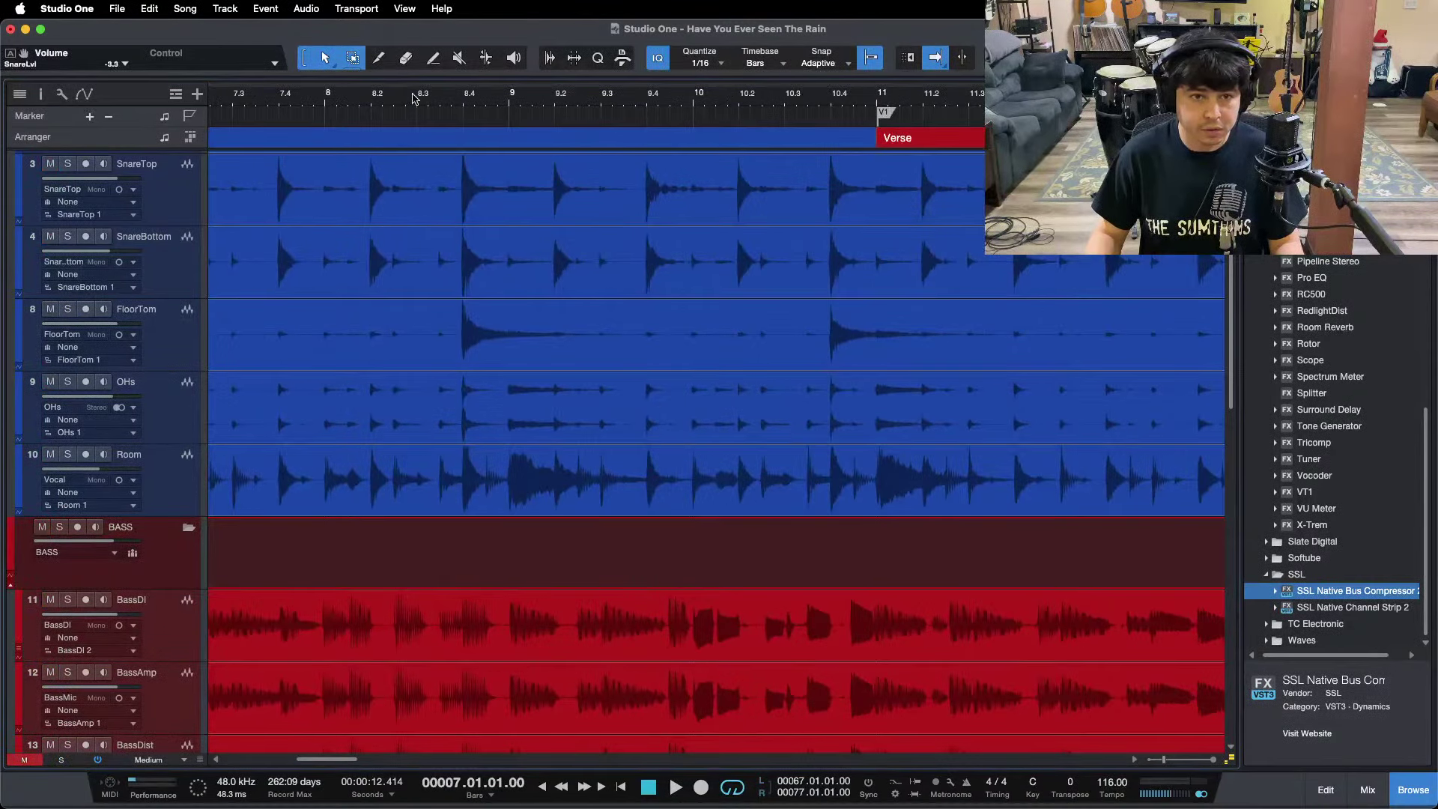
left_click_drag(414, 98, 476, 132)
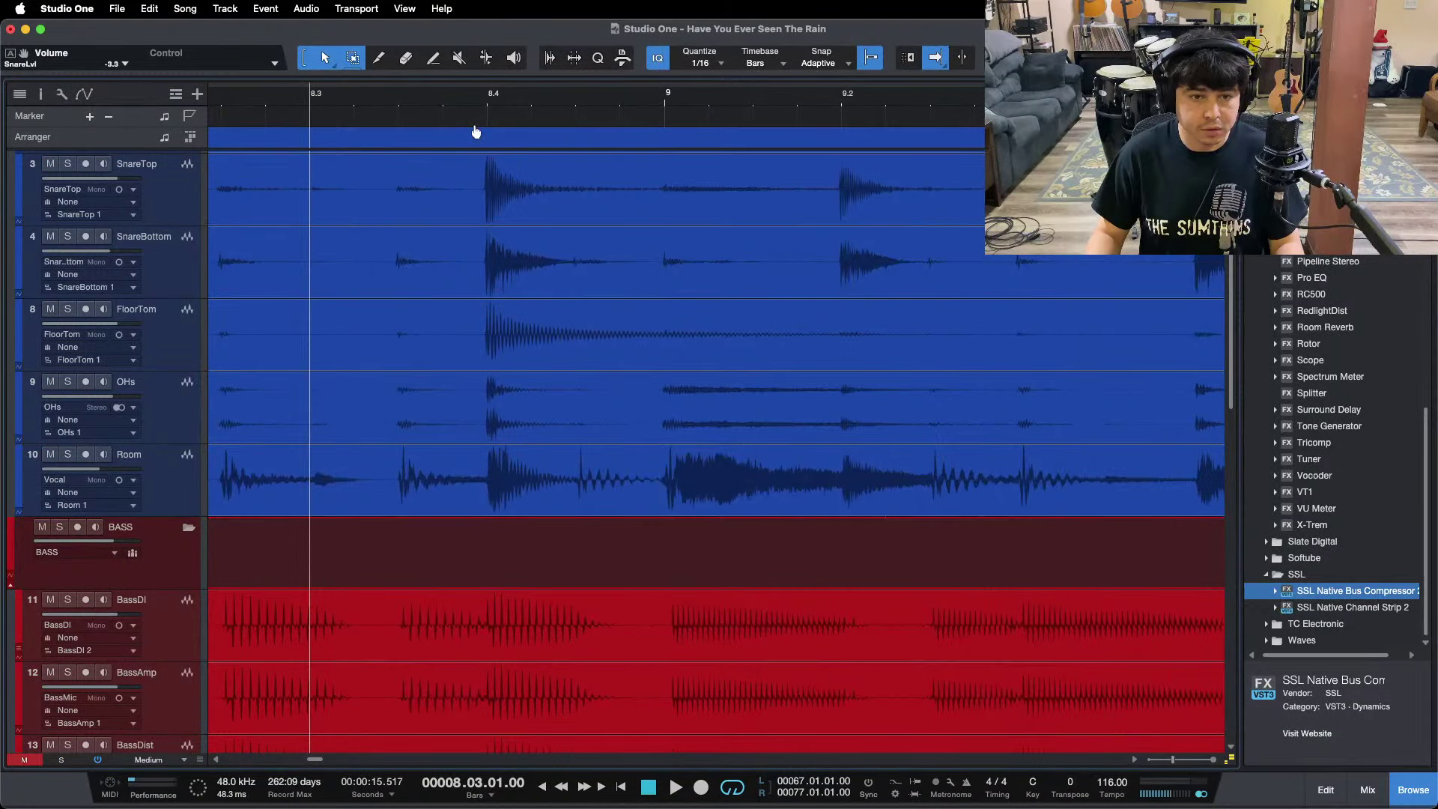
left_click(187, 335)
key("s")
left_click_drag(443, 323, 354, 323)
key("Delete")
left_click(273, 344)
key("Delete")
left_click(471, 342)
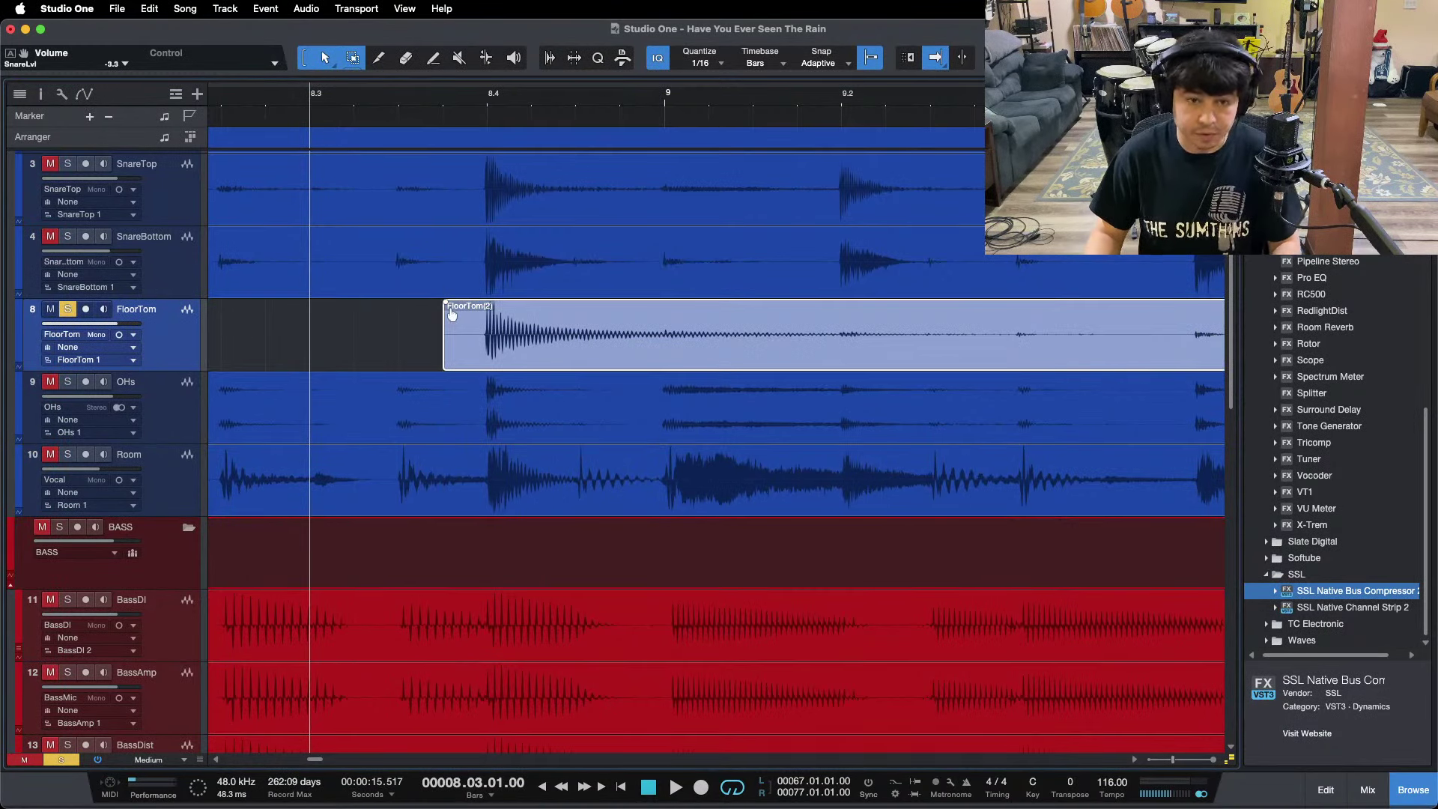
left_click_drag(452, 307, 479, 308)
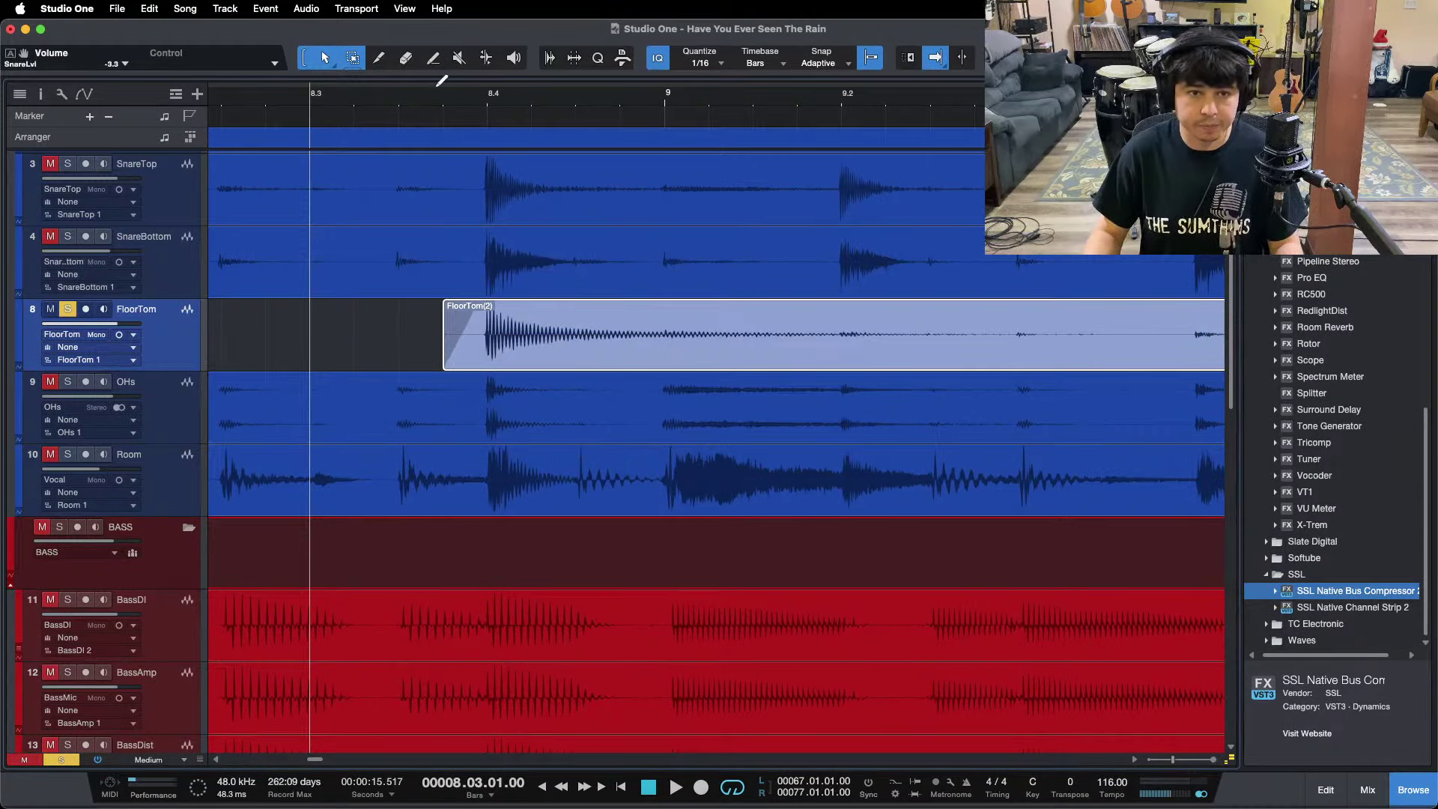
Audition the first FloorTom hit, delete the audio from 9.3 to 10.2, and fade out the hit's whole tail.
key("space")
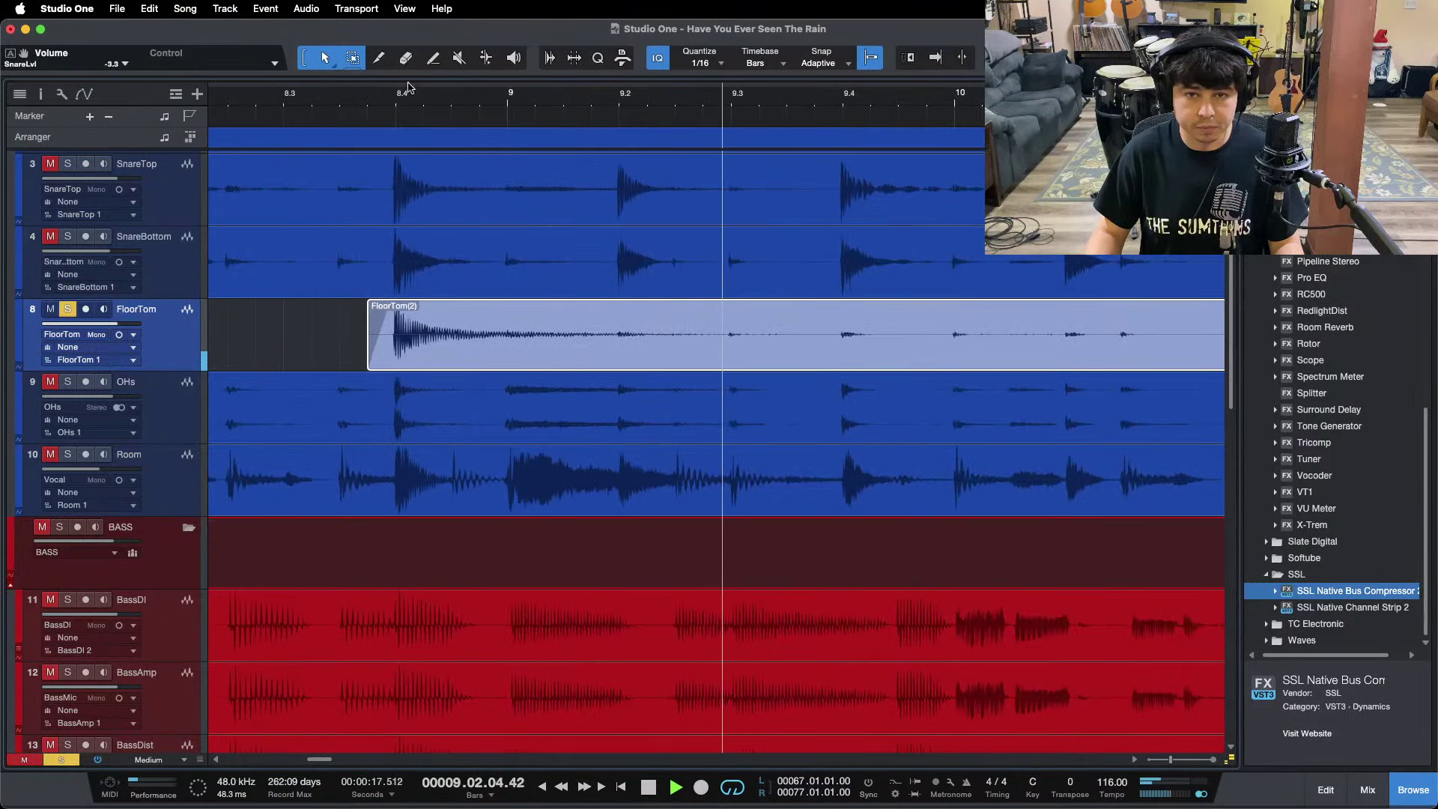
key("space")
left_click_drag(733, 322, 1066, 323)
key("Delete")
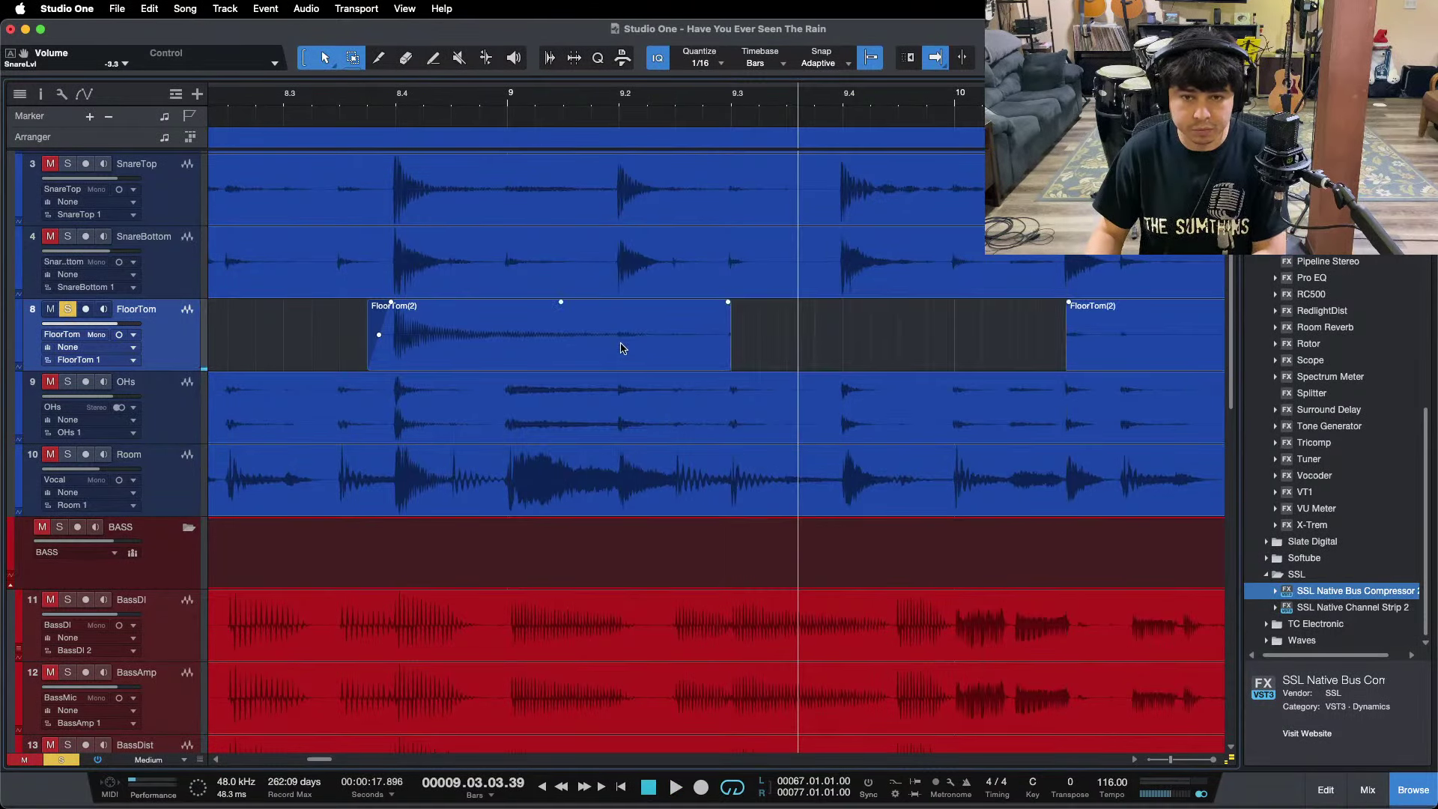
left_click(620, 348)
left_click_drag(728, 302, 402, 324)
Show the mixer and the inspector for the first FloorTom event, and place the playhead just before its hit at 8.02.04.
key("w")
key("w")
key("w")
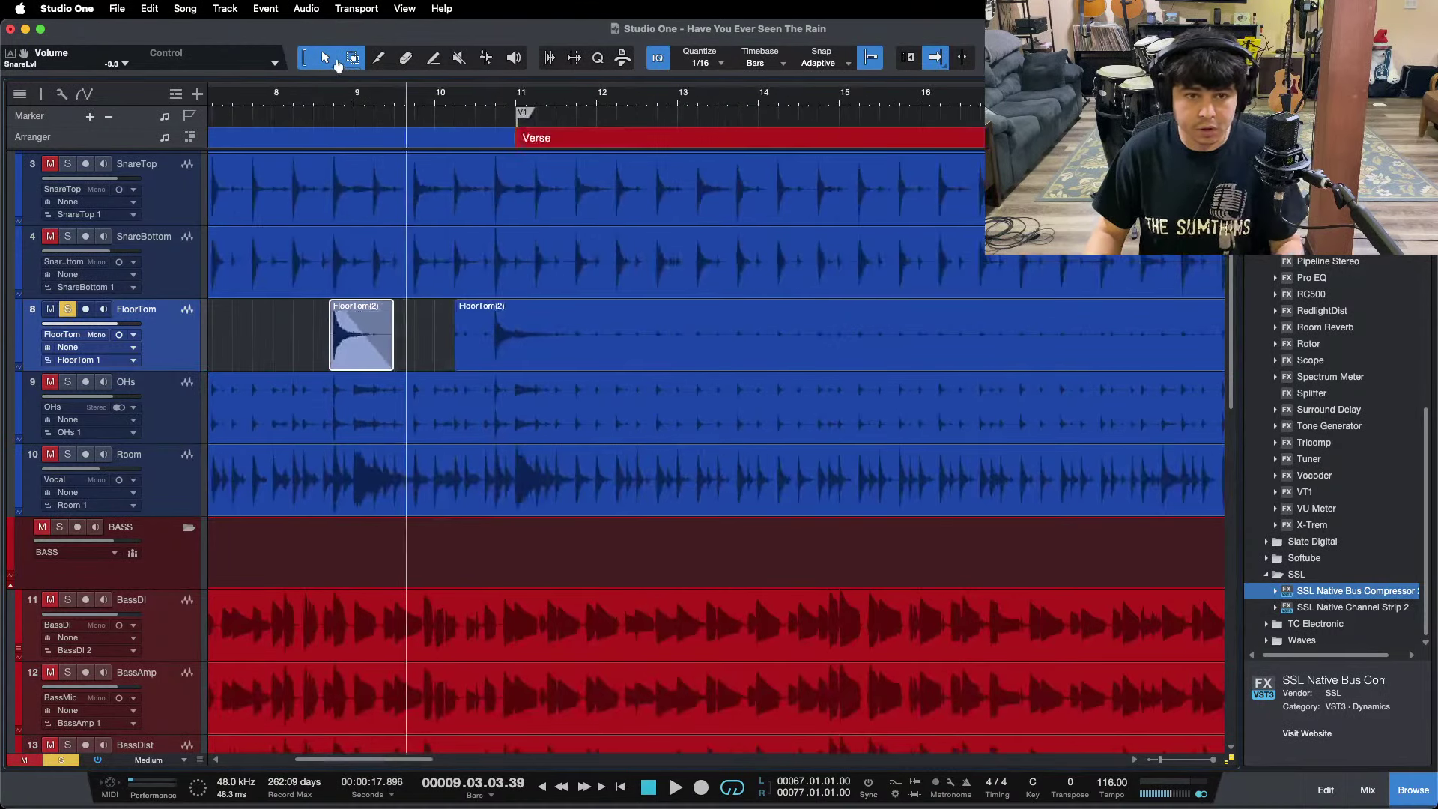
key("e")
key("e")
key("e")
key("F3")
scroll(462, 257, "down", 2)
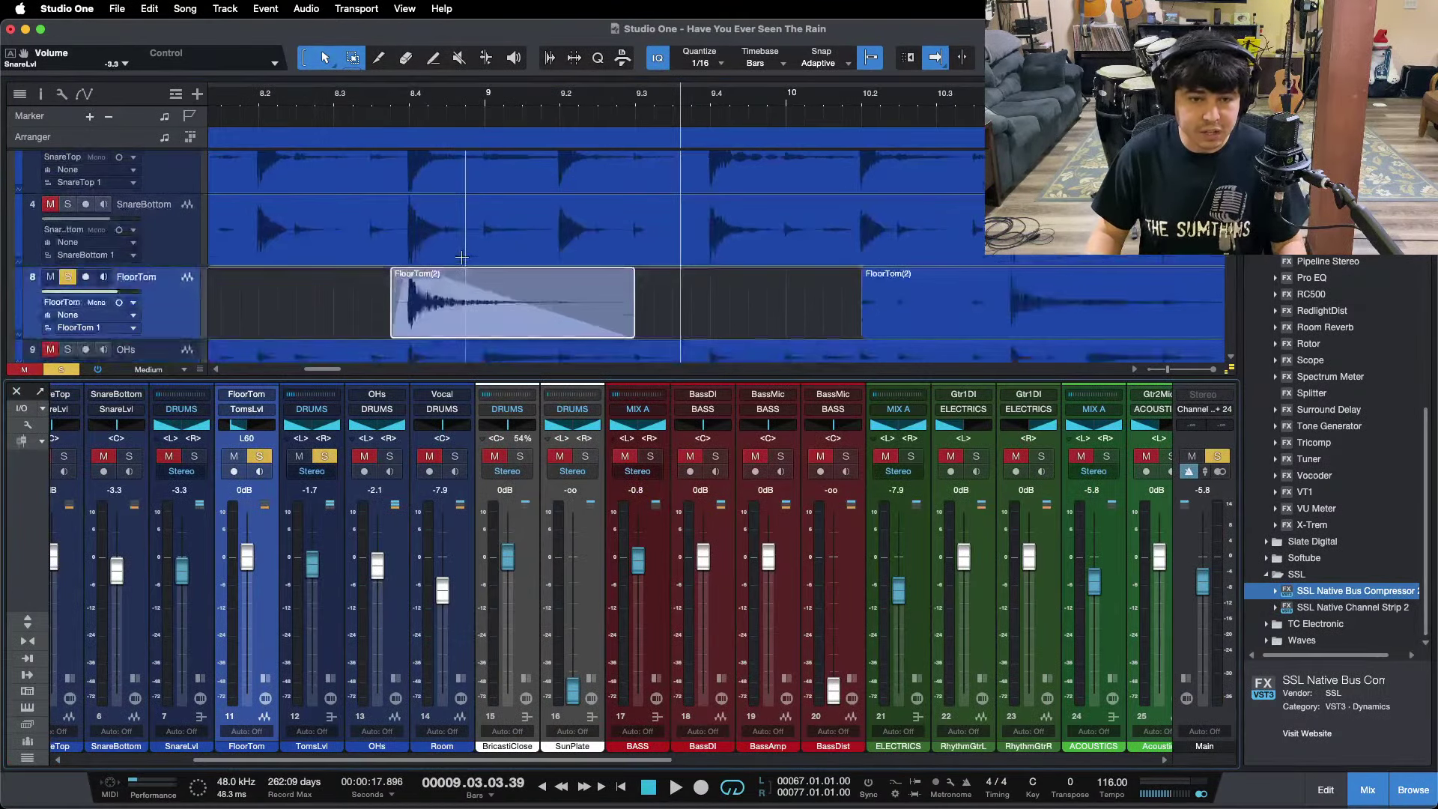
left_click(41, 93)
left_click(474, 109)
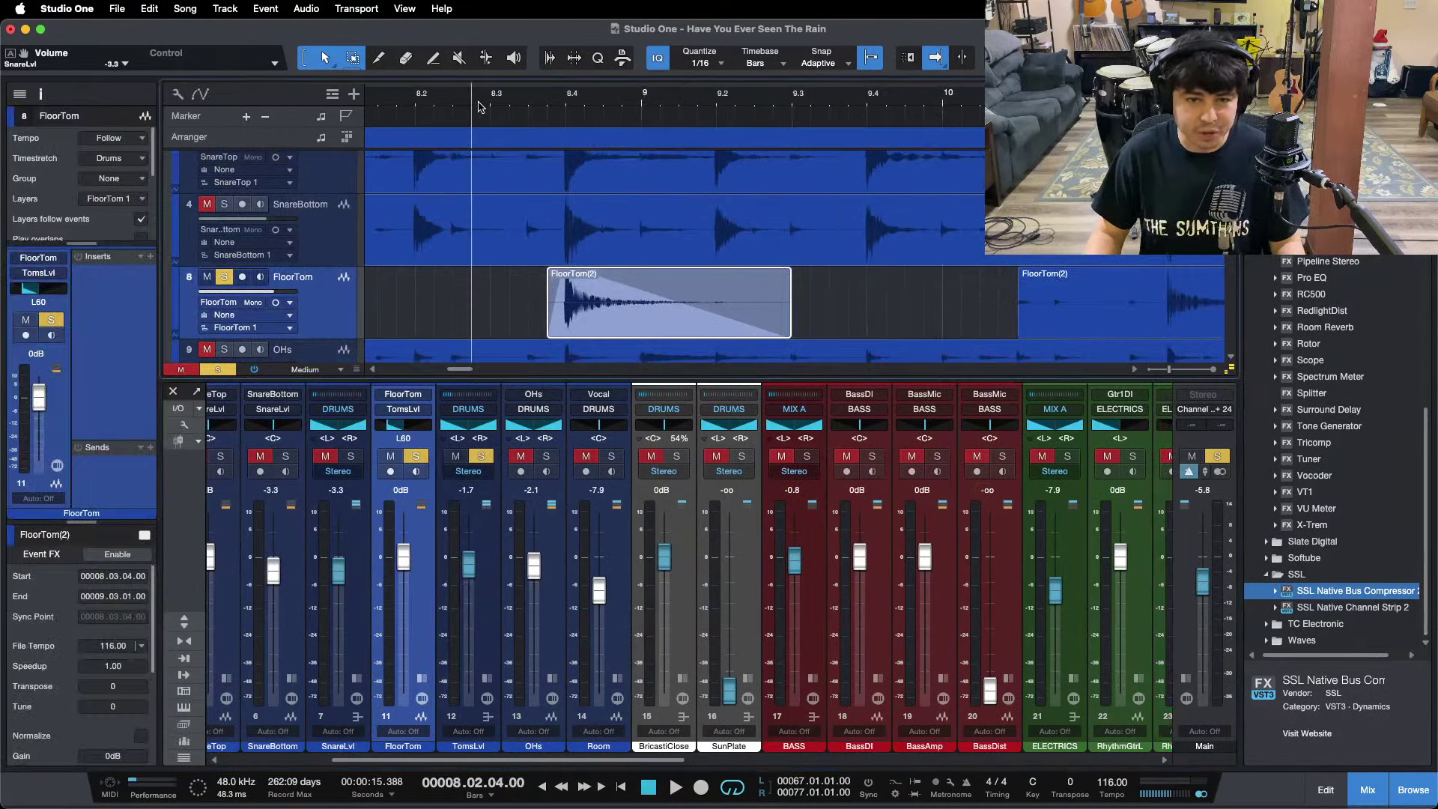
Replay the first FloorTom hit, reduce the waveform display height, and set the event's gain to -4.7 dB.
key("space")
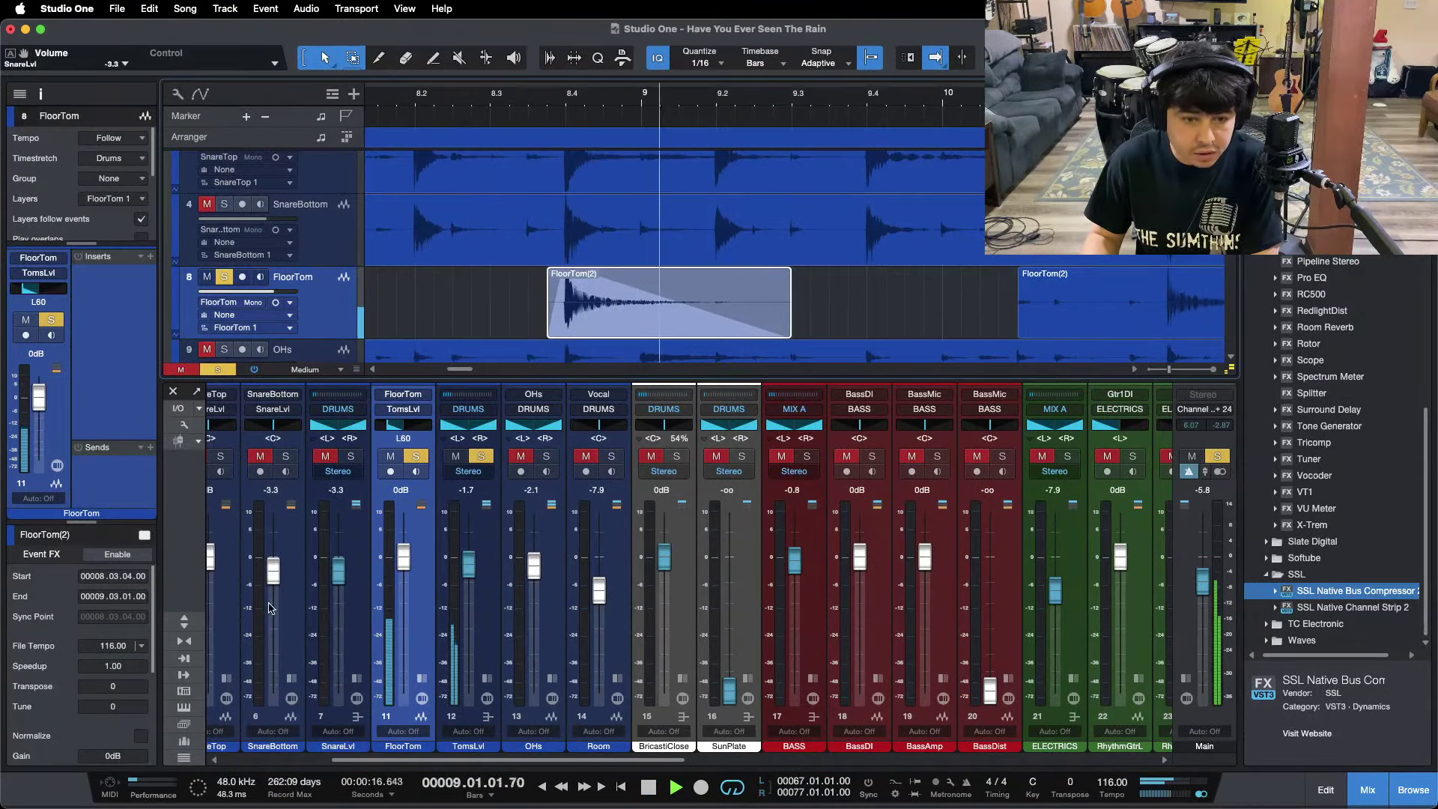
key("space")
left_click_drag(1229, 450, 1150, 708)
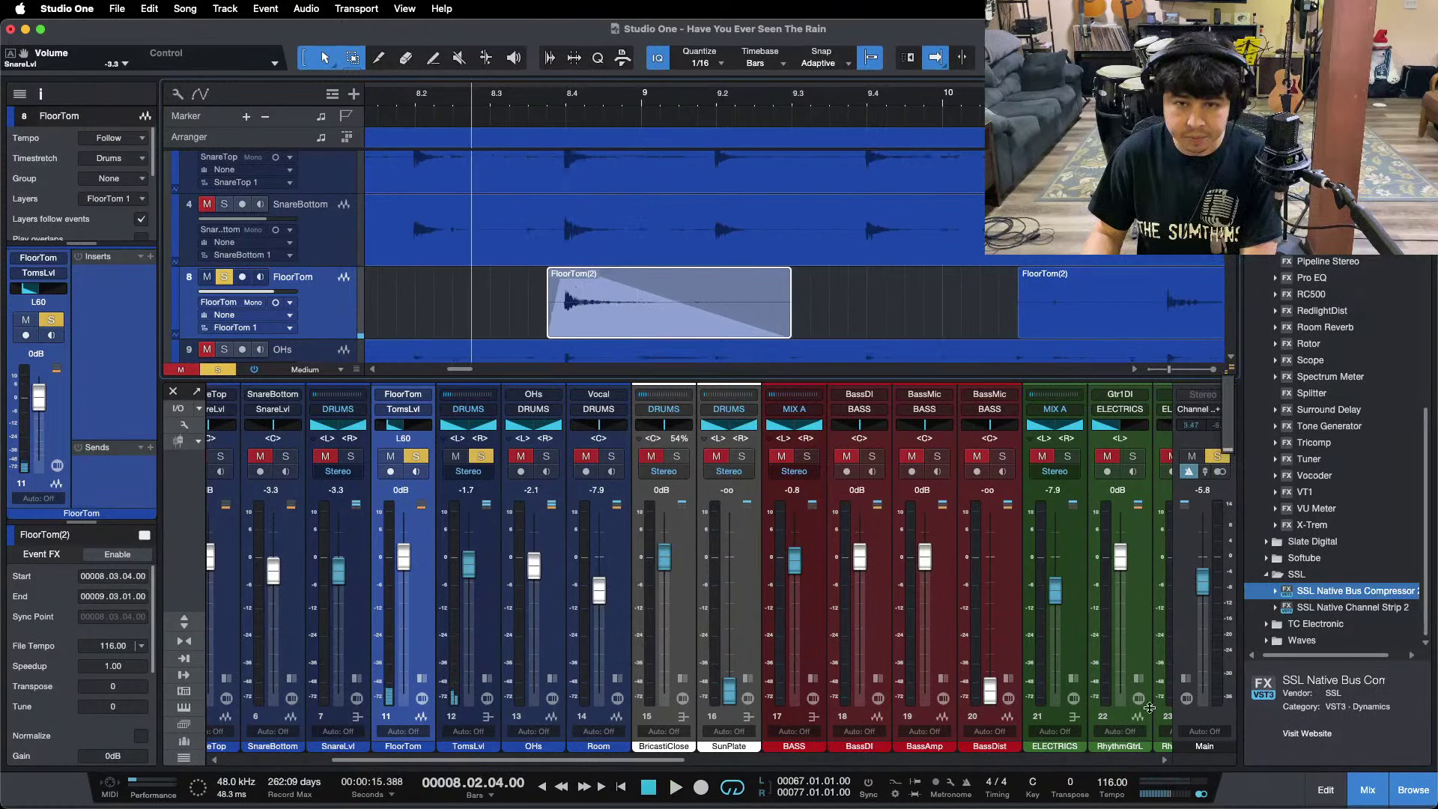
key("space")
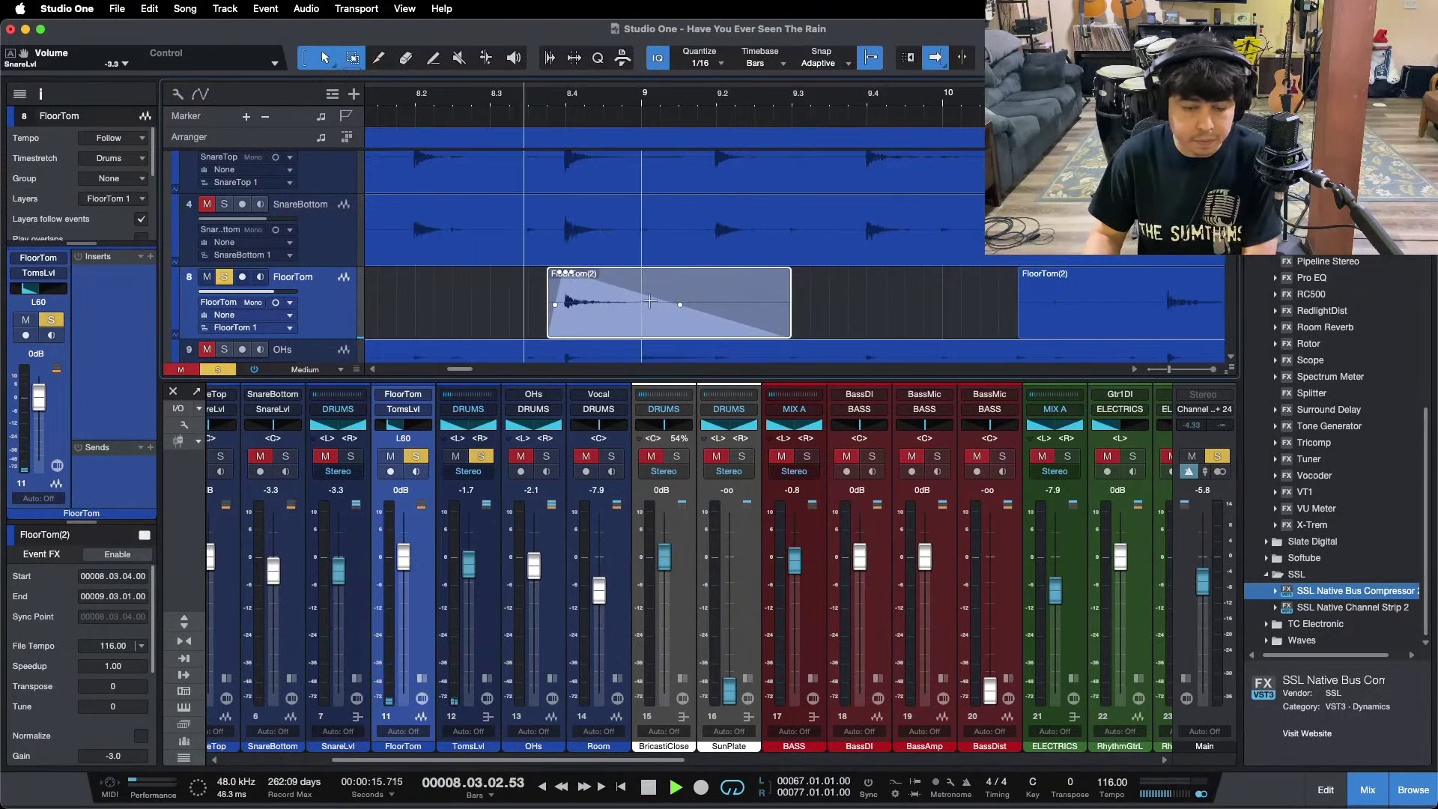
key("space")
key("space")
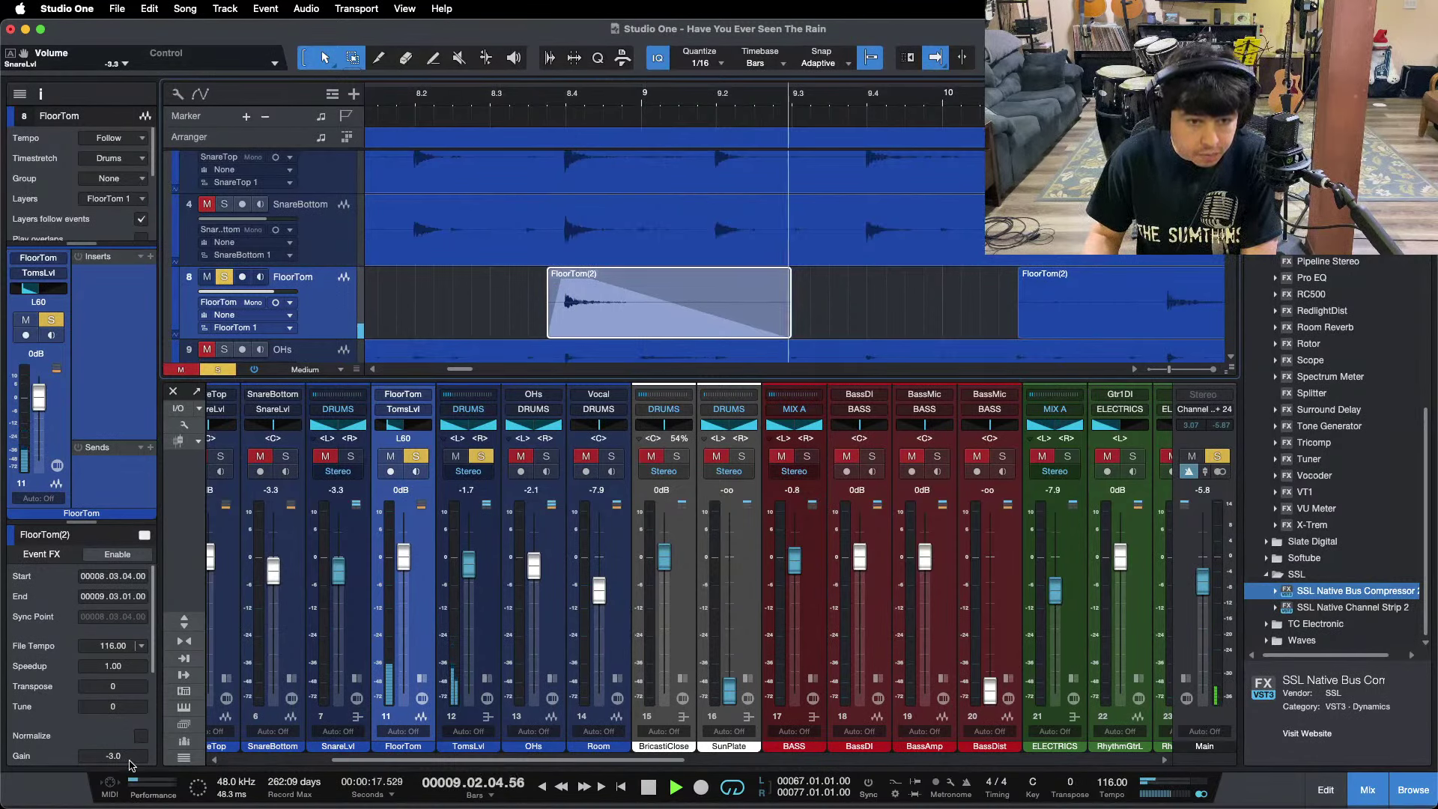
key("space")
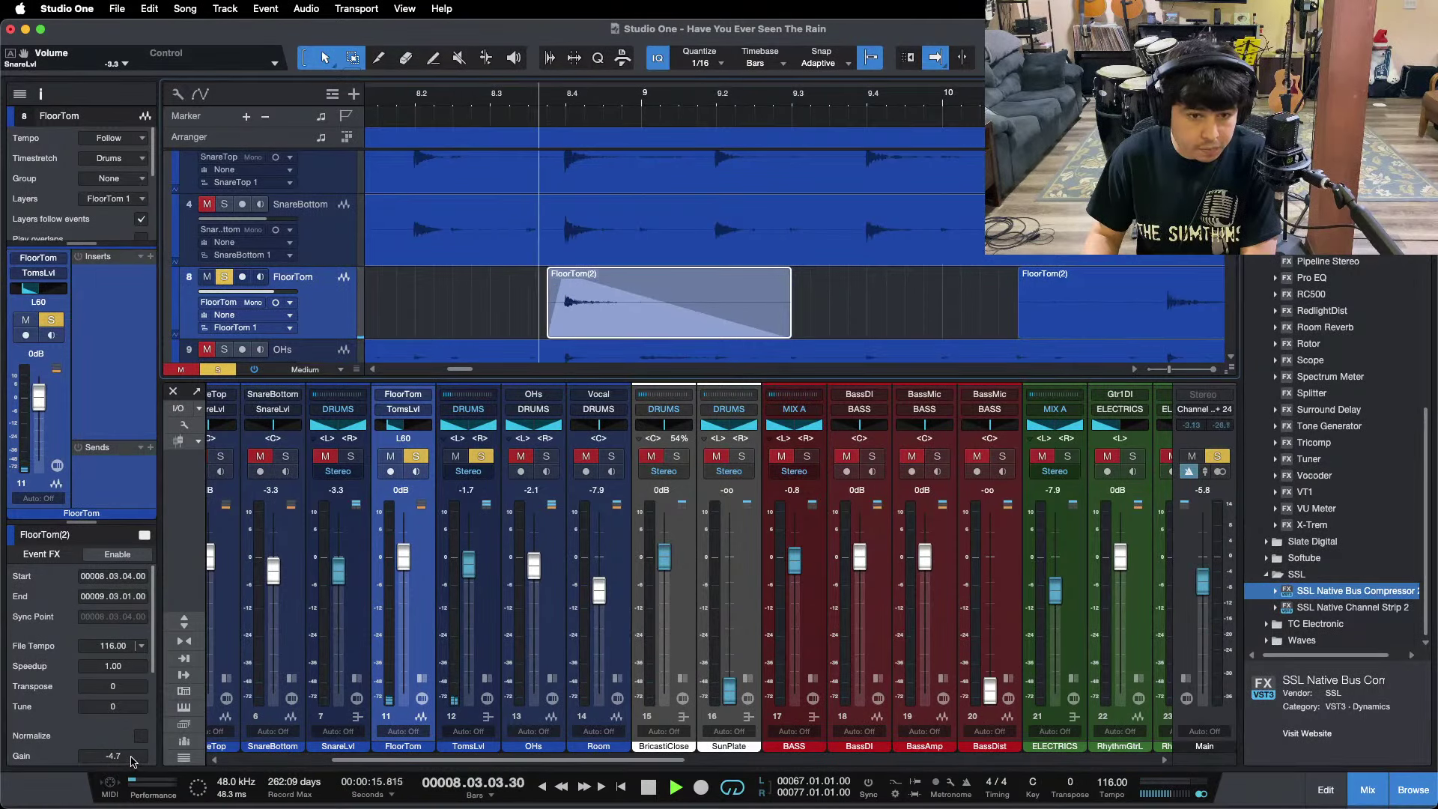
key("space")
key("space")
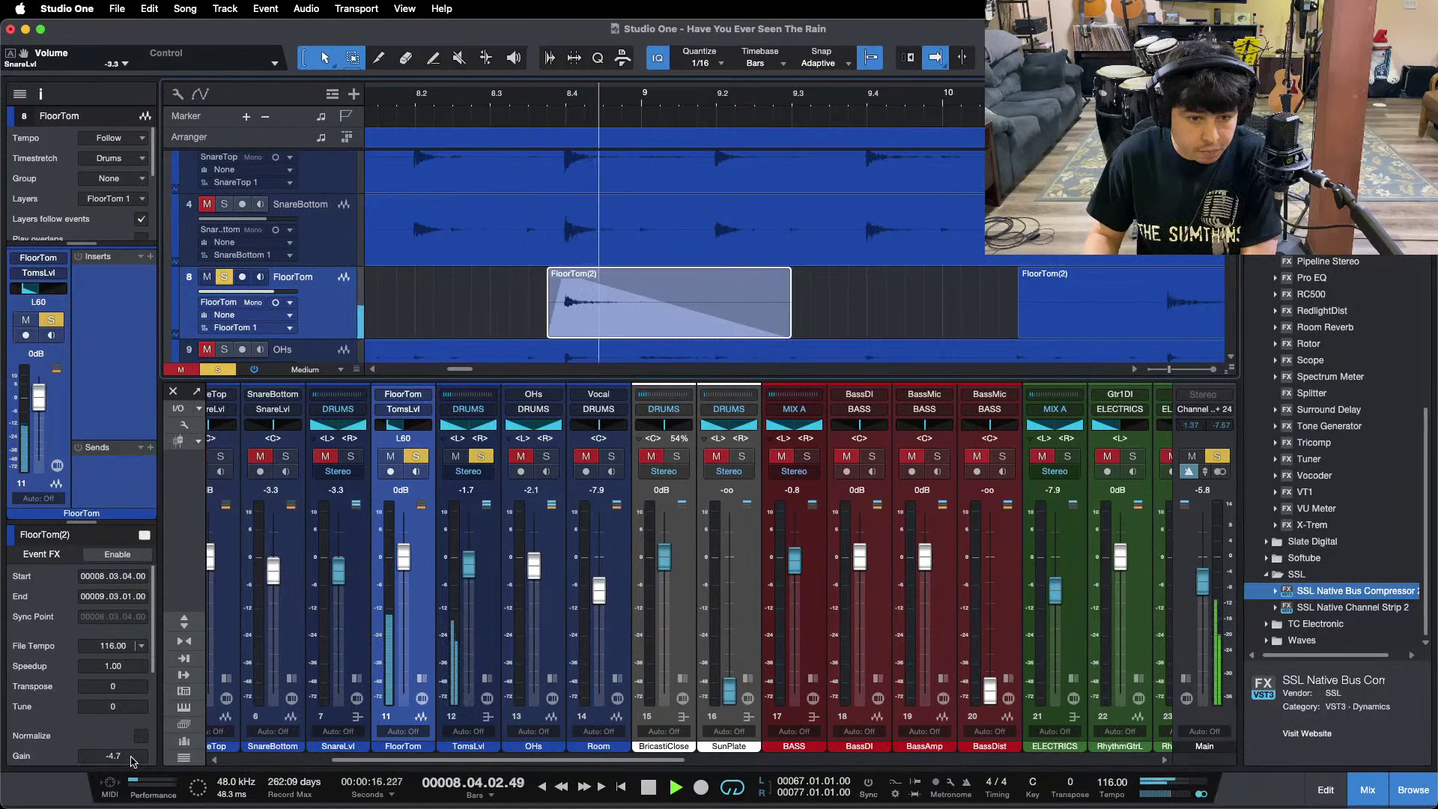
key("space")
Delete the FloorTom audio ahead of the second hit at 10.4 and fade in the event start up to the hit.
left_click_drag(1129, 96, 737, 135)
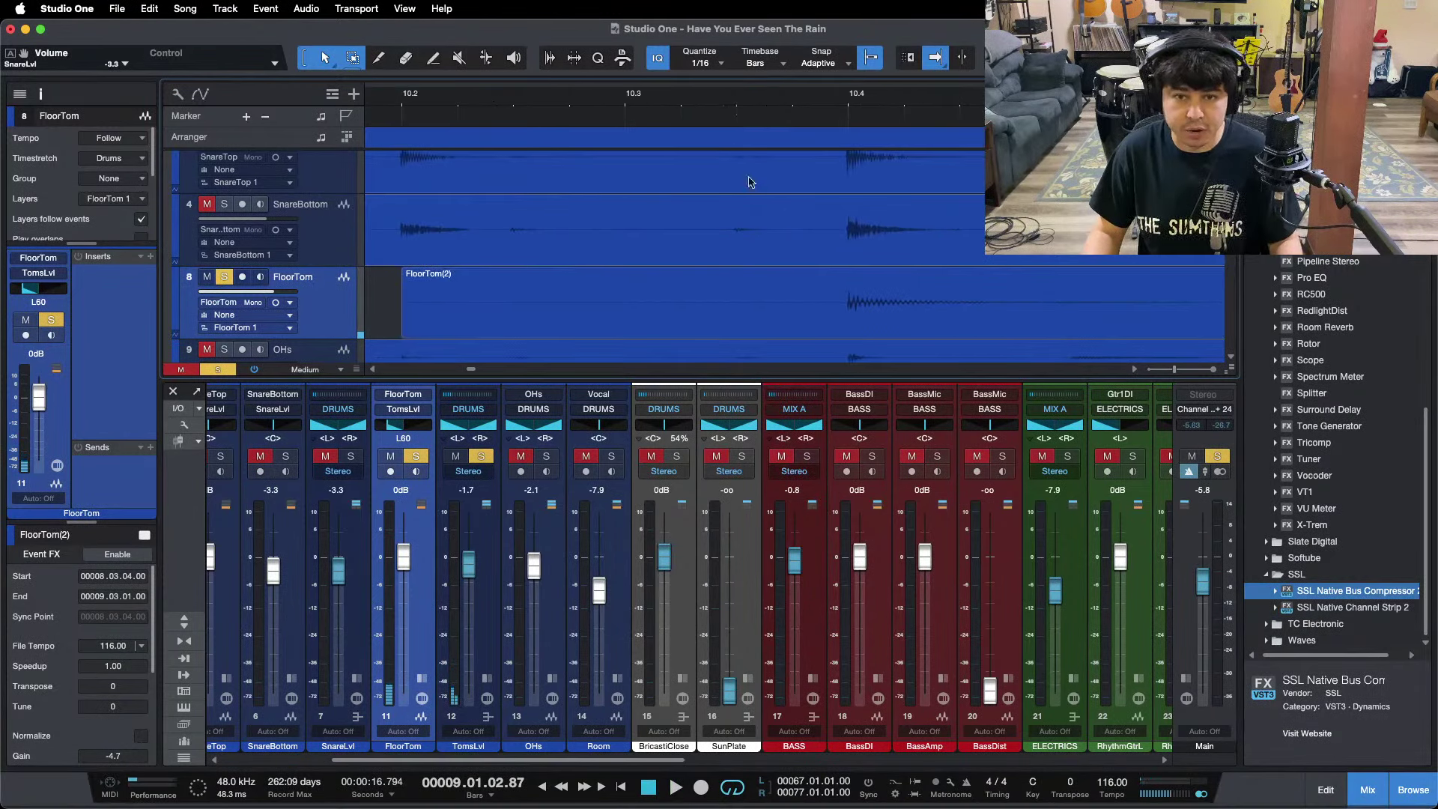
left_click_drag(793, 286, 385, 299)
key("Delete")
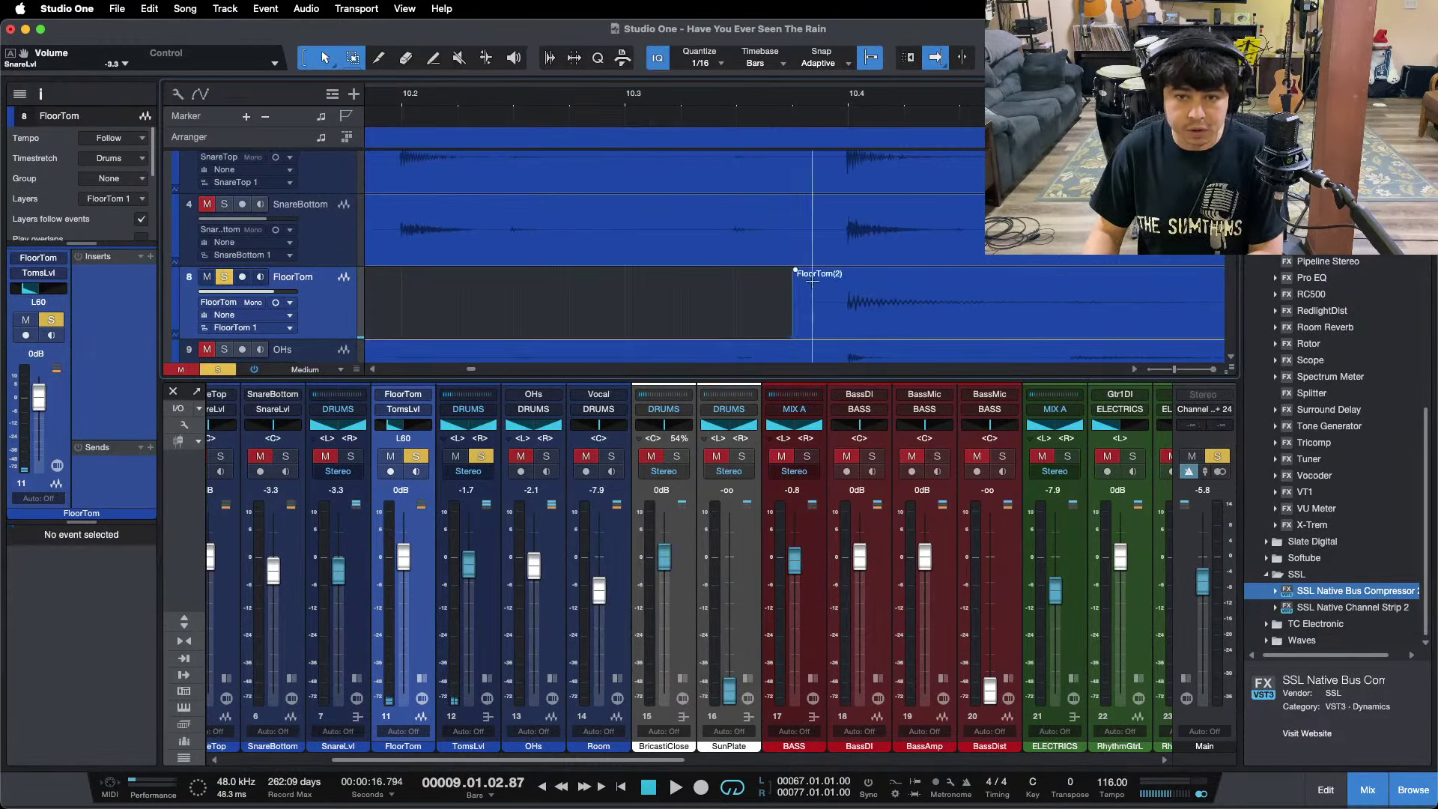
left_click_drag(804, 279, 850, 308)
key("super+z")
Audition the second FloorTom hit, delete the audio from 11.3 to just past bar 12, and fade out the hit's tail.
left_click_drag(862, 96, 527, 83)
key("space")
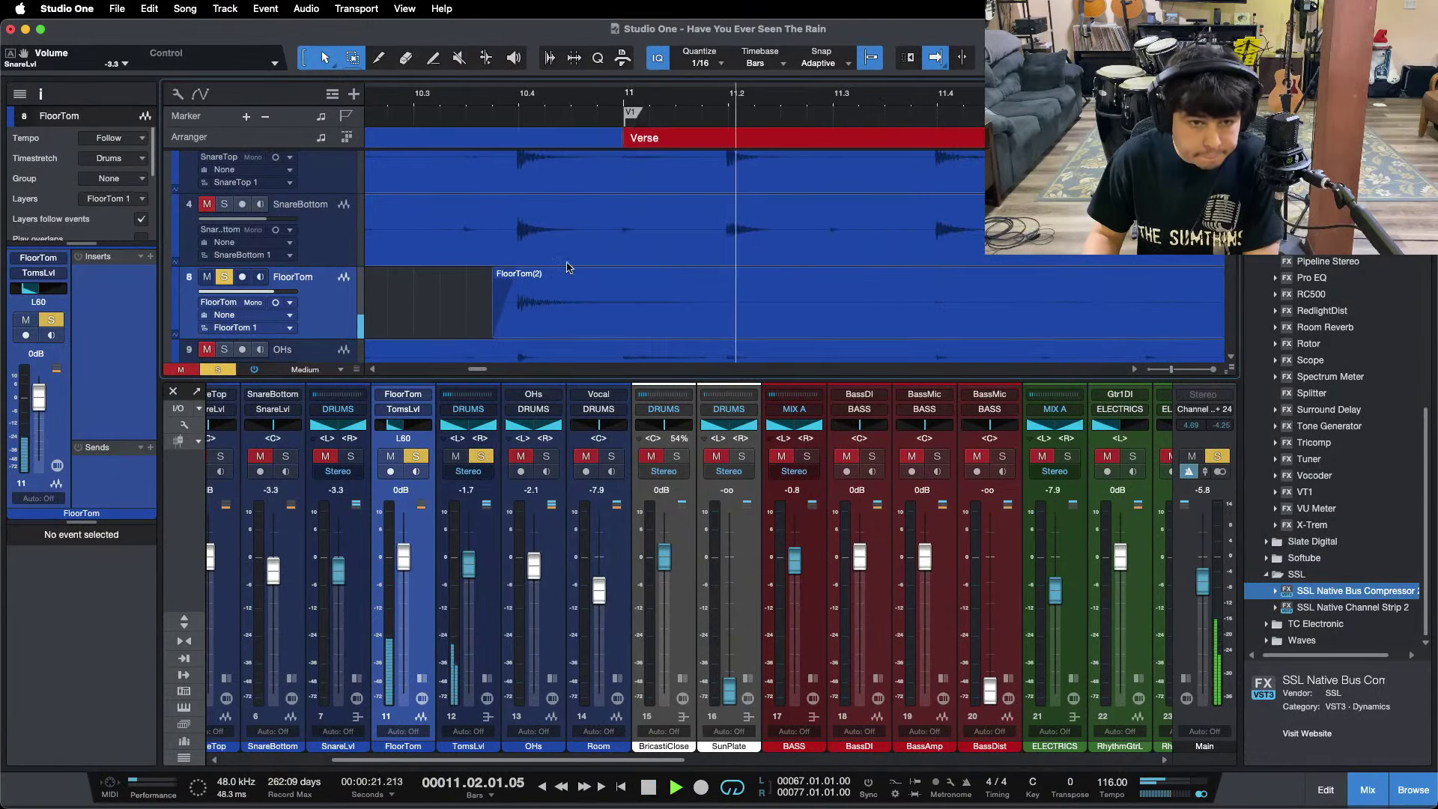
key("space")
key("space")
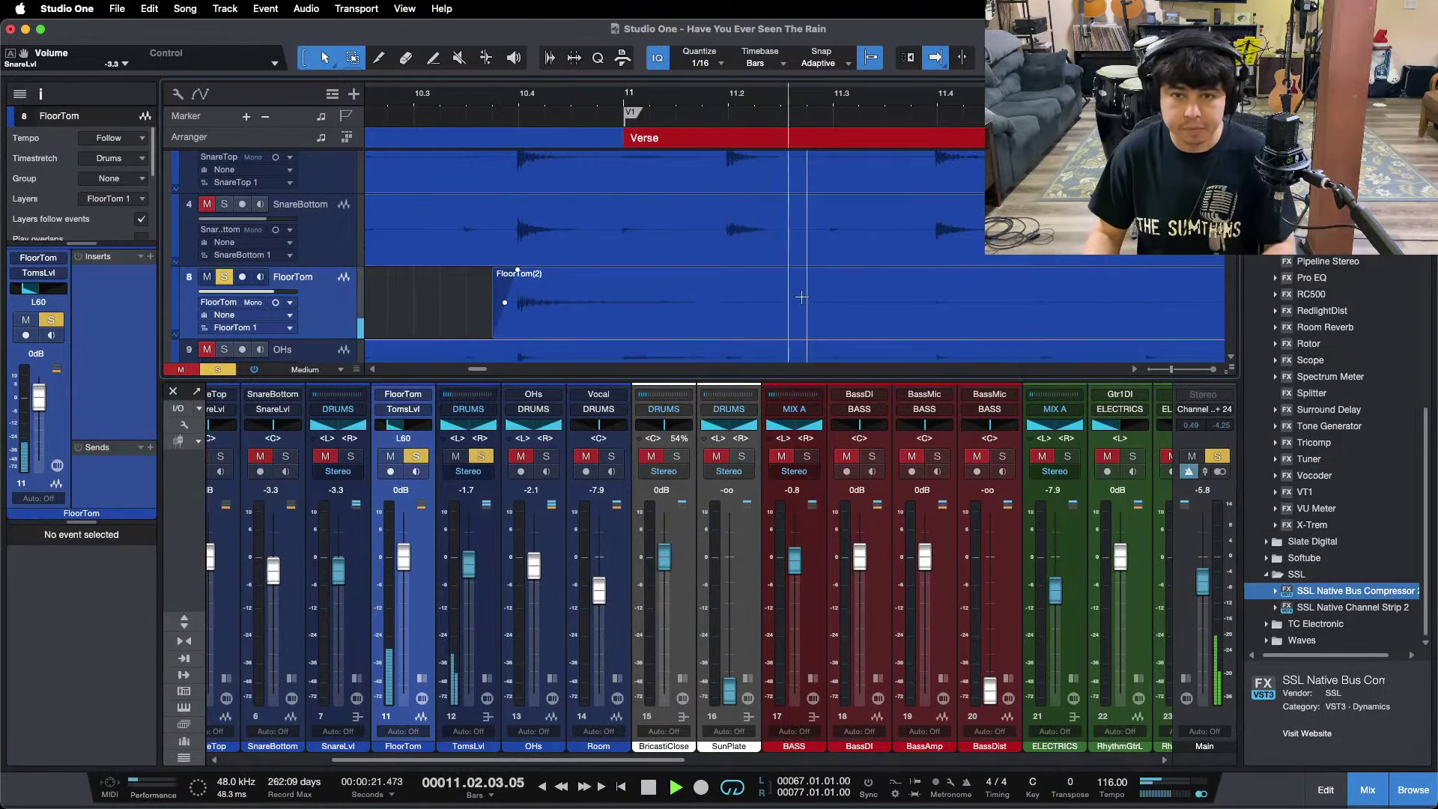
key("space")
left_click_drag(833, 297, 1095, 311)
key("Delete")
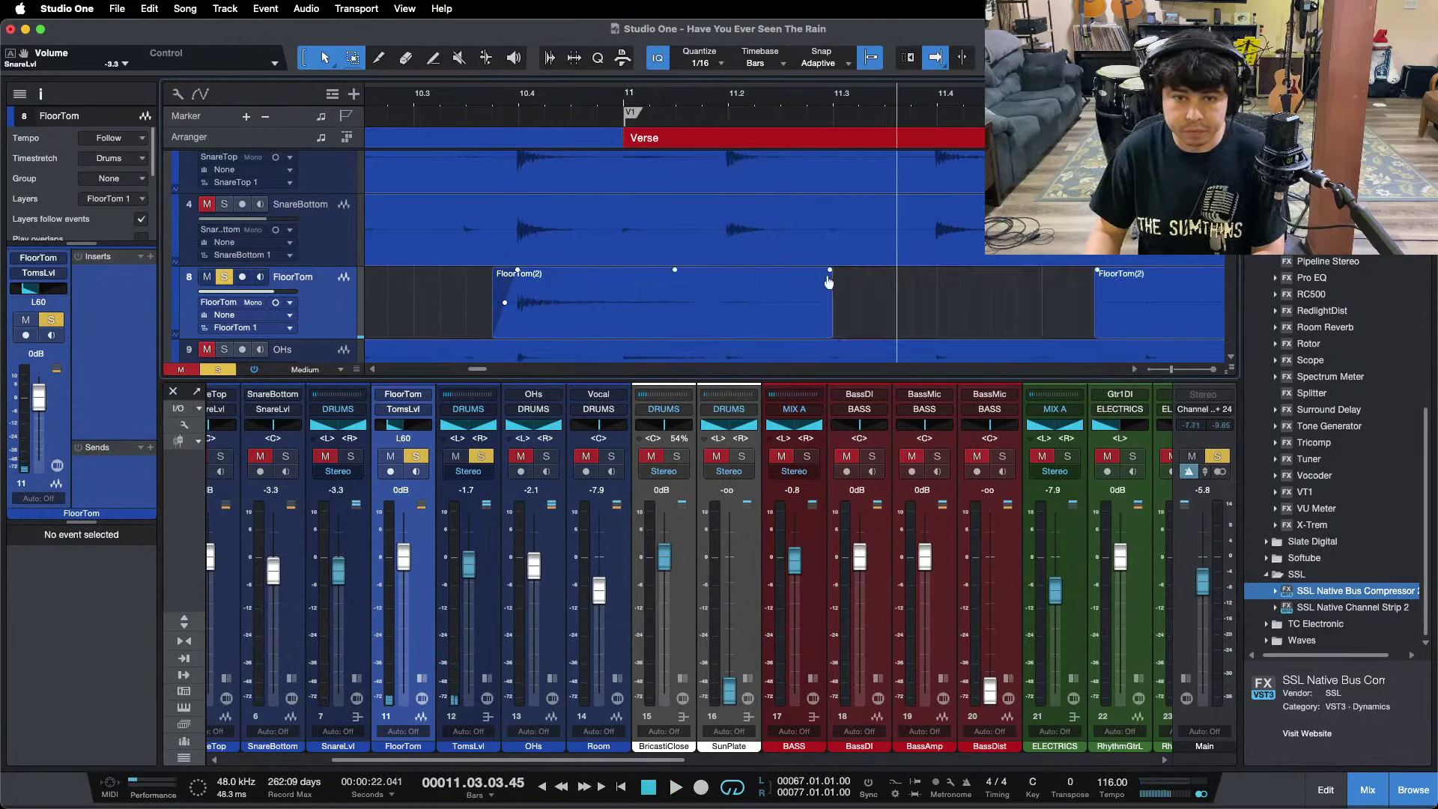
left_click_drag(827, 275, 501, 333)
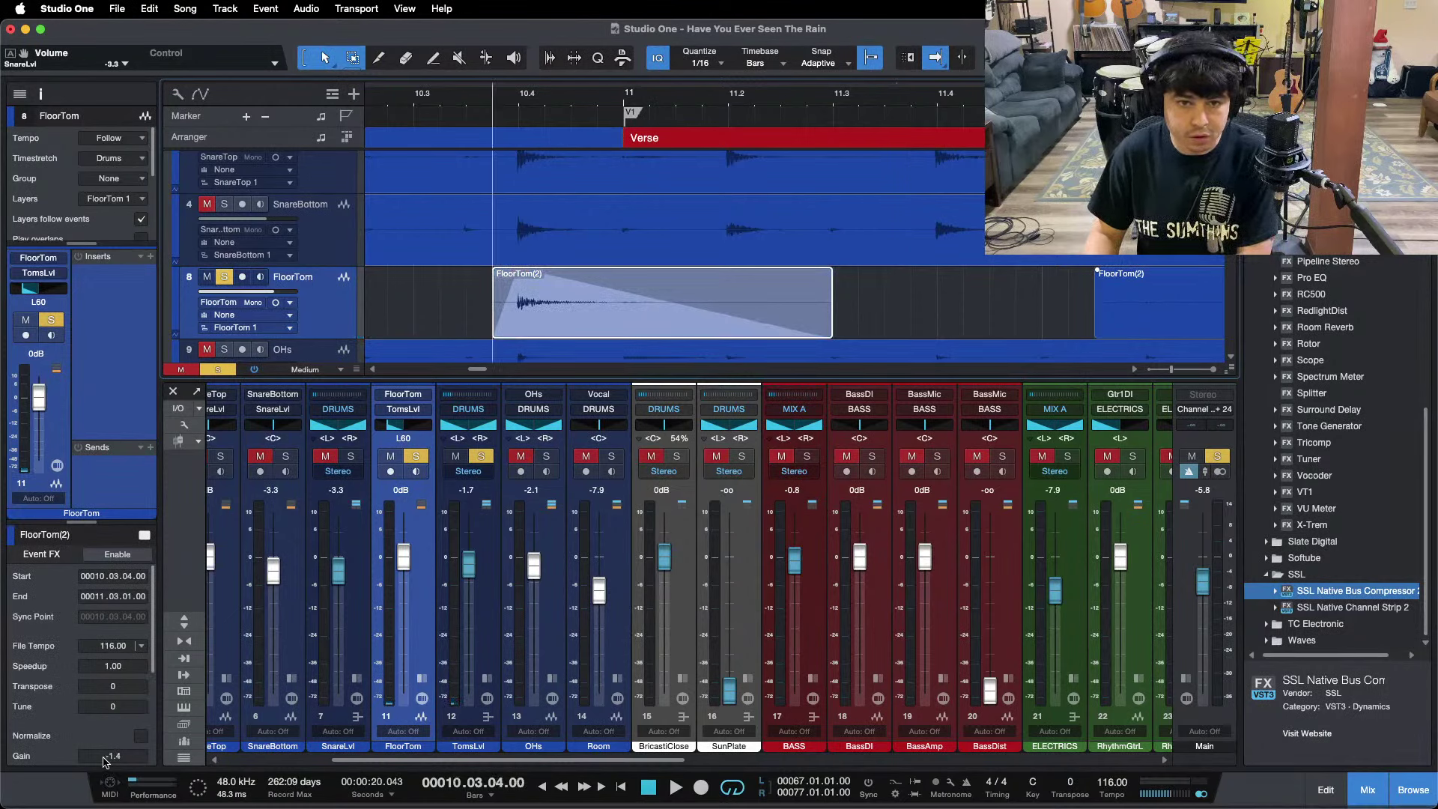
Lower the second FloorTom hit's event gain to -3.0 dB while replaying the hit.
key("space")
scroll(105, 762, "down", 5)
key("space")
key("space")
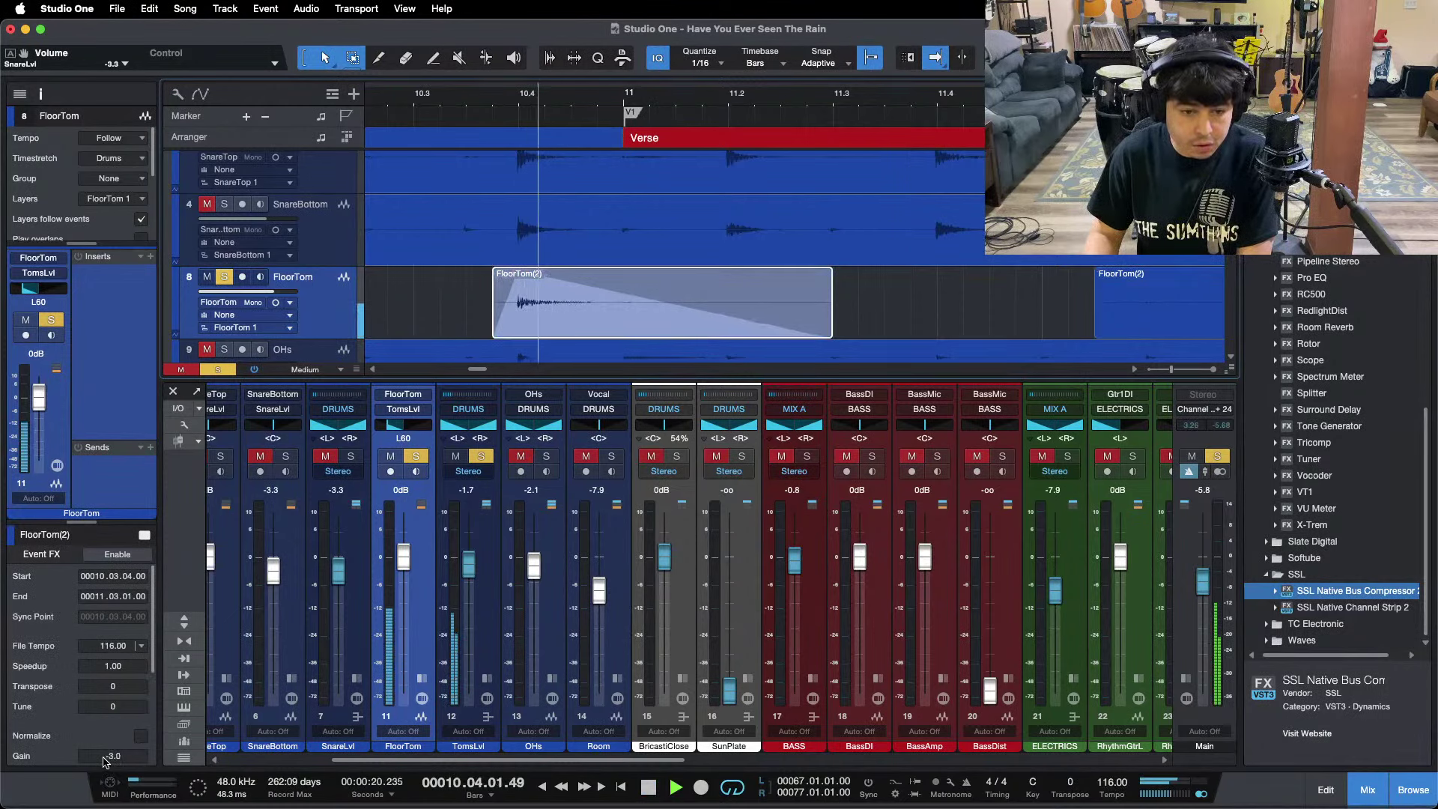
key("space")
Remove the FloorTom audio between bar 12 and the third hit, leaving the event starting at 38.03.04.
left_click_drag(577, 104, 405, 33)
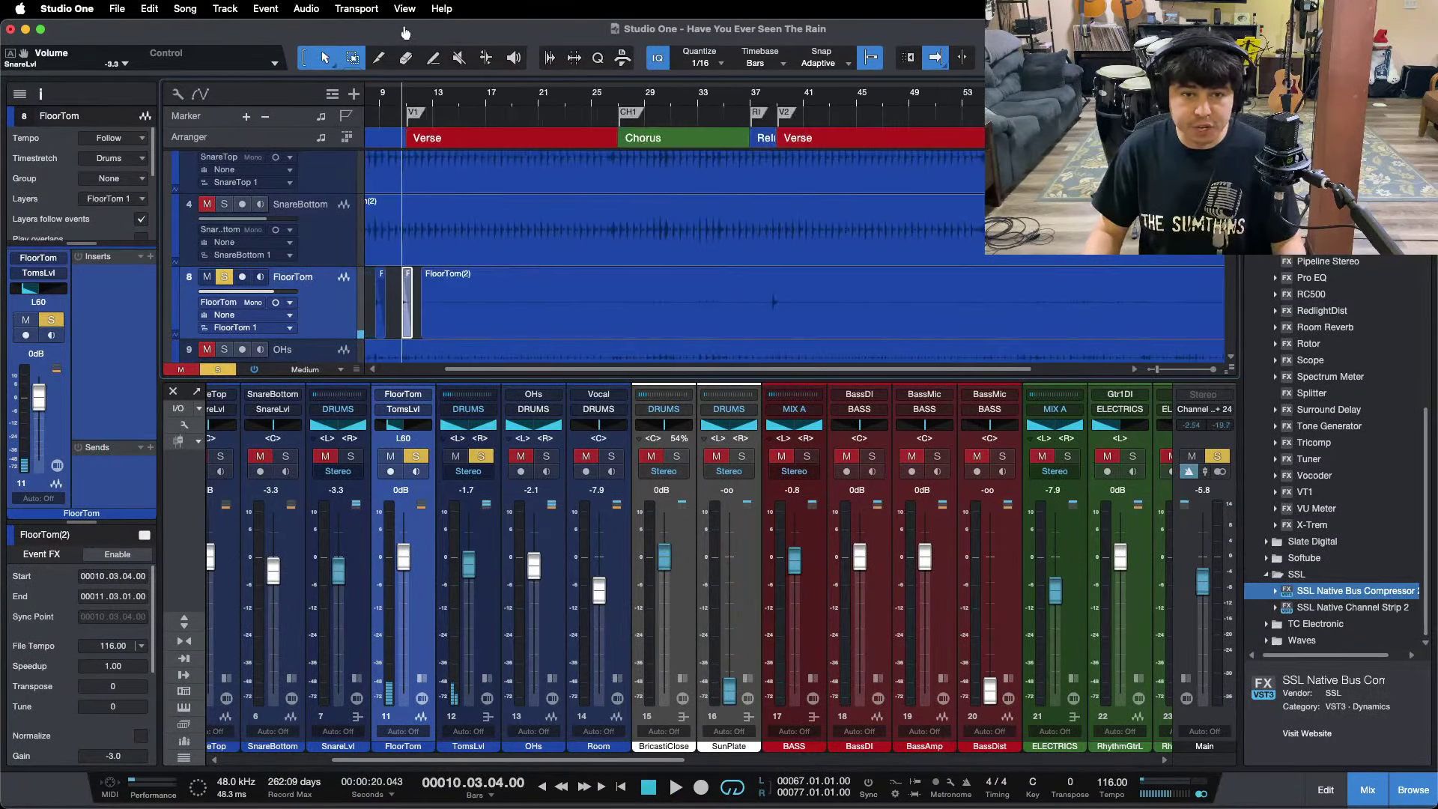
left_click_drag(427, 308, 711, 308)
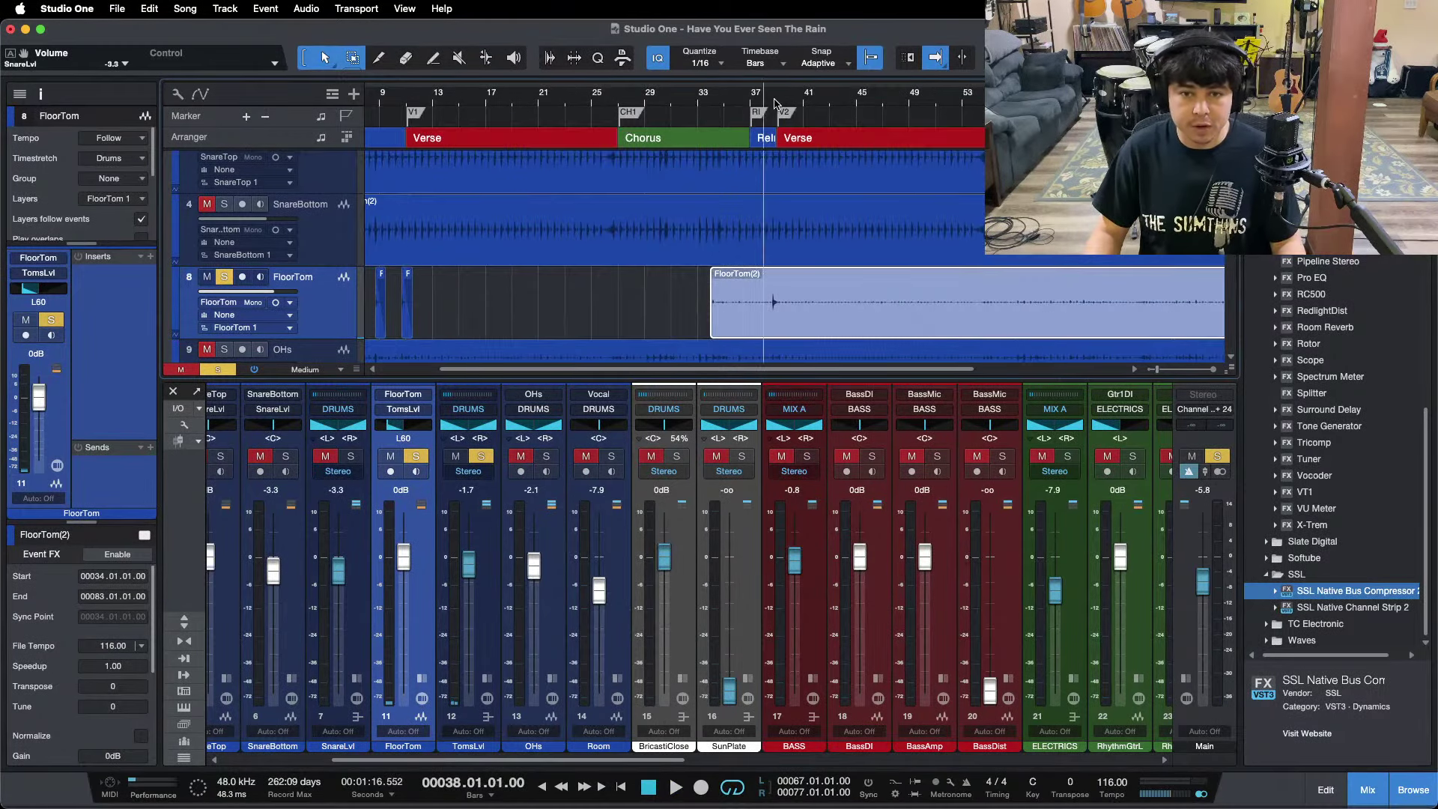
left_click_drag(775, 102, 741, 182)
left_click_drag(696, 286, 548, 291)
key("Delete")
left_click(464, 325)
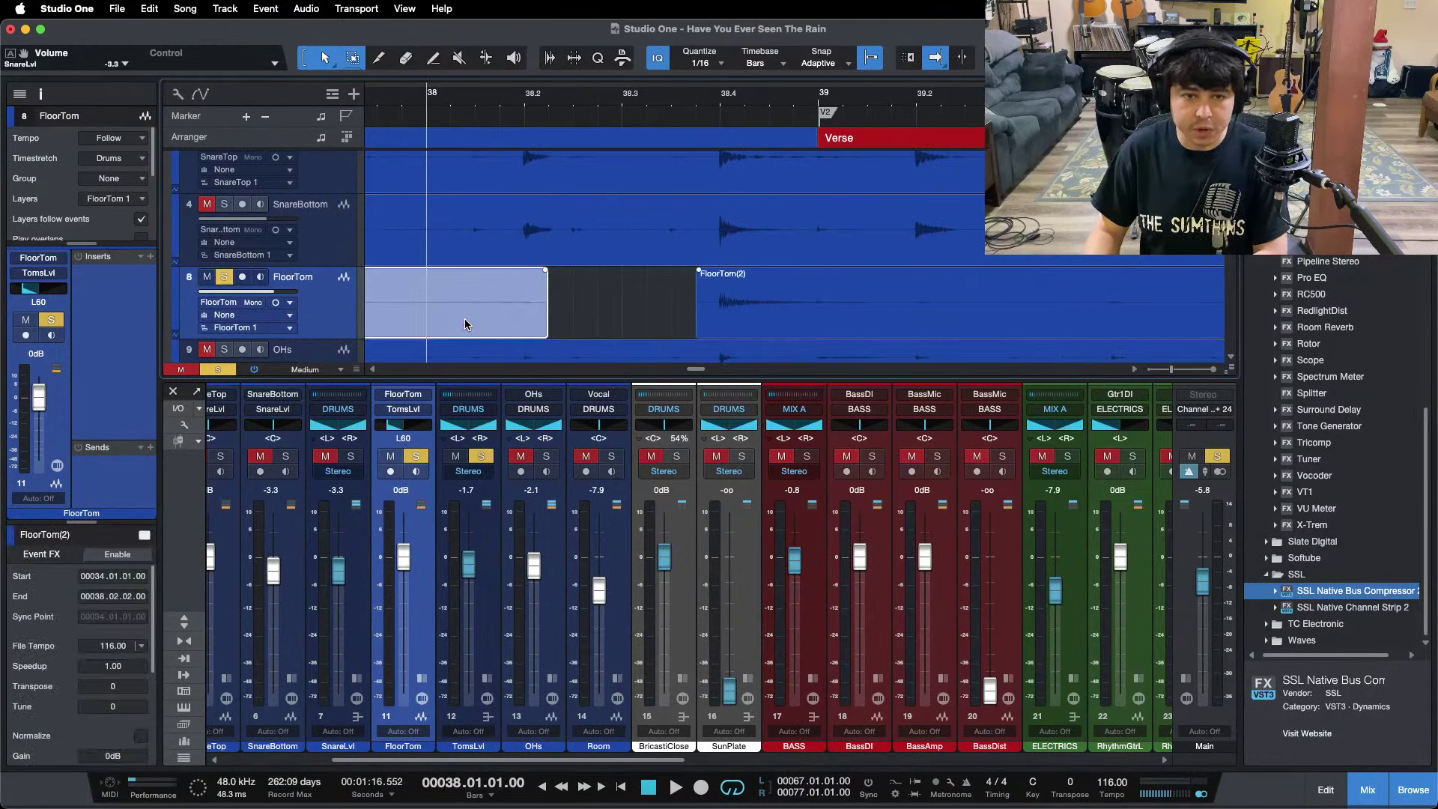
key("Delete")
Fade in the third FloorTom event from its start up to the hit at 38.4 and audition it.
left_click_drag(712, 107, 698, 127)
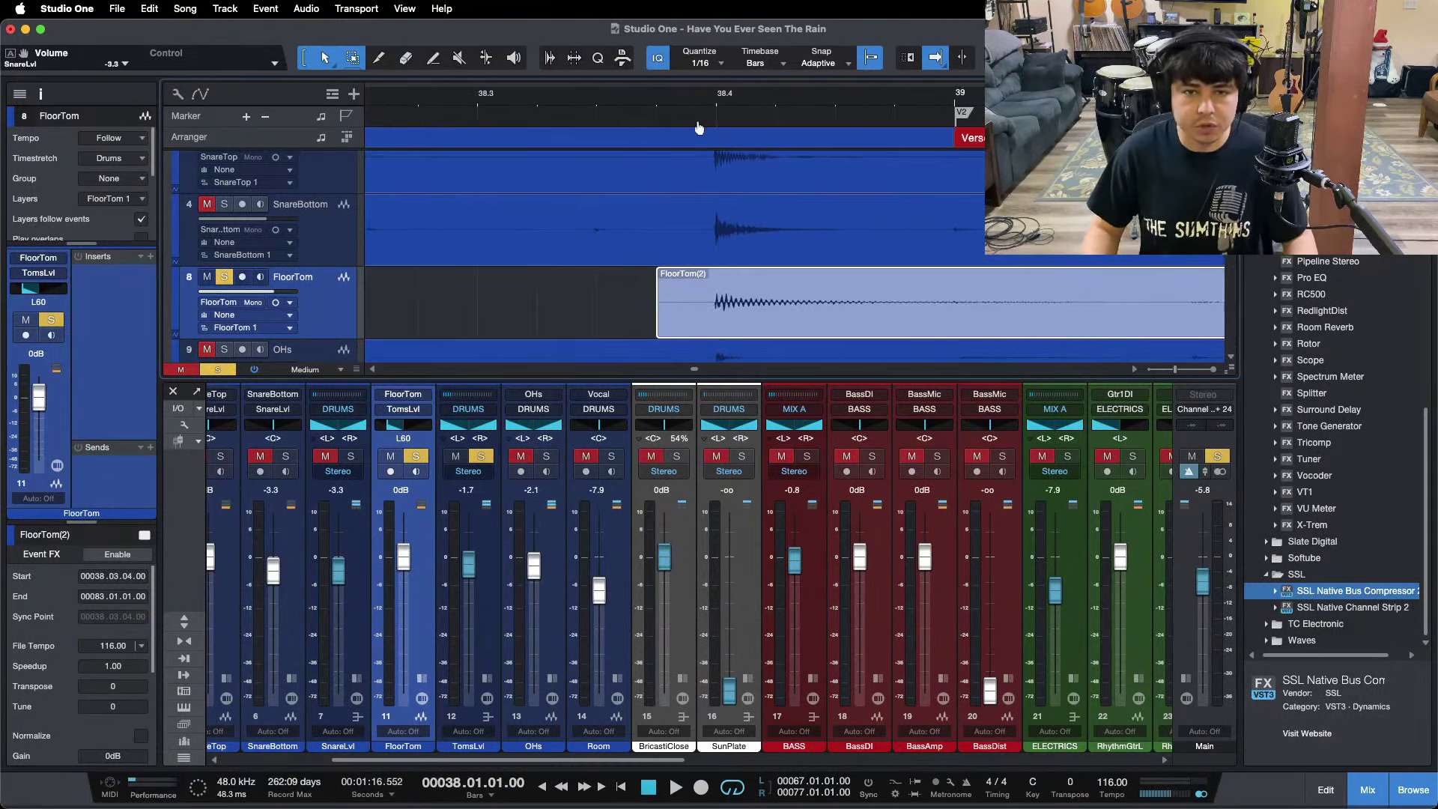
left_click_drag(660, 272, 707, 343)
left_click(488, 608)
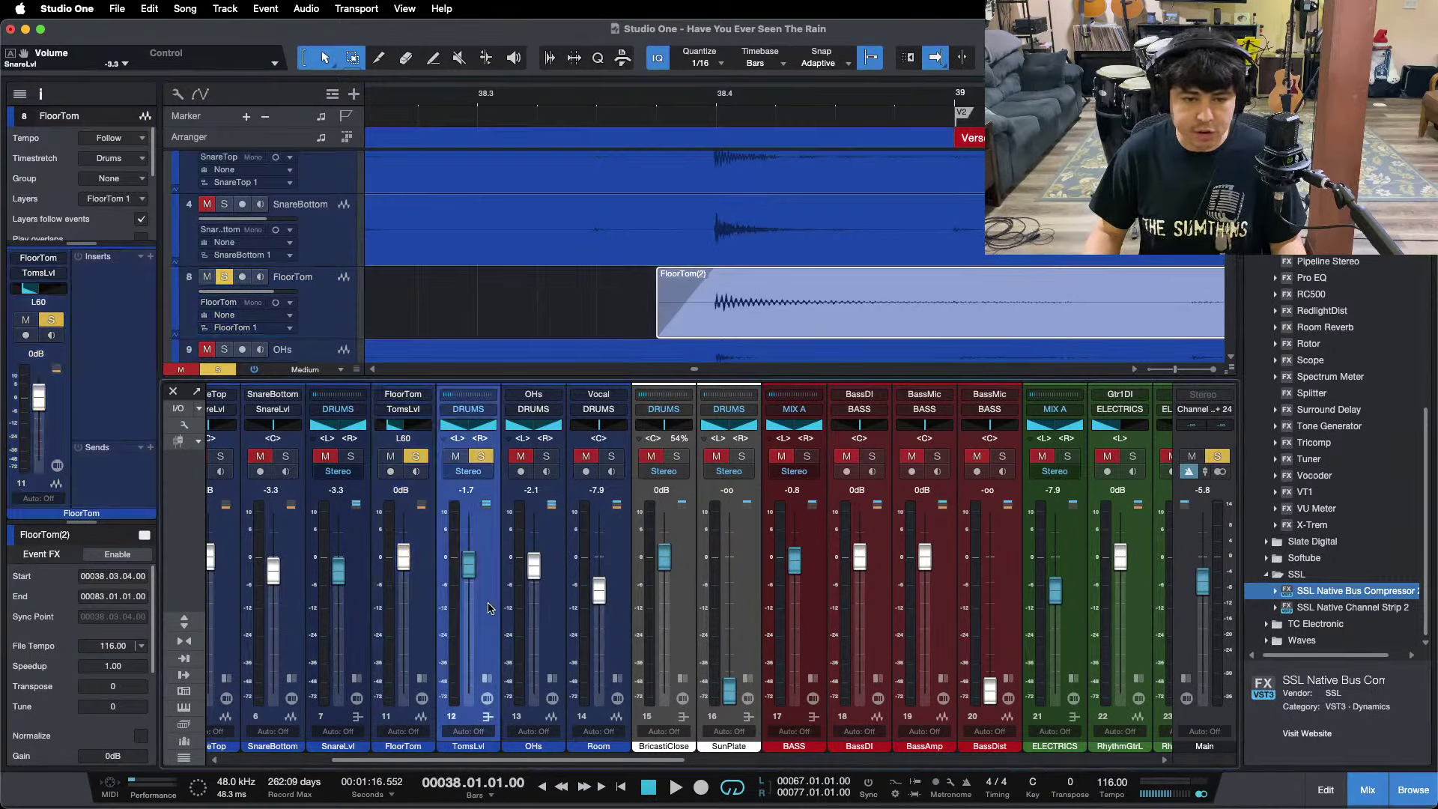
left_click(487, 90)
key("space")
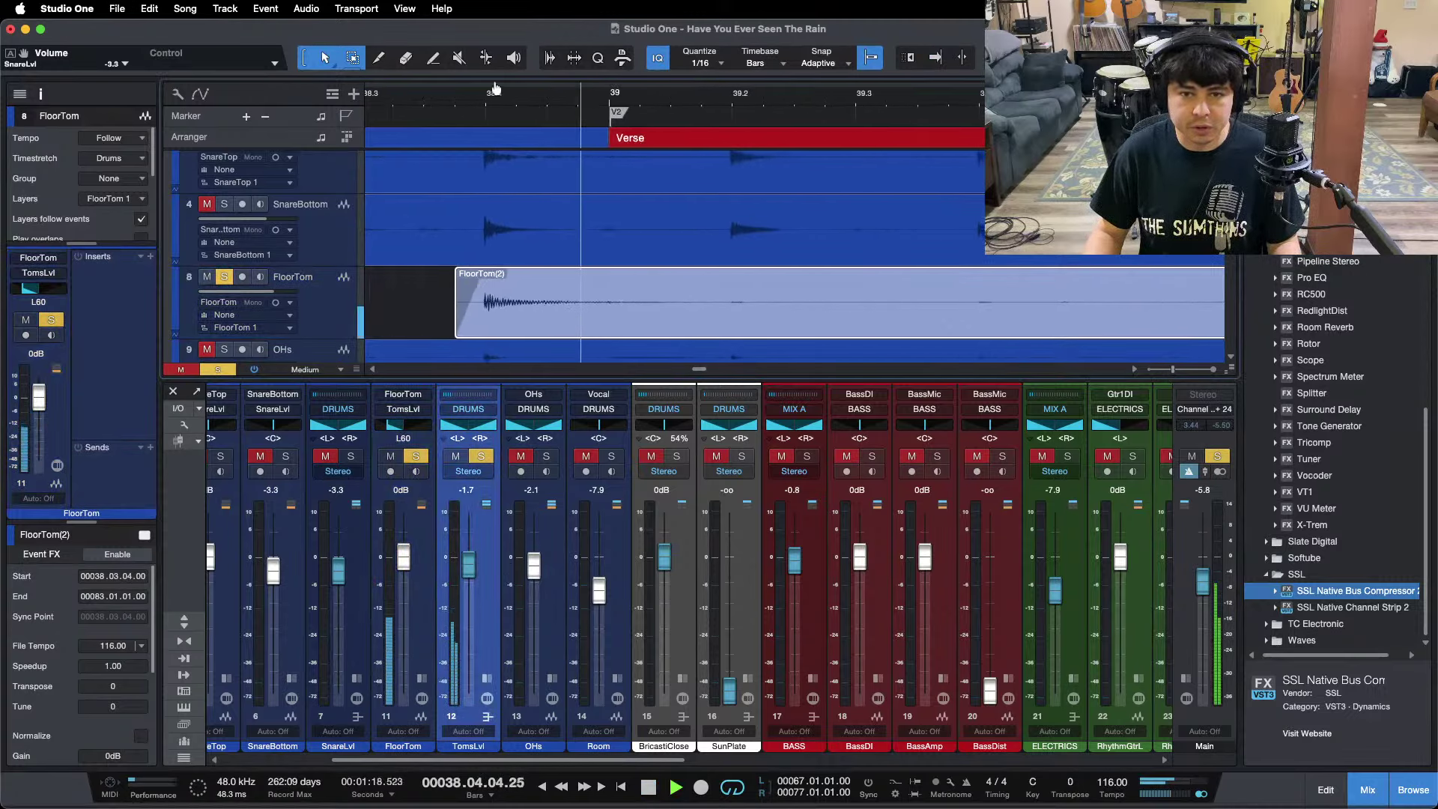
key("space")
Delete the FloorTom audio from 39.3 to about bar 40 and fade out the third hit's tail back to its attack.
left_click_drag(848, 299, 1118, 313)
key("Delete")
left_click_drag(839, 277, 472, 313)
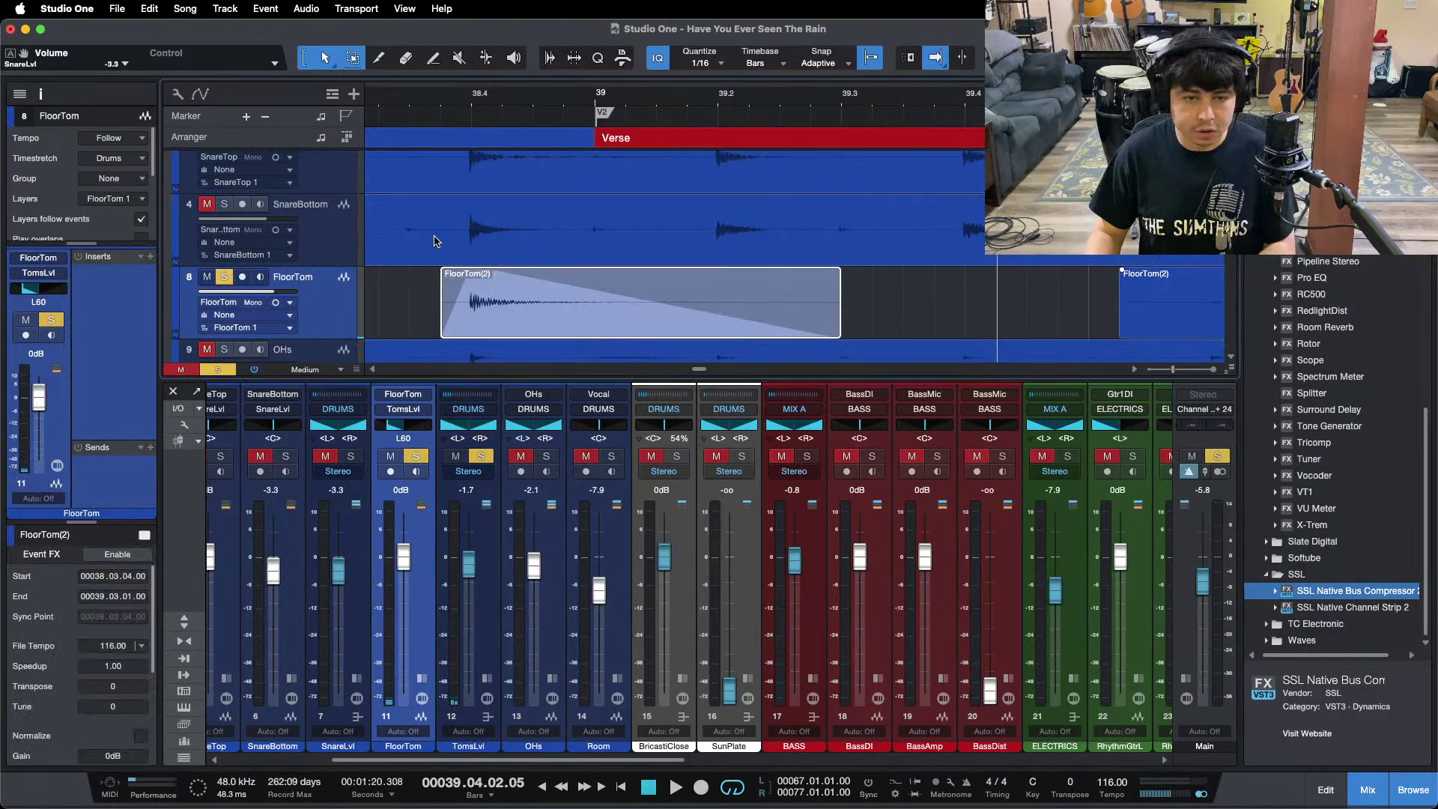
Set the third FloorTom hit's event gain to -1.4 dB while replaying the hit.
key("space")
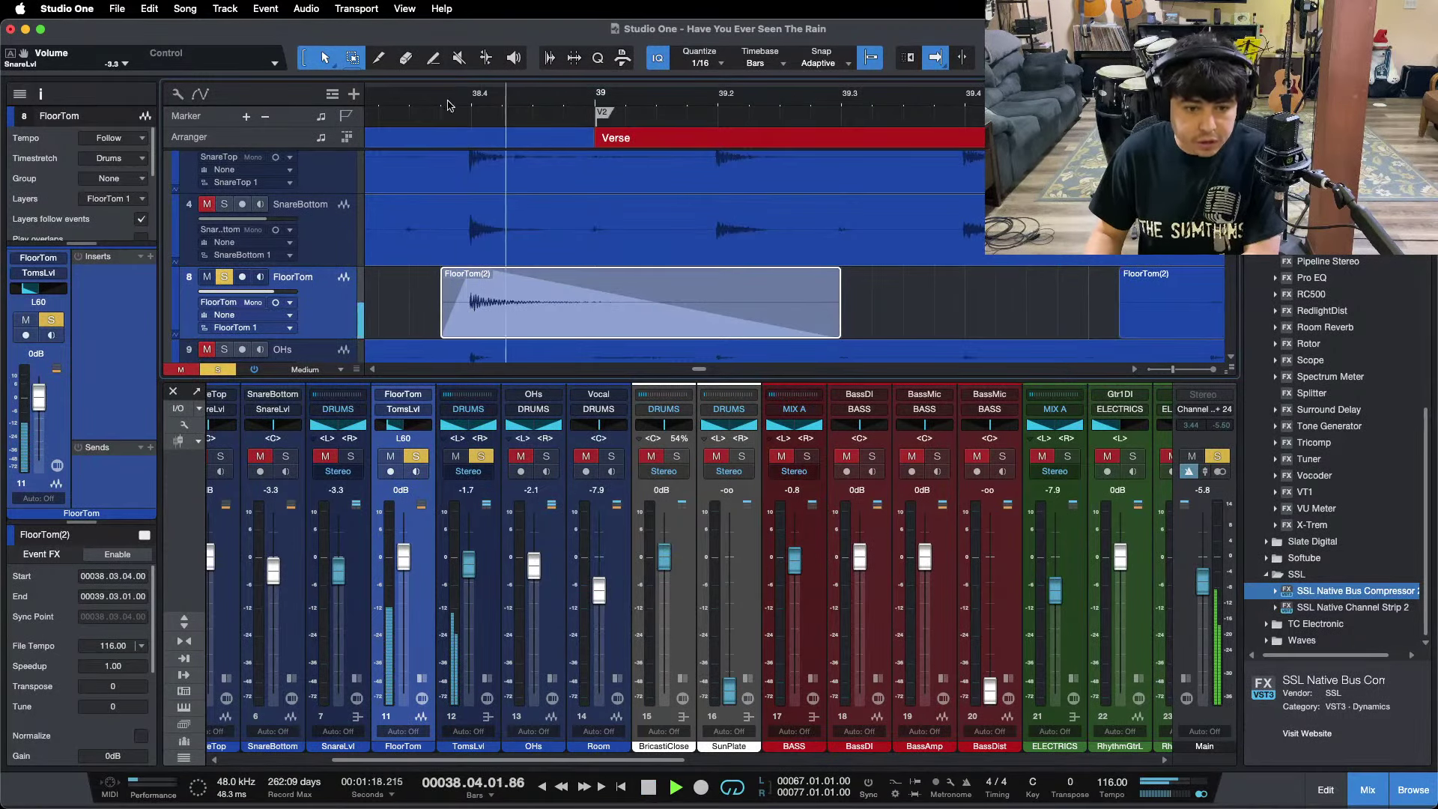
scroll(130, 753, "down", 2)
key("space")
key("space")
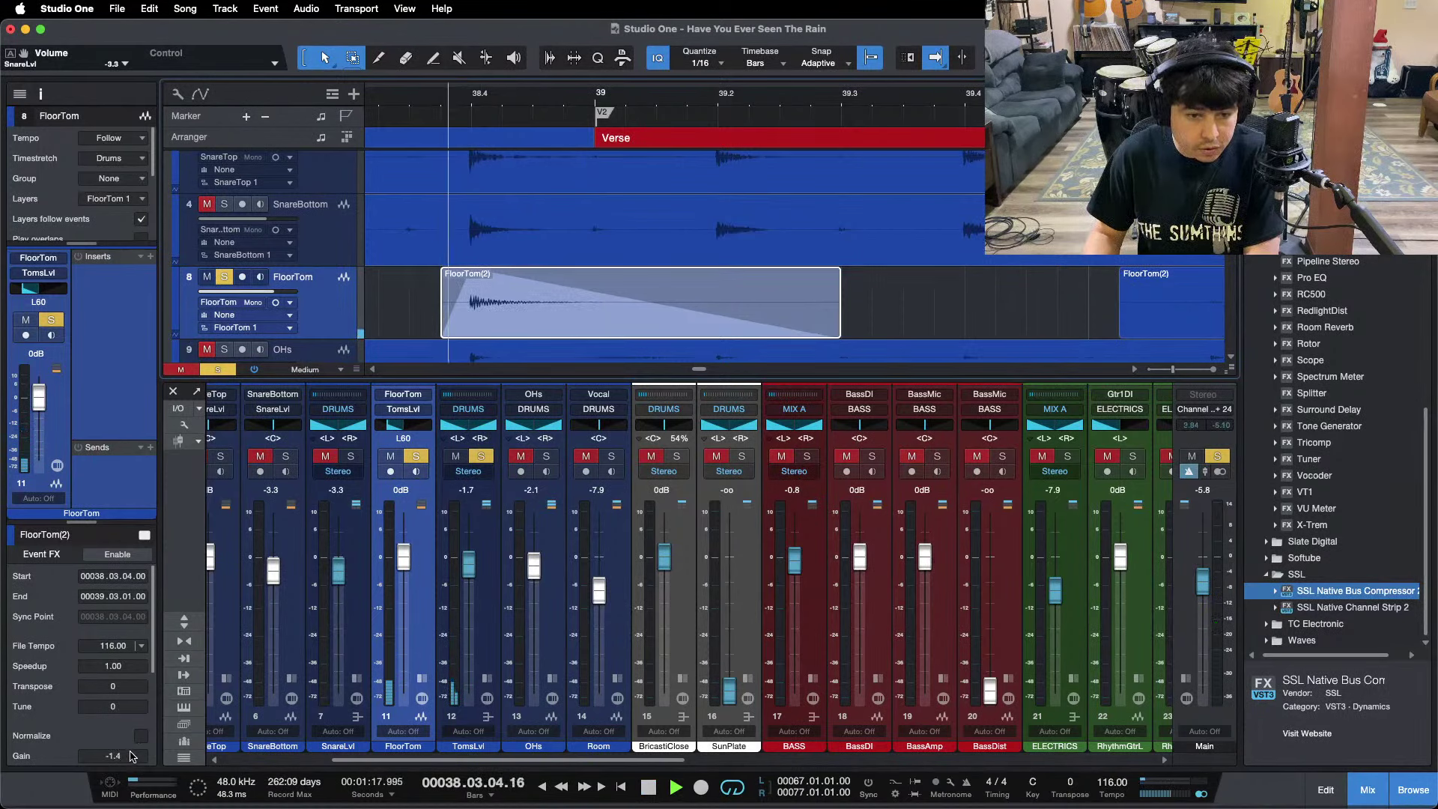
key("space")
Remove the remaining FloorTom audio after the third hit up to 78.03.04, just ahead of the last hit.
left_click_drag(676, 101, 540, 47)
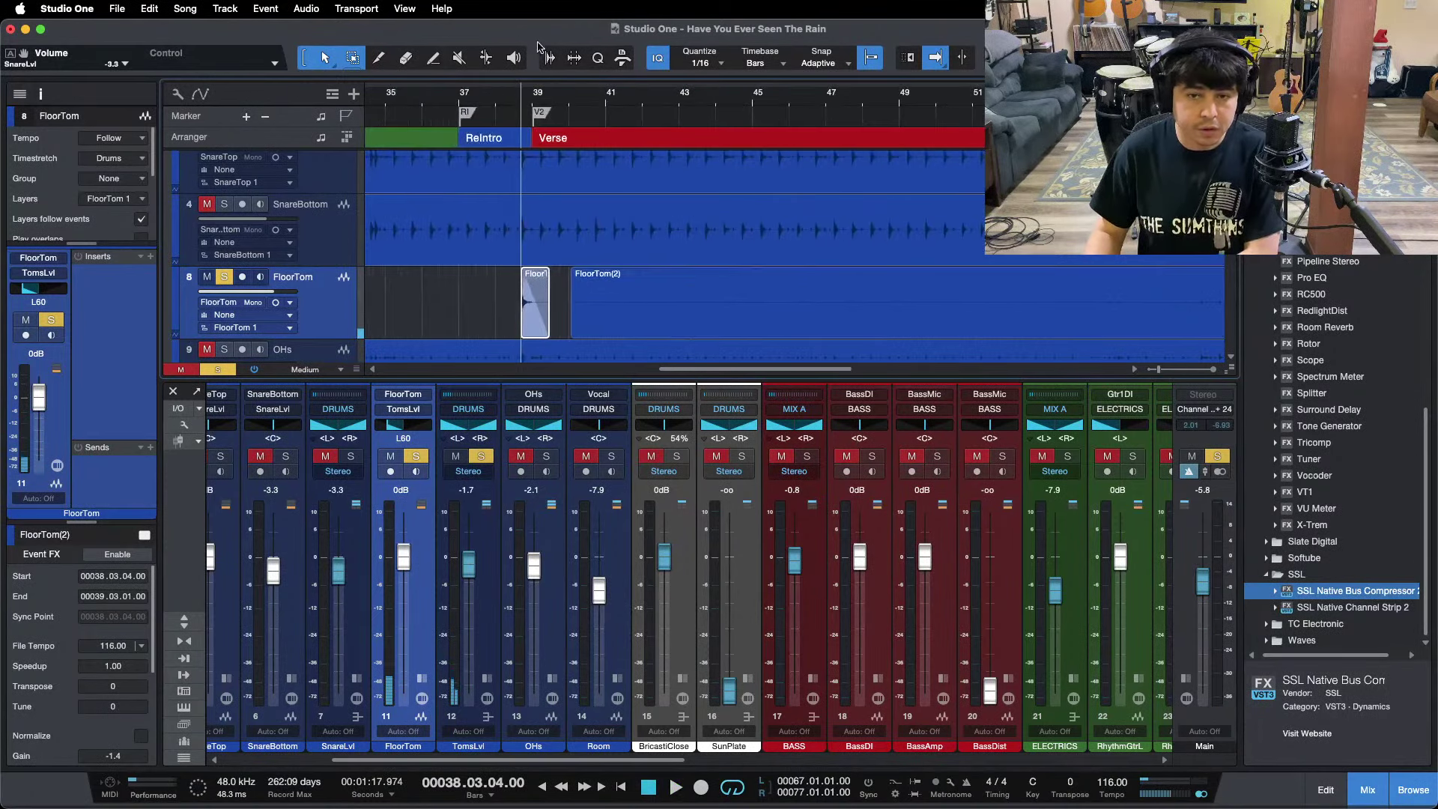
left_click_drag(567, 317, 723, 317)
left_click_drag(843, 104, 609, 66)
left_click_drag(768, 315, 1092, 315)
left_click_drag(1105, 103, 710, 182)
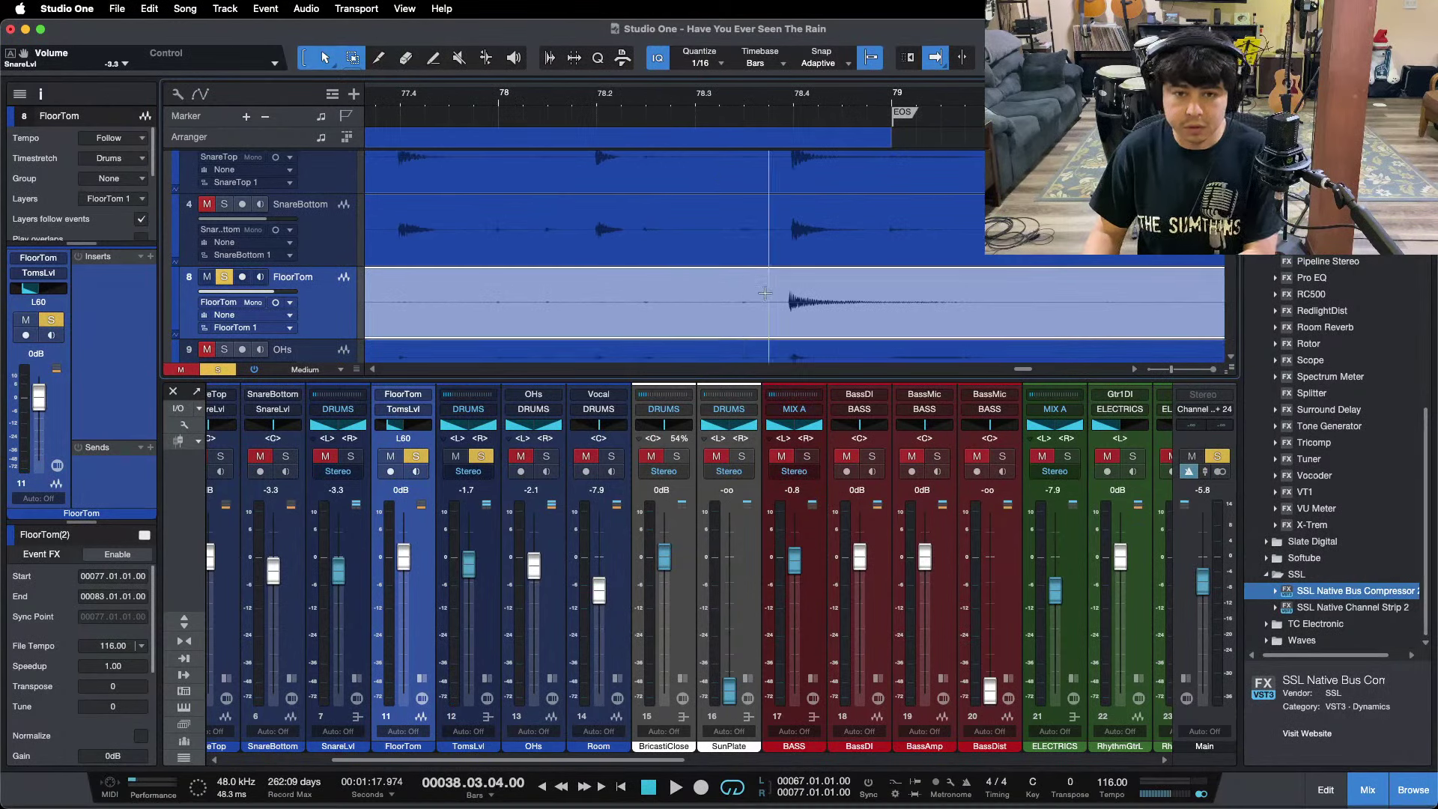
left_click_drag(769, 288, 647, 289)
key("Delete")
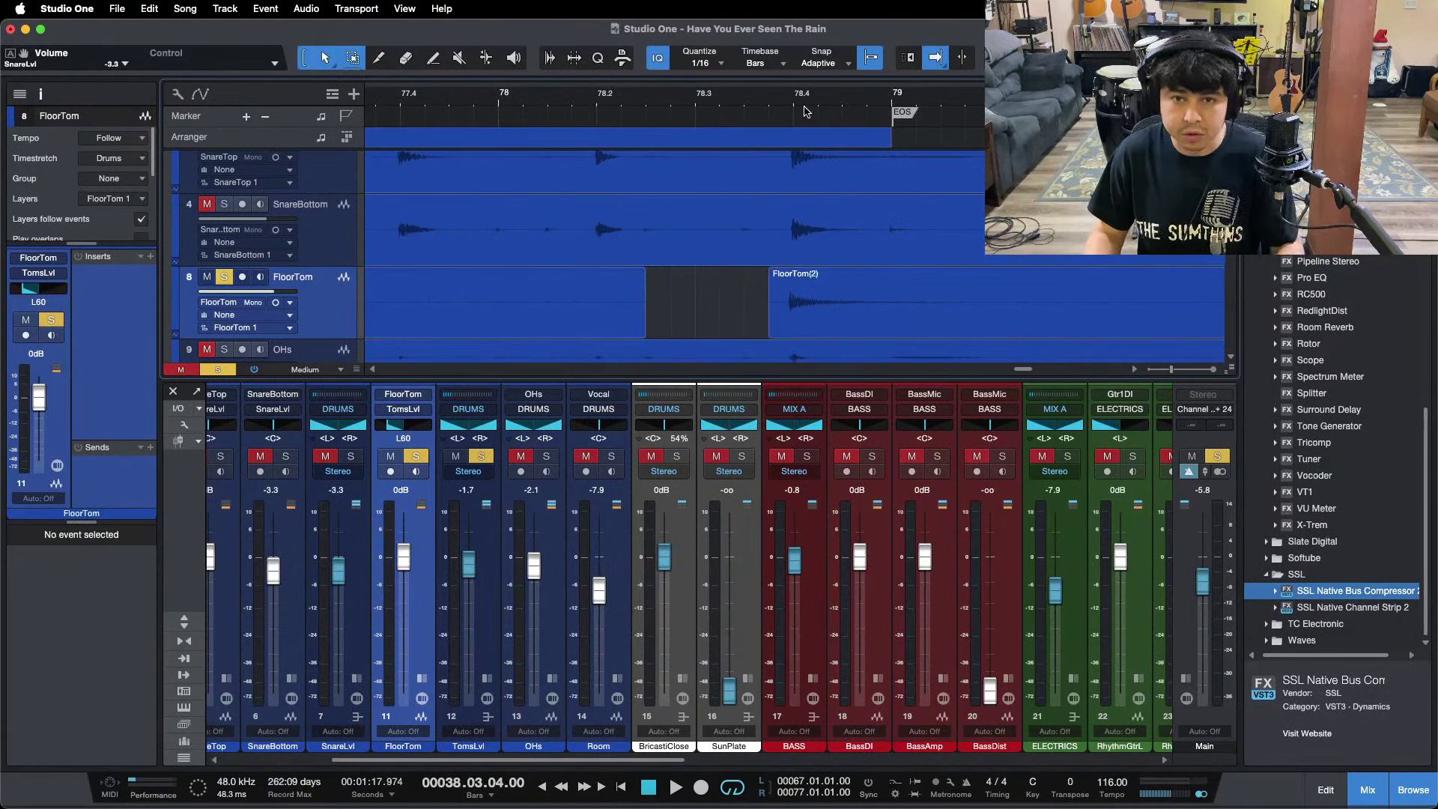
left_click(573, 330)
key("Delete")
Fade in the last FloorTom event over about 112 ms up to the hit and audition its tail.
left_click_drag(793, 102, 646, 139)
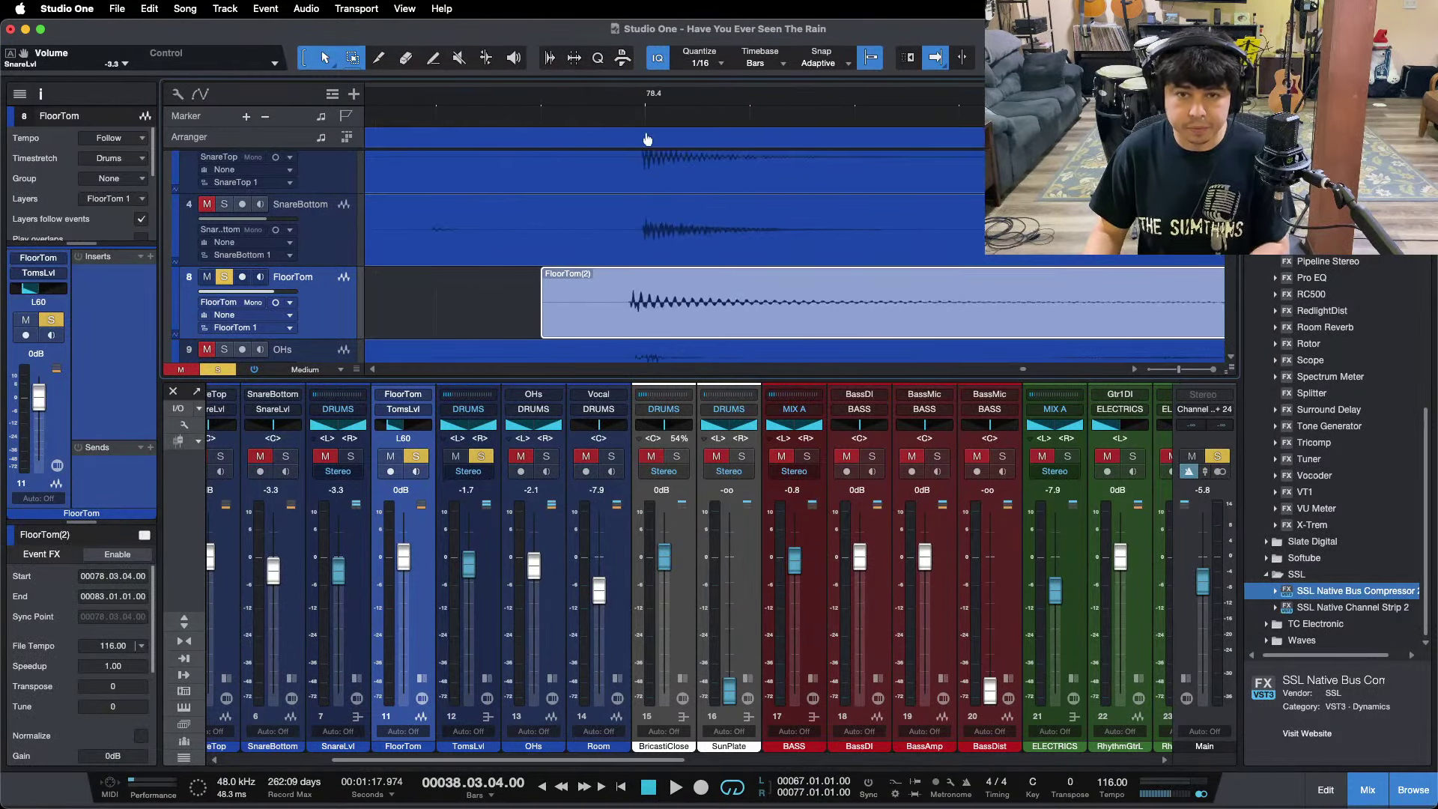
left_click_drag(547, 272, 645, 342)
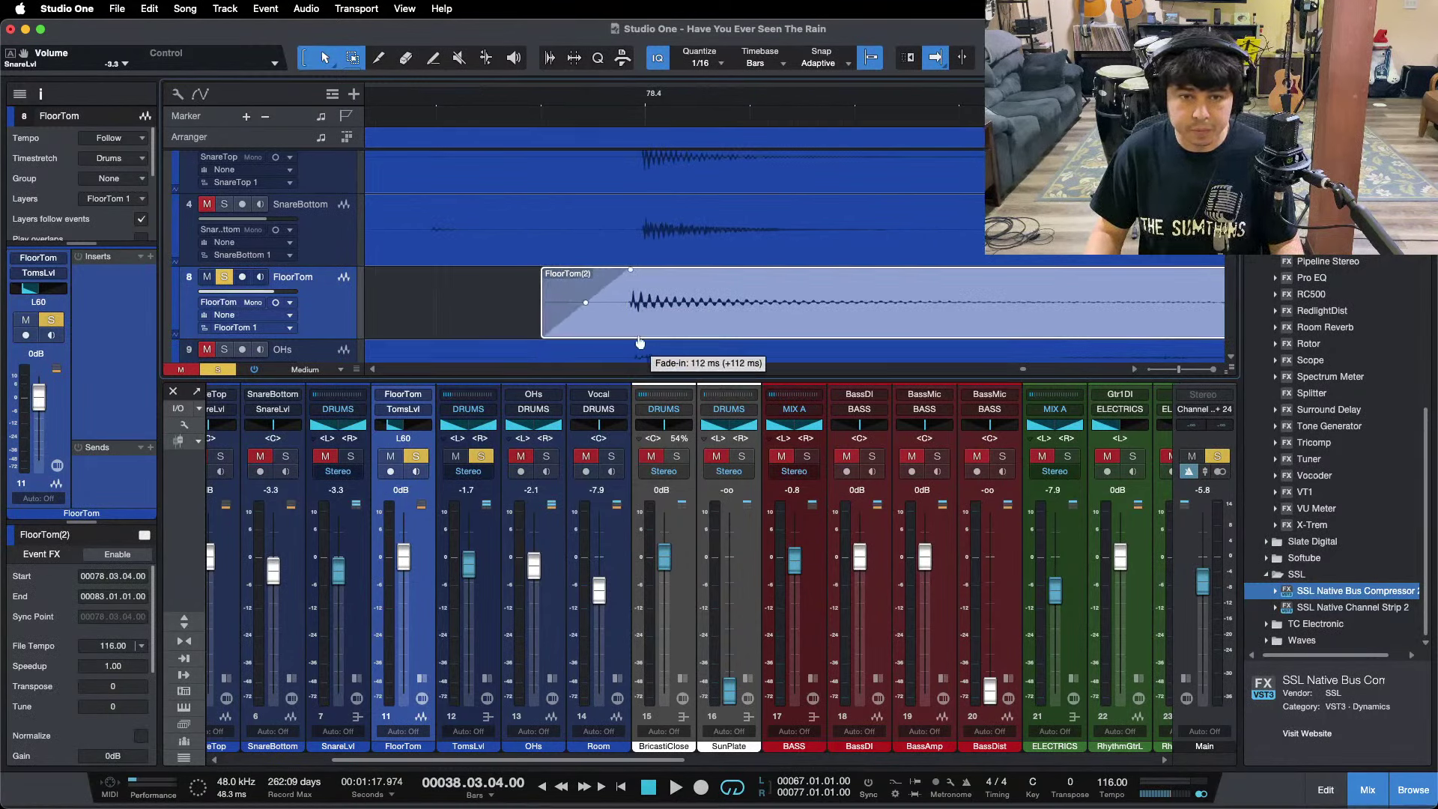
double_click(601, 93)
left_click_drag(666, 99, 561, 43)
key("f")
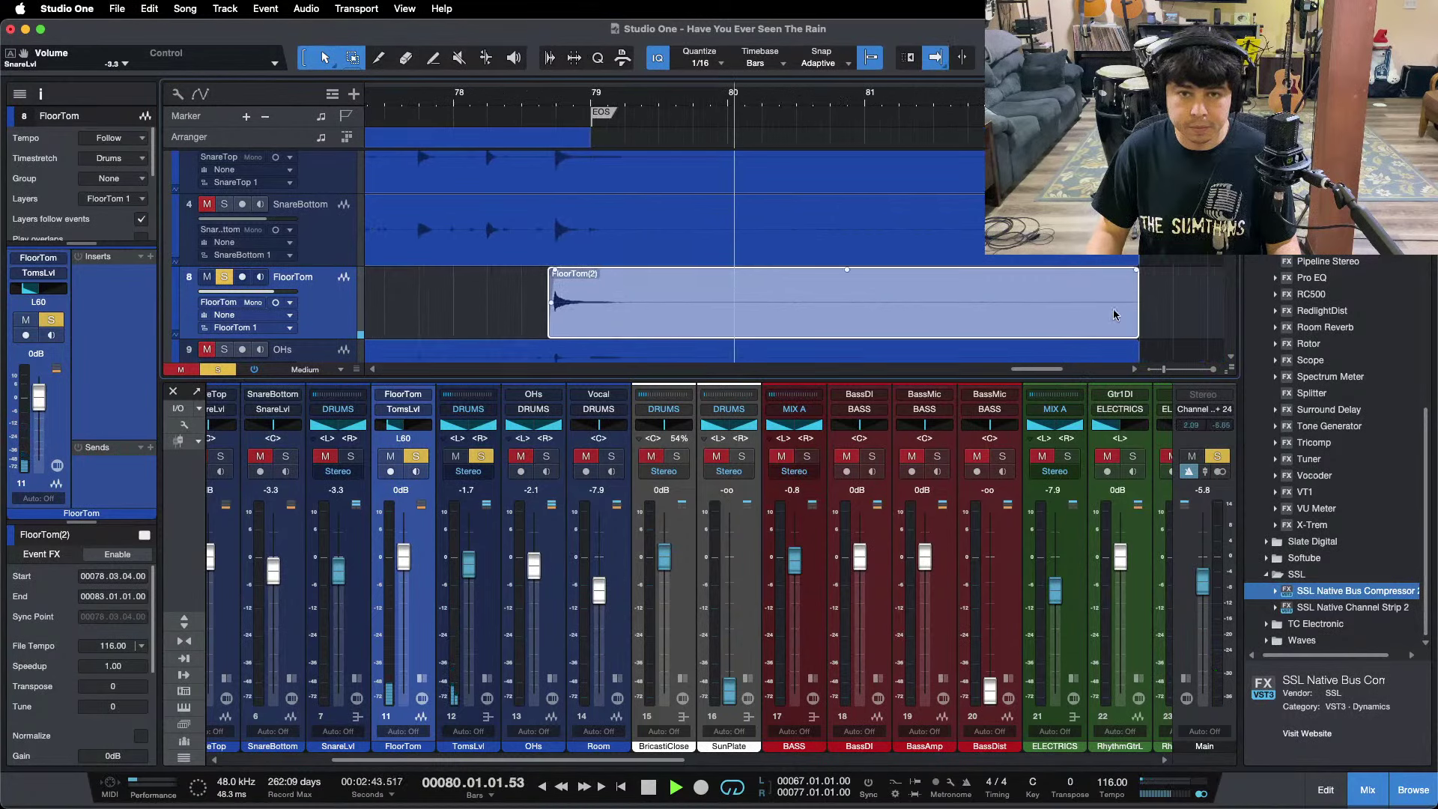
Trim the last FloorTom event's end to bar 80 and fade out its tail from the hit.
key("f")
left_click_drag(1137, 314, 731, 283)
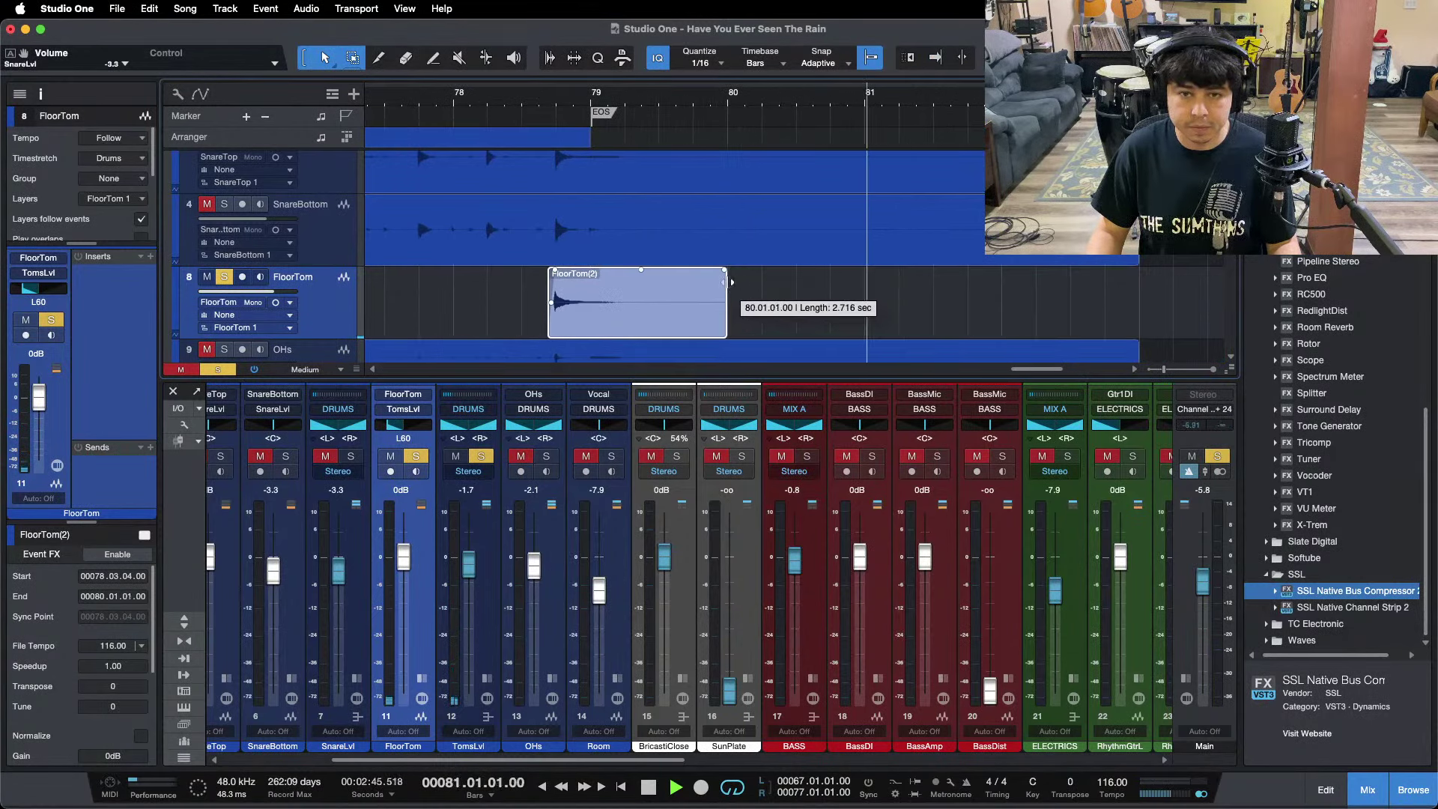
key("space")
left_click_drag(644, 96, 839, 122)
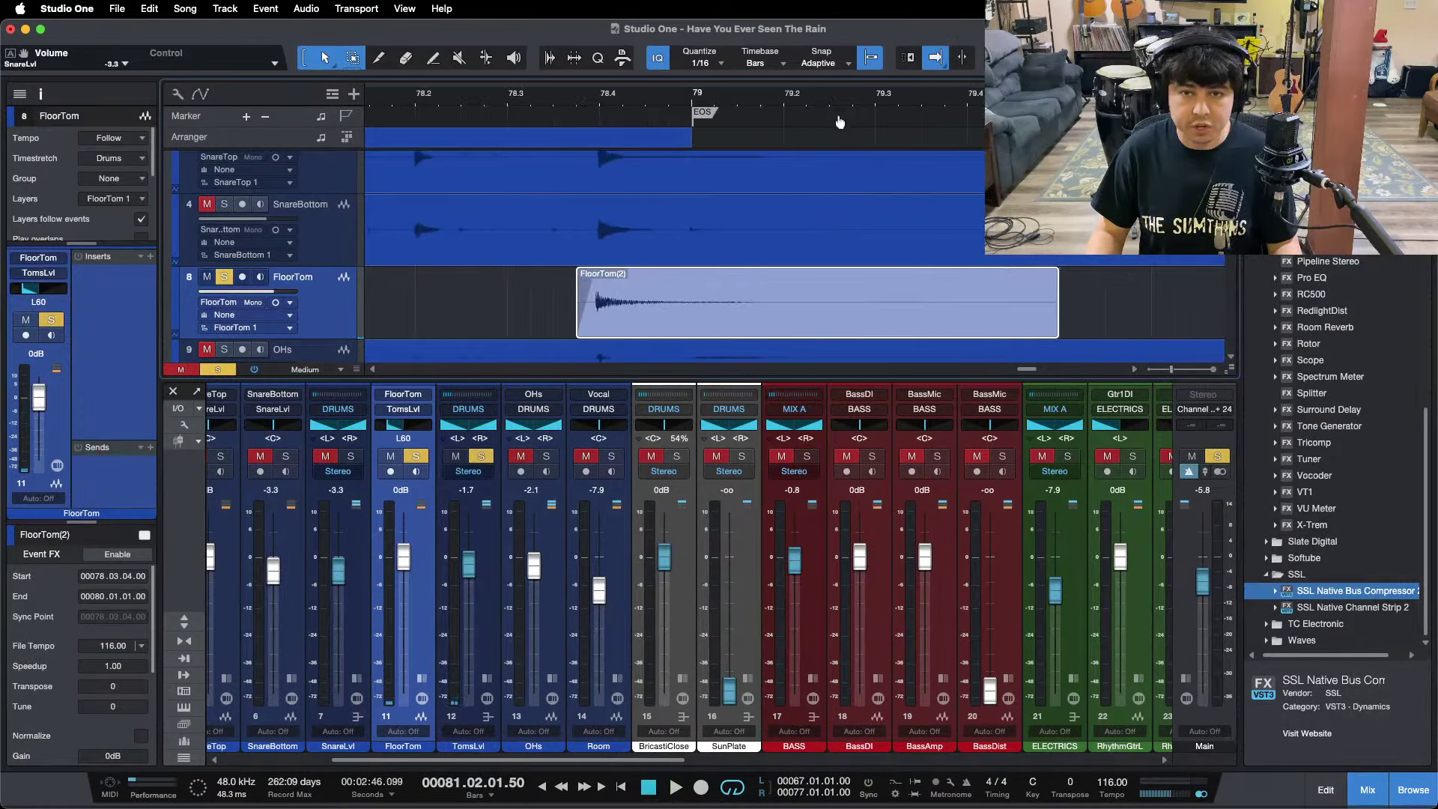
left_click_drag(1056, 275, 596, 322)
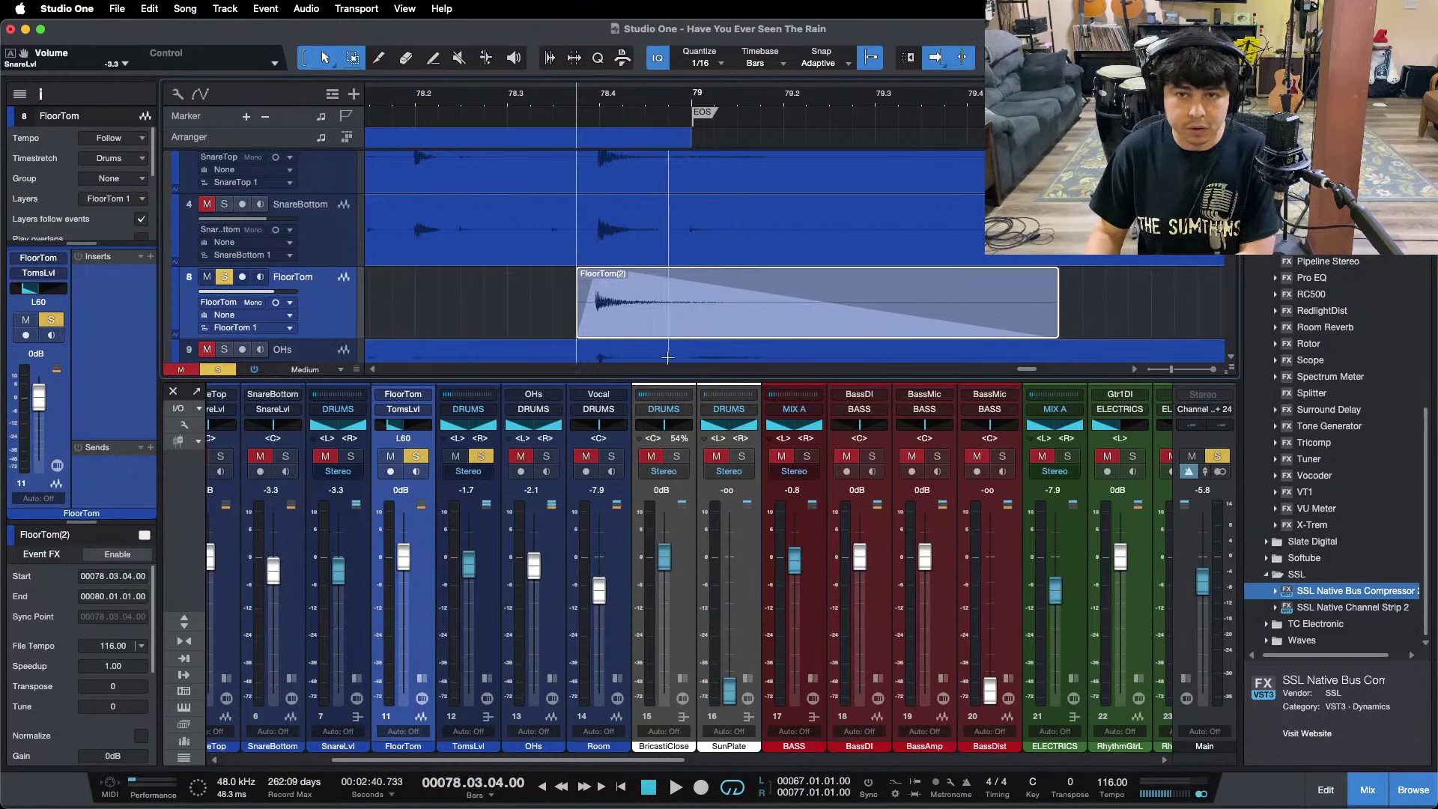
Set the last FloorTom hit's event gain to -2.2 dB while replaying the hit.
key("space")
key("space")
scroll(132, 753, "down", 2)
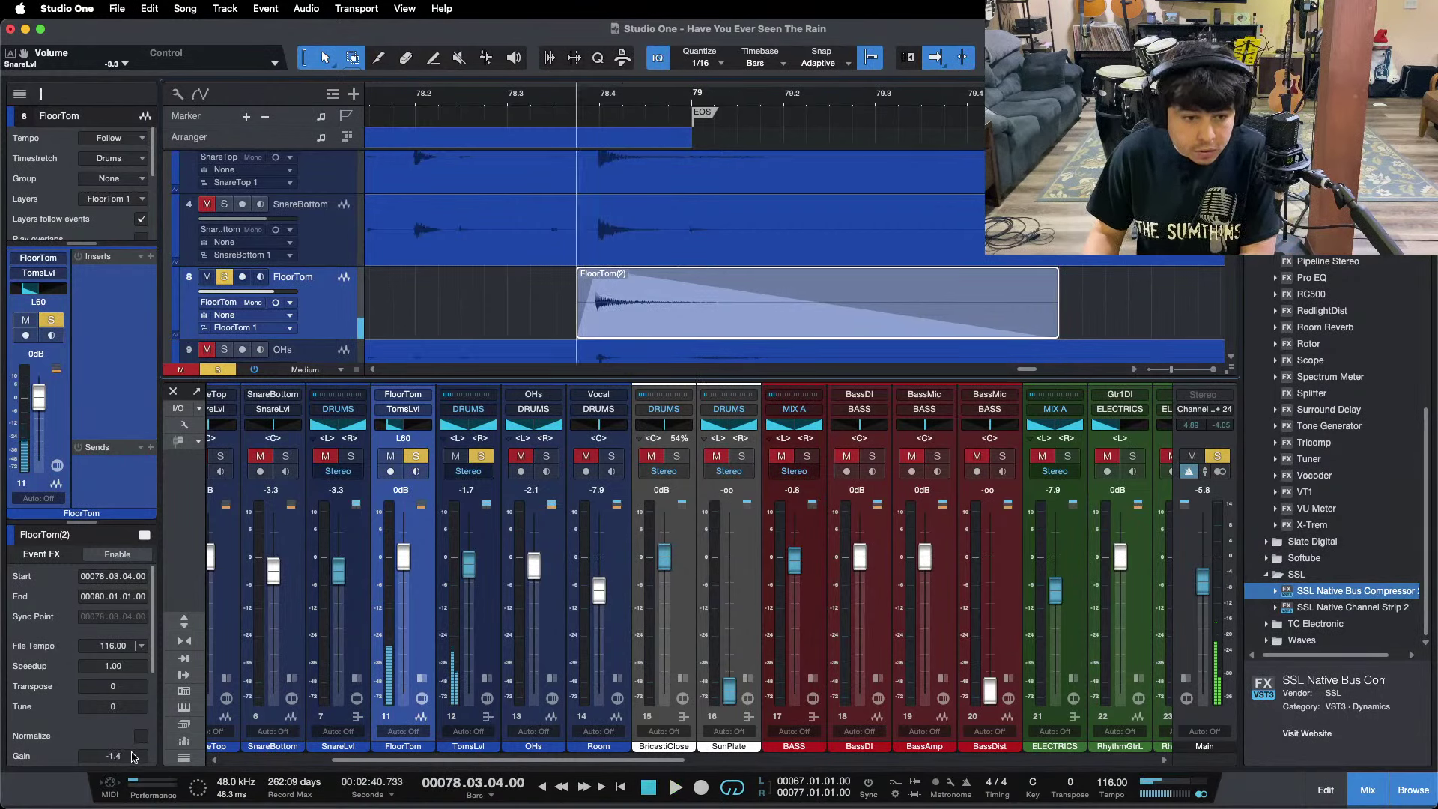
key("space")
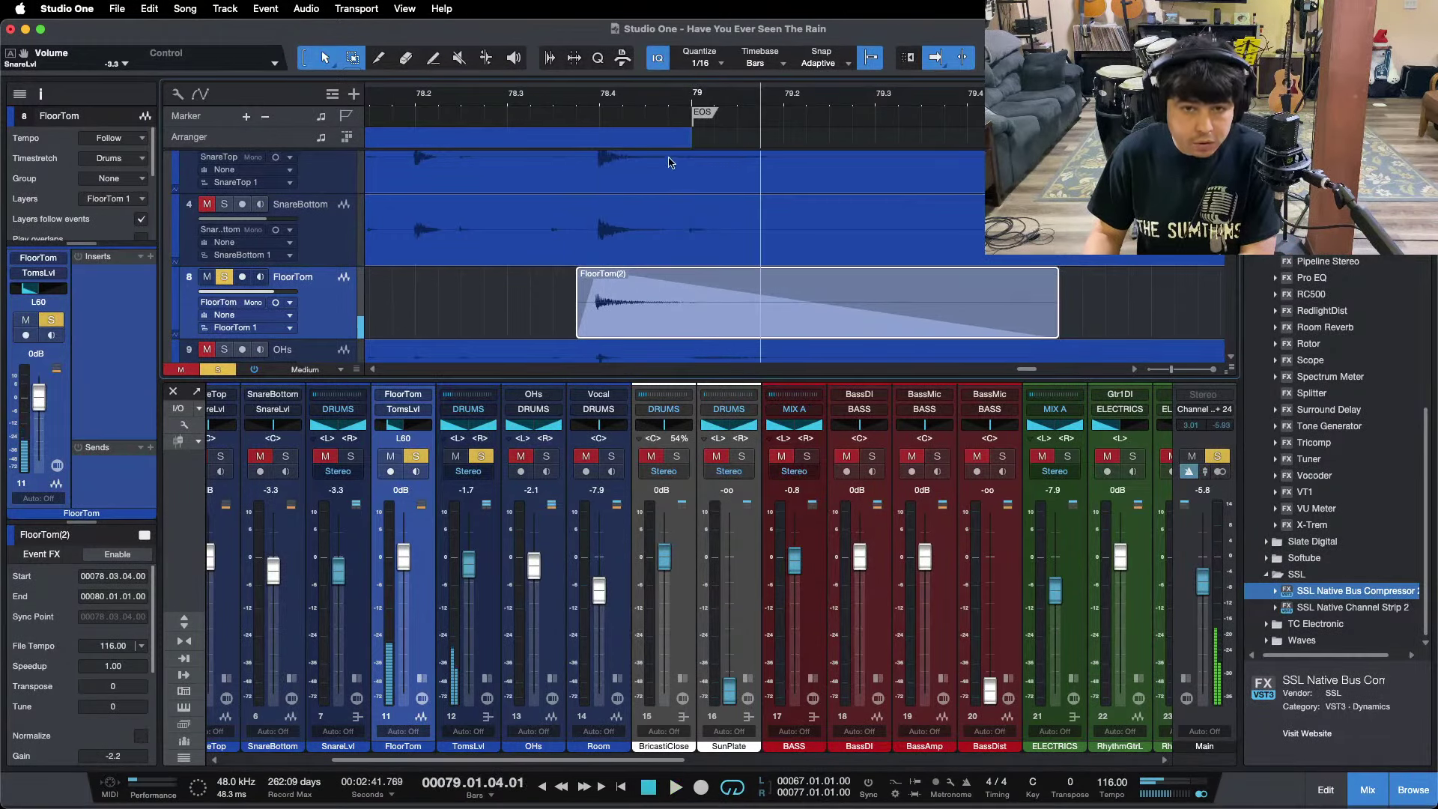
key("space")
Duplicate the FloorTom track's active layer and turn off its Layers follow events option, saving the song.
key("shift+z")
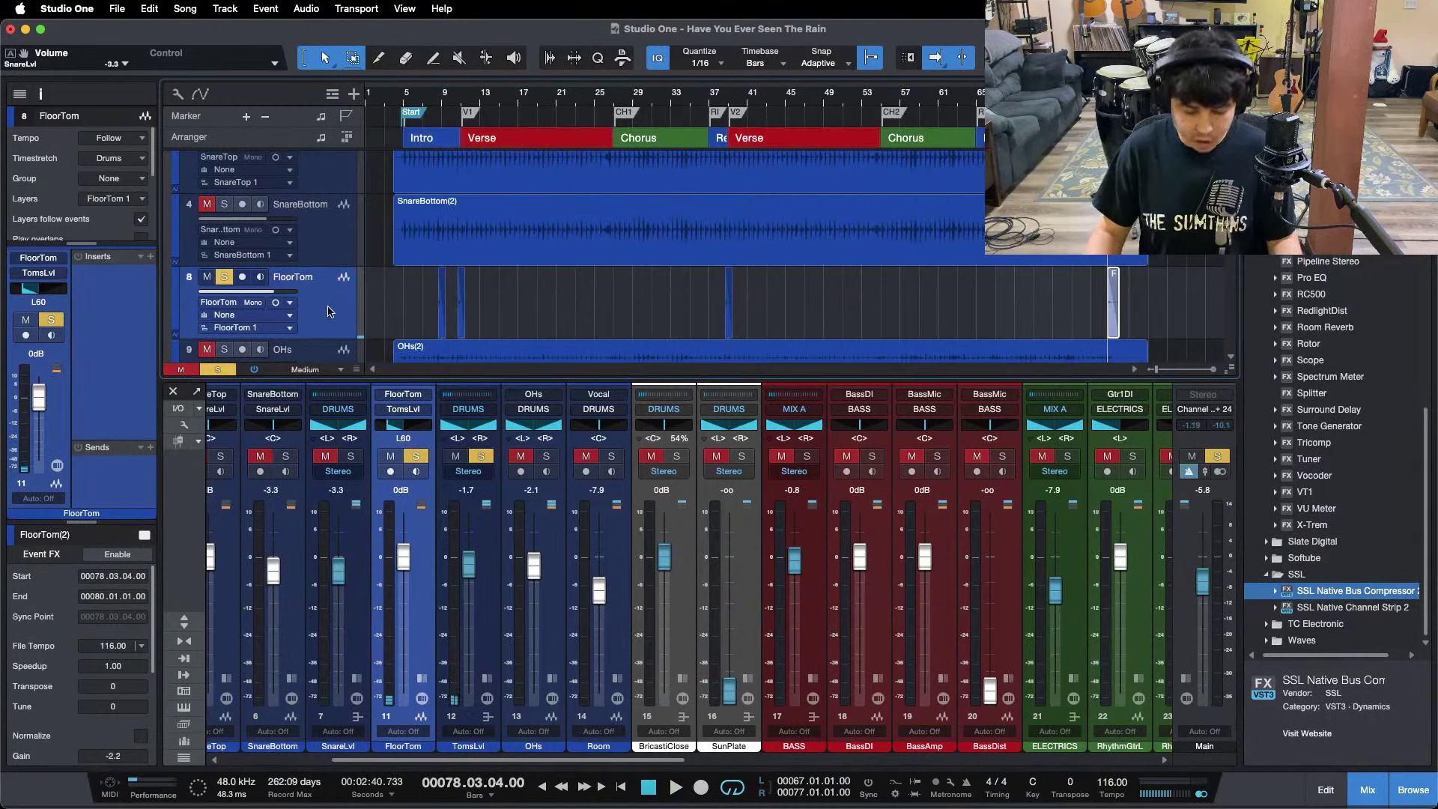
key("super+shift+d")
key("Return")
scroll(316, 311, "down", 2)
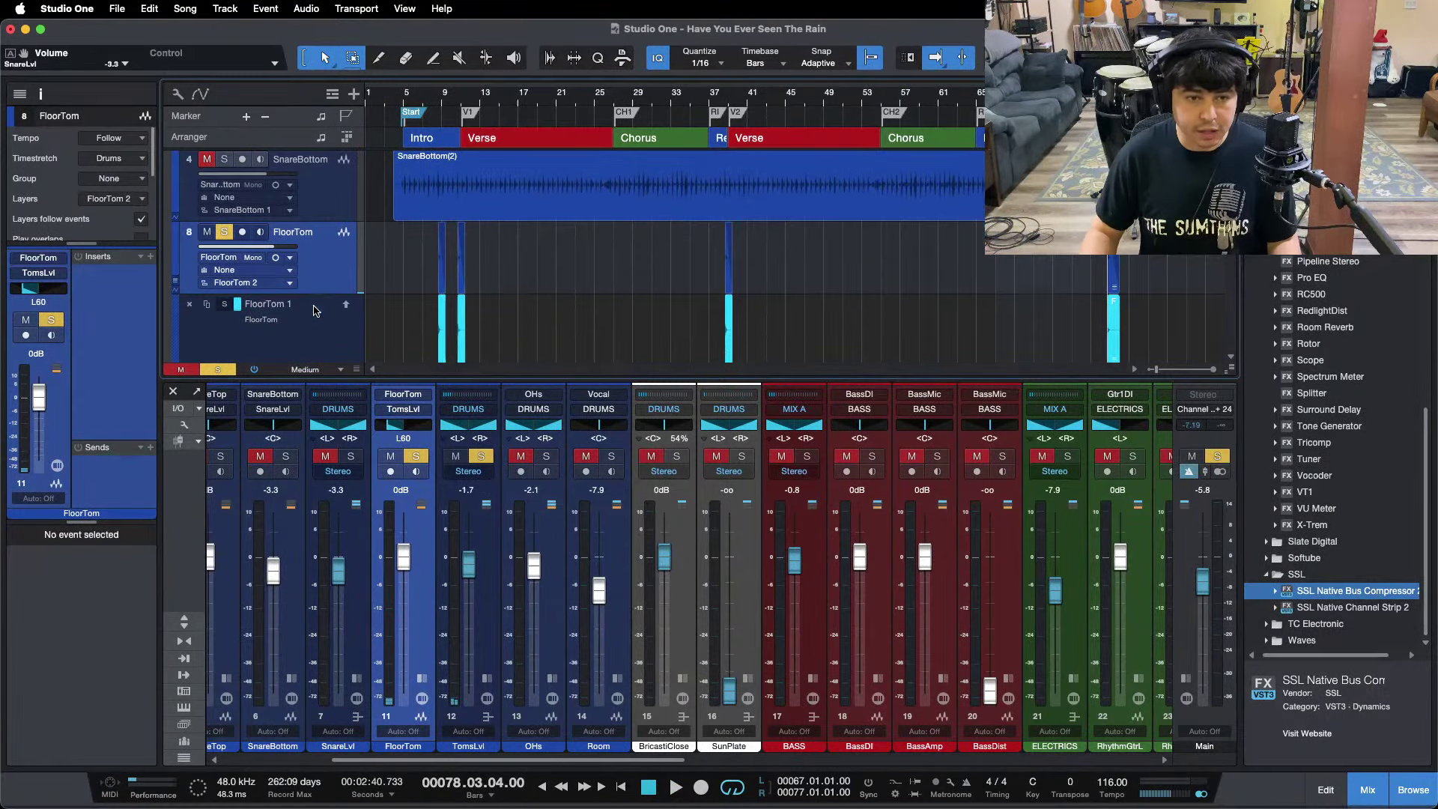
double_click(271, 303)
key("Return")
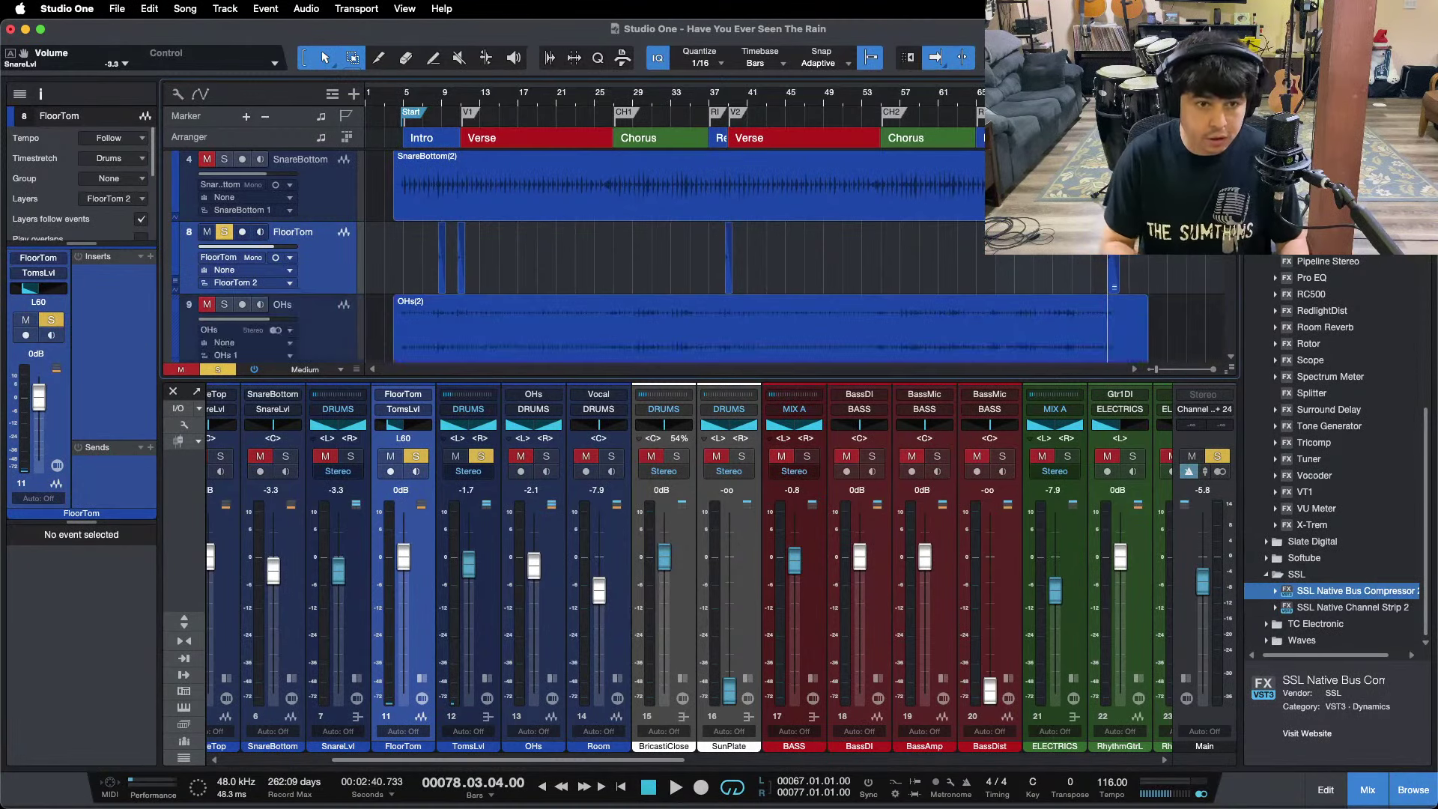
key("super+s")
left_click(141, 221)
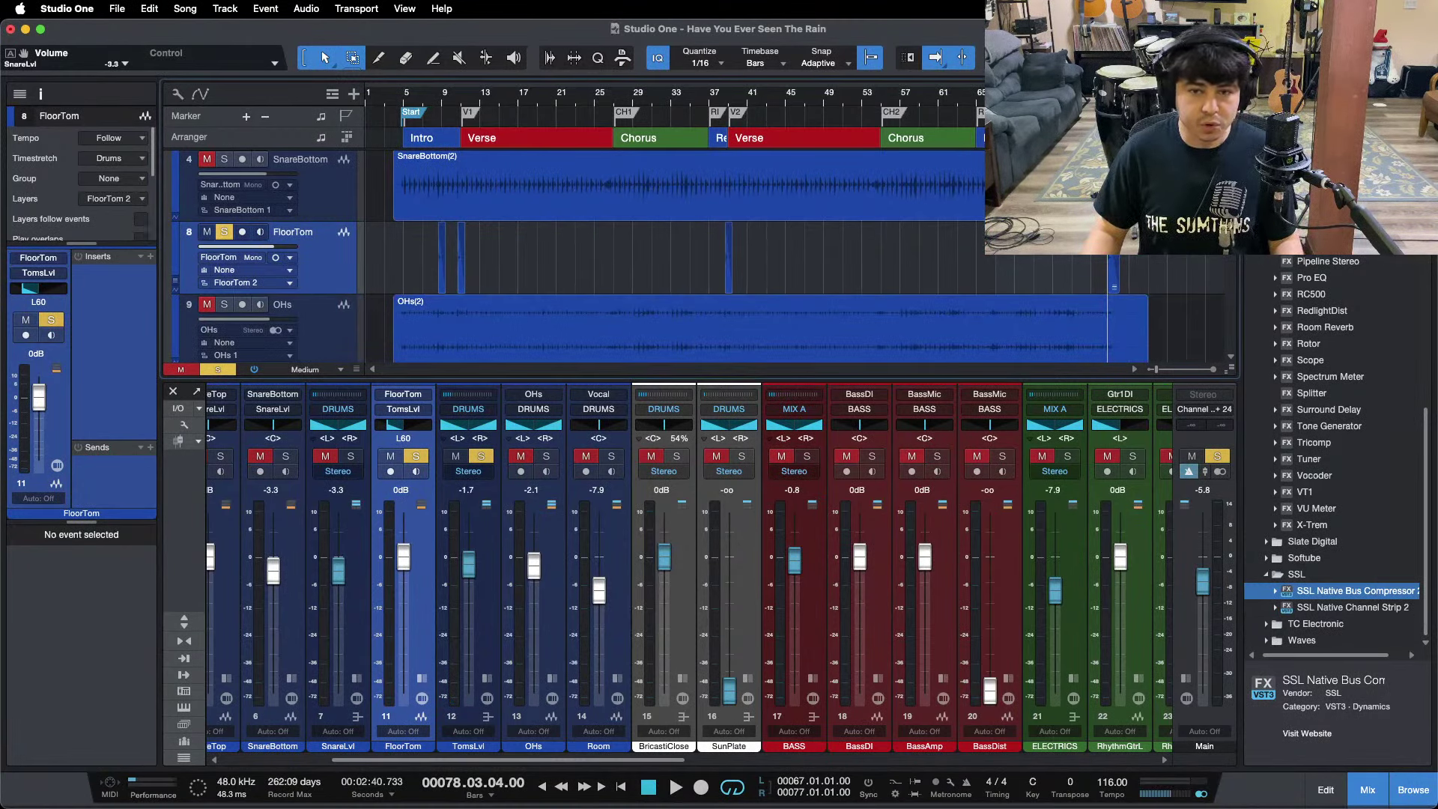
Merge all FloorTom events into one audio part extended from bar 4 to bar 83, and bounce it.
left_click(314, 275)
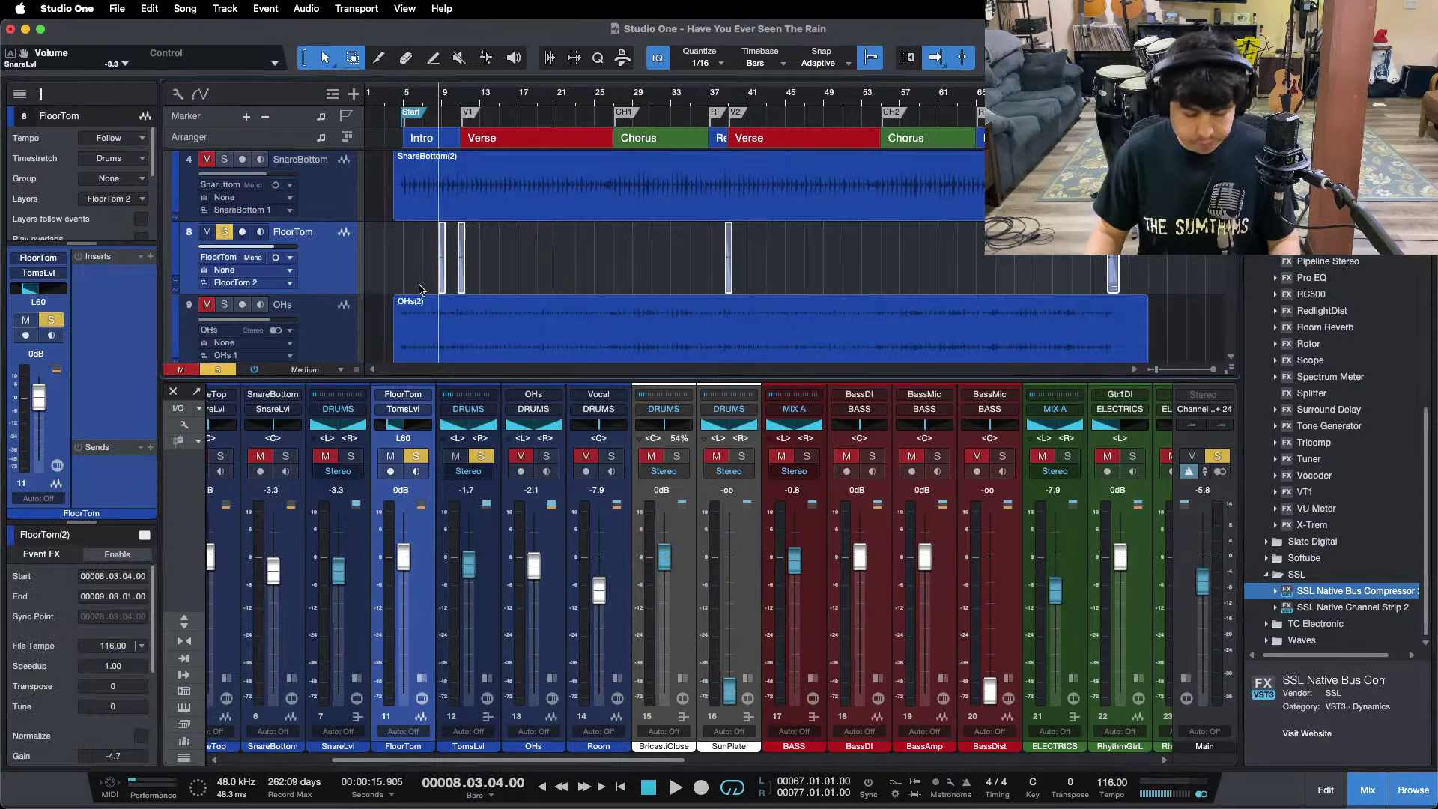
key("g")
left_click_drag(439, 284, 395, 276)
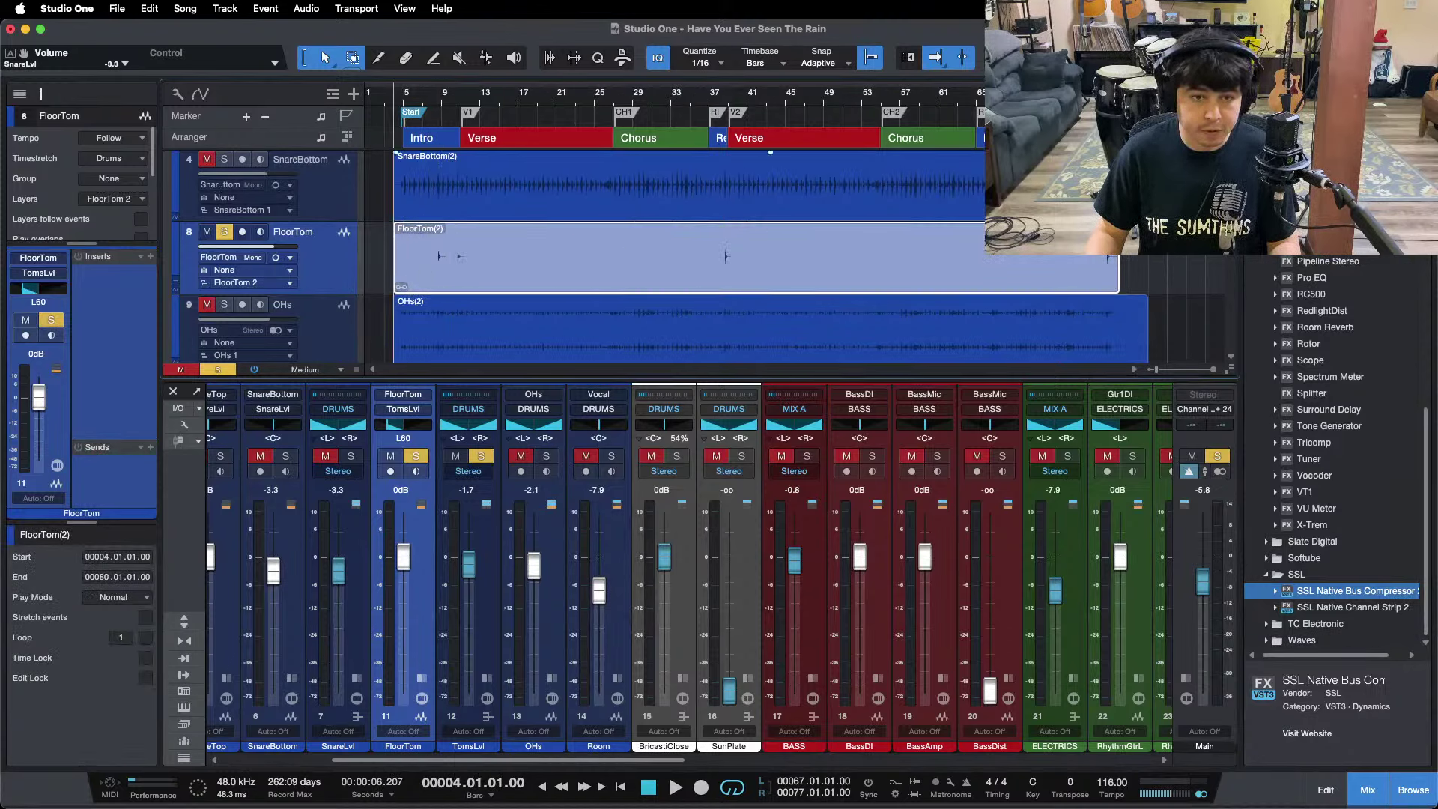
left_click_drag(1114, 260, 1147, 260)
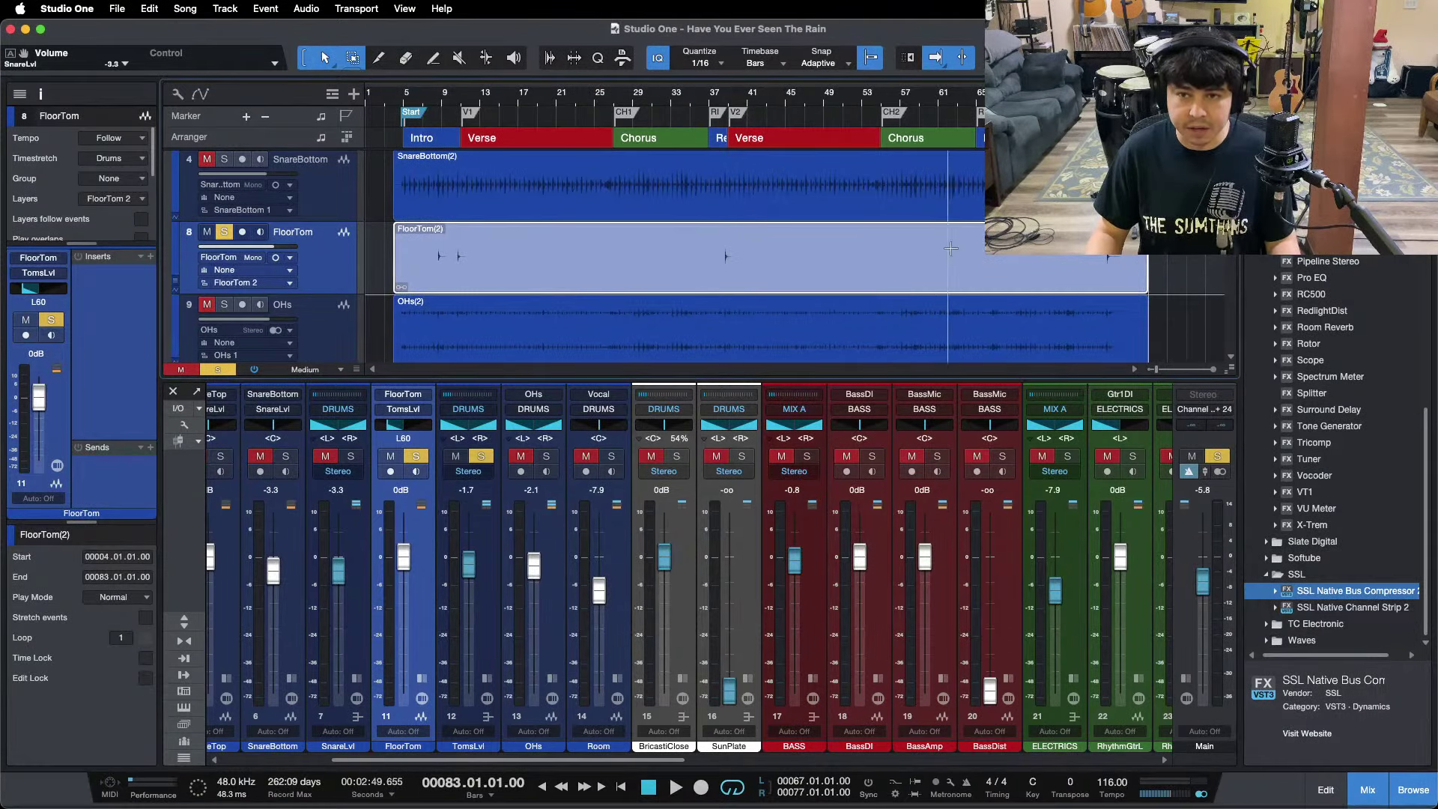
key("super+b")
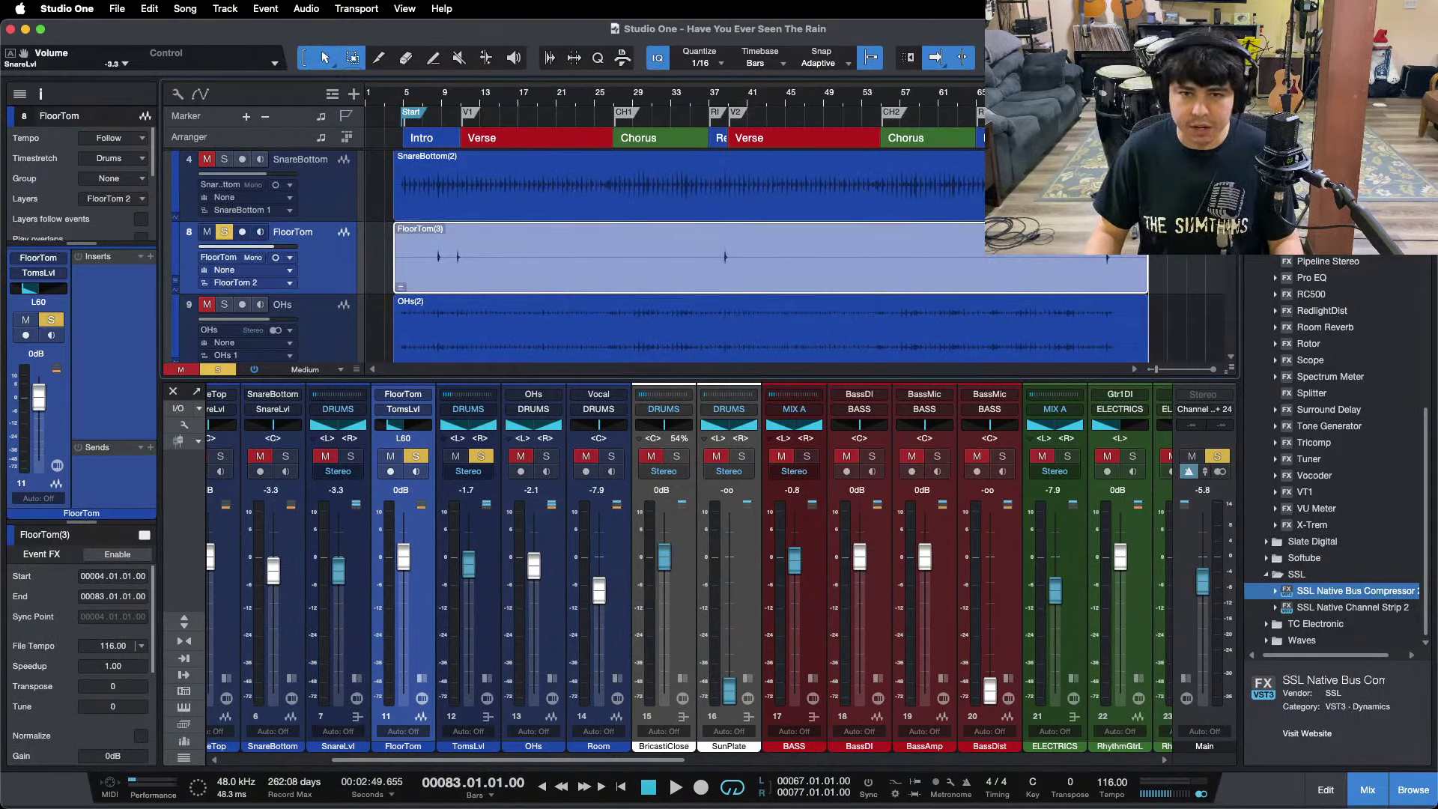
Open the Pro EQ on the TomsLvl bus and play the FloorTom hit from 38.3 through it.
left_click_drag(713, 98, 730, 105)
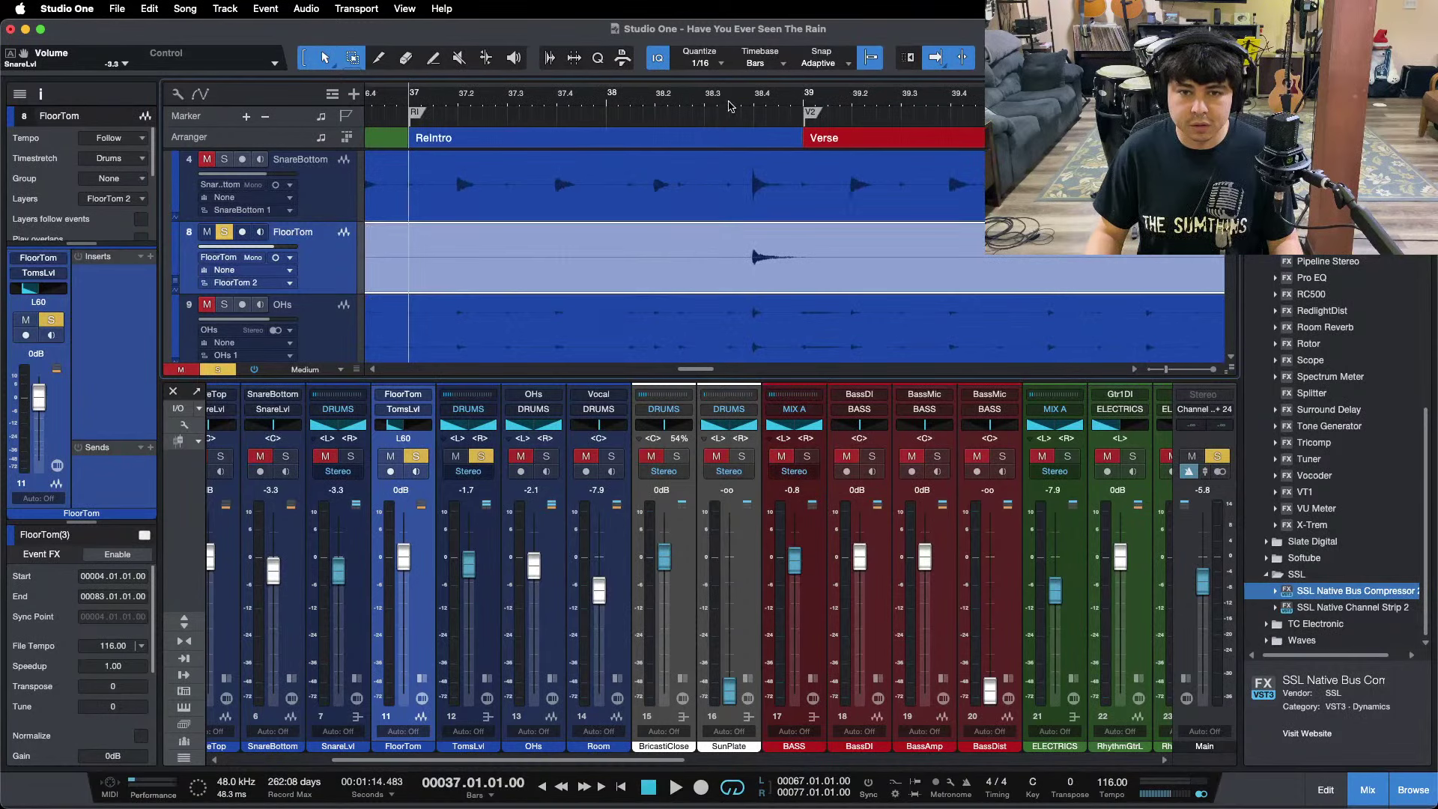
left_click(486, 680)
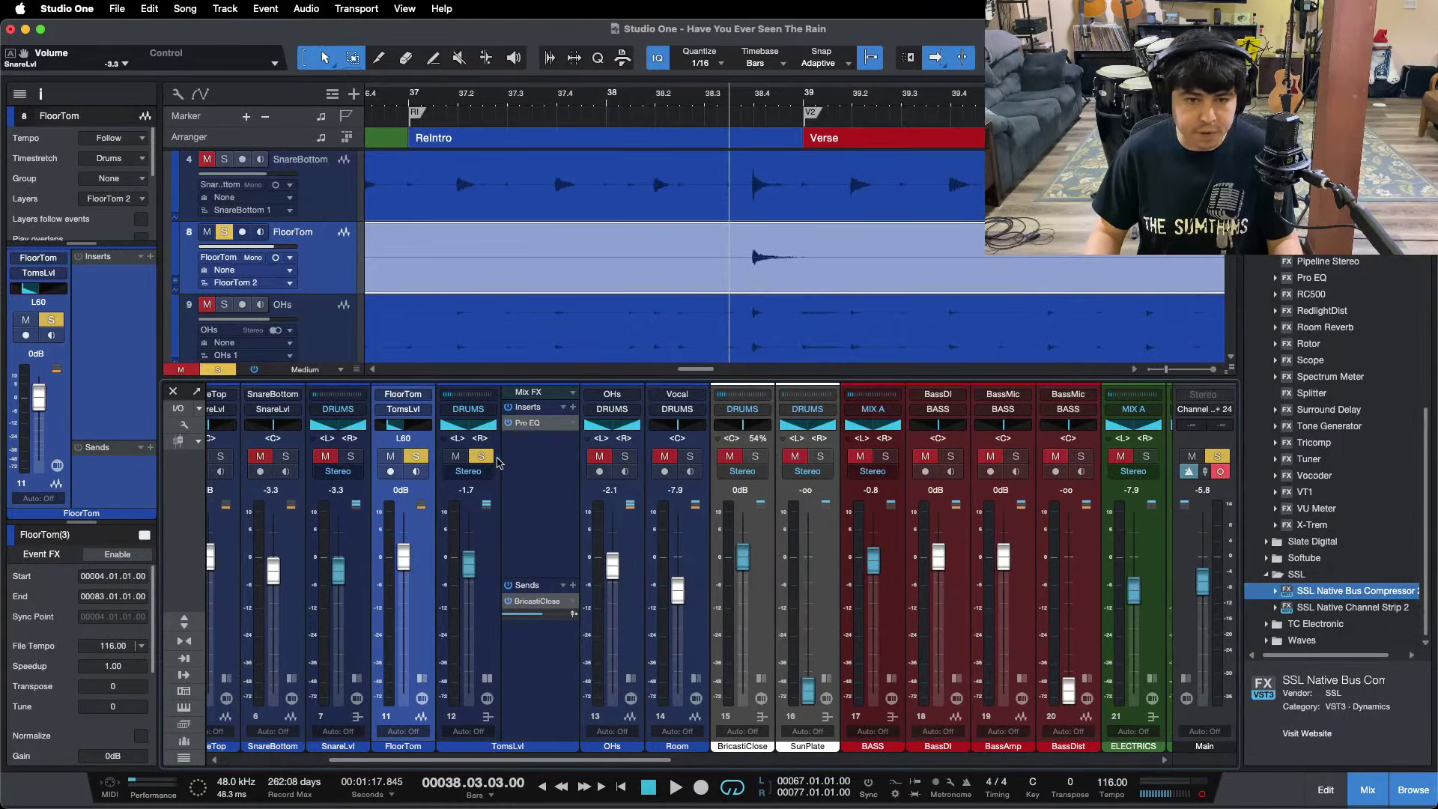
left_click(529, 424)
key("space")
left_click_drag(638, 201, 775, 249)
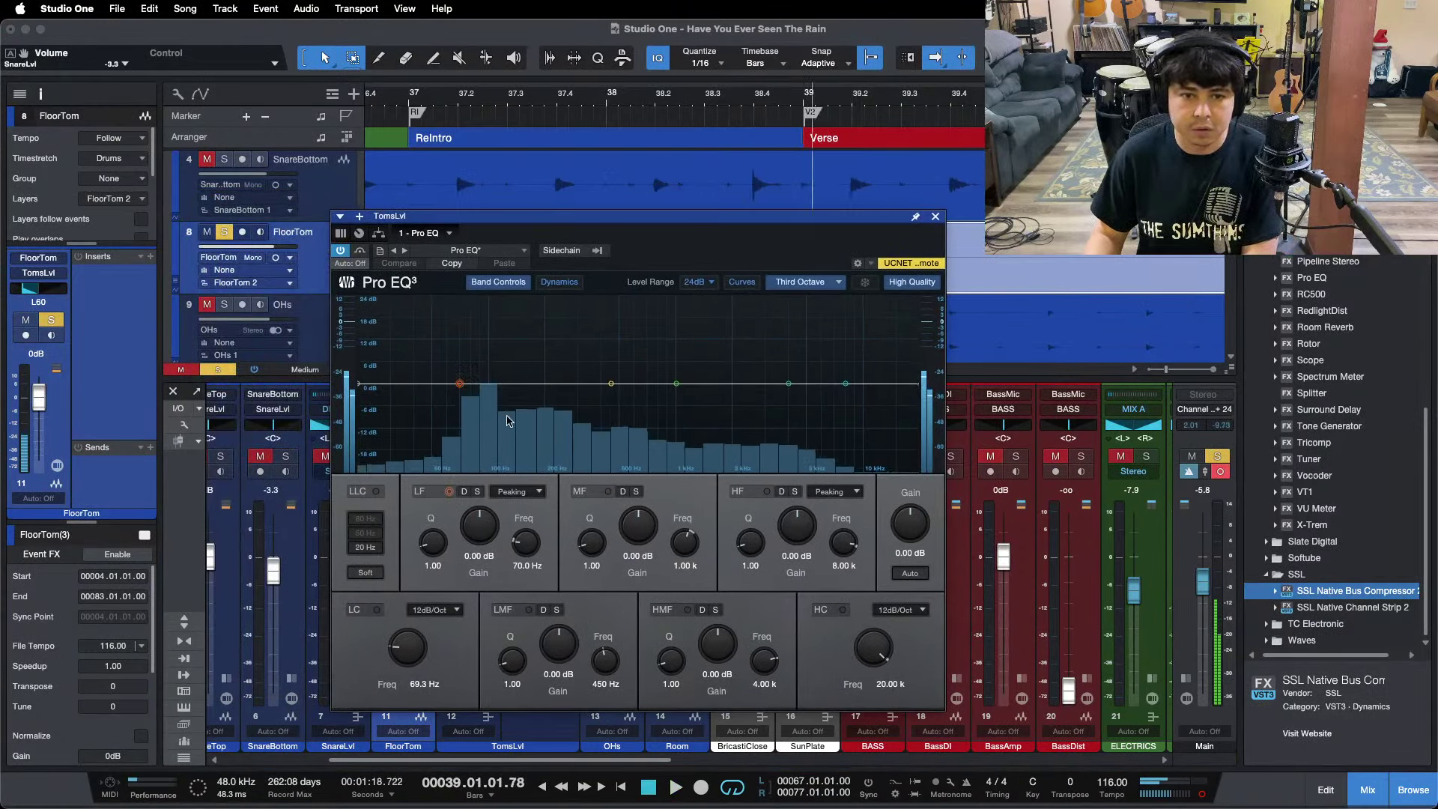
Enable the TomsLvl EQ's low cut and cut its low-mid band by 12 dB at 395 Hz.
left_click(376, 609)
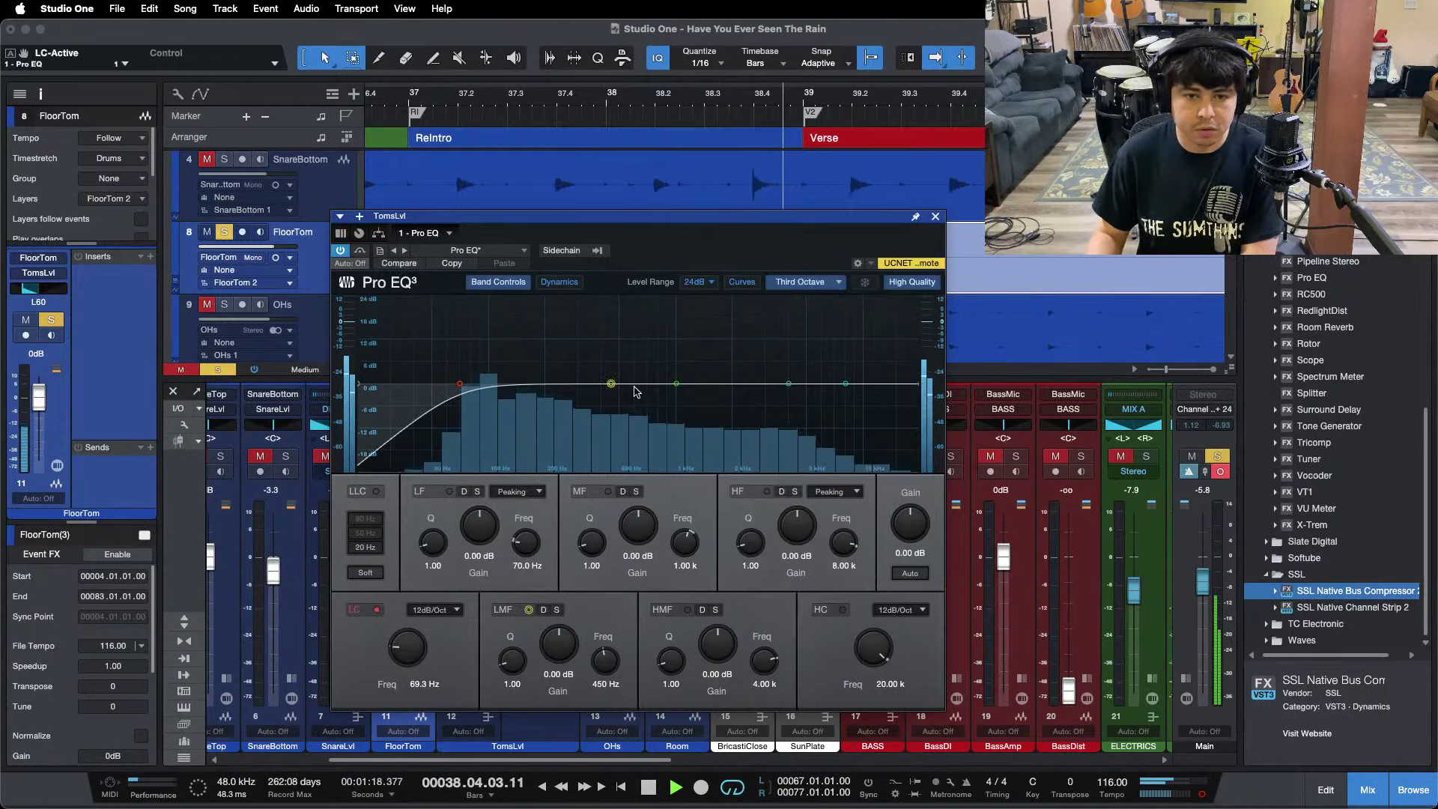
left_click_drag(609, 383, 601, 420)
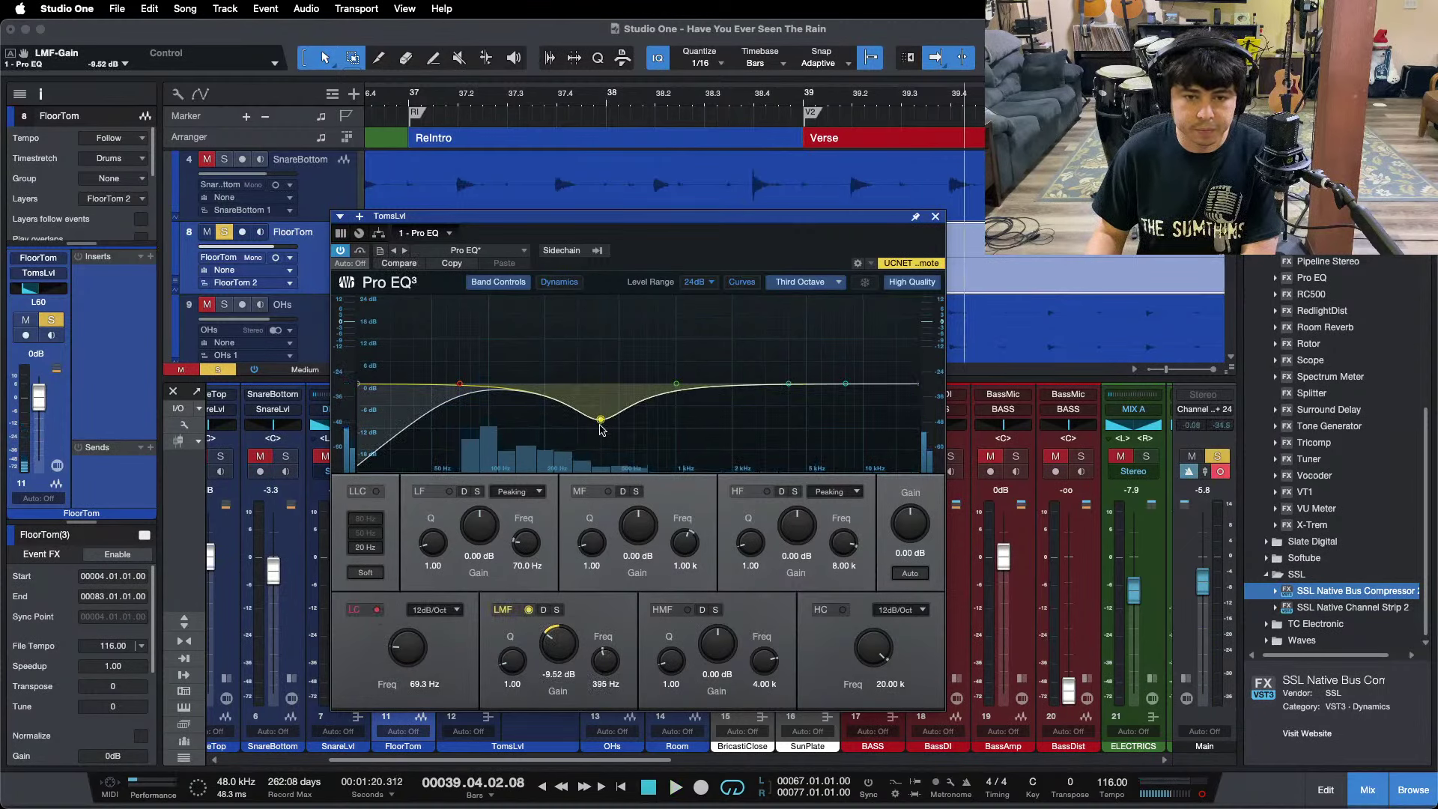
scroll(559, 653, "down", 2)
key("space")
scroll(560, 653, "down", 1)
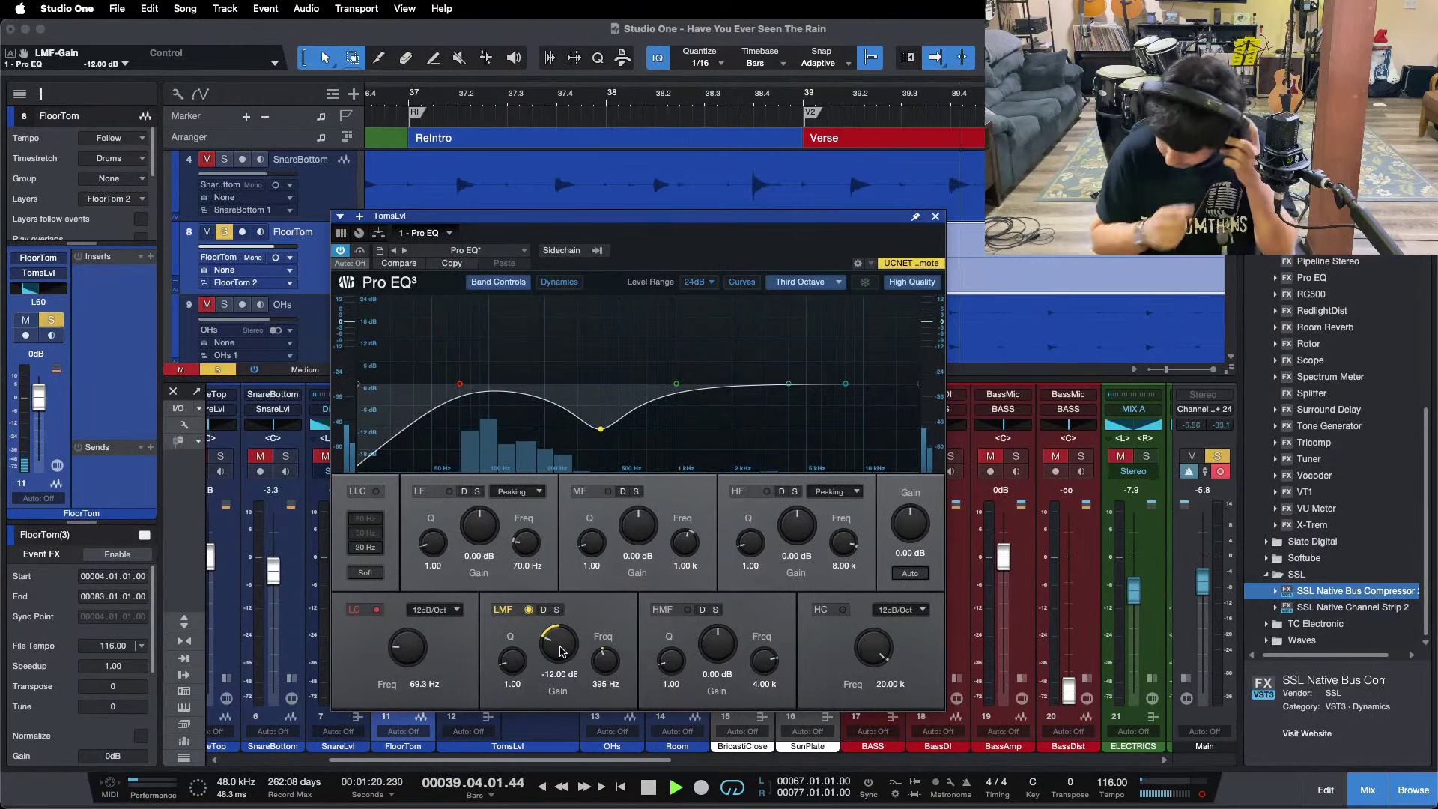
Deepen the TomsLvl EQ's low-mid cut to -14.40 dB while replaying the floor tom hit.
key("space")
key("space")
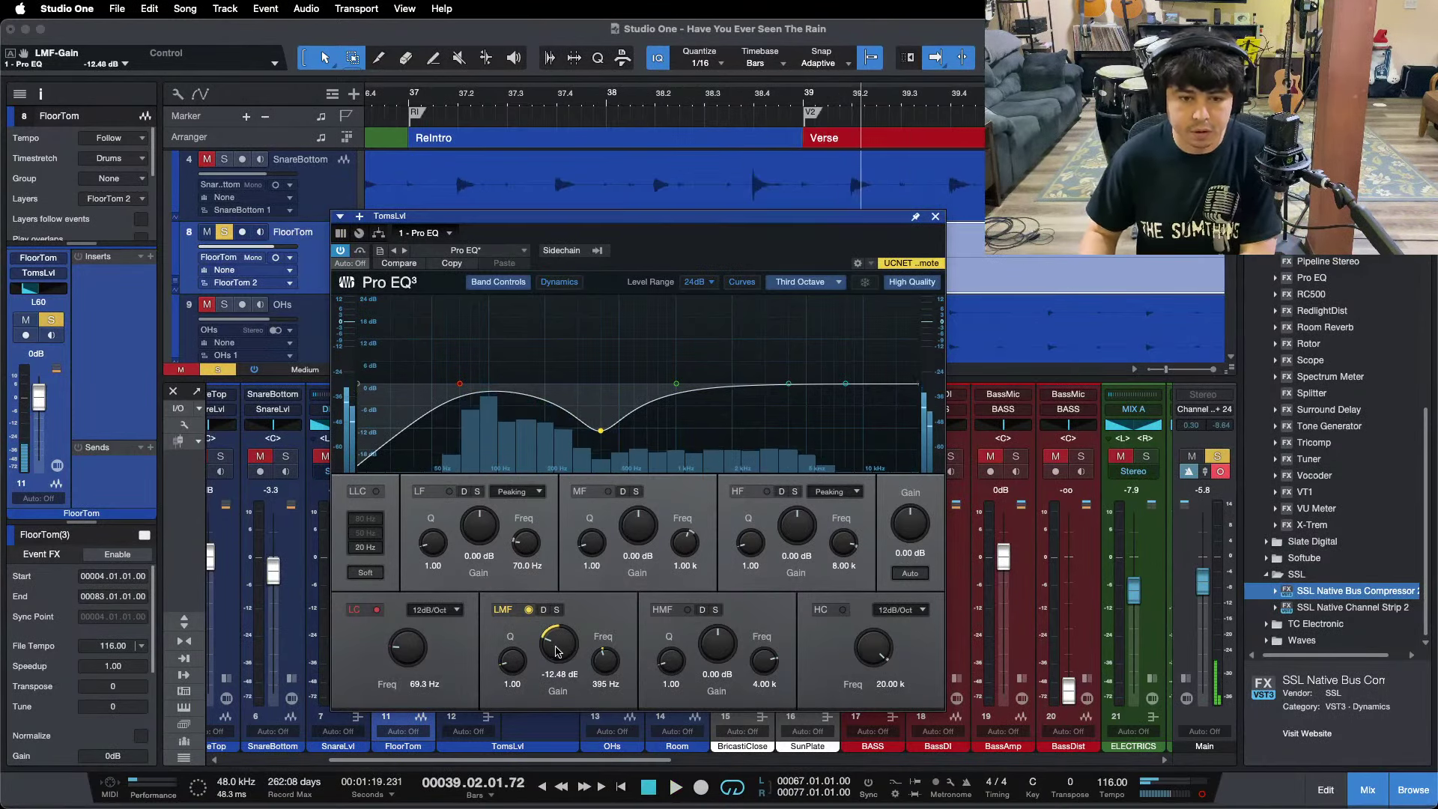
scroll(558, 651, "down", 1)
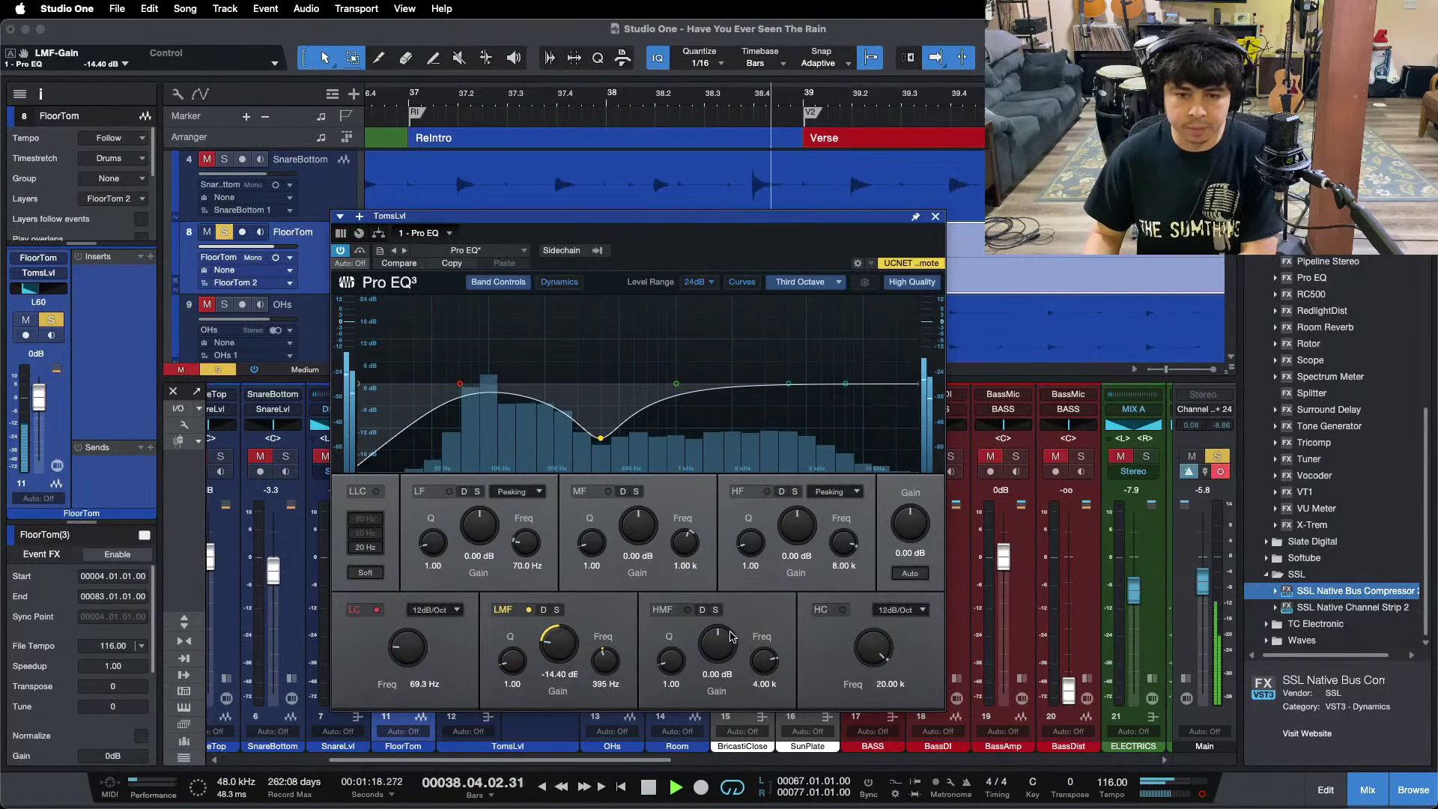
Uncover the mixer and raise the TomsLvl bus fader to about +2.9 dB while repeatedly playing the floor tom hit.
left_click_drag(741, 227, 1254, 227)
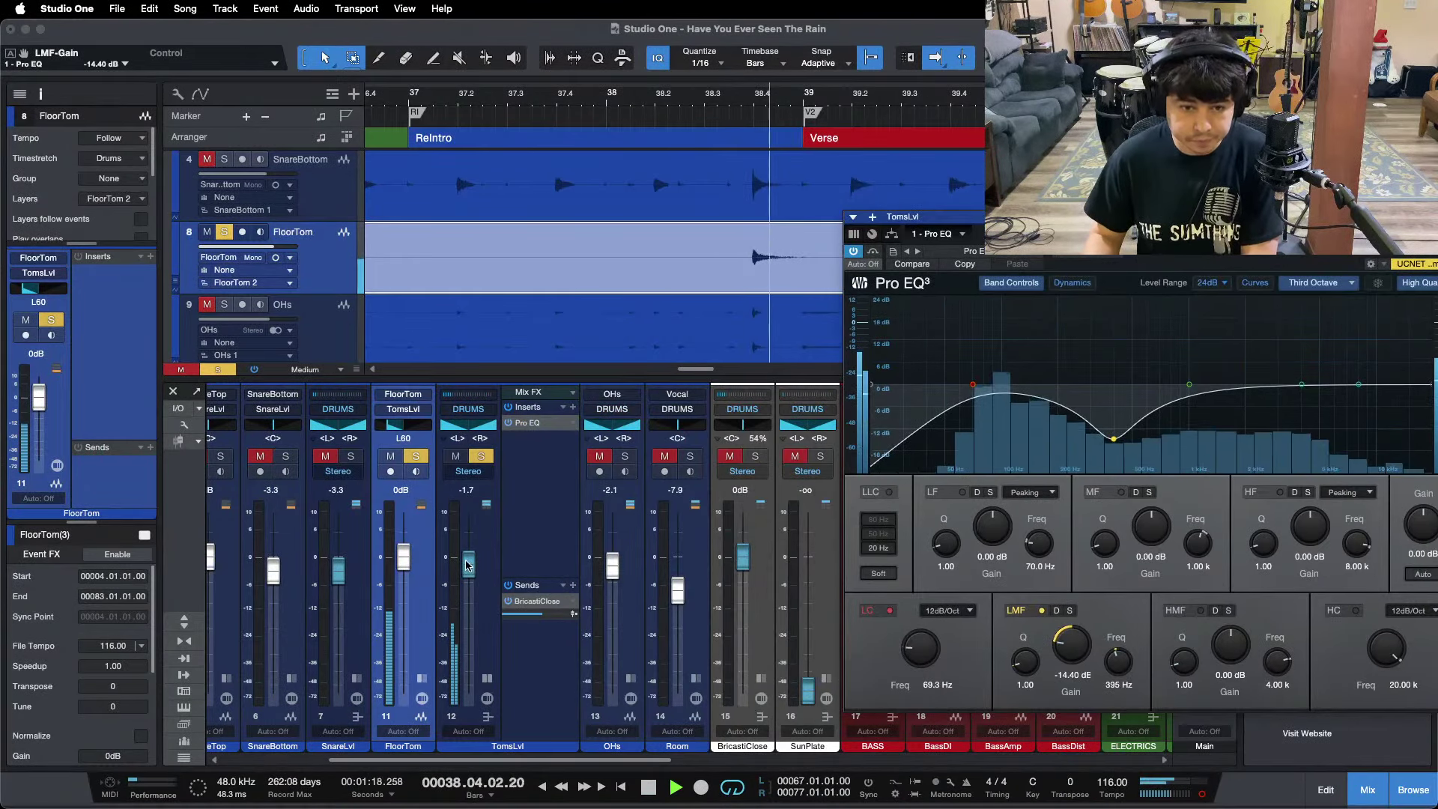
scroll(465, 565, "up", 2)
key("space")
key("space")
key("space")
key("space")
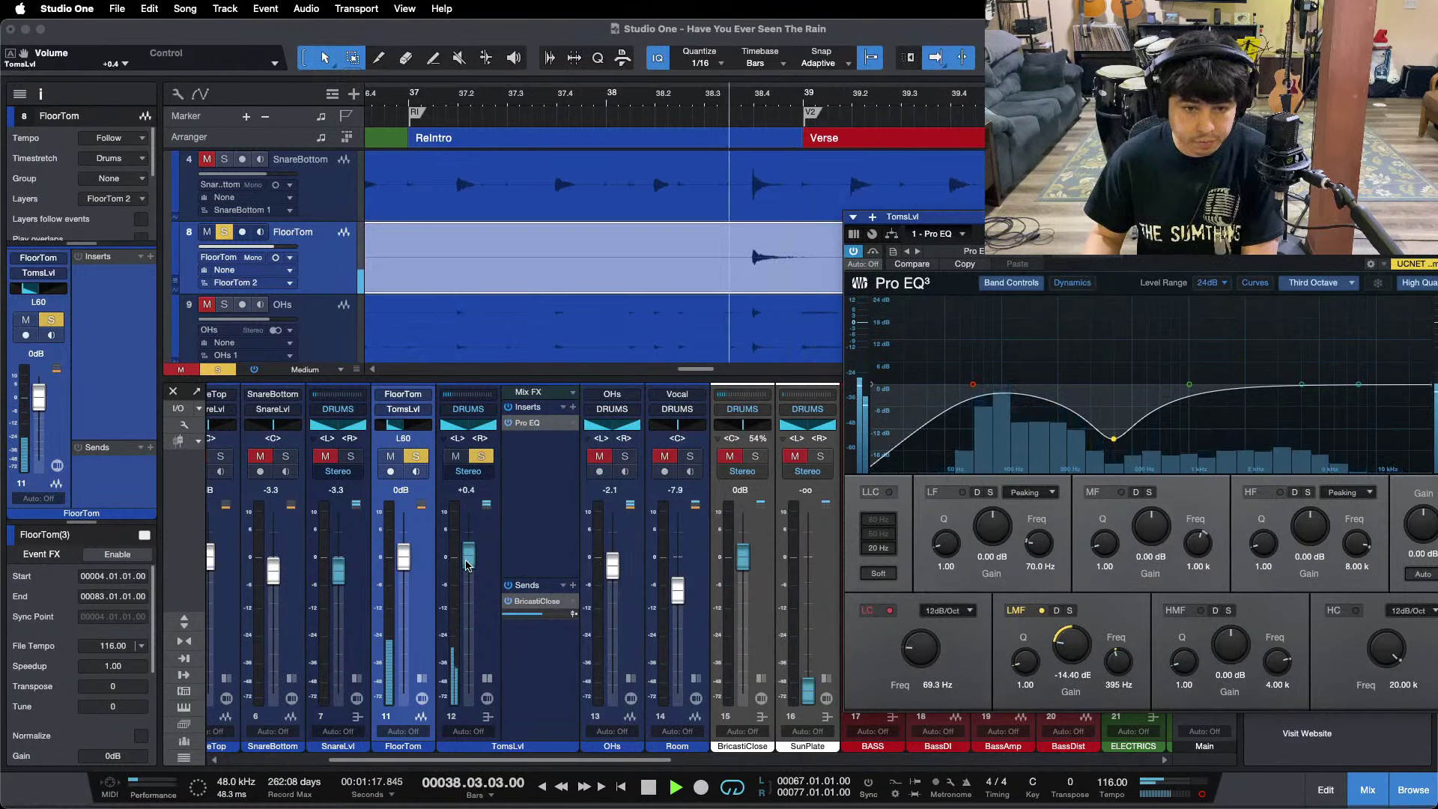
scroll(465, 566, "up", 2)
key("space")
key("space")
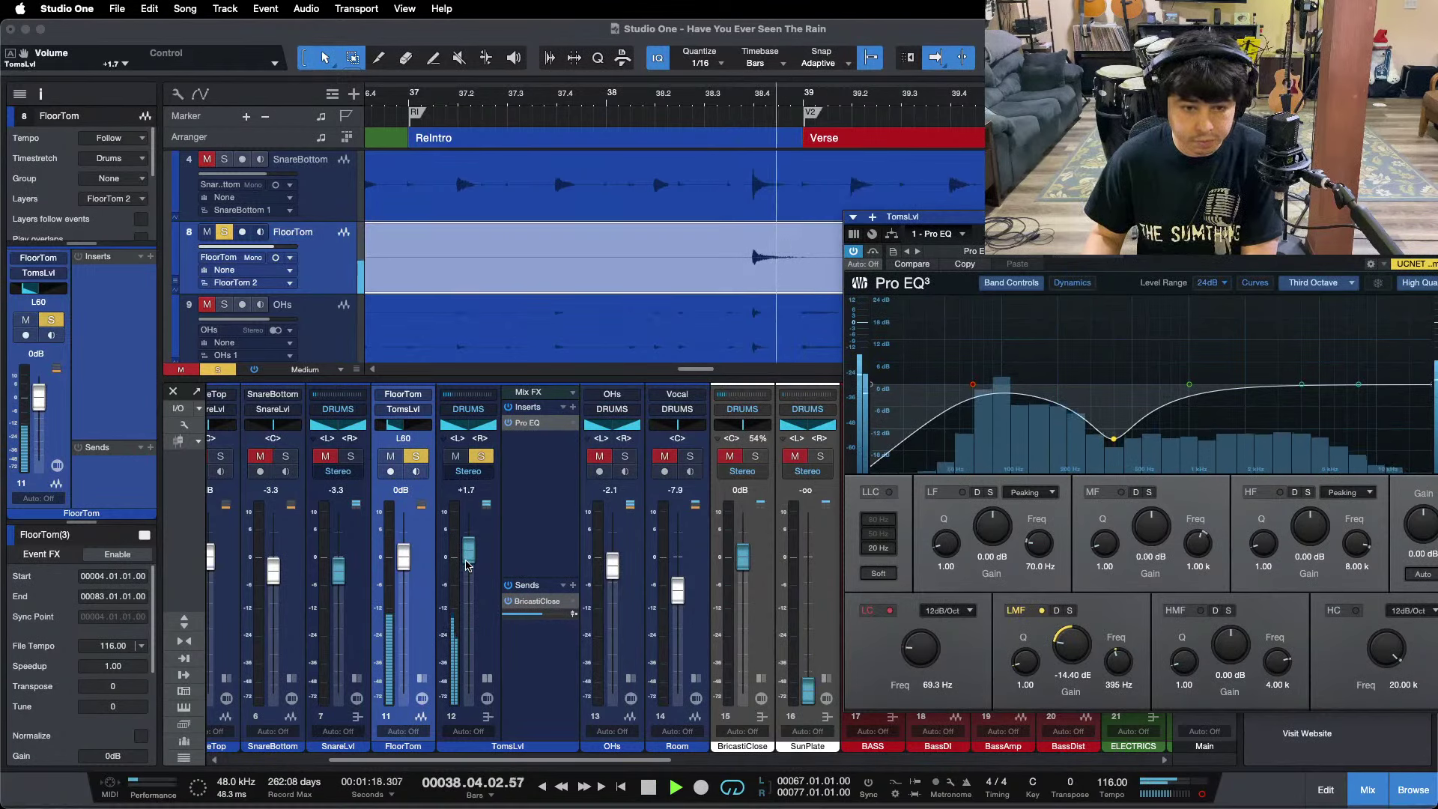
scroll(465, 565, "up", 1)
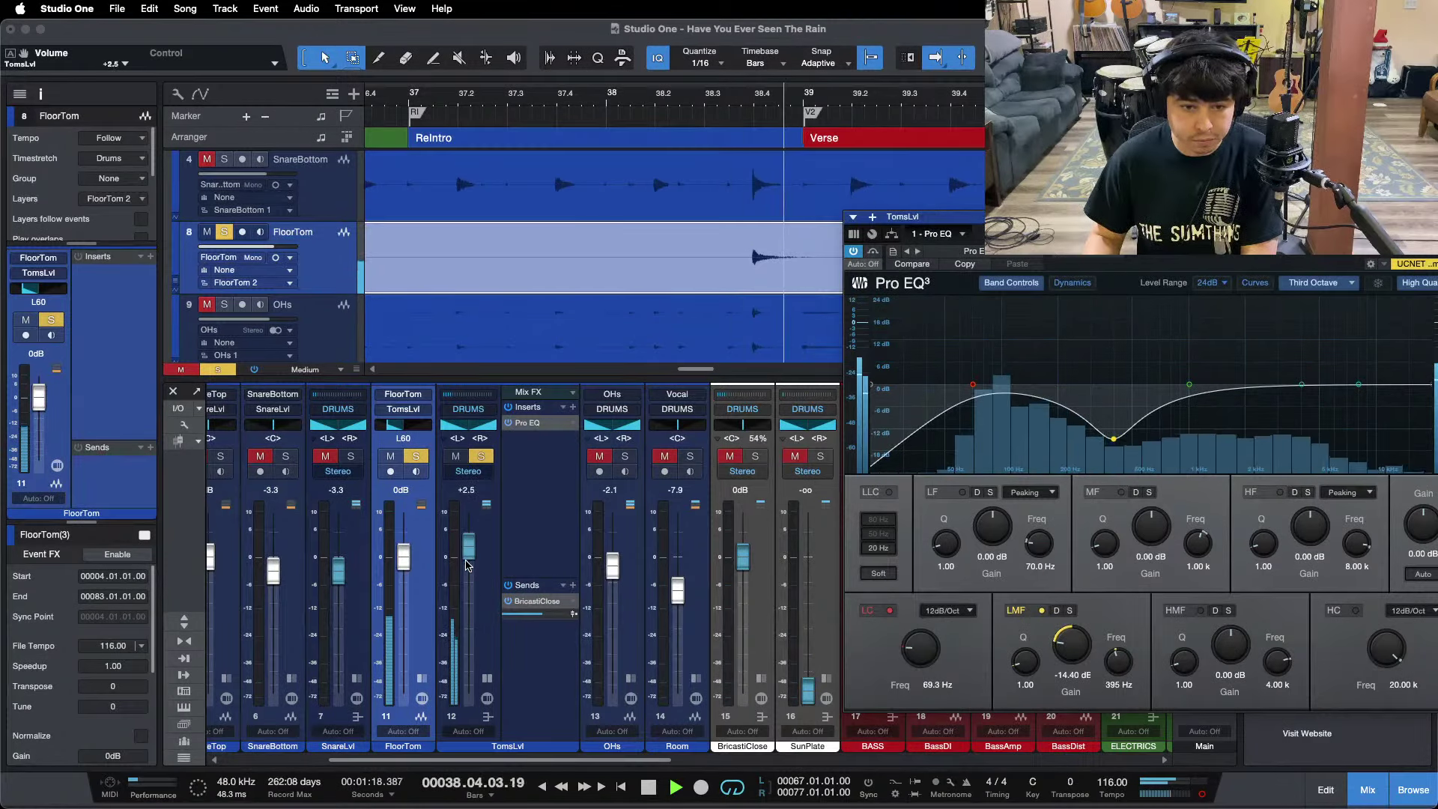
key("space")
key("space")
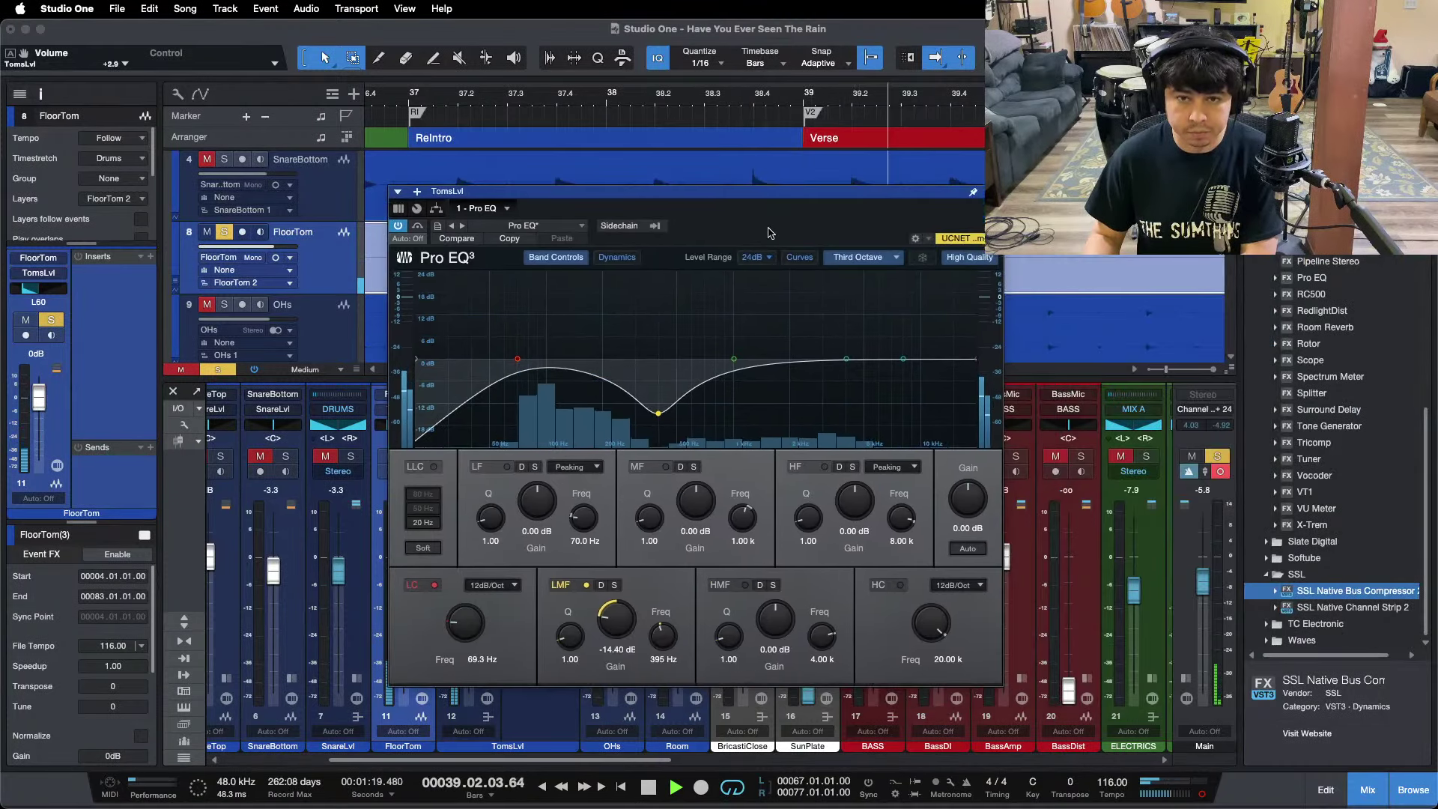
Hide the track inspector and boost the TomsLvl EQ's high-mid band by 10.56 dB at 4 kHz.
key("space")
key("space")
left_click(41, 95)
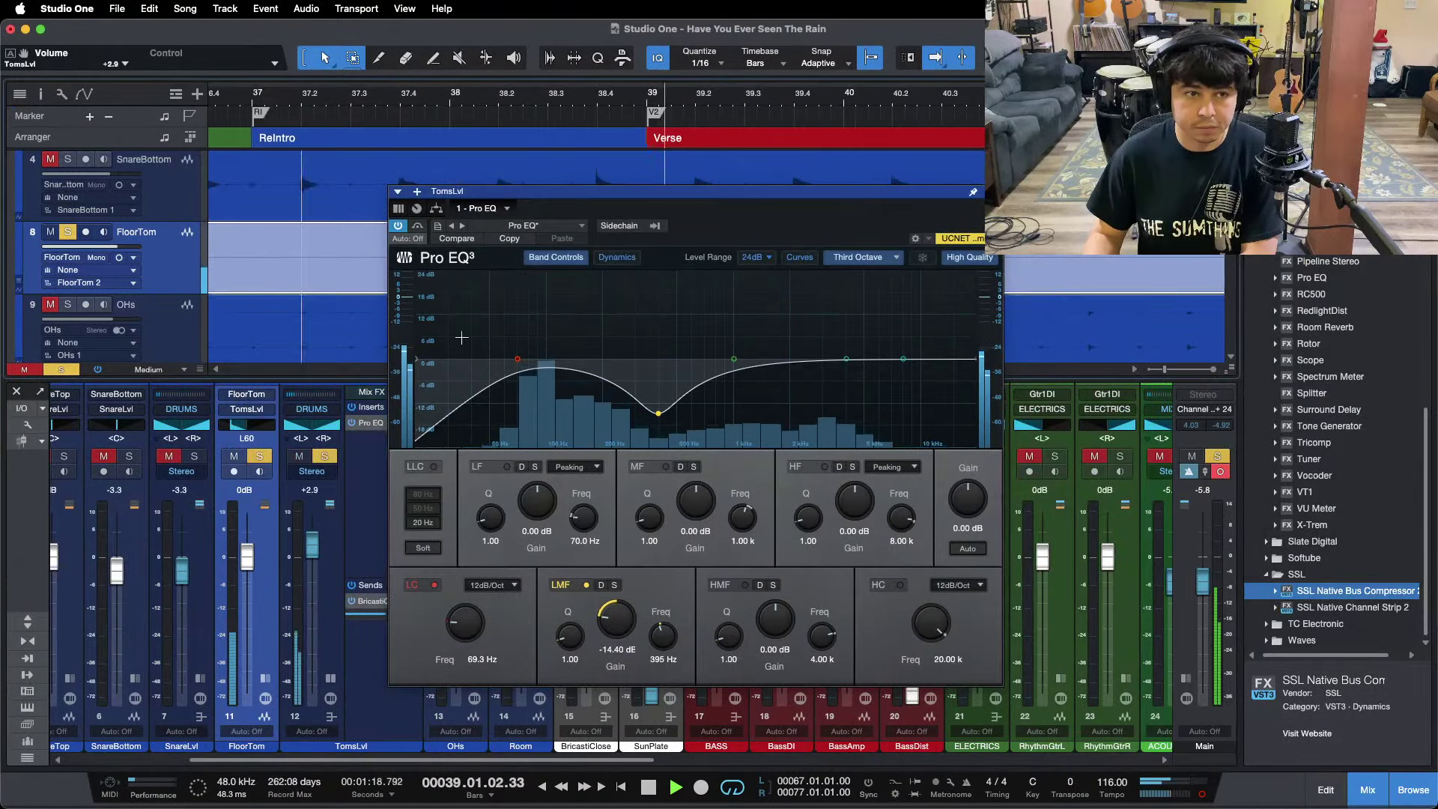
left_click_drag(767, 622, 766, 616)
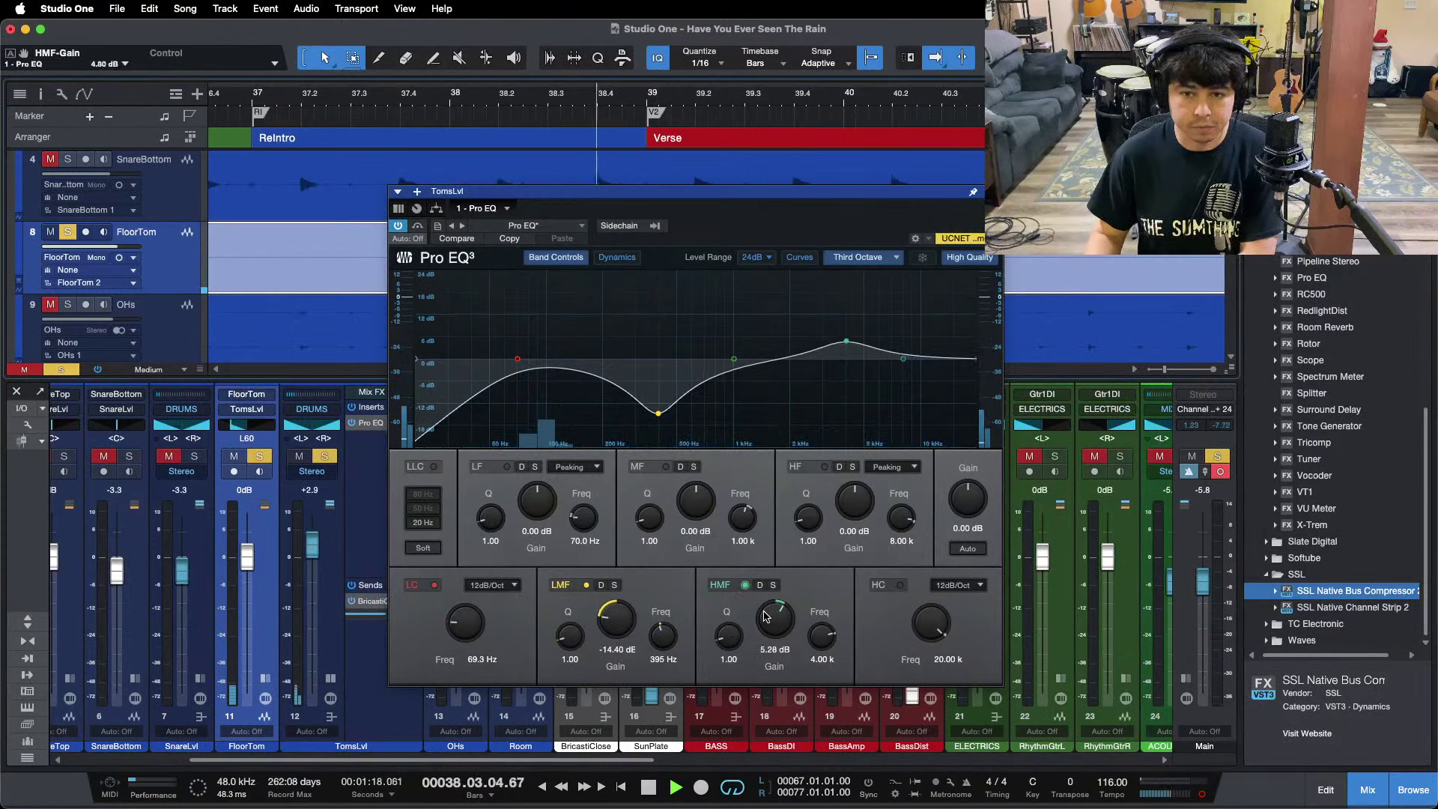
scroll(765, 616, "up", 2)
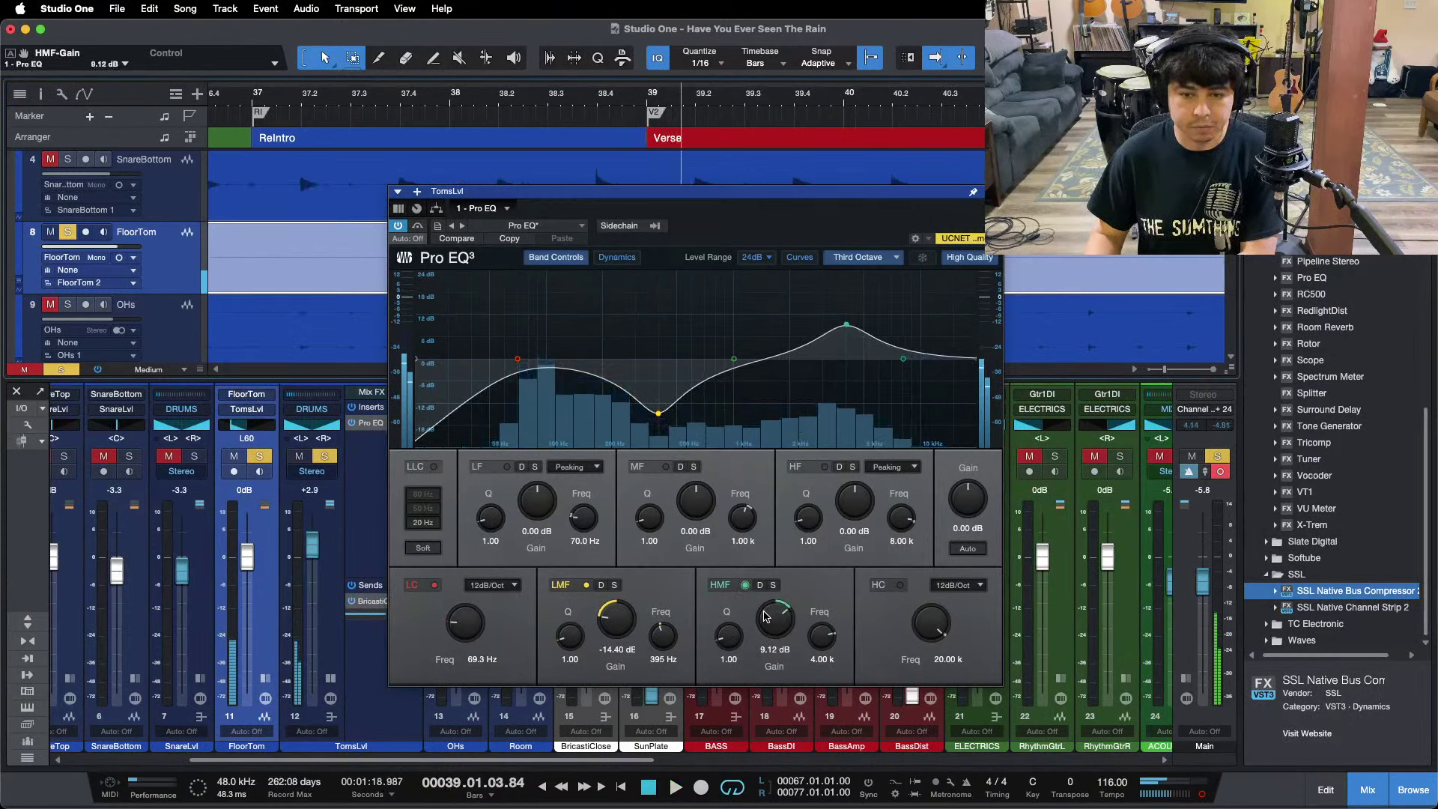
scroll(766, 616, "up", 1)
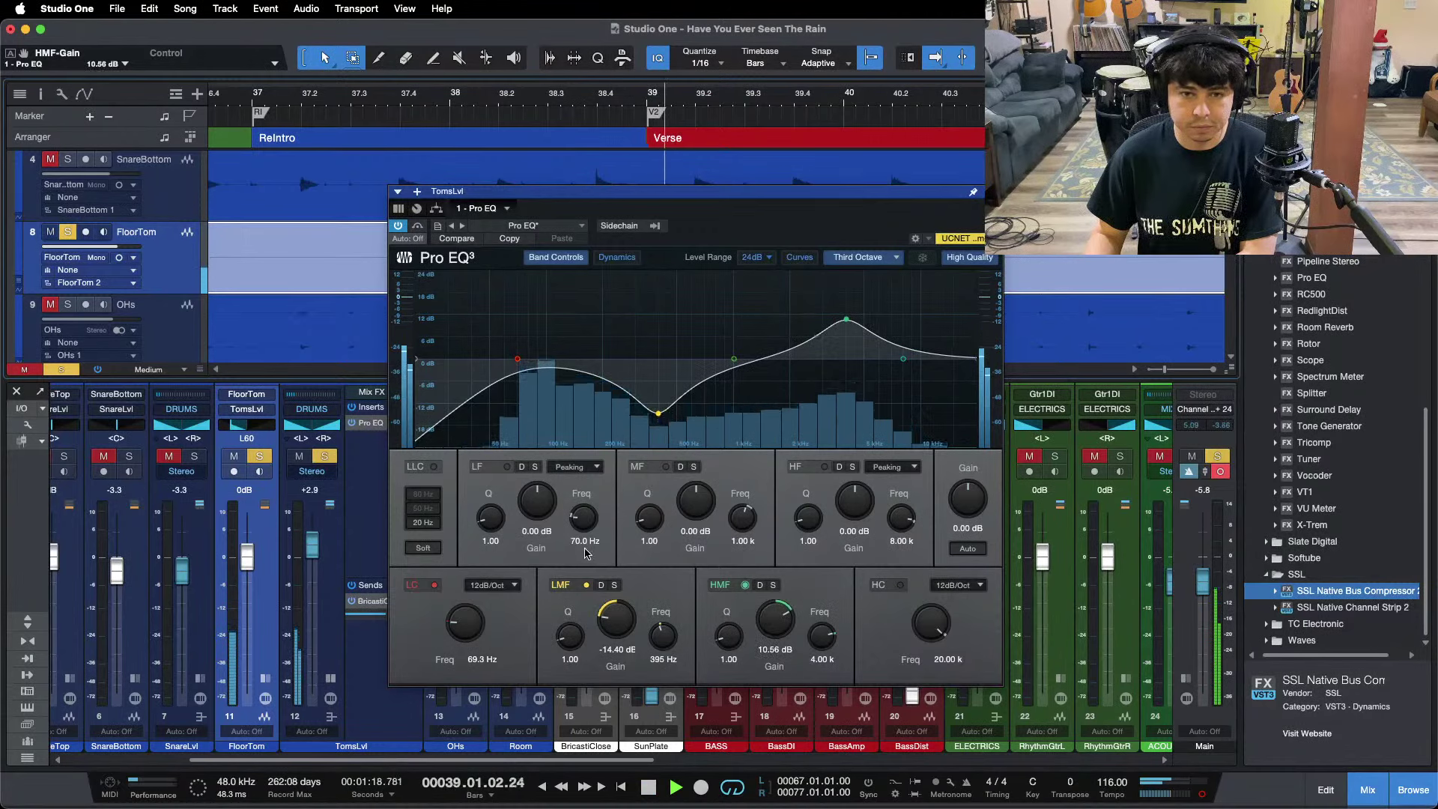
Boost the TomsLvl EQ's low band by 3.36 dB at 70 Hz and set the TomsLvl fader to 0 dB.
key("space")
scroll(541, 502, "up", 2)
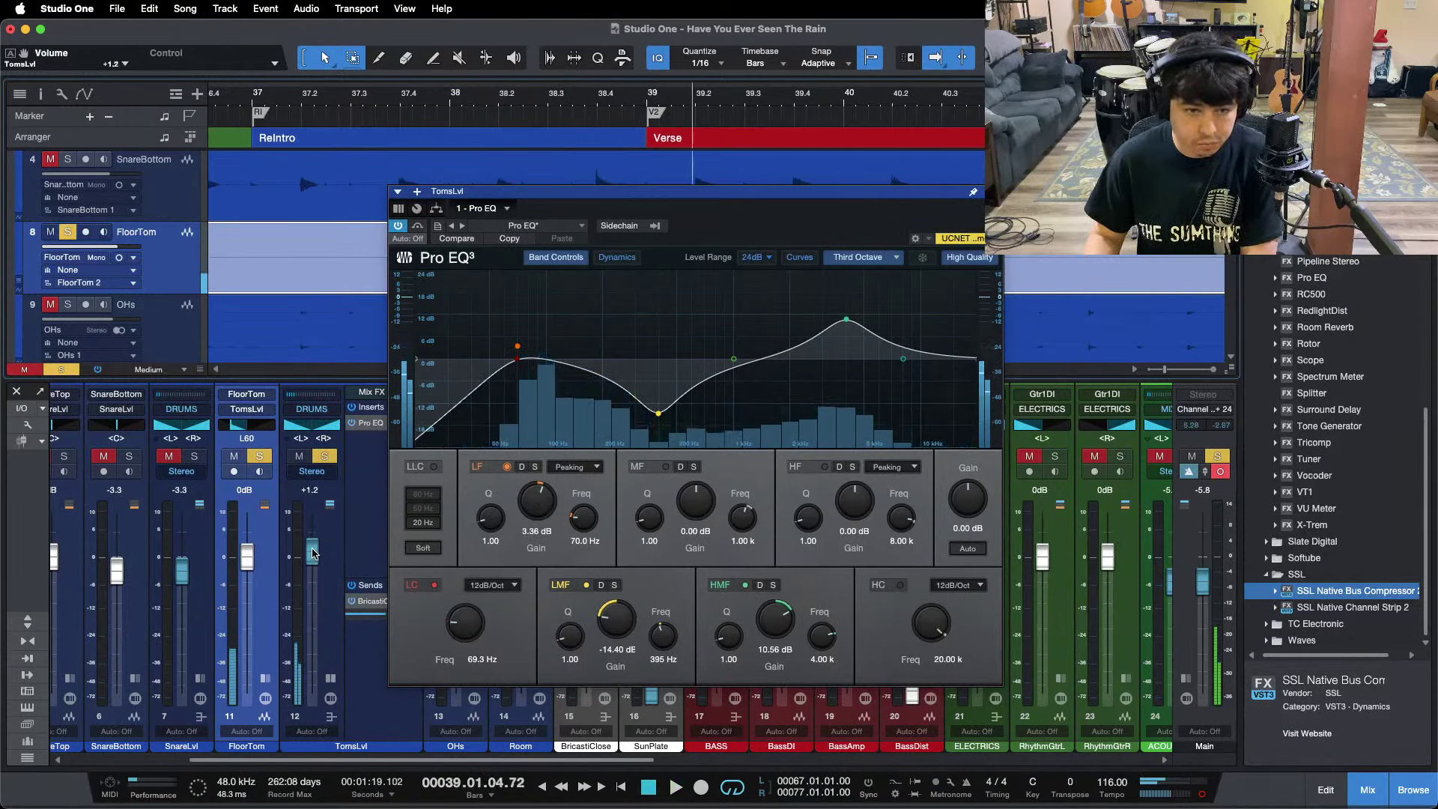
key("space")
key("space")
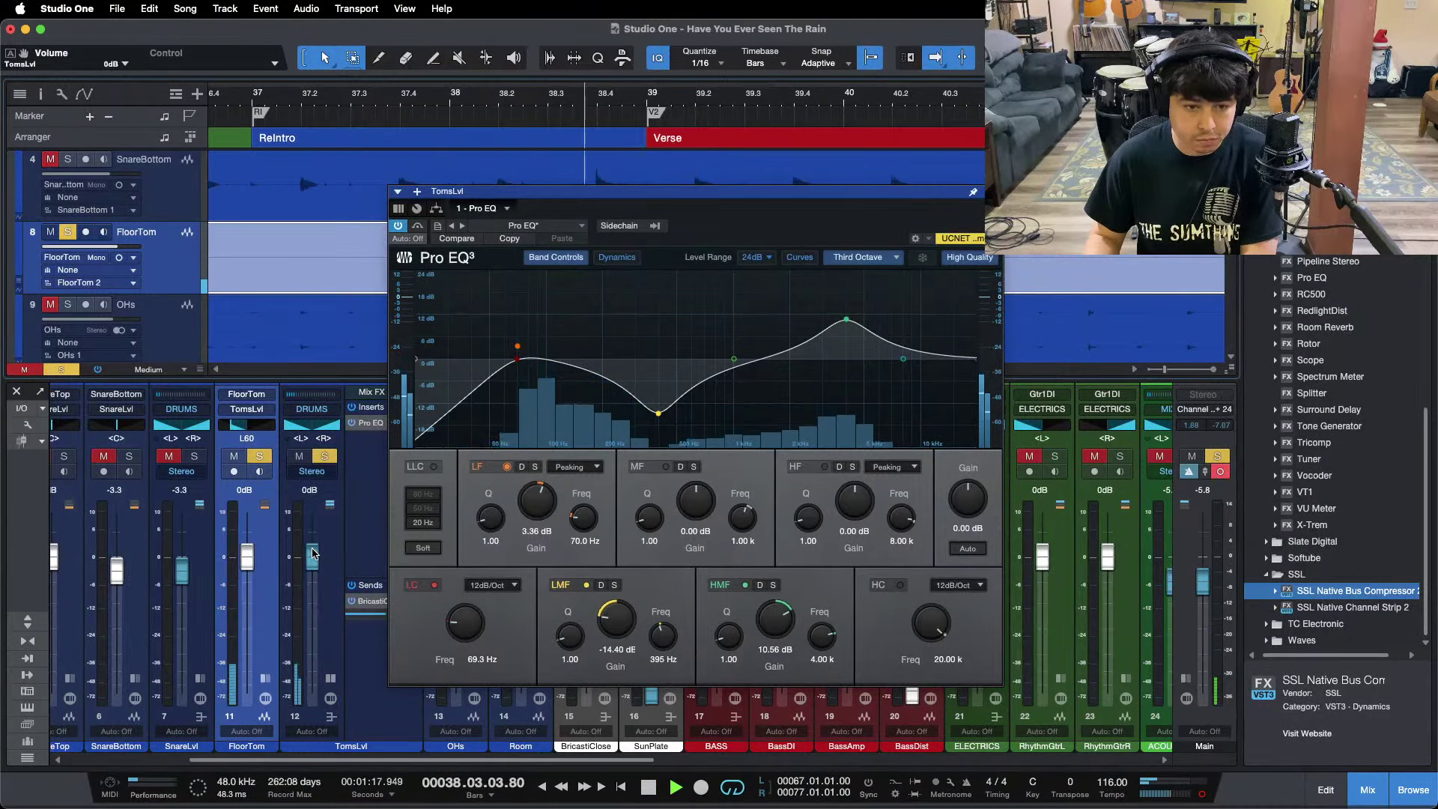
key("space")
key("space")
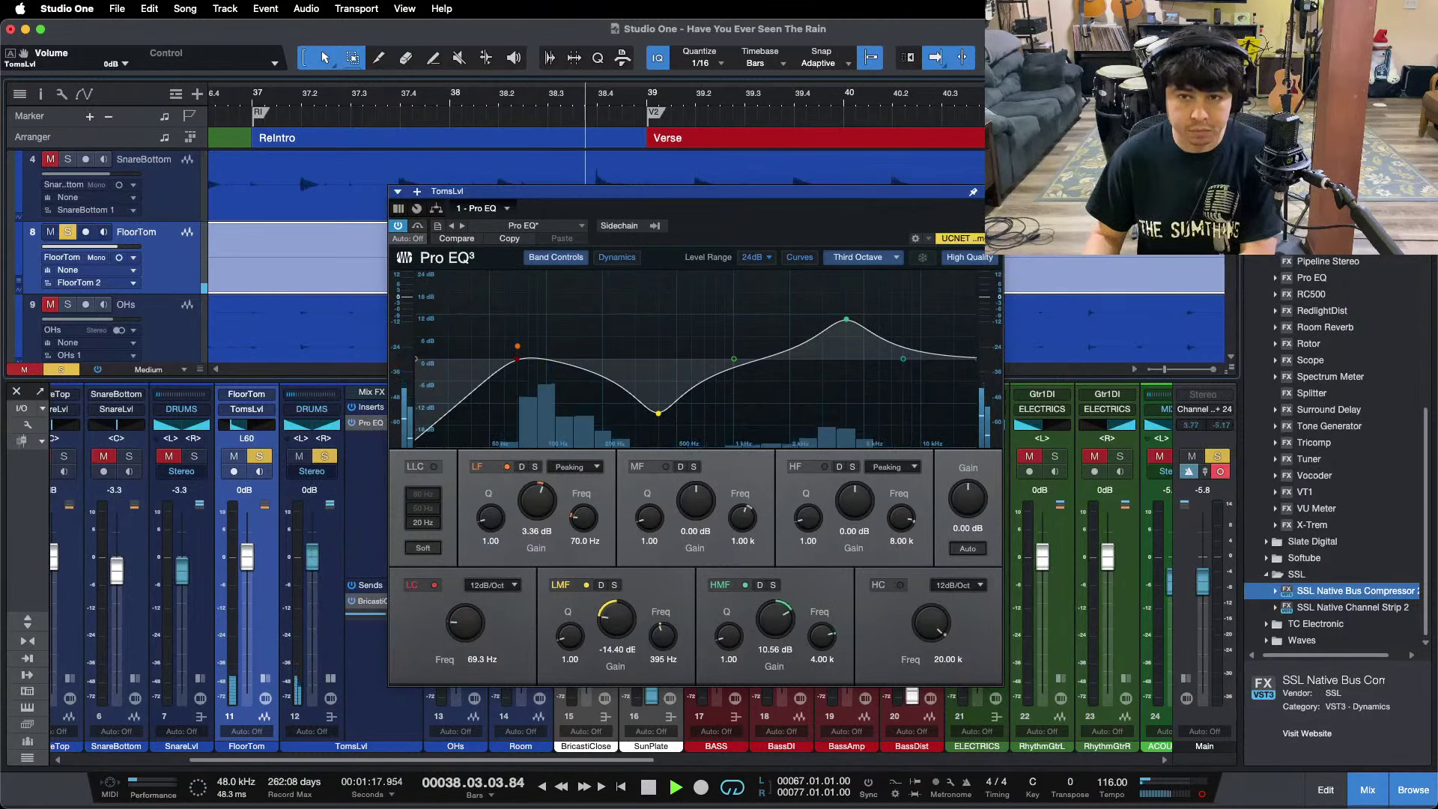
Close the TomsLvl EQ, unsolo the floor tom to play the full mix from bar 37, and collapse the TomsLvl channel.
left_click(991, 192)
key("s")
left_click(278, 96)
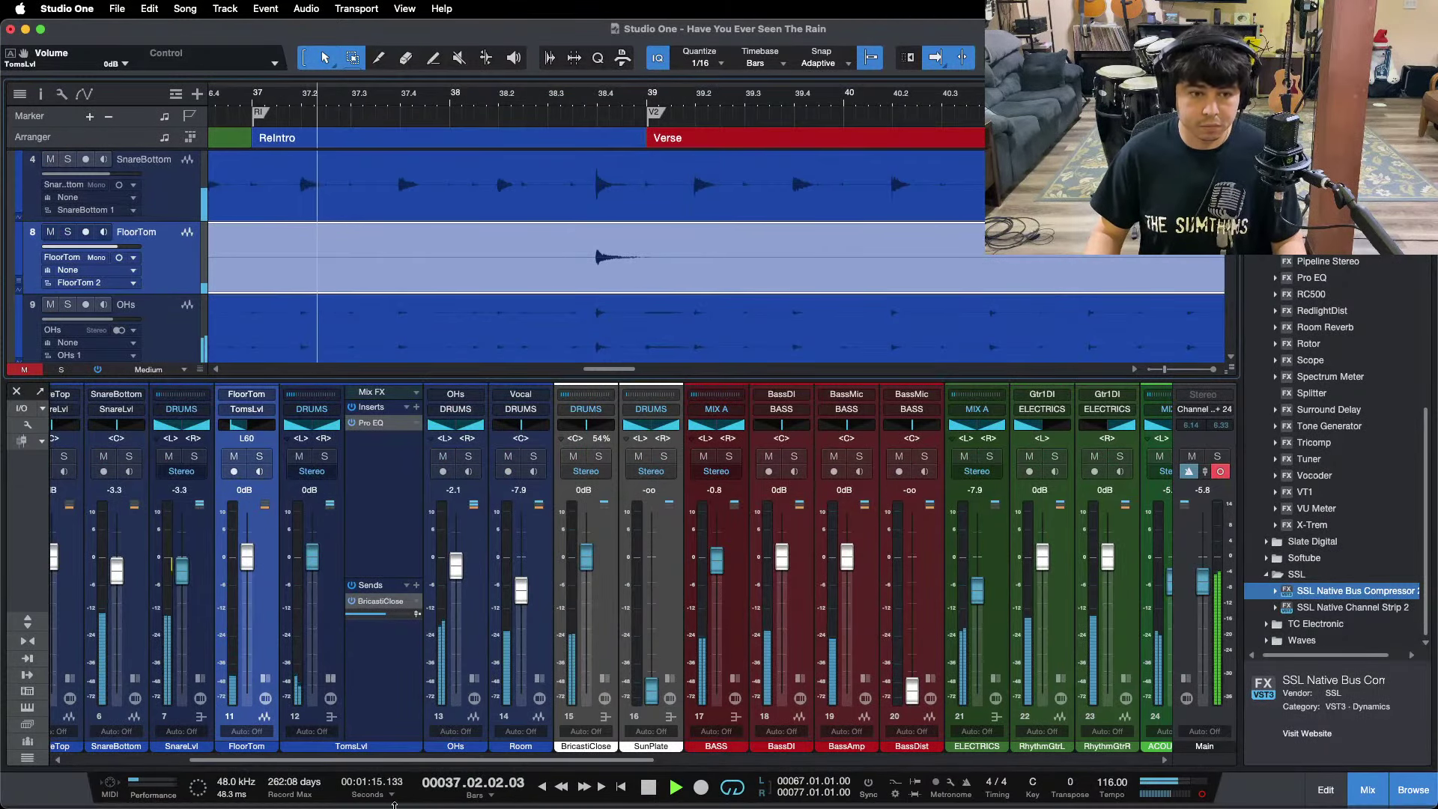
left_click_drag(352, 760, 217, 759)
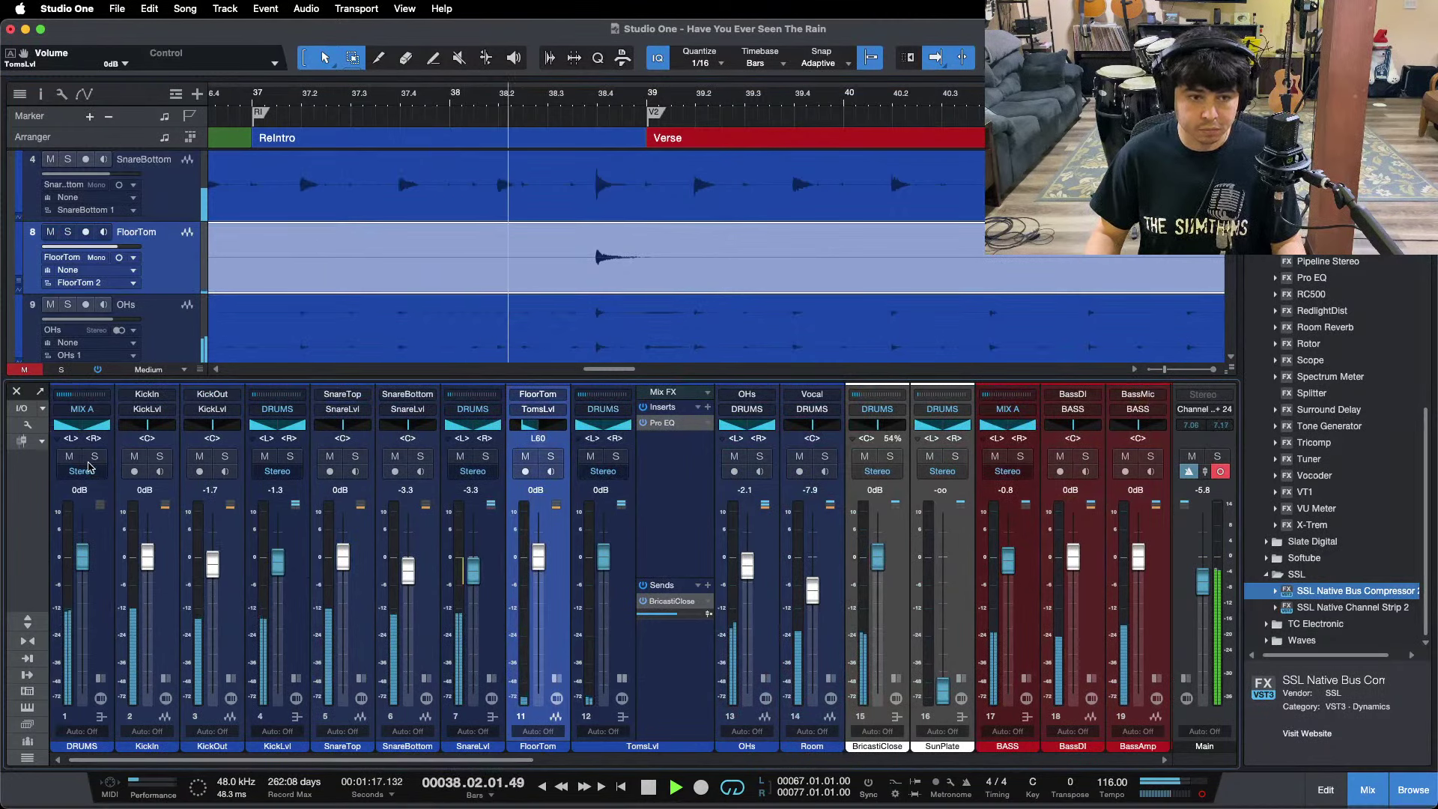
left_click(92, 481)
left_click(621, 679)
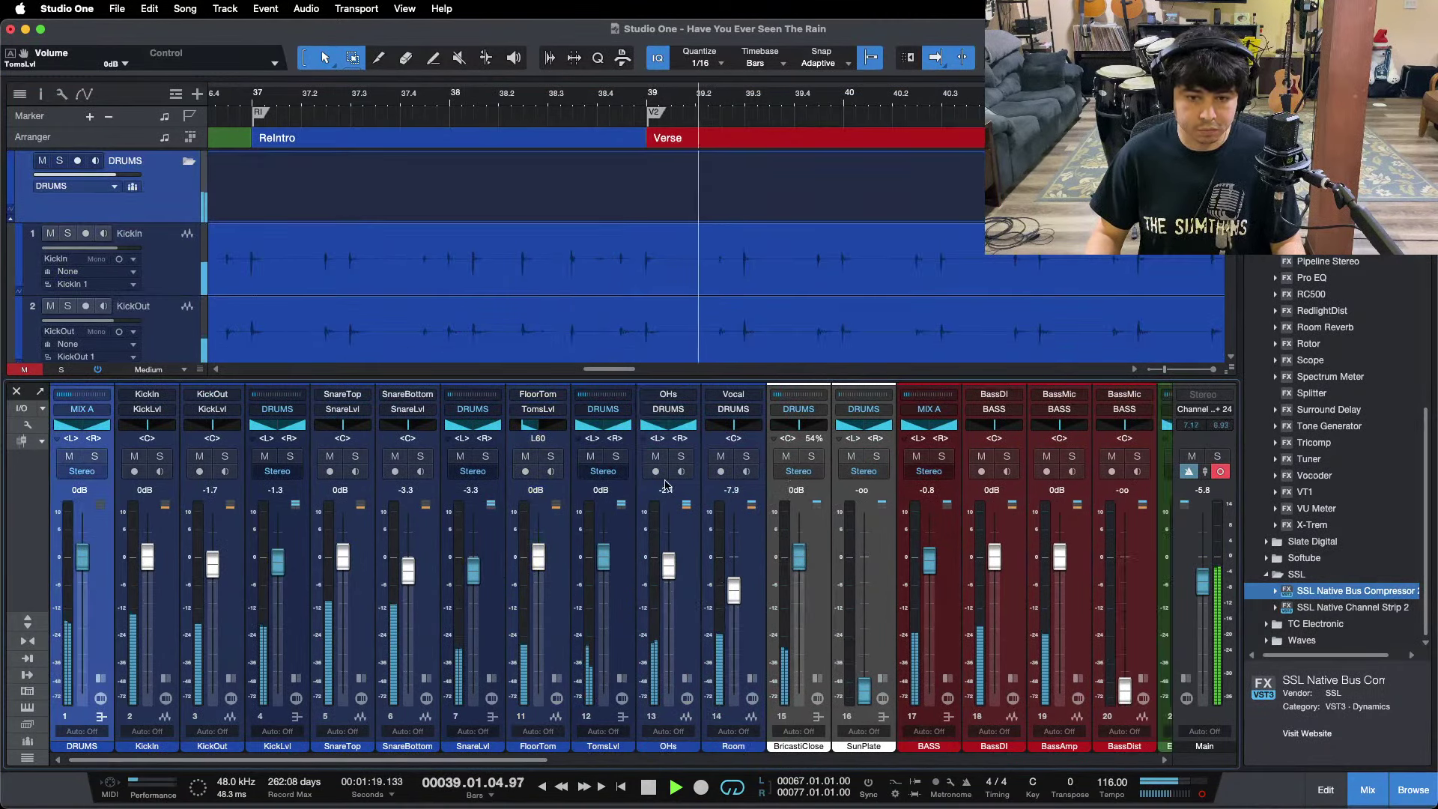
Solo the OHs channel with the DRUMS bus from bar 67 and open the OHs Pro EQ.
key("s")
key("KP_1")
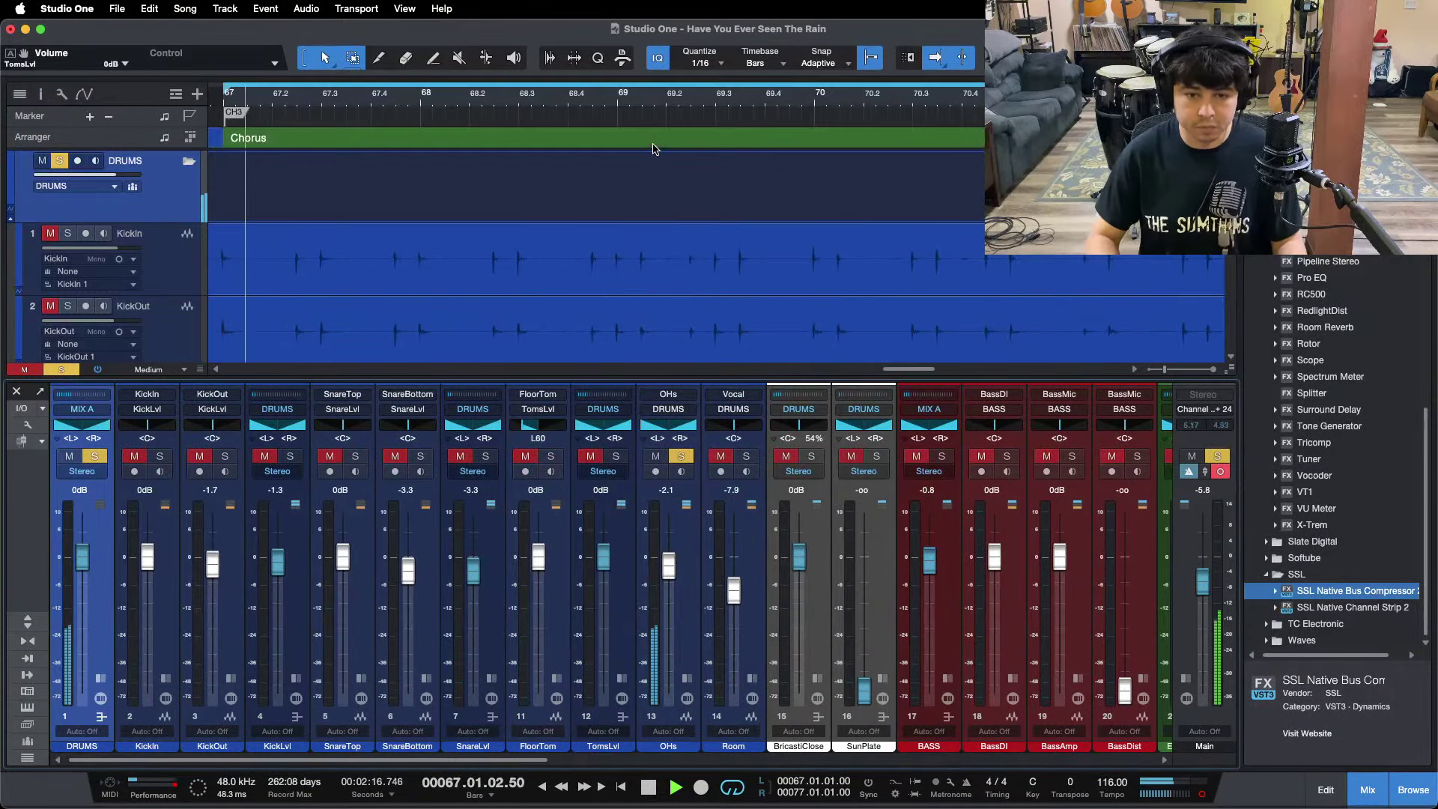
left_click(689, 679)
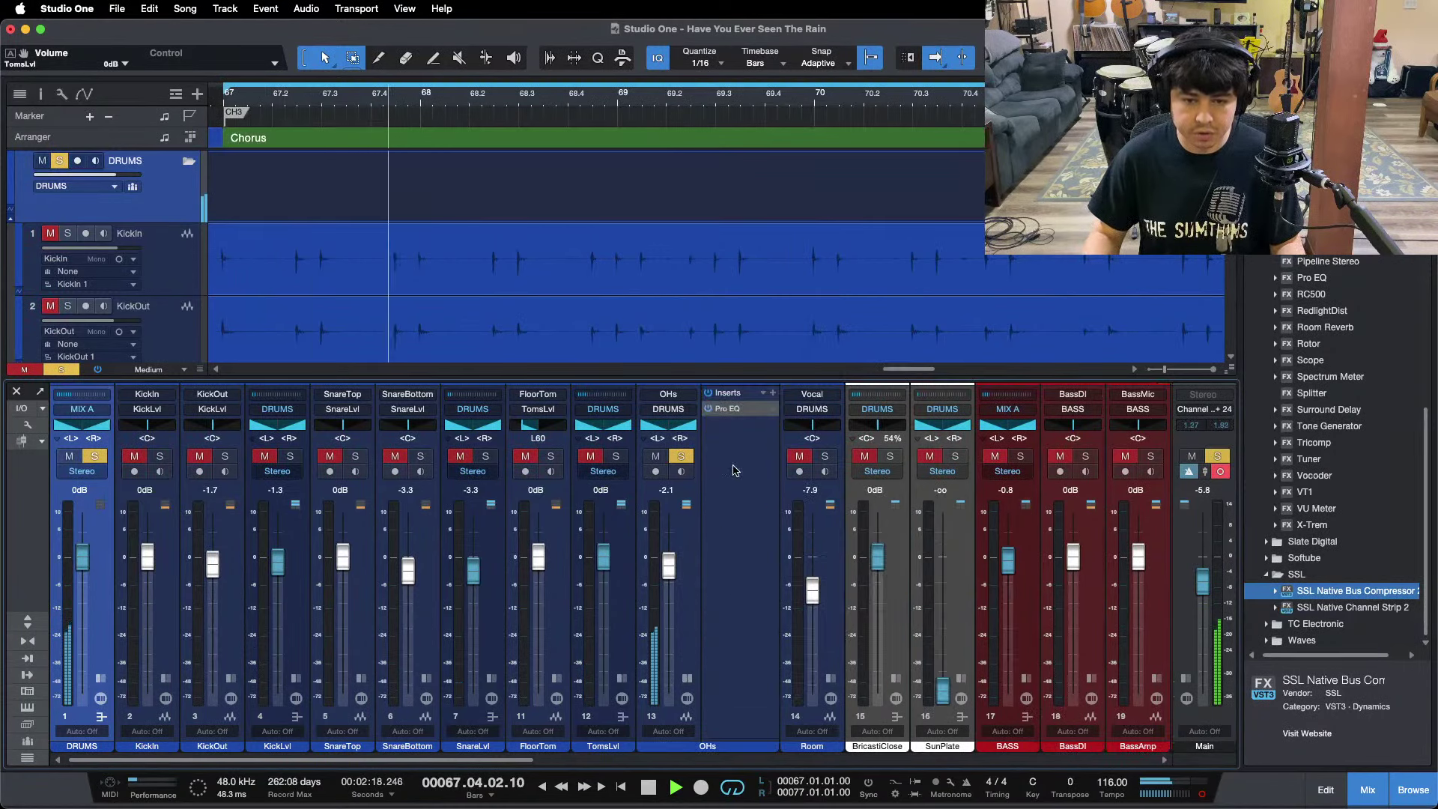
left_click(739, 414)
Enable the OHs EQ's low cut at 182 Hz and cut its low-mid band by 12.96 dB at 398 Hz.
left_click(581, 547)
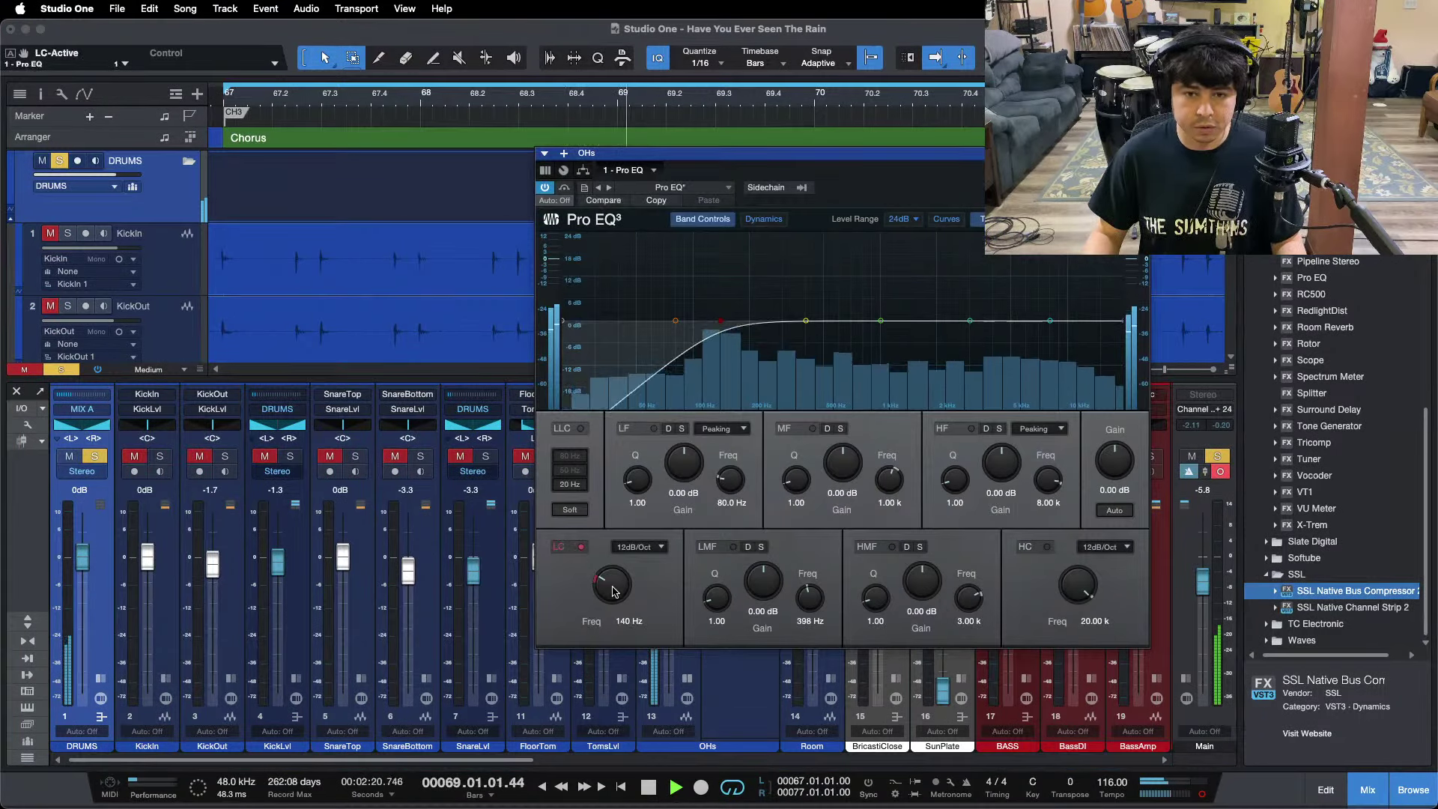
scroll(612, 592, "up", 3)
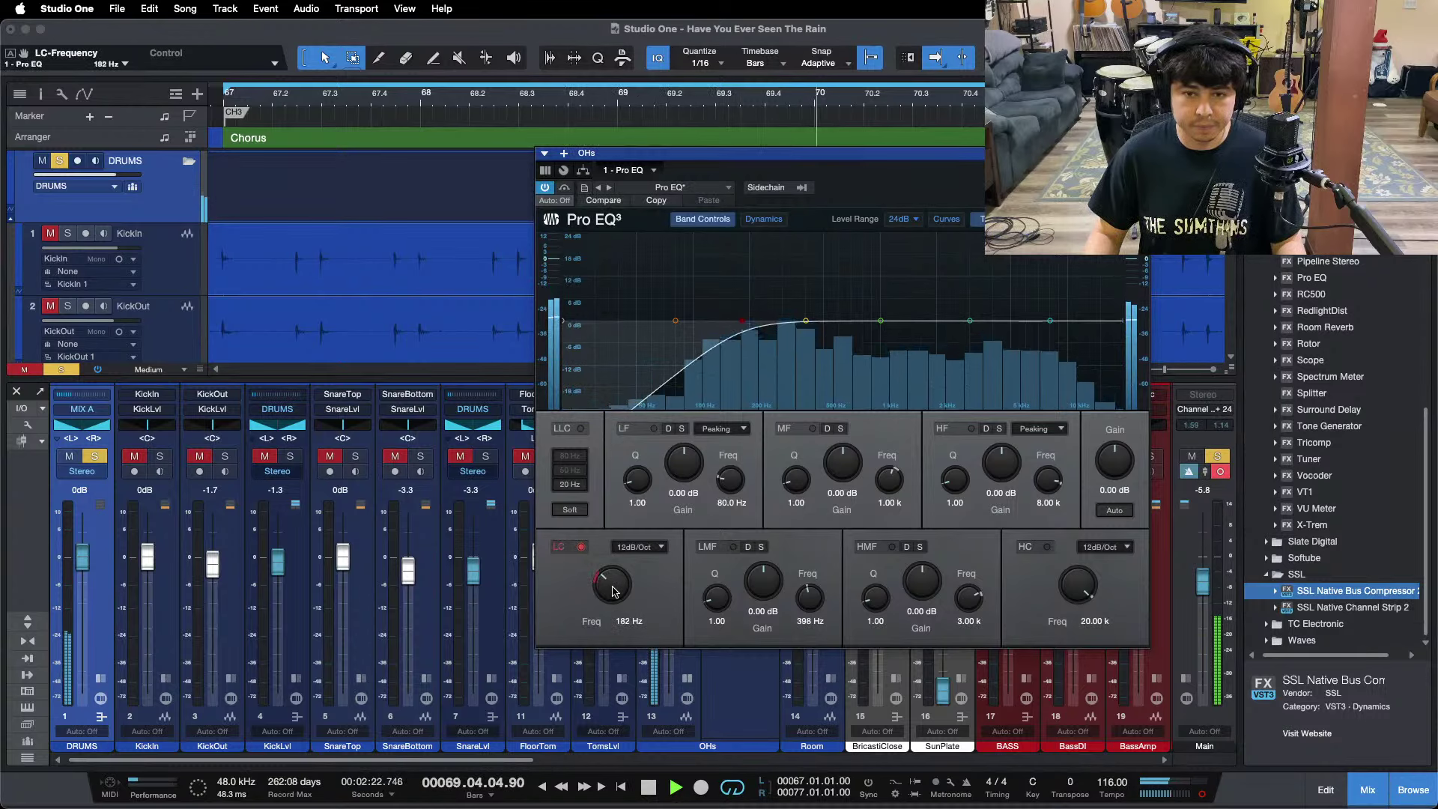
scroll(767, 596, "down", 20)
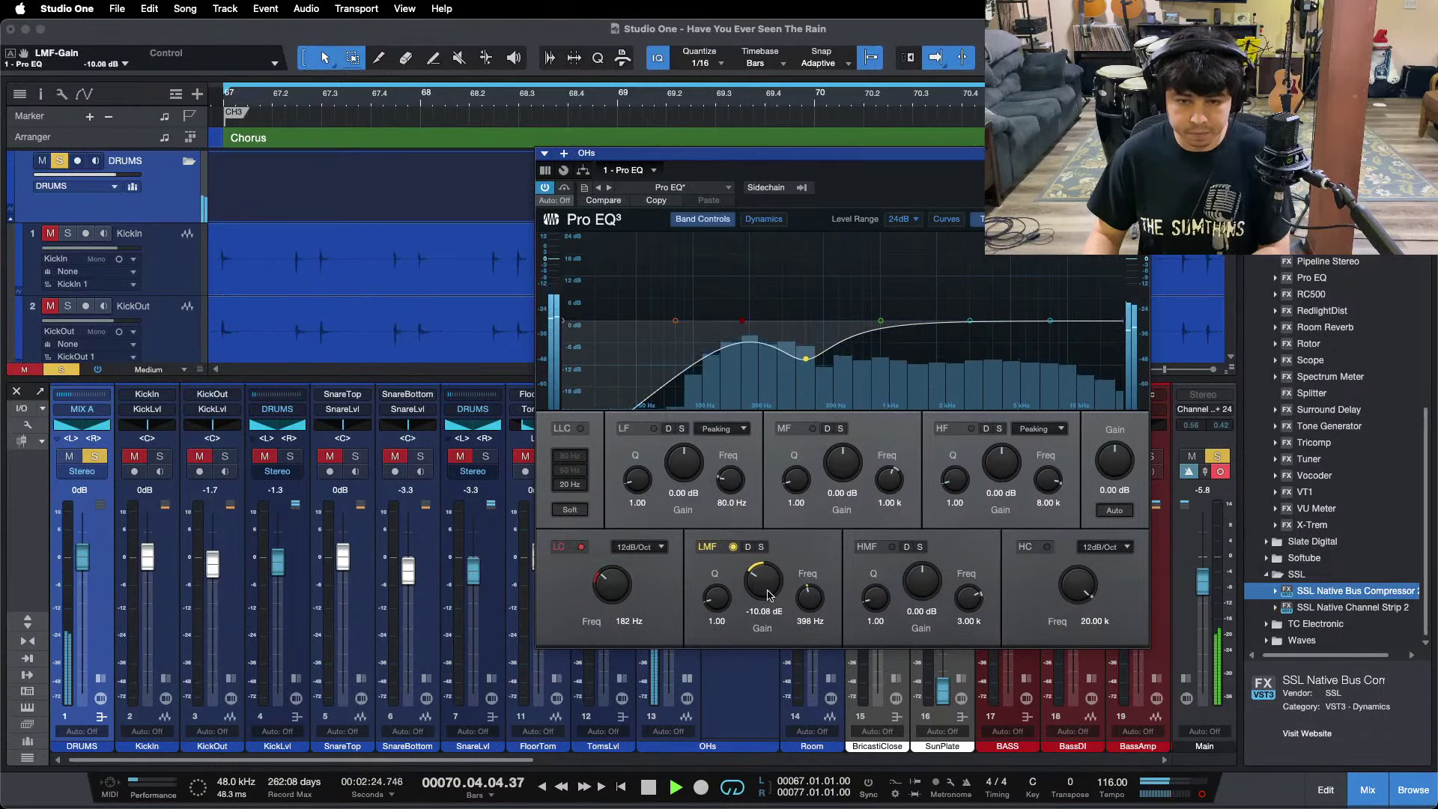
scroll(766, 593, "down", 5)
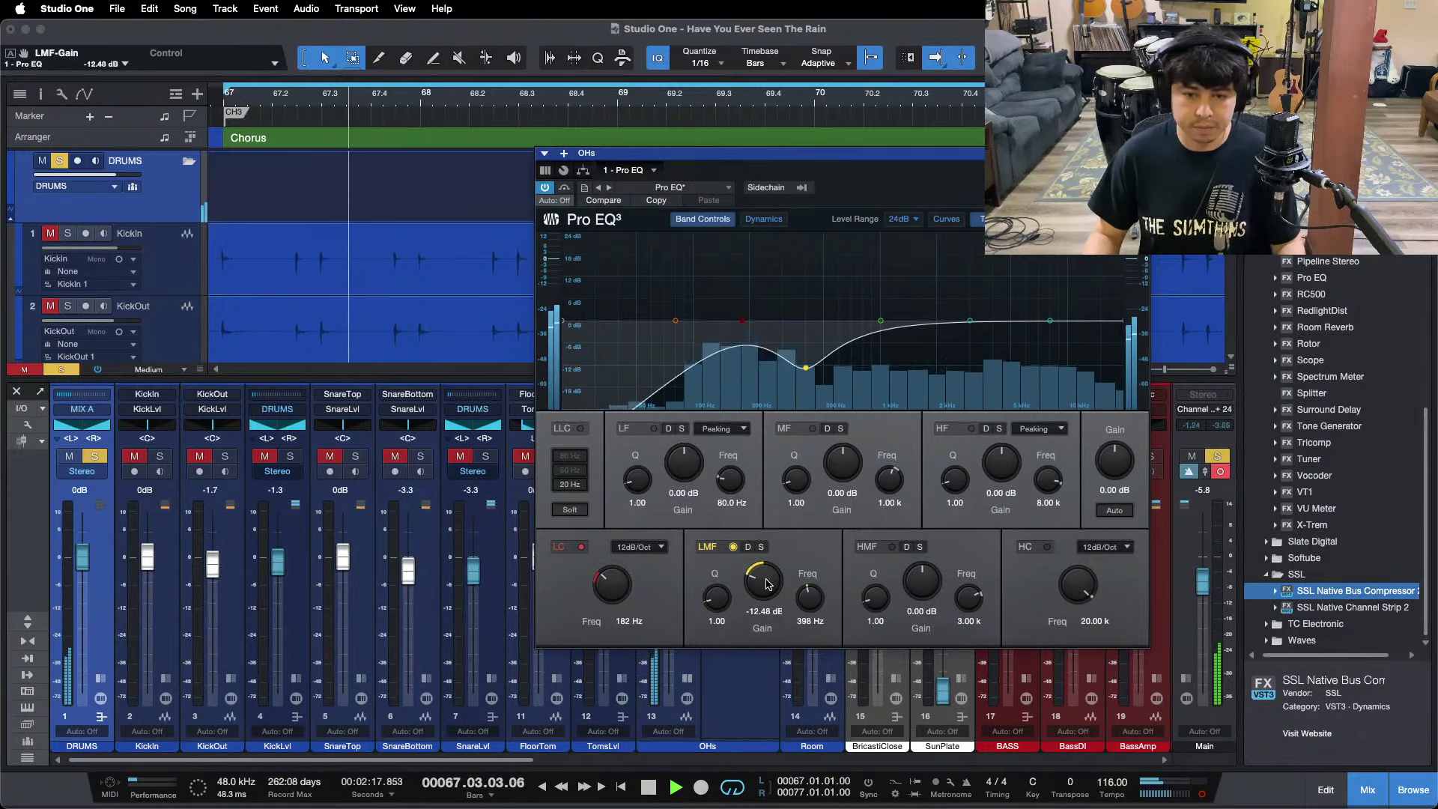
scroll(767, 585, "down", 2)
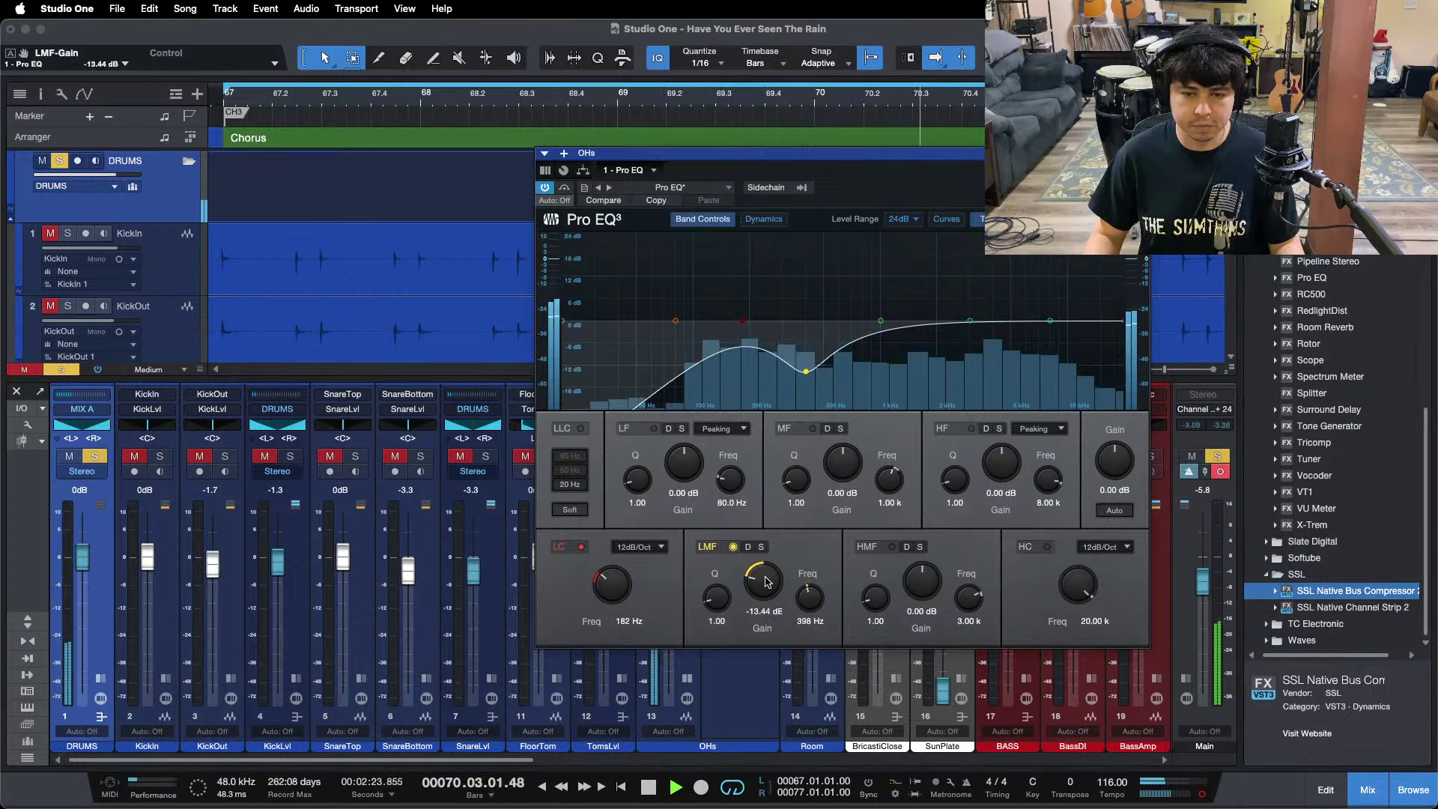
left_click(1141, 153)
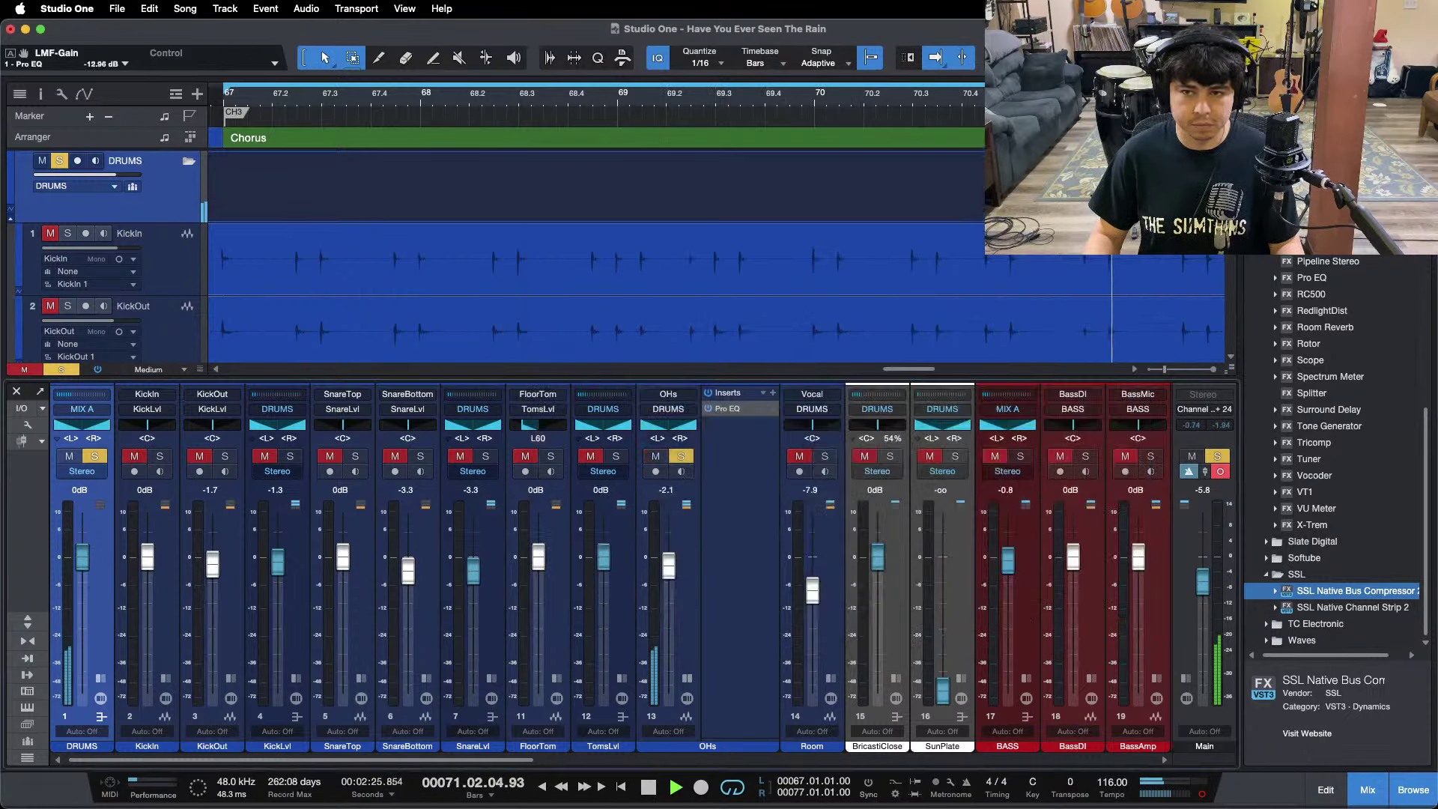
Solo the kick and snare channels alongside the OHs and return playback to the chorus at bar 67.
left_click_drag(959, 92, 680, 77)
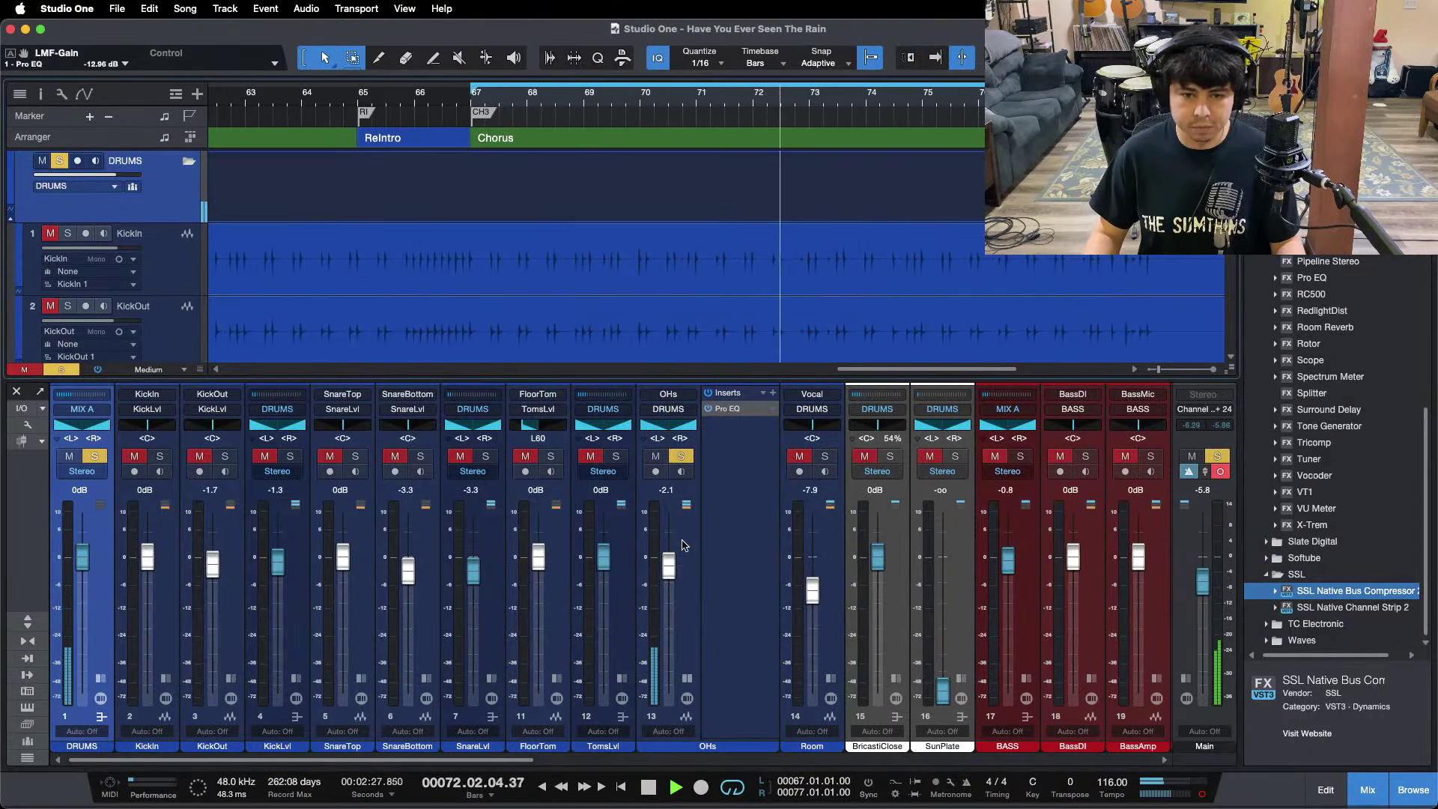
left_click_drag(160, 456, 290, 456)
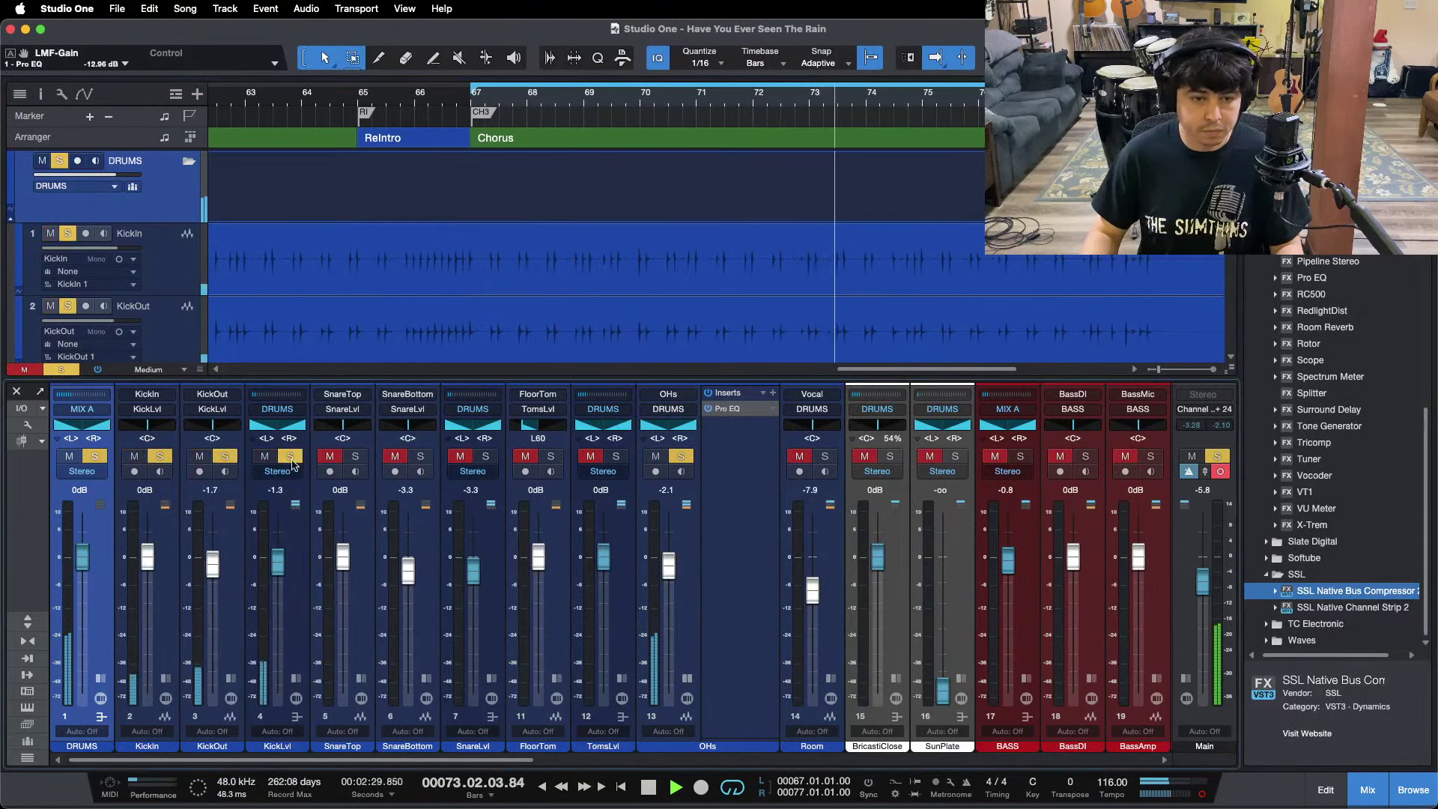
left_click(483, 457)
key("KP_1")
key("space")
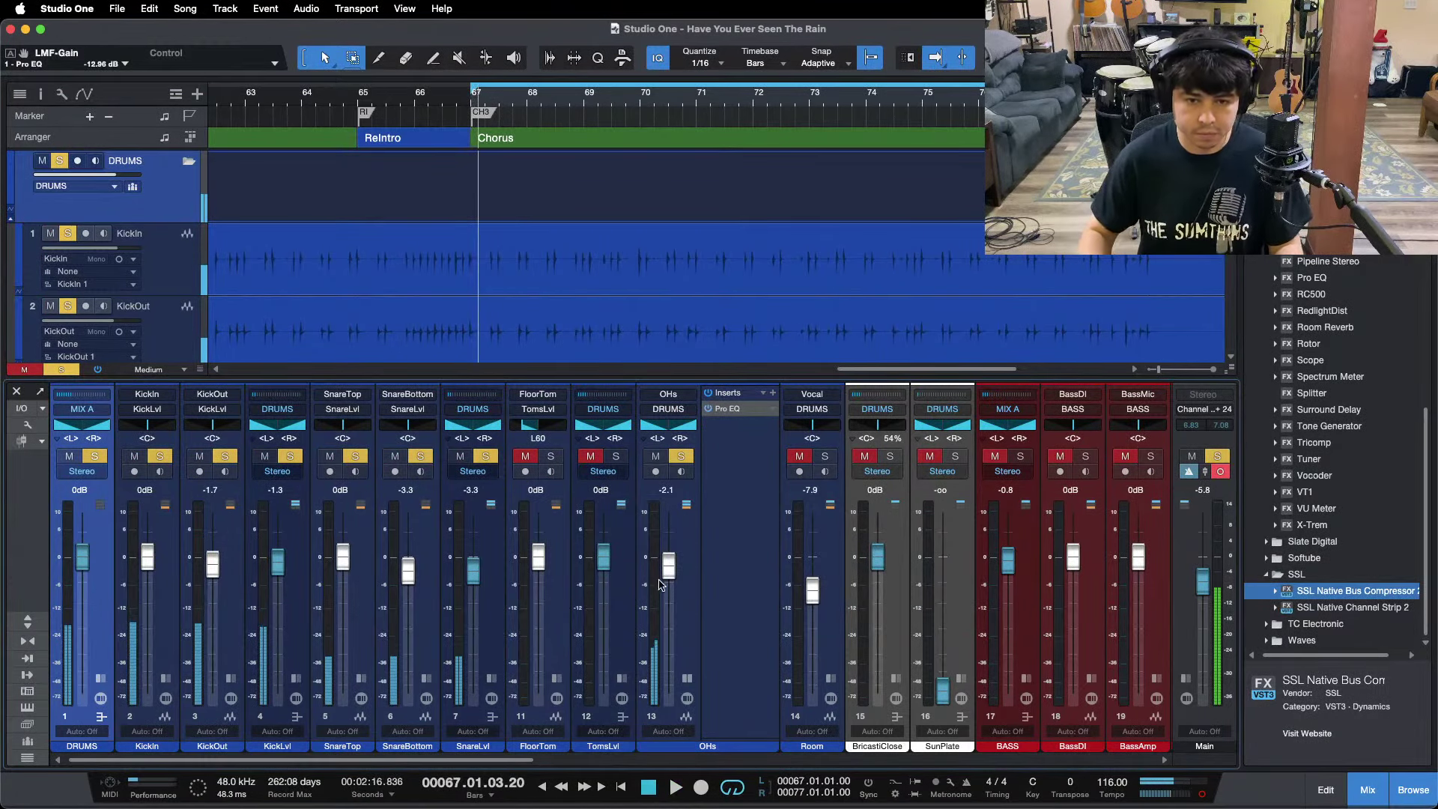
Set the OHs fader to -1.7 dB against the kick and snare, and collapse the OHs channel.
key("space")
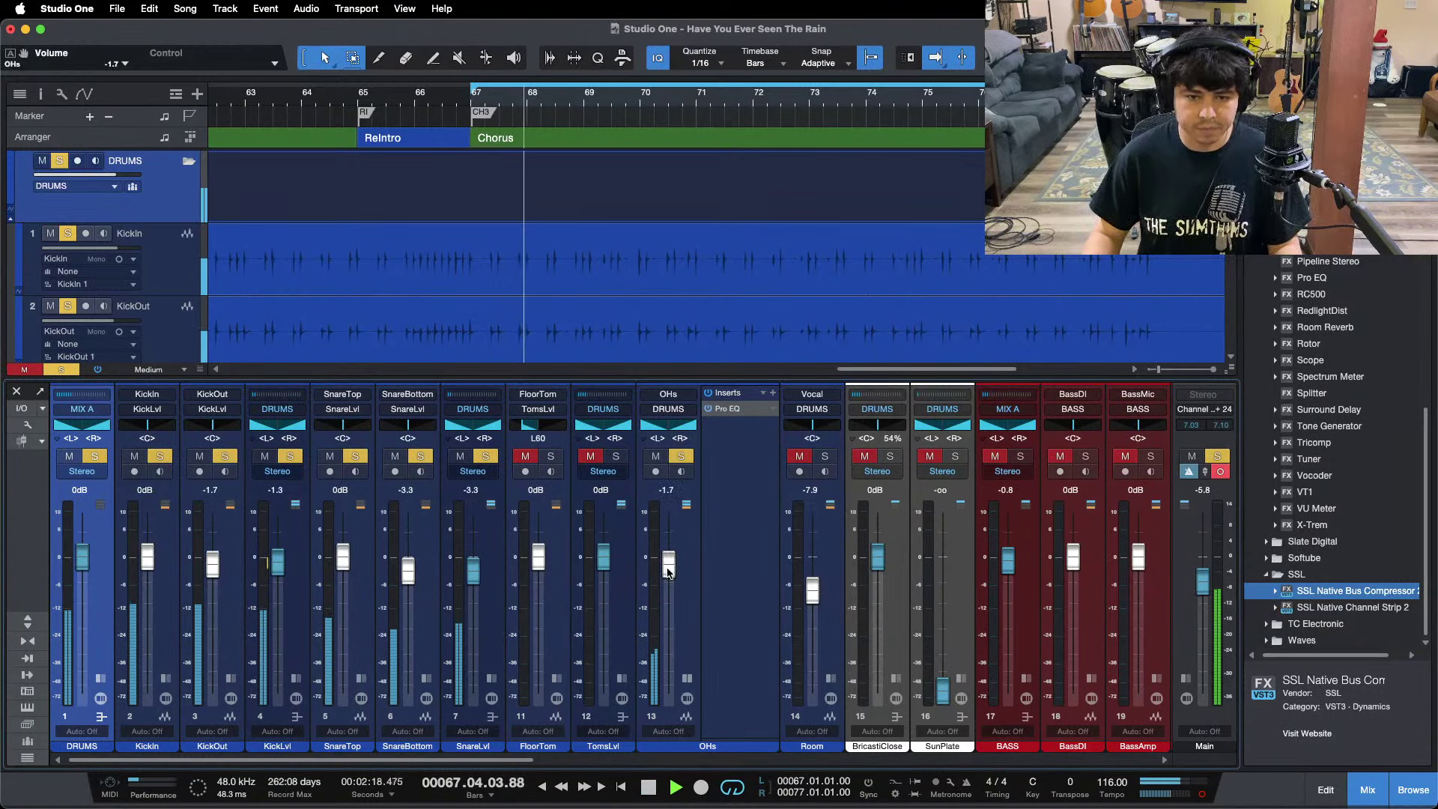
double_click(668, 567)
left_click_drag(668, 568, 670, 569)
scroll(669, 574, "up", 2)
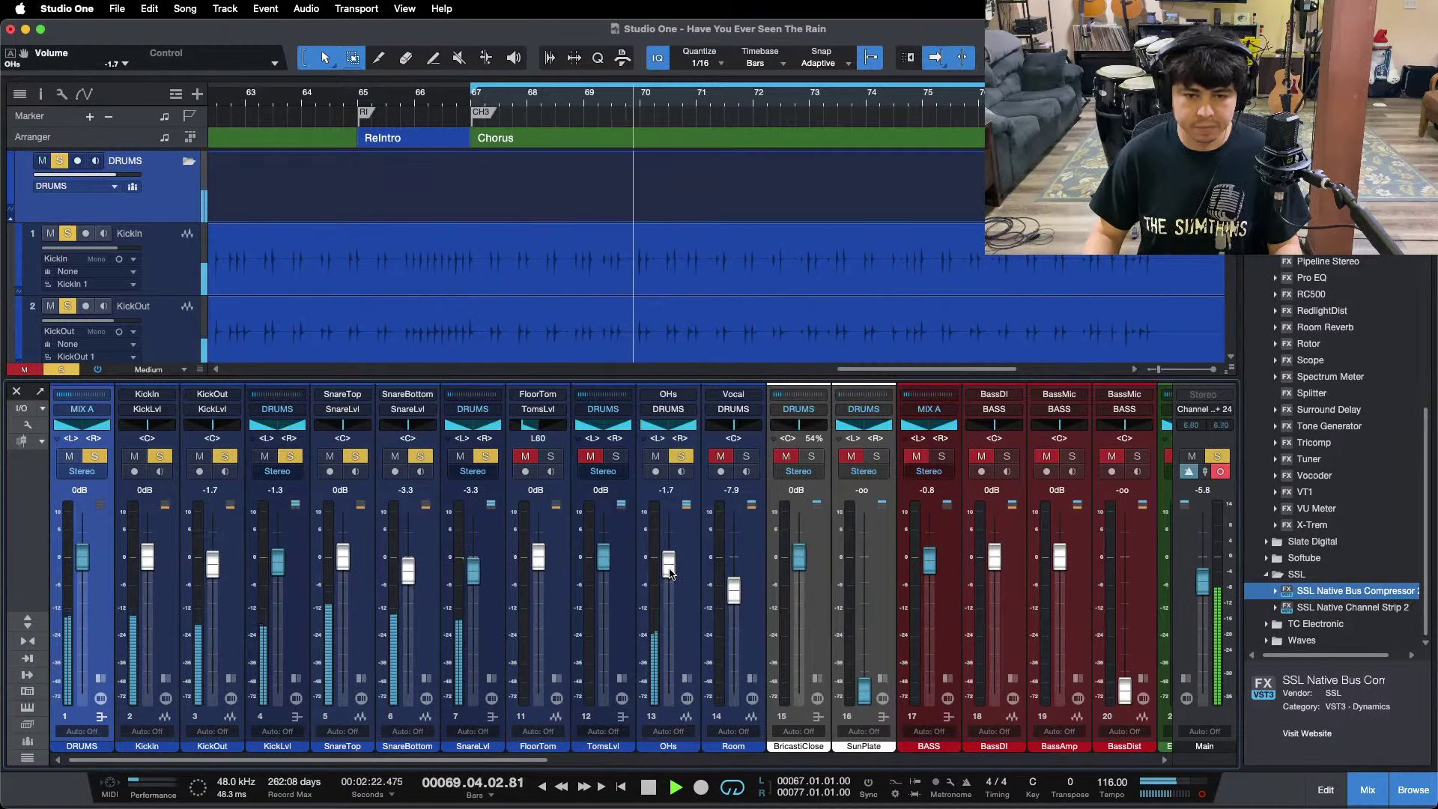
Solo only the Room channel, expand it to show its inserts, and play the chorus.
left_click(746, 456, "alt")
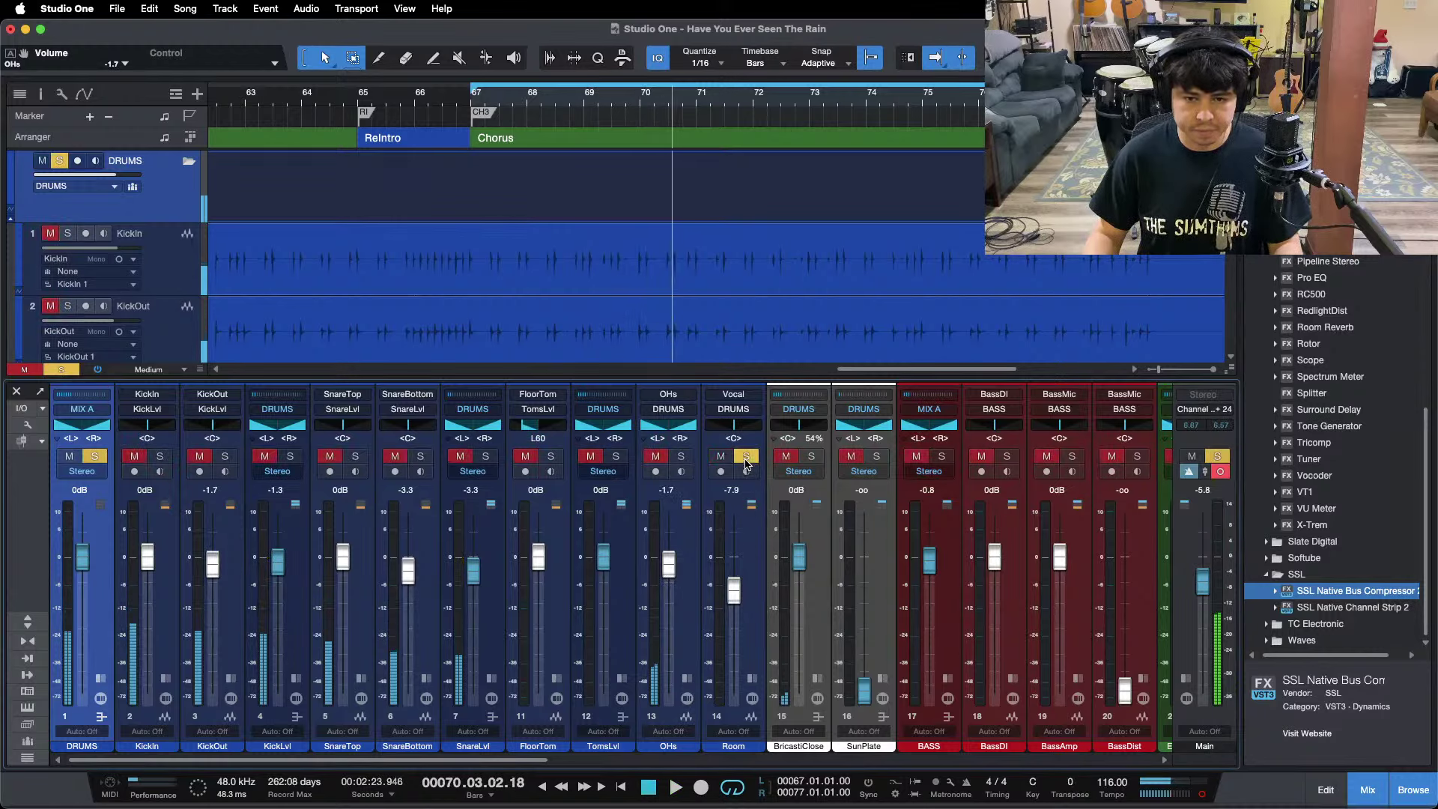
left_click(752, 679)
left_click(796, 555)
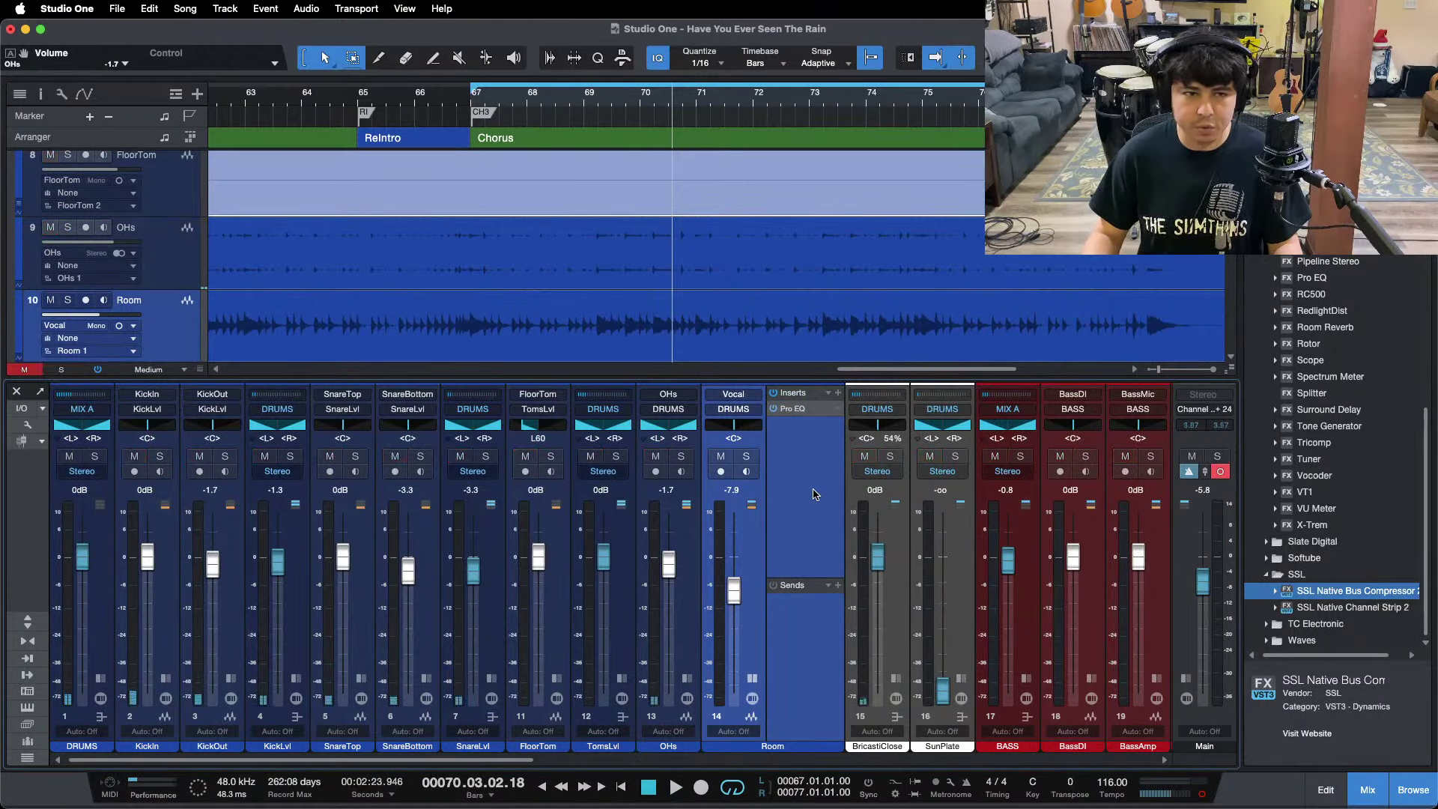
key("space")
Cut the Room Pro EQ's low-mid band by 16.32 dB at 402 Hz and close the EQ.
left_click(815, 407)
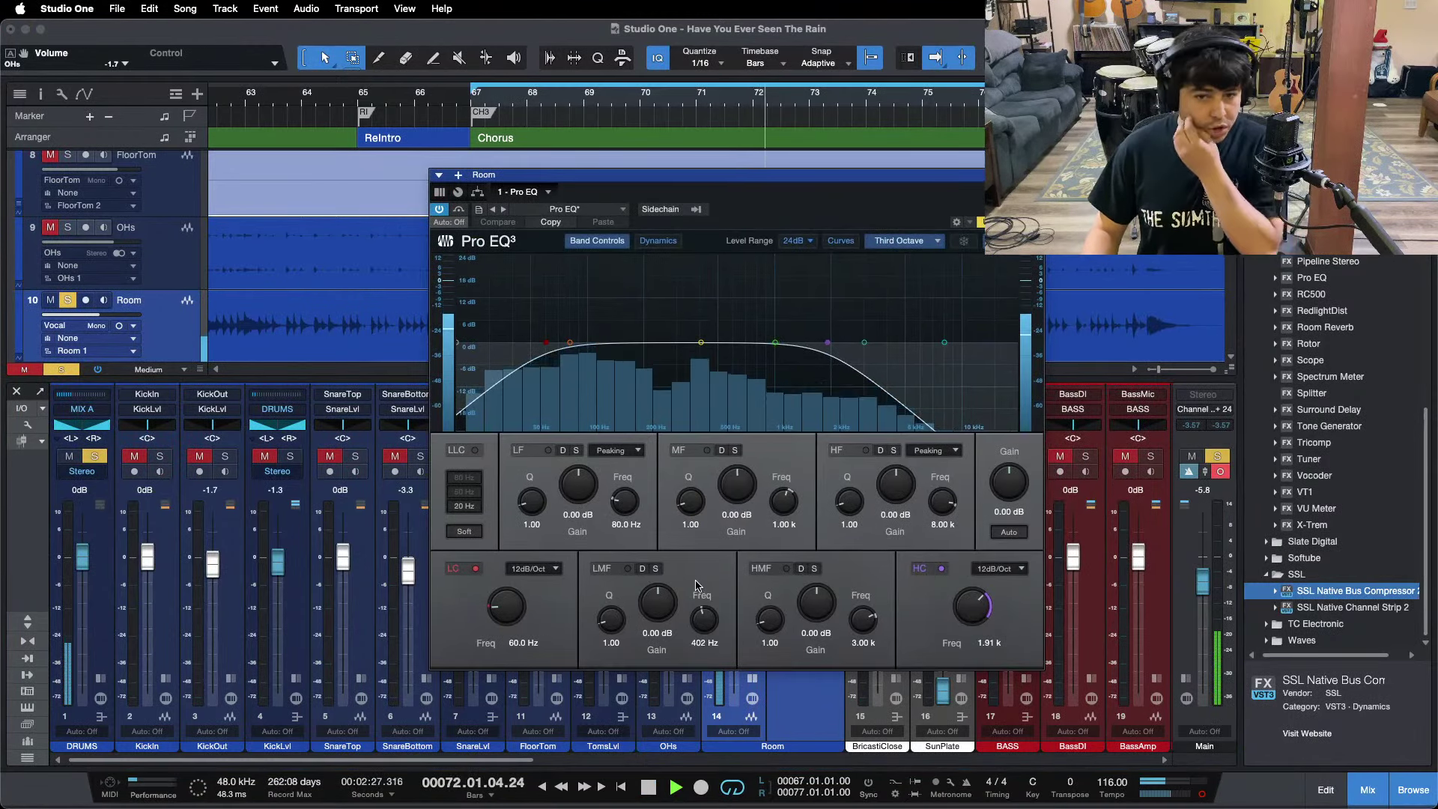
left_click_drag(657, 603, 655, 606)
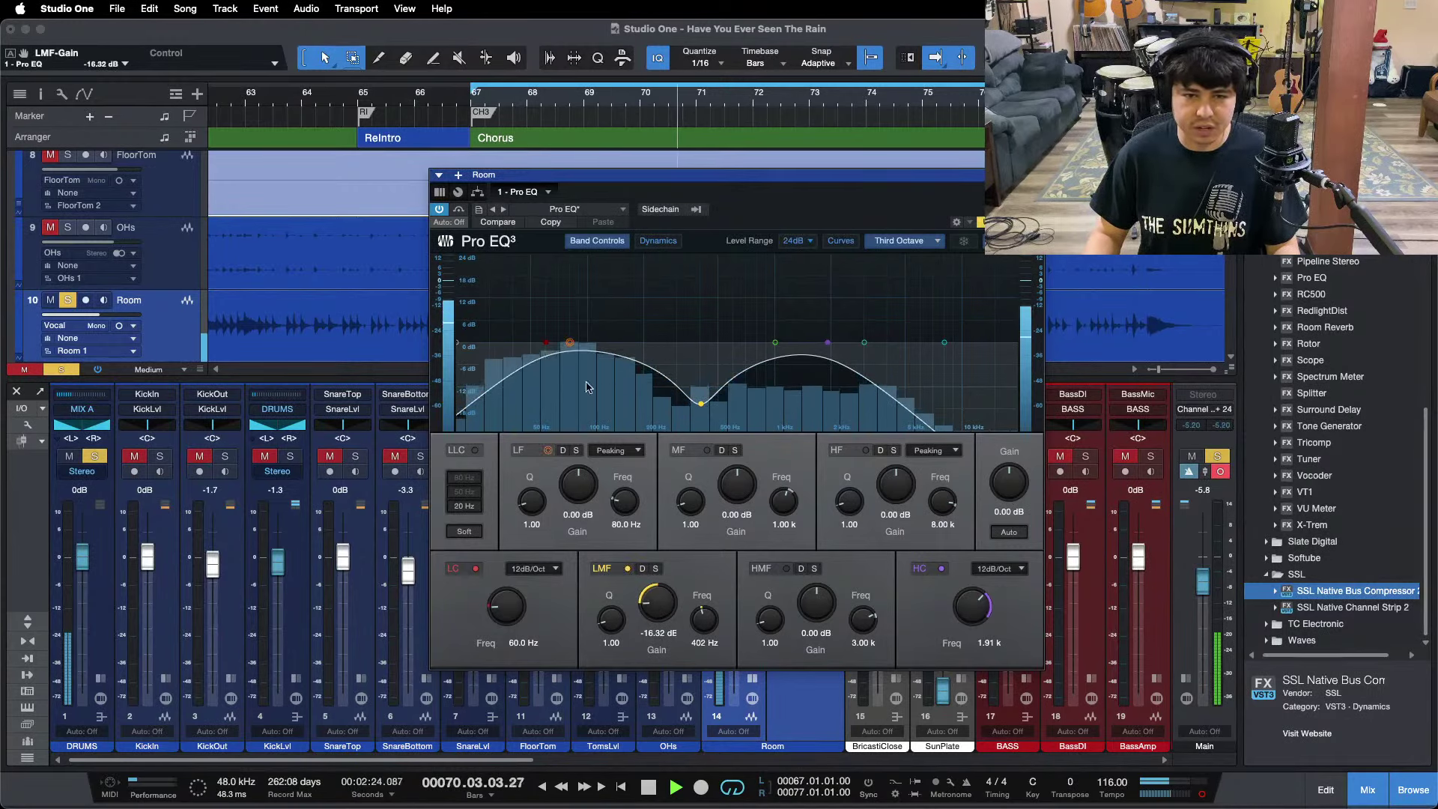
left_click(1034, 174)
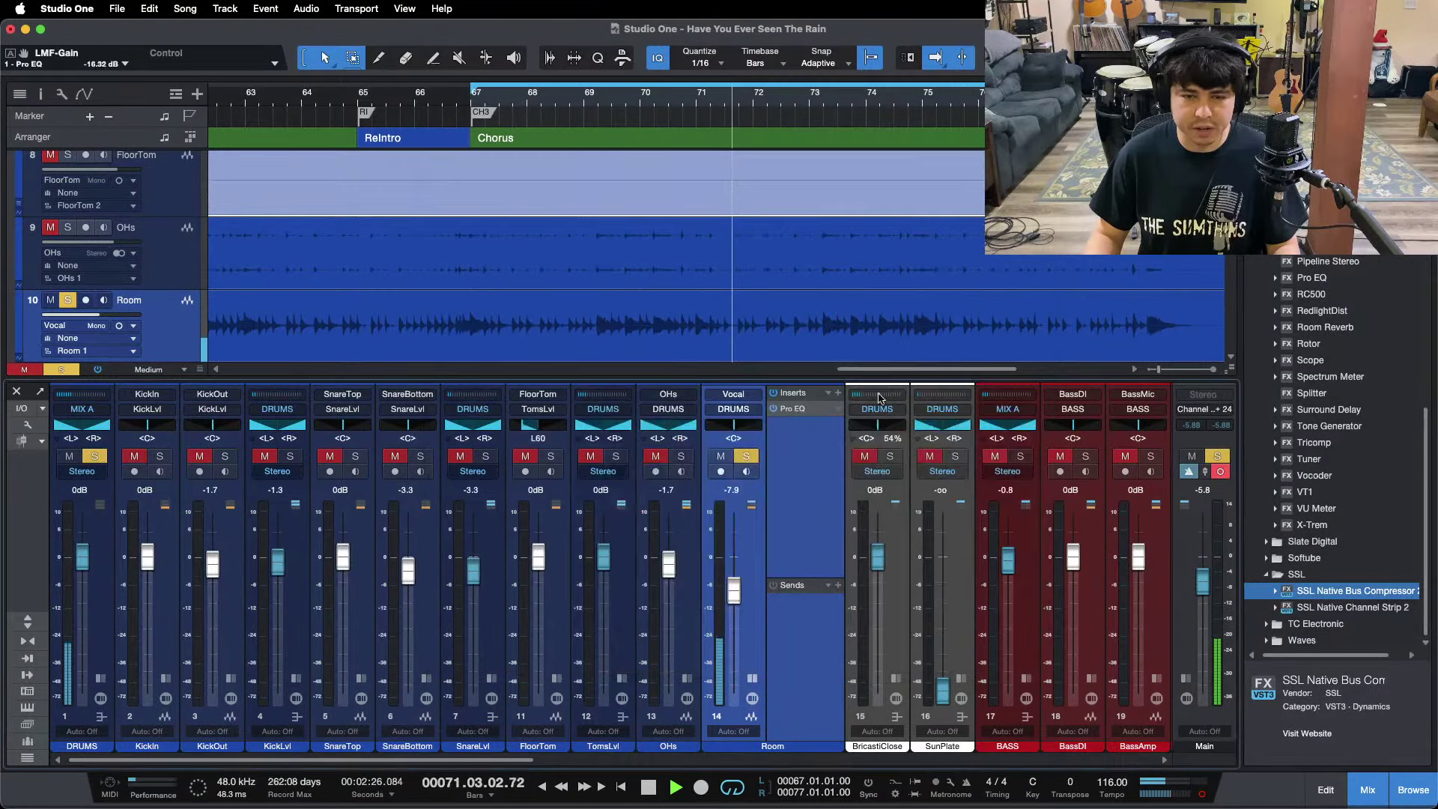
Collapse the Room channel, then solo the whole DRUMS bus with the BricastiClose fader fully down and play the chorus from bar 67.
left_click(749, 675)
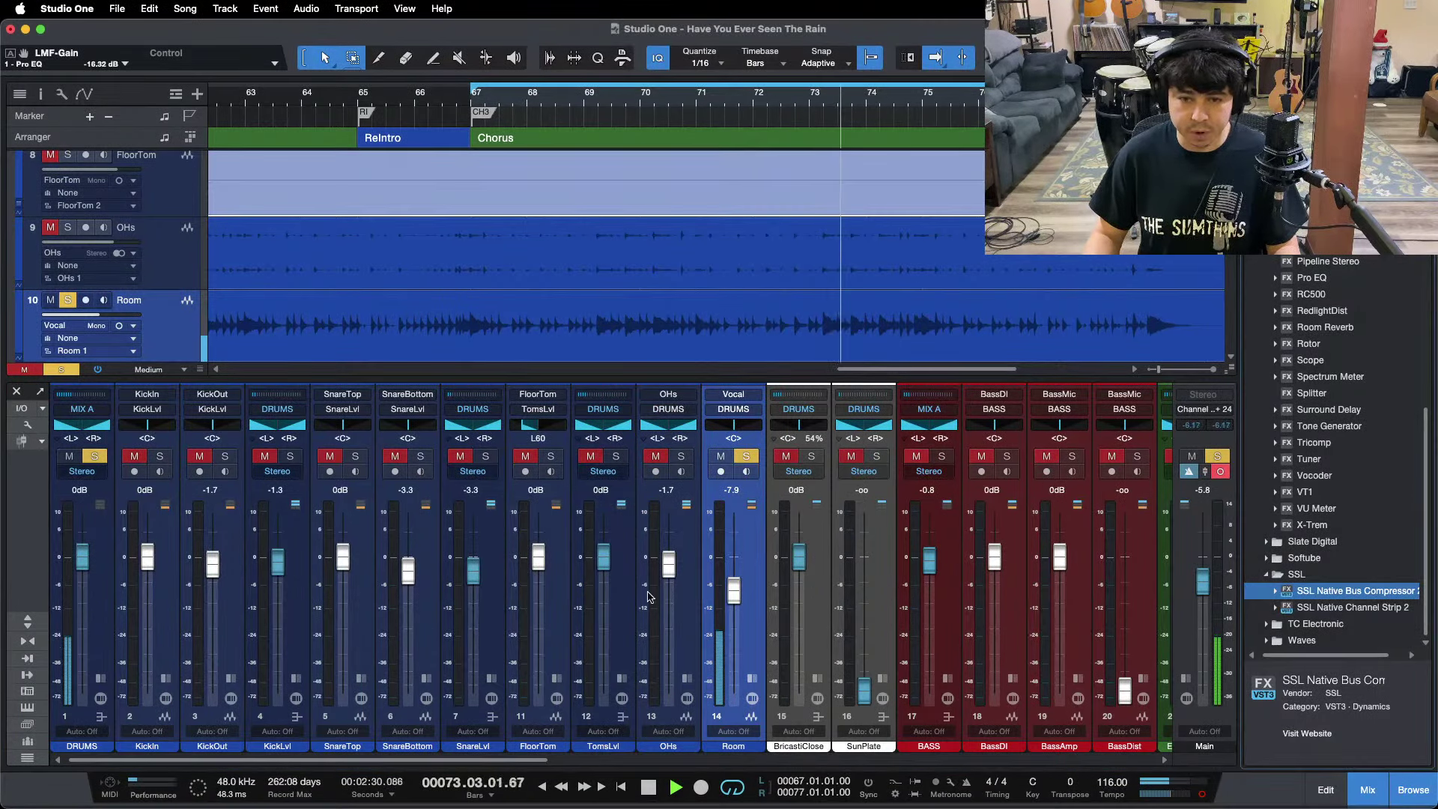
key("space")
key("s")
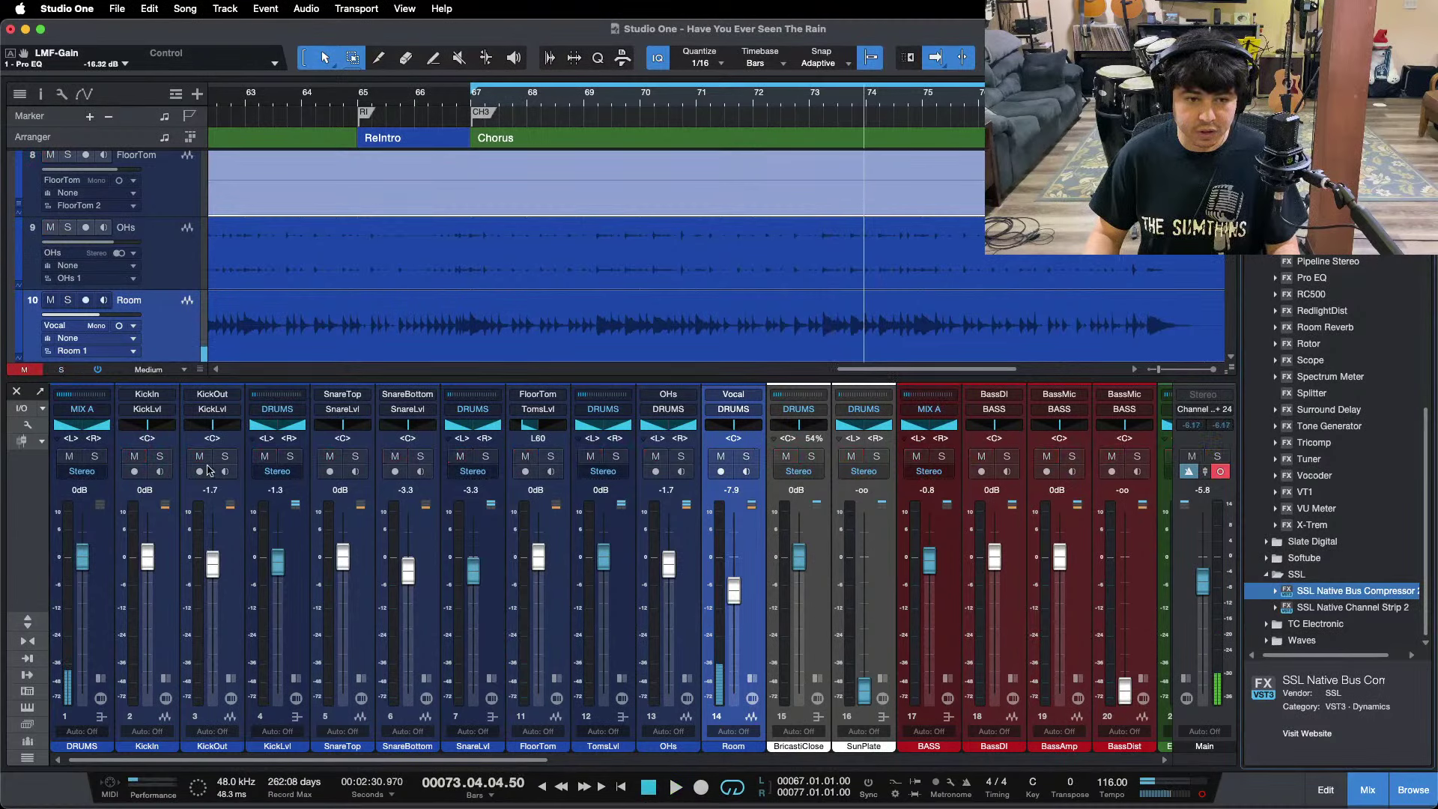
left_click(96, 457)
left_click_drag(793, 569, 795, 700)
key("space")
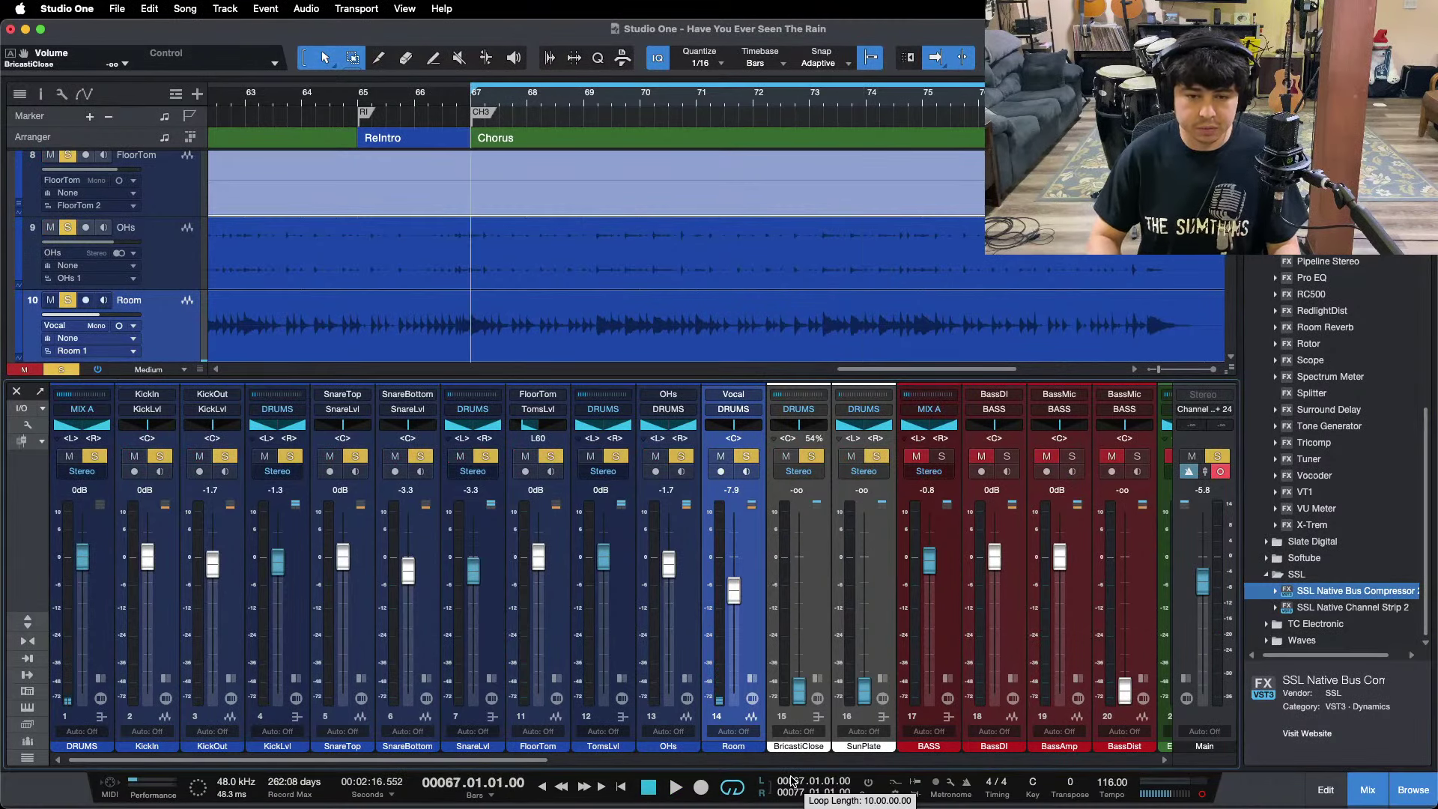
Audition the floor tom hit near bar 38 and set the TomsLvl fader to -0.4 dB.
left_click_drag(733, 592, 733, 592)
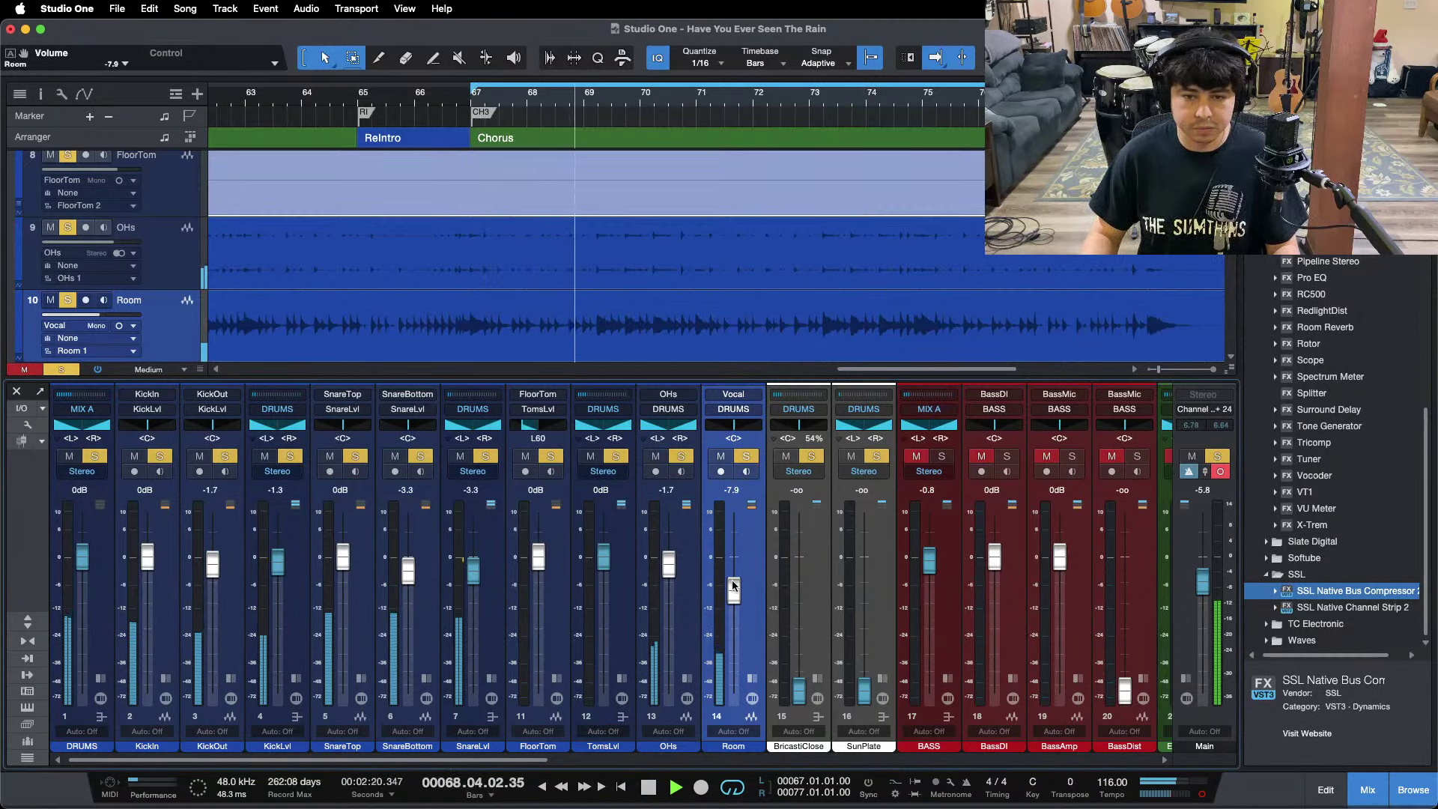
scroll(480, 258, "down", 2)
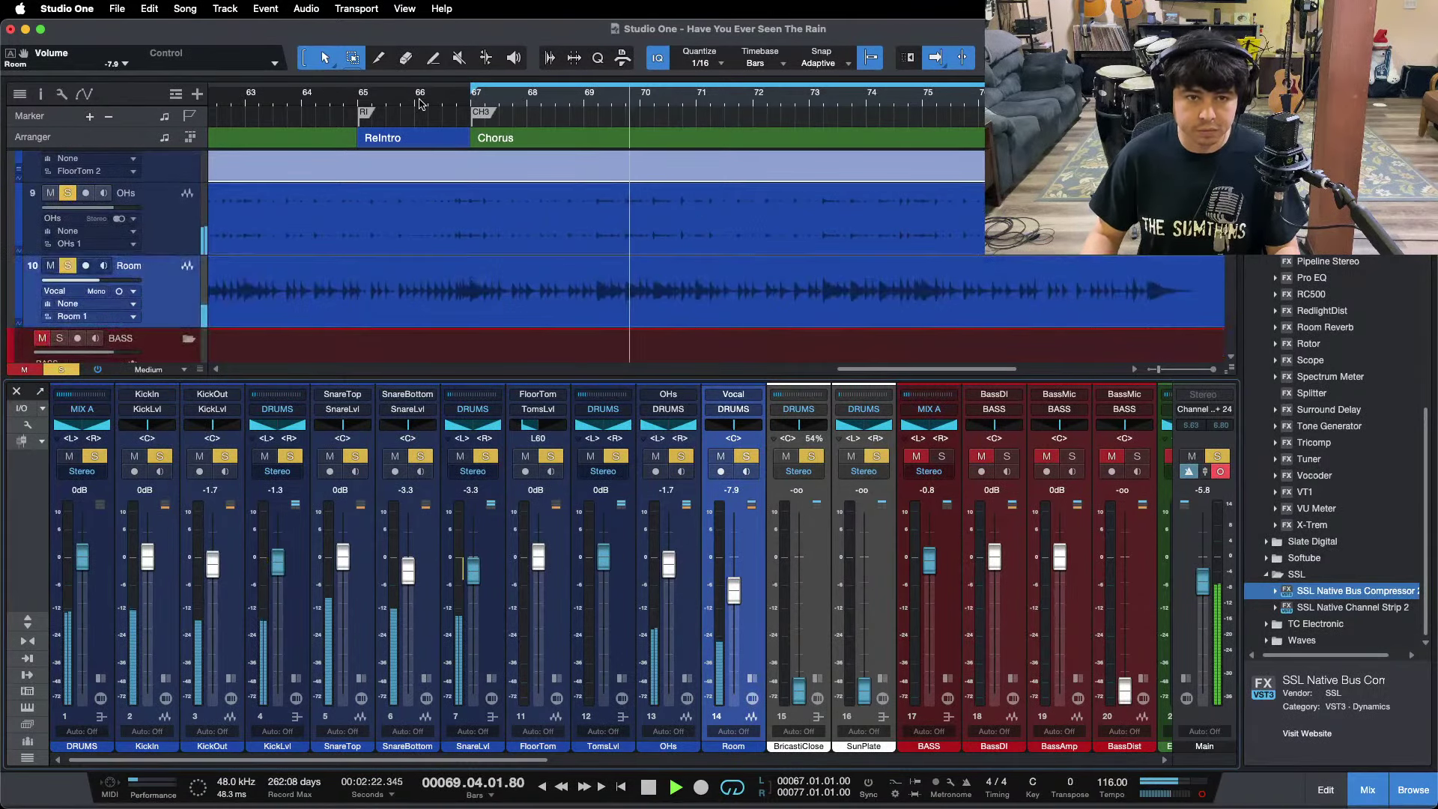
scroll(478, 258, "up", 4)
left_click_drag(427, 96, 709, 42)
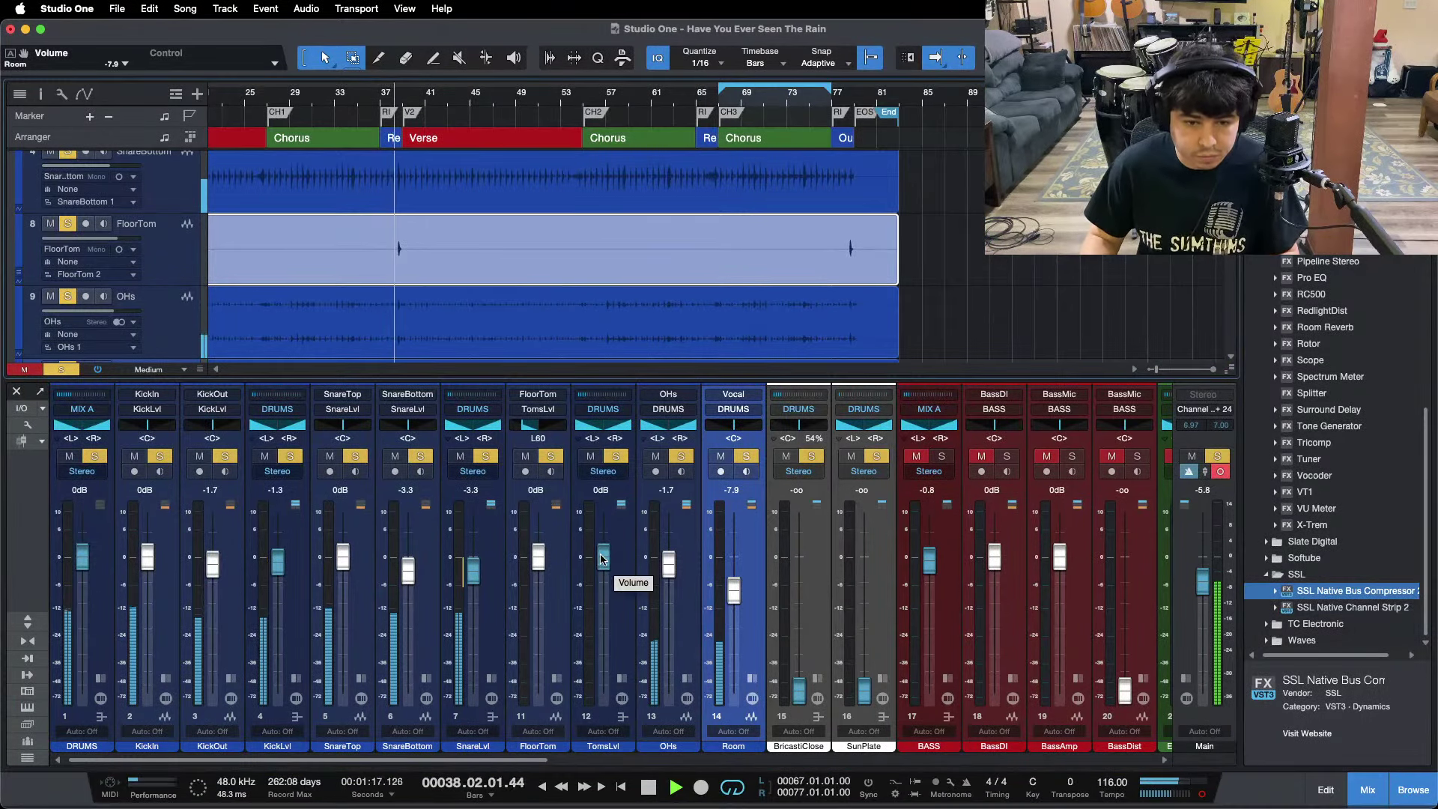
left_click_drag(601, 558, 605, 555)
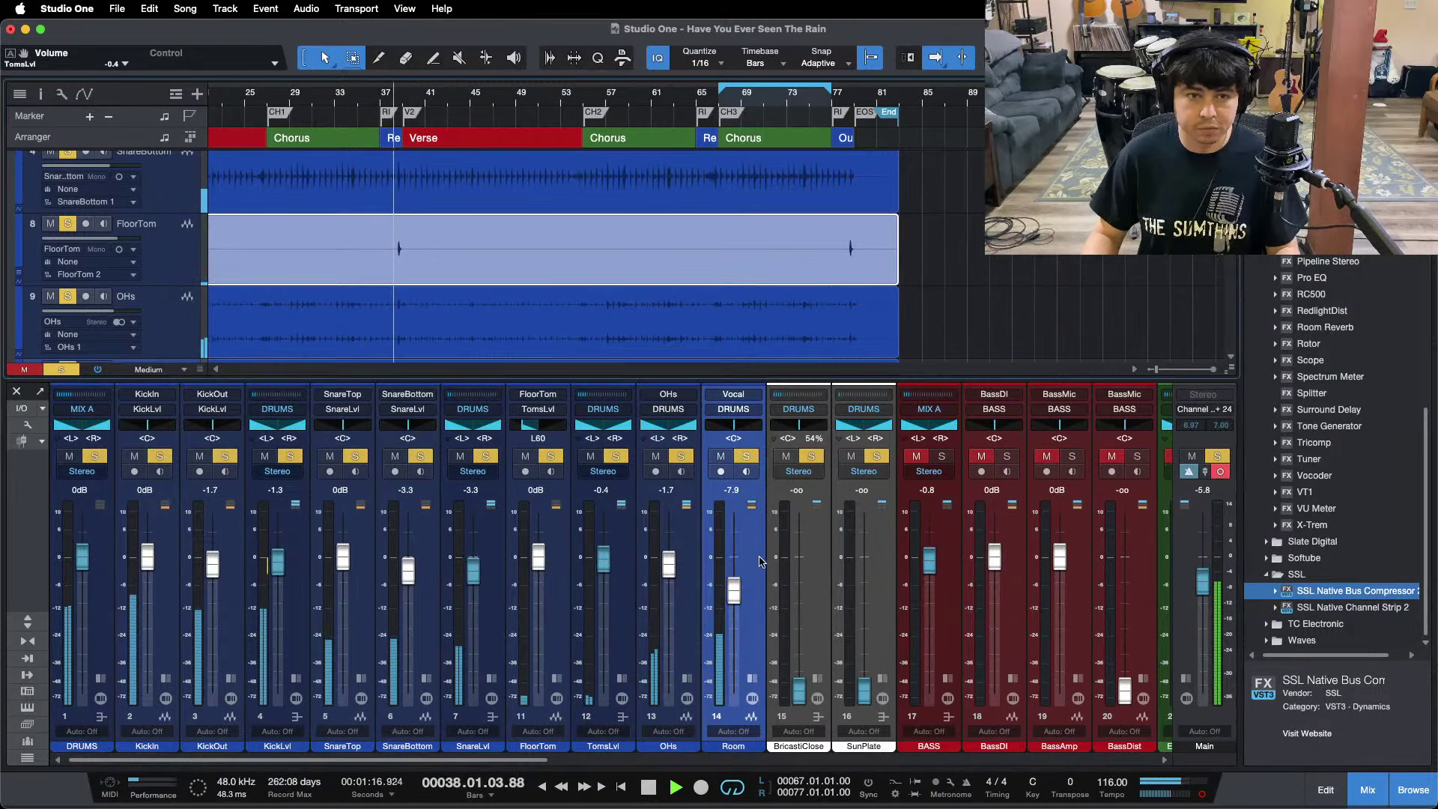
Play the chorus from bar 67 and bring the BricastiClose reverb fader up to +2.1 dB.
key("KP_1")
left_click(800, 699, "super")
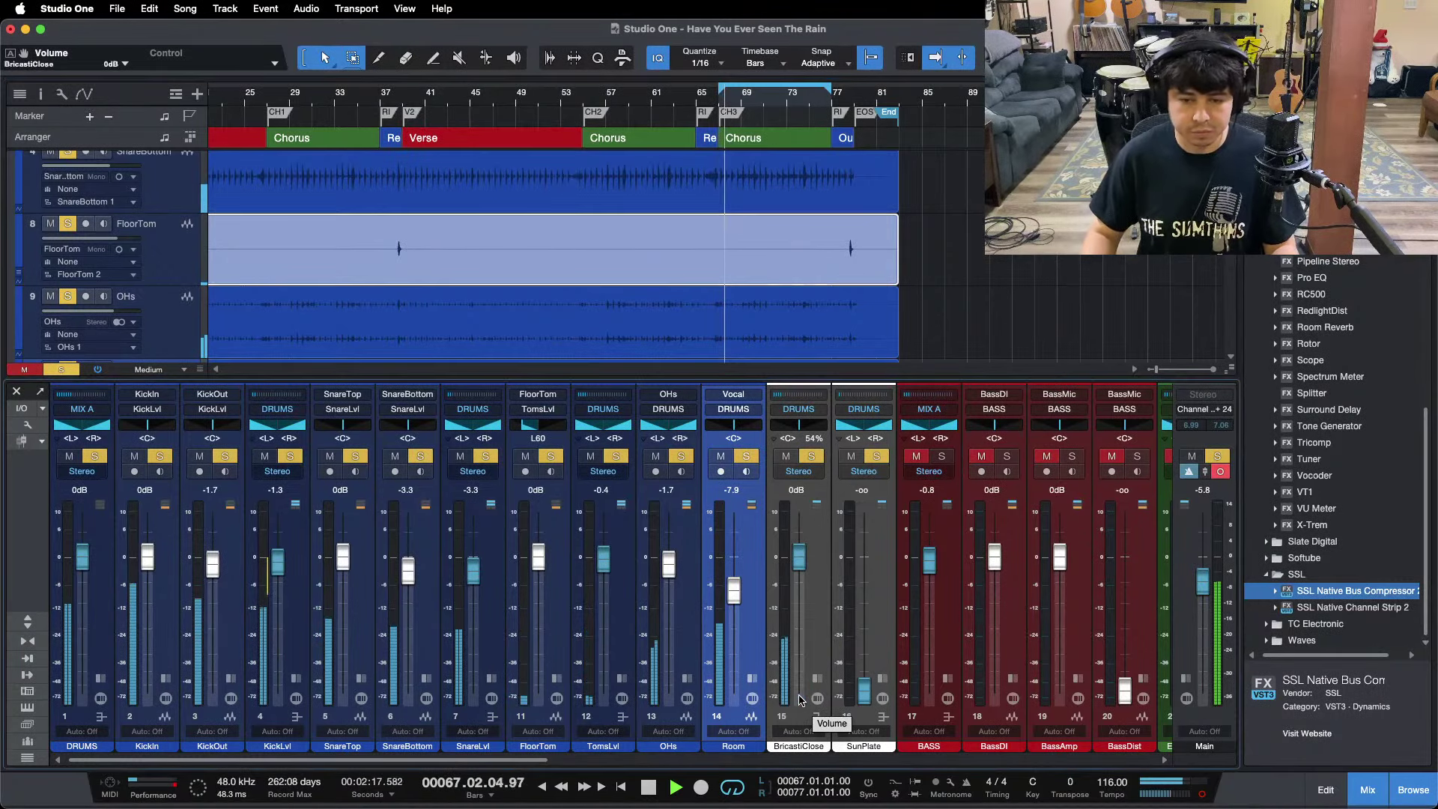
scroll(800, 554, "up", 2)
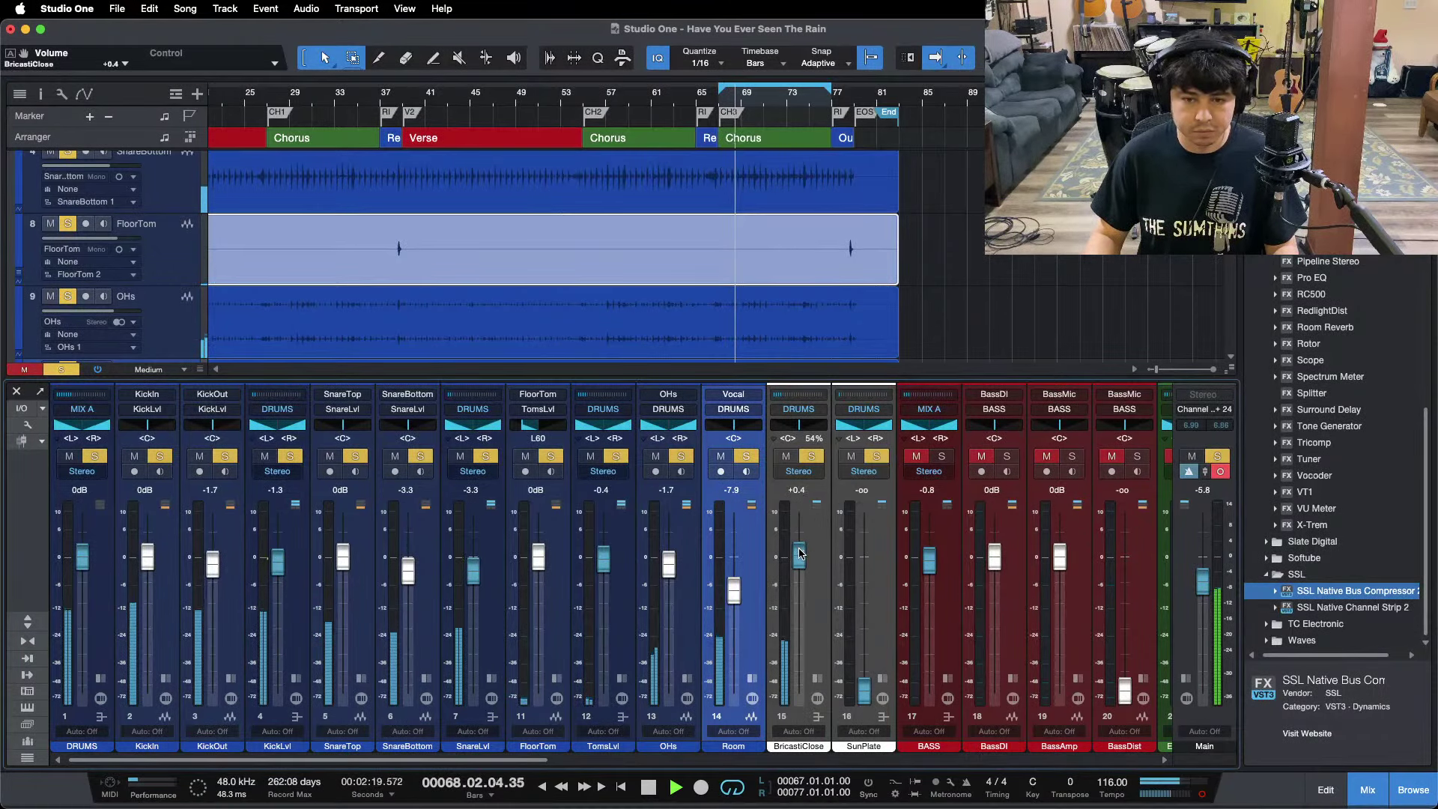
scroll(799, 553, "up", 2)
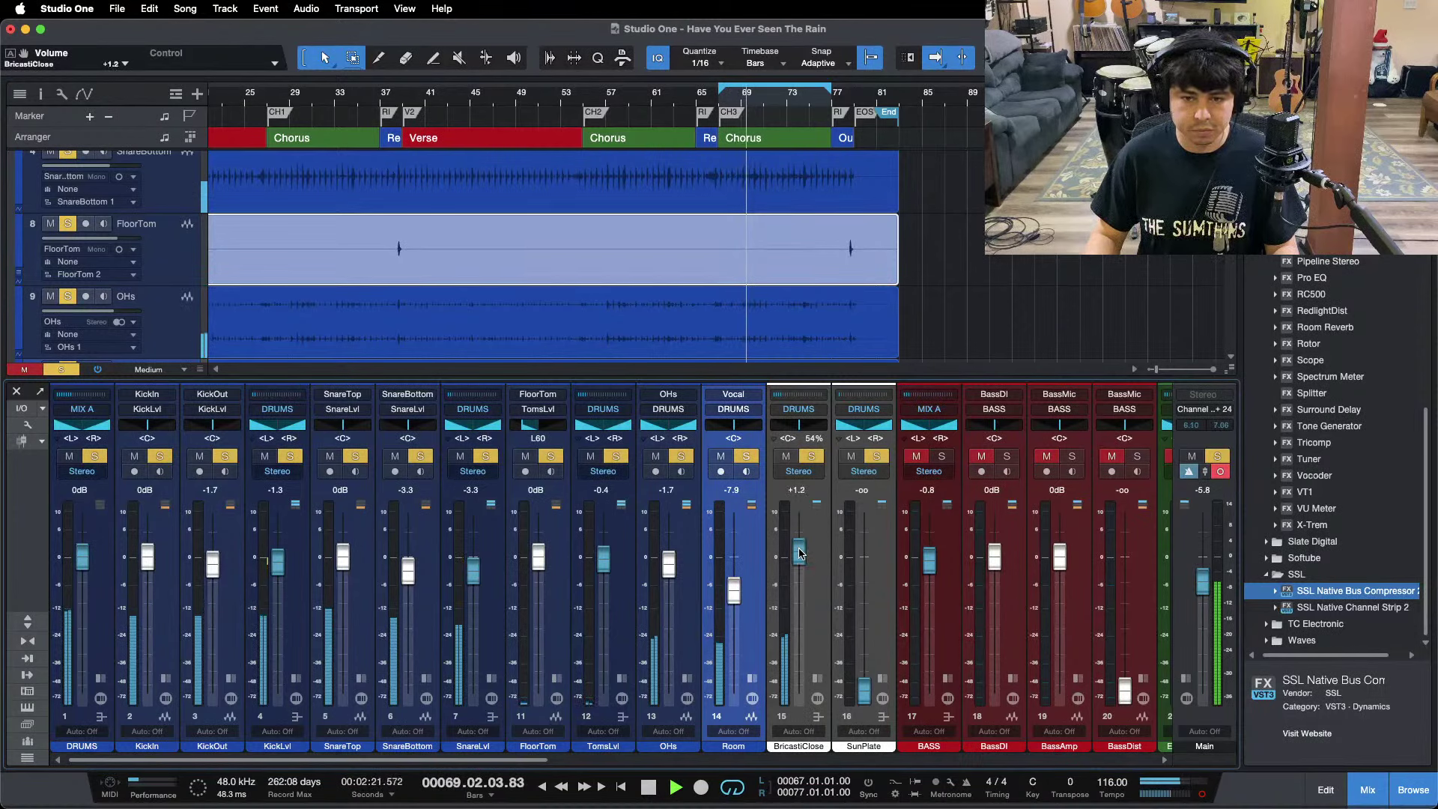
scroll(799, 553, "up", 2)
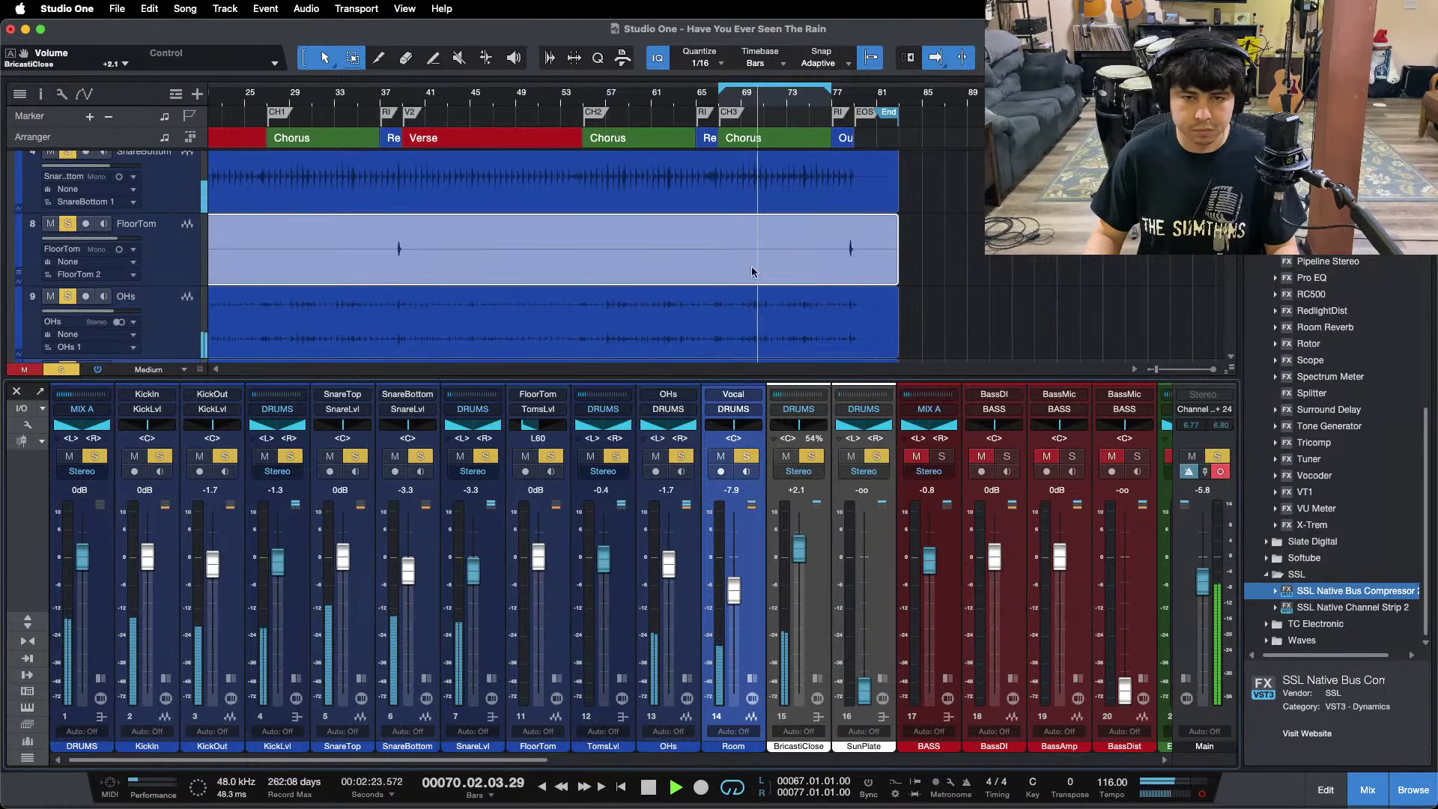
left_click_drag(773, 102, 638, 143)
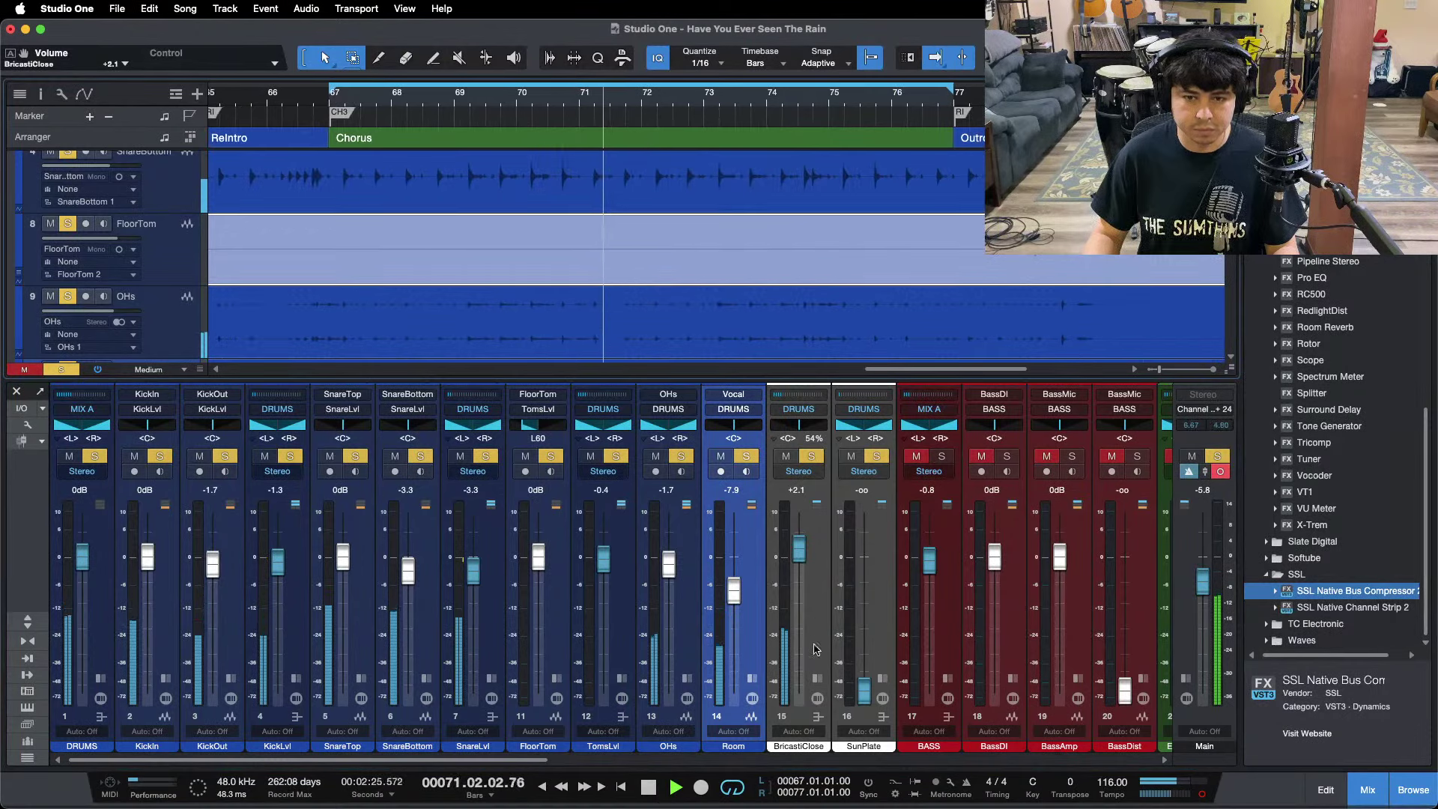
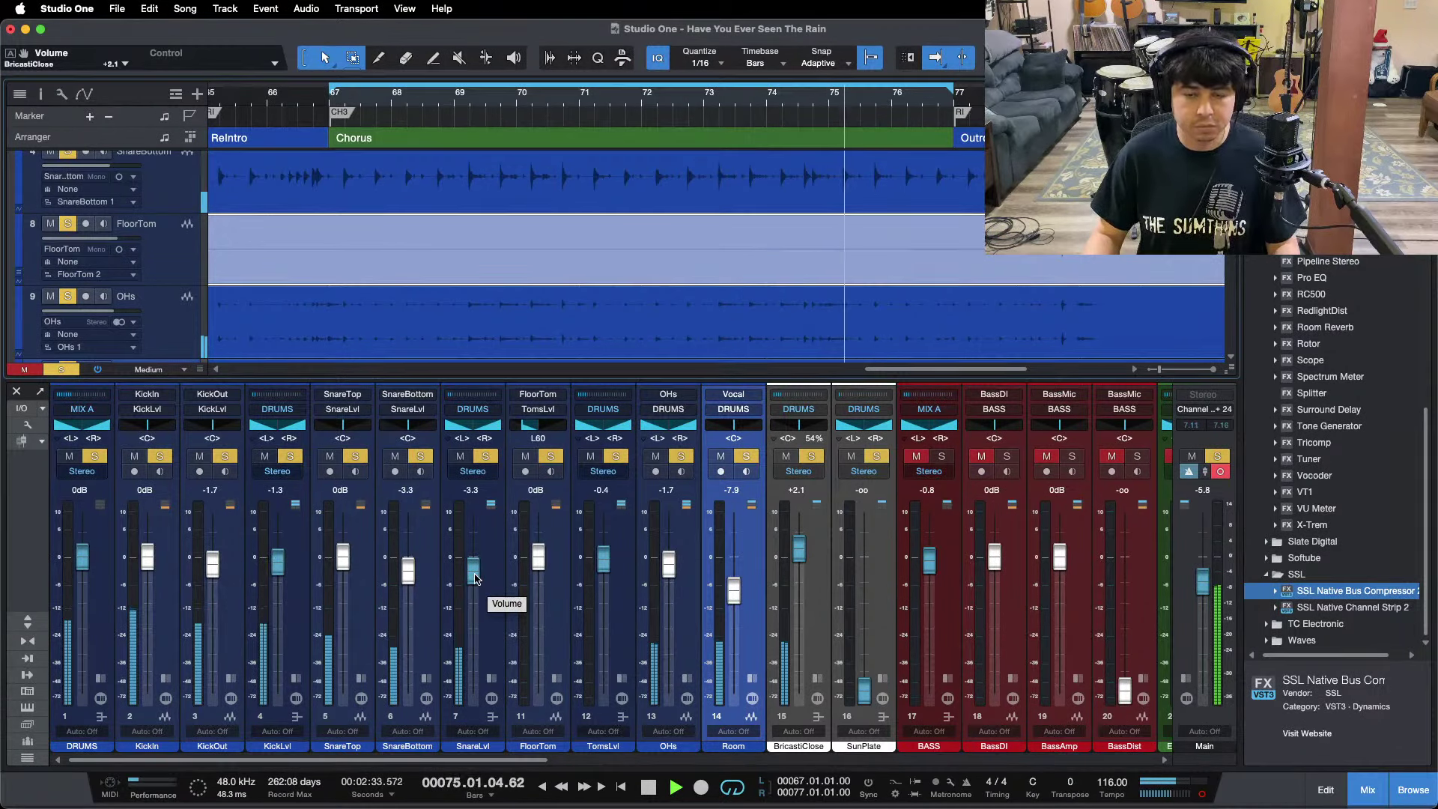
Clear the drum solos and set the low-frequency gain of SnareLvl's Pro EQ 2 to 3.36 dB, closing the EQ and channel.
left_click_drag(475, 579, 475, 579)
key("KP_1")
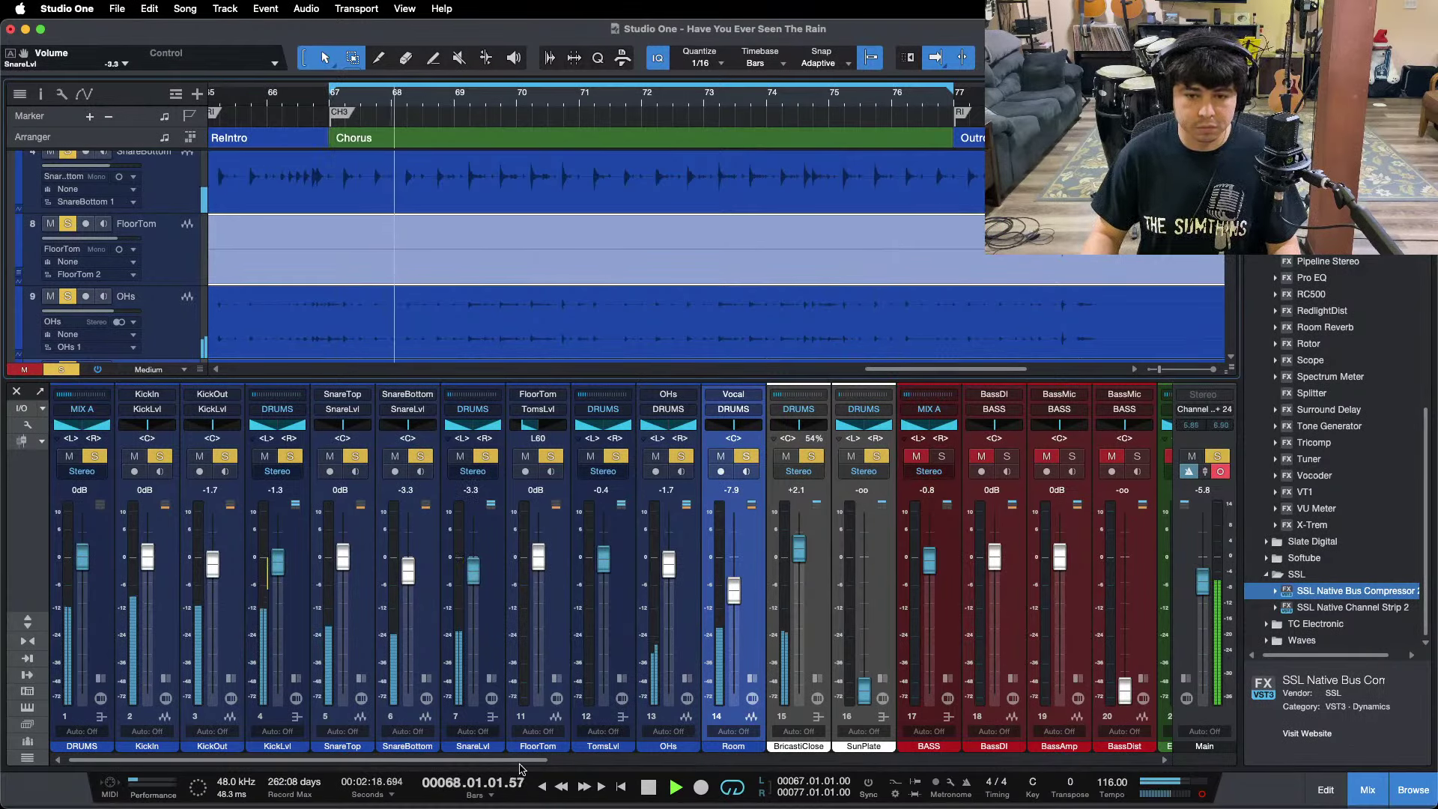
key("shift+s")
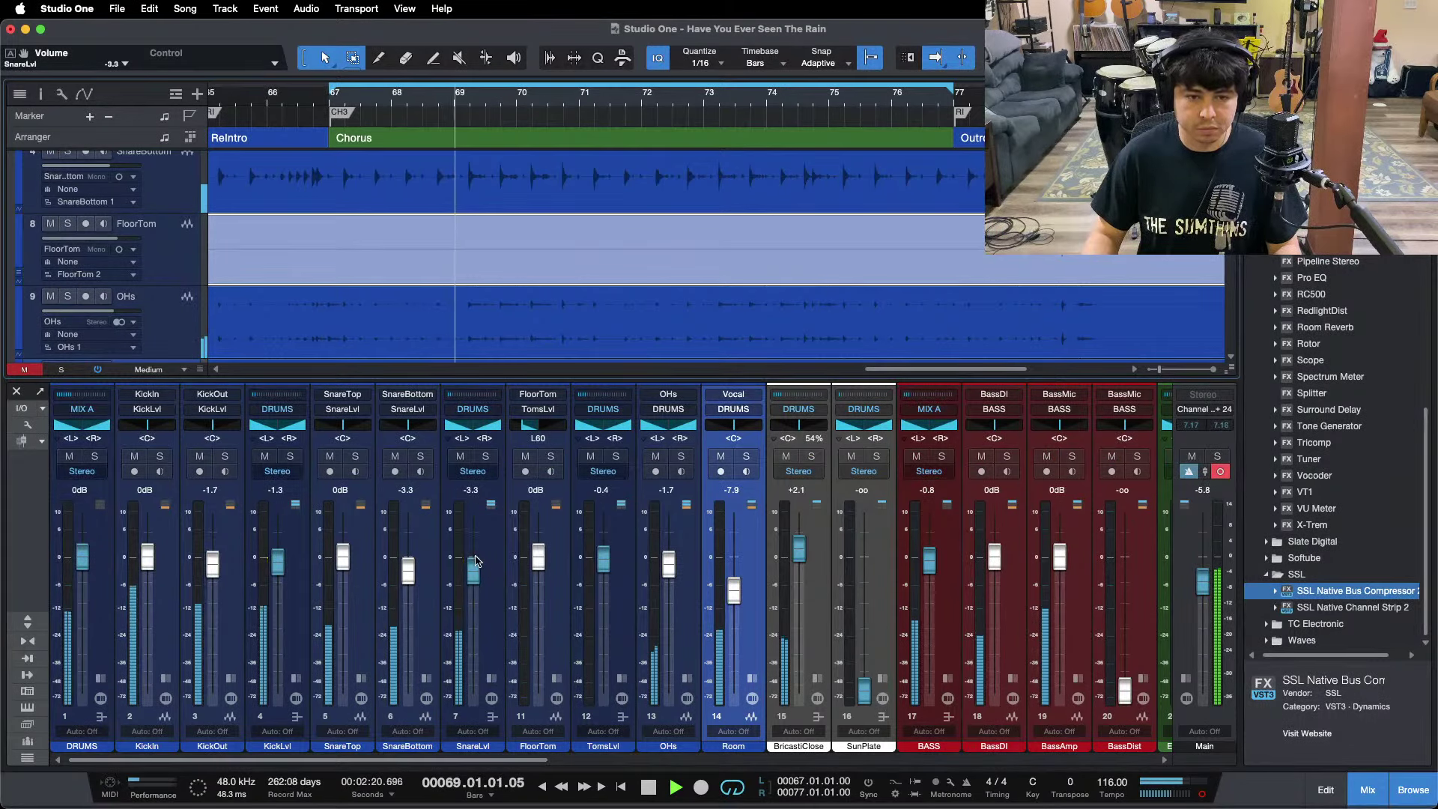
left_click(492, 677)
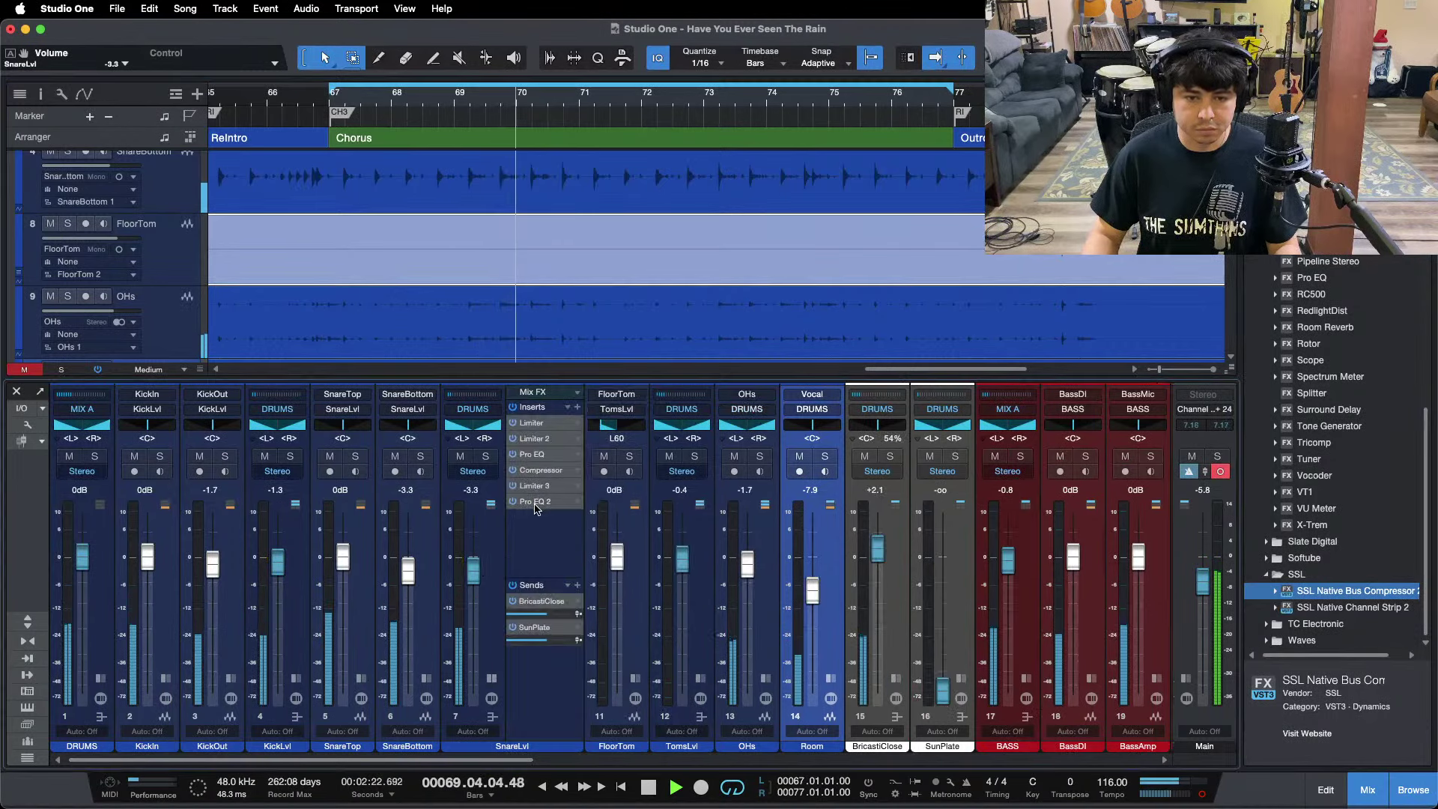
left_click(535, 501)
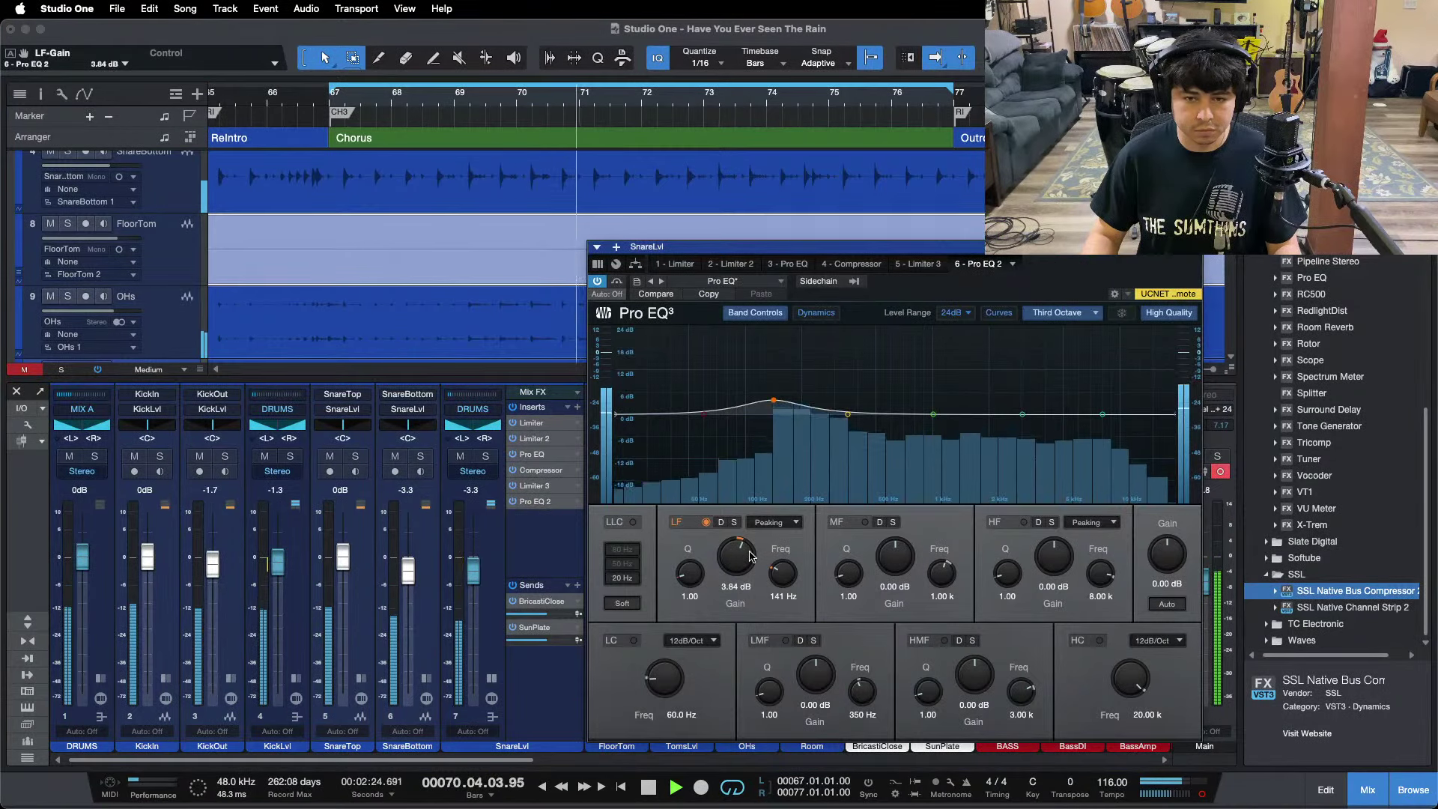
left_click(1194, 247)
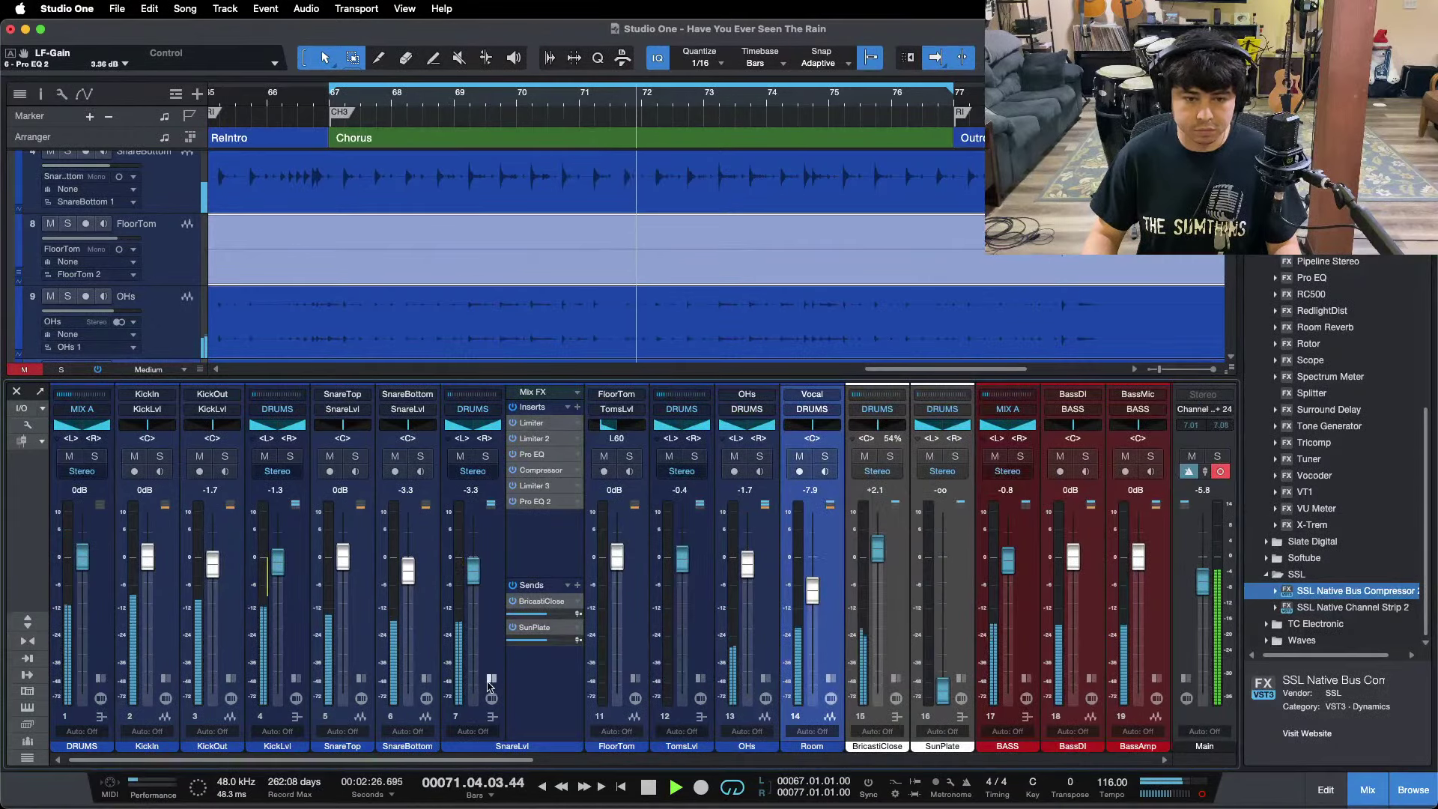
left_click(491, 678)
Expand the BASS bus to show its inserts and solo the bass tracks from the chorus.
left_click_drag(470, 758, 641, 758)
left_click(549, 678)
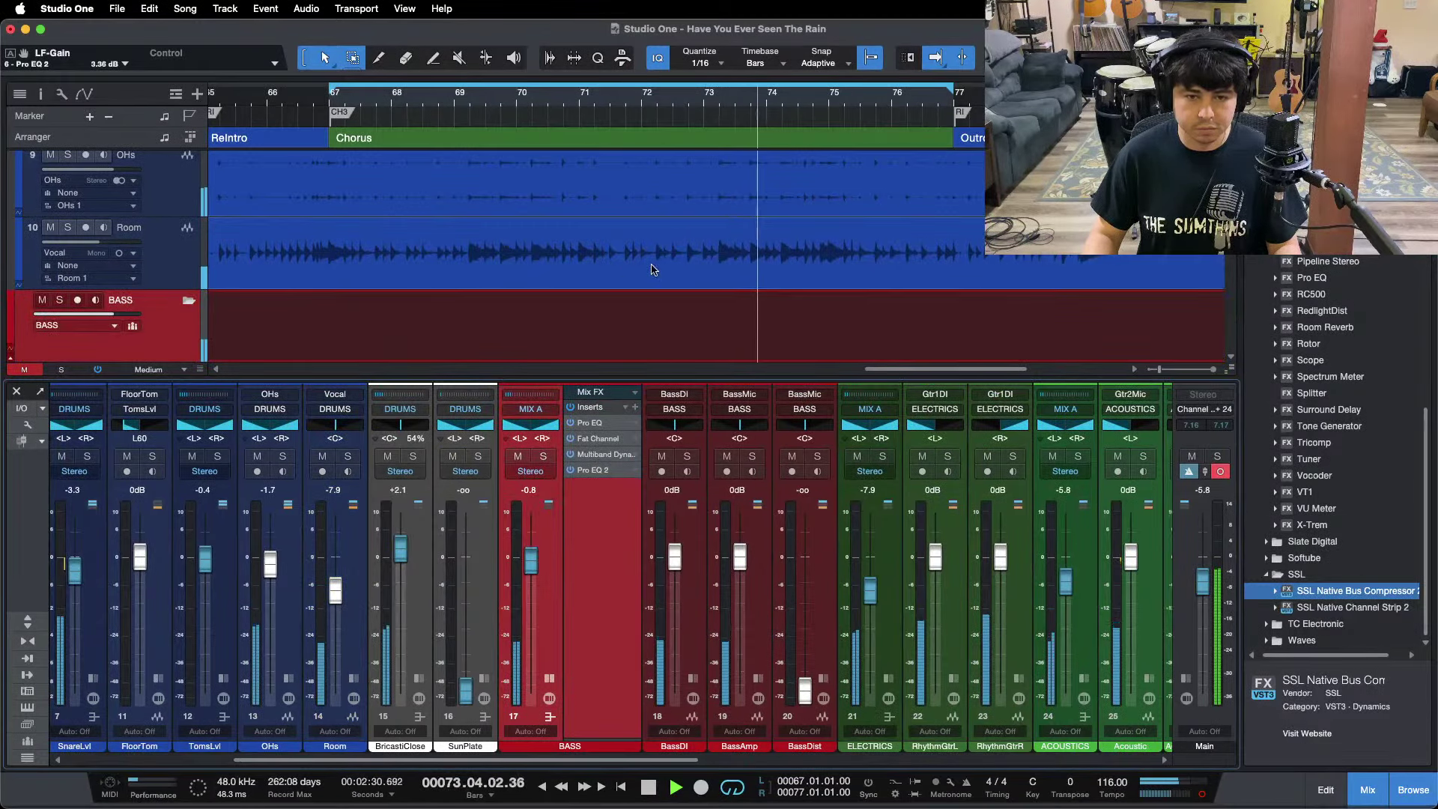
scroll(655, 267, "down", 5)
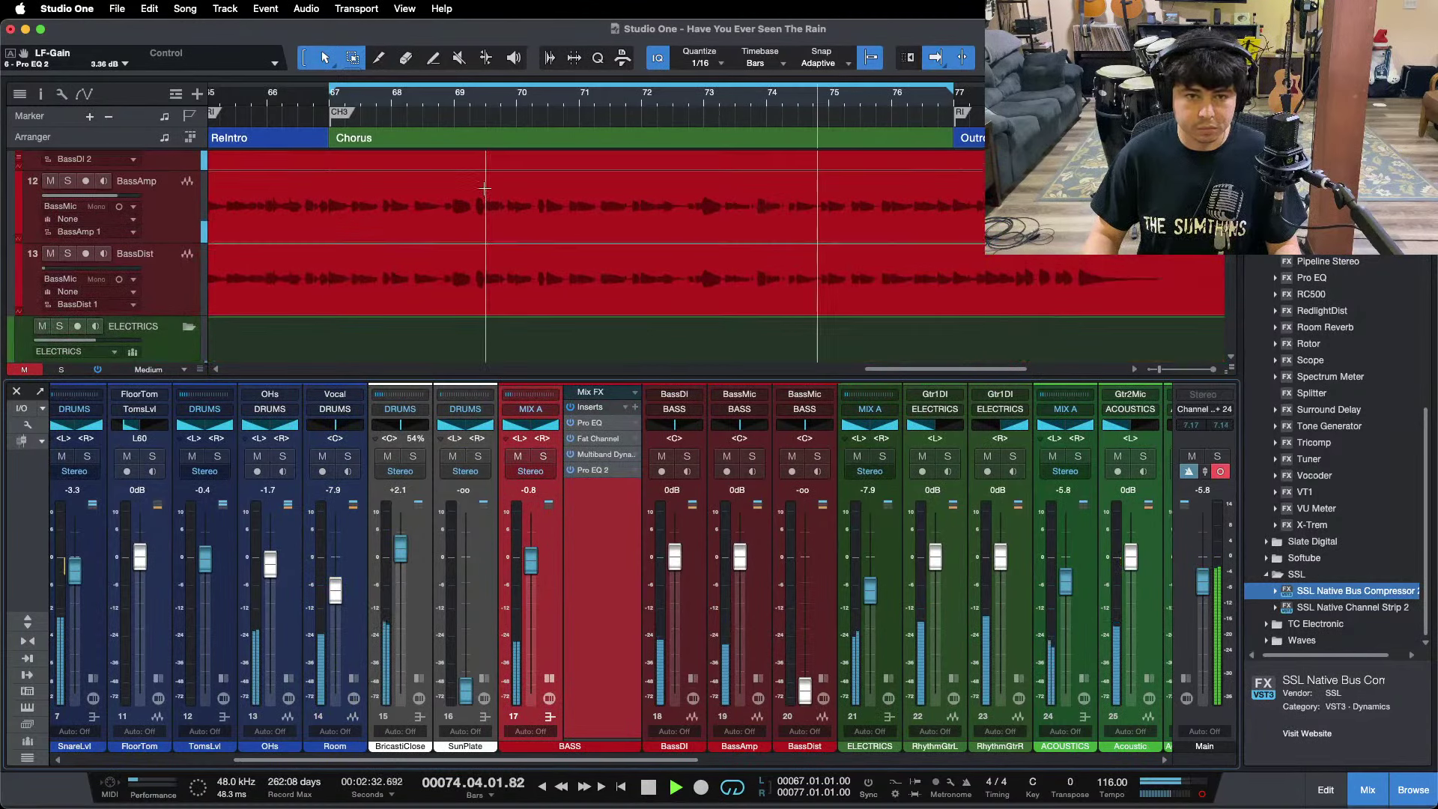
key("s")
key("space")
key("space")
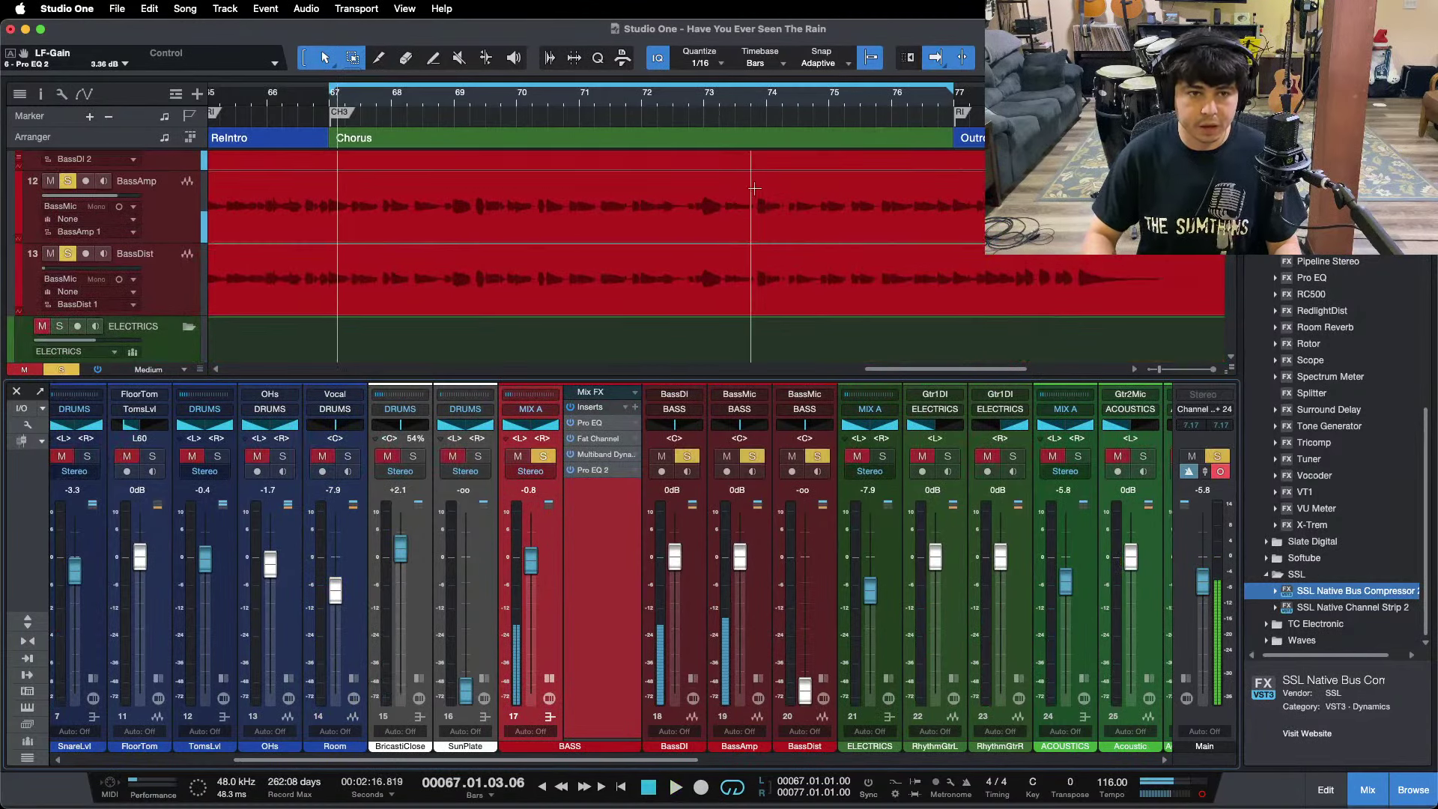
Inspect the Open AIR room reverb on the BricastiClose channel, close it and resume playing the bass.
left_click(411, 619)
left_click(420, 677)
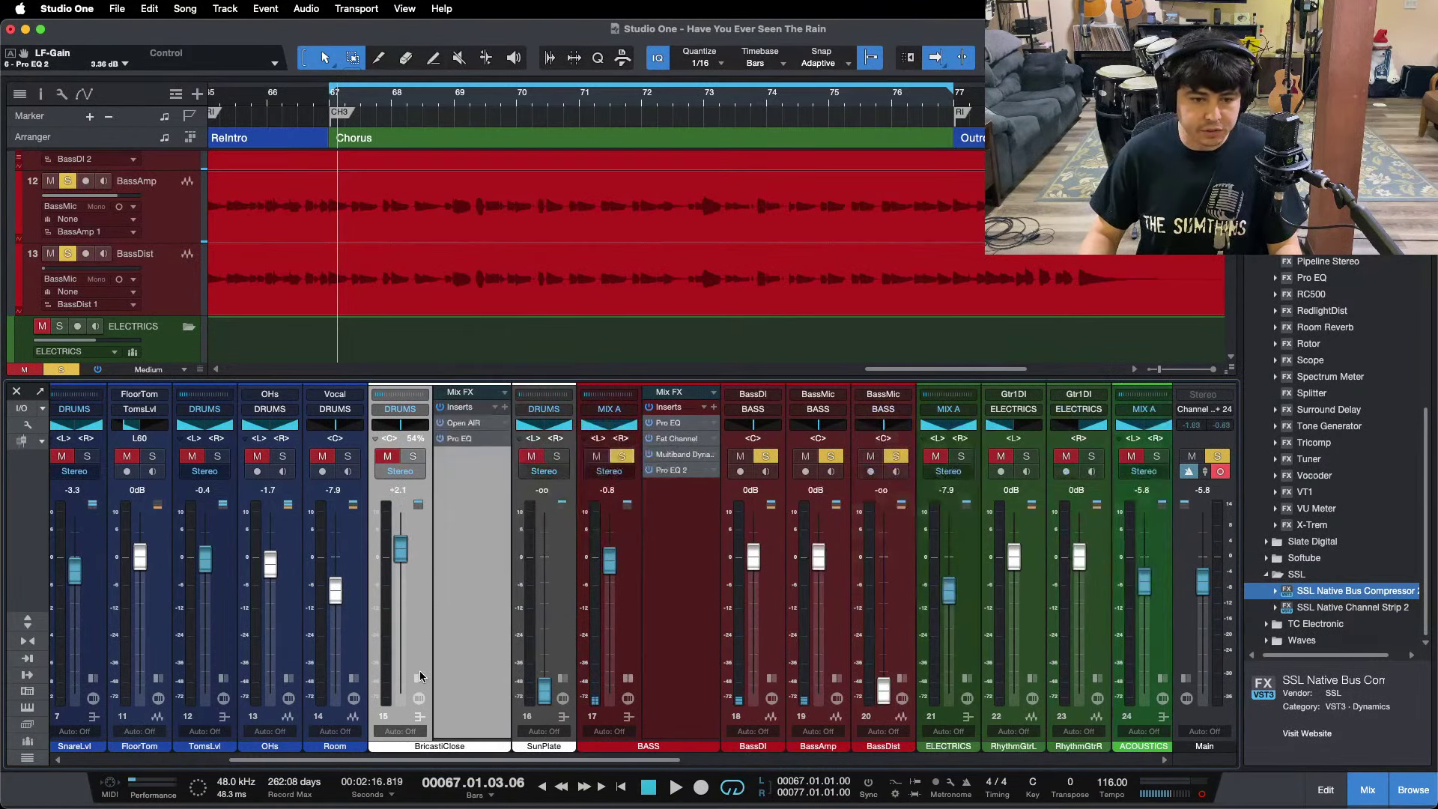
left_click(464, 424)
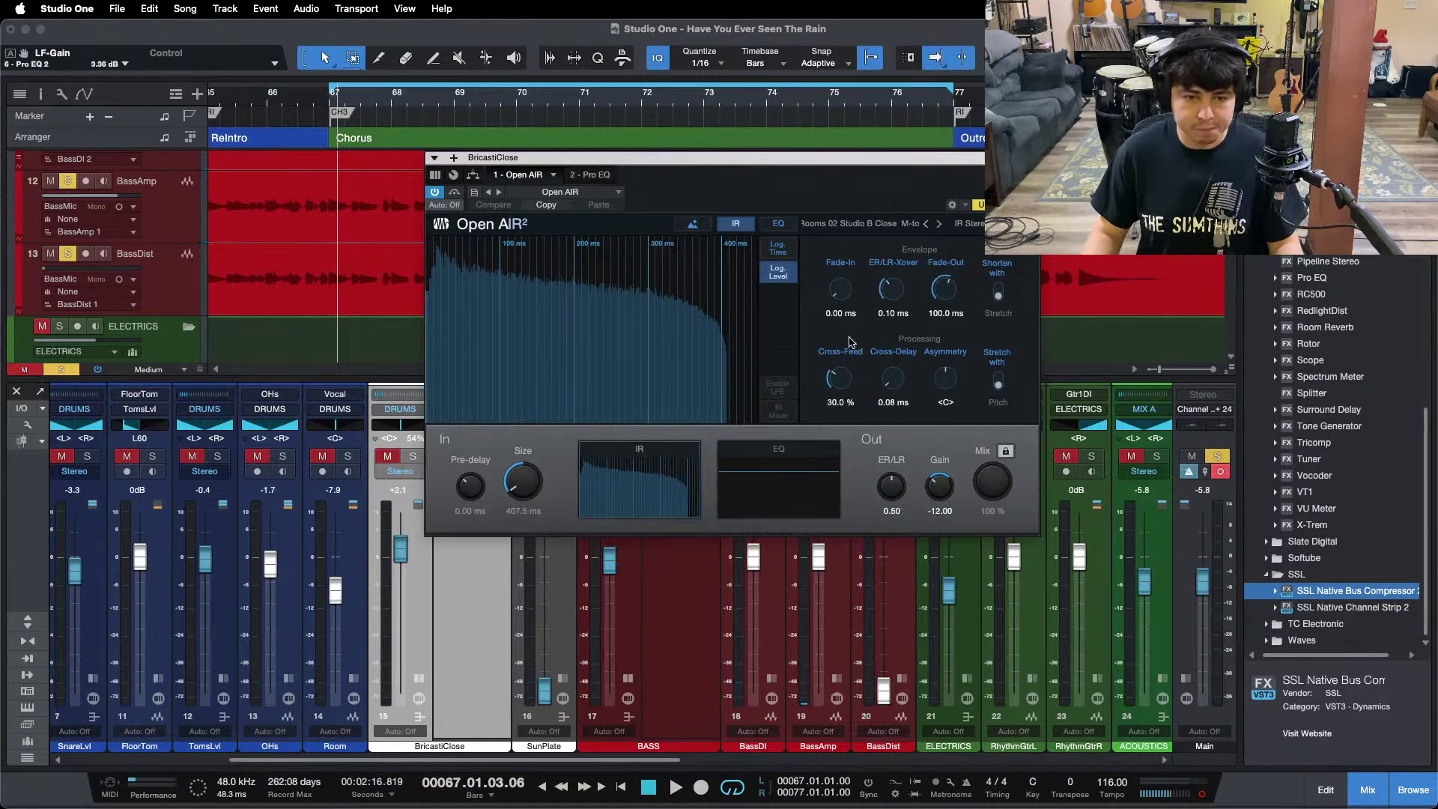
left_click(1031, 157)
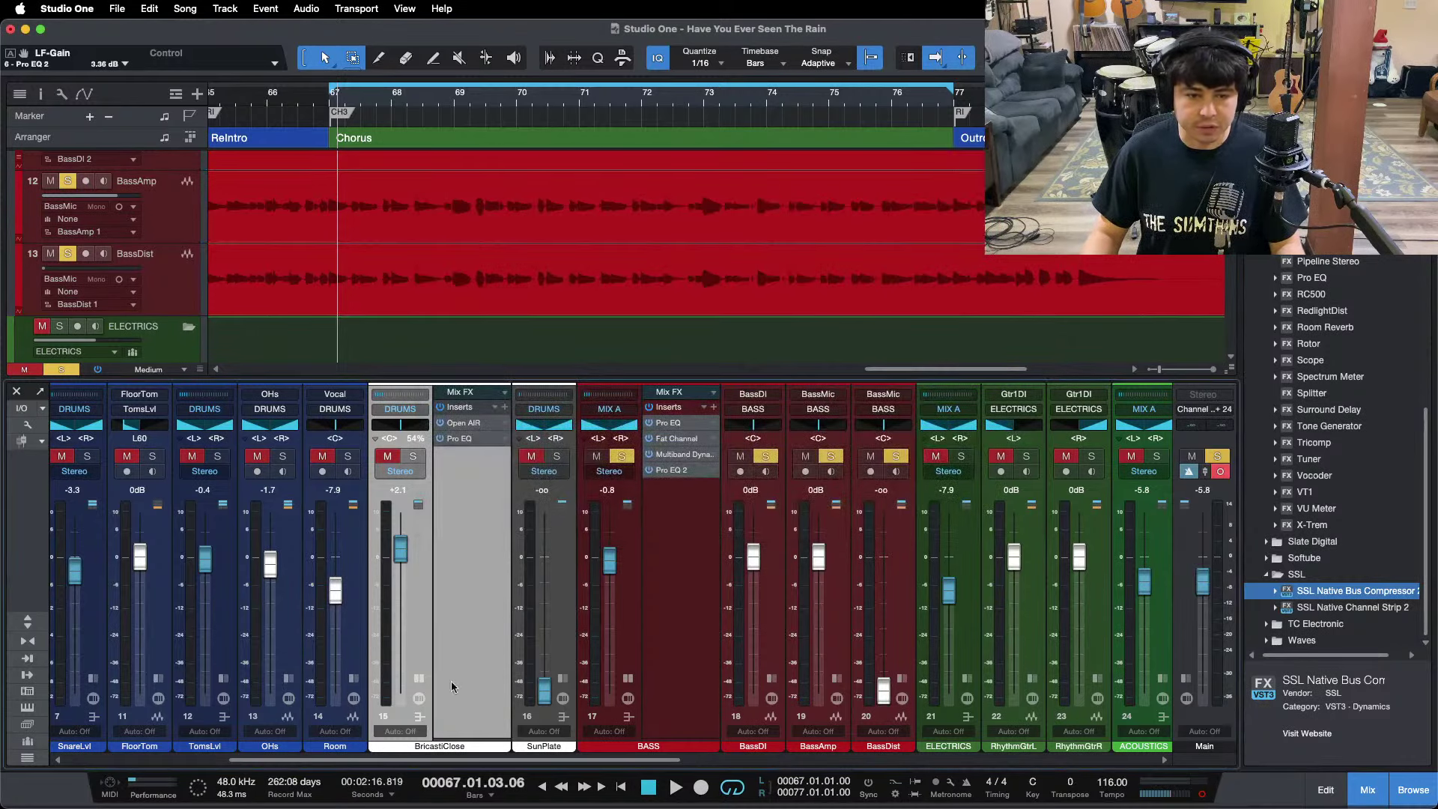
left_click(421, 676)
key("space")
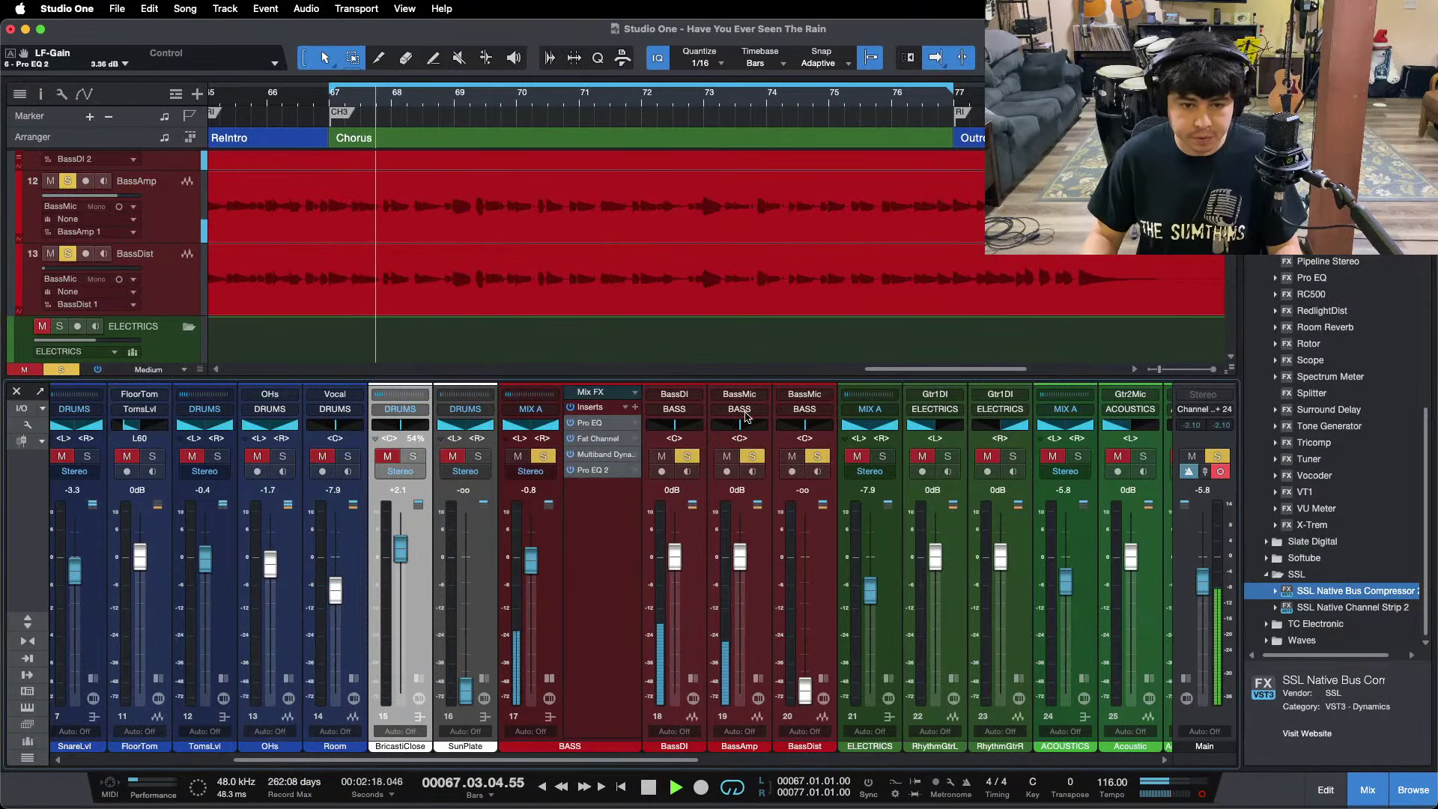
Cut the low-mid band of the BASS bus's Pro EQ by 6.24 dB at 224 Hz.
scroll(704, 259, "up", 1)
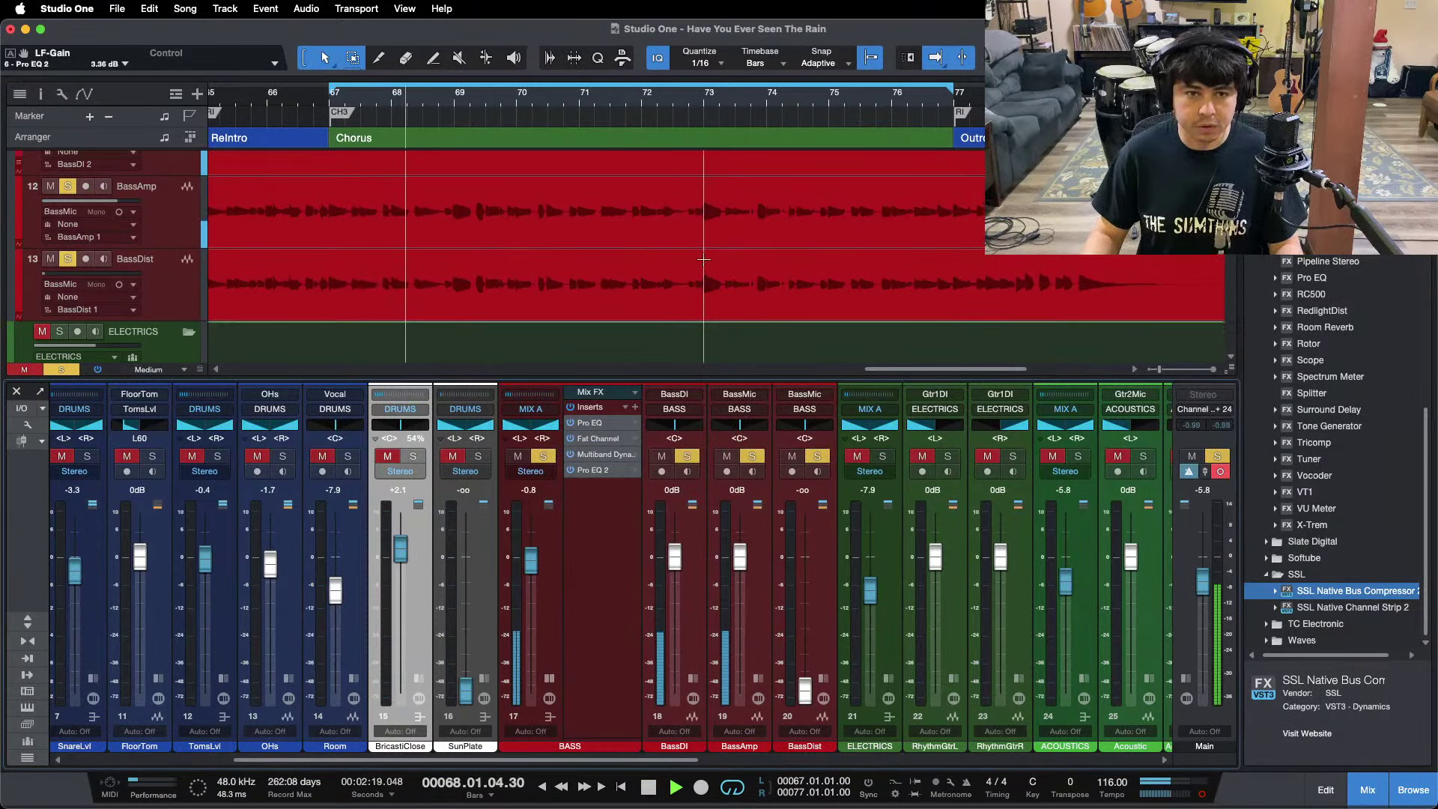
left_click(758, 679)
left_click(758, 679)
left_click(589, 423)
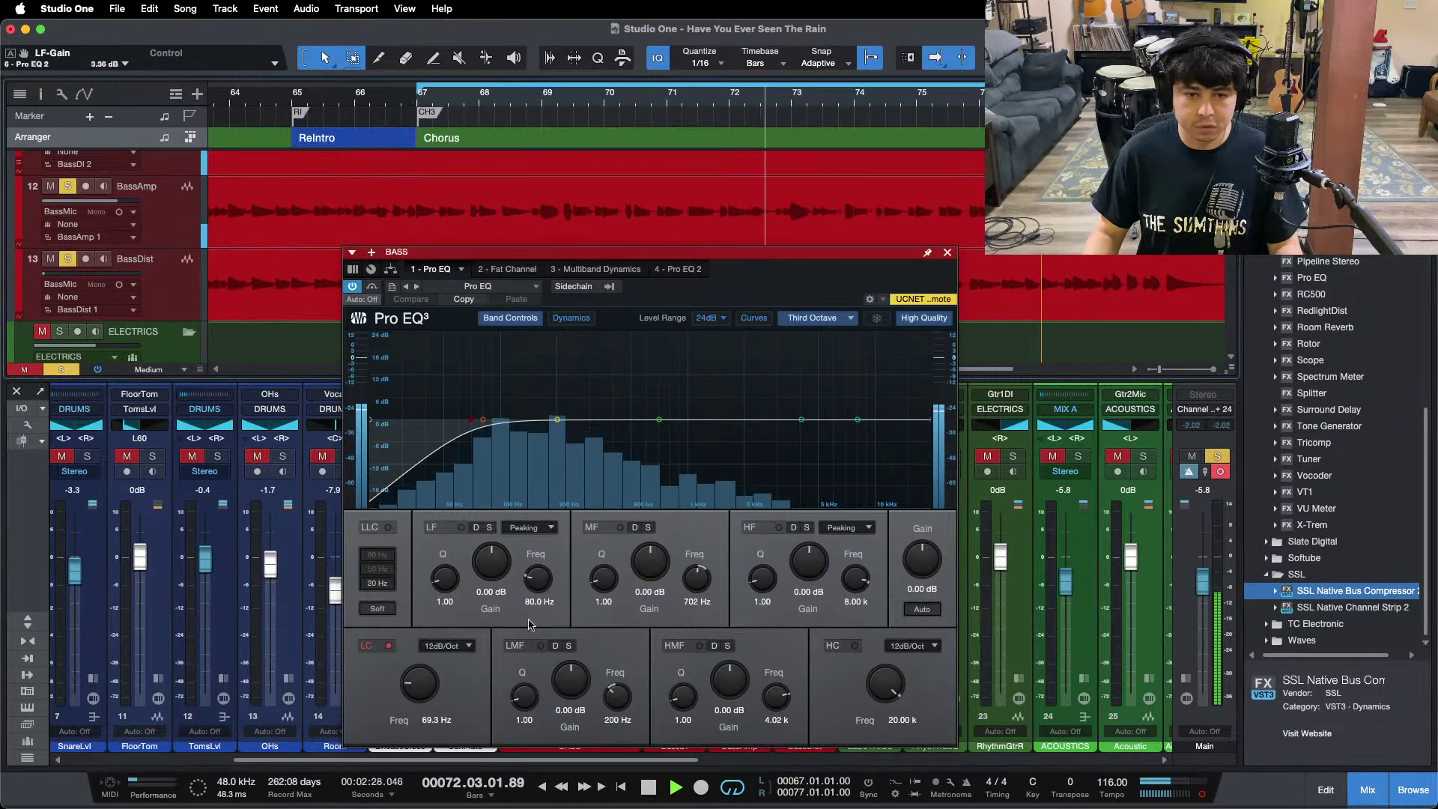
left_click_drag(571, 678, 617, 713)
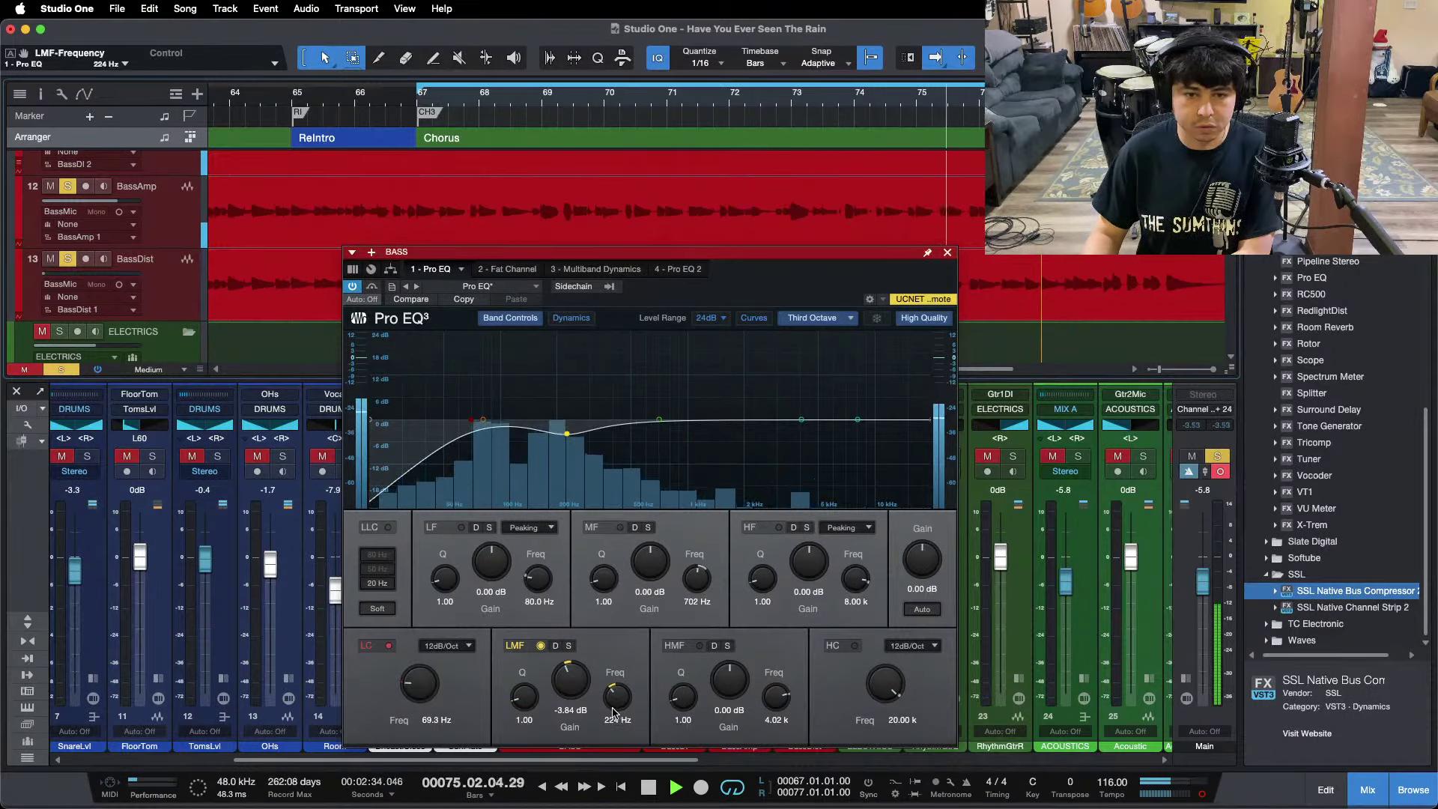
scroll(567, 672, "down", 2)
key("KP_1")
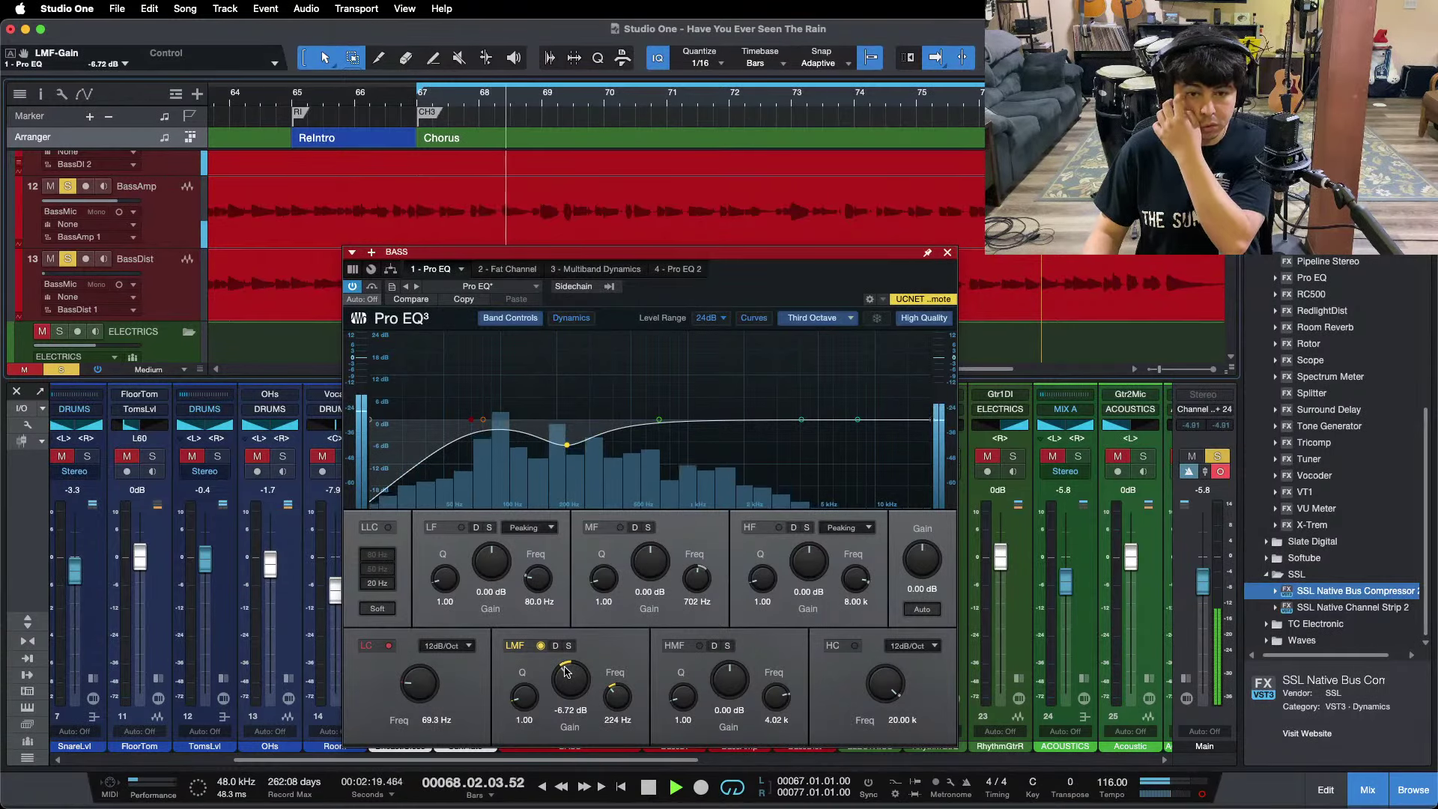
scroll(567, 672, "up", 1)
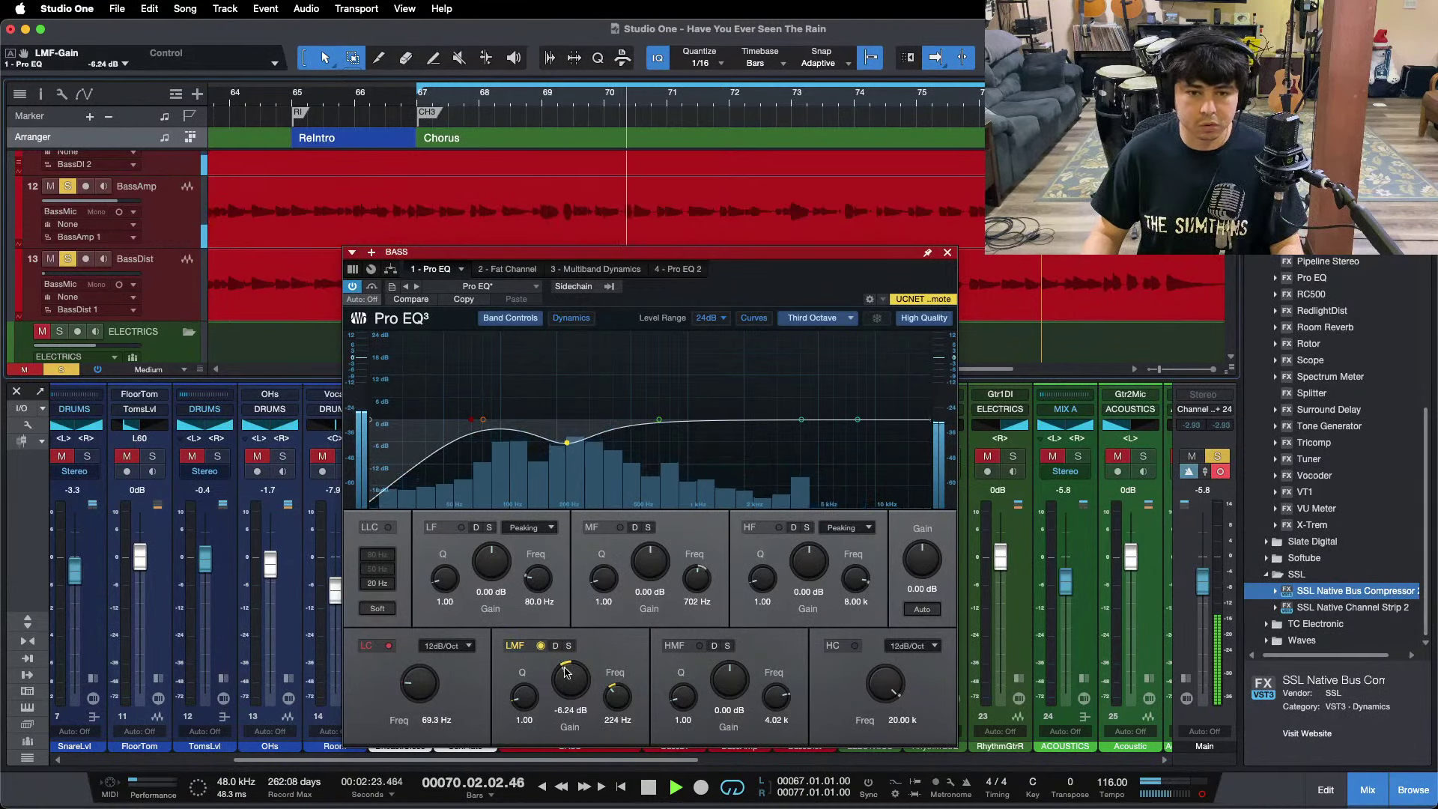
Open the Fat Channel on the BASS bus and switch on its FET compressor.
left_click(492, 270)
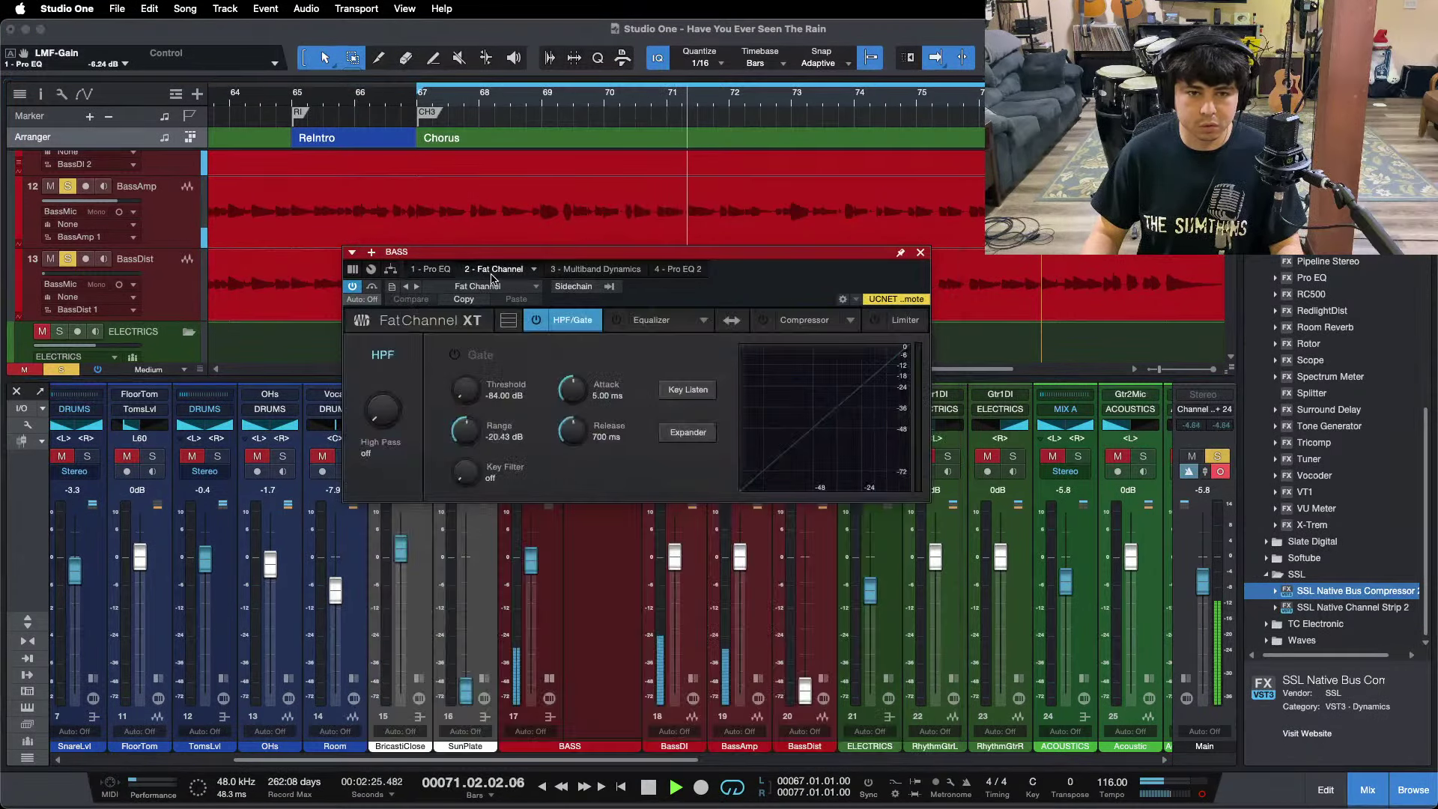
left_click_drag(717, 287, 733, 331)
left_click(780, 364)
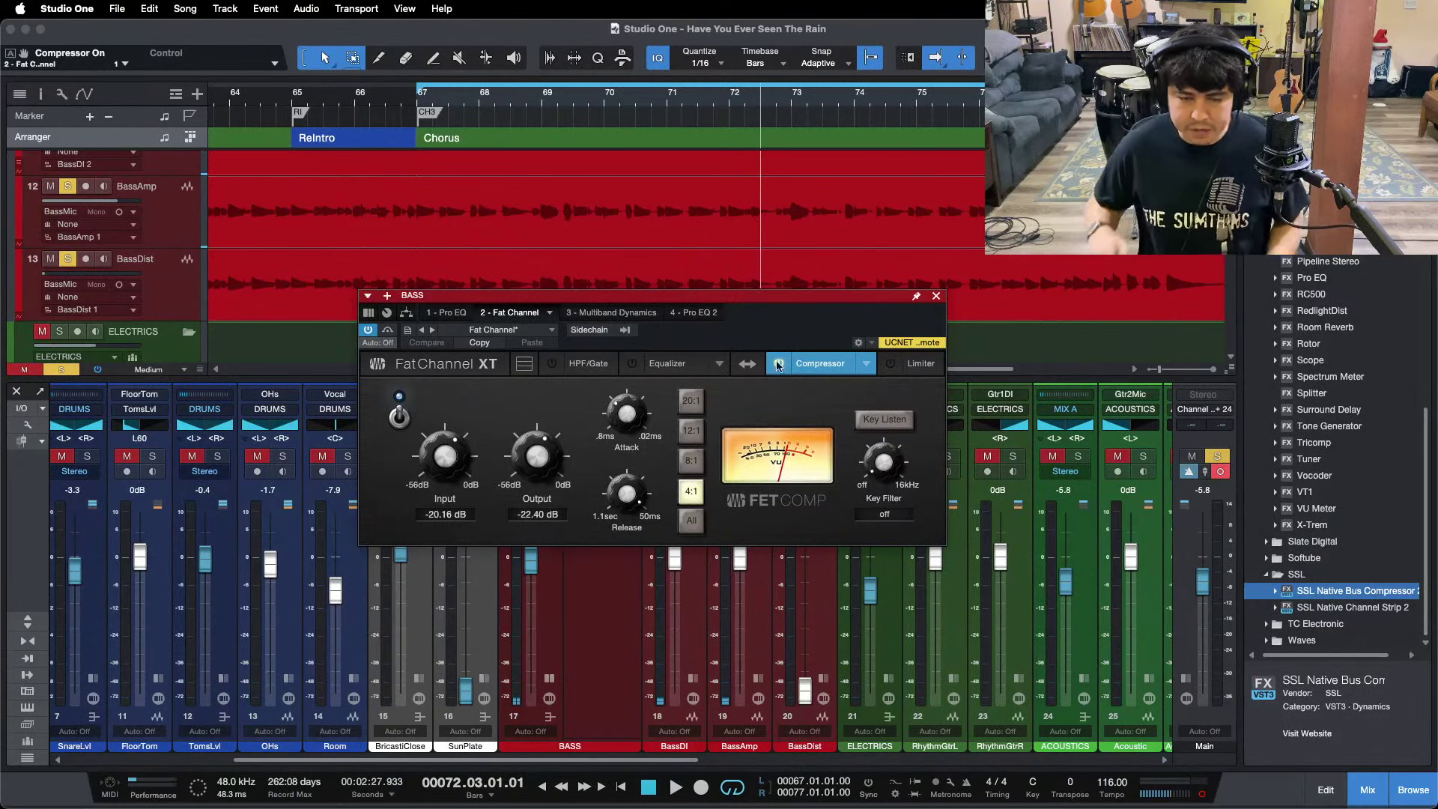
mouse_move(885, 807)
left_click(784, 777)
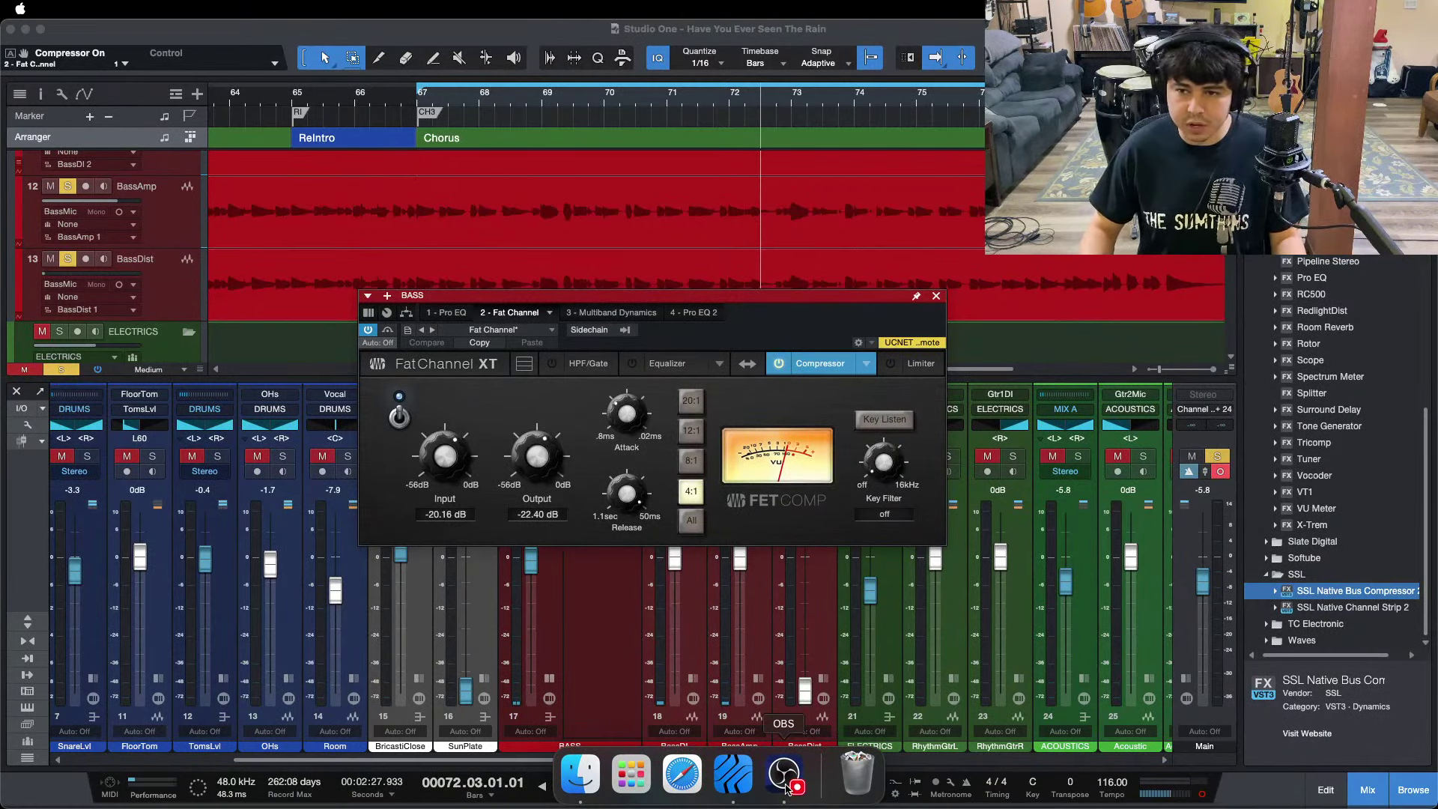
left_click(1360, 752)
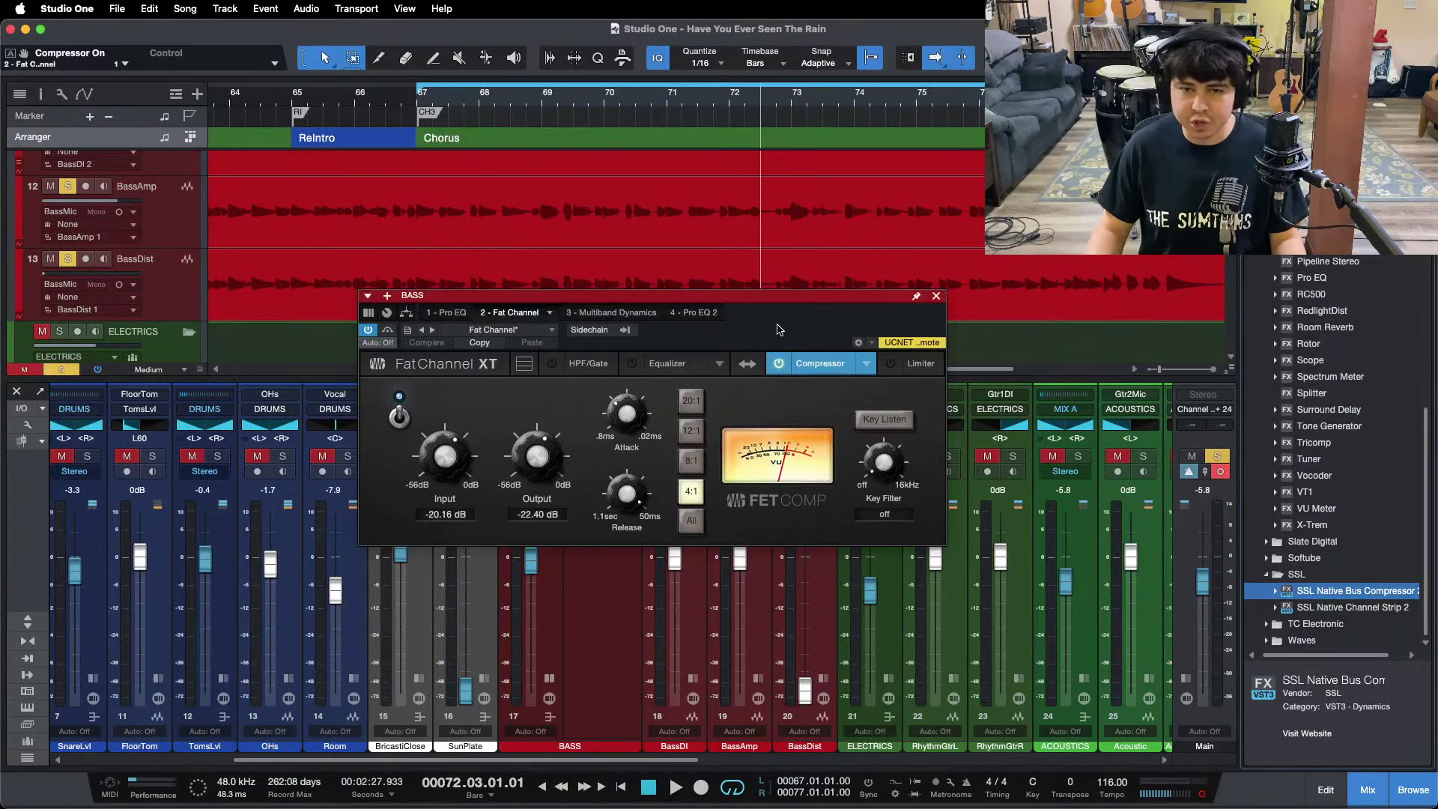
Play the bass in the first verse and set the FET compressor's input to -19.60 dB and output to -22.96 dB.
left_click_drag(779, 330, 777, 367)
key("KP_1")
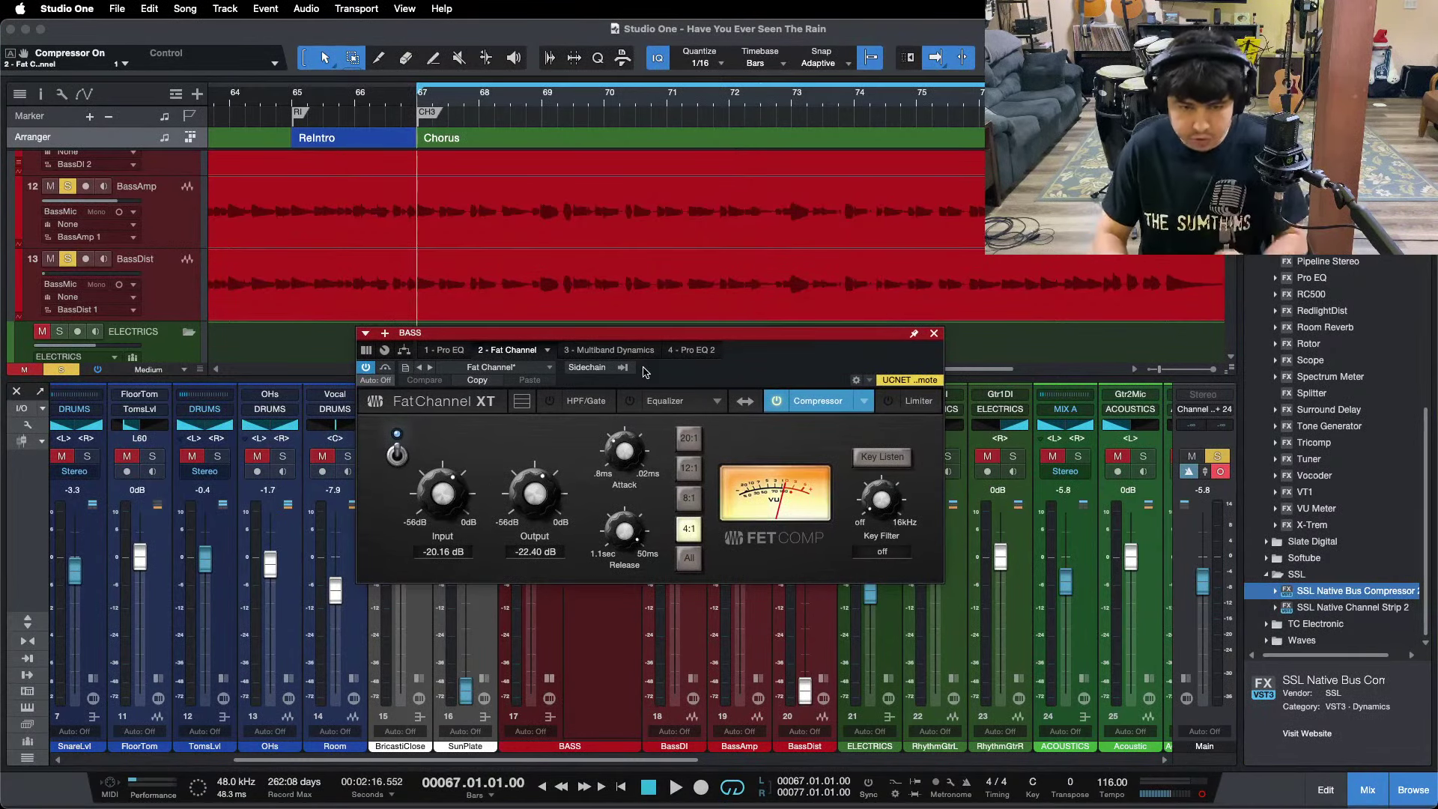
left_click_drag(546, 105, 617, 148)
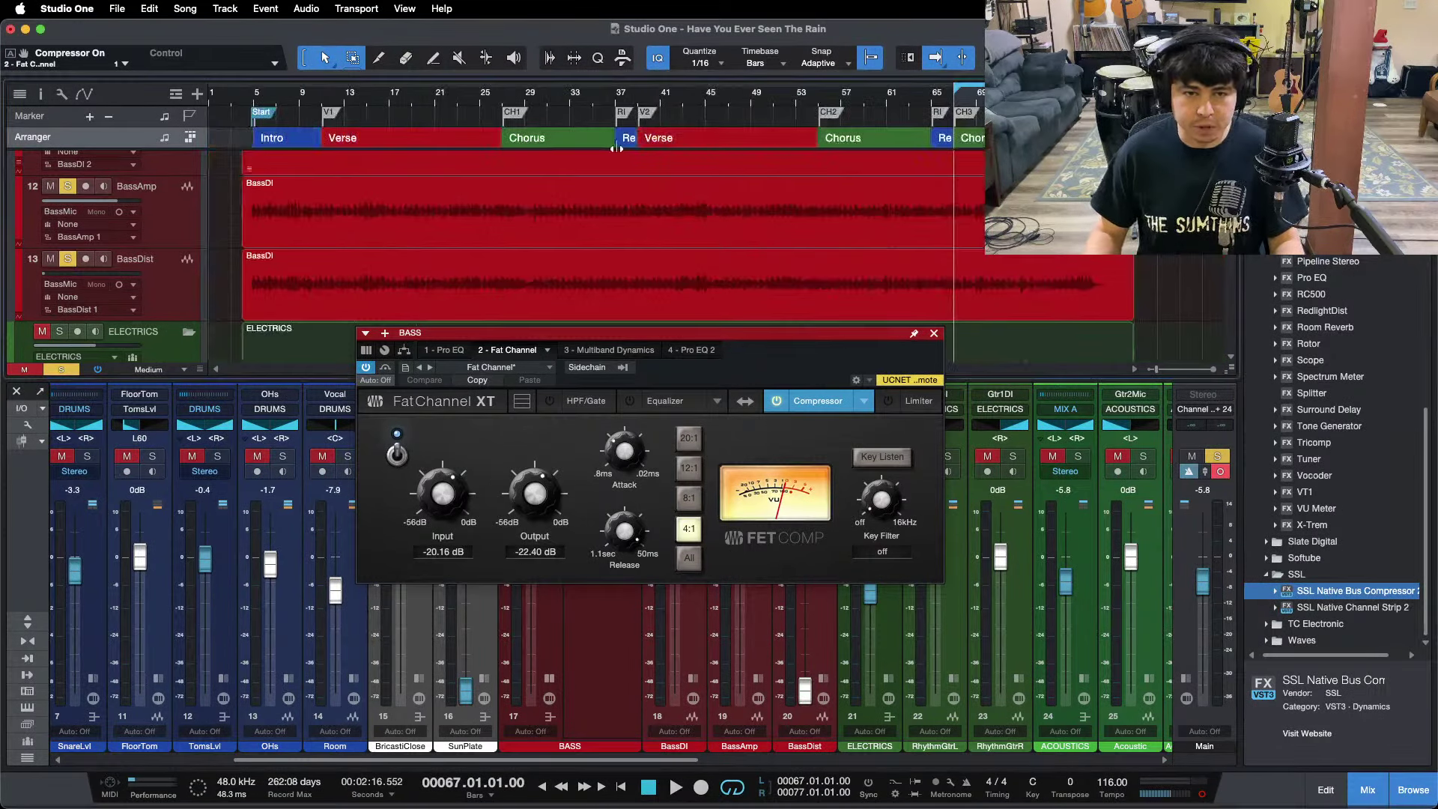
left_click(367, 86)
key("space")
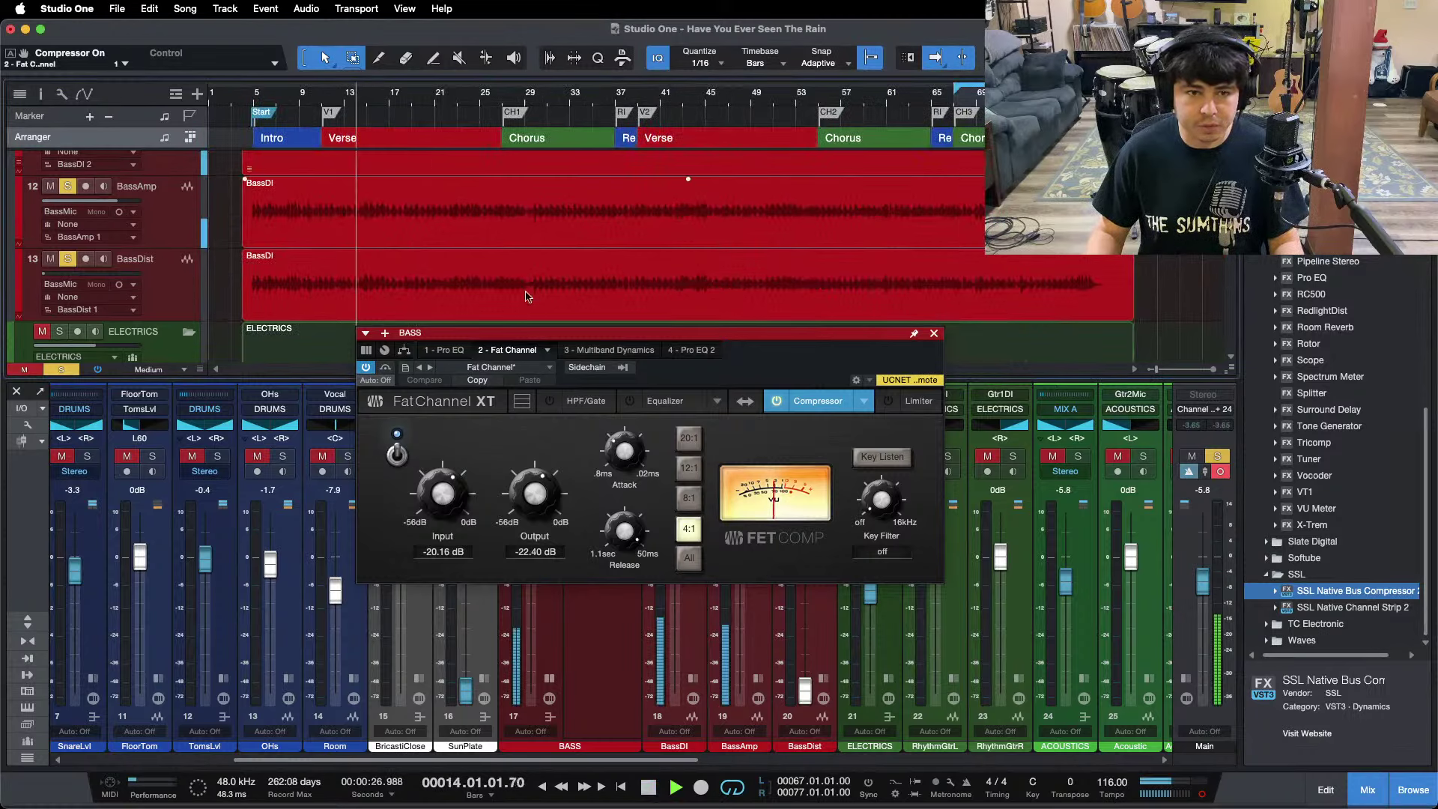
scroll(452, 509, "up", 1)
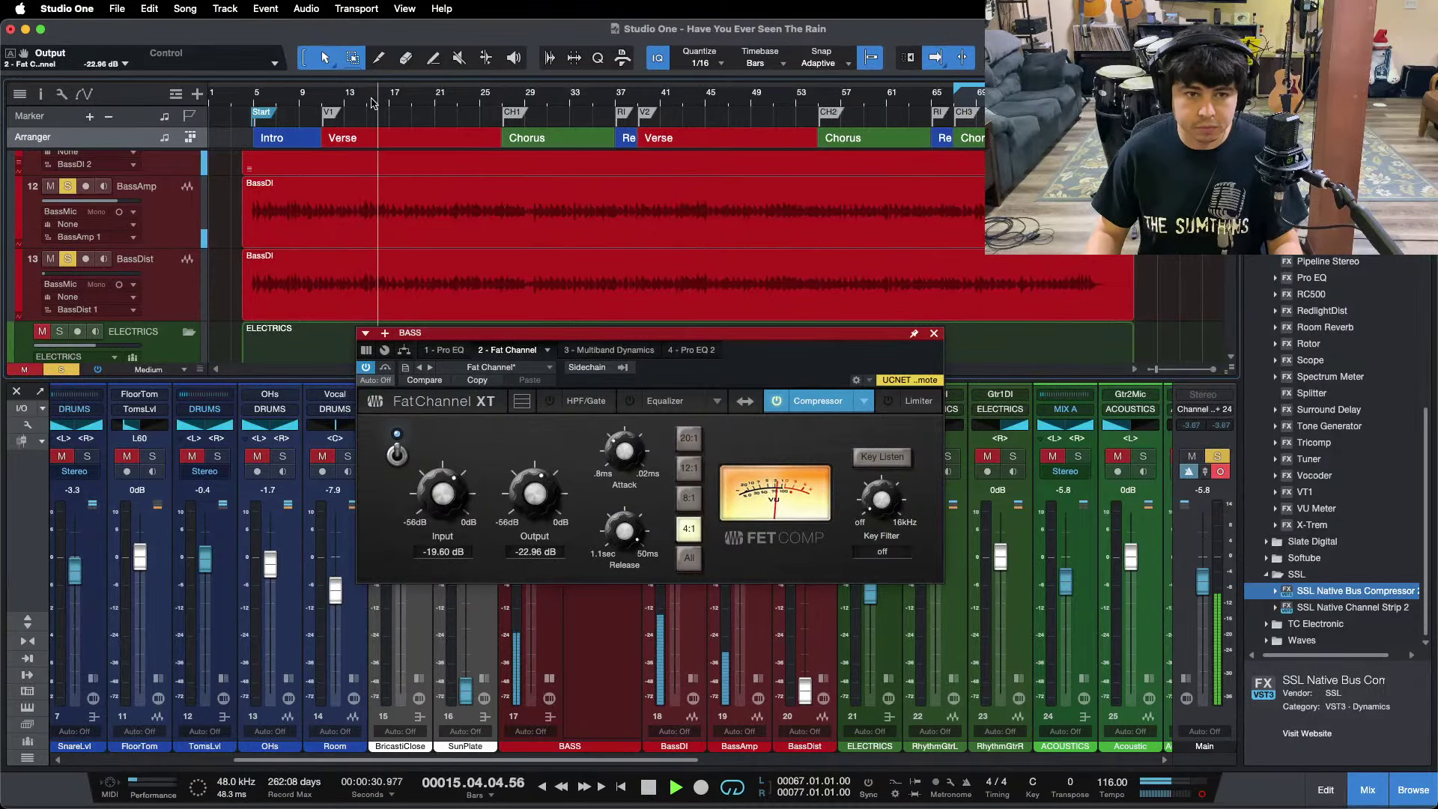
Set the bass bus FET compressor's input to -16.80 dB and output to -25.76 dB while replaying the first verse.
left_click_drag(373, 104, 447, 156)
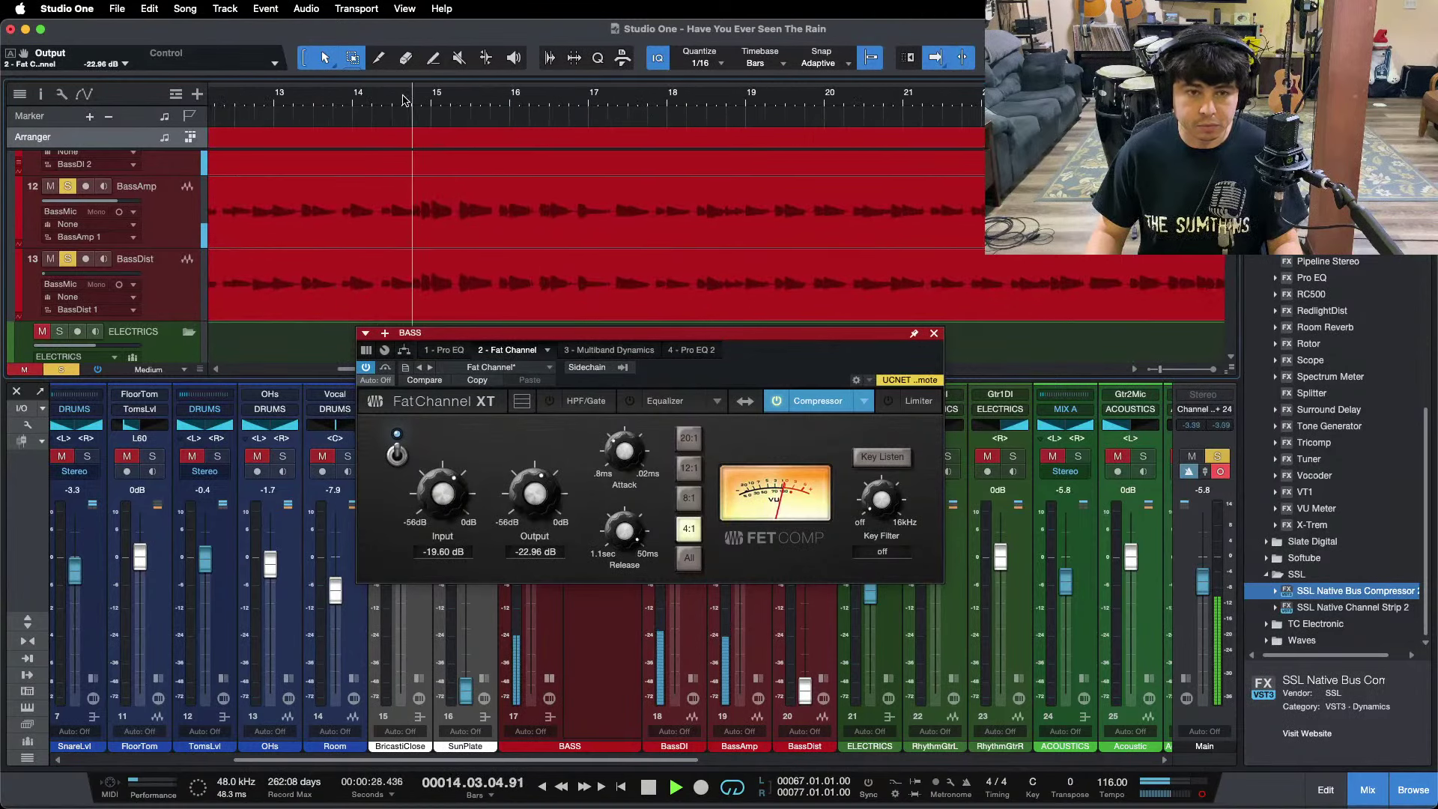
scroll(450, 499, "up", 1)
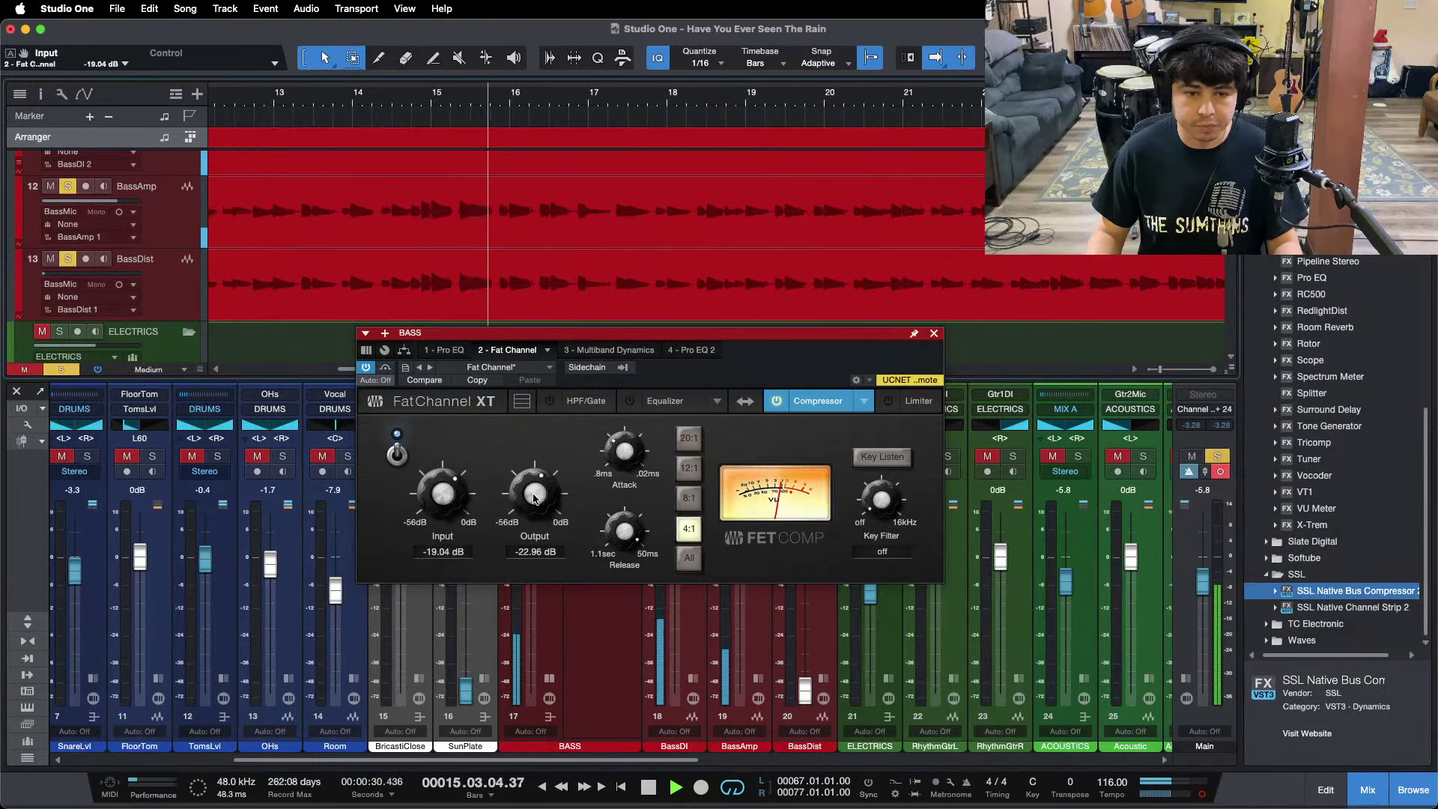
scroll(544, 500, "down", 1)
scroll(452, 501, "up", 1)
scroll(546, 502, "down", 1)
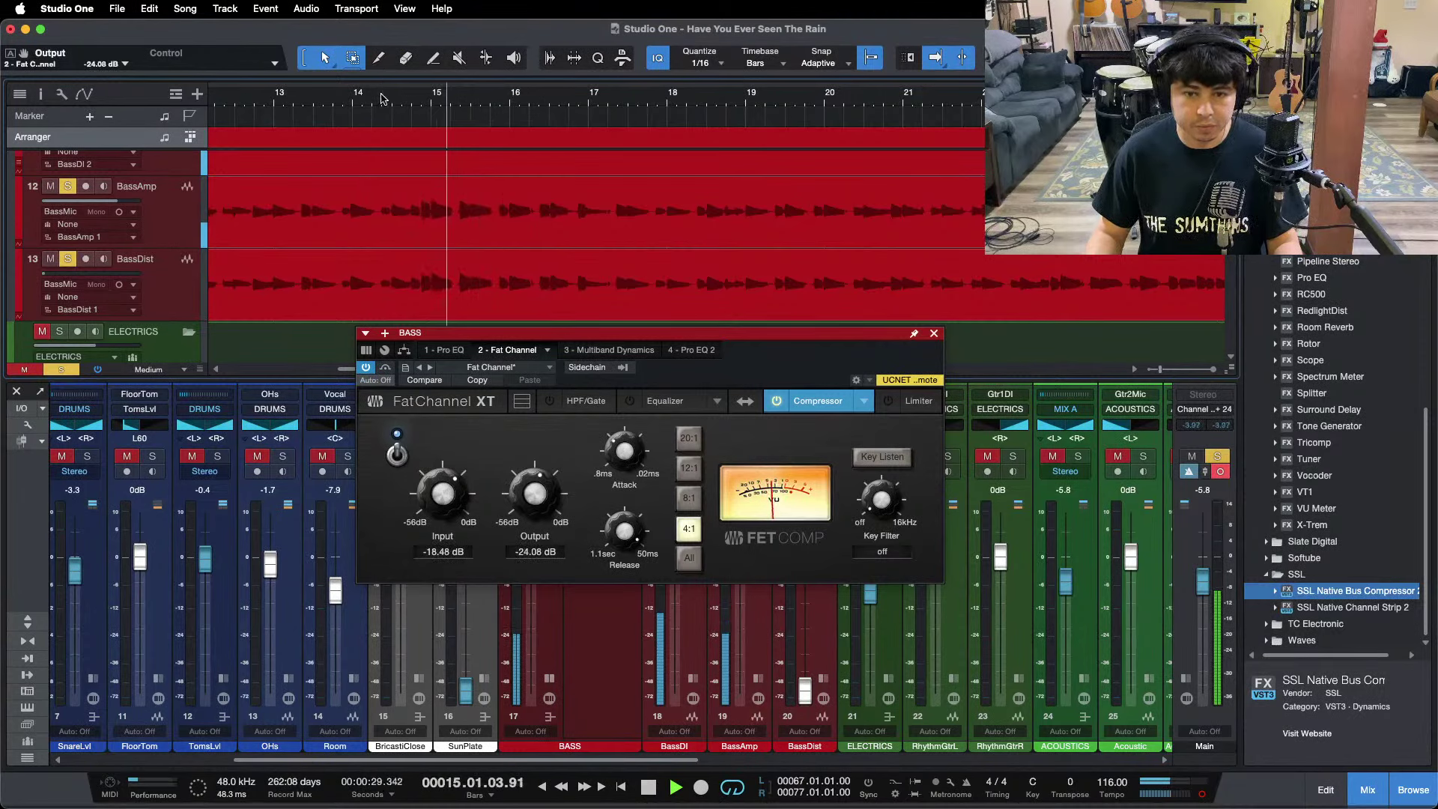
scroll(451, 499, "up", 1)
scroll(544, 500, "down", 1)
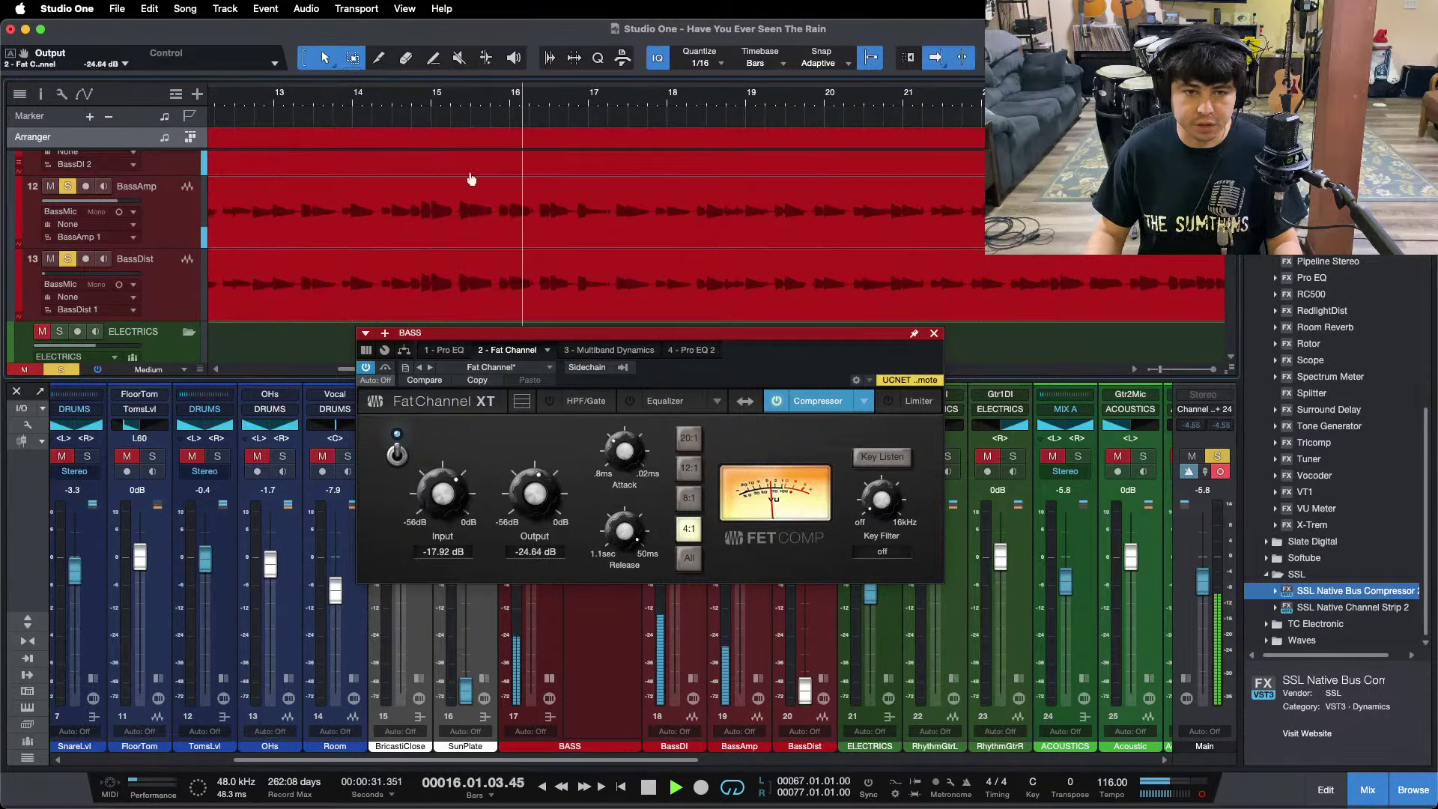
left_click(396, 103)
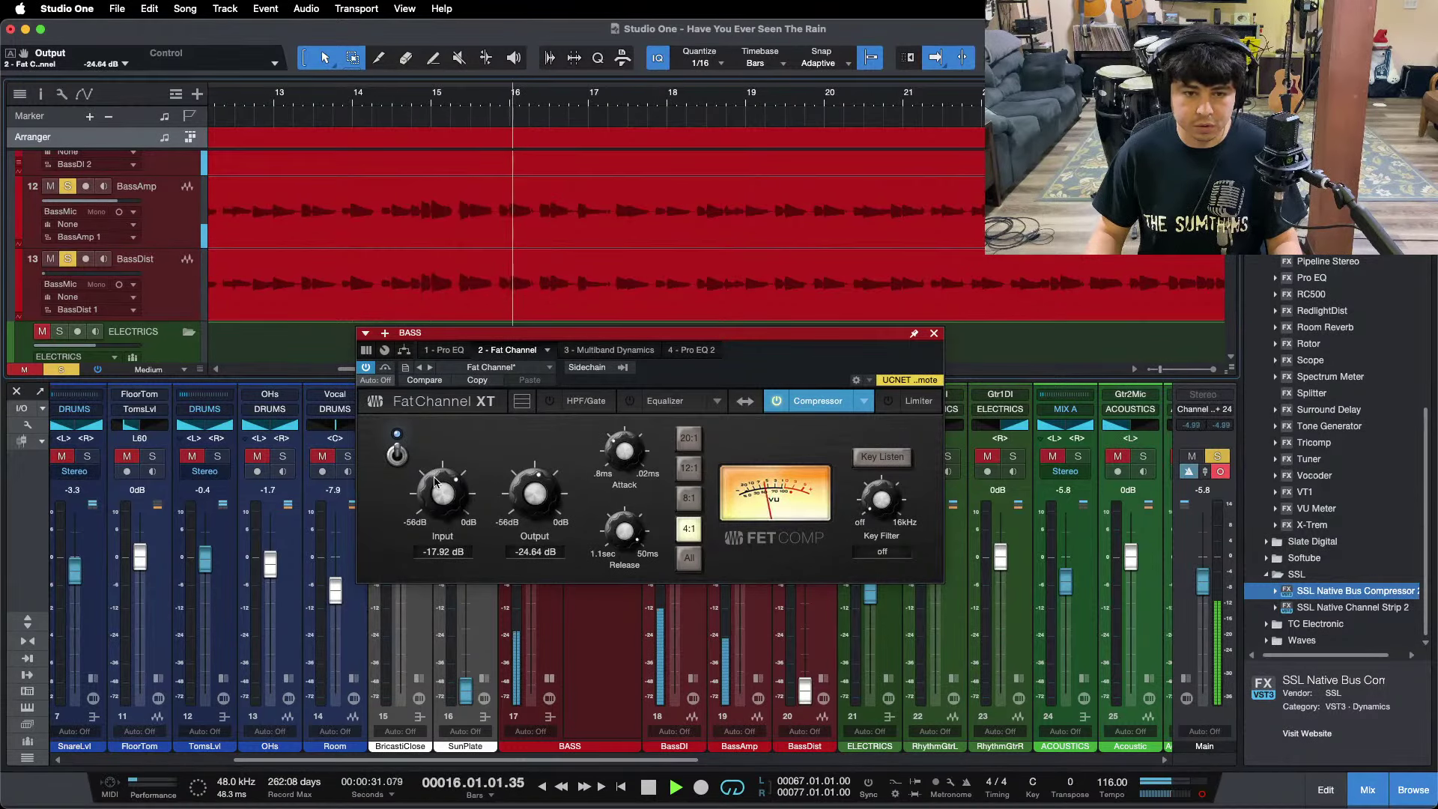
scroll(437, 481, "up", 1)
scroll(542, 493, "down", 1)
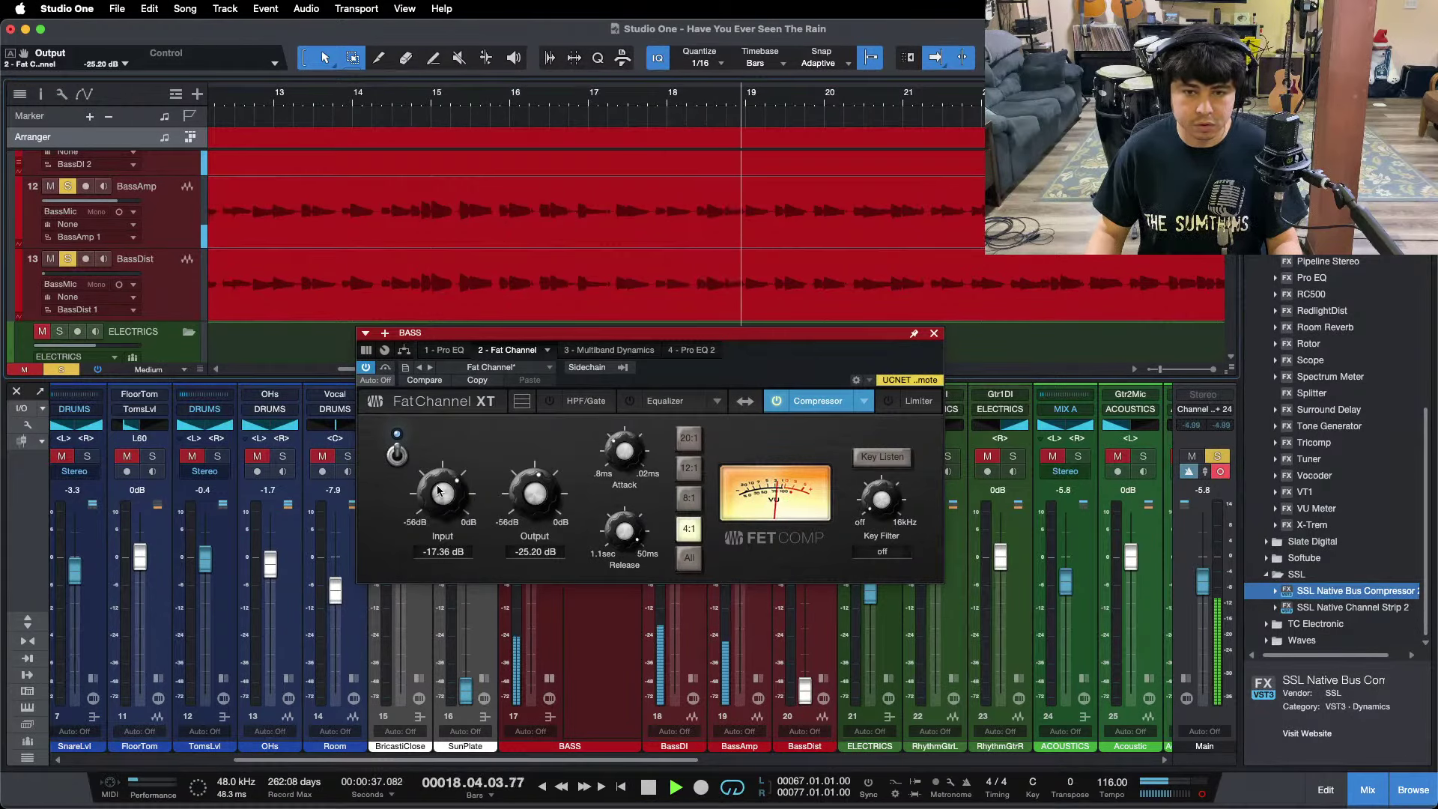
scroll(439, 490, "up", 1)
scroll(516, 493, "down", 1)
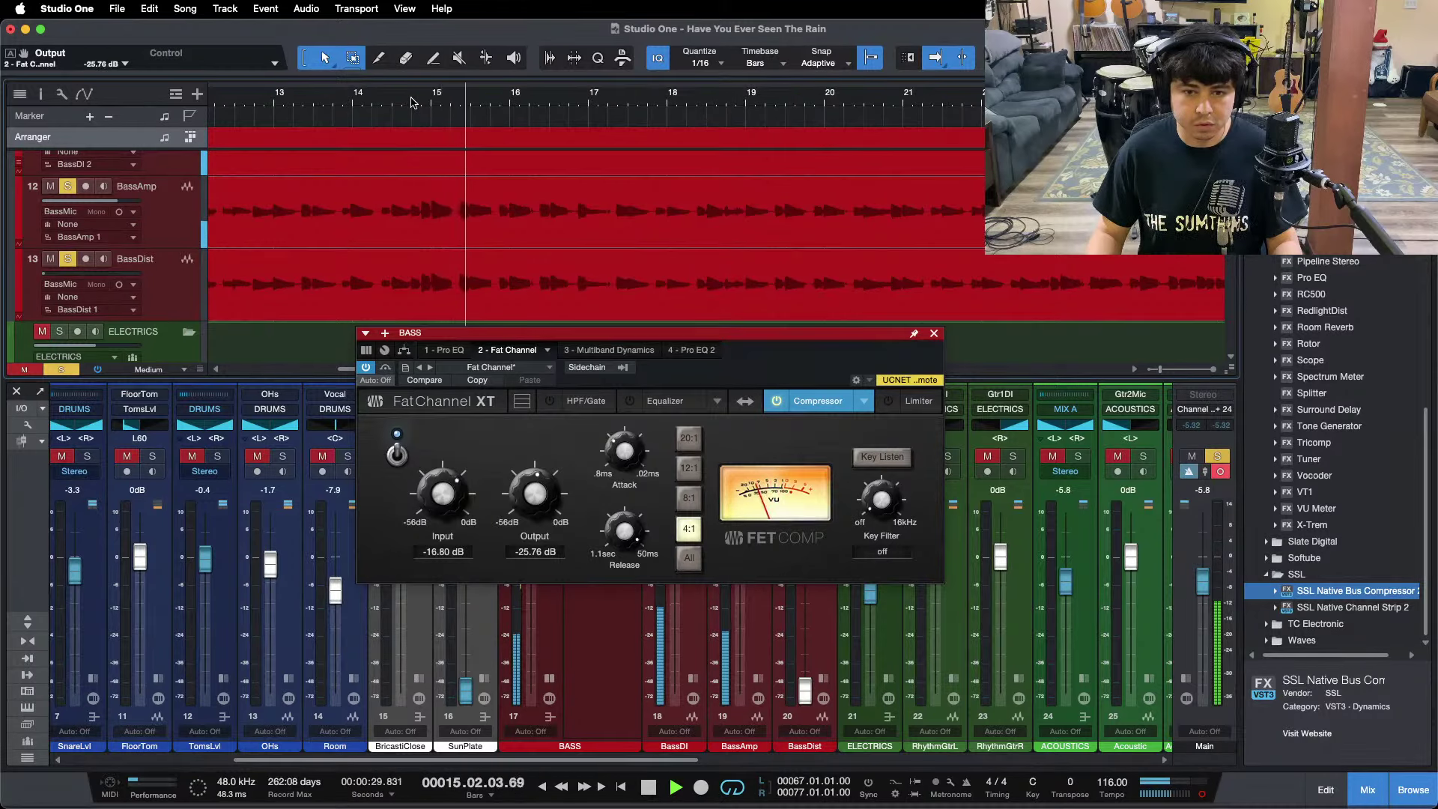
Solo the low band in the bass bus's Multiband Dynamics and replay the last chorus from the loop start.
left_click_drag(412, 102, 406, 6)
key("KP_1")
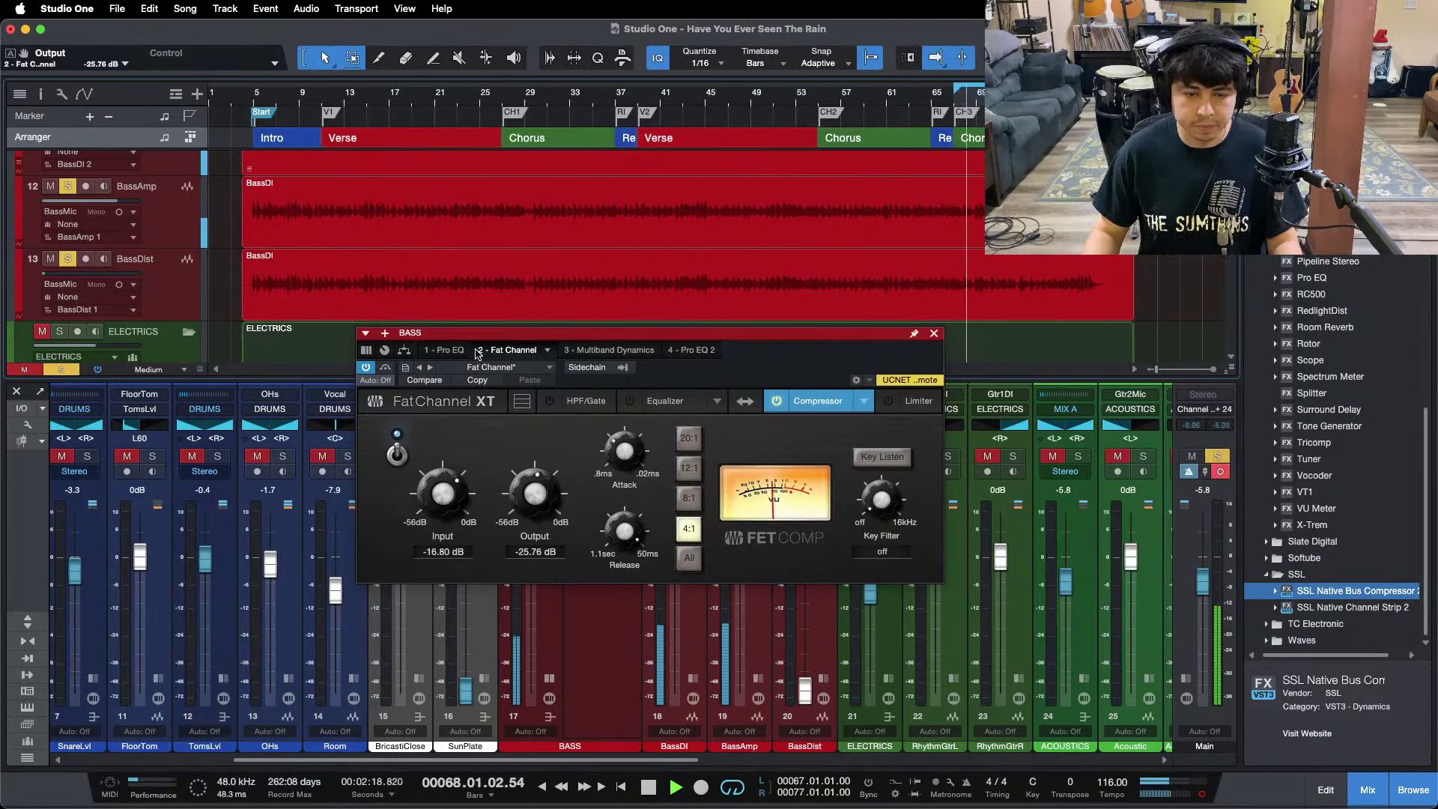
left_click(608, 351)
left_click_drag(787, 101, 709, 147)
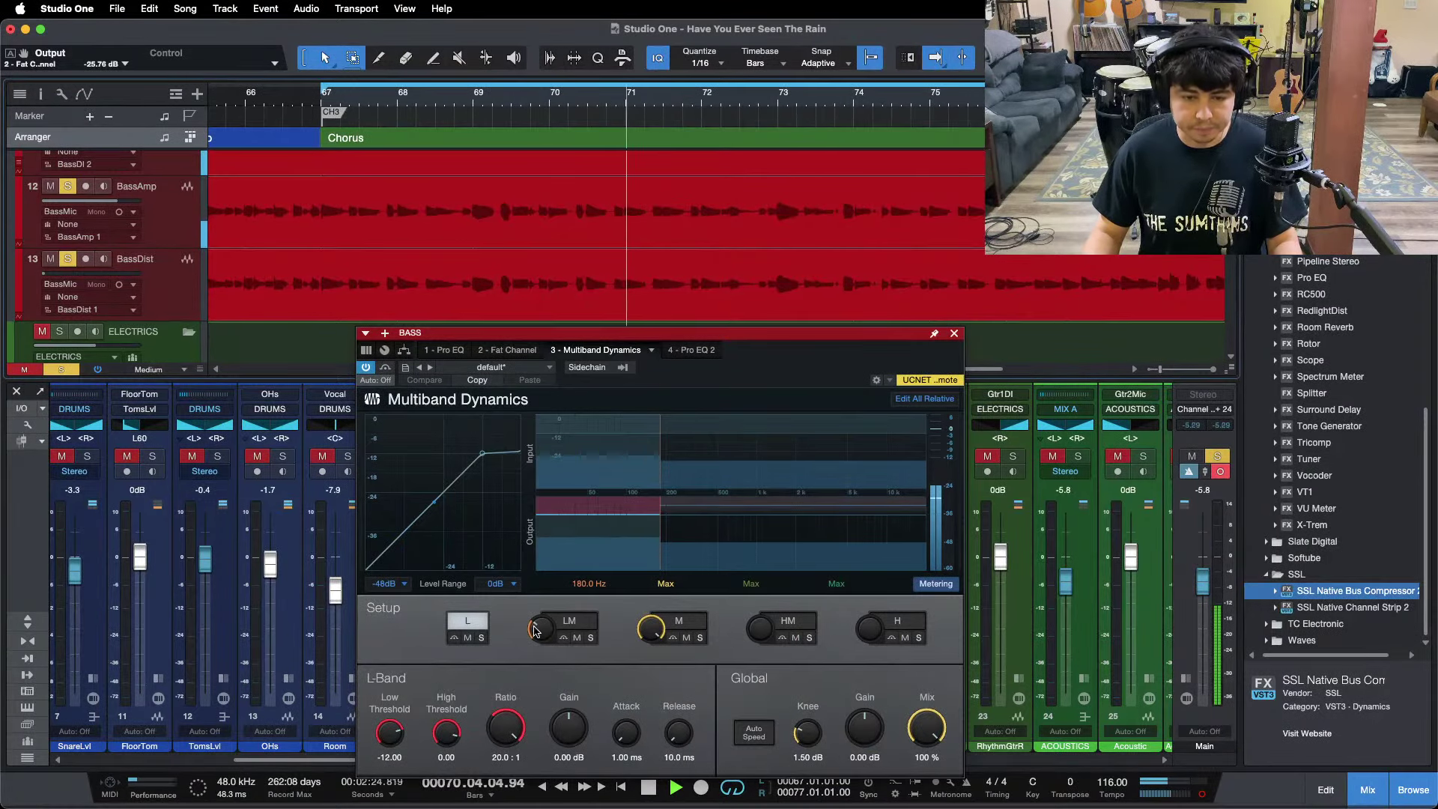
left_click(481, 638)
key("KP_1")
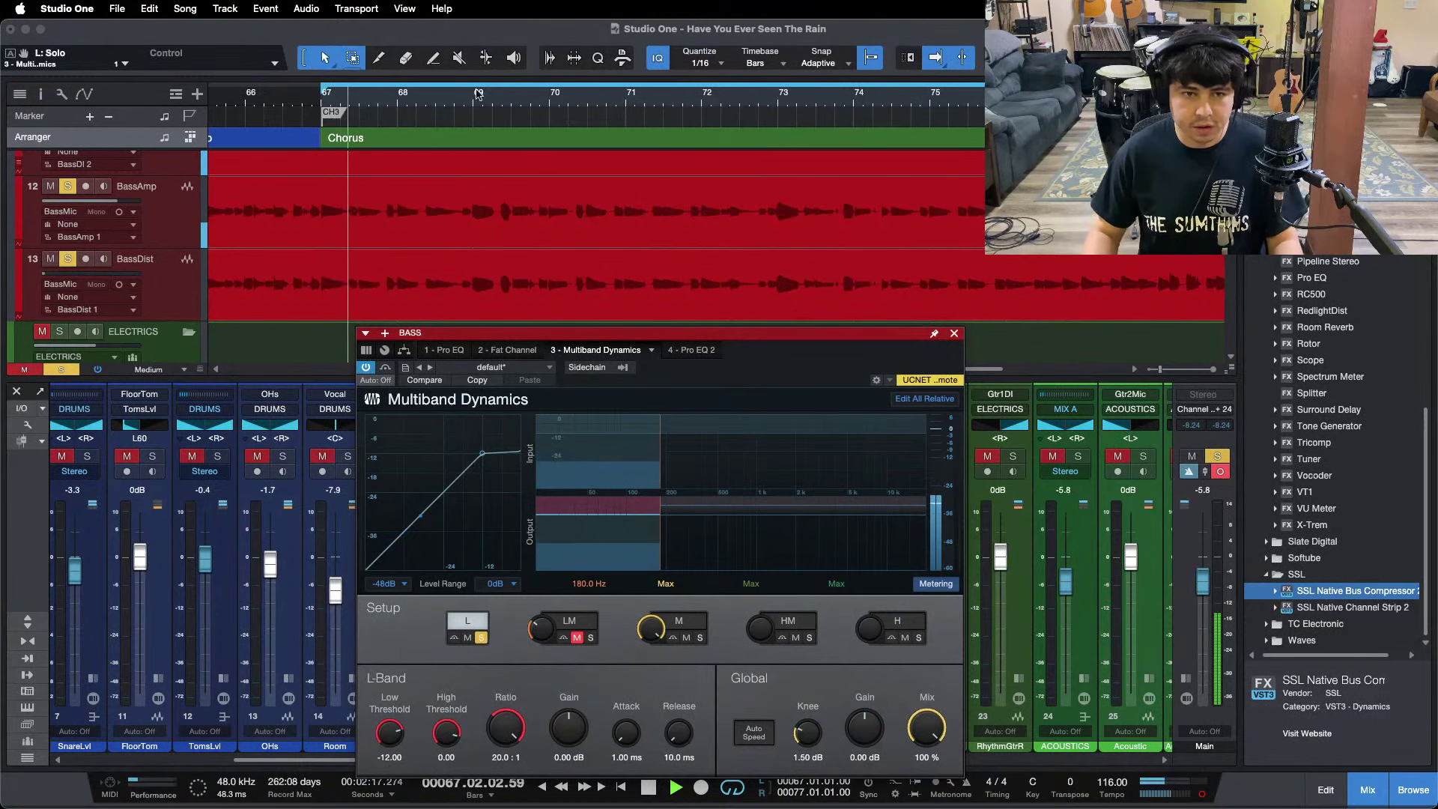
Set the low band's low threshold to -27.96 dB while auditioning the first verse and the last chorus.
key("shift+z")
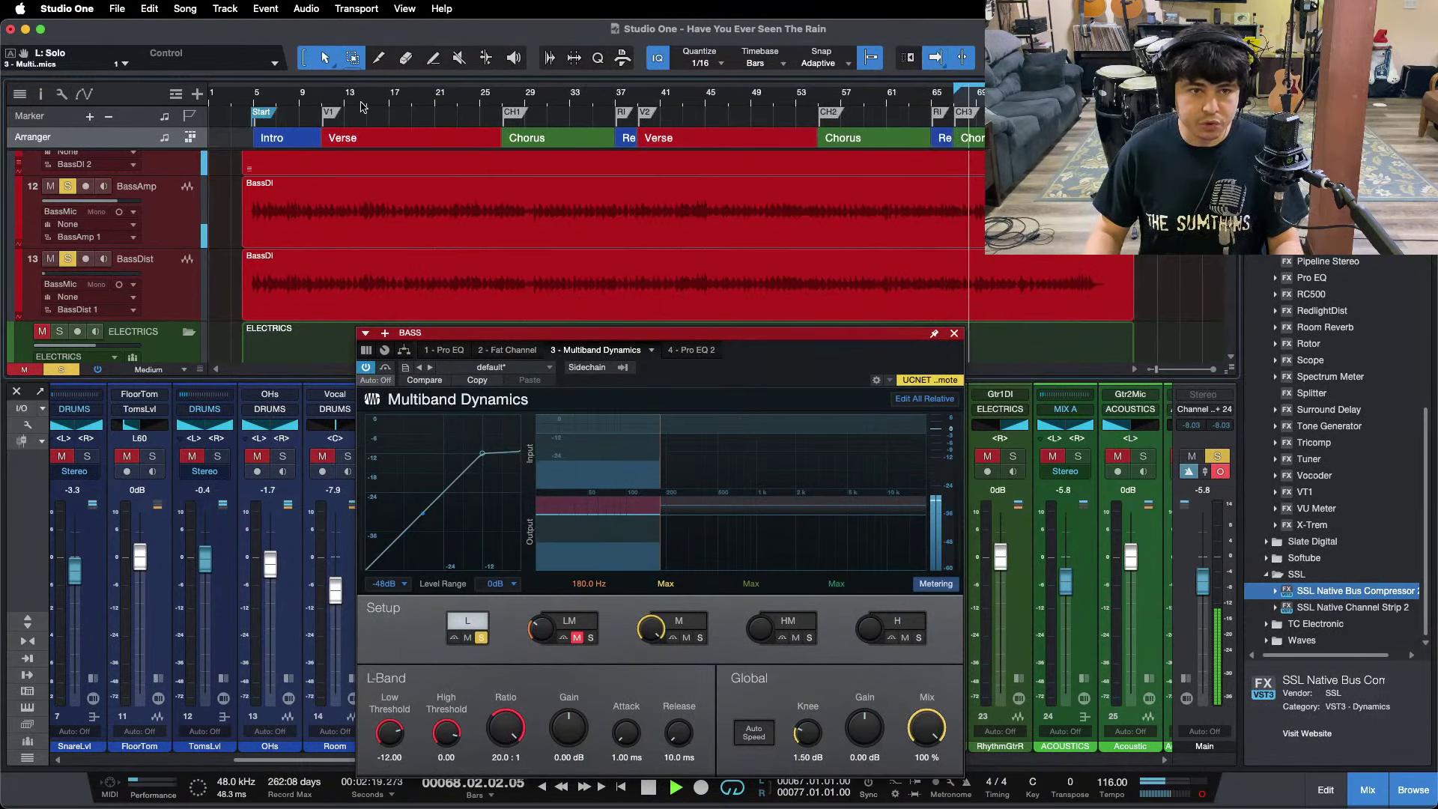
left_click(363, 107)
left_click_drag(396, 725, 396, 728)
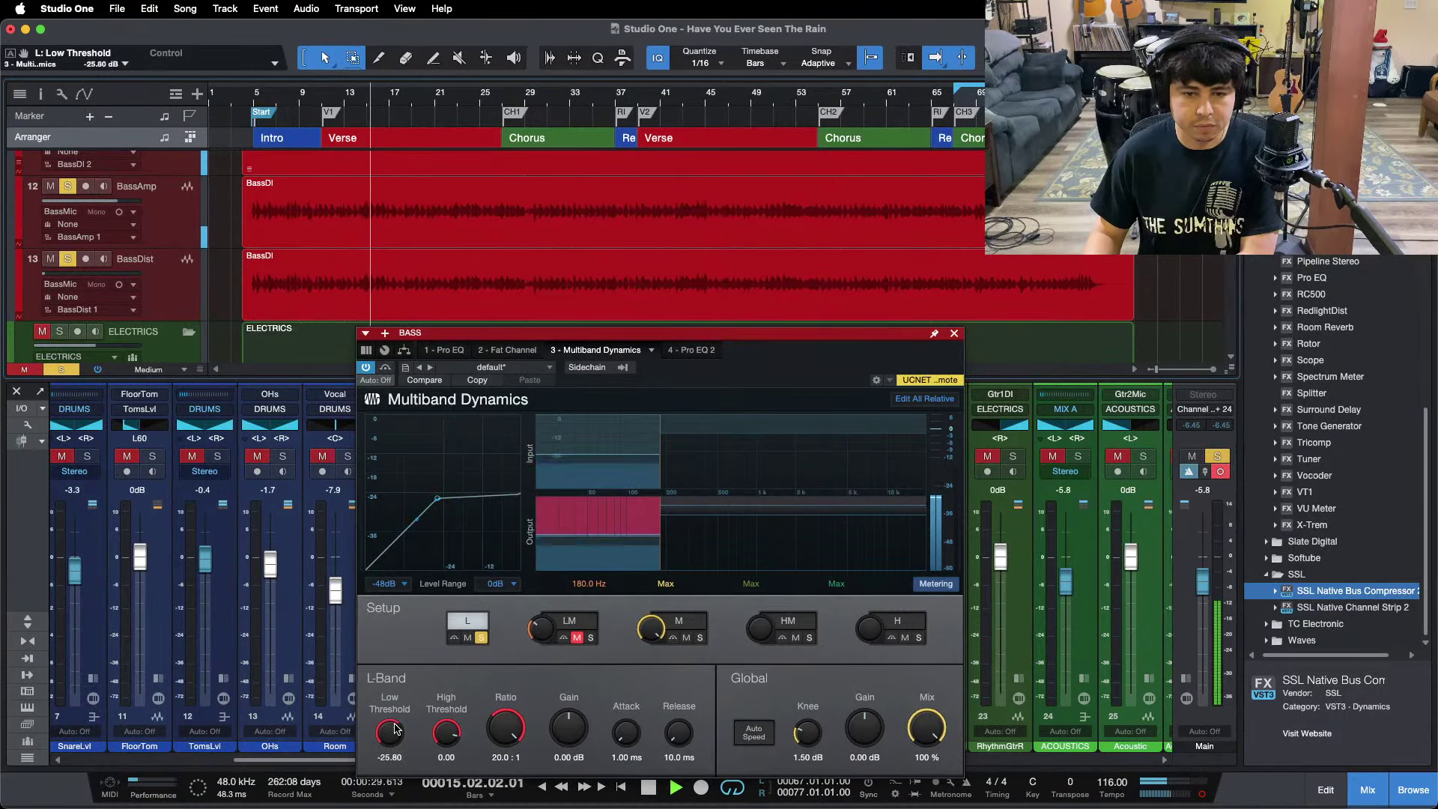
key("space")
key("space")
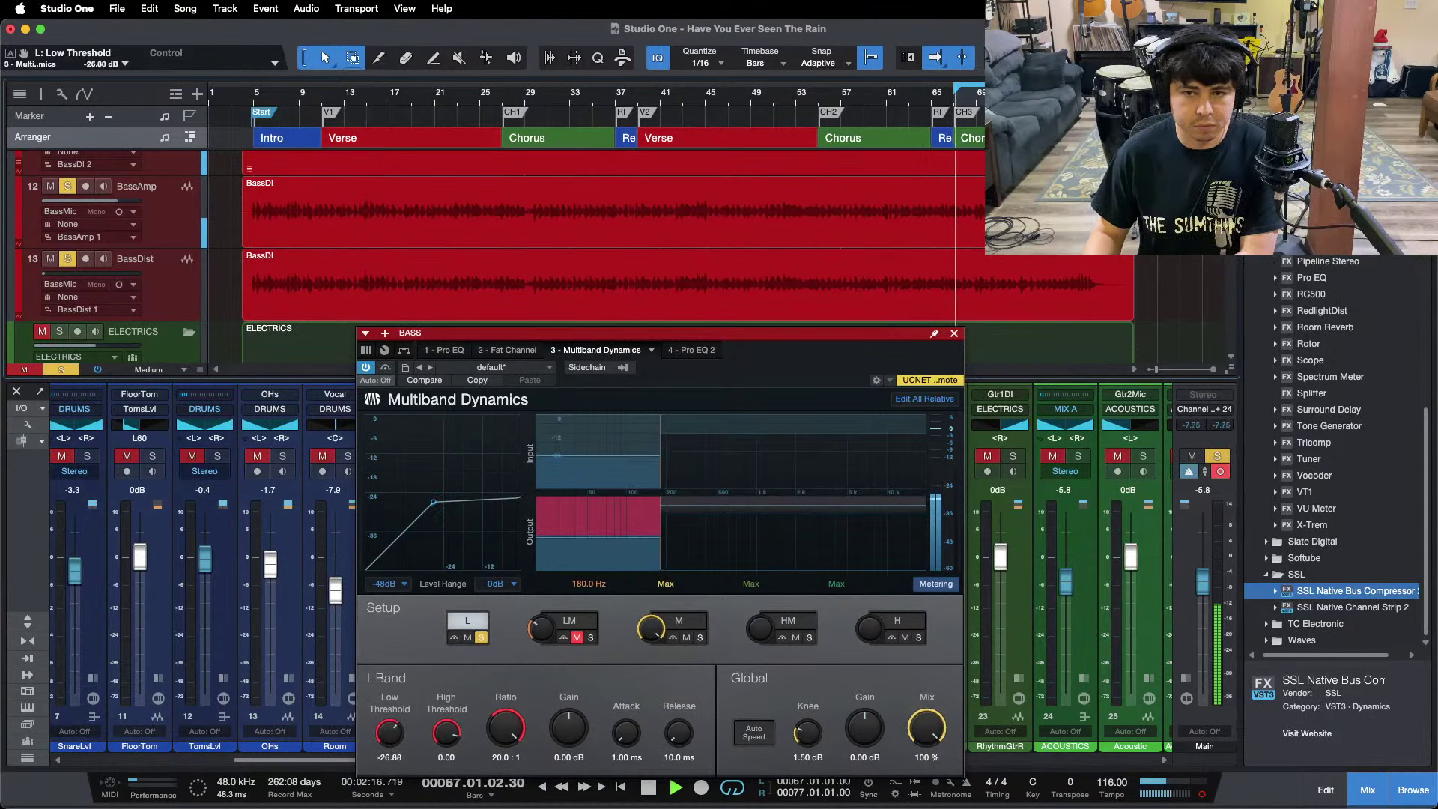
left_click_drag(398, 737, 398, 743)
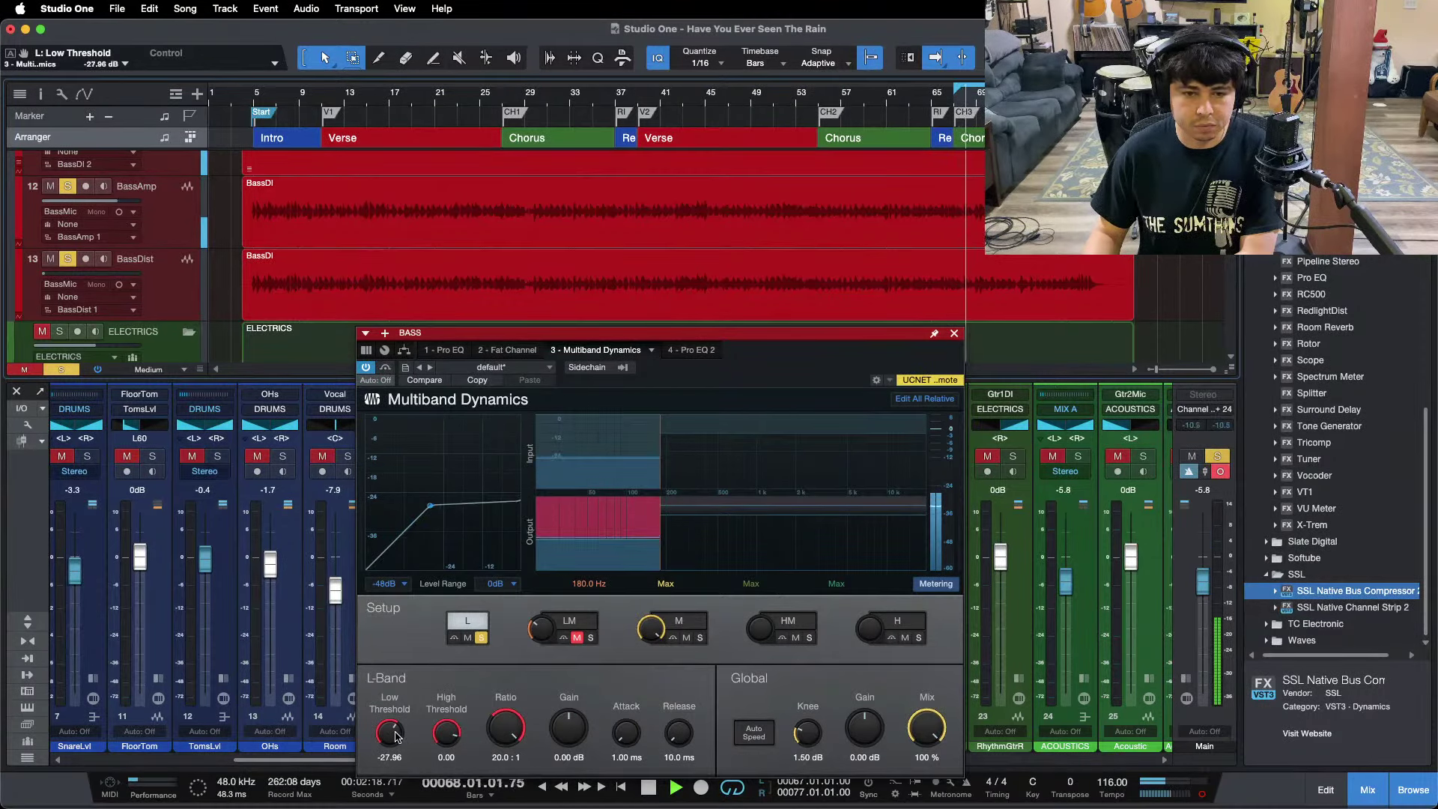
Raise the low band's gain to 0.72 dB and compare the band with and without bypass during the first verse.
left_click(550, 96)
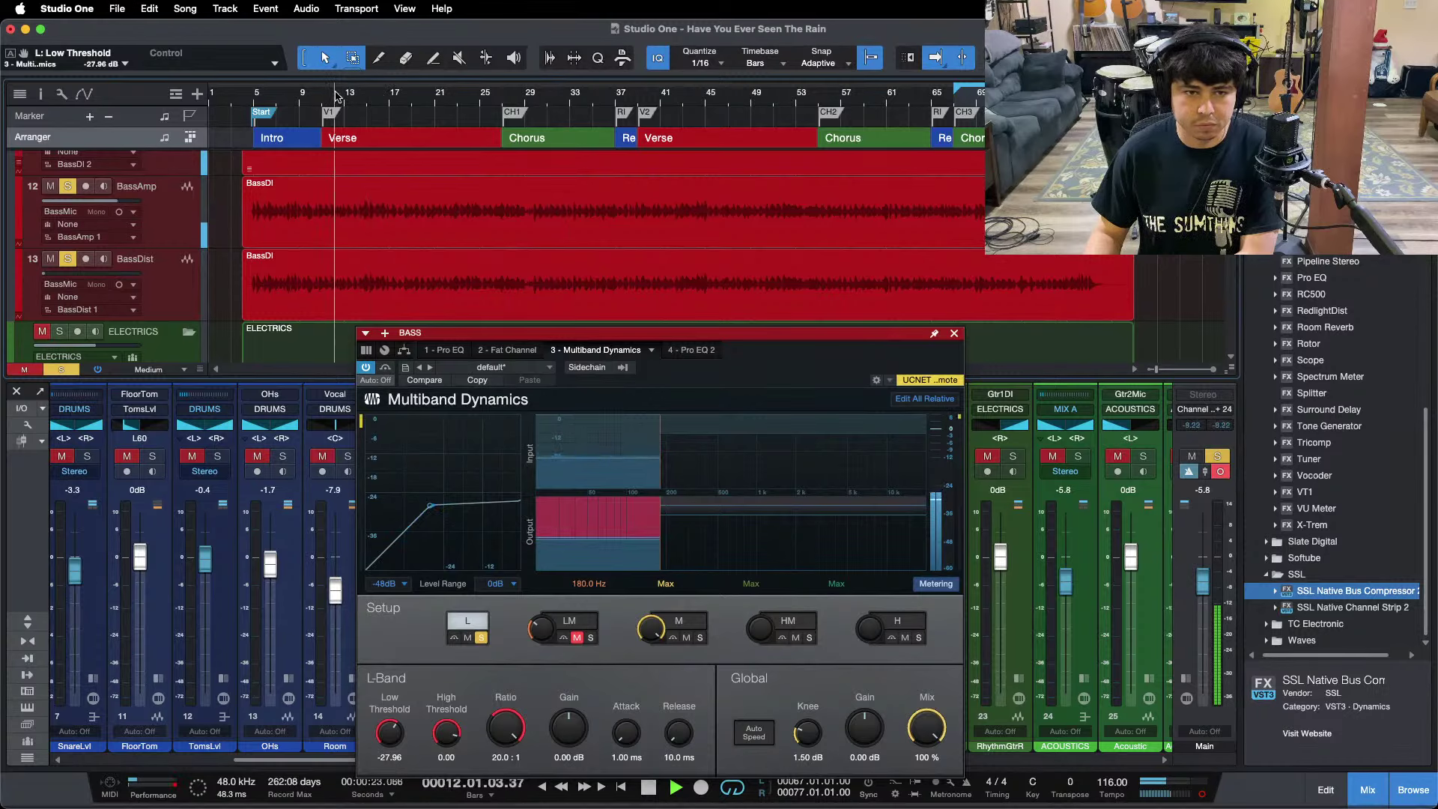
left_click_drag(571, 734, 573, 730)
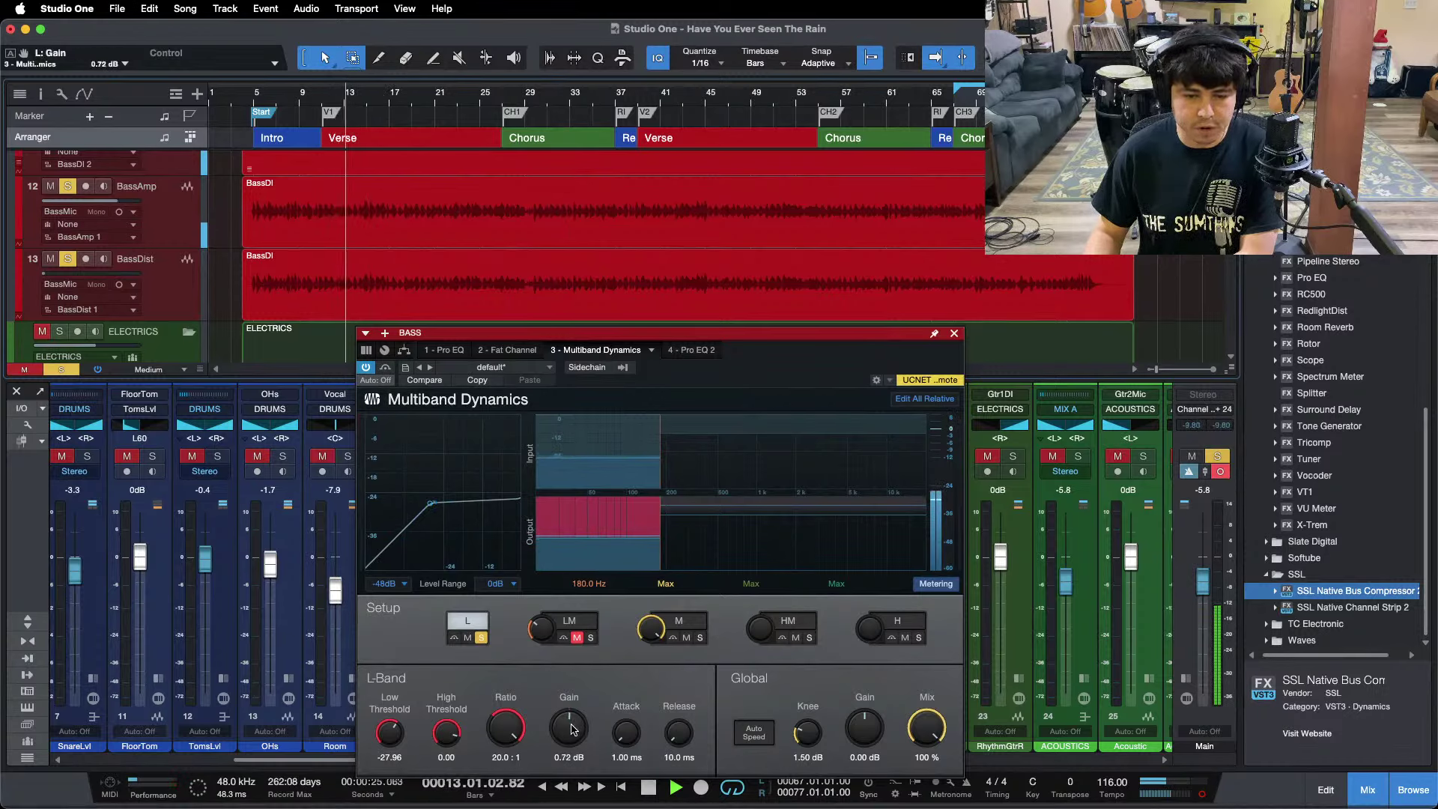
left_click(455, 638)
left_click(455, 638)
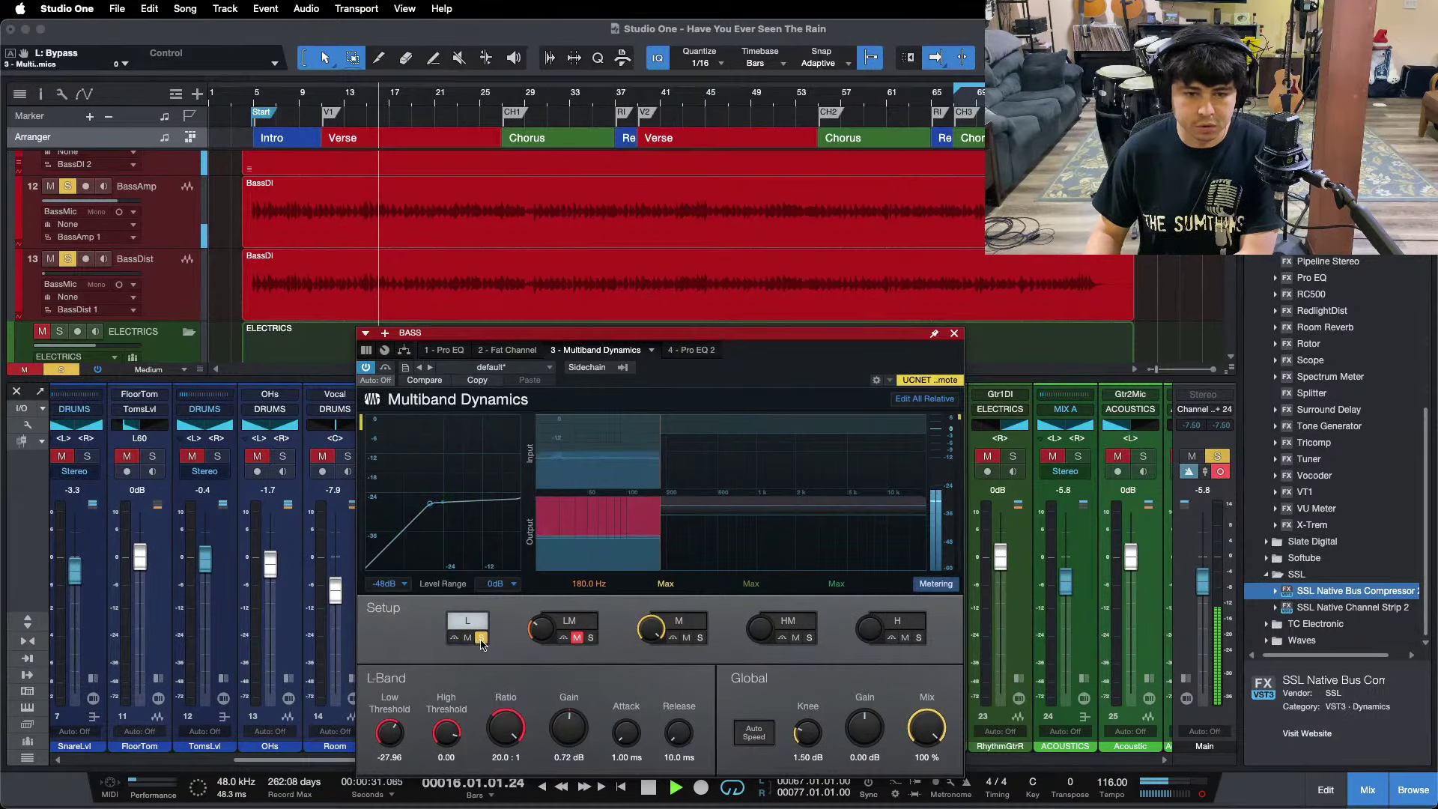
Solo the low-mid band instead of the low band, and set its ratio to 20:1 and release to 10 ms.
left_click(481, 638)
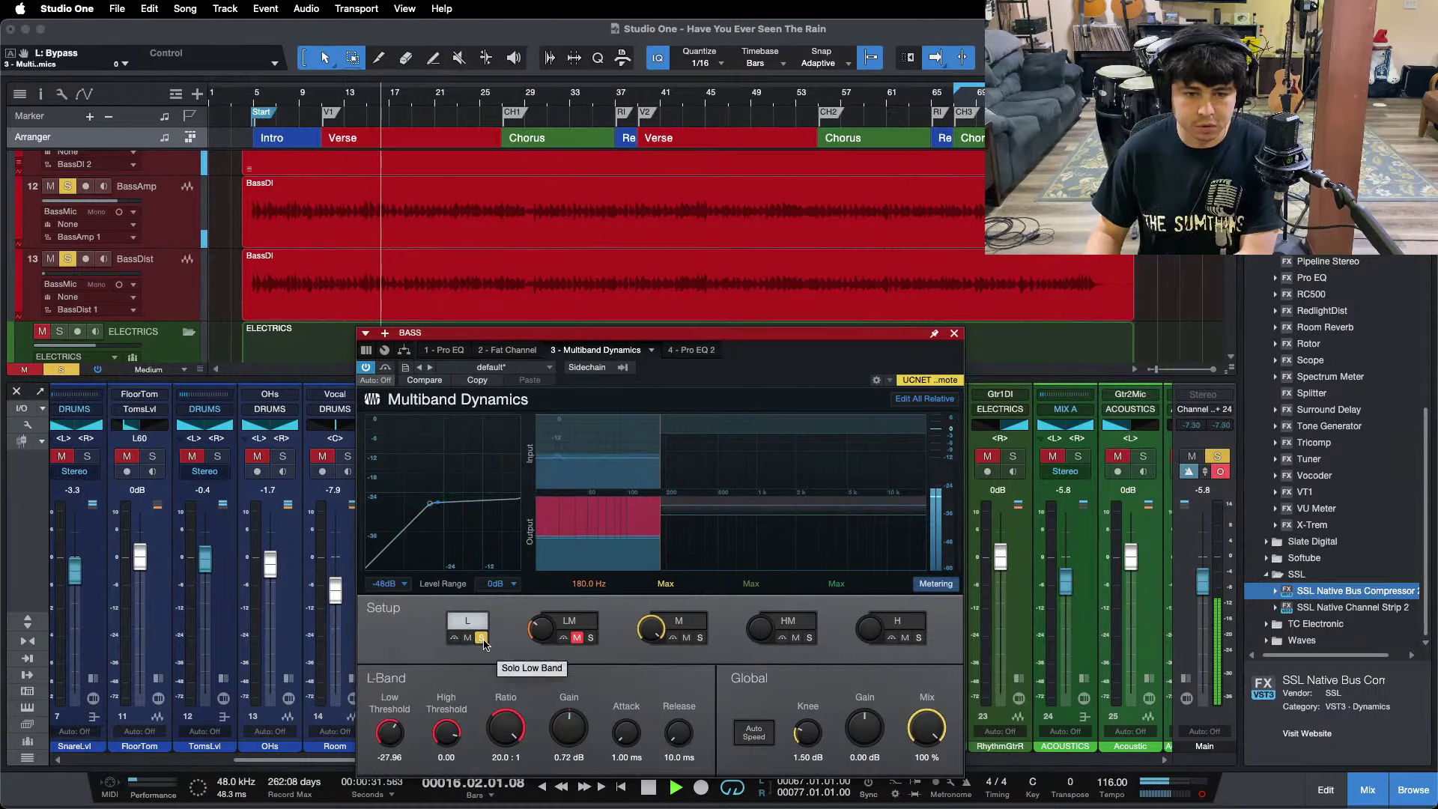
left_click(591, 638)
left_click(574, 620)
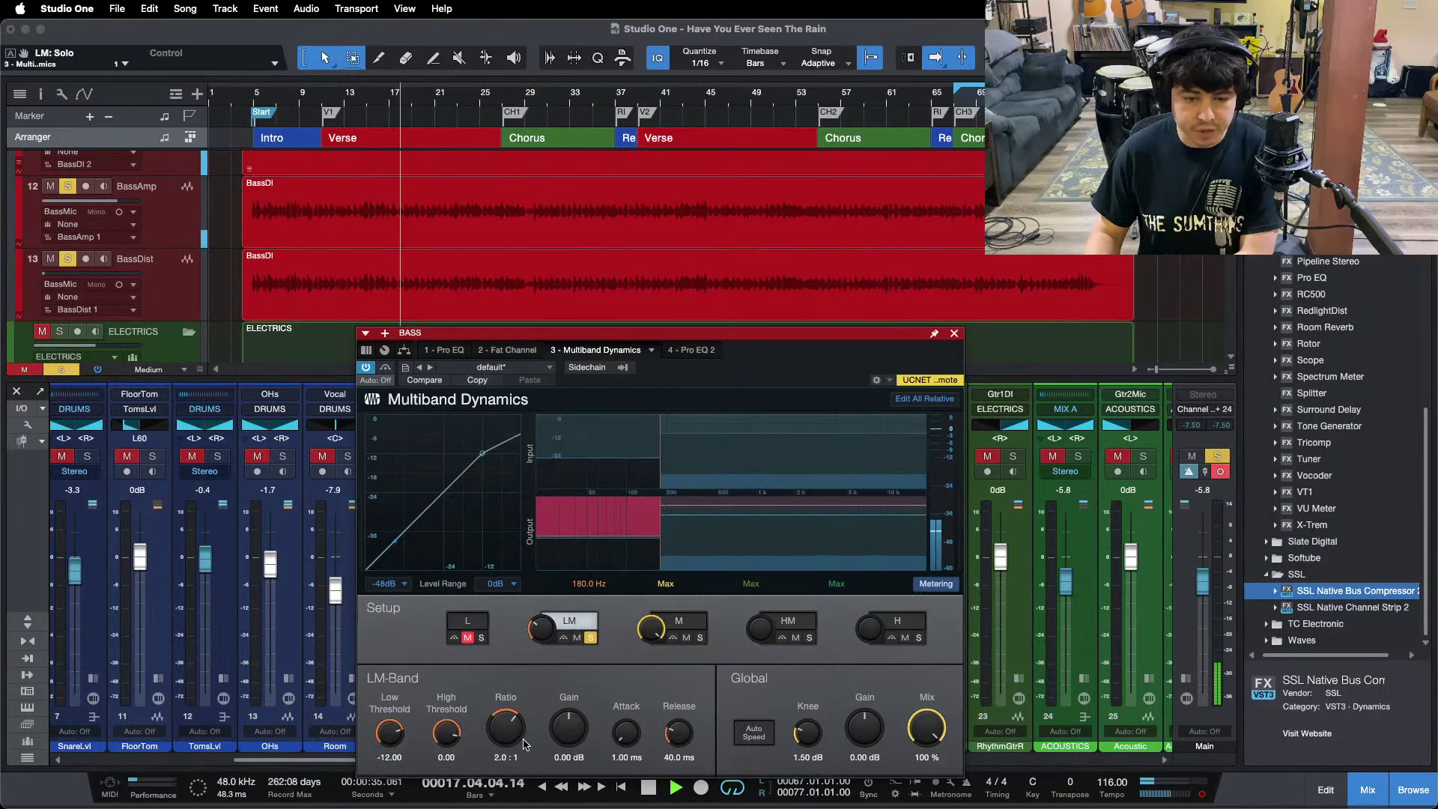
left_click_drag(505, 728, 684, 763)
key("space")
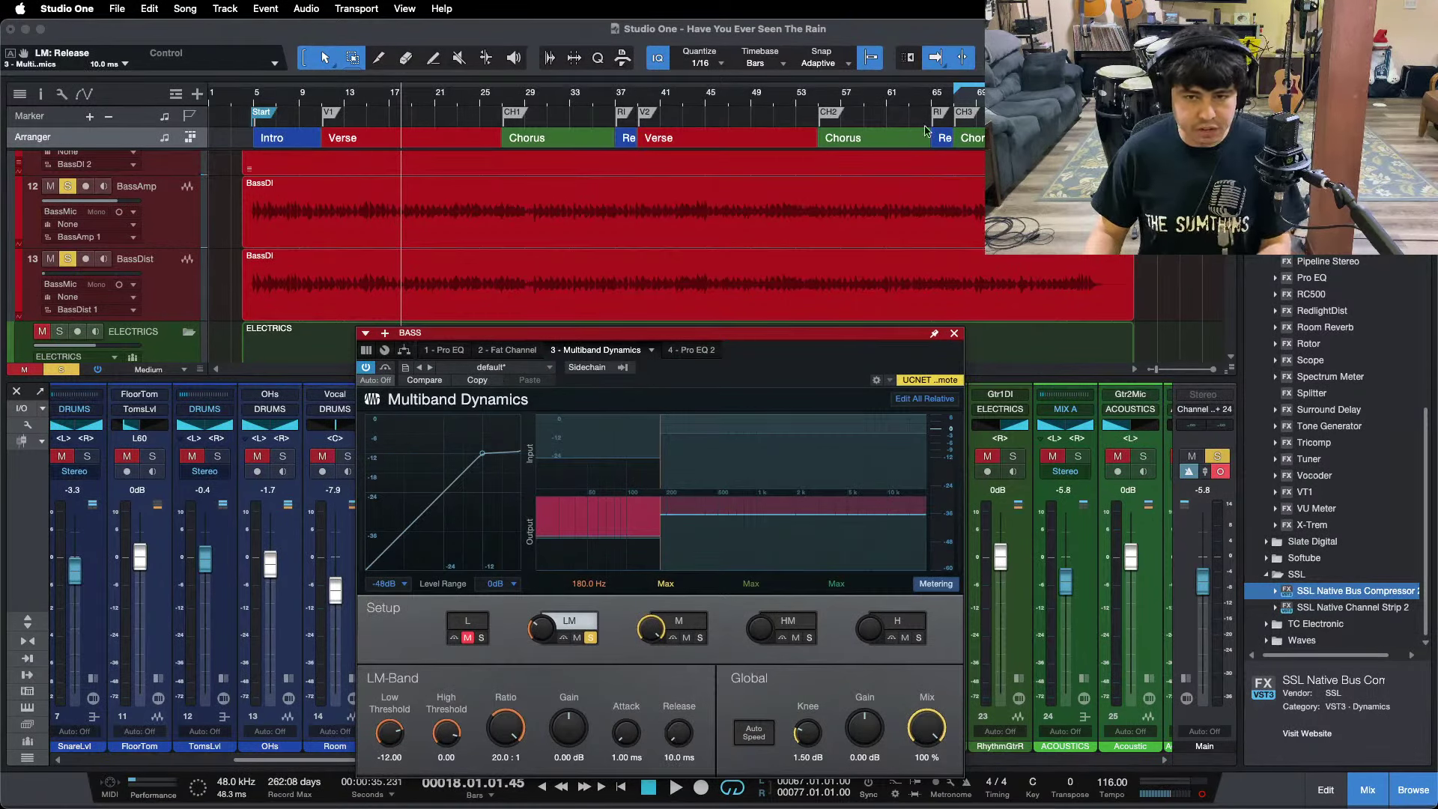
Set the low-mid band's low threshold to -26.88 dB while auditioning chorus and verse, moving the plug-in window off the BASS channel.
key("KP_1")
key("space")
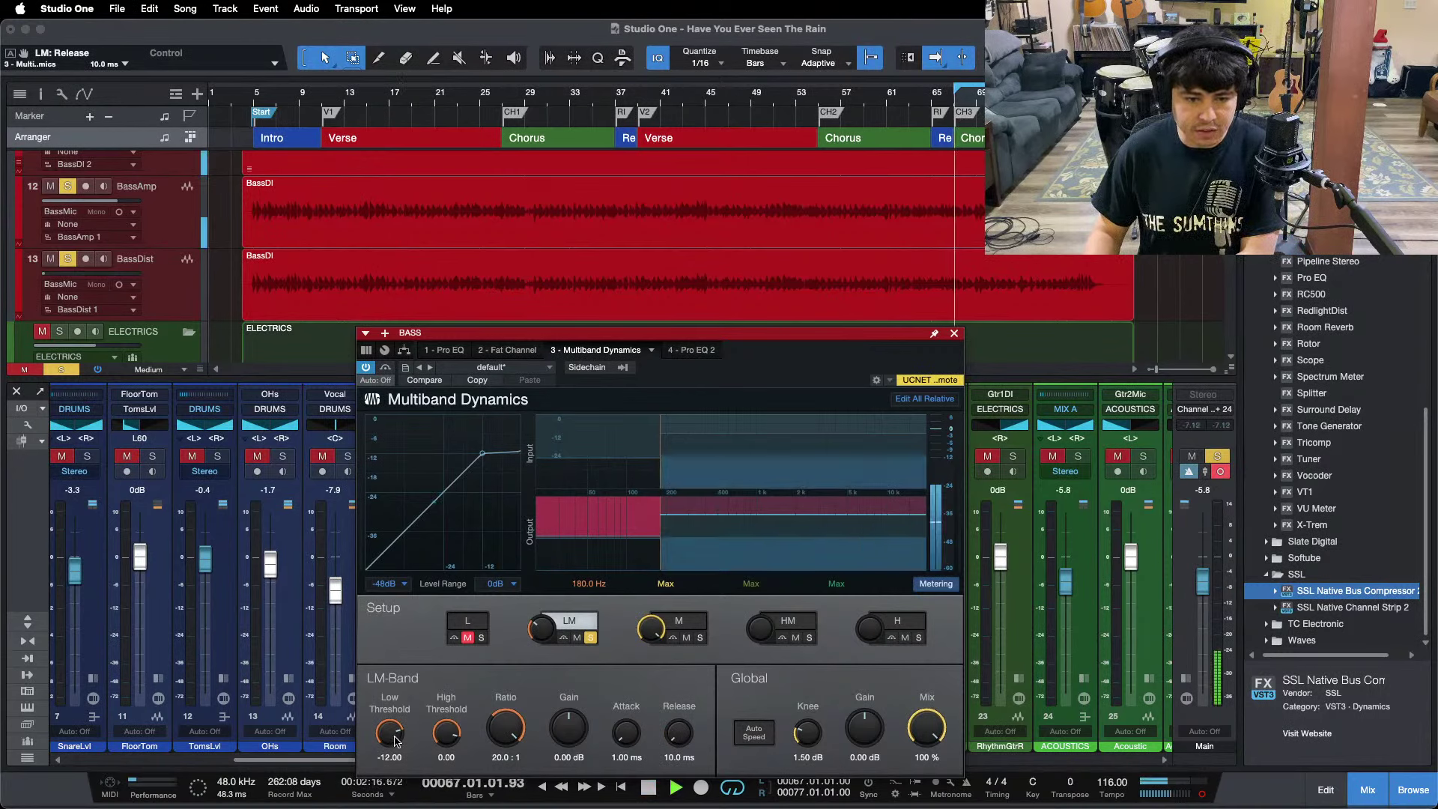
left_click_drag(392, 732, 398, 733)
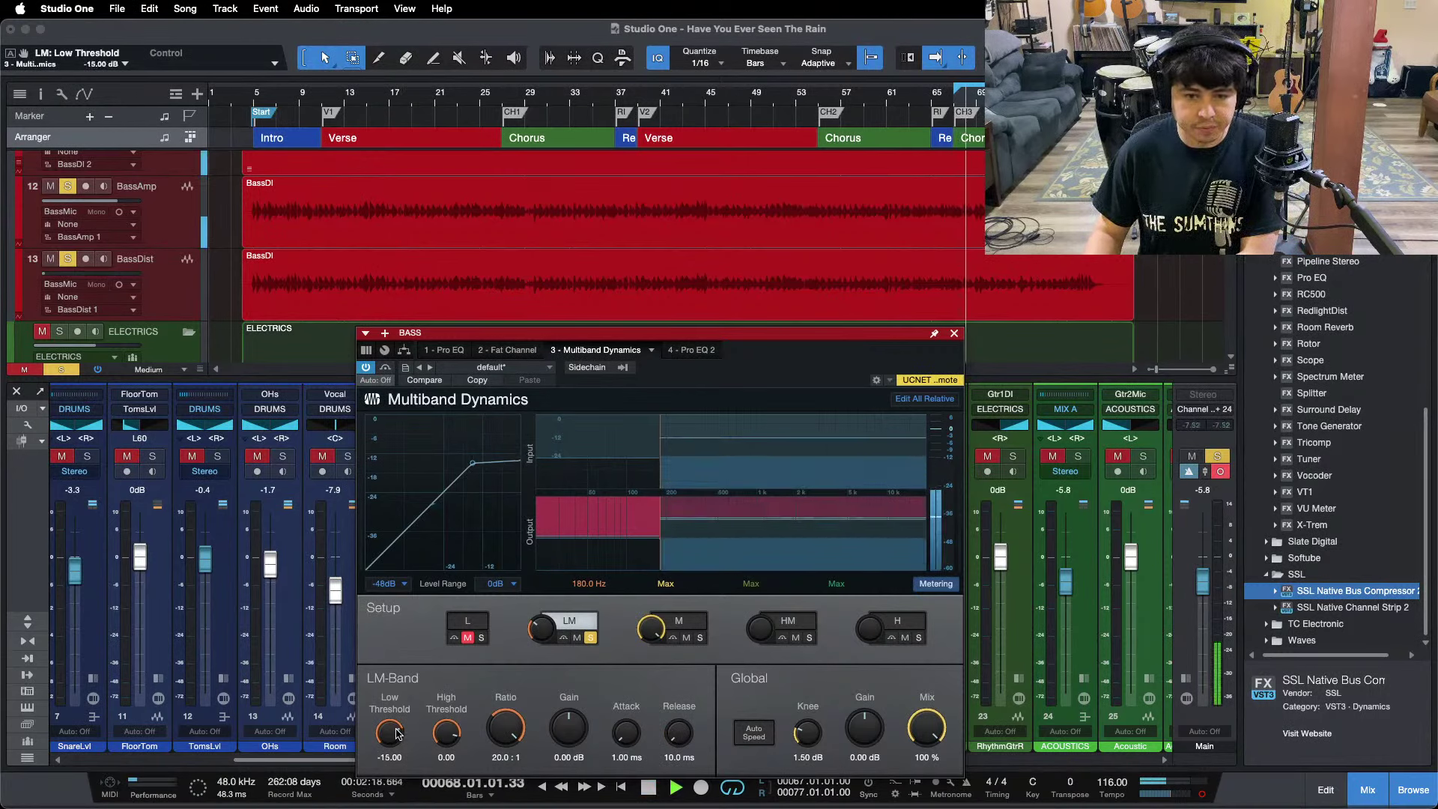
scroll(397, 733, "down", 5)
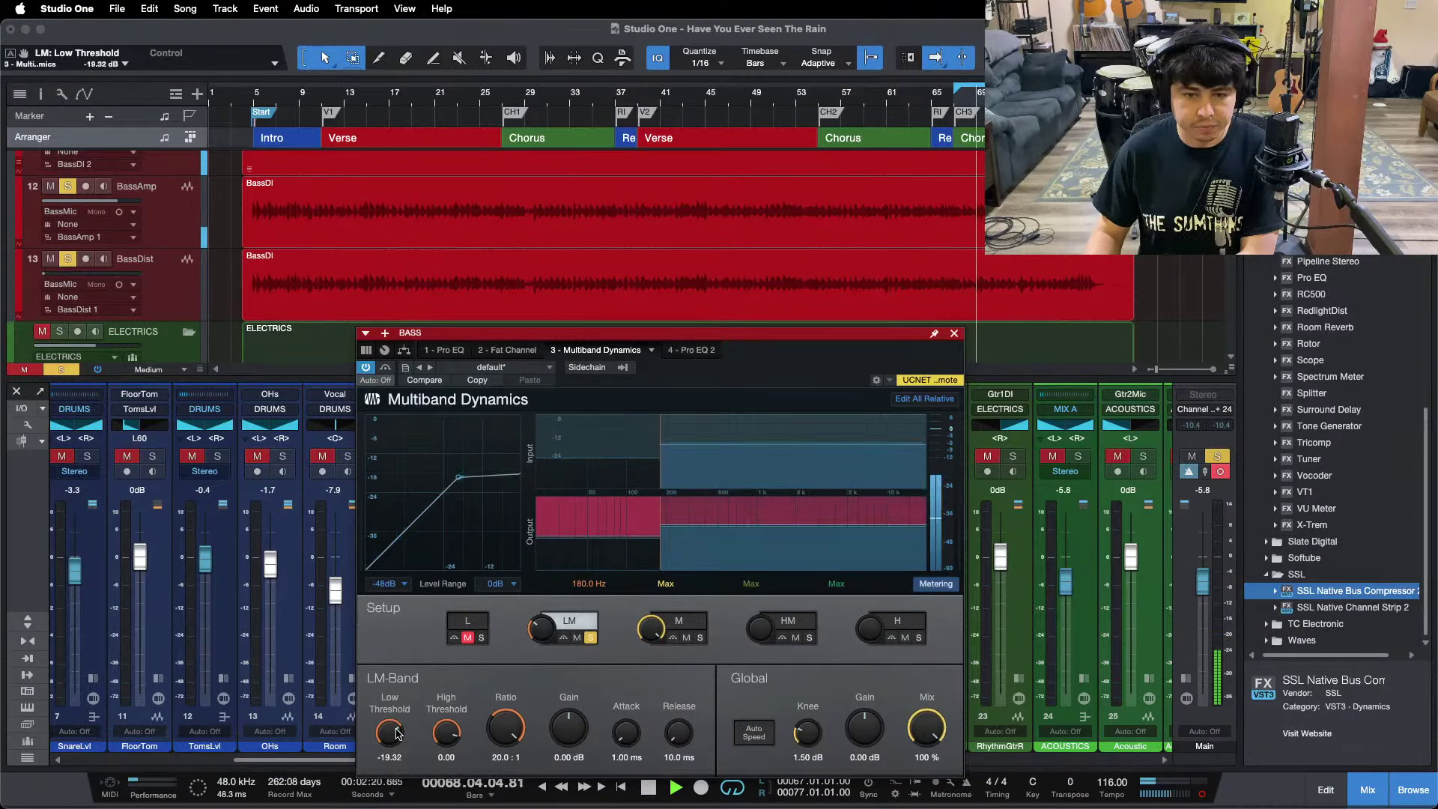
scroll(397, 733, "down", 2)
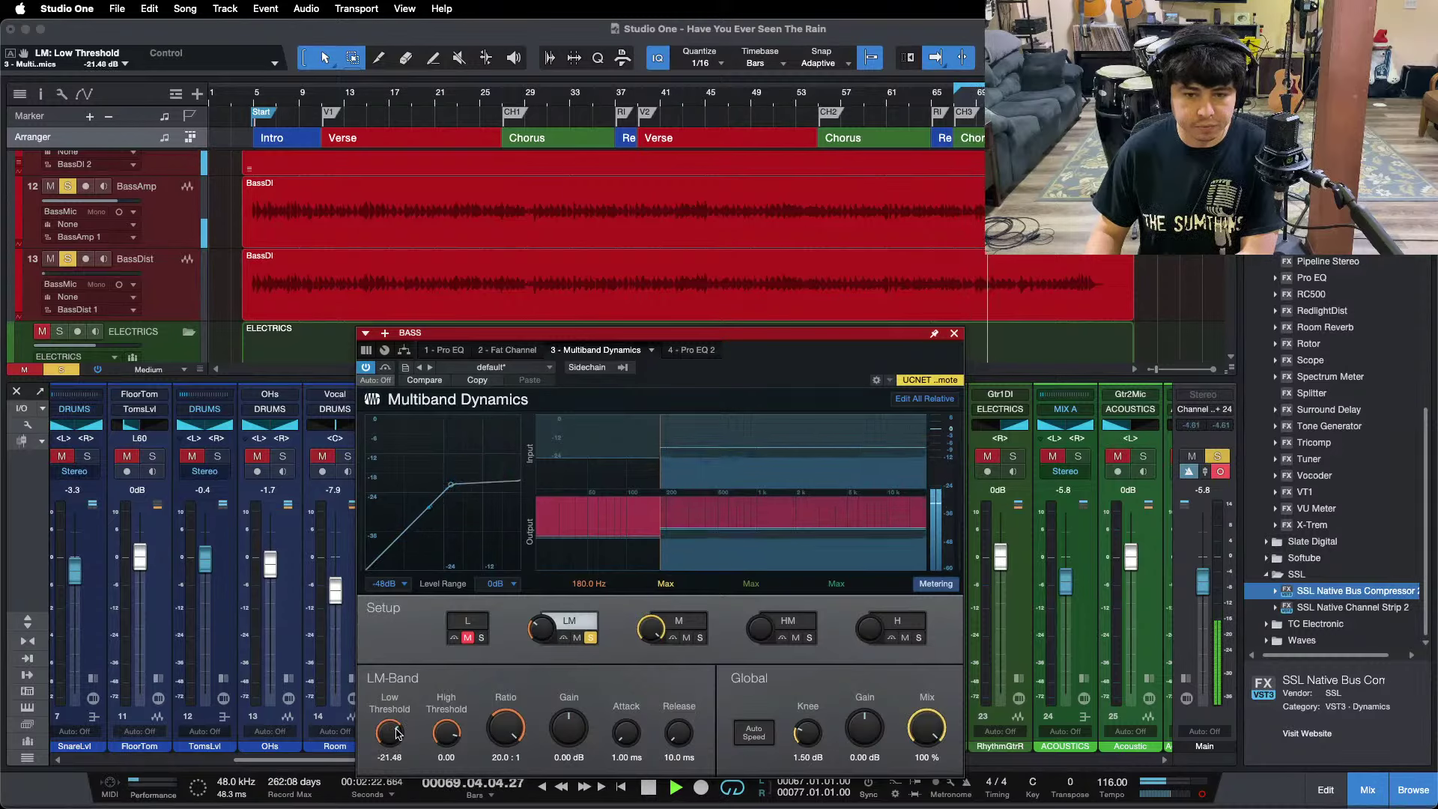
scroll(398, 733, "down", 2)
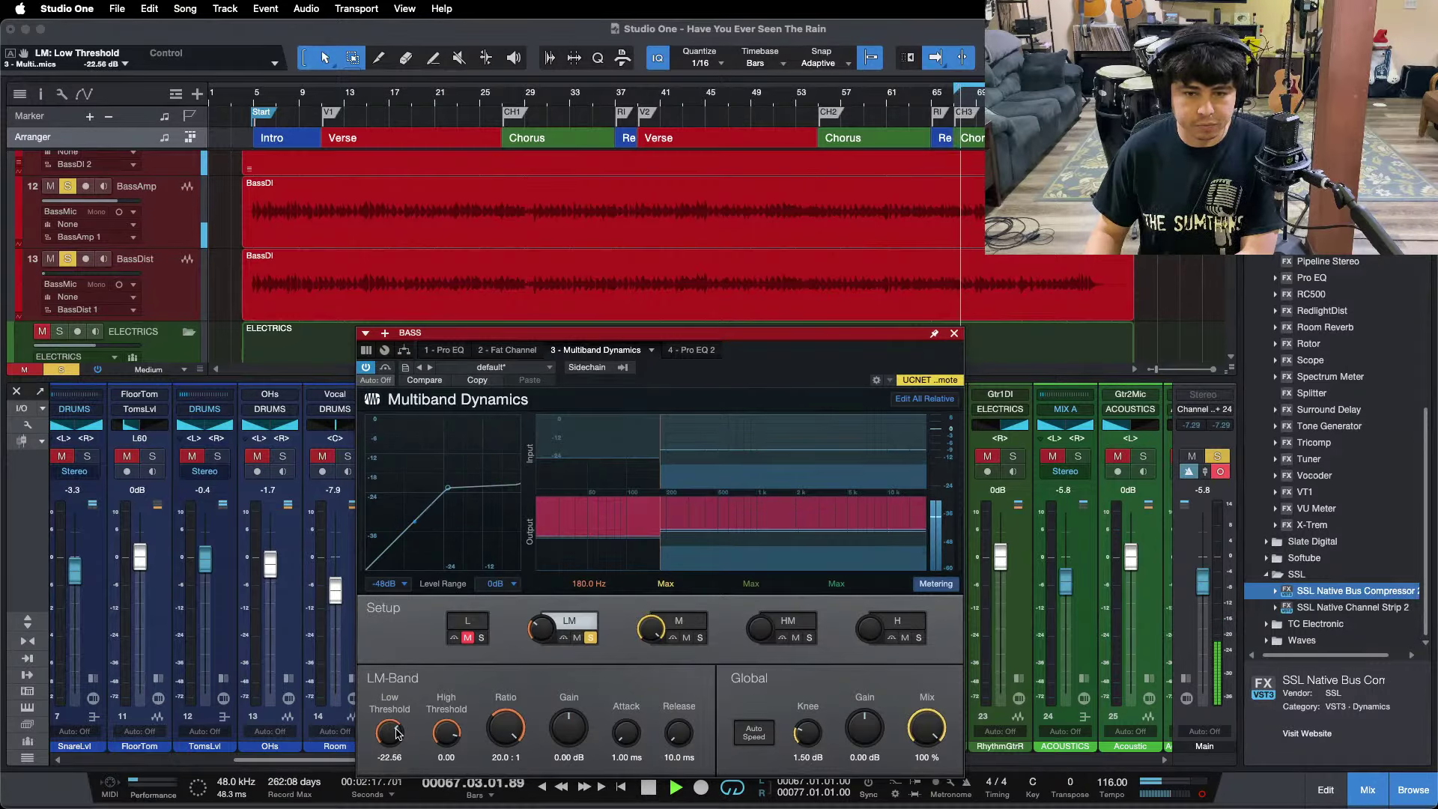
scroll(397, 733, "down", 2)
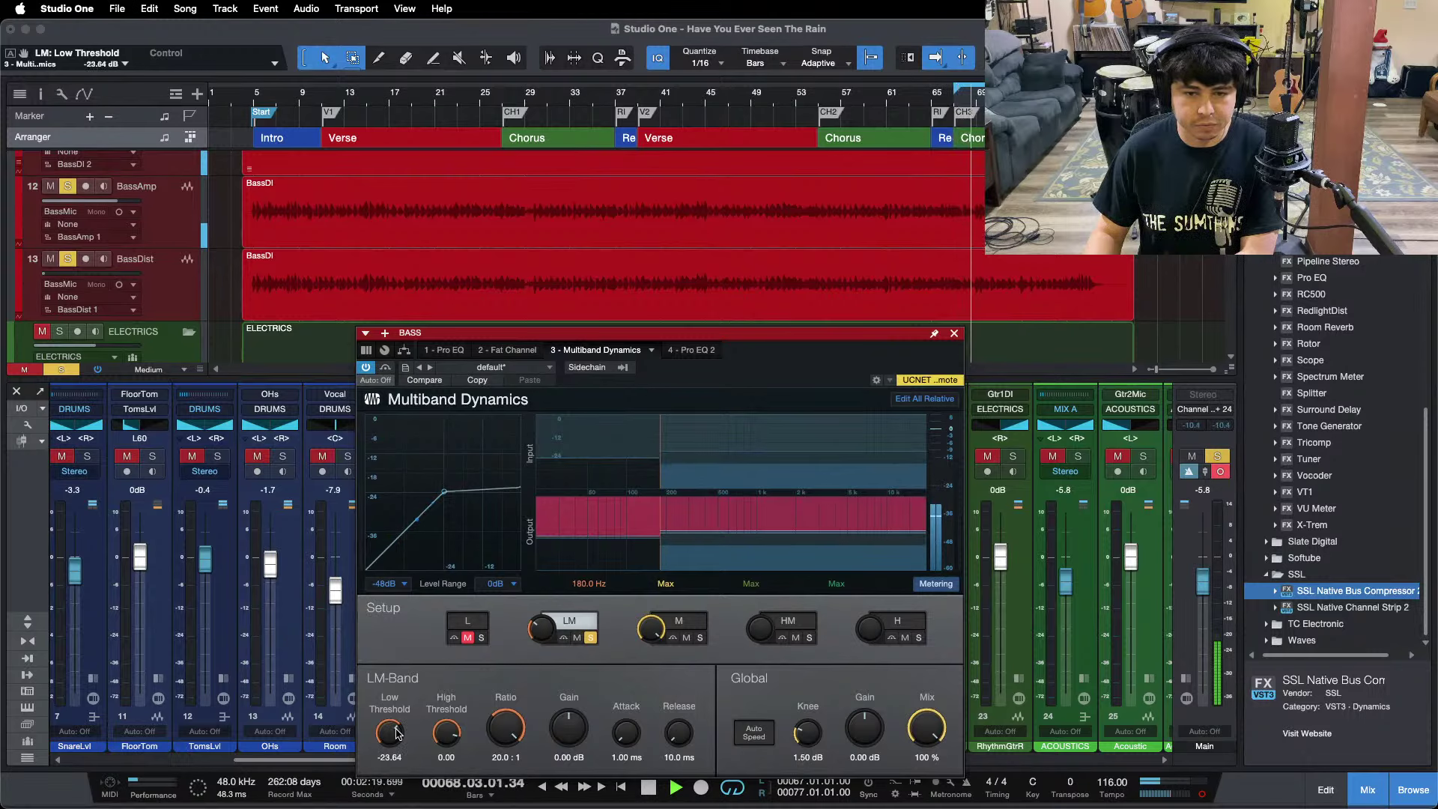
scroll(398, 733, "down", 2)
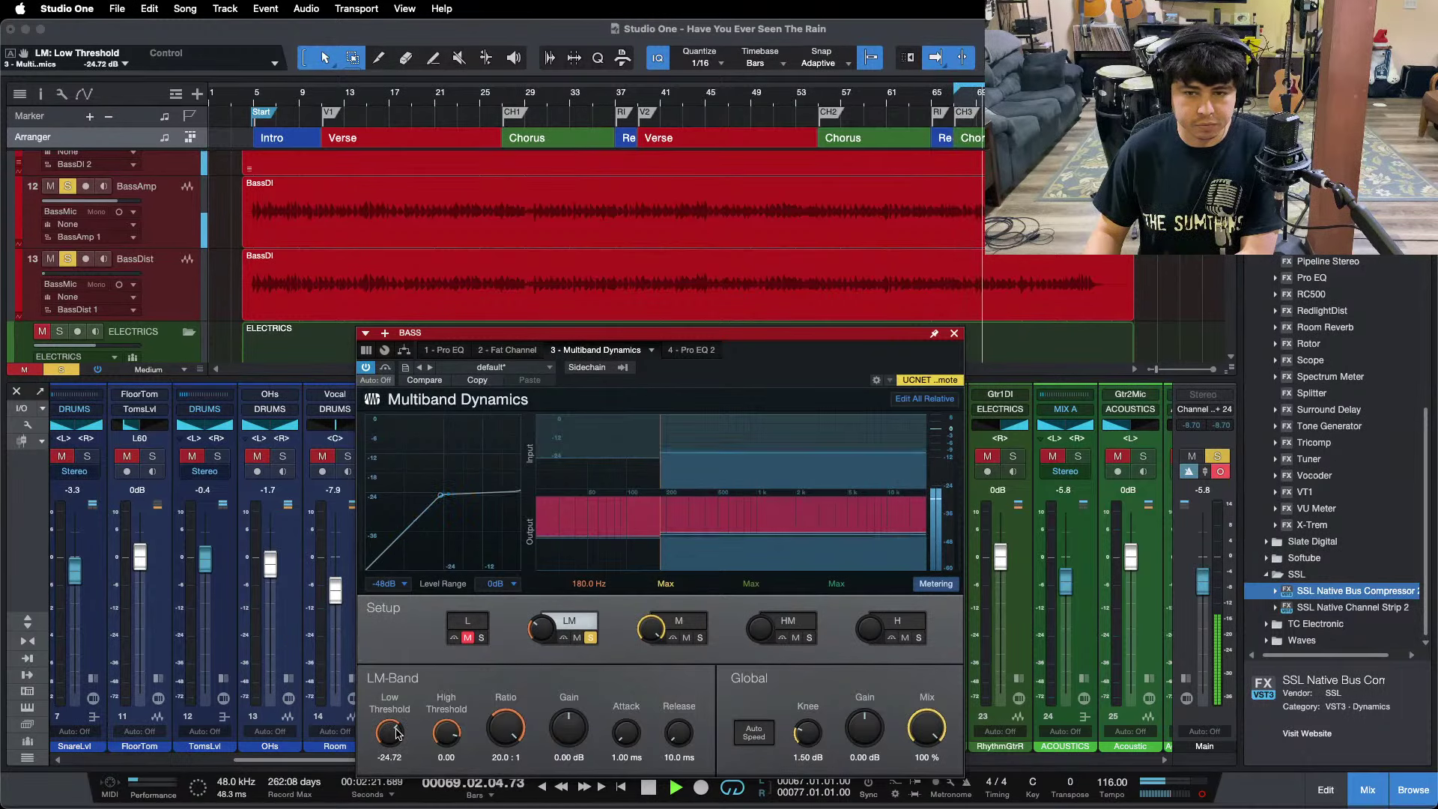
left_click_drag(791, 364, 1294, 306)
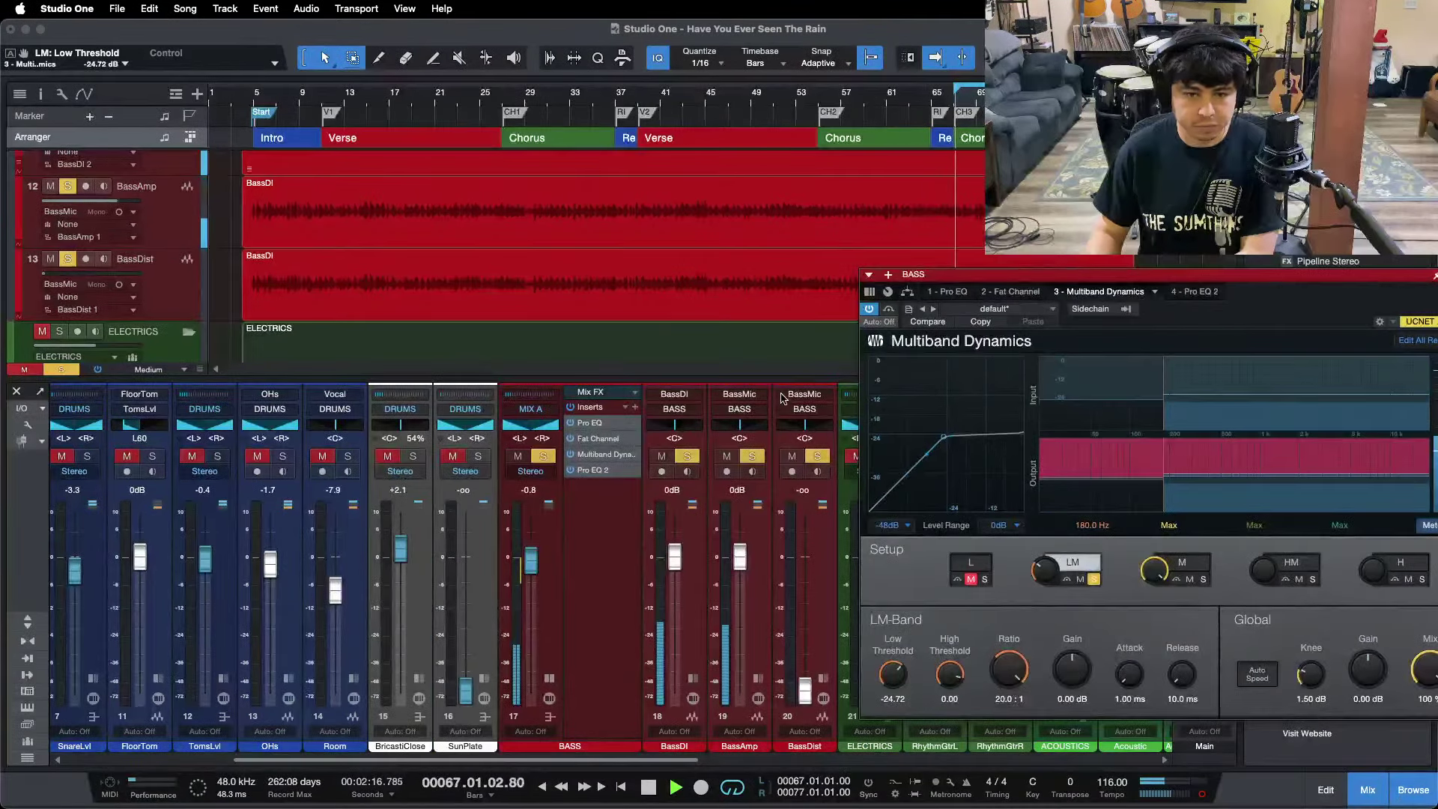
left_click_drag(974, 274, 851, 255)
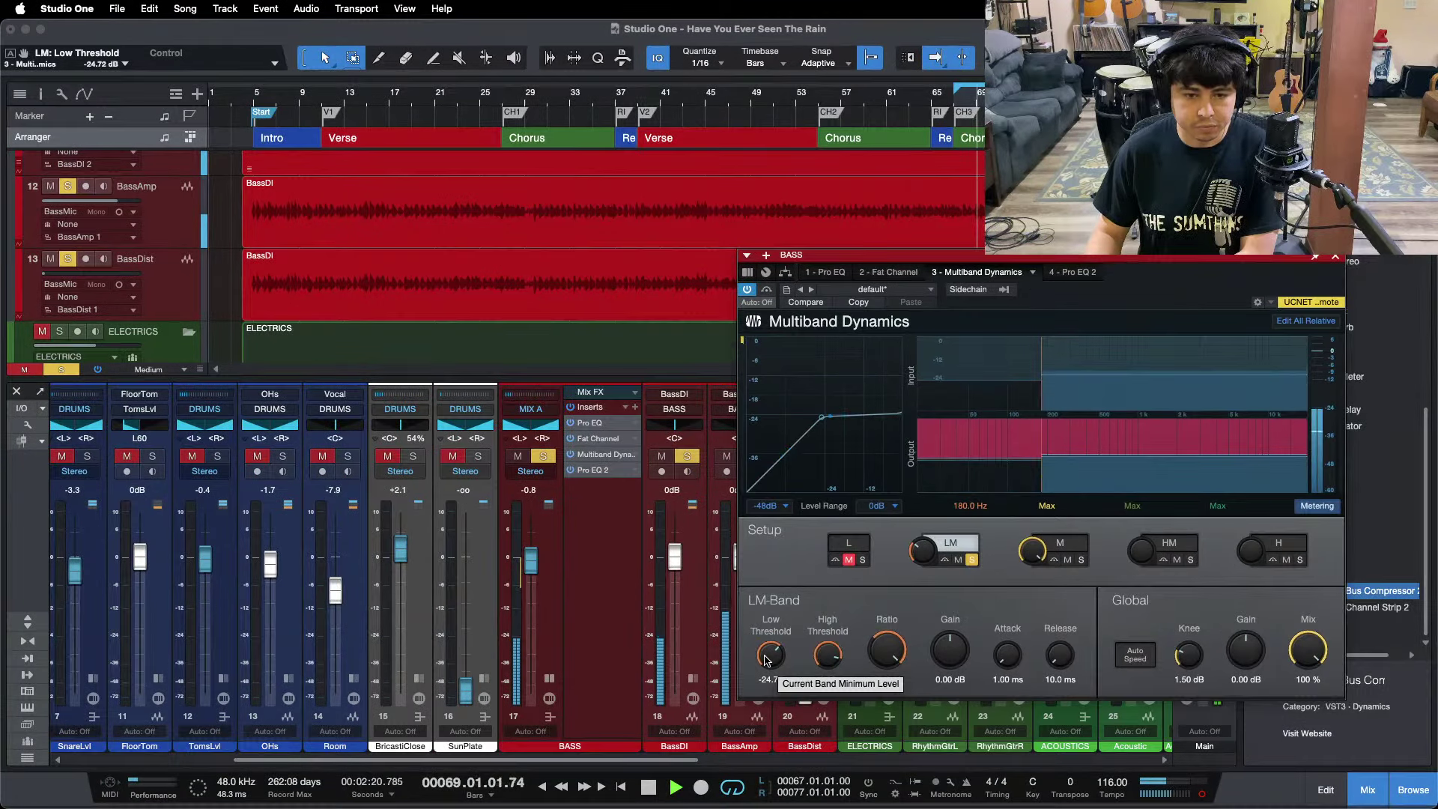
scroll(767, 660, "down", 1)
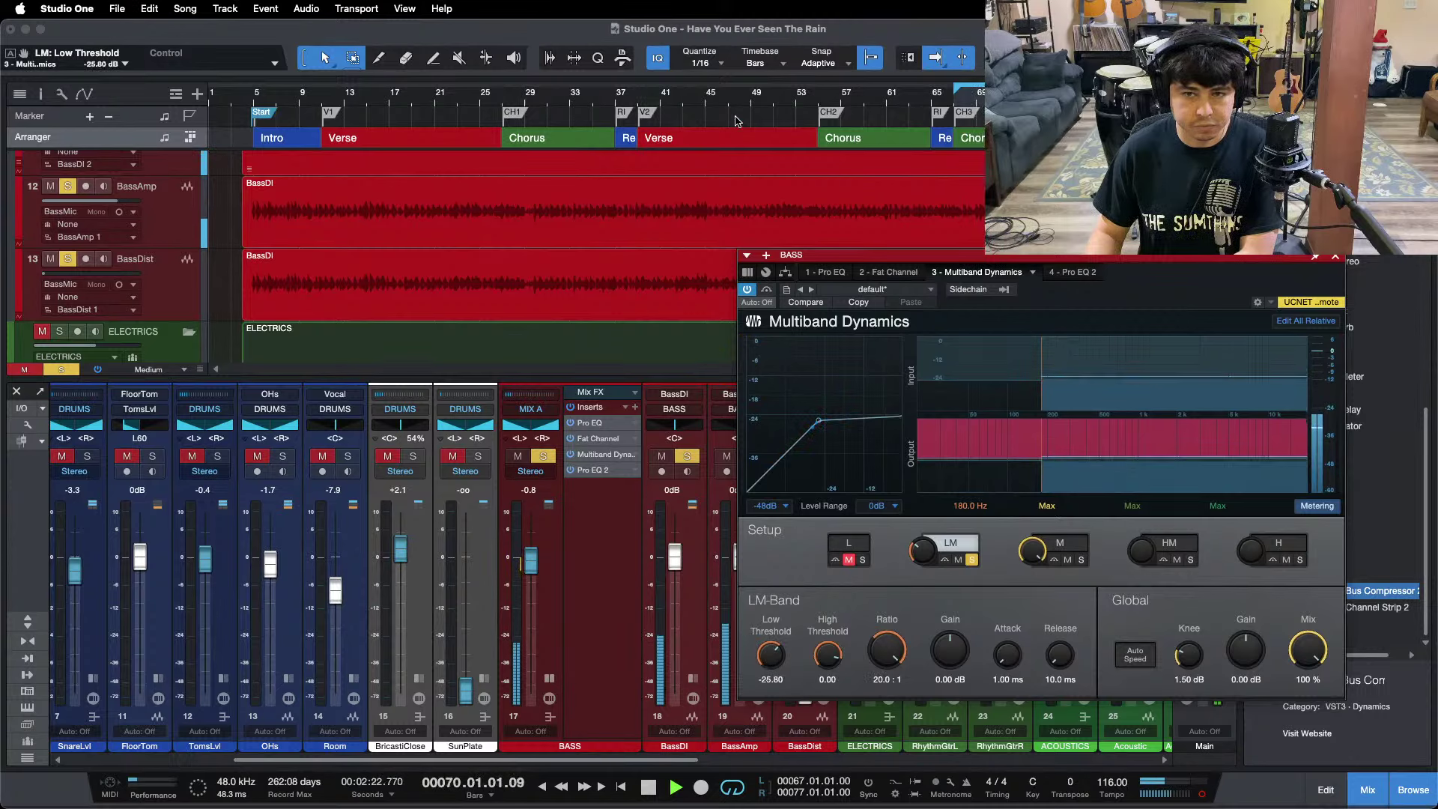
left_click(553, 98)
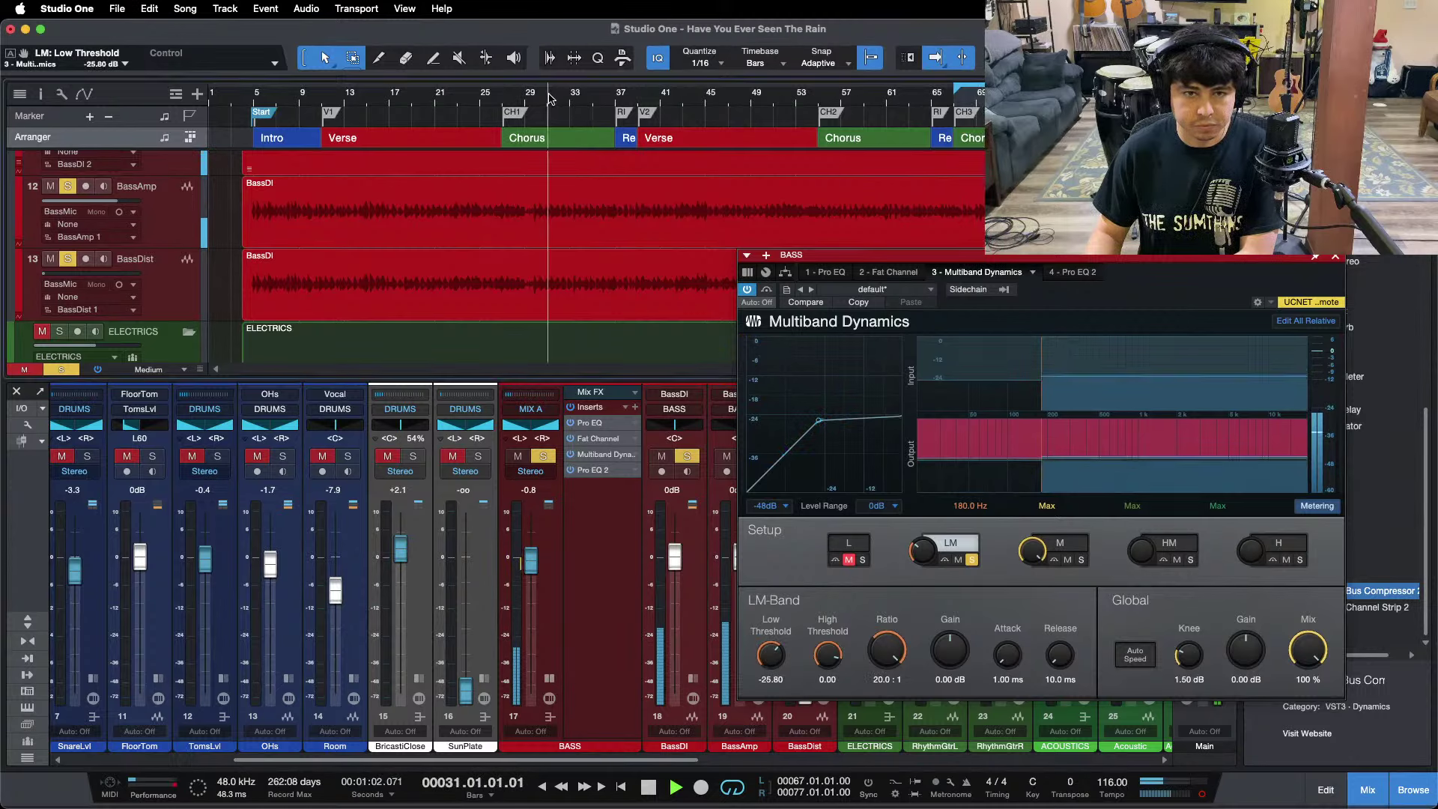
left_click(379, 98)
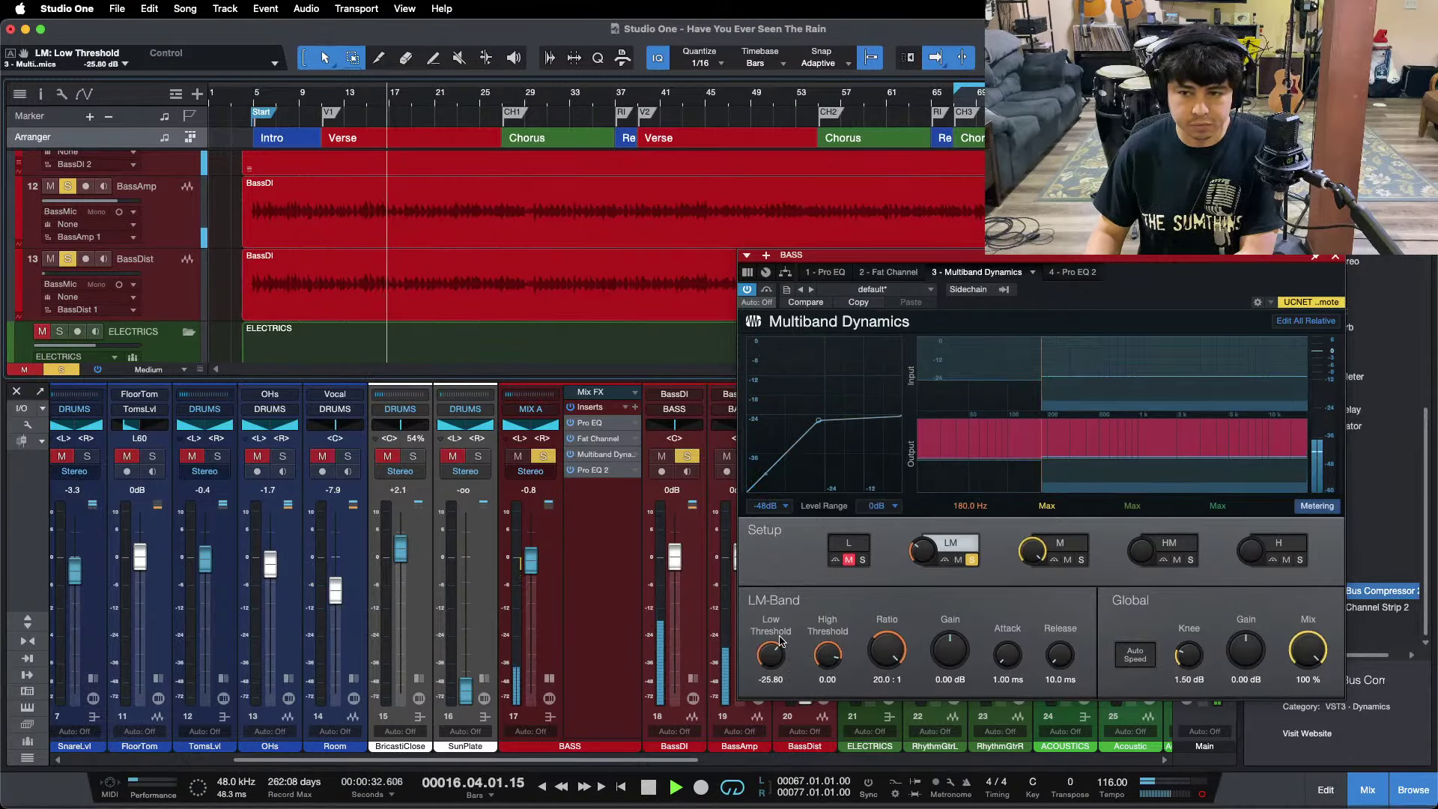
scroll(782, 641, "down", 1)
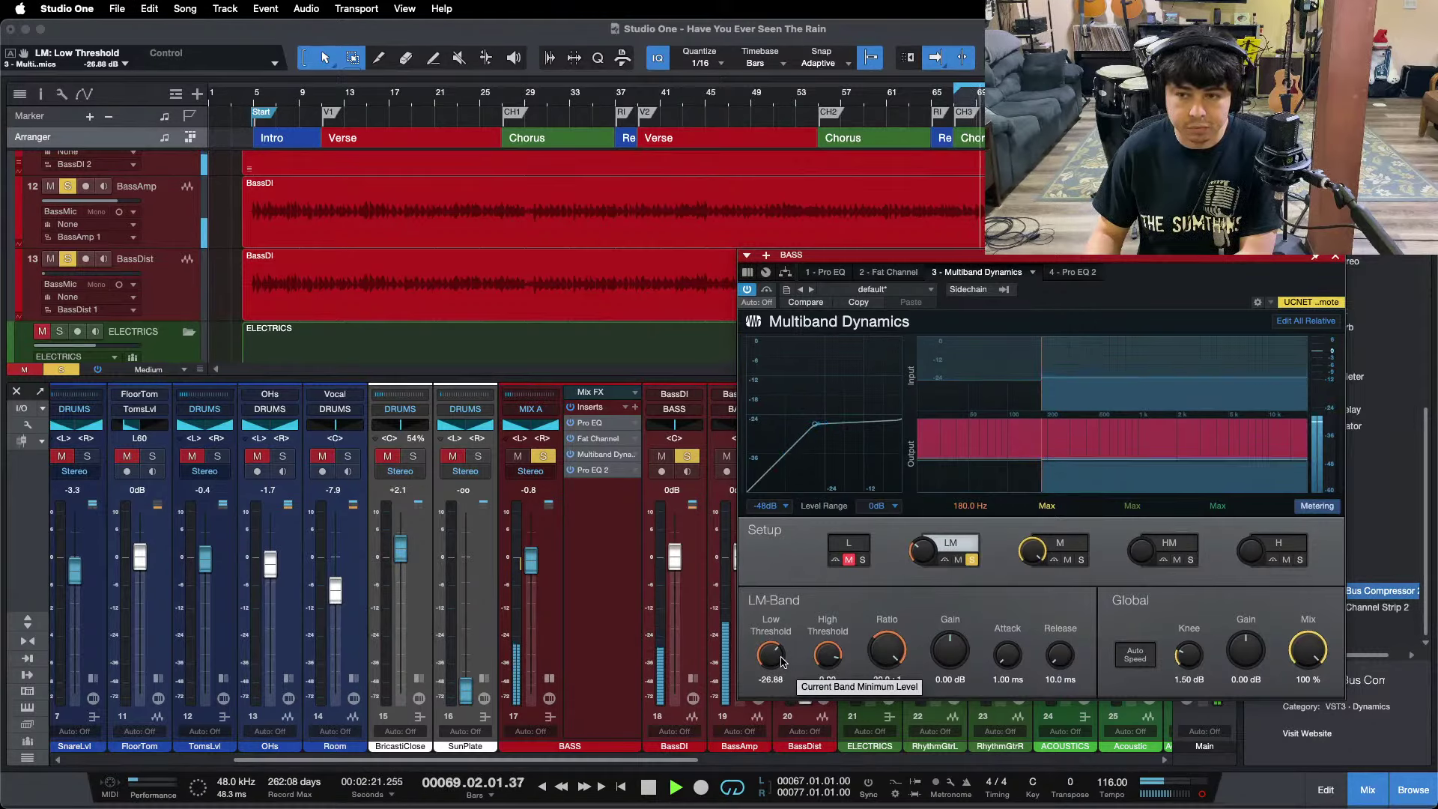
Turn off the low-mid band's solo and reset the BASS bus fader to 0 dB.
left_click(973, 560)
left_click(966, 137)
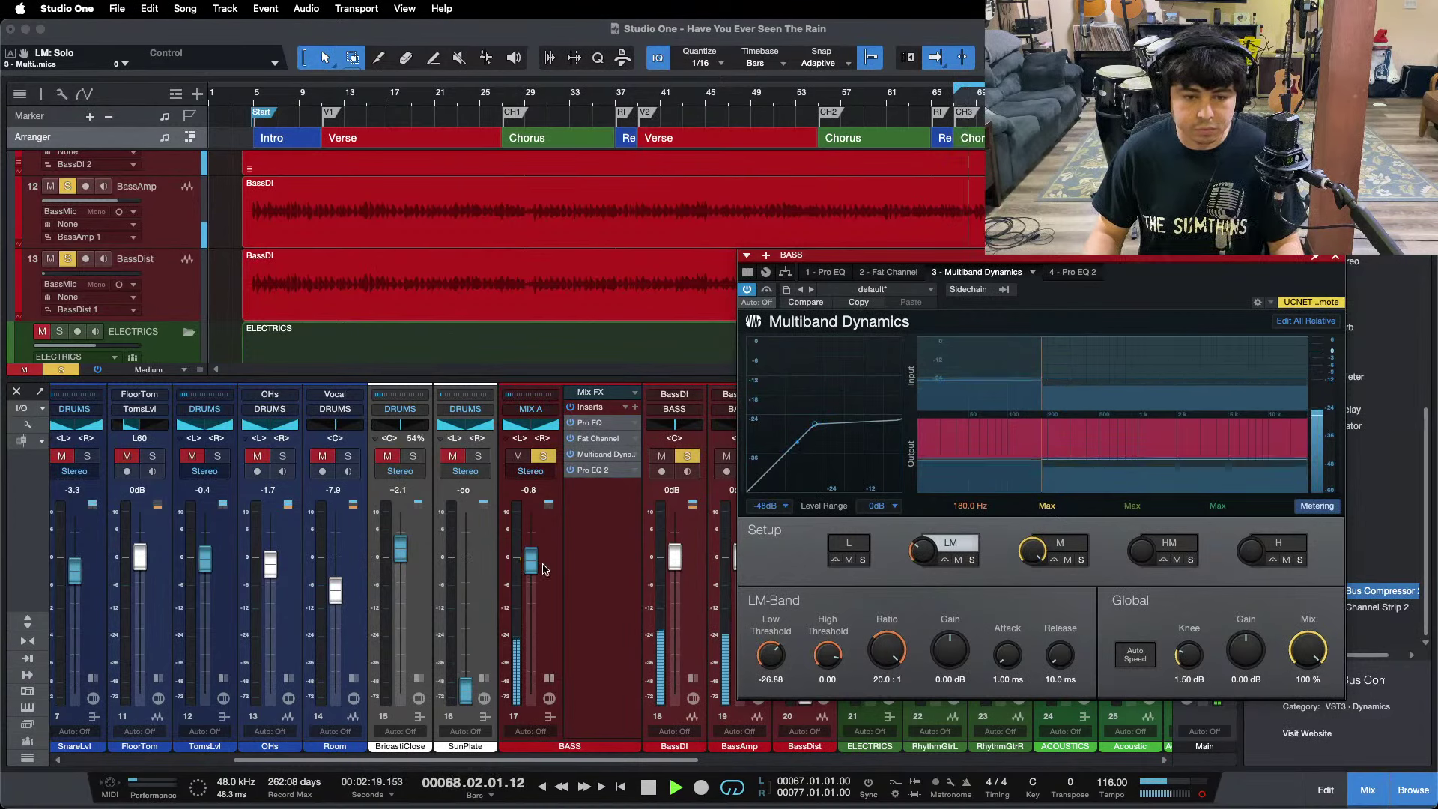
left_click(537, 555, "alt")
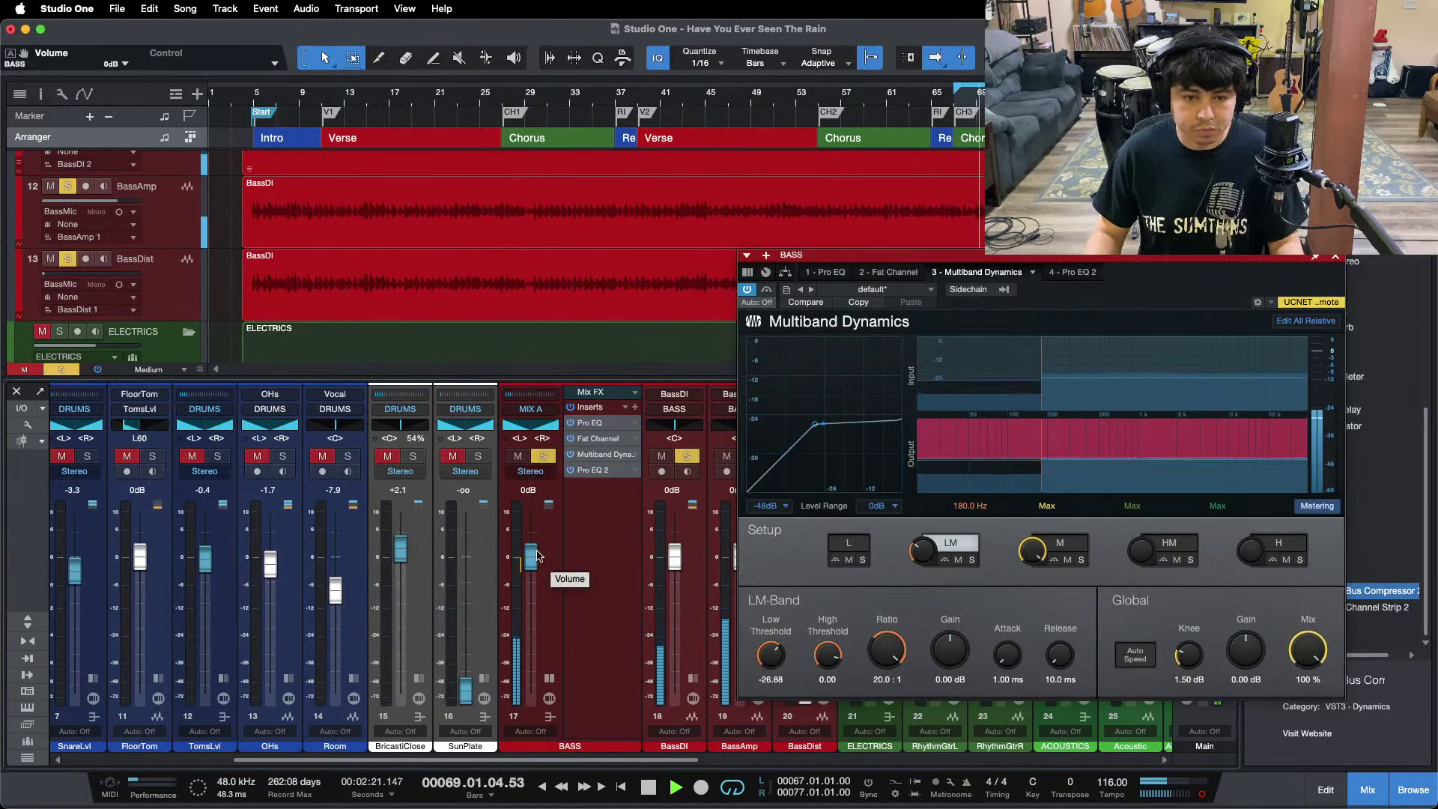
Switch to the BASS bus's first Pro EQ, move its window aside, and boost the MF band at 702 Hz by 3.36 dB.
left_click(824, 272)
left_click_drag(1172, 280, 851, 276)
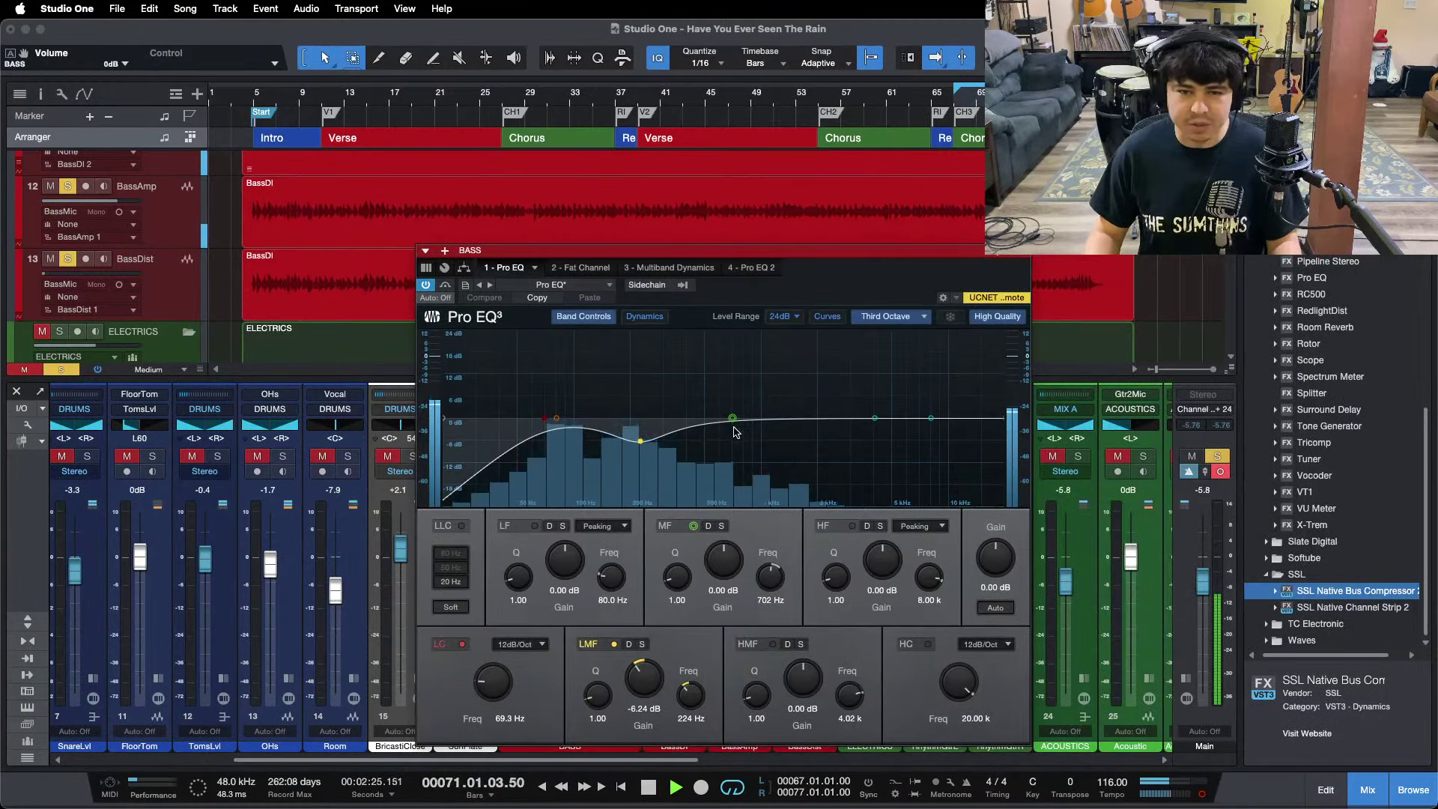
scroll(727, 563, "up", 3)
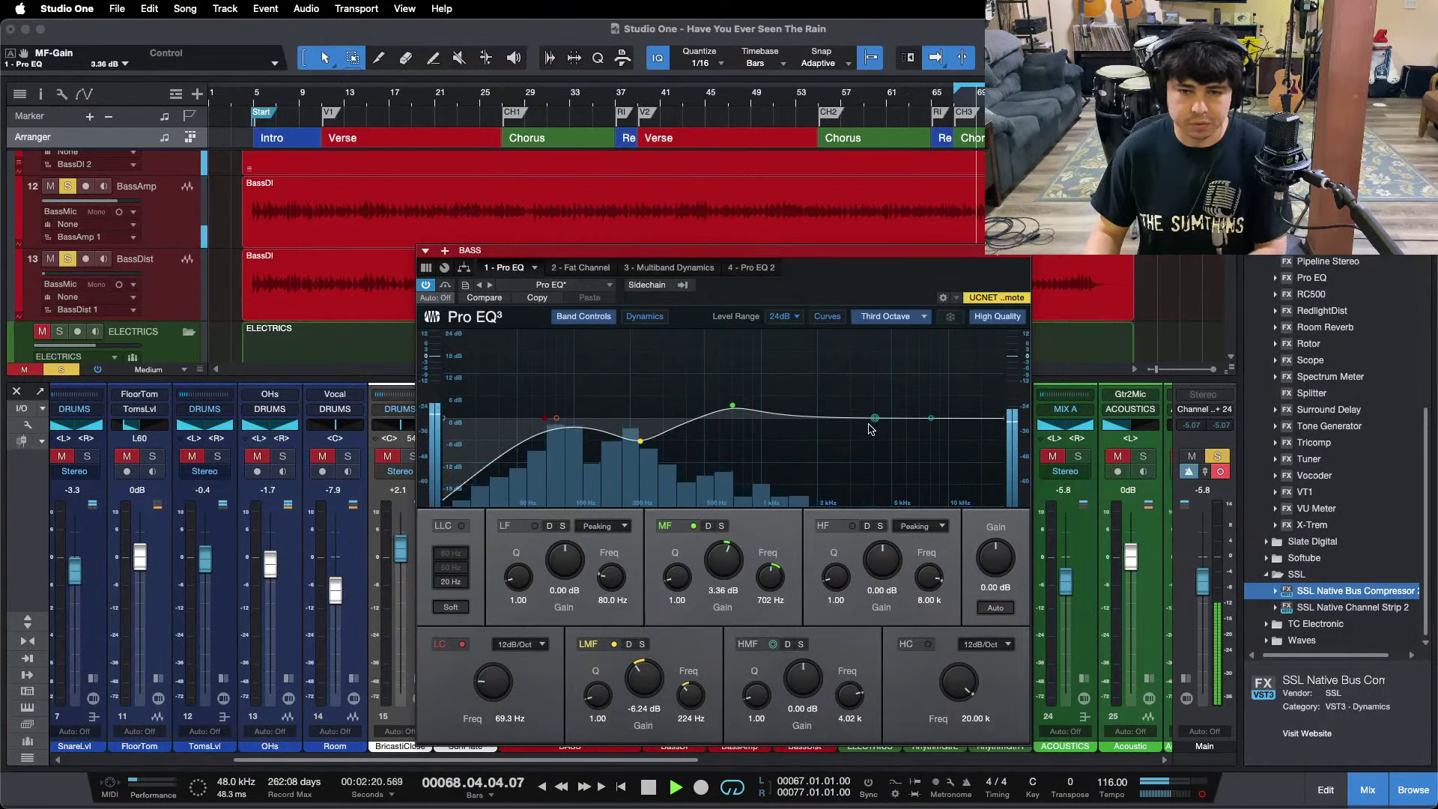
Boost the HMF band at 3.95 kHz by 11.04 dB, fine-tuning the gain while auditioning the third chorus and first verse.
left_click_drag(874, 419, 866, 373)
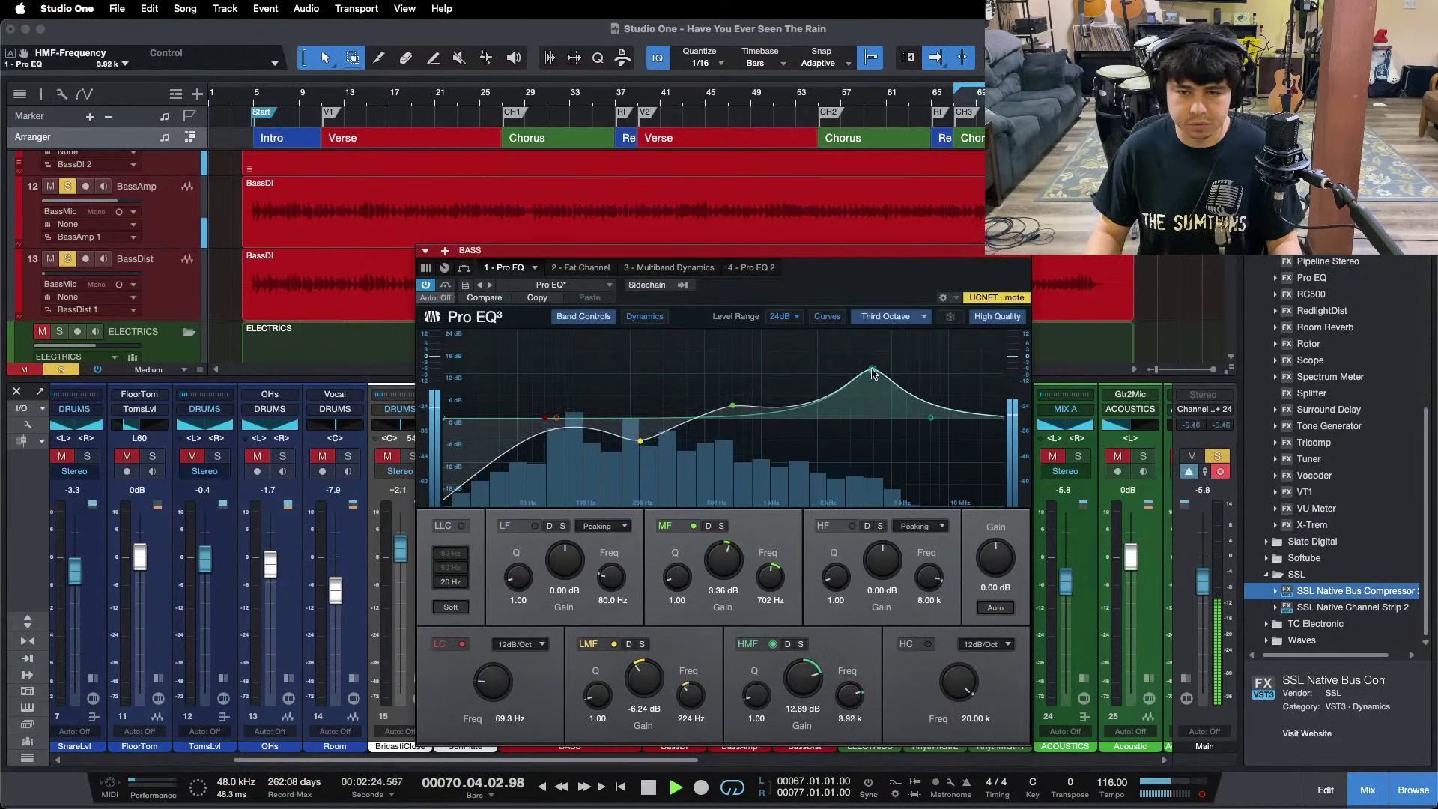
double_click(800, 673)
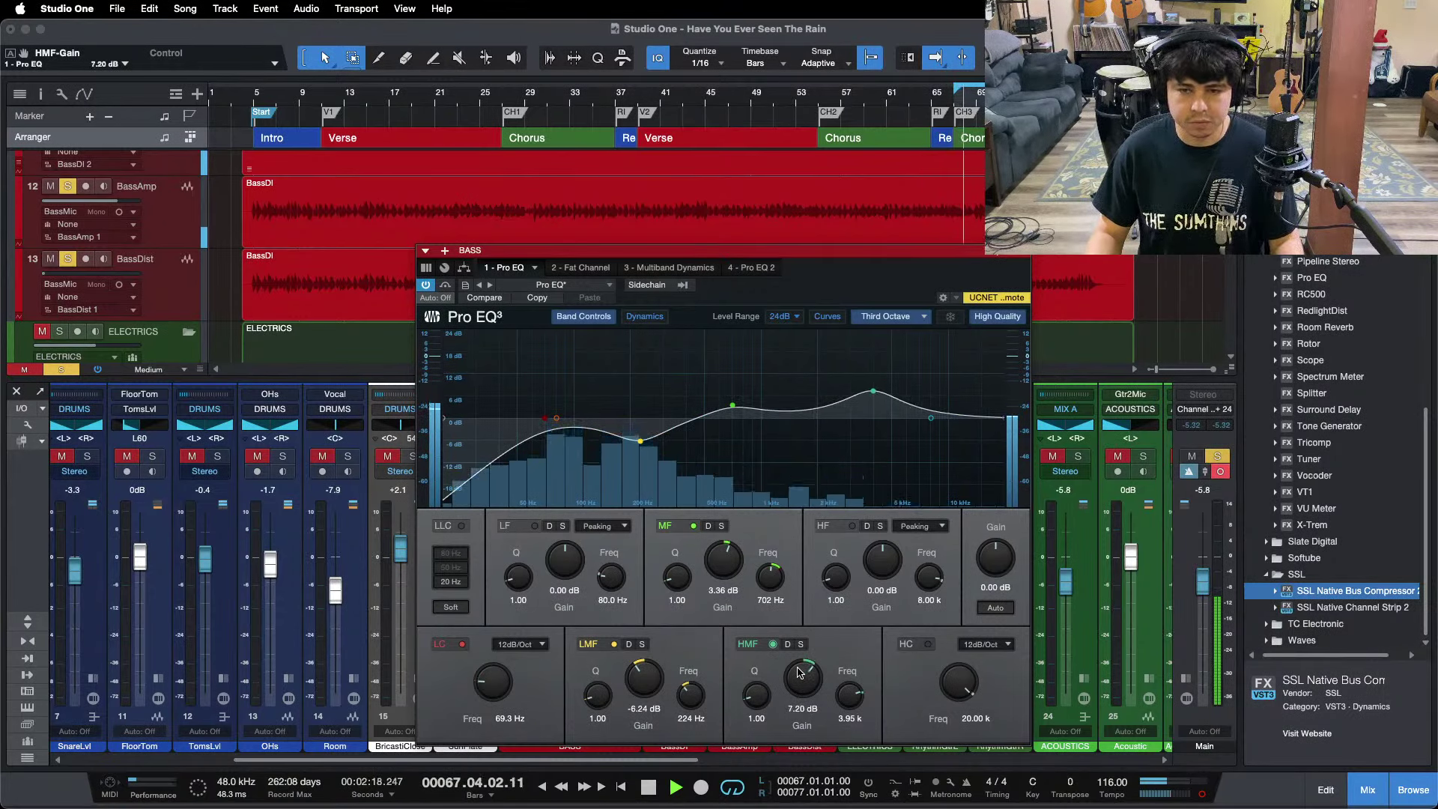
scroll(800, 673, "up", 2)
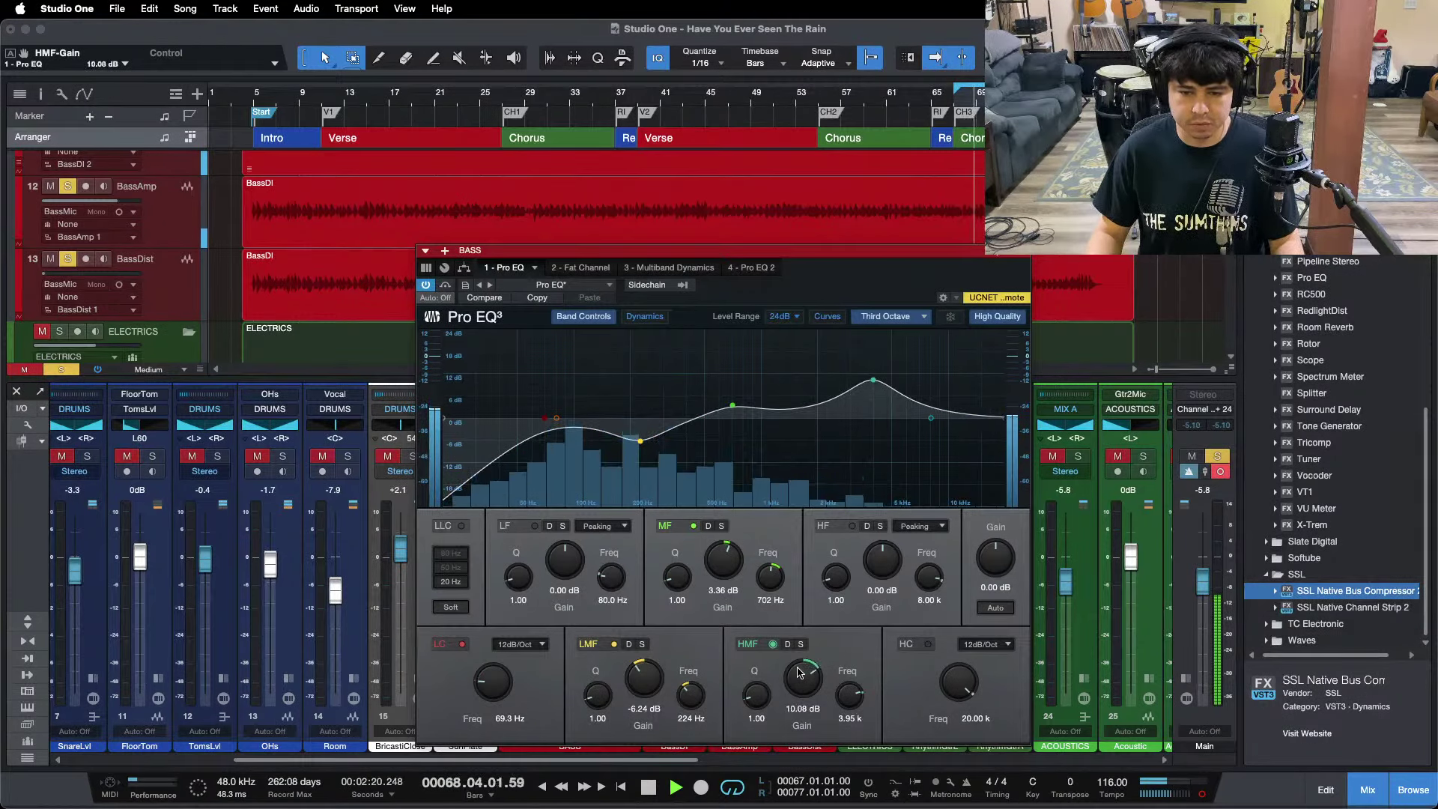
scroll(799, 673, "up", 1)
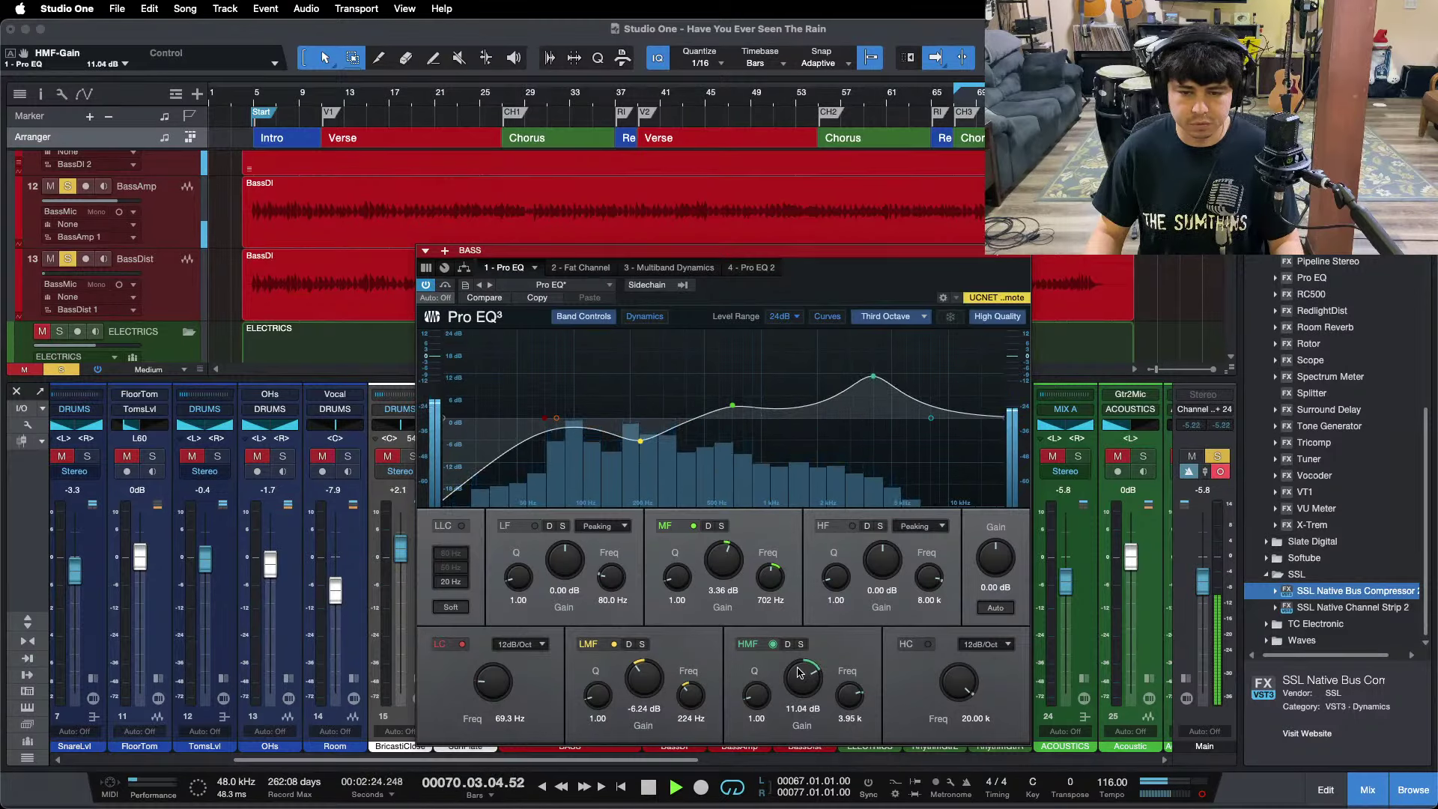
left_click(366, 96)
scroll(800, 682, "down", 2)
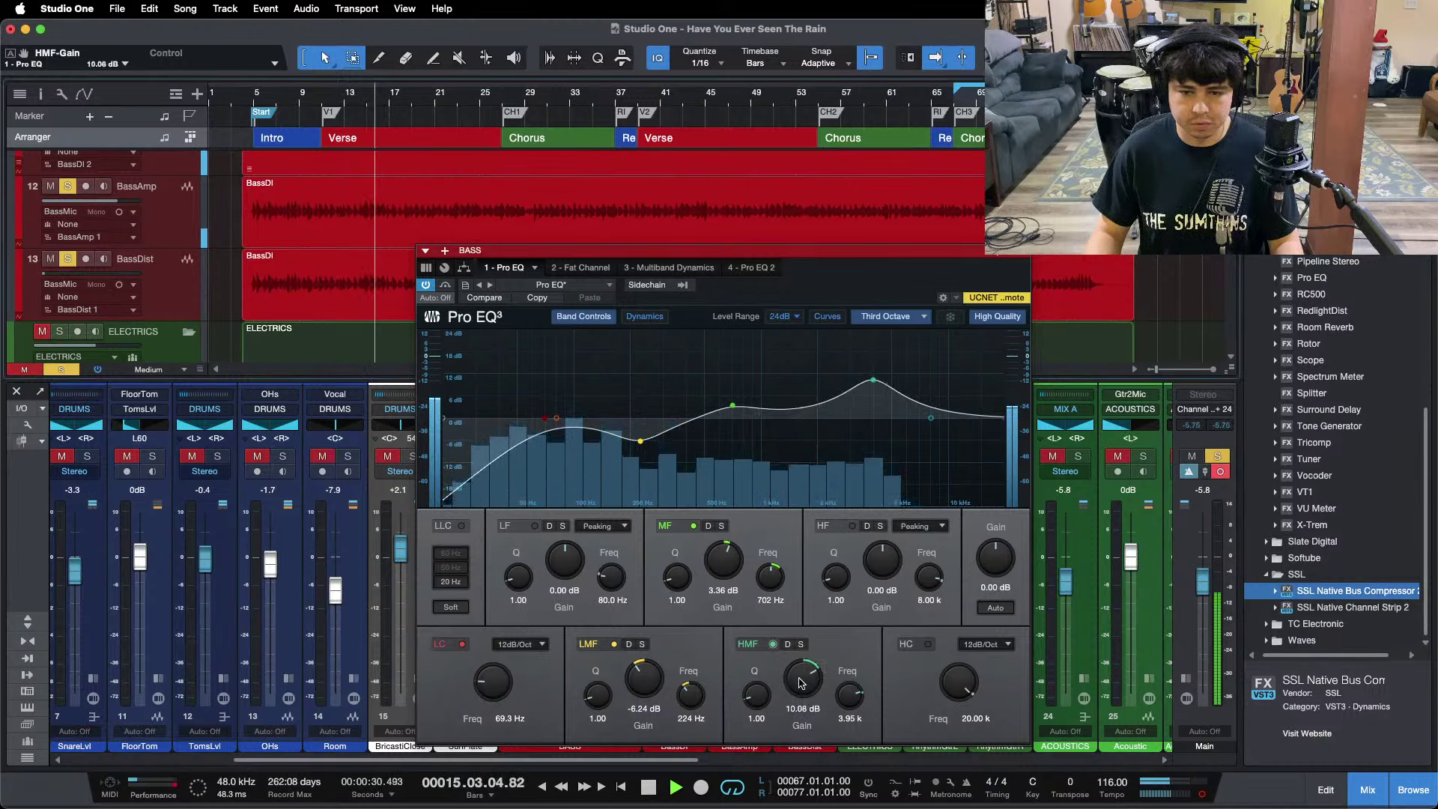
scroll(800, 681, "up", 1)
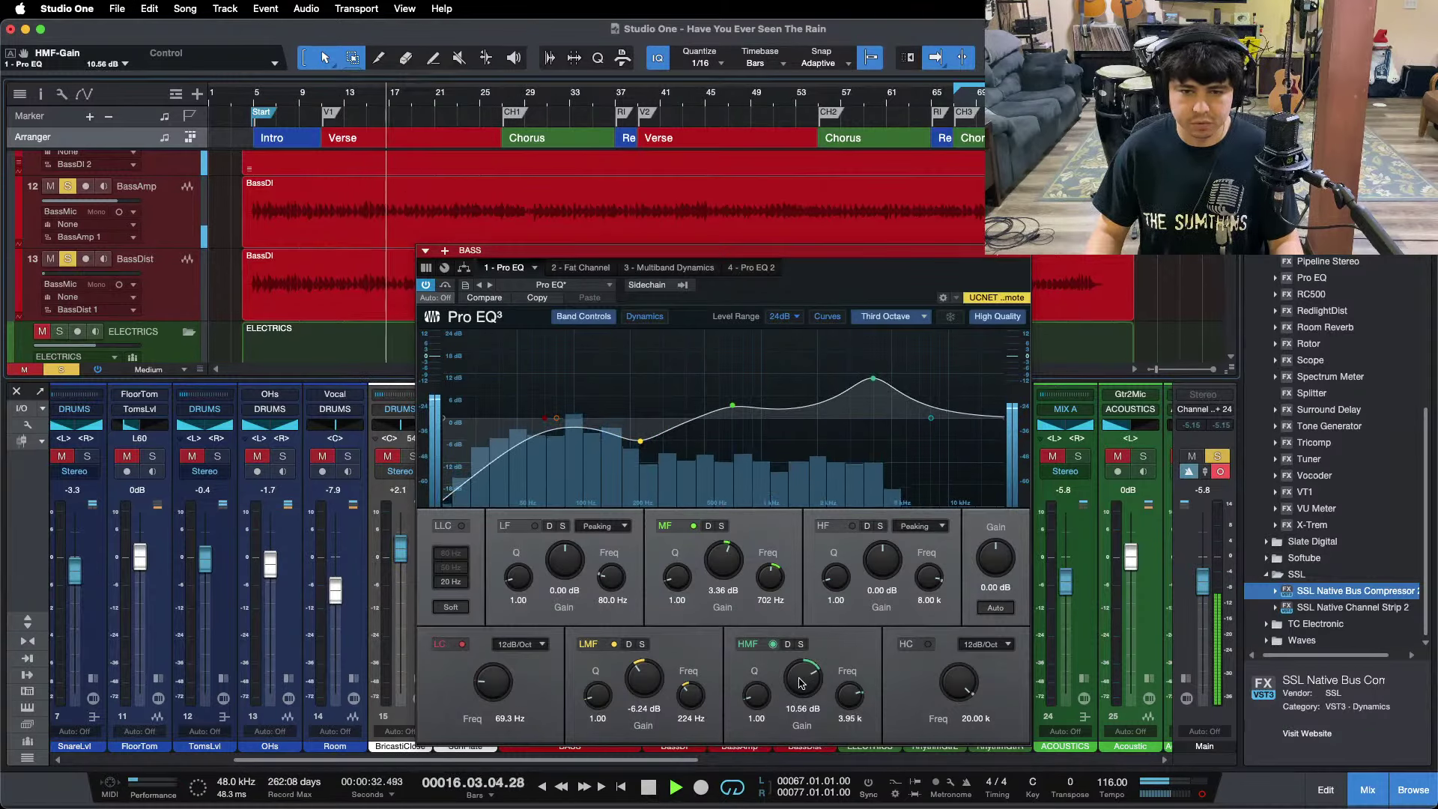
scroll(800, 681, "up", 1)
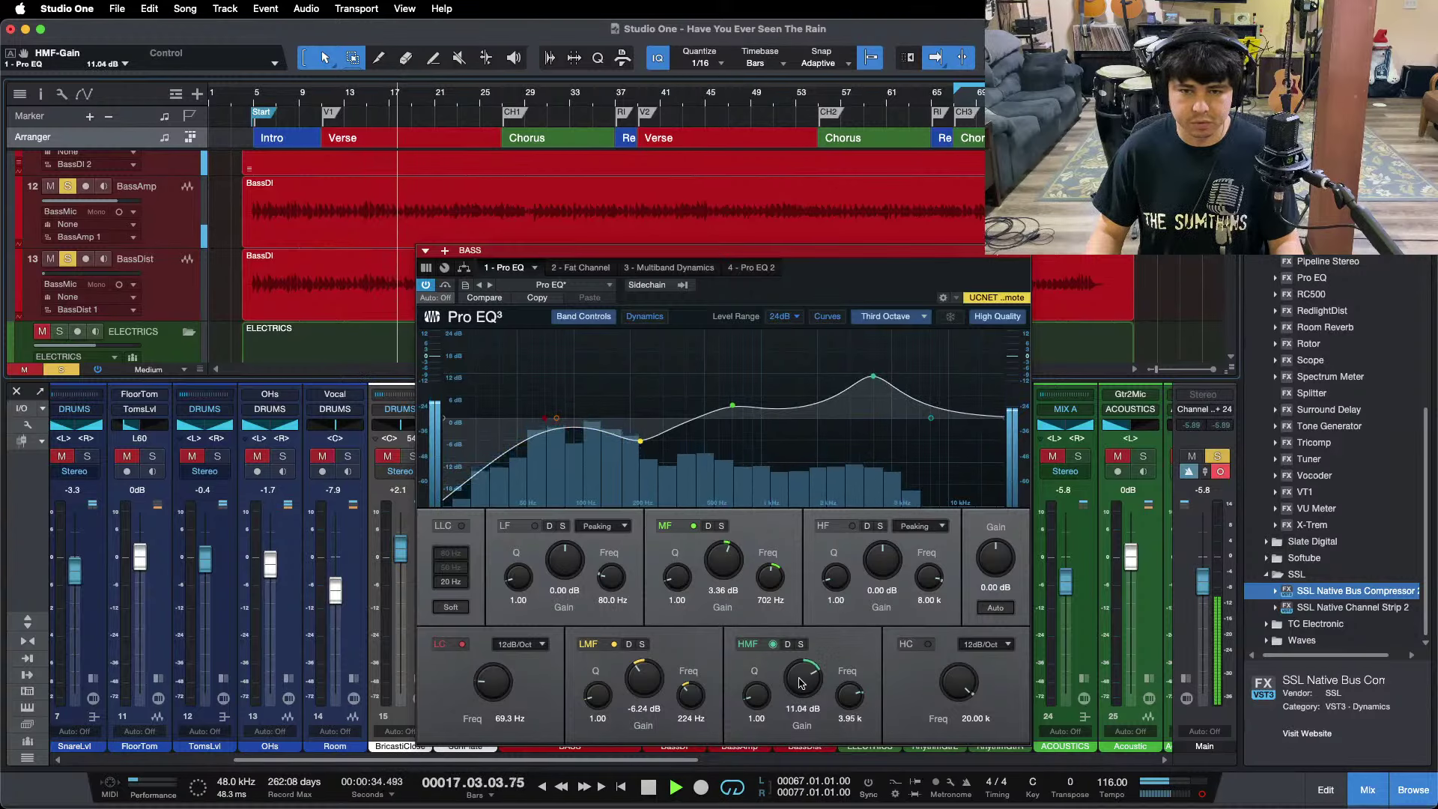
In Multiband Dynamics, set the low threshold to -26.88 dB on the low-mid band and -29.04 dB on the low band.
left_click(758, 268)
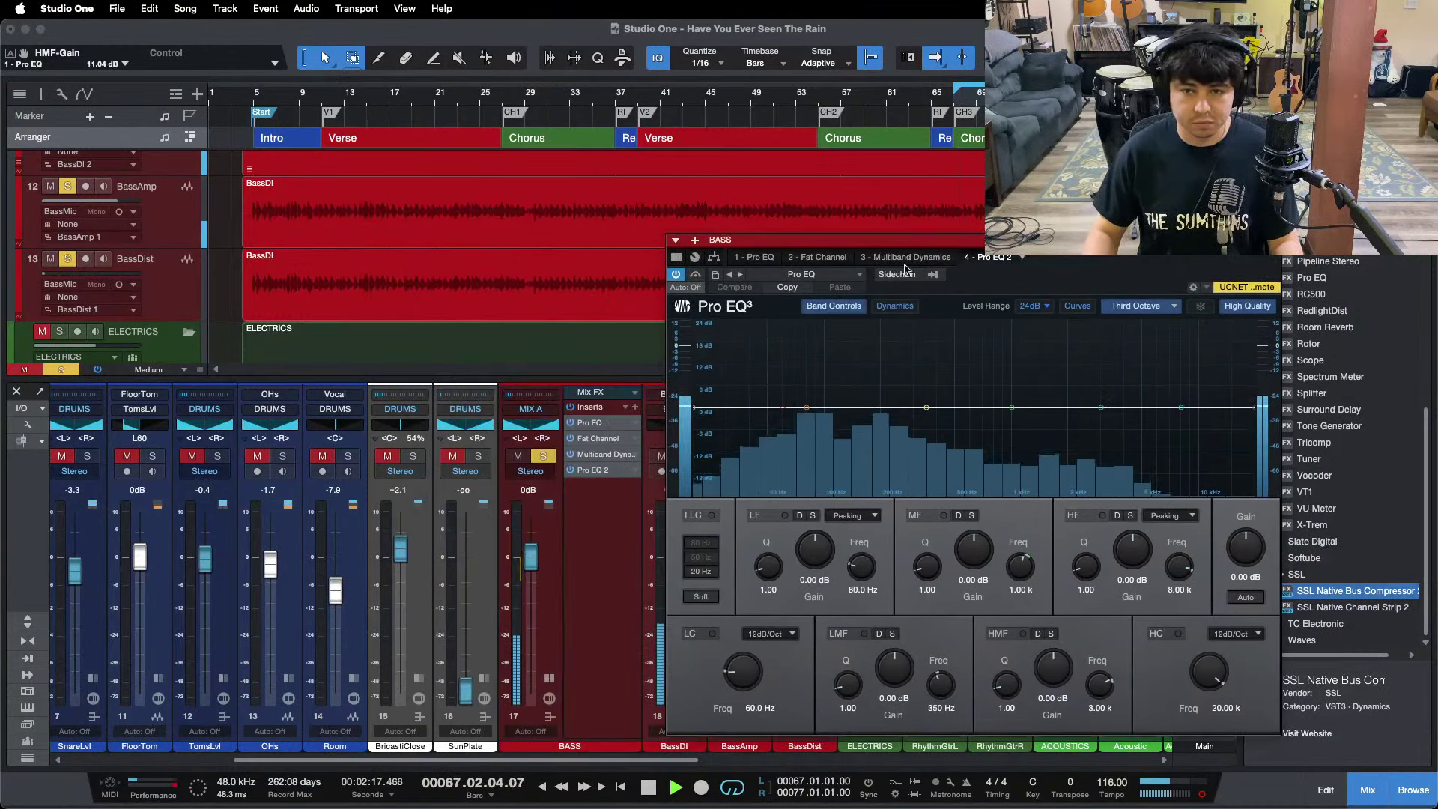
left_click(905, 261)
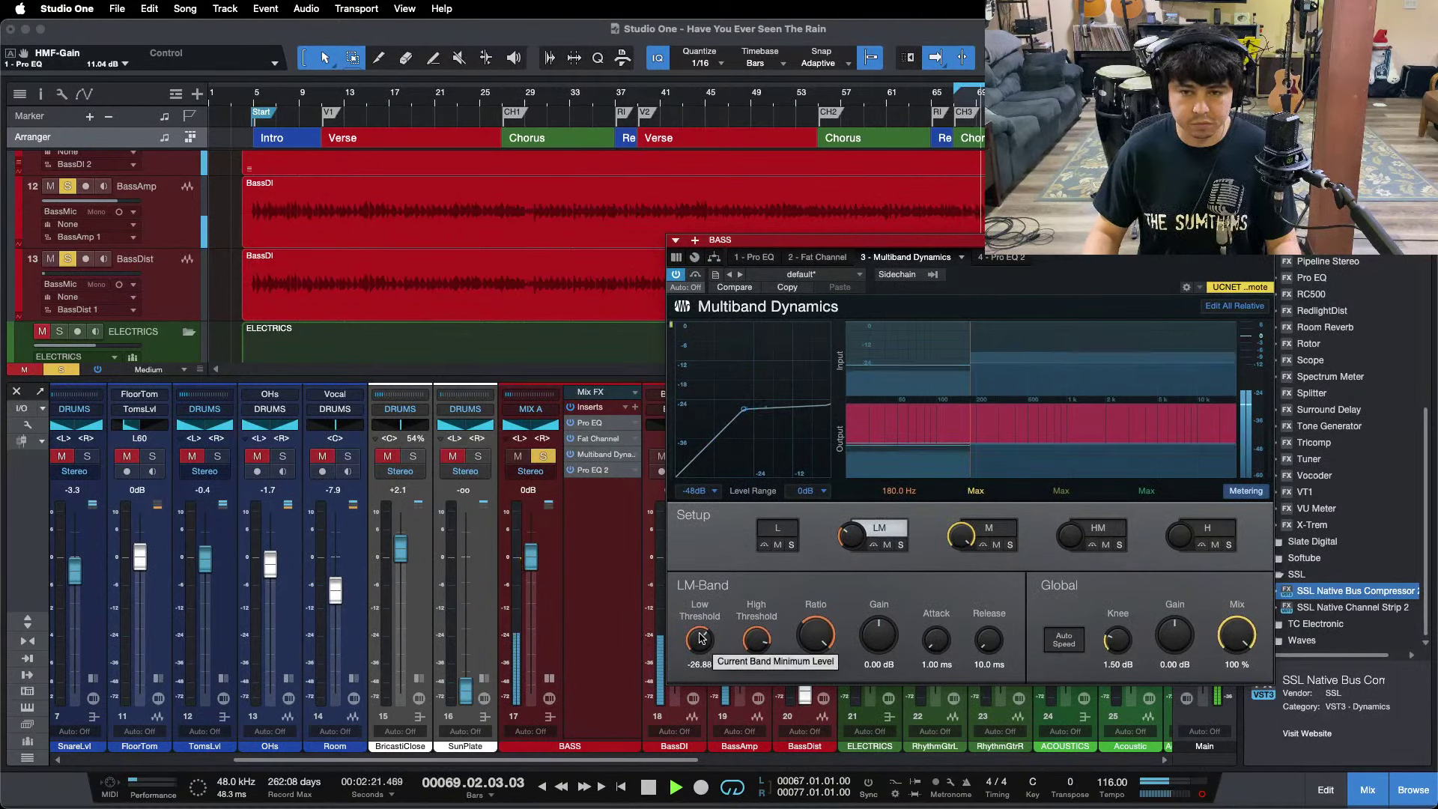
scroll(701, 637, "down", 2)
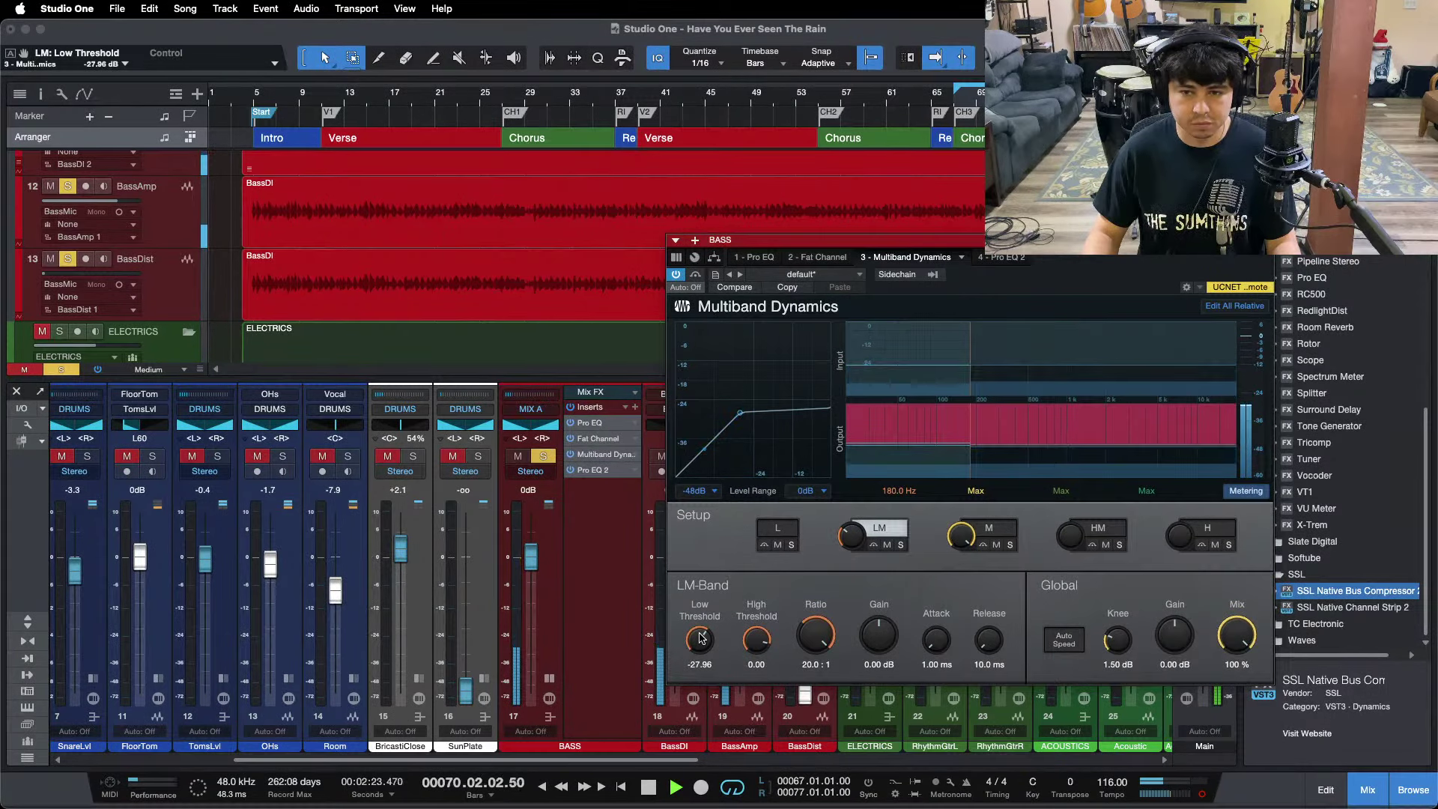
scroll(701, 637, "up", 2)
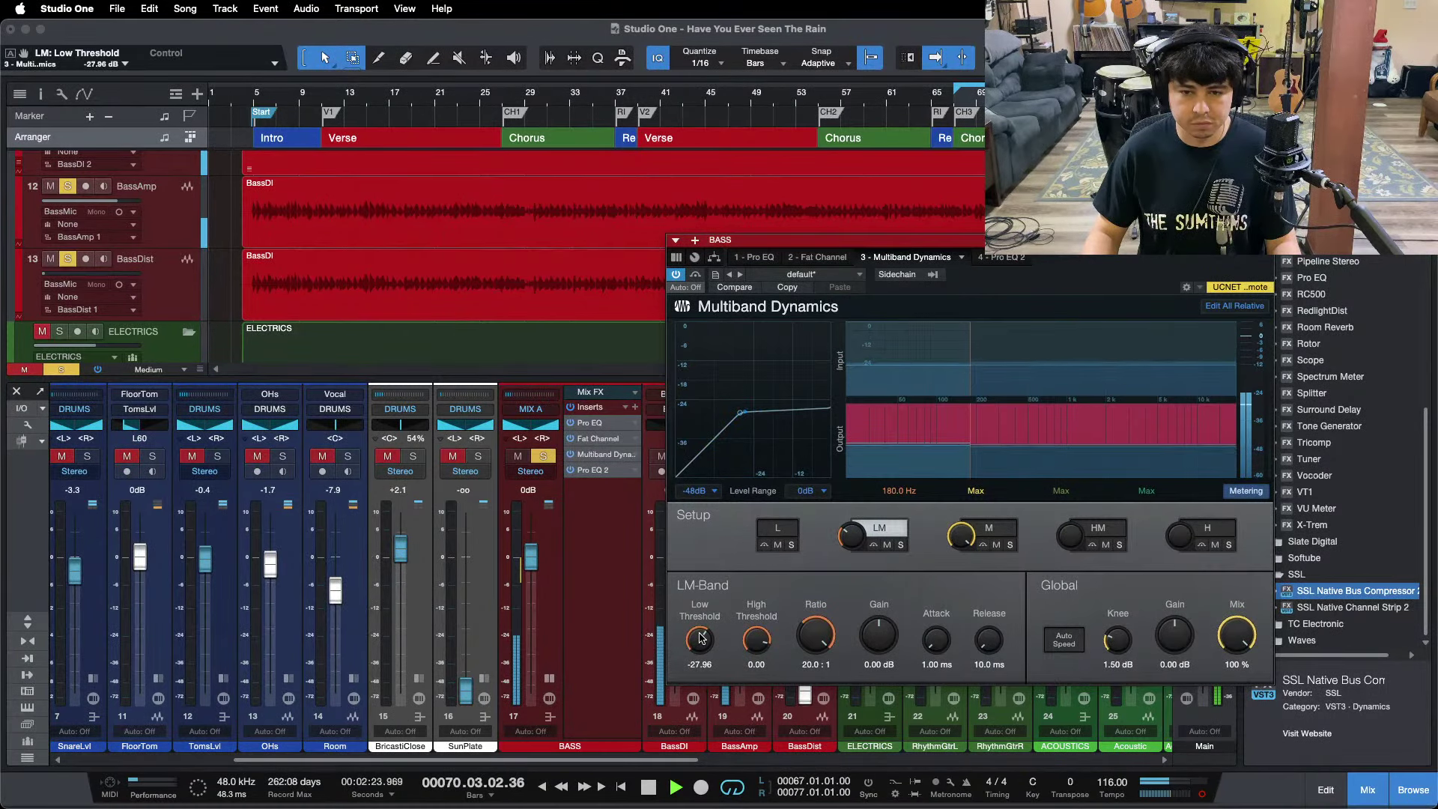
left_click(781, 528)
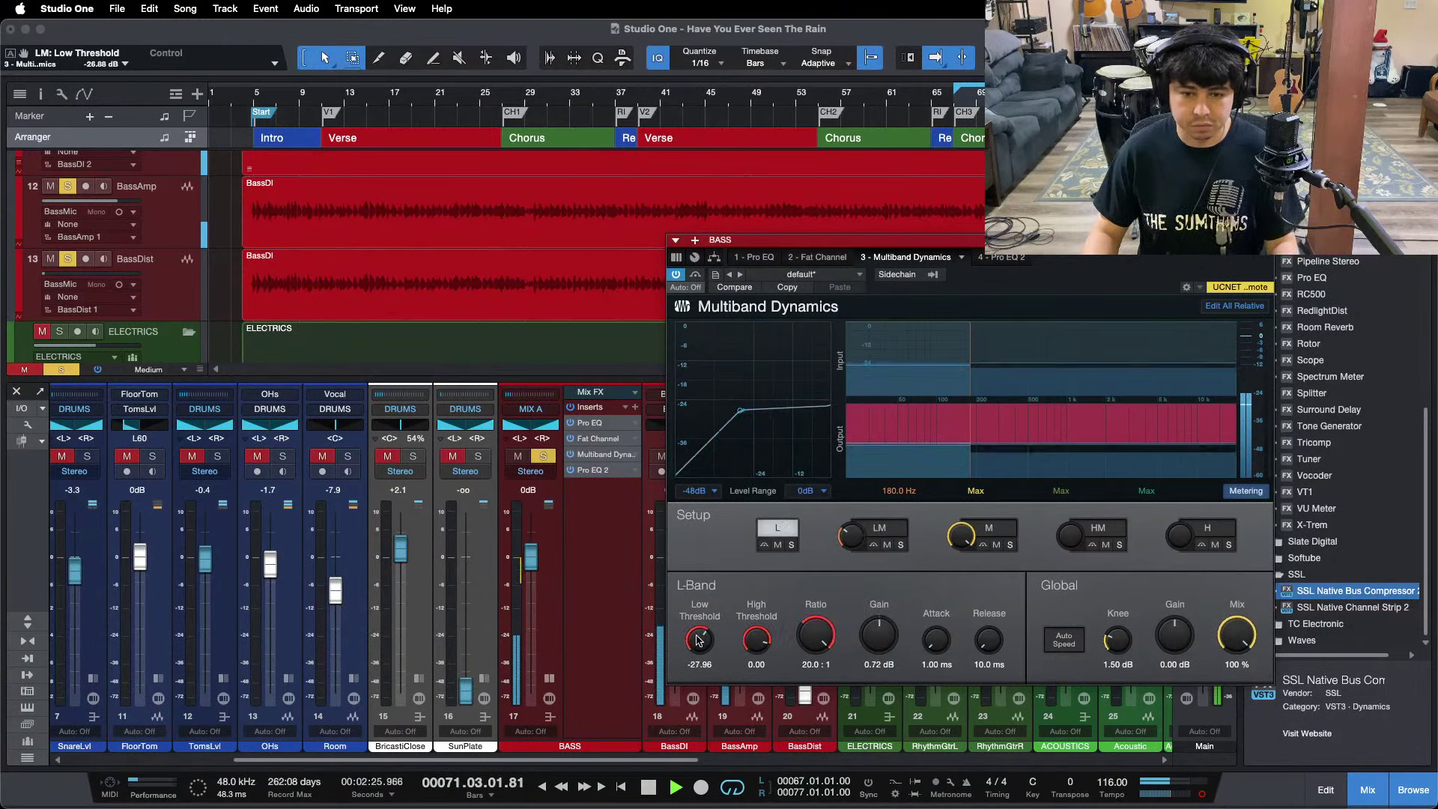
left_click(357, 104)
In Pro EQ 2 on the BASS bus, boost the LF band at 80 Hz to 5.76 dB while auditioning the first verse.
left_click(993, 258)
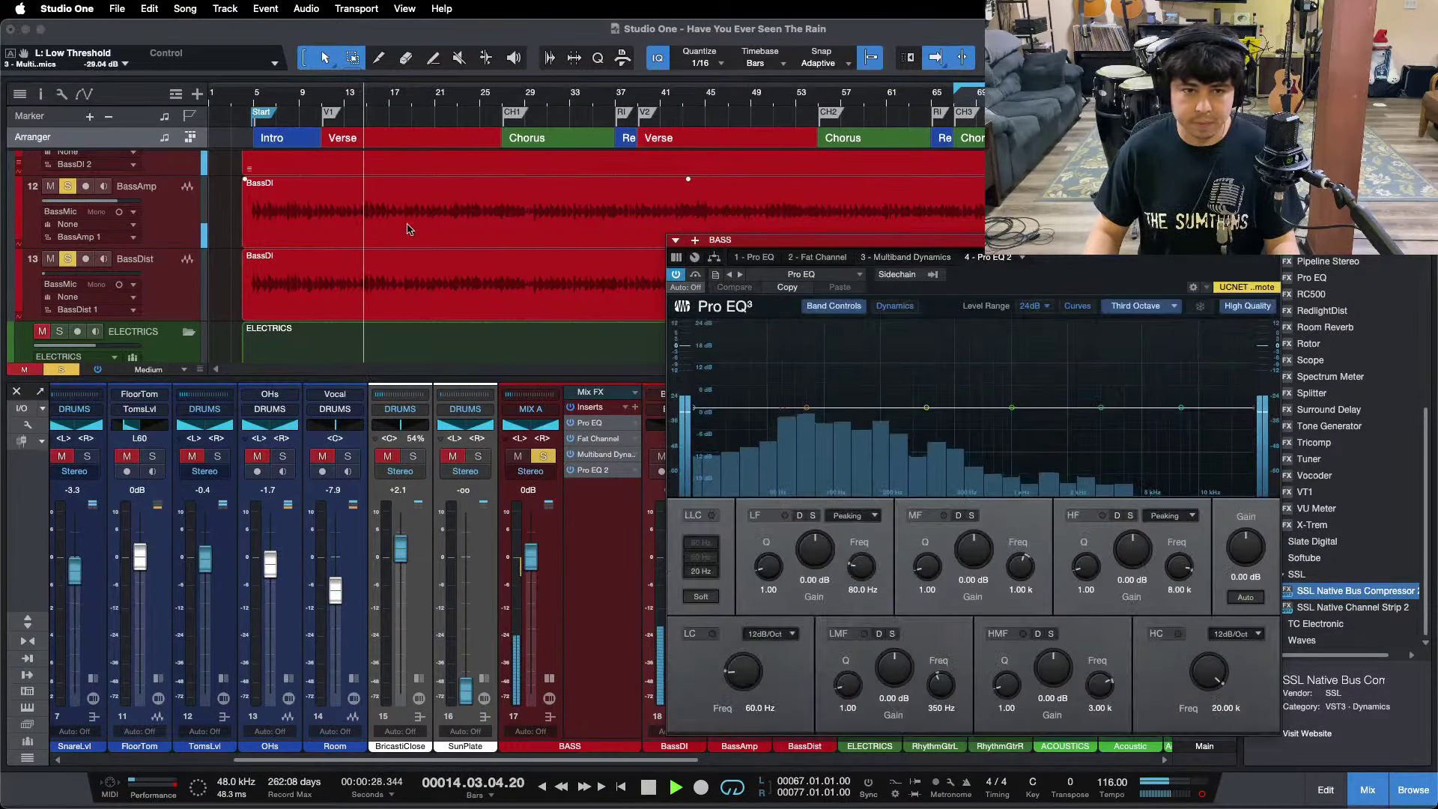
scroll(811, 557, "up", 3)
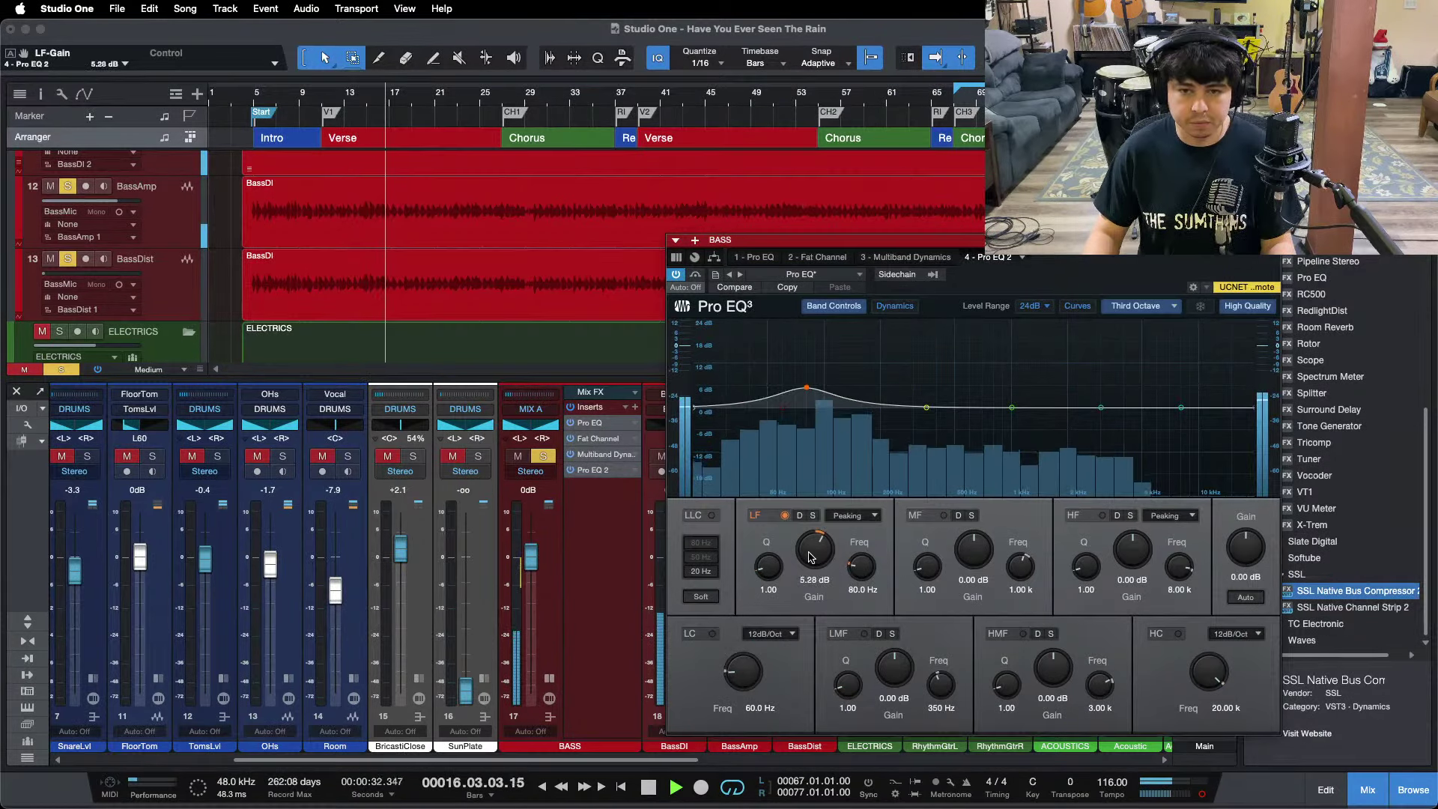
scroll(810, 557, "up", 1)
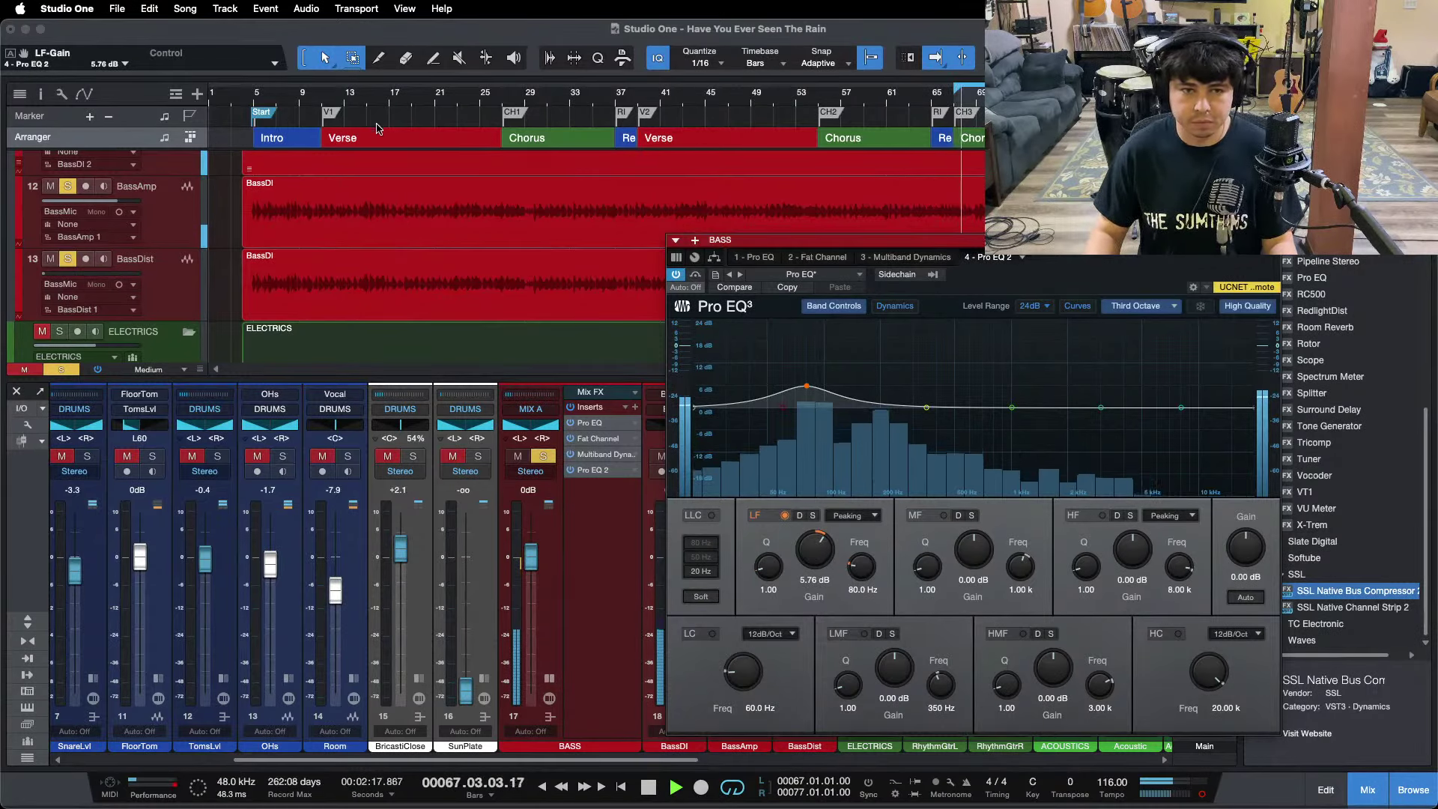
left_click(365, 104)
scroll(822, 554, "down", 1)
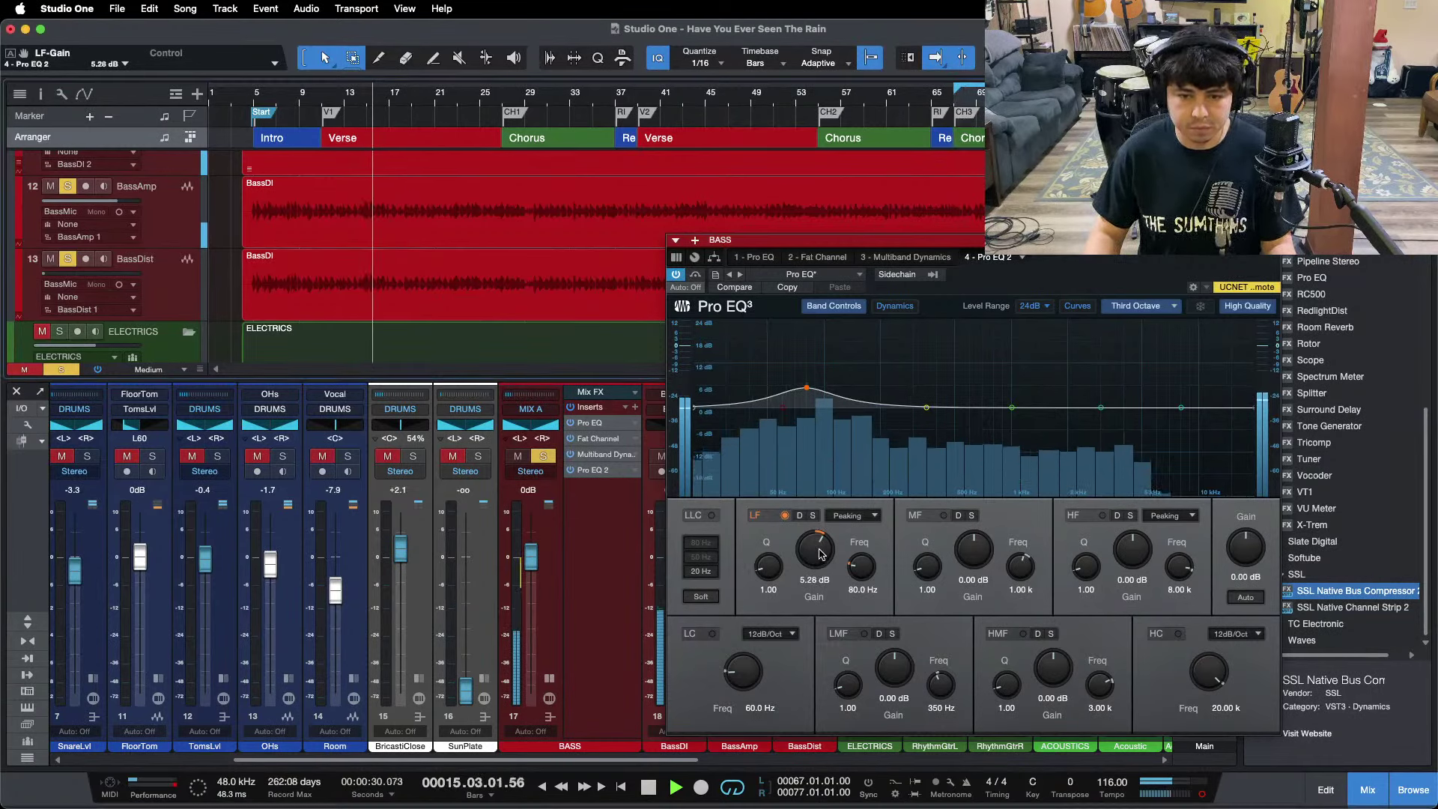
scroll(822, 554, "up", 1)
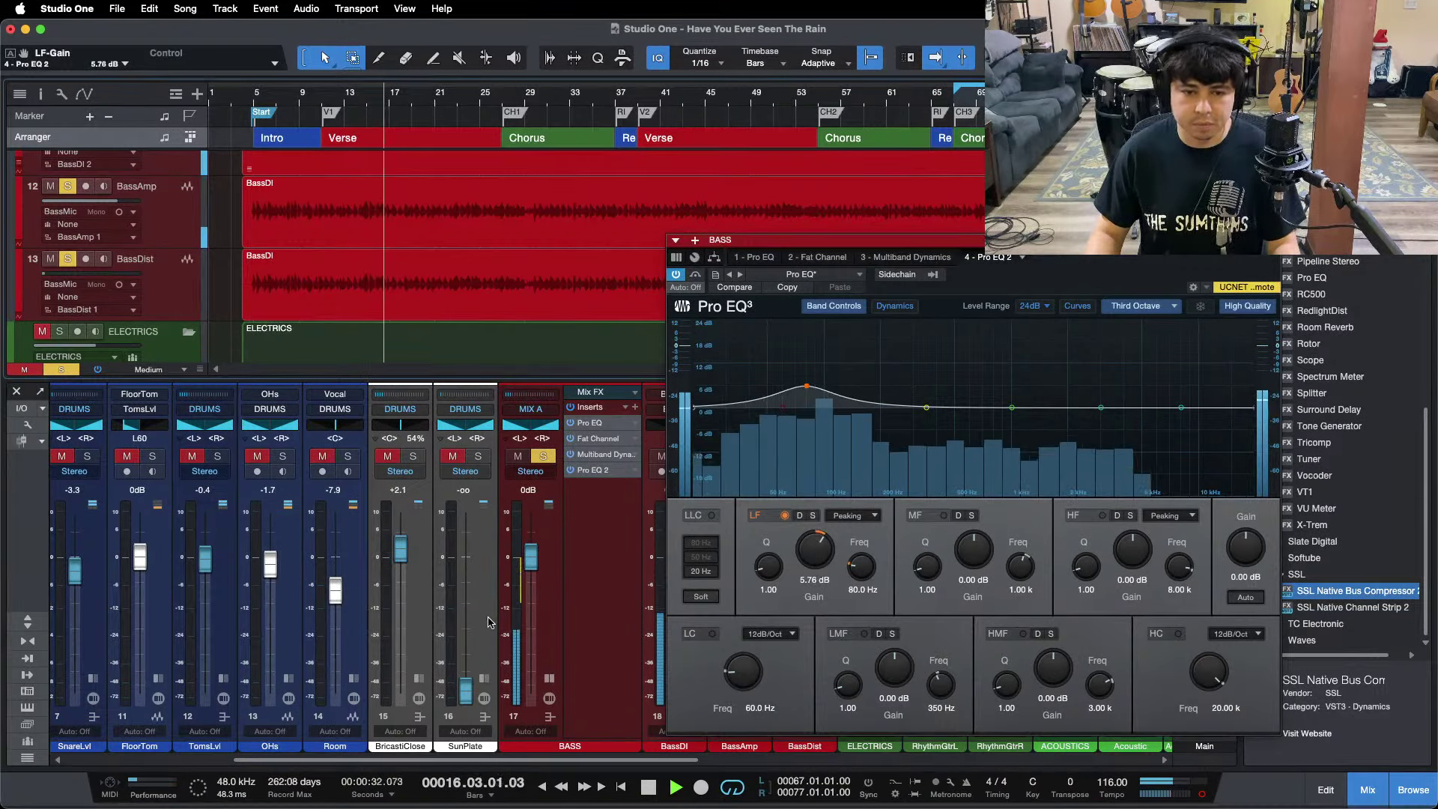
Raise Pro EQ 2's LF gain to 6.72 dB and lower the BASS bus fader to -2.1 dB, auditioning into the first chorus.
scroll(531, 569, "down", 1)
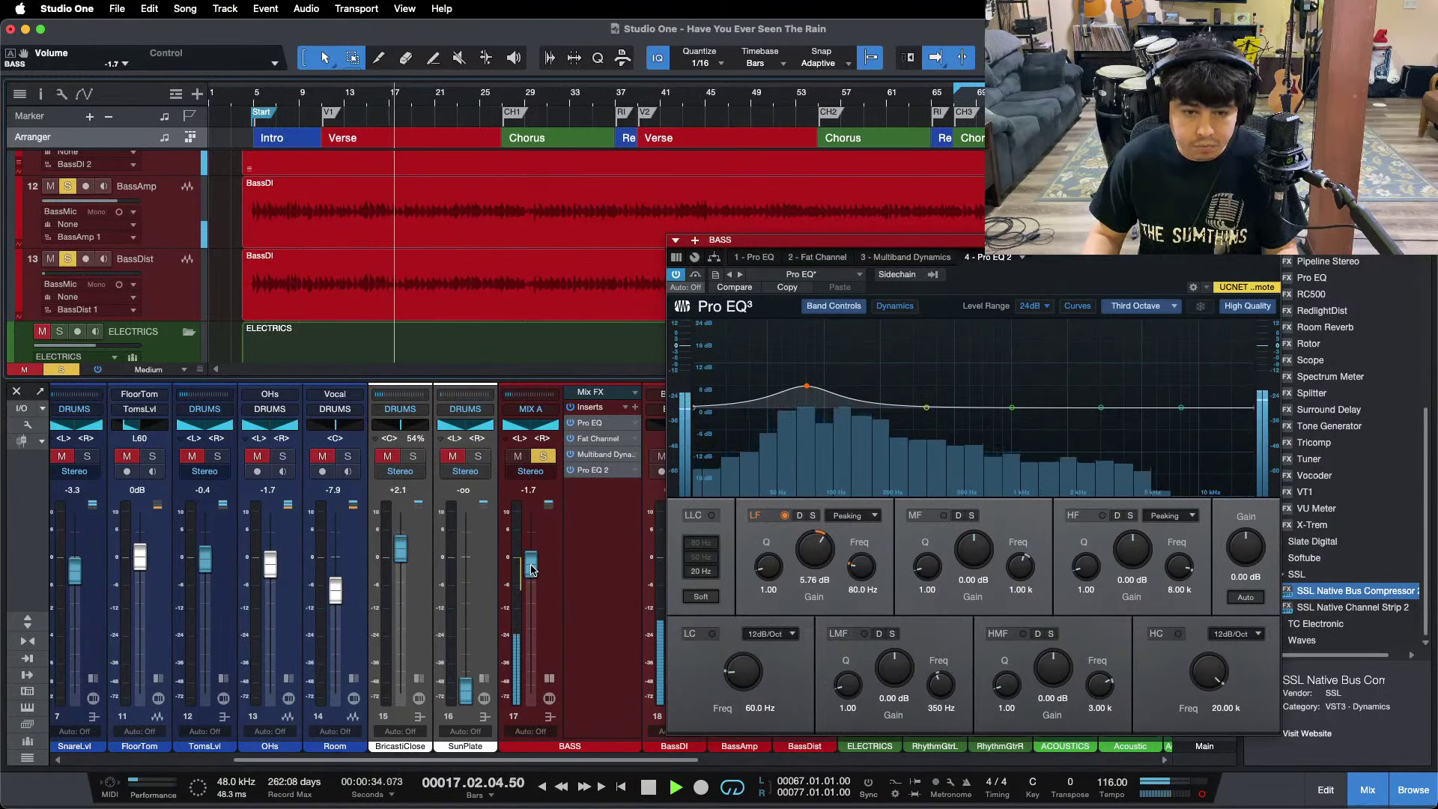
scroll(827, 566, "up", 1)
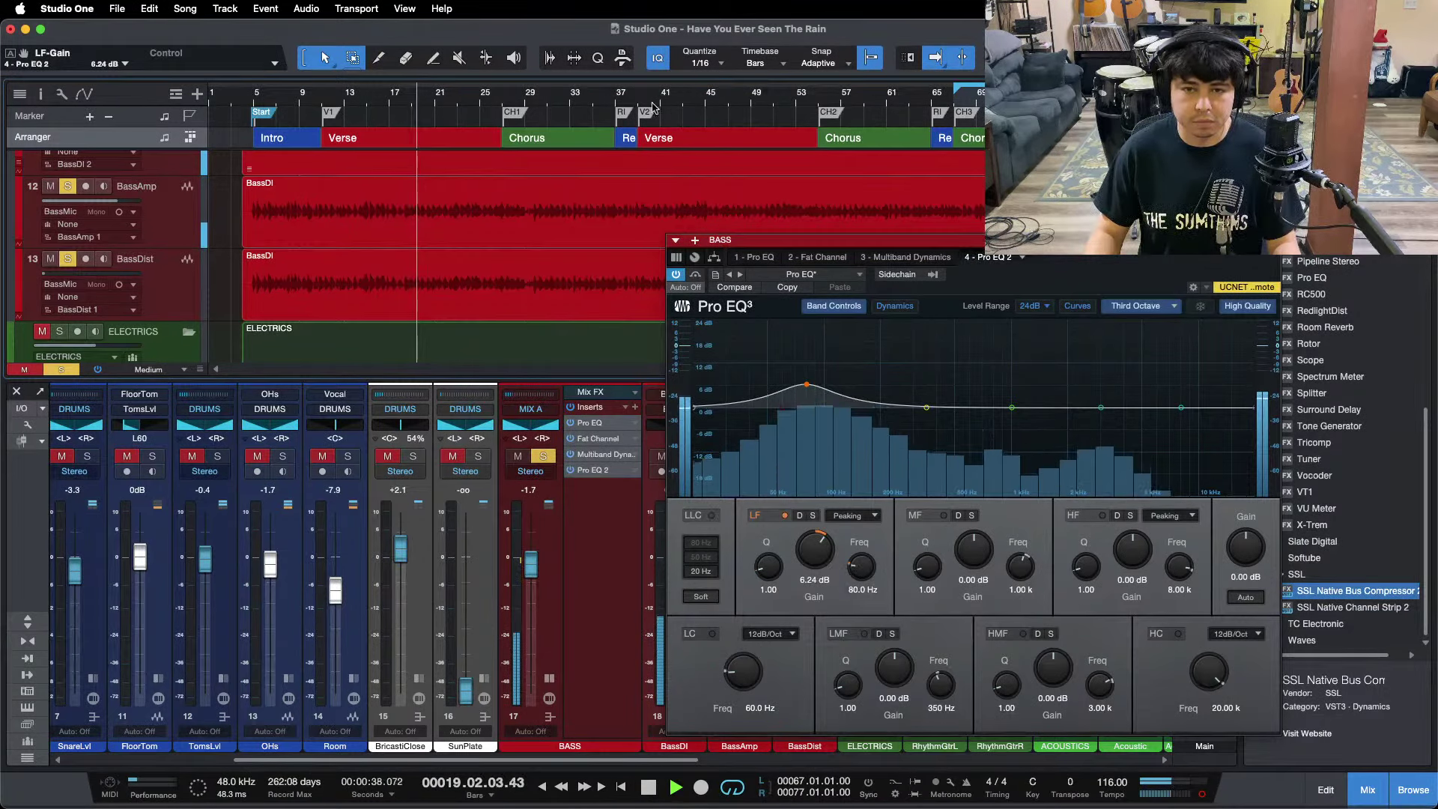
left_click(494, 102)
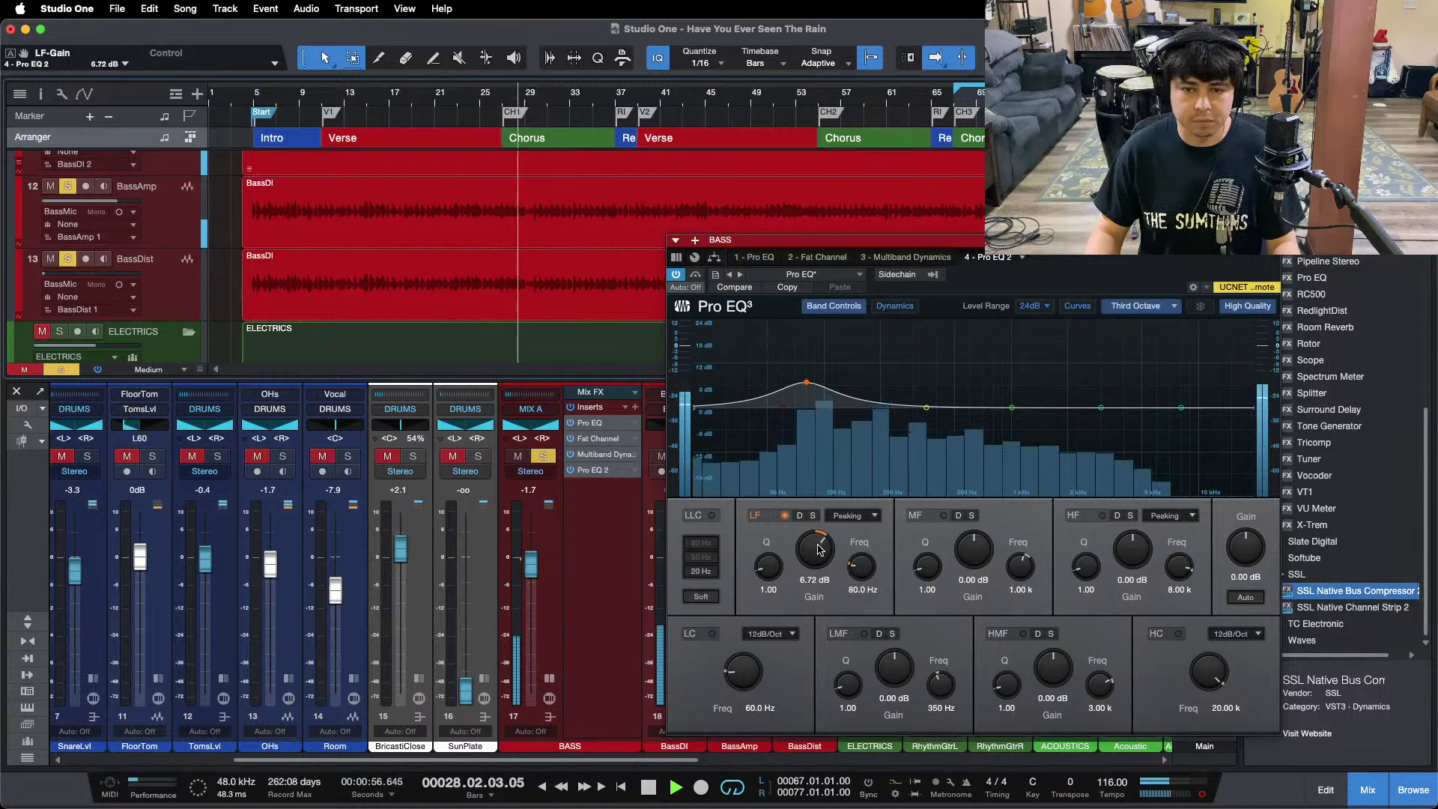
left_click_drag(529, 567, 530, 570)
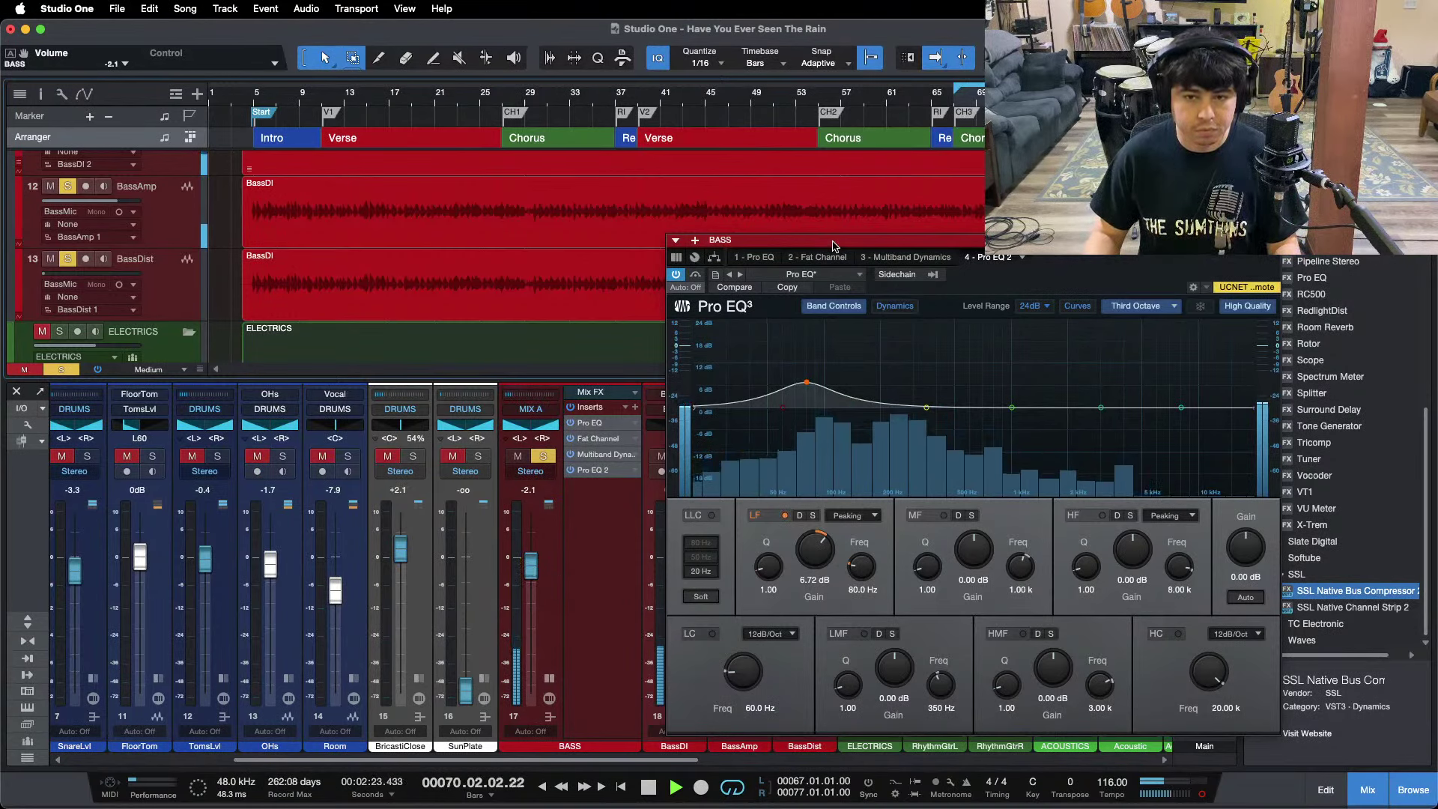
Raise the low-mid band's low threshold in Multiband Dynamics to -25.80 dB and close the BASS plug-in window.
left_click(904, 257)
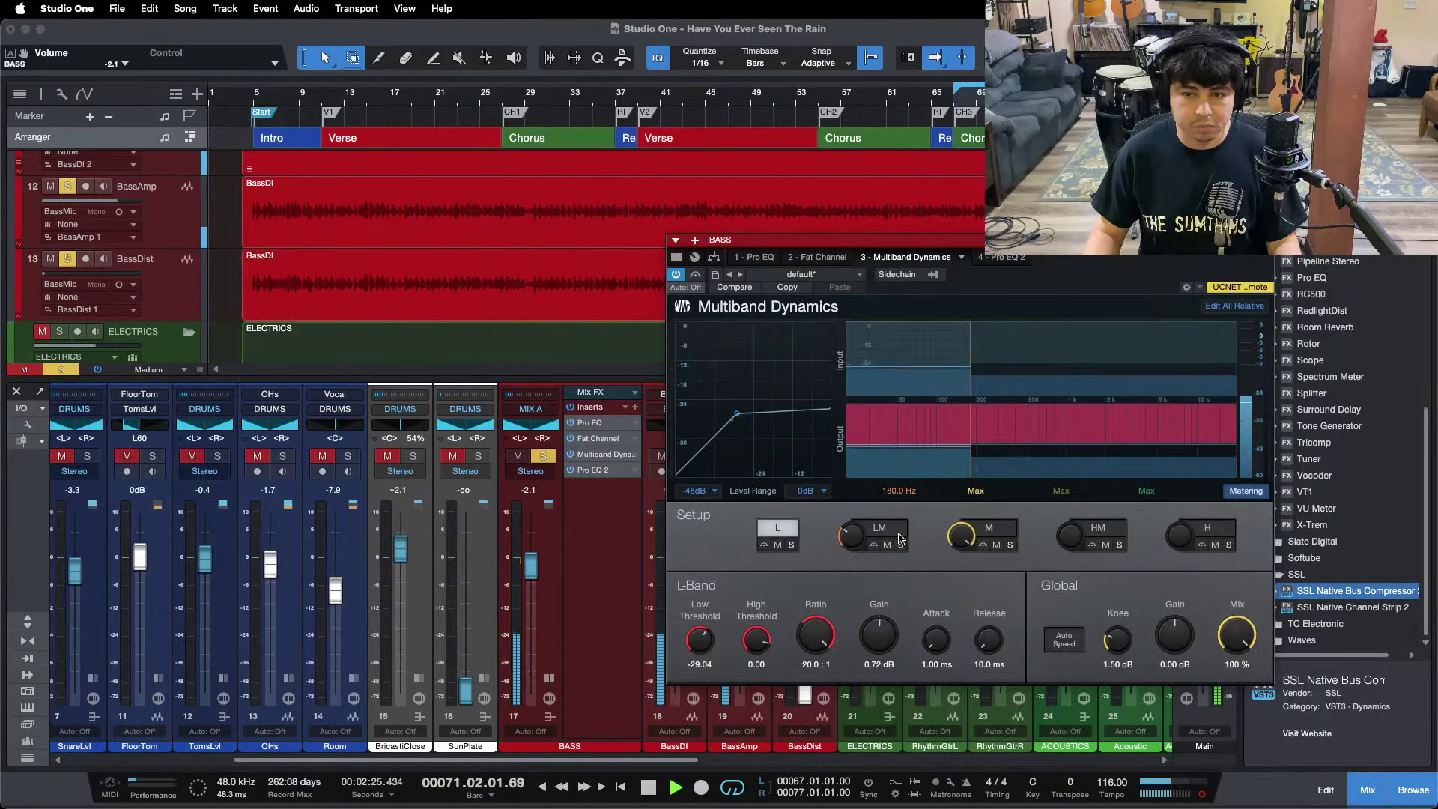
left_click_drag(698, 641, 698, 639)
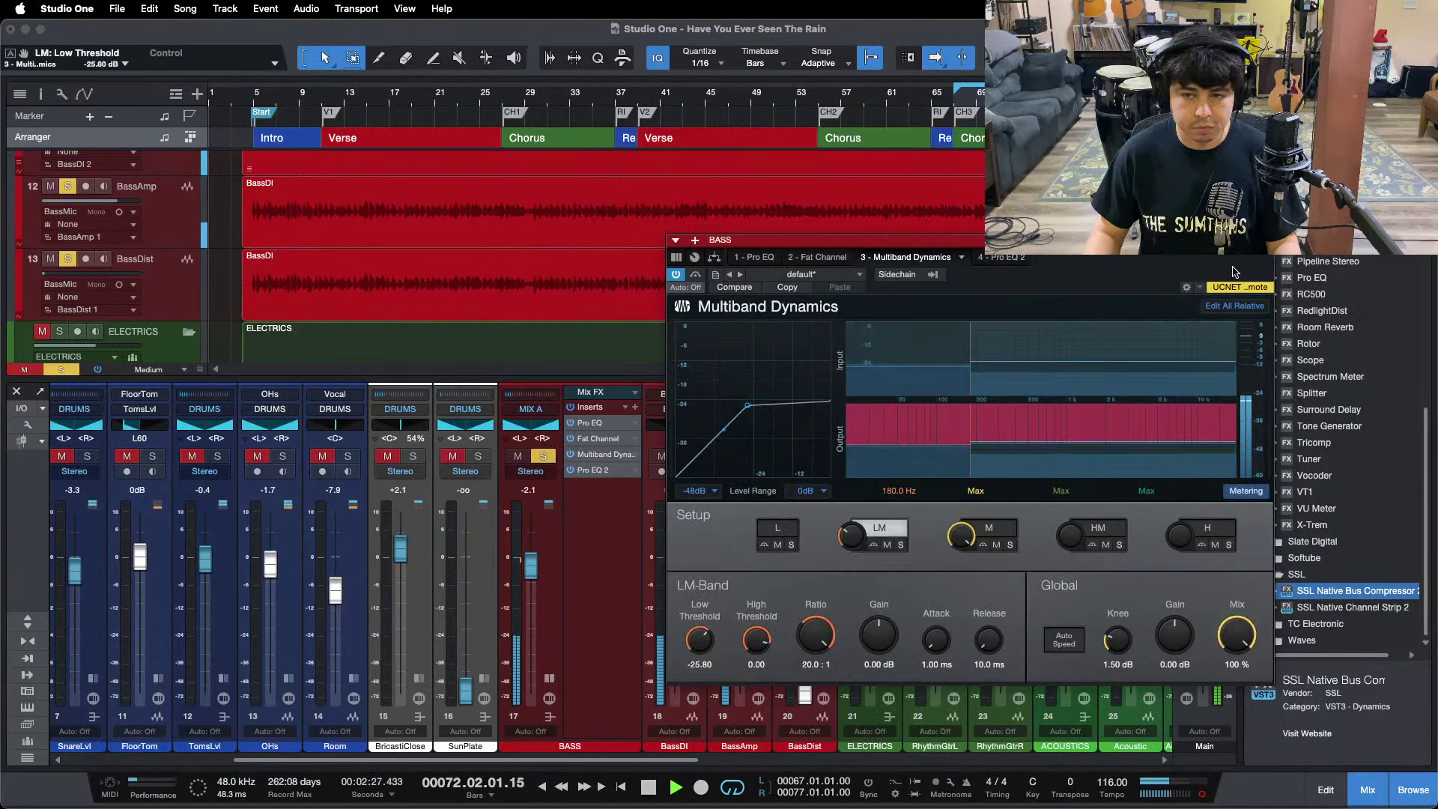
key("Escape")
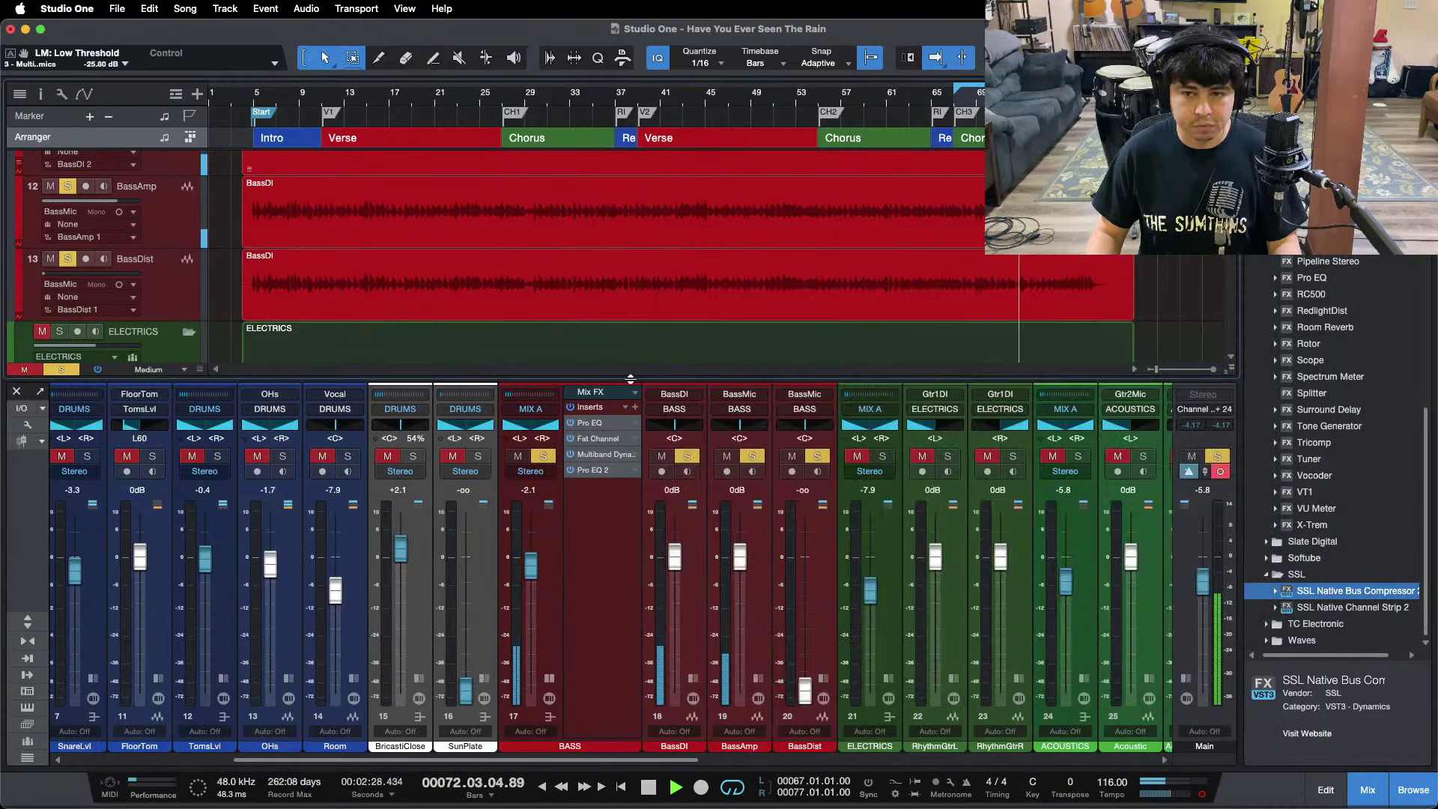
Play from the first verse, collapse the BASS channel's inserts, and solo the DRUMS and BASS buses together.
left_click(364, 103)
left_click(543, 456)
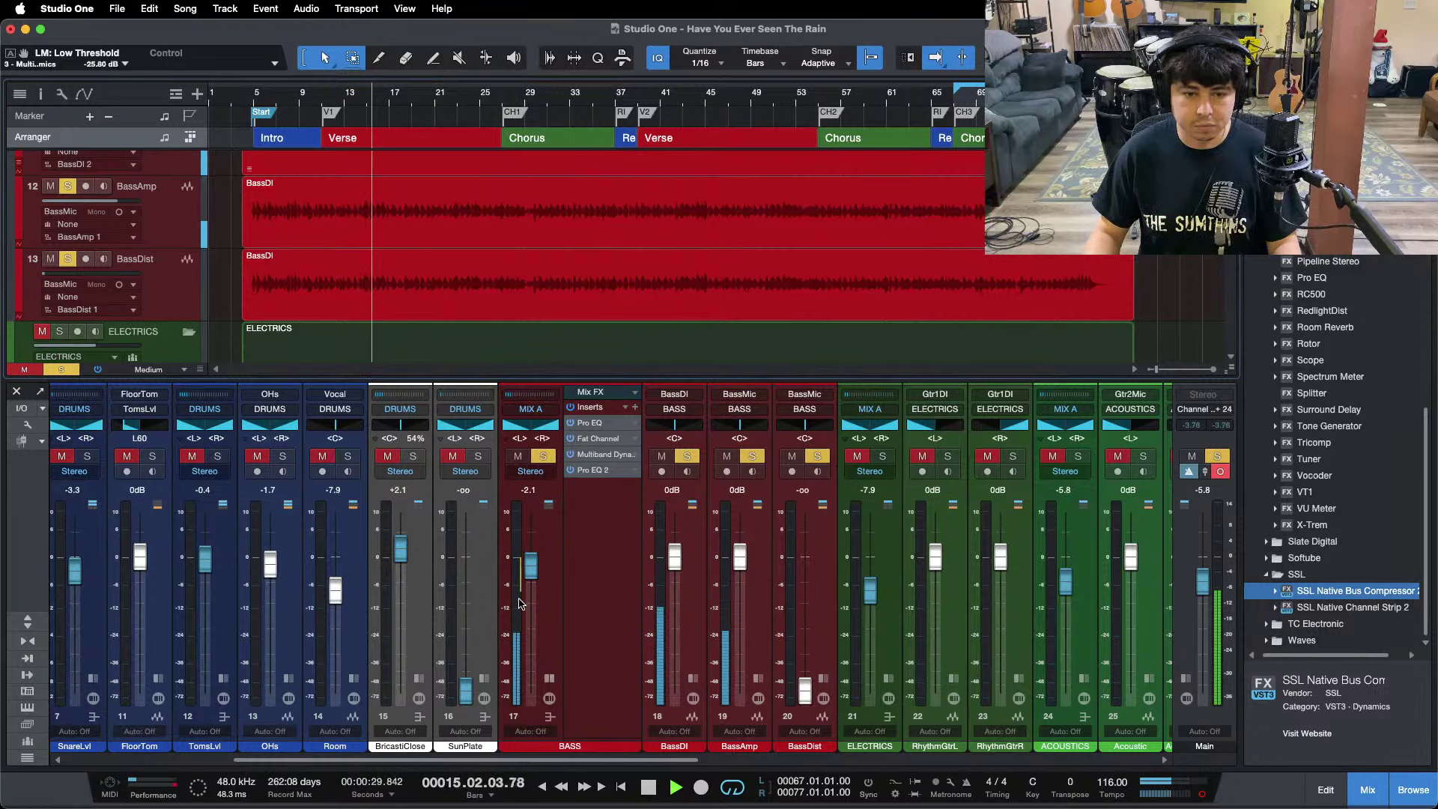
left_click(550, 716)
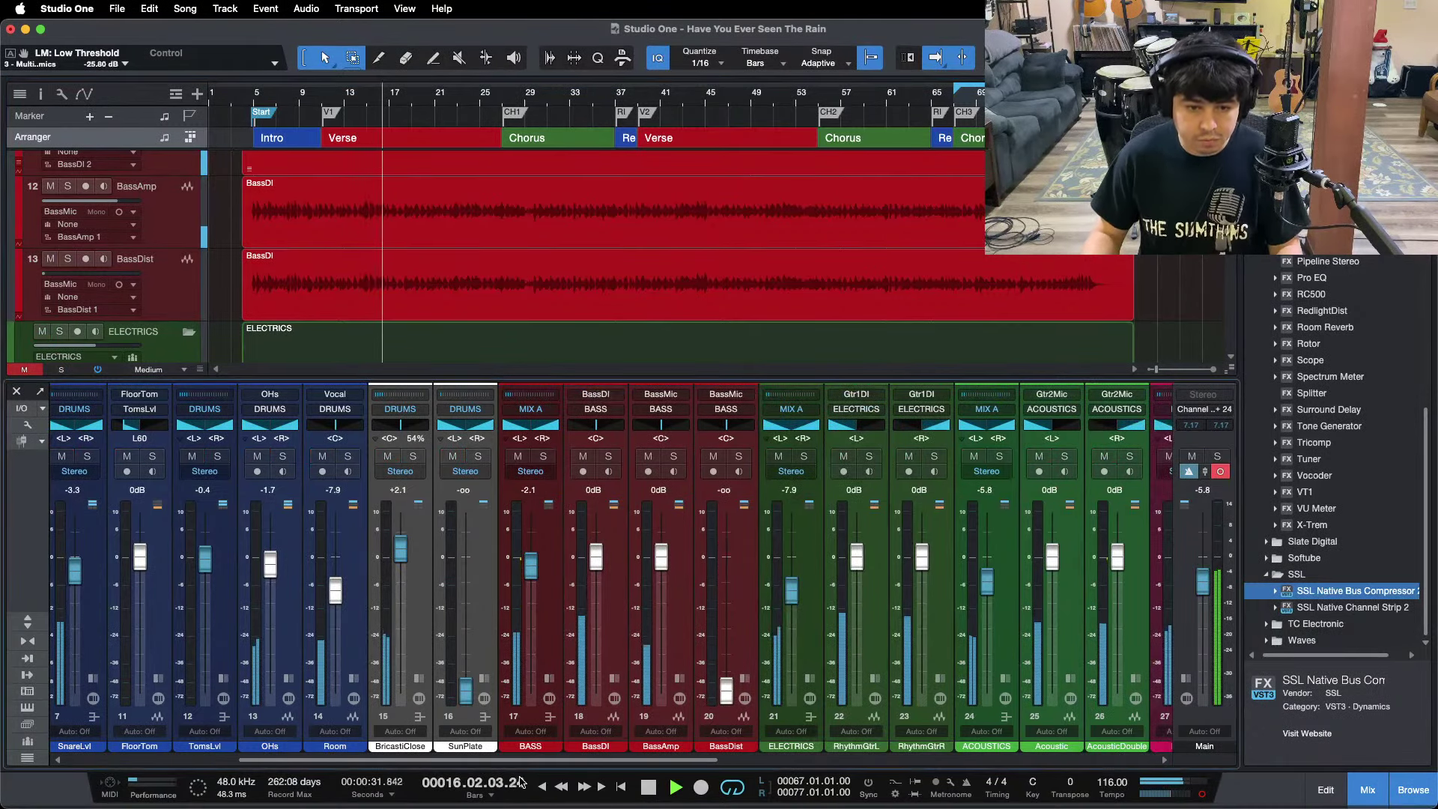
scroll(60, 636, "left", 6)
left_click(94, 456)
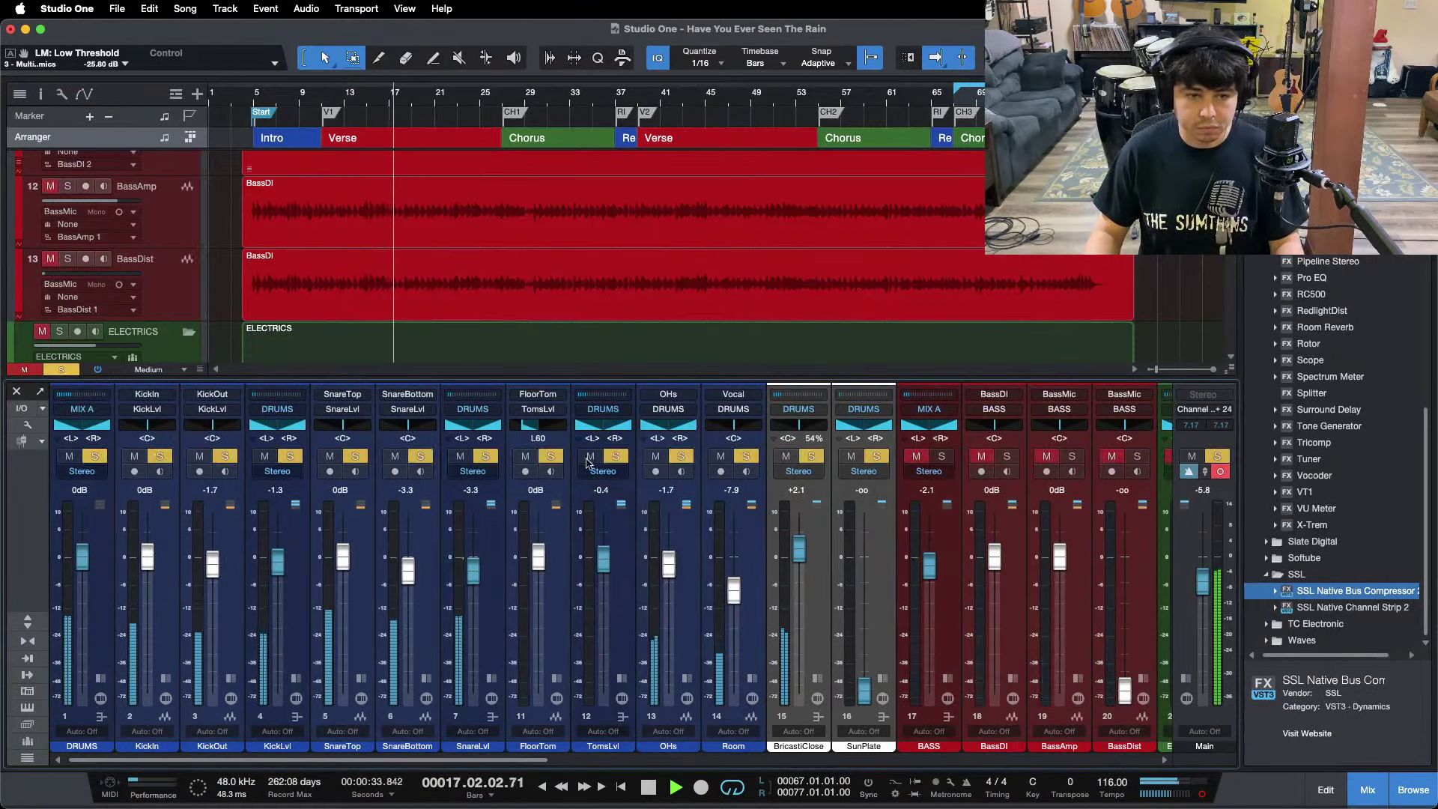
left_click(942, 456)
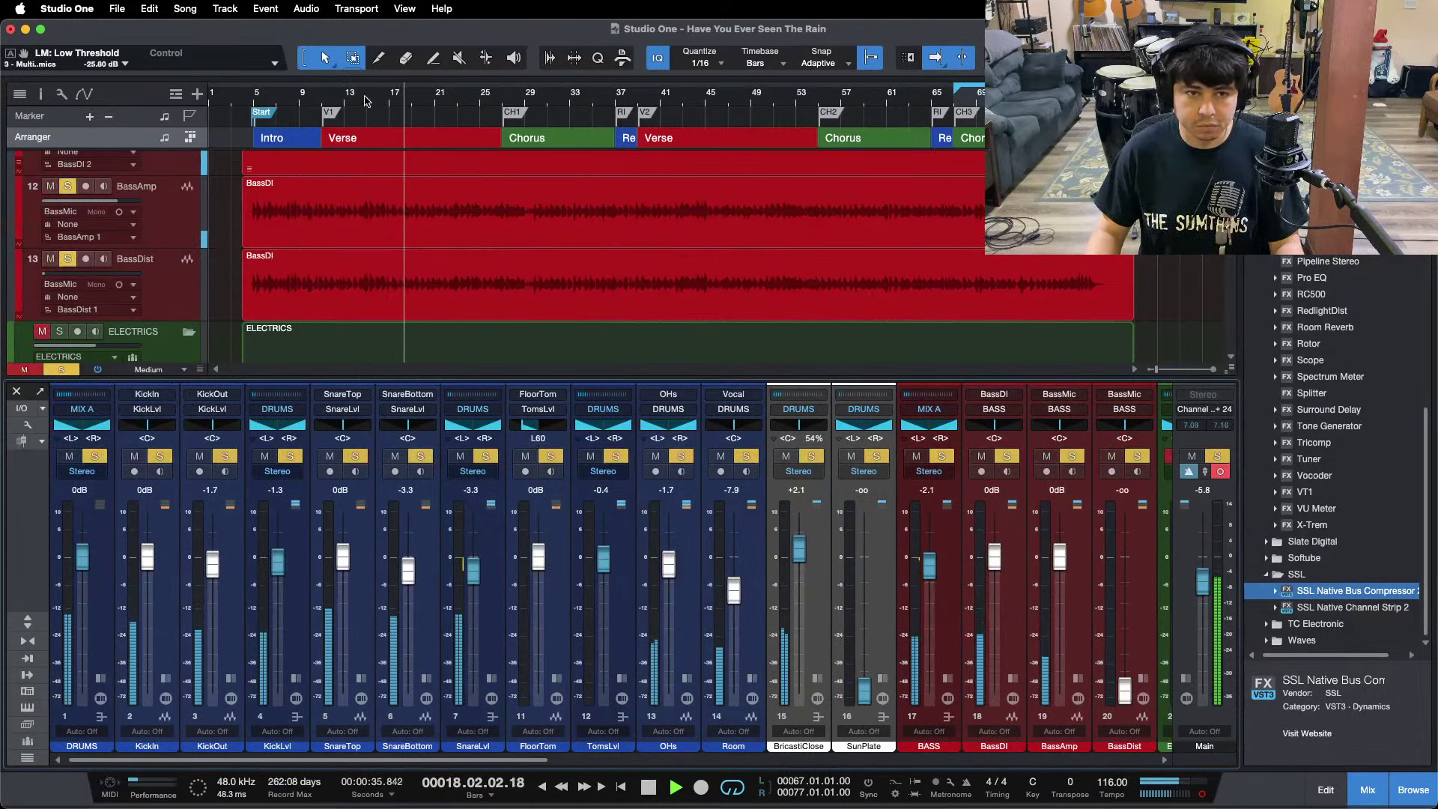
Restart playback in the first verse and set the BASS bus fader to -1.7 dB against the drums.
key("space")
key("space")
left_click_drag(929, 572, 931, 567)
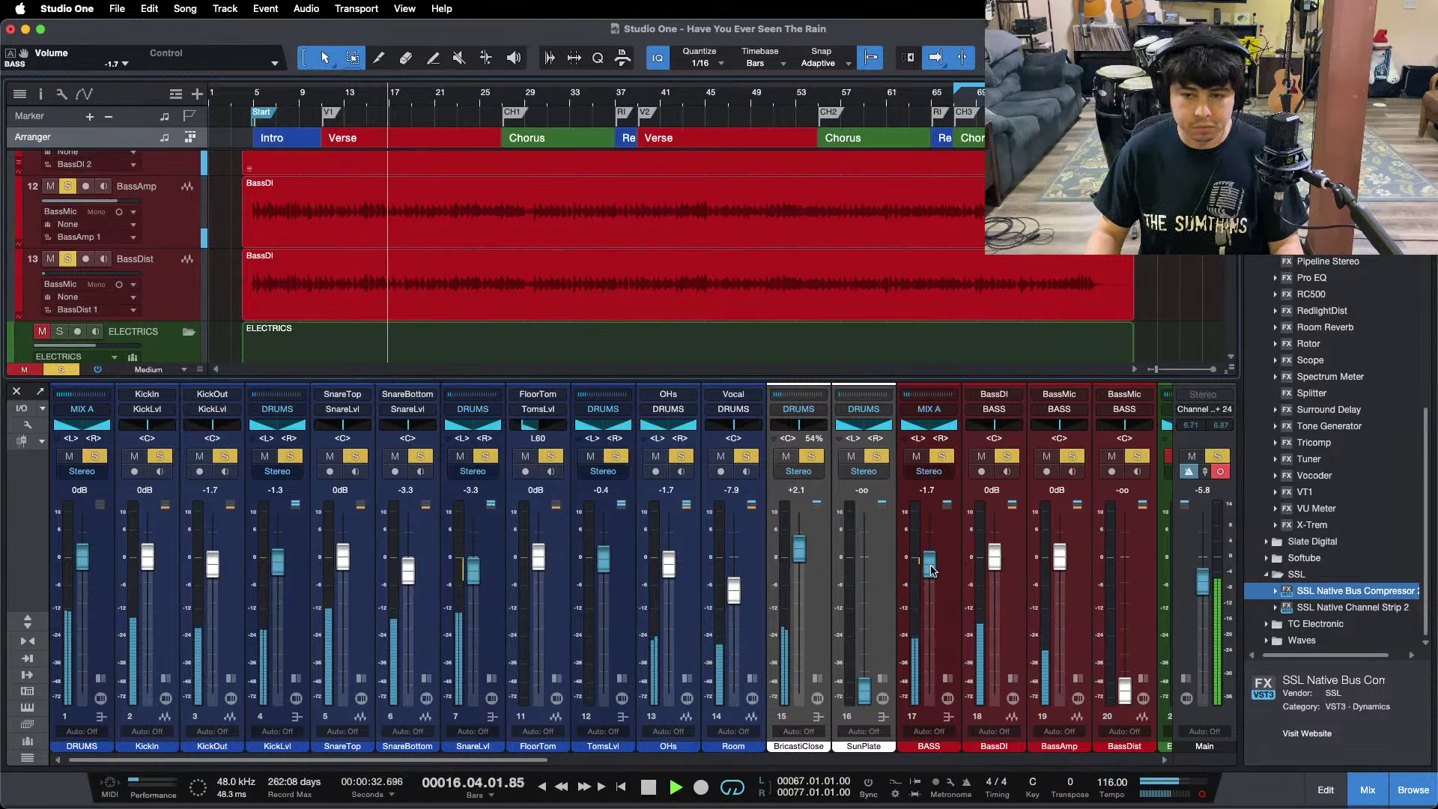
Expand the Main channel's inserts, open its Pro EQ, and apply a 24 dB/Oct high cut at 98.4 Hz.
left_click(1186, 678)
left_click_drag(1186, 427, 709, 433)
key("KP_Subtract")
key("KP_Subtract")
key("KP_Subtract")
key("KP_Subtract")
key("KP_Subtract")
key("KP_Subtract")
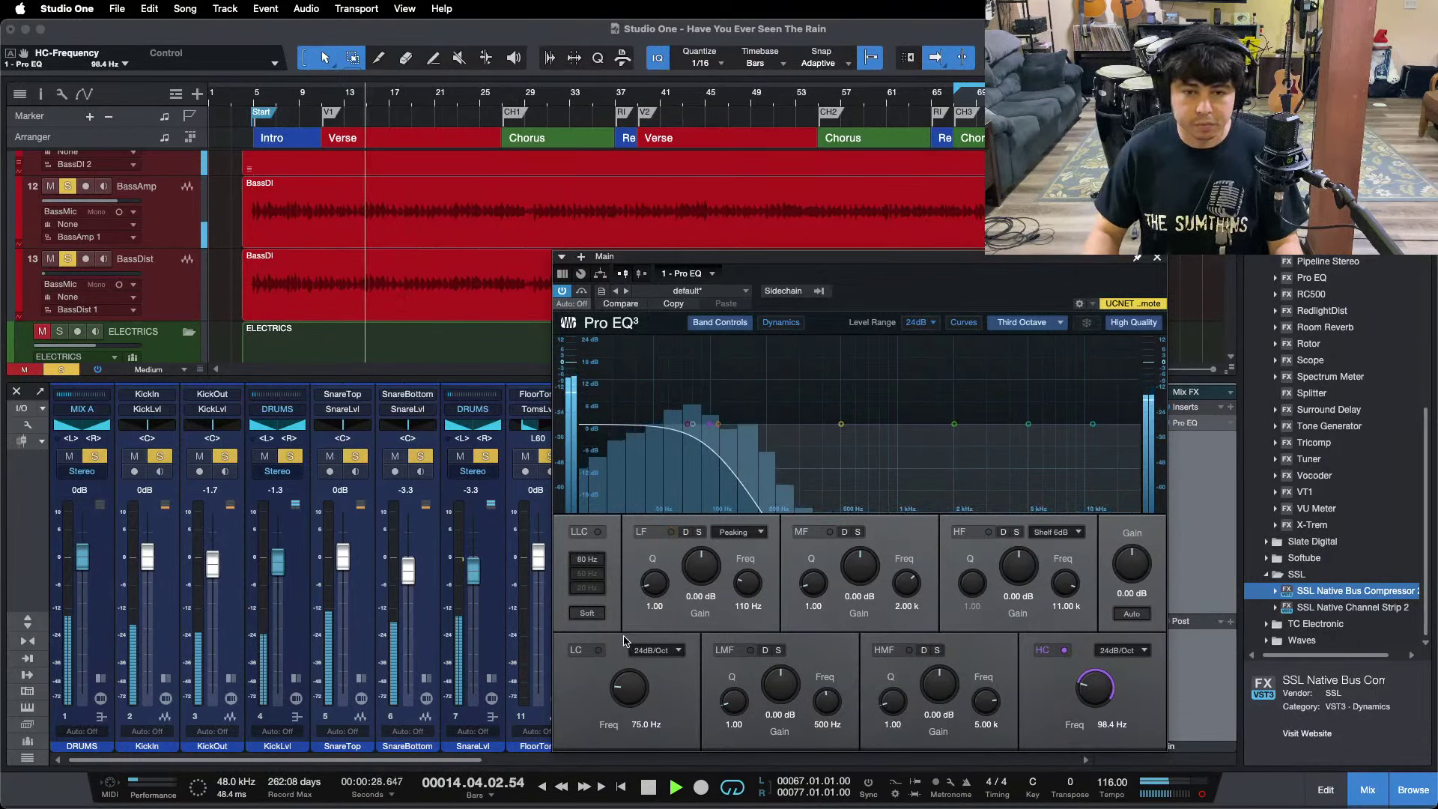
Close the Main channel's EQ and inserts, set the BASS bus fader to -1.3 dB, and play from the third chorus.
left_click(1158, 259)
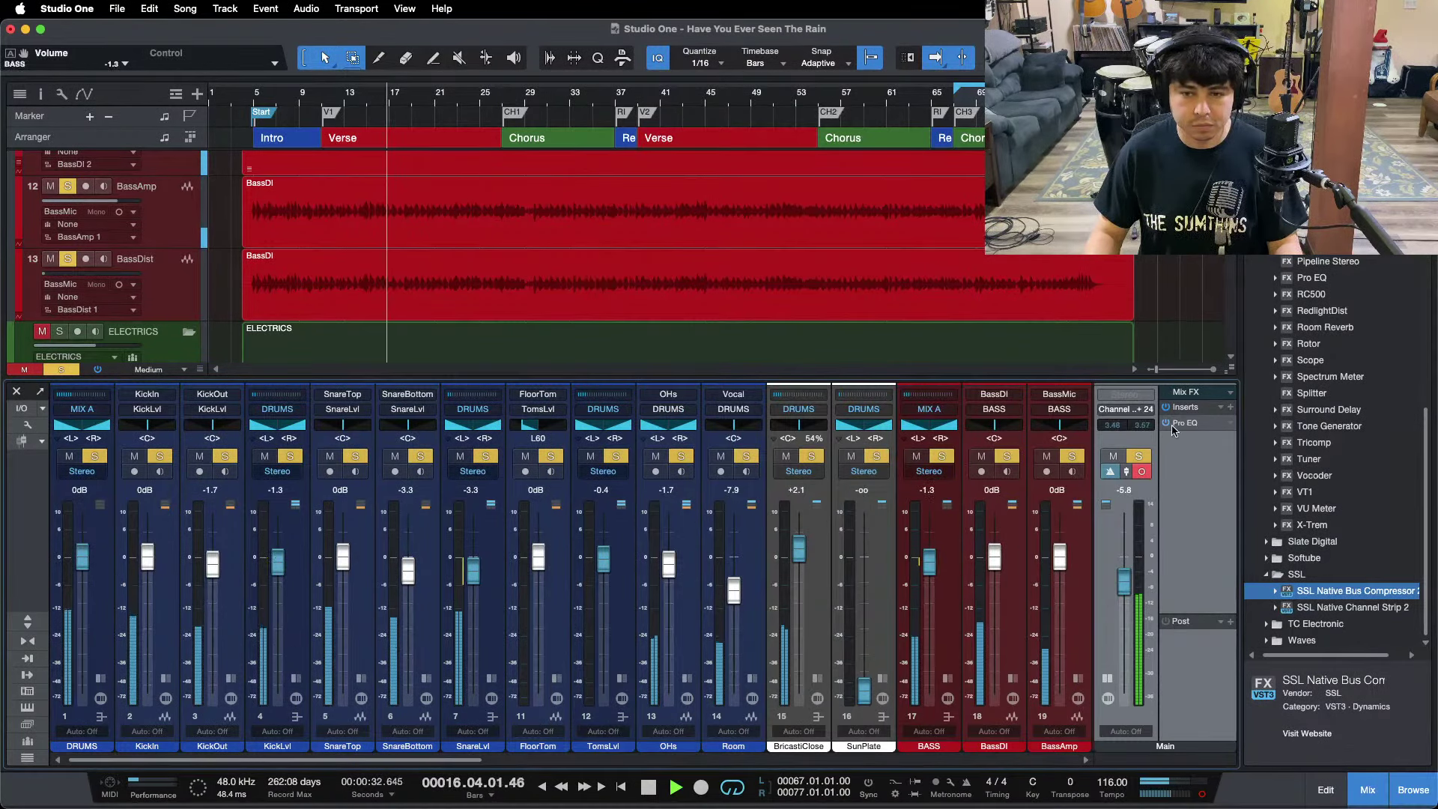
left_click(1108, 679)
key("KP_1")
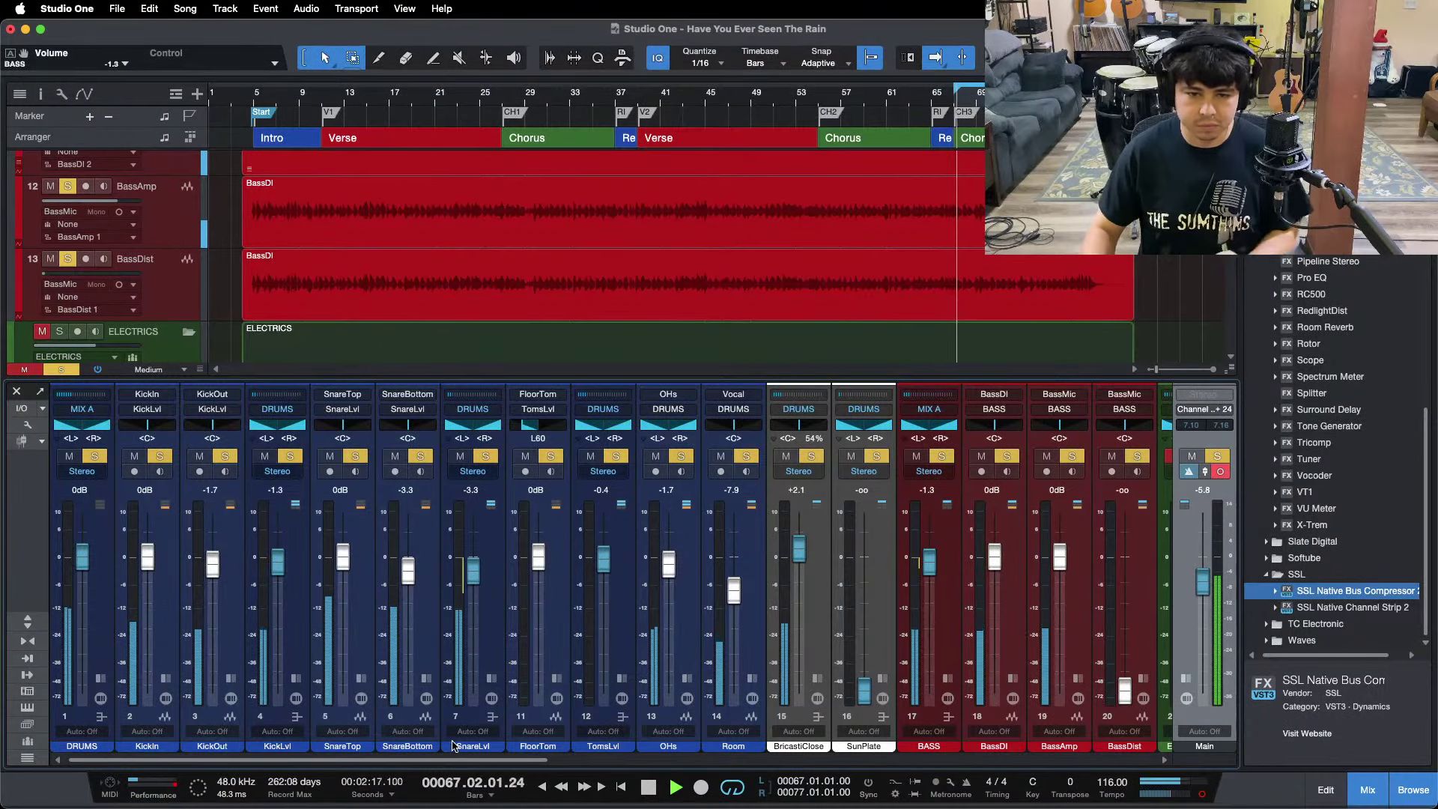
left_click_drag(476, 761, 791, 762)
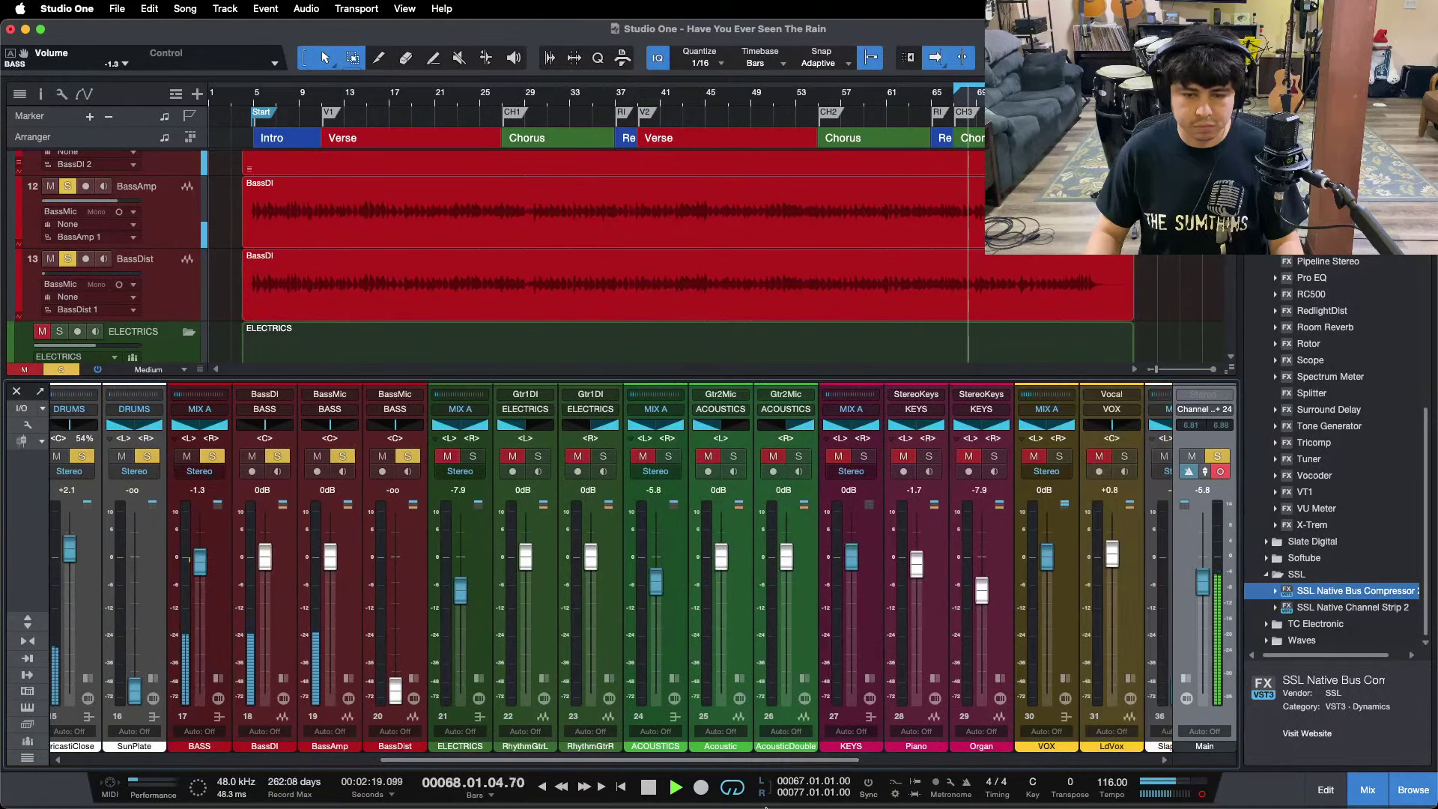
left_click(785, 775)
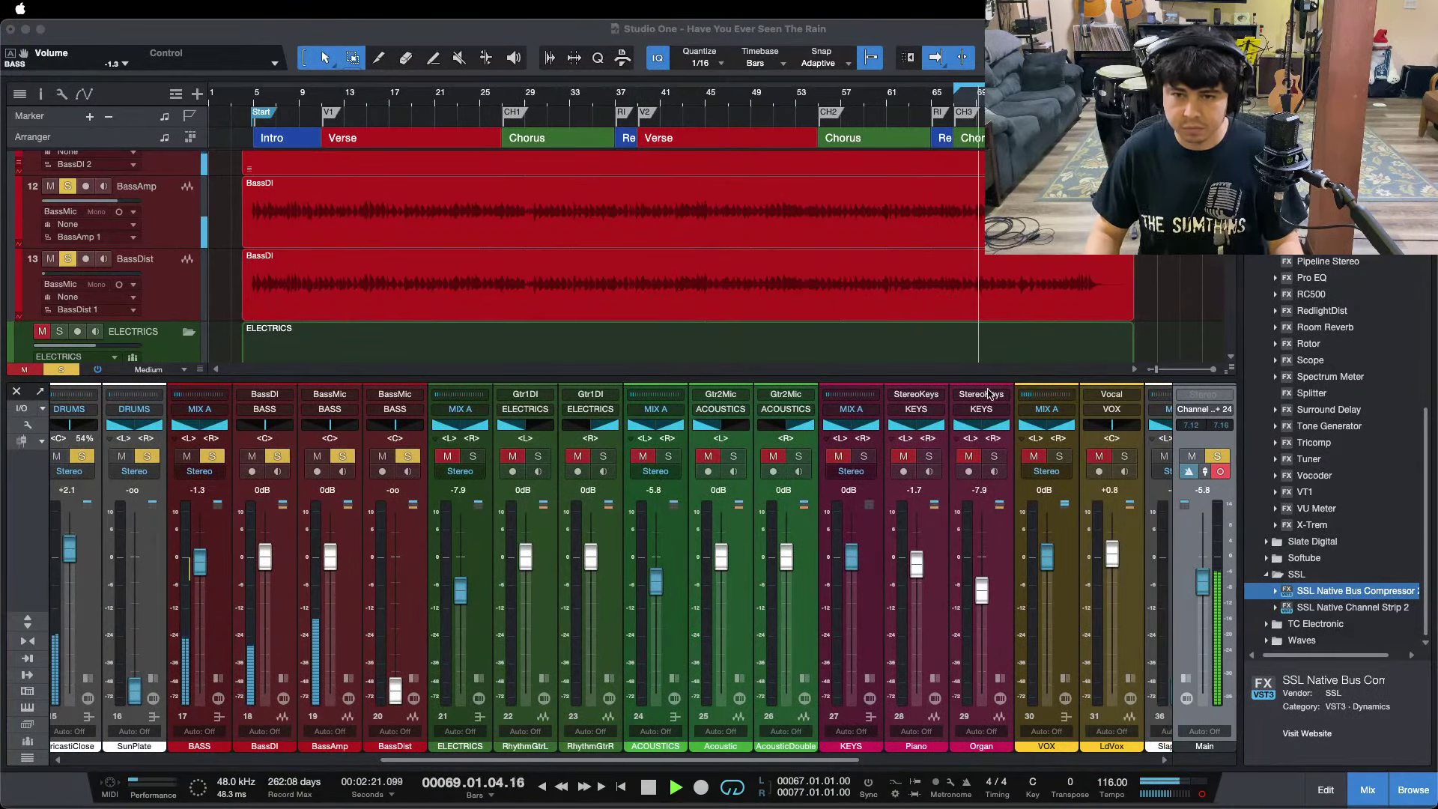
left_click(1359, 752)
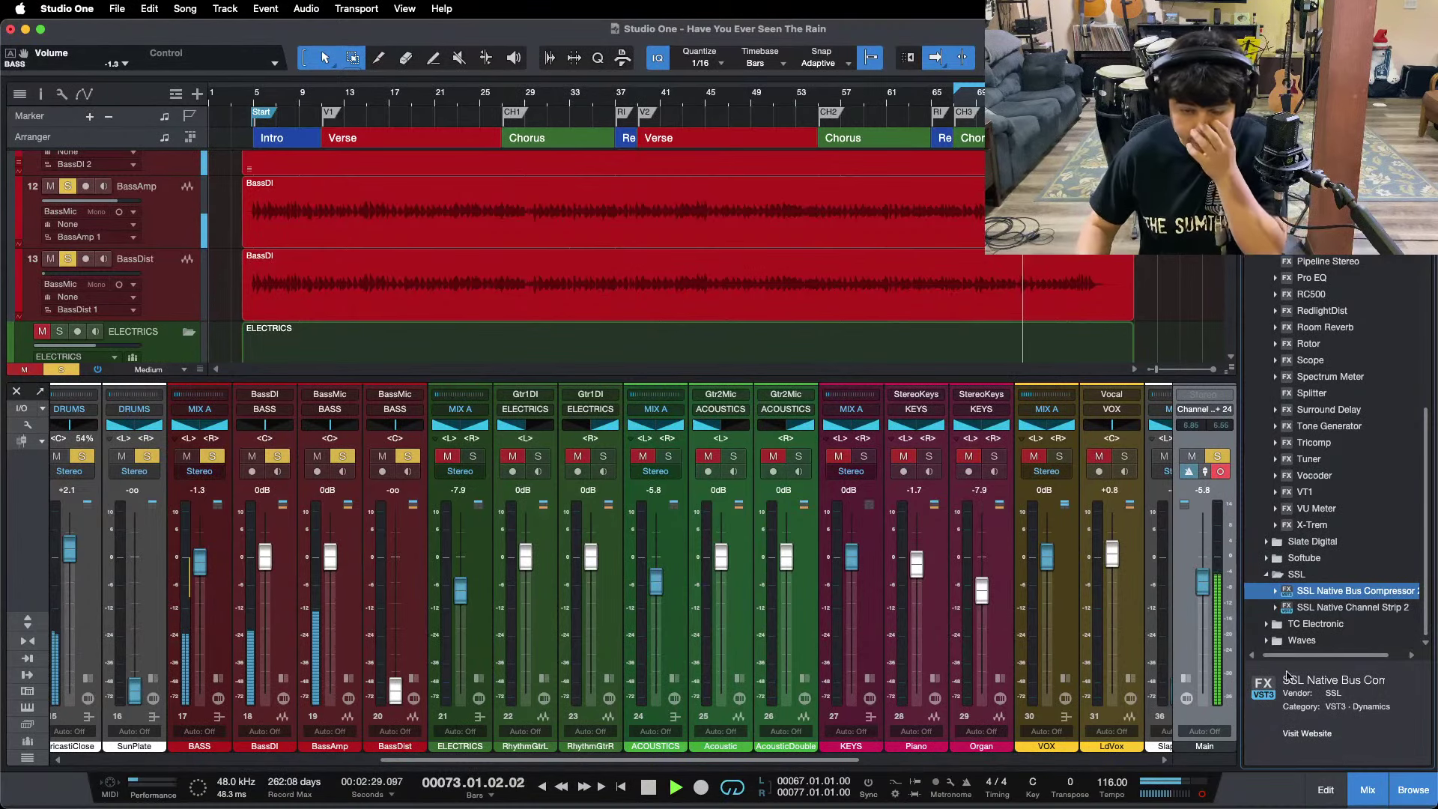
Clear the DRUMS and BASS solos, solo the Piano channel, stop playback, and save the song.
key("shift+s")
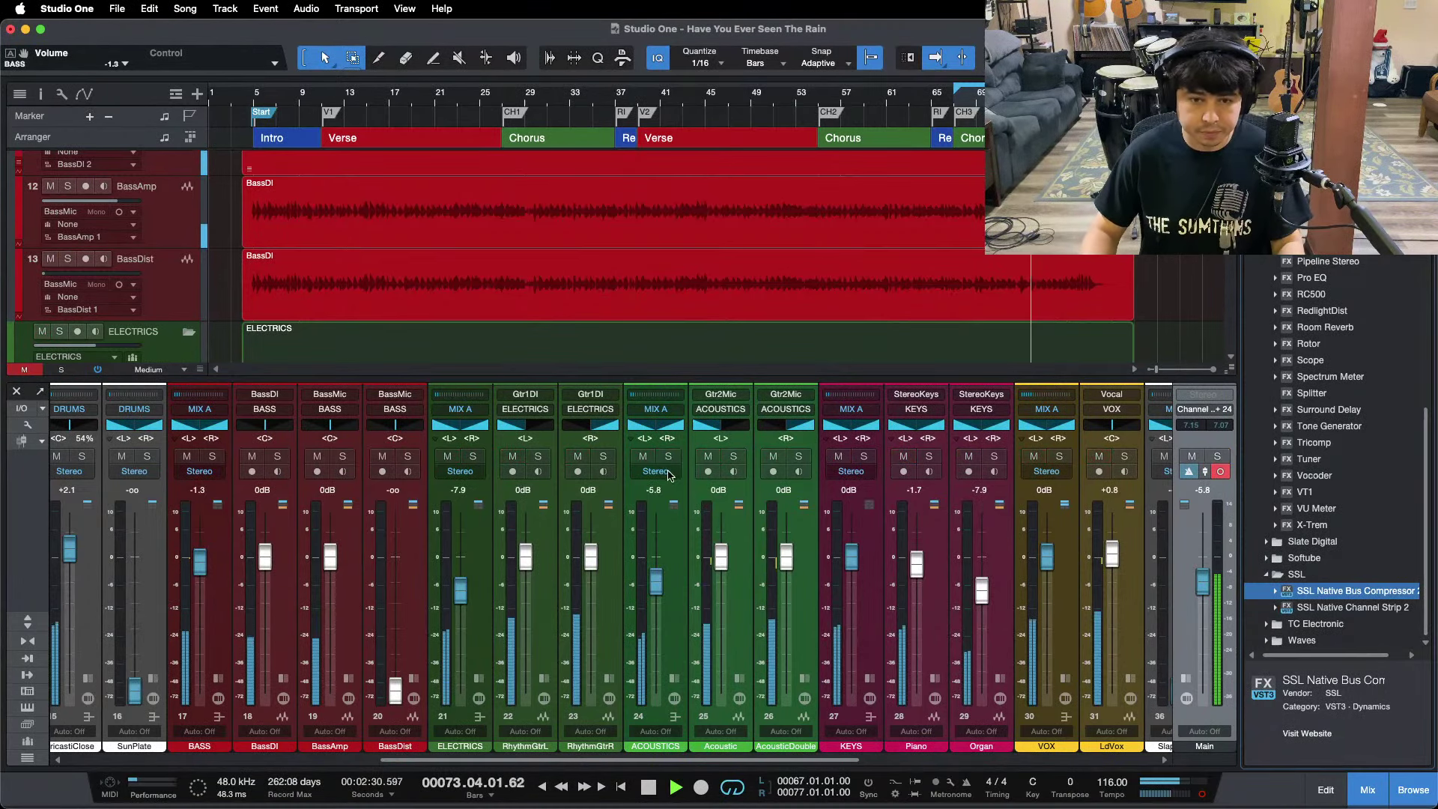
left_click(929, 456)
key("space")
left_click_drag(1008, 94, 752, 147)
key("super+s")
Resume playback, expand the Piano channel's inserts, open its Pro EQ, and reset the Piano fader to 0 dB.
scroll(800, 256, "down", 4)
scroll(799, 256, "down", 10)
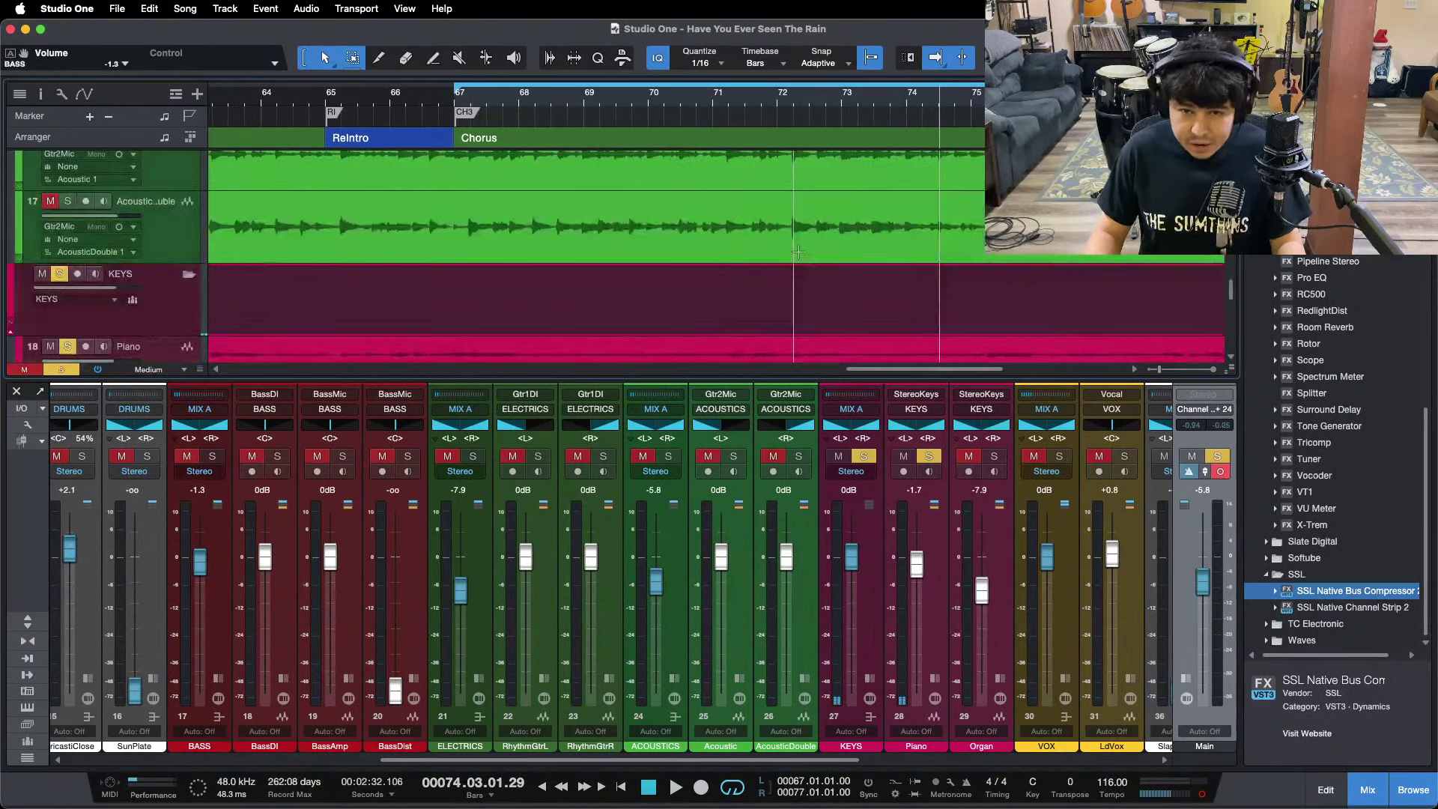
scroll(798, 252, "down", 1)
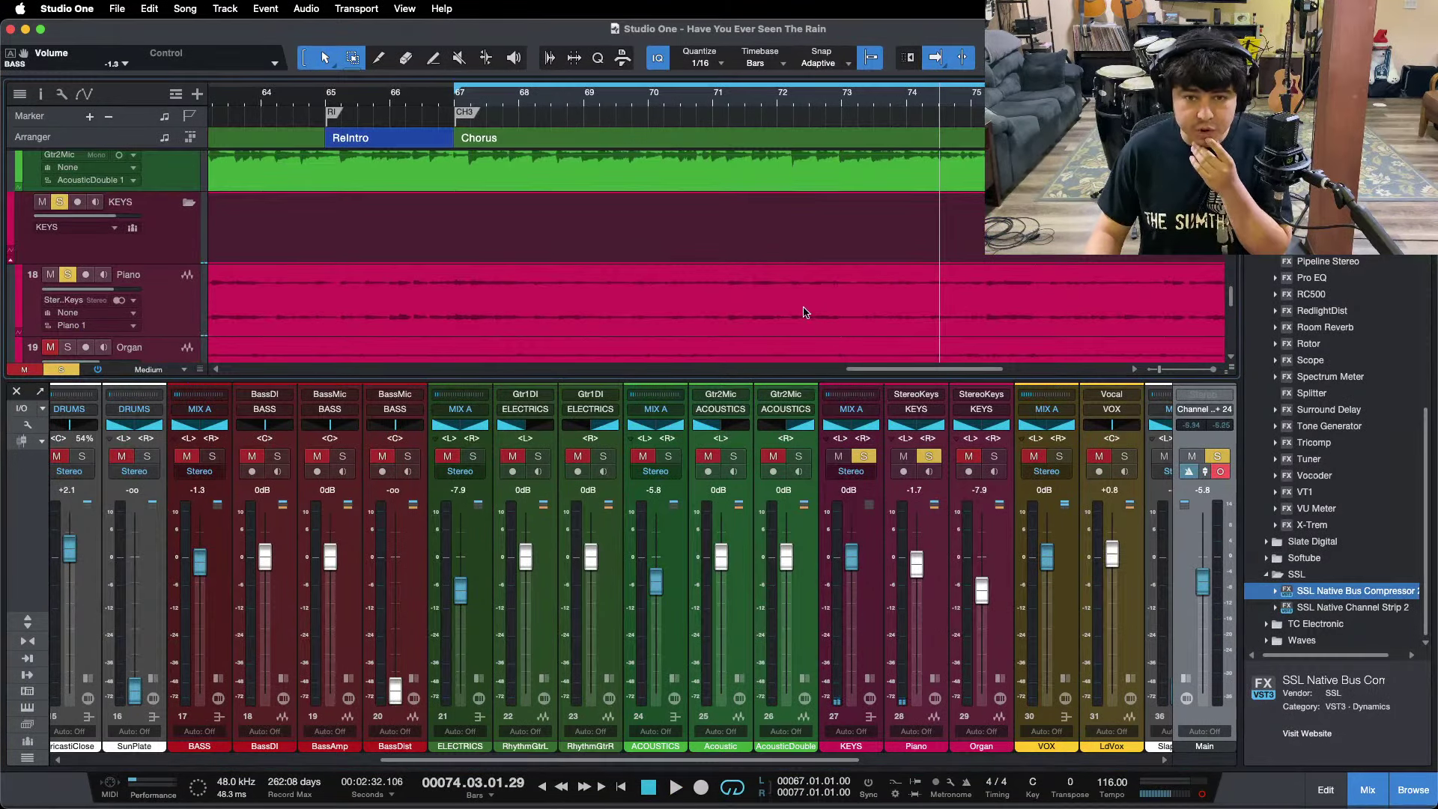
left_click(937, 680)
key("space")
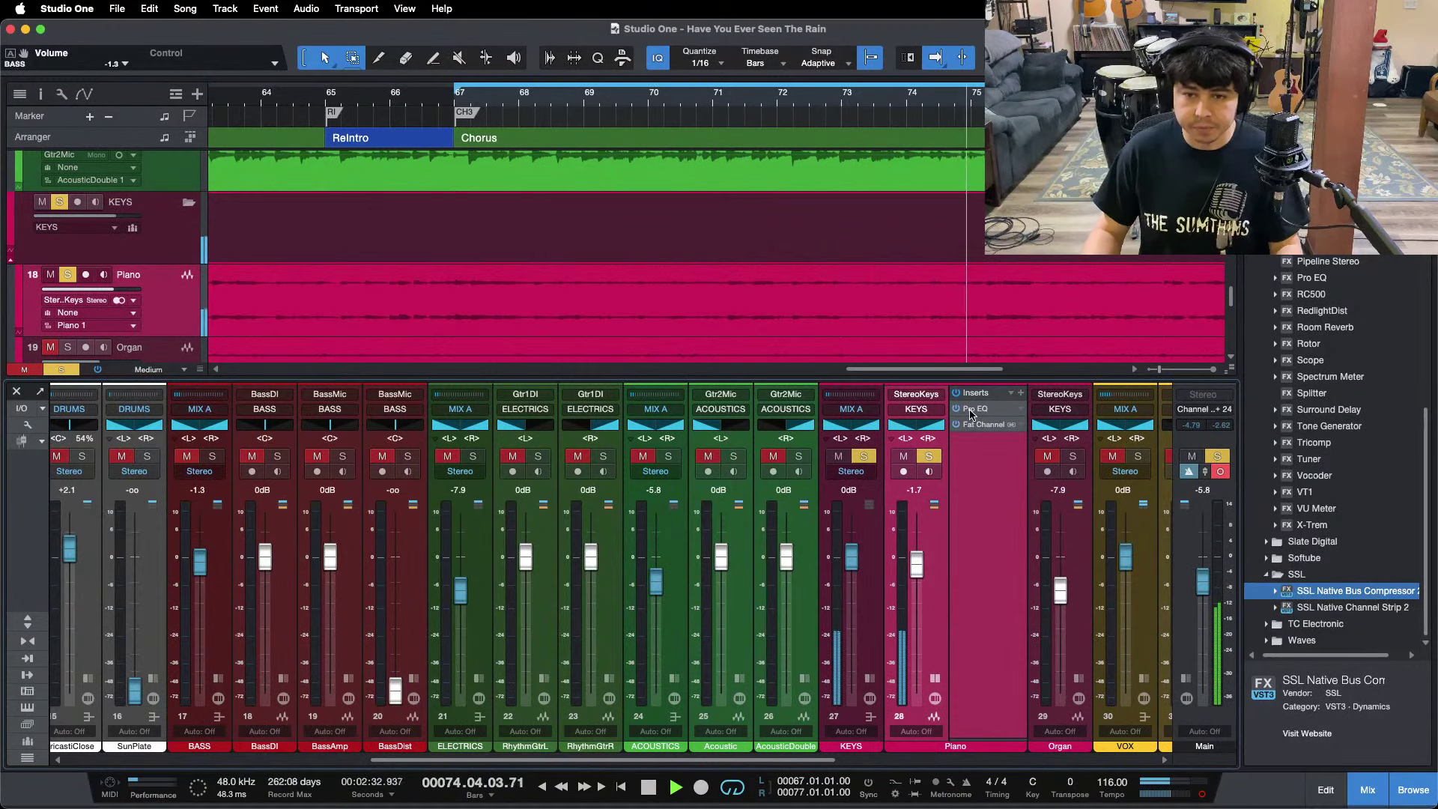
left_click(972, 409)
left_click_drag(835, 151, 718, 160)
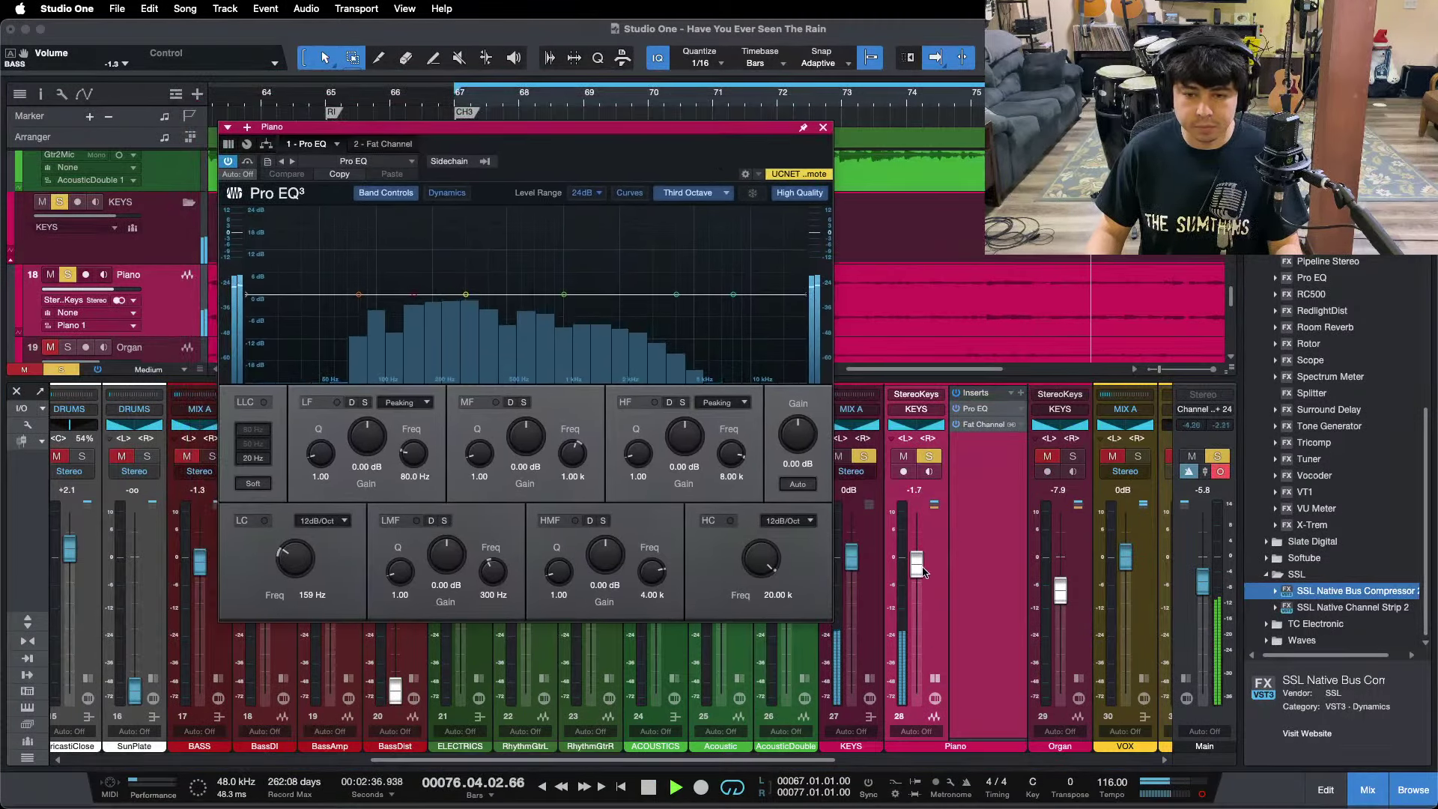
left_click(920, 566, "super")
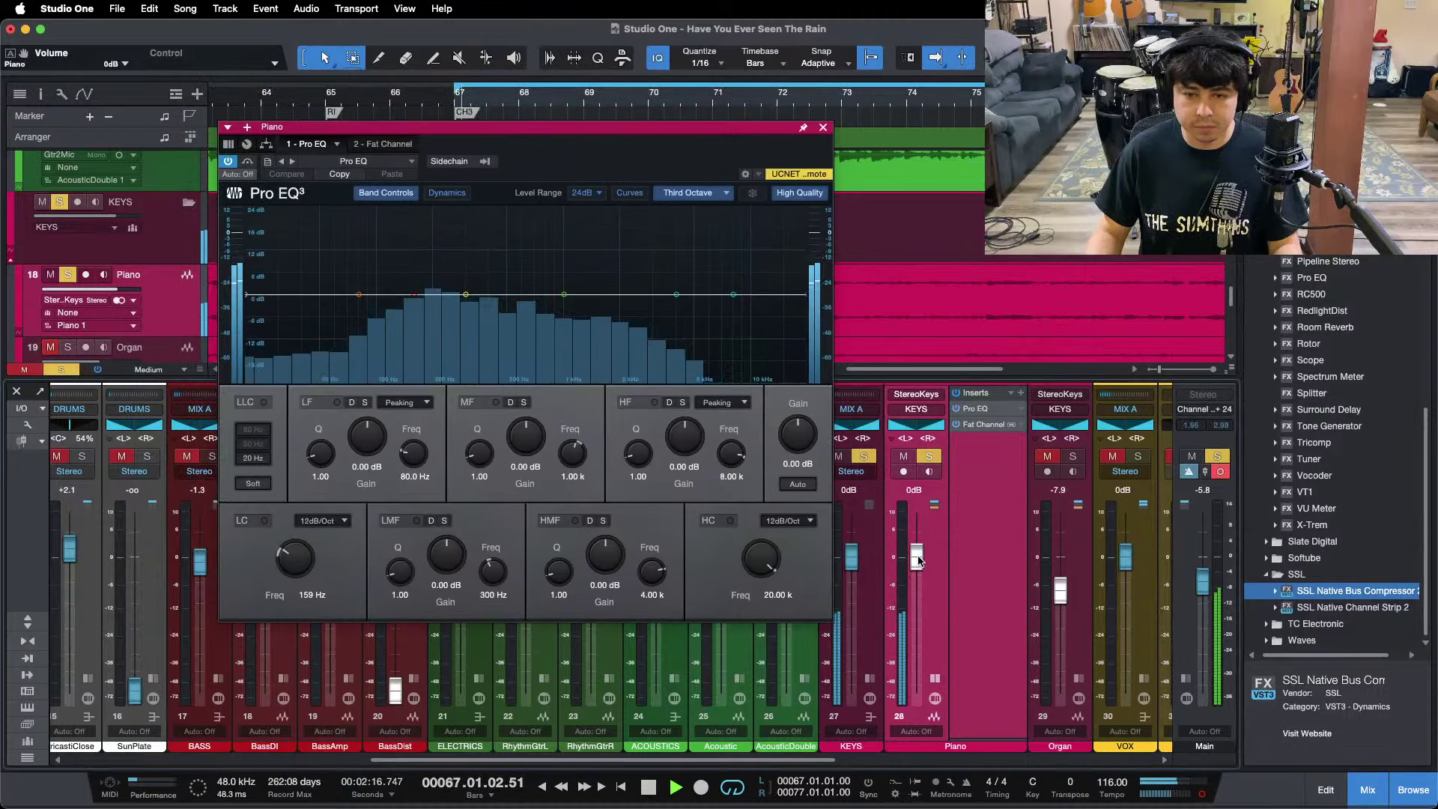
Enable the low cut in the Piano channel's Pro EQ and set its frequency to 182 Hz.
left_click(257, 522)
left_click_drag(295, 558, 296, 550)
left_click_drag(615, 164, 847, 236)
Switch to the Piano channel's Fat Channel and turn on its FET compressor.
left_click(615, 216)
left_click(869, 330)
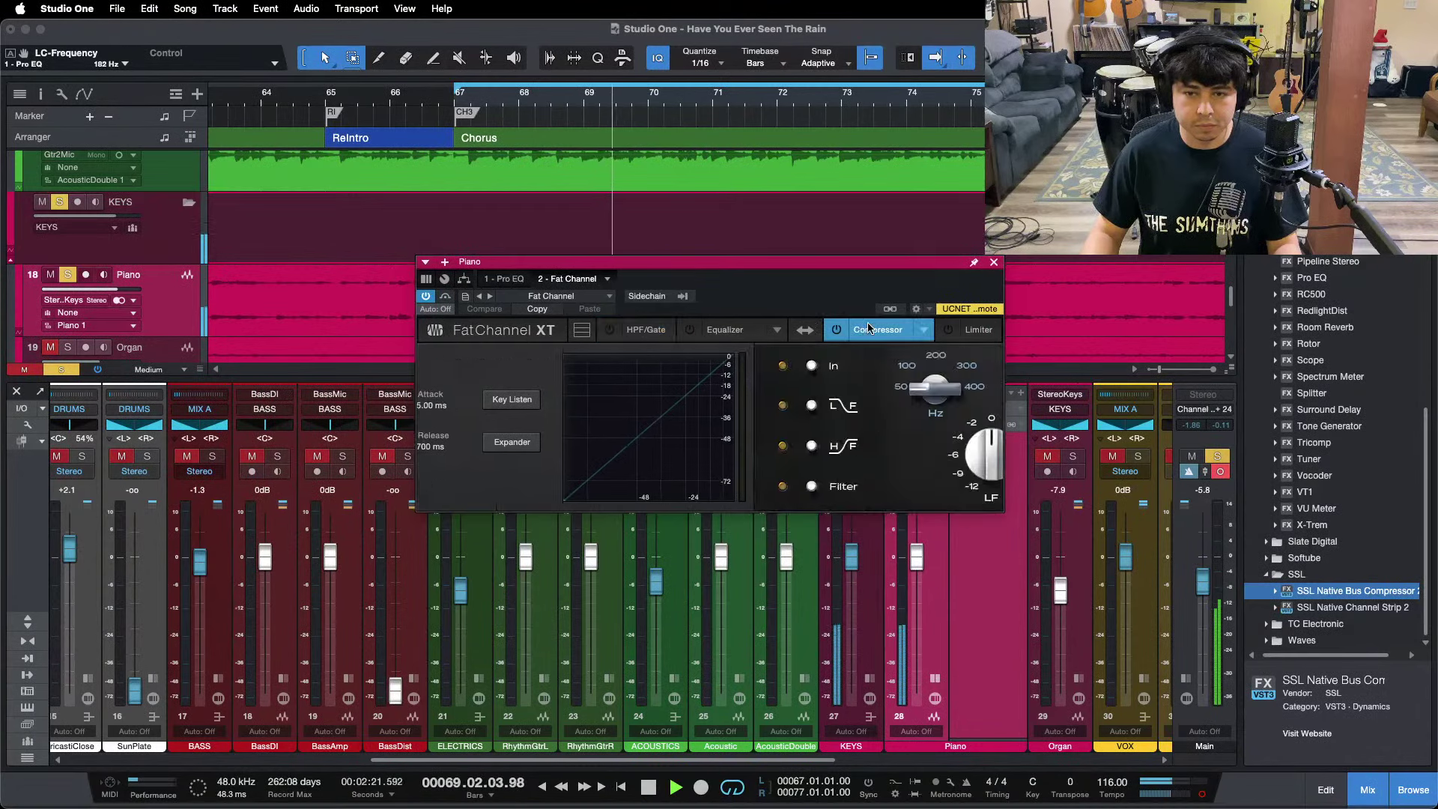
left_click(836, 330)
left_click_drag(803, 298, 799, 367)
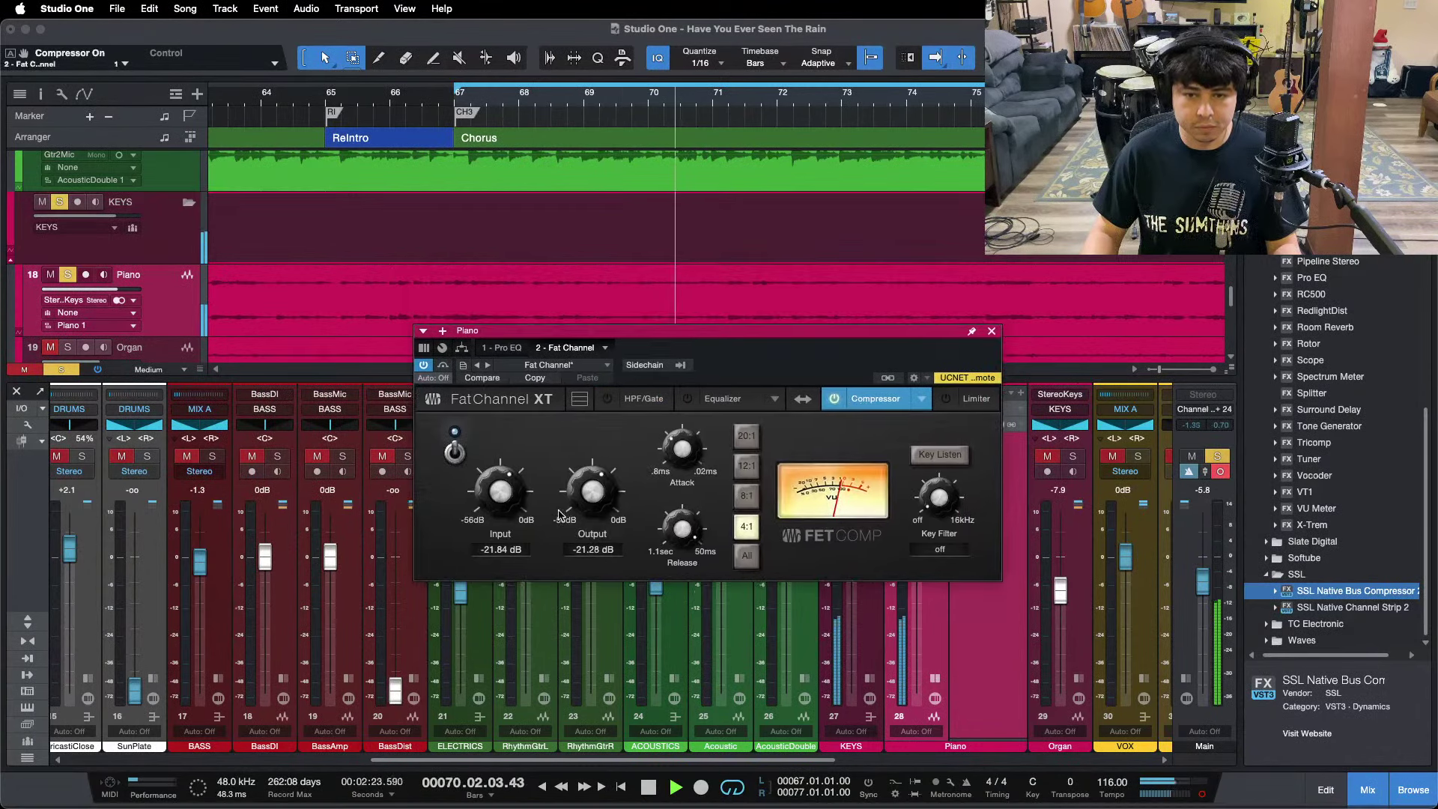
Set the Piano compressor's input to -20.72 dB and output to -22.40 dB, replaying from the ReIntro.
scroll(502, 491, "up", 1)
scroll(593, 491, "down", 1)
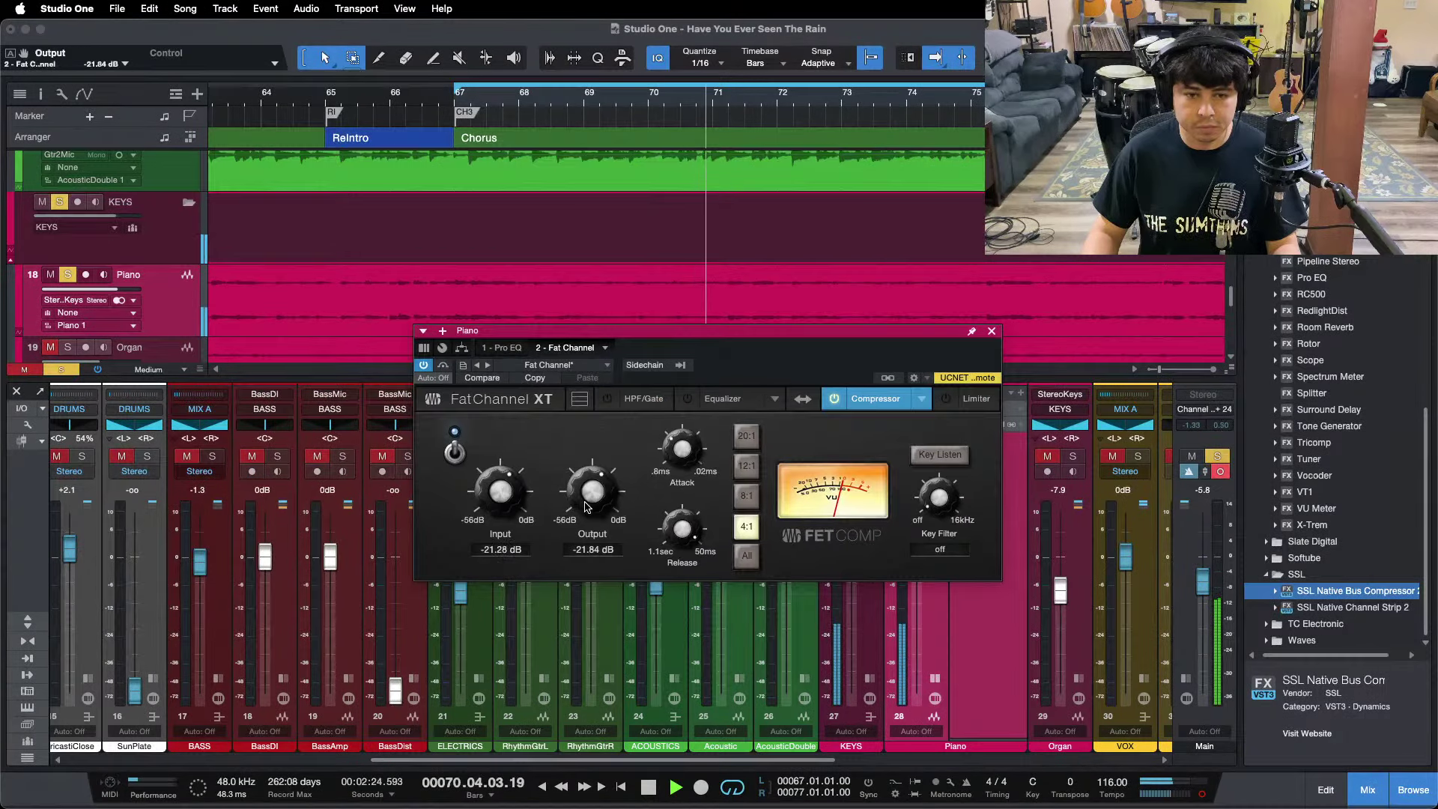
left_click(372, 107)
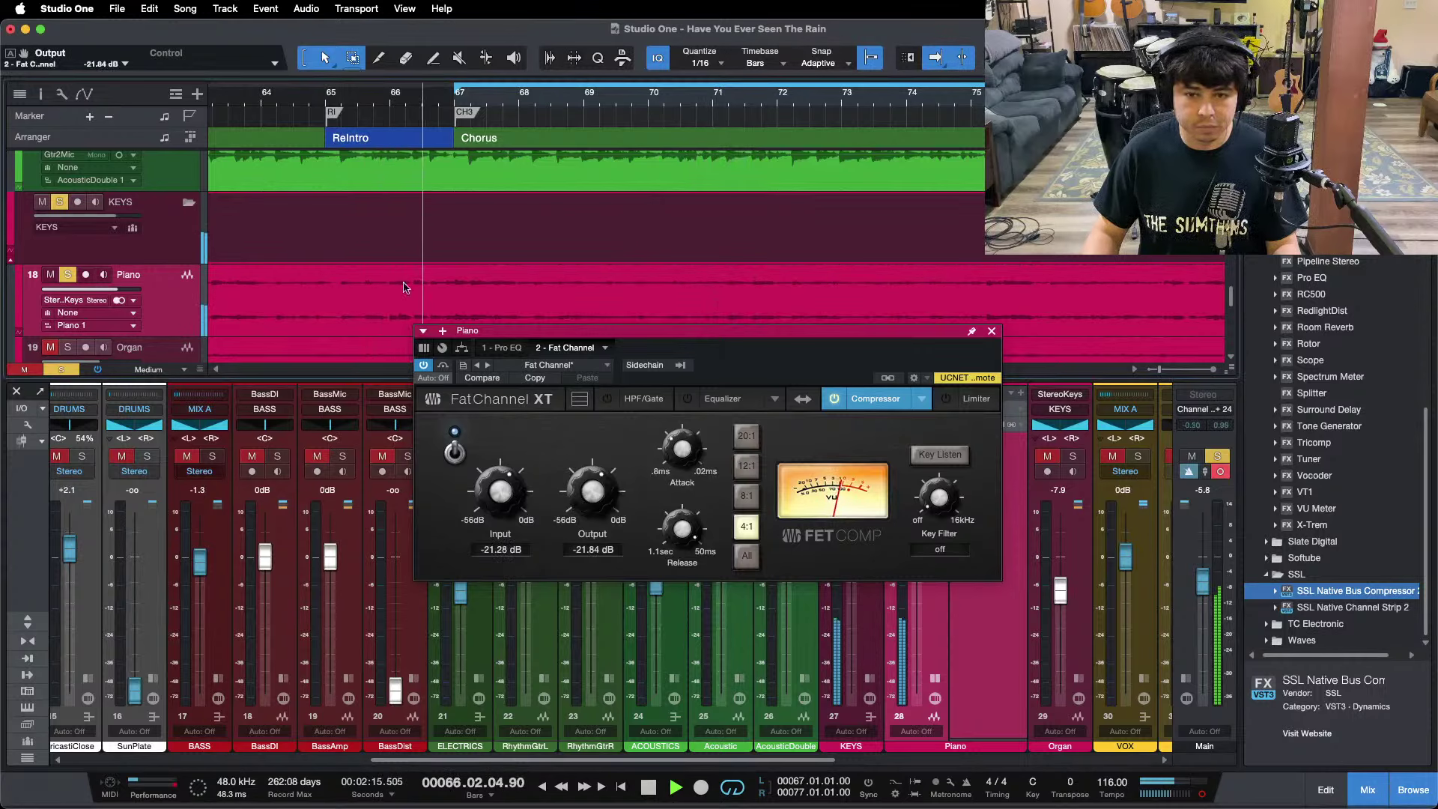
scroll(501, 491, "up", 1)
scroll(593, 491, "down", 1)
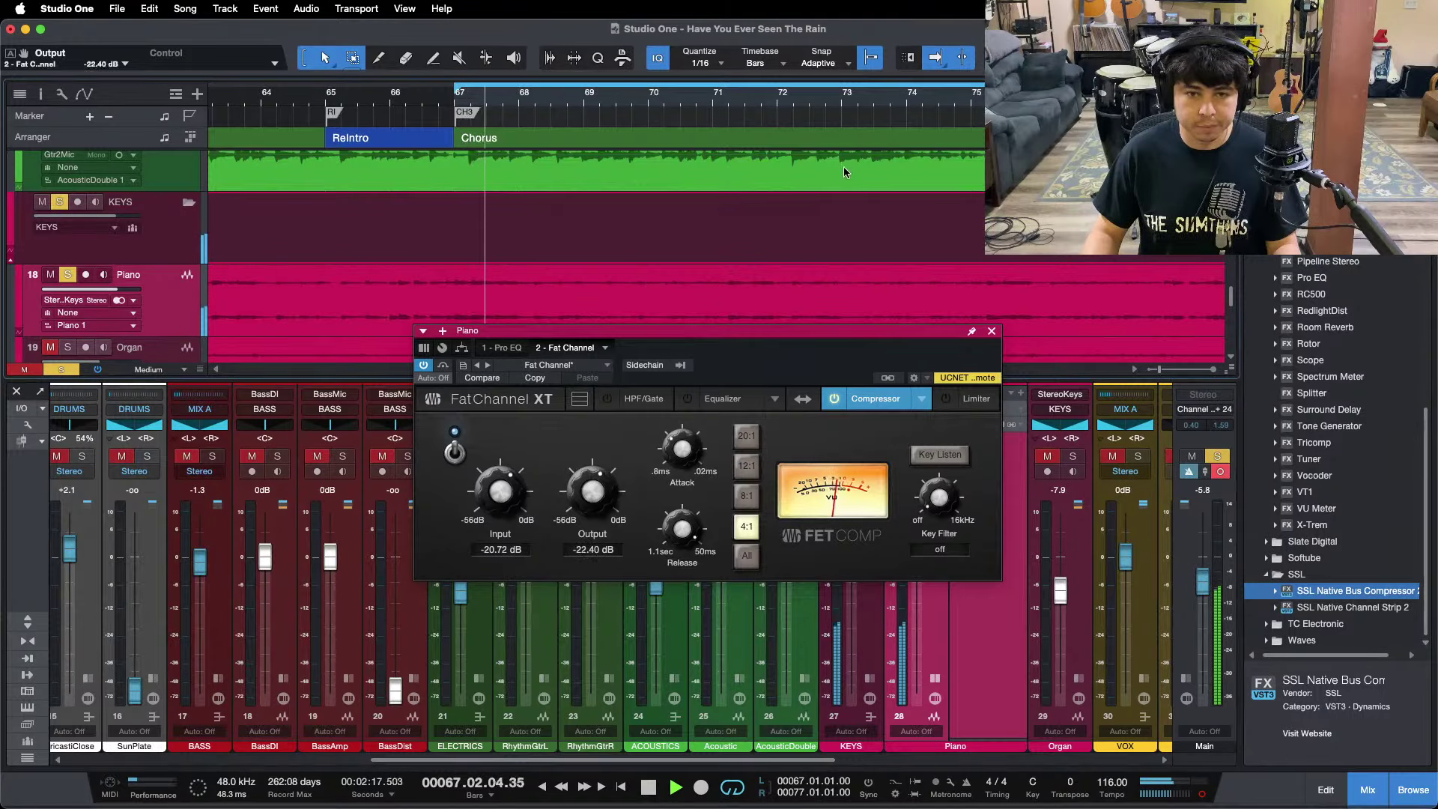
Zoom the timeline out to the full song, select the Piano event, and return to the Piano channel's Pro EQ.
scroll(845, 172, "down", 1)
left_click_drag(771, 95, 765, 39)
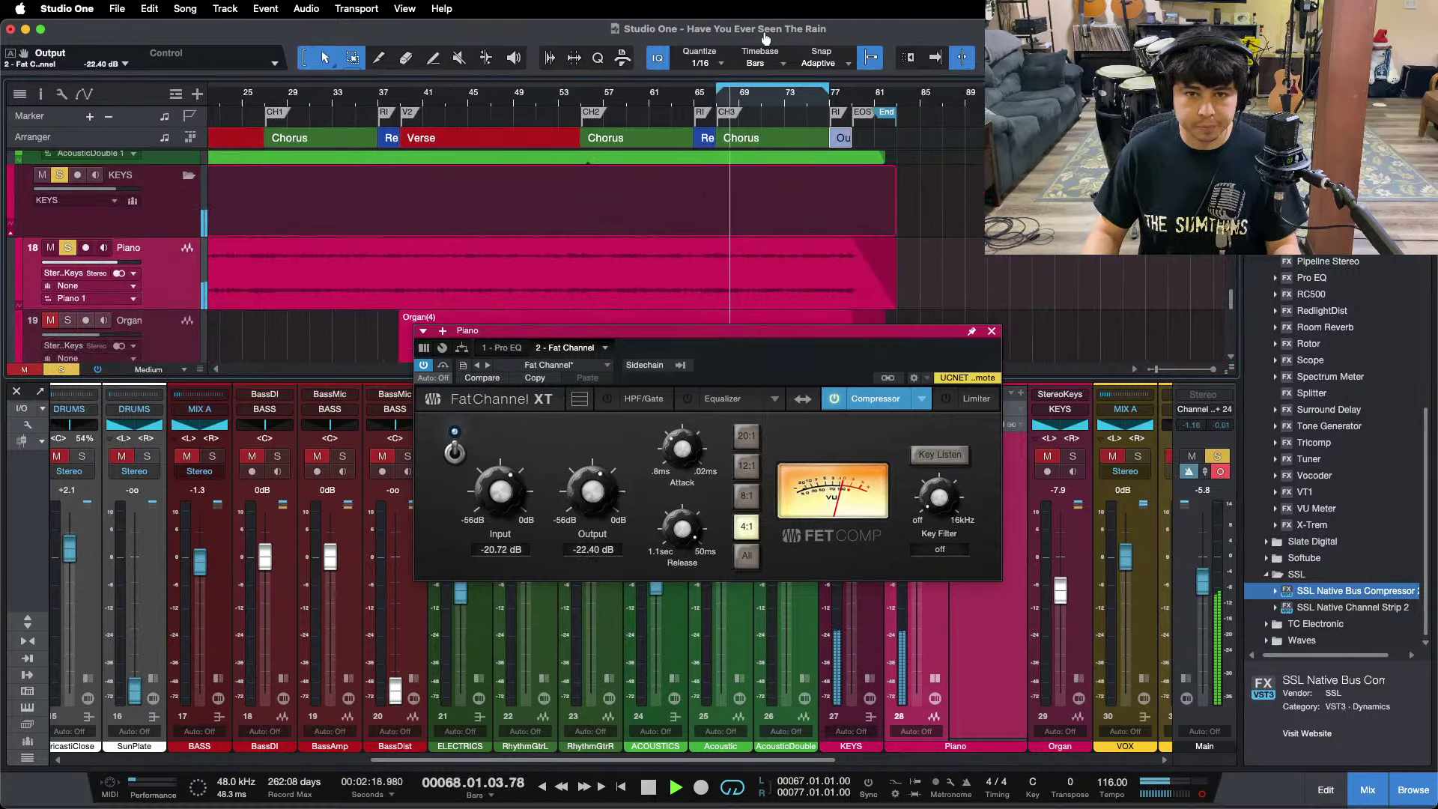
left_click(745, 290)
scroll(525, 97, "left", 5)
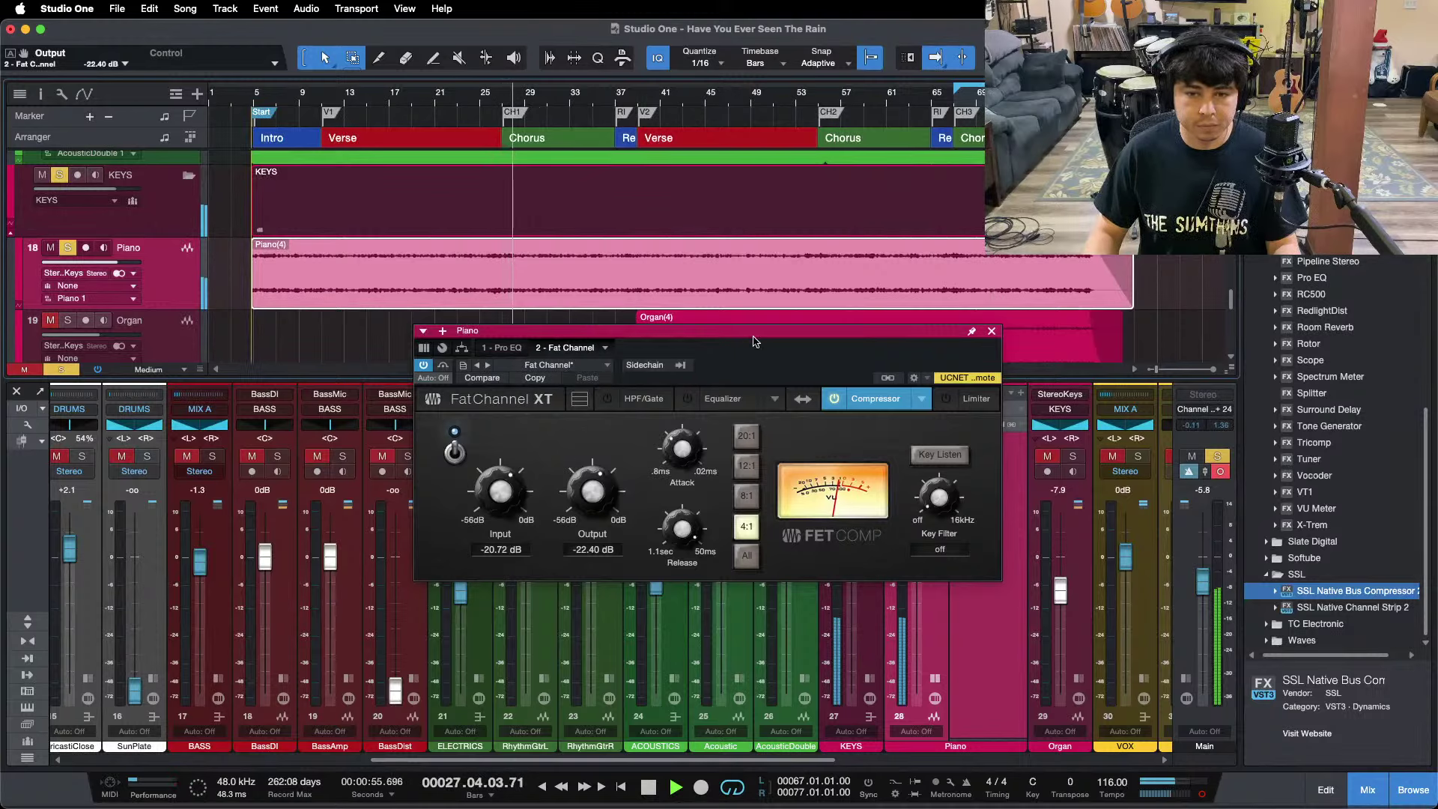
left_click(499, 349)
left_click_drag(868, 331, 909, 237)
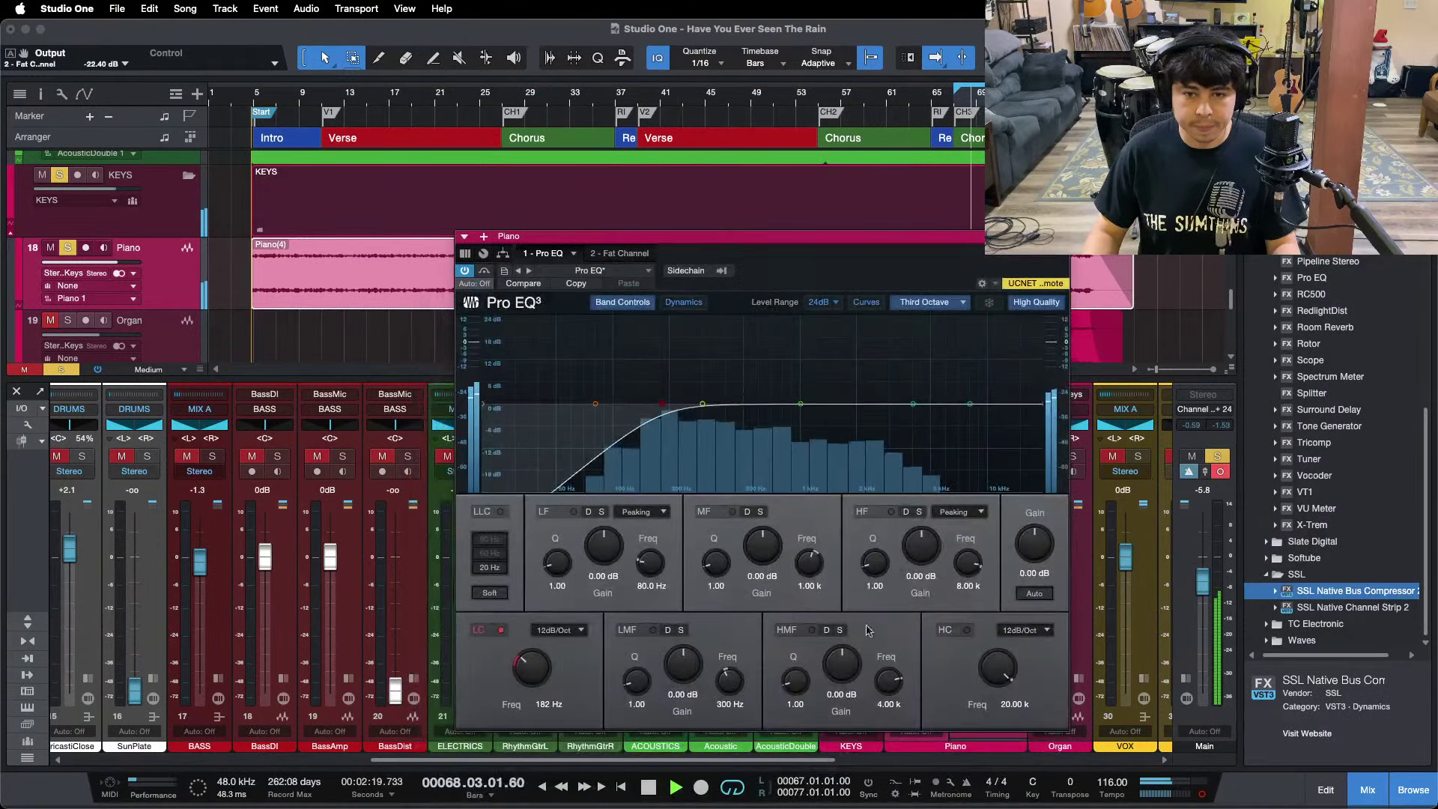
Boost the Piano EQ's high-mid band at 4 kHz by 9.12 dB with a Q of 0.71.
scroll(838, 668, "up", 5)
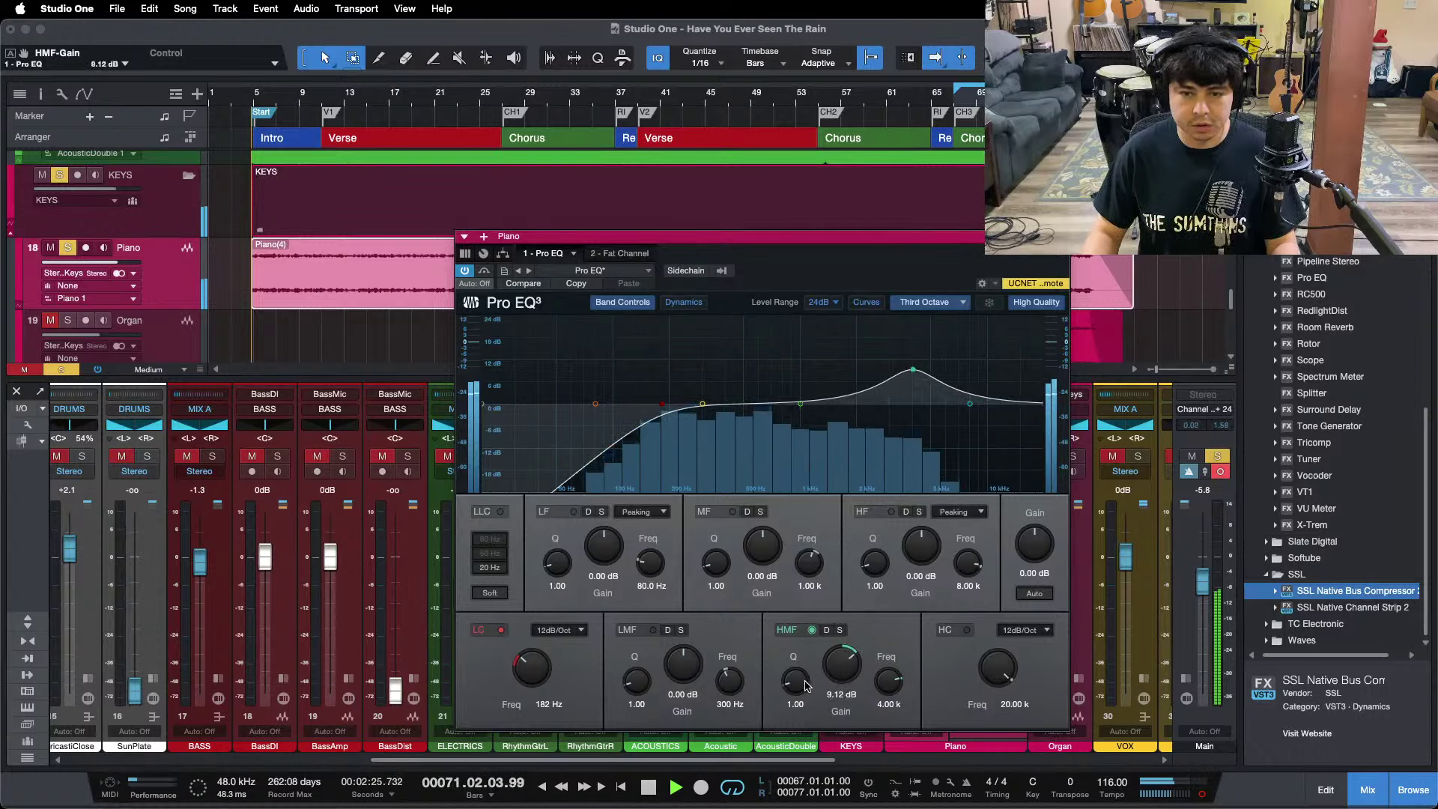
scroll(800, 682, "down", 3)
scroll(842, 668, "up", 1)
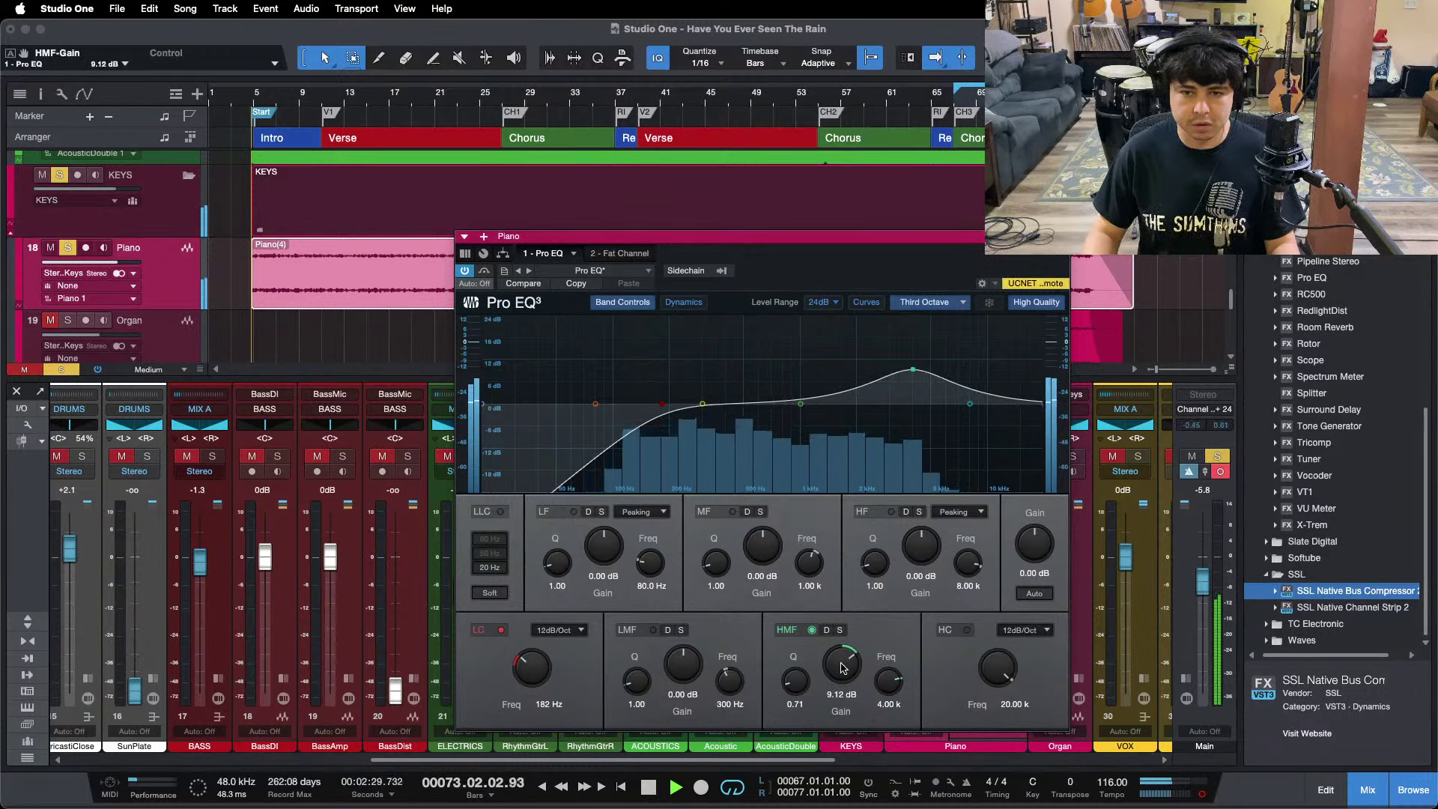
double_click(842, 668)
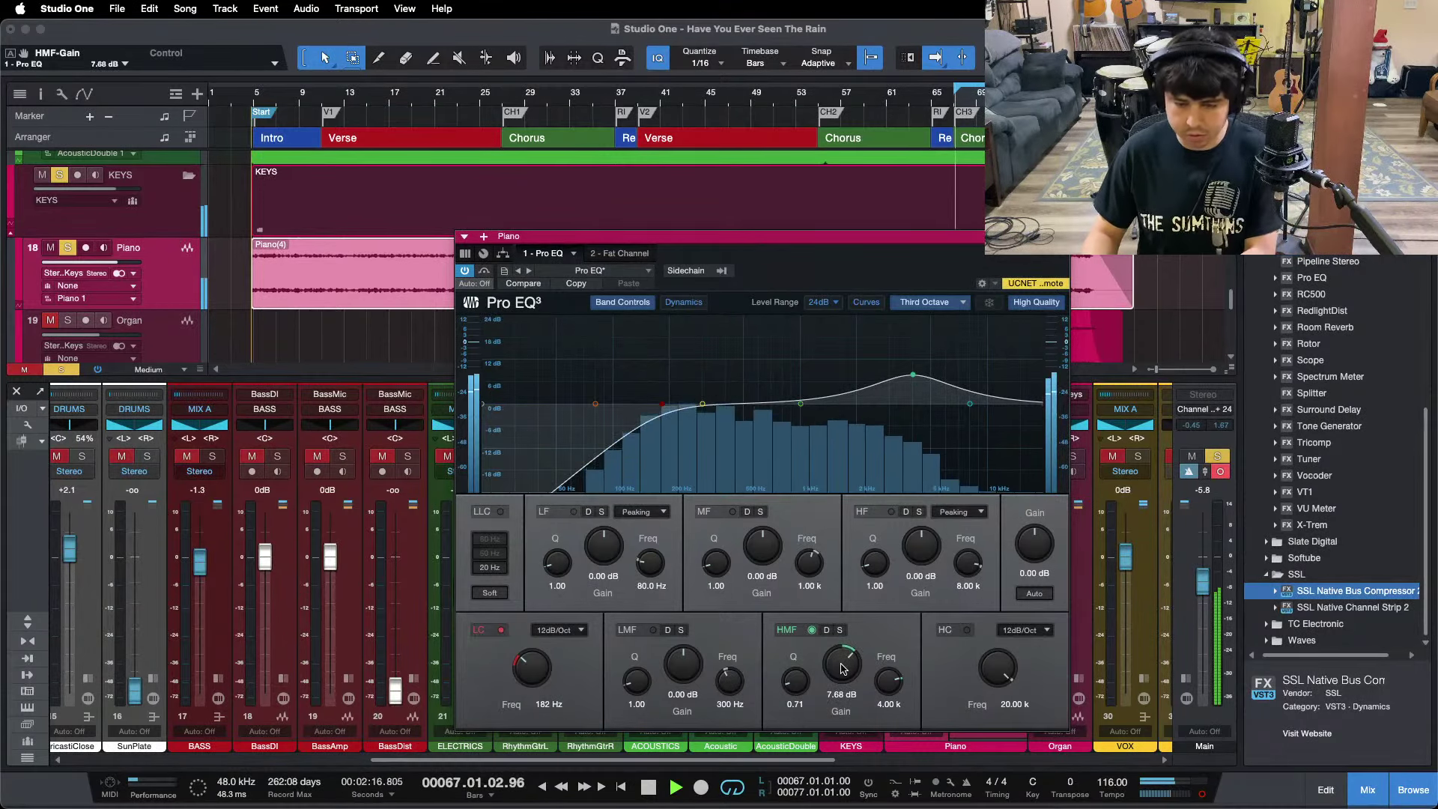
scroll(842, 668, "up", 1)
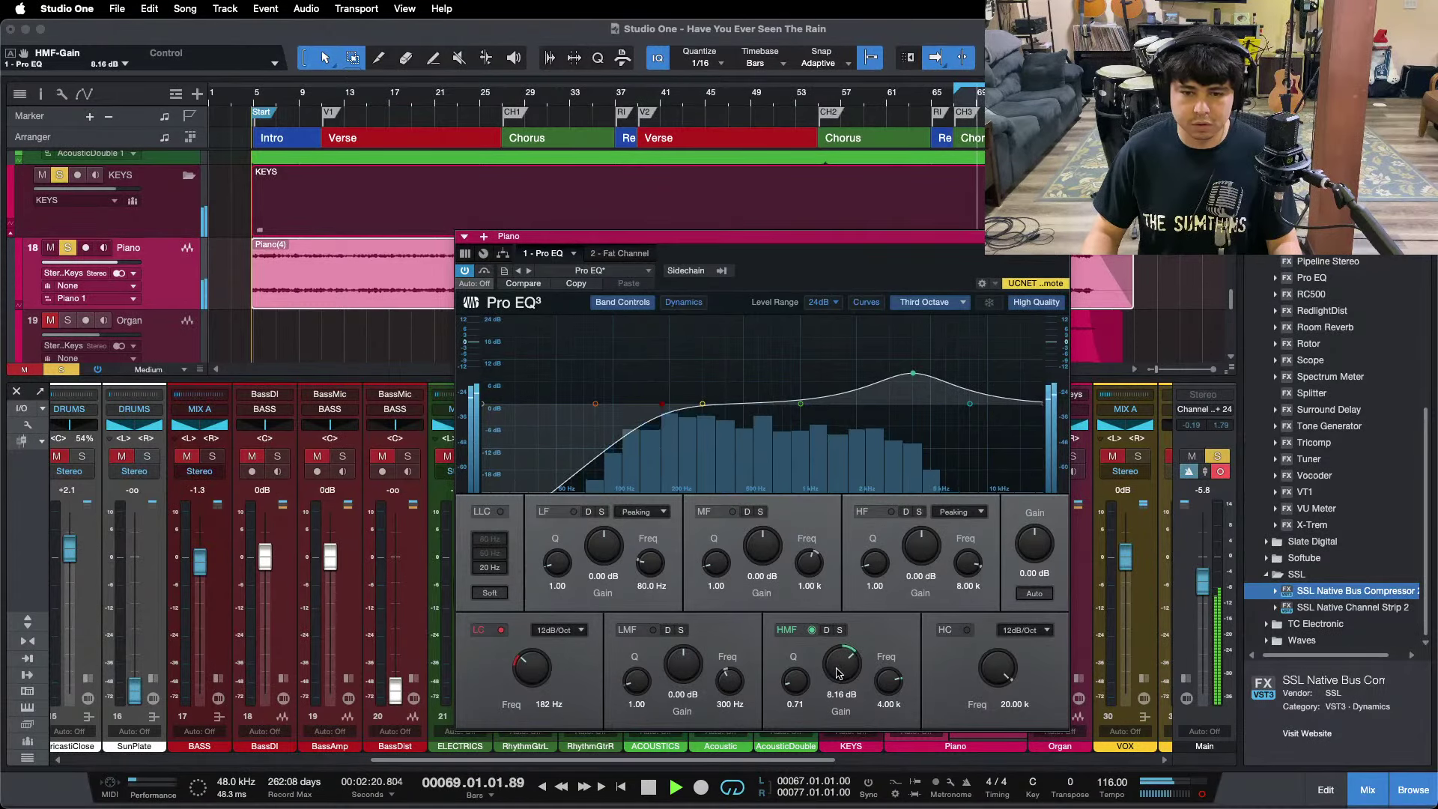
scroll(838, 672, "up", 1)
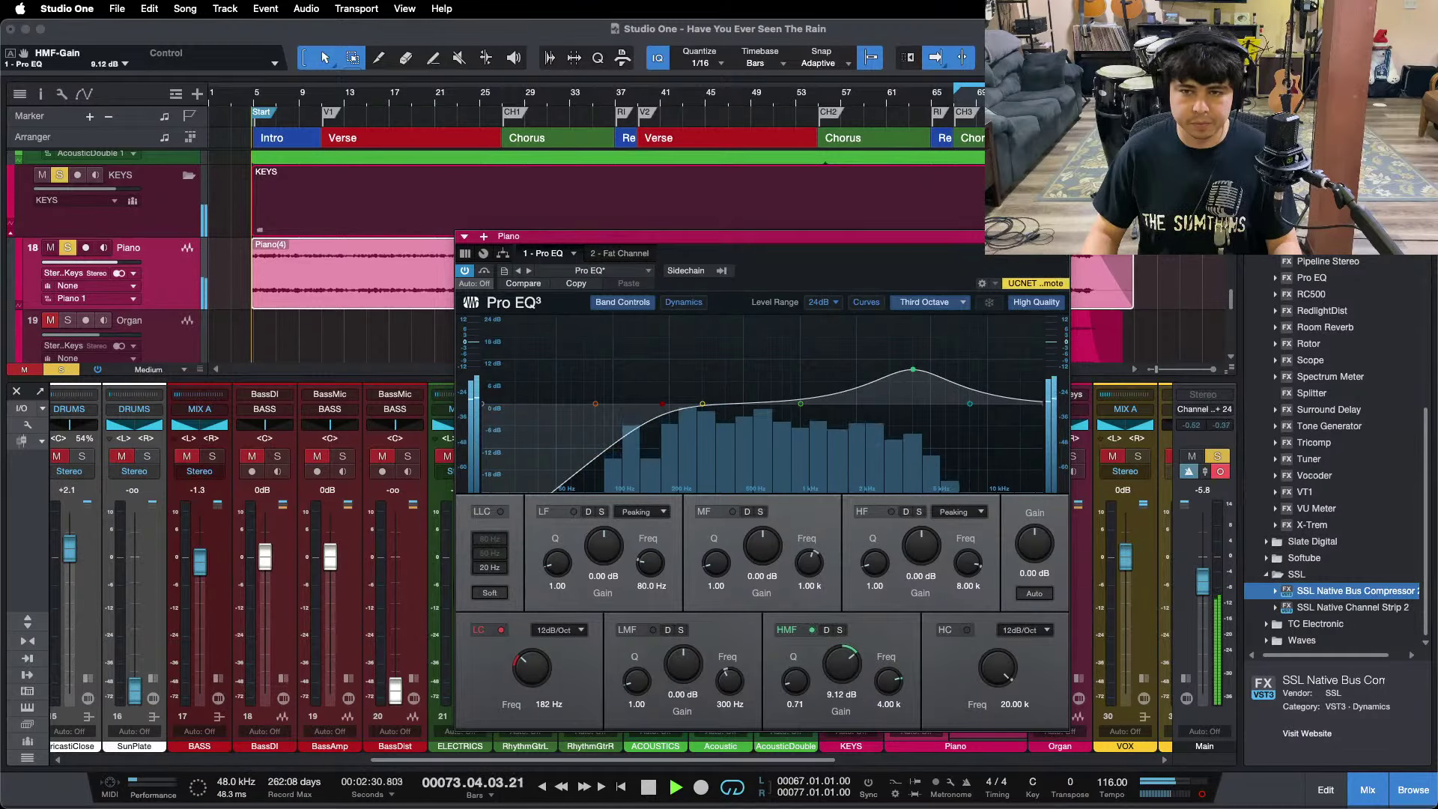
Close the Piano channel's EQ, set its fader to -2.9 dB, and collapse its inserts.
key("Escape")
left_click_drag(924, 564, 919, 566)
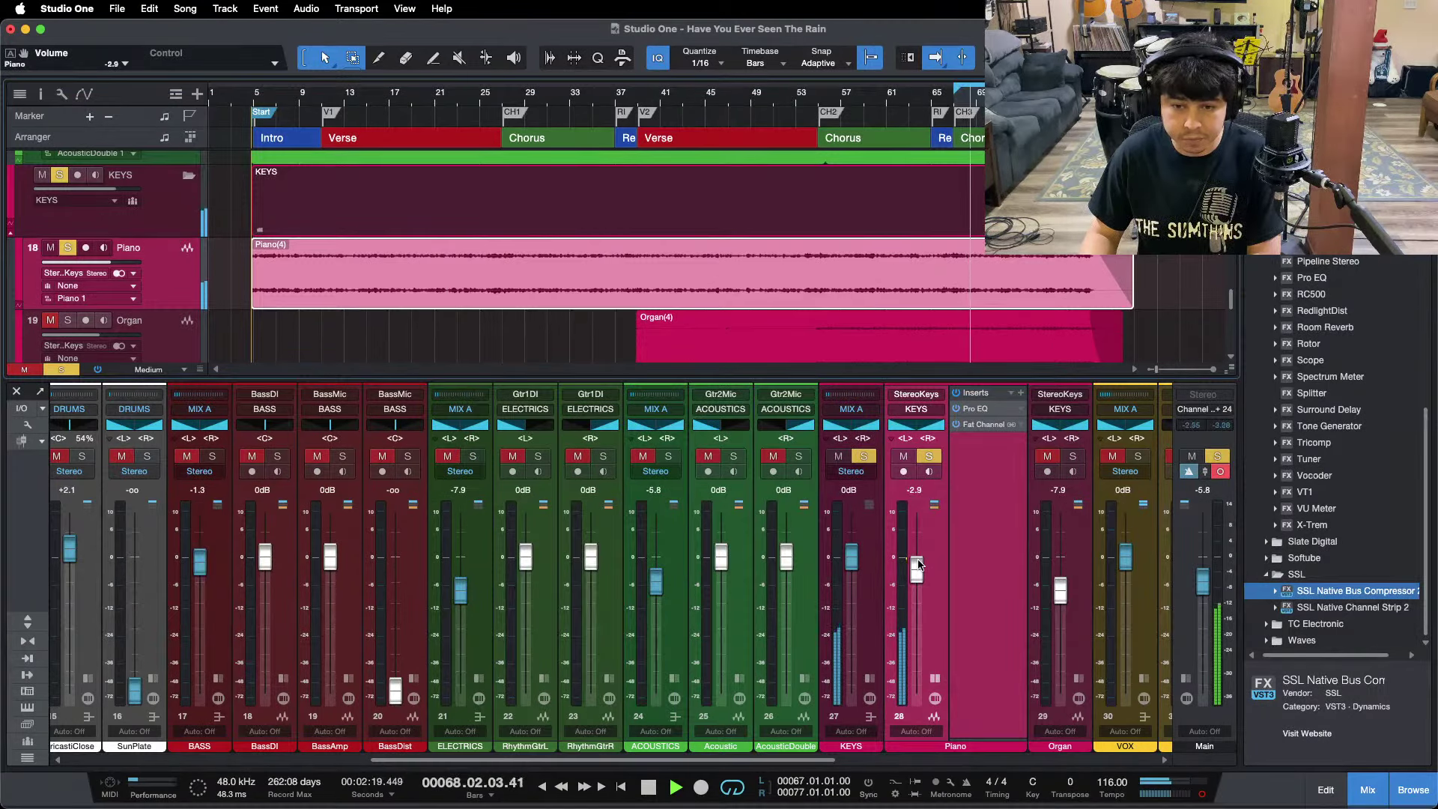
left_click(934, 679)
Clear the Piano solo, solo the ACOUSTICS bus, and expand the inserts of the ACOUSTICS and Acoustic channels.
key("s")
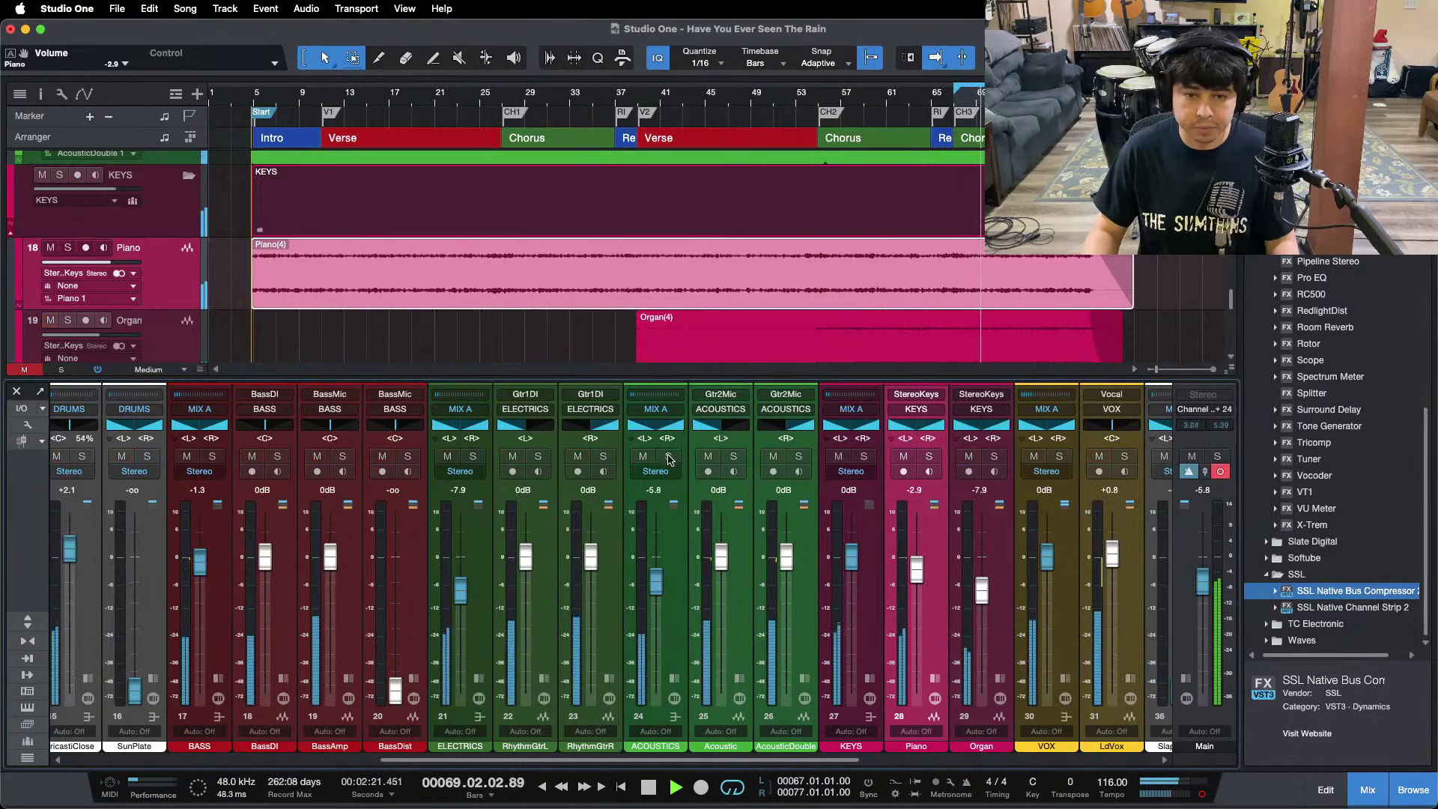
left_click(668, 456)
left_click(673, 677)
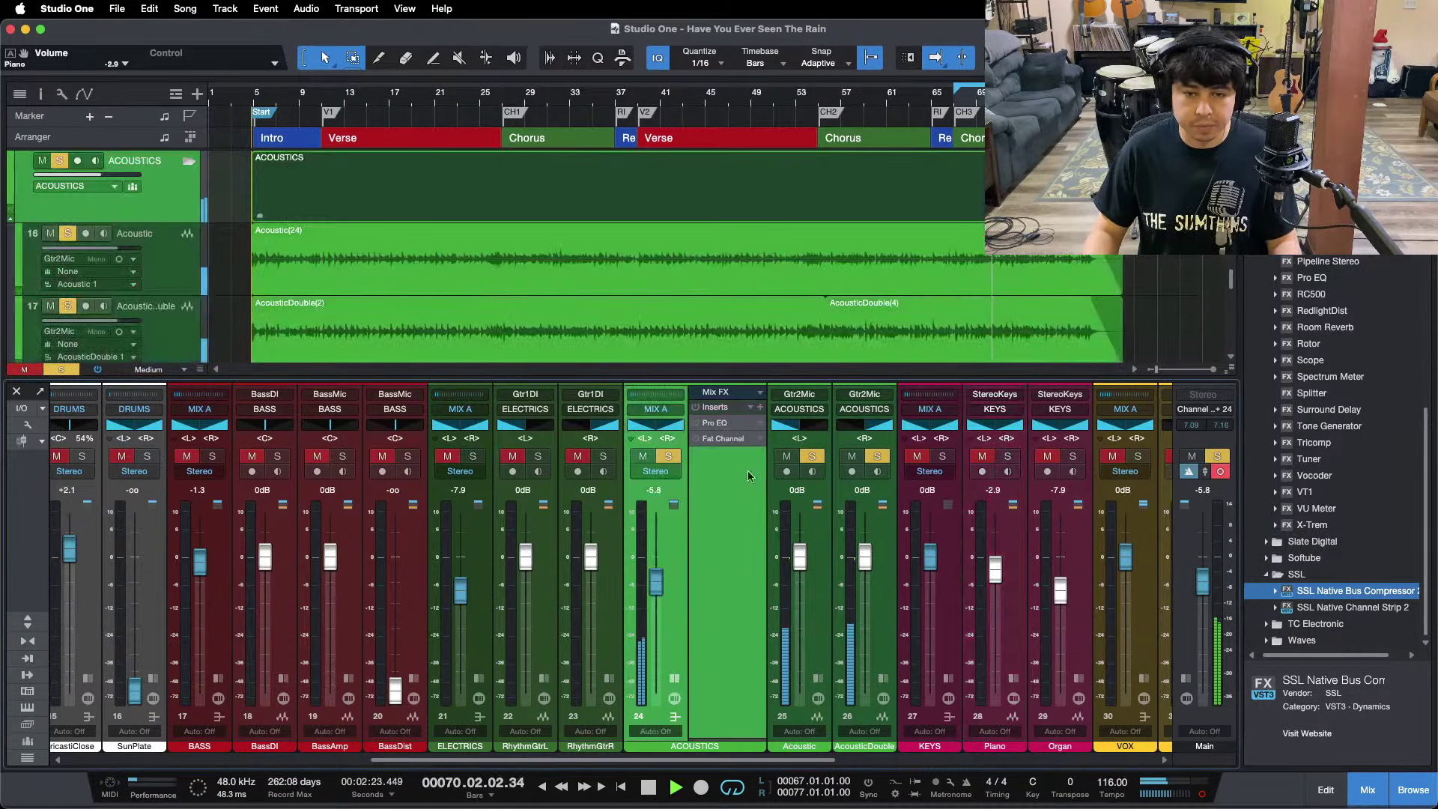
left_click(818, 679)
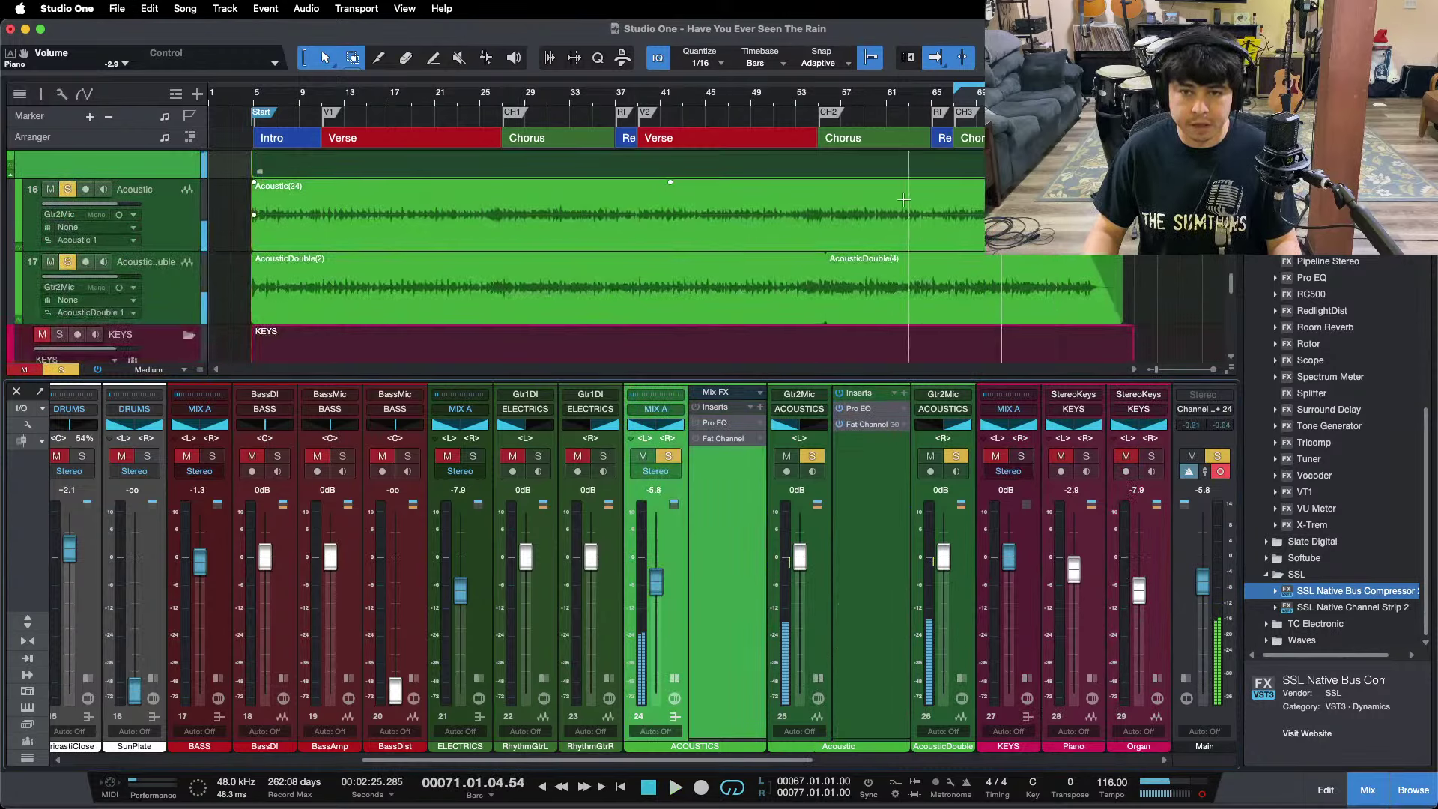
Play from the third chorus with only the Acoustic channel soloed, and reset the ACOUSTICS bus fader to 0 dB.
left_click_drag(997, 93, 824, 145)
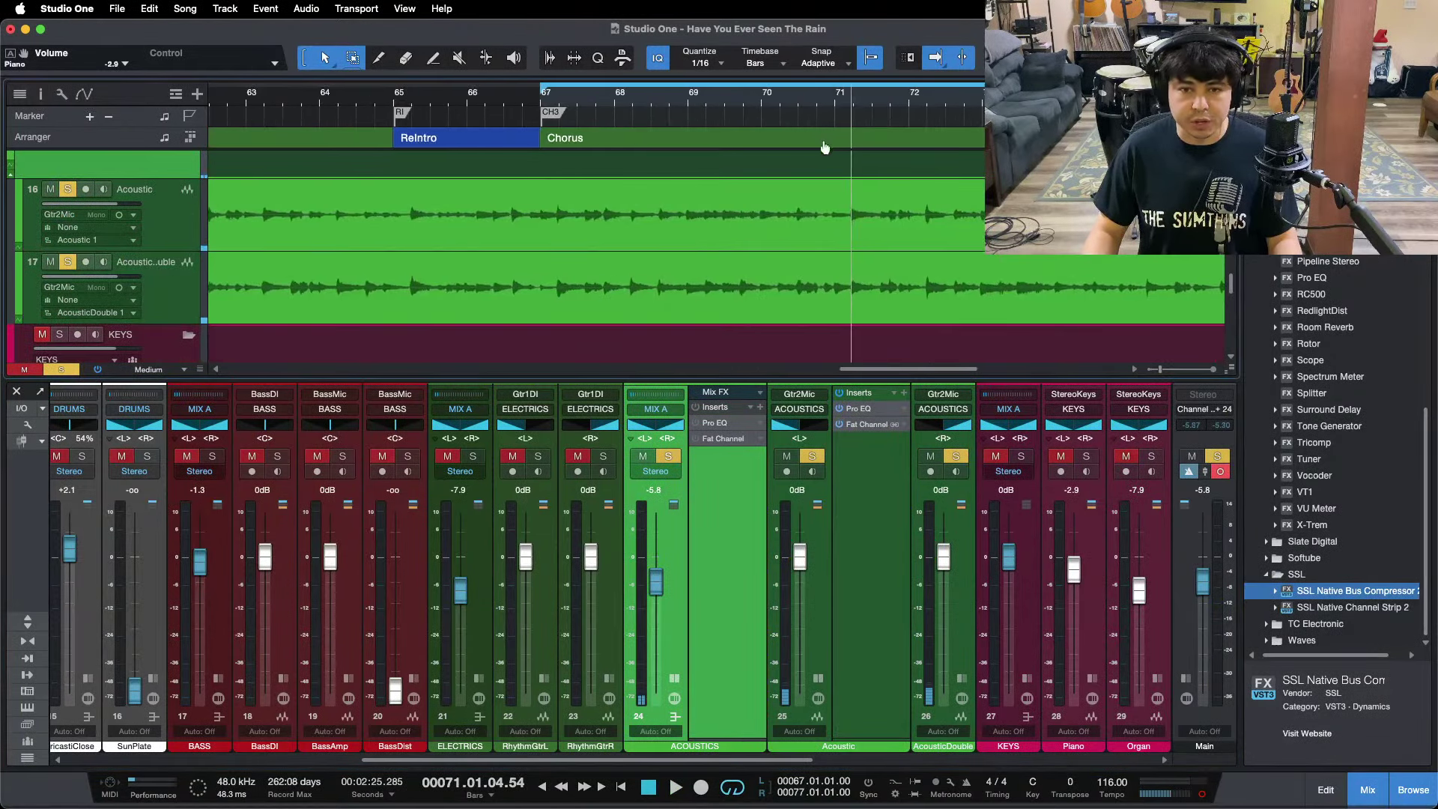
left_click(544, 102)
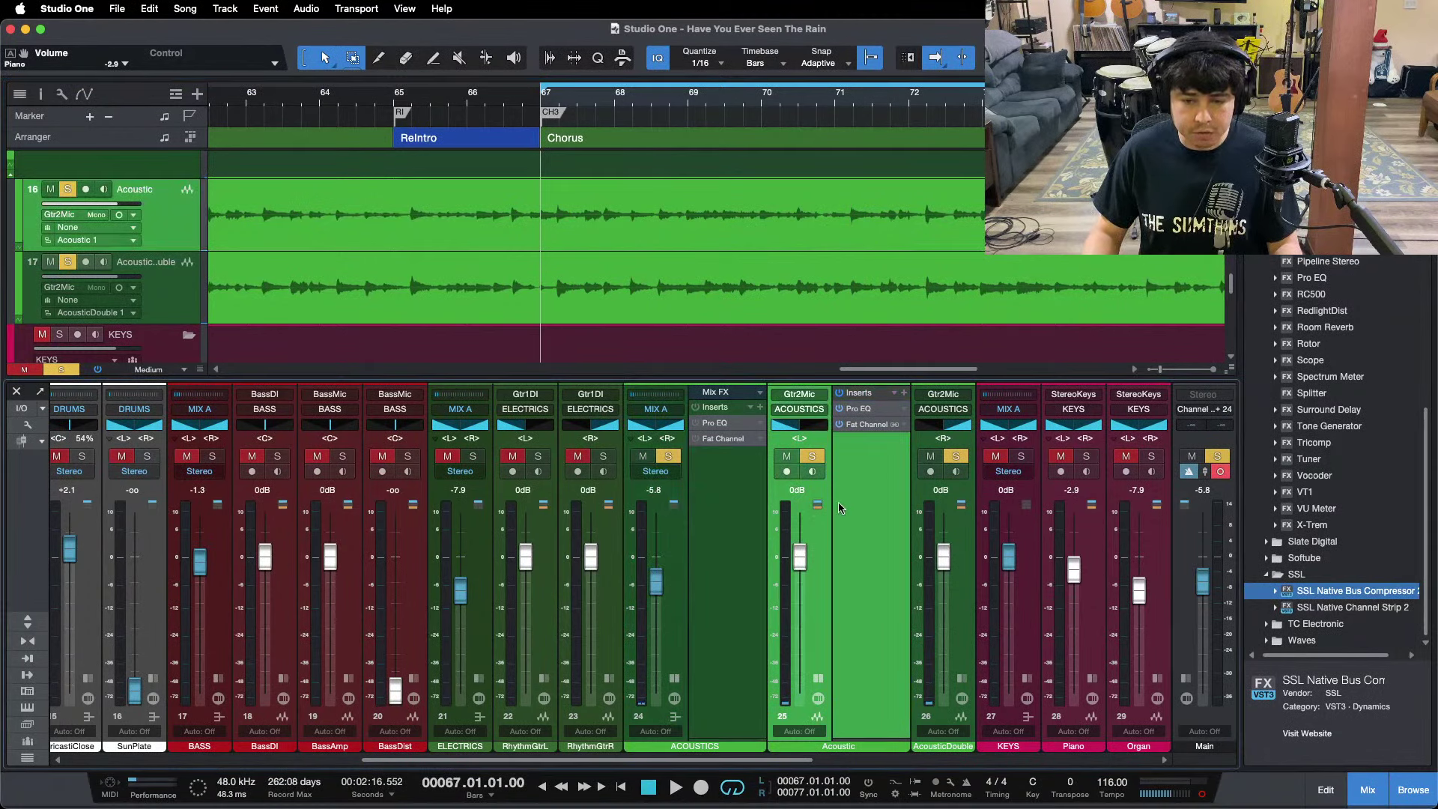
left_click(813, 456)
key("space")
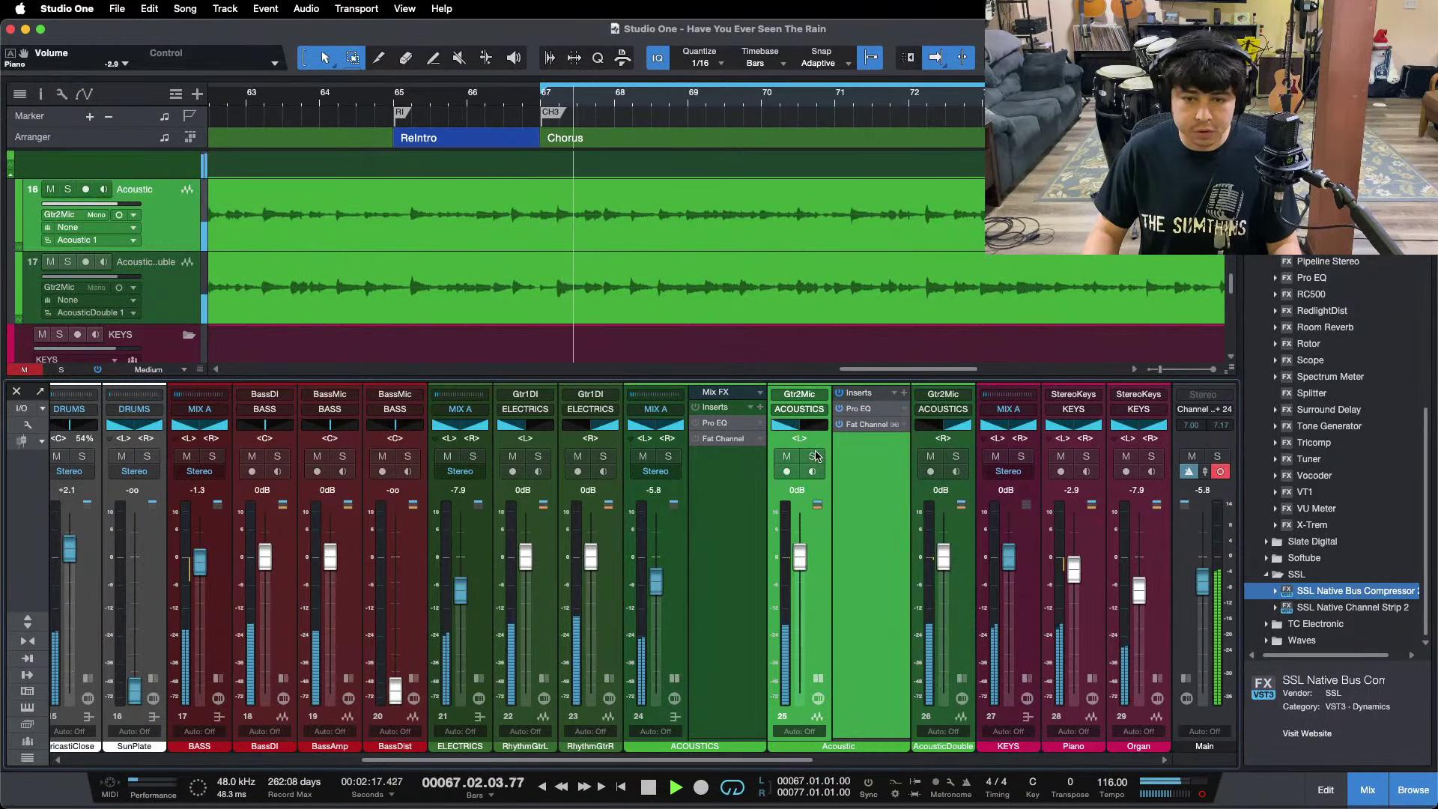
left_click(668, 456)
left_click(655, 582, "alt")
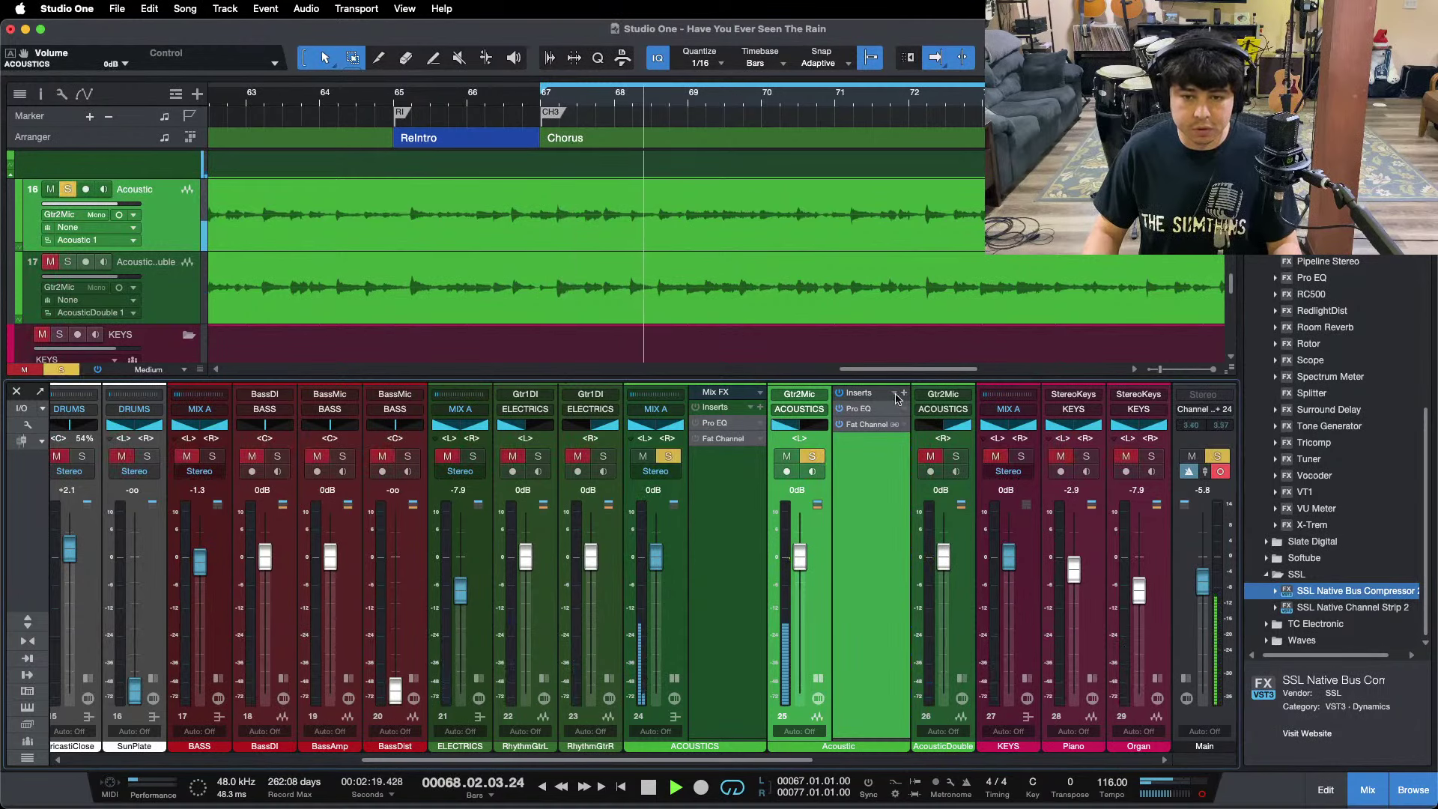
Open the Acoustic channel's Pro EQ and set its low cut frequency to 240 Hz.
double_click(870, 409)
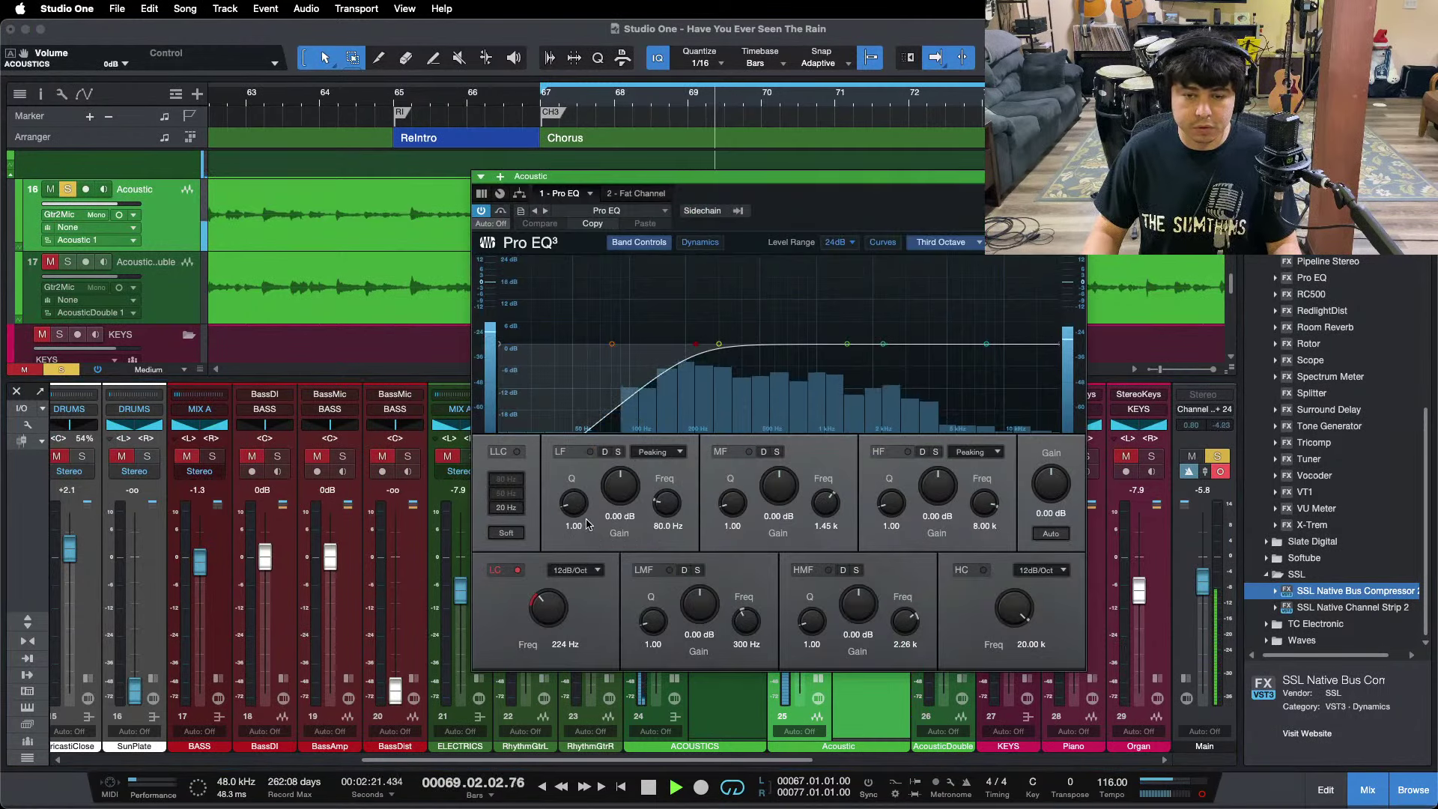
left_click_drag(810, 194, 761, 224)
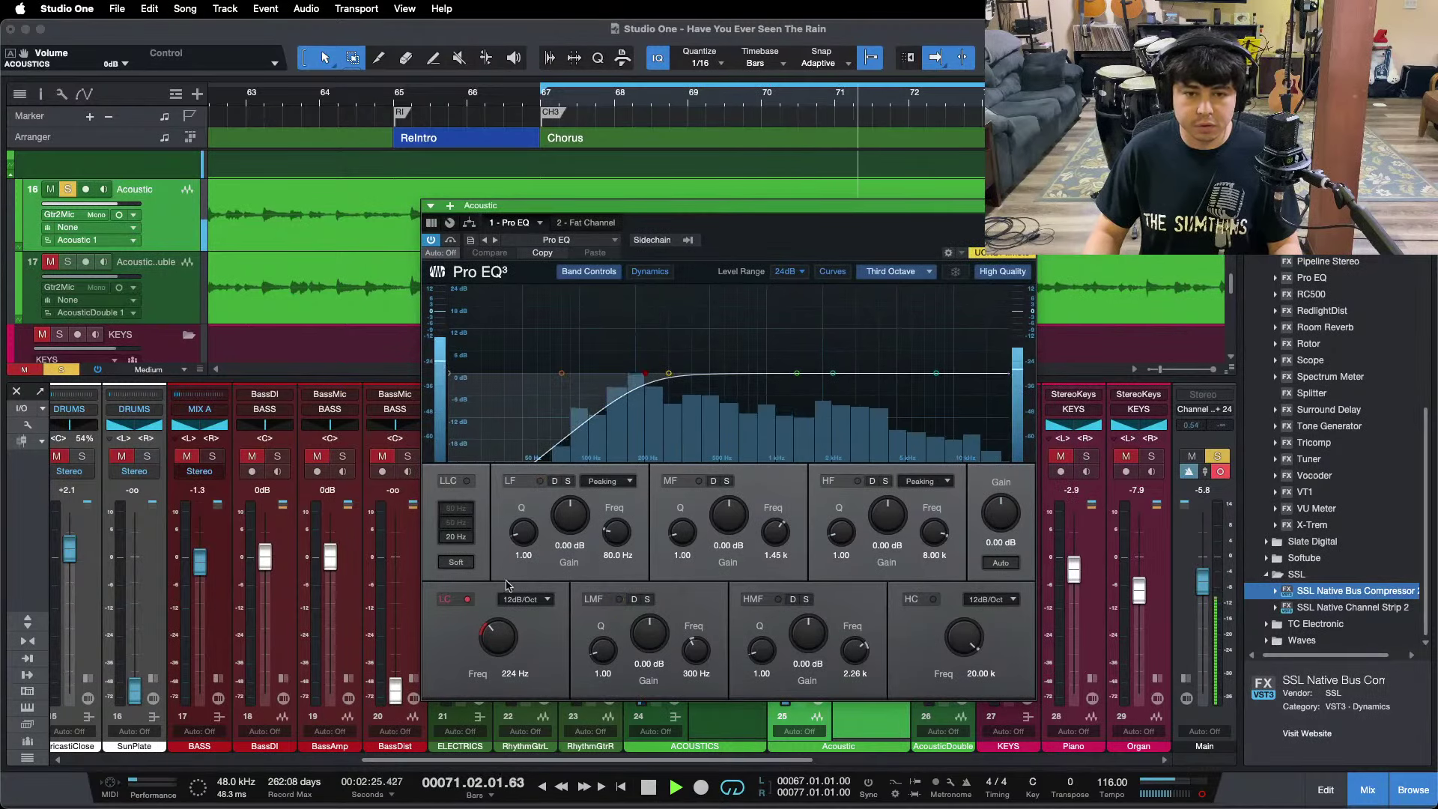
left_click_drag(502, 633, 501, 631)
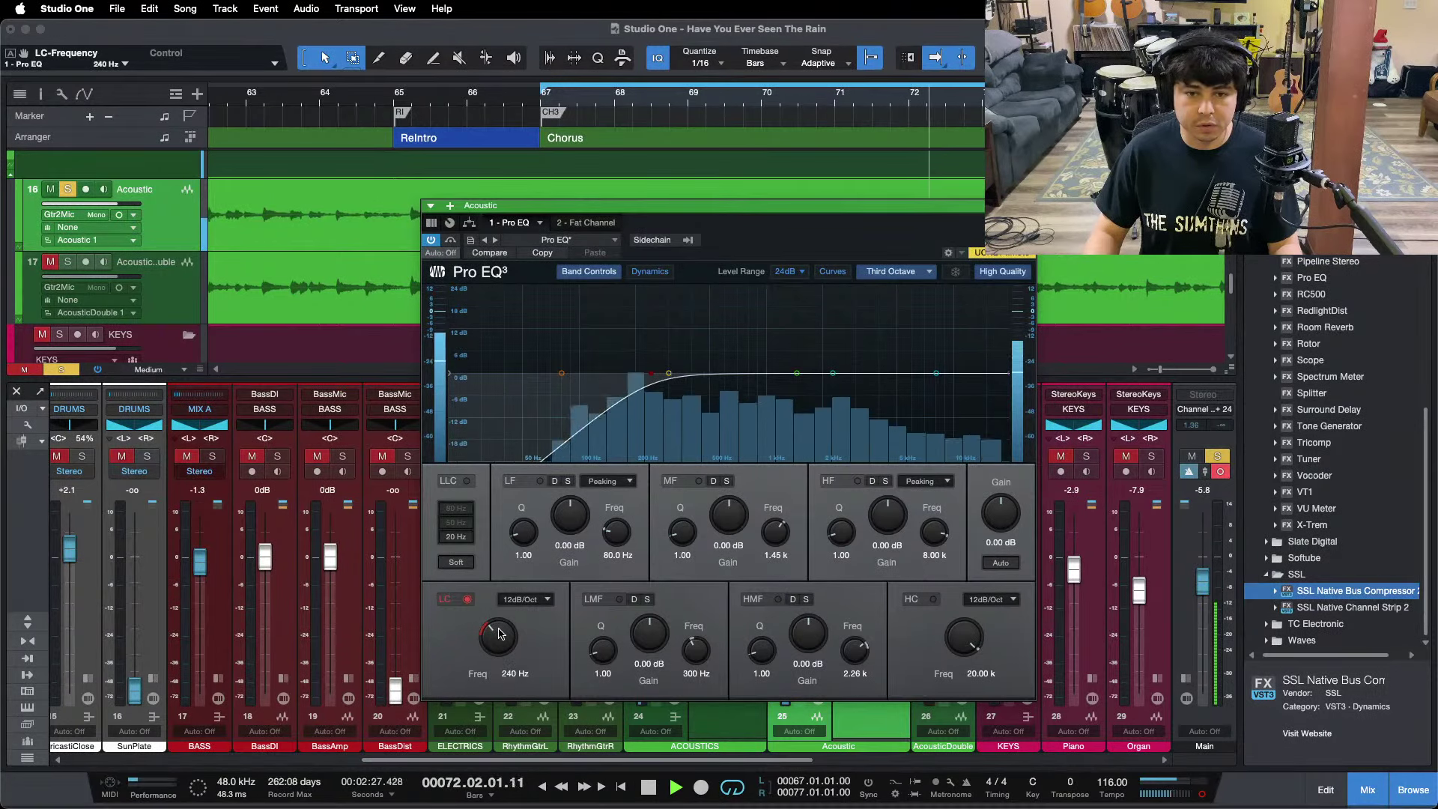
Set the Acoustic channel's Fat Channel compressor to -19.04 dB input and -22.96 dB output.
left_click(586, 223)
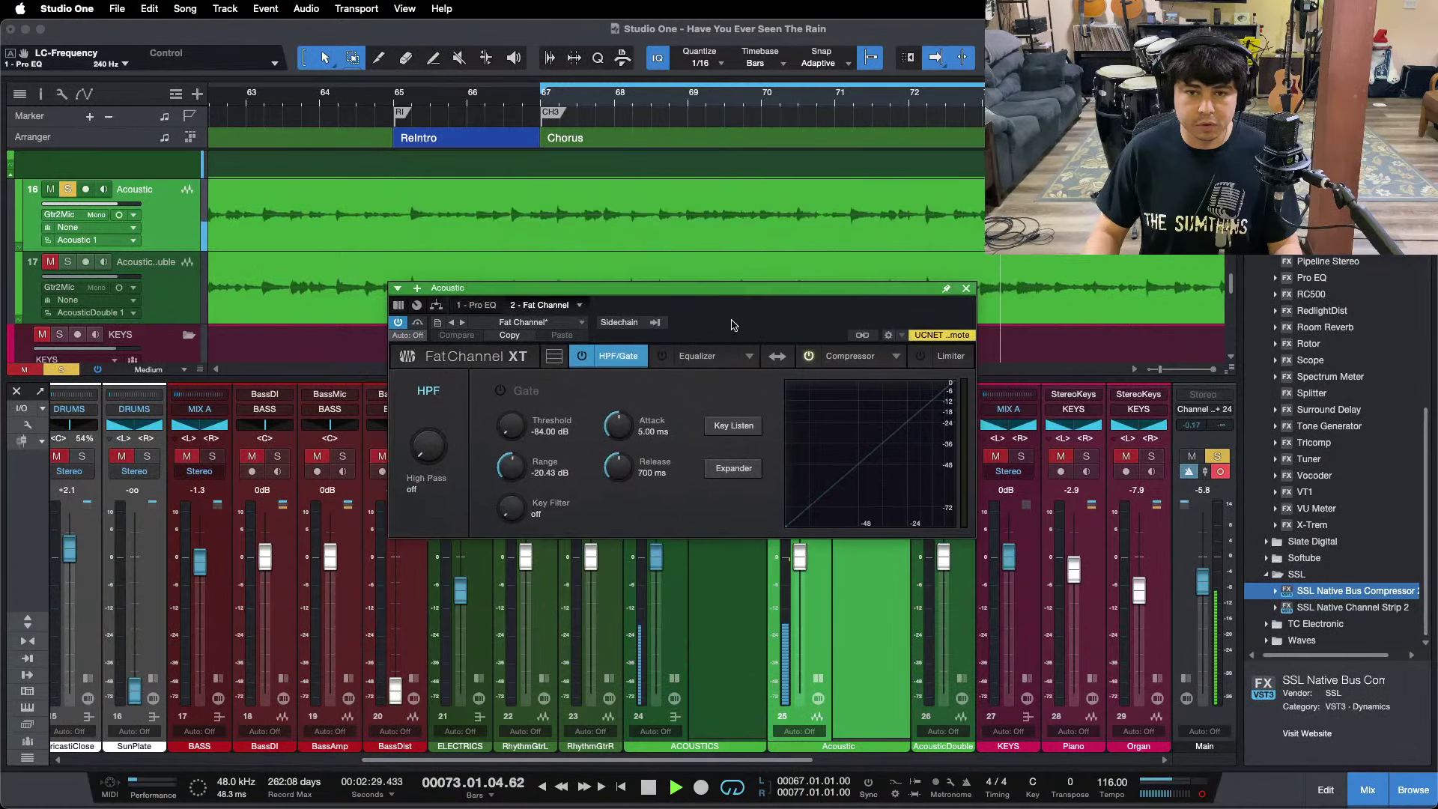
left_click(850, 359)
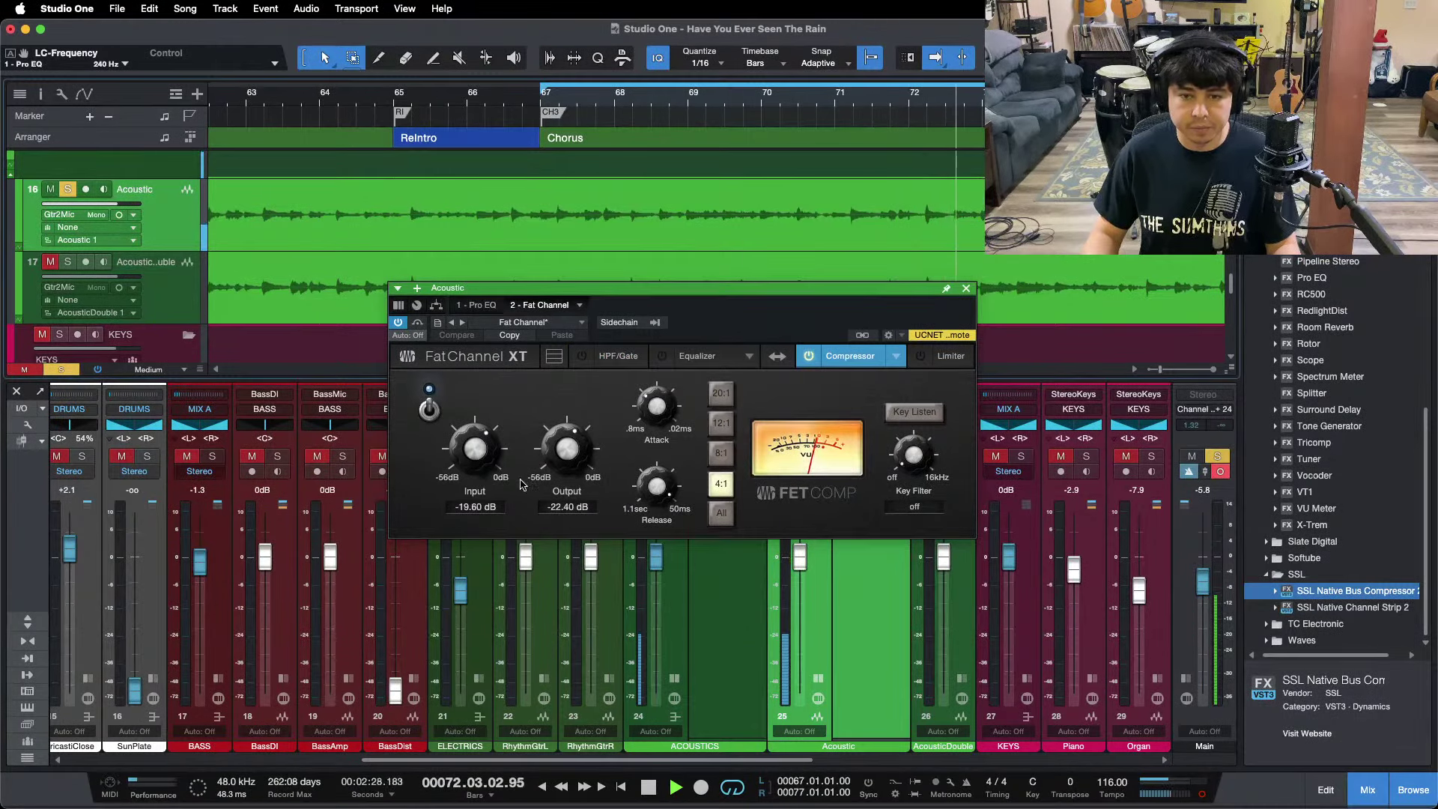
left_click_drag(476, 464, 476, 460)
left_click_drag(567, 450, 567, 454)
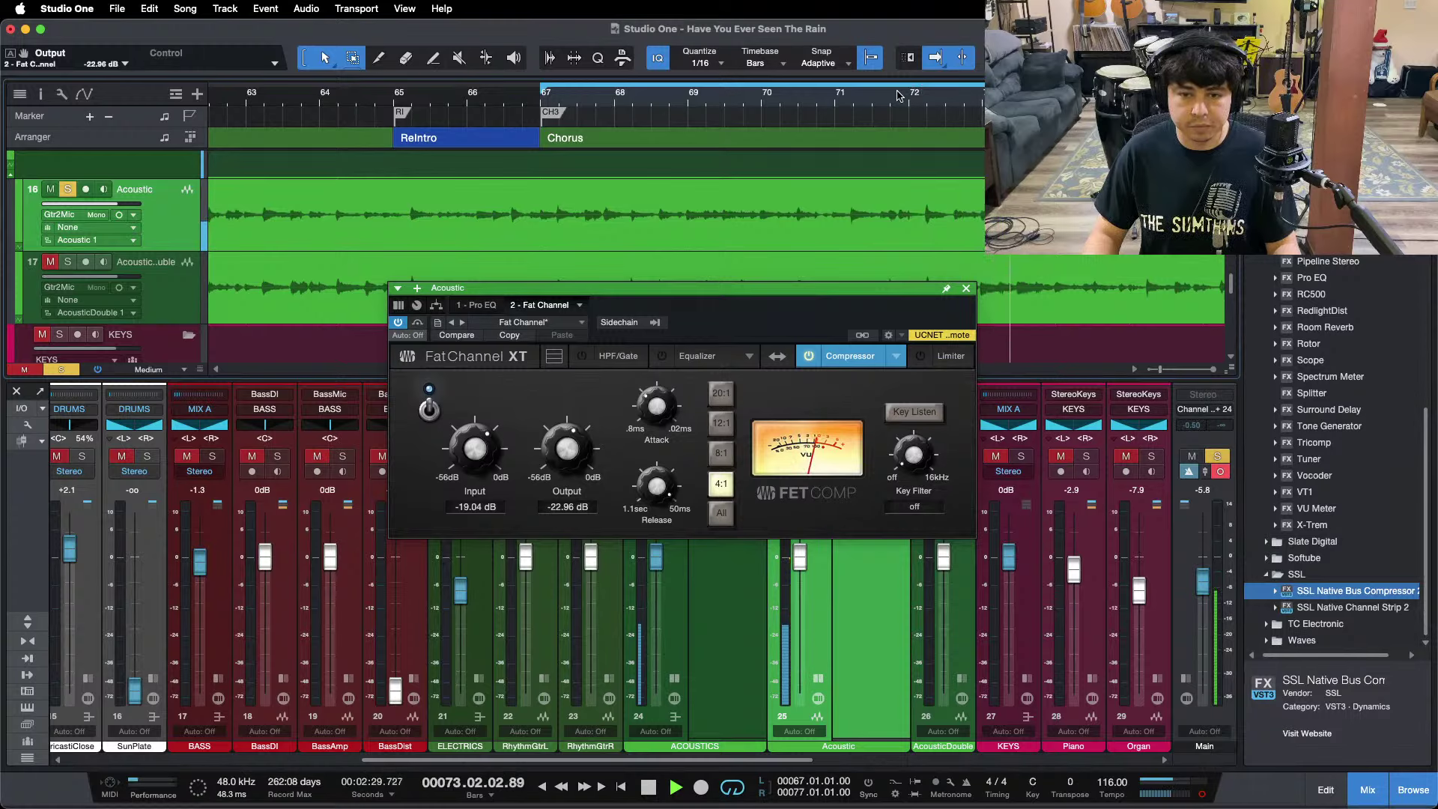
Audition the soloed Acoustic channel in the first chorus and the intro, and return playback to the start of the third chorus.
left_click_drag(899, 96, 702, 57)
key("f")
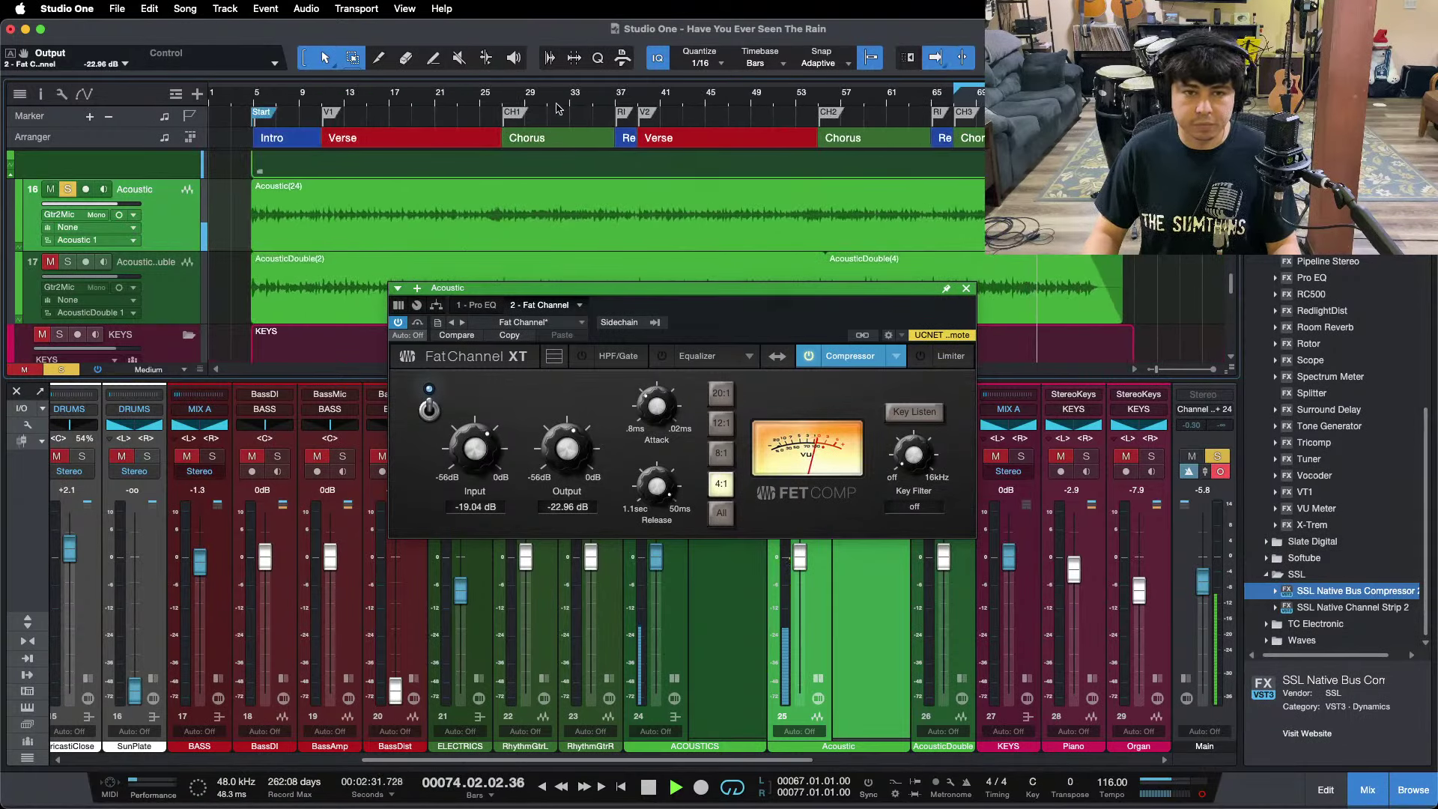
left_click_drag(551, 97, 567, 141)
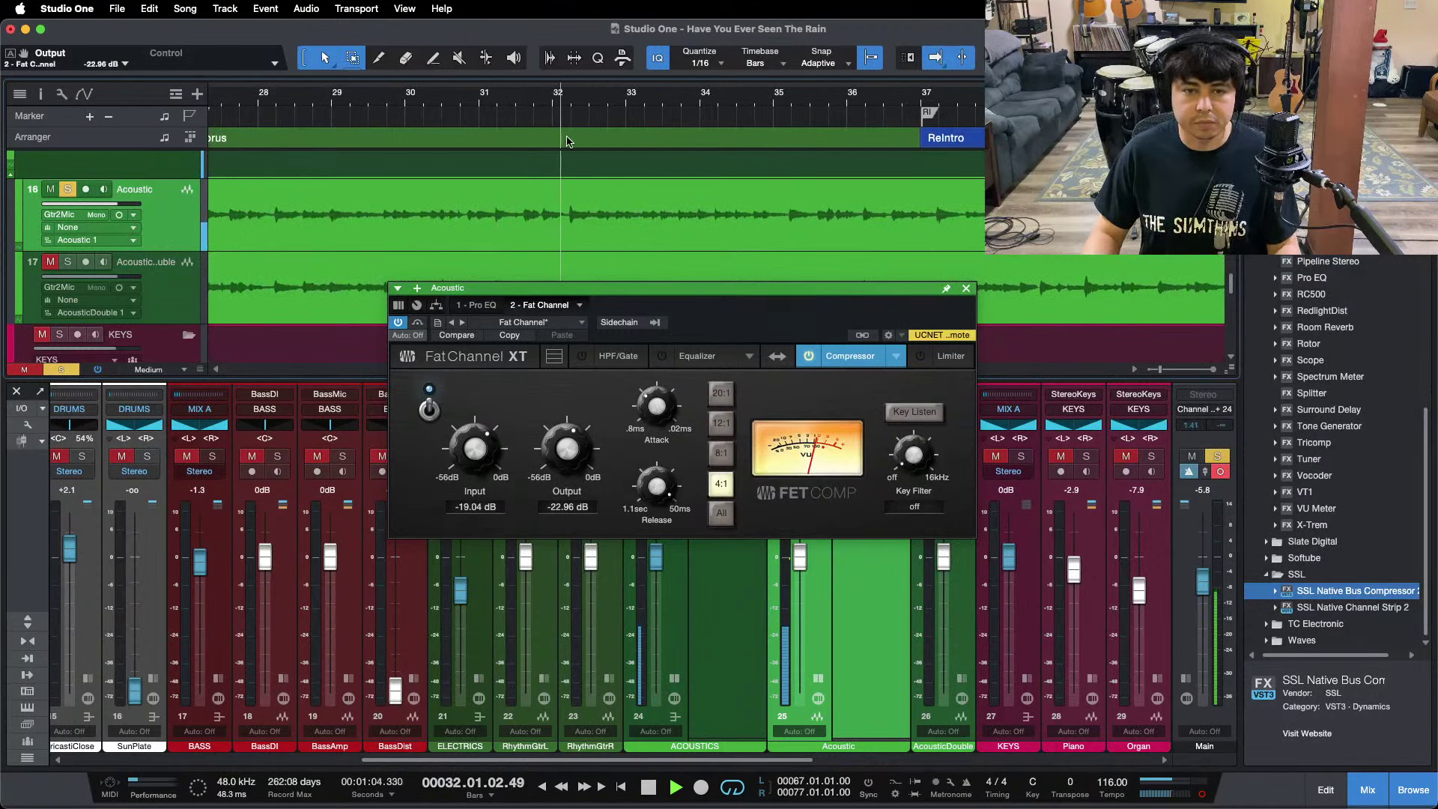
key("alt+z")
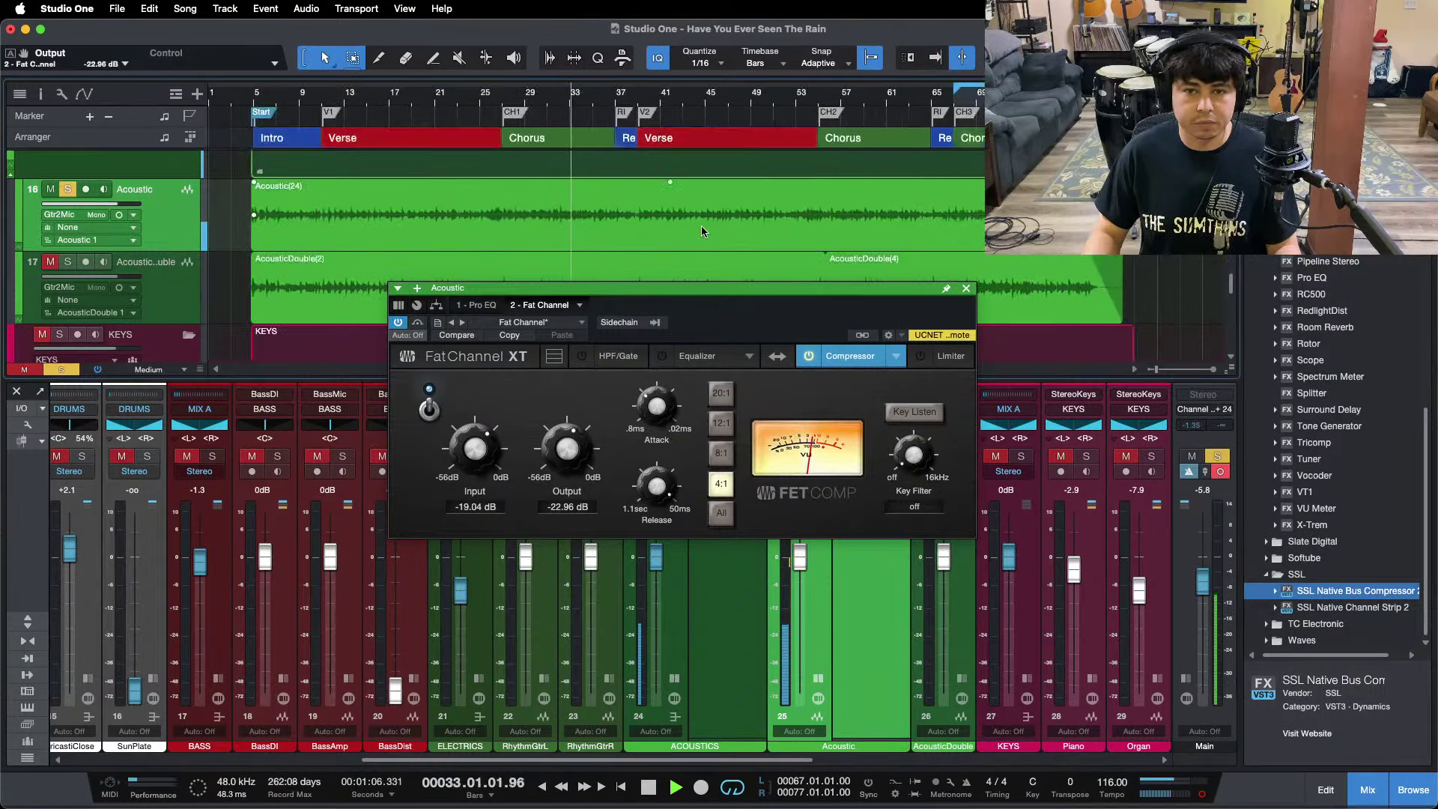
key("f")
left_click_drag(272, 108, 392, 131)
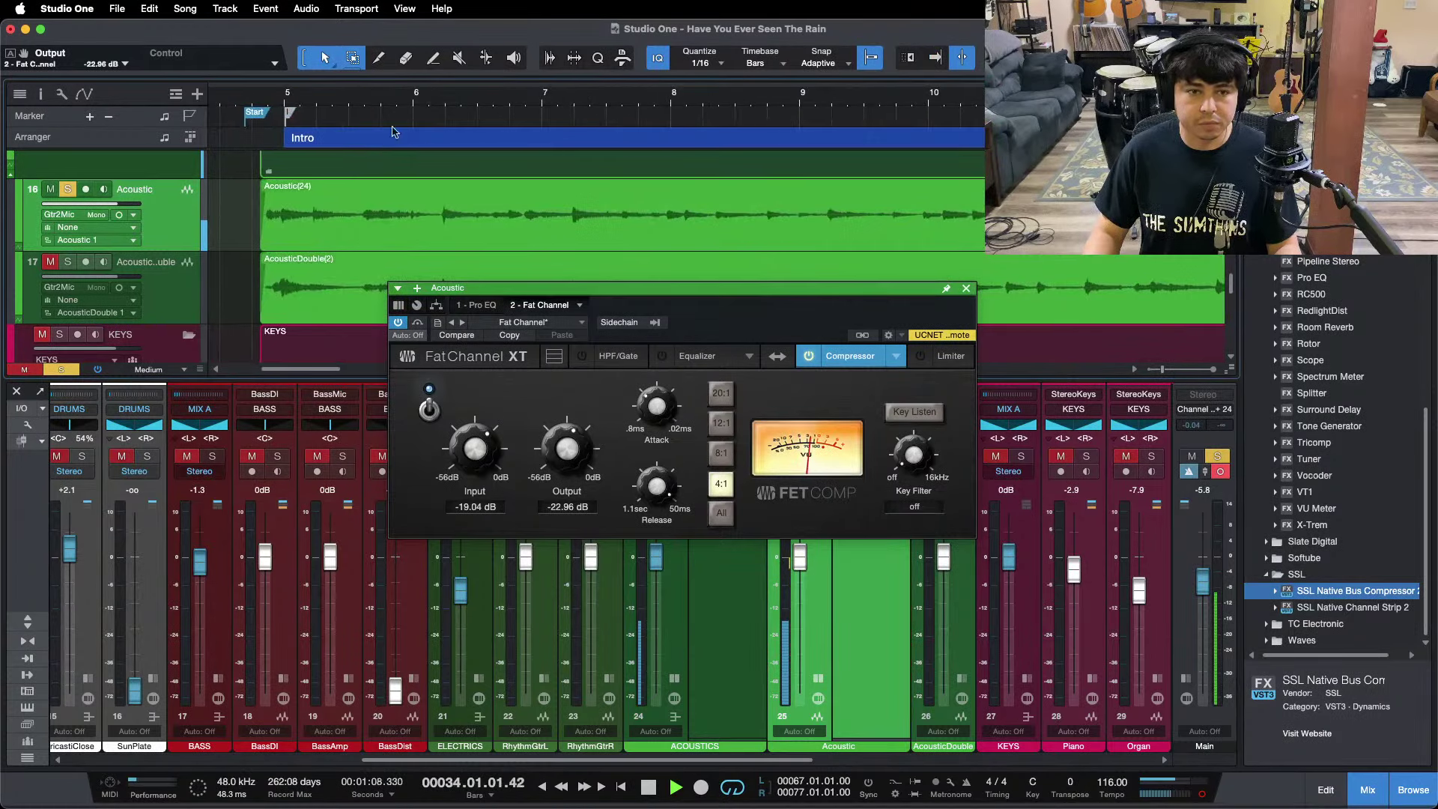
left_click(418, 103)
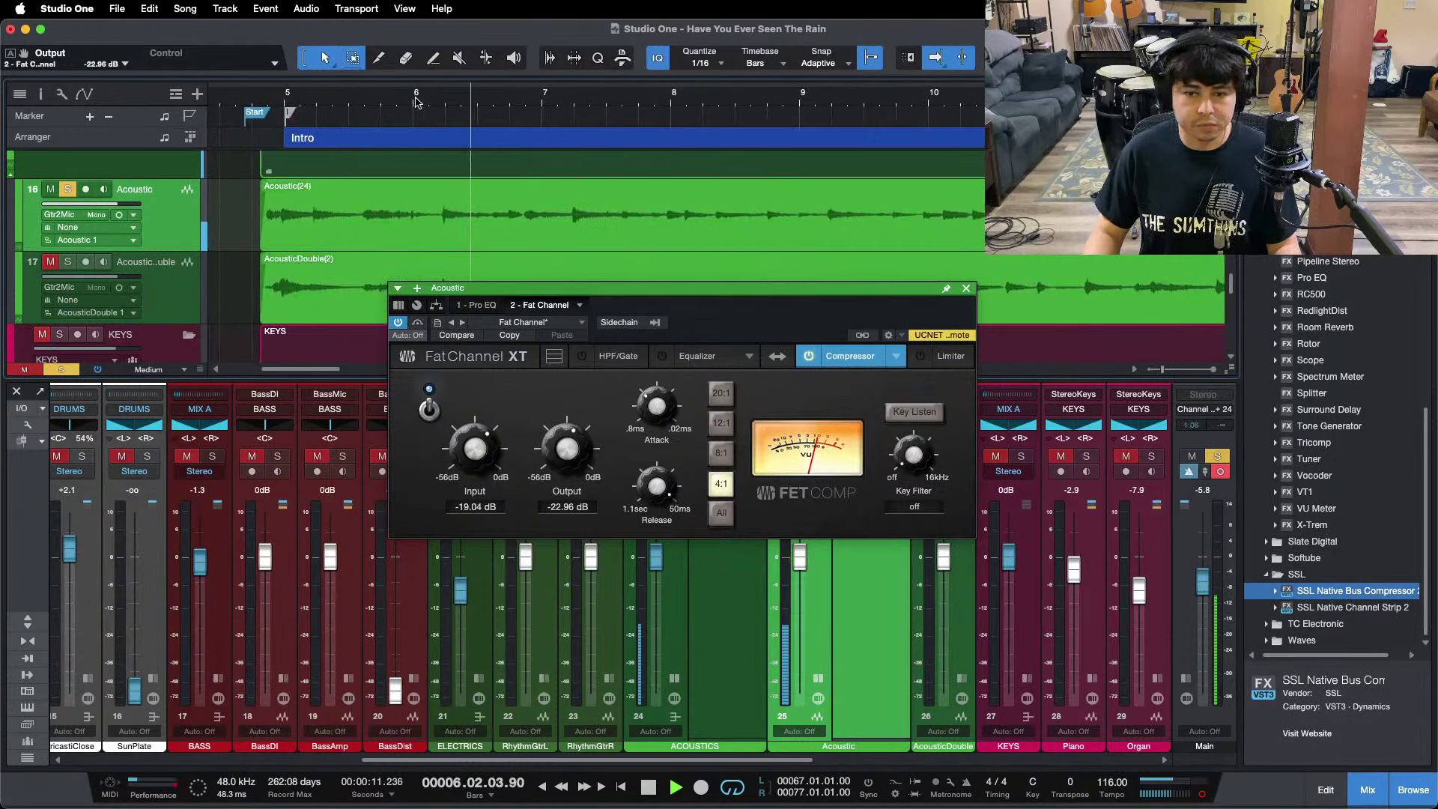
key("alt+z")
key("f")
key("KP_1")
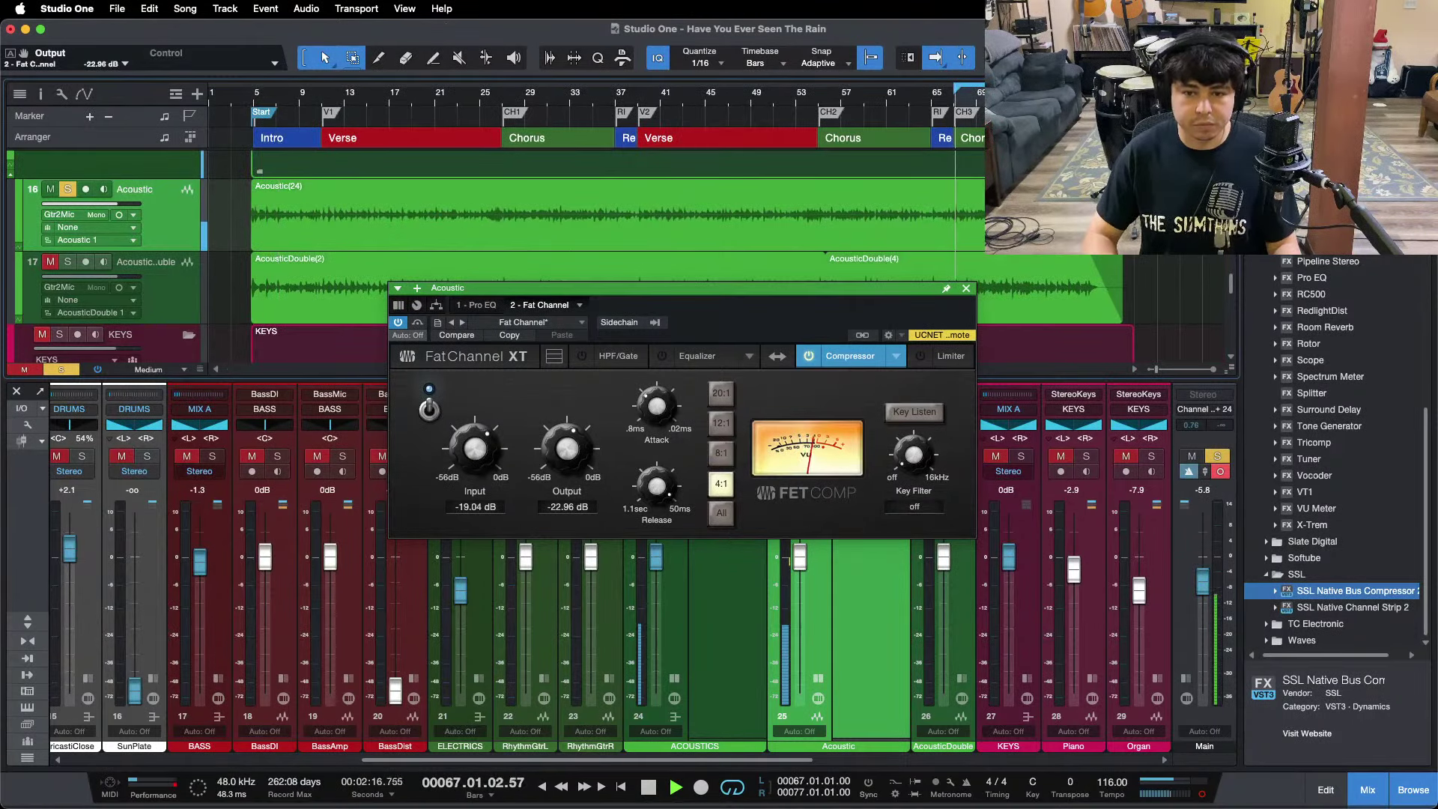
Boost the Acoustic channel's Pro EQ by 5.76 dB at 8 kHz in the HF band and 2.40 dB at 3 kHz in the HMF band.
left_click(477, 305)
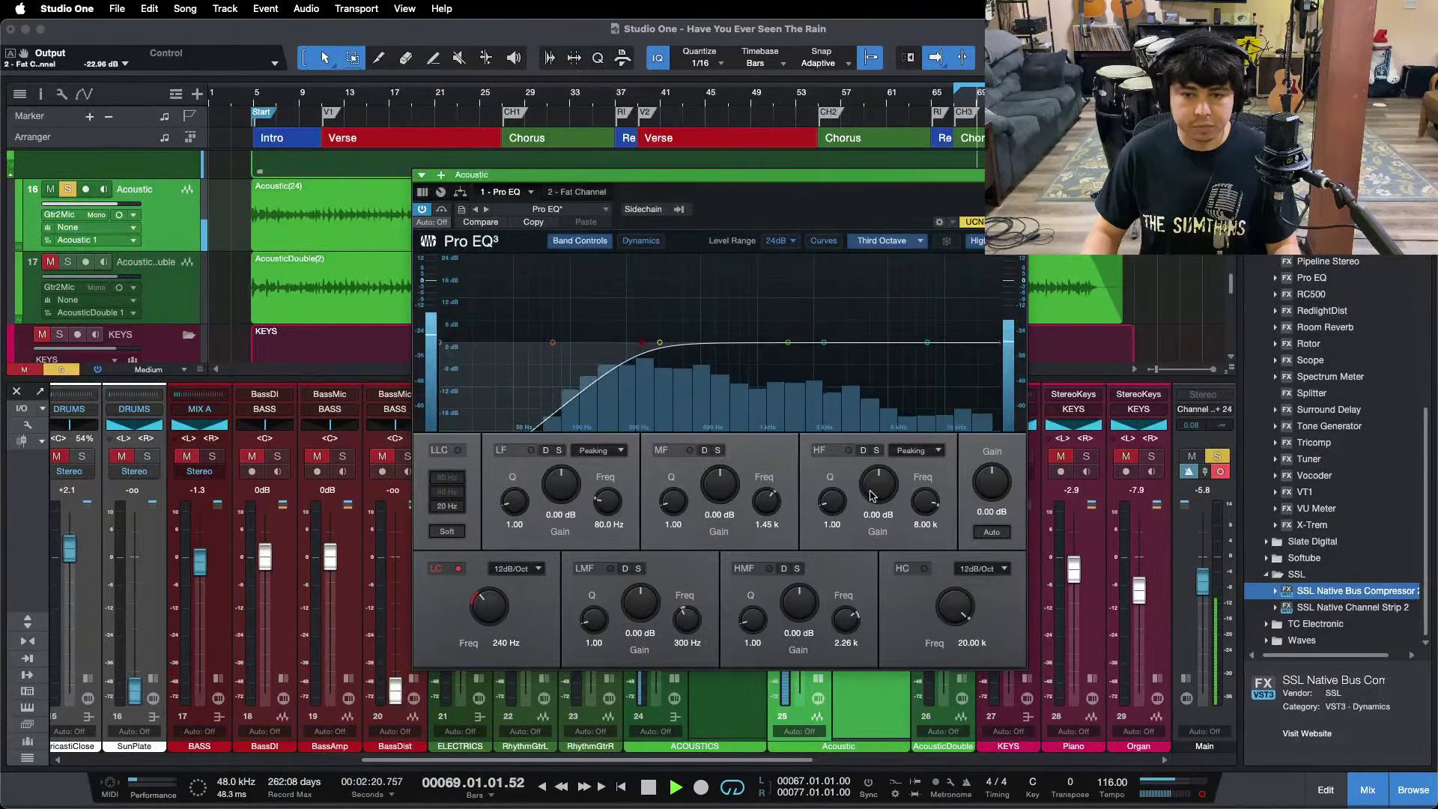
scroll(872, 495, "up", 5)
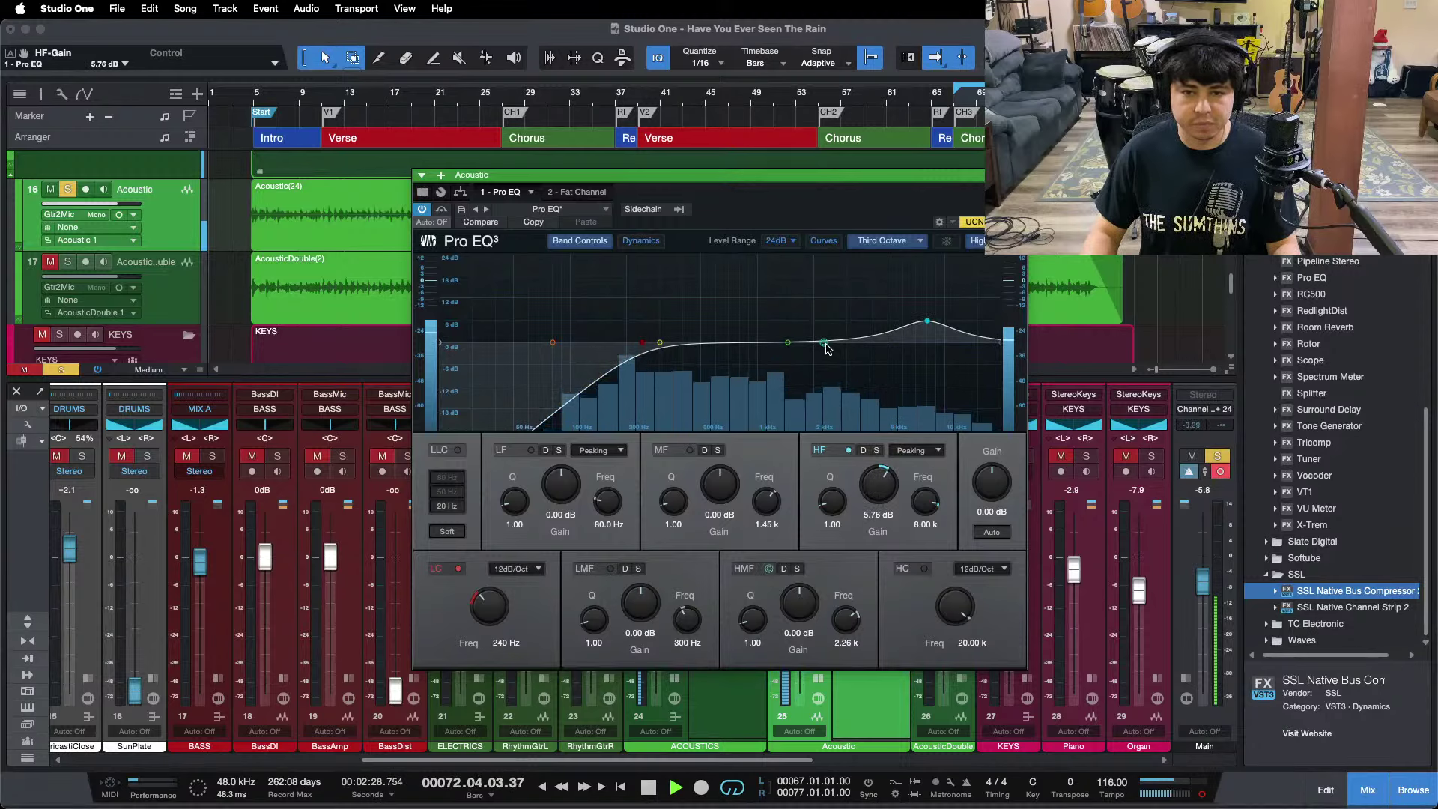
left_click_drag(826, 344, 848, 321)
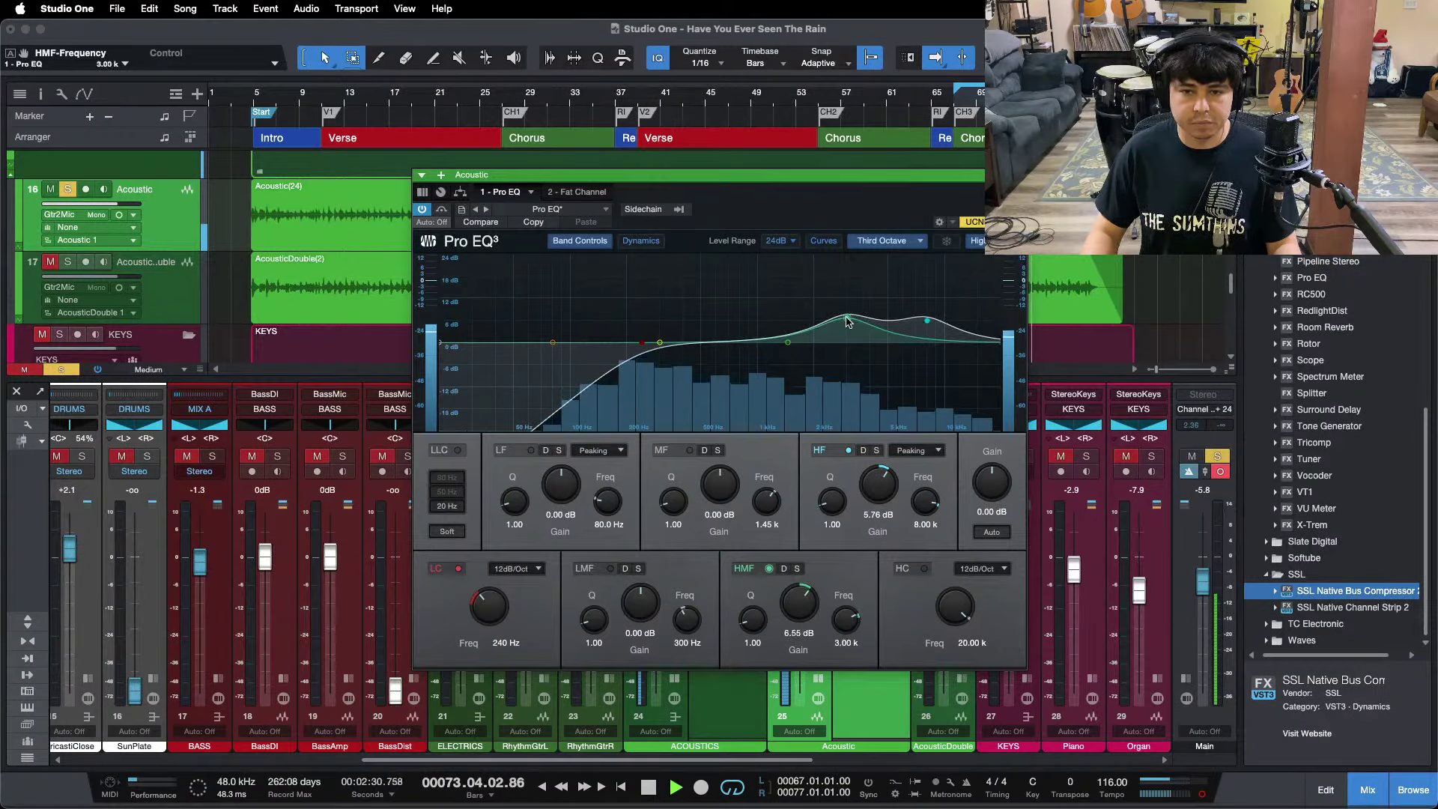
left_click(800, 613, "super")
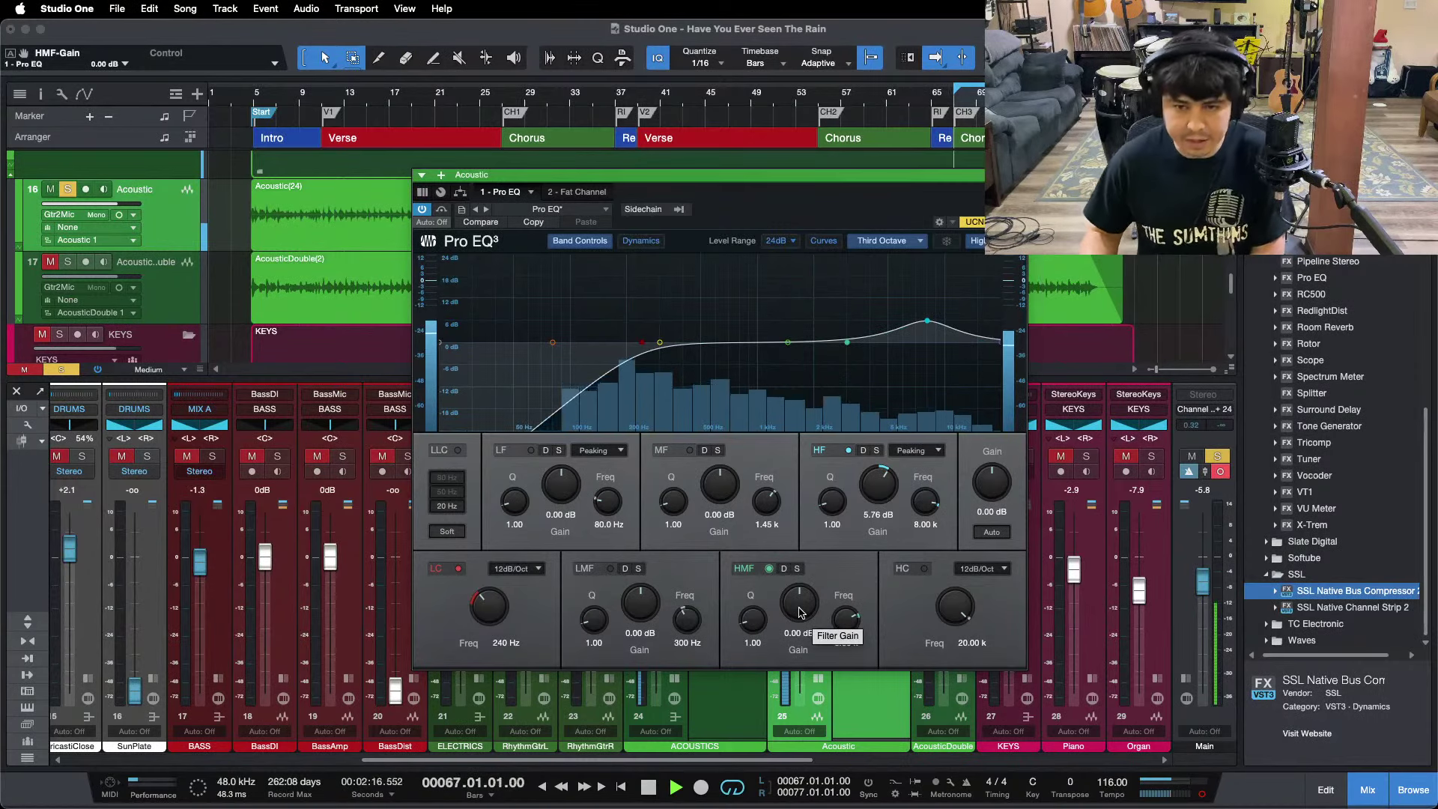
scroll(800, 612, "up", 1)
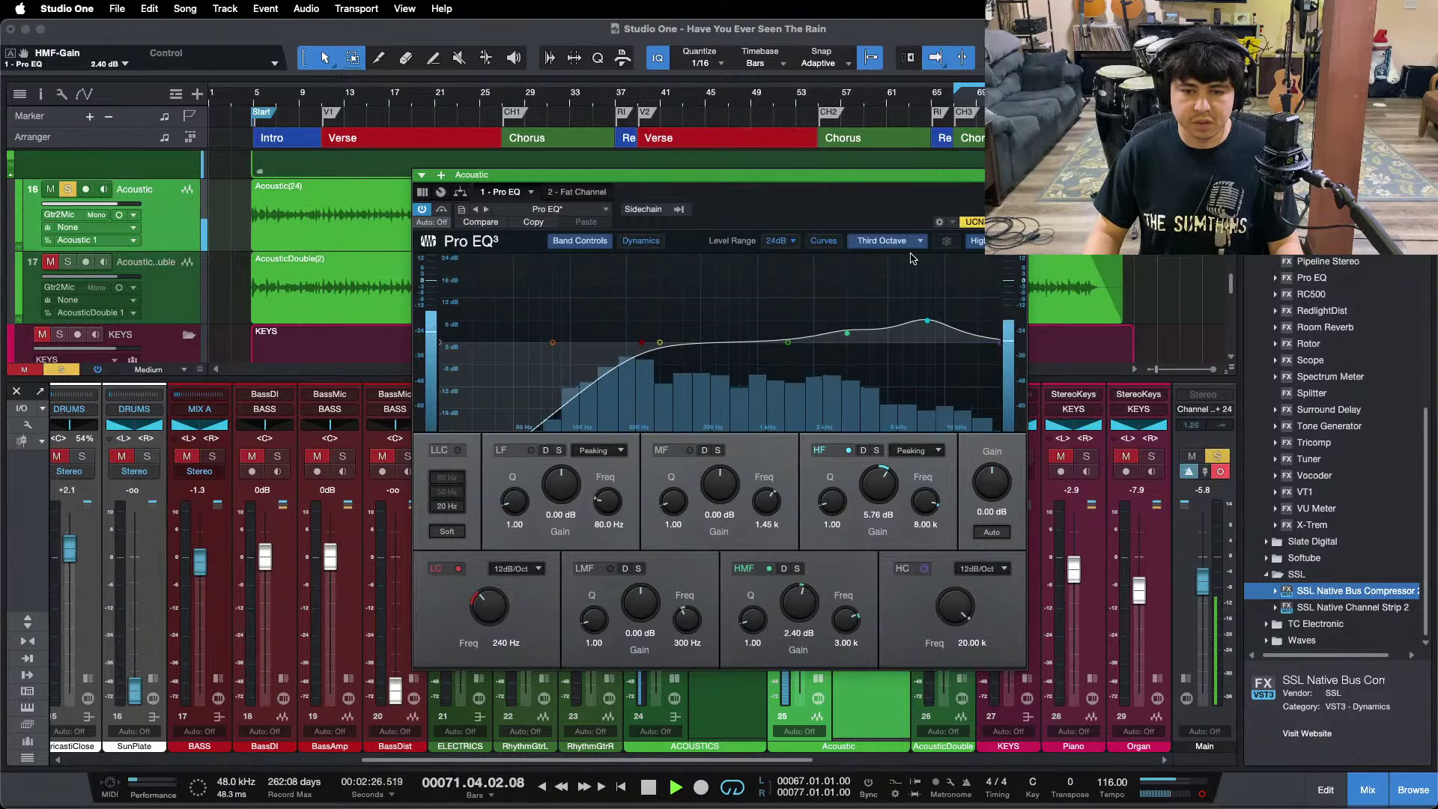
left_click(1019, 175)
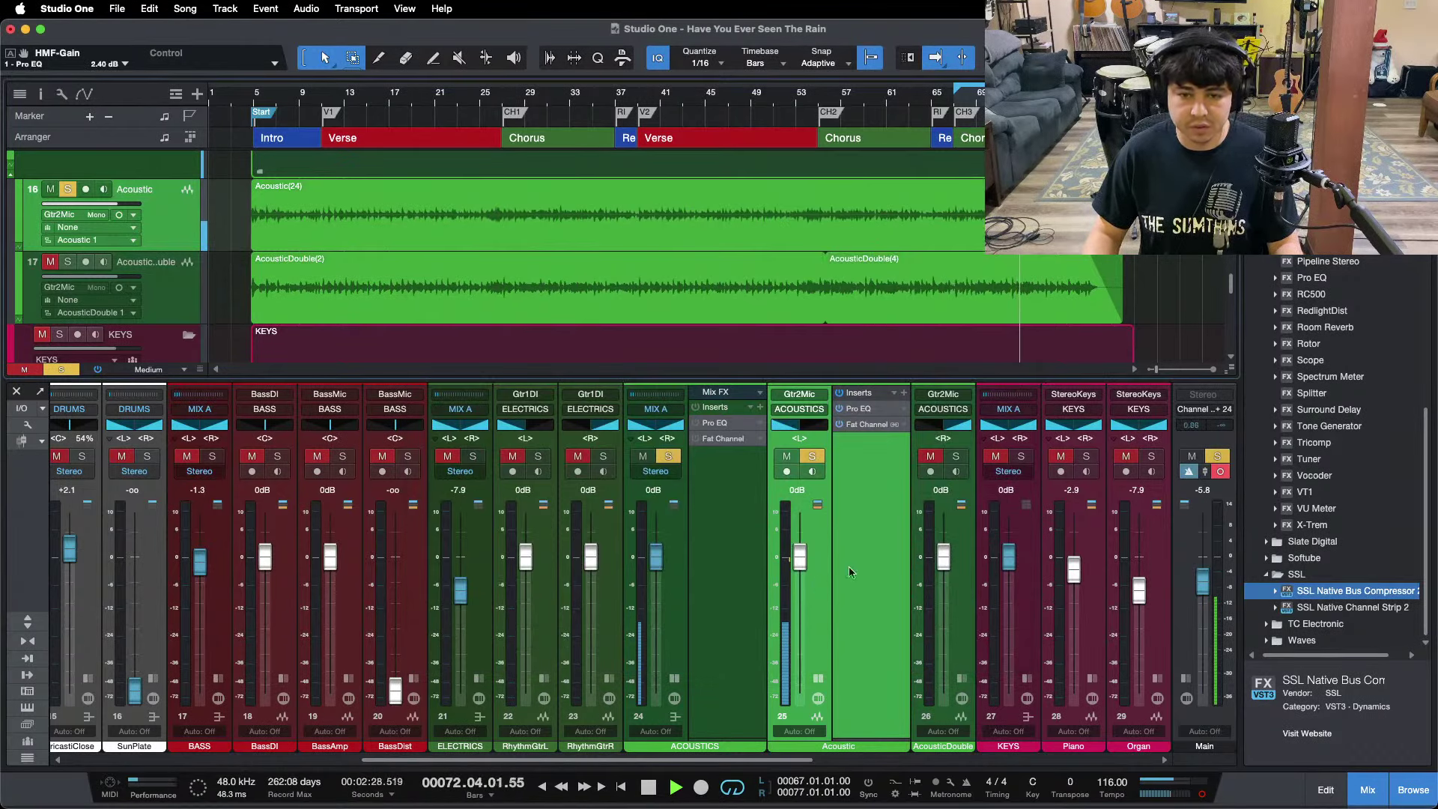
Solo only the AcousticDouble channel during third-chorus playback and set its Pro EQ low cut frequency to 240 Hz.
key("space")
left_click(955, 458)
left_click(961, 680)
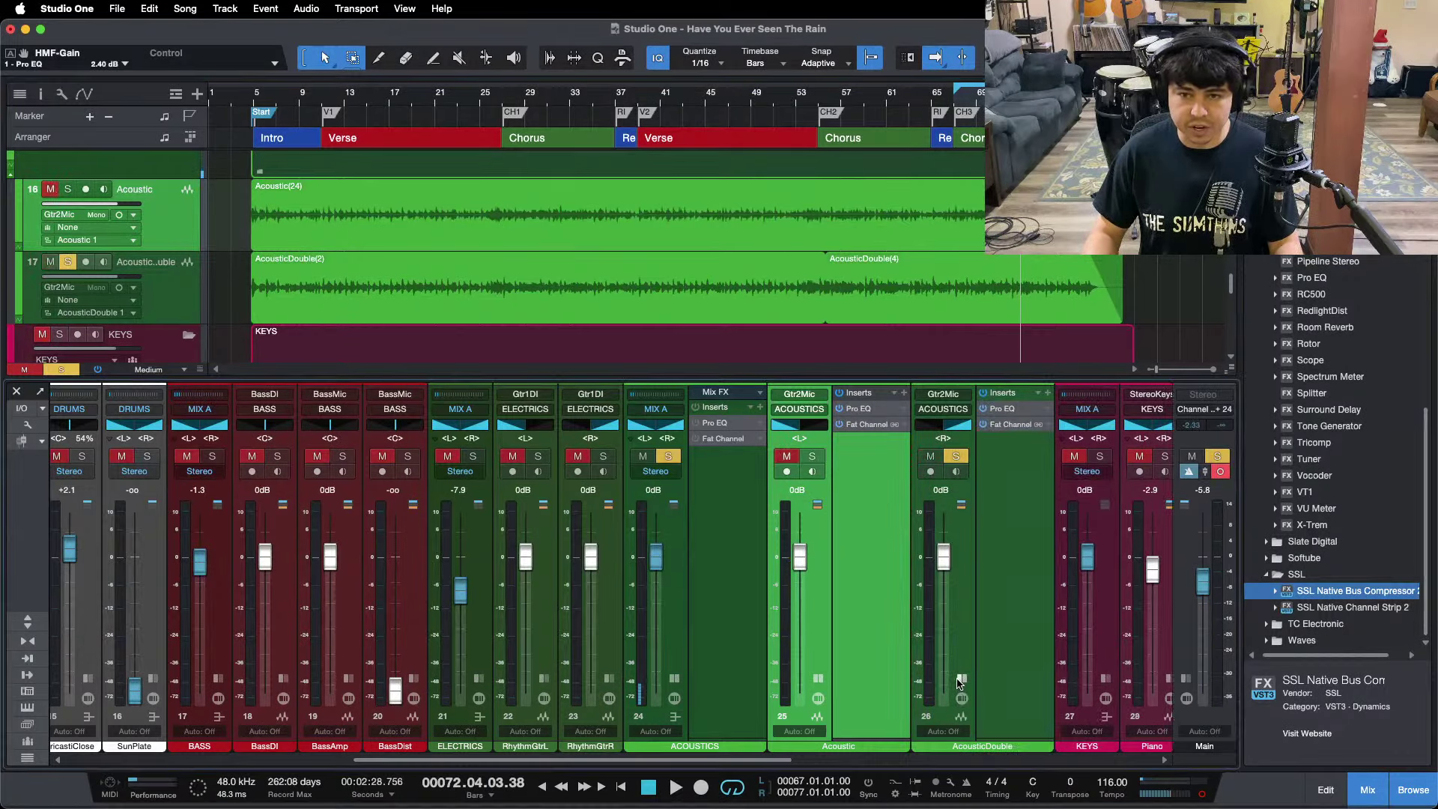
key("space")
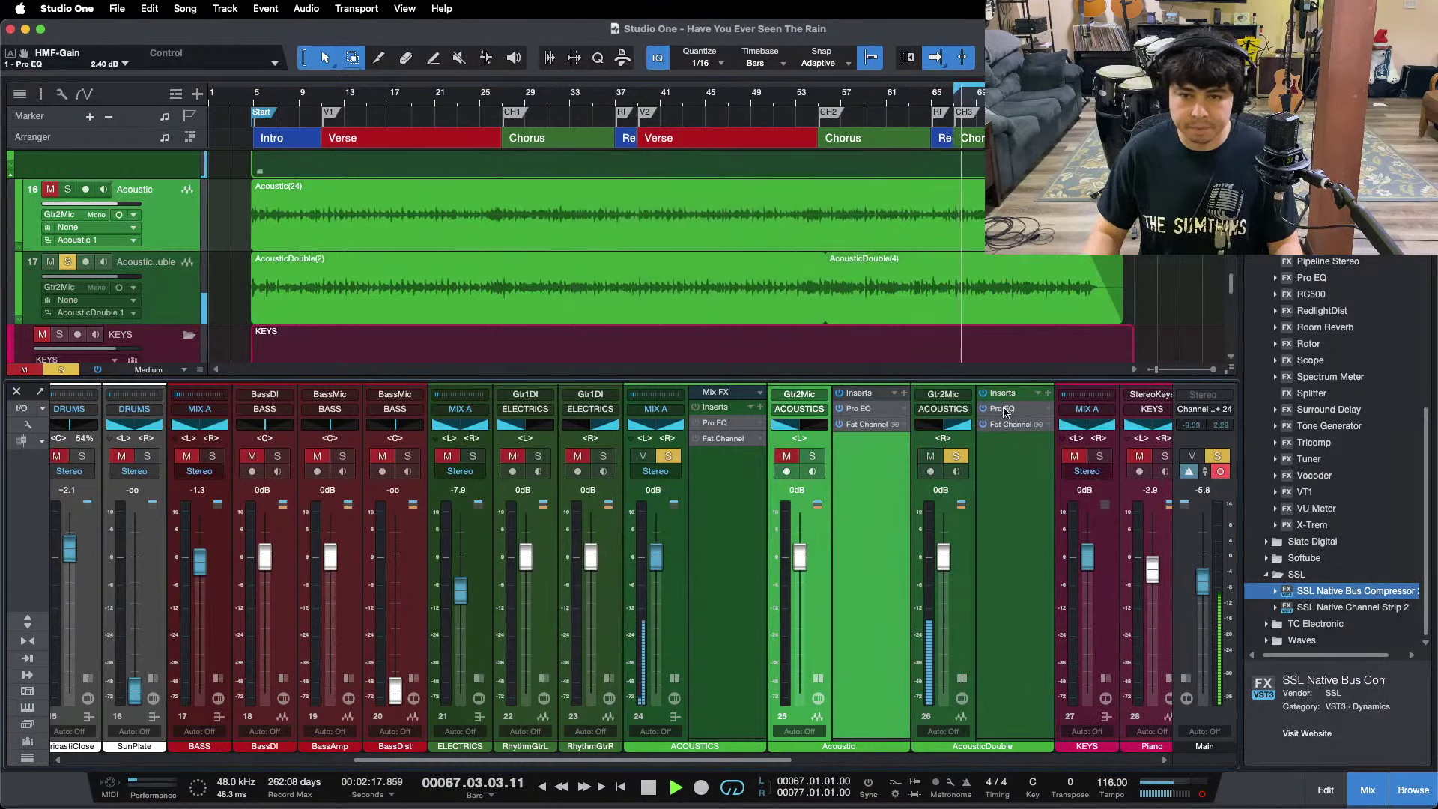
left_click(1004, 408)
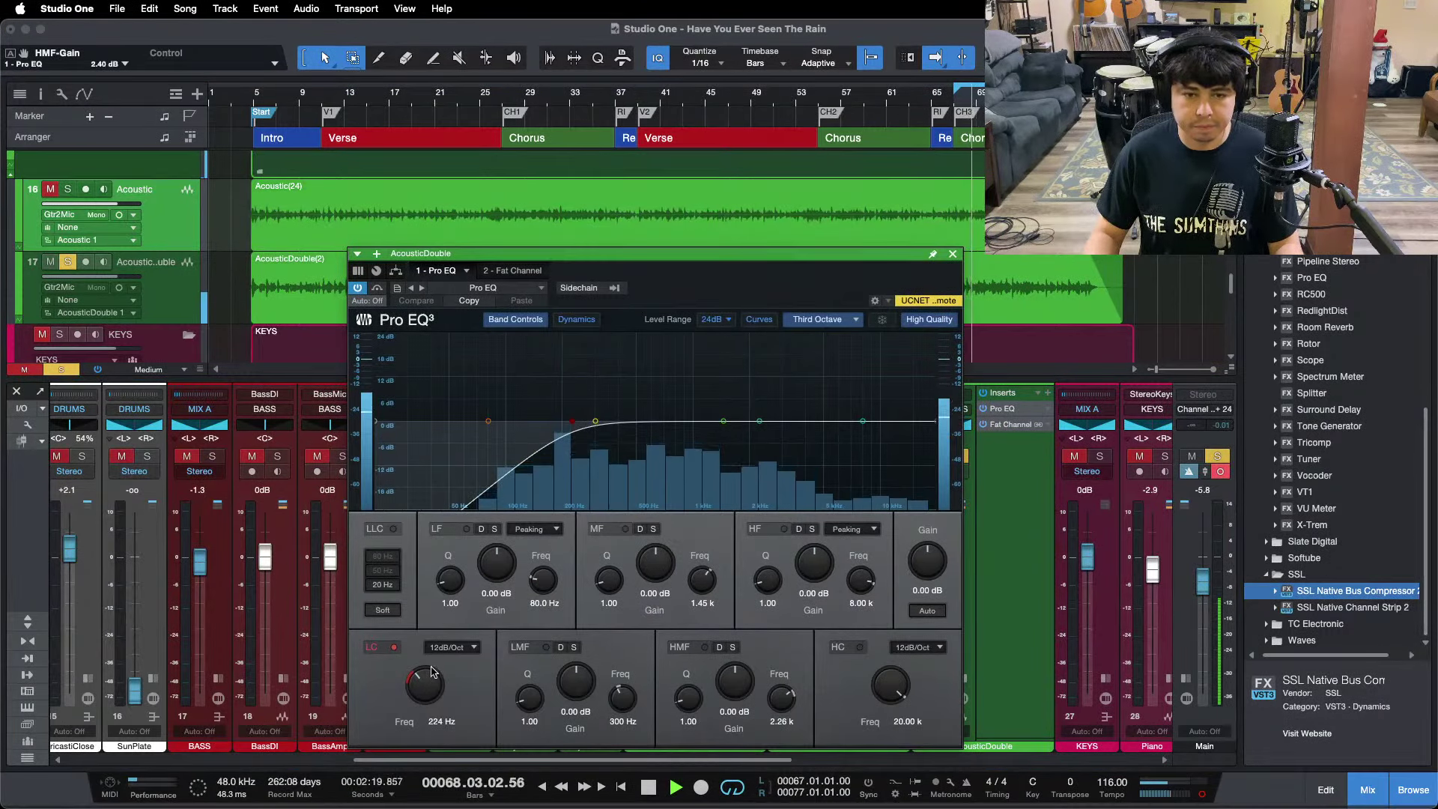
left_click_drag(423, 684, 420, 682)
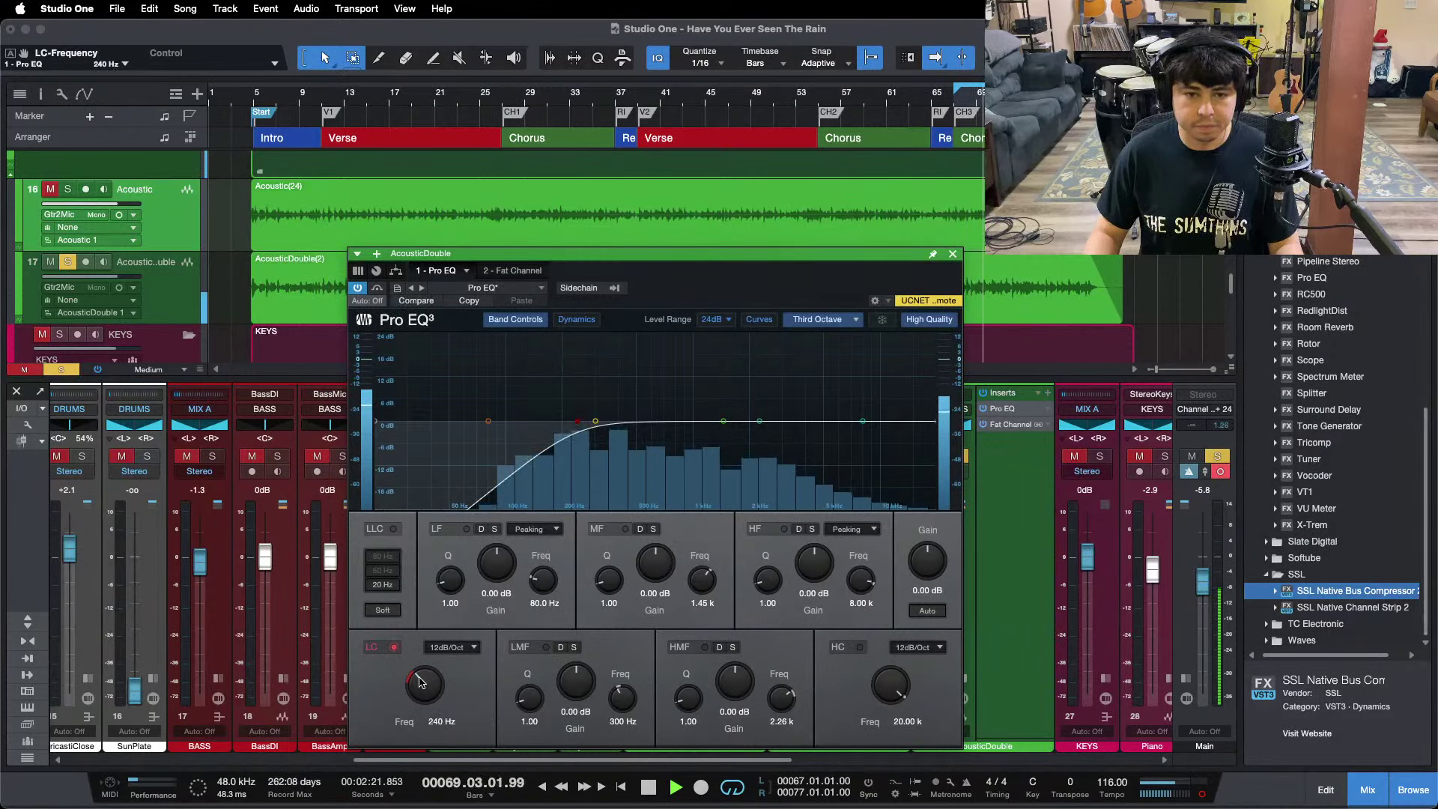
Set the AcousticDouble channel's Fat Channel compressor to -19.60 dB input and -23.52 dB output while playing the end of the second chorus.
left_click(509, 271)
left_click(804, 322)
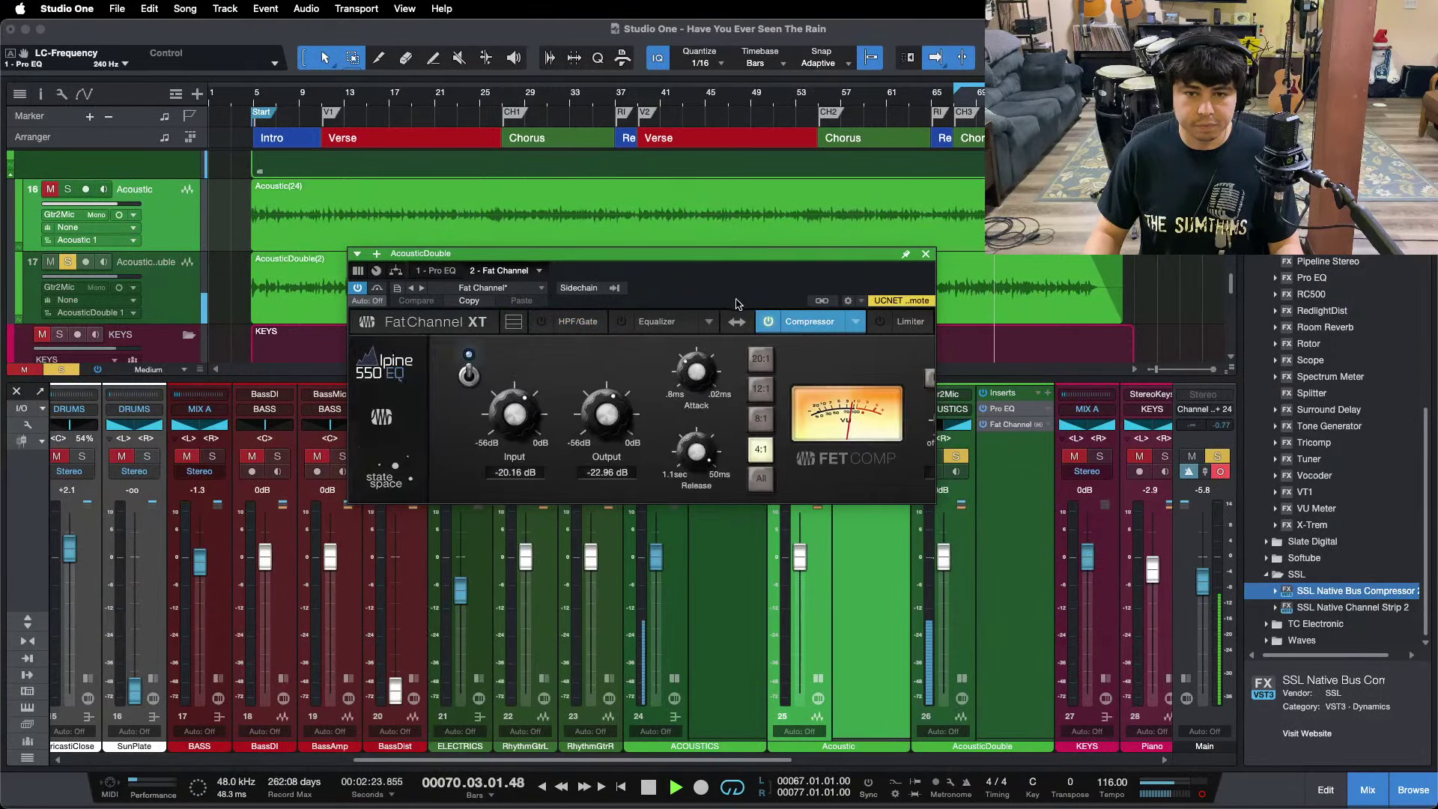
left_click_drag(637, 253, 722, 391)
left_click_drag(922, 100, 836, 126)
left_click(830, 97)
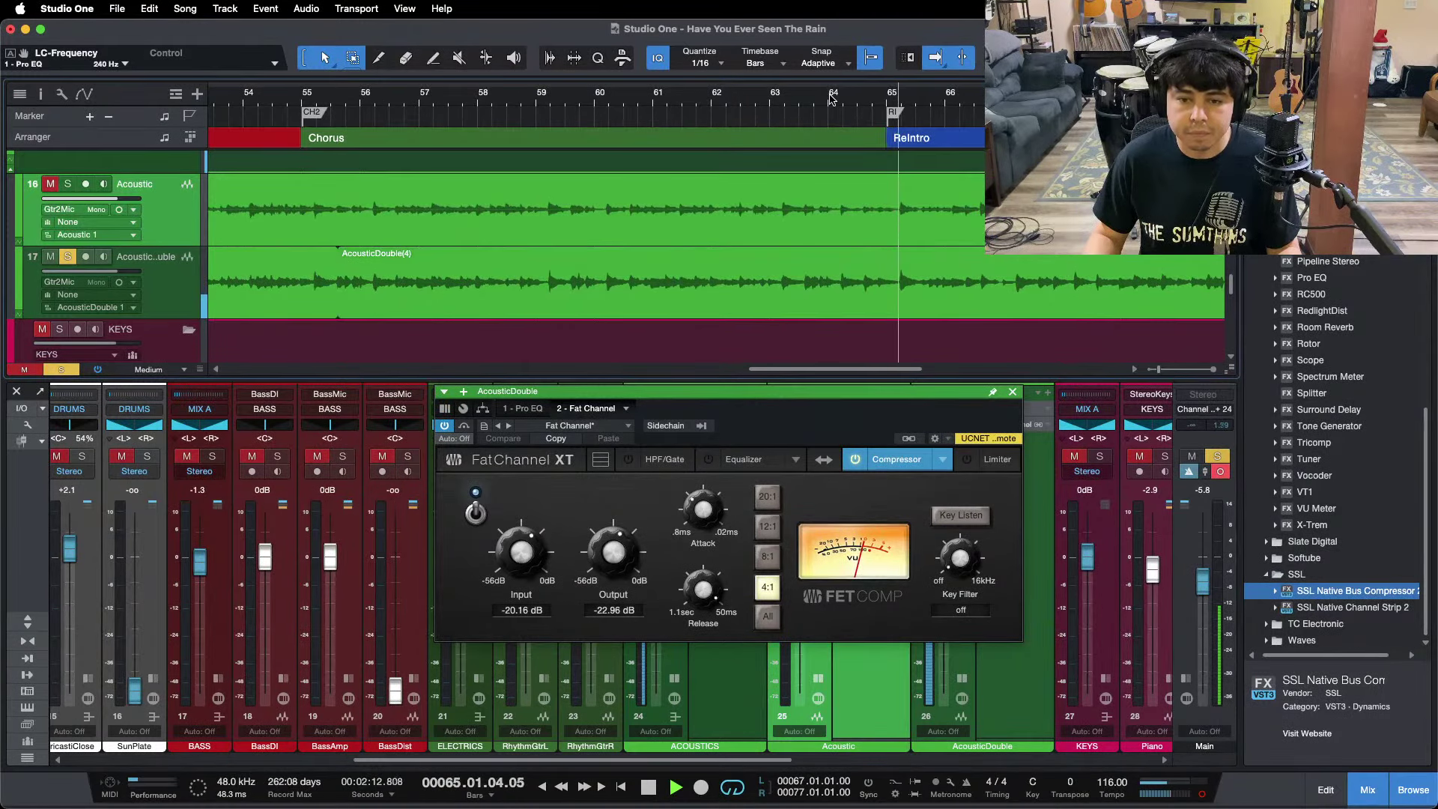
left_click_drag(545, 553, 546, 551)
scroll(616, 554, "down", 1)
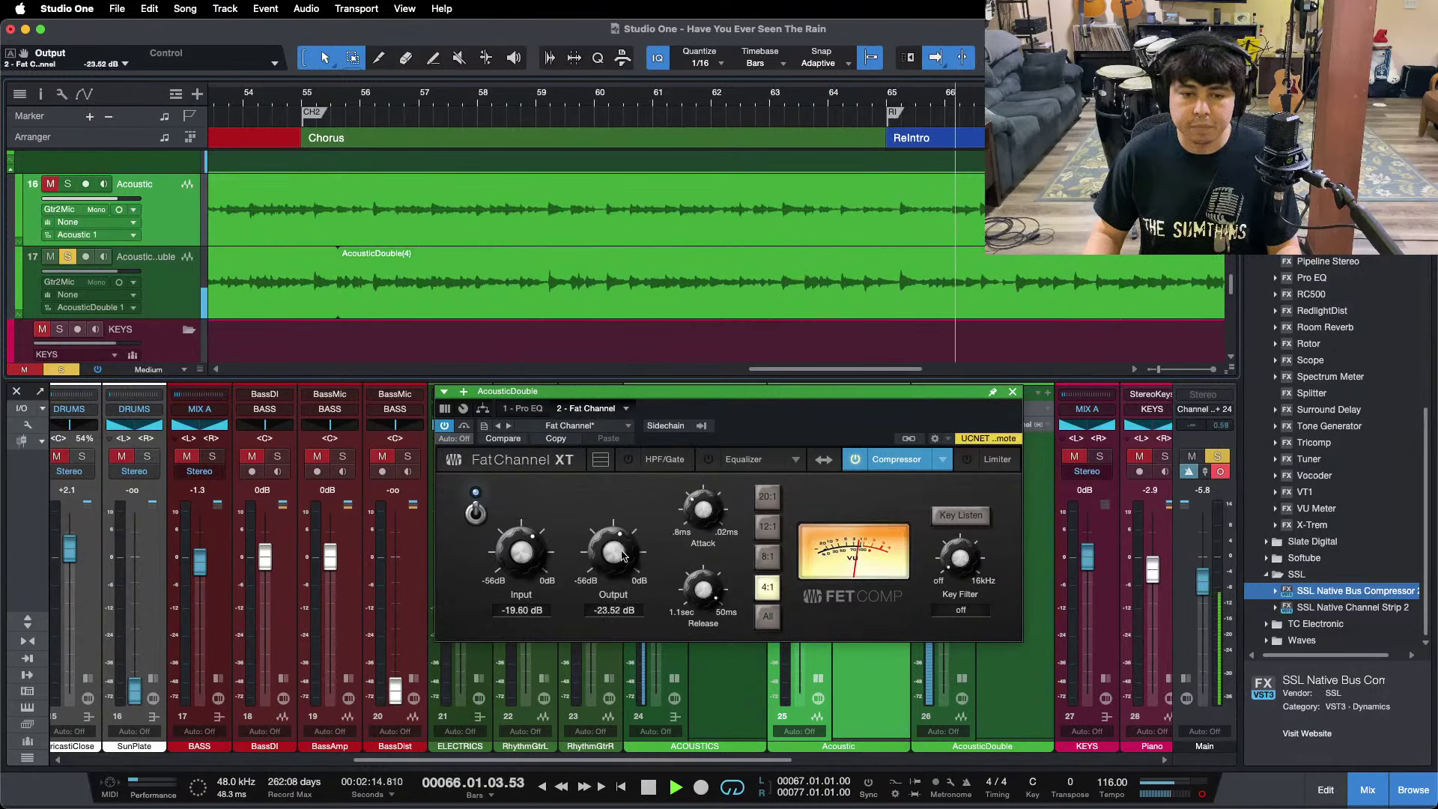
Boost the HF band of the AcousticDouble channel's Pro EQ by 4.80 dB at 8 kHz.
left_click(522, 409)
scroll(929, 110, "down", 5)
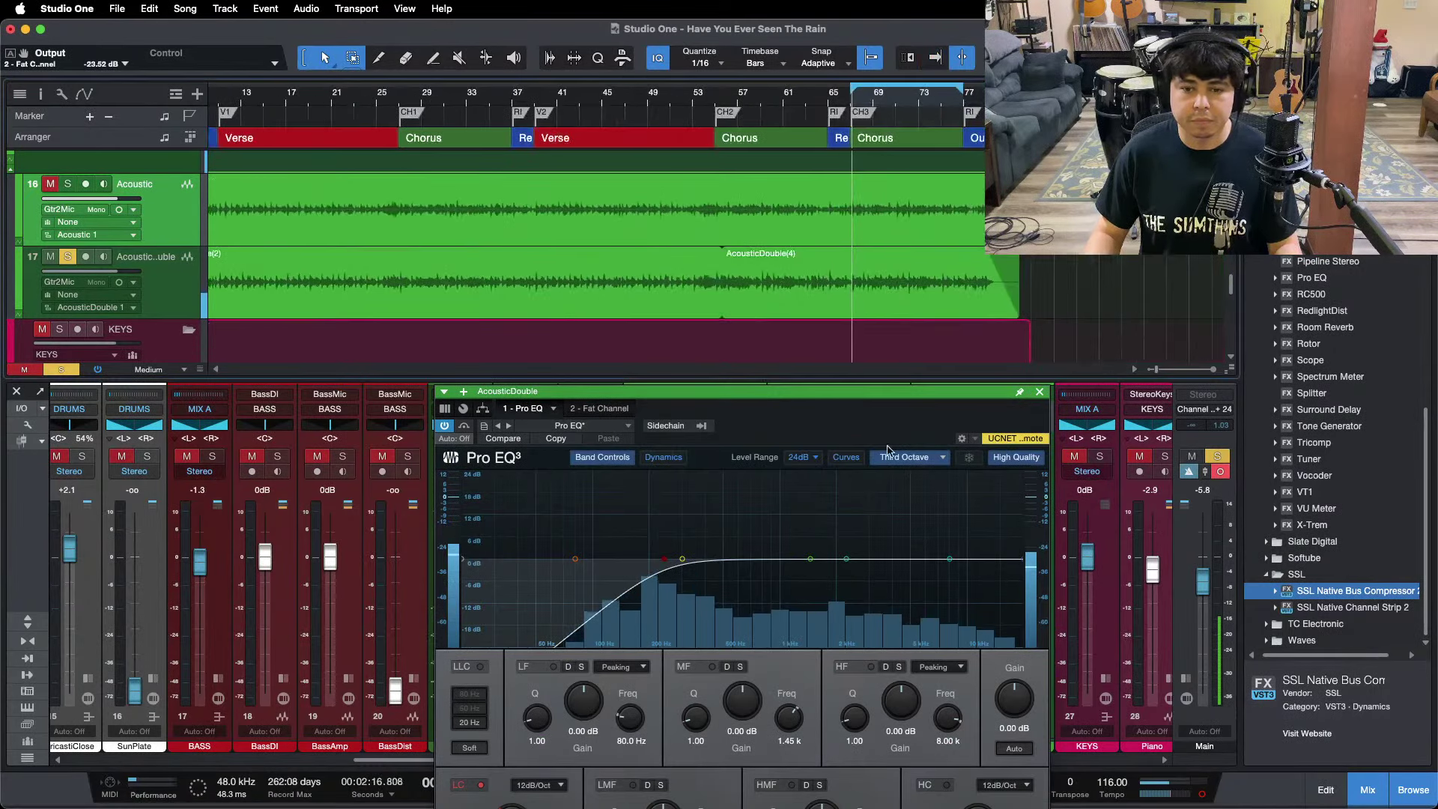
left_click_drag(850, 408, 838, 245)
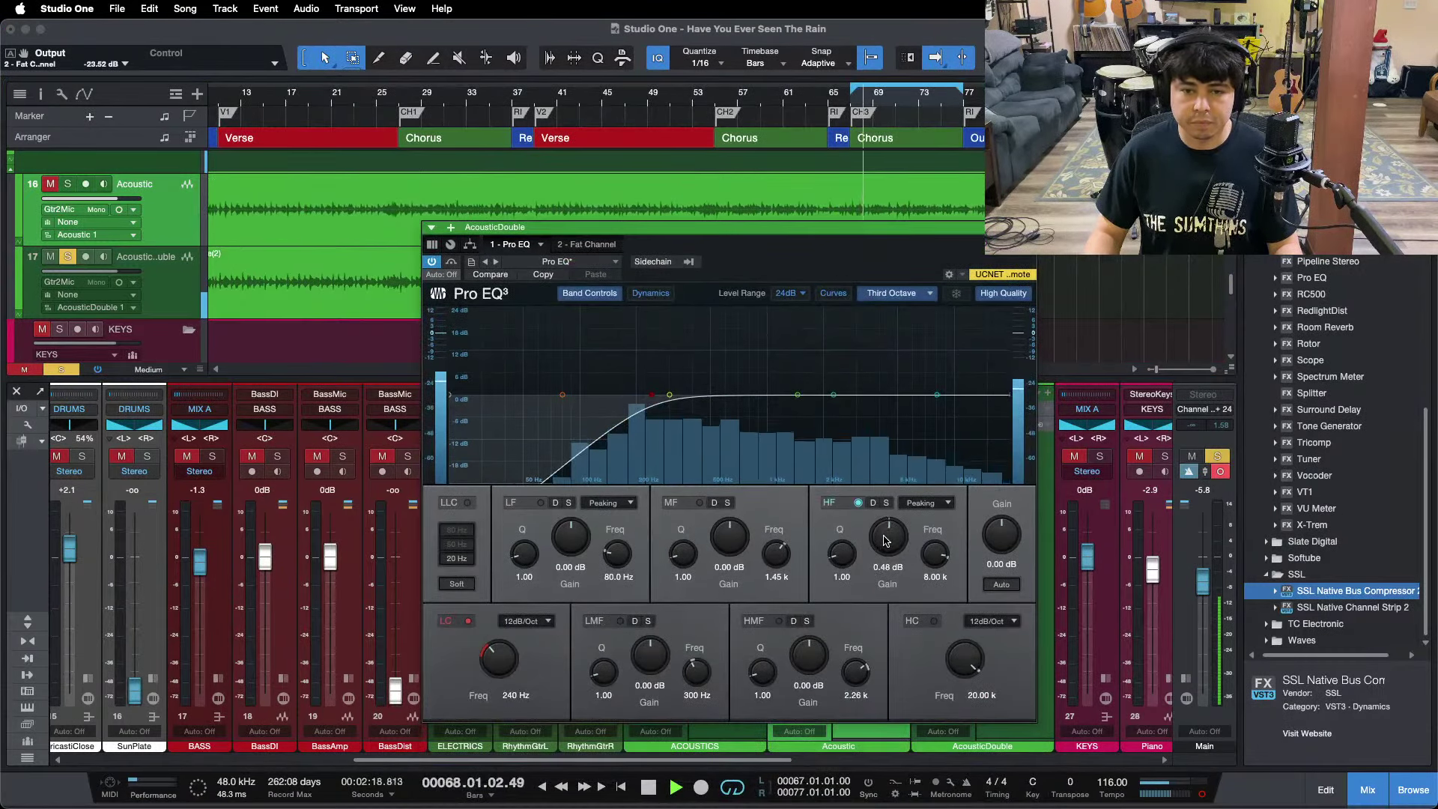
scroll(886, 541, "up", 6)
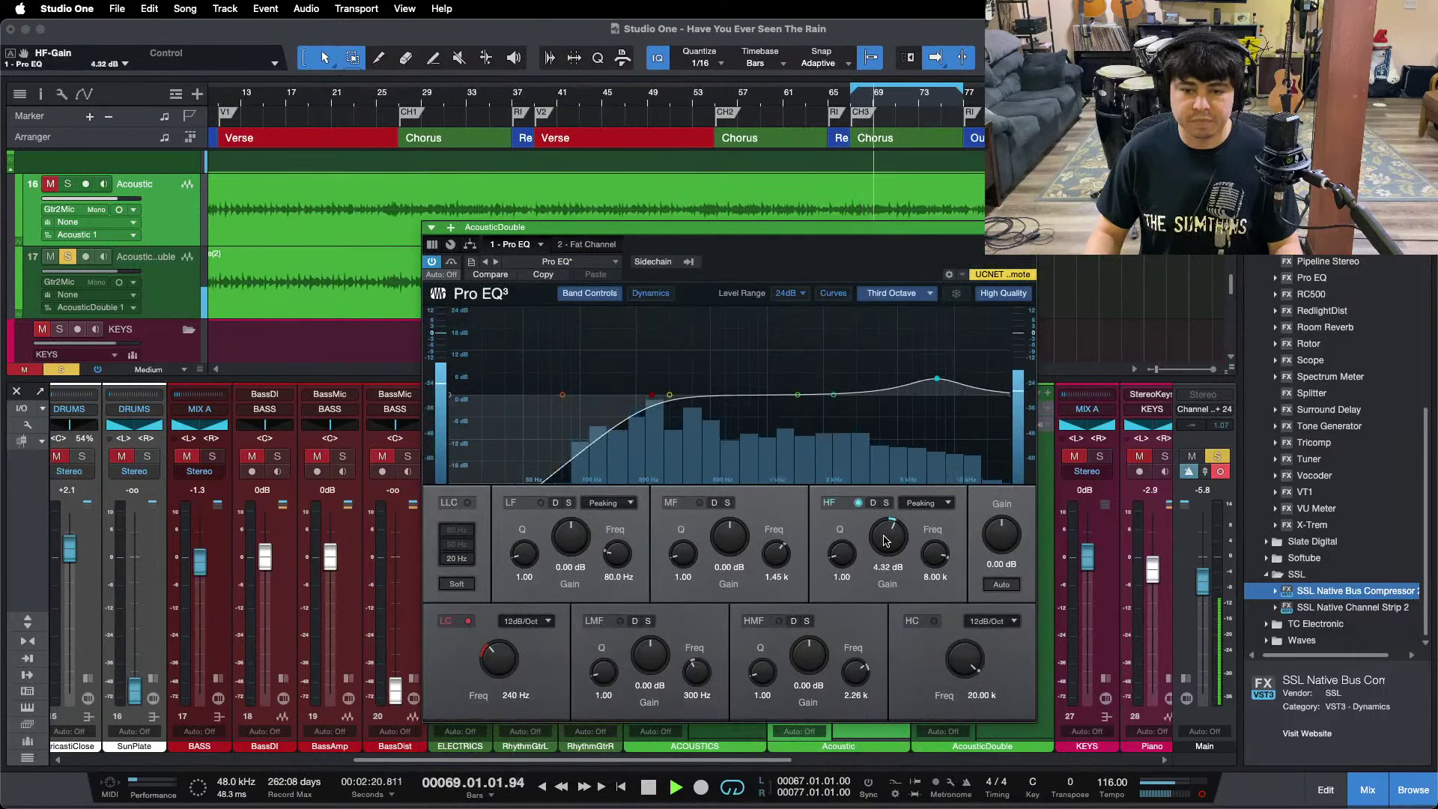
scroll(885, 541, "up", 1)
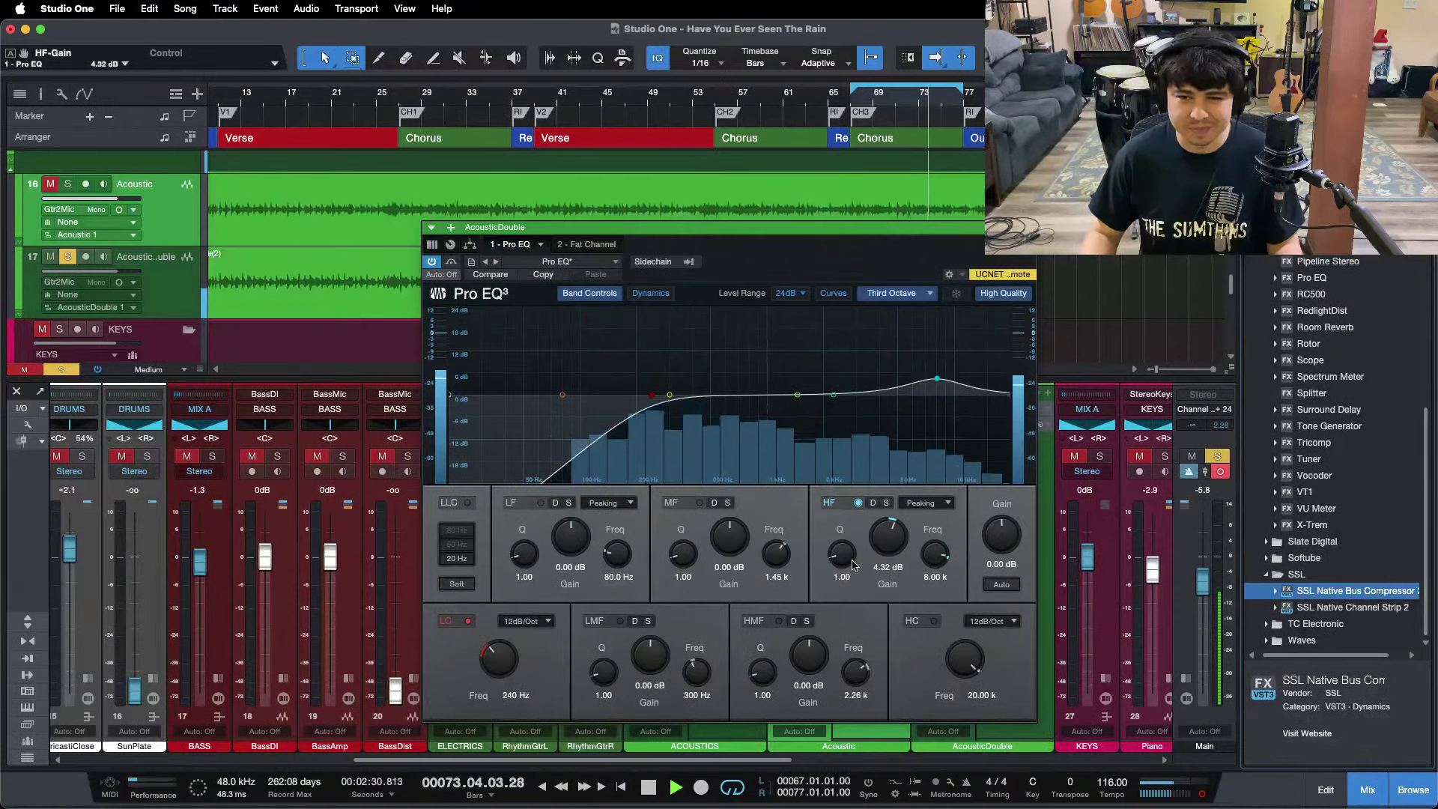
scroll(874, 539, "up", 2)
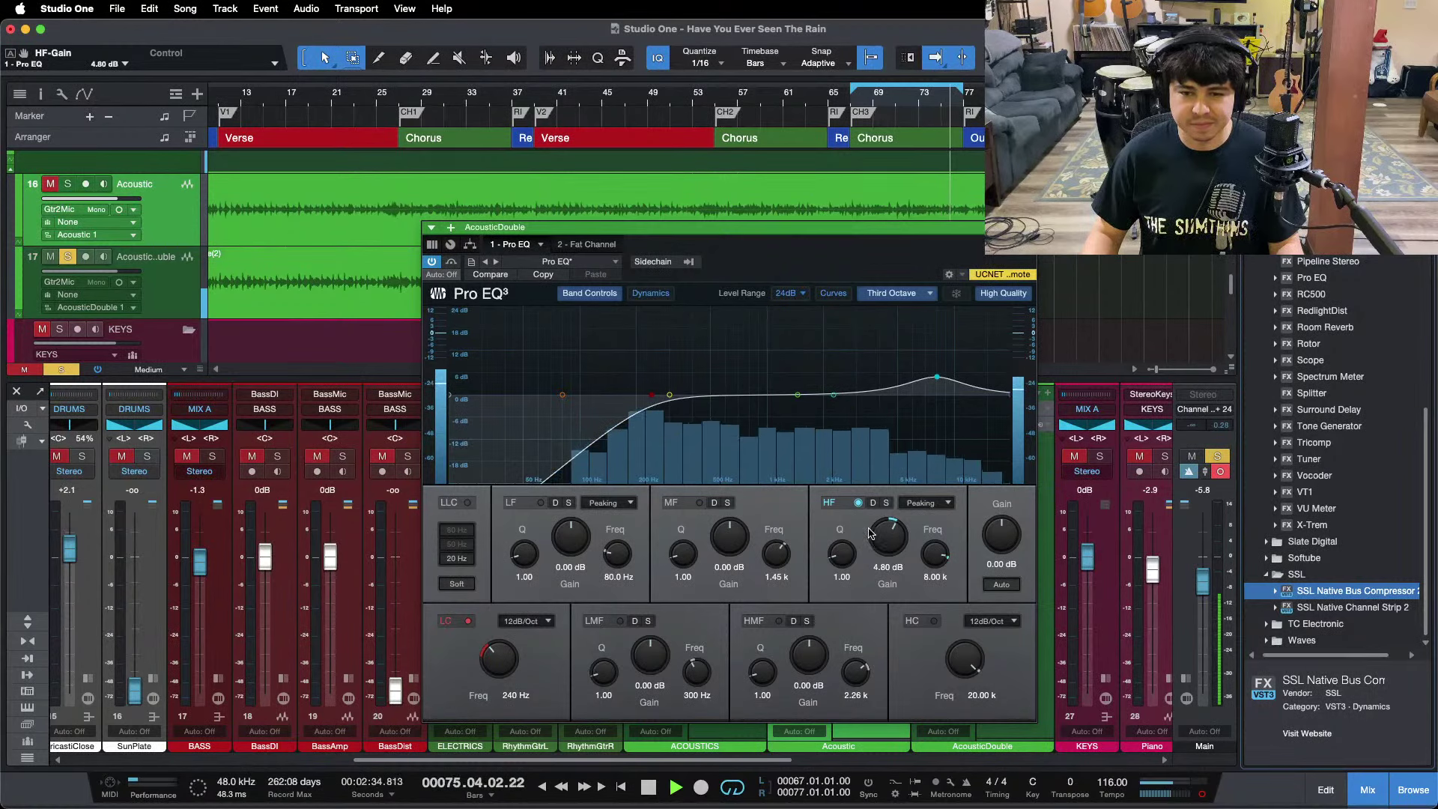
Boost the HMF band of the AcousticDouble channel's Pro EQ by 2.88 dB at 3 kHz and close the plug-in.
left_click_drag(839, 398, 858, 376)
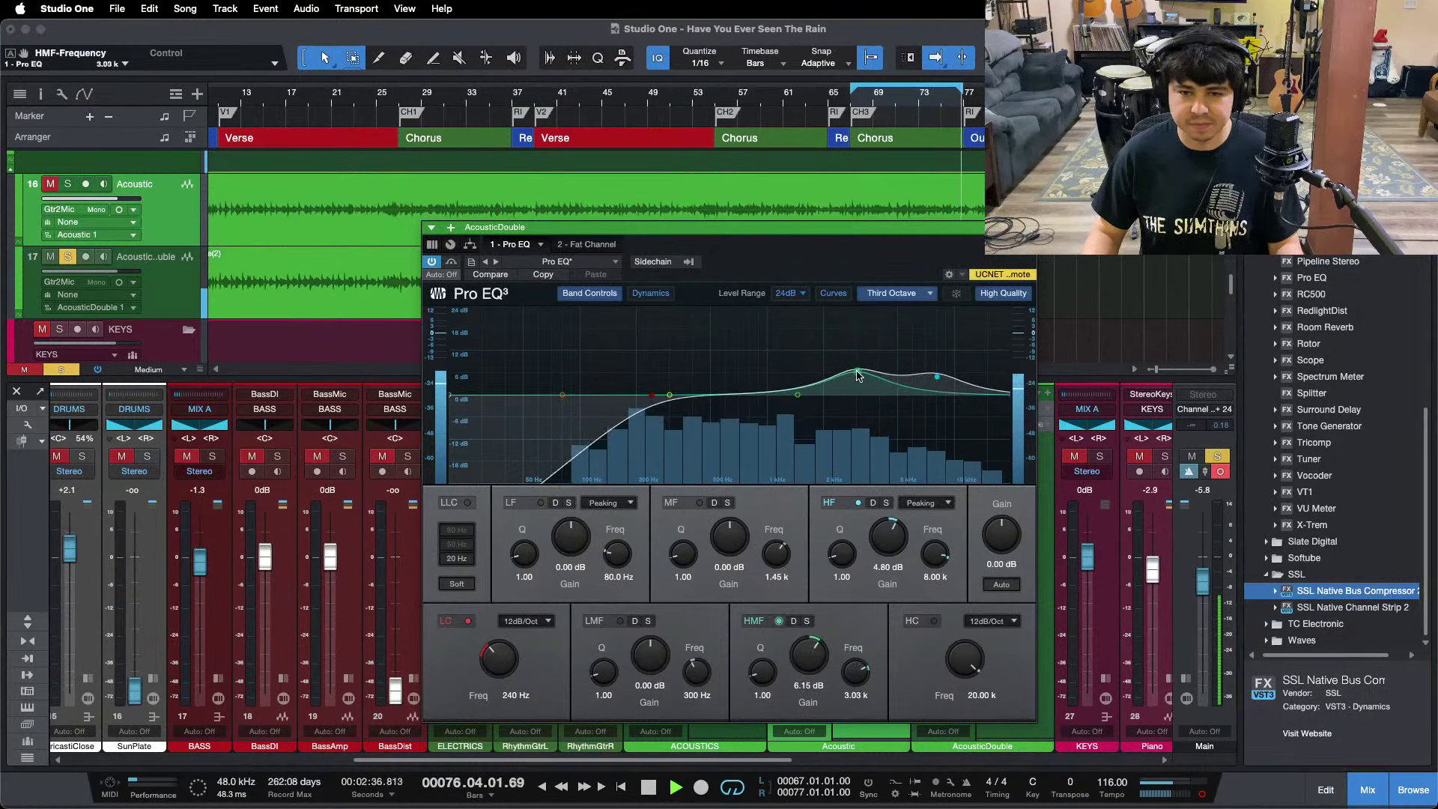
left_click(809, 666, "super")
key("space")
key("space")
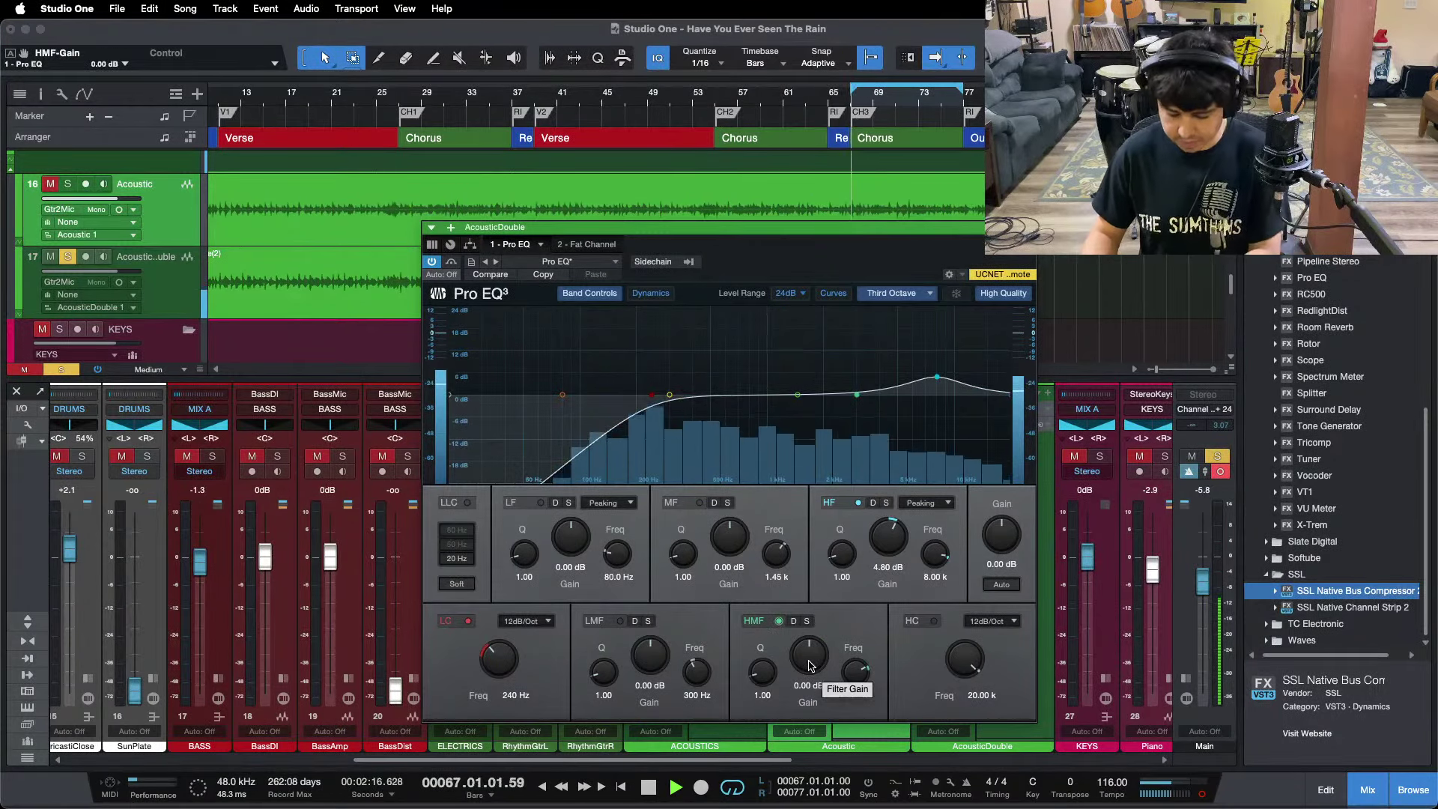
scroll(809, 666, "up", 2)
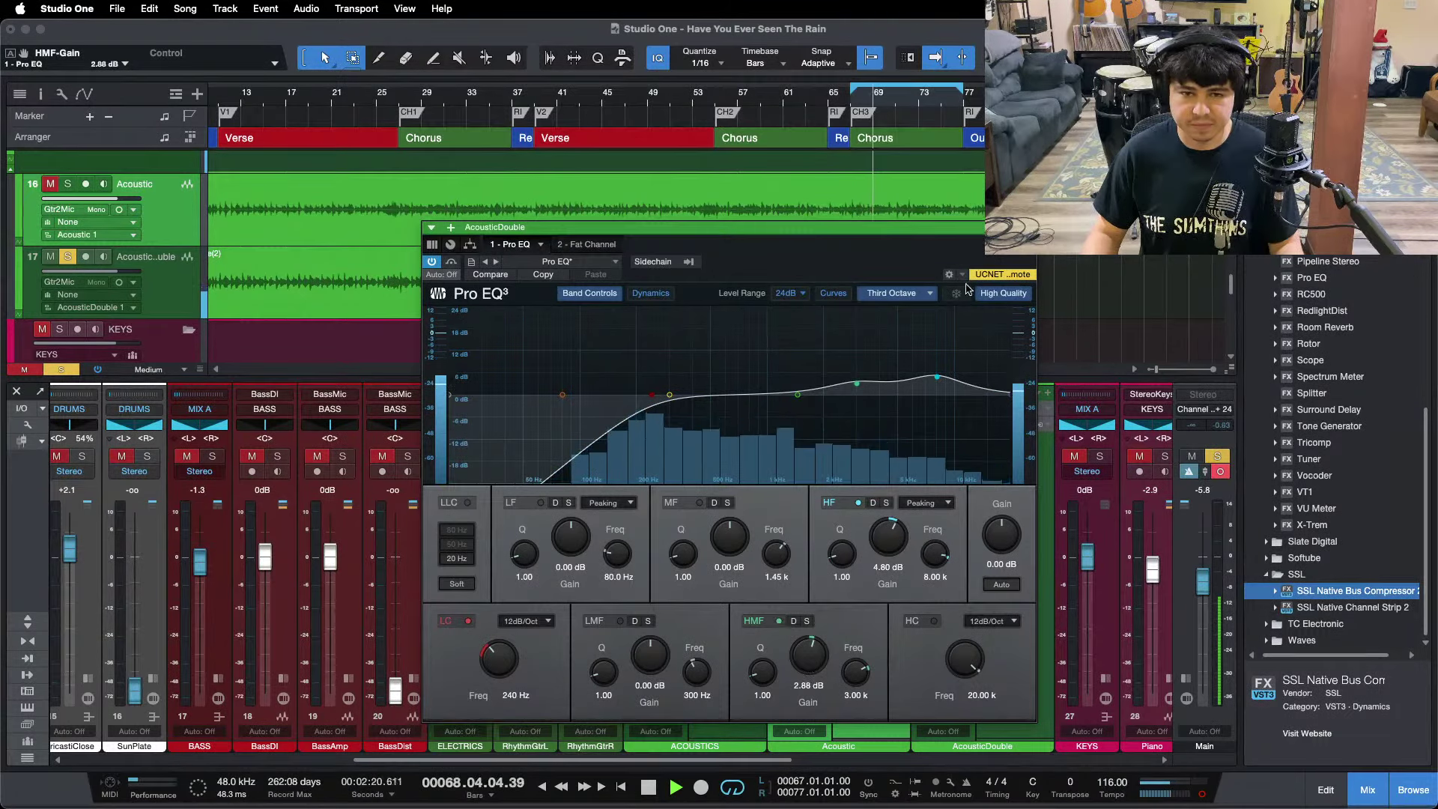
left_click(1028, 227)
Solo the Acoustic channel alongside AcousticDouble, collapse both channels' inserts, and reset the AcousticDouble fader to 0 dB.
left_click(811, 458)
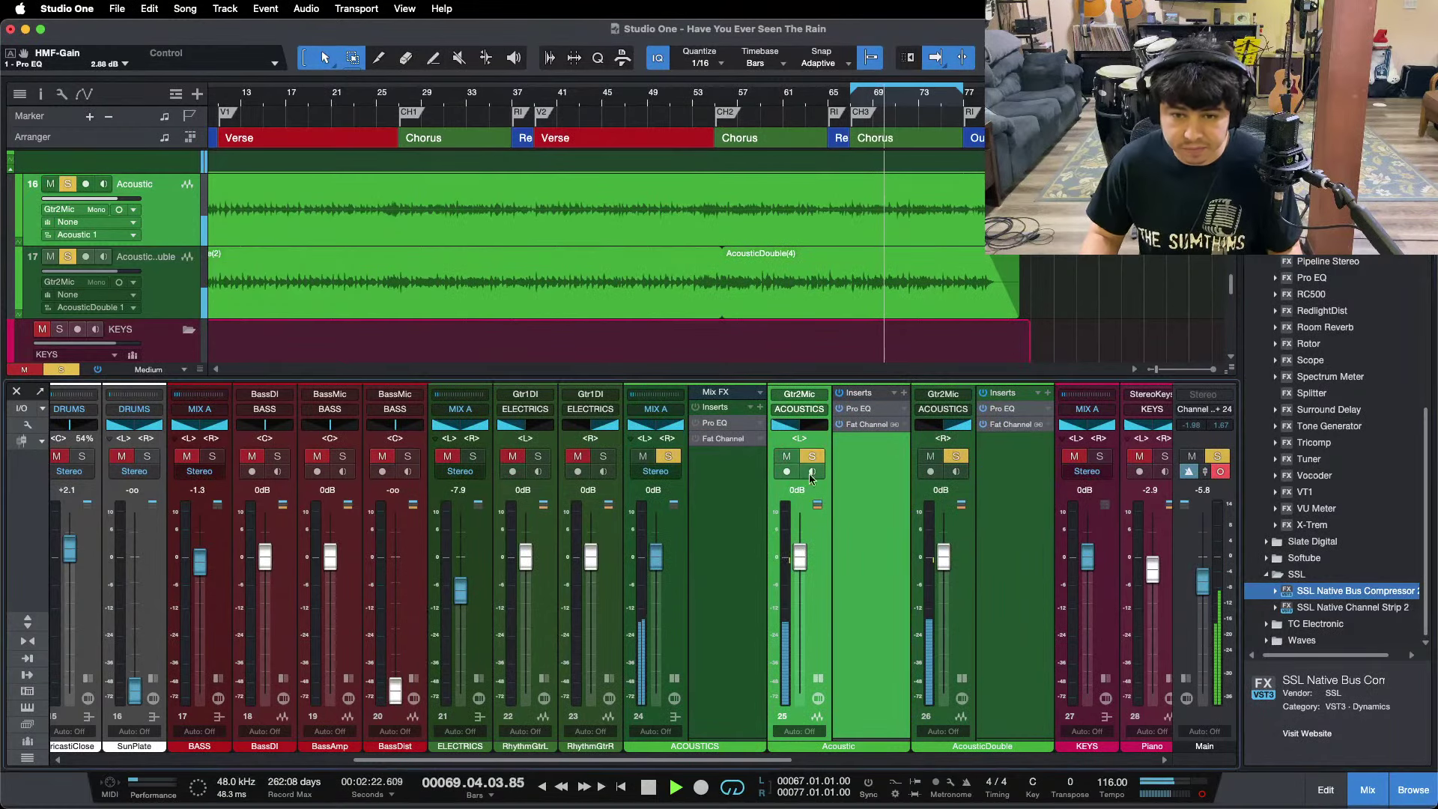
left_click(817, 680)
left_click(883, 679)
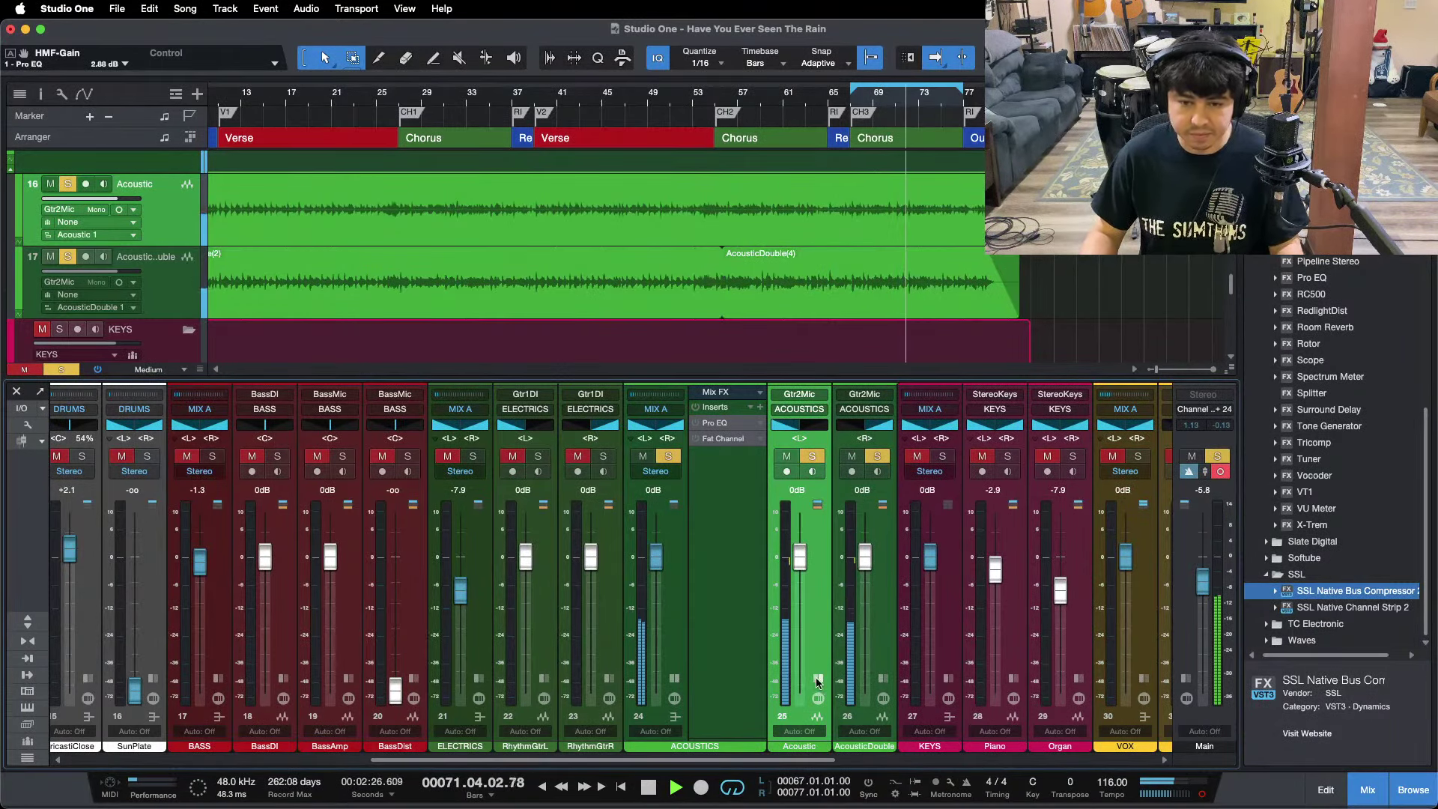
left_click_drag(865, 561, 866, 563)
left_click(867, 561, "super")
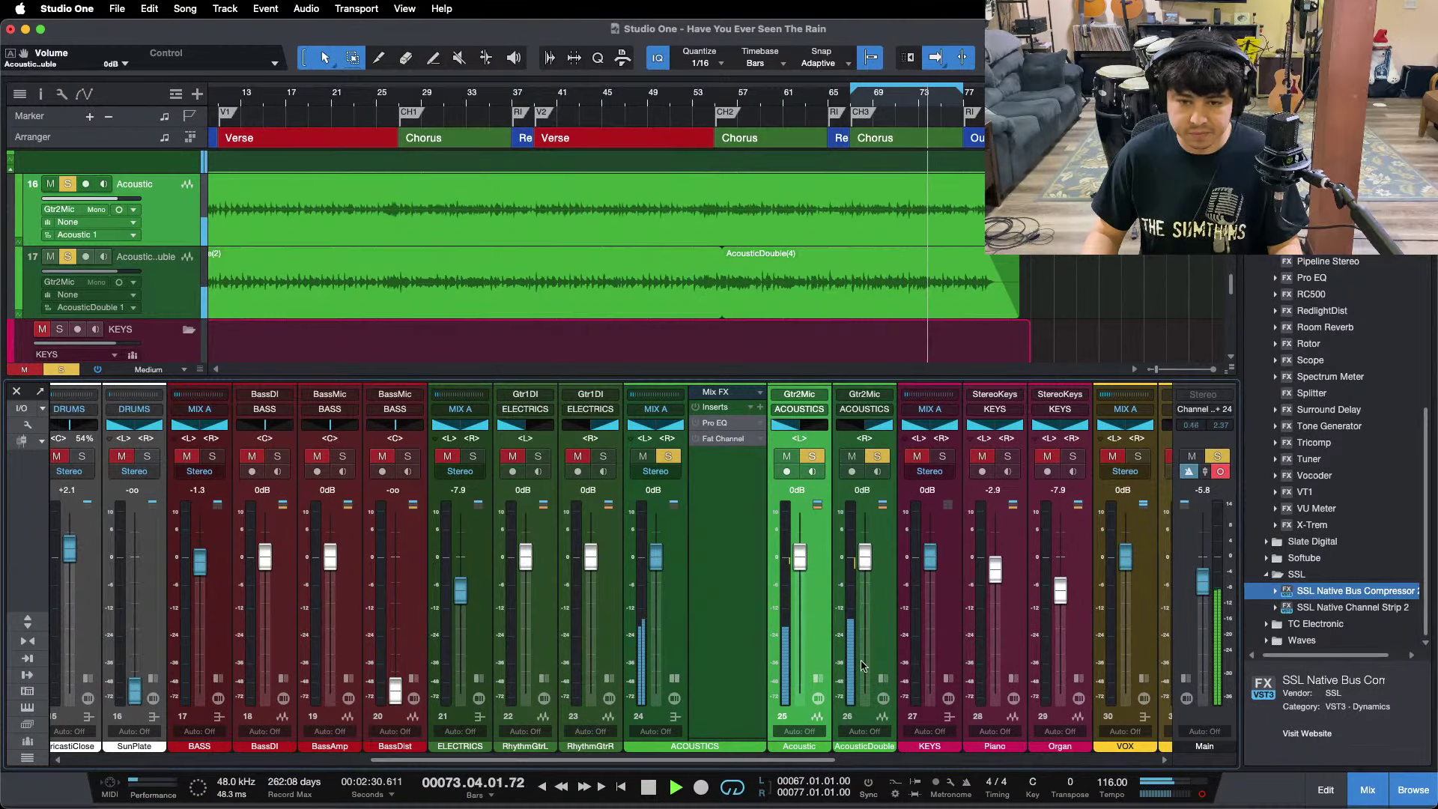
Set the AcousticDouble channel's Fat Channel compressor output to -24.08 dB and collapse the channel's inserts.
left_click(883, 679)
left_click(931, 423)
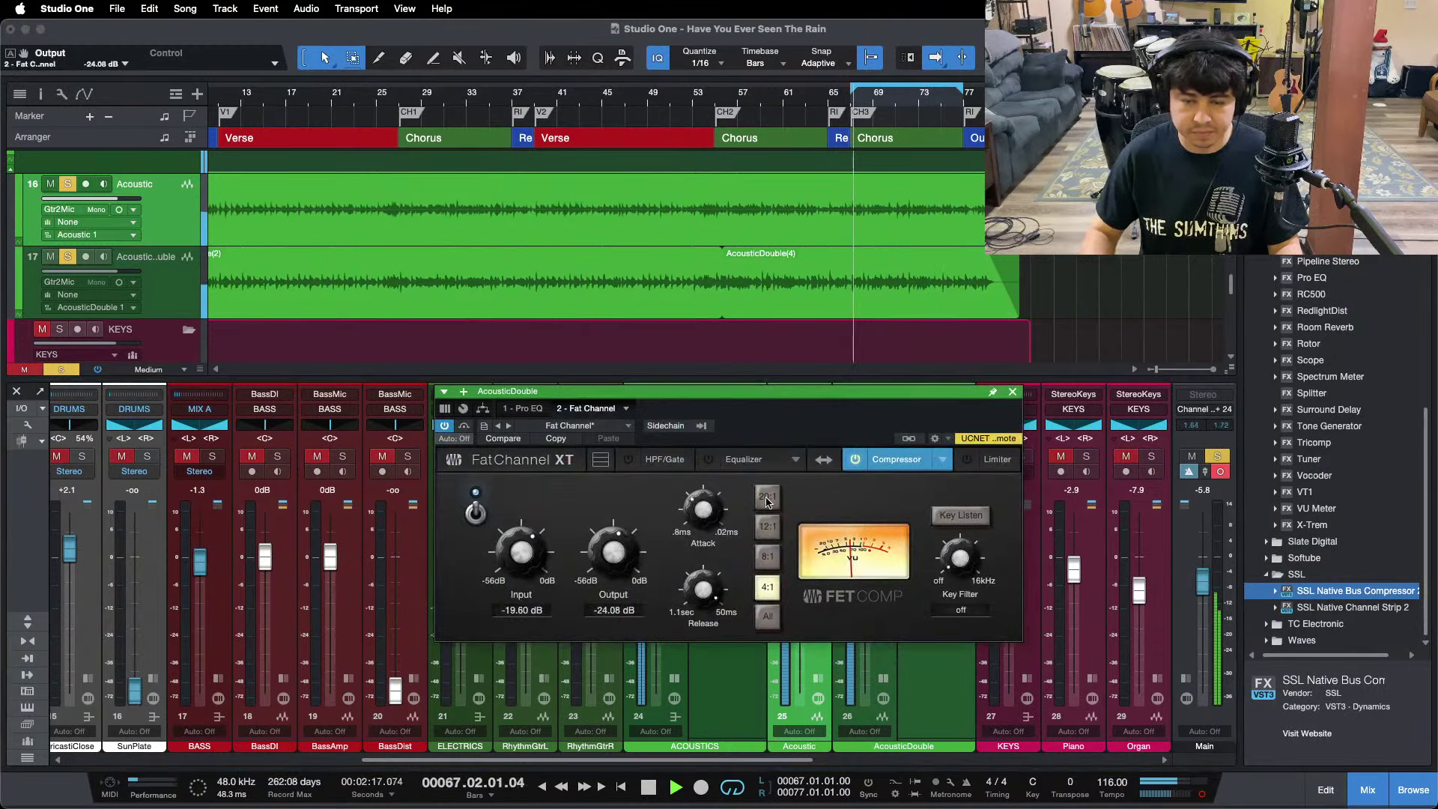
left_click(1013, 391)
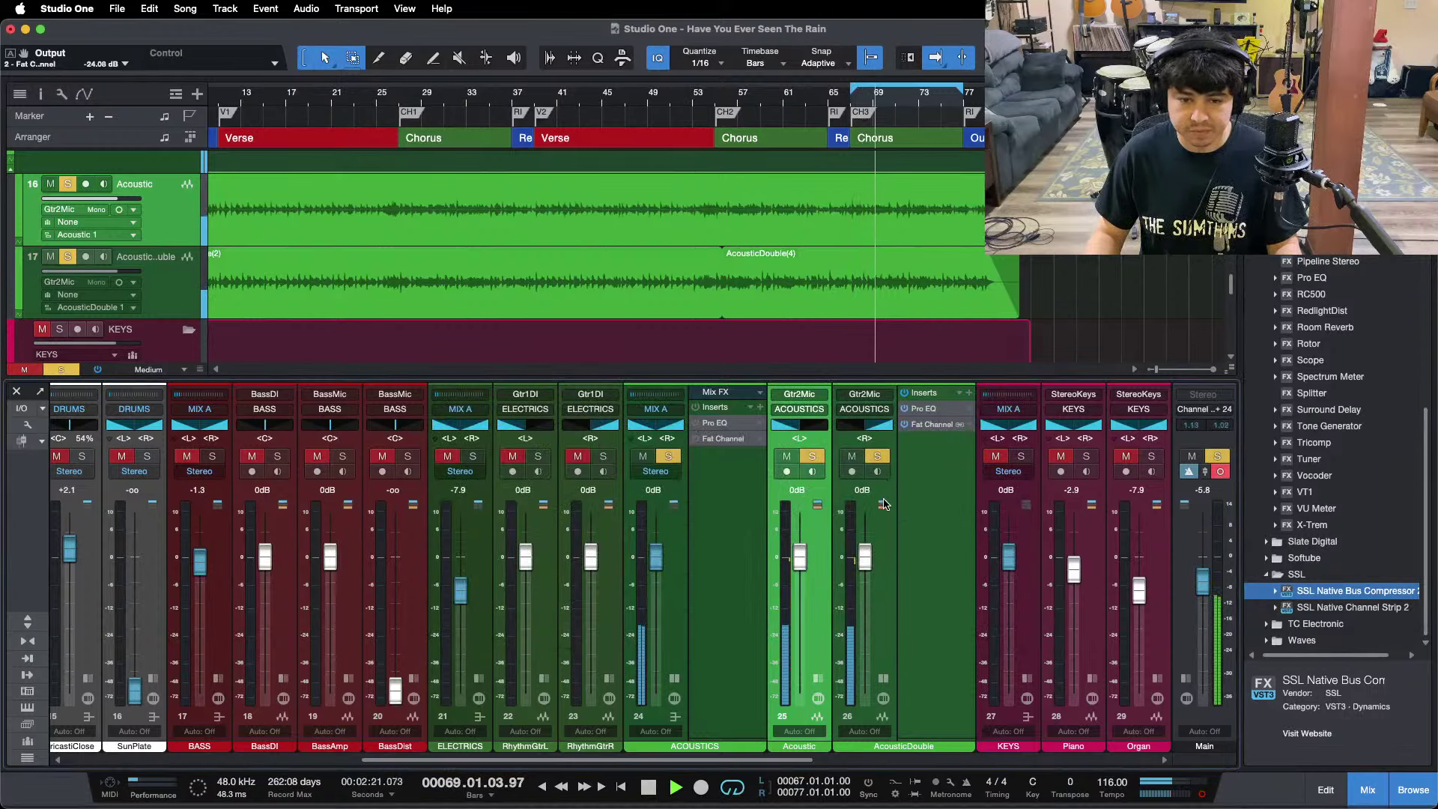
double_click(883, 644)
Replace the Fat Channel insert on the ACOUSTICS bus with the PreSonus Compressor.
left_click(739, 424)
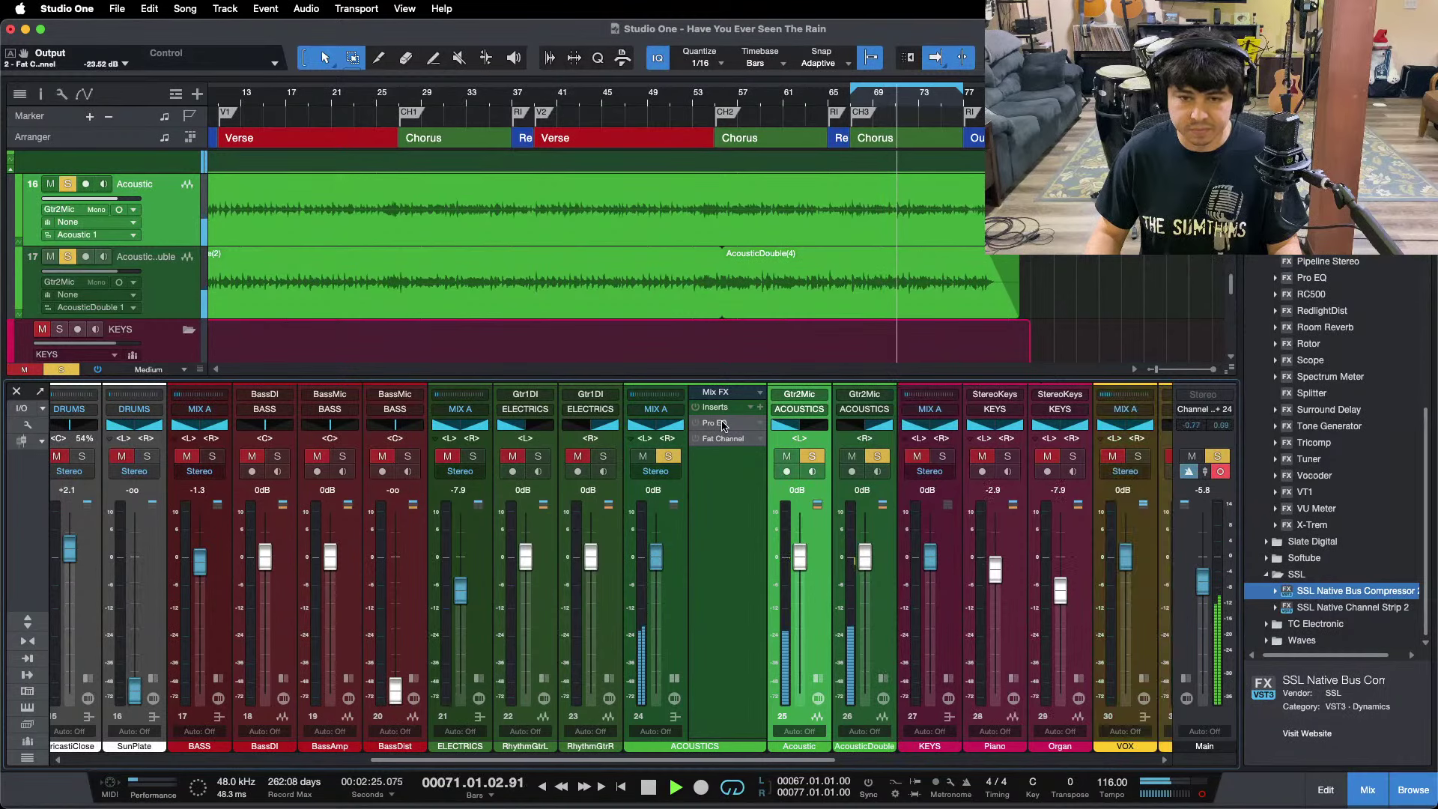
left_click(1116, 293)
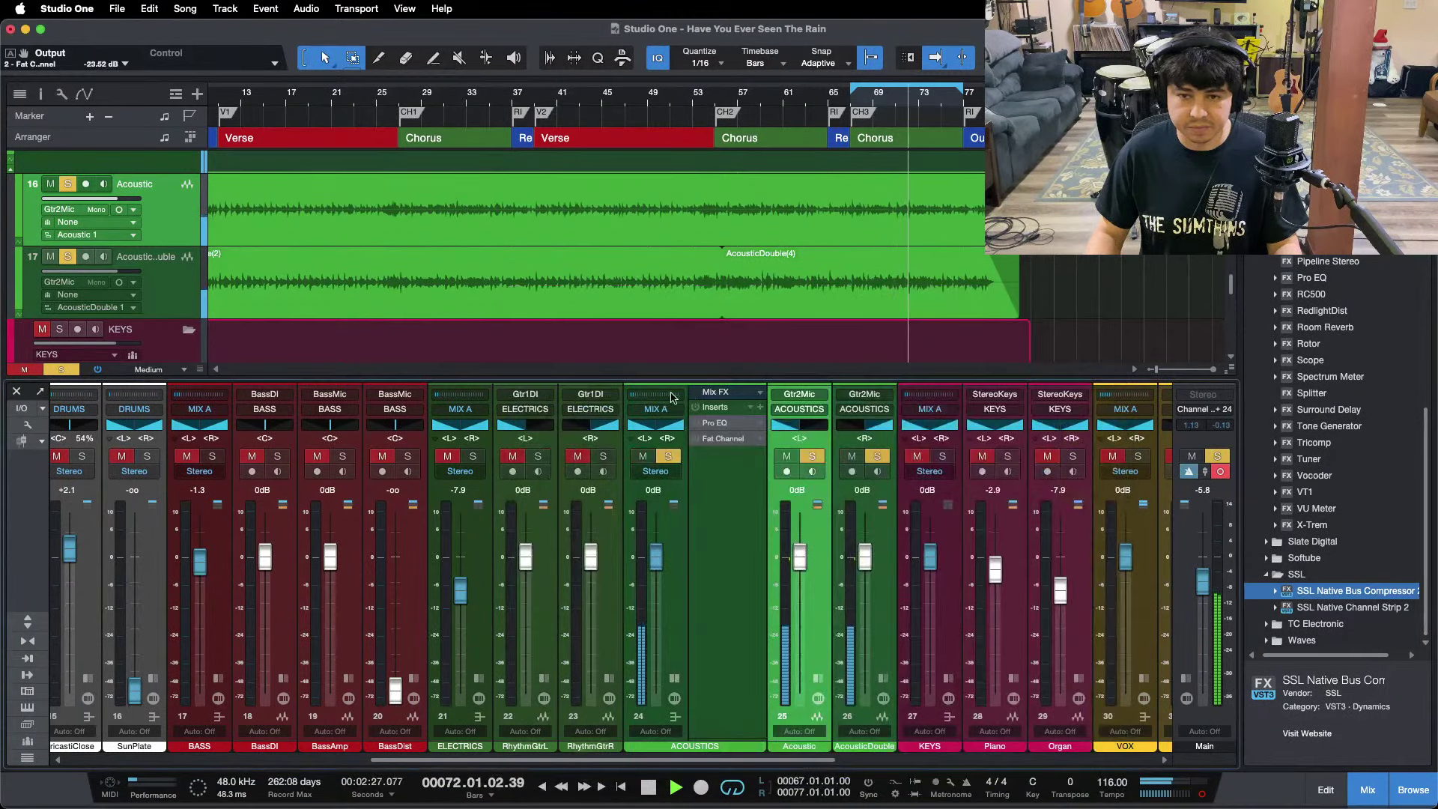
scroll(1325, 384, "up", 6)
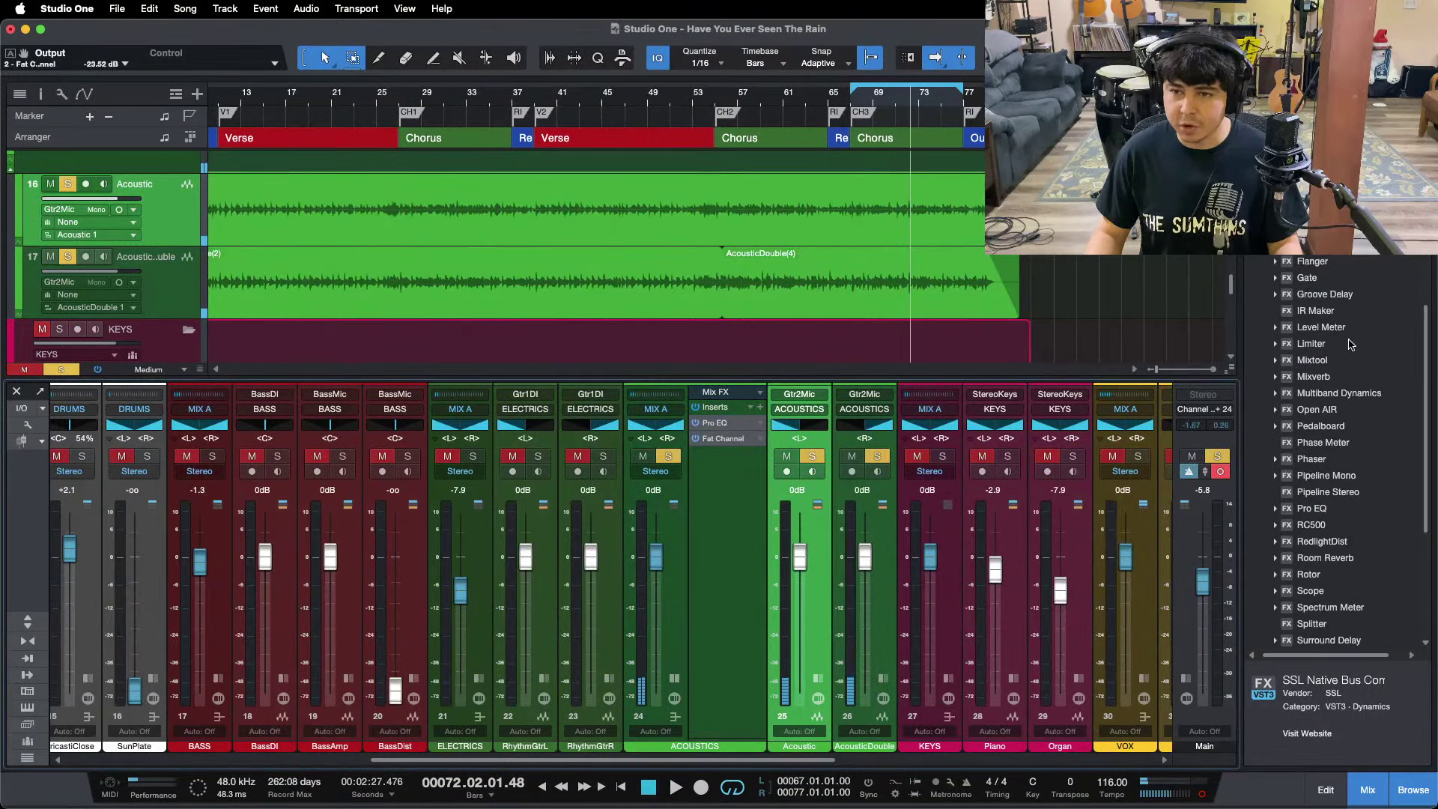
left_click_drag(1316, 179, 726, 447)
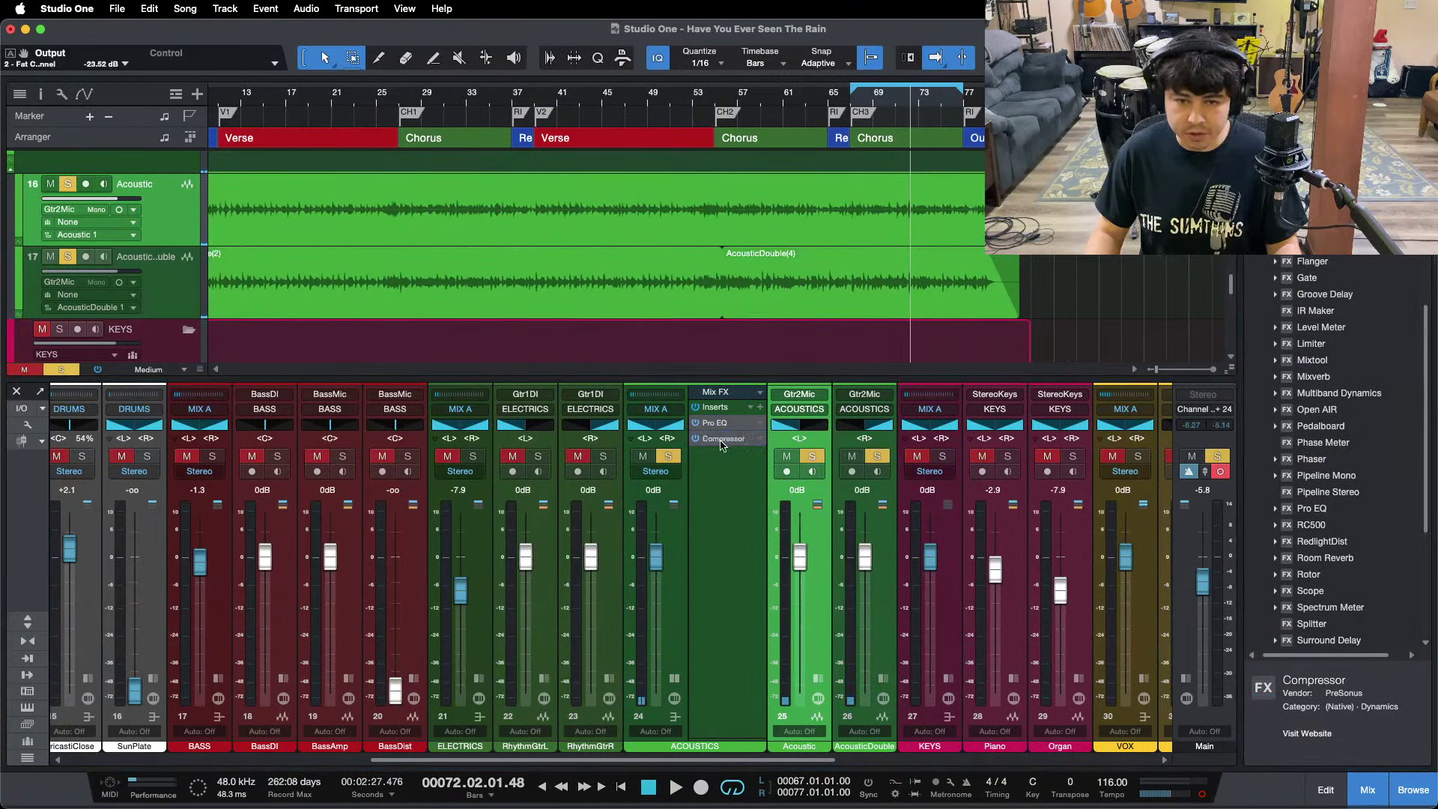
Load the Butter preset in the ACOUSTICS bus Compressor and turn off Channel Link.
left_click(621, 328)
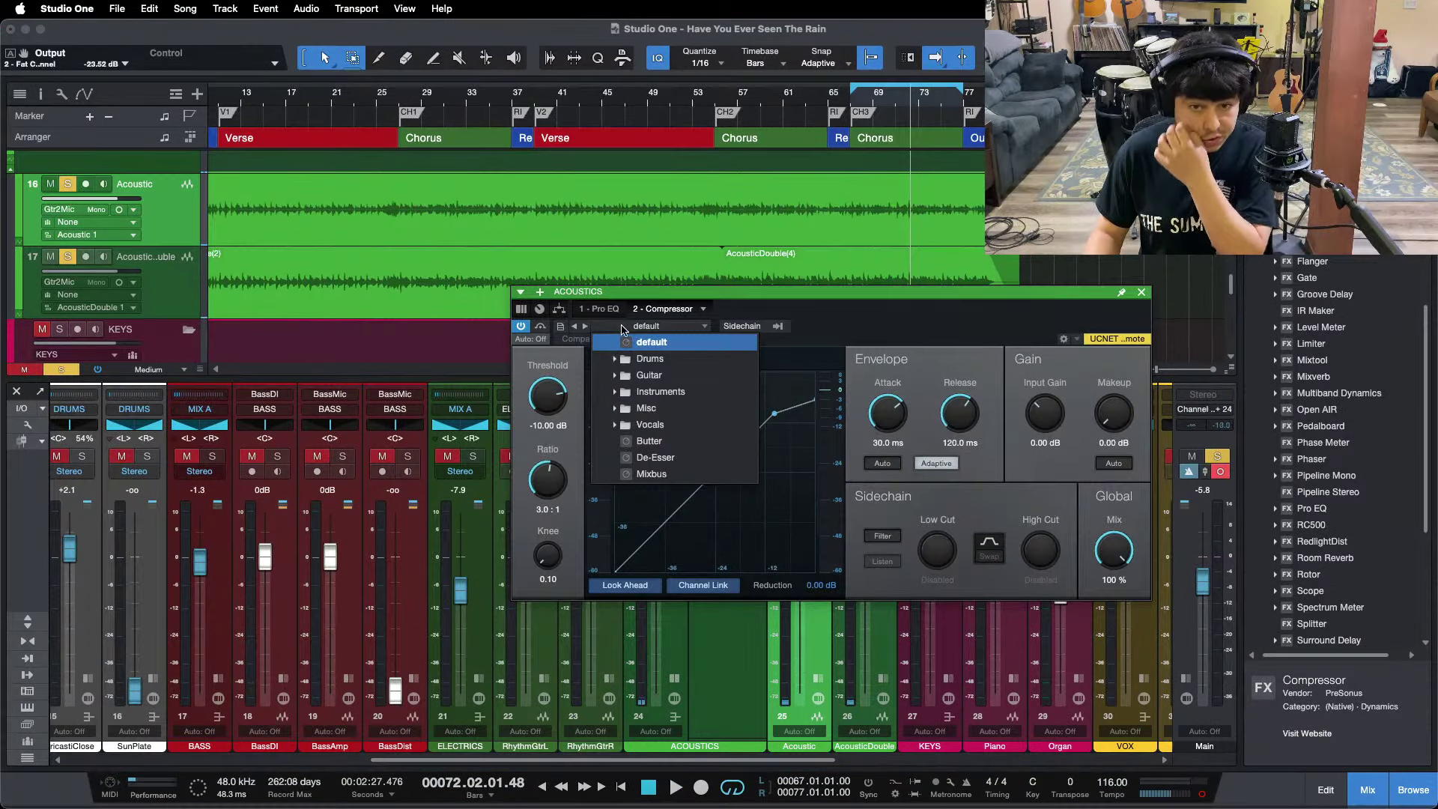
left_click(659, 450)
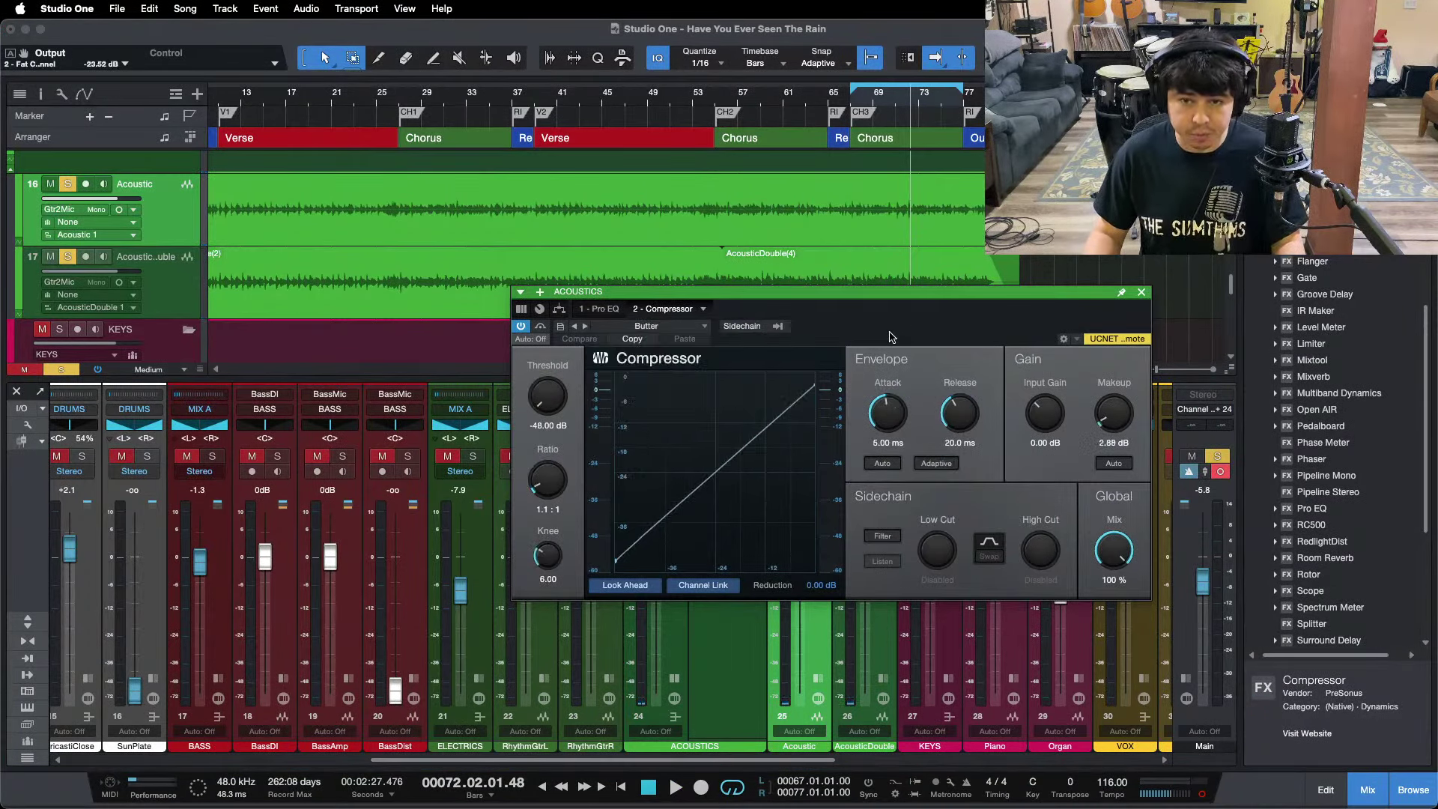
left_click(703, 585)
left_click_drag(859, 323, 726, 217)
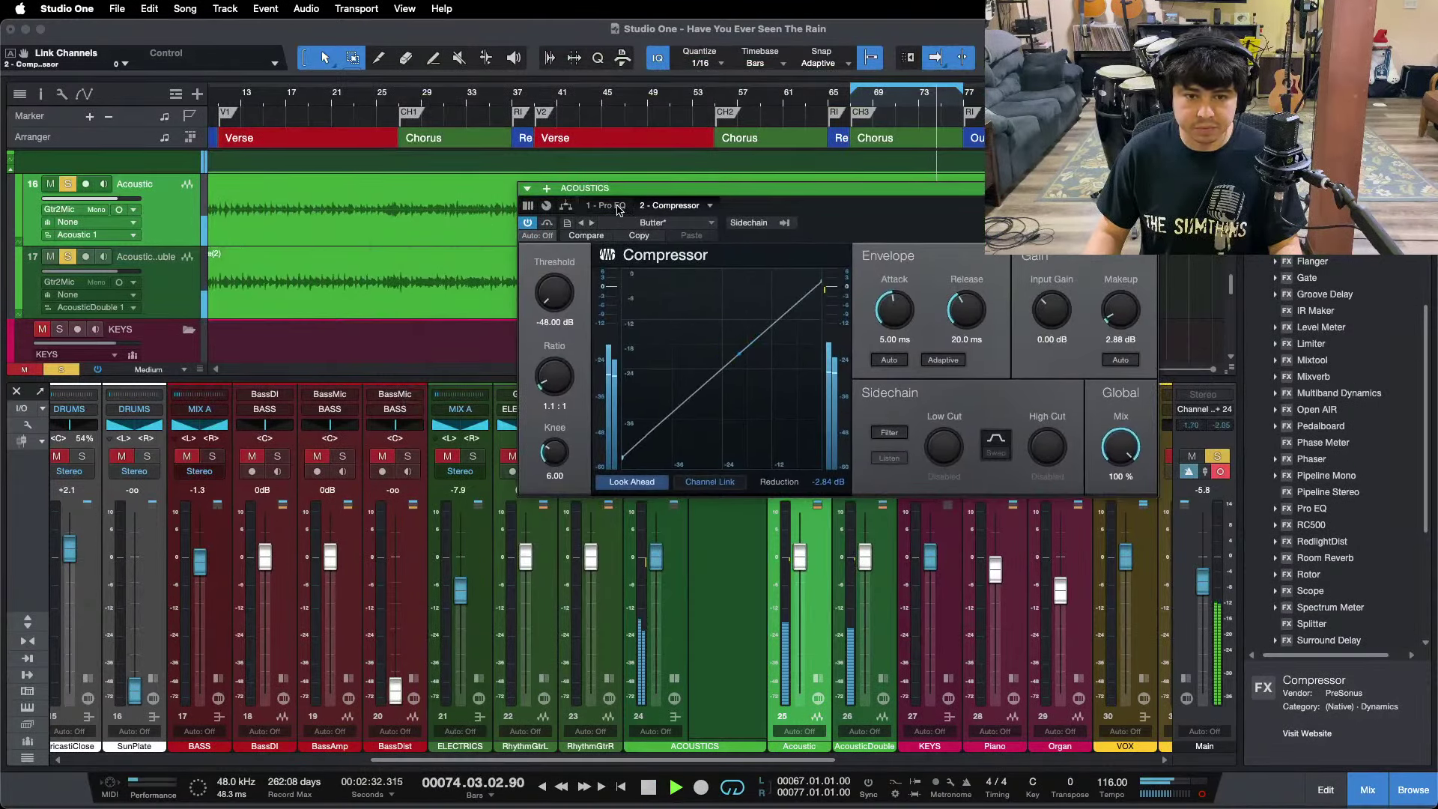
Bypass the ACOUSTICS bus Compressor to compare the sound, and close the plug-in.
left_click(618, 209)
left_click(688, 208)
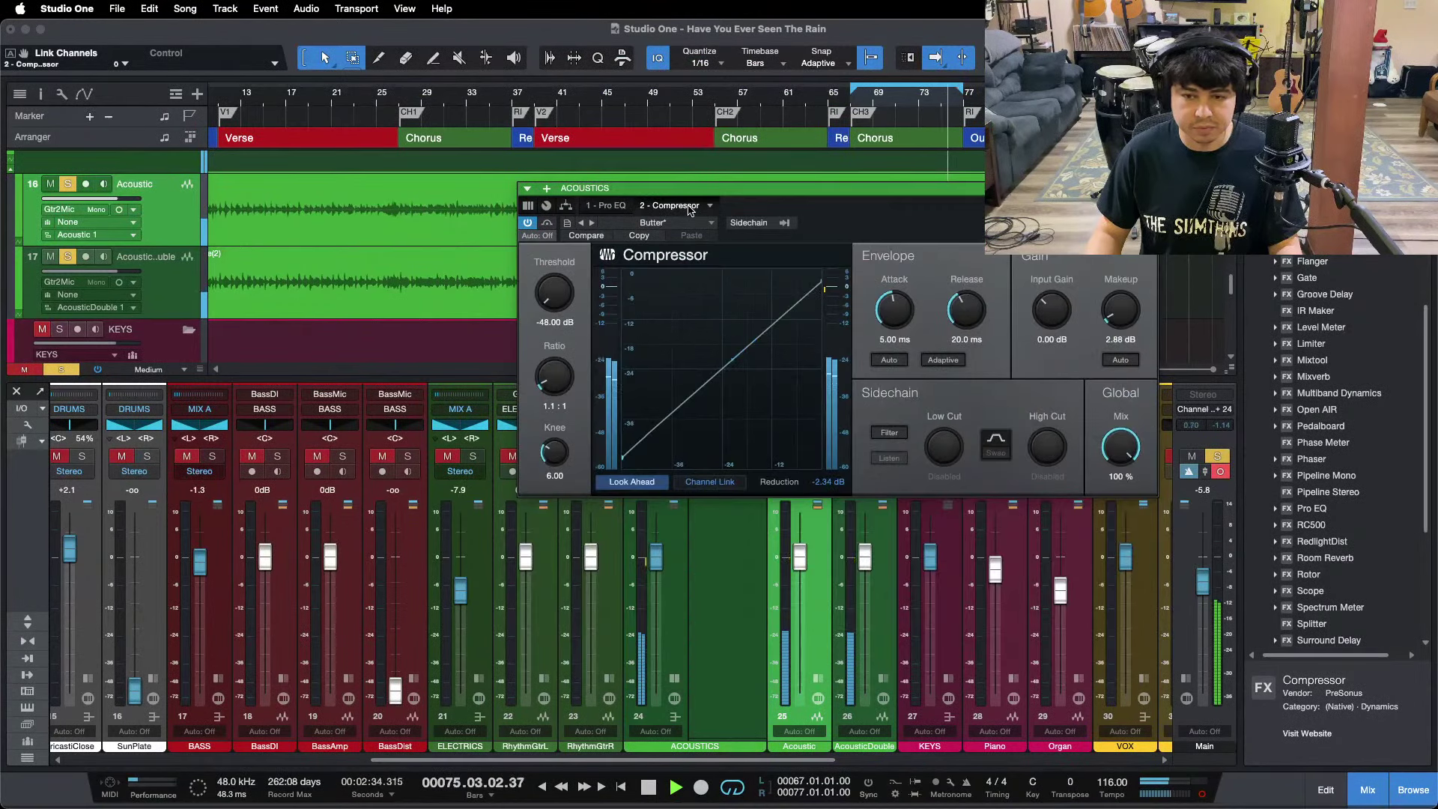
left_click(678, 224)
left_click(813, 219)
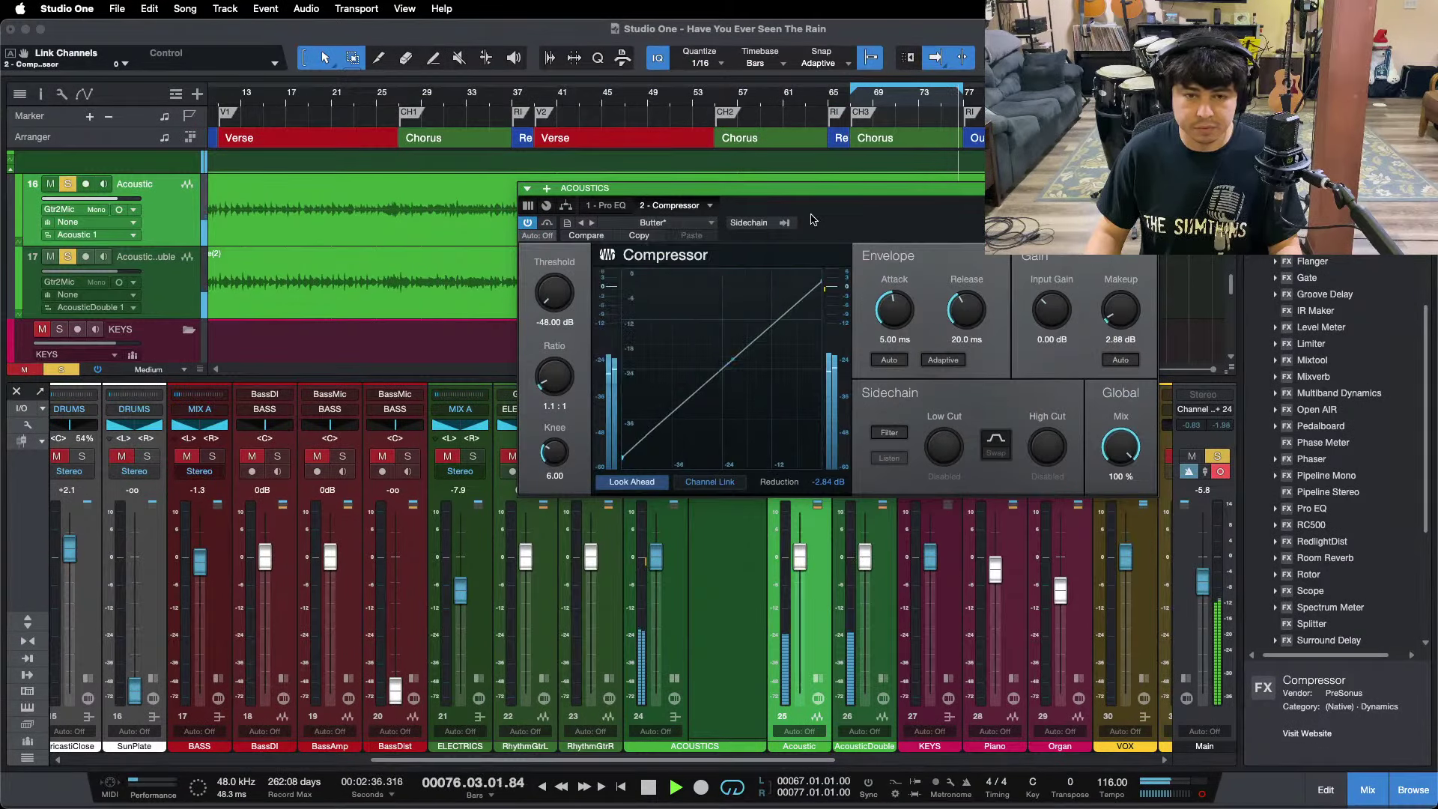
left_click(528, 223)
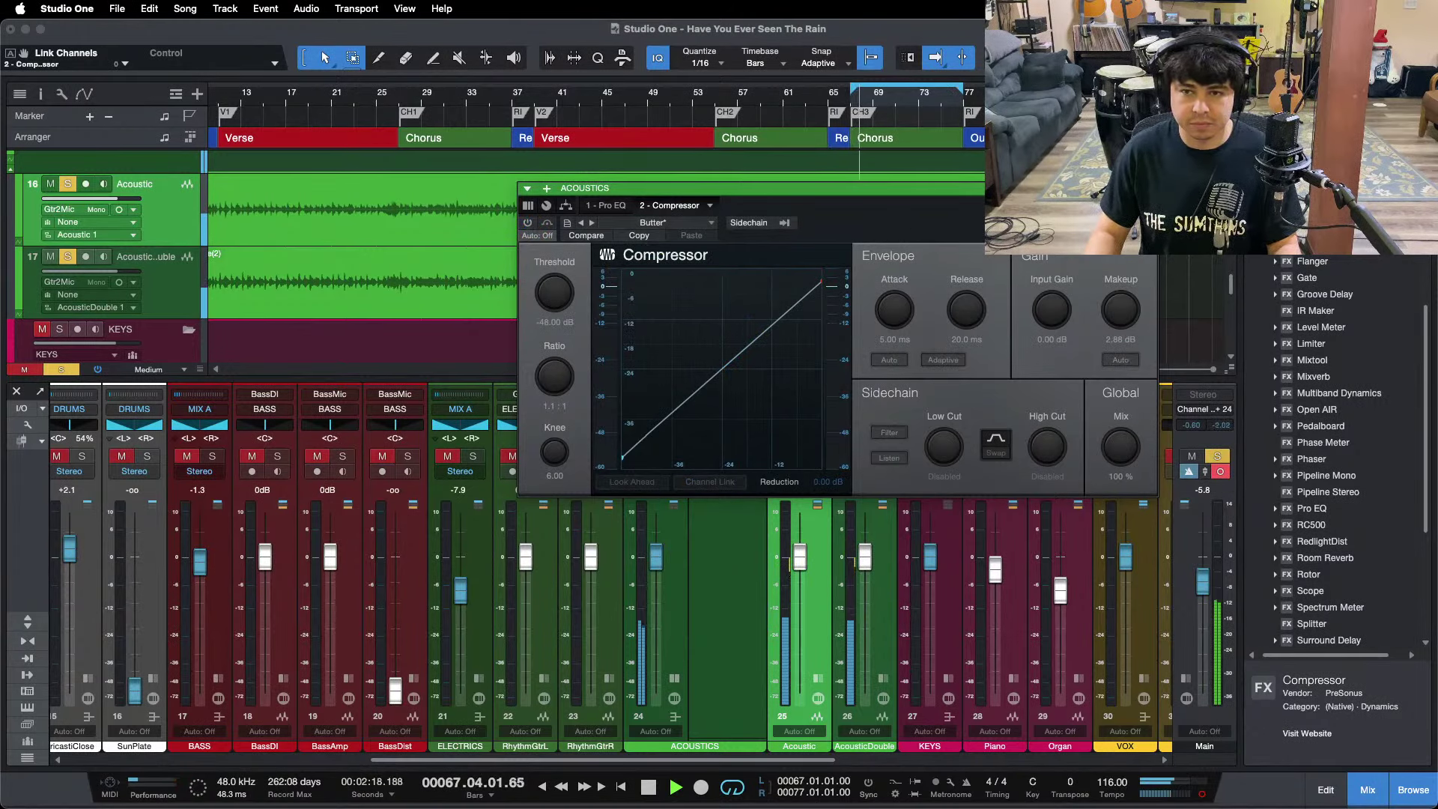
left_click(1149, 188)
Lower the low-cut frequency of the ACOUSTICS bus Pro EQ to 98 Hz and switch the low cut off.
double_click(724, 424)
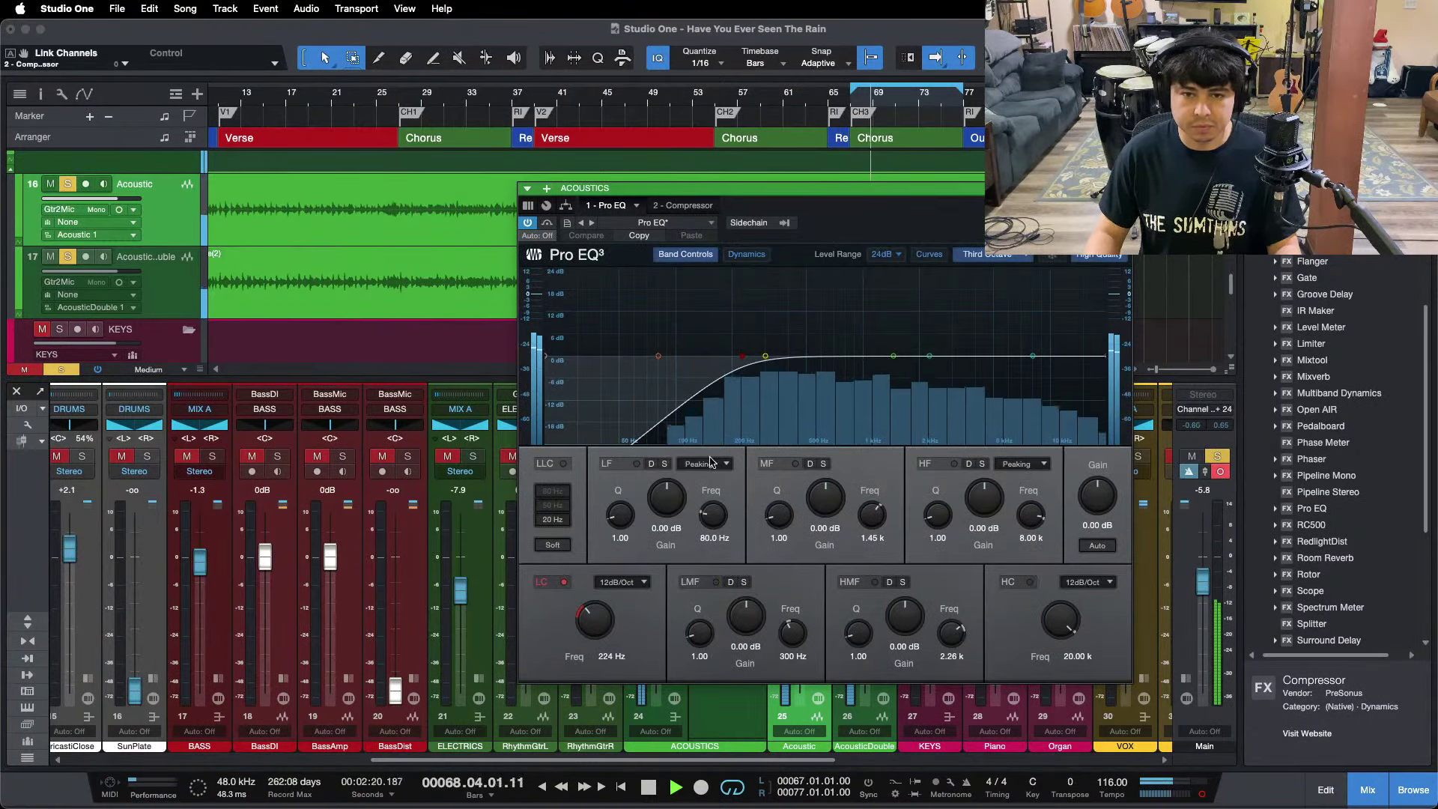
left_click_drag(596, 618, 599, 624)
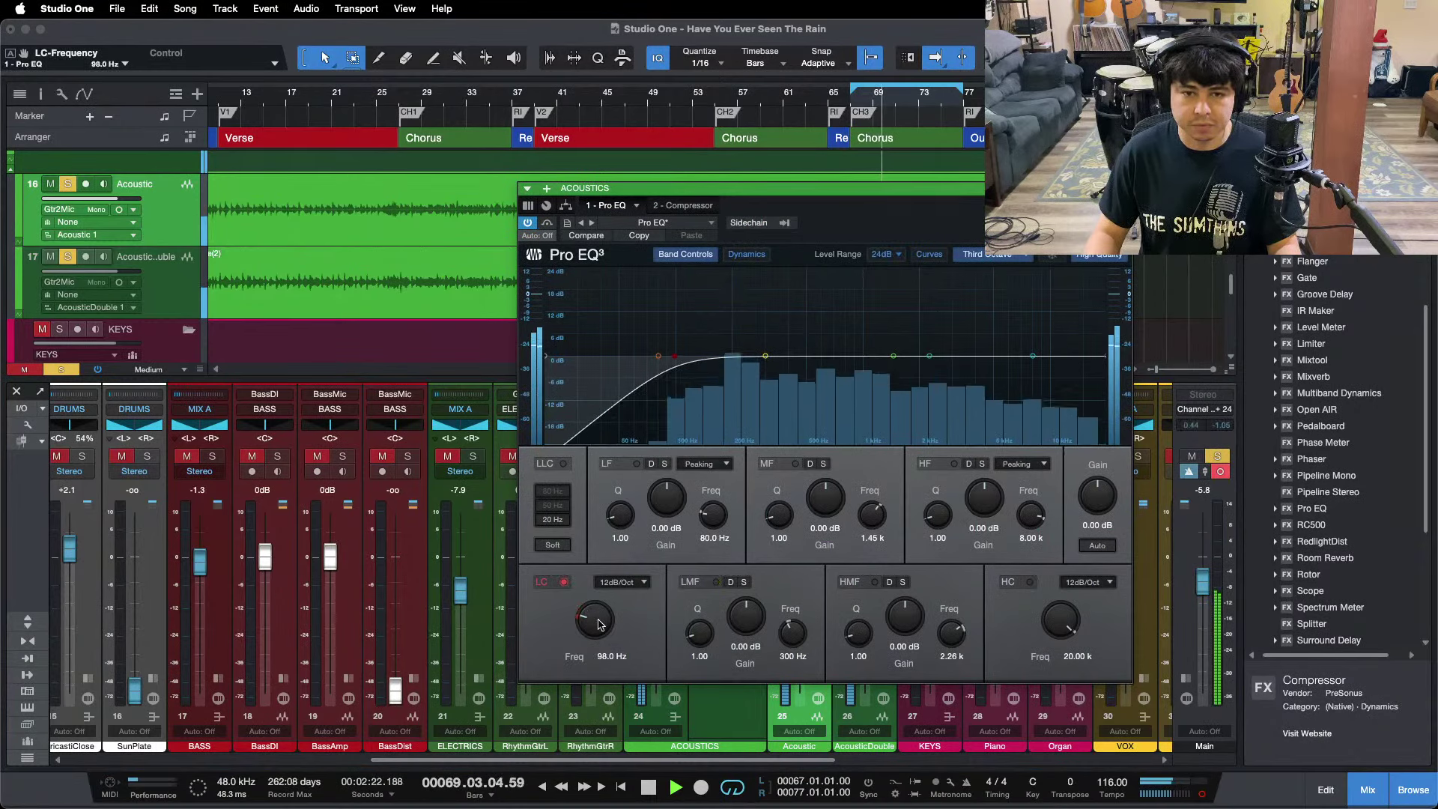
Re-enable the ACOUSTICS bus Compressor with 3.36 dB of makeup gain, and lower the bus fader to -2.9 dB.
left_click(671, 205)
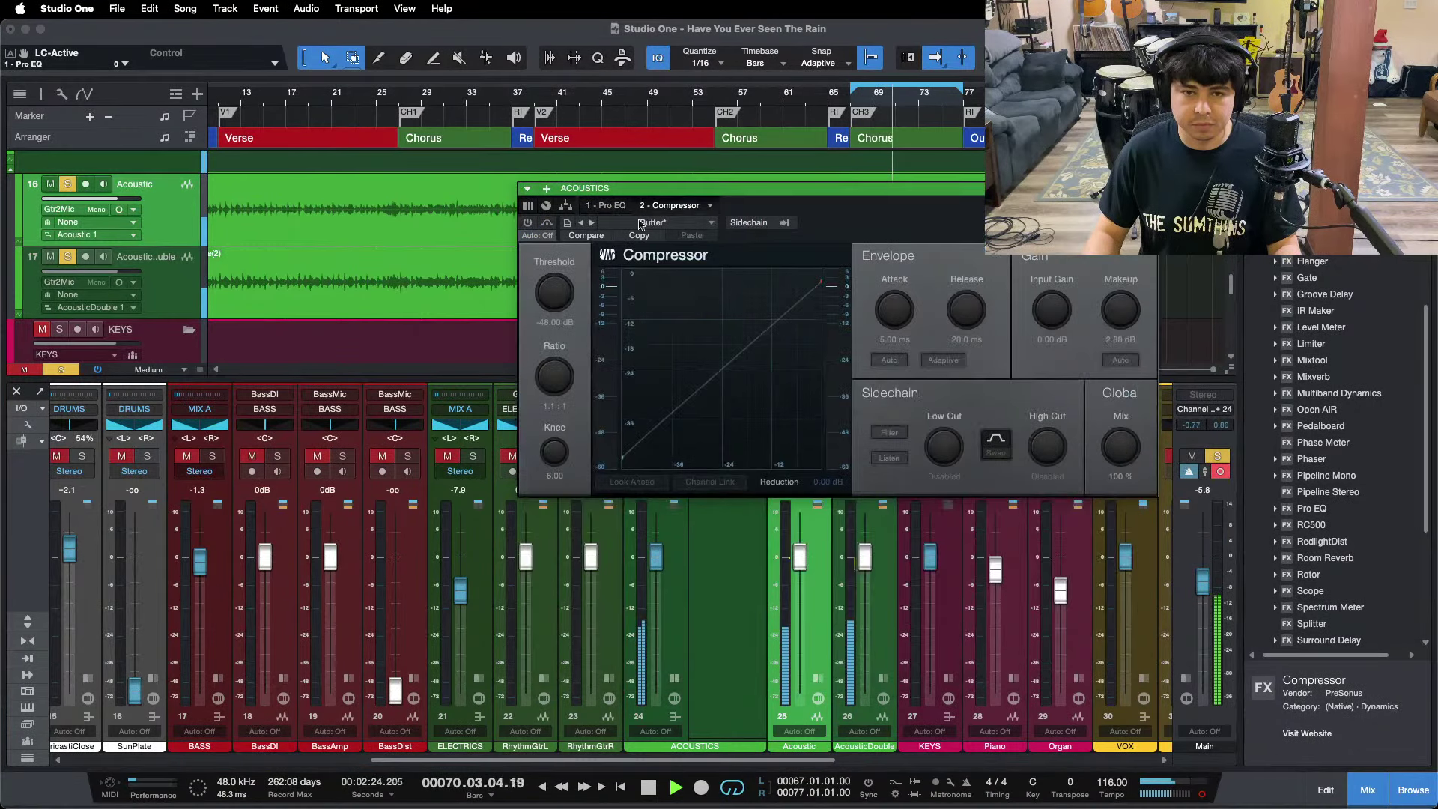
left_click(528, 222)
left_click_drag(592, 188, 499, 238)
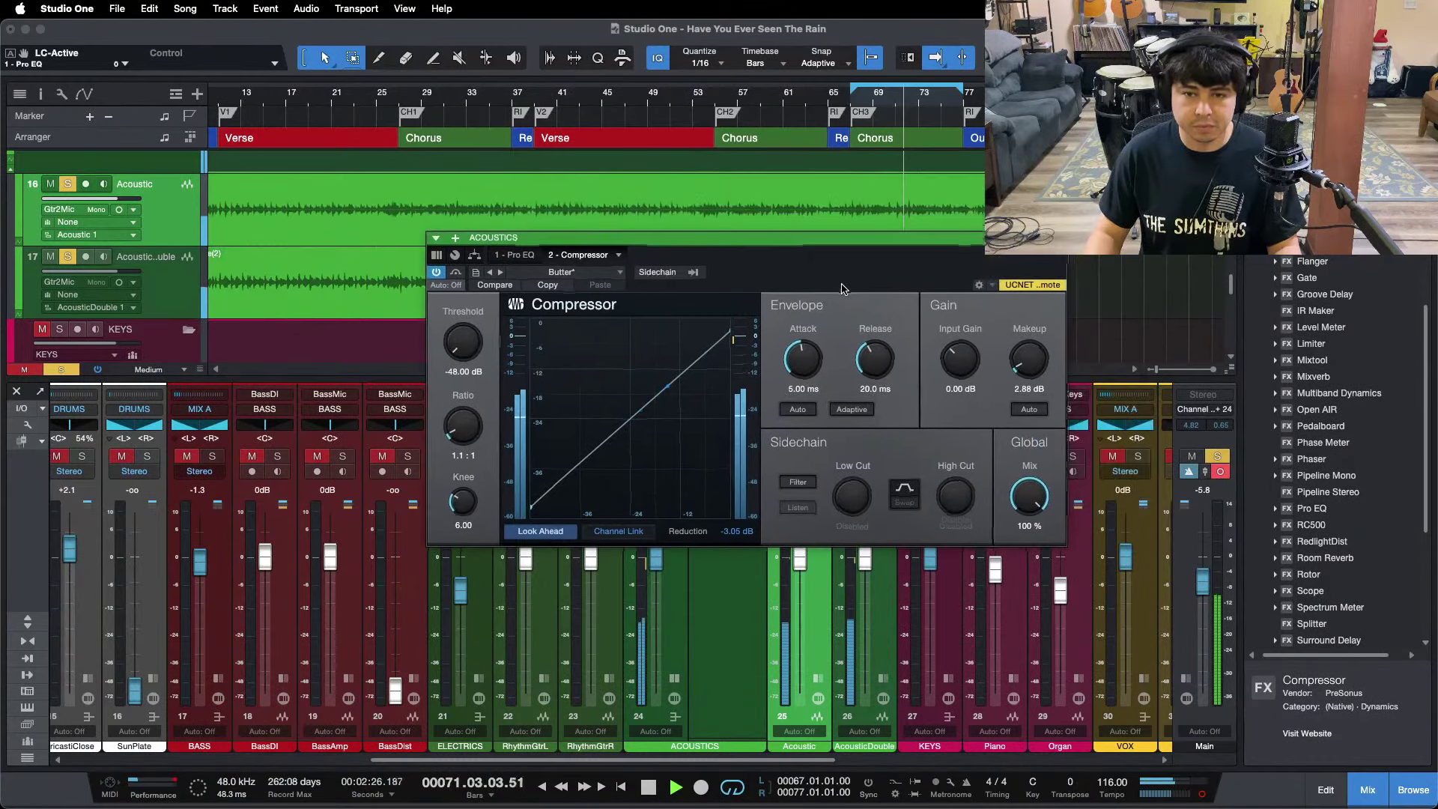
scroll(1034, 364, "up", 1)
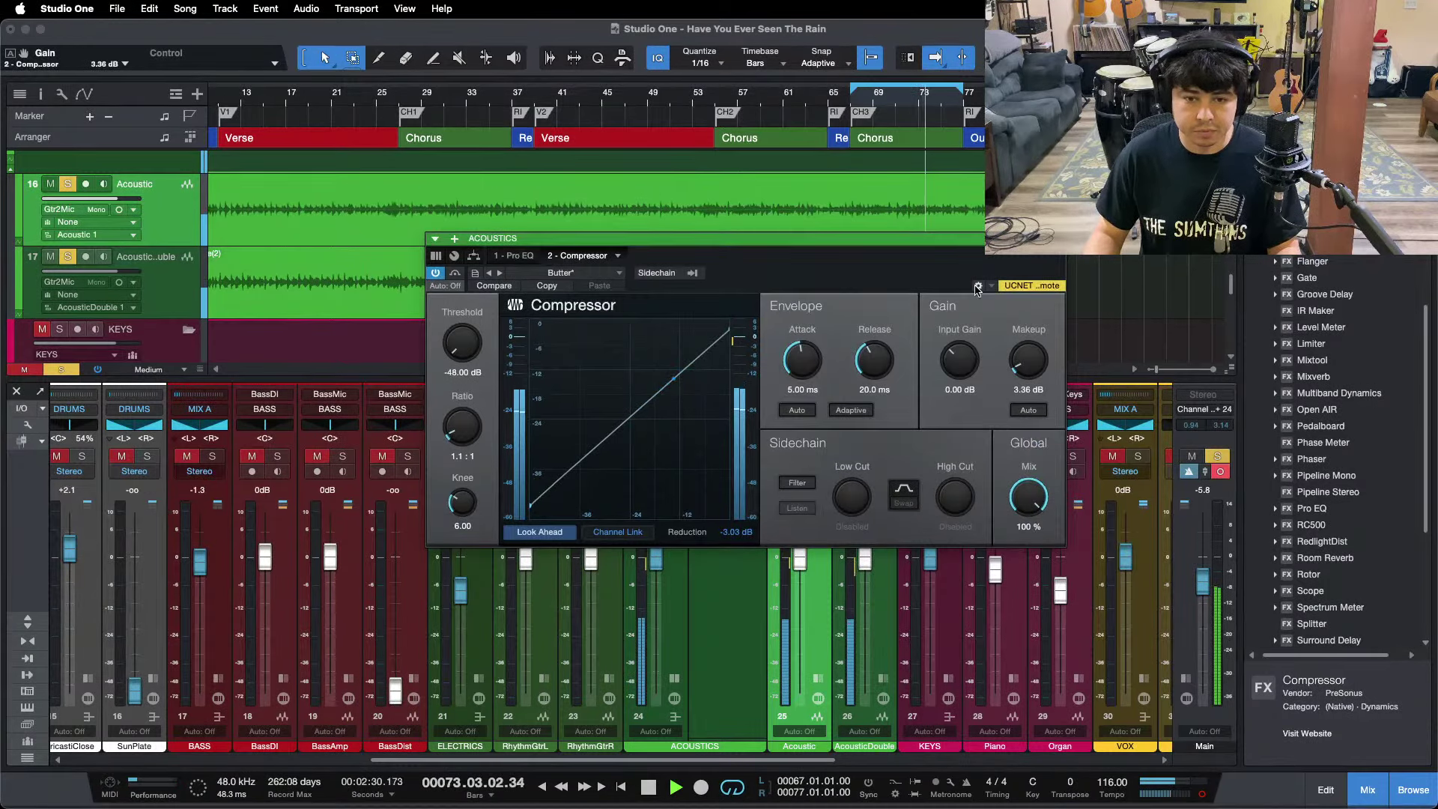
left_click(1057, 239)
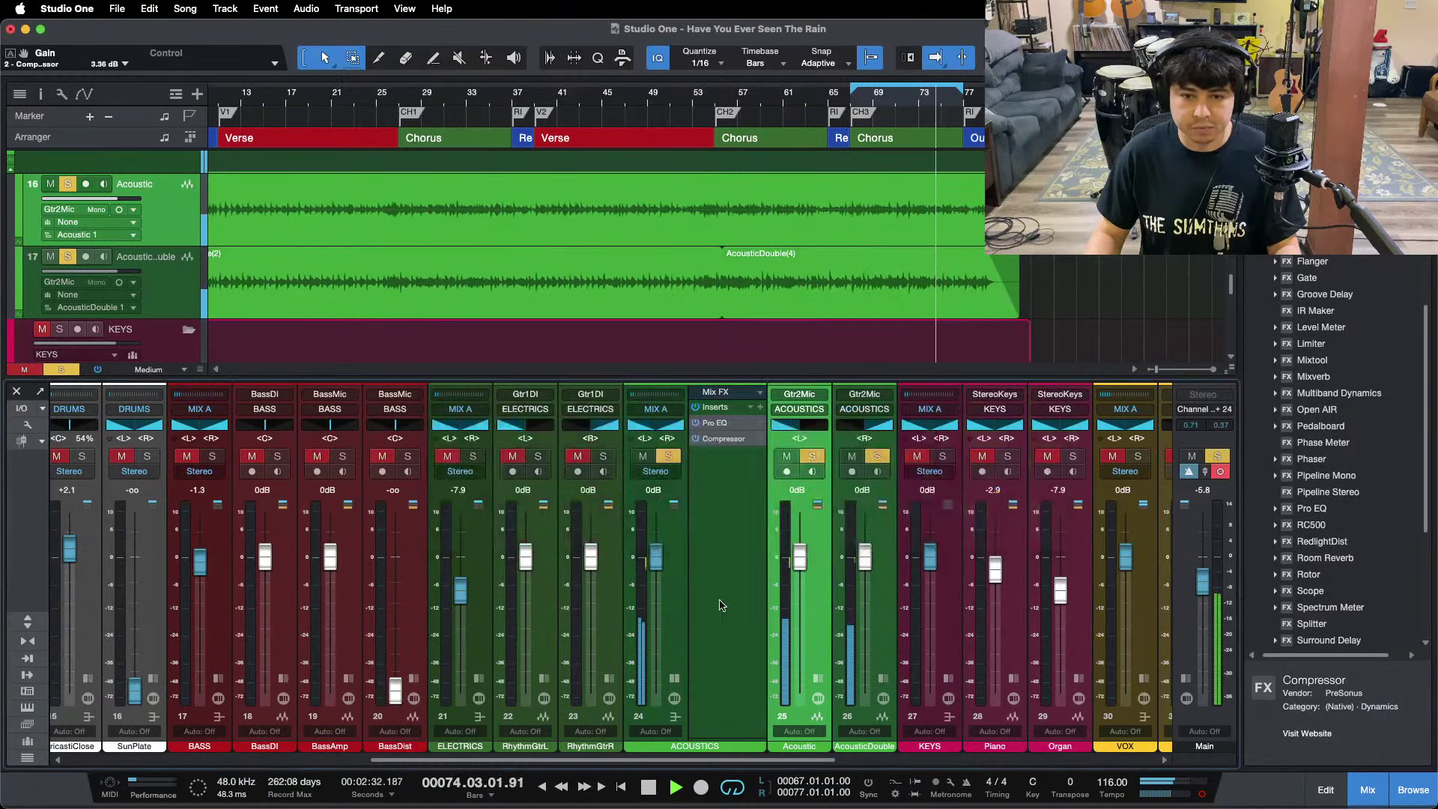
left_click_drag(650, 558, 651, 570)
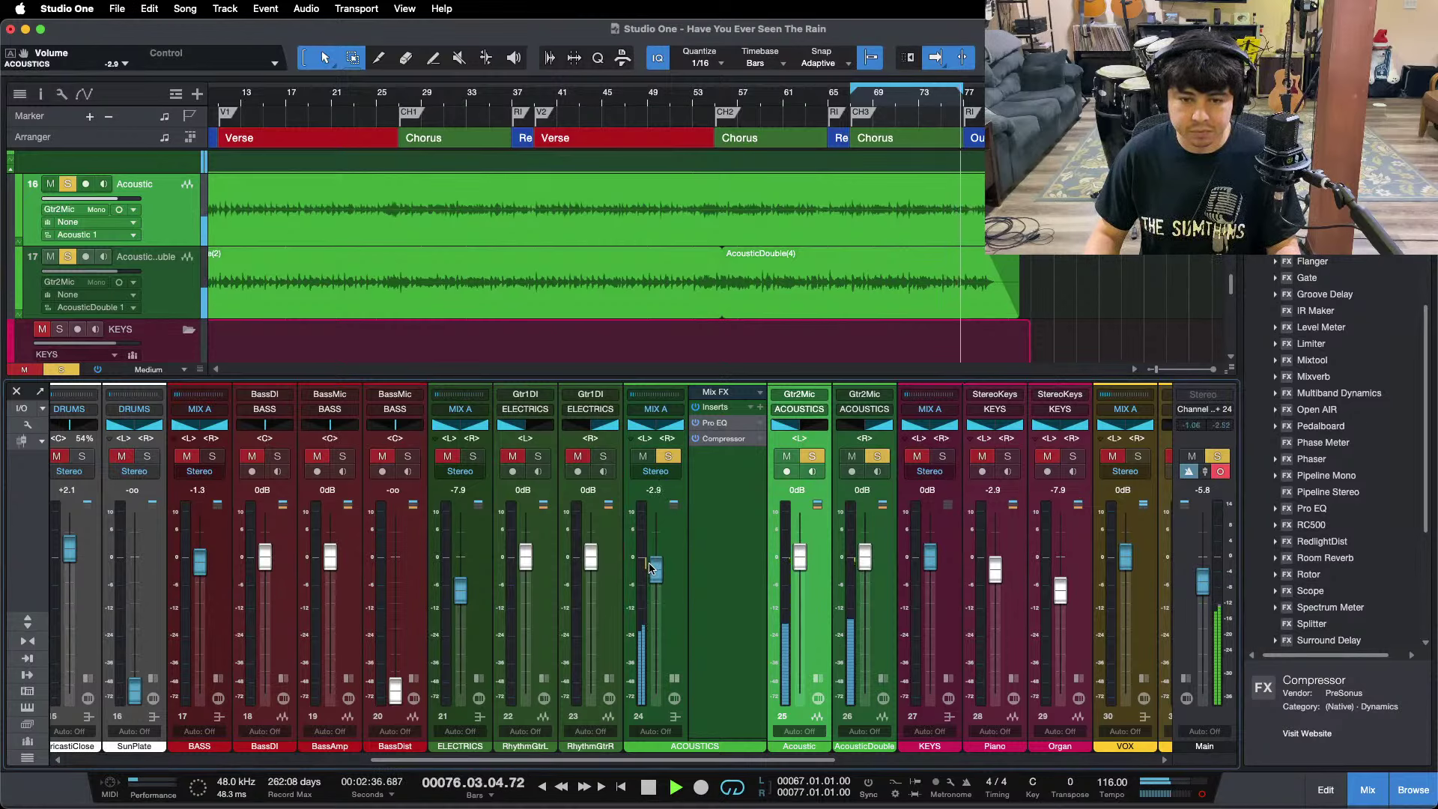
Boost the HF band of the ACOUSTICS bus Pro EQ by 8.53 dB at 8.11 kHz and switch the band off.
double_click(719, 425)
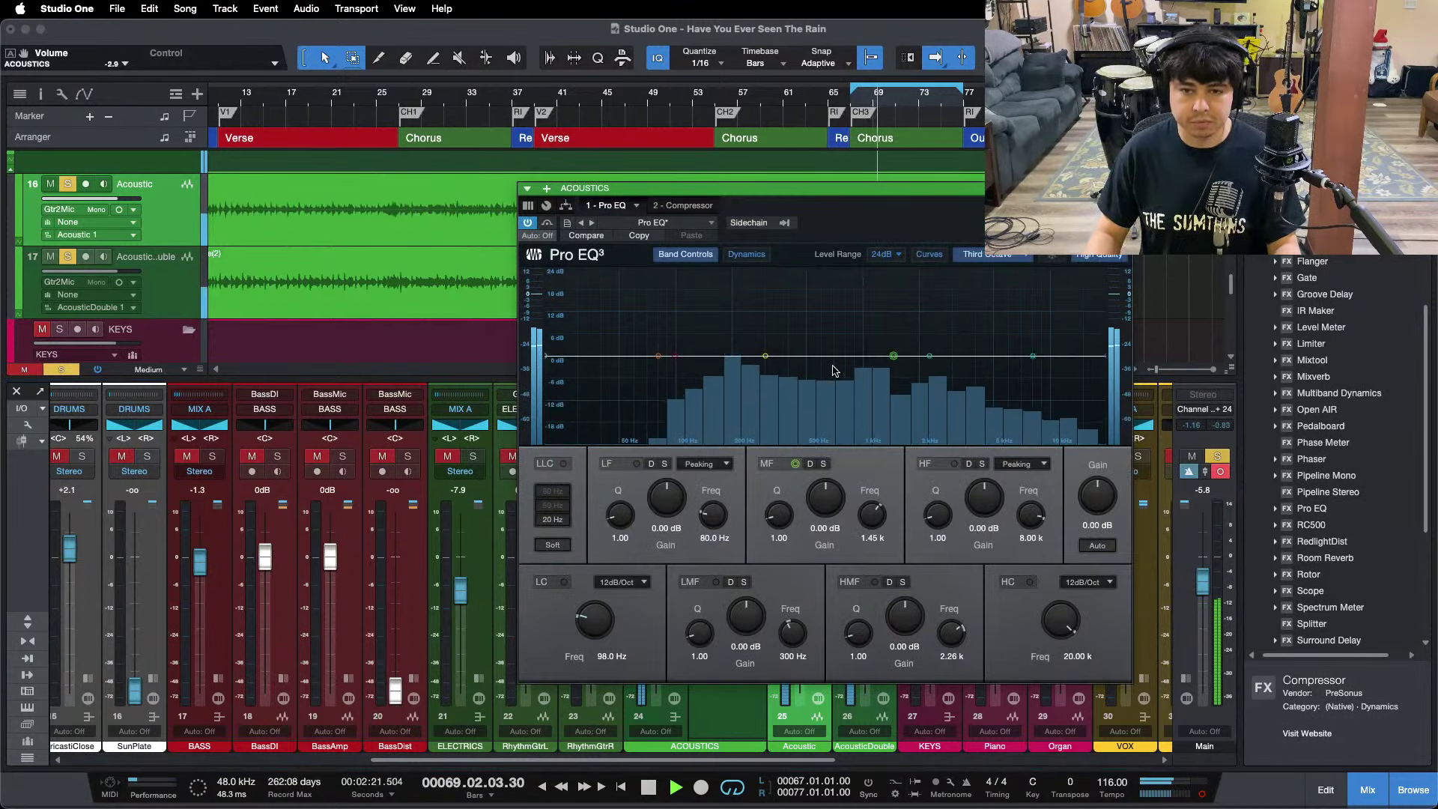
left_click_drag(1040, 366, 1033, 327)
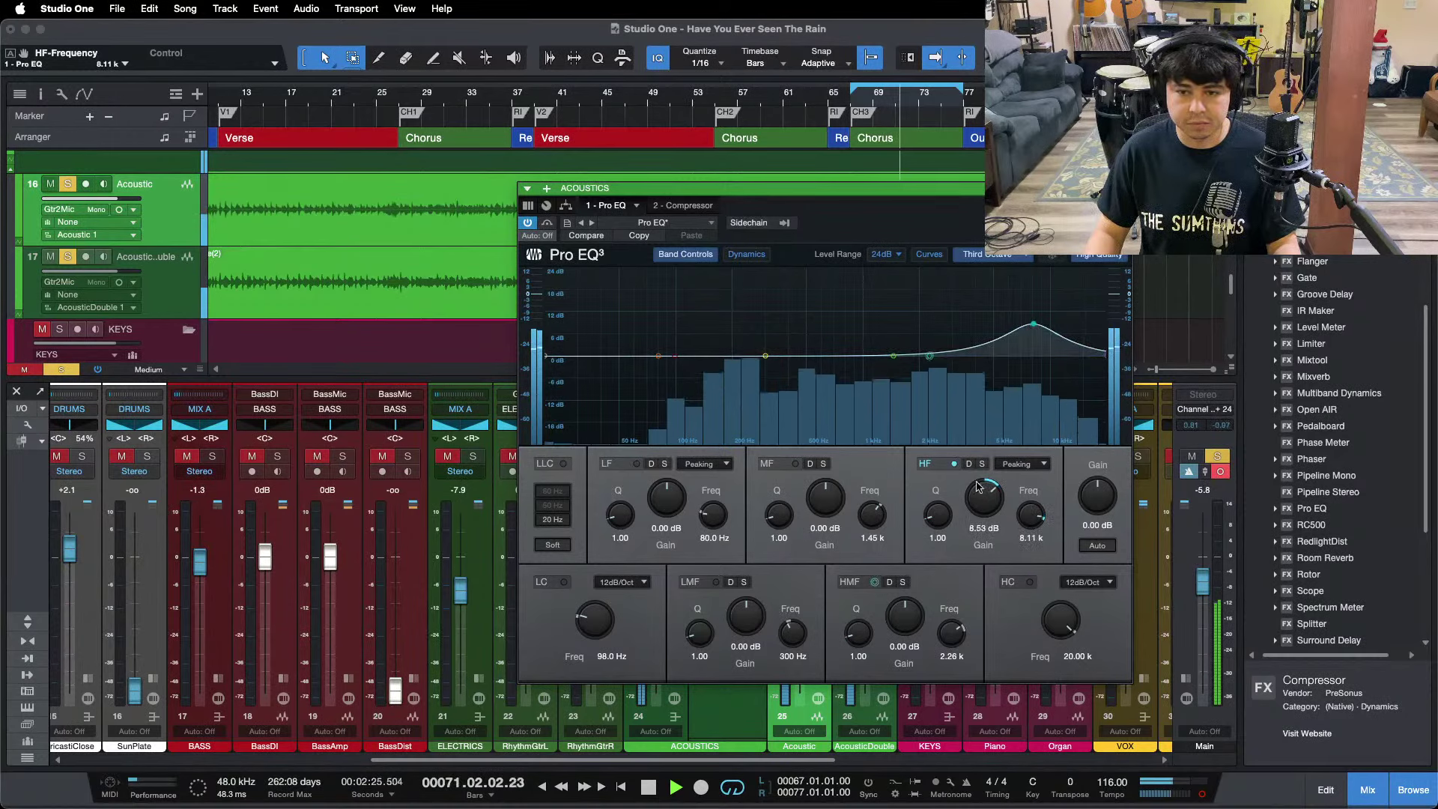
left_click(940, 464)
left_click_drag(869, 188, 818, 236)
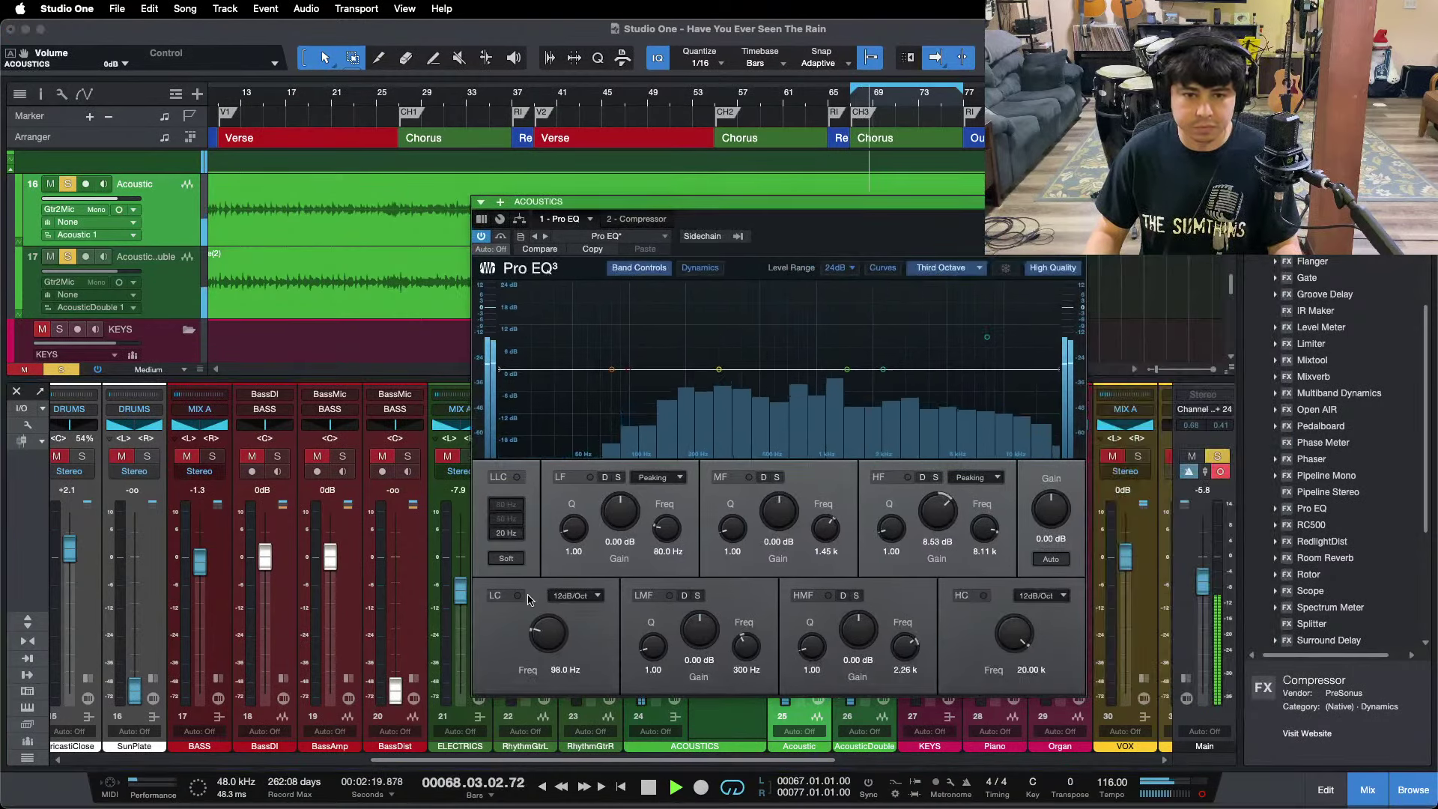
Enable the ACOUSTICS bus Pro EQ's low cut at 112 Hz and activate its HF band with a 3.36 dB boost.
left_click(516, 596)
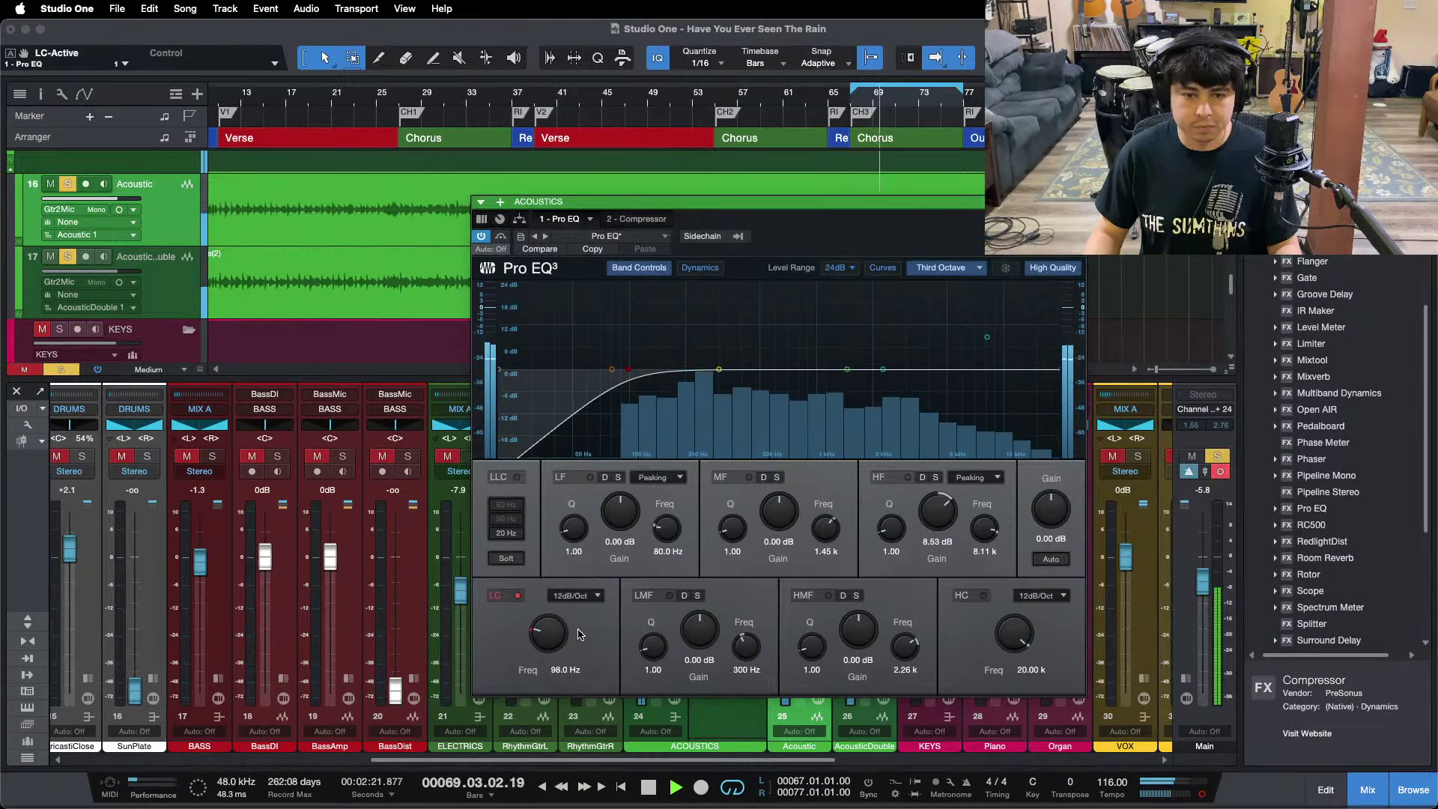
left_click_drag(552, 635, 553, 630)
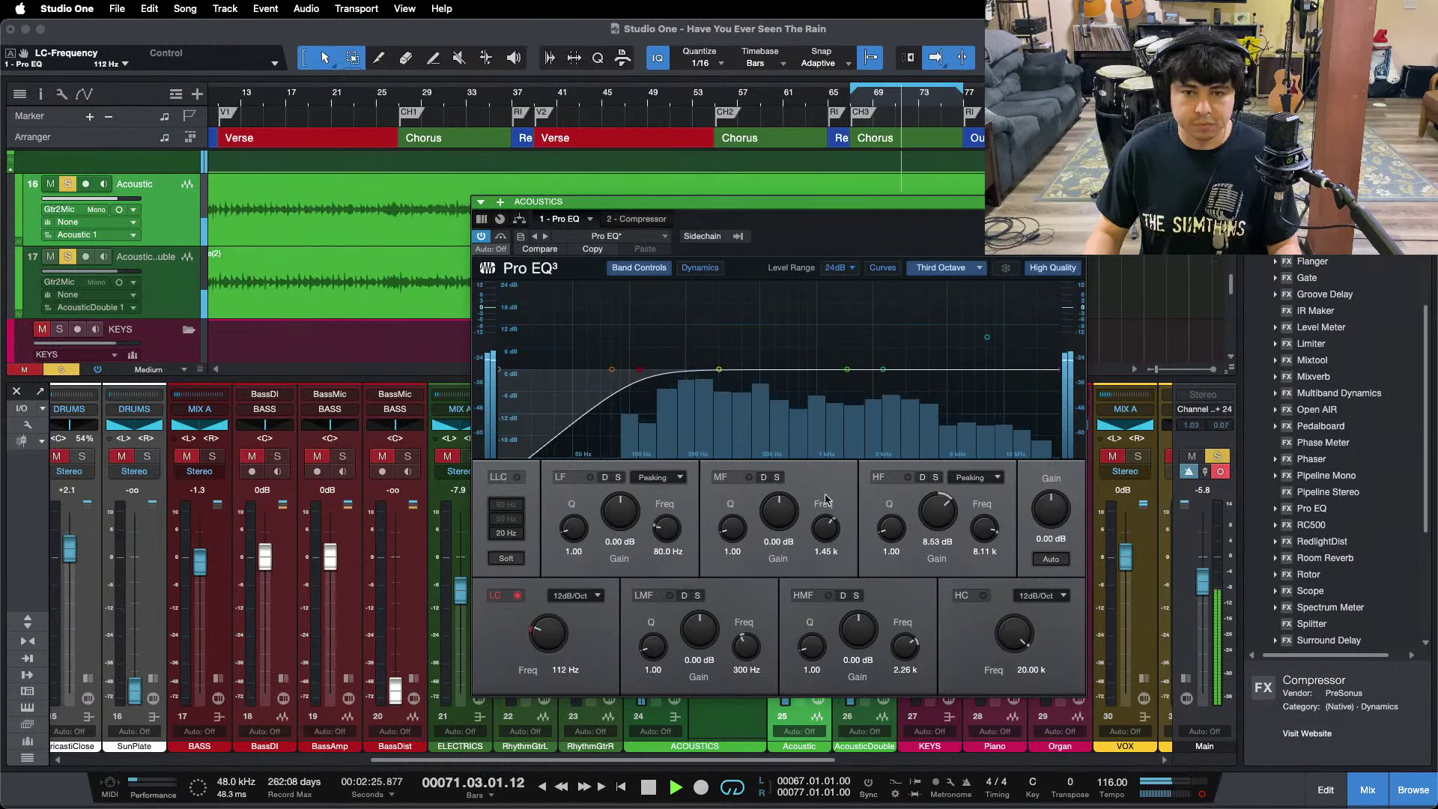
double_click(929, 524)
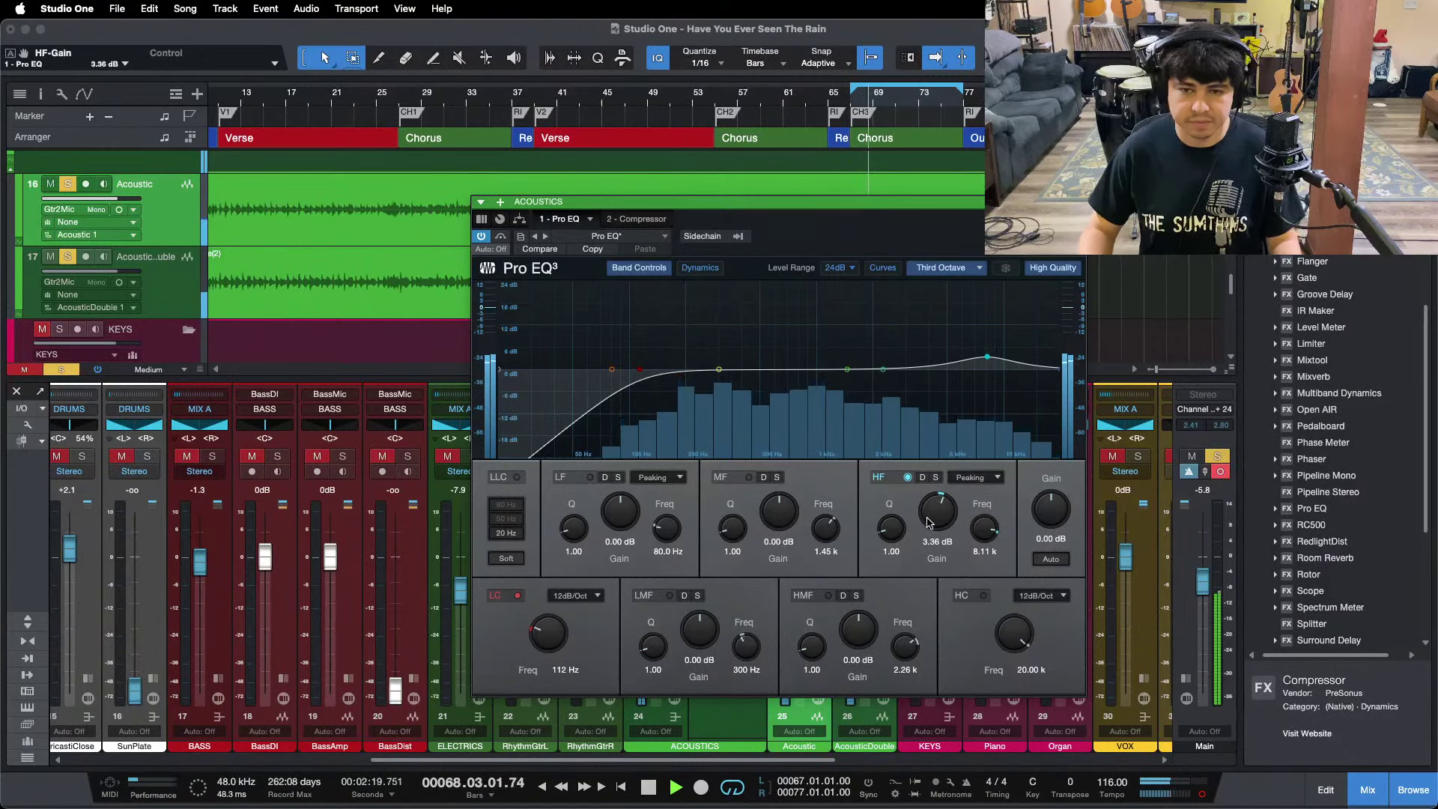
Boost the HMF band of the ACOUSTICS bus Pro EQ by 1.92 dB at 3.03 kHz and close the plug-in.
mouse_move(883, 372)
left_mouse_down()
mouse_move(701, 321)
mouse_move(902, 351)
left_mouse_up()
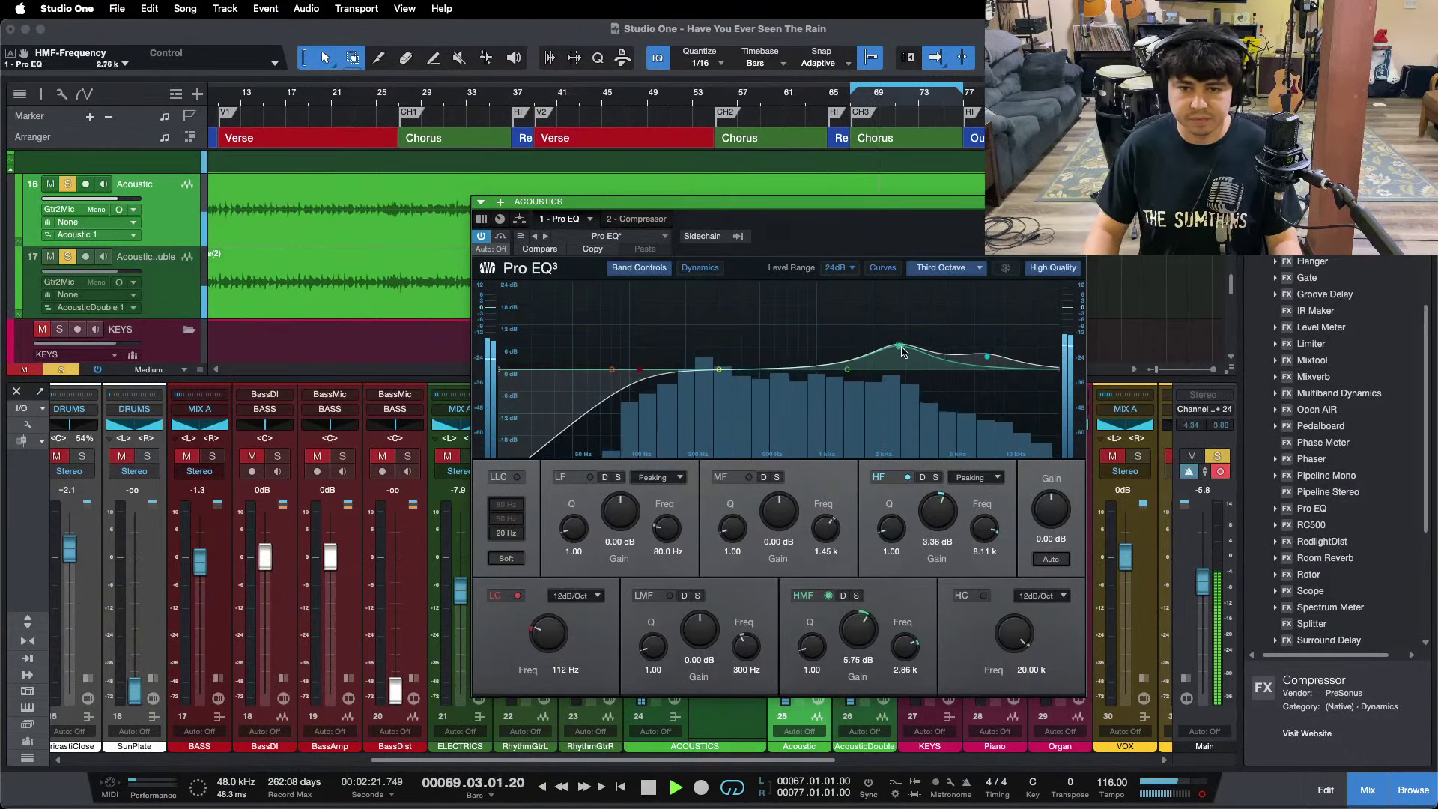
left_click(857, 636, "super")
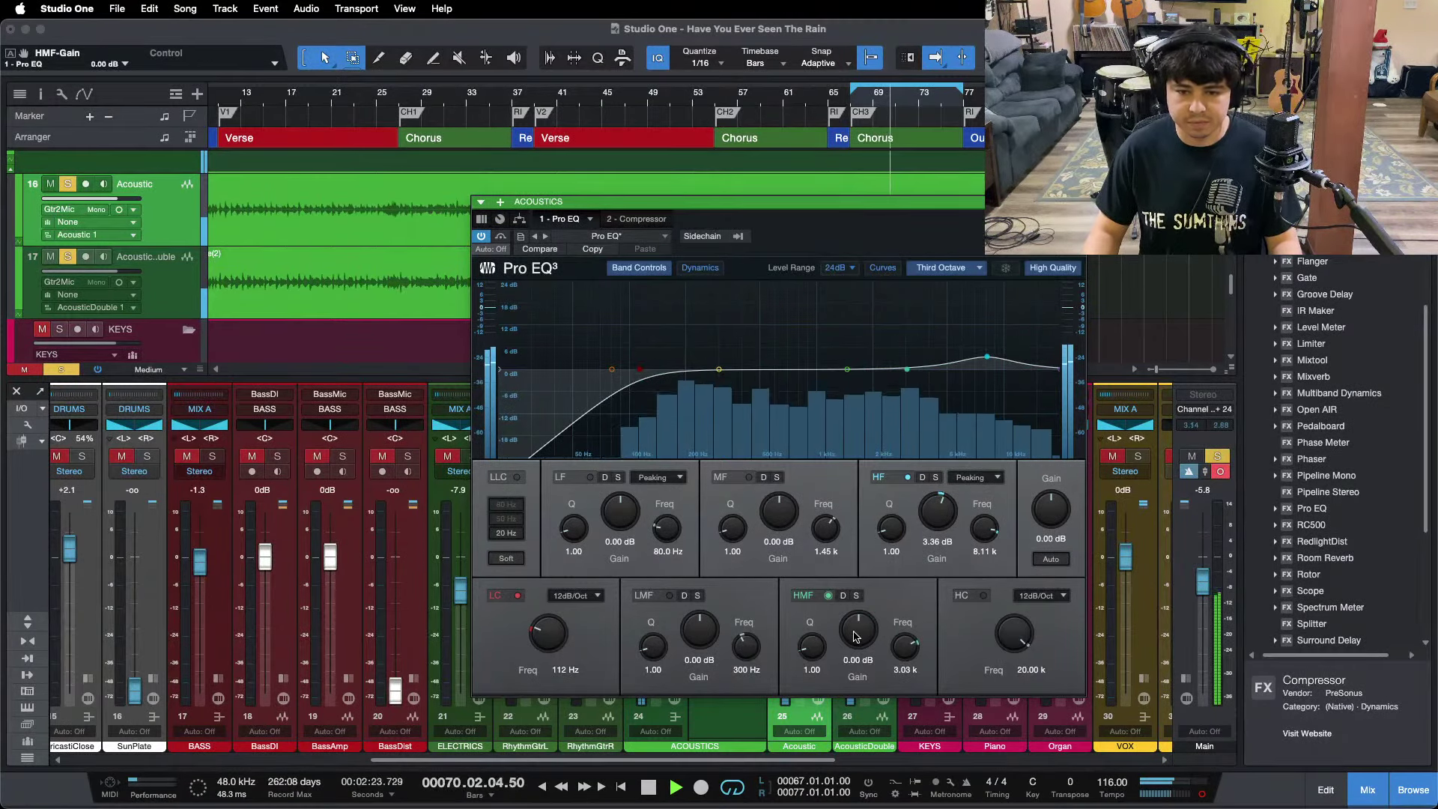
scroll(859, 631, "up", 2)
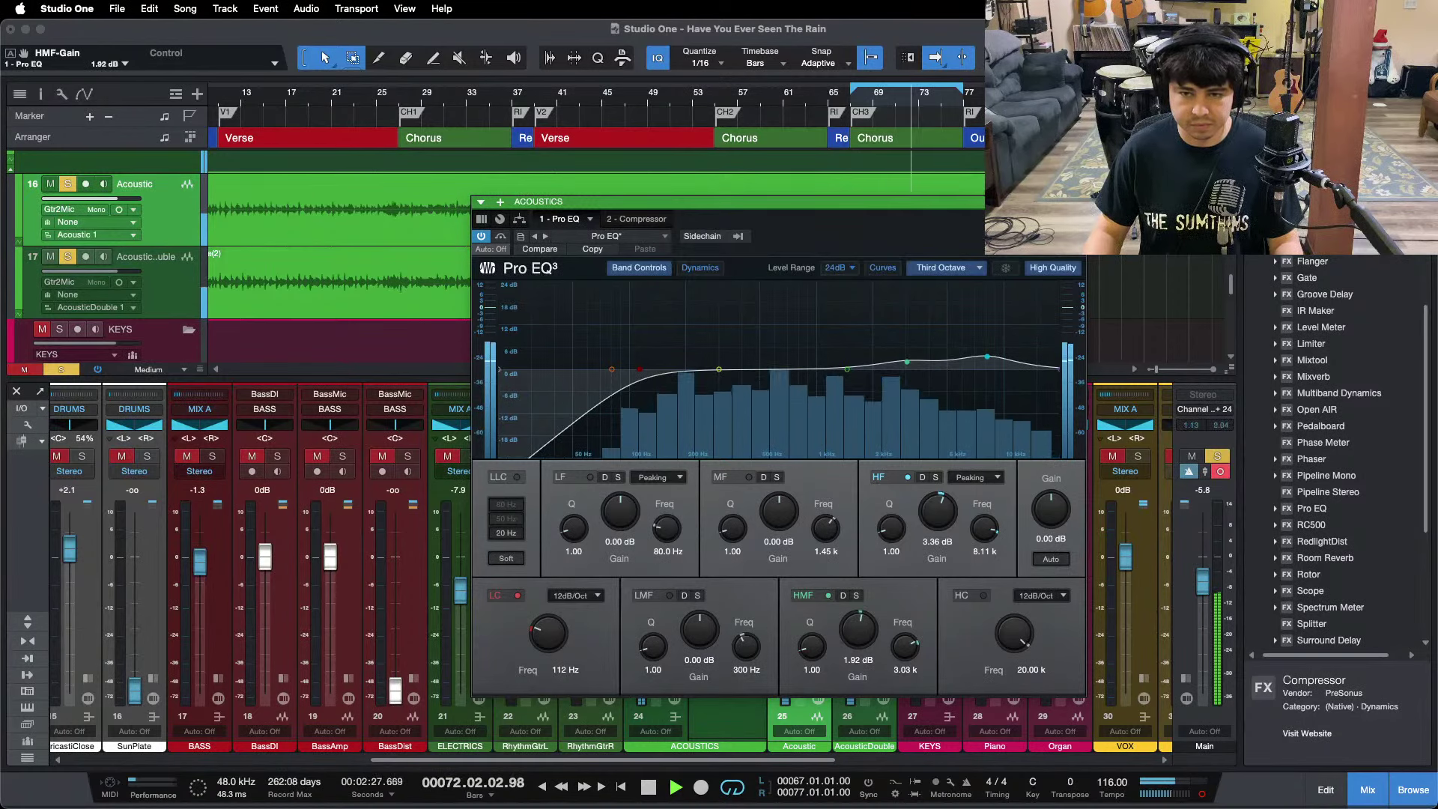
left_click(1077, 202)
Add Multiband Dynamics after the Compressor on the ACOUSTICS bus and load the Guitar Tamer preset.
key("space")
left_click_drag(1340, 395, 723, 486)
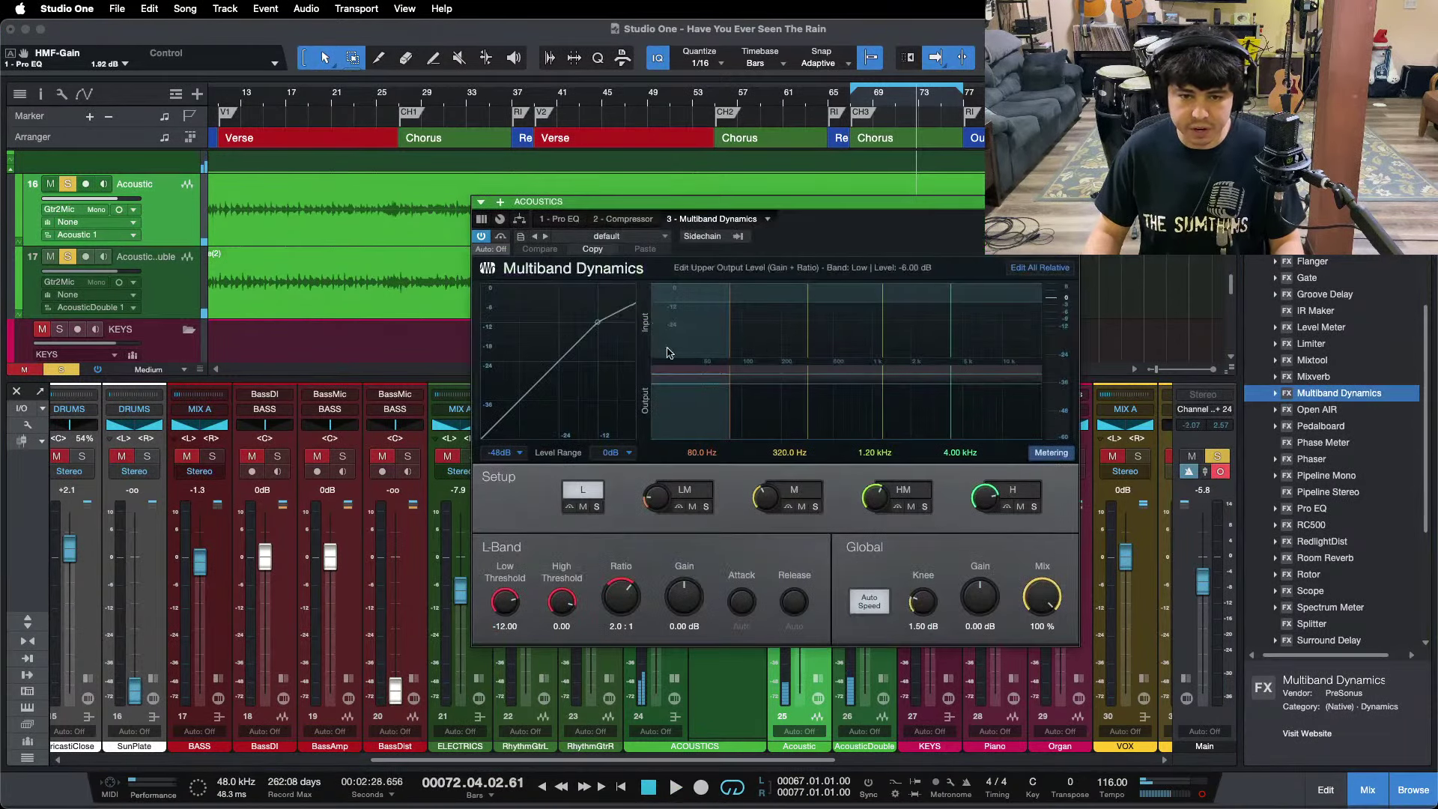
left_click(622, 235)
left_click(624, 350)
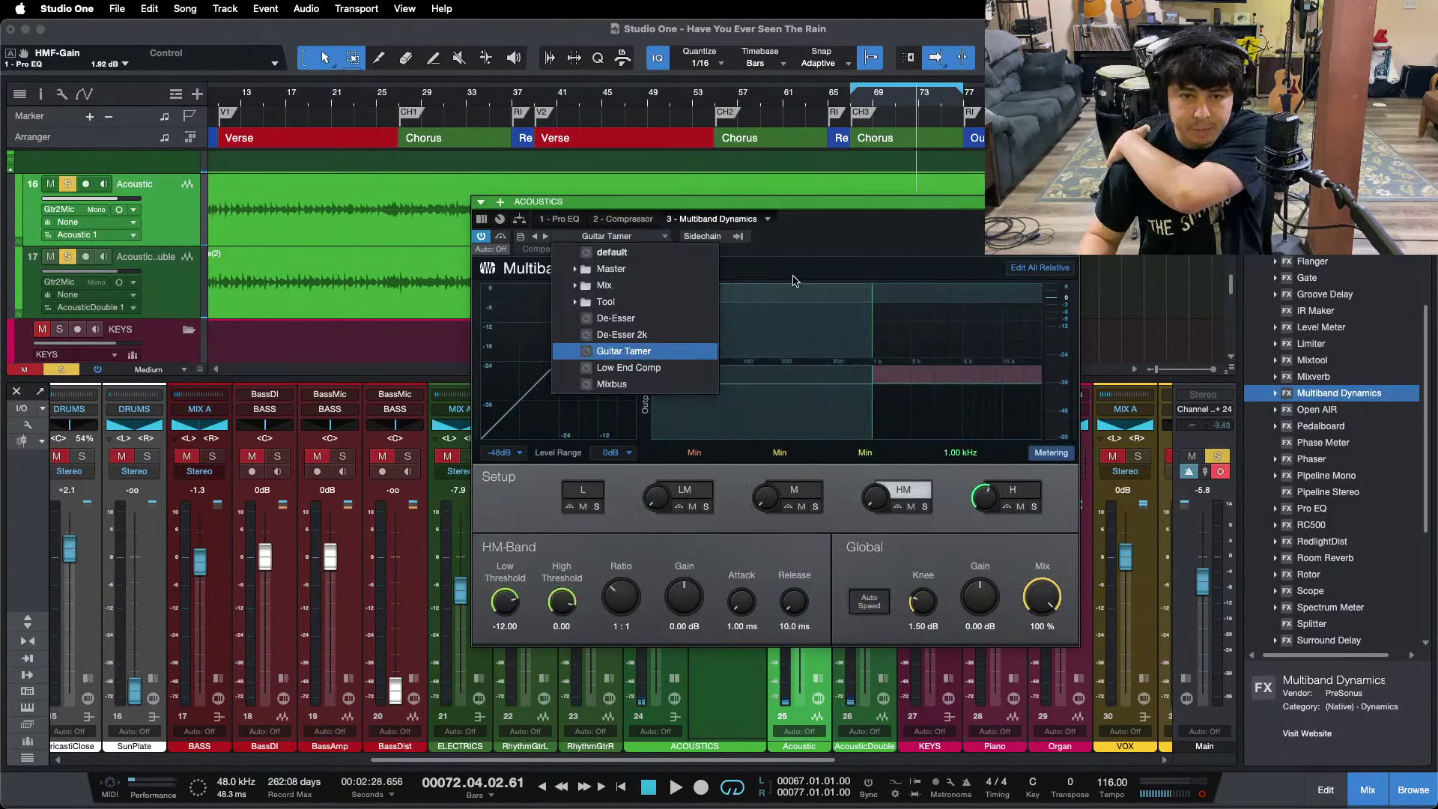
left_click(835, 261)
Lower the H band's low threshold in Multiband Dynamics to -23.64 dB during playback, and close the plug-in.
left_click(1026, 490)
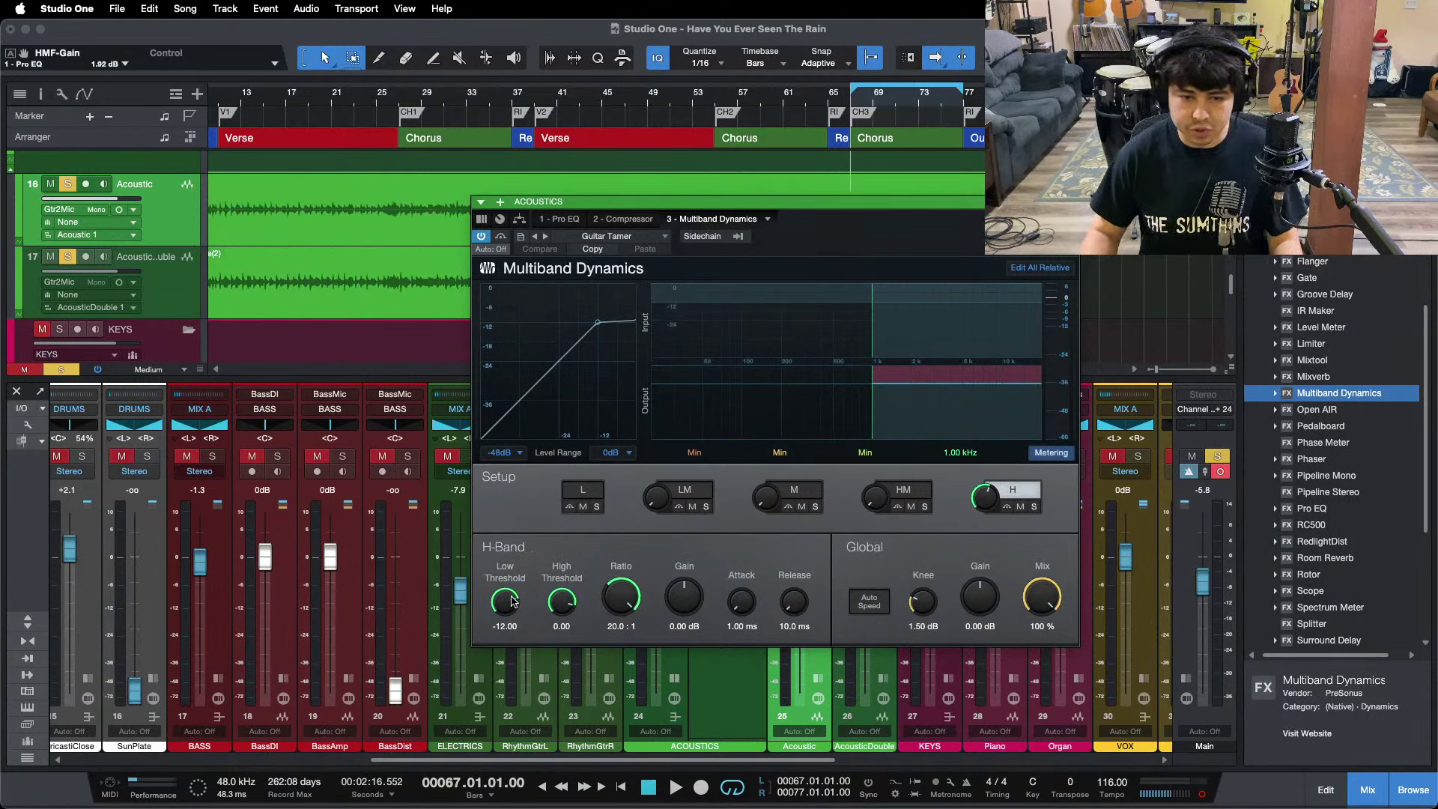
scroll(505, 602, "down", 7)
key("space")
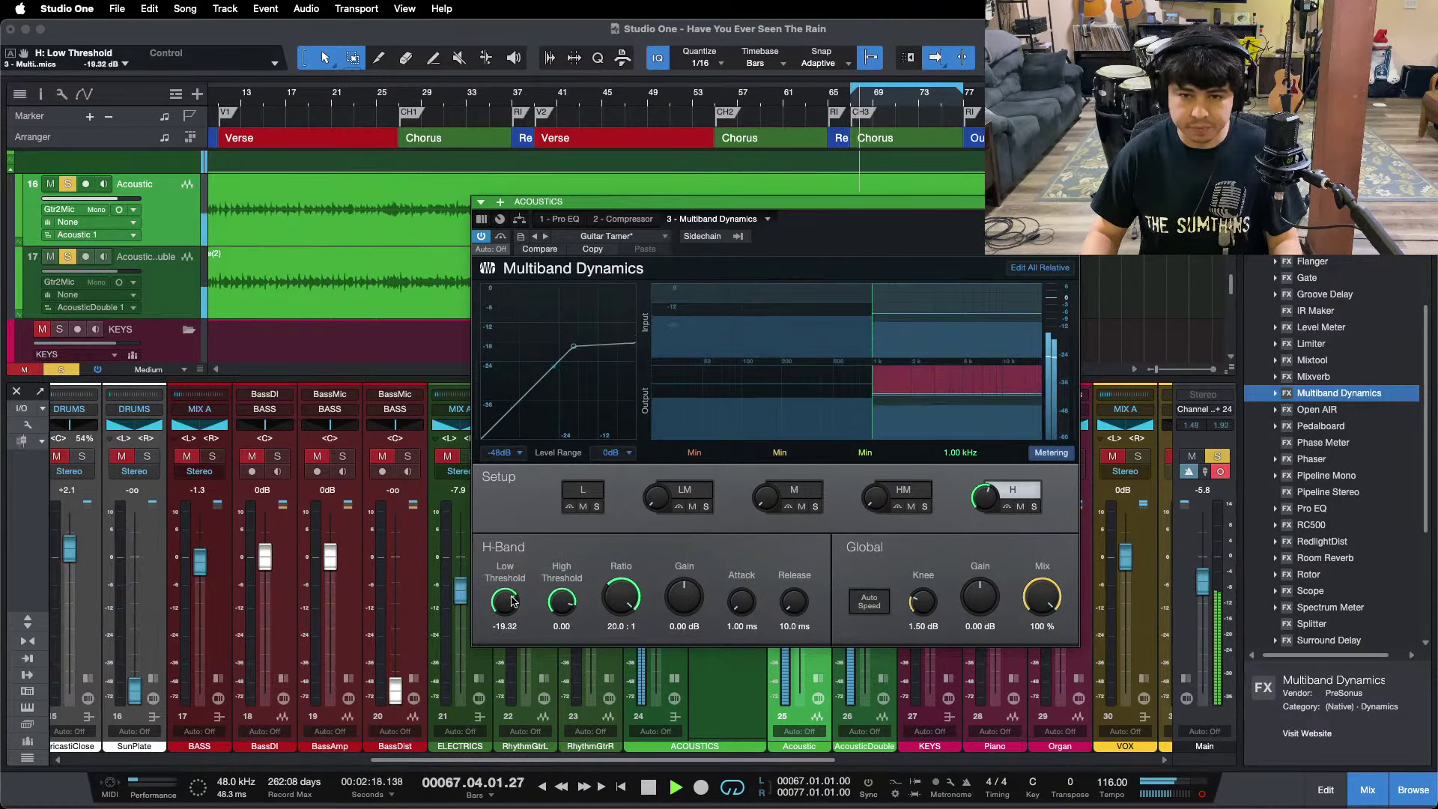
scroll(512, 601, "down", 2)
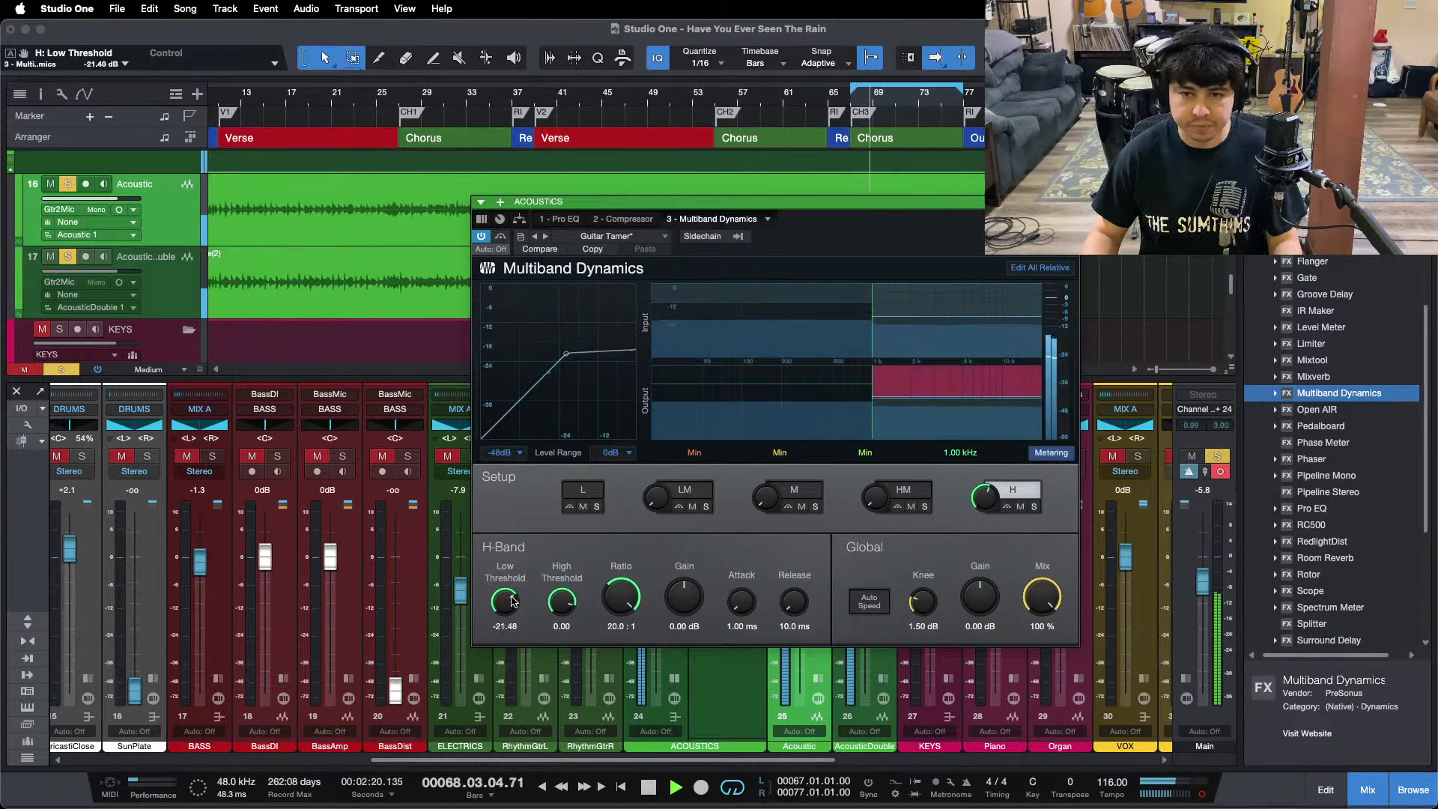
scroll(512, 602, "down", 1)
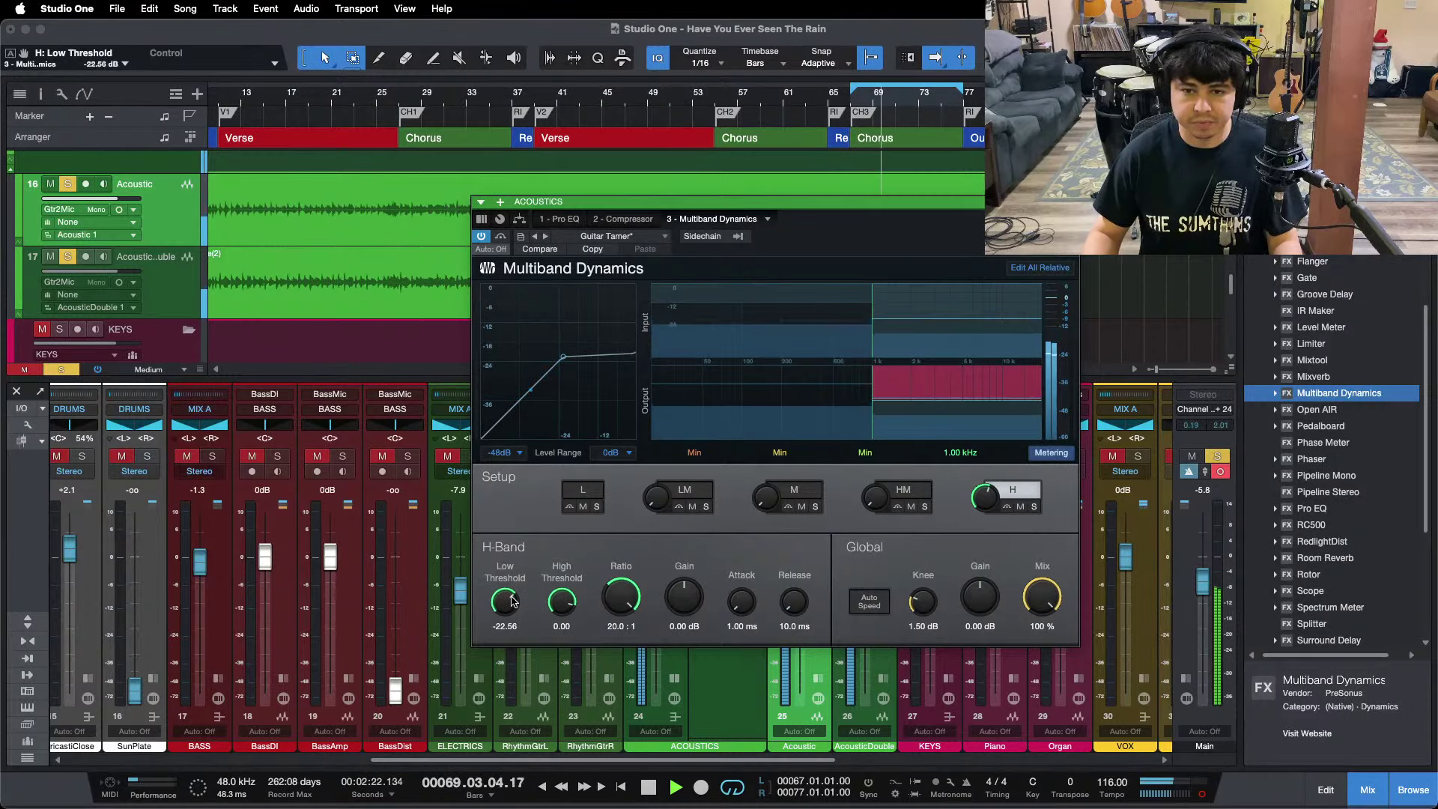
key("space")
key("space")
scroll(512, 601, "down", 1)
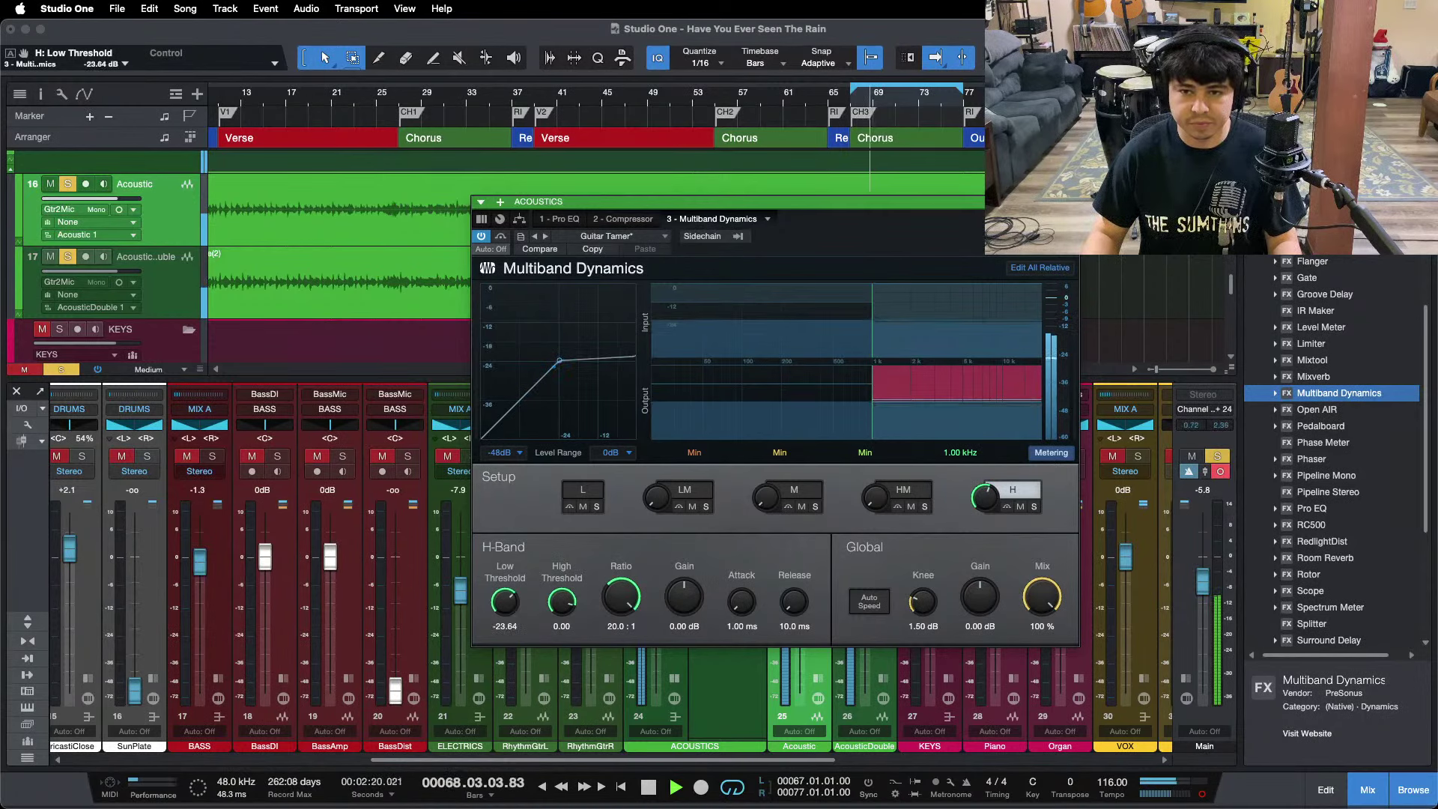
left_click(1070, 202)
Collapse the ACOUSTICS bus inserts and lower its fader to -3.3 dB.
left_click(673, 677)
left_click_drag(655, 563, 656, 578)
key("space")
key("space")
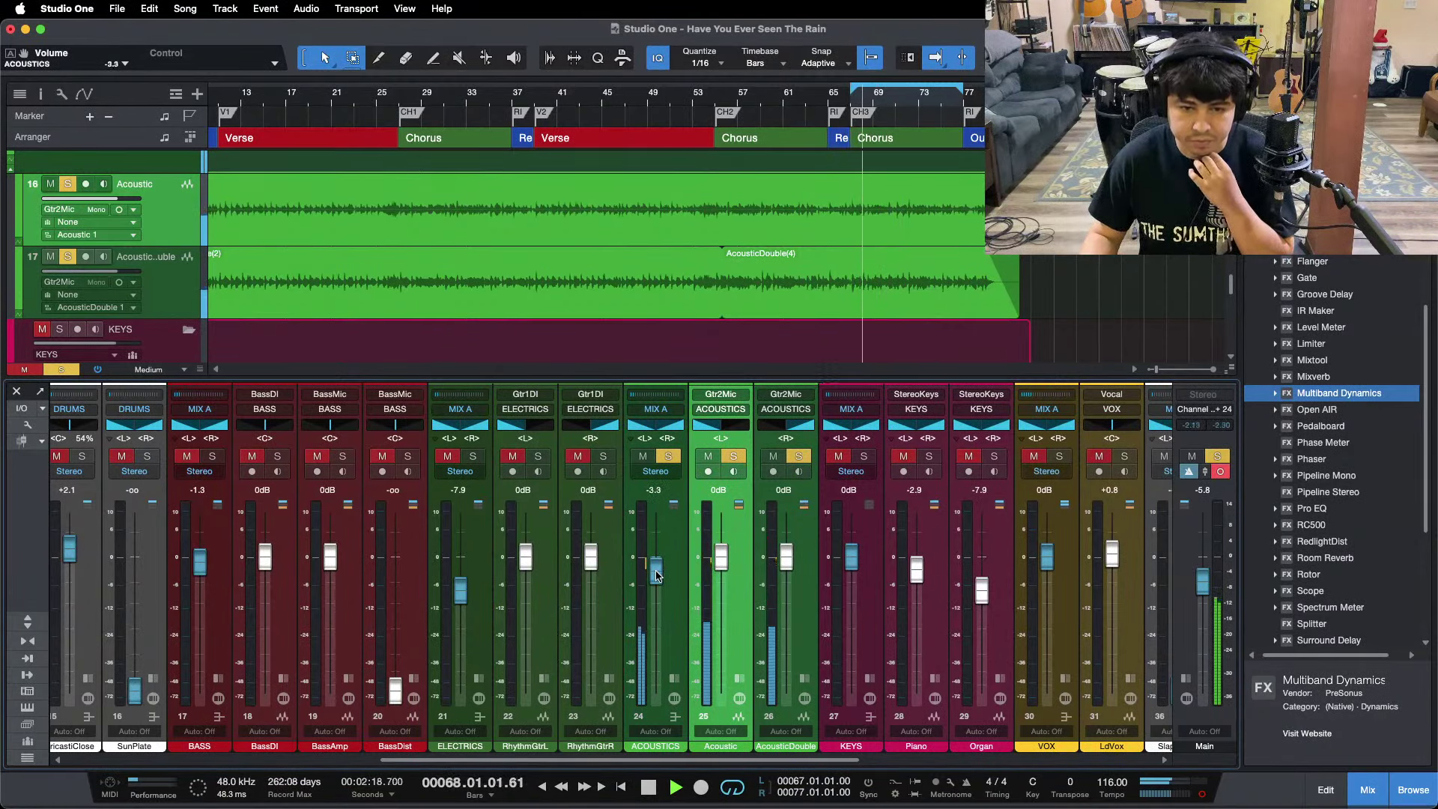
Lower the H band's low threshold in the ACOUSTICS bus Multiband Dynamics to -24.72 dB and close the plug-in.
left_click(673, 678)
left_click(727, 454)
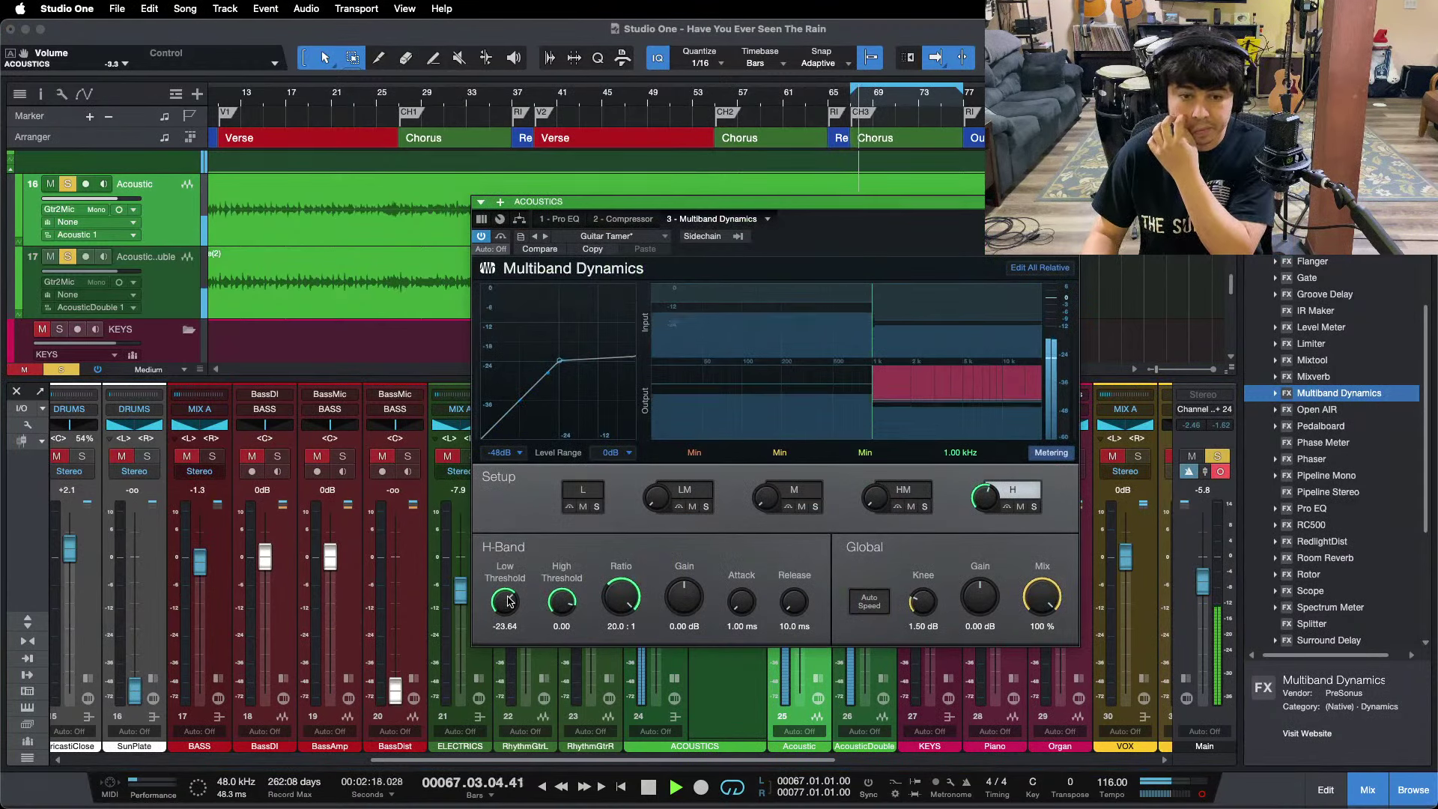
left_click_drag(505, 601, 504, 608)
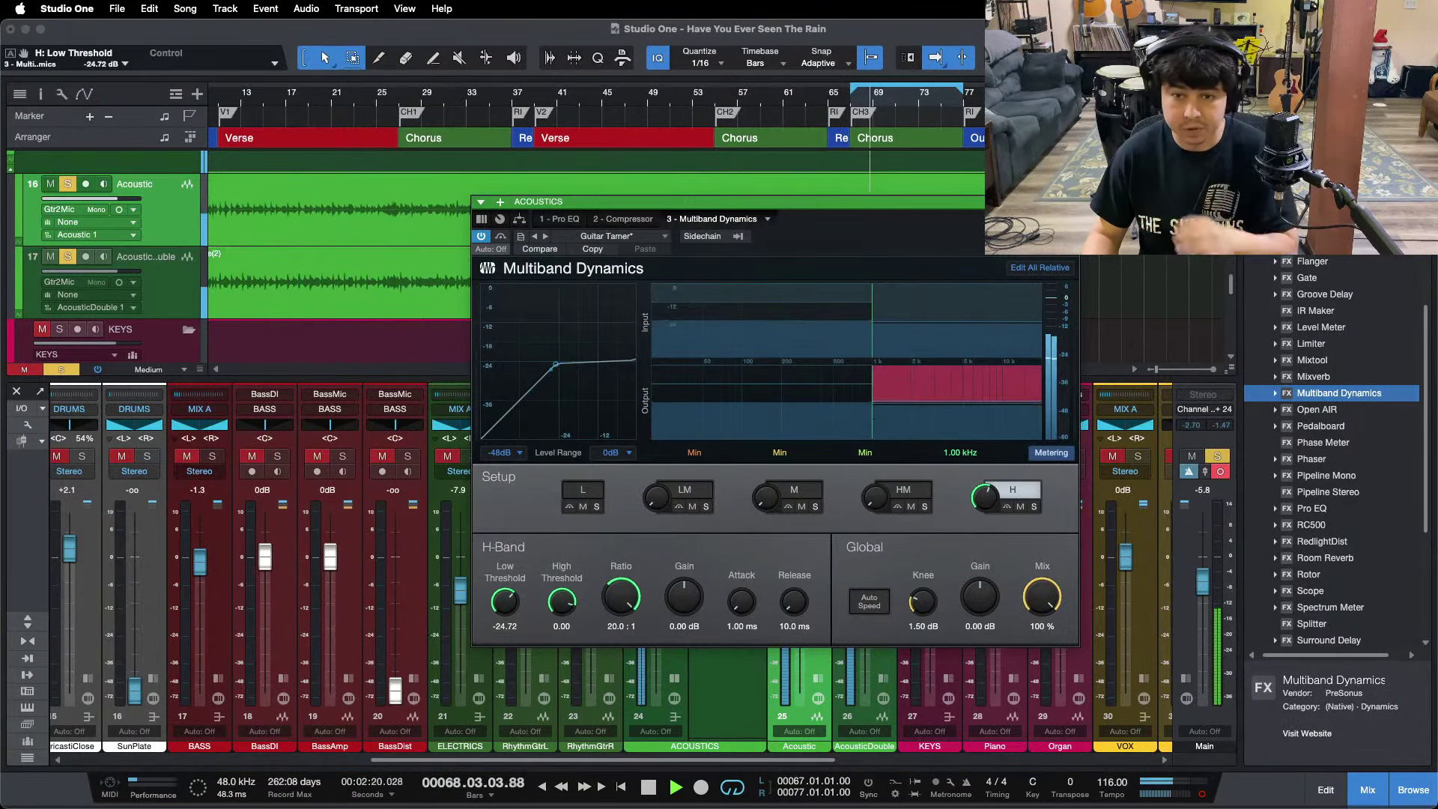
left_click(1069, 201)
Collapse the ACOUSTICS bus inserts and lower its fader to -4.6 dB while looping the last chorus alongside the soloed KEYS.
left_click_drag(659, 583, 659, 588)
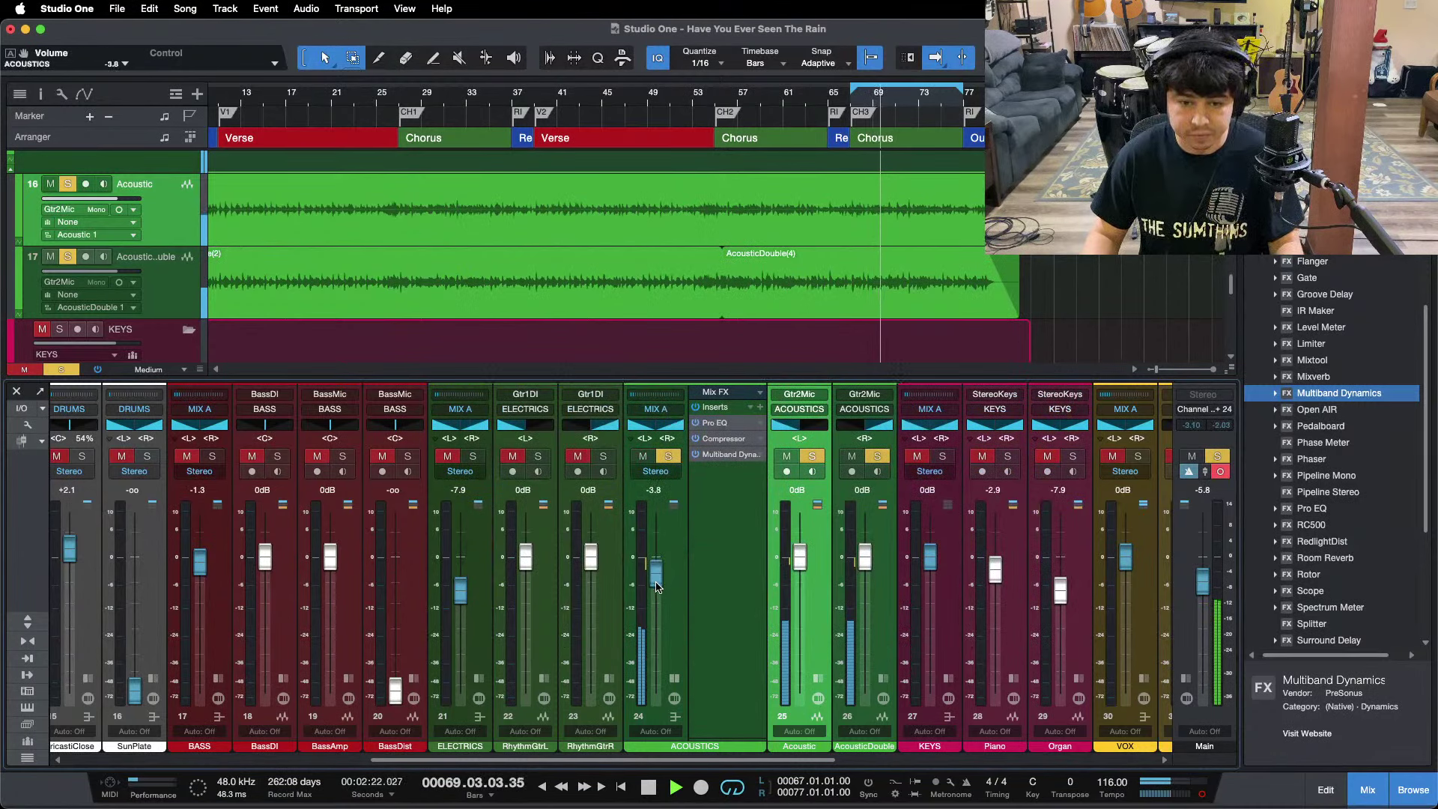
double_click(683, 677)
left_click_drag(660, 577, 660, 580)
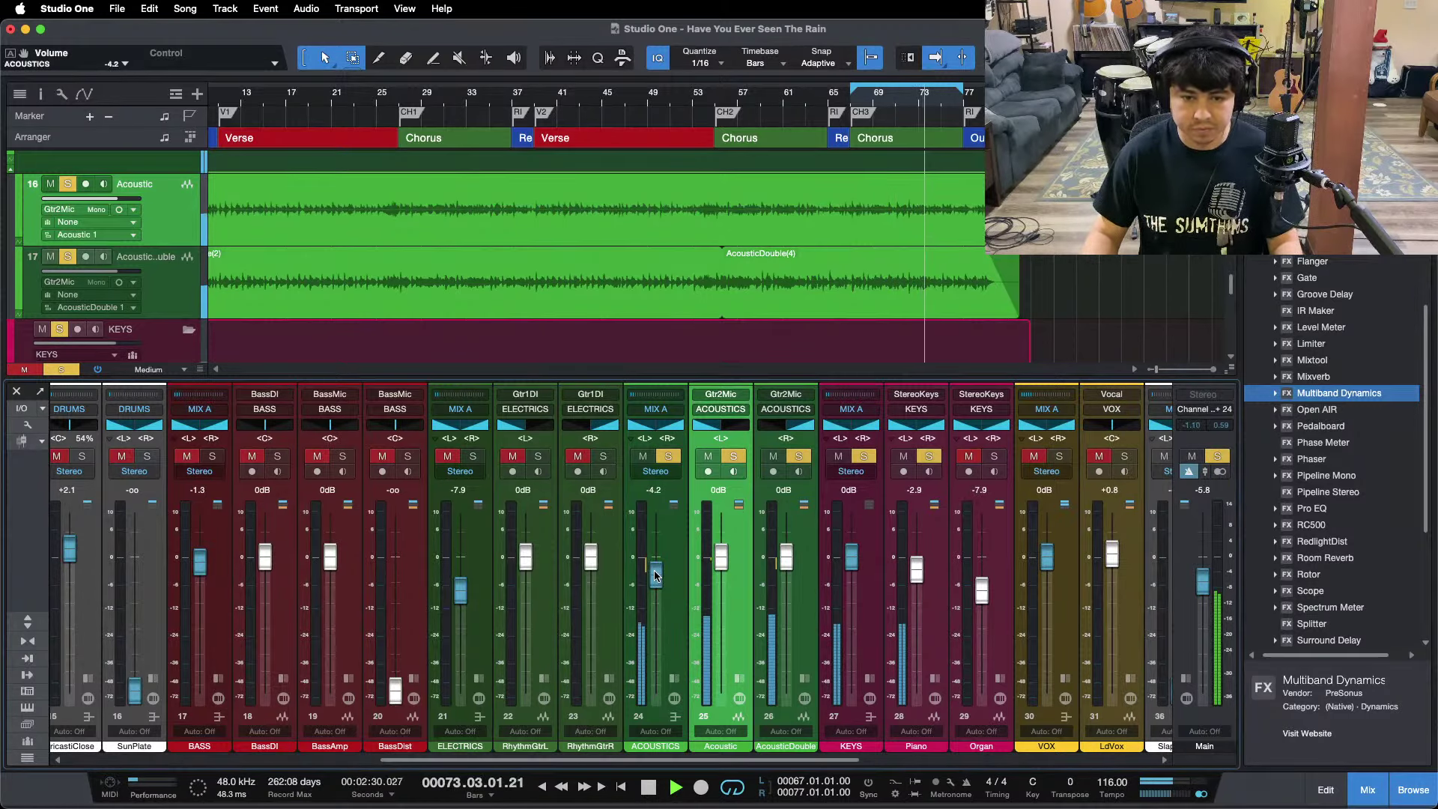
key("KP_1")
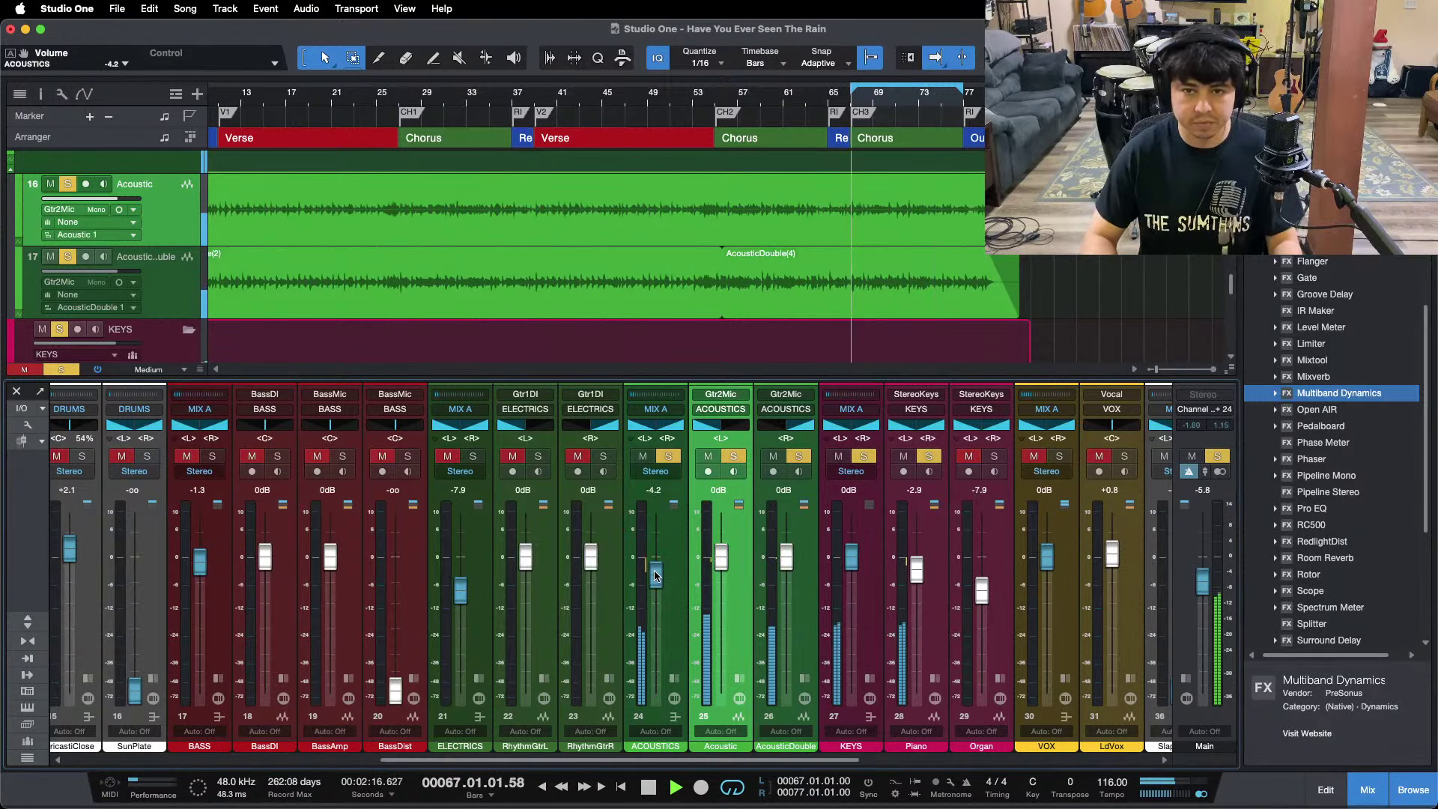
left_click_drag(656, 575, 657, 579)
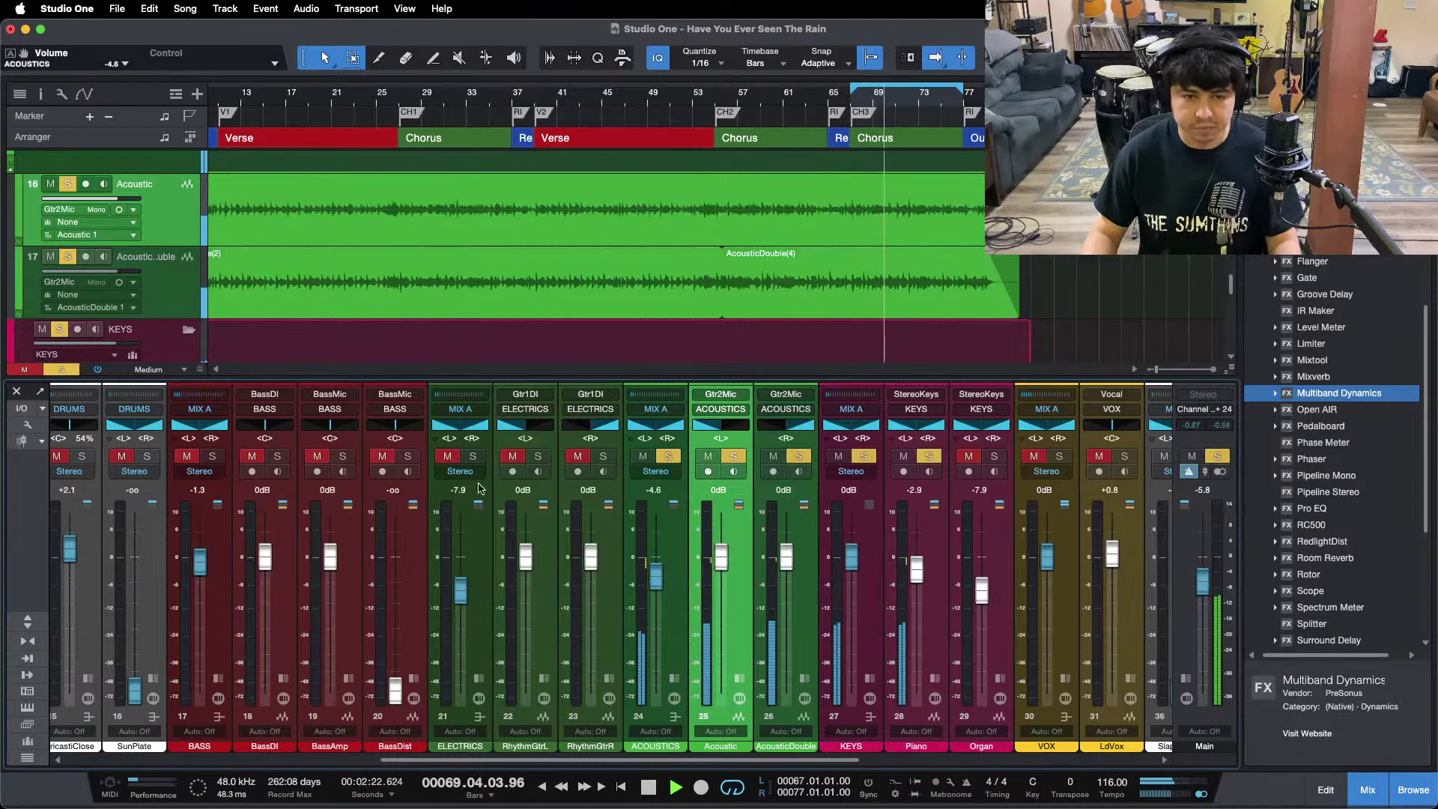
Clear the existing solos and solo only the ELECTRICS bus.
left_click(472, 456)
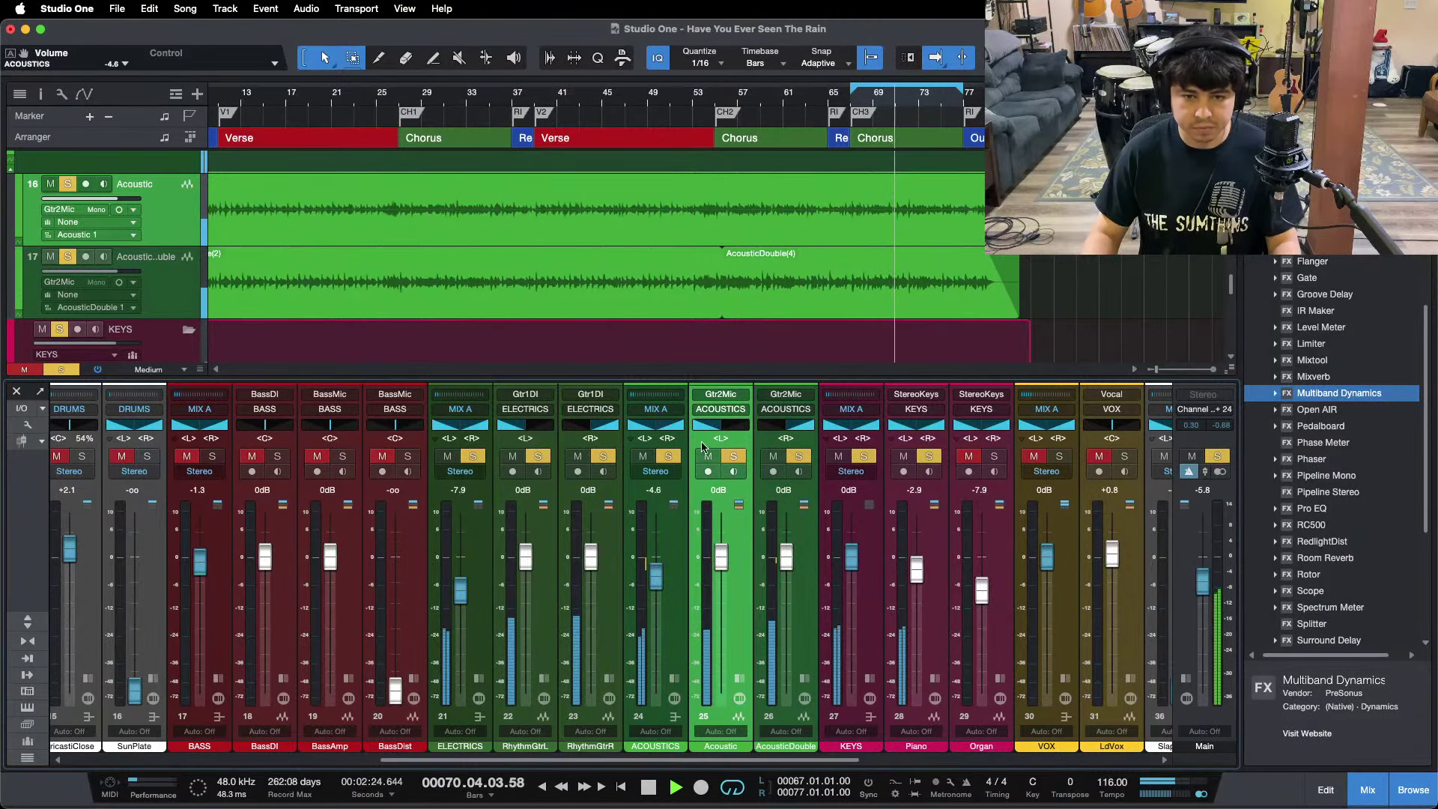
key("shift+super+s")
left_click(472, 456)
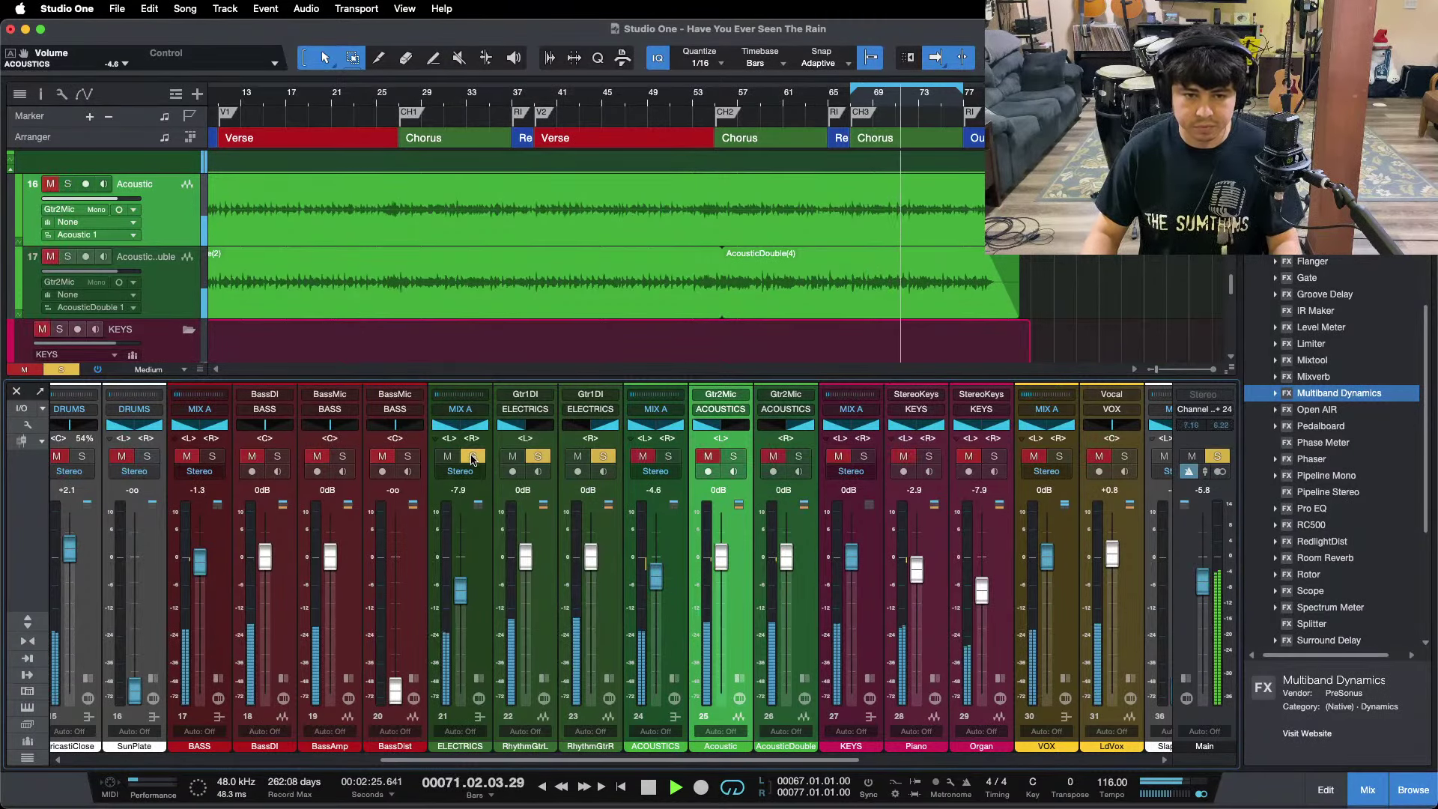
Remove the disabled Ampire inserts from the RhythmGtrL and RhythmGtrR channels and collapse their insert racks.
left_click(545, 678)
left_click(545, 678)
left_click(544, 678)
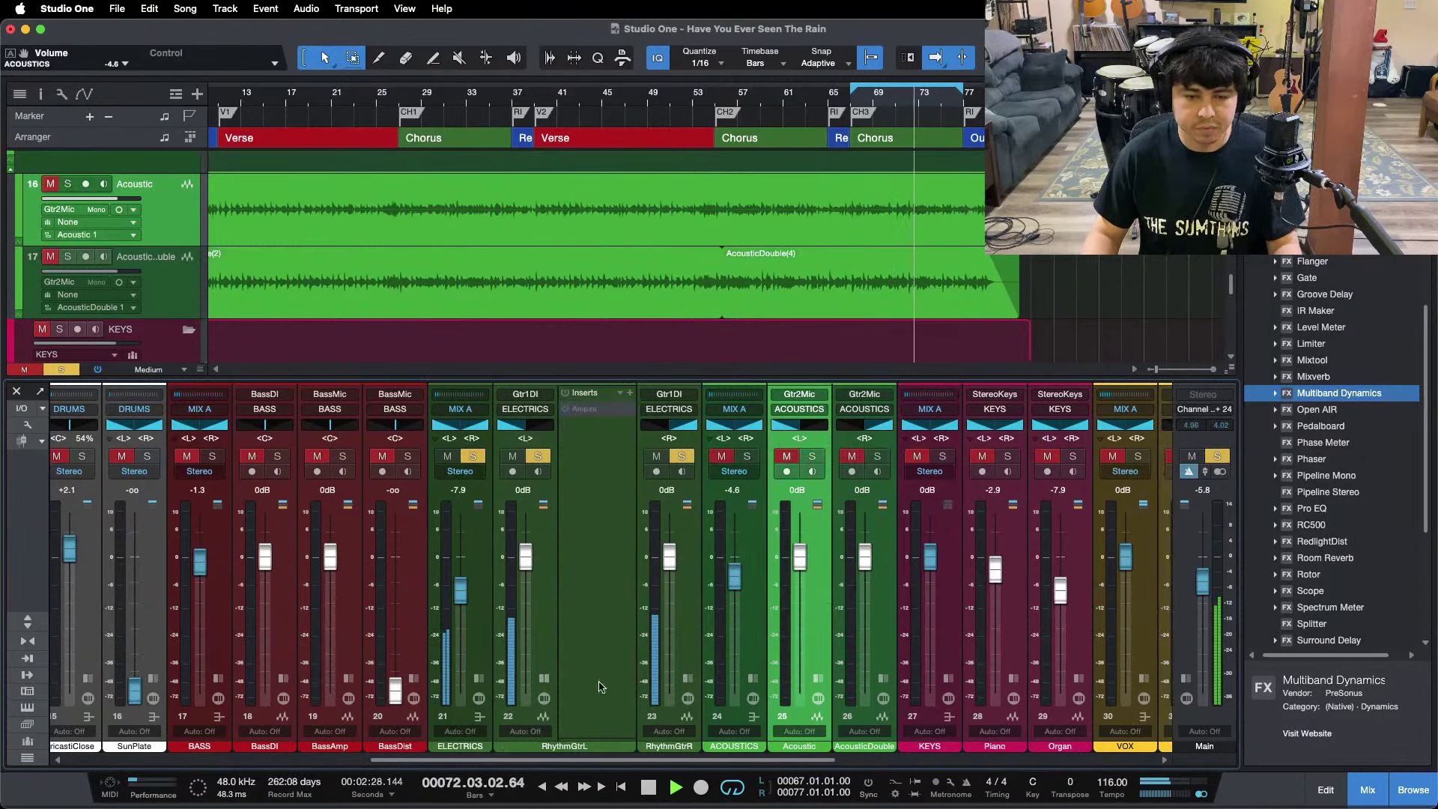
left_click(686, 679)
left_click(743, 486)
right_click(611, 410)
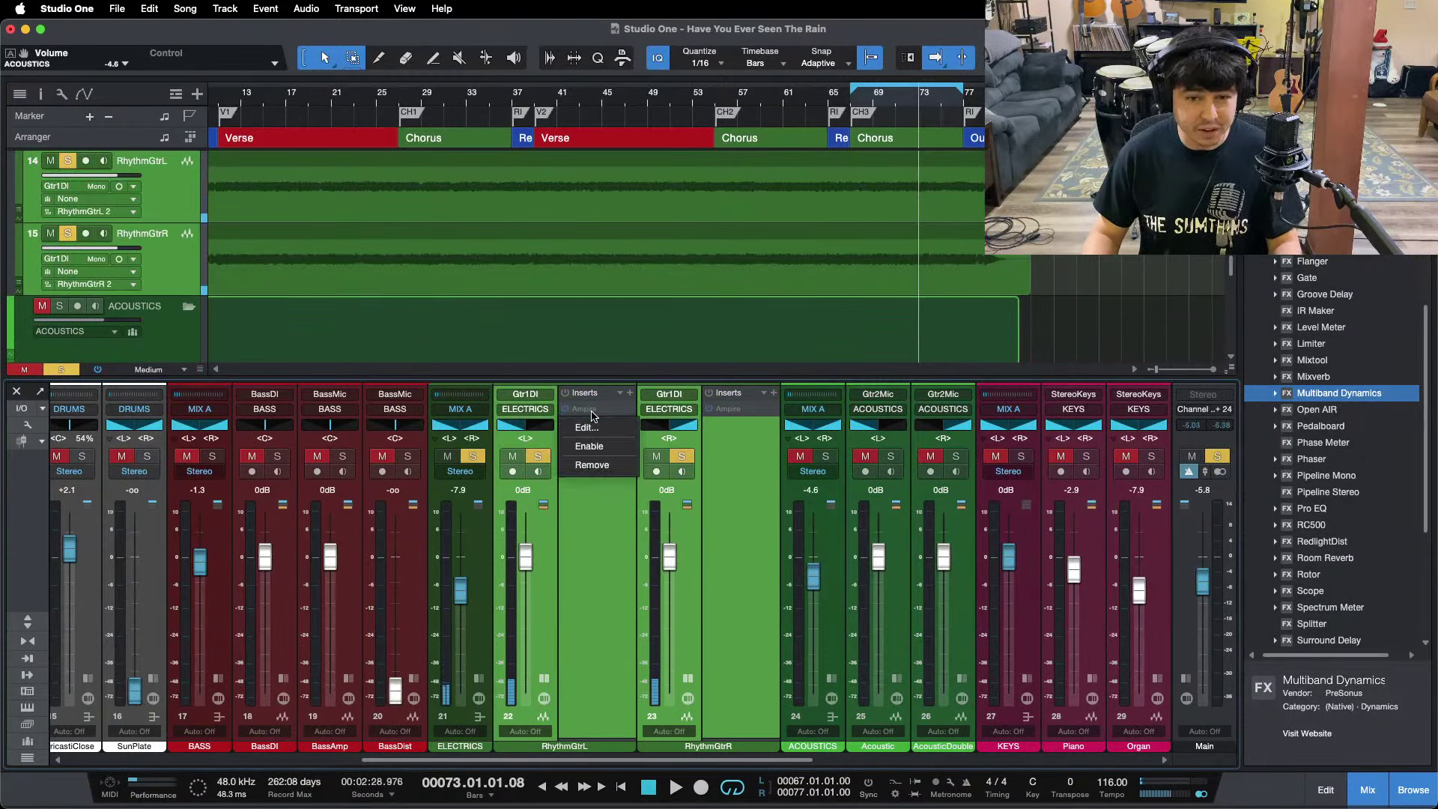
left_click(592, 466)
left_click(544, 678)
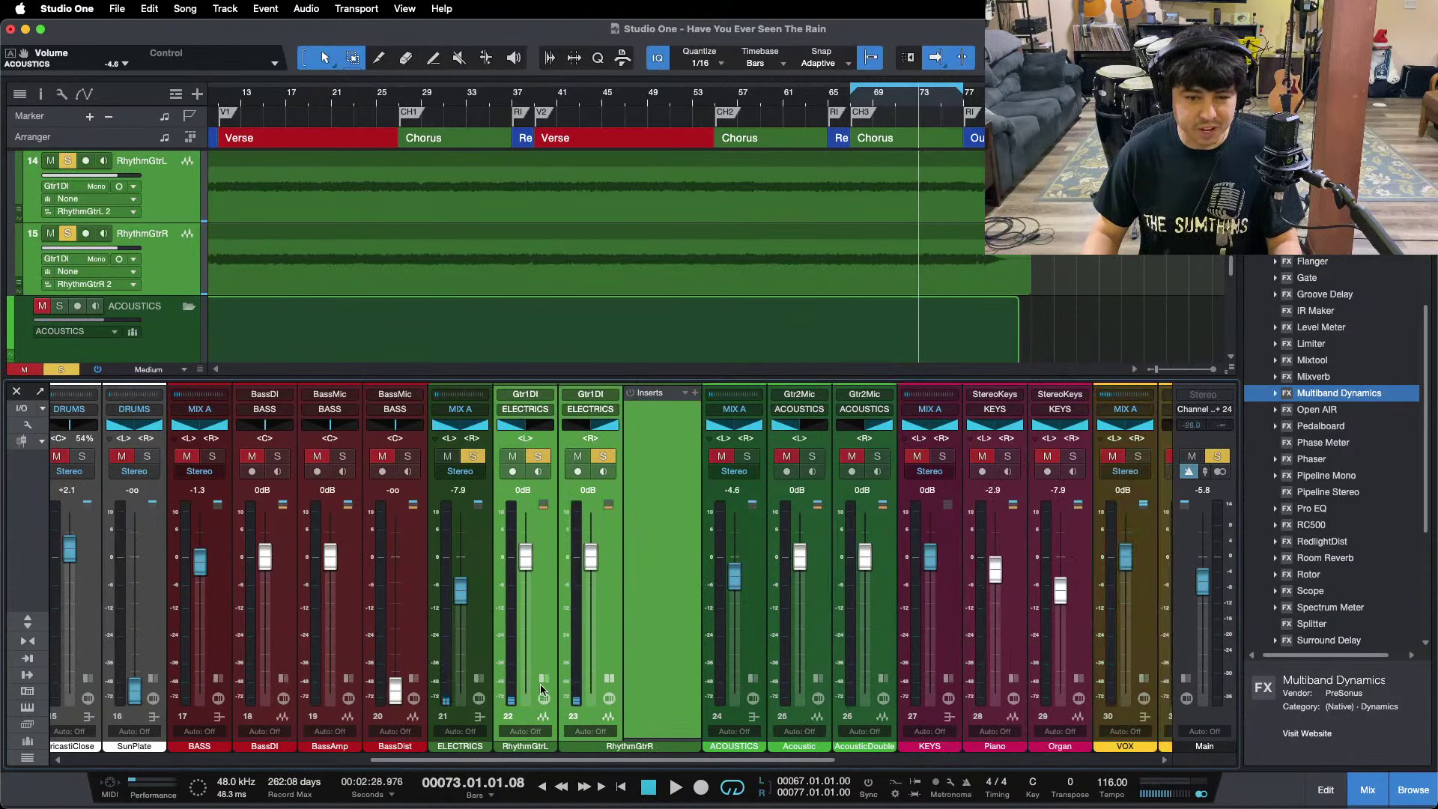
left_click(609, 678)
Open the Pro EQ on the soloed ELECTRICS bus and raise its low cut frequency to 182 Hz during playback.
left_click(478, 679)
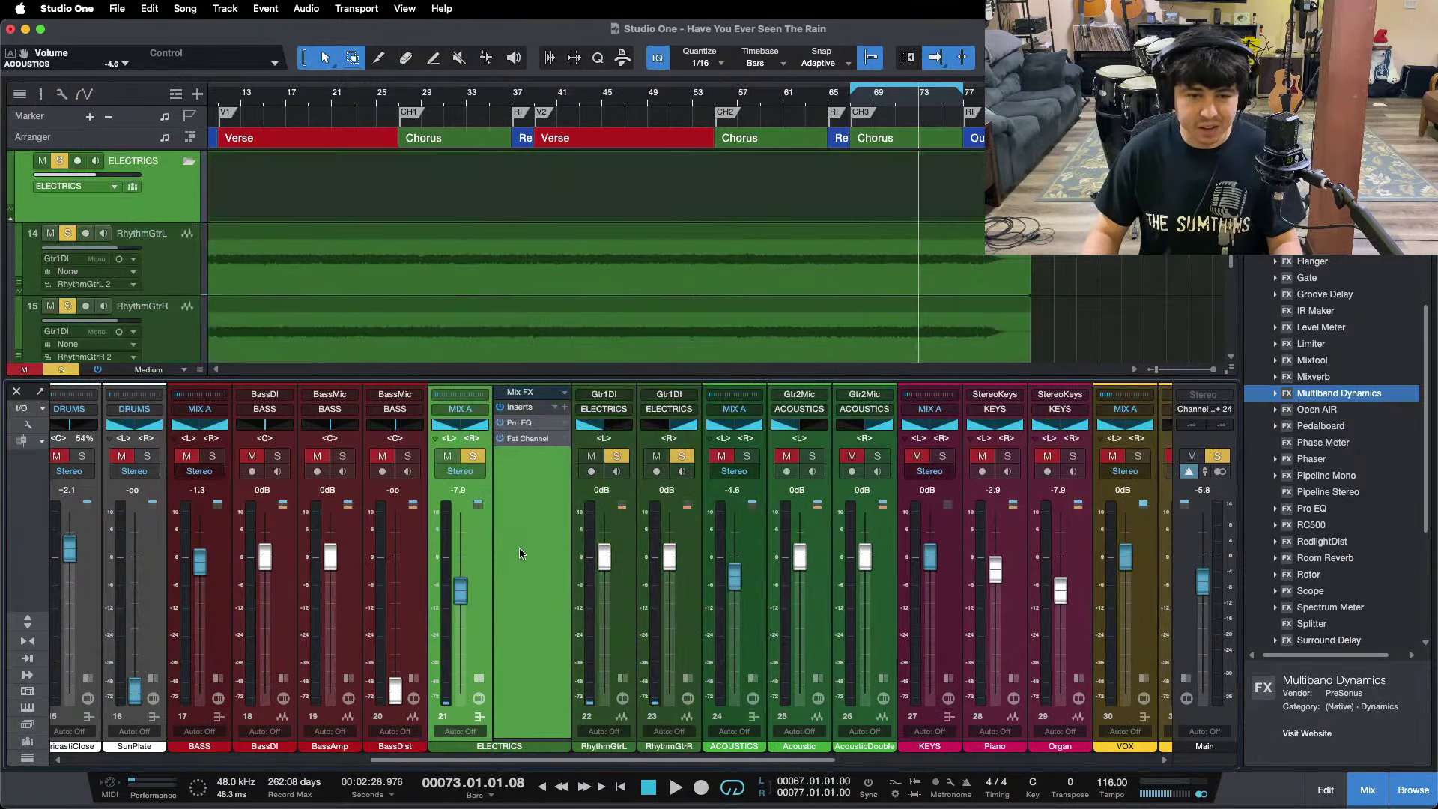
key("s")
left_click(526, 425)
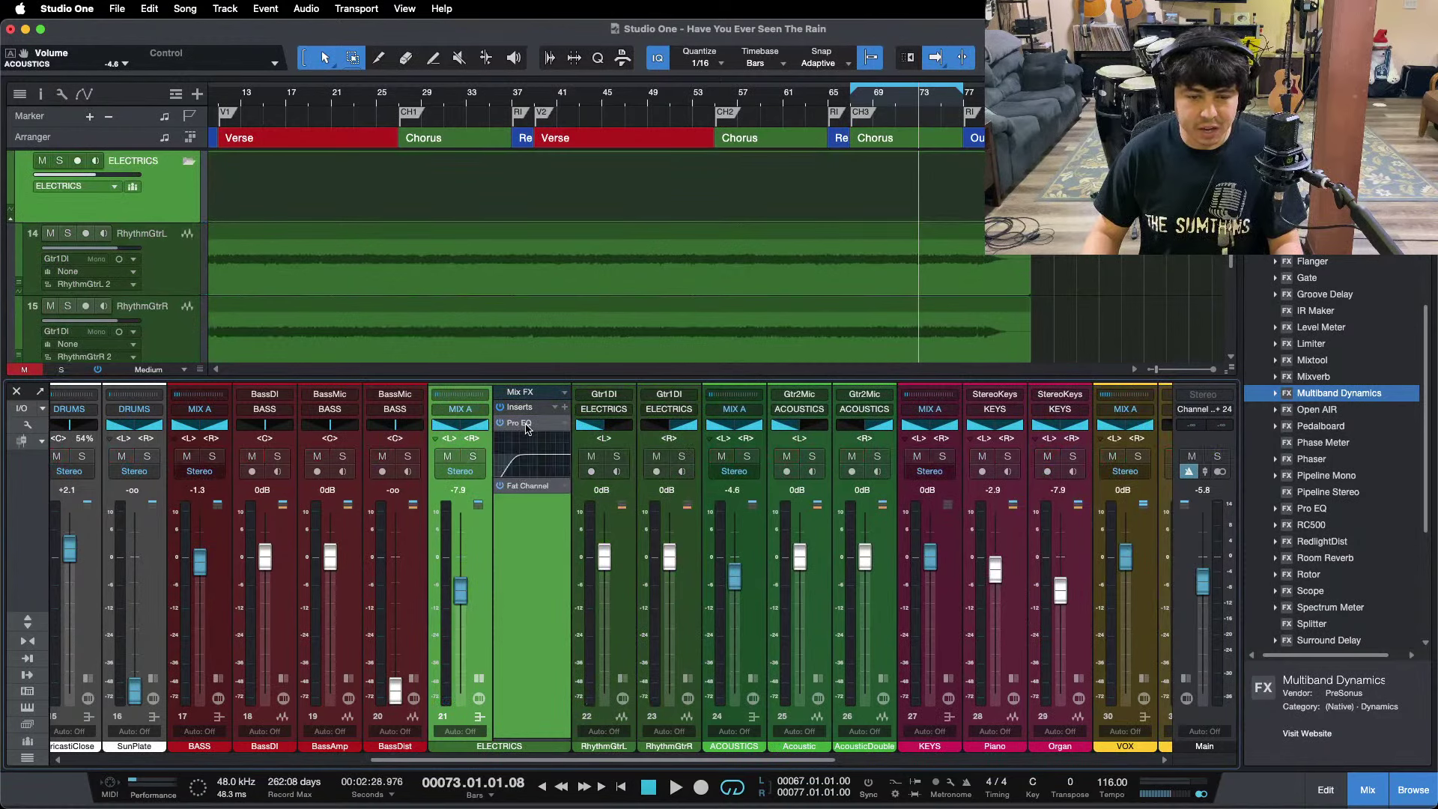
key("s")
left_click(526, 424)
key("space")
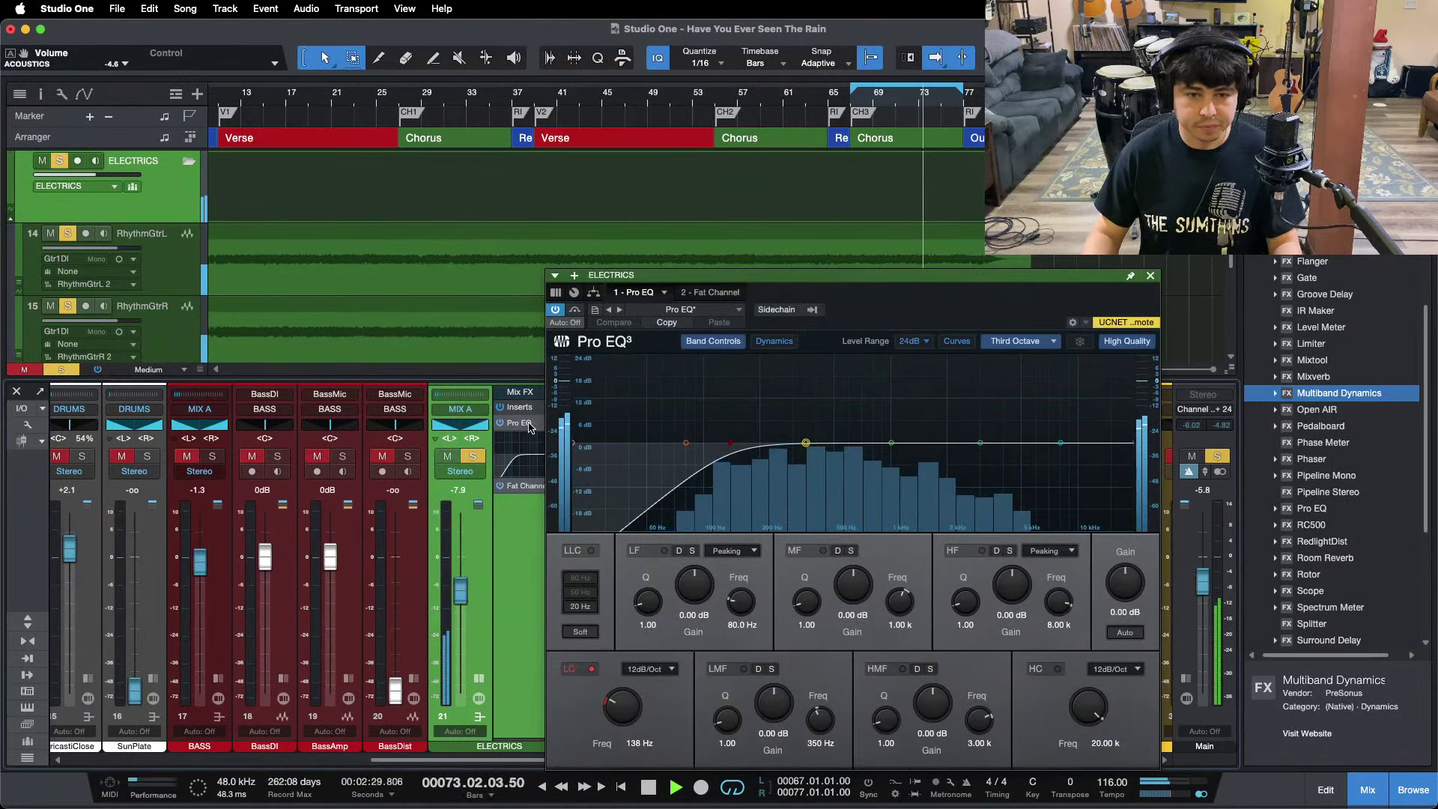
left_click_drag(978, 307, 831, 277)
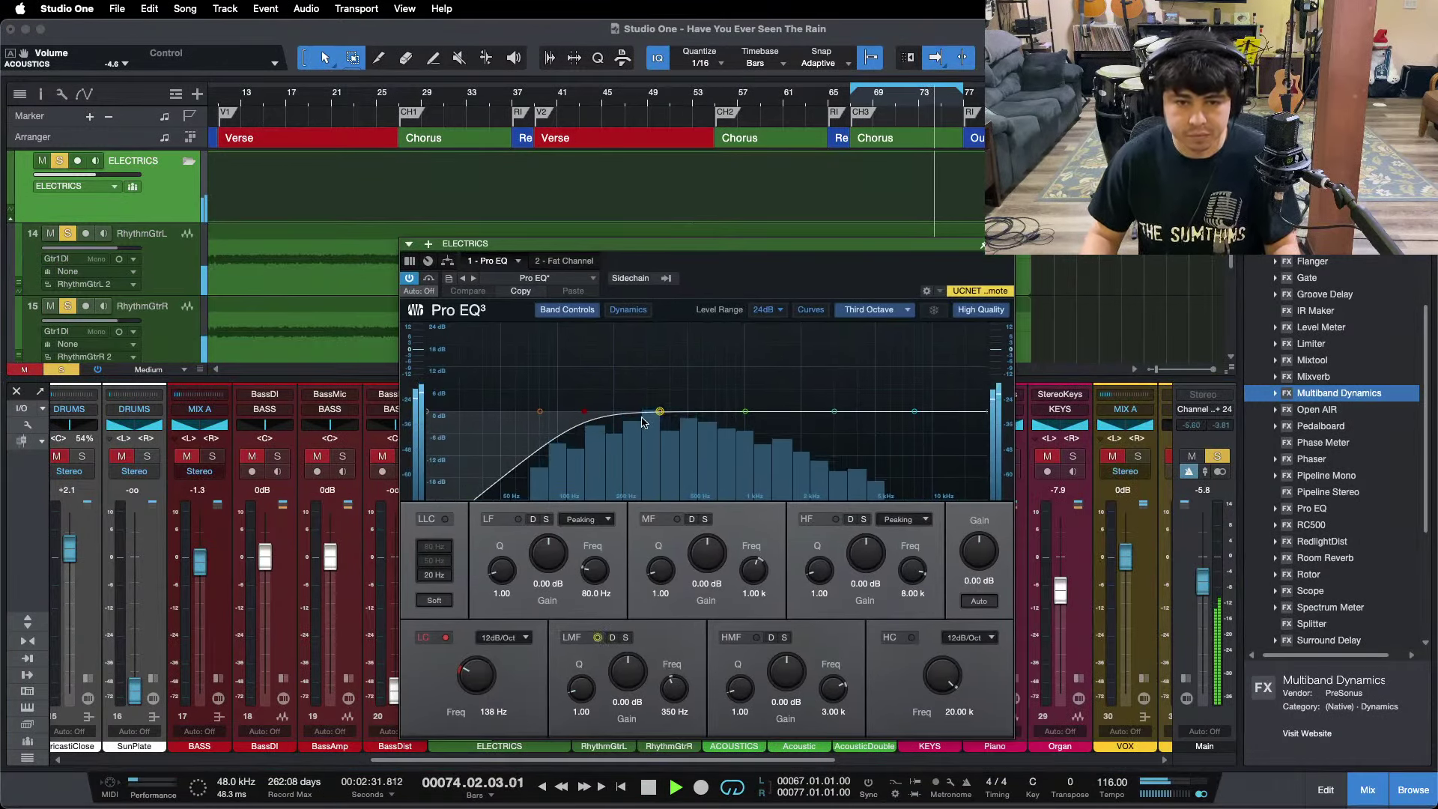
left_click_drag(478, 683, 480, 670)
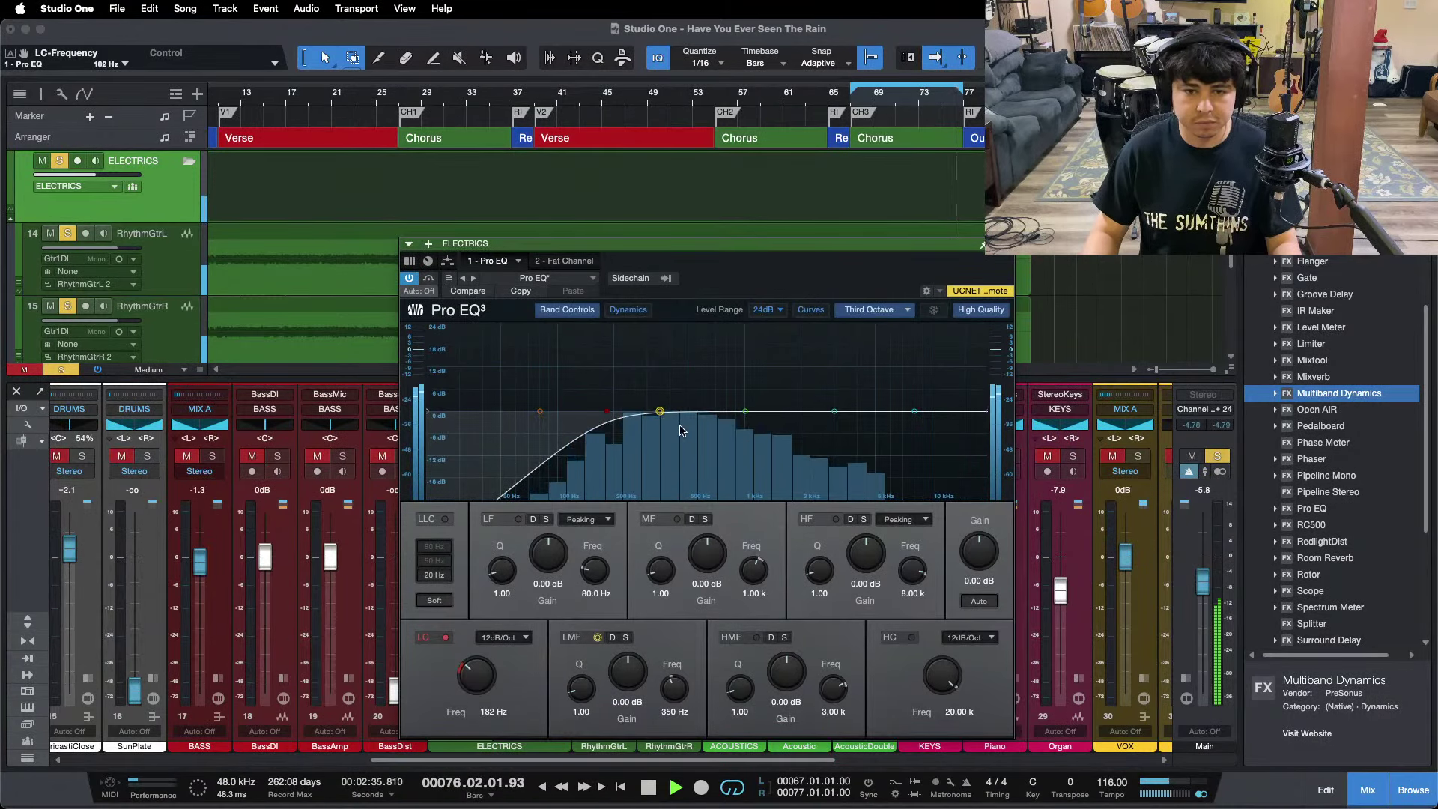
Sweep the ELECTRICS Pro EQ's LMF band to 311 Hz with a boost and cut it by 3.36 dB.
left_click_drag(746, 277, 733, 283)
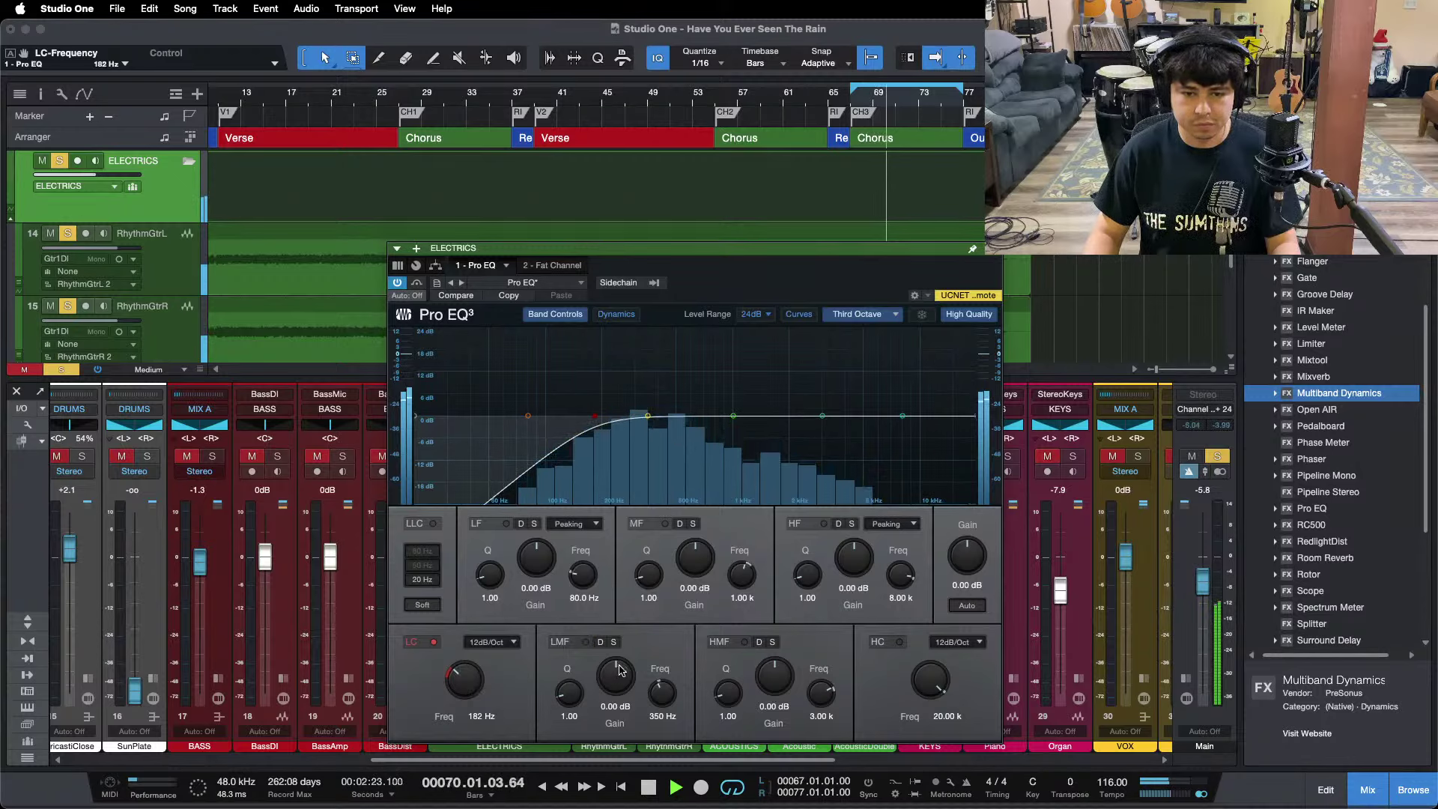
left_click_drag(647, 414, 636, 358)
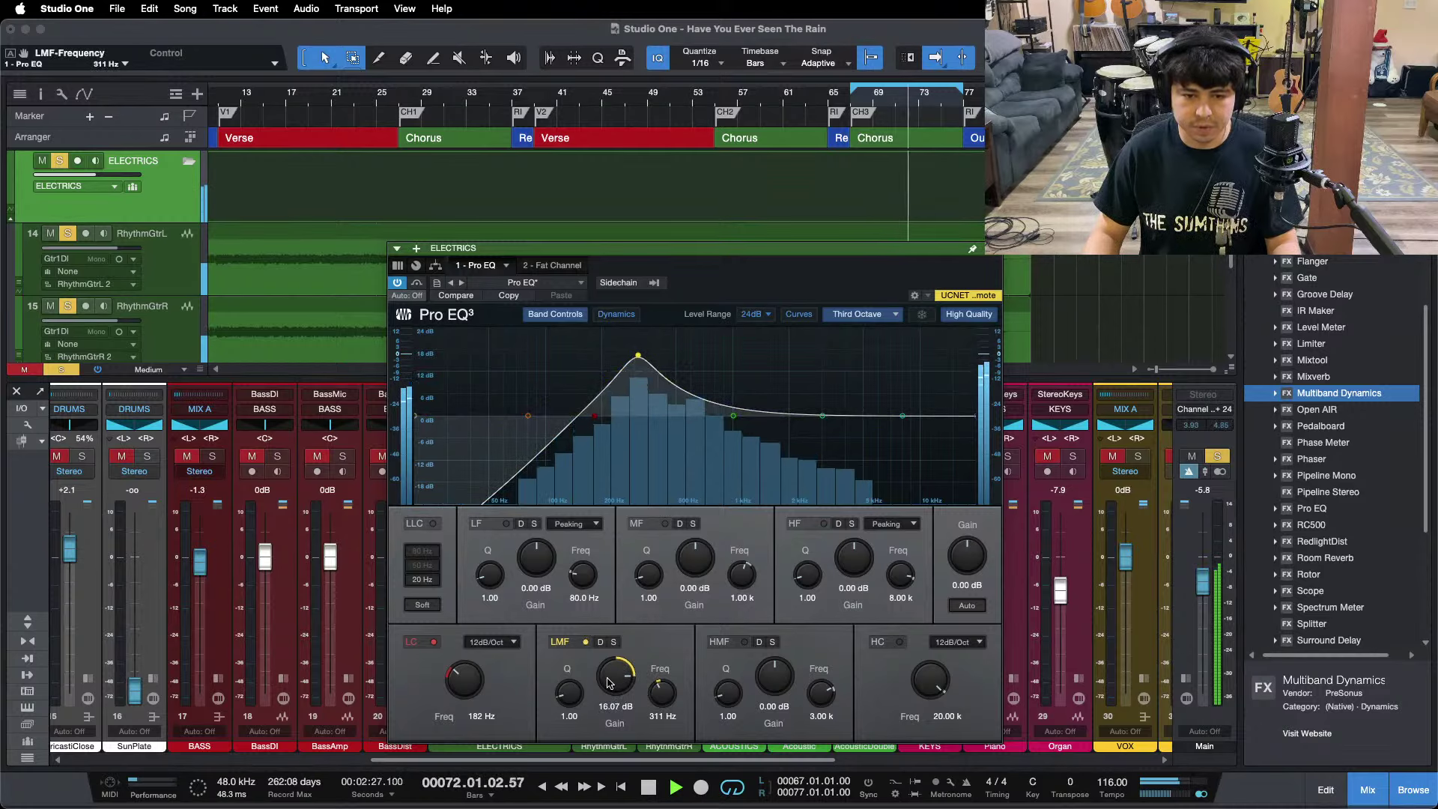
scroll(607, 683, "down", 20)
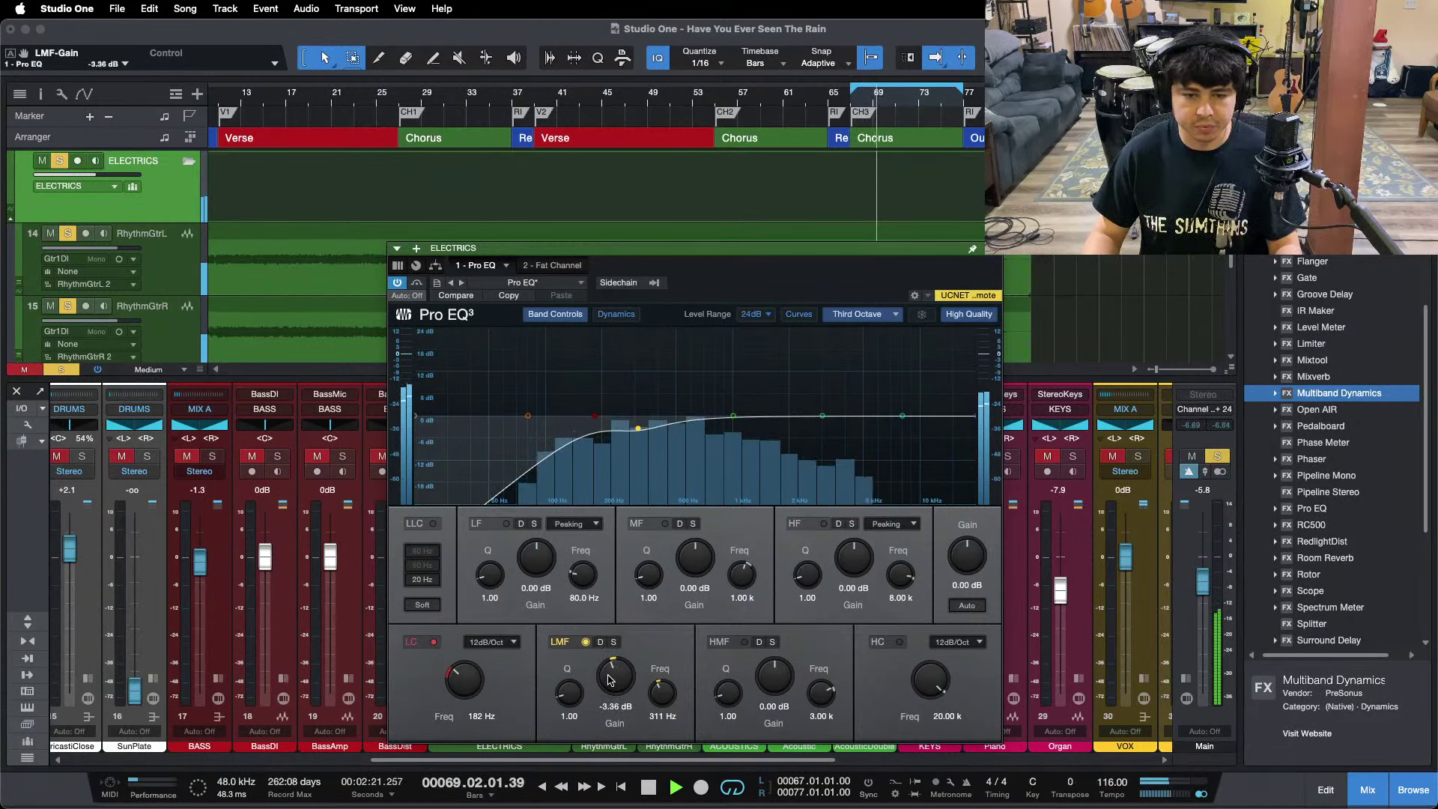
Raise the Everest C100A compressor's gain reduction in the ELECTRICS bus Fat Channel to 5.00 while looping playback.
left_click(553, 266)
left_click(856, 316)
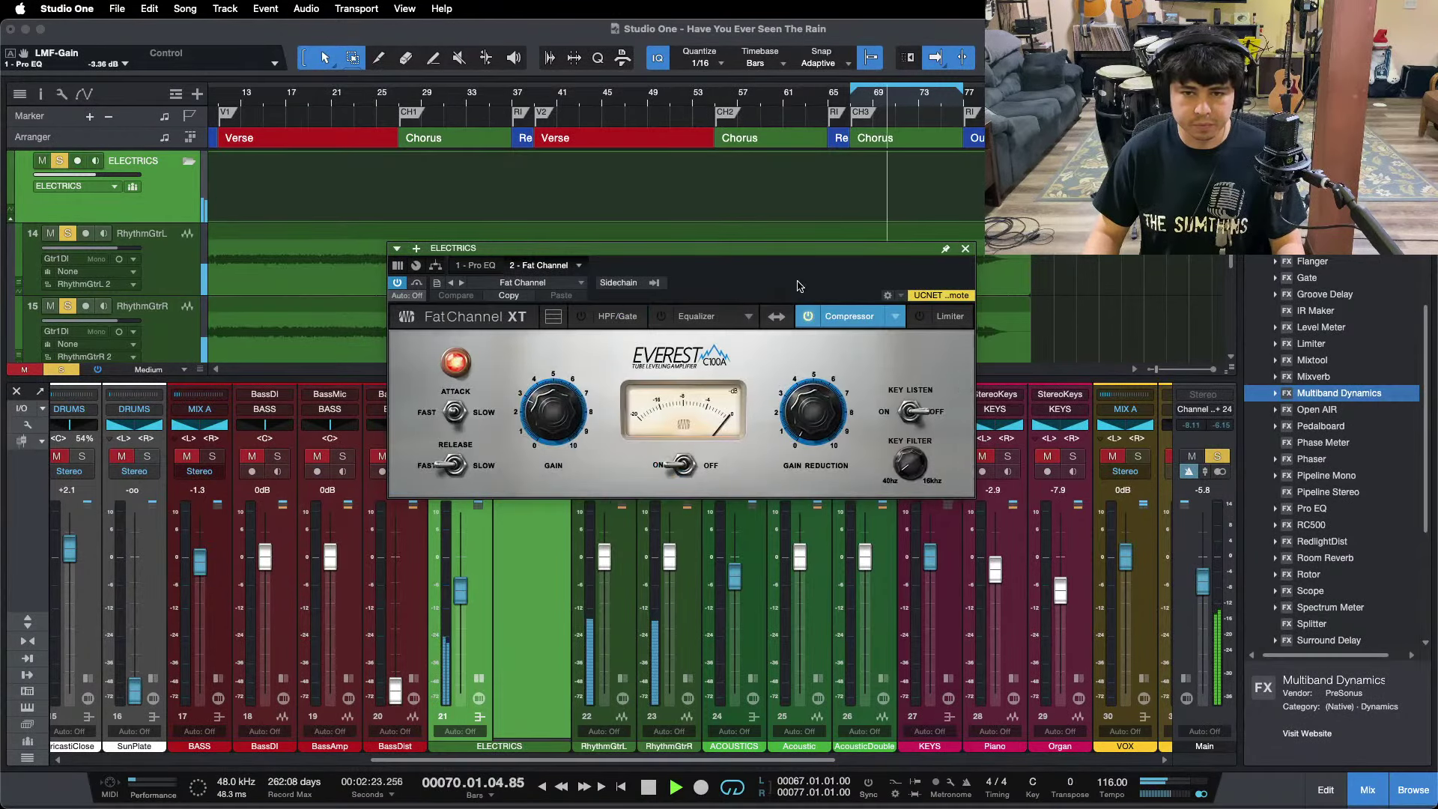
left_click_drag(857, 449, 857, 440)
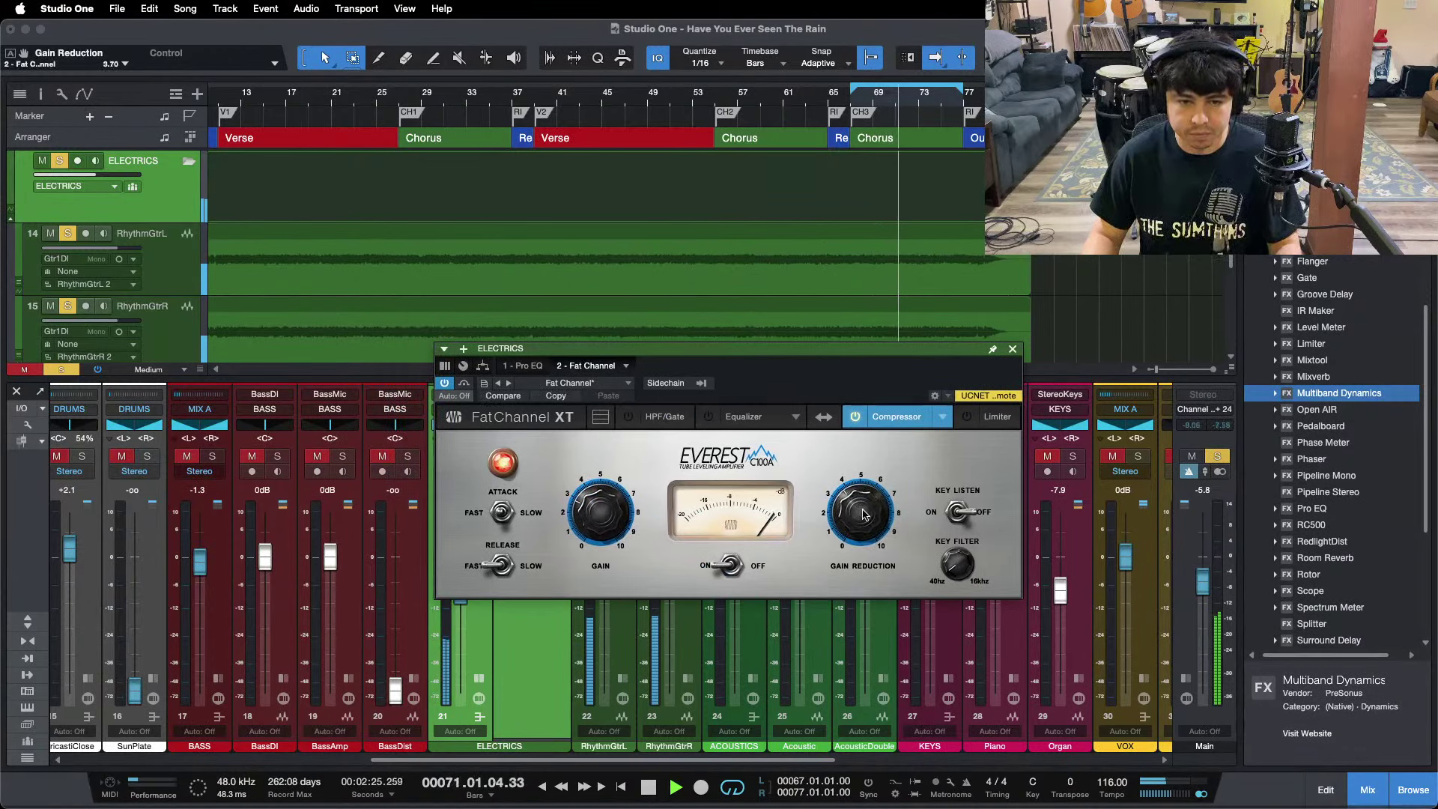
key("KP_1")
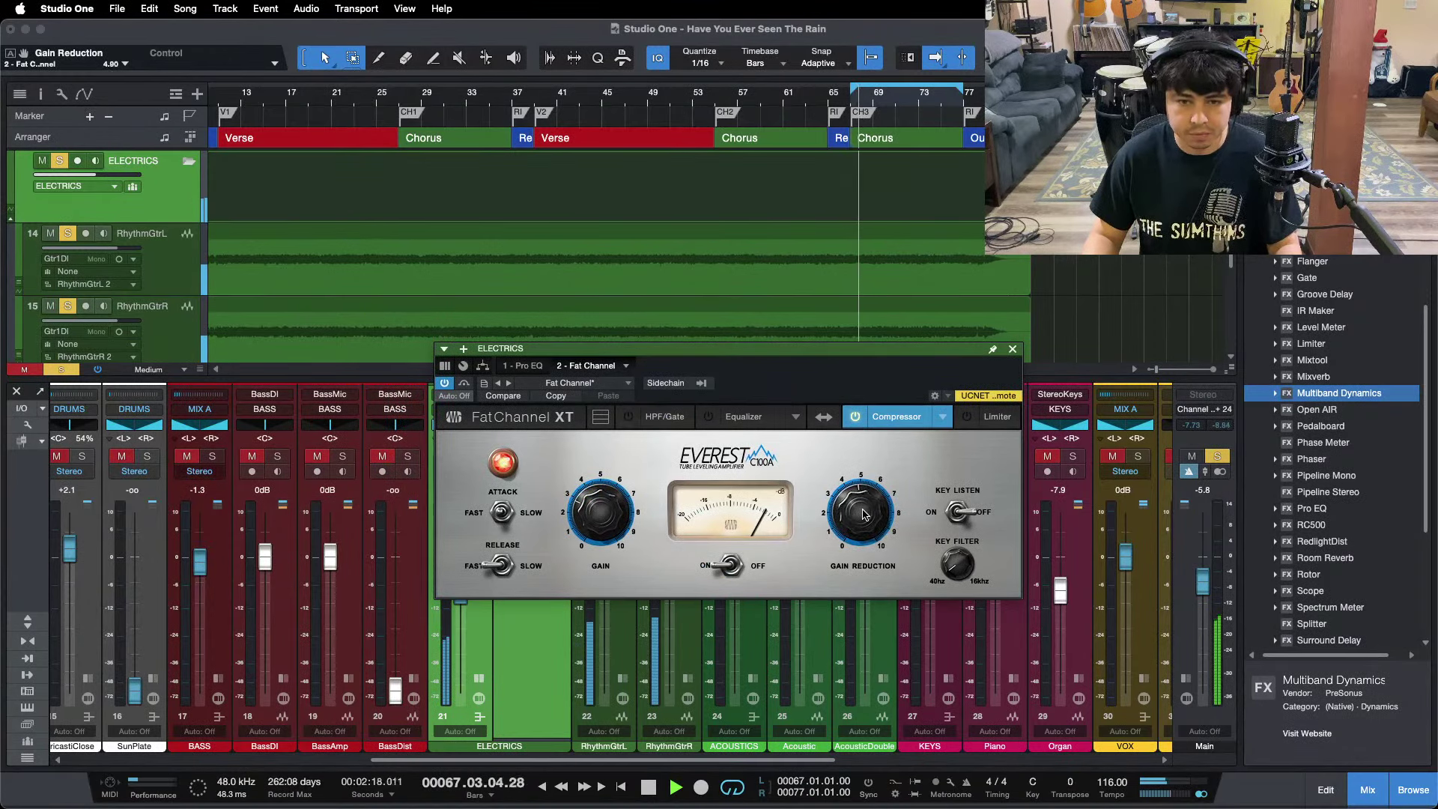
left_click_drag(863, 514, 863, 512)
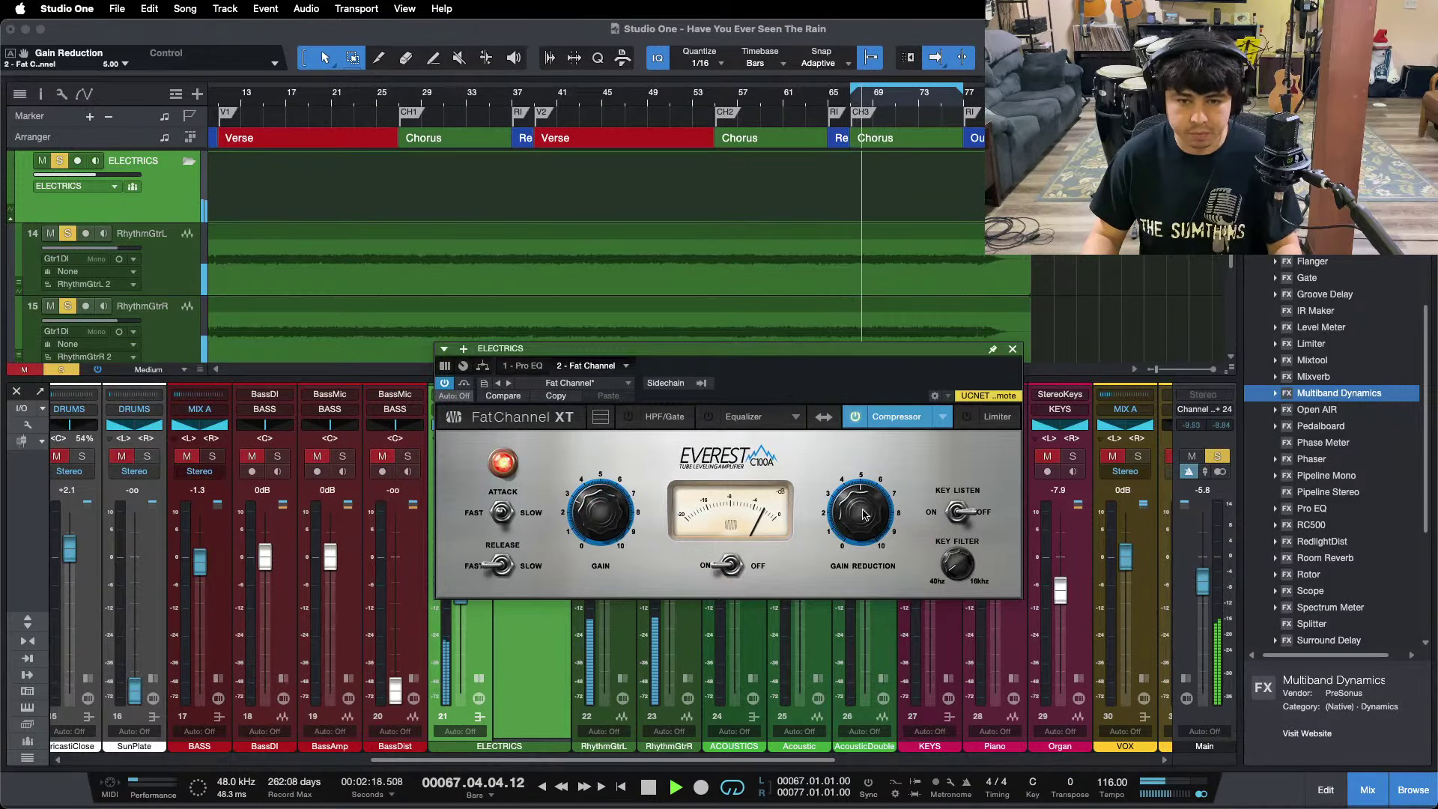
Return to the ELECTRICS Pro EQ, clear its window from the mixer, and raise the RhythmGtrL fader to +0.4 dB.
left_click(527, 366)
left_click_drag(824, 349, 1140, 202)
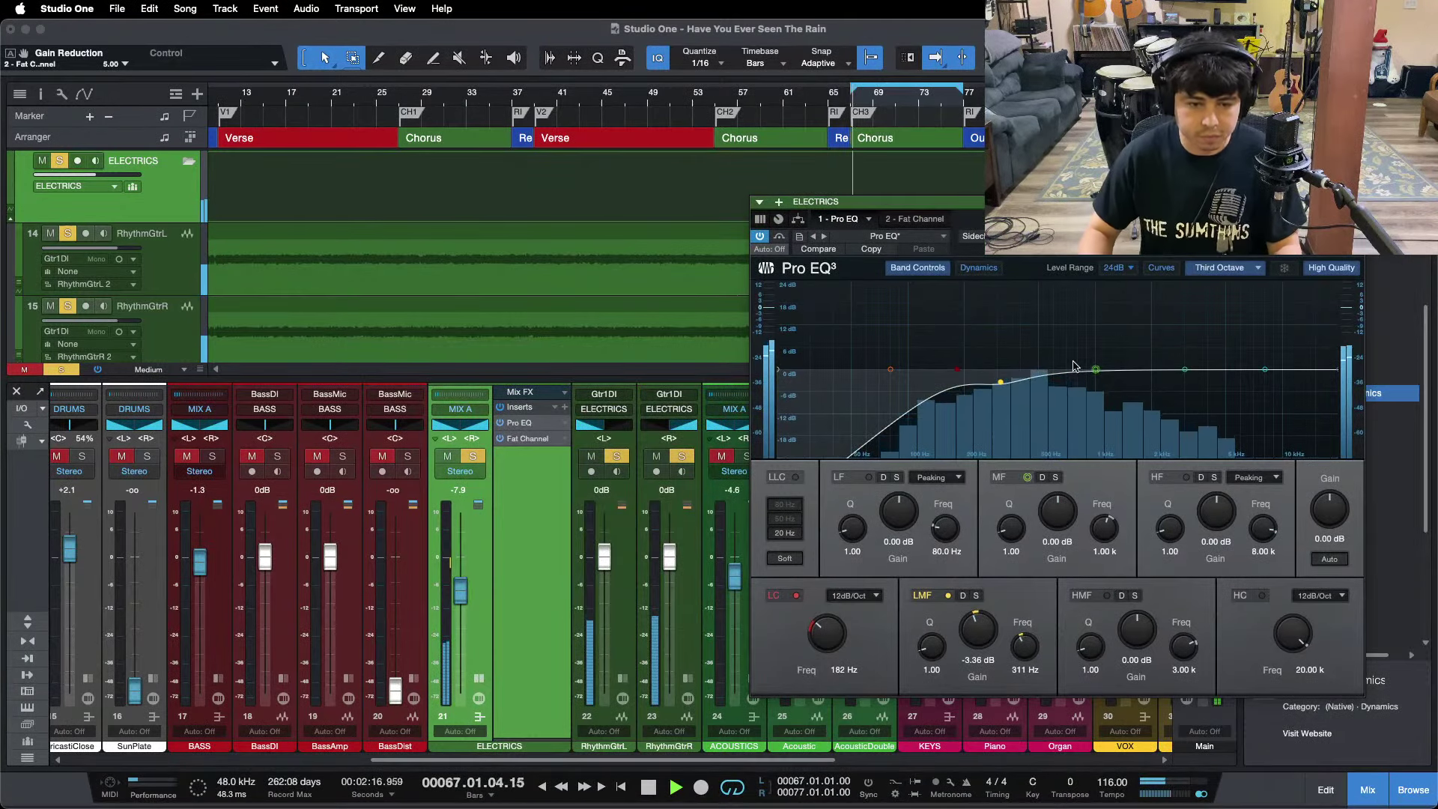
left_click_drag(604, 556, 604, 548)
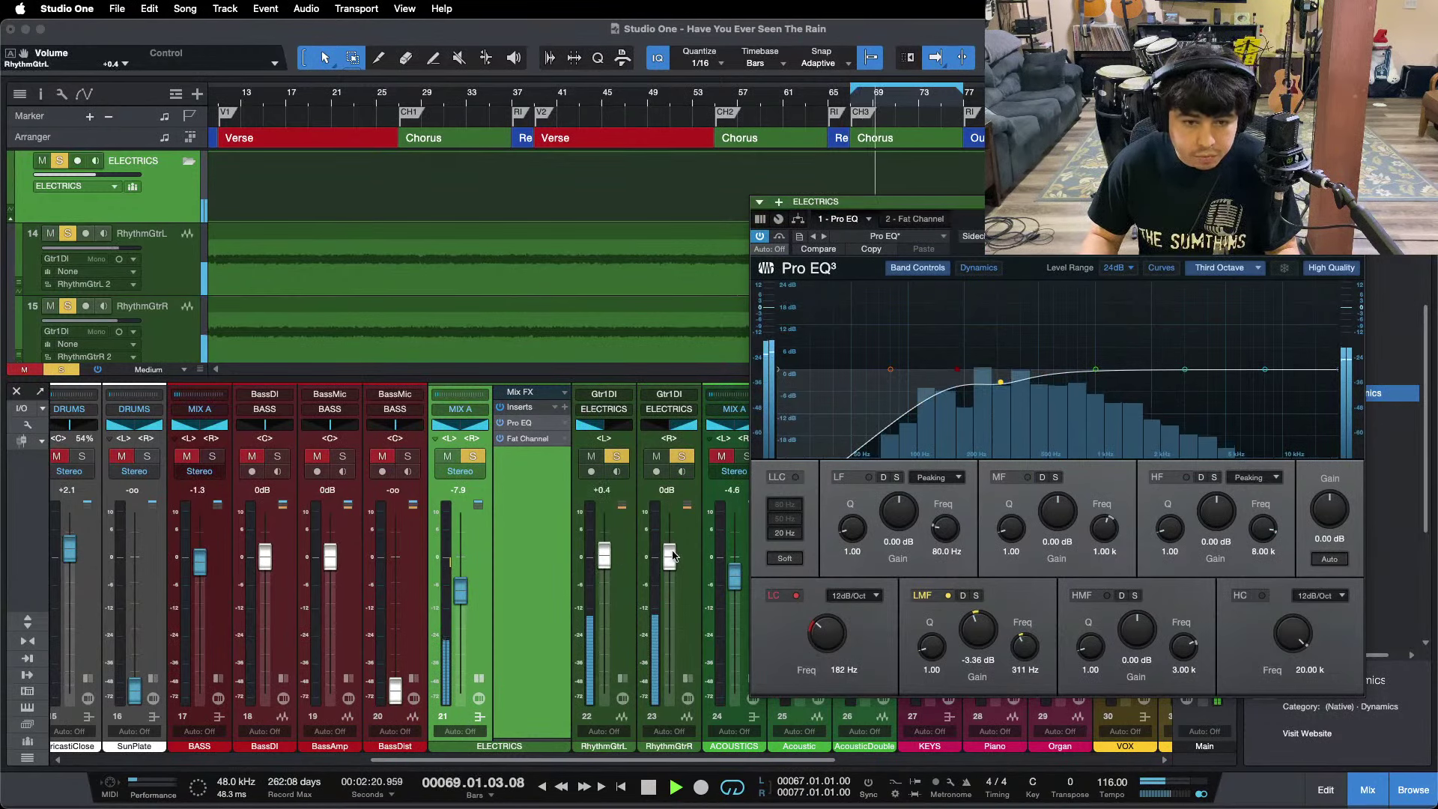
Switch the main output to mono and enable the ELECTRICS Pro EQ's high cut at 8.04 kHz.
left_click_drag(1101, 239, 815, 285)
left_click(1205, 798)
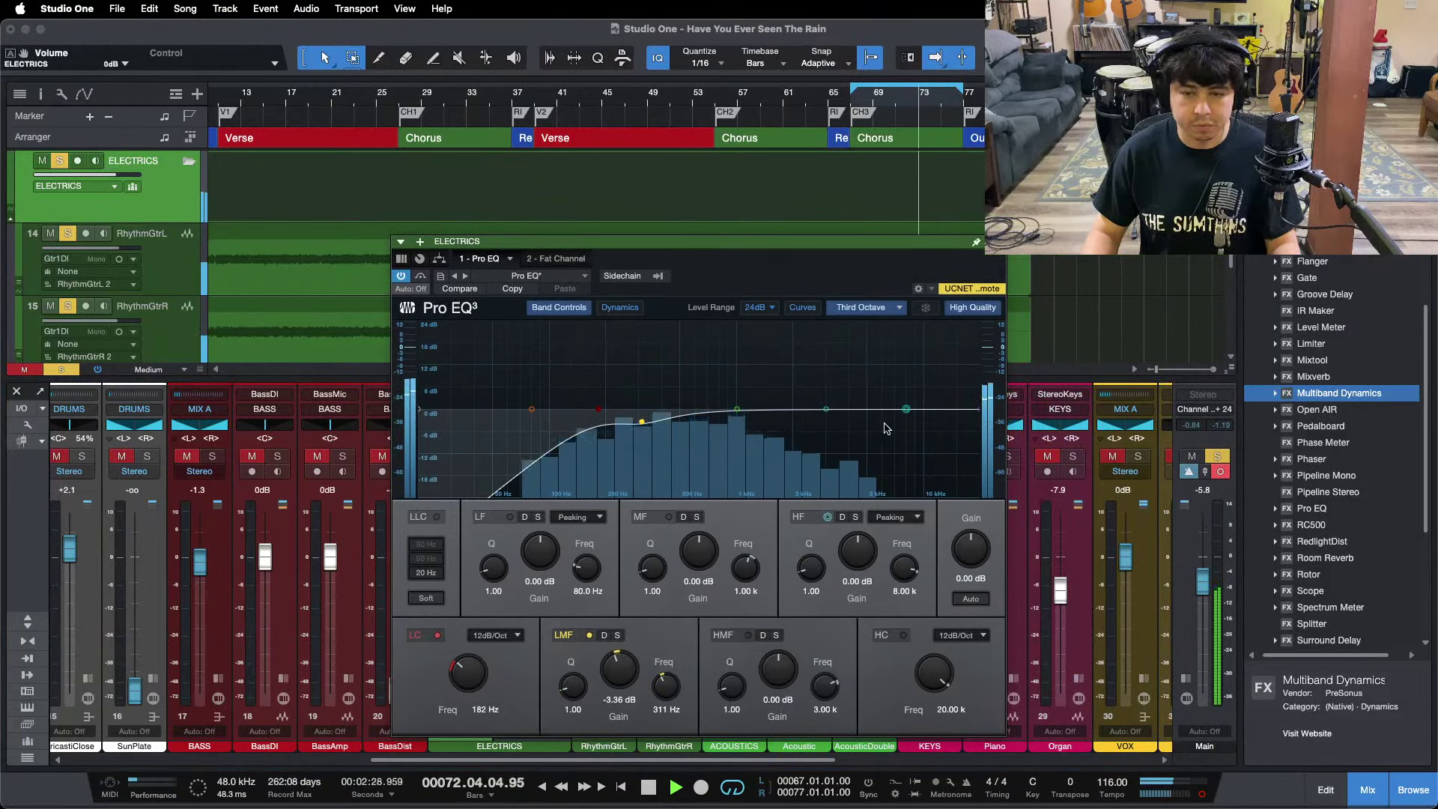
left_click_drag(974, 414, 912, 418)
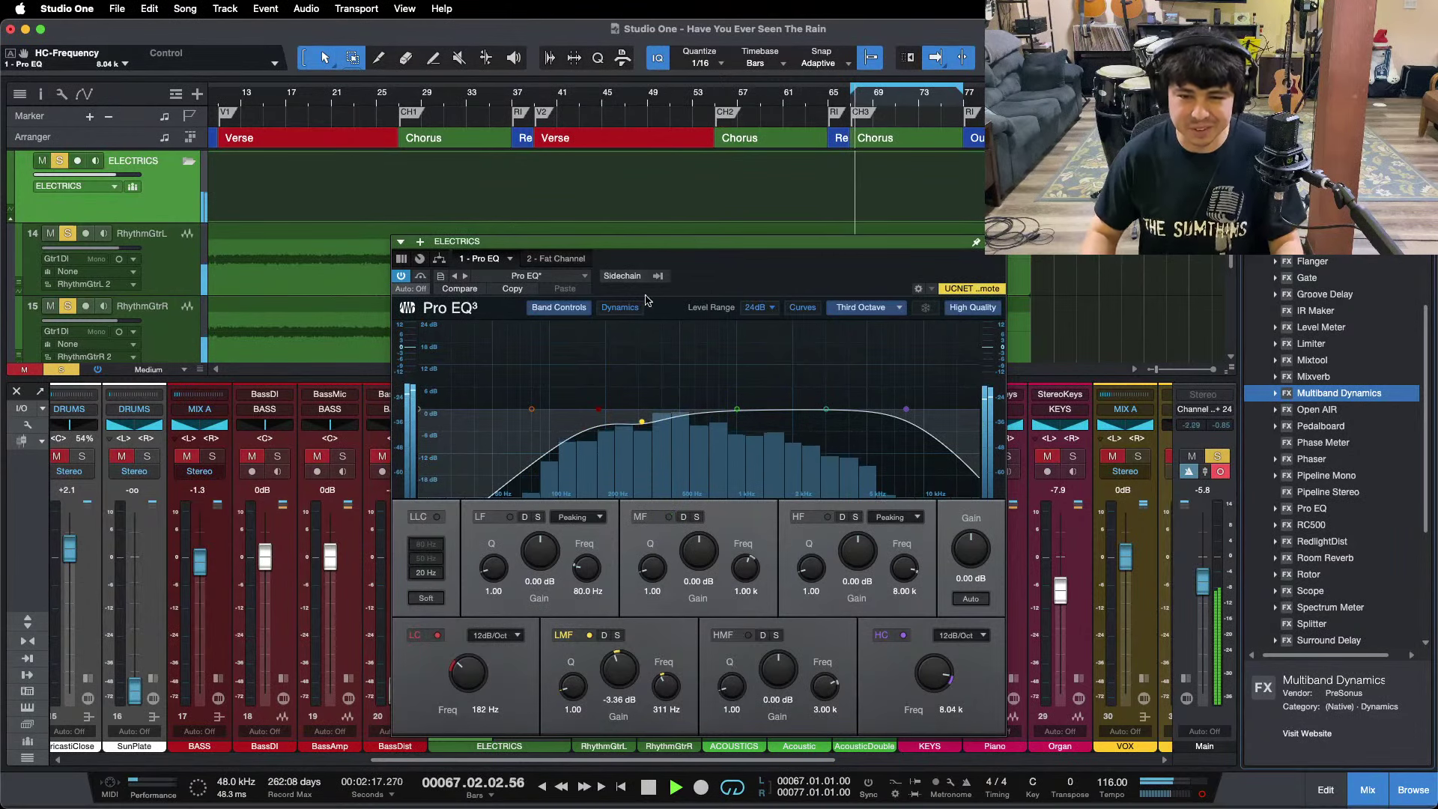
Move the ELECTRICS Pro EQ's HMF band to 4.93 kHz, reset its gain, and bring it up to 9.60 dB.
left_click_drag(826, 409, 867, 375)
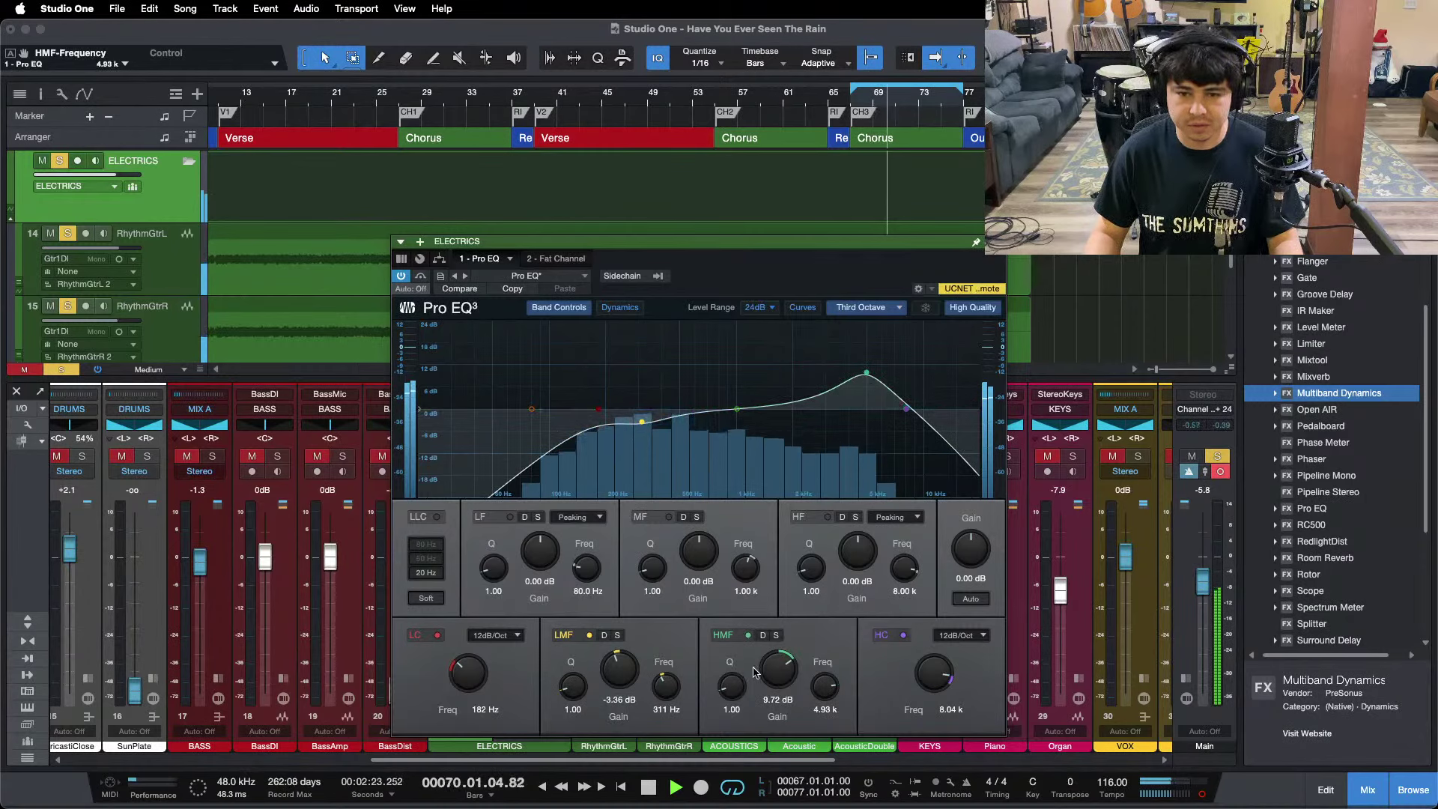
left_click(777, 663, "alt")
scroll(778, 663, "up", 4)
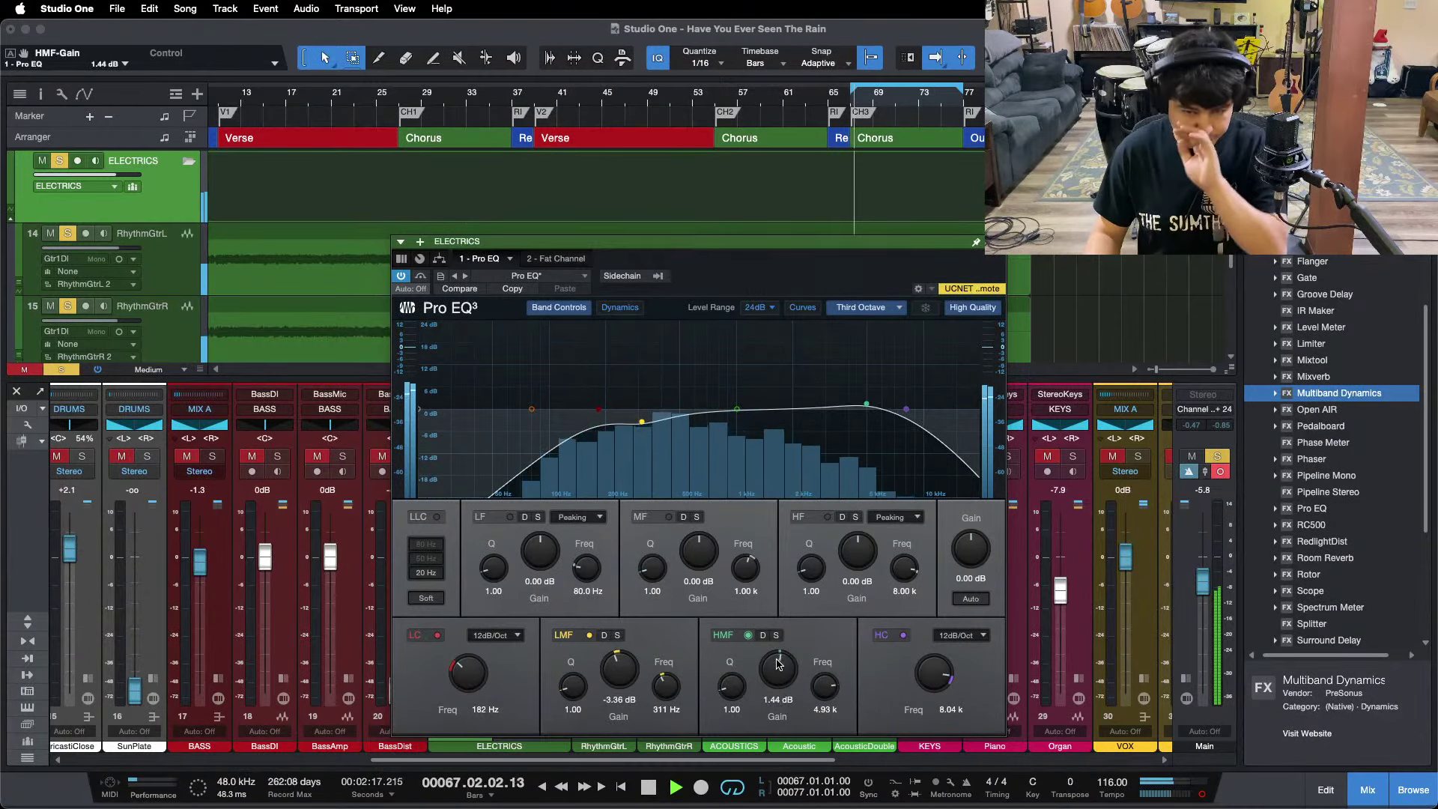
scroll(778, 664, "up", 4)
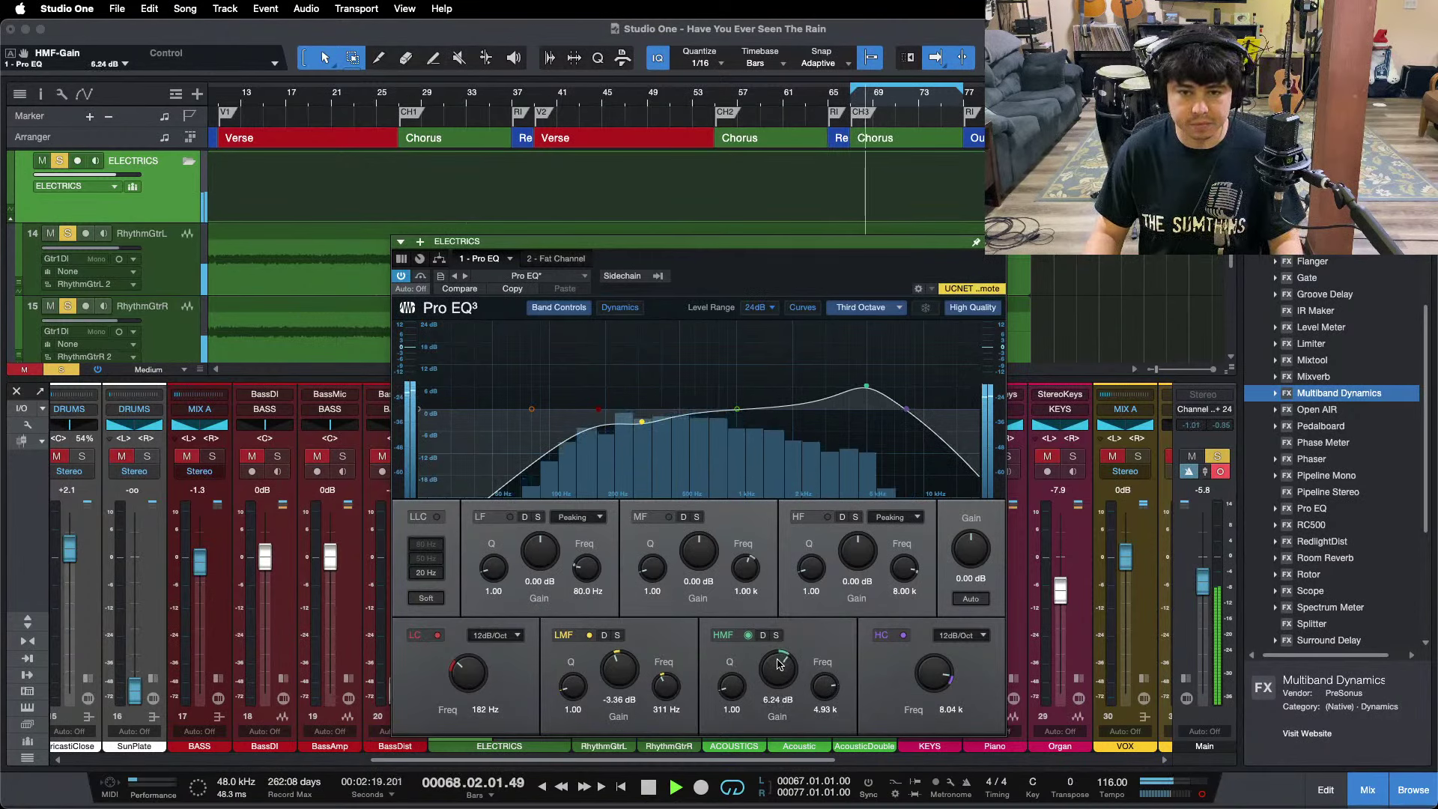
scroll(777, 663, "up", 3)
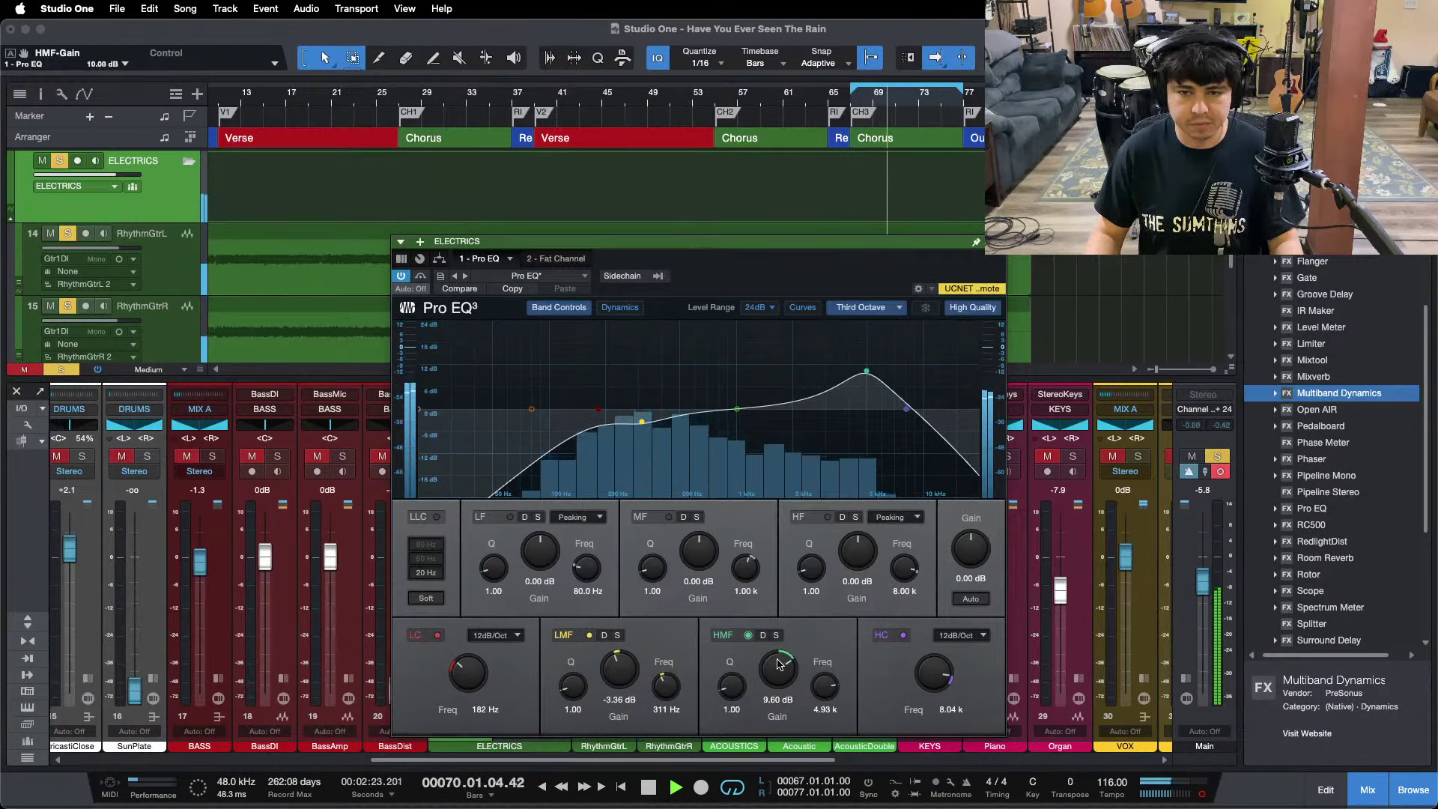
Switch the main output back to stereo and raise the HMF gain to 12.48 dB while looping the chorus.
left_click(1201, 794)
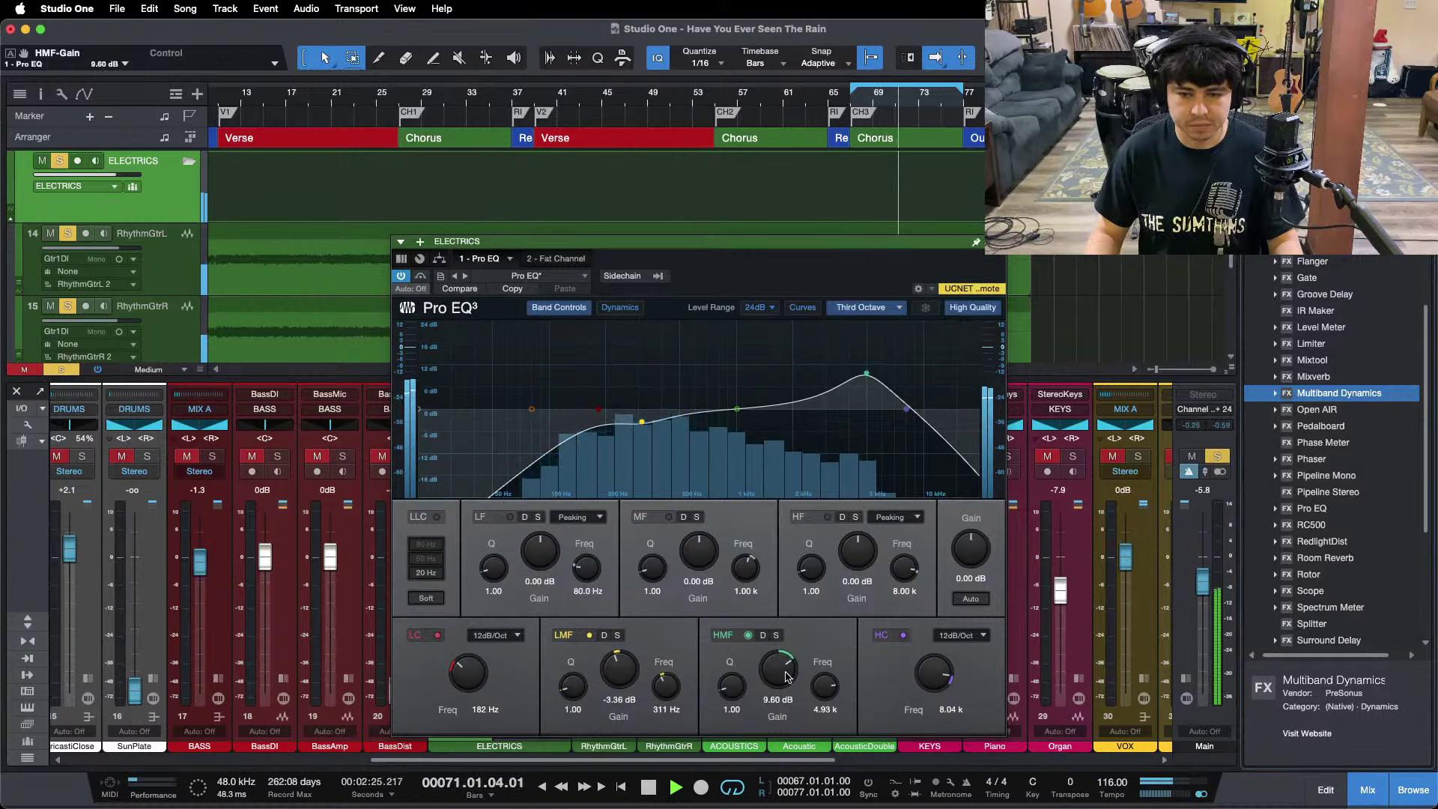
scroll(785, 675, "up", 1)
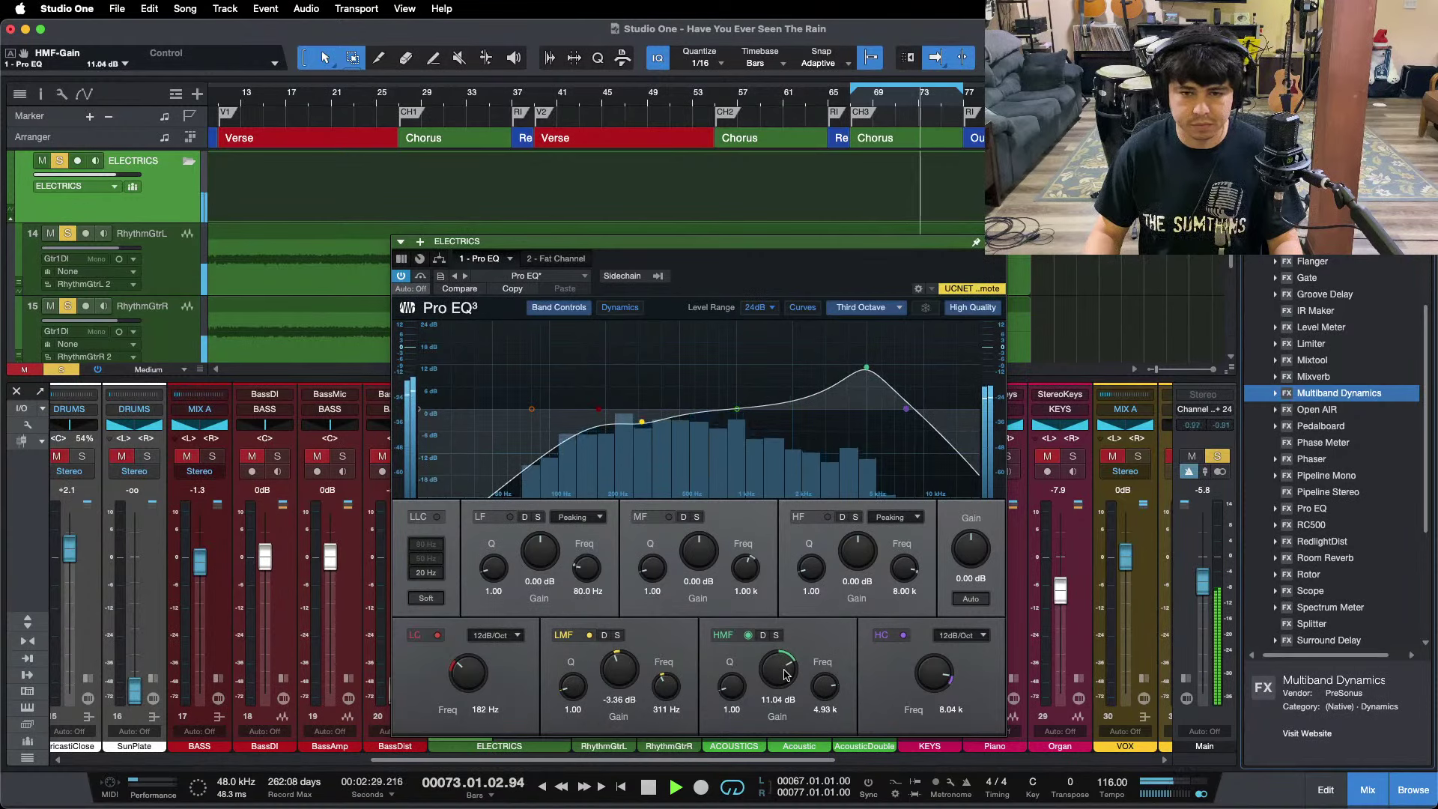
scroll(785, 675, "up", 1)
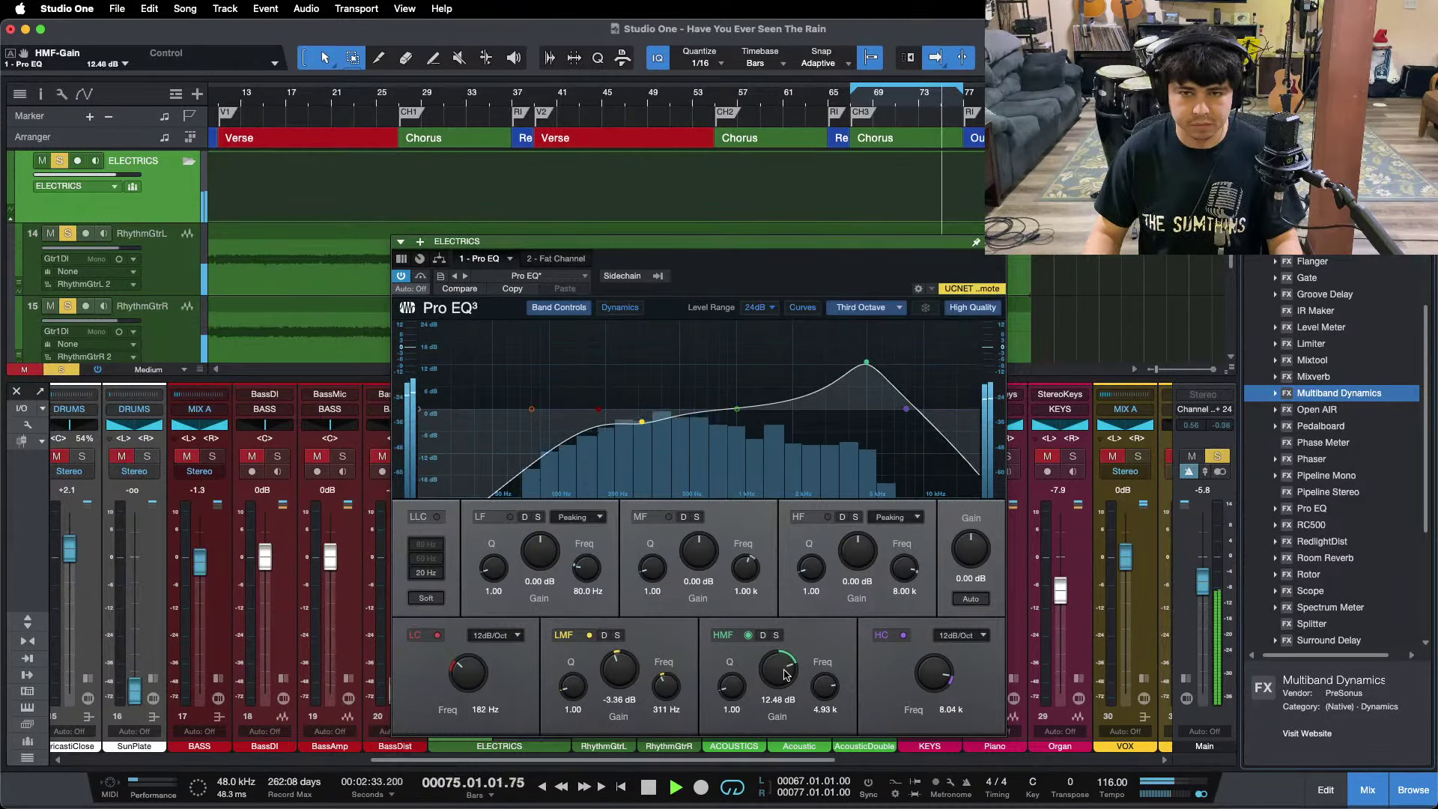
key("KP_1")
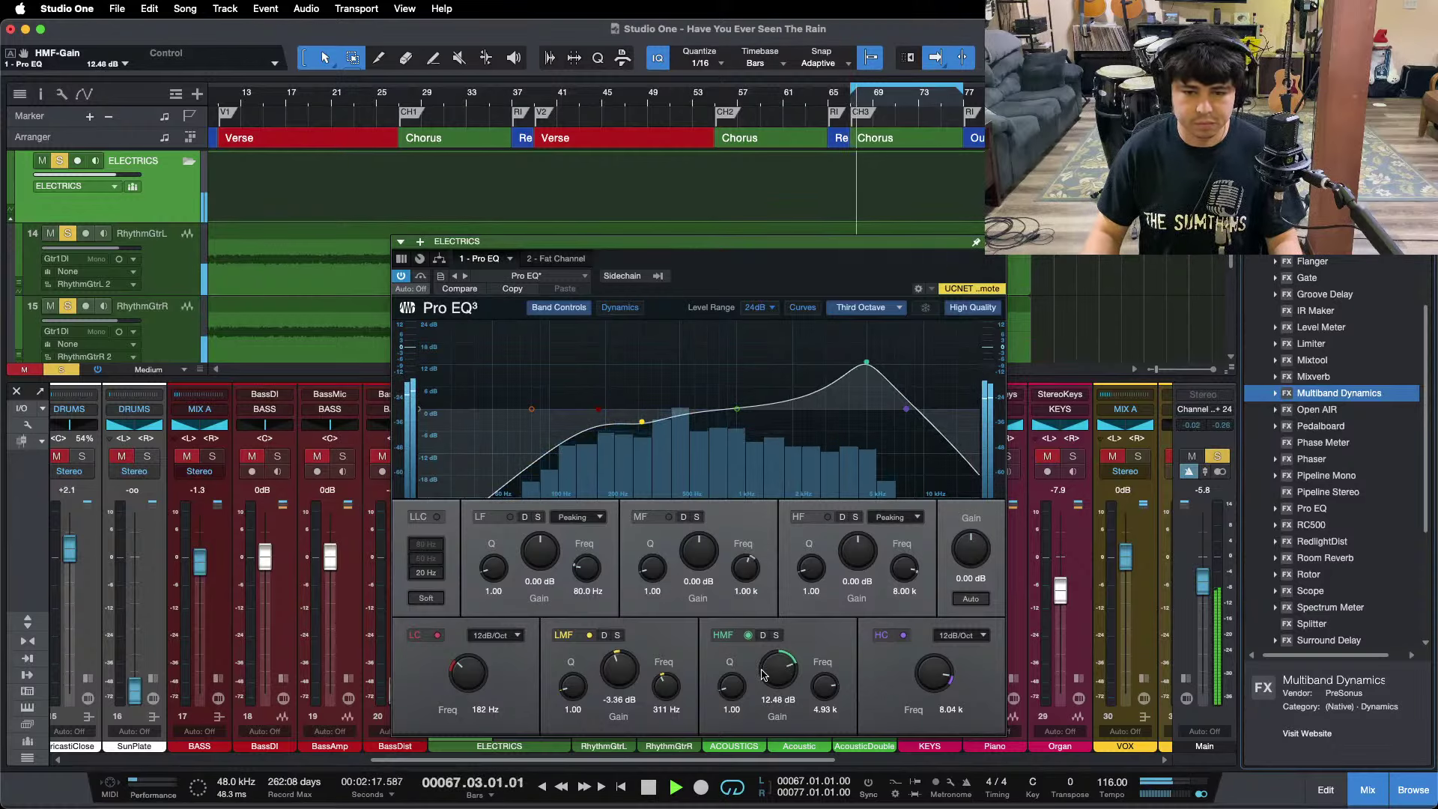
Fine-tune the ELECTRICS Pro EQ's HMF gain to 13.44 dB while the chorus loops, and switch the main output to mono.
scroll(764, 674, "up", 3)
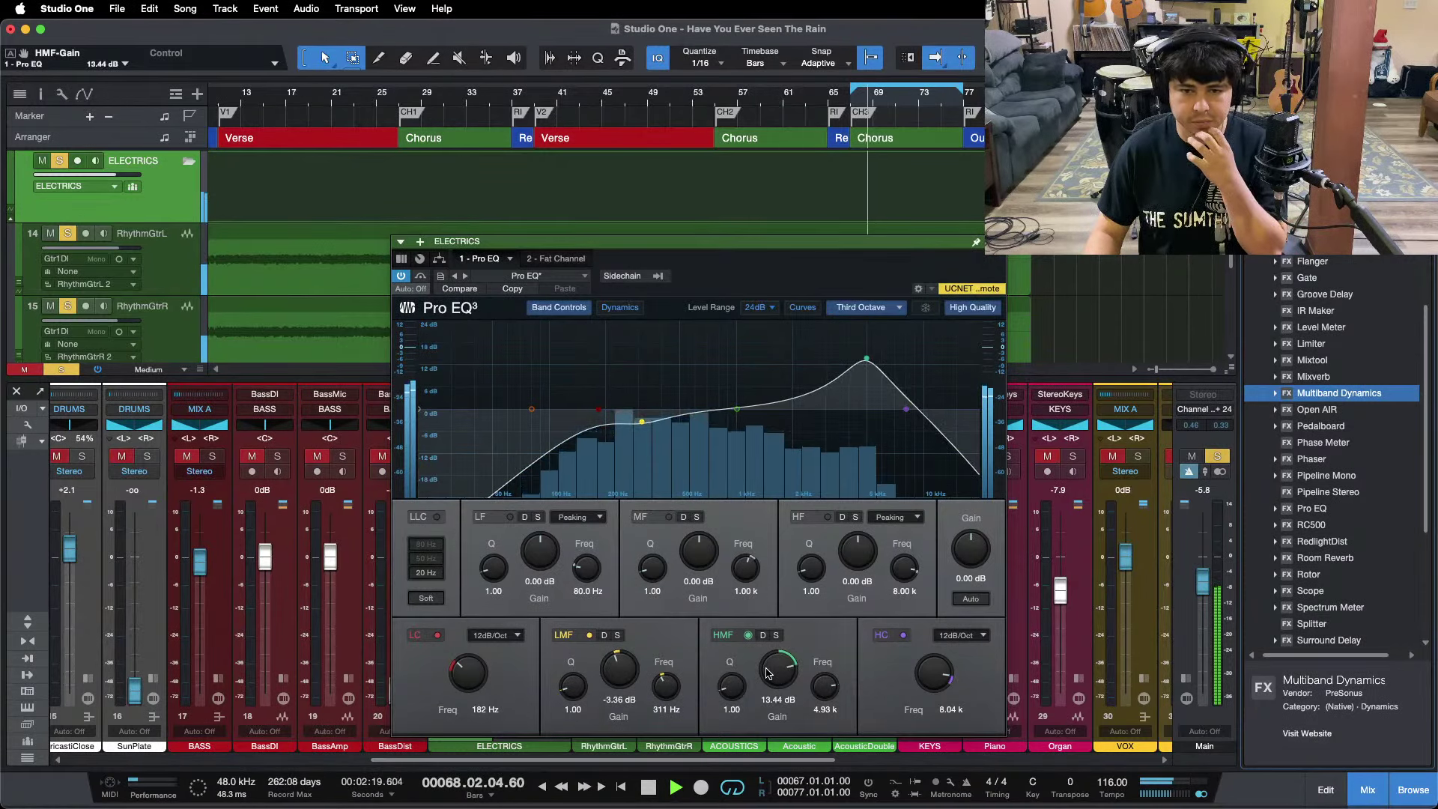
scroll(767, 672, "up", 1)
scroll(767, 673, "down", 1)
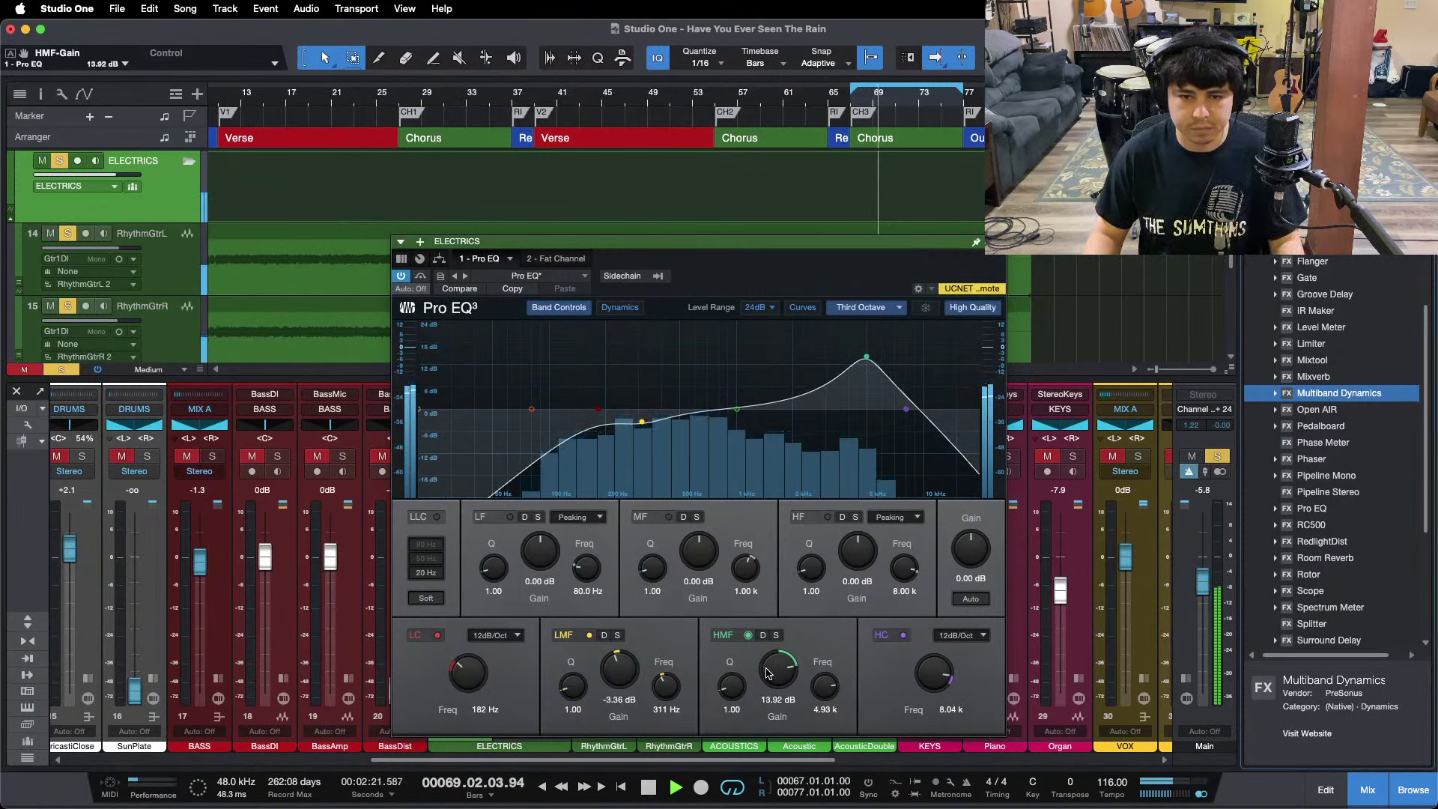
scroll(791, 684, "down", 1)
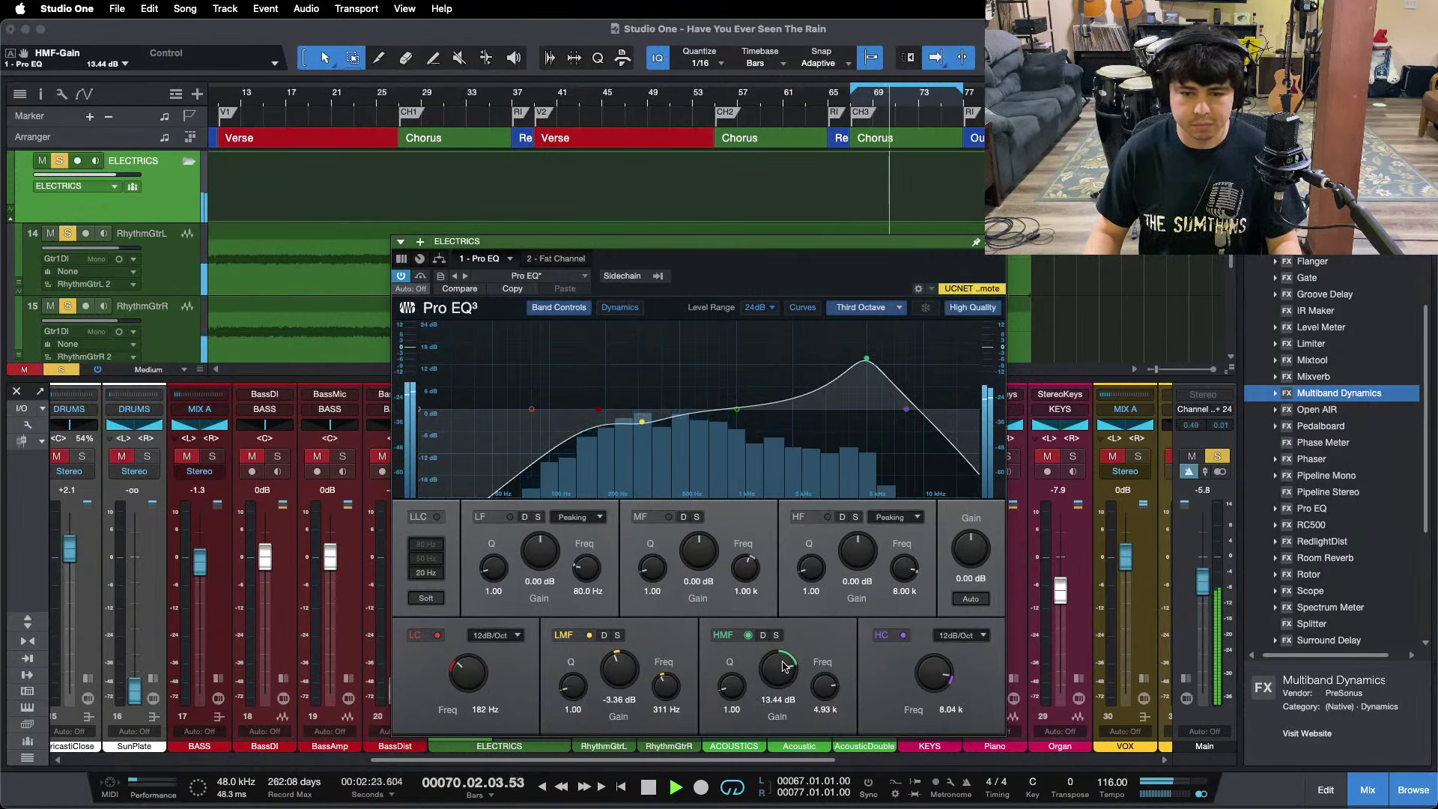
scroll(791, 683, "up", 1)
left_click(1202, 794)
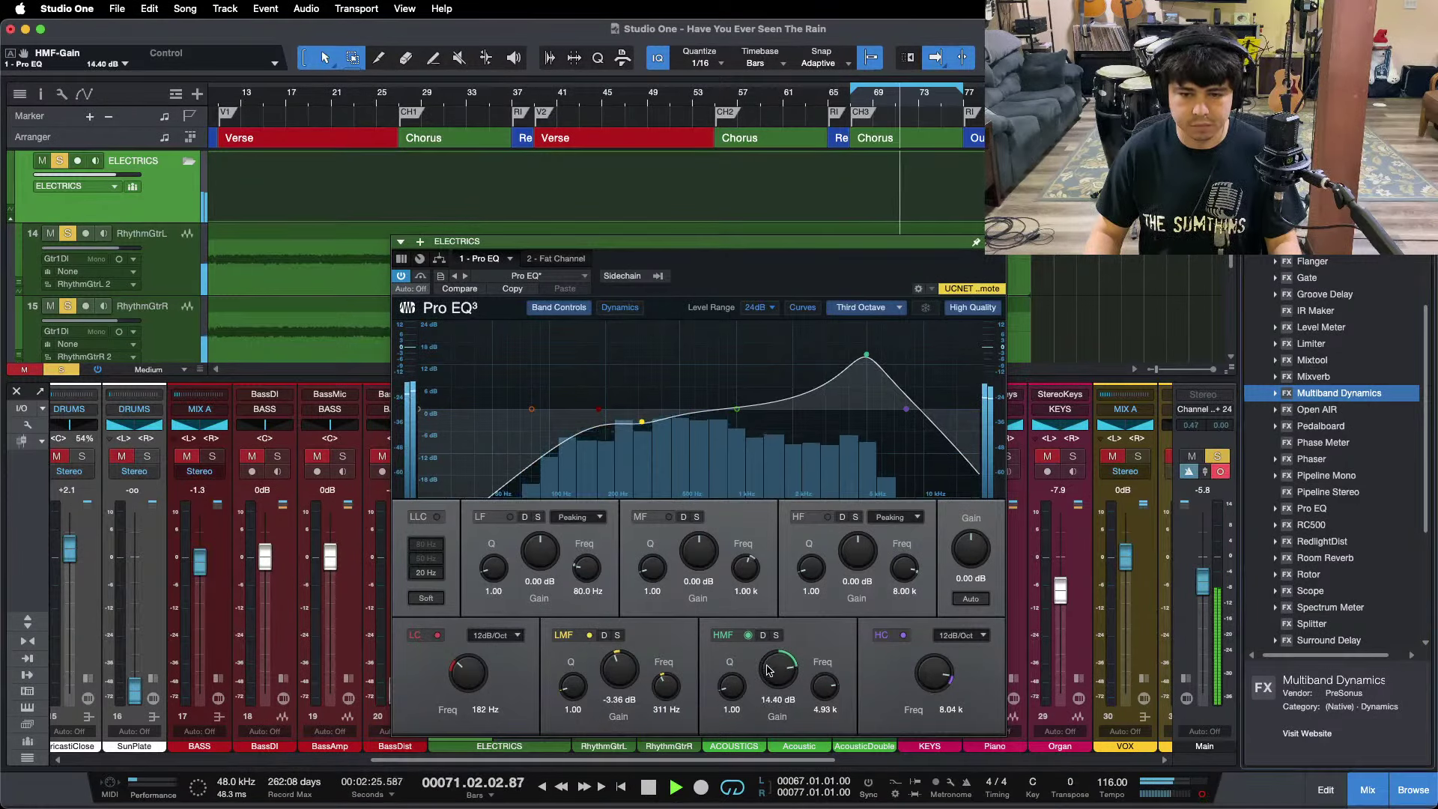
scroll(767, 669, "down", 1)
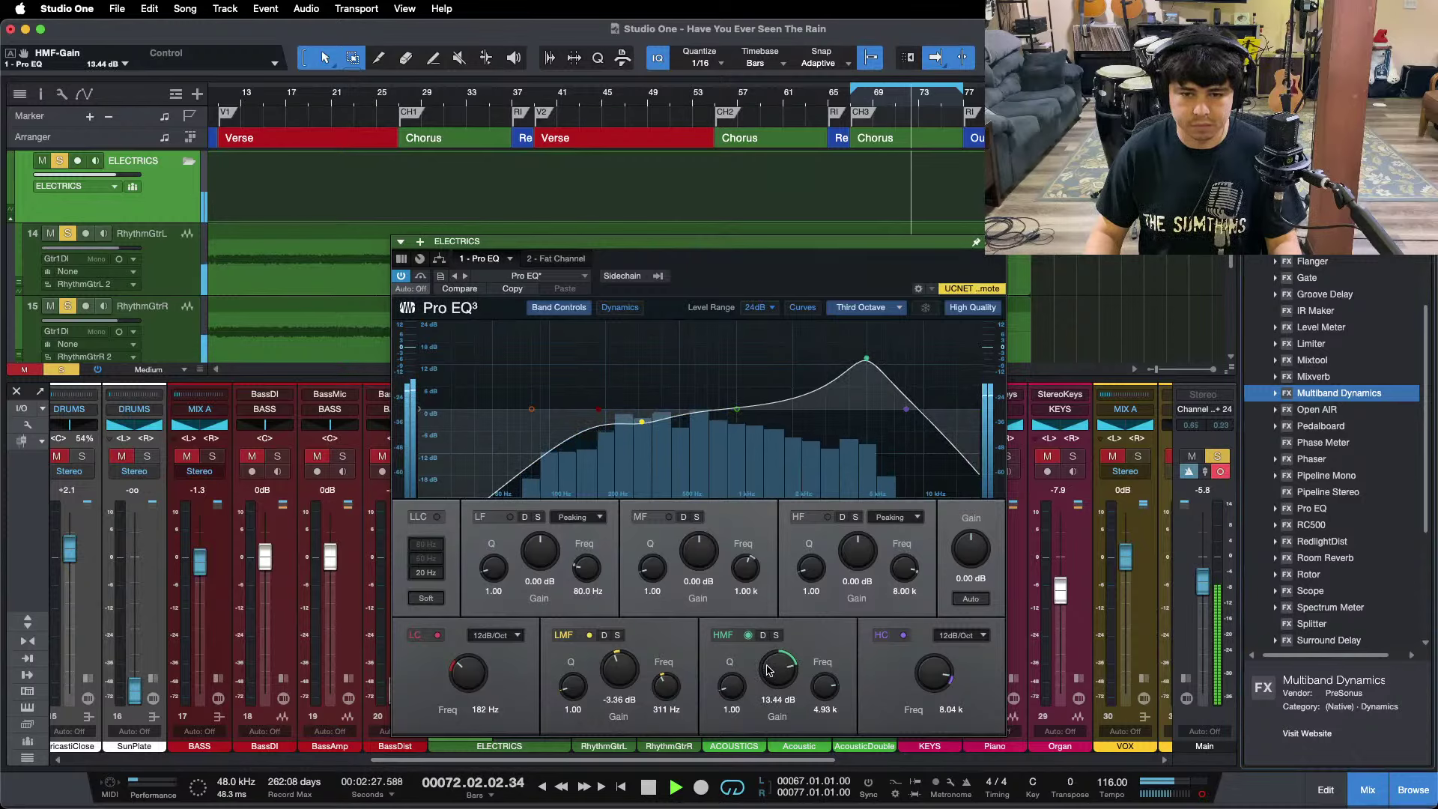
Reset the HMF gain, restart the chorus loop, and bring the gain back up gradually to 13.44 dB.
left_click(767, 669, "super")
scroll(767, 669, "up", 15)
key("KP_1")
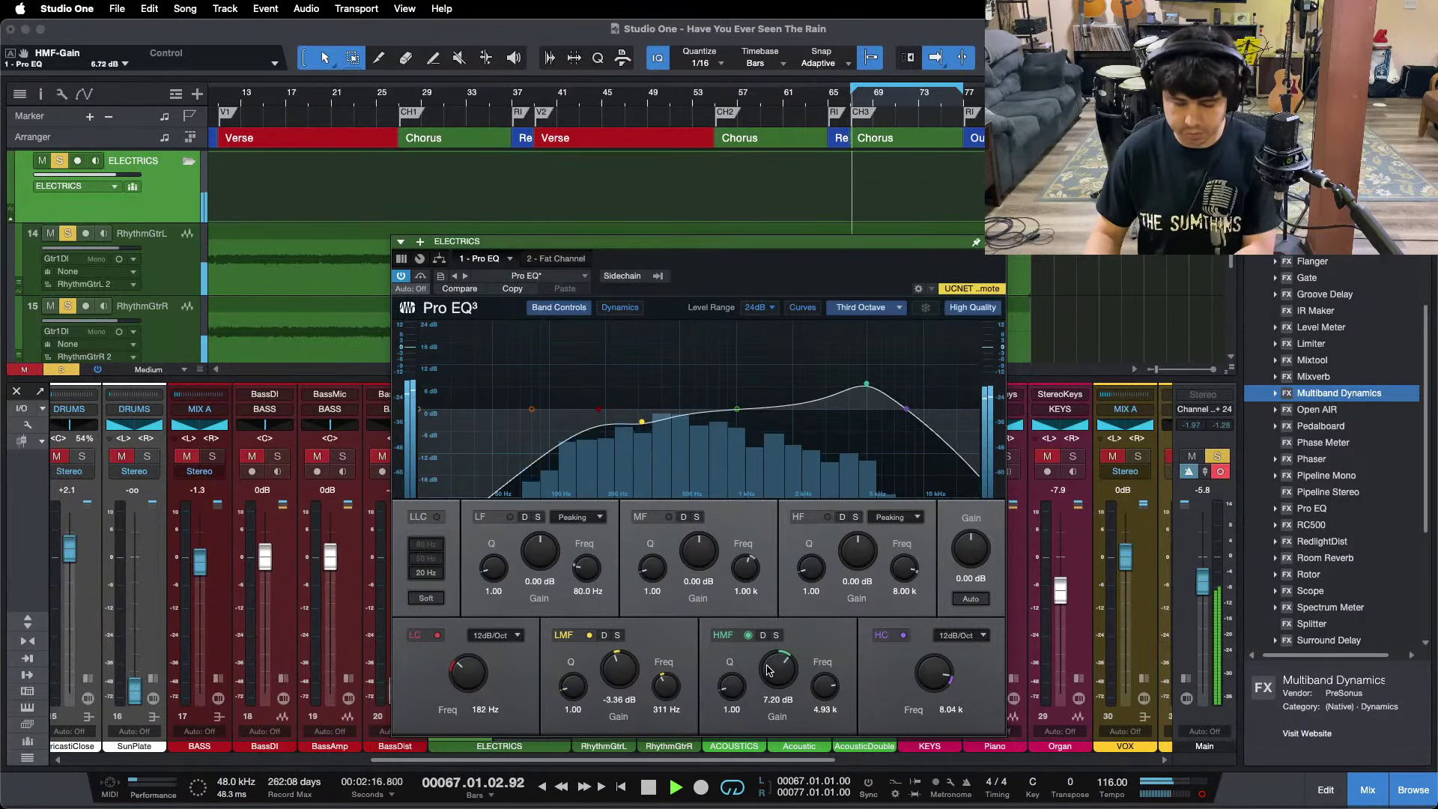
scroll(767, 669, "up", 2)
scroll(767, 669, "up", 4)
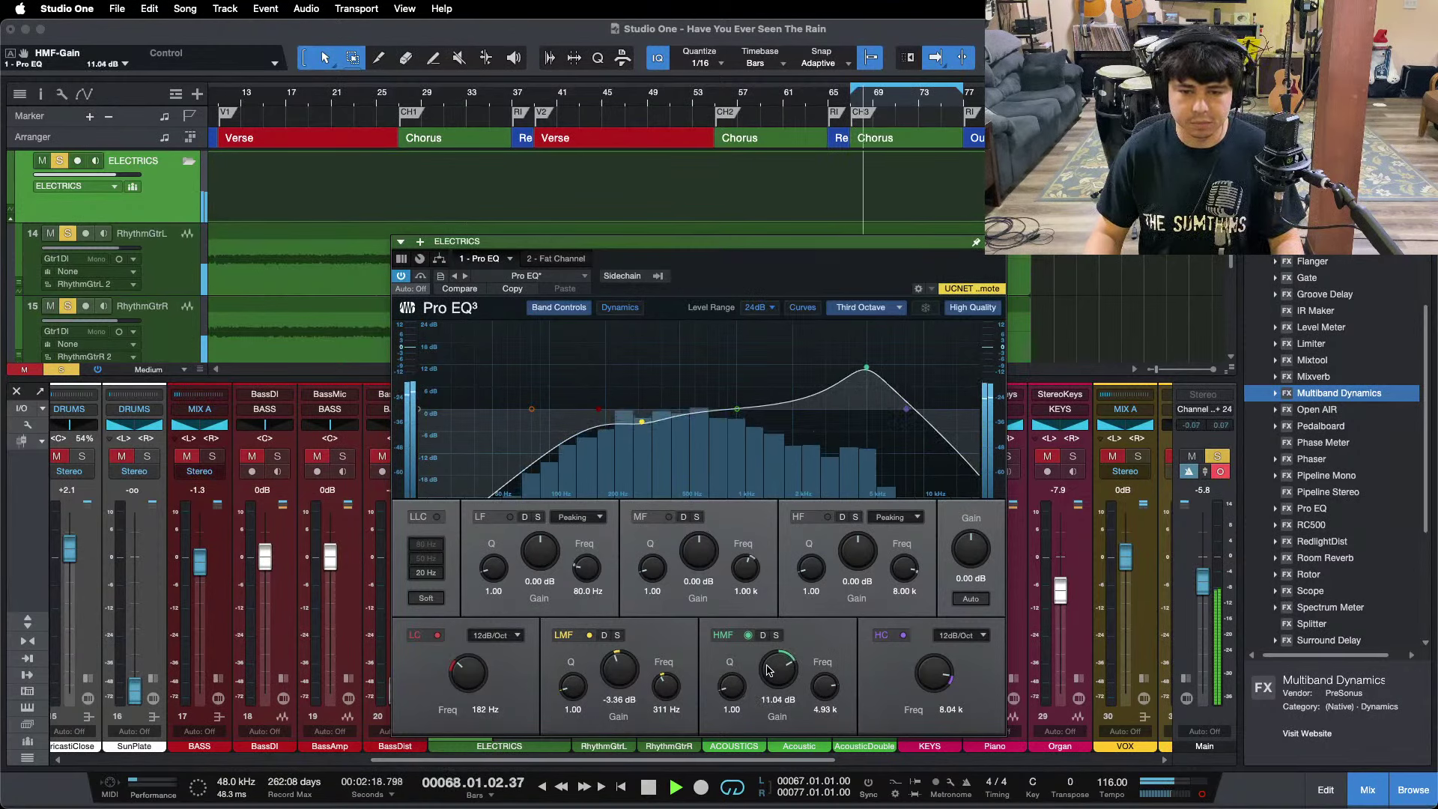
scroll(767, 669, "up", 2)
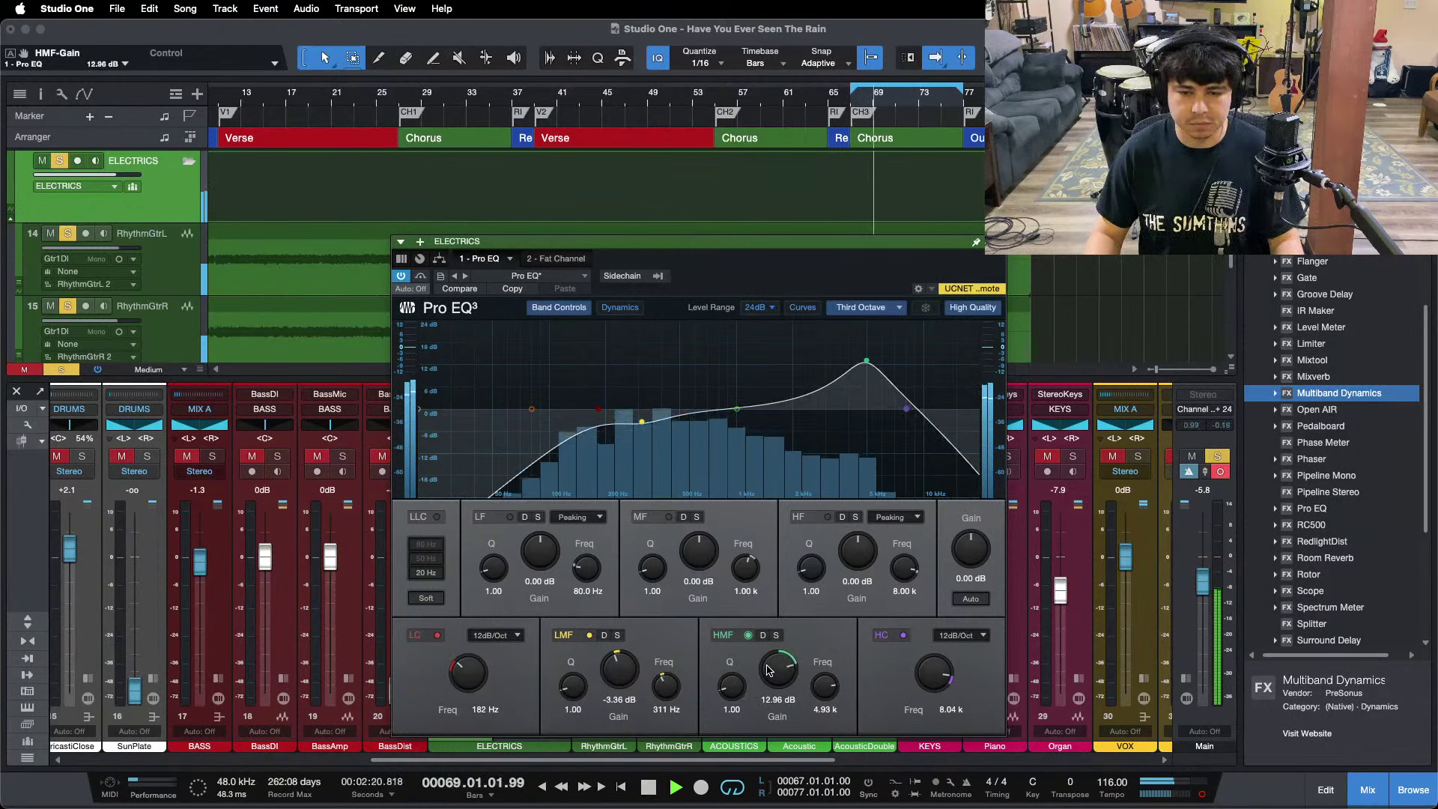
scroll(767, 669, "down", 1)
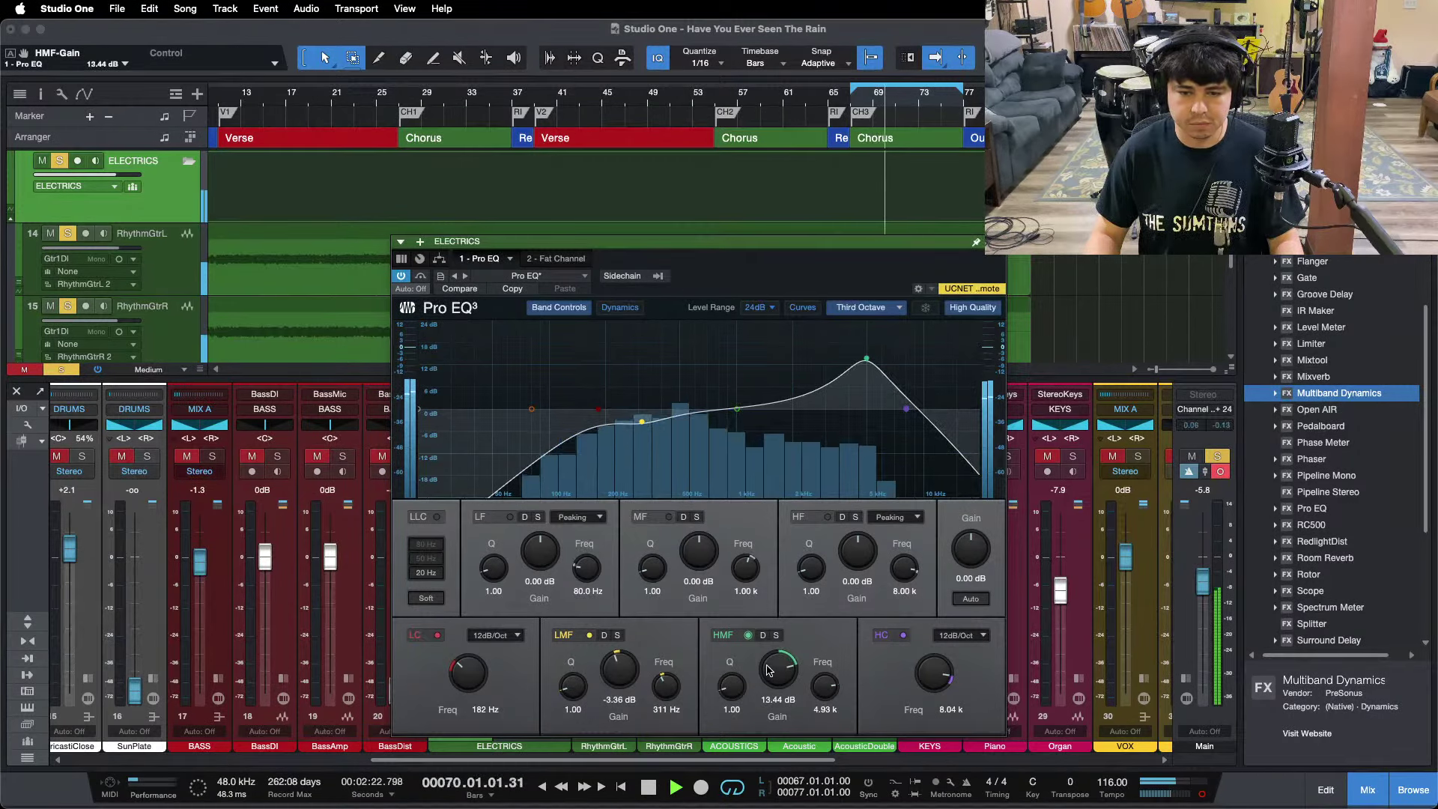
scroll(767, 669, "up", 1)
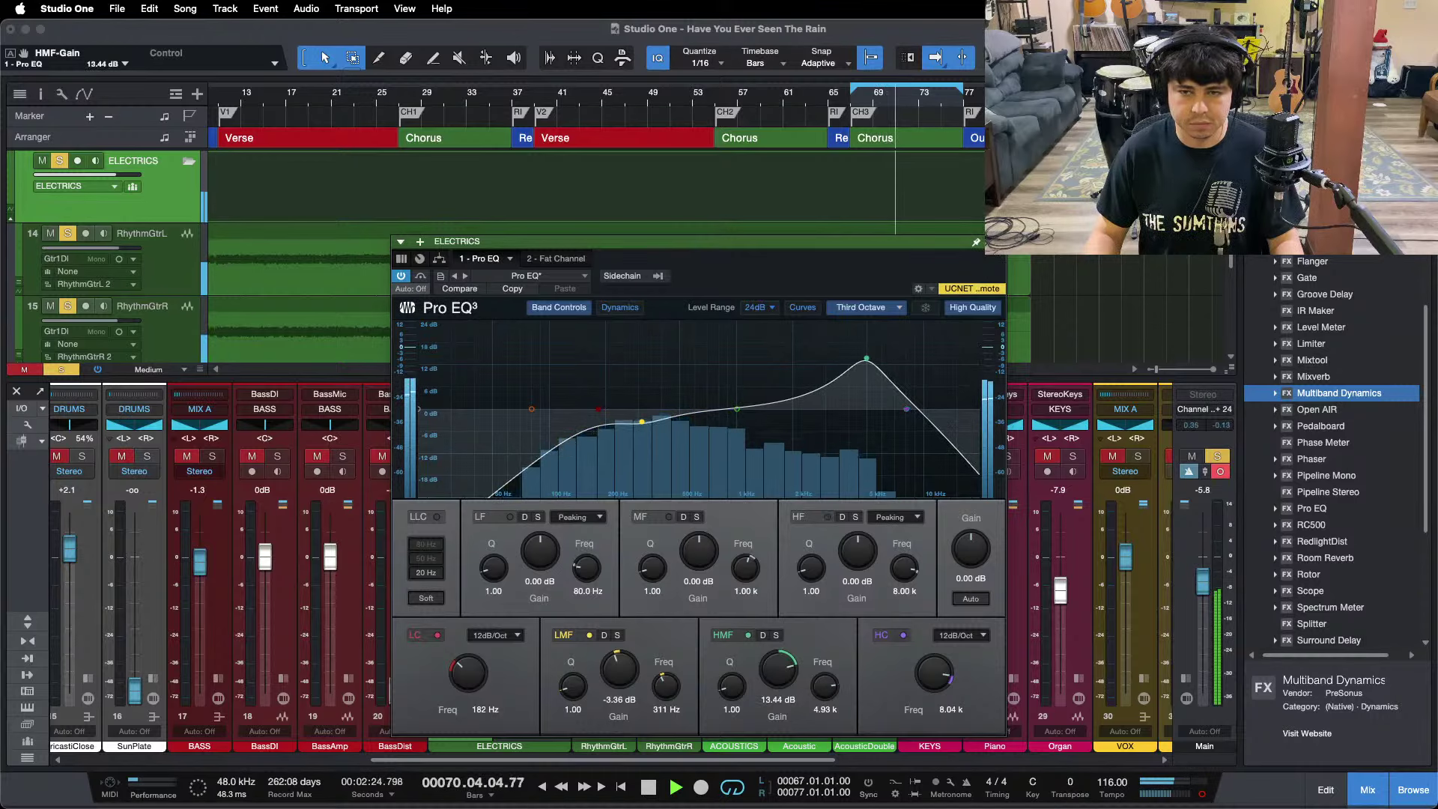
Close the Pro EQ, add Multiband Dynamics to the ELECTRICS bus, and load the Guitar Tamer preset.
left_click(996, 242)
left_click_drag(1318, 393, 517, 474)
key("space")
left_click(527, 276)
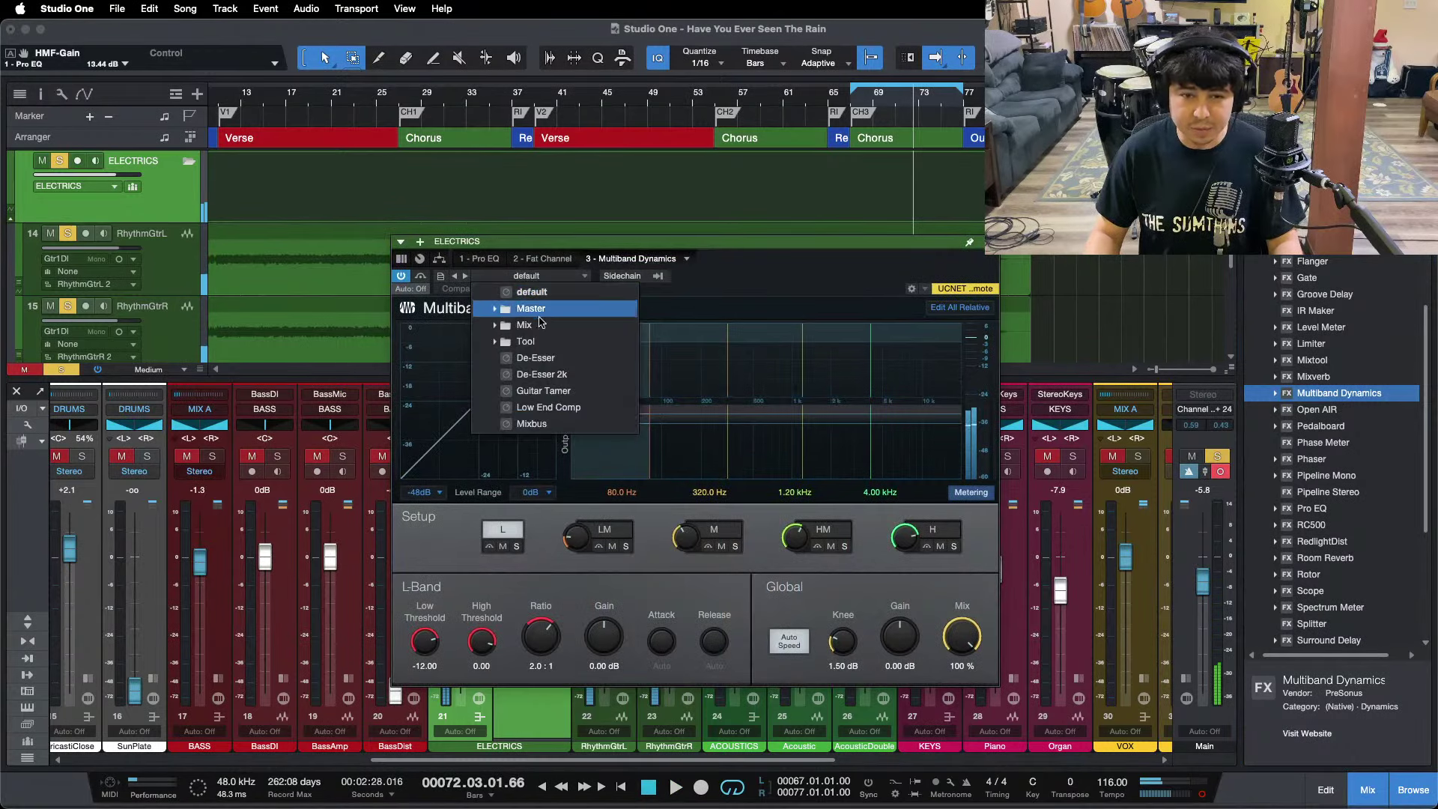
left_click(543, 391)
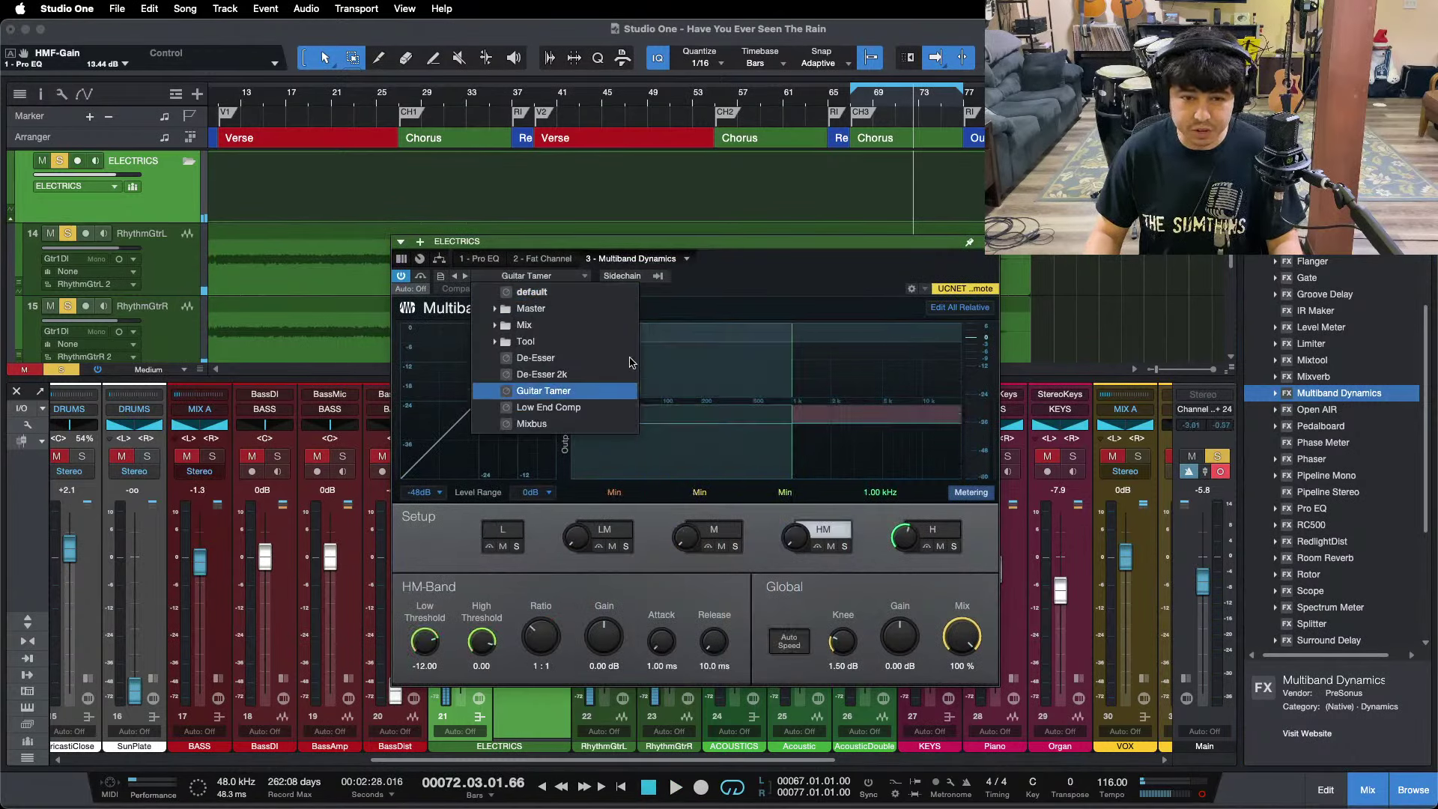
Set the Multiband Dynamics H band's low threshold to -24.72 dB during playback, and close the plug-in window.
left_click(937, 532)
key("space")
left_click_drag(424, 641, 417, 650)
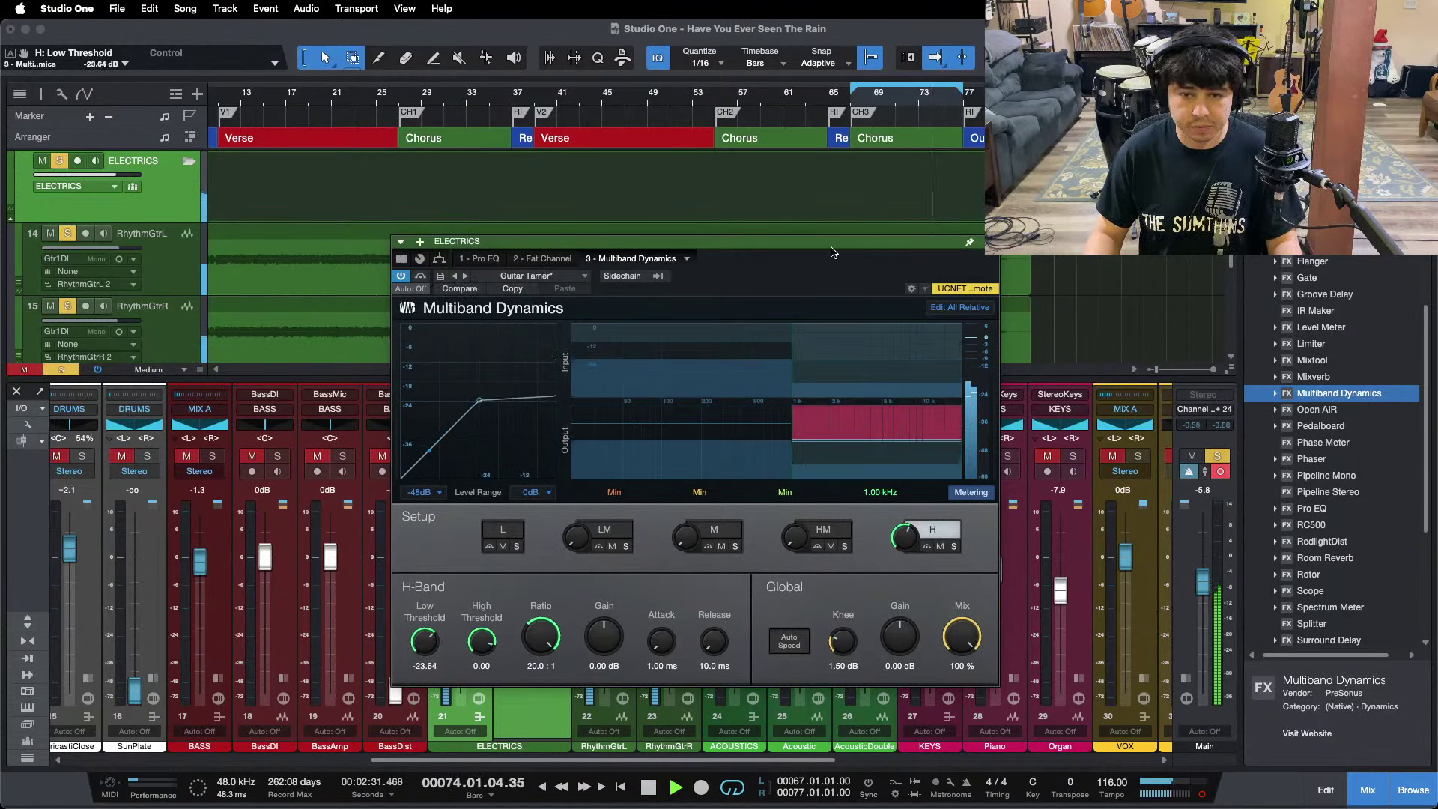
left_click_drag(425, 638, 429, 641)
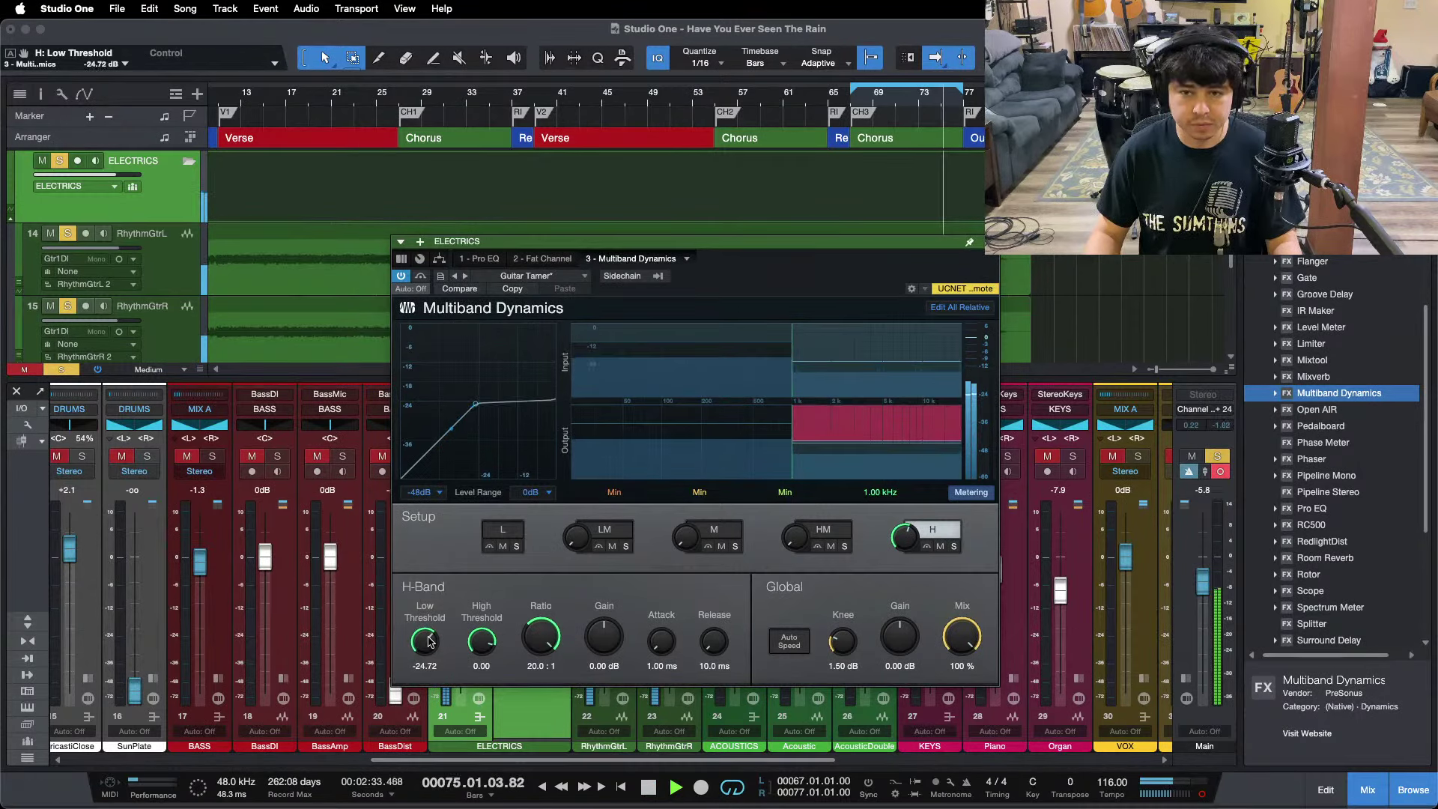
left_click(989, 242)
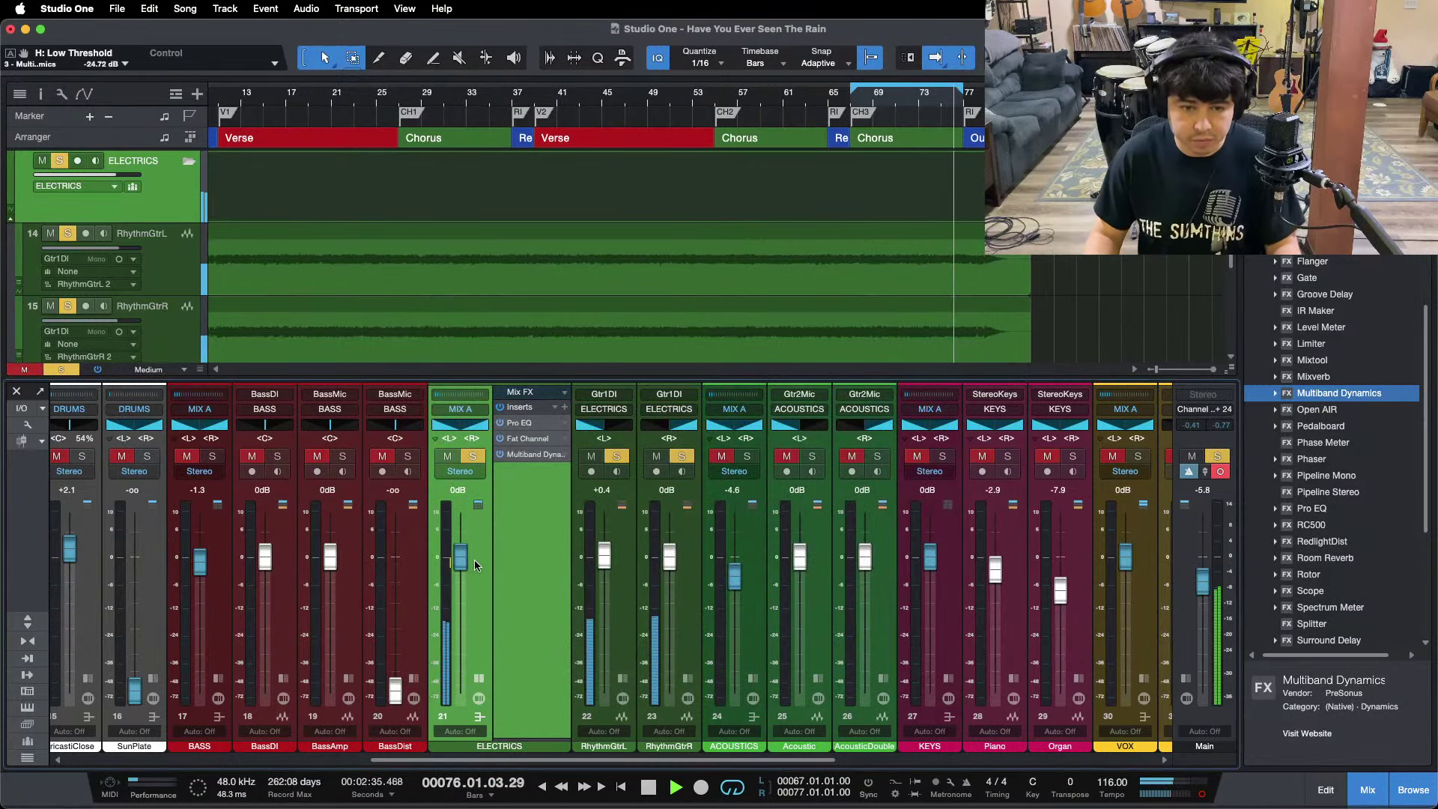
Lower the ELECTRICS fader to -3.8 dB and the ACOUSTICS fader to -5.0 dB, and continue listening from the second verse.
left_click_drag(462, 561, 464, 577)
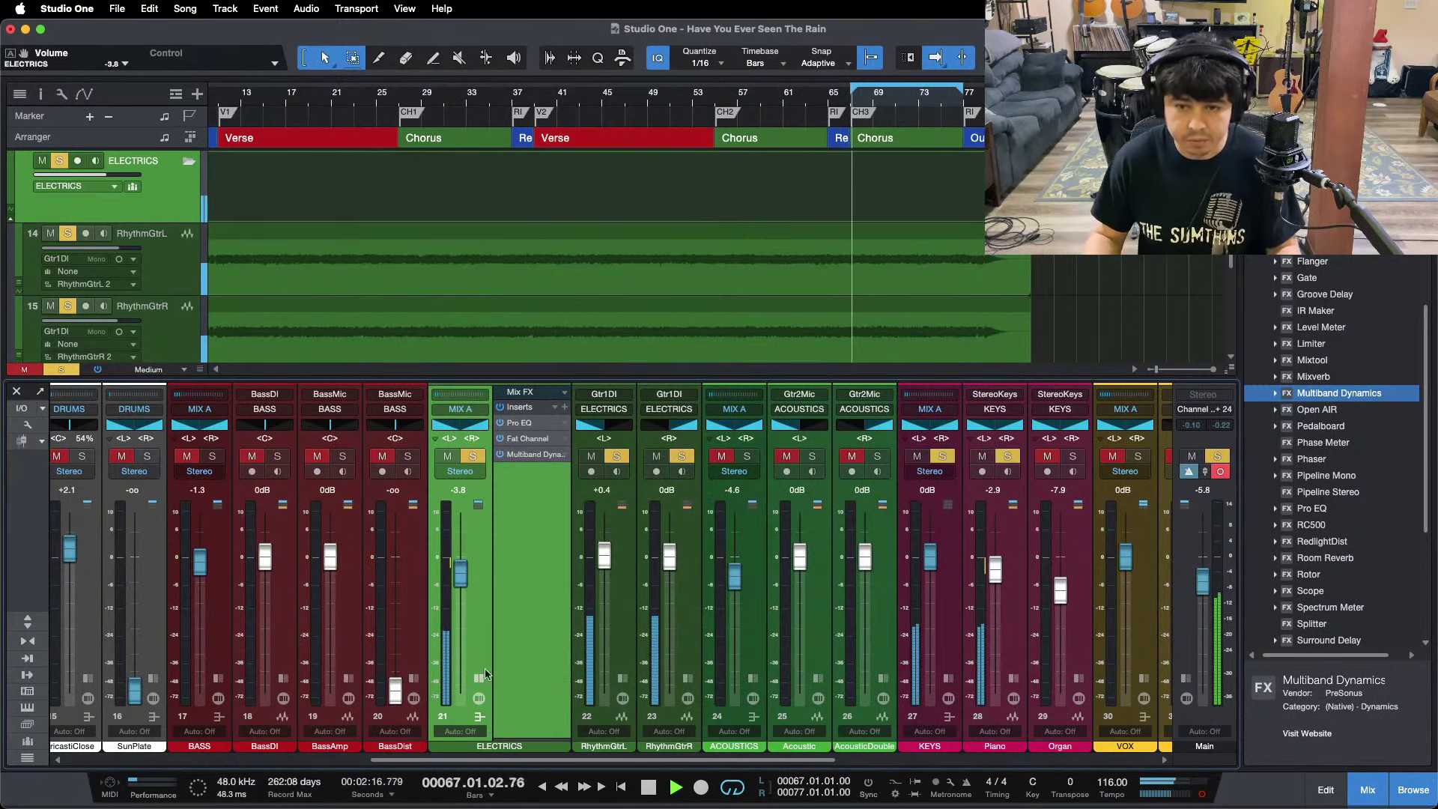
left_click_drag(466, 585, 463, 574)
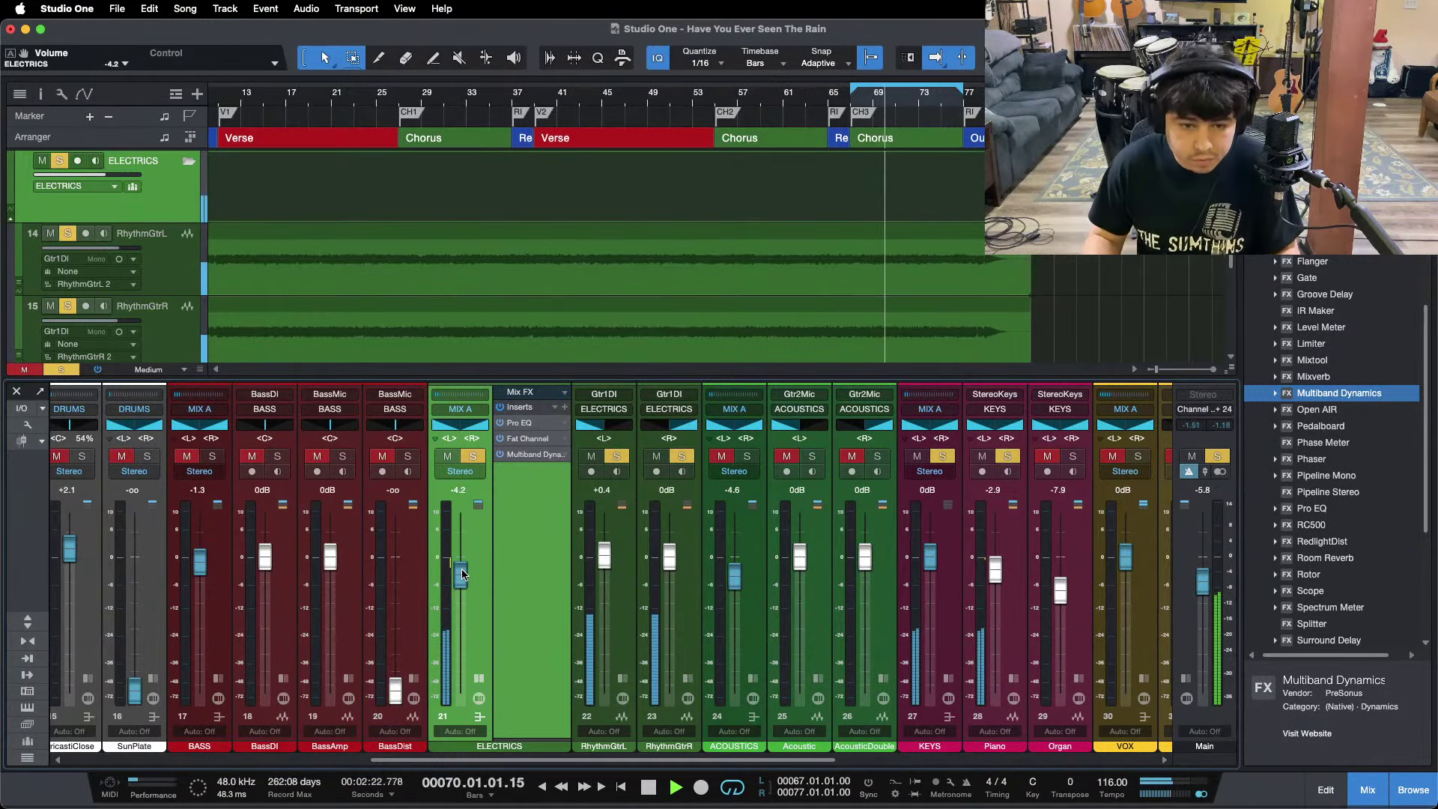
key("space")
key("space")
left_click_drag(462, 574, 462, 573)
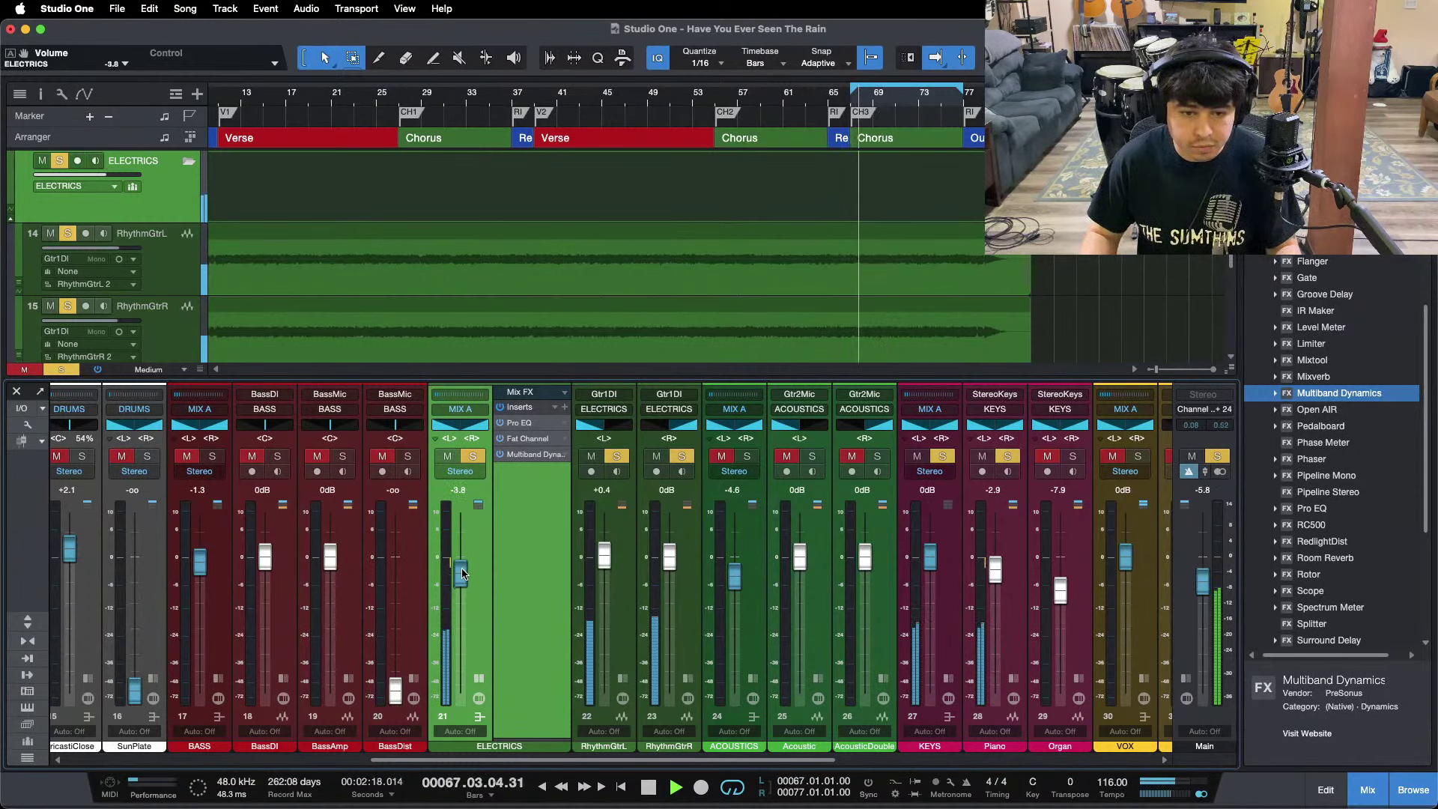
left_click(479, 680)
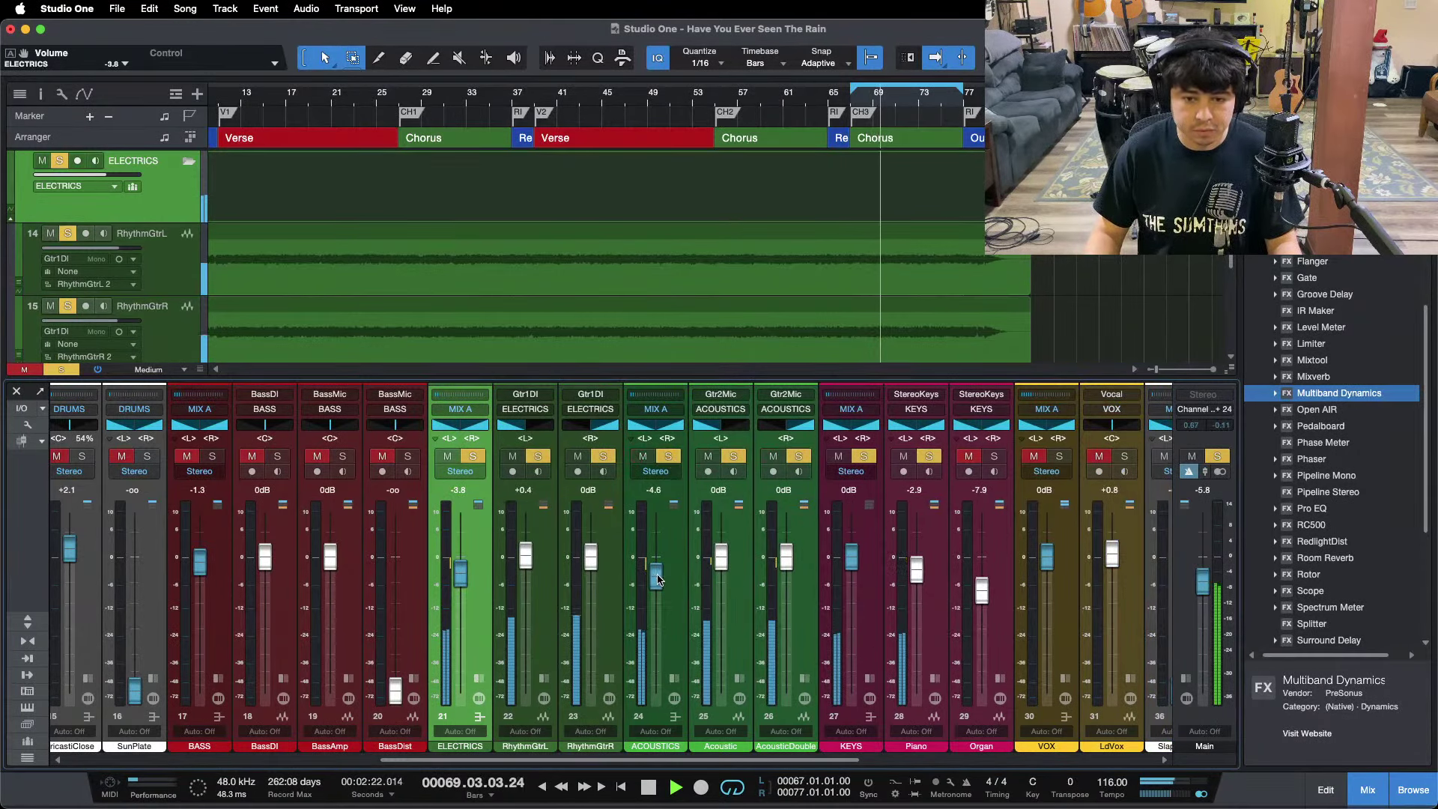
left_click_drag(658, 579, 659, 582)
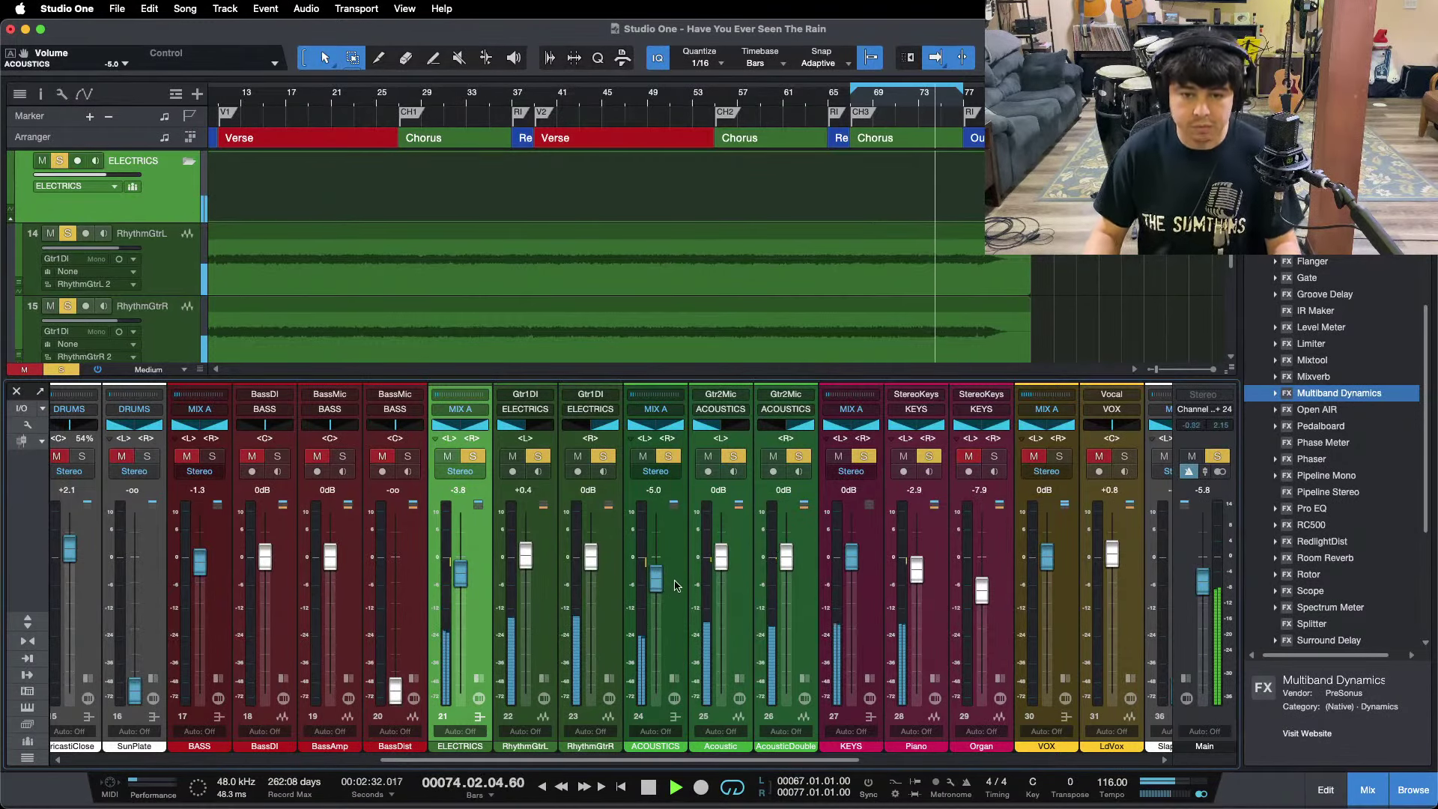
left_click(537, 100)
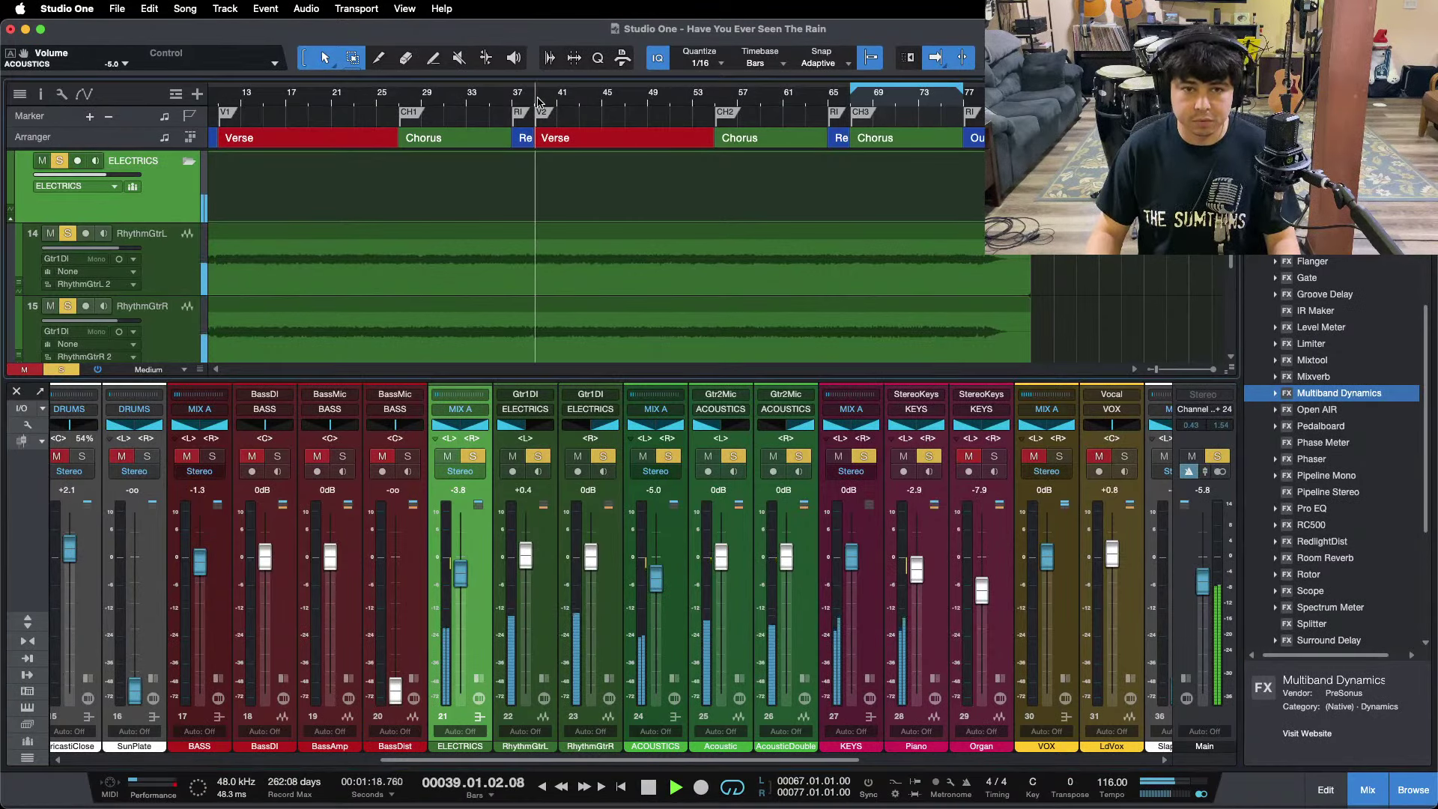
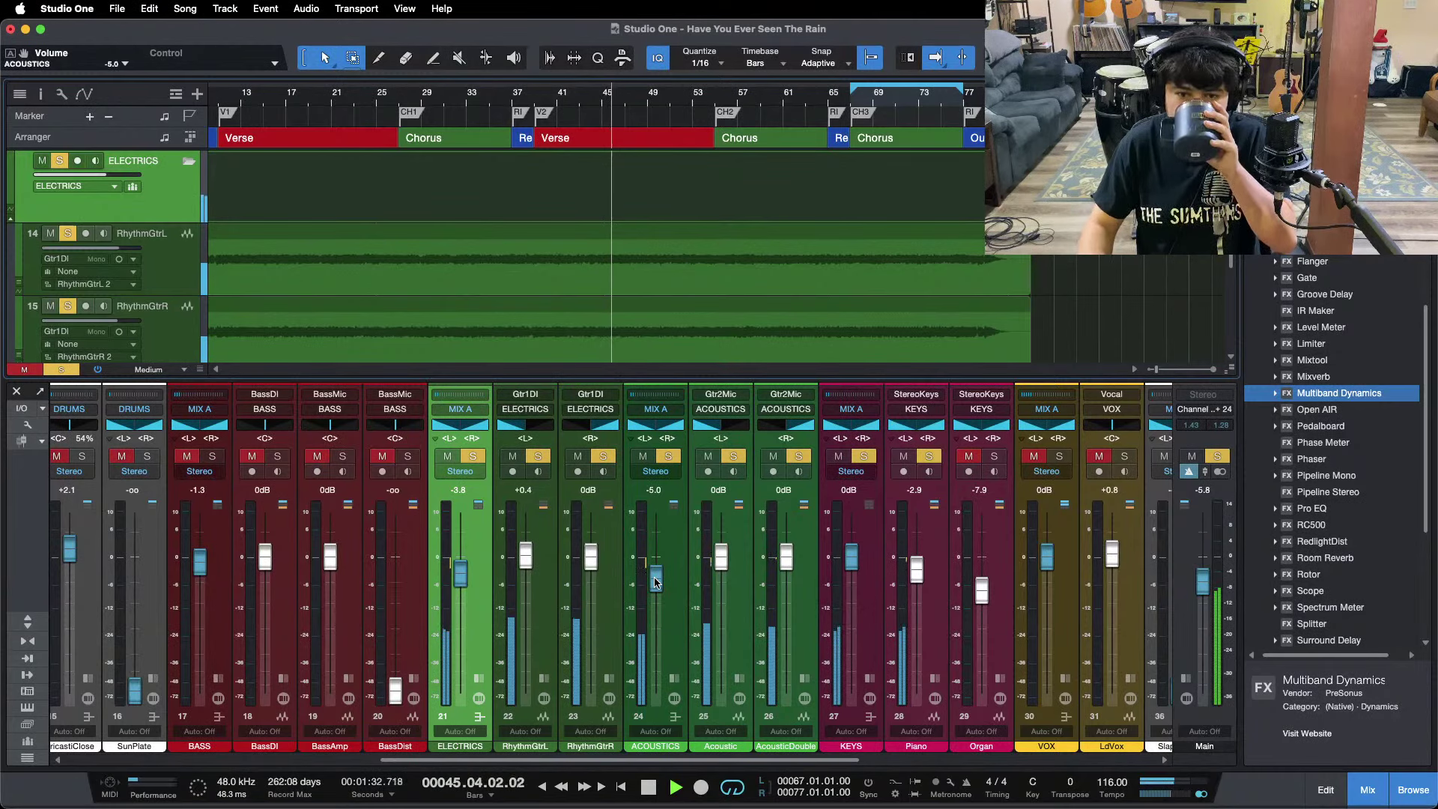
mouse_move(734, 807)
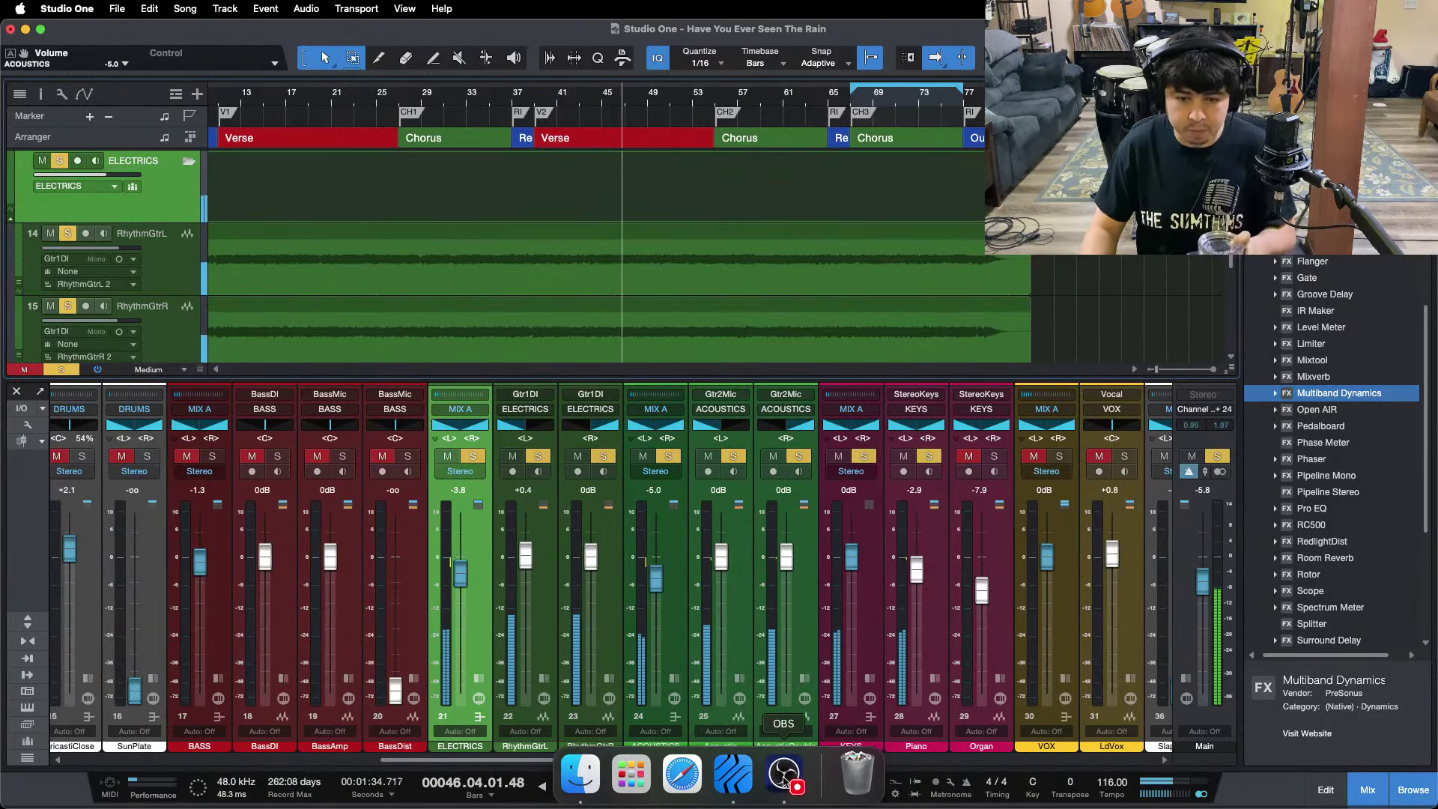
left_click(784, 775)
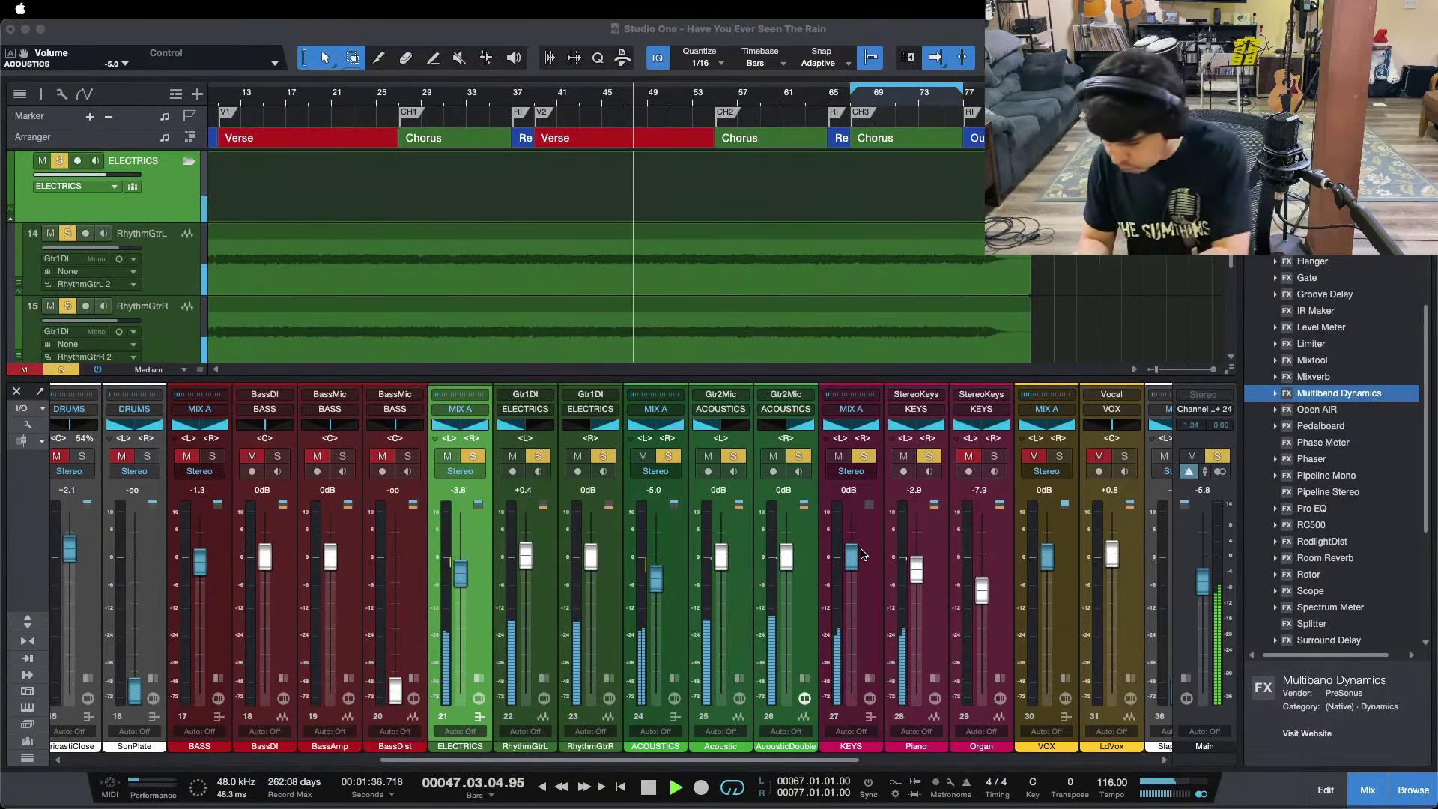
left_click(1358, 736)
With LdVox and Organ muted in the full mix, lower the ELECTRICS, ACOUSTICS and Piano faders together to -4.2, -5.4 and -3.3 dB.
left_click(672, 633)
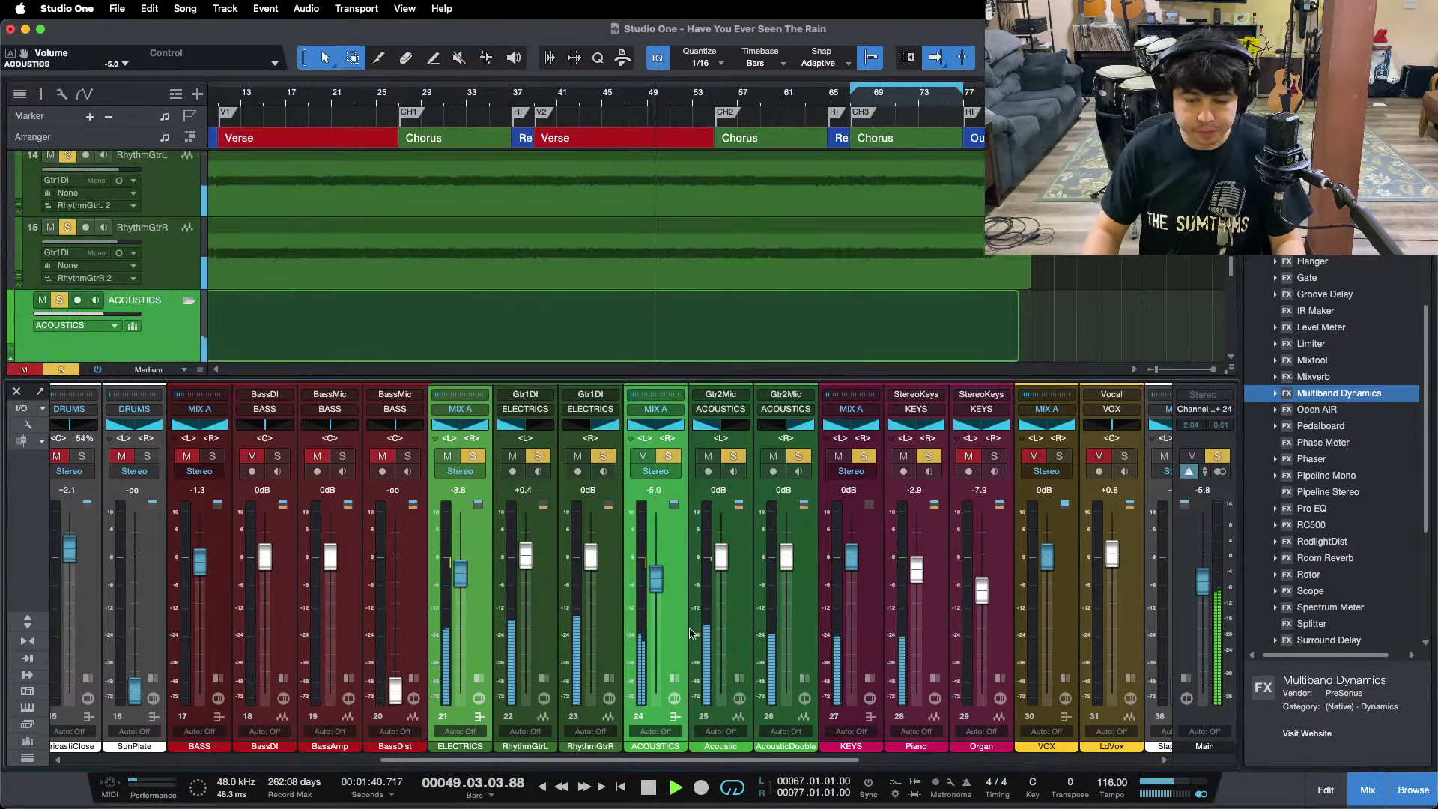
left_click(895, 635)
left_click(1099, 457)
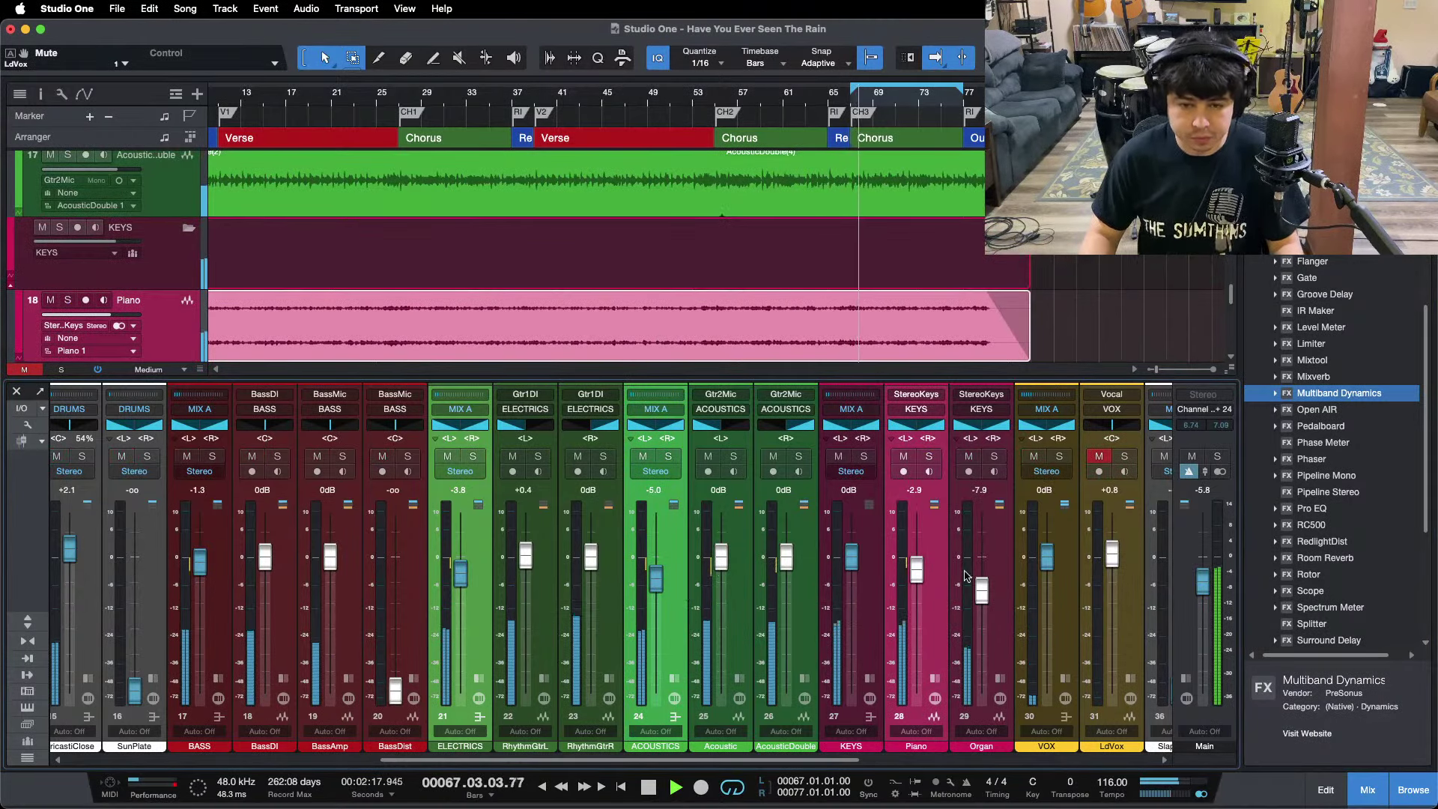
left_click(968, 456)
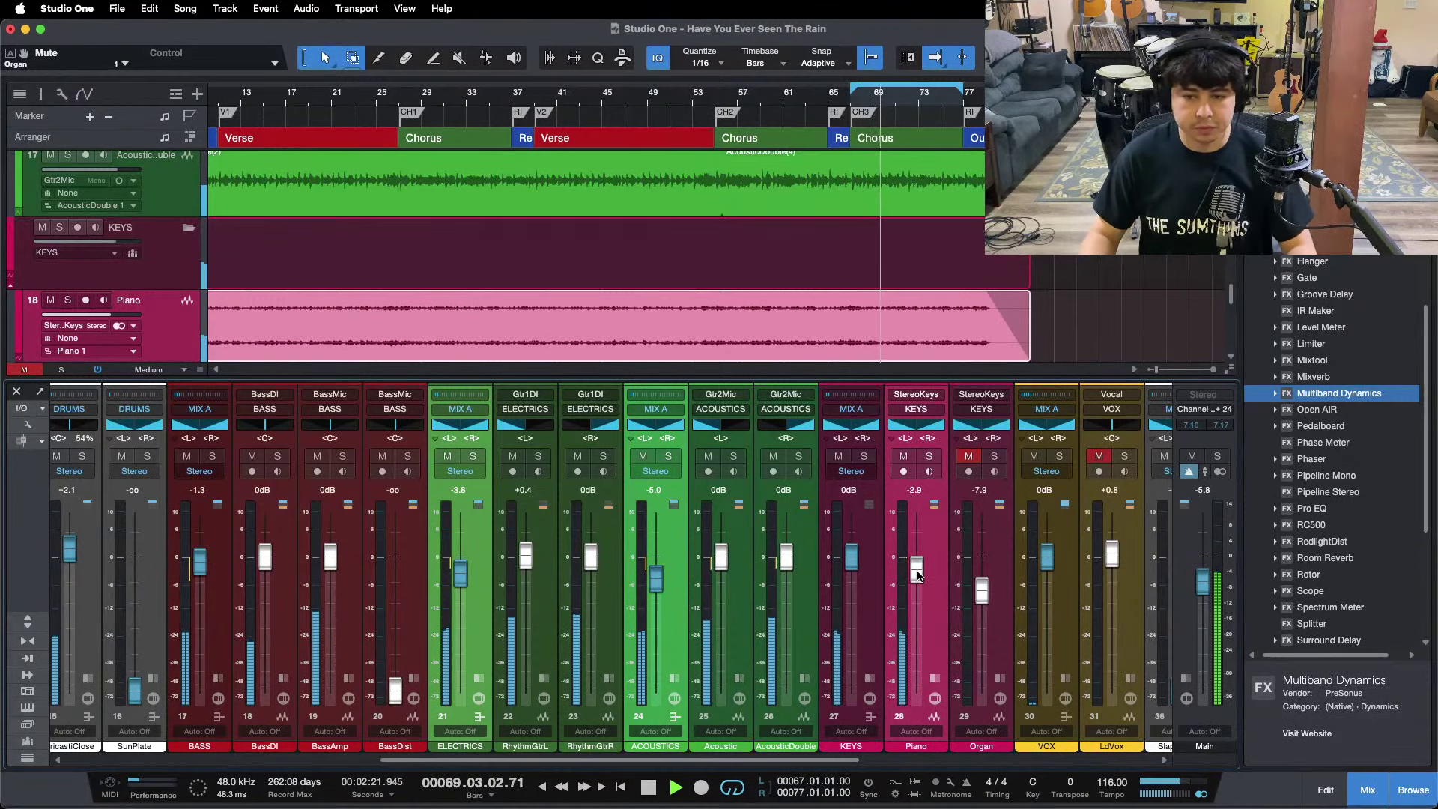
left_click_drag(918, 575, 919, 576)
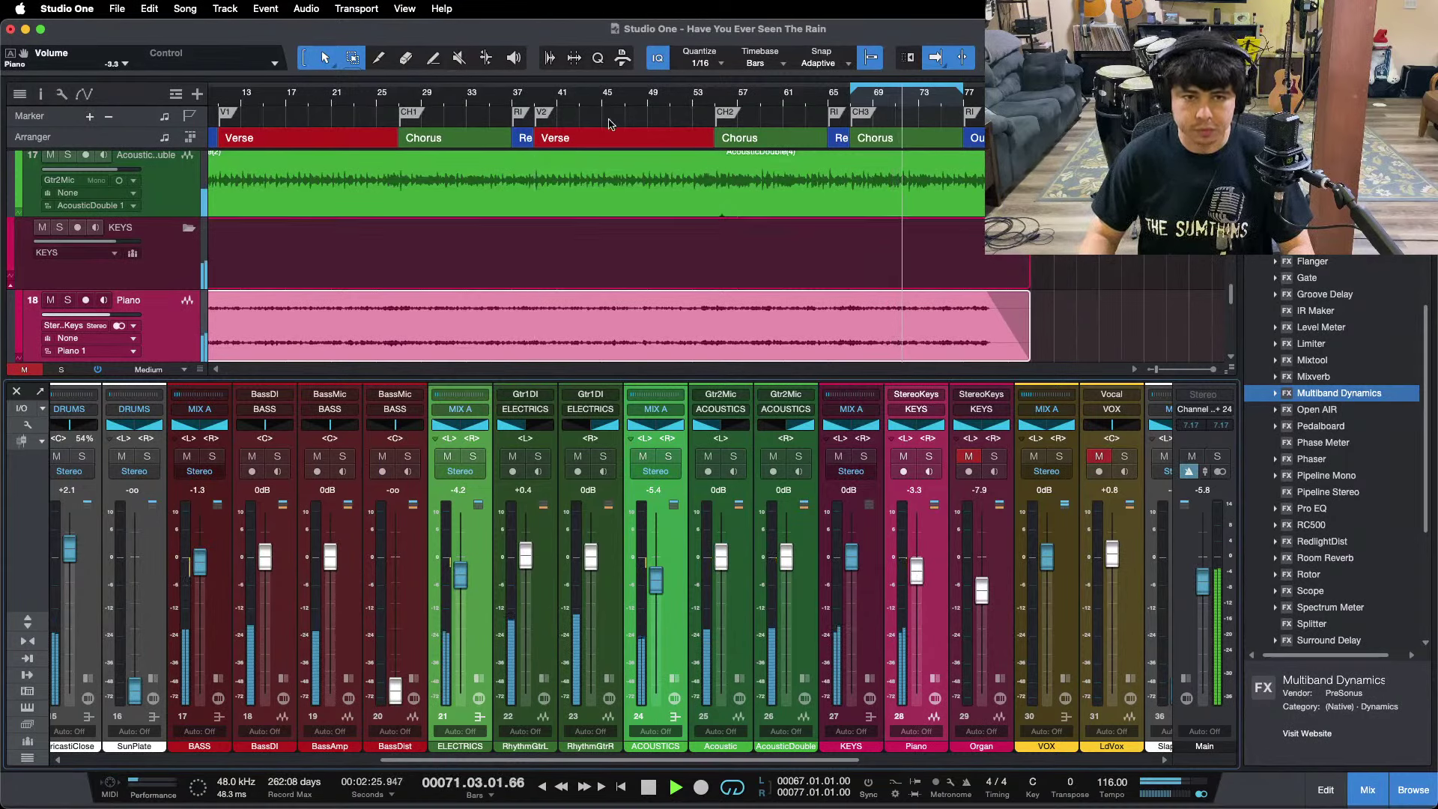
Unmute and solo the Organ channel, and expand it in the mixer to show its inserts.
left_click_drag(581, 101, 932, 13)
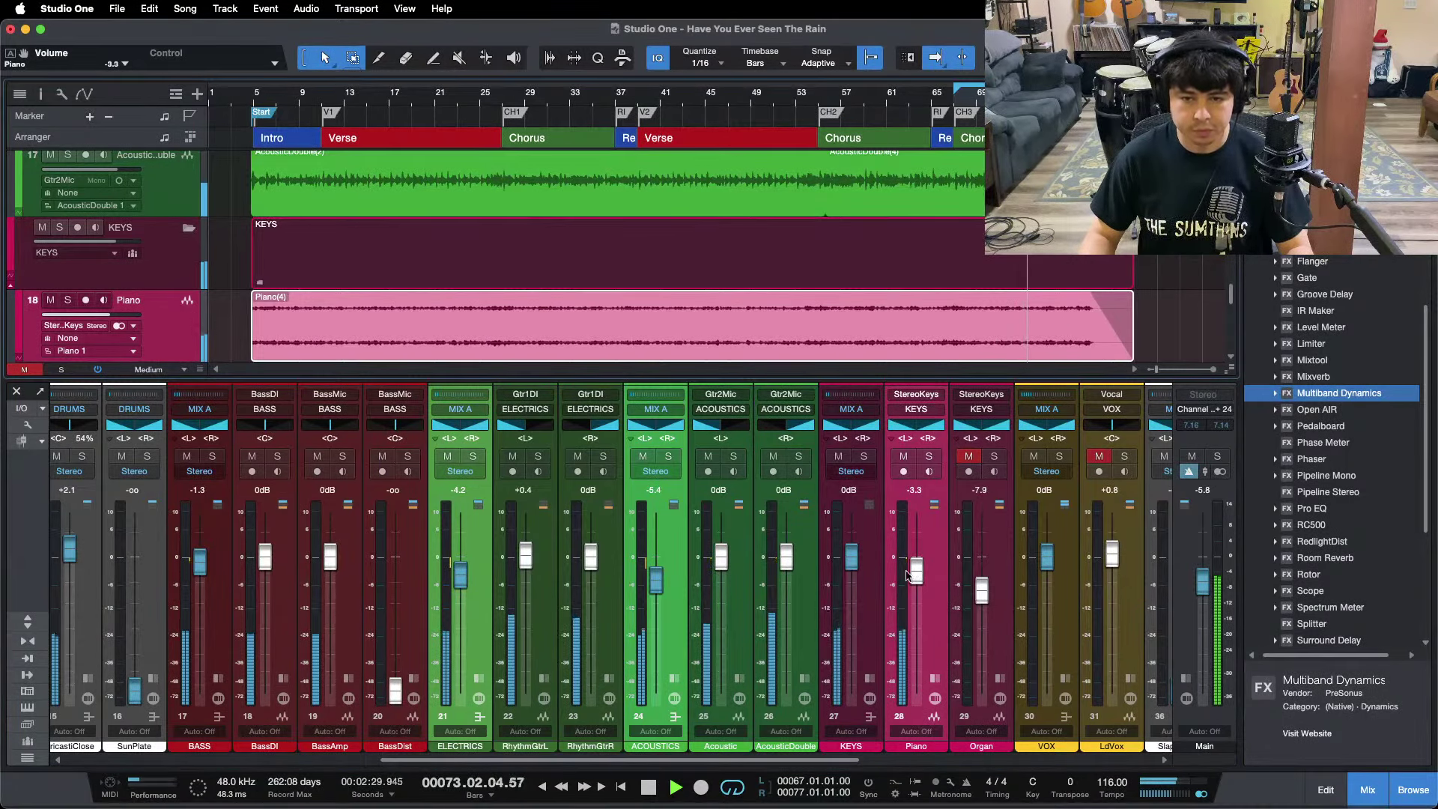
left_click(968, 456)
left_click(994, 456)
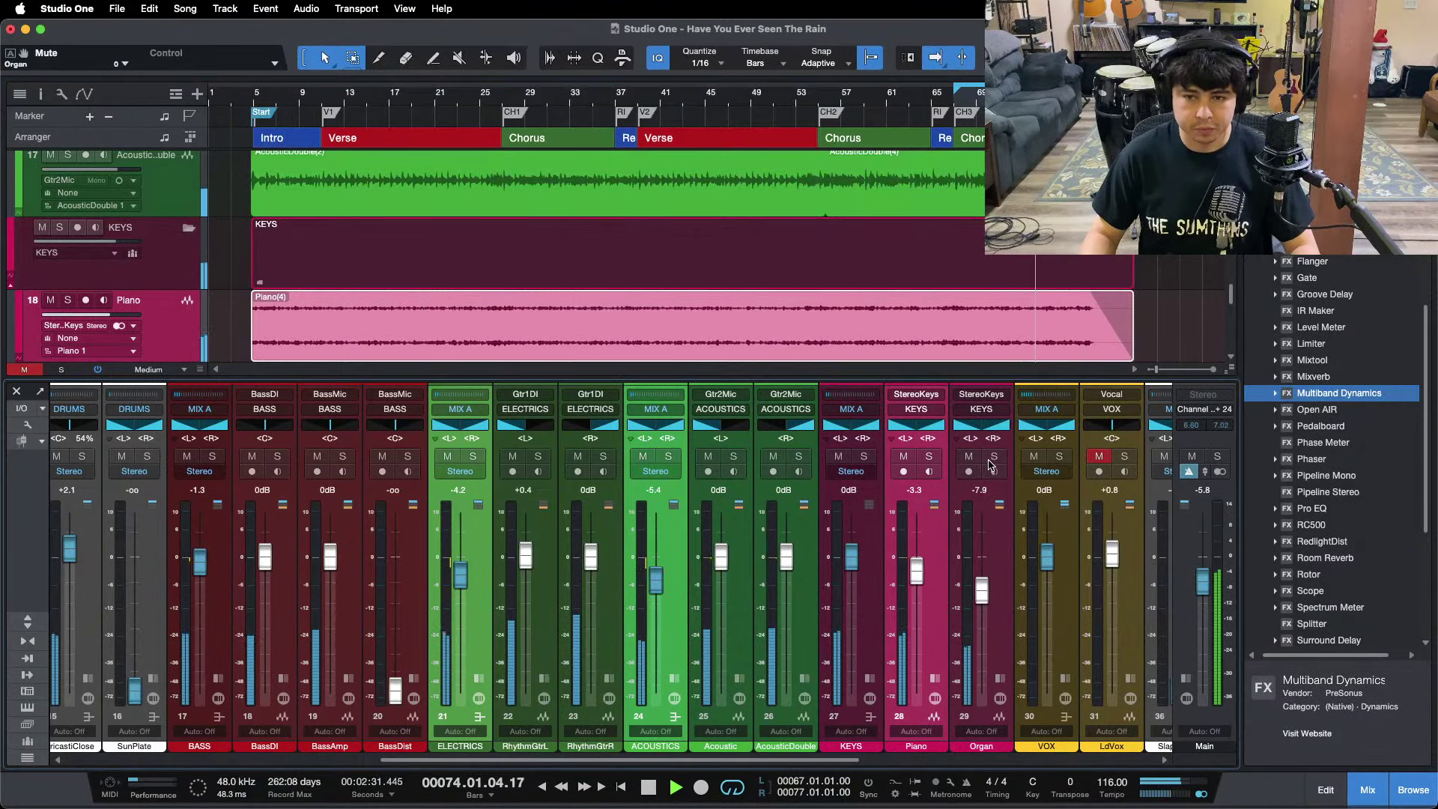
left_click(999, 674)
scroll(435, 600, "right", 10)
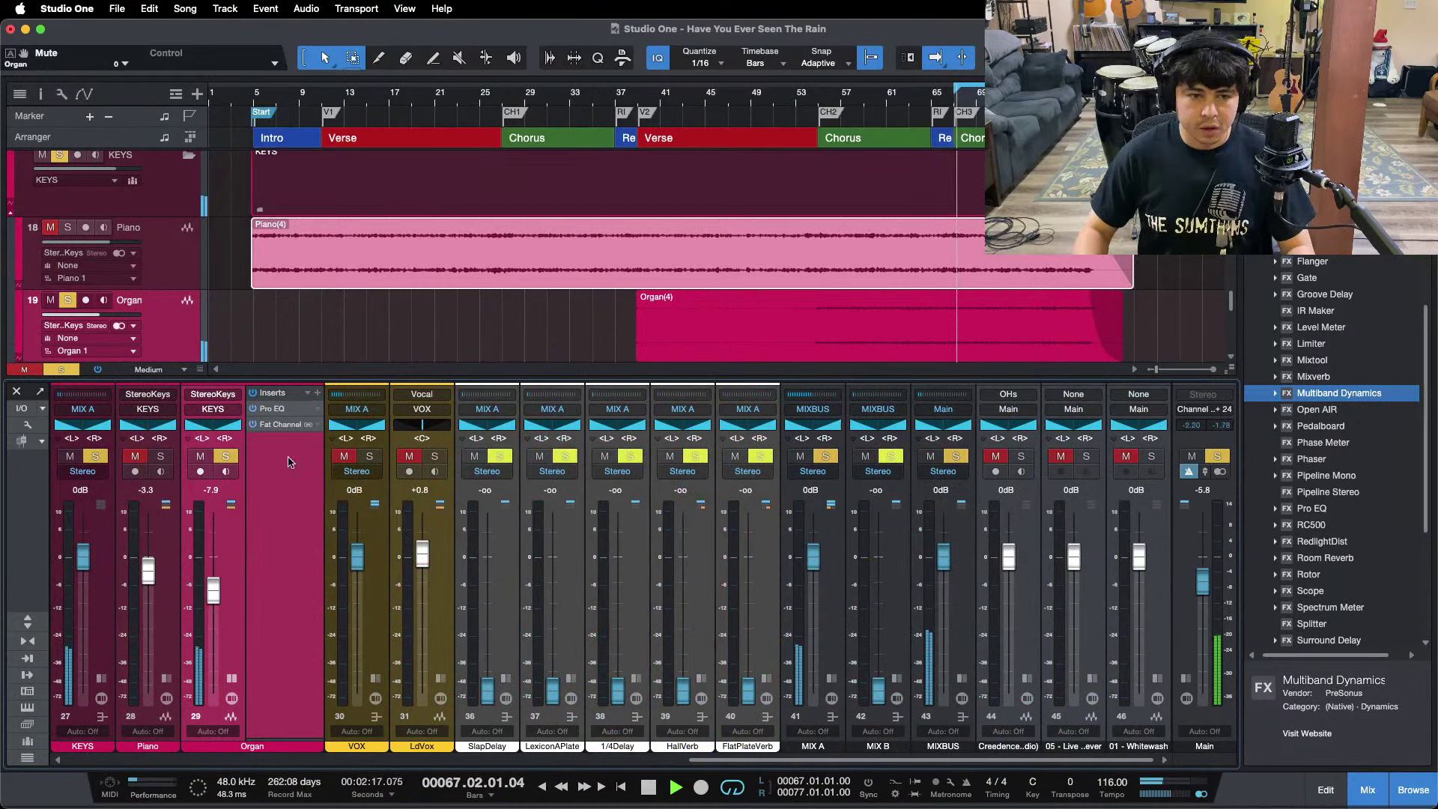
In the Organ's Pro EQ, enable the low cut at 296 Hz and raise the HMF gain to 10.08 dB.
left_click(272, 408)
left_click(386, 496)
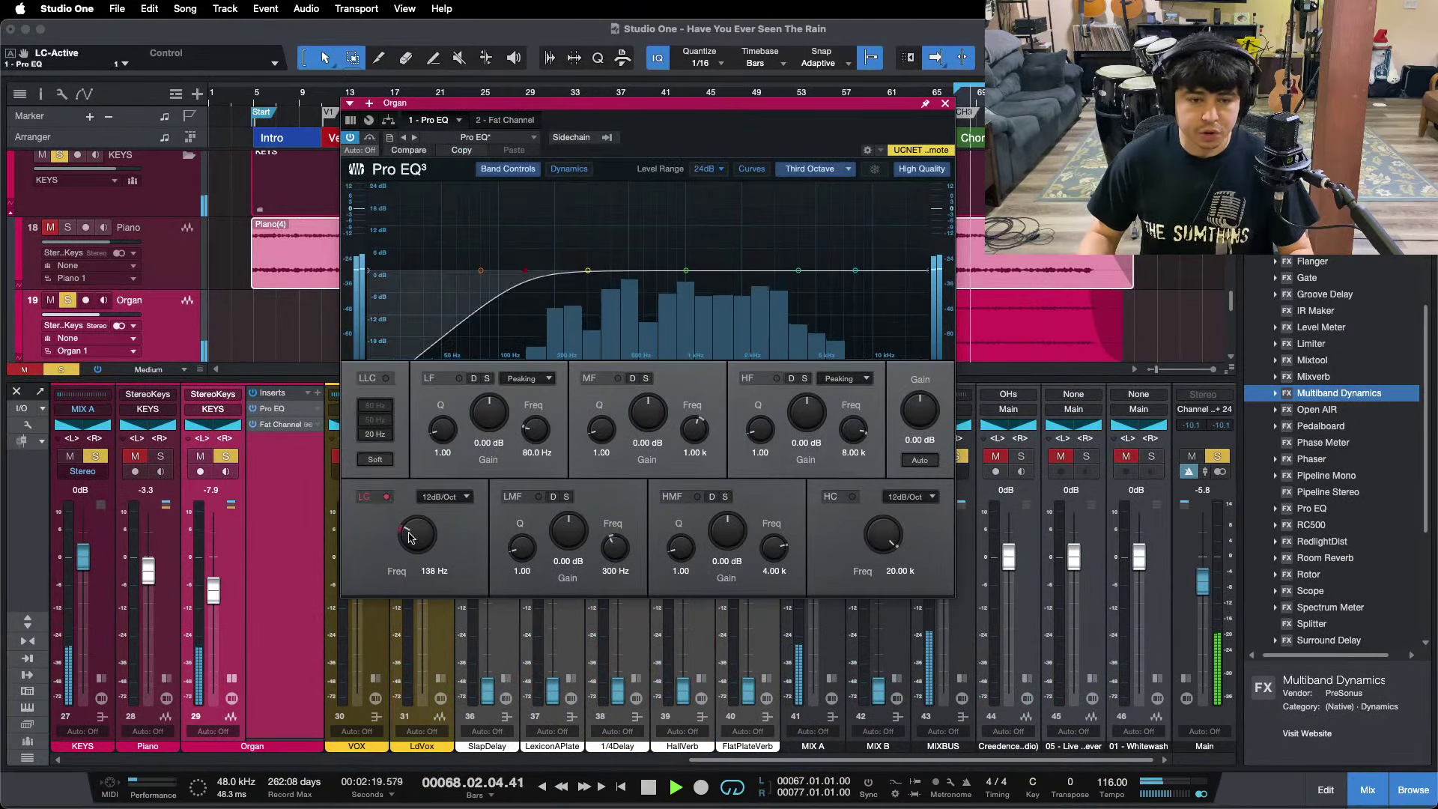
left_click_drag(414, 540, 412, 532)
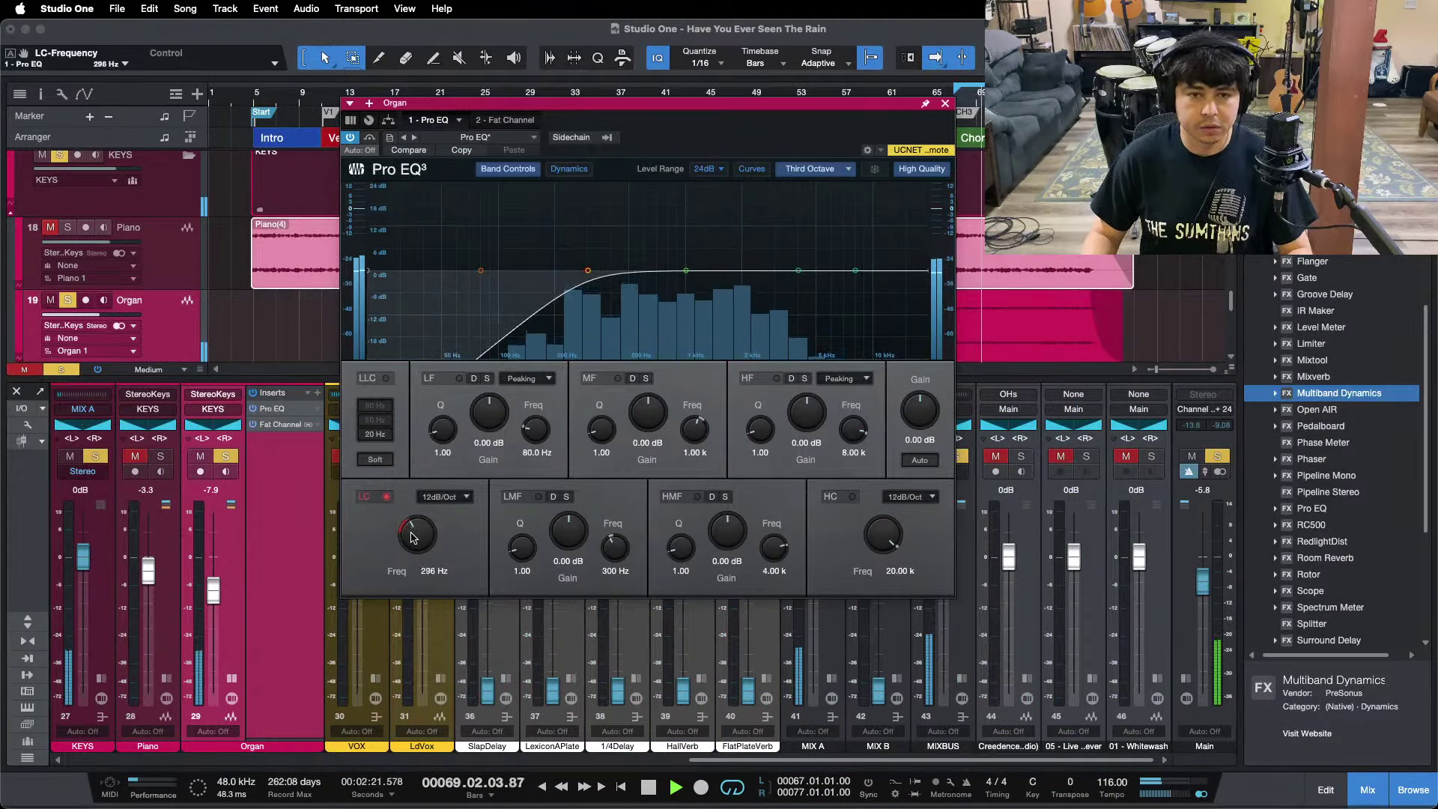
left_click_drag(705, 131, 773, 170)
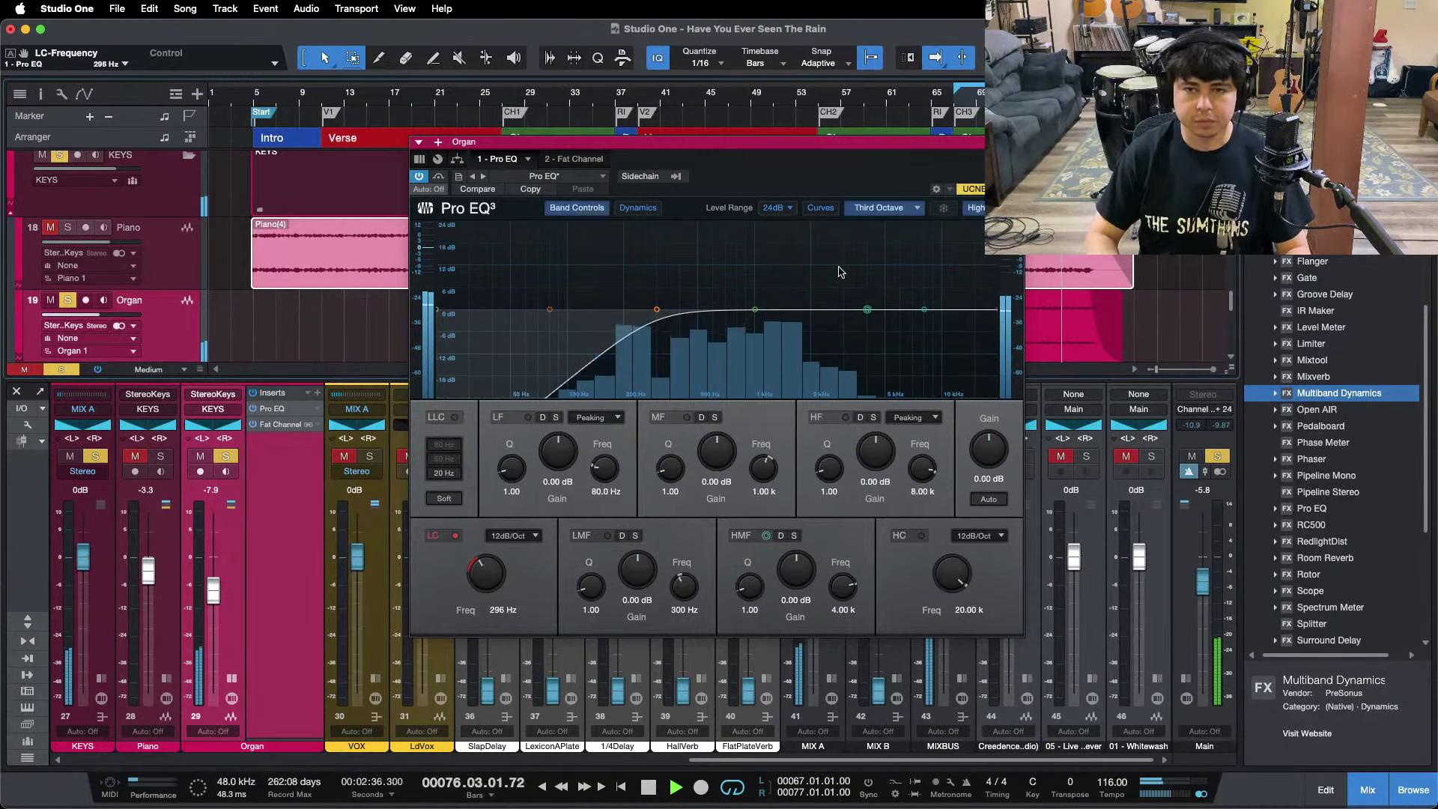
left_click_drag(798, 564, 798, 560)
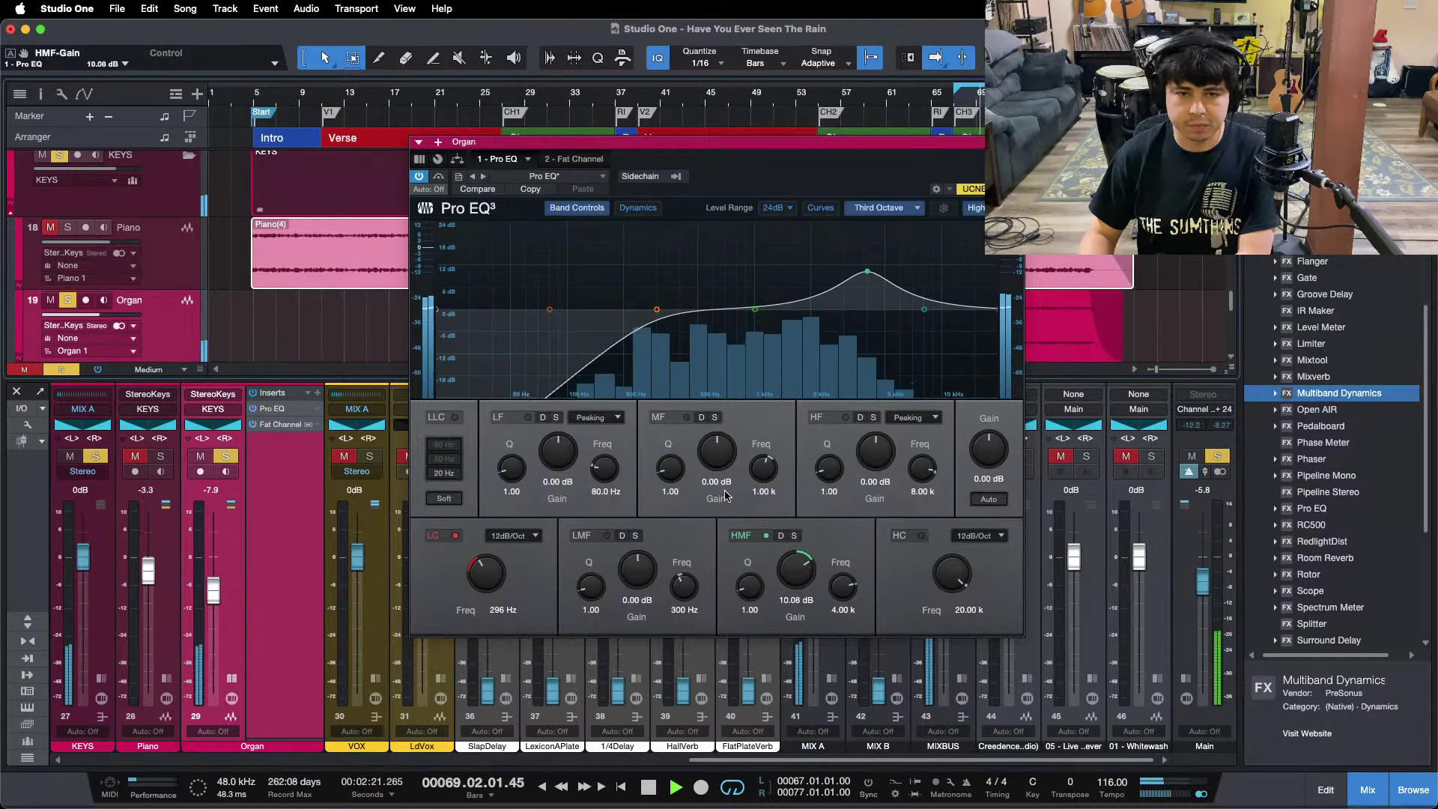
Switch off the HMF band in the Organ's Pro EQ and raise its Fat Channel compressor threshold to 5.00 while listening.
left_click(748, 529)
left_click(737, 537)
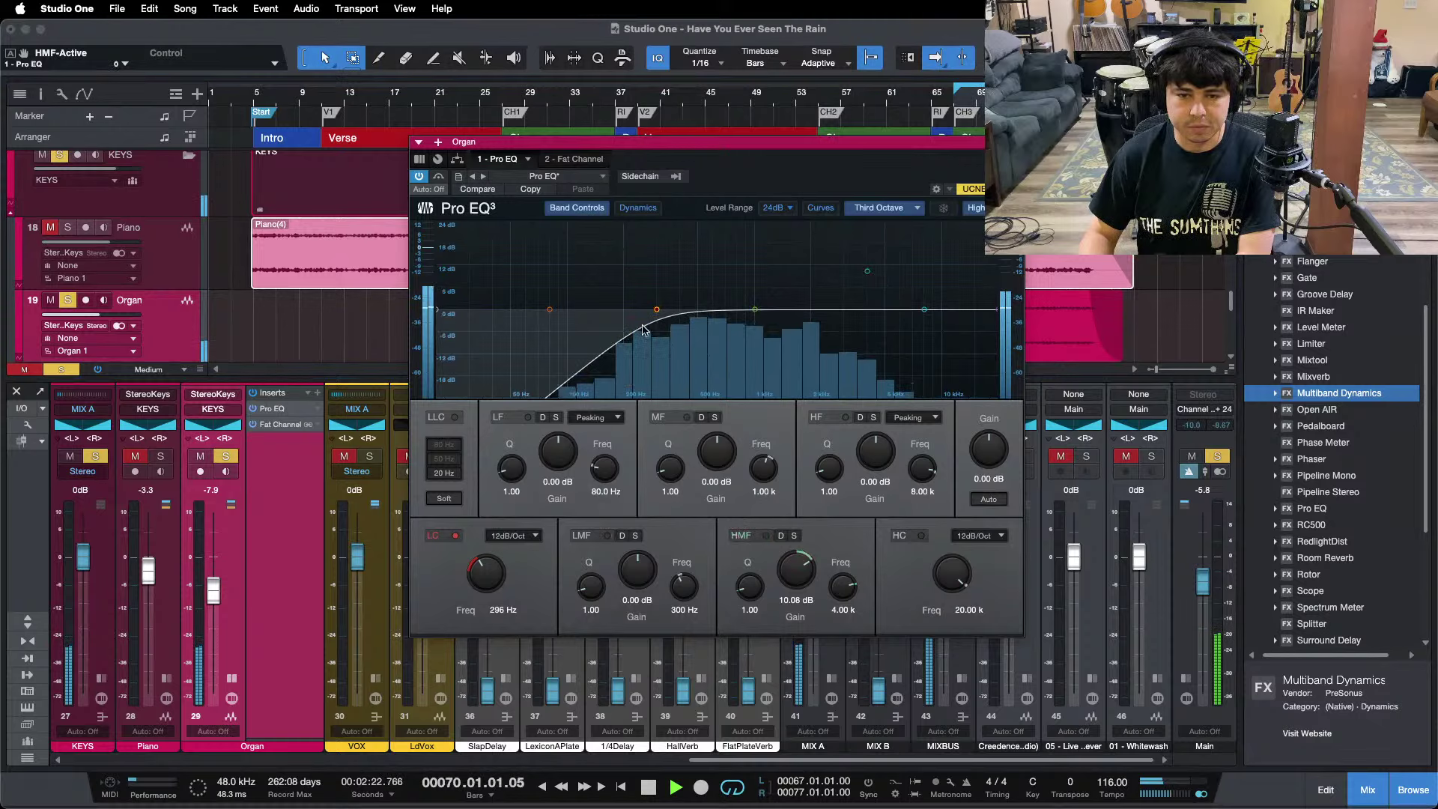
left_click(573, 159)
left_click(889, 214)
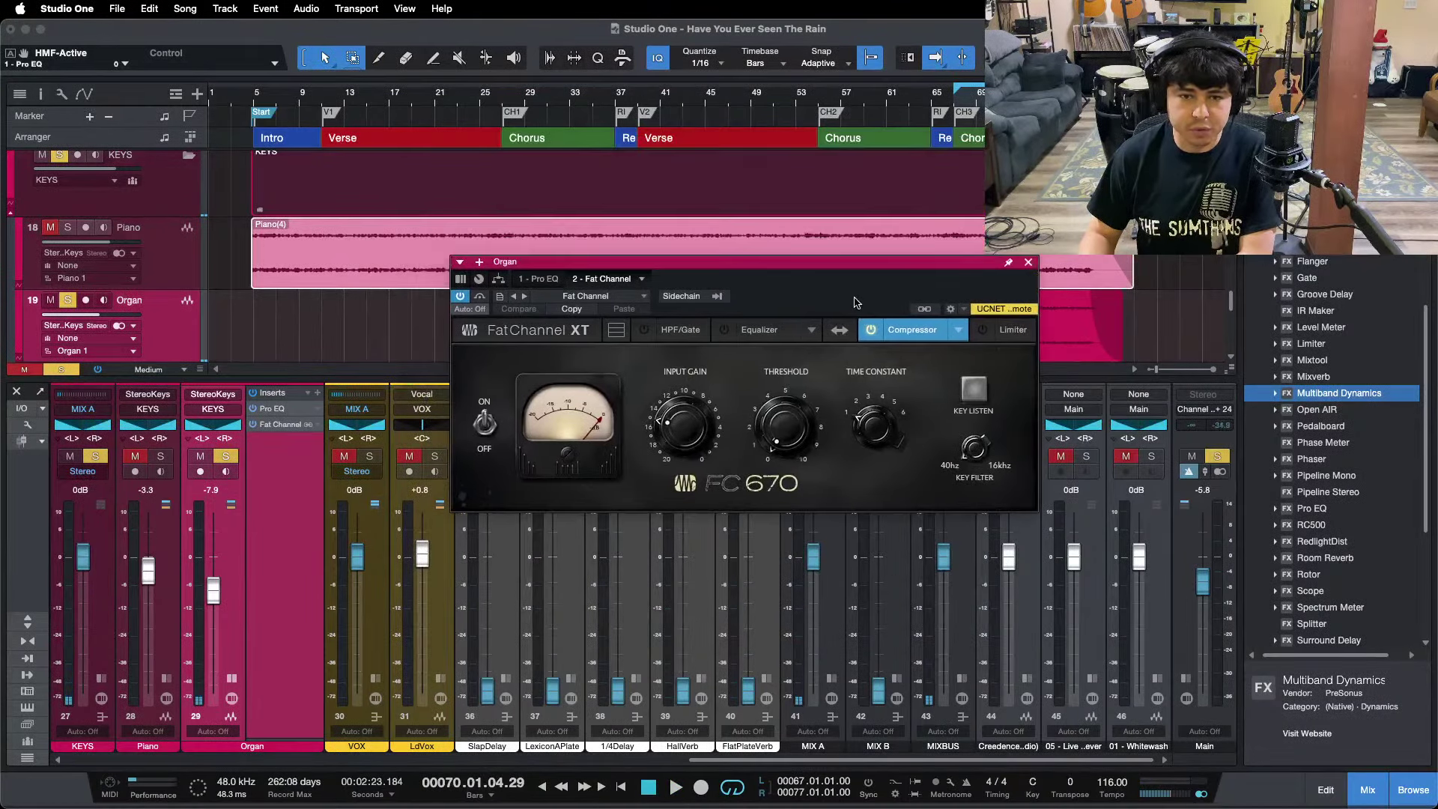
key("space")
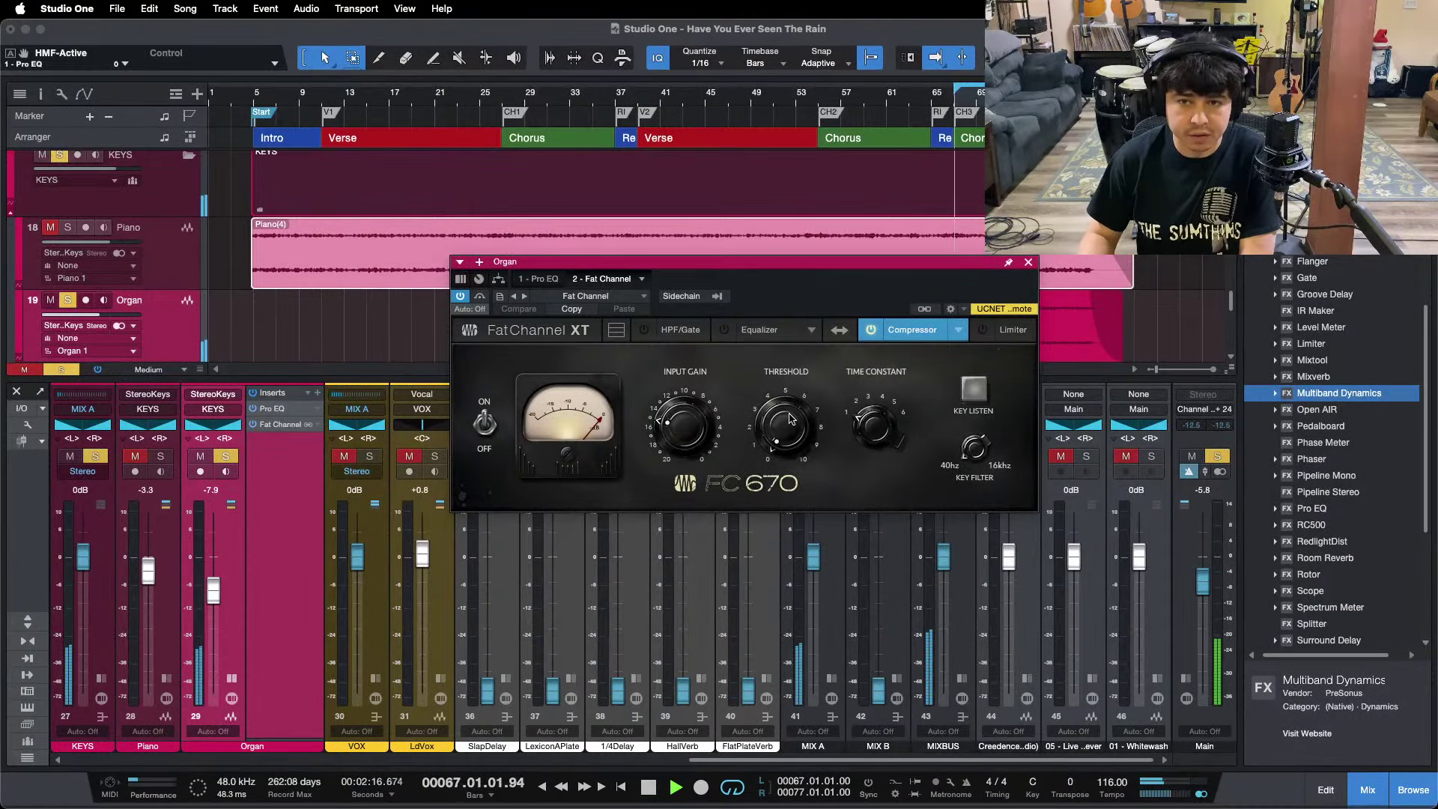
left_click_drag(784, 426, 795, 372)
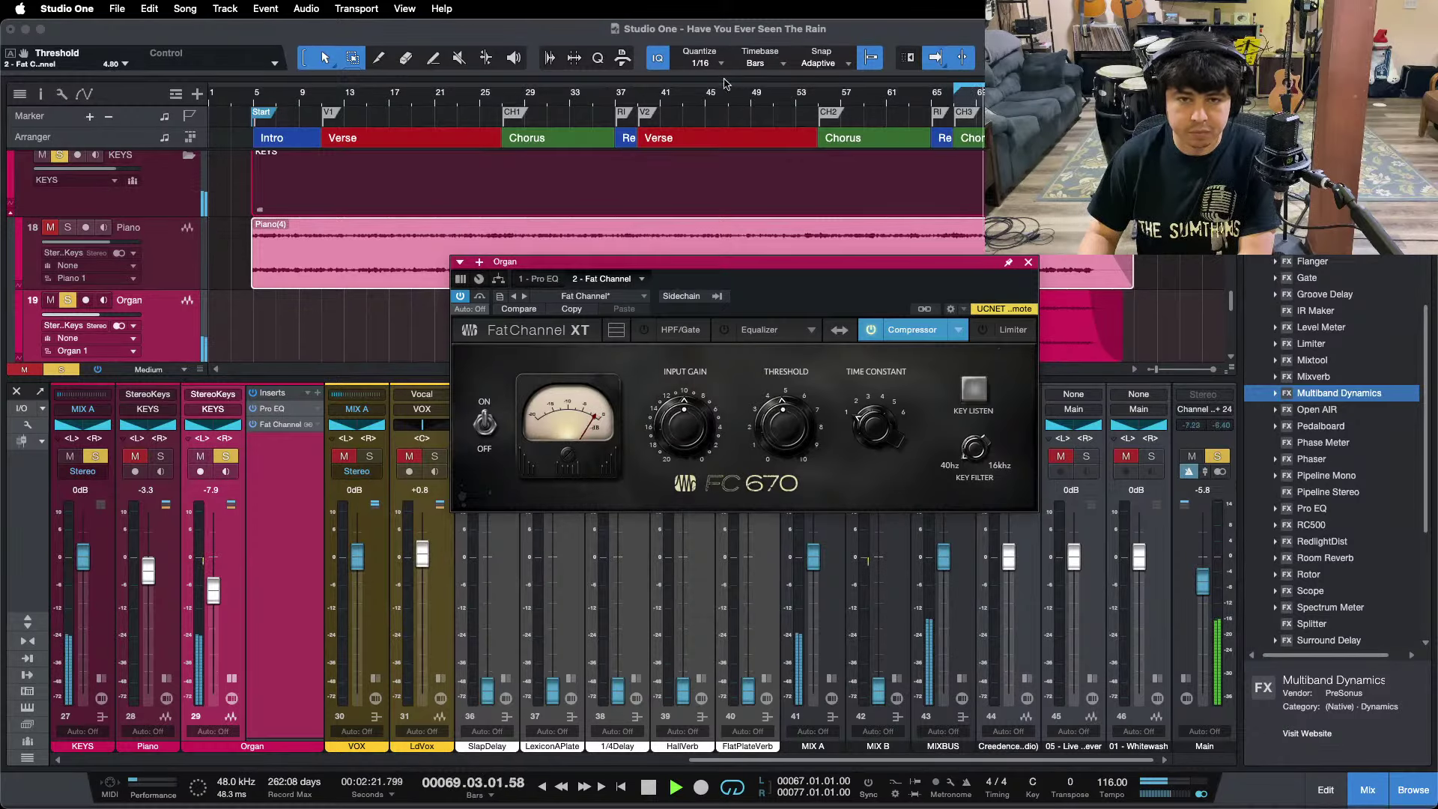
left_click(694, 96)
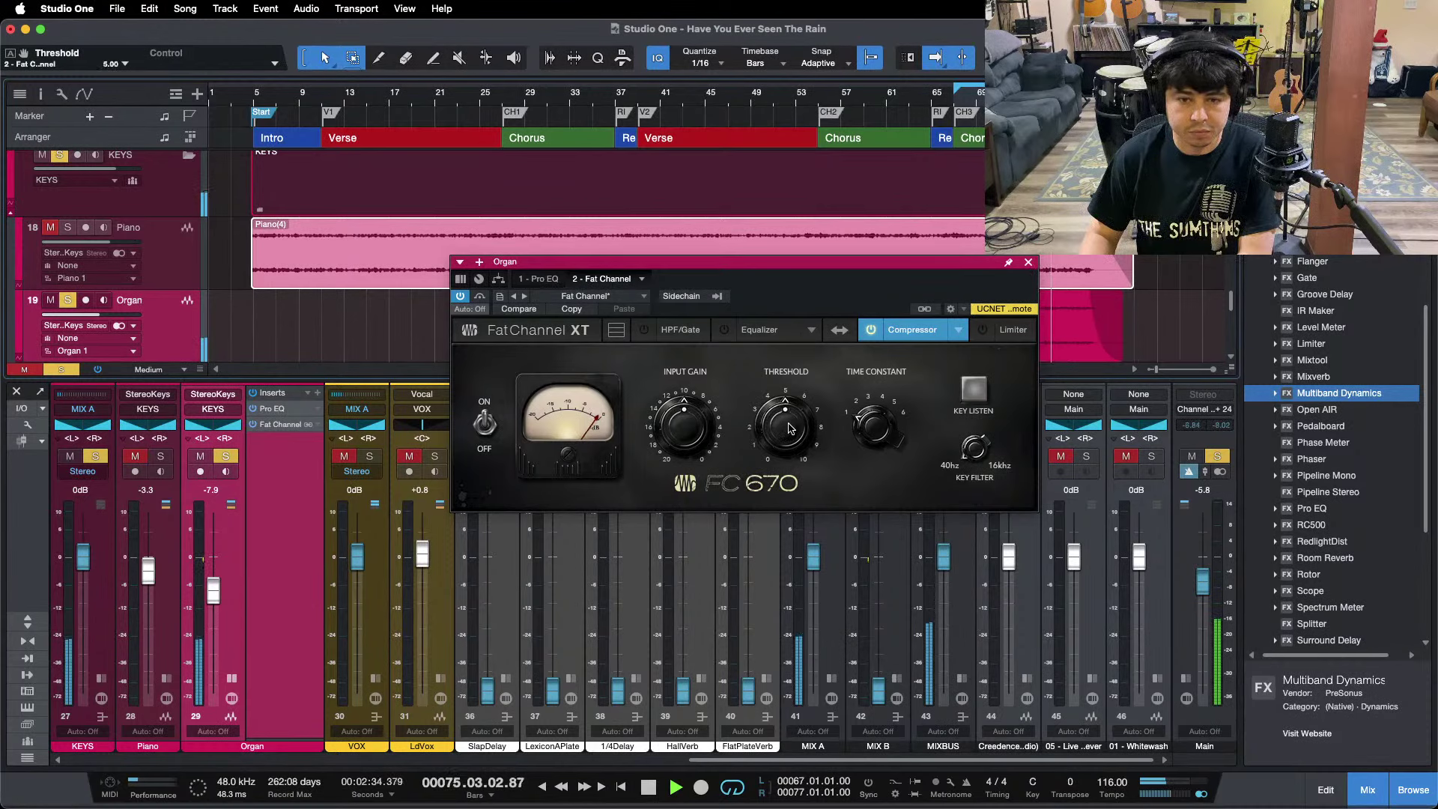
Raise the HMF gain in the Organ's Pro EQ to 7.68 dB at 4.00 kHz and close the plug-in window.
left_click(547, 279)
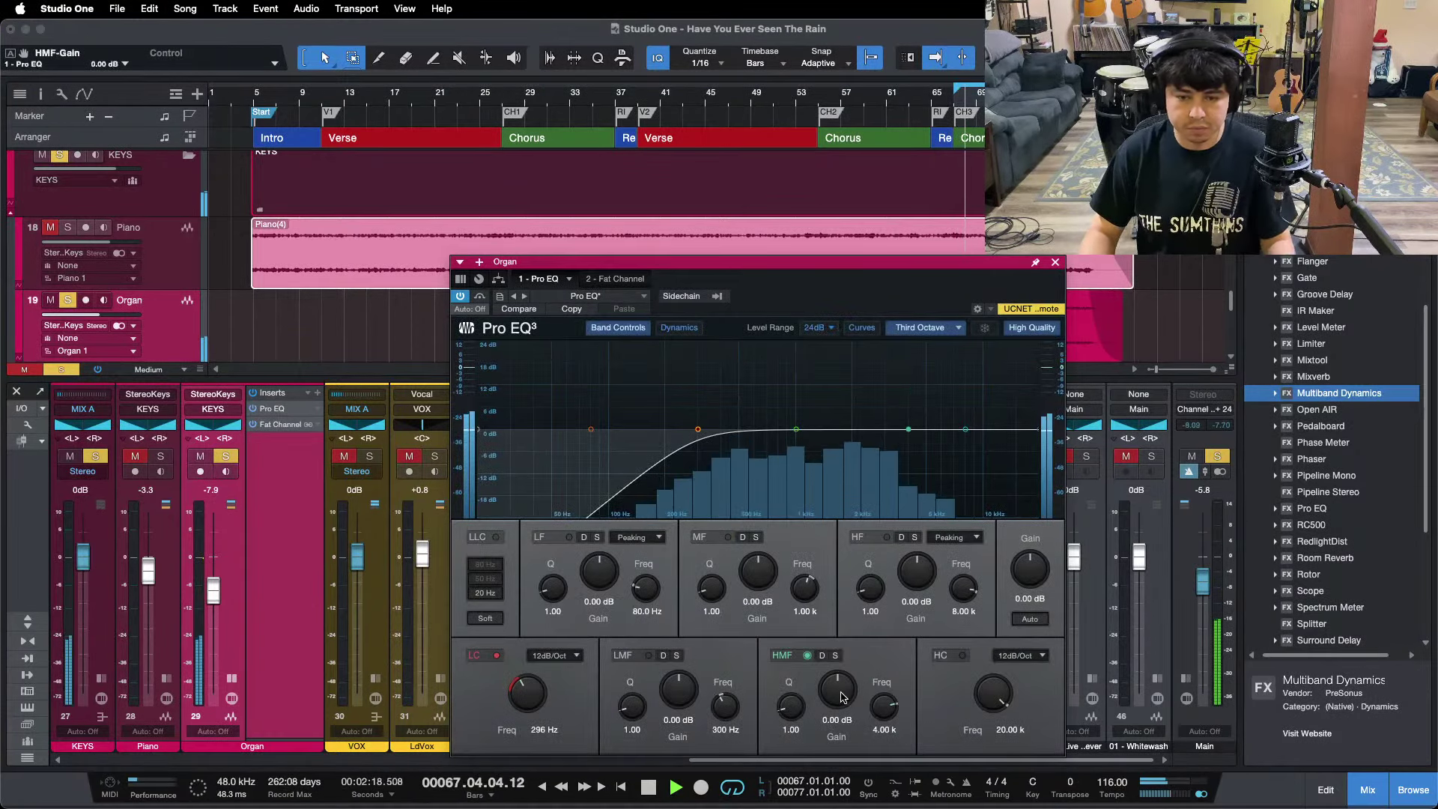
scroll(842, 697, "up", 5)
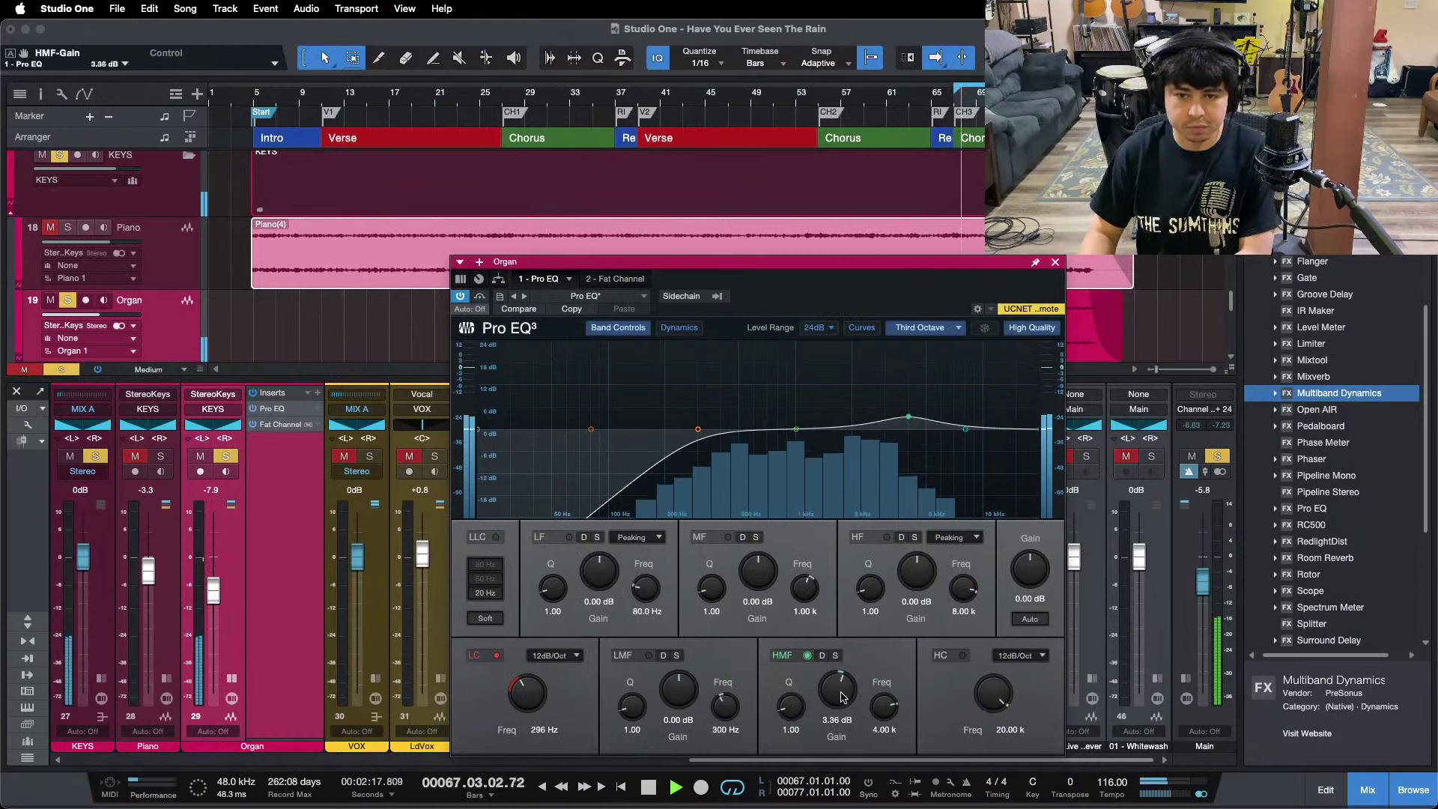
scroll(842, 697, "up", 5)
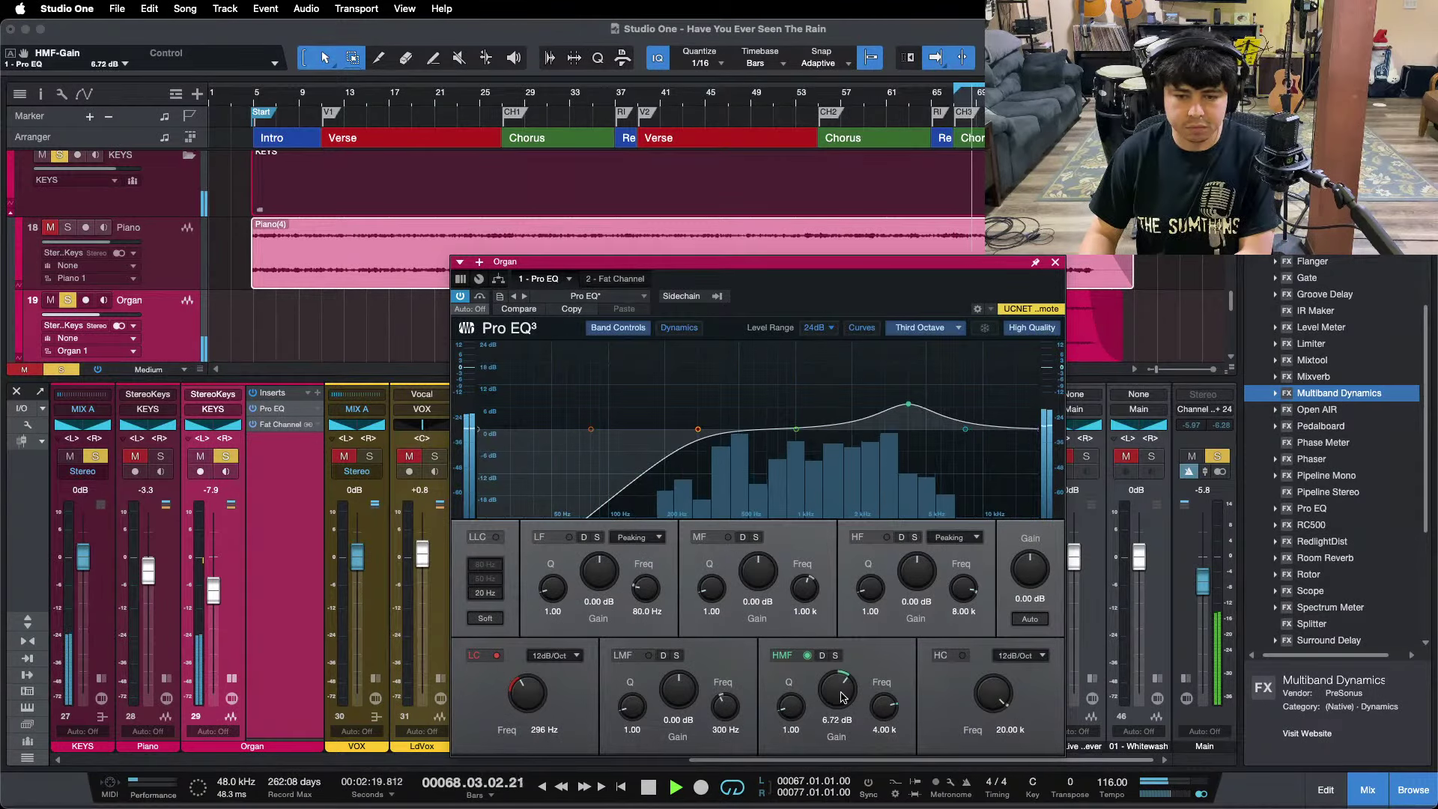
scroll(842, 696, "up", 1)
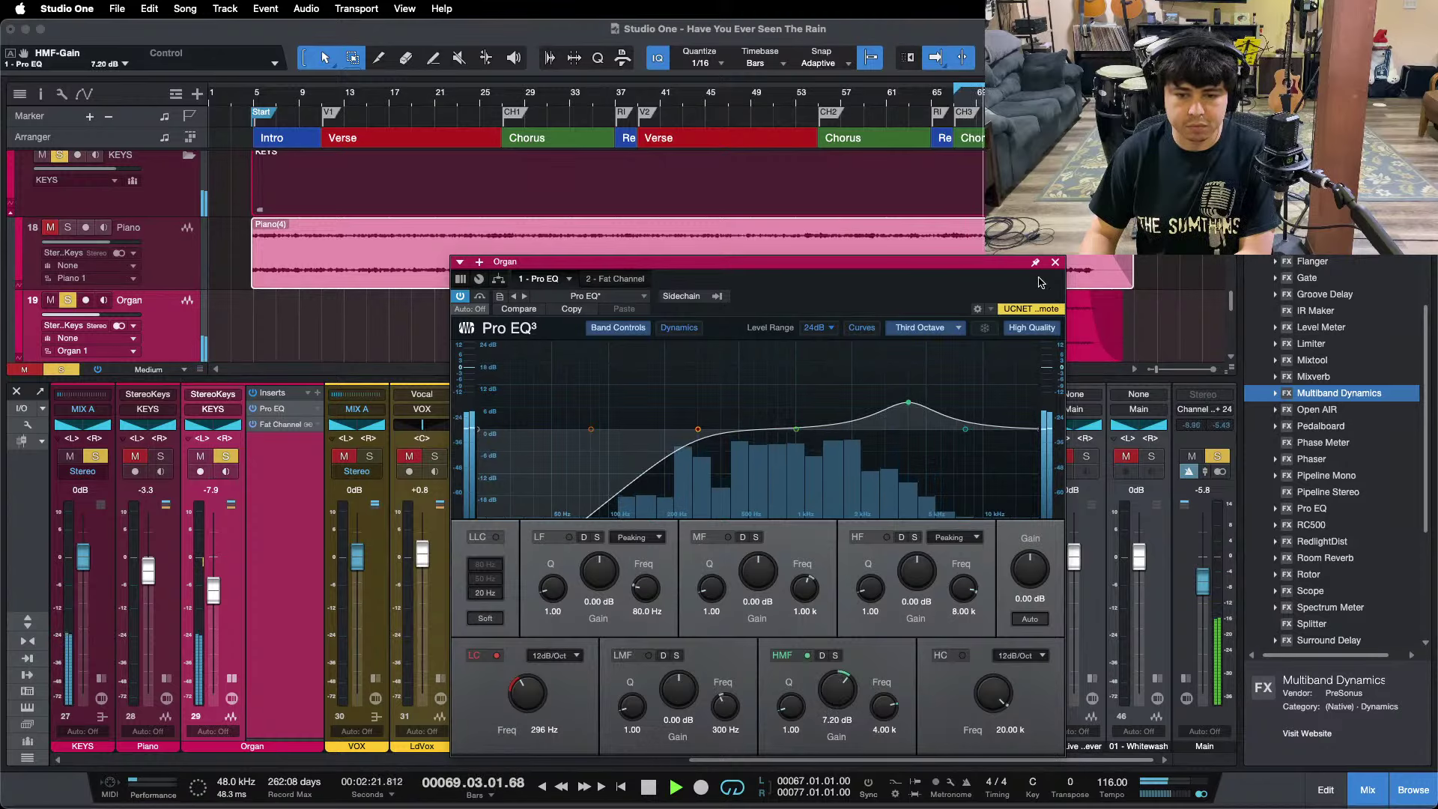
scroll(839, 692, "up", 1)
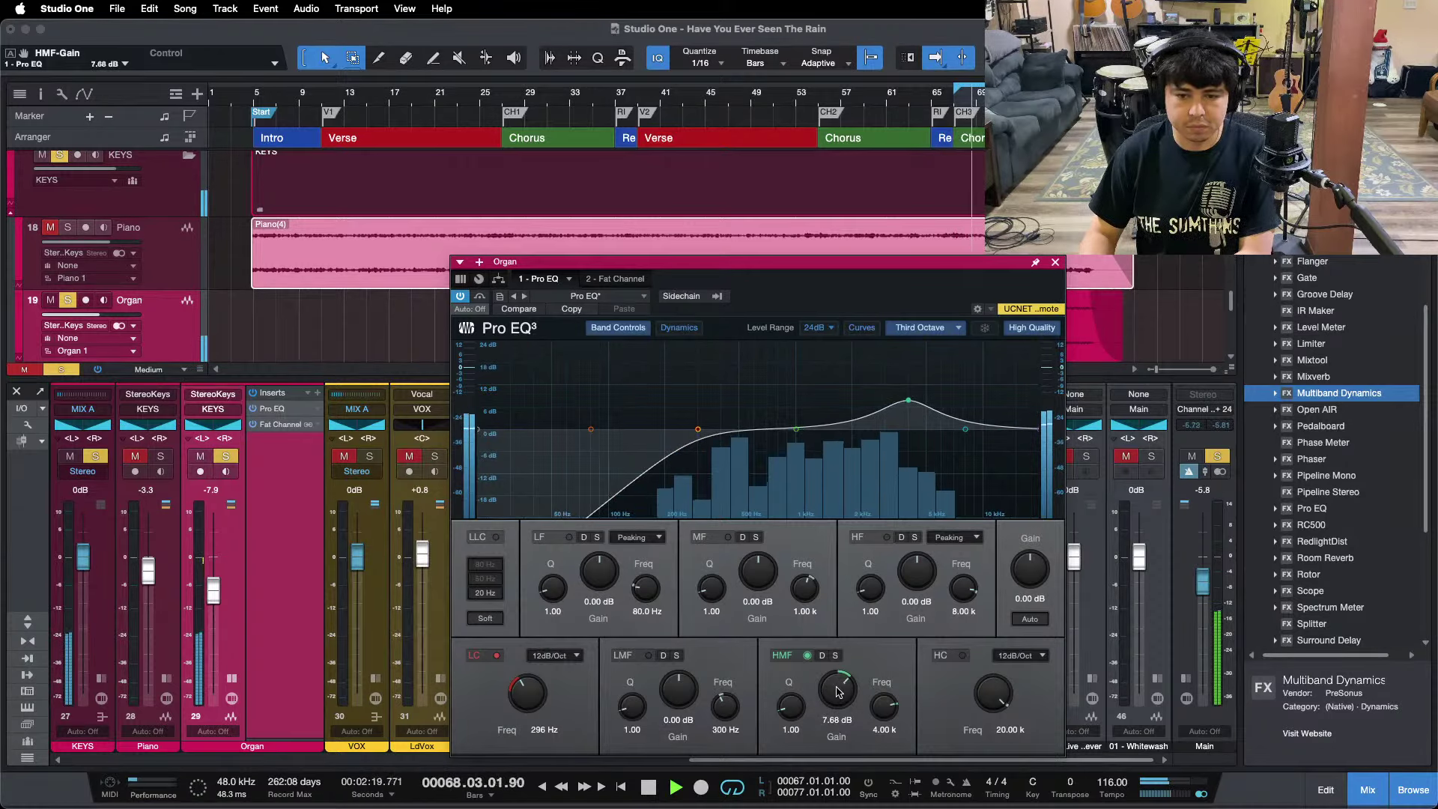
left_click(1055, 263)
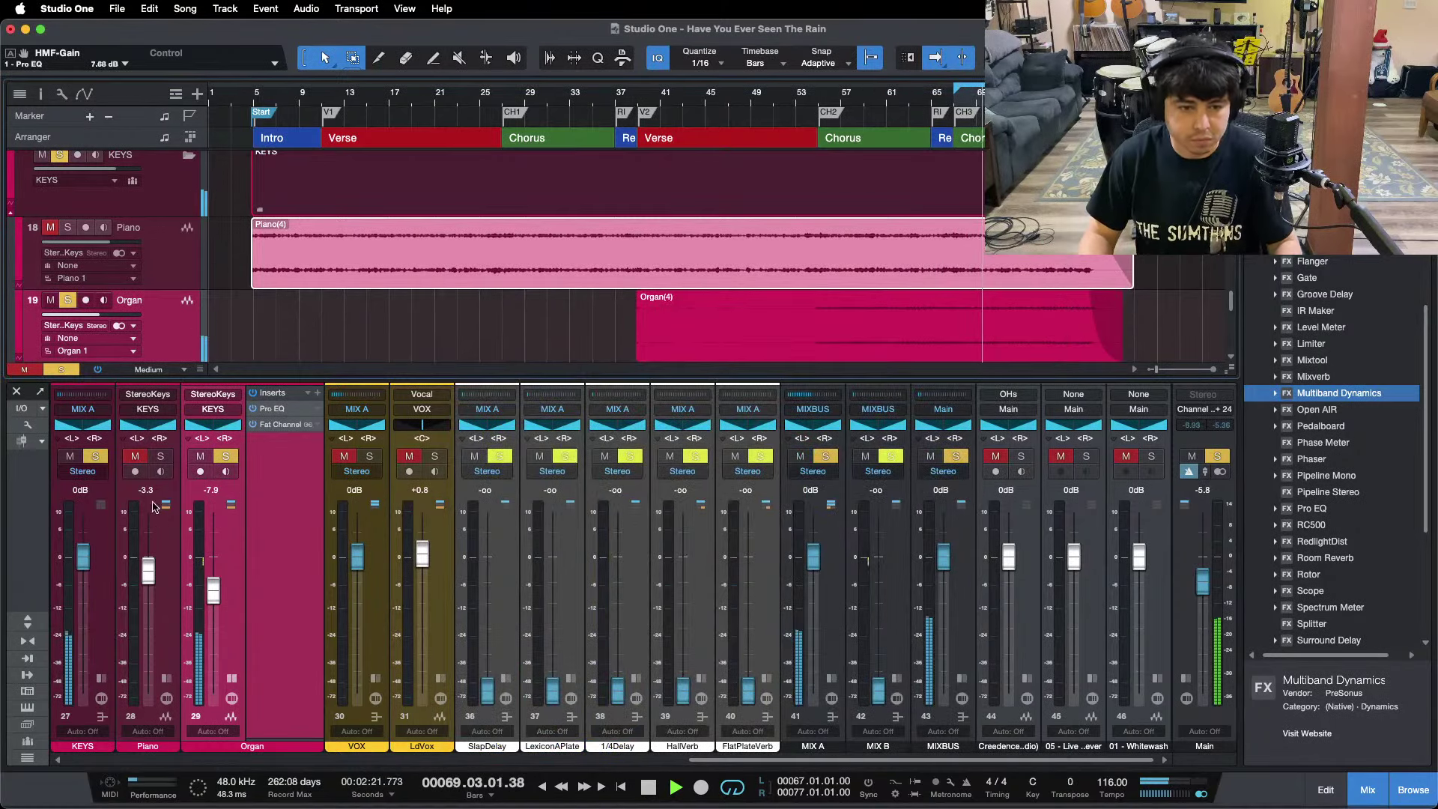
Solo the Piano with the Organ, lower the Organ fader to -8.3 dB, clear all solos and play the full mix from bar 53.
left_click(158, 456)
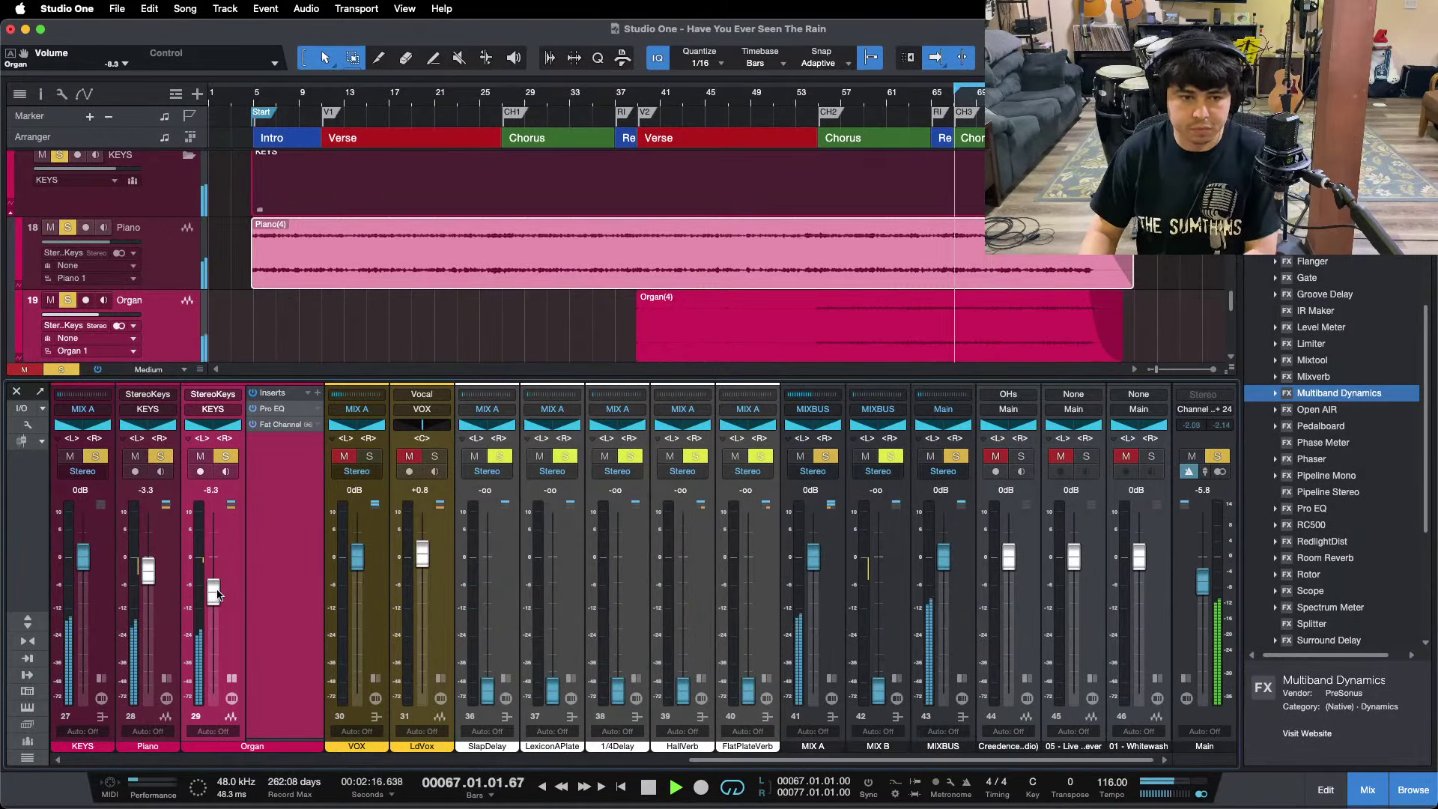
key("shift+s")
left_click_drag(217, 594, 213, 591)
scroll(779, 624, "left", 5)
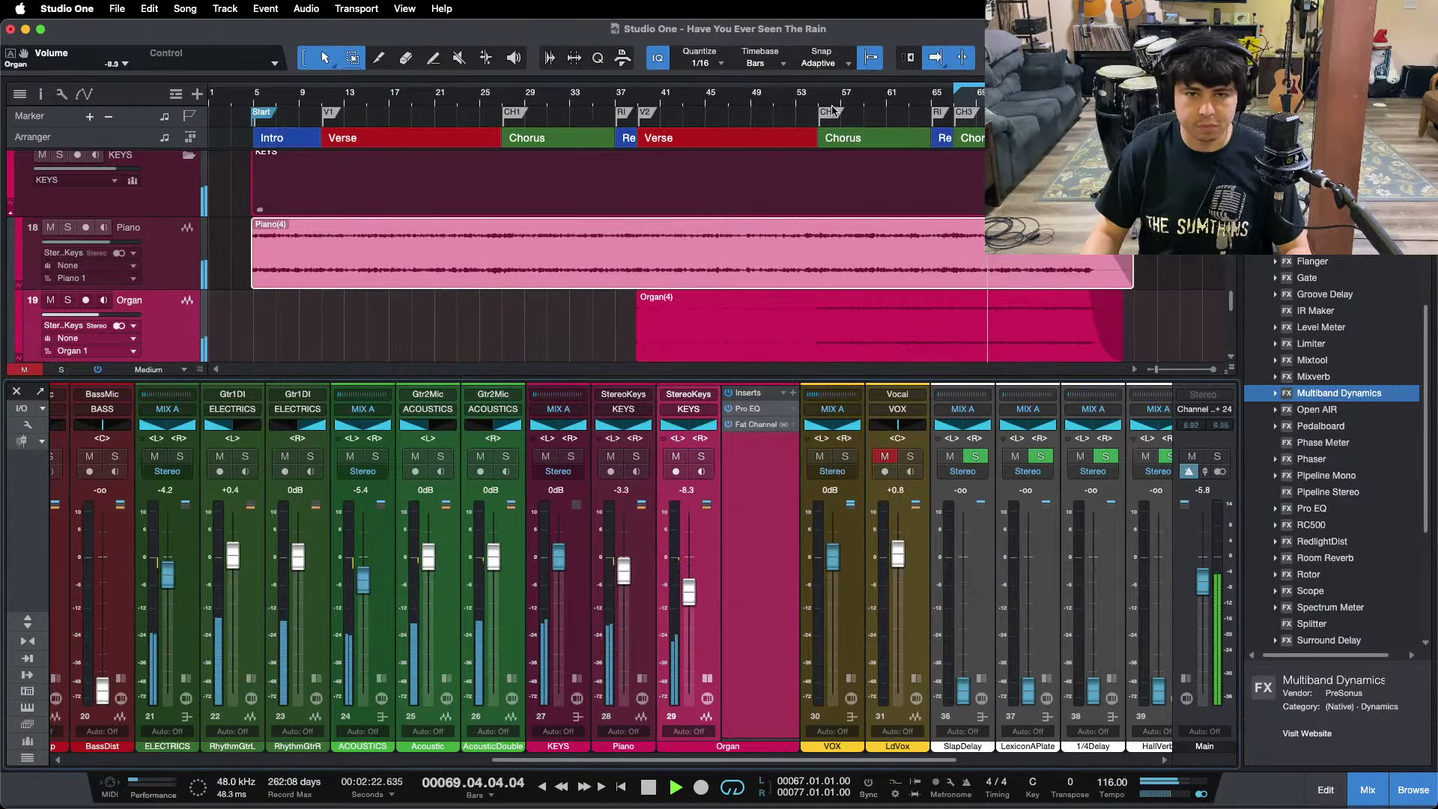
left_click(797, 100)
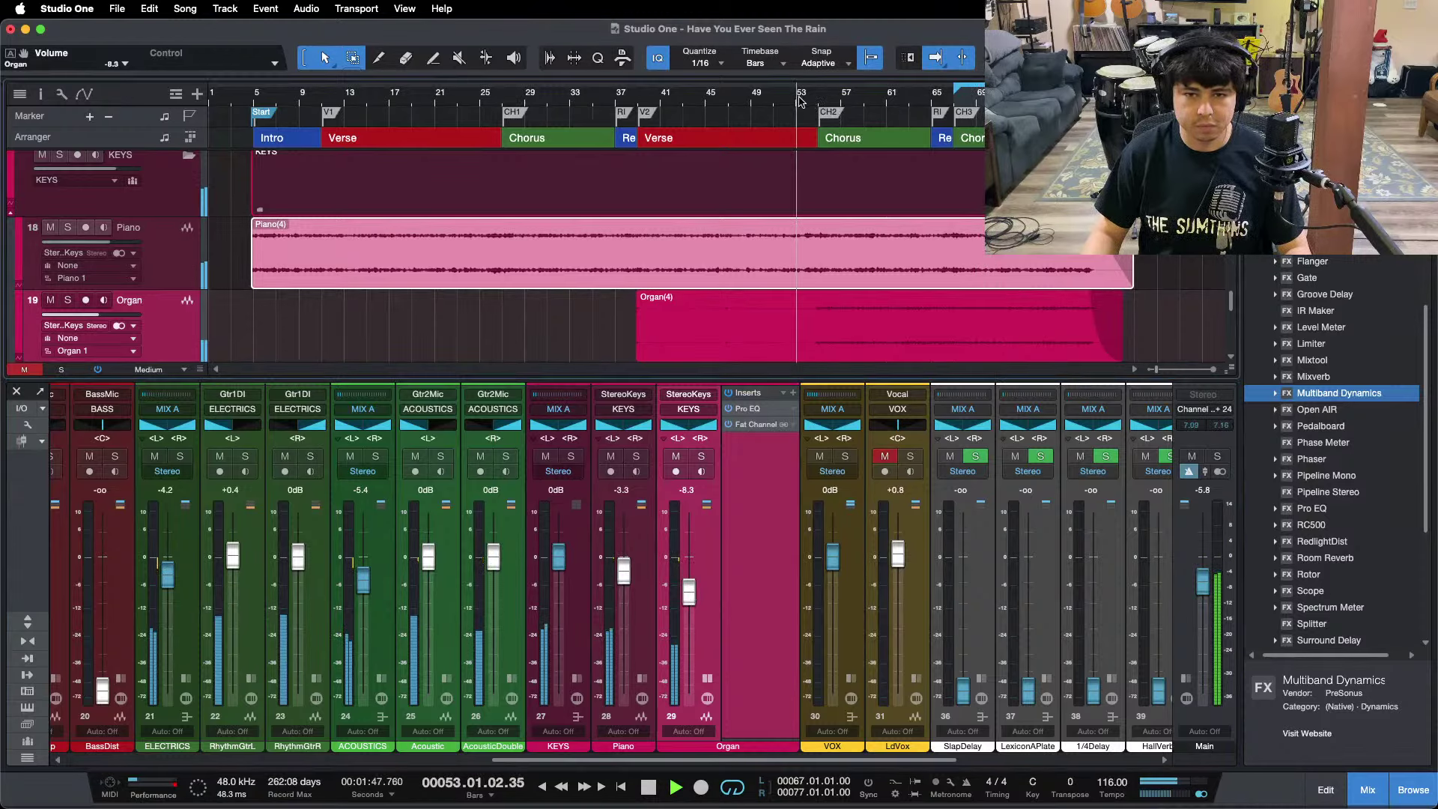
Set the Organ's Fat Channel input gain to 9, close the plug-in and lower the Organ fader to -10.0 dB.
left_click(705, 680)
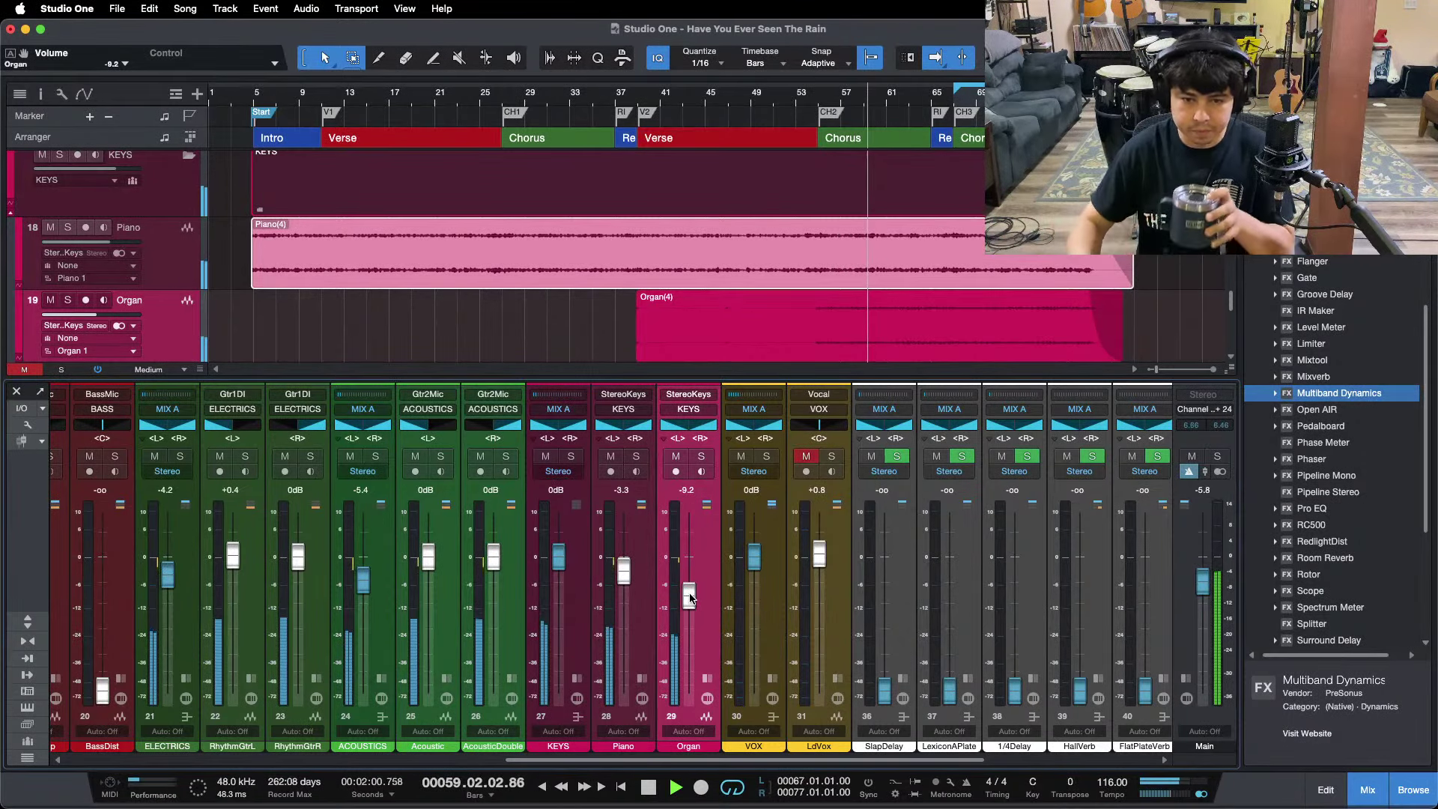
left_click(706, 680)
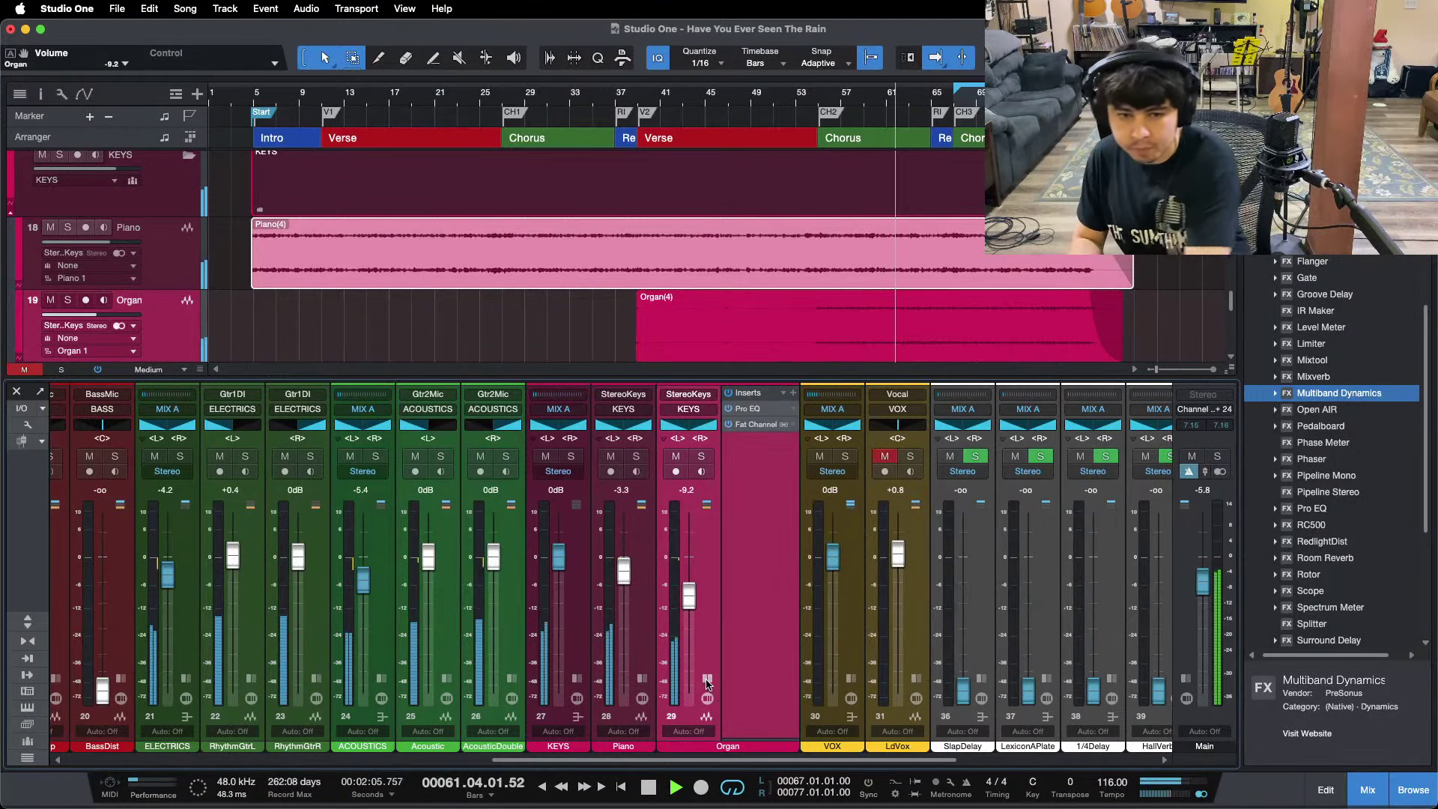
left_click(758, 425)
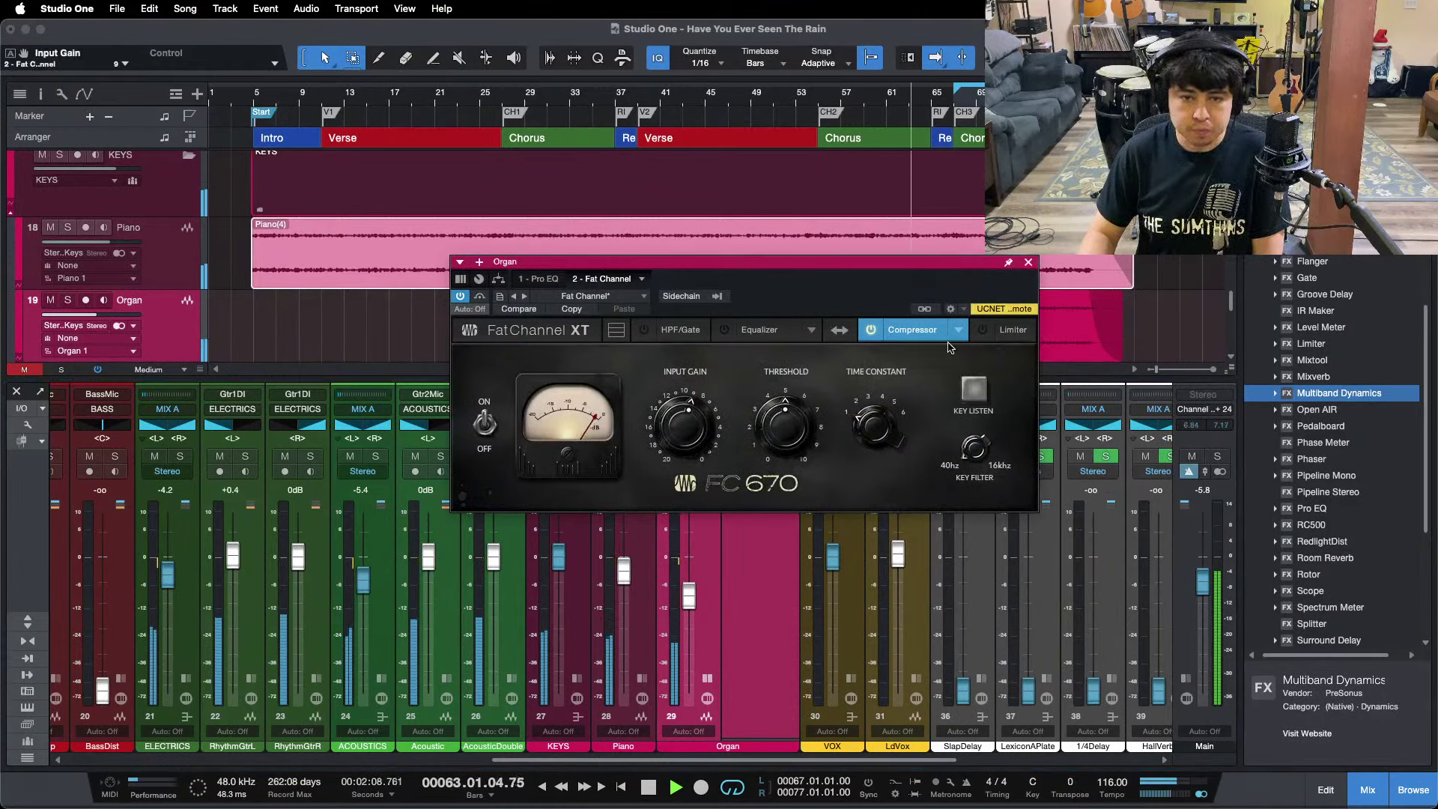
left_click(1029, 263)
left_click_drag(699, 593, 695, 596)
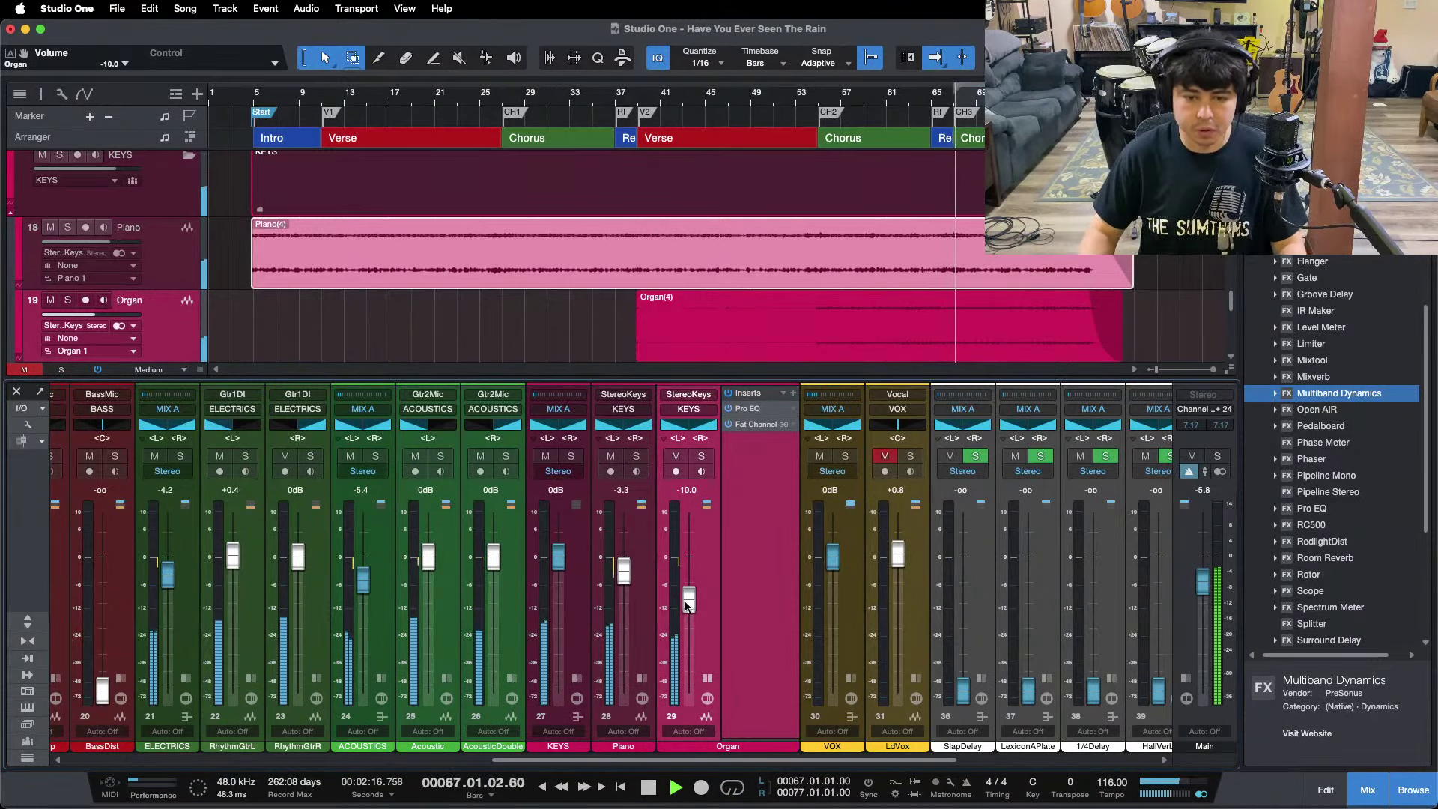
double_click(702, 670)
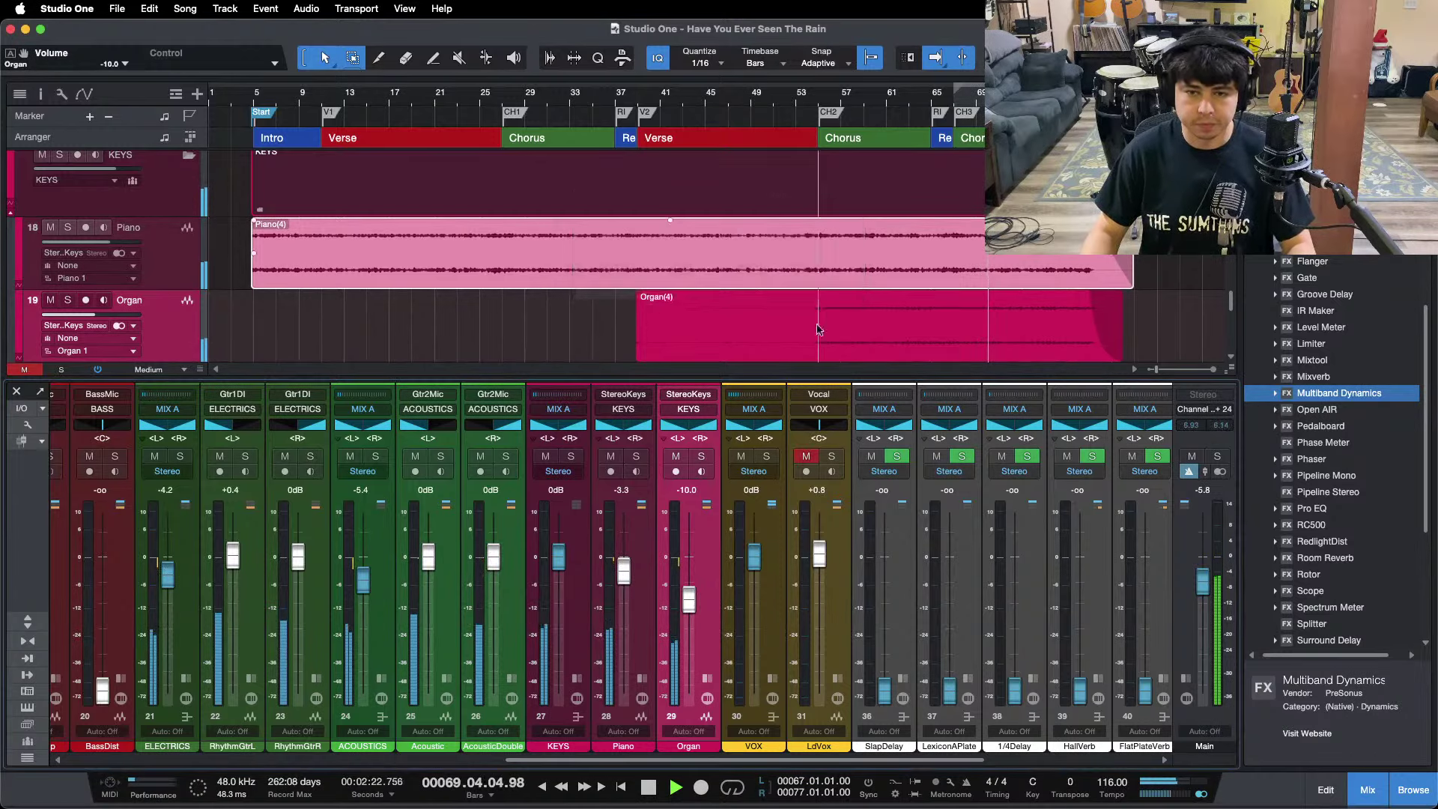
key("F3")
mouse_move(682, 800)
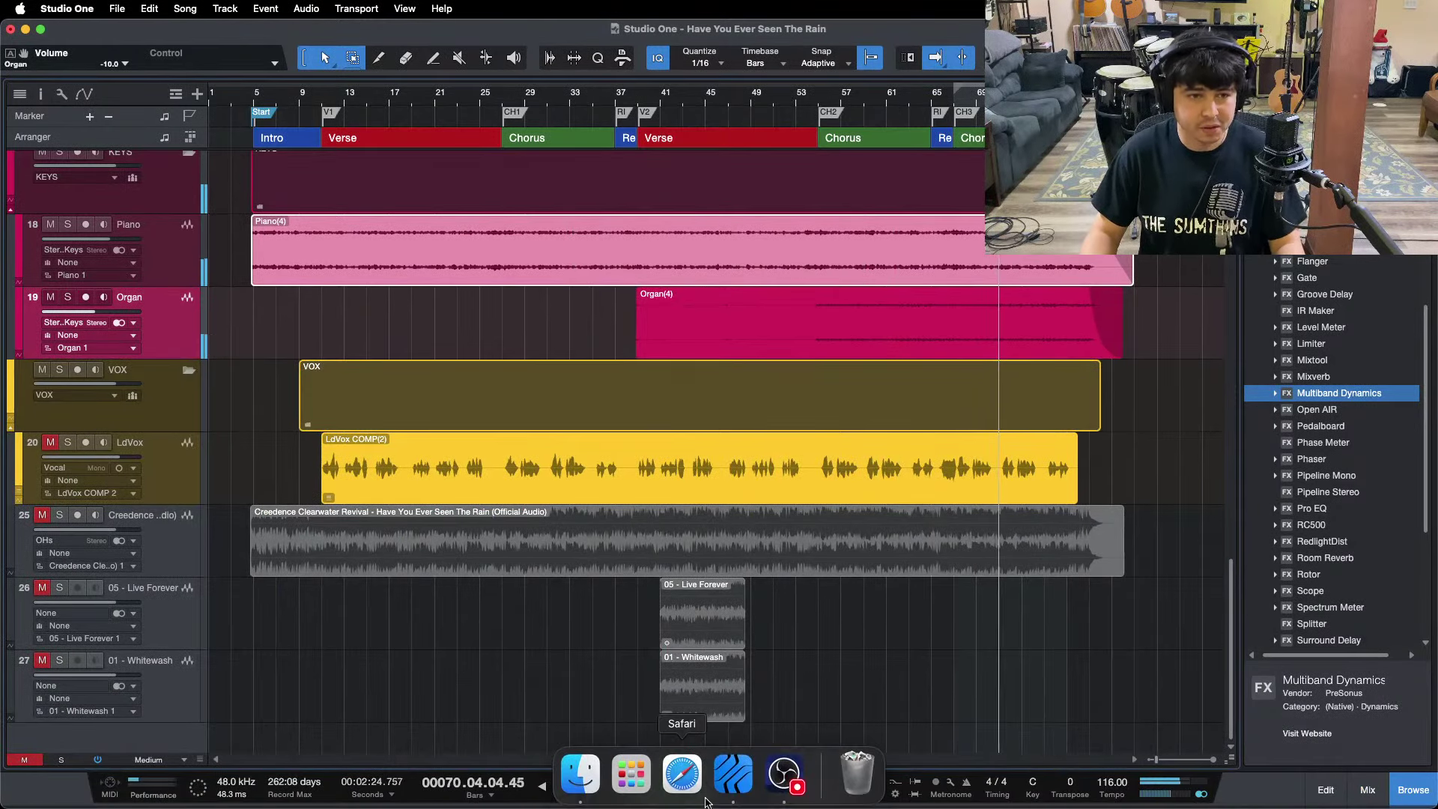
left_click(784, 784)
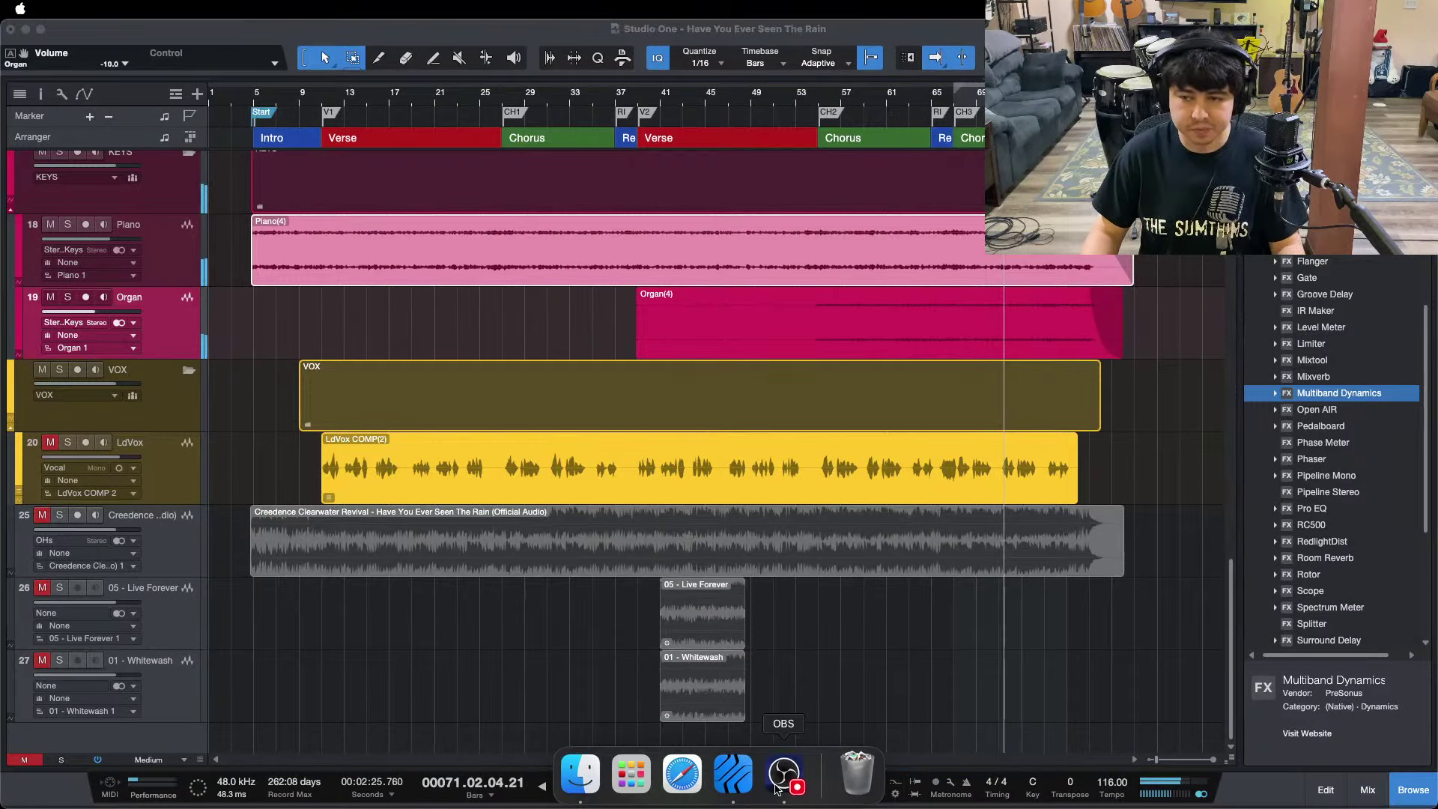
left_click(1376, 736)
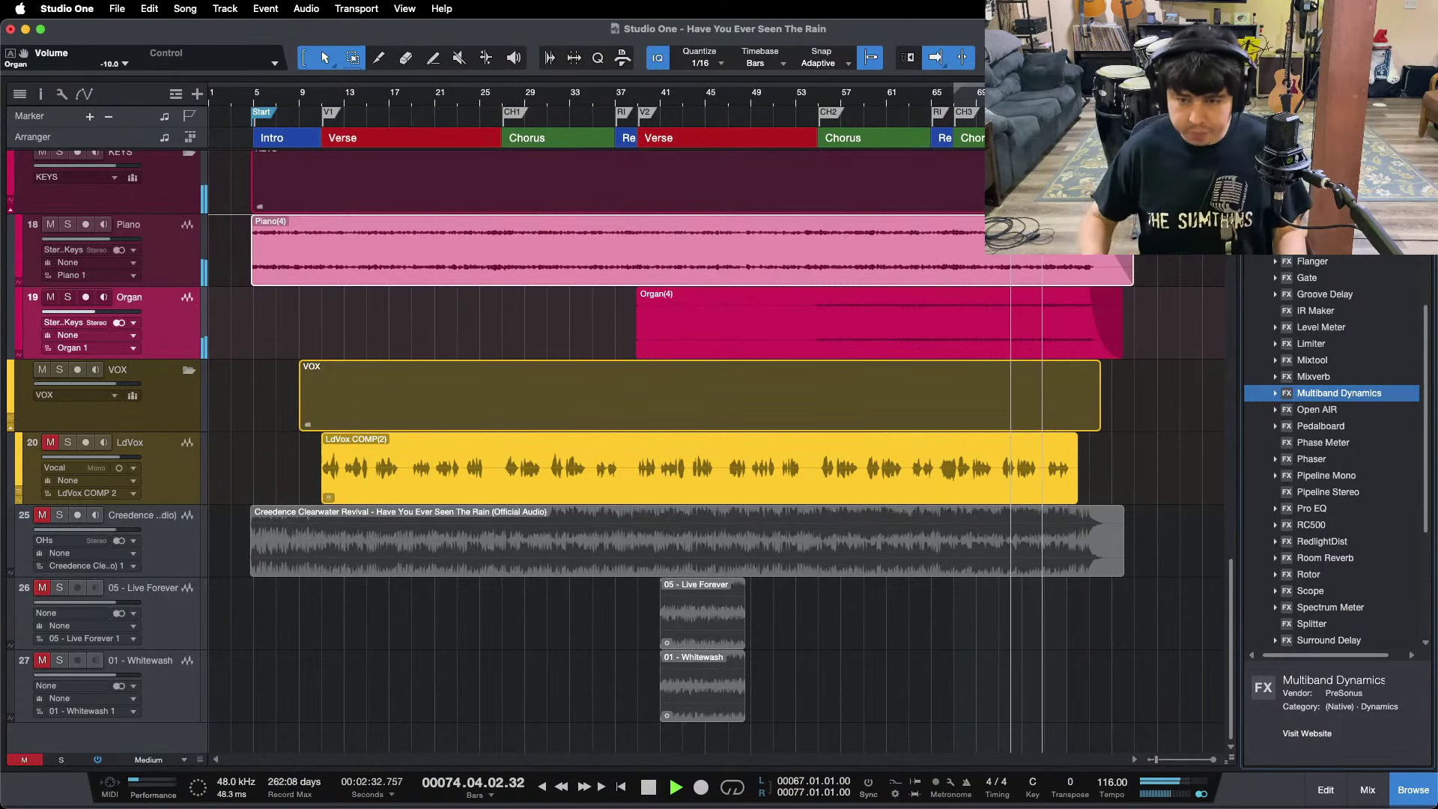
Stop playback, save the song and set the loop range to the second chorus, bars 55 to 65.
key("space")
mouse_move(805, 92)
left_mouse_down()
mouse_move(796, 141)
mouse_move(796, 92)
left_mouse_up()
key("super+s")
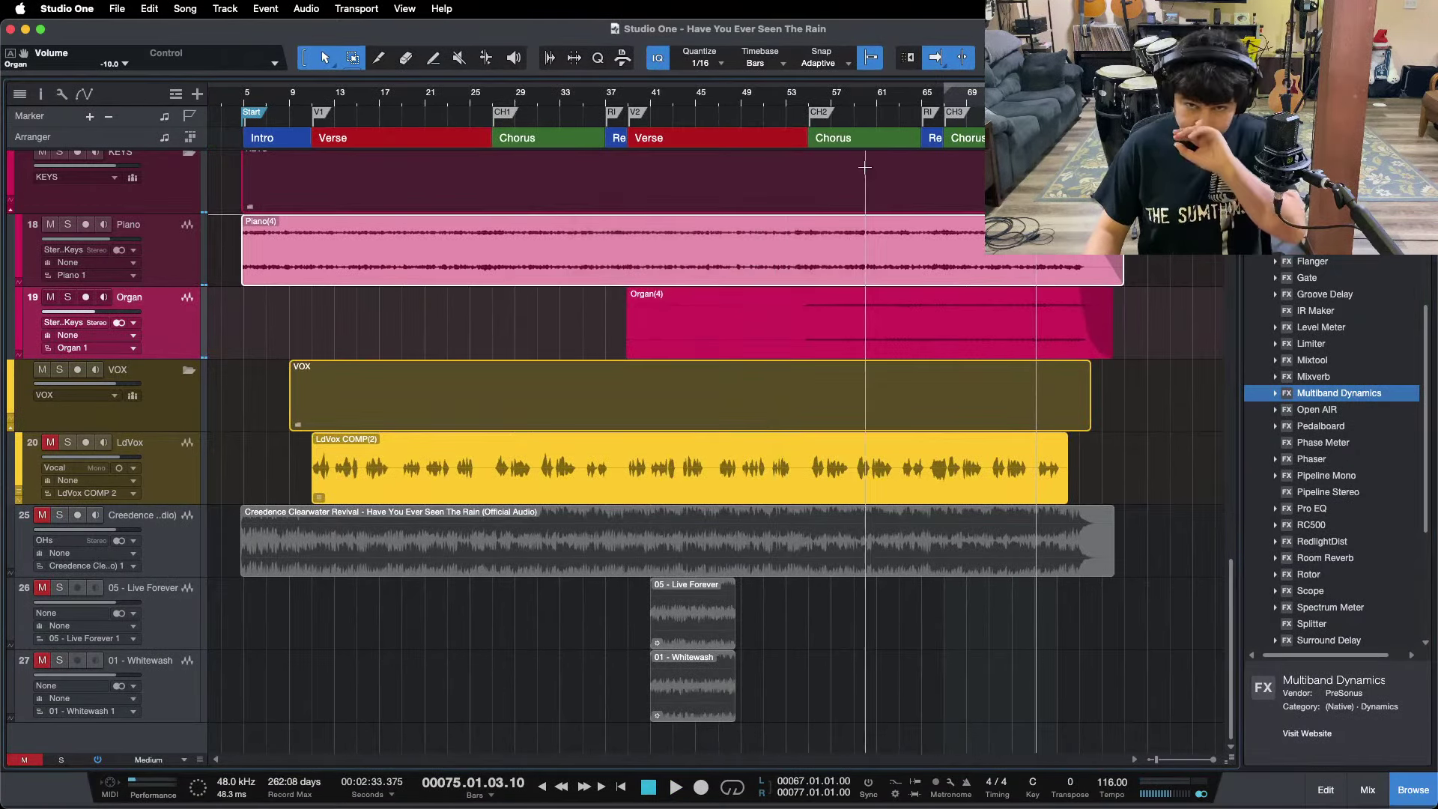
double_click(871, 111)
left_click_drag(871, 110, 799, 148)
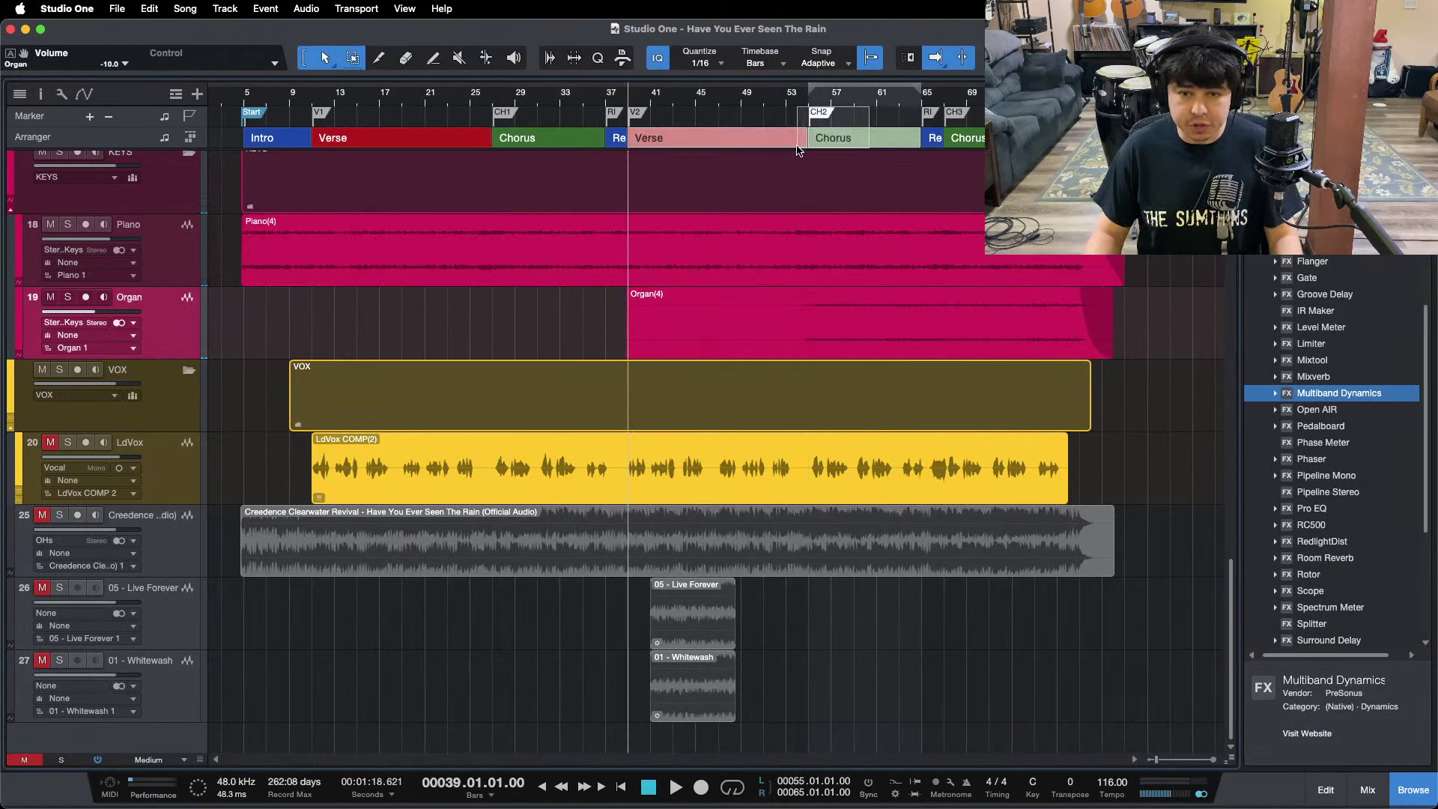
left_click(1194, 320)
key("shift+l")
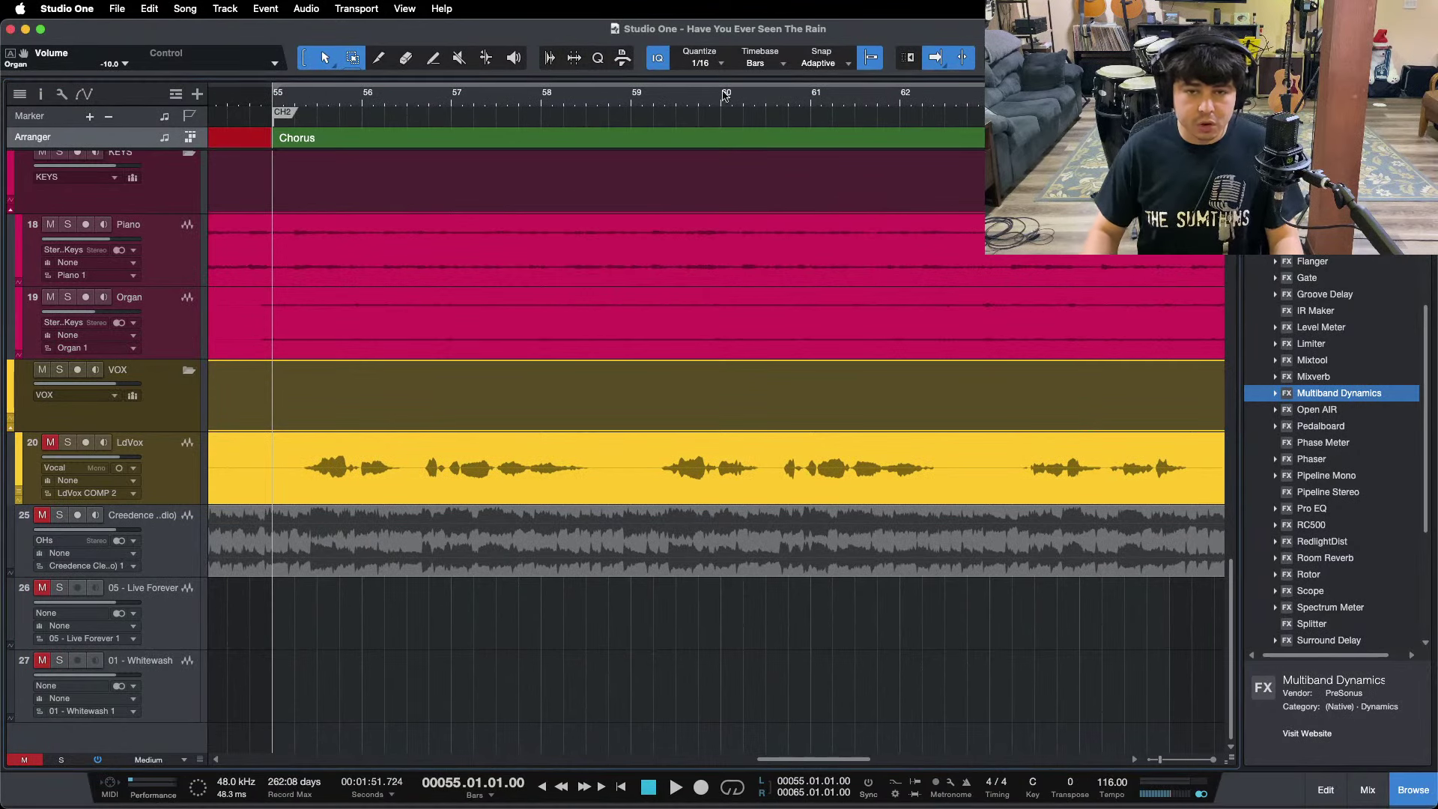
Show the mixer at the drum channels, select SunPlate and start playback from the first verse.
key("F3")
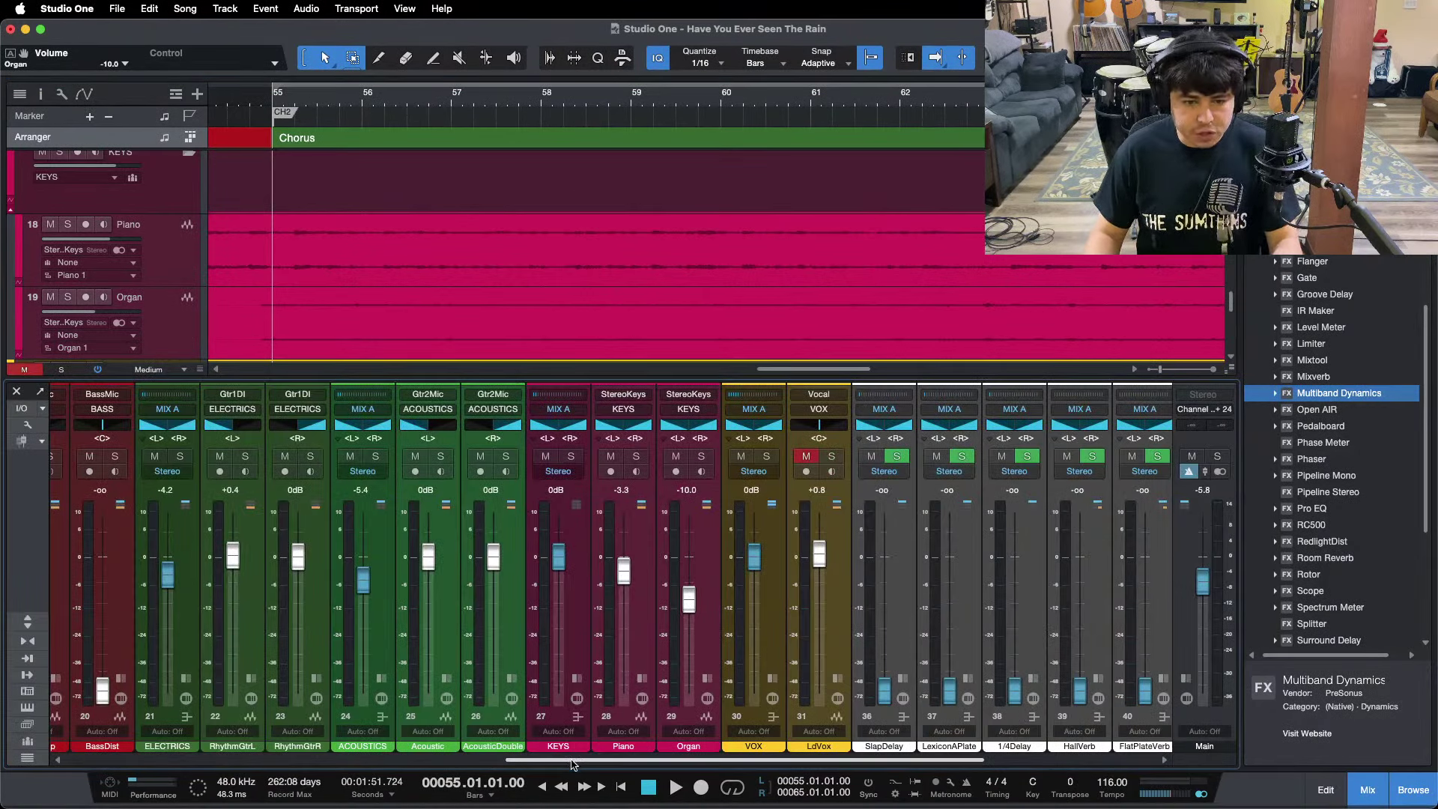
left_click(70, 760)
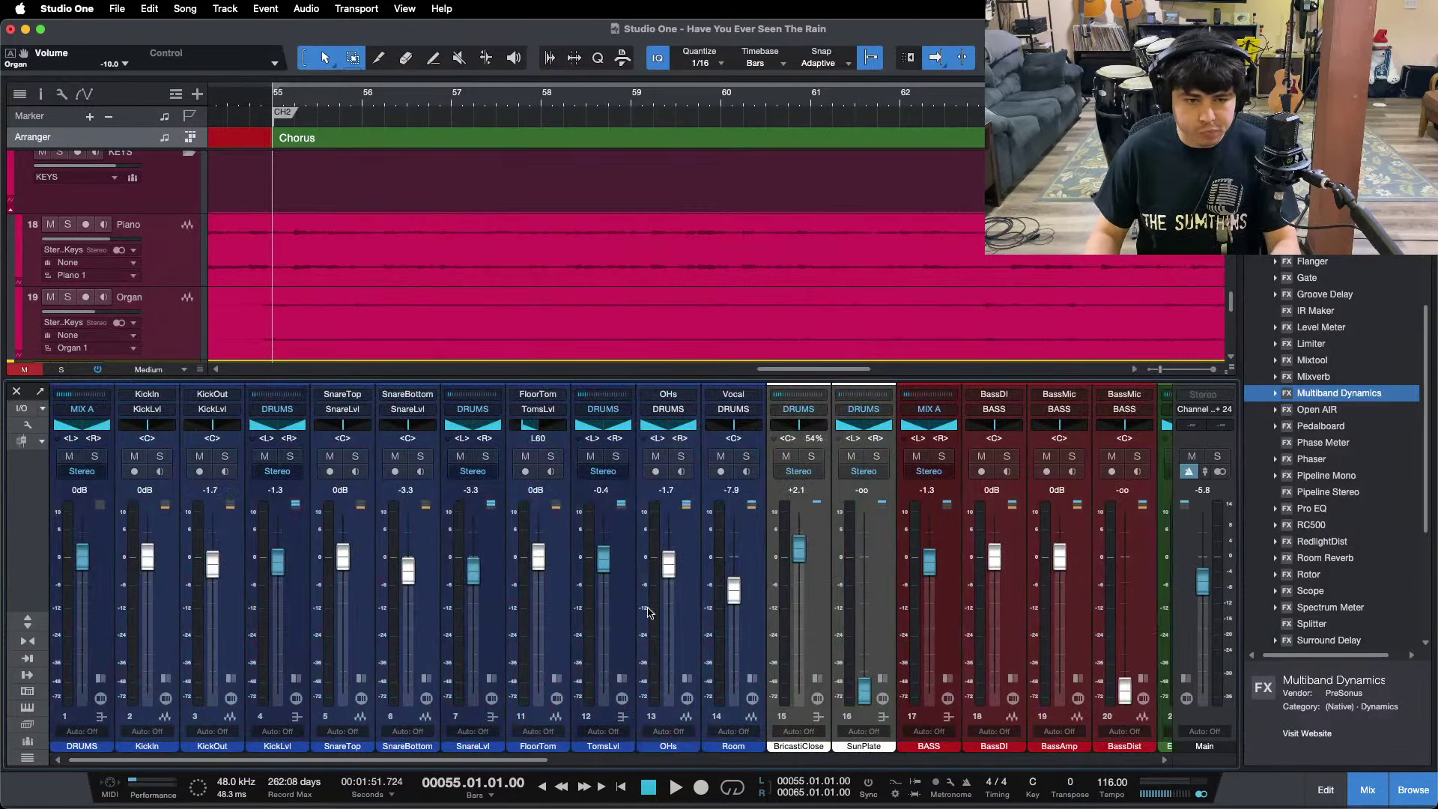
left_click(879, 586)
key("shift+f")
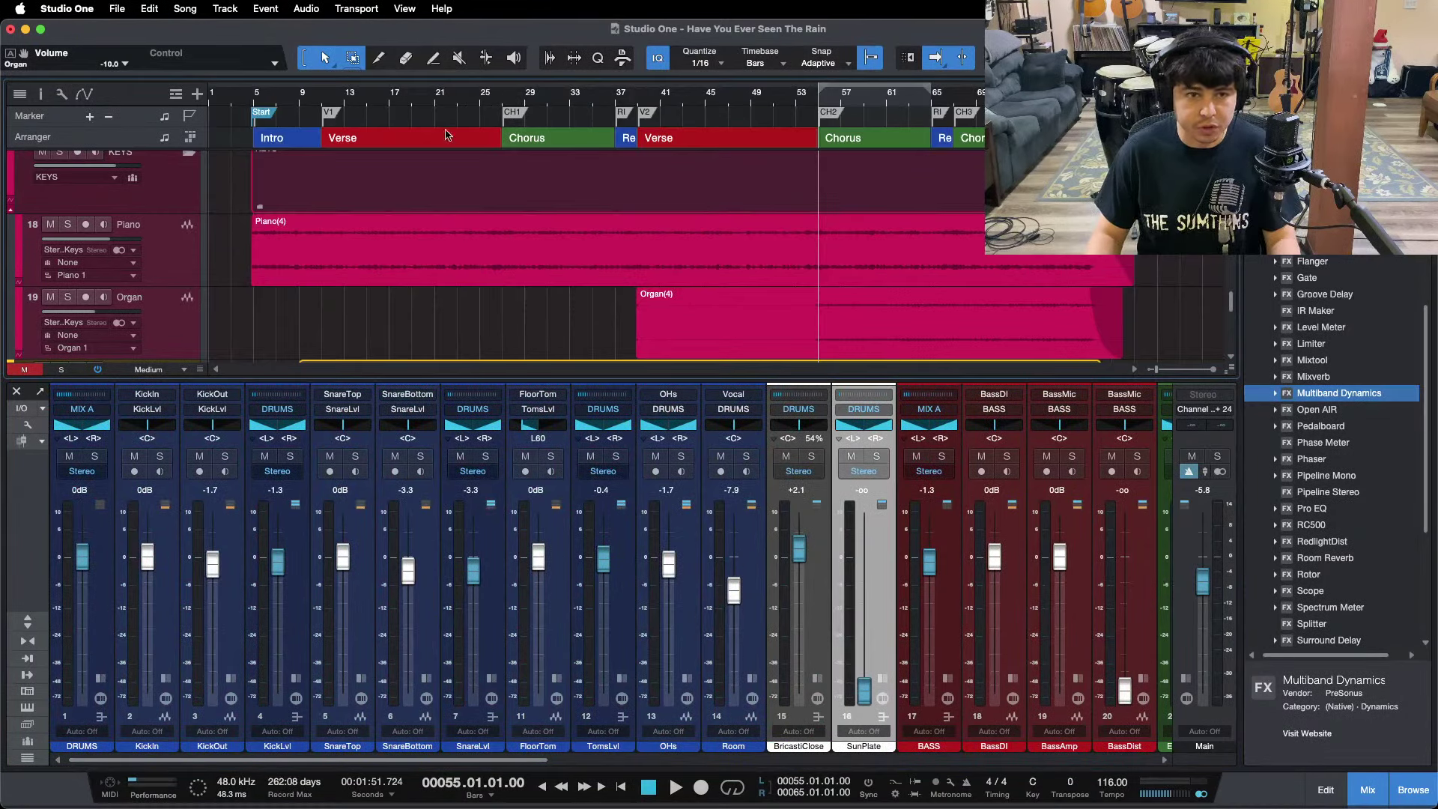
left_click(330, 102)
key("space")
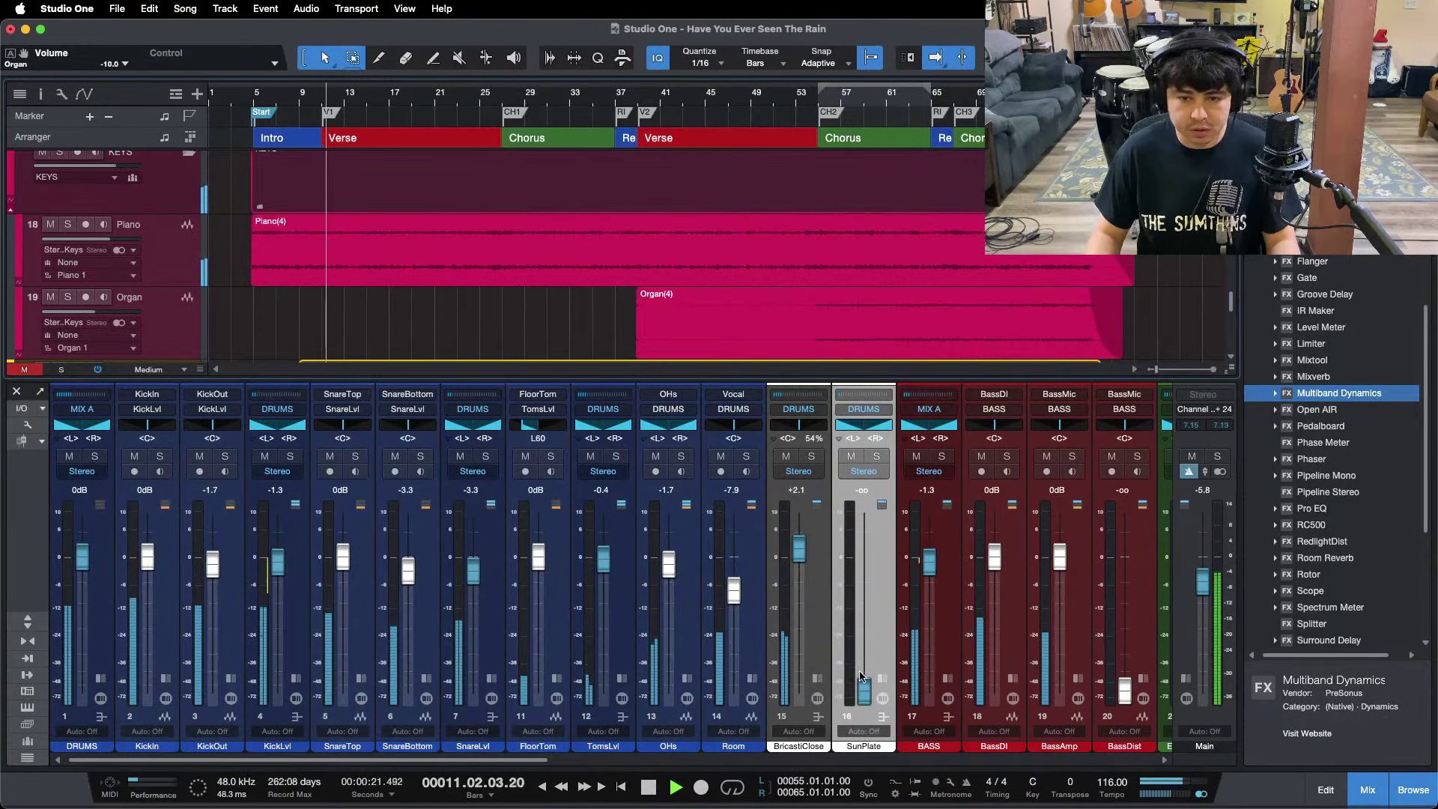
Raise the SunPlate reverb fader to -3.8 dB during the first verse, using its mute to compare.
left_click_drag(861, 683, 862, 671)
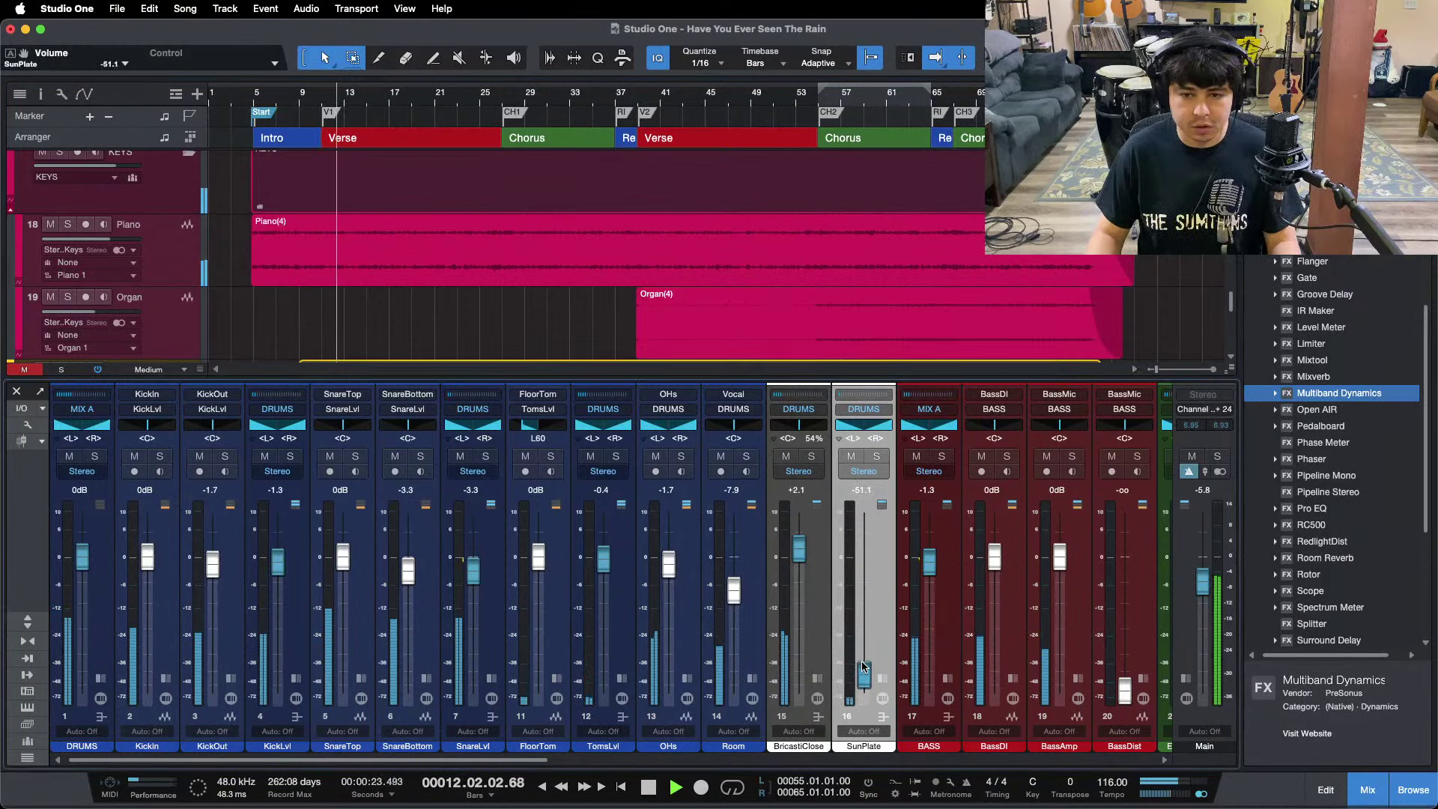
left_click(861, 670, "super")
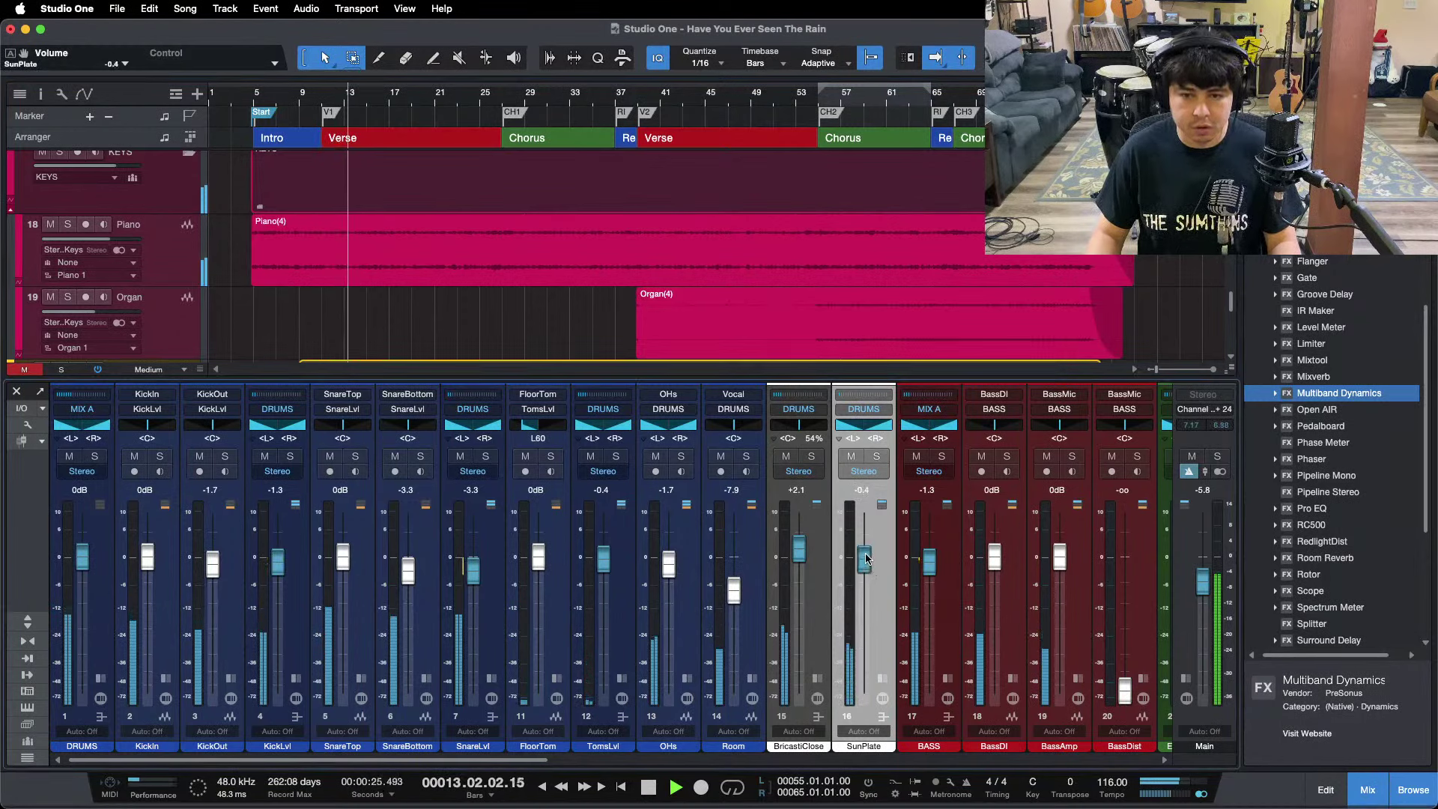
scroll(867, 558, "down", 2)
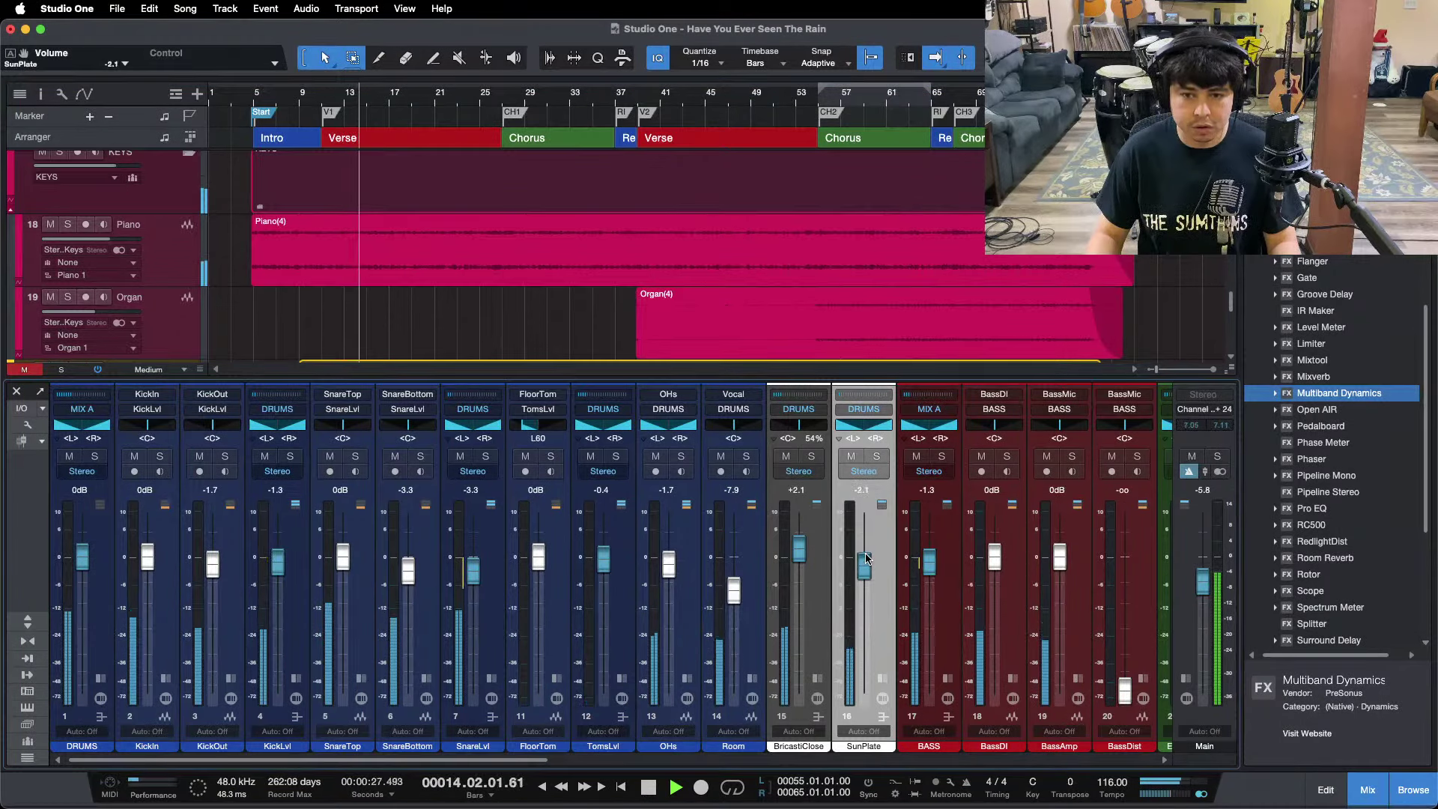
scroll(867, 558, "down", 1)
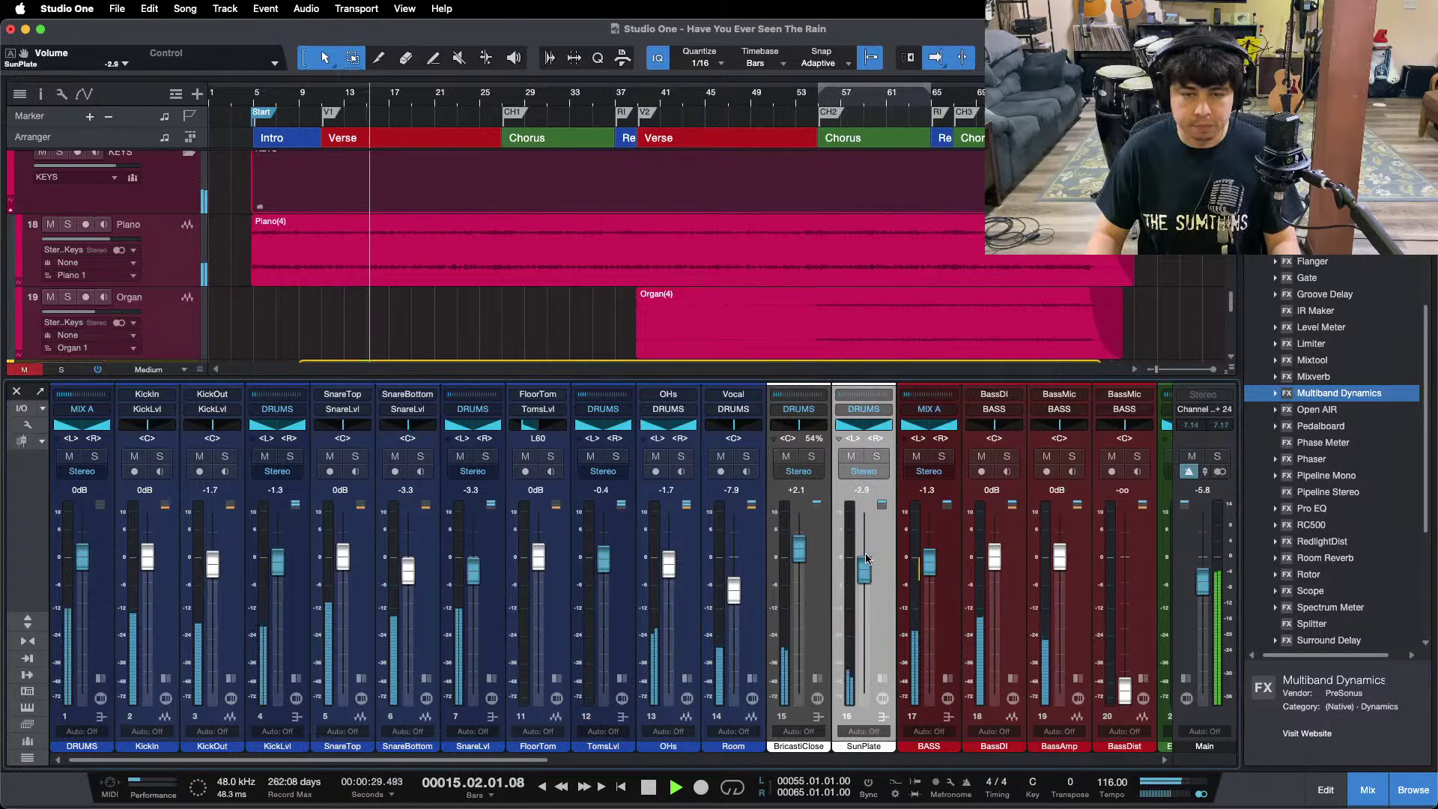
scroll(866, 558, "down", 1)
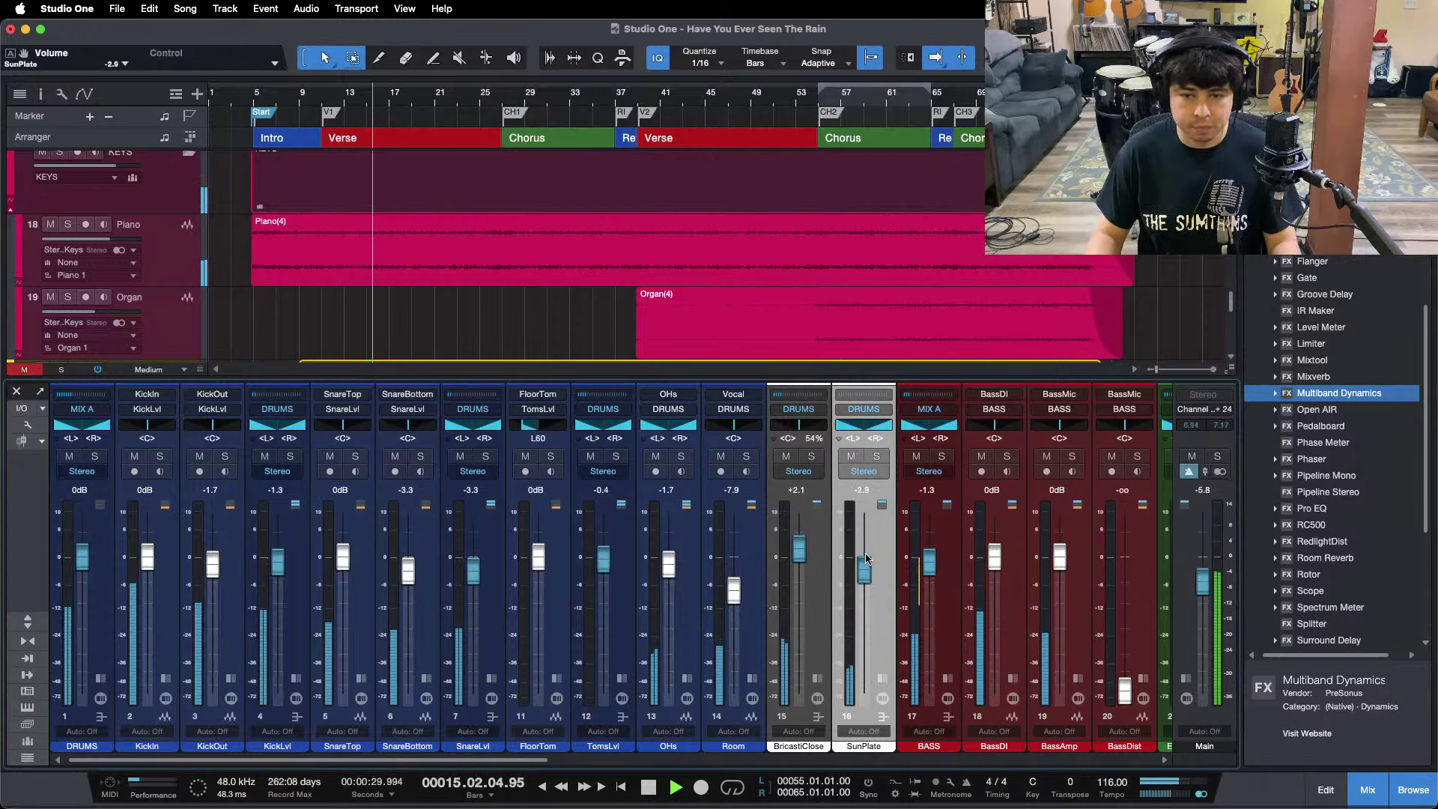
left_click(848, 456)
scroll(864, 573, "down", 1)
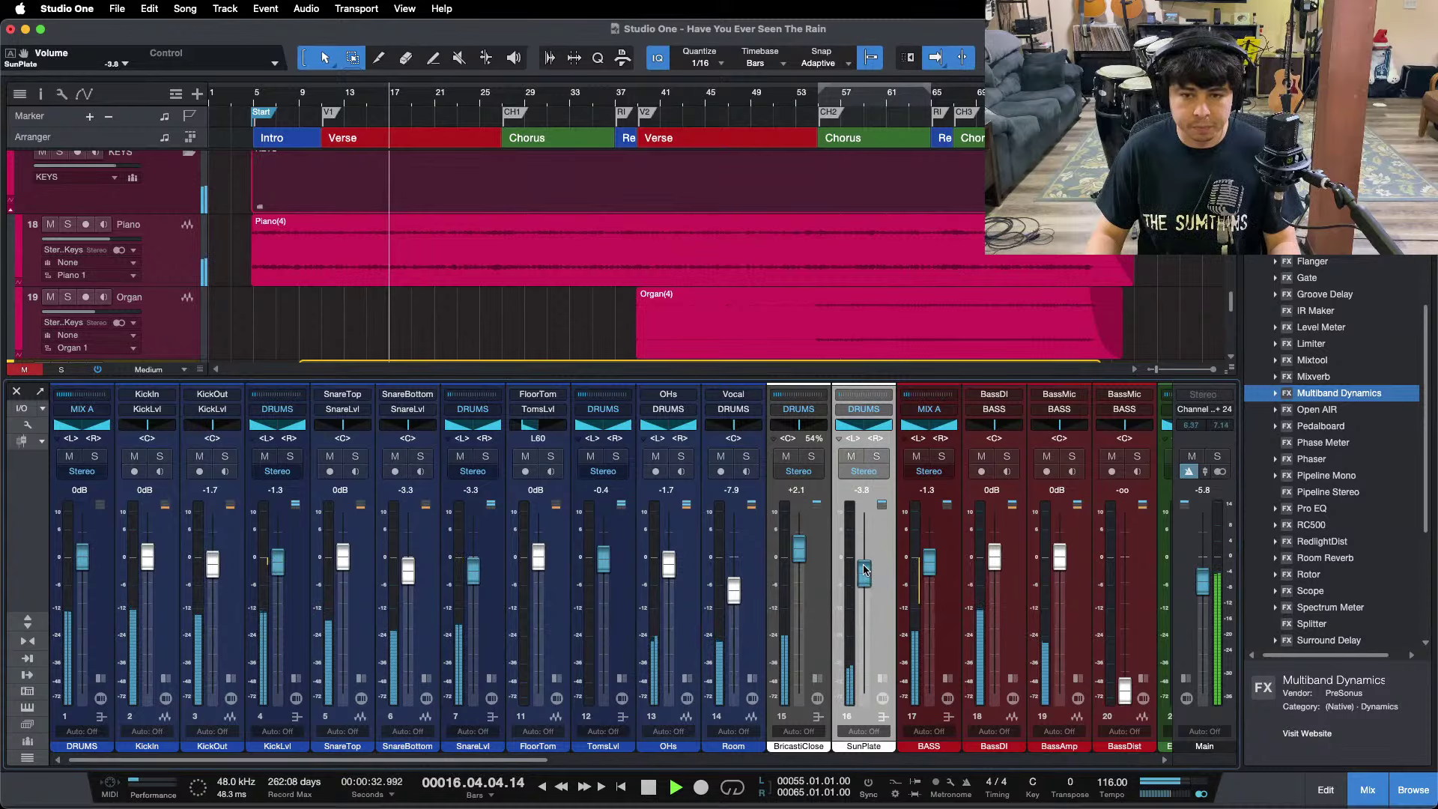
Lower the SunPlate reverb fader to -5.4 dB while the first verse plays, using its mute to compare.
left_click(852, 458)
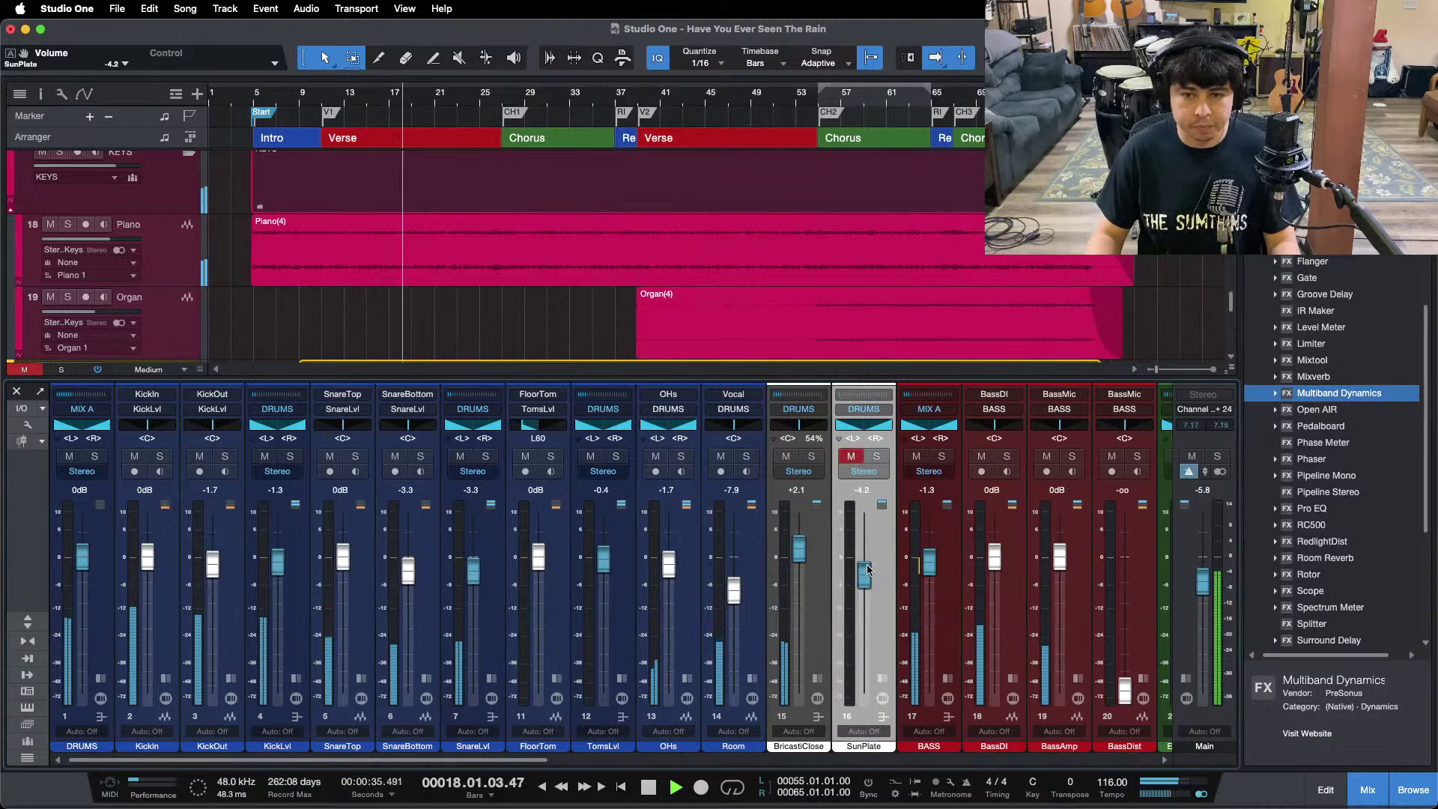
scroll(866, 572, "down", 2)
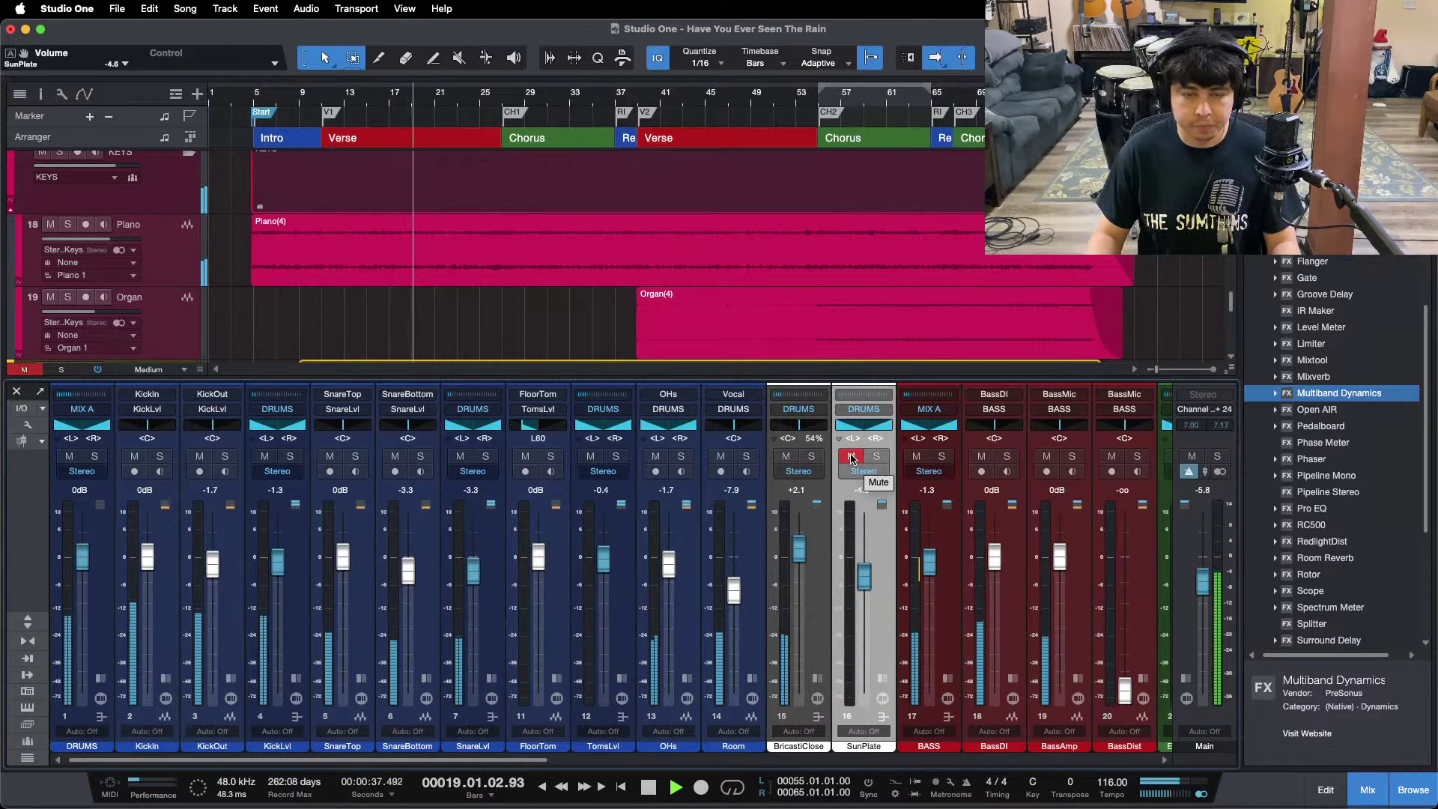
left_click(851, 458)
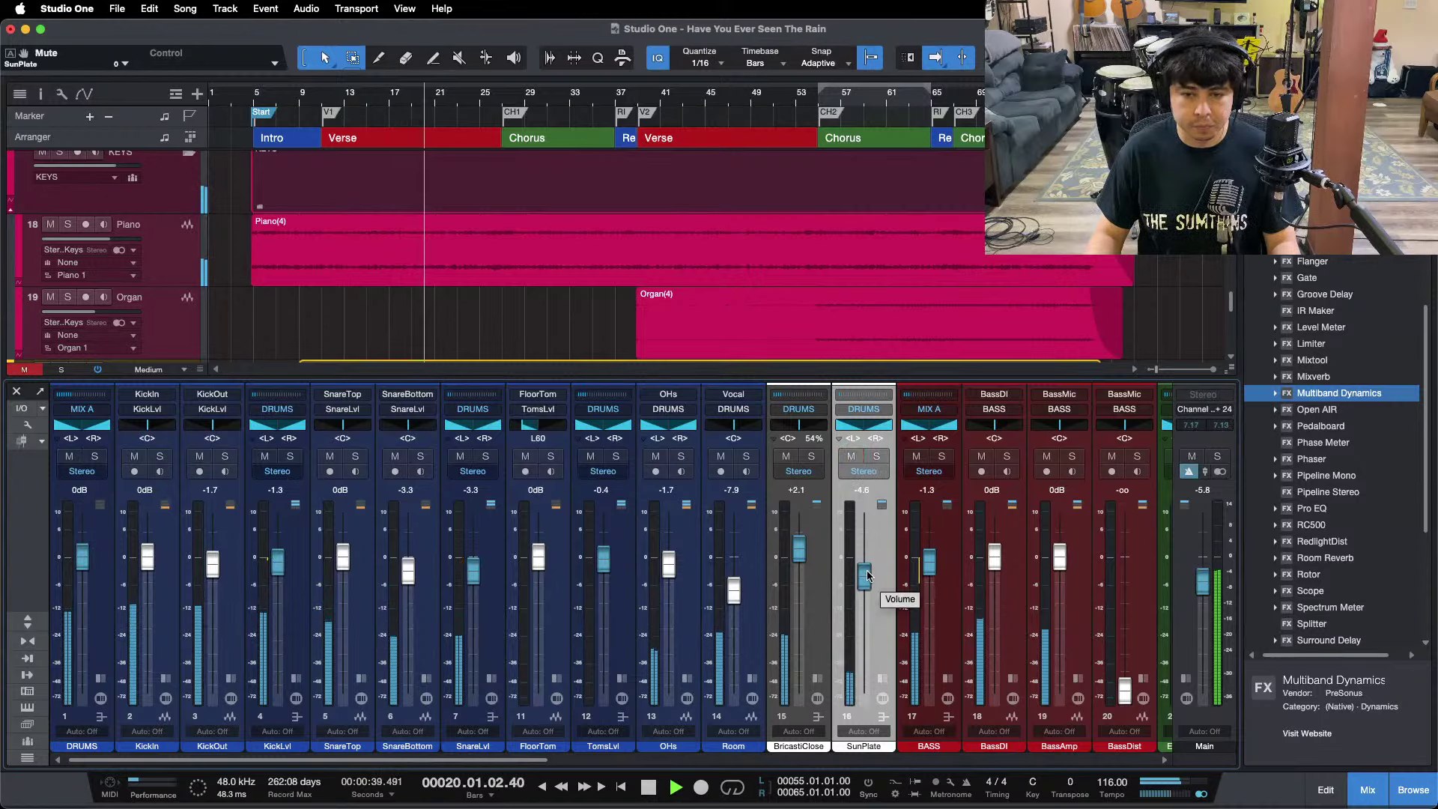
scroll(866, 577, "down", 1)
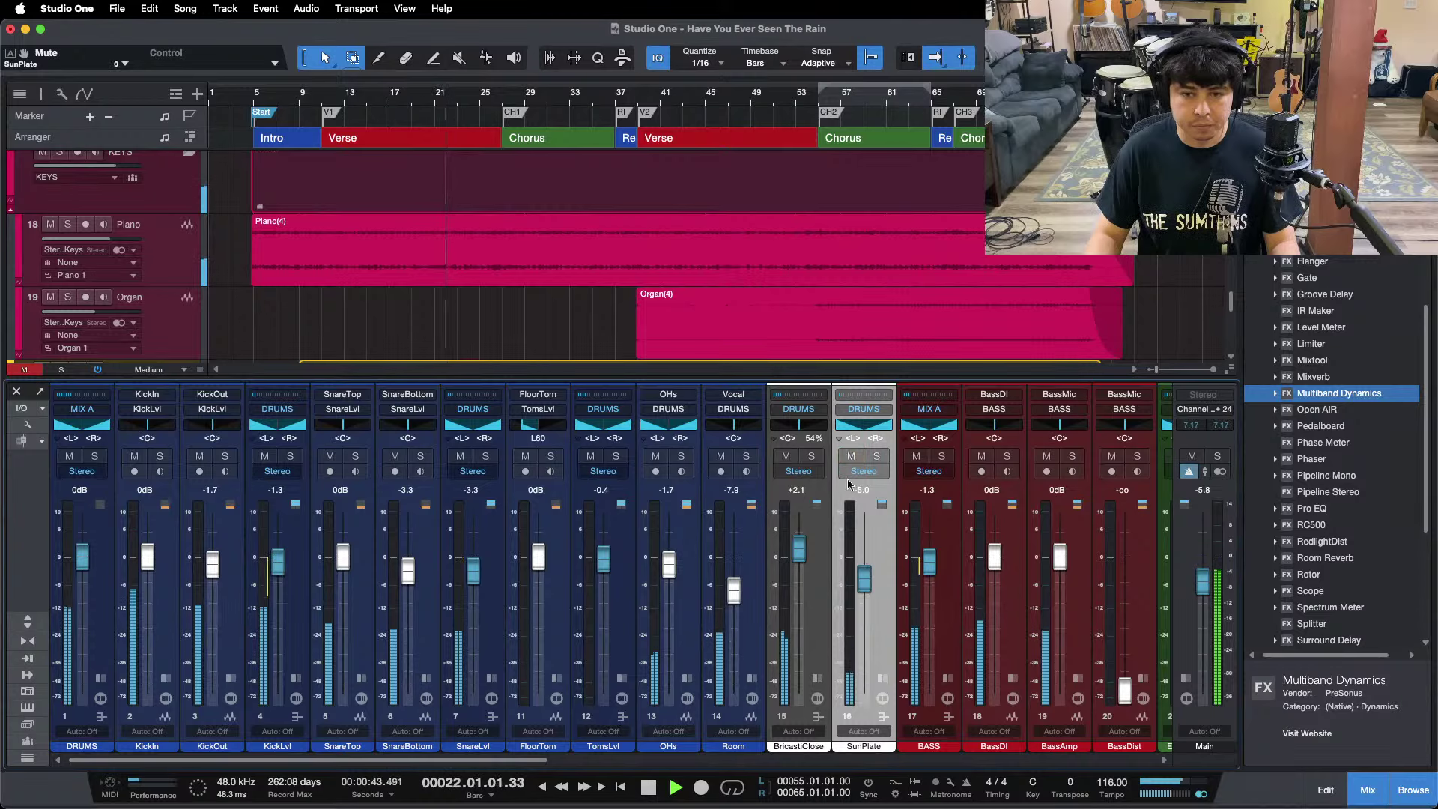
scroll(861, 596, "down", 1)
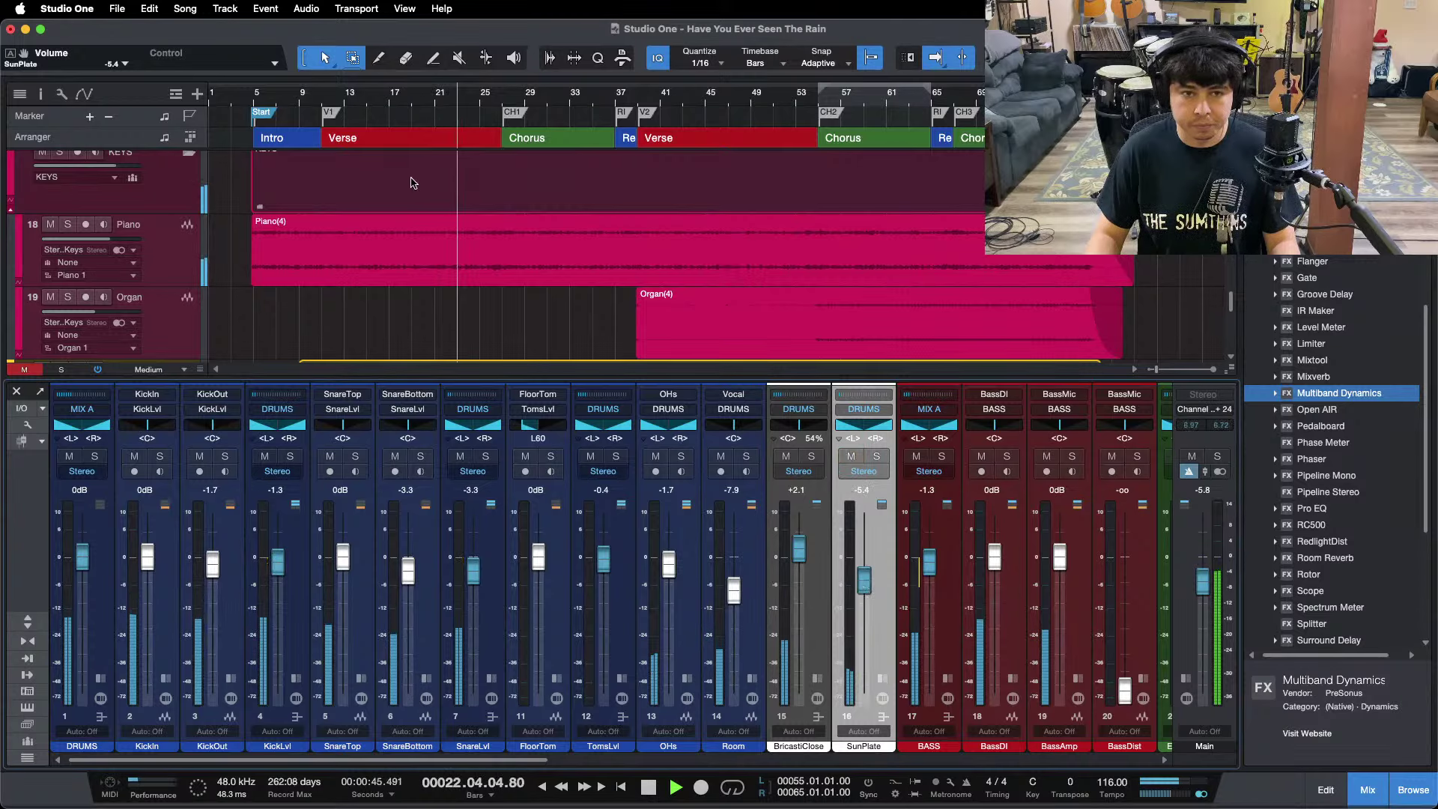
Replay from the first verse and raise the BassDist fader to about -25 dB, checking the channel briefly in solo.
left_click_drag(482, 760, 1271, 751)
left_click_drag(1064, 751, 719, 761)
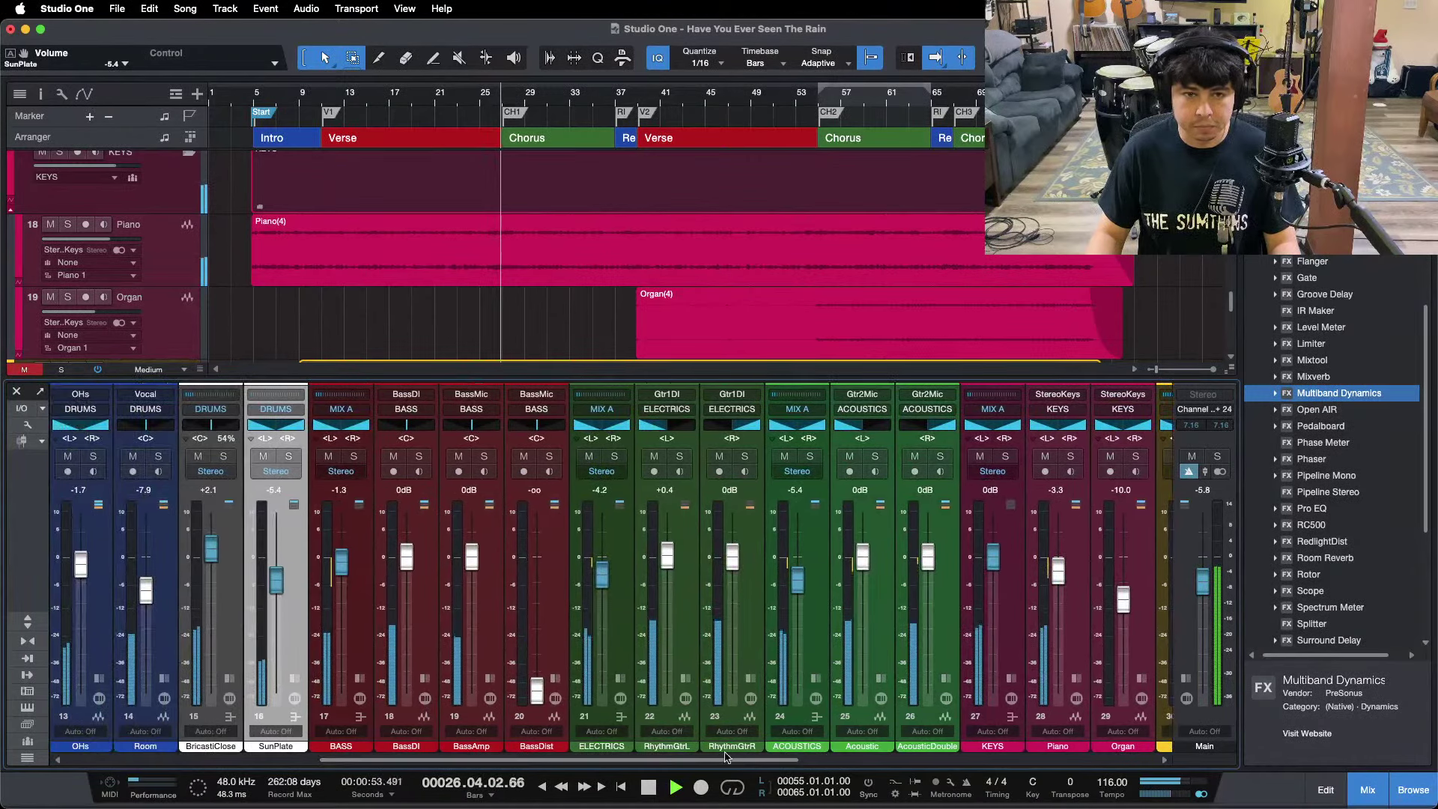
left_click(327, 112)
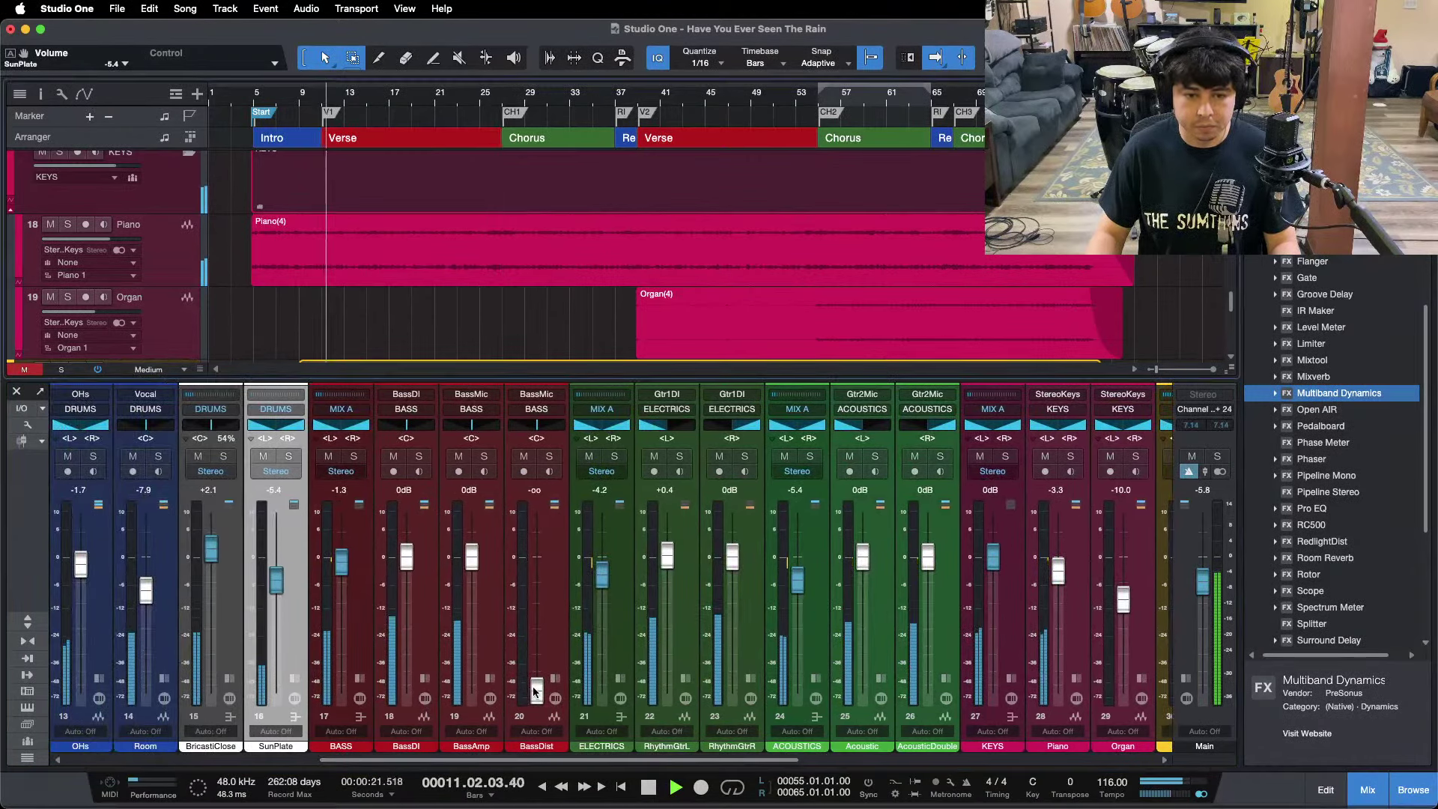
left_click_drag(534, 691, 541, 648)
left_click(550, 456)
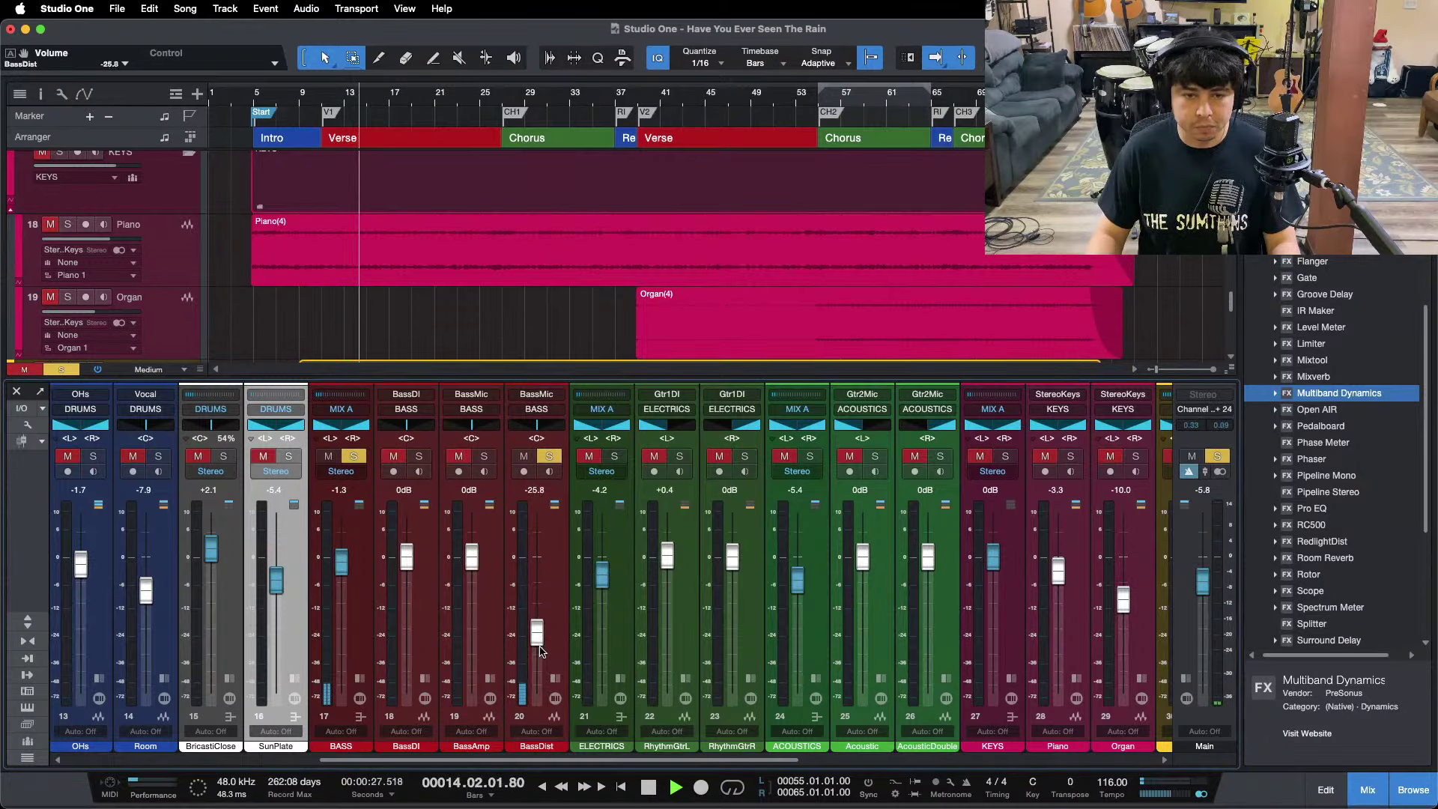
key("shift+s")
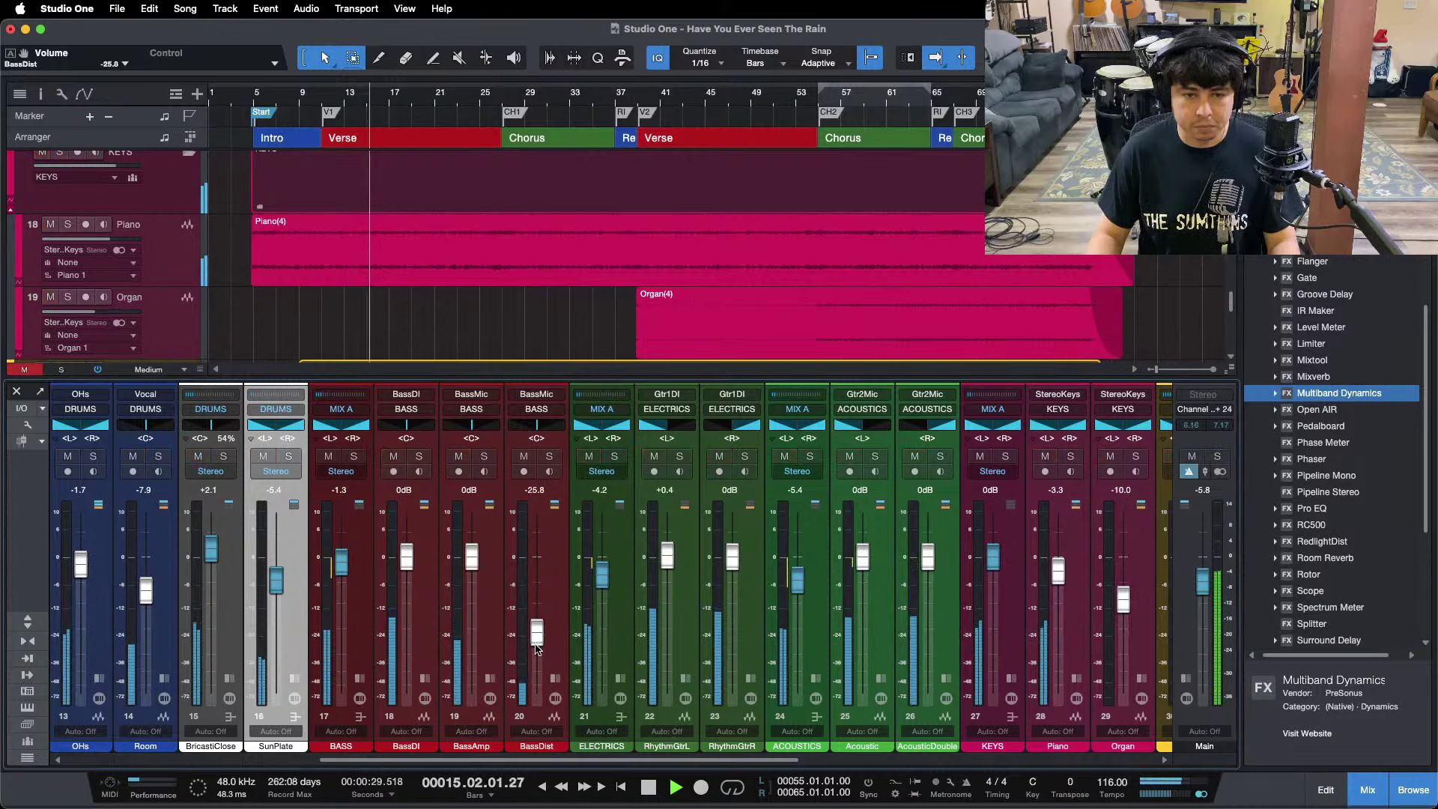
Return to the drum channels and raise the SunPlate reverb fader to -5.0 dB.
left_click_drag(545, 761, 292, 761)
scroll(874, 576, "right", 1)
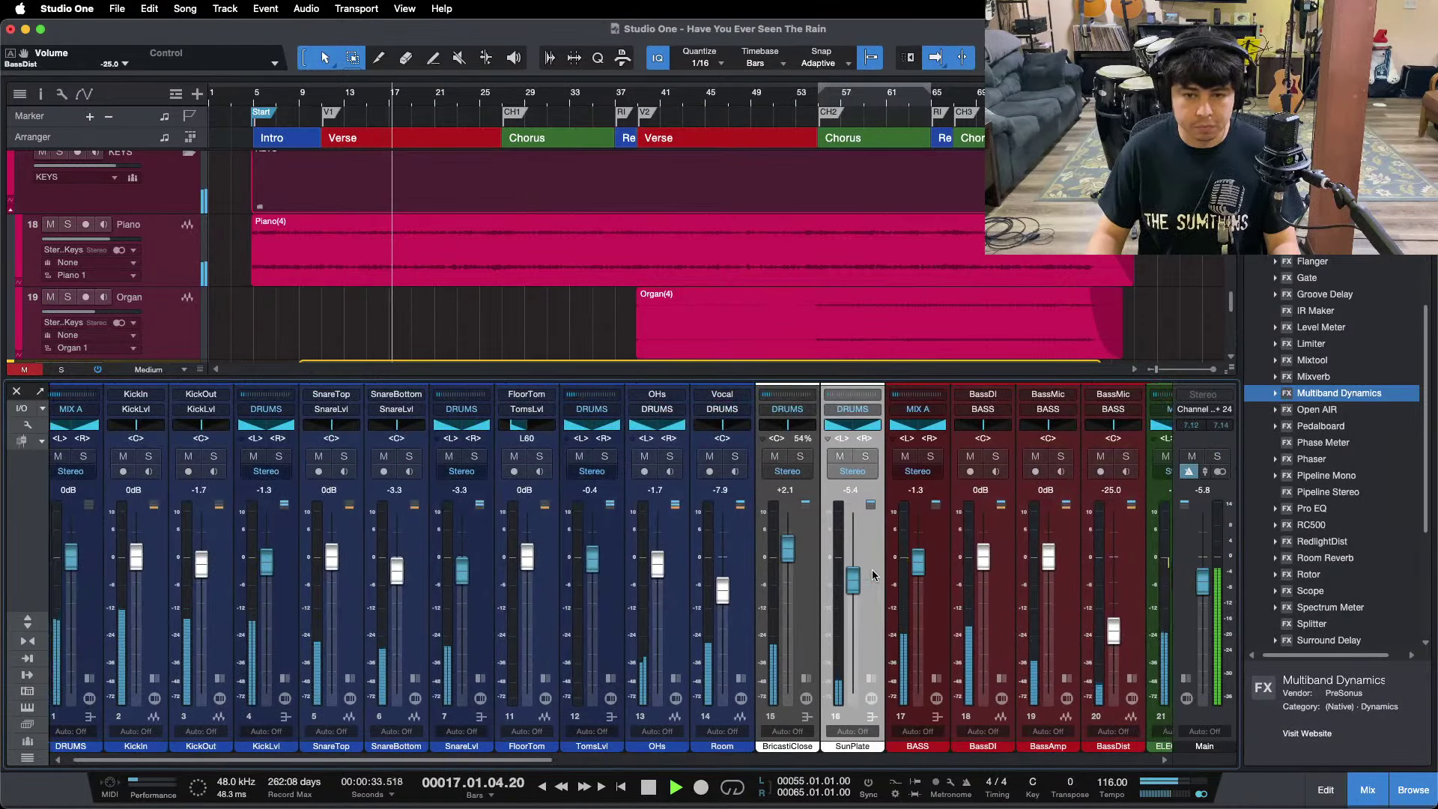
scroll(867, 576, "right", 1)
left_click_drag(846, 579, 846, 577)
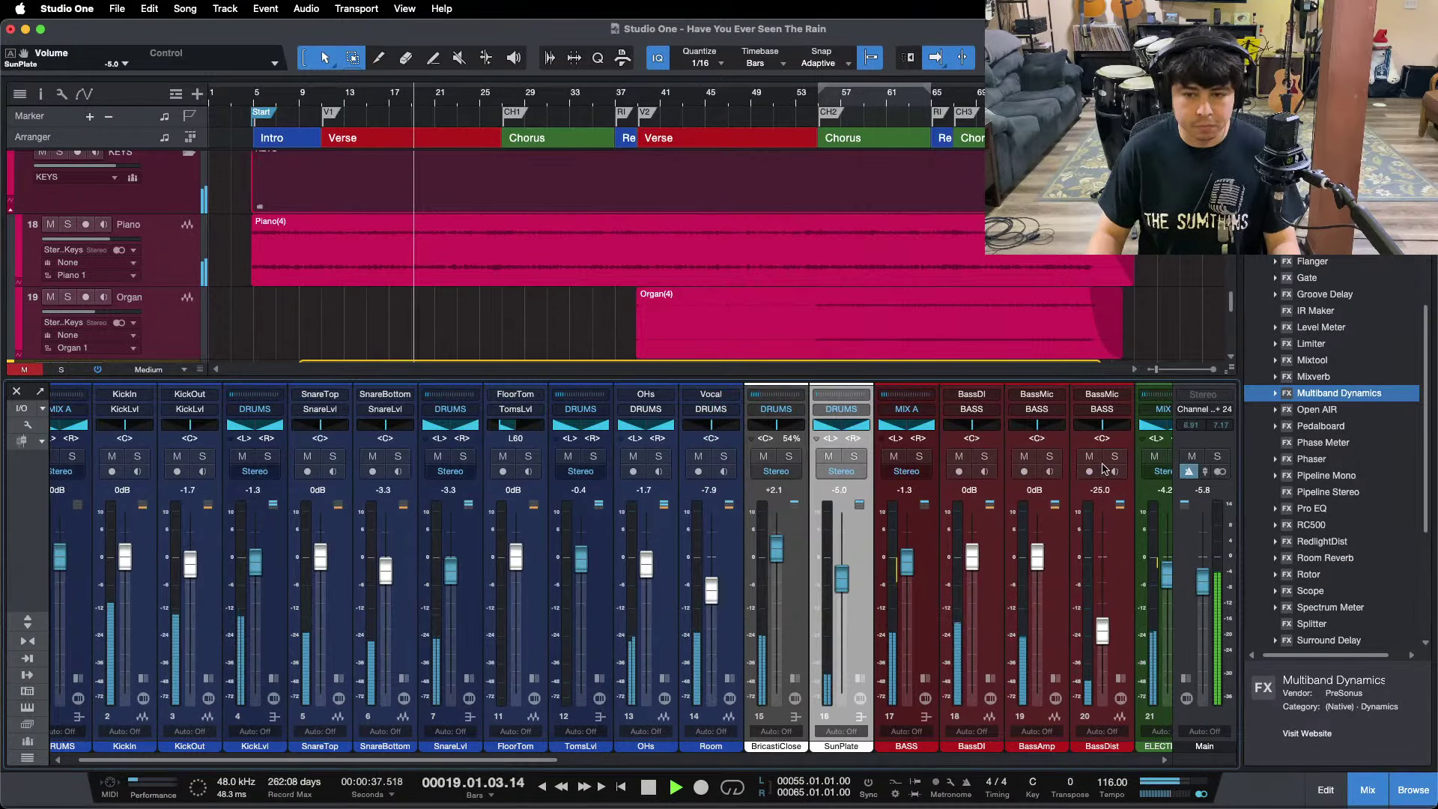
Raise the BassDist fader to -22.5 dB while listening to the first verse.
left_click_drag(1101, 632, 1101, 630)
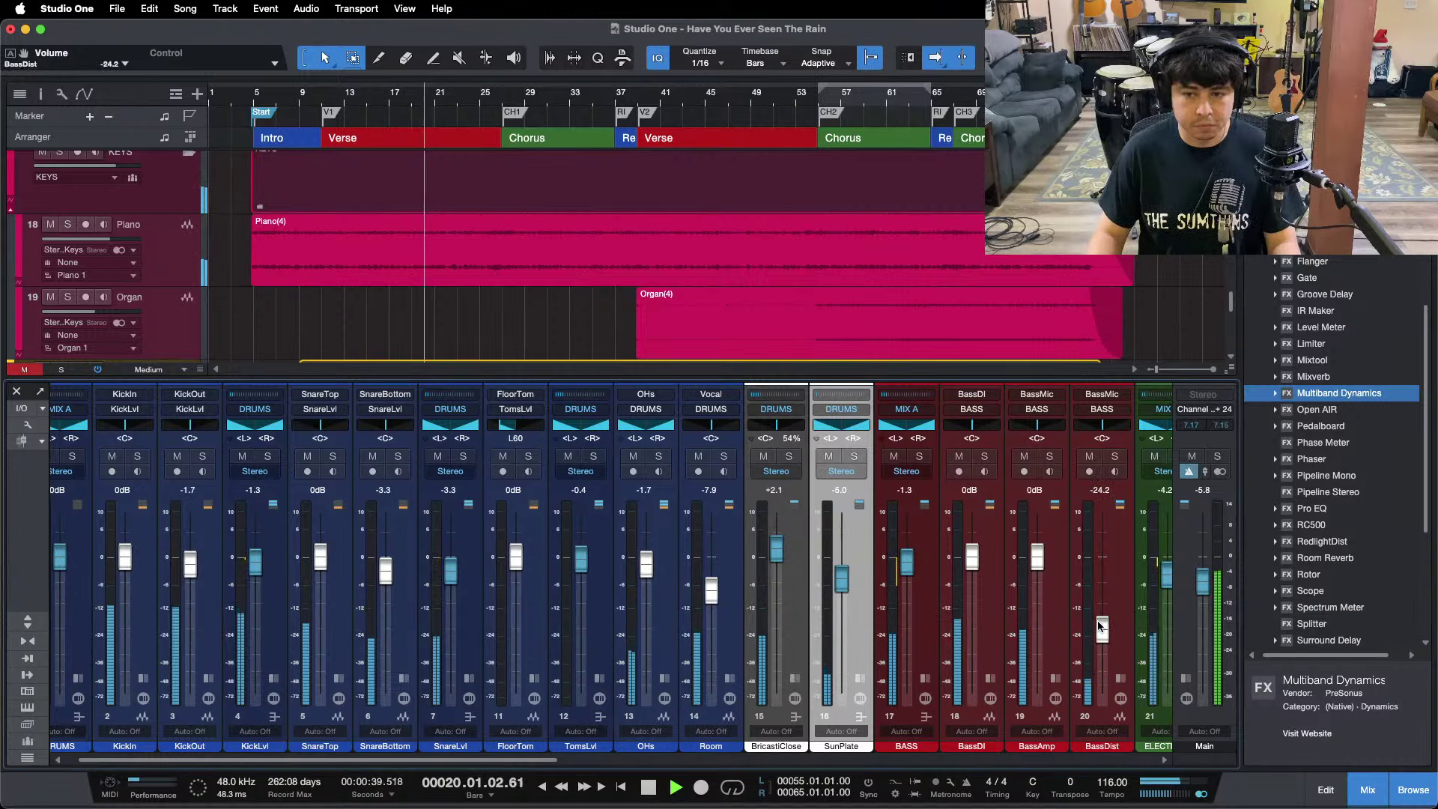
left_click_drag(524, 761, 700, 761)
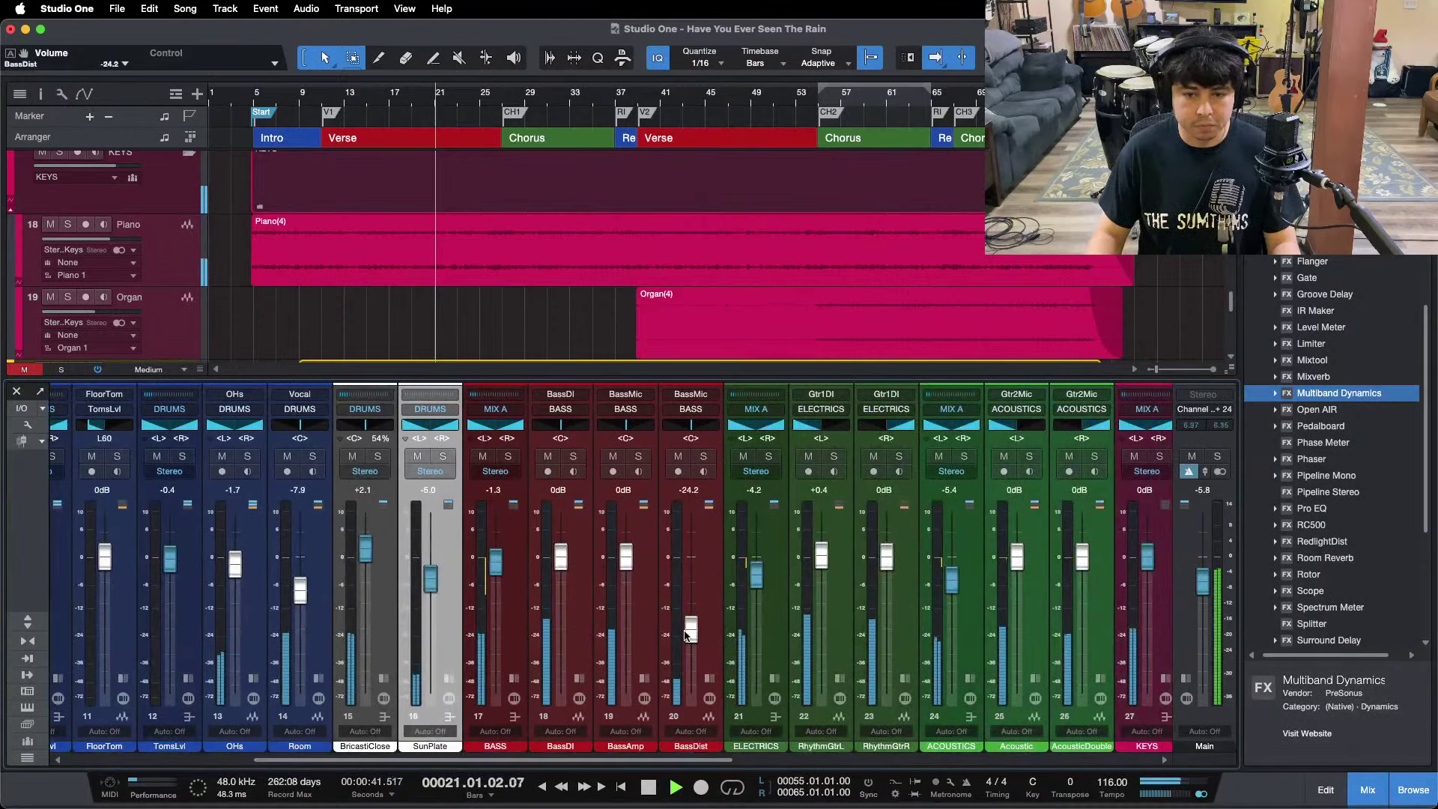
scroll(692, 627, "up", 1)
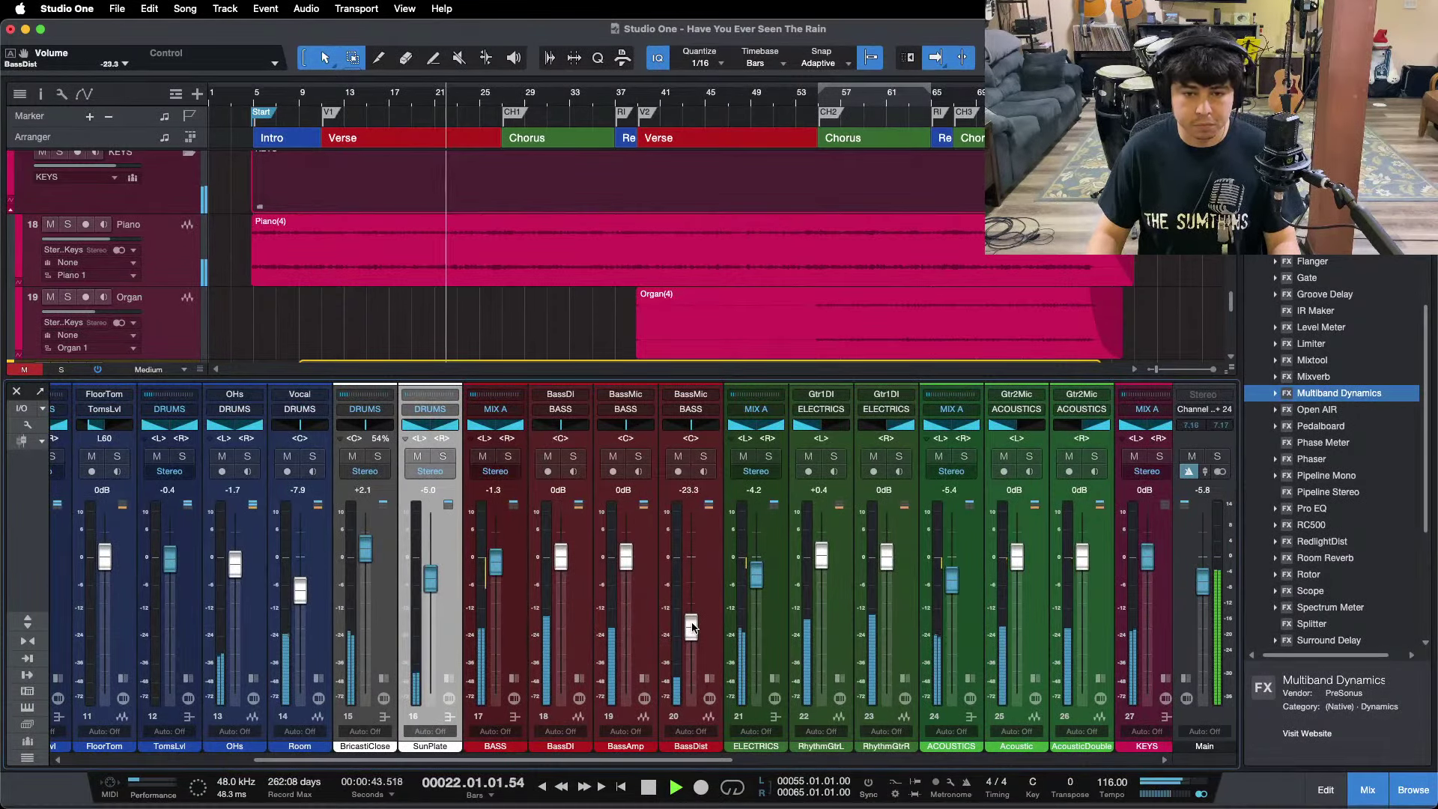
scroll(692, 628, "up", 1)
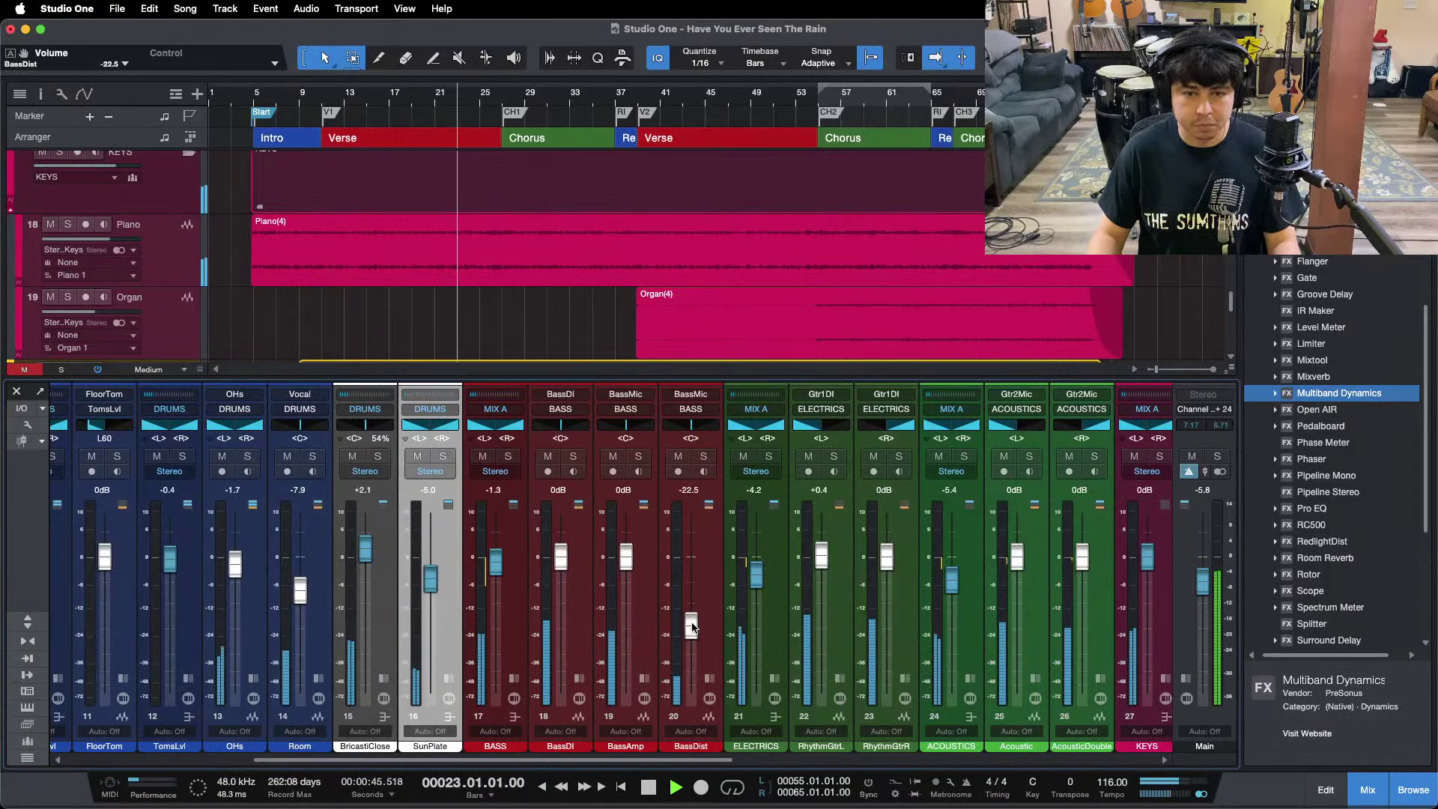
Play from the second chorus, unmute the LdVox channel and show its track zoomed in at bars 55 to 63.
left_click_drag(601, 761, 888, 764)
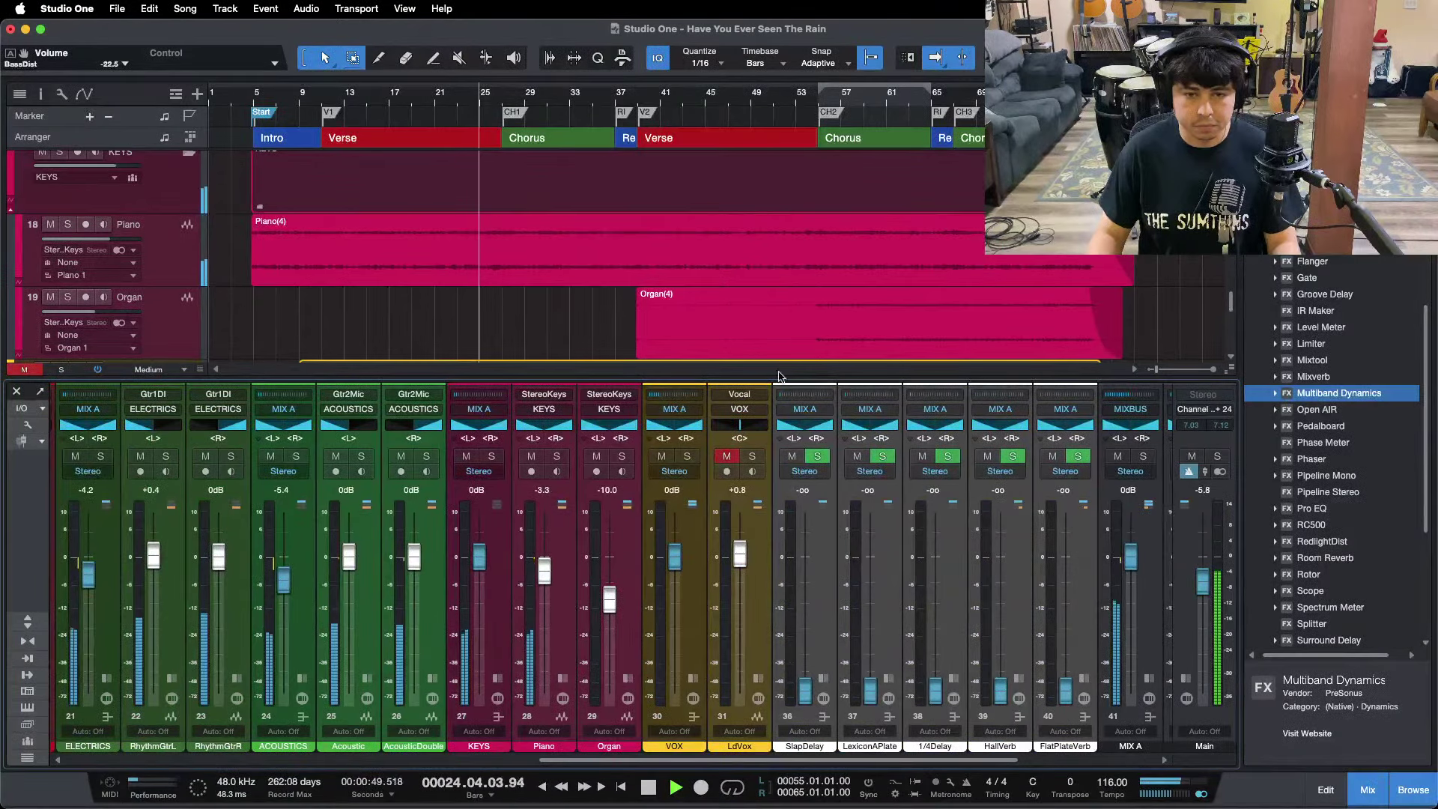
key("KP_1")
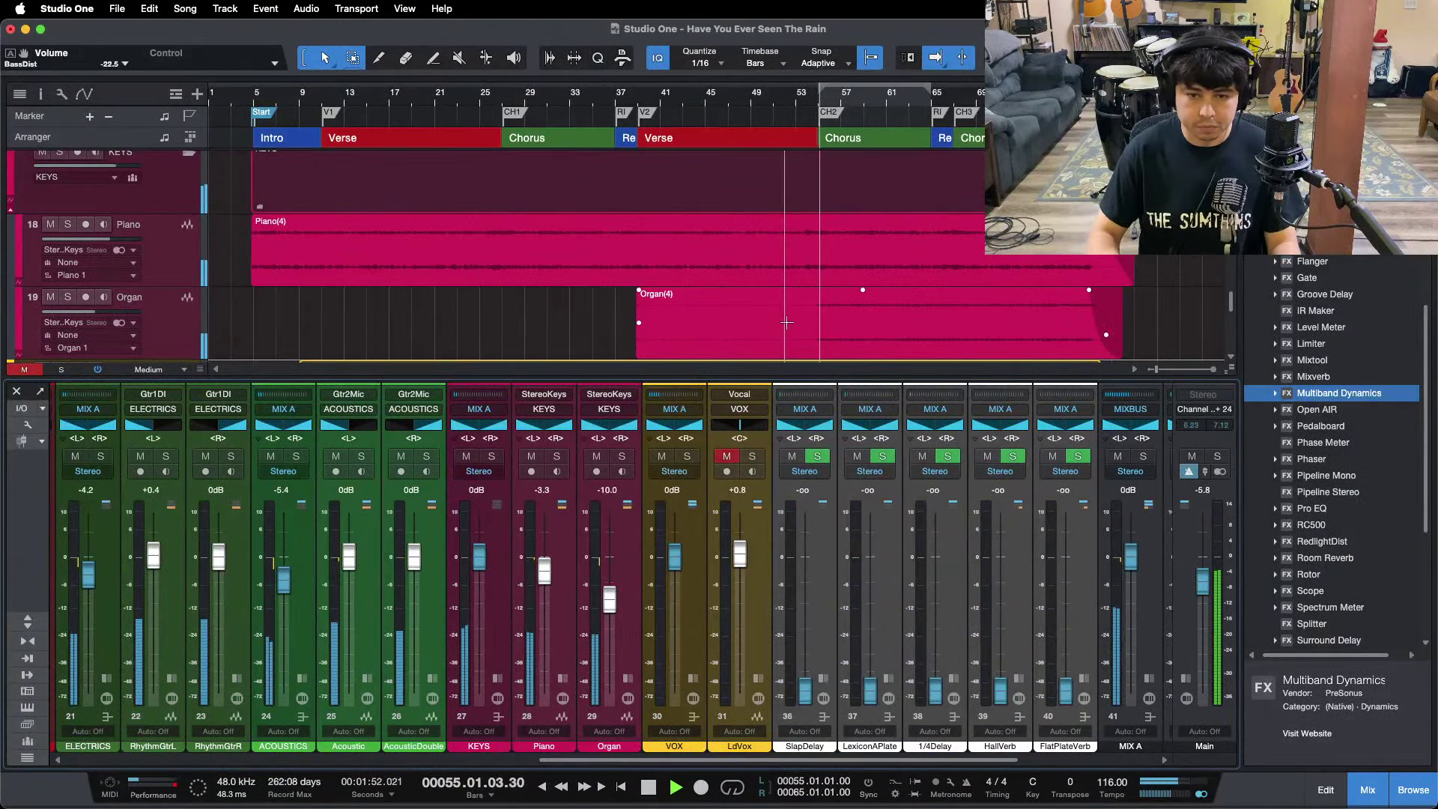
left_click(726, 456)
left_click_drag(893, 93, 812, 144)
scroll(790, 191, "down", 5)
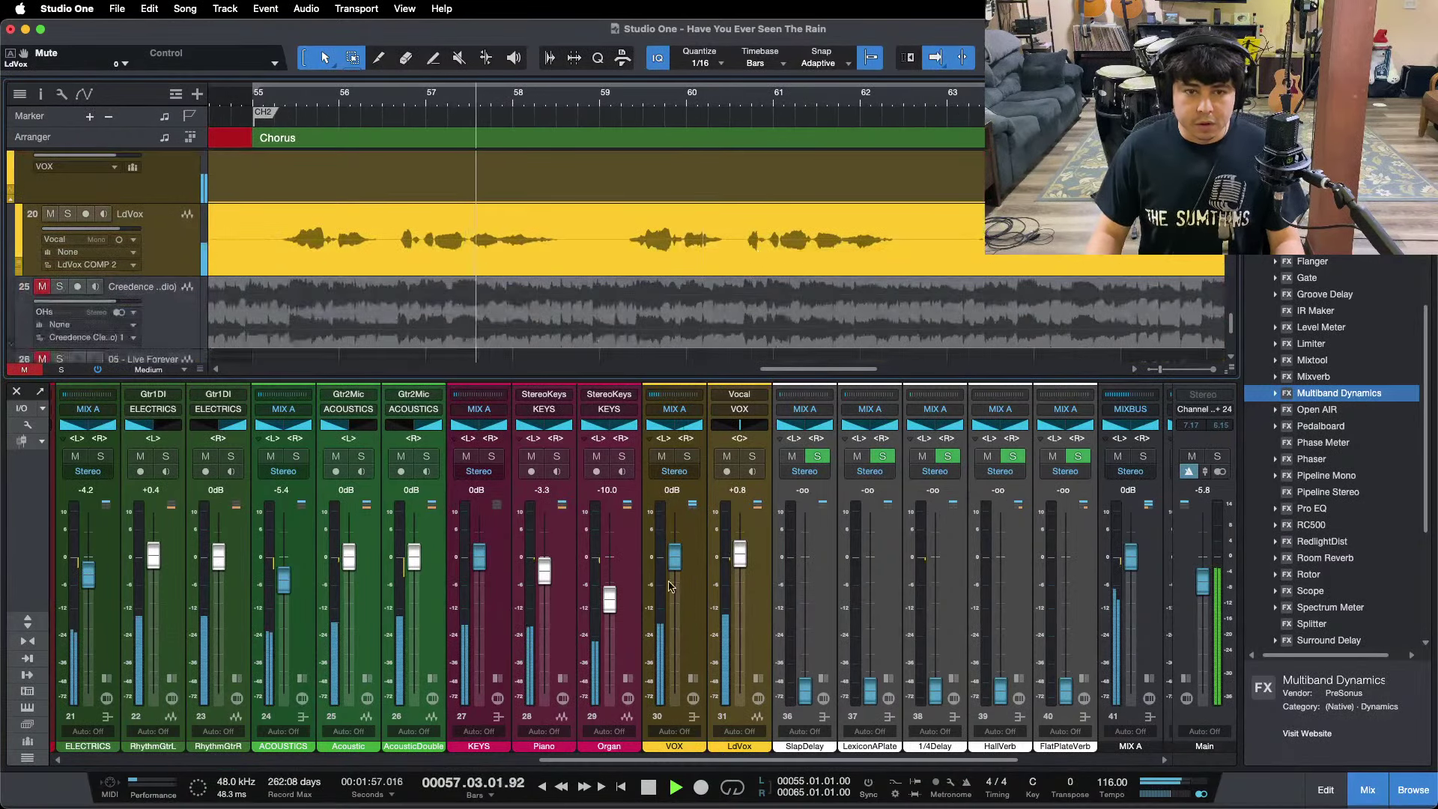
Solo LdVox, open its Pro EQ and set the low-cut frequency to 195 Hz while playing the first verse.
left_click(758, 677)
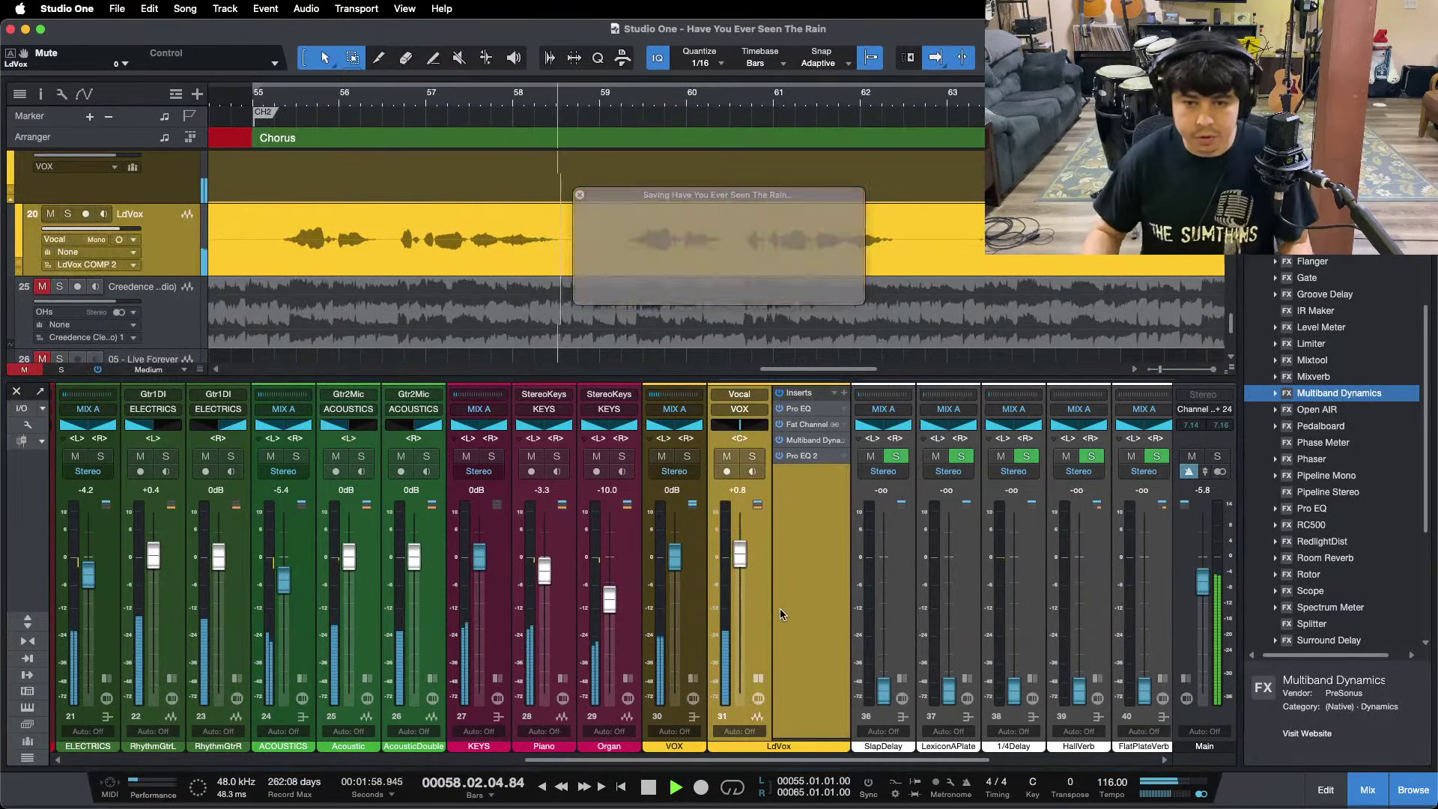
left_click(798, 408)
key("s")
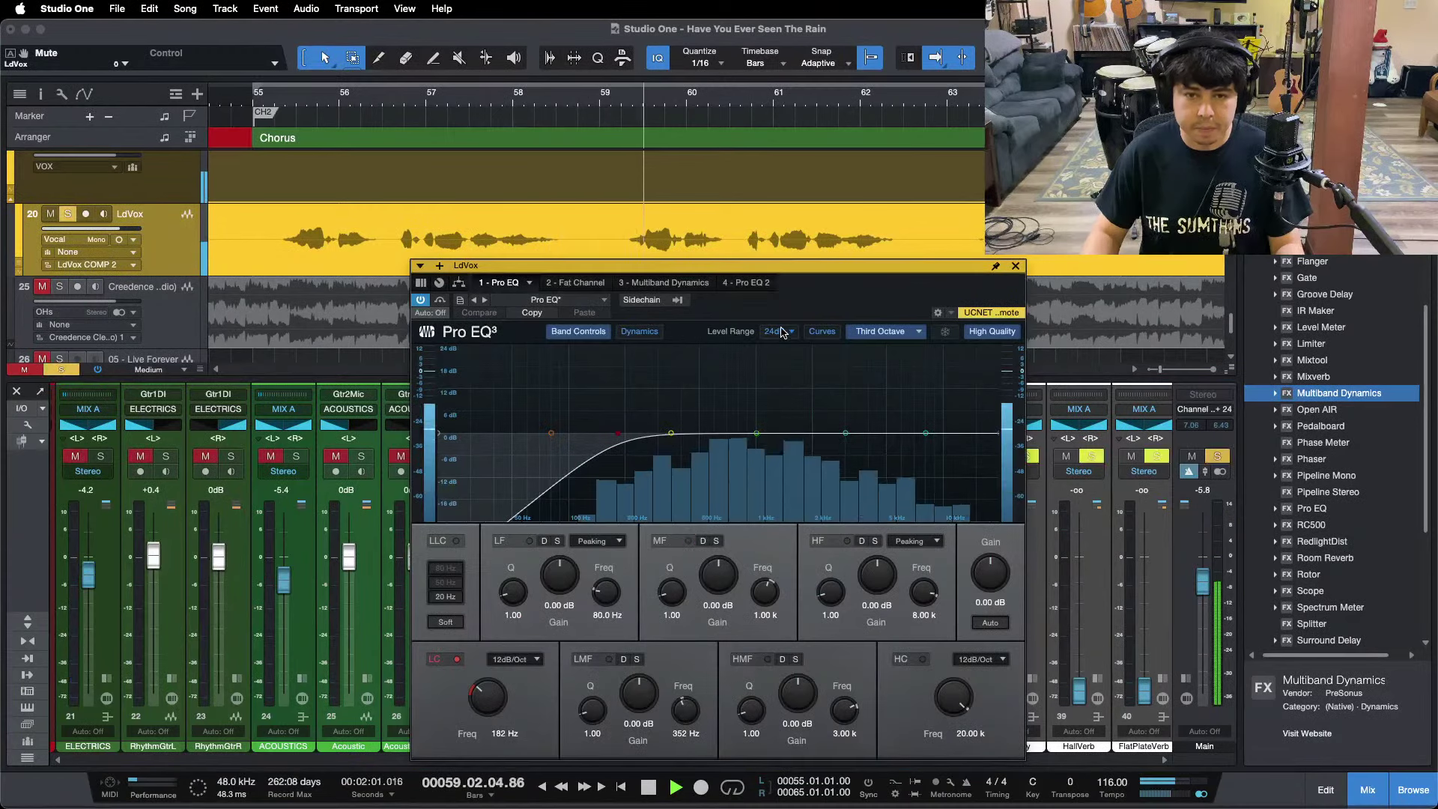
left_click(305, 120)
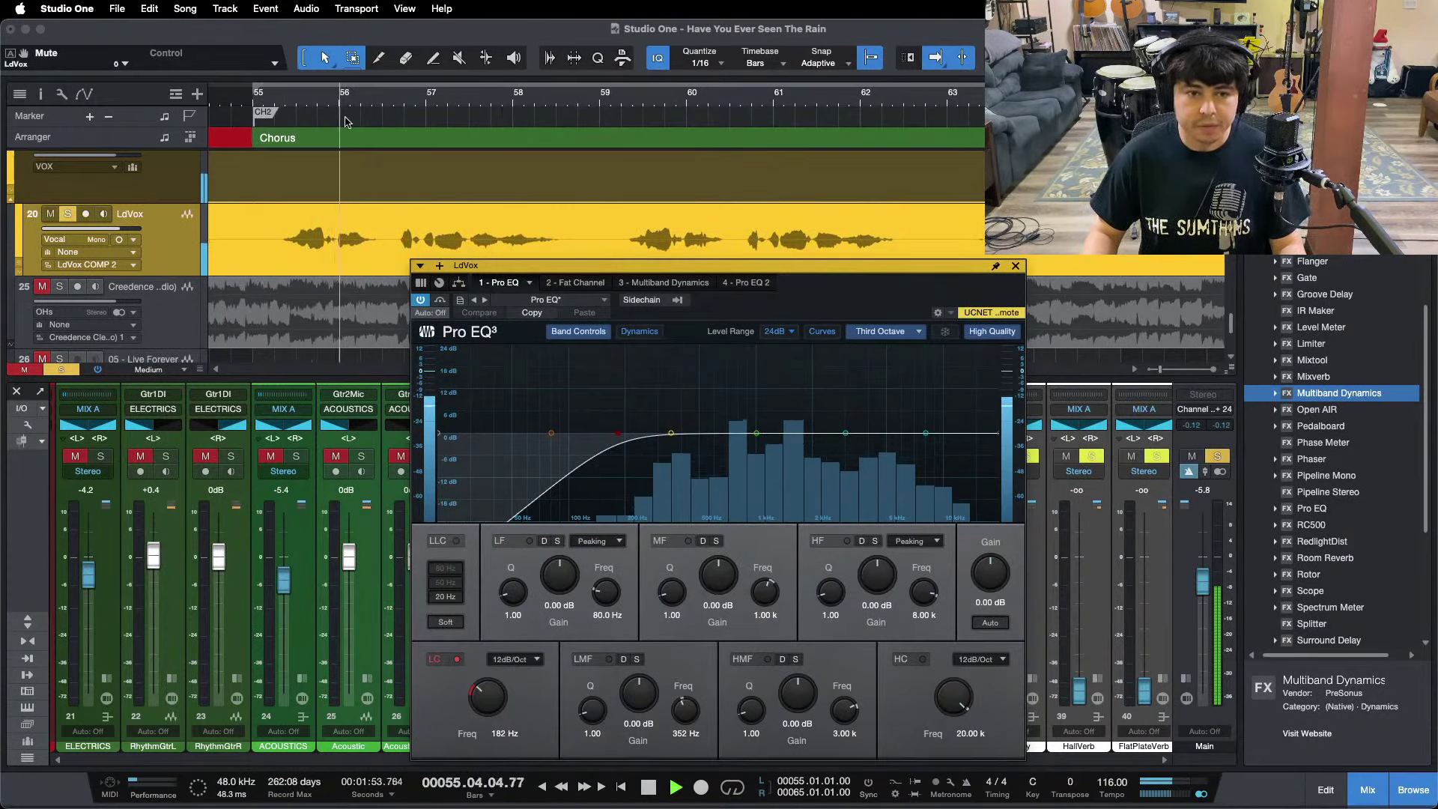
key("z")
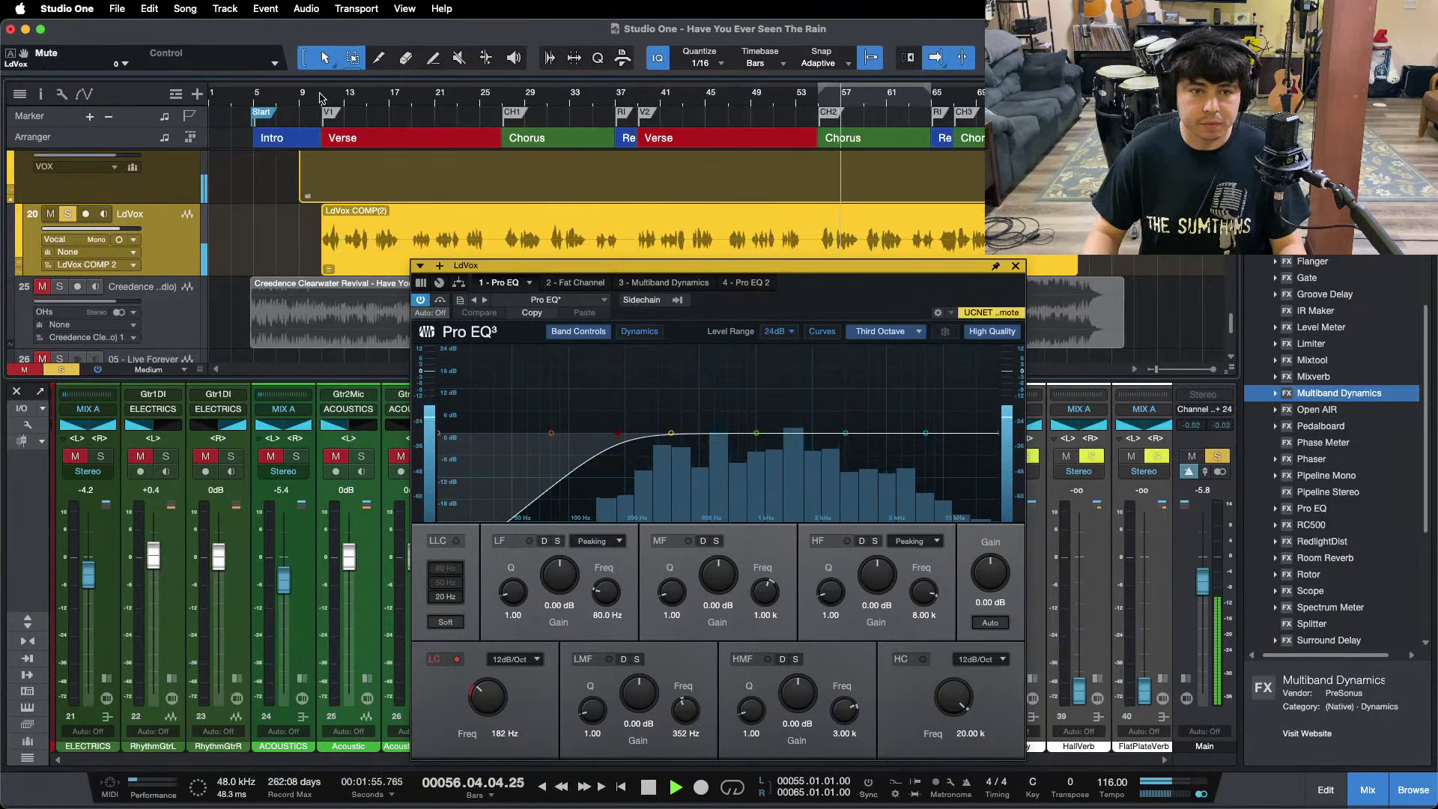
left_click(324, 105)
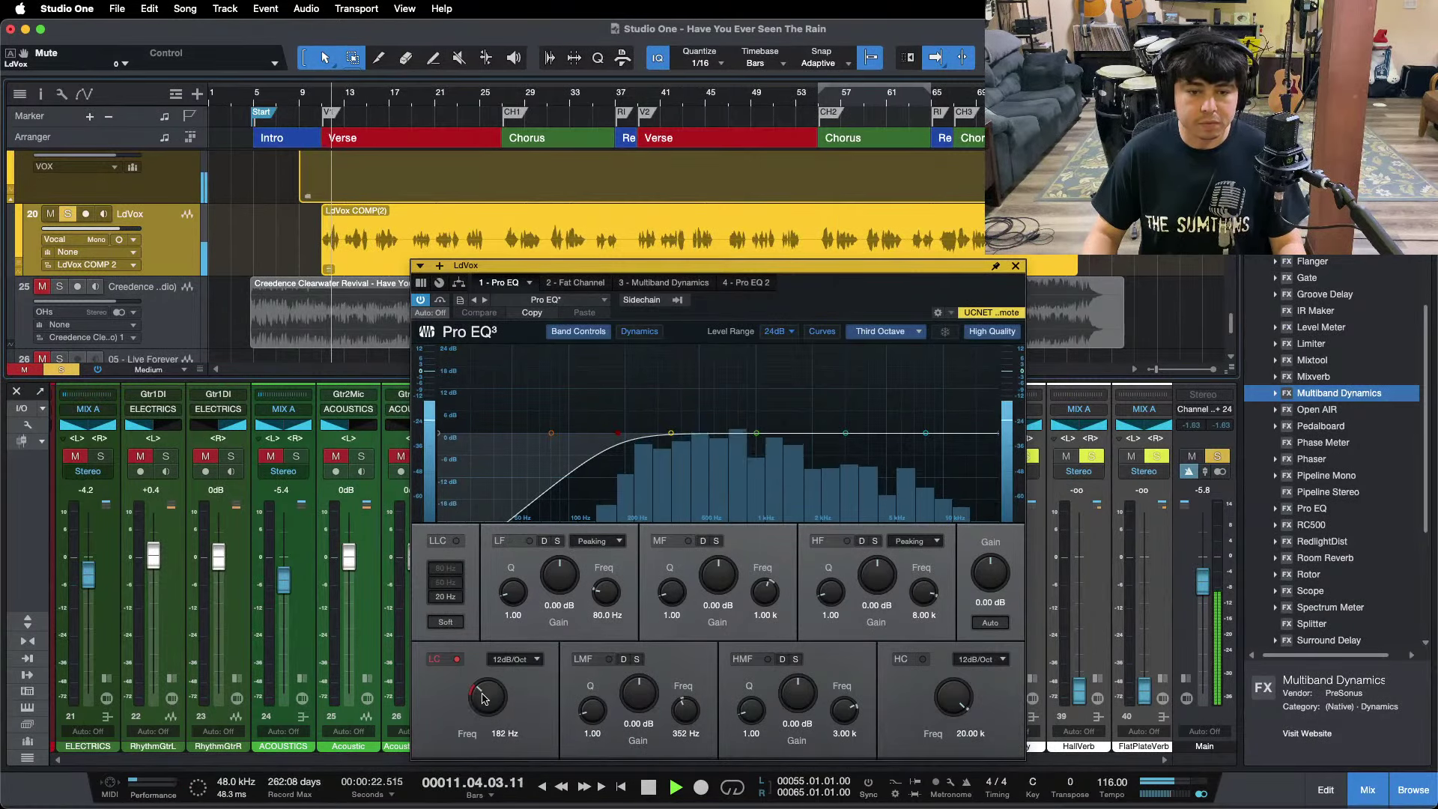
left_click_drag(487, 702, 488, 696)
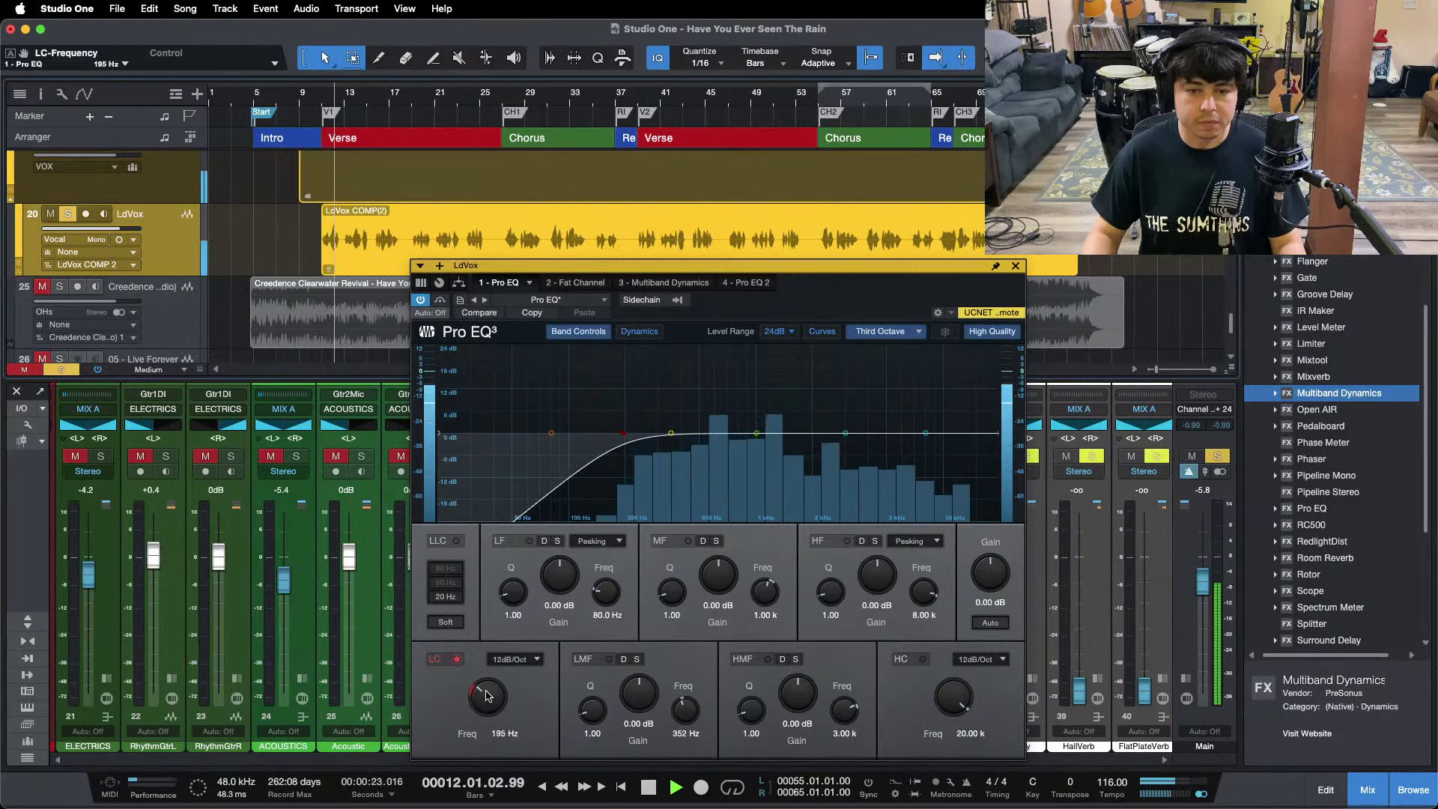
Set the LdVox Fat Channel compressor's input to -18.48 dB and its output to -22.96 dB.
left_click(585, 284)
left_click(872, 334)
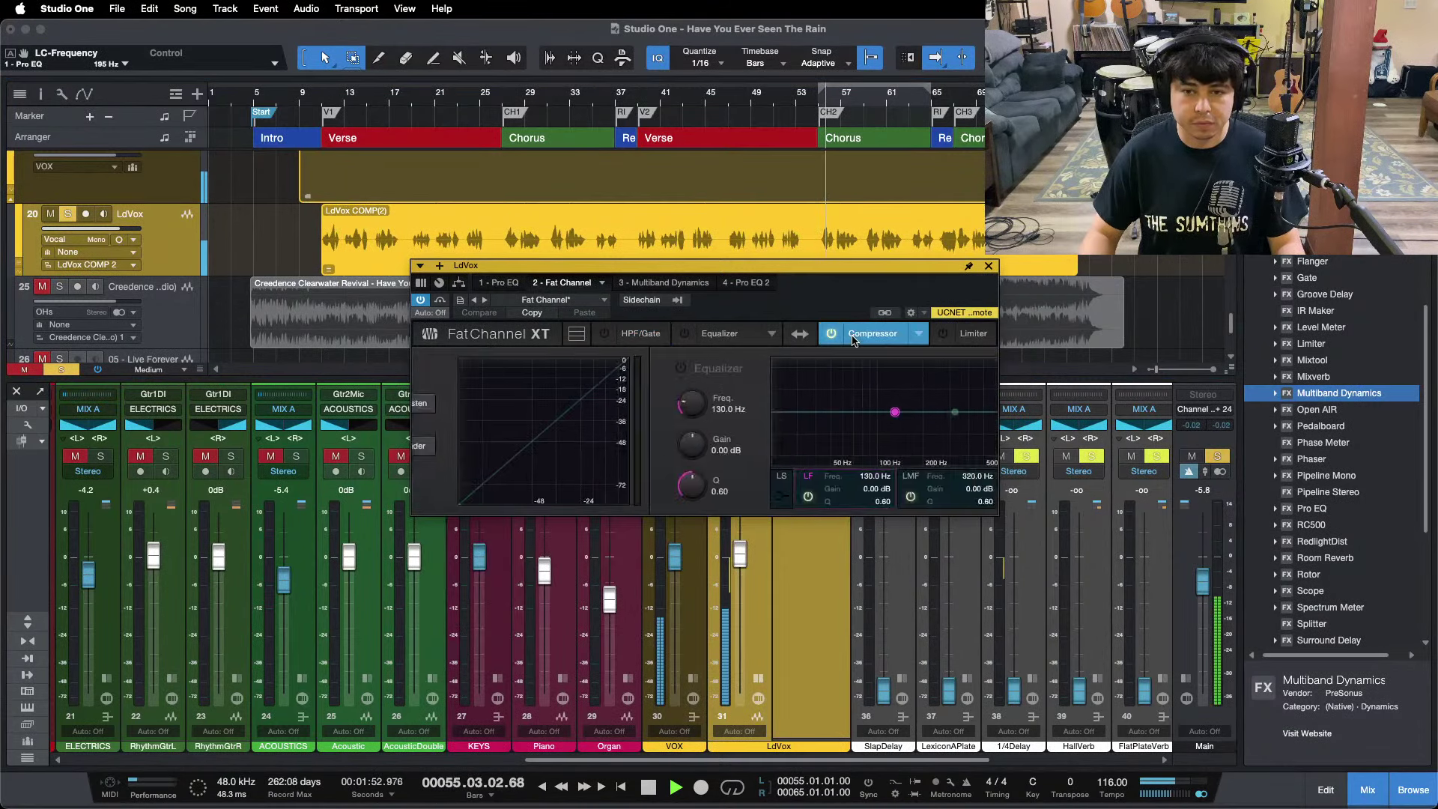
left_click_drag(838, 304, 844, 371)
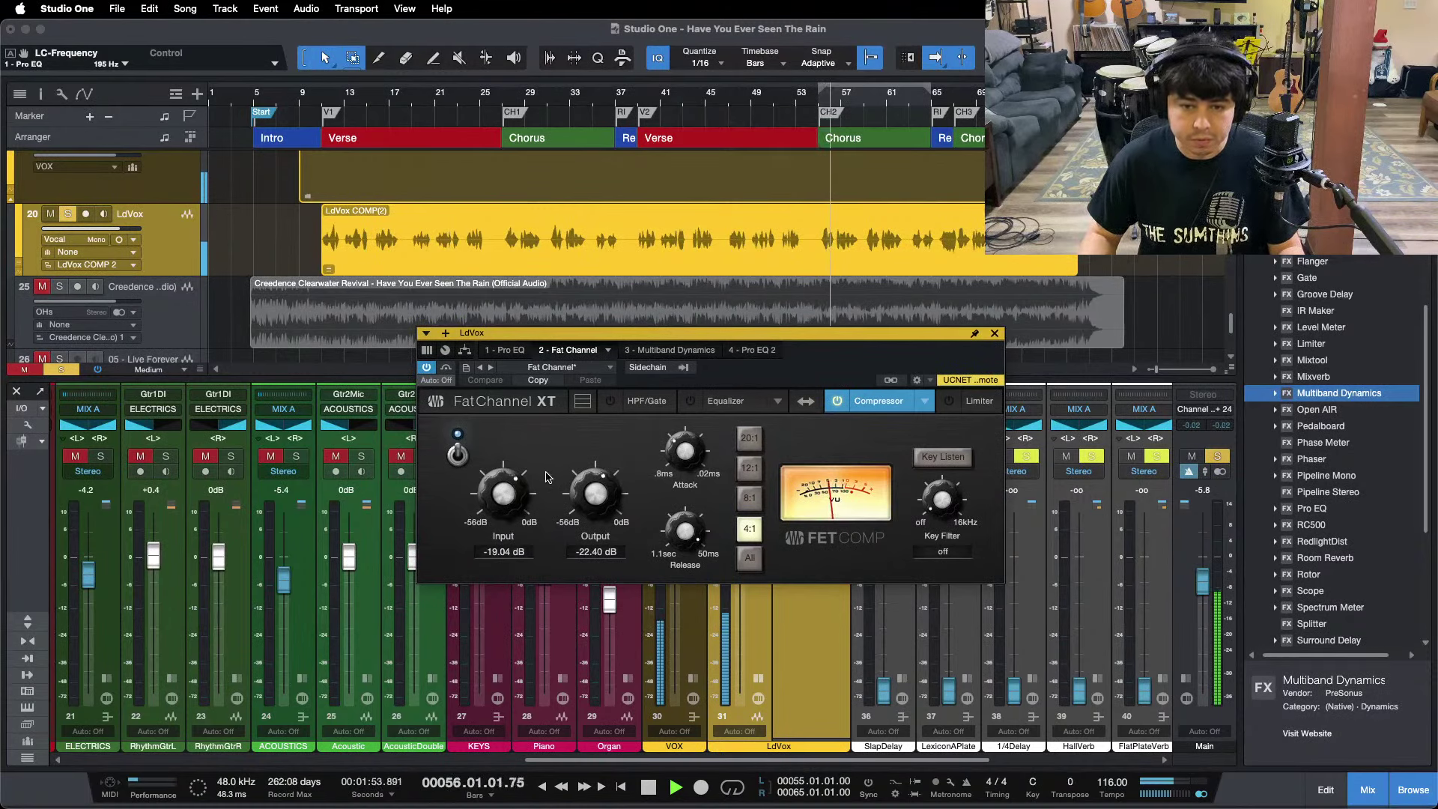
left_click(505, 483)
left_click_drag(597, 484, 597, 486)
Set the low threshold of the H band in LdVox's Multiband Dynamics to -25.80 dB, checking it from the first verse.
left_click(665, 350)
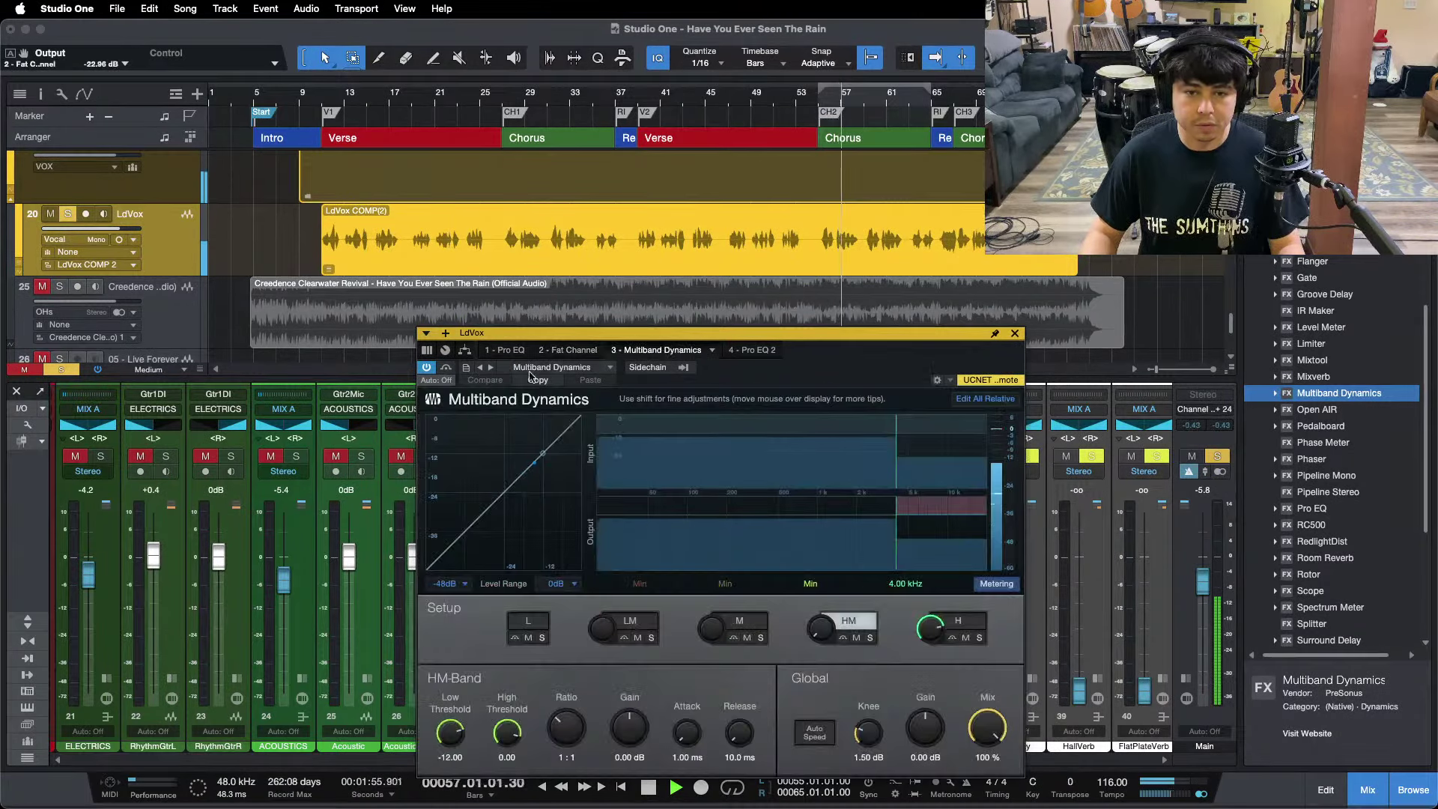
left_click_drag(528, 332, 507, 240)
left_click(948, 530)
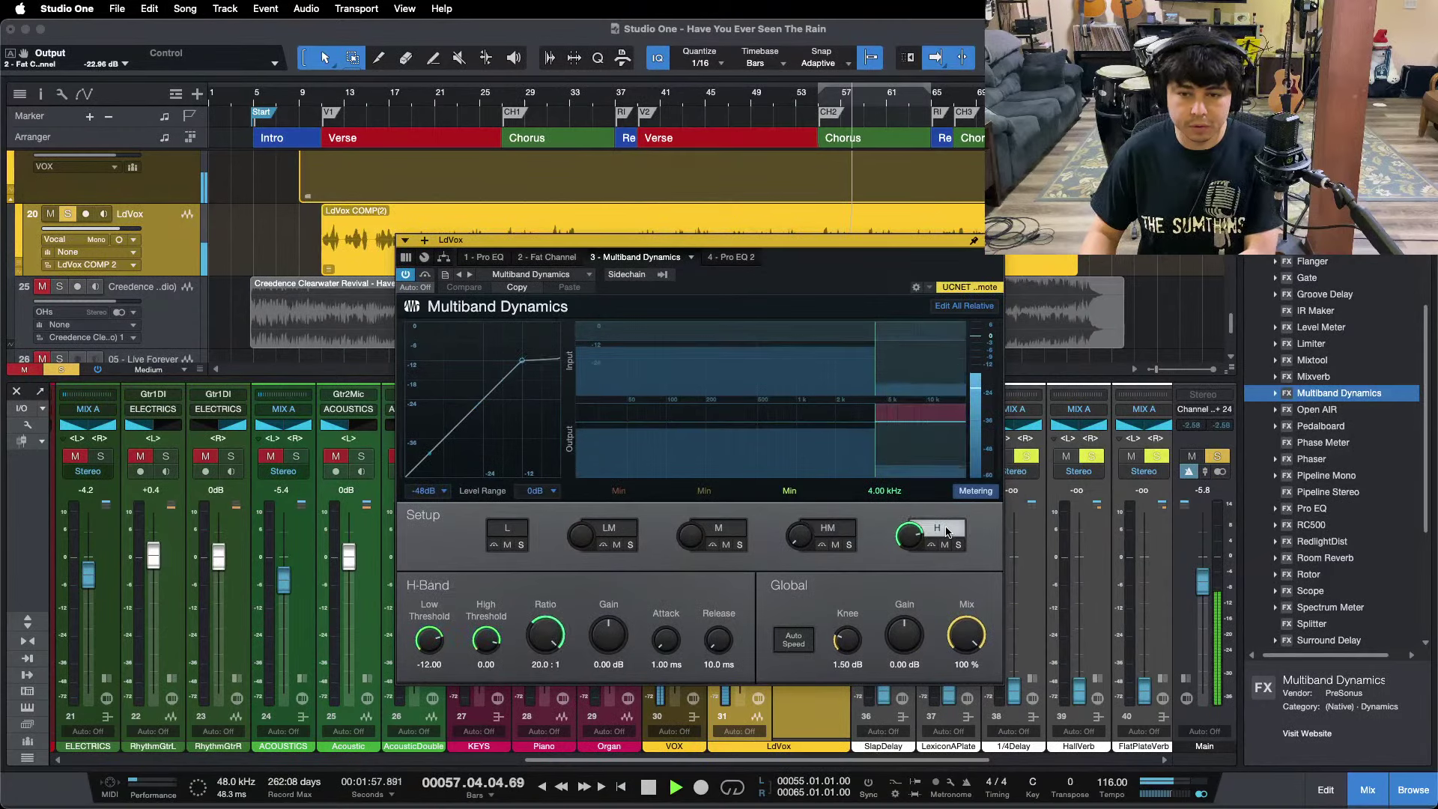
left_click_drag(430, 636, 432, 639)
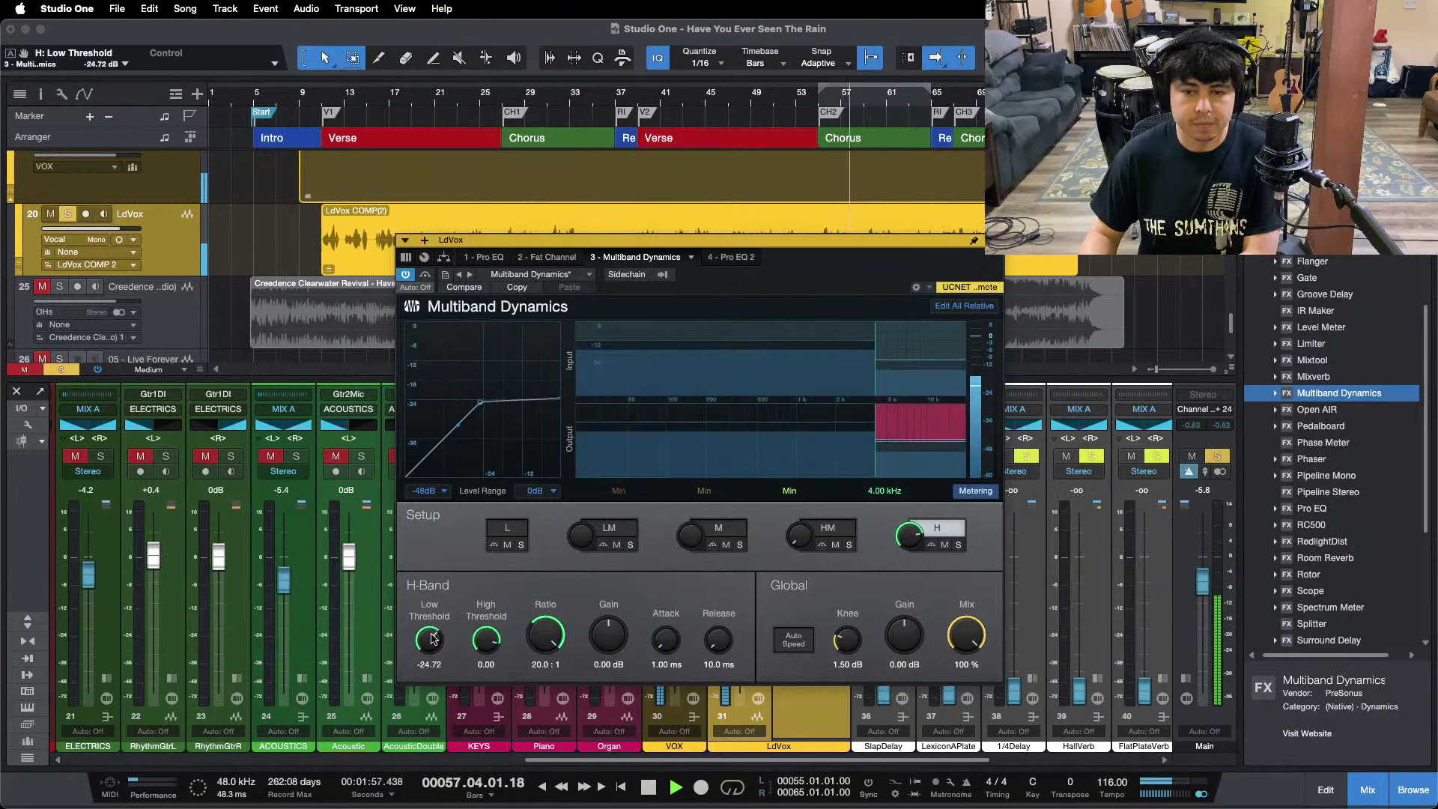
key("space")
left_click(323, 100)
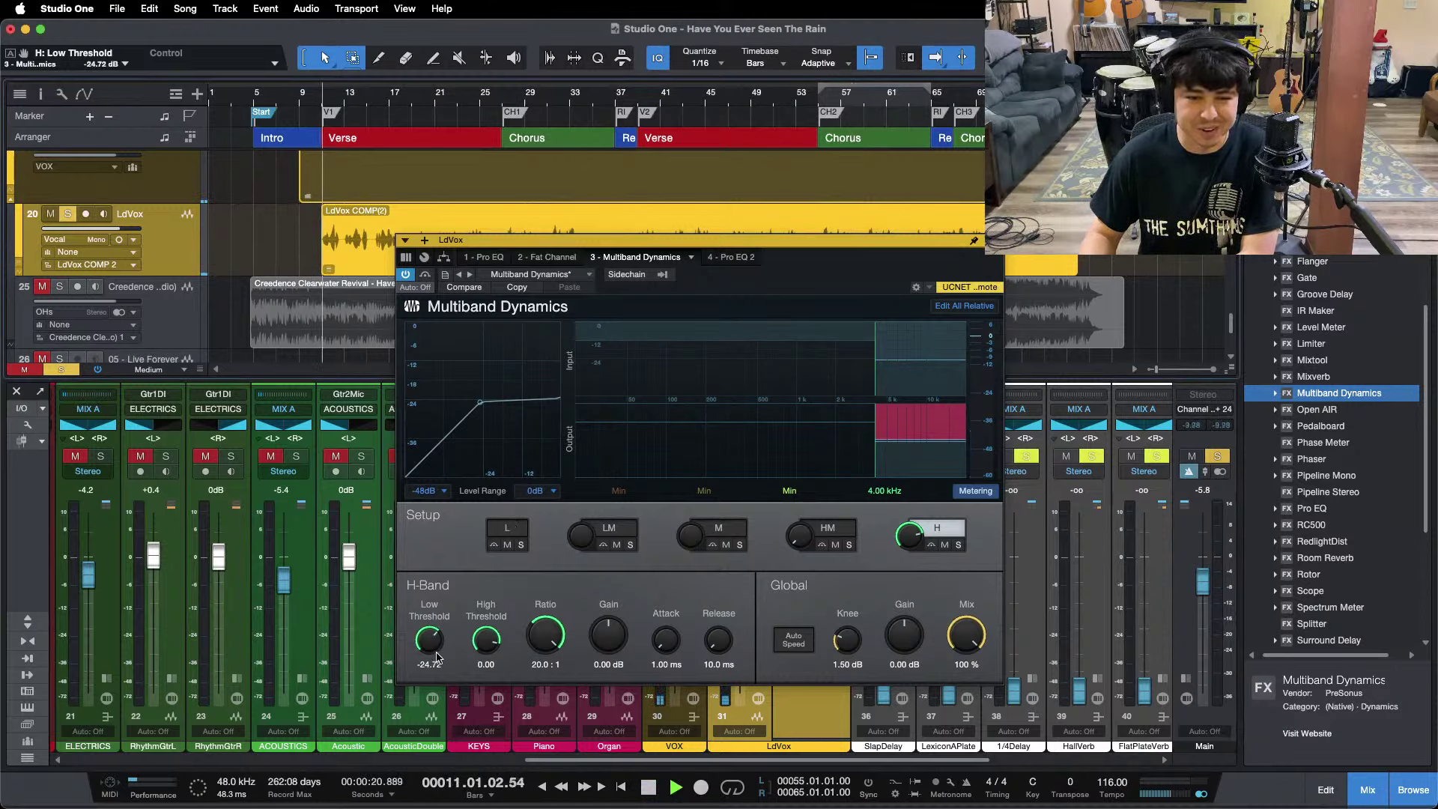
left_click_drag(431, 643, 431, 646)
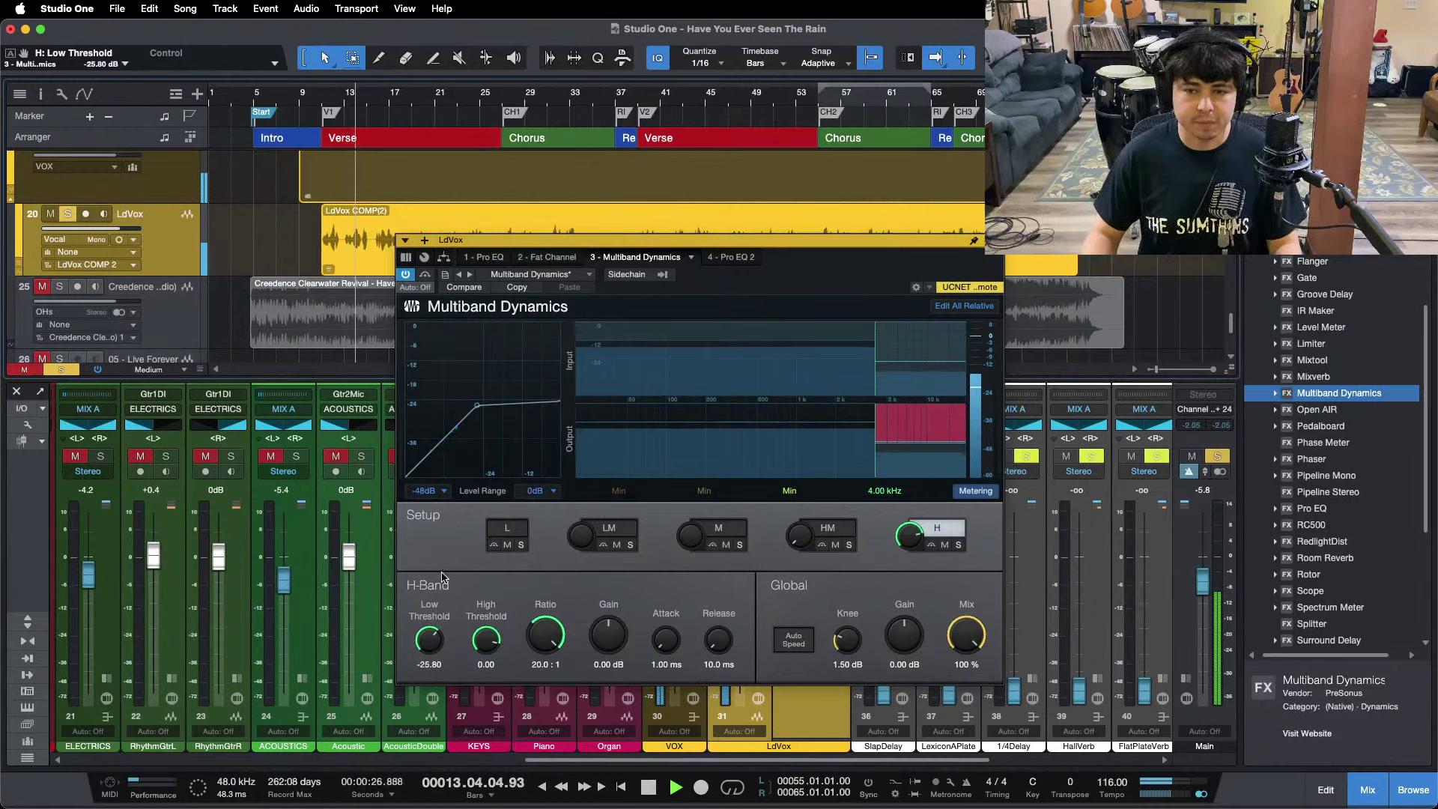
Stop playback, review LdVox's Pro EQ, Fat Channel and Multiband Dynamics settings, and save the song.
left_click(487, 258)
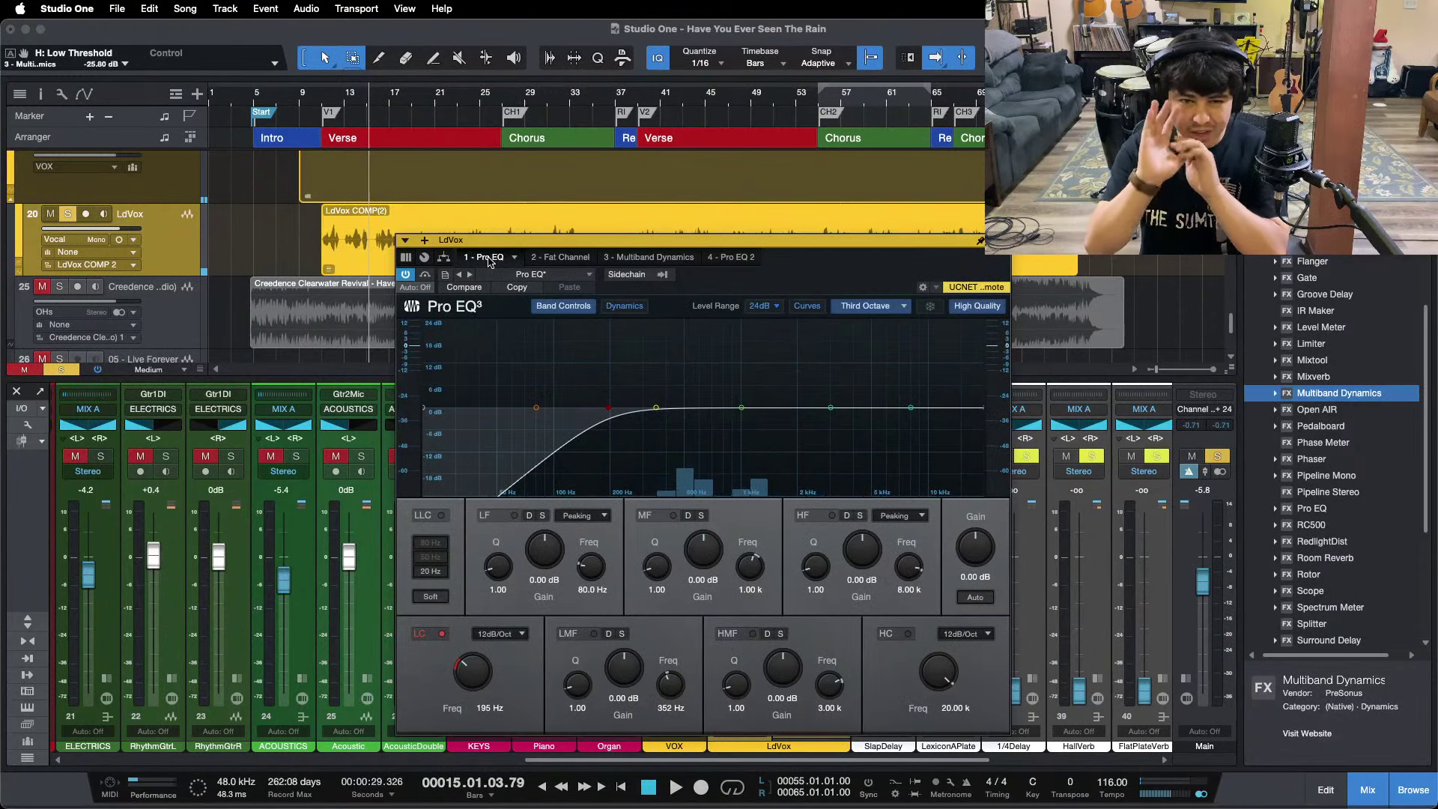
left_click(568, 258)
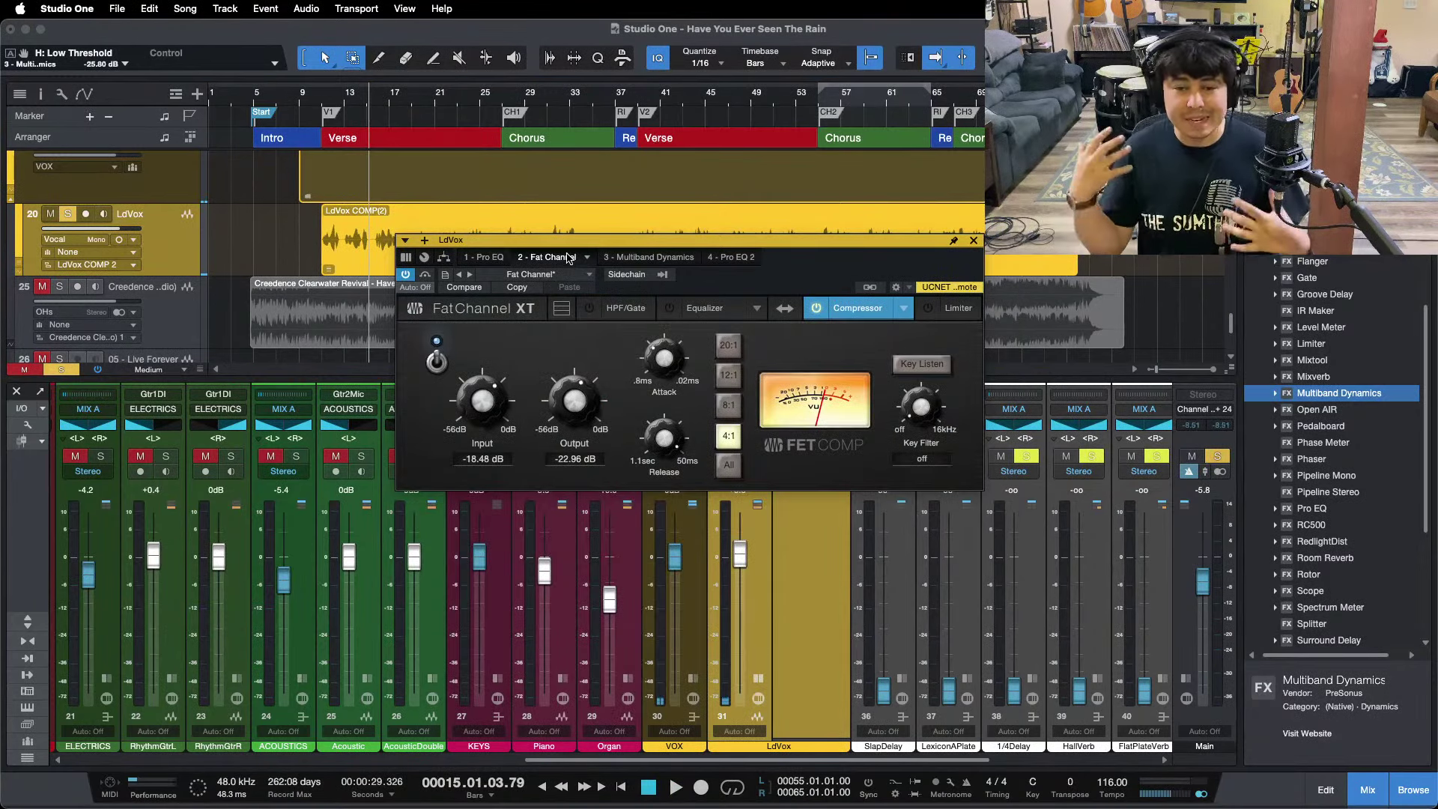
left_click(631, 257)
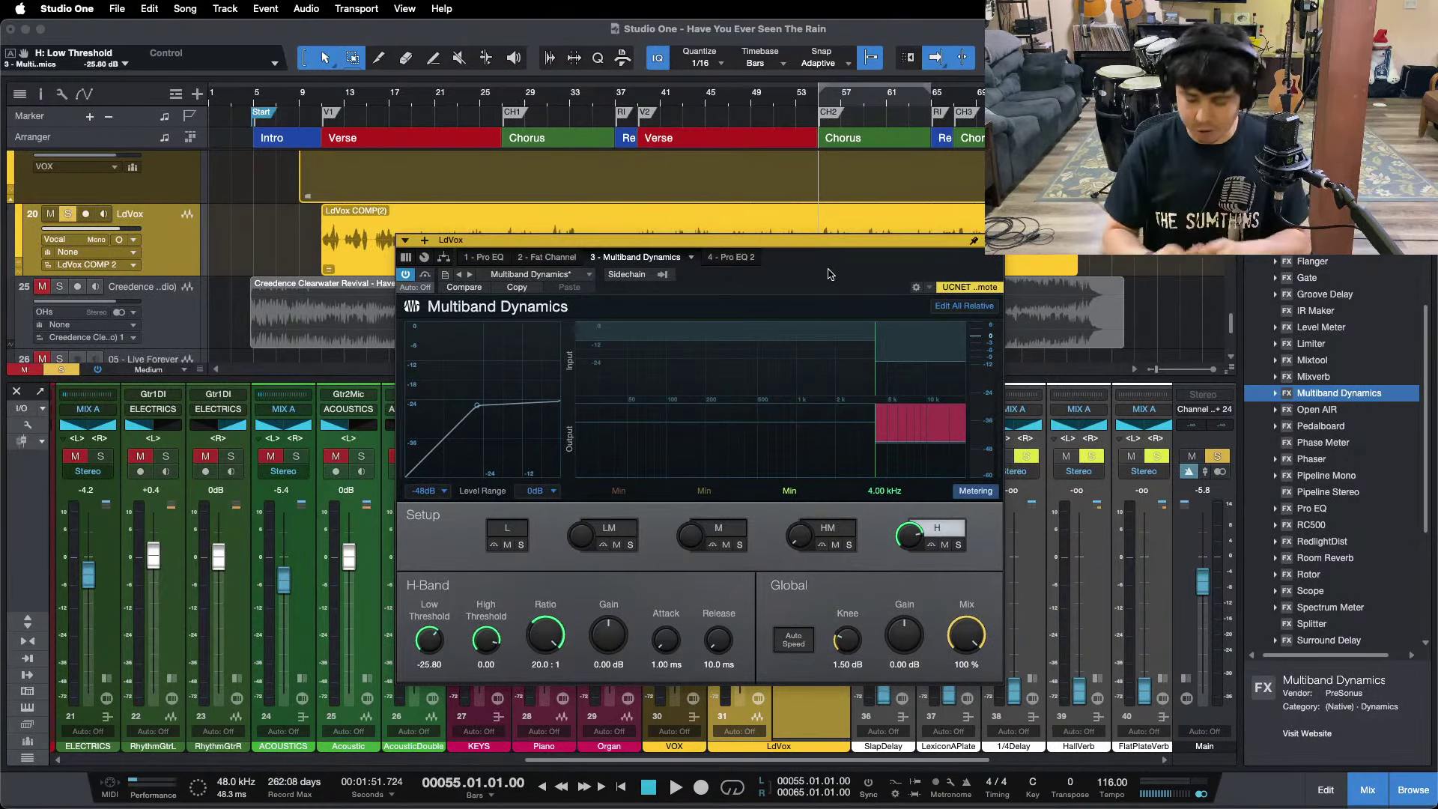
key("super+s")
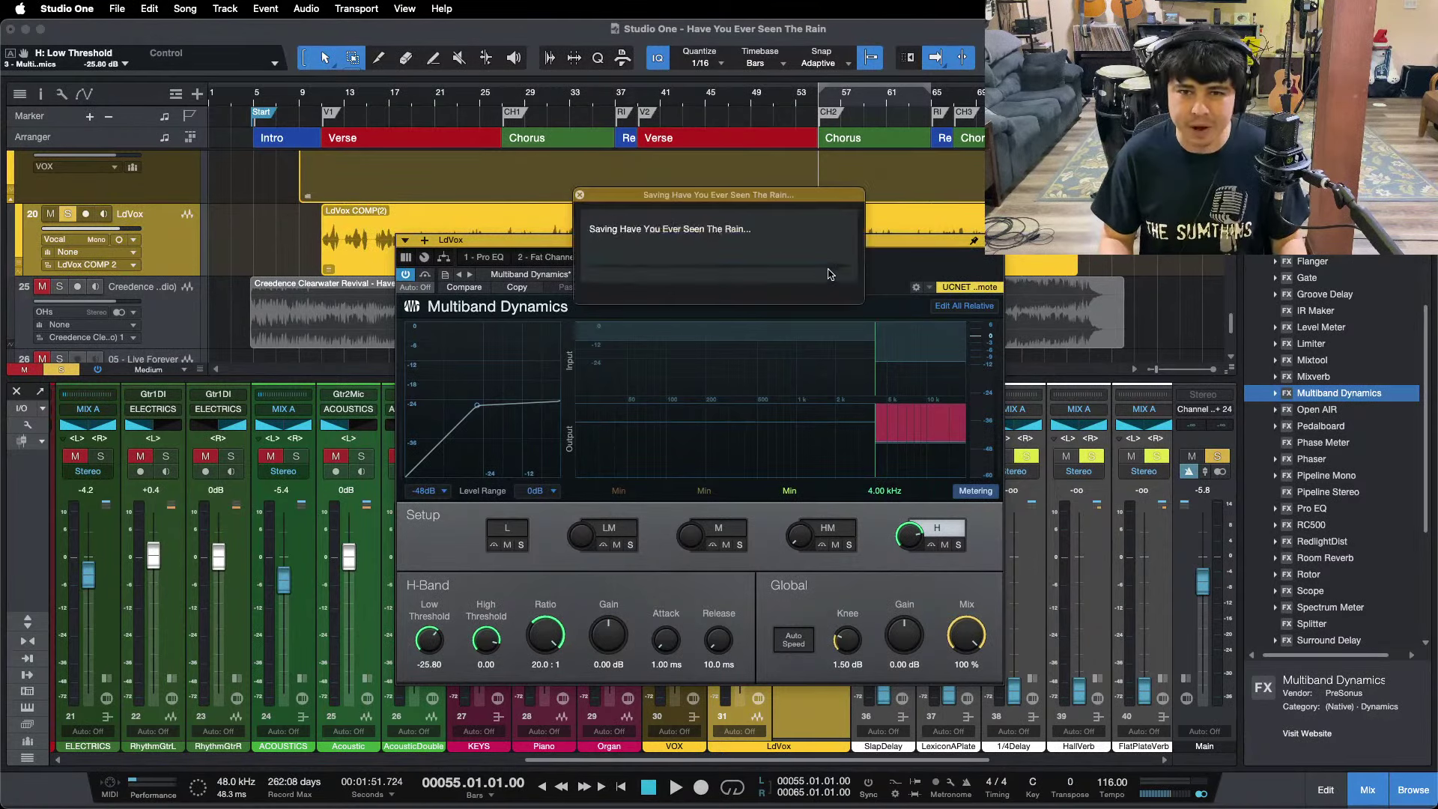
Play the soloed LdVox from the second chorus and check its signal in the Pro EQ, restarting the chorus once.
key("space")
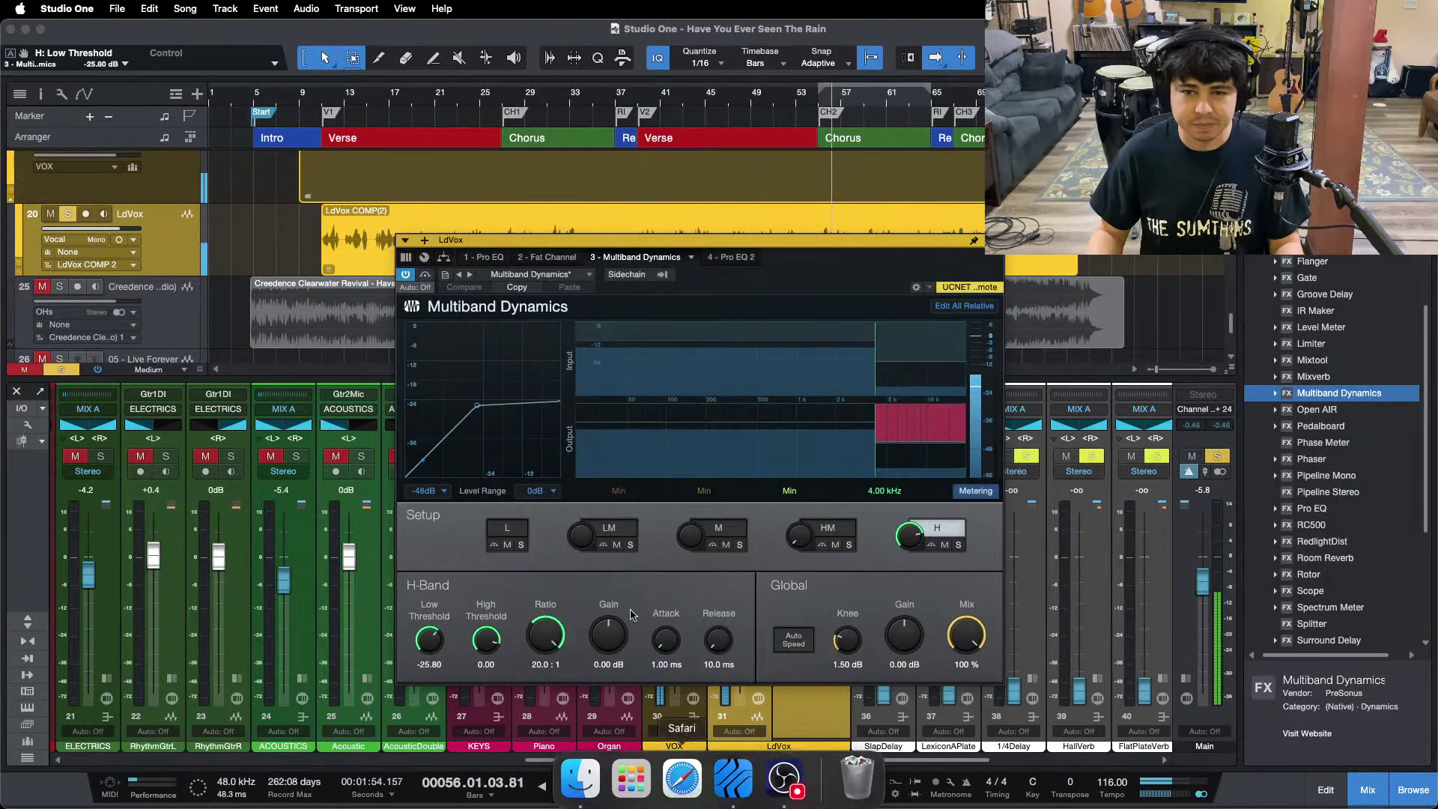
left_click(488, 258)
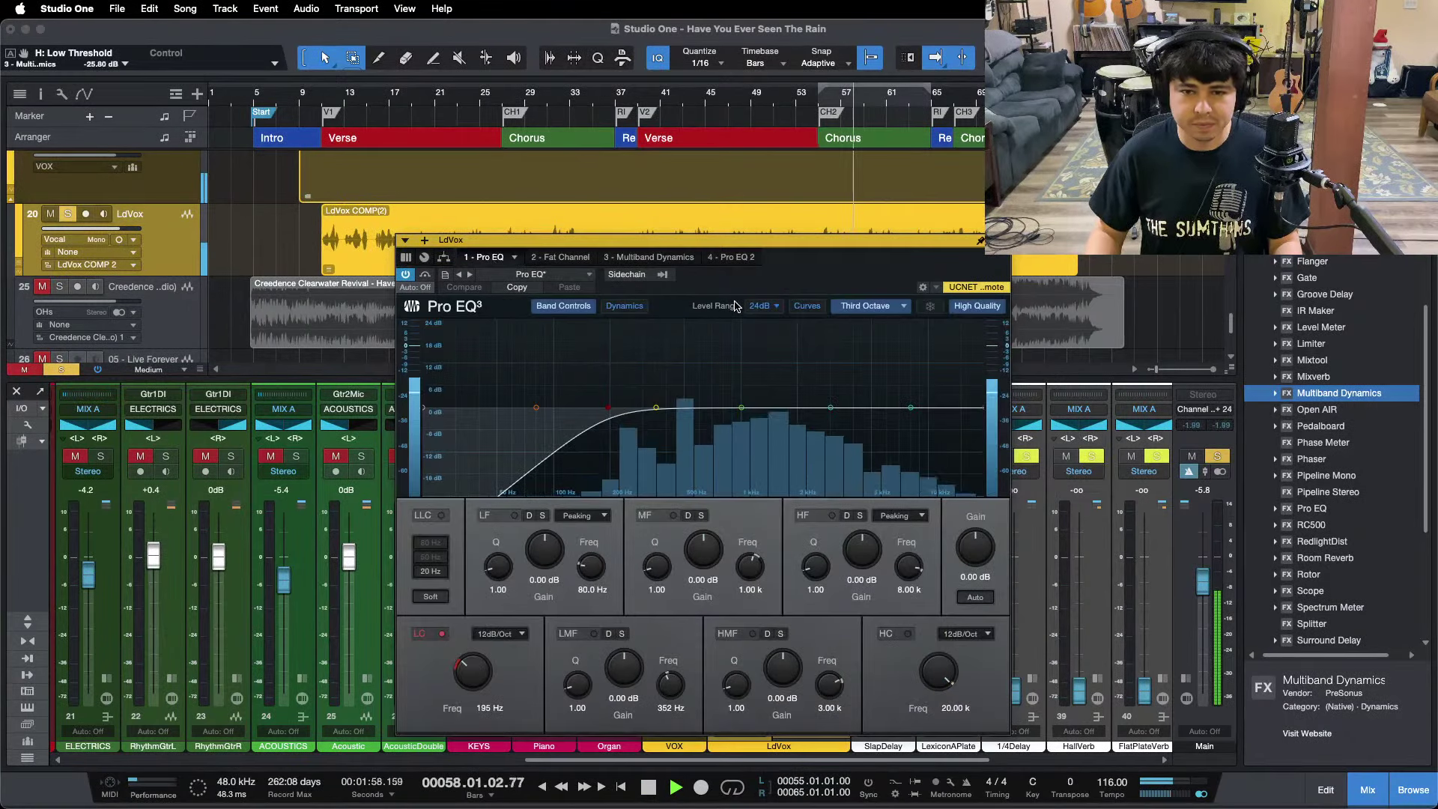
key("space")
key("space")
Move the LdVox plug-in window clear of the mixer and set the LdVox fader to +1.7 dB, checking it from the first verse.
left_click_drag(836, 286, 1312, 263)
left_click_drag(739, 549, 739, 547)
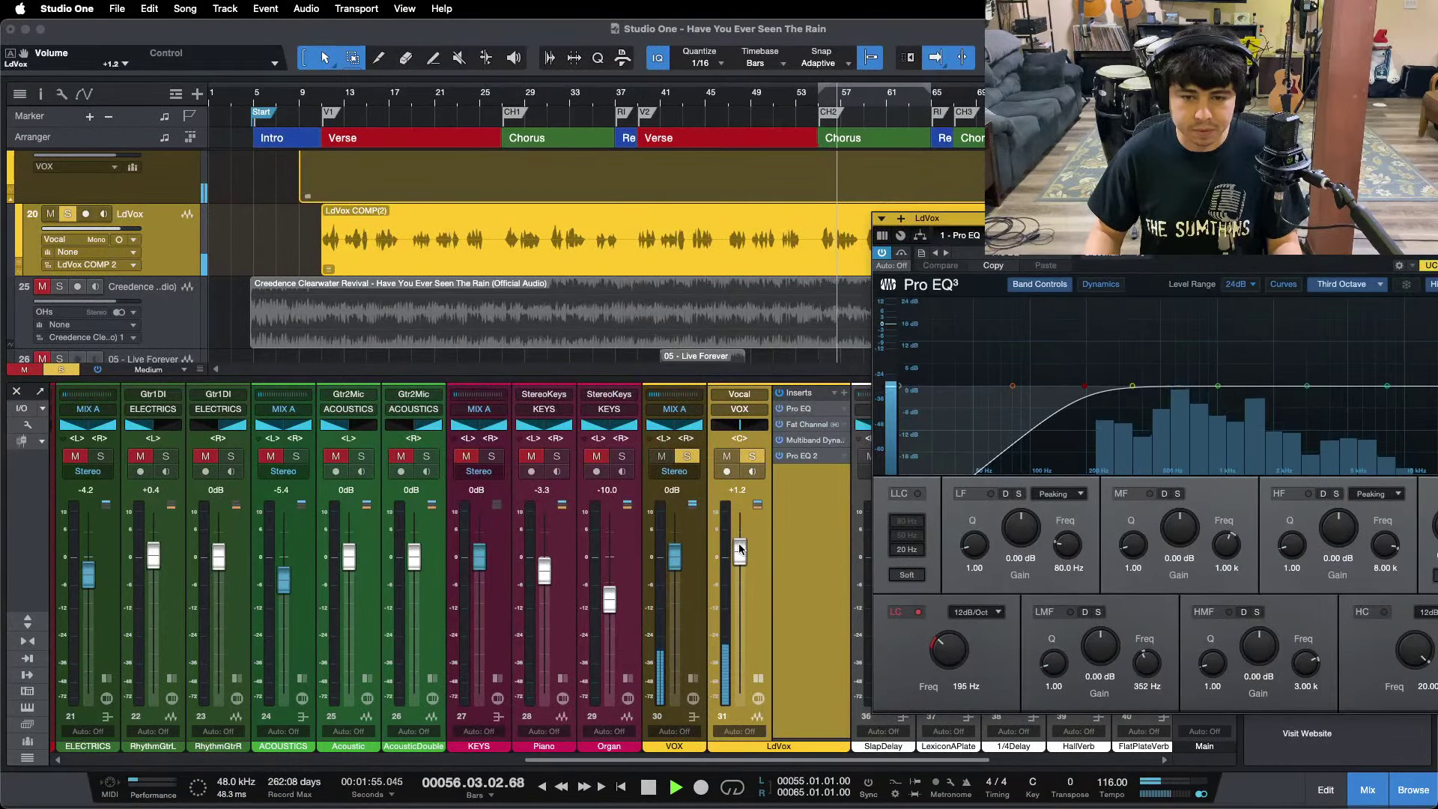
left_click(327, 112)
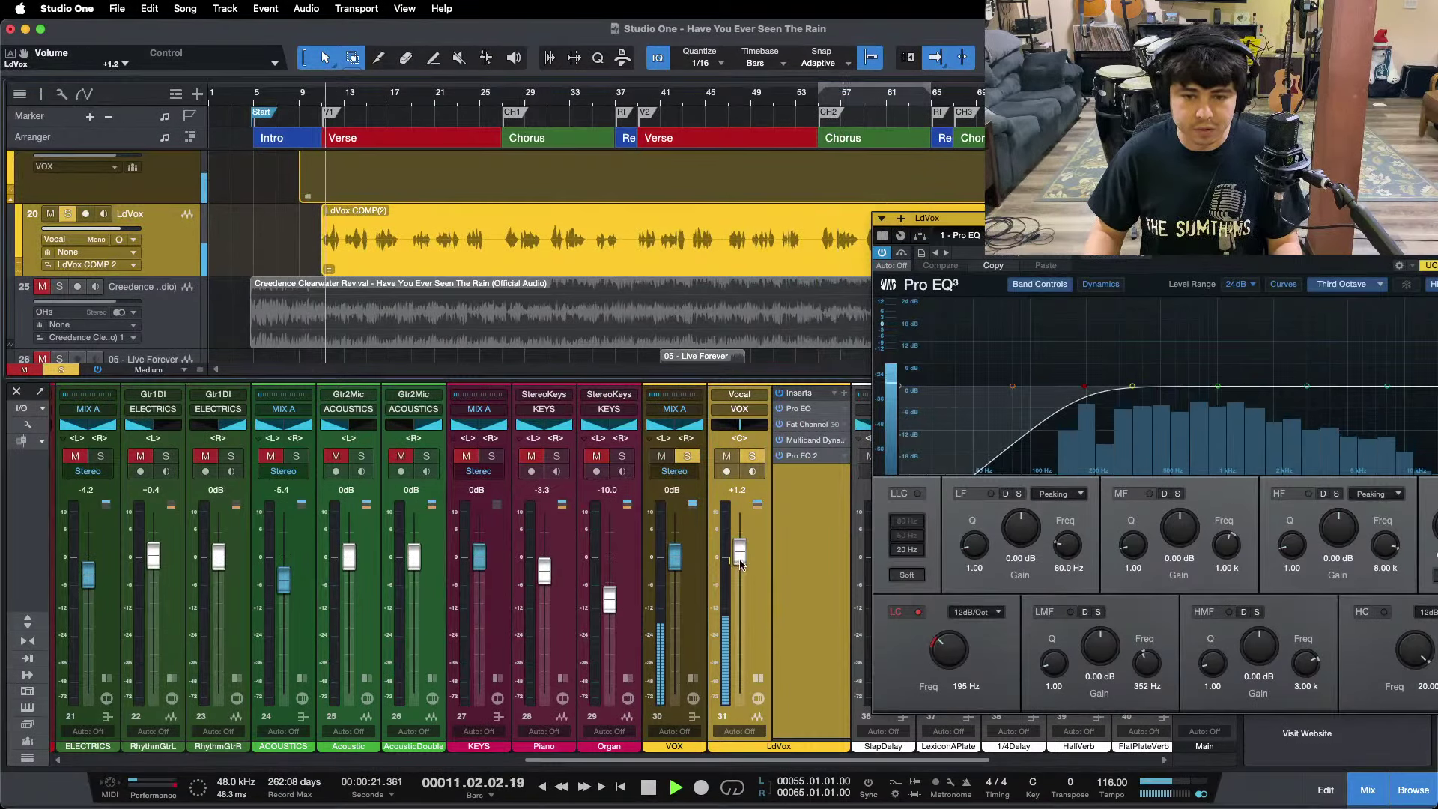
left_click_drag(740, 556, 740, 553)
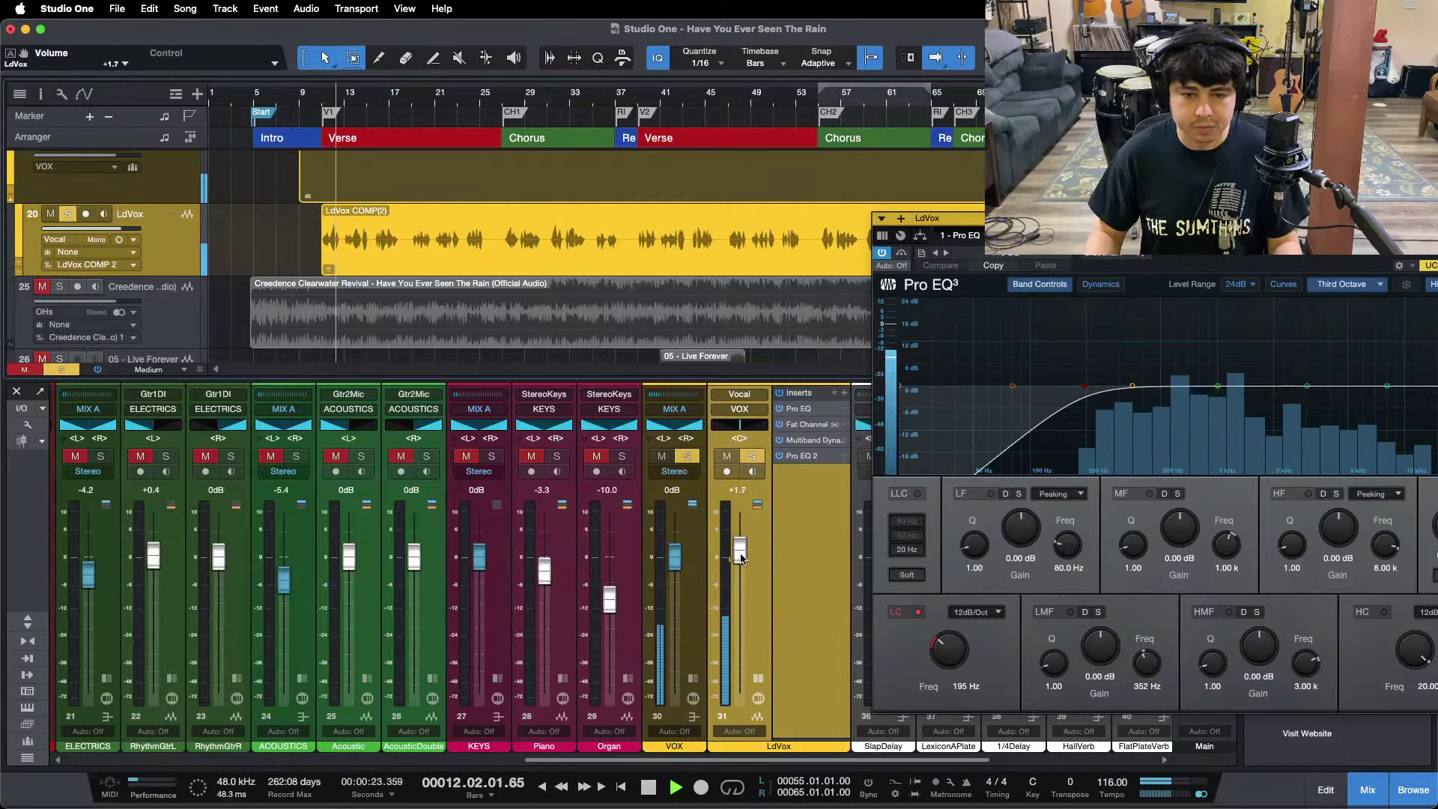
left_click_drag(1168, 248, 675, 260)
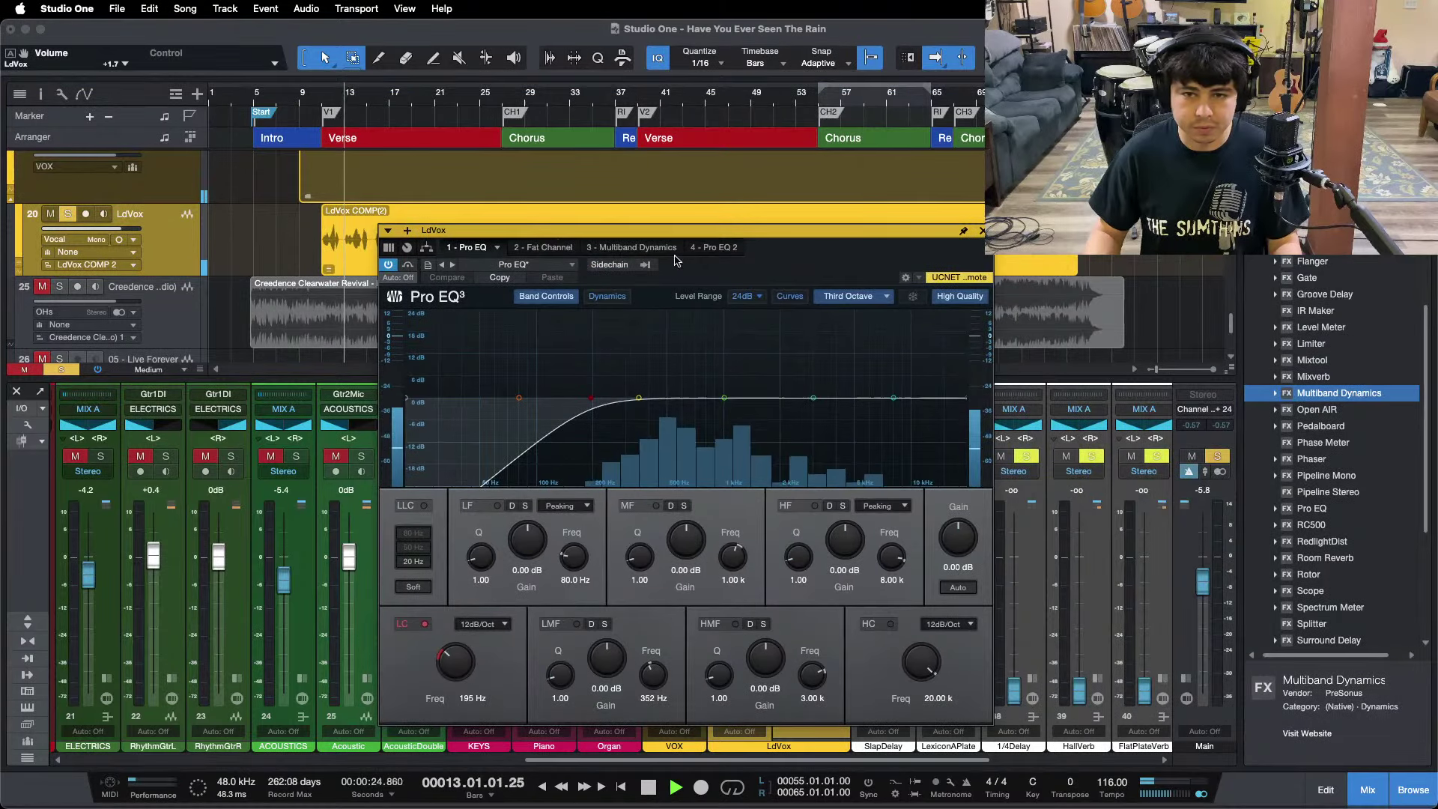
Audition the lead vocal from the start of the verse with its Fat Channel compressor open.
left_click(540, 248)
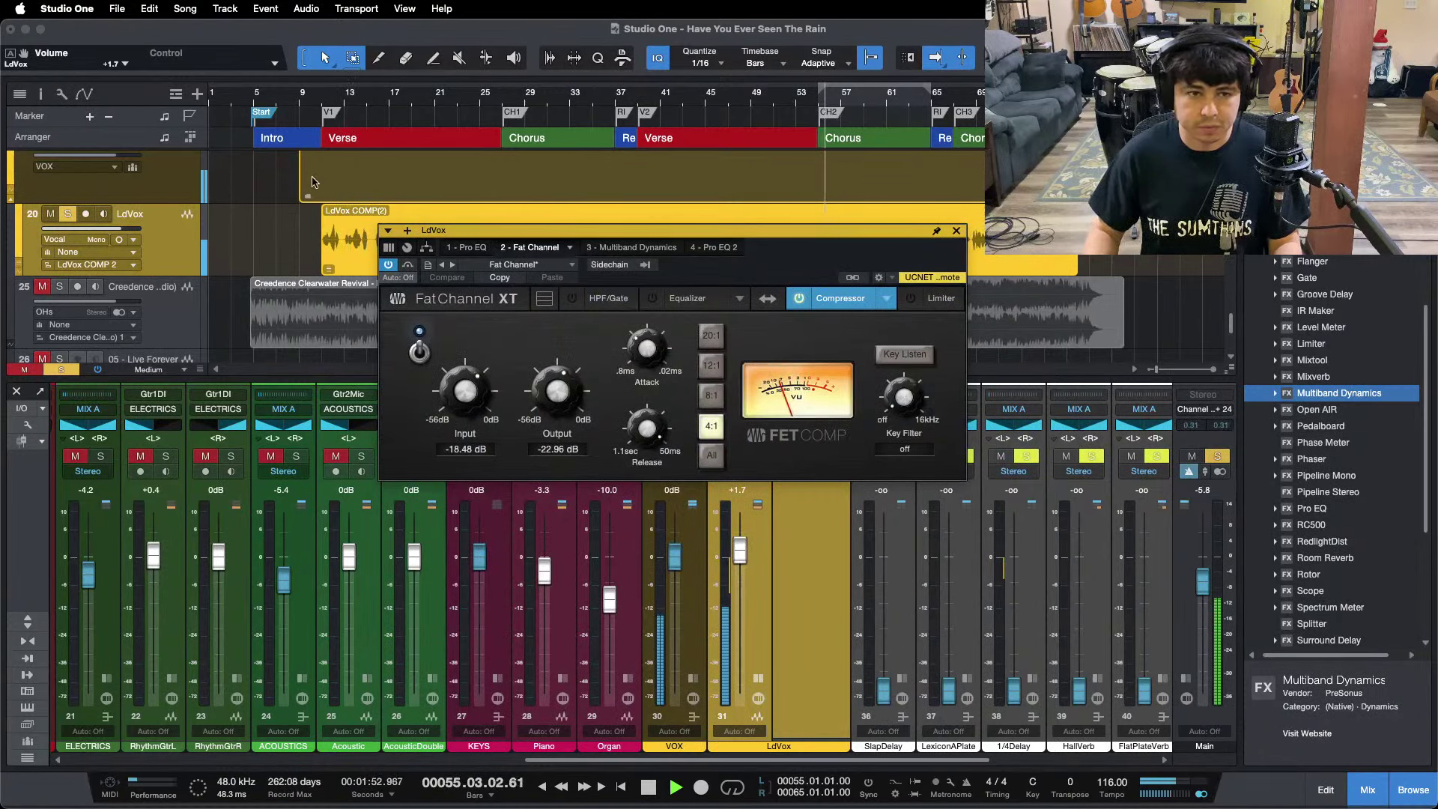
left_click(315, 103)
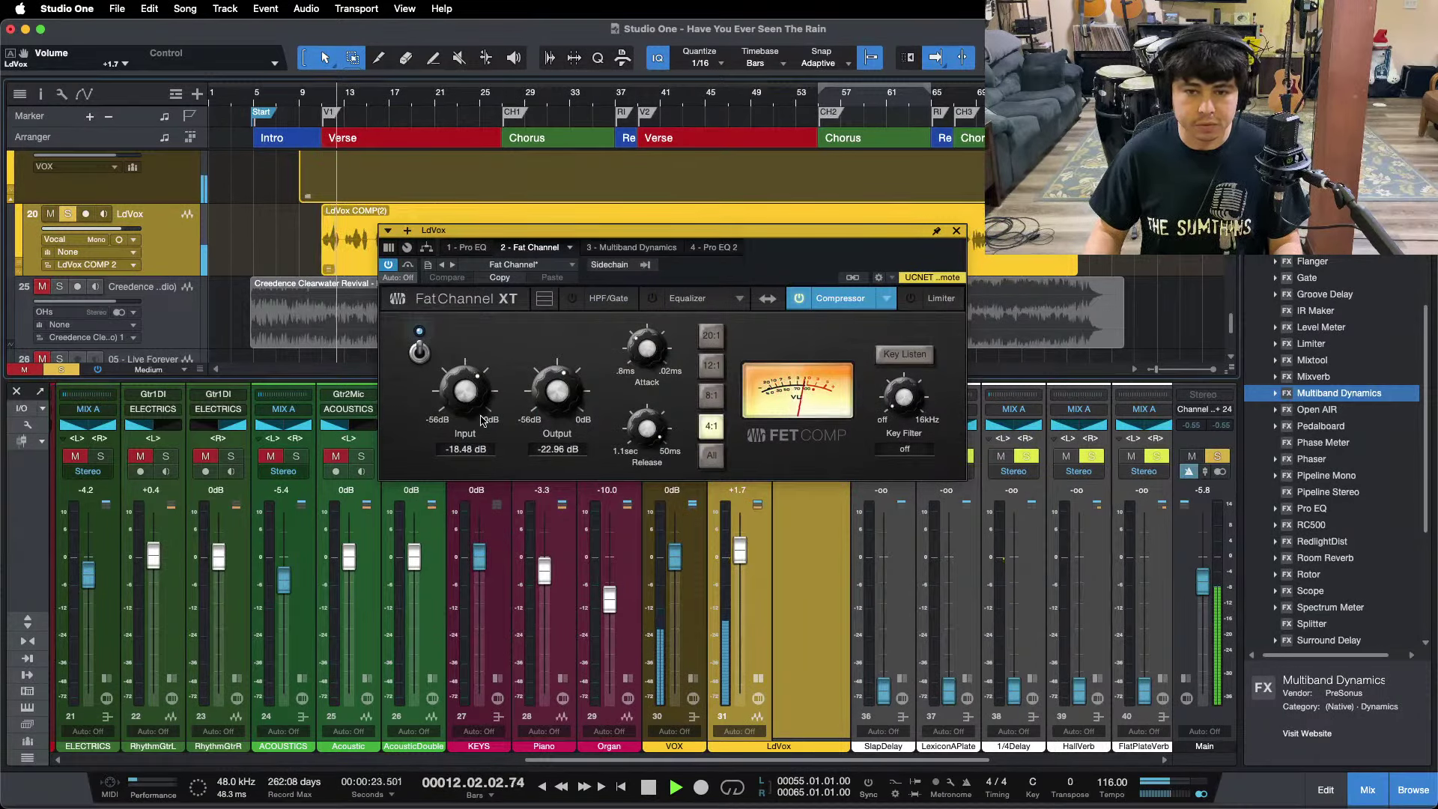
key("KP_1")
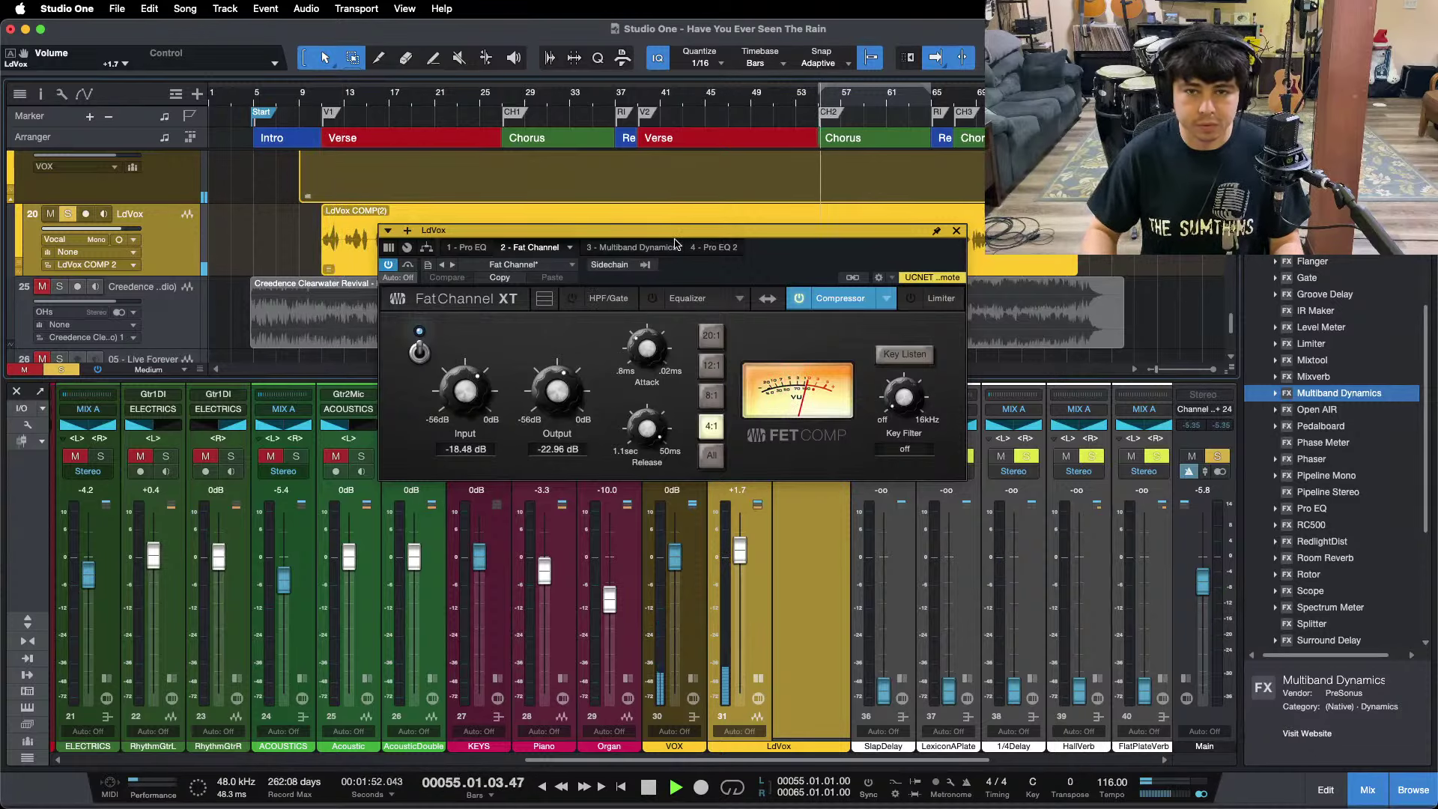
Try a high-frequency boost of about 9 dB at 8 kHz in the lead vocal's first Pro EQ, and reset the gain to 0 dB.
left_click(471, 248)
left_click(322, 100)
left_click_drag(802, 261, 803, 187)
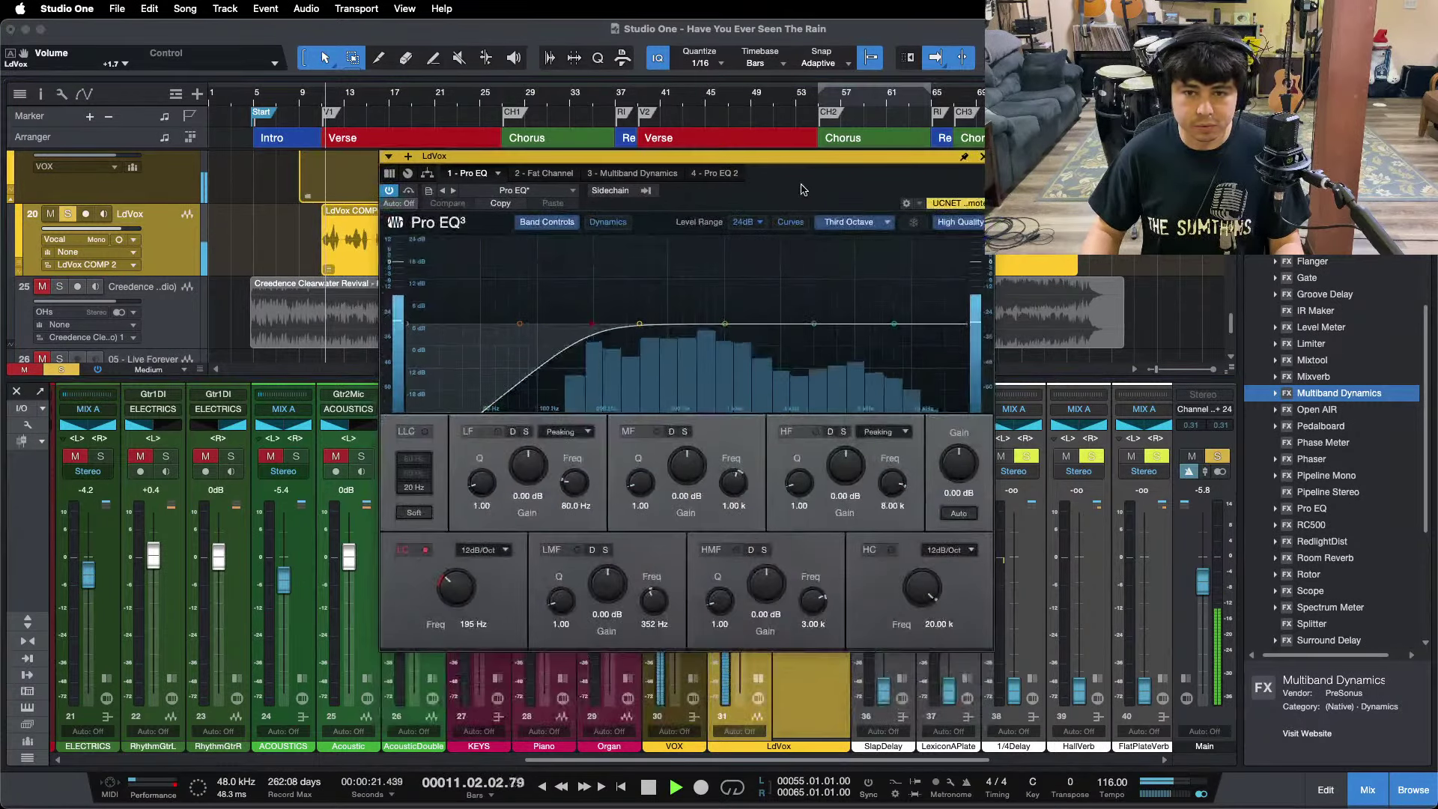
left_click_drag(846, 469, 843, 464)
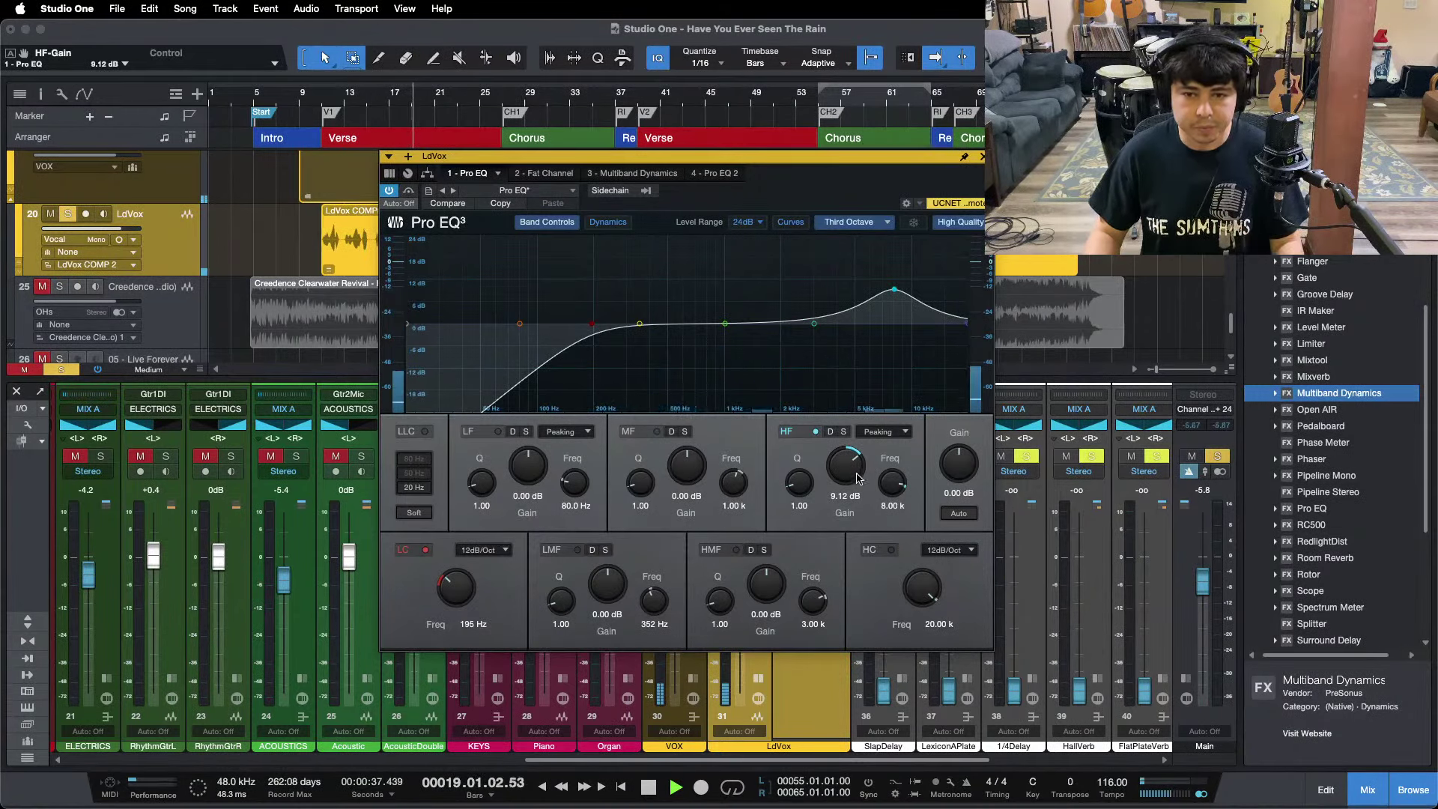
left_click(845, 465, "super")
key("space")
Enable the Fat Channel equalizer with the Passive model at 8 kHz high frequency, with its high boost and attenuation at 0.00.
left_click(534, 174)
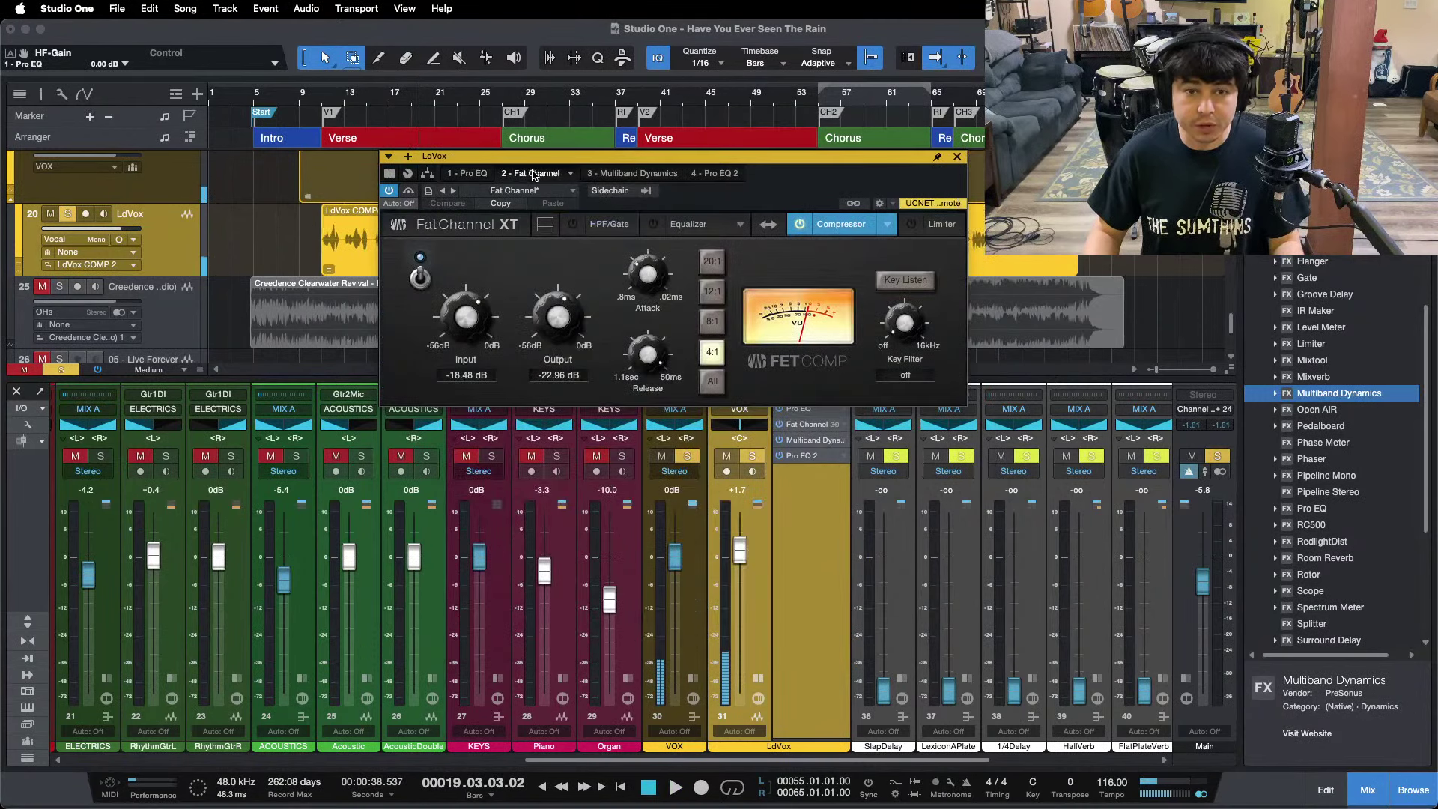
left_click(712, 227)
left_click(740, 225)
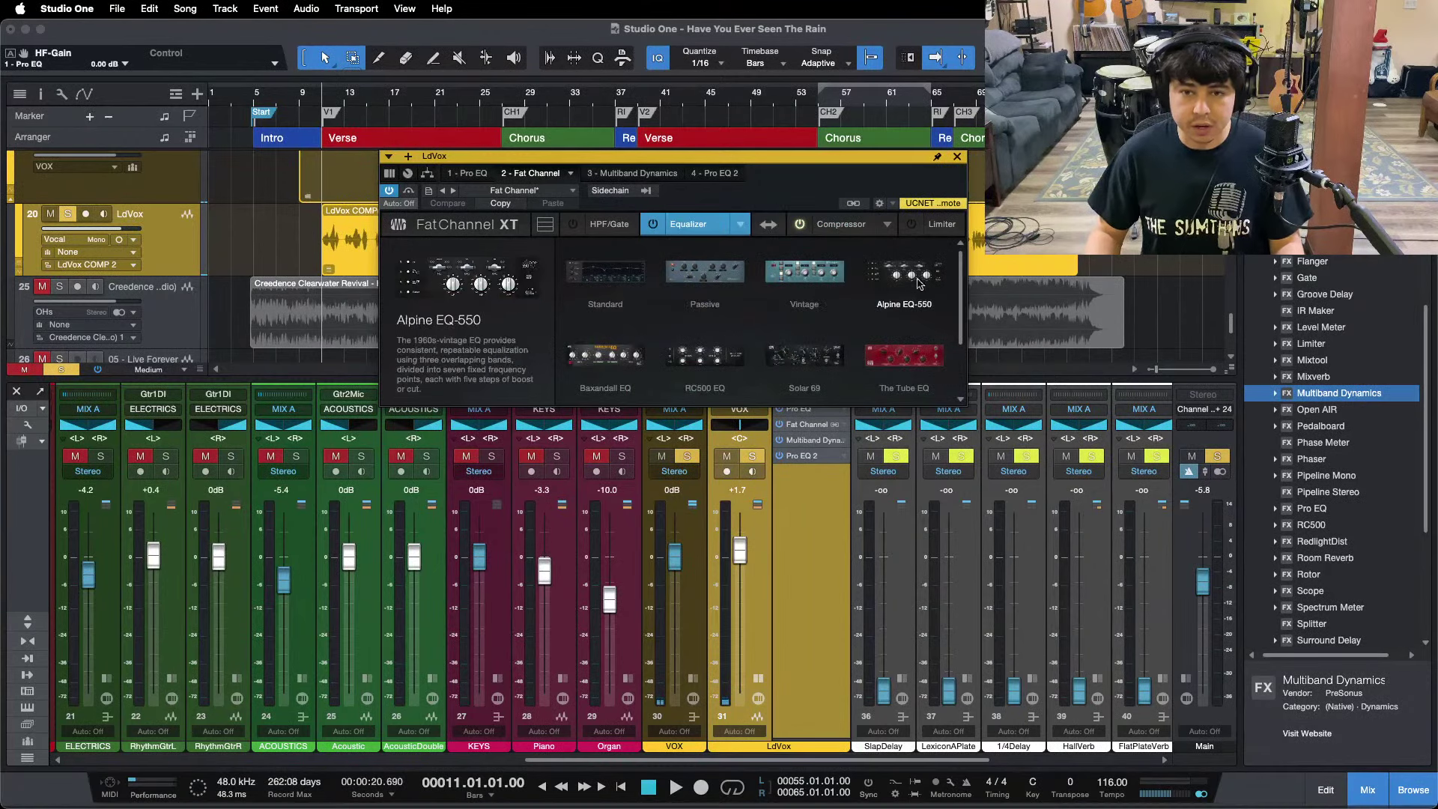
left_click(728, 276)
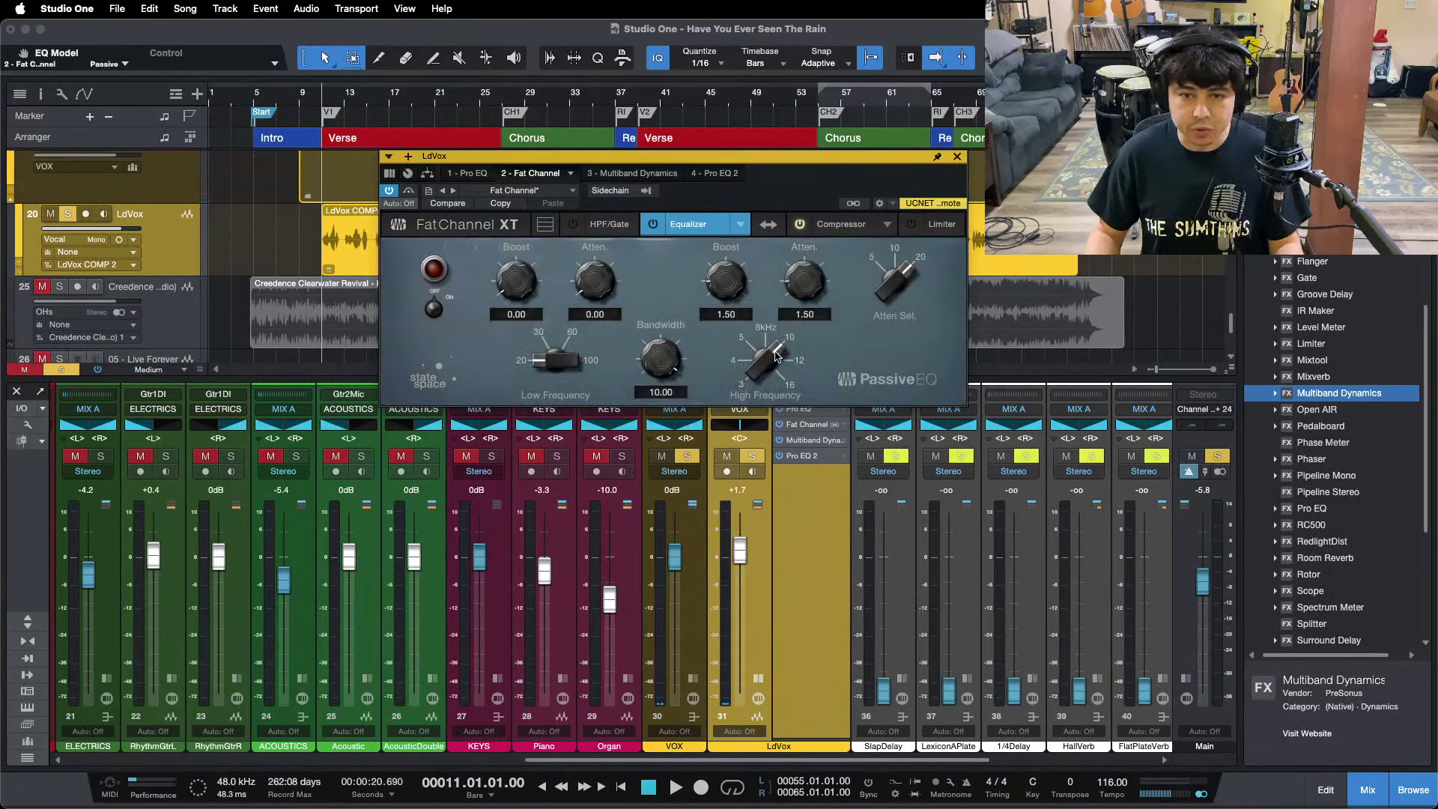
left_click_drag(777, 355, 768, 360)
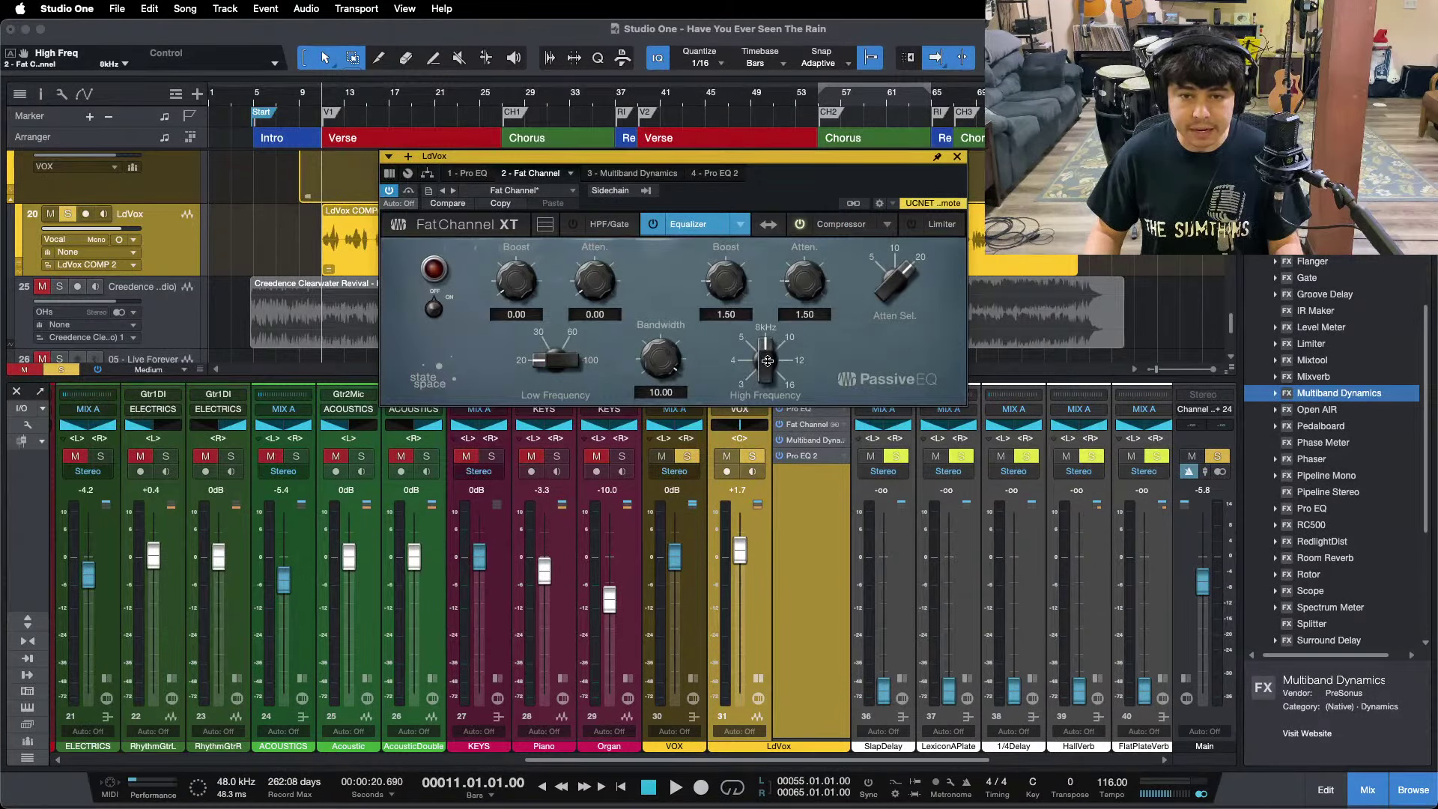
left_click_drag(746, 305, 706, 434)
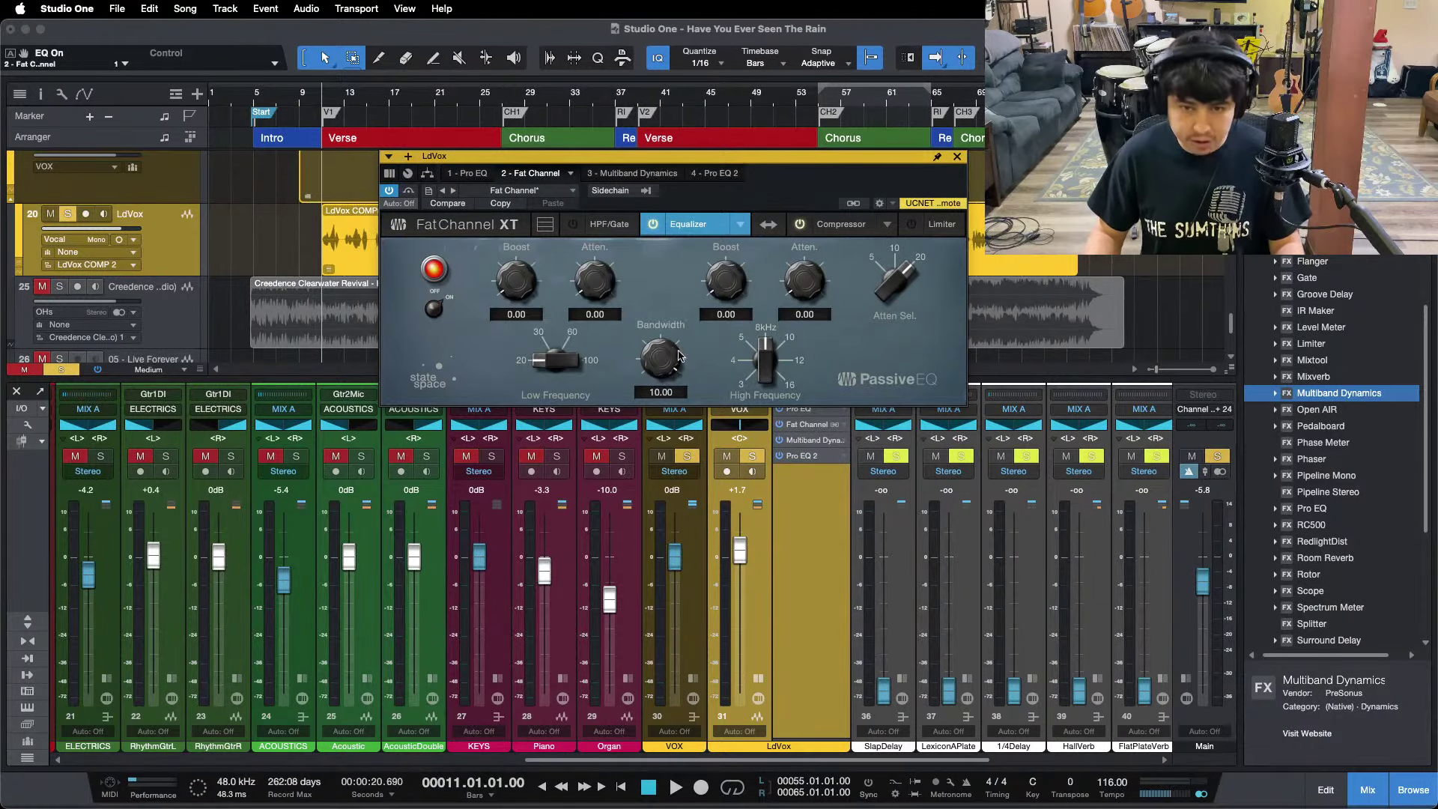
Raise the Passive EQ's high boost to 8.00 at 8 kHz while playing the verse vocal.
left_click_drag(763, 334, 724, 285)
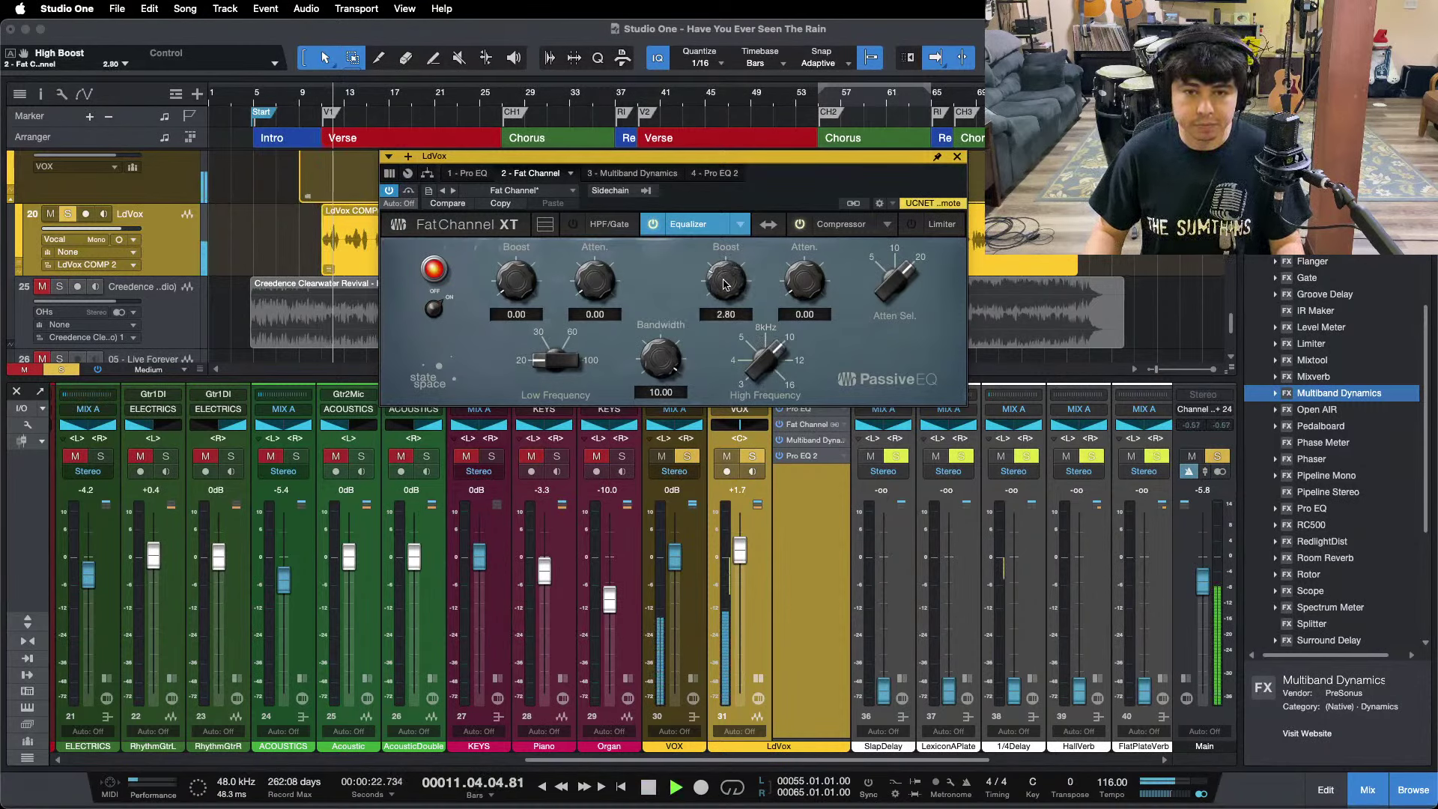
scroll(722, 283, "up", 6)
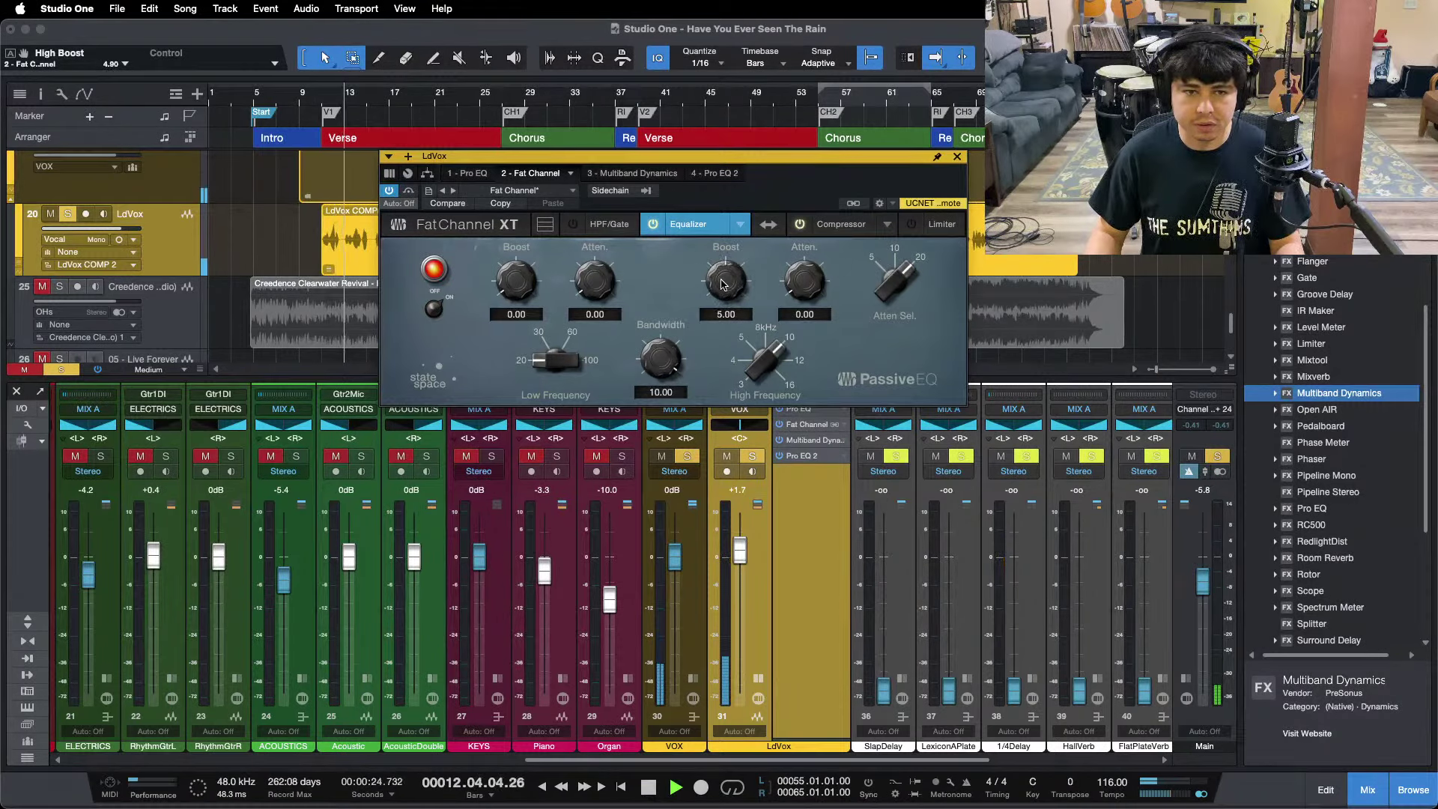
scroll(770, 370, "down", 1)
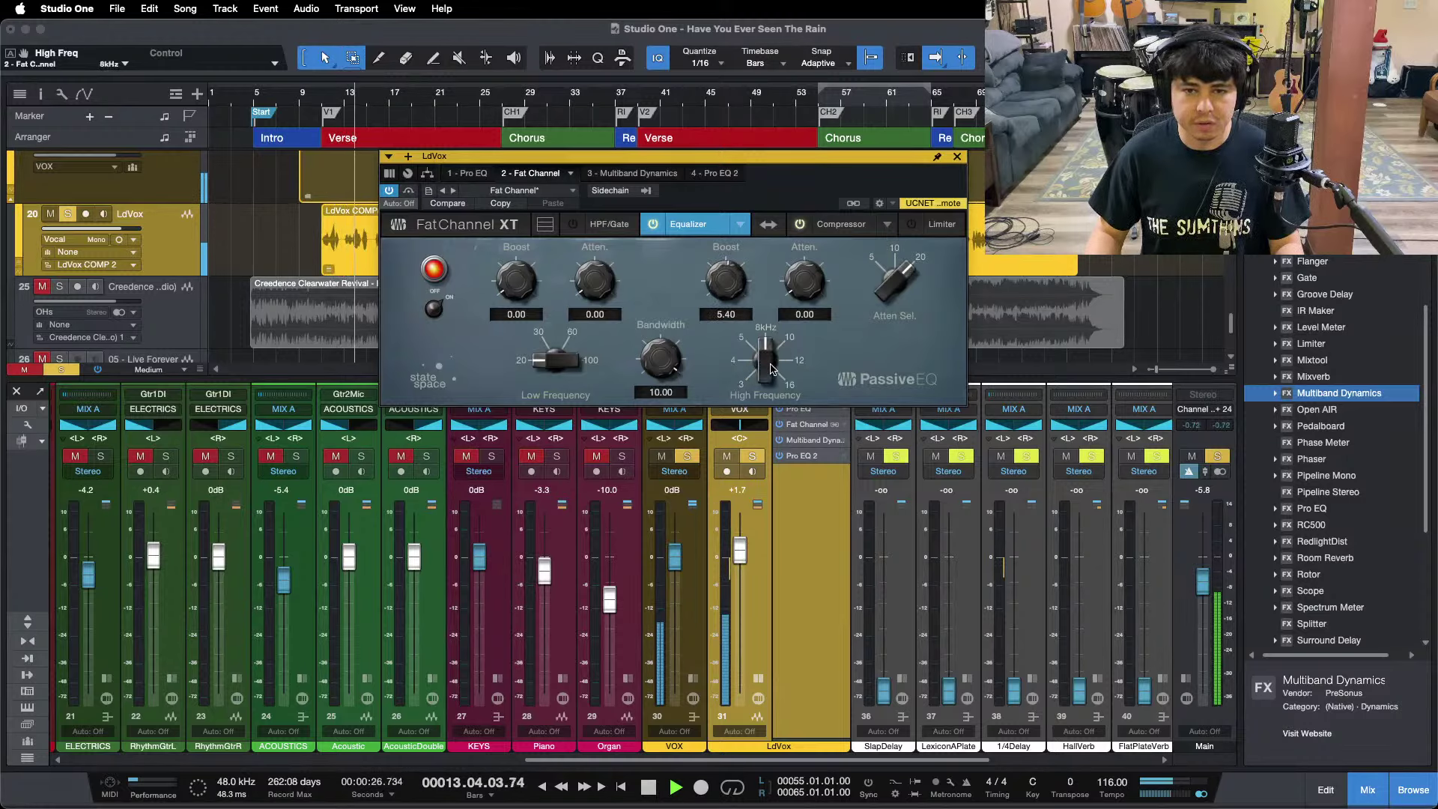
scroll(728, 290, "up", 1)
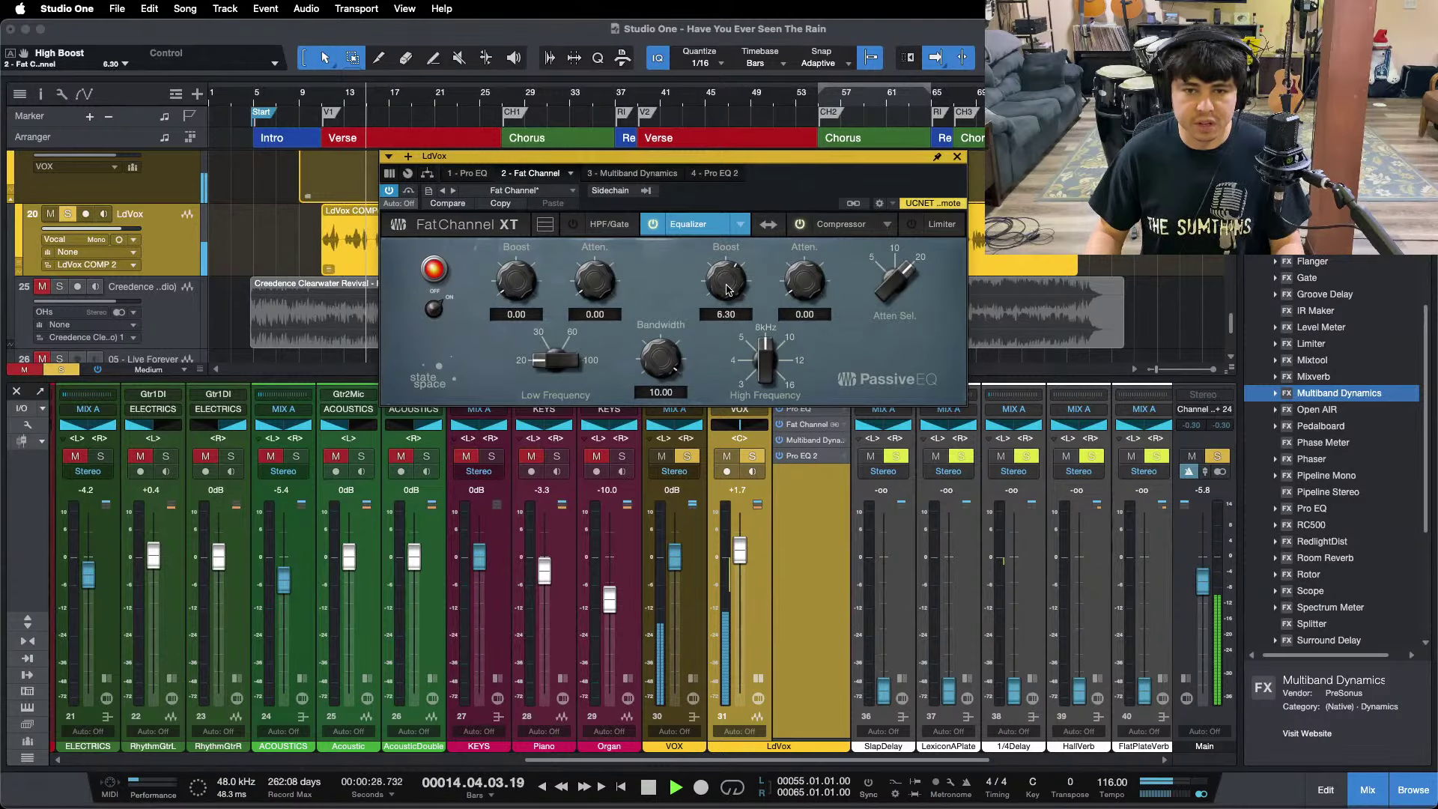
scroll(726, 290, "up", 6)
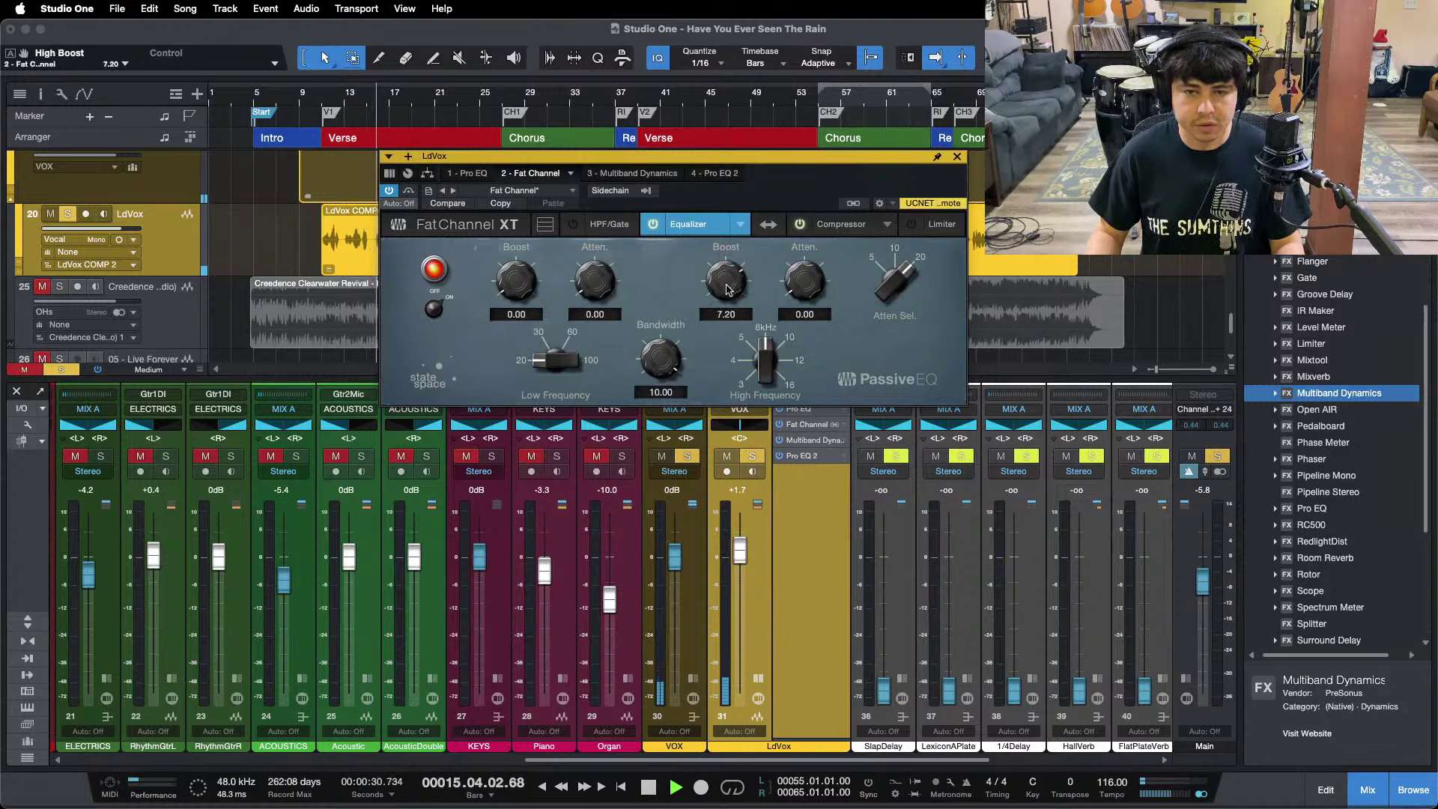
scroll(727, 290, "up", 2)
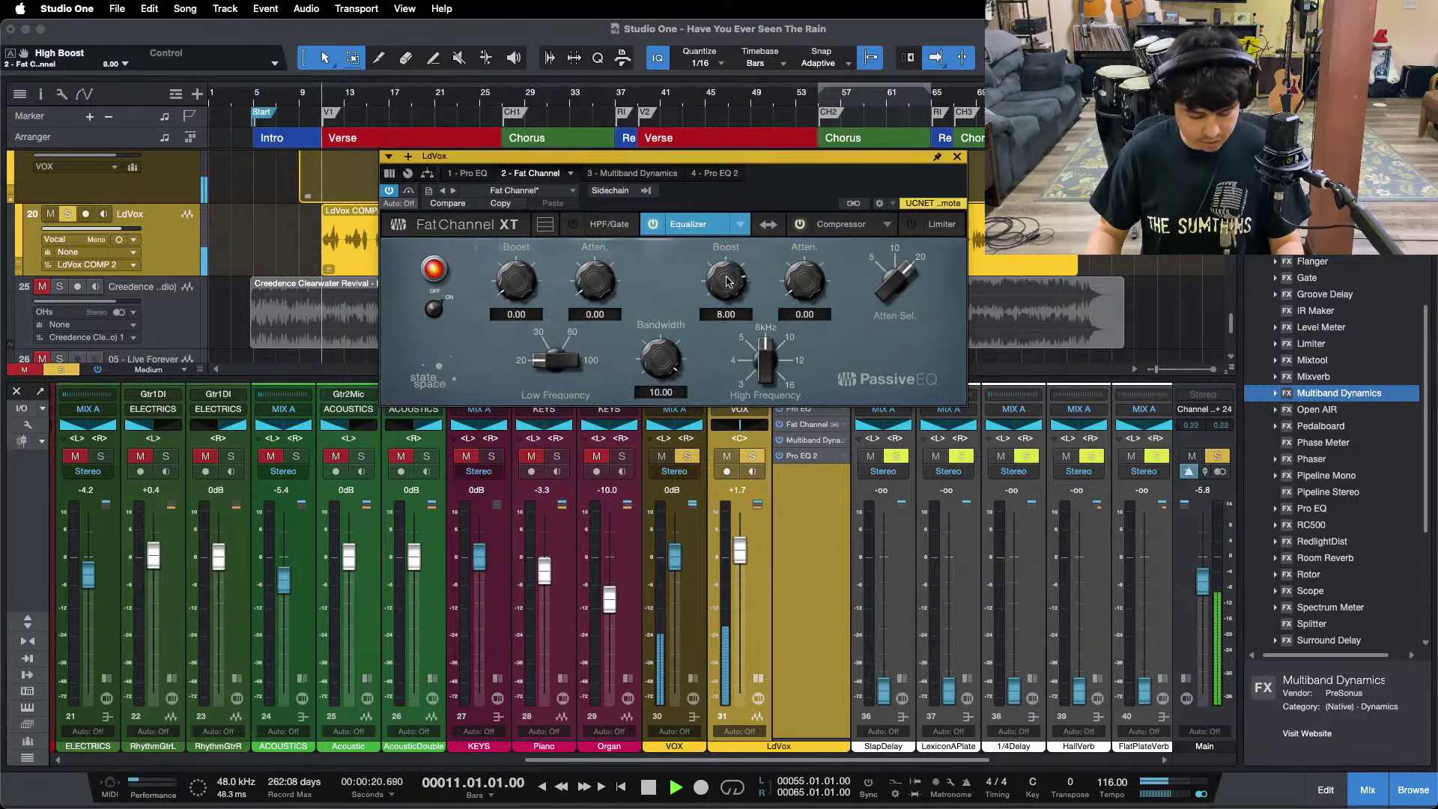
Compare the Passive EQ's 10 kHz and 8 kHz high-frequency settings, and set the high boost to 9.10 at 8 kHz.
scroll(728, 282, "up", 1)
scroll(763, 368, "up", 1)
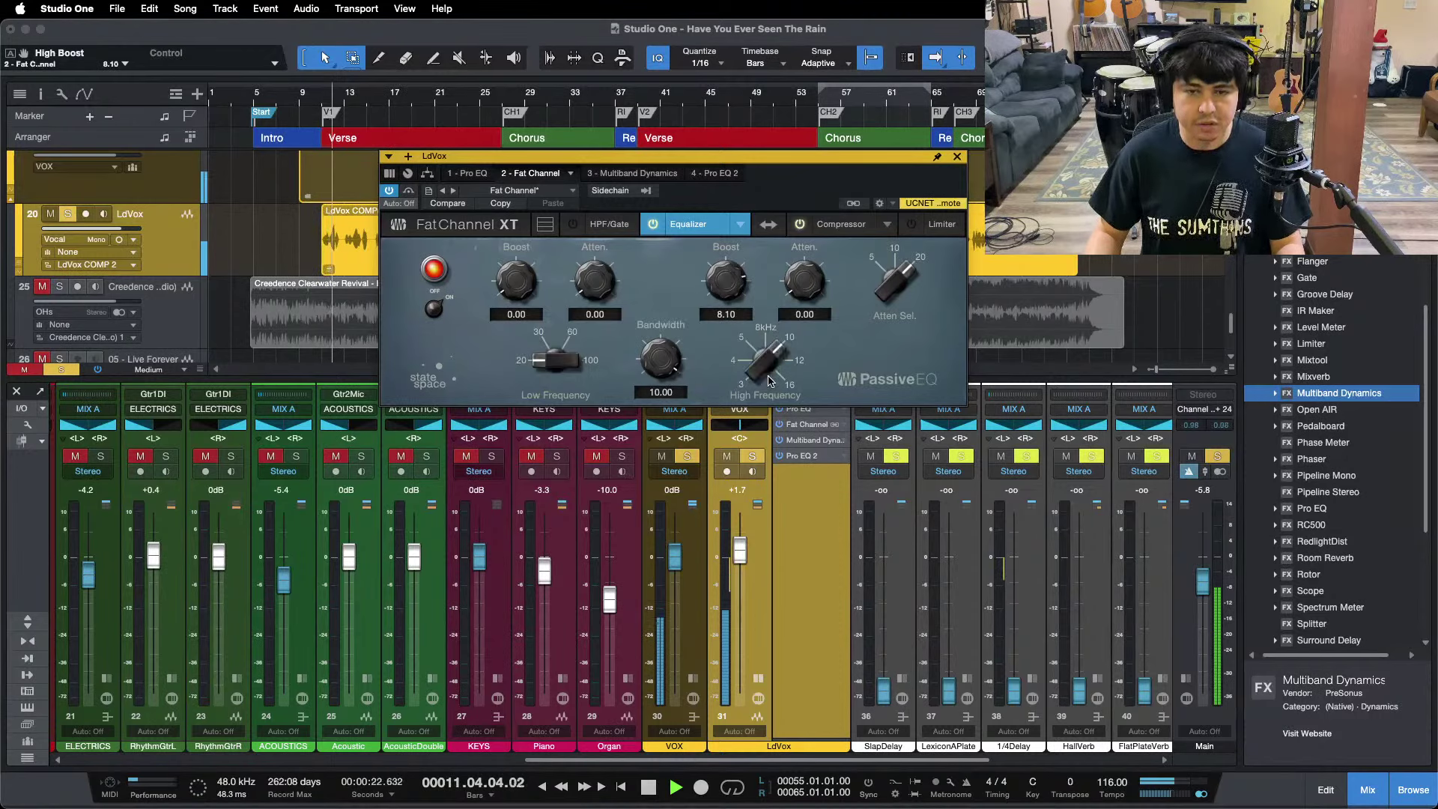
scroll(726, 289, "up", 2)
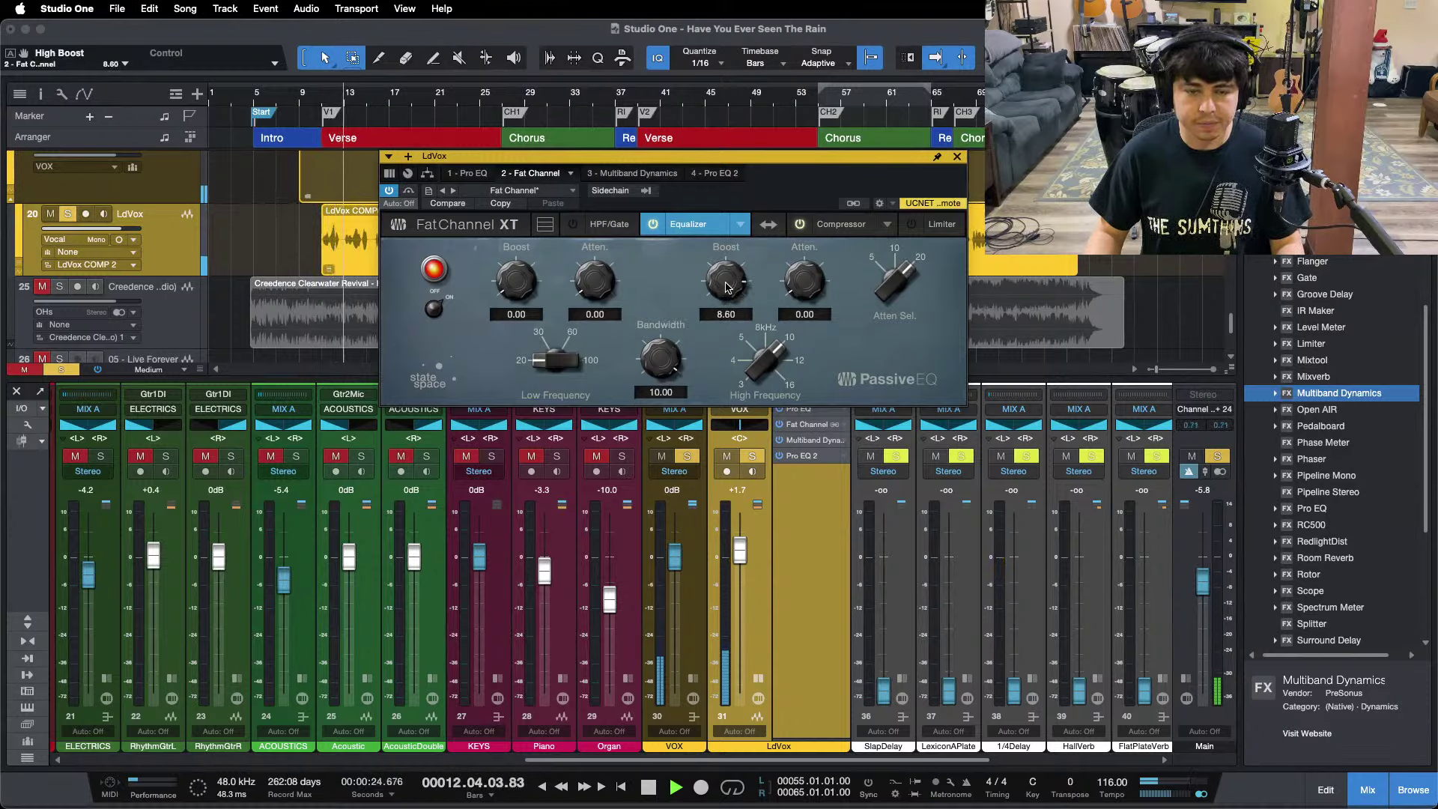
scroll(725, 286, "up", 1)
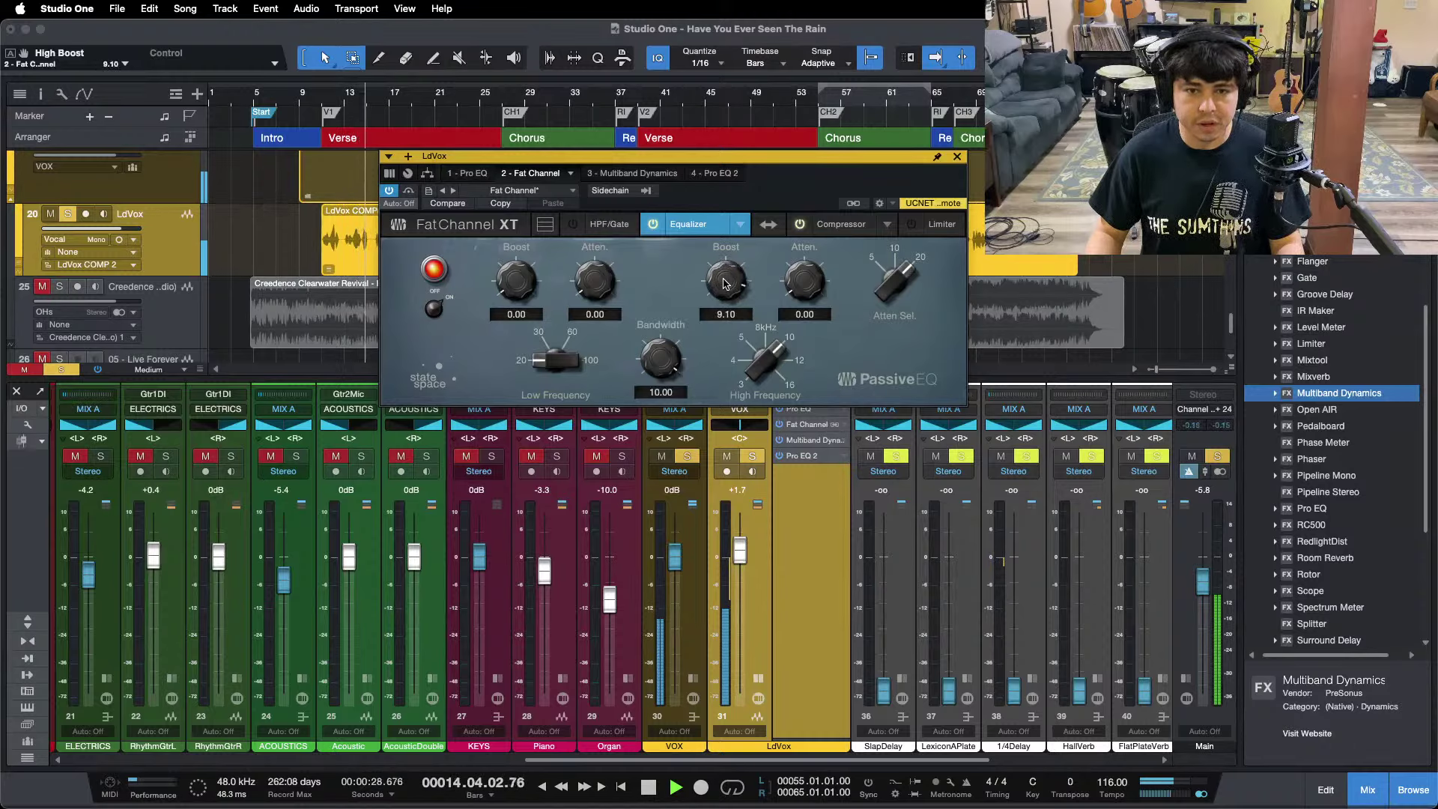
scroll(725, 288, "down", 1)
scroll(764, 360, "down", 1)
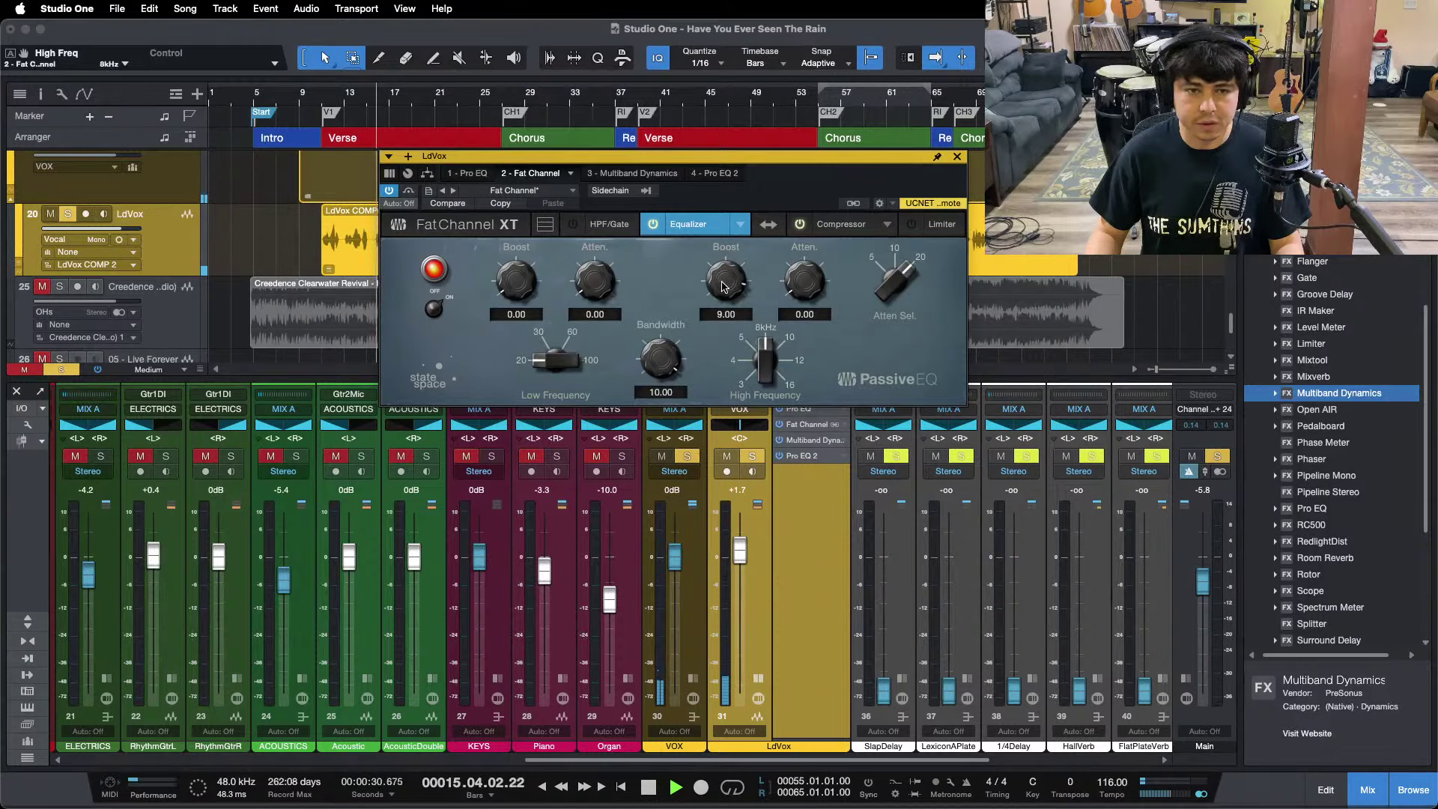
scroll(724, 287, "up", 1)
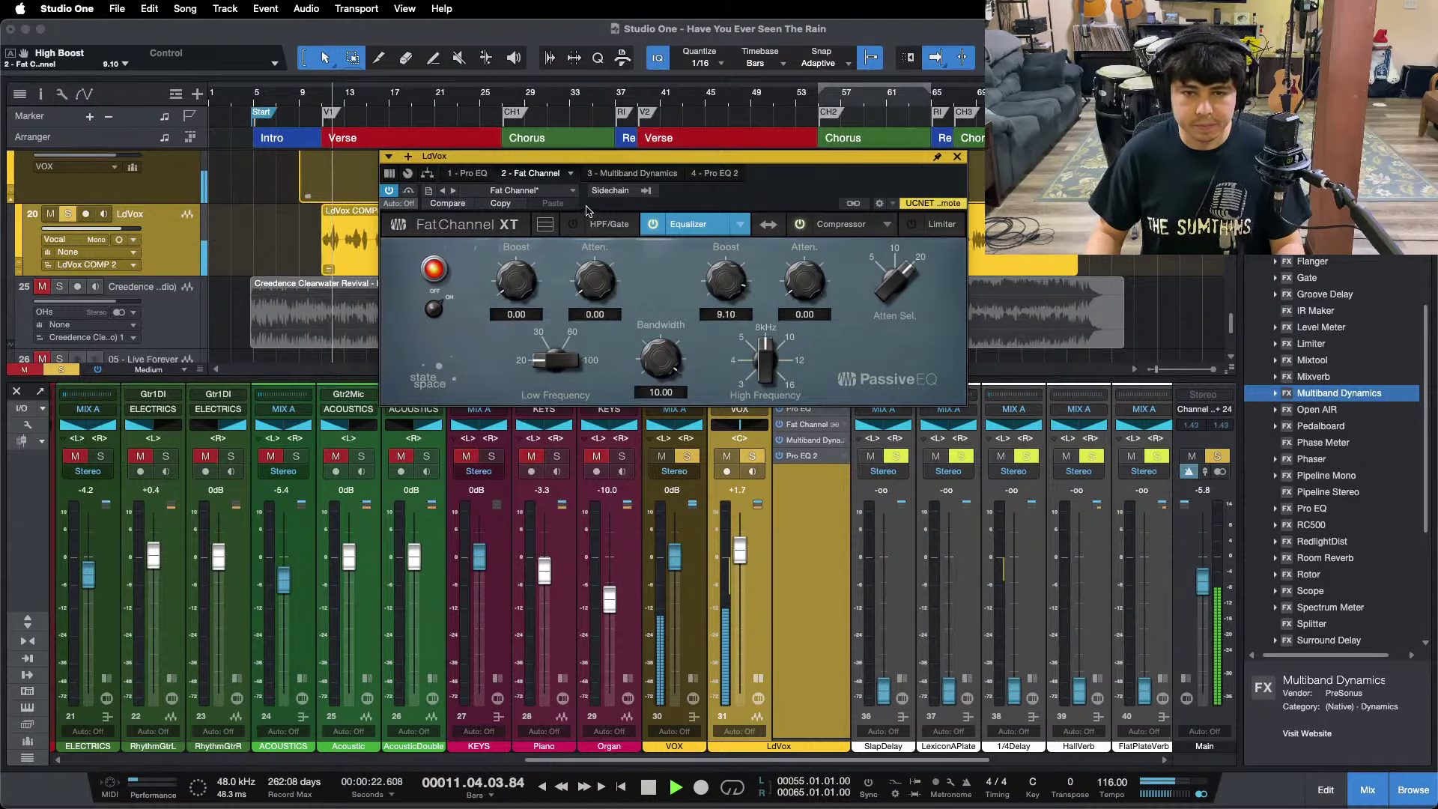
Check the spectrum in Pro EQ 2, switch off the Fat Channel's Passive equalizer and stop playback.
left_click(732, 174)
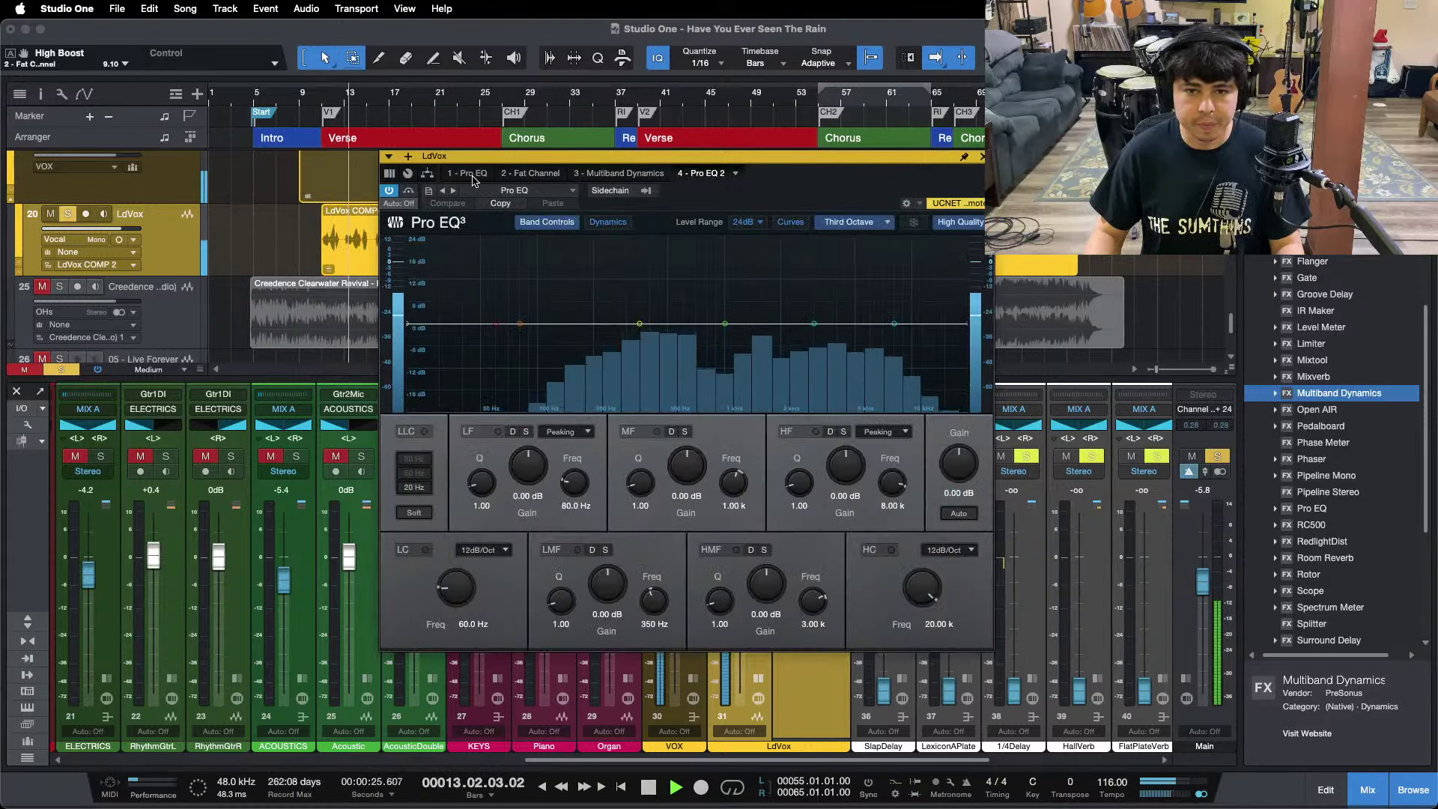
left_click(530, 173)
left_click(649, 225)
key("space")
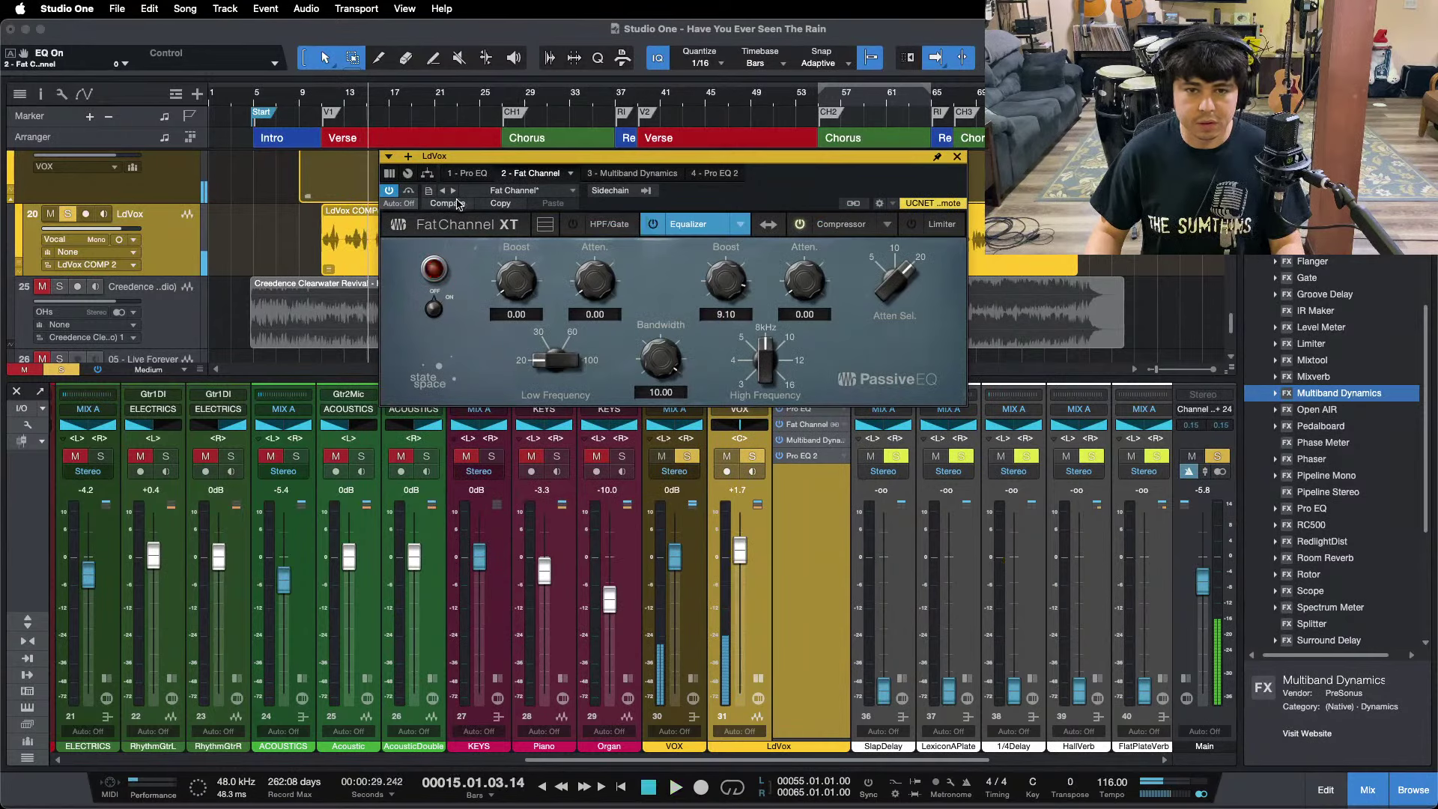
Boost the HF band of the lead vocal's first Pro EQ to 12.48 dB at 8 kHz while auditioning the verse.
left_click(468, 174)
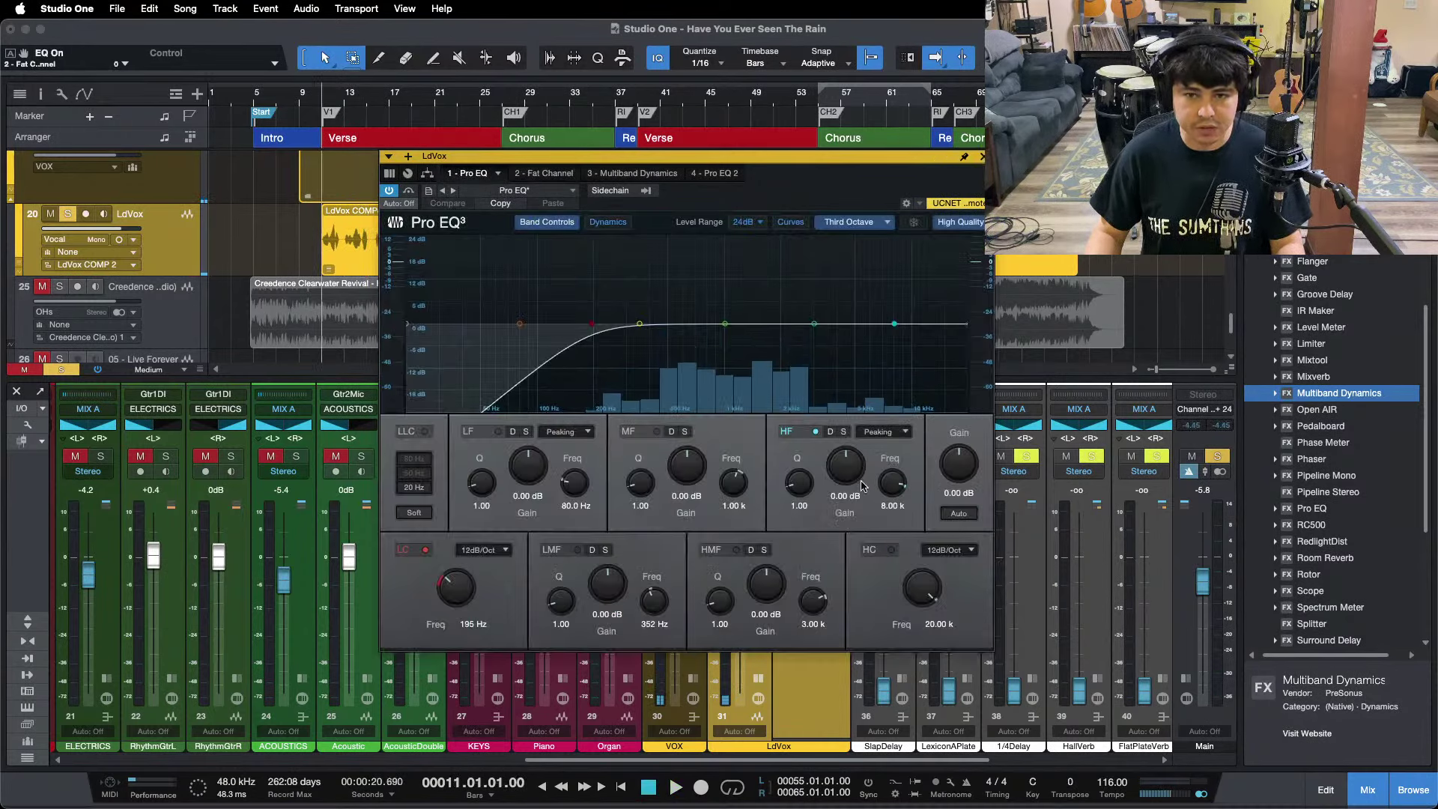
key("space")
left_click_drag(844, 474, 845, 474)
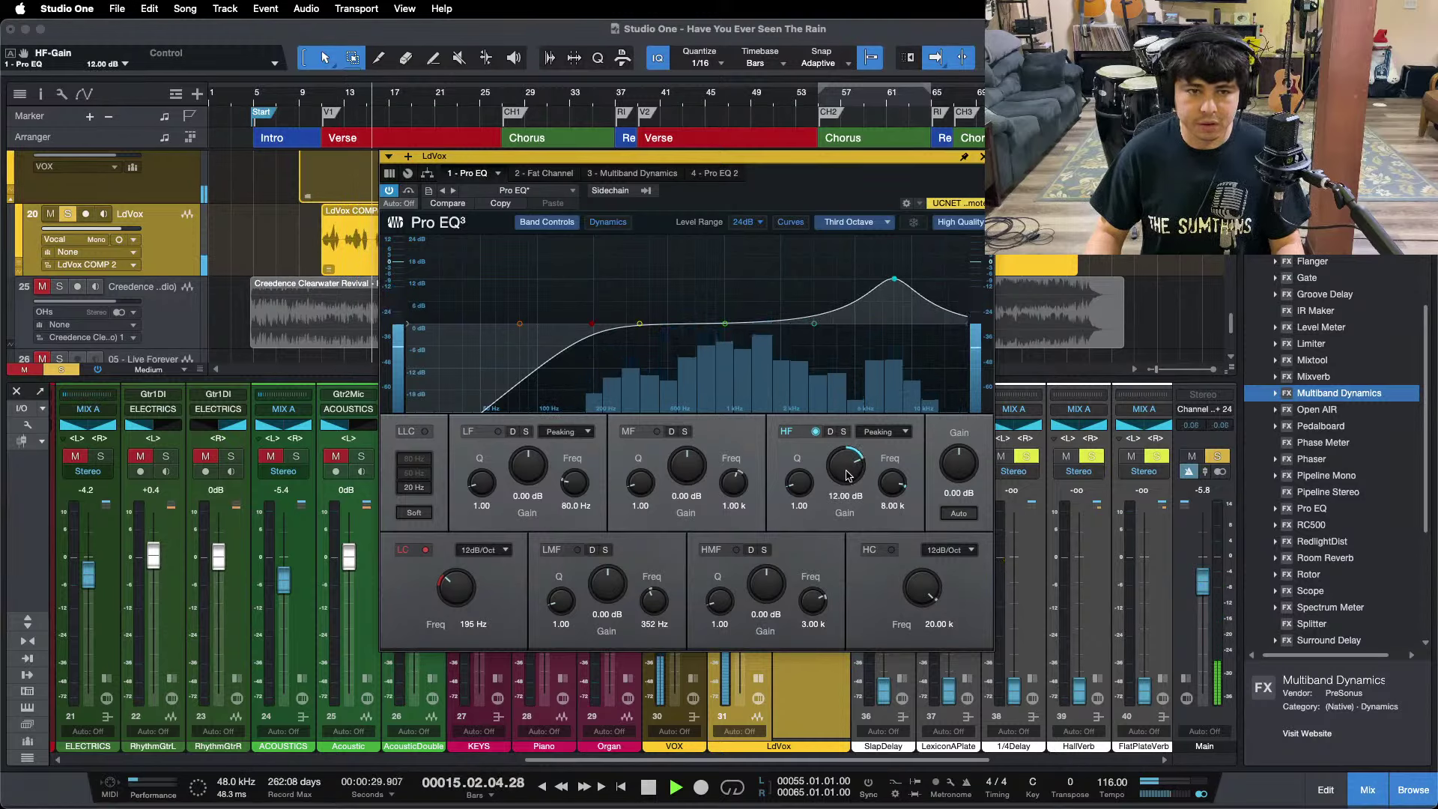
scroll(844, 472, "up", 2)
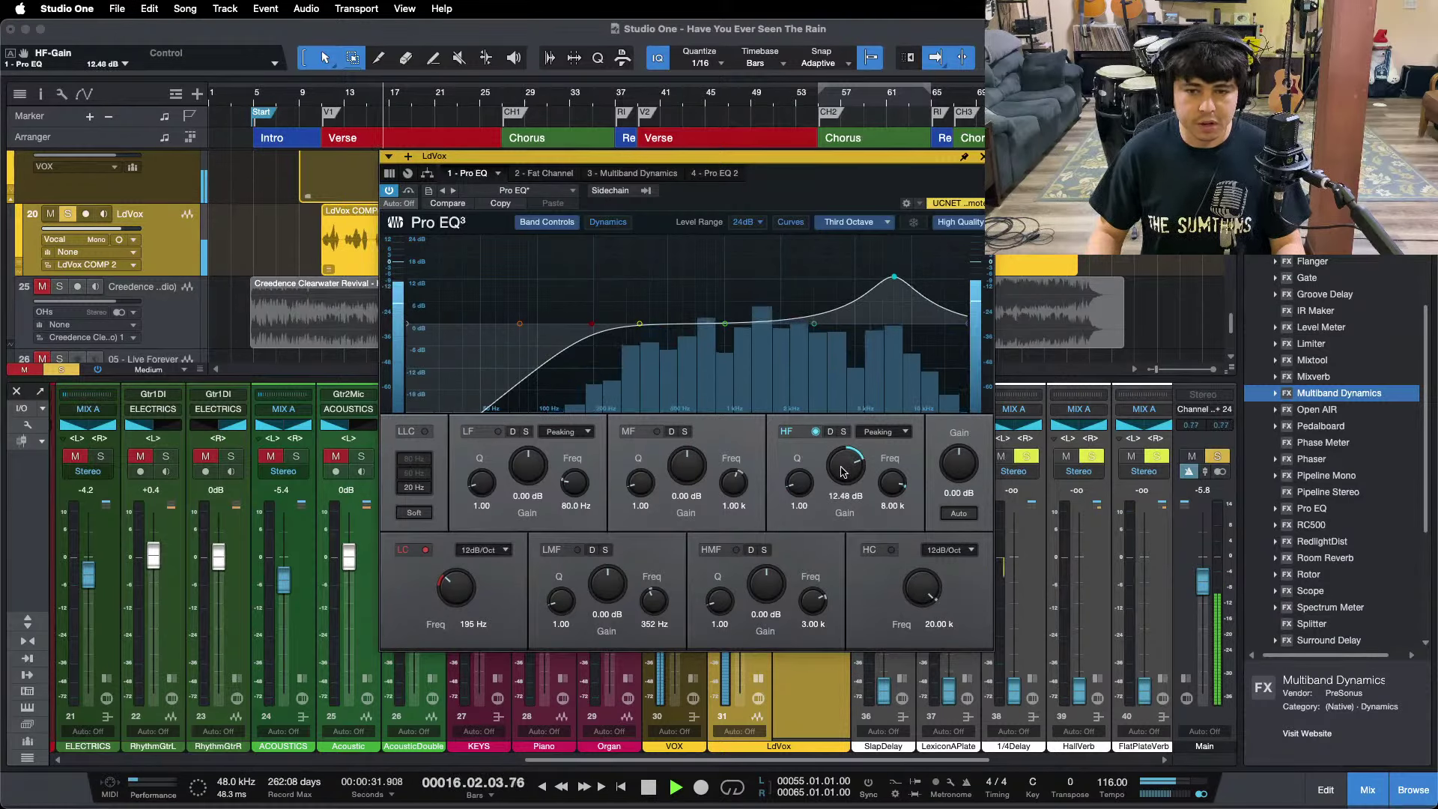
scroll(845, 472, "down", 1)
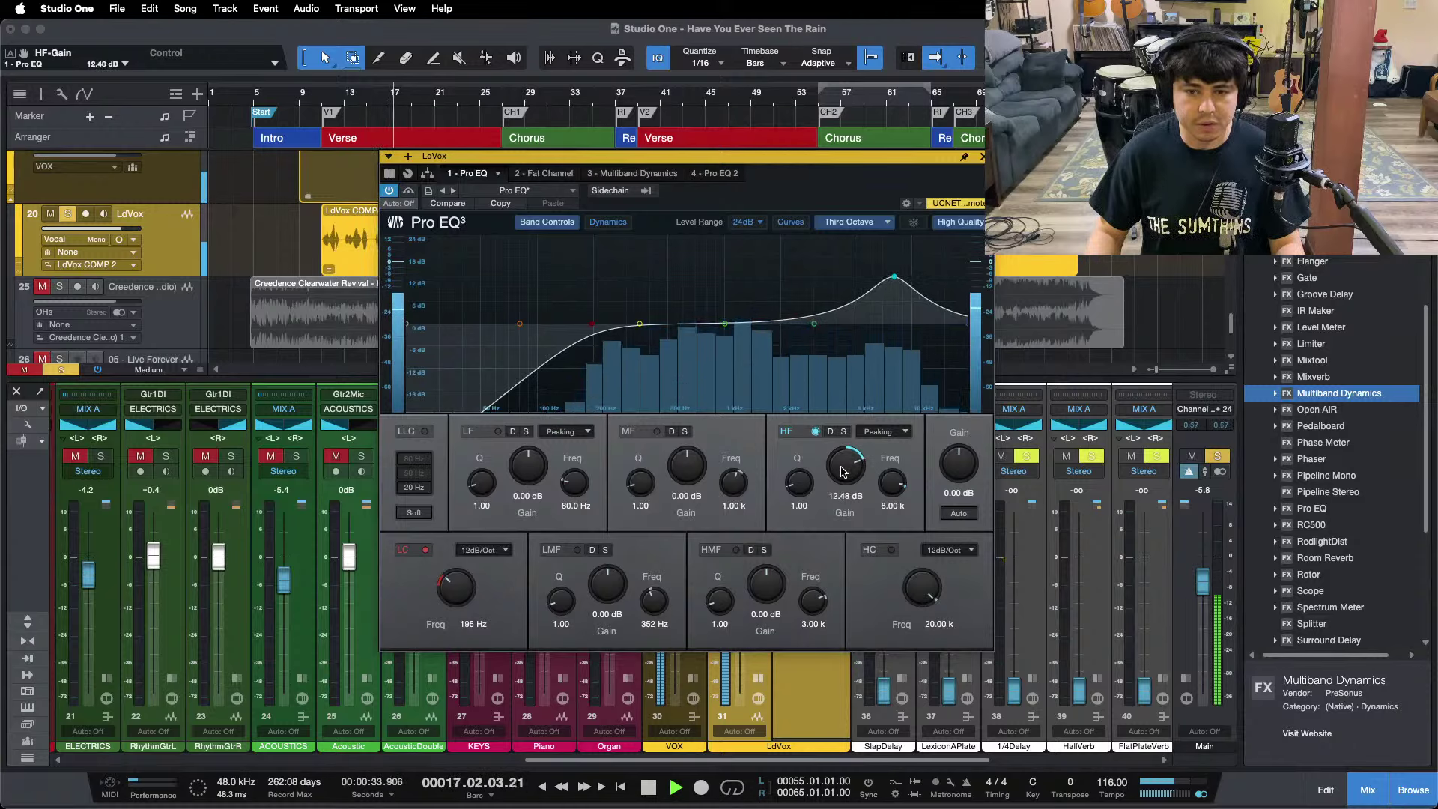
key("space")
key("space")
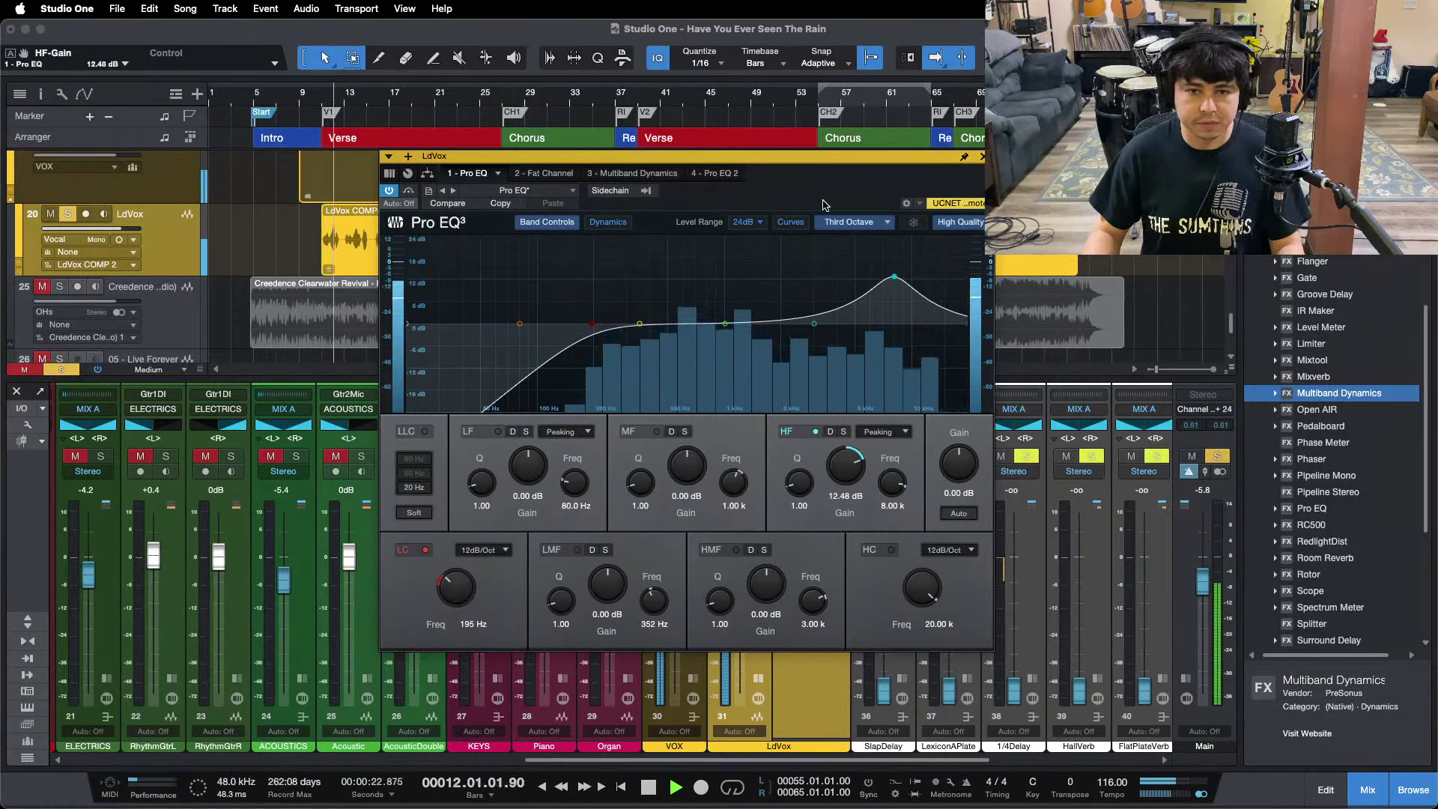
key("space")
Open soothe2 on the VOX bus and move its upper cutoff node to the top end of the frequency range.
left_click_drag(827, 158, 1389, 223)
left_click(690, 681)
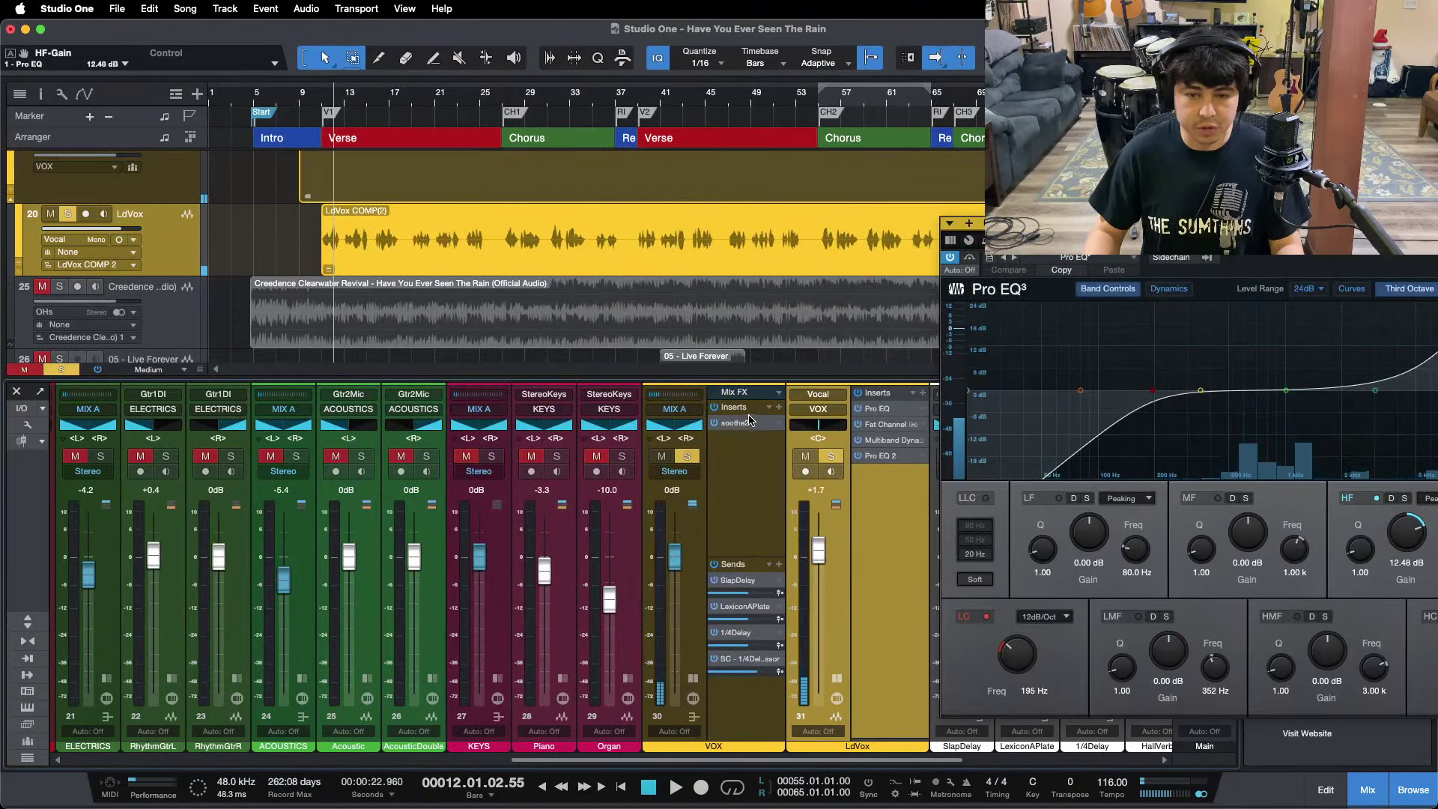
double_click(747, 421)
left_click_drag(1341, 243, 878, 255)
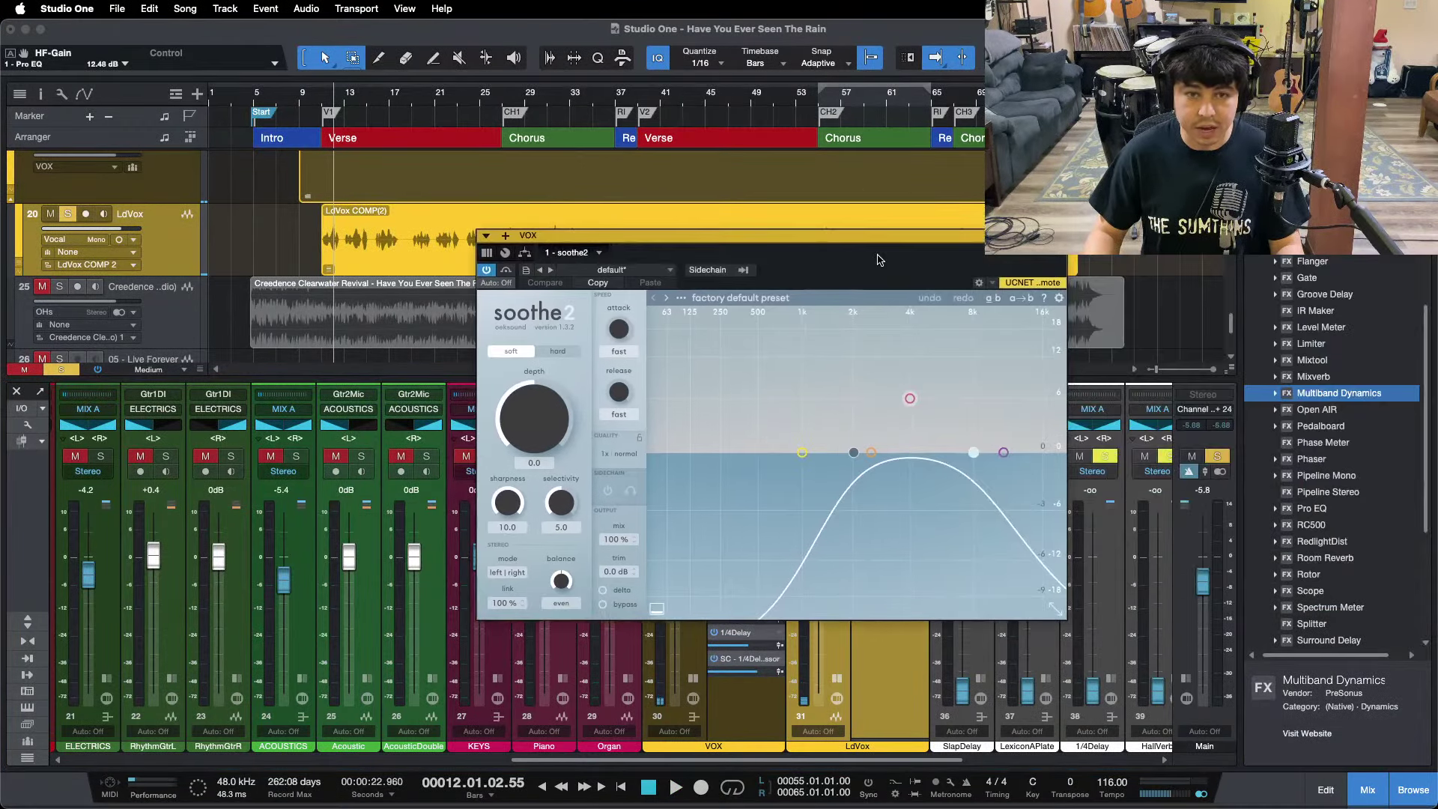
key("space")
left_click(1058, 235)
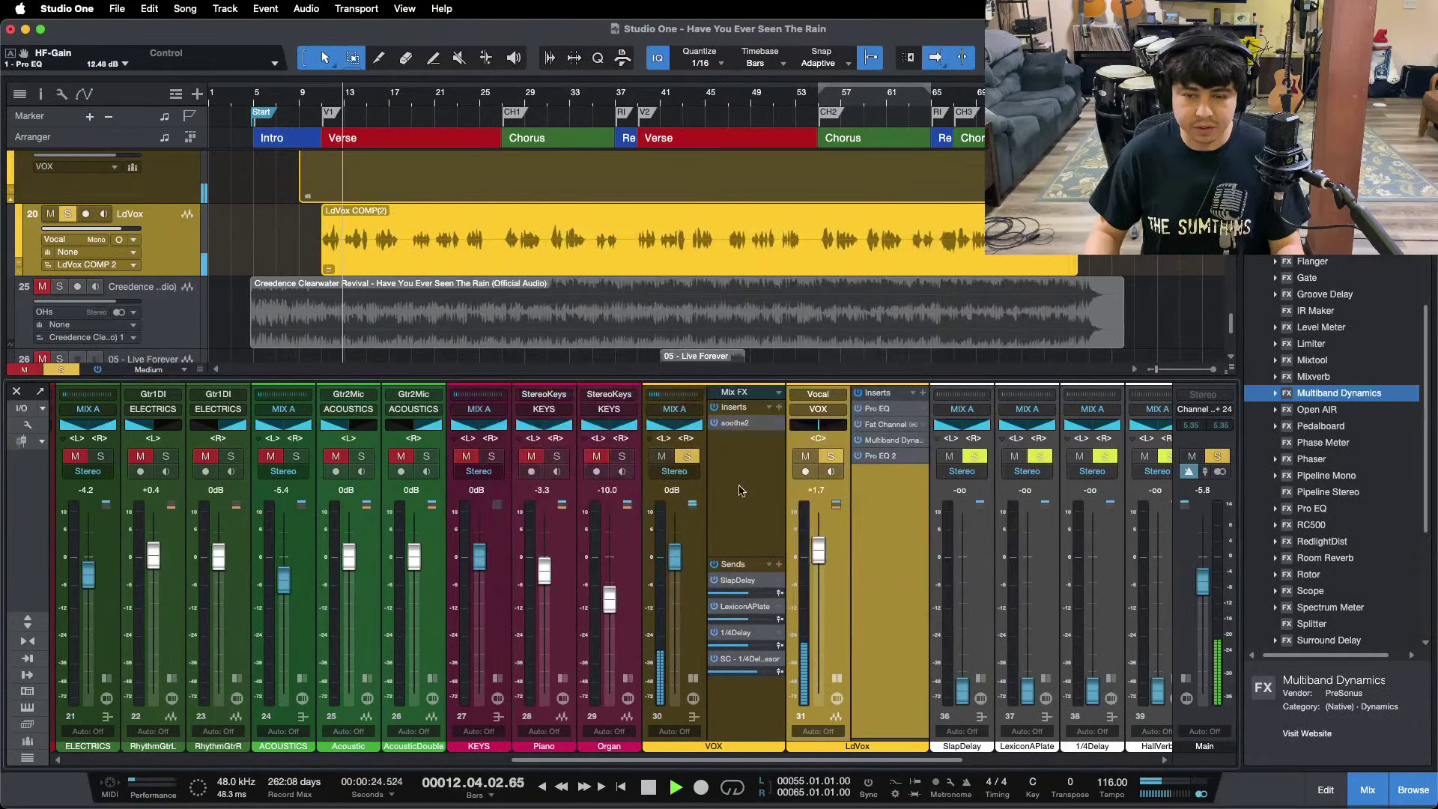
double_click(737, 421)
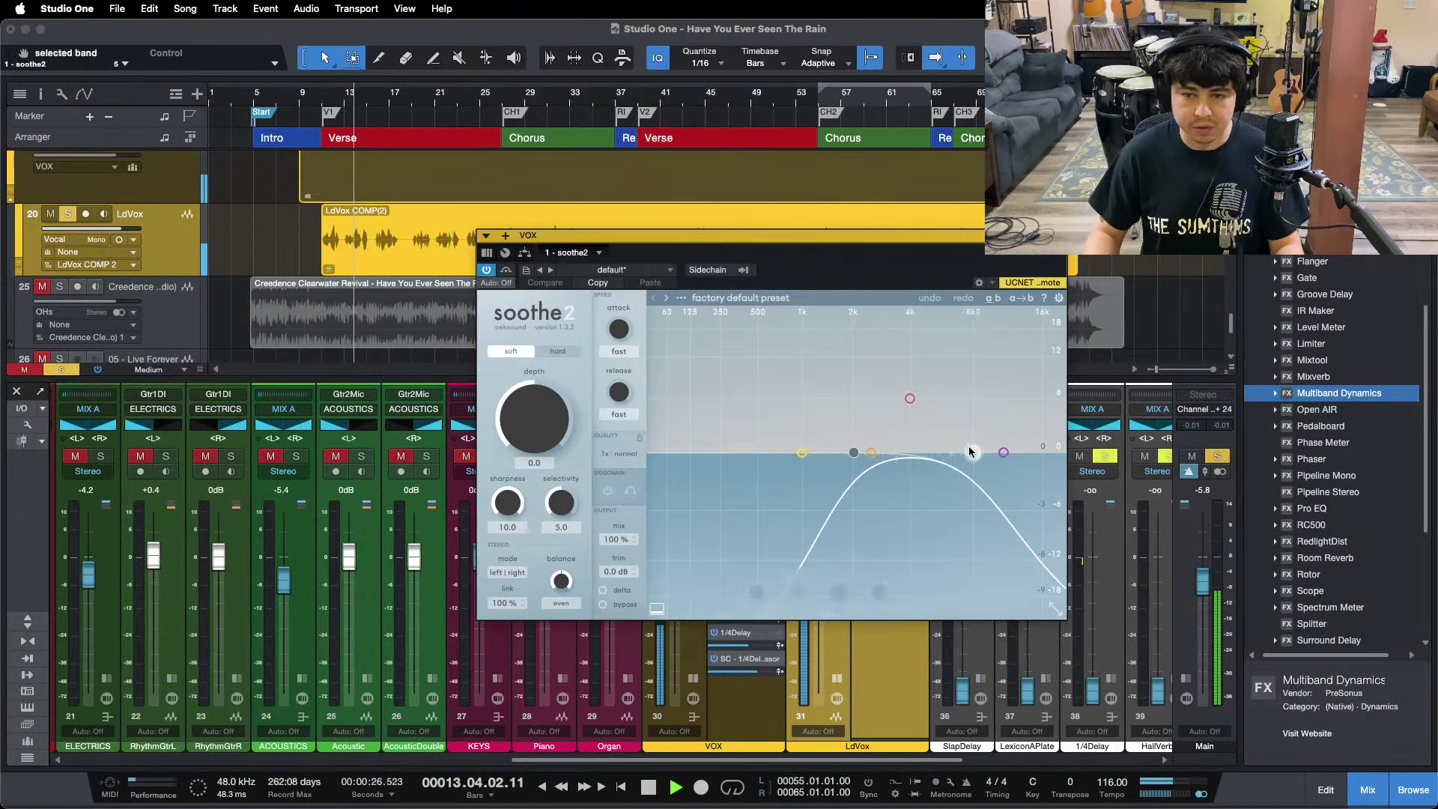
left_click_drag(972, 451, 1064, 452)
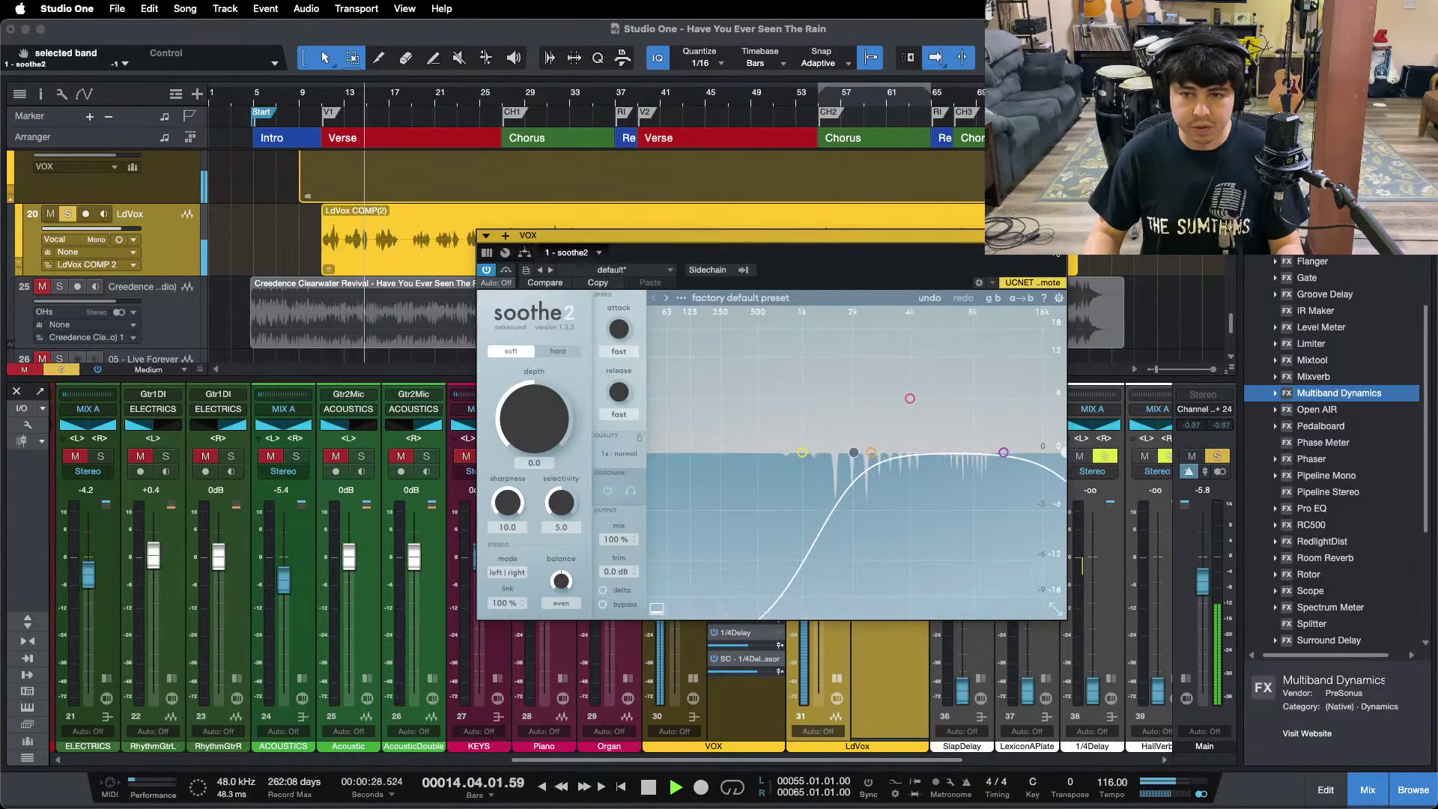
left_click(1057, 235)
Raise the HF band gain of the lead vocal's first Pro EQ to 12.96 dB.
double_click(877, 408)
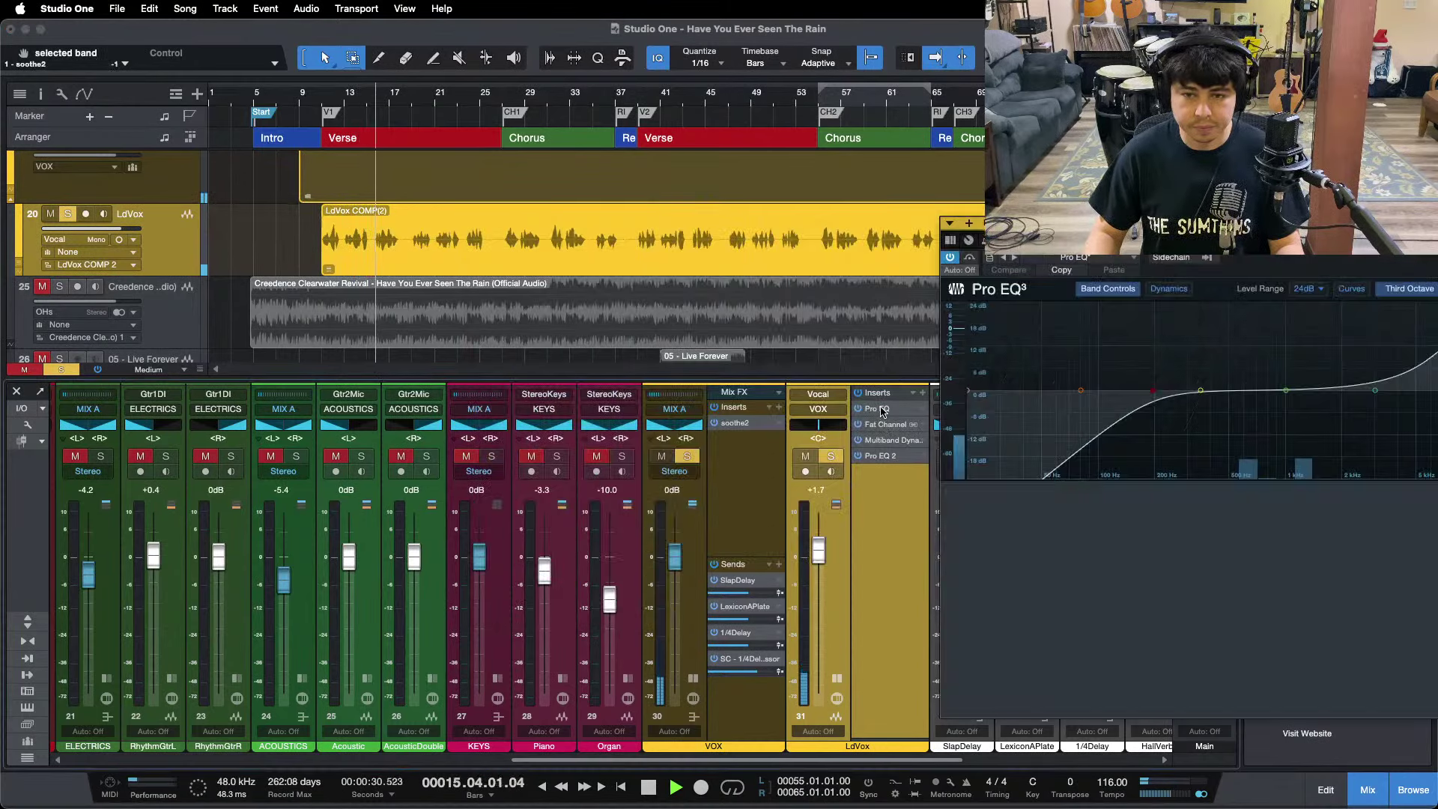
left_click_drag(1049, 237, 413, 237)
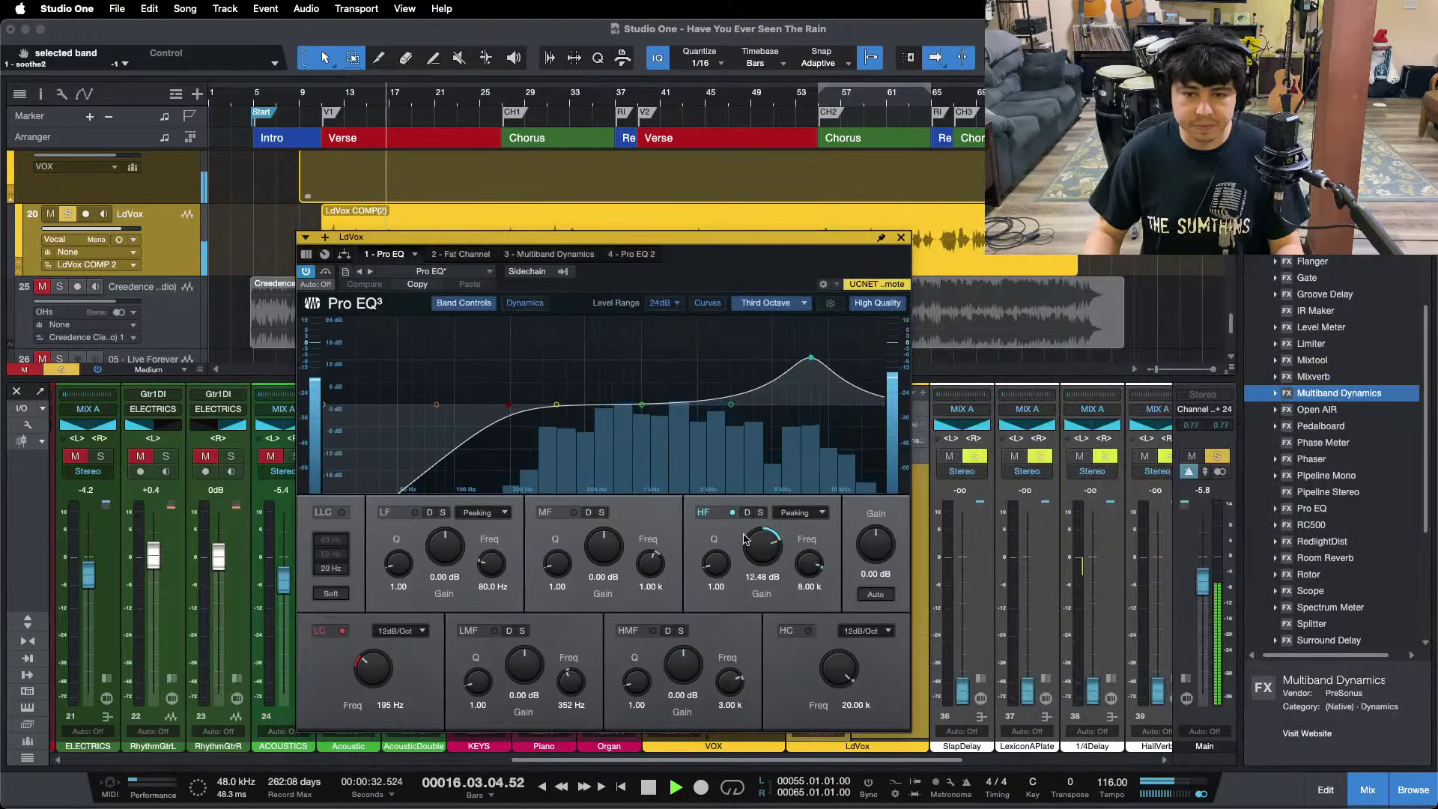
left_click_drag(782, 532, 745, 528)
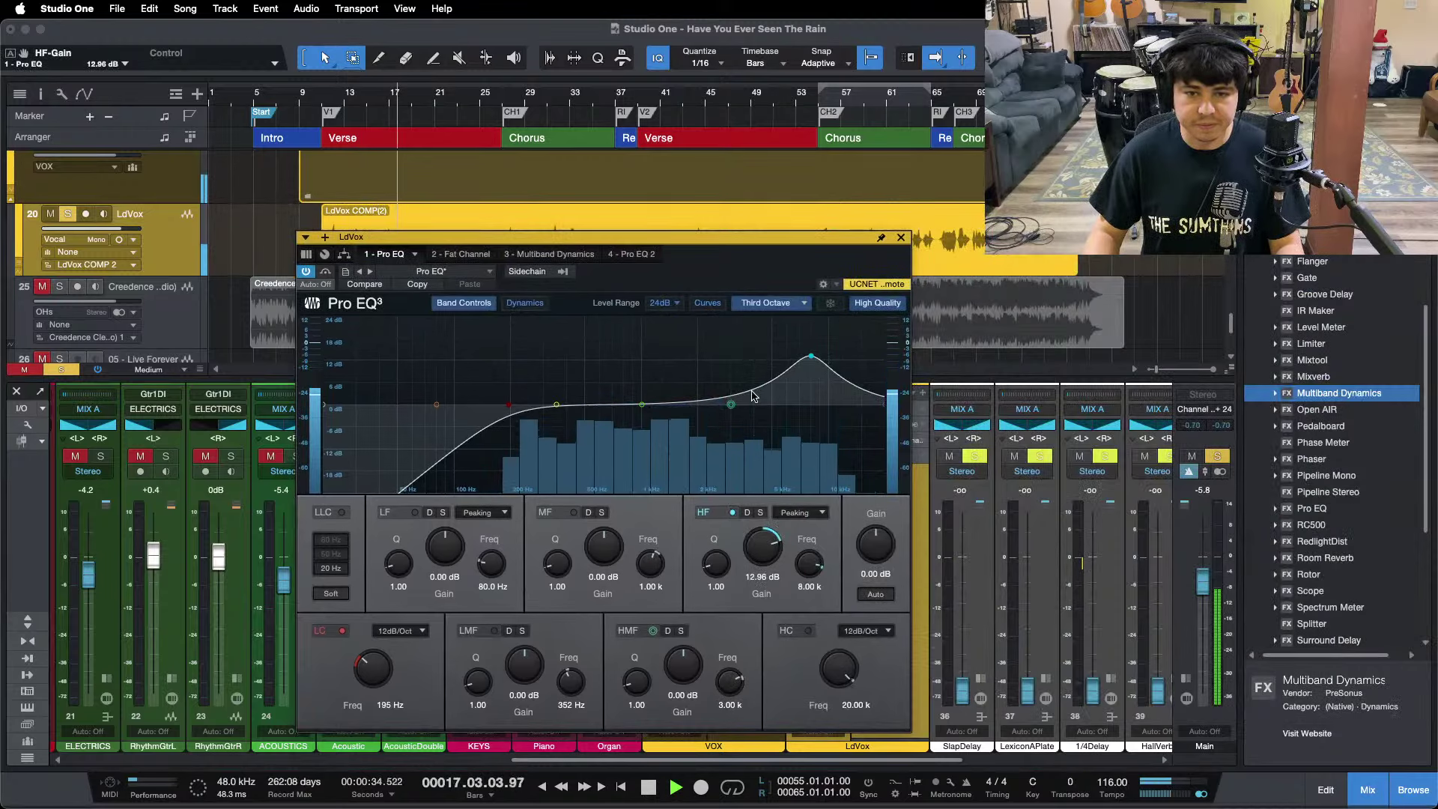
Replay from the verse marker, boost Pro EQ's HMF band 3.36 dB at 3 kHz, and check the lead vocal's Multiband Dynamics.
key("shift+n")
key("shift+b")
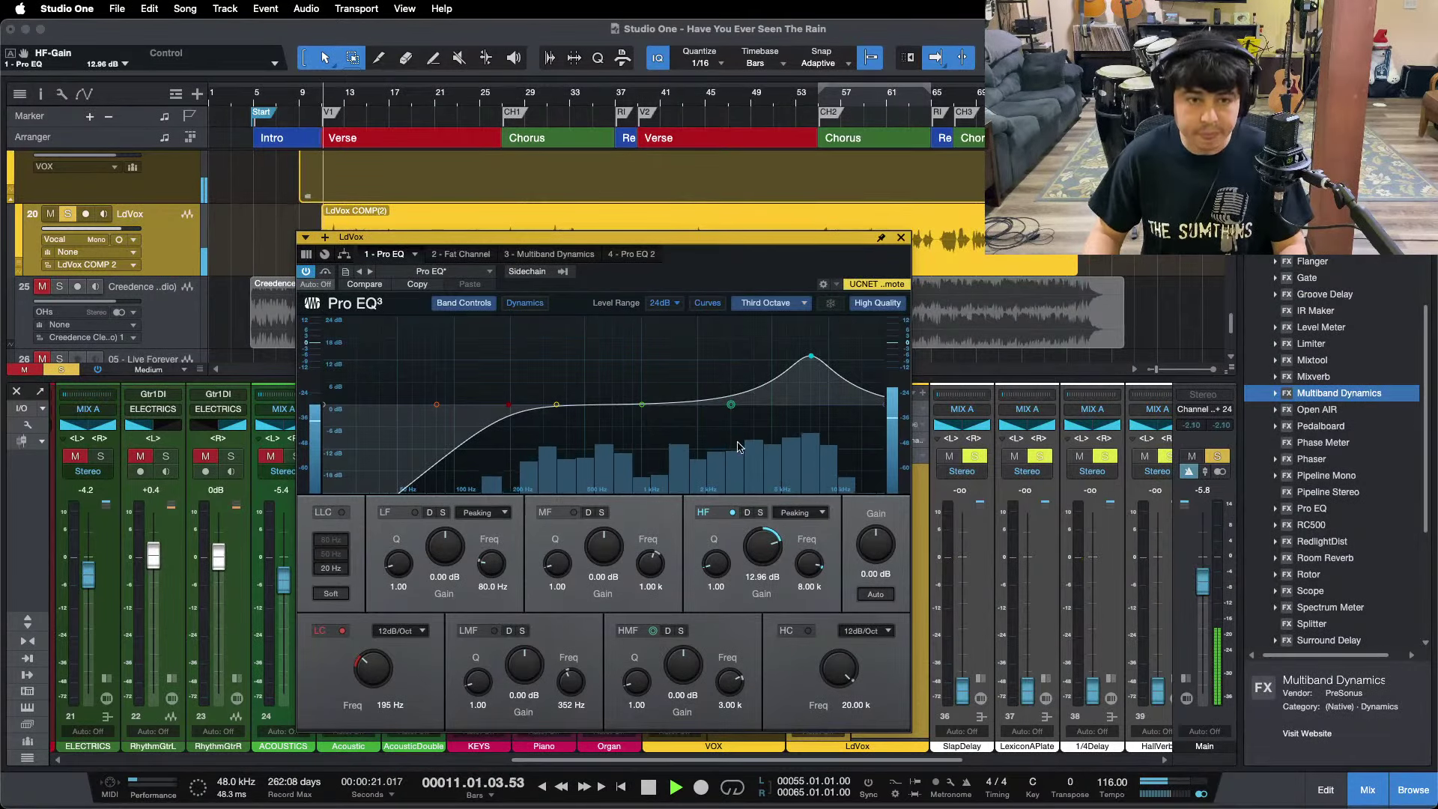
left_click_drag(684, 668, 687, 664)
scroll(686, 664, "up", 3)
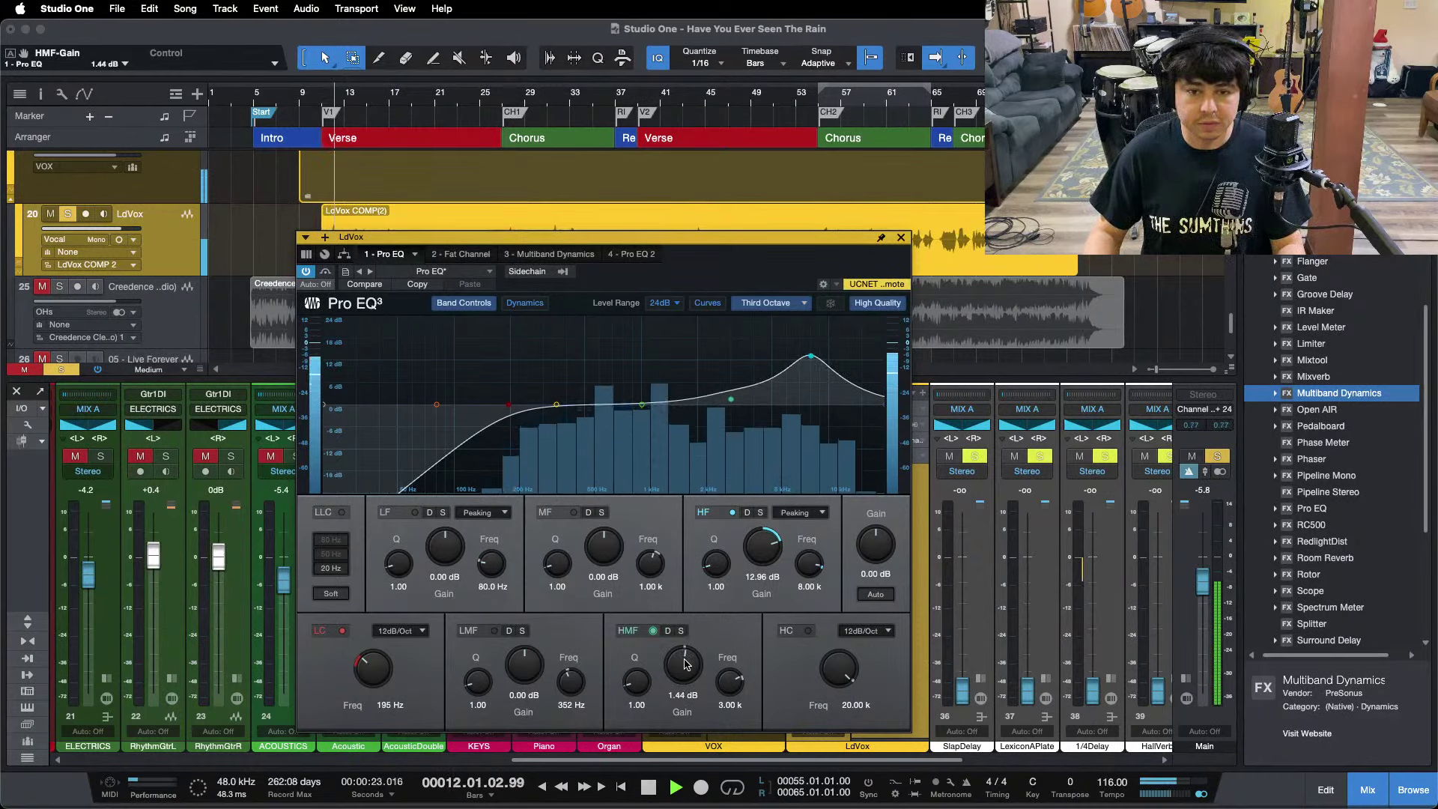
scroll(686, 665, "up", 1)
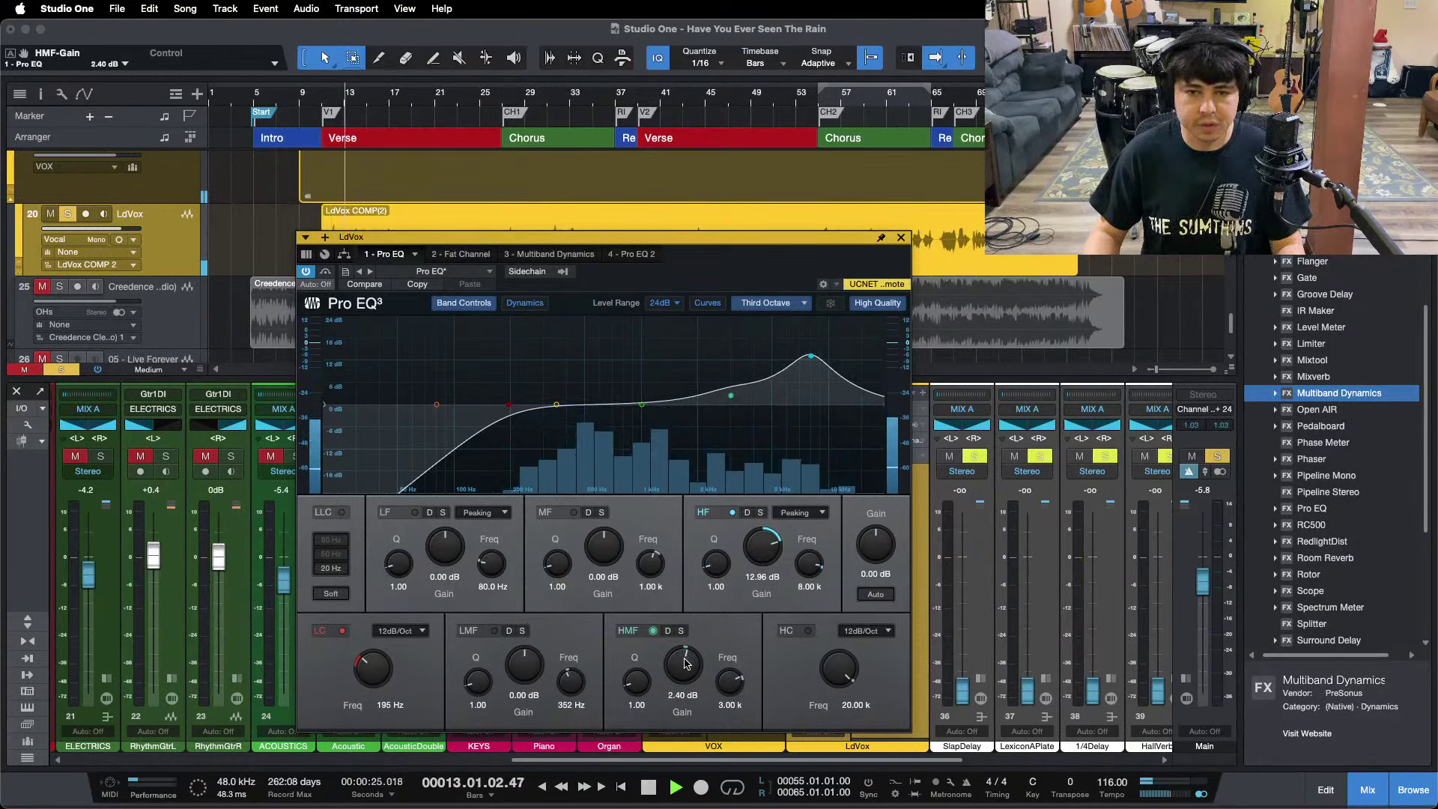
scroll(686, 664, "up", 1)
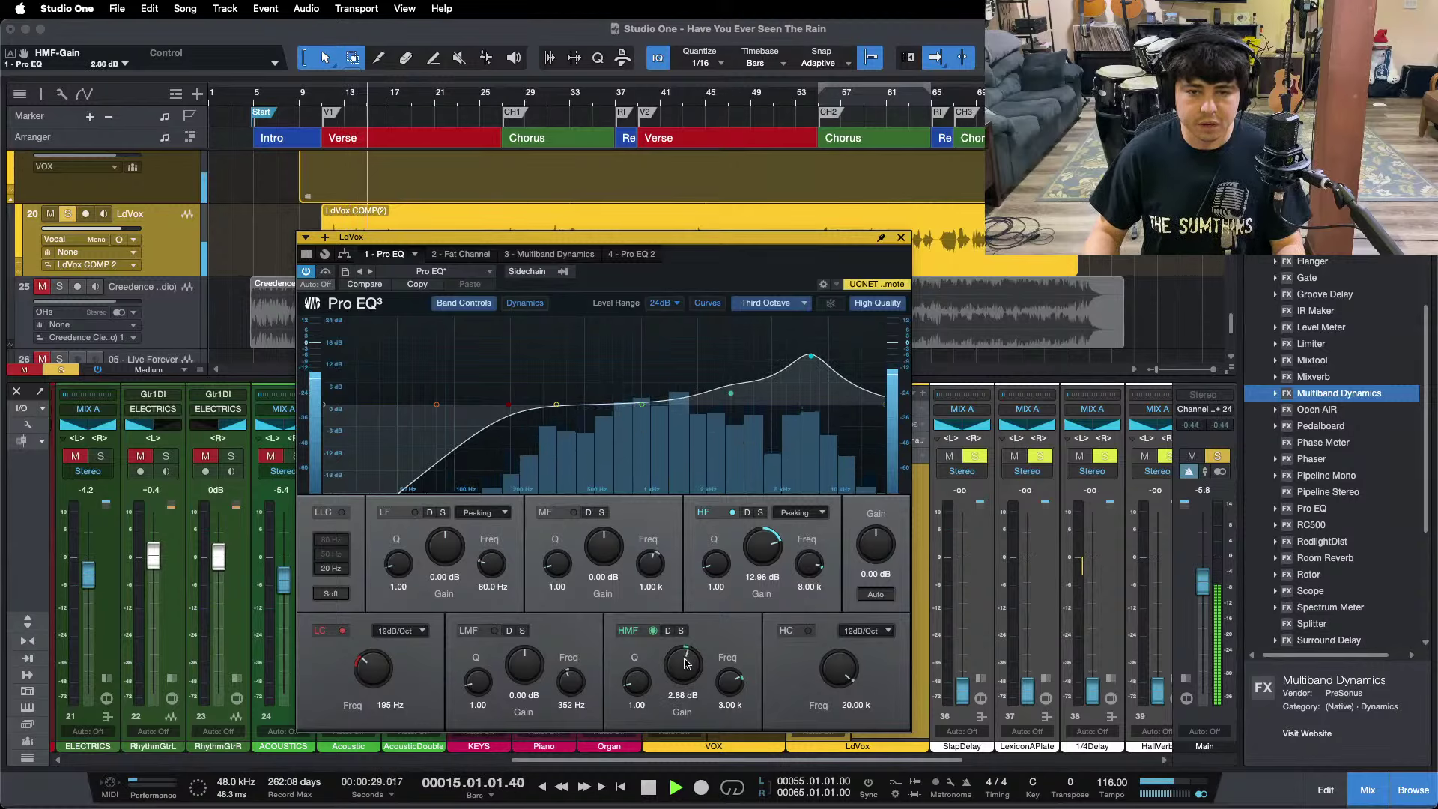
scroll(686, 664, "up", 1)
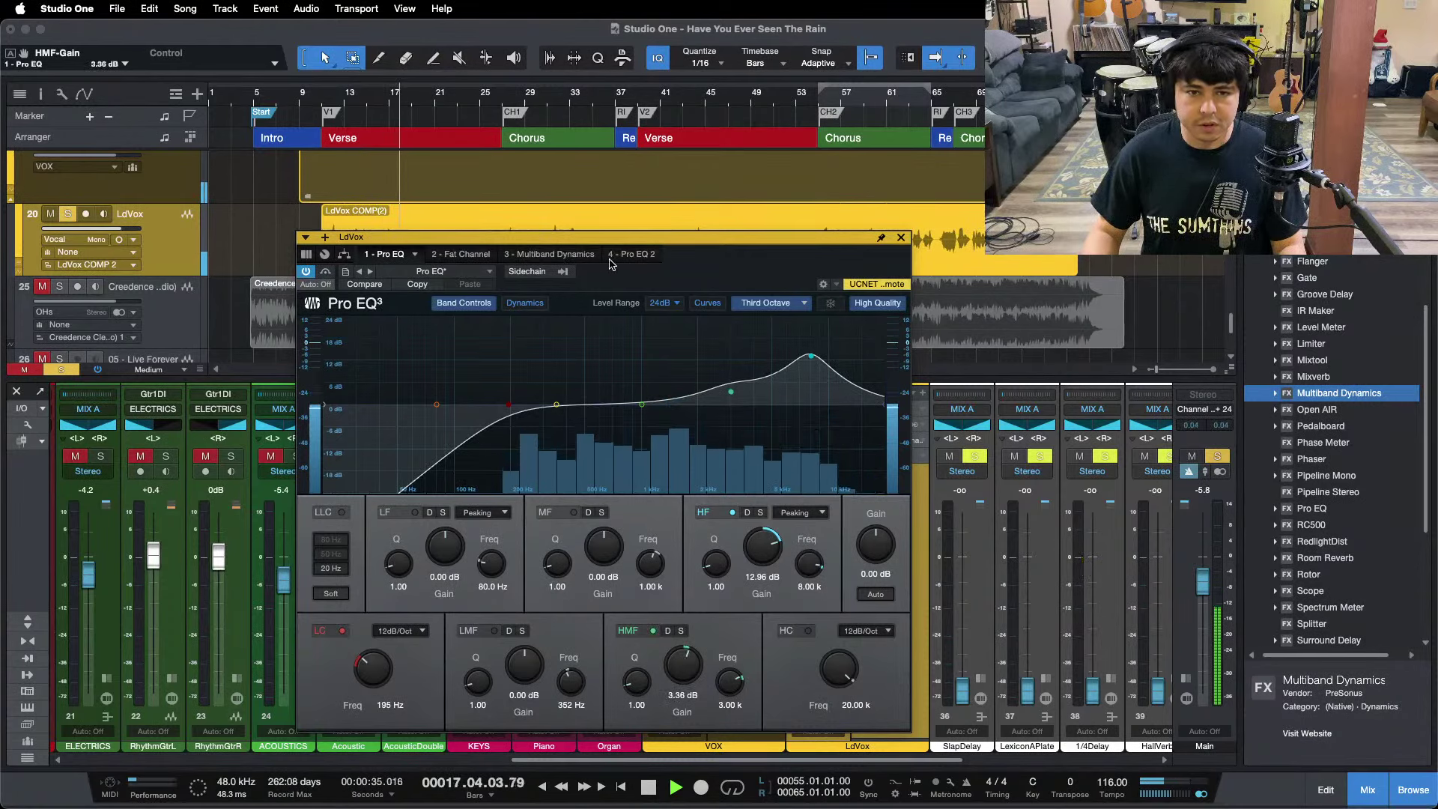
left_click(573, 255)
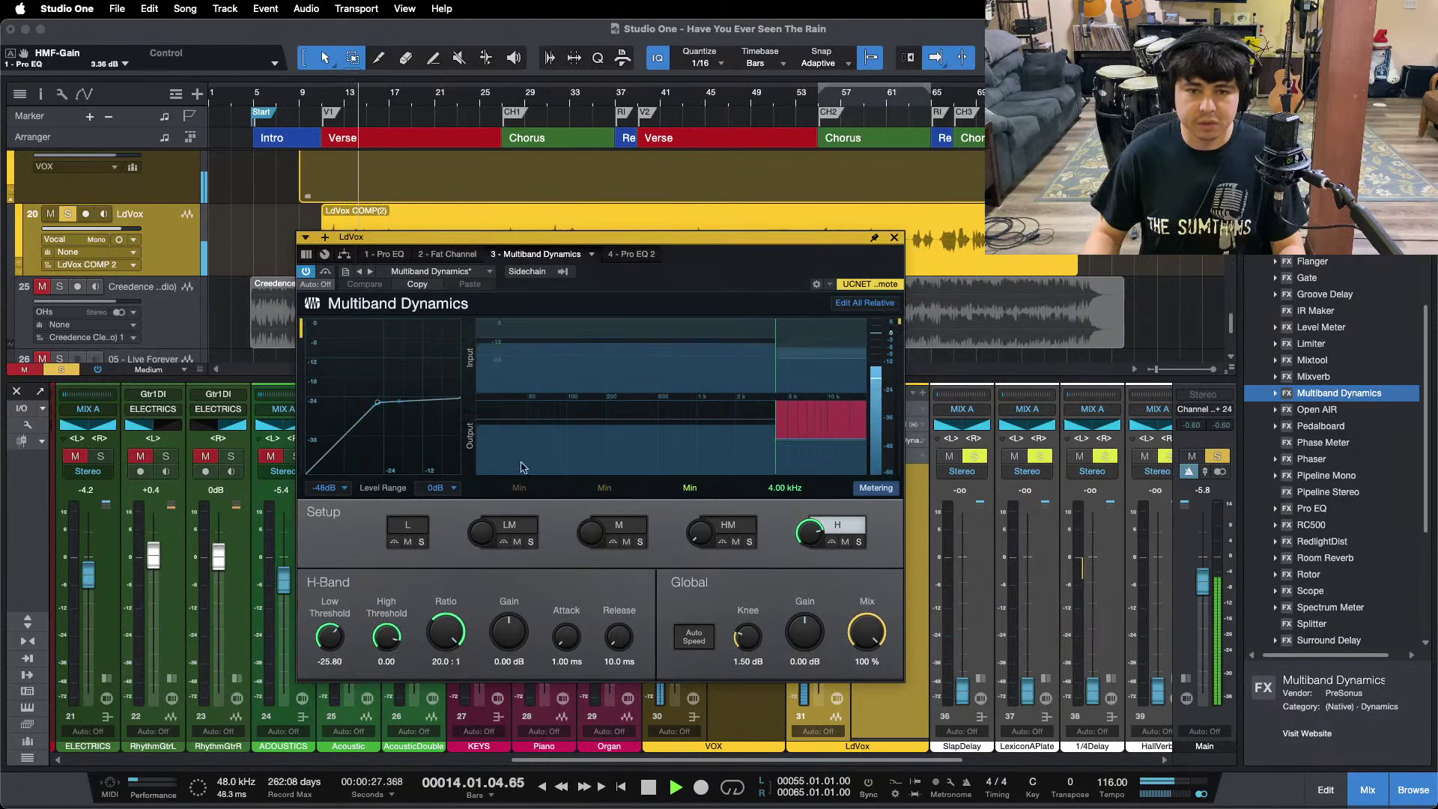
left_click(893, 238)
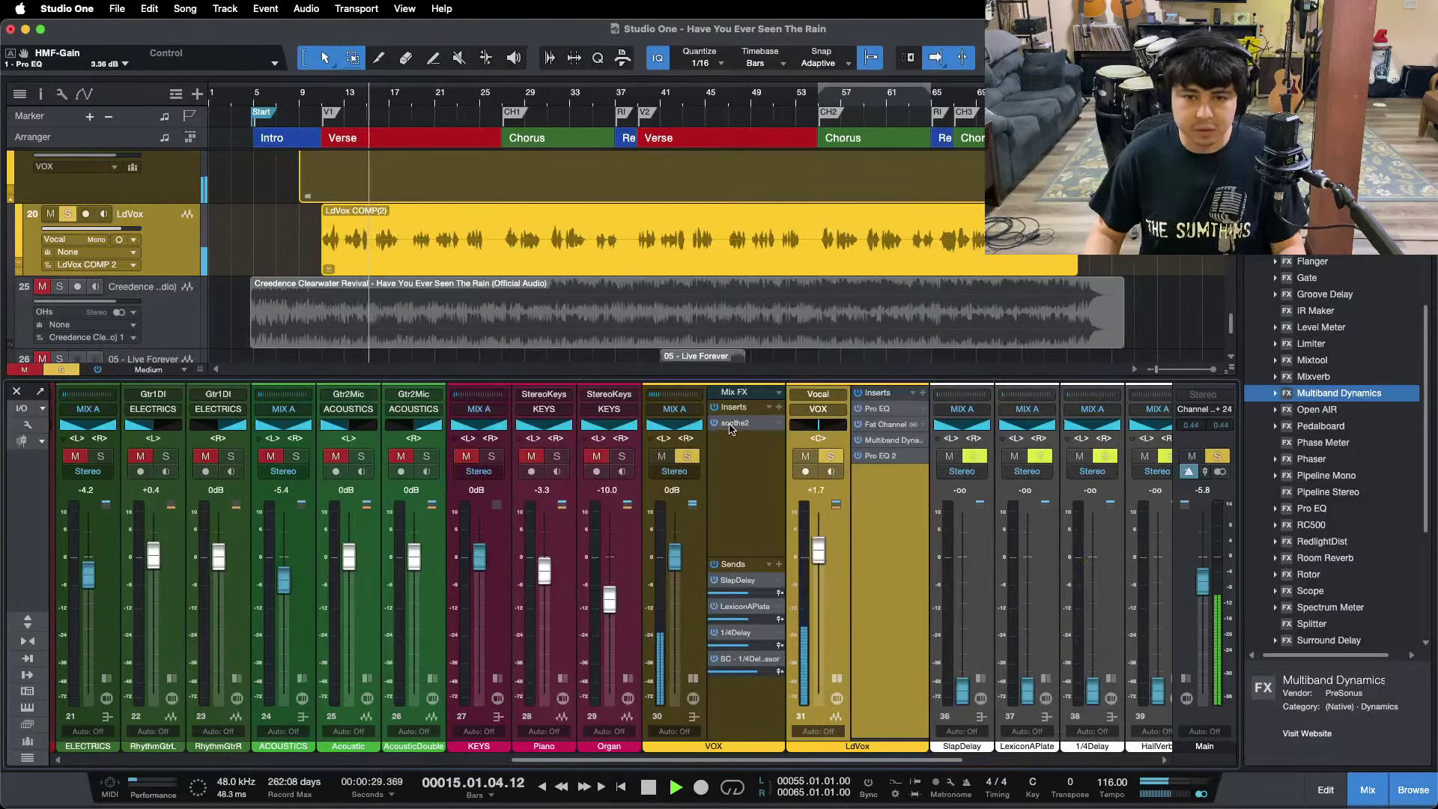
Increase the depth of soothe2 on the VOX bus to 1.5 while auditioning the verse and second chorus.
left_click(735, 423)
scroll(544, 414, "up", 1)
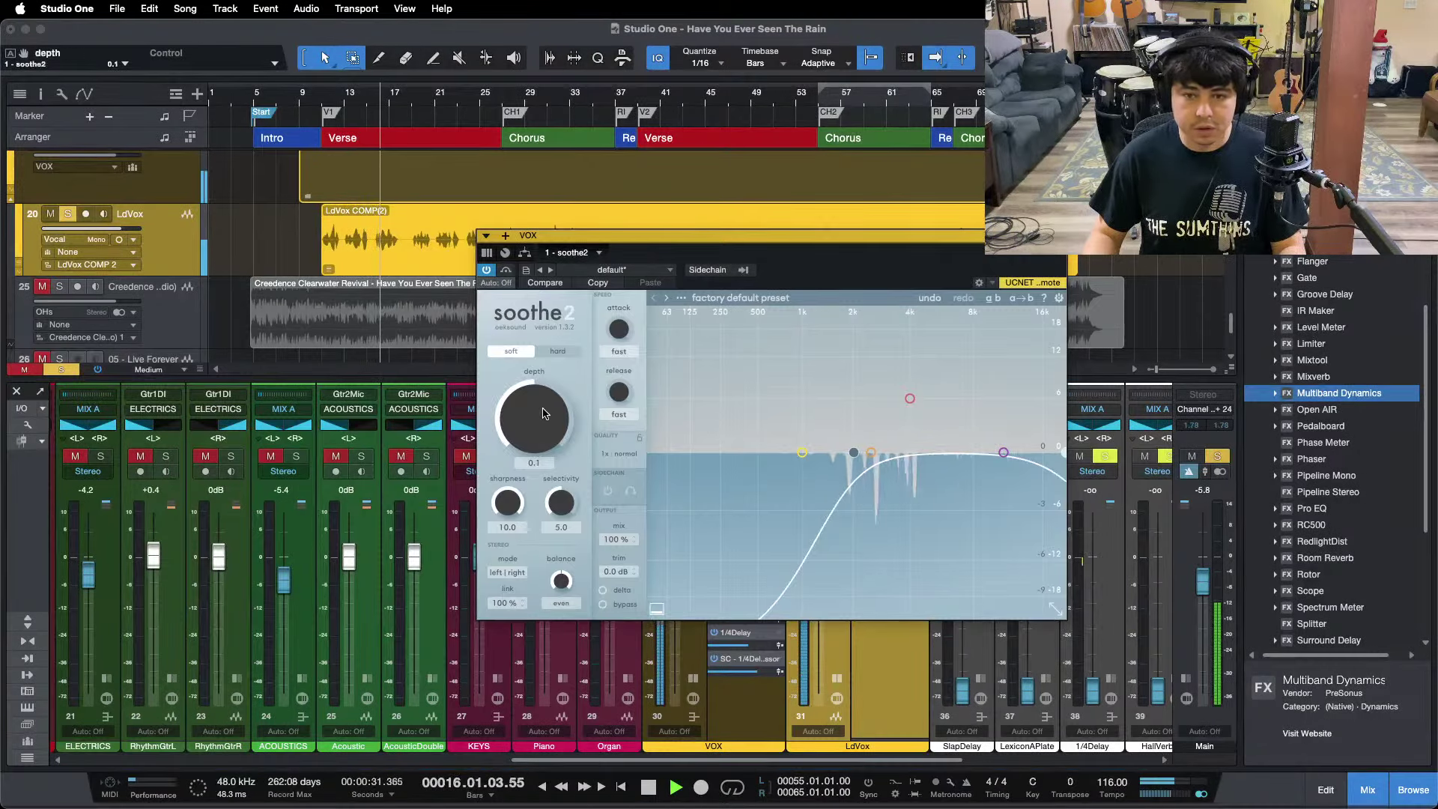
scroll(545, 413, "up", 5)
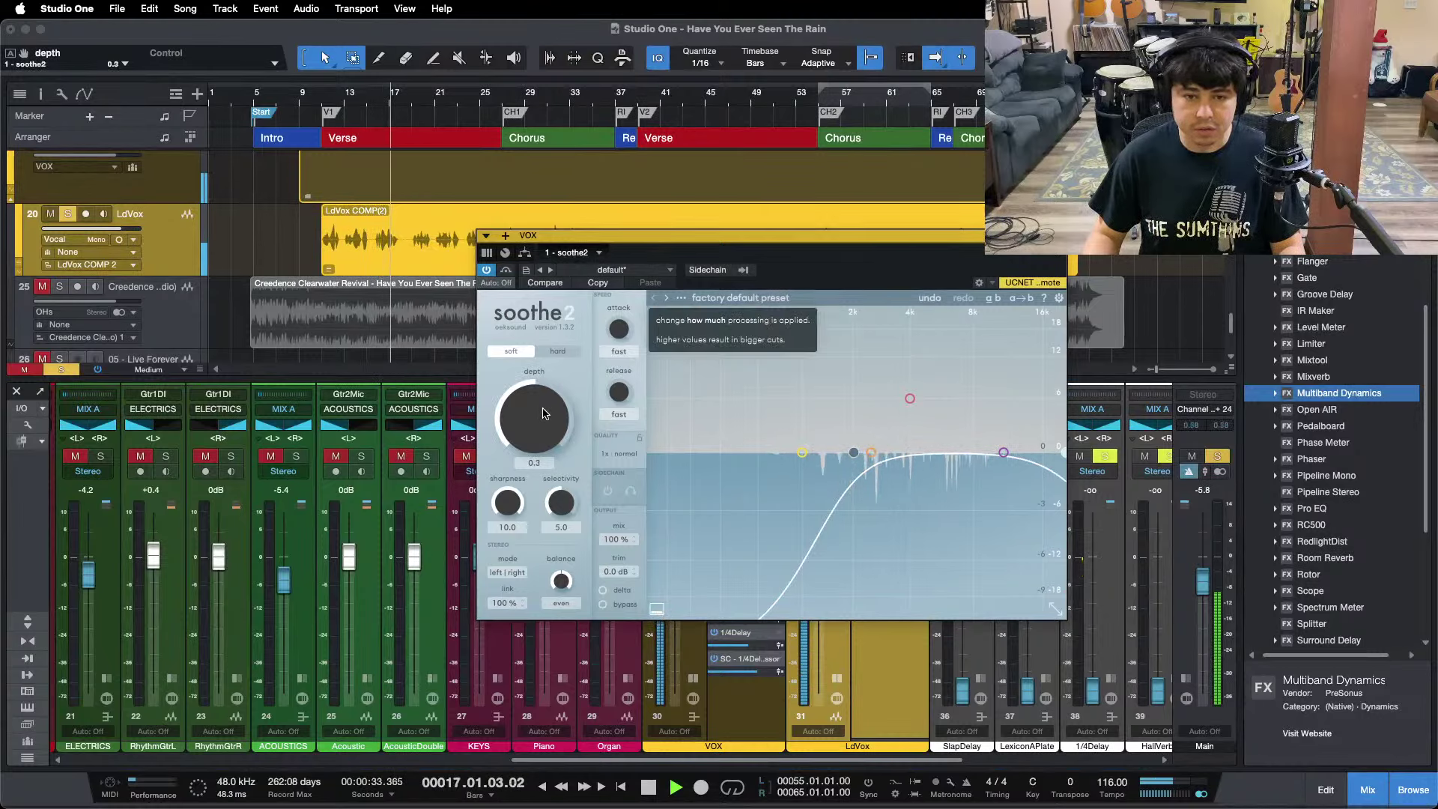
key("KP_1")
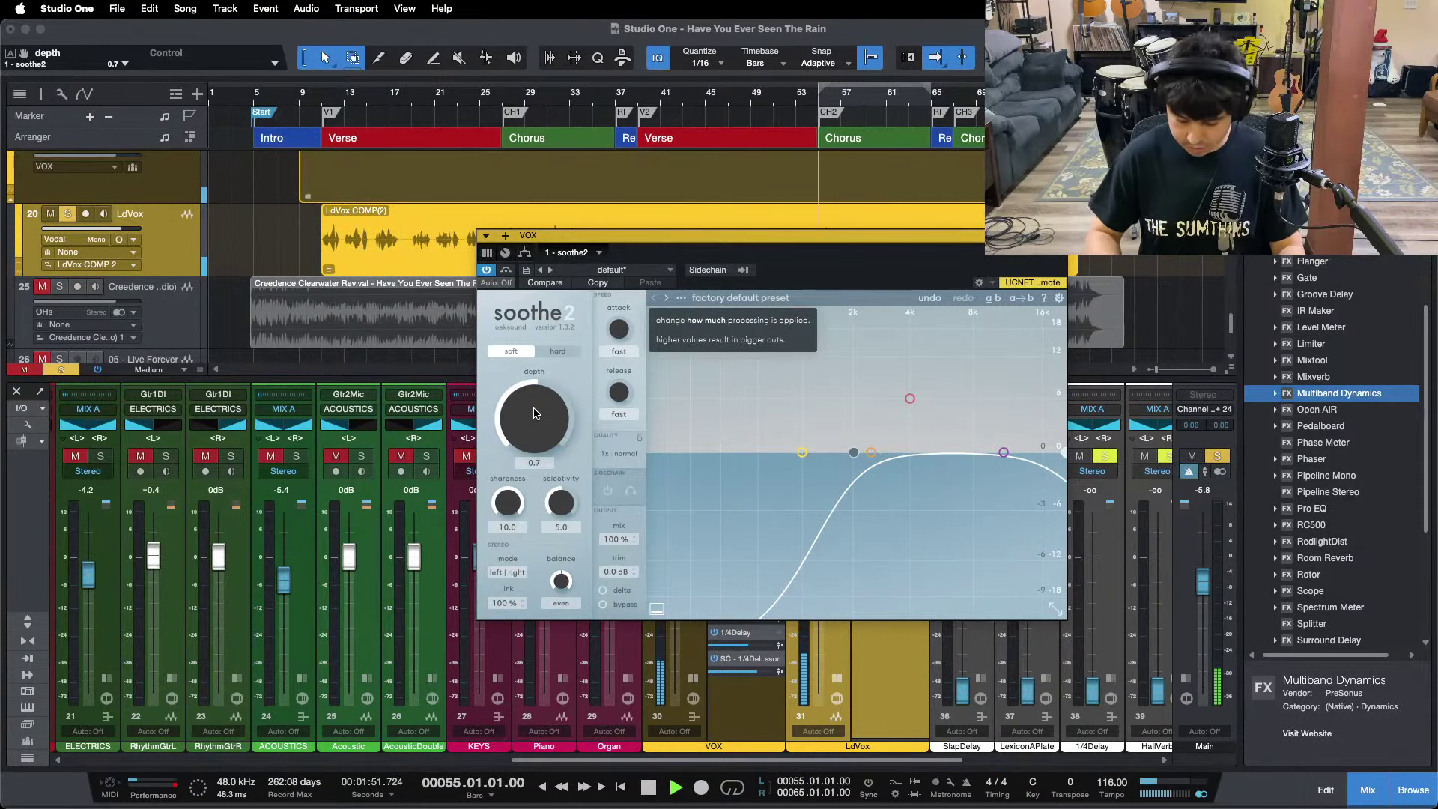
scroll(525, 420, "up", 1)
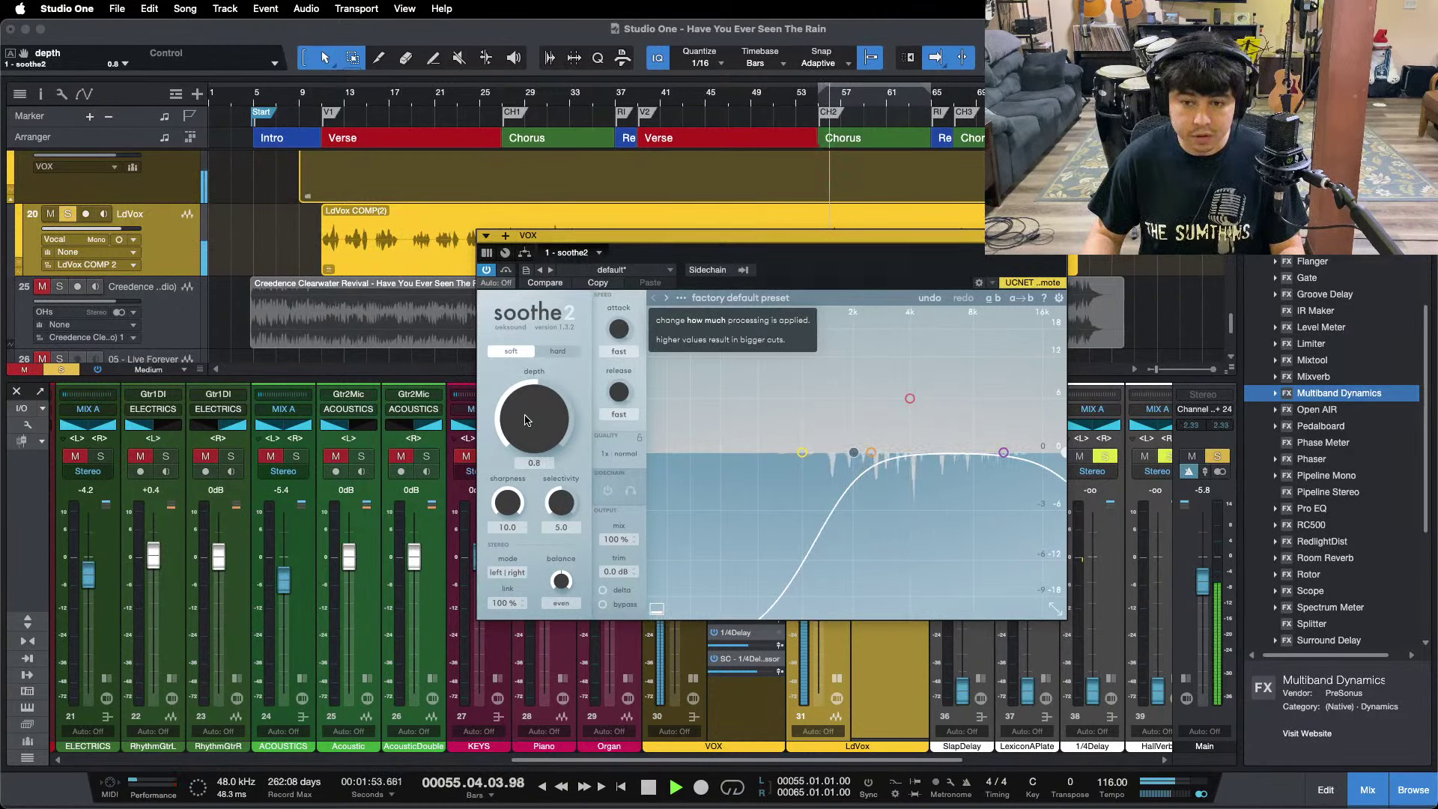
scroll(524, 421, "up", 1)
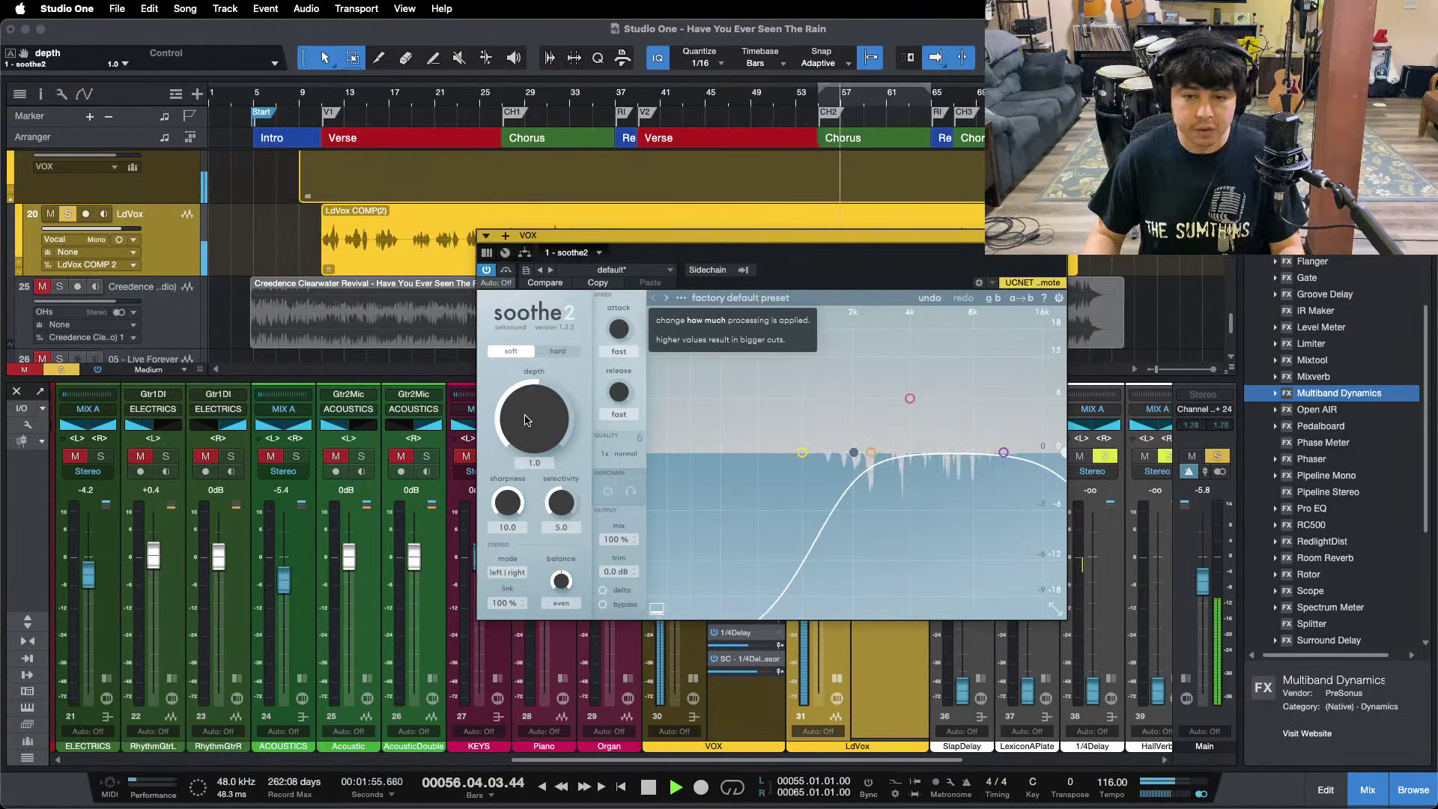
scroll(524, 420, "up", 2)
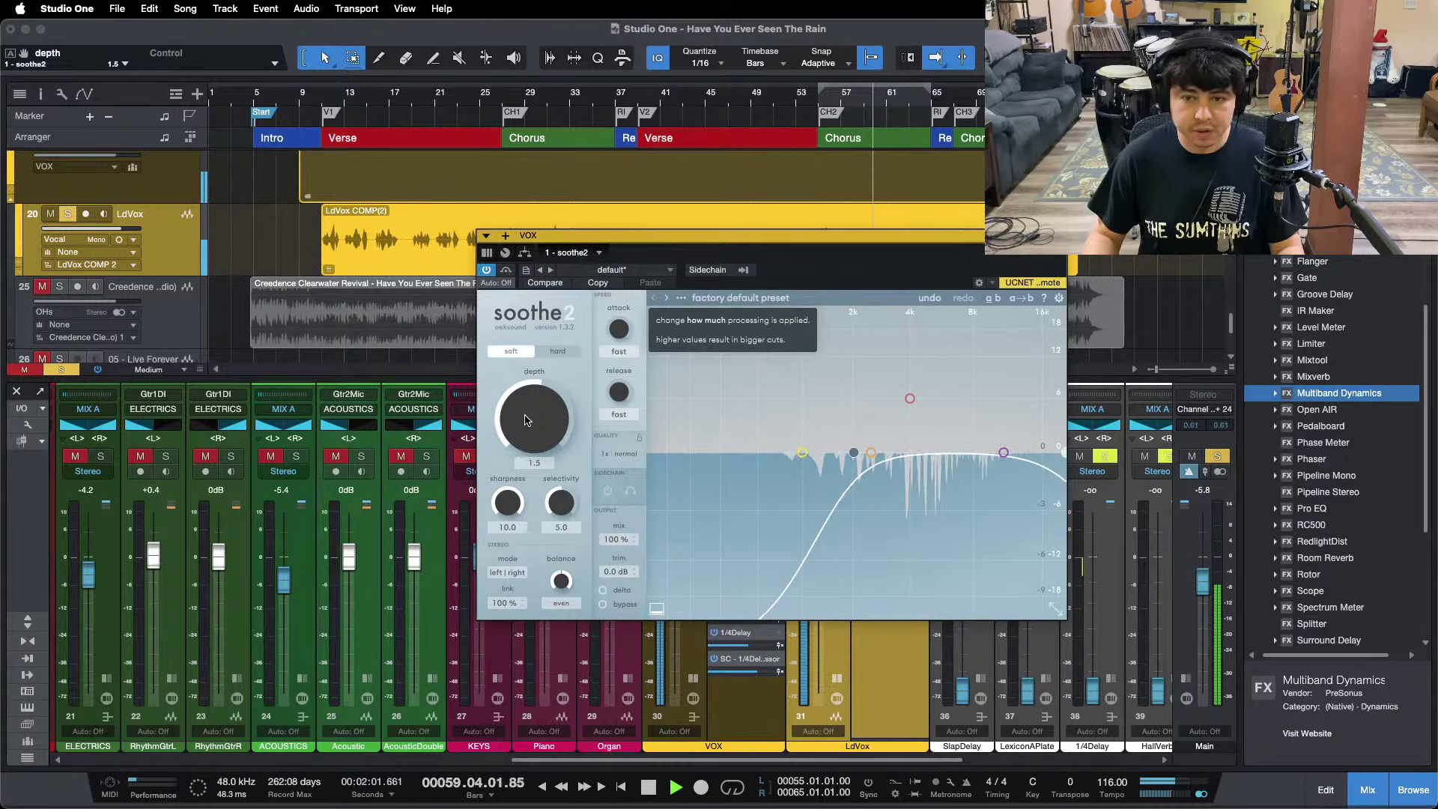
left_click(1056, 236)
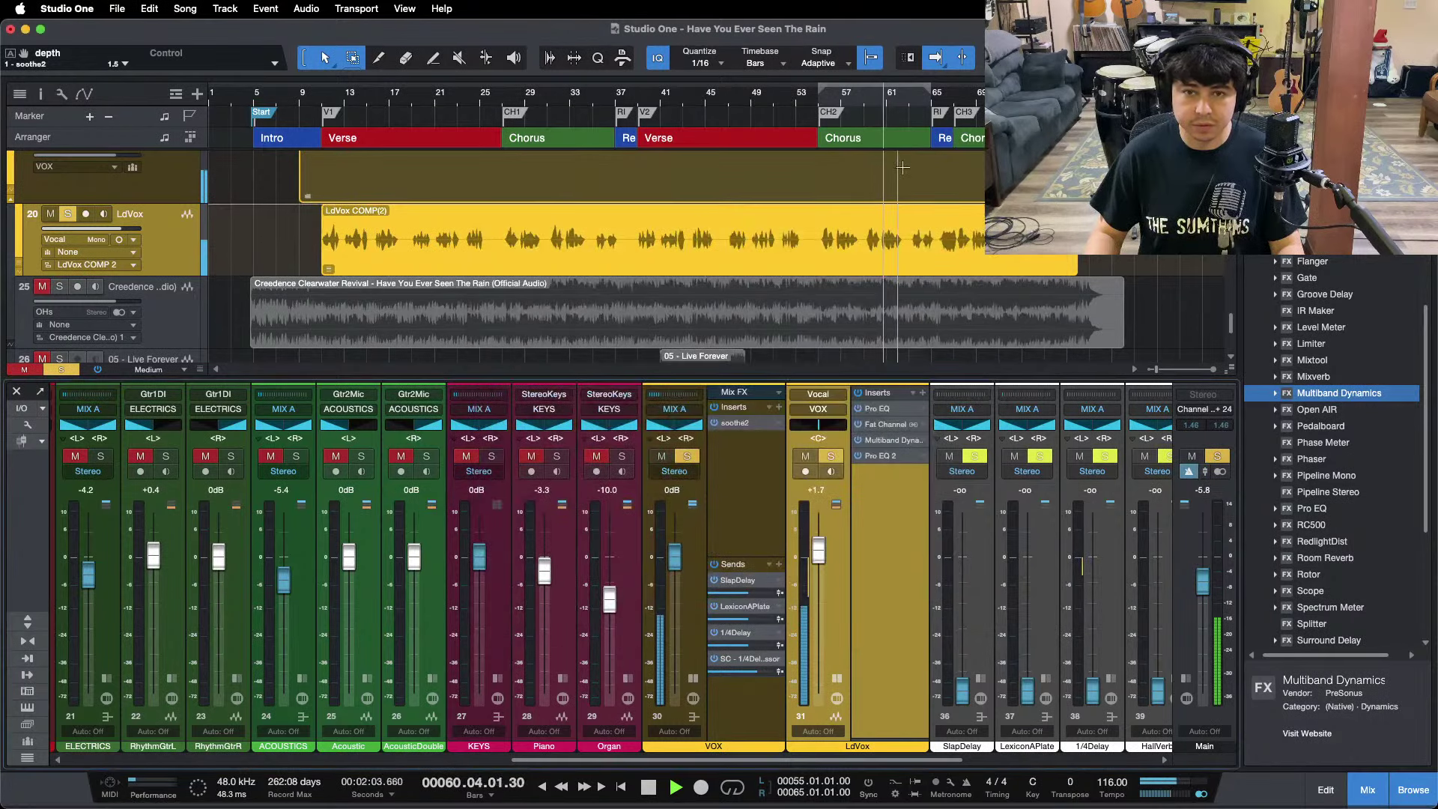
Unsolo the lead vocal and collapse the VOX and LdVox insert racks while auditioning the second chorus and first verse in the full mix.
key("KP_1")
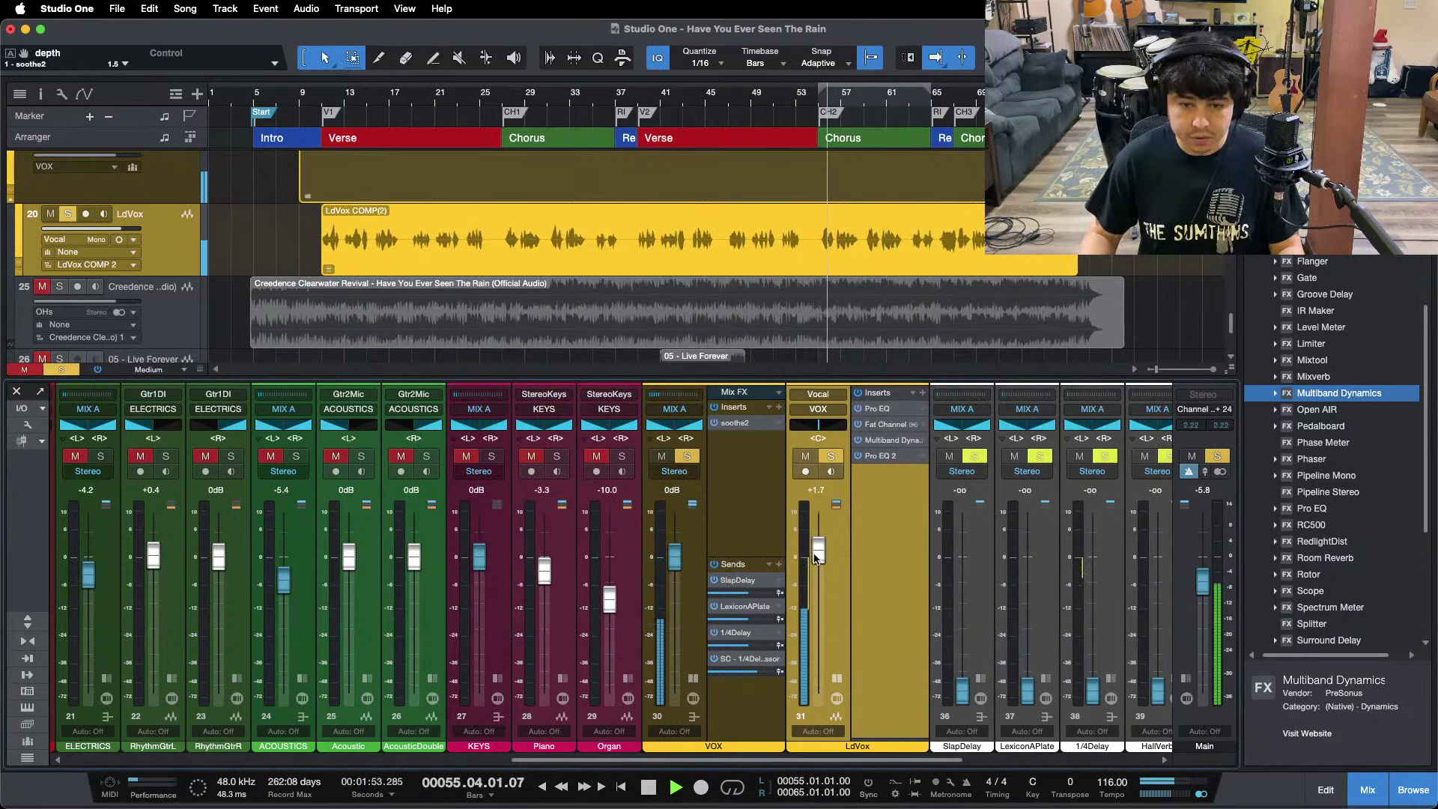
key("s")
left_click(694, 678)
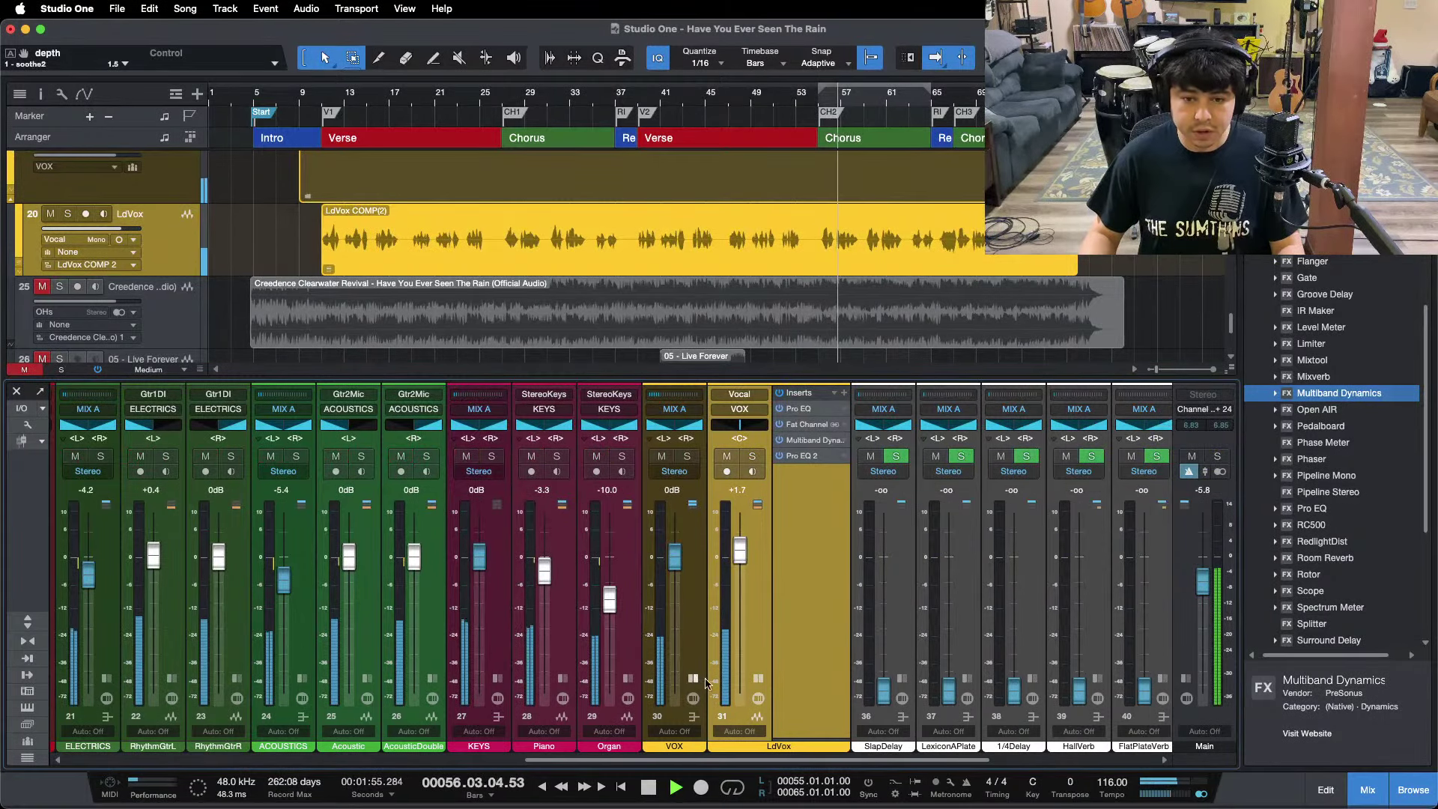
left_click(759, 678)
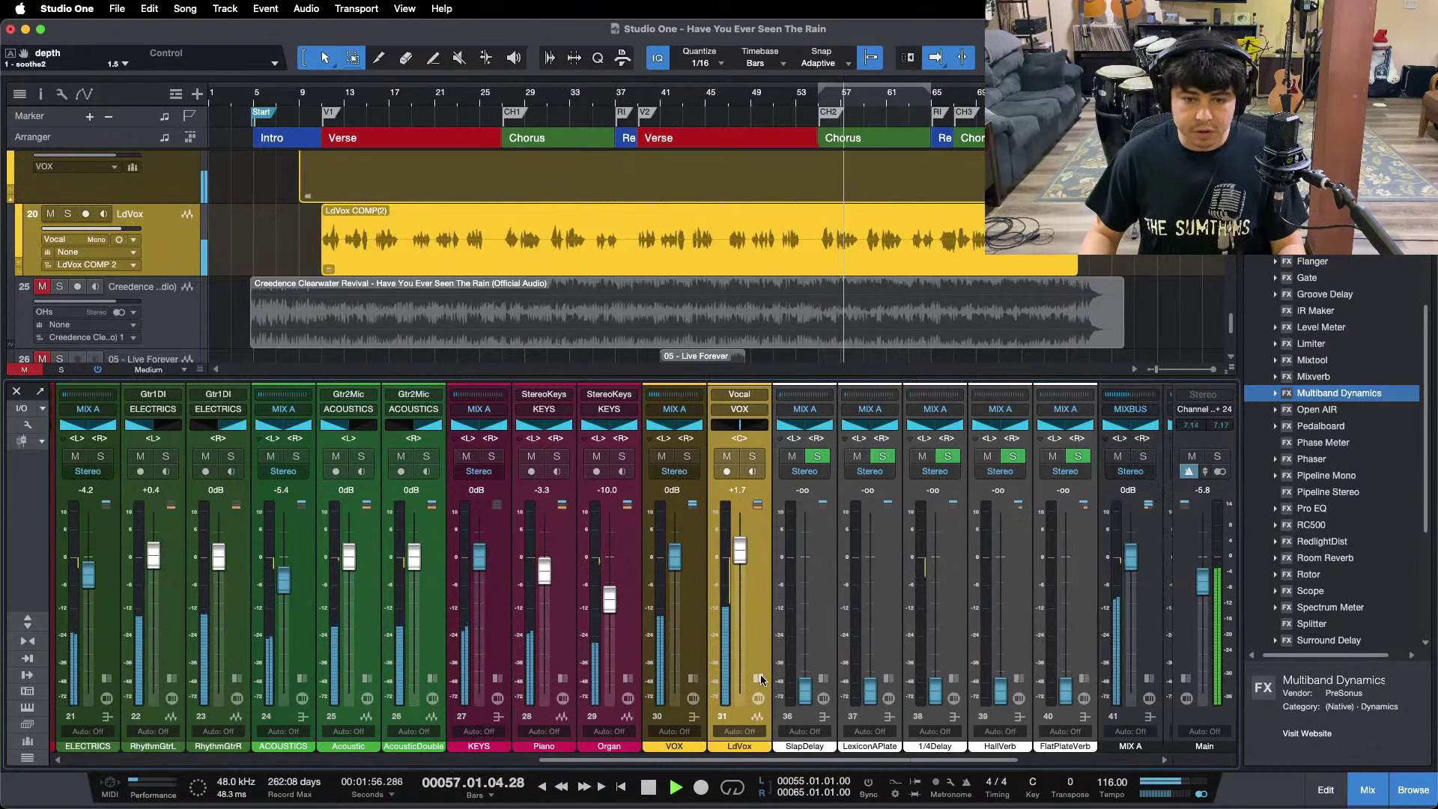
left_click(321, 100)
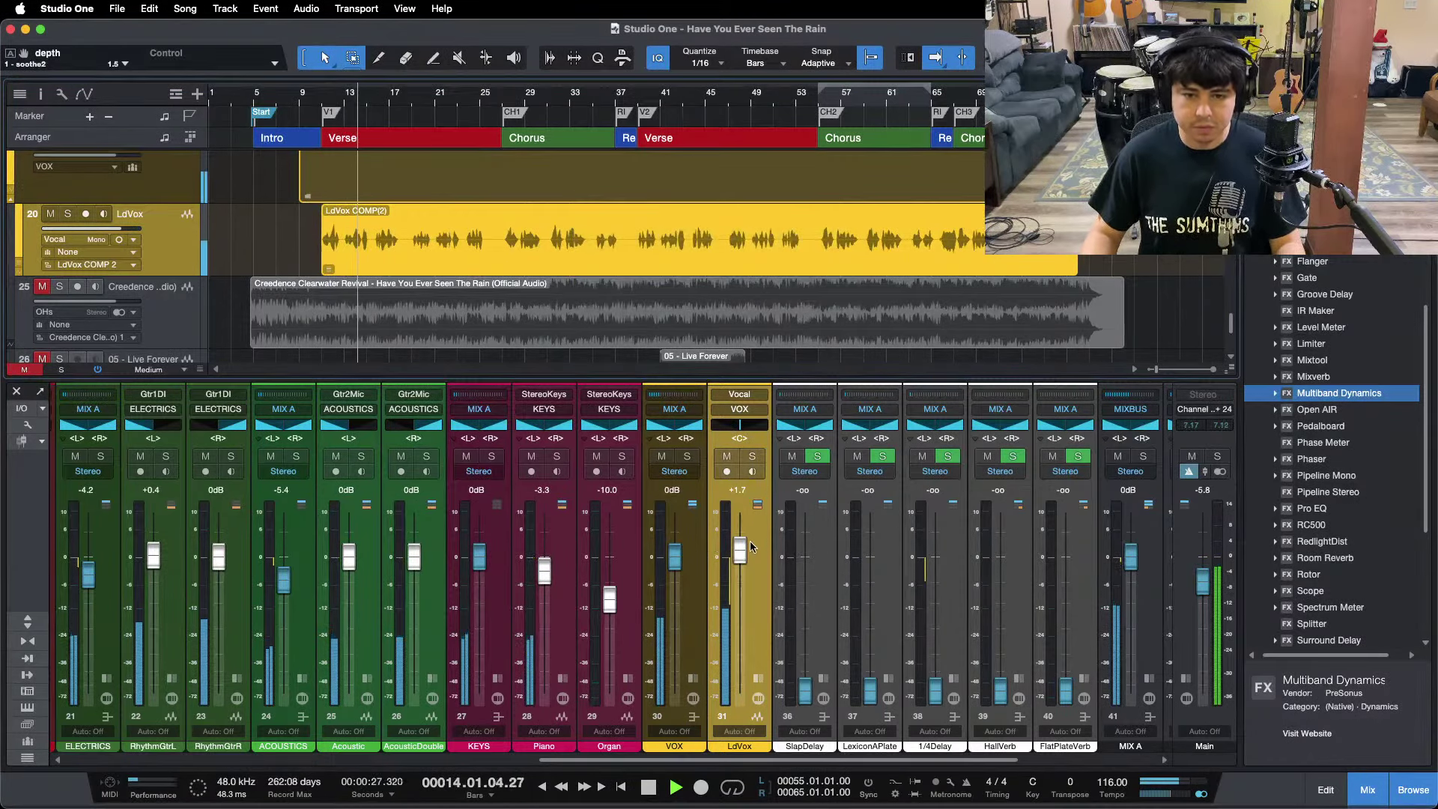
Solo the VOX bus, expand the LdVox inserts and open Pro EQ 2.
left_click(683, 586)
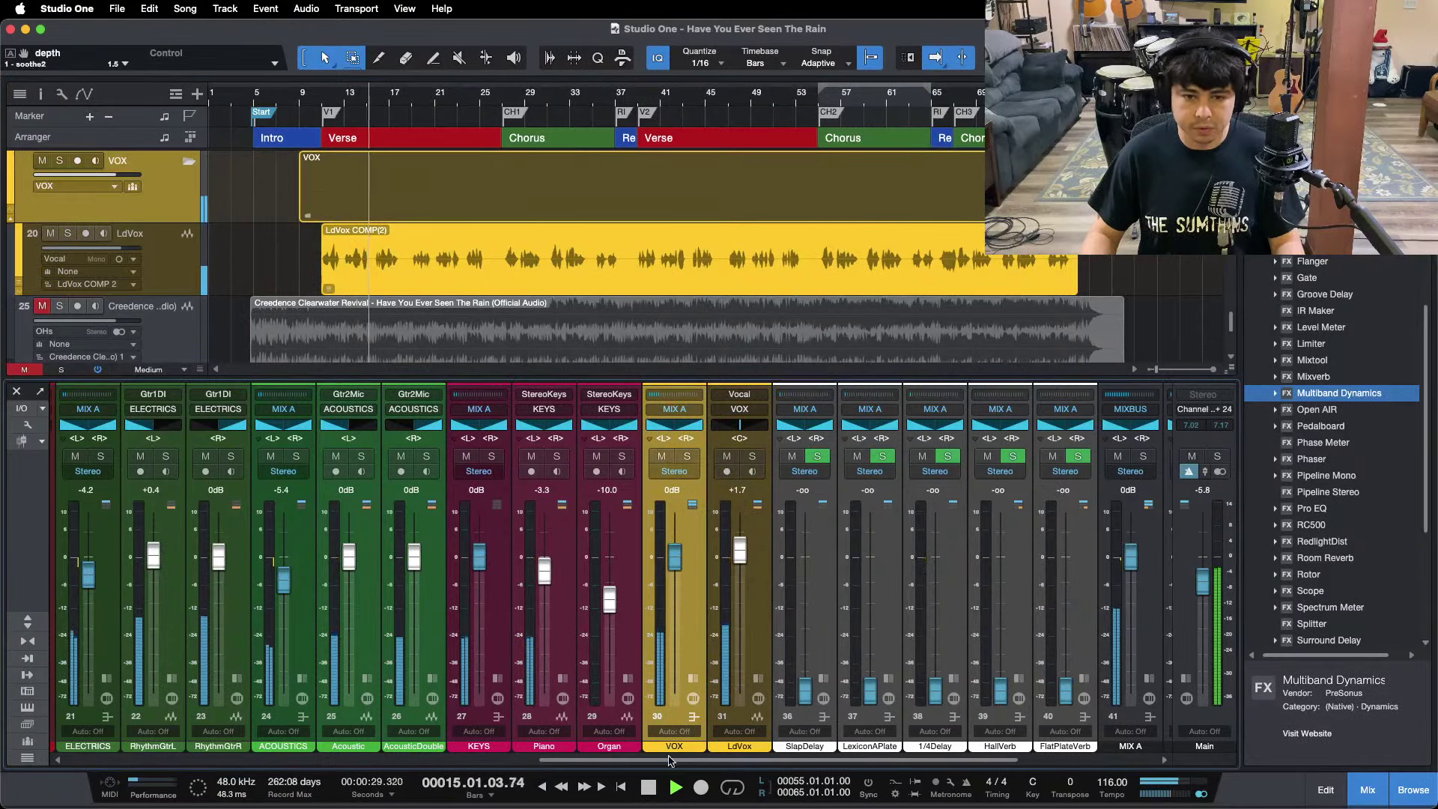
key("s")
scroll(690, 629, "right", 1)
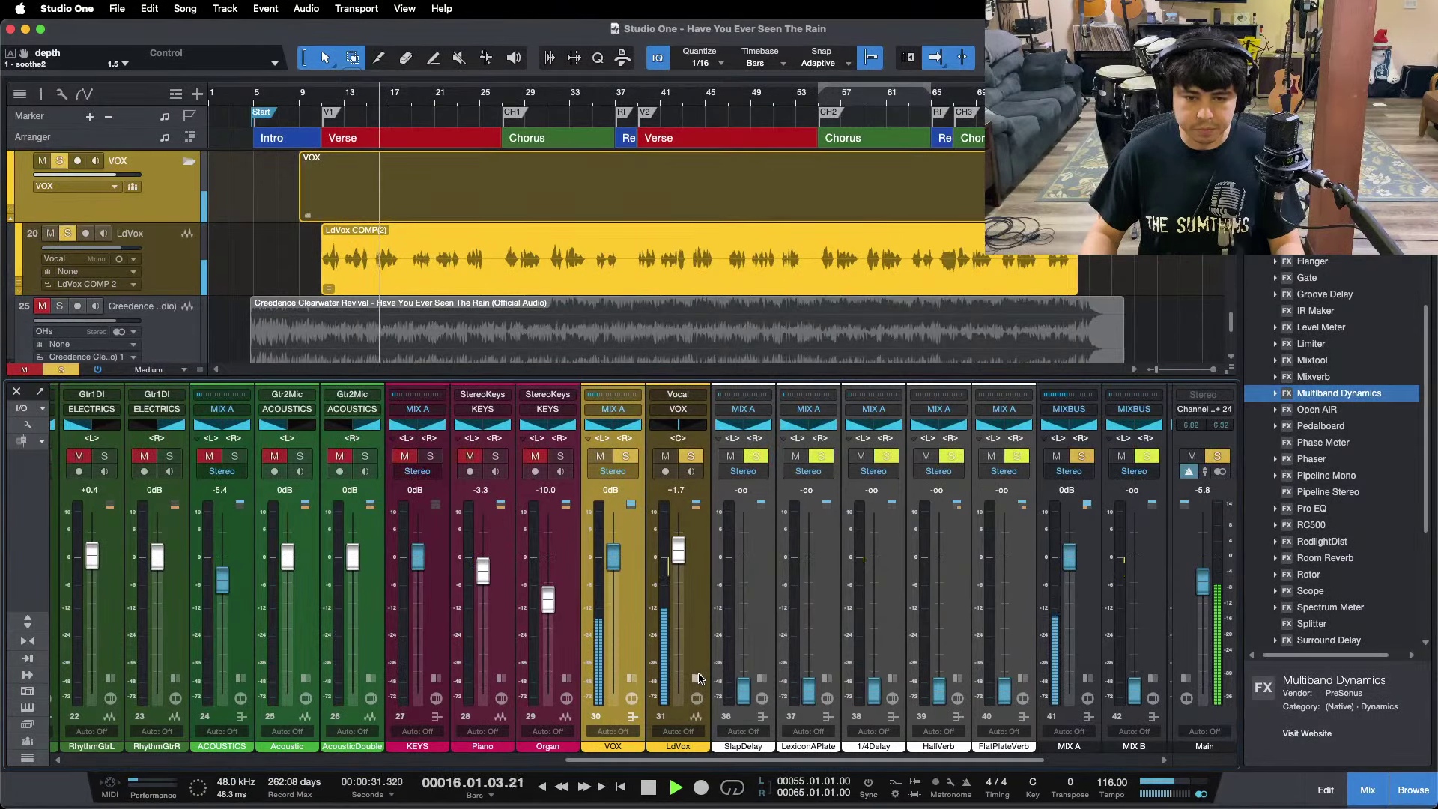
left_click(696, 677)
double_click(738, 457)
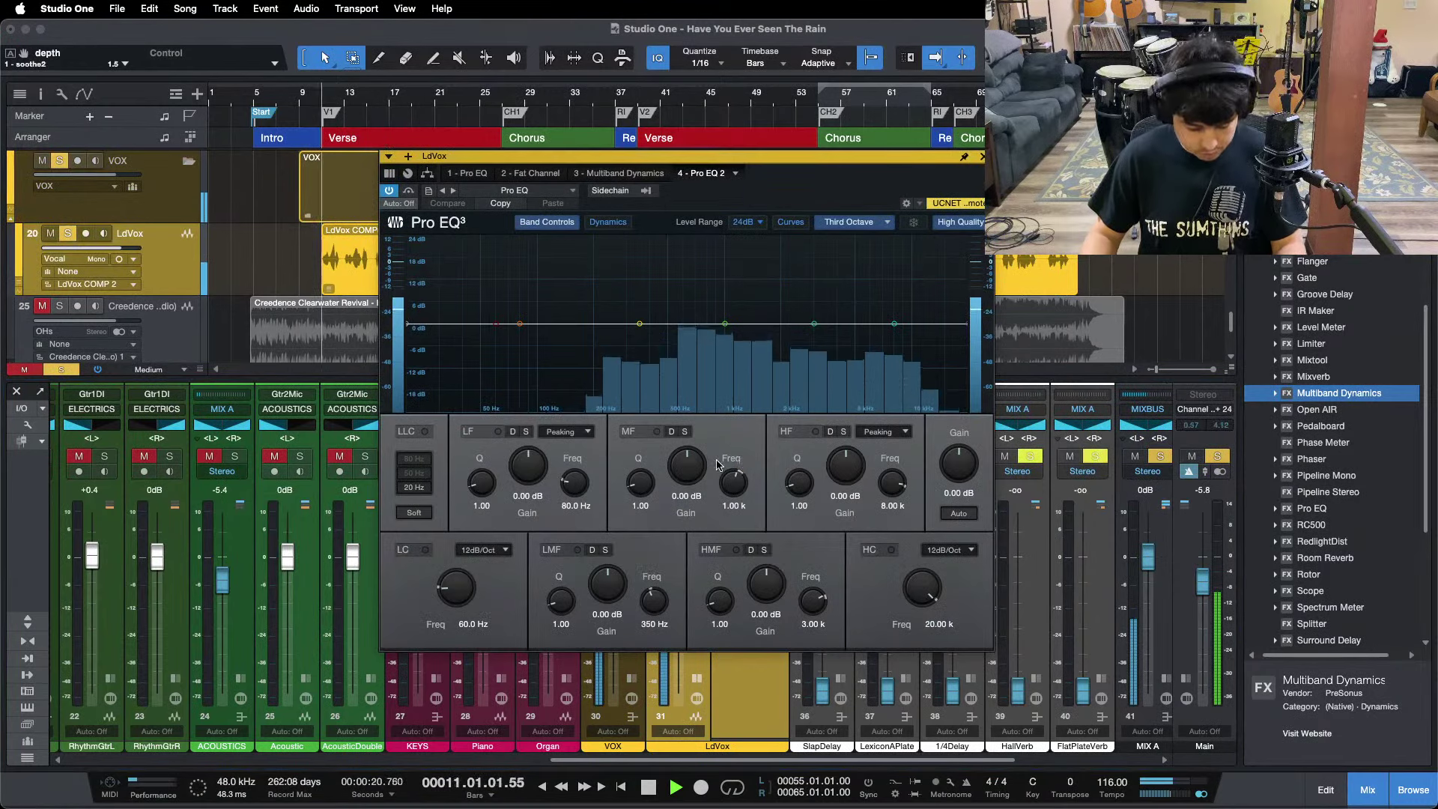
Boost the LF band of Pro EQ 2 by 7.68 dB at 142 Hz while auditioning the verse.
left_click_drag(520, 323, 567, 267)
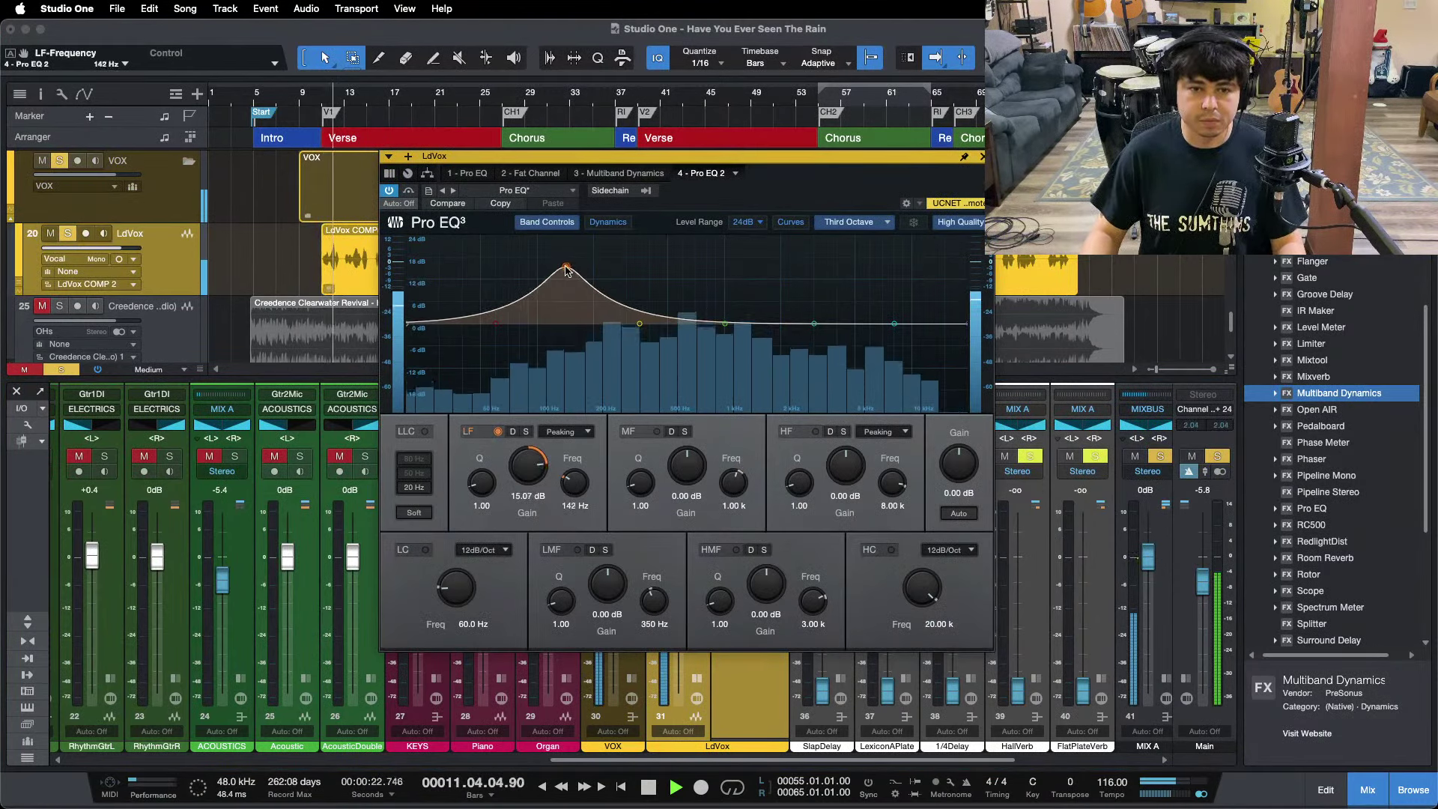
scroll(526, 471, "down", 10)
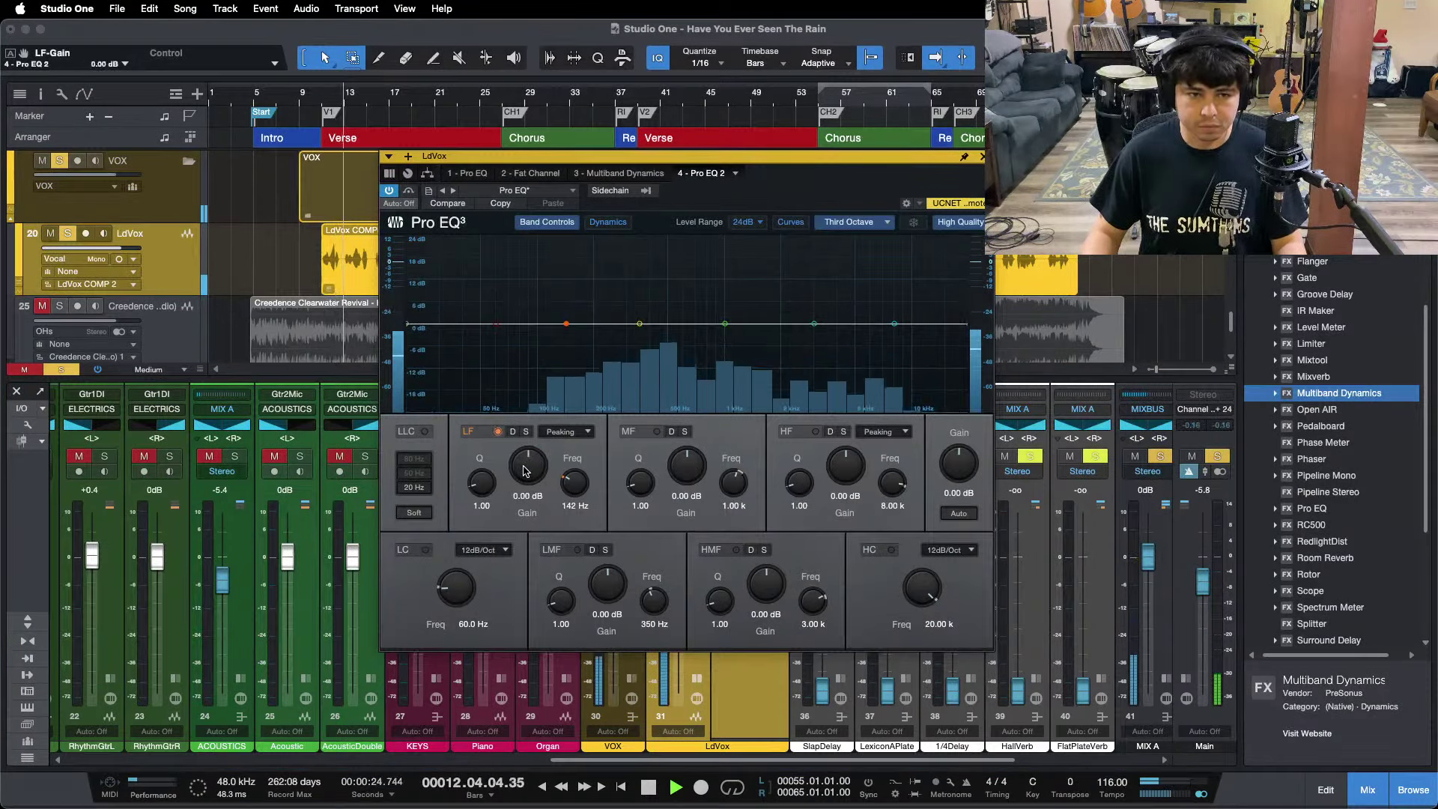
scroll(525, 470, "up", 3)
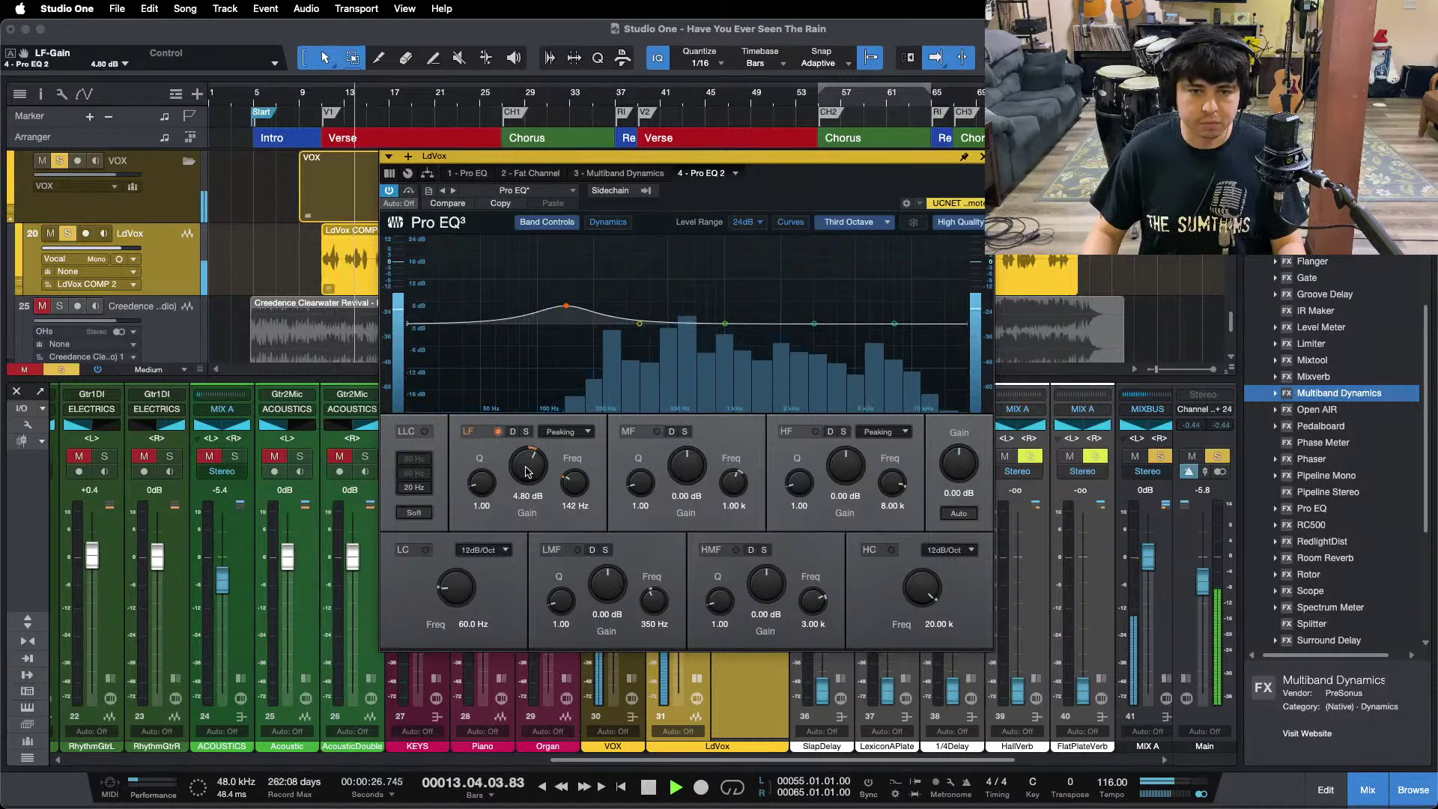
scroll(527, 470, "up", 1)
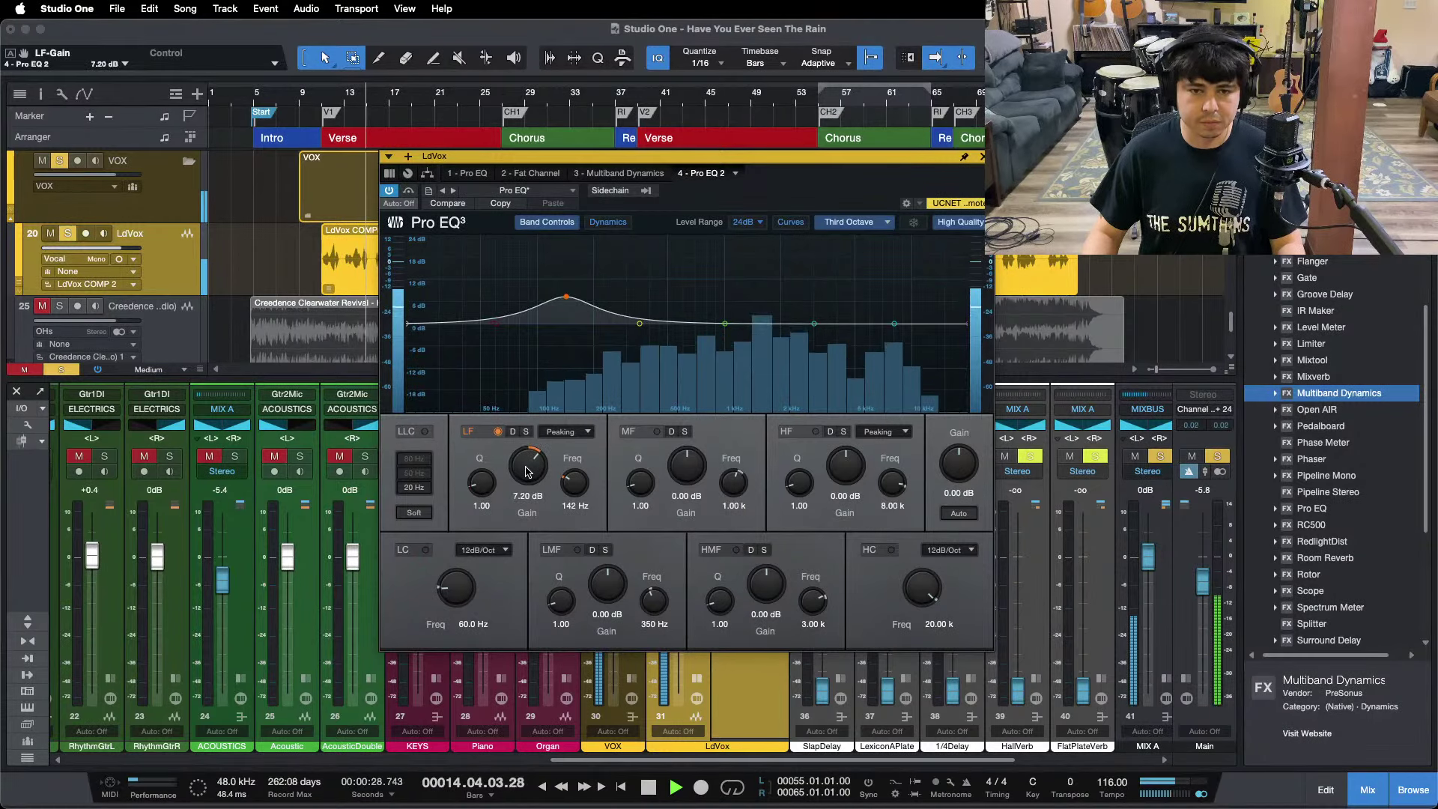
scroll(527, 470, "up", 2)
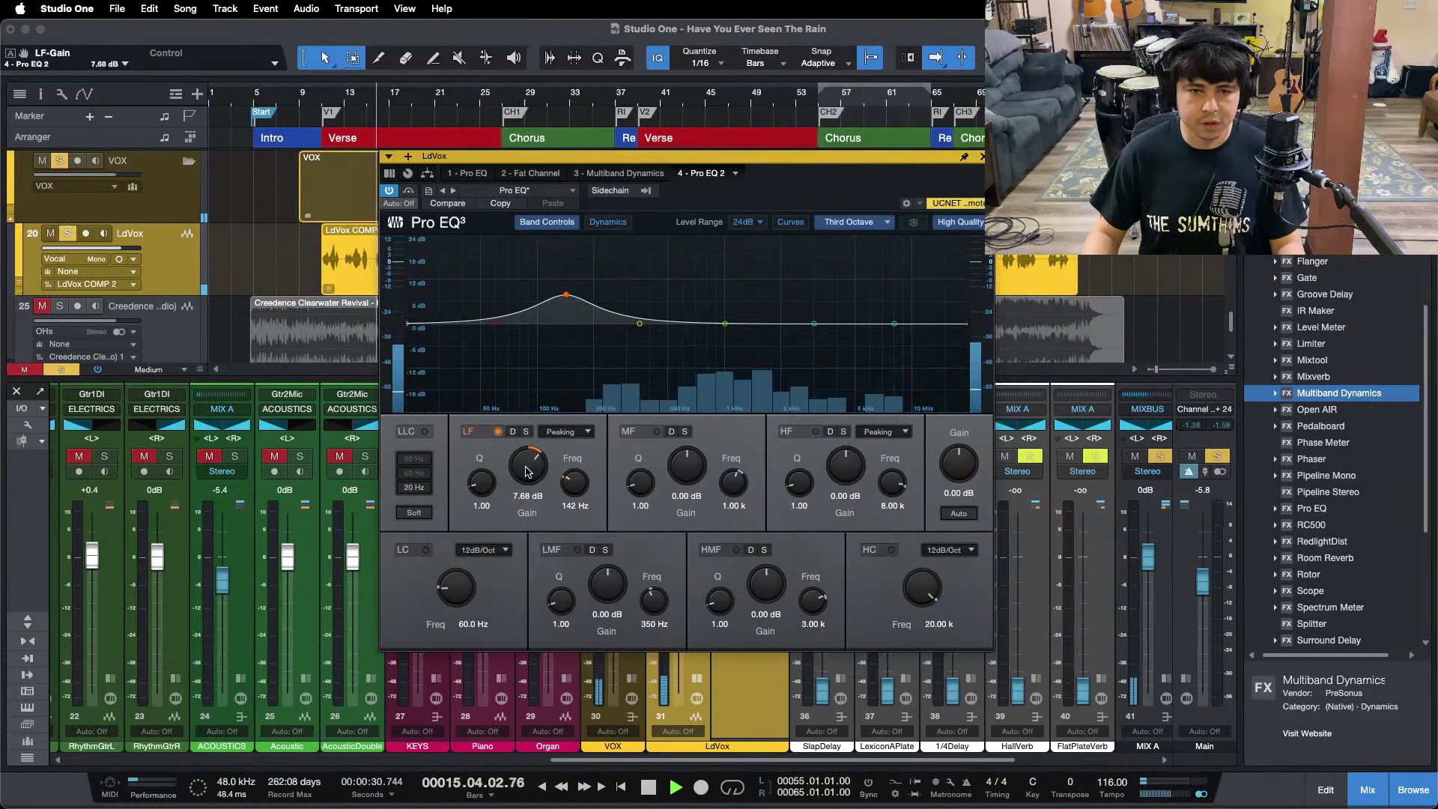
Enable the low cut at 98 Hz in Pro EQ 2 and raise the LF band gain to 8.64 dB.
left_click(425, 549)
scroll(456, 588, "up", 4)
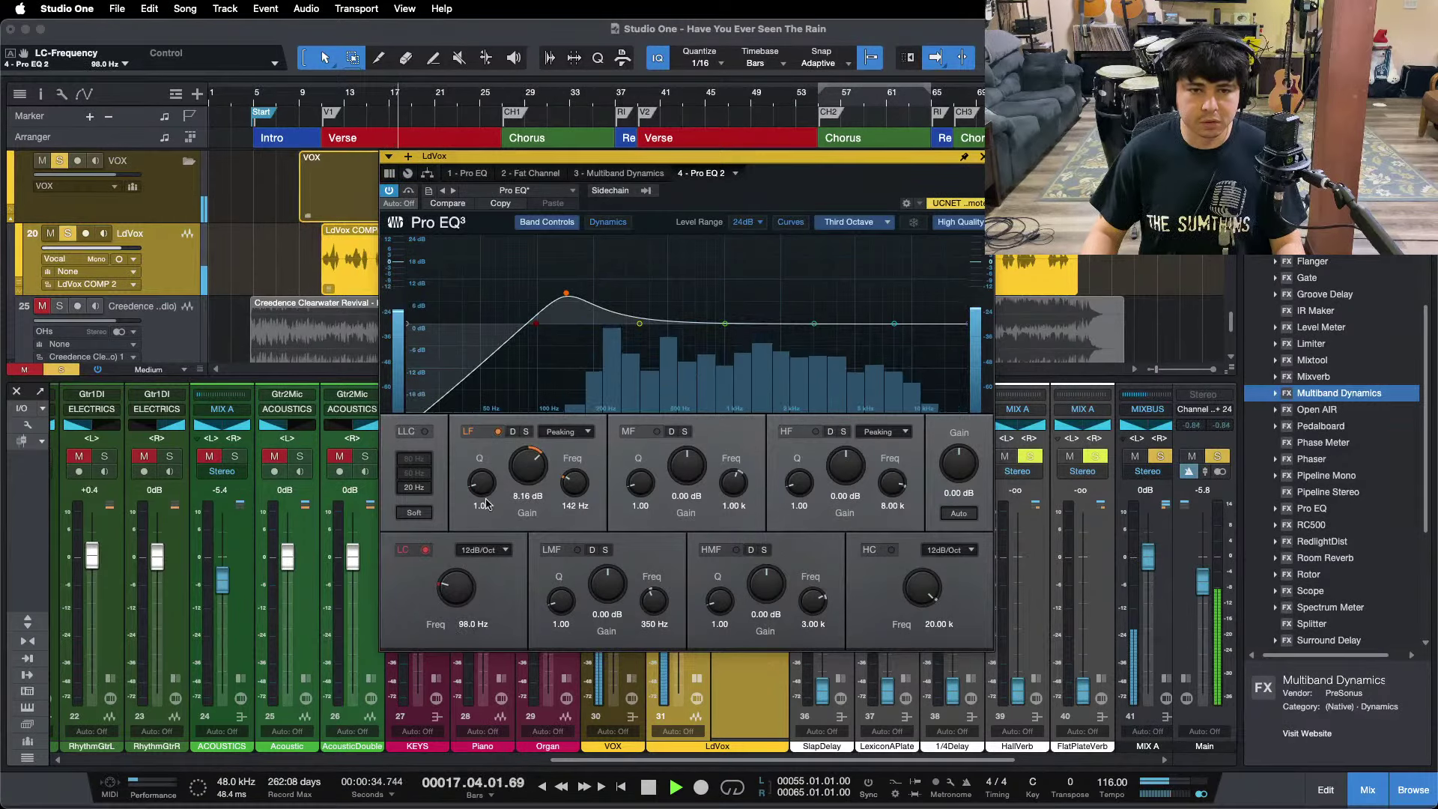
scroll(527, 461, "up", 1)
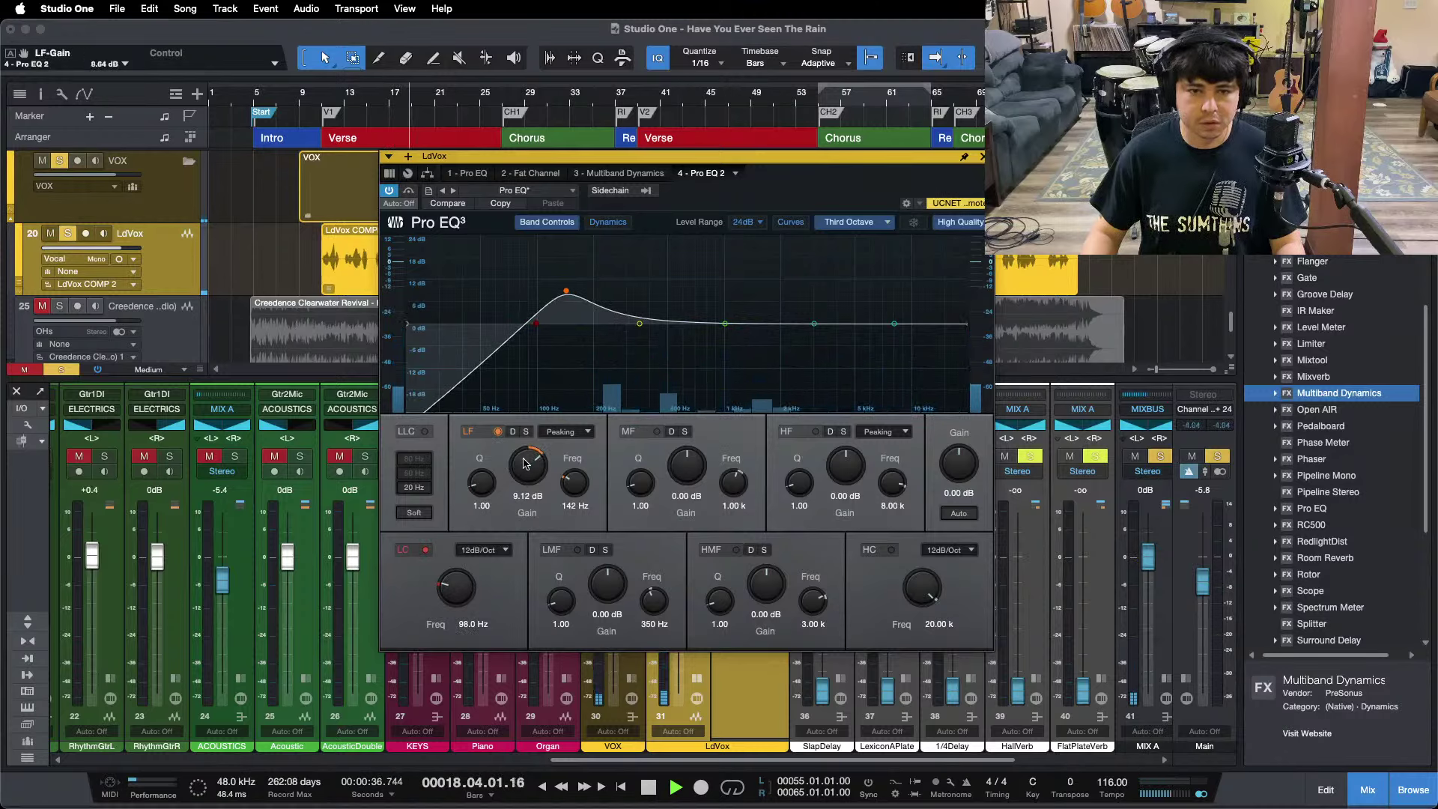
scroll(527, 464, "up", 1)
key("space")
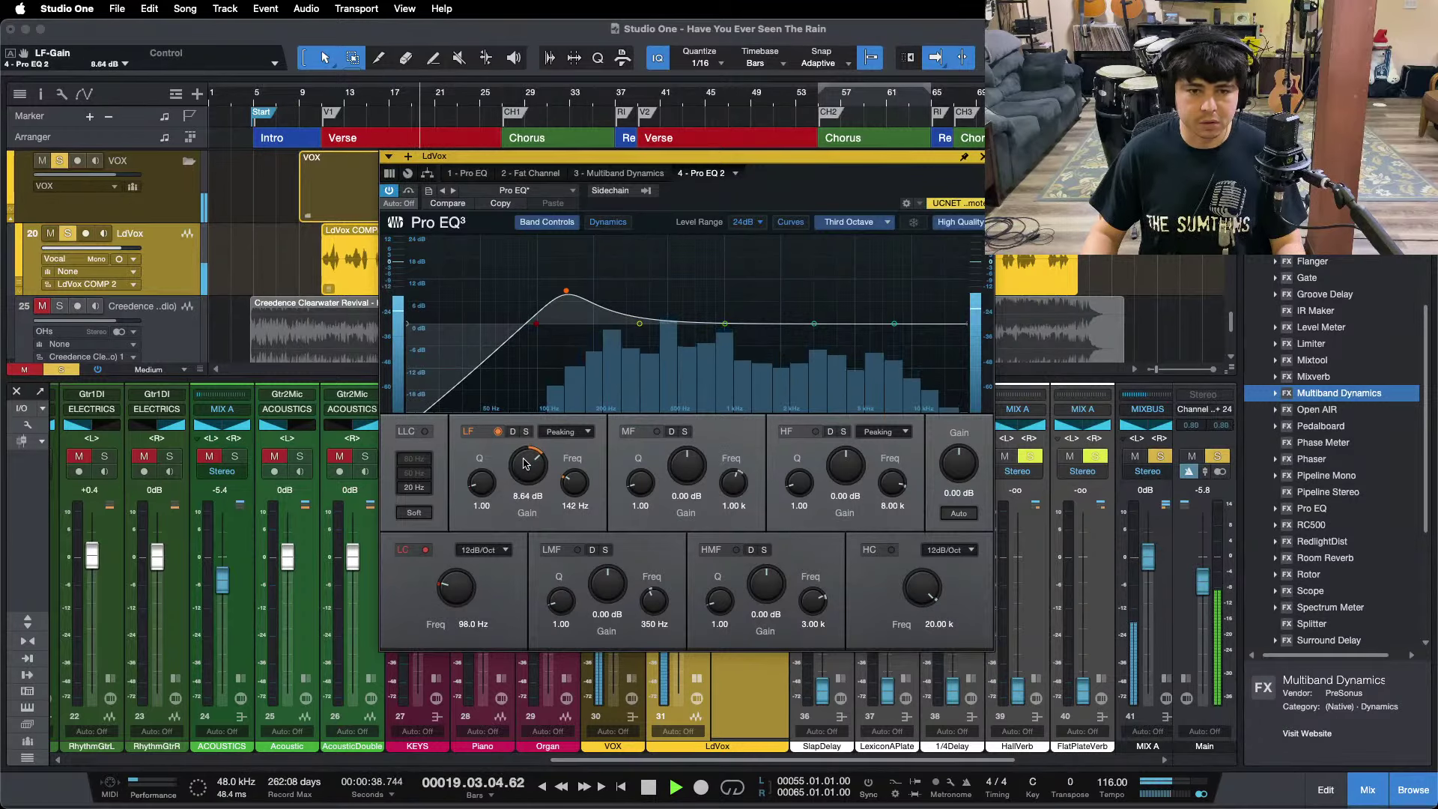
Unsolo the vocal bus and set Pro EQ 2's LF gain to 8.16 dB while listening in the full mix.
key("s")
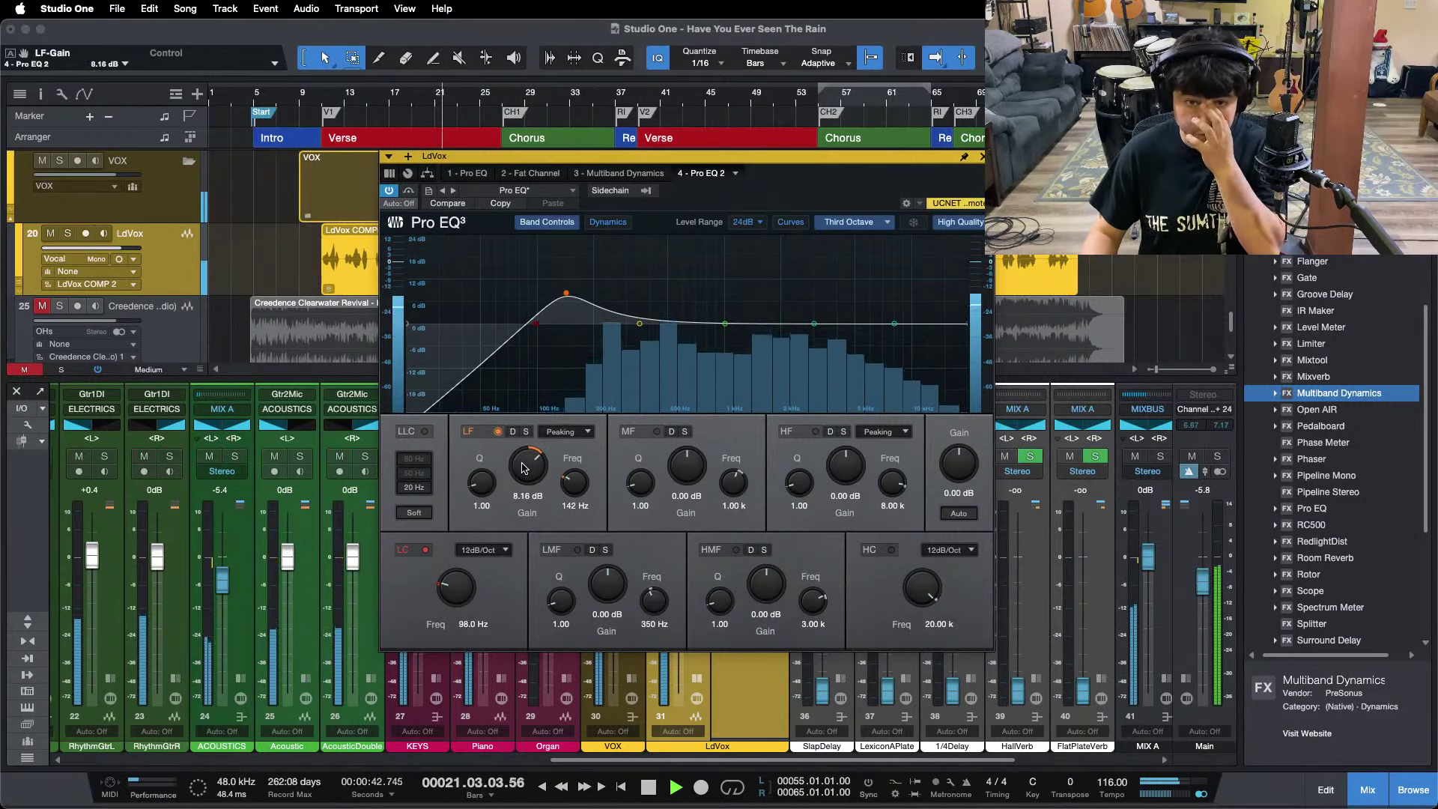
scroll(523, 469, "down", 1)
scroll(523, 468, "up", 1)
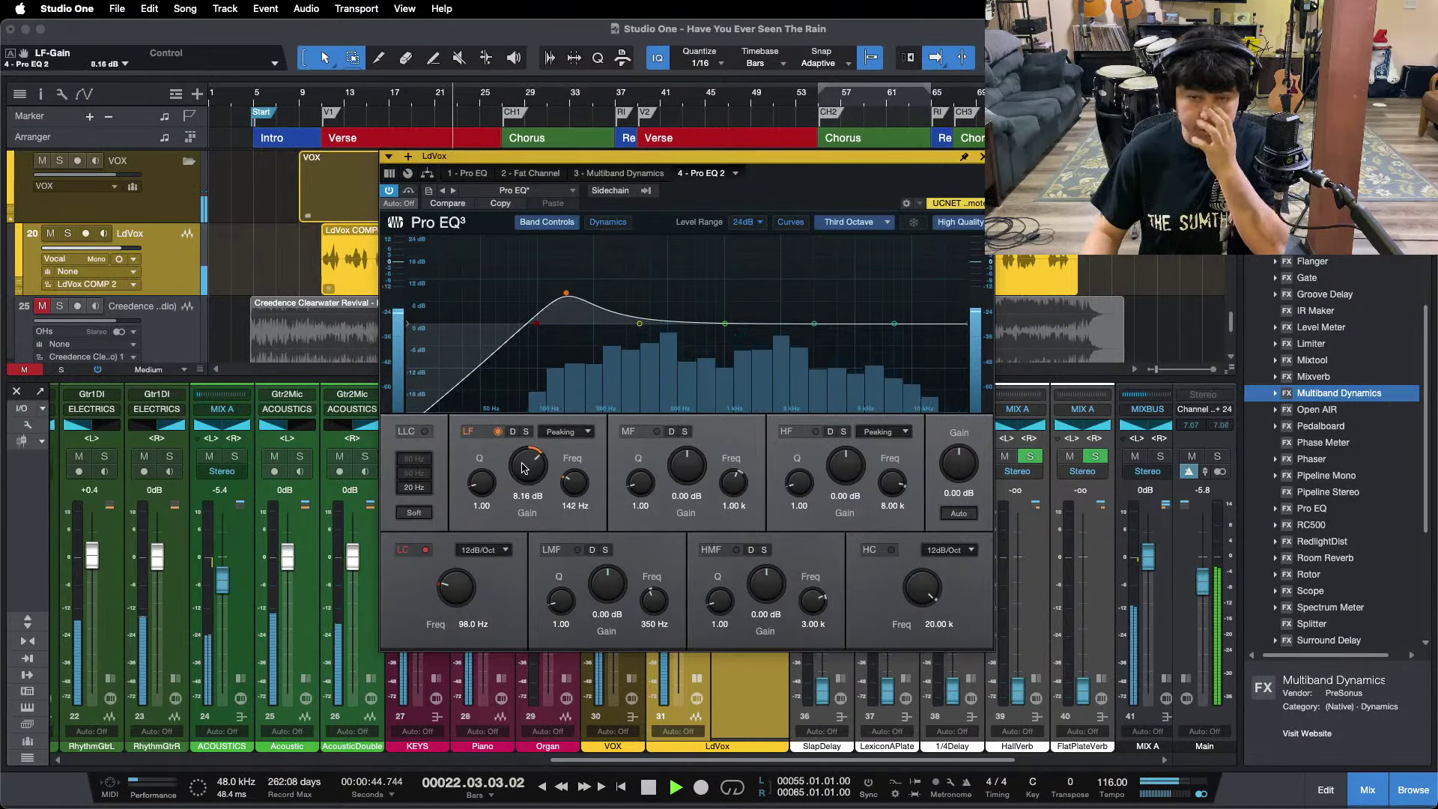
scroll(523, 468, "down", 1)
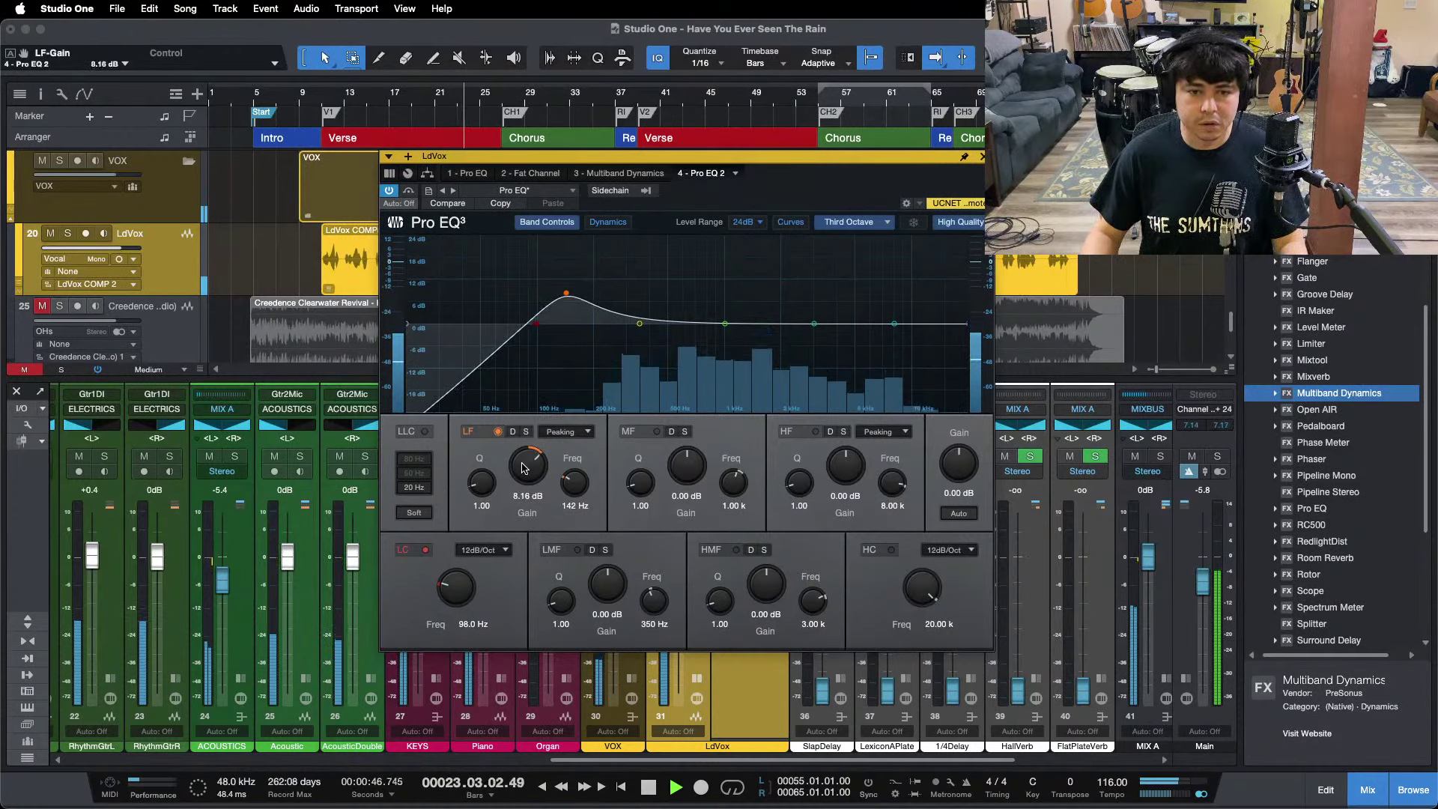
Close the LdVox EQ and inserts, and briefly solo the Creedence reference track to compare it with the mix.
left_click(982, 156)
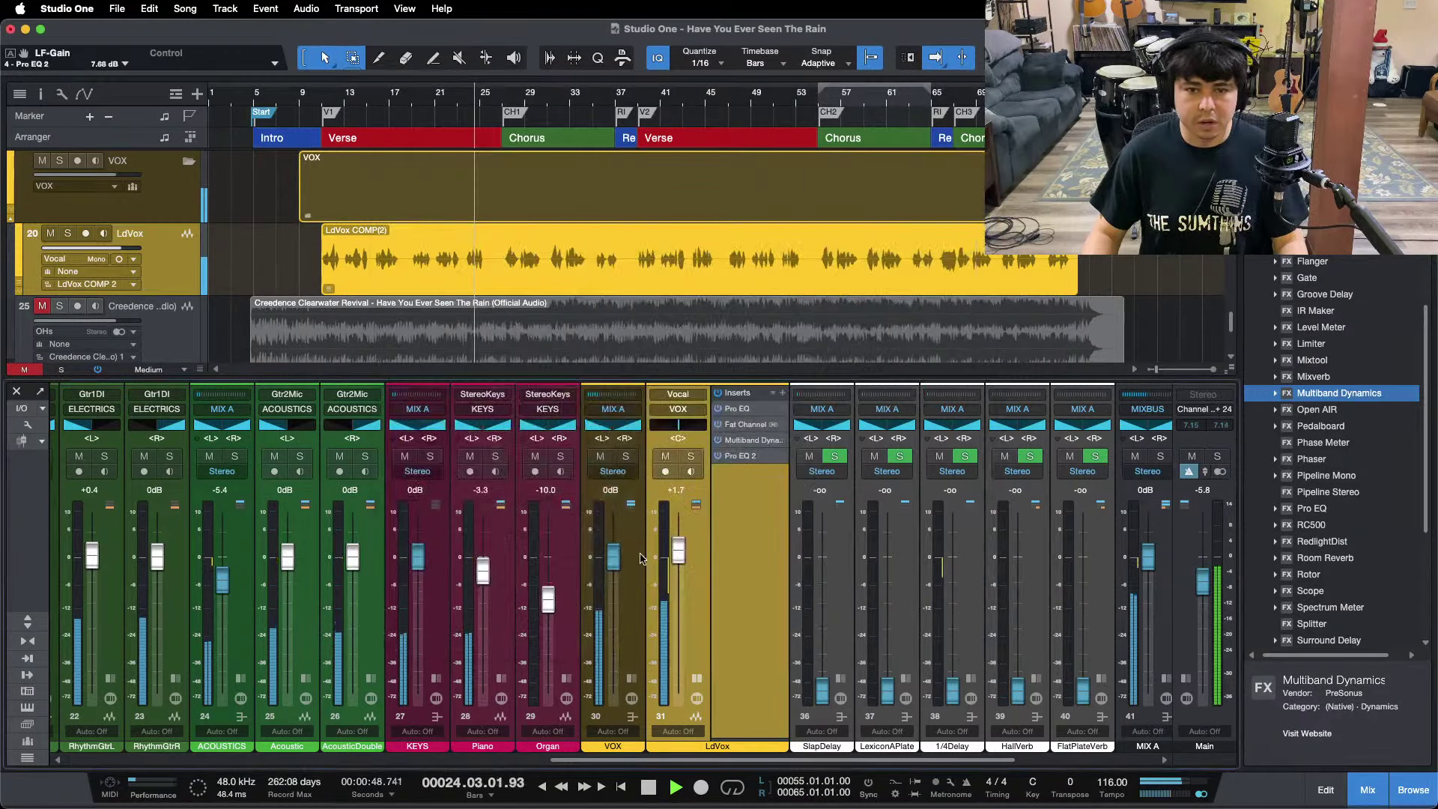
left_click(696, 676)
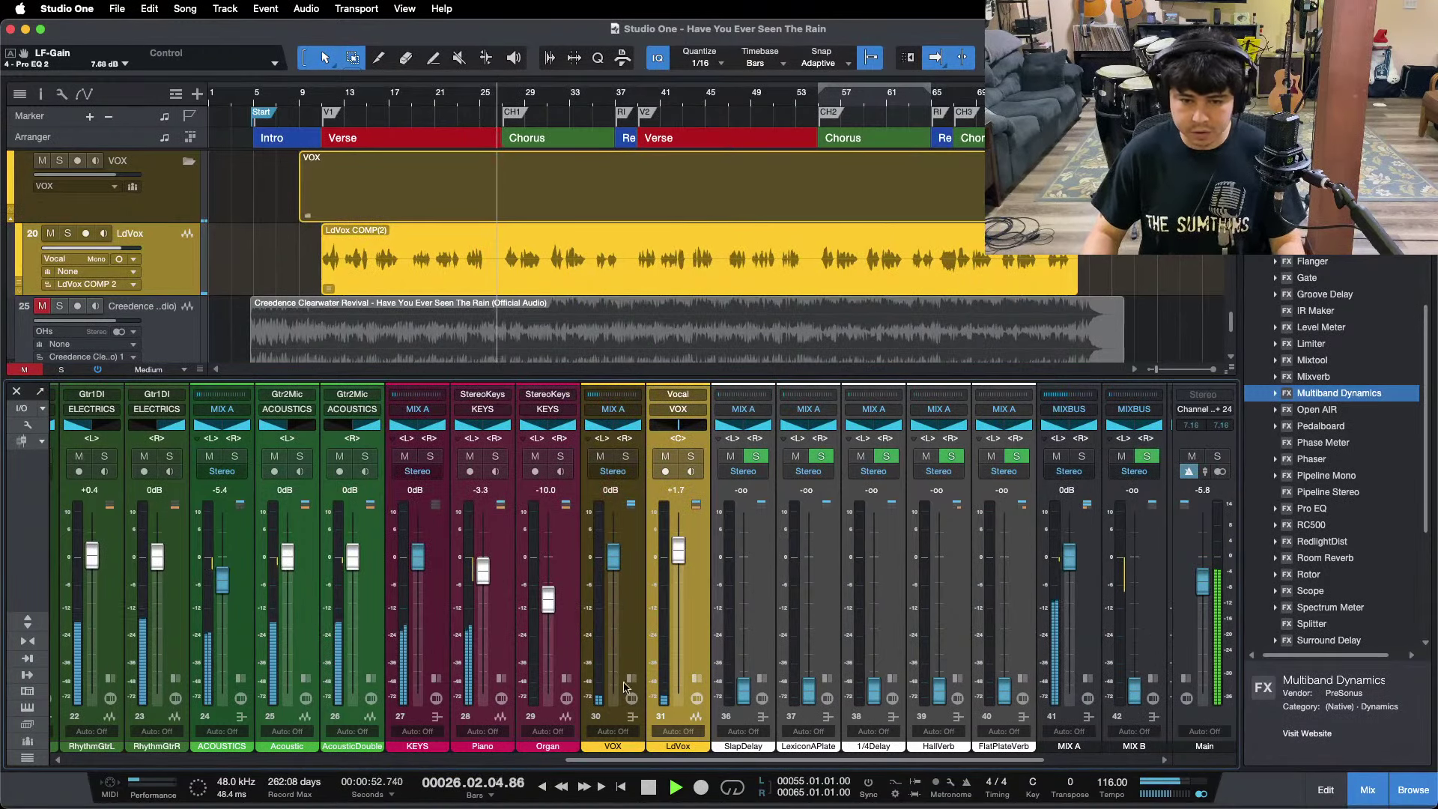
left_click_drag(649, 760, 757, 760)
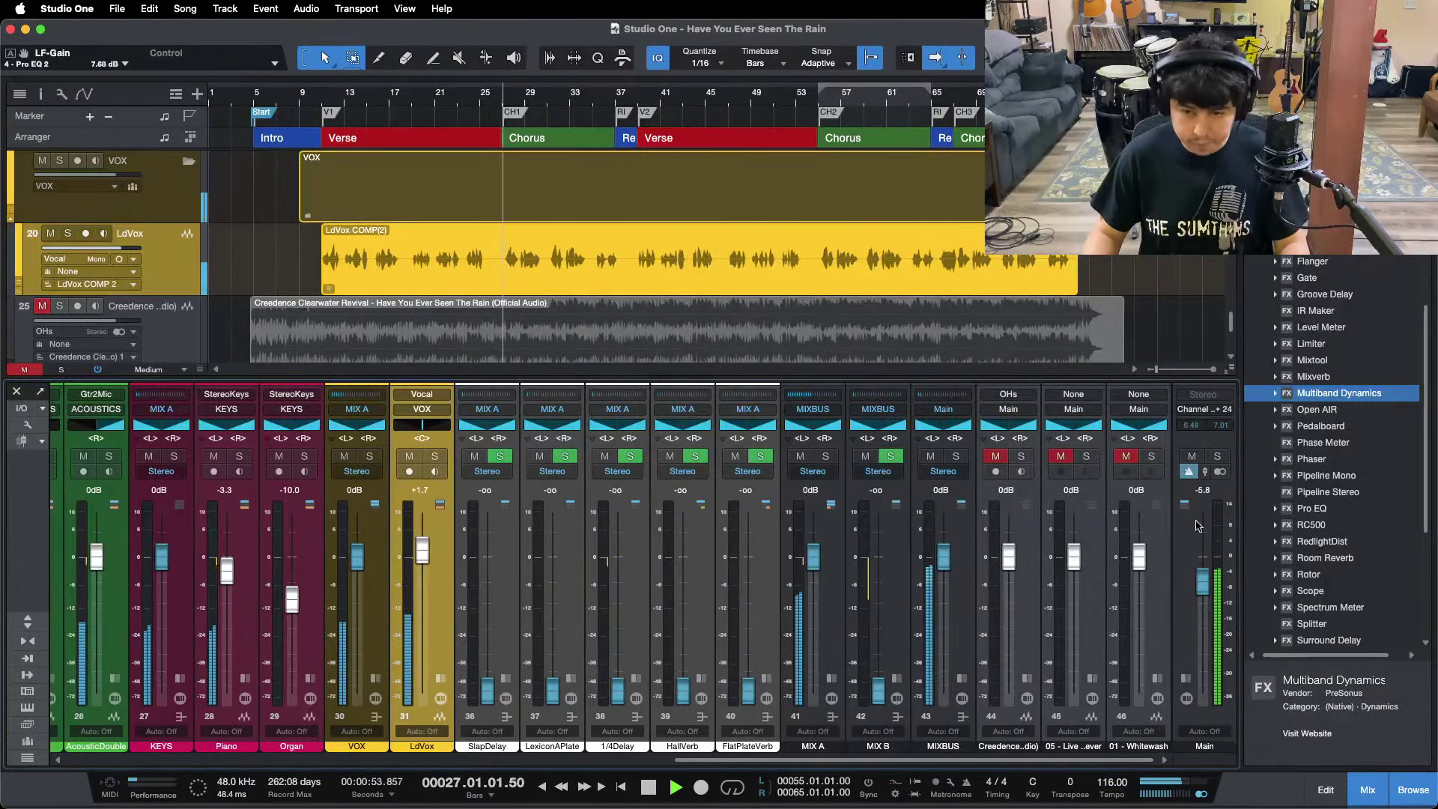
left_click(1021, 458)
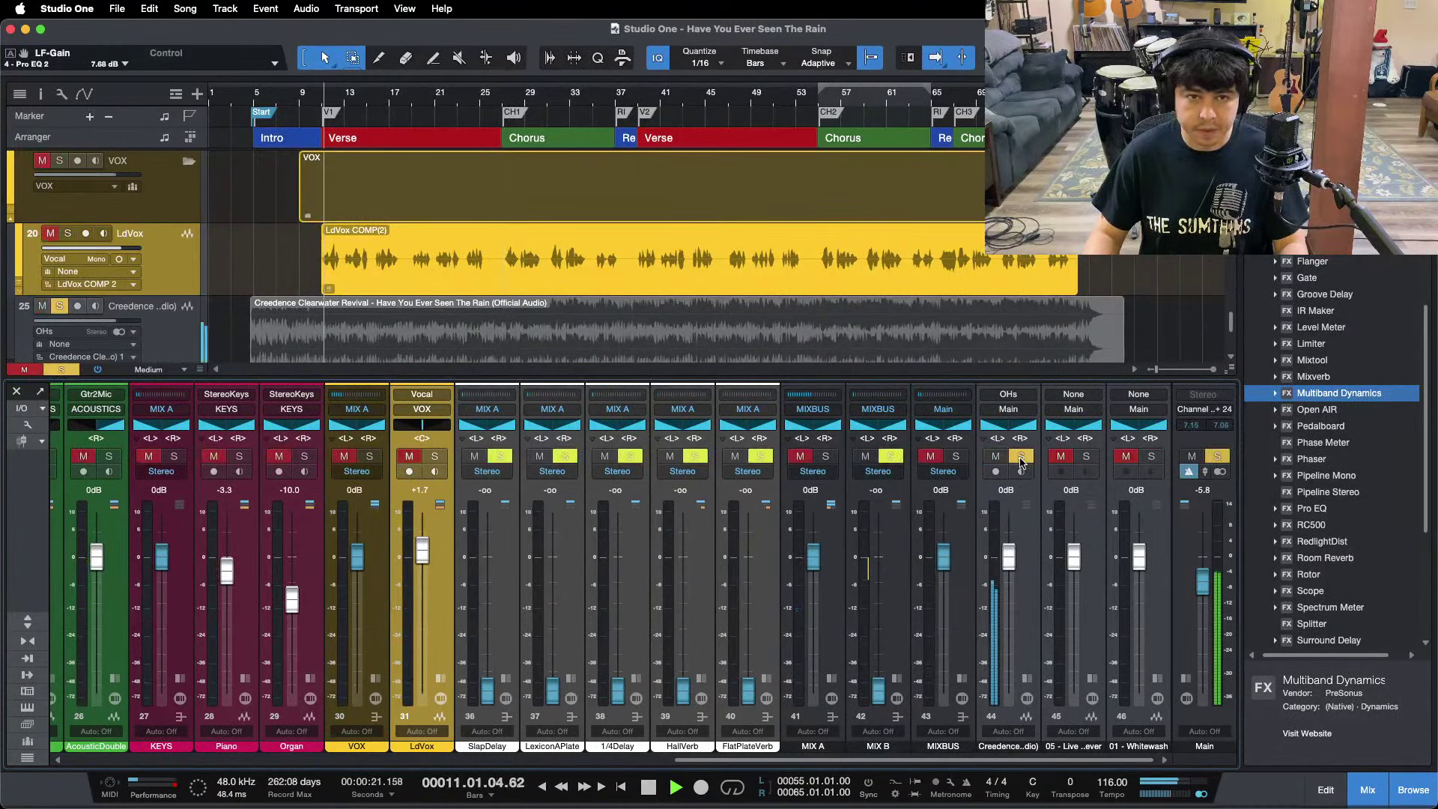
left_click(1020, 458)
left_click(996, 456)
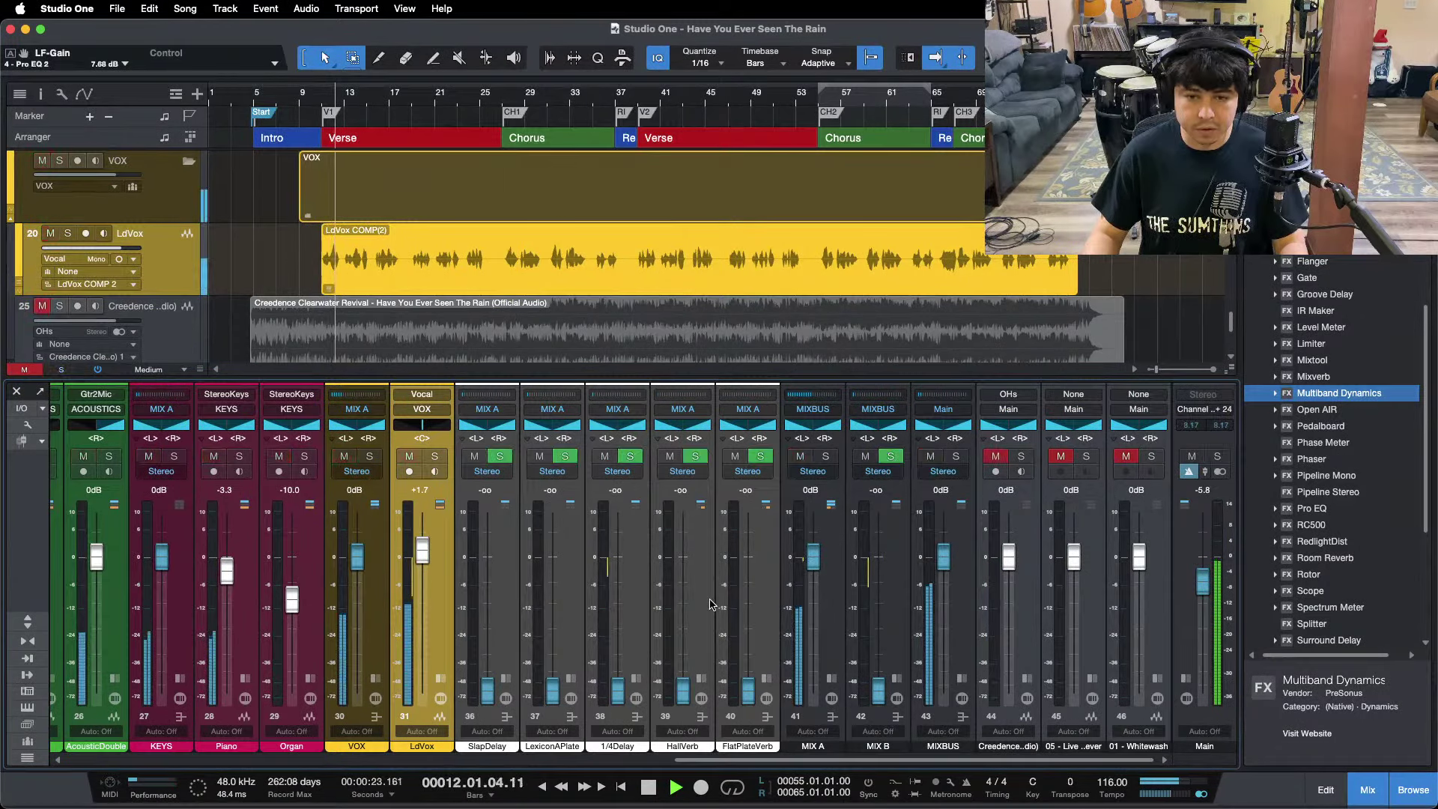
Bring up the SlapDelay return and set its level to -16.7 dB while replaying the first verse.
left_click(487, 689, "alt")
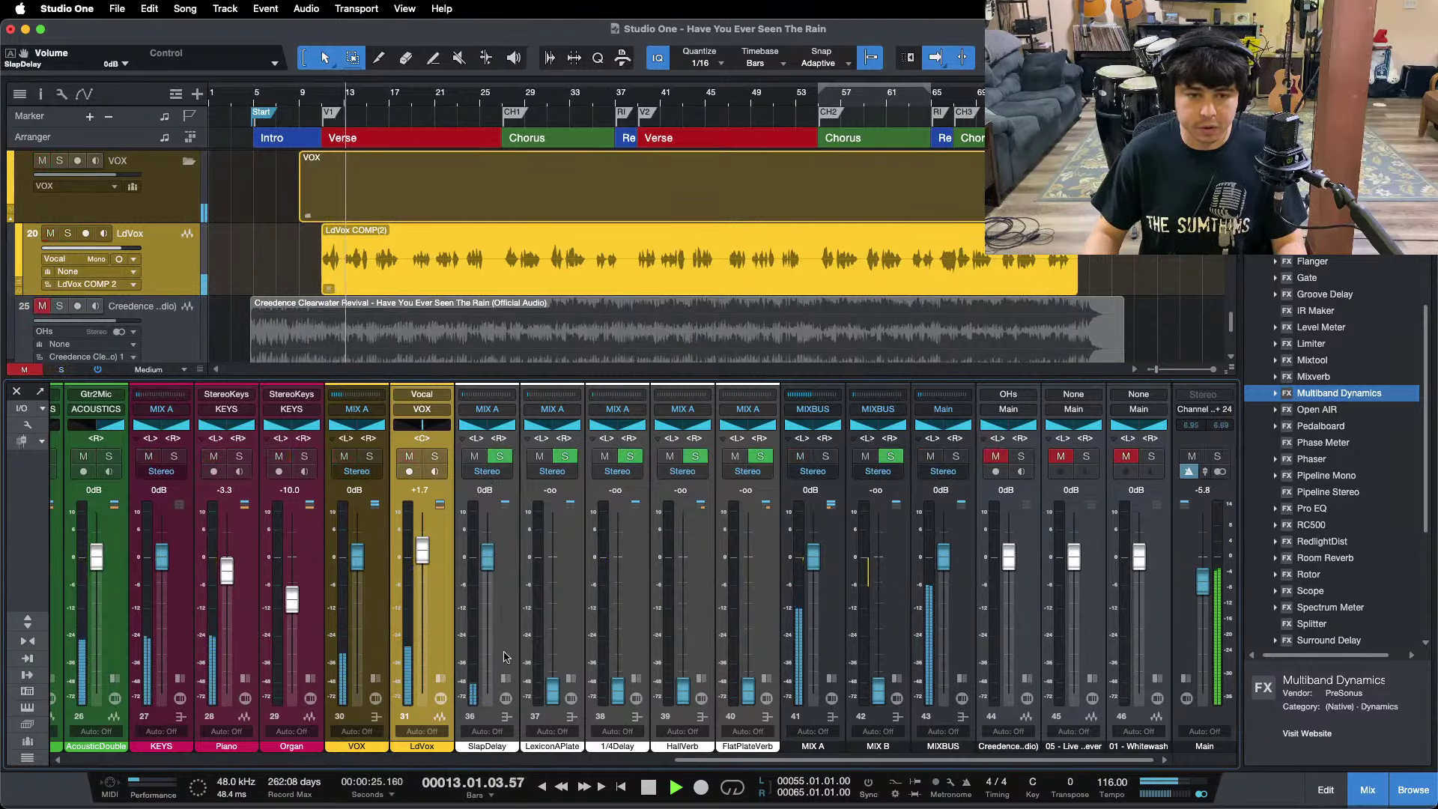
left_click_drag(733, 760, 613, 768)
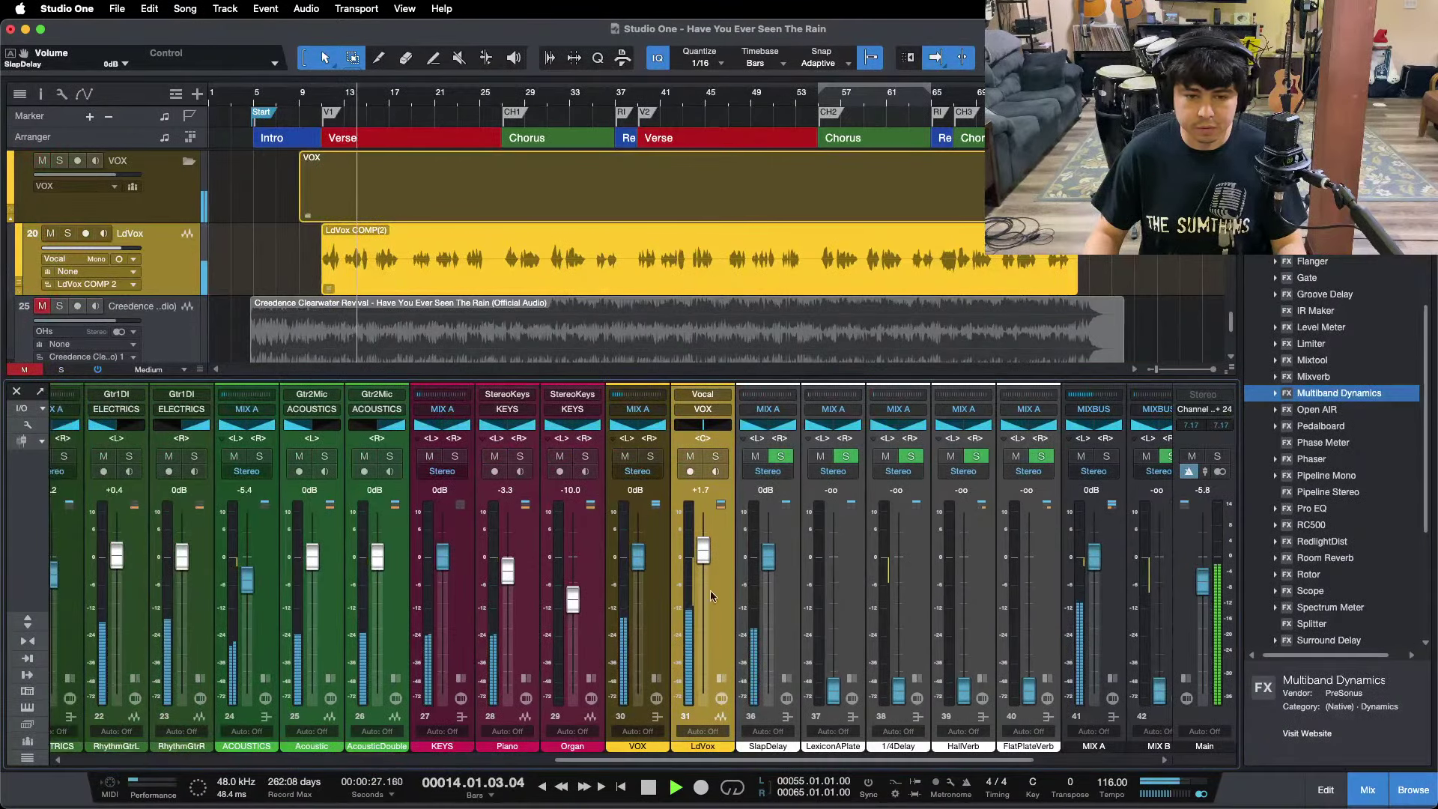
left_click_drag(769, 547, 770, 584)
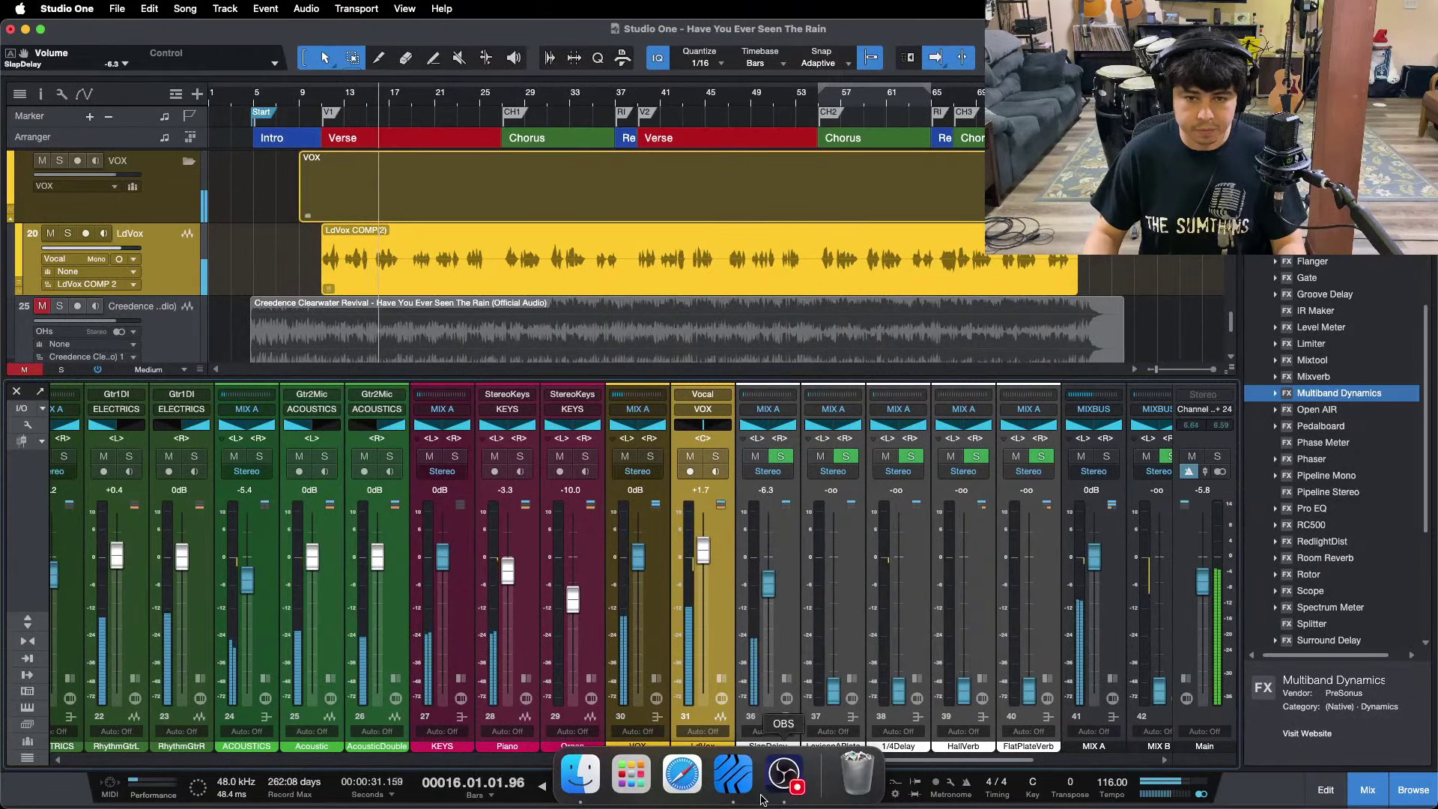
left_click(785, 786)
left_click(1377, 738)
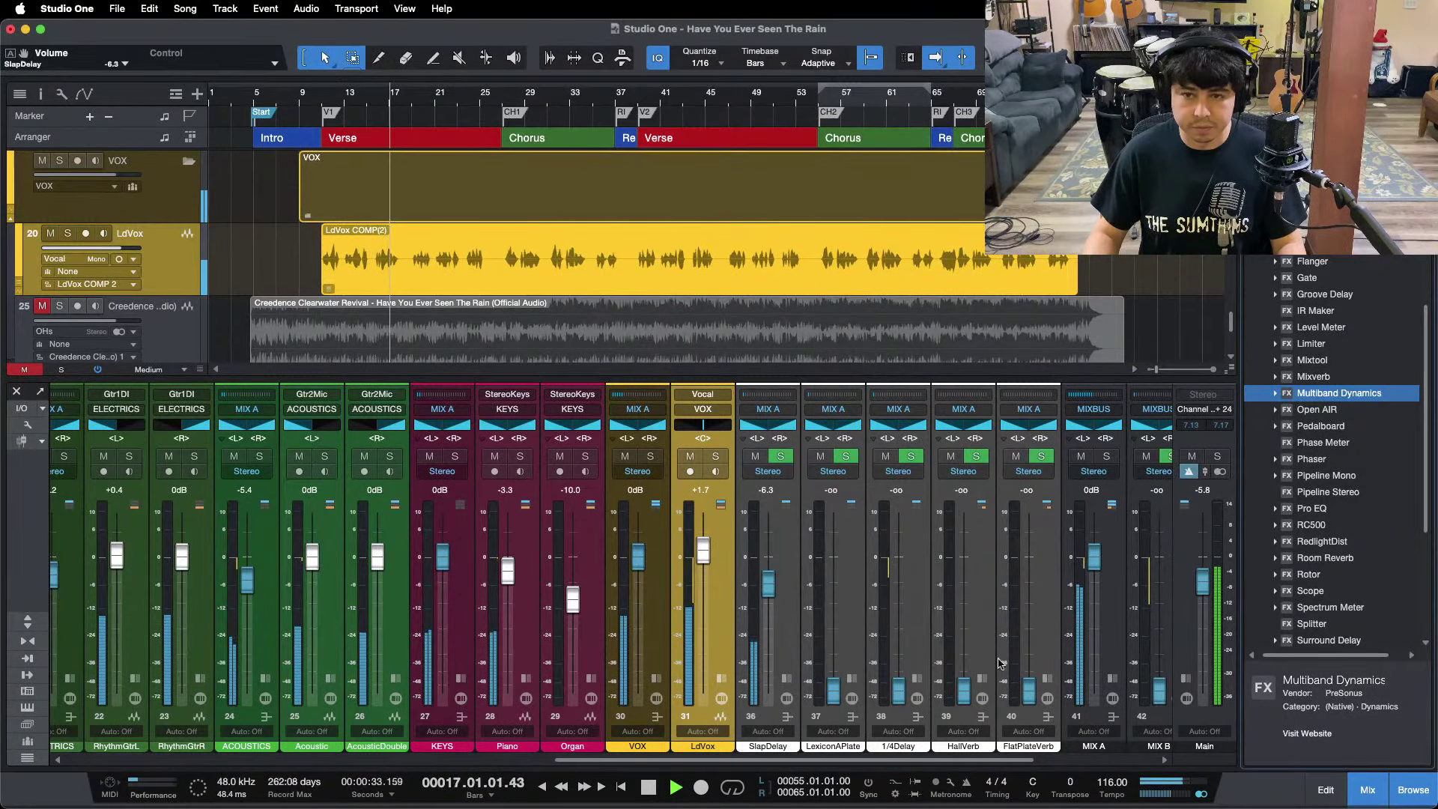
left_click_drag(769, 571, 769, 577)
key("shift+b")
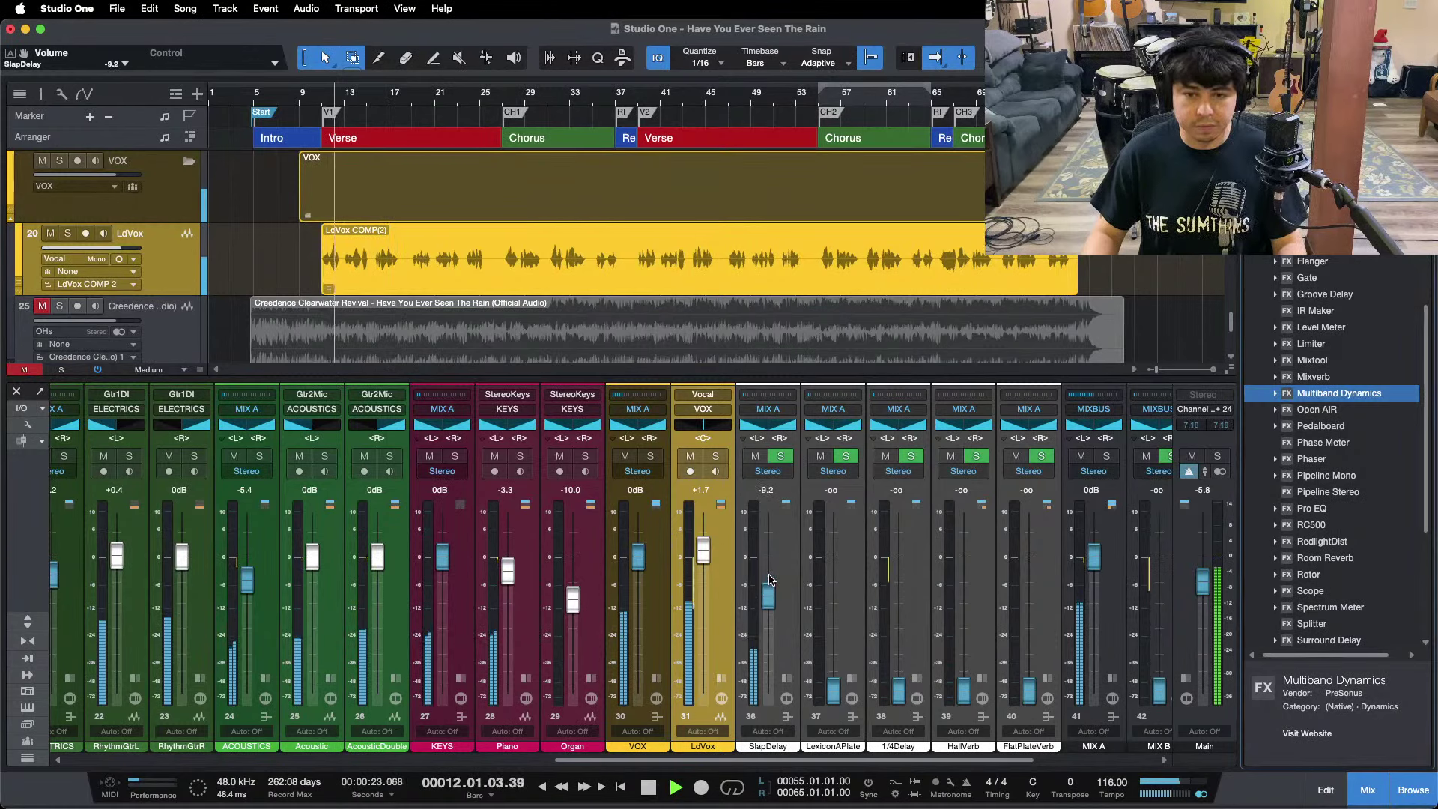
left_click_drag(769, 579, 771, 584)
scroll(770, 584, "down", 5)
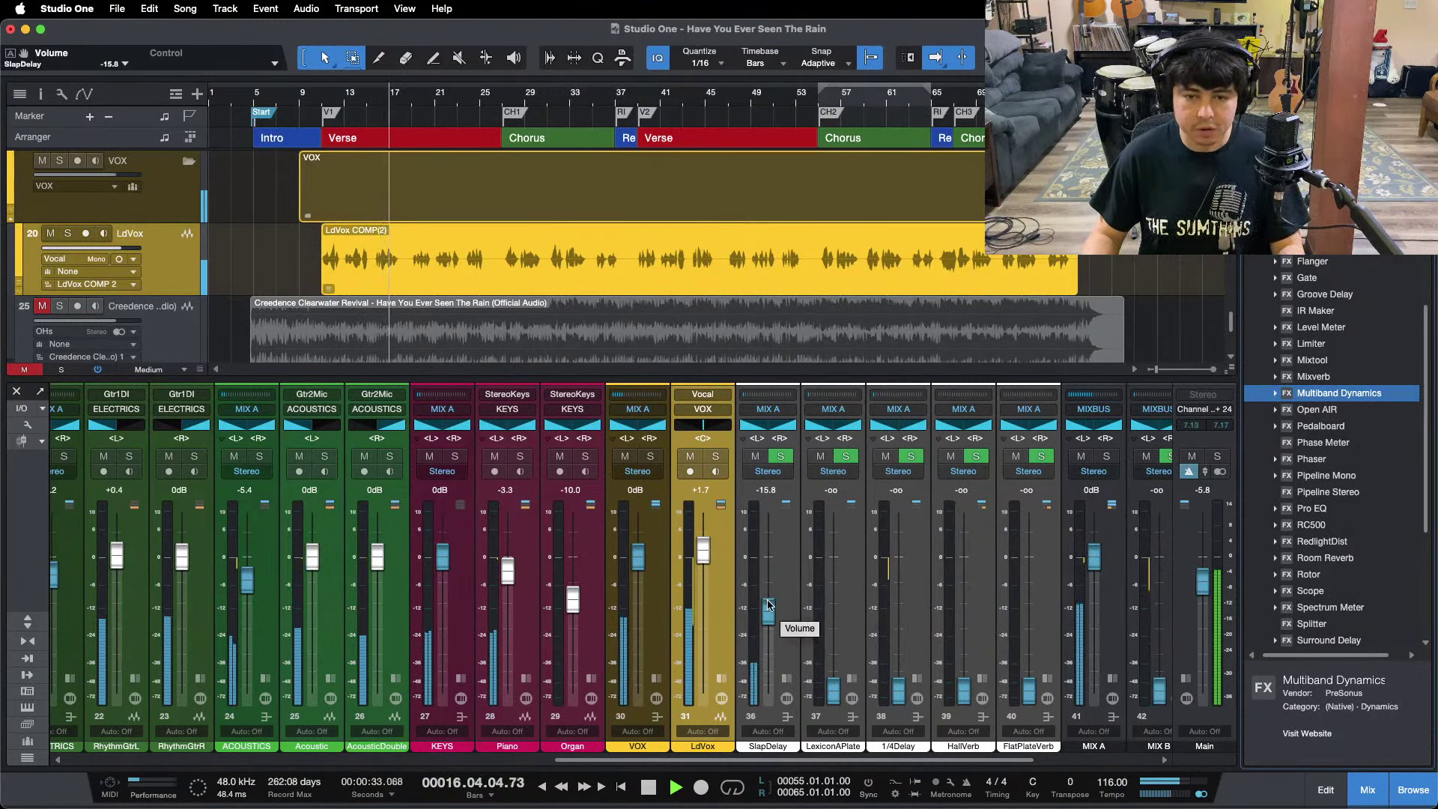
left_click_drag(767, 605, 767, 607)
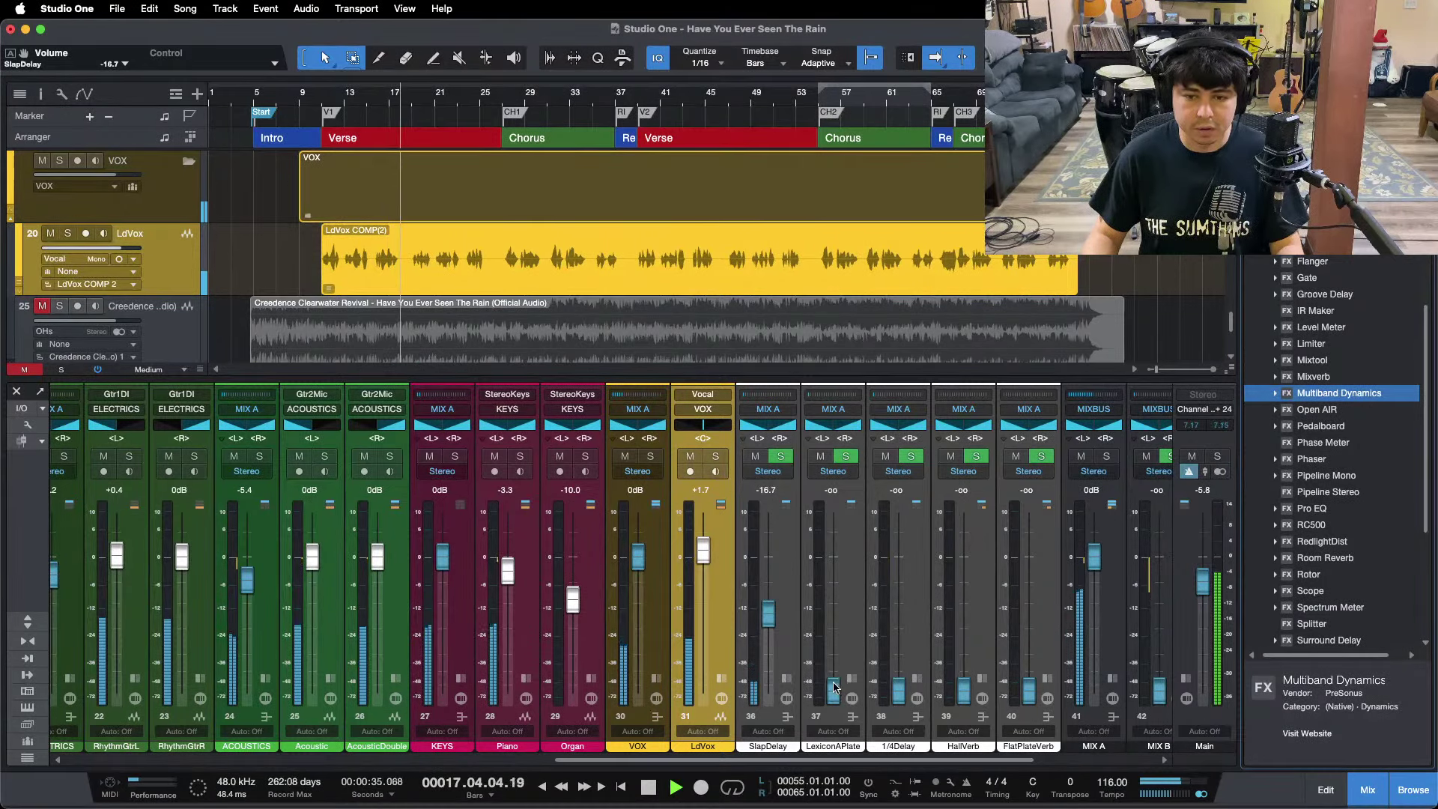
Bring up the LexiconAPlate reverb return and set its level to -8.3 dB while the verse plays.
left_click_drag(834, 699, 837, 563)
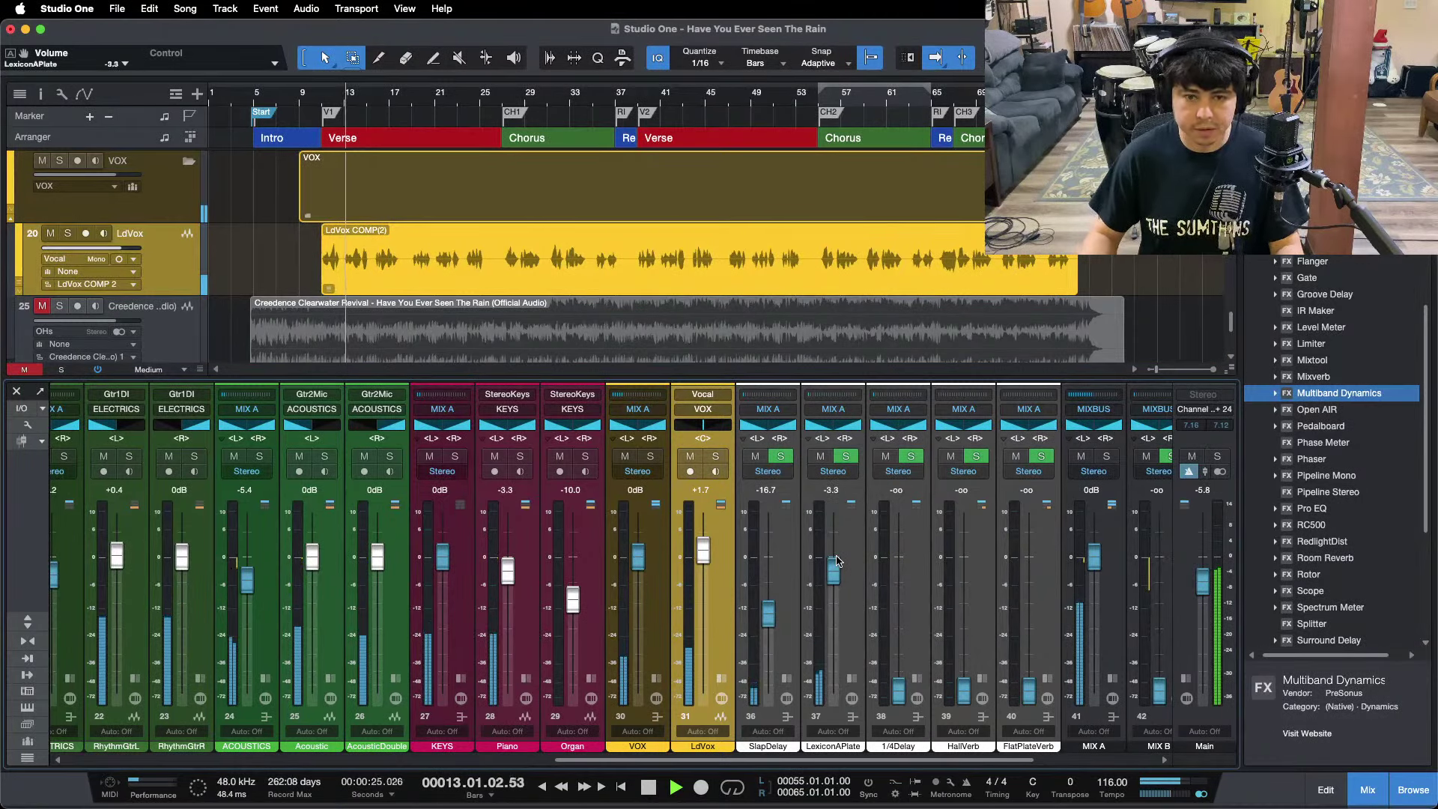
scroll(838, 560, "down", 5)
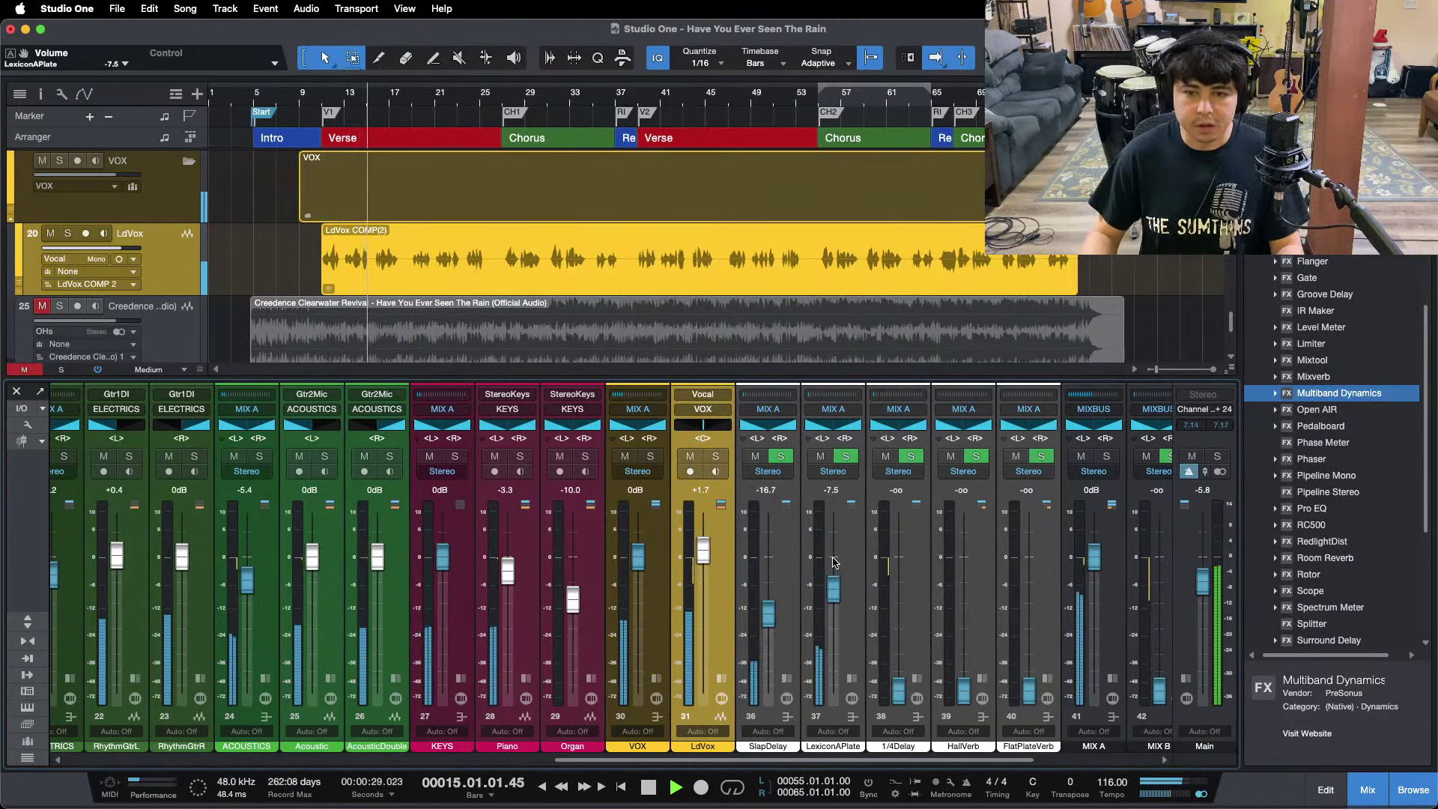
scroll(836, 563, "down", 1)
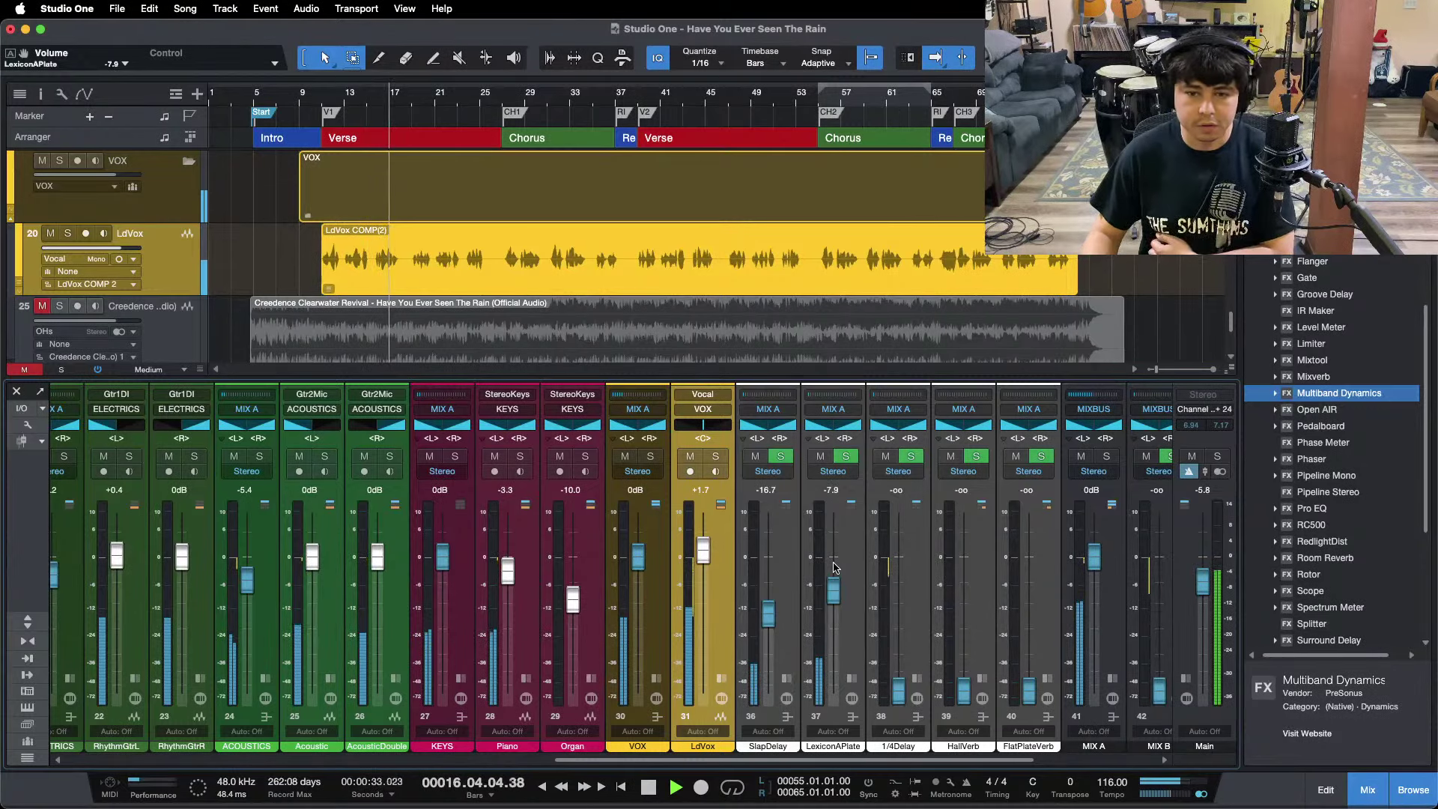
scroll(835, 568, "down", 2)
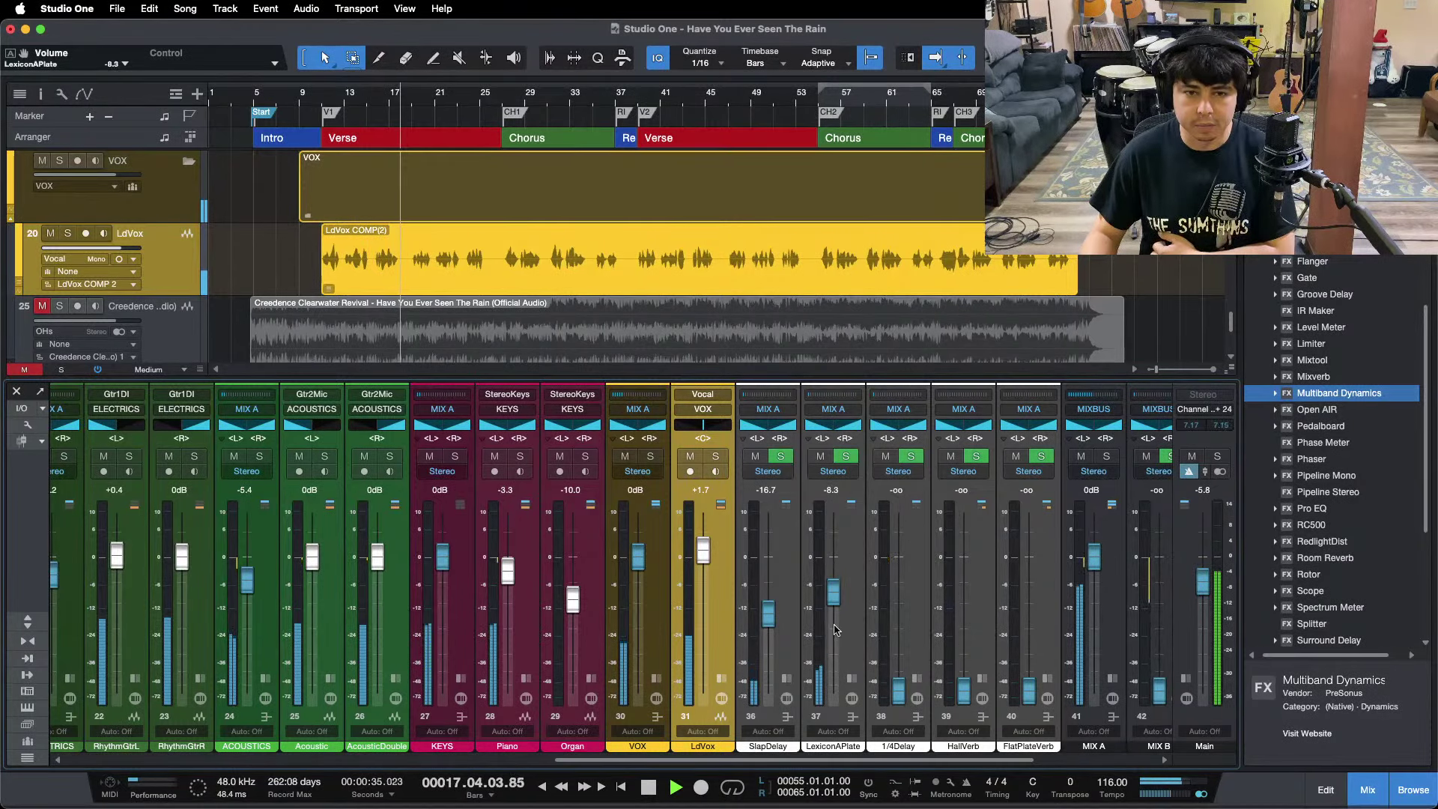
Expand the 1/4Delay channel's inserts and check the settings of its first Analog Delay.
left_click(915, 679)
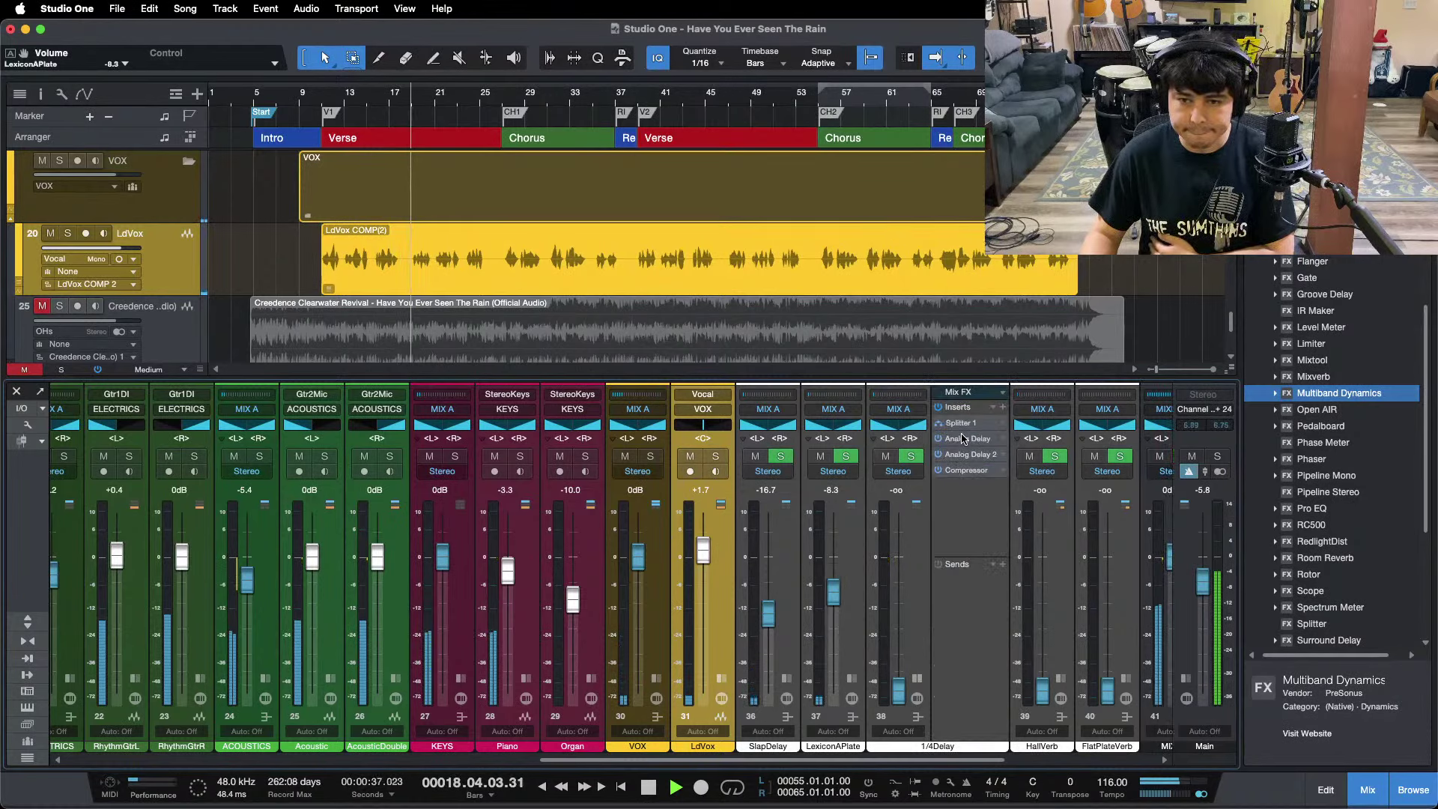
left_click(965, 440)
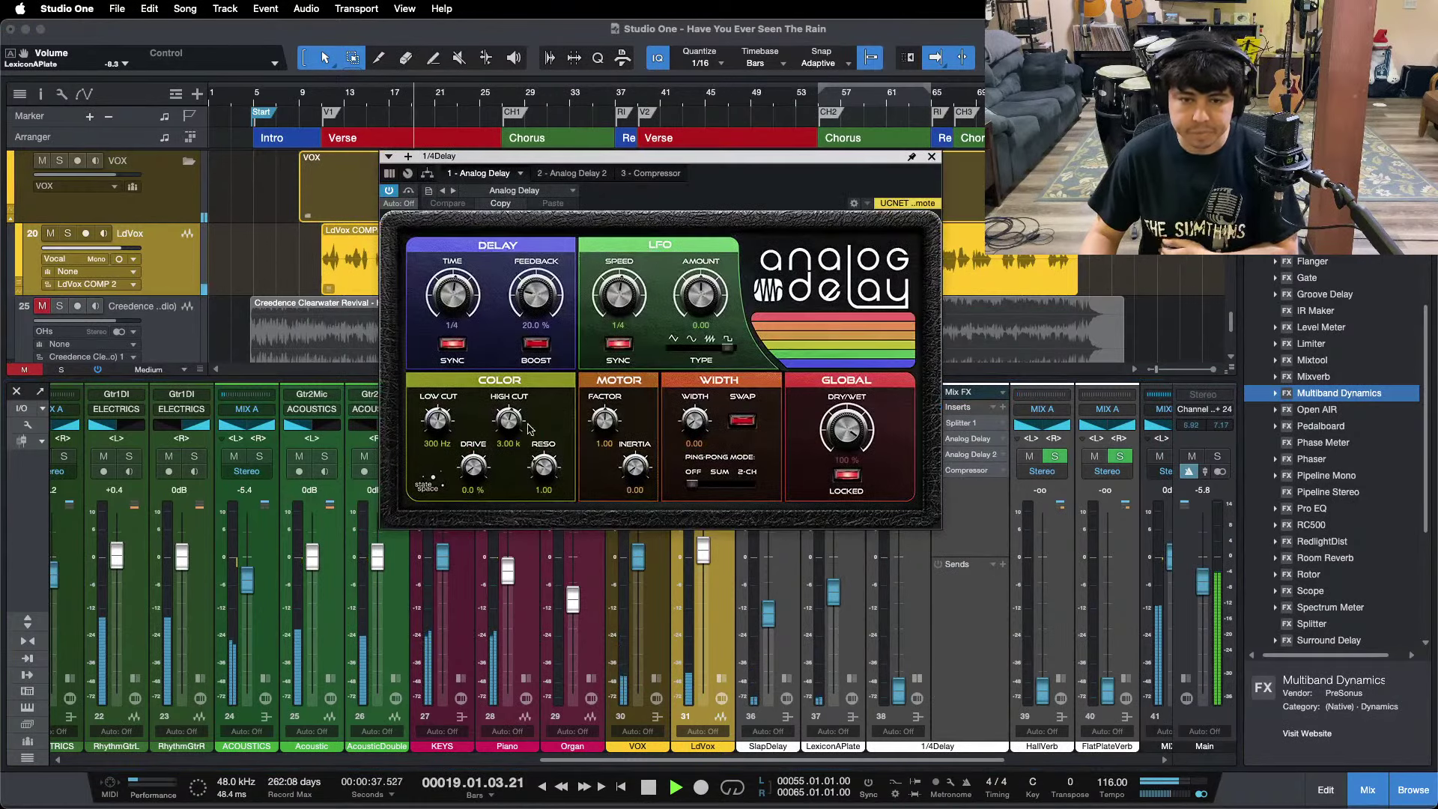
left_click(931, 157)
Compare playback from bar 19 with the Creedence reference track and settle the LexiconAPlate level at -8.3 dB.
left_click_drag(818, 760, 1256, 766)
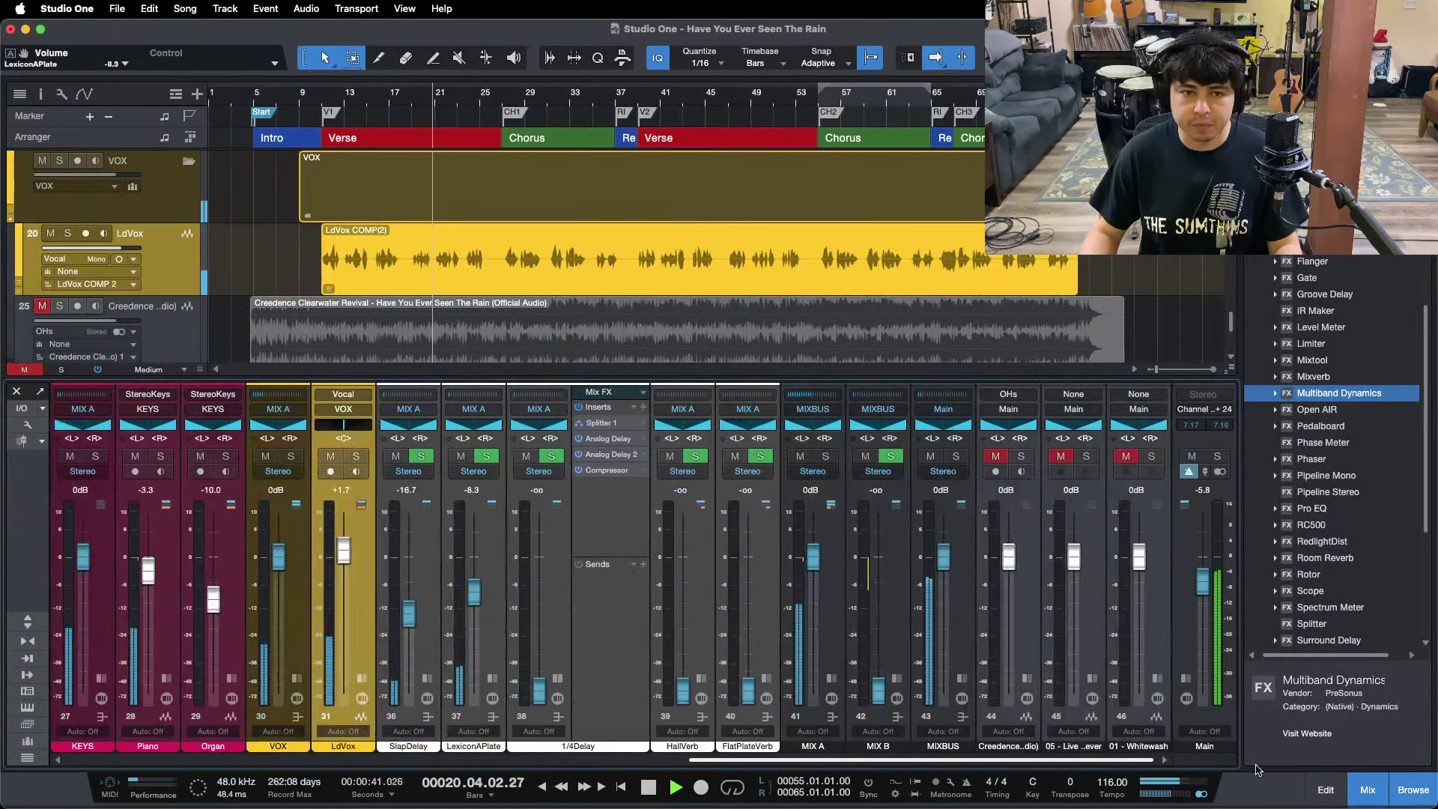
left_click_drag(421, 98, 394, 120)
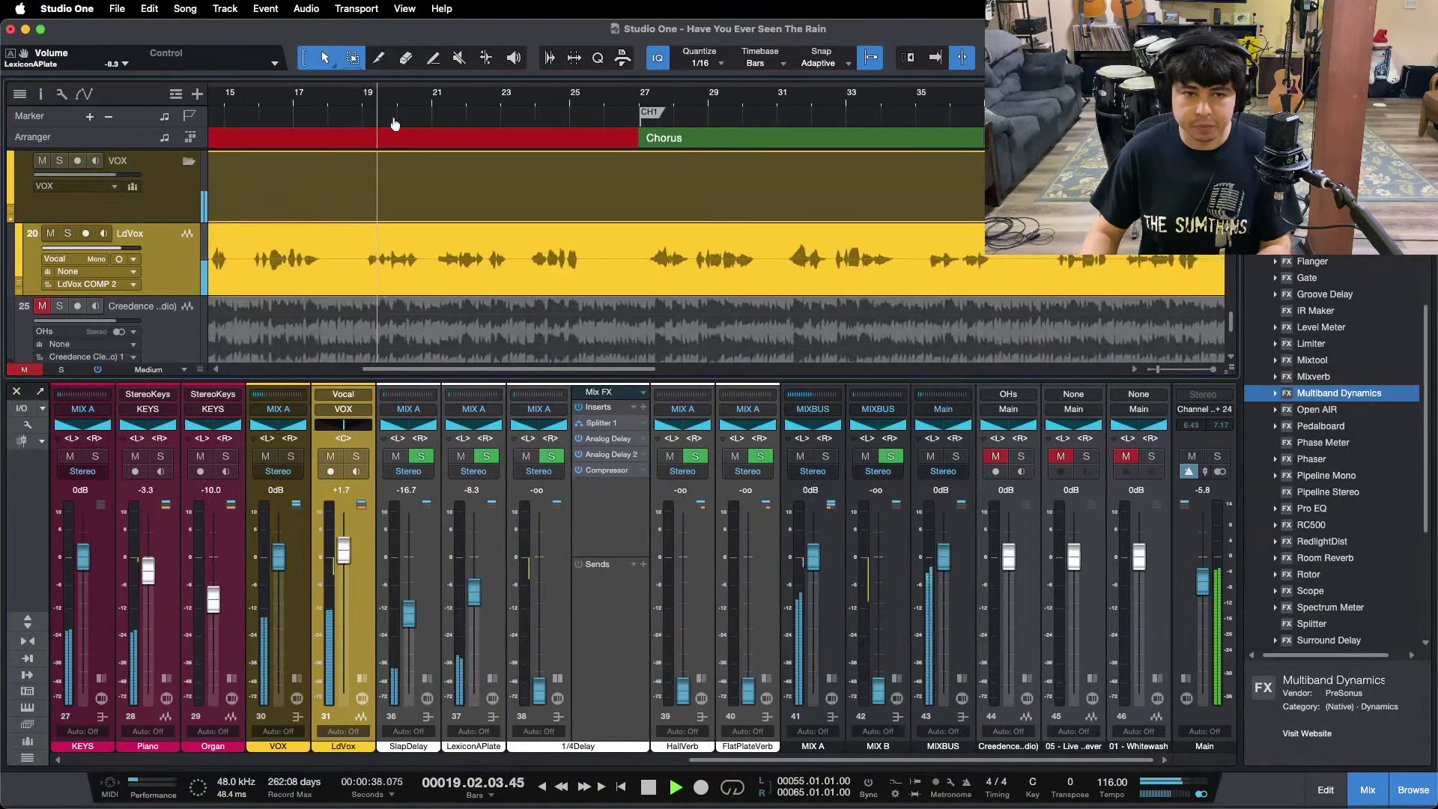
left_click(1020, 456)
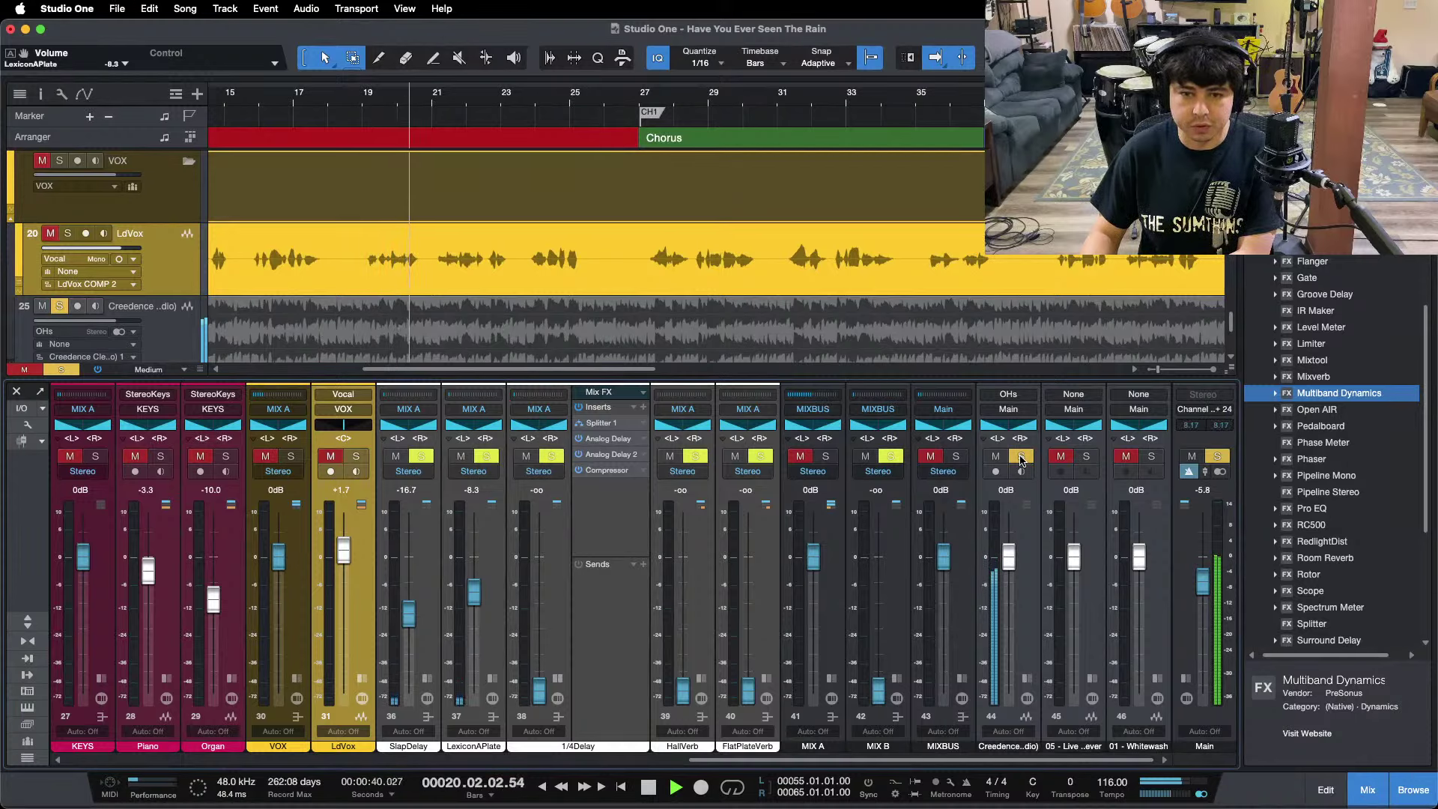
left_click(1021, 457)
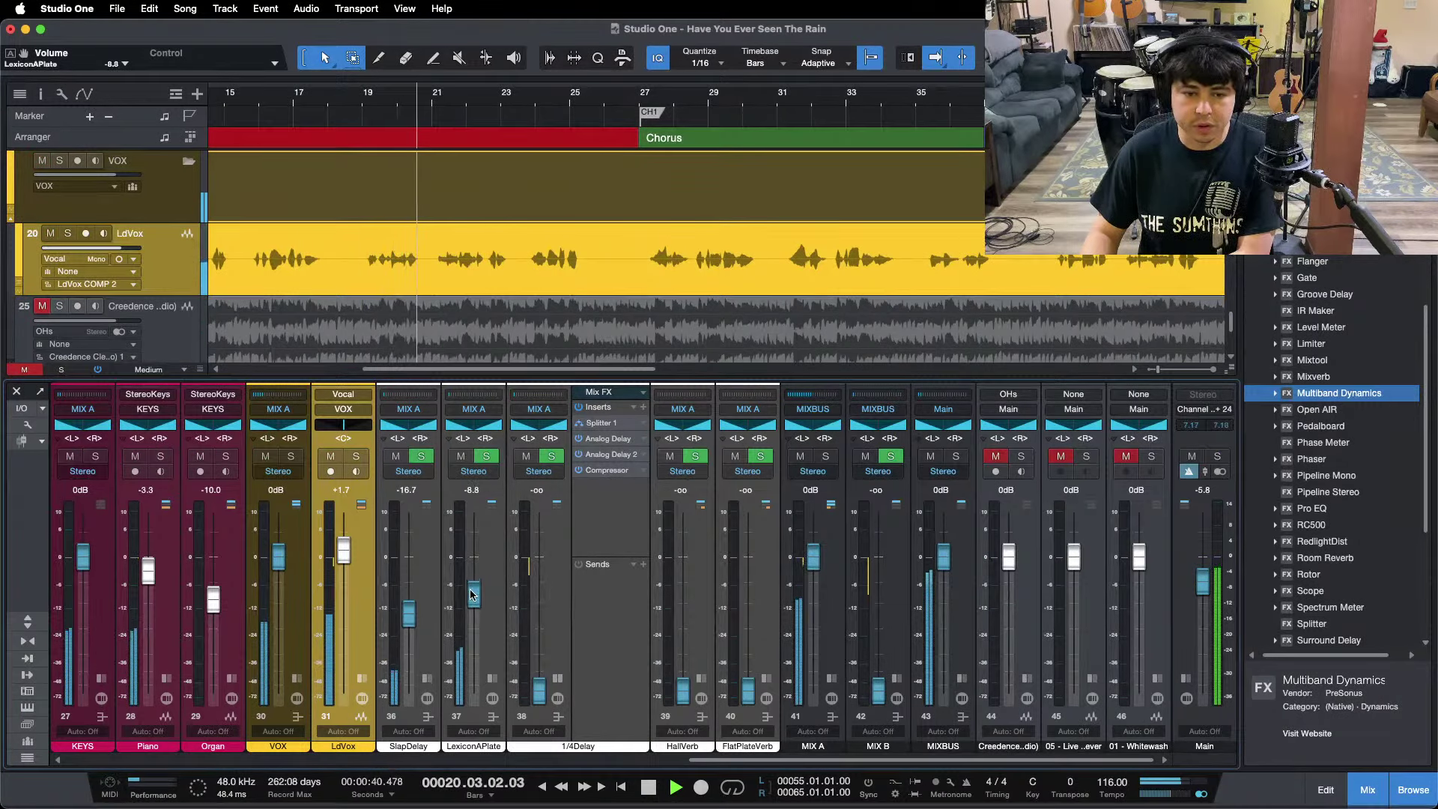
left_click_drag(471, 594, 472, 591)
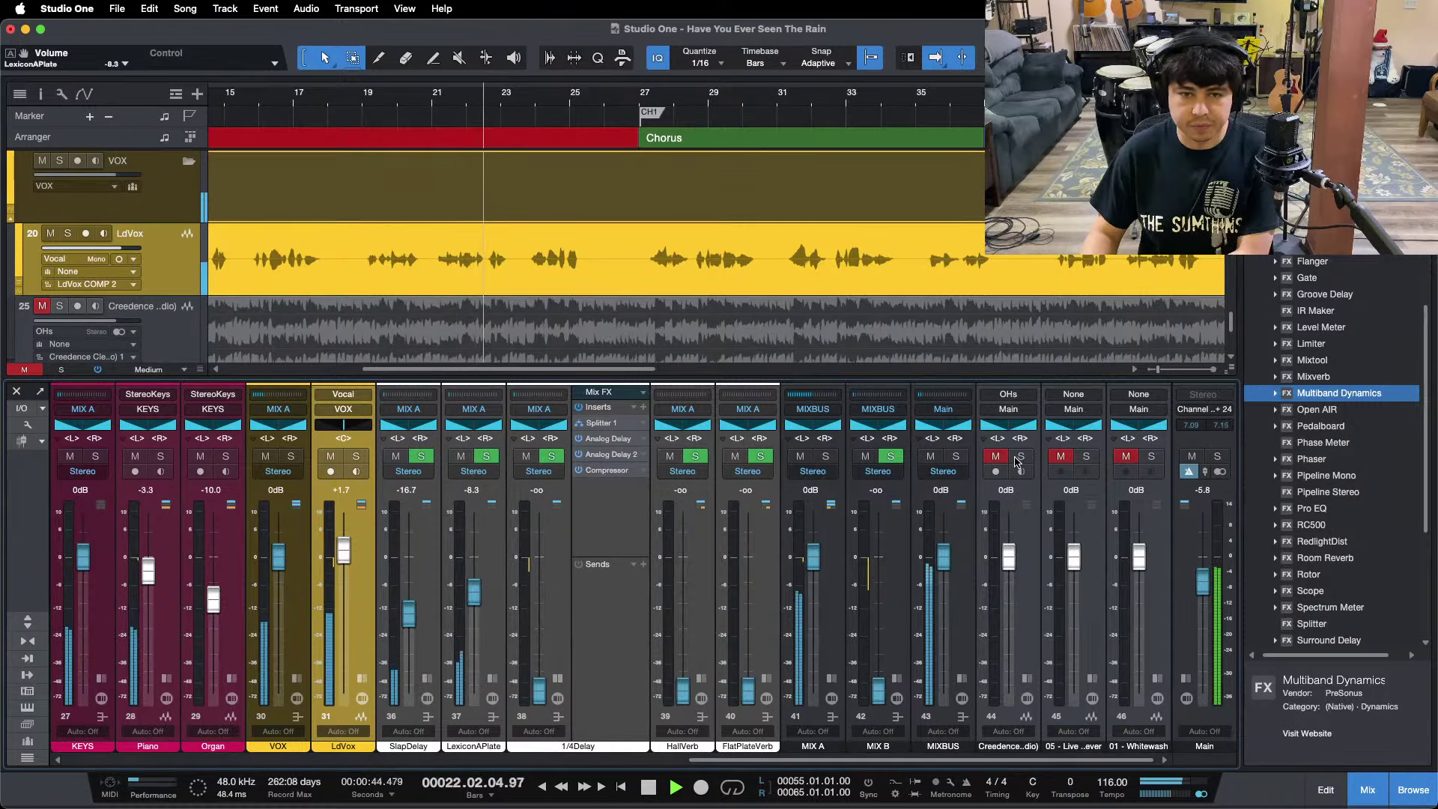
key("space")
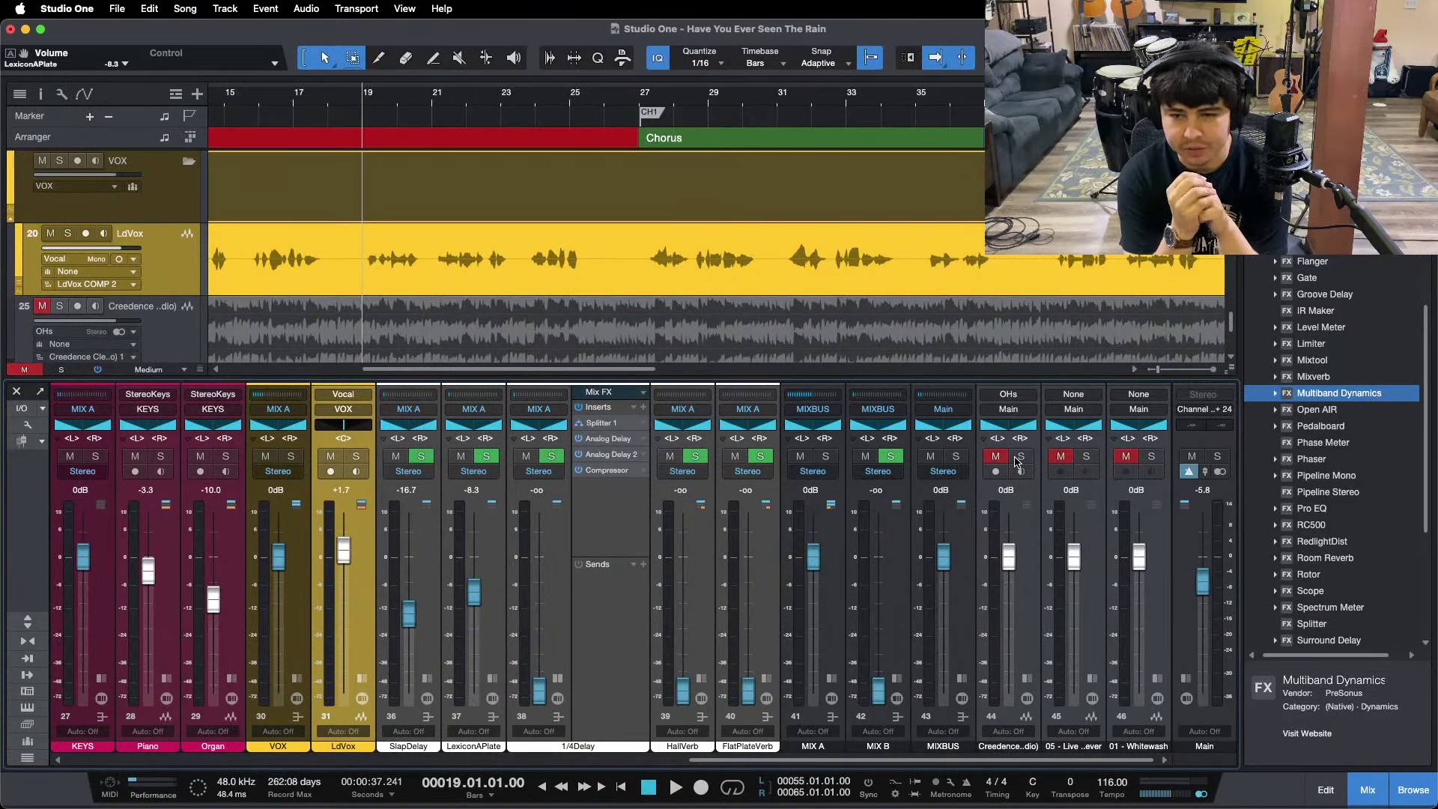
Play the second chorus from bar 55 and alternate between the mix and the soloed Creedence reference track.
key("comma")
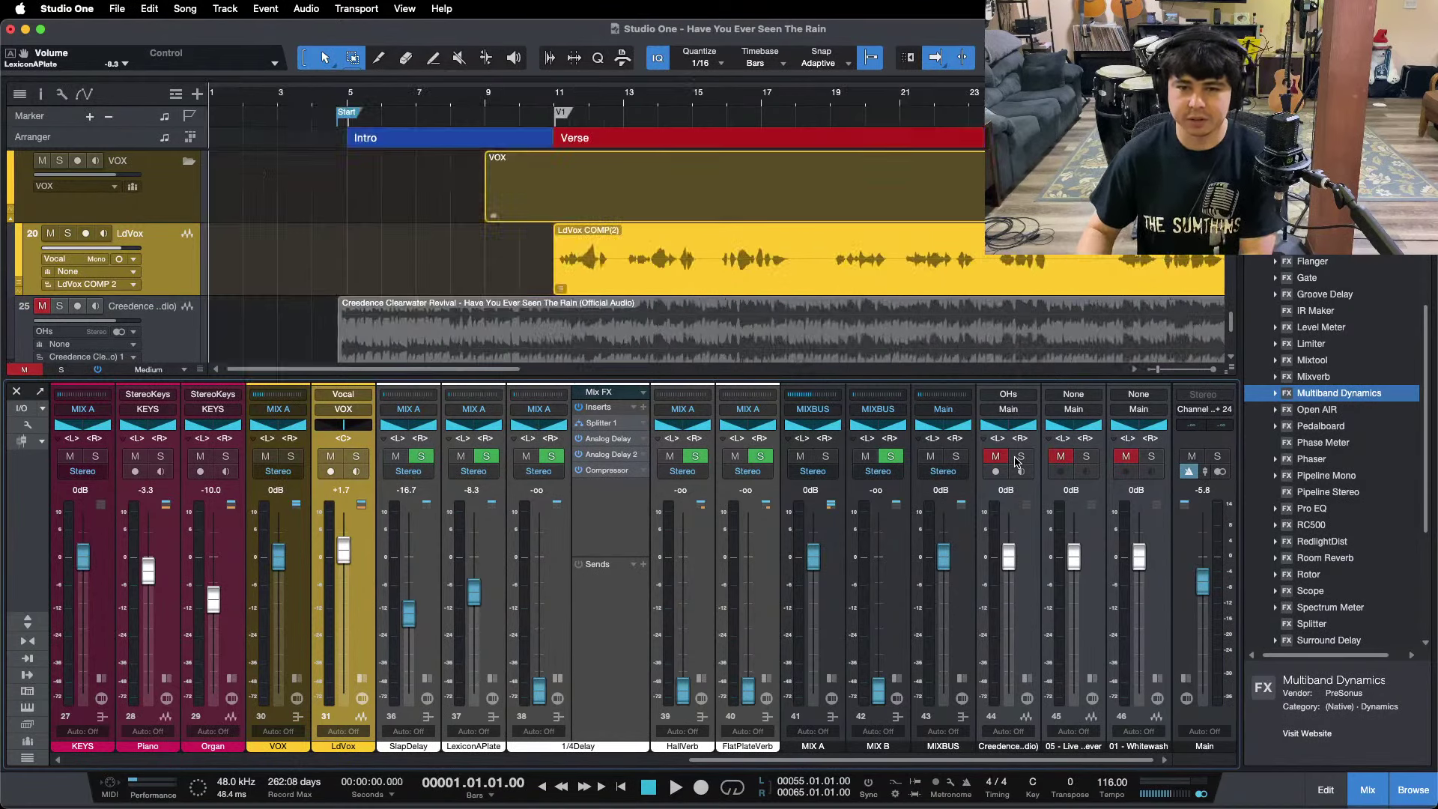
key("KP_1")
key("space")
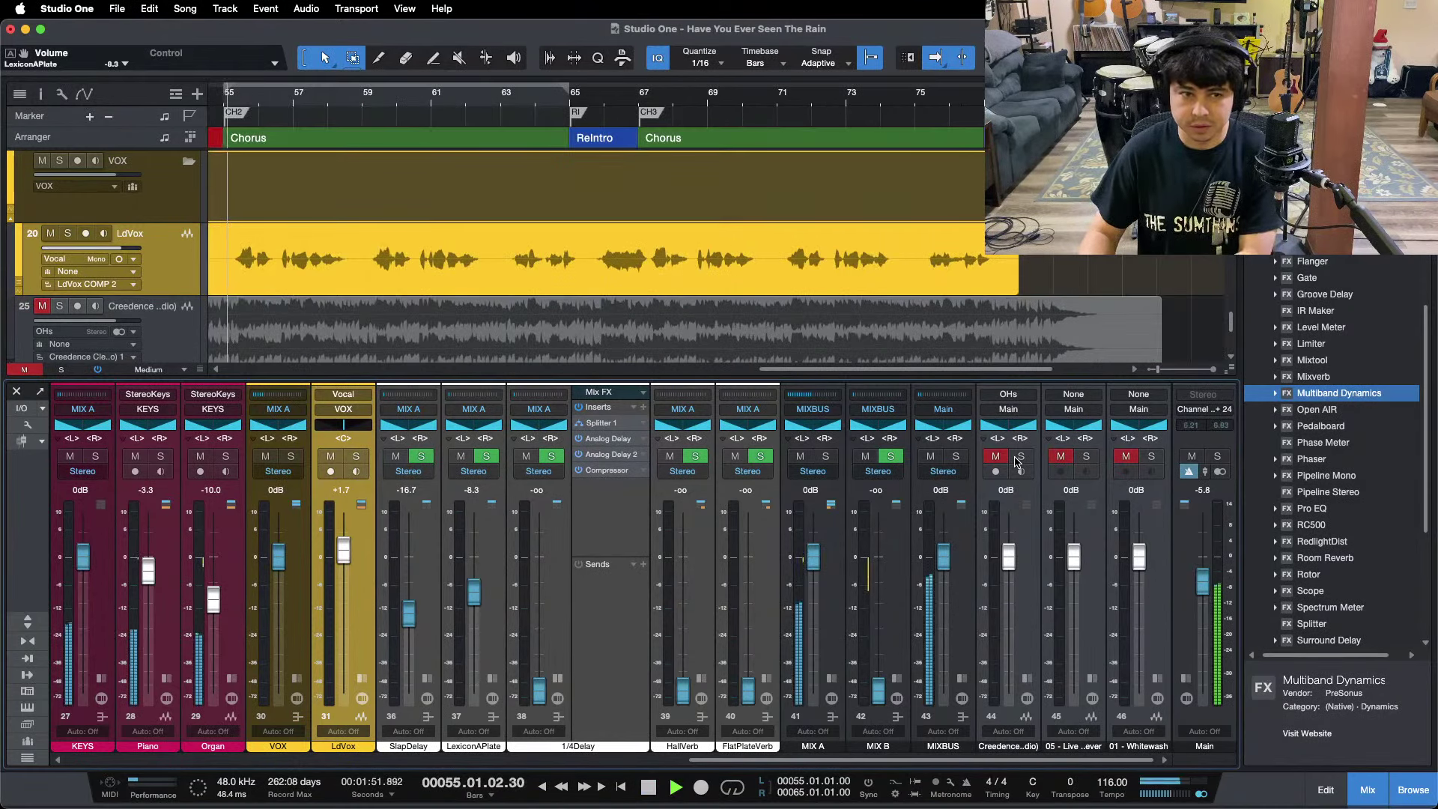
left_click(1018, 457)
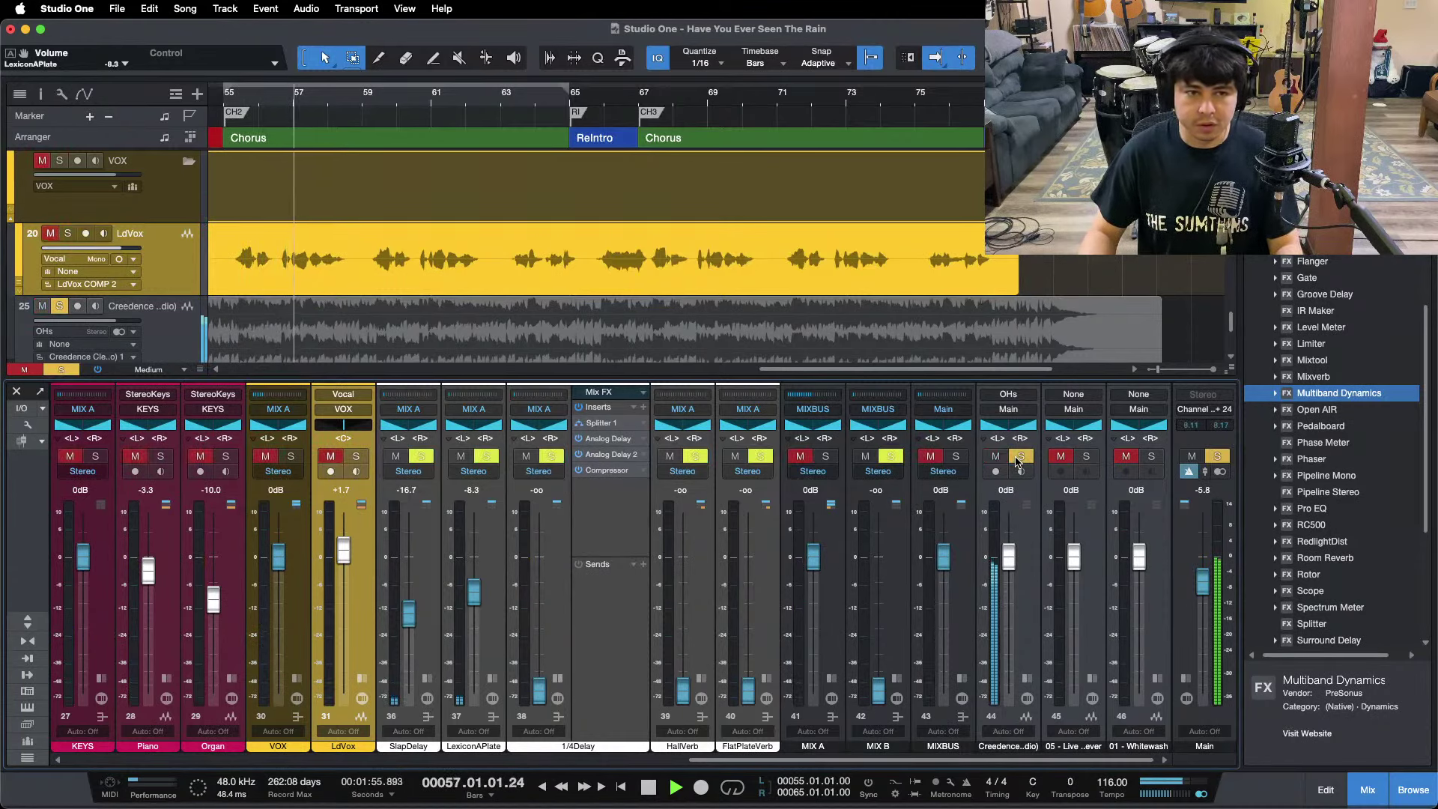
left_click(1019, 457)
left_click(1018, 457)
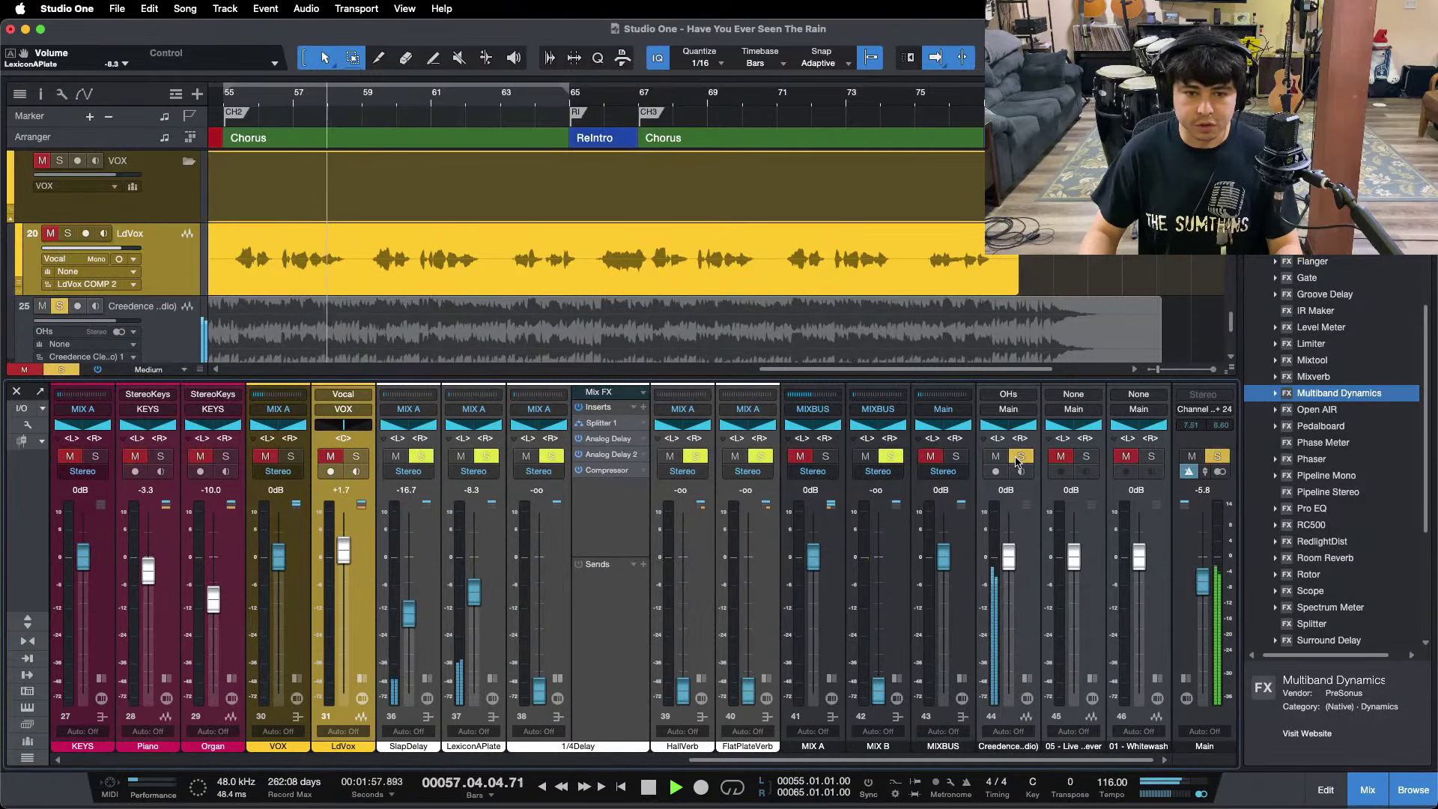
key("space")
Clear the reference track's solo and save the song, placing the playhead at the first chorus at bar 27.
key("alt+z")
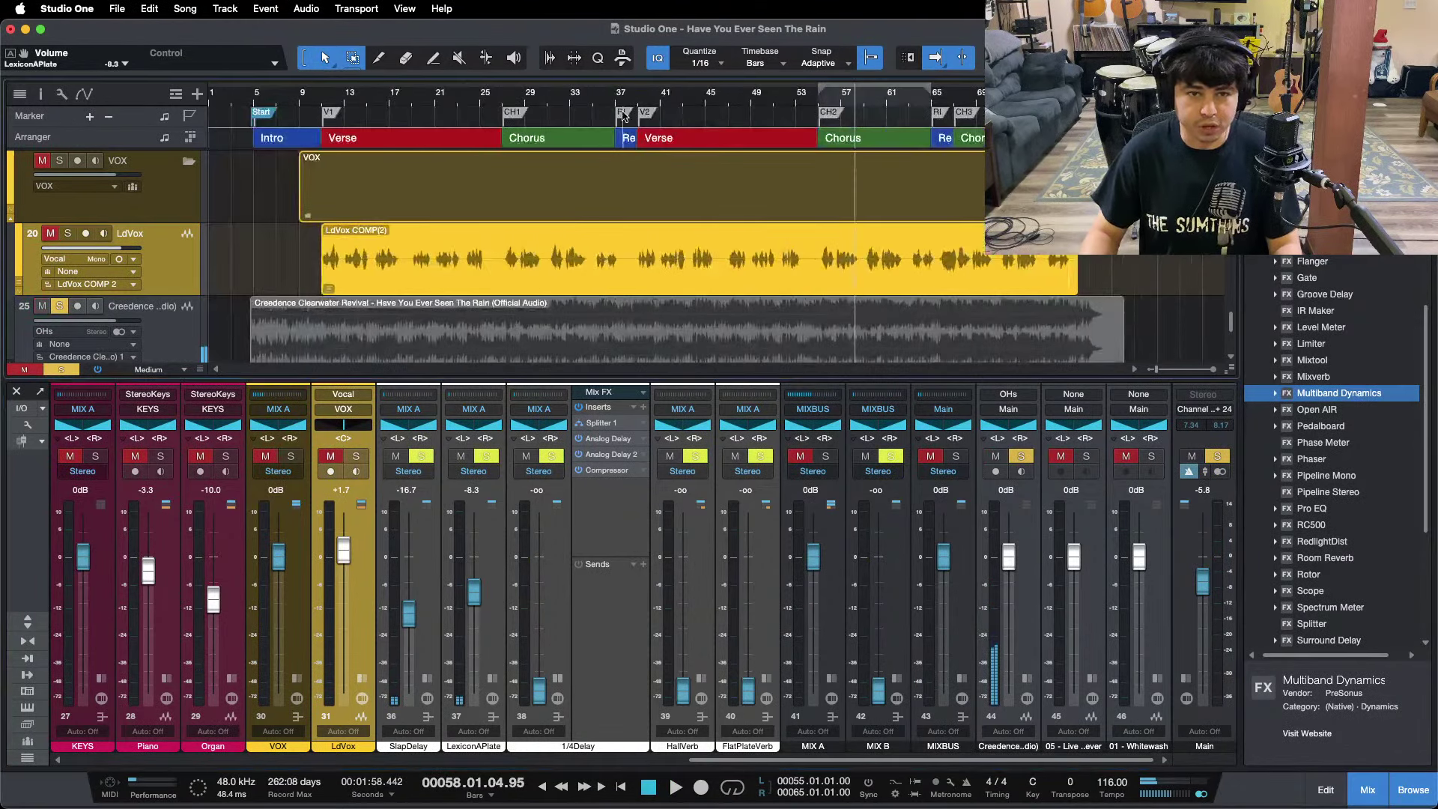
key("super+shift+s")
key("super+s")
left_click(504, 97)
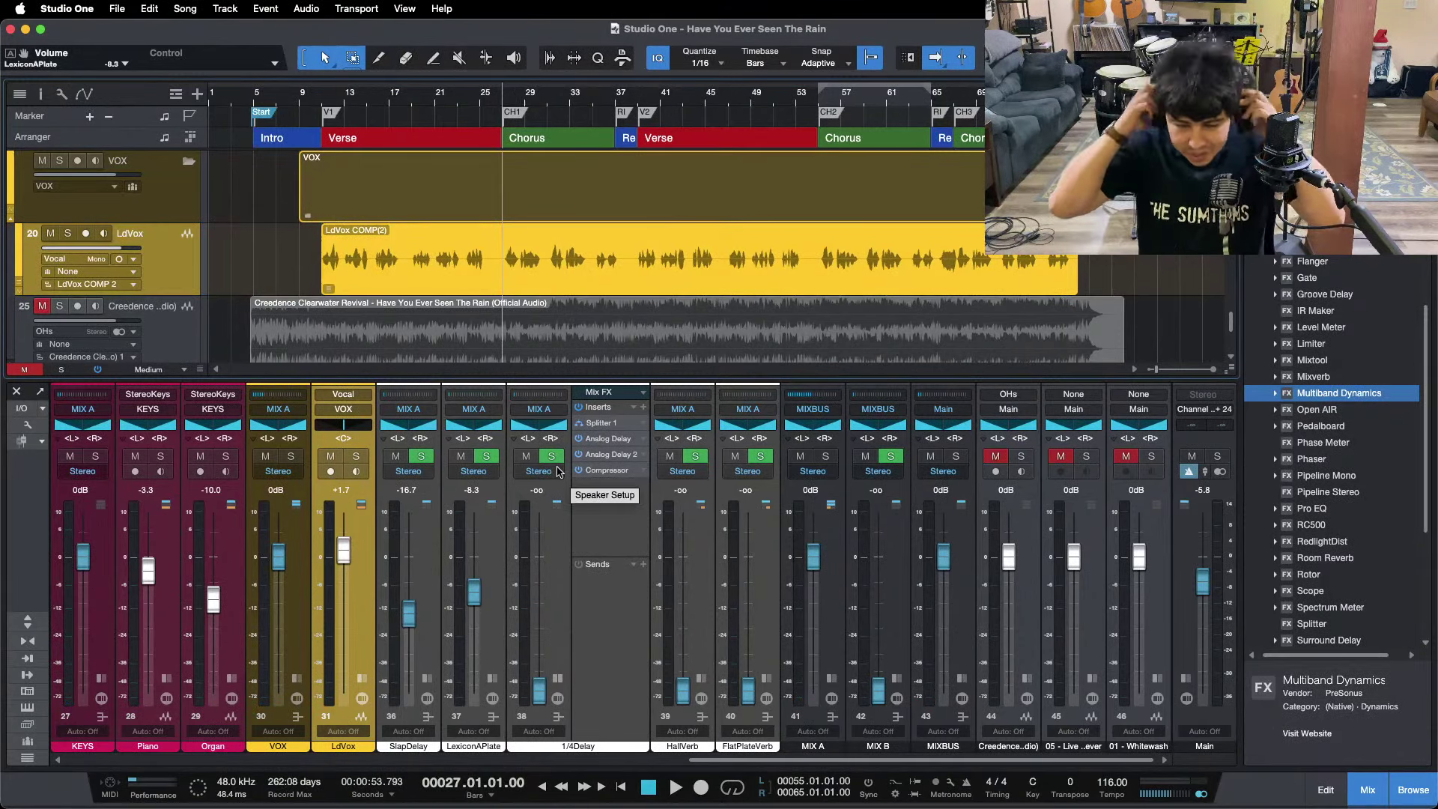
Turn off delay sync in both Analog Delays on 1/4Delay, setting the first to 507.2 ms and the second to 527.2 ms.
left_click(605, 438)
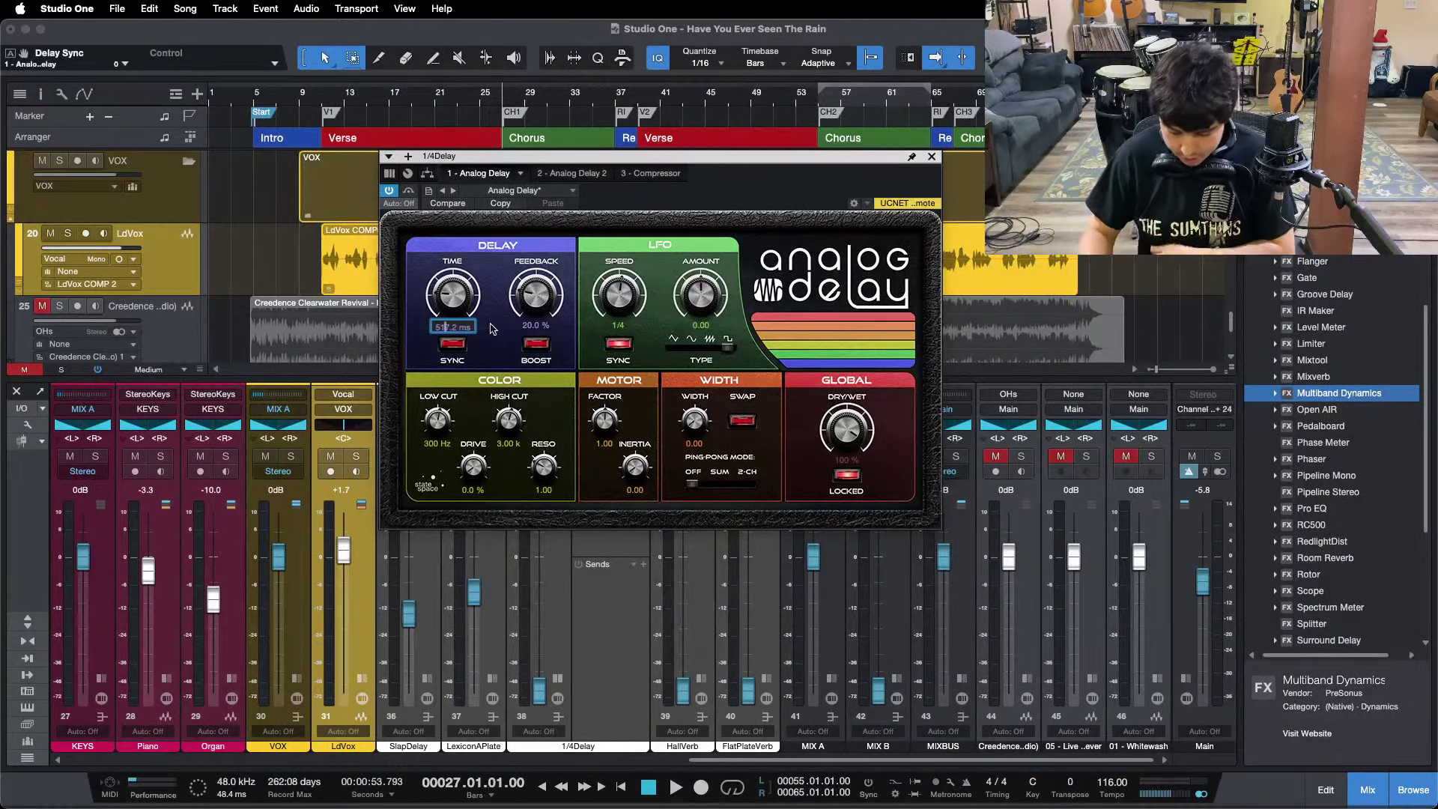
left_click(485, 237)
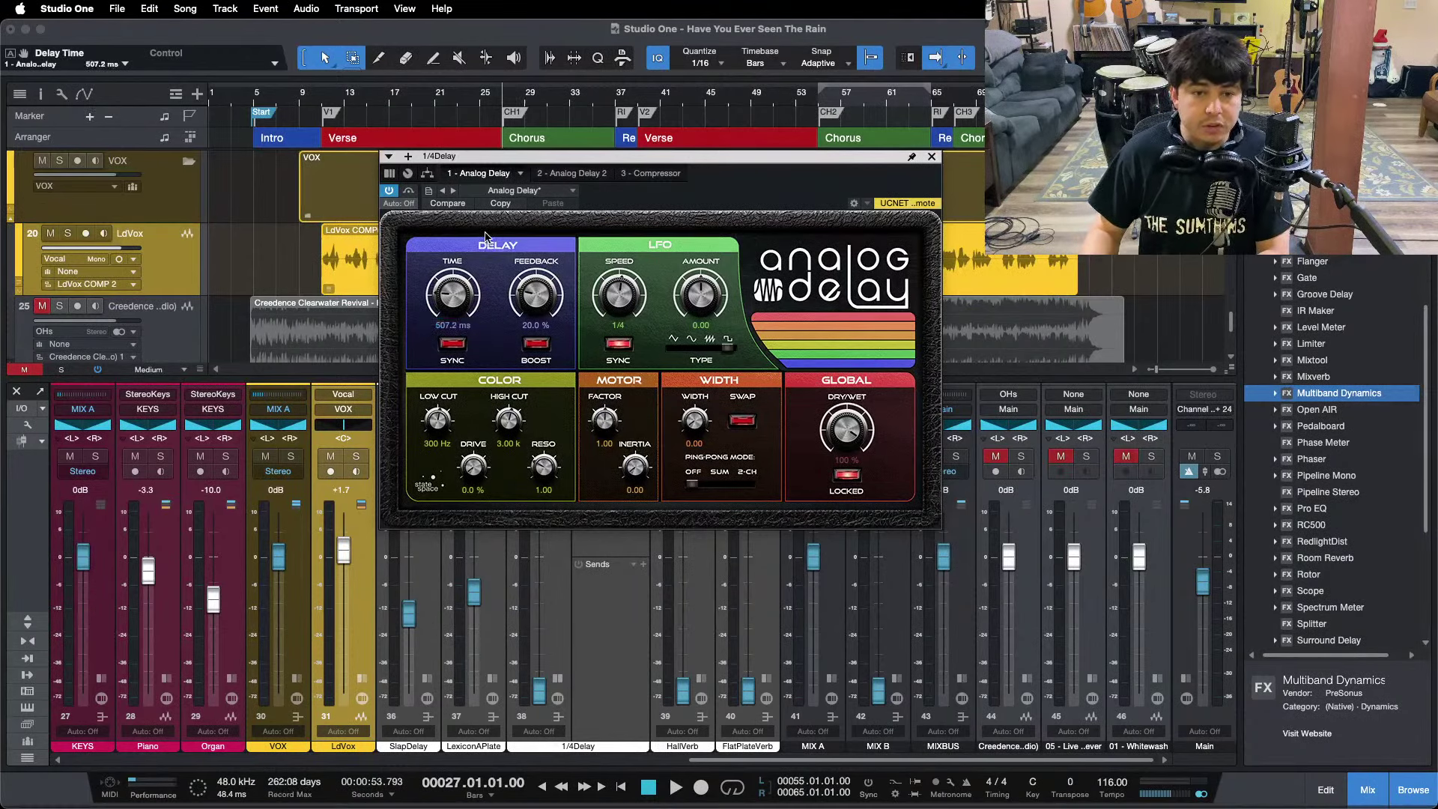
left_click(567, 174)
left_click(451, 345)
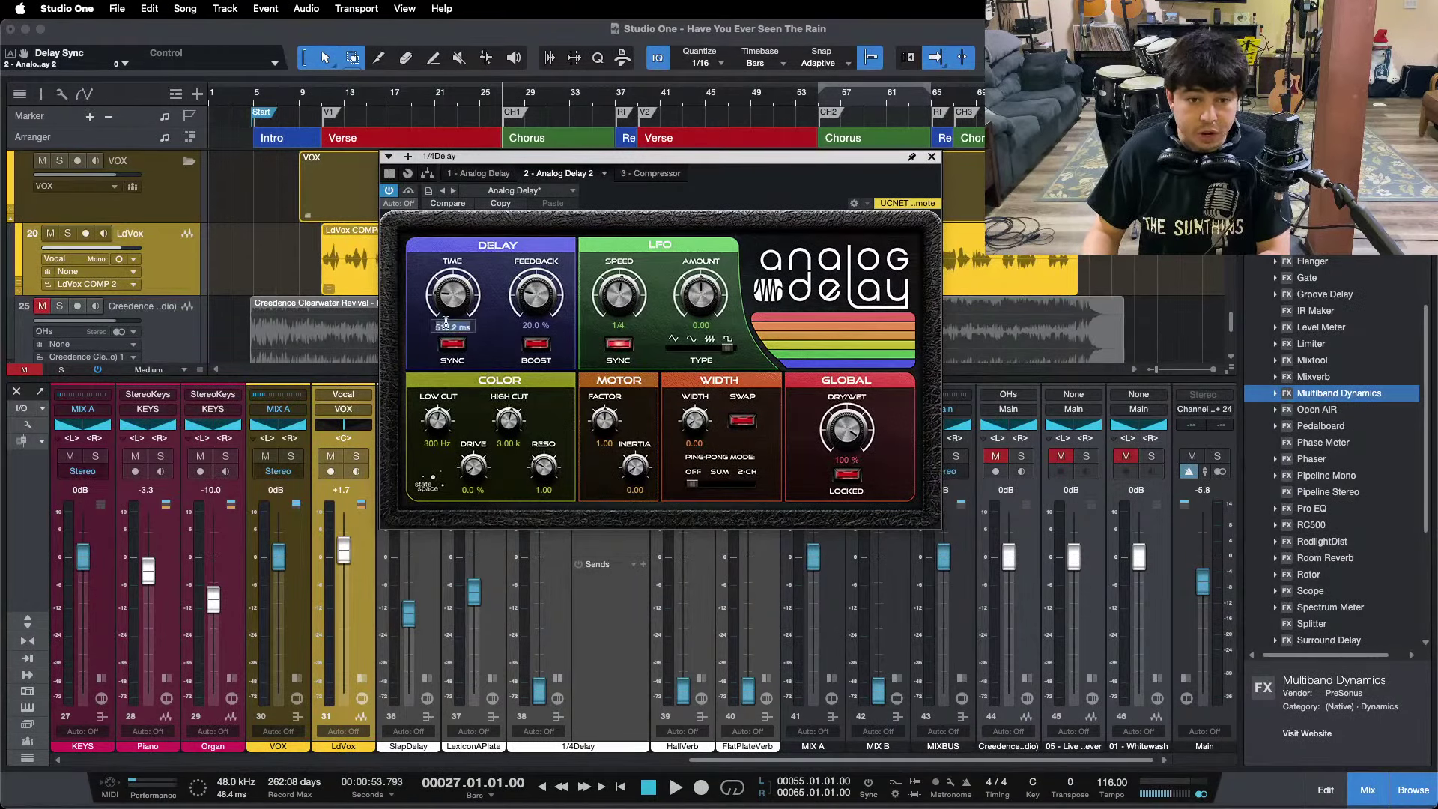
left_click(486, 237)
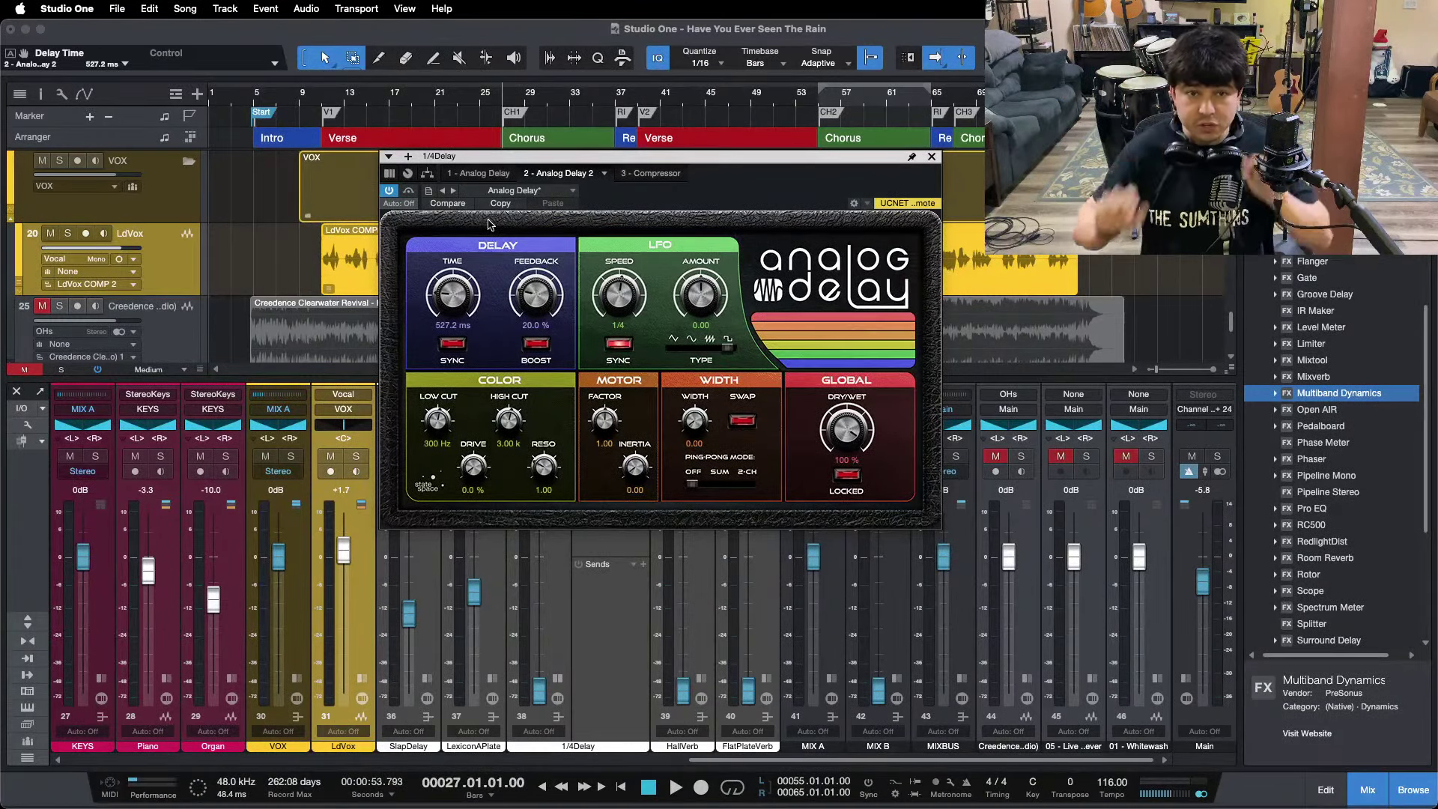
Set the 1/4Delay compressor's release to 80 ms and lower its threshold to -27.36 dB while playing from verse 1.
left_click(642, 175)
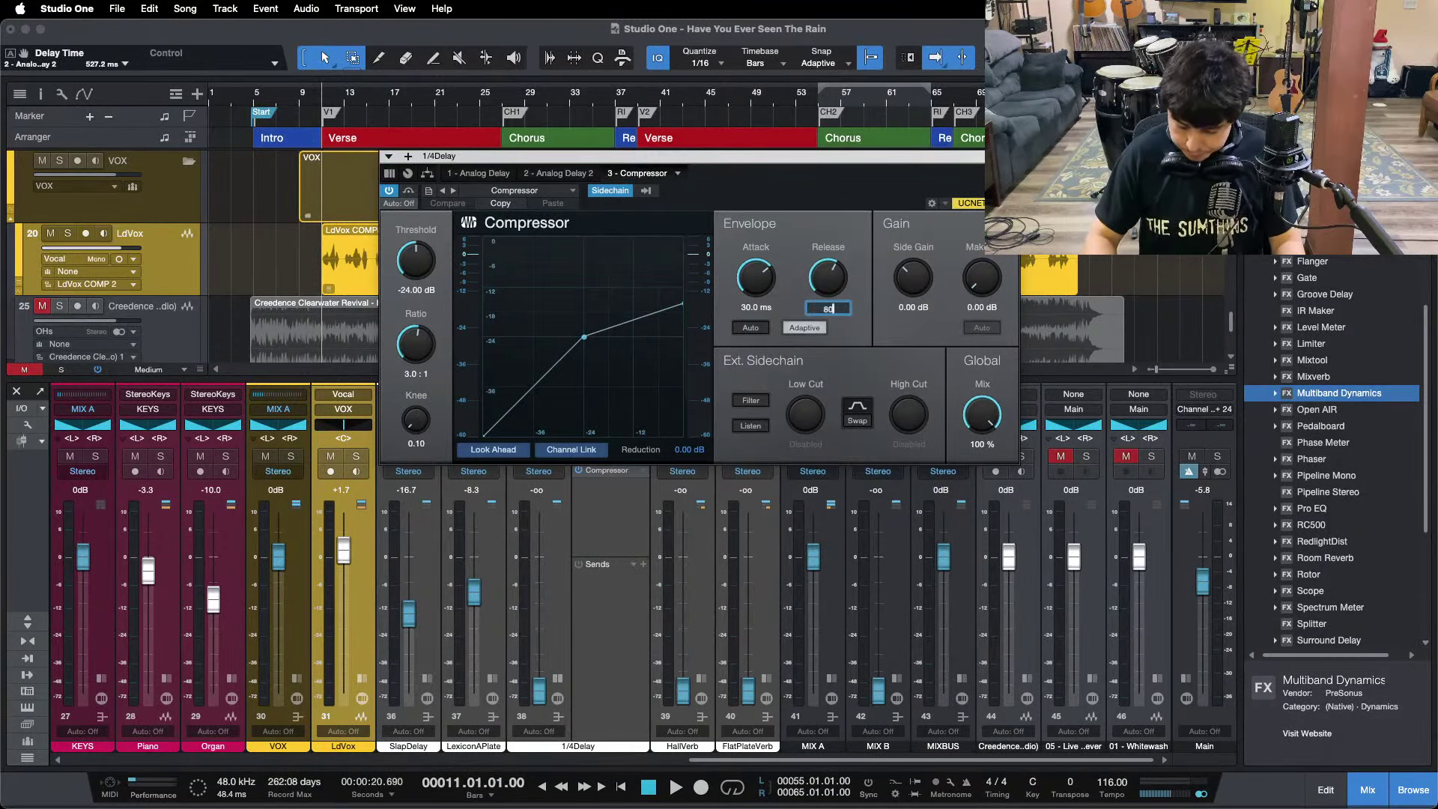
key("Return")
key("space")
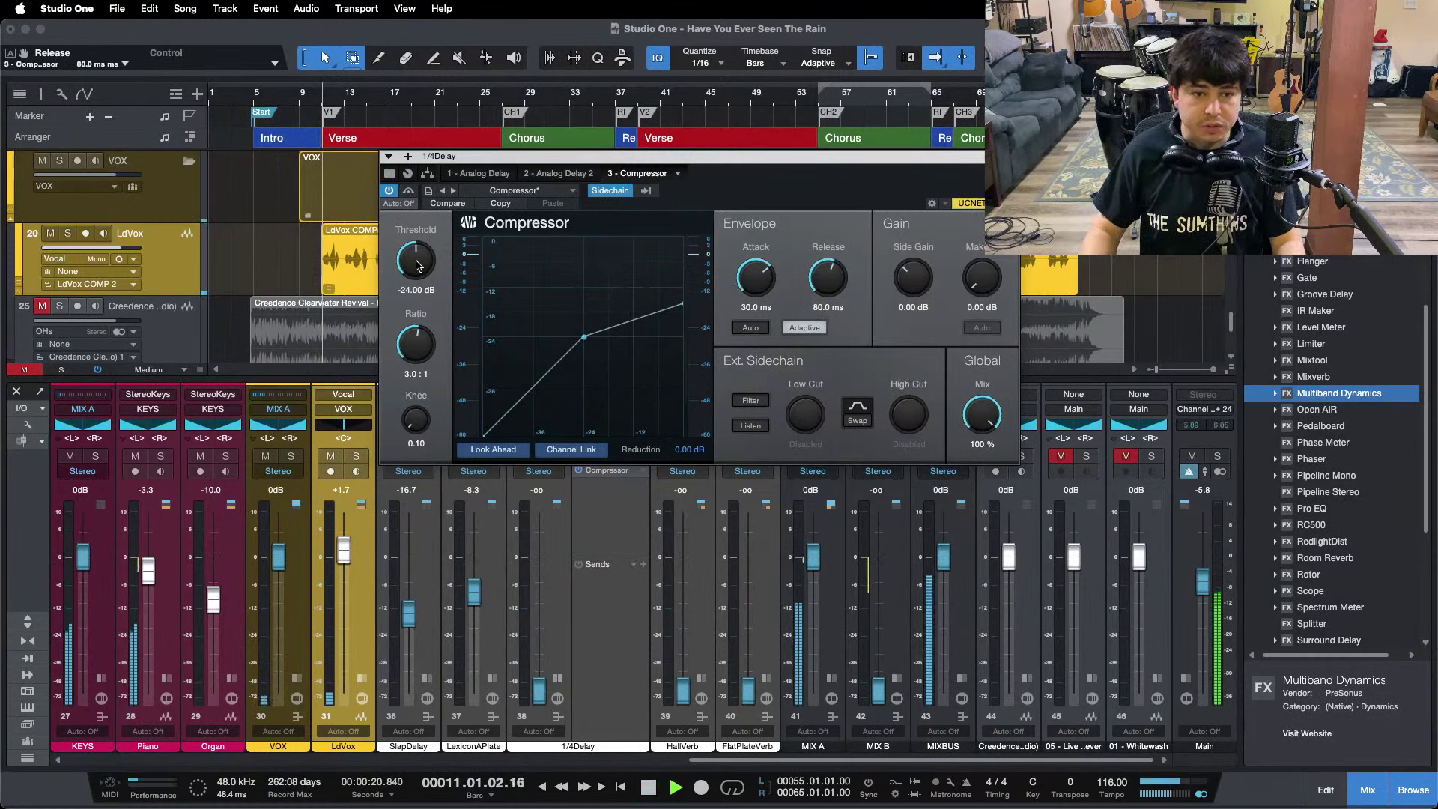
scroll(419, 265, "down", 1)
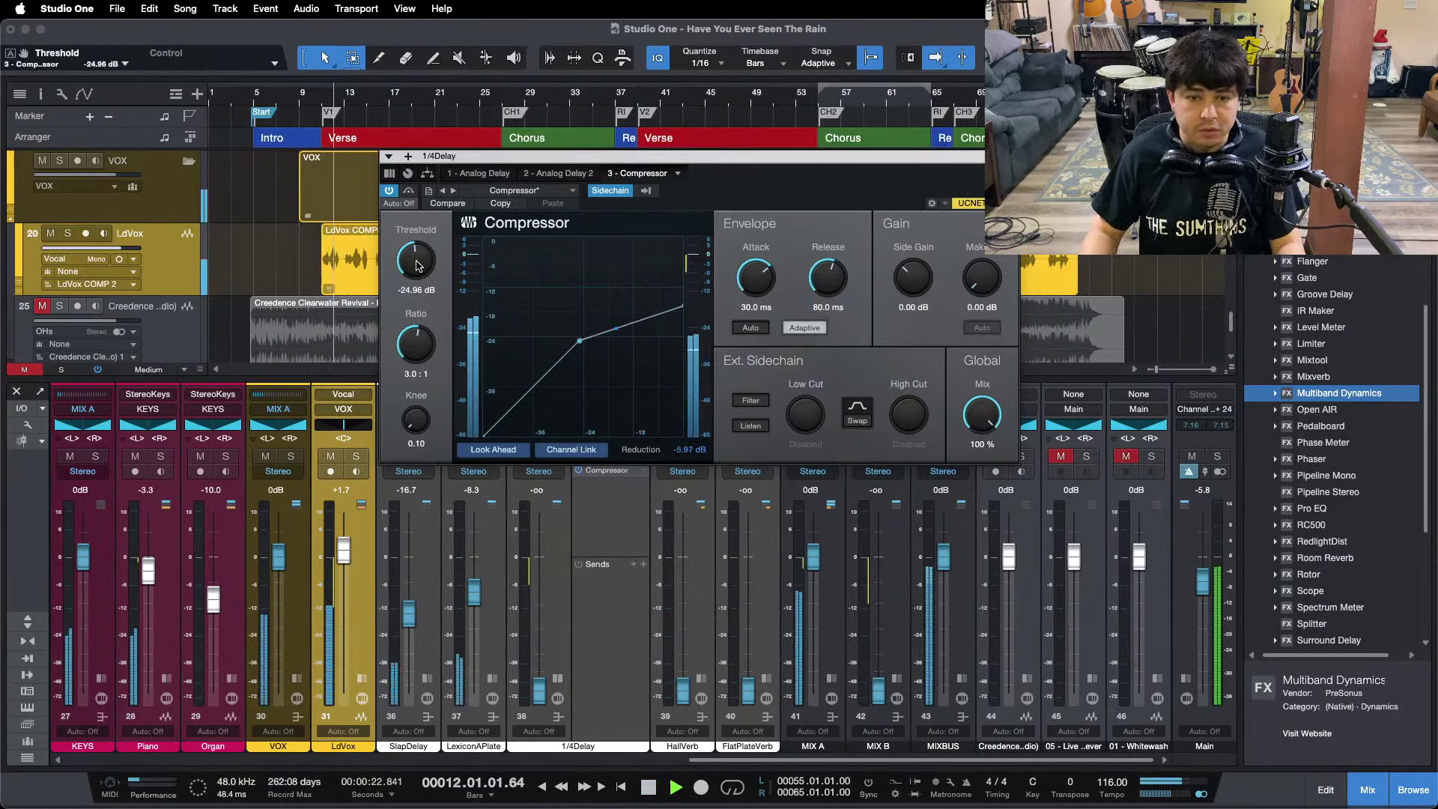
scroll(418, 266, "down", 1)
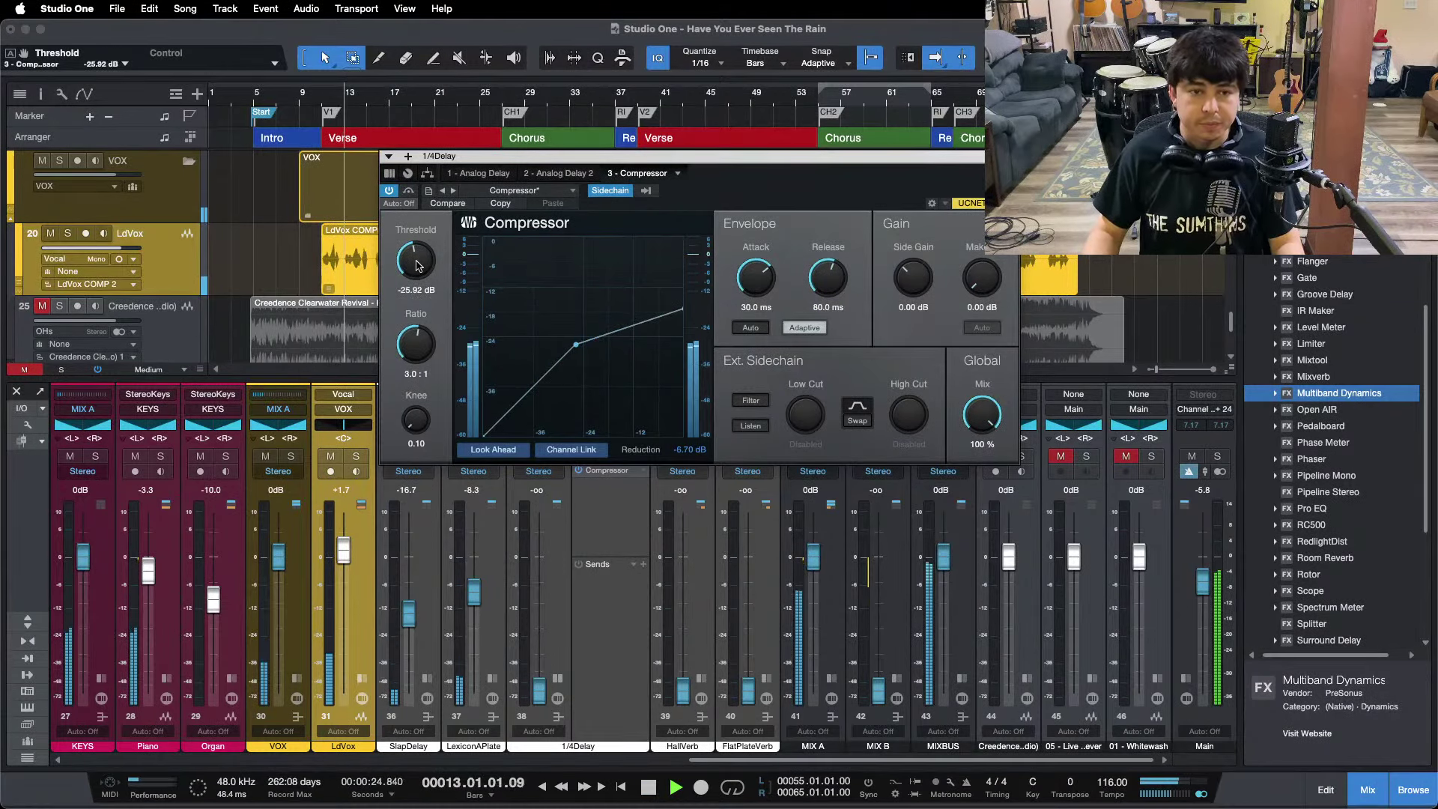
scroll(418, 266, "down", 1)
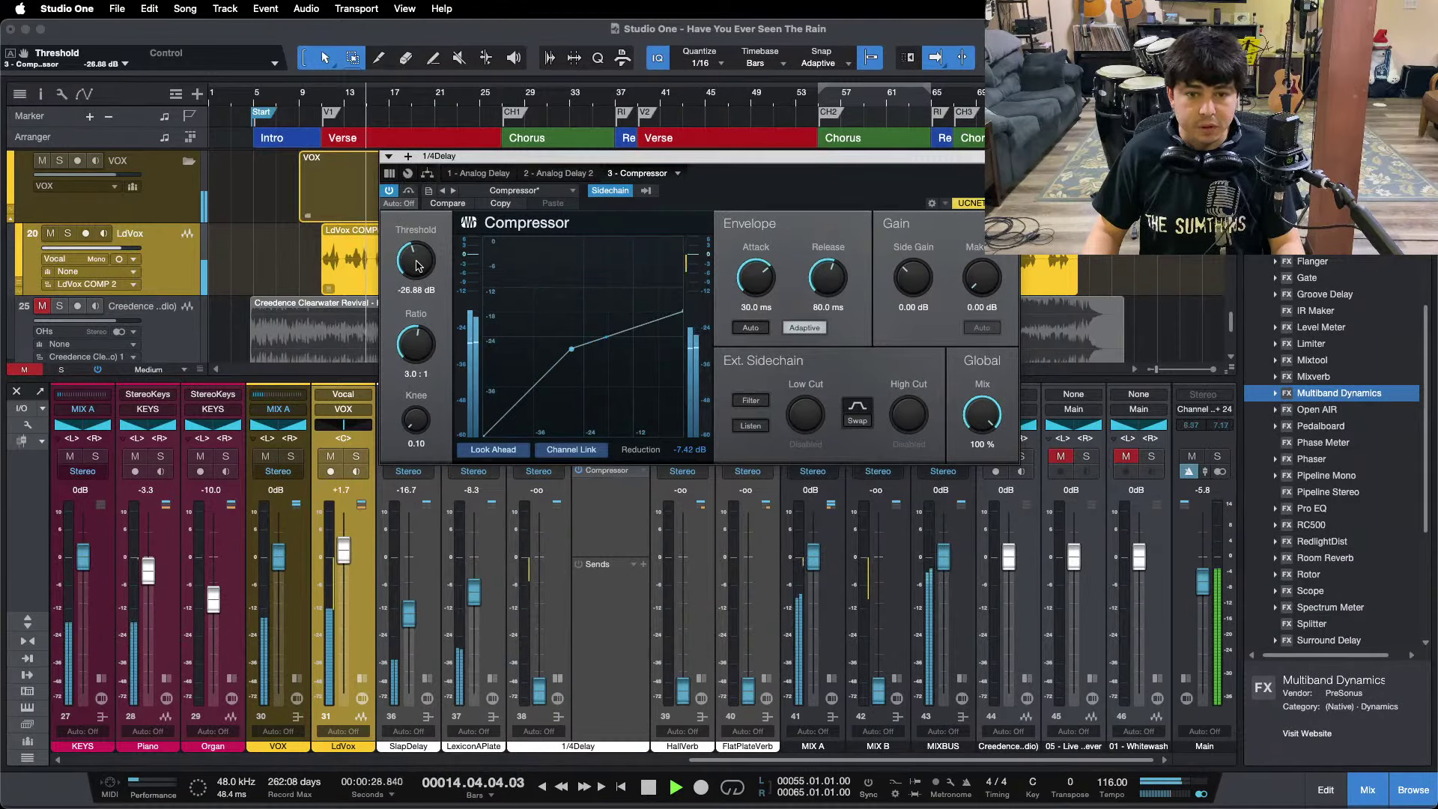
scroll(418, 265, "down", 1)
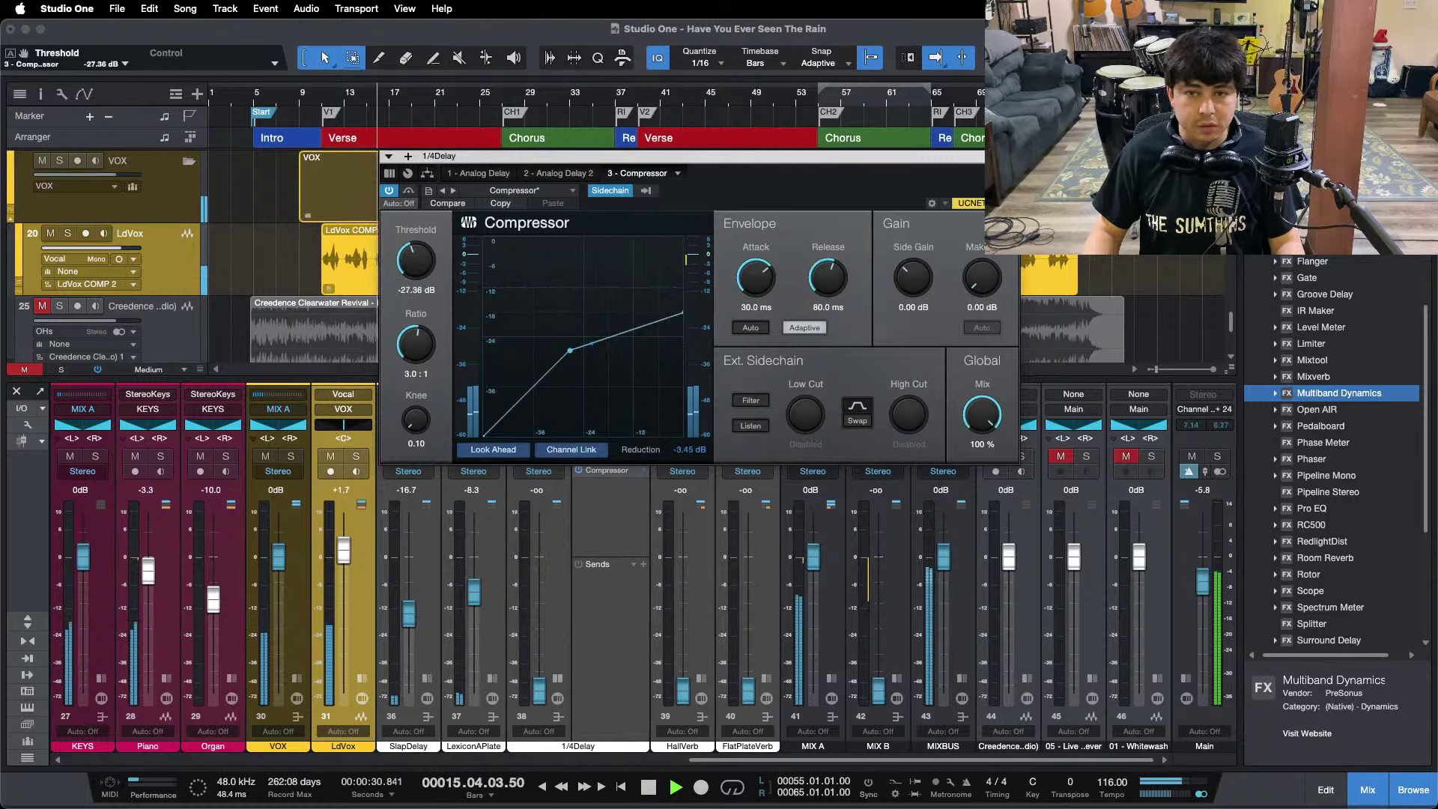
left_click(1010, 157)
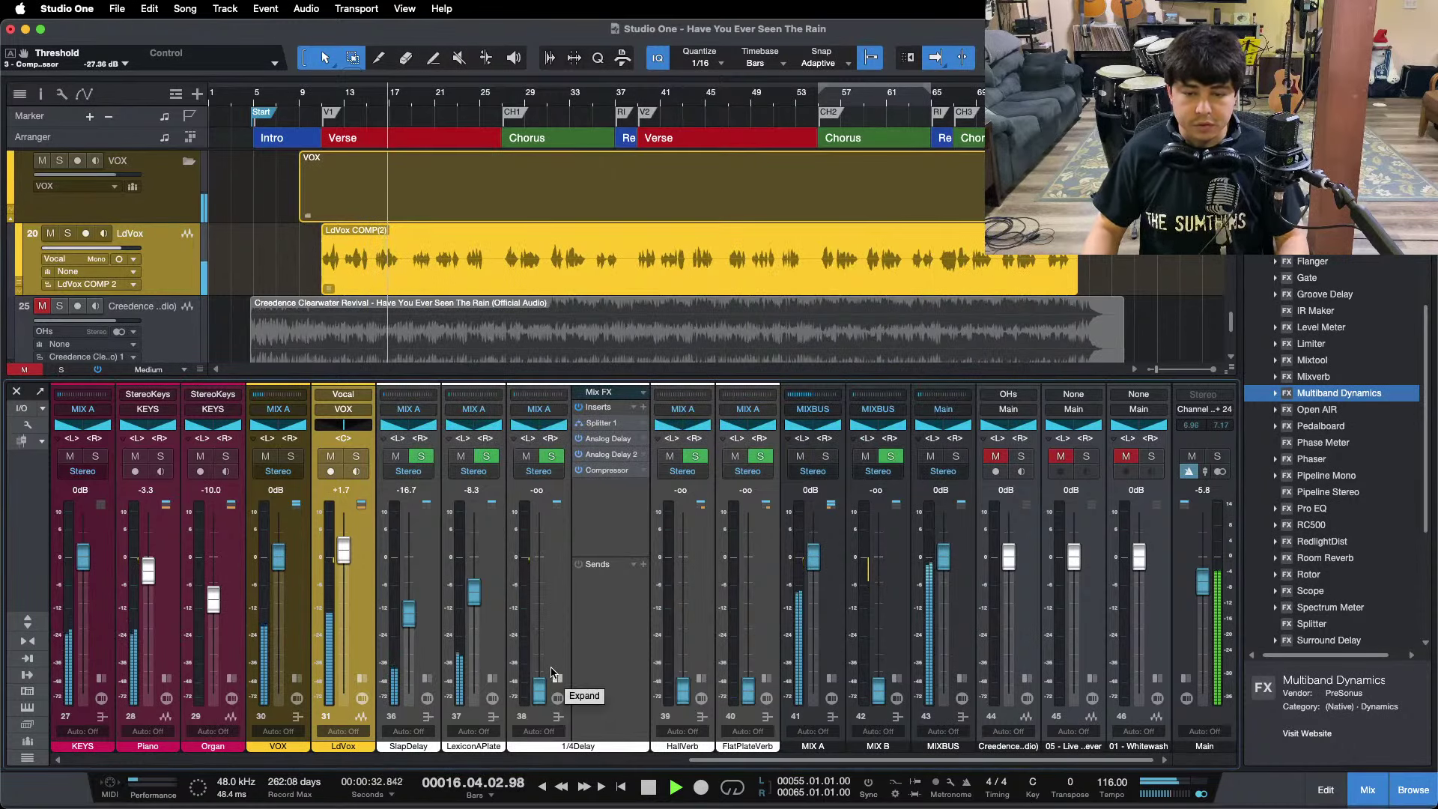
Stop playback, expand the VOX channel to inspect its inserts and sends, and look at the soothe2 settings.
key("space")
left_click(566, 606)
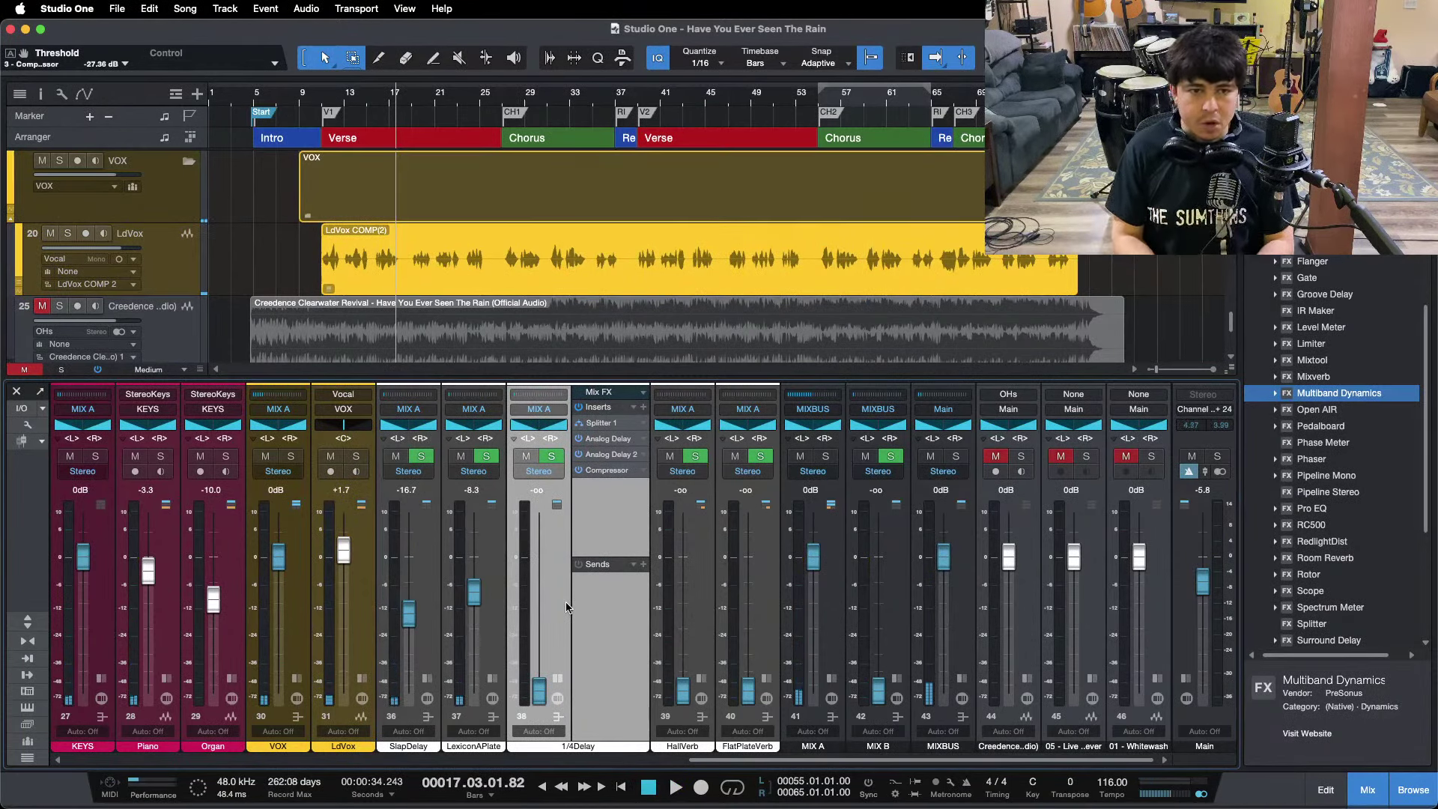
left_click(596, 475)
left_click_drag(734, 769, 653, 769)
left_click(500, 681)
left_click(491, 680)
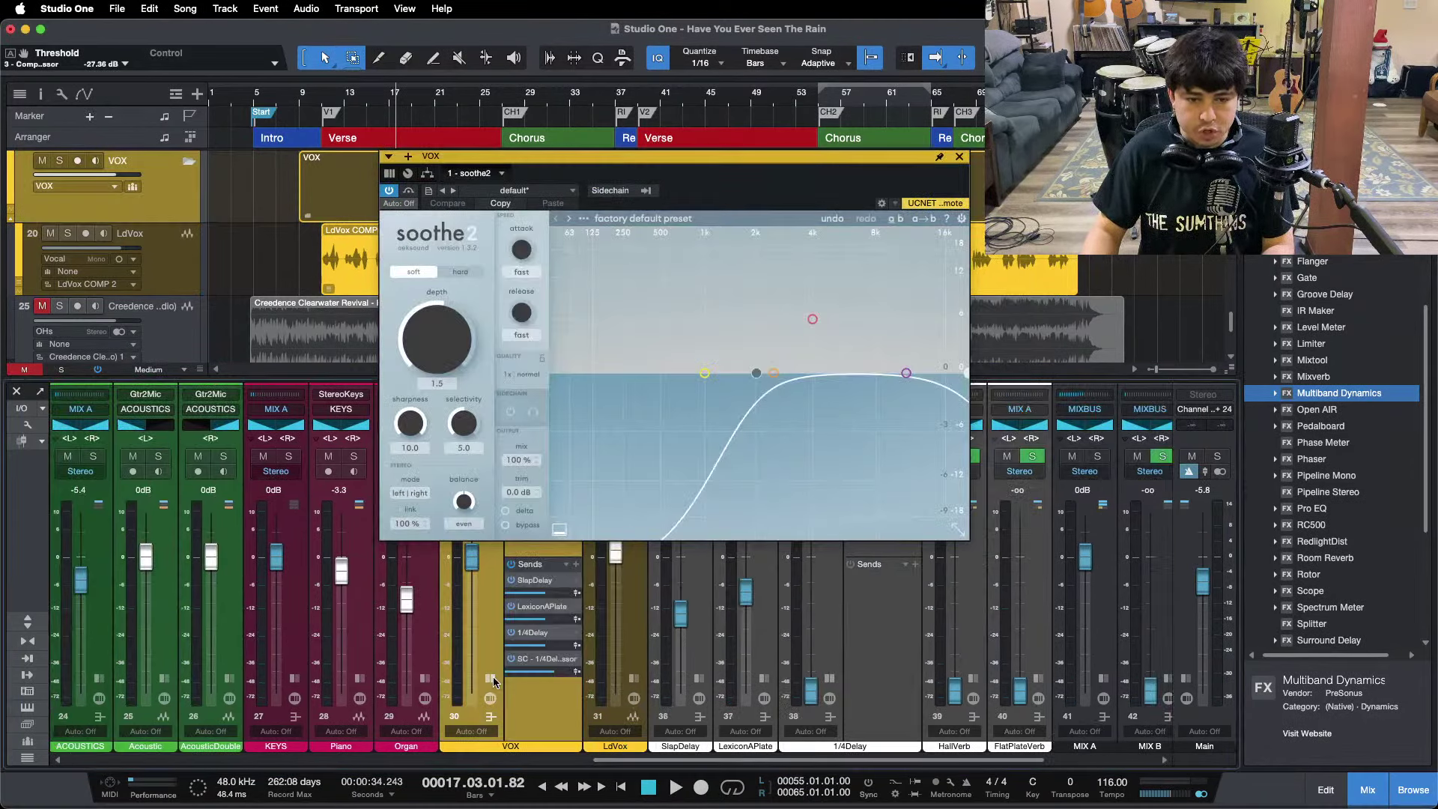
left_click(959, 156)
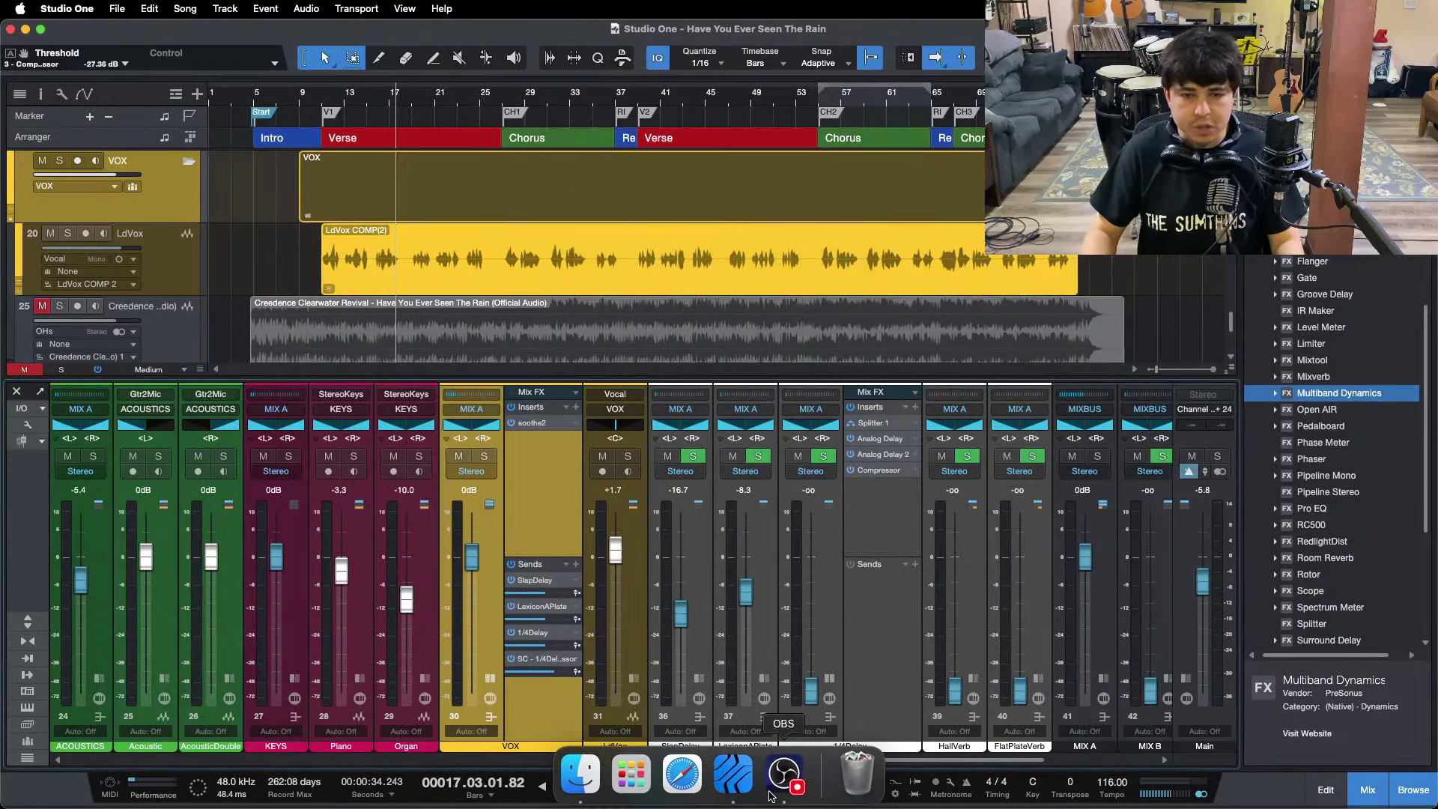
left_click(791, 787)
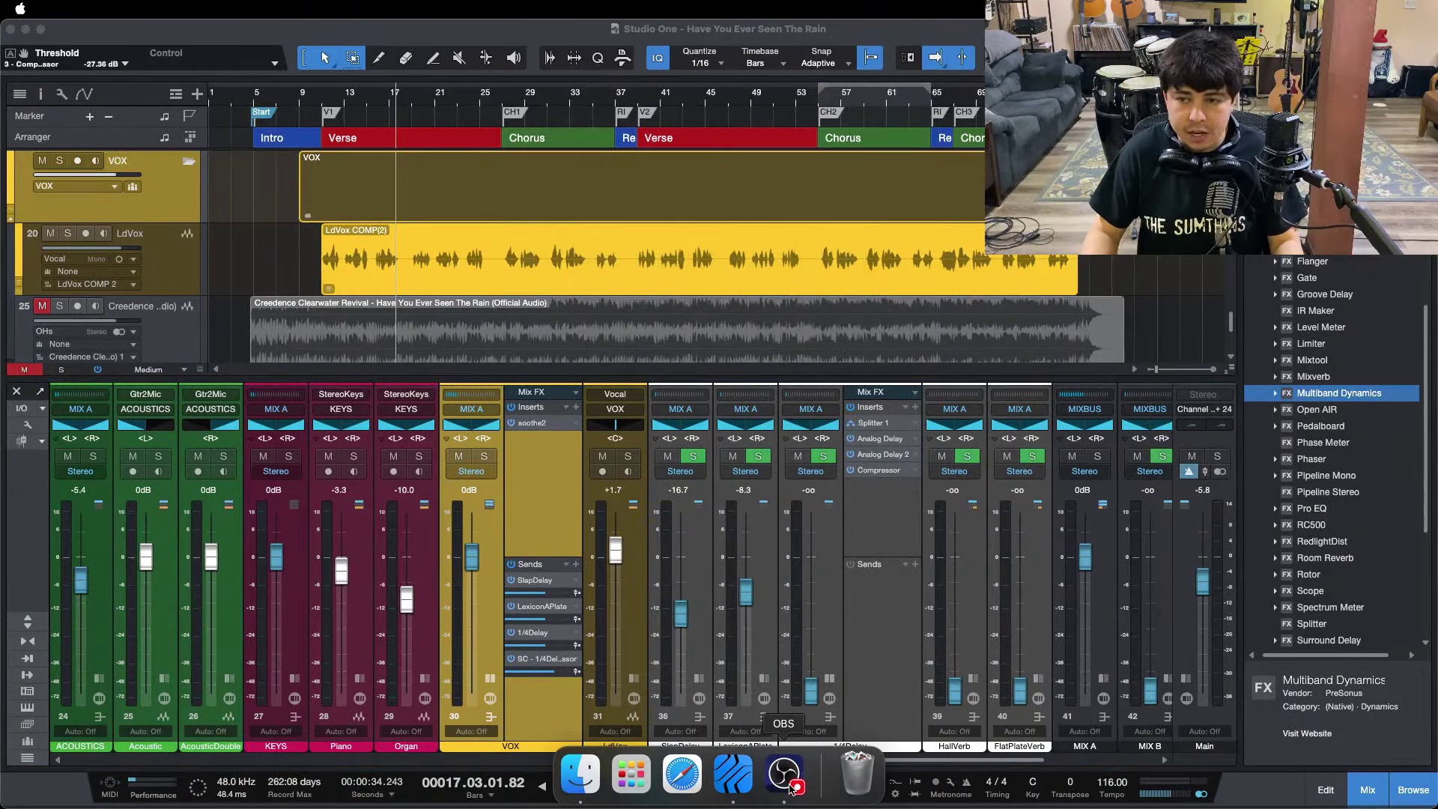
left_click(1371, 744)
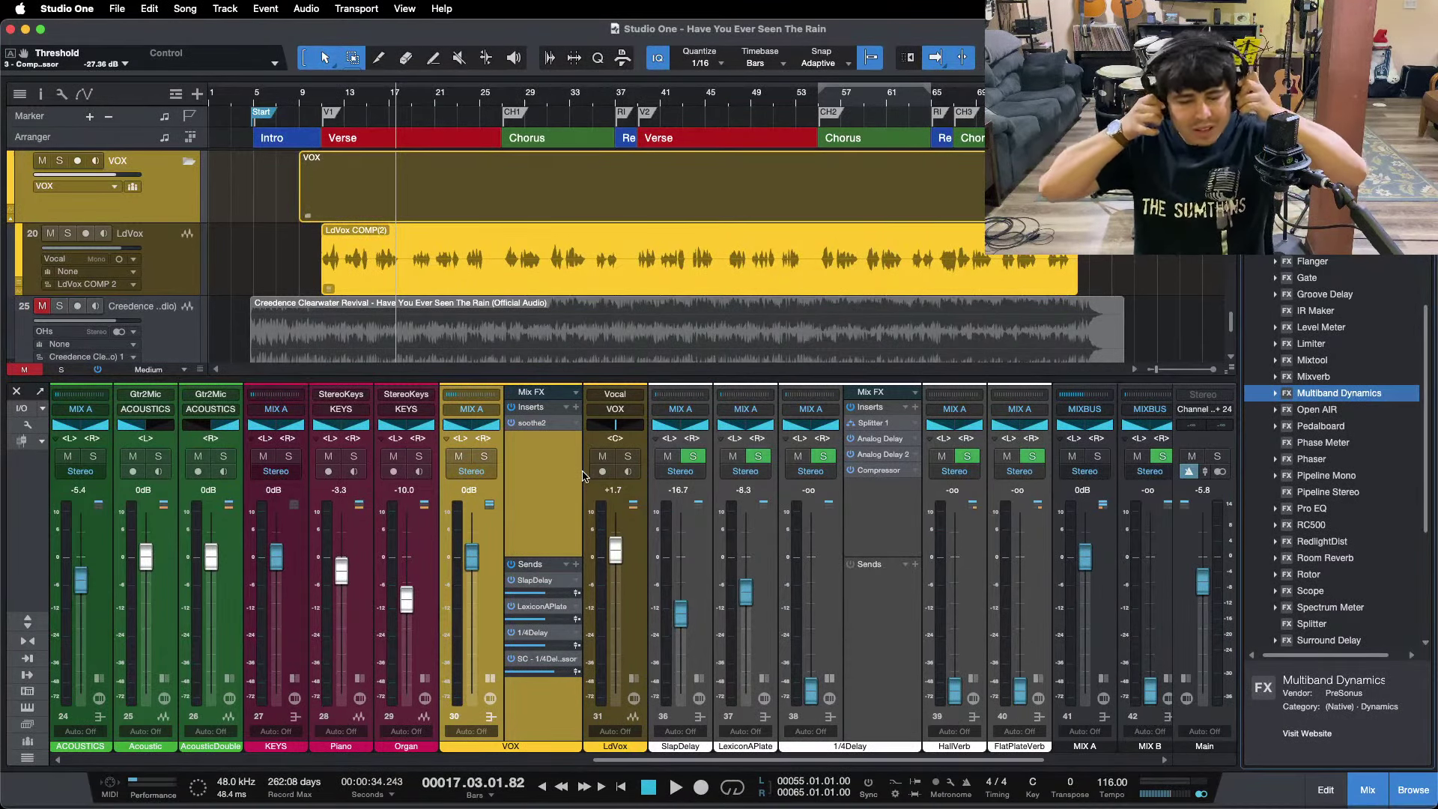
Mute the SlapDelay and LexiconAPlate channels and start playback from verse 1 at bar 11.
left_click(675, 447)
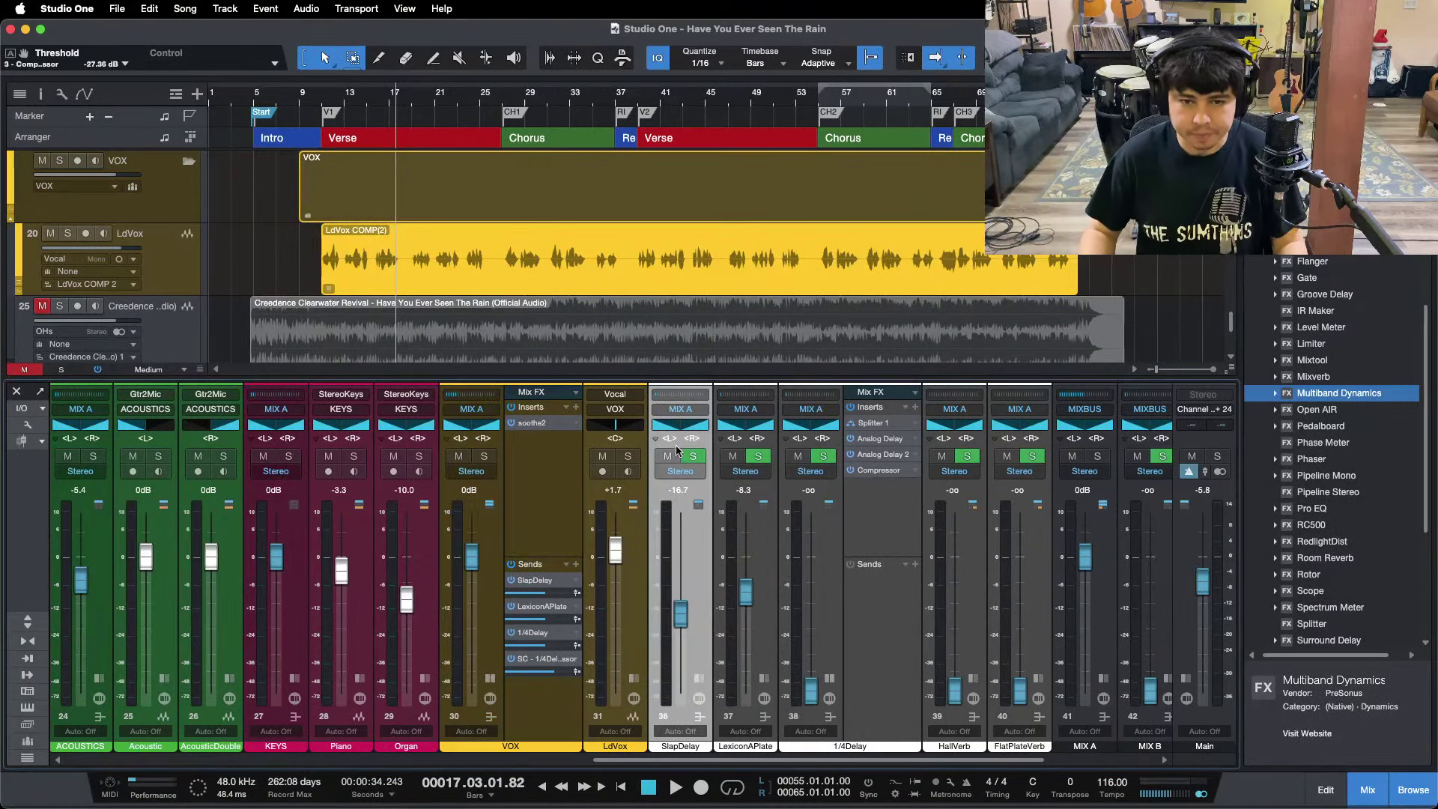
left_click(733, 456)
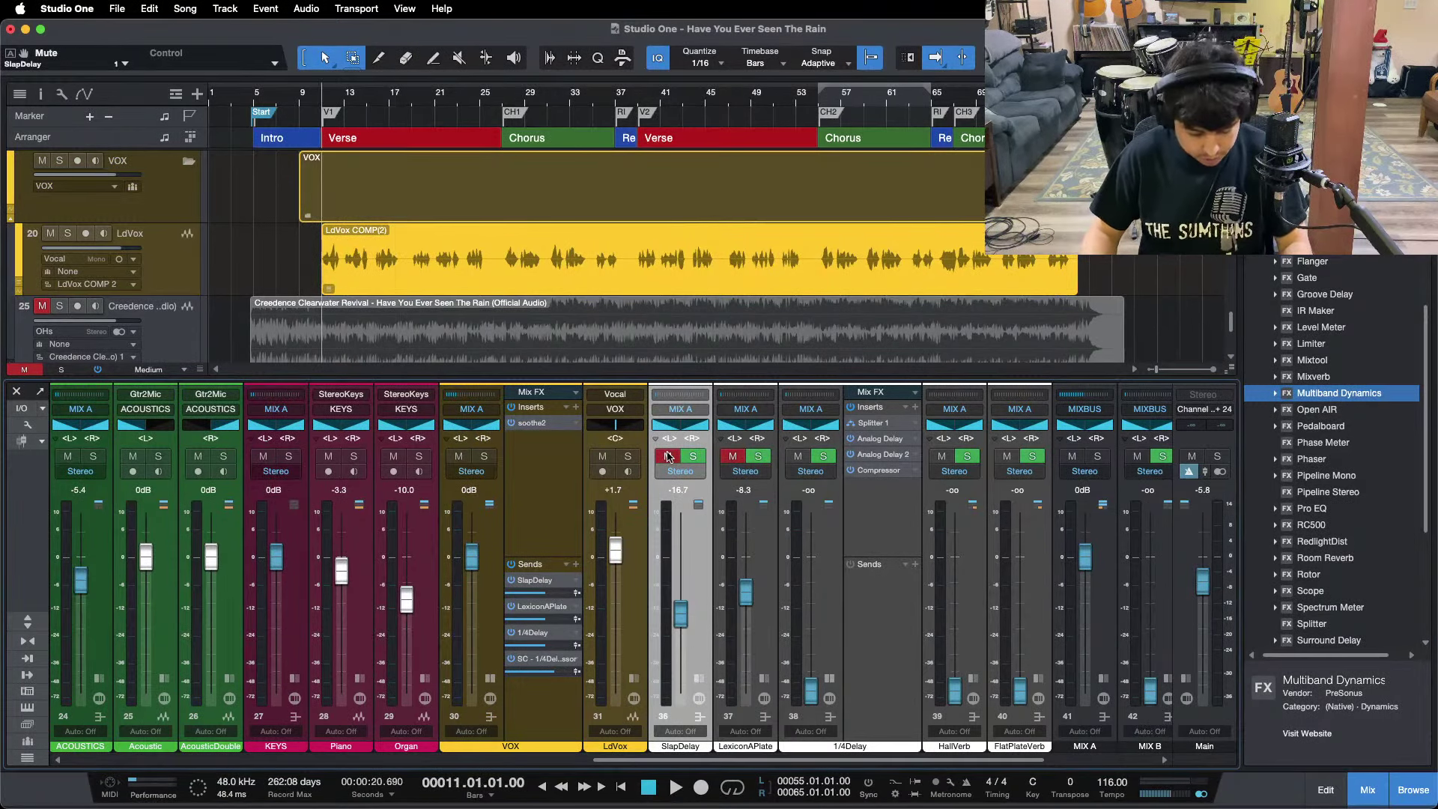
key("space")
Bring up the 1/4Delay fader and settle it at -19.2 dB while replaying verse 1.
left_click_drag(811, 685, 812, 589)
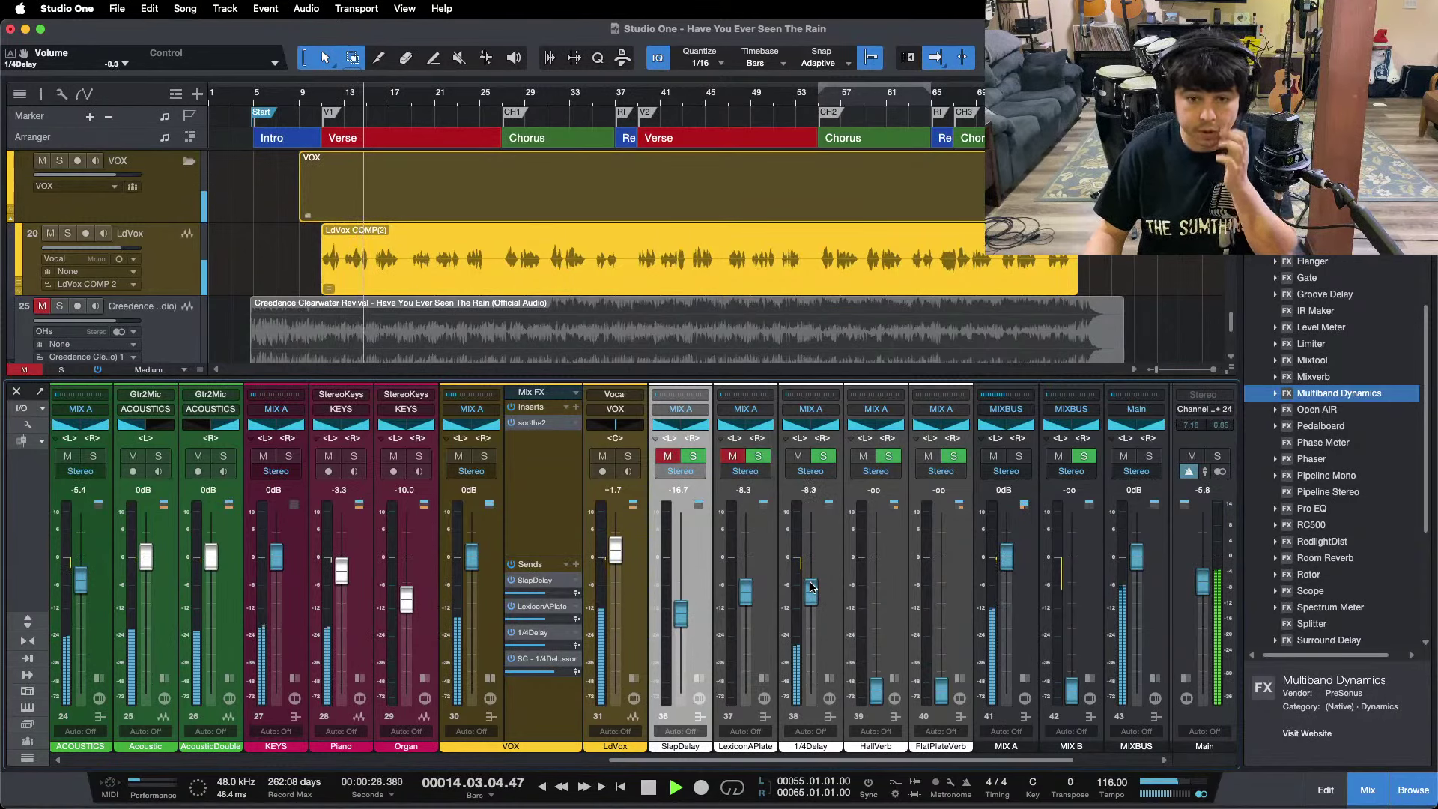
scroll(813, 587, "down", 4)
key("shift+b")
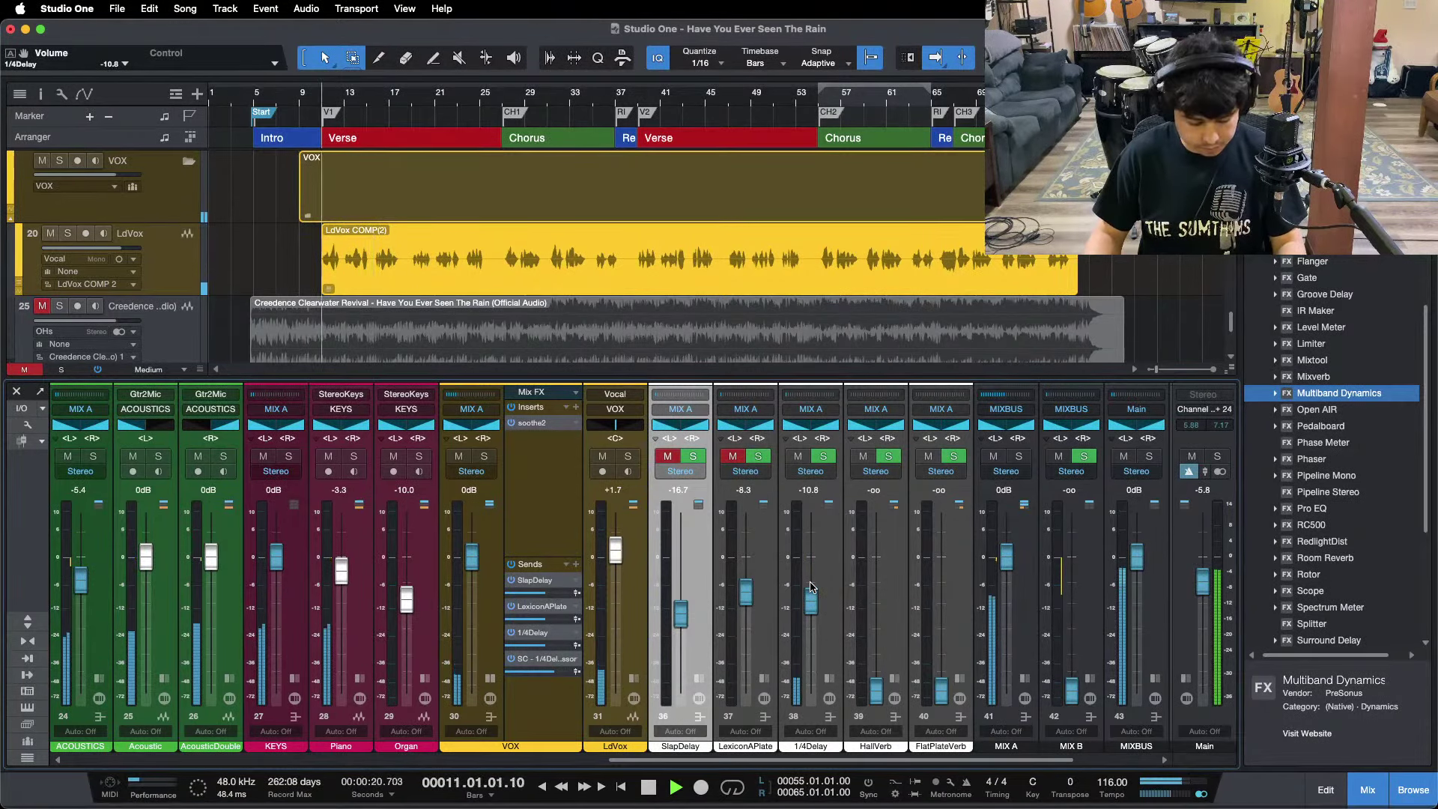
scroll(813, 587, "down", 4)
scroll(811, 587, "down", 2)
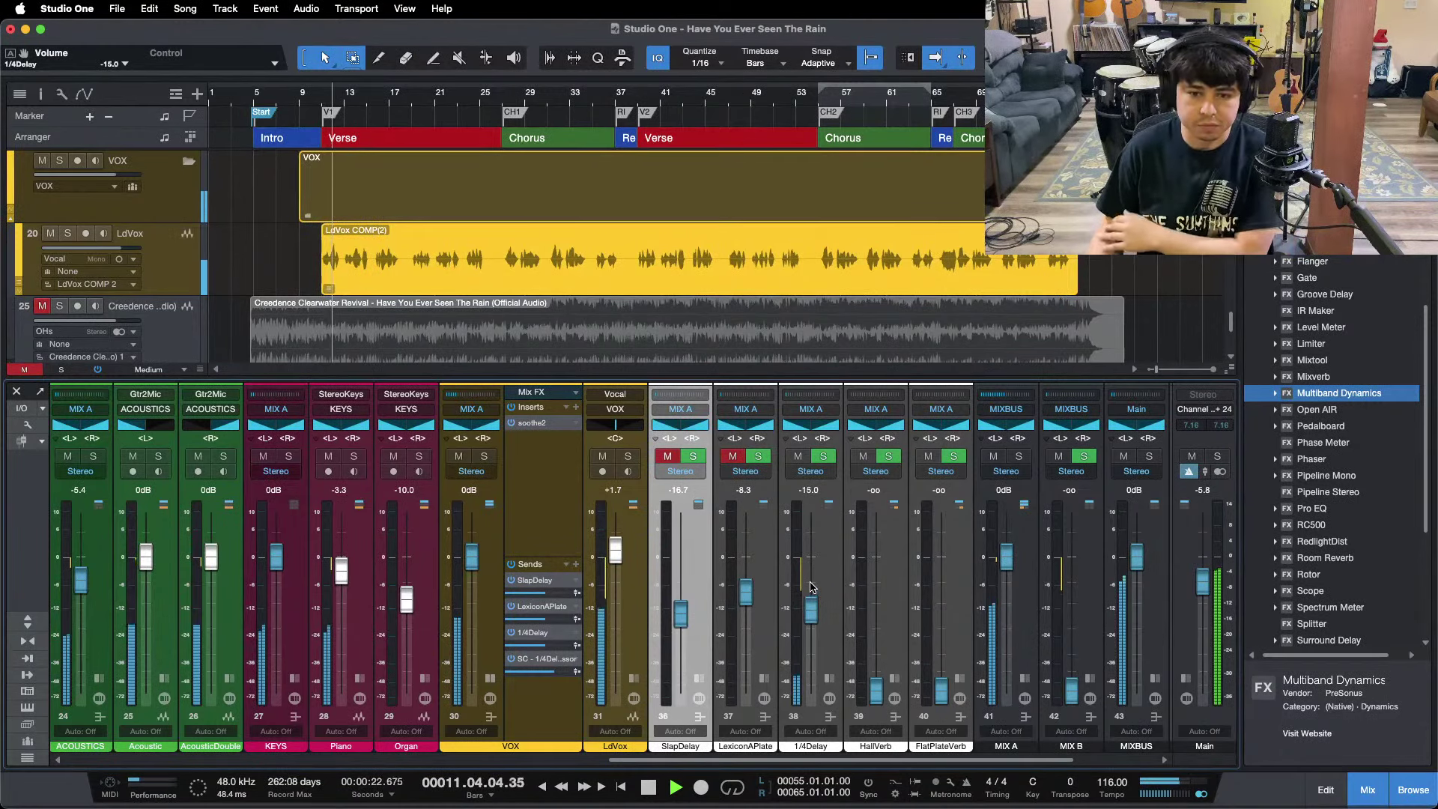
scroll(811, 587, "down", 1)
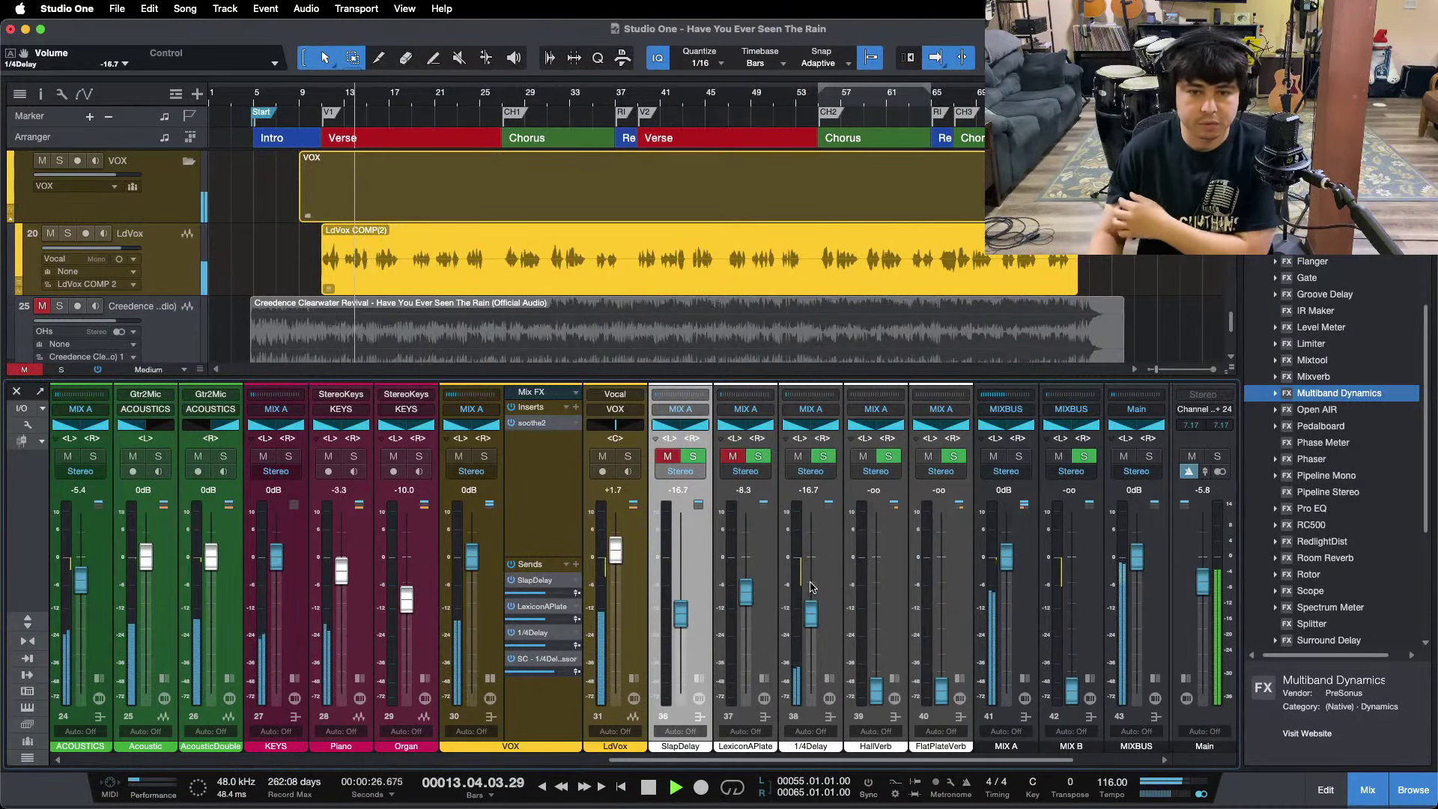
scroll(811, 587, "down", 1)
scroll(811, 587, "down", 1)
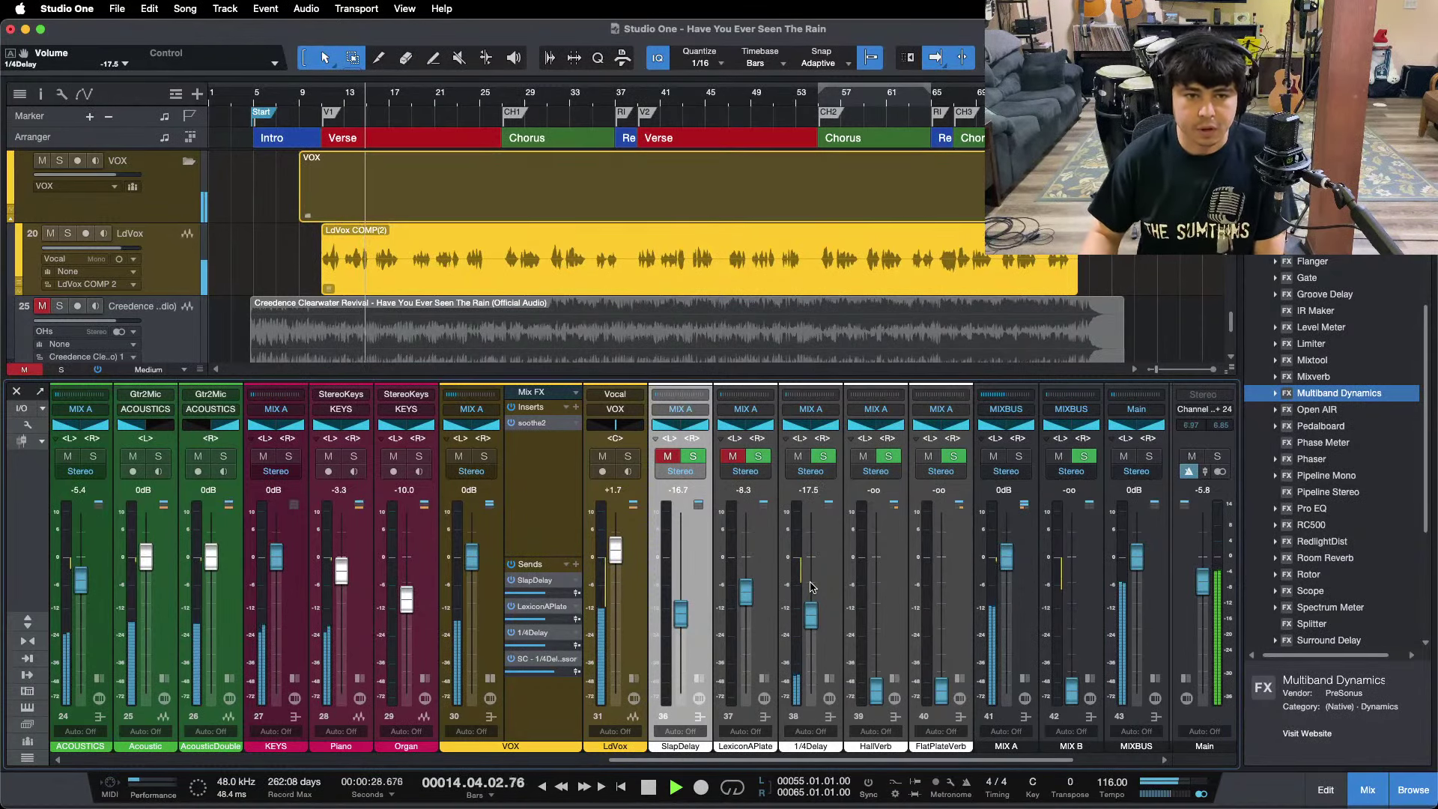
scroll(811, 588, "down", 2)
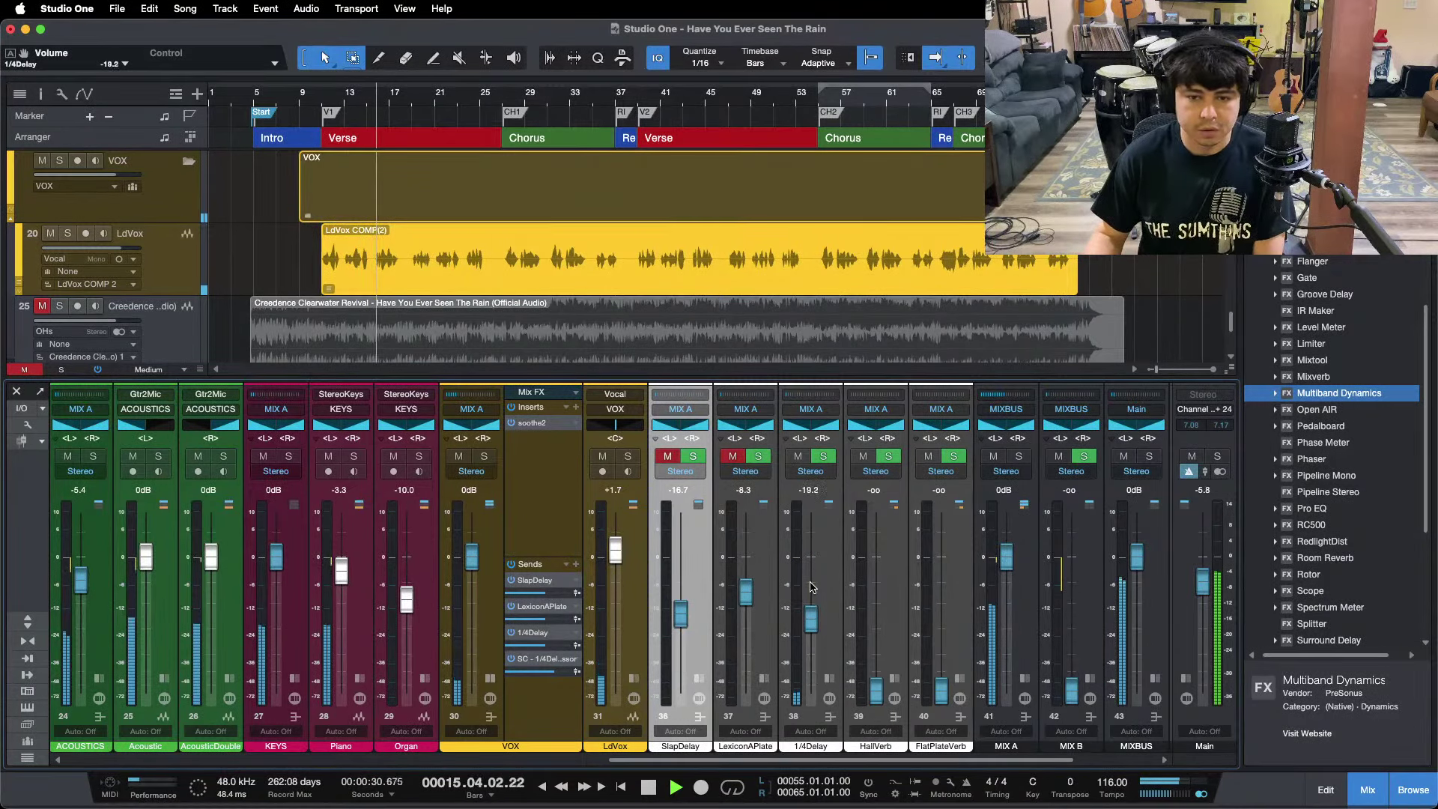
Unmute LexiconAPlate and SlapDelay and rebalance levels: LexiconAPlate -7.9 dB, 1/4Delay -20.8 dB, SlapDelay -15.8 dB and LdVox +2.1 dB.
left_click(725, 459)
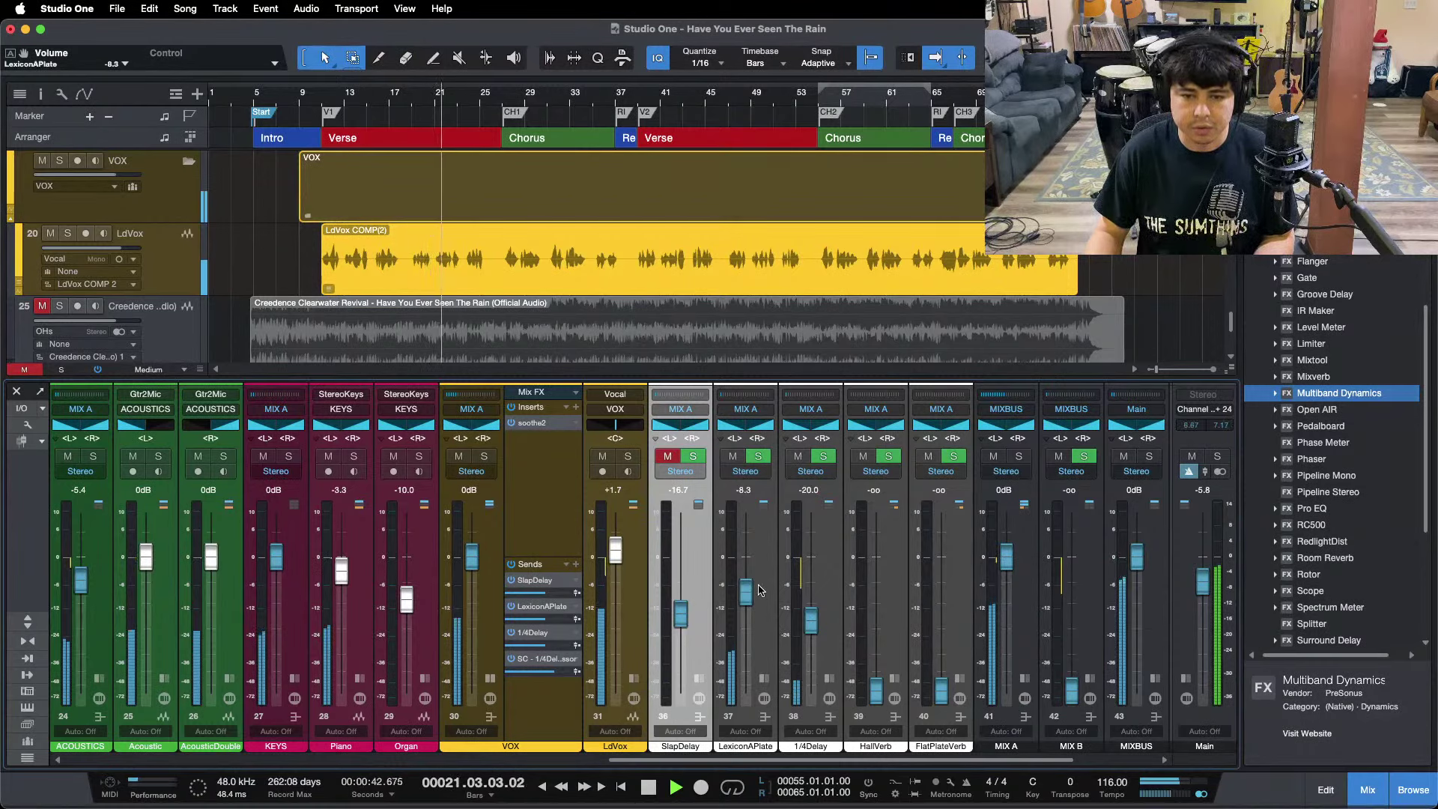
left_click_drag(809, 621, 748, 591)
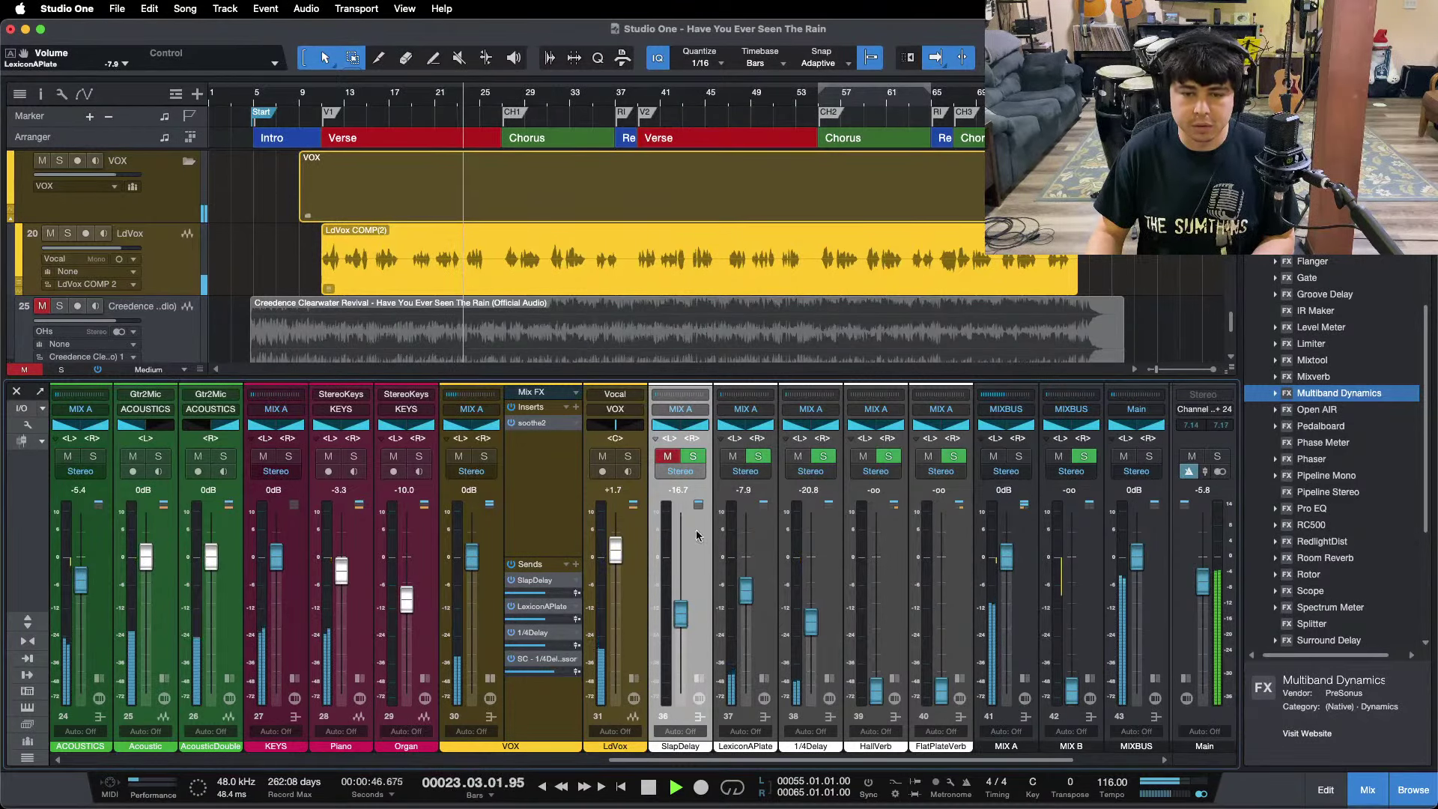
left_click(667, 457)
left_click_drag(682, 608, 683, 607)
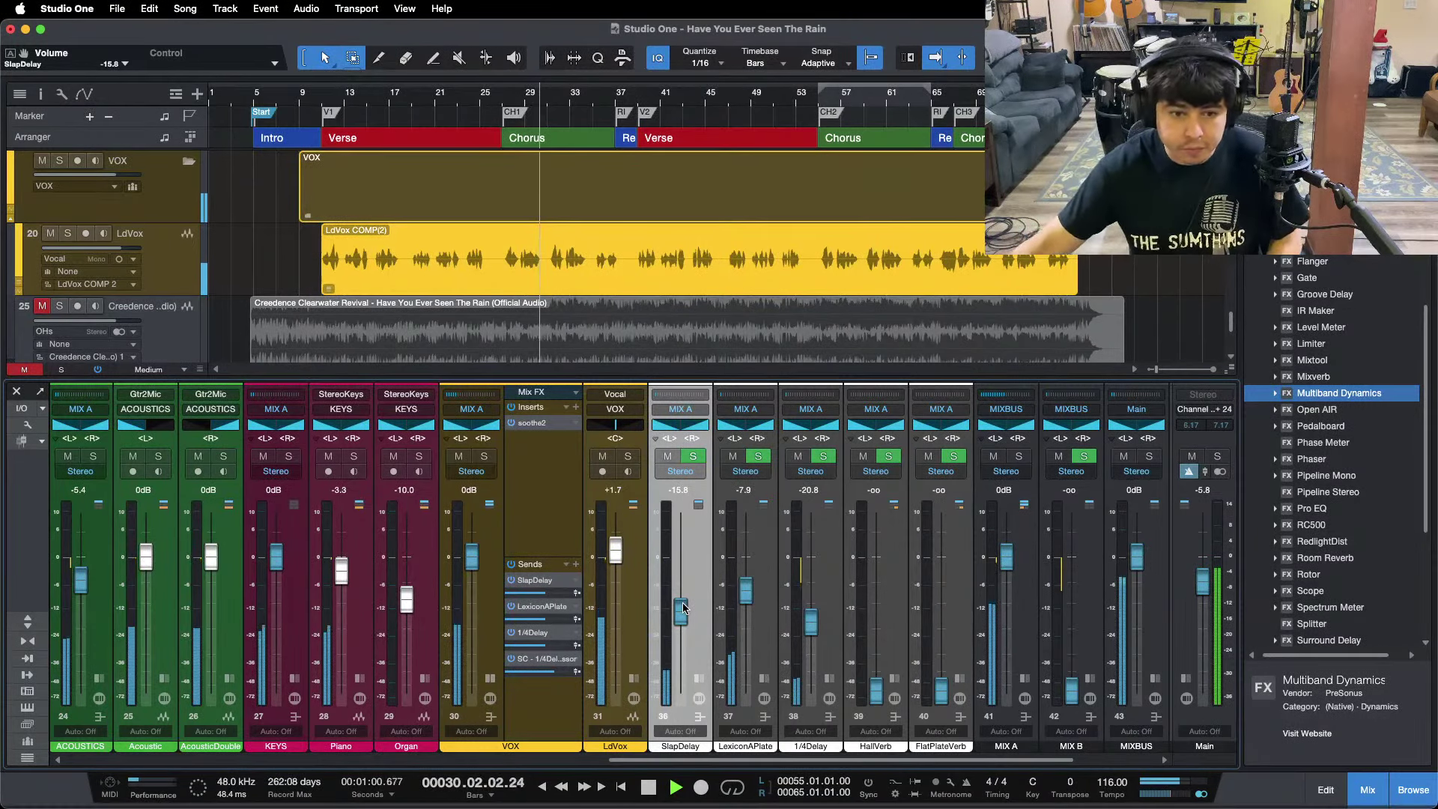
left_click_drag(617, 562, 618, 558)
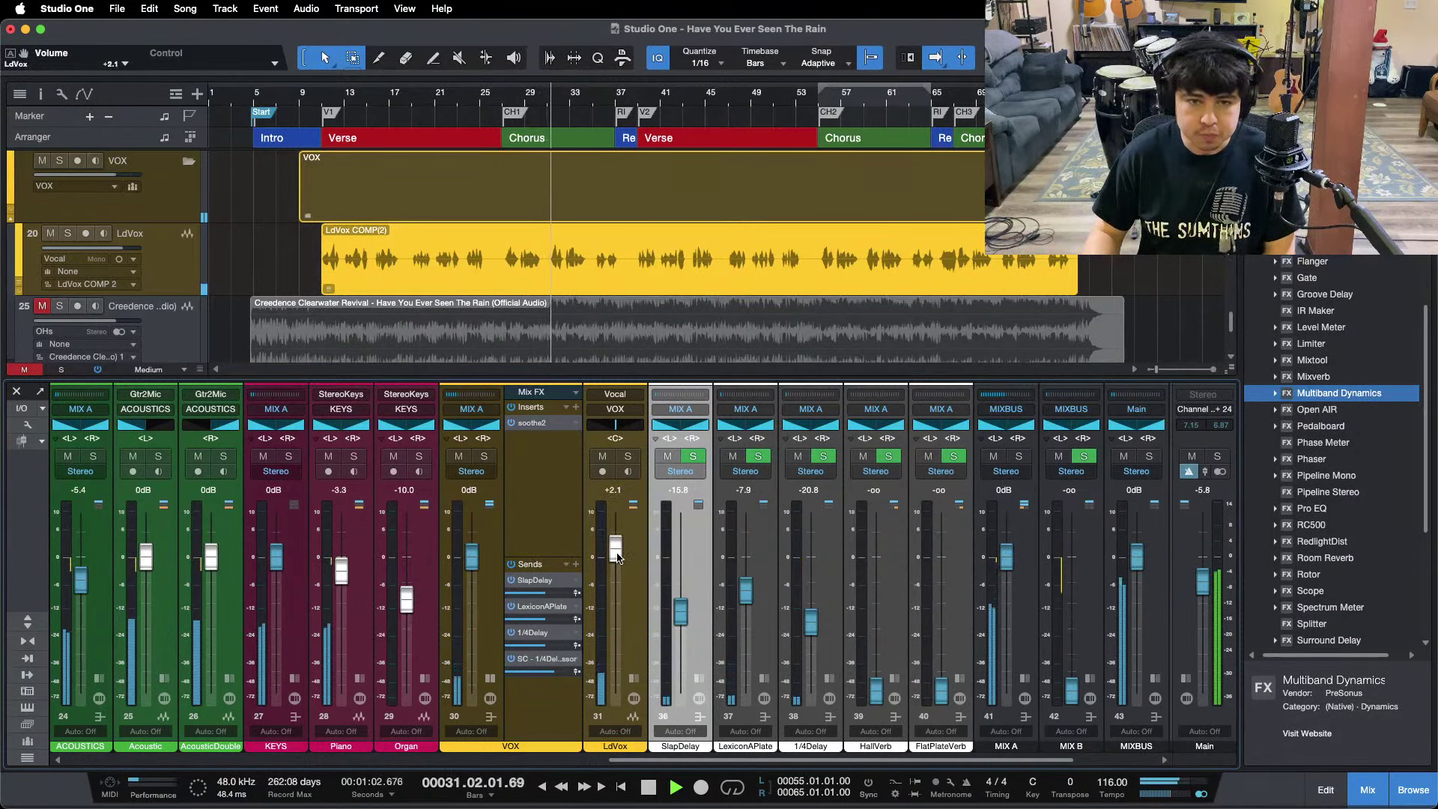
Collapse the VOX channel and check the LdVox channel's insert chain during playback.
left_click(491, 679)
left_click(555, 680)
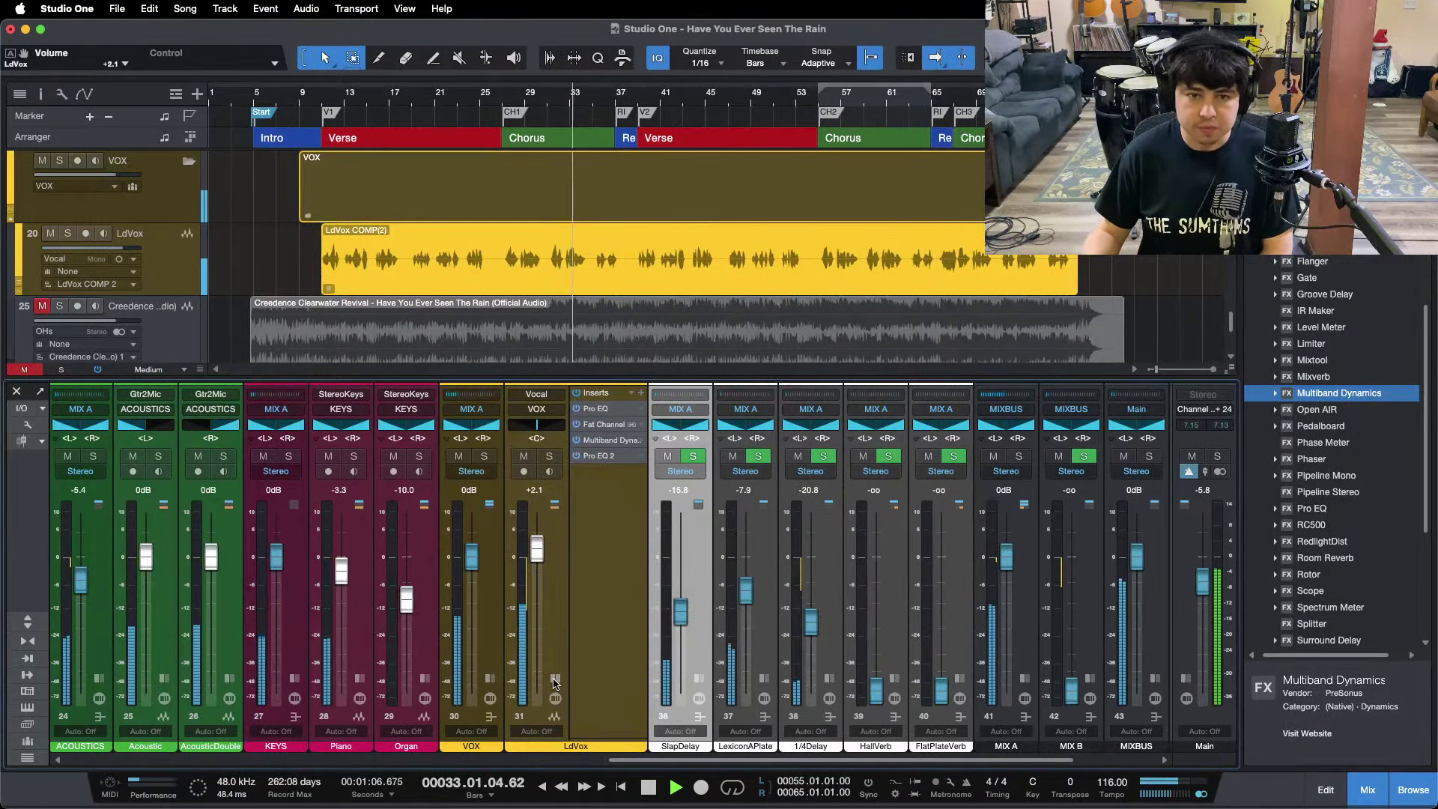
left_click(555, 680)
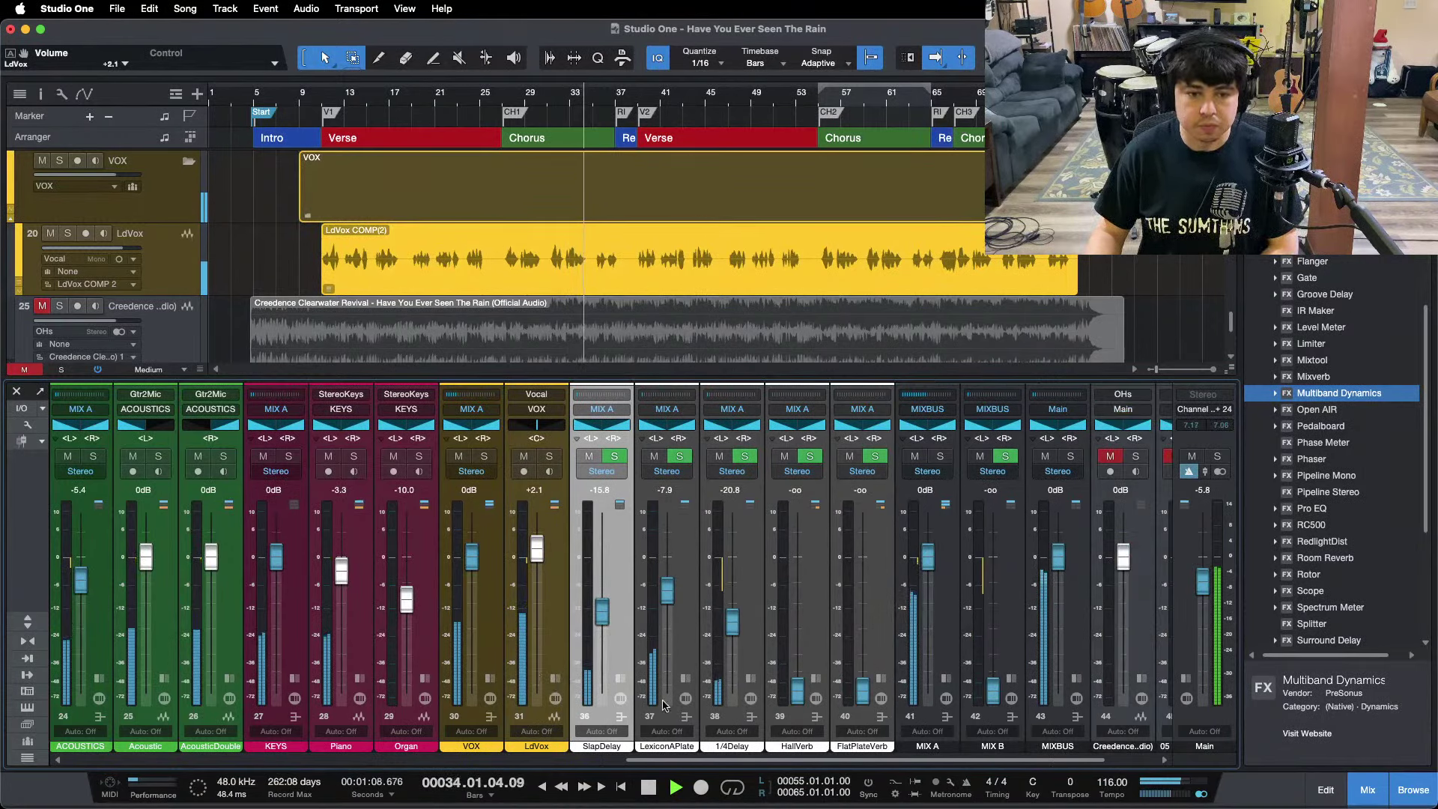
left_click(555, 679)
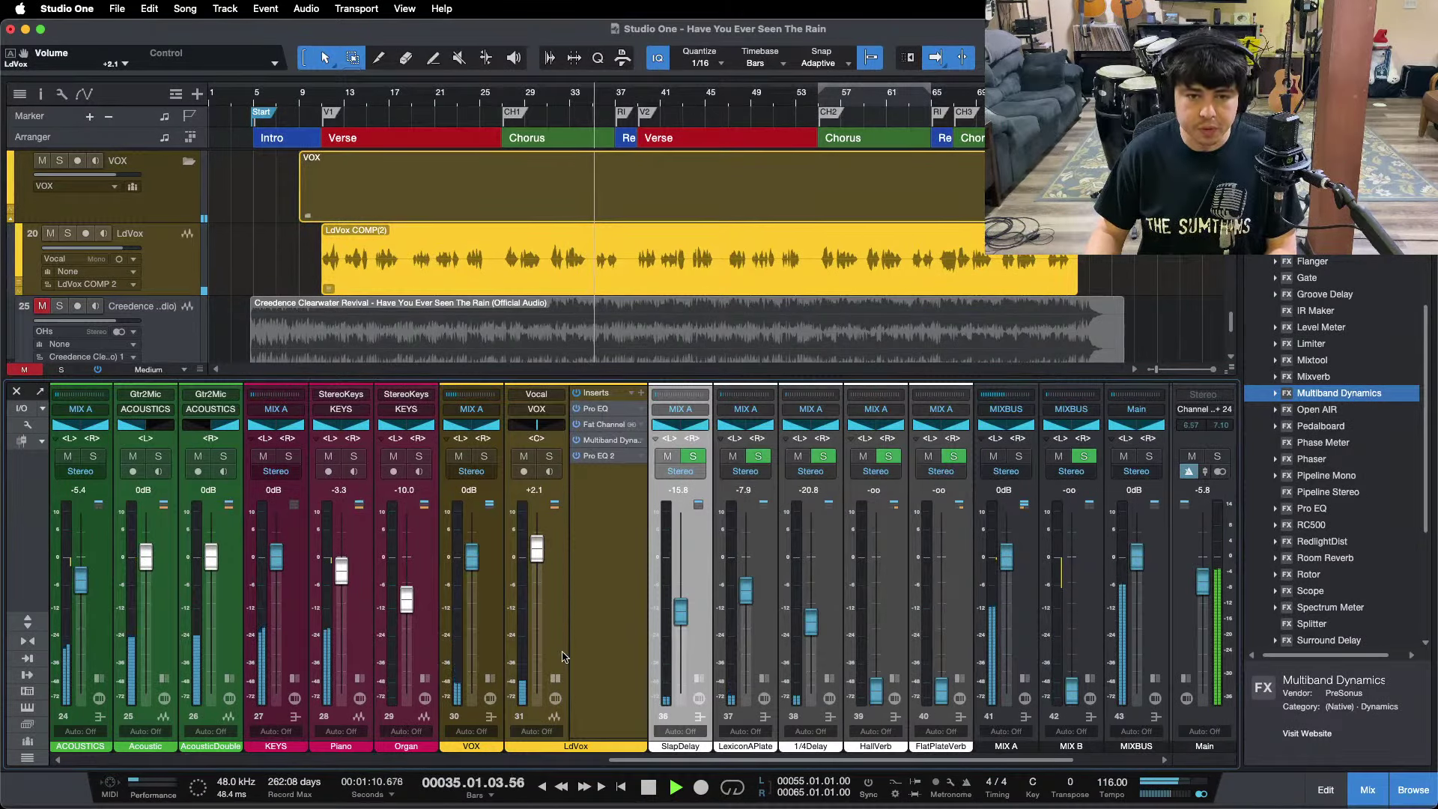
left_click(555, 680)
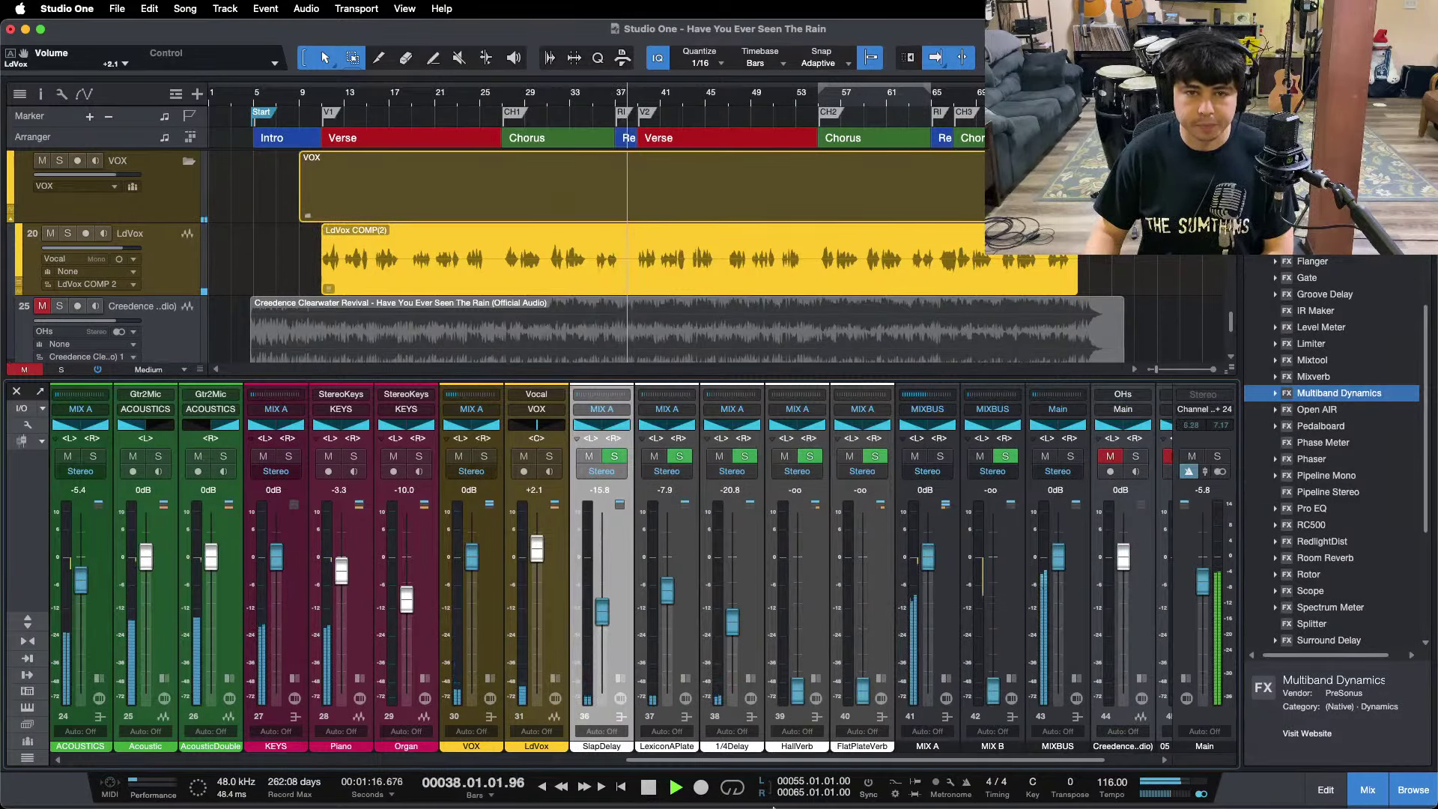
left_click(785, 787)
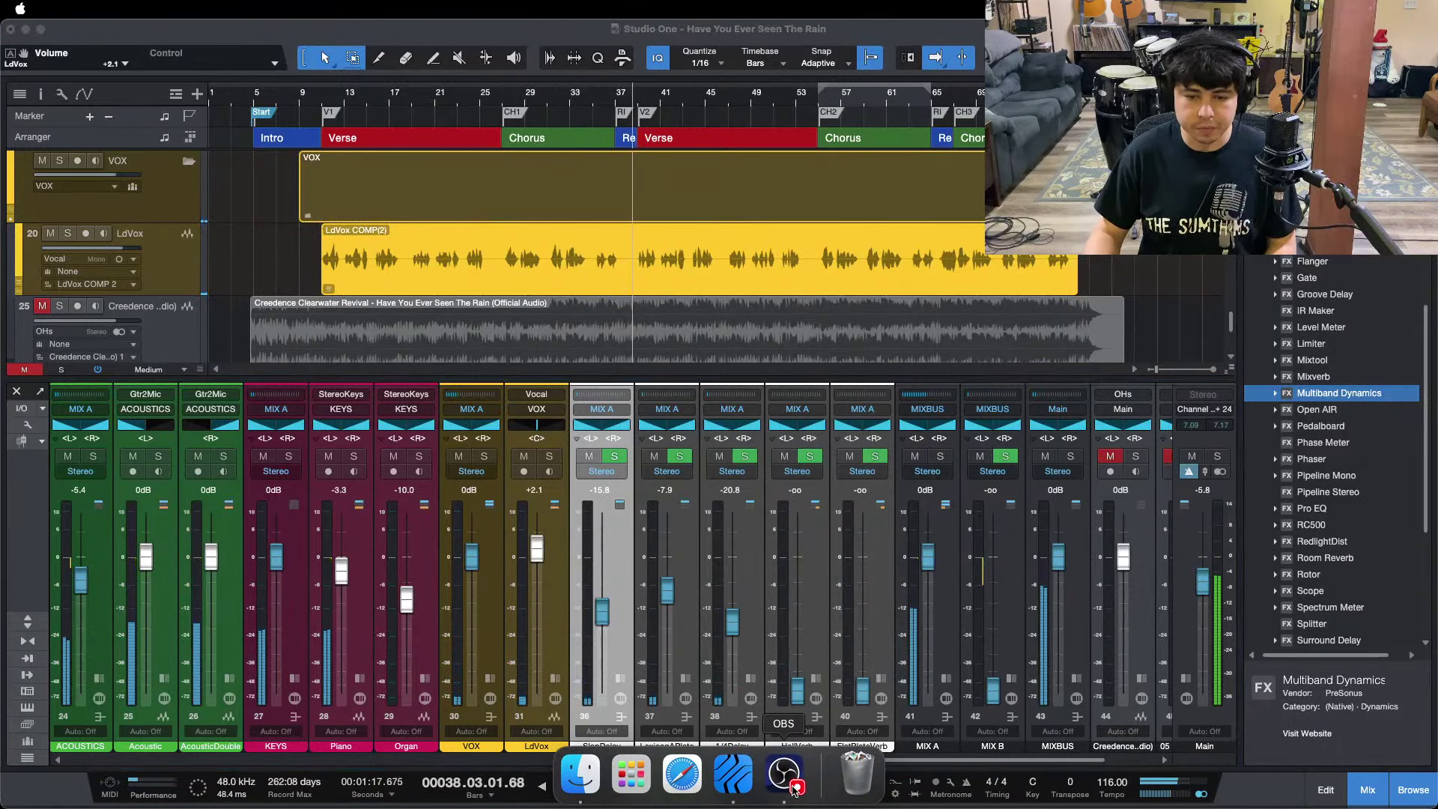
left_click(1370, 738)
Lower the ACOUSTICS bus level to -5.8 dB and save the song.
left_click_drag(89, 592, 83, 579)
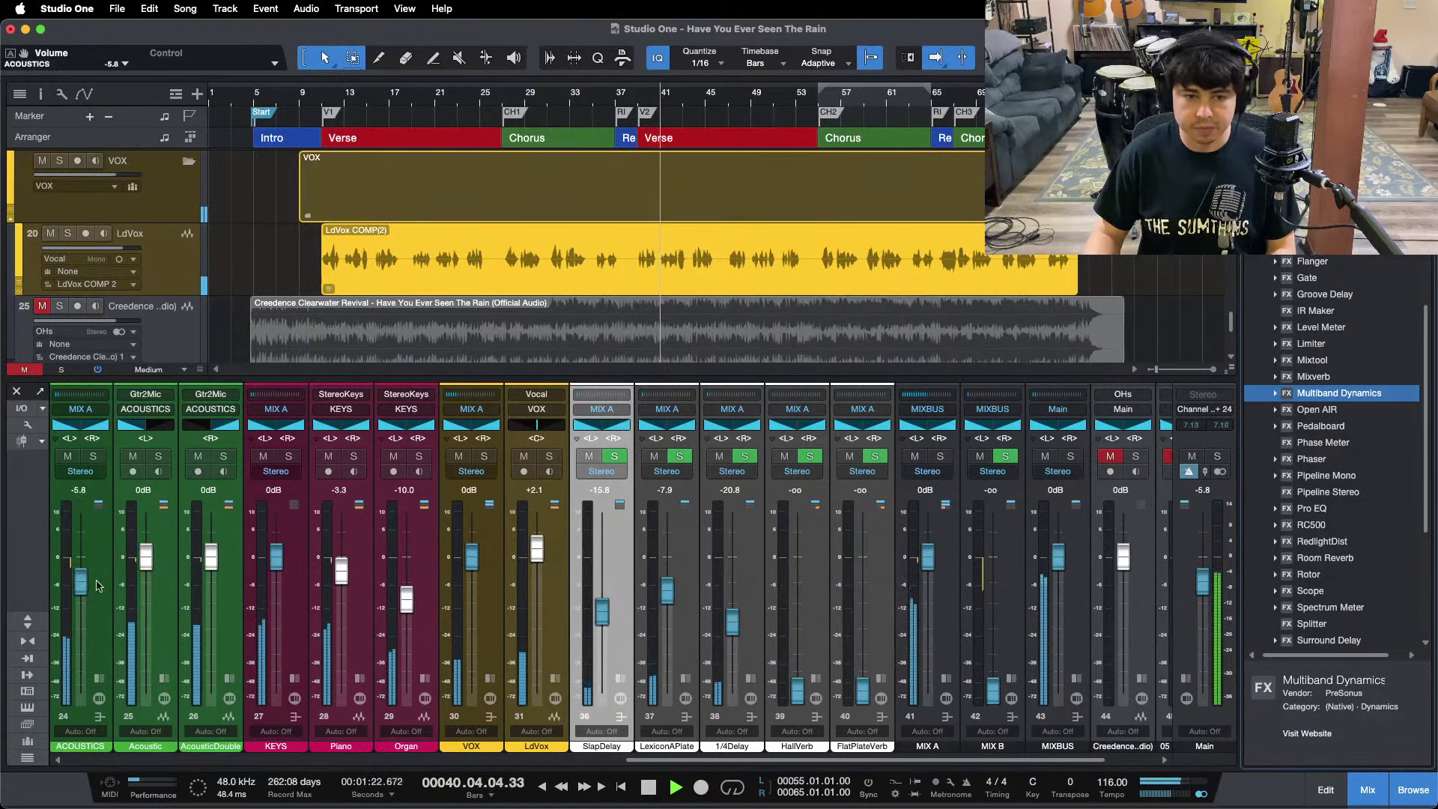
key("super+s")
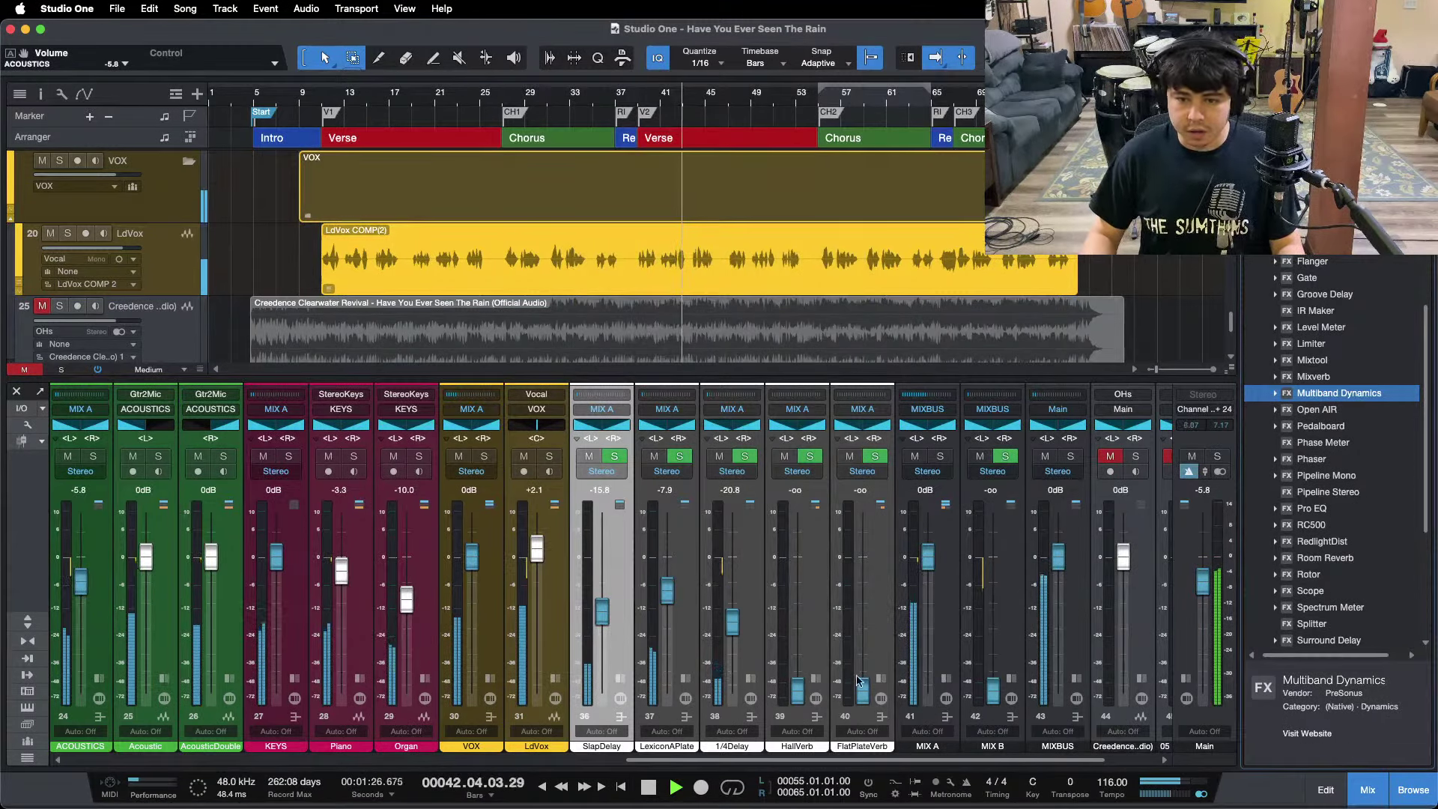
Hide the mixer to show the full arrangement and continue playback from the second chorus at bar 55.
left_click_drag(1003, 760, 1023, 761)
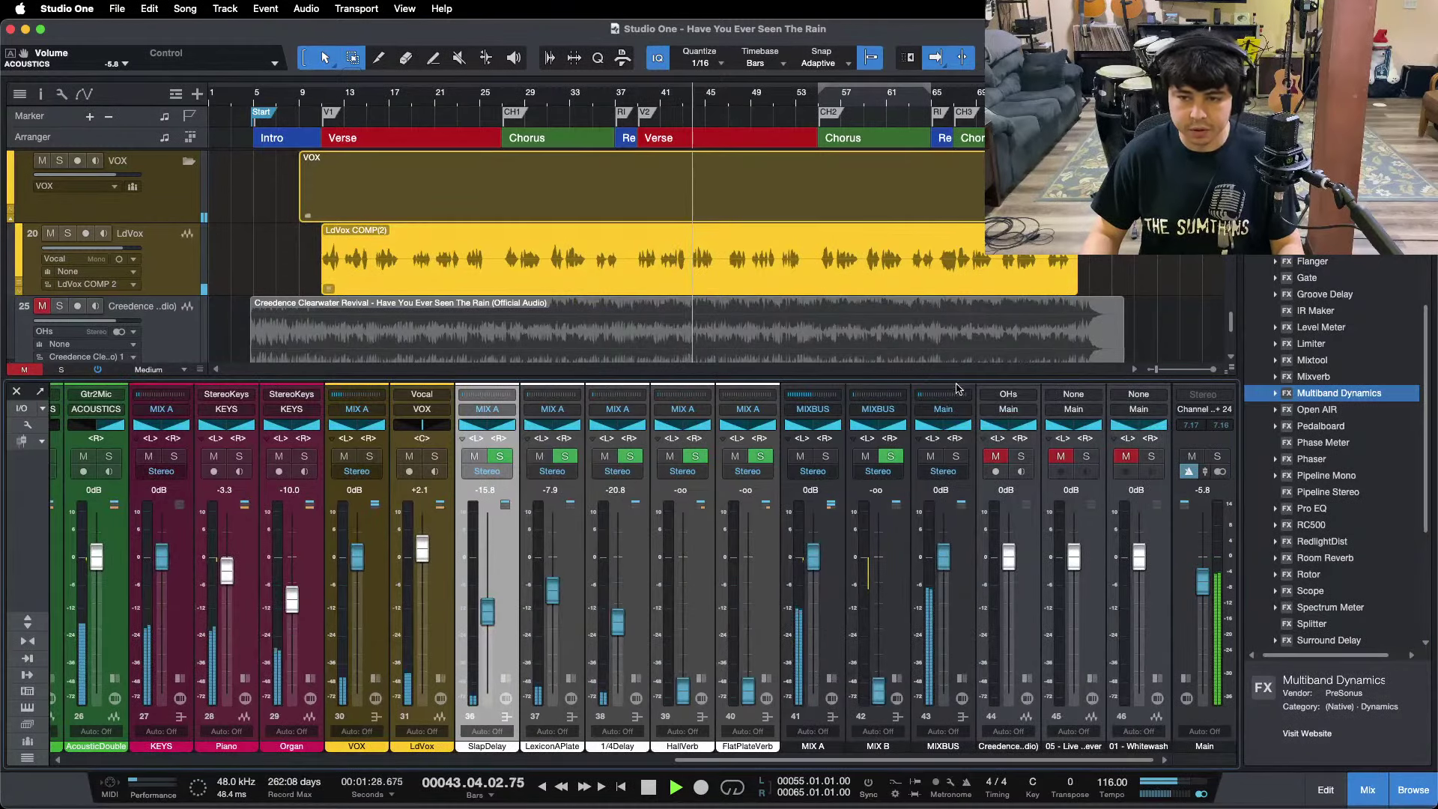
key("F3")
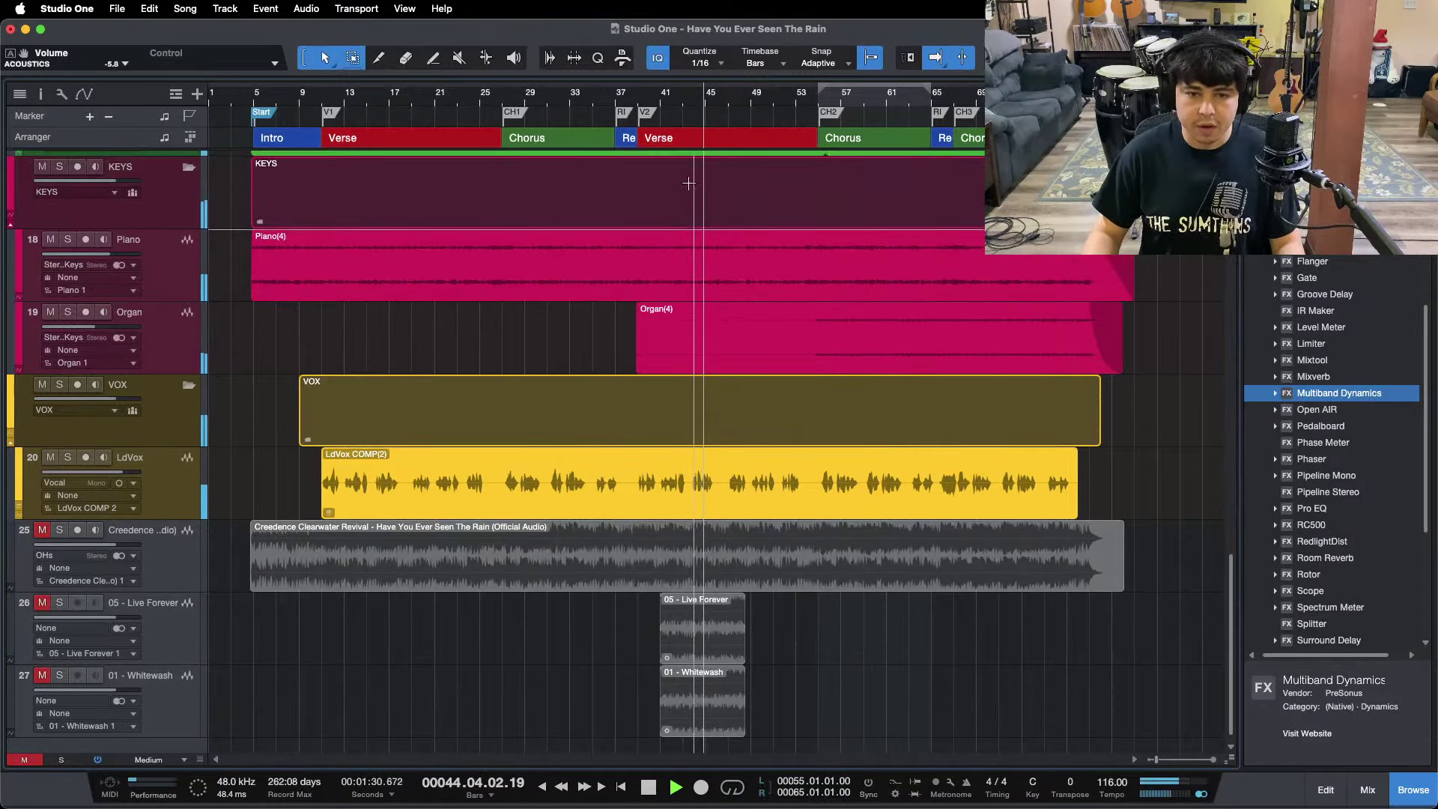
mouse_move(682, 101)
left_mouse_down()
mouse_move(664, 141)
mouse_move(619, 121)
left_mouse_up()
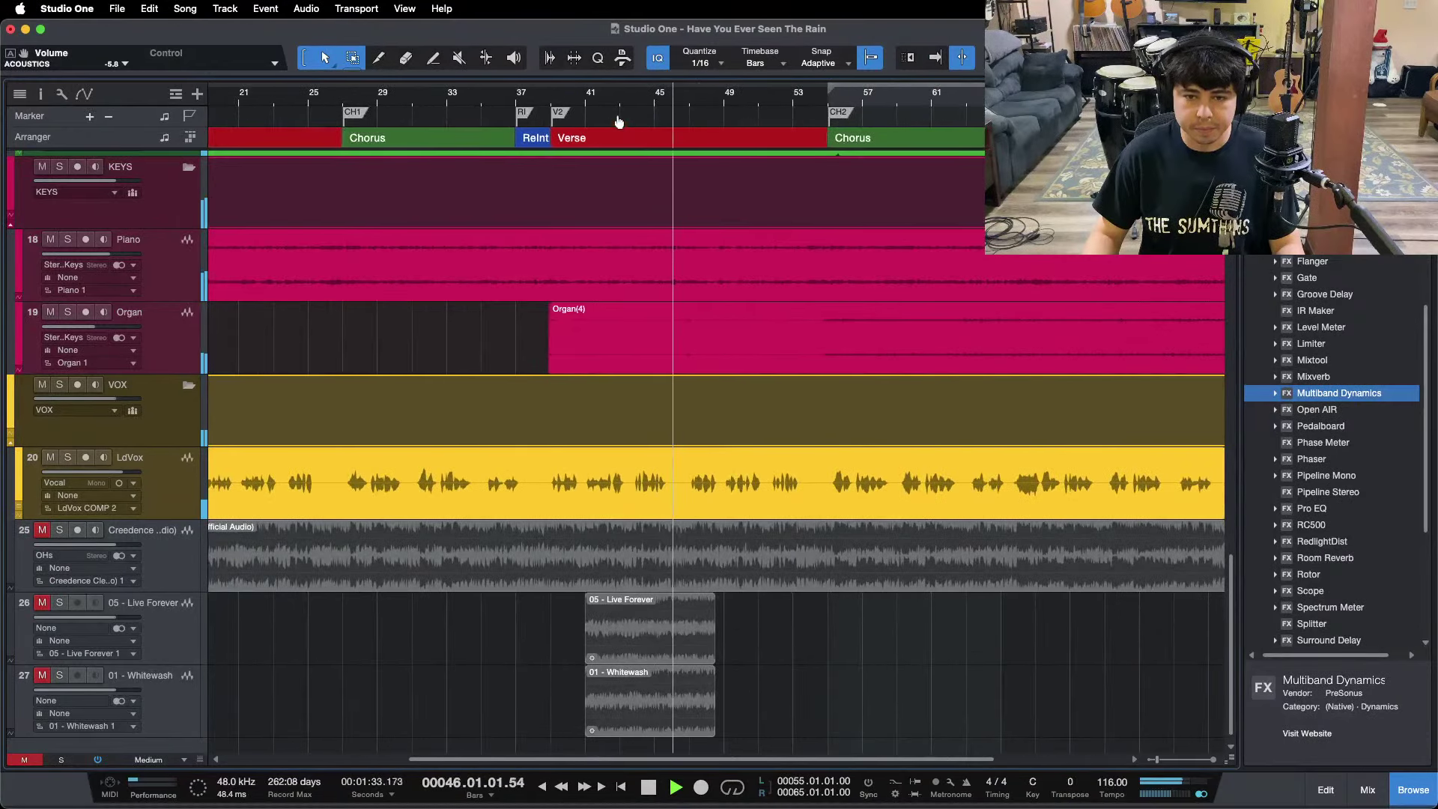
left_click(831, 101)
left_click_drag(833, 101, 793, 110)
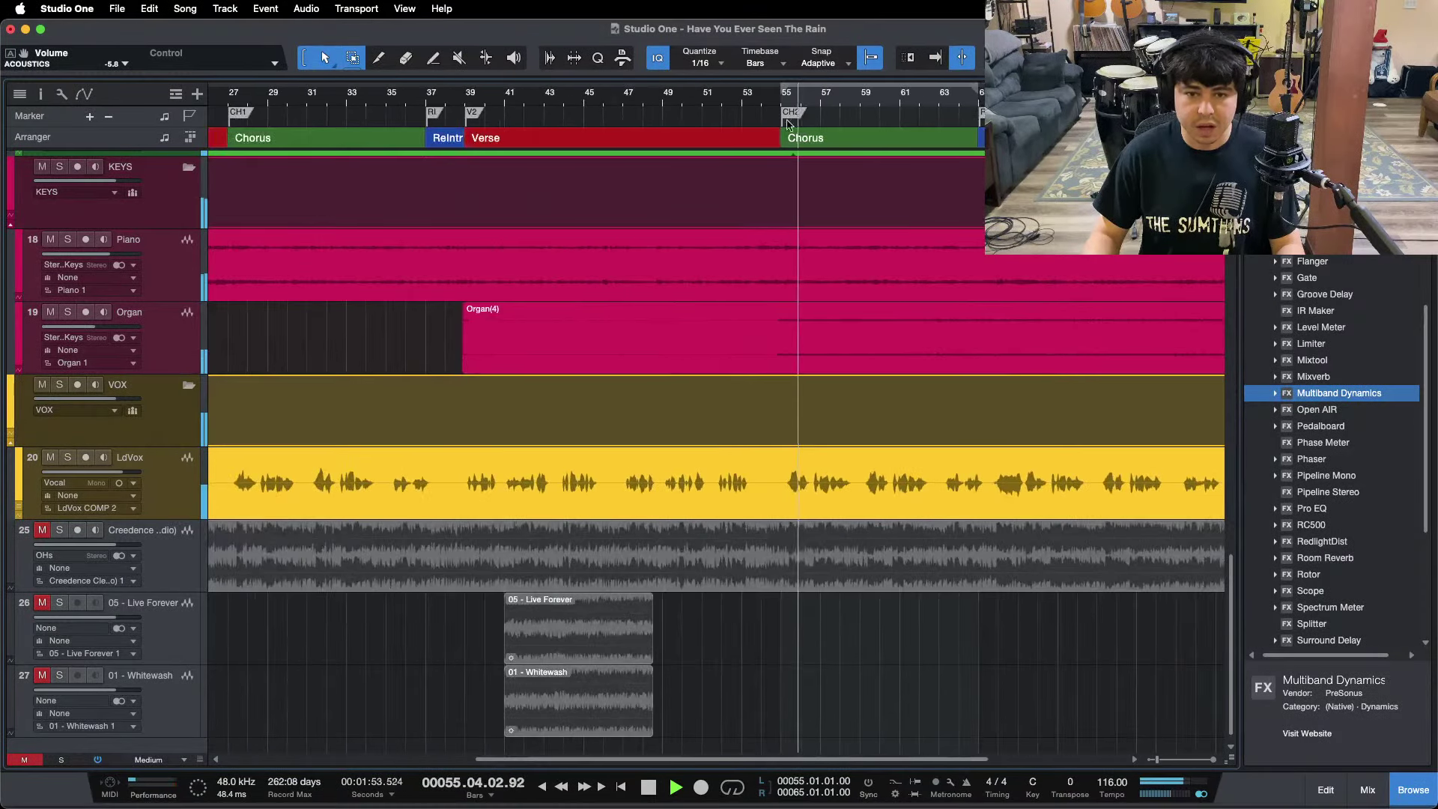
Move the Live Forever and Whitewash reference clips to the second chorus at bar 55 and extend their ends to bar 63.
left_click_drag(680, 691, 842, 647)
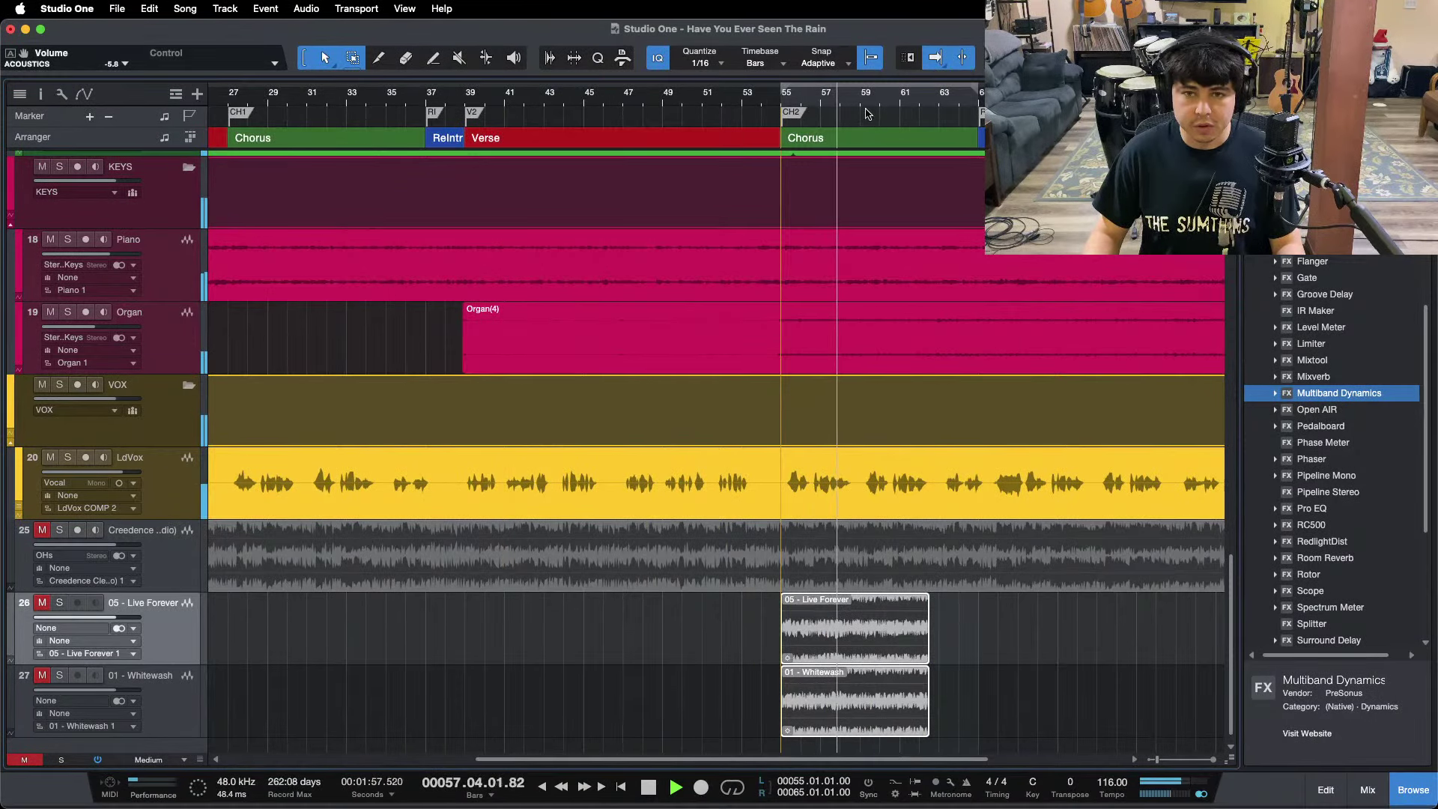
left_click_drag(859, 102, 751, 135)
scroll(779, 240, "up", 15)
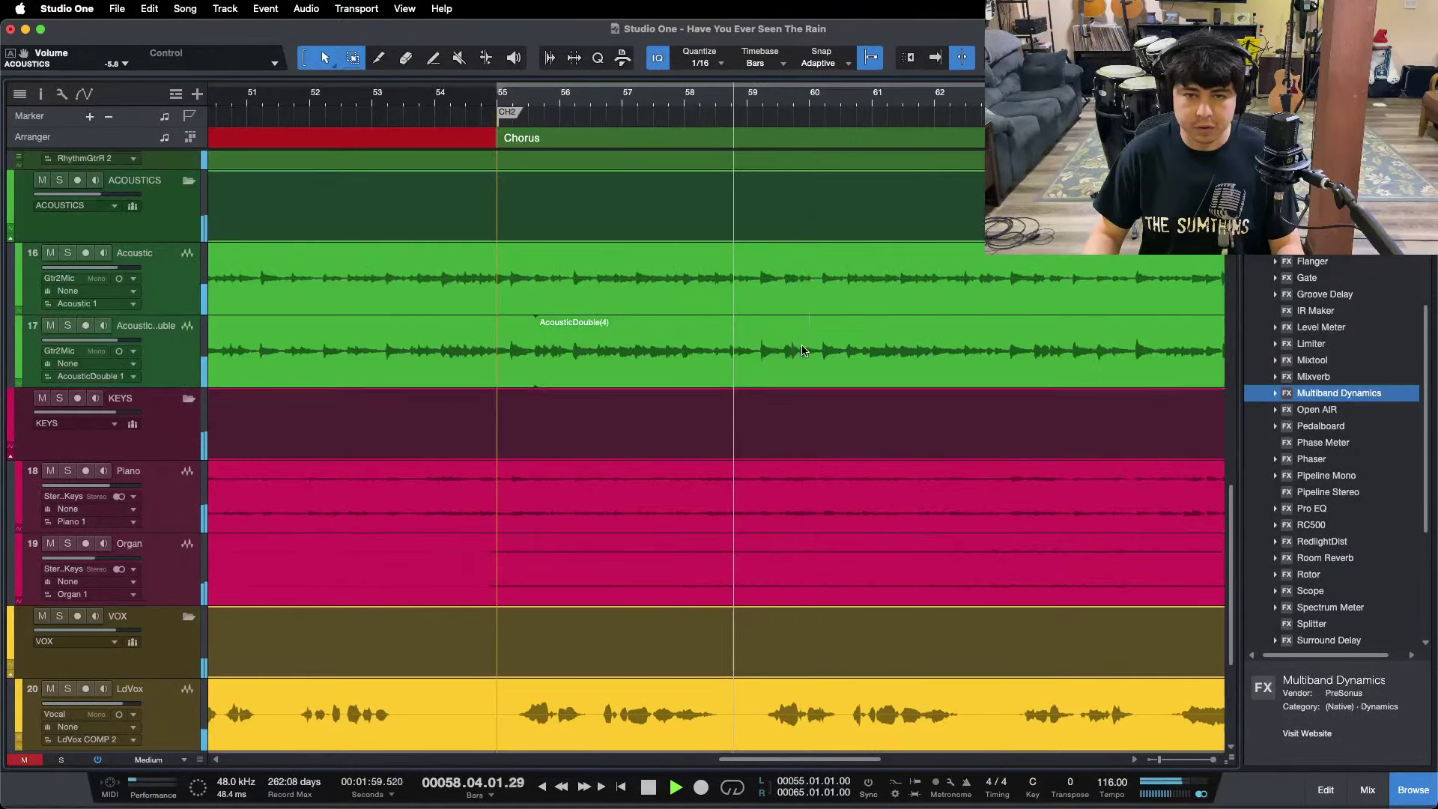
scroll(803, 349, "down", 15)
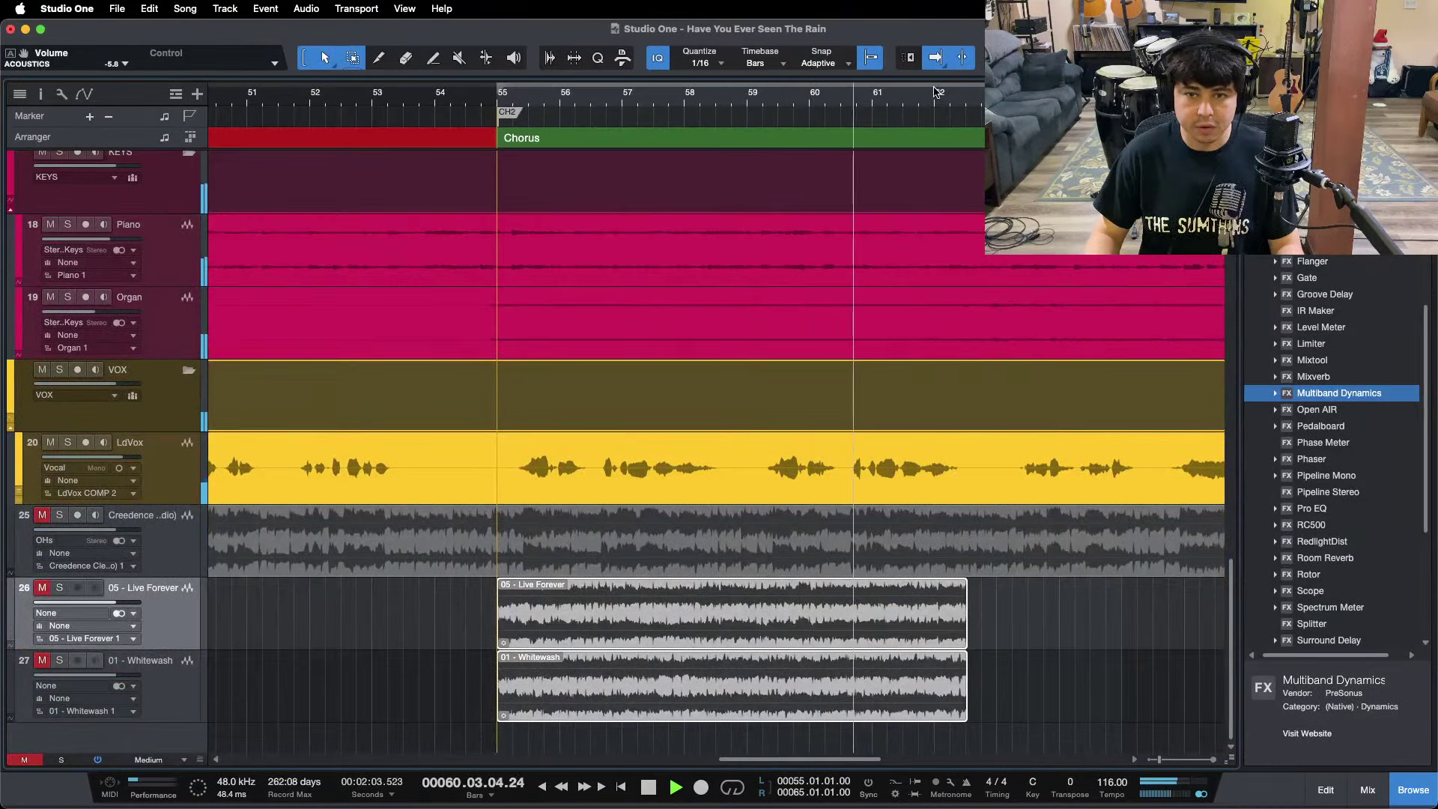
mouse_move(975, 605)
left_mouse_down()
mouse_move(1011, 604)
mouse_move(996, 604)
left_mouse_up()
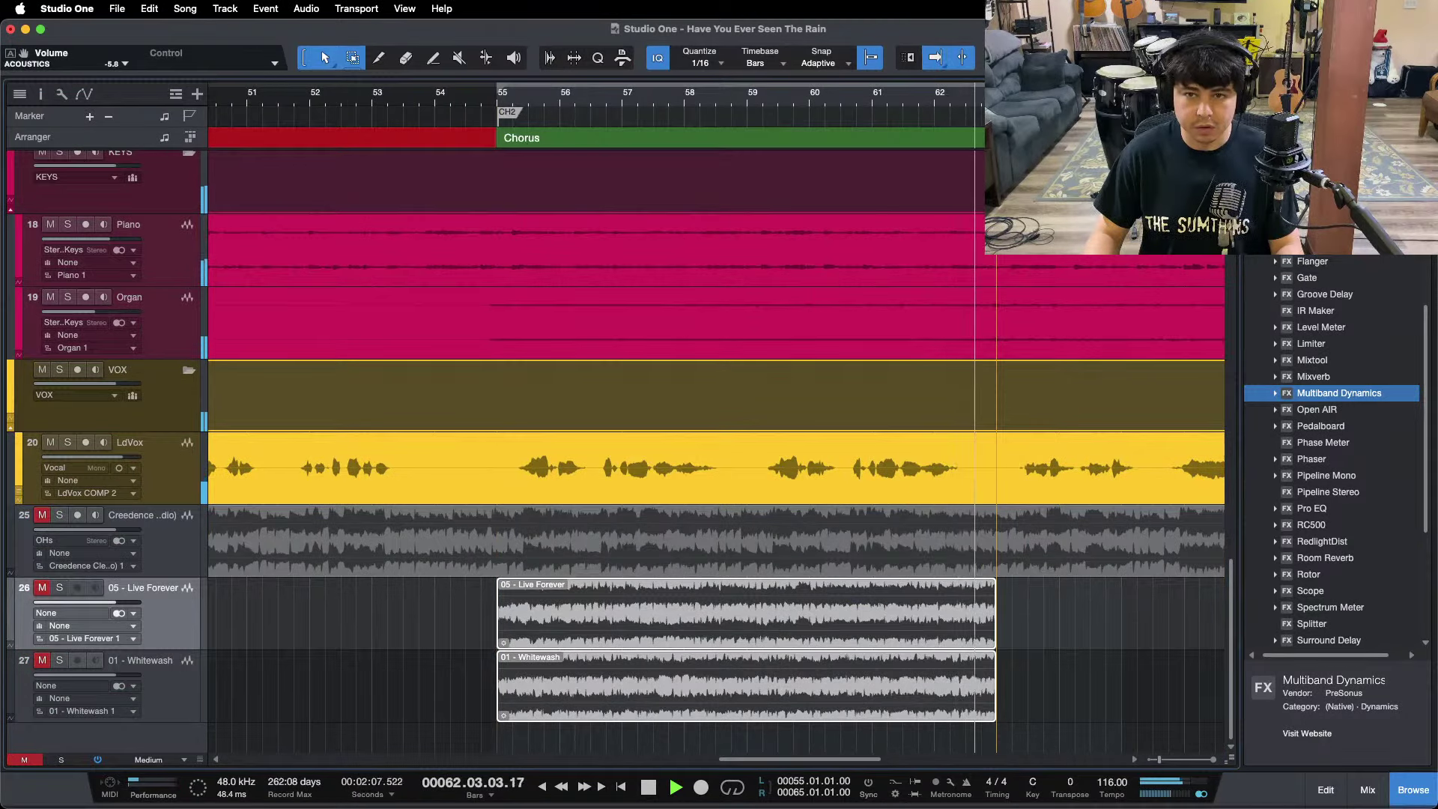
Set the loop range to bars 55 to 63, stop playback and save the song.
left_click_drag(996, 87, 517, 157)
key("space")
key("ctrl+s")
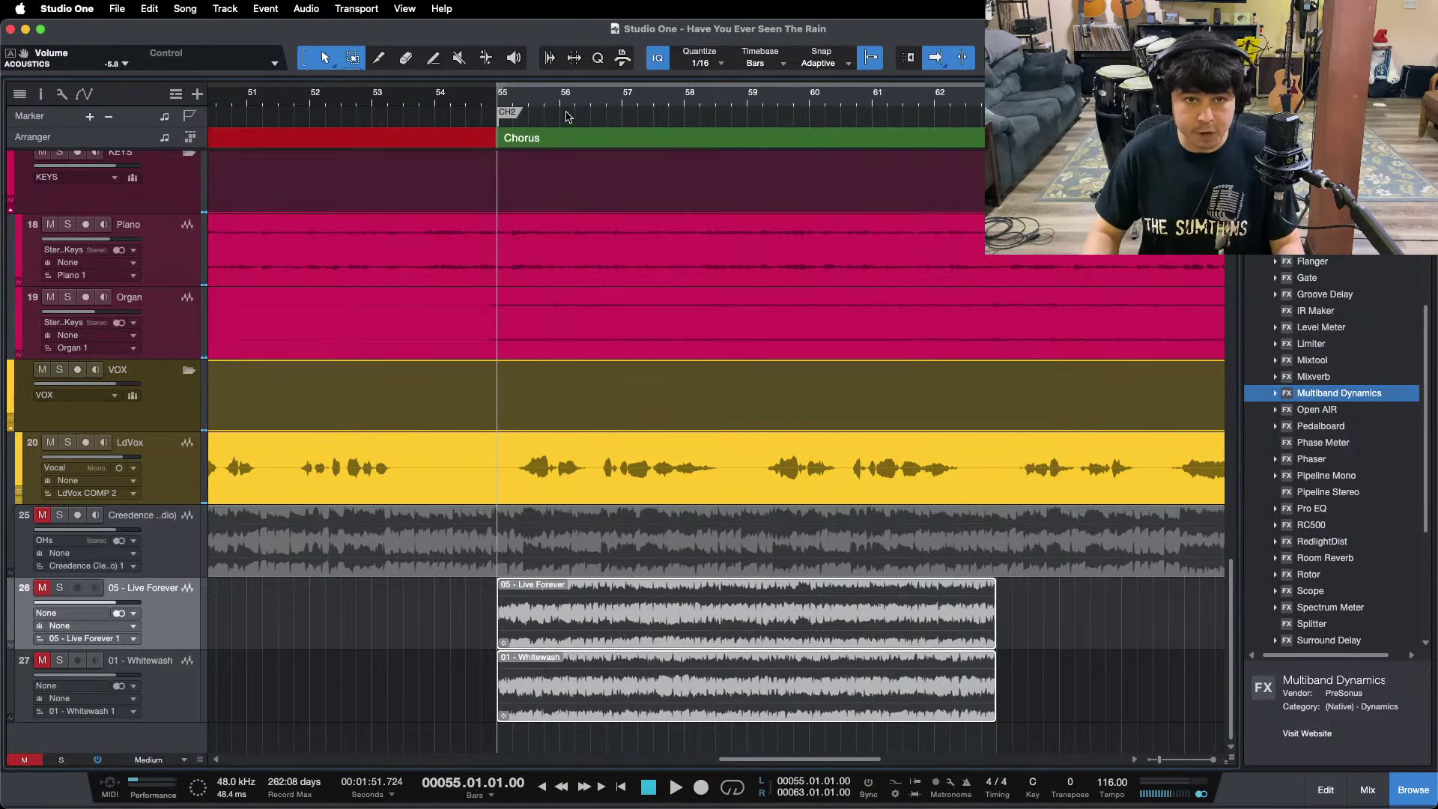
Show the whole song and move the Creedence reference track below the Whitewash track.
key("shift+z")
scroll(659, 690, "up", 3)
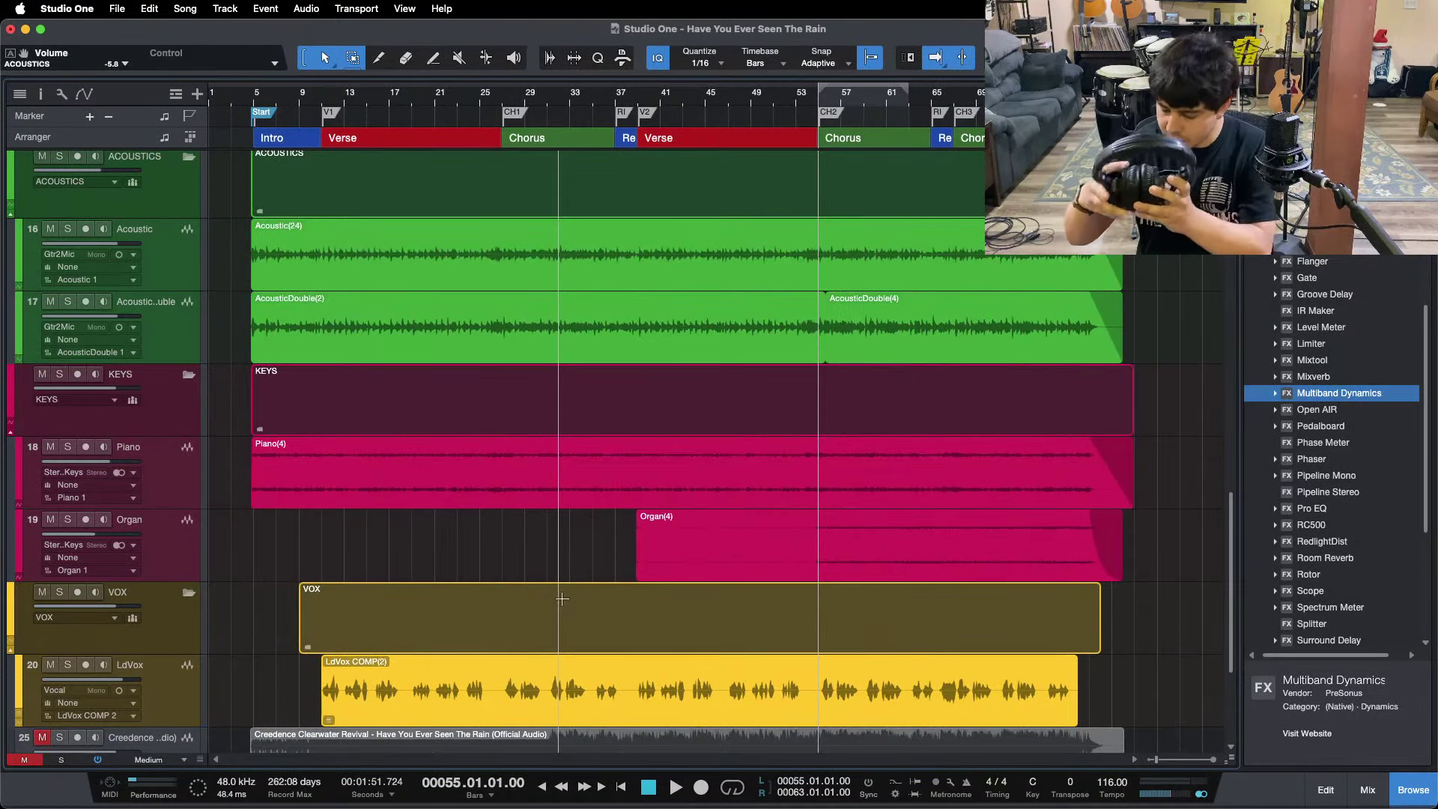
scroll(302, 658, "down", 3)
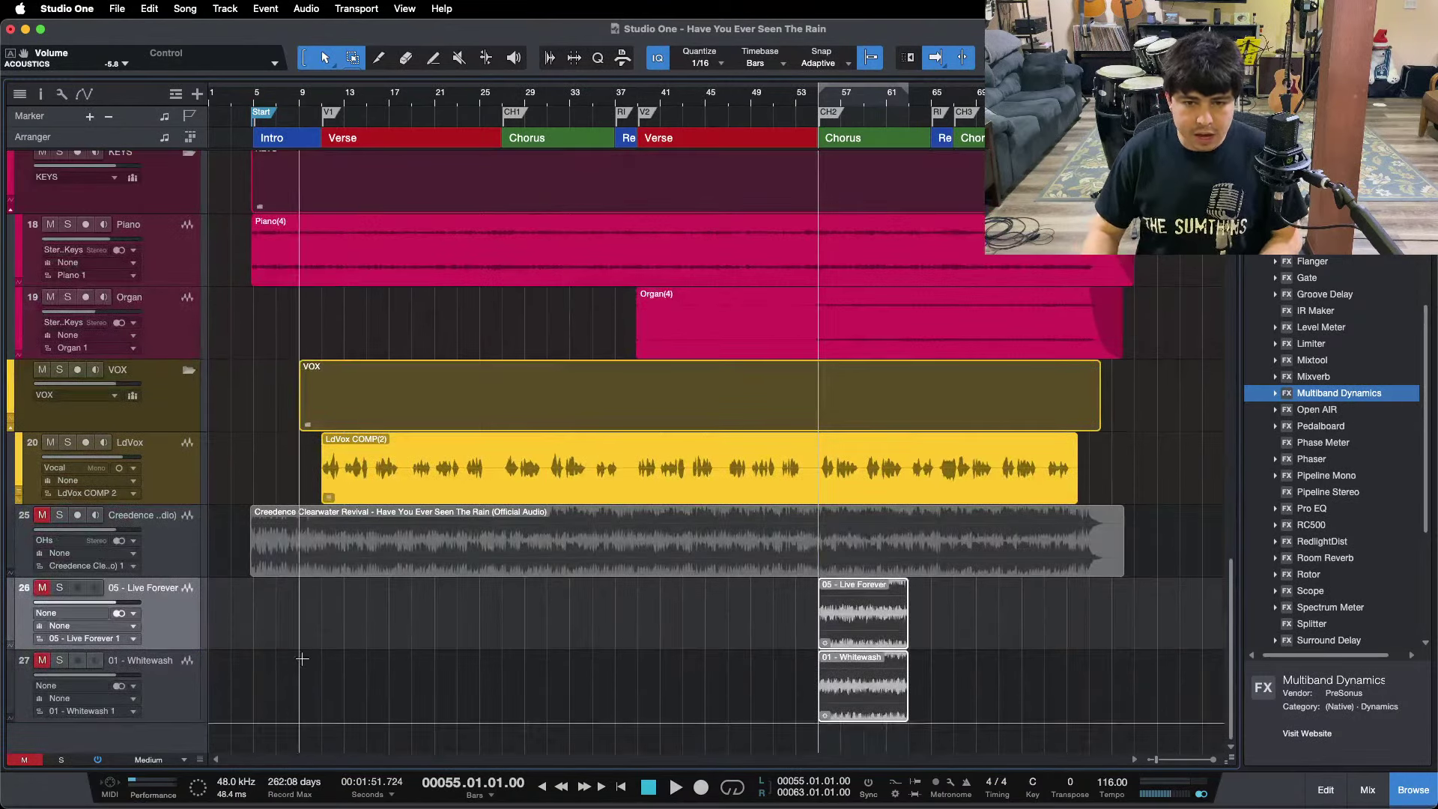
left_click_drag(180, 555, 184, 715)
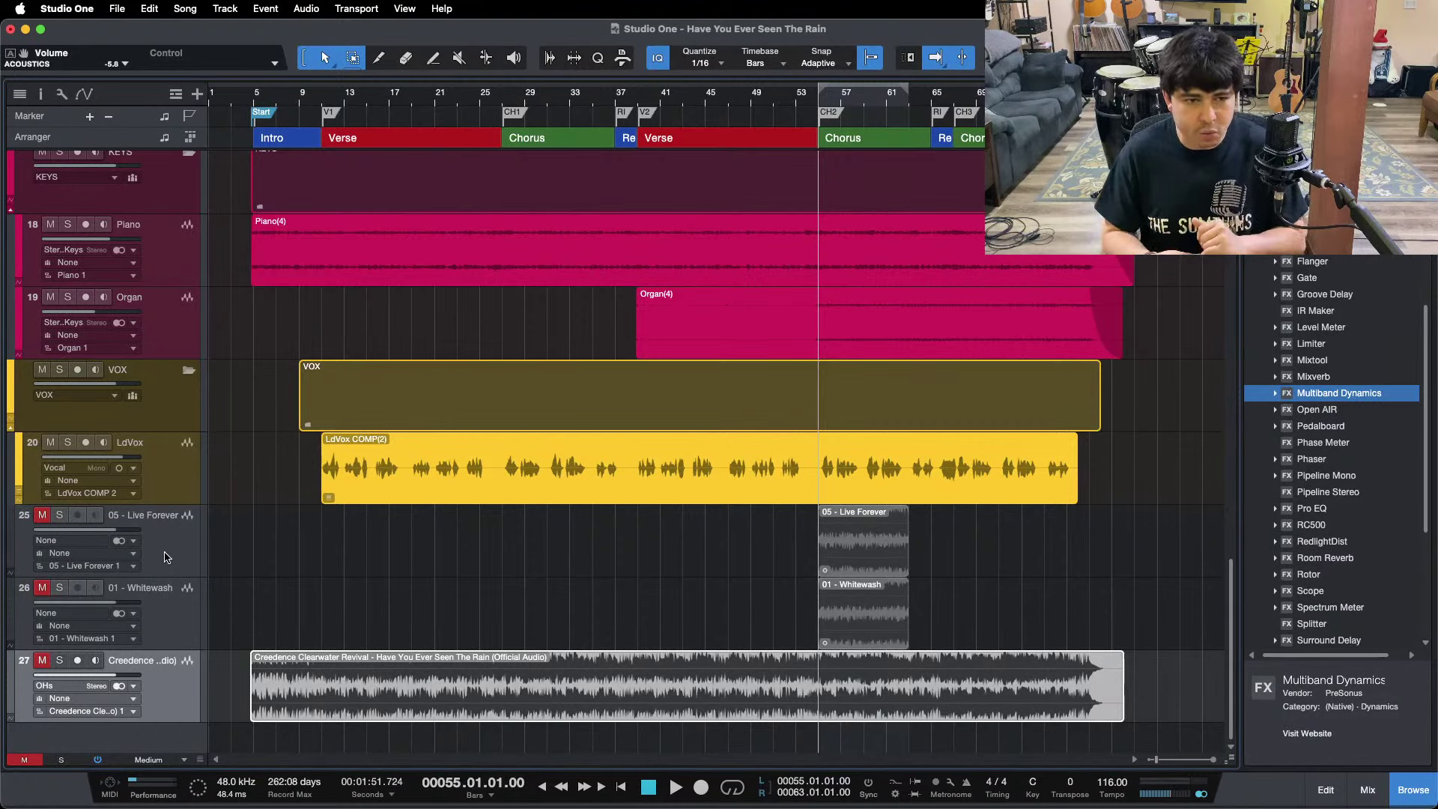
Move the playhead back through the markers to just before the Start marker.
scroll(478, 580, "up", 1)
key("b")
key("b")
key("b")
key("b")
key("b")
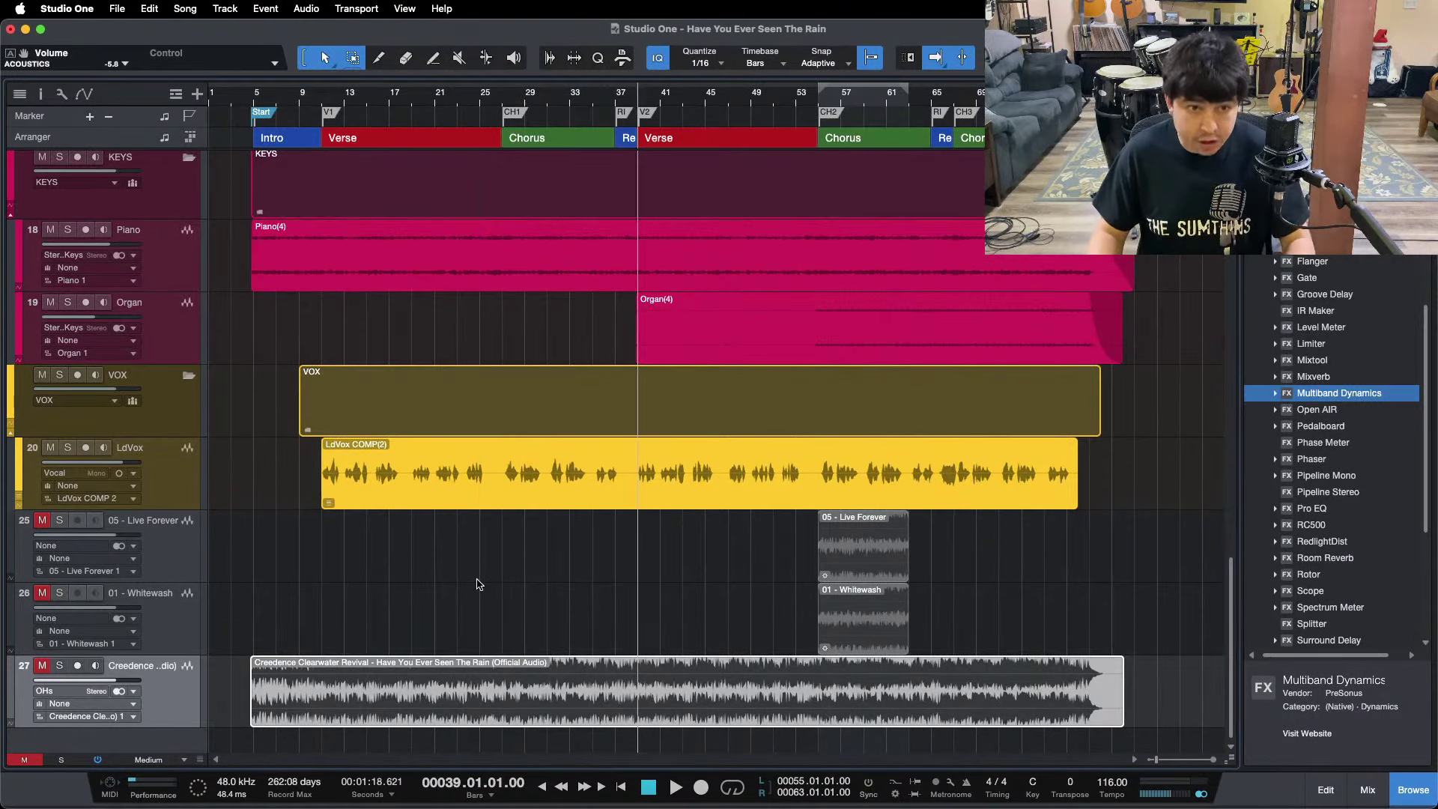
scroll(452, 580, "up", 10)
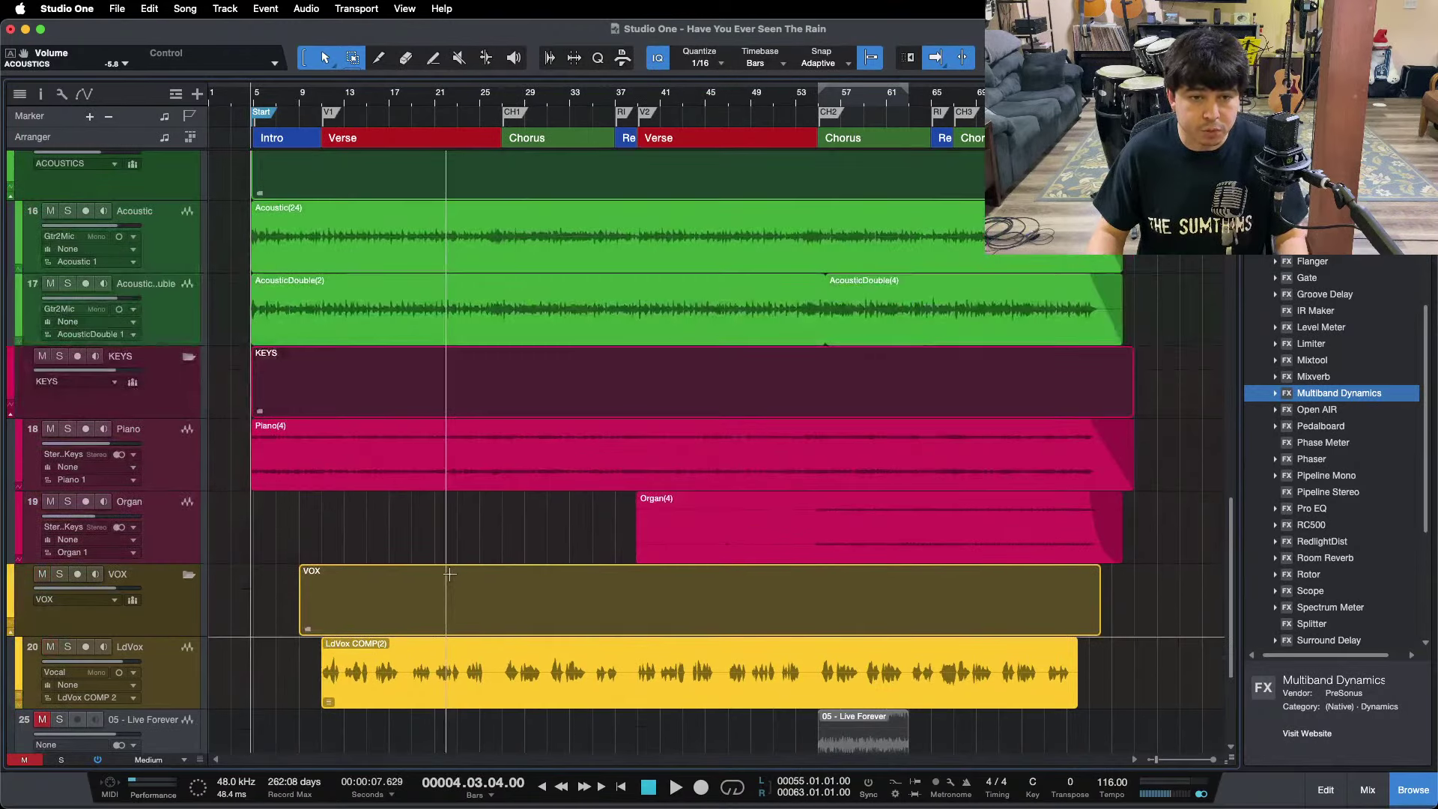
scroll(411, 549, "down", 10)
mouse_move(580, 779)
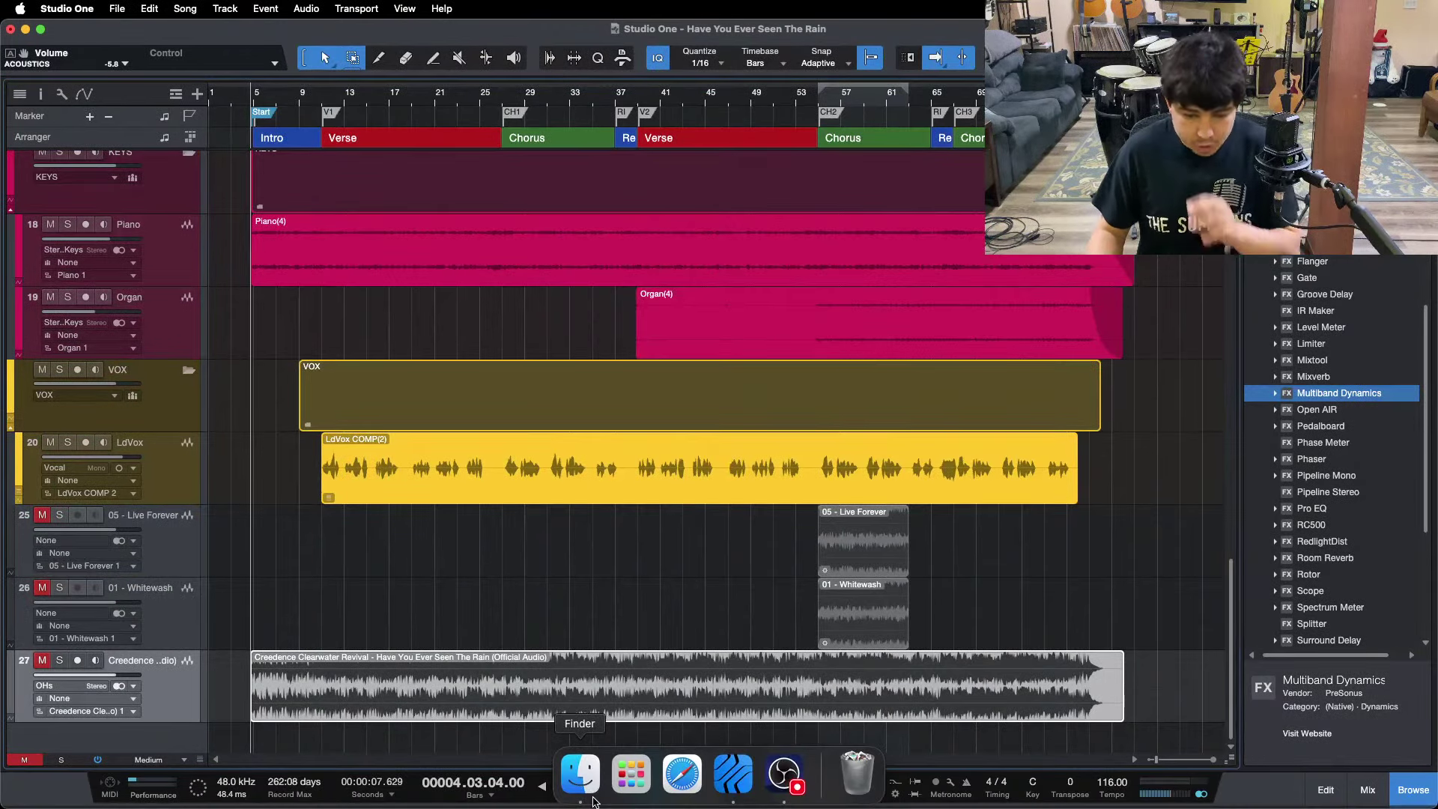
left_click(785, 776)
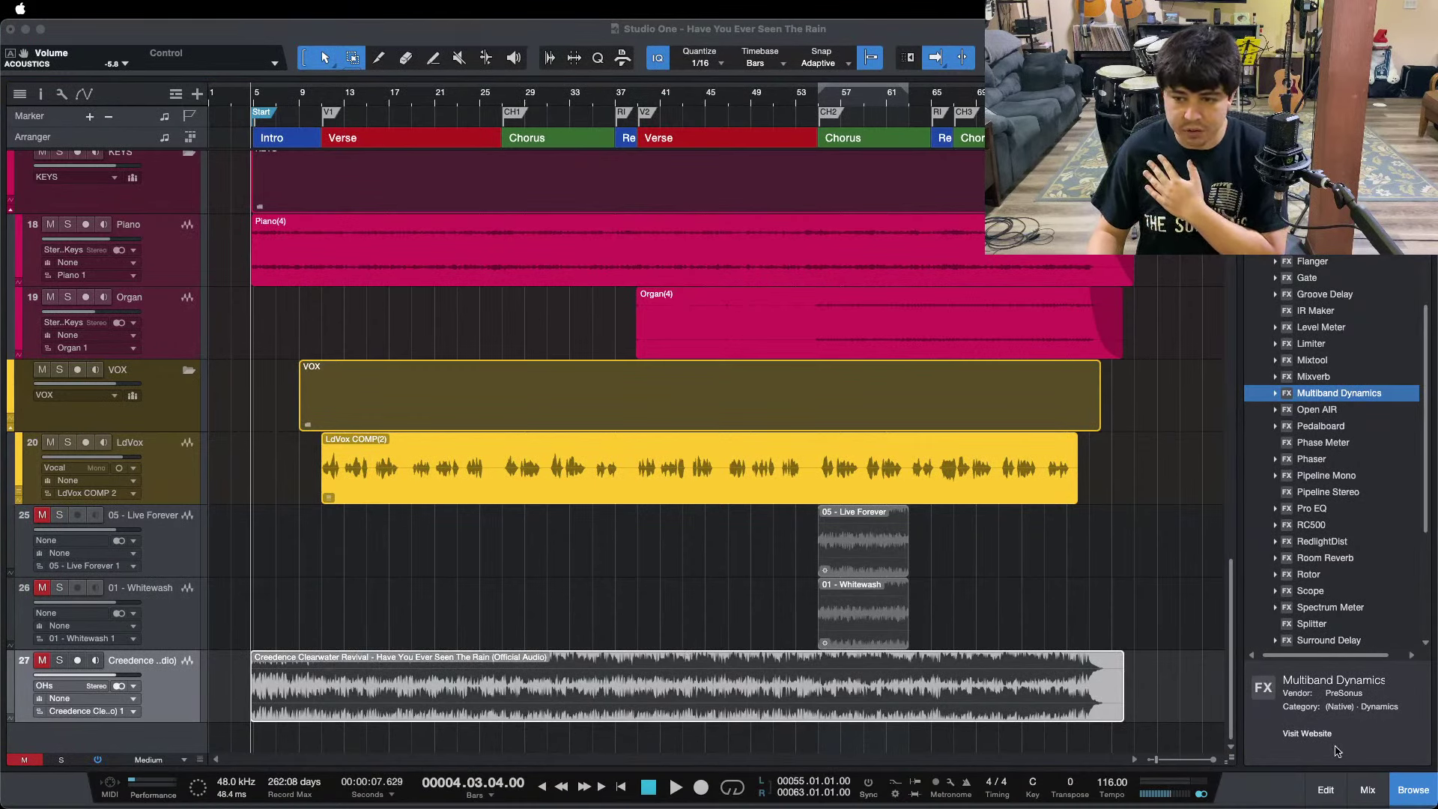
left_click(844, 565)
Play the full mix from the intro and stop playback in the second verse at bar 47.
scroll(845, 565, "up", 15)
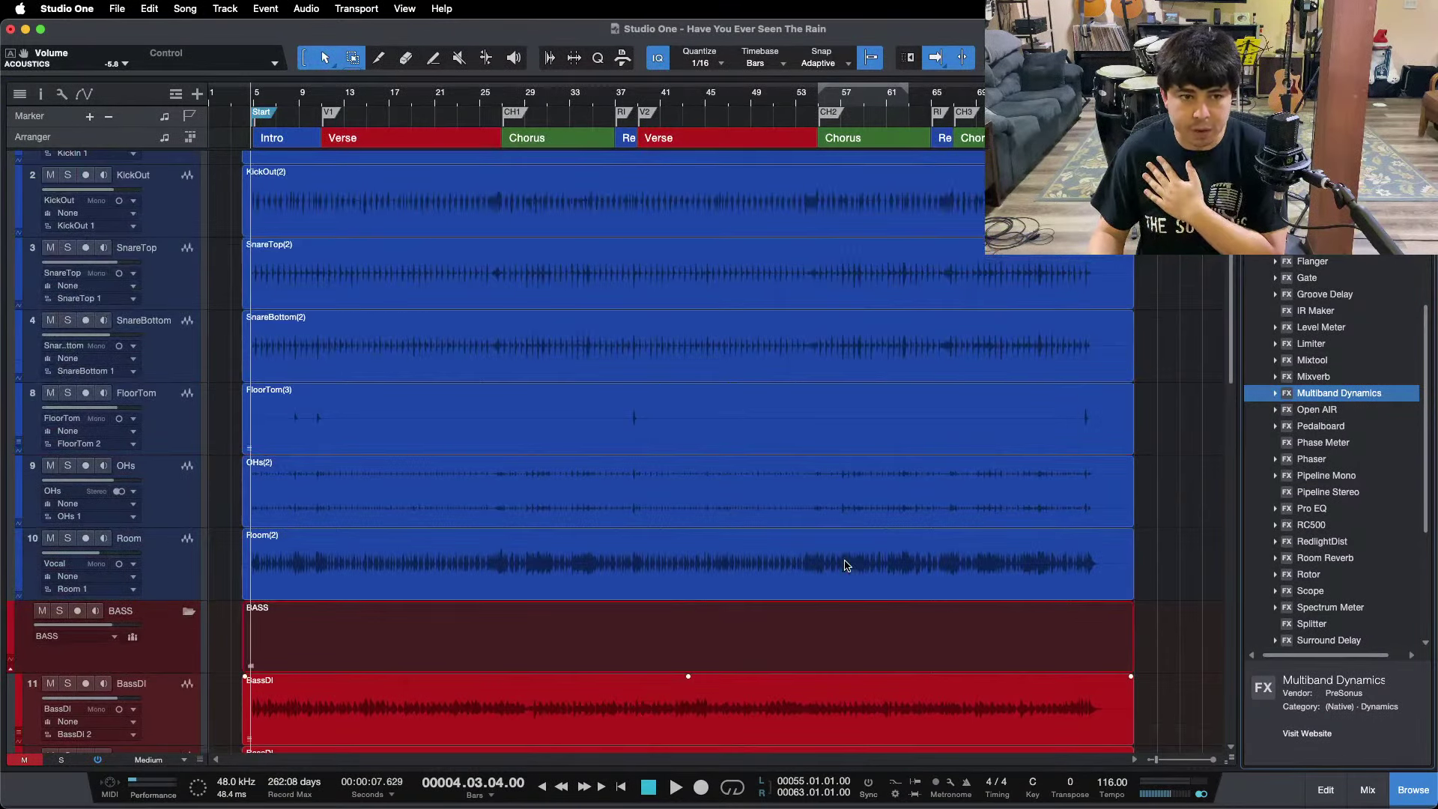
scroll(845, 565, "up", 2)
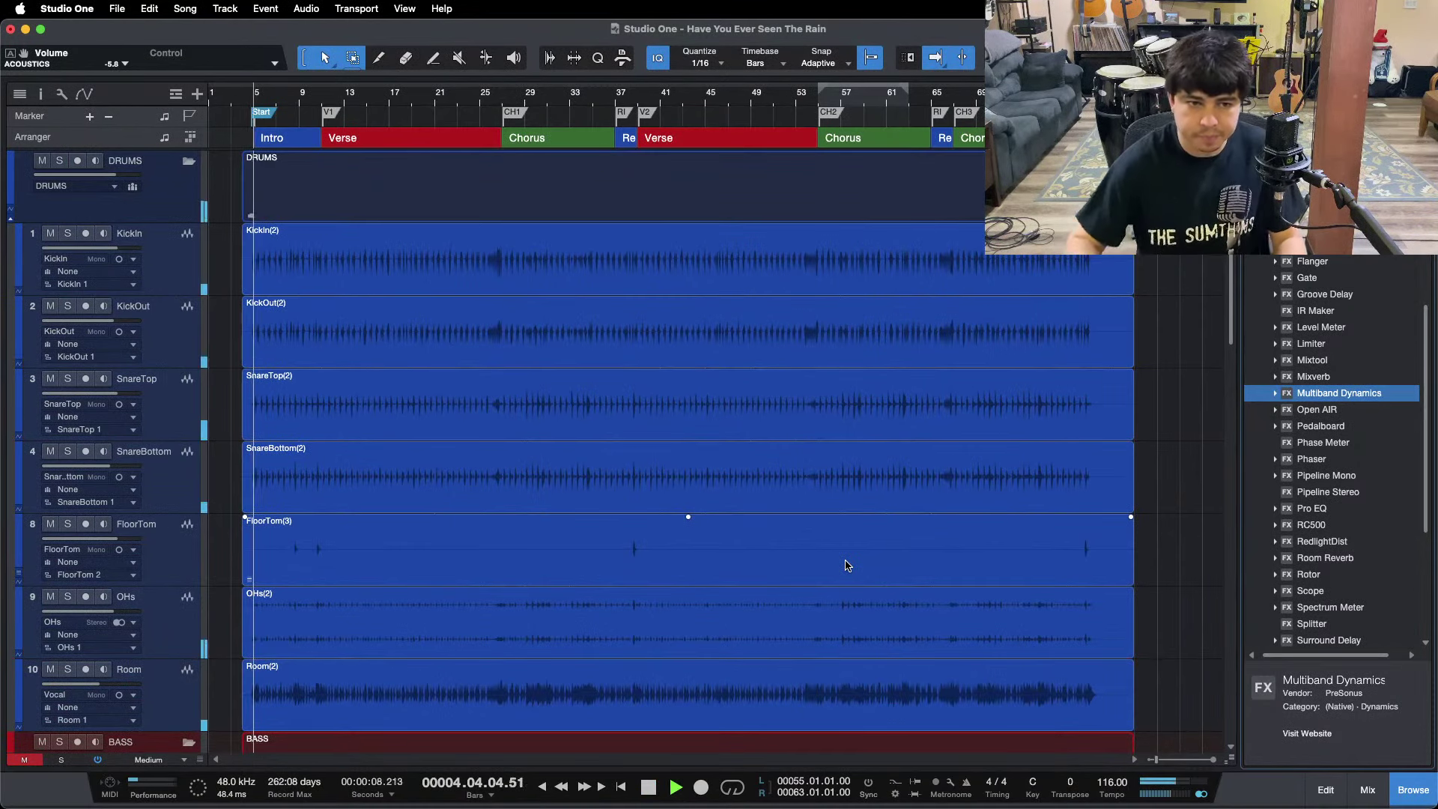
scroll(845, 565, "down", 9)
left_click(807, 806)
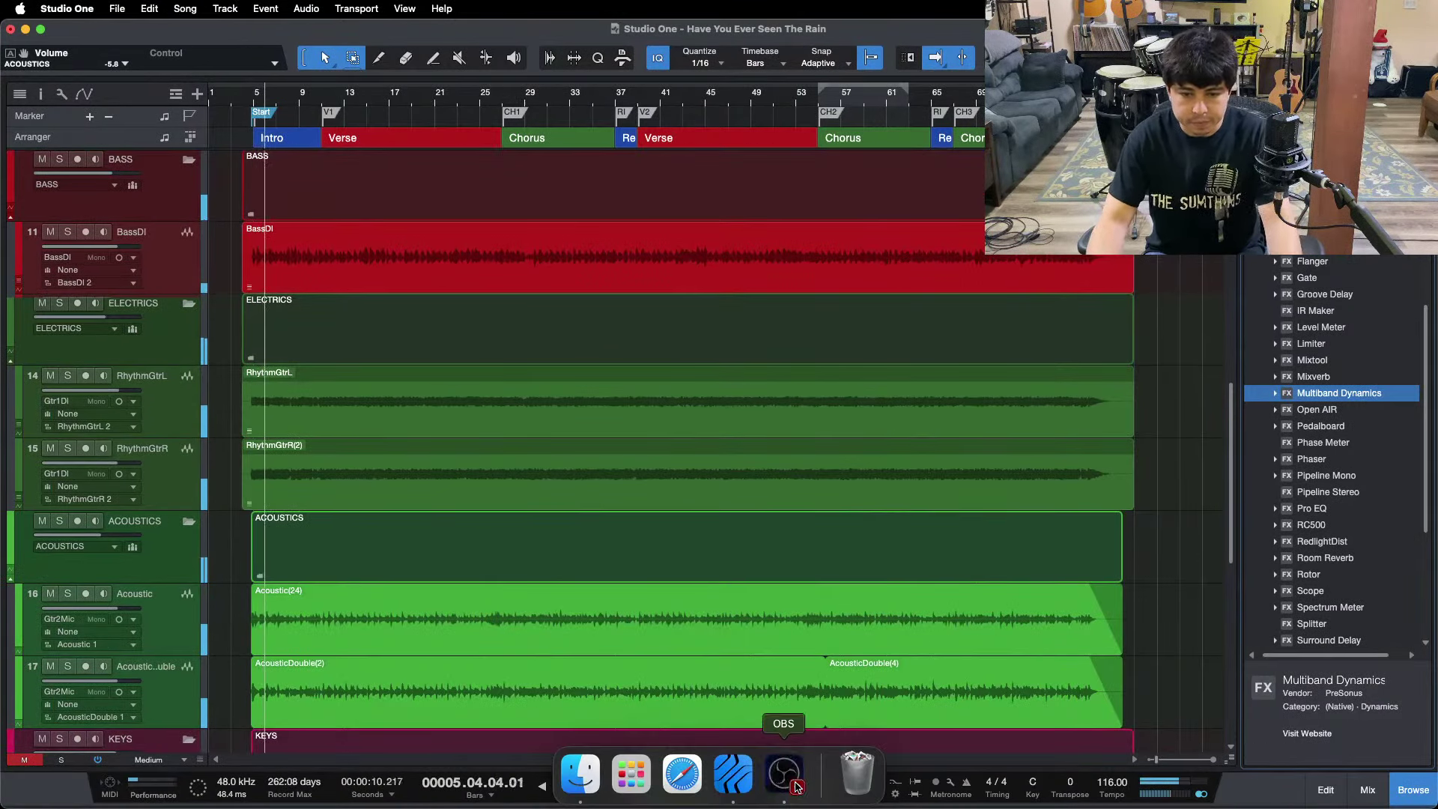
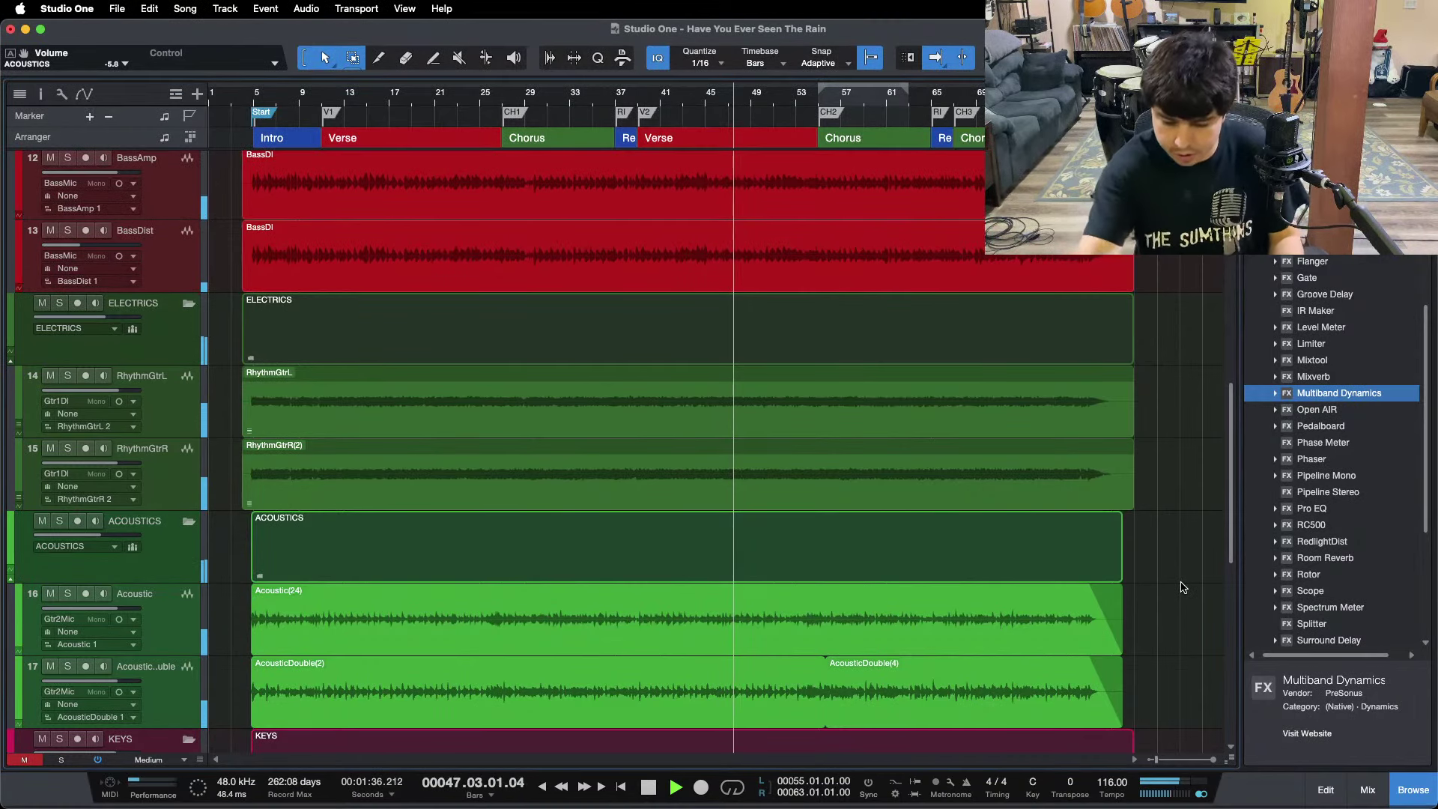
key("space")
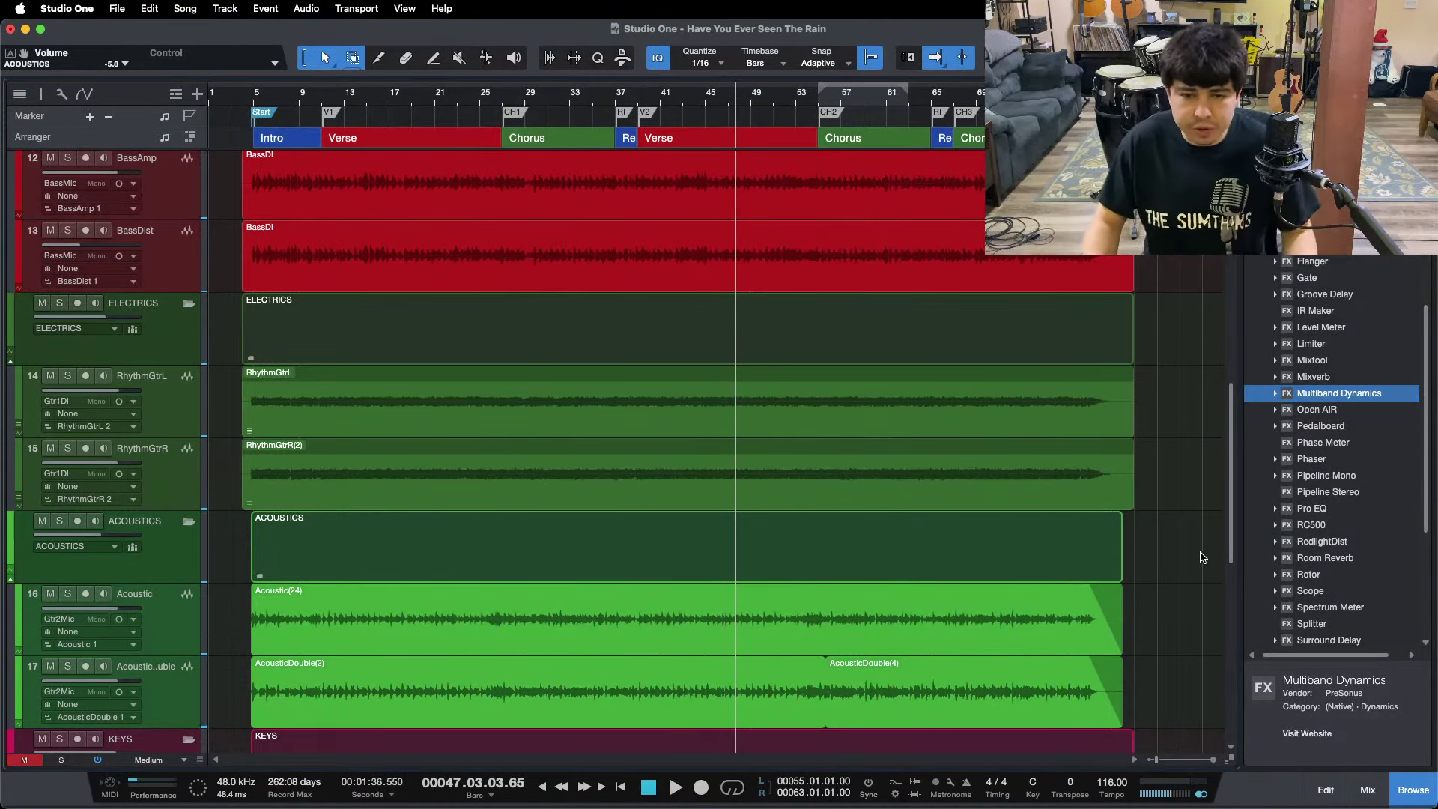
mouse_move(1157, 806)
left_click(797, 781)
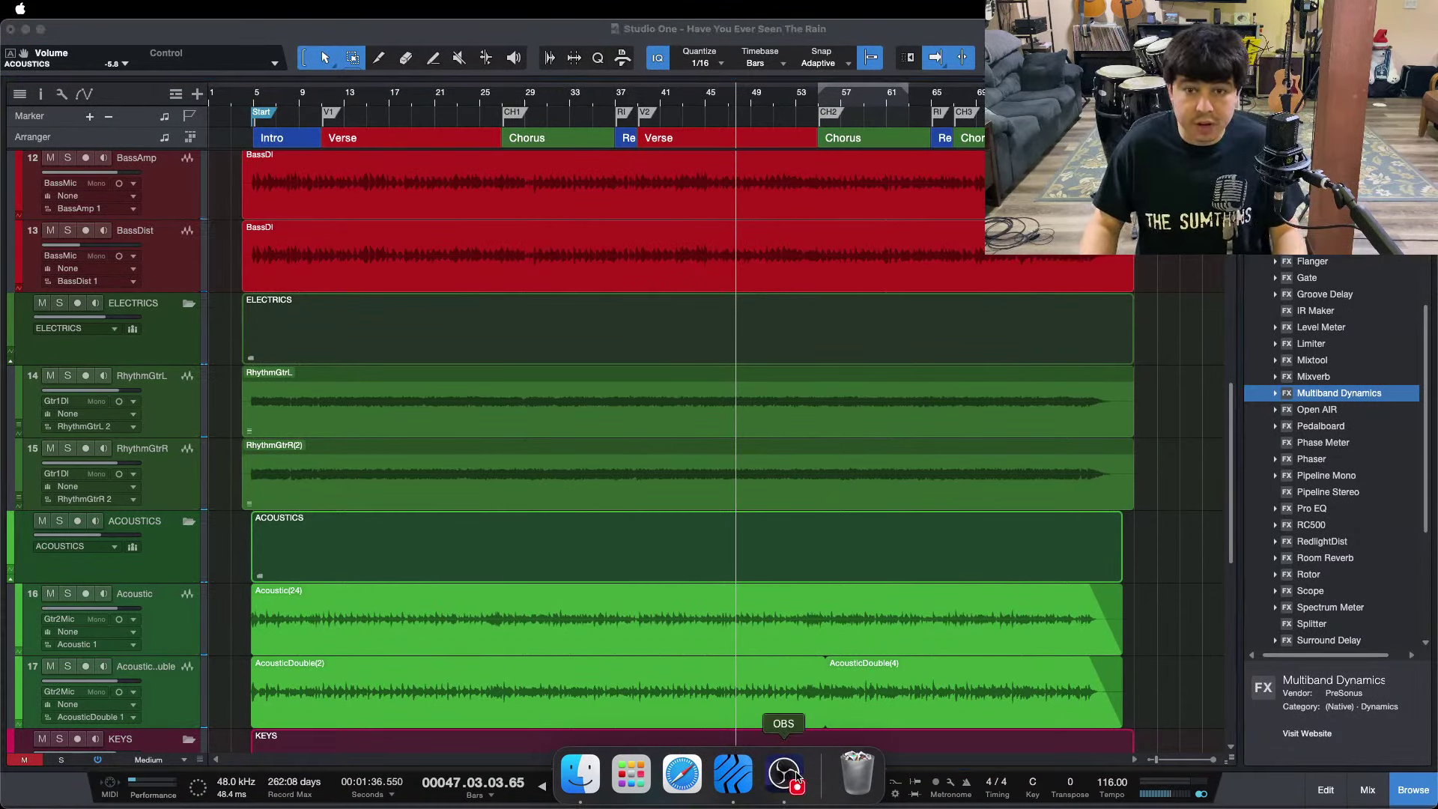
left_click(1181, 608)
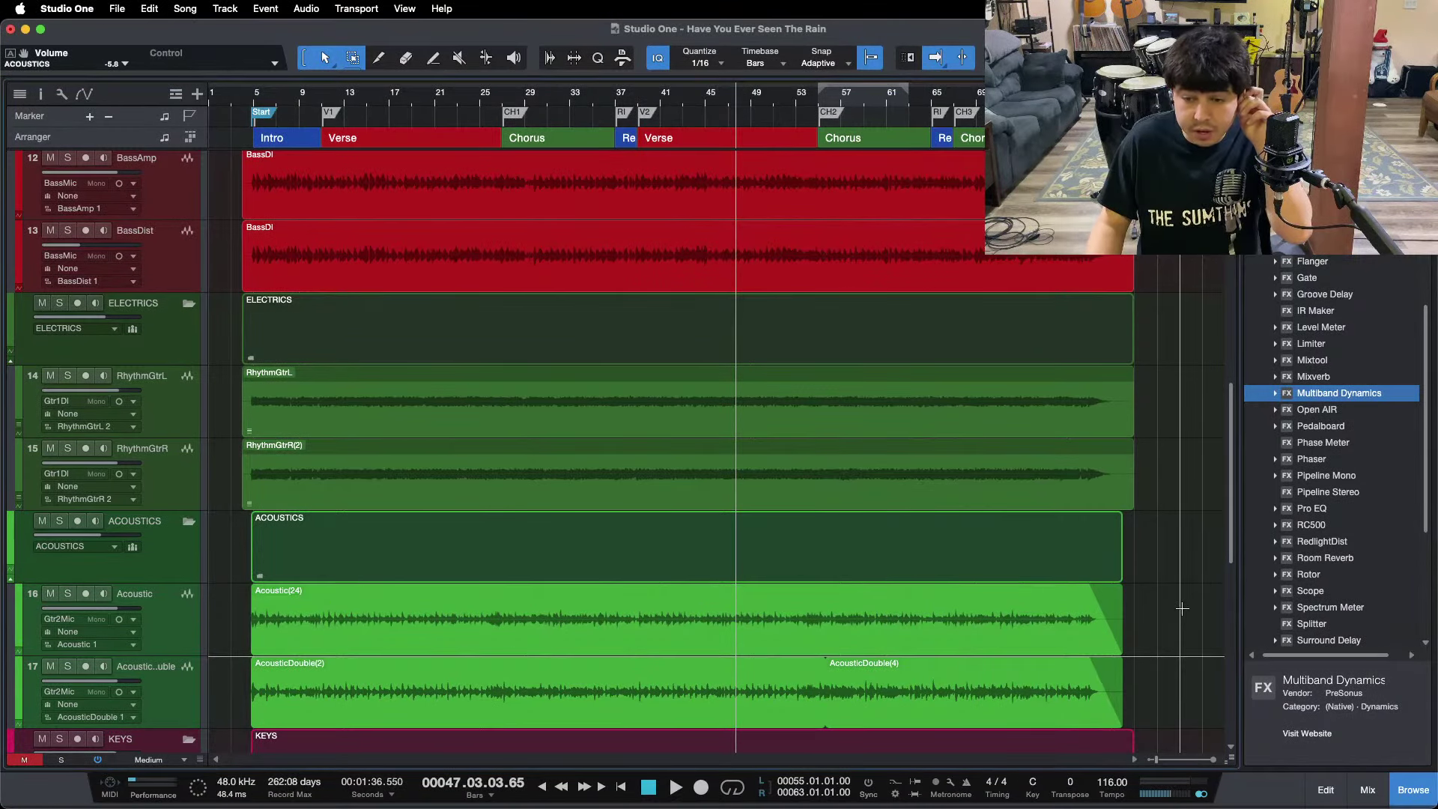
scroll(1179, 621, "down", 7)
mouse_move(681, 806)
left_click(785, 781)
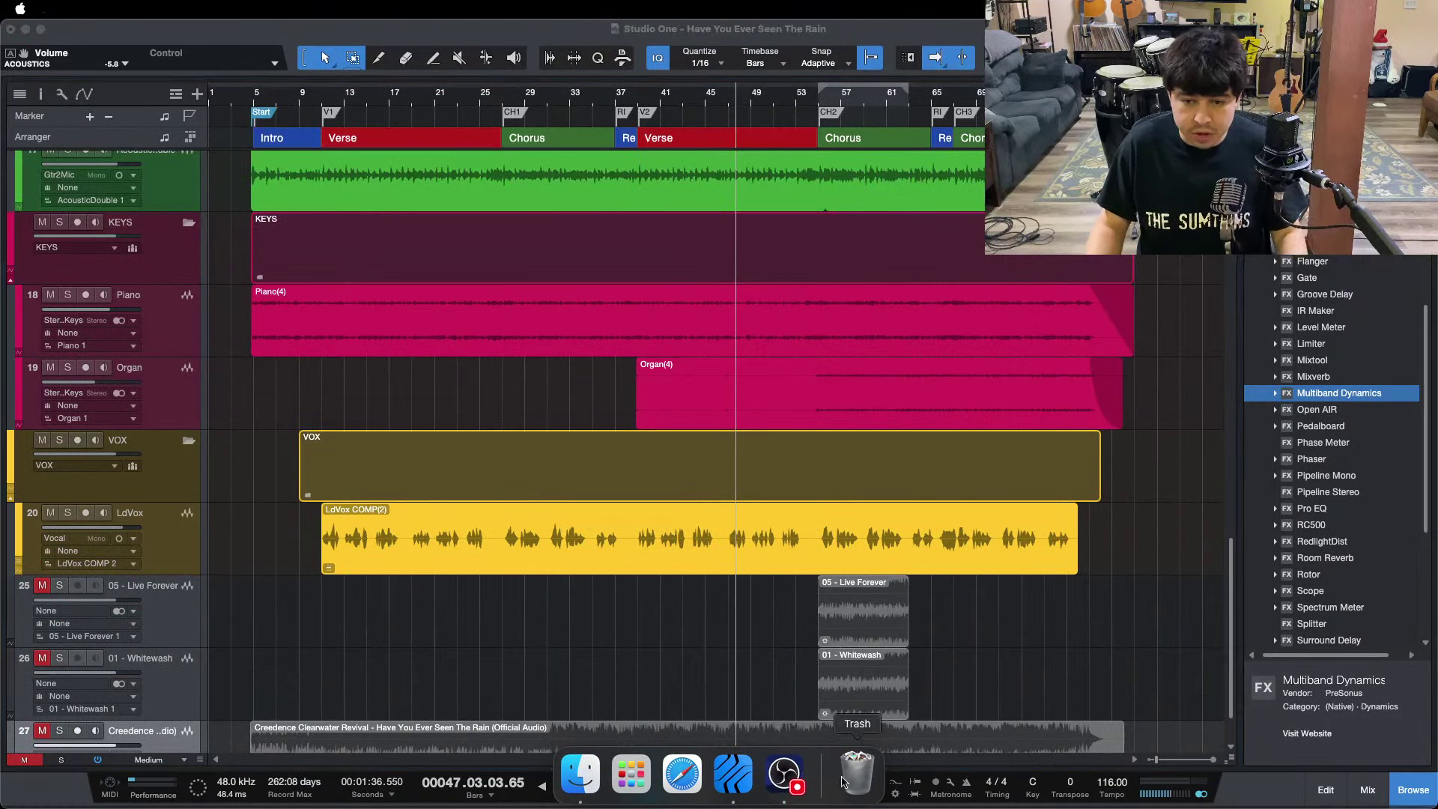
left_click(1238, 685)
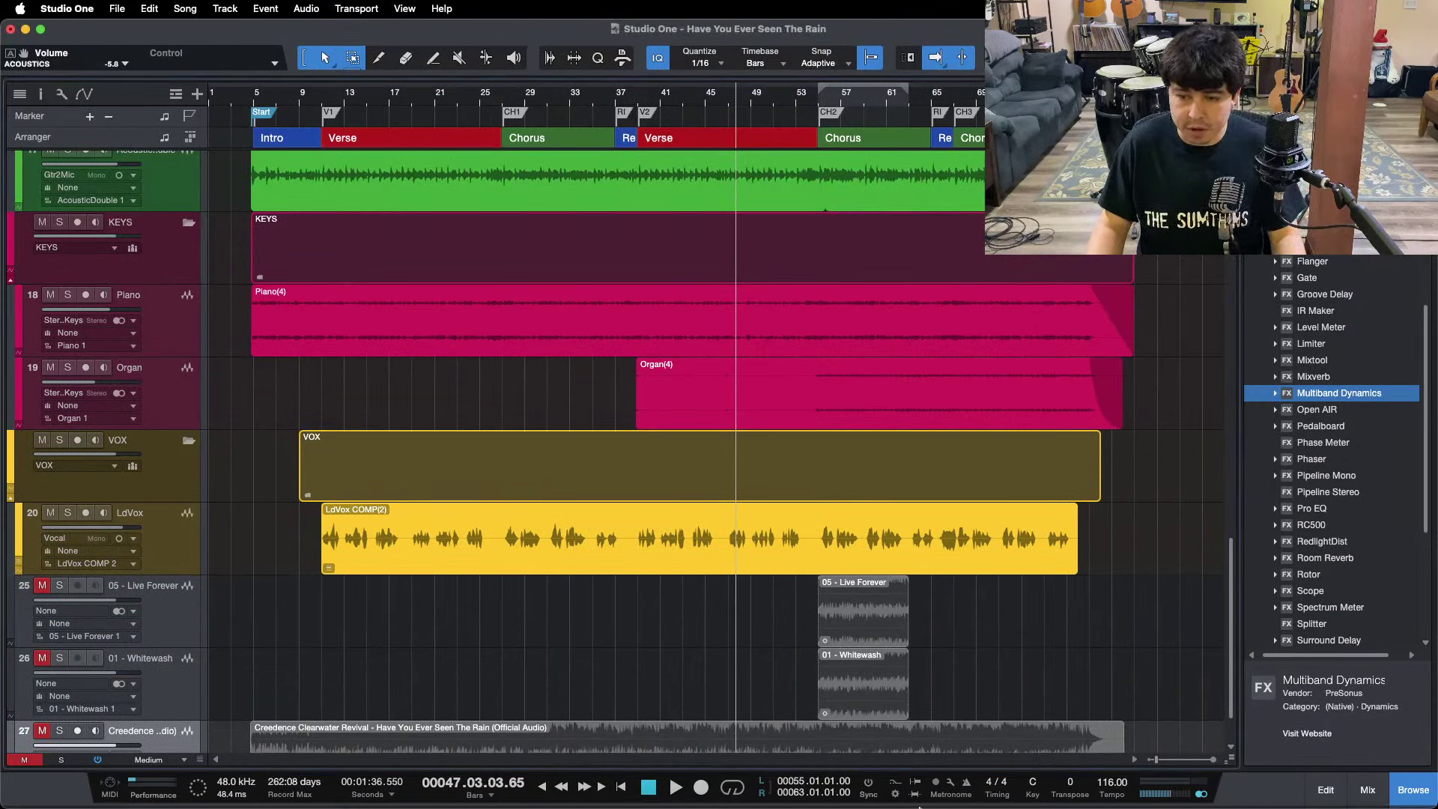
left_click(802, 790)
left_click(1159, 671)
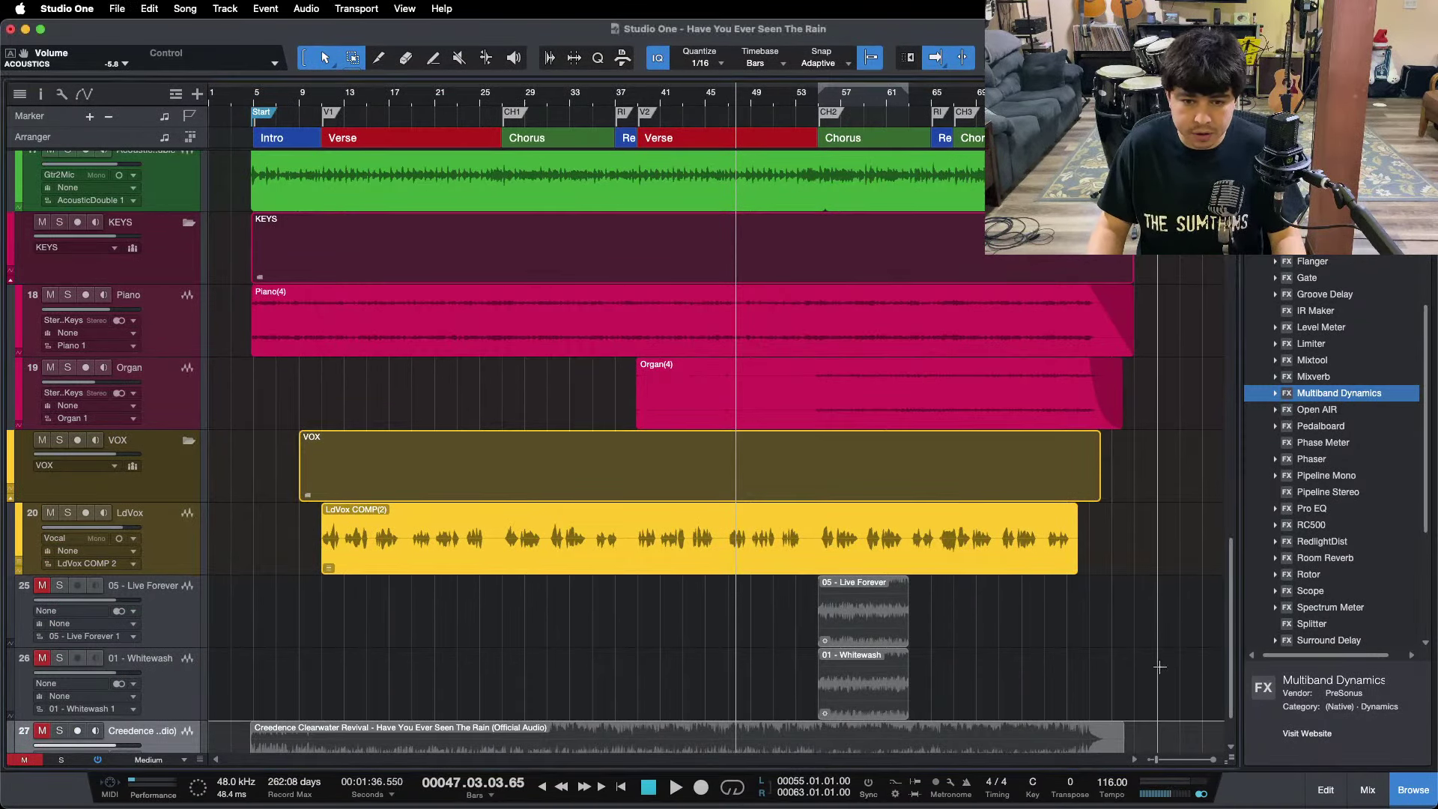
Reopen the mixer at the vocal and effects channels and expand the VOX channel to show its inserts and sends.
left_click(1366, 790)
left_click_drag(707, 761, 604, 784)
left_click(589, 679)
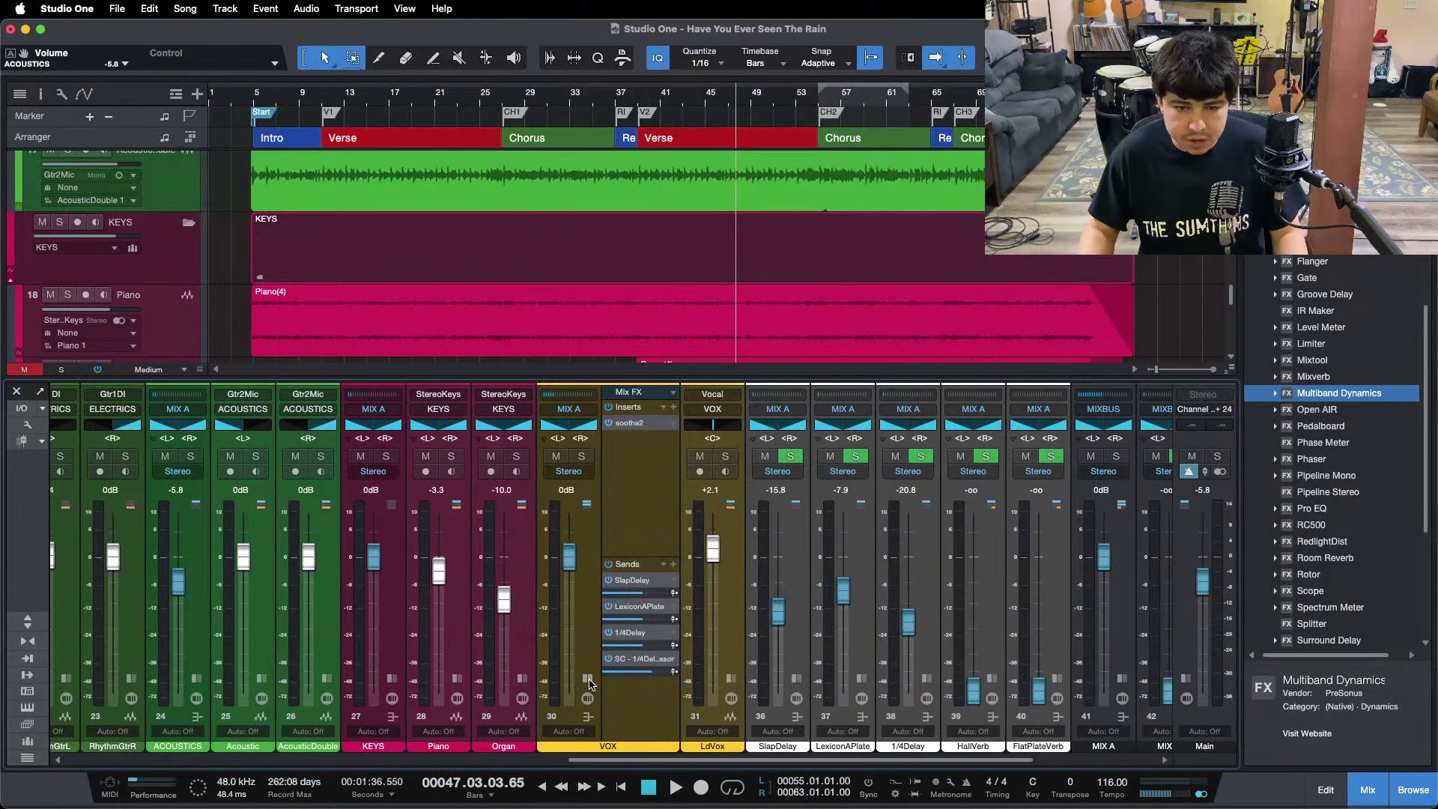
Review the Analog Delay settings on the SlapDelay channel, then close the plug-in and collapse the channel.
left_click(793, 678)
left_click(842, 424)
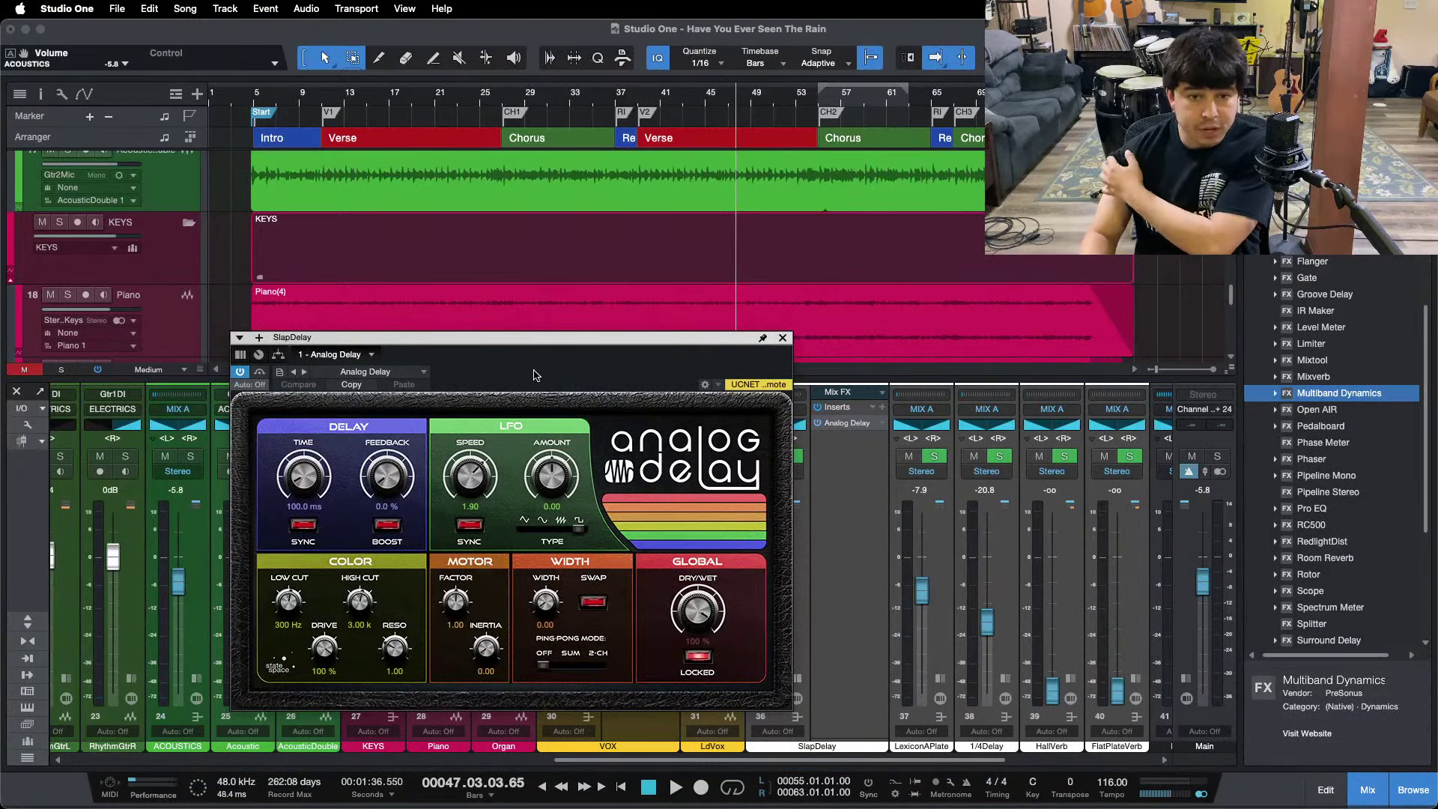
left_click_drag(539, 378, 852, 391)
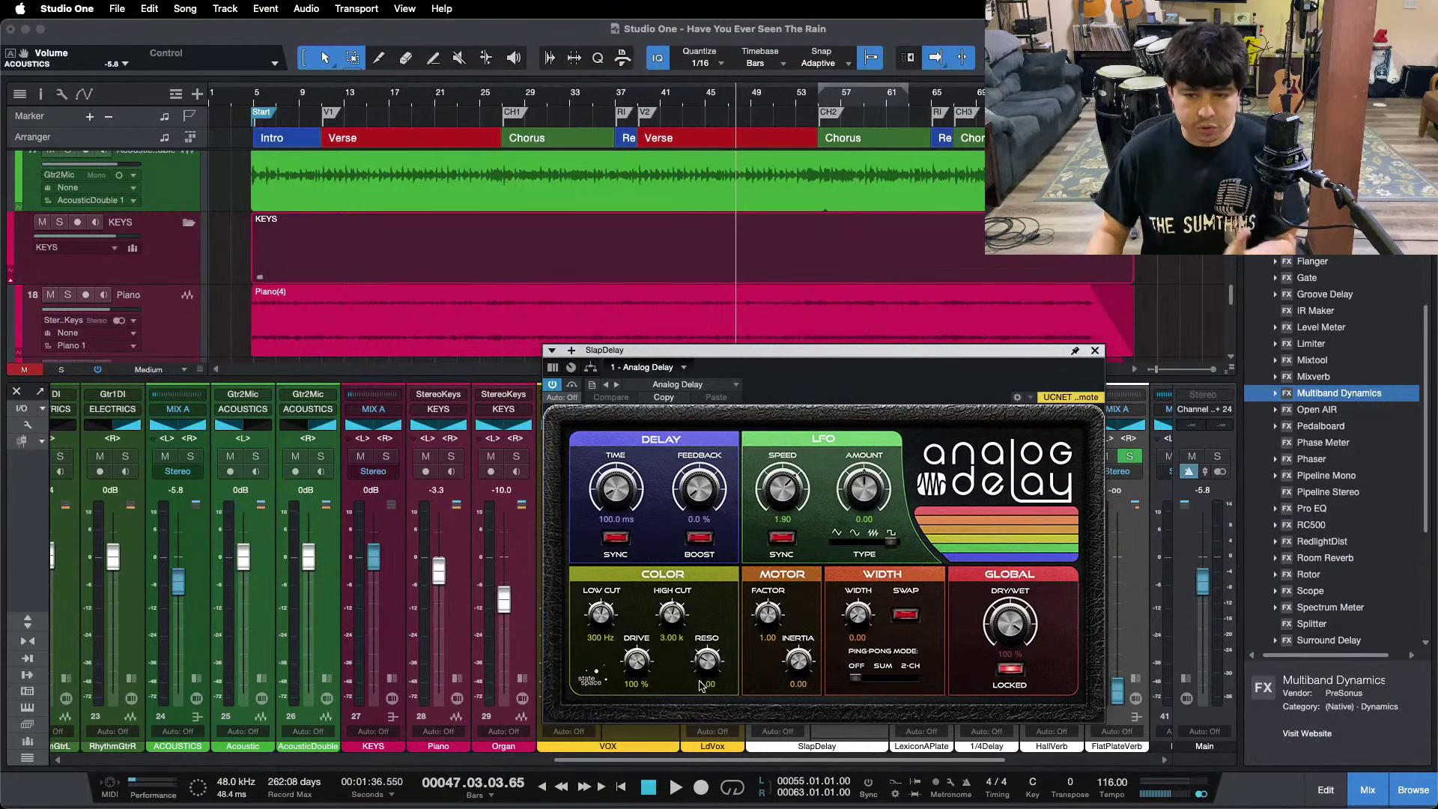
left_click(1094, 351)
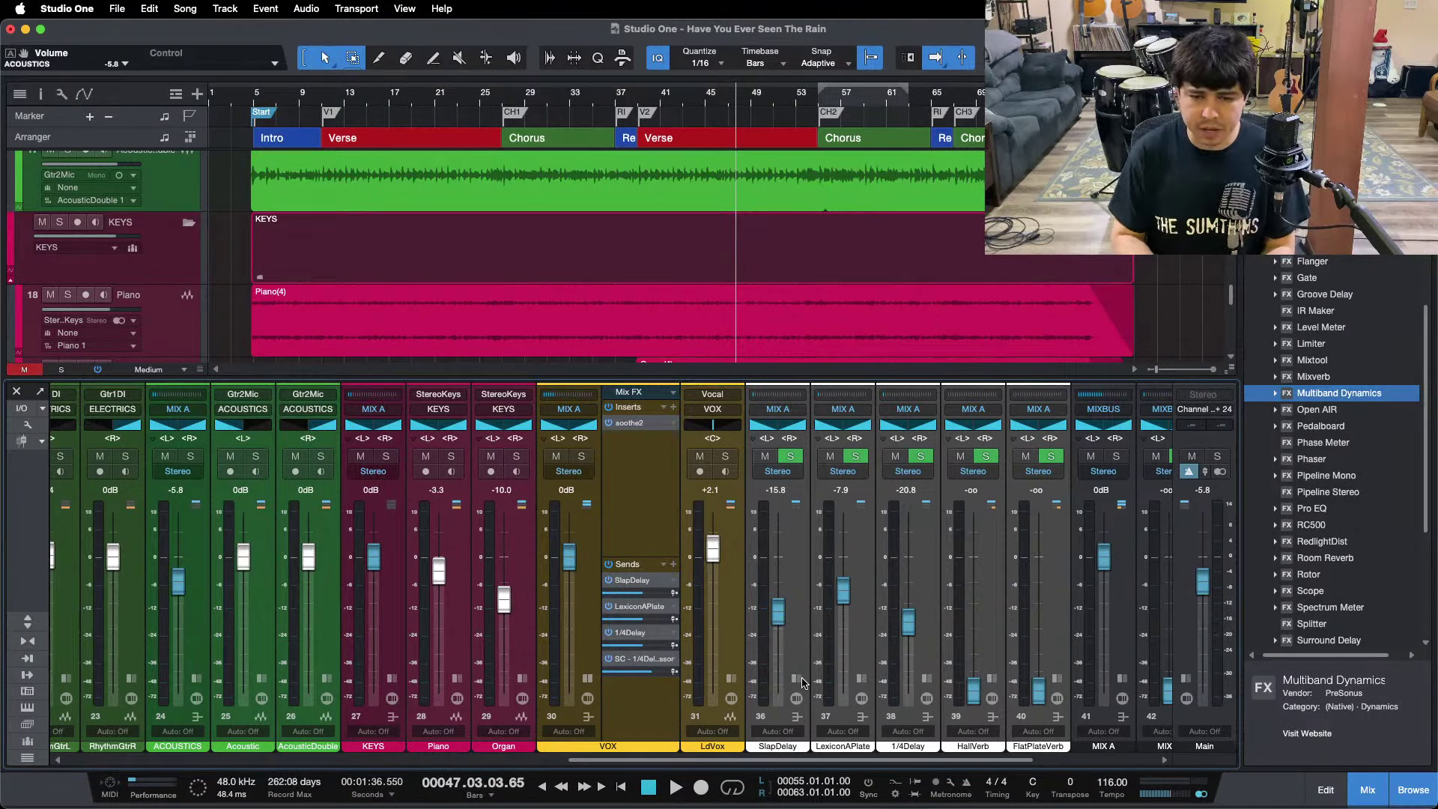
left_click(802, 639)
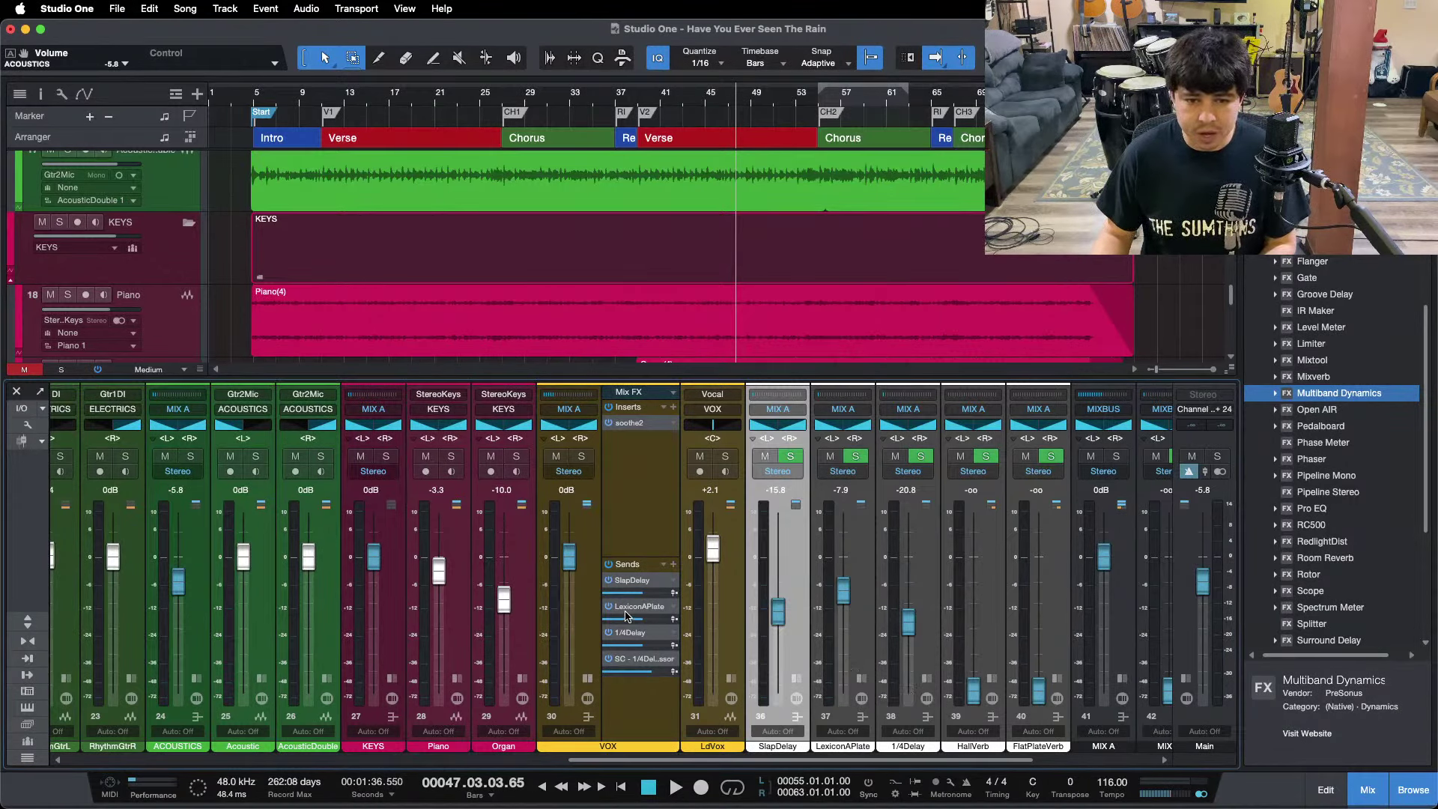
Expand the LexiconAPlate channel and review its Open AIR plate reverb settings, then close the plug-in.
left_click(861, 677)
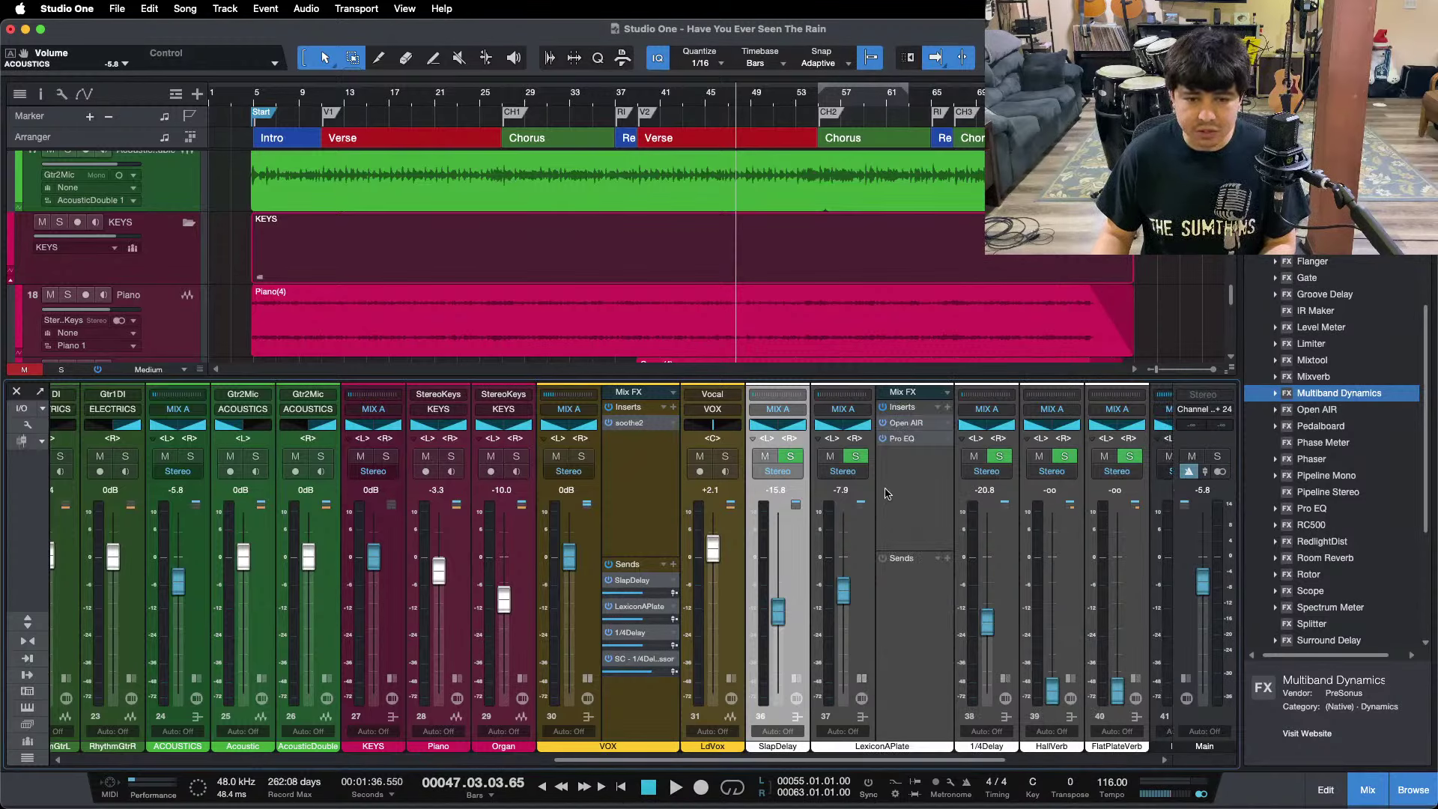
left_click(916, 423)
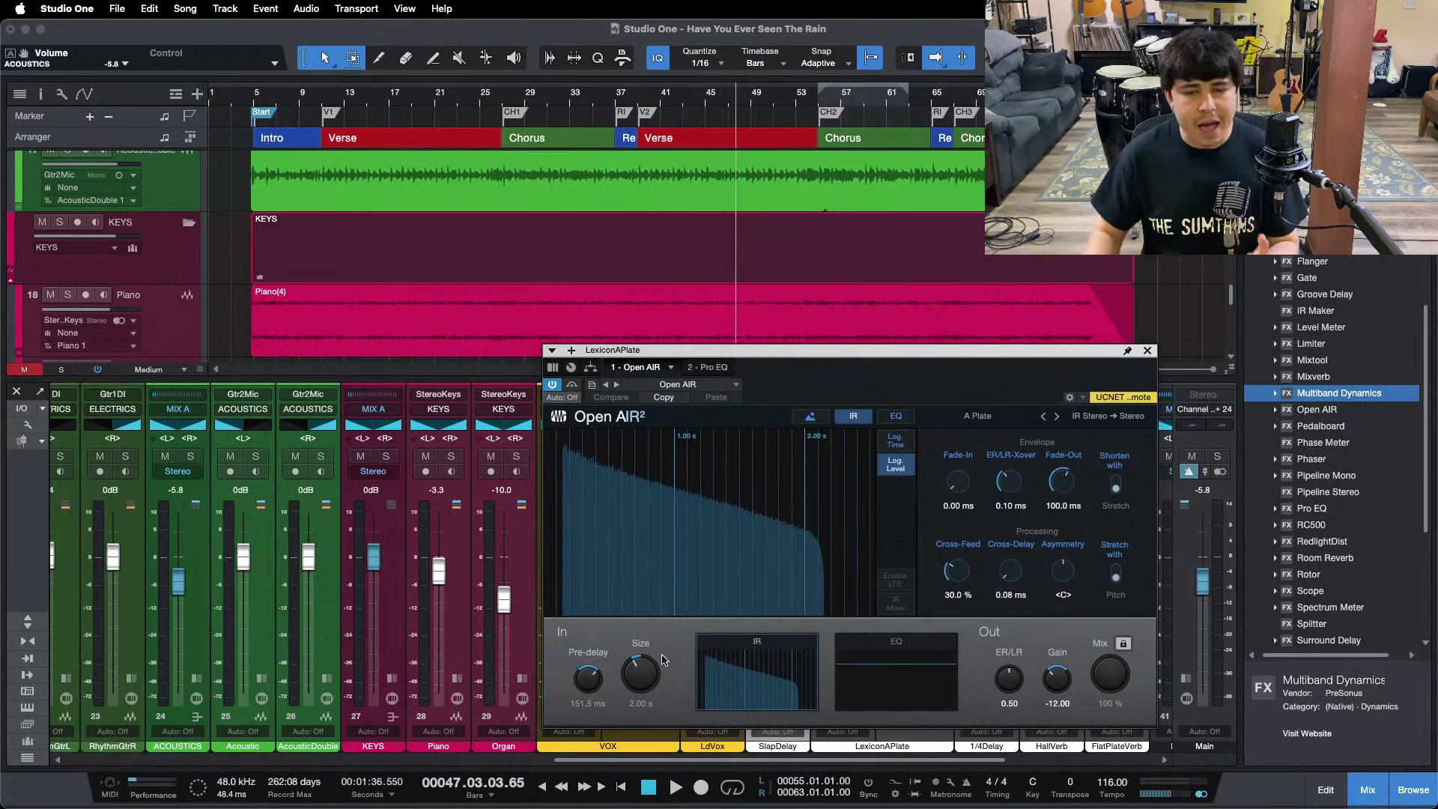
left_click(783, 775)
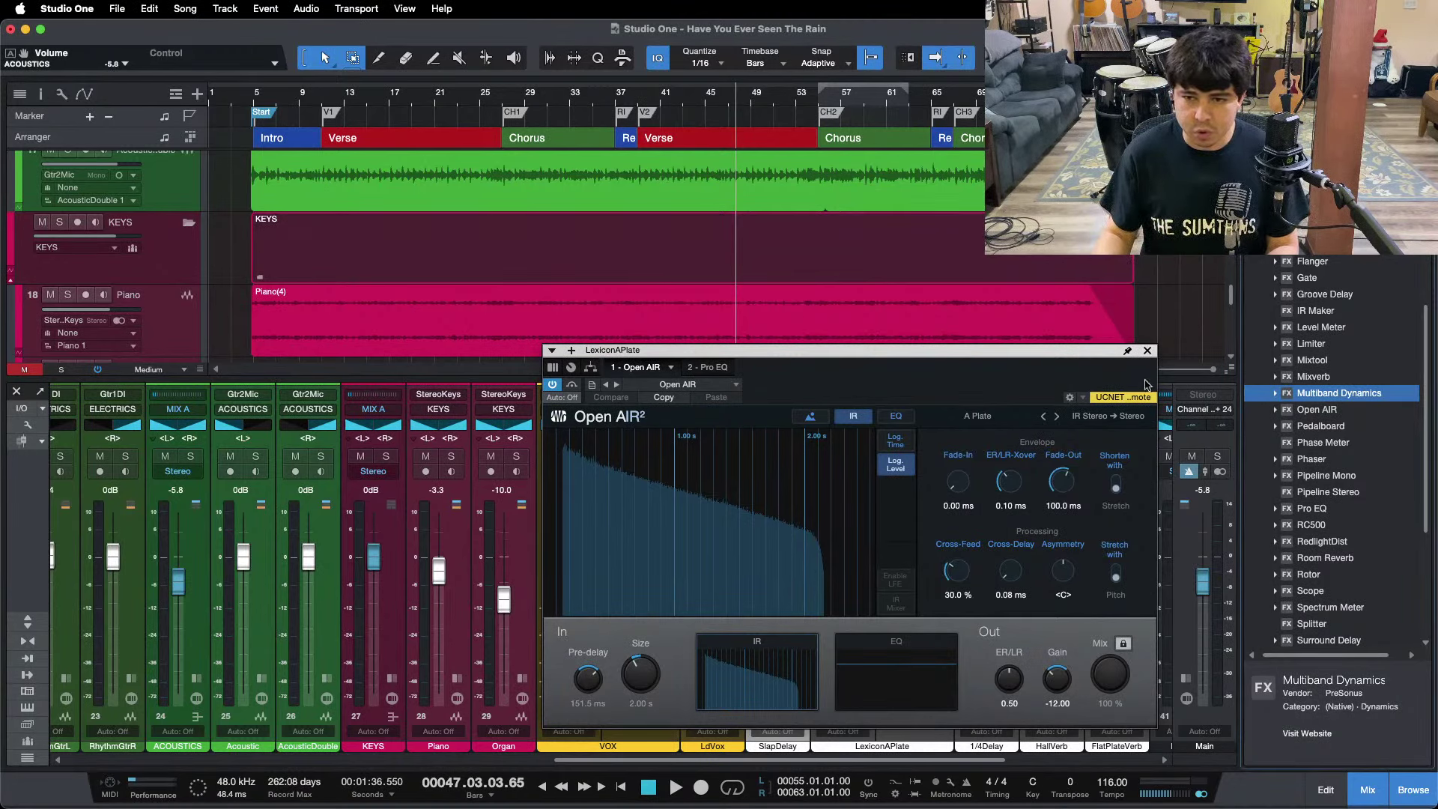
left_click_drag(1039, 350, 791, 302)
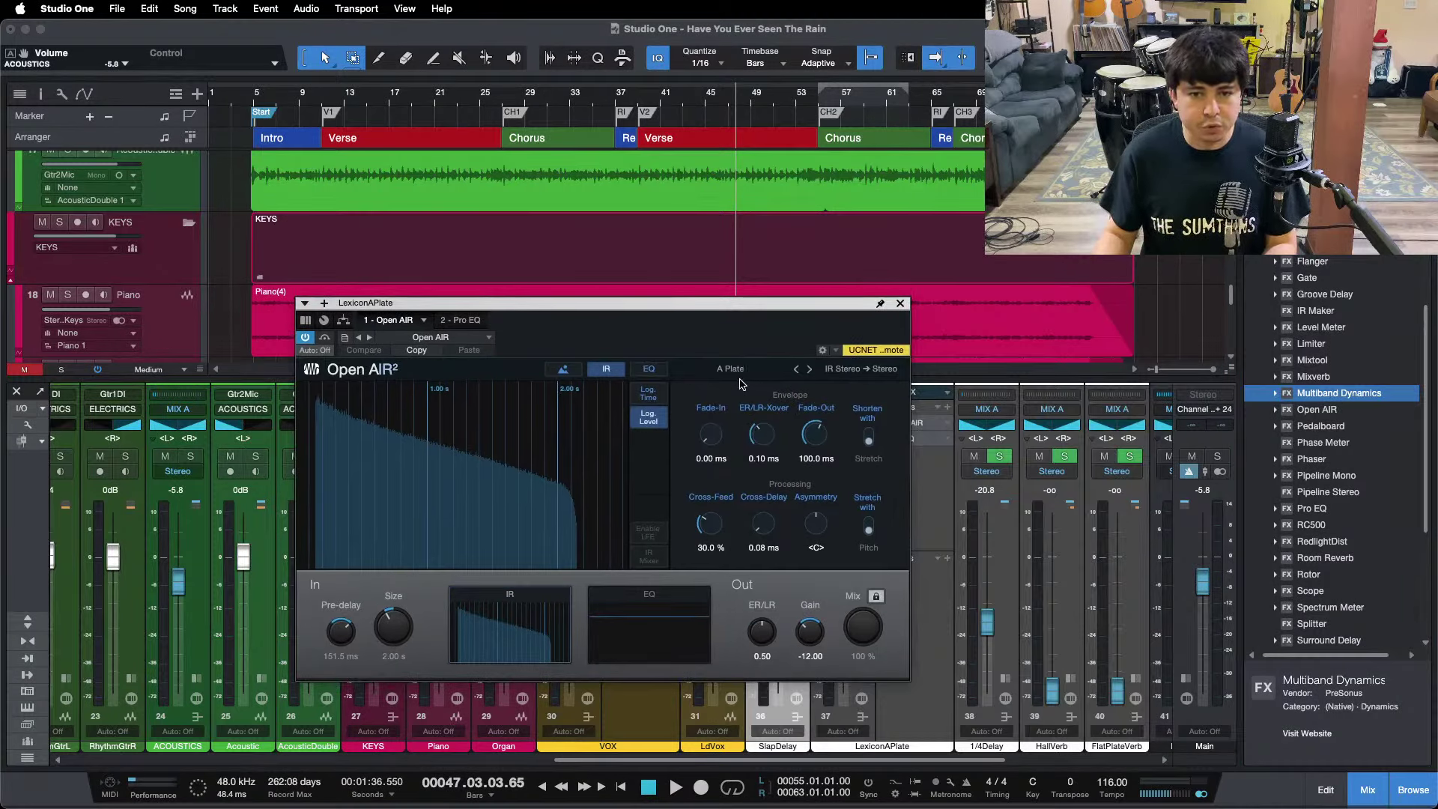
left_click(900, 303)
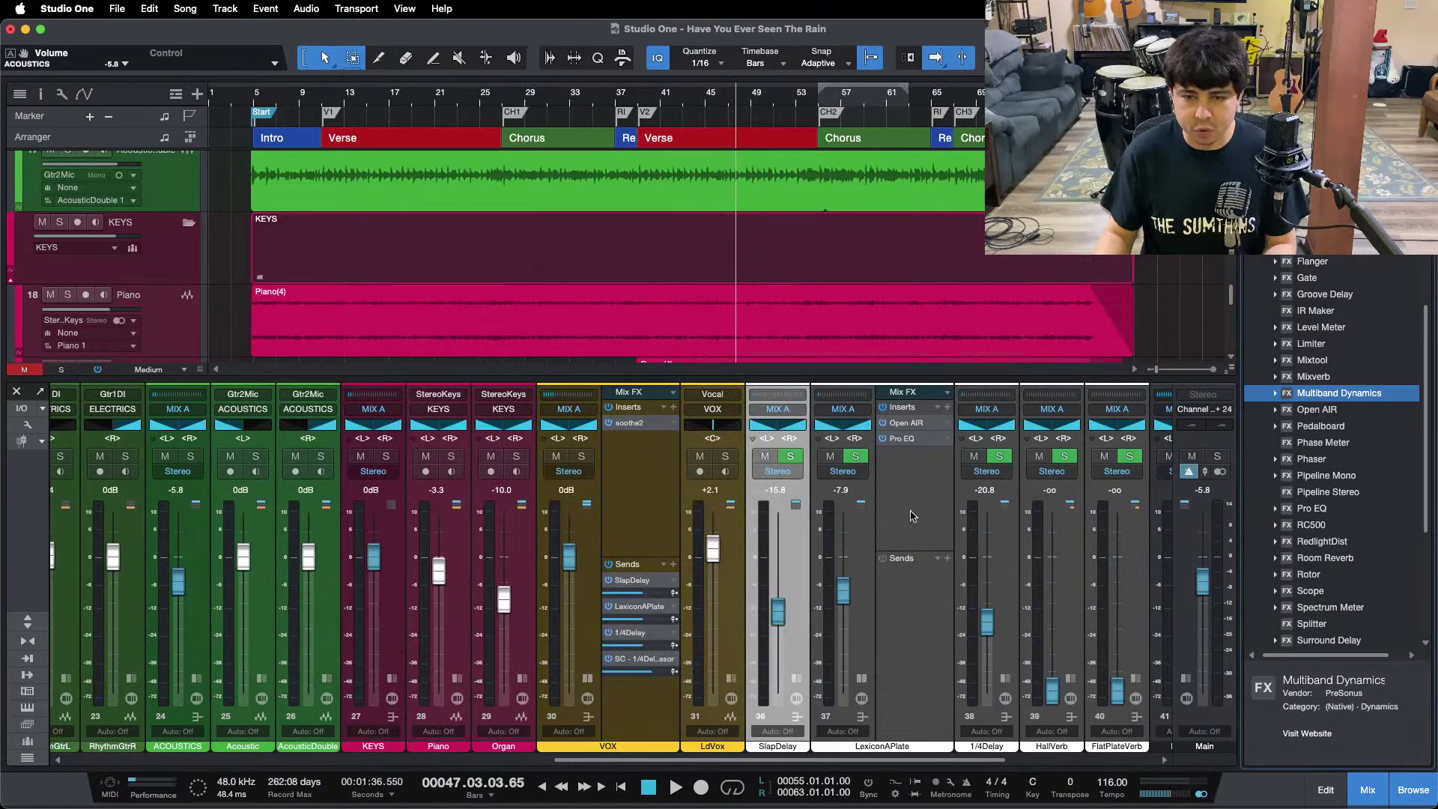
Review the Pro EQ settings on LexiconAPlate, then close the plug-in and collapse the channel.
left_click(904, 440)
left_click_drag(692, 326, 785, 283)
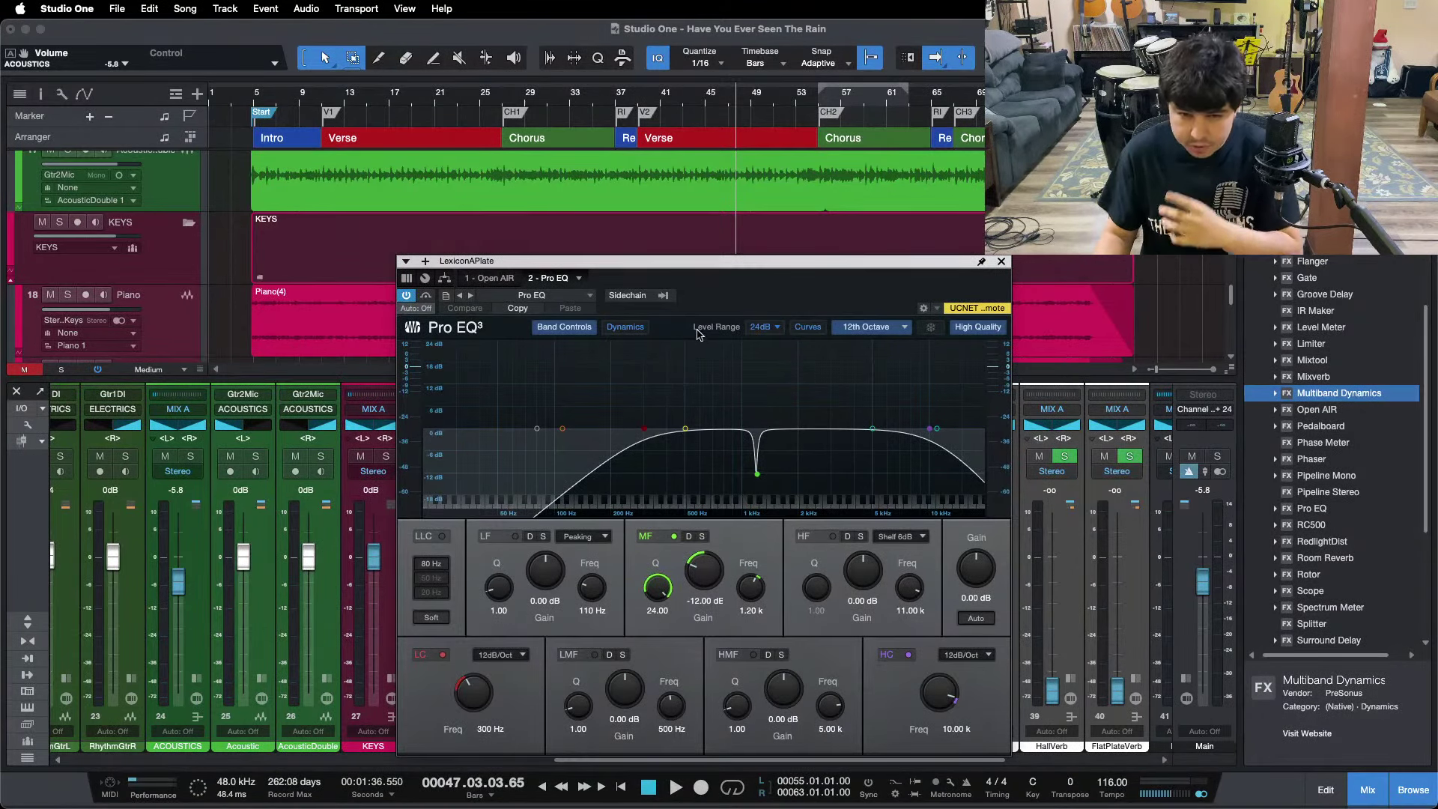
left_click(1002, 262)
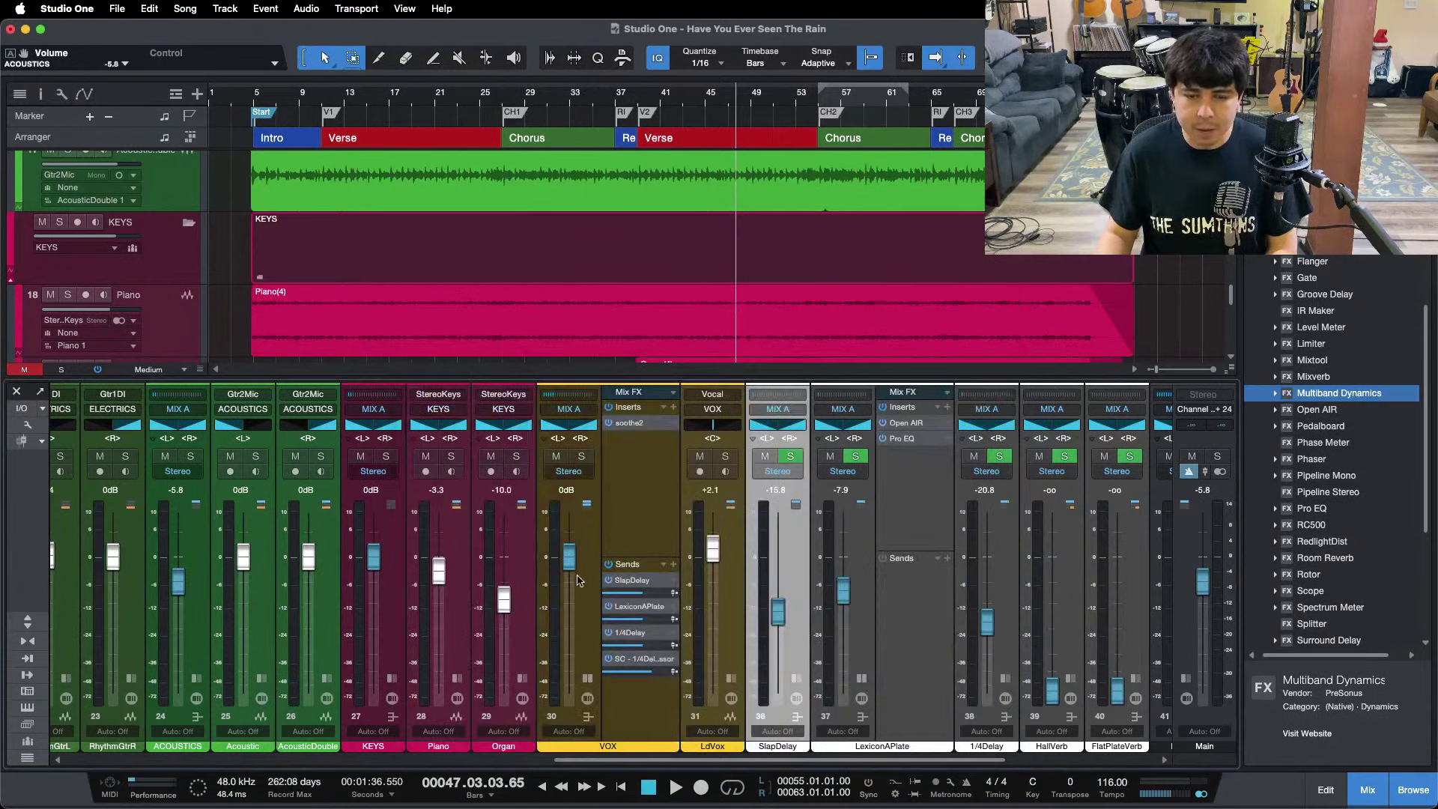
left_click(860, 675)
left_click(852, 635)
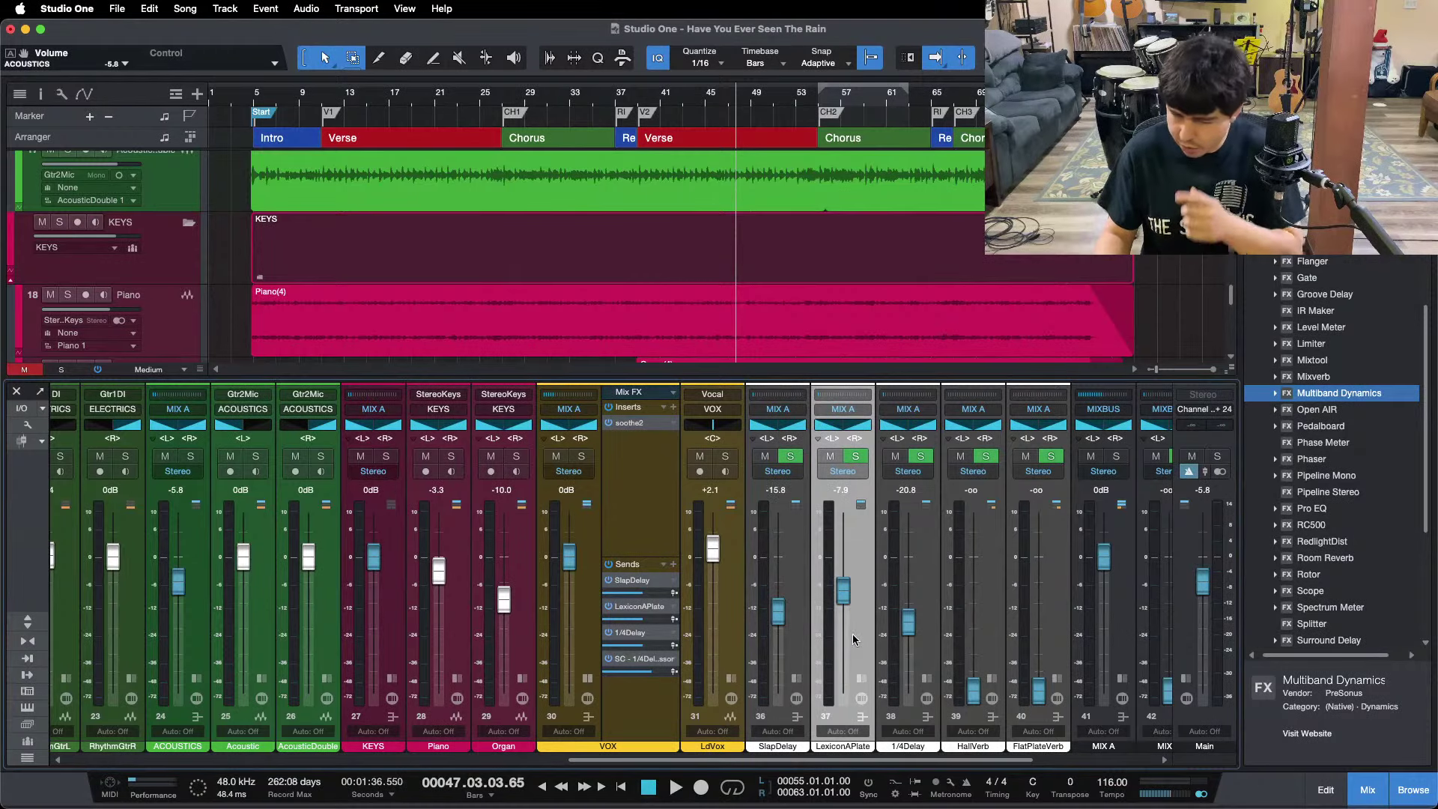
Expand the 1/4Delay channel and review its Splitter routing and the settings of its Analog Delay plug-ins.
left_click(929, 679)
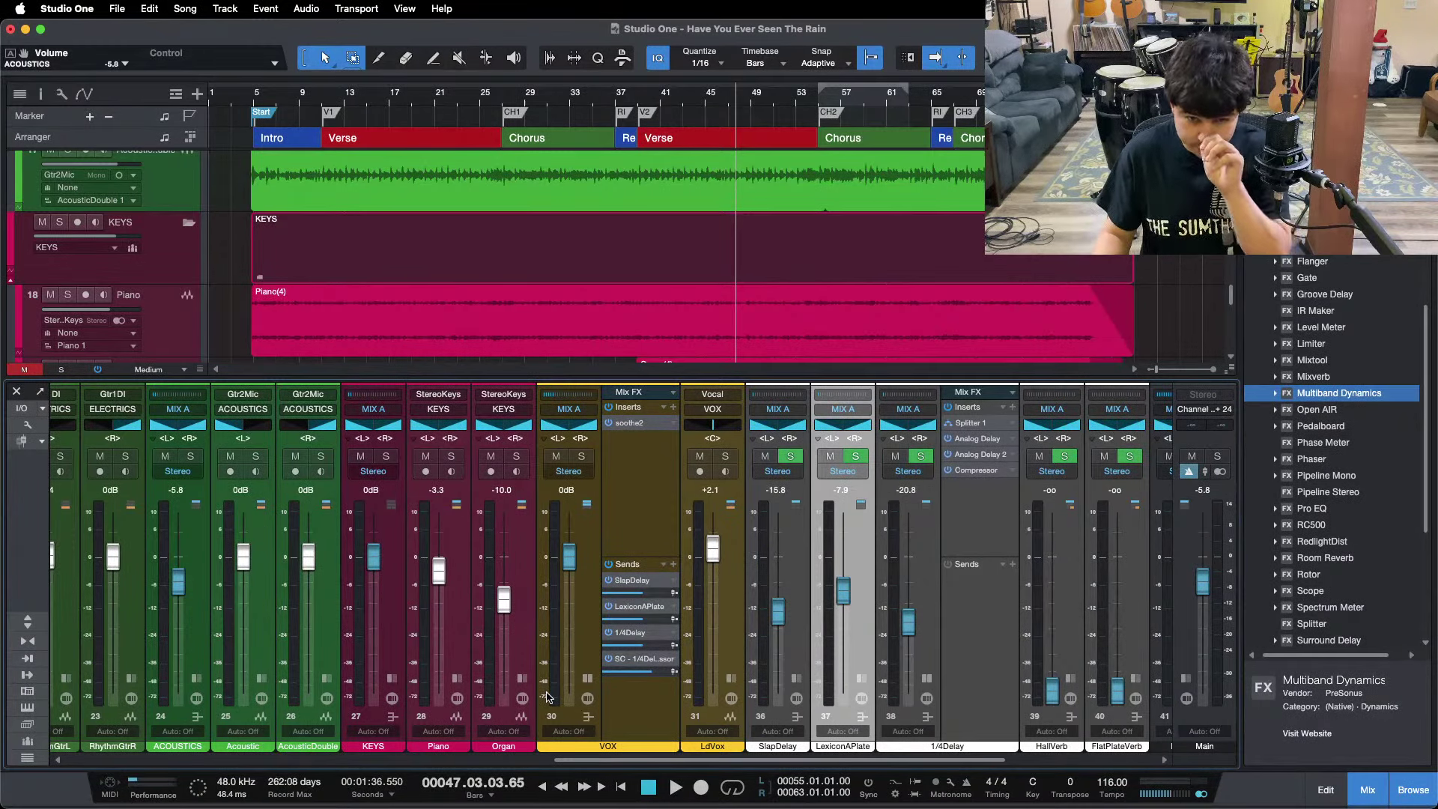
left_click(976, 438)
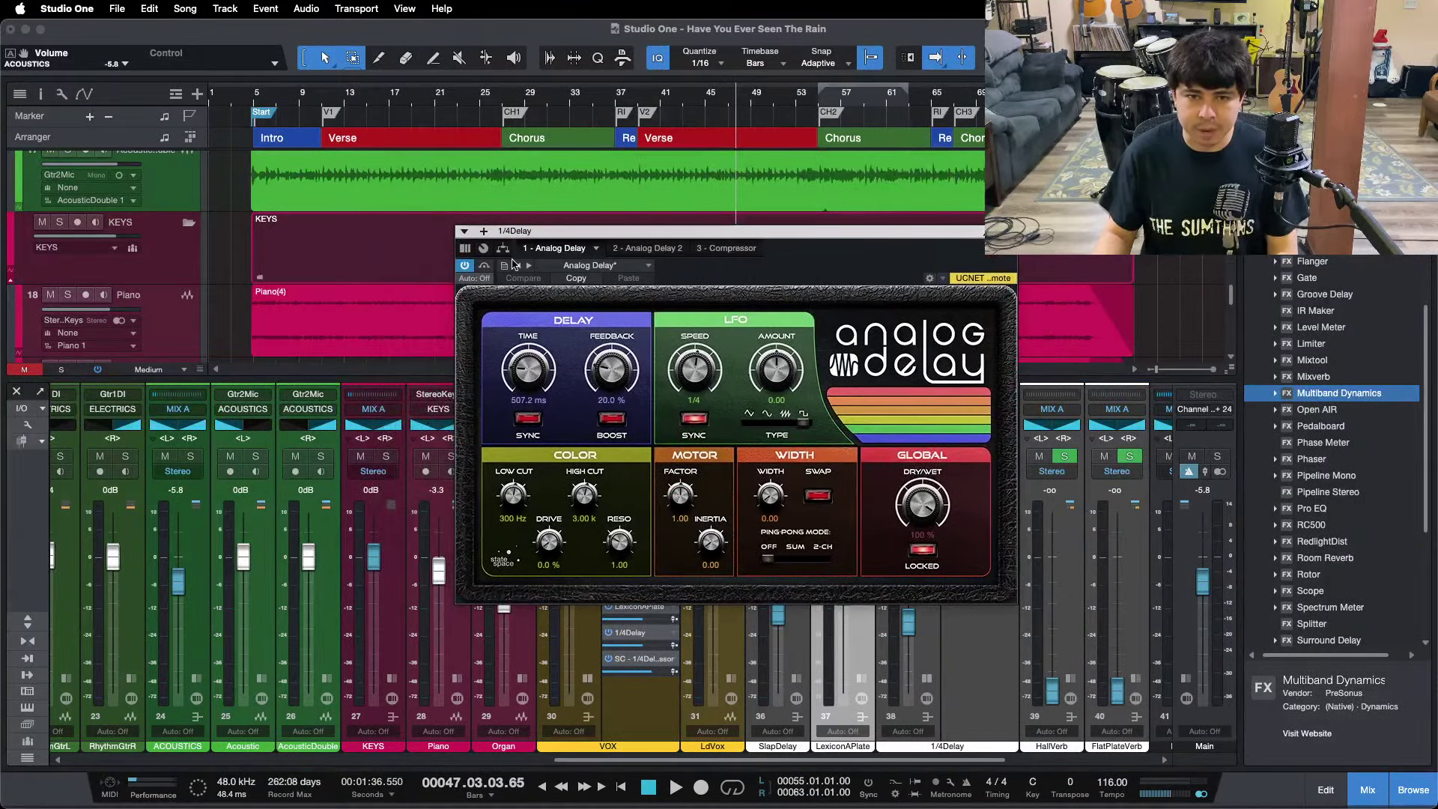
left_click(504, 248)
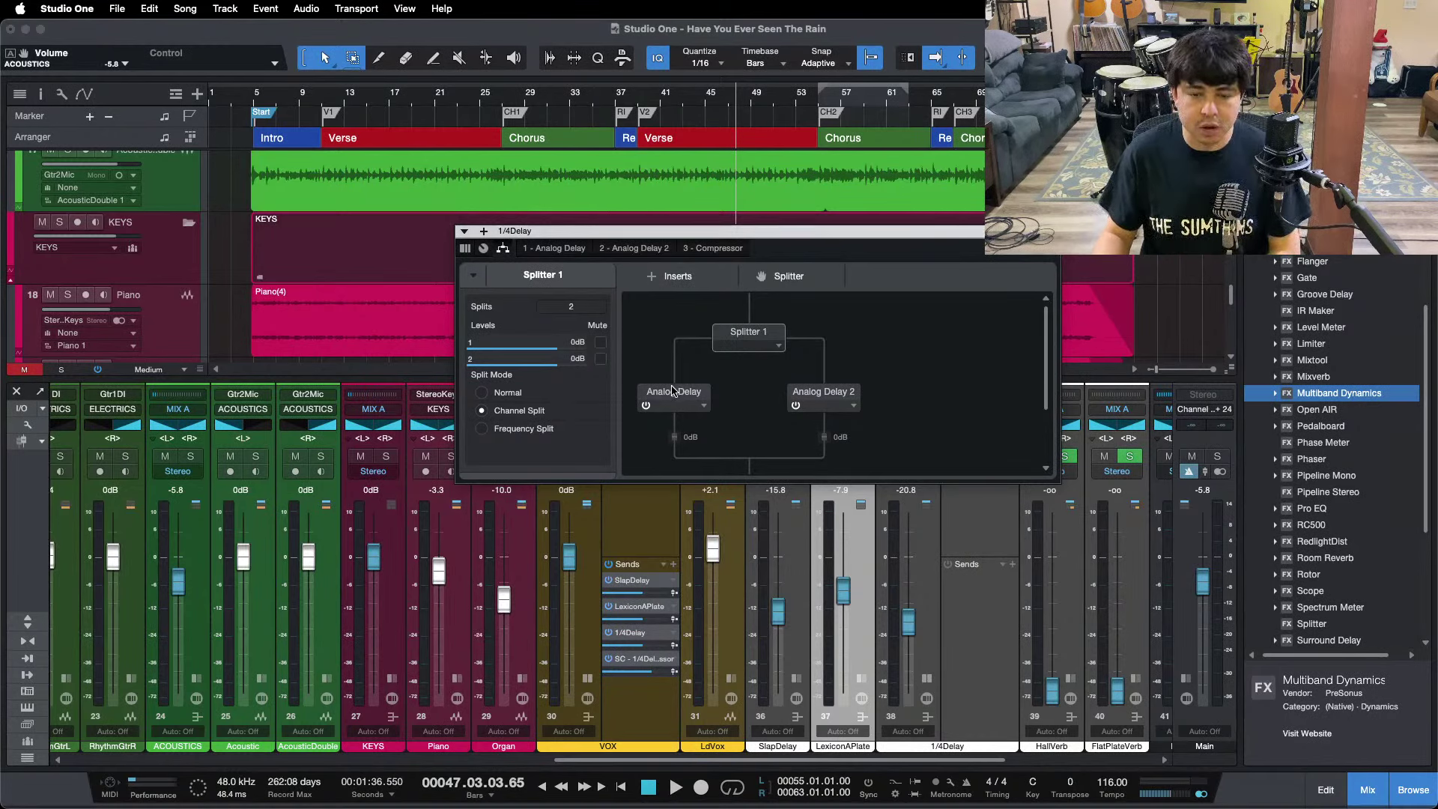
double_click(816, 392)
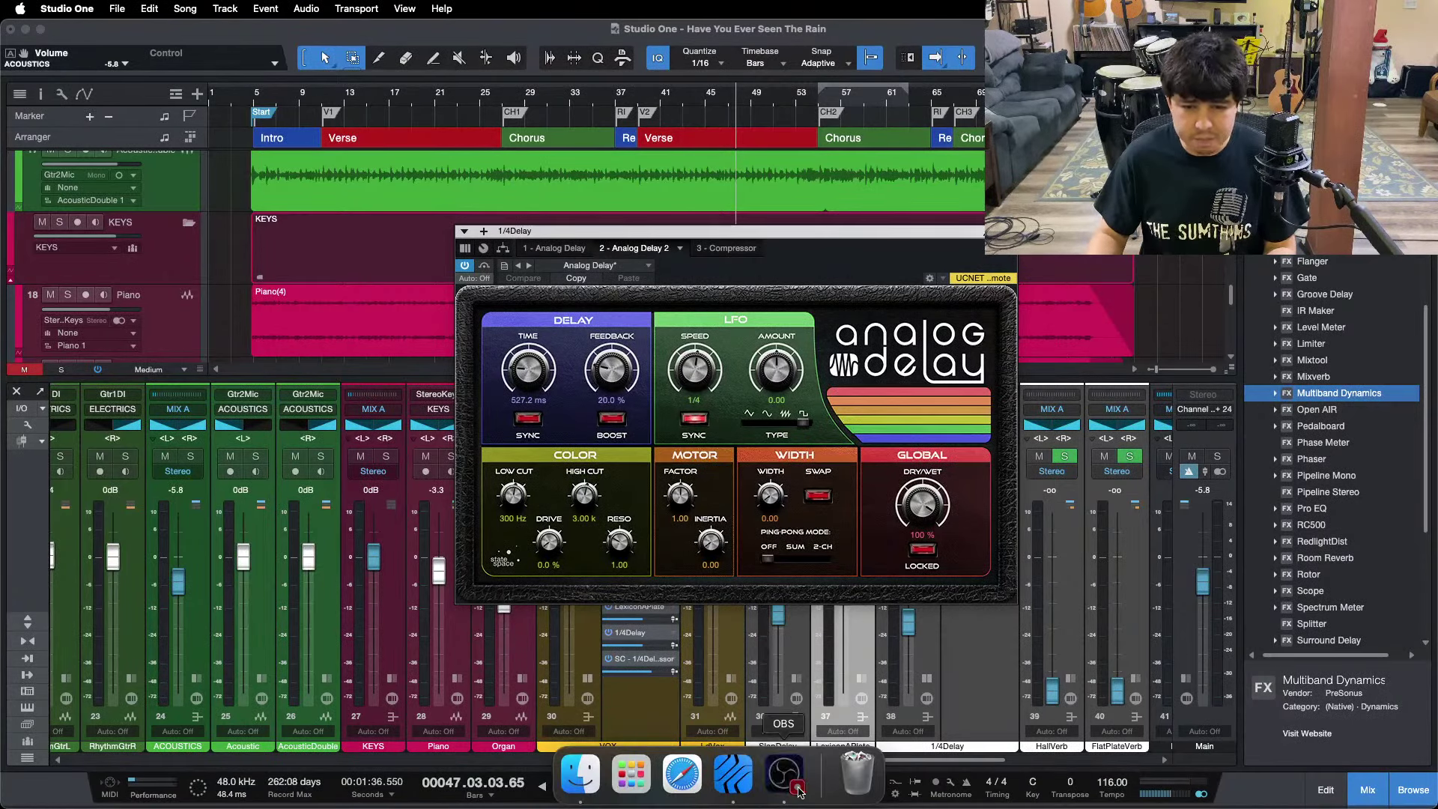
left_click(798, 793)
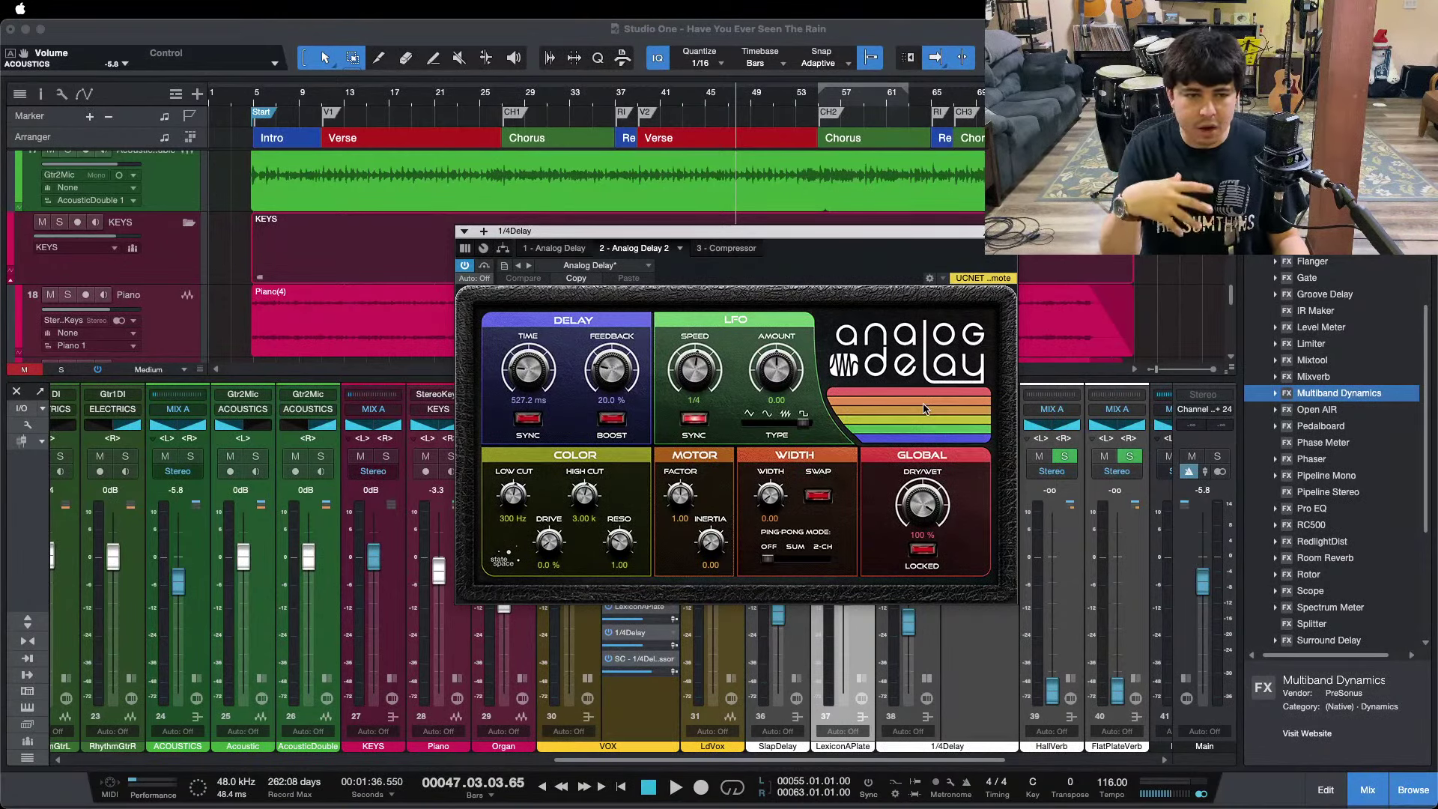
left_click(1381, 729)
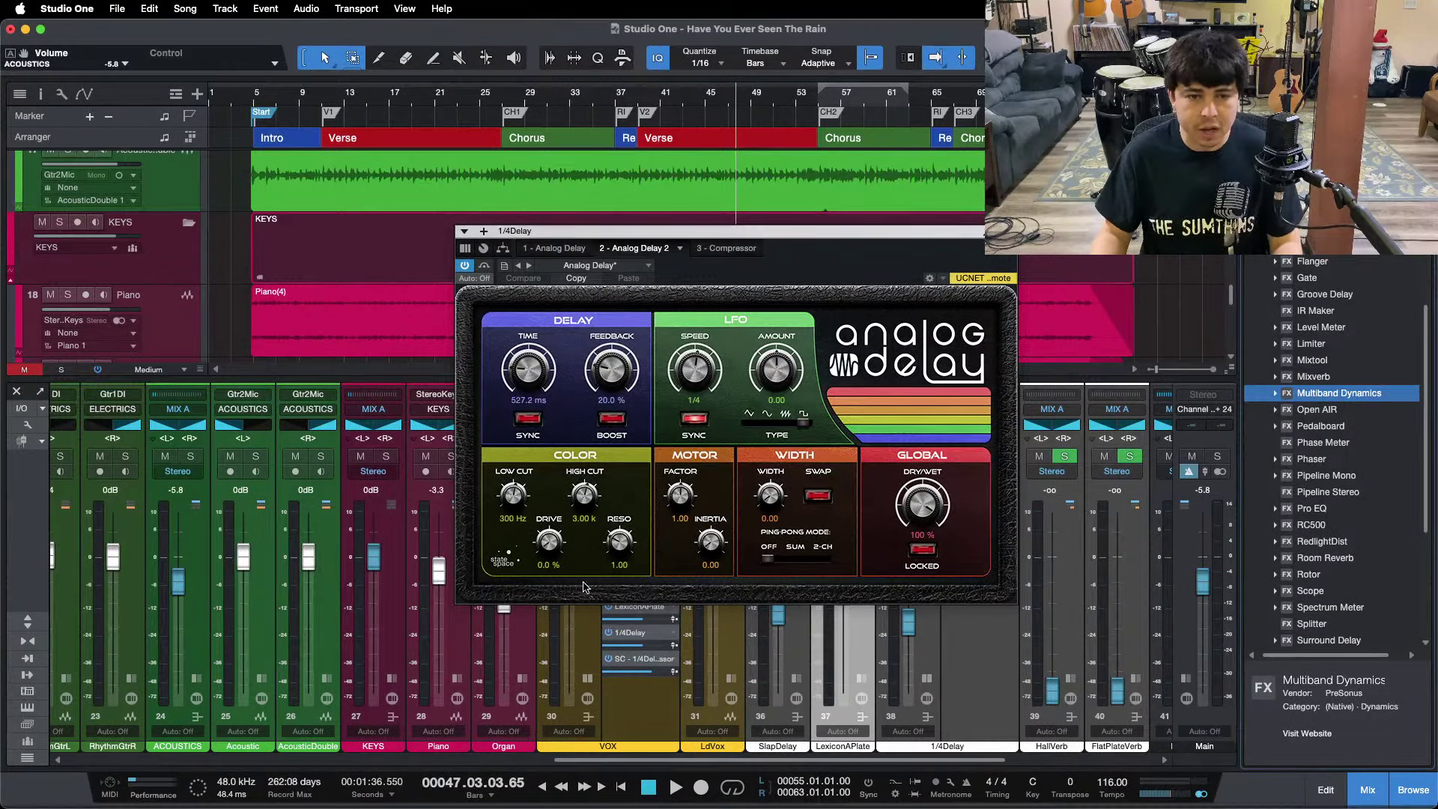
Review the sidechained Compressor on the 1/4Delay channel, then close the plug-in and collapse the channel.
left_click(568, 251)
left_click(719, 251)
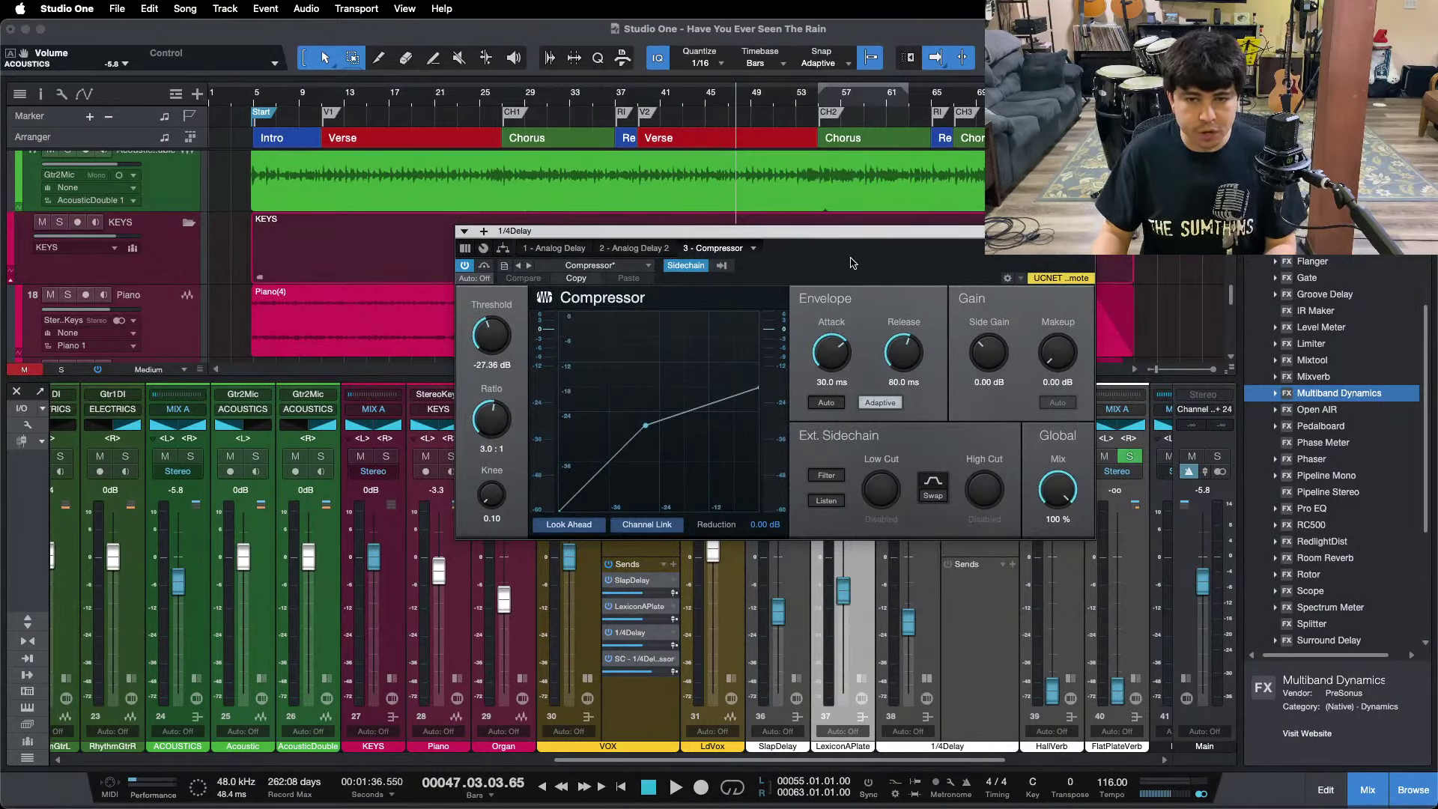
left_click_drag(852, 264, 855, 293)
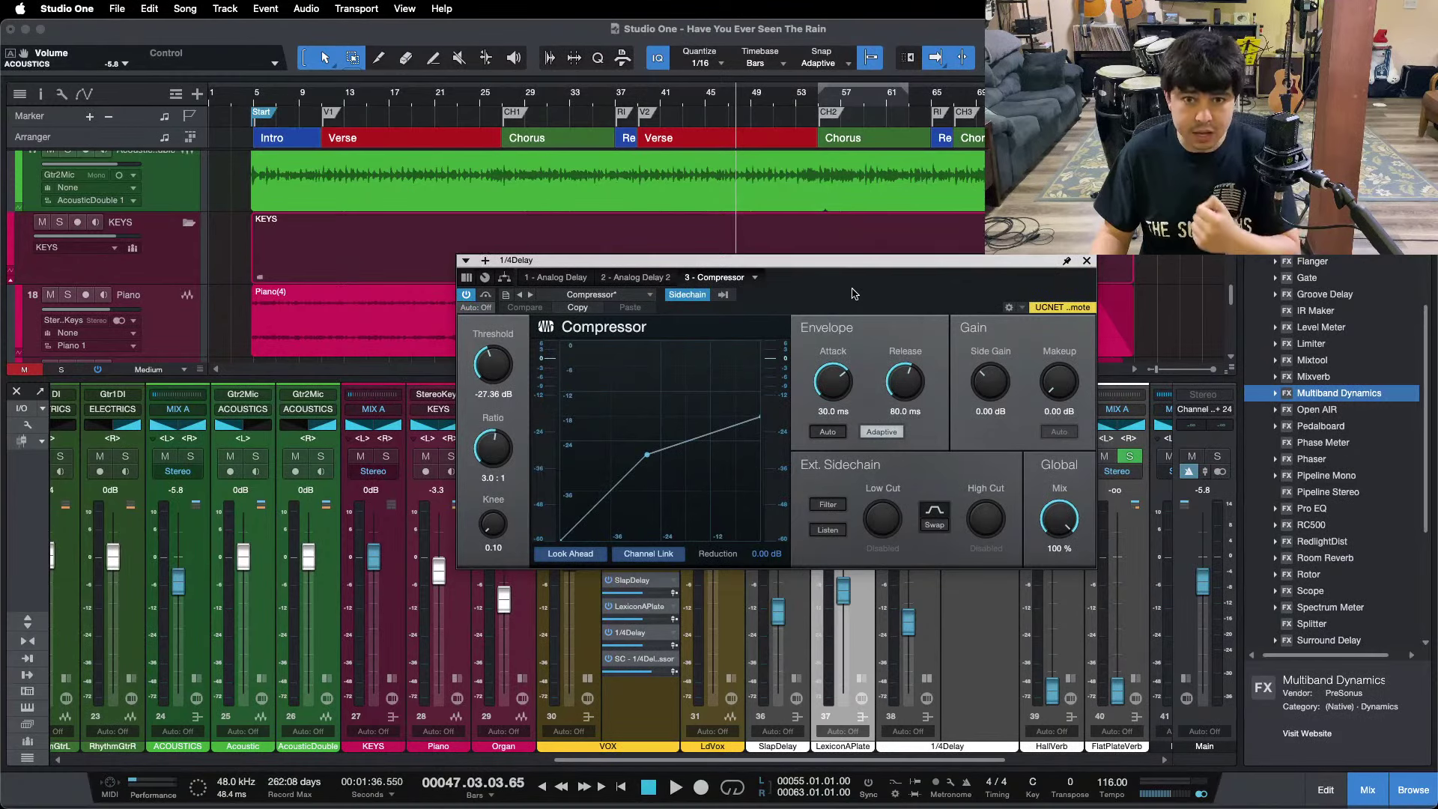
left_click(1086, 263)
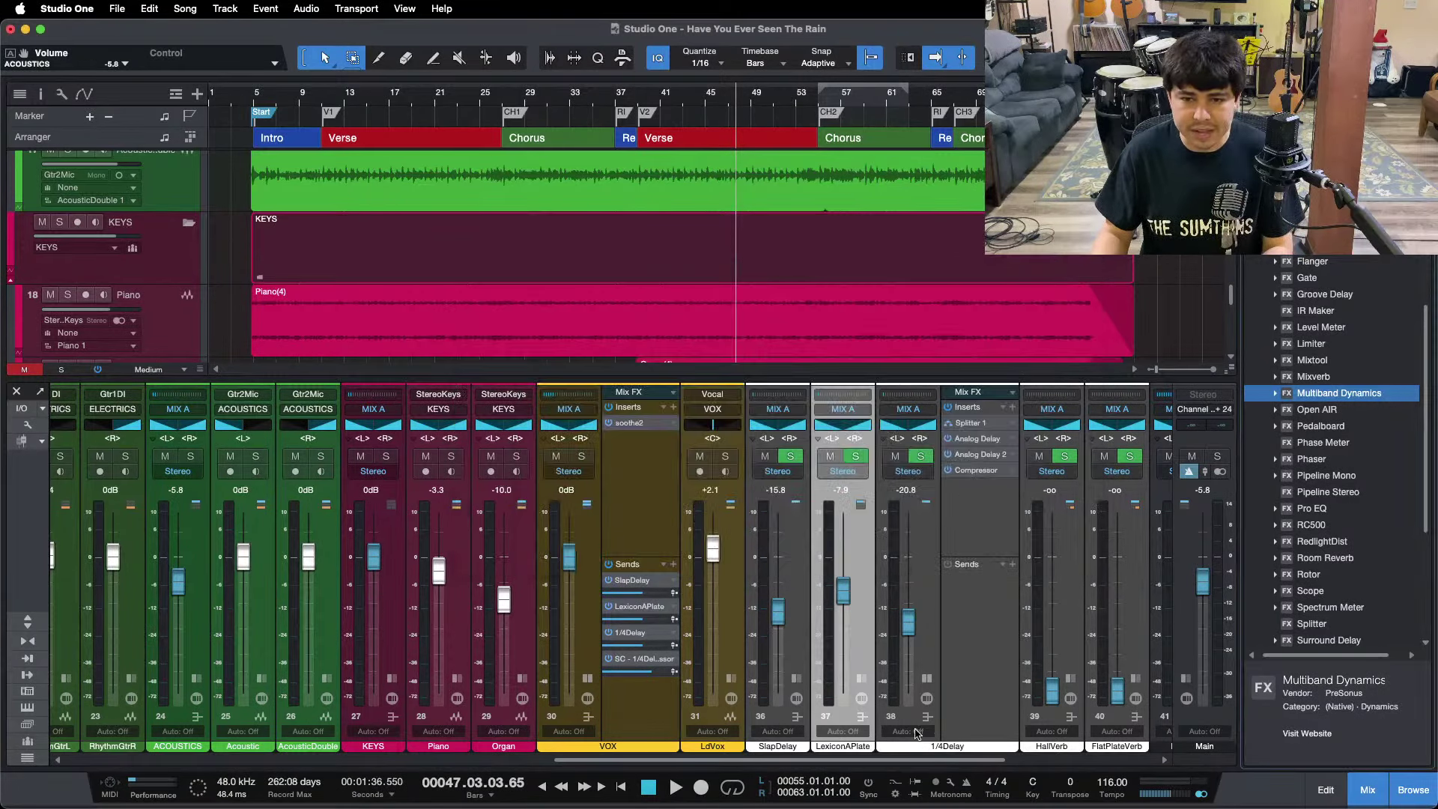
left_click(927, 682)
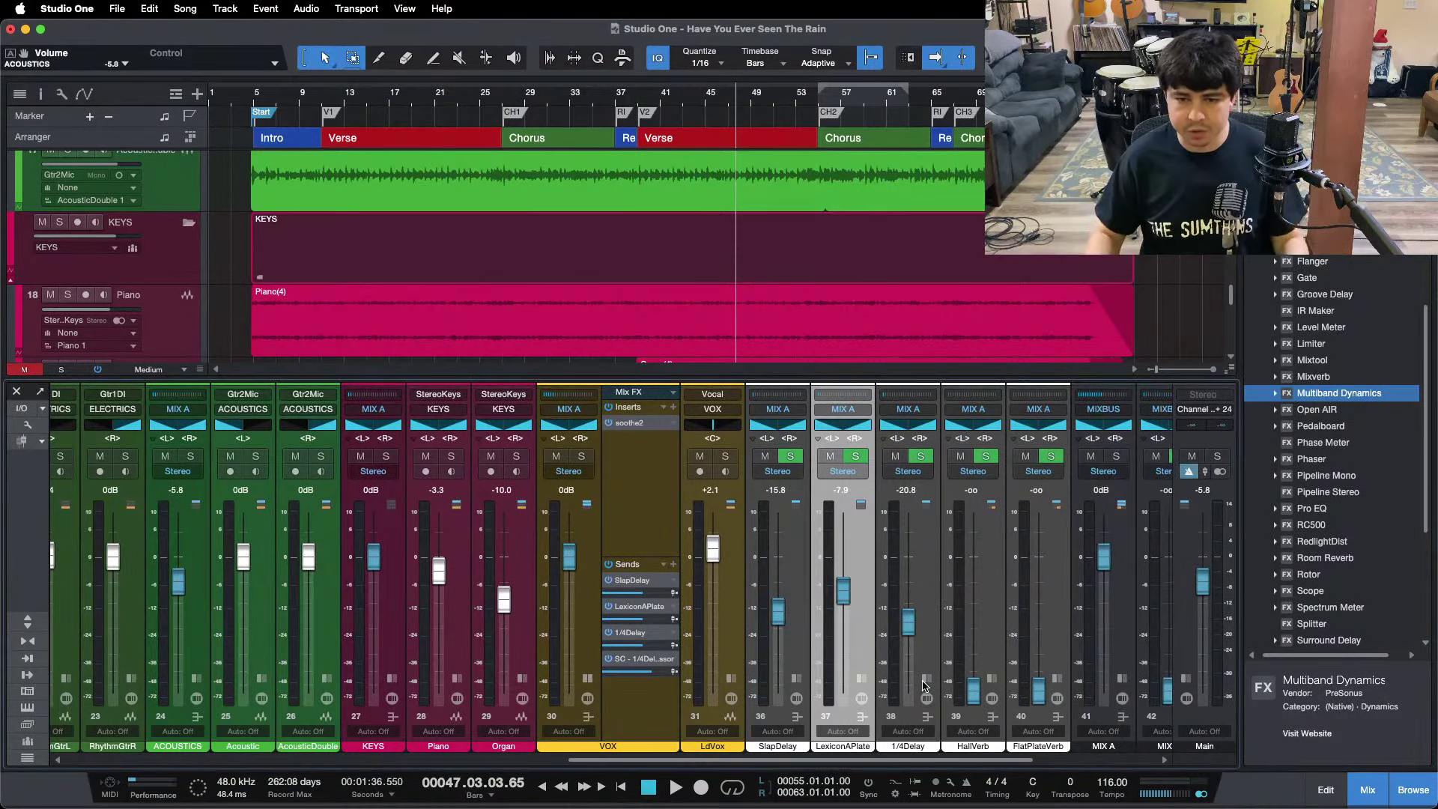
Collapse the VOX channel, expand the SunPlate channel among the drums, and check the SnareLvl channel's inserts and sends.
left_click(588, 678)
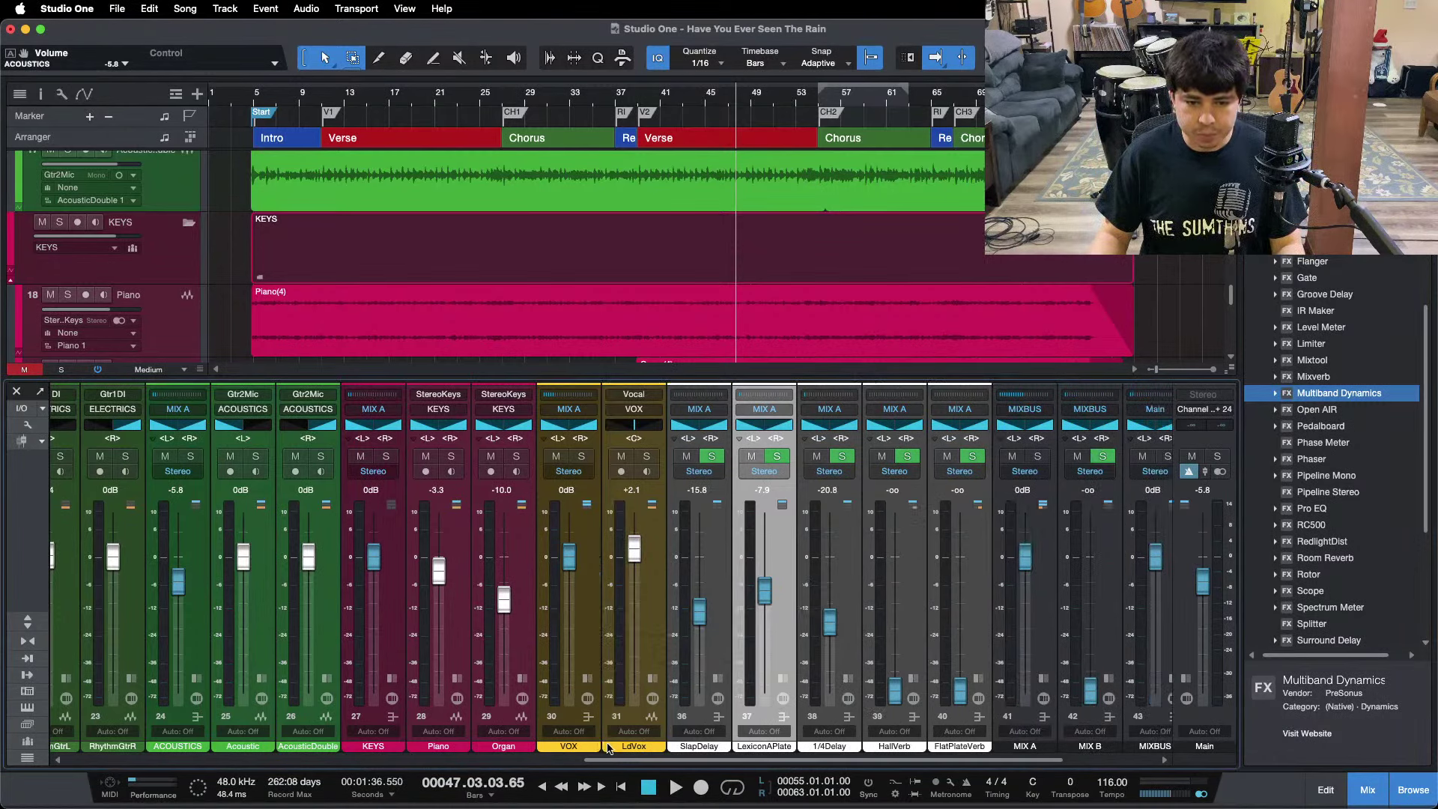
left_click_drag(608, 761, 106, 761)
left_click(882, 678)
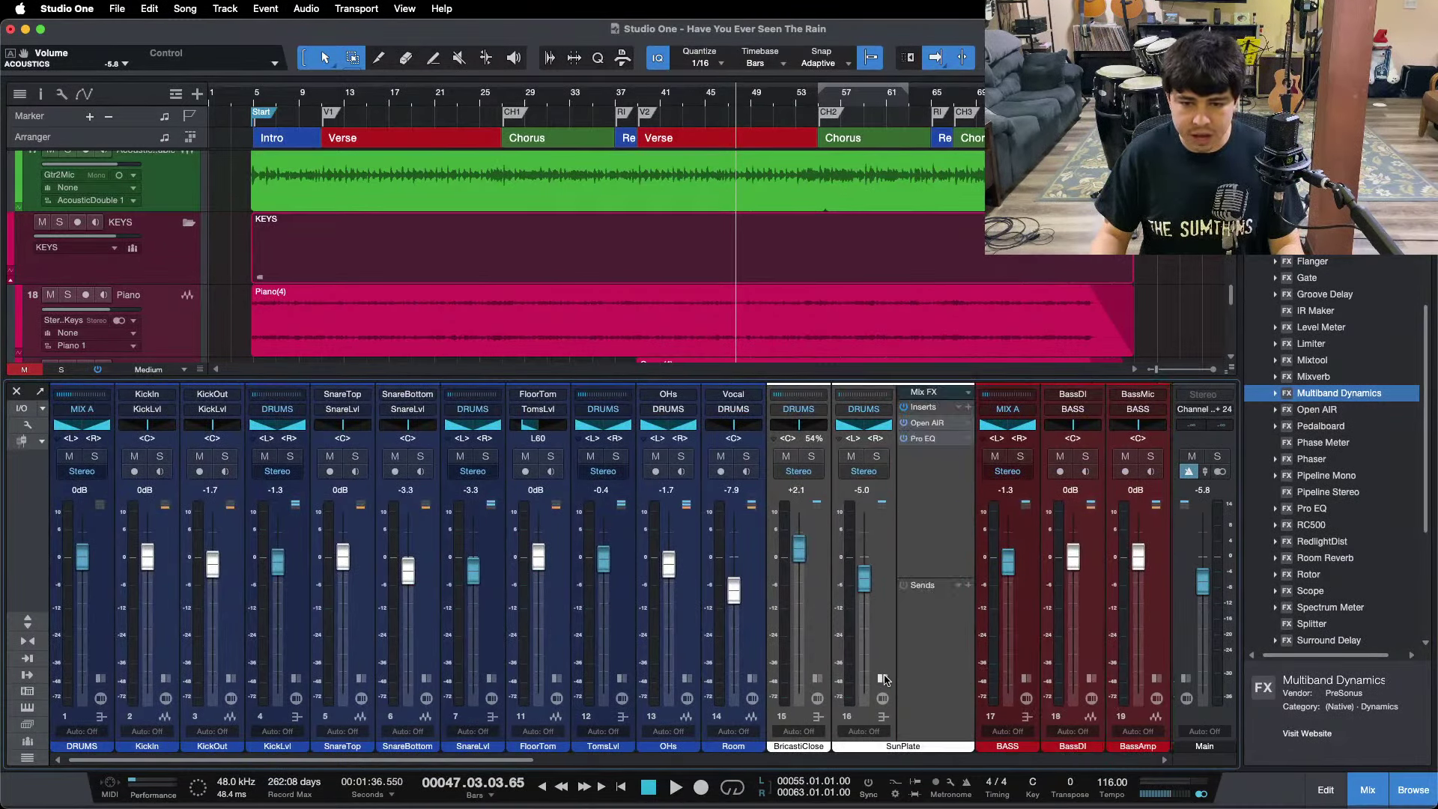
left_click(492, 679)
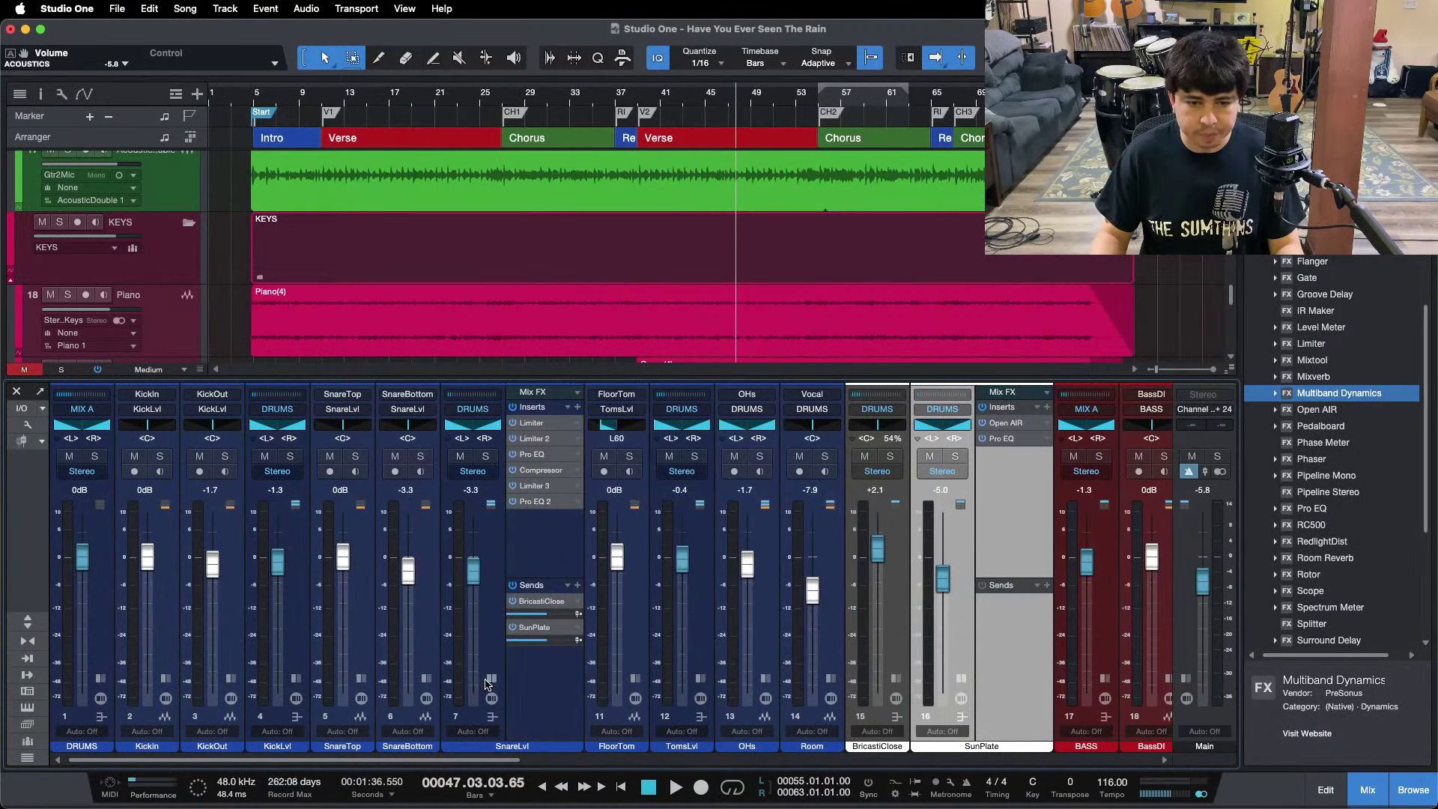
left_click(492, 679)
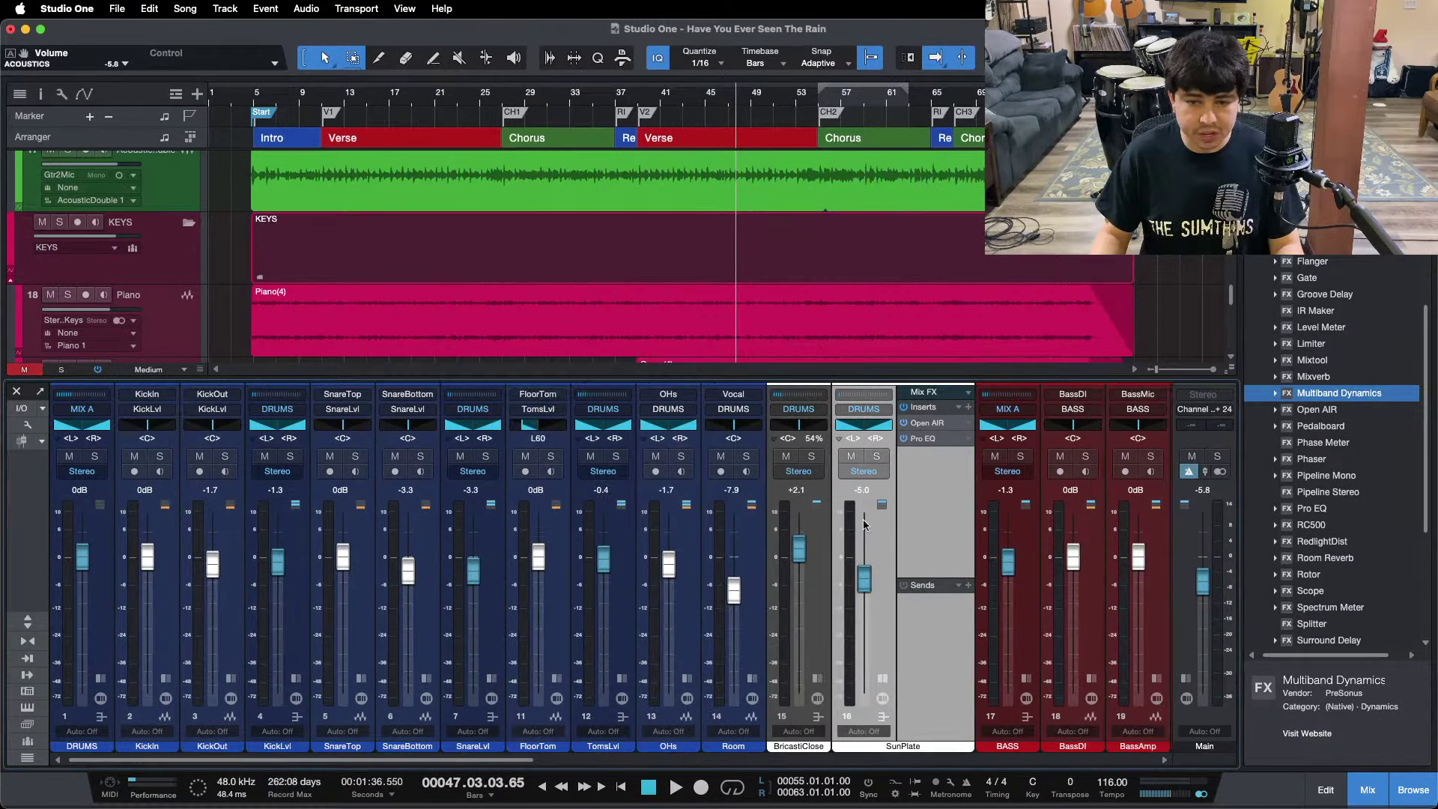
Review SunPlate's Open AIR reverb and Pro EQ settings, then close the plug-in and collapse the channel.
left_click(918, 425)
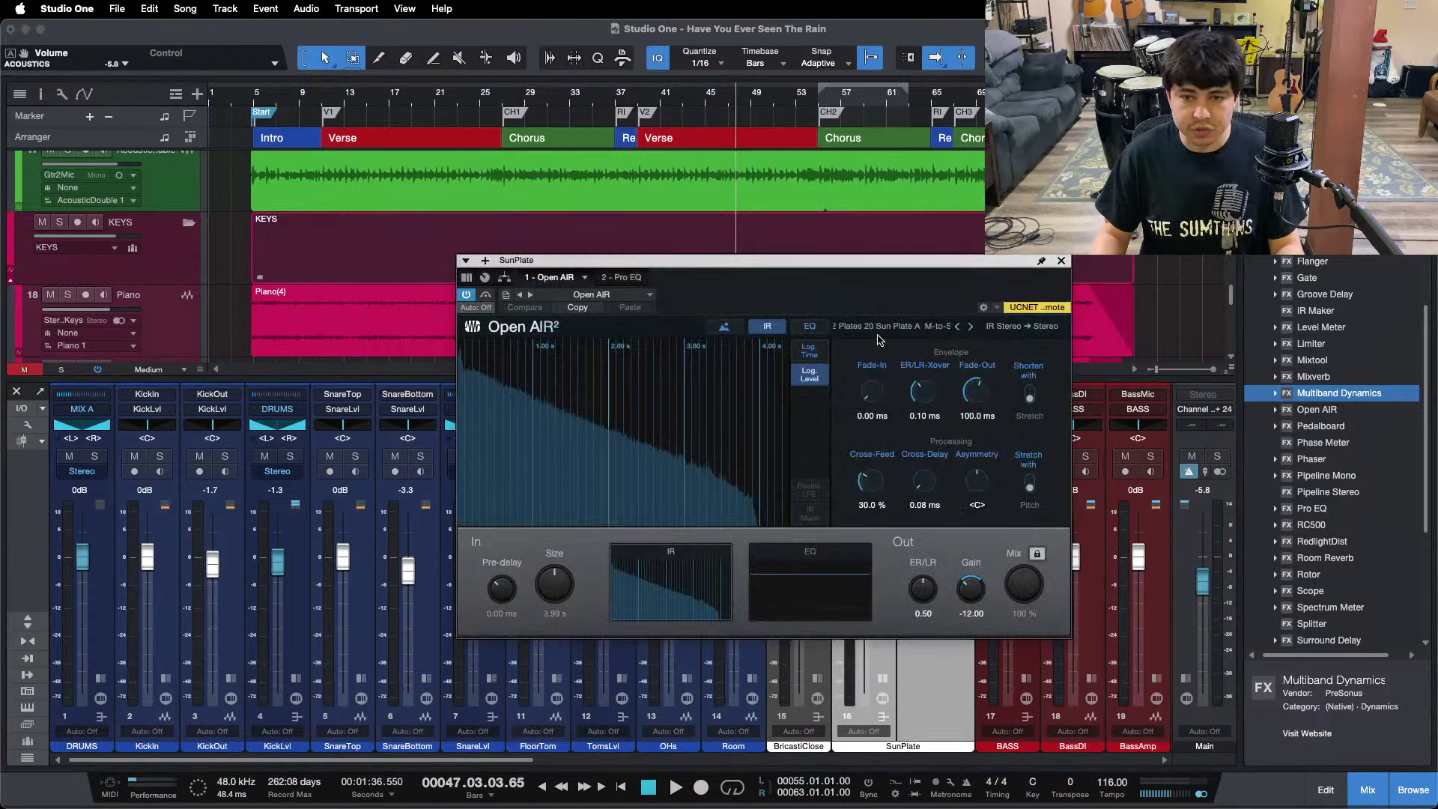
left_click_drag(886, 291, 787, 294)
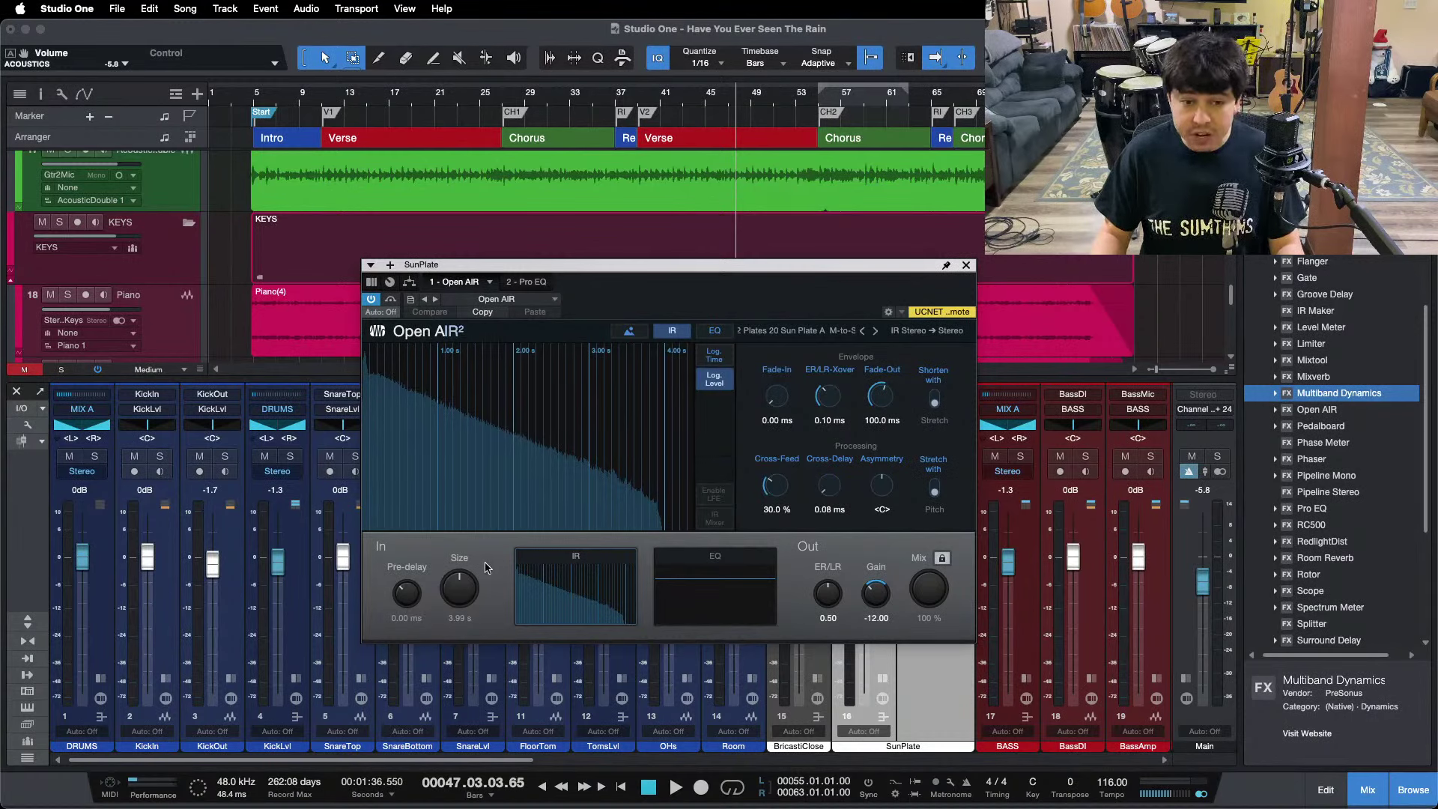
left_click(522, 280)
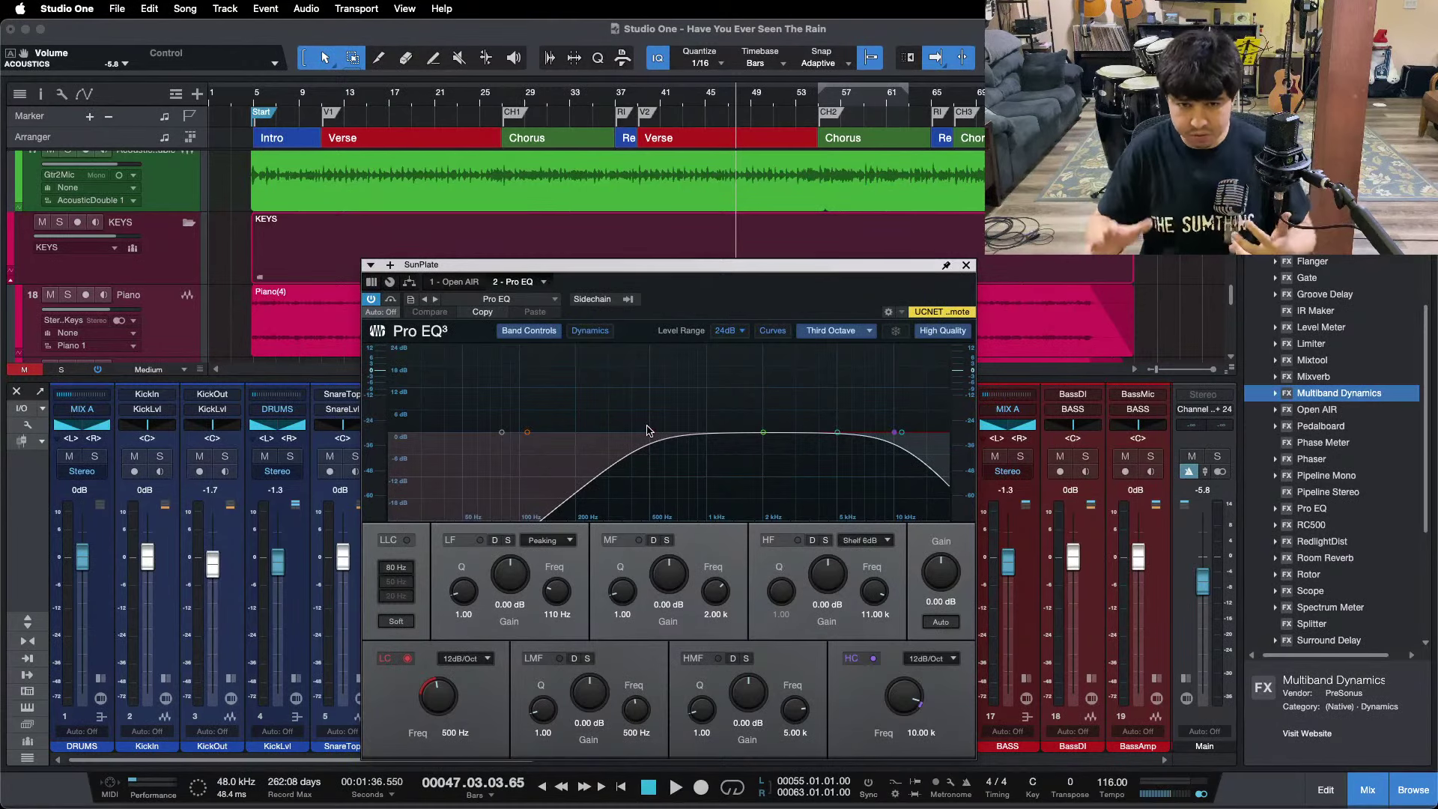
left_click(965, 265)
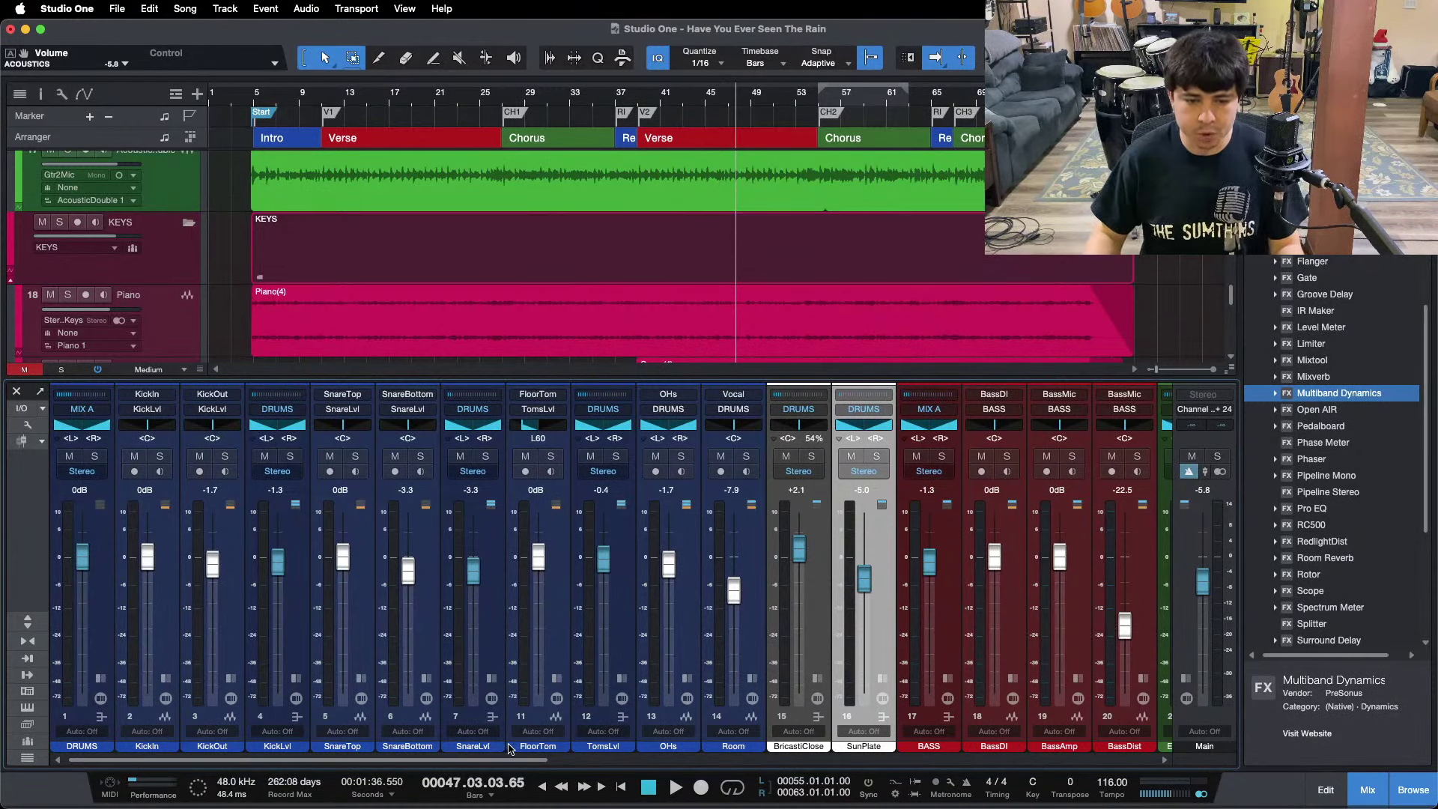
Reset the Main output fader to 0 dB and expand the Main channel to show its inserts.
left_click_drag(541, 759, 1149, 760)
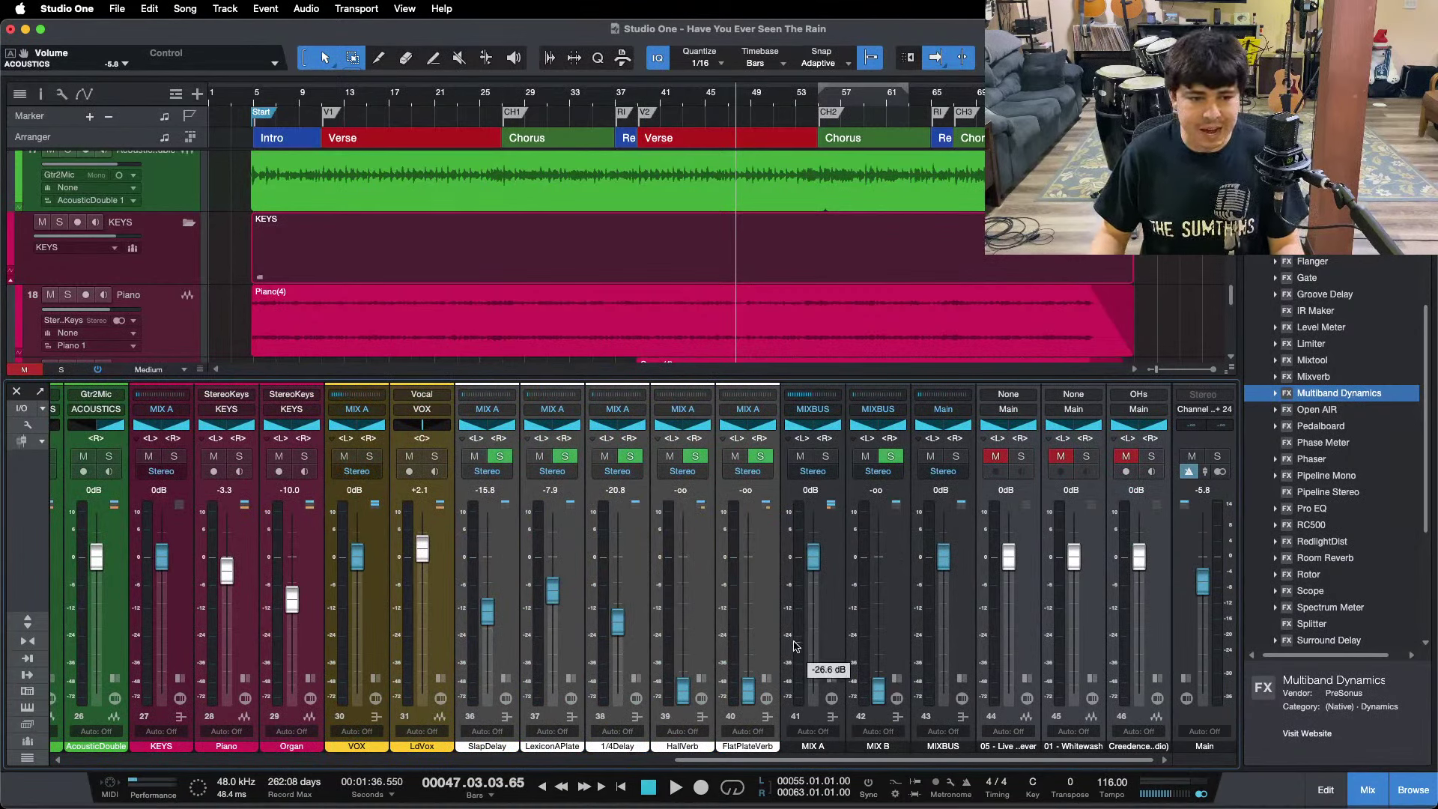
left_click(1202, 595, "alt")
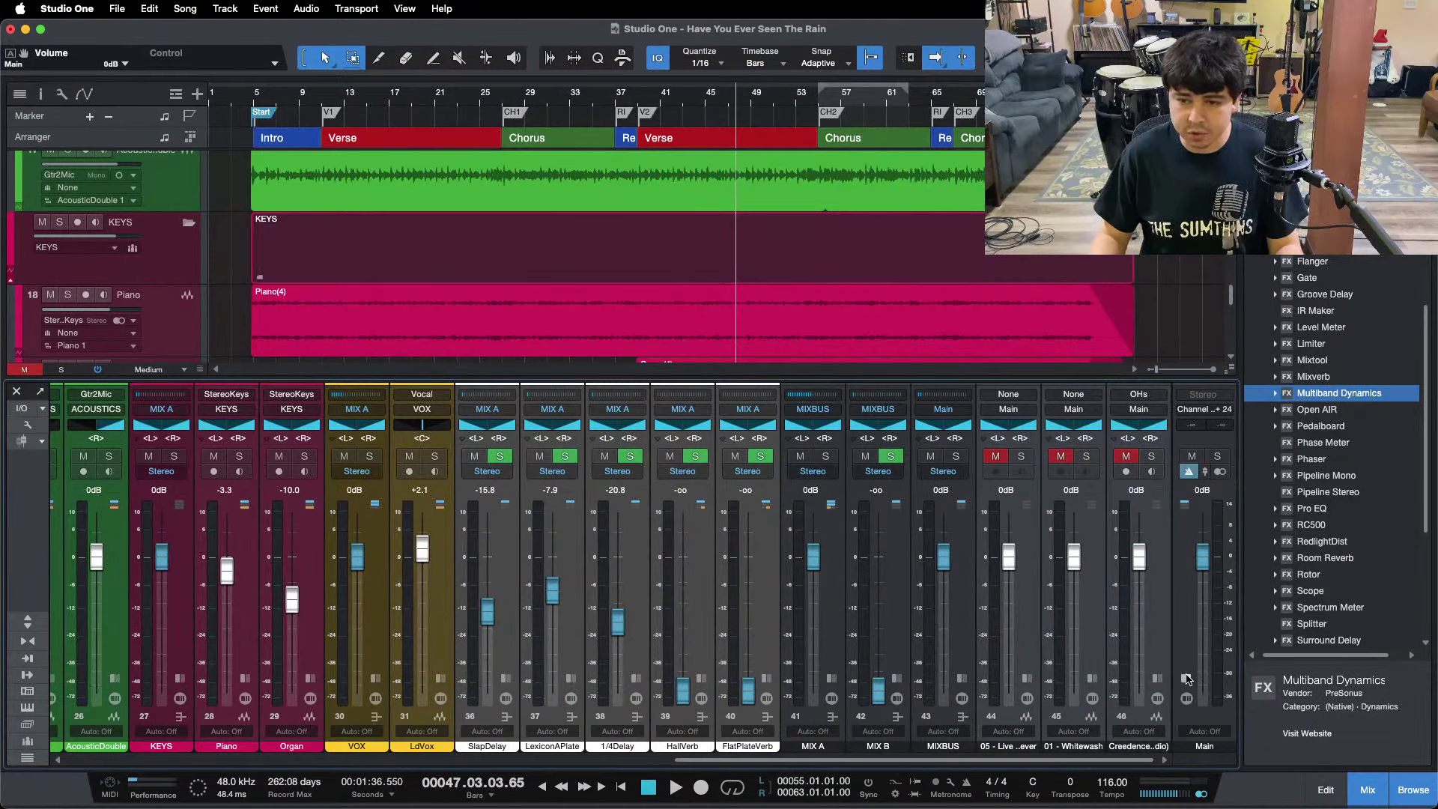
left_click(1186, 678)
Move the playhead to the loop start at bar 55 and zoom the timeline in on that chorus.
key("KP_1")
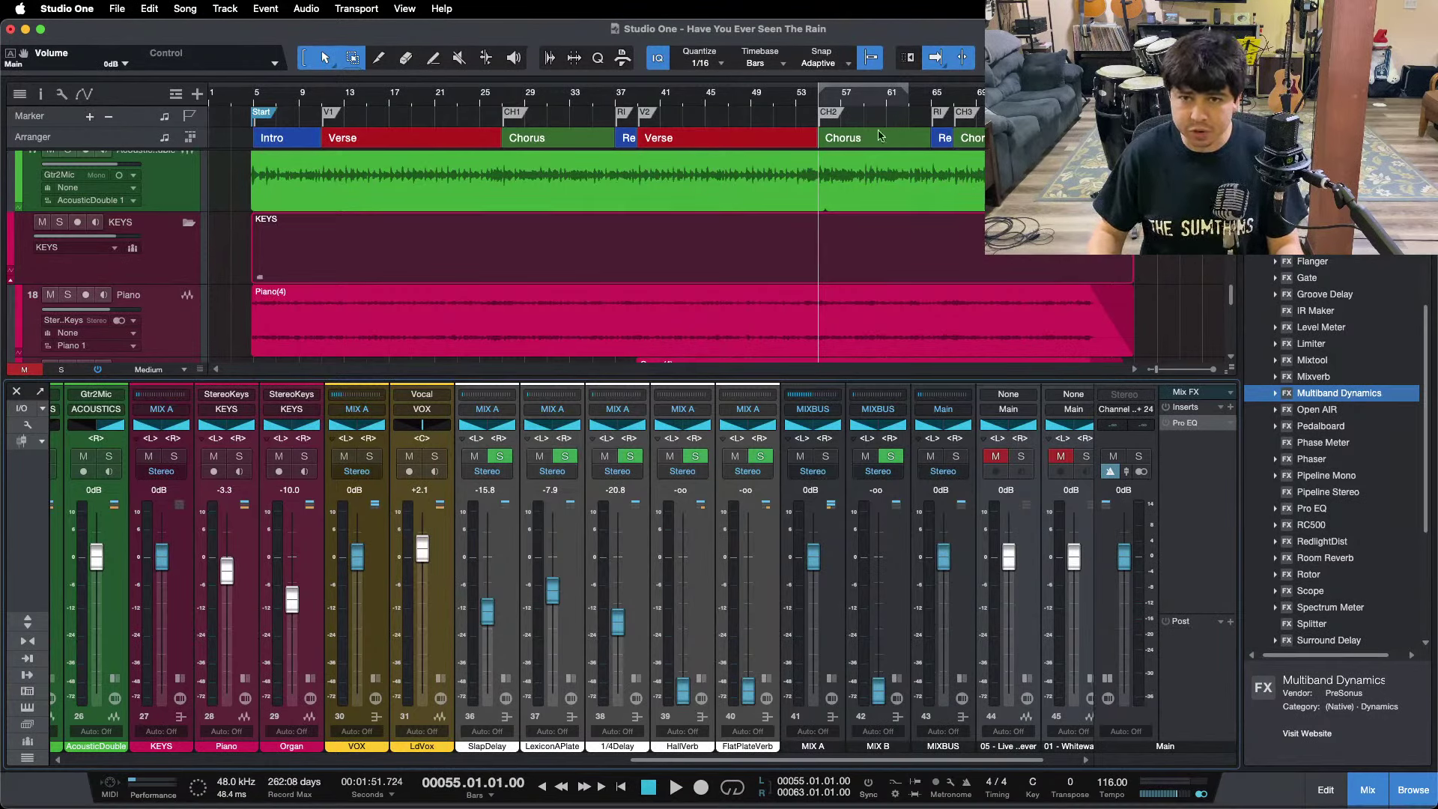
left_click_drag(881, 96, 839, 149)
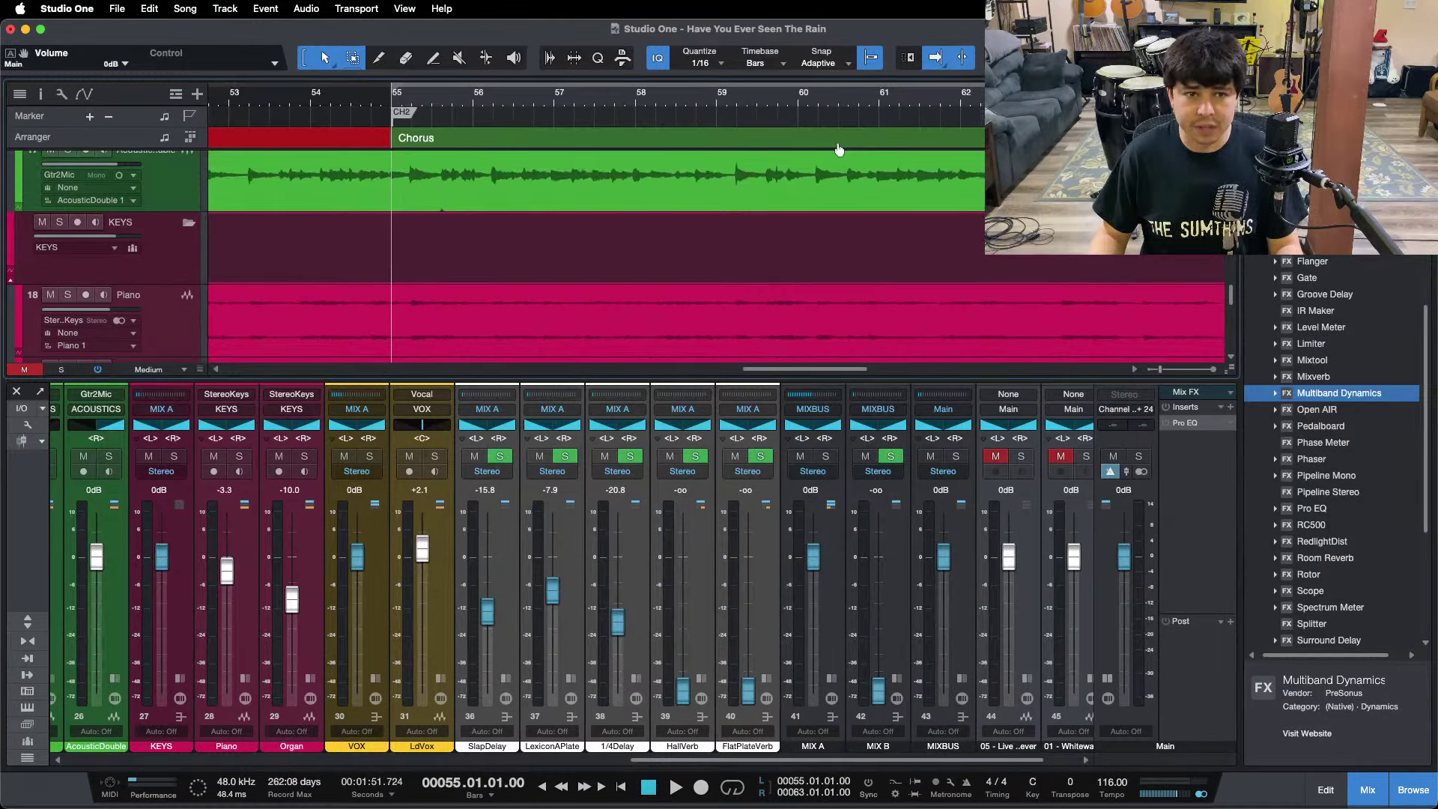
mouse_move(852, 807)
left_click(789, 777)
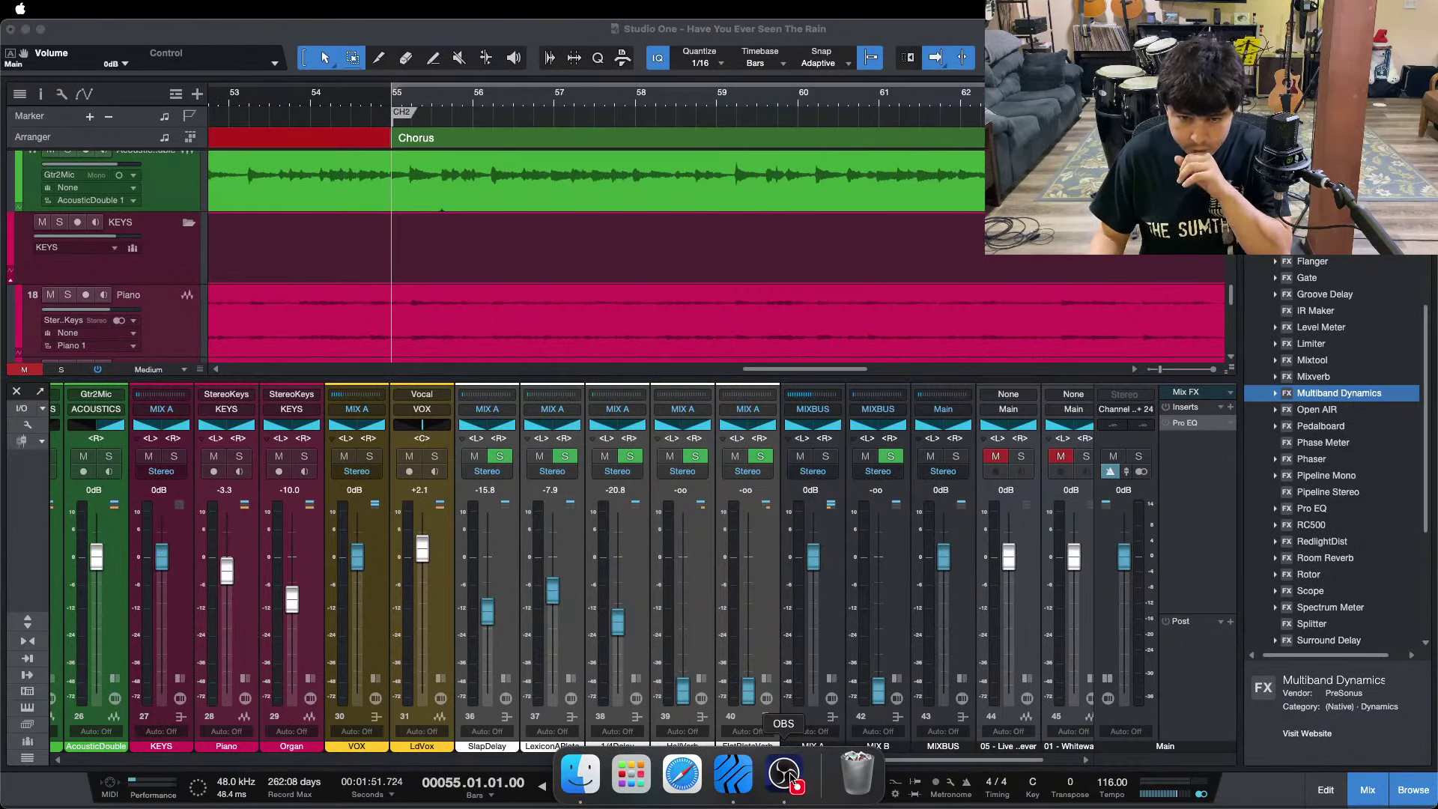
Lower the high cut on the Main channel's Pro EQ to 49.3 Hz, switch its low cut off, and close the plug-in.
left_click(1197, 586)
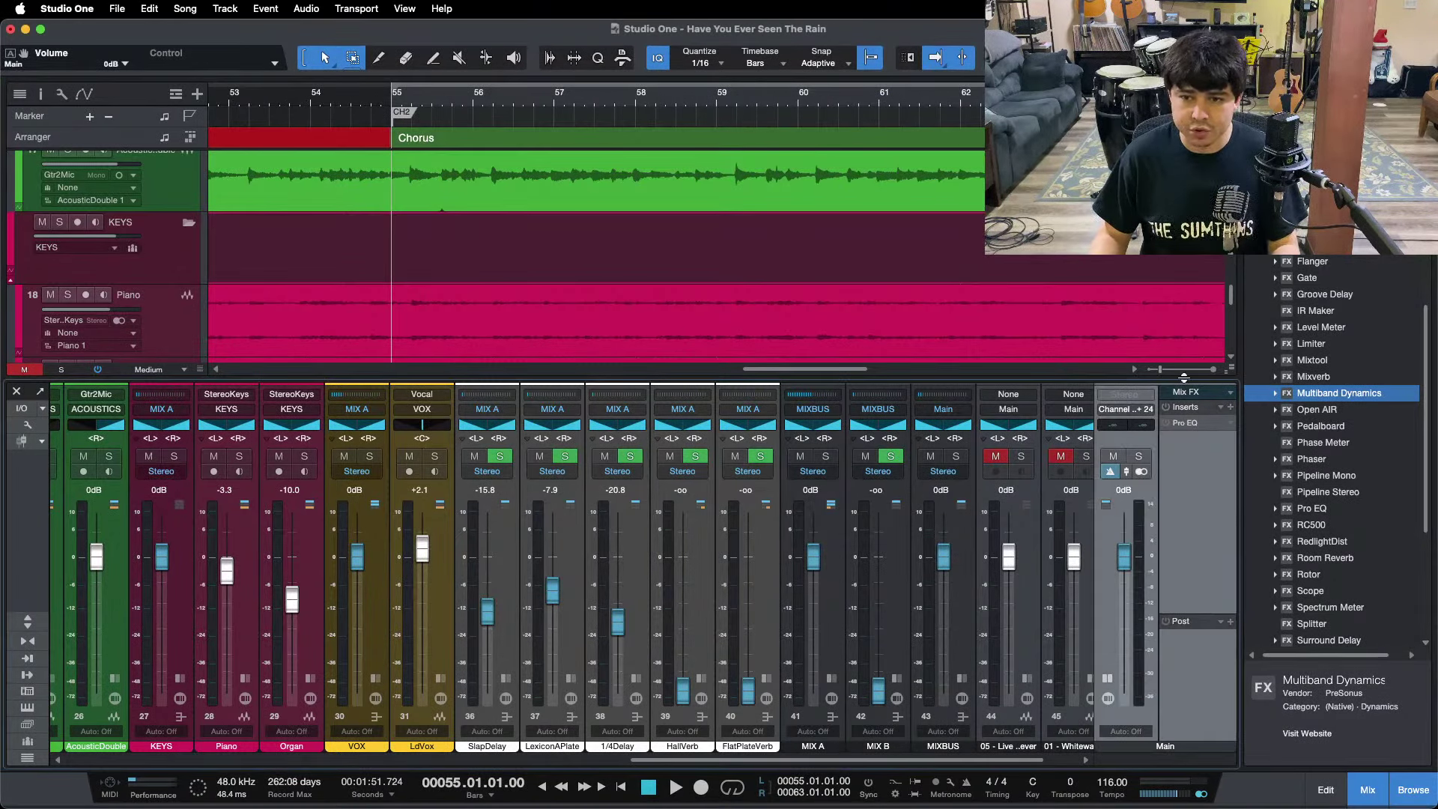
left_click(1184, 423)
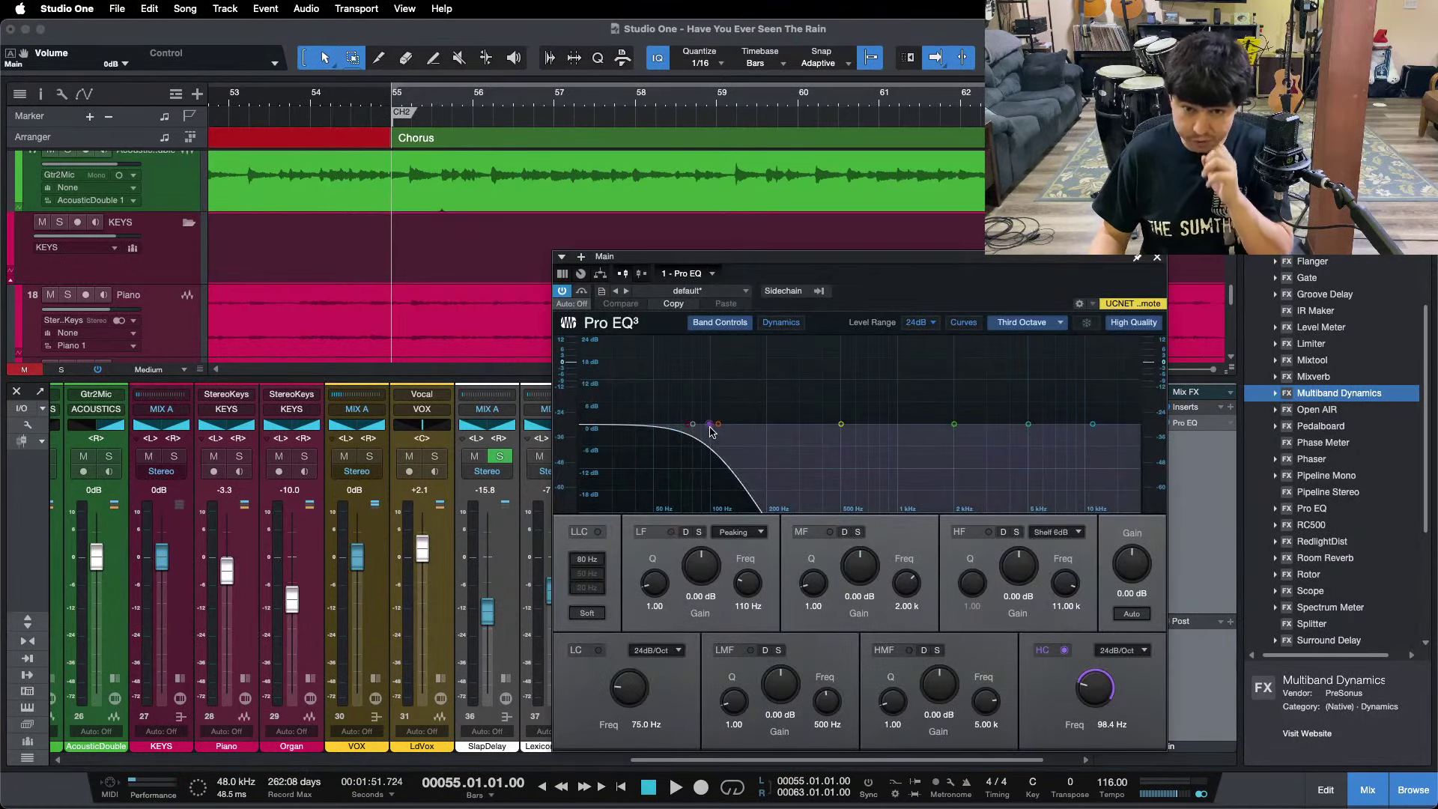
left_click_drag(710, 424, 650, 434)
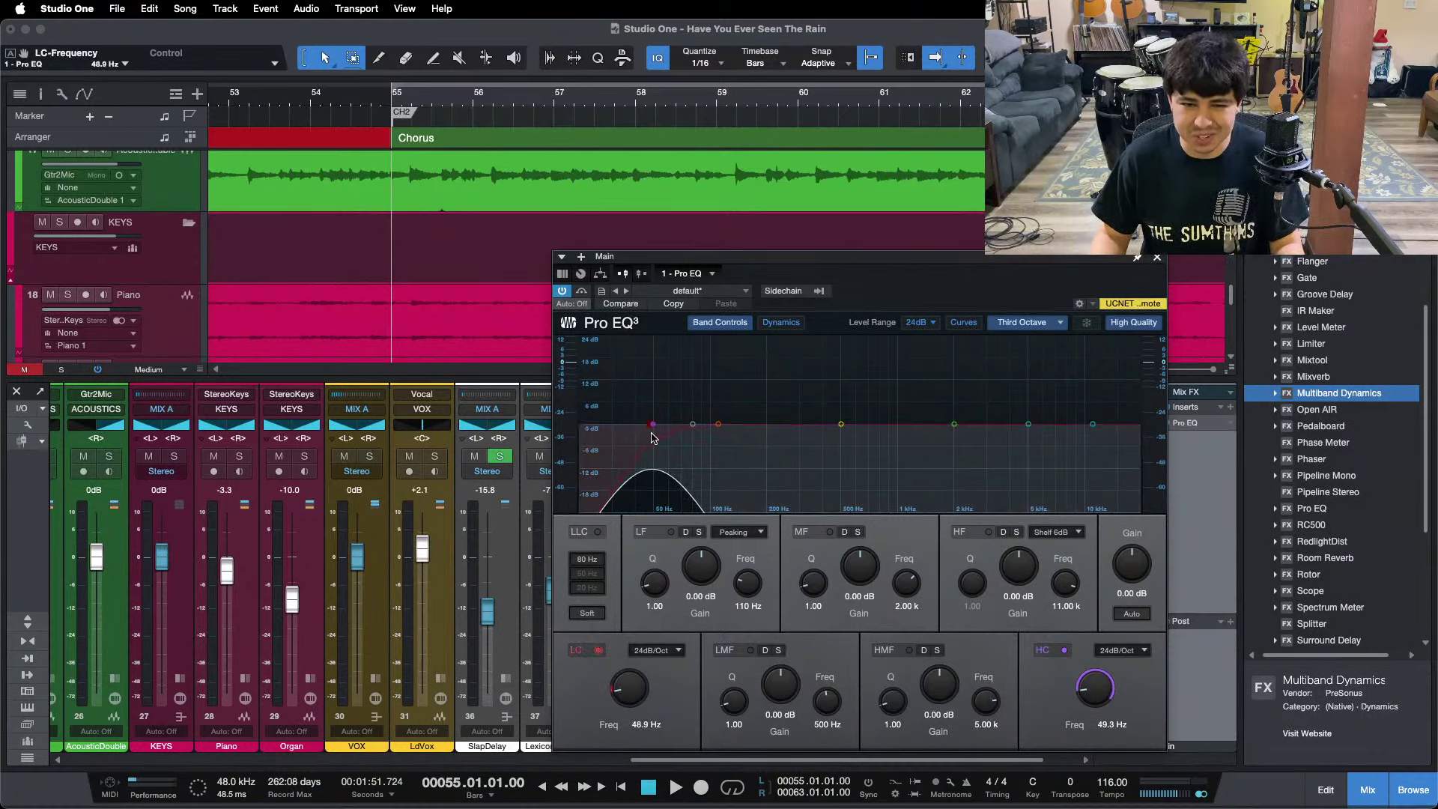
left_click(599, 650)
left_click(1156, 259)
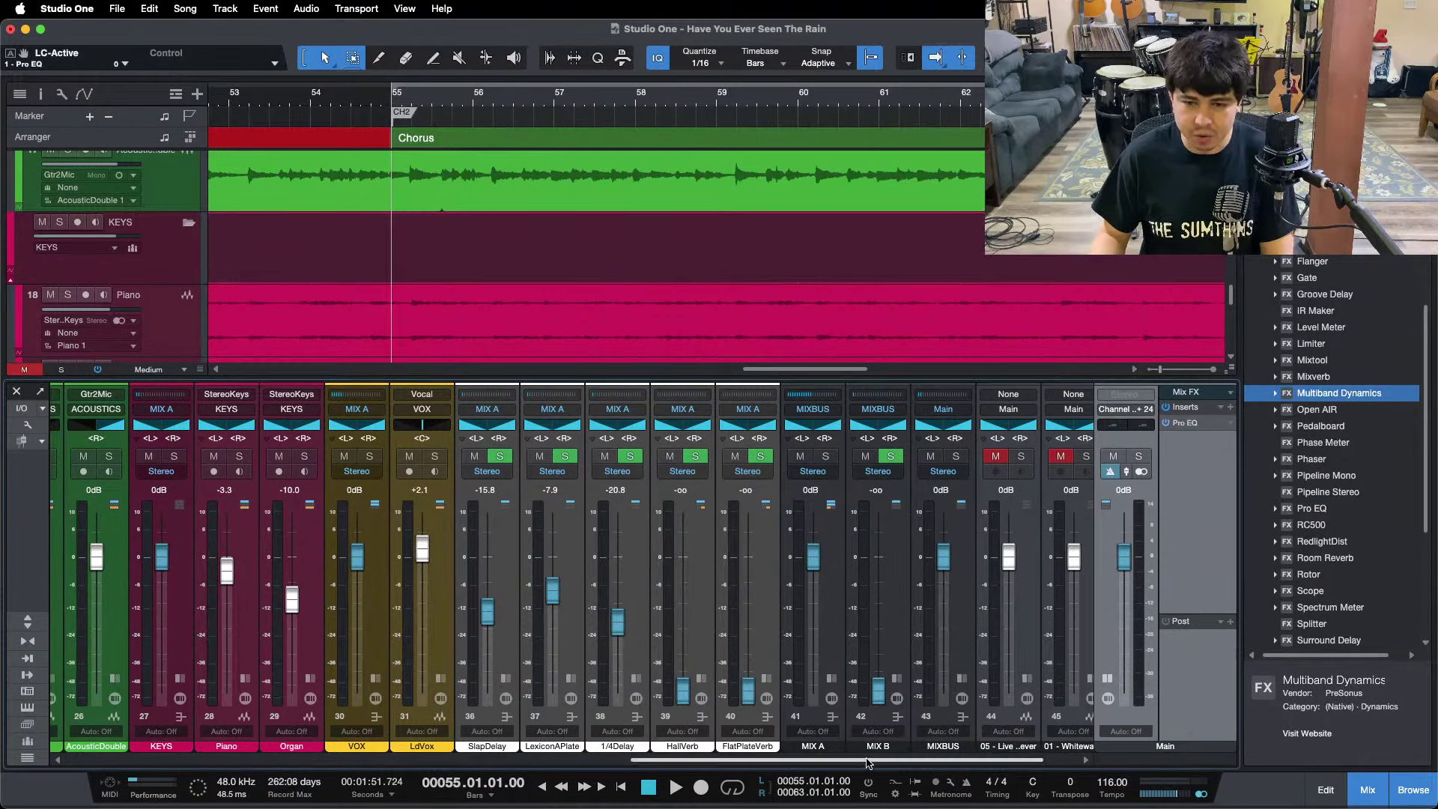
Bring the reference tracks into view in the mixer and recheck the Main channel's Pro EQ, then close it.
scroll(966, 637, "right", 2)
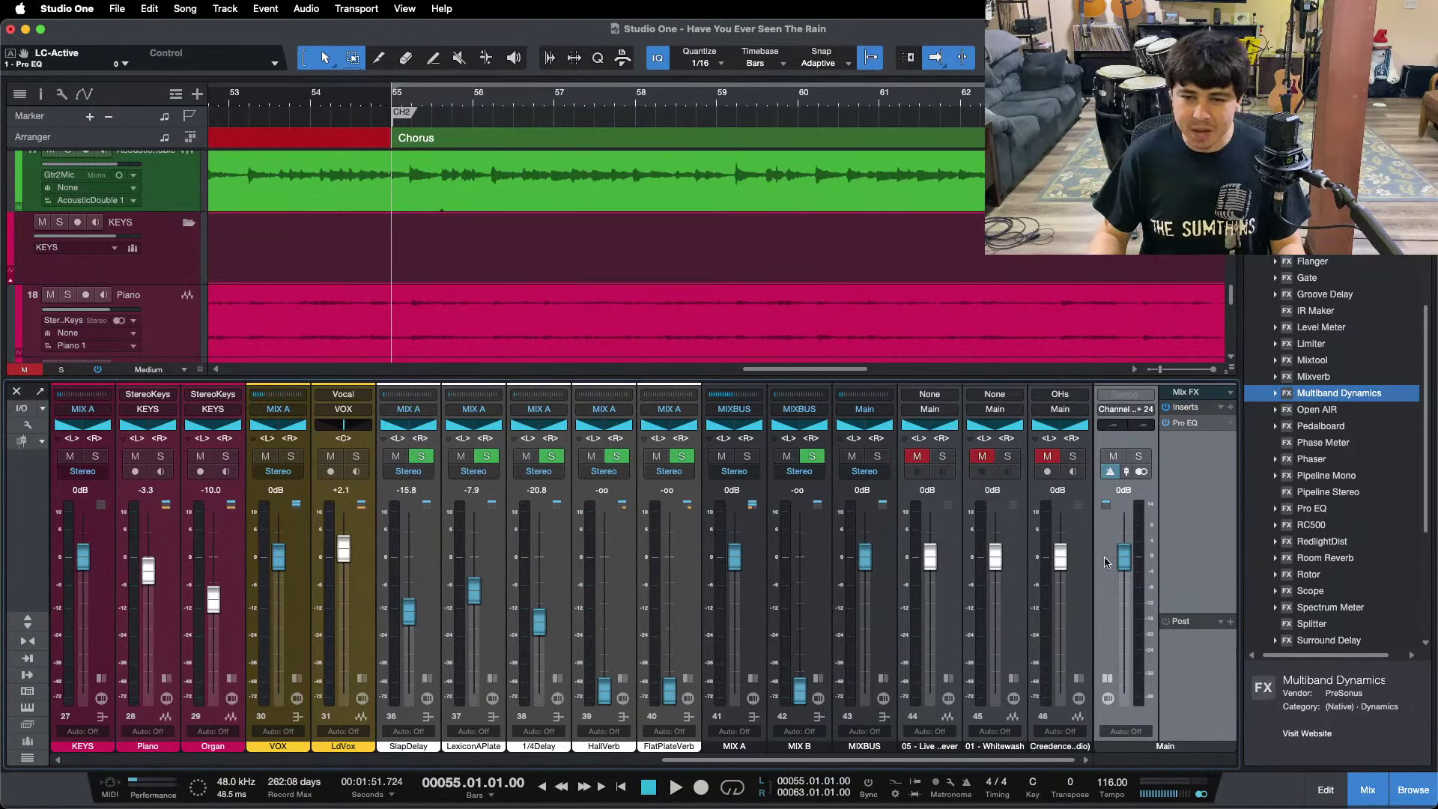
left_click(1185, 423)
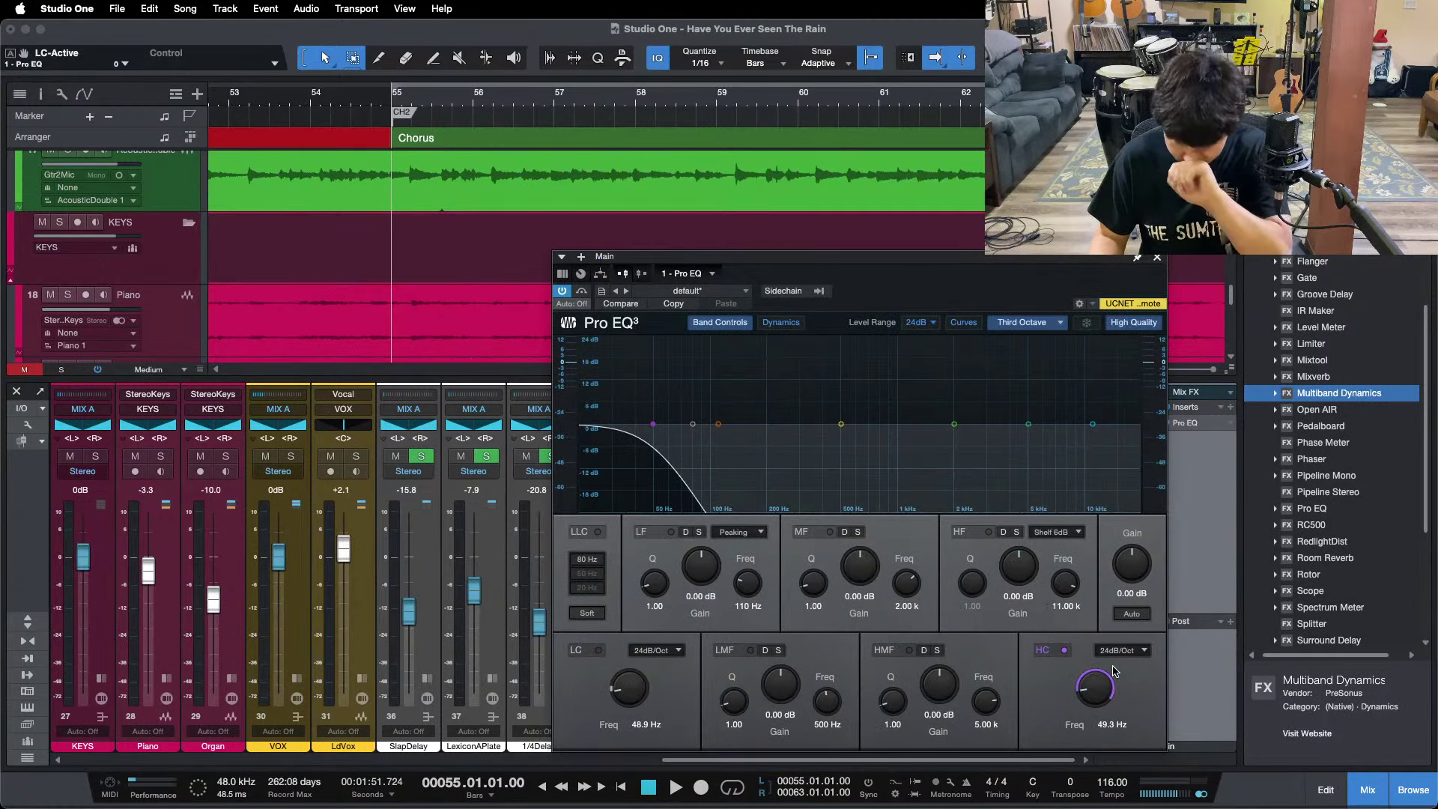
left_click(1156, 256)
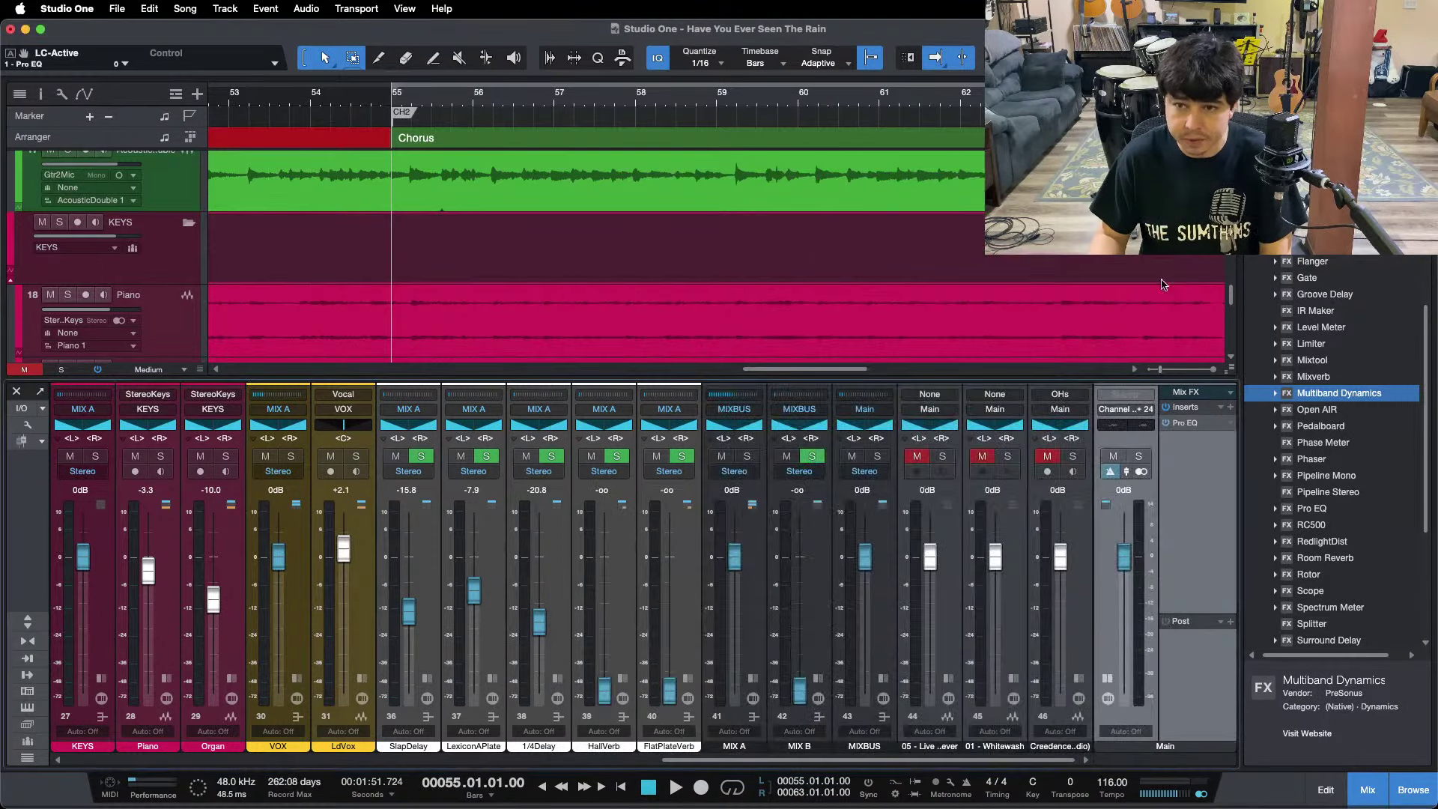
Turn on looping, and set the Main output to mono with its fader at +5.8 dB.
left_click(1203, 794)
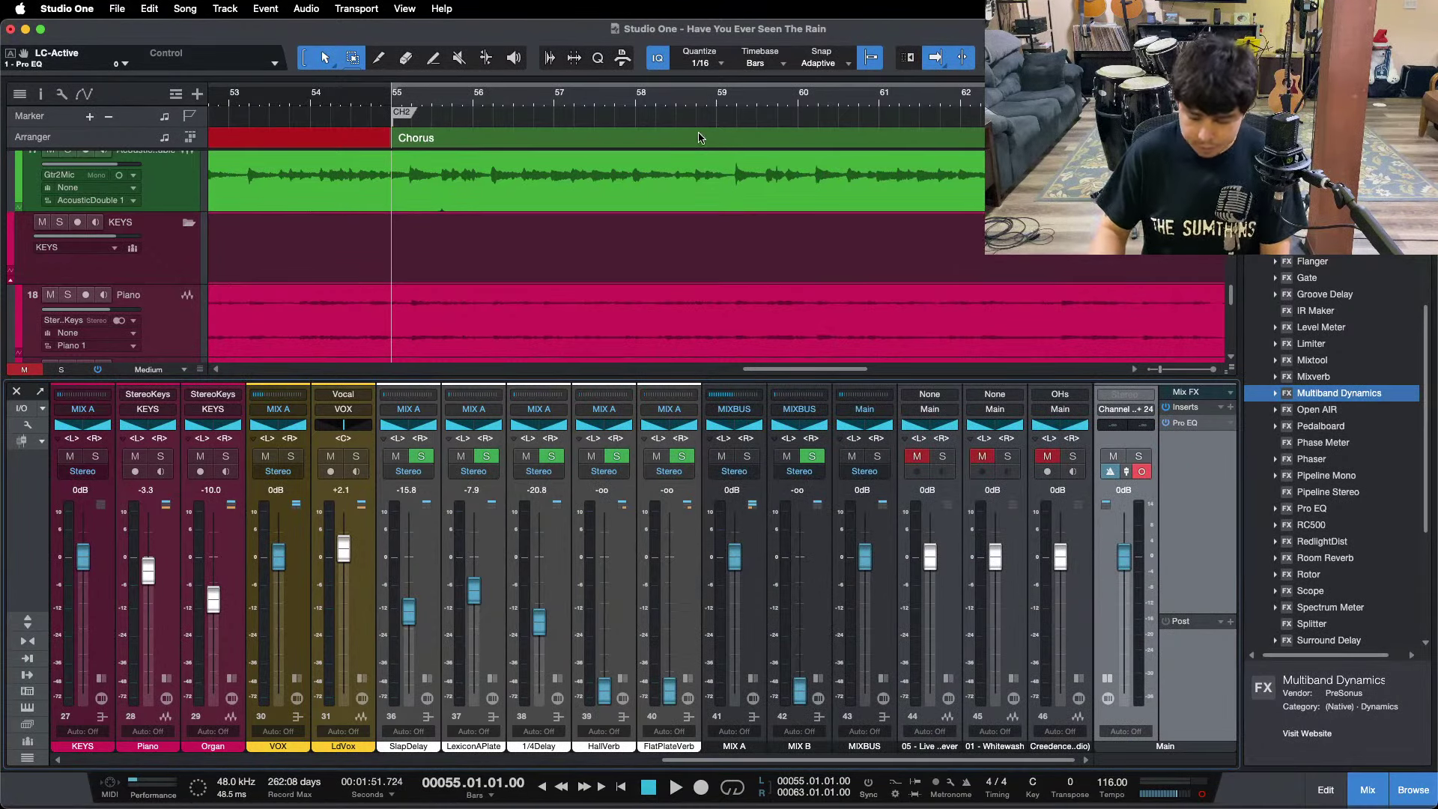
key("/")
scroll(1121, 563, "up", 6)
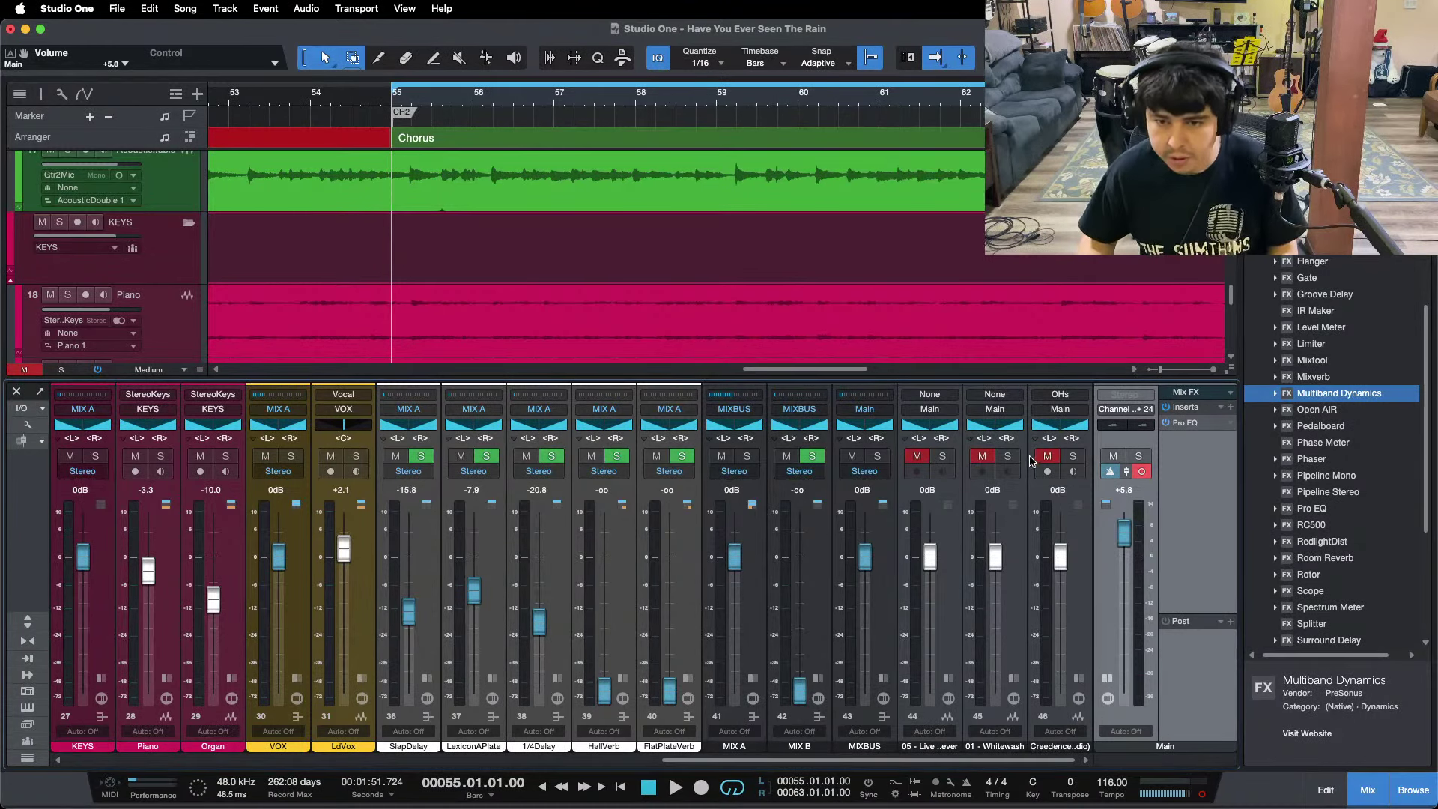
Play the looped chorus and briefly solo the 01 - Whitewash reference track to compare it with the mix.
key("space")
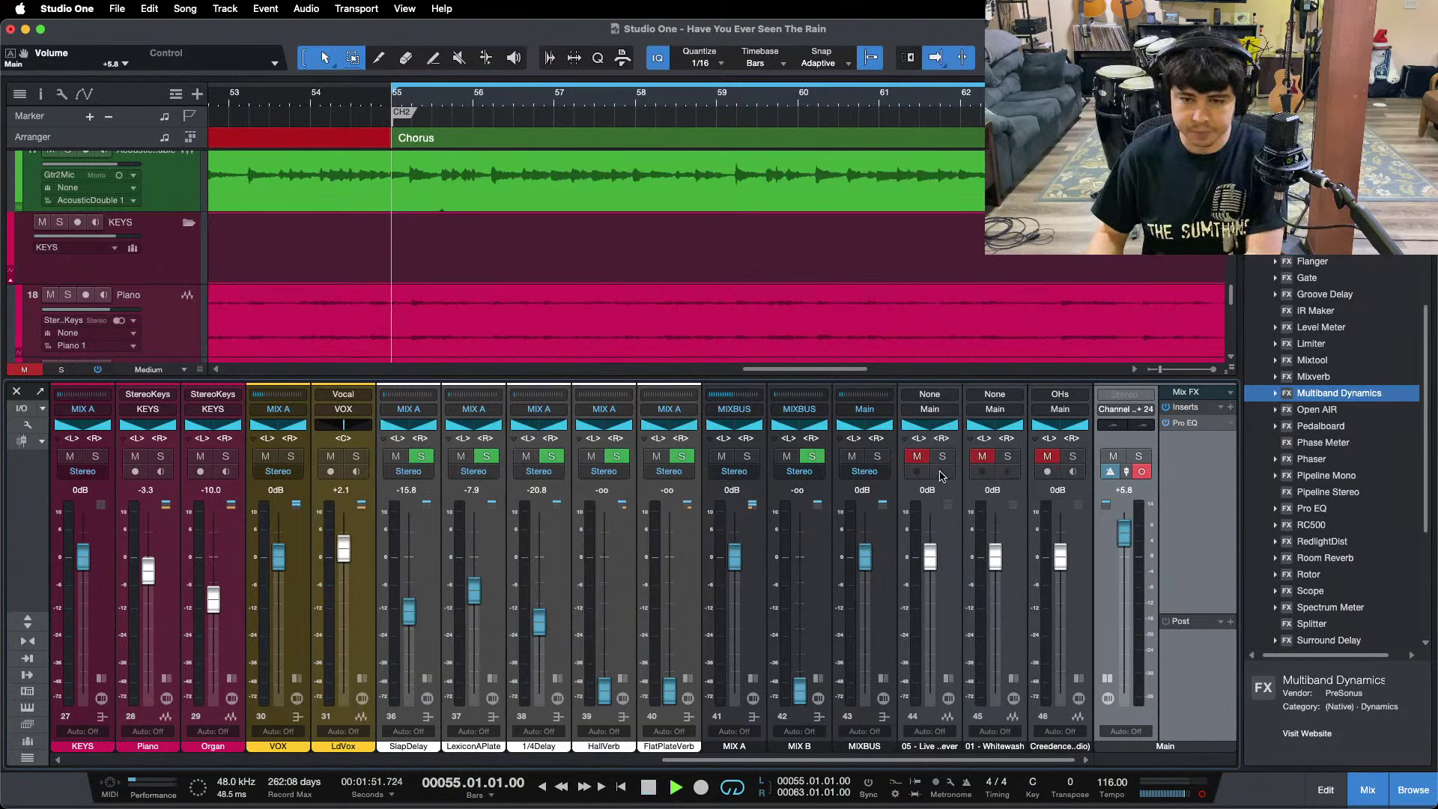
left_click(1008, 457)
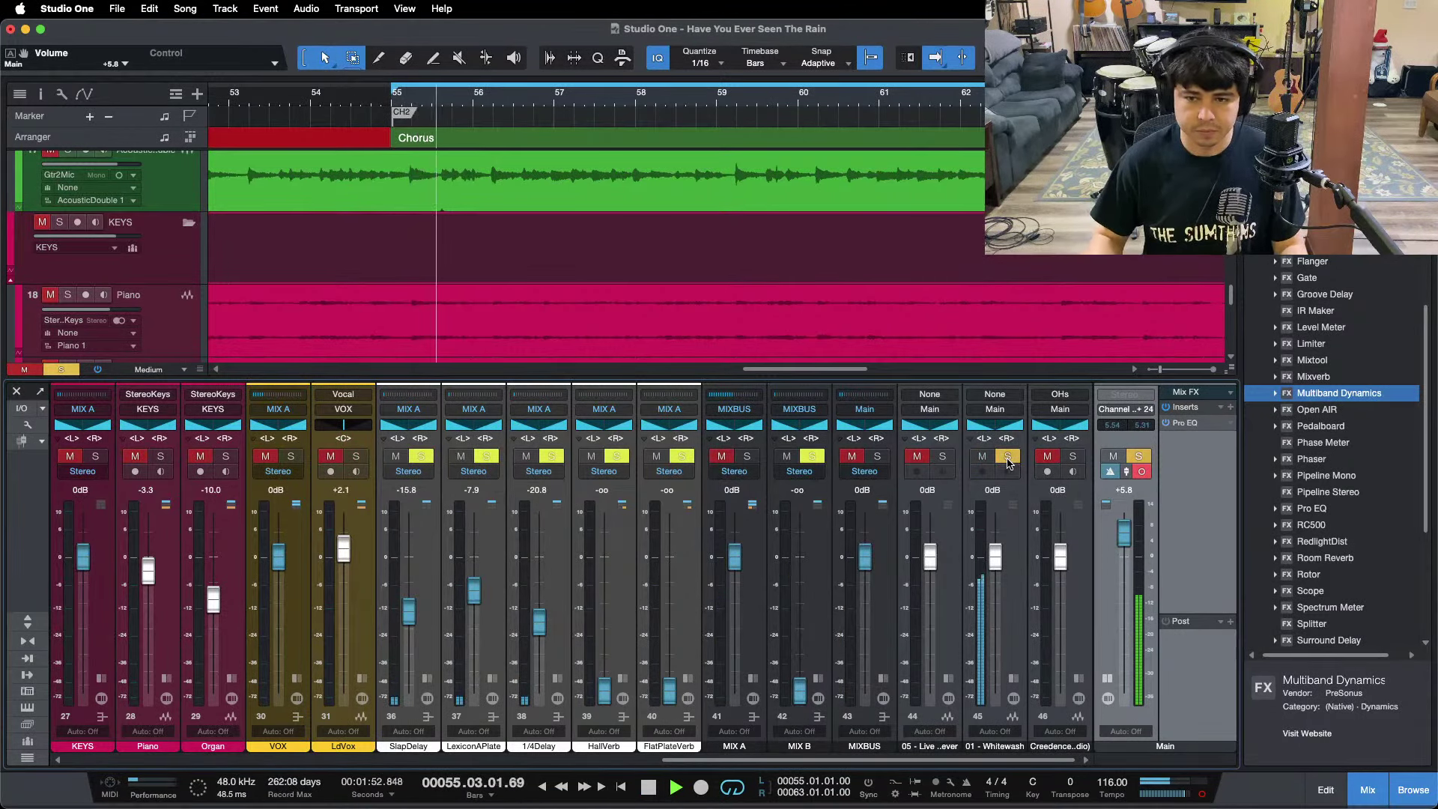
left_click(1008, 457)
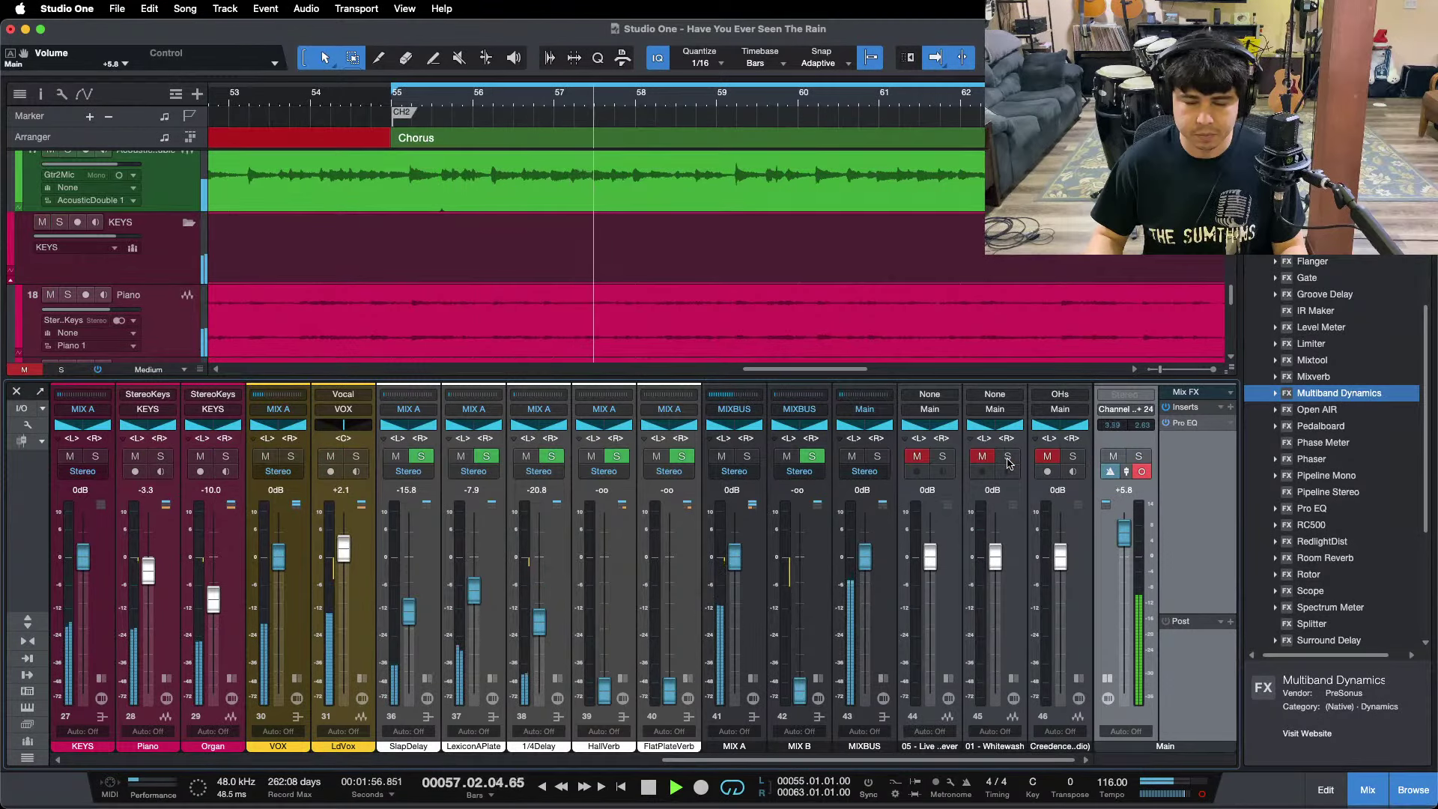
Toggle solo on the 01 - Whitewash reference track during looped playback to compare its low end with the mix.
left_click(1008, 458)
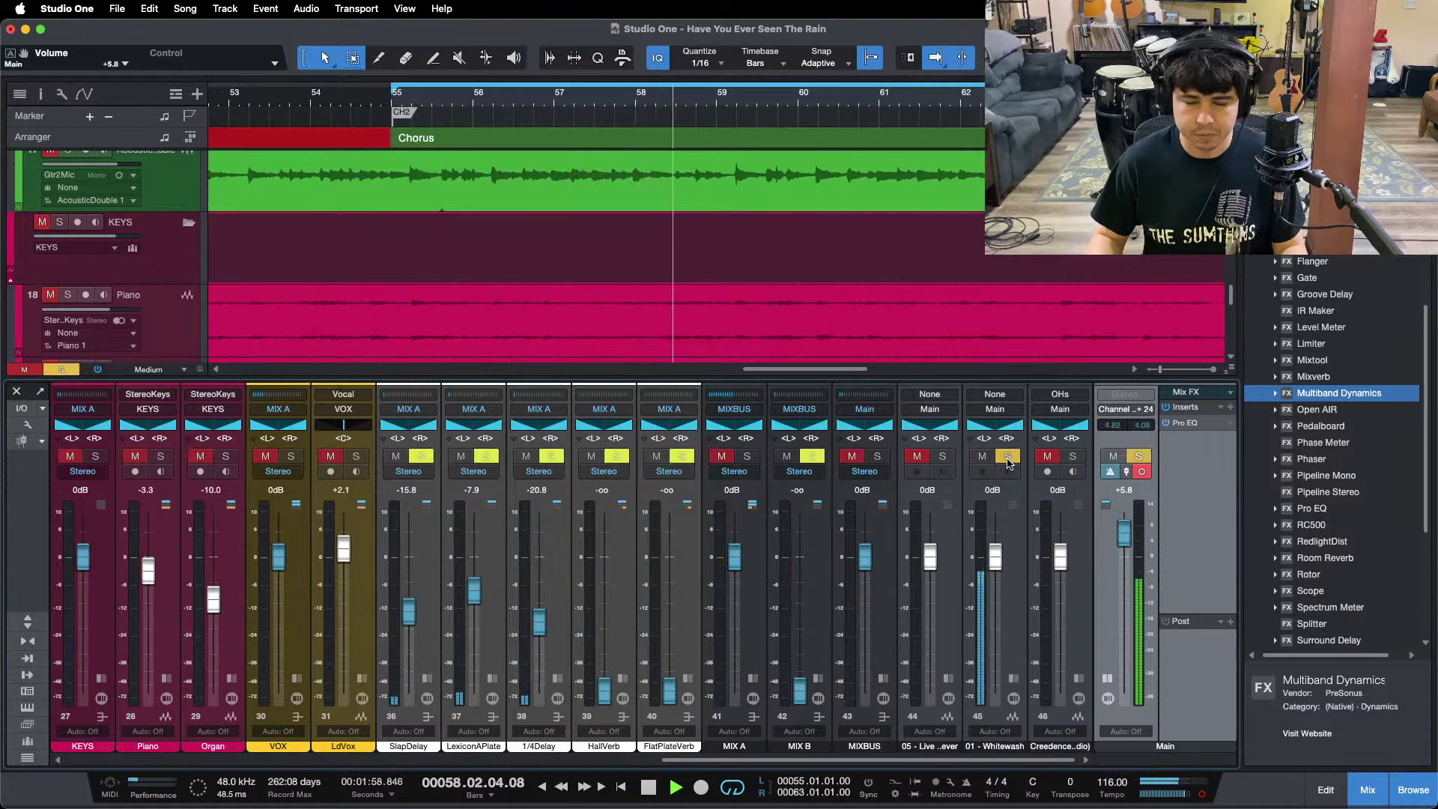
left_click(1008, 458)
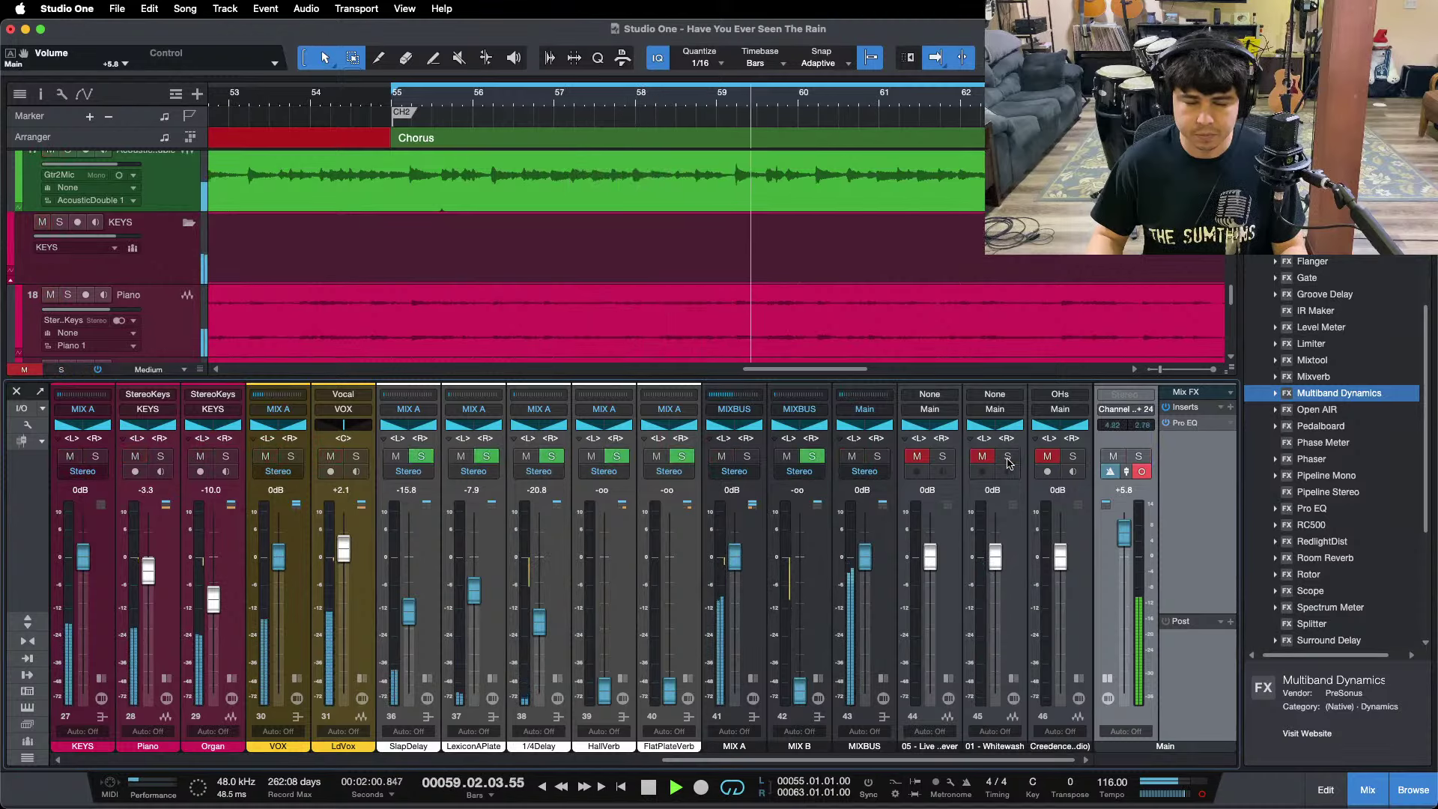
left_click(1008, 459)
left_click(1008, 459)
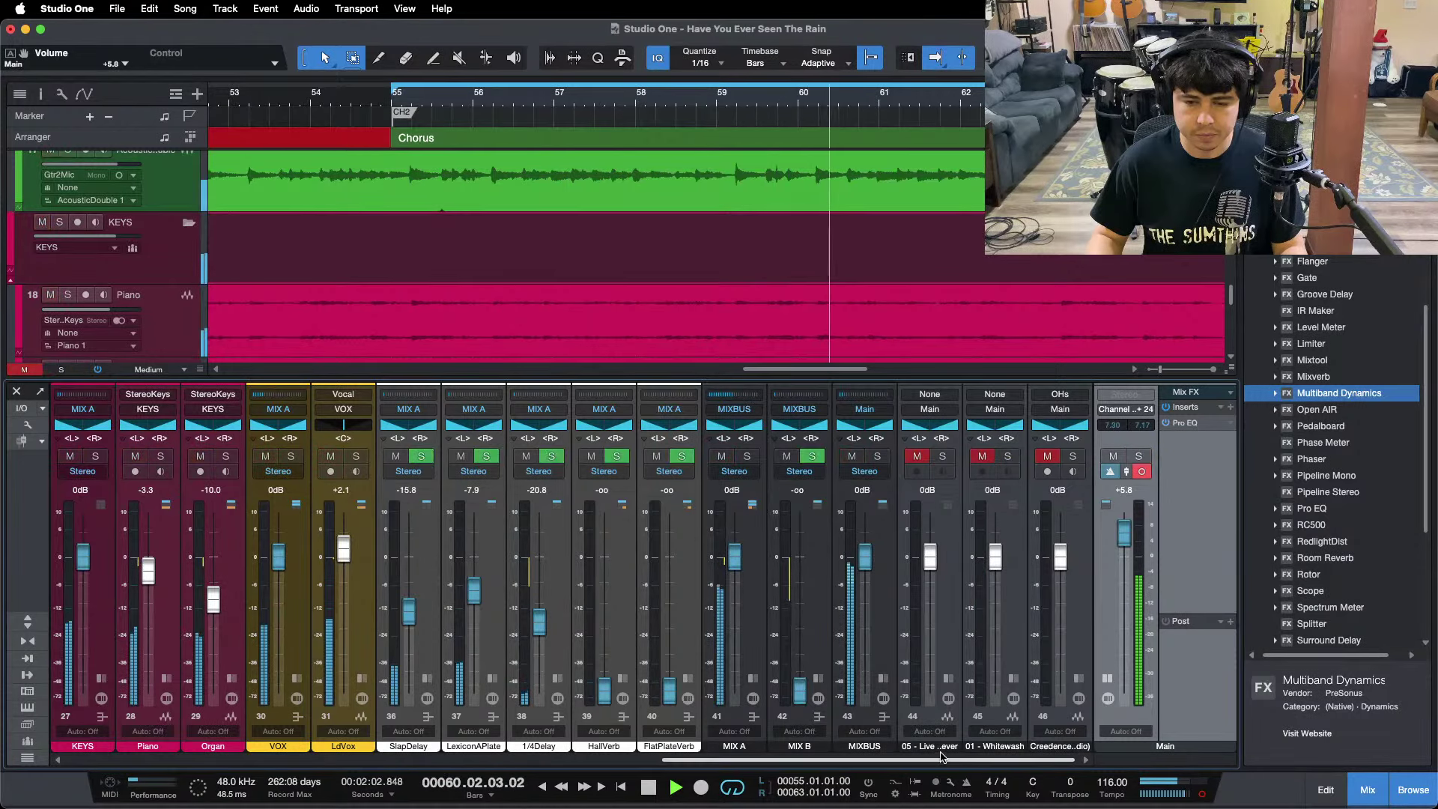
Raise the KickLvl bus fader to -0.8 dB and return to the reference tracks in the mixer.
left_click_drag(945, 760, 350, 760)
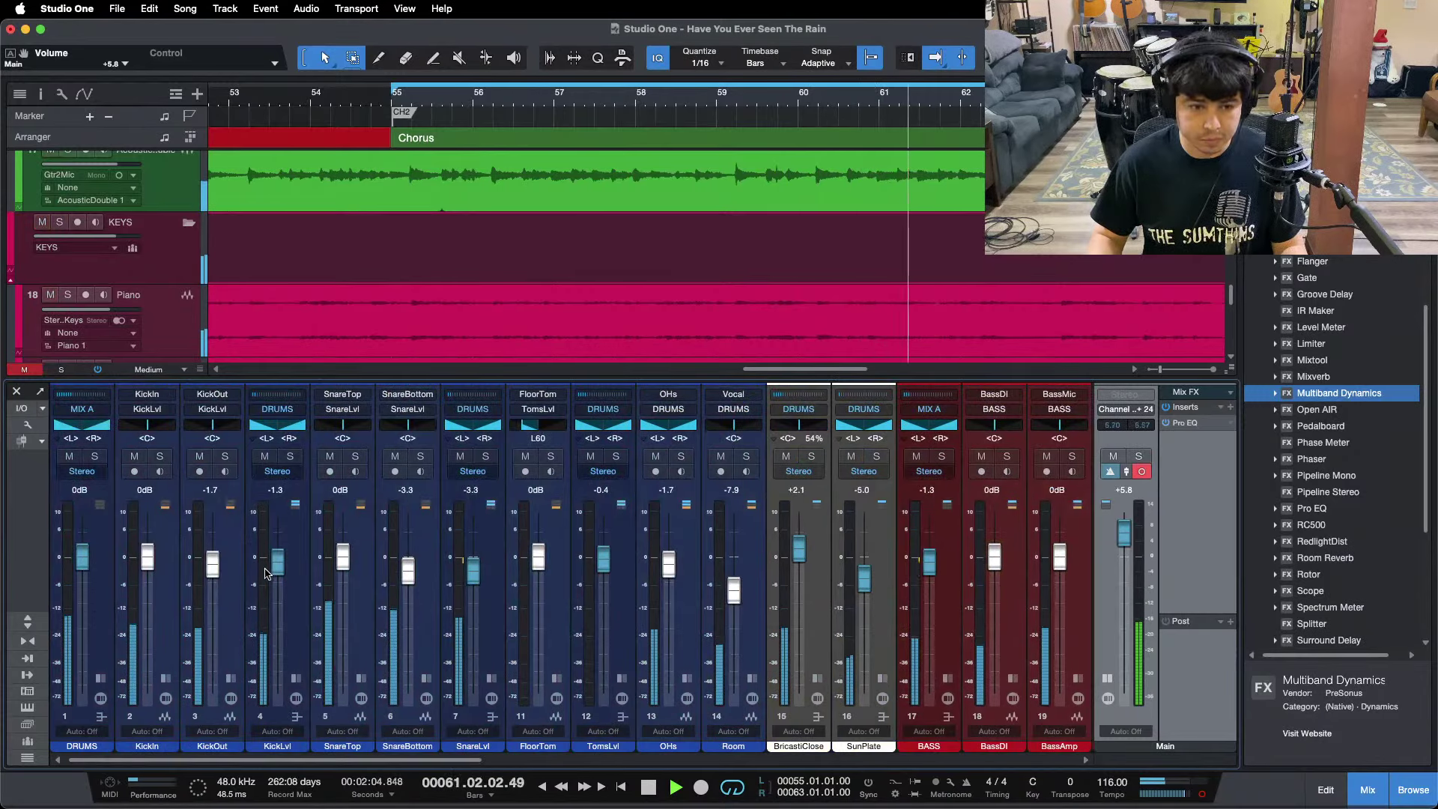
left_click_drag(279, 569, 279, 566)
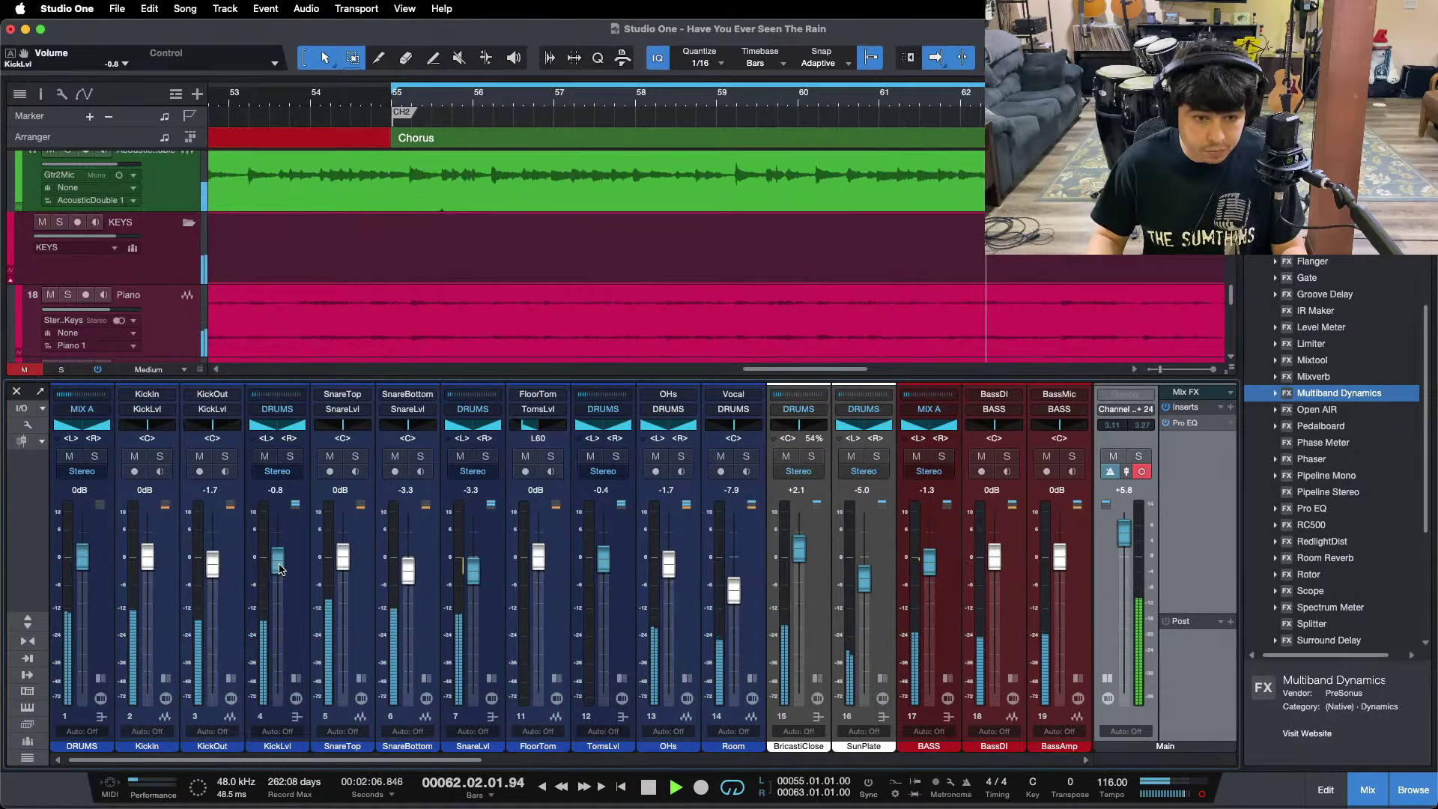
left_click(567, 761)
left_click(567, 761)
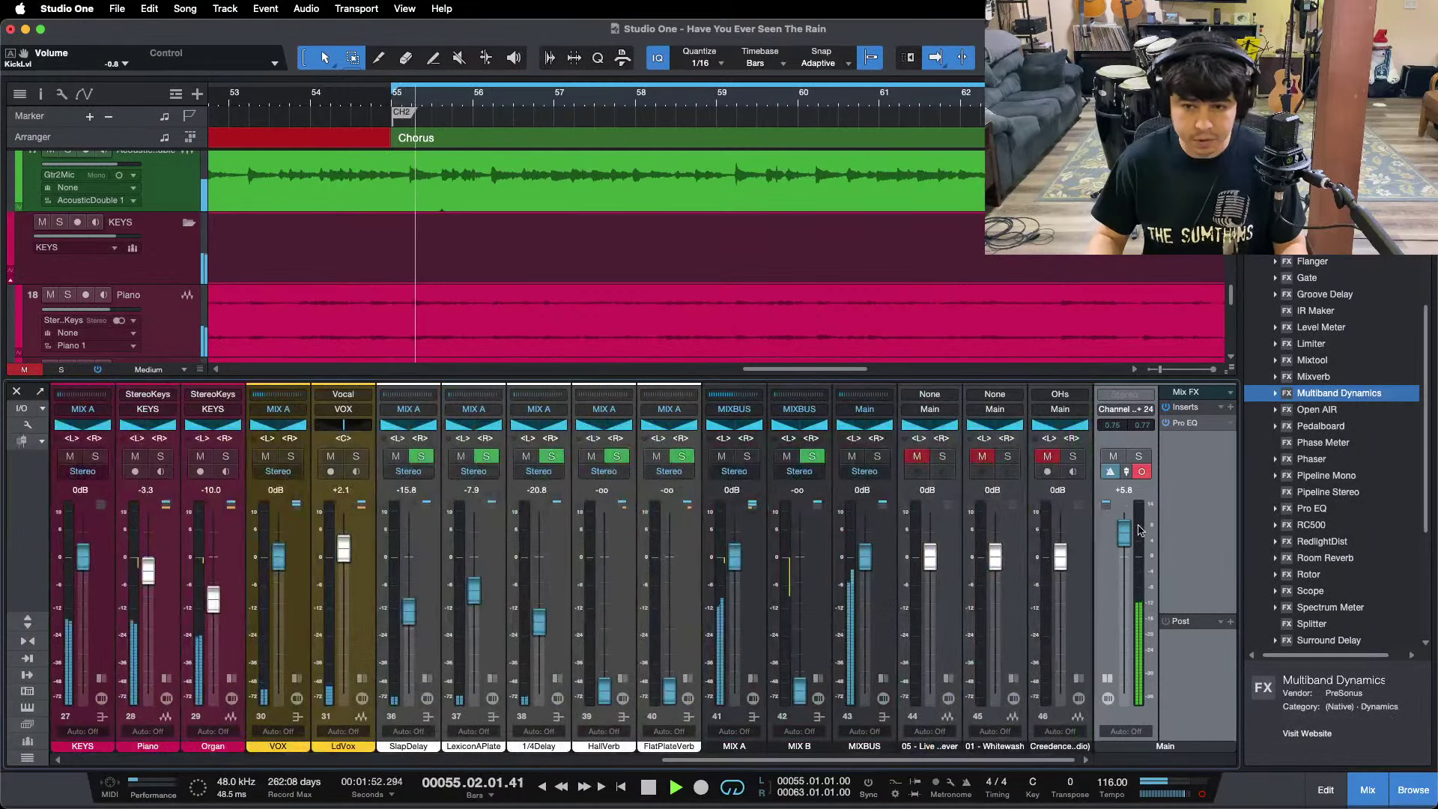
Compare the looped chorus with 01 - Whitewash and 05 - Live Forever by soloing each reference briefly, restarting from the loop start.
left_click(1008, 457)
left_click(1008, 459)
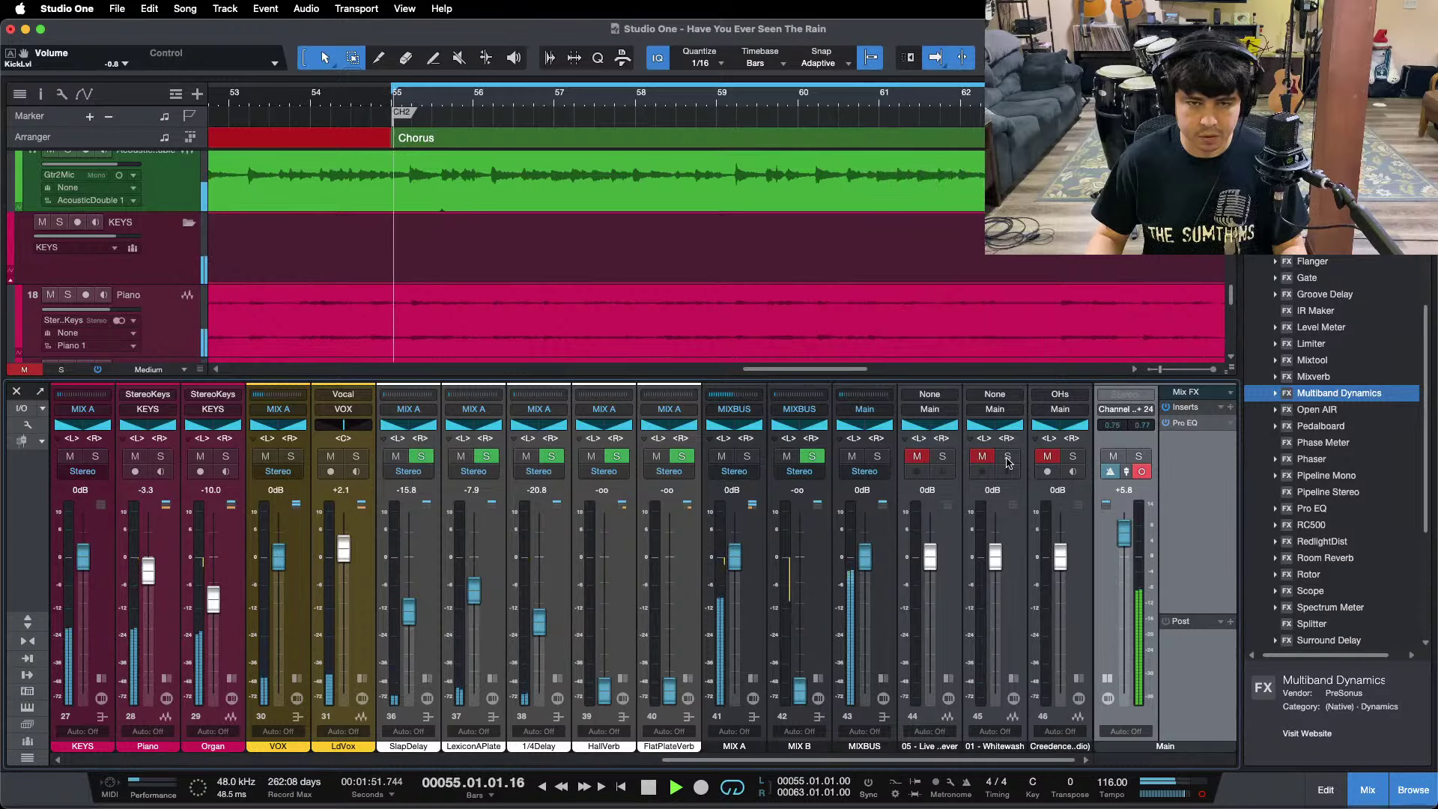
left_click(943, 457)
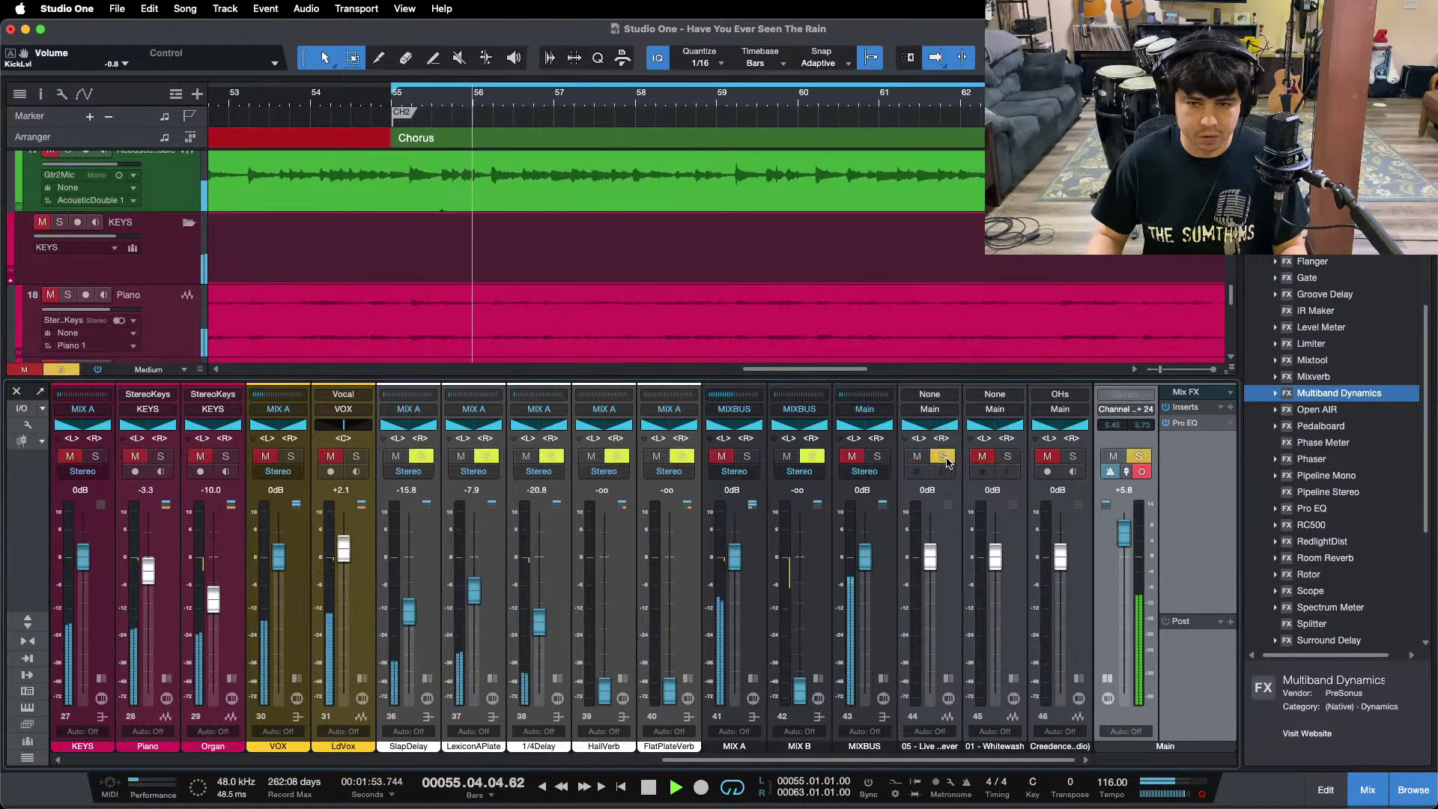
key("KP_1")
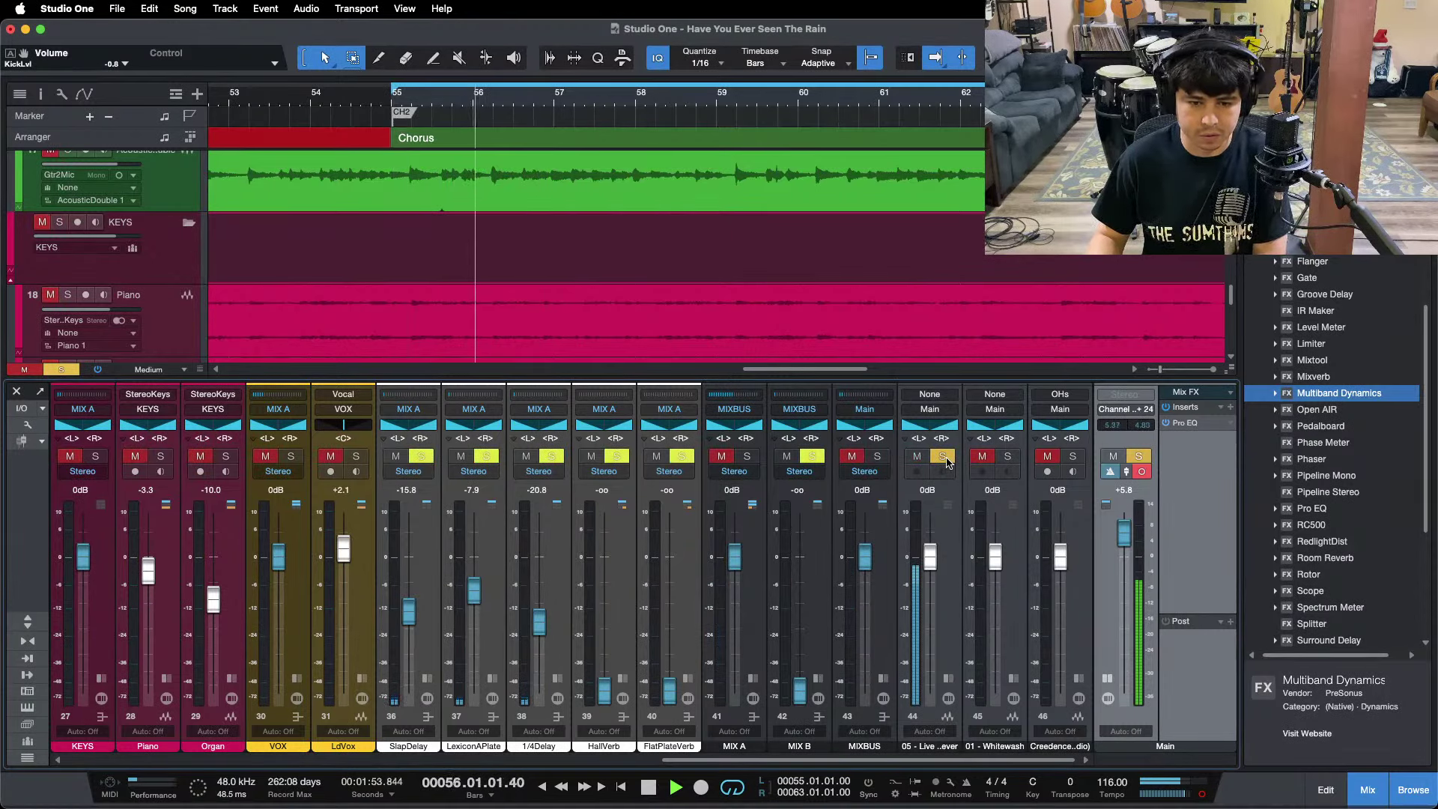
left_click(945, 460)
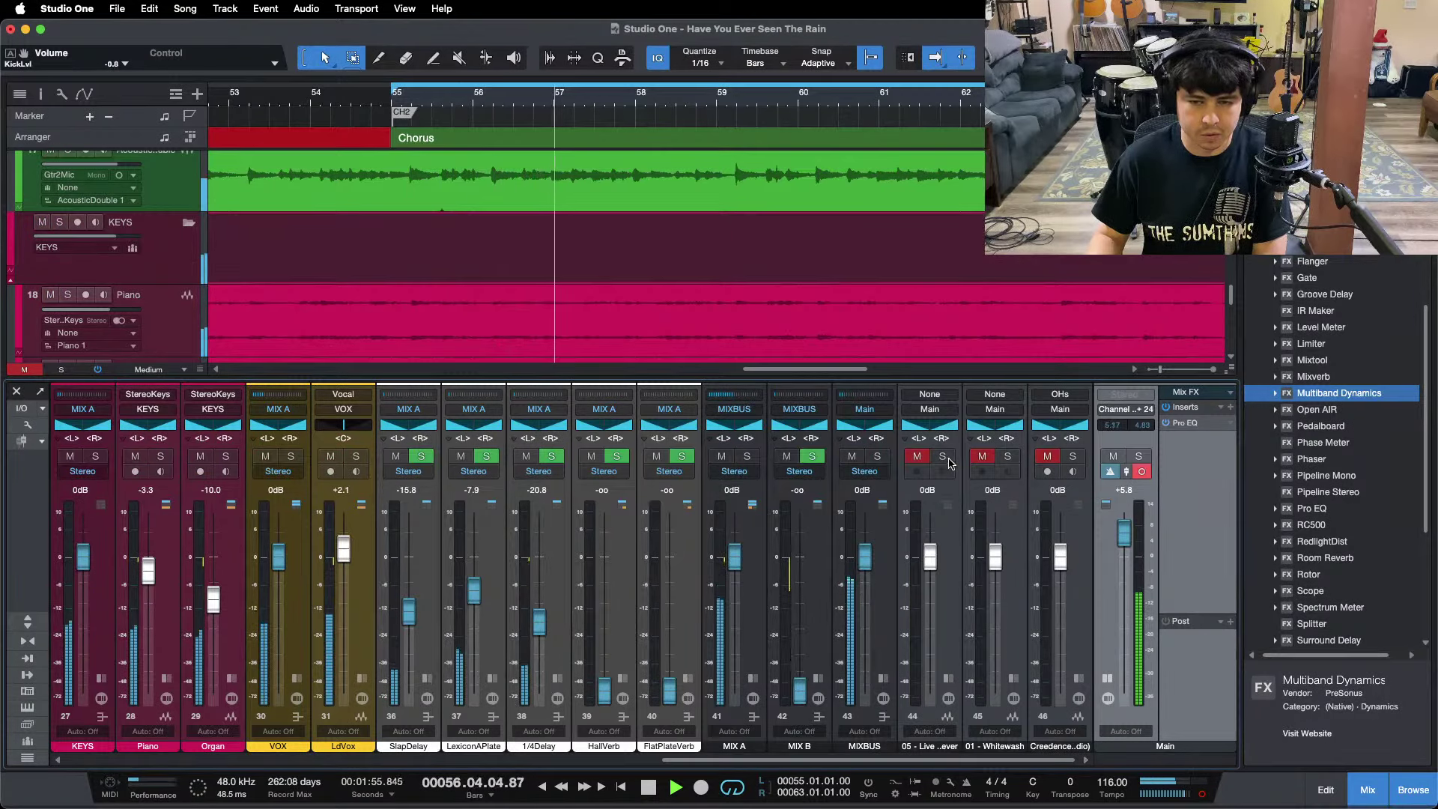
Hide the mixer, save the song, stop playback, and move both reference clips to the second verse's start at bar 39.
key("F3")
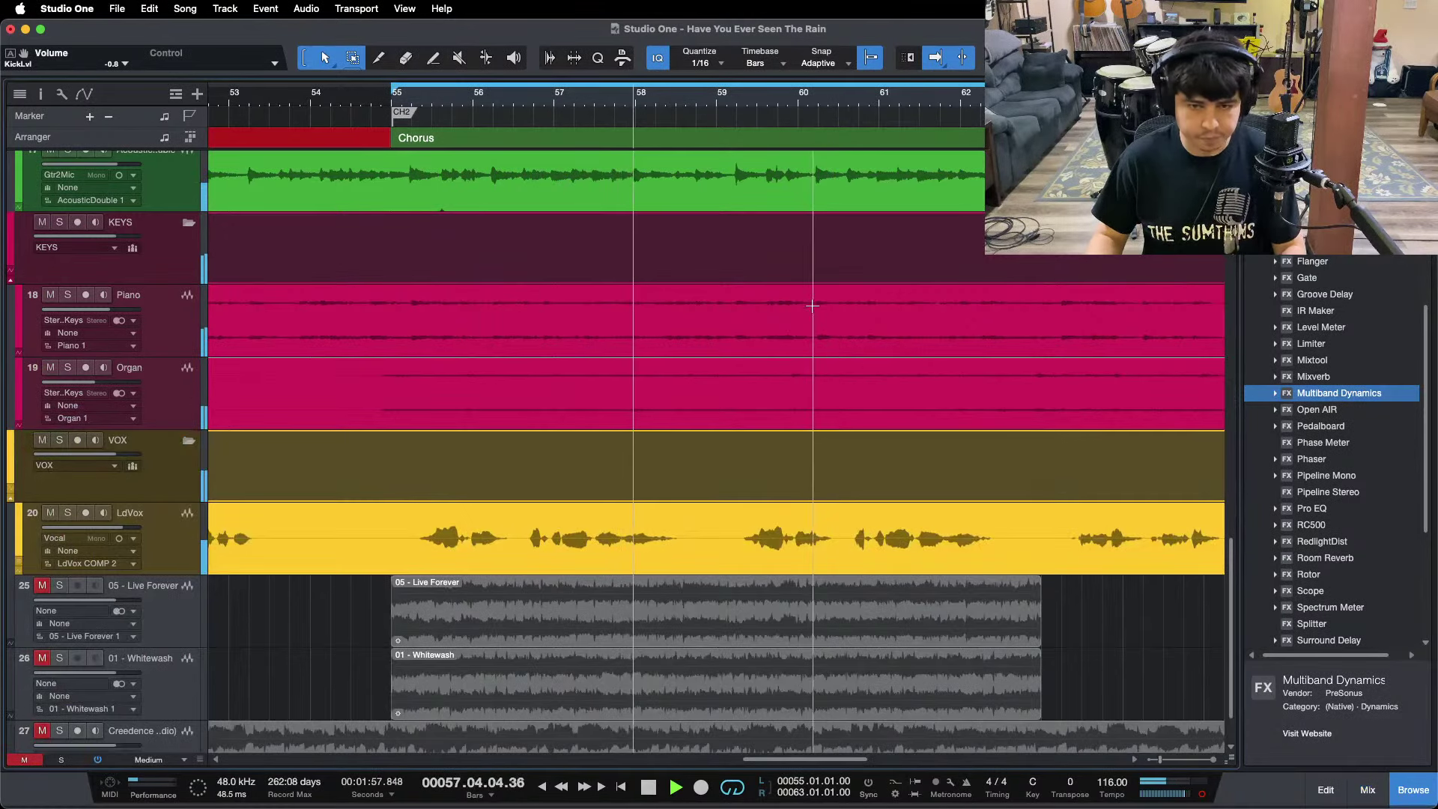
key("super+s")
left_click_drag(385, 99, 784, 17)
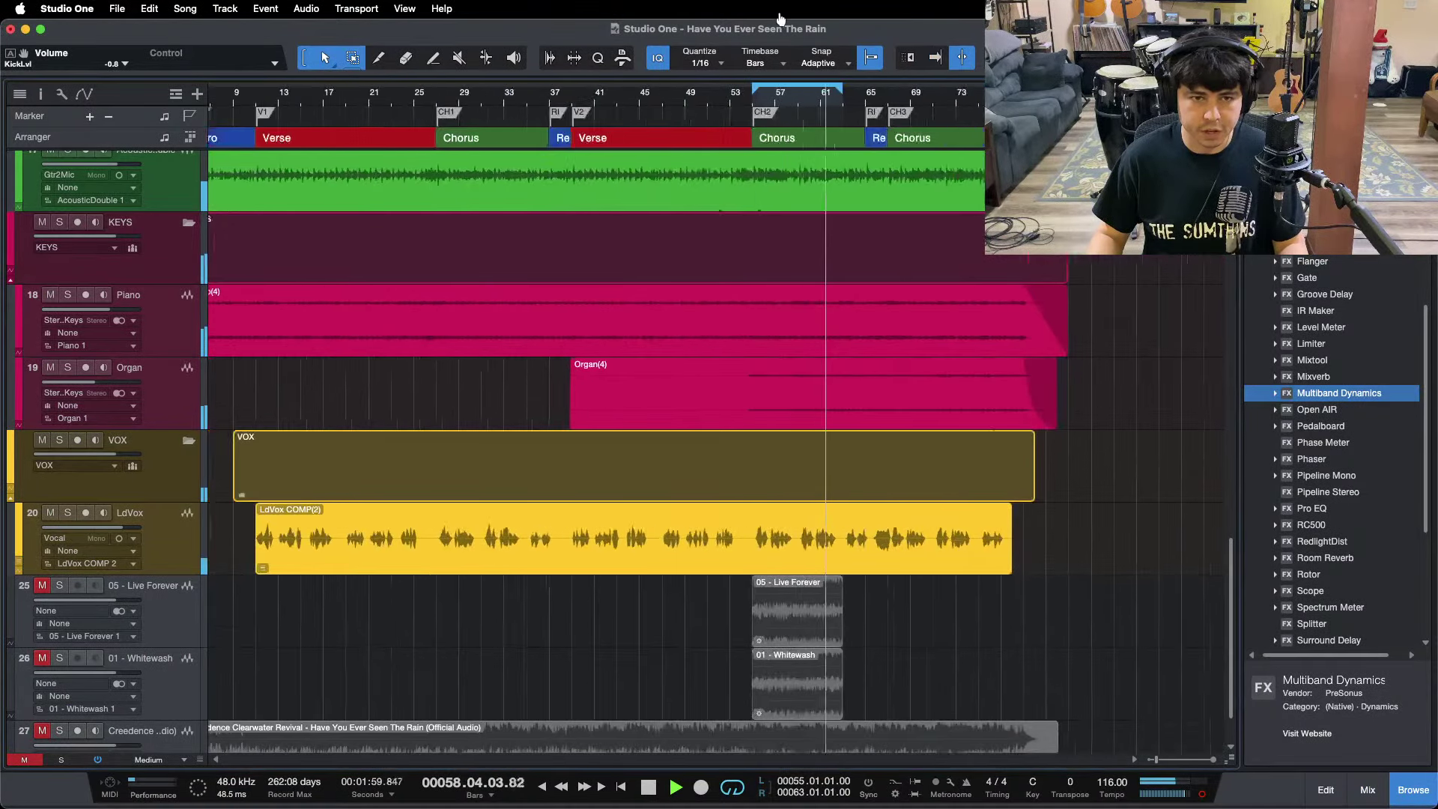
key("space")
left_click_drag(912, 642, 663, 636)
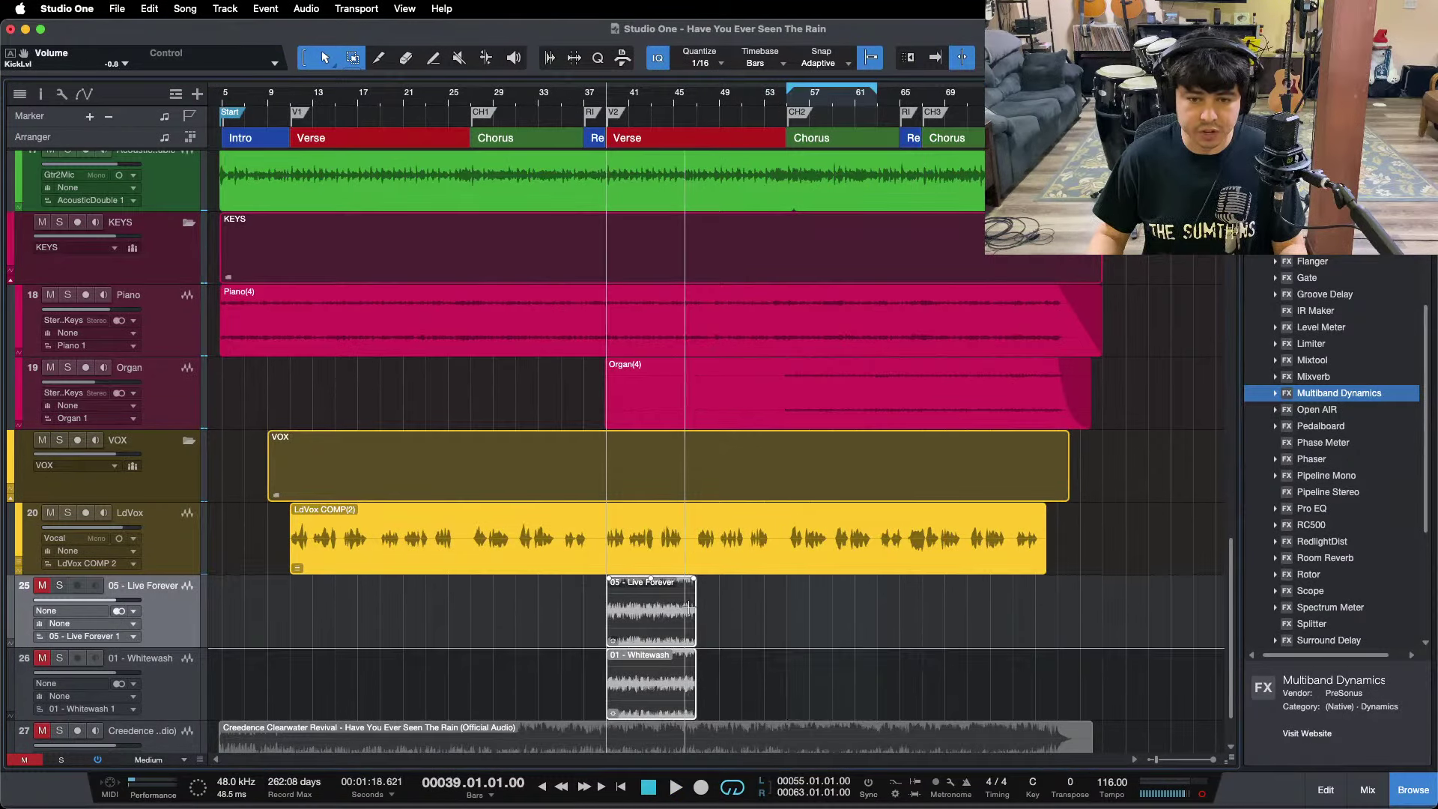
Play the second verse and move the 05 - Live Forever and 01 - Whitewash clips to bar 47.
left_click(693, 101)
key("space")
key("e")
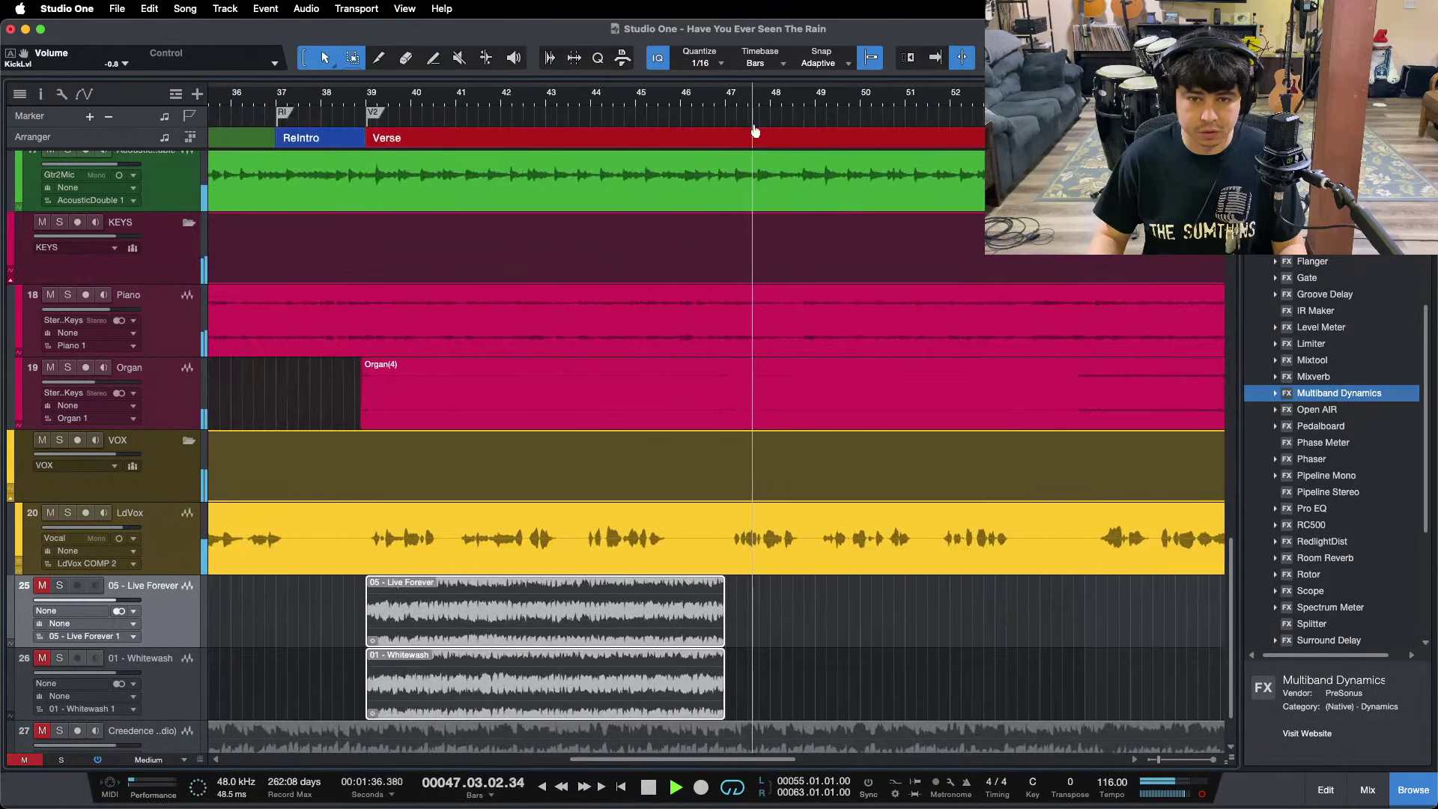
left_click_drag(466, 622, 836, 627)
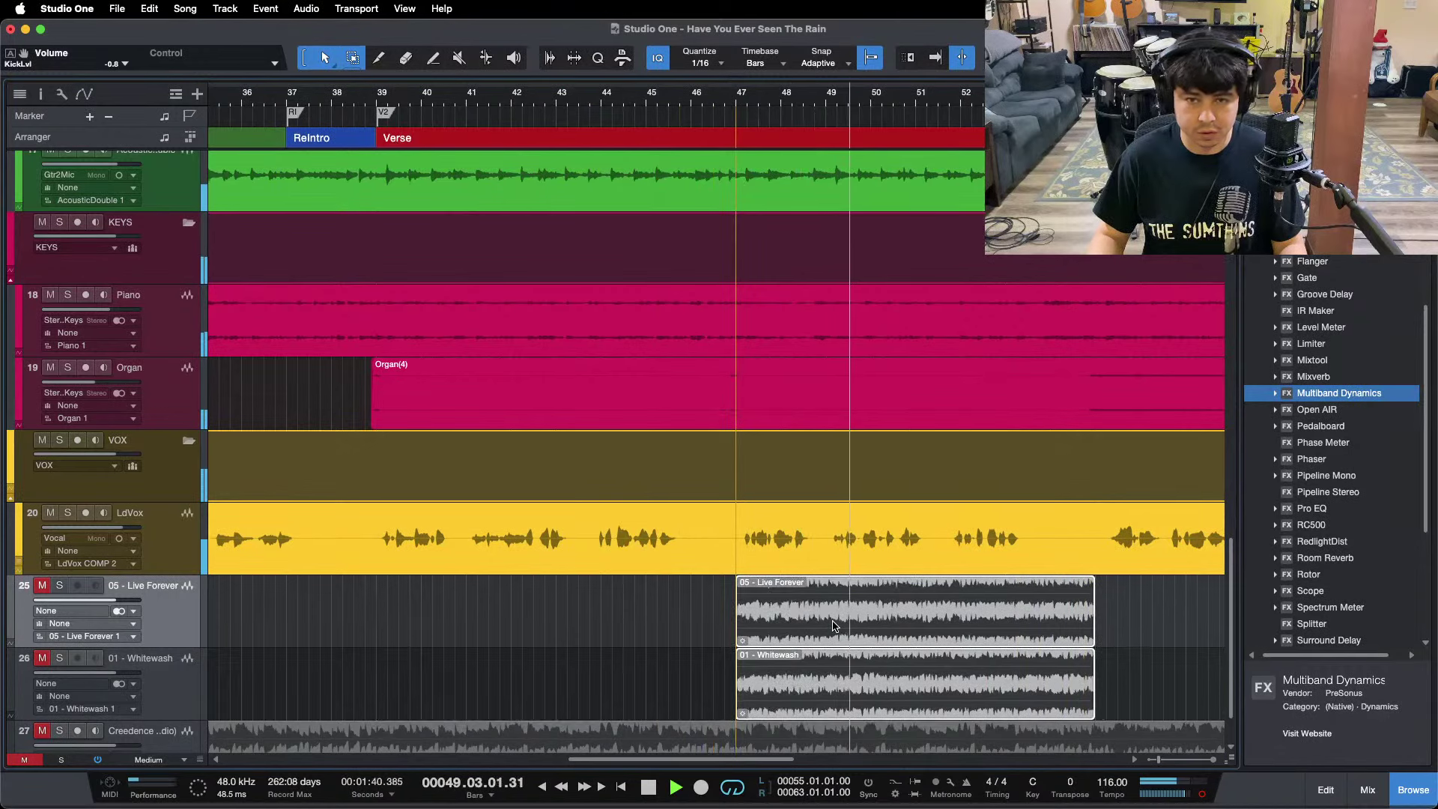
Reopen the mixer, play the verse from bar 47, and toggle solo on 01 - Whitewash to compare it with the mix.
key("space")
key("F3")
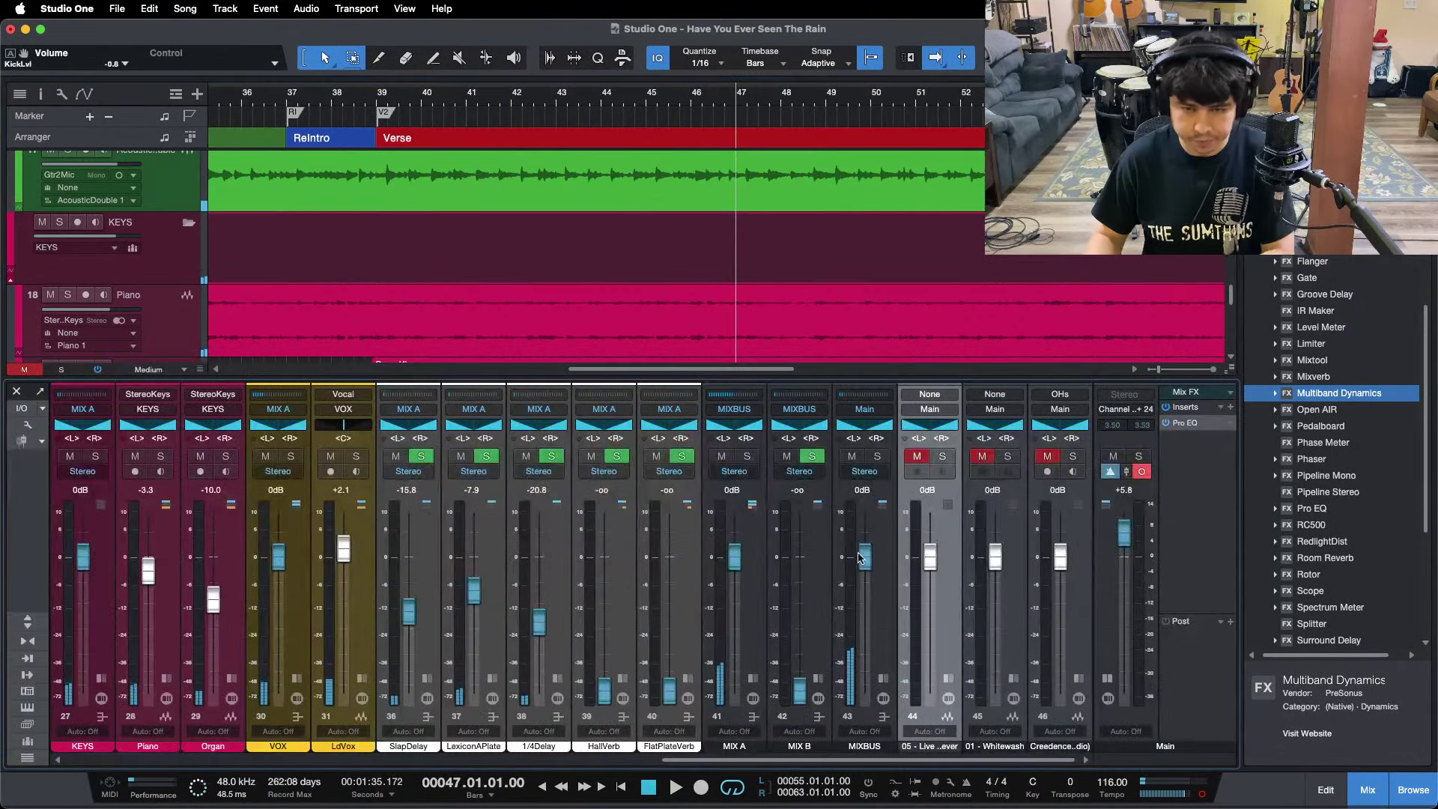
key("space")
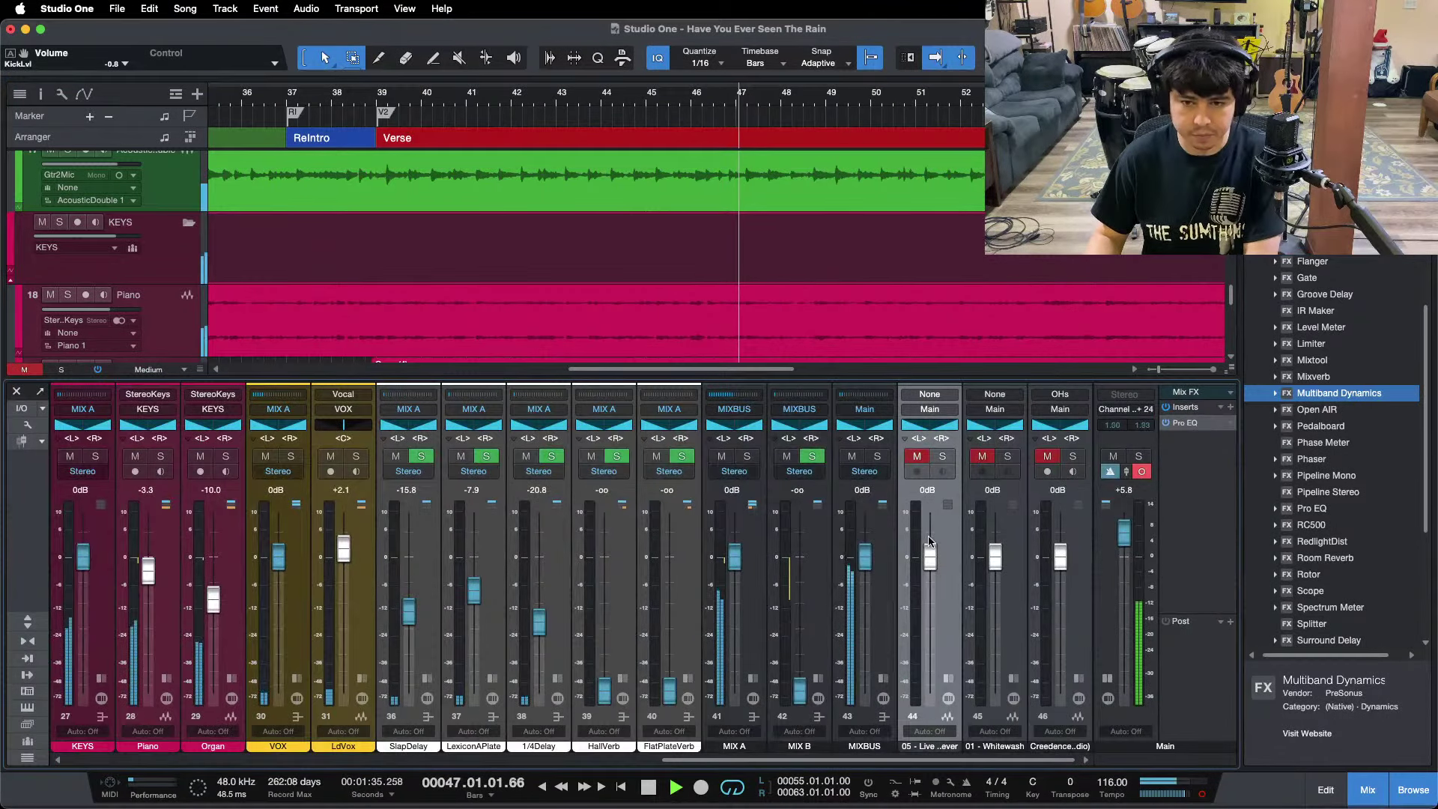
left_click(1009, 458)
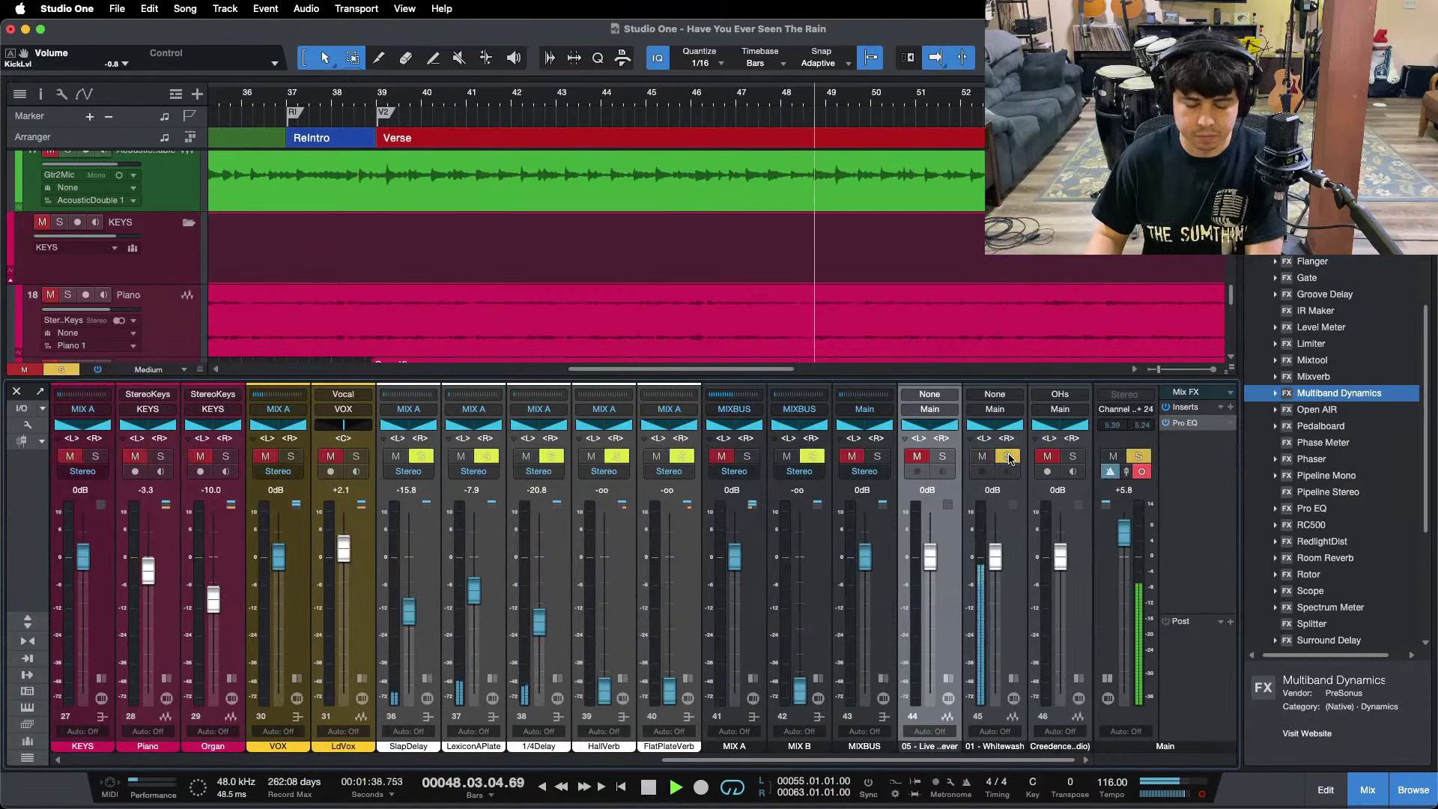
left_click(1009, 458)
left_click(1009, 459)
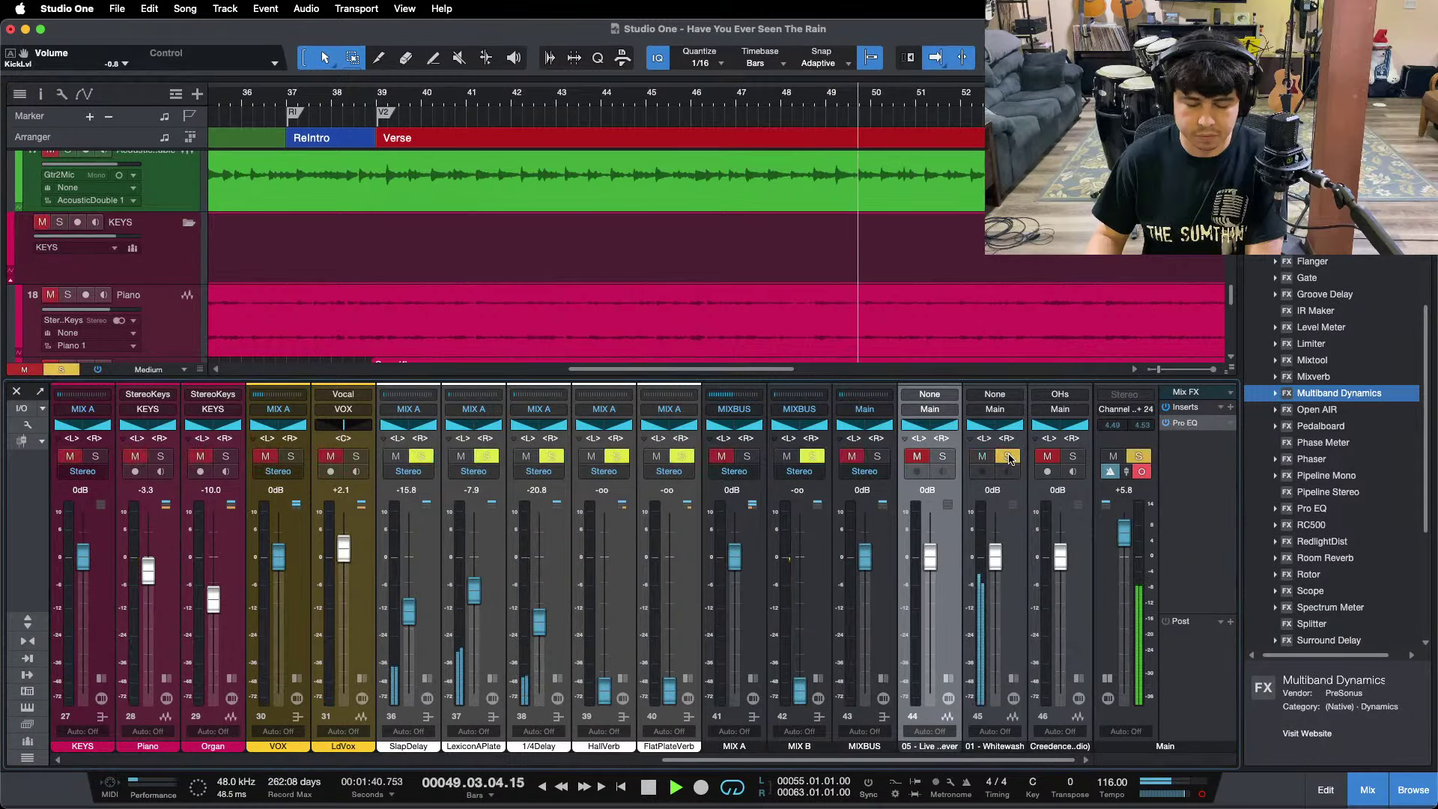
key("space")
key("space")
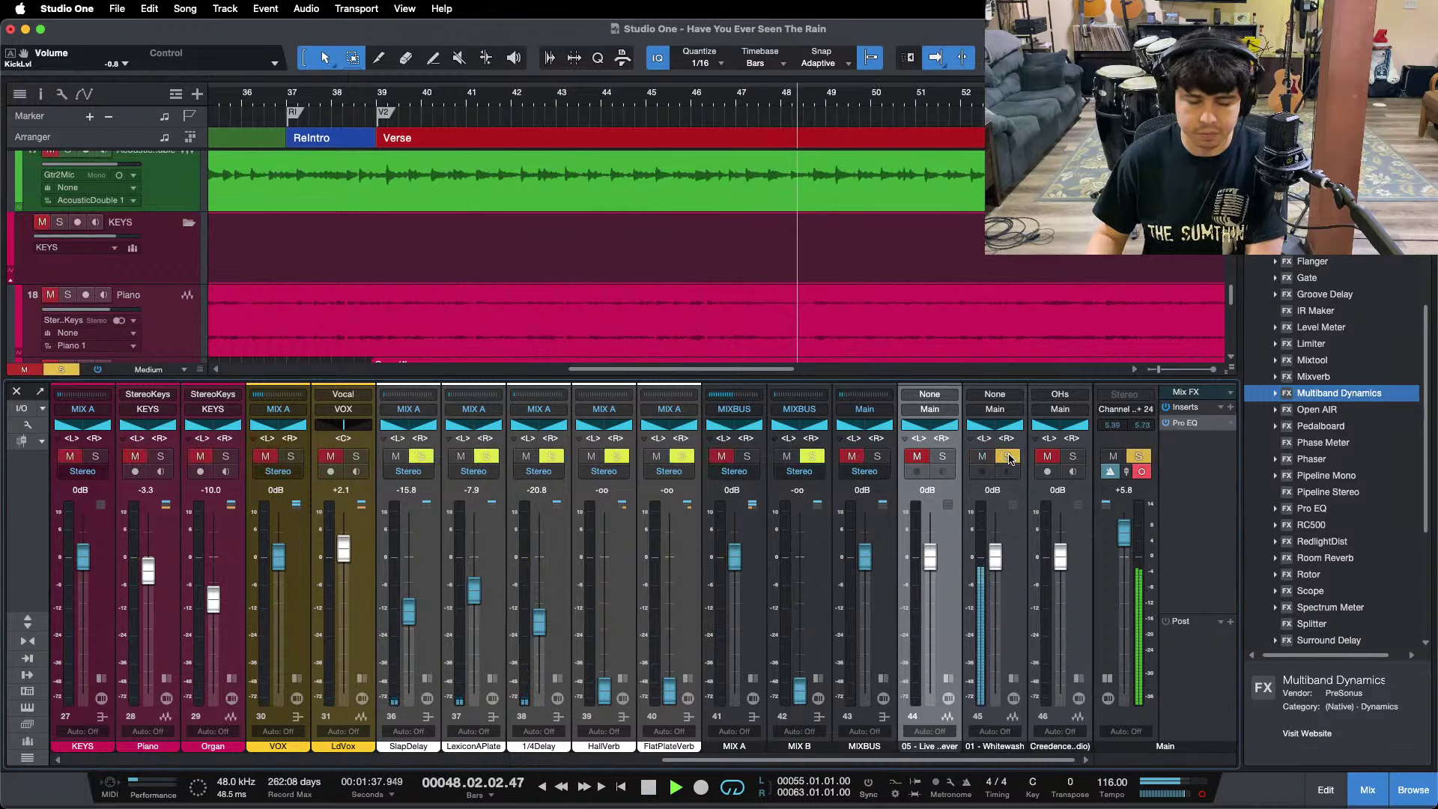
left_click(1009, 458)
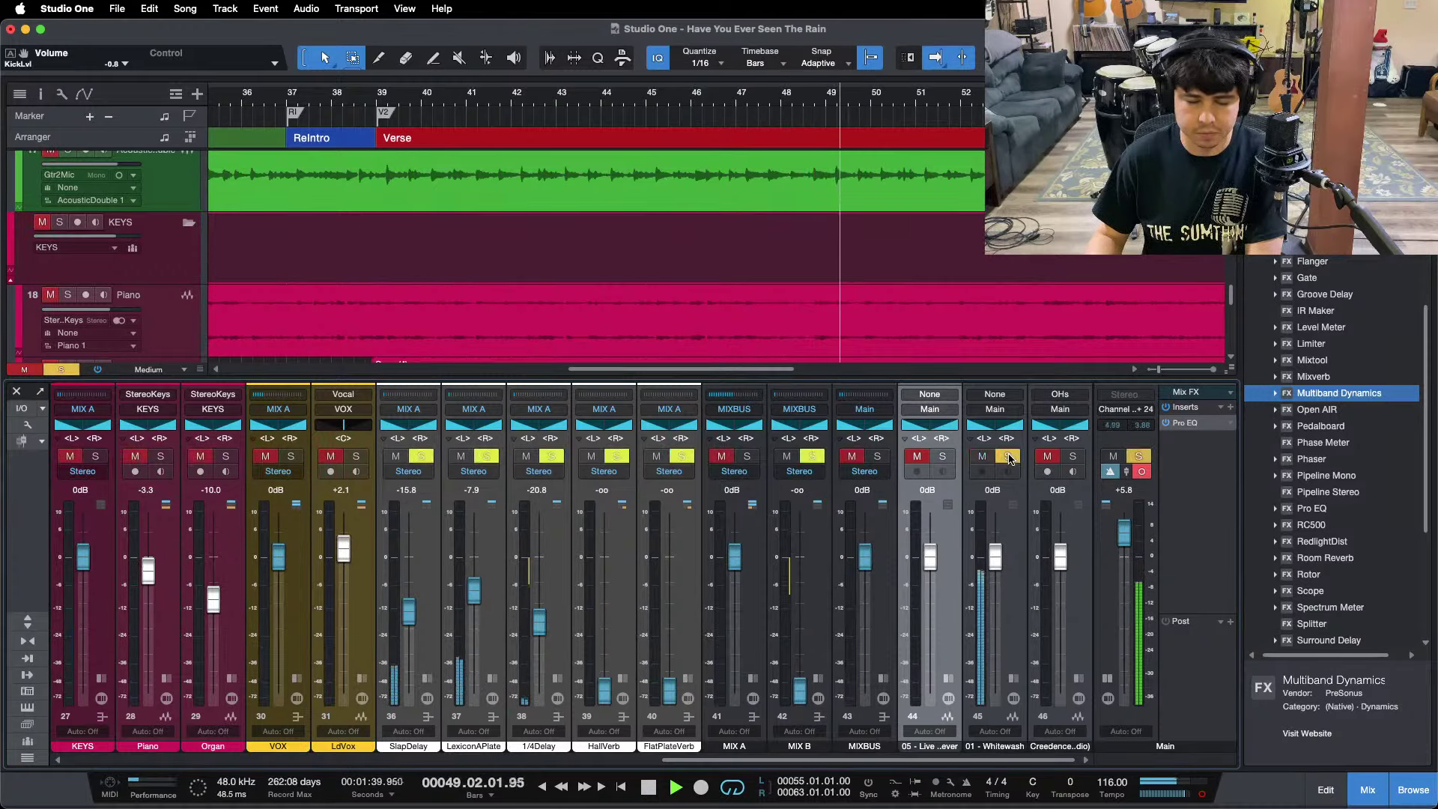
left_click(1009, 458)
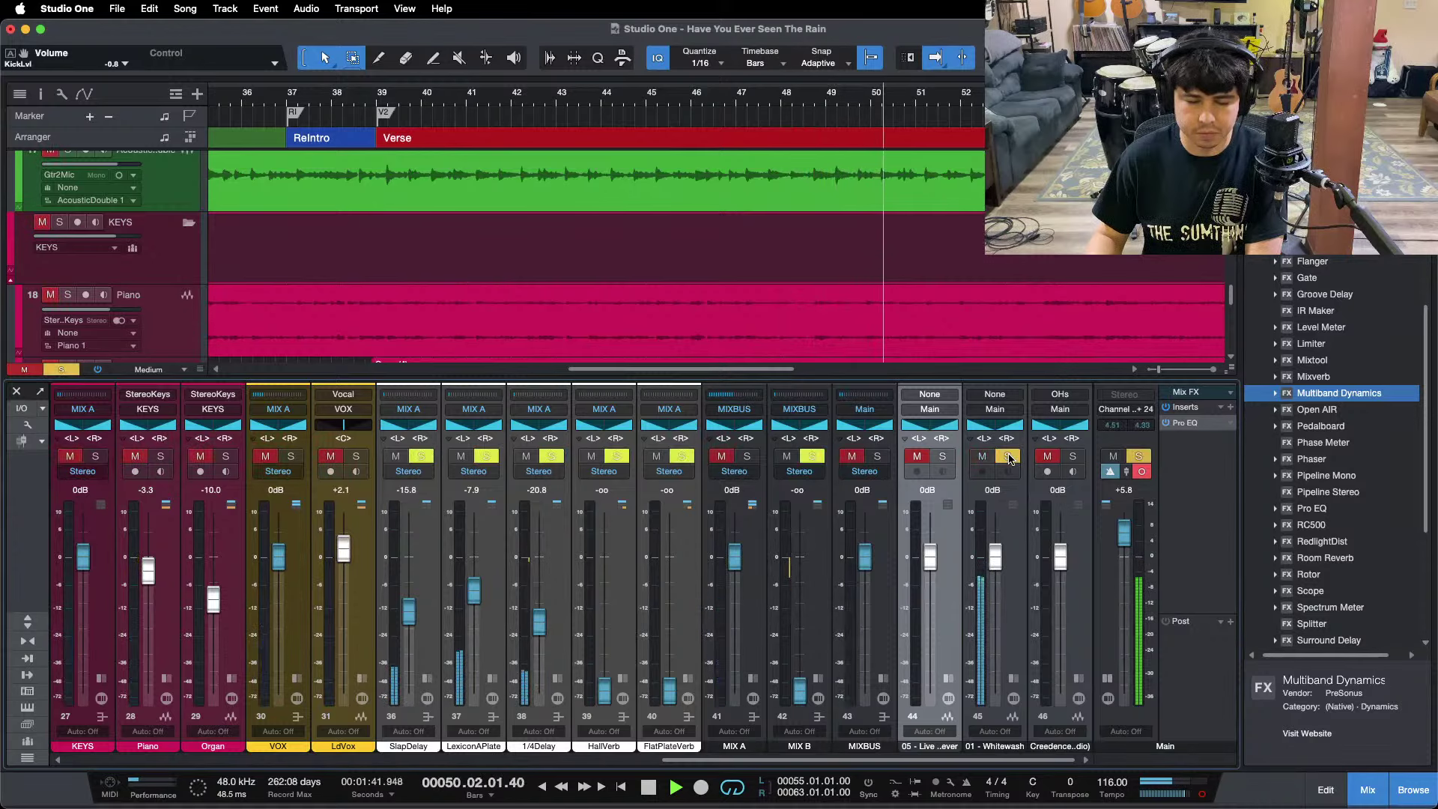
left_click(1009, 459)
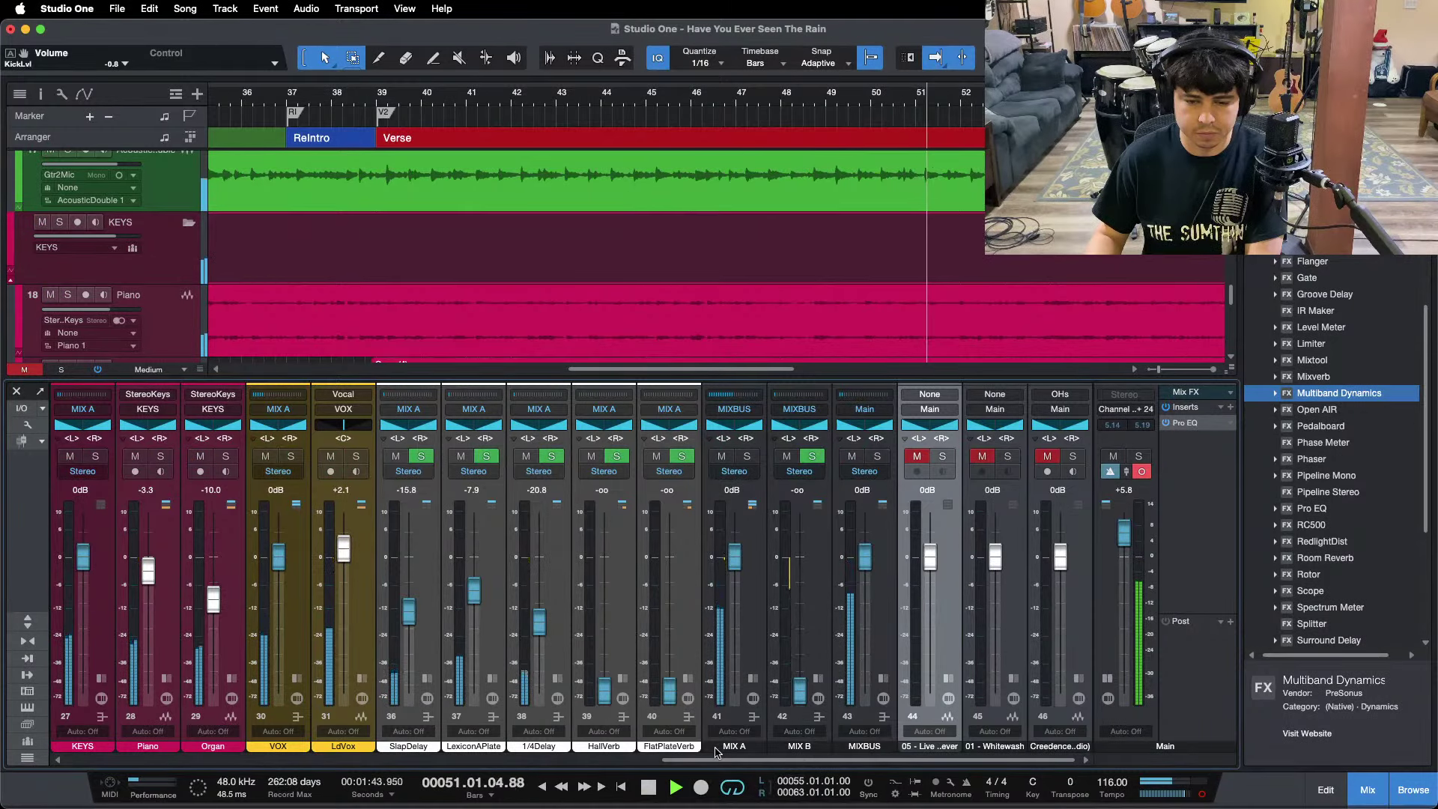
Lower the BASS bus fader to -1.7 dB and return to the reference tracks in the mixer.
scroll(299, 611, "left", 10)
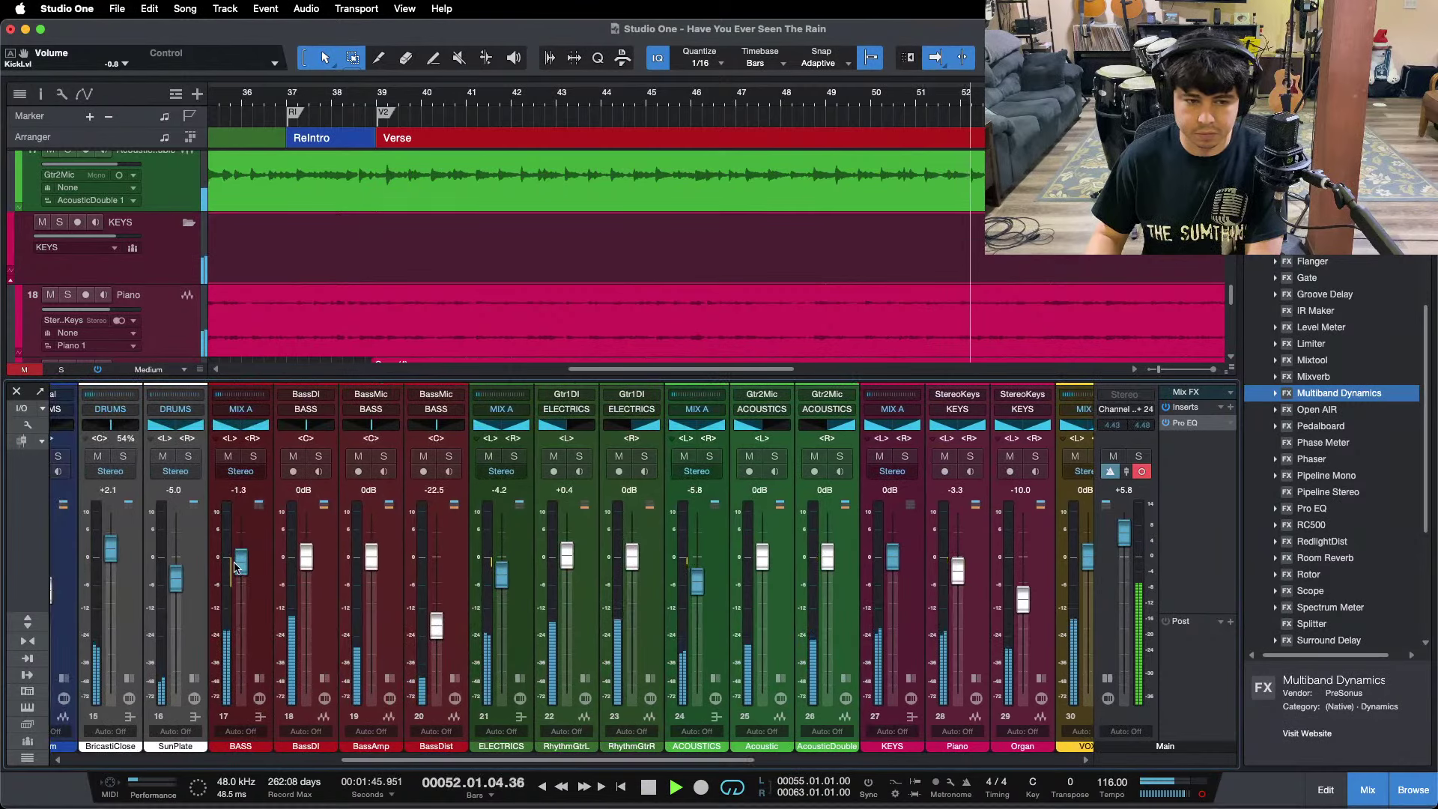
left_click_drag(240, 562, 241, 565)
left_click_drag(449, 761, 809, 763)
Replay the verse from bar 47, recheck the bass level against the soloed 01 - Whitewash track, and stop playback.
key("space")
key("space")
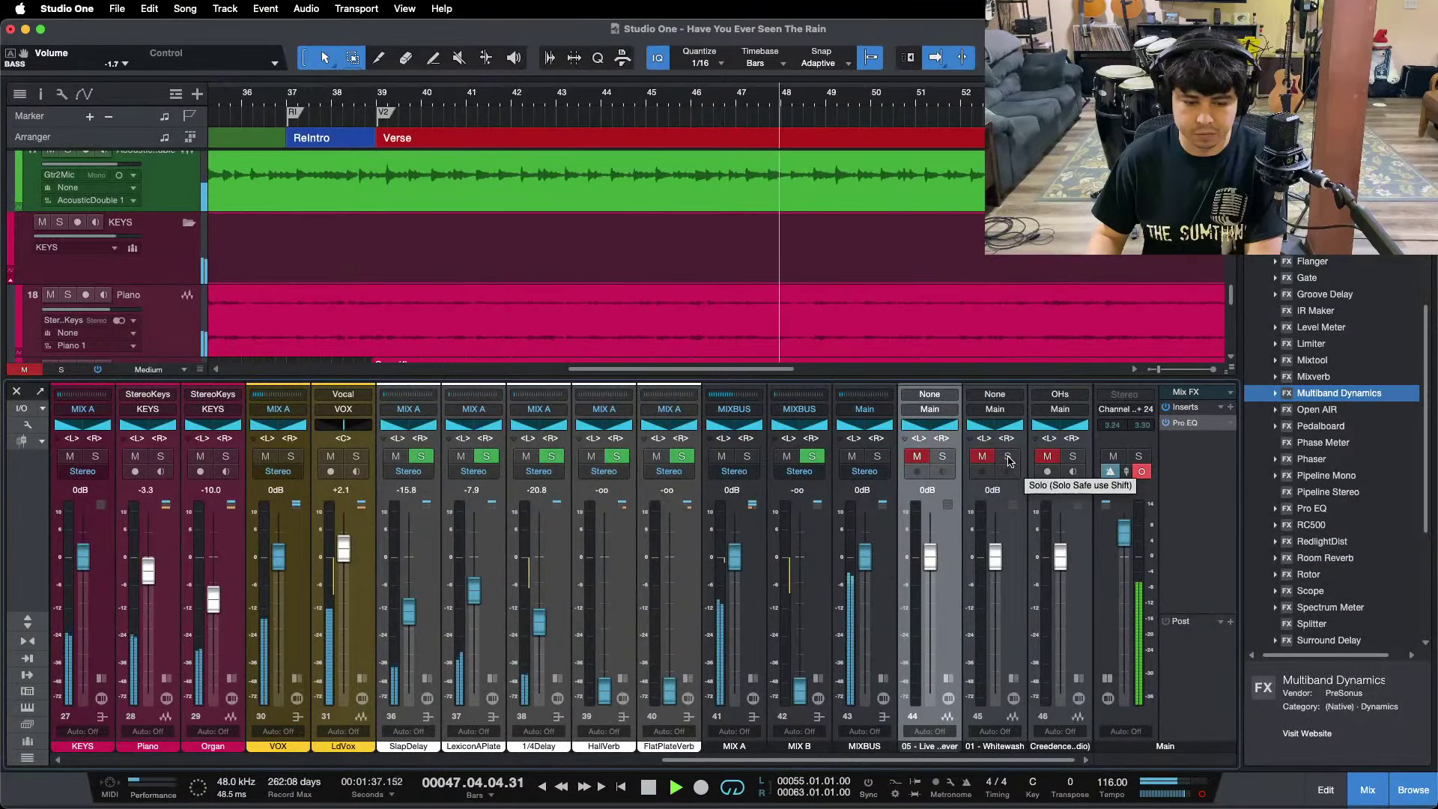
left_click(1009, 459)
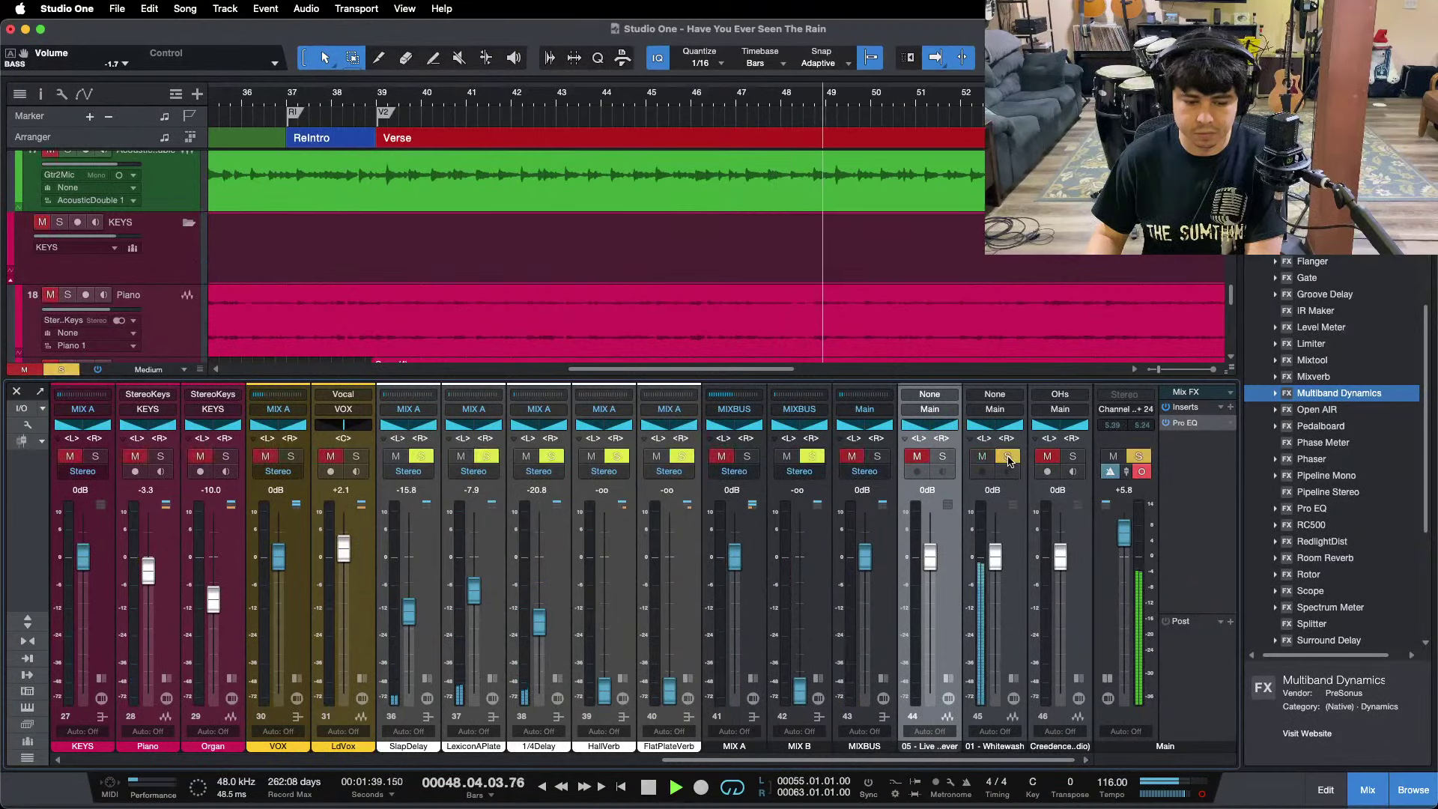
left_click(1009, 458)
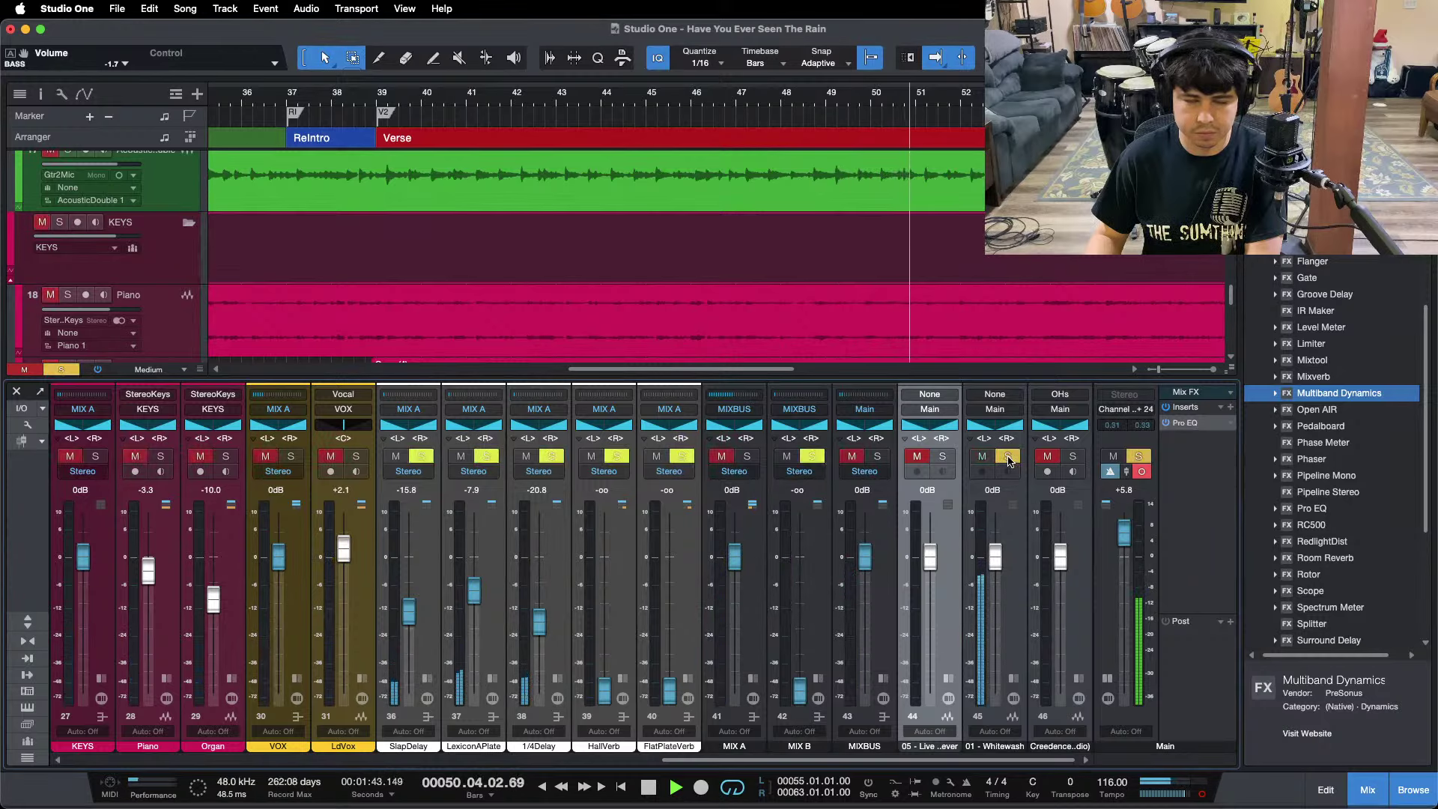
key("space")
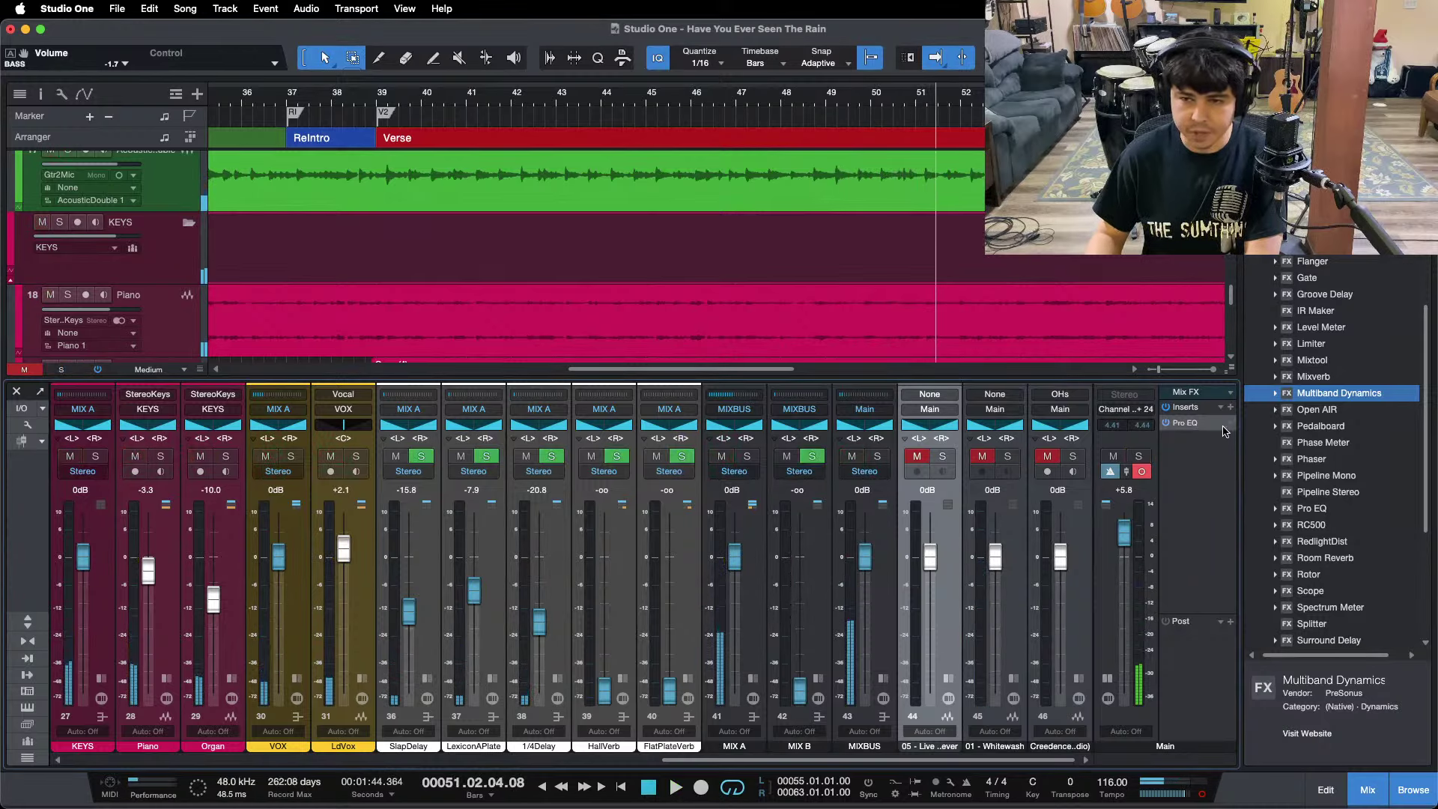
Switch on the low cut in the Main channel's Pro EQ, raise the high cut to 98.0 Hz, and close the plug-in.
left_click(1191, 424)
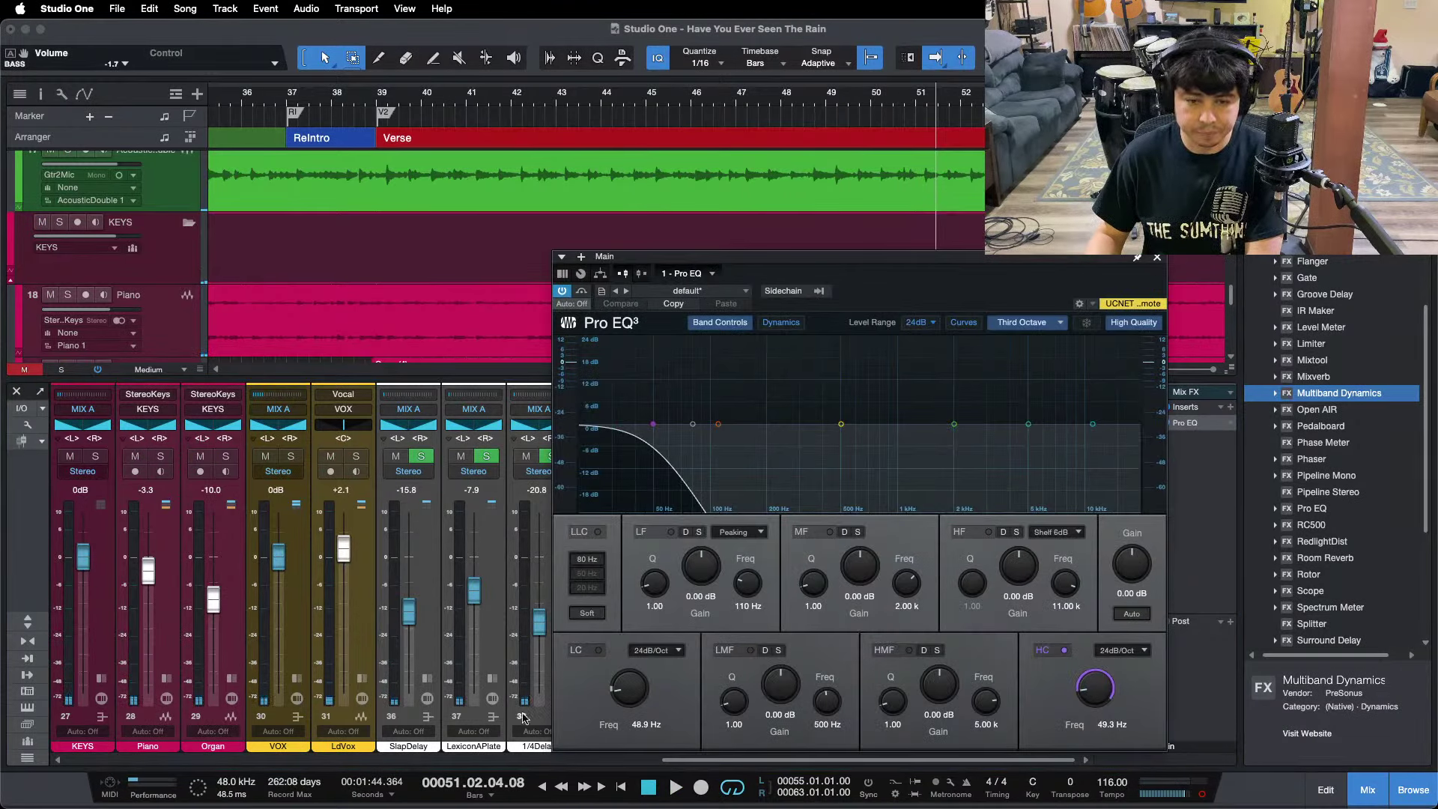
left_click(574, 652)
scroll(1088, 696, "up", 3)
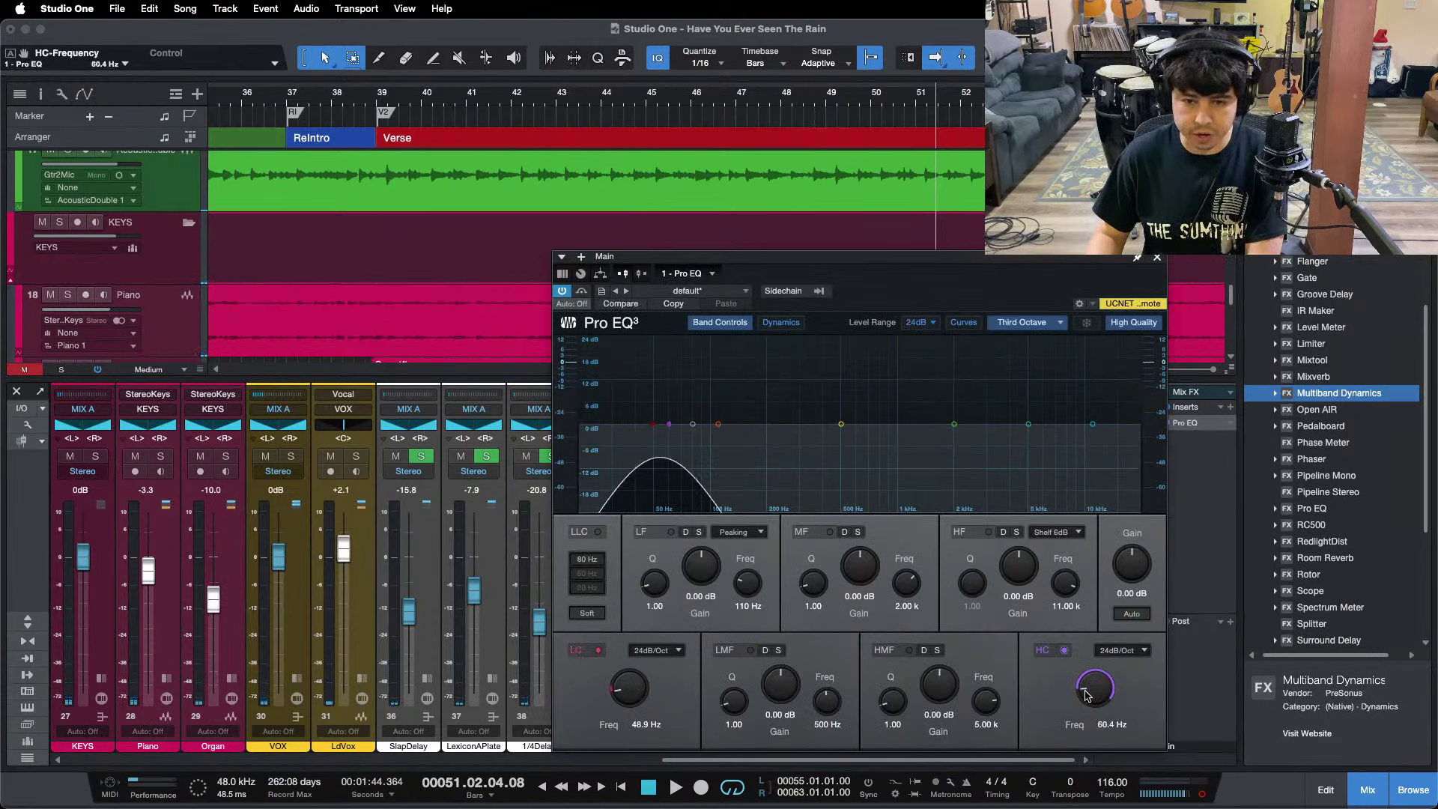
scroll(1087, 695, "up", 8)
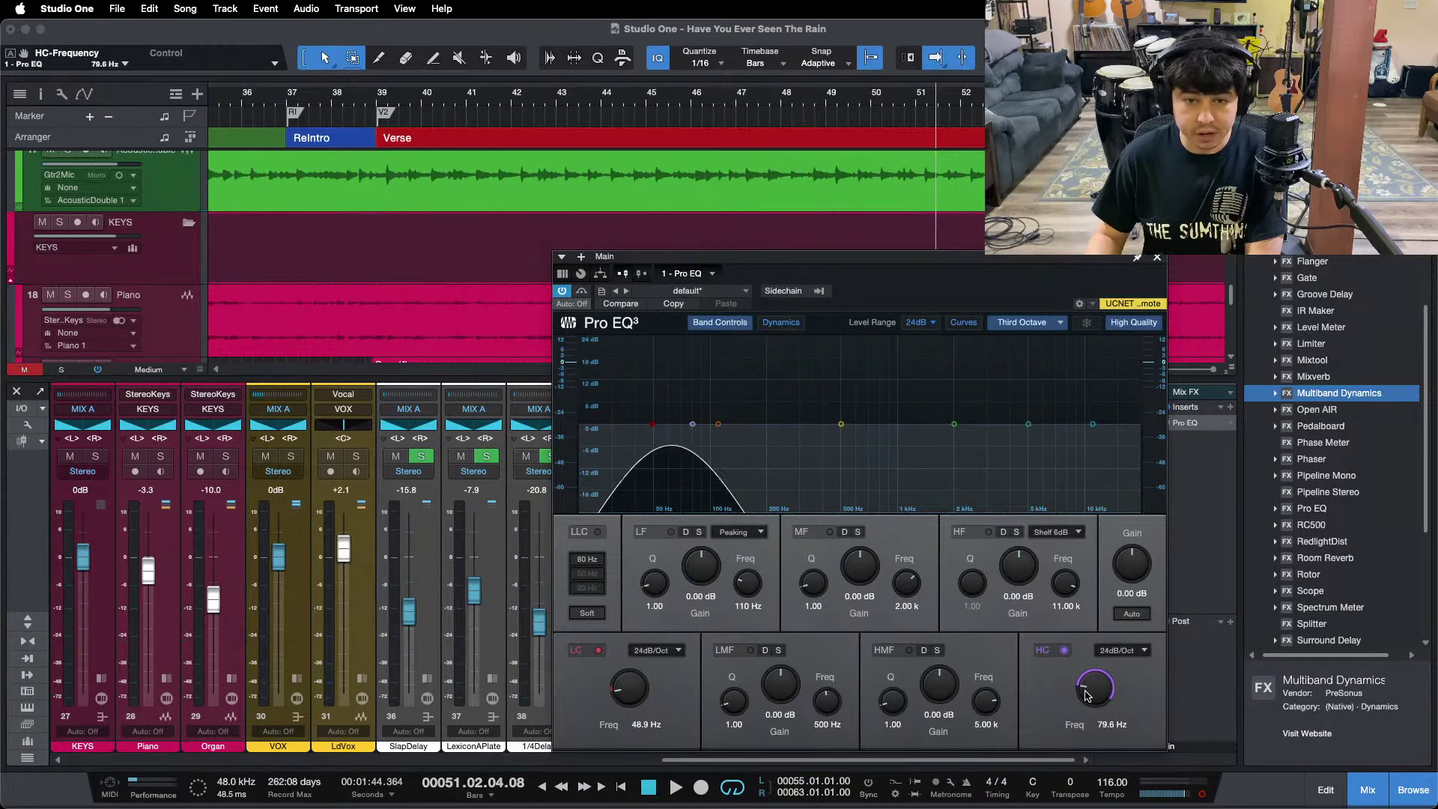
left_click(1158, 259)
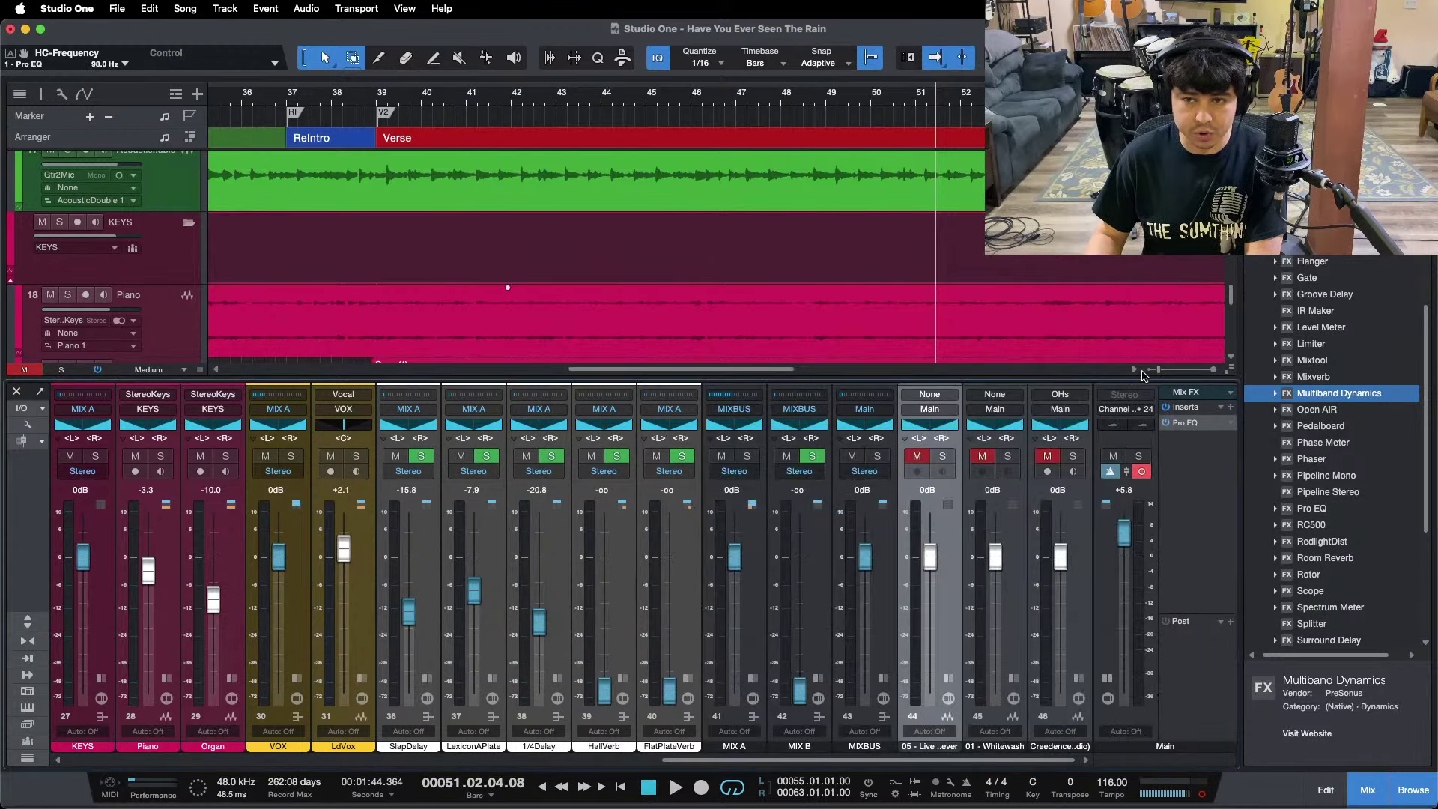
Set the Main channel's Pro EQ high cut to 49.1 Hz, switch its low cut off, and close the plug-in.
left_click(1179, 424)
scroll(1111, 697, "down", 8)
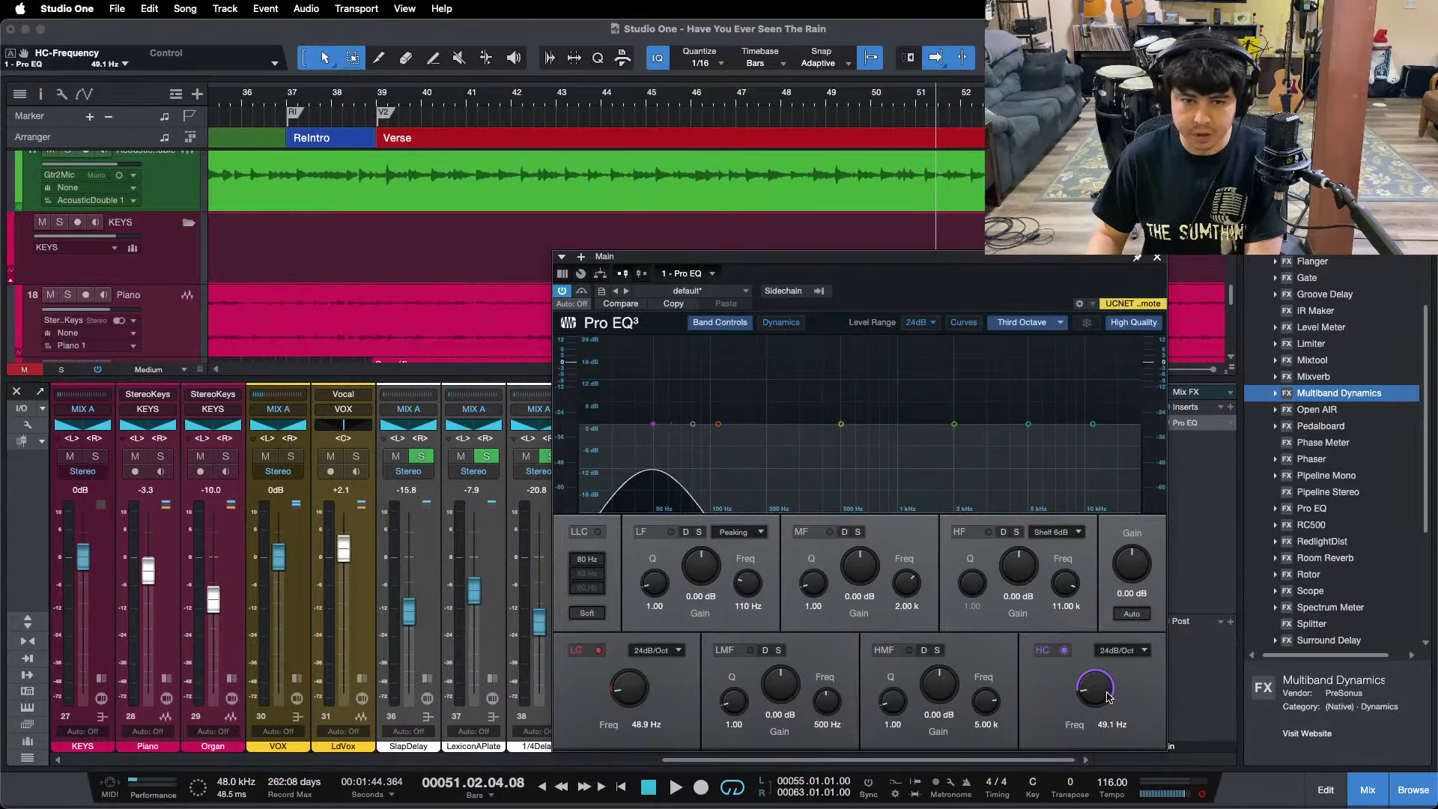
left_click(583, 652)
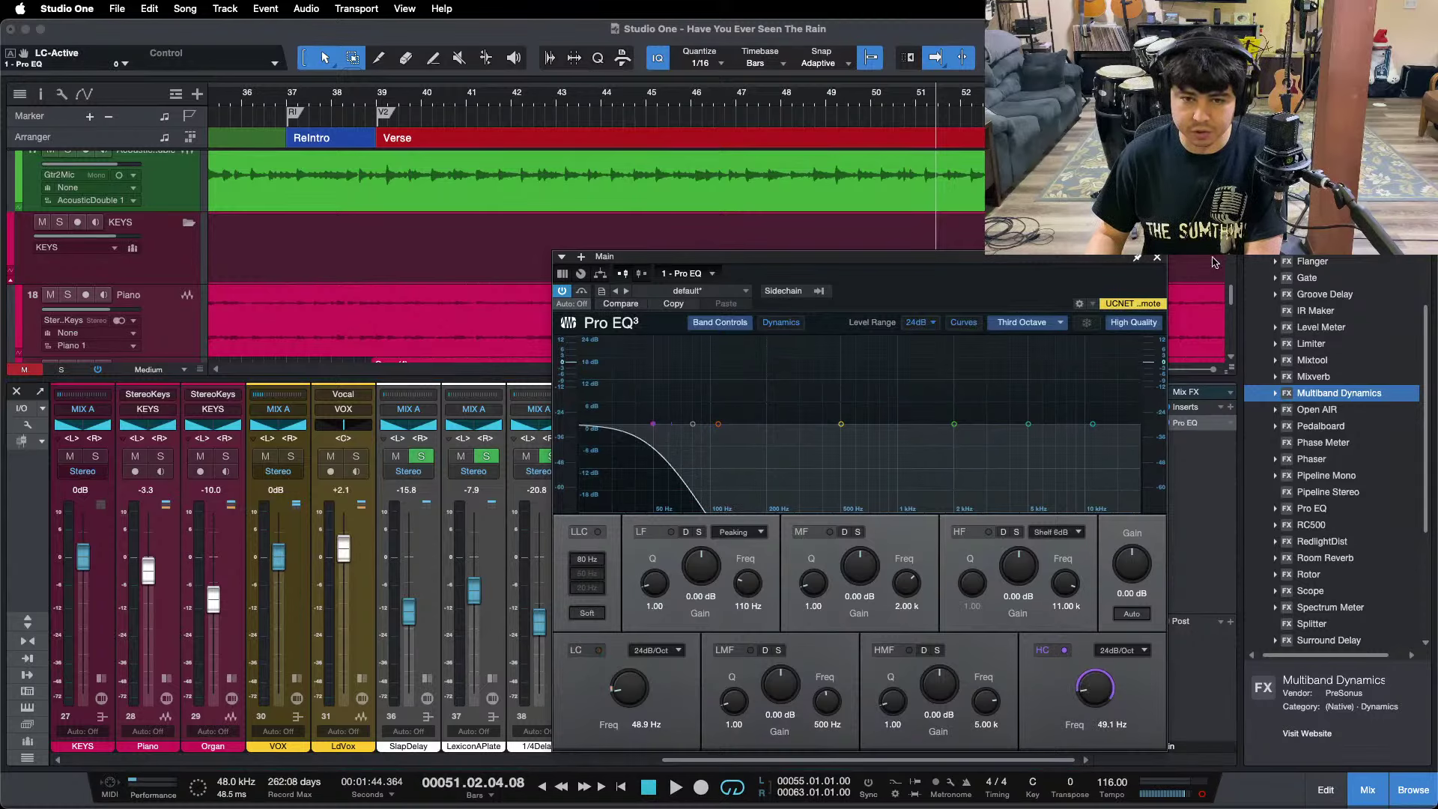
left_click(1157, 258)
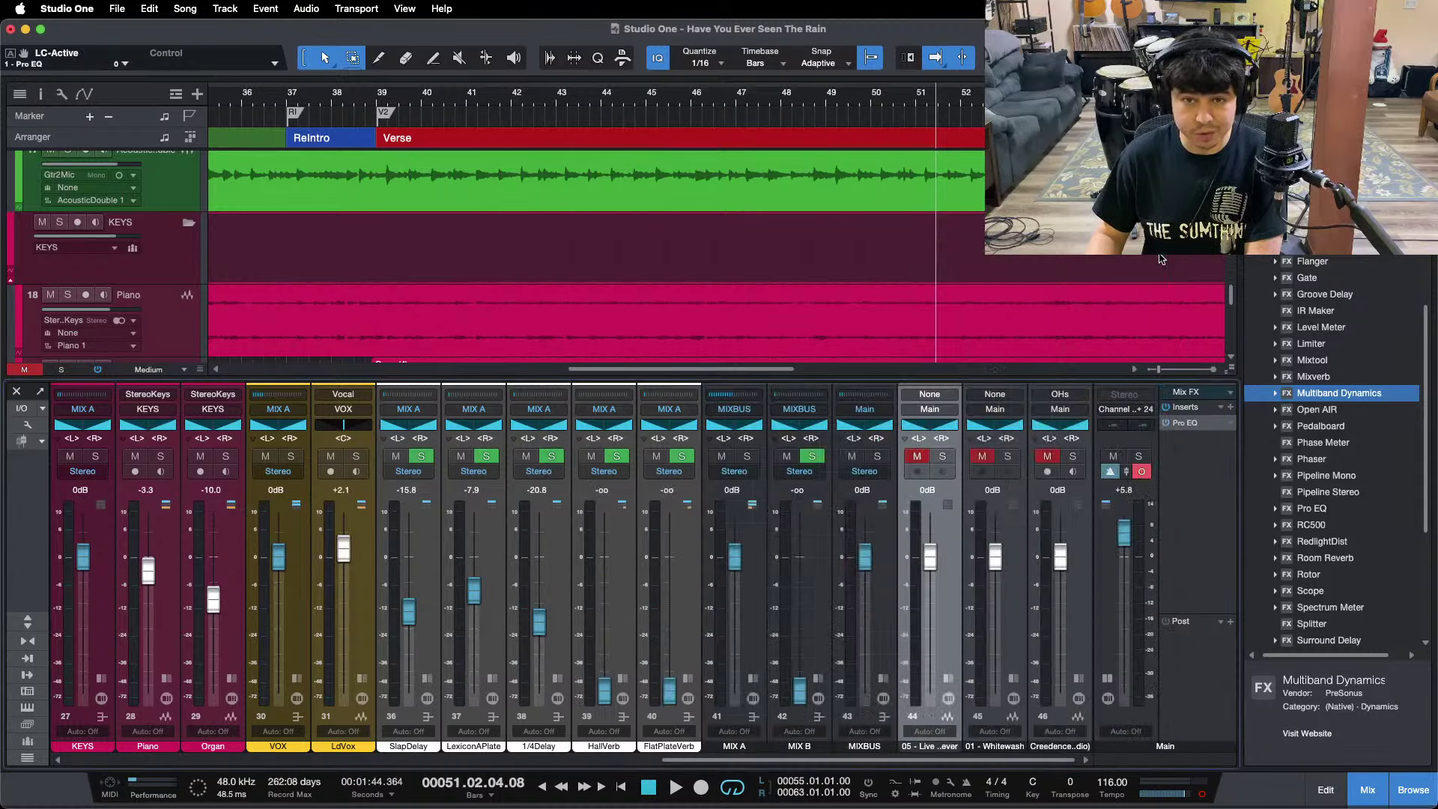
Play the verse from bar 47, switching the Creedence reference track's solo on and off to compare the filtered low end, and stop playback.
left_click(1074, 457)
key("space")
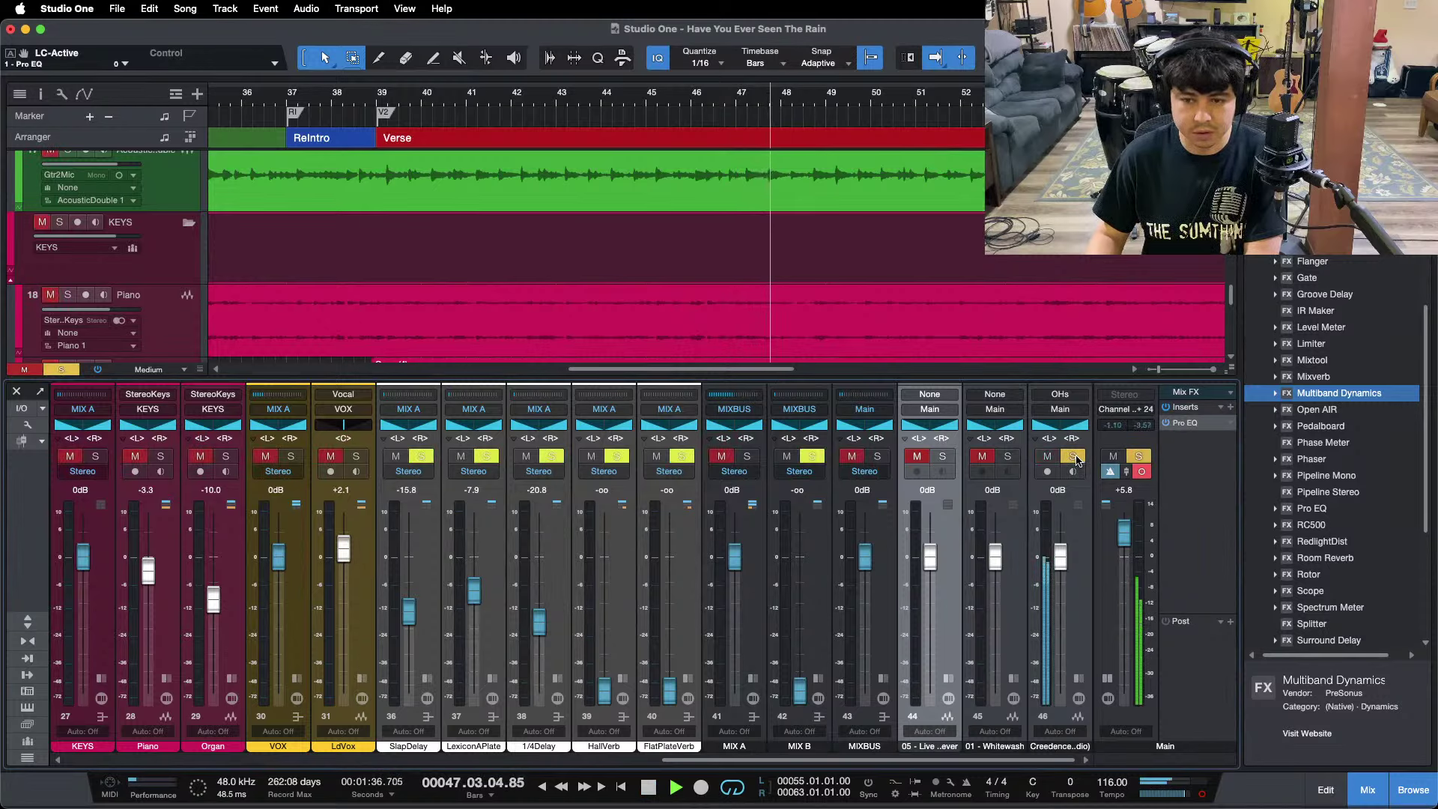
left_click(1074, 457)
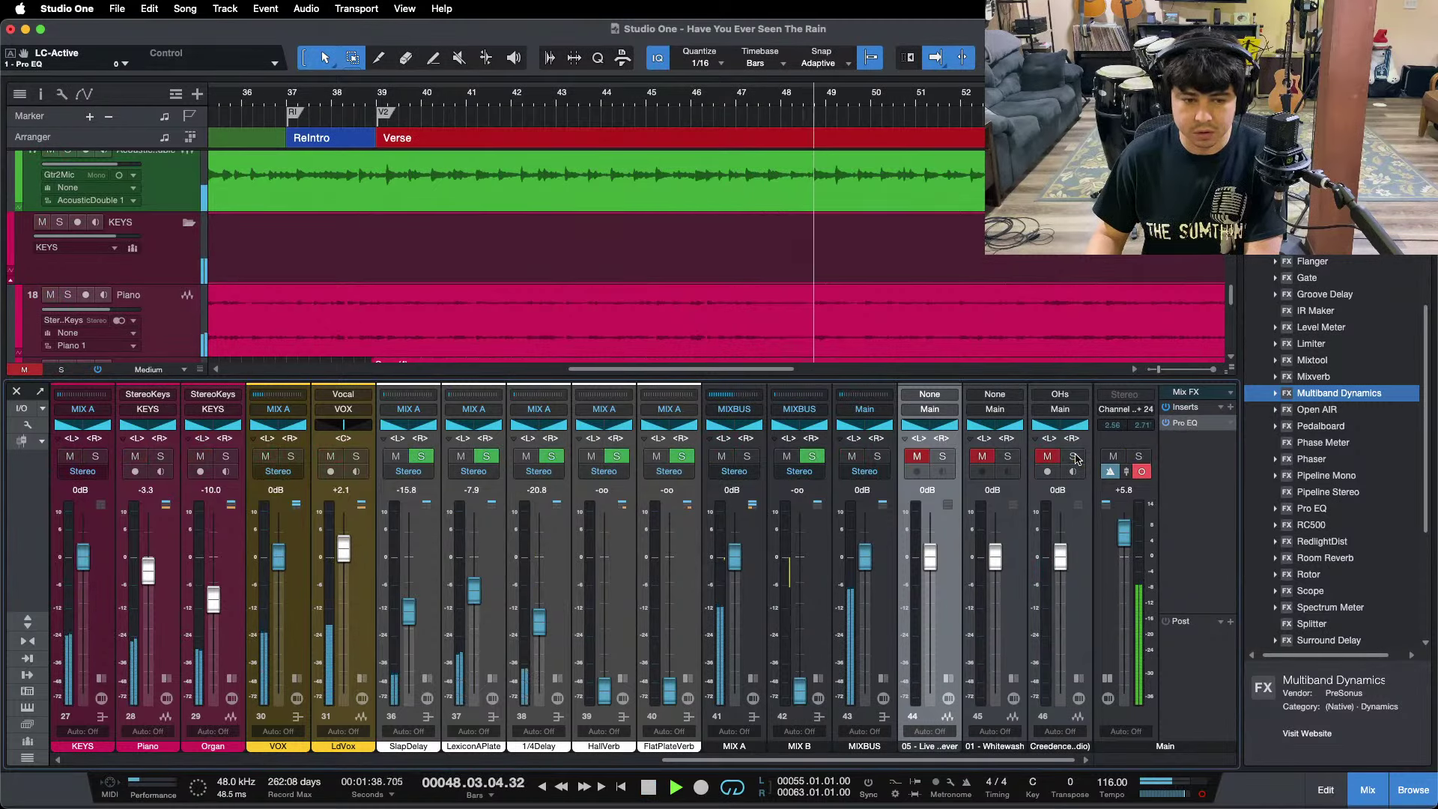
left_click(1075, 457)
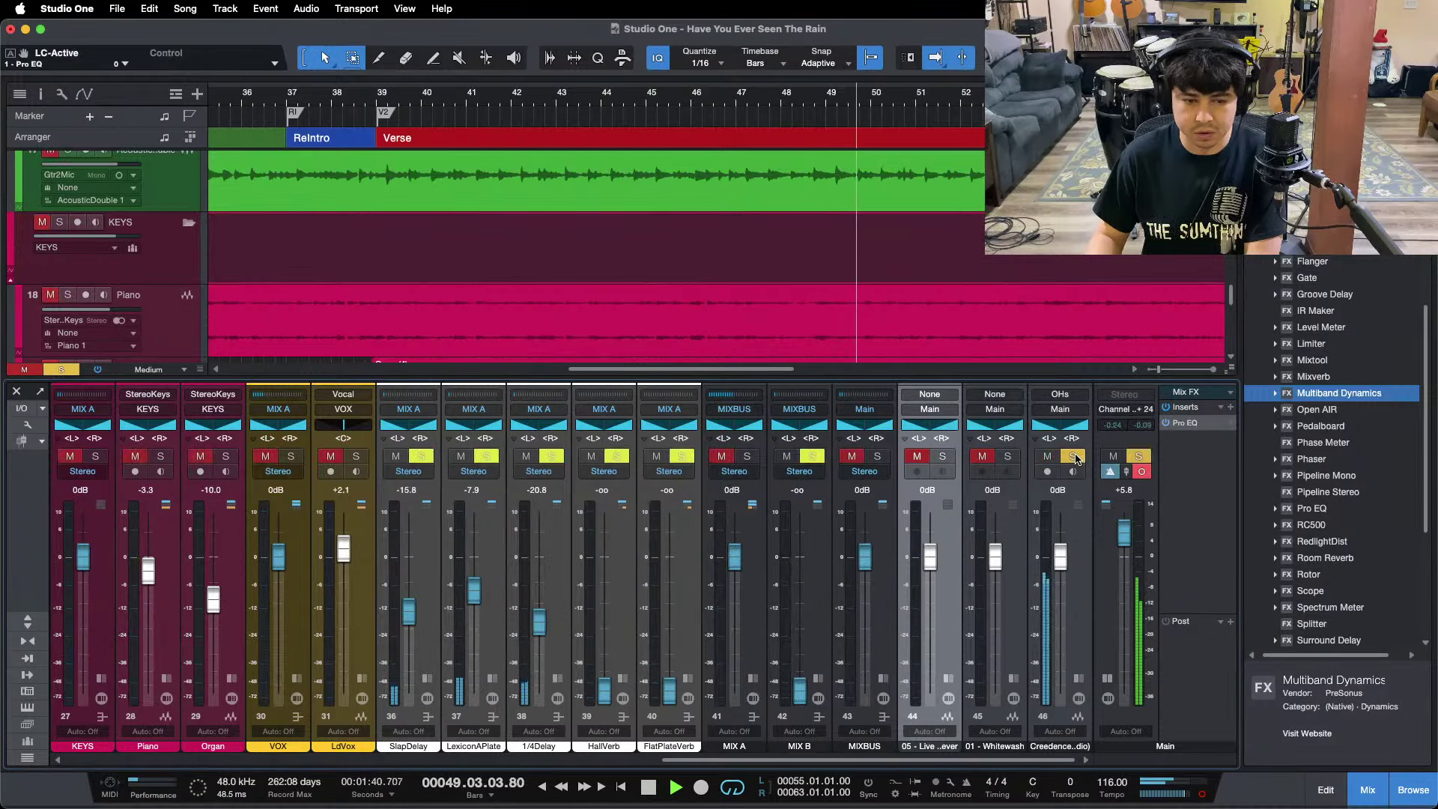
left_click(1074, 457)
key("space")
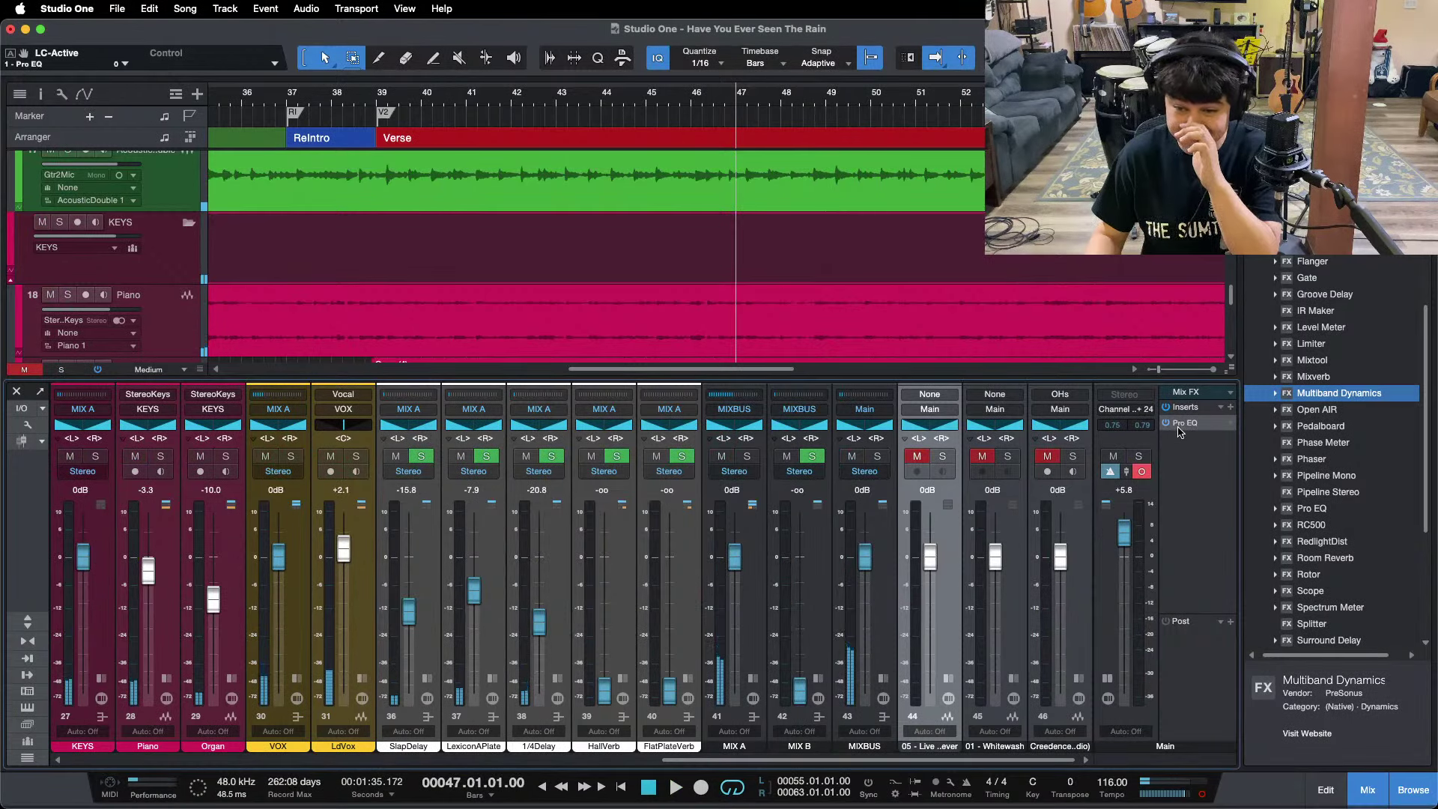
Switch on the low cut in the Main channel's Pro EQ, set its high cut to 98.0 Hz, and close the plug-in.
left_click(1182, 424)
left_click(575, 650)
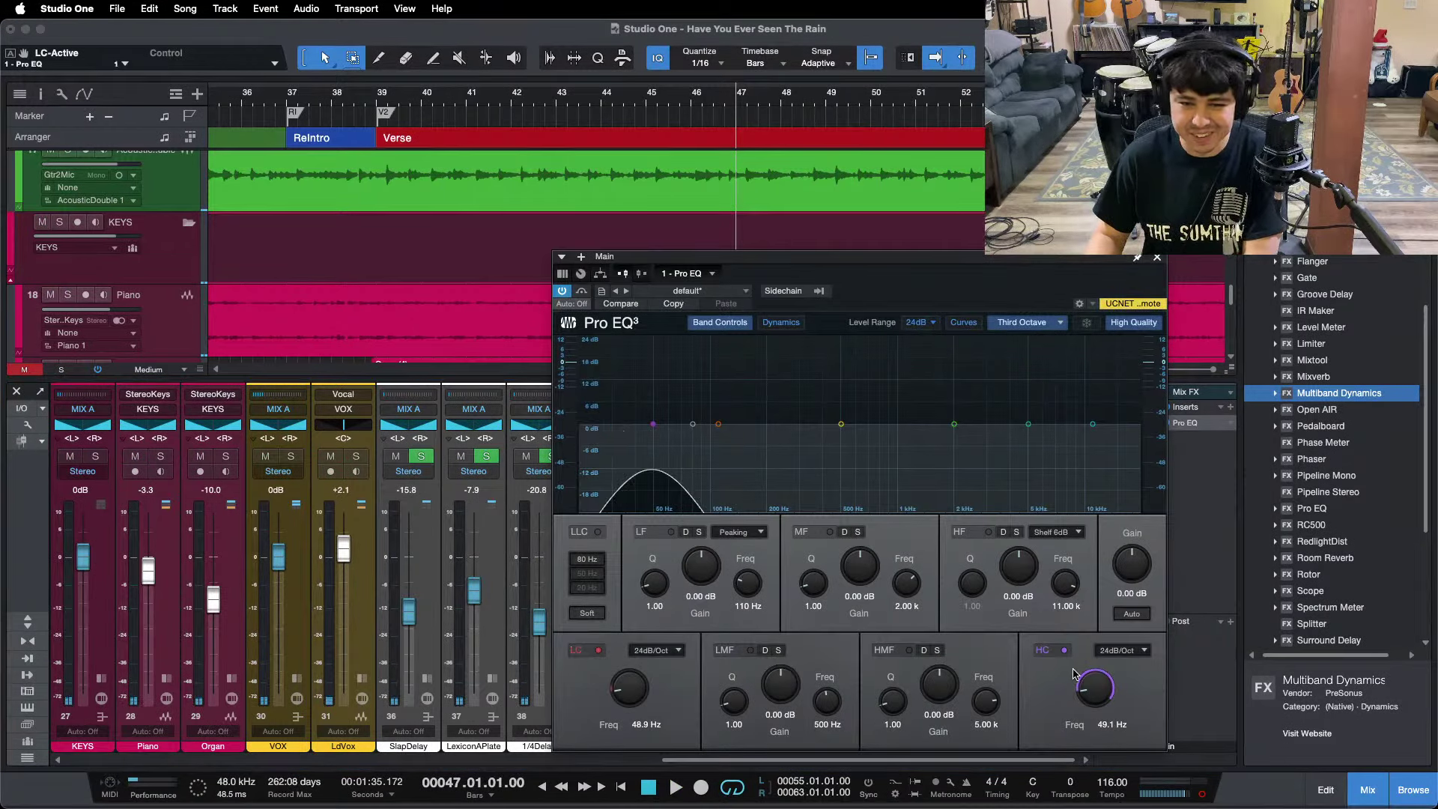
left_click_drag(1106, 699, 1103, 691)
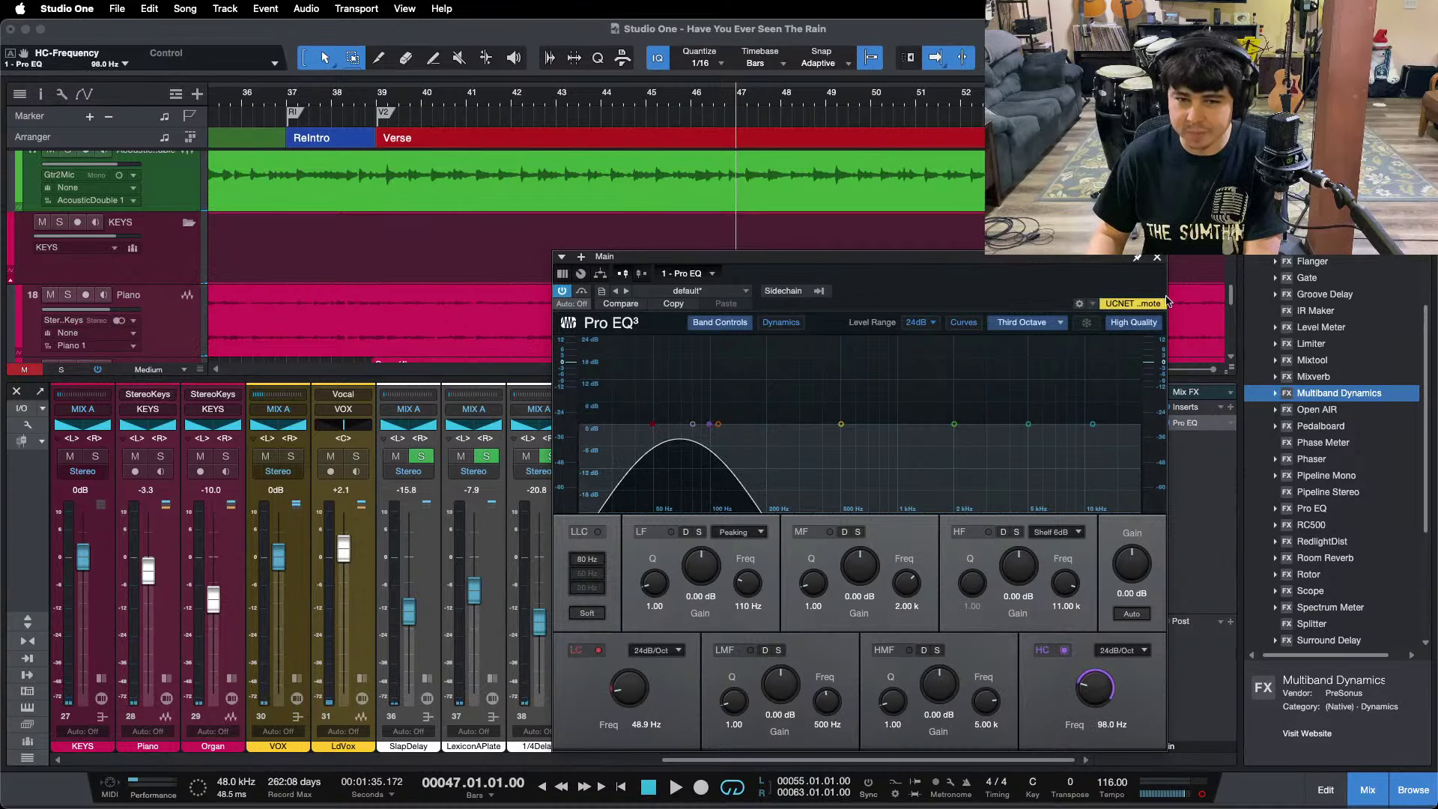
left_click(1158, 258)
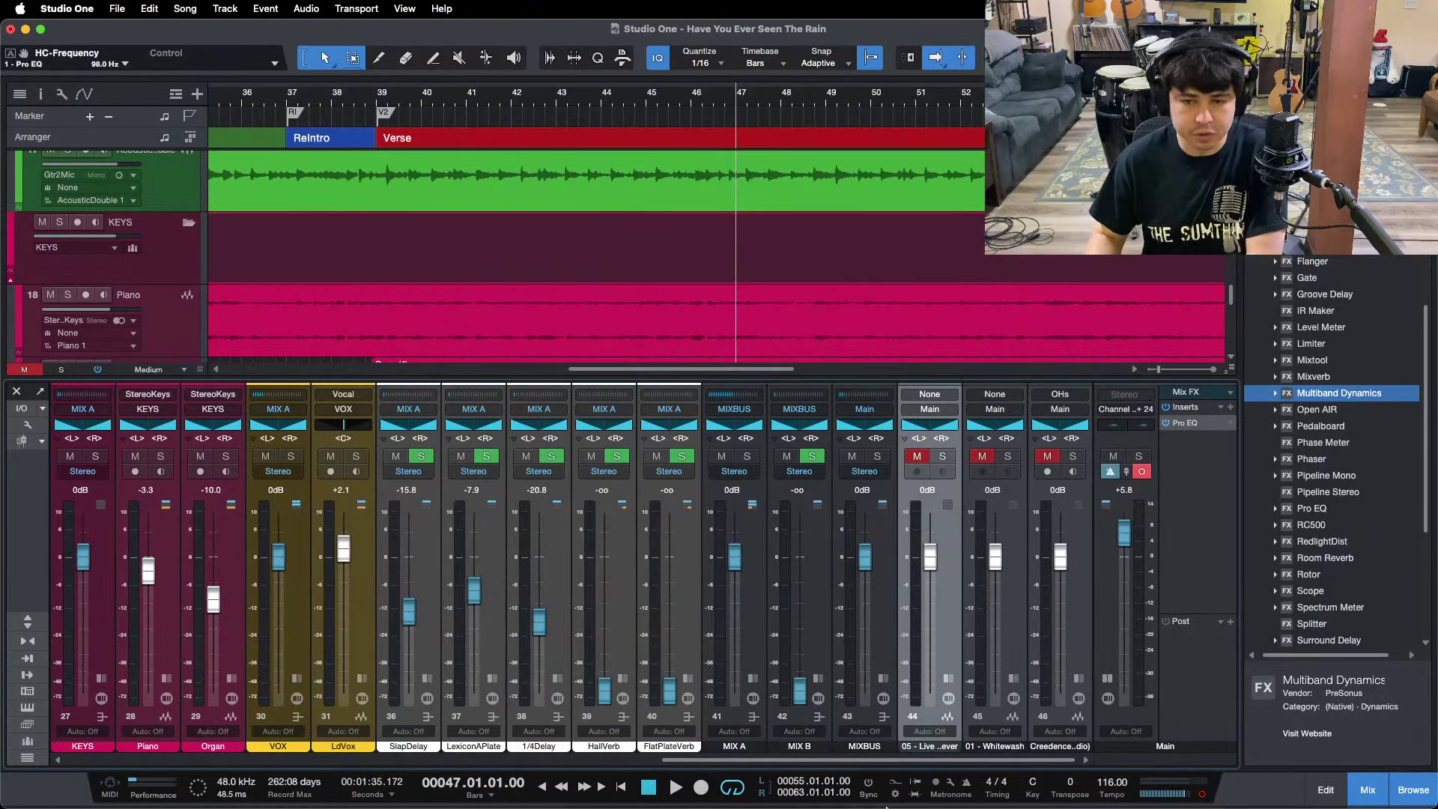
mouse_move(886, 807)
left_click(788, 781)
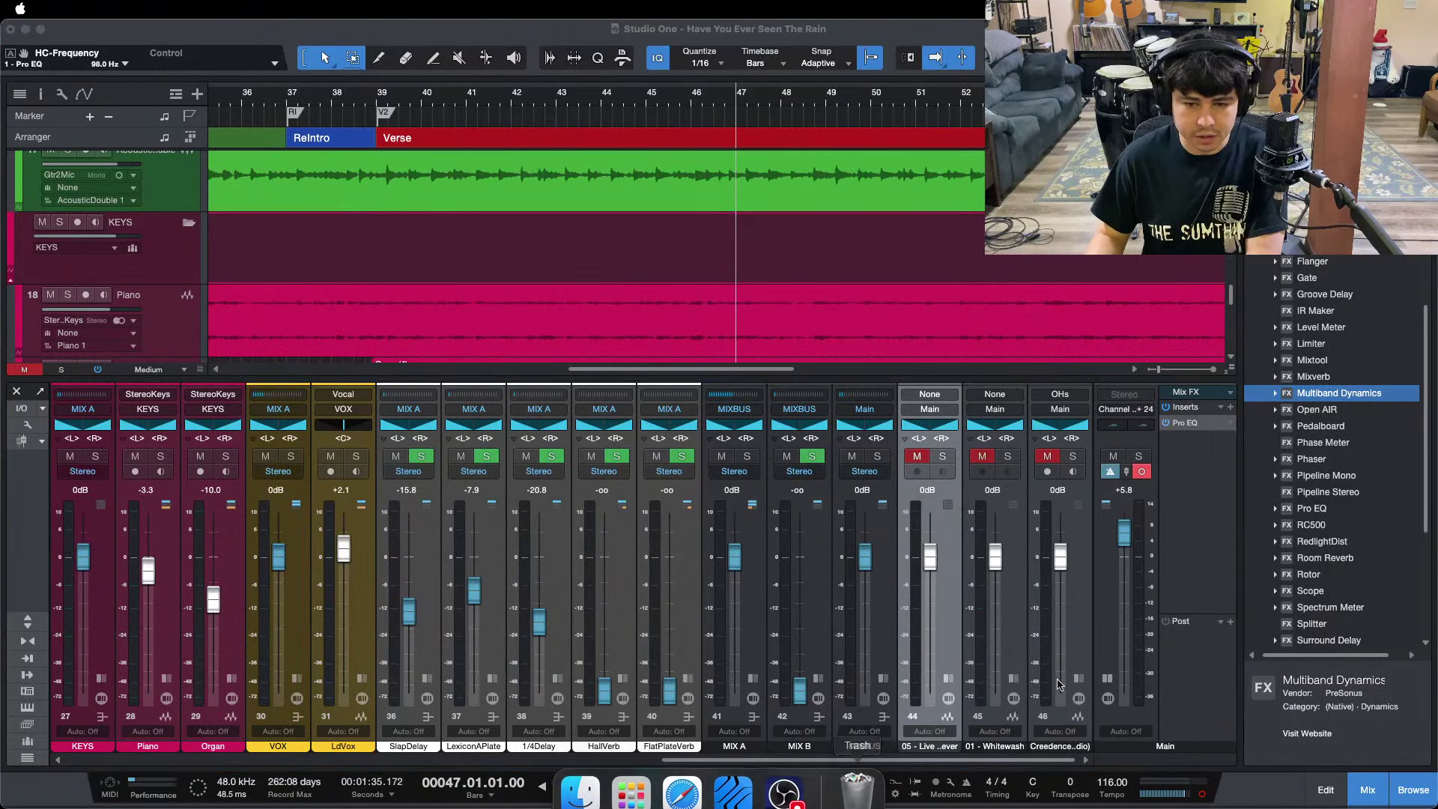
left_click(1181, 567)
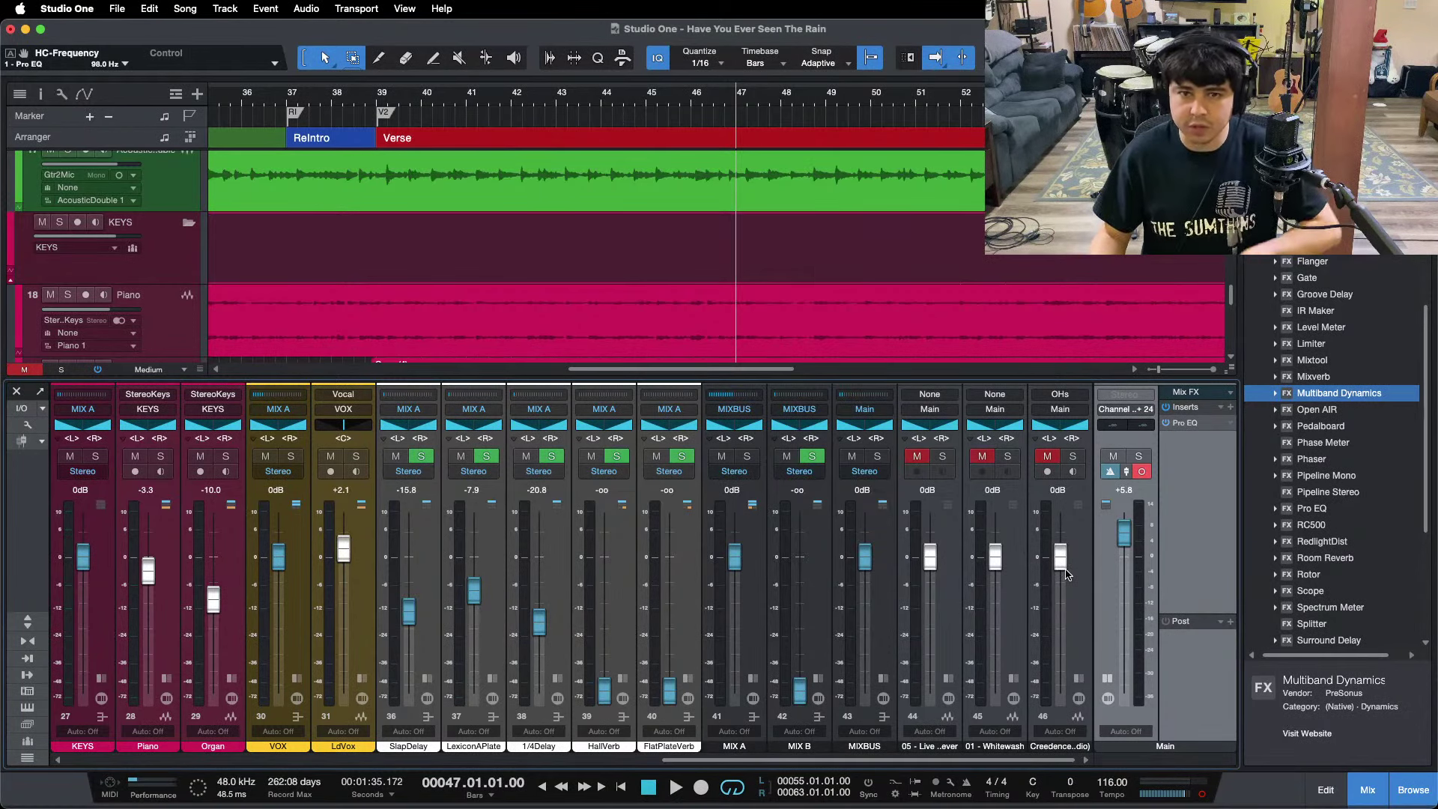
Review the filter curve in the Main channel's Pro EQ and close the plug-in.
left_click(1185, 424)
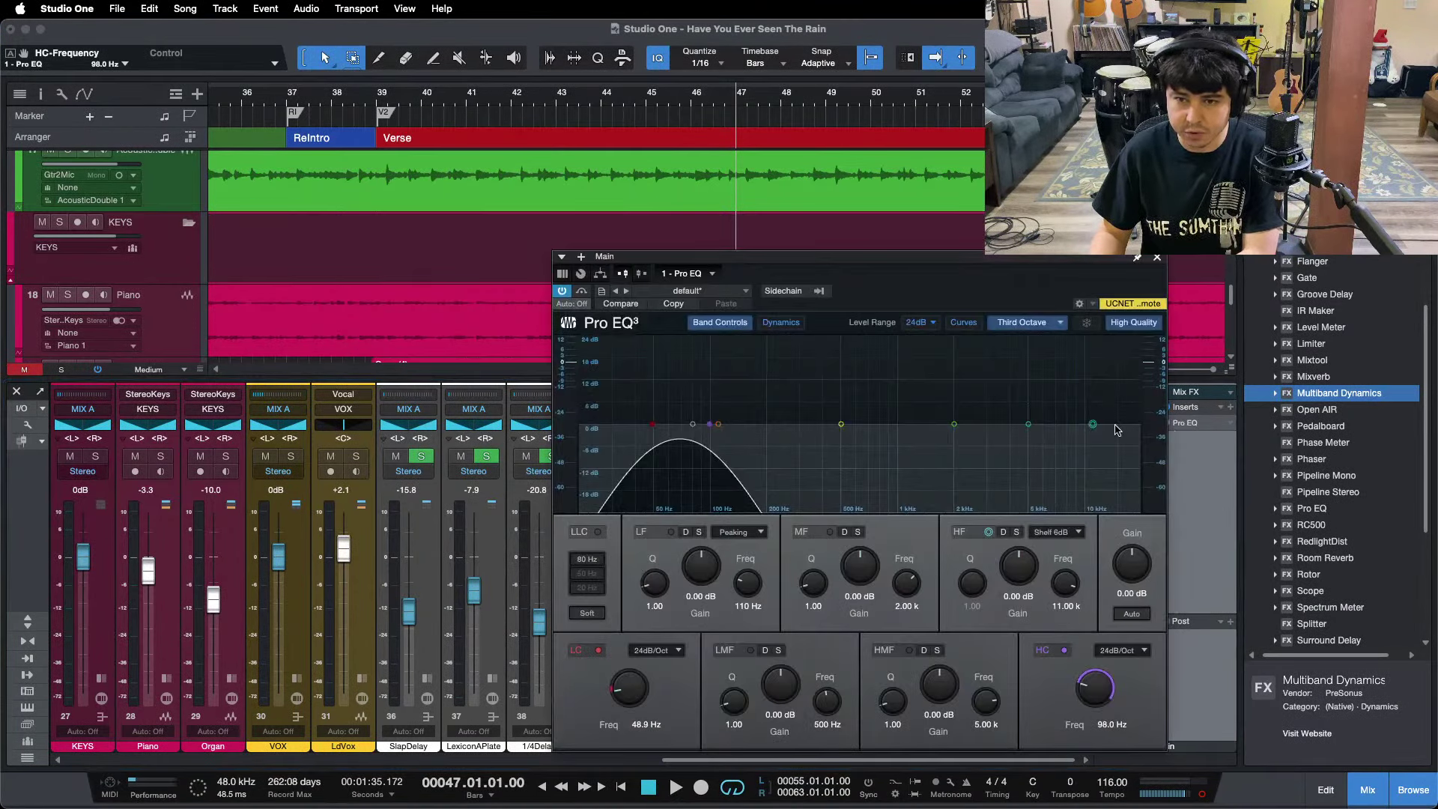
left_click(1159, 259)
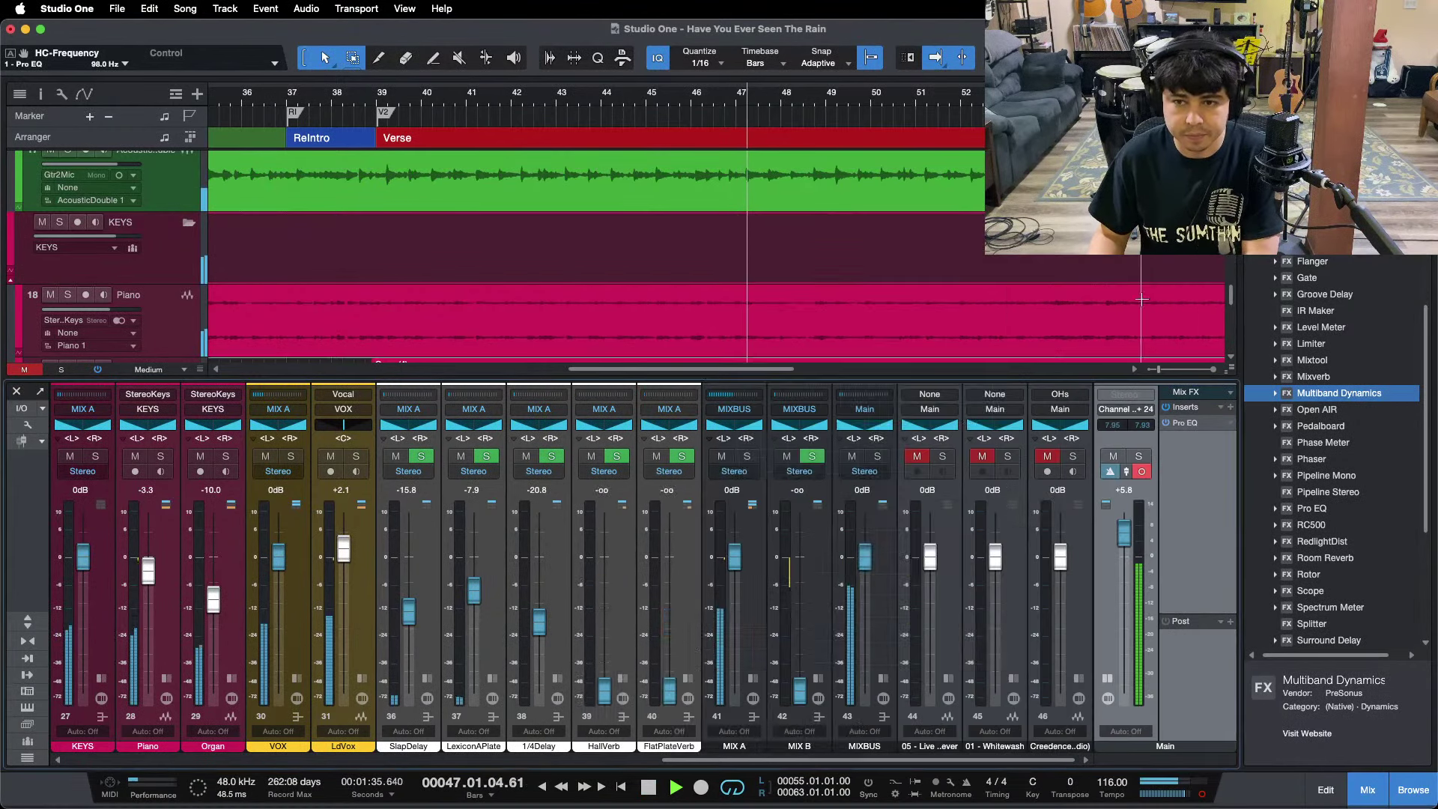
Solo the 01 - Whitewash reference track, set the loop range from bar 47 to bar 55, and play the verse.
left_click(1007, 457)
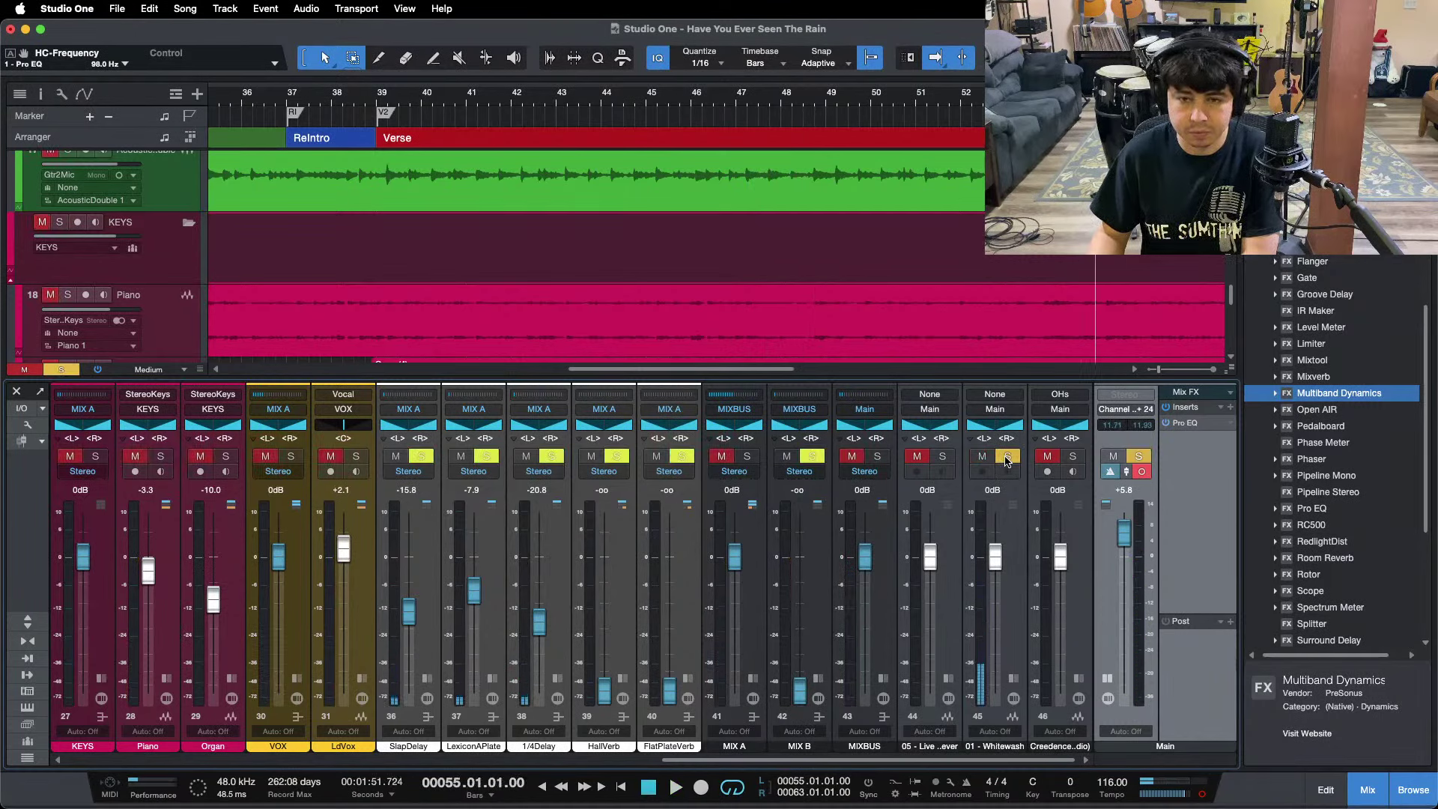
left_click(779, 108)
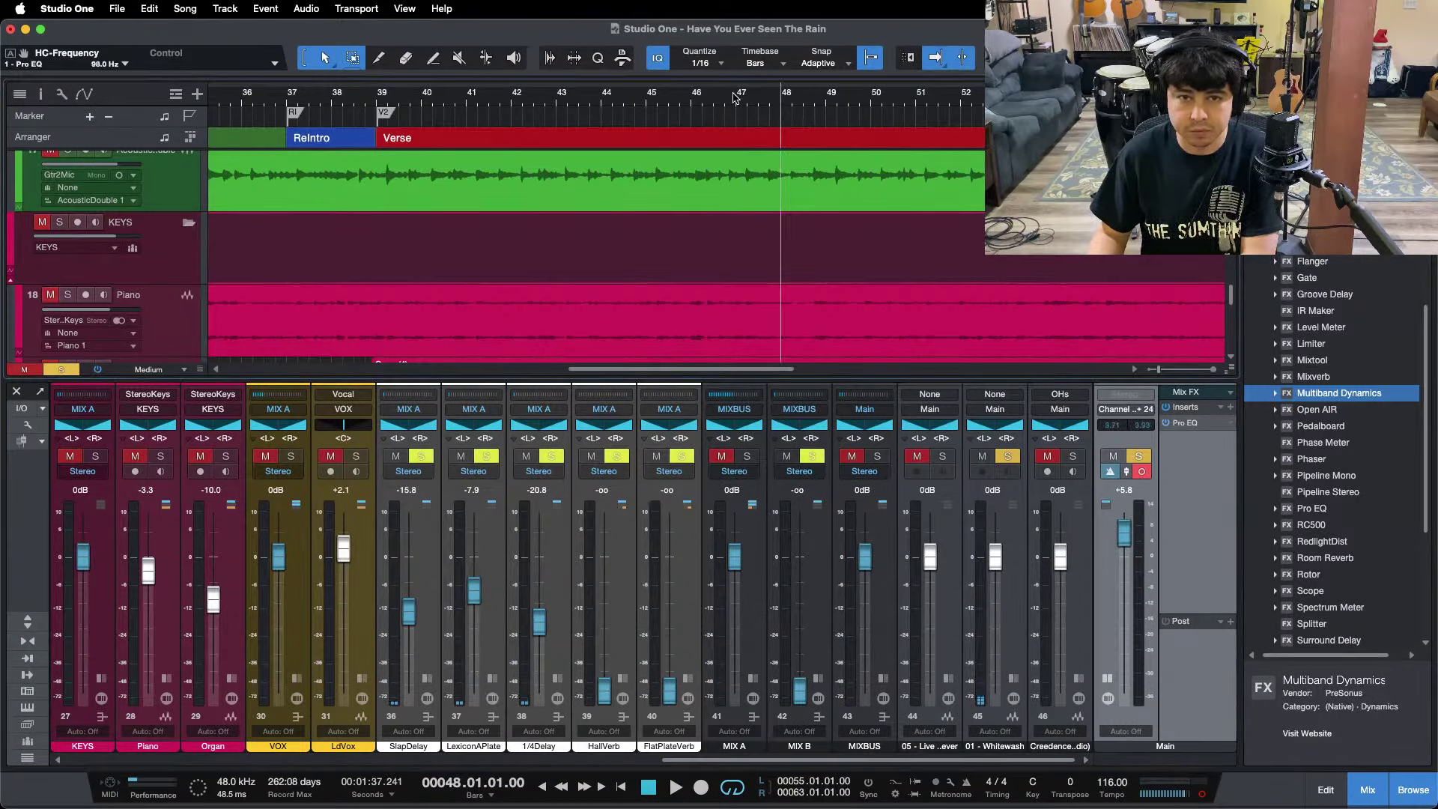
left_click(736, 98)
key("space")
scroll(918, 279, "down", 6)
scroll(918, 280, "up", 3)
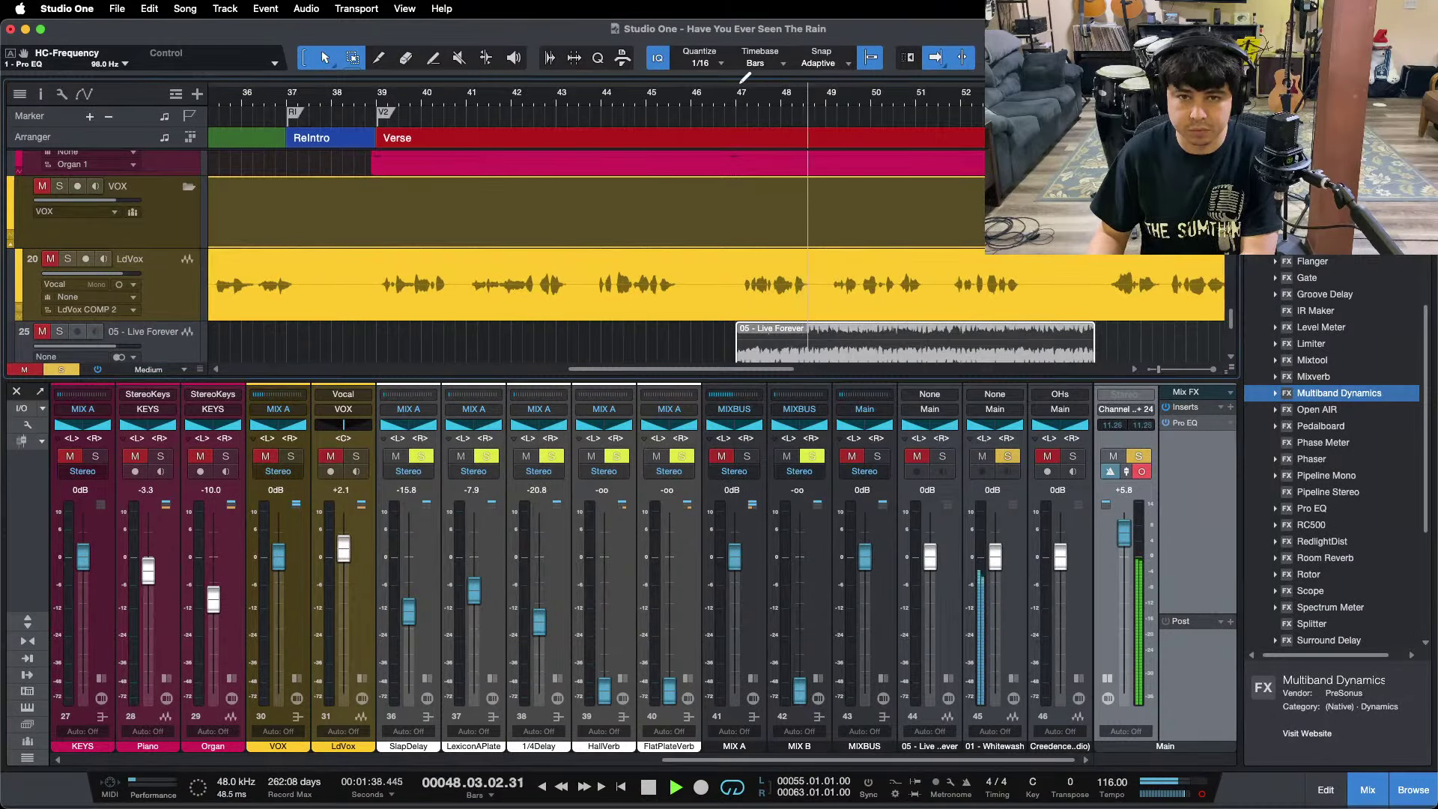
left_click_drag(740, 84, 1093, 86)
key("space")
key("space")
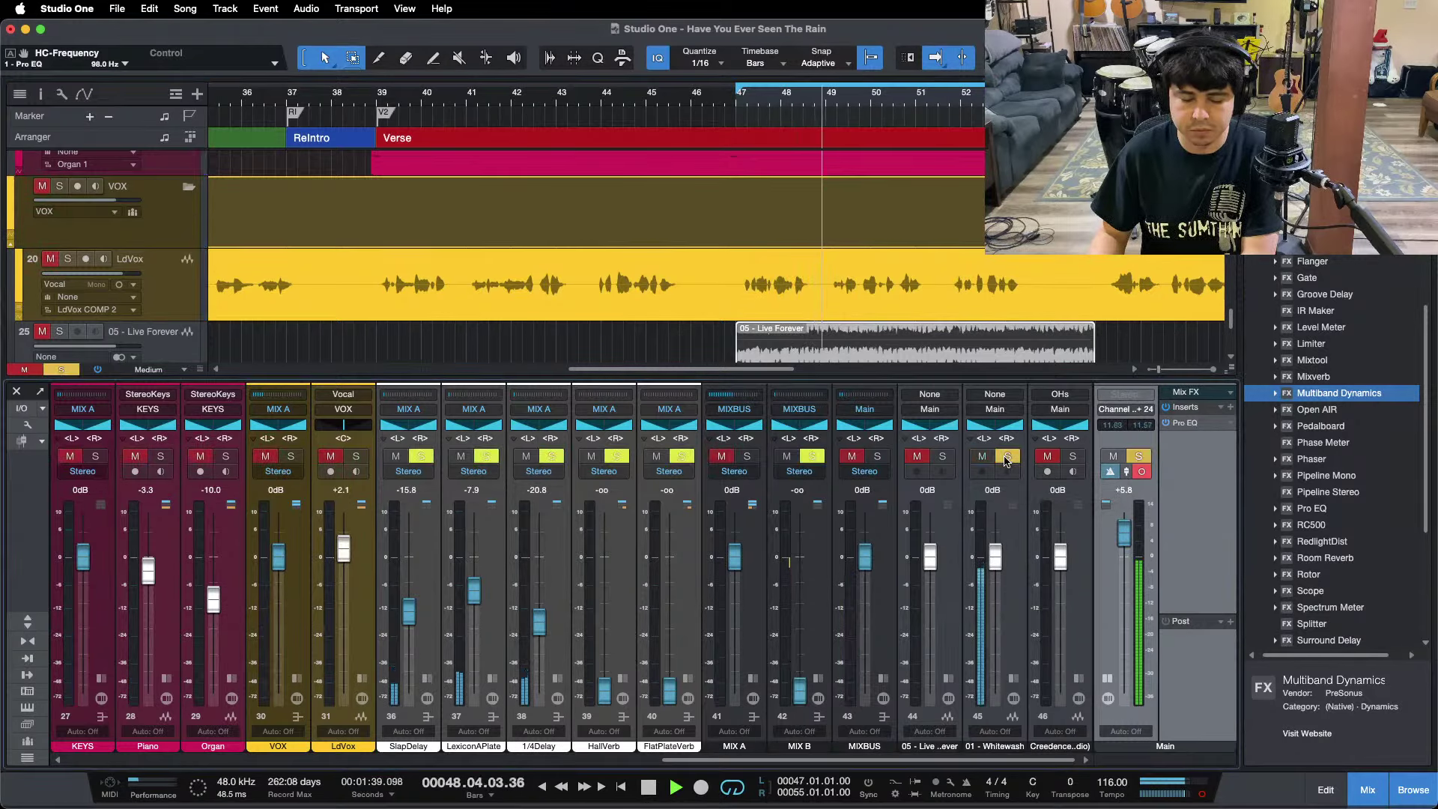
Unsolo 01 - Whitewash, listen briefly to the soloed Creedence track, and stop playback with the solo cleared.
left_click(1006, 458)
left_click(1072, 457)
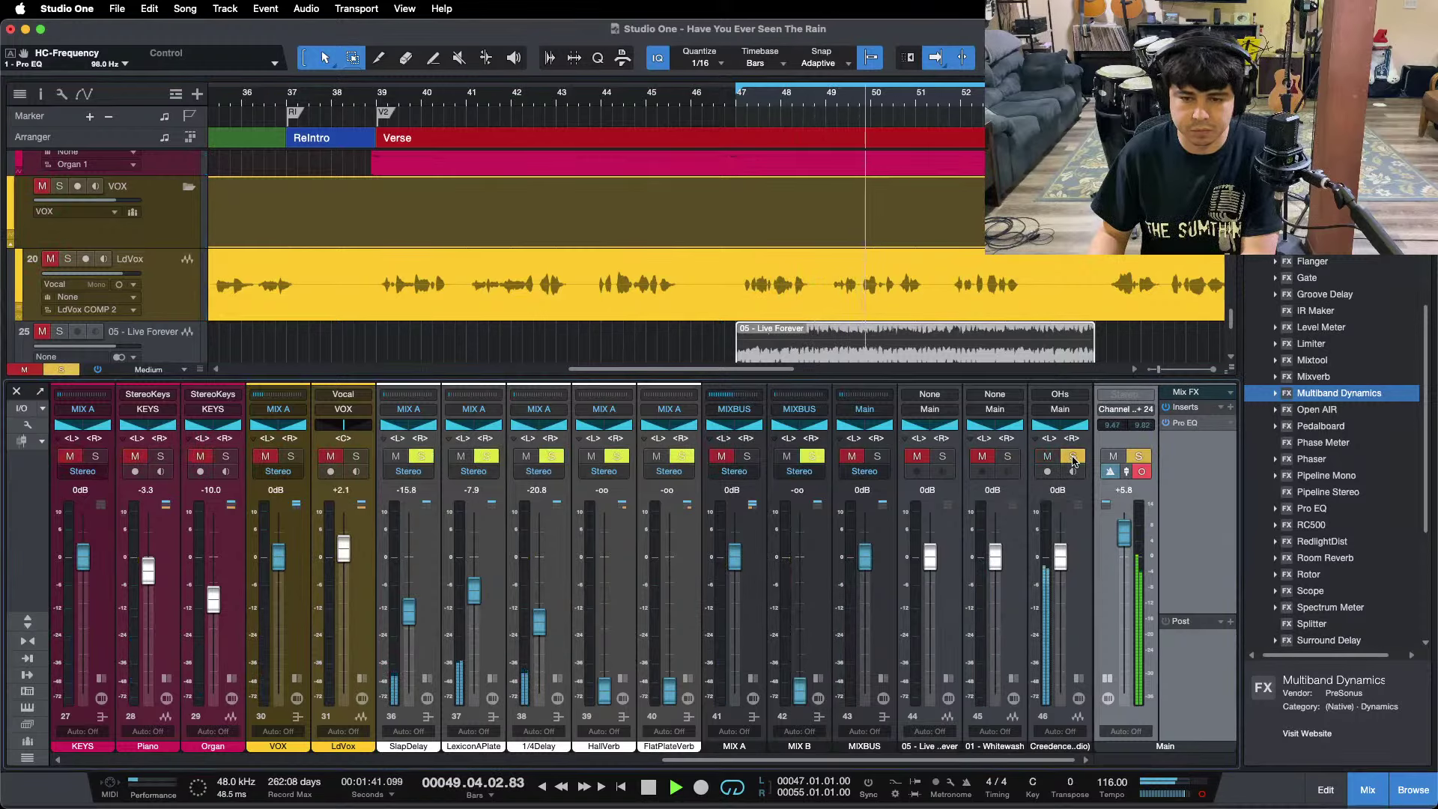
left_click(1073, 457)
key("space")
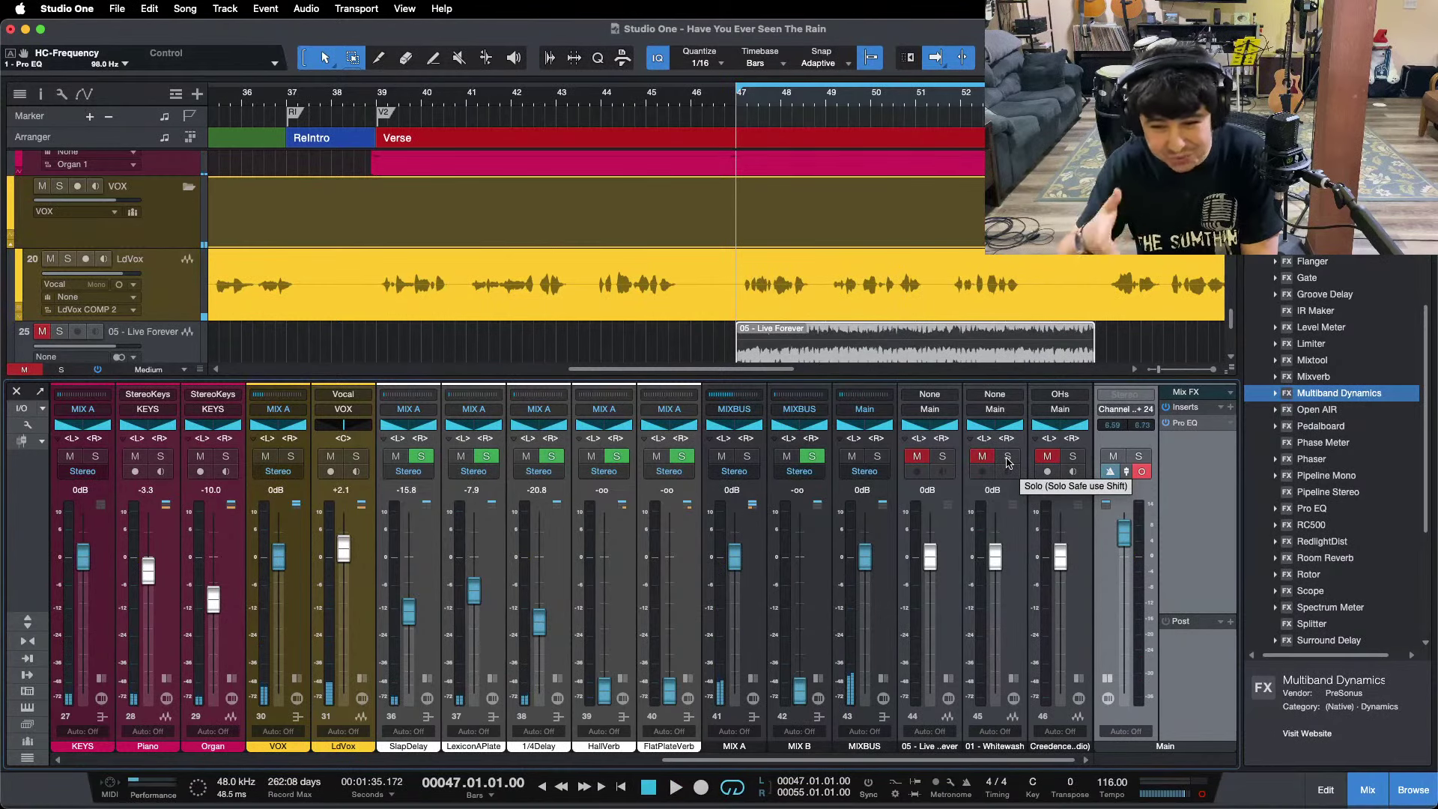
Replay the looped verse and compare the mix's filtered low end with the 01 - Whitewash and Creedence tracks by toggling their solos.
key("space")
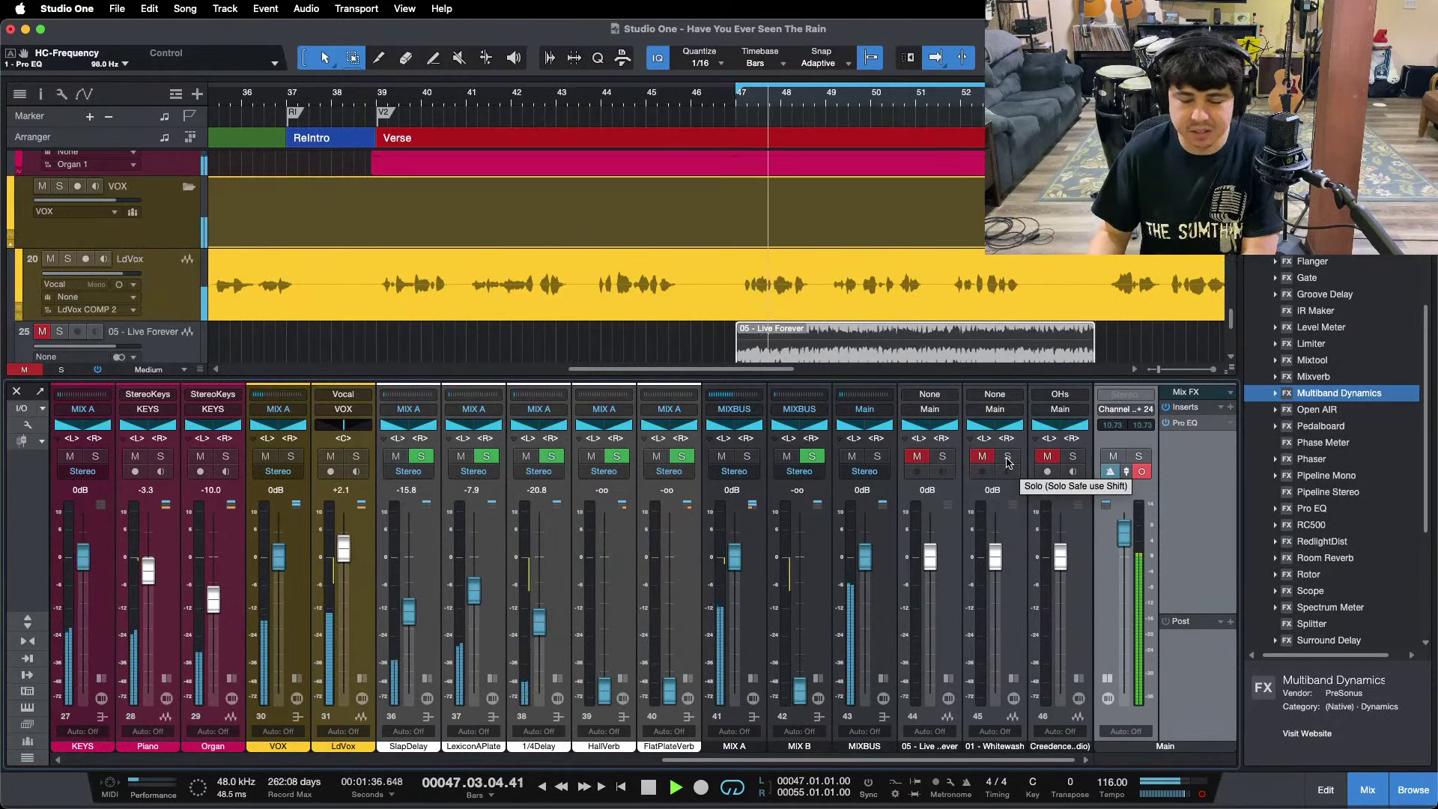
left_click(1008, 457)
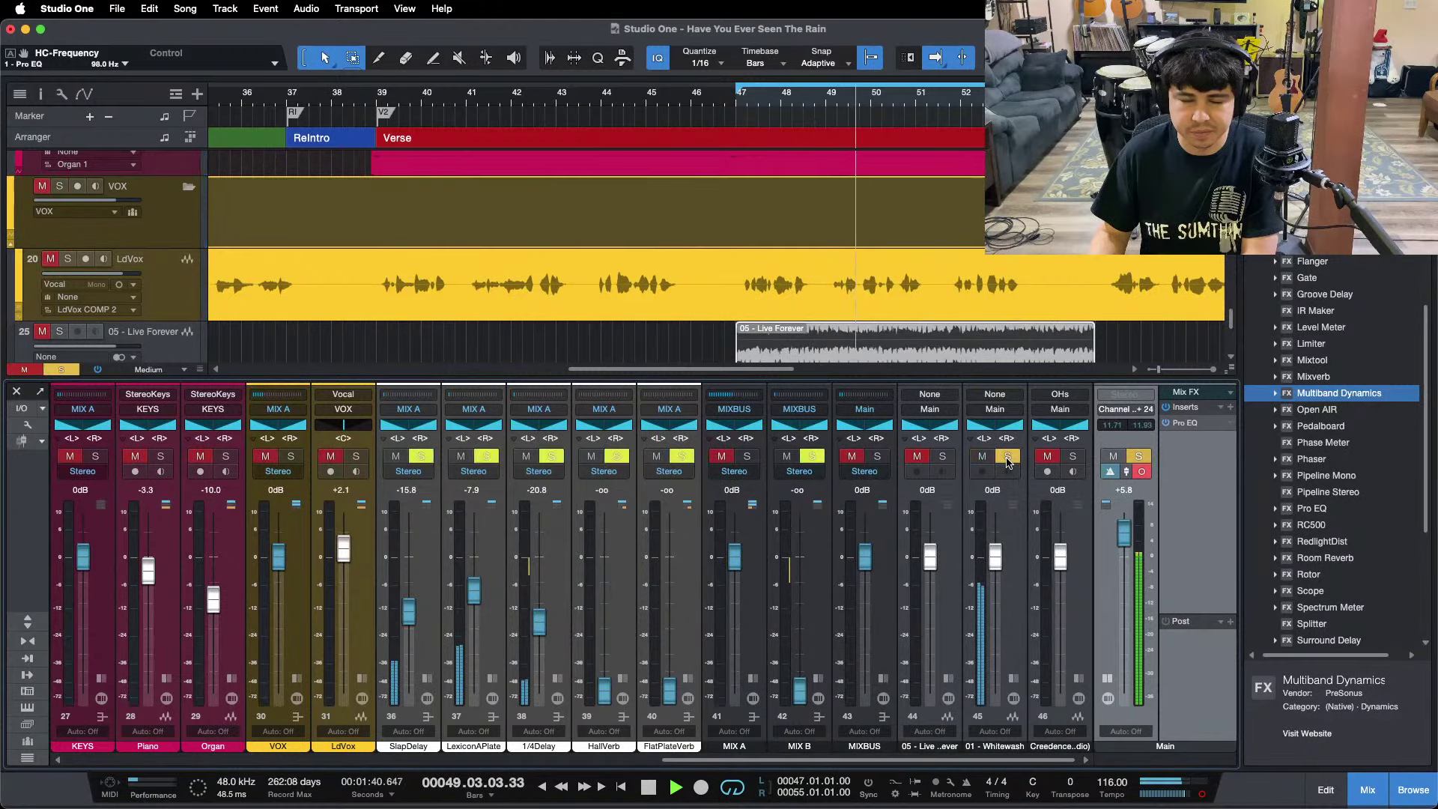
left_click(1008, 457)
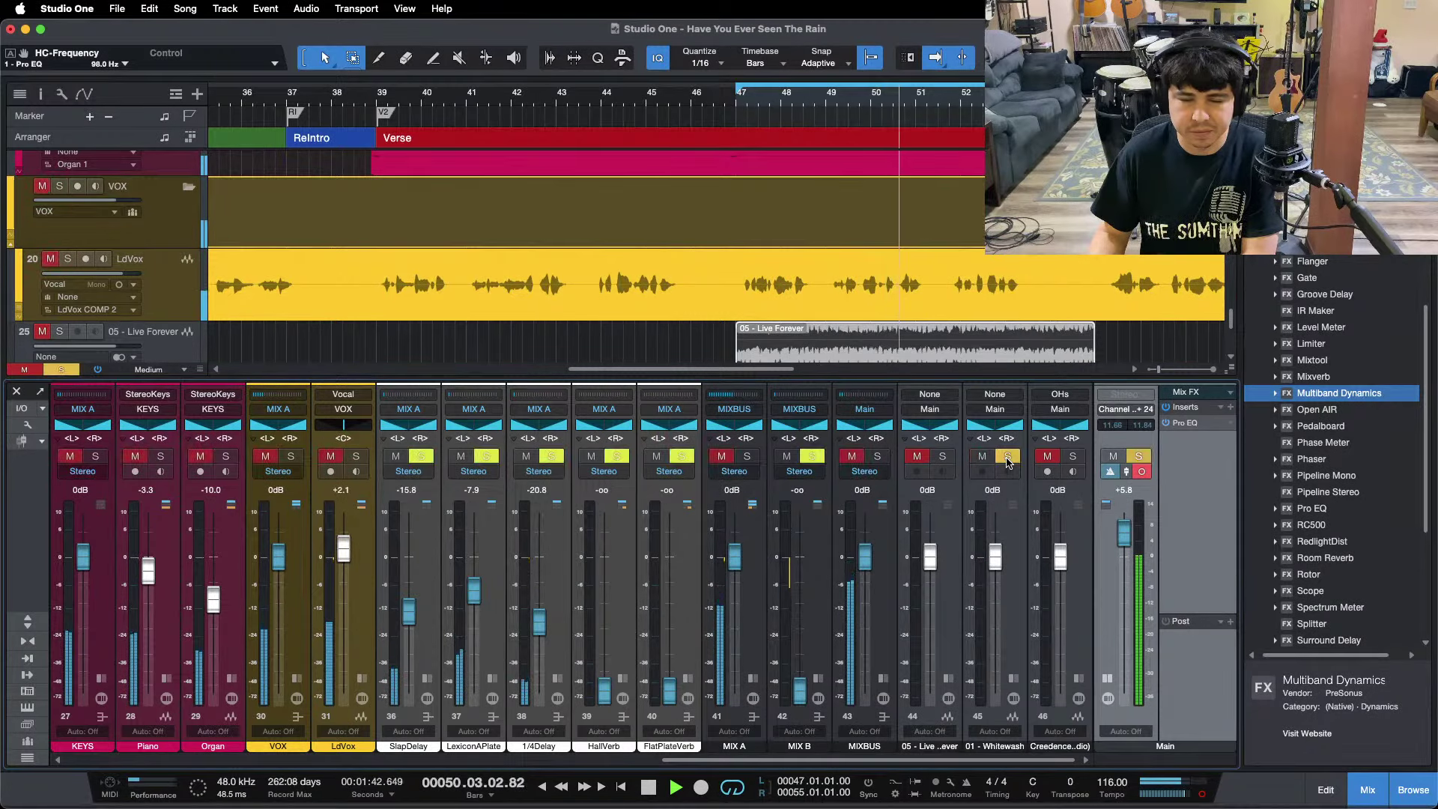
left_click(1074, 457)
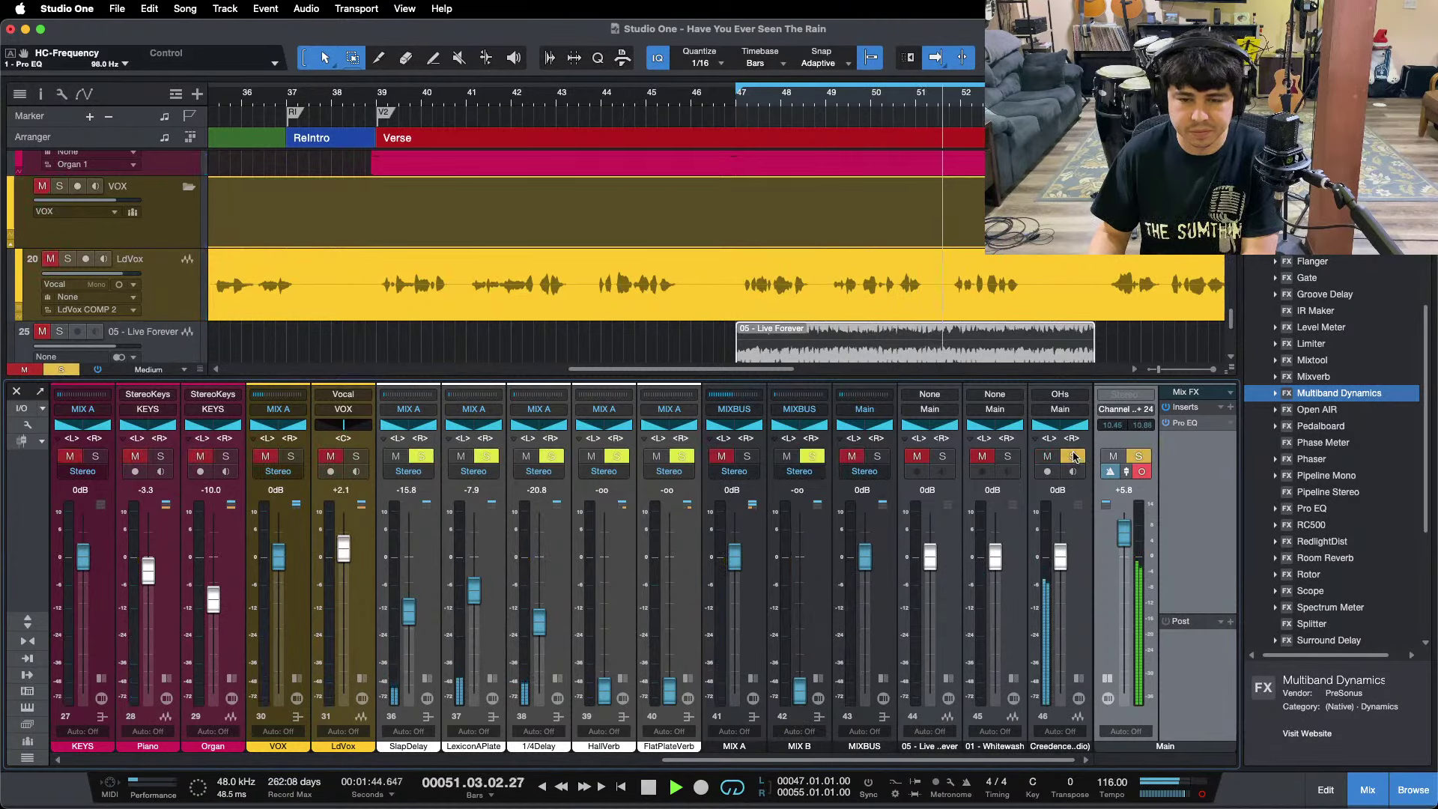
left_click(1075, 457)
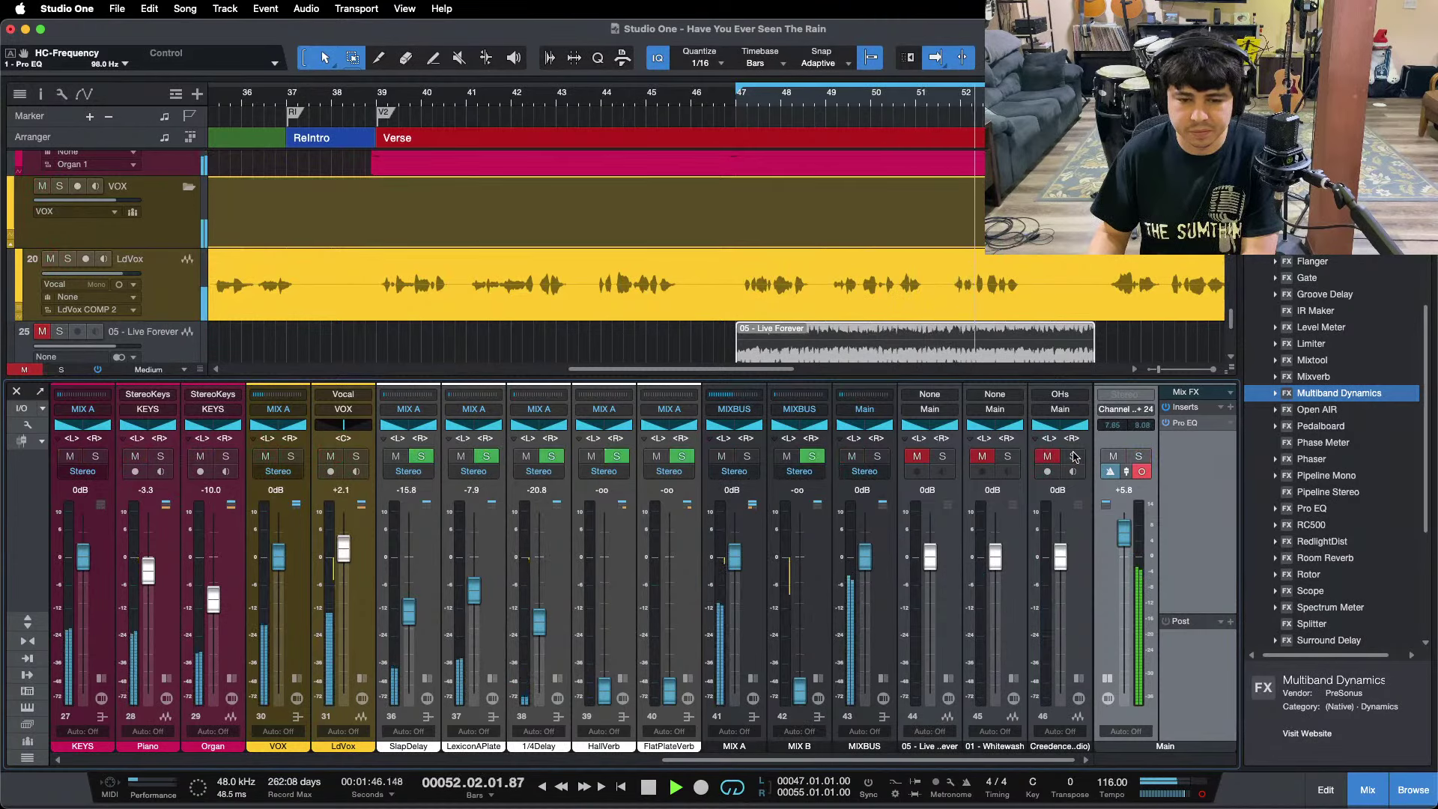
left_click(1008, 456)
left_click(1010, 457)
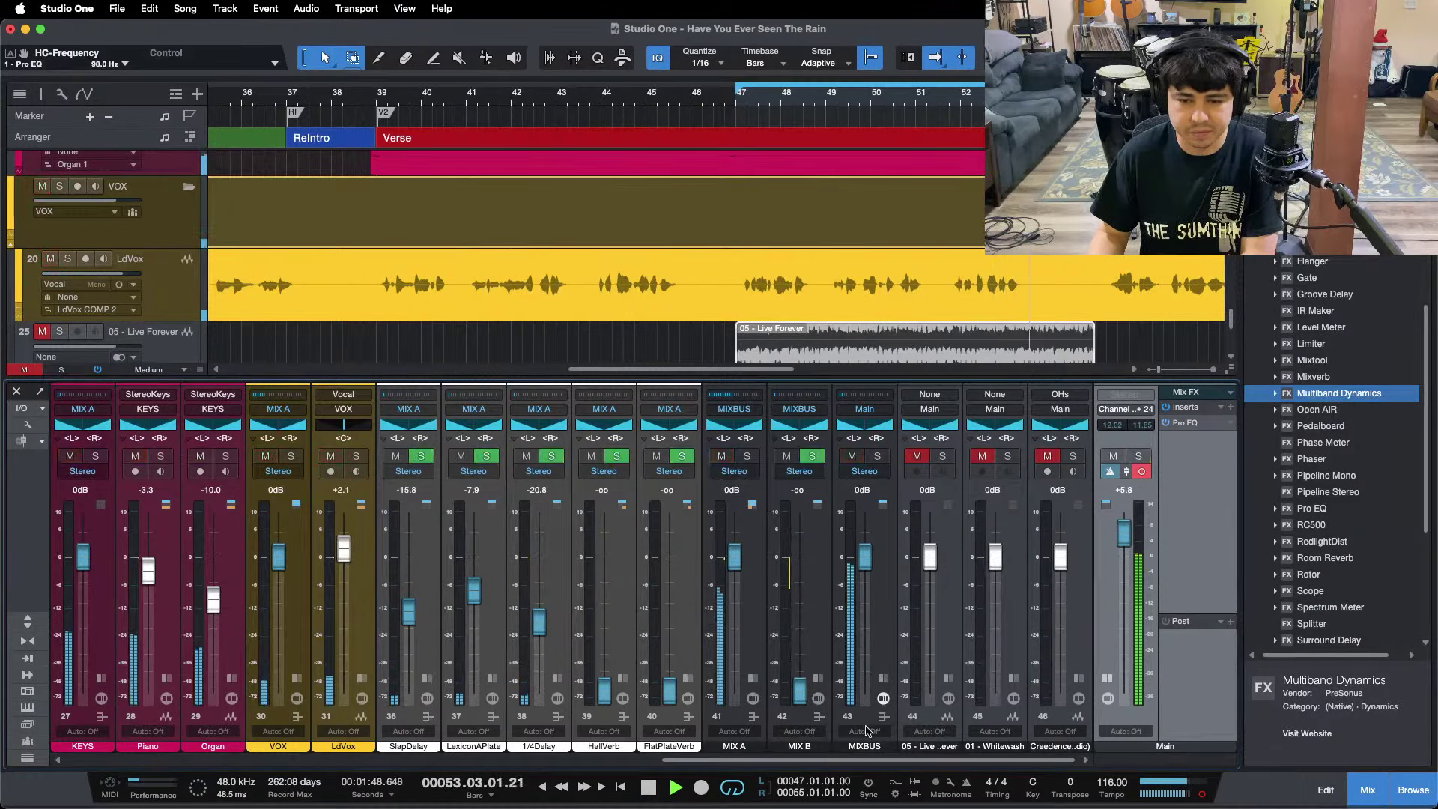
Raise the low-frequency gain in the KickLvl channel's Pro EQ 2 to 6.24 dB and return to the reference tracks in the mixer.
scroll(238, 550, "left", 10)
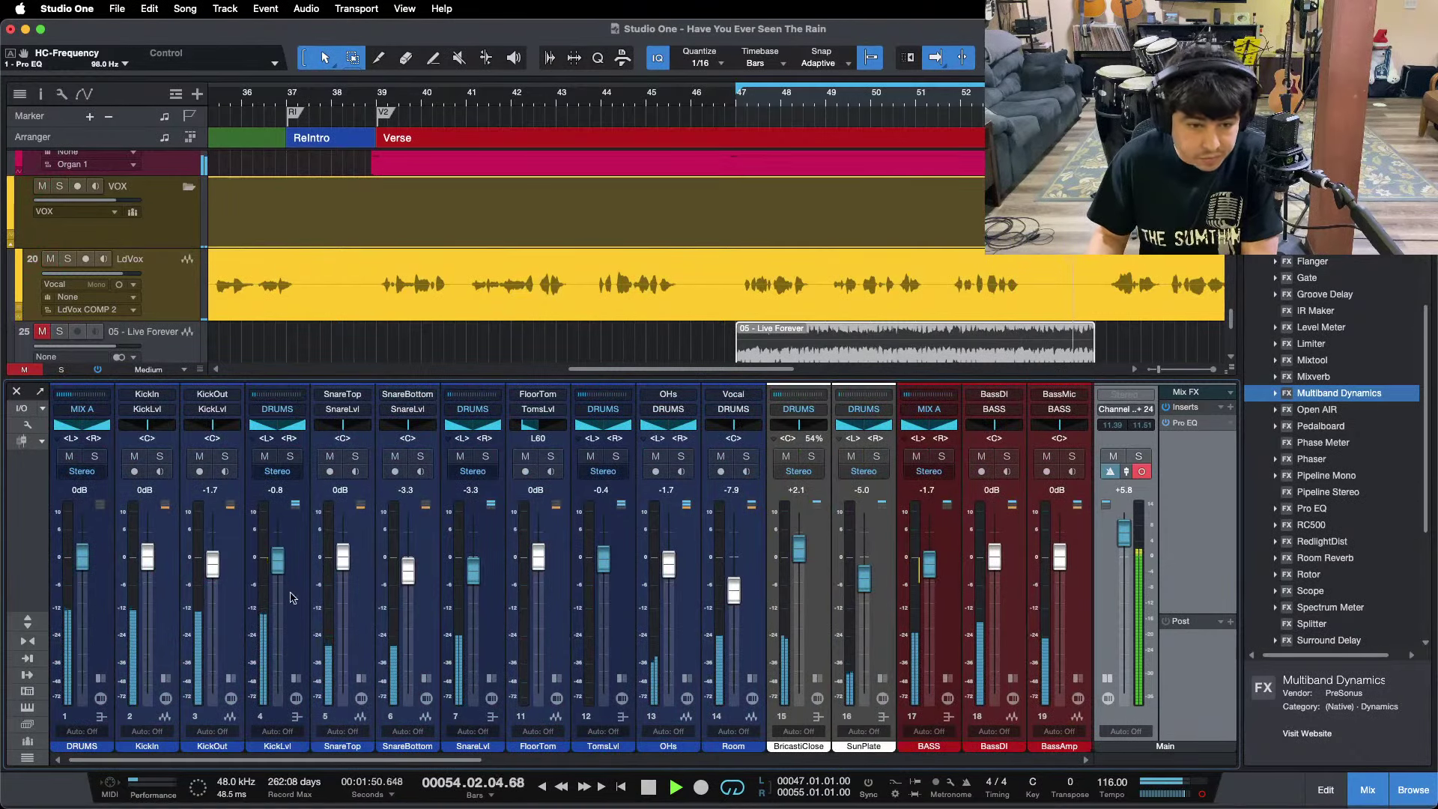
left_click(296, 678)
left_click(339, 485)
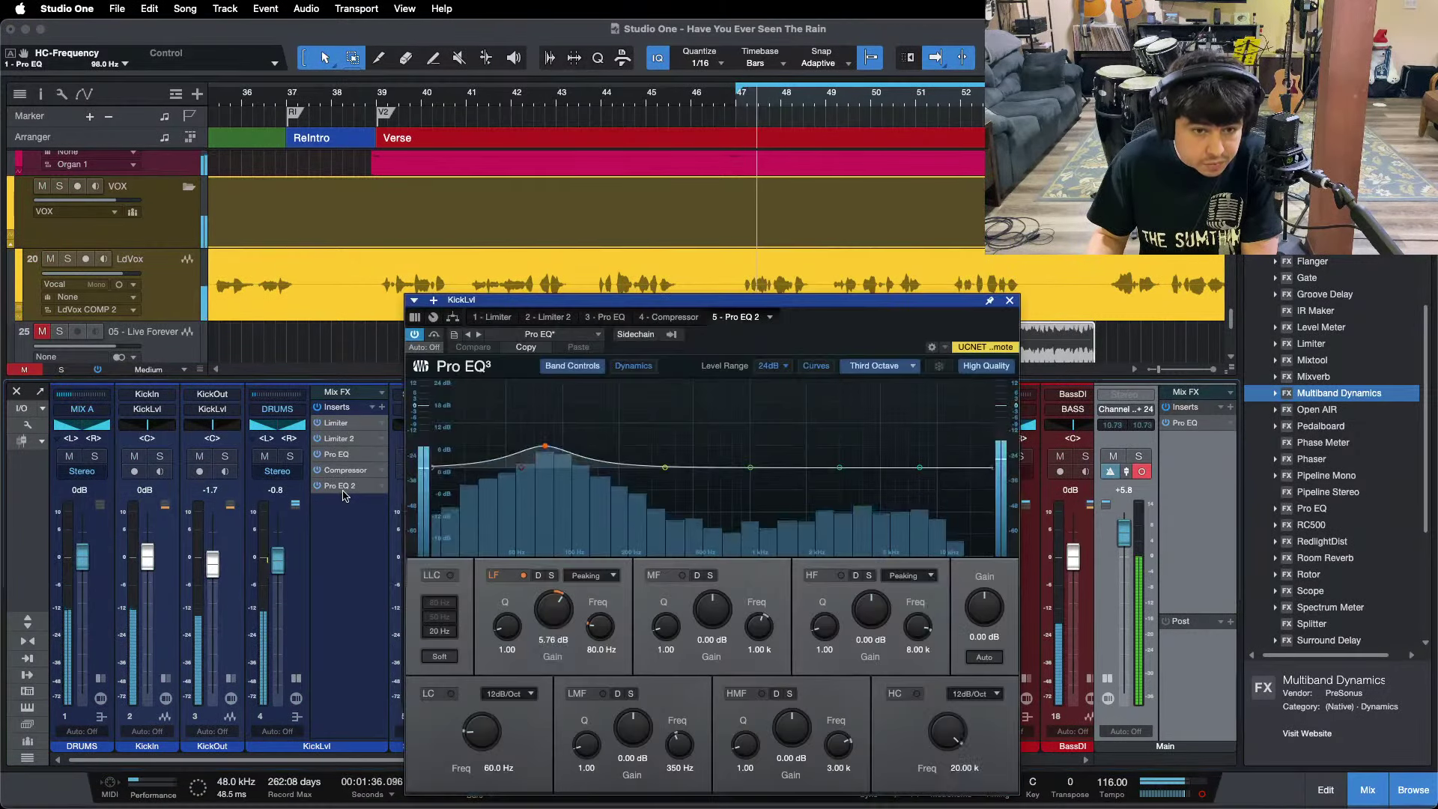
left_click_drag(554, 603, 554, 597)
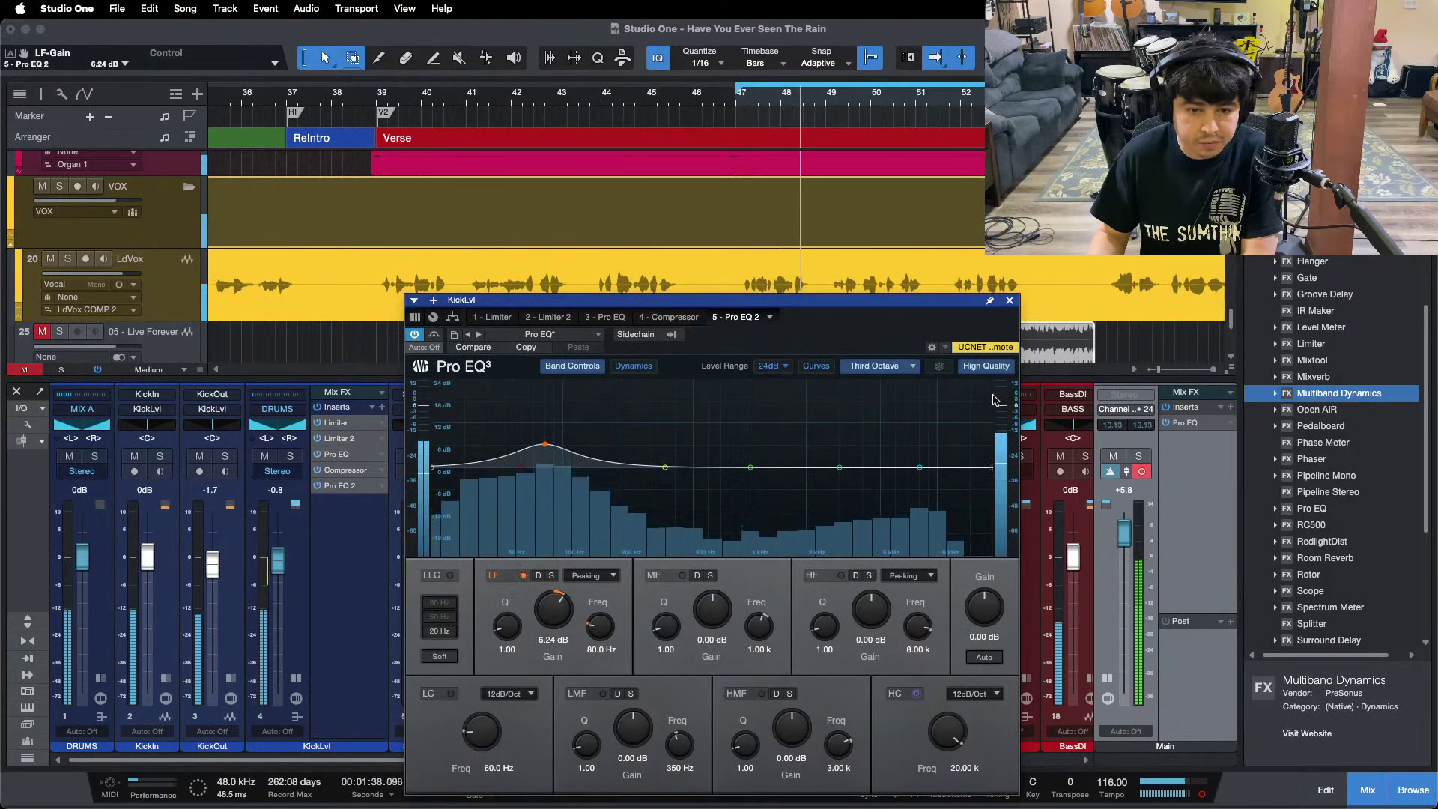
left_click(1010, 299)
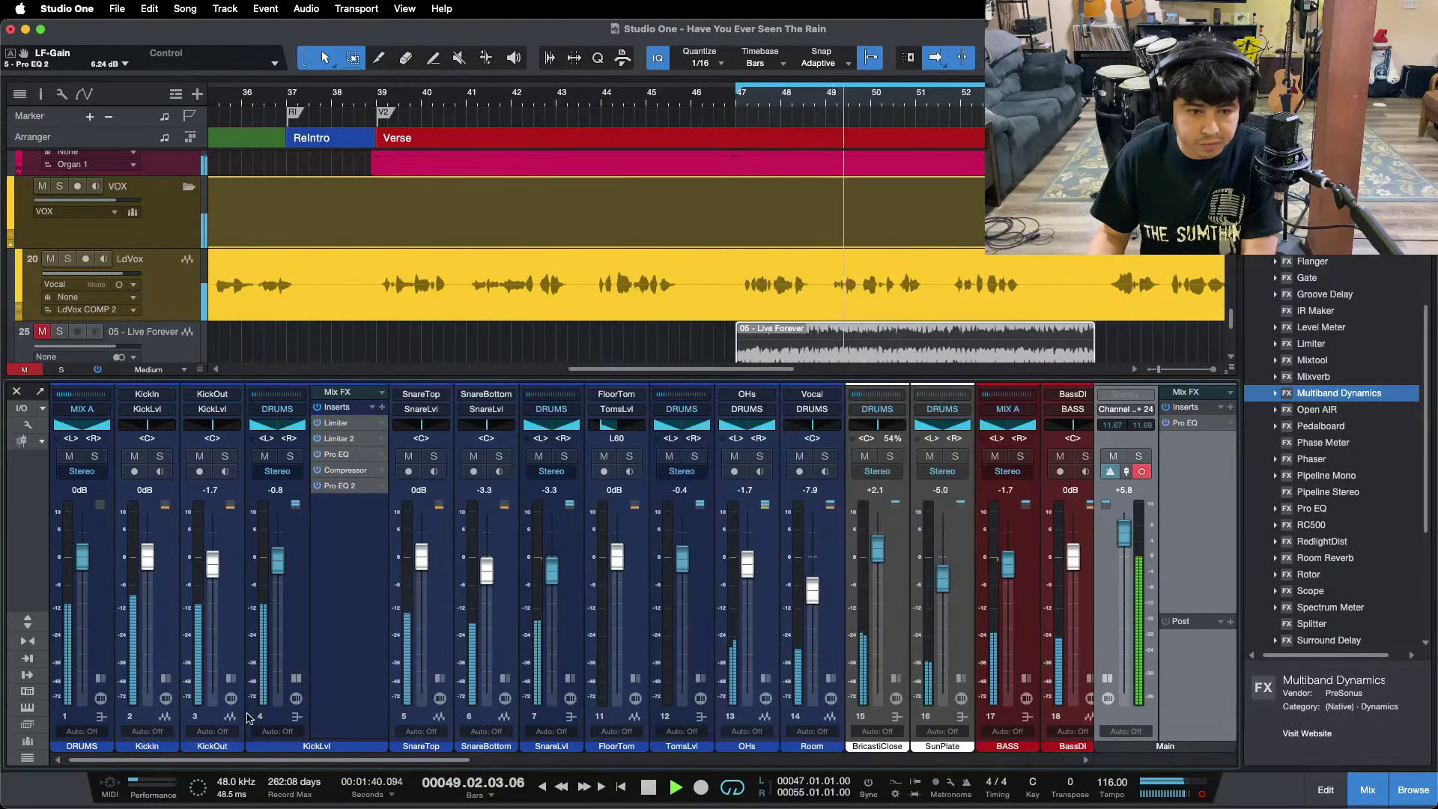
left_click(294, 697)
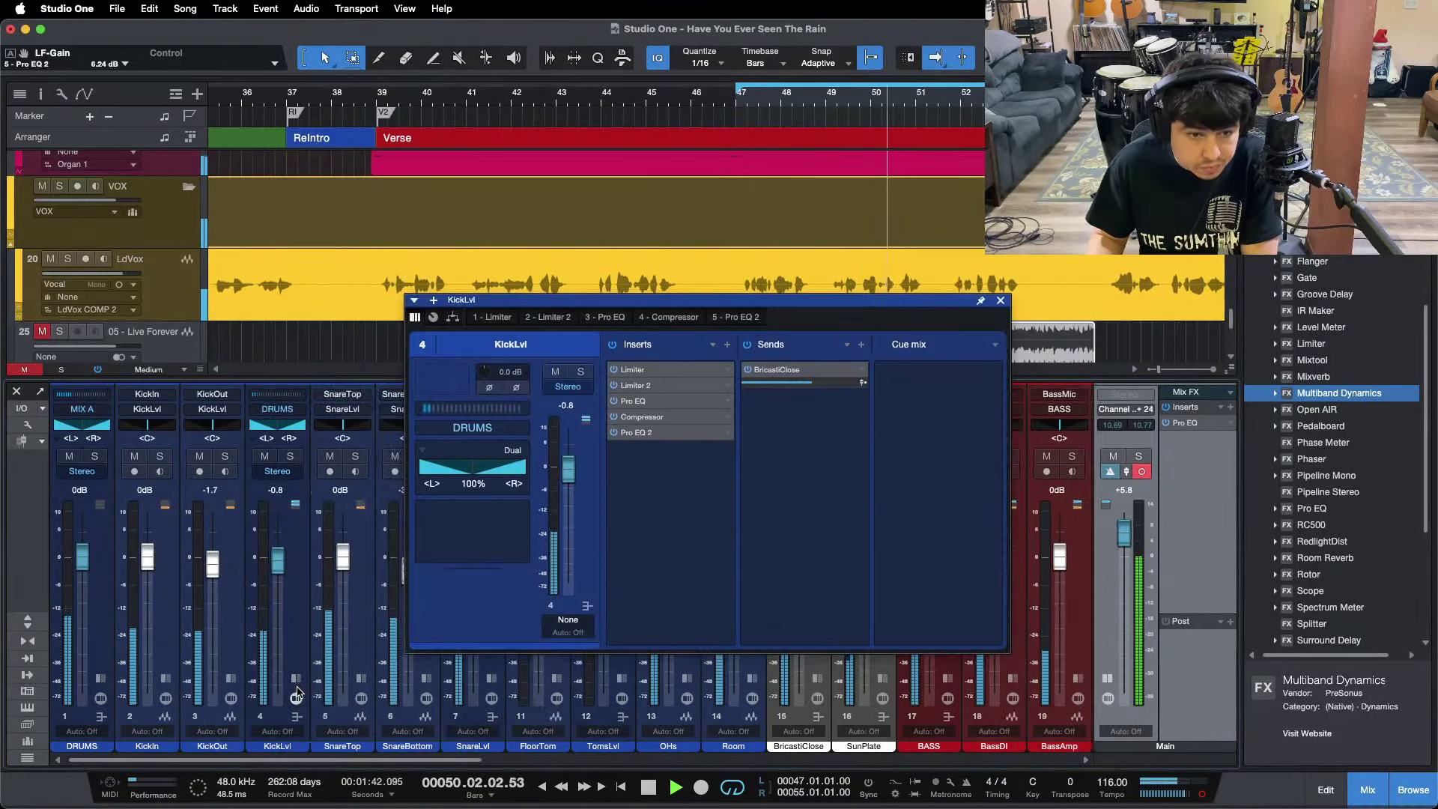
left_click_drag(324, 759, 917, 759)
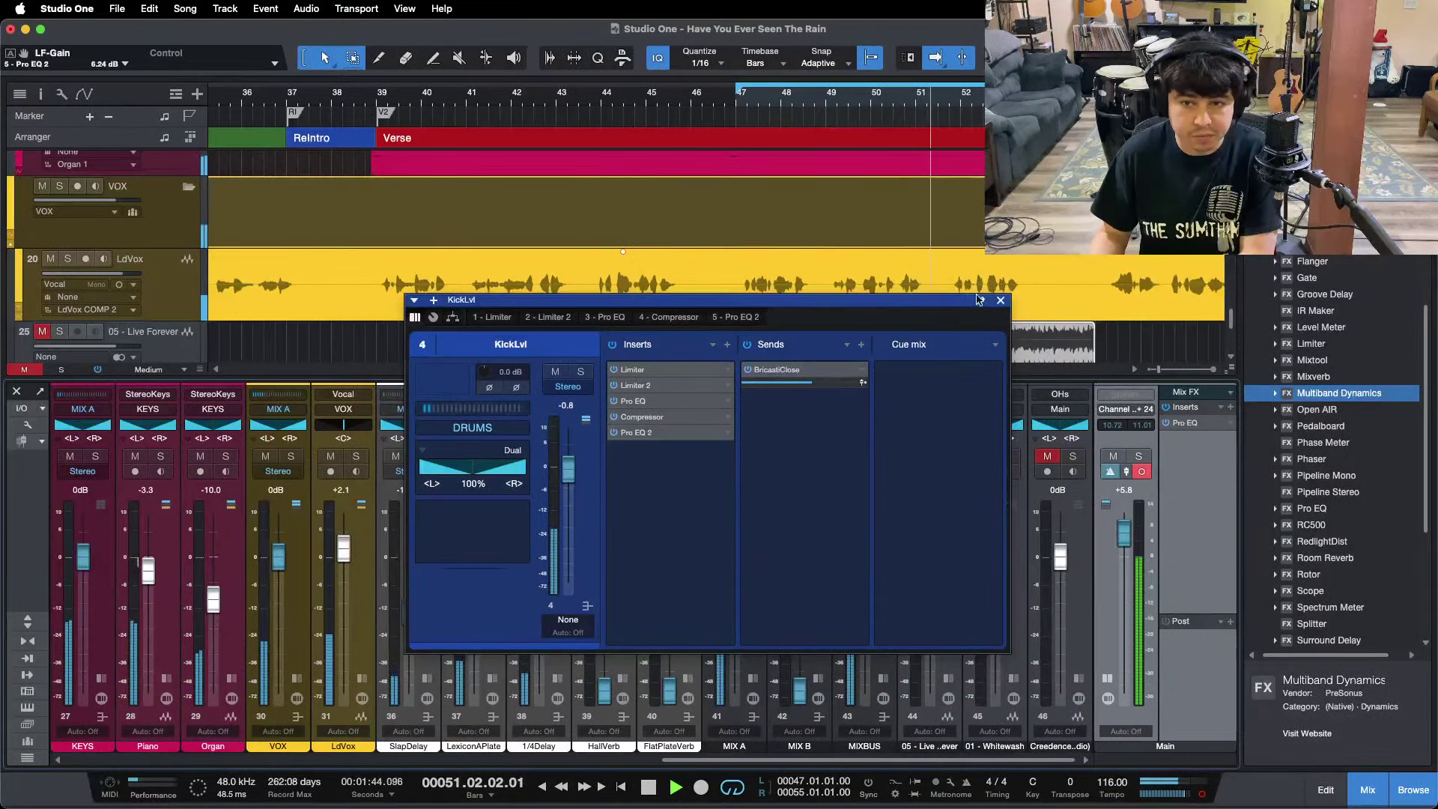
left_click(1002, 300)
Compare the mix's filtered low end with 01 - Whitewash and the Creedence track by toggling their solos, and stop playback.
left_click(1008, 457)
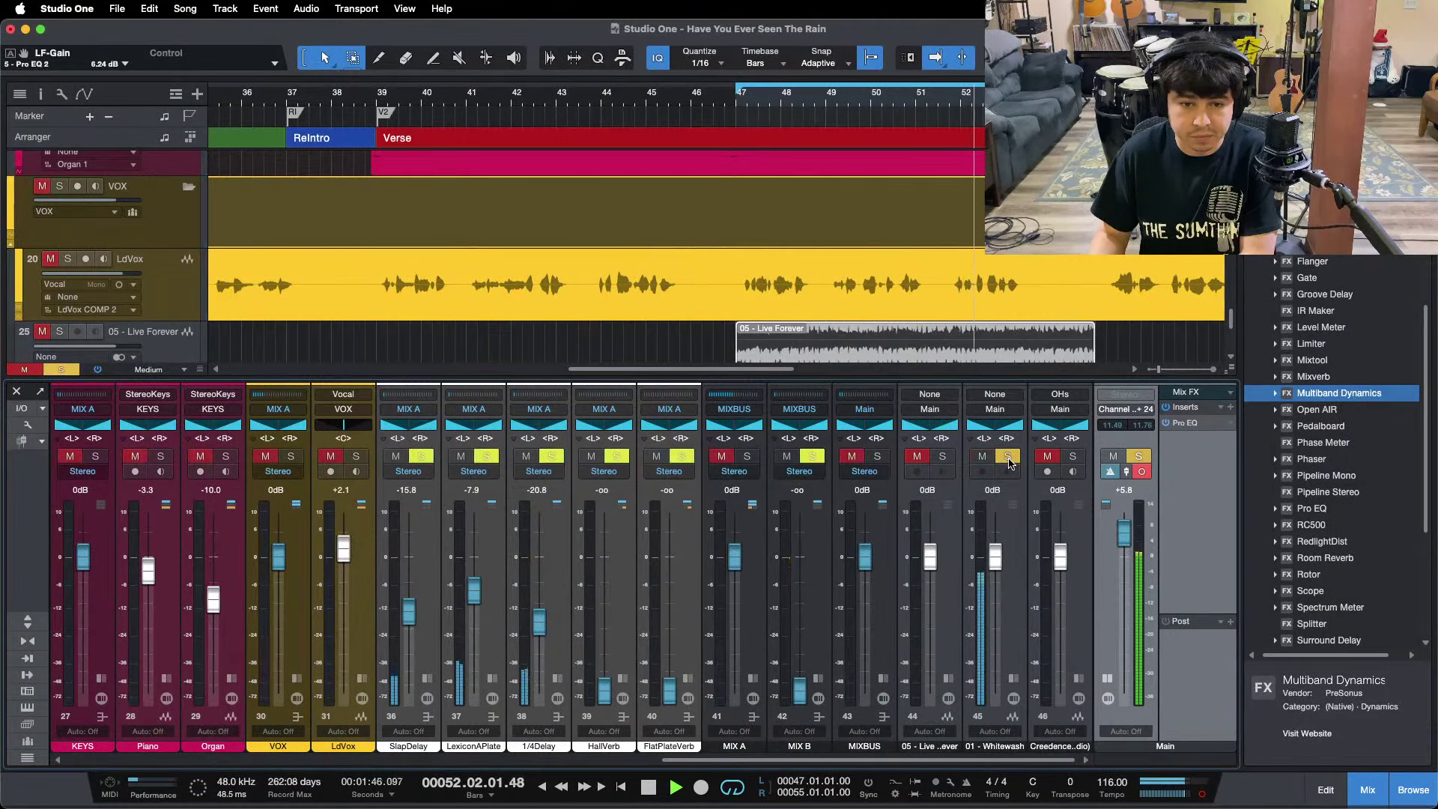
left_click(1008, 458)
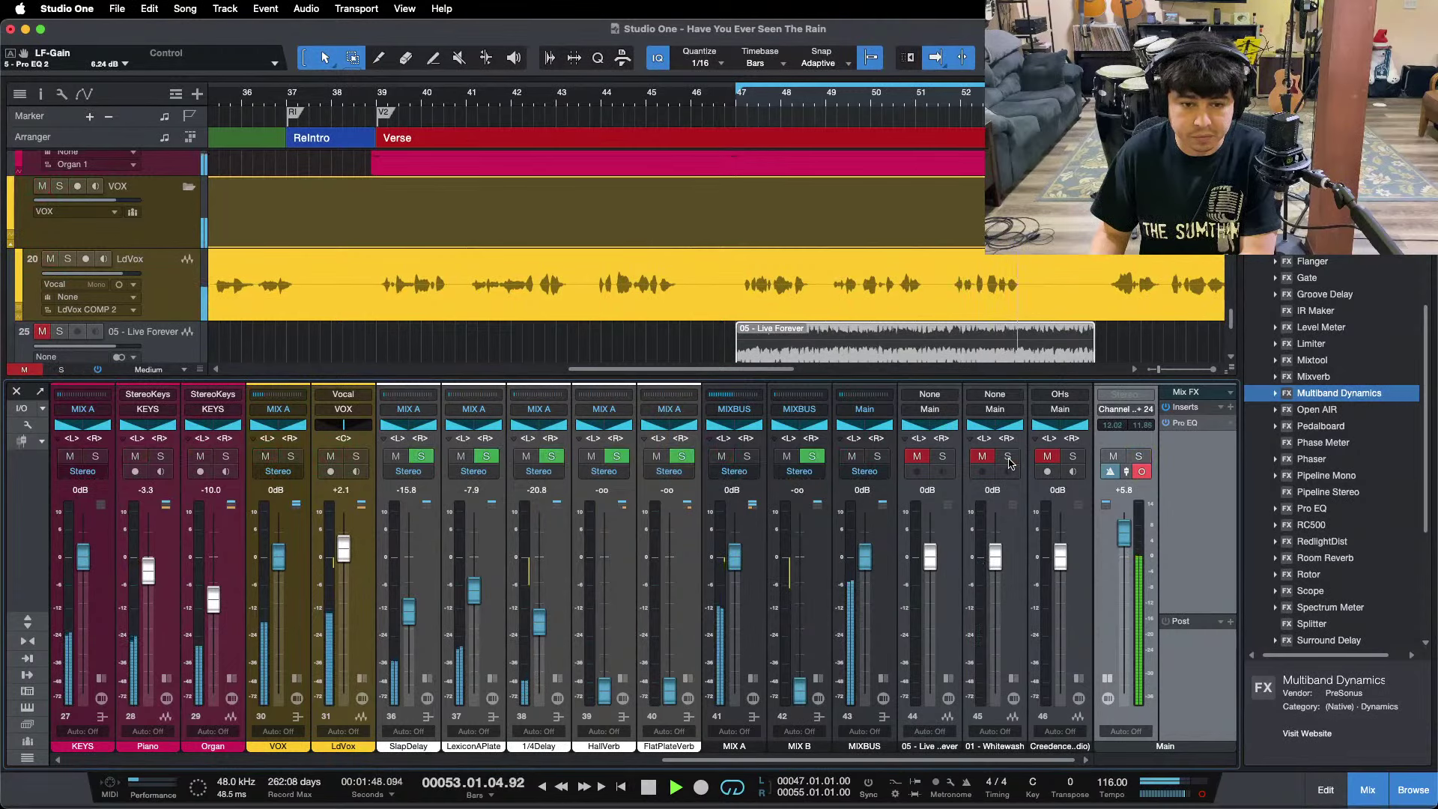
key("space")
key("space")
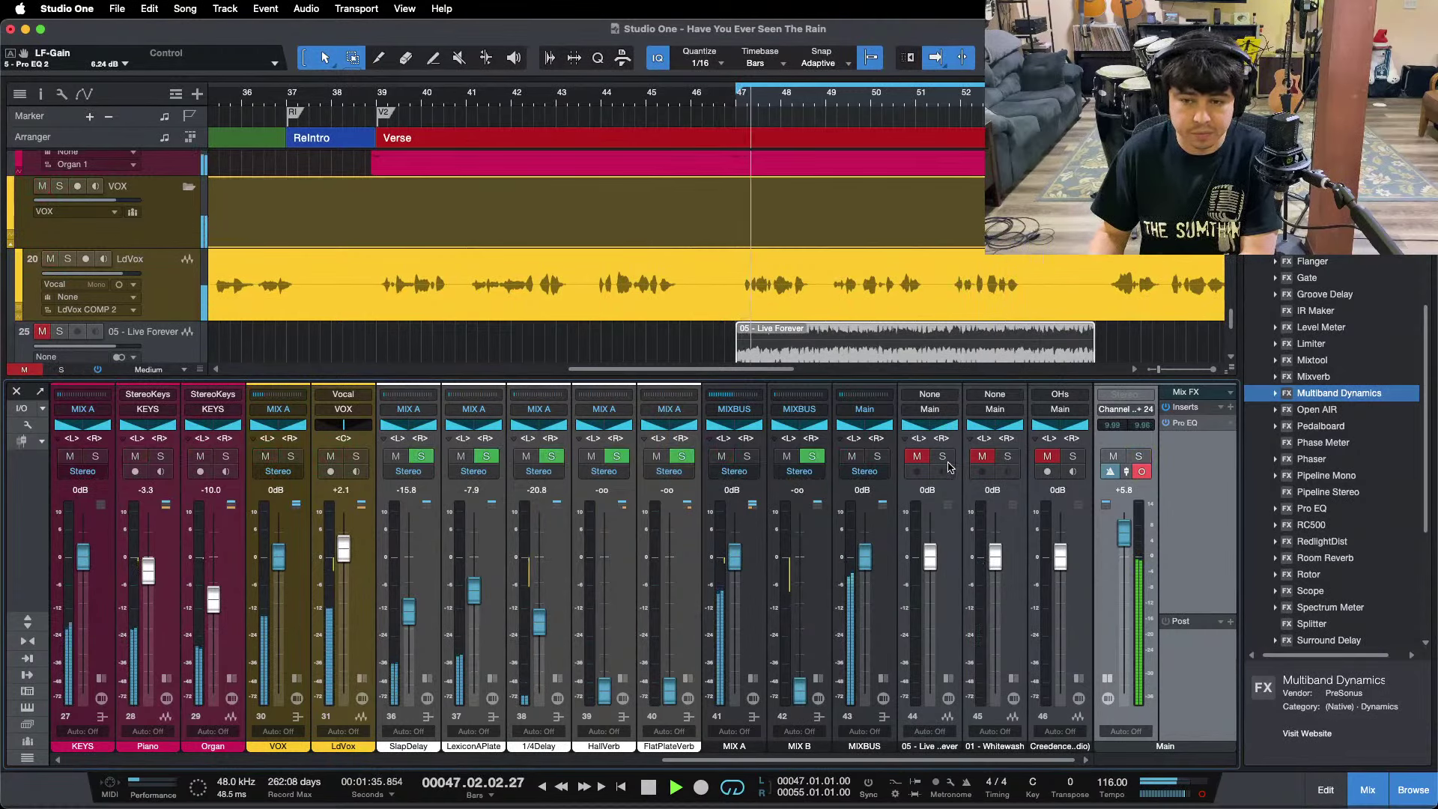
left_click(1009, 459)
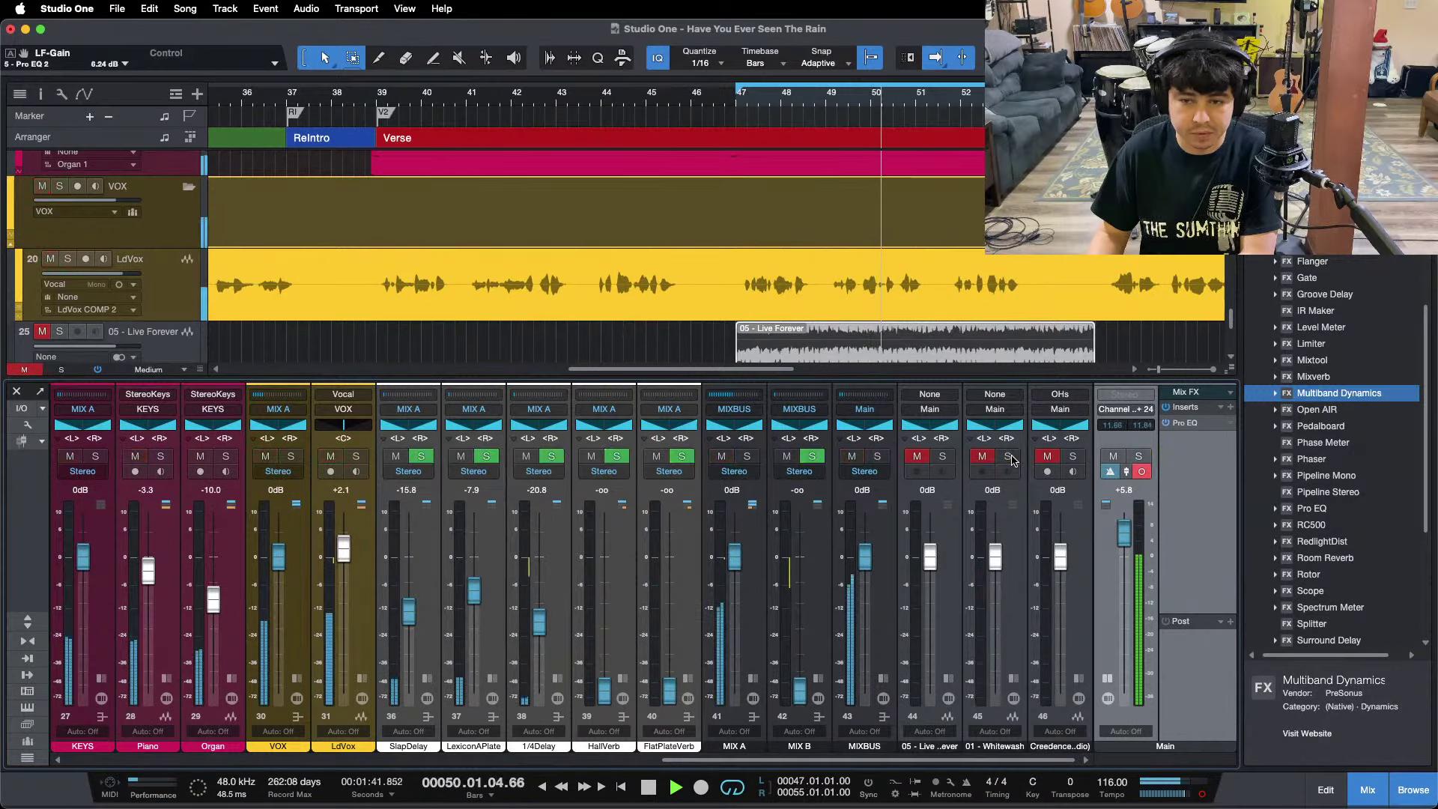
left_click(1009, 457)
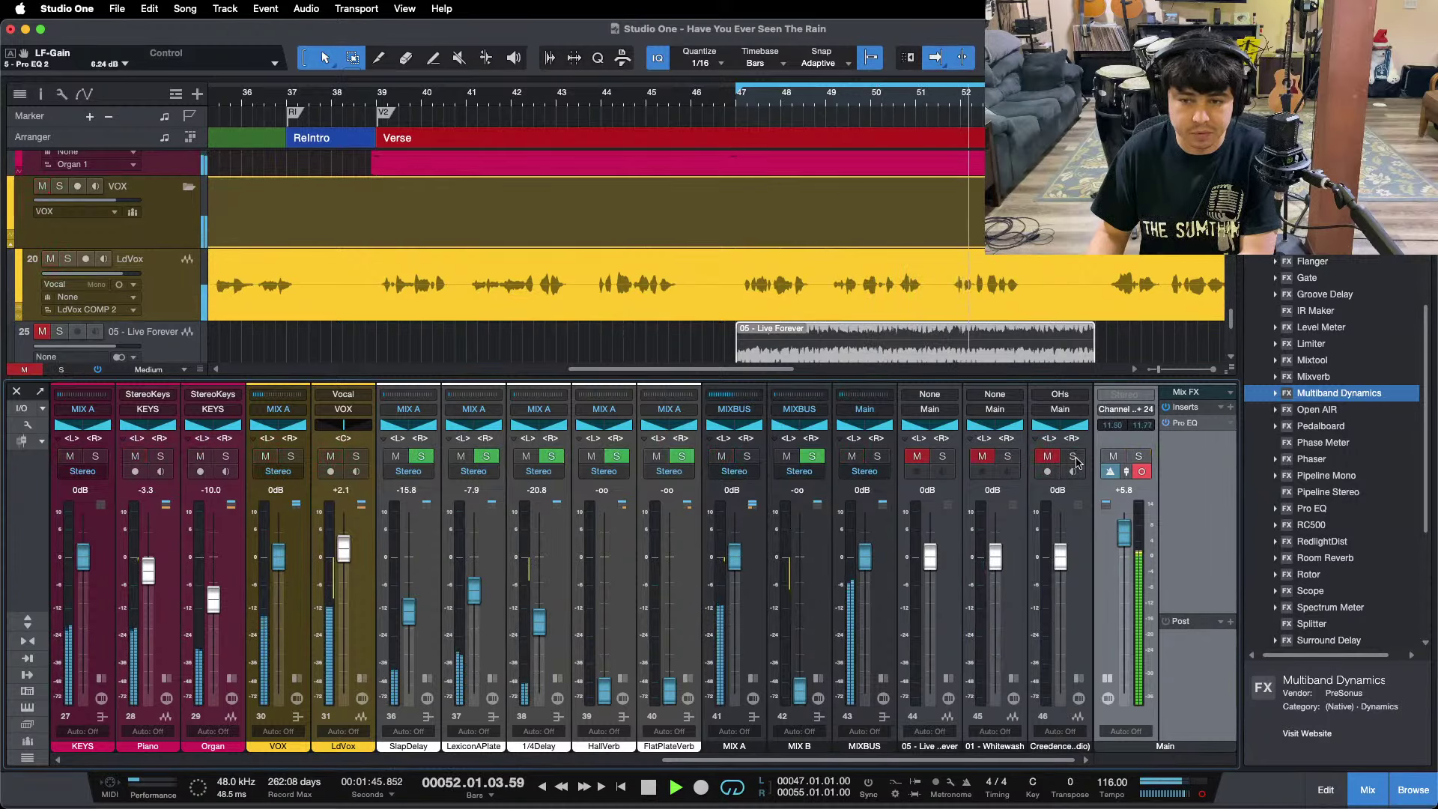
left_click(1074, 457)
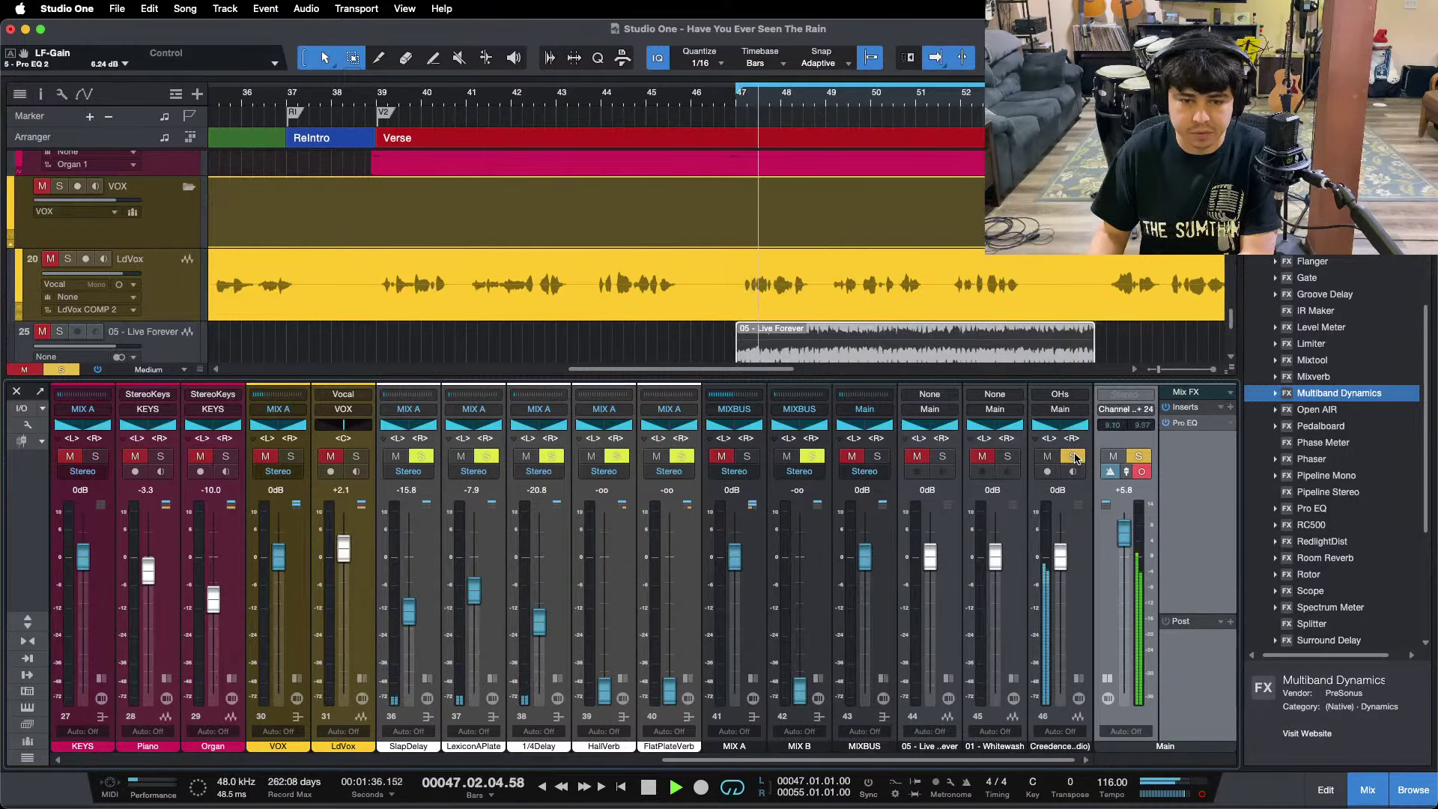
left_click(1074, 458)
key("space")
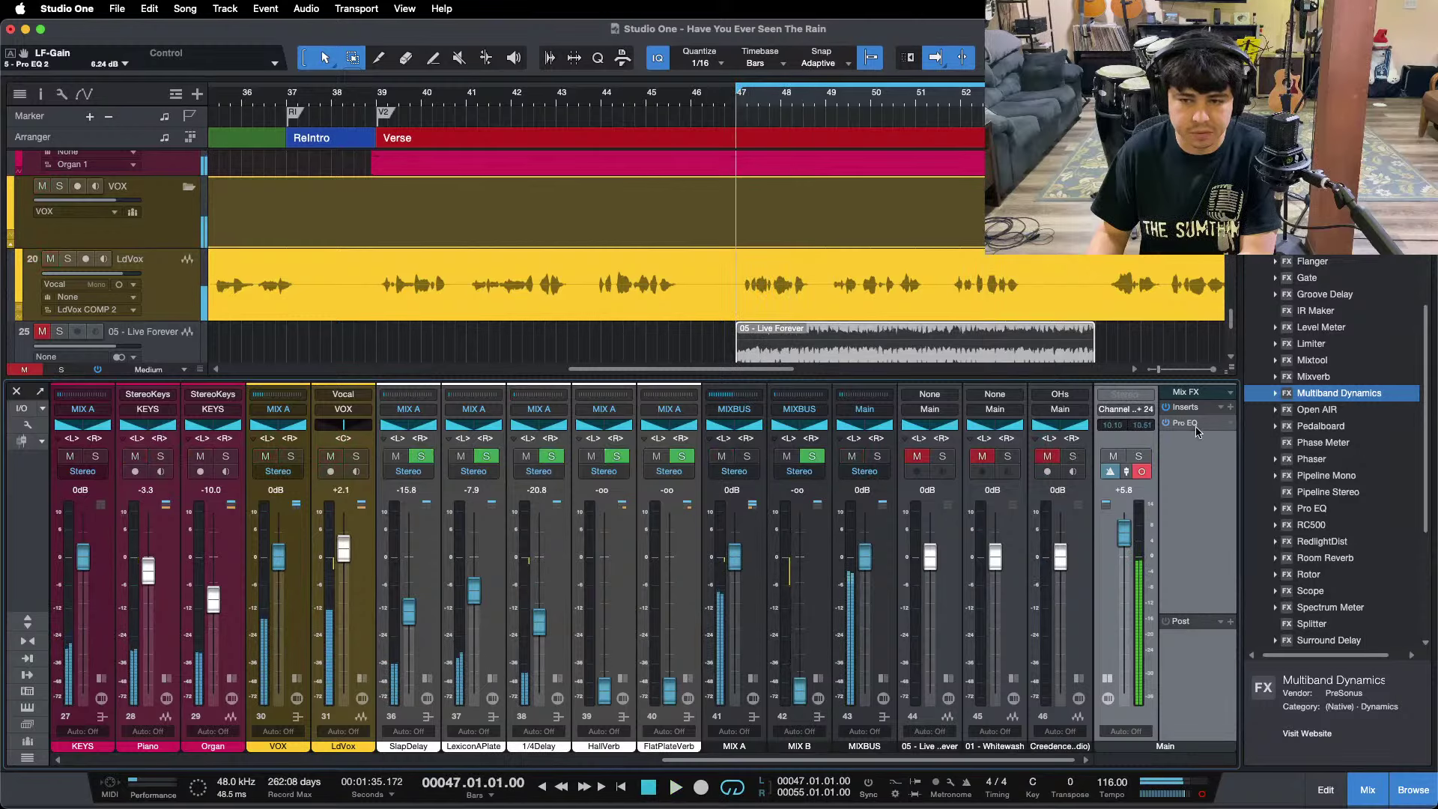
In the Main channel's Pro EQ, raise the low-cut frequency to 7.89 kHz and switch off the high cut.
left_click(1191, 423)
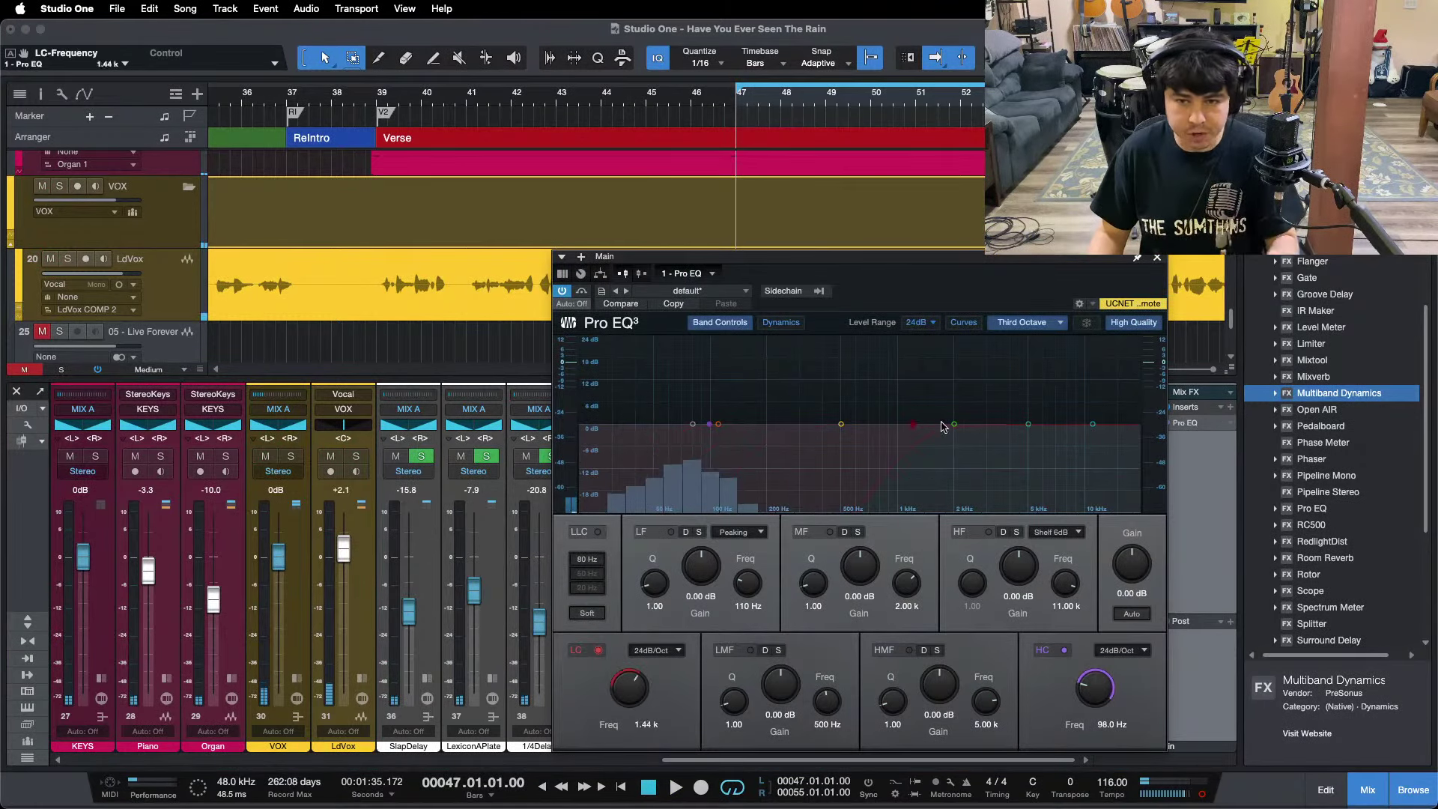
left_click_drag(1067, 424, 1065, 424)
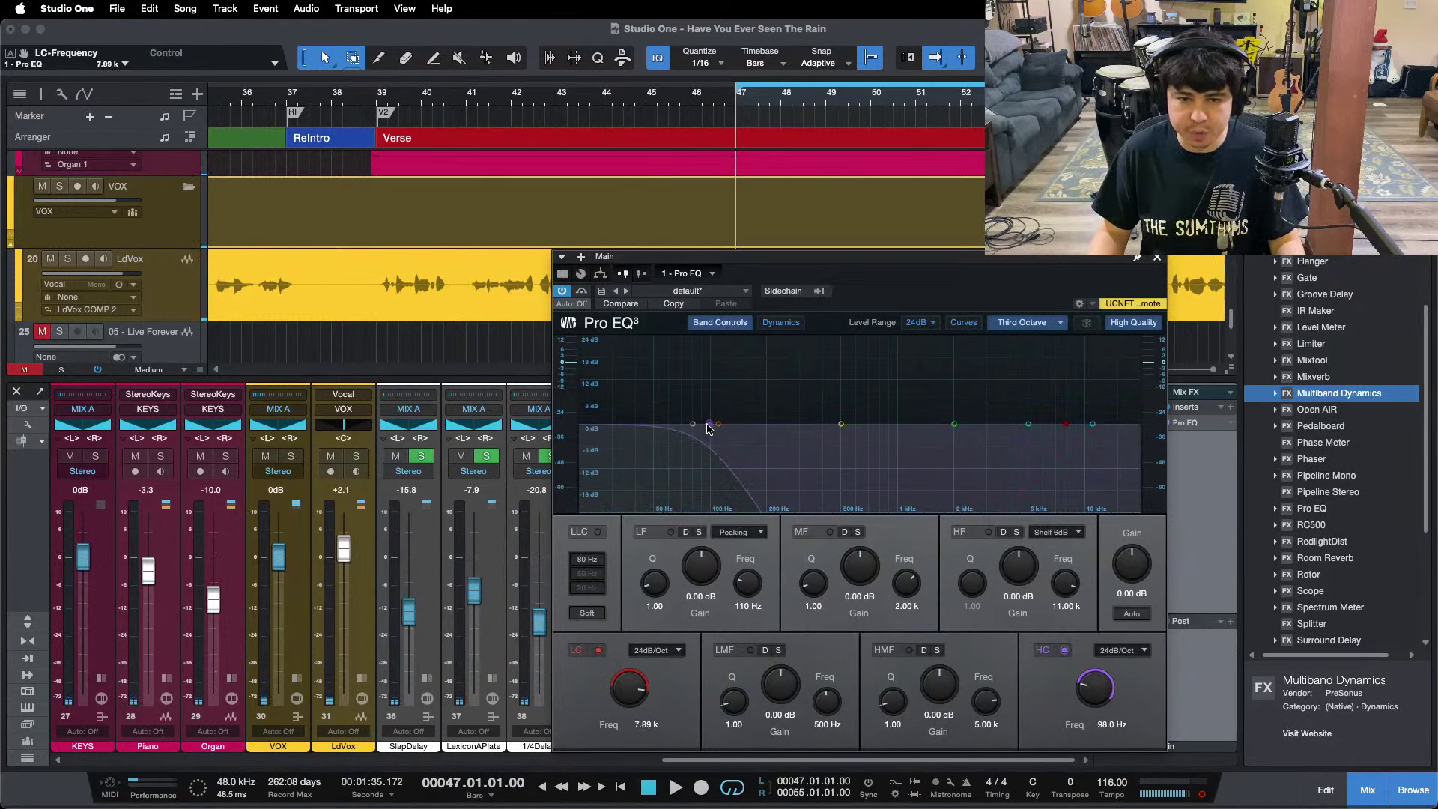
left_click_drag(710, 425, 1084, 427)
double_click(1083, 428)
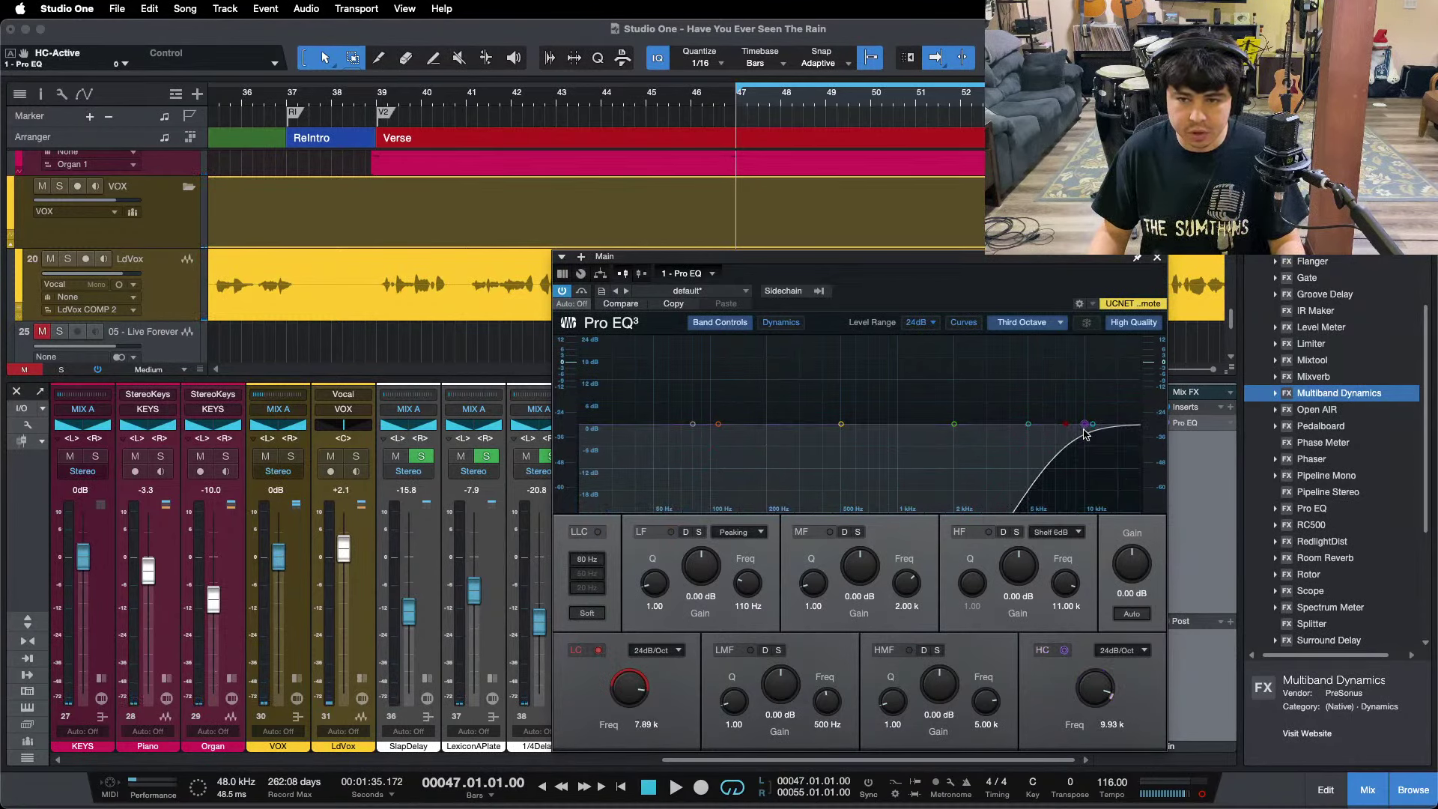
left_click(1157, 258)
Reset the Main fader to 0 dB and play the soloed 05 - Live Forever reference from the loop start.
left_click_drag(947, 111, 869, 127)
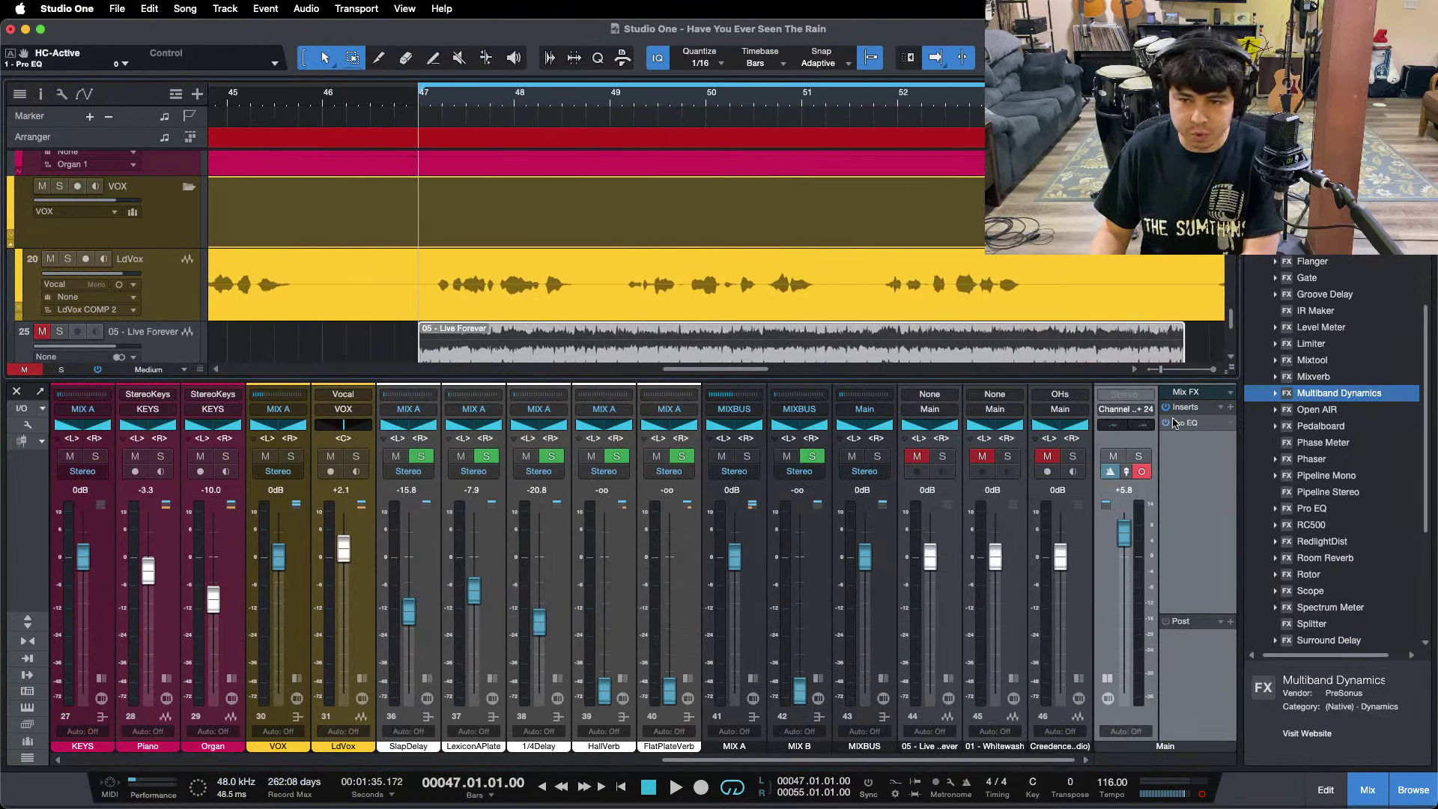
left_click(1129, 539, "alt")
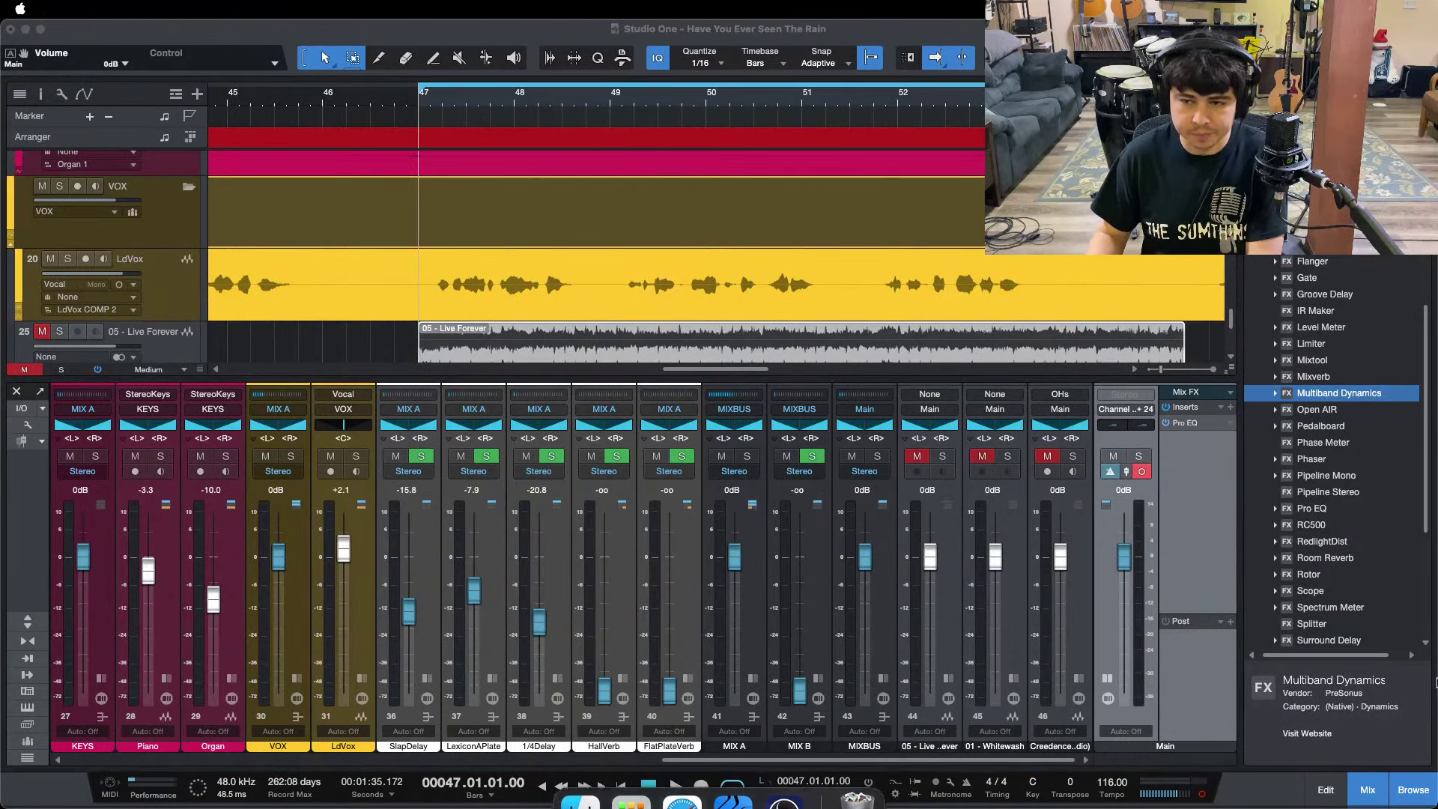
key("space")
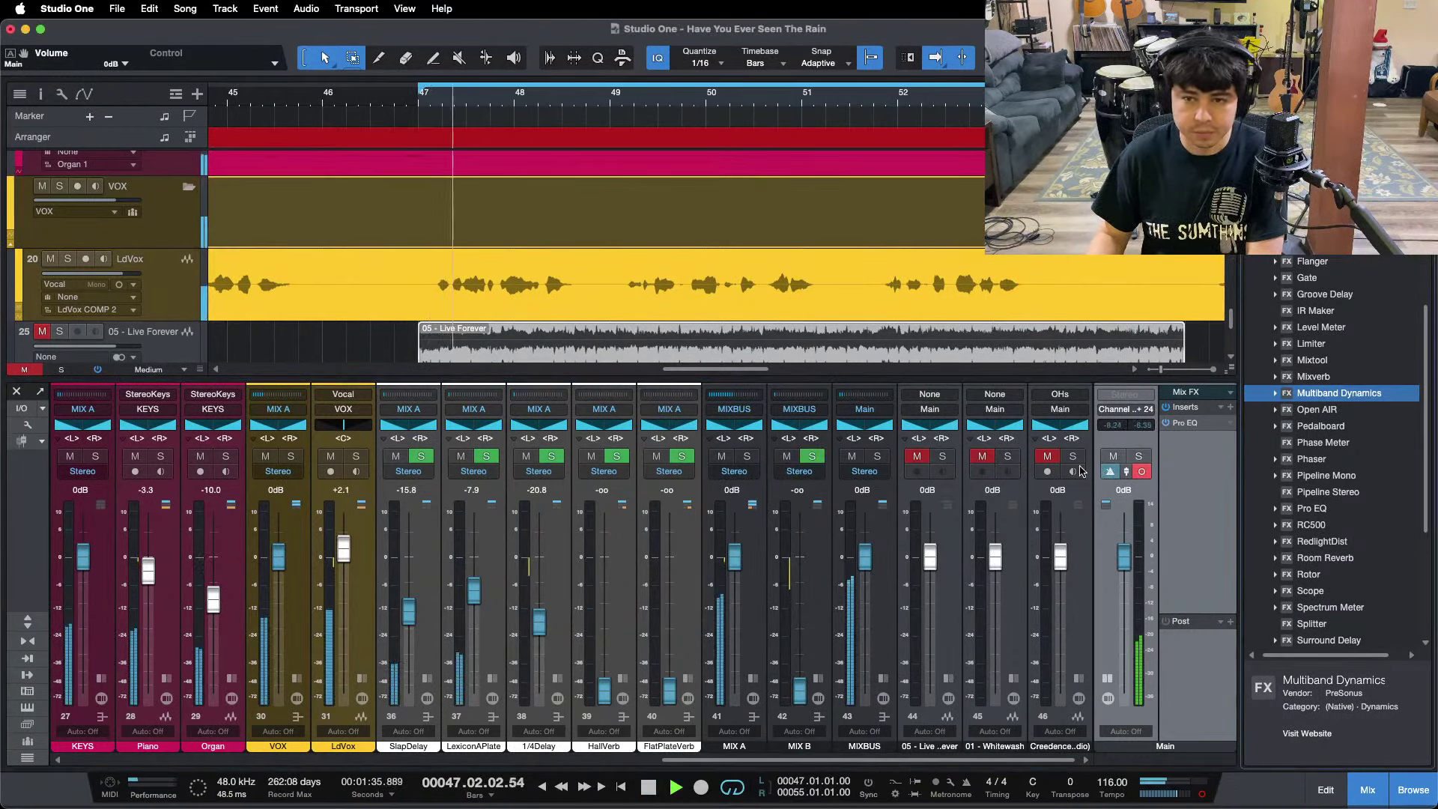
left_click(943, 456)
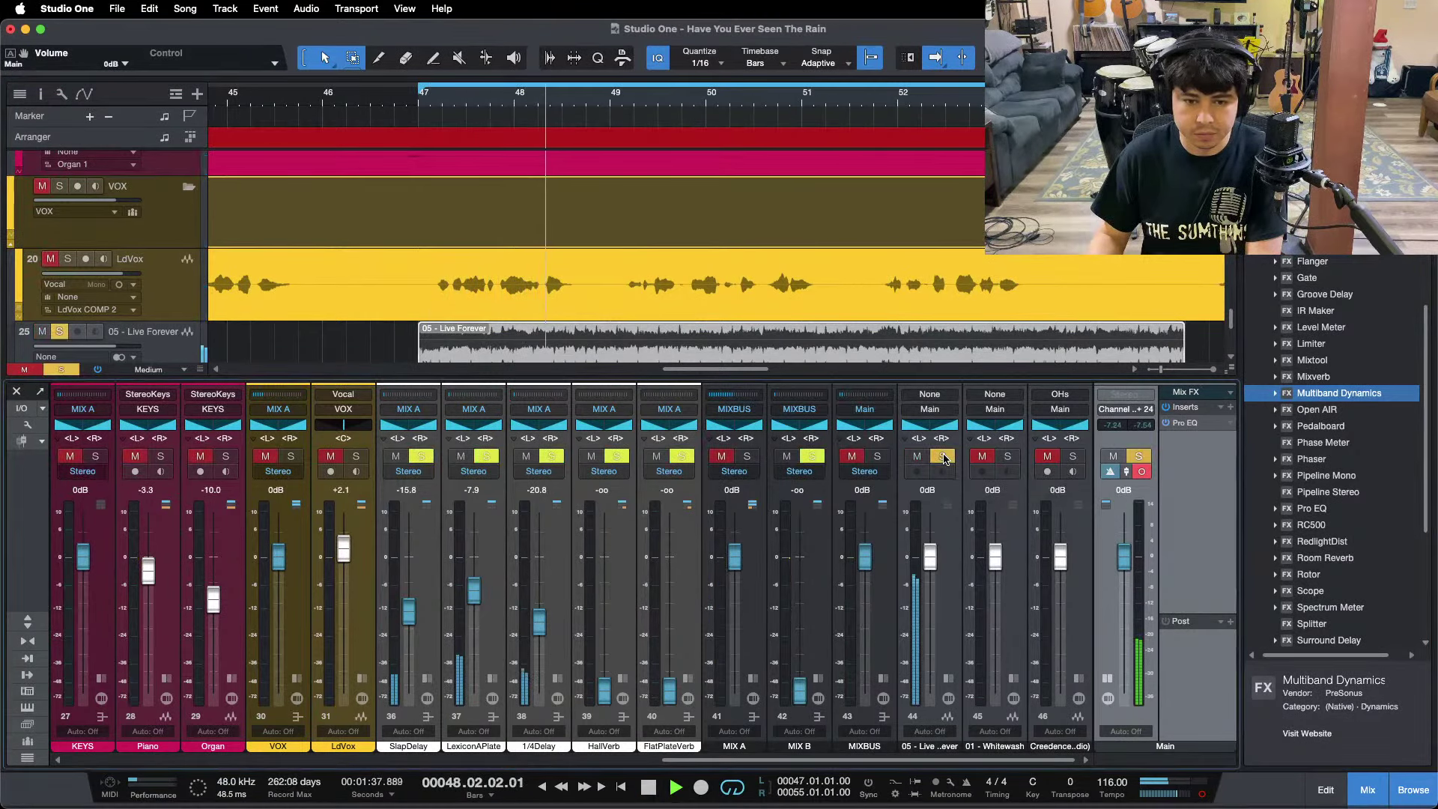
key("space")
key("space")
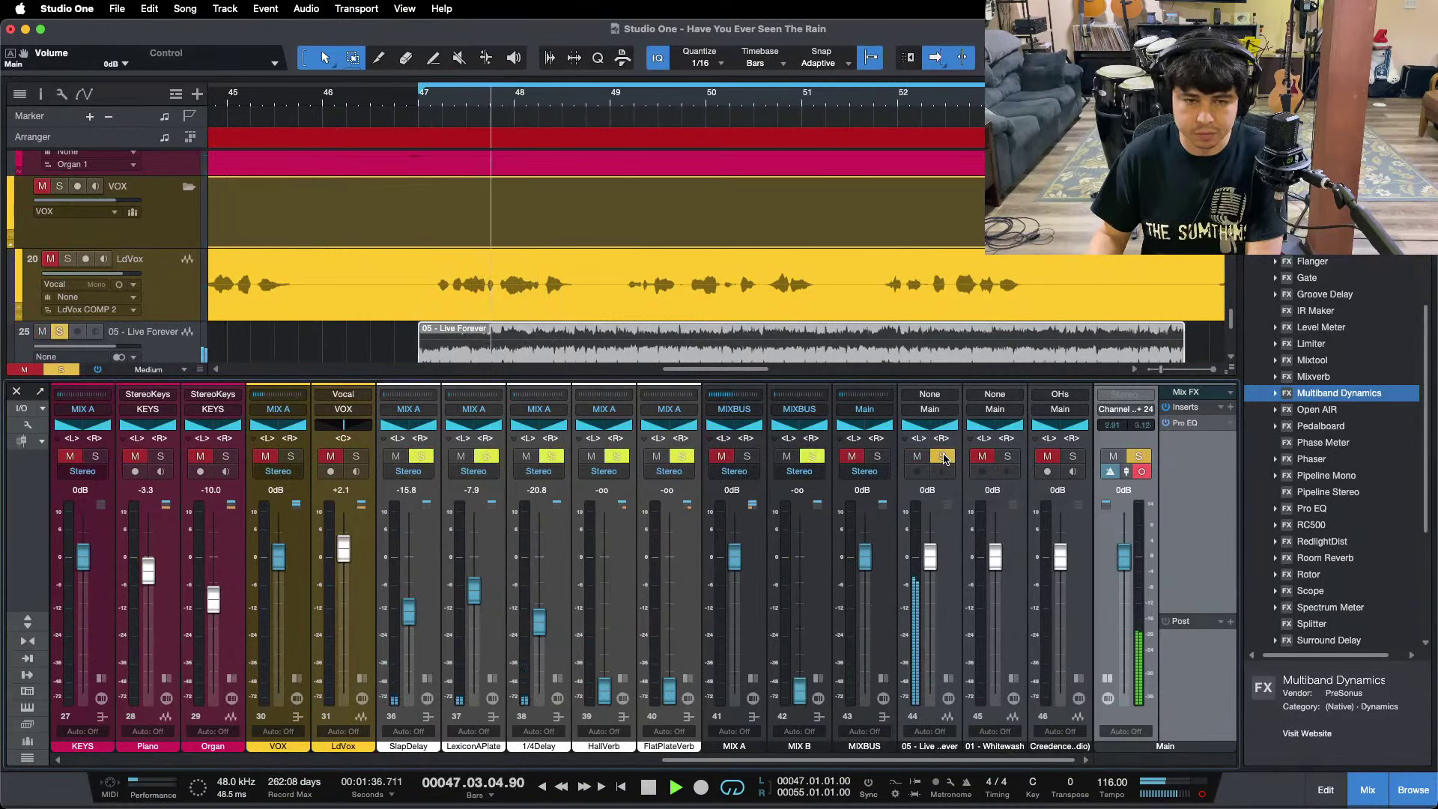
key("space")
key("space")
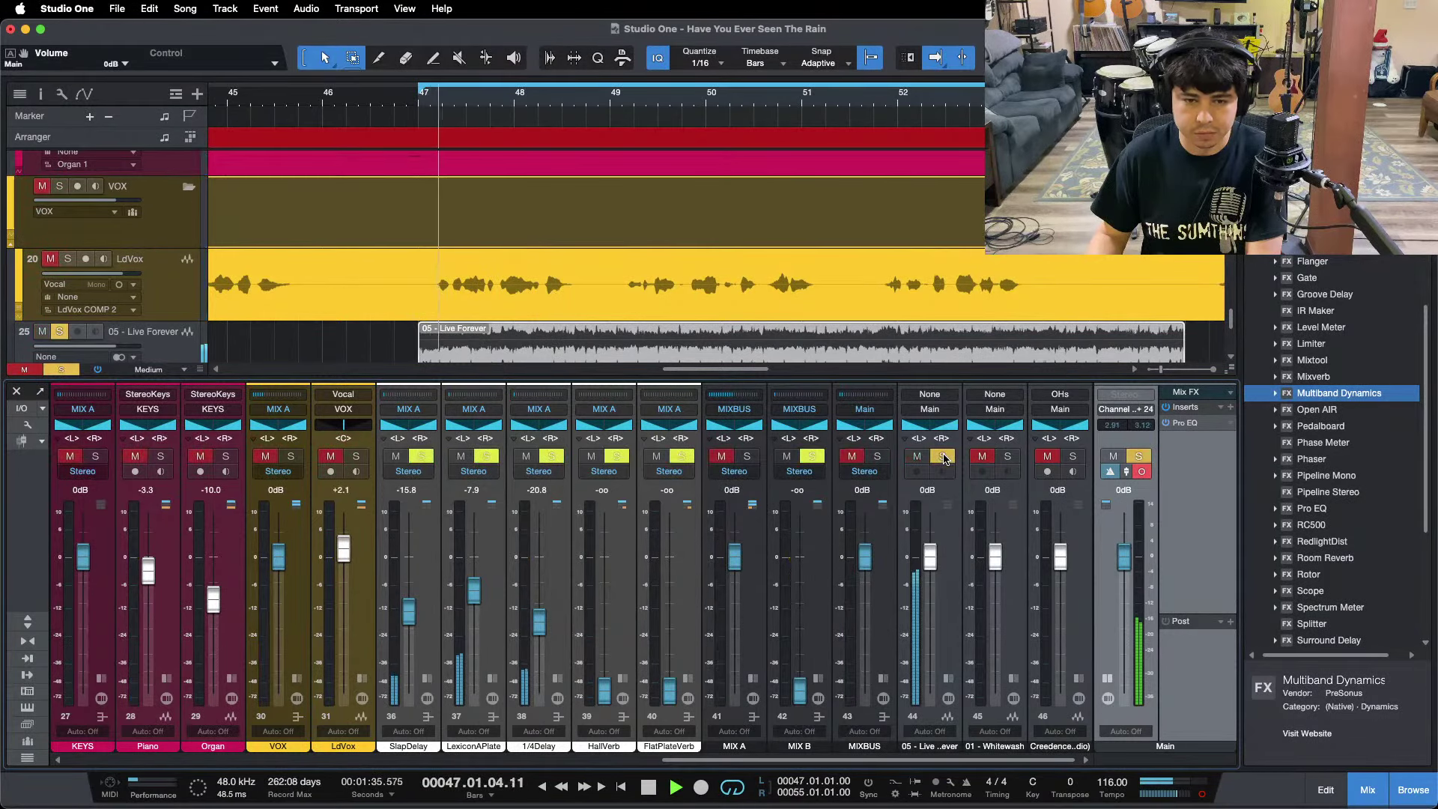
Compare the mix's filtered high end with 05 - Live Forever by repeatedly toggling the reference track's solo.
left_click(943, 457)
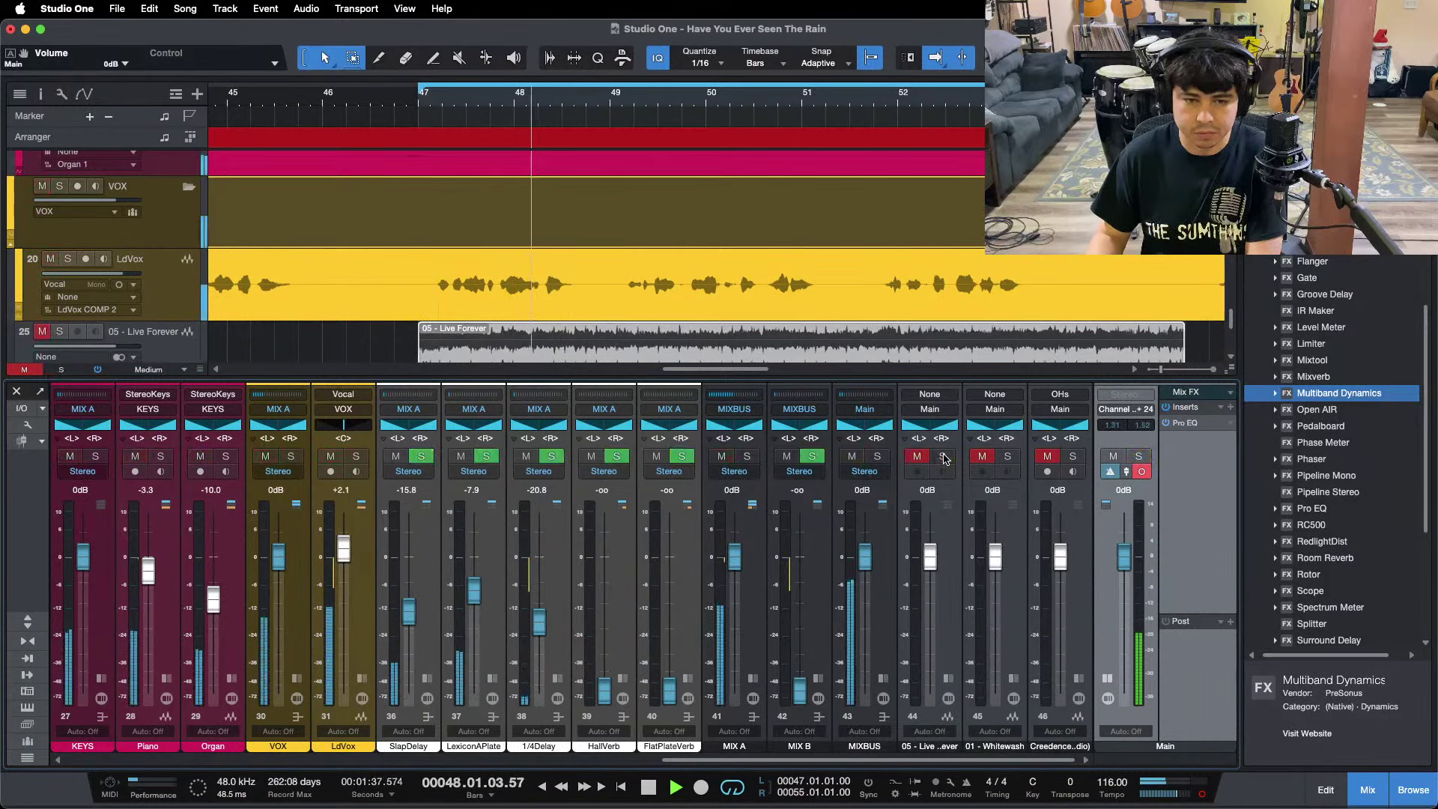
left_click(943, 458)
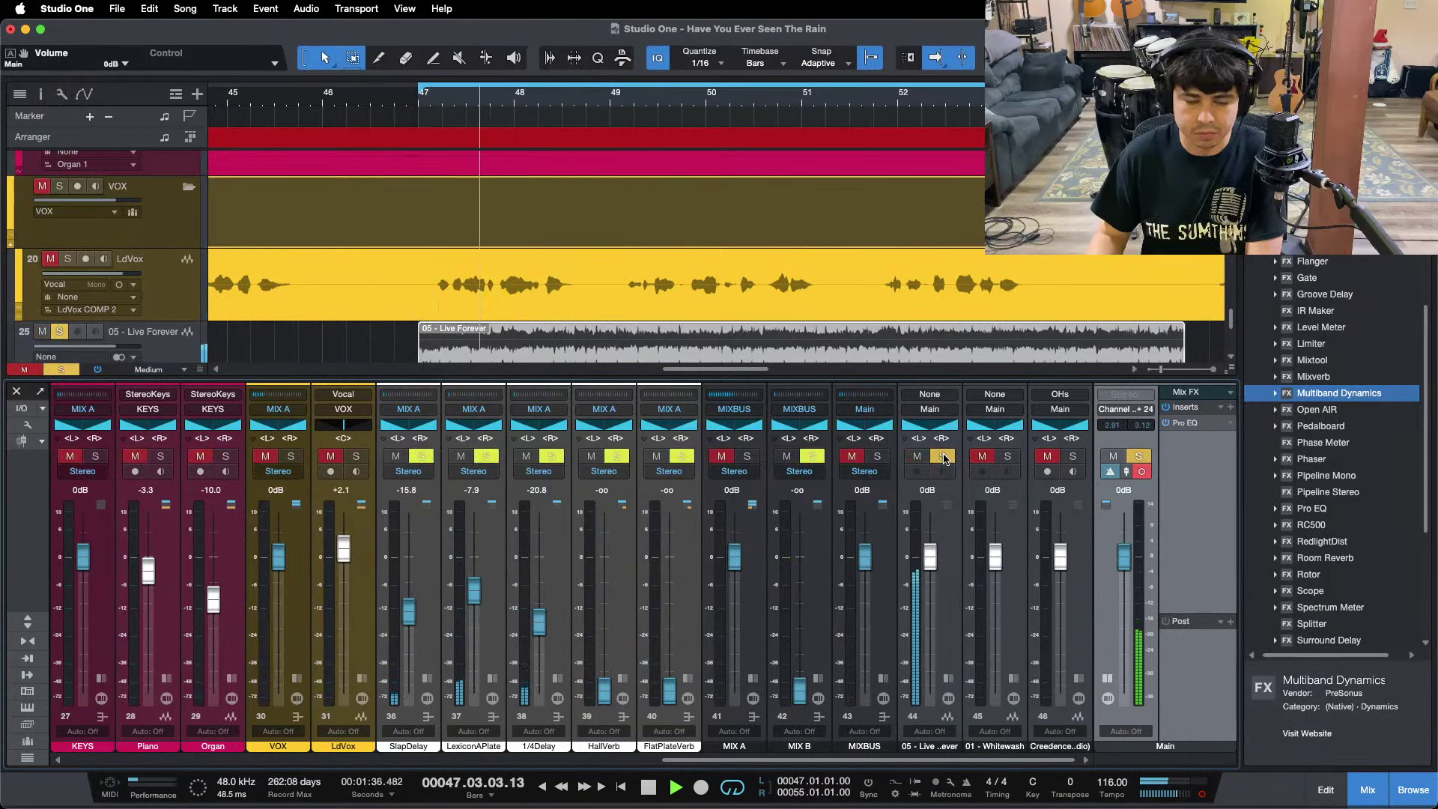
left_click(943, 457)
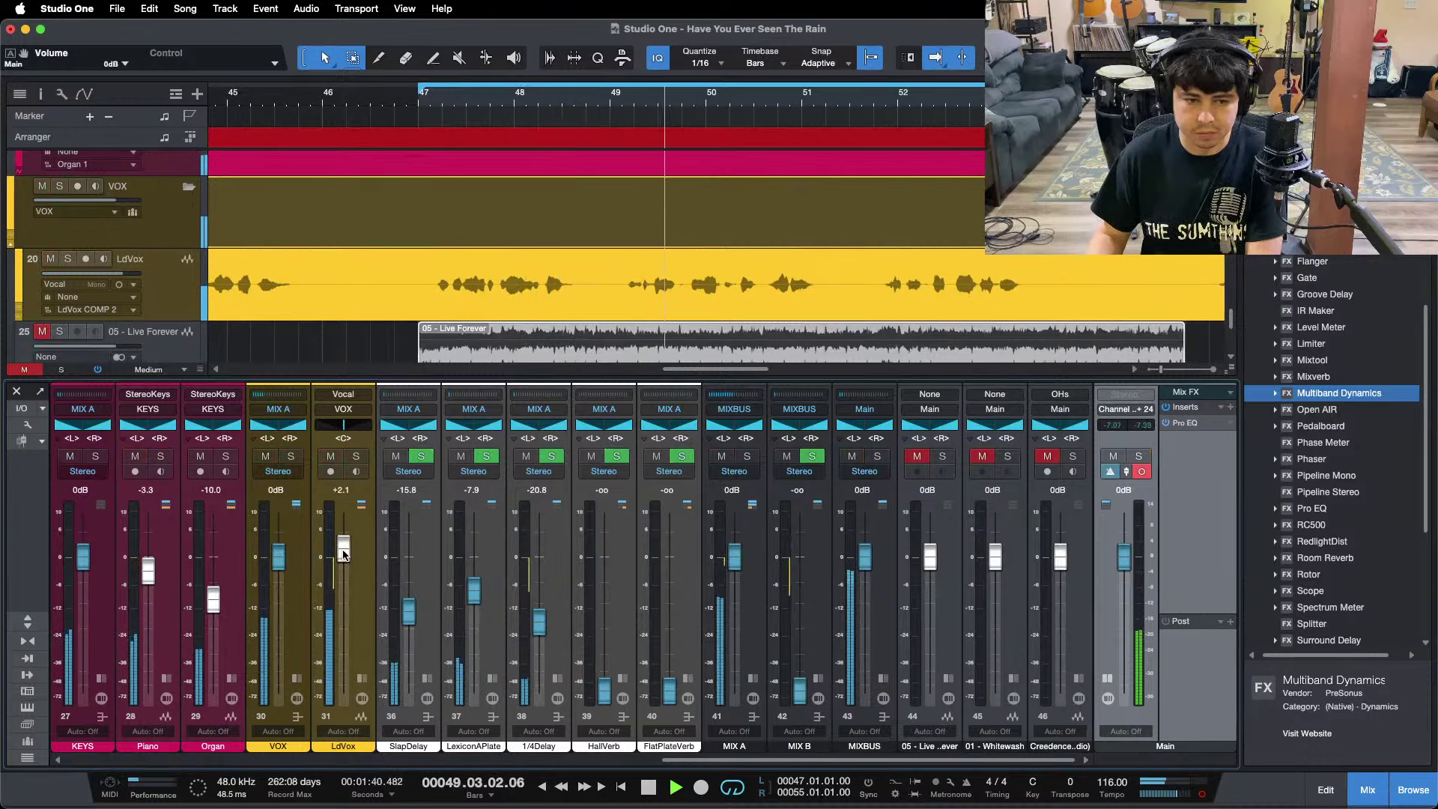
left_click(942, 457)
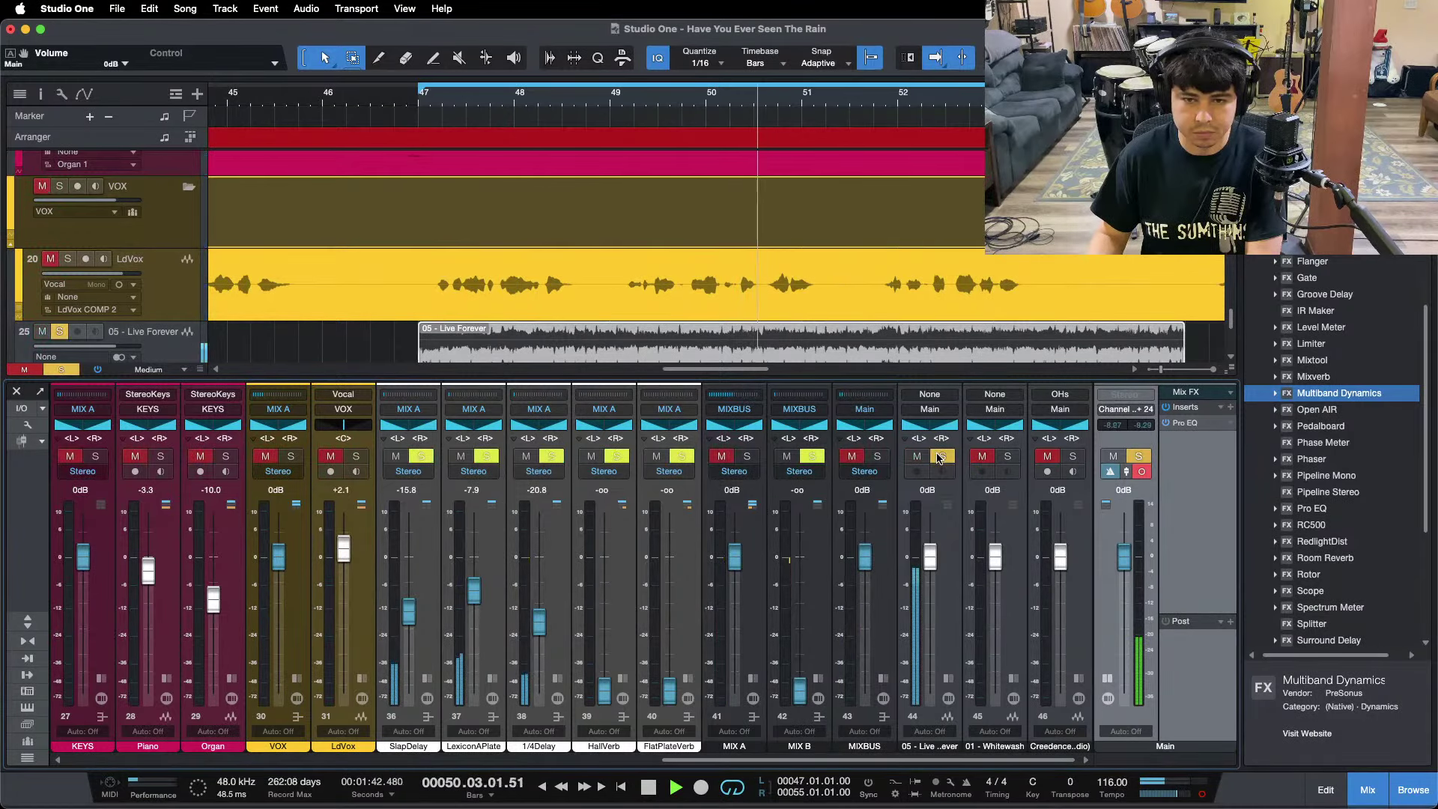
left_click(940, 456)
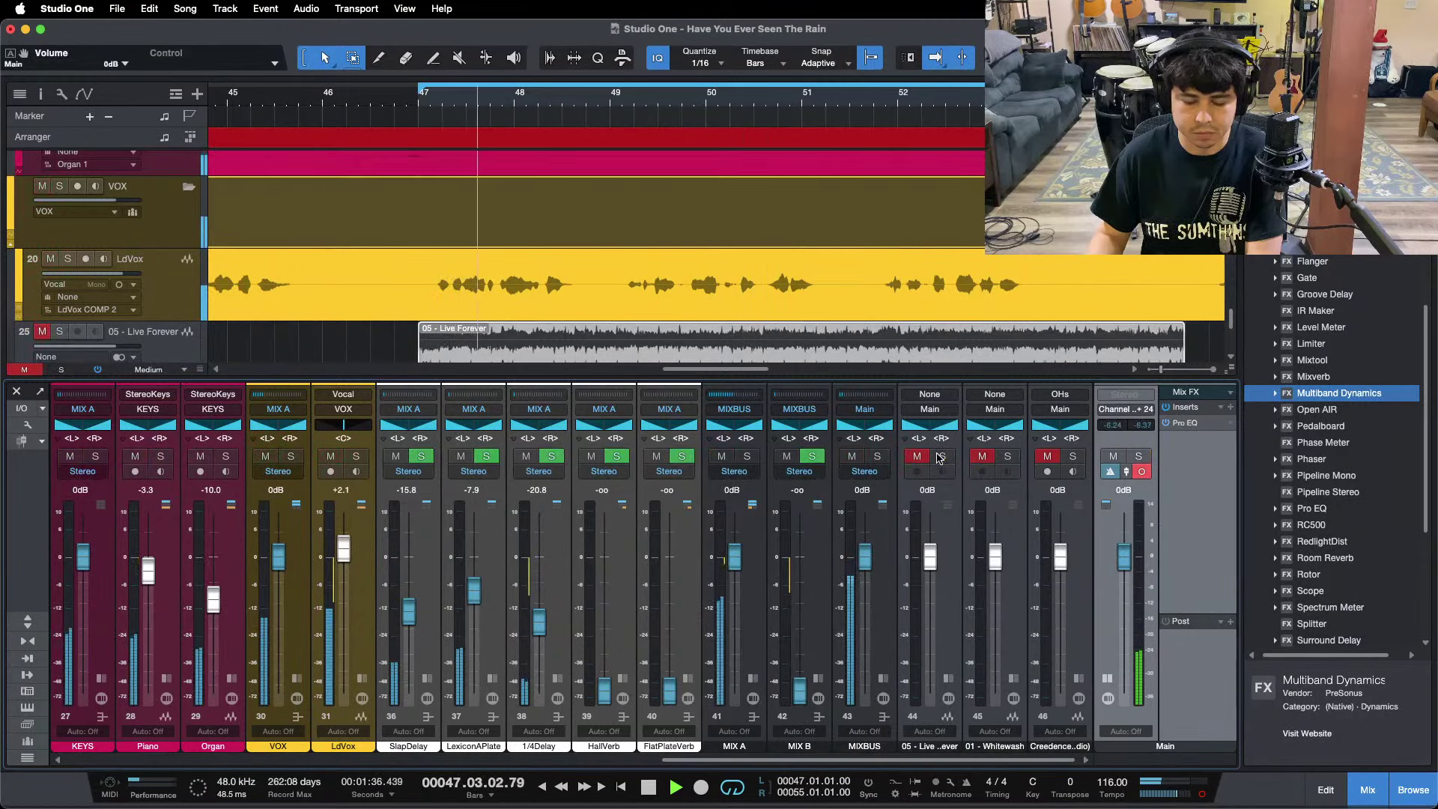
left_click(940, 457)
left_click(941, 457)
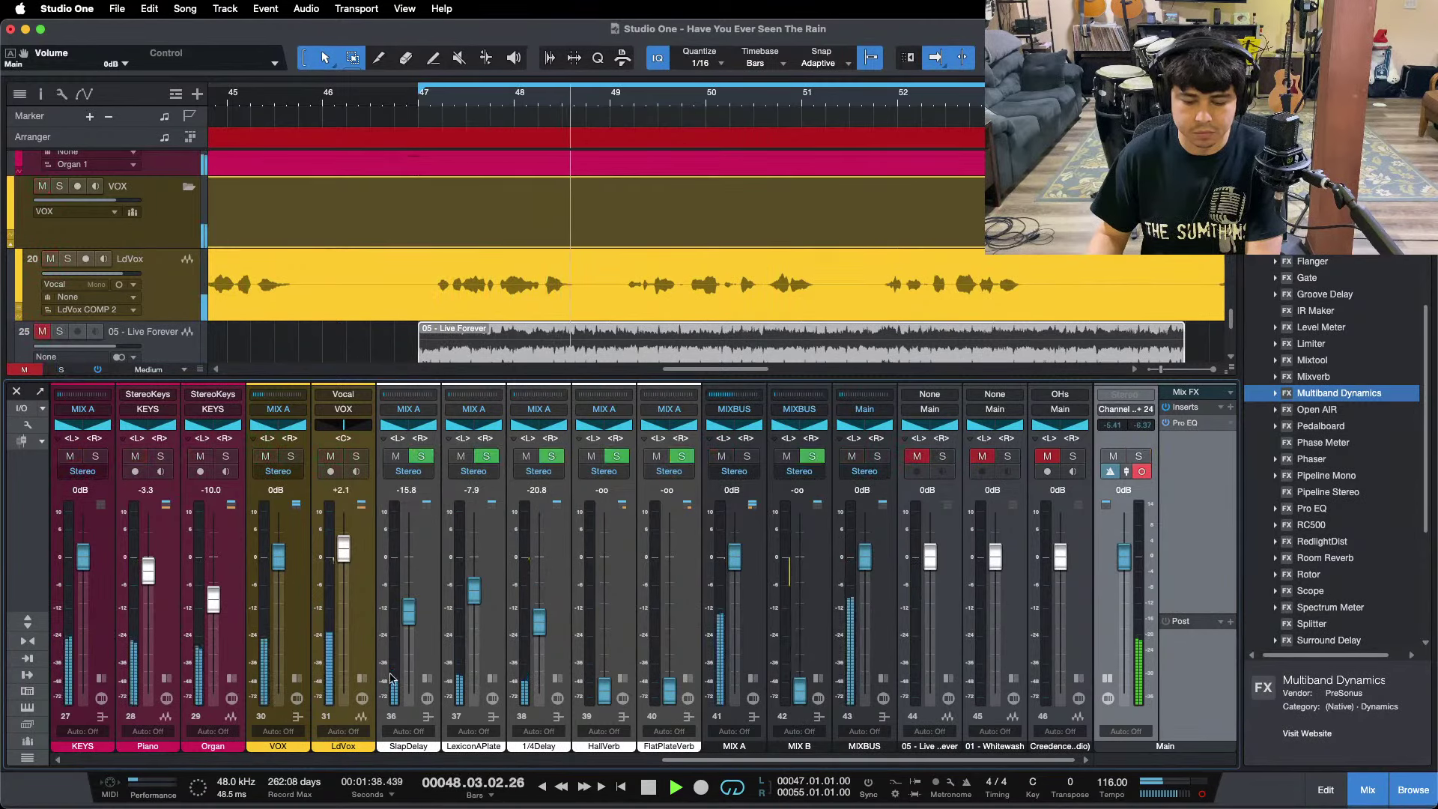
Set the HF gain in the LdVox channel's first Pro EQ to 12.48 dB.
left_click(363, 679)
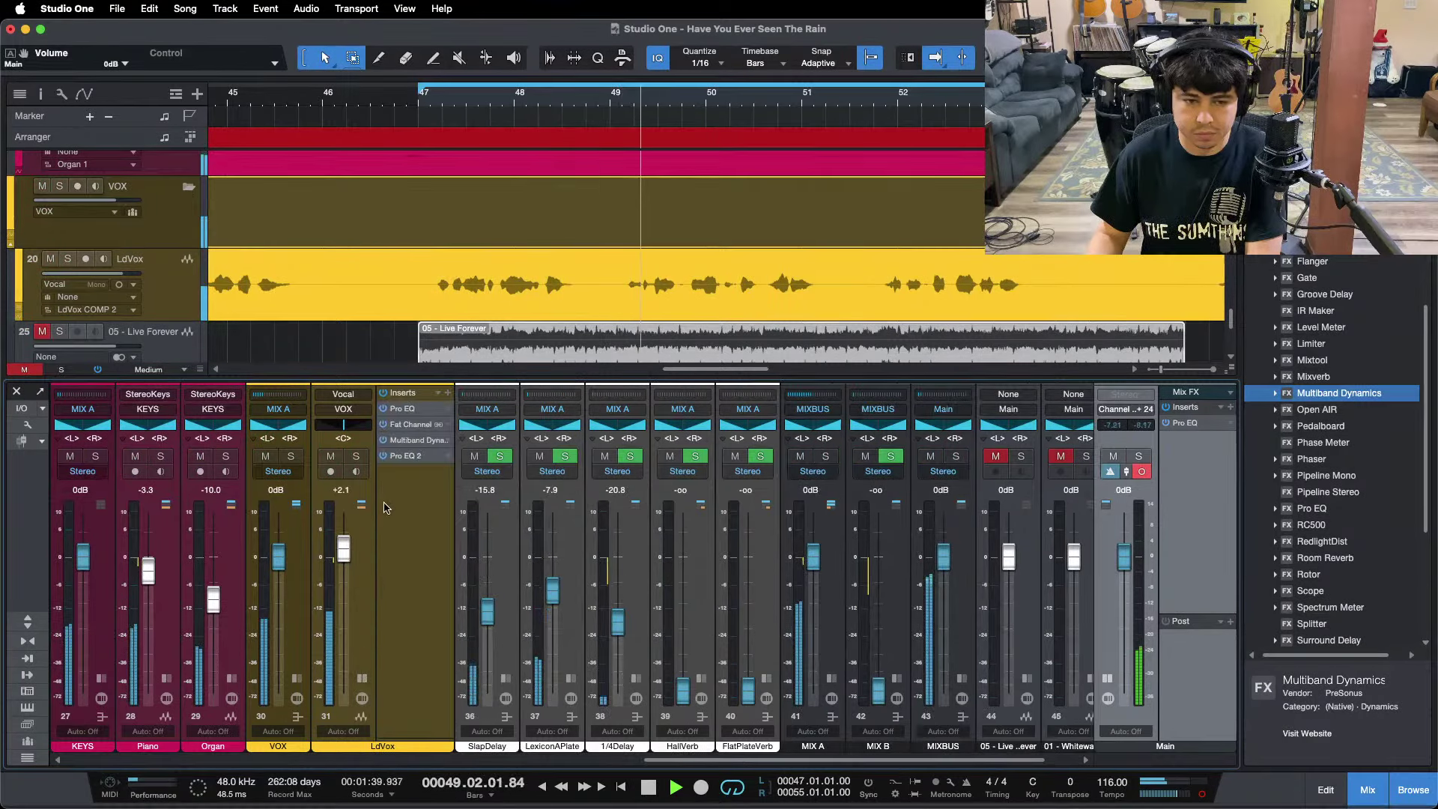
left_click(408, 414)
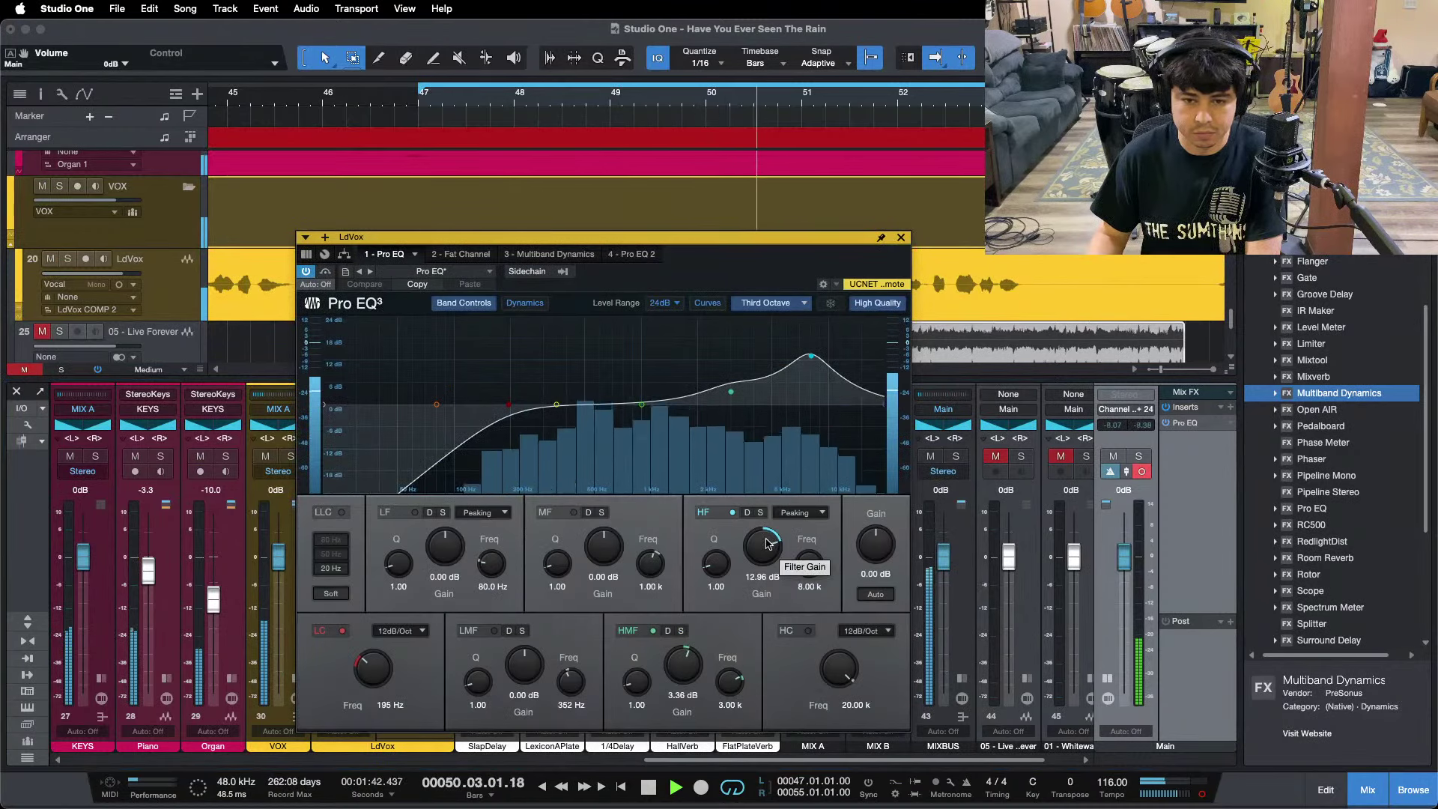
left_click_drag(767, 544, 768, 549)
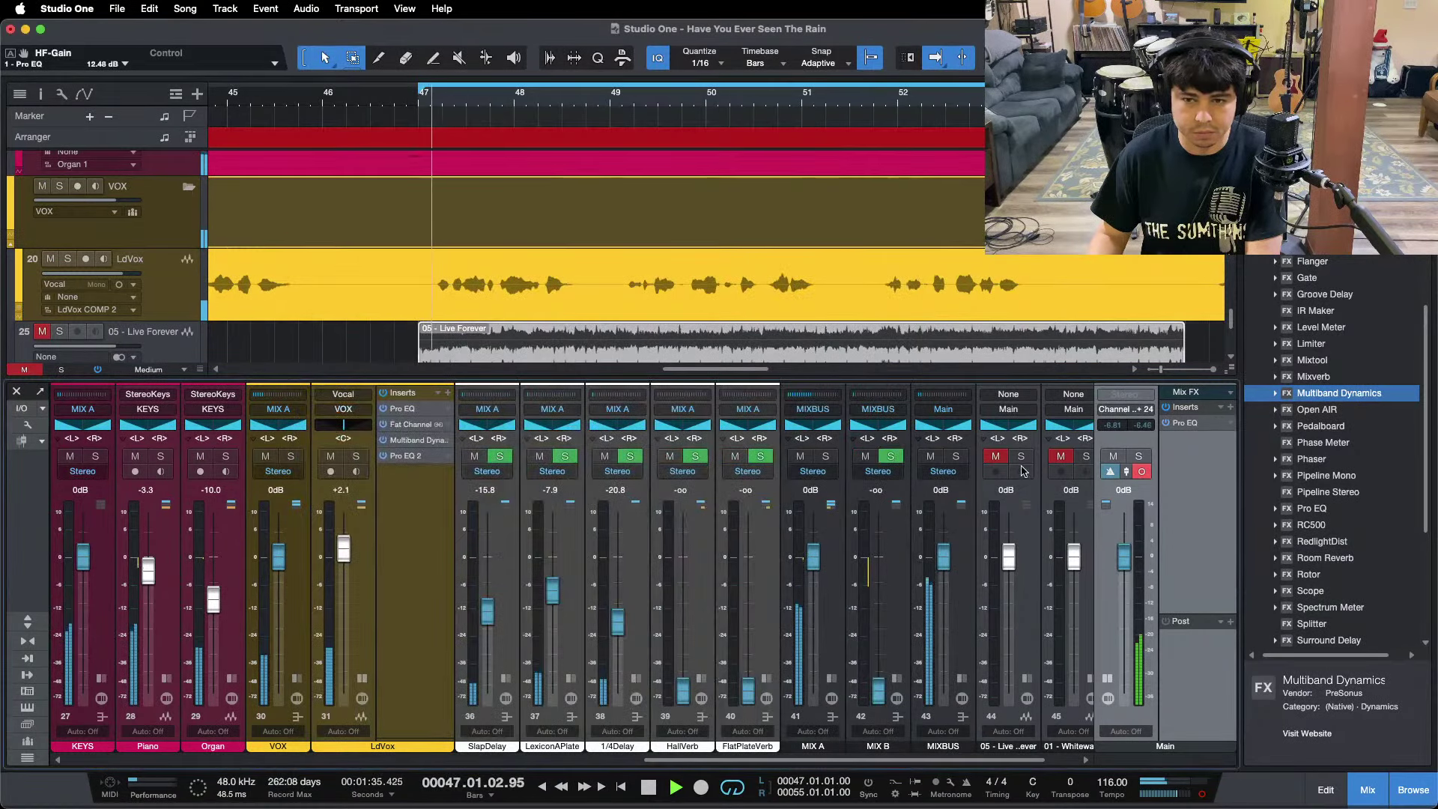
Briefly solo 05 - Live Forever to check the adjusted vocal highs against it, and bring all reference channels into view.
left_click(1020, 456)
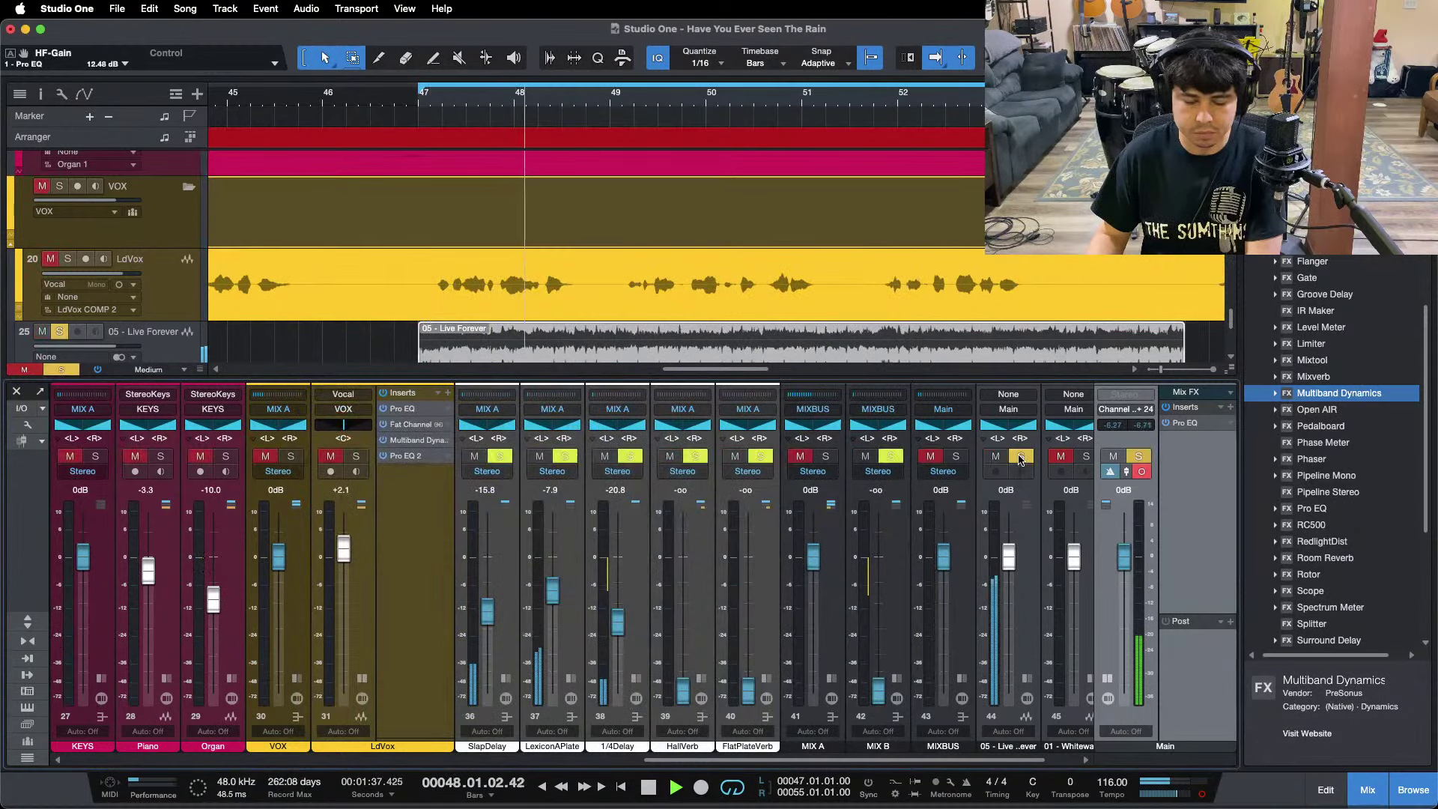
left_click(1020, 458)
left_click_drag(691, 760, 722, 760)
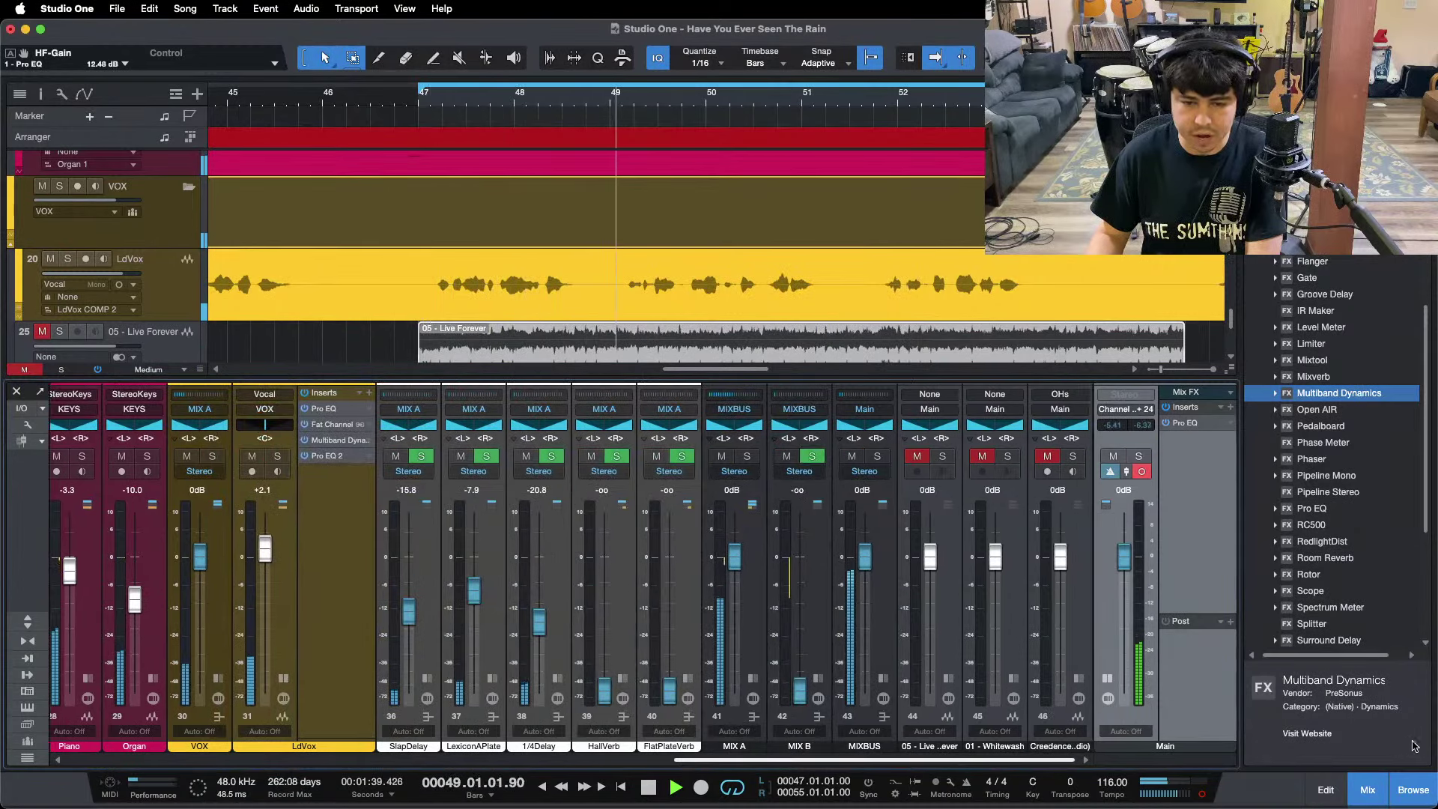
Replay from the loop start and compare the mix's highs with 01 - Whitewash and 05 - Live Forever by toggling their solos.
key("KP_1")
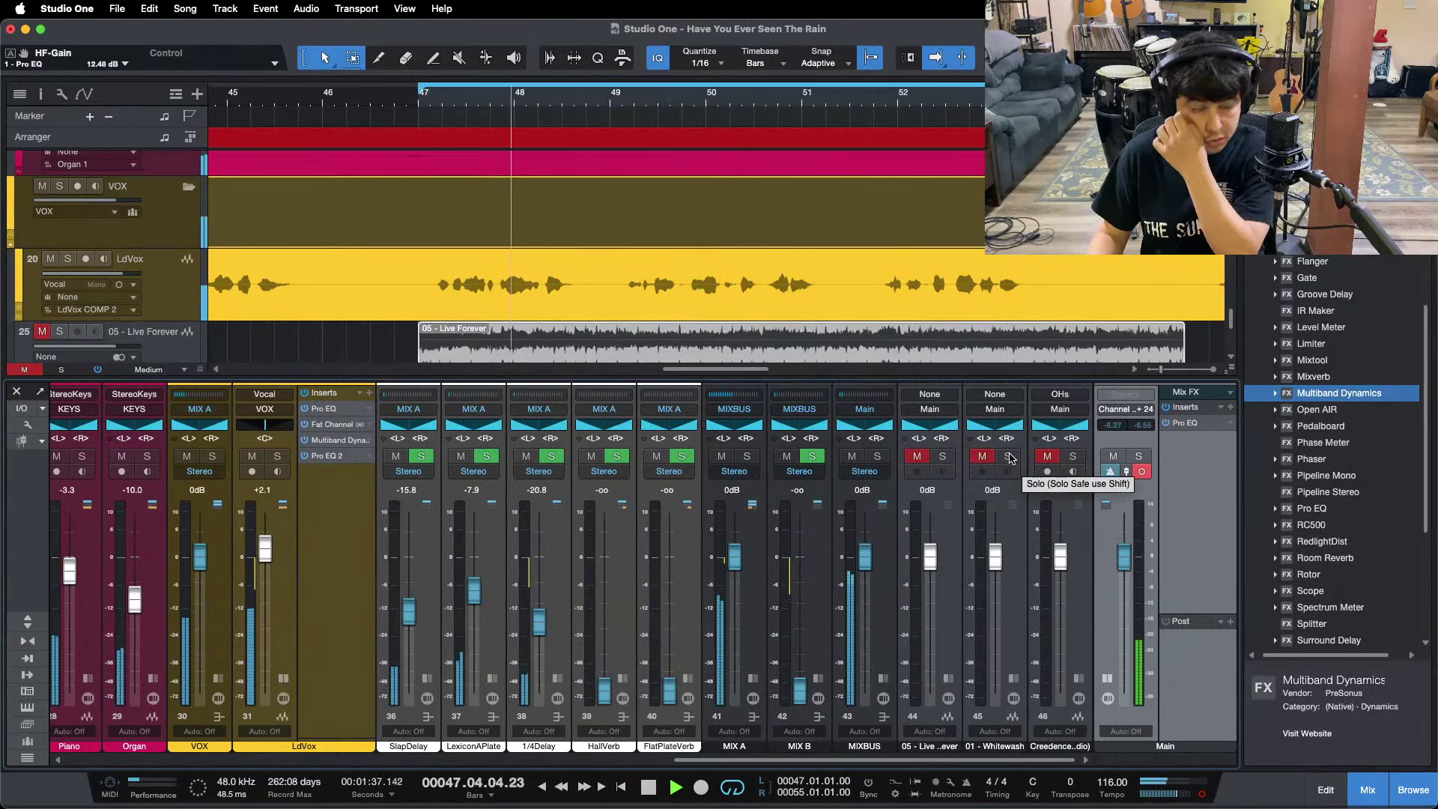
left_click(1008, 457)
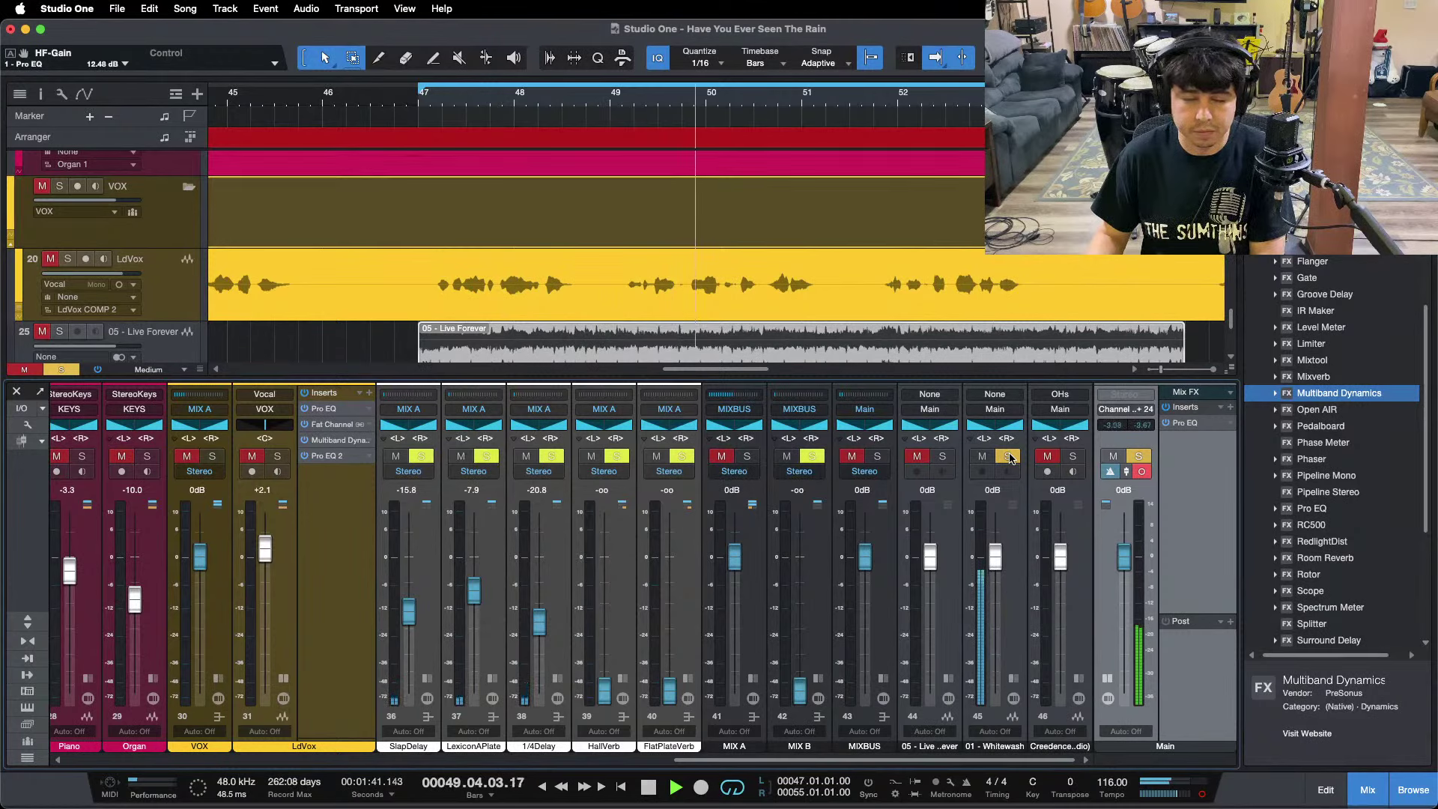
left_click(1008, 457)
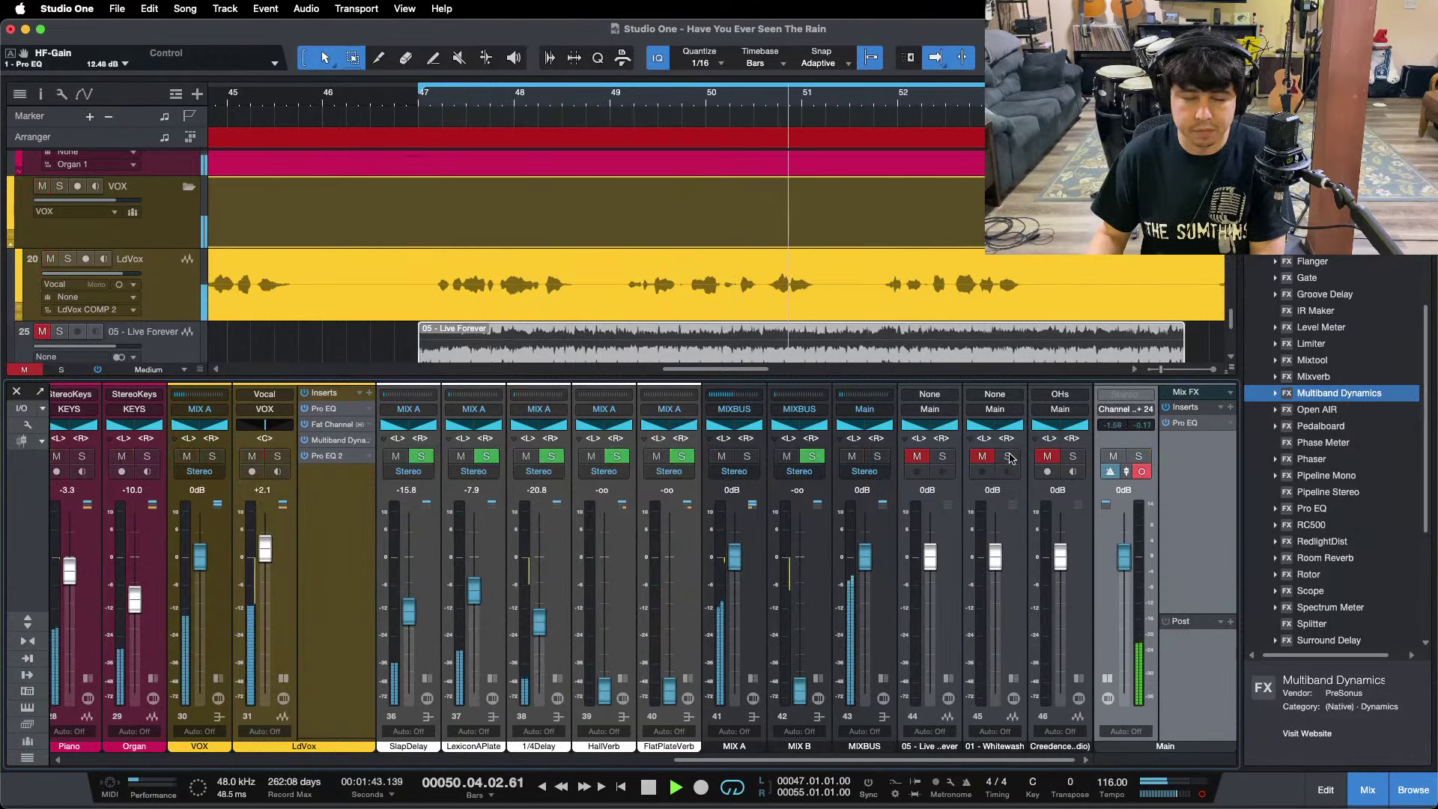
left_click(1008, 457)
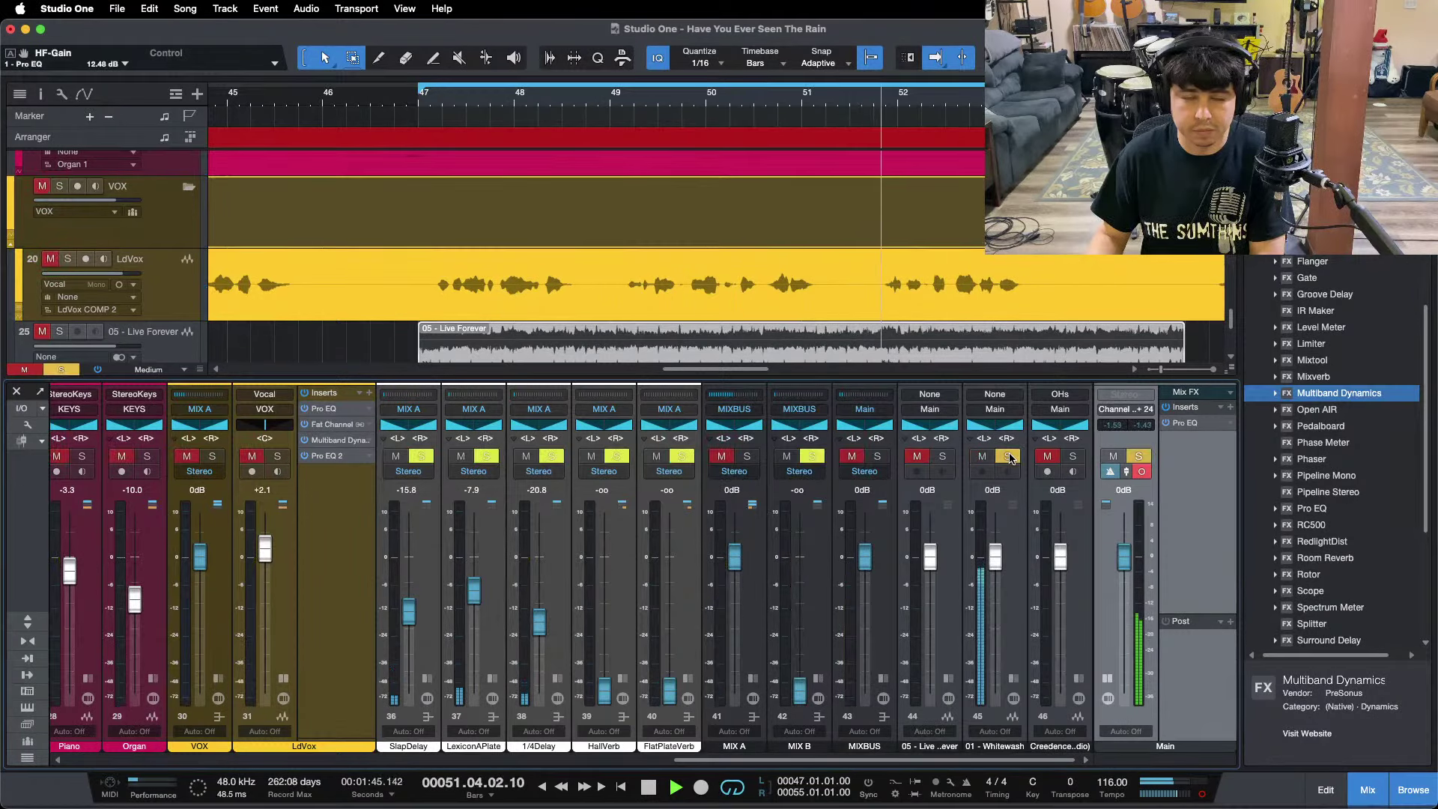
left_click(1008, 457)
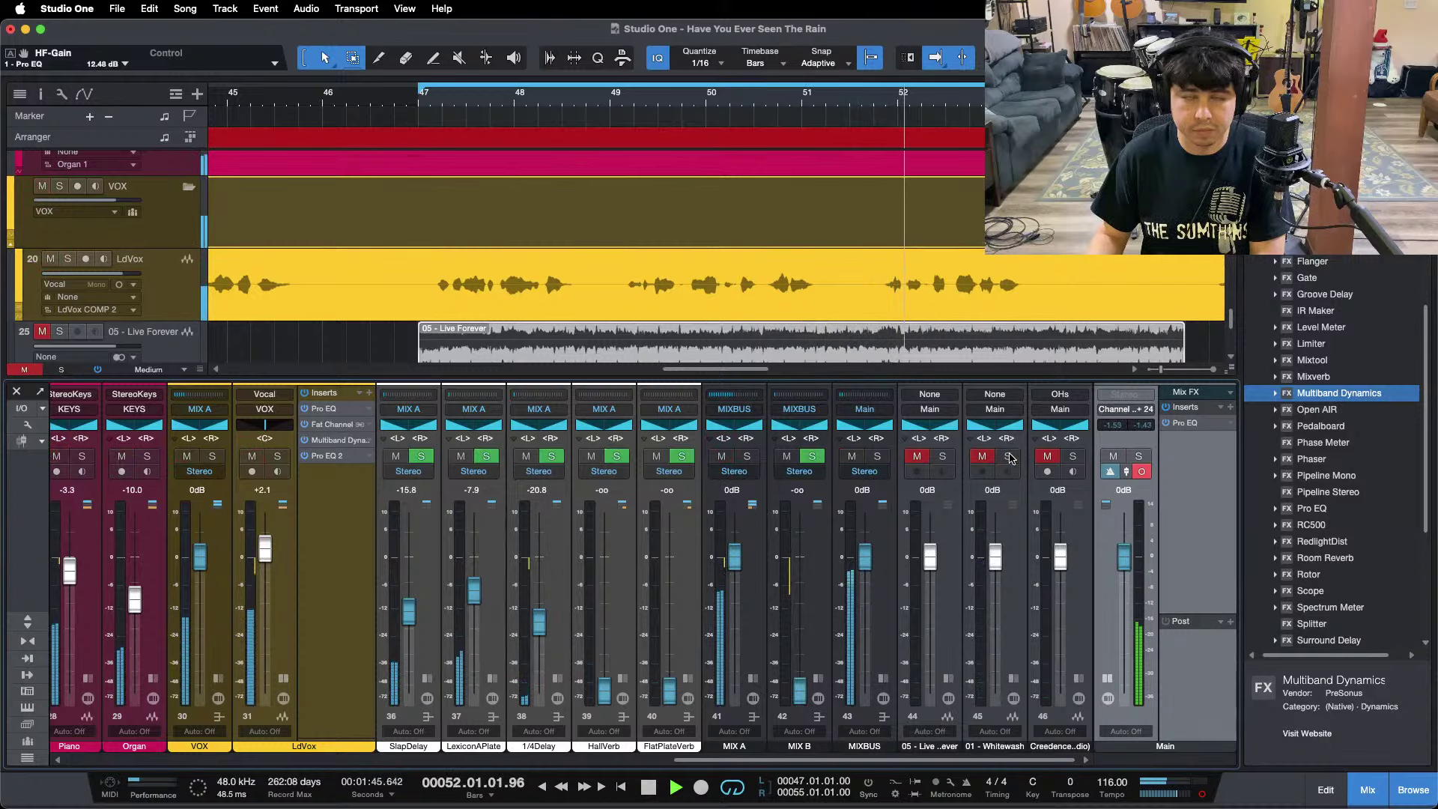
left_click(943, 457)
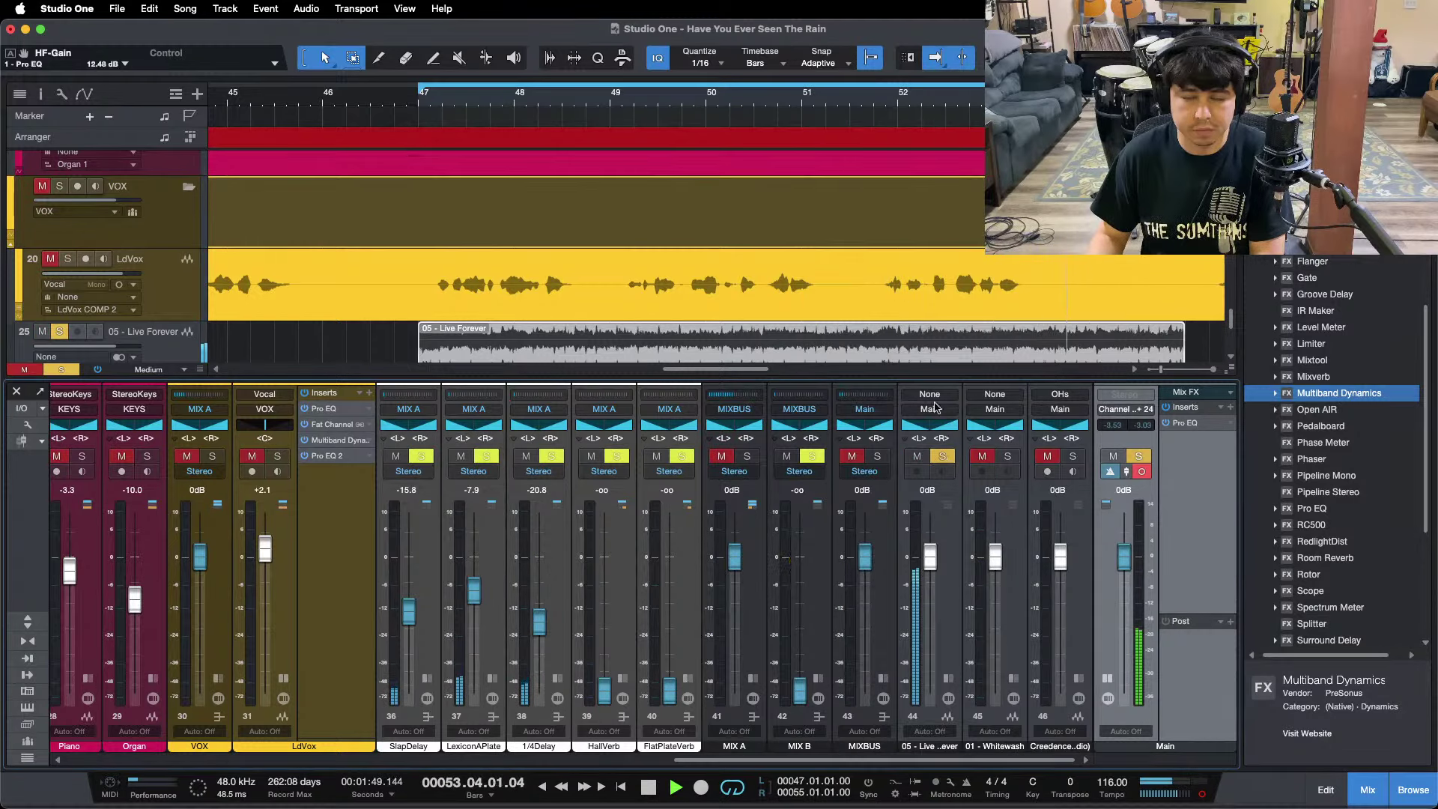
left_click(943, 457)
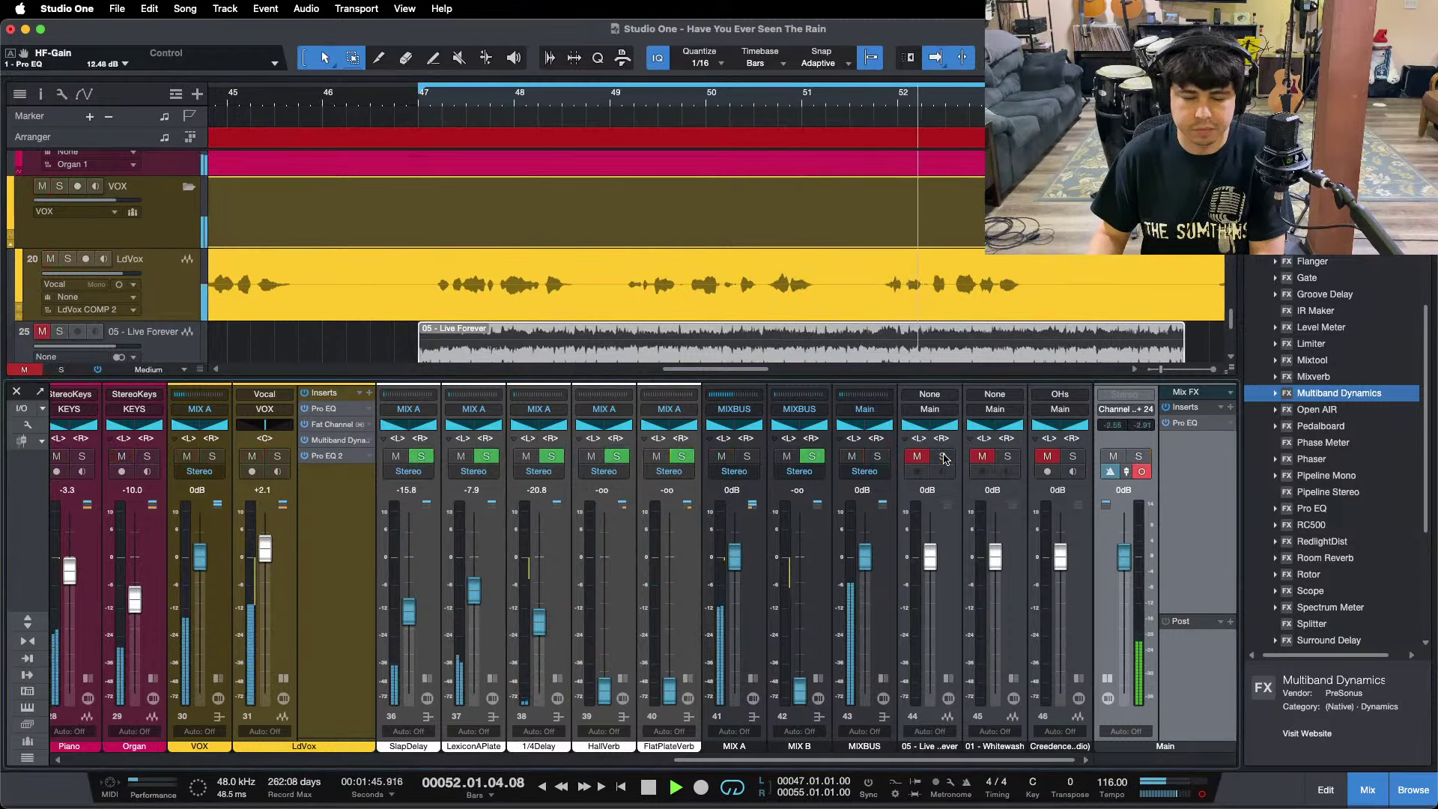
key("KP_1")
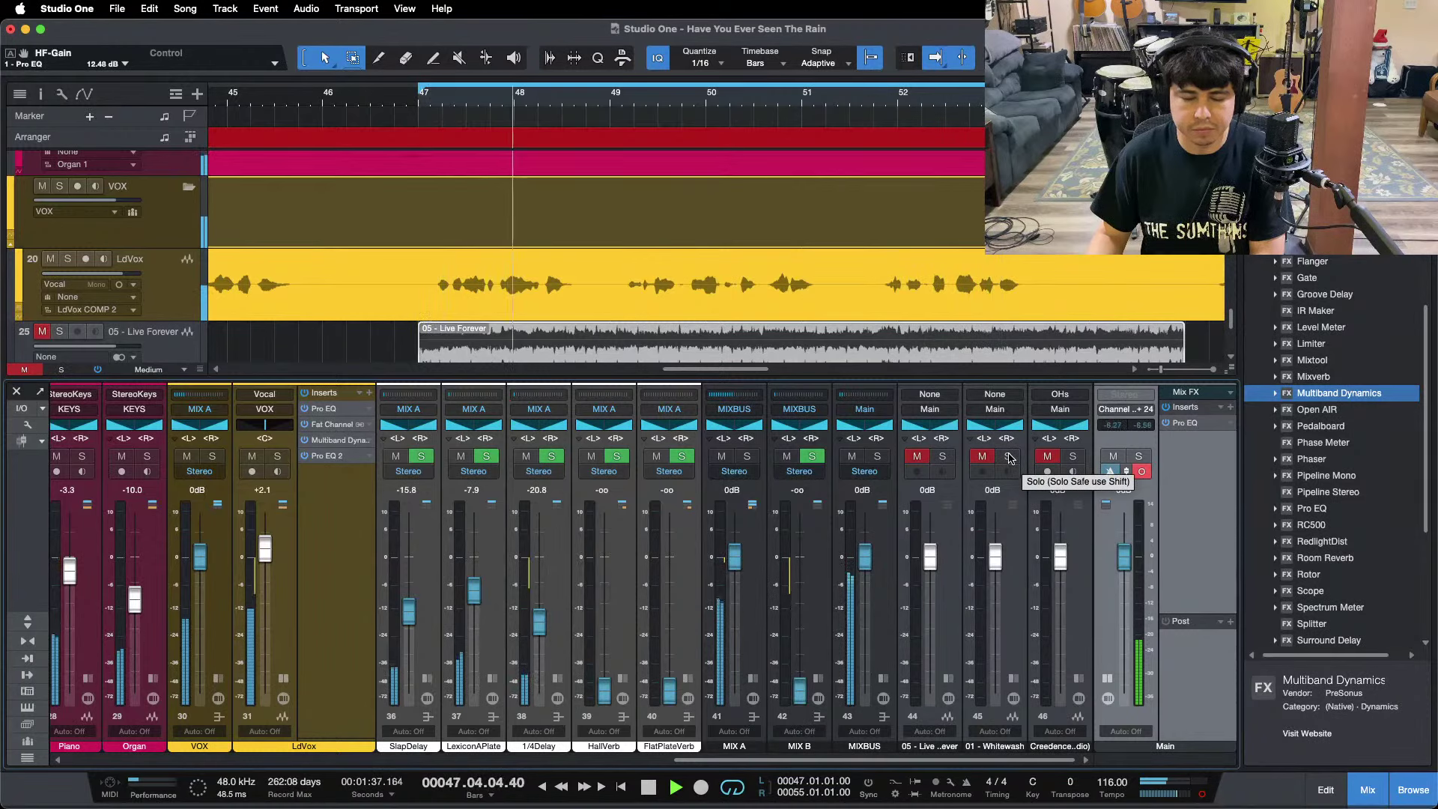
Compare the mix's filtered high end with 01 - Whitewash by repeatedly toggling that reference's solo during loop playback.
left_click(1009, 457)
left_click(1009, 457)
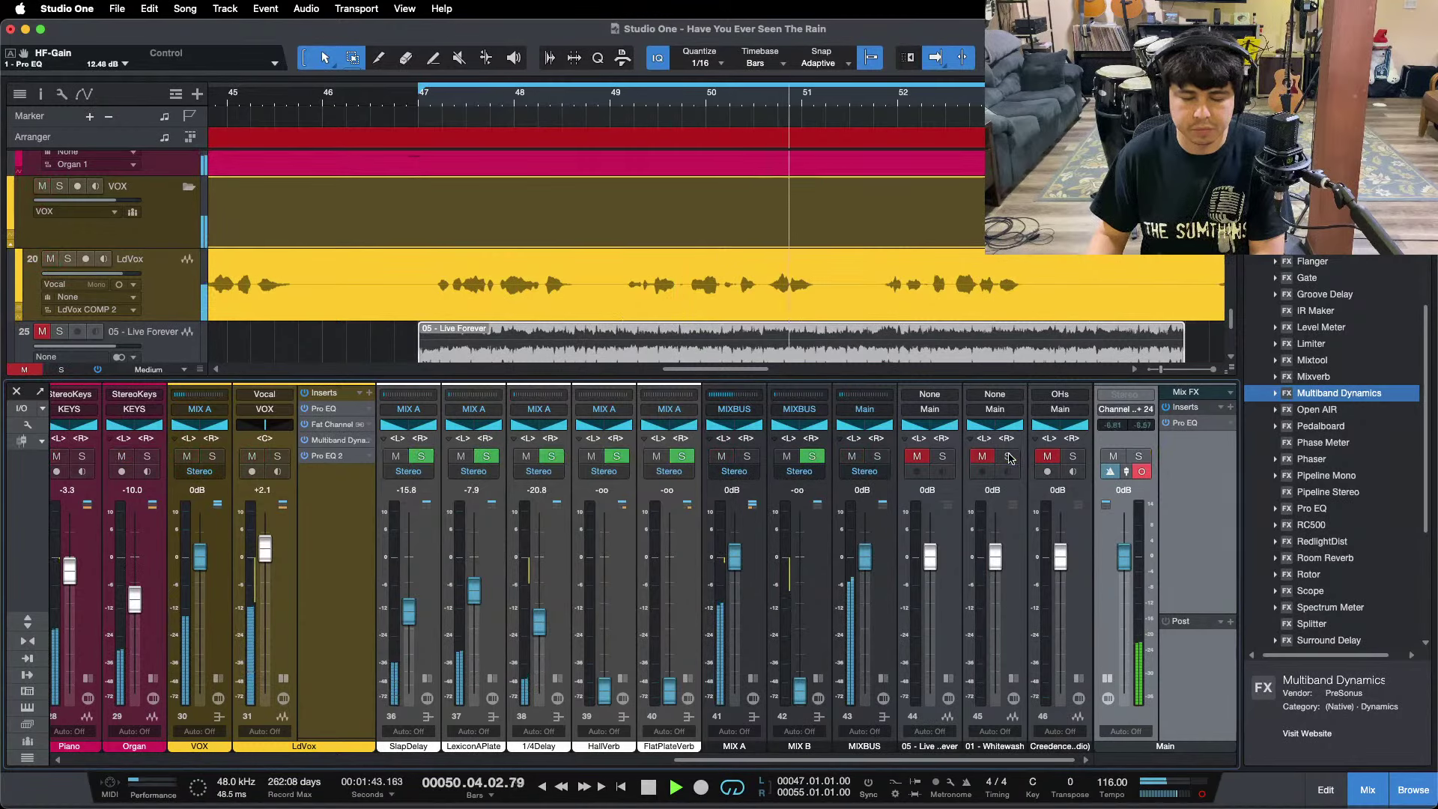
left_click(1009, 457)
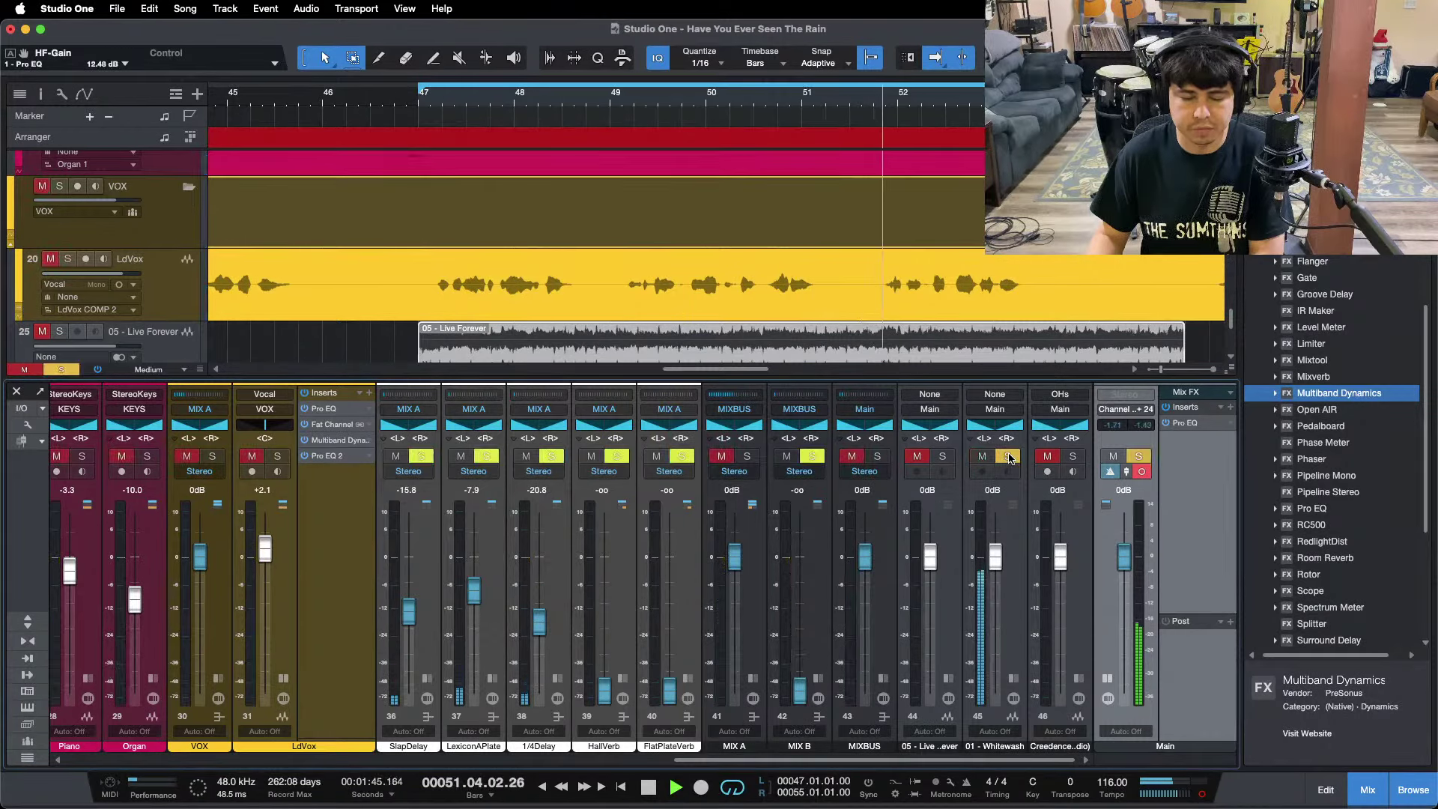
left_click(1008, 457)
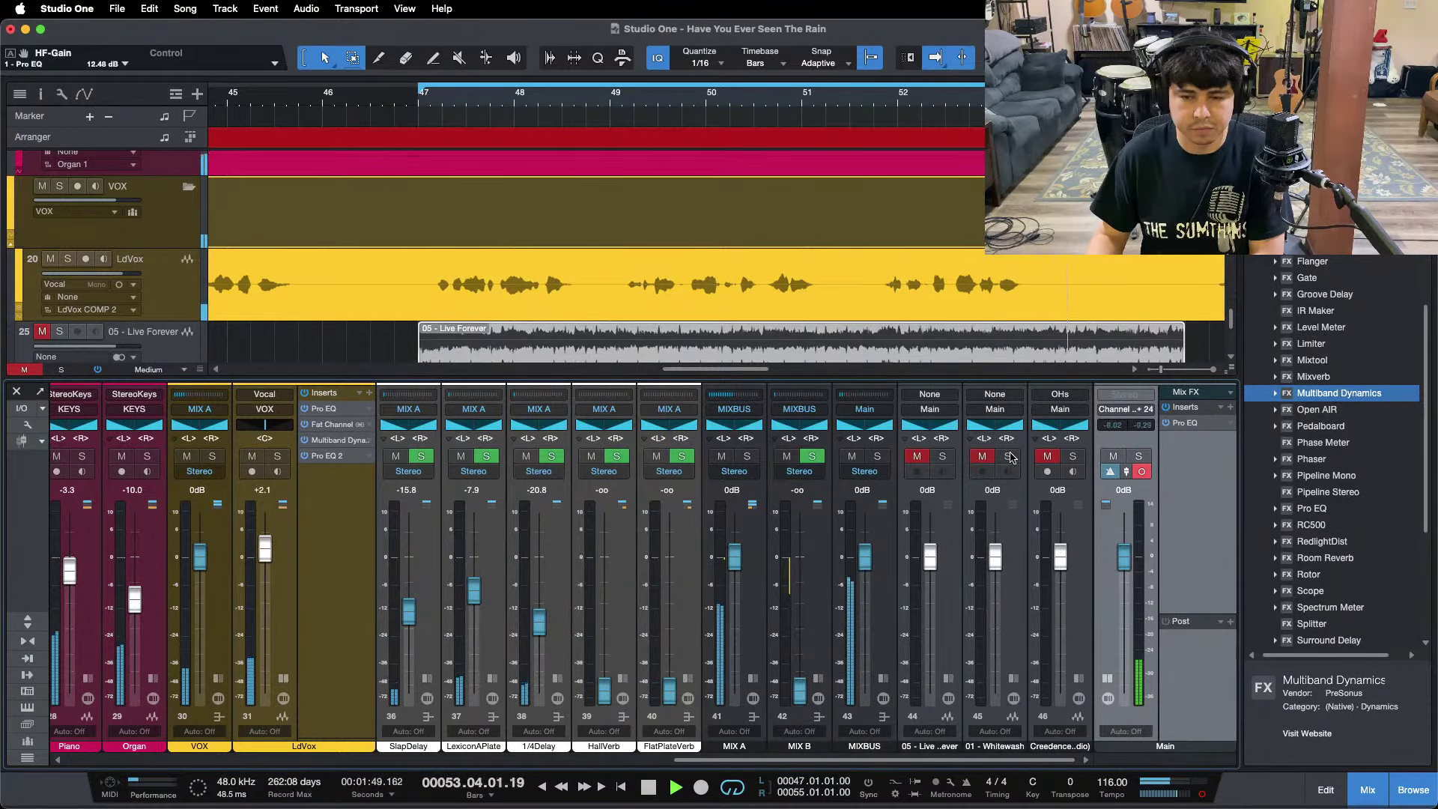
left_click(1009, 457)
left_click(1009, 457)
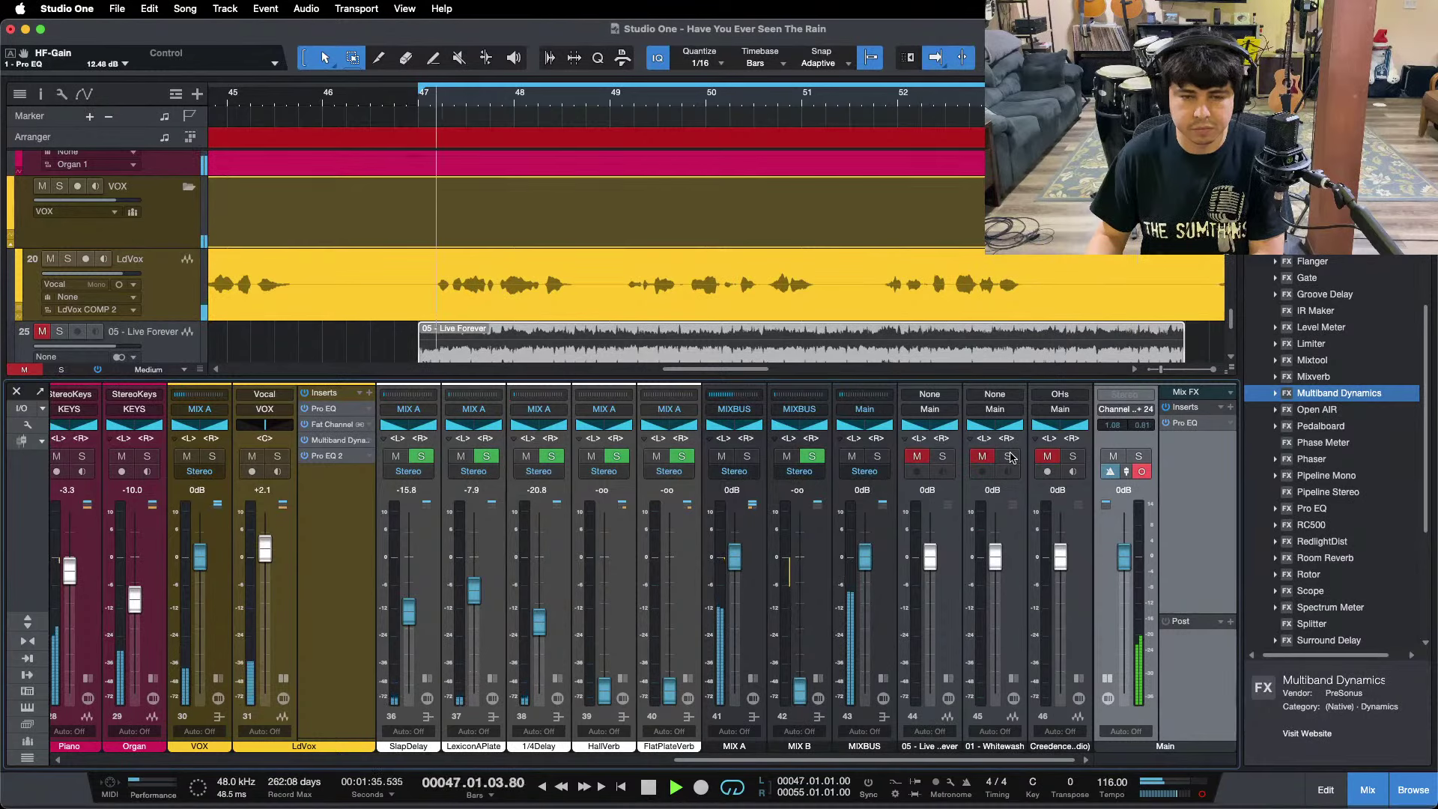
left_click(1009, 457)
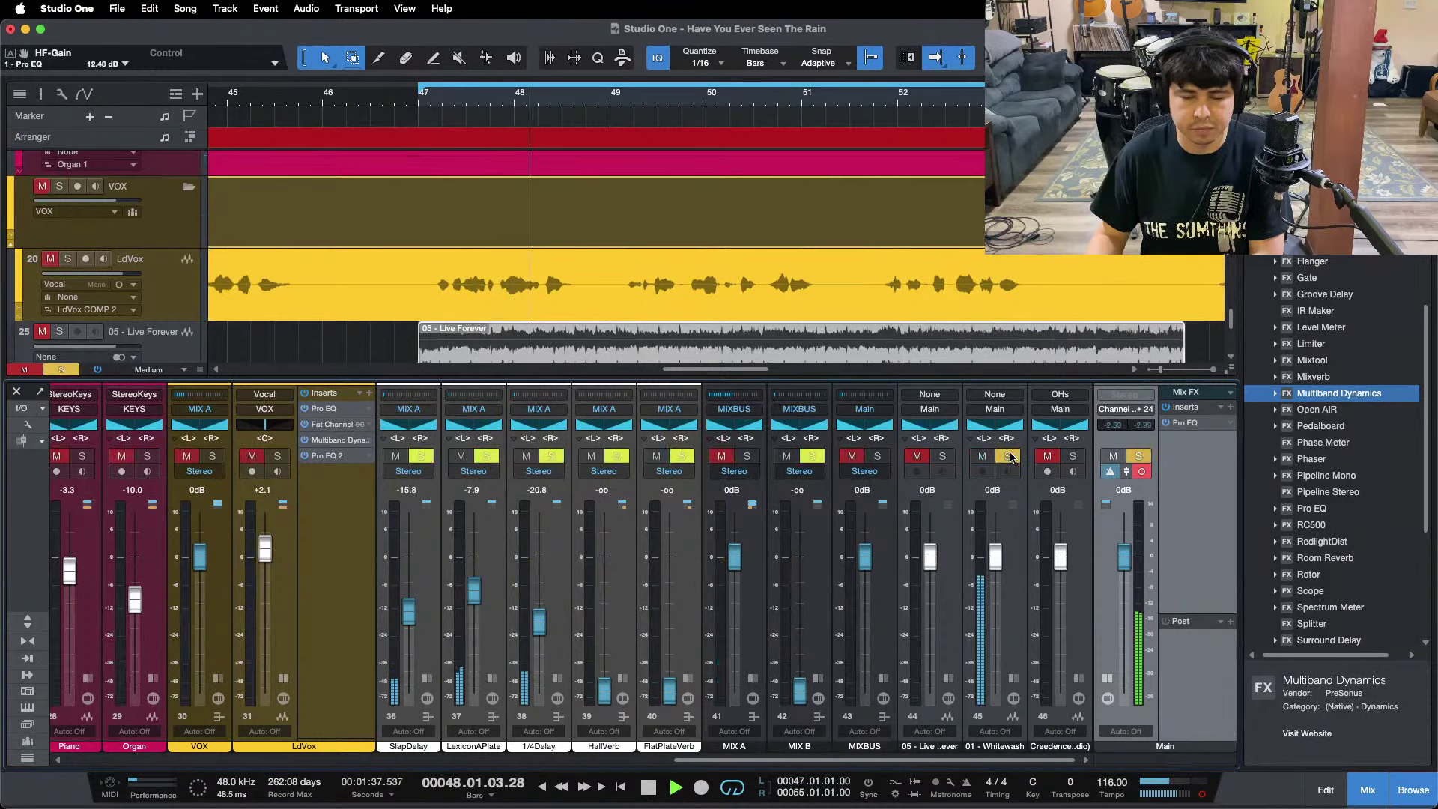
left_click(1008, 457)
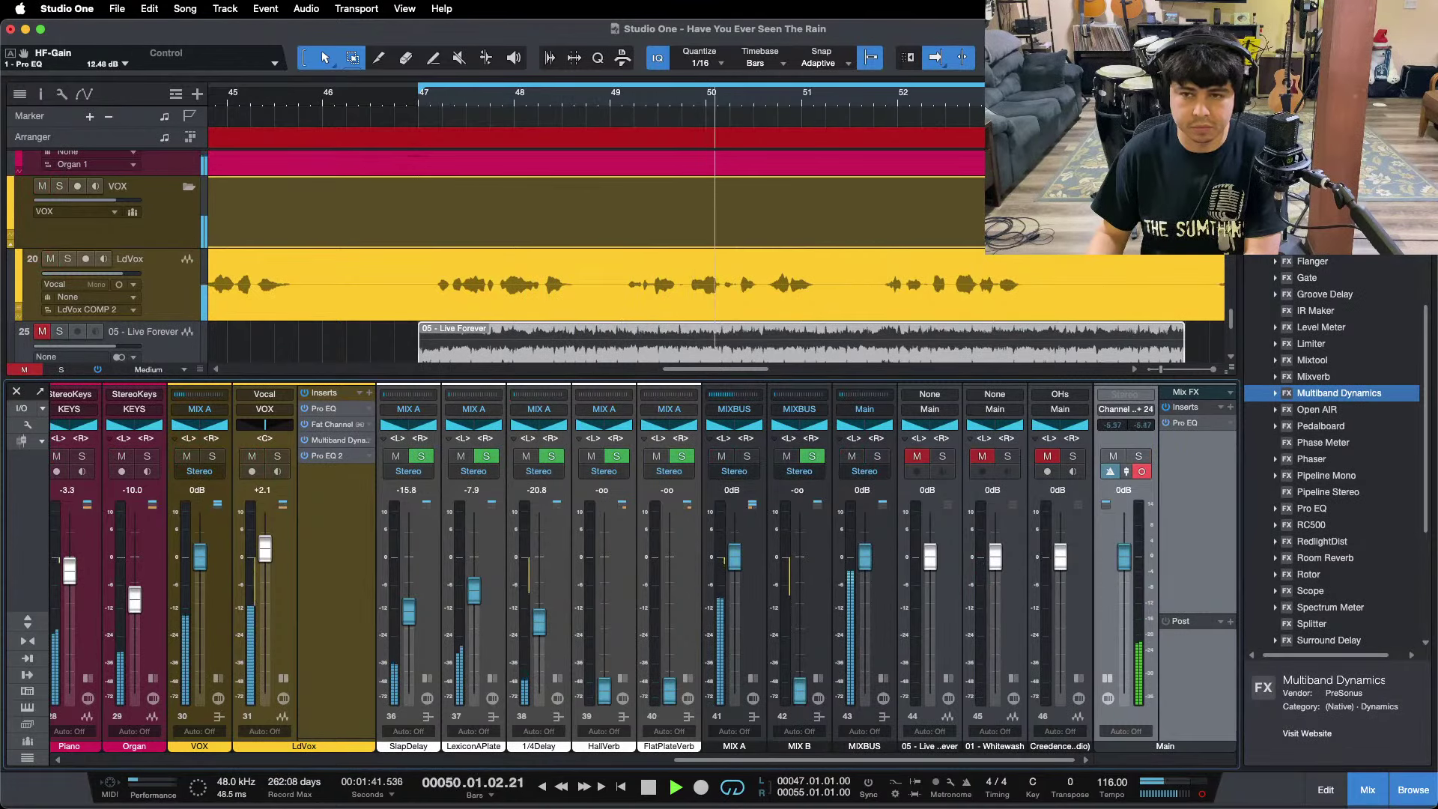
Duplicate the 05 - Live Forever and 01 - Whitewash reference clips so the copies start at the chorus, bar 55.
scroll(749, 279, "down", 6)
scroll(899, 277, "up", 2)
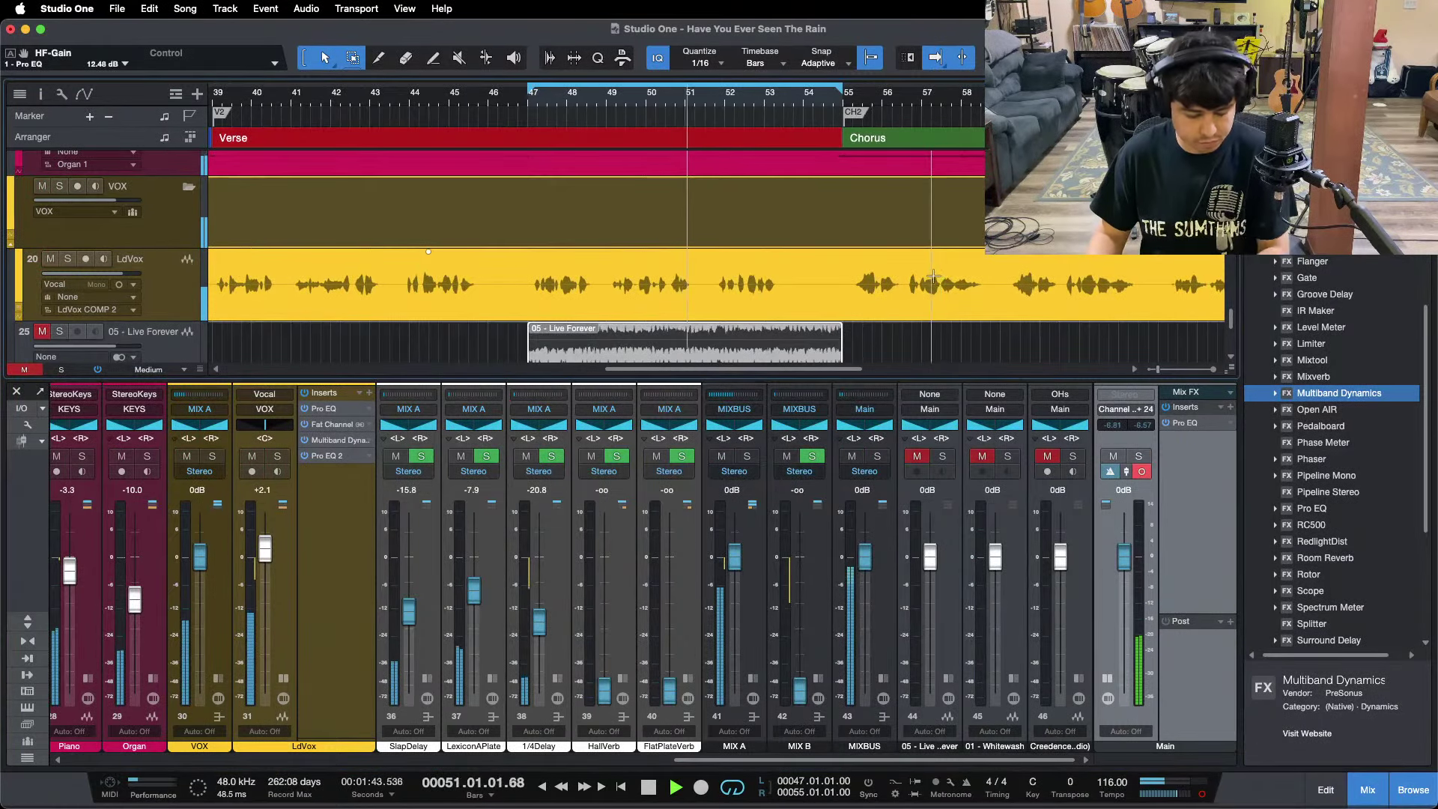
key("F3")
key("d")
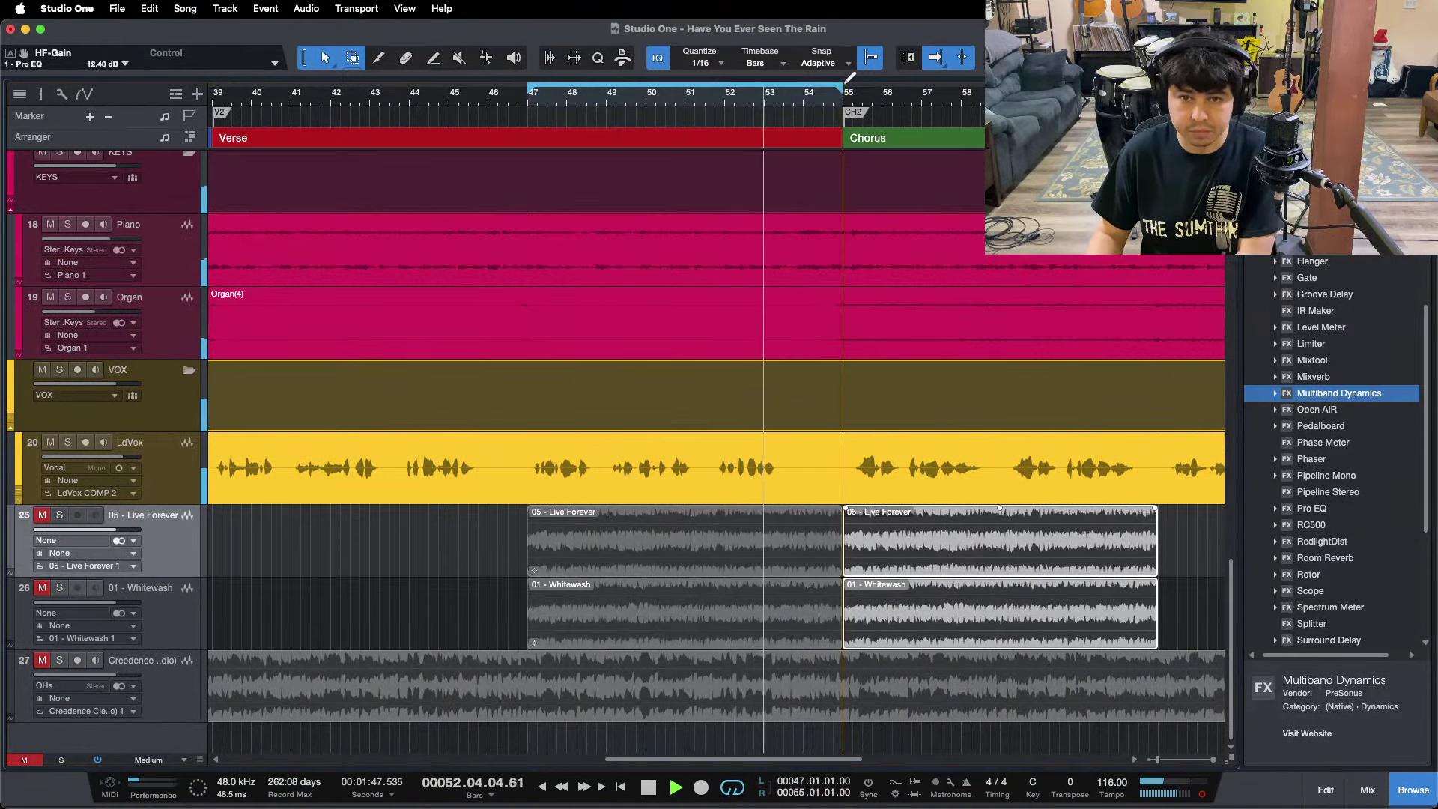
Set the loop range over the chorus from bar 55 to bar 63, play from its start, and bring back the mixer.
left_click_drag(845, 83, 1158, 84)
key("KP_1")
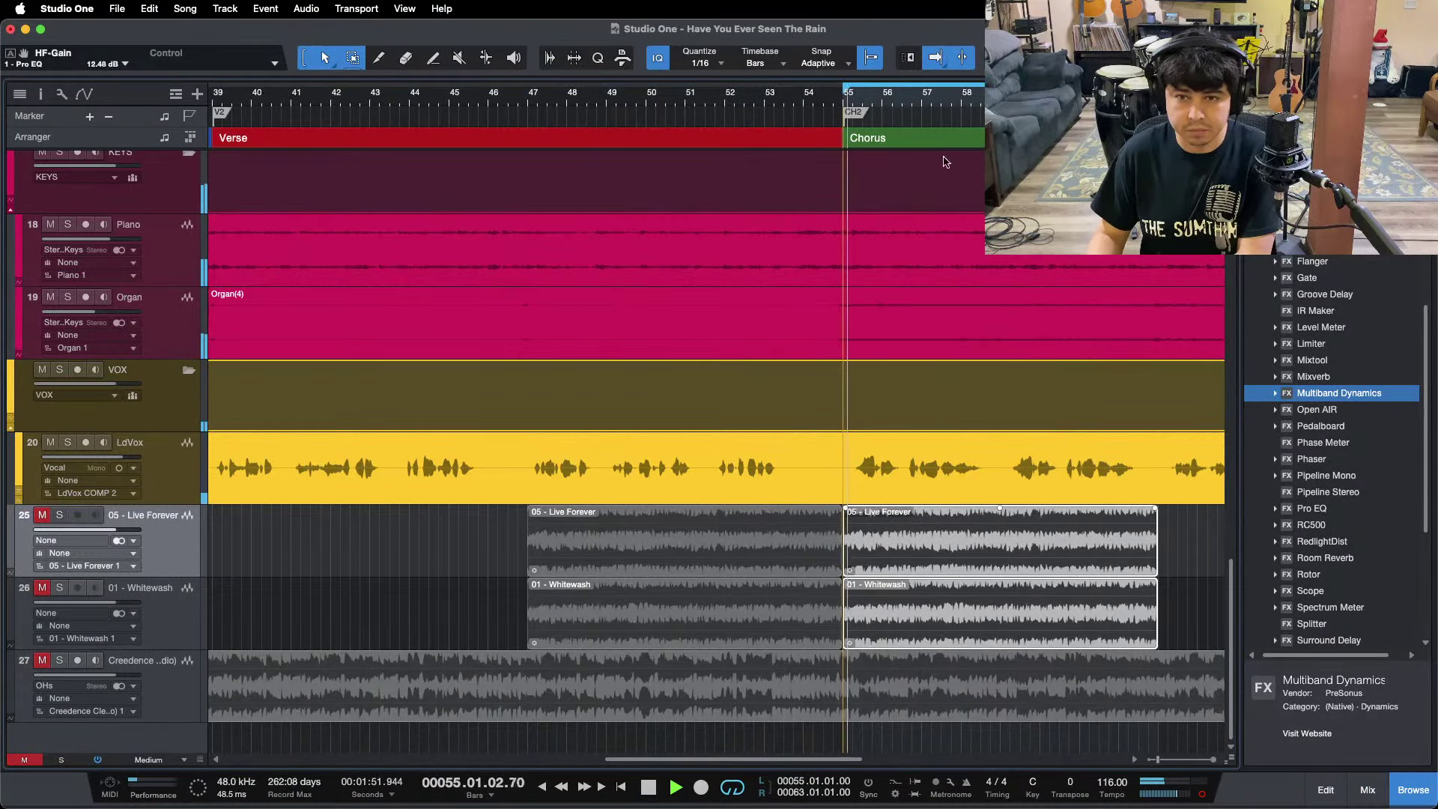
key("KP_1")
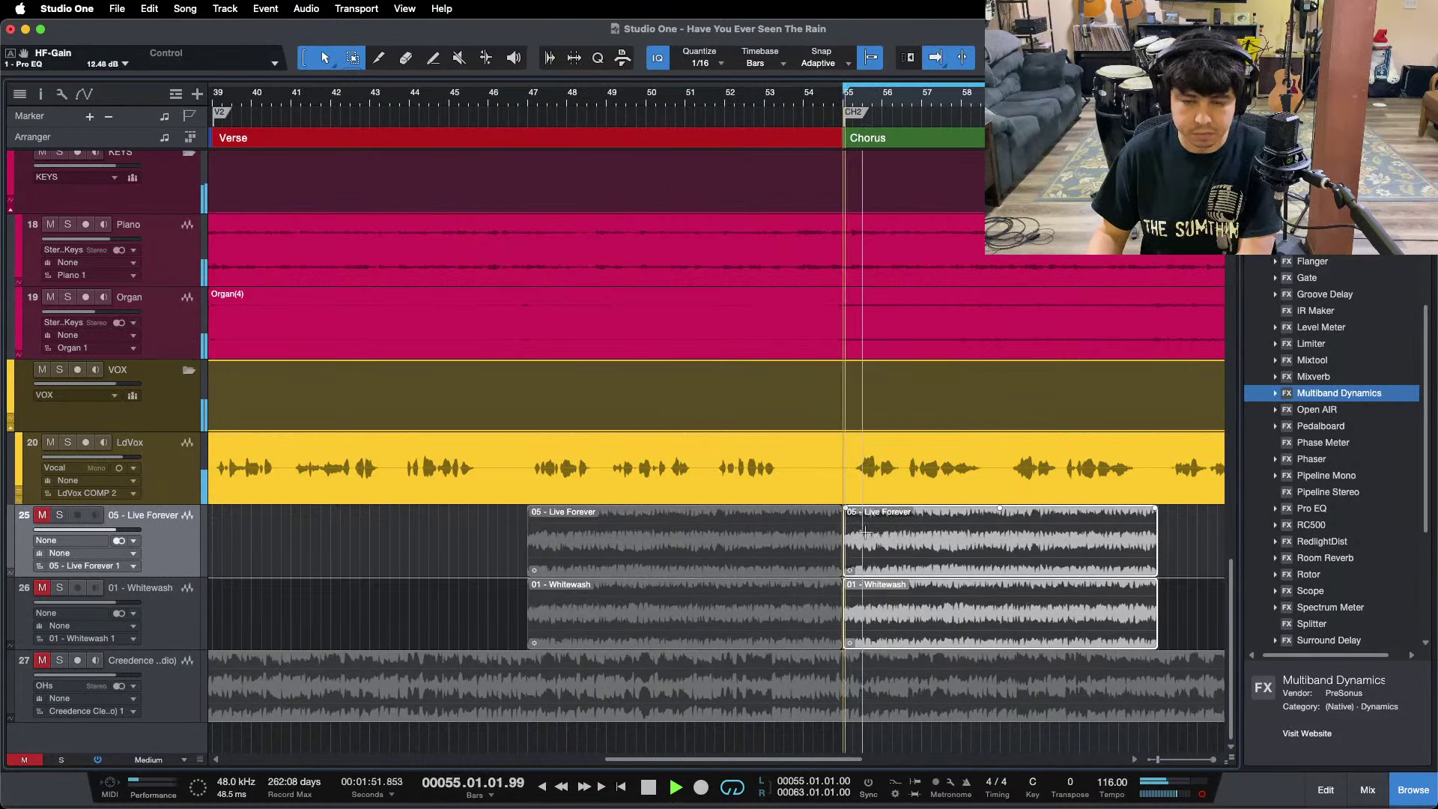
key("F3")
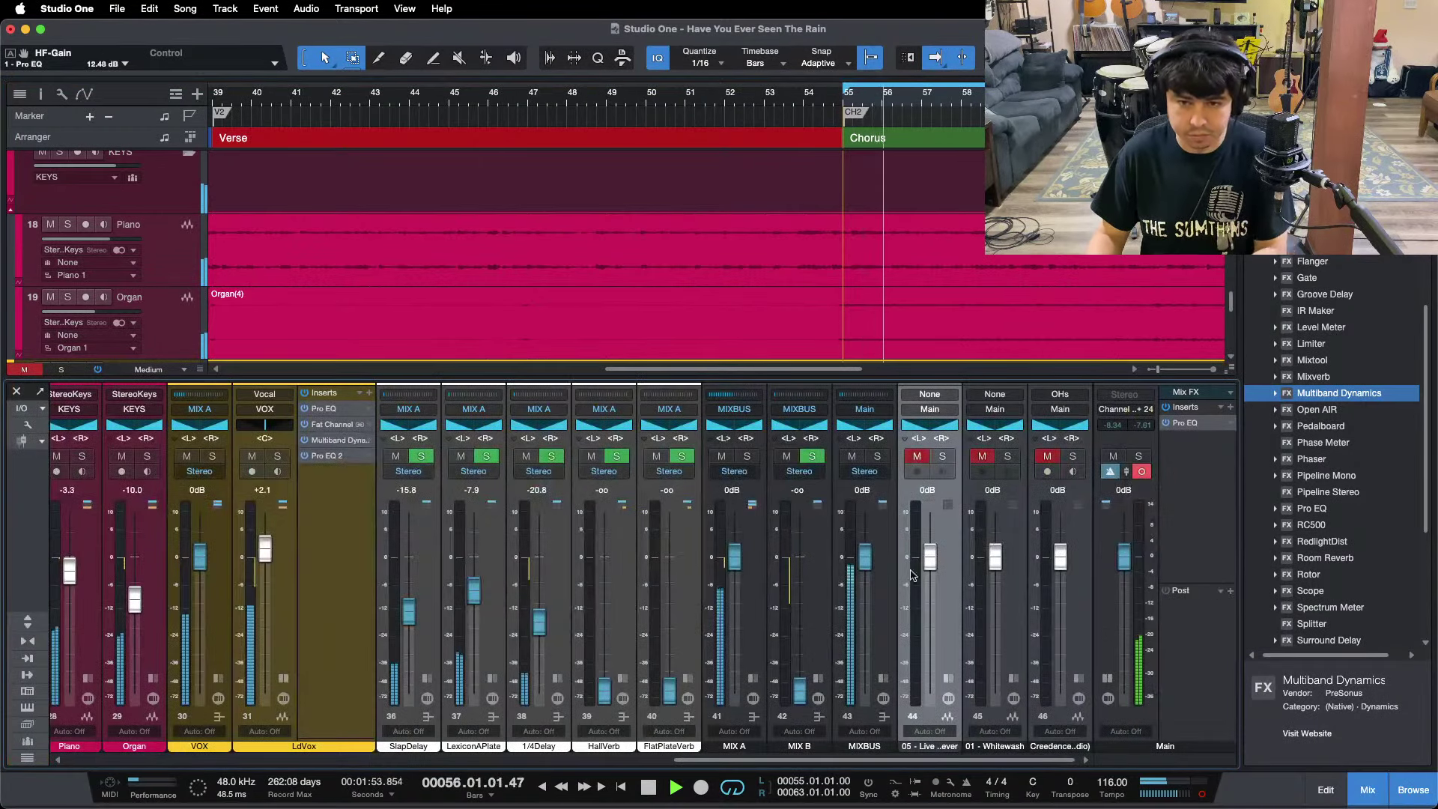
Compare the mix with the soloed 01 - Whitewash reference from the start of the chorus loop.
key("KP_1")
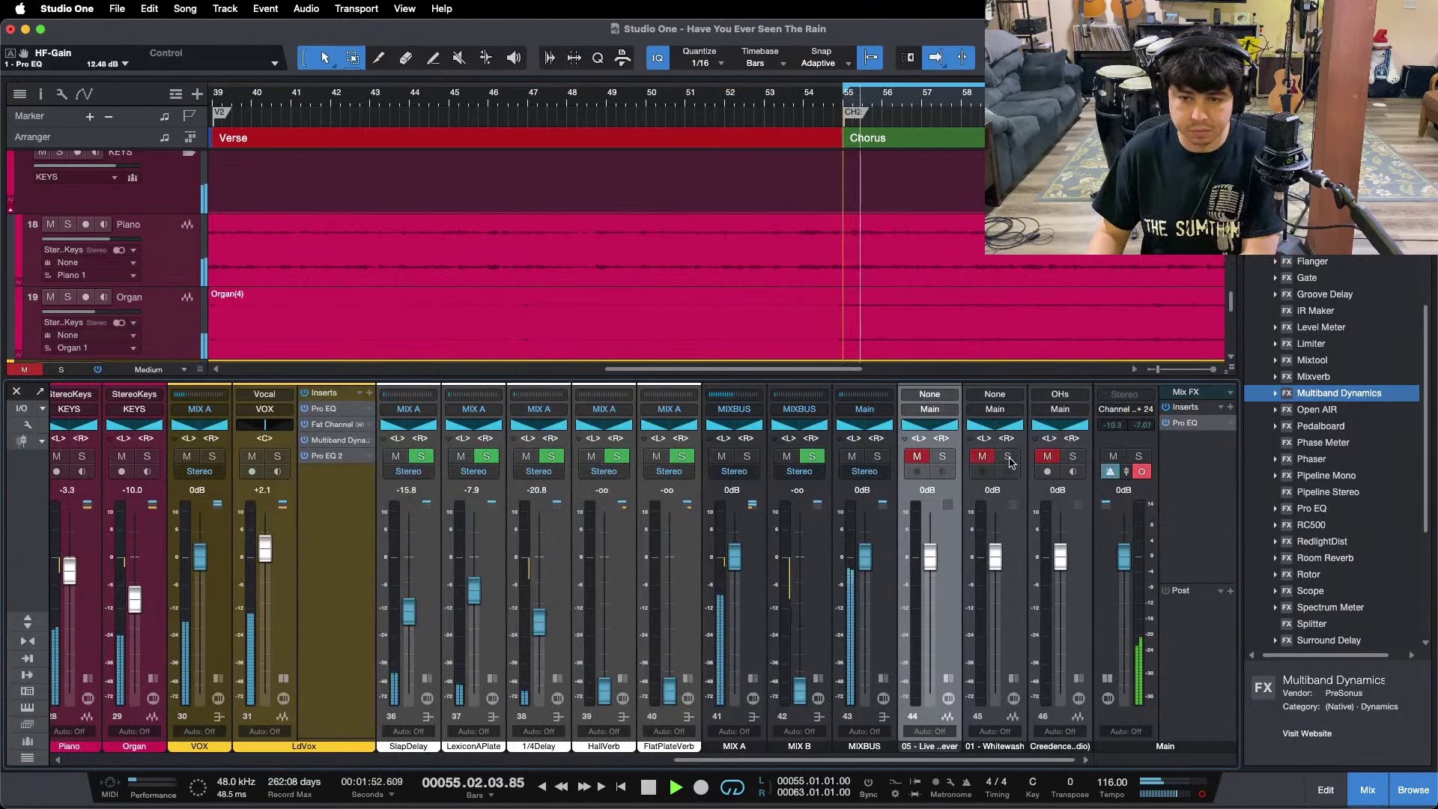
key("KP_1")
left_click(1009, 457)
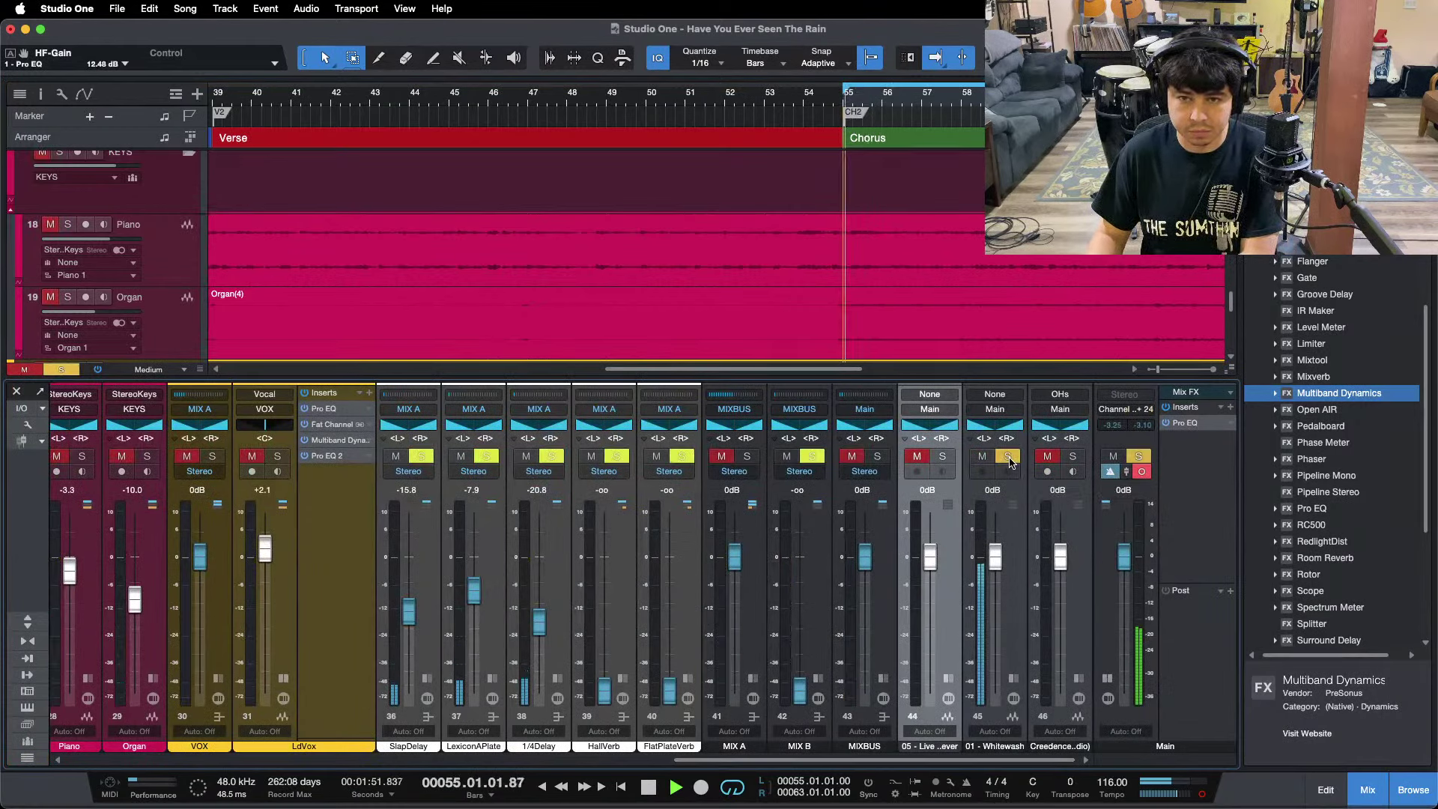
left_click(1009, 457)
key("KP_1")
left_click(1009, 457)
key("KP_1")
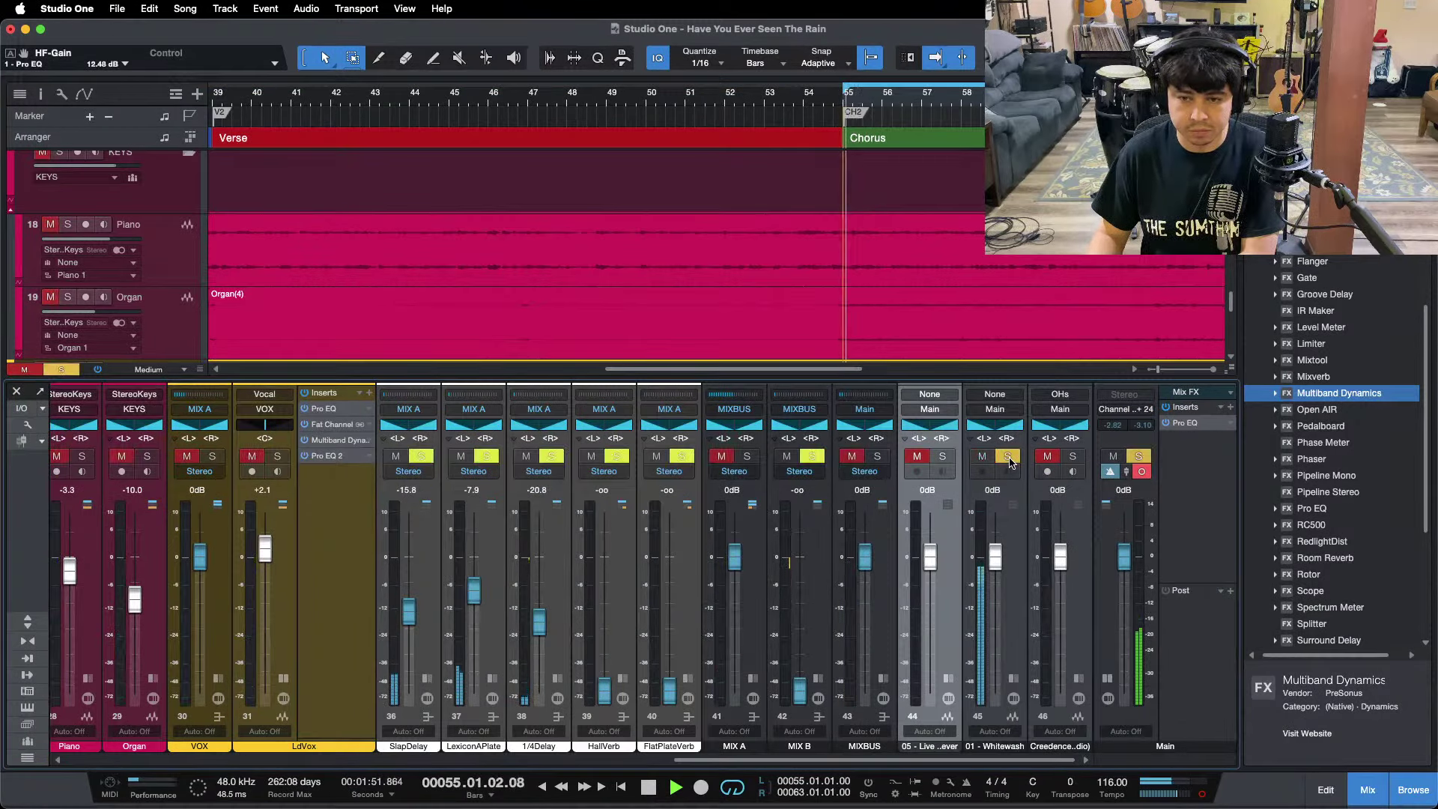
Compare the mix with the soloed 05 - Live Forever reference over the chorus loop.
left_click(942, 456)
key("KP_1")
left_click(943, 457)
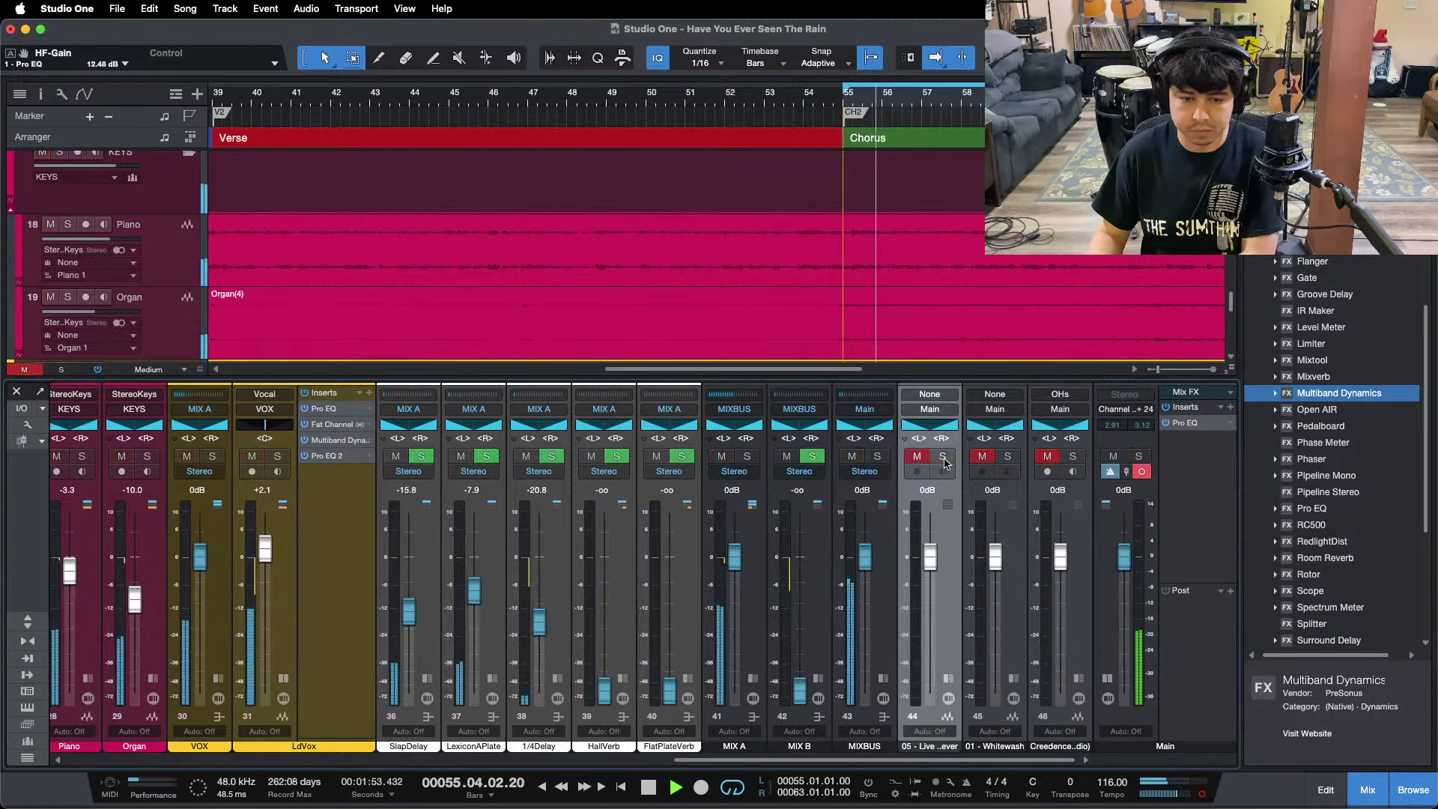
left_click(943, 457)
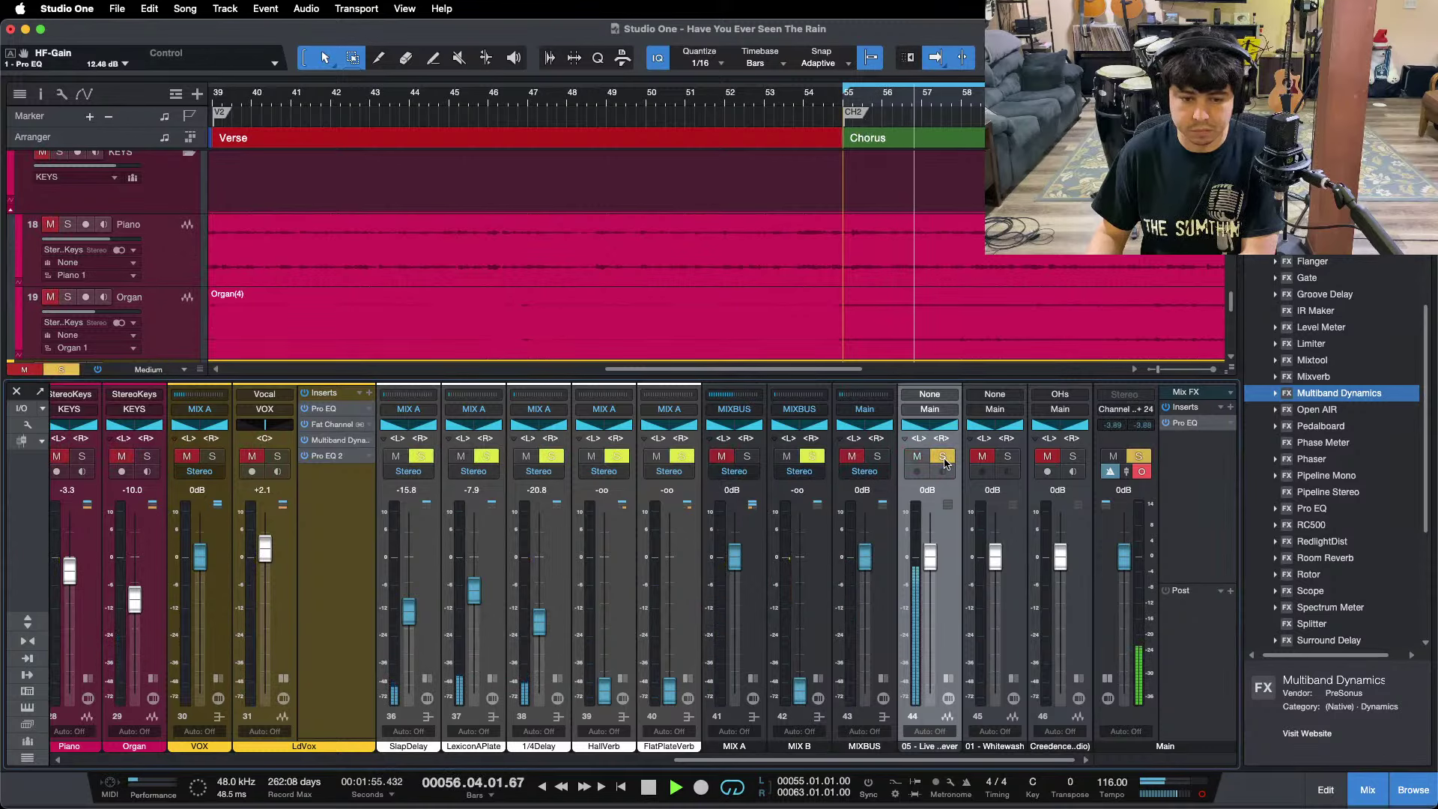
left_click(942, 456)
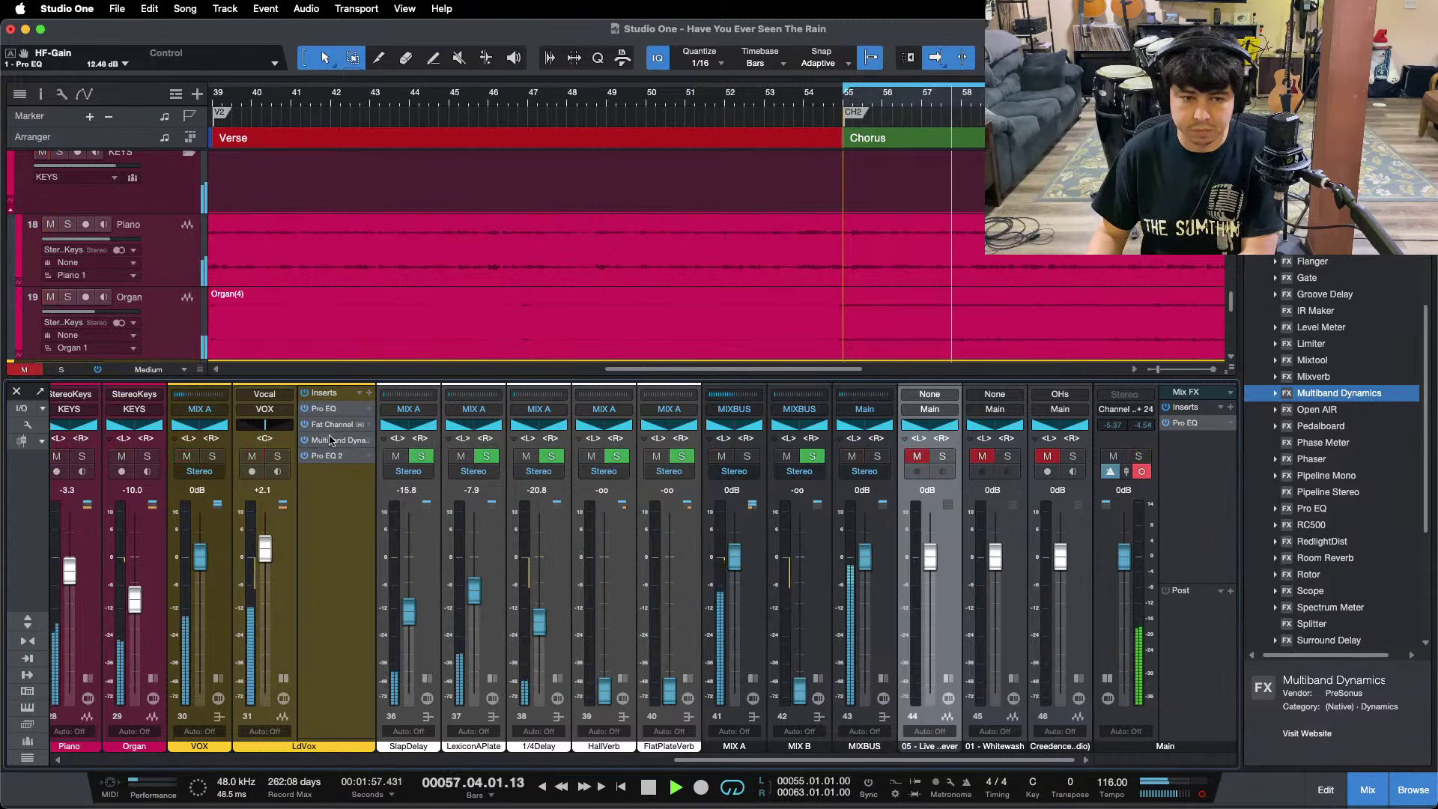
Raise the HF gain in LdVox's first Pro EQ to 12.96 dB and check it against the soloed Live Forever reference.
left_click(324, 411)
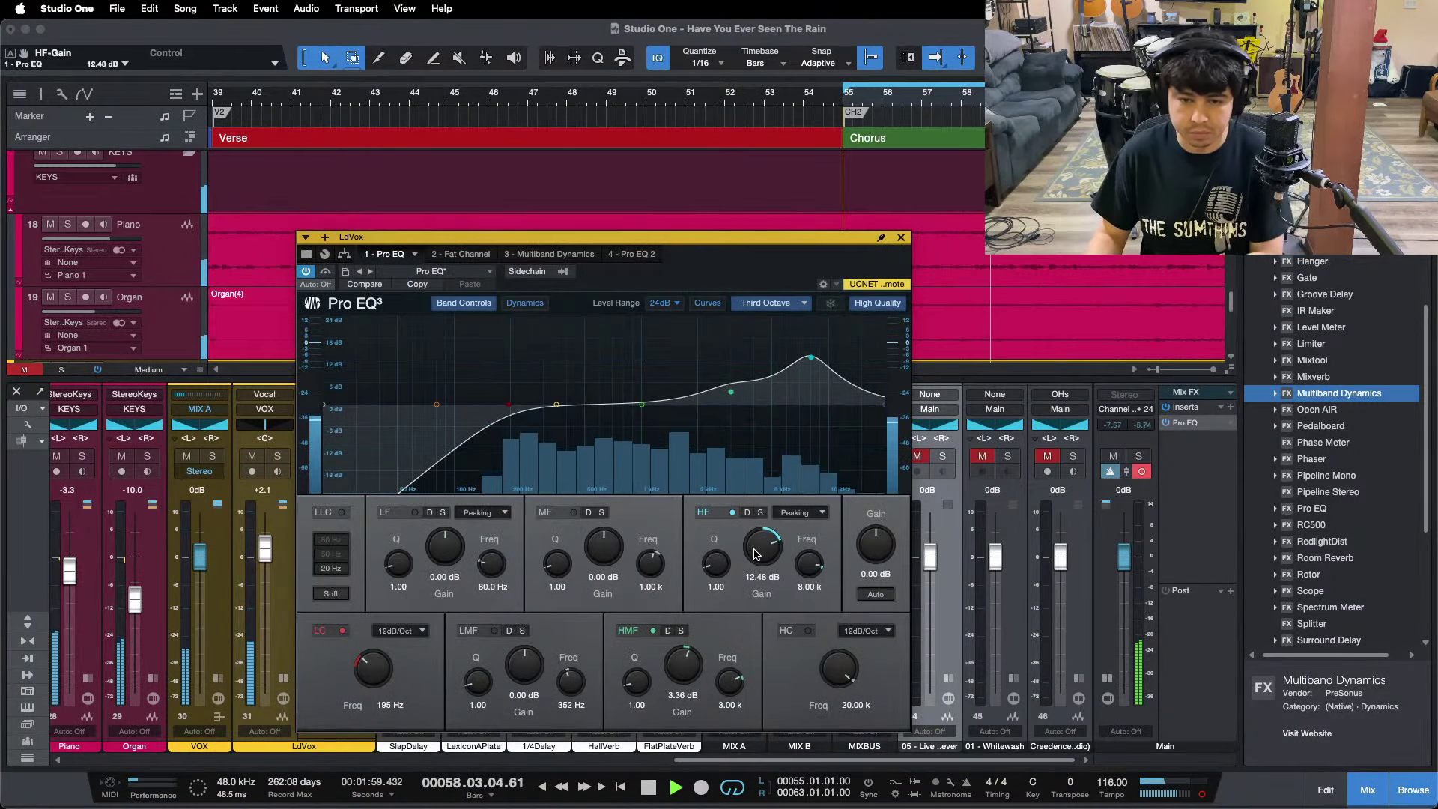
left_click(942, 457)
left_click(943, 457)
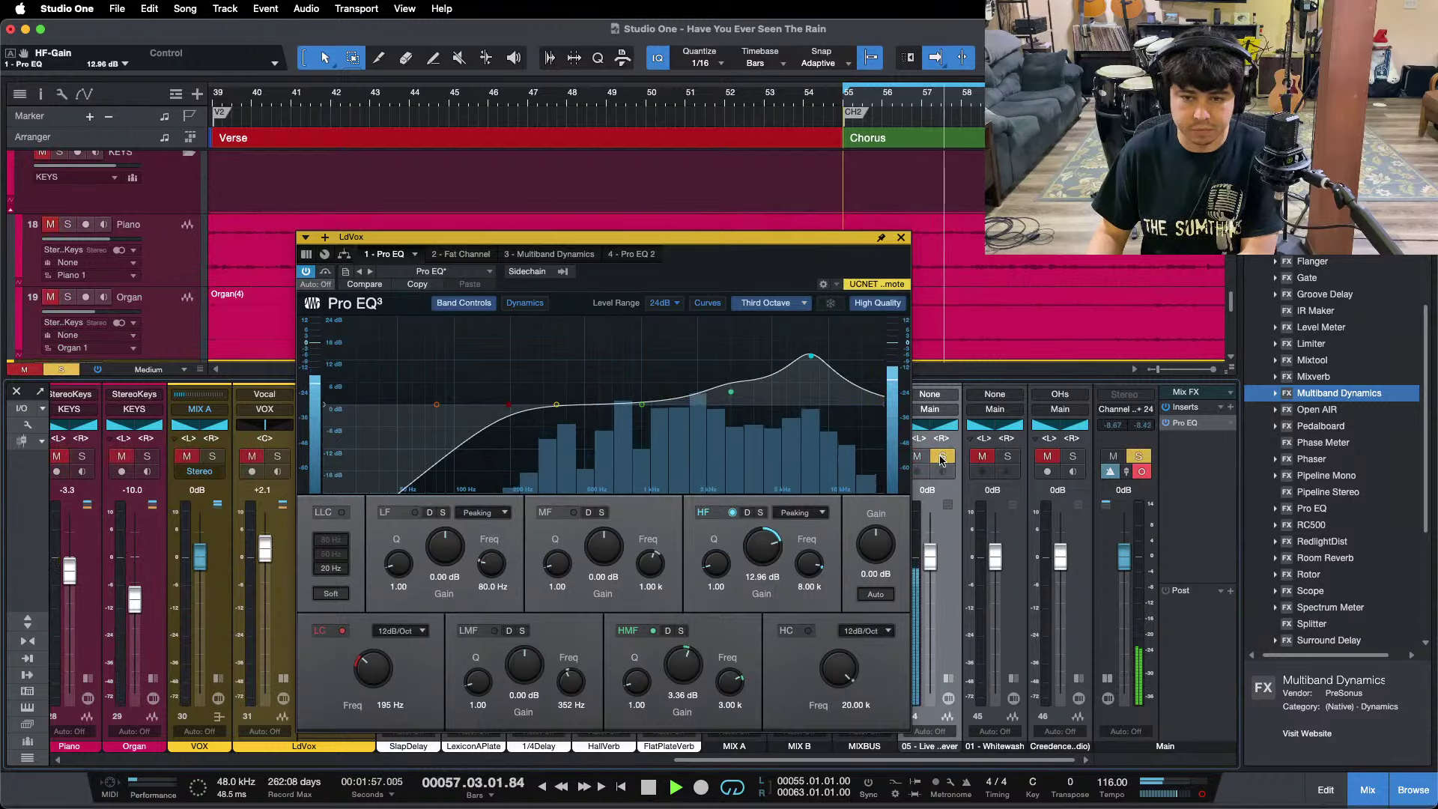
Close the LdVox EQ and set the playback loop to bars 47 to 55, over the end of the verse.
key("F3")
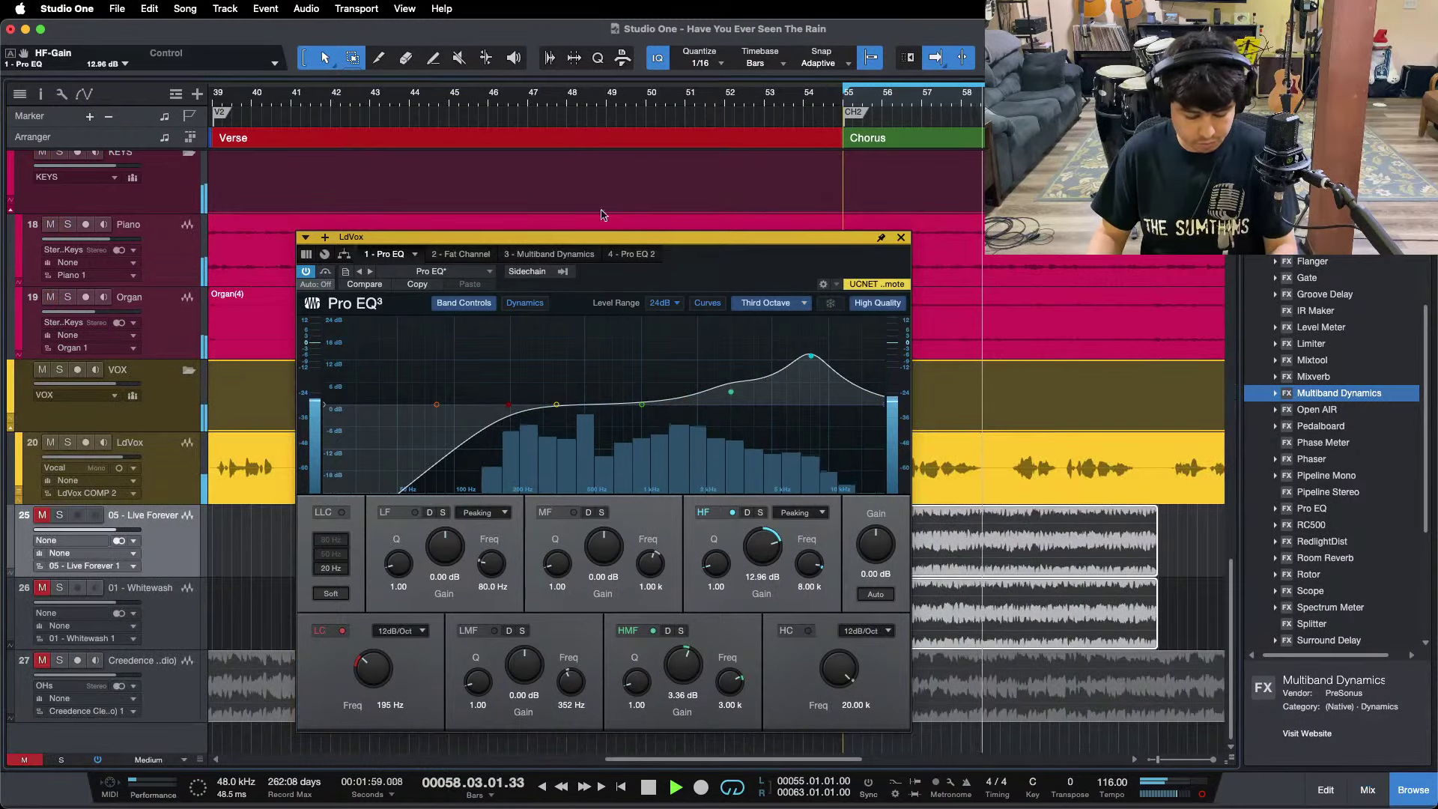
left_click(901, 238)
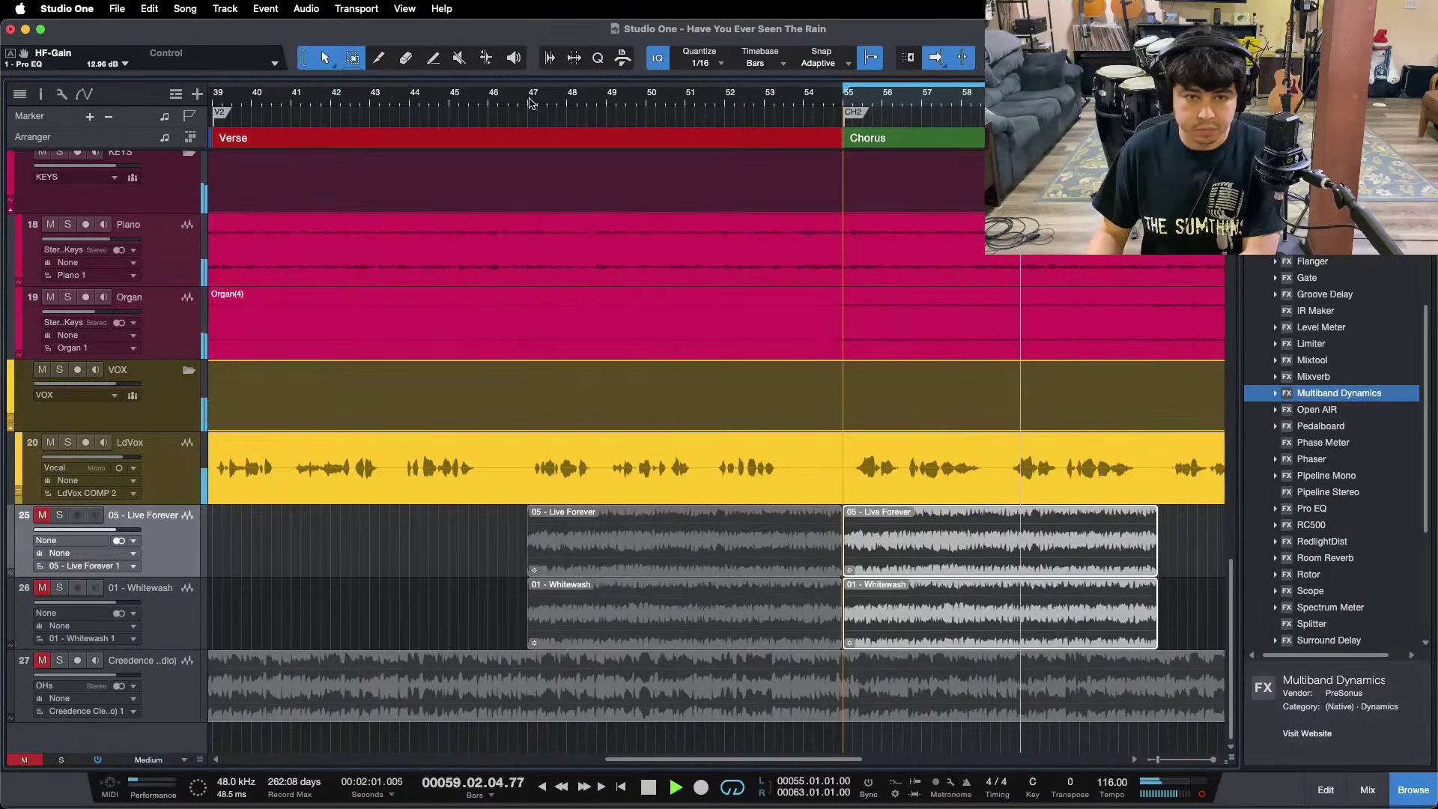
left_click_drag(533, 84, 839, 91)
key("F3")
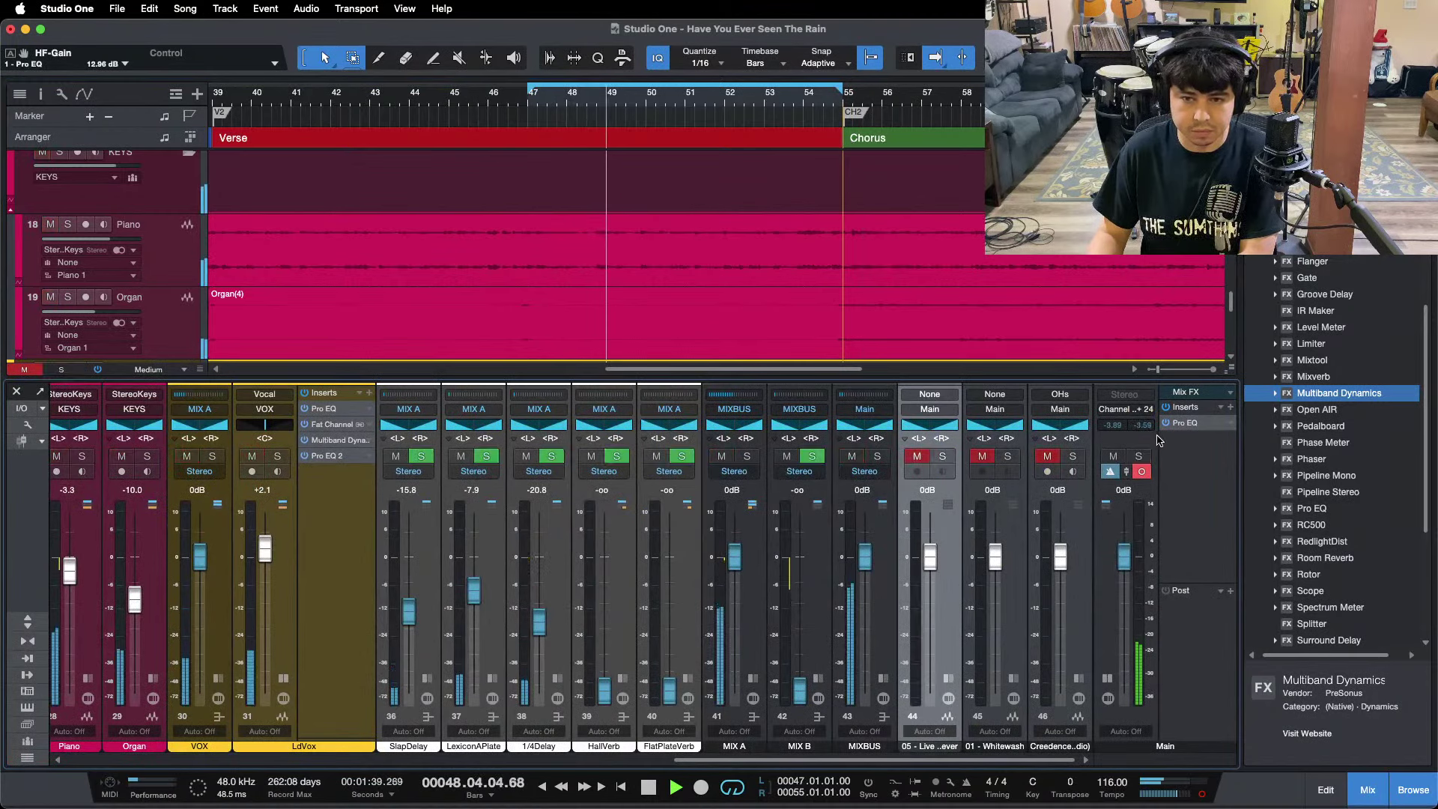
Stop playback and lower the low-cut frequency in the Main output's Pro EQ to 4.89 kHz.
left_click(1183, 429)
key("space")
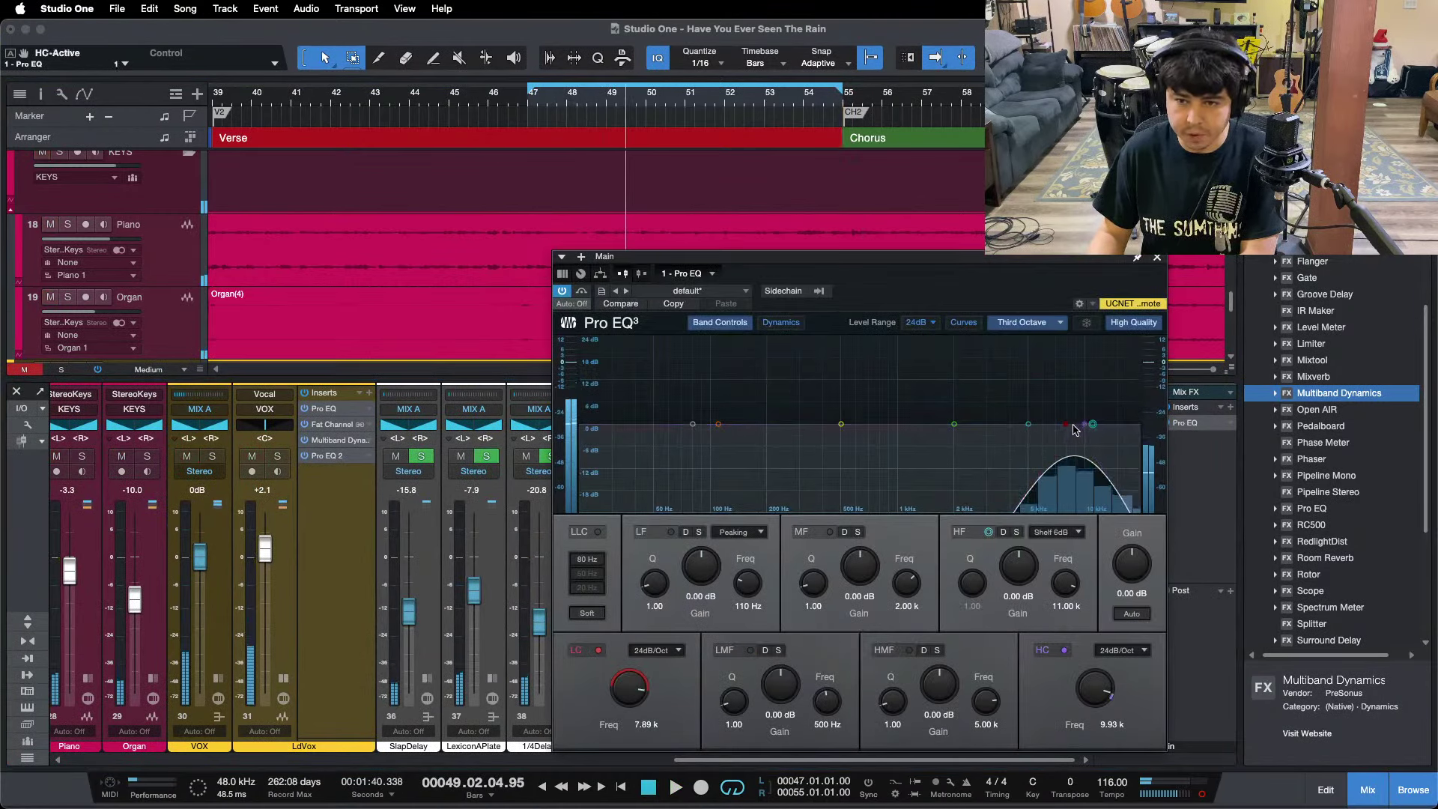
left_click_drag(1025, 431, 1028, 432)
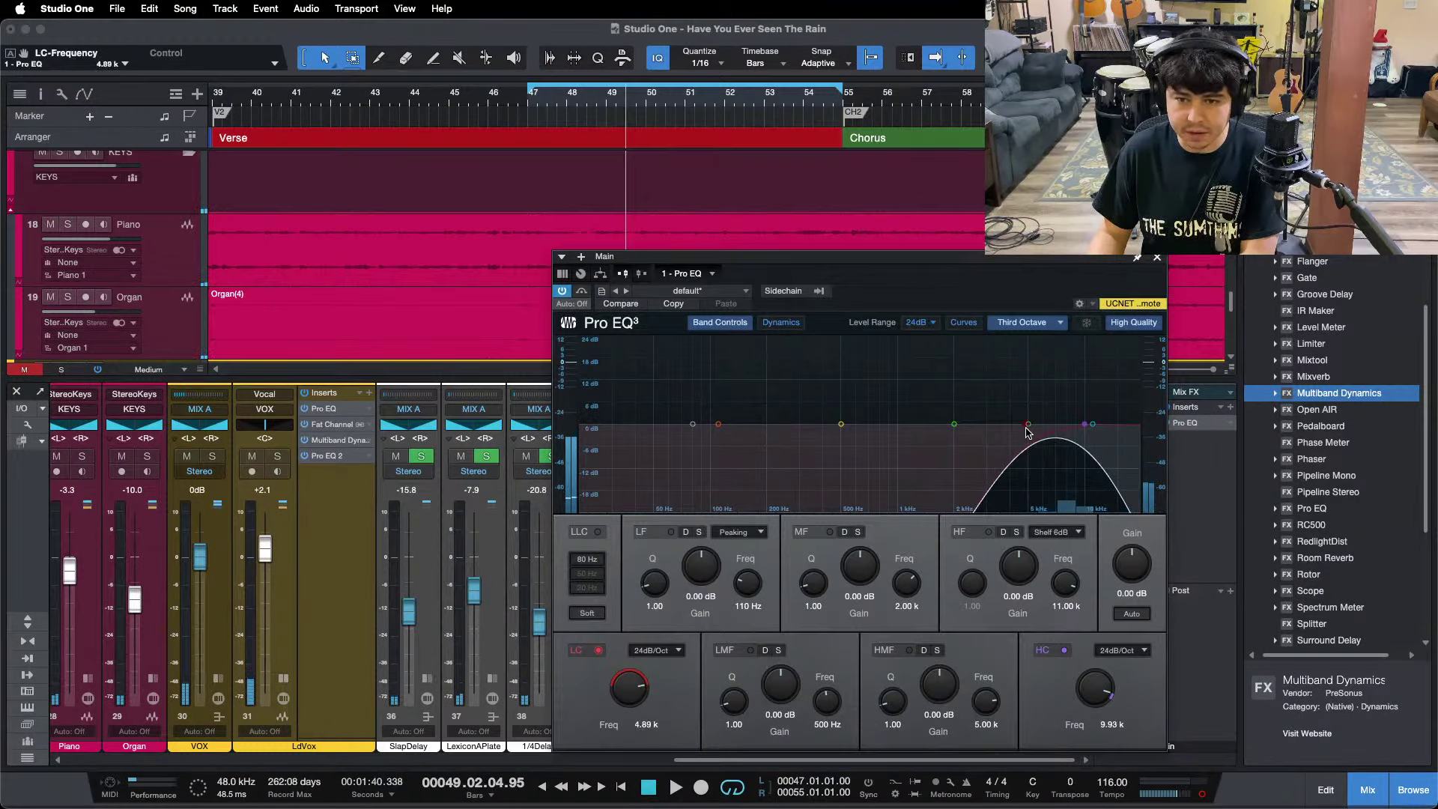
left_click(1158, 259)
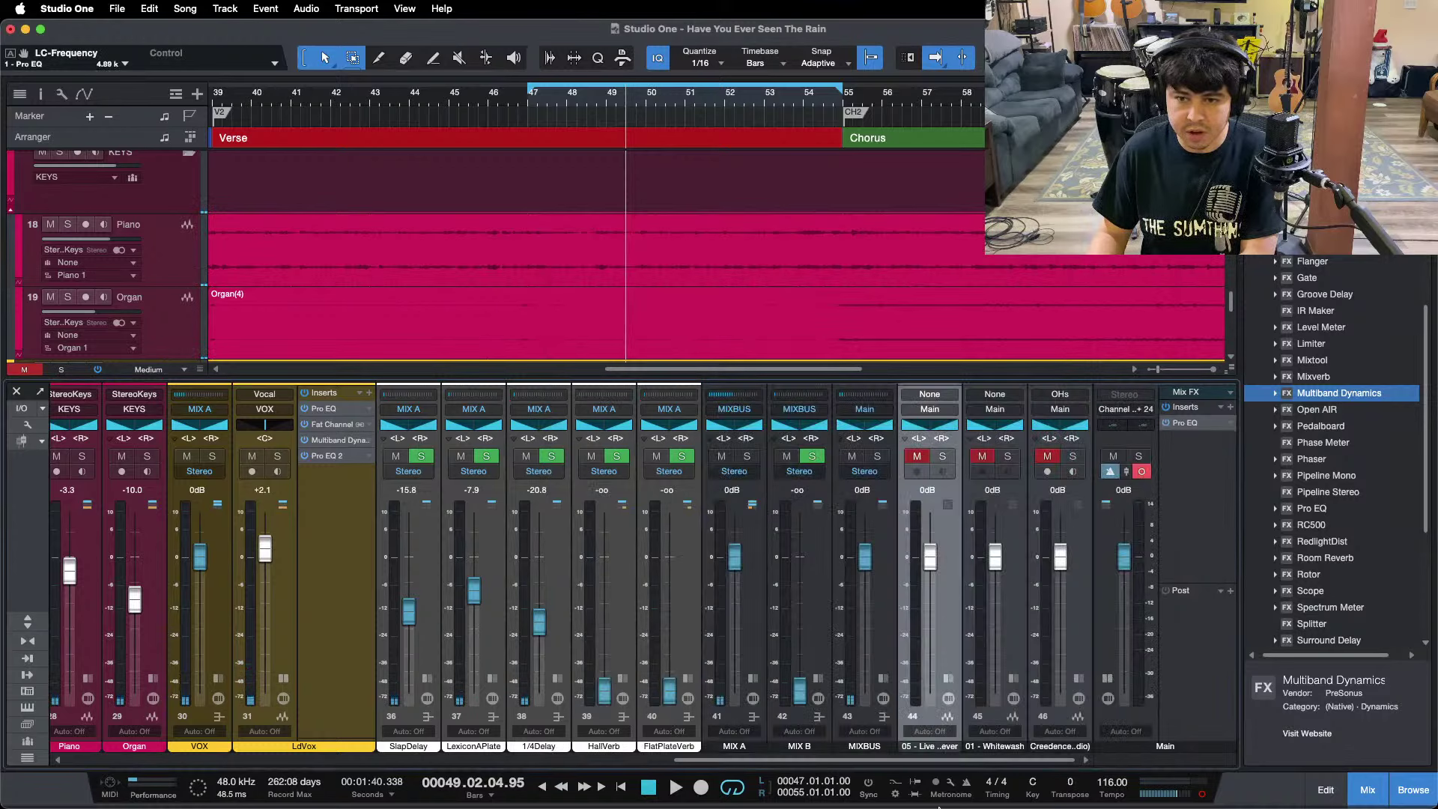
Play the verse loop and compare the mix with the soloed Live Forever reference.
left_click(1180, 569)
key("space")
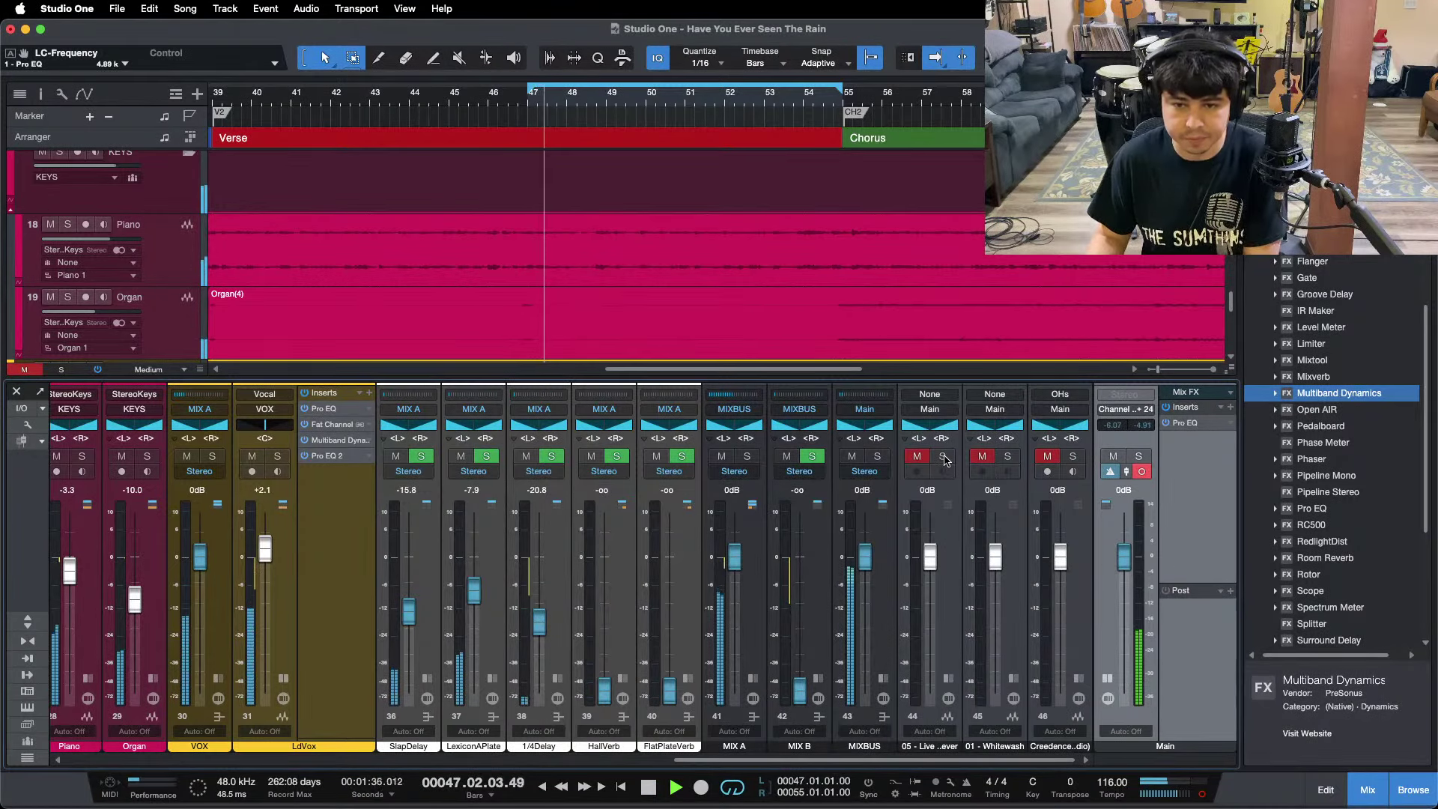
left_click(944, 459)
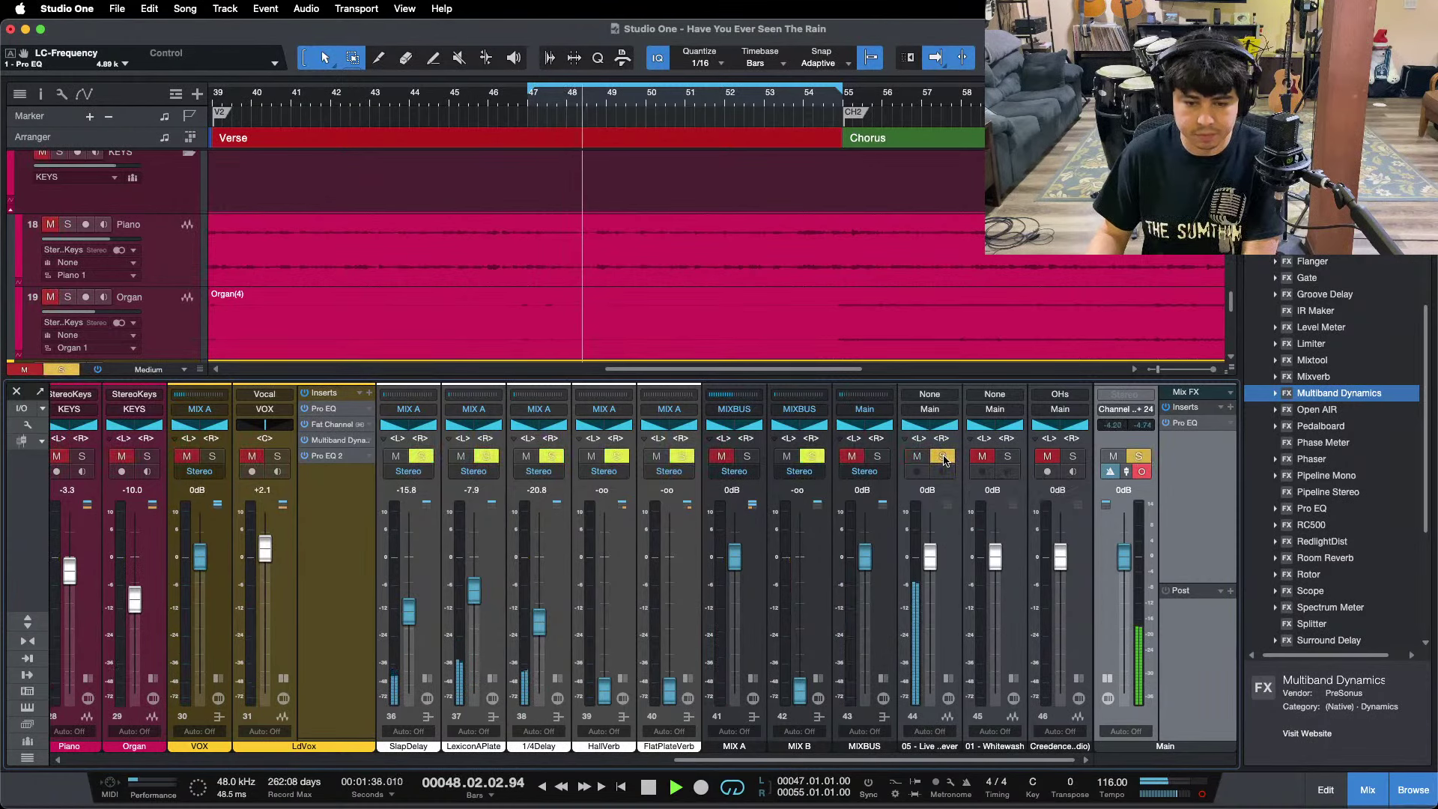
key("space")
key("space")
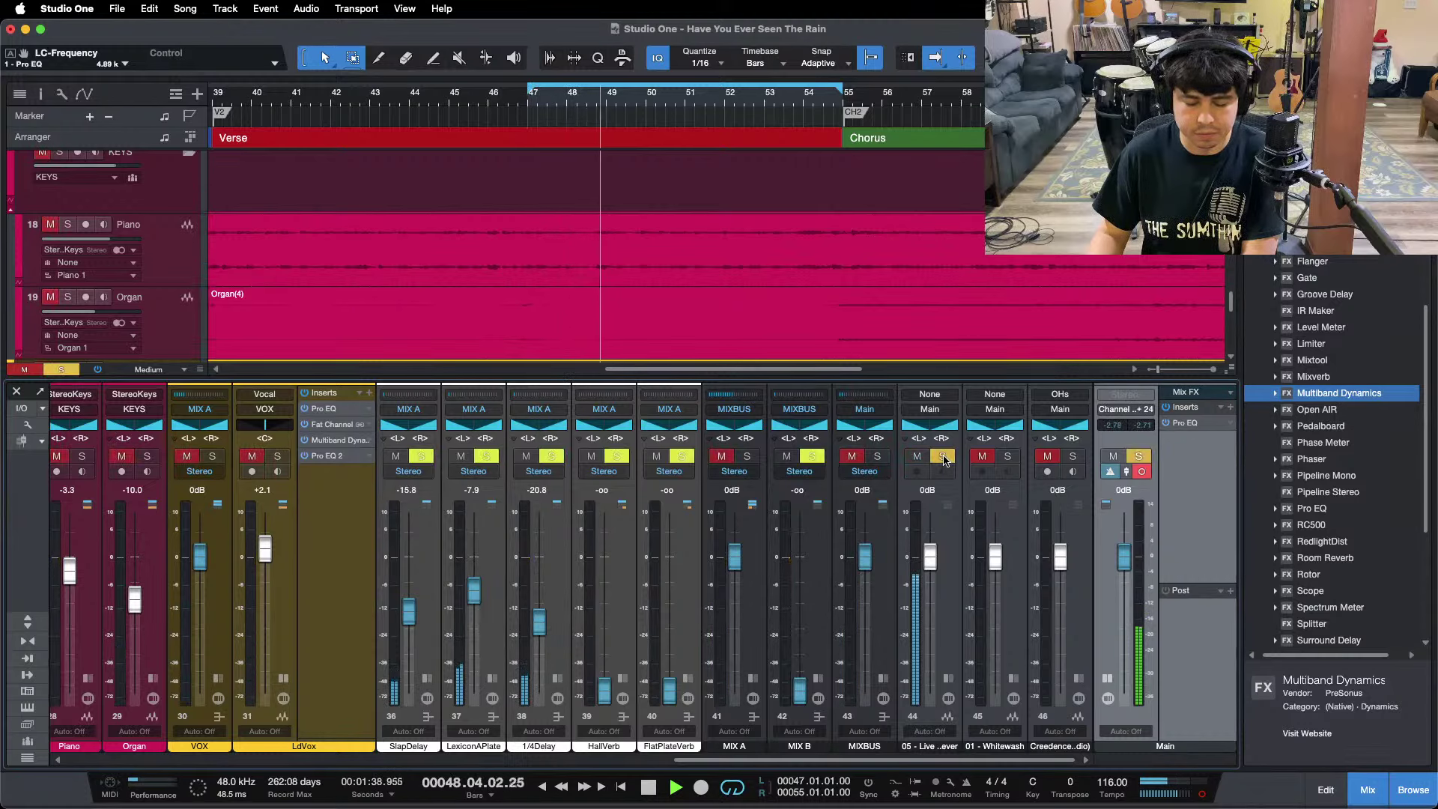
left_click(944, 459)
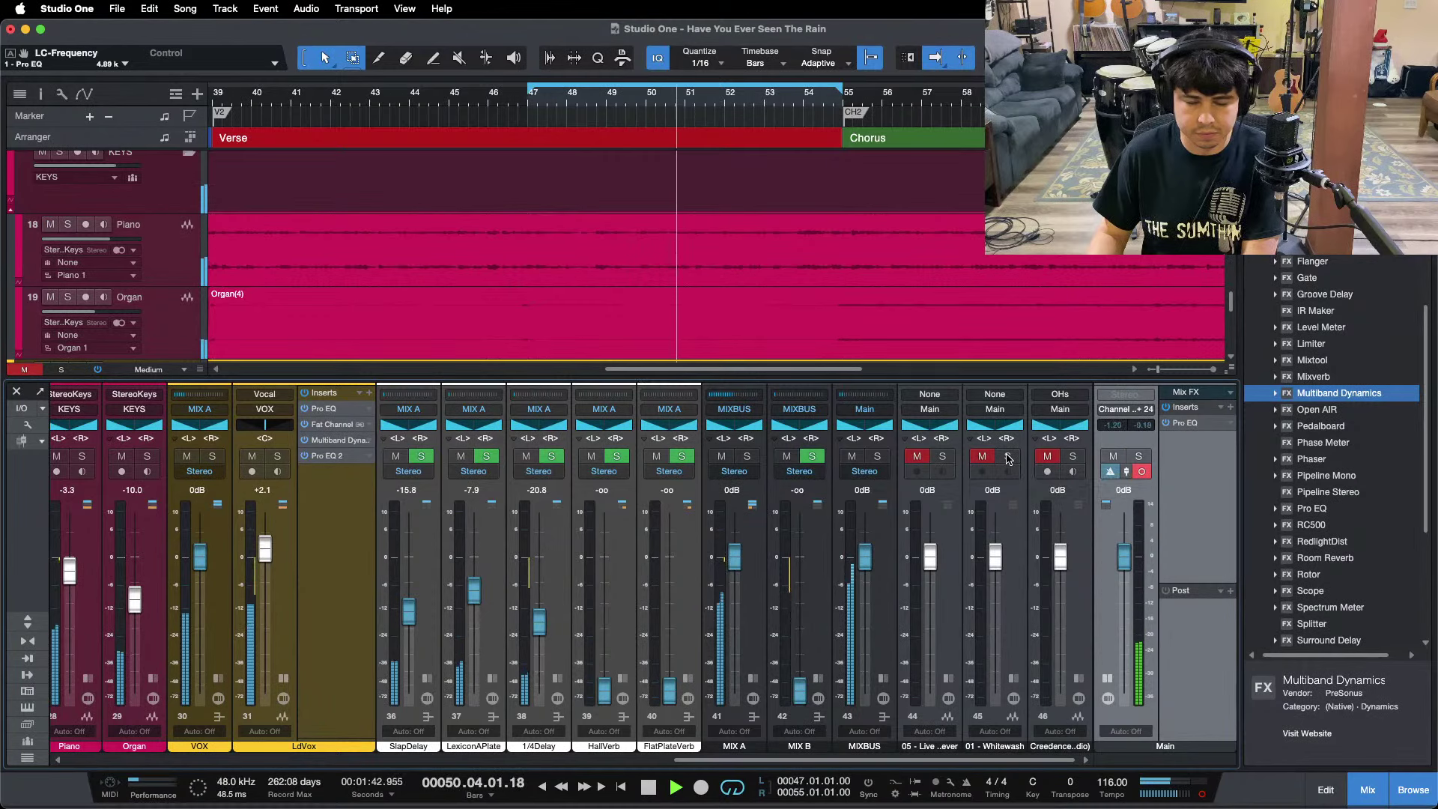
Alternate between the mix and the soloed 01 - Whitewash reference over the verse loop.
left_click(1008, 458)
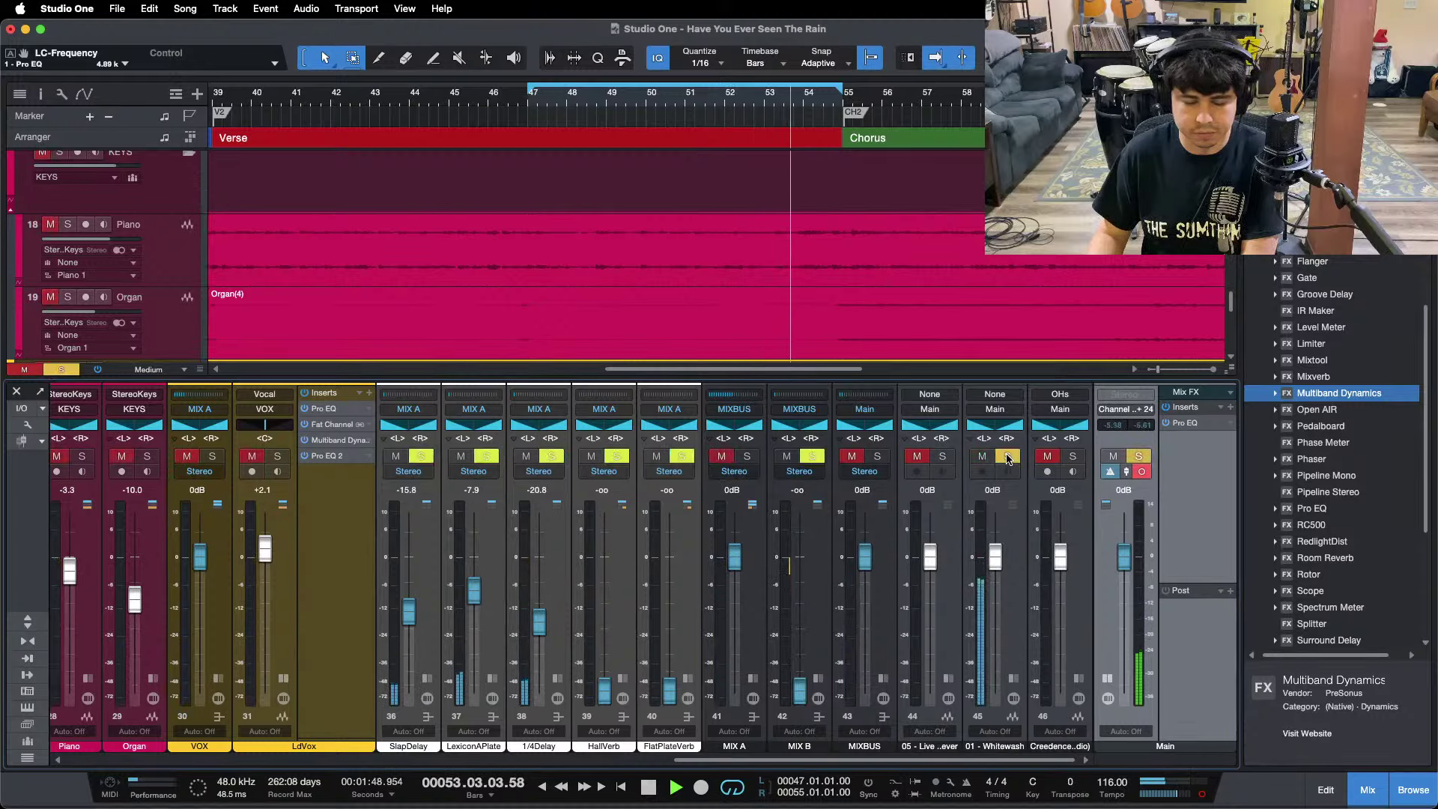
left_click(1008, 458)
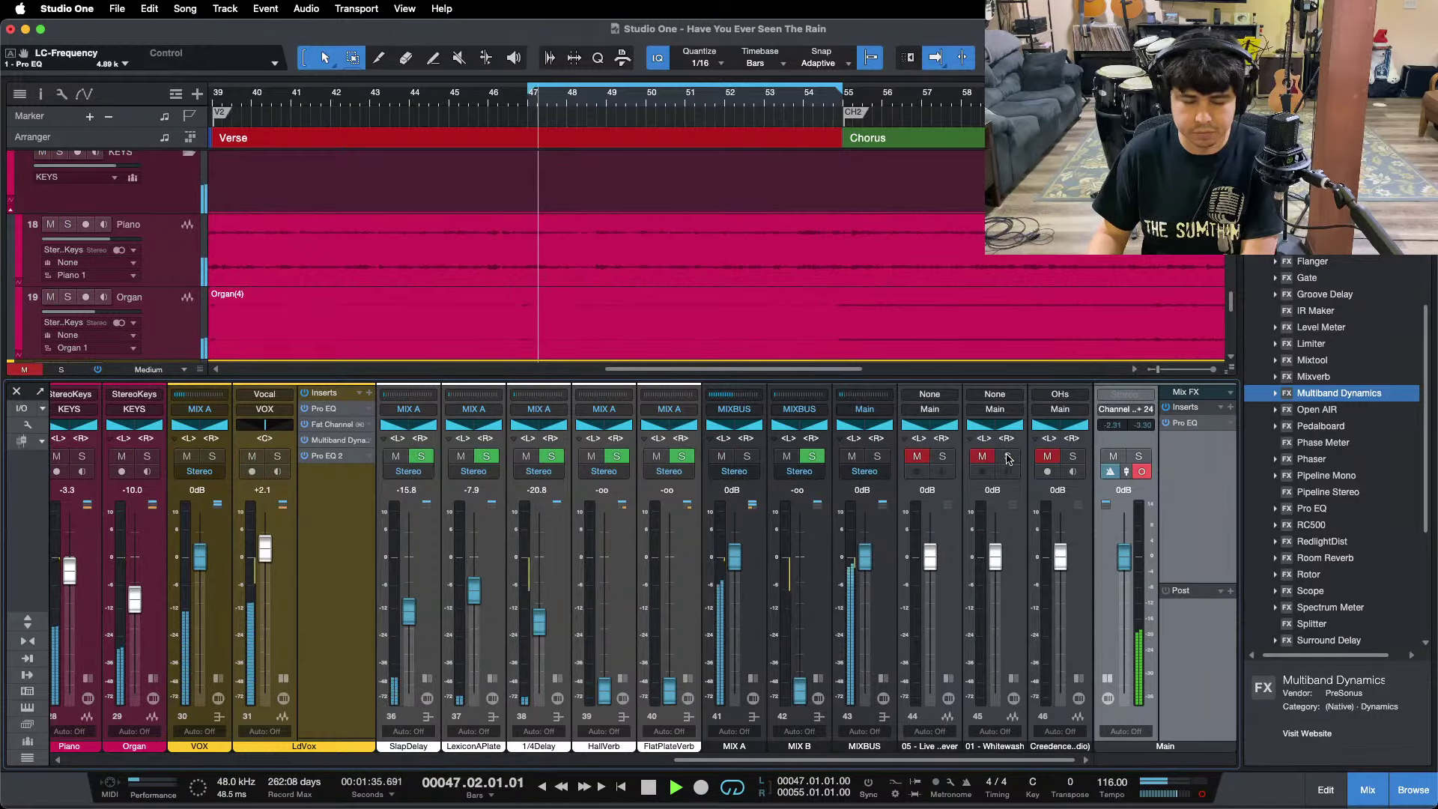
left_click(1009, 459)
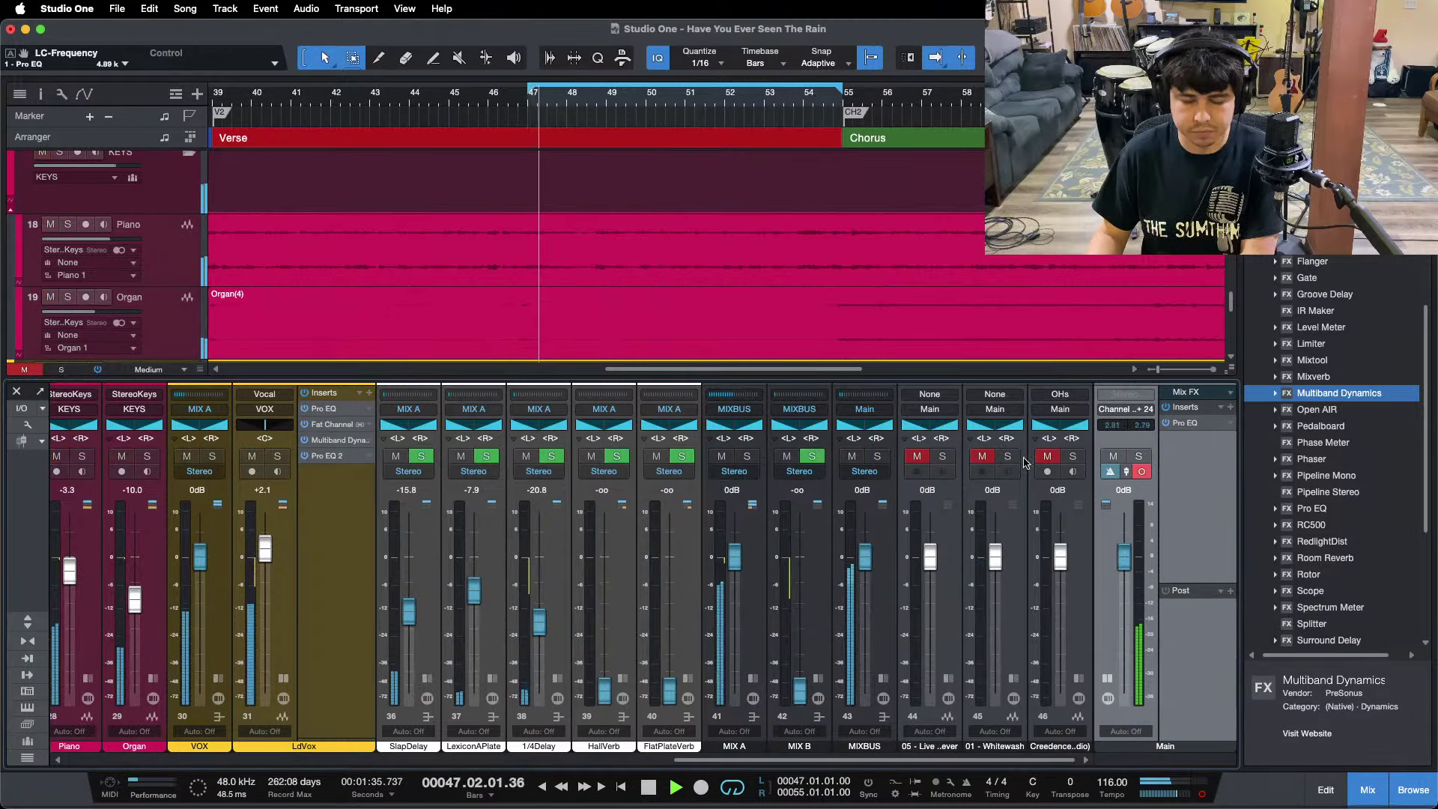
Compare the mix with the Creedence and Live Forever references by soloing each in turn, and stop playback.
left_click(1073, 459)
left_click(1072, 458)
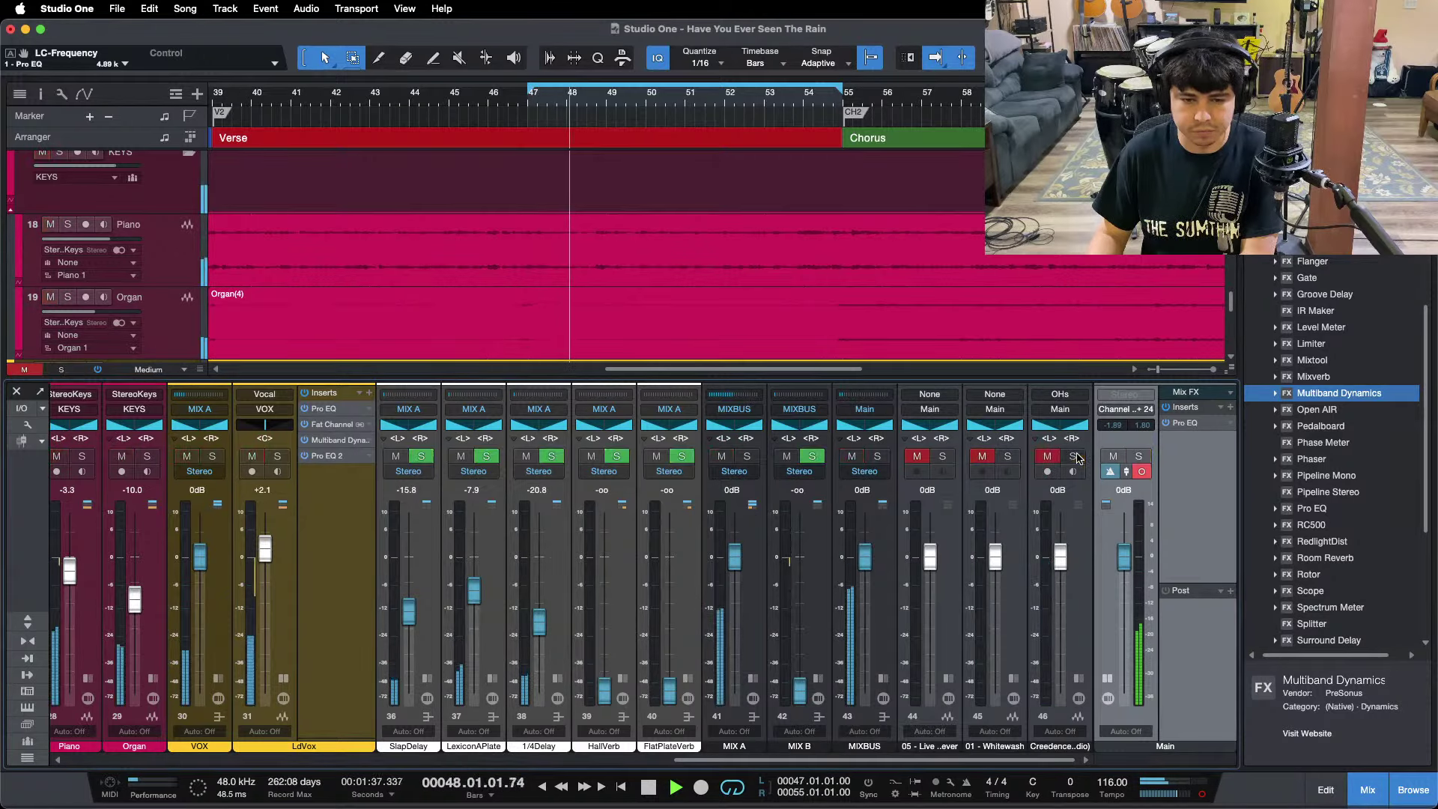
left_click(942, 457)
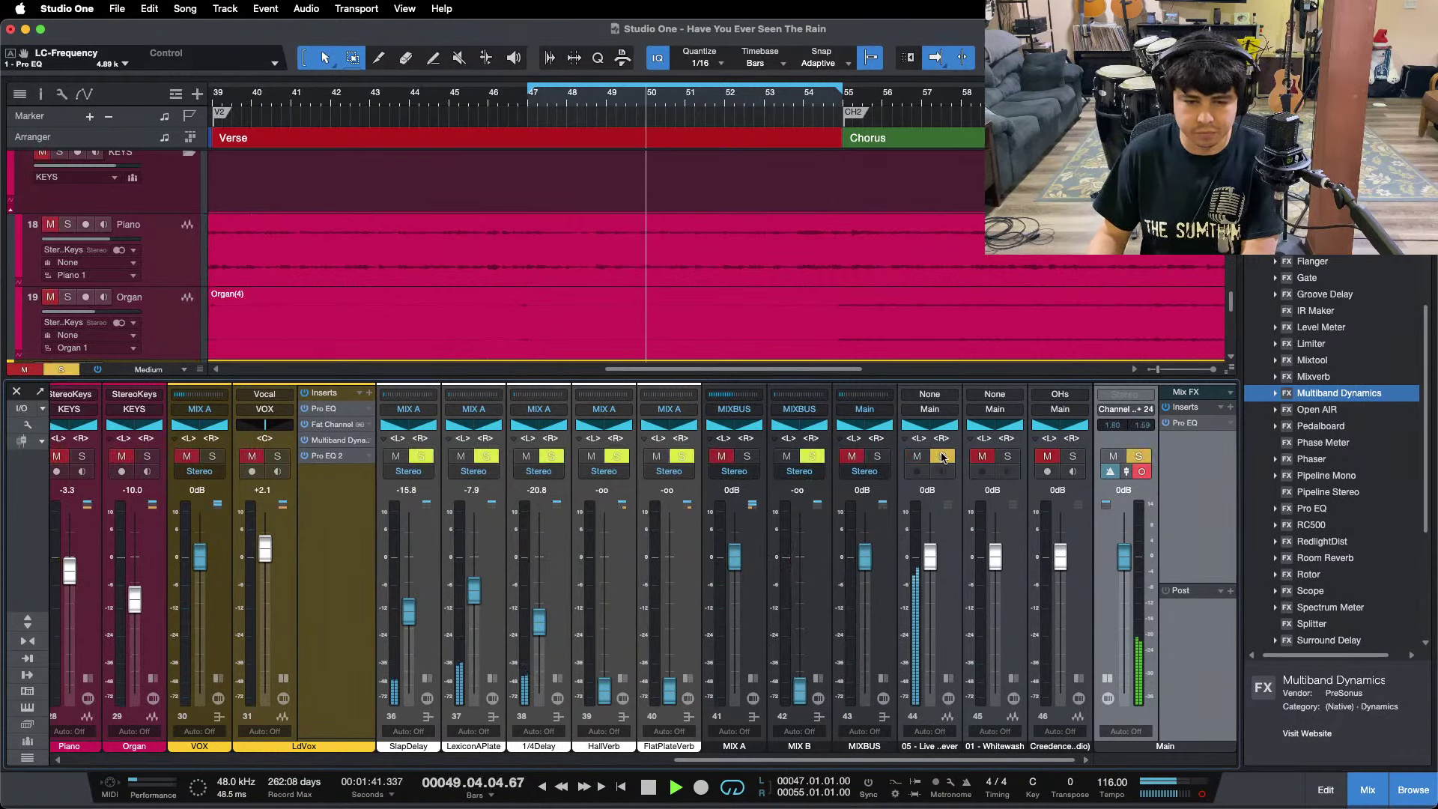
left_click(942, 456)
left_click(1073, 457)
left_click(1074, 457)
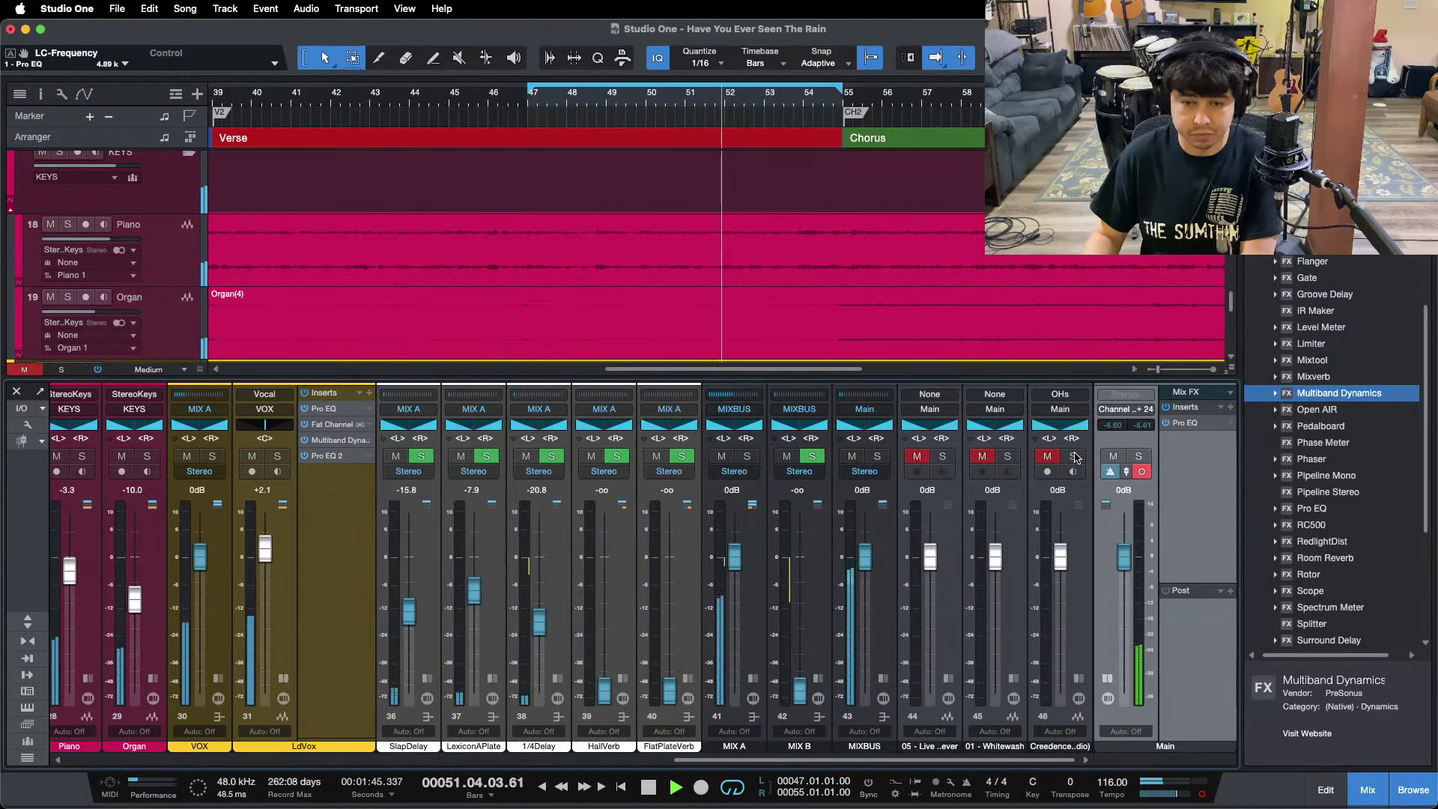
left_click(1073, 457)
left_click(1074, 457)
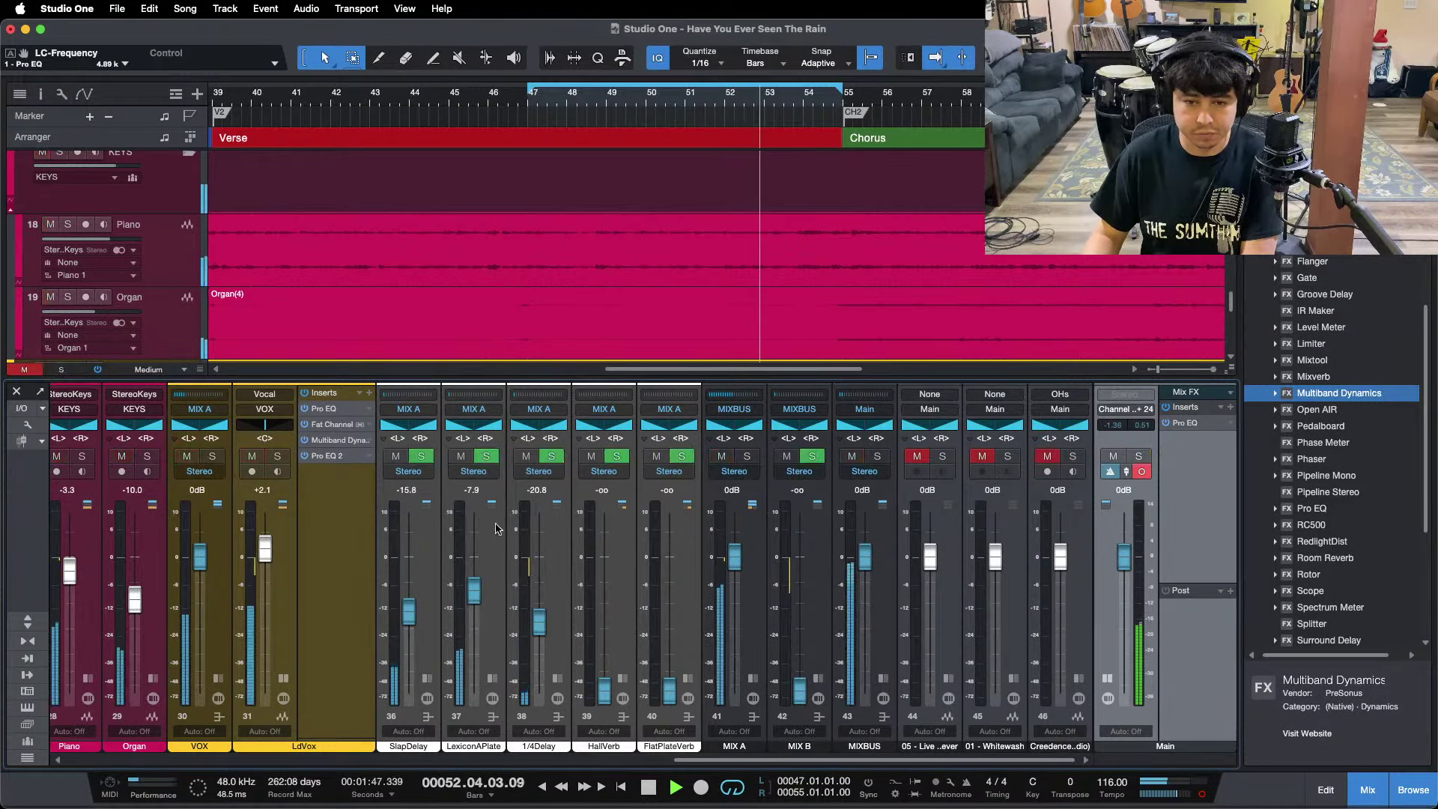
key("space")
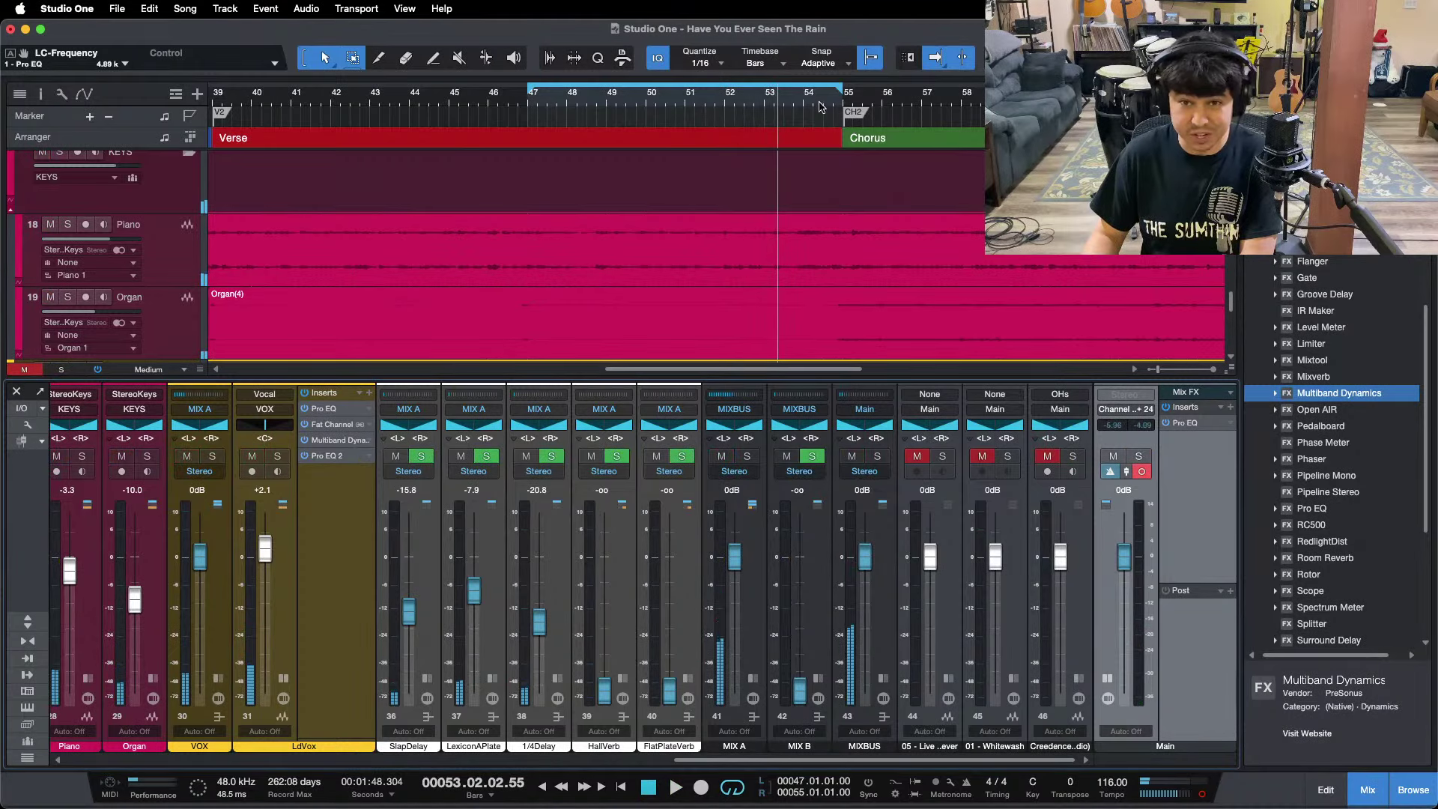
Resume playback of the verse loop and compare the mix with the soloed Creedence reference.
left_click(844, 101)
left_click_drag(952, 100, 876, 101)
key("space")
left_click(1074, 457)
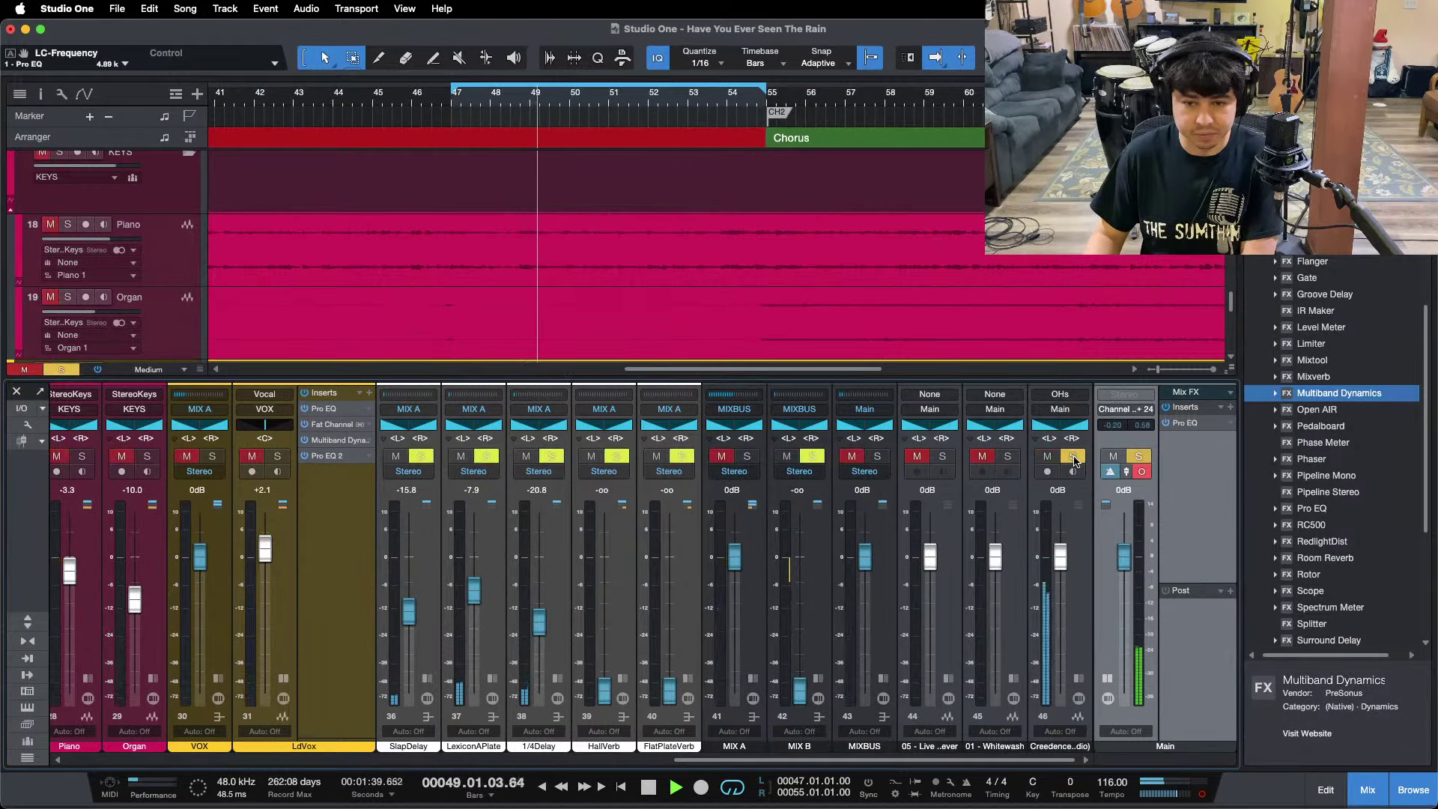
left_click(1074, 458)
Switch the Main output from mono to stereo and compare the mix with the soloed Live Forever and Creedence references.
left_click(1141, 472)
key("space")
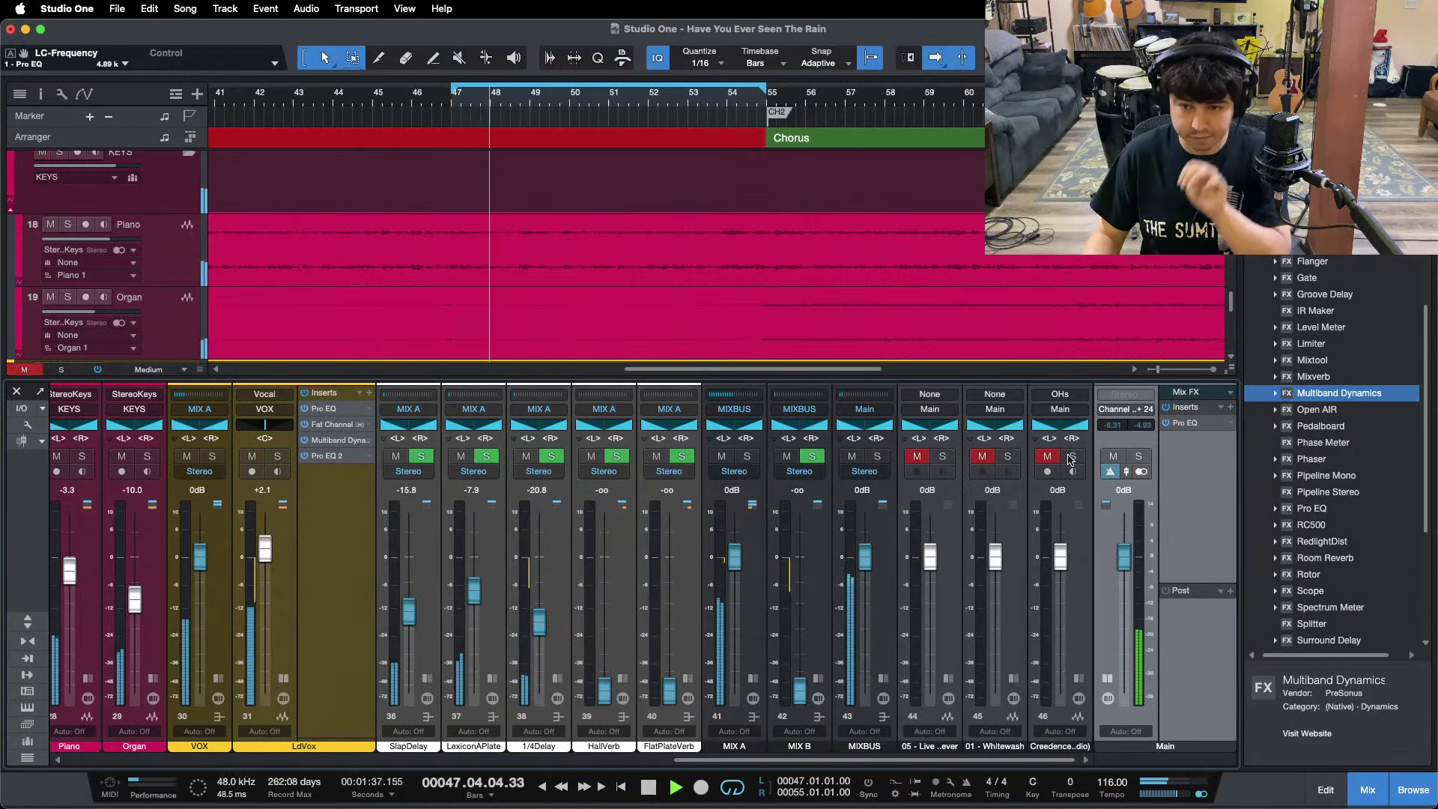
left_click(945, 458)
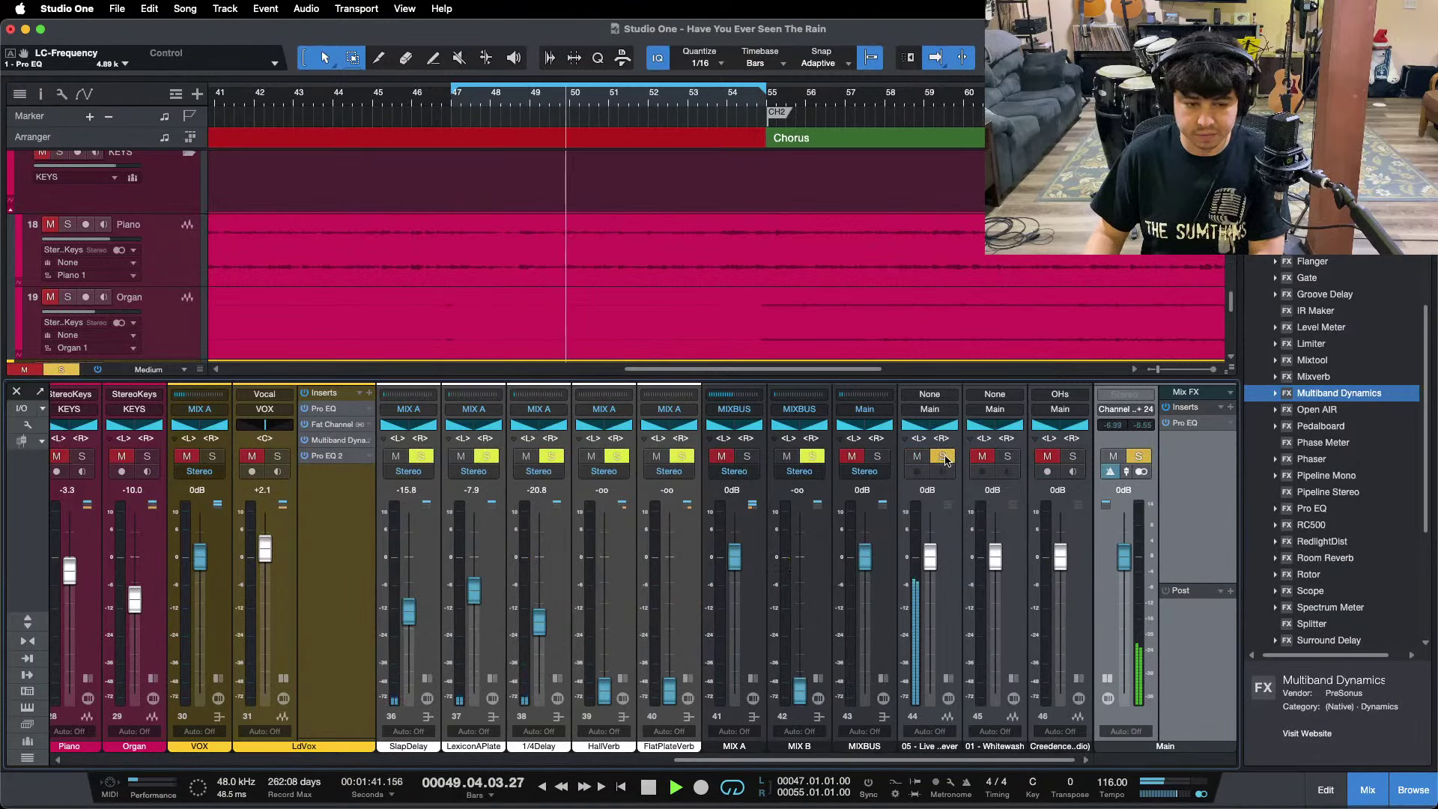
left_click(943, 457)
left_click(1073, 457)
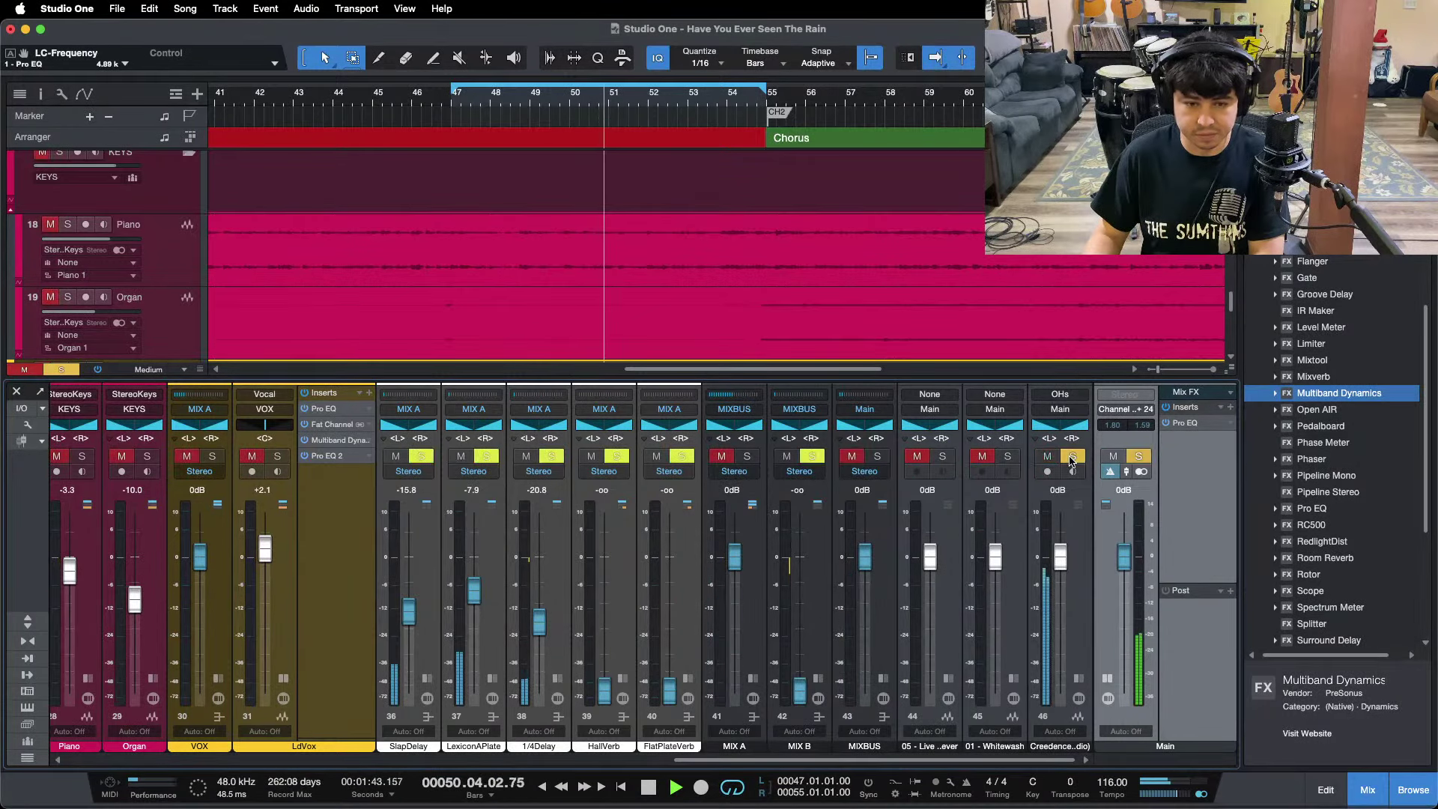
left_click(1072, 458)
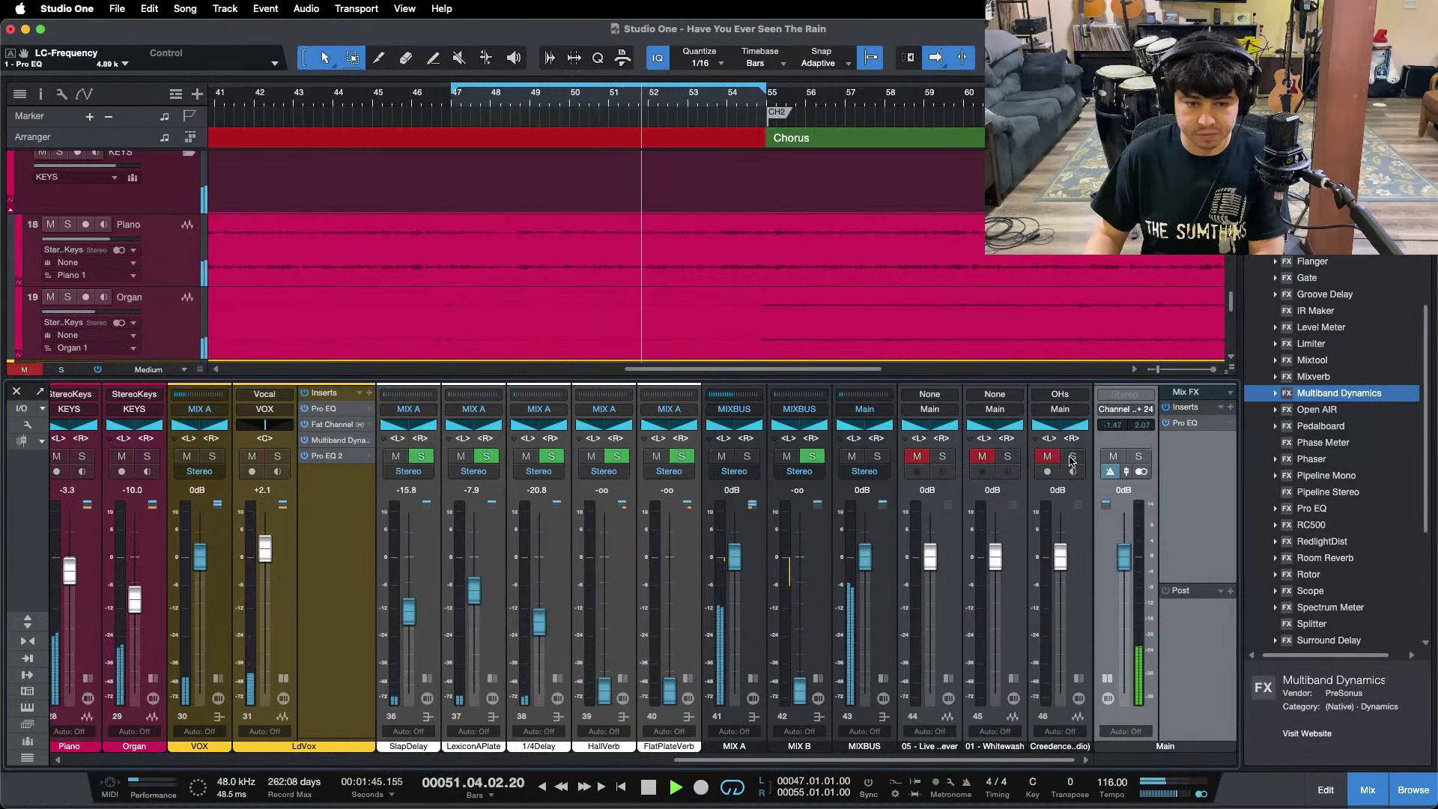
left_click(943, 459)
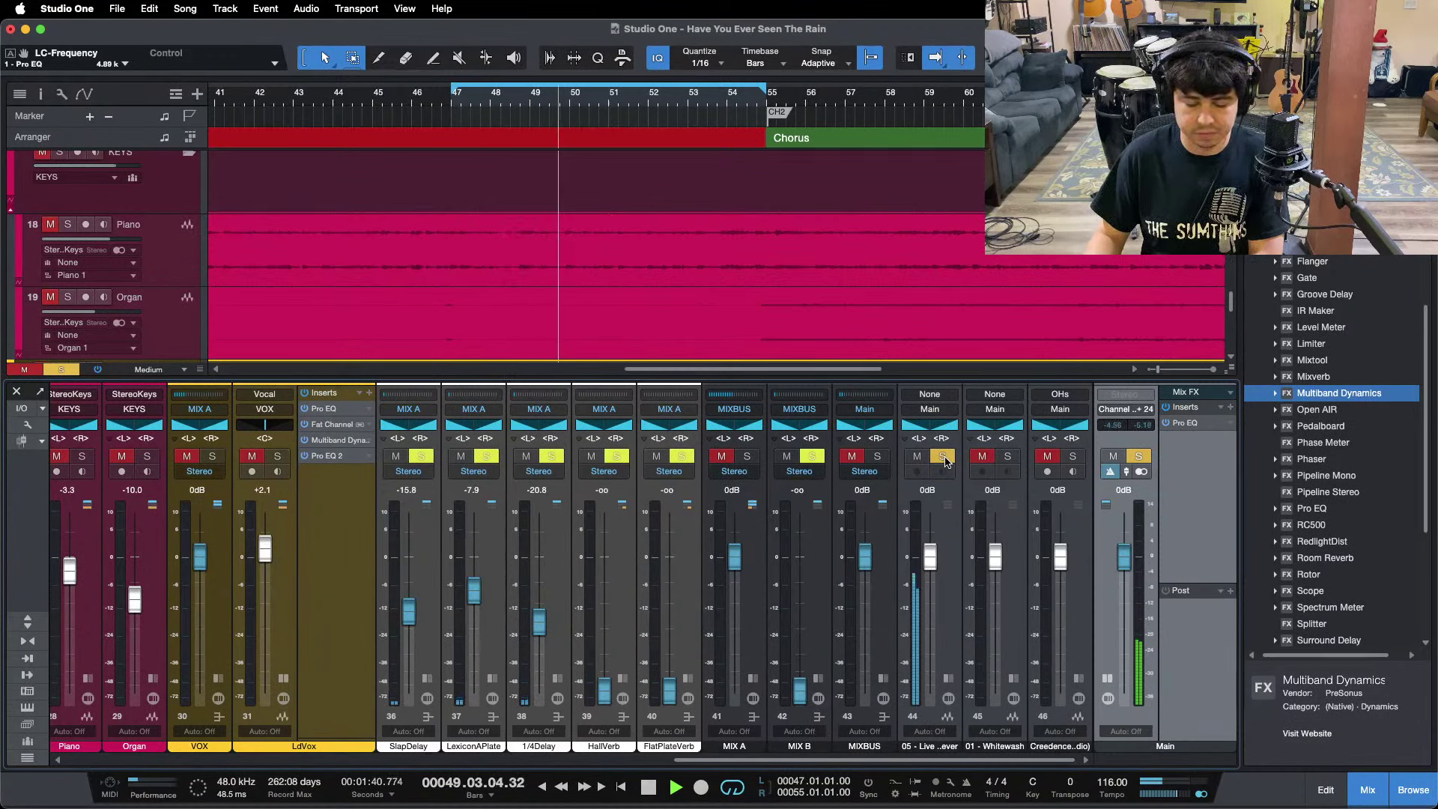
left_click(943, 457)
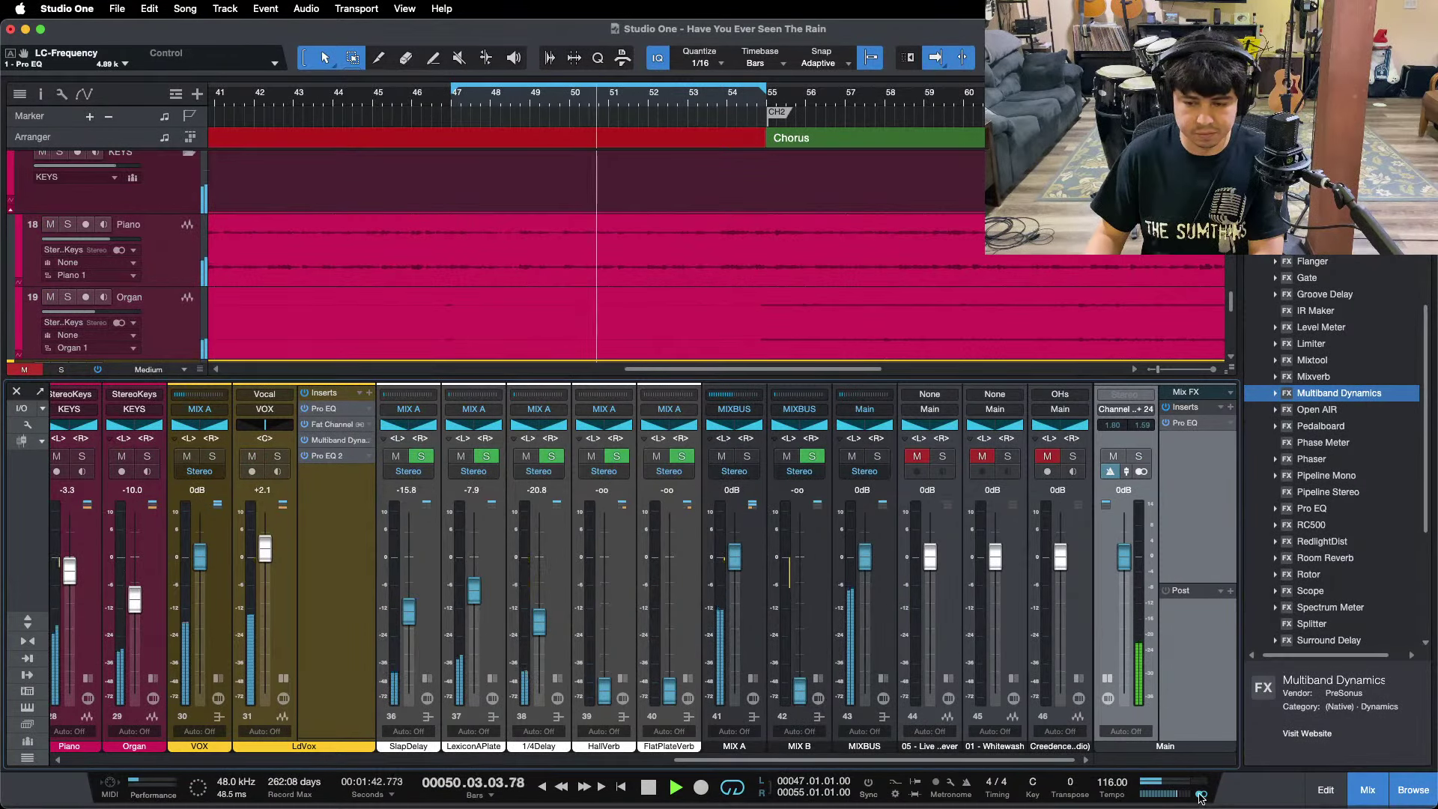
Compare the mix with the soloed Creedence reference, and restart the verse loop from its beginning.
left_click(1072, 457)
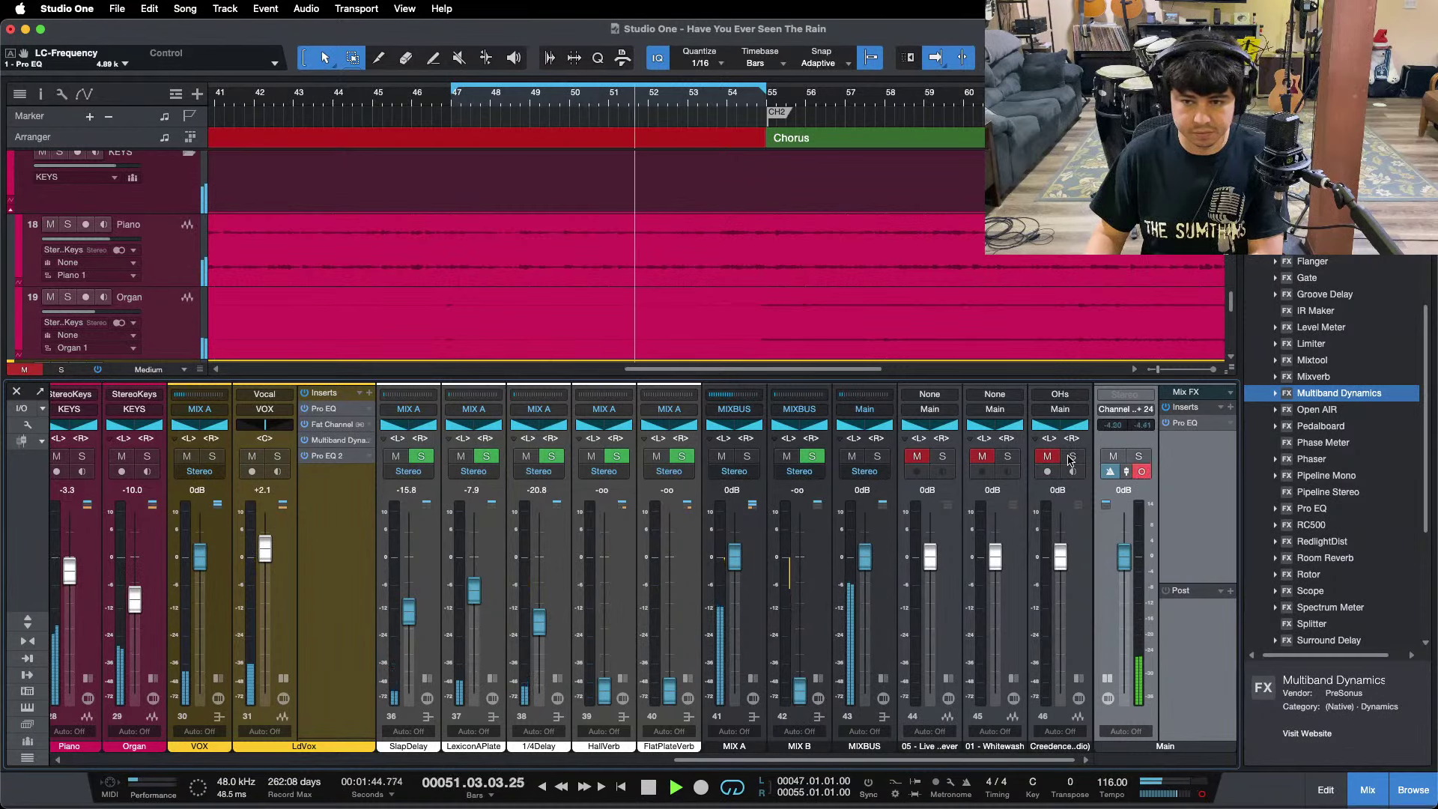
key("KP_2")
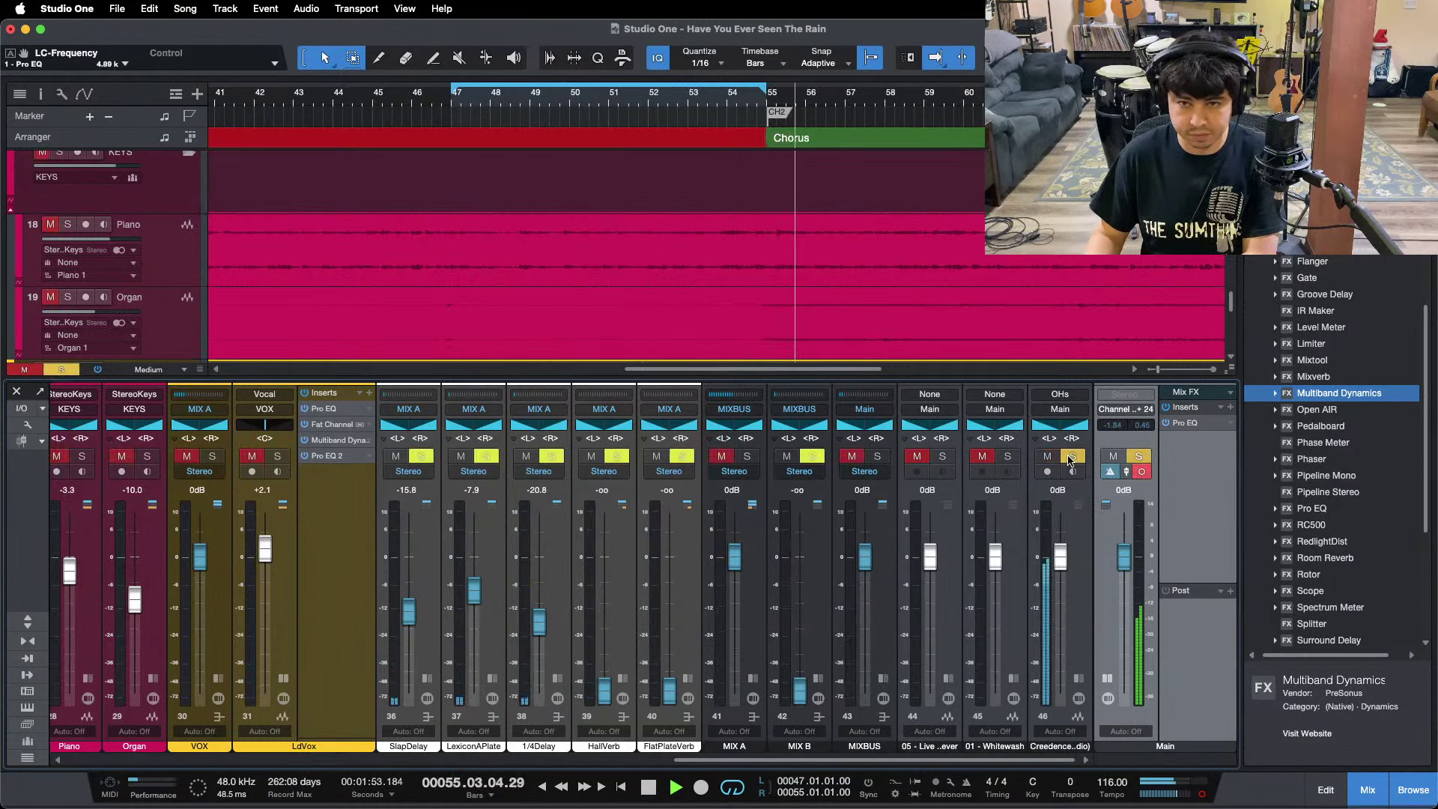
left_click(1071, 457)
key("KP_1")
In the Main output's Pro EQ, lower the high cut to 5.02 kHz and the low cut to 2.05 kHz.
left_click(1185, 424)
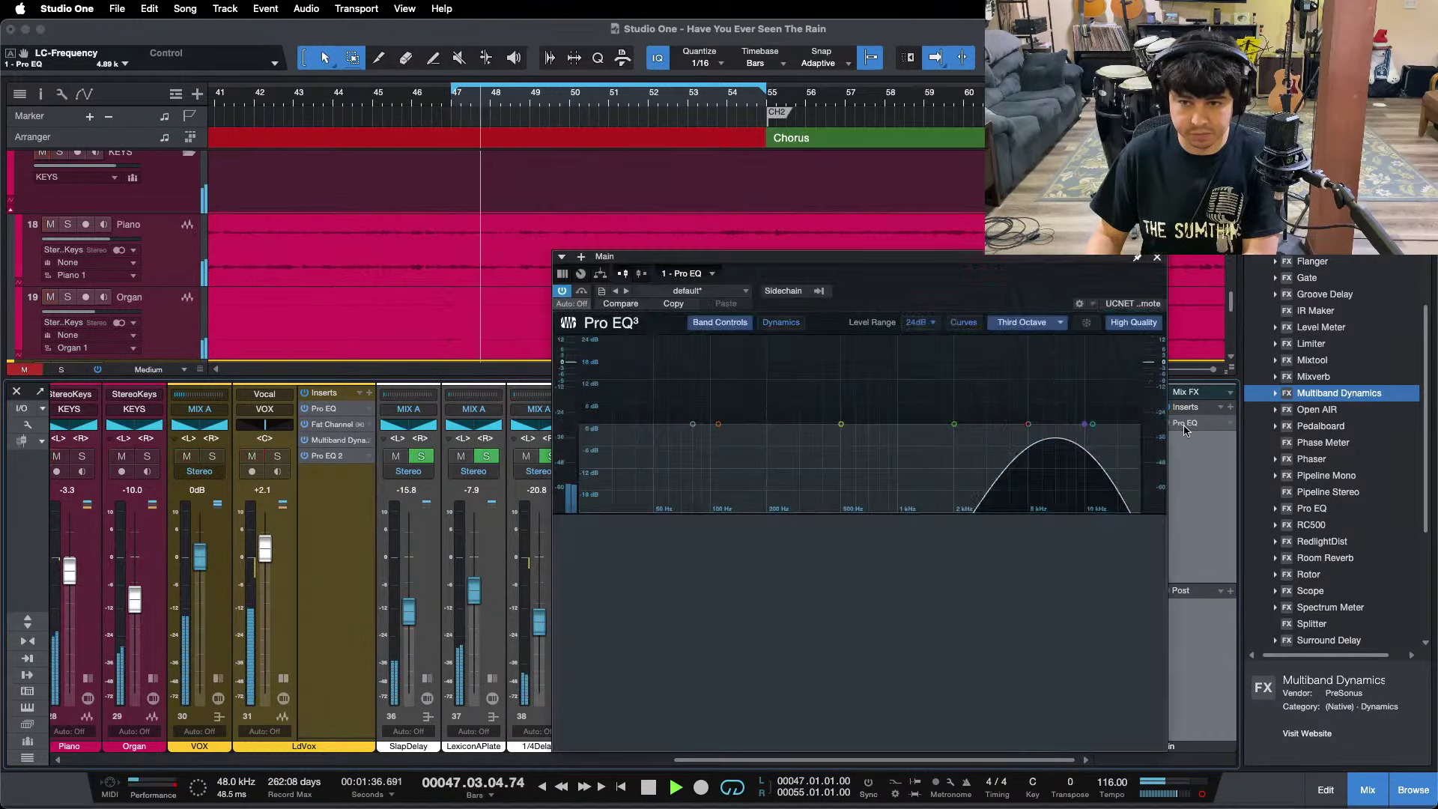
left_click_drag(1085, 424, 1027, 427)
left_click_drag(629, 674, 629, 694)
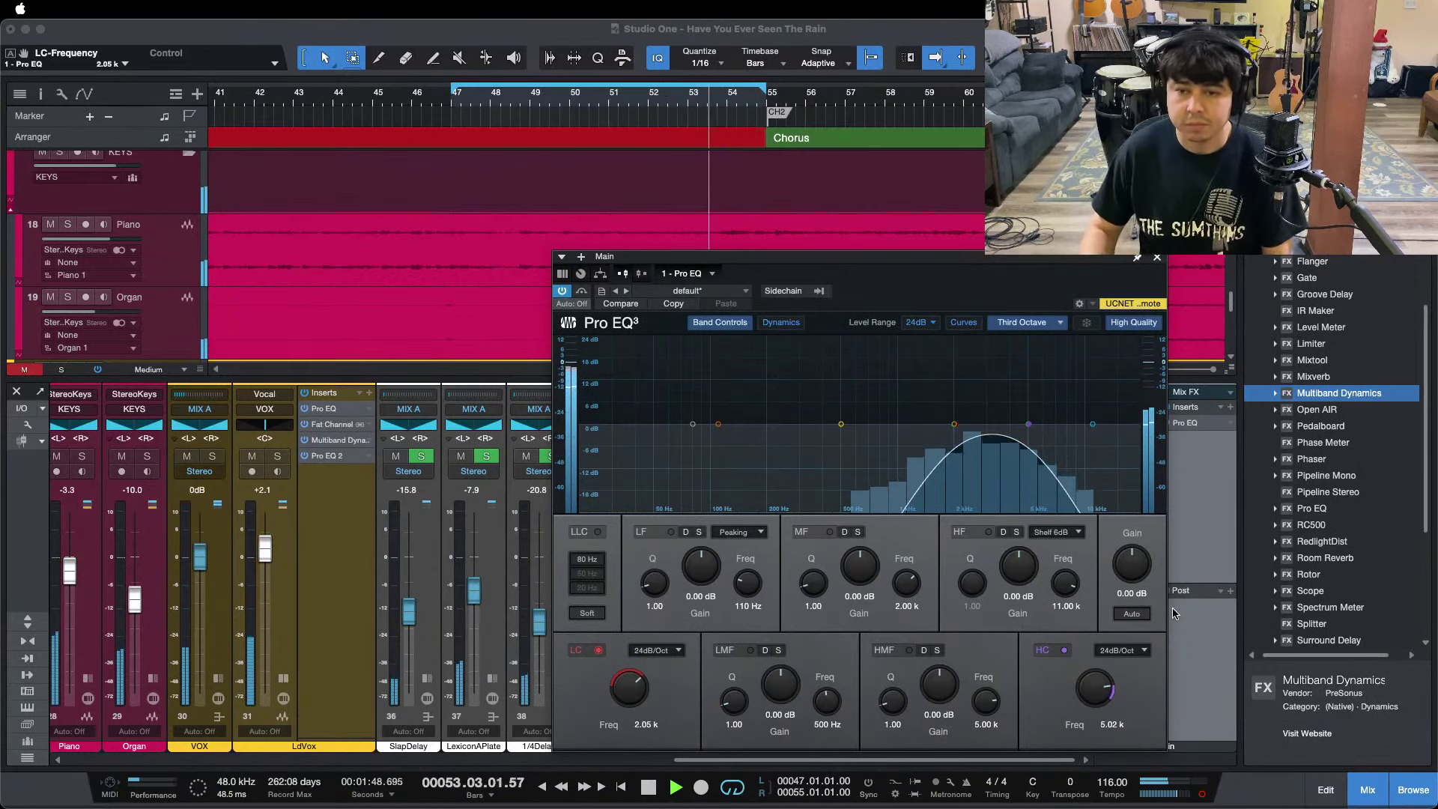
left_click(1207, 531)
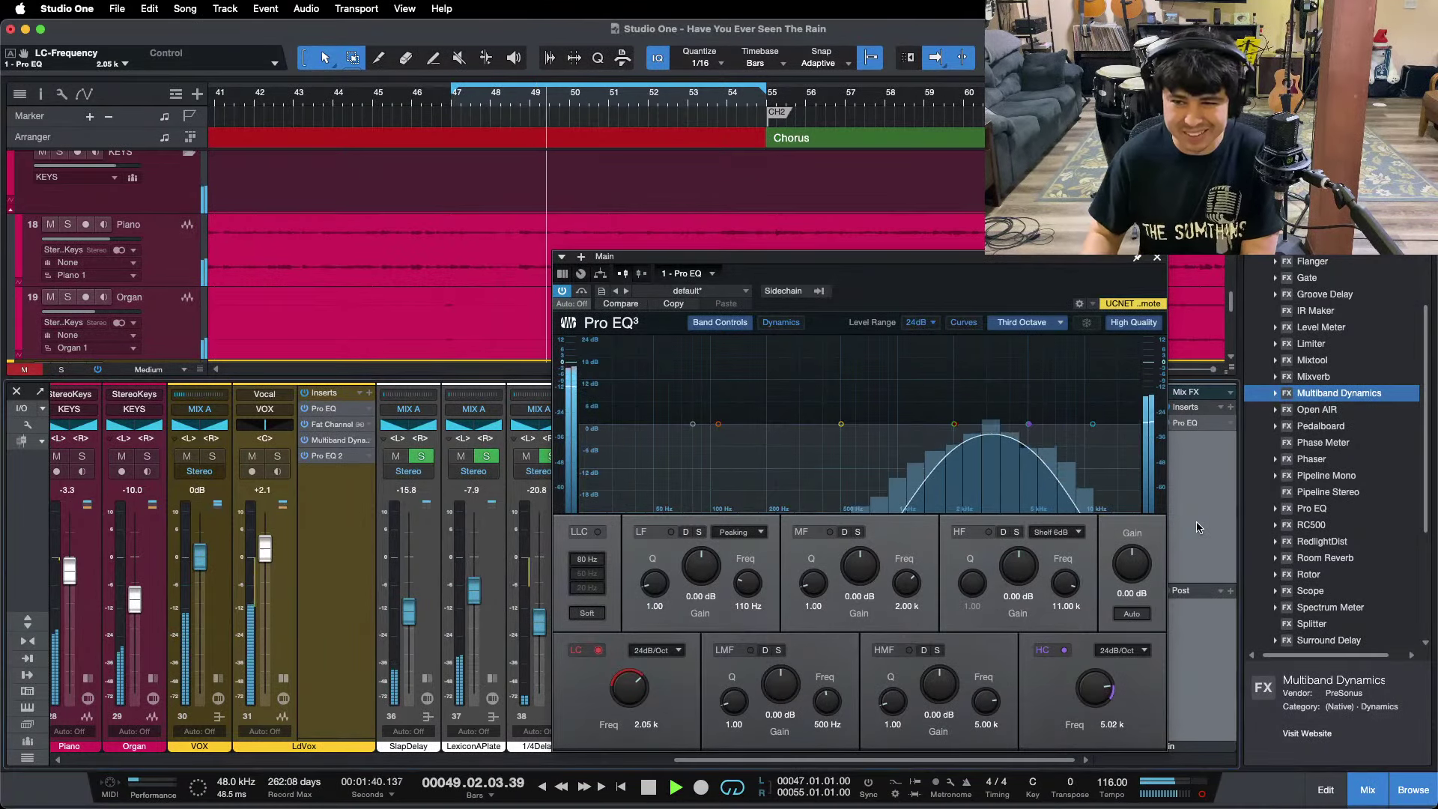
Shift the Main Pro EQ window clear of the reference channels and compare the mix with the soloed 01 - Whitewash reference.
key("space")
left_click_drag(964, 285, 732, 266)
left_click(1010, 459)
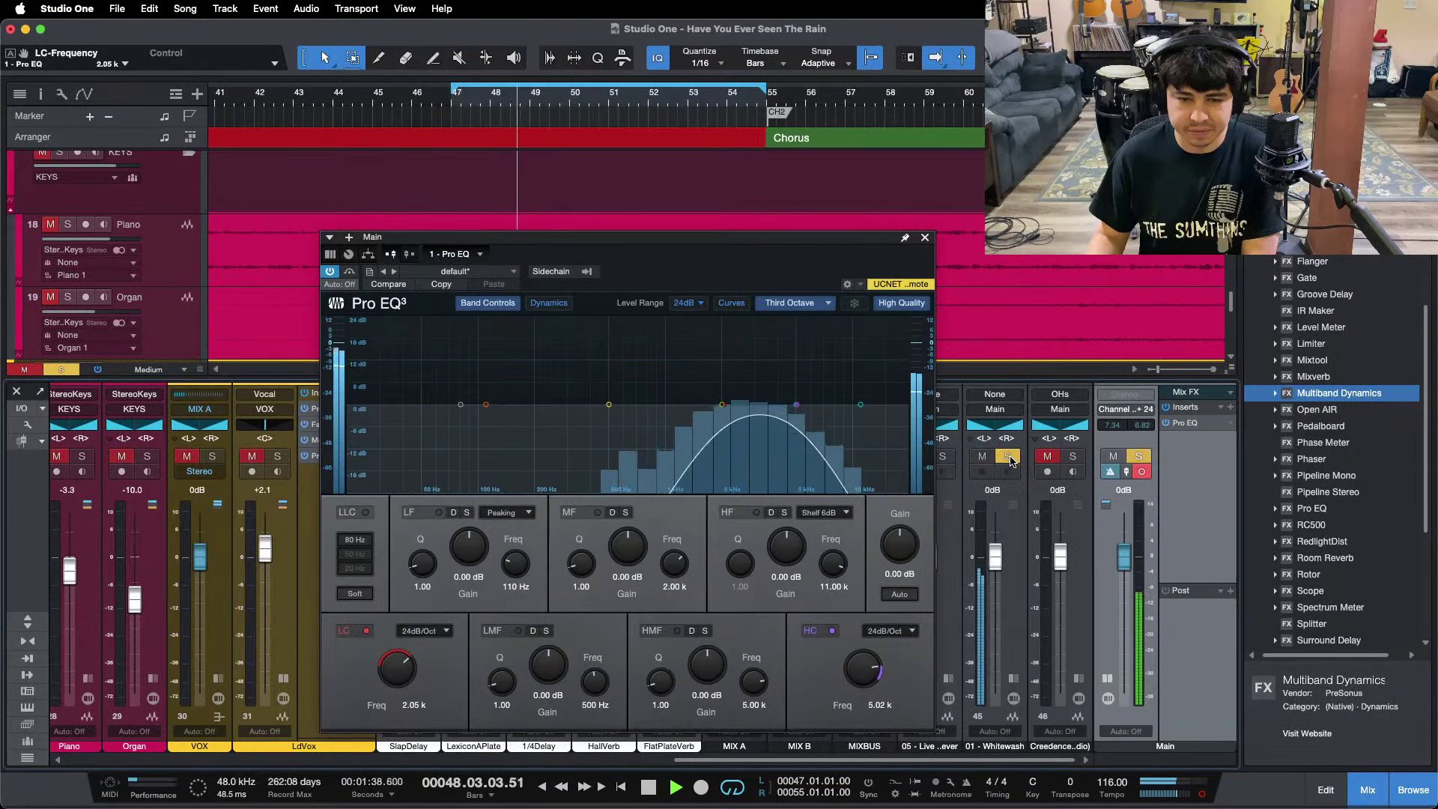
left_click(1010, 460)
left_click(1010, 460)
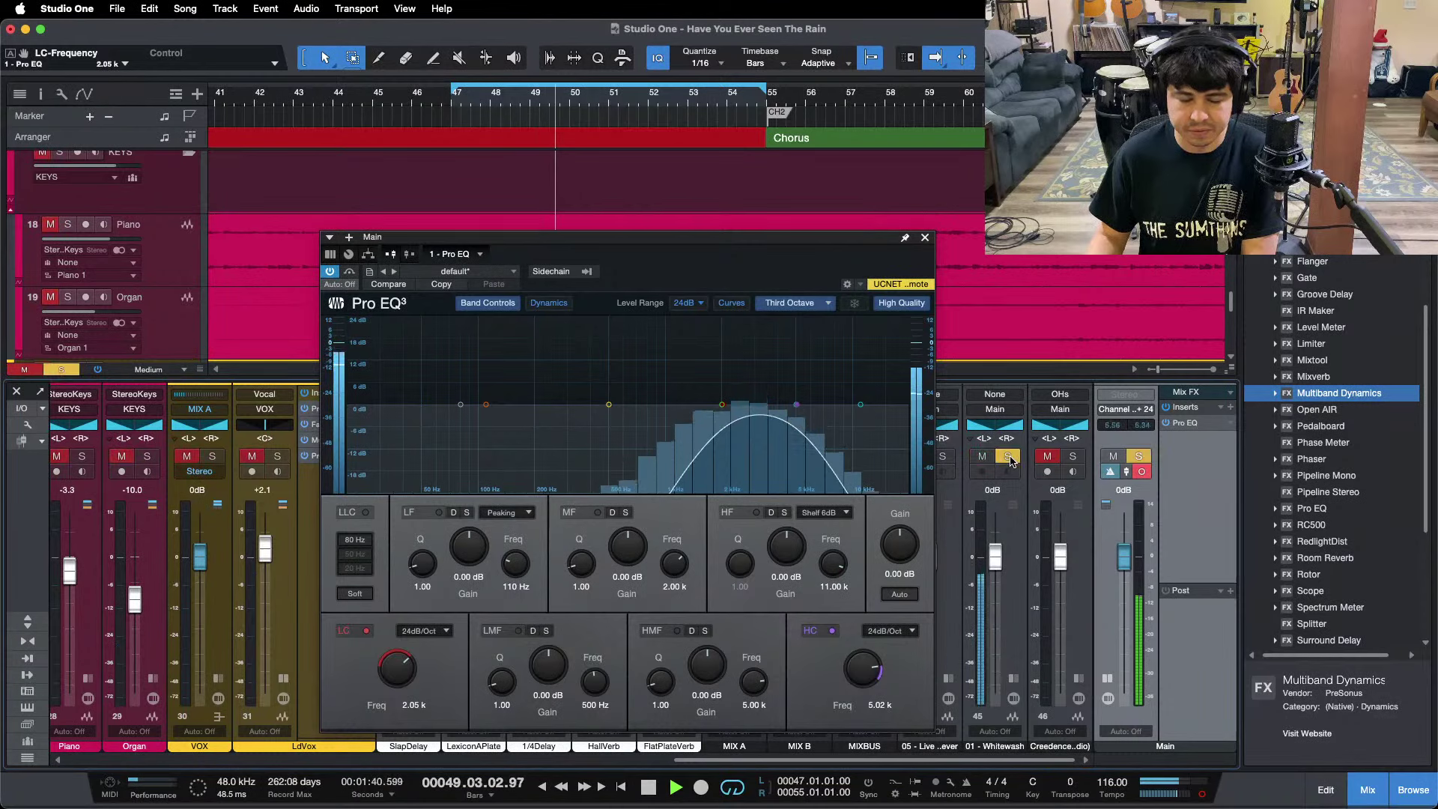
left_click(1009, 459)
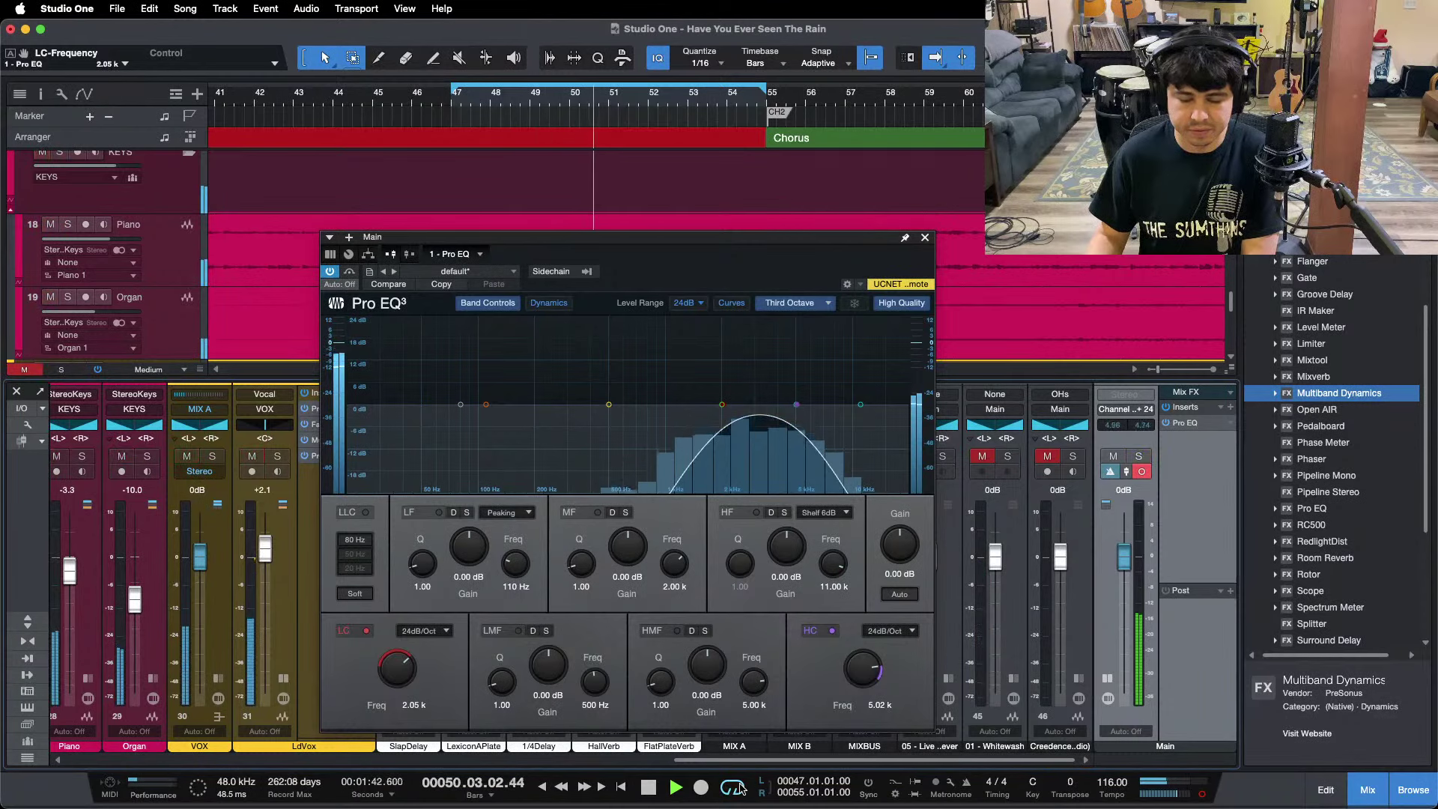
Raise the HMF gain to 11.04 dB in the first Pro EQ on the SnareLvl bus.
left_click_drag(728, 760, 133, 763)
scroll(177, 681, "right", 5)
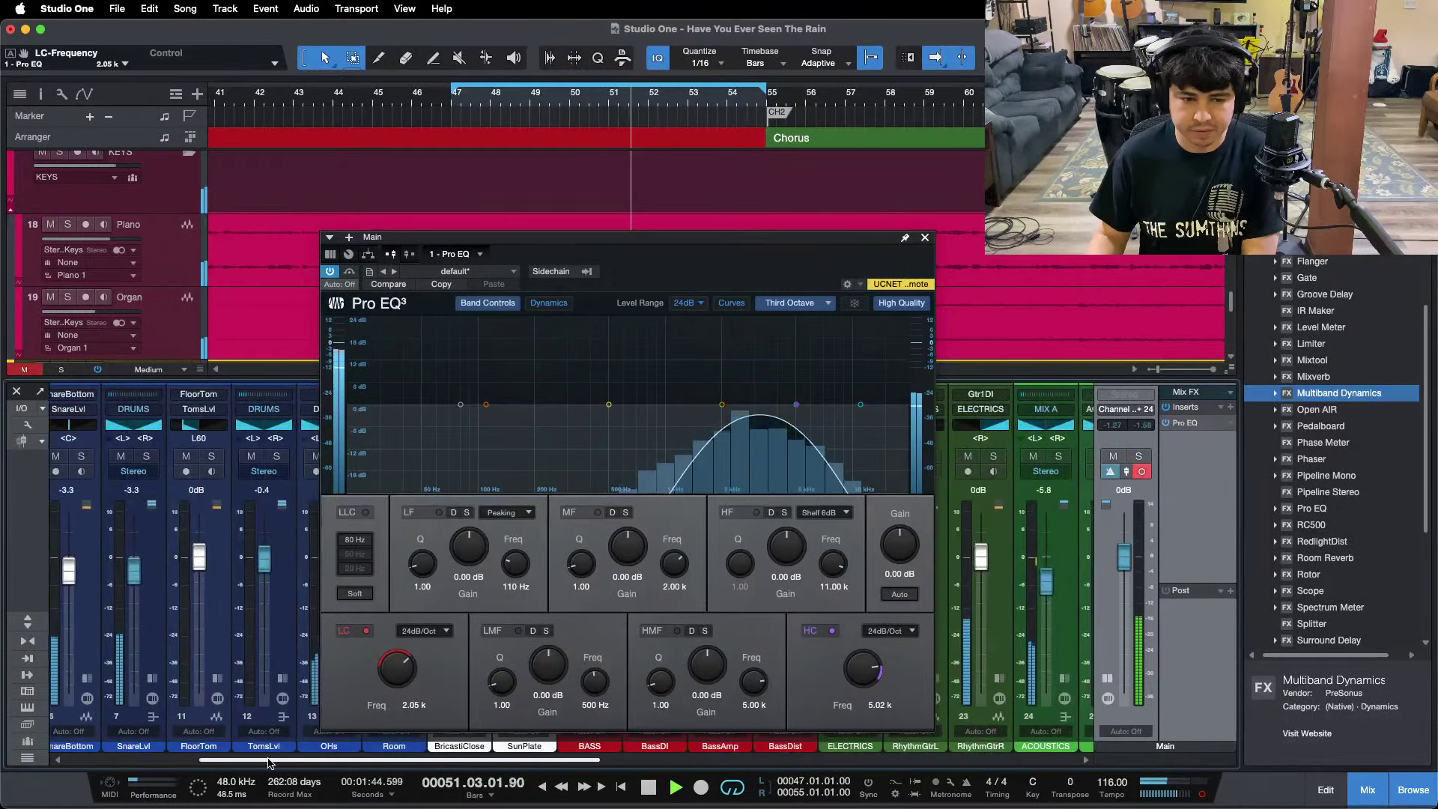
left_click(176, 679)
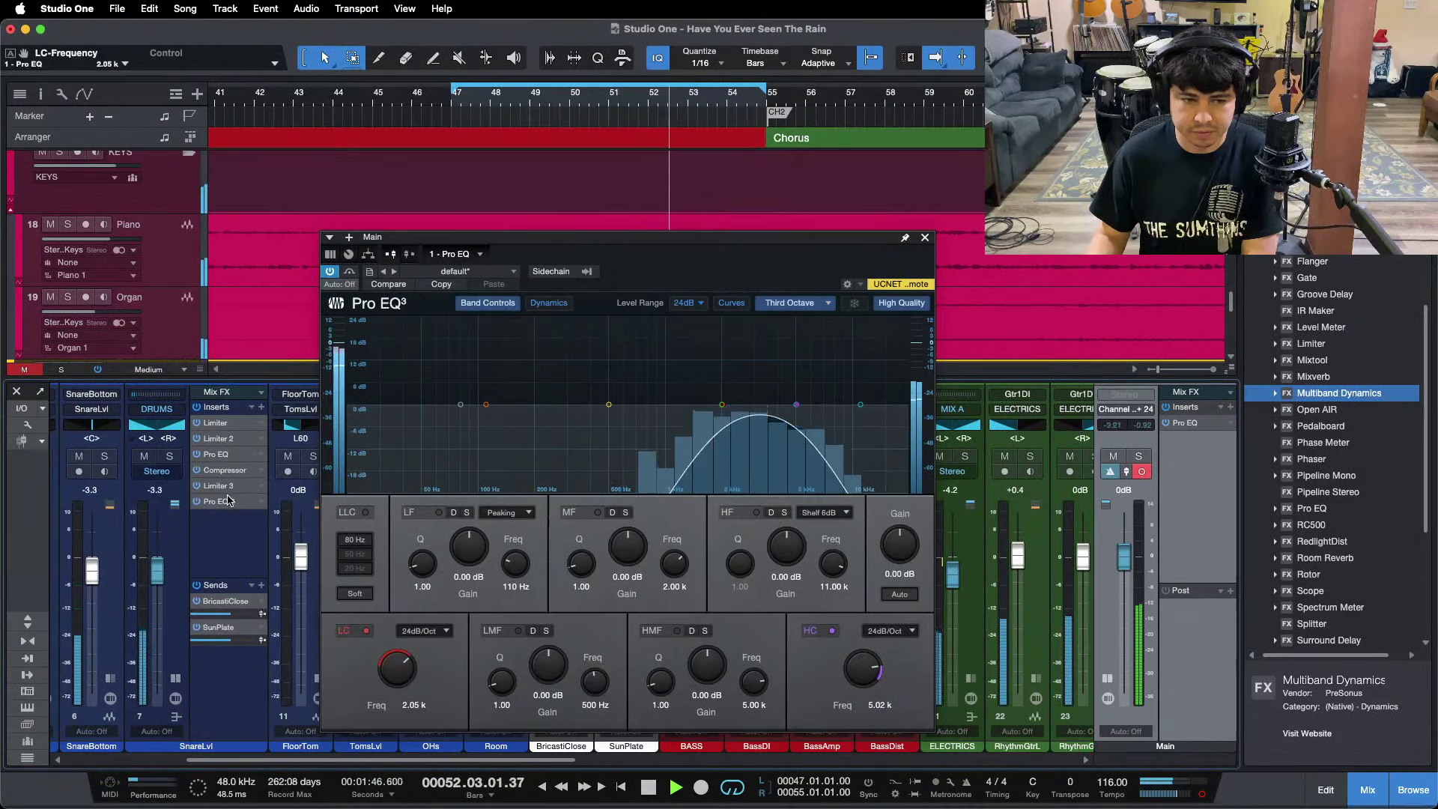
left_click(217, 455)
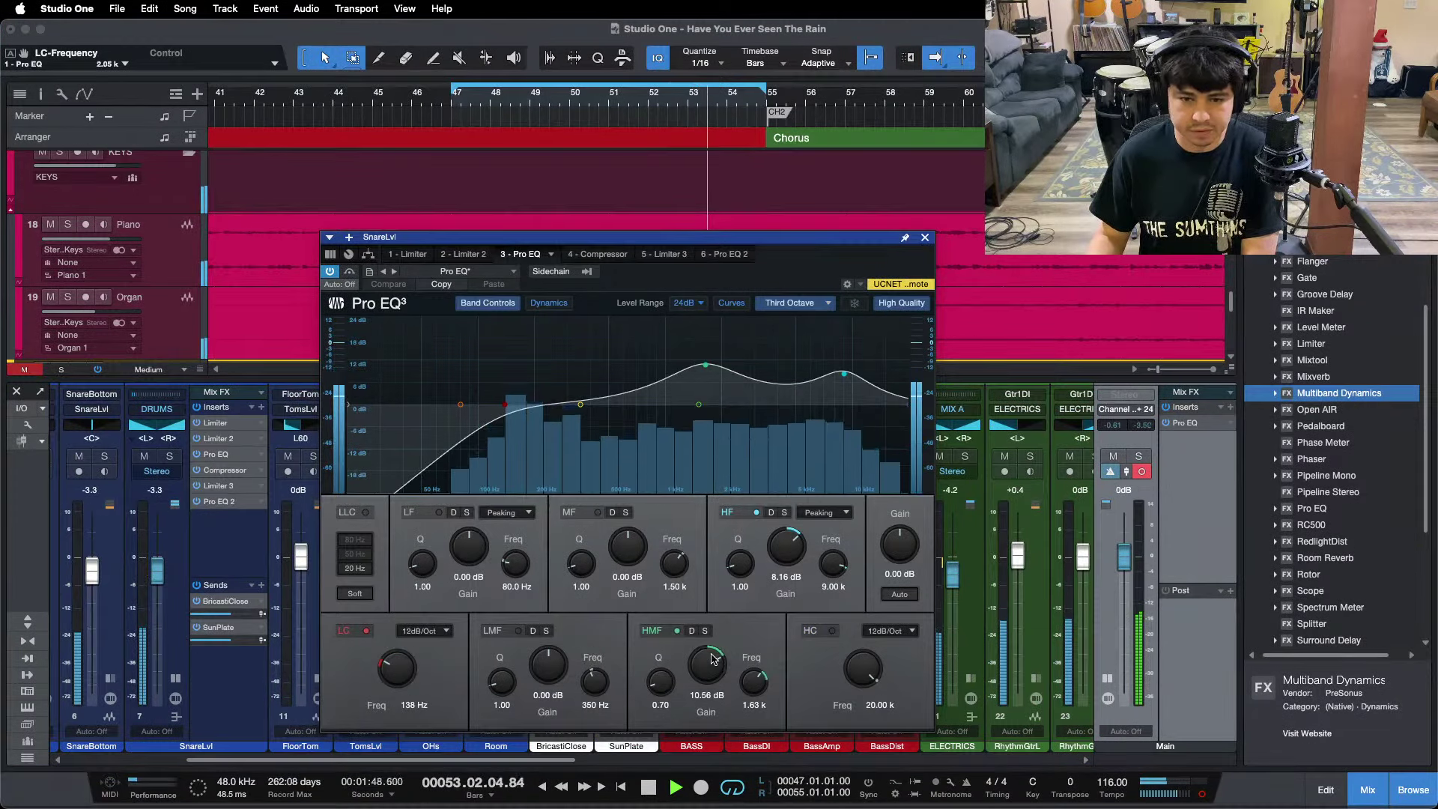
scroll(710, 663, "up", 1)
Alternate between the mix and the soloed 01 - Whitewash and Live Forever references over the verse loop.
left_click_drag(479, 761, 978, 760)
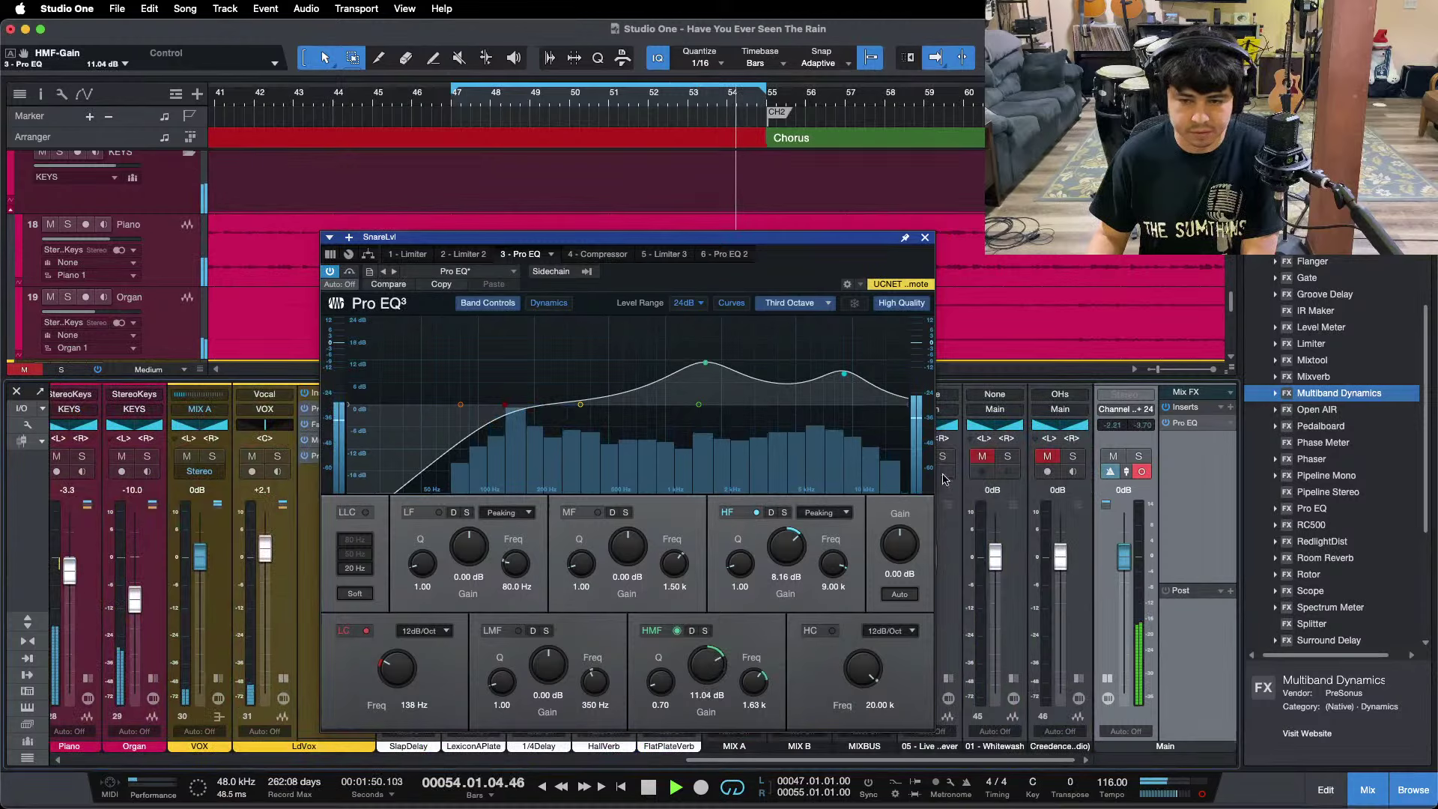
left_click(1009, 457)
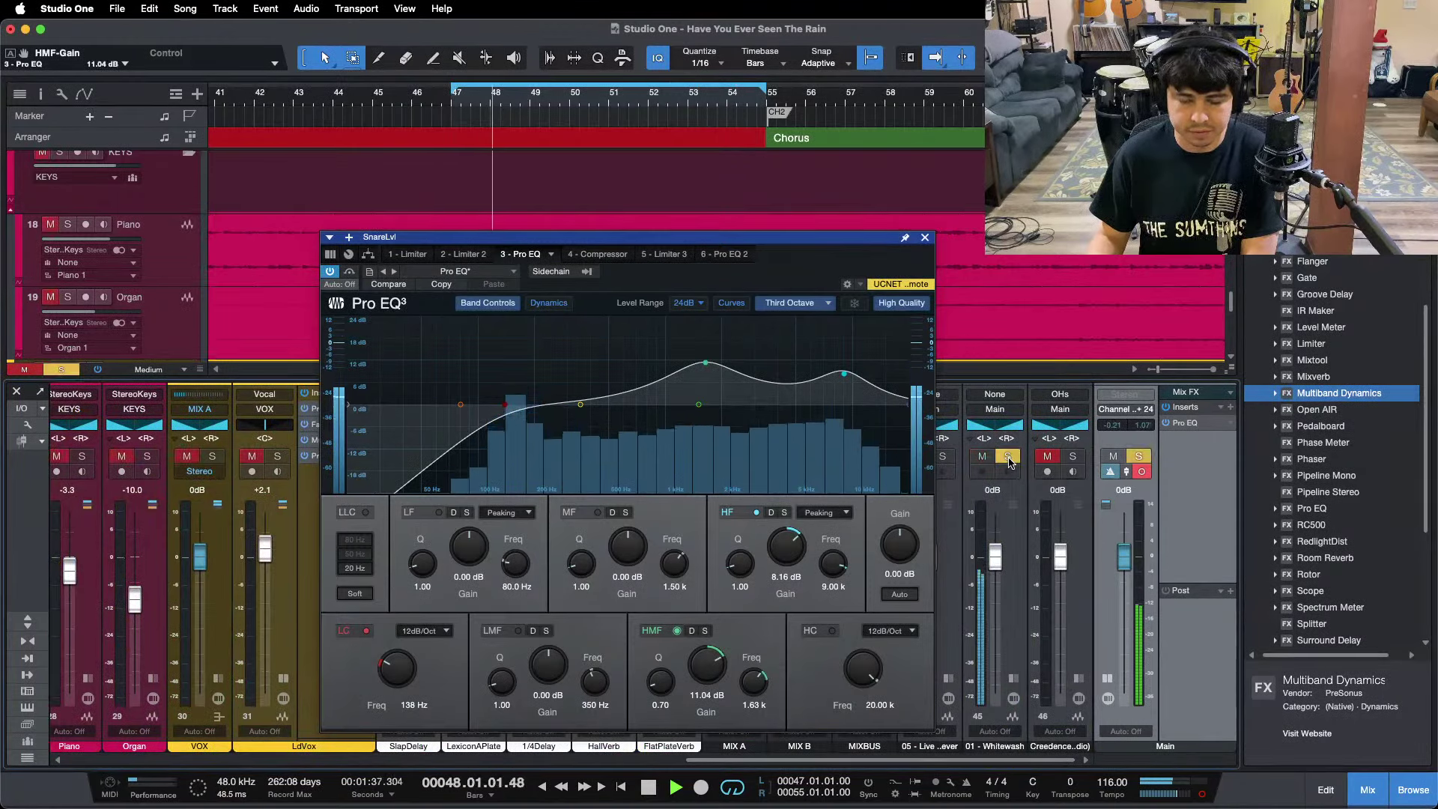
left_click(1008, 457)
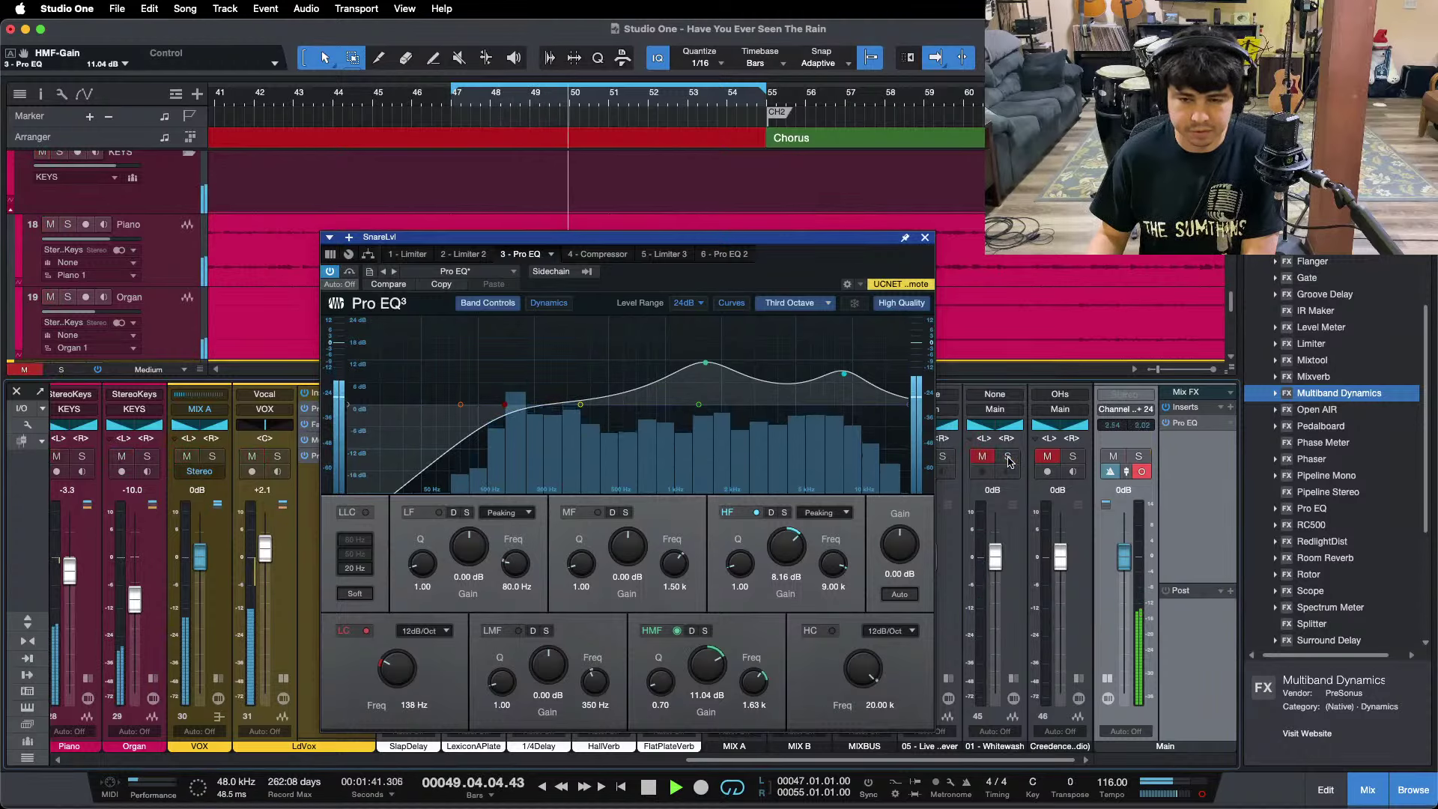
left_click(1009, 457)
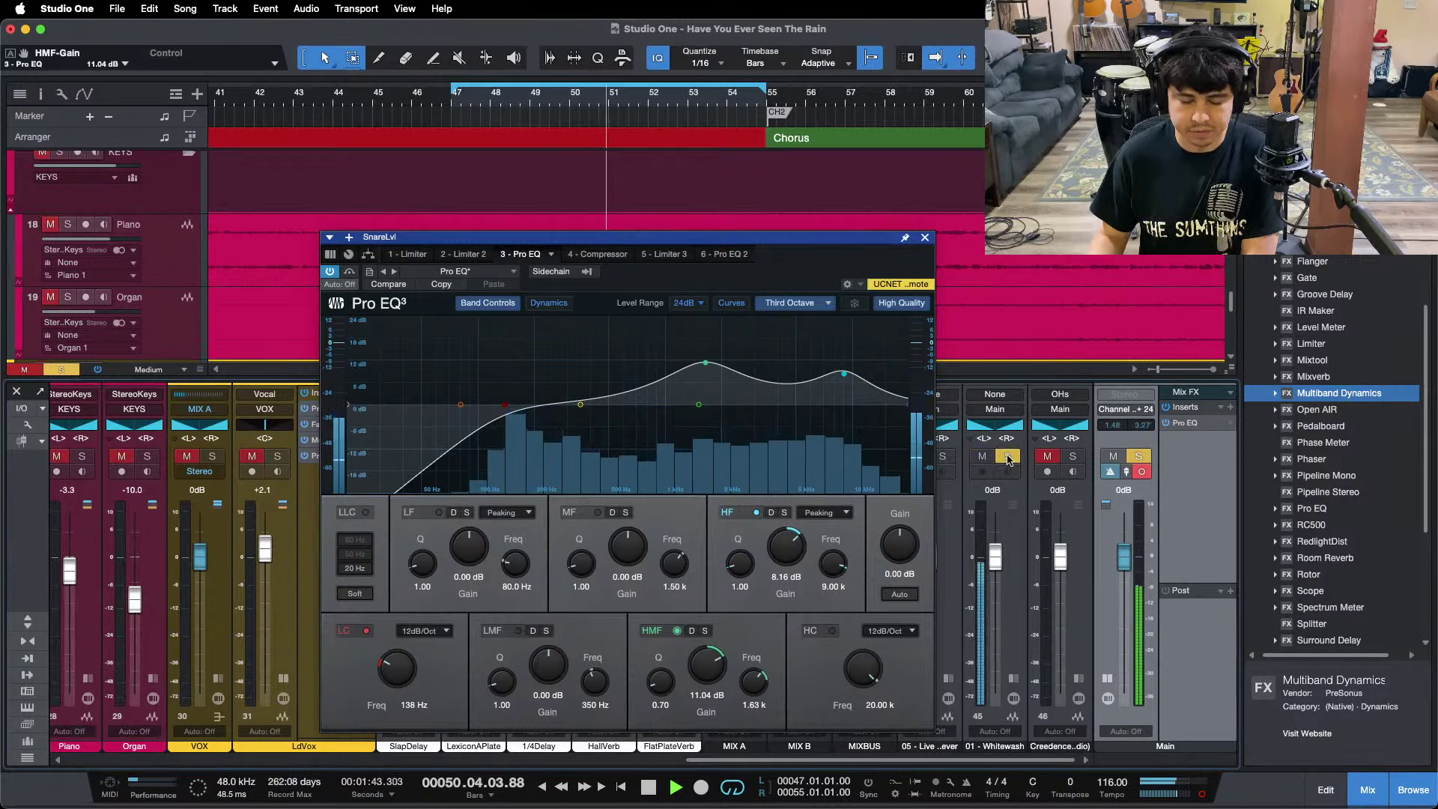
left_click(1009, 456)
left_click(1009, 457)
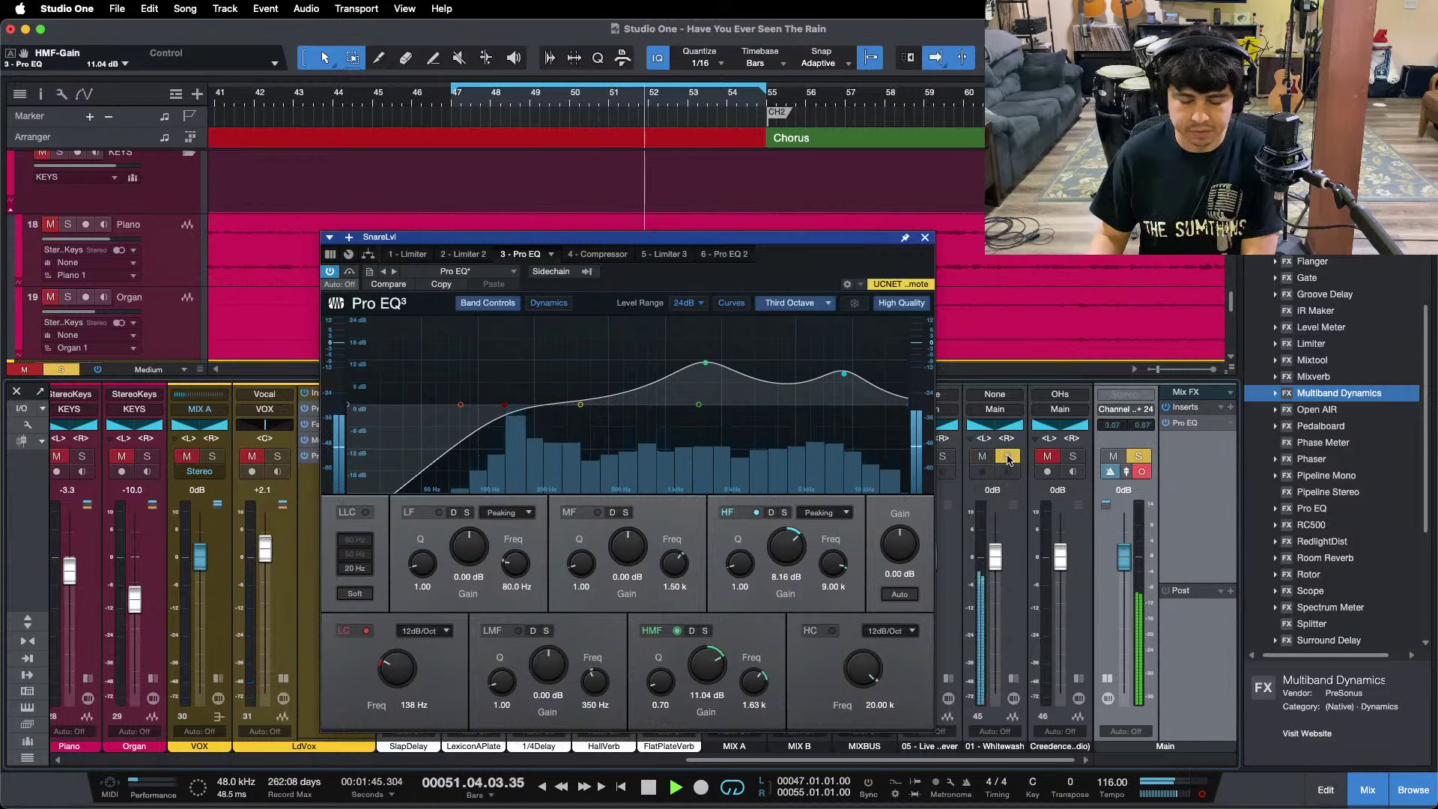
left_click(1009, 458)
key("KP_1")
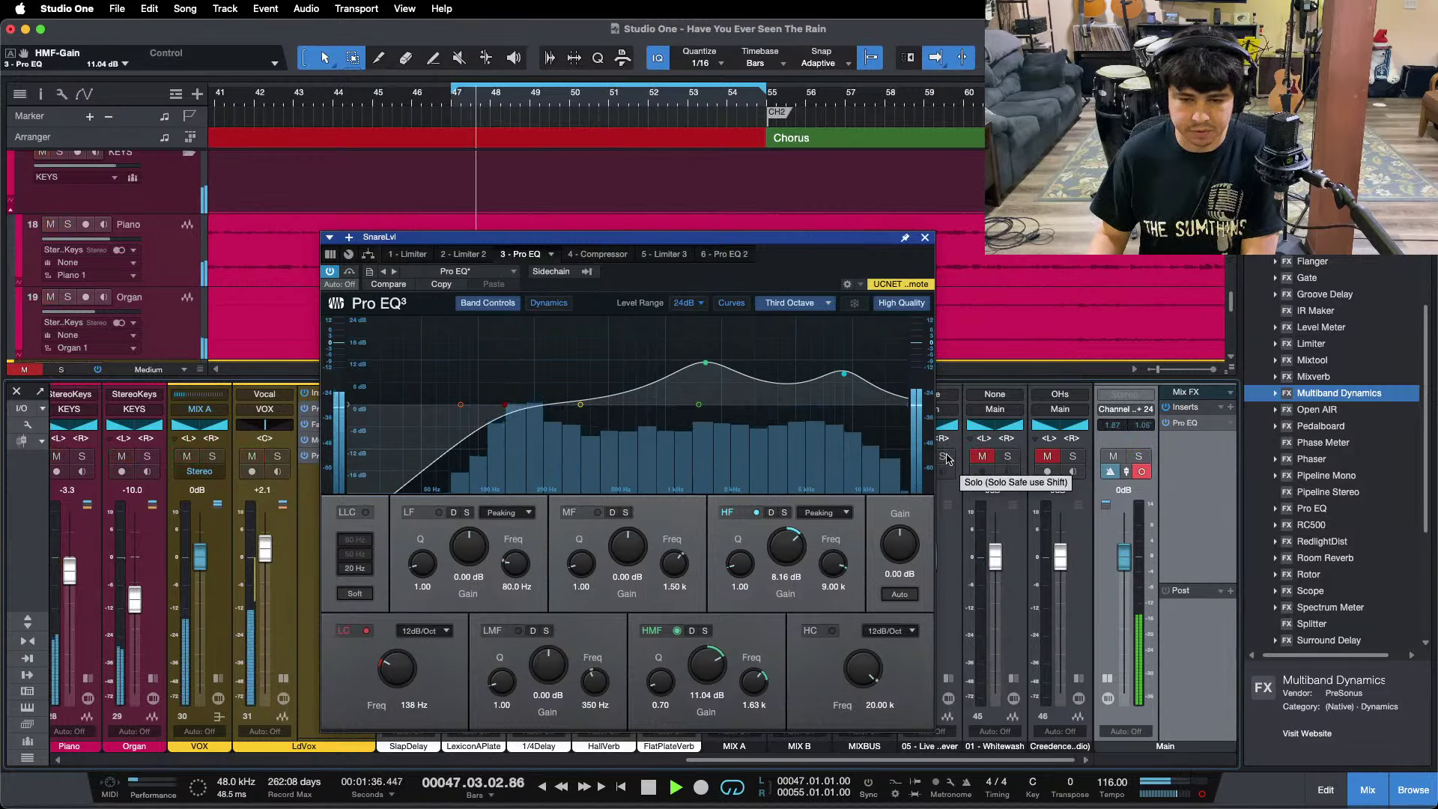
left_click(946, 457)
left_click(946, 457)
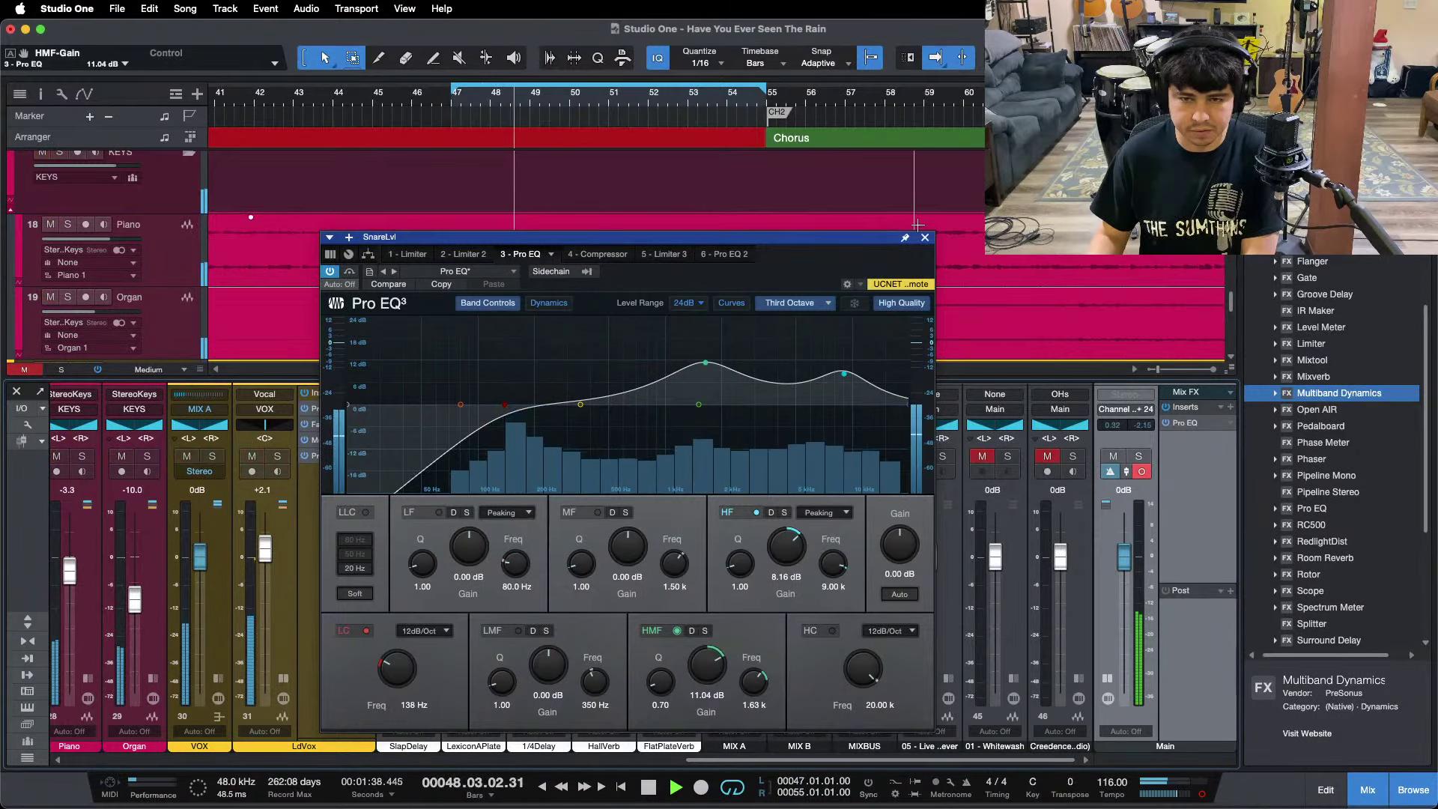
Raise the HMF gain to 3.84 dB in the lead vocal's first Pro EQ and restart the loop.
left_click(925, 237)
left_click(323, 414)
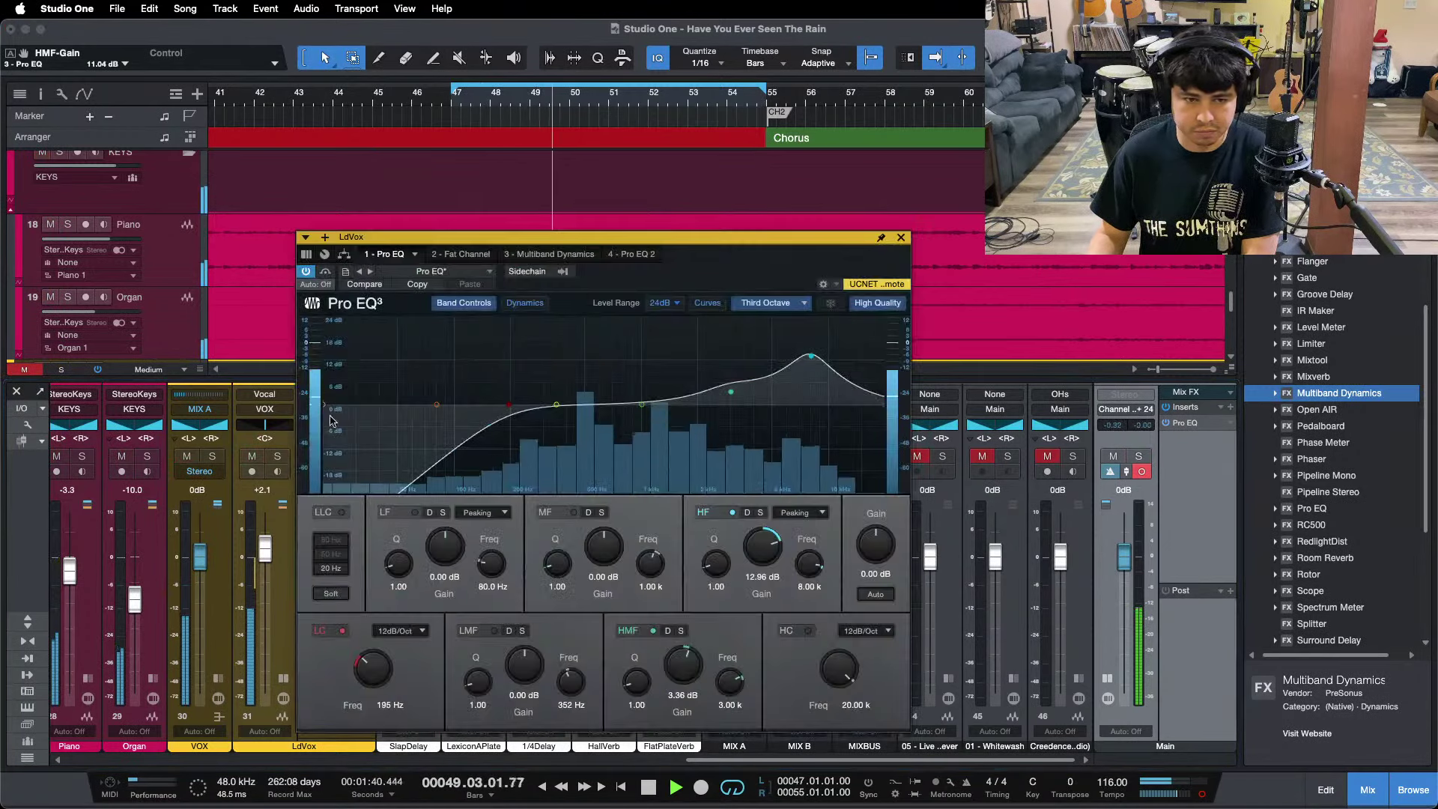
key("KP_1")
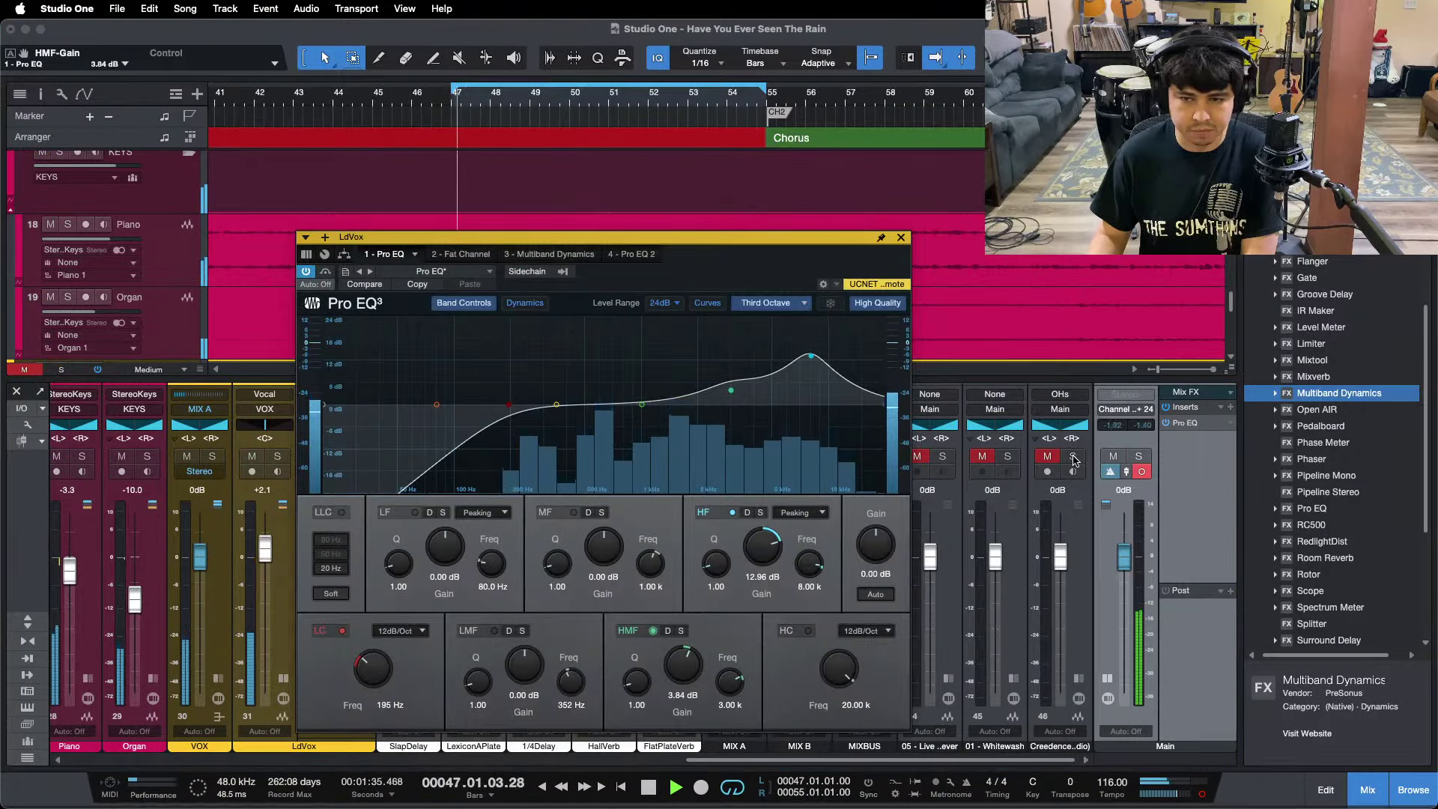
Compare the mix with the Creedence, Live Forever and 01 - Whitewash references by soloing each in turn.
left_click(1073, 459)
left_click(1074, 458)
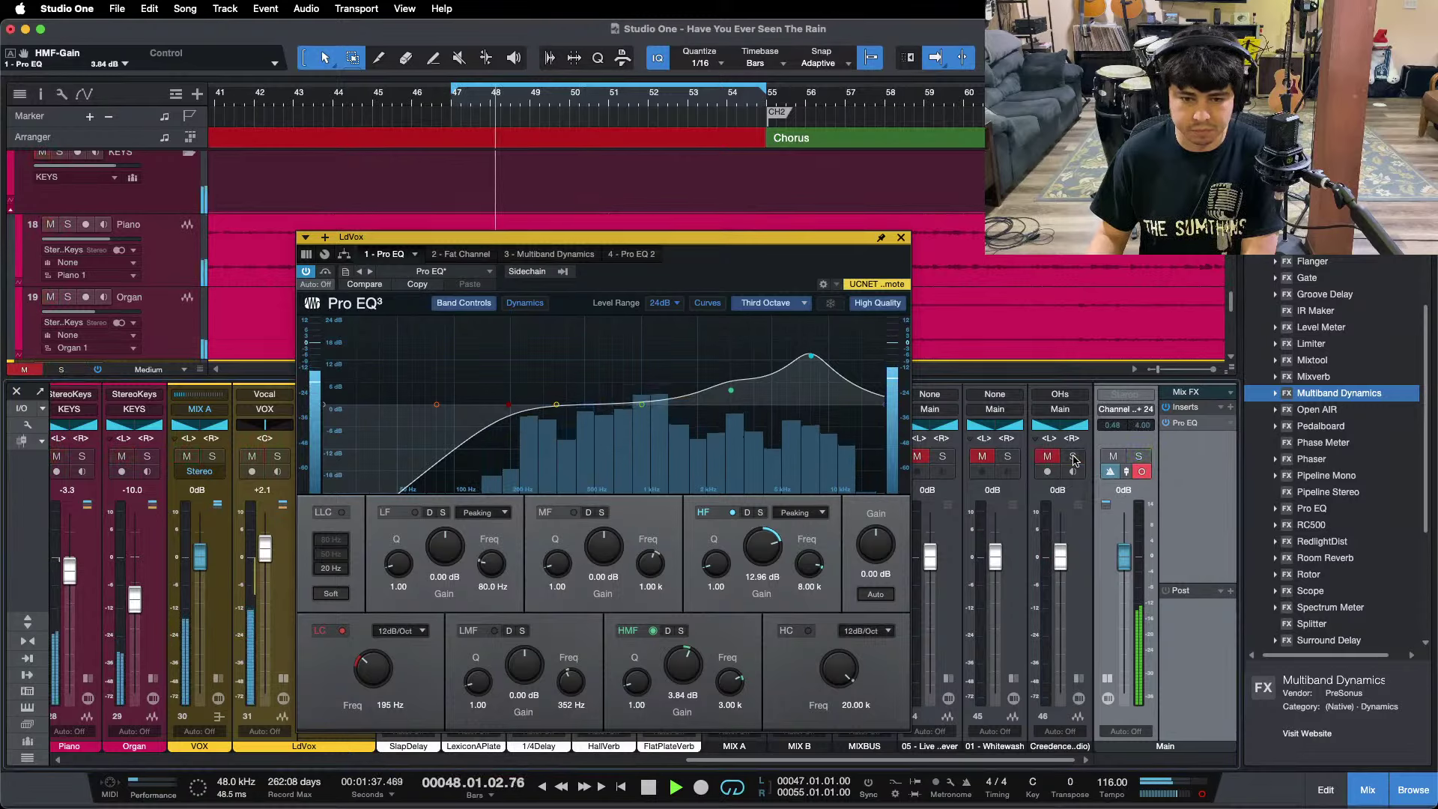
key("KP_1")
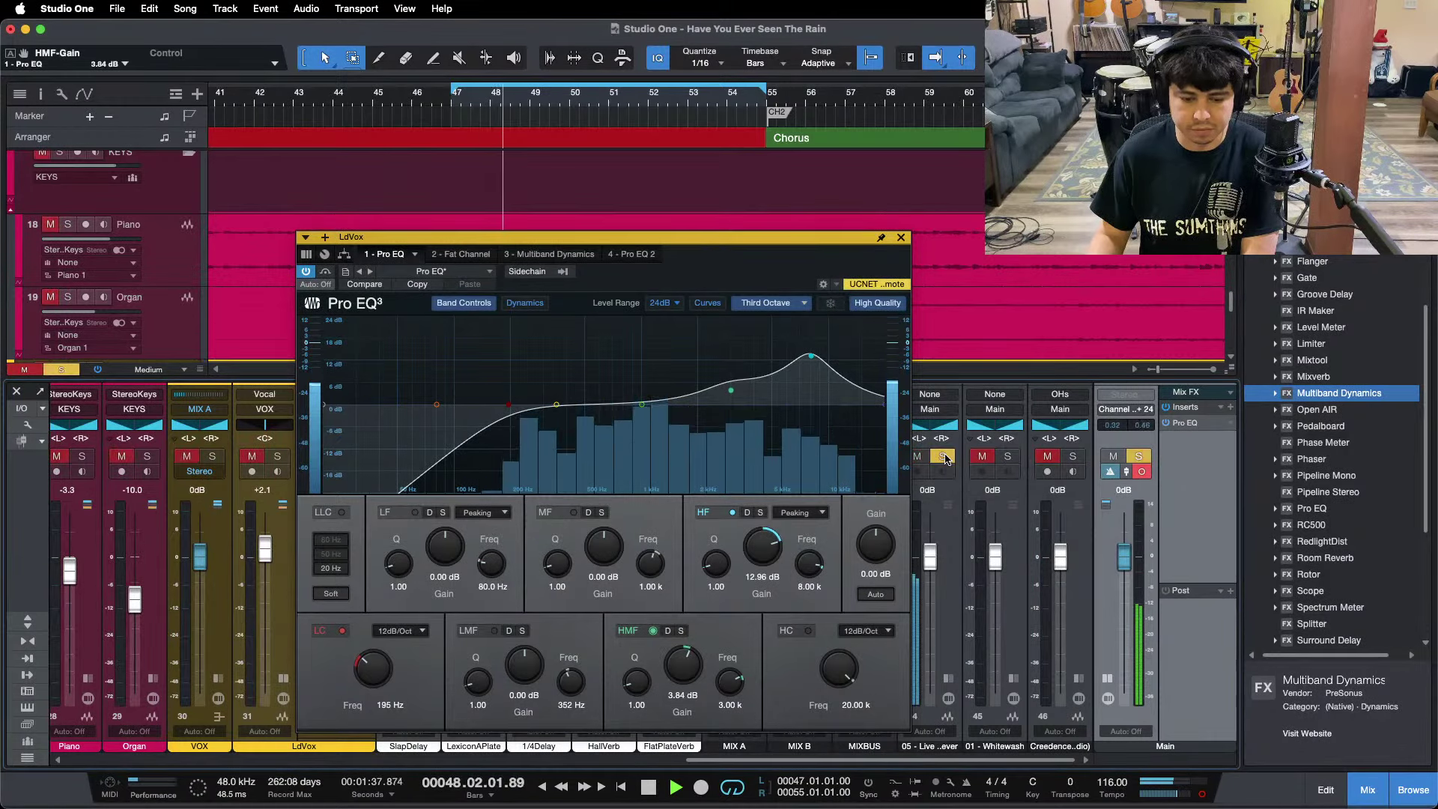
left_click(1074, 459)
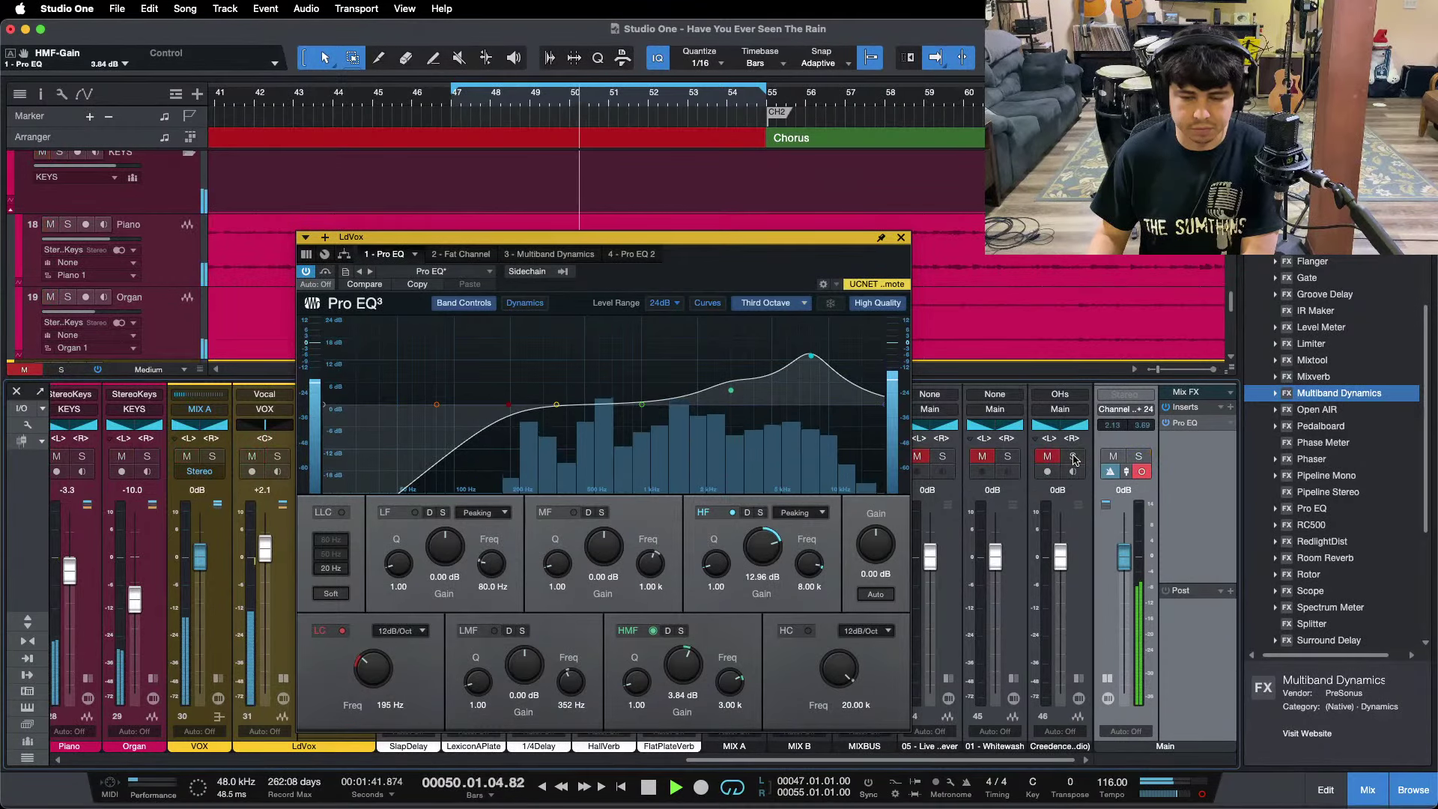
left_click(1073, 457)
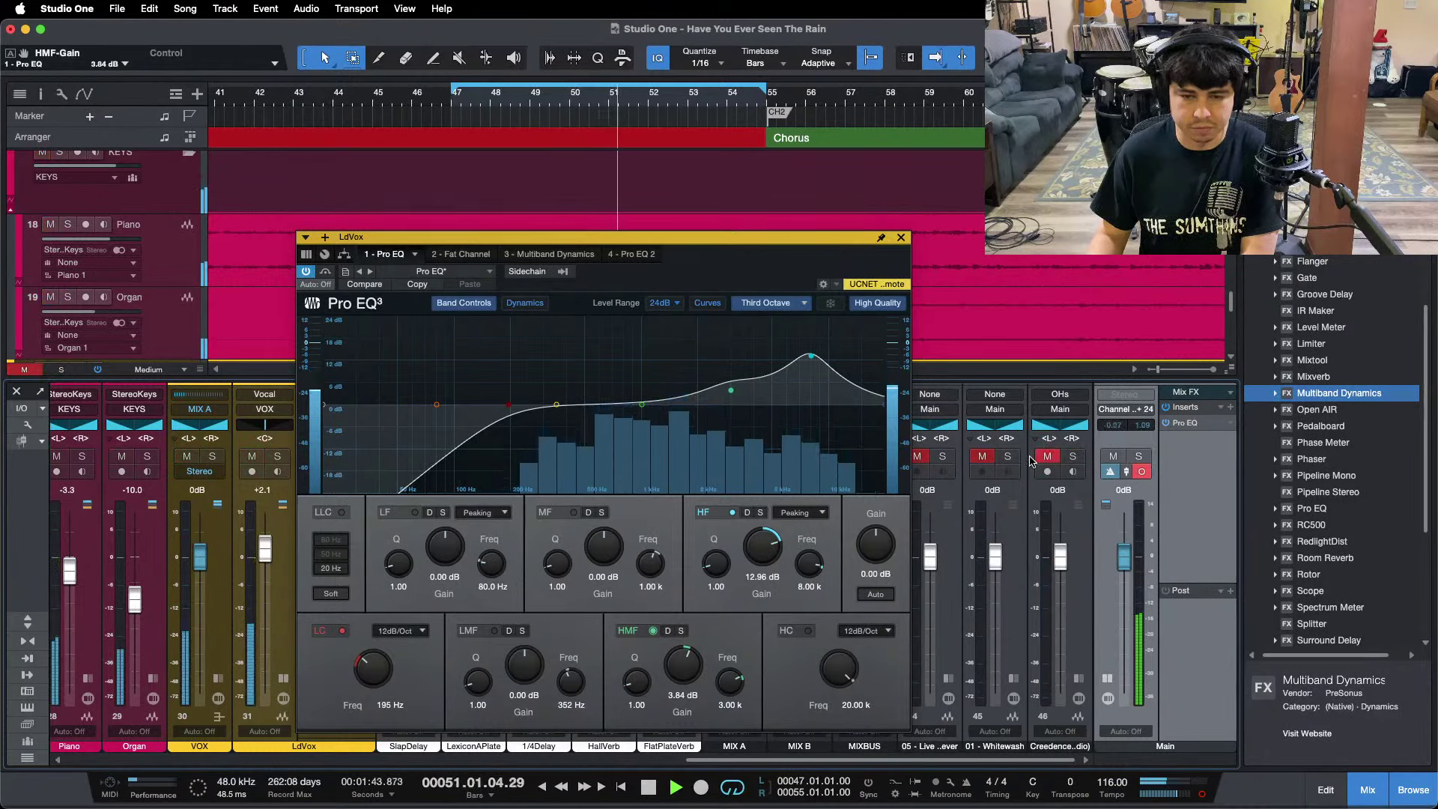
left_click(1007, 457)
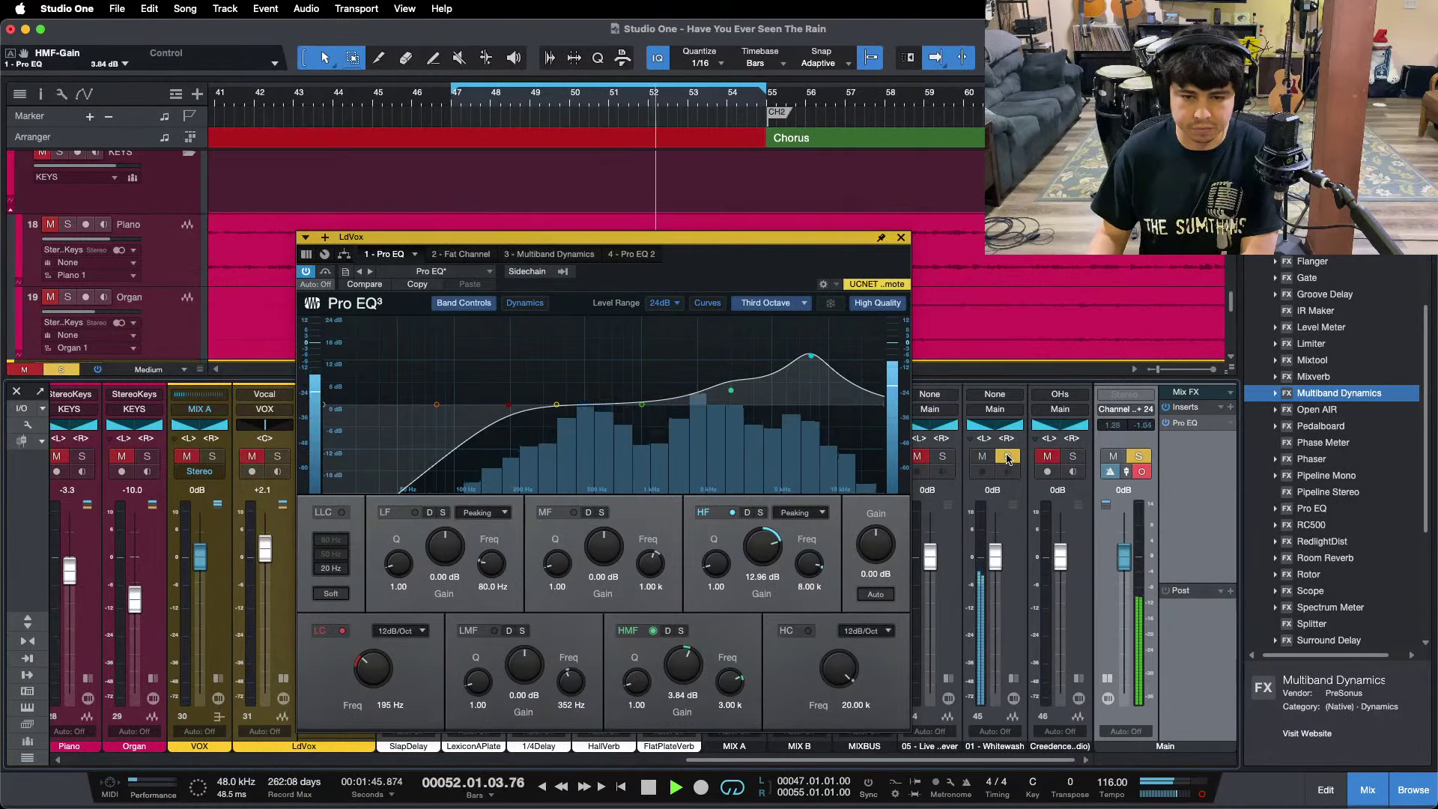
left_click(1007, 457)
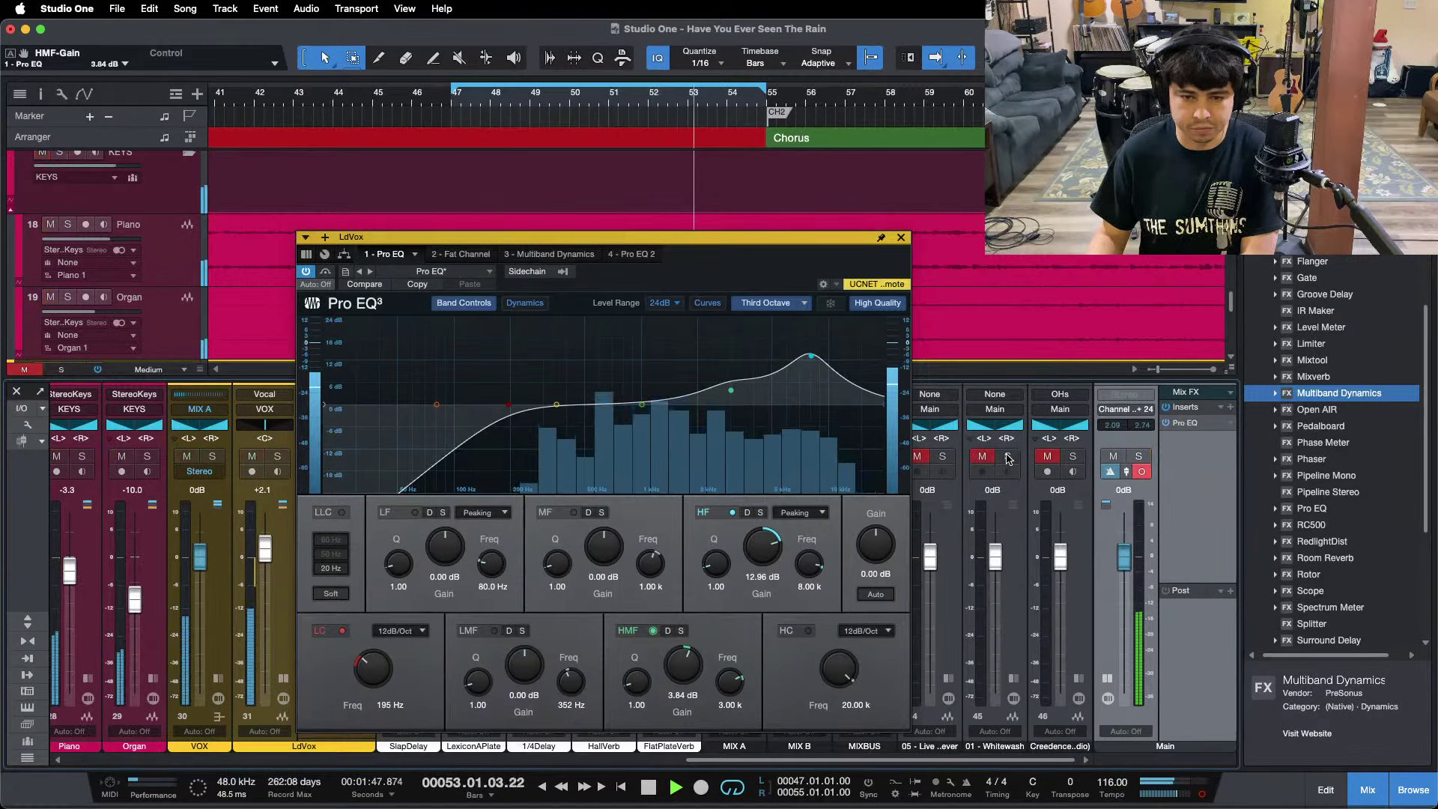
left_click(1008, 458)
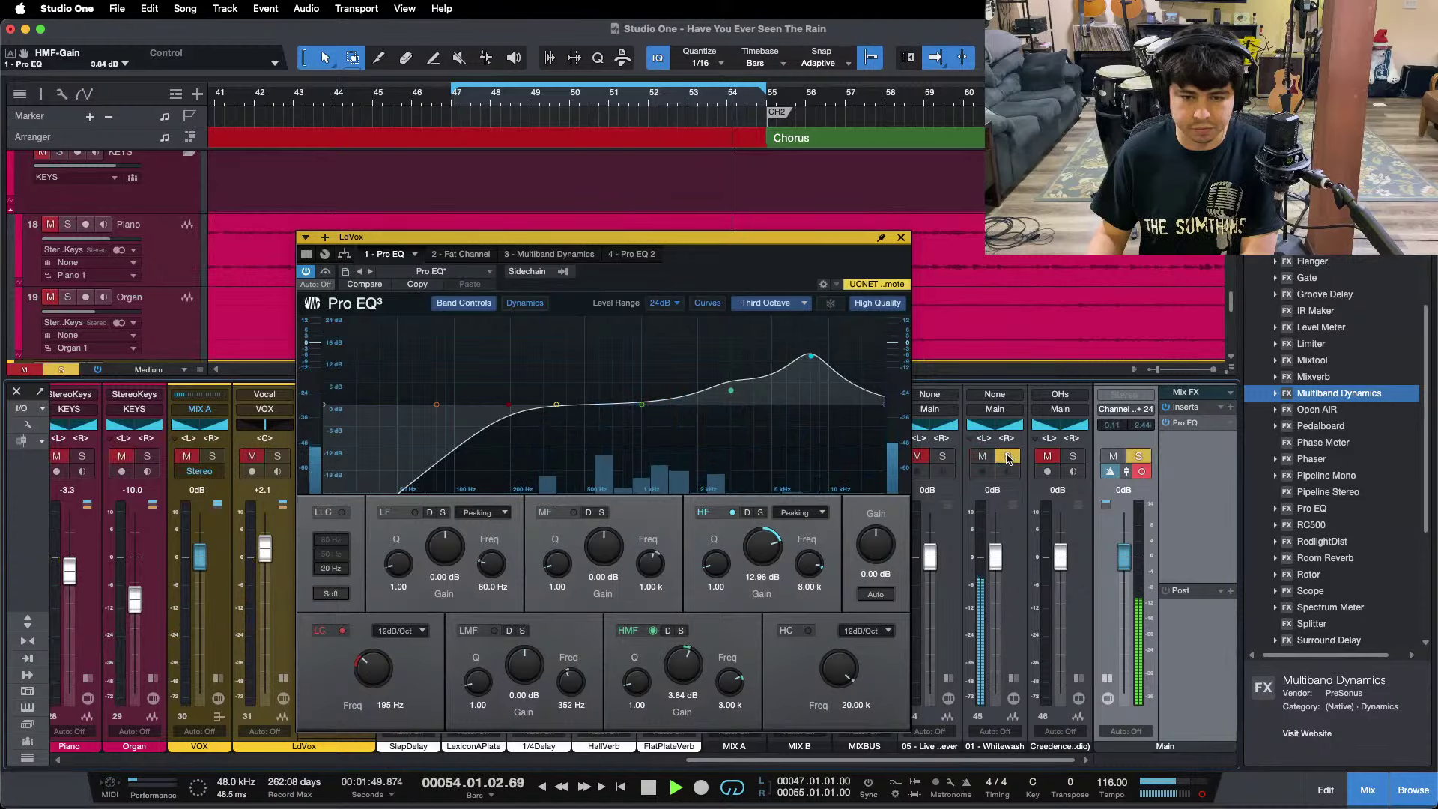
left_click(1008, 457)
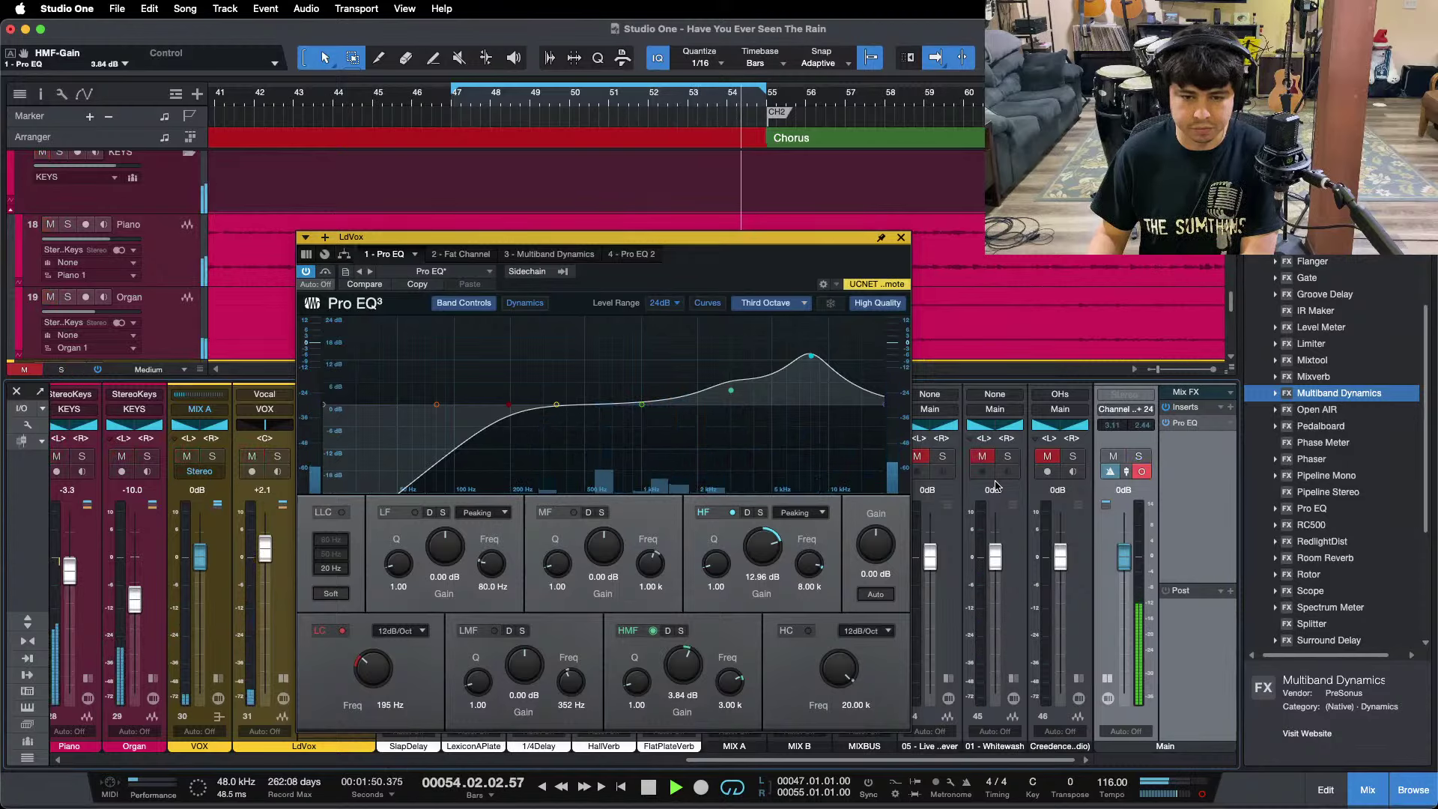
Compare the mix in stereo with the soloed Live Forever and Creedence references, and reopen the Main output's Pro EQ.
left_click(944, 460)
left_click(944, 460)
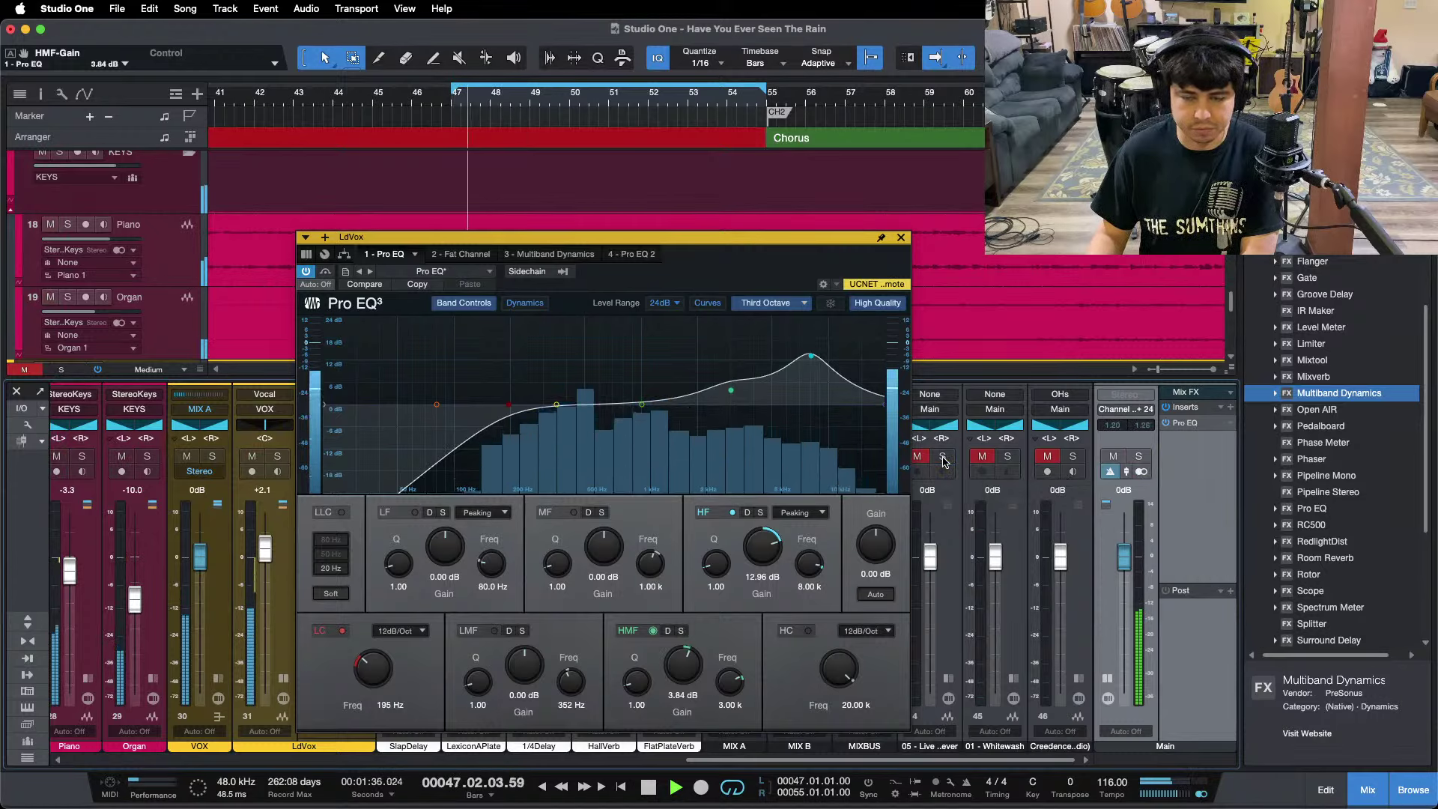
left_click(943, 459)
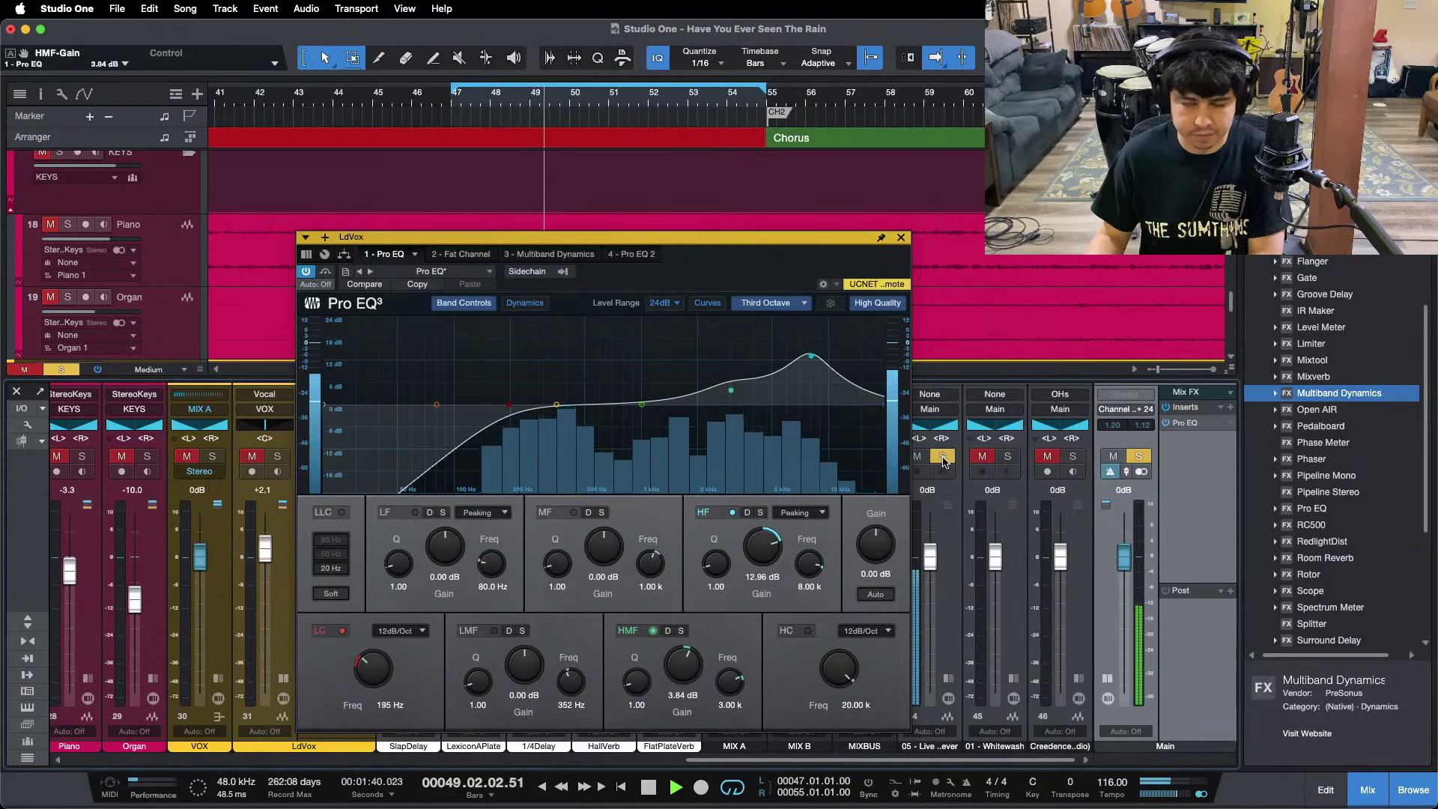
left_click(943, 457)
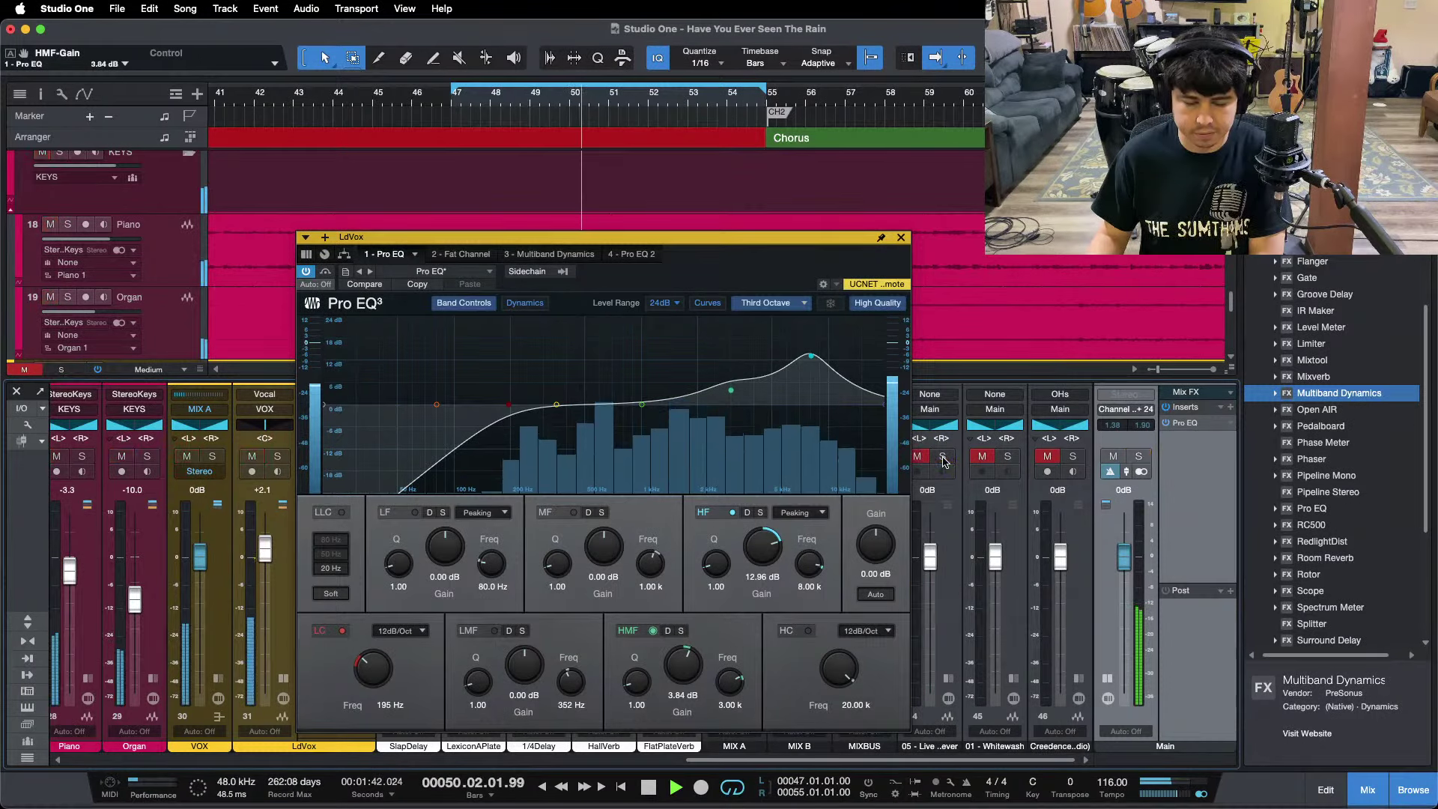
left_click(1073, 457)
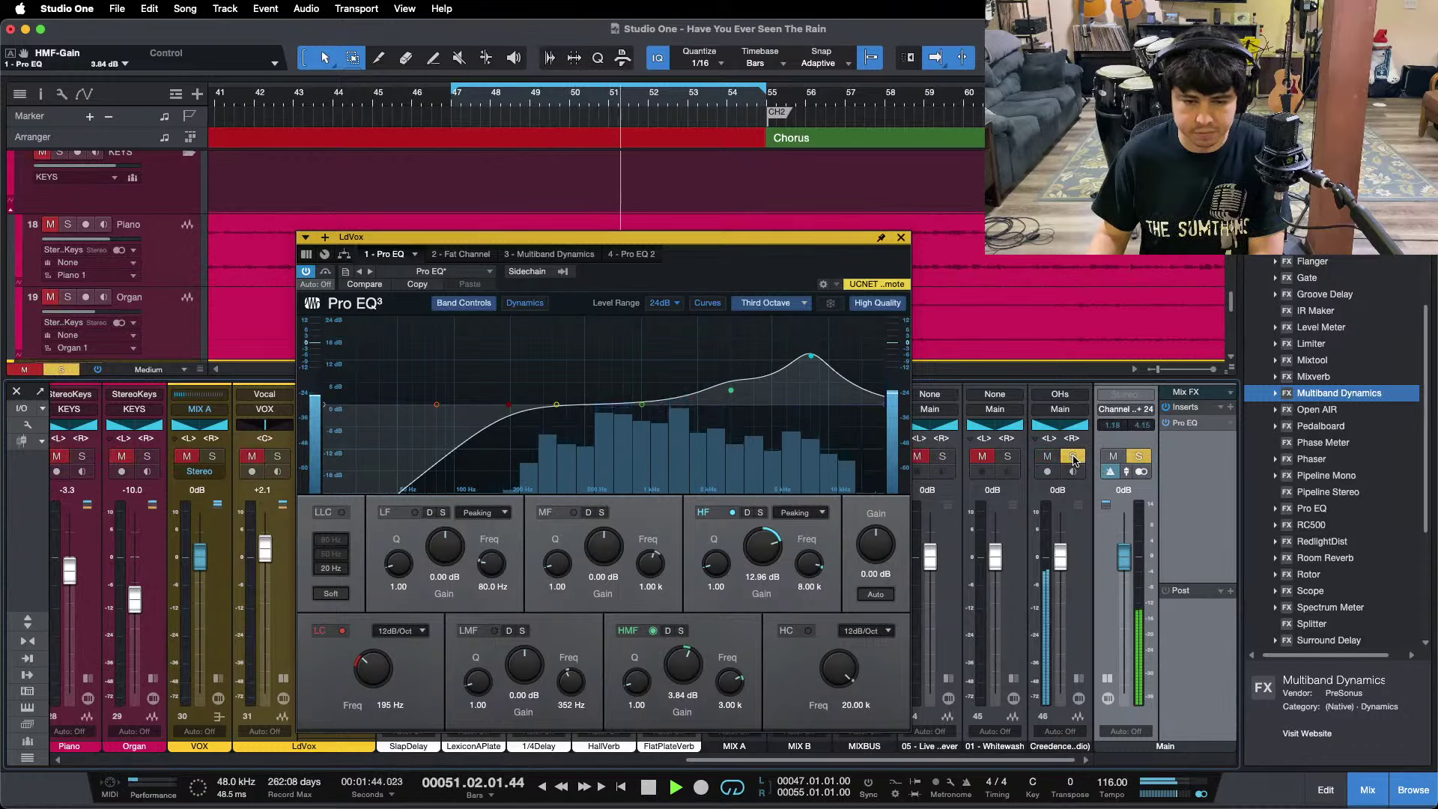
left_click(1074, 458)
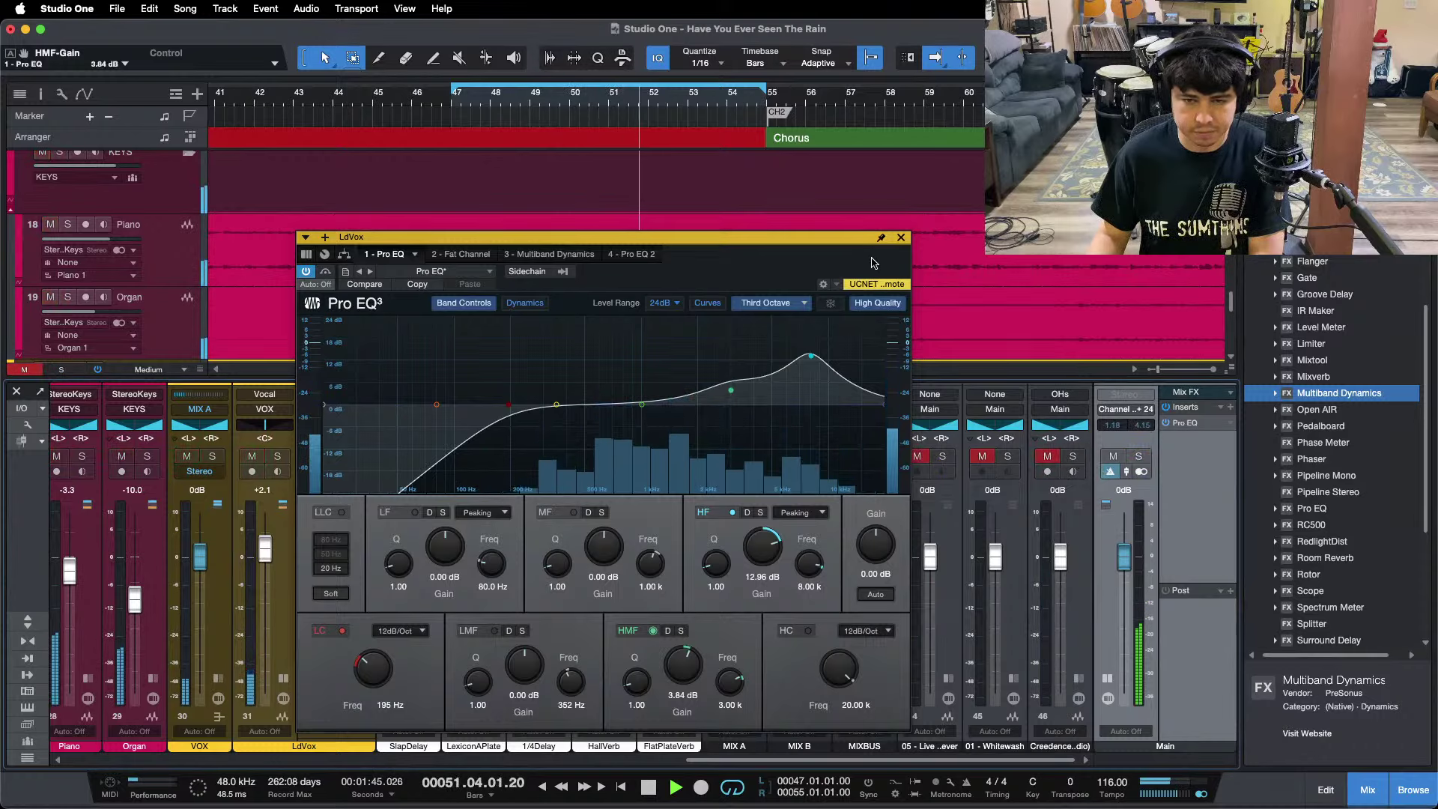
left_click(943, 458)
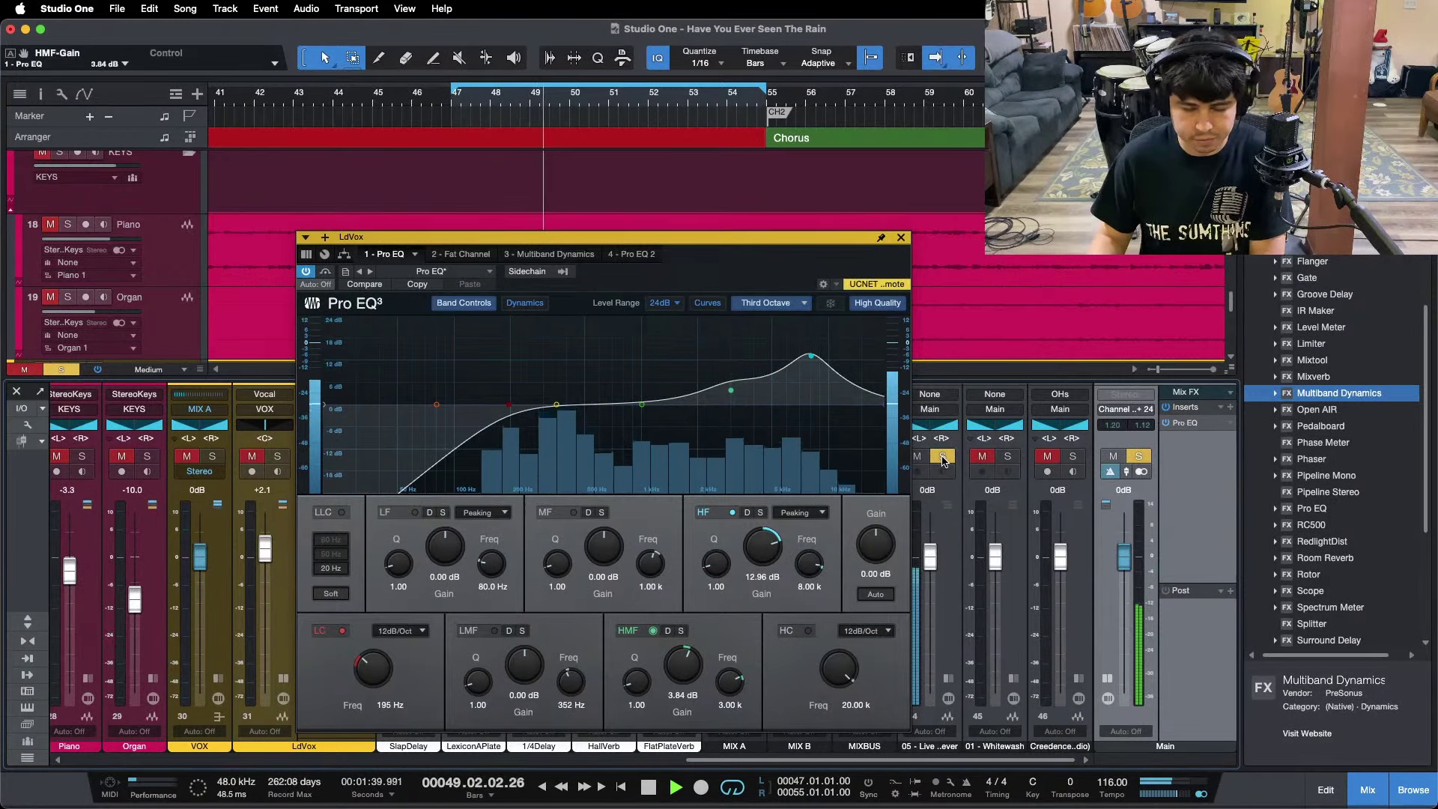
left_click(943, 457)
left_click(1185, 423)
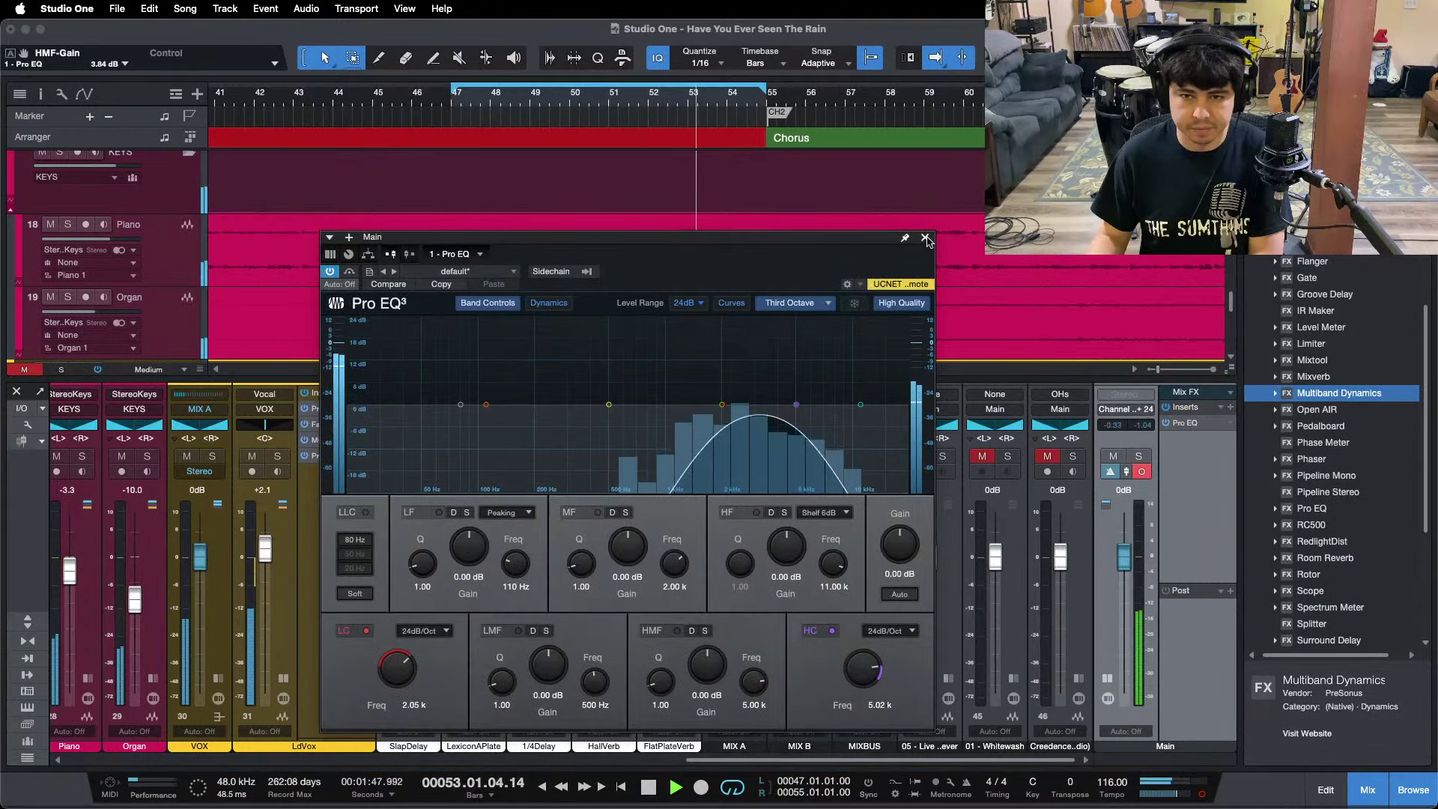
In the Main output's Pro EQ, set the high cut to 2.00 kHz and the low cut to 957 Hz.
left_click(927, 239)
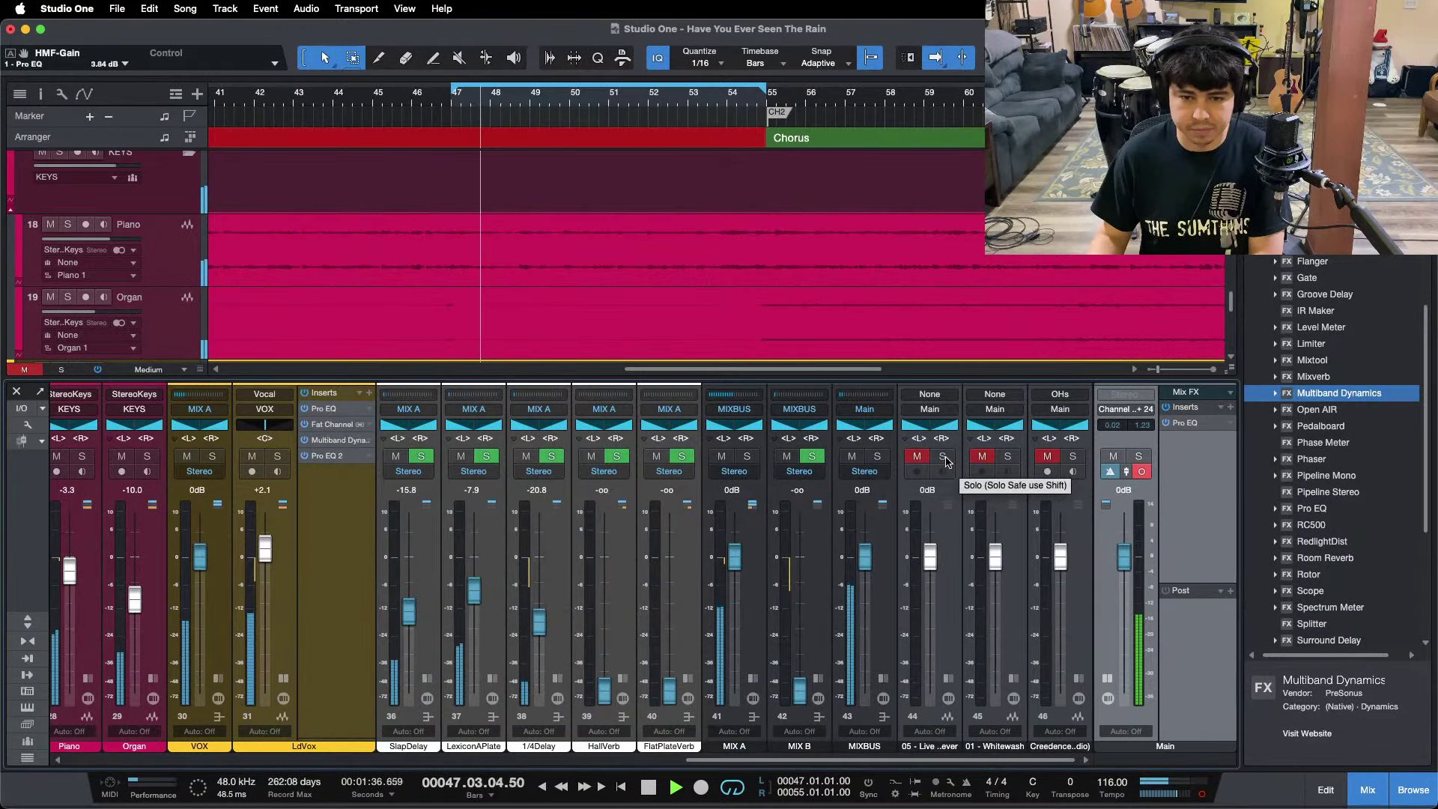
left_click(1196, 427)
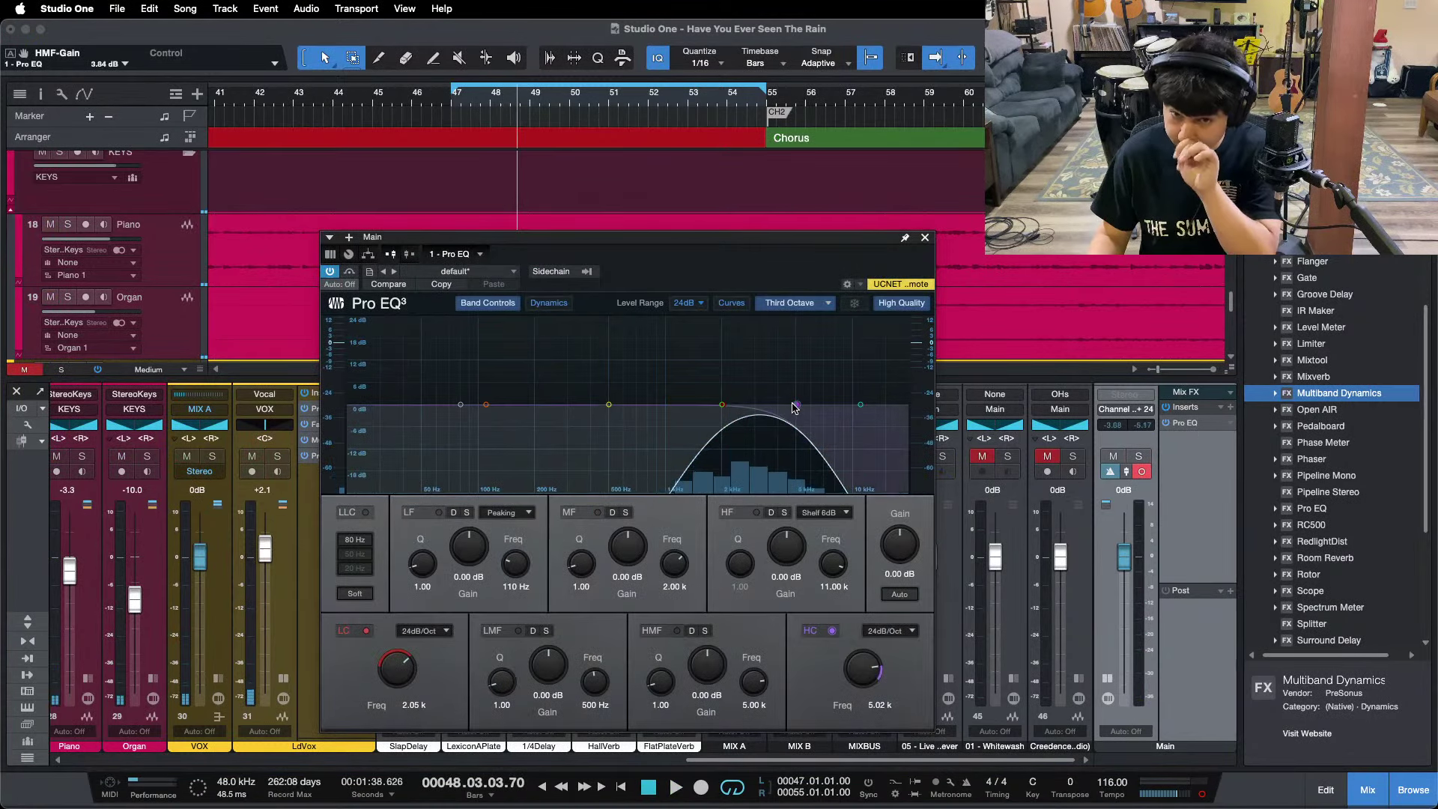
left_click_drag(794, 407, 723, 414)
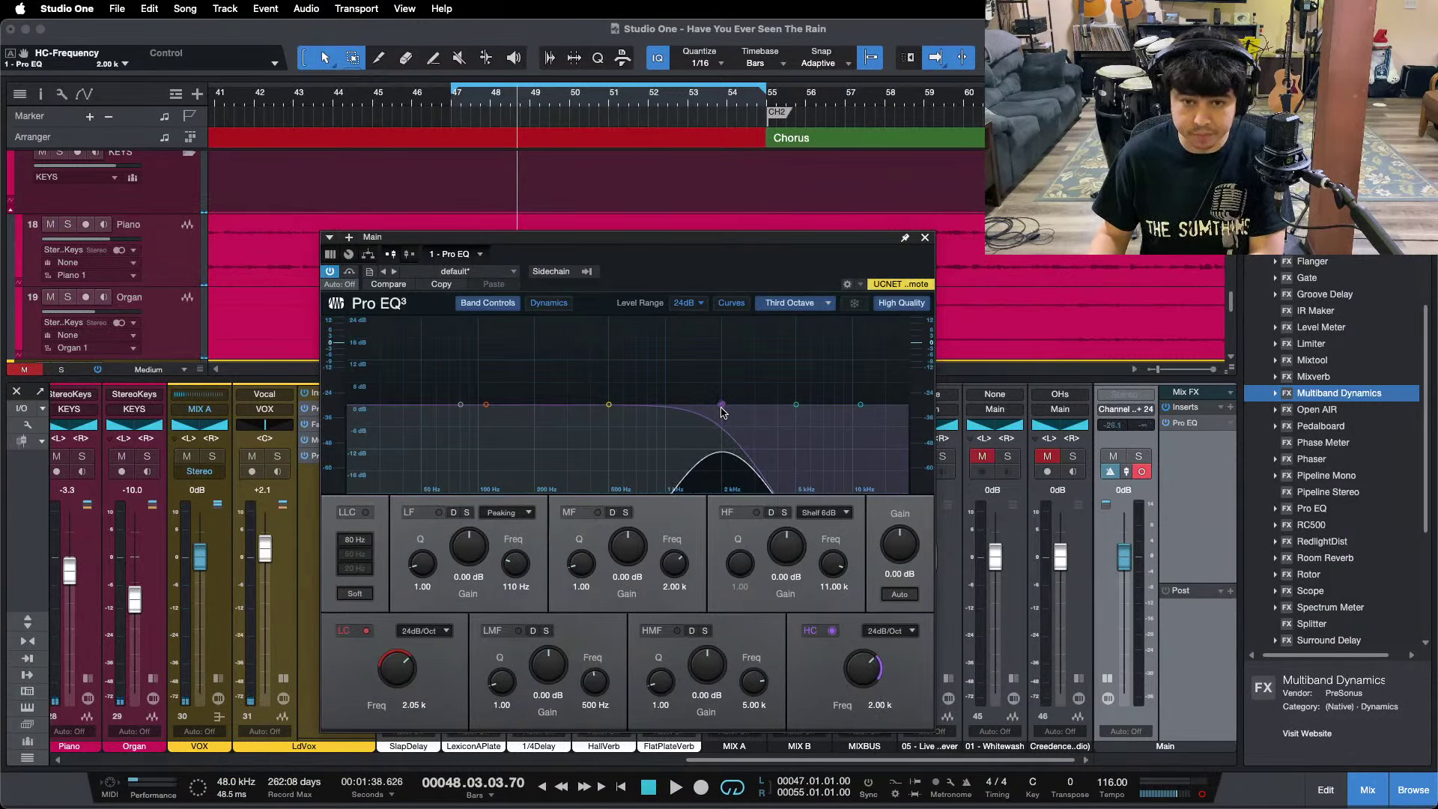
scroll(405, 672, "down", 5)
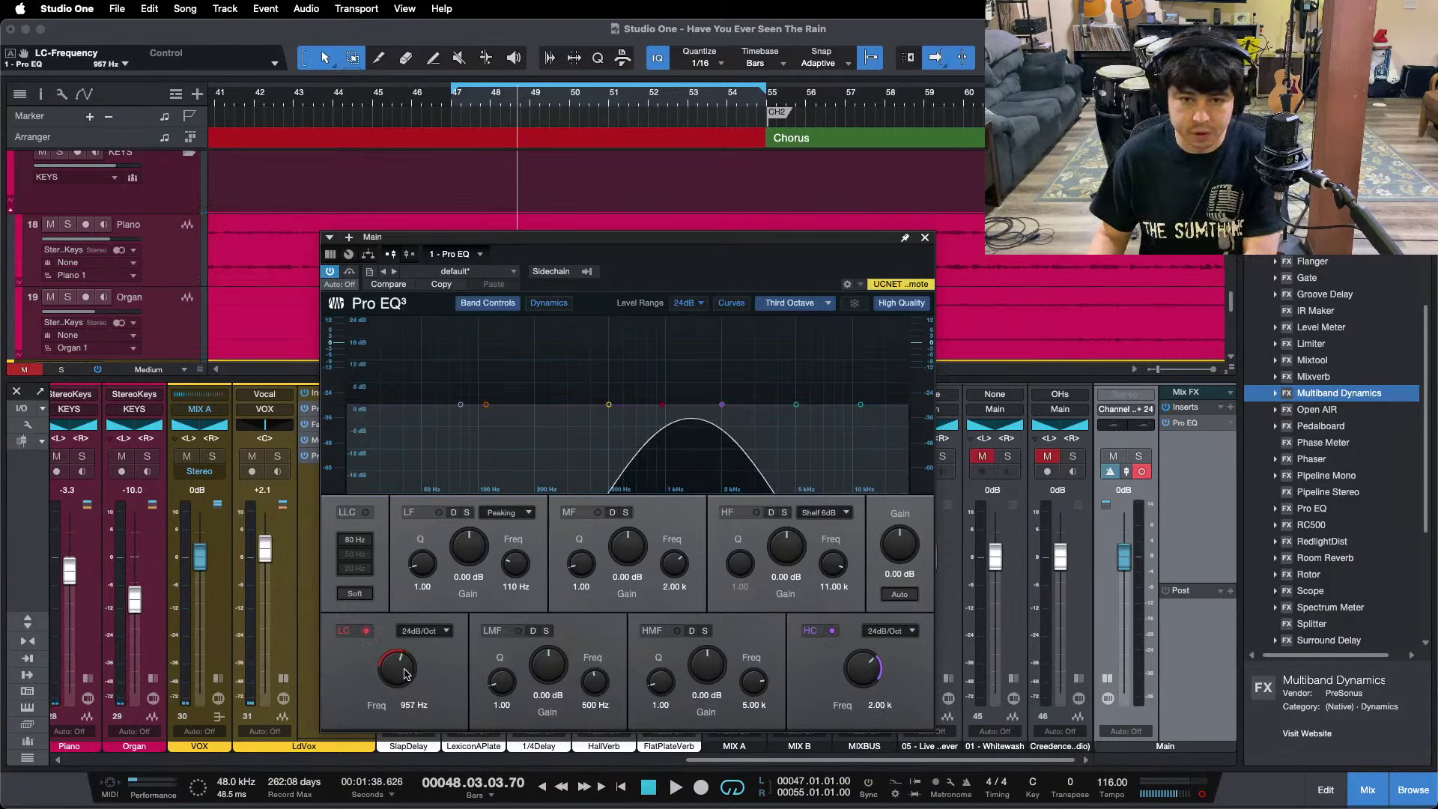
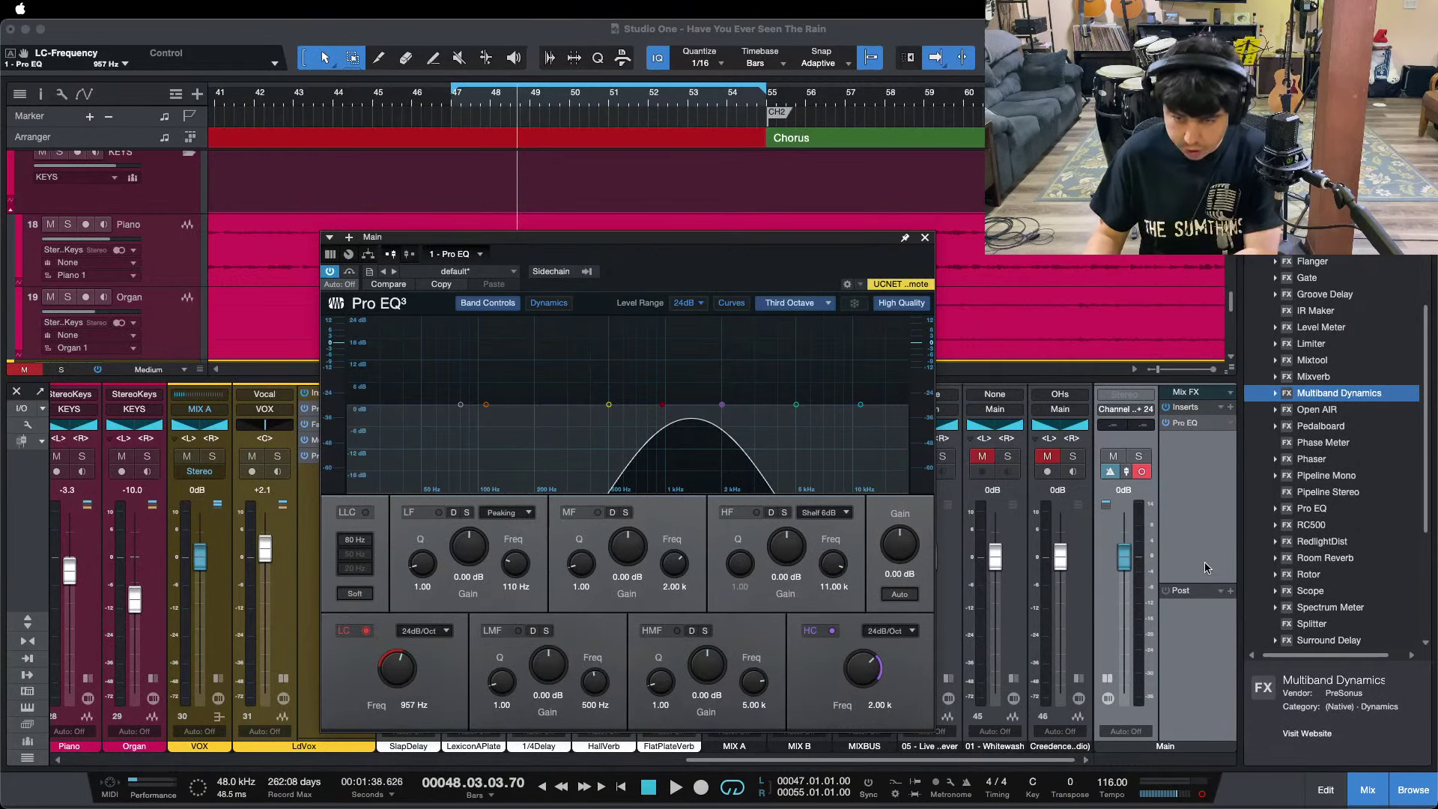
Restart the loop and compare the filtered mix with the soloed Live Forever and Creedence references, then close the Main EQ.
left_click(1206, 568)
key("KP_1")
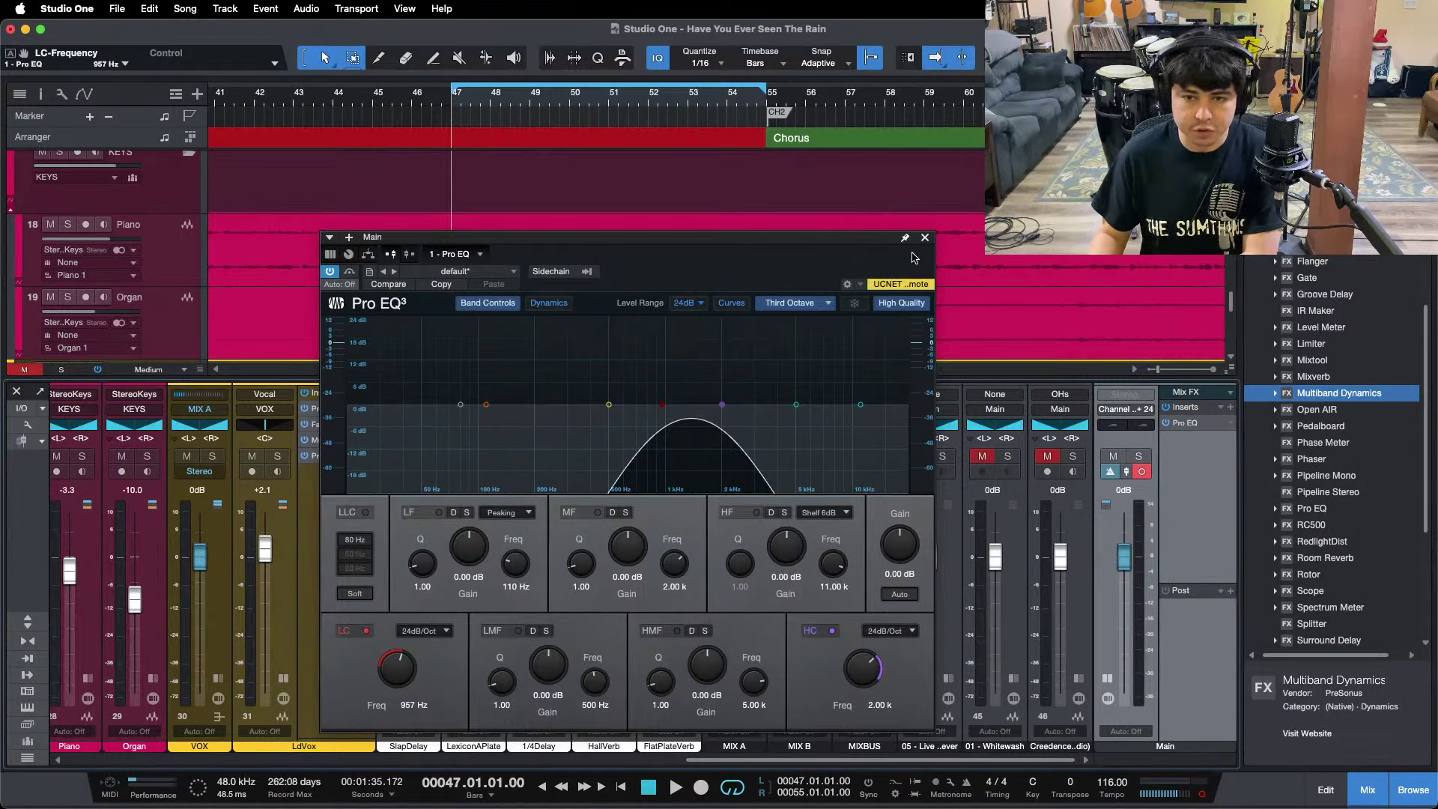
key("space")
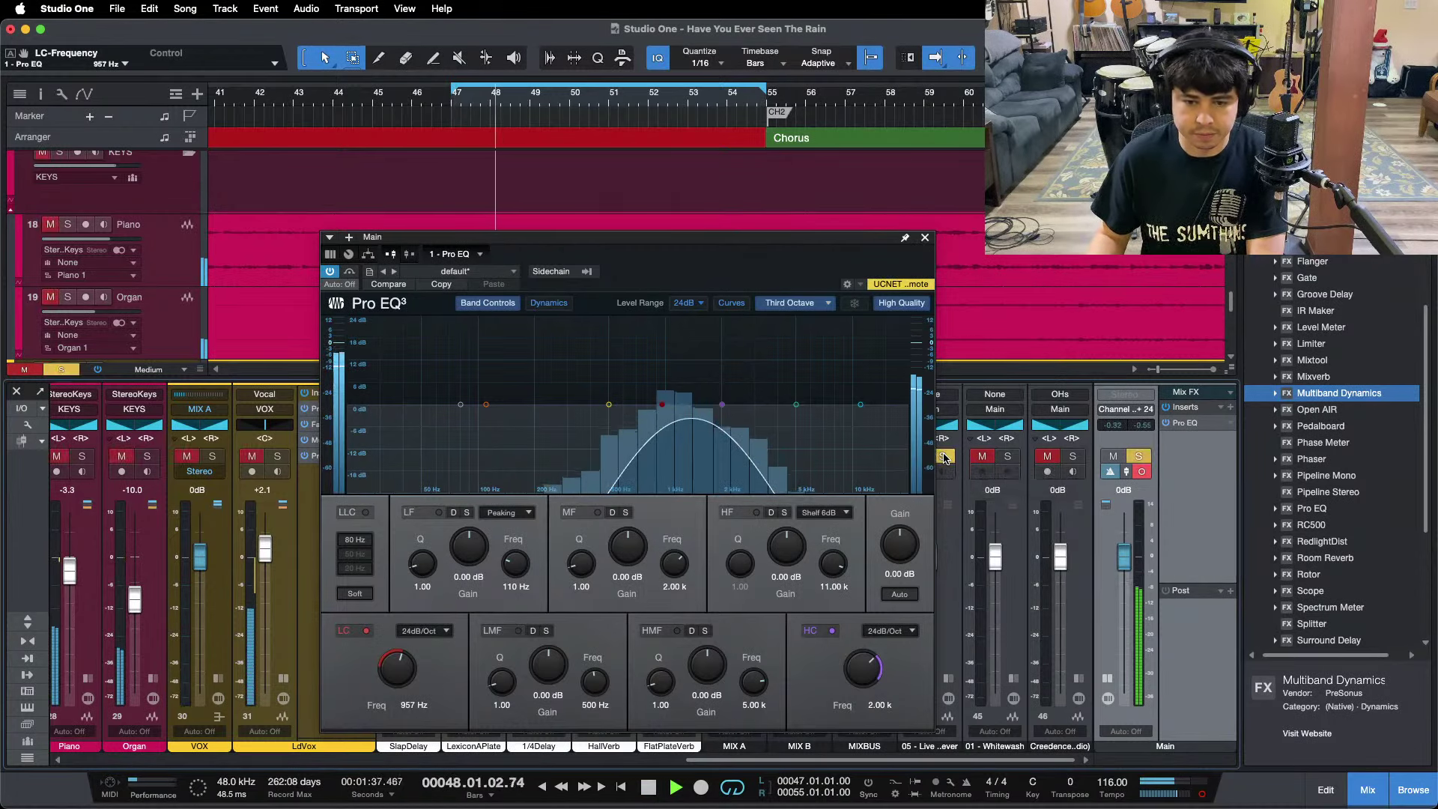
left_click(1007, 456)
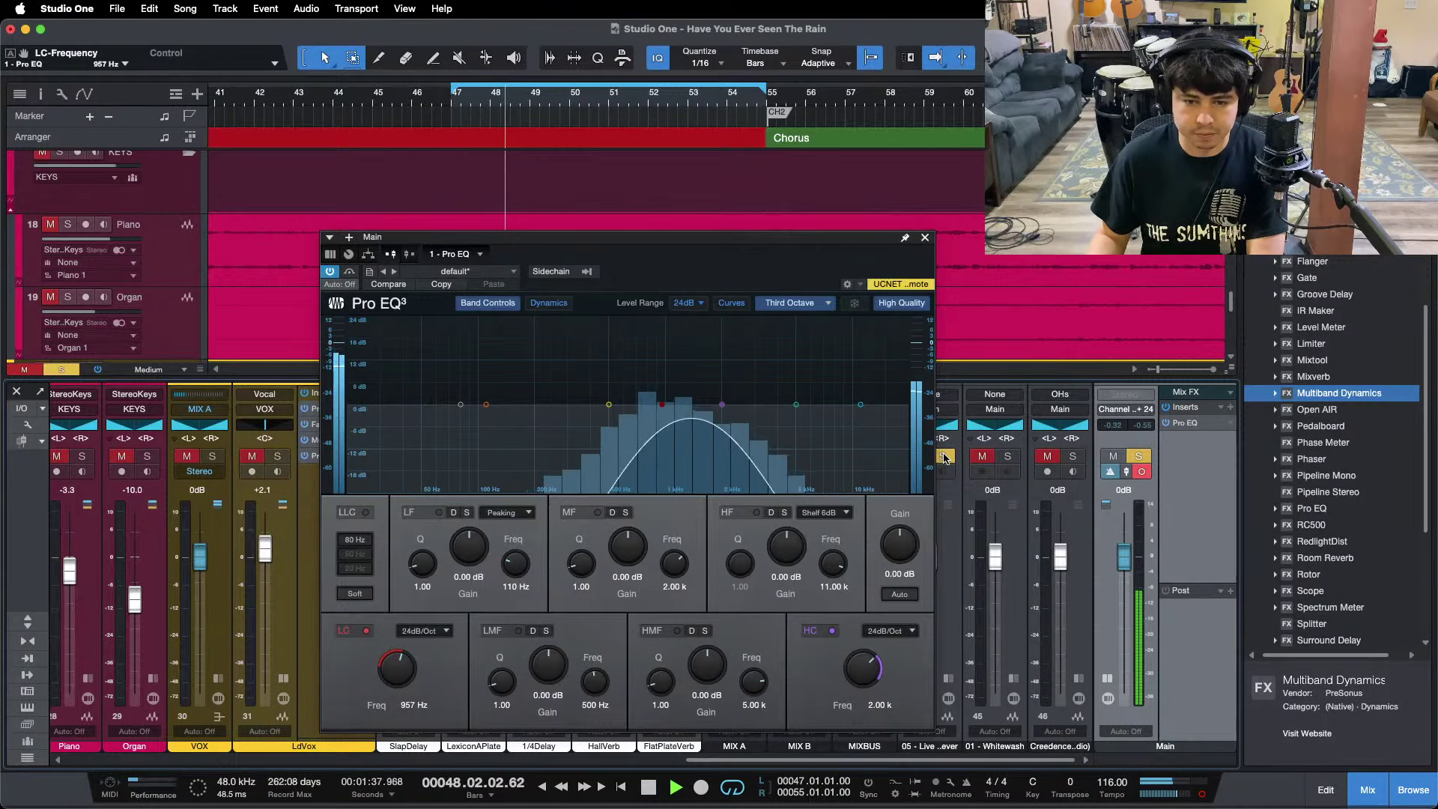
left_click(1073, 456)
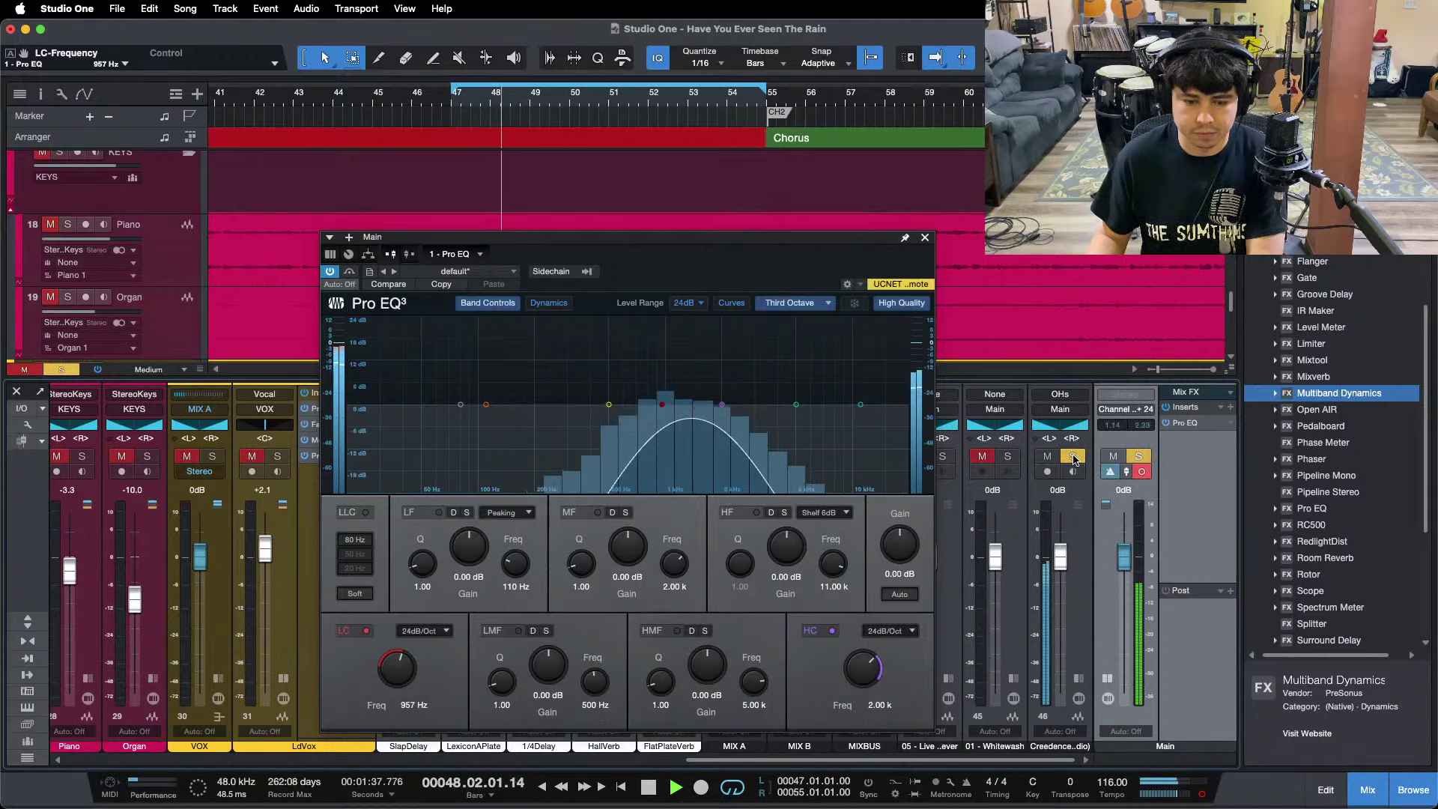
left_click(925, 237)
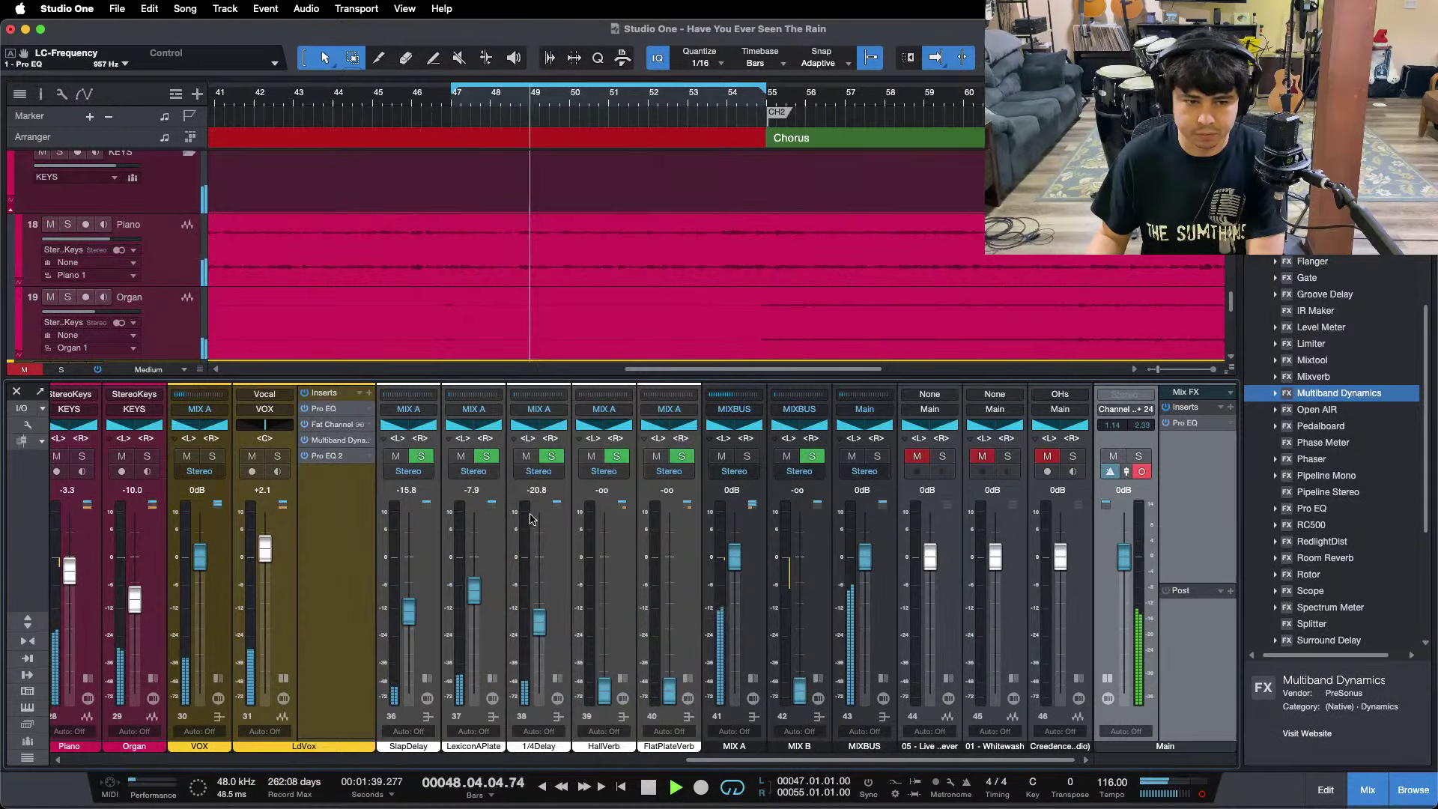
In the lead vocal's Pro EQ 2, enable the MF band at 1.42 kHz with 0.96 dB of gain.
double_click(328, 456)
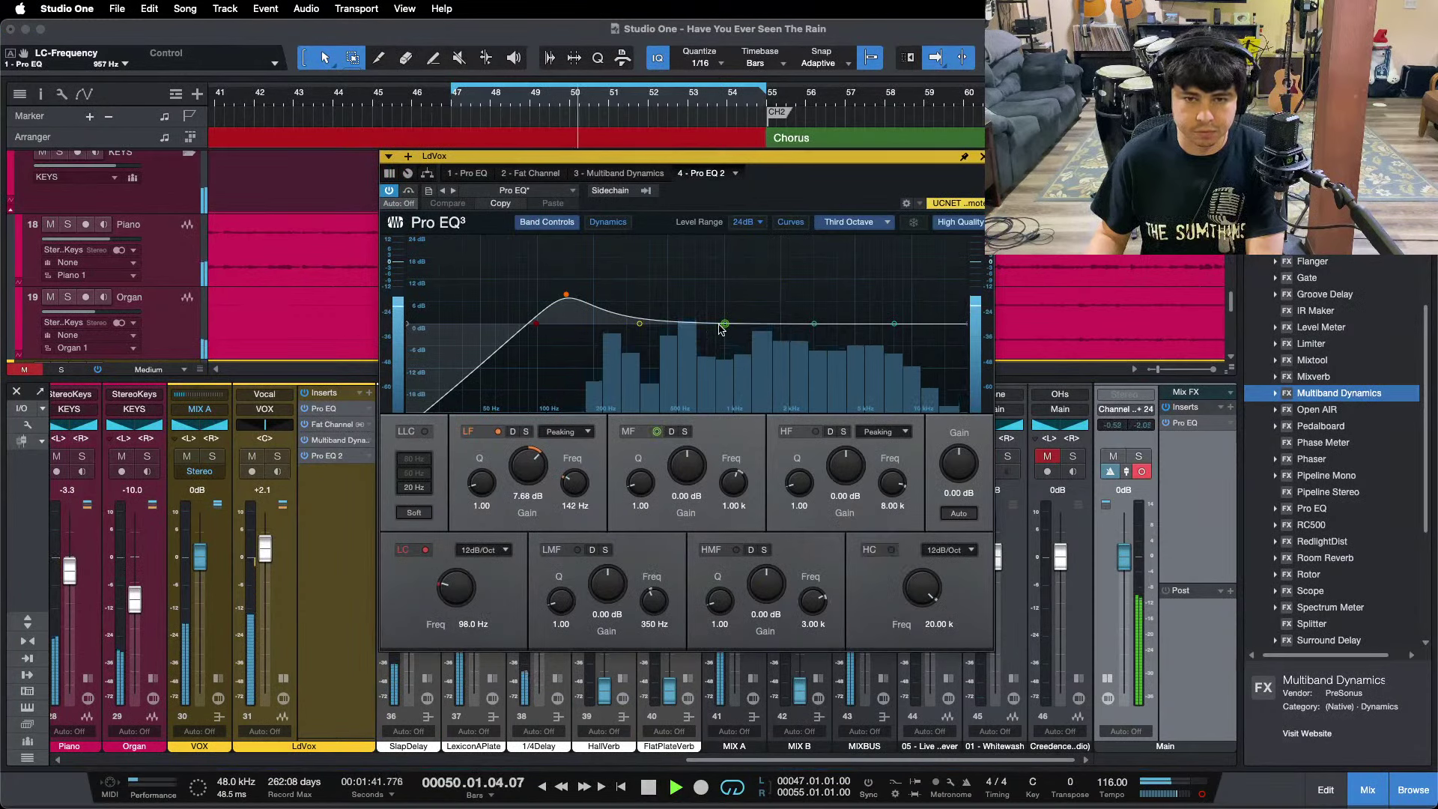
mouse_move(725, 324)
left_mouse_down()
mouse_move(753, 292)
mouse_move(753, 322)
left_mouse_up()
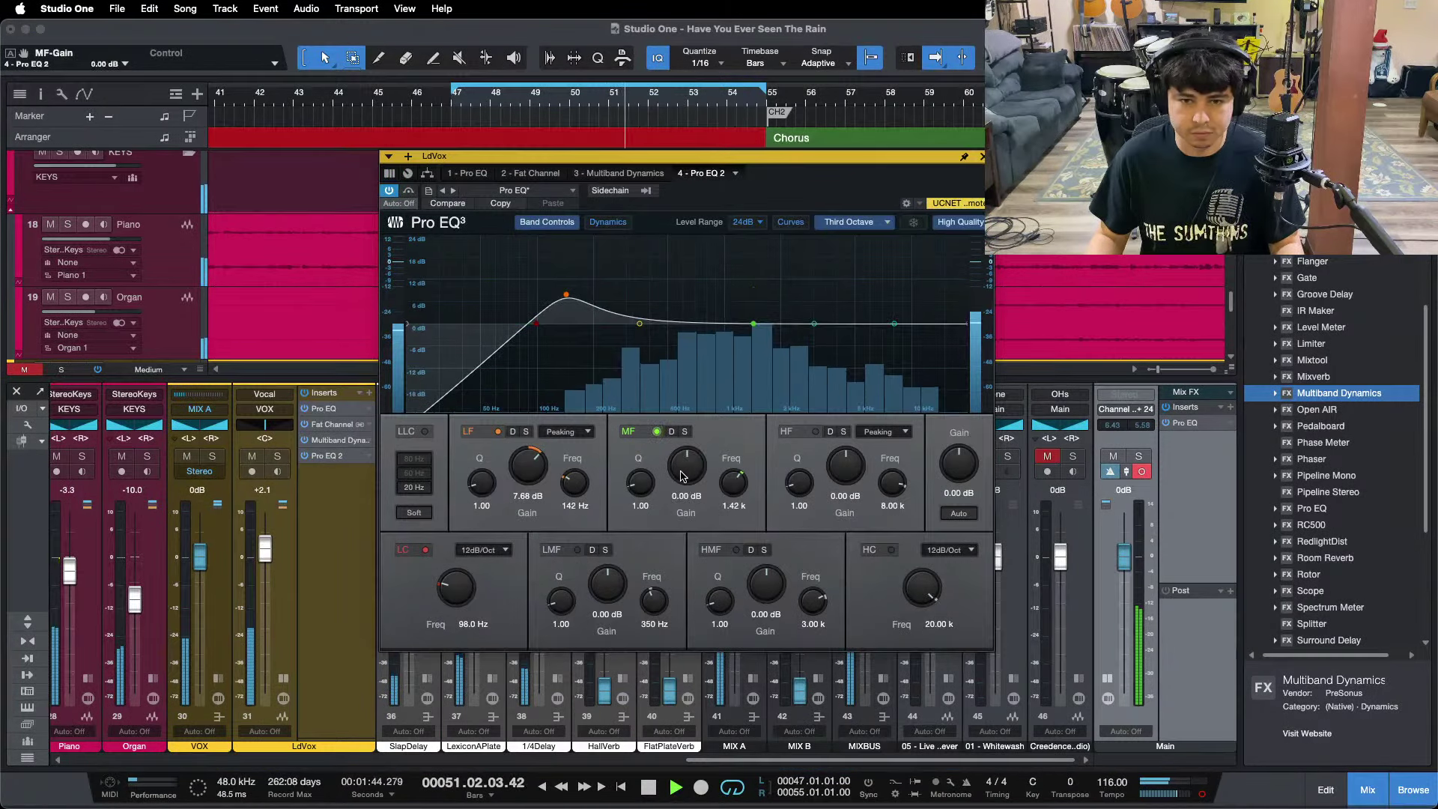
left_click(1072, 456)
left_click(1072, 456)
scroll(700, 458, "up", 1)
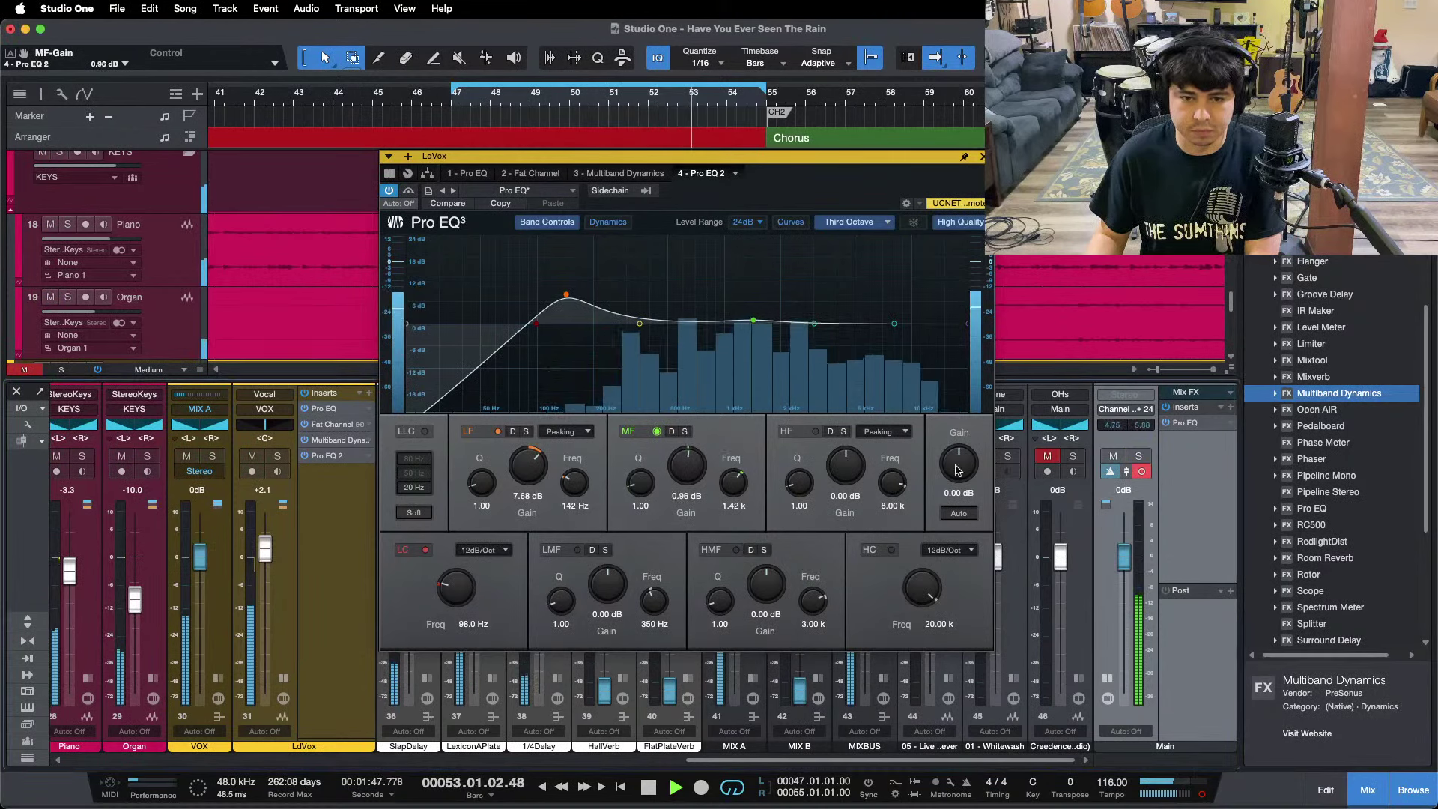
Compare the adjusted vocal with the Live Forever, Creedence and 01 - Whitewash references by soloing each in turn.
left_click_drag(813, 171, 696, 199)
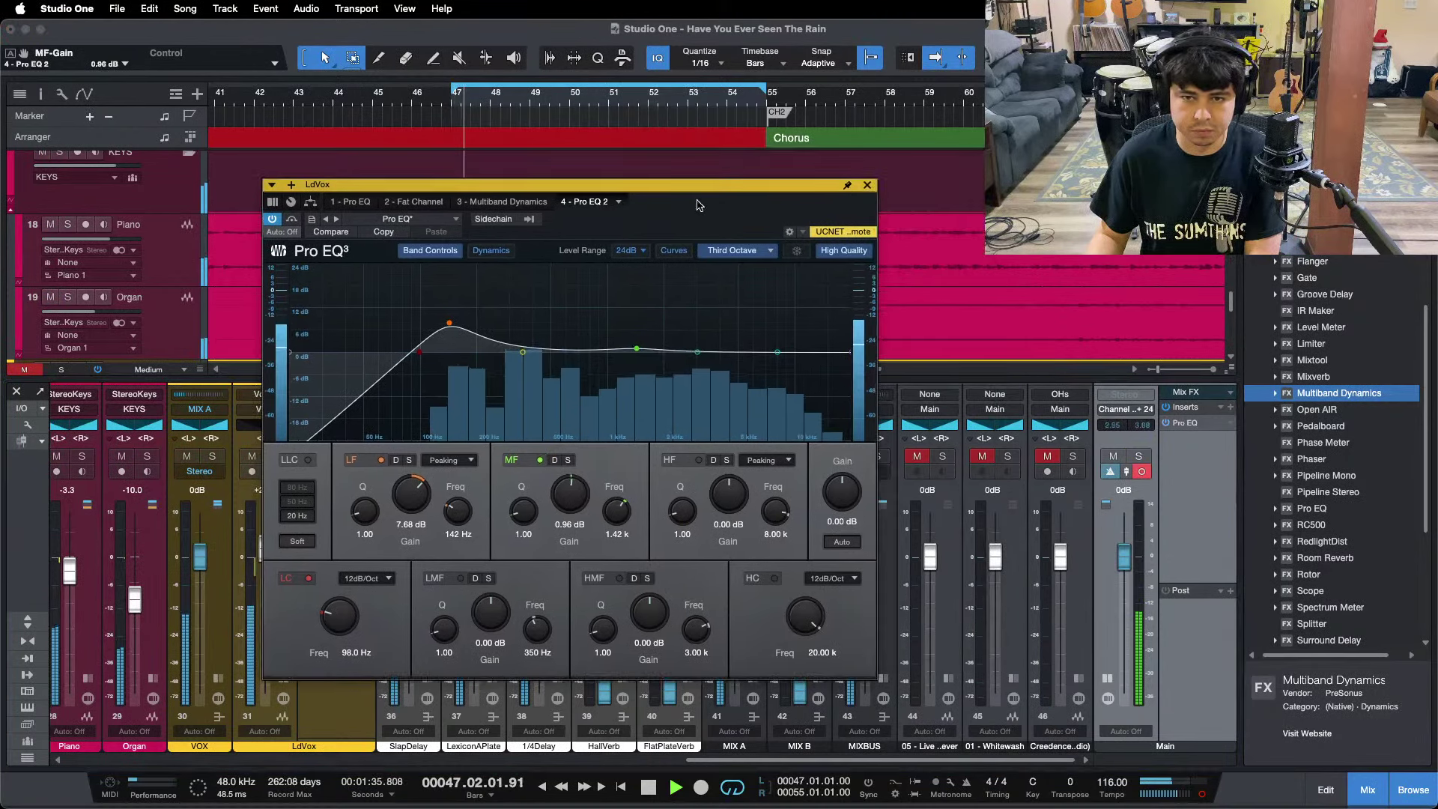
left_click(947, 459)
left_click(946, 459)
left_click(1071, 457)
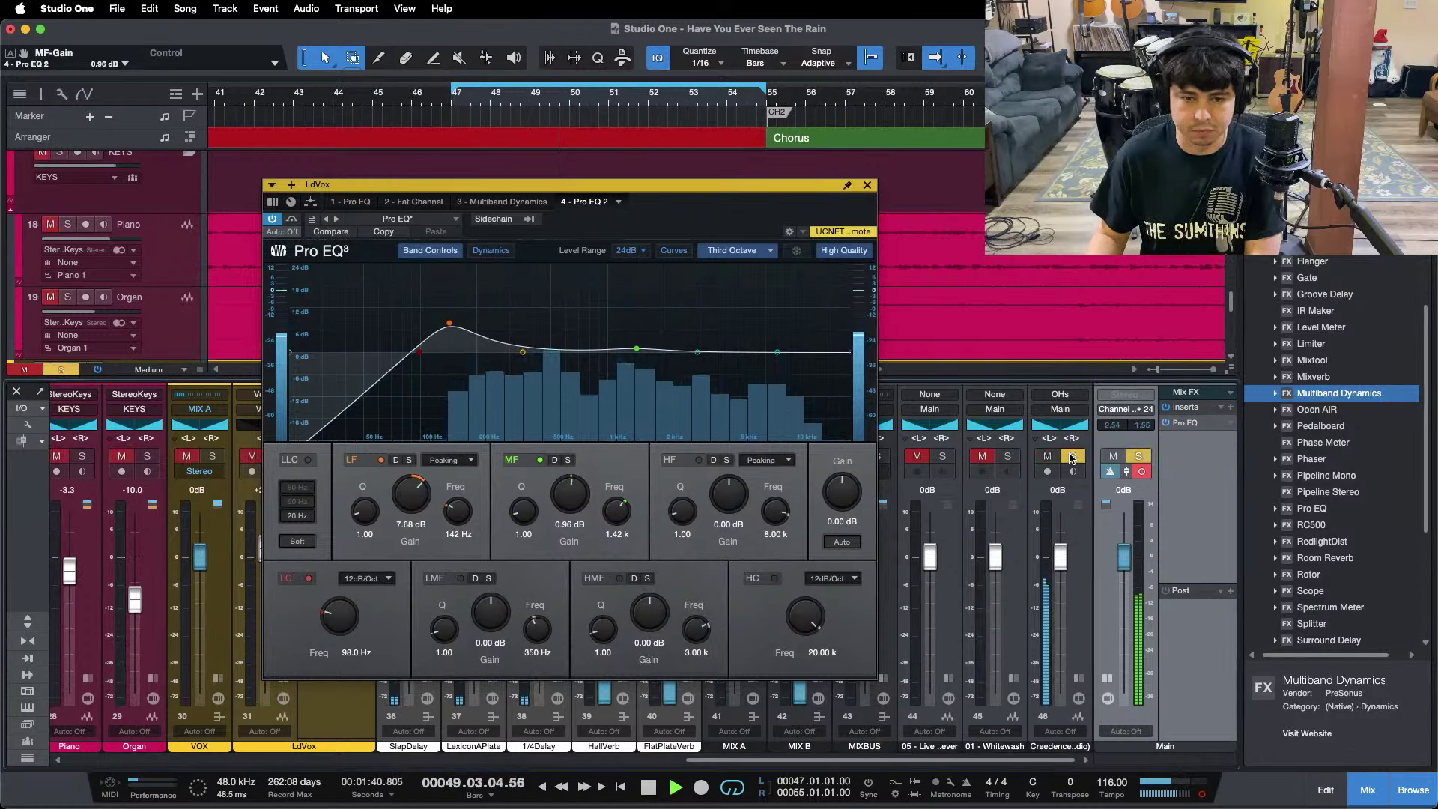
left_click(1071, 457)
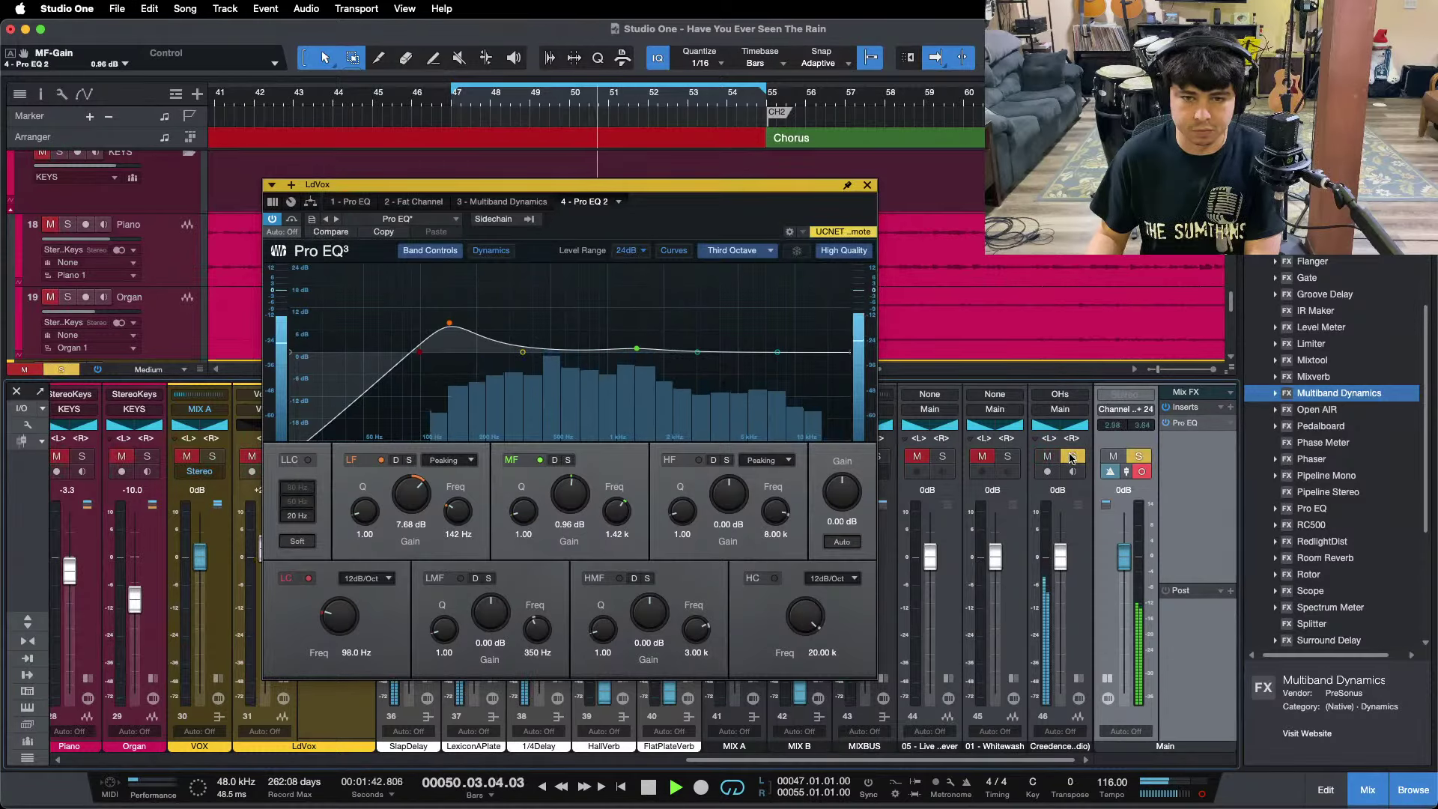
left_click(1008, 457)
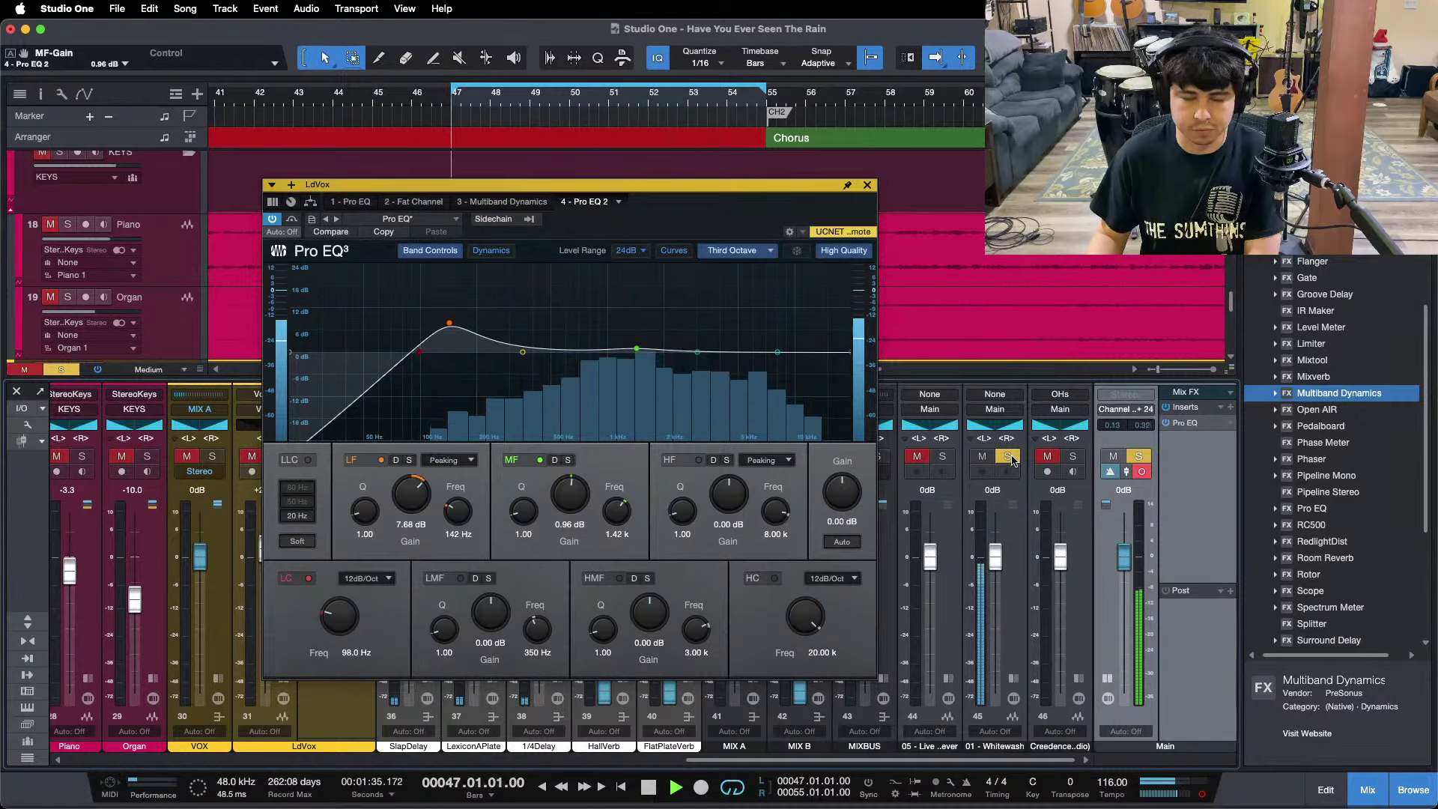
left_click(1009, 458)
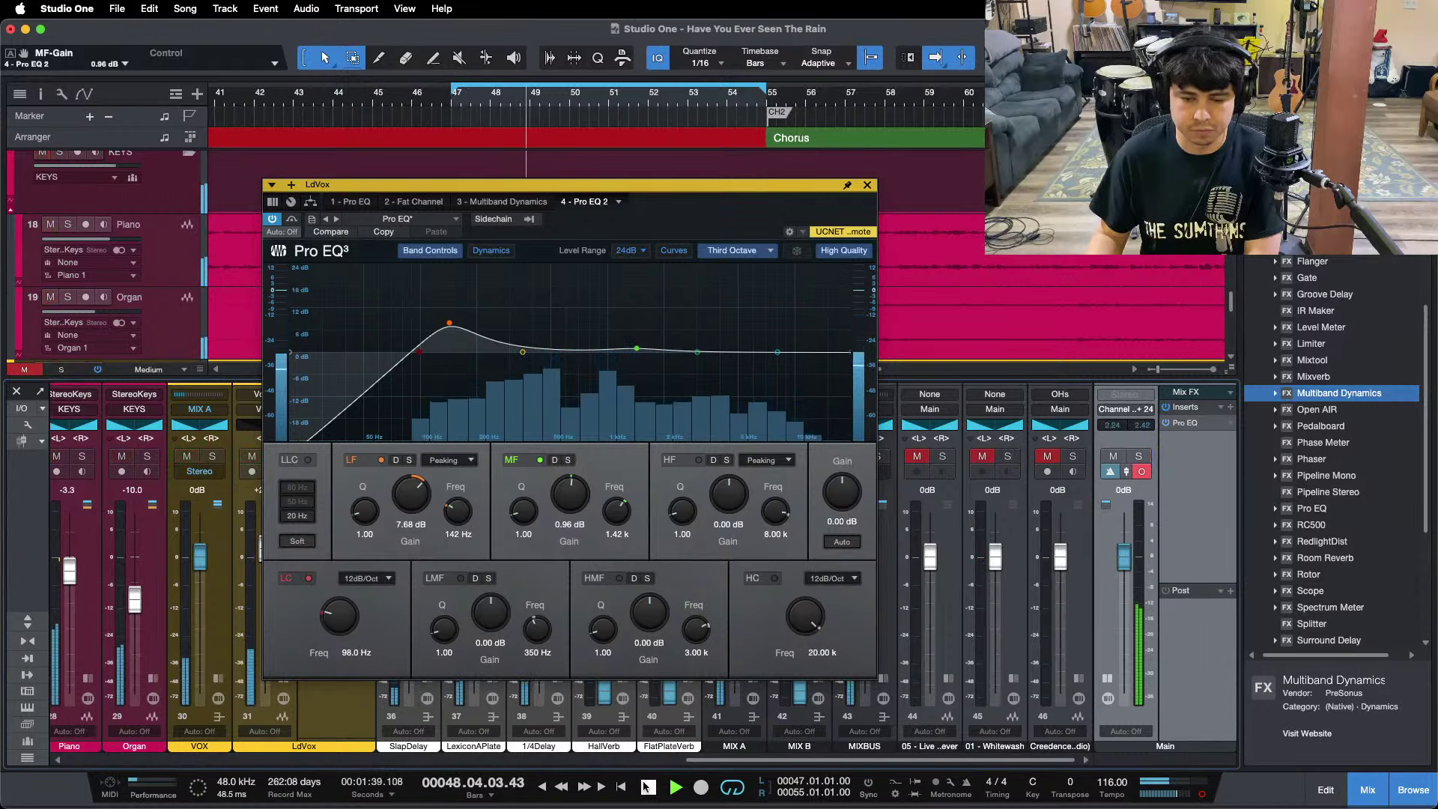
Raise the HMF gain to 11.52 dB in the first Pro EQ on the SnareLvl channel.
left_click_drag(708, 760, 231, 749)
left_click(162, 457)
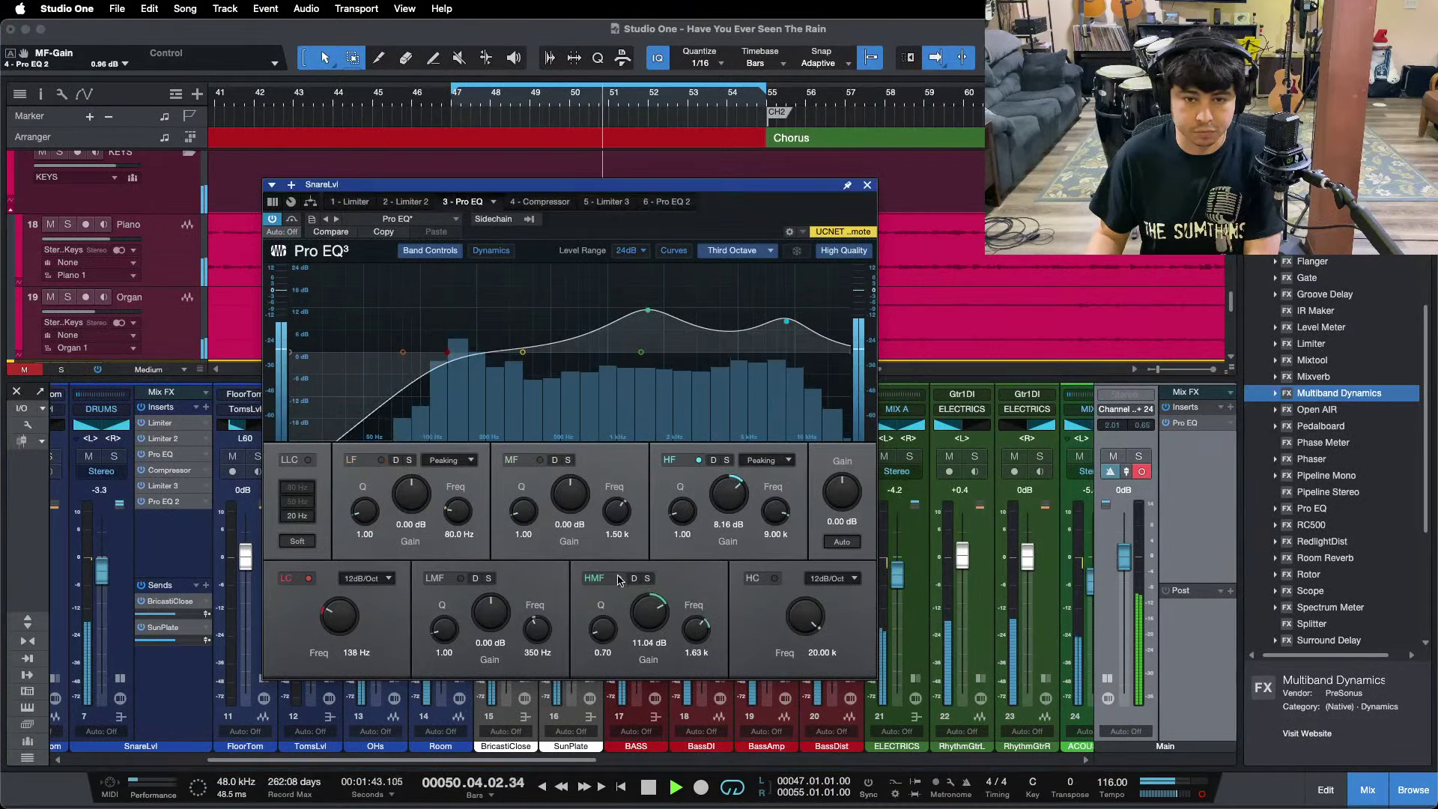
scroll(650, 598, "up", 1)
double_click(130, 685)
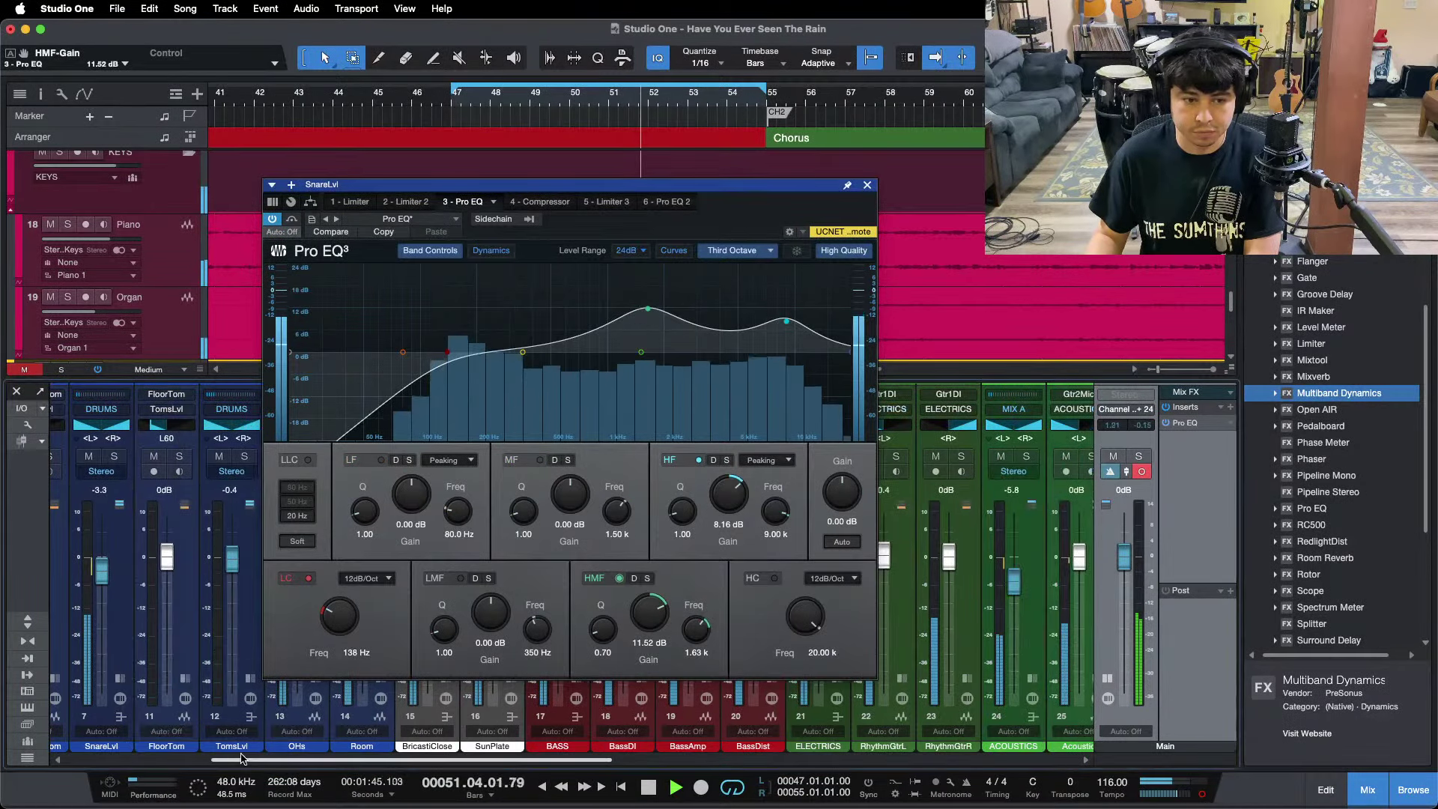
Return to the reference channels and compare the brighter snare with the soloed Live Forever and Creedence tracks.
left_click_drag(232, 759, 749, 756)
key("space")
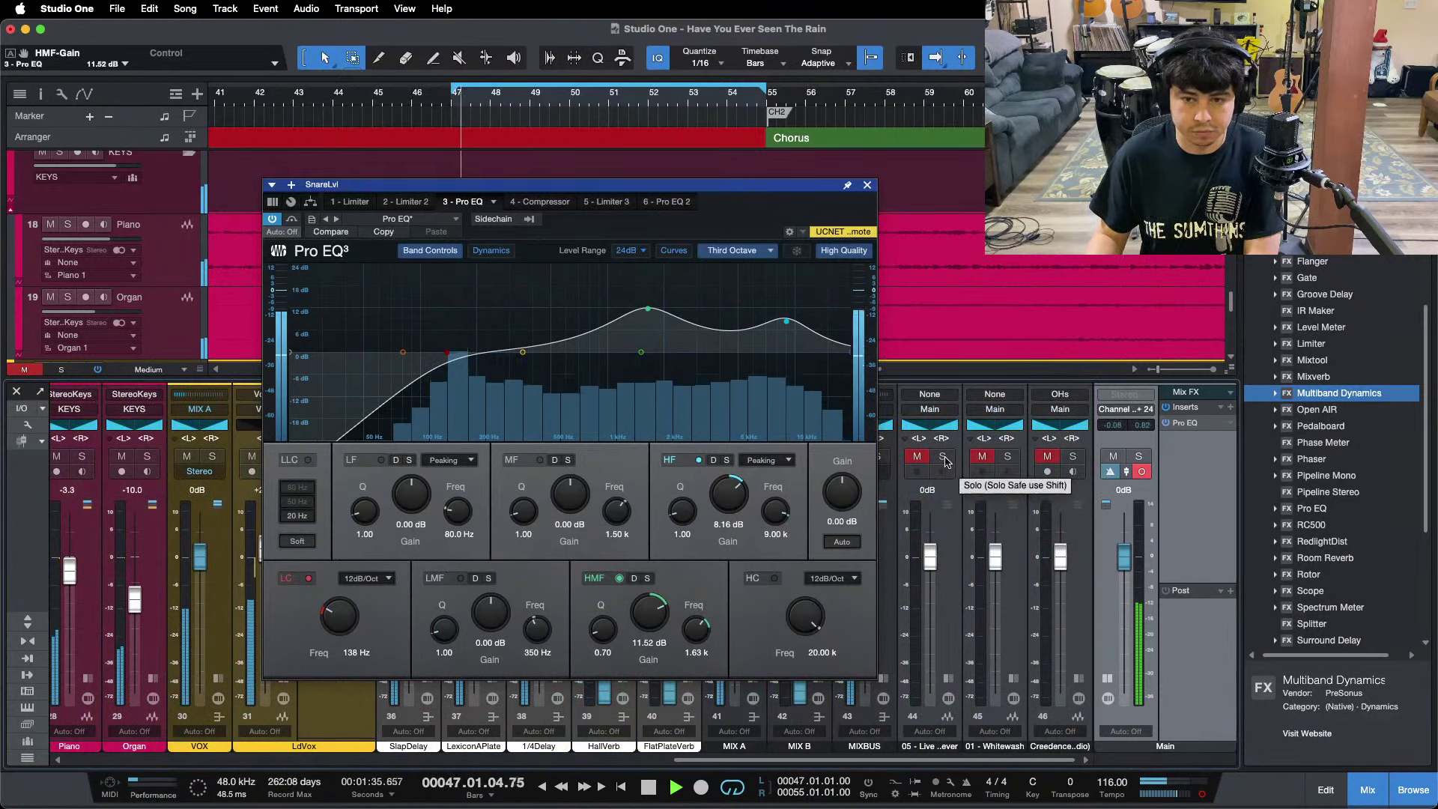
left_click(943, 457)
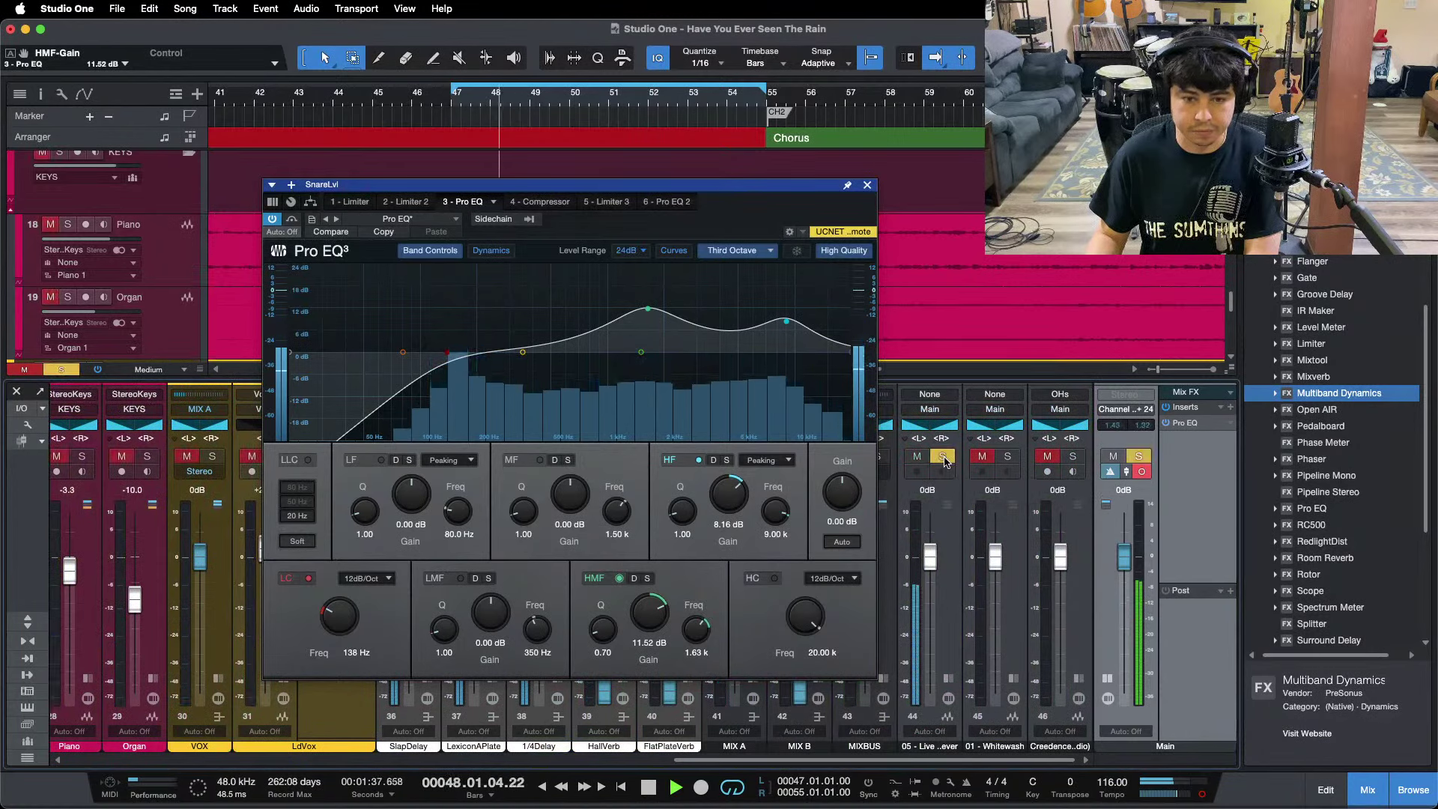
left_click(943, 457)
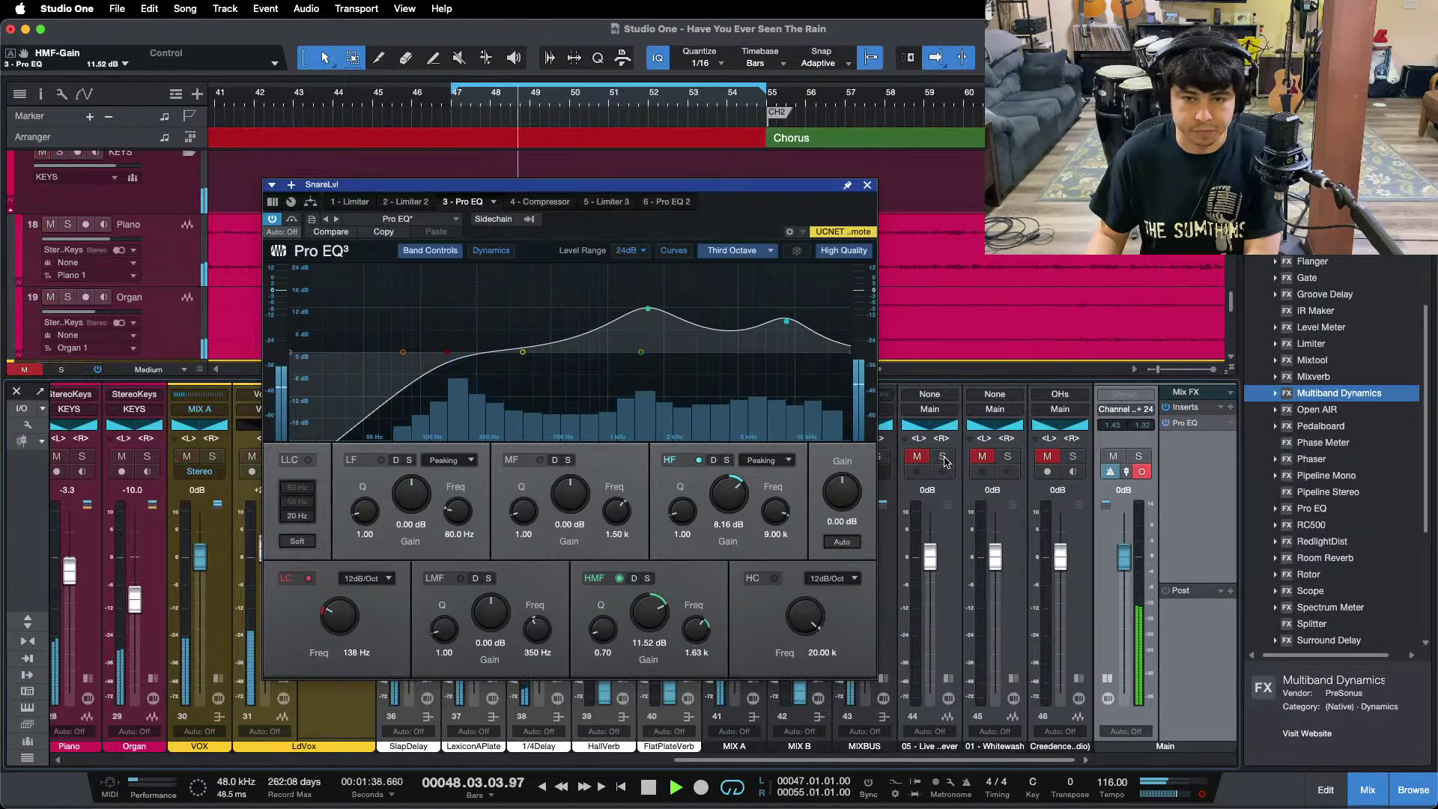
left_click(1073, 457)
left_click(1073, 458)
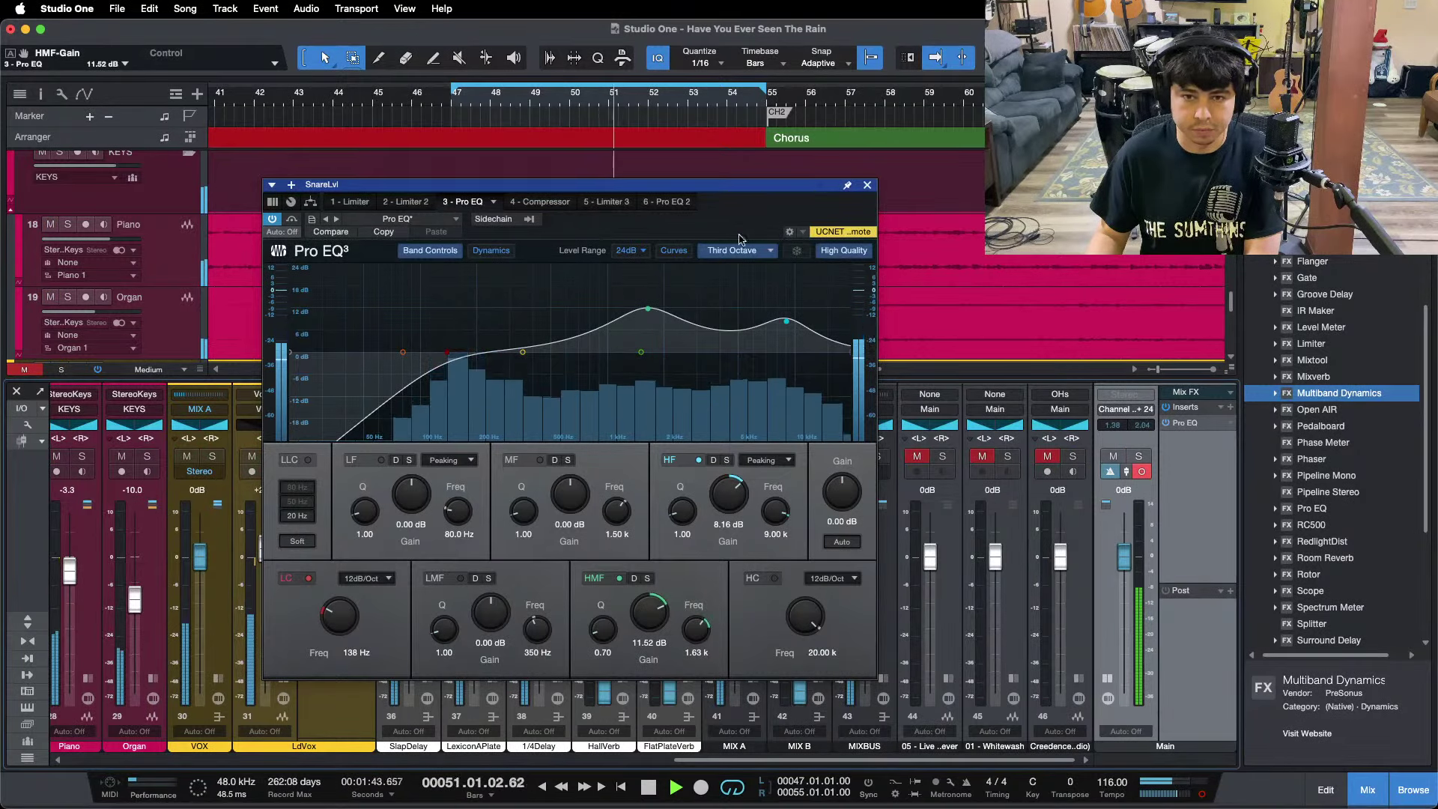
Raise the MF gain to 1.44 dB in the lead vocal's Pro EQ 2.
left_click_drag(740, 239, 975, 274)
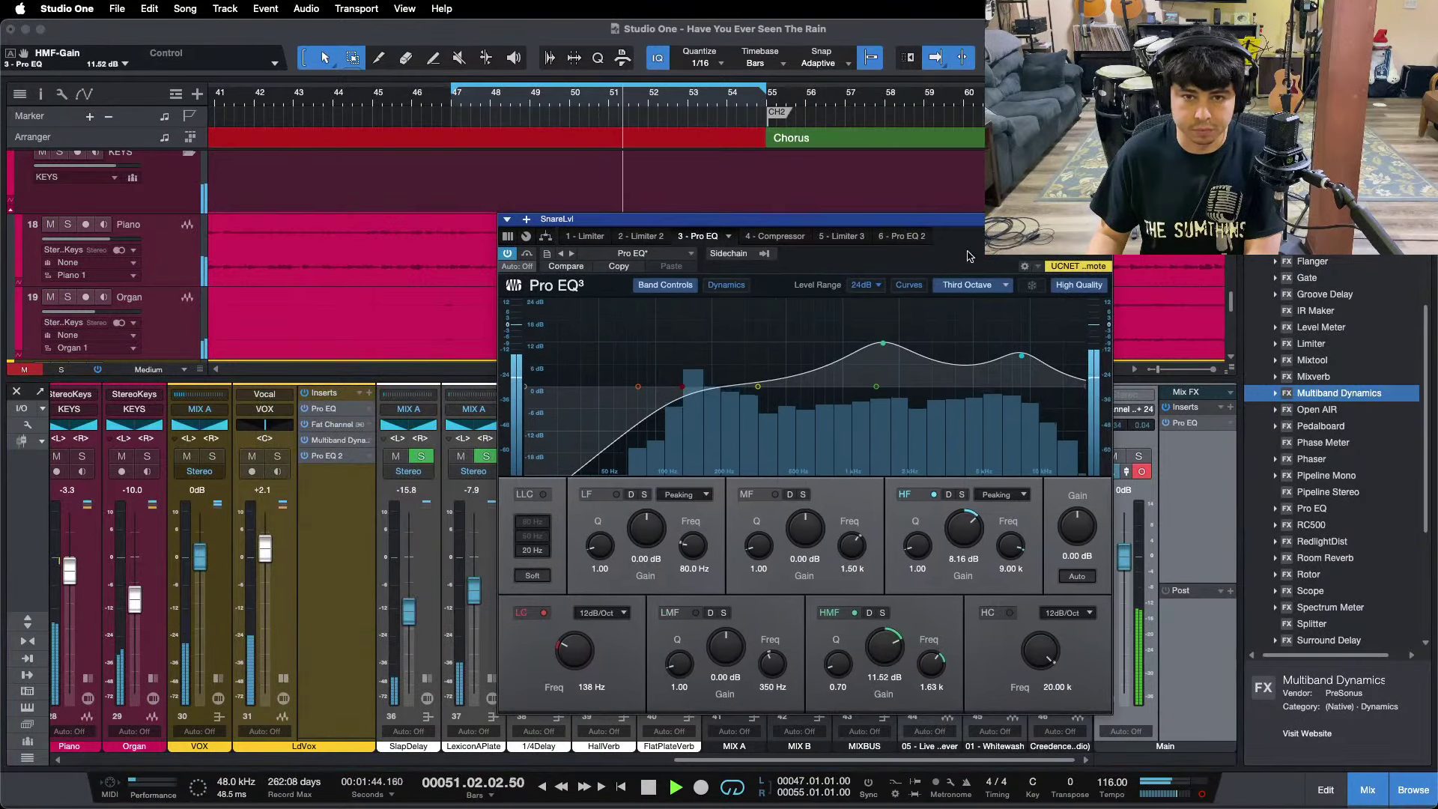
left_click(324, 456)
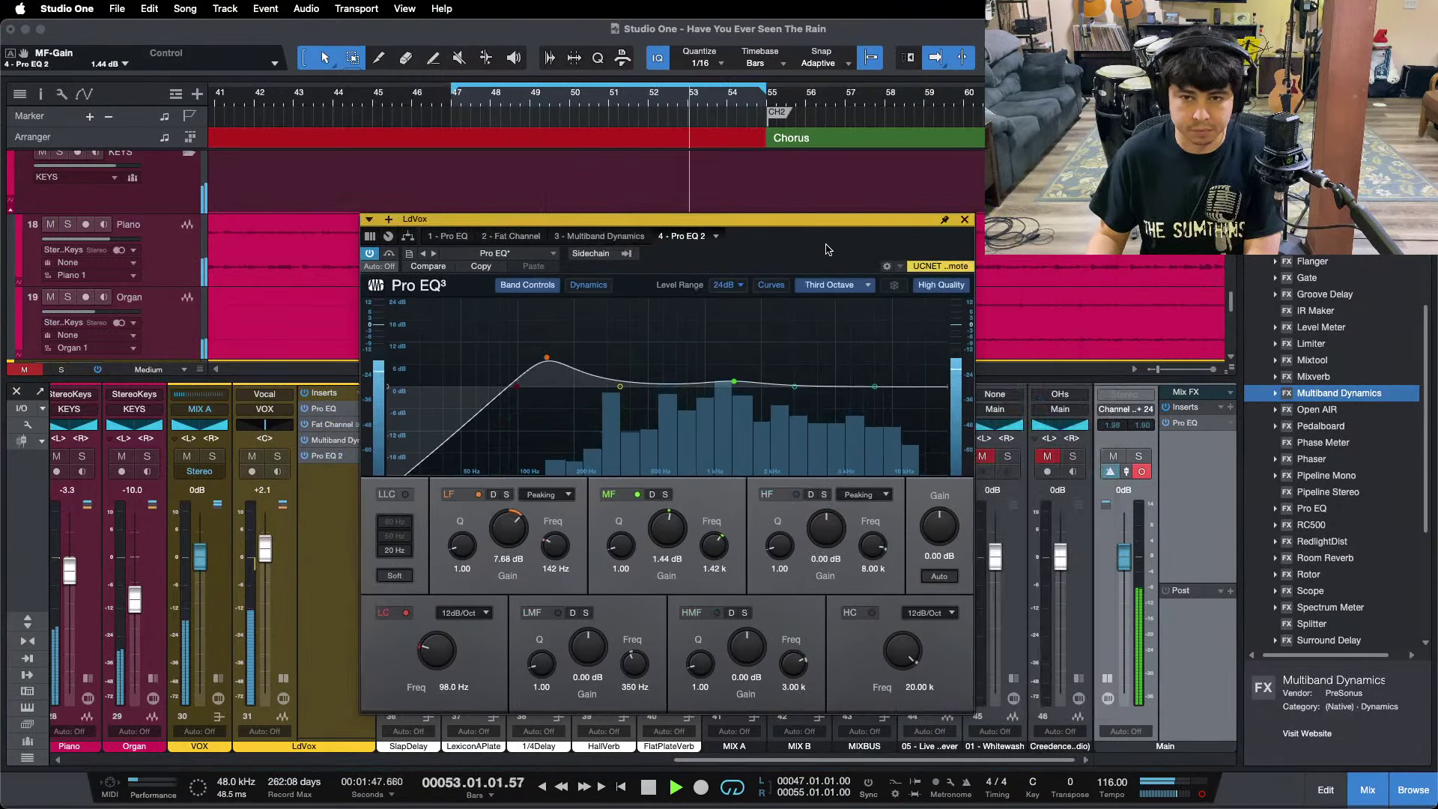
left_click_drag(812, 250, 700, 265)
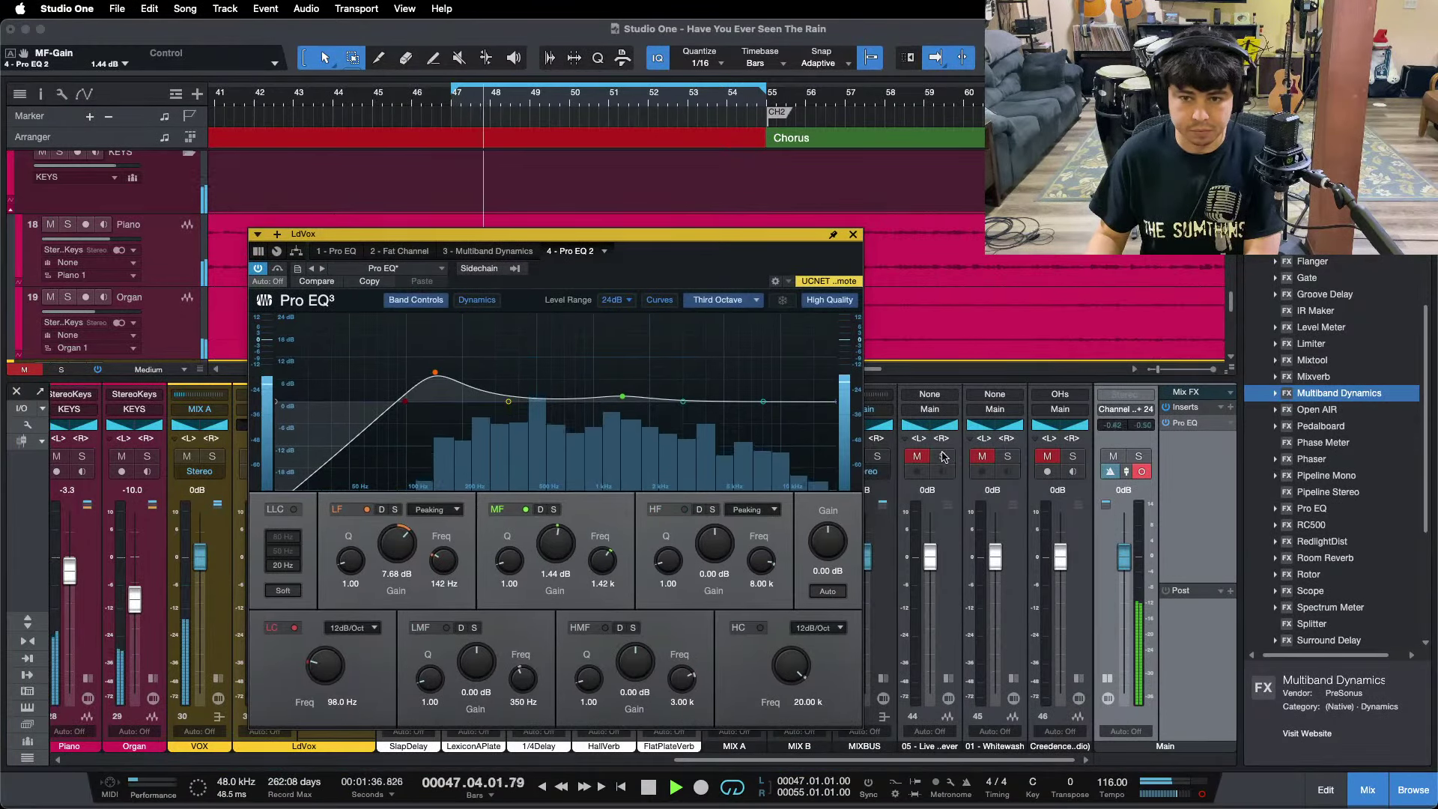
Compare the mix with the soloed Live Forever and Creedence references, switching the Main output from mono to stereo and replaying from bar 48.
left_click(944, 457)
left_click(944, 457)
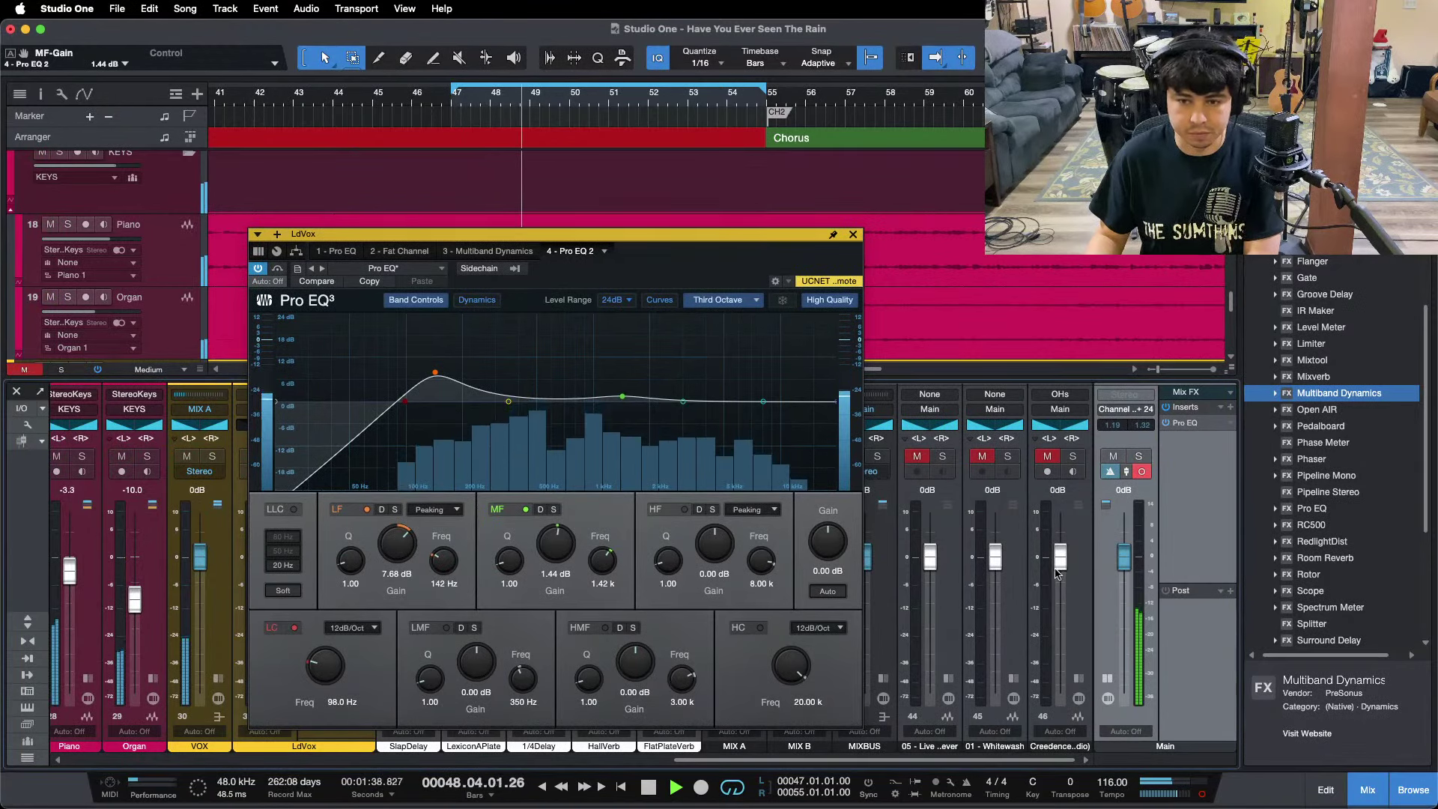
left_click(942, 456)
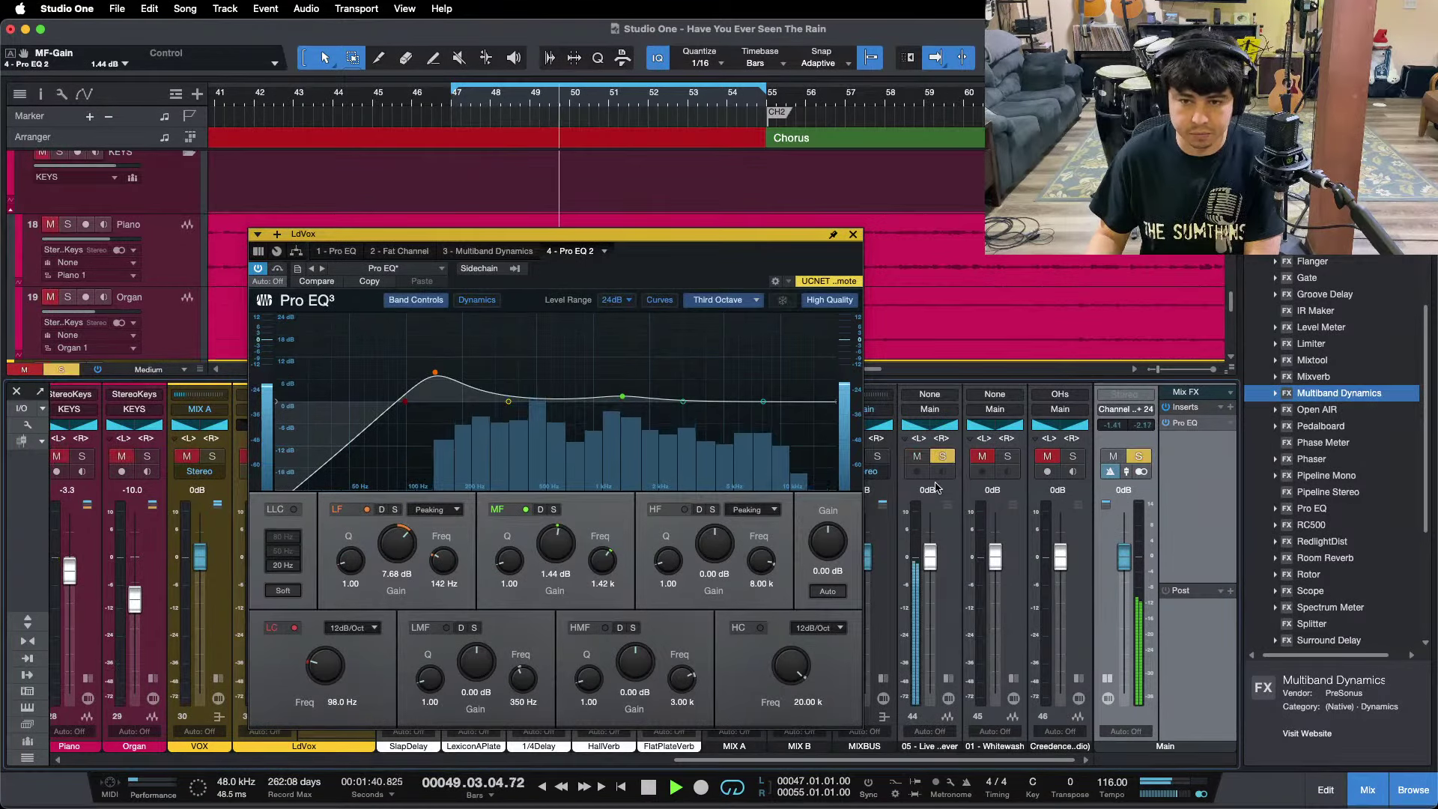
left_click(499, 96)
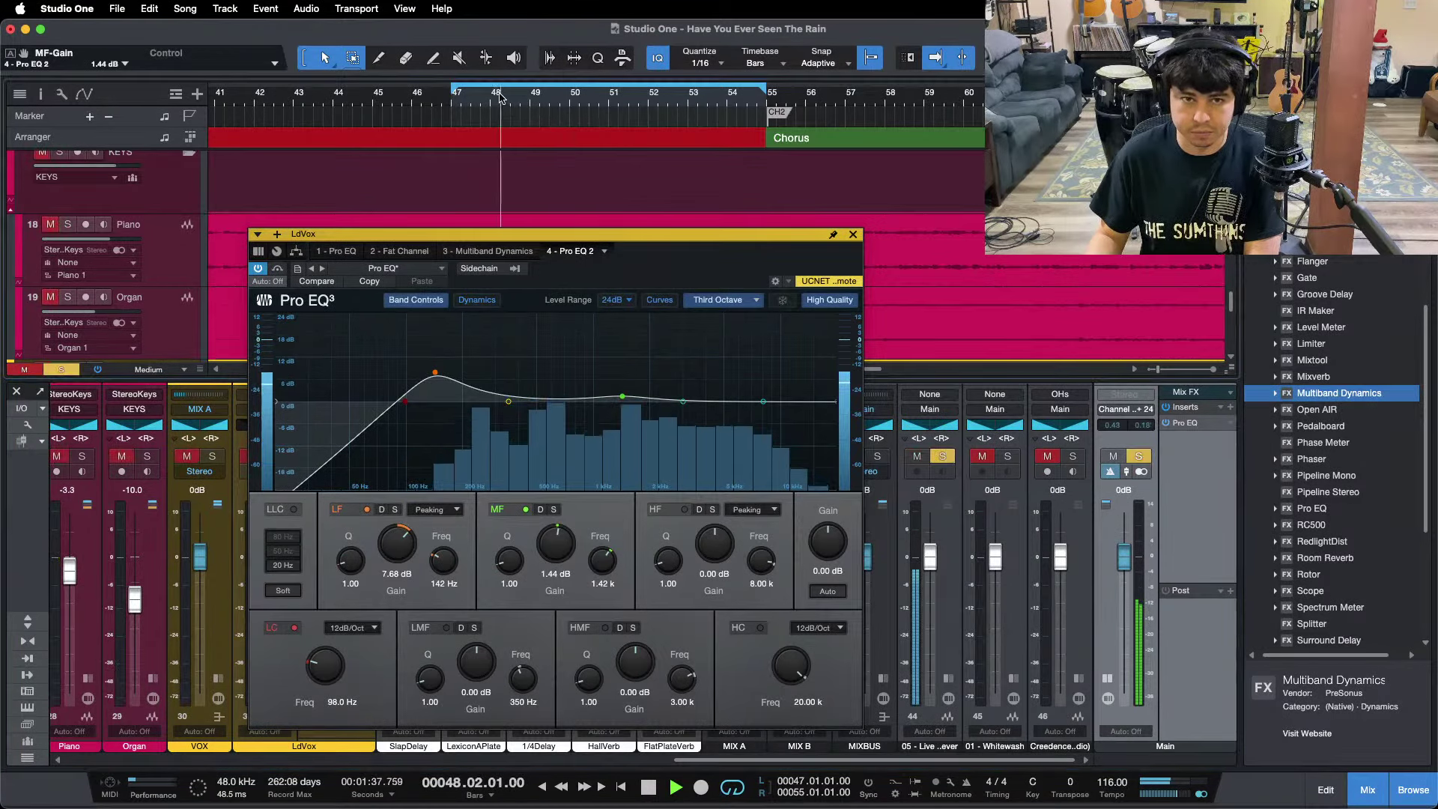
left_click(942, 458)
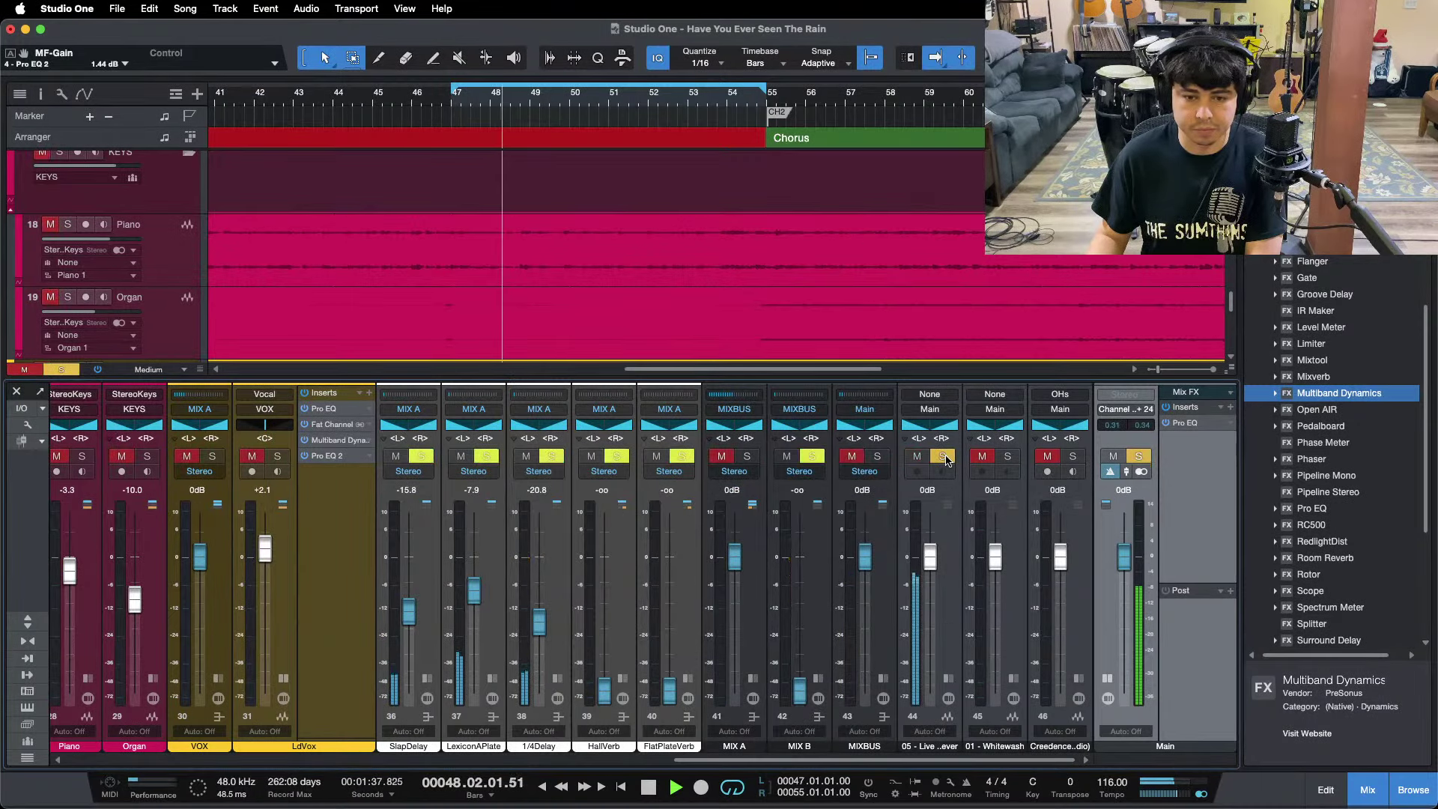
left_click(1074, 457)
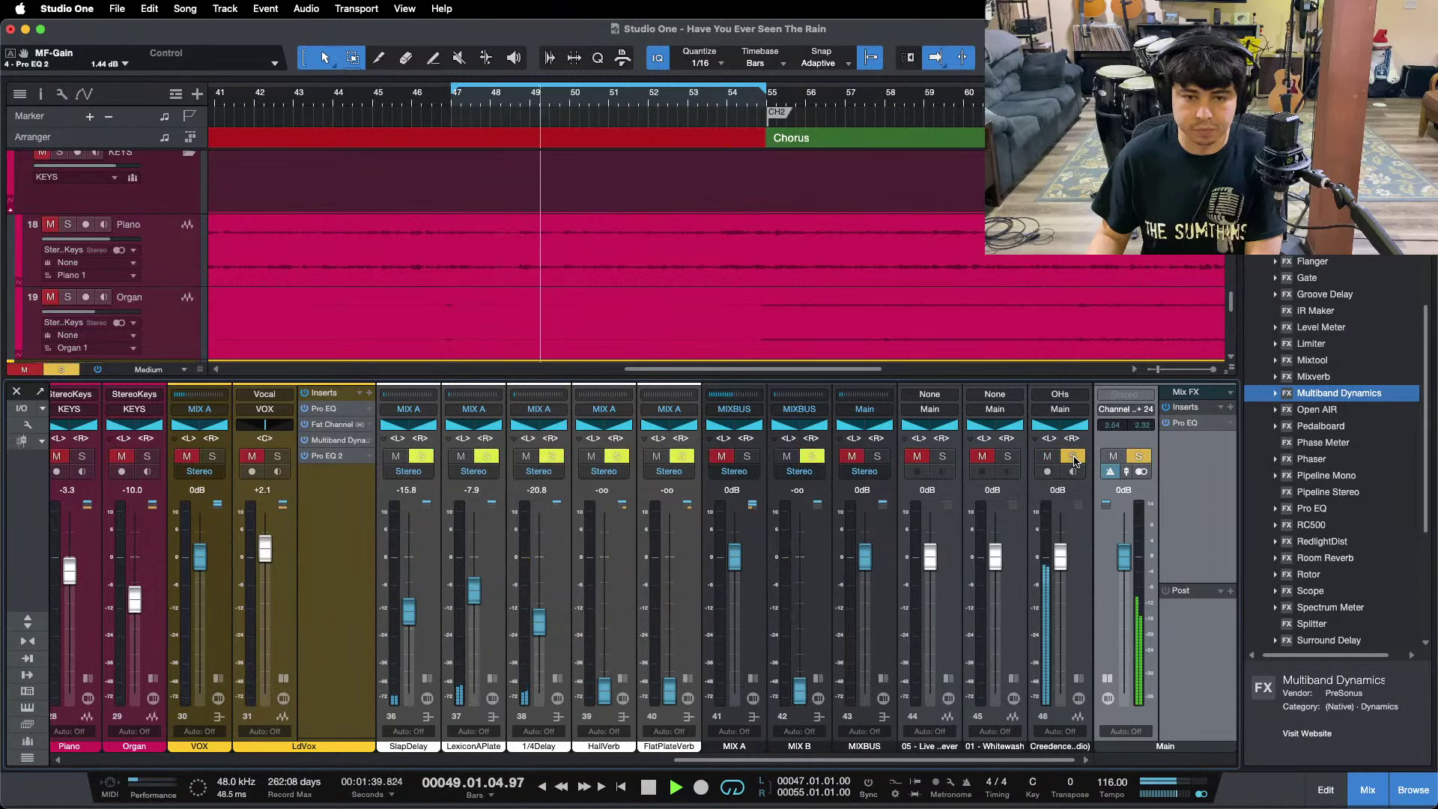
left_click(1073, 457)
left_click(1047, 457)
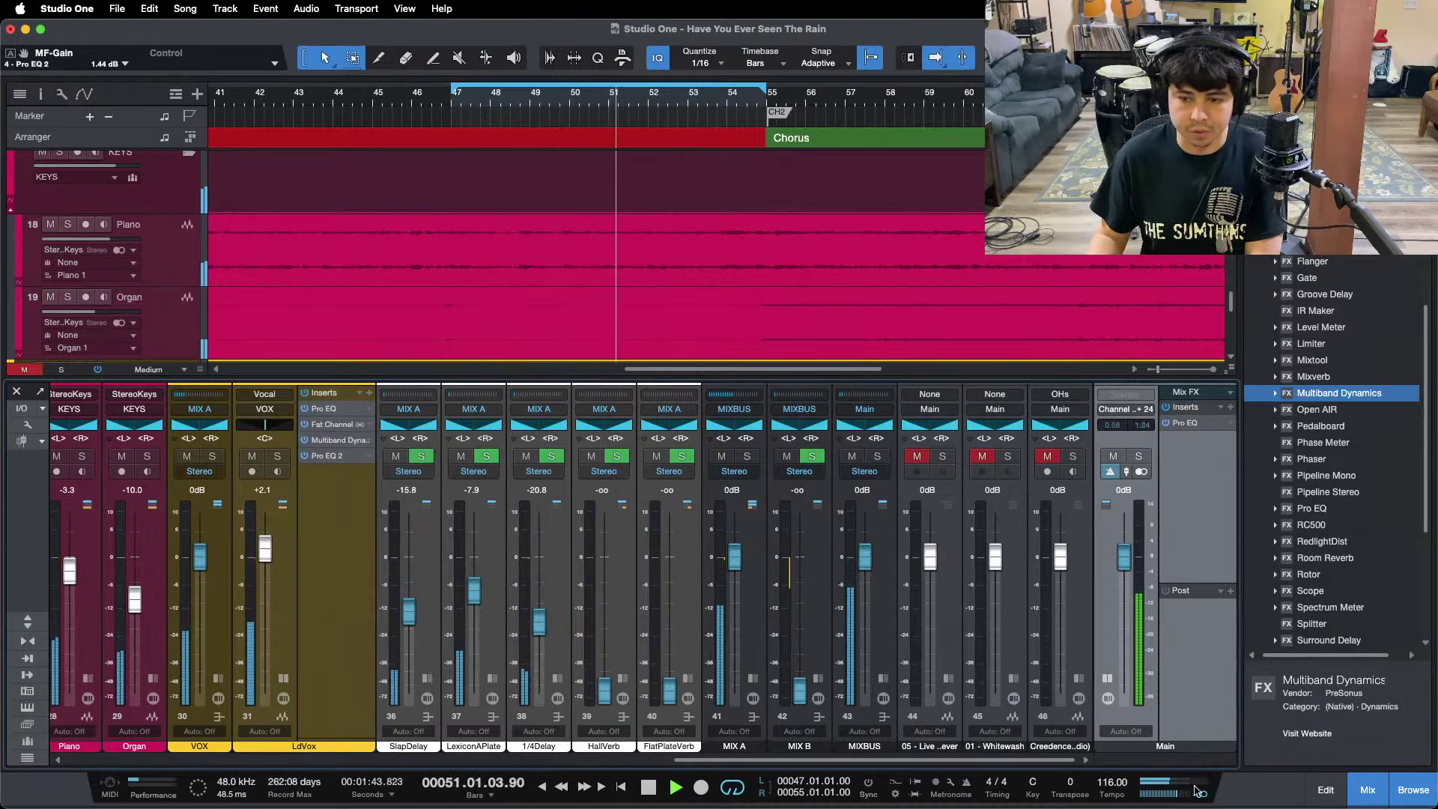
Shift the Main channel's Pro EQ listening band down by setting the low cut to 480 Hz and the high cut to 1.01 kHz.
left_click(1185, 423)
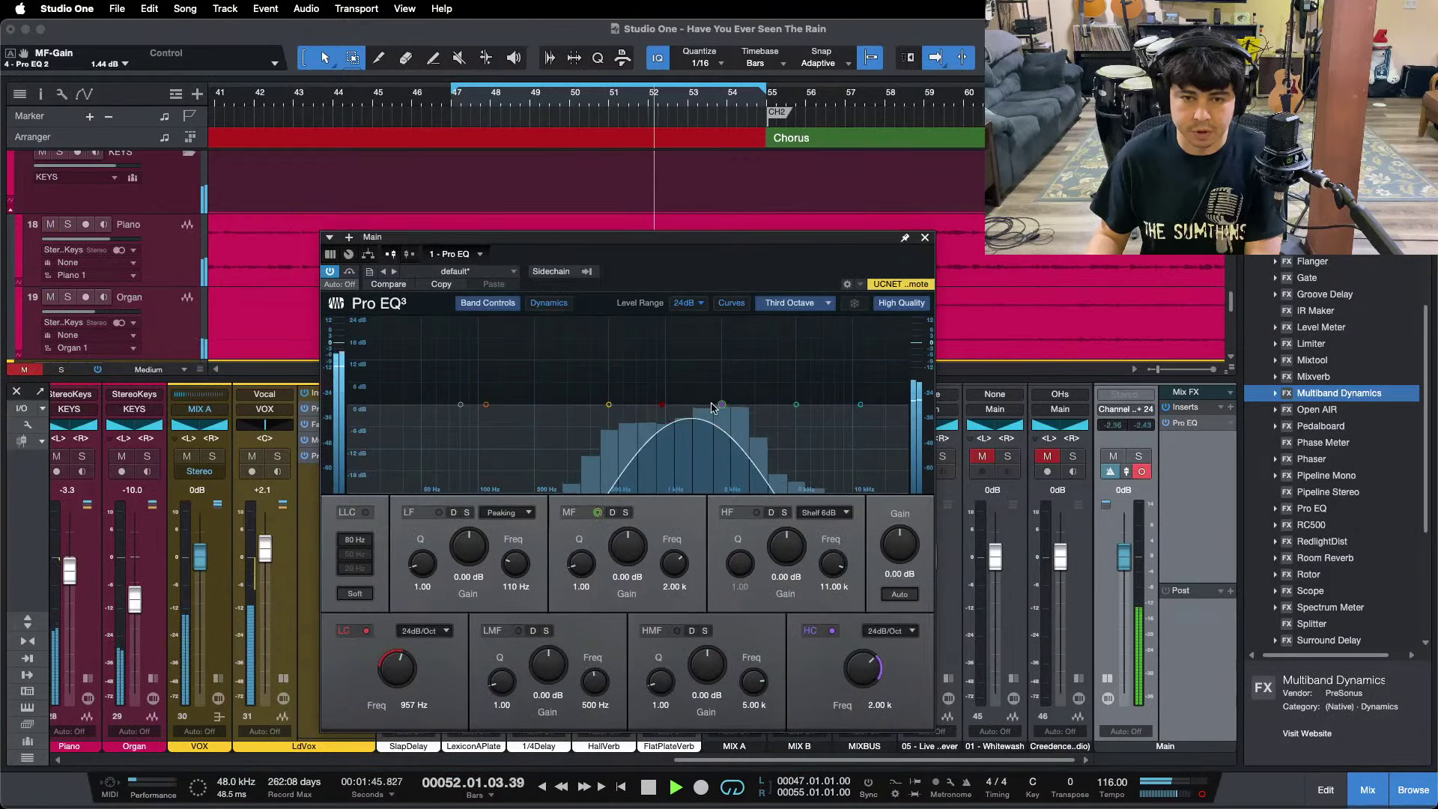
left_click_drag(723, 407, 672, 412)
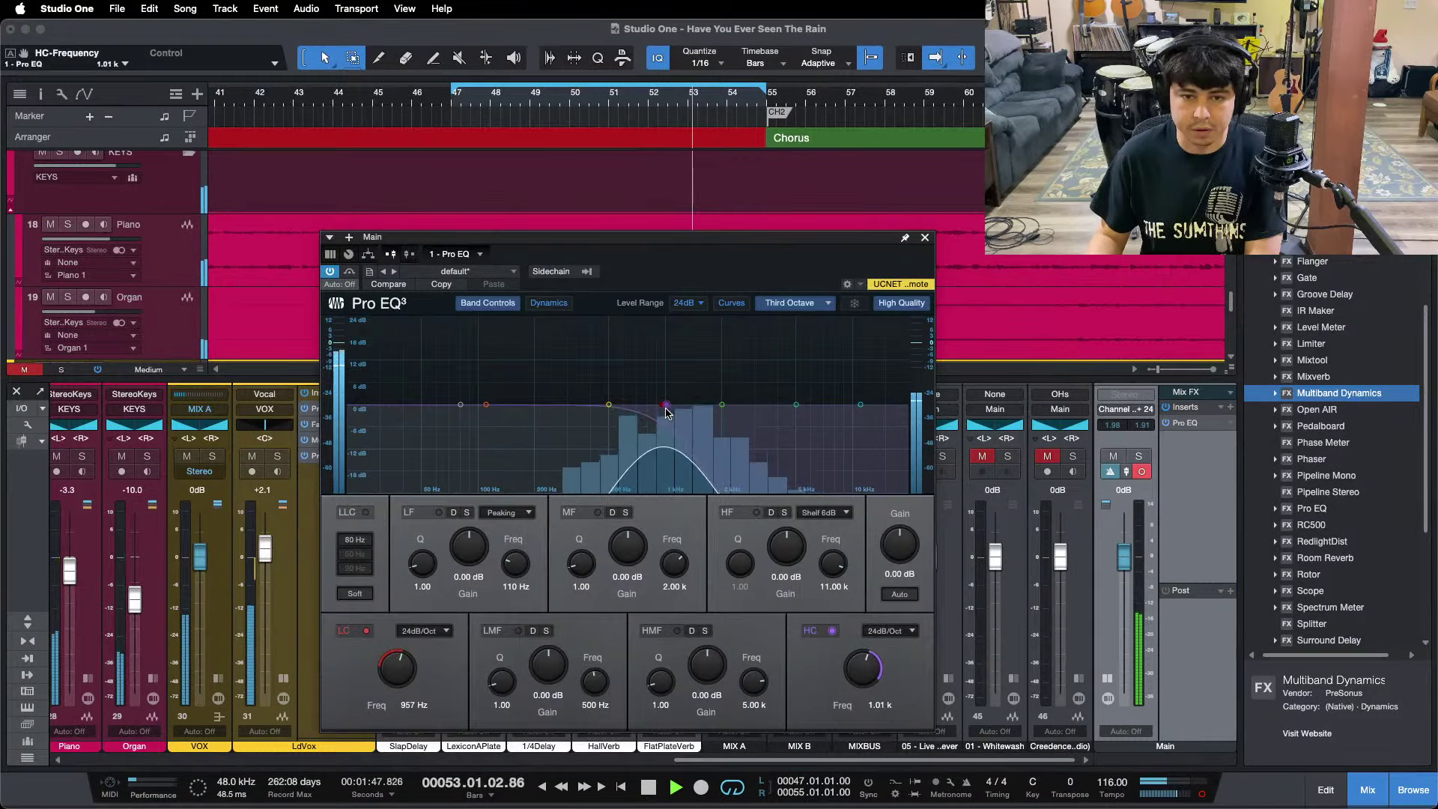
left_click_drag(389, 676, 393, 670)
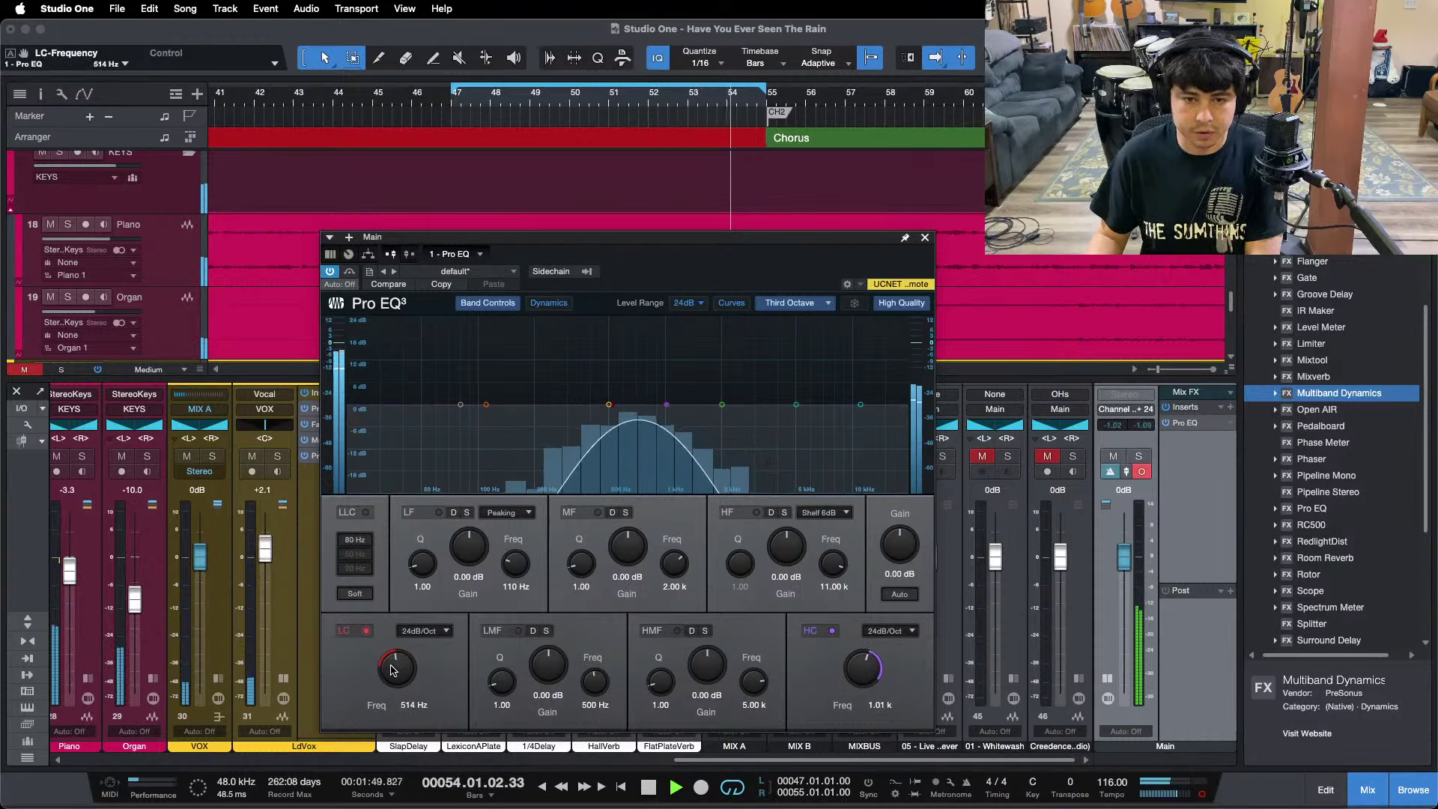
Compare the mix's 480 Hz to 1 kHz band with the soloed Live Forever, Creedence and Whitewash reference tracks.
left_click(946, 457)
left_click(945, 457)
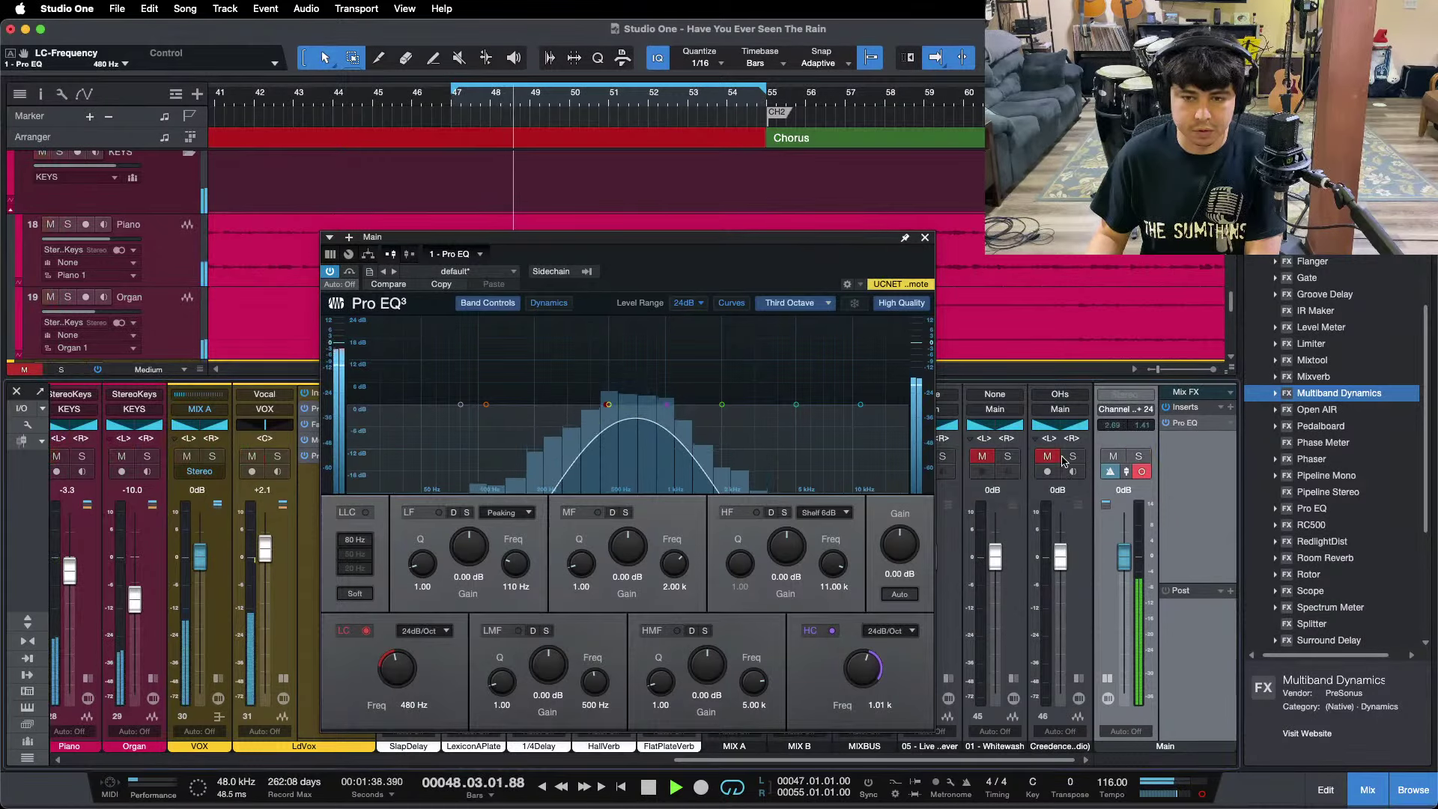
left_click(1073, 457)
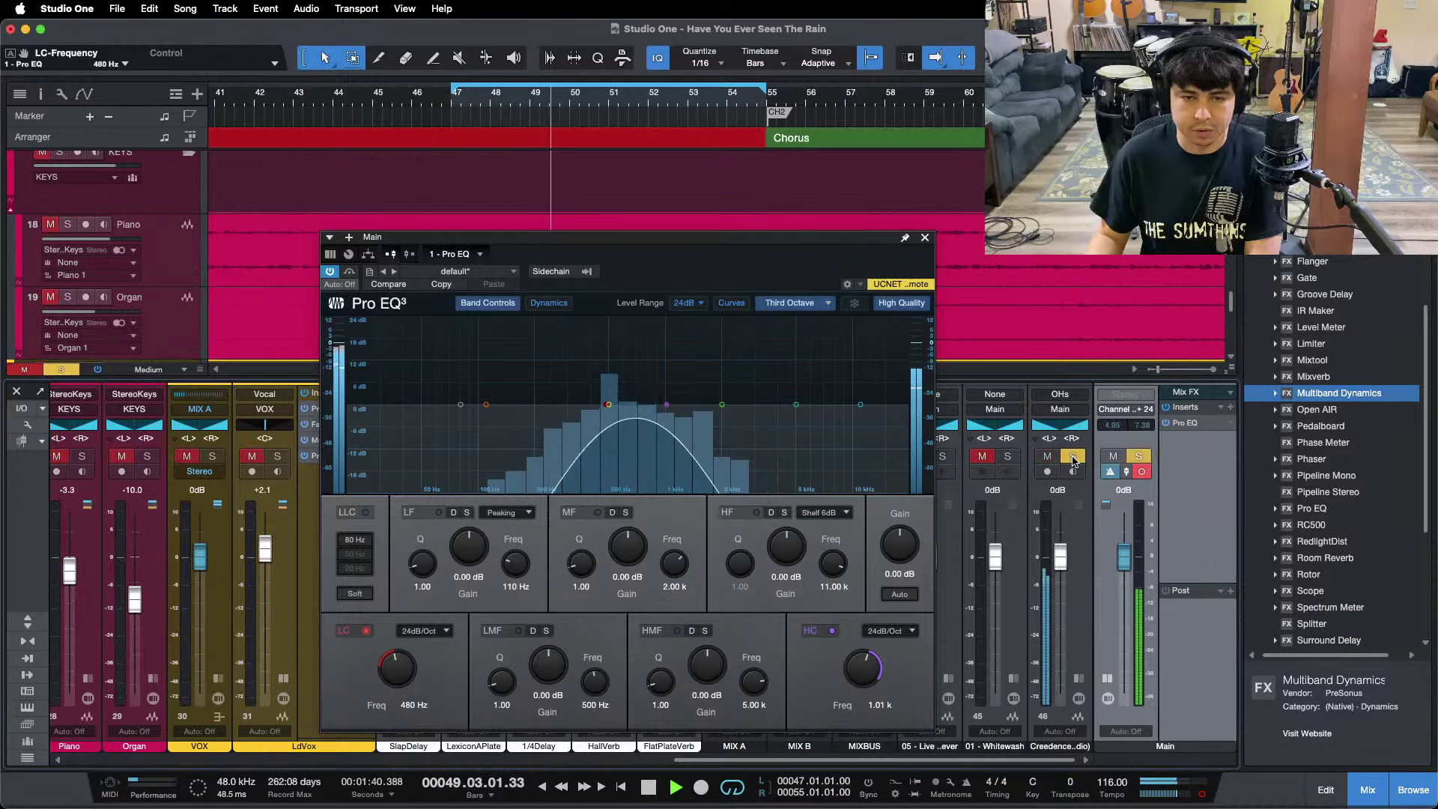
left_click(1073, 457)
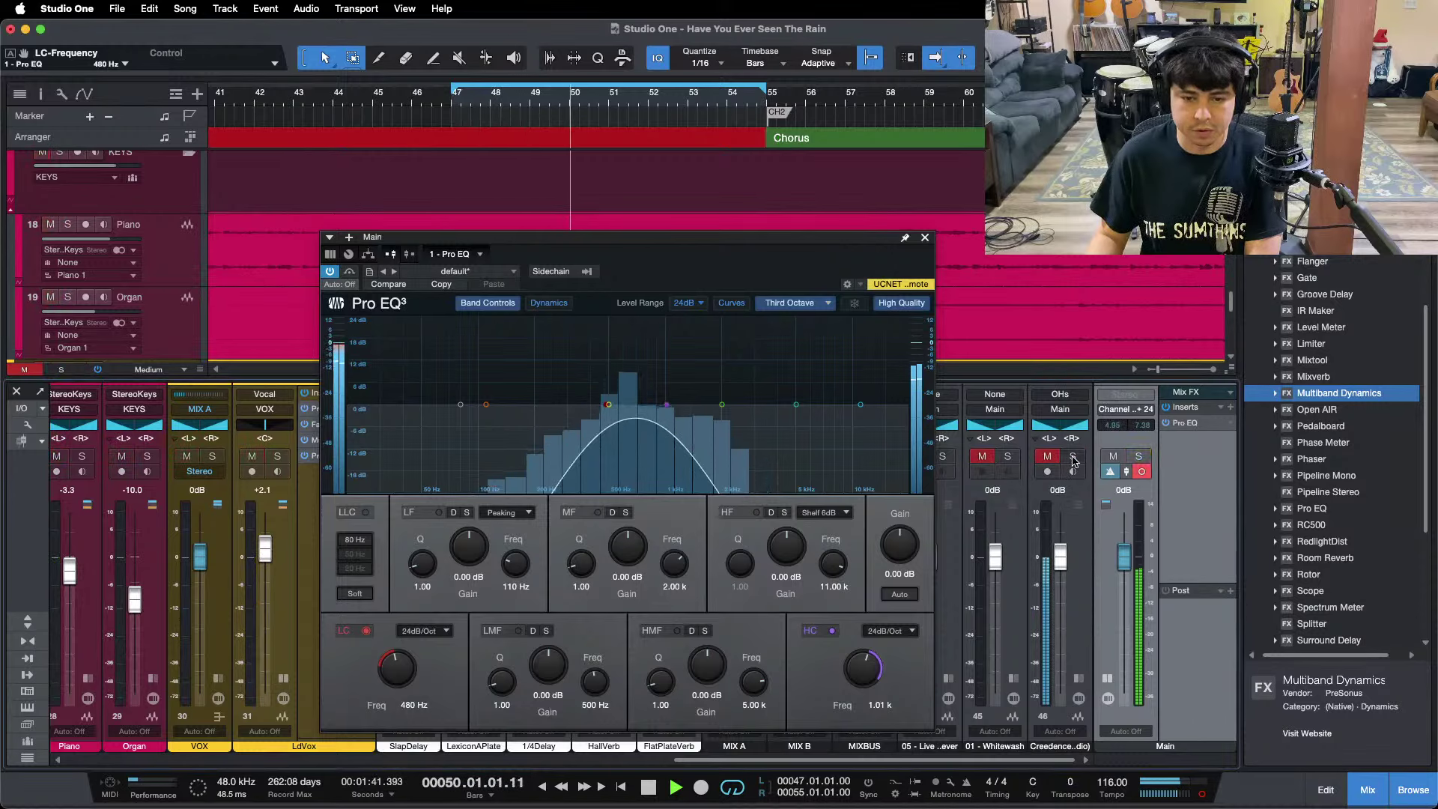
left_click(1007, 456)
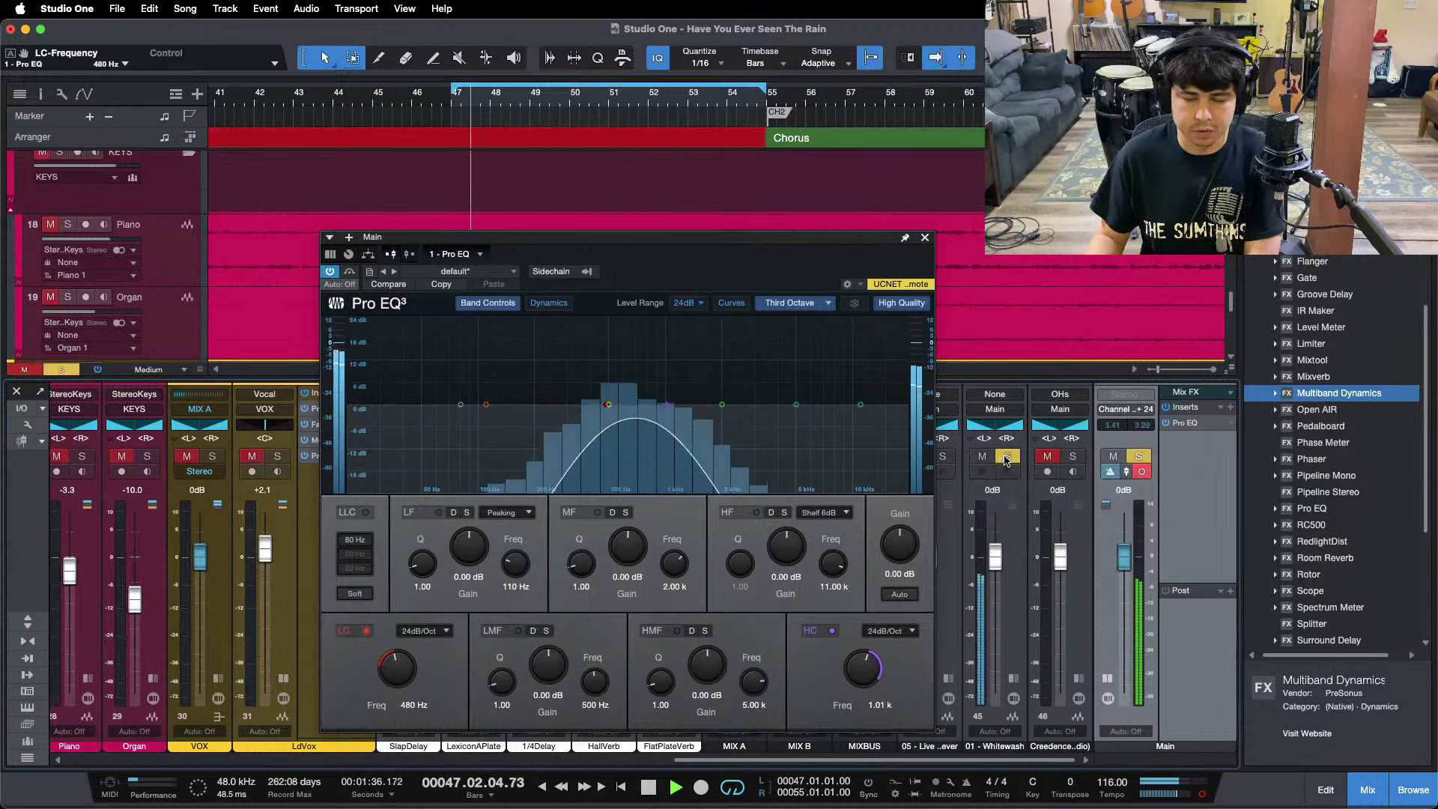
left_click(1007, 457)
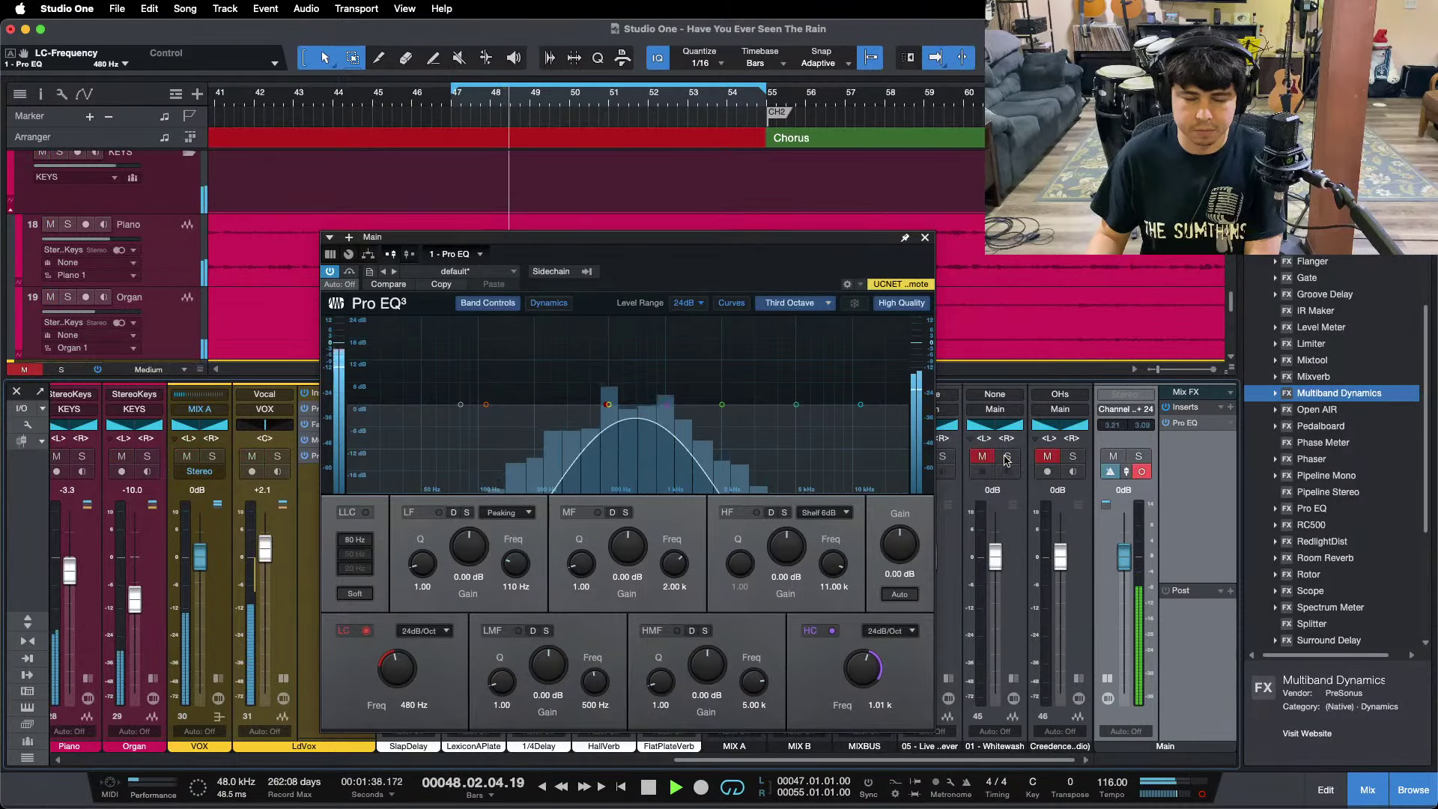
left_click(1008, 457)
left_click(1007, 457)
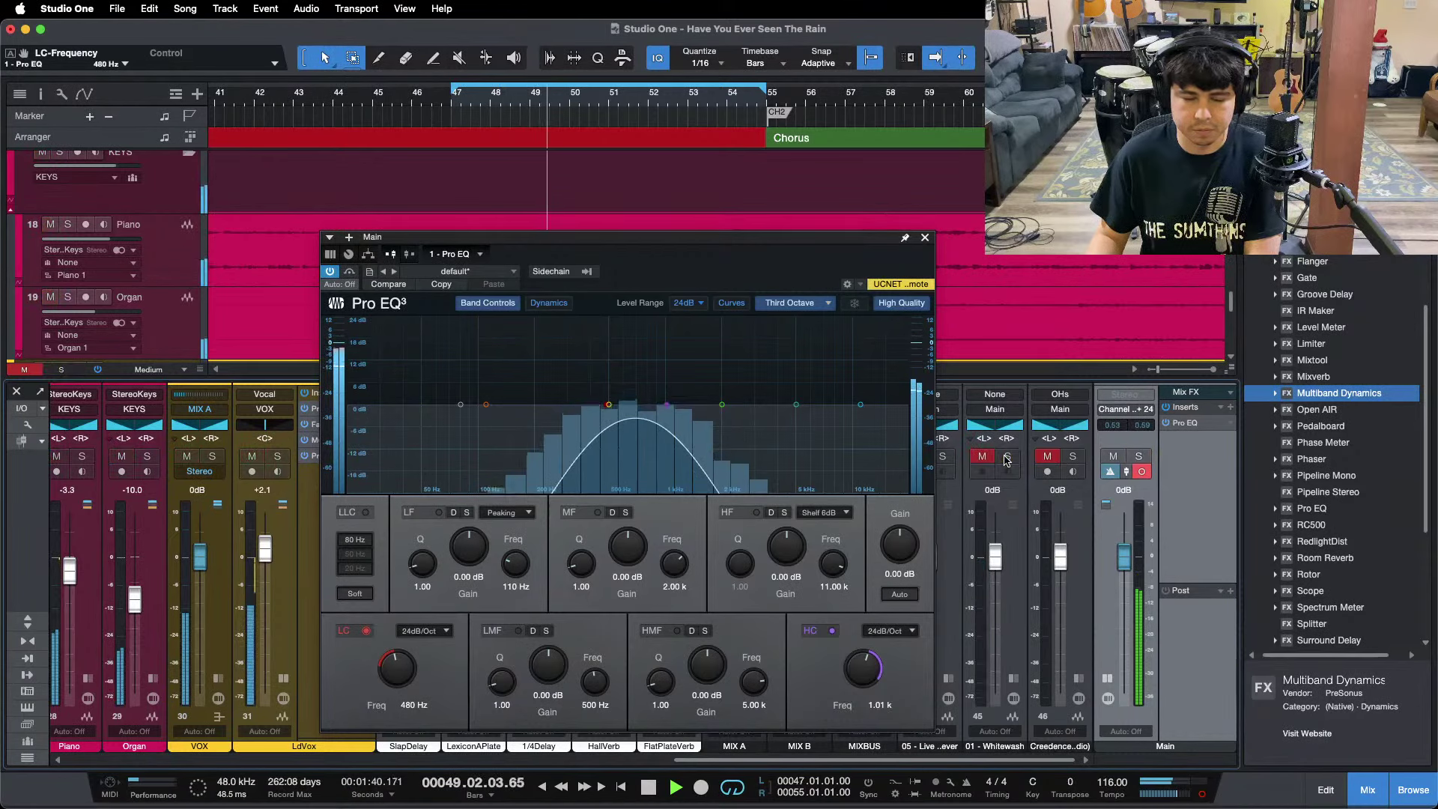
Recheck the low-mid band against Whitewash and Live Forever, switch the Main output from mono to stereo, and close the Main Pro EQ.
mouse_move(860, 807)
left_click(786, 779)
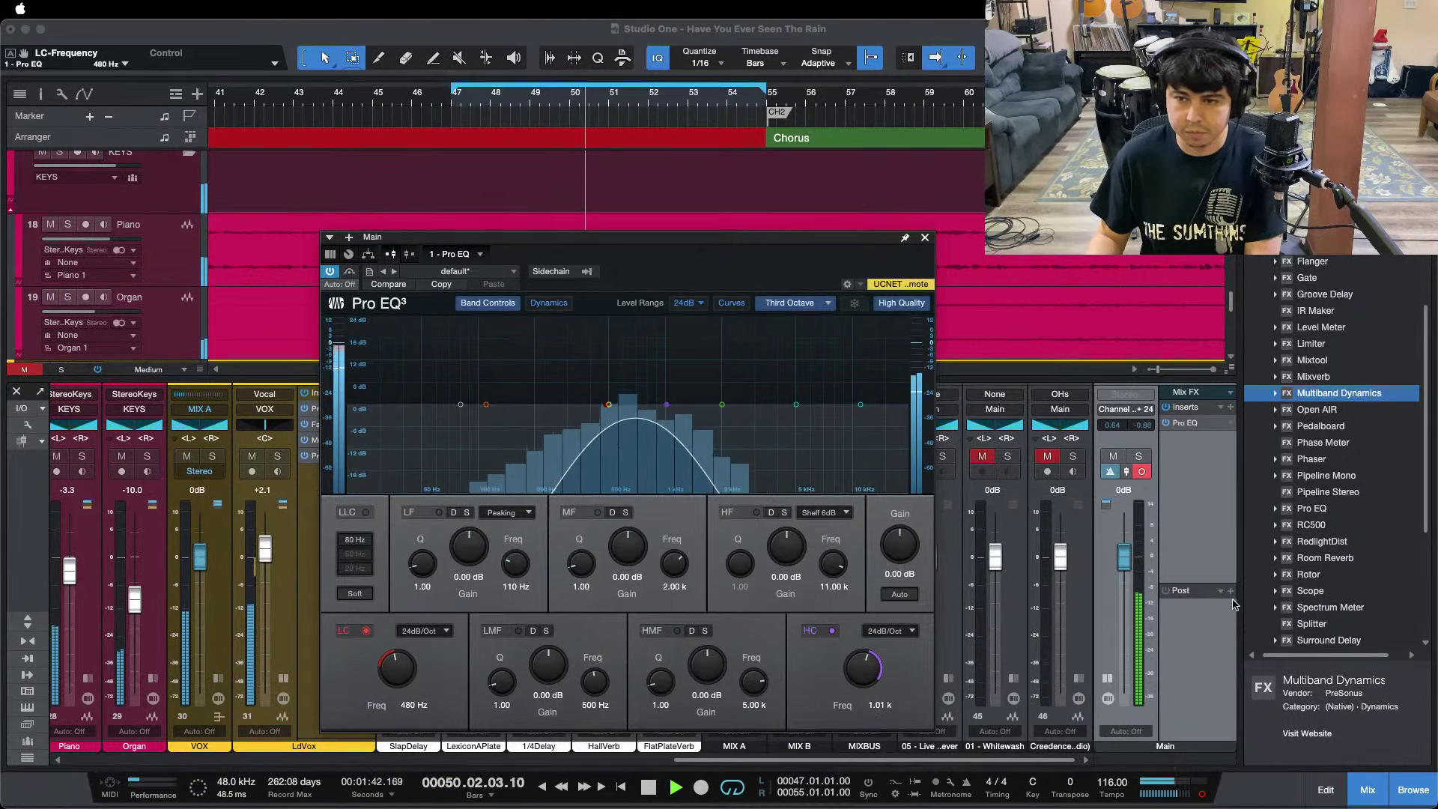
left_click(1196, 545)
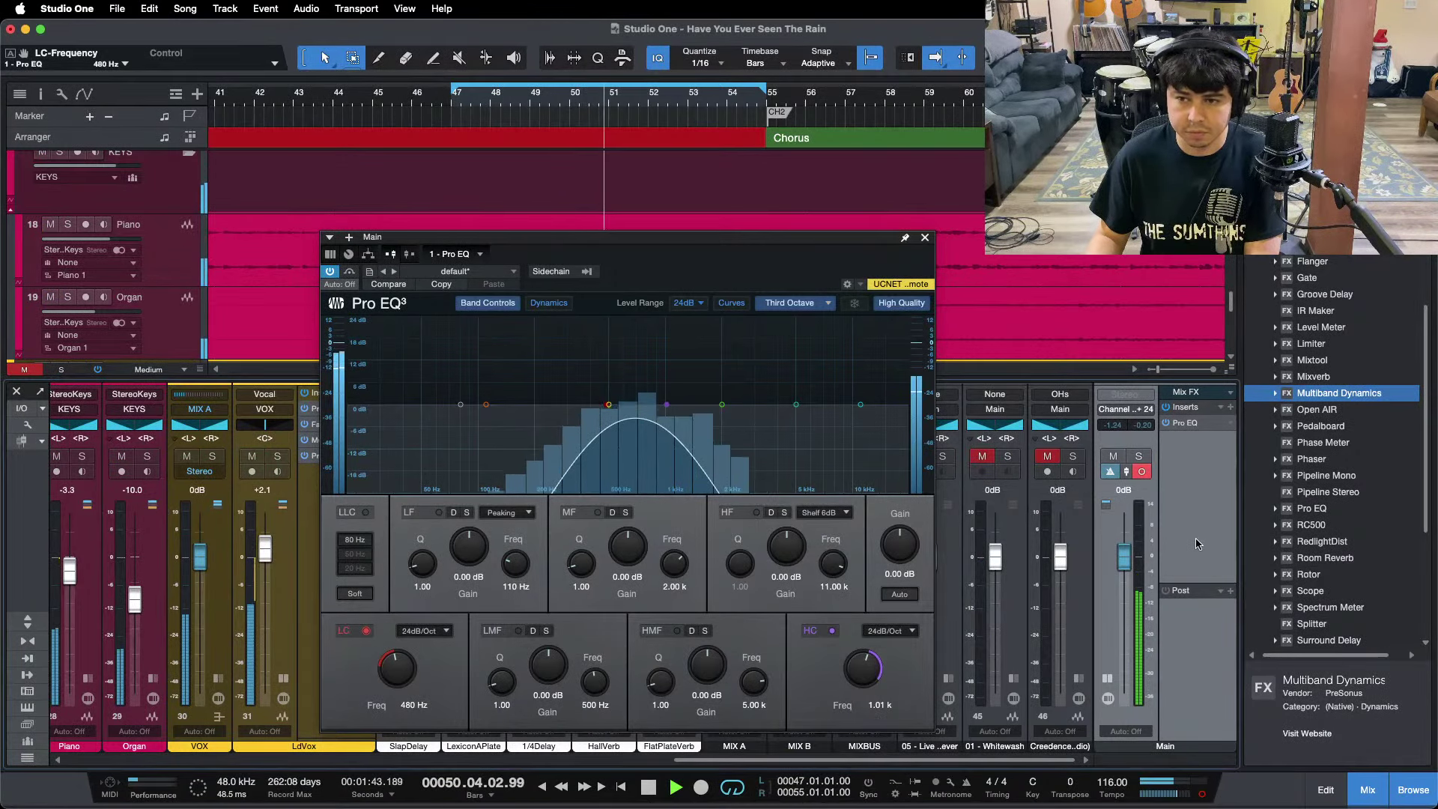
left_click(1007, 458)
left_click(1006, 456)
left_click(982, 456)
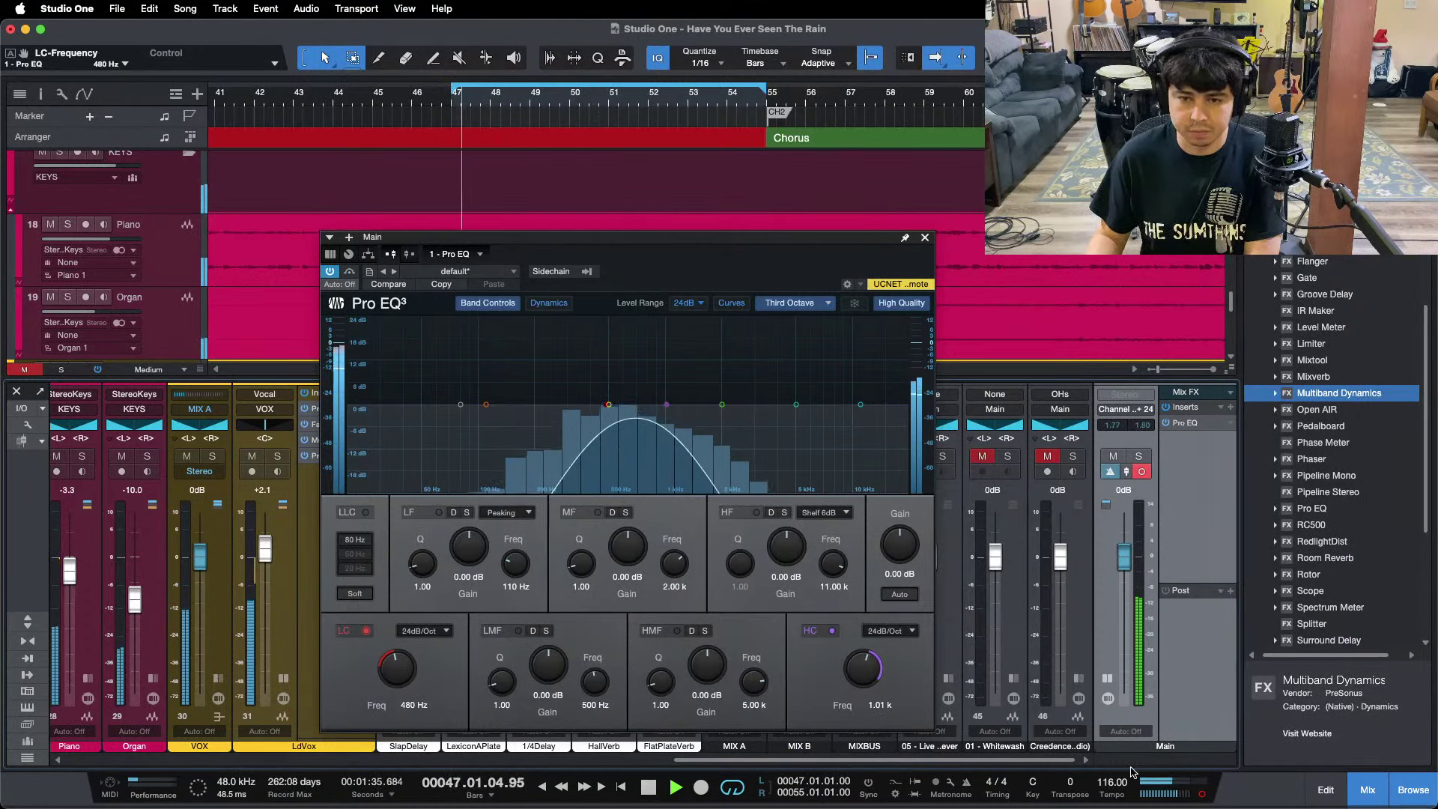
left_click(944, 457)
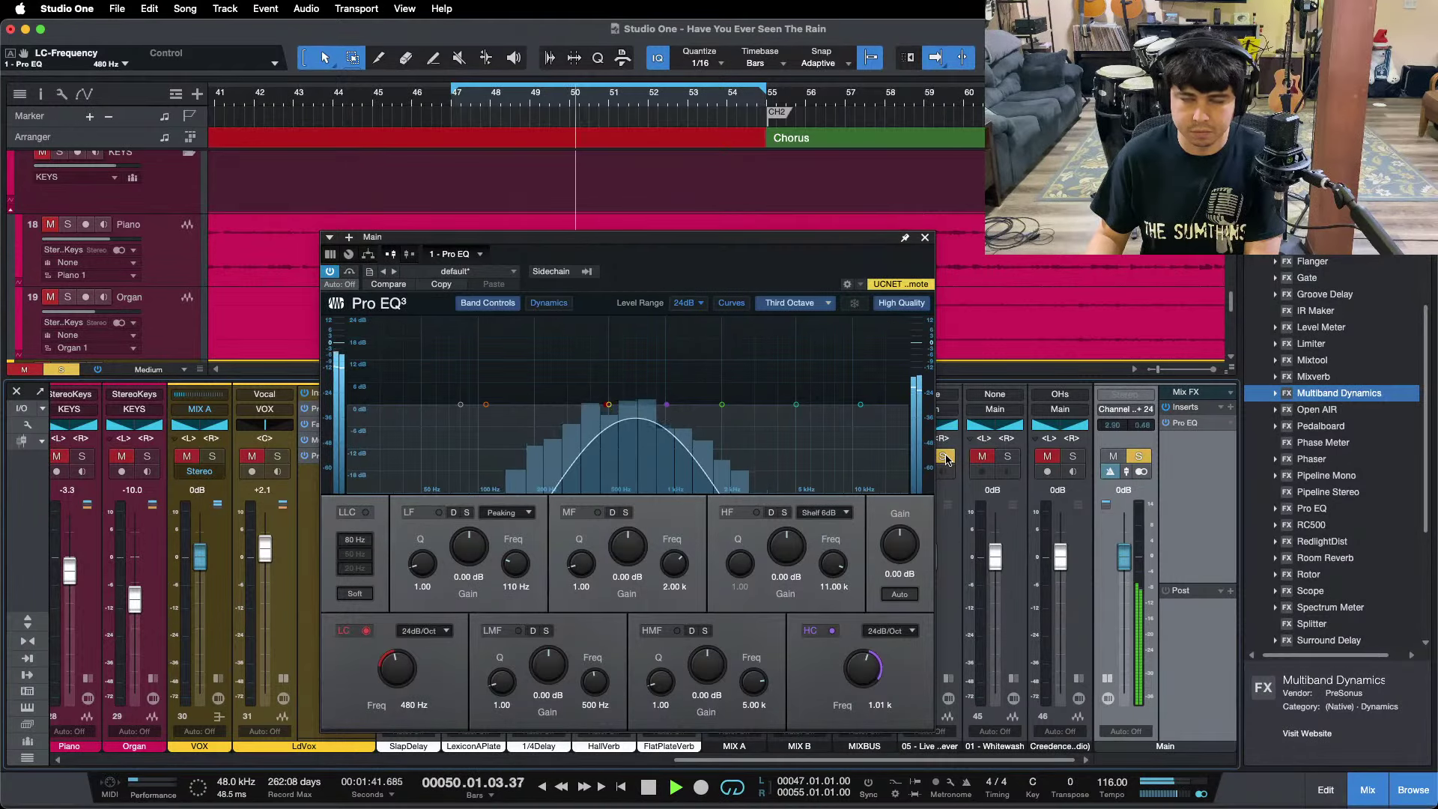
left_click(945, 457)
left_click(925, 239)
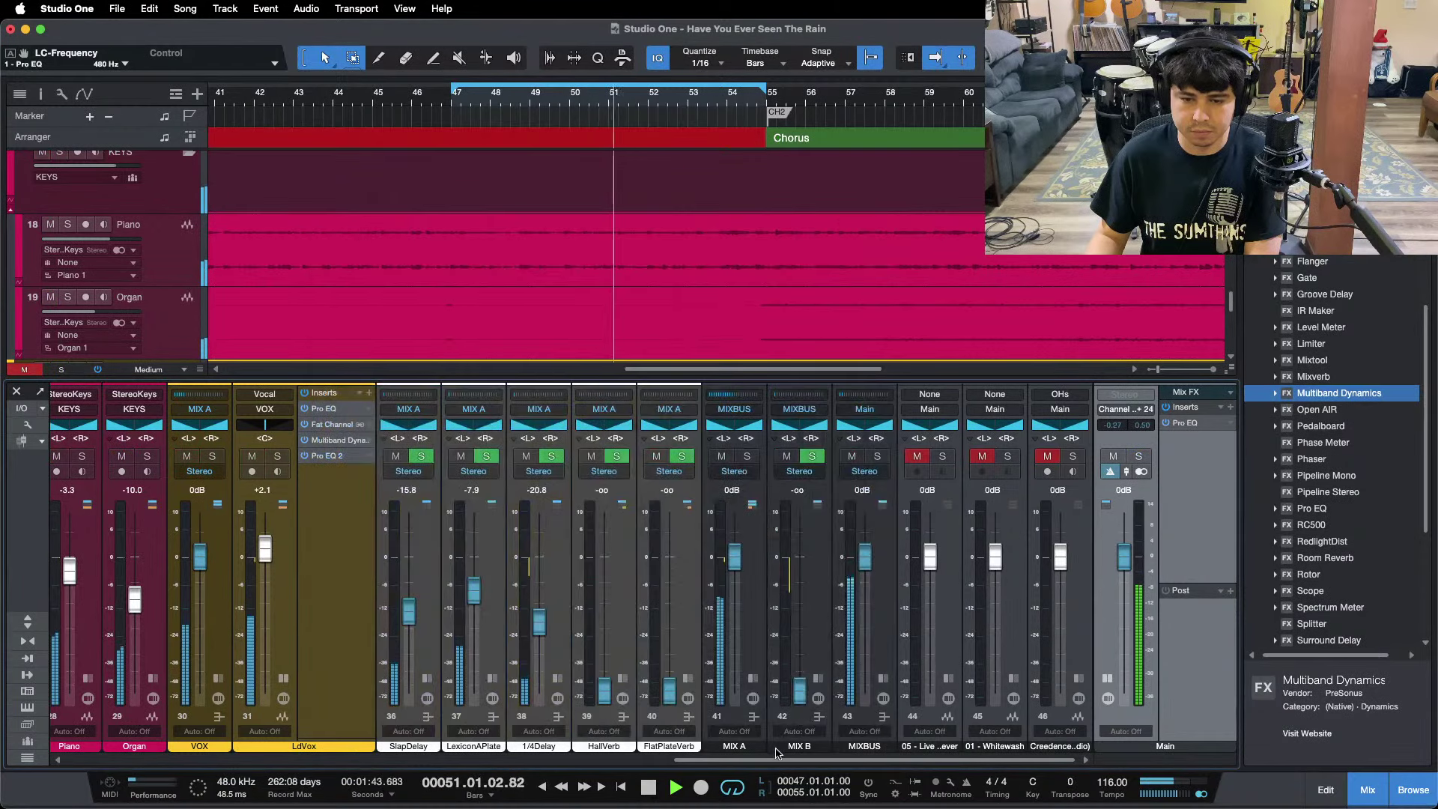
Insert a second Pro EQ after the Fat Channel on the Piano channel.
left_click_drag(779, 760, 531, 764)
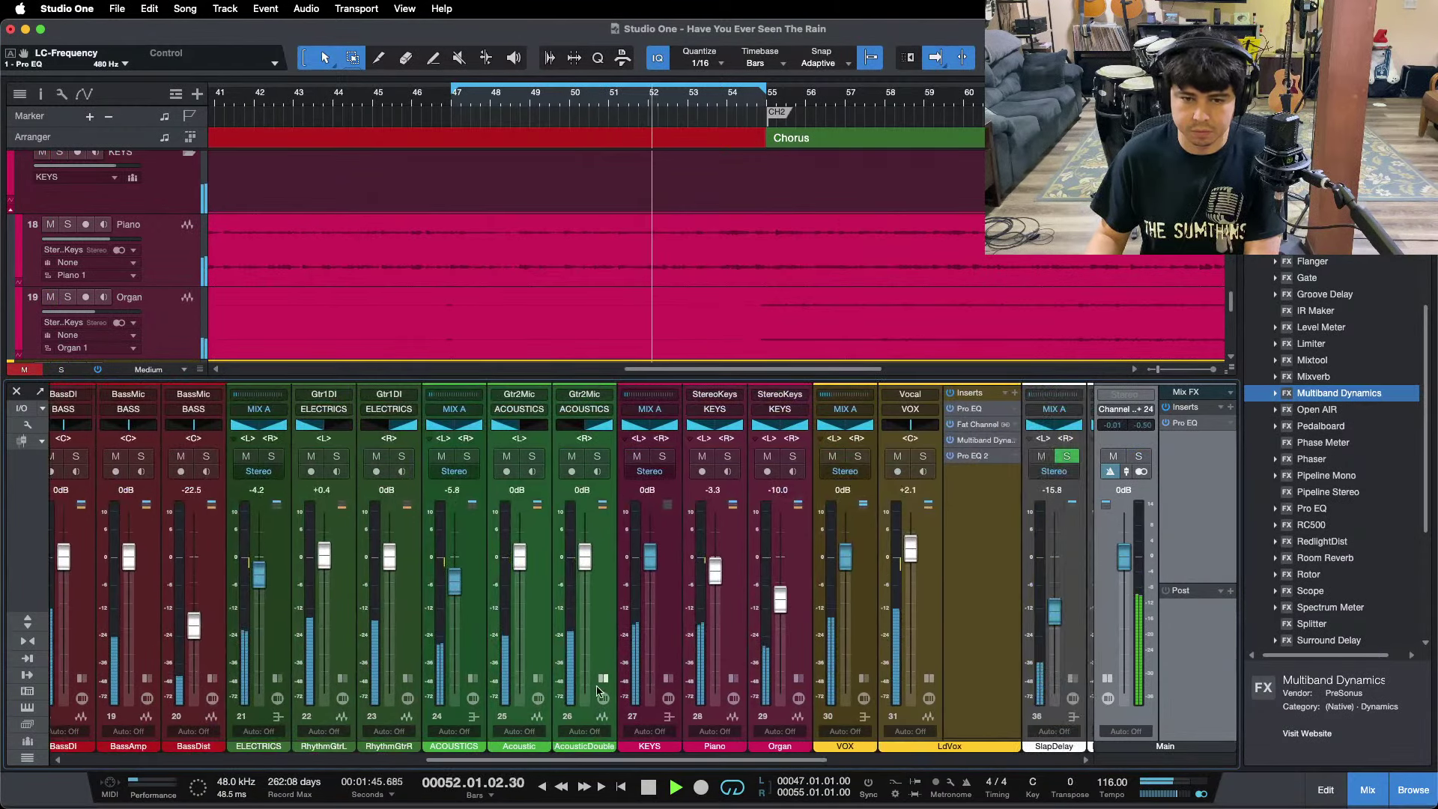
left_click(734, 678)
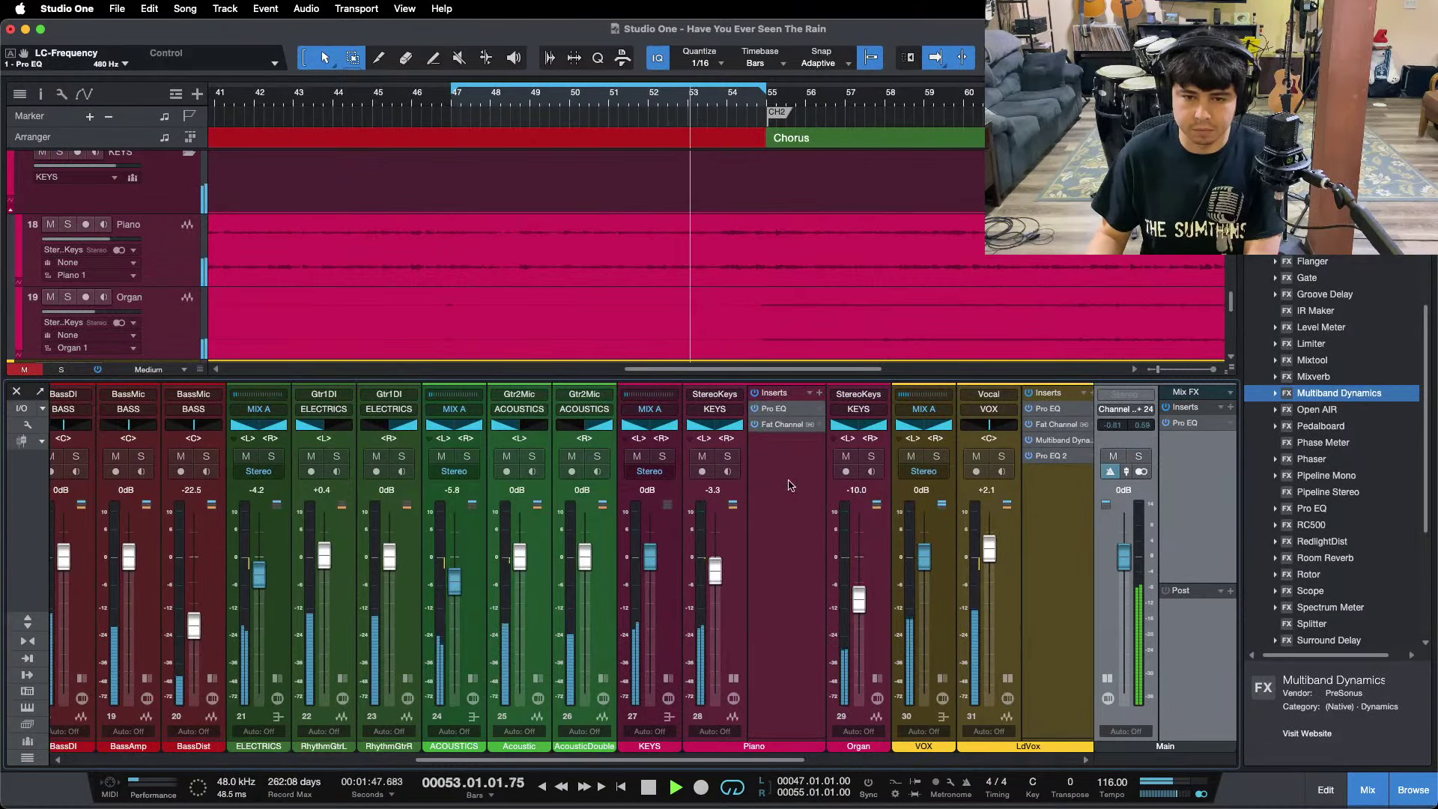
left_click_drag(1312, 507, 781, 473)
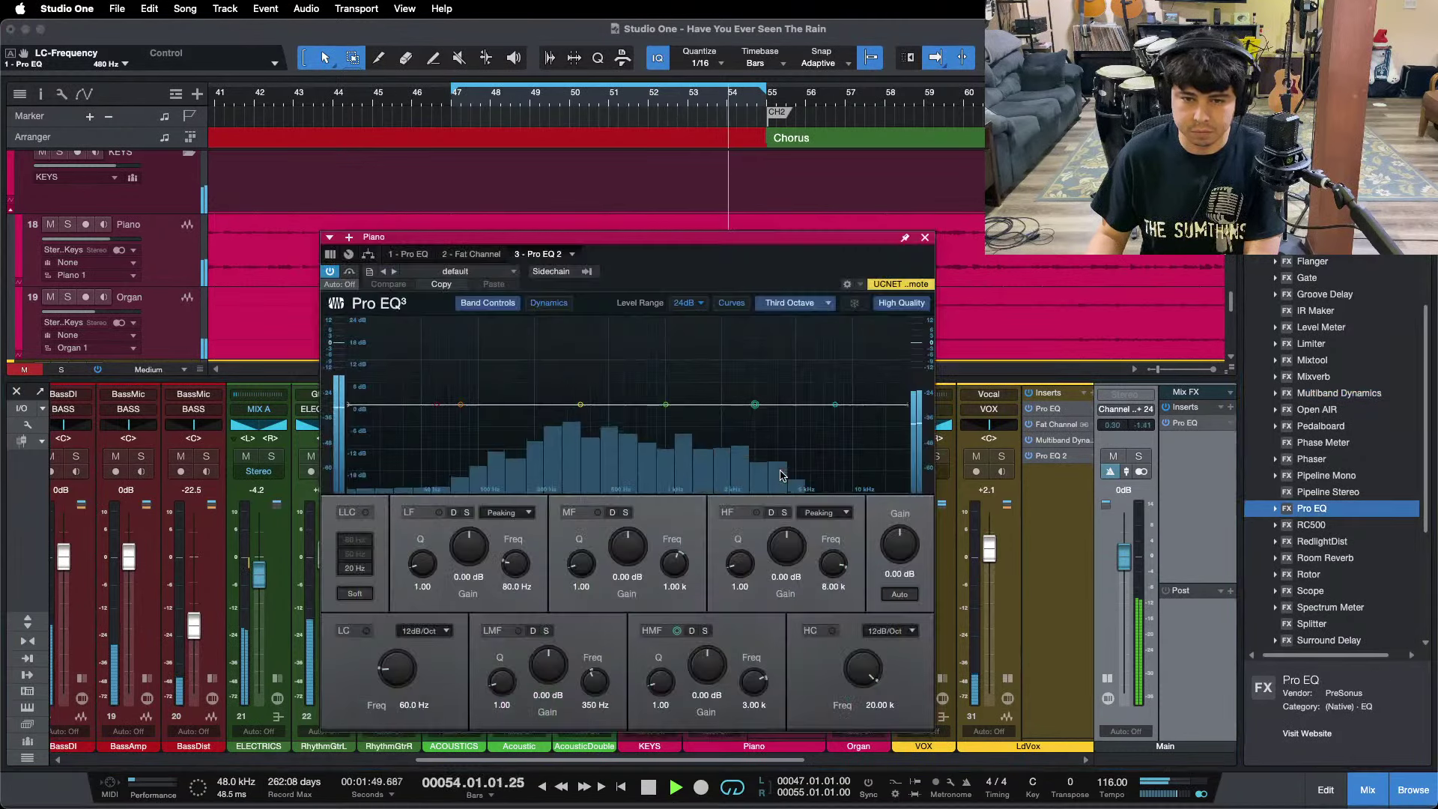
Set the MF band of the Piano's Pro EQ 2 to 993 Hz, Q 0.70 and -0.48 dB gain.
left_click_drag(666, 405, 665, 359)
scroll(665, 358, "down", 3)
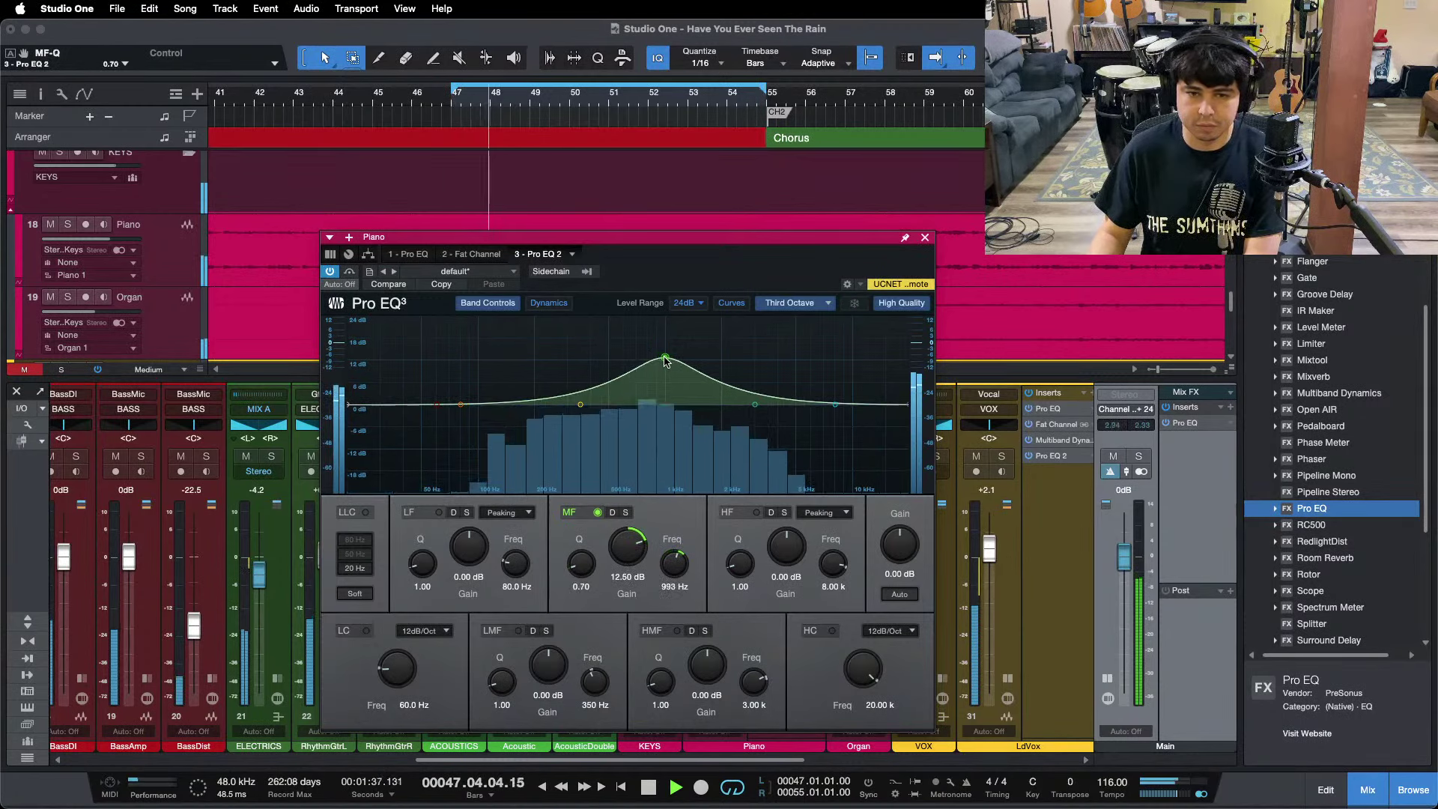
left_click_drag(633, 534, 634, 584)
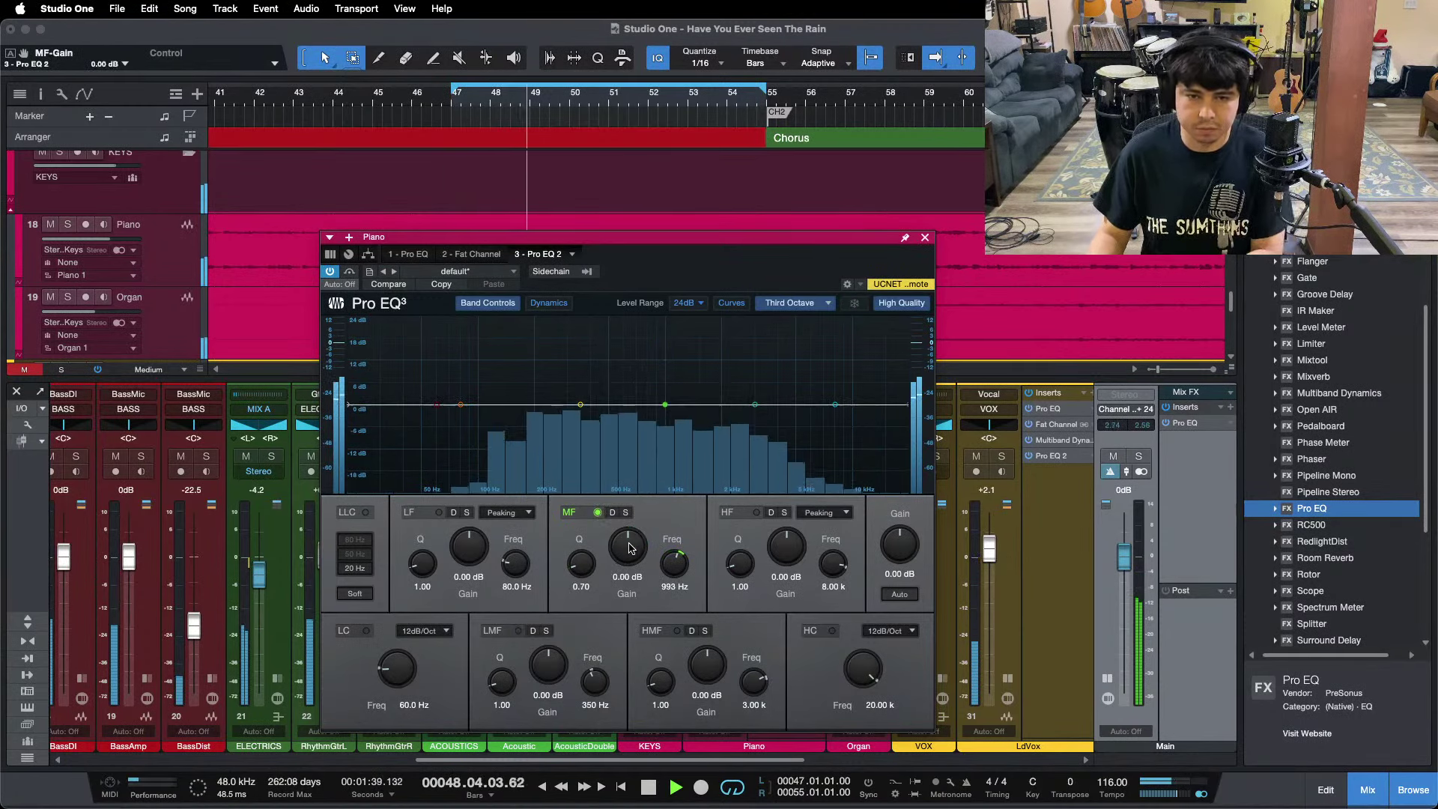
left_click(925, 237)
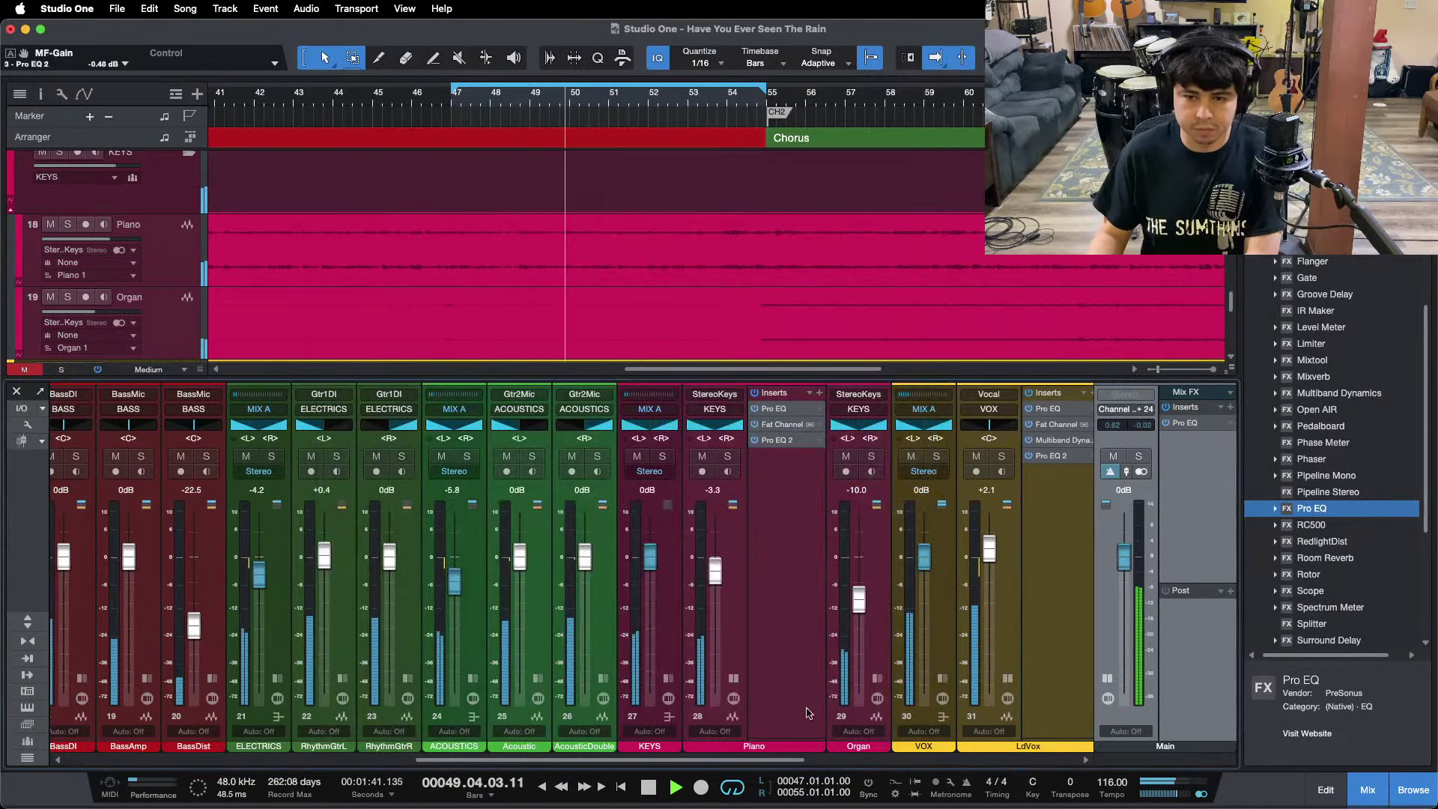
Compare the mix after the piano EQ change with the soloed Creedence and Live Forever references.
scroll(1153, 456, "right", 5)
left_click(1073, 456)
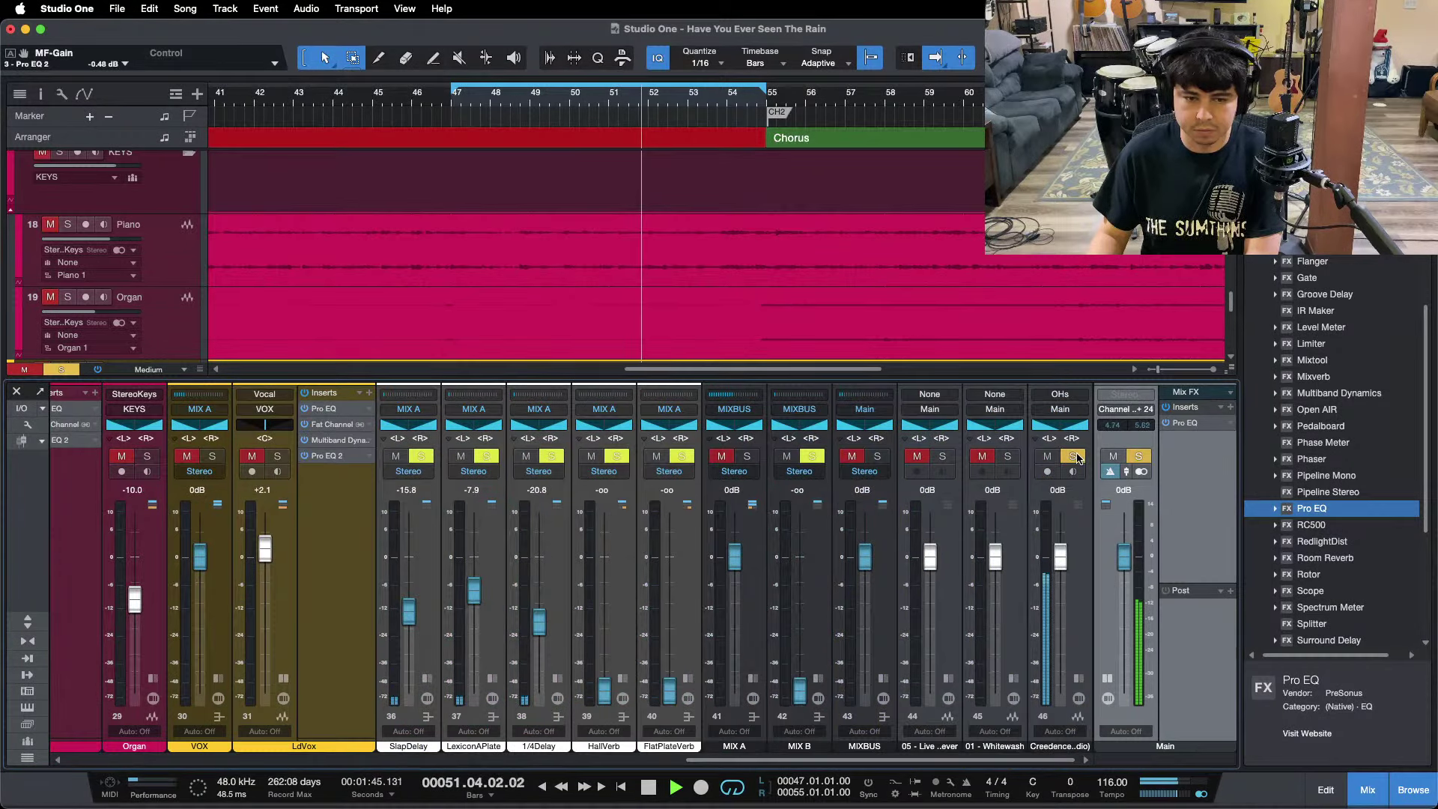
left_click(1073, 456)
left_click(942, 457)
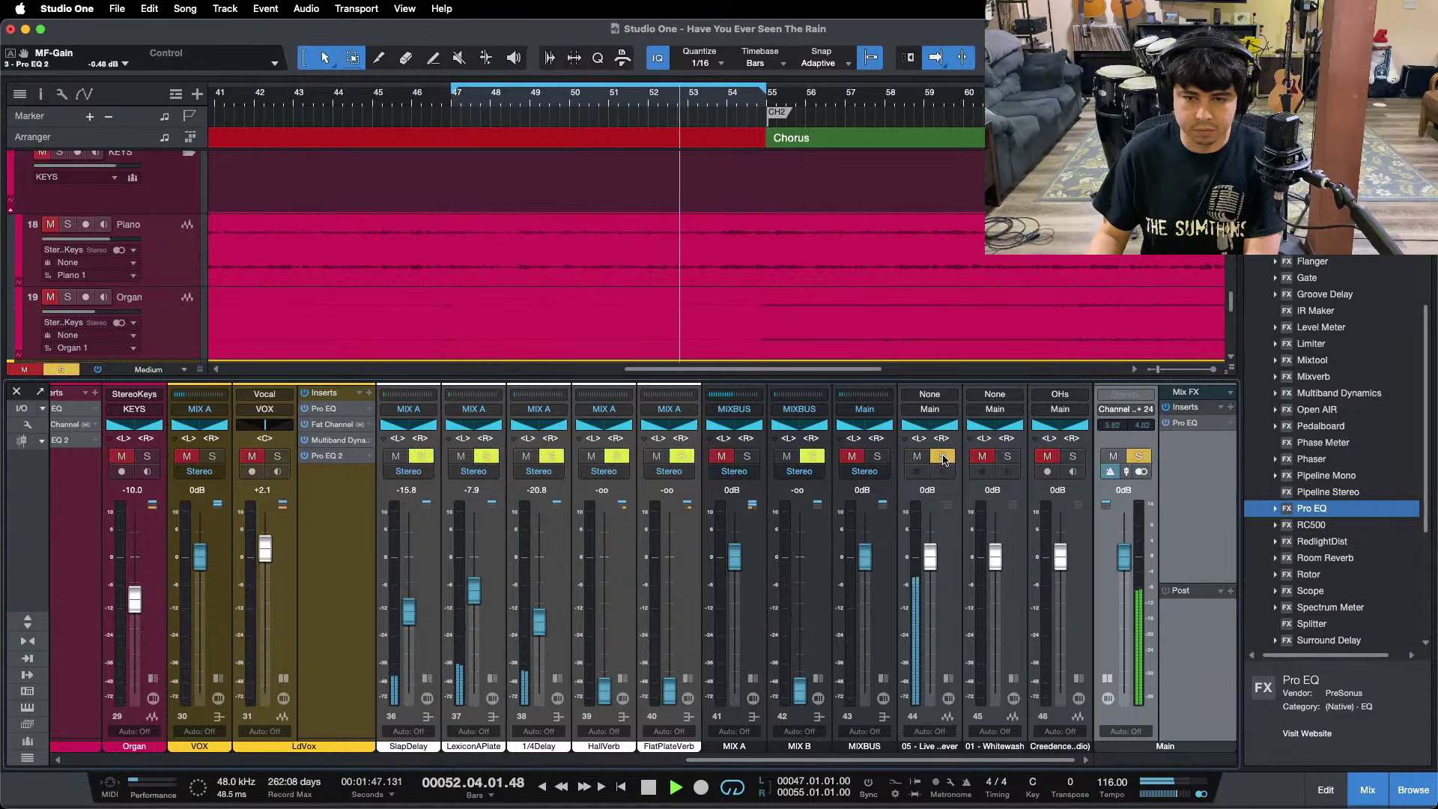
left_click(942, 456)
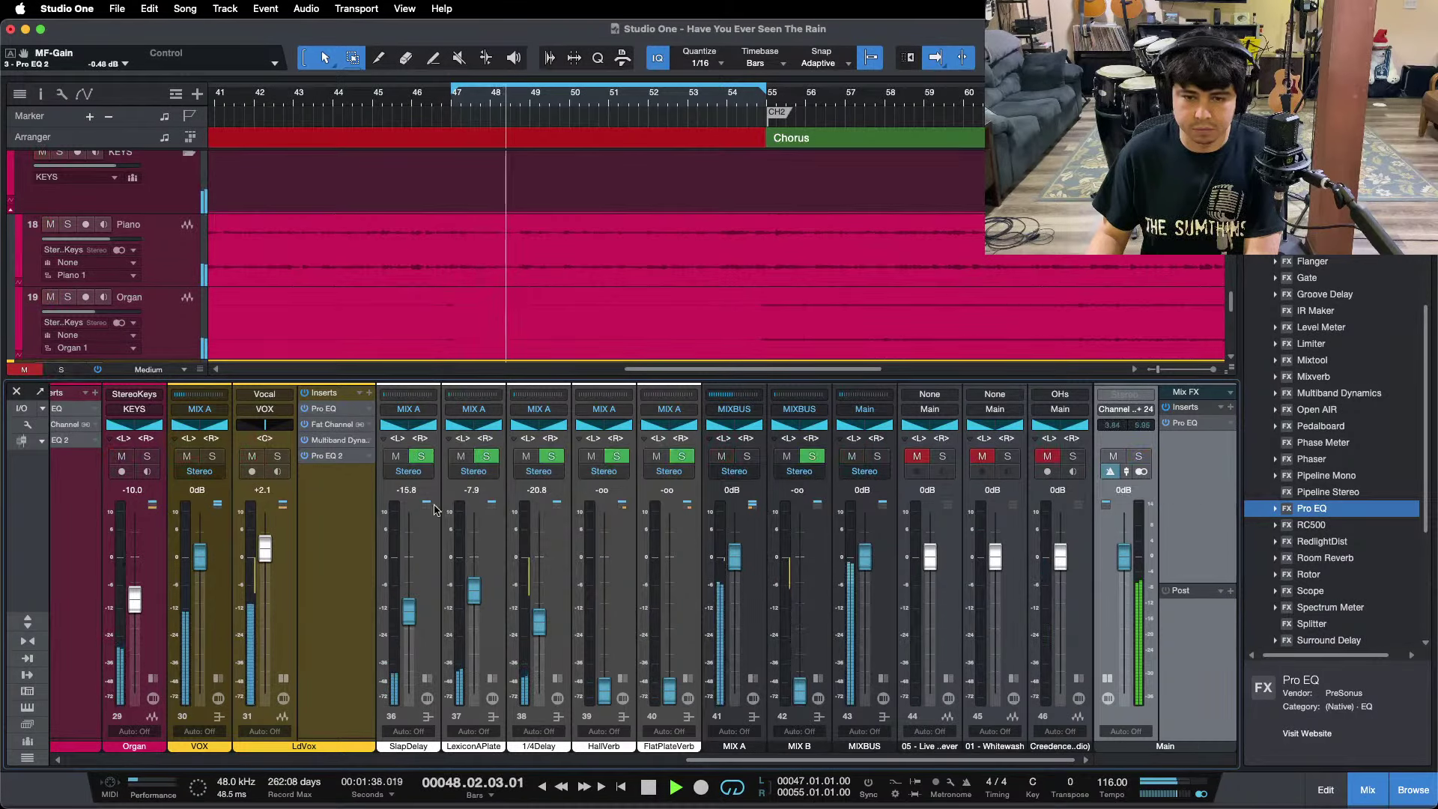
Review the lead vocal's Pro EQ 2 and raise the LdVox fader to +2.5 dB.
key("KP_1")
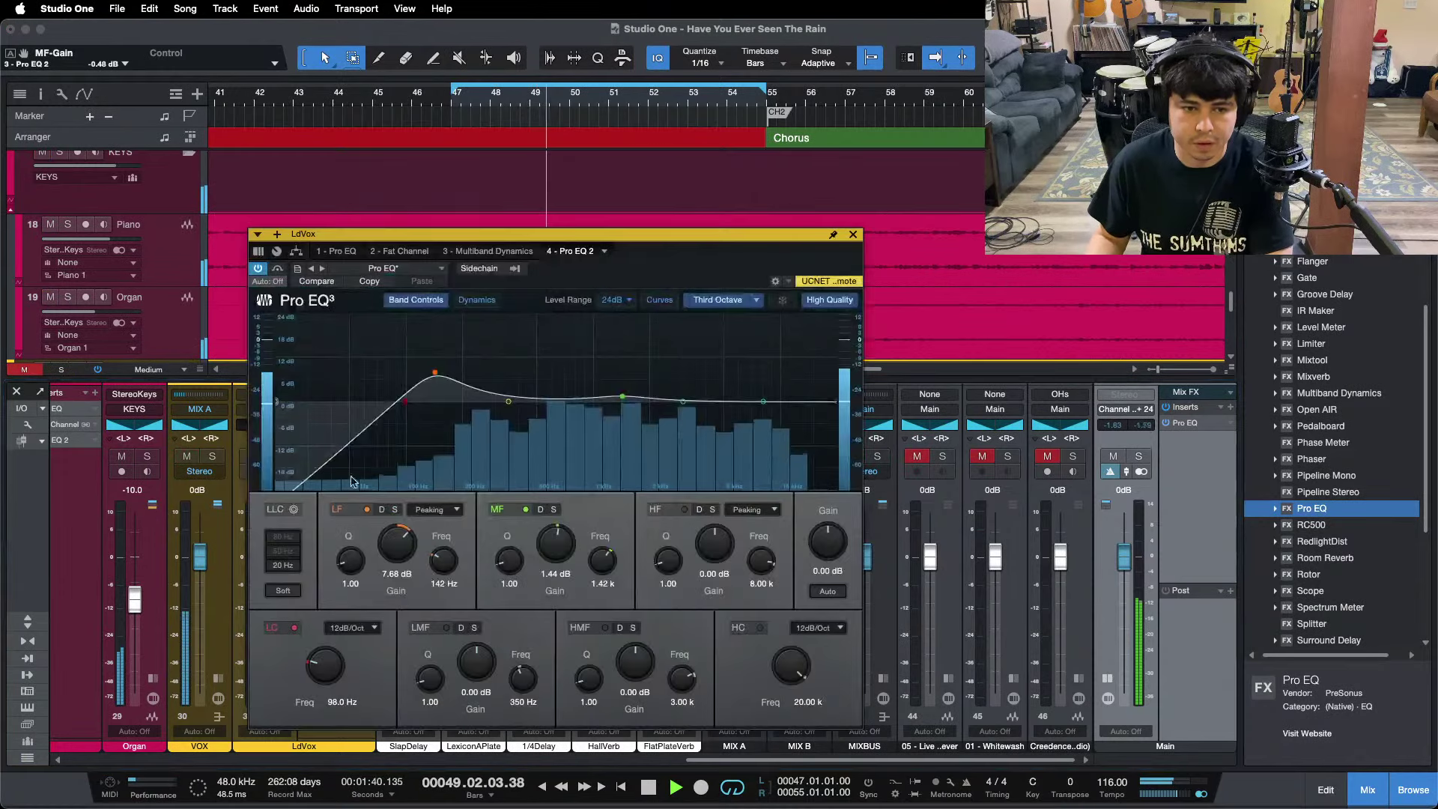
left_click(327, 455)
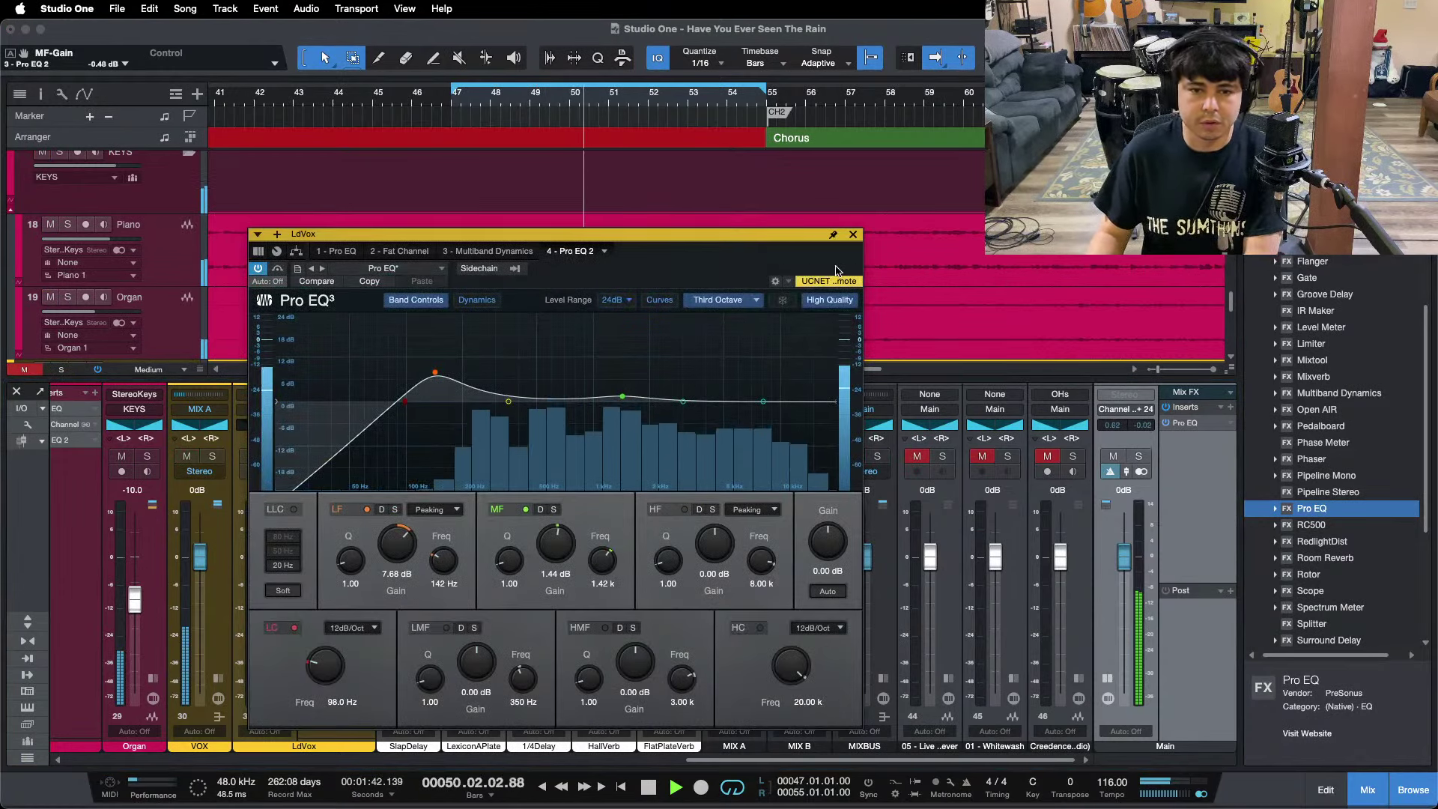
left_click(853, 234)
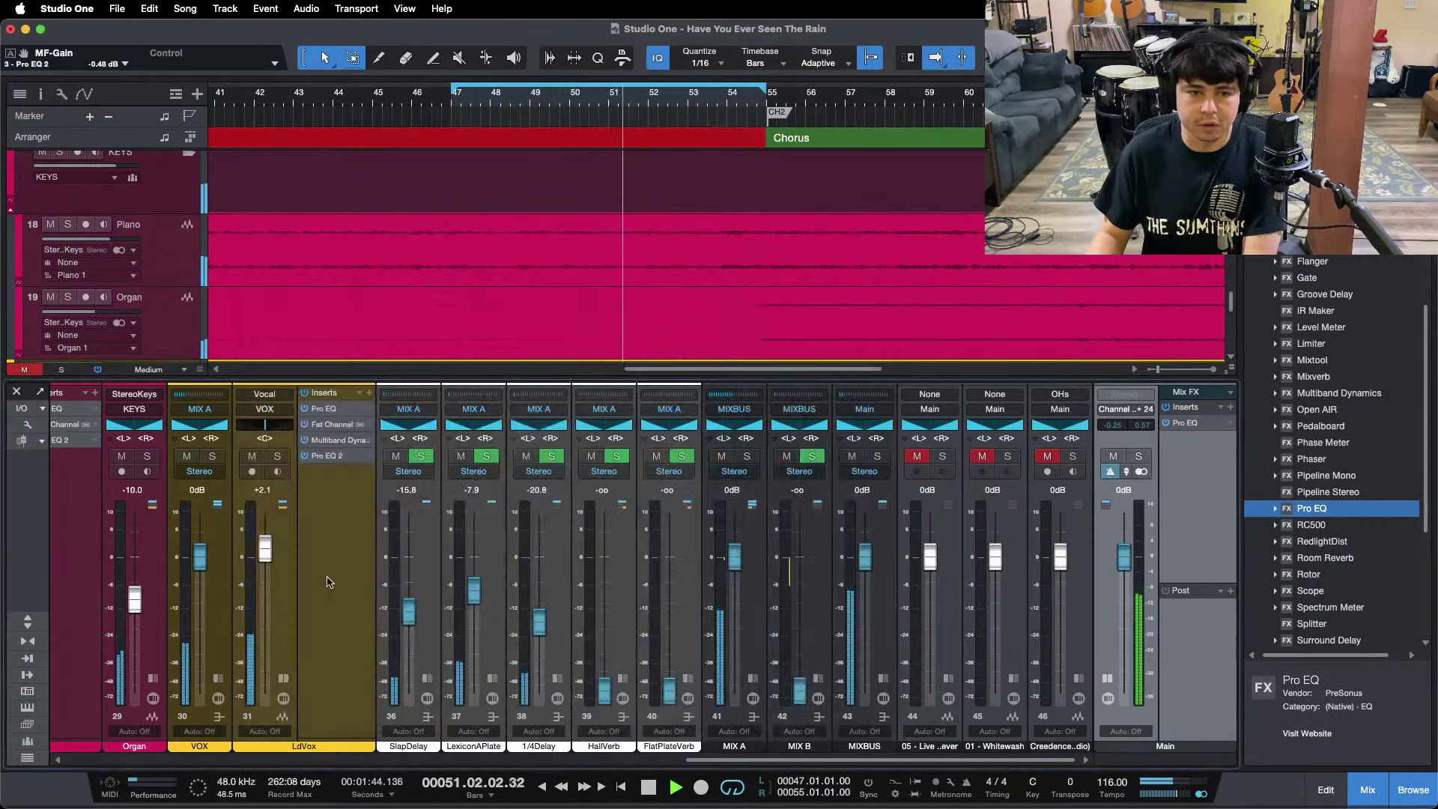
left_click_drag(262, 546, 262, 544)
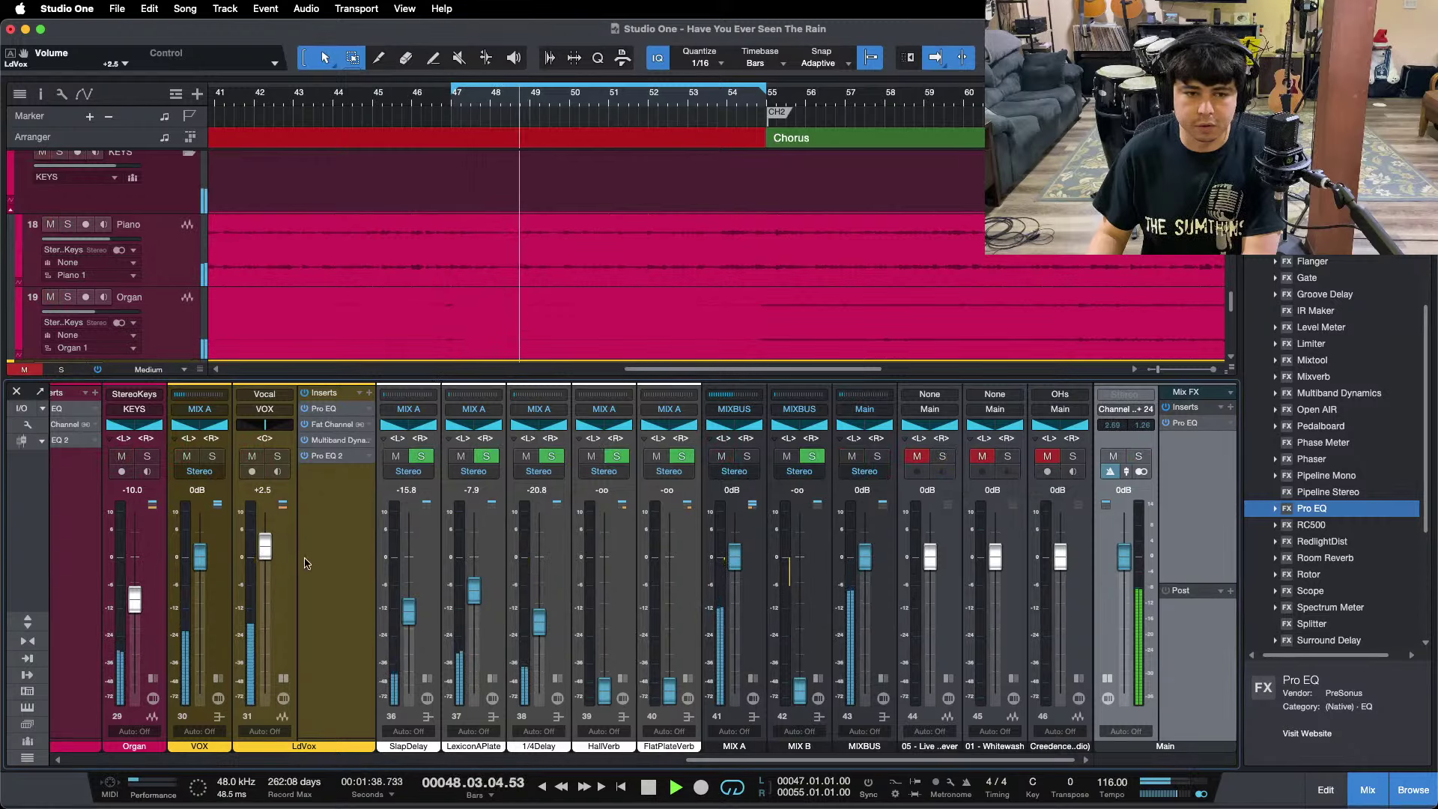
Compare the raised lead vocal's level with the Creedence and Live Forever references by soloing each in turn.
left_click(1072, 457)
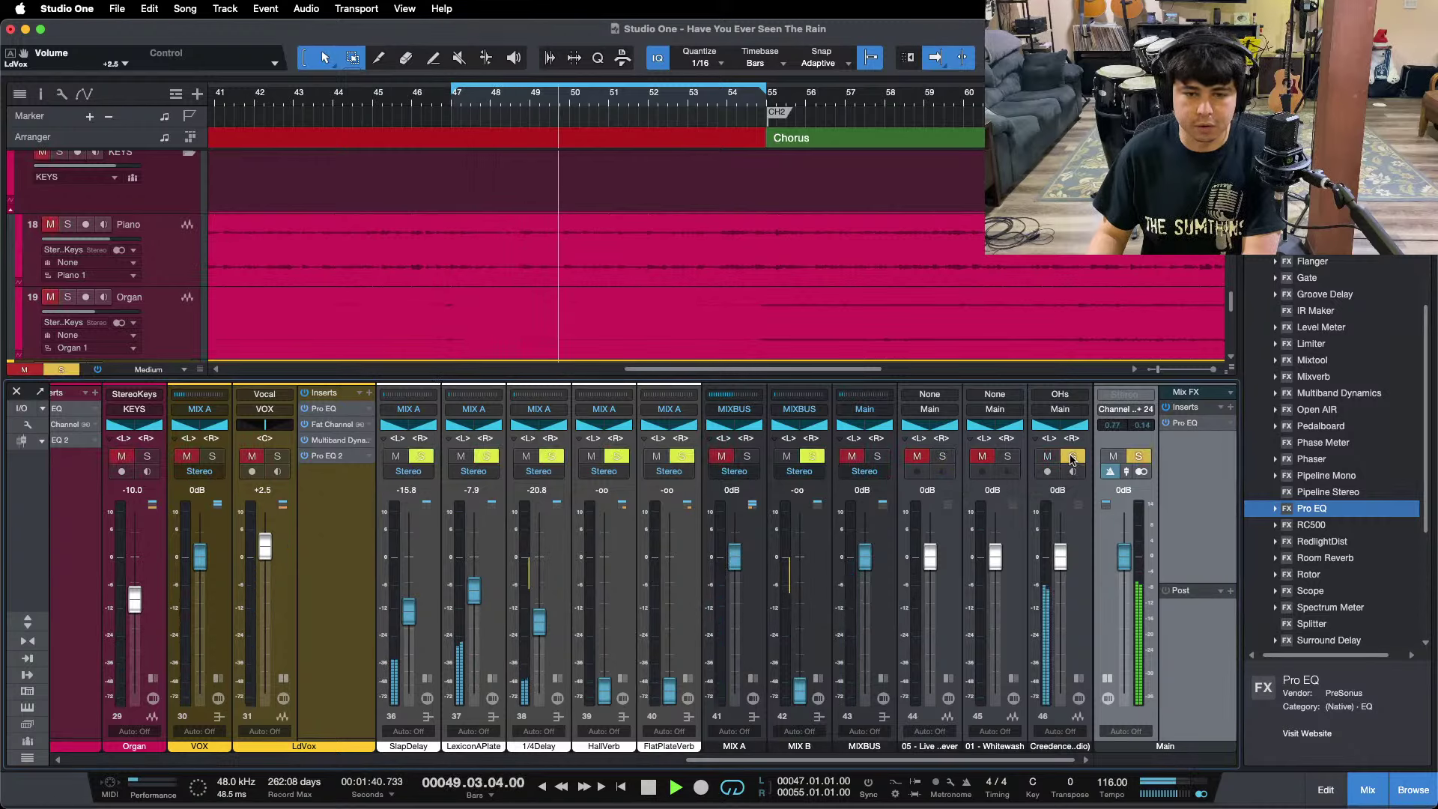
left_click(1072, 456)
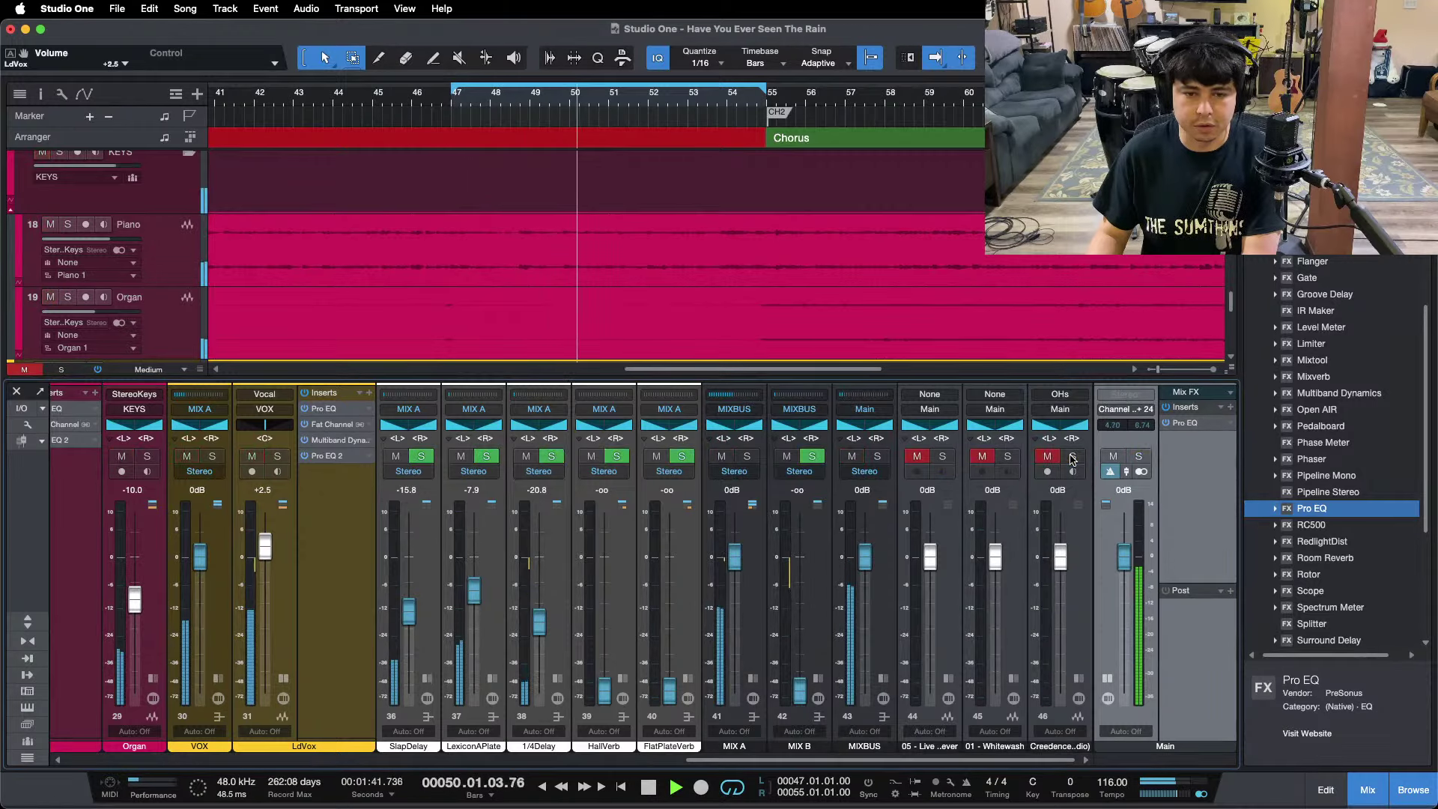
left_click(942, 456)
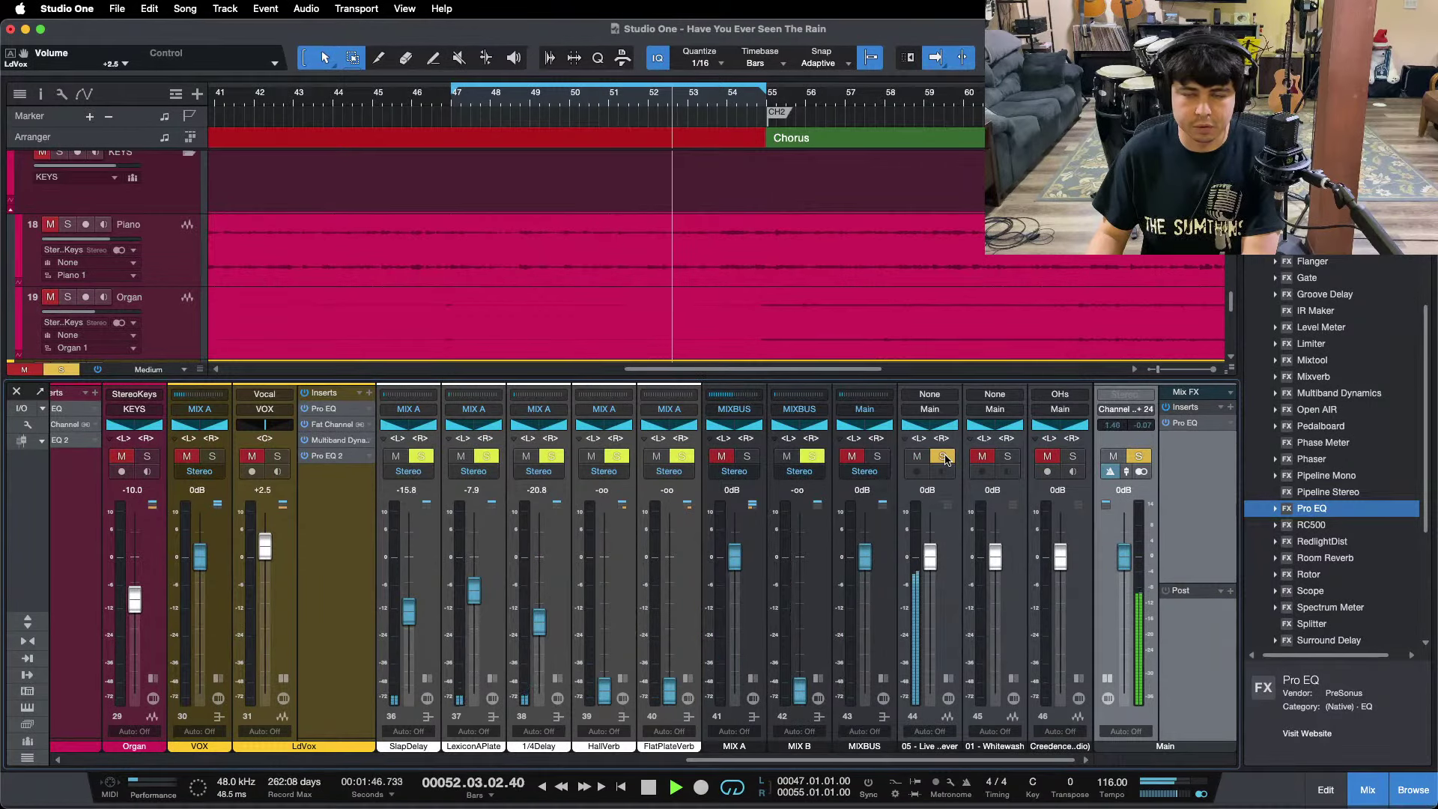
left_click(942, 456)
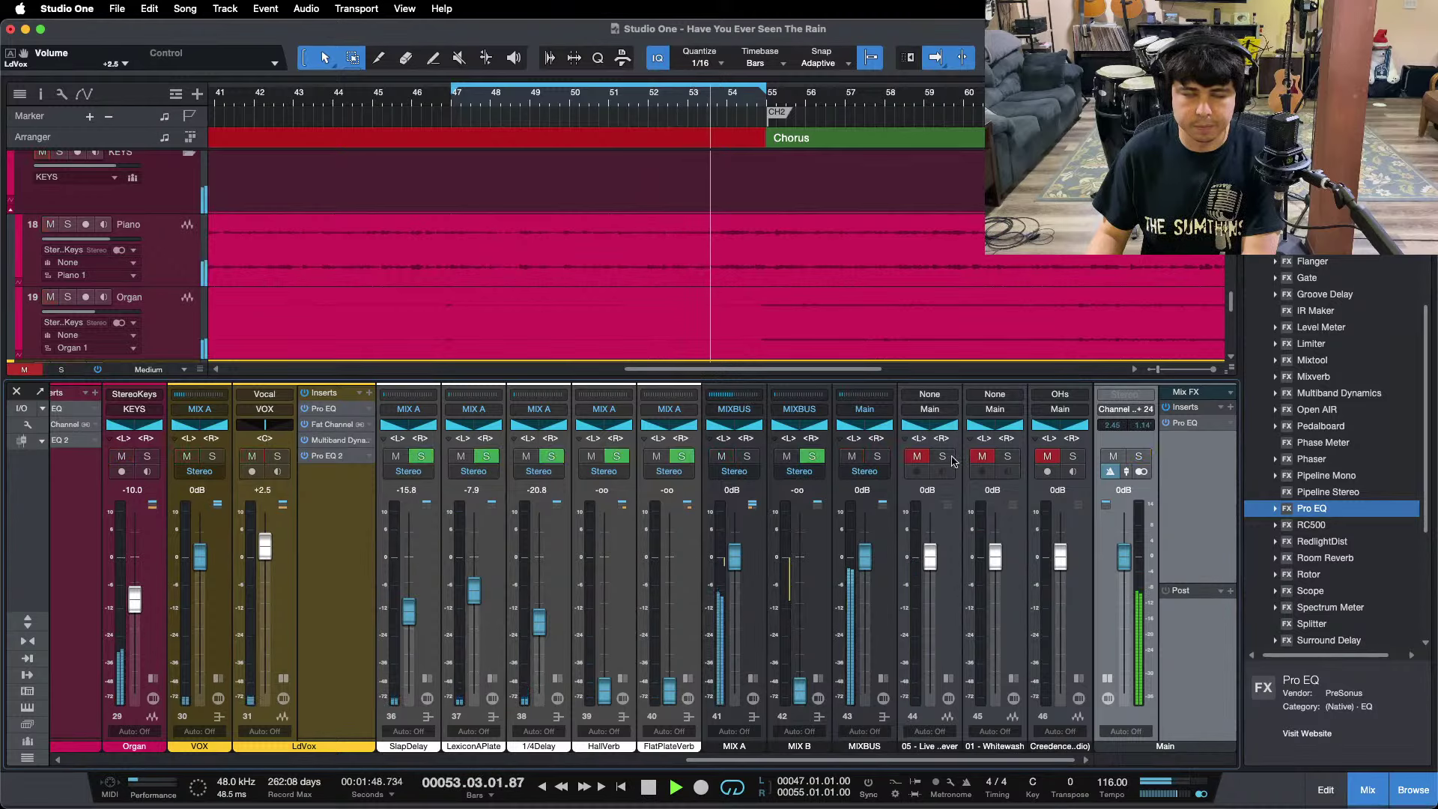
left_click(1072, 456)
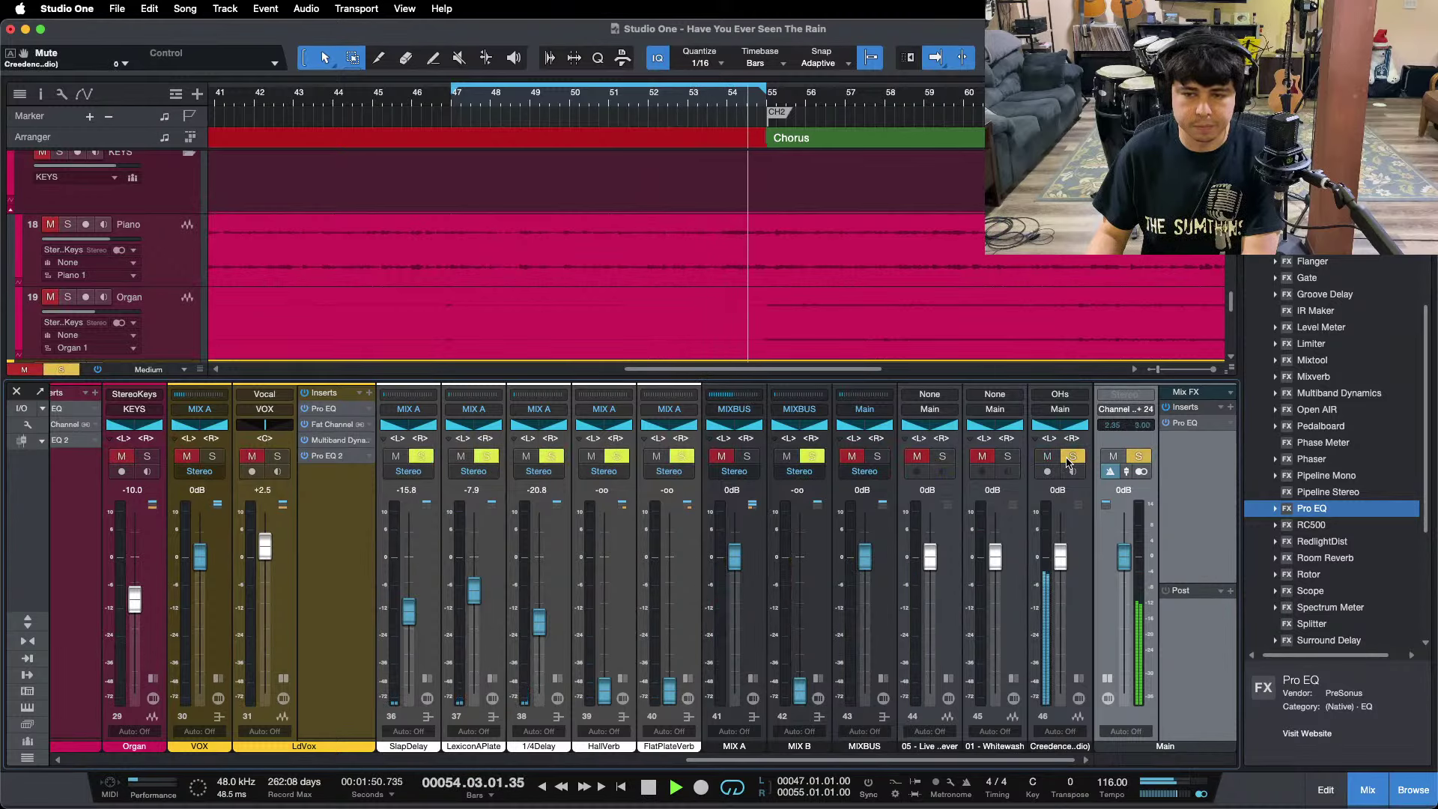
left_click(1072, 456)
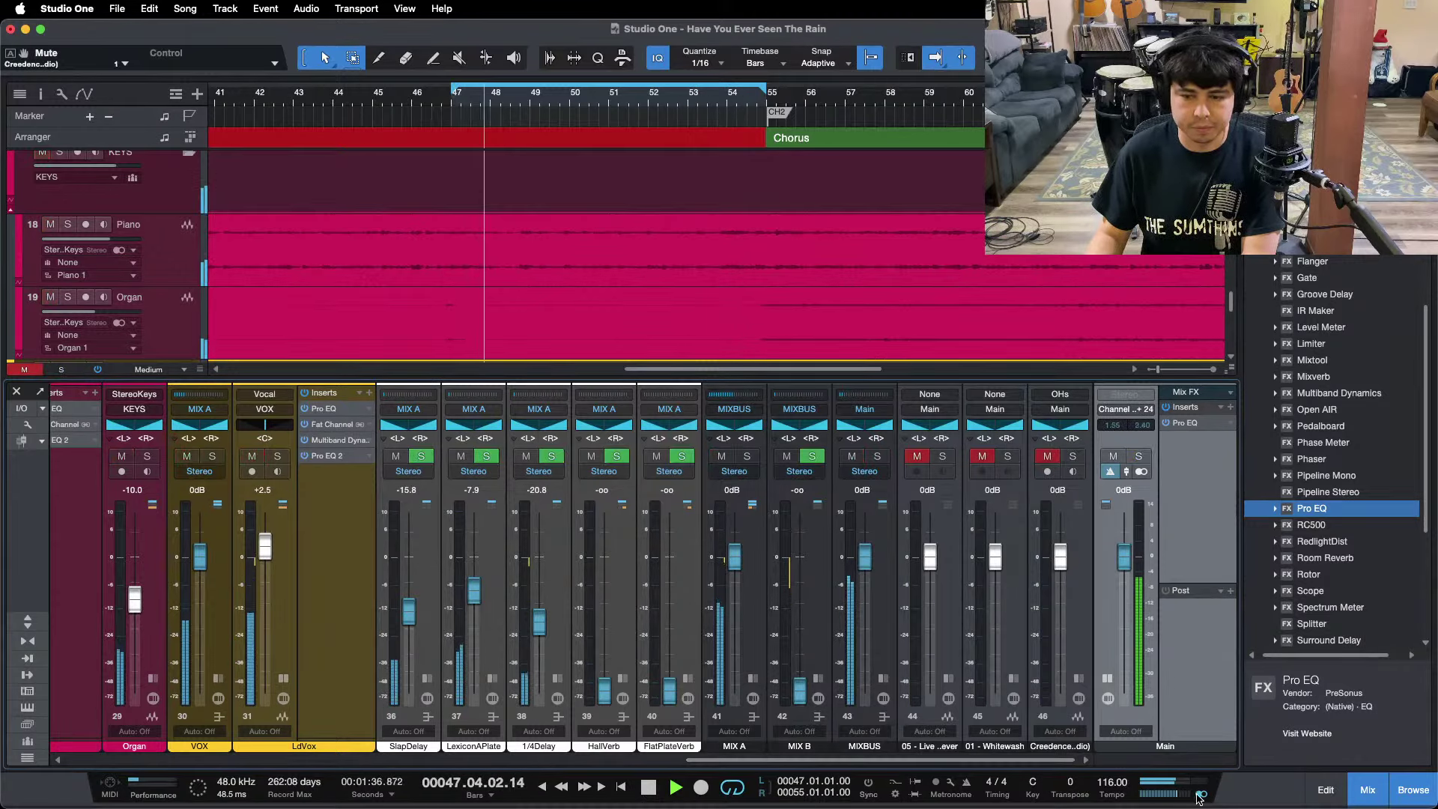
Narrow the Main channel's Pro EQ filter by setting the high cut to 502 Hz and the low cut to 195 Hz.
left_click(1185, 423)
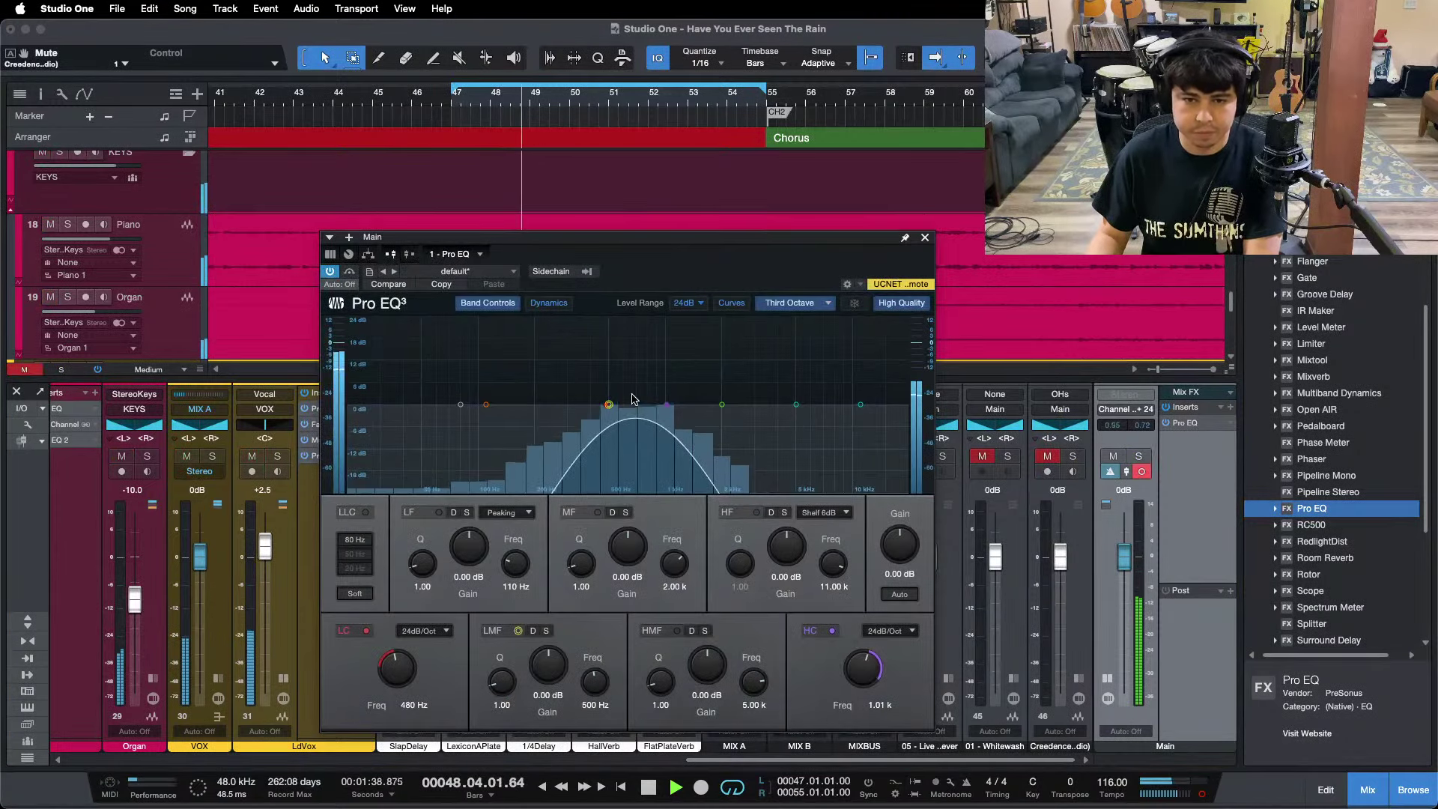
left_click_drag(666, 412, 619, 416)
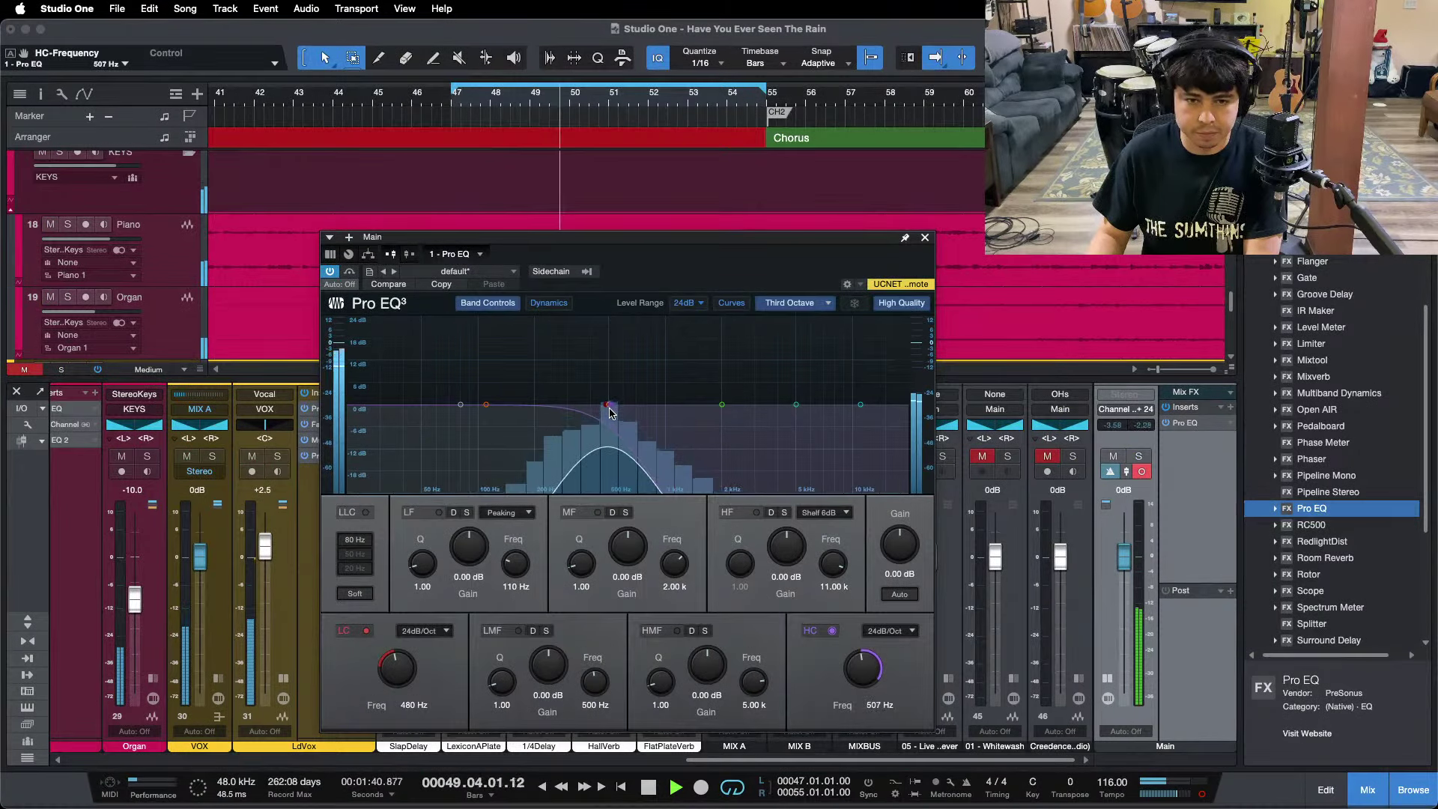
left_click_drag(397, 666, 396, 685)
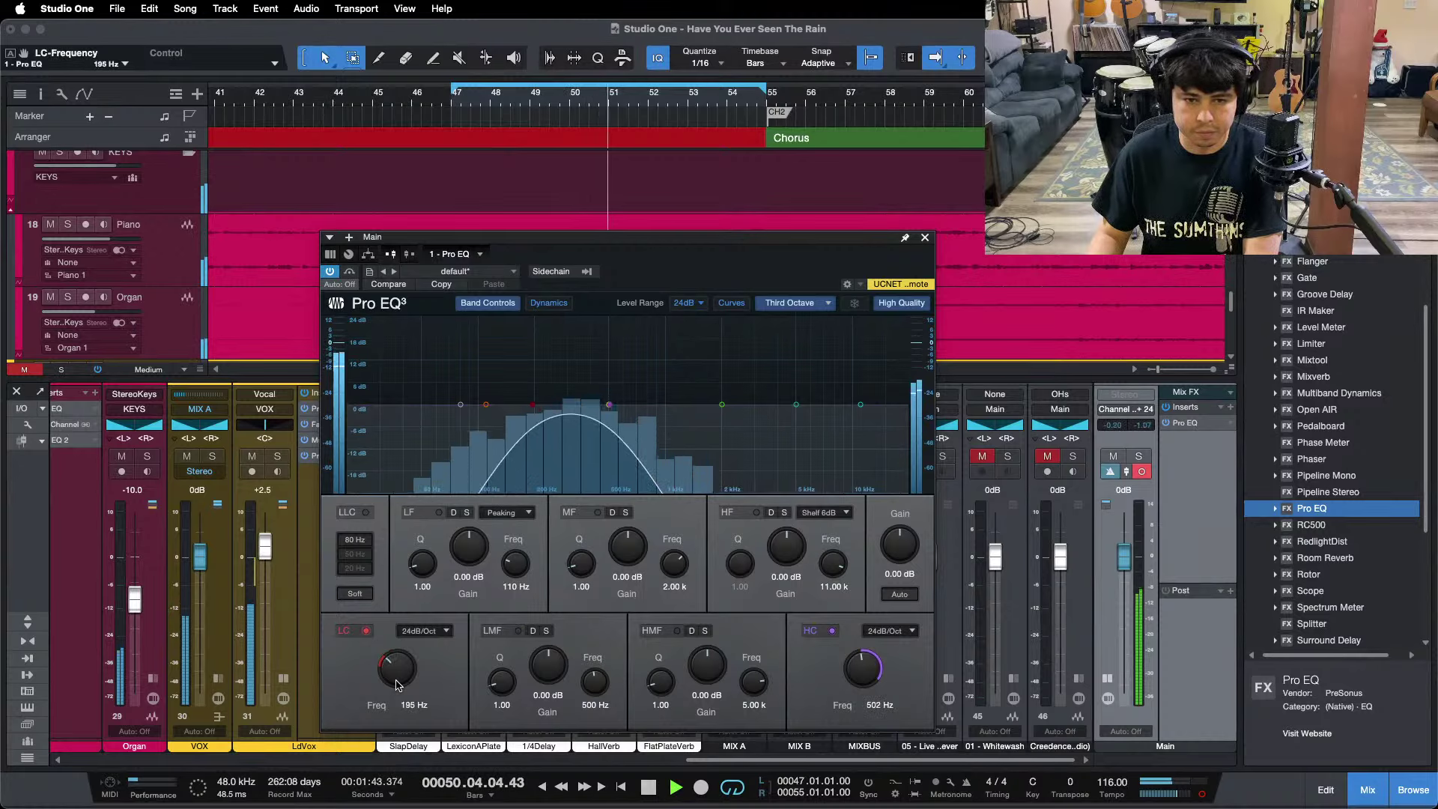
Compare the low-mid band of the mix with the Live Forever and Creedence references by soloing each in turn.
left_click(944, 457)
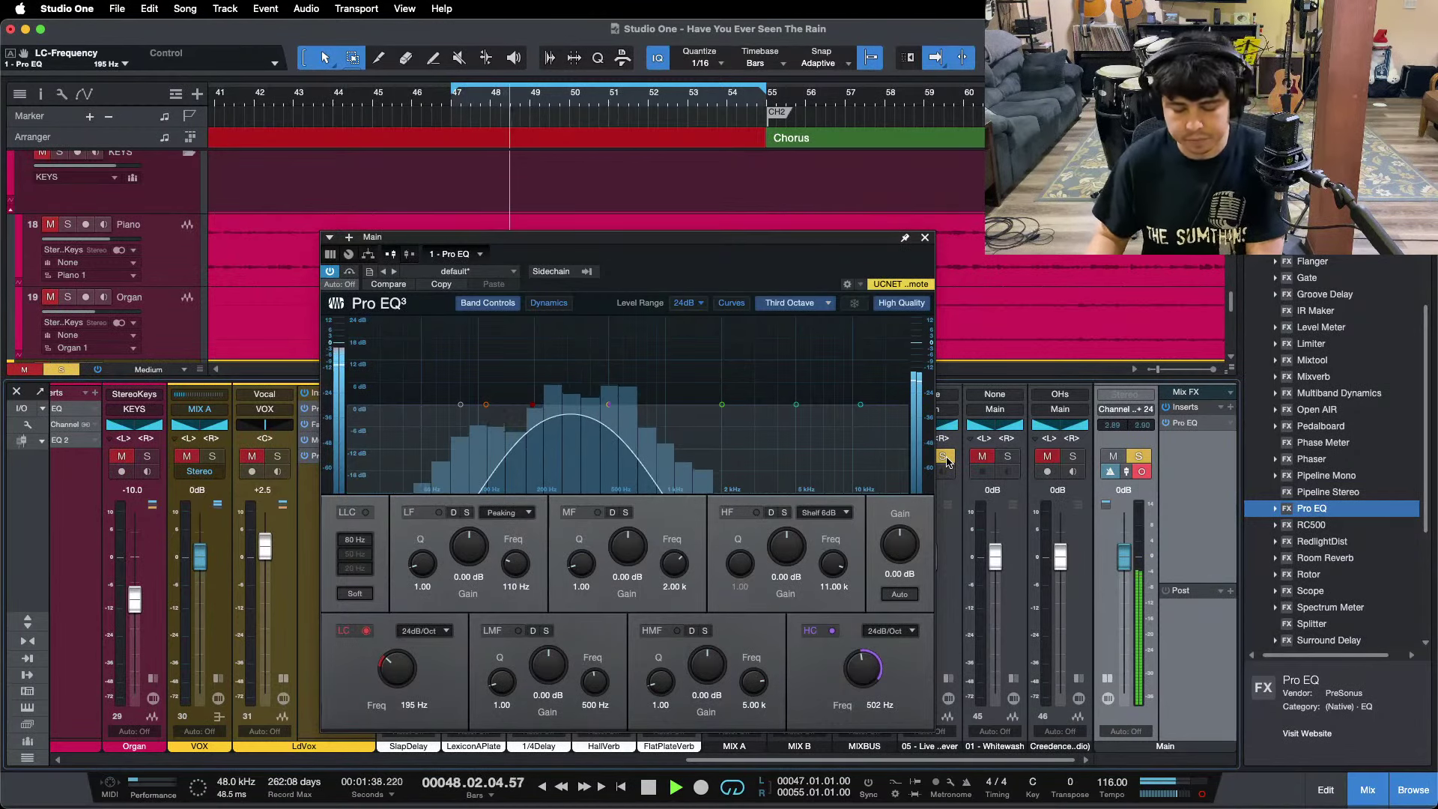
left_click(945, 459)
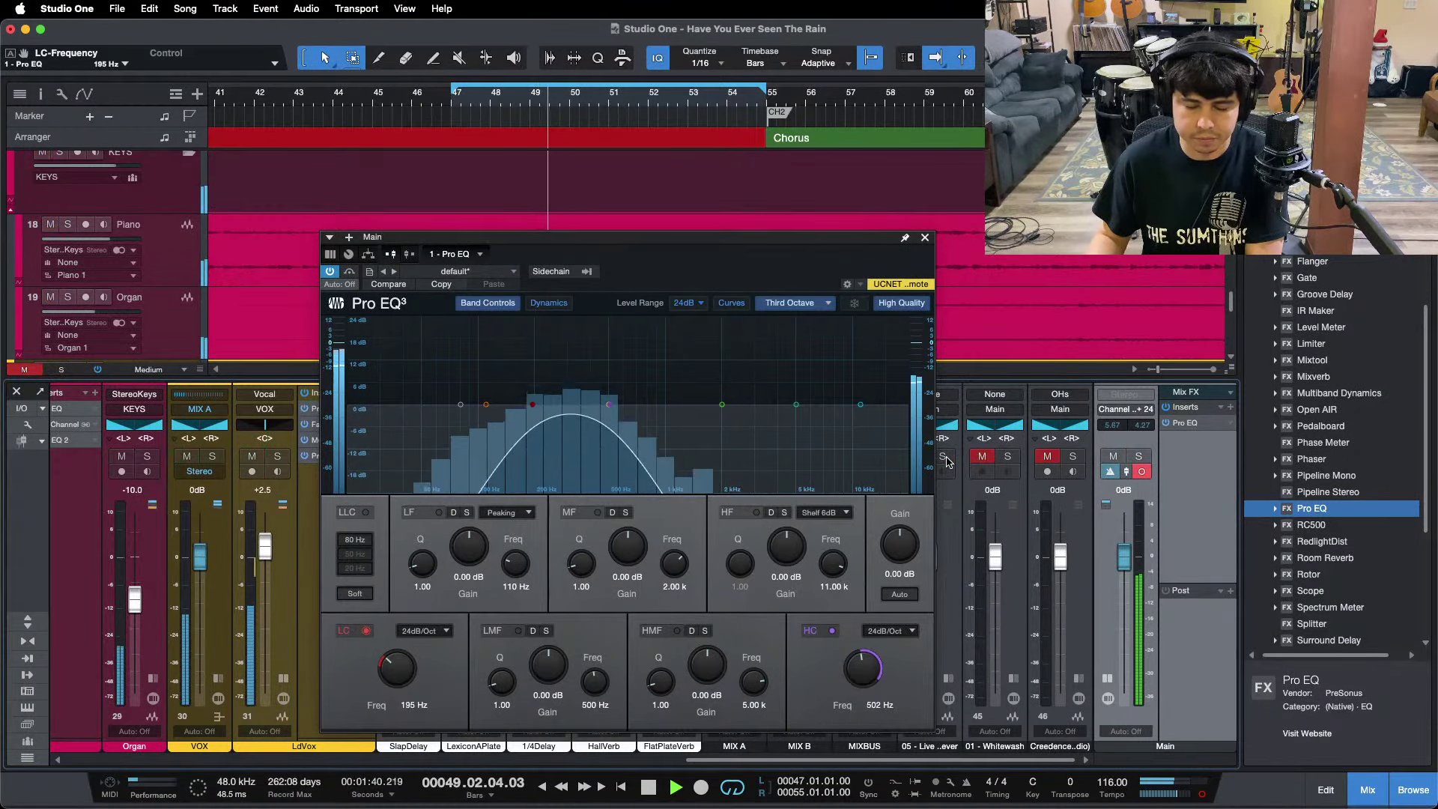
left_click(945, 458)
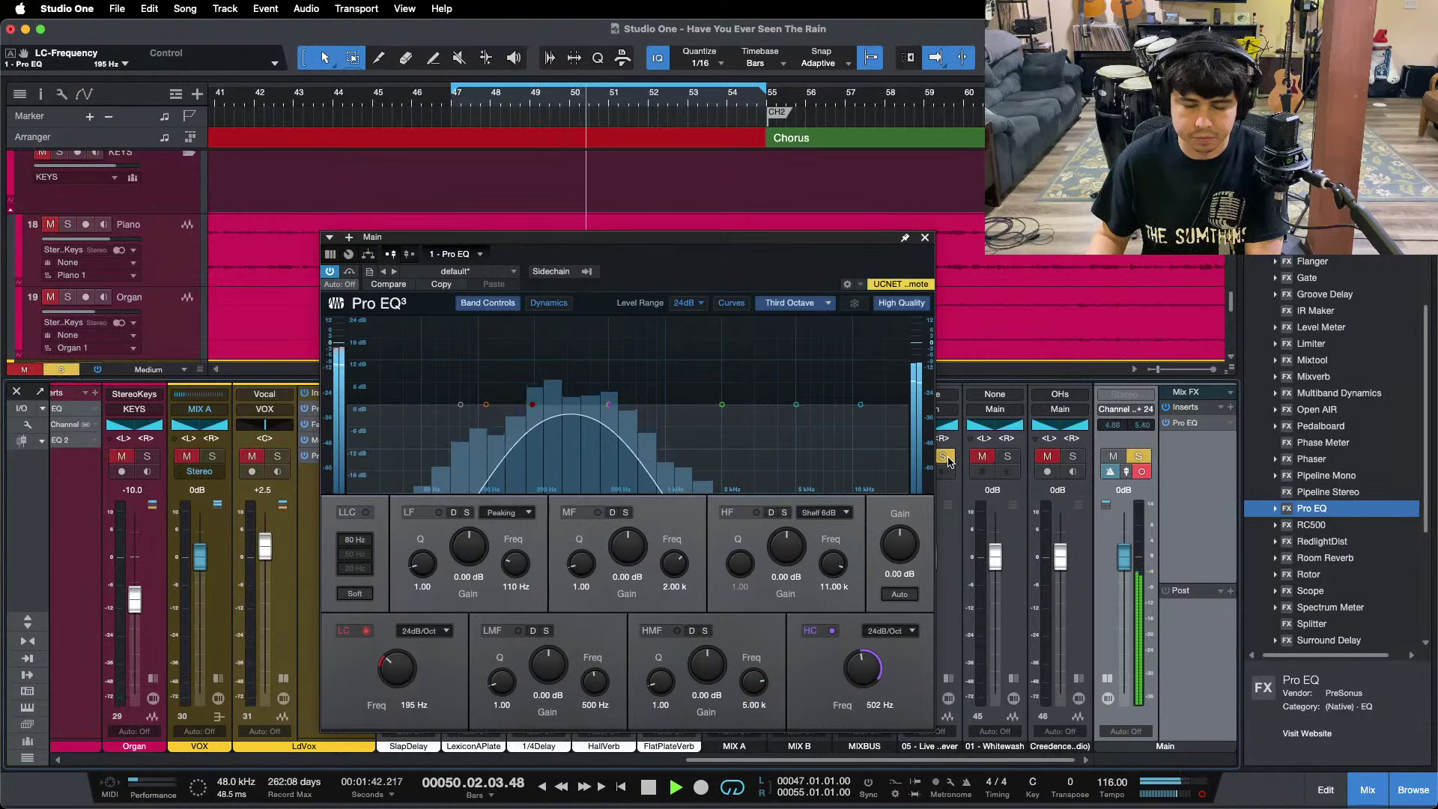
left_click(946, 458)
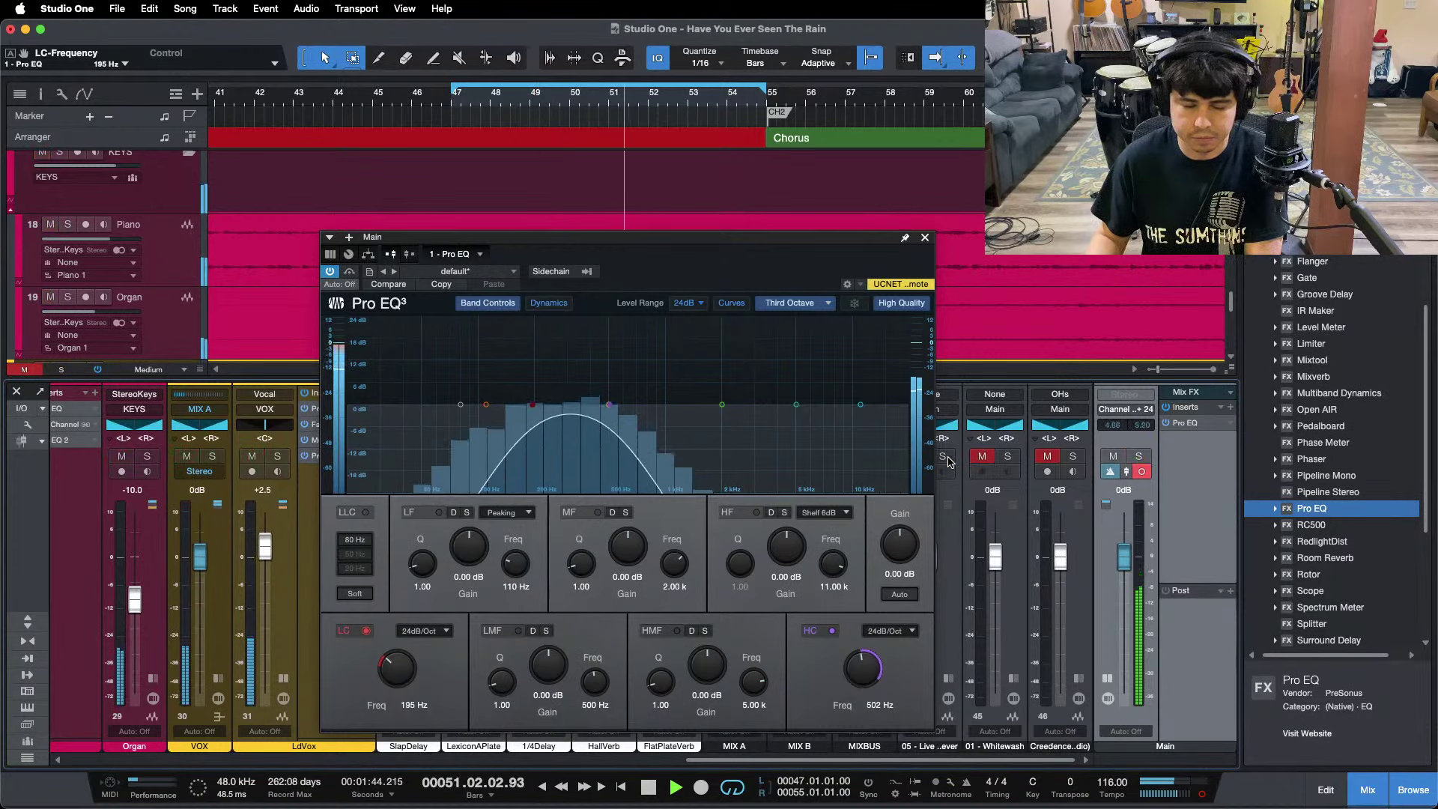
left_click(1073, 458)
left_click(1072, 458)
left_click(1047, 456)
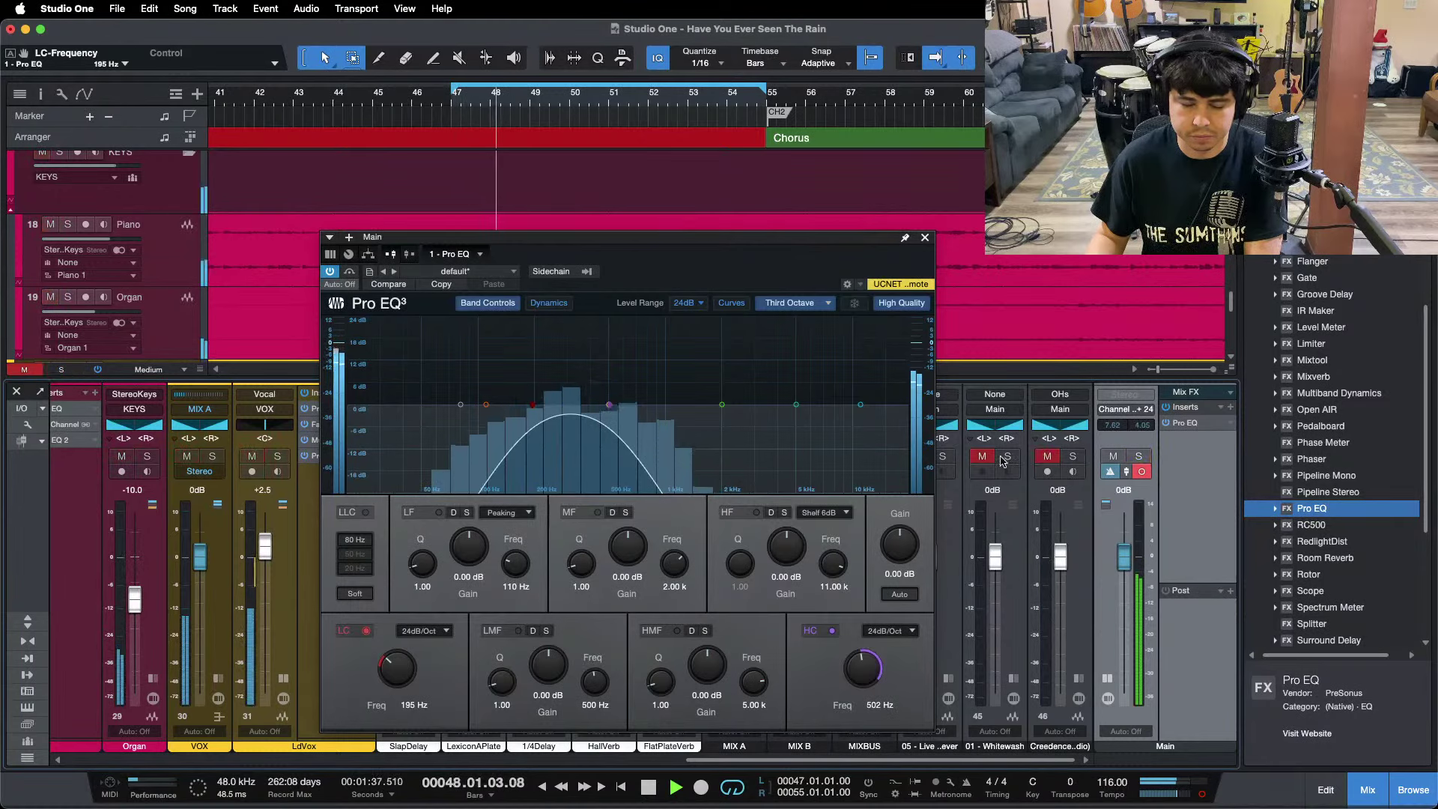
Compare the filtered mix with the soloed Whitewash reference and repeatedly with the Creedence reference.
left_click(1008, 458)
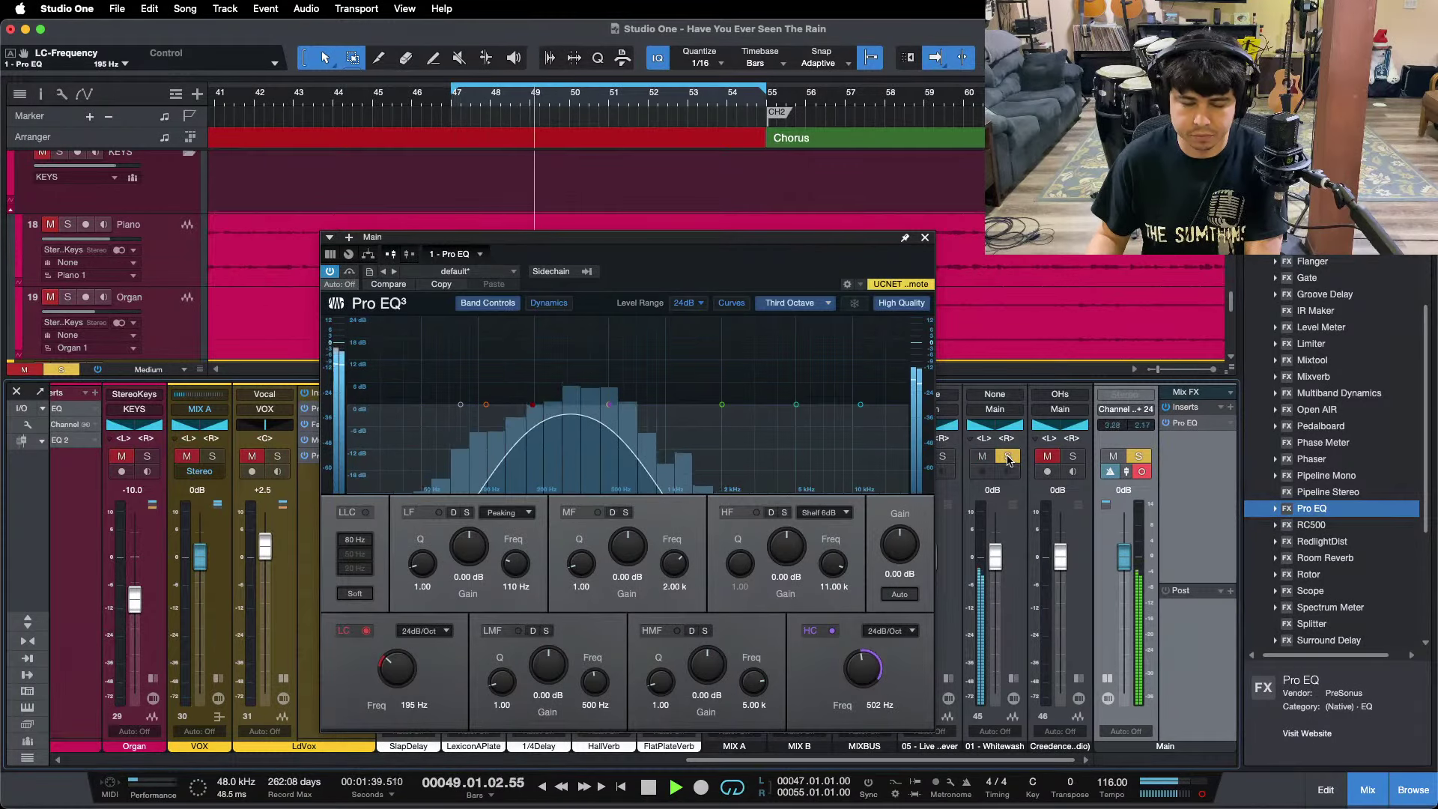
left_click(1008, 458)
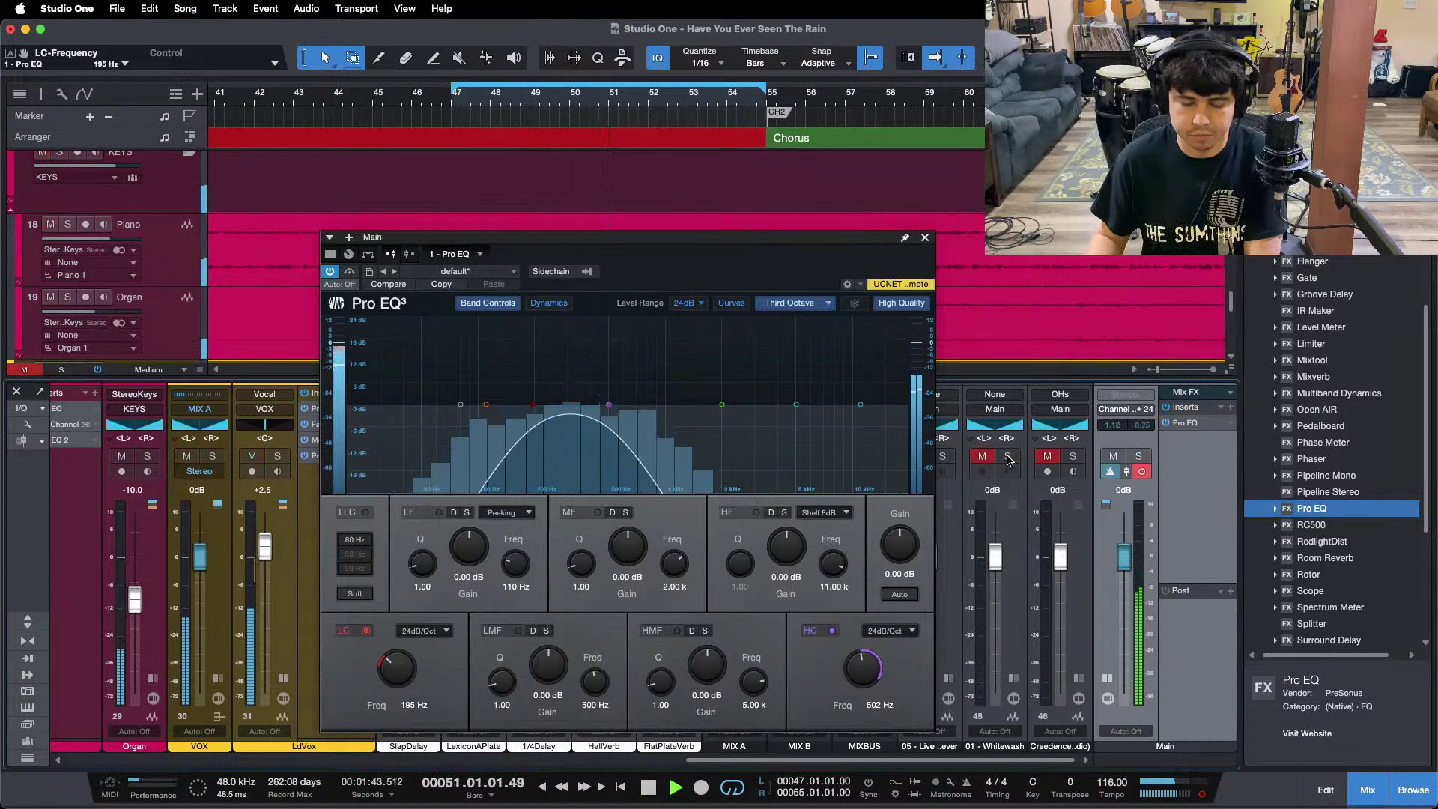
left_click(1072, 457)
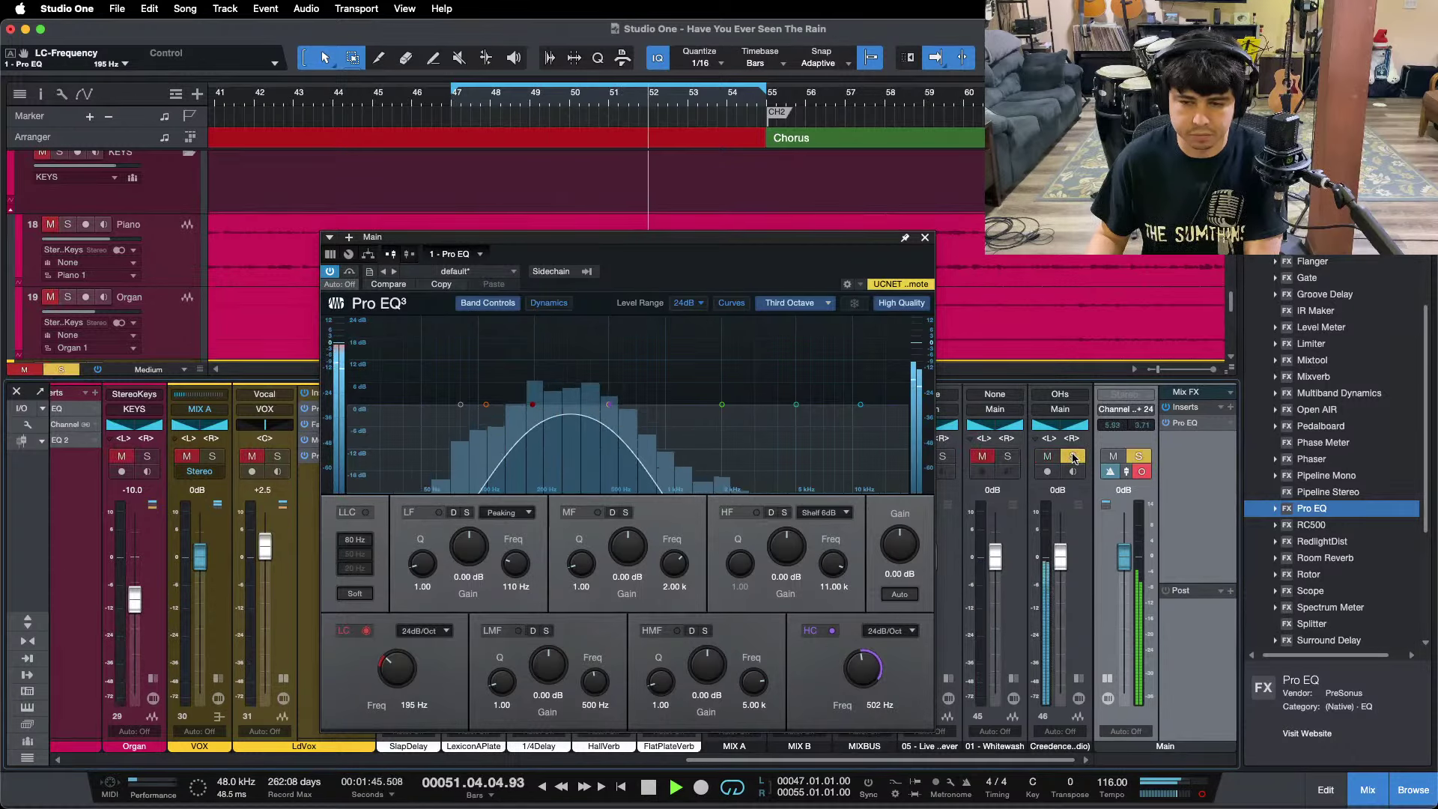
left_click(1073, 458)
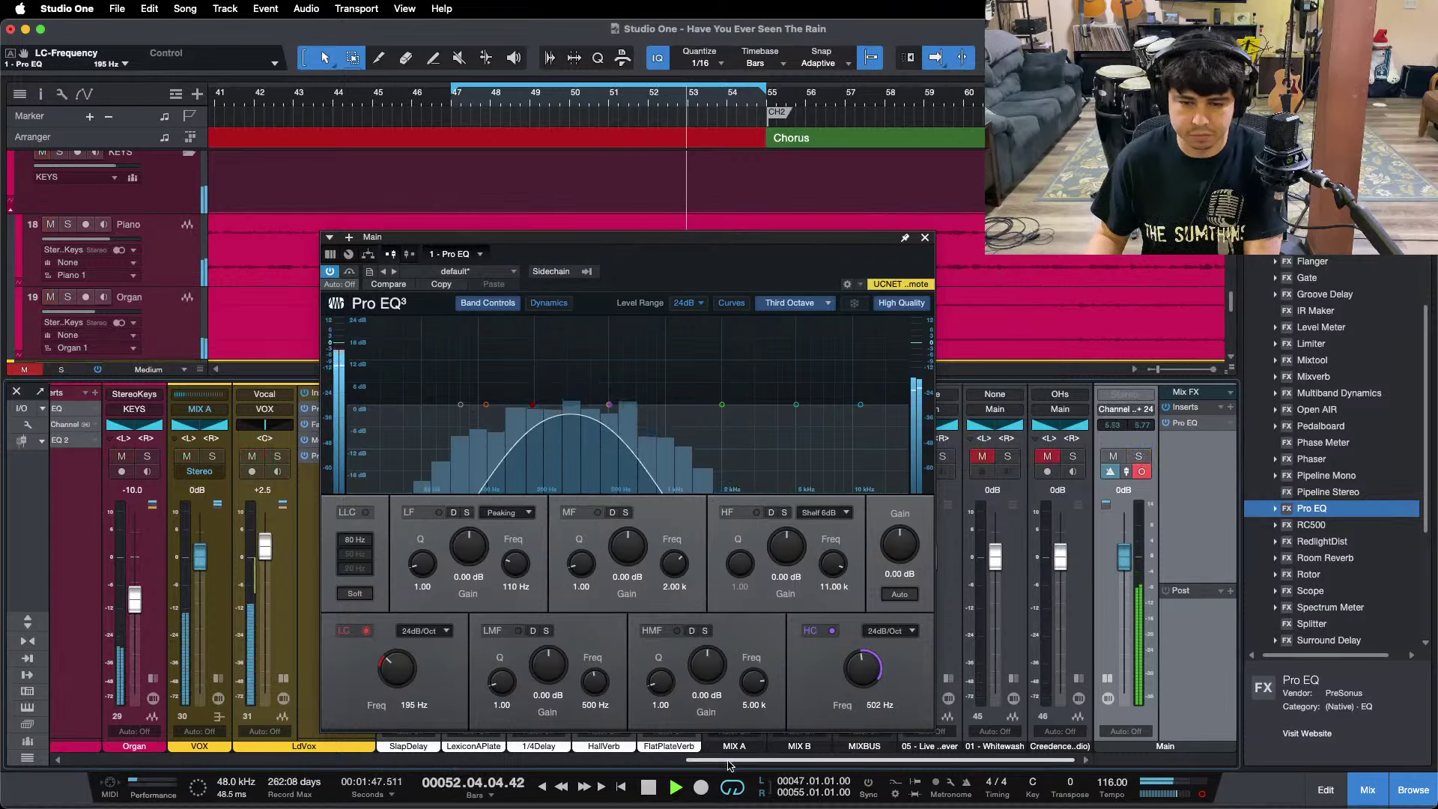
left_click(1074, 456)
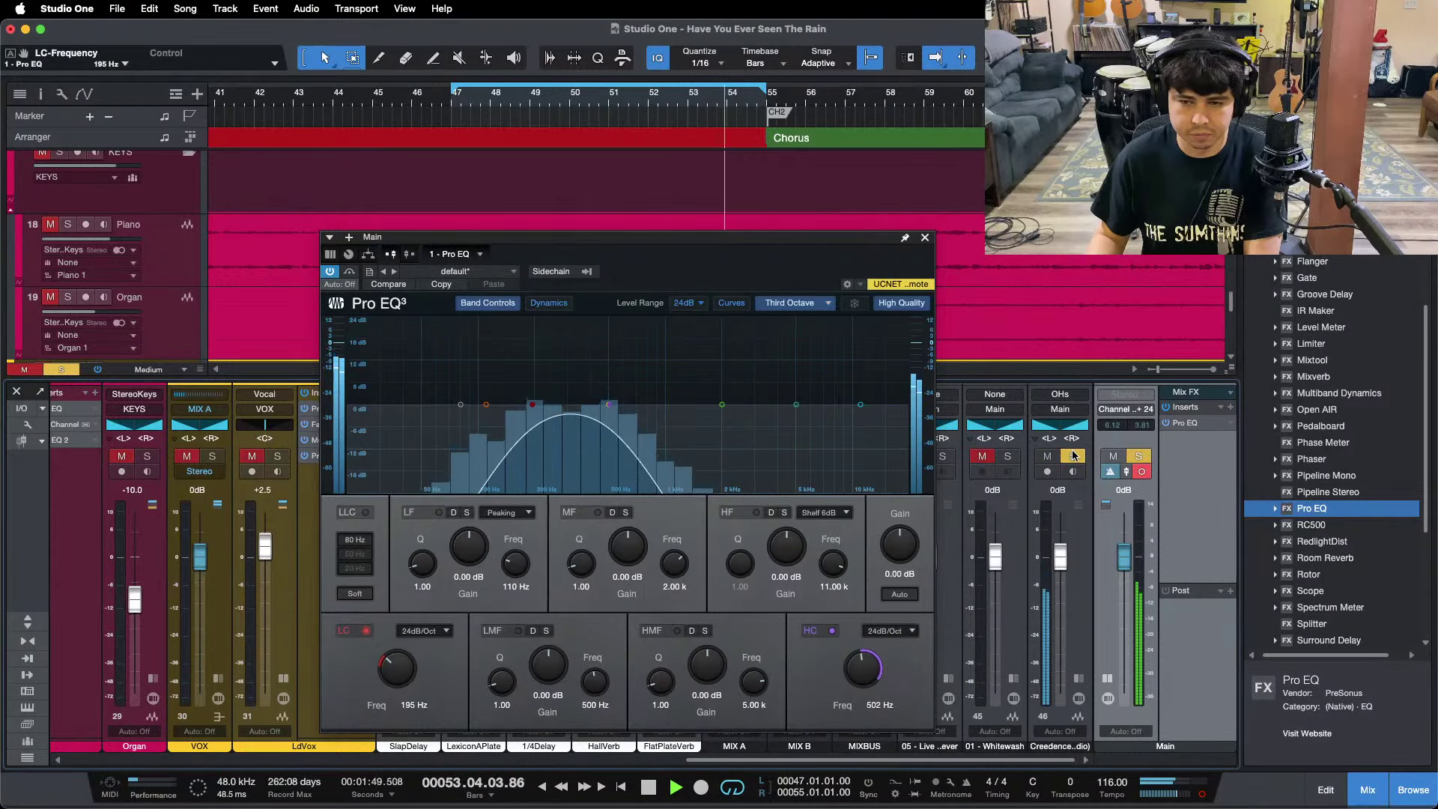
left_click(1073, 455)
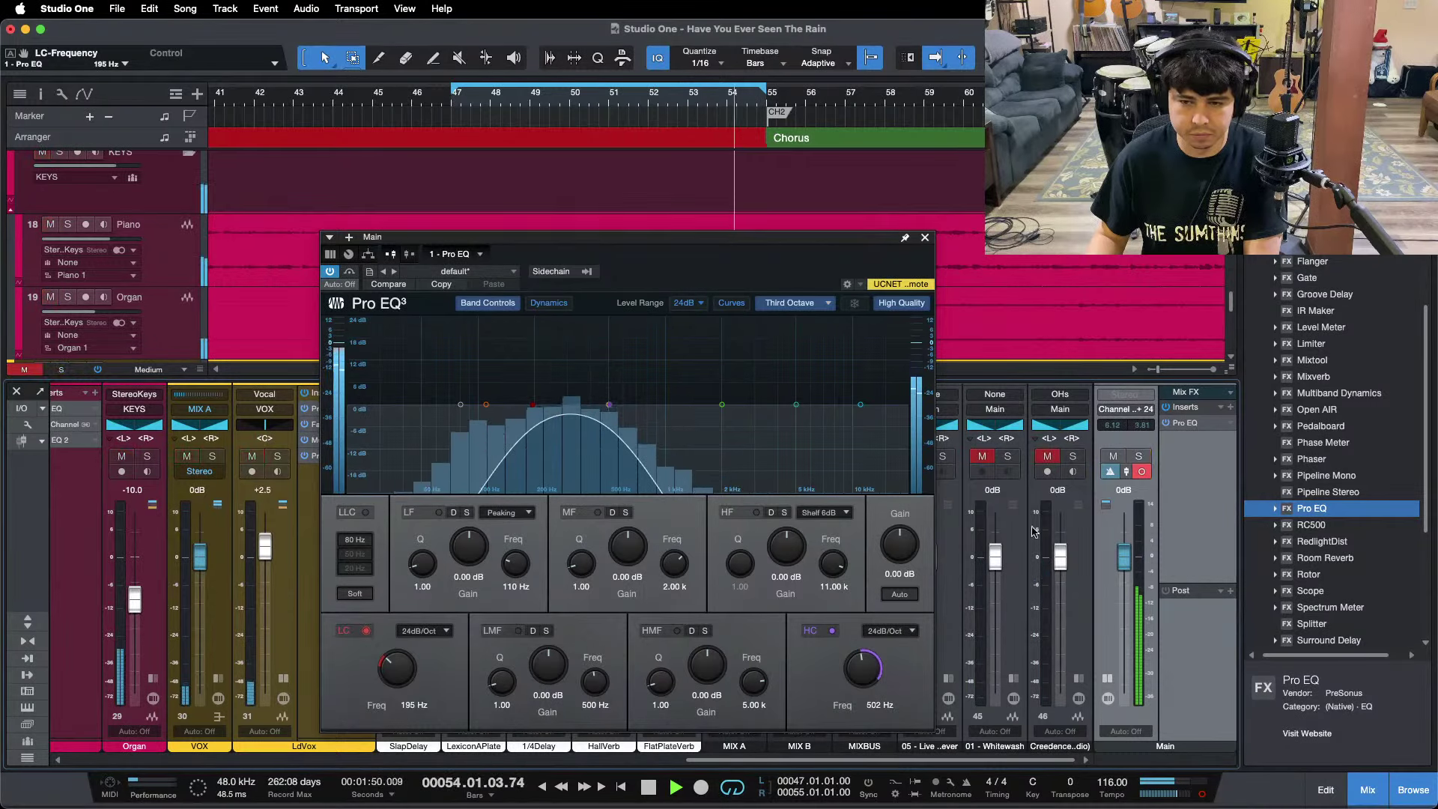
left_click(1073, 456)
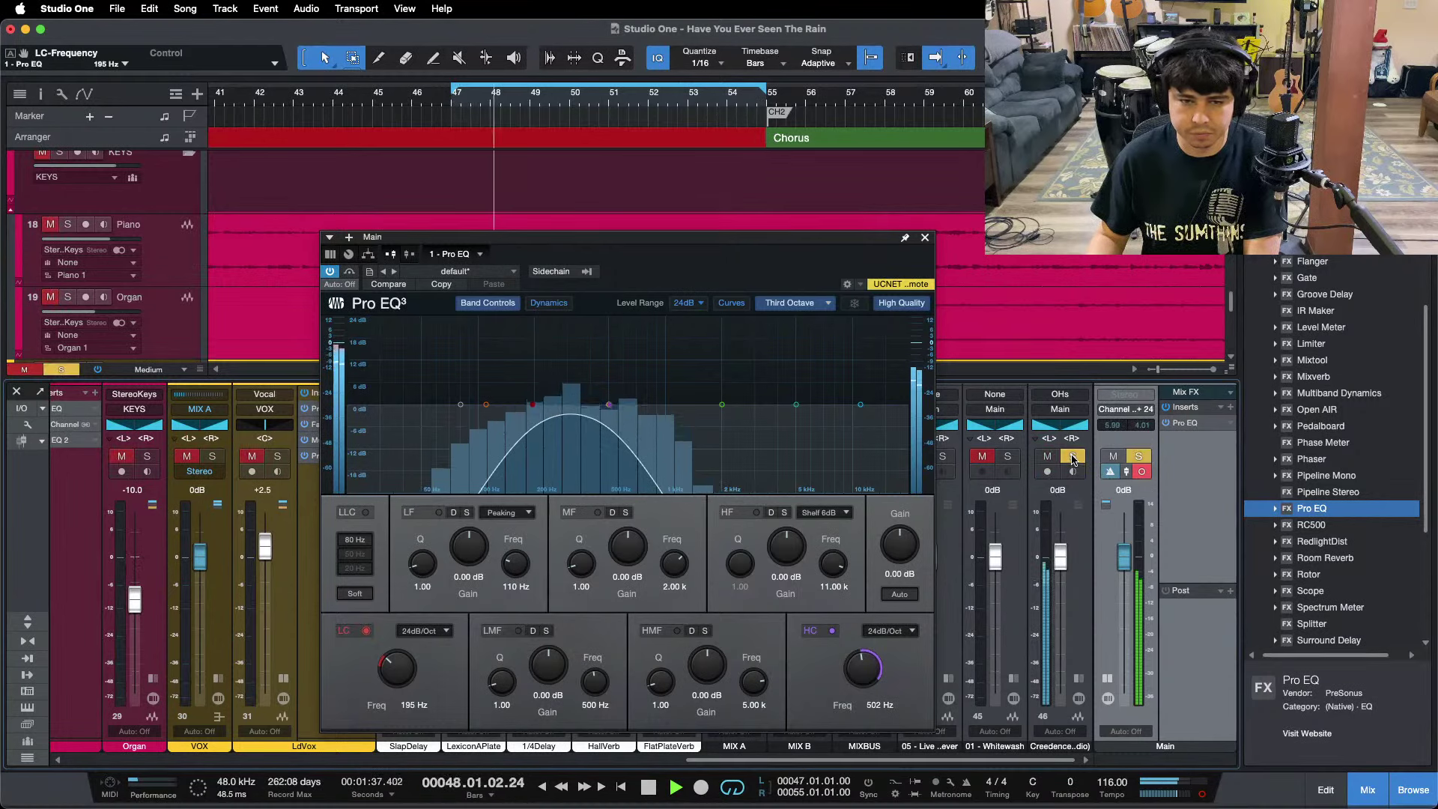
left_click(1073, 457)
Set the LMF band of the BASS bus's Pro EQ 2 to 308 Hz with 0.48 dB gain.
left_click_drag(719, 760, 366, 758)
left_click(242, 677)
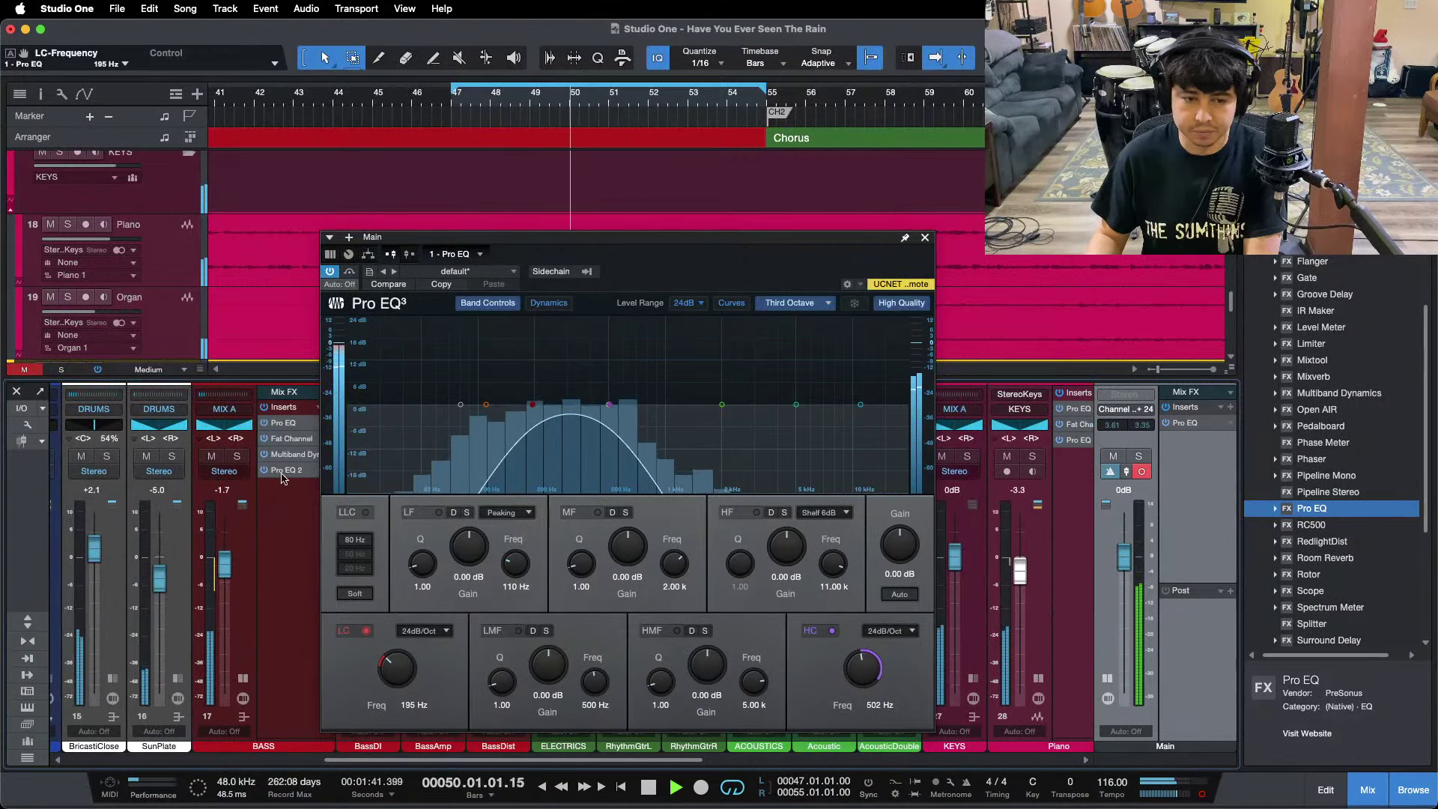
left_click(285, 470)
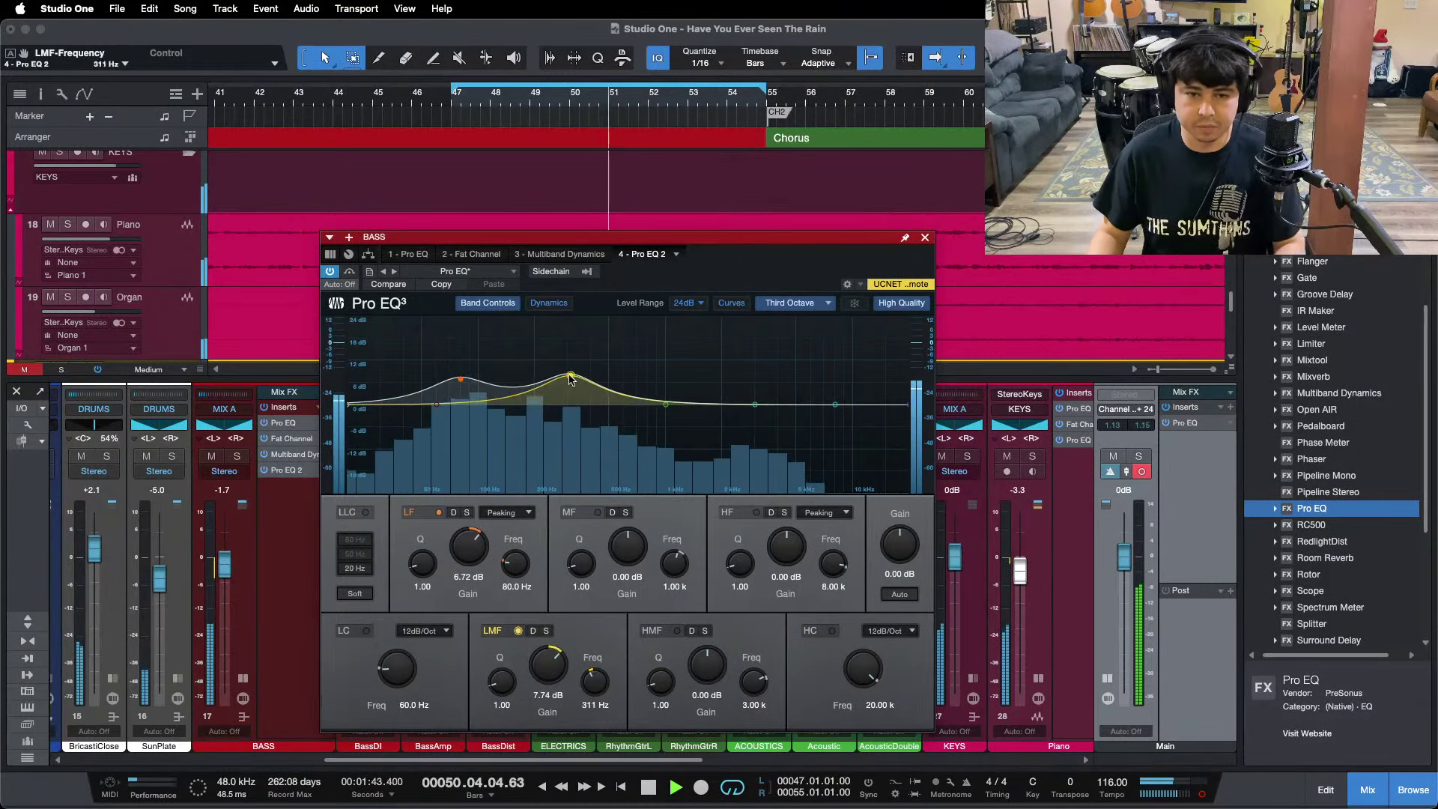
left_click_drag(569, 378, 570, 380)
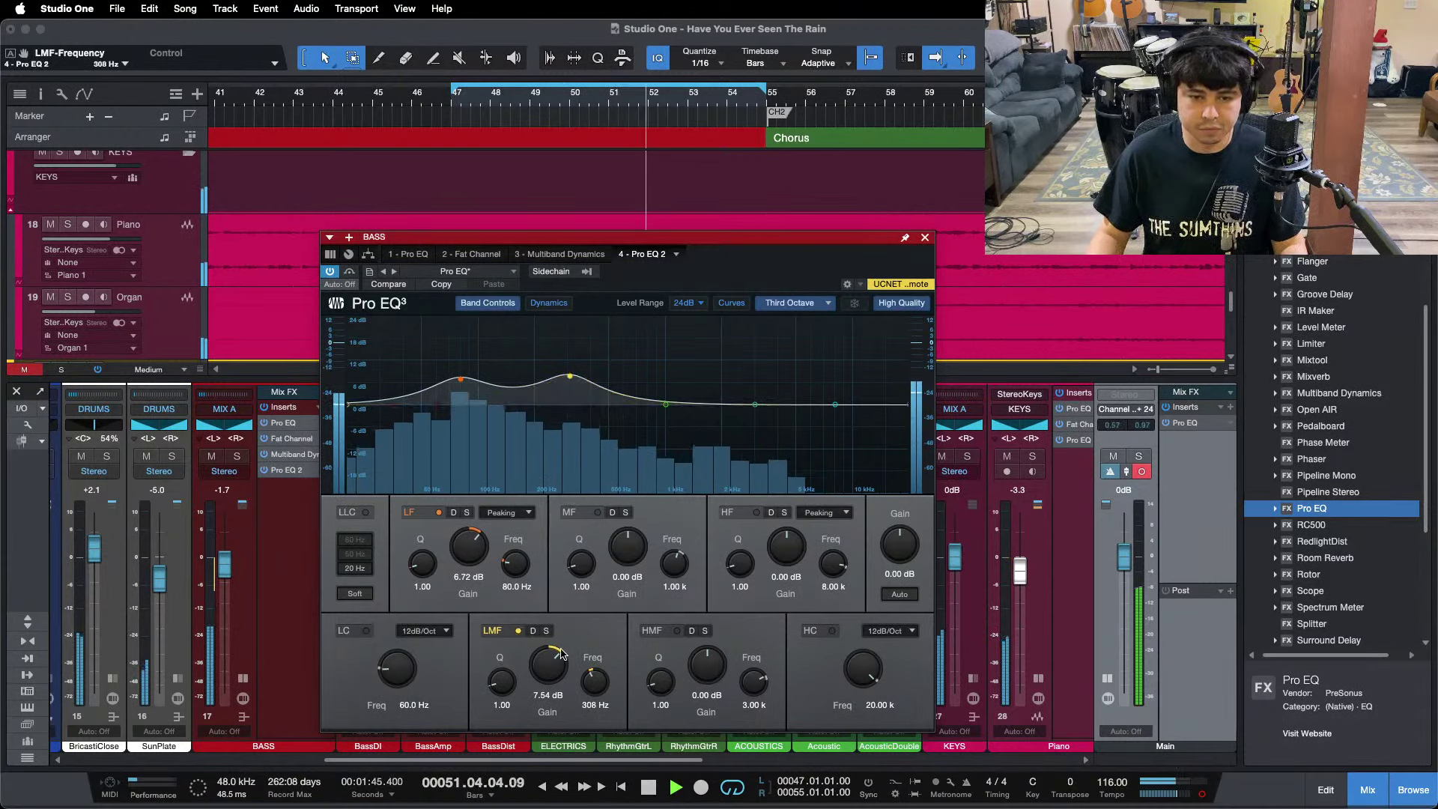
left_click_drag(549, 662, 554, 669)
Check the mix after the bass EQ change against the soloed Whitewash and Creedence references.
left_click_drag(535, 759, 906, 760)
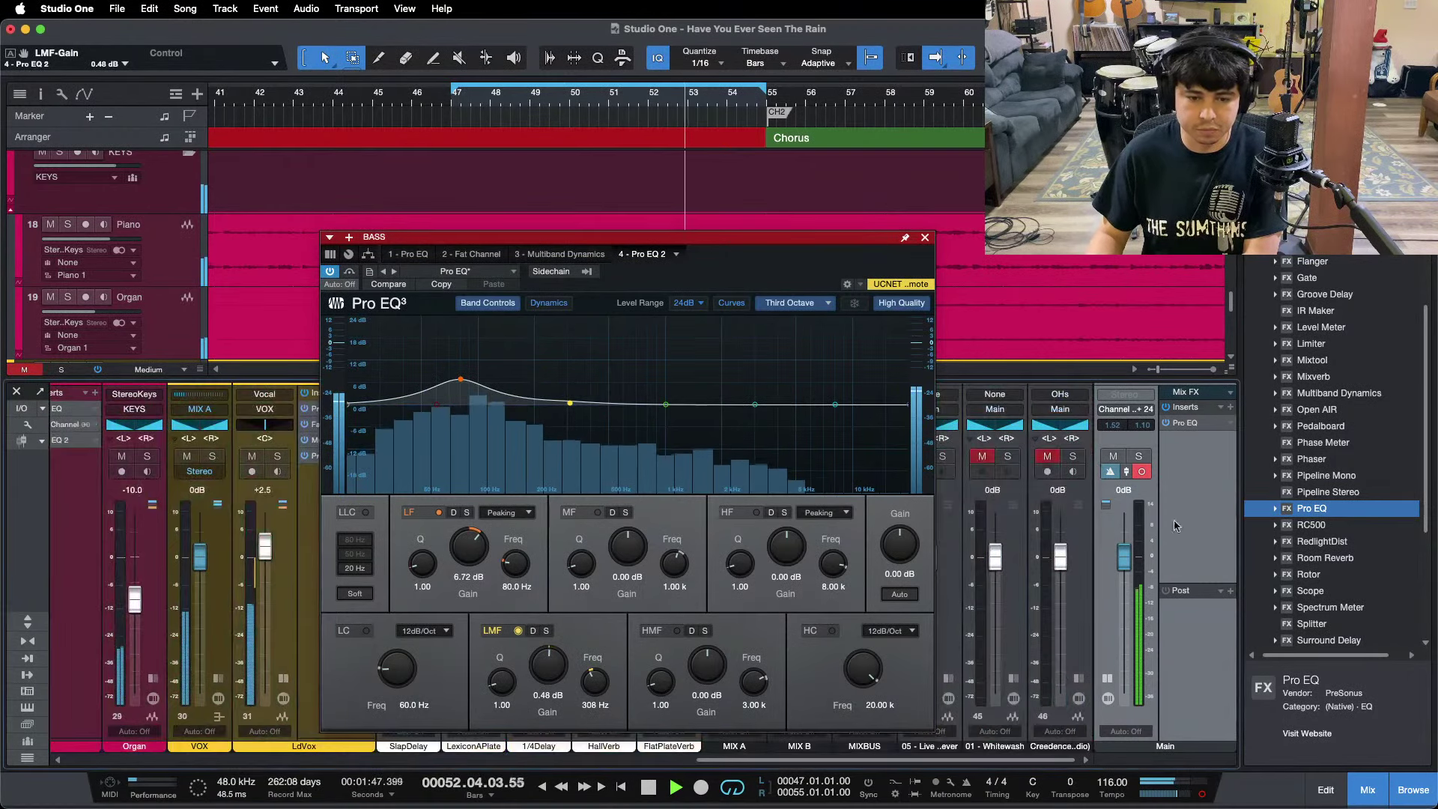
left_click(1008, 457)
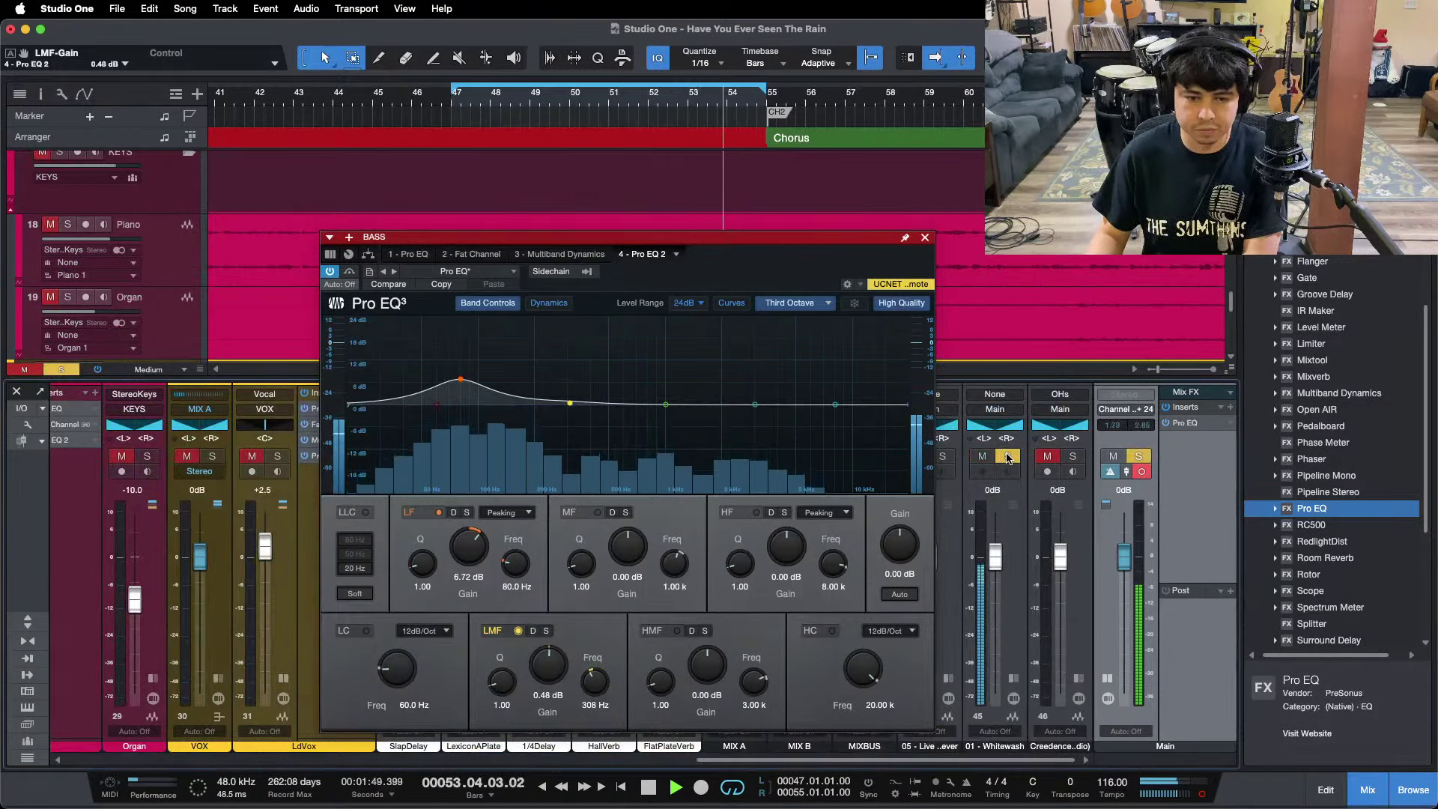
left_click(1007, 457)
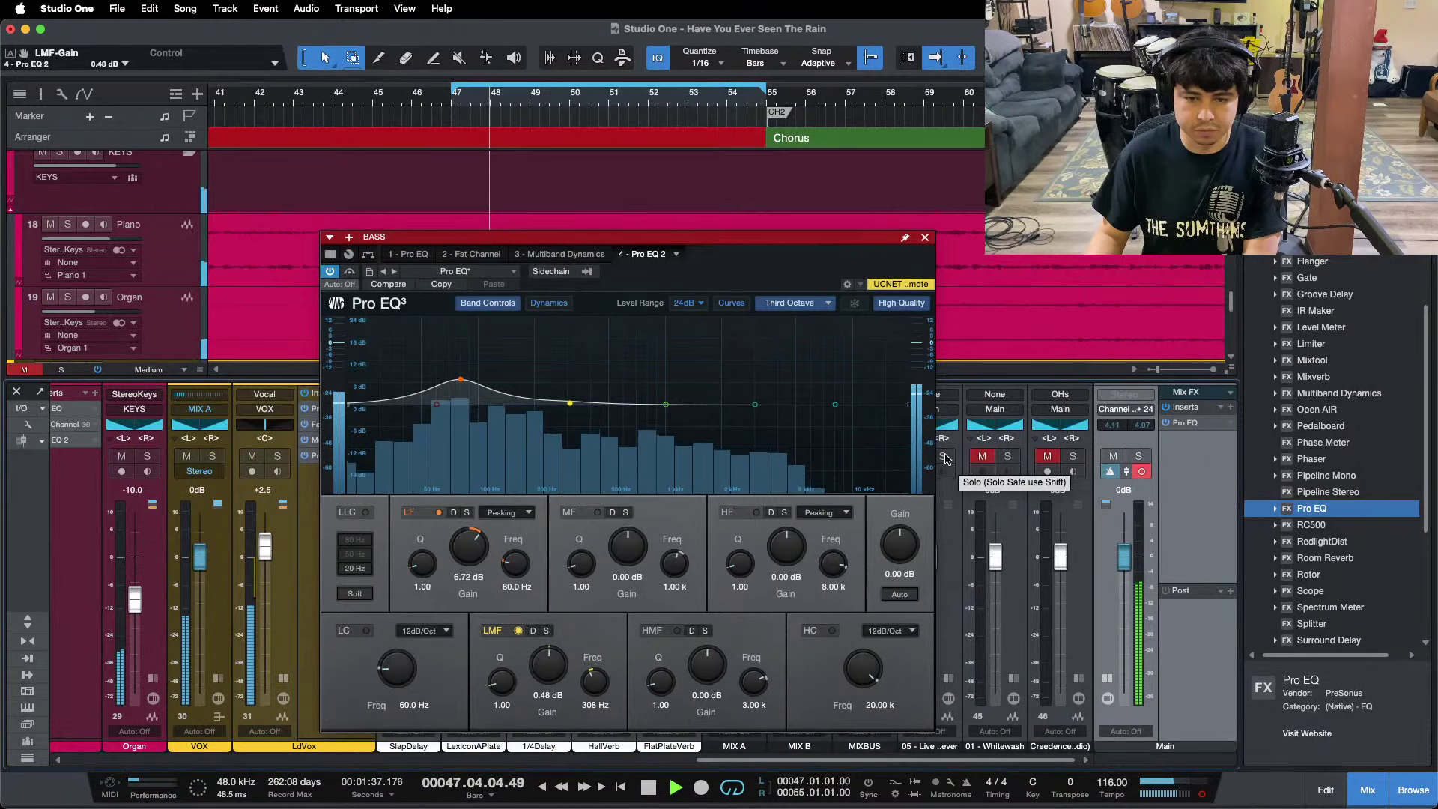
left_click(1073, 457)
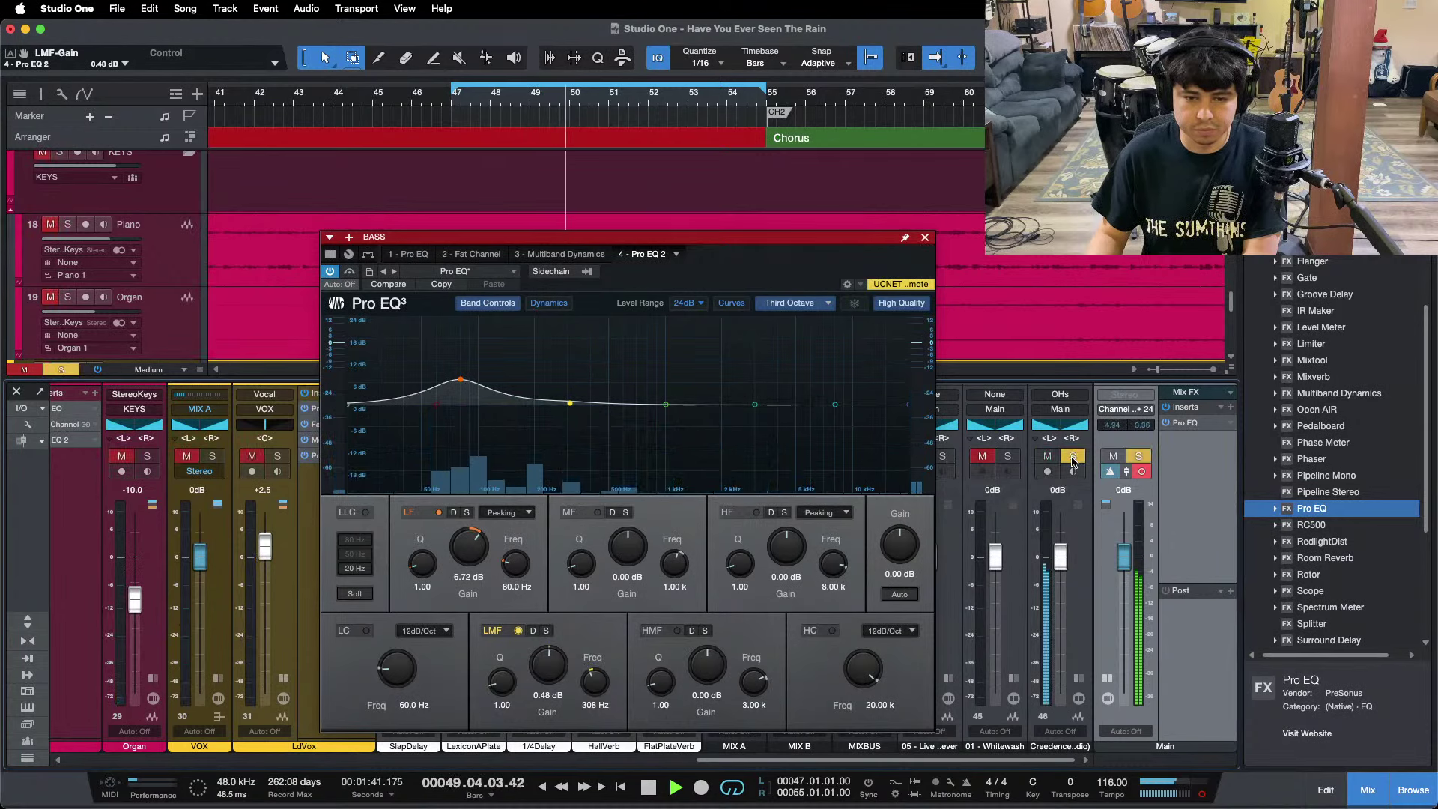
left_click(1073, 457)
Set the LF gain of the LdVox channel's Pro EQ 2 to 7.88 dB, checking it against the soloed Live Forever reference.
left_click_drag(771, 276, 855, 276)
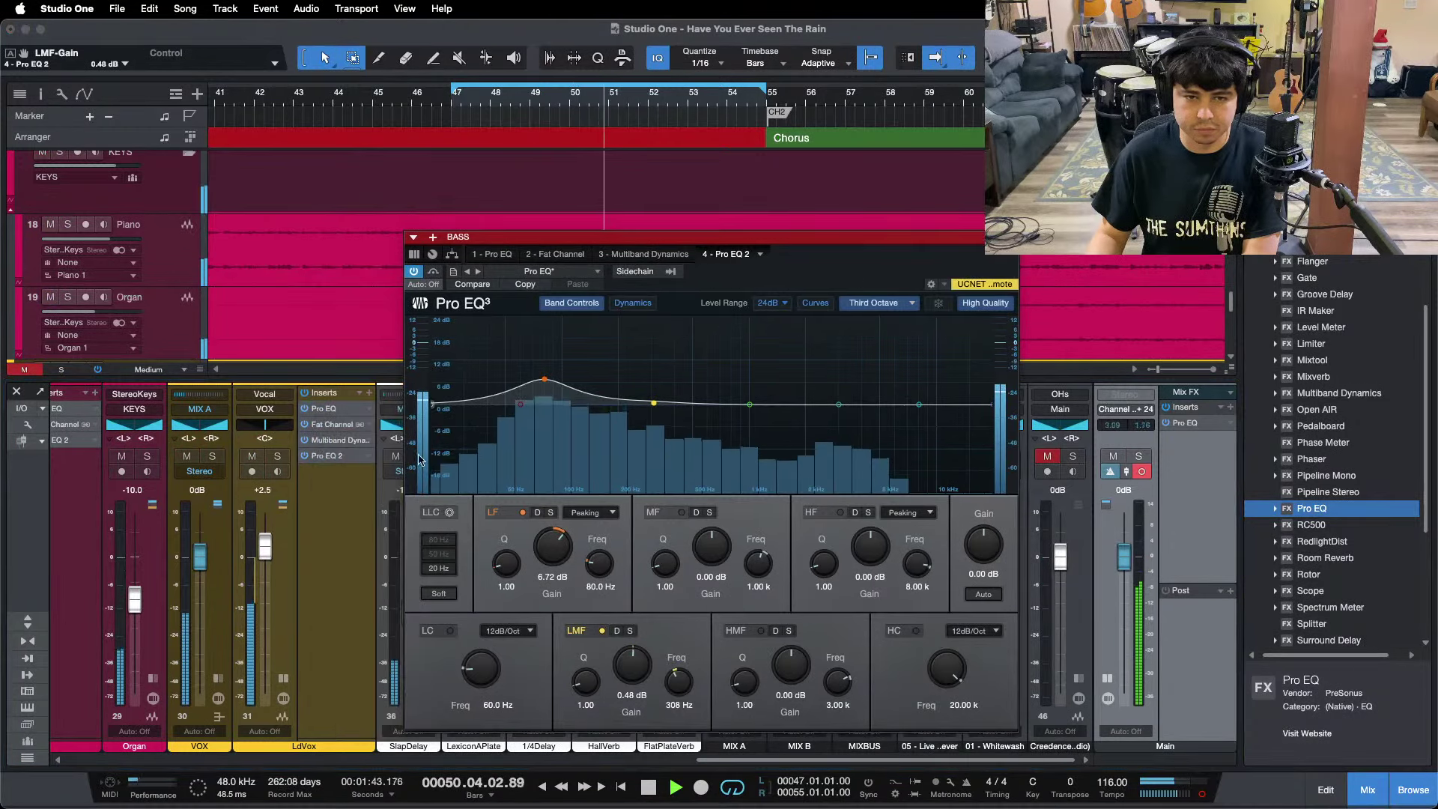
key("KP_1")
left_click(328, 456)
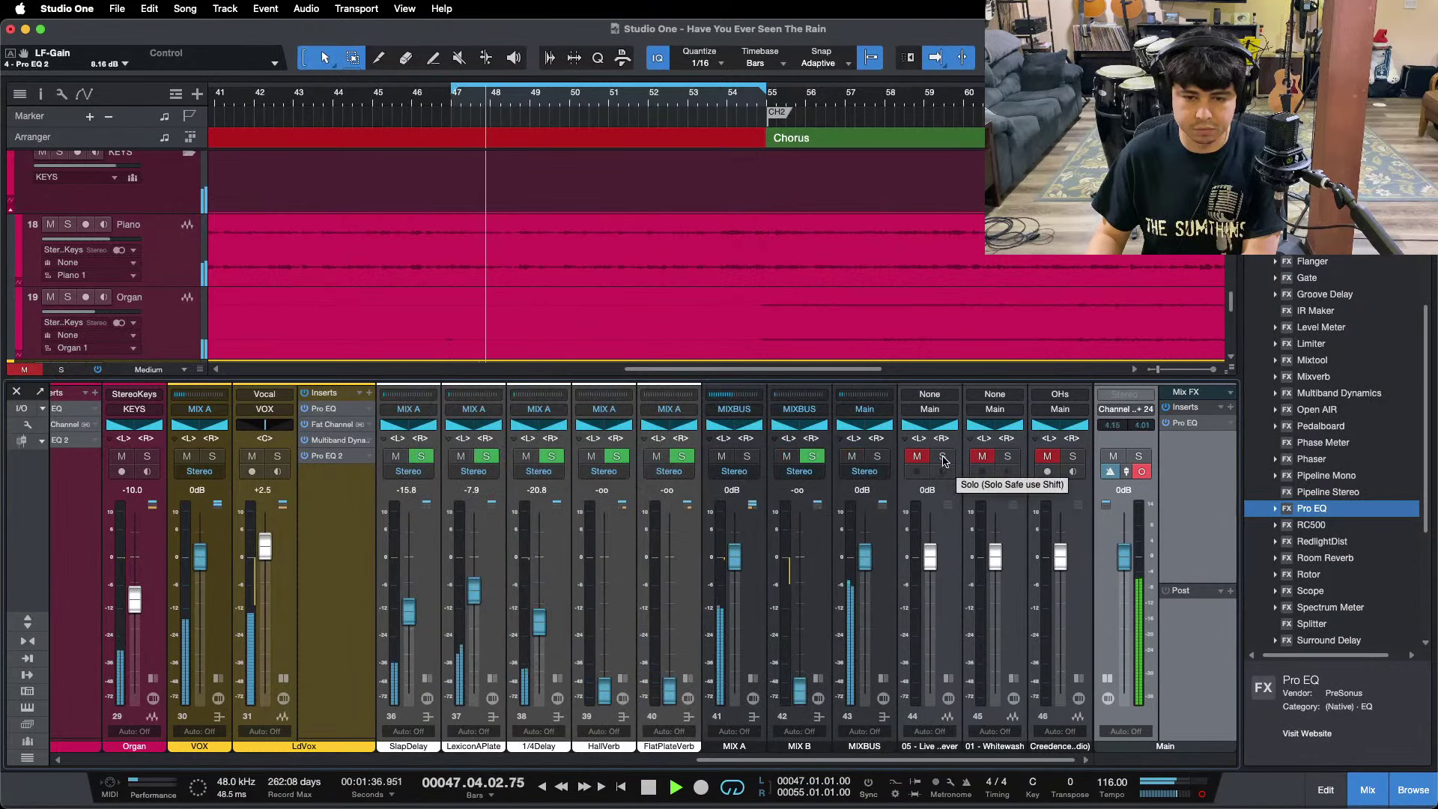
left_click(943, 459)
left_click(943, 458)
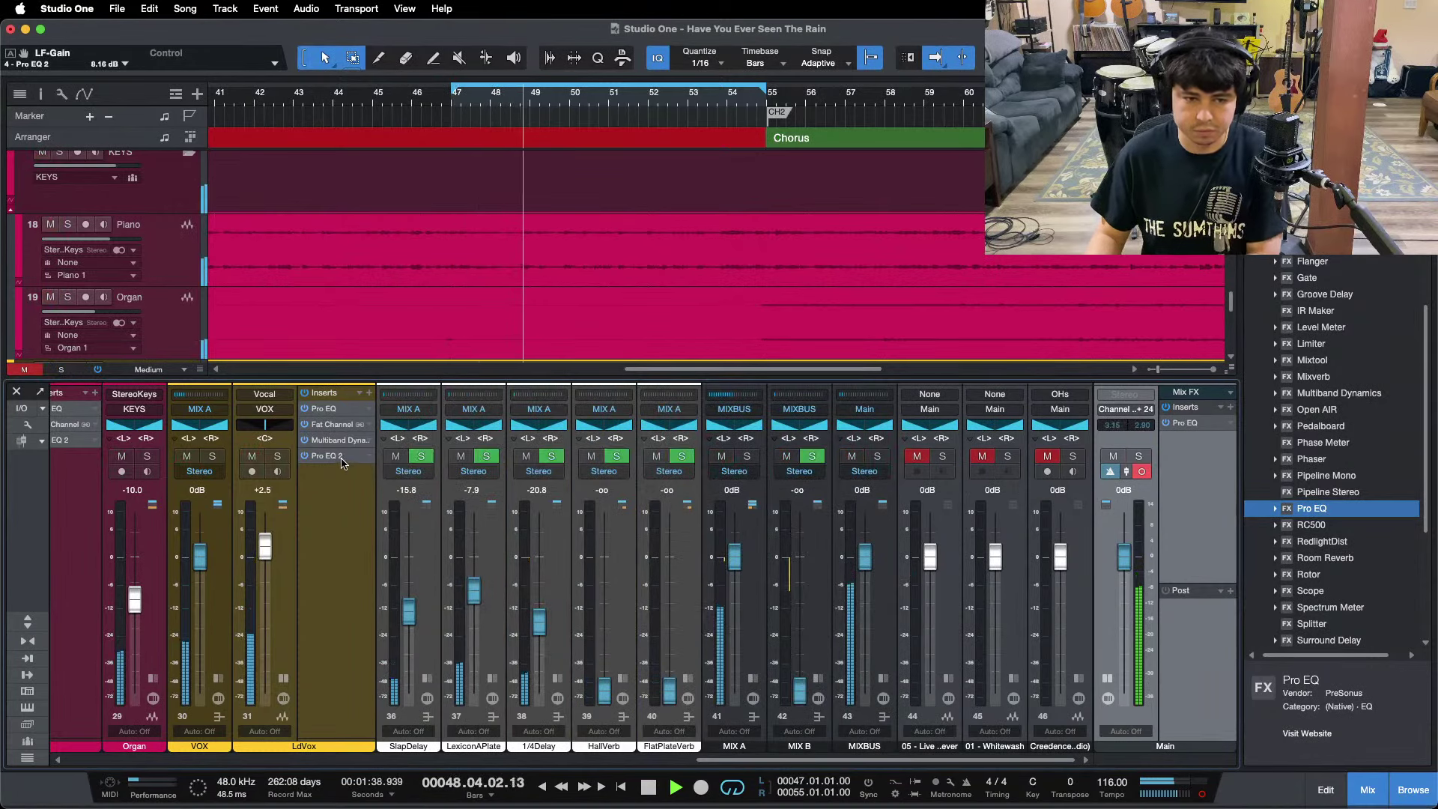
double_click(342, 458)
key("super+w")
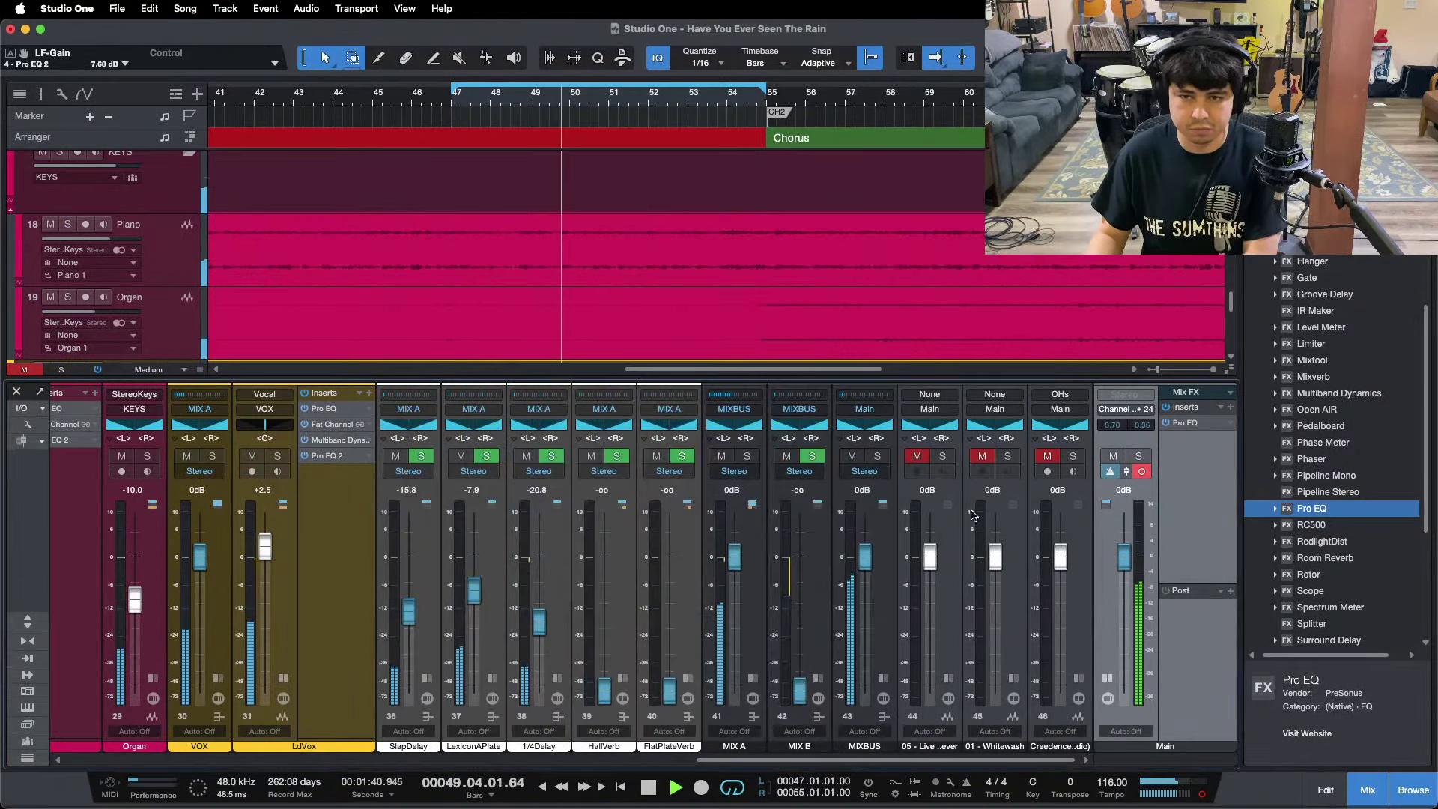
left_click(943, 458)
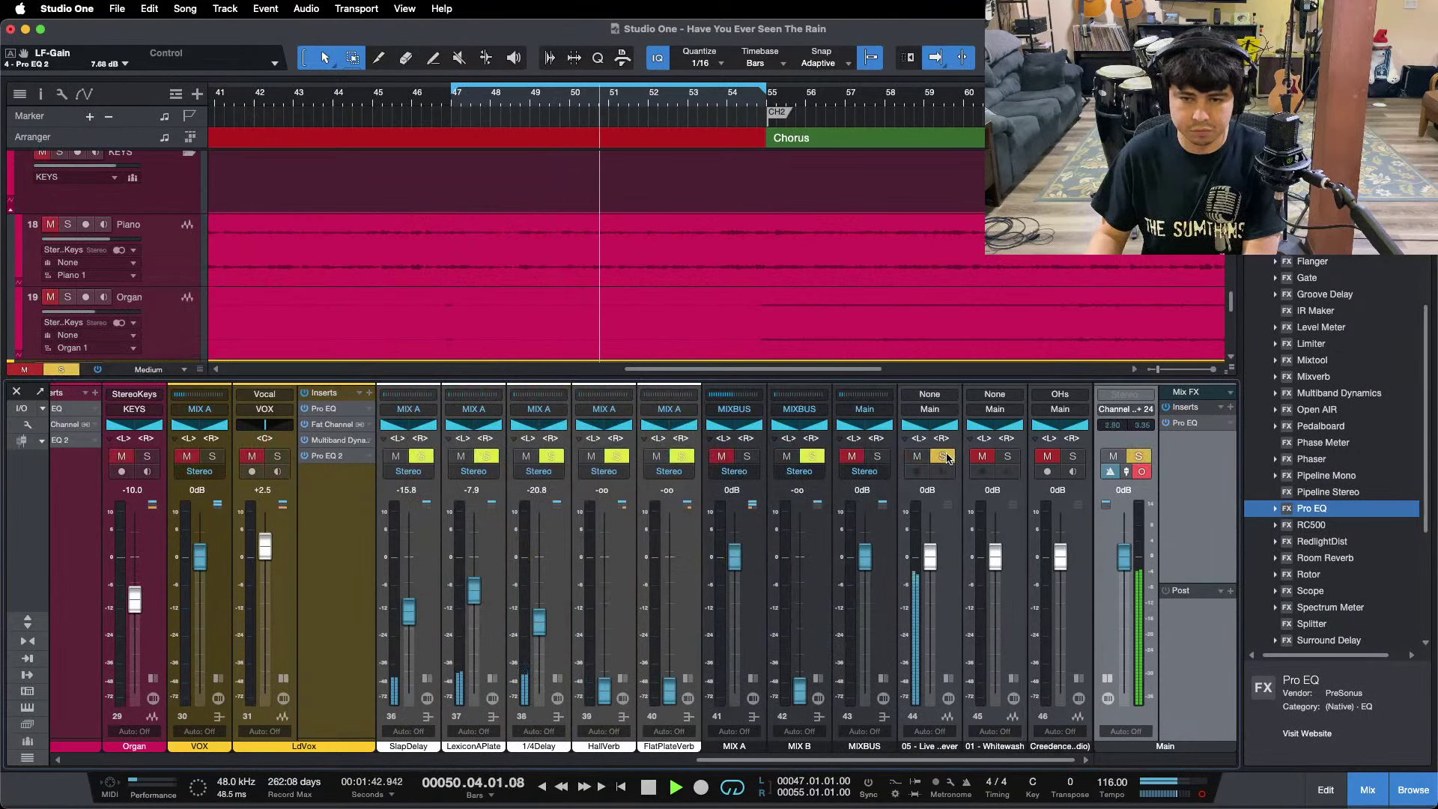
left_click(944, 458)
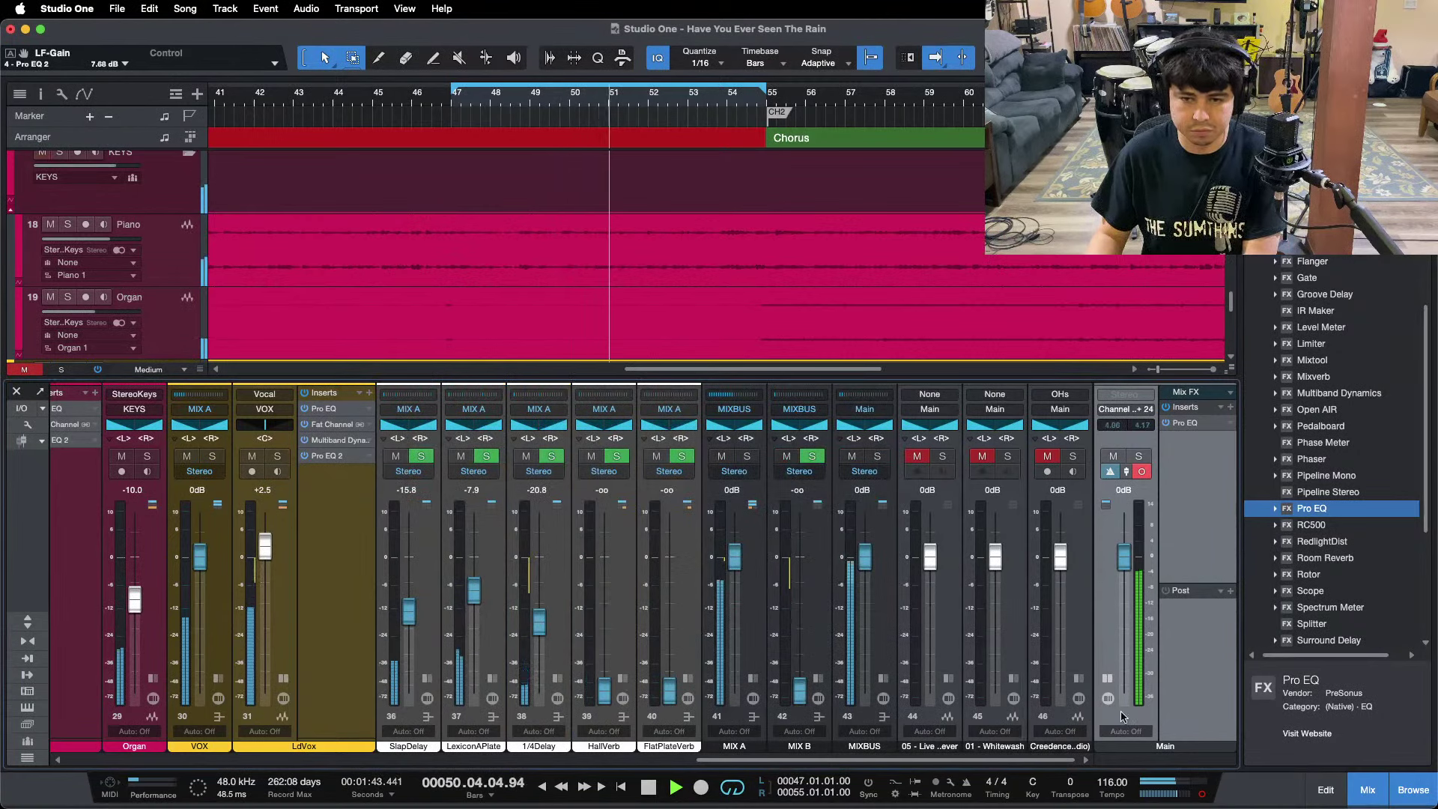
Switch the main output from mono back to stereo and restart playback of the looped section.
left_click(1203, 795)
mouse_move(749, 806)
left_click(785, 780)
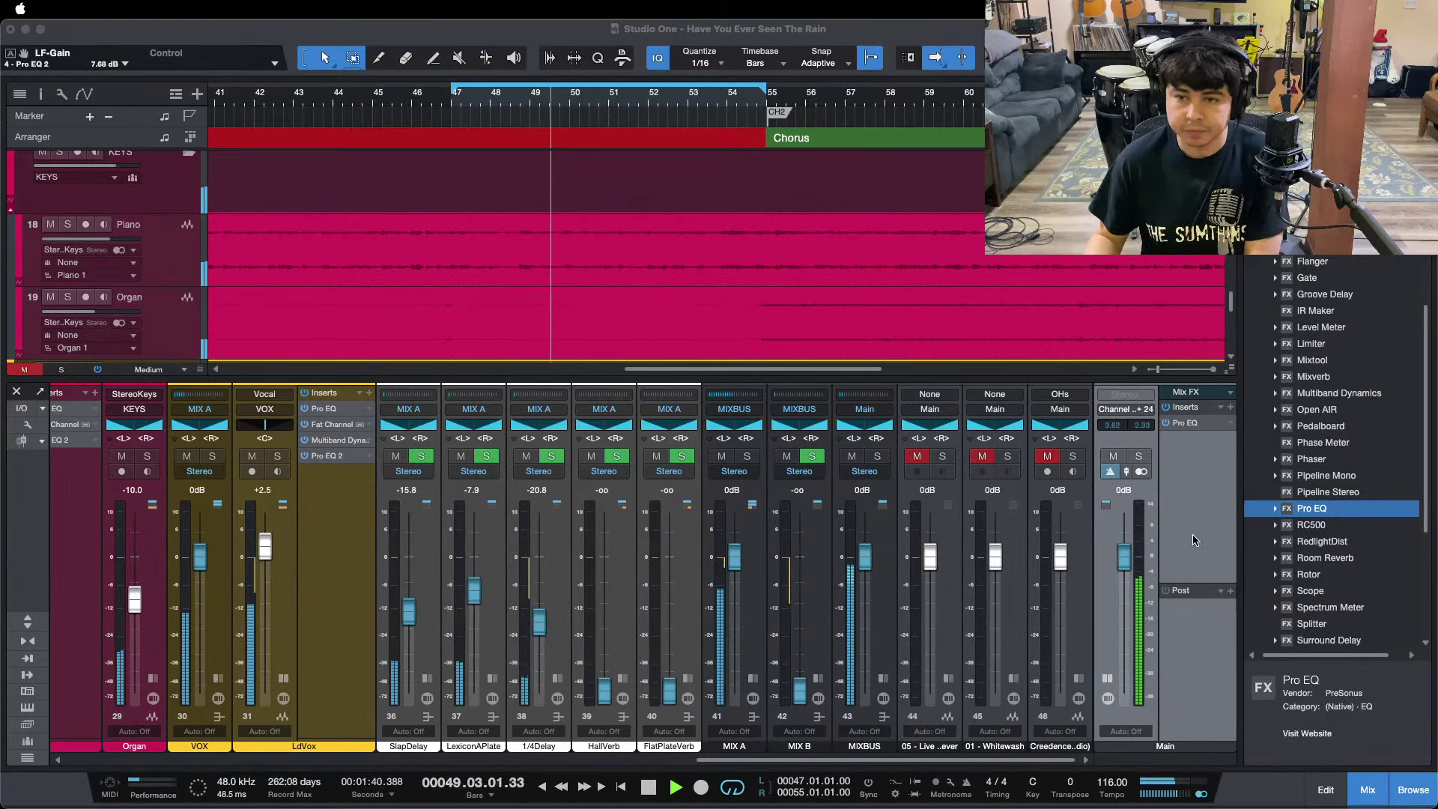
left_click(954, 470)
key("space")
key("space")
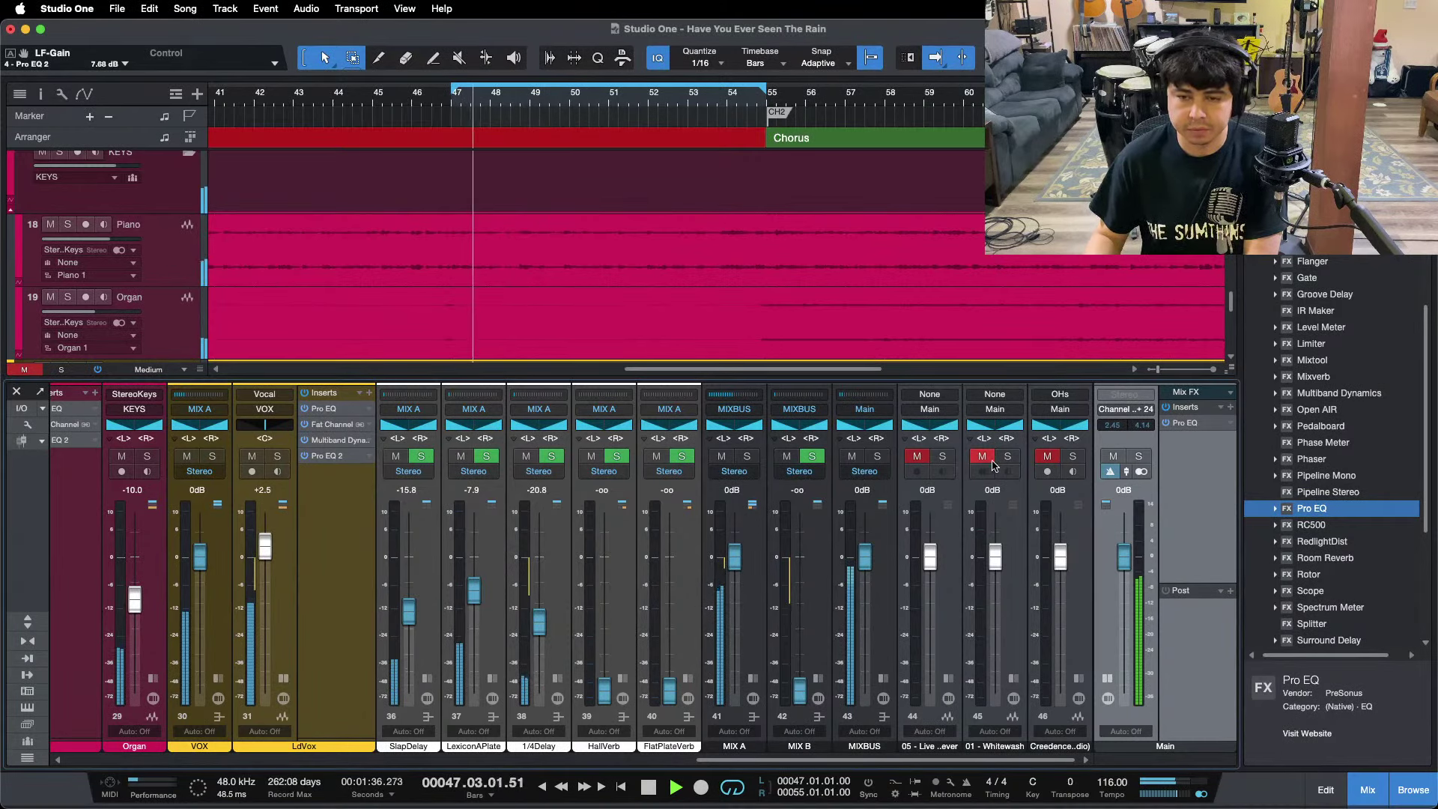
Compare the stereo mix with the Live Forever and Creedence references by soloing each in turn.
left_click(944, 458)
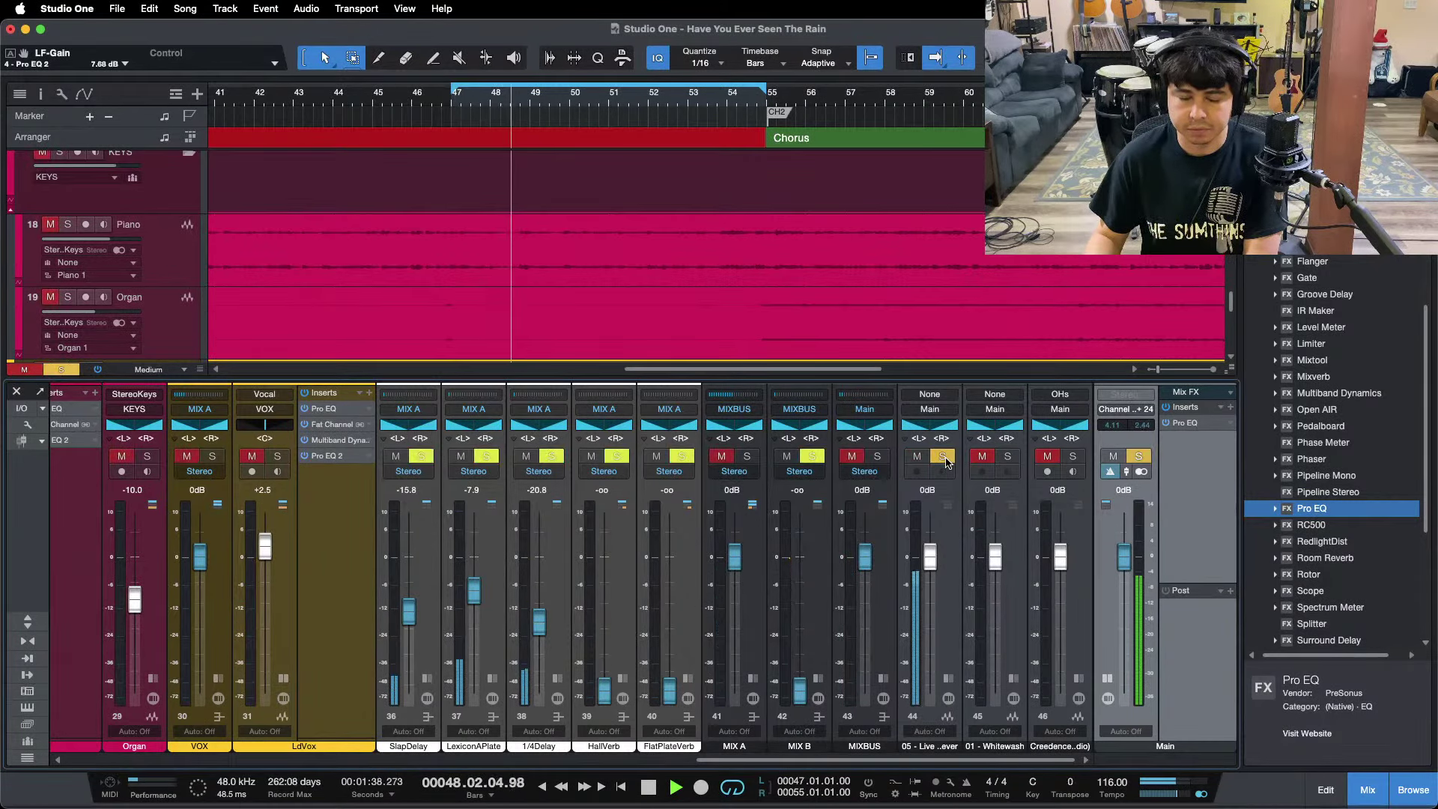
left_click(944, 458)
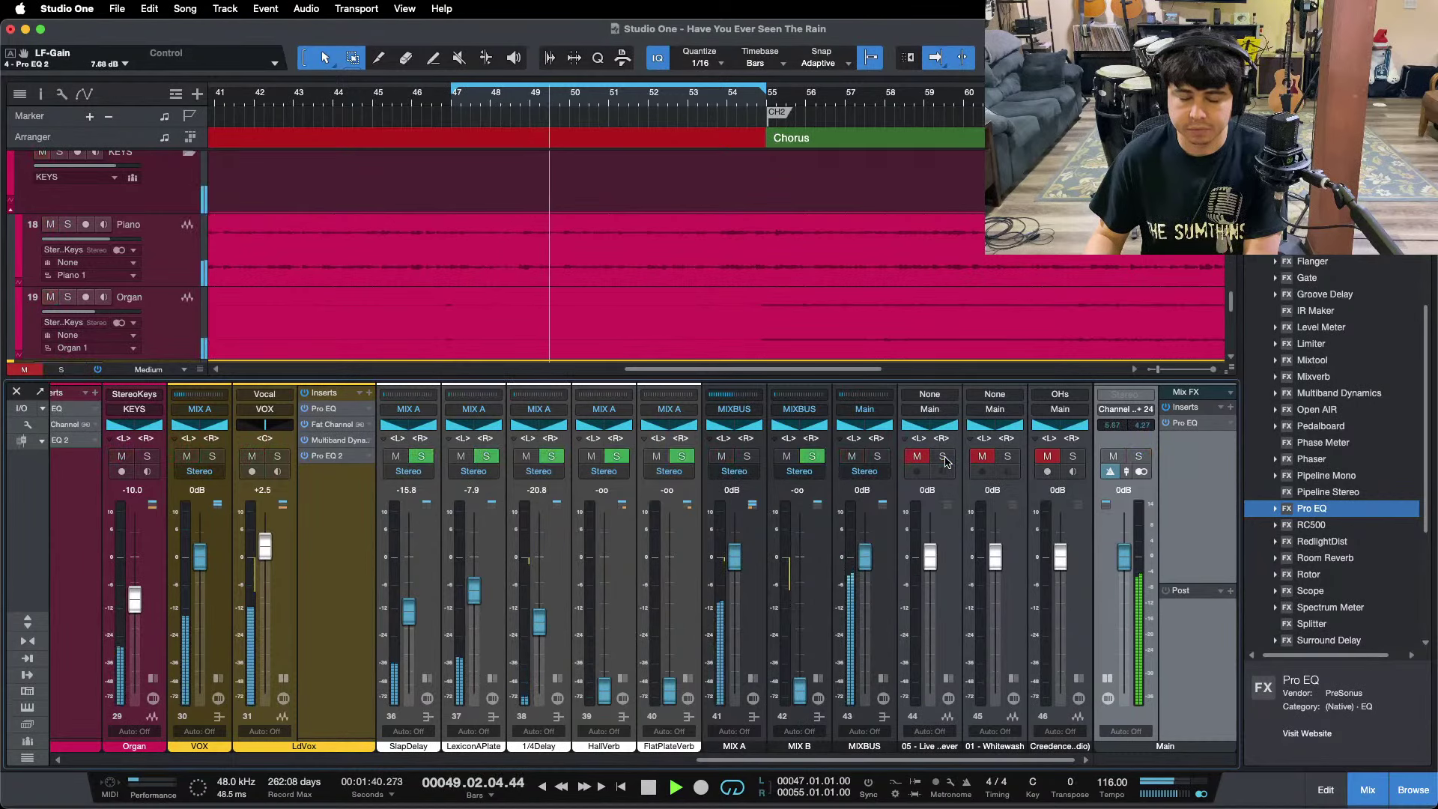
left_click(1076, 458)
left_click(1074, 457)
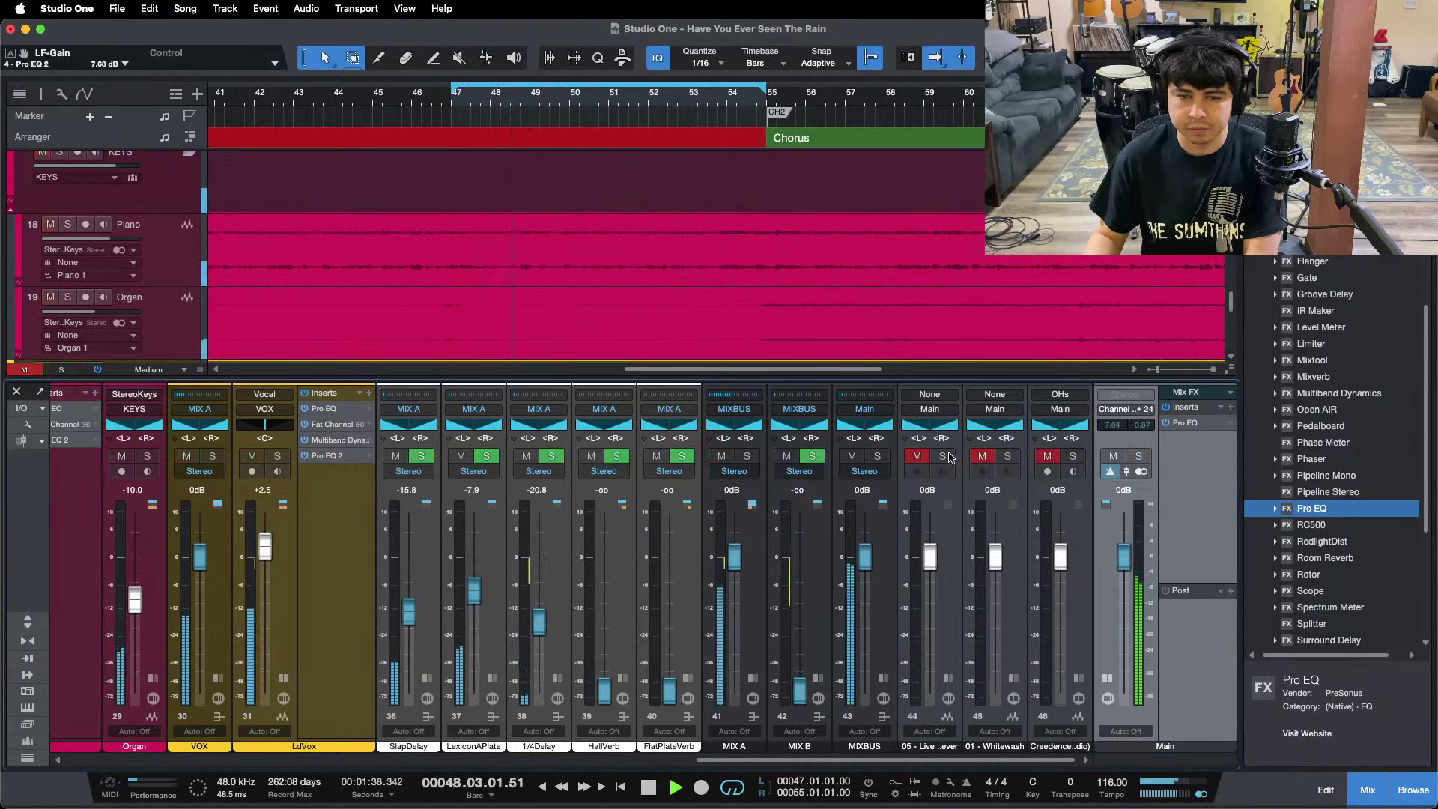
left_click(943, 457)
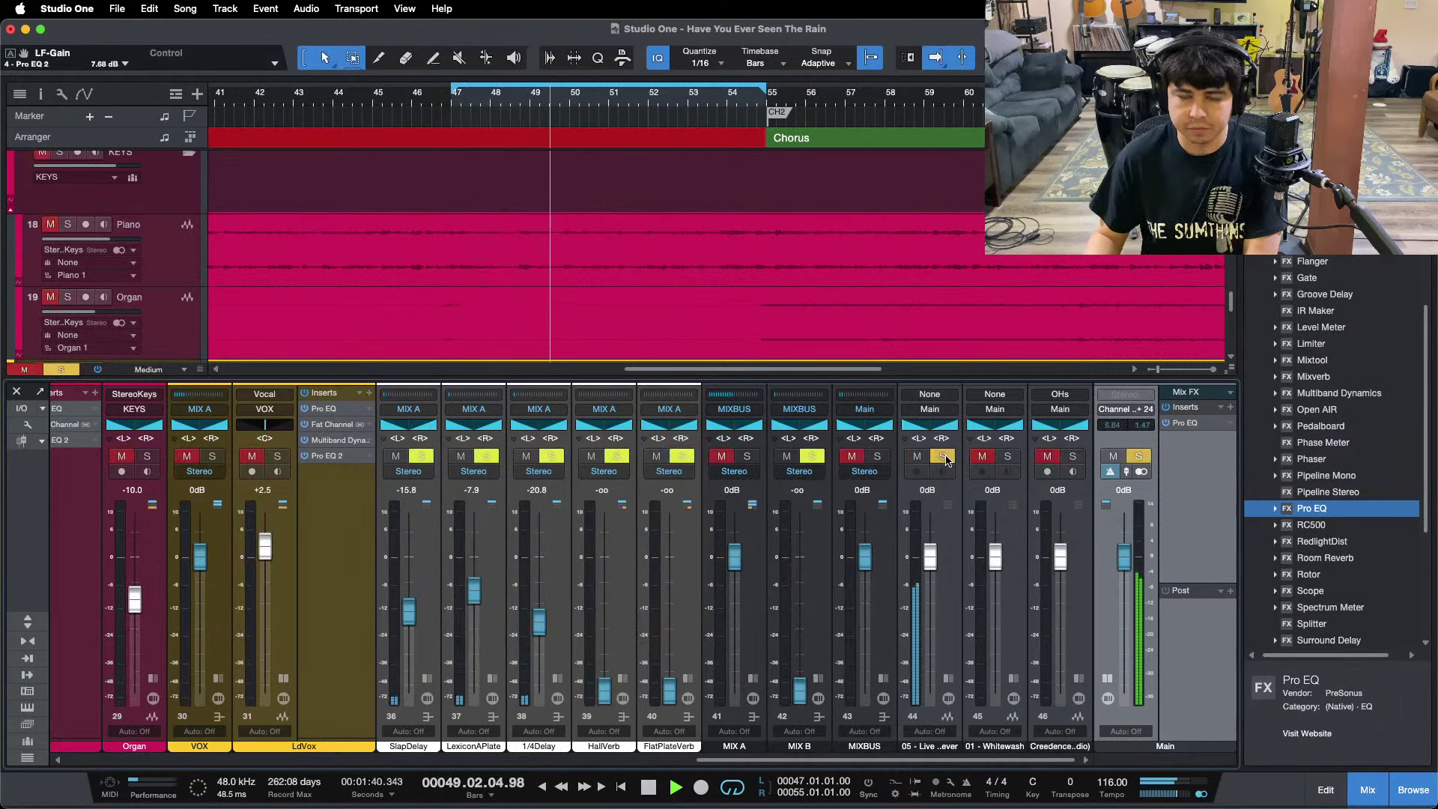
left_click(945, 457)
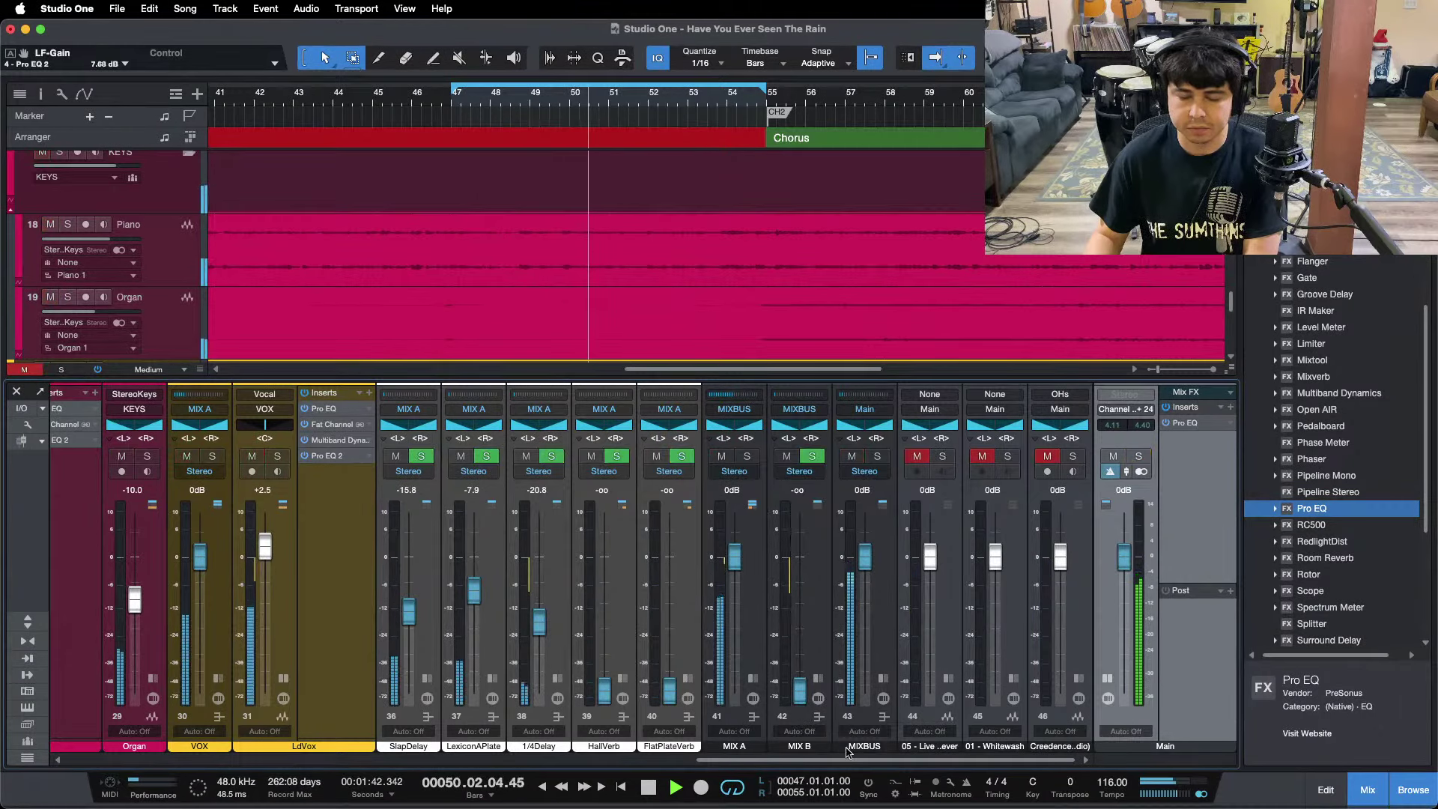
Set the Piano channel fader to -3.8 dB and inspect its Pro EQ 2 settings from the expanded inserts.
left_click_drag(797, 760, 595, 765)
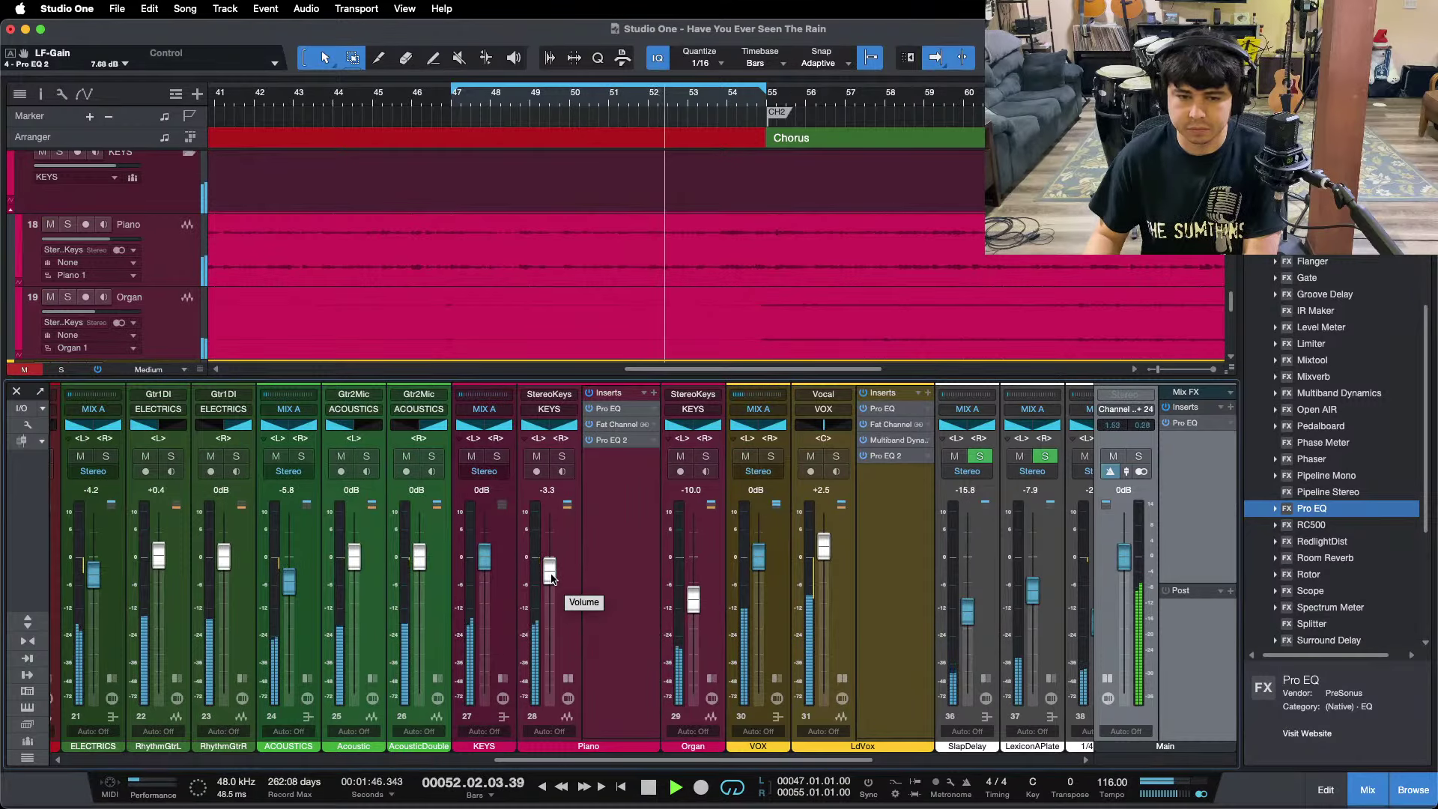
left_click_drag(551, 578, 551, 581)
left_click(568, 678)
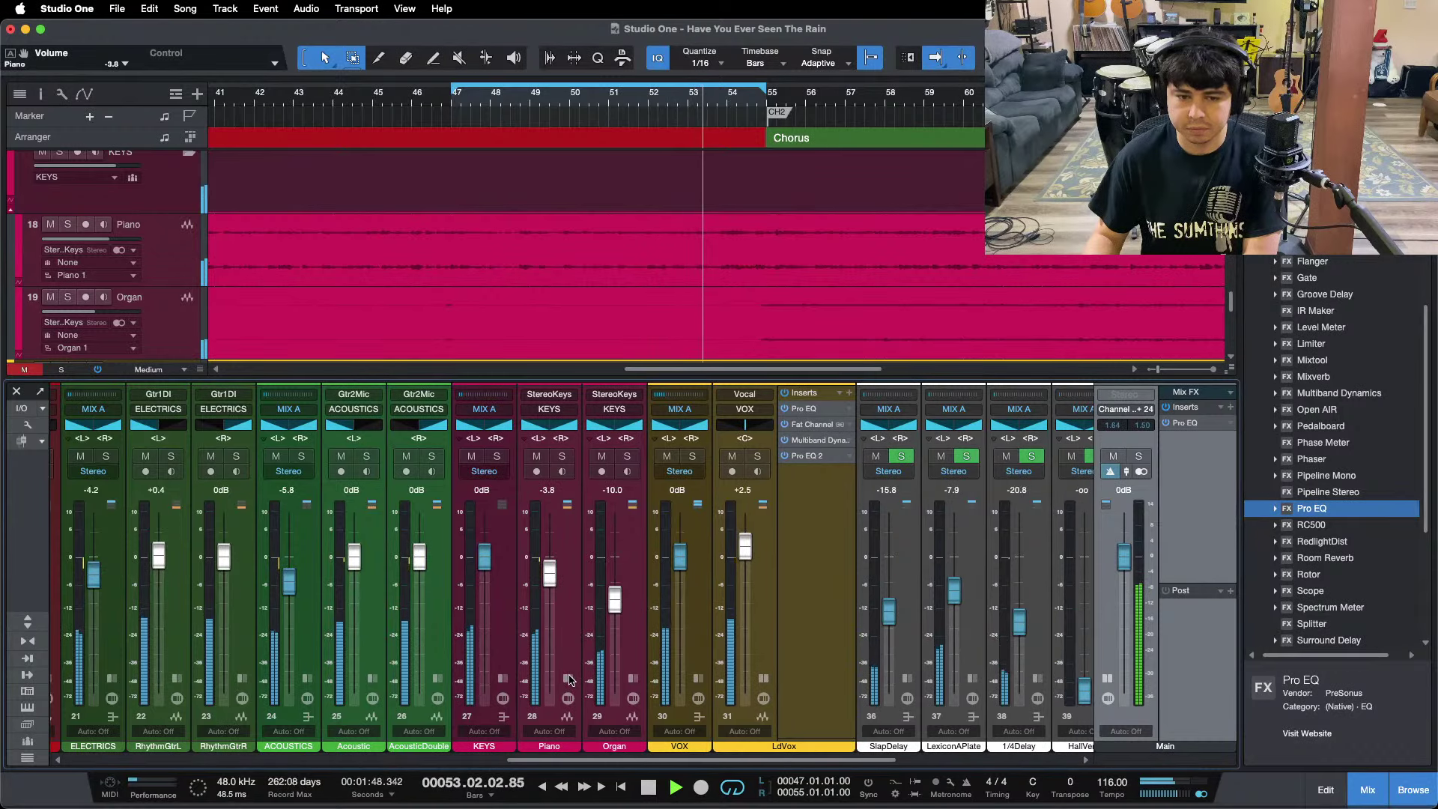
left_click(568, 678)
left_click(608, 448)
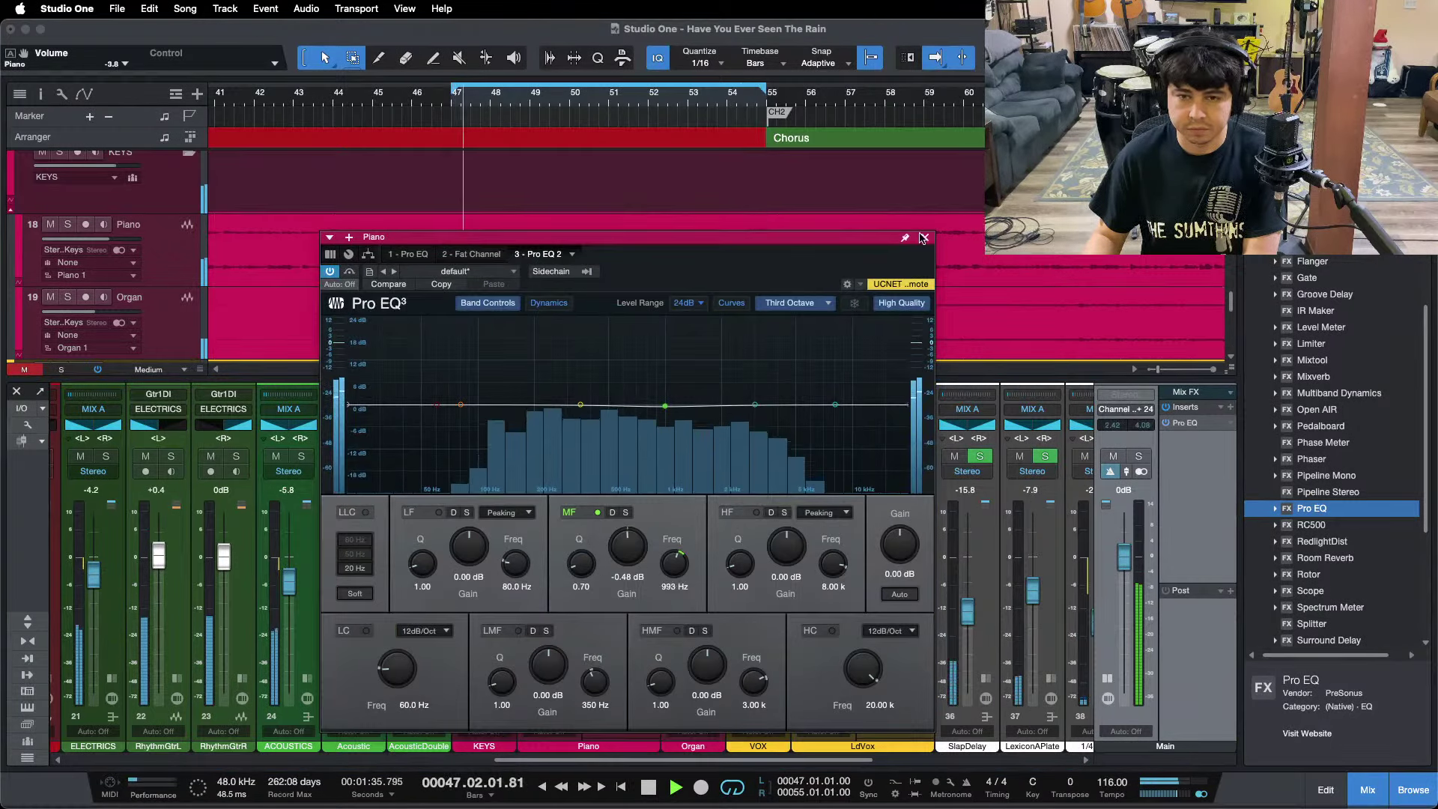
left_click(923, 239)
Remove the Pro EQ 2 insert from the Piano channel, auditioning the piano muted and unmuted, and set its fader to -3.3 dB.
right_click(611, 441)
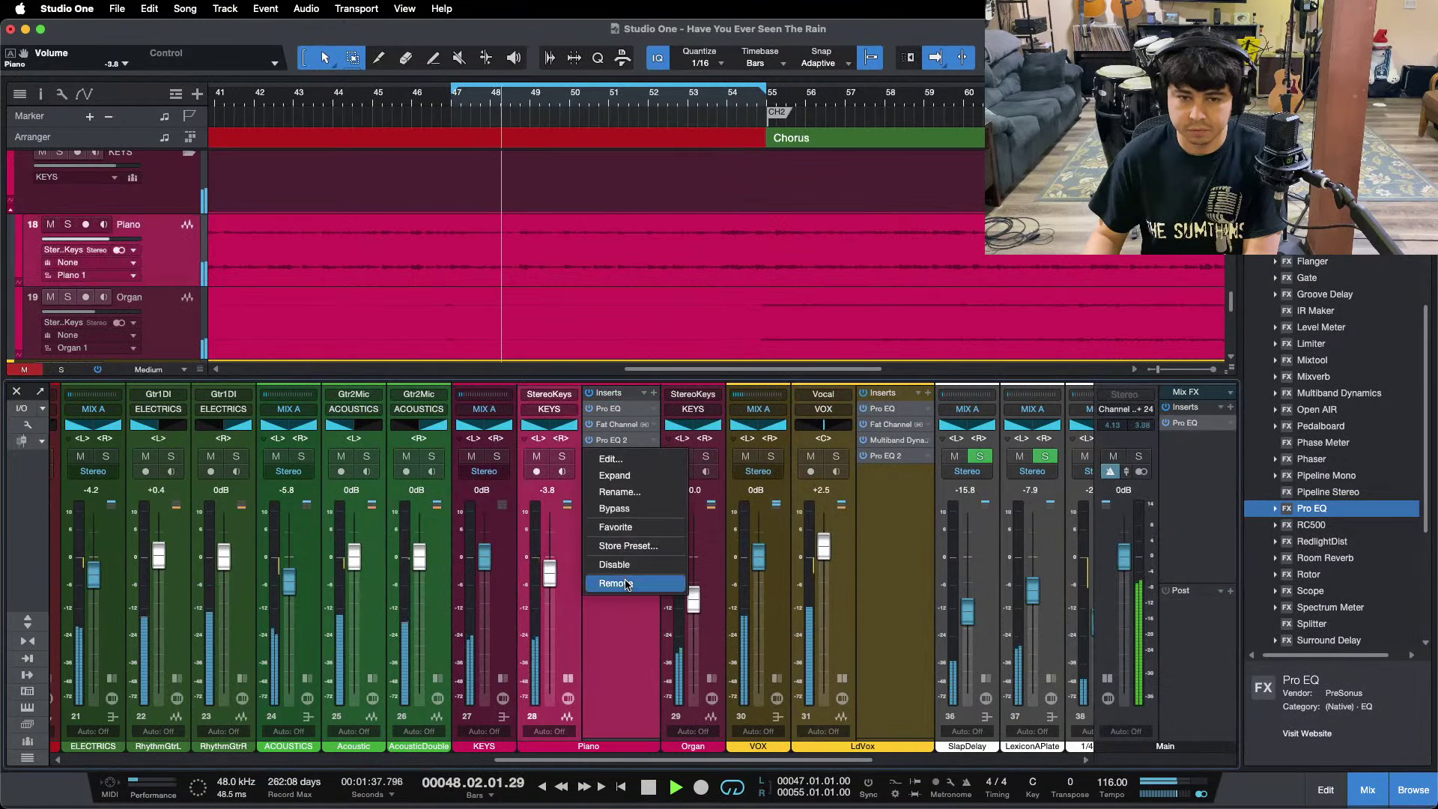
left_click(632, 584)
left_click(536, 456)
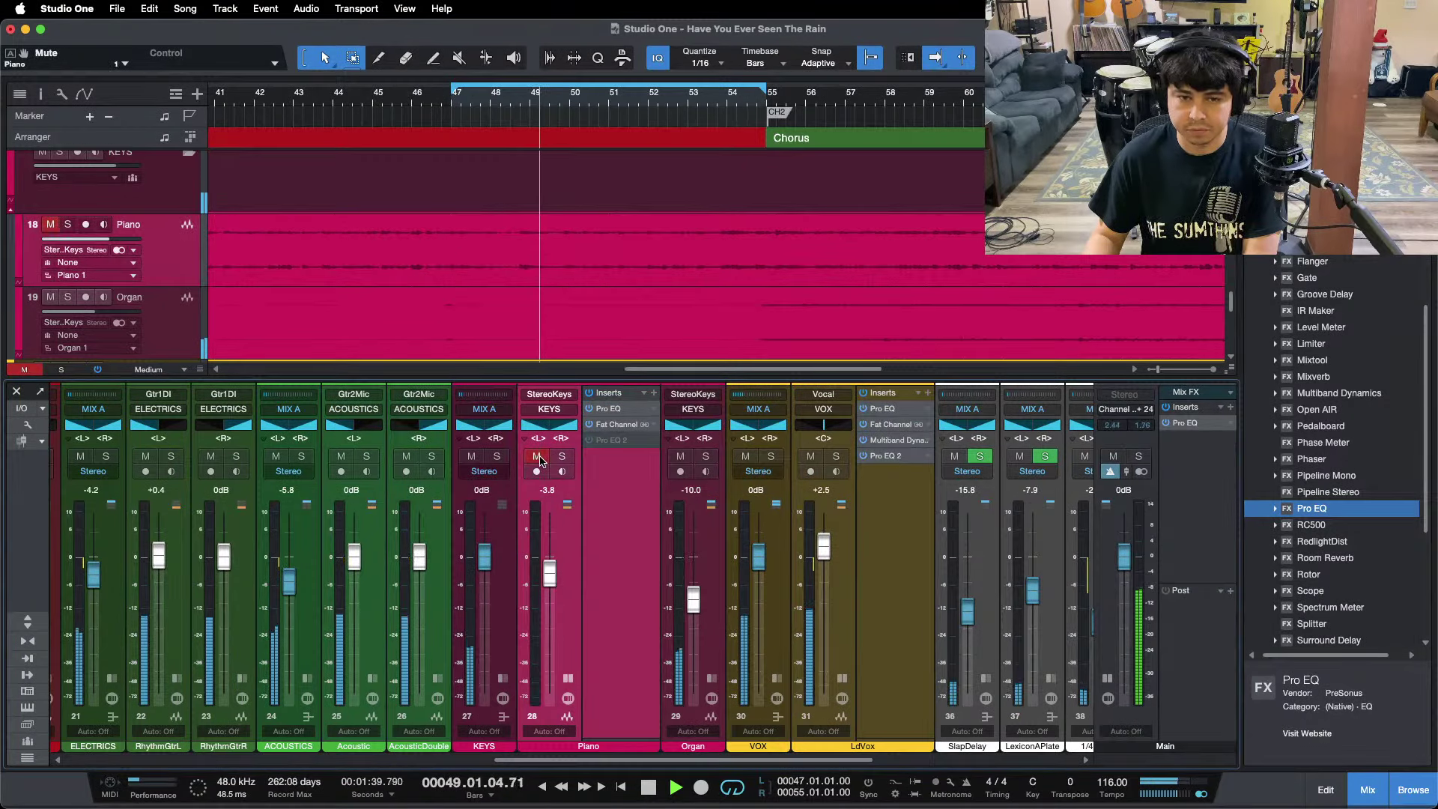
left_click(539, 458)
right_click(608, 442)
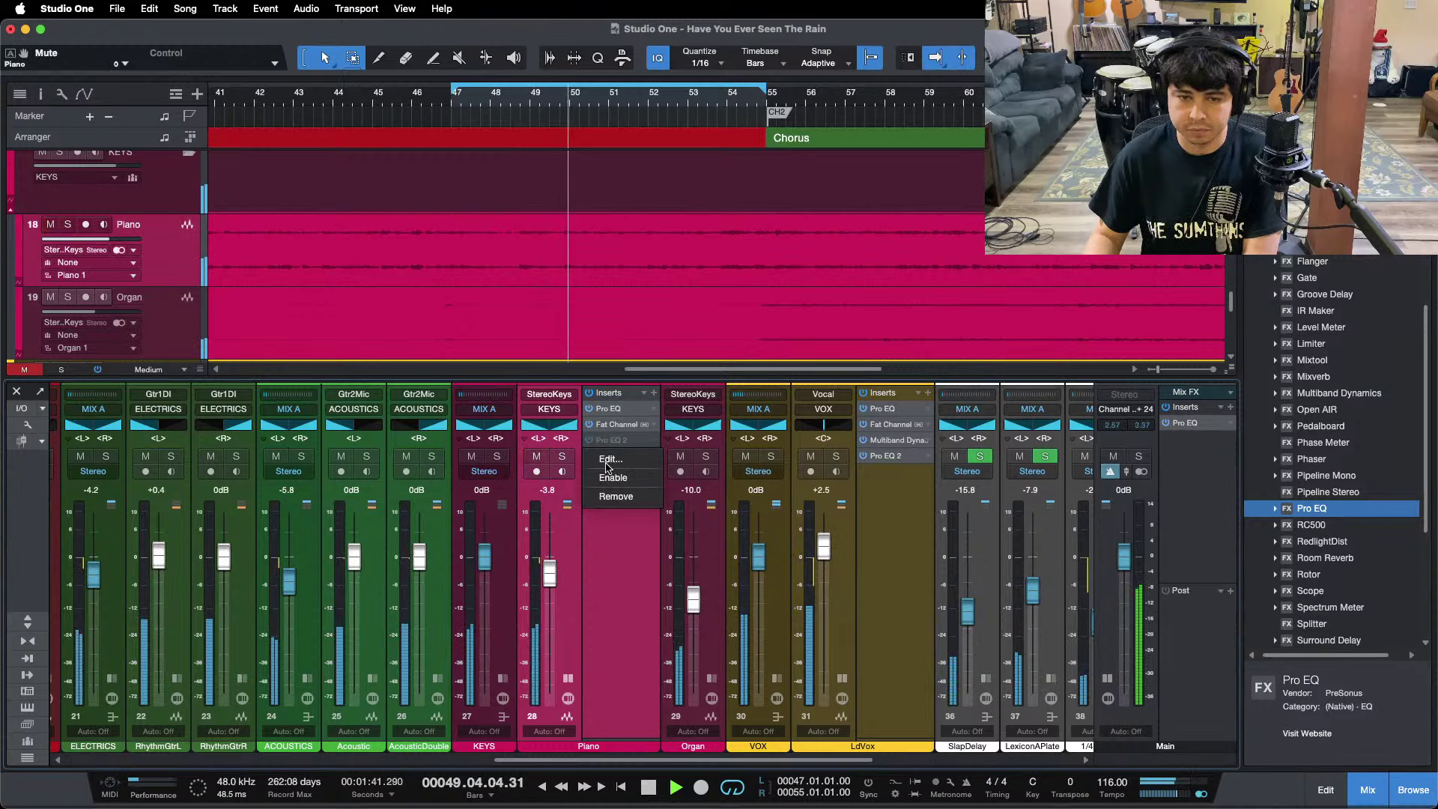
left_click(616, 497)
left_click_drag(549, 573, 549, 570)
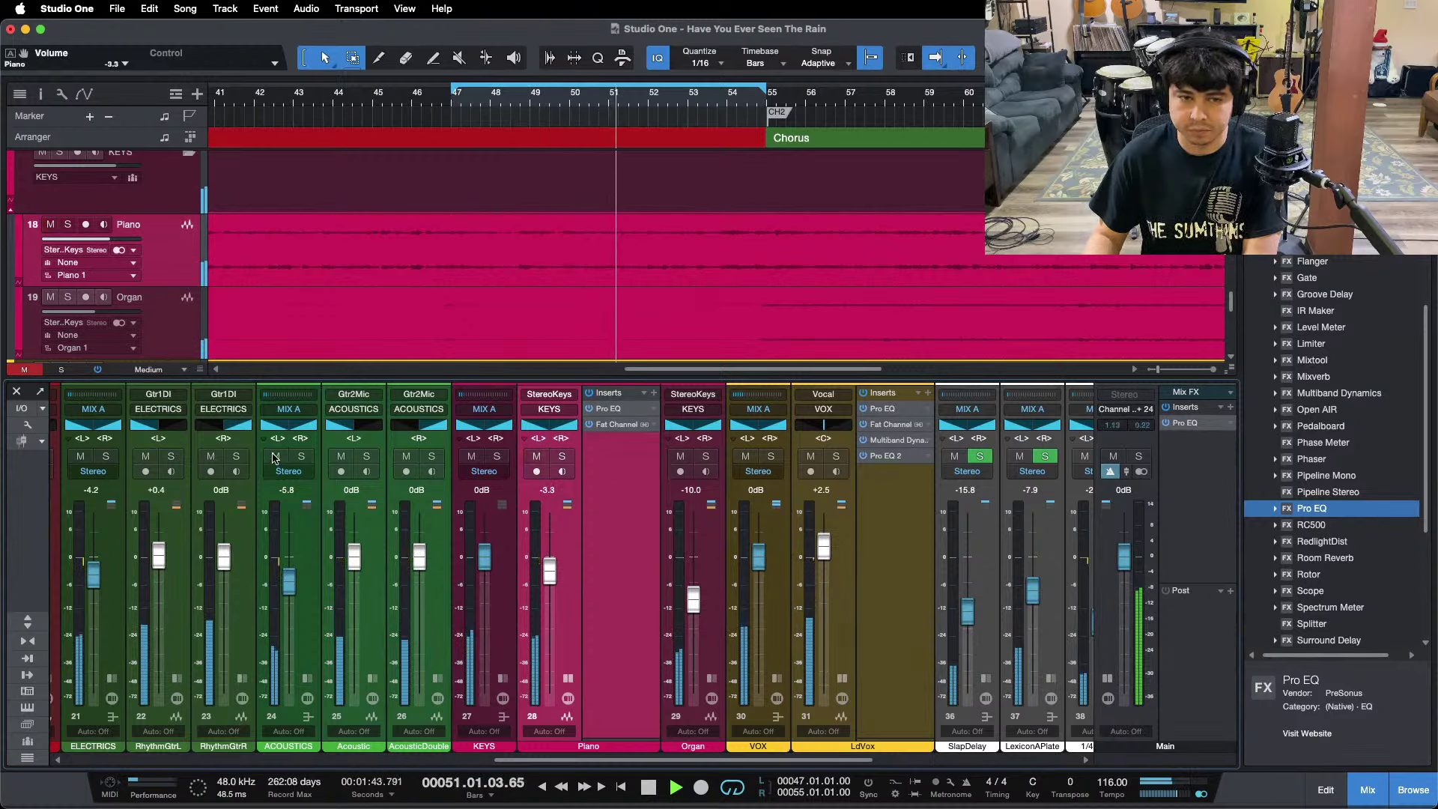
Audition the ELECTRICS bus muted and unmuted, set its fader to -4.6 dB, and collapse the Piano channel's inserts.
left_click(81, 457)
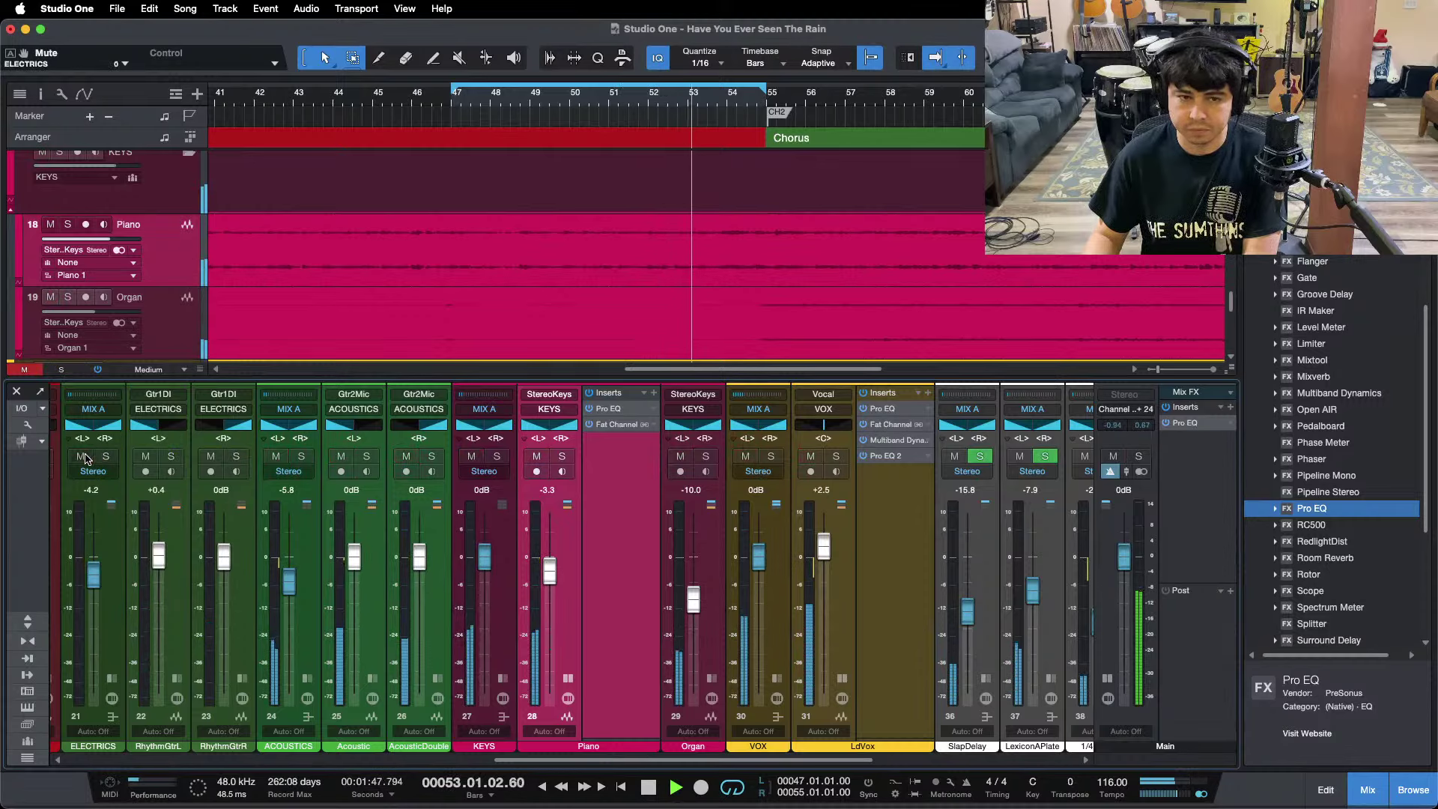
left_click(85, 458)
left_click_drag(93, 575, 94, 578)
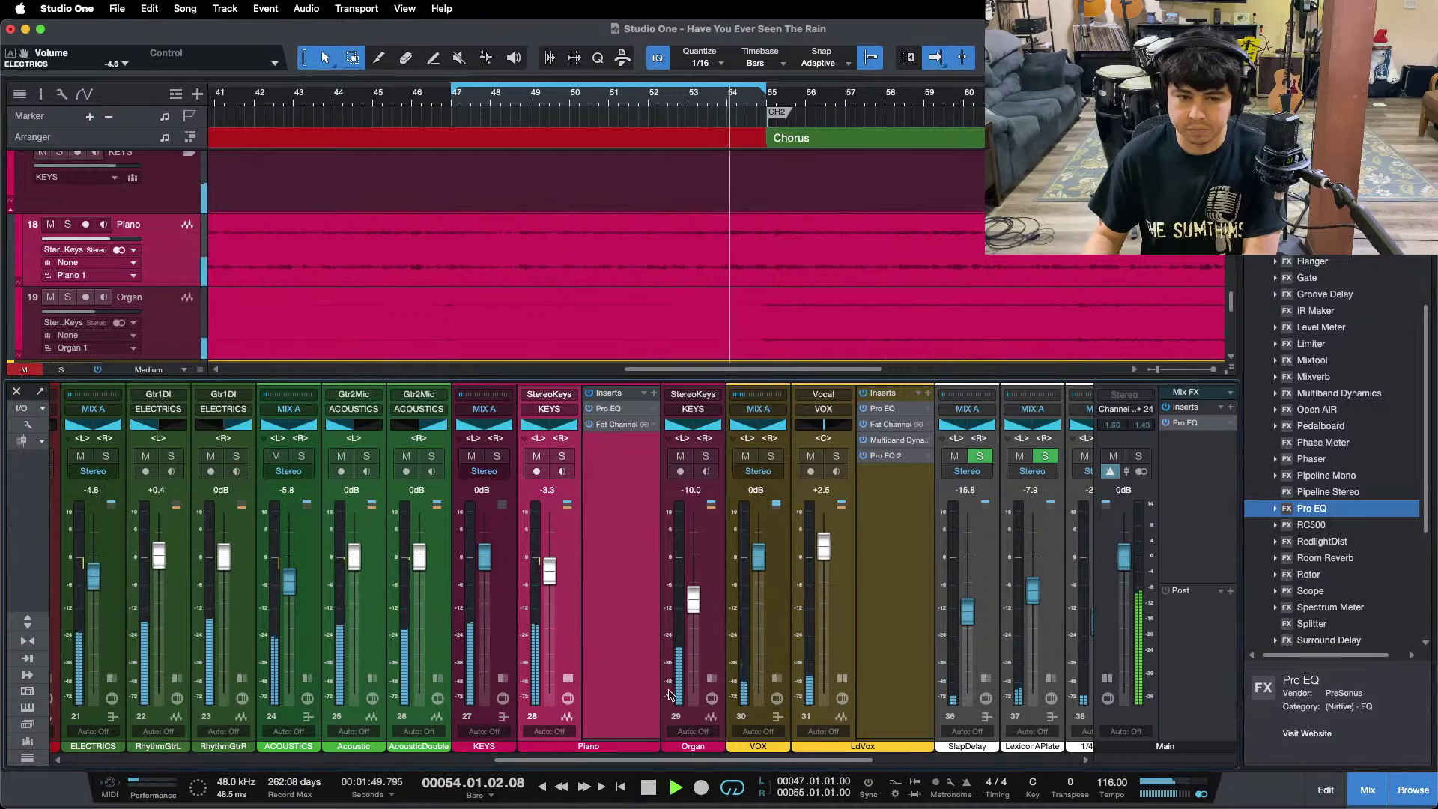
left_click(567, 679)
Compare the looped mix with the Live Forever and Creedence references by soloing each in turn.
left_click_drag(587, 761, 765, 761)
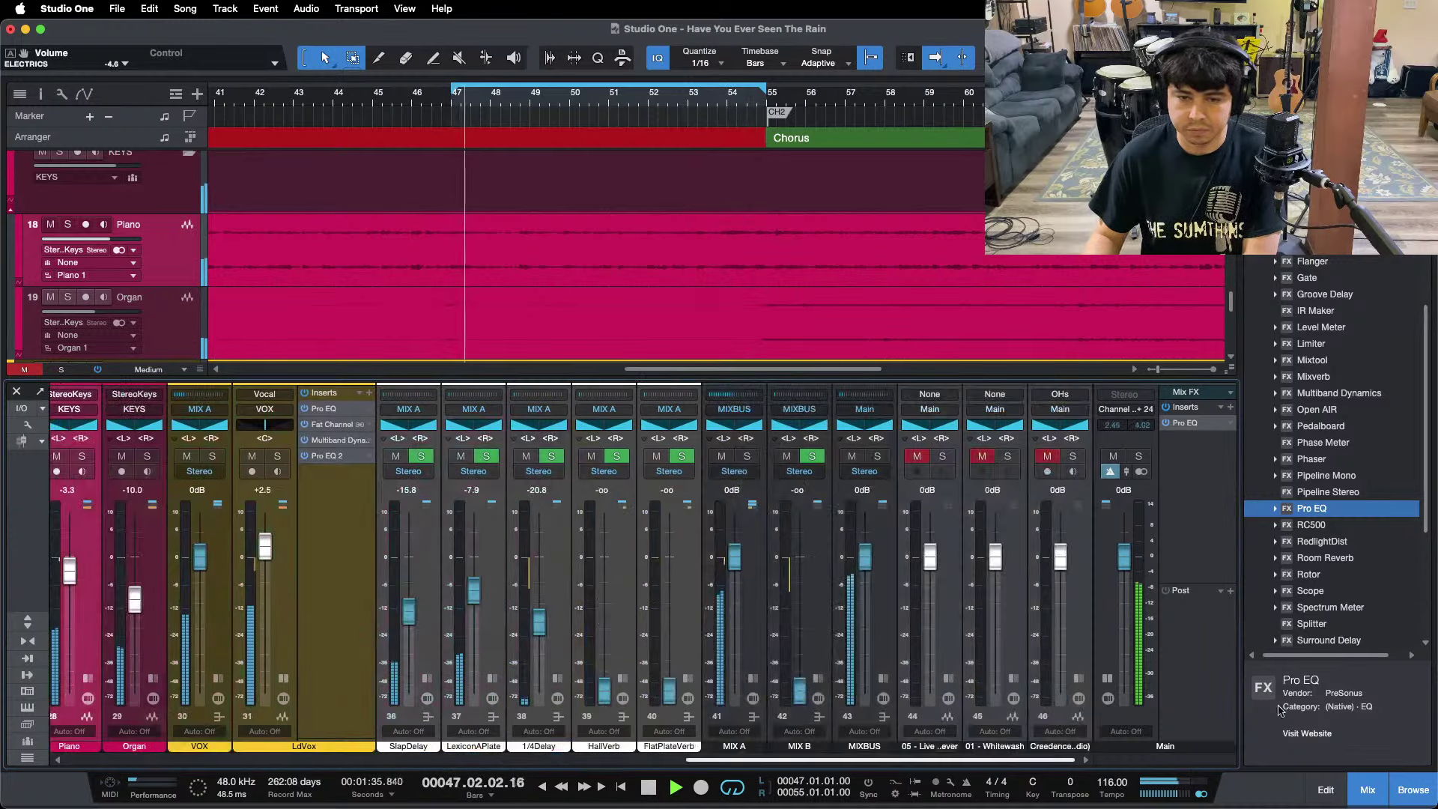
left_click(942, 457)
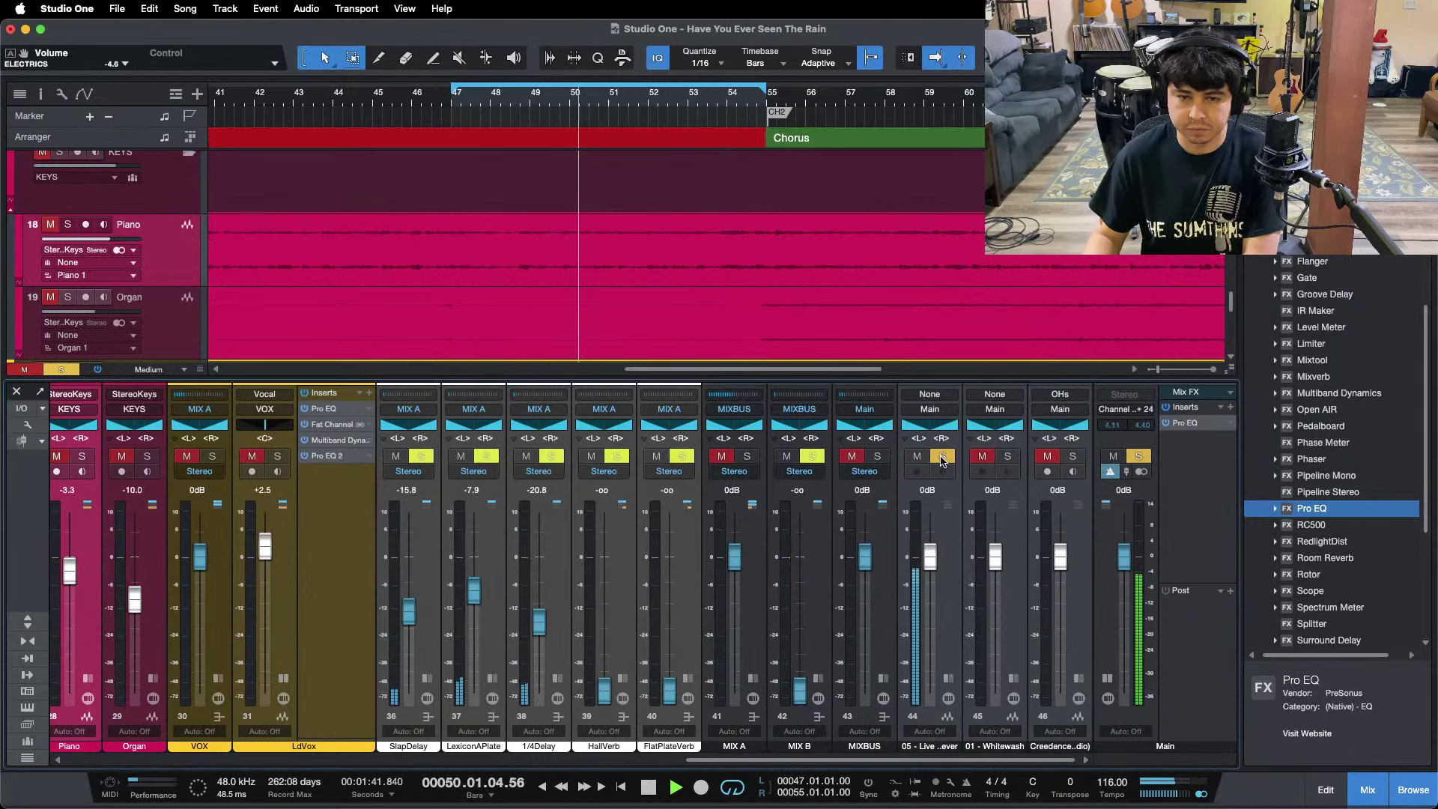
left_click(943, 457)
left_click(1071, 457)
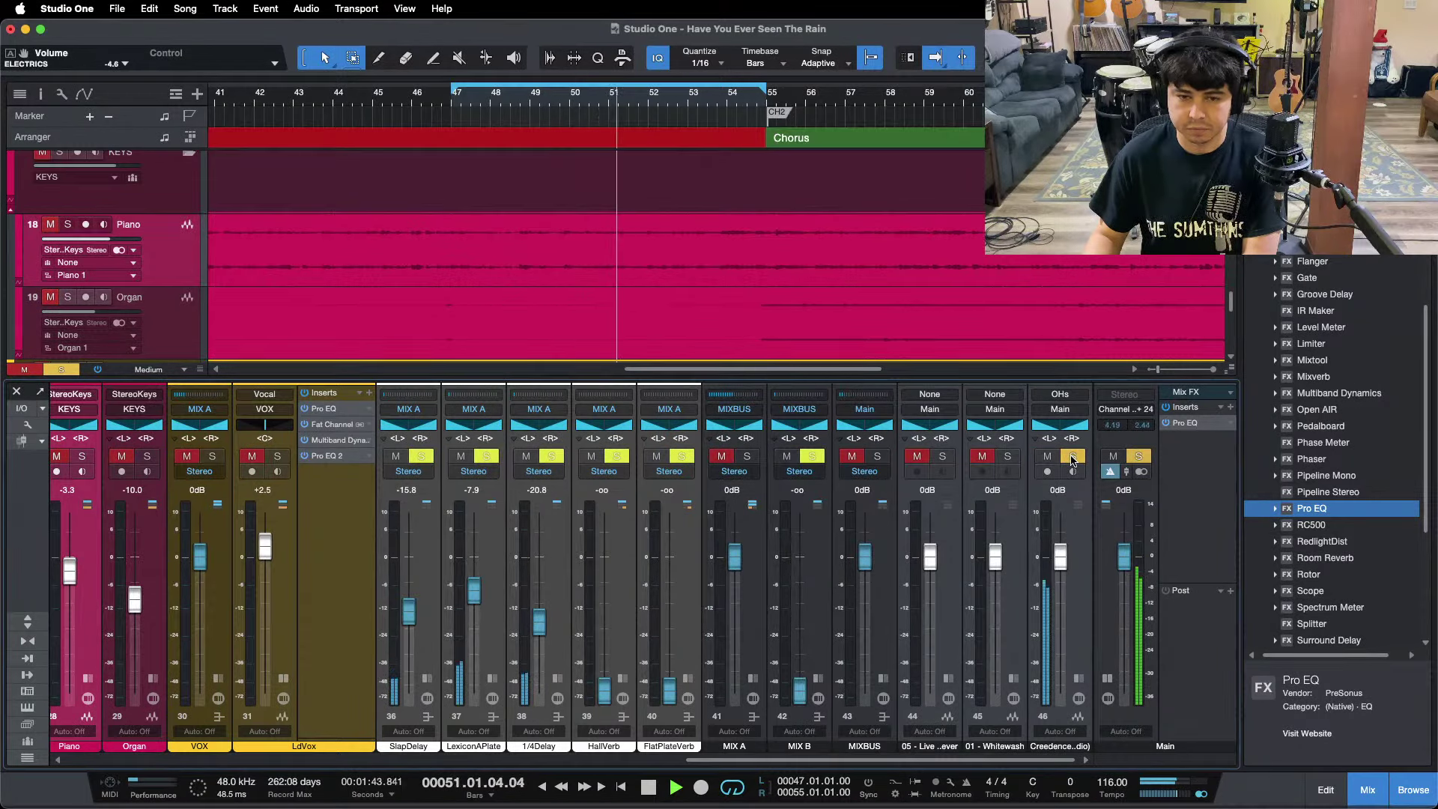
left_click(1072, 458)
key("KP_1")
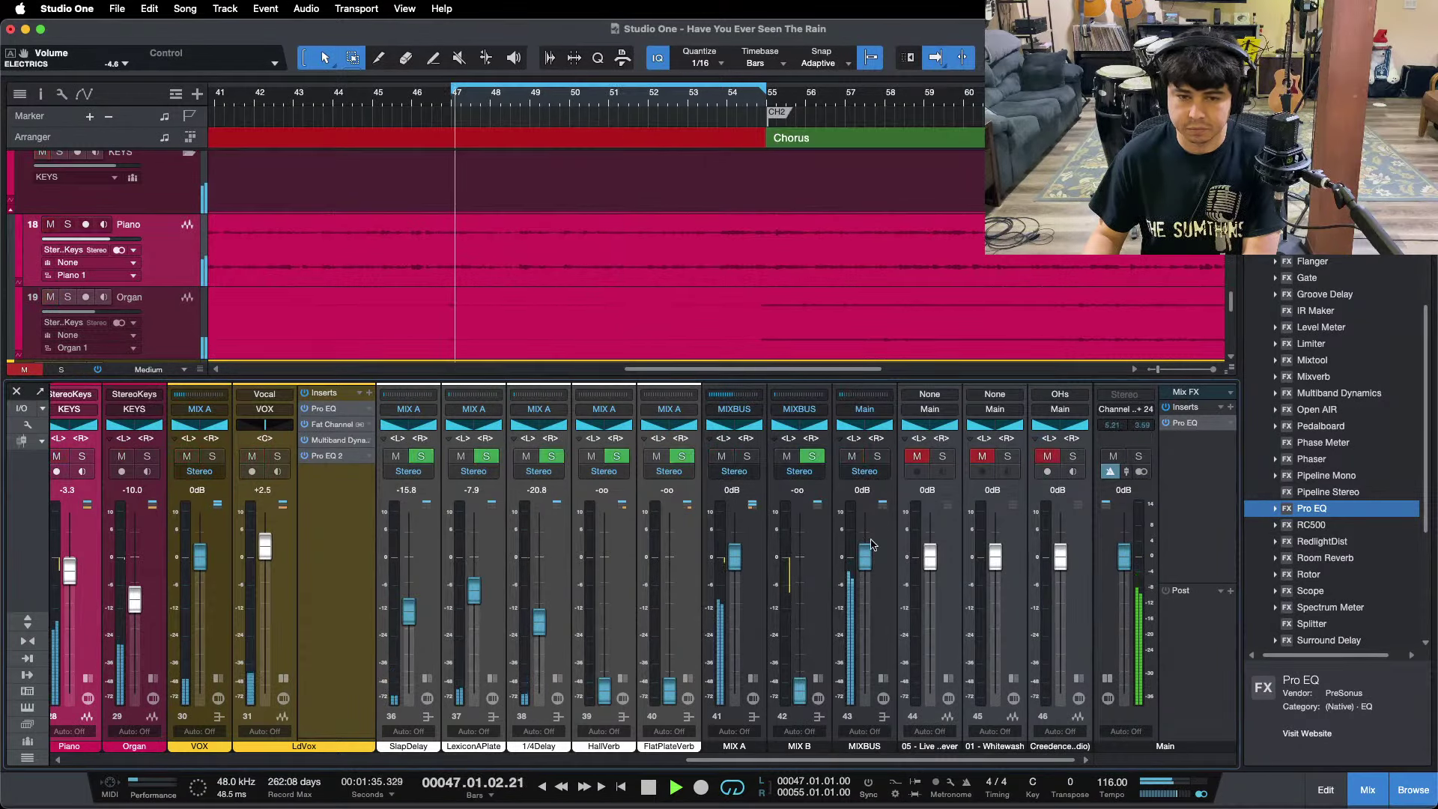
left_click(942, 457)
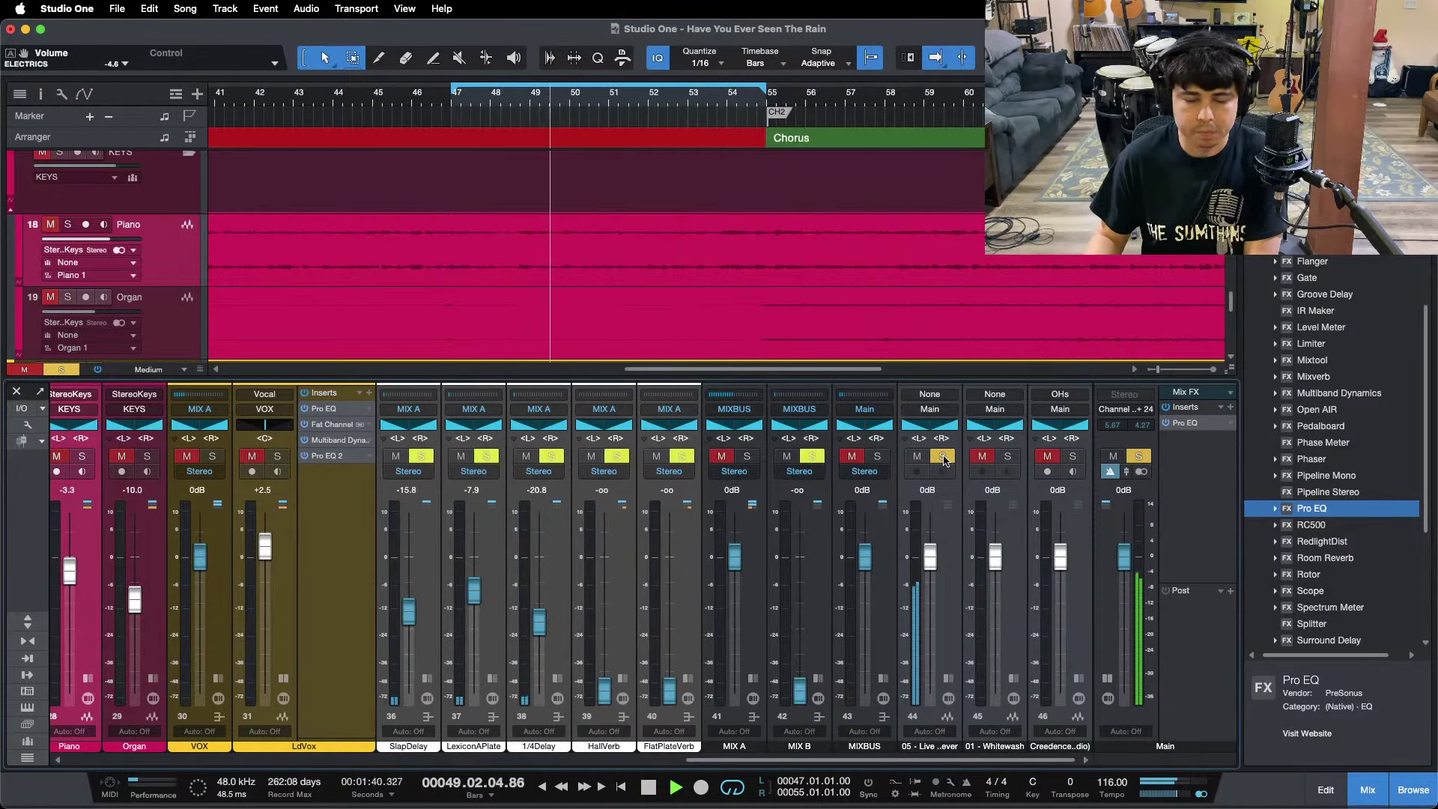
left_click(944, 459)
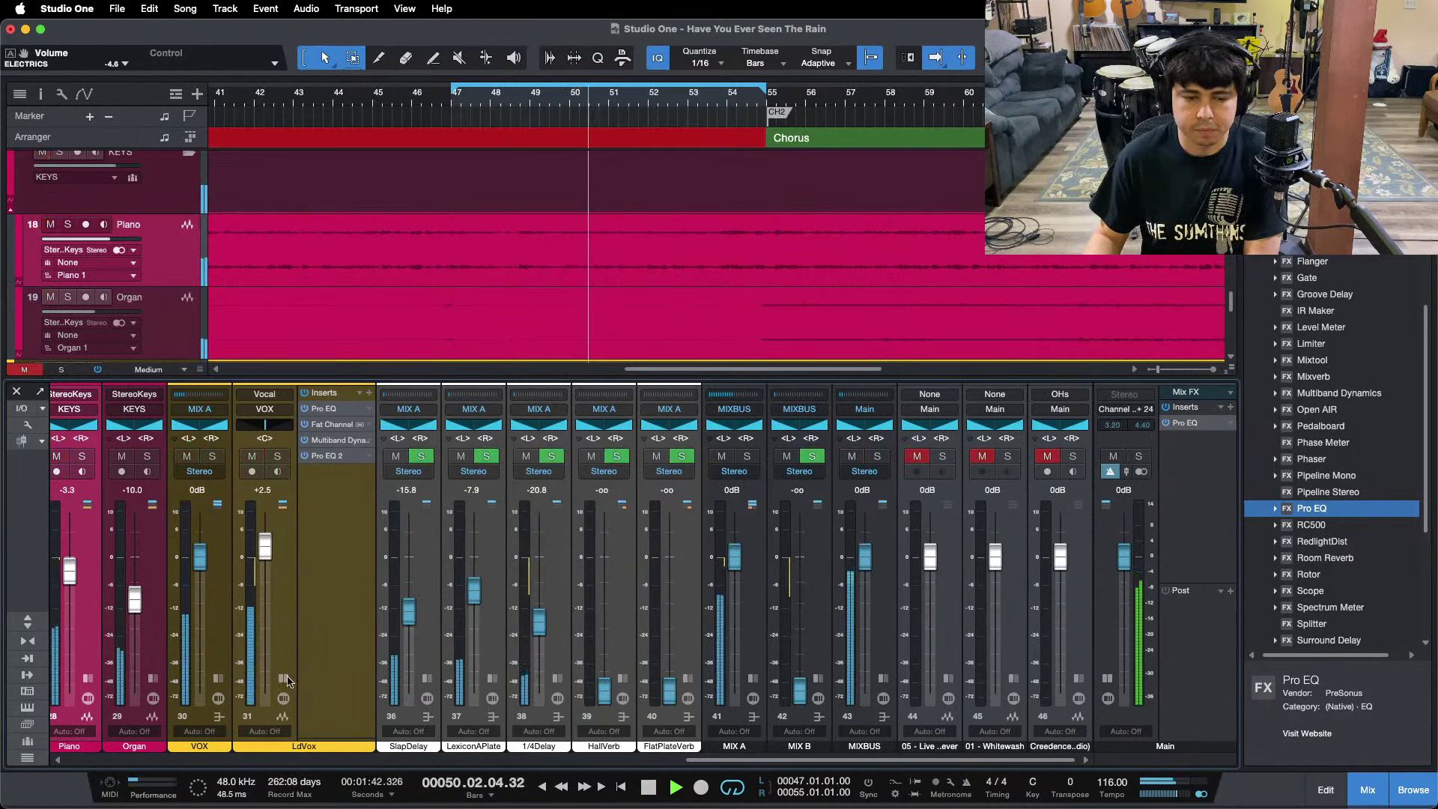
Set the ELECTRICS bus fader to -5.0 dB and check the mix against the soloed Live Forever reference.
scroll(140, 583, "left", 5)
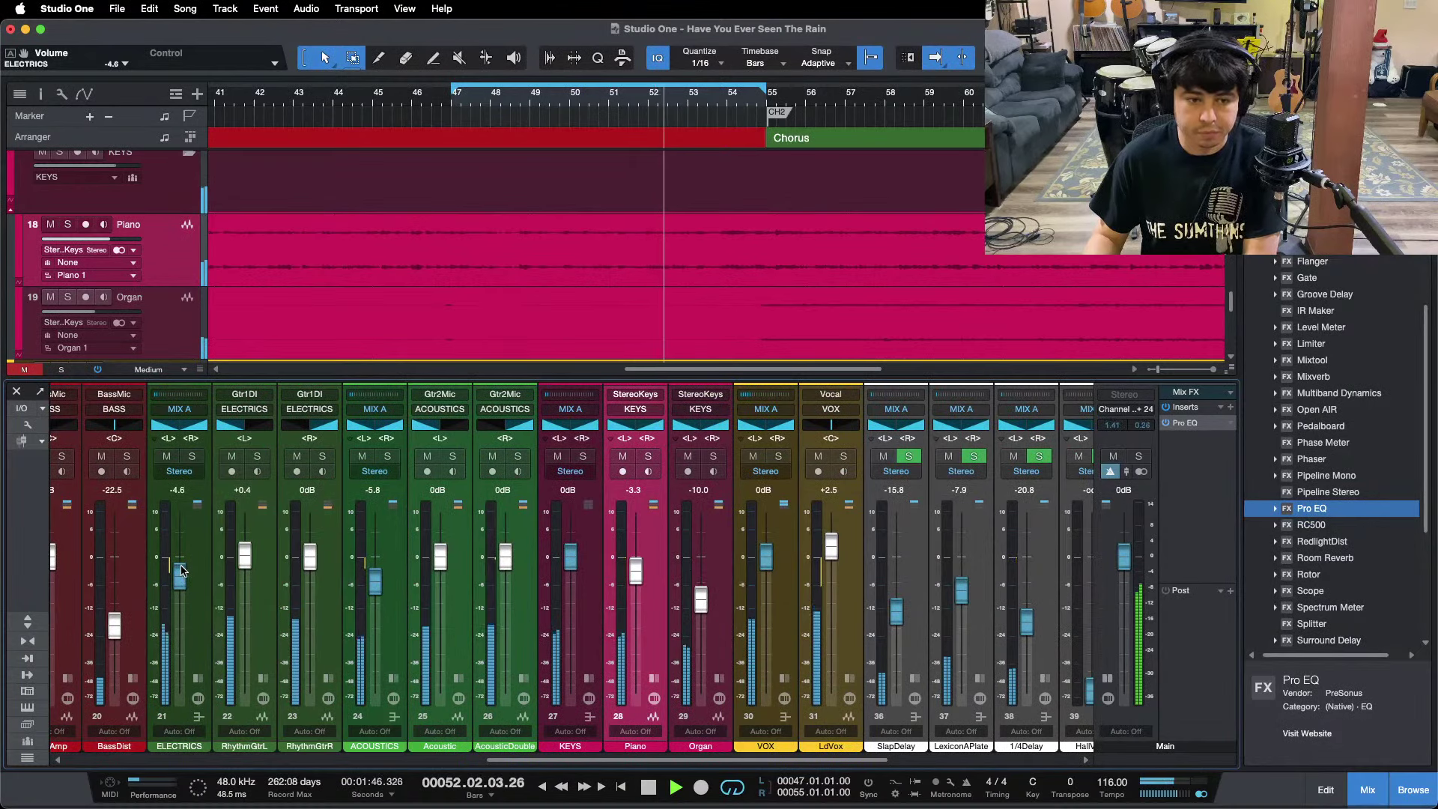
left_click_drag(180, 571, 180, 573)
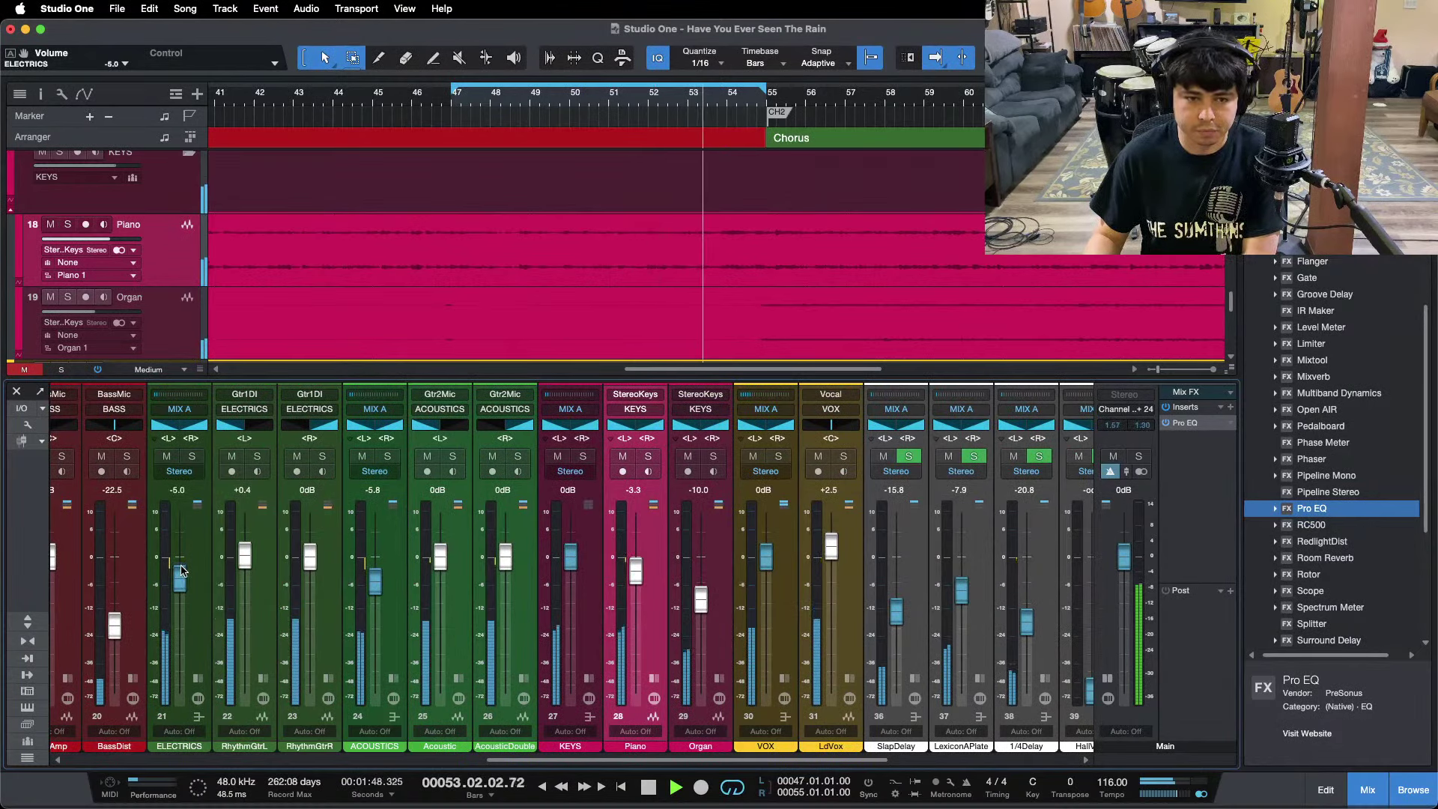
left_click_drag(749, 759, 936, 759)
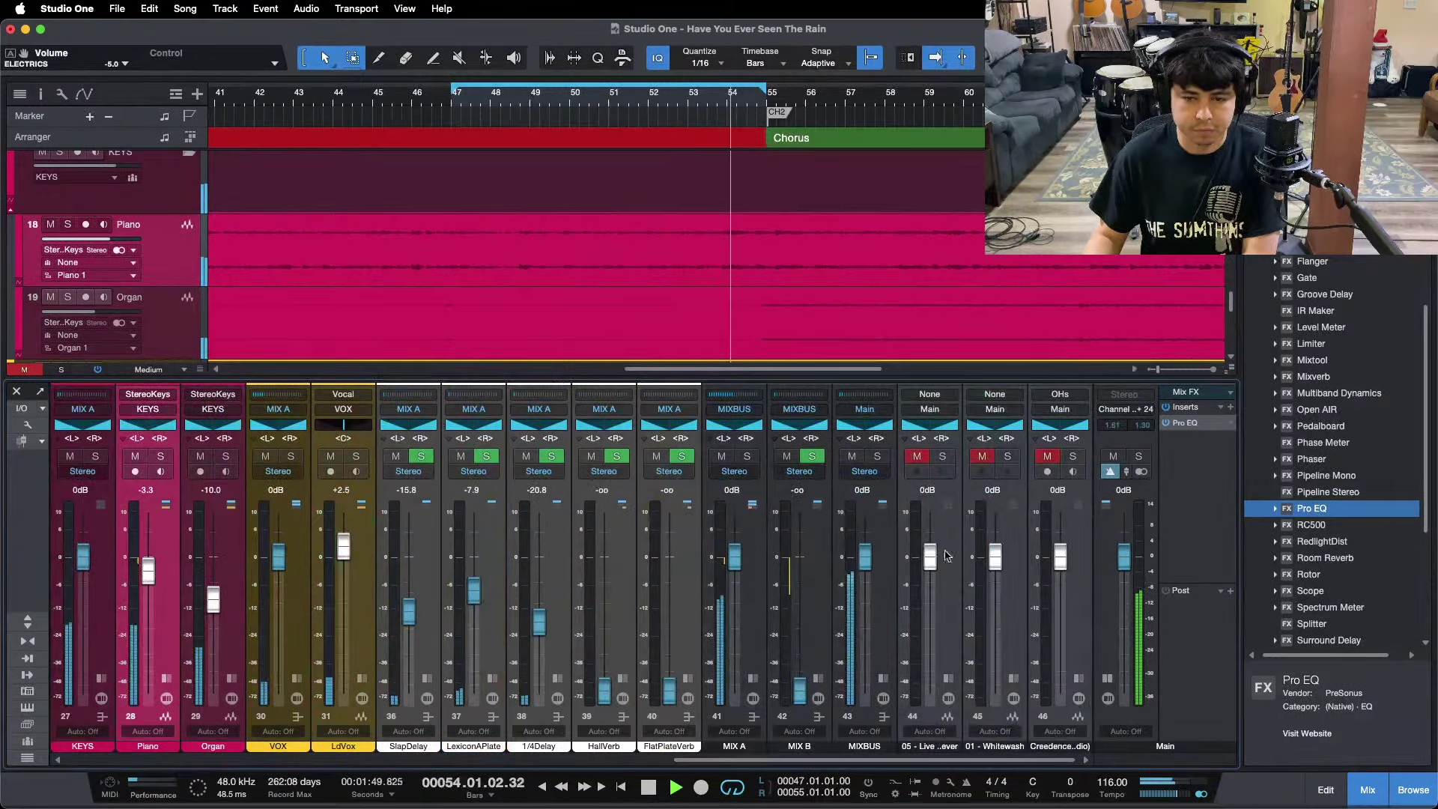
left_click(940, 457)
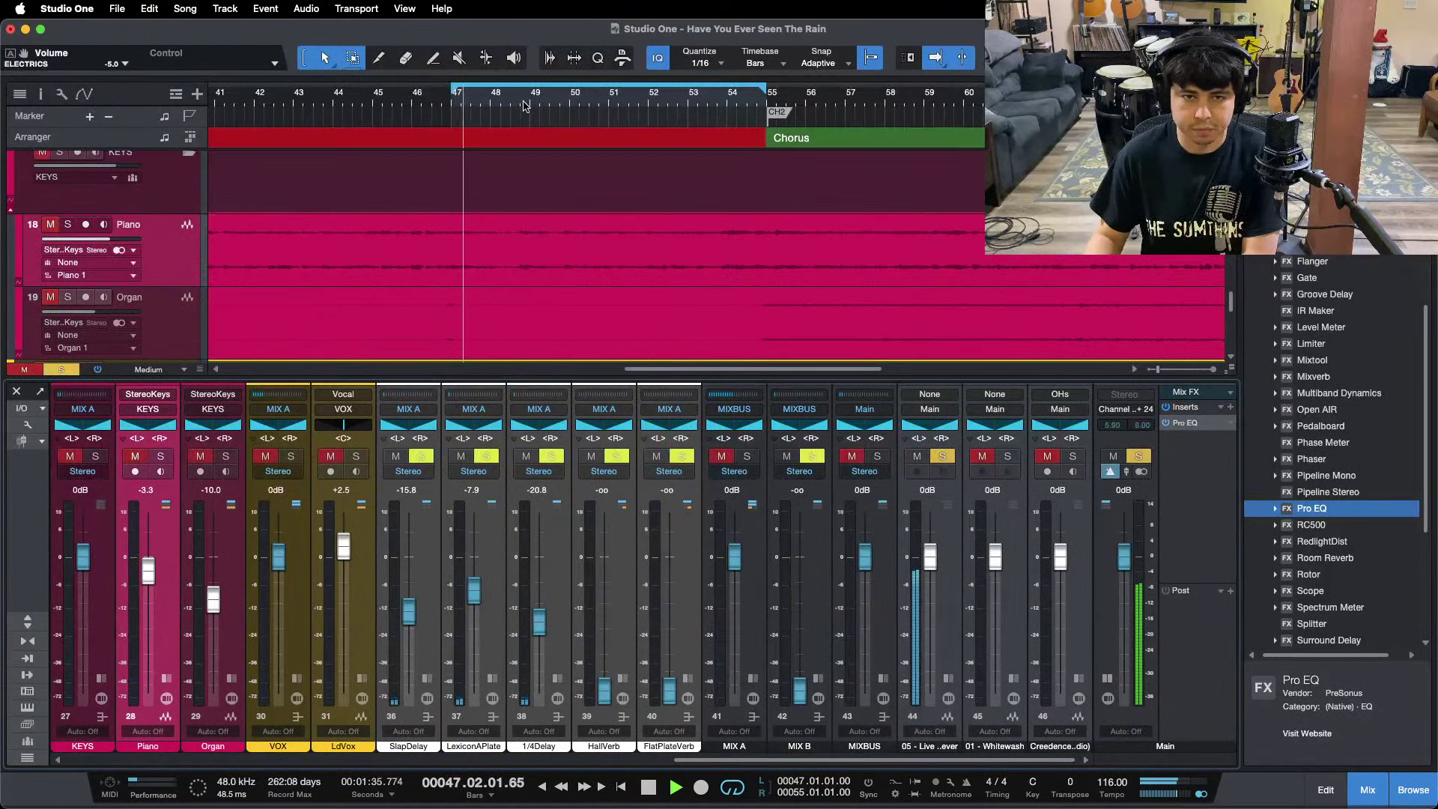
left_click(945, 459)
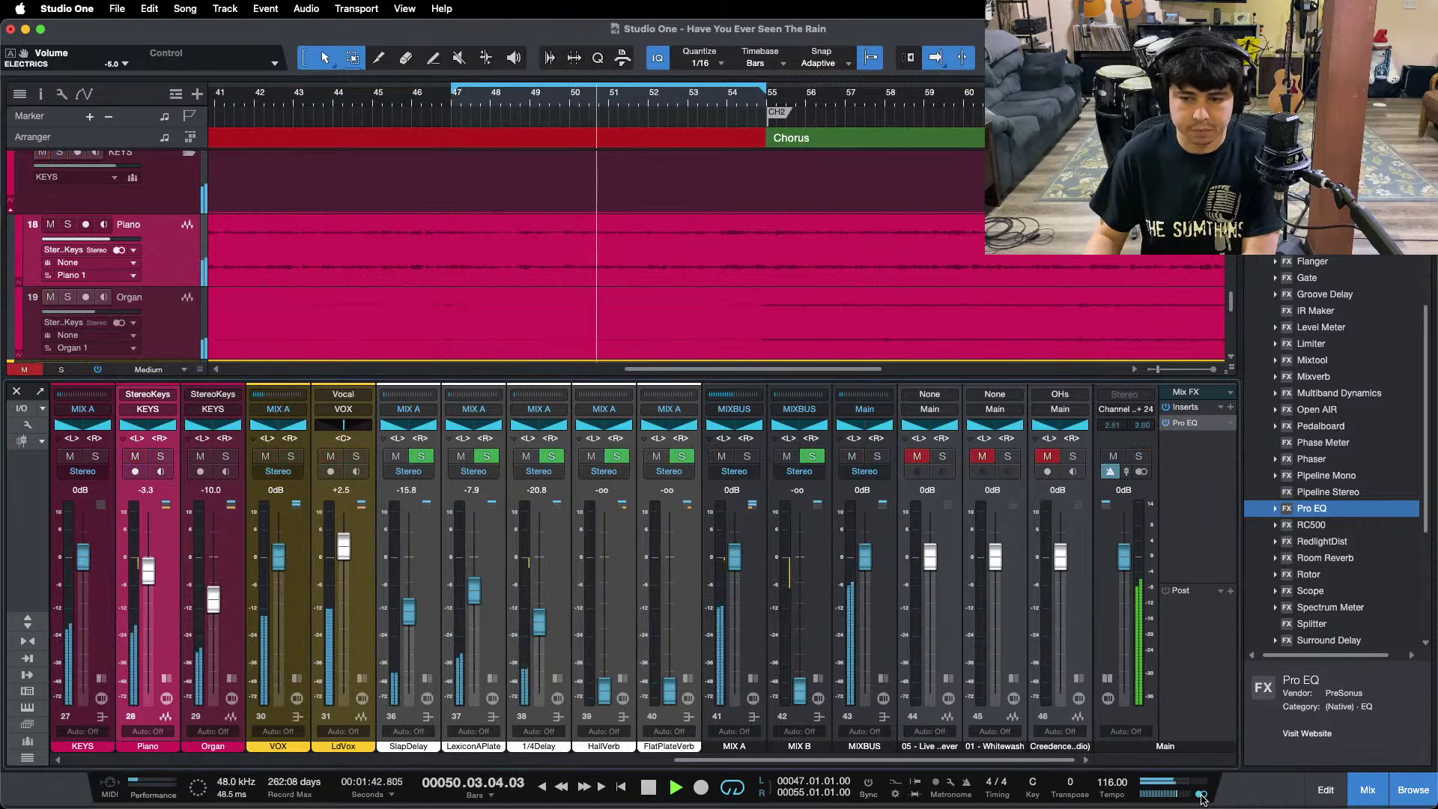
Switch the main output to mono and set its Pro EQ low cut to 98 Hz and high cut to 245 Hz, then resume playback.
key("space")
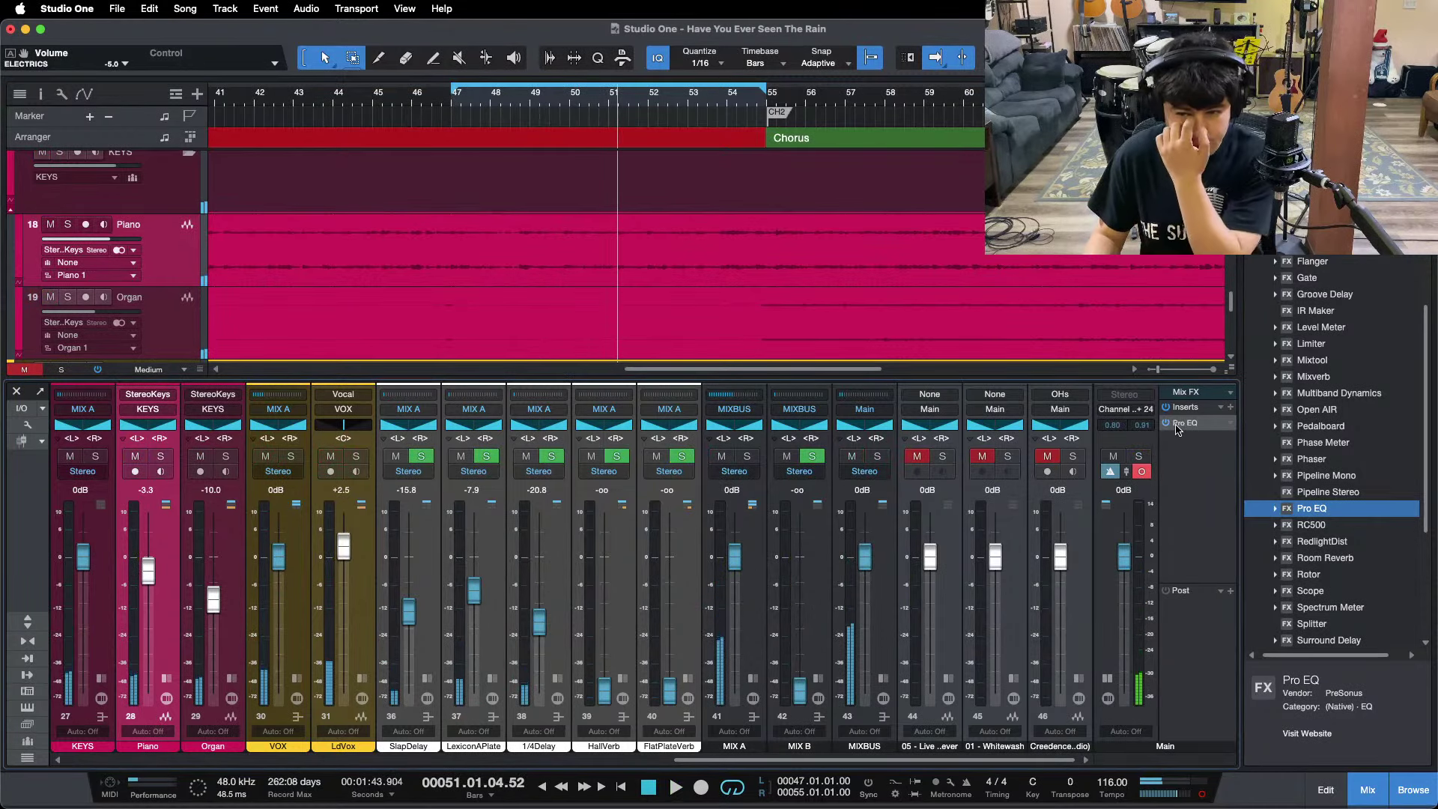
left_click(1176, 424)
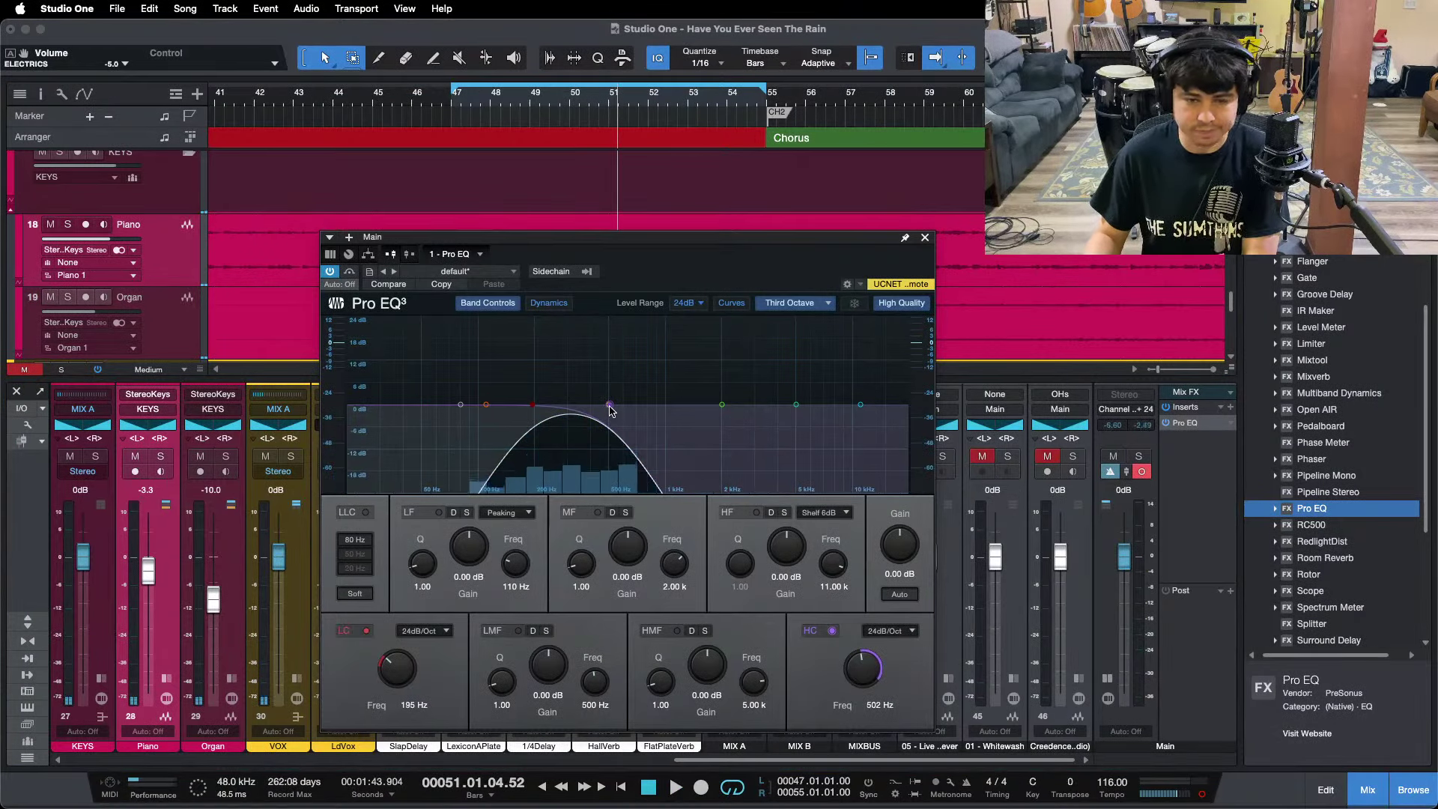
left_click_drag(610, 410, 554, 410)
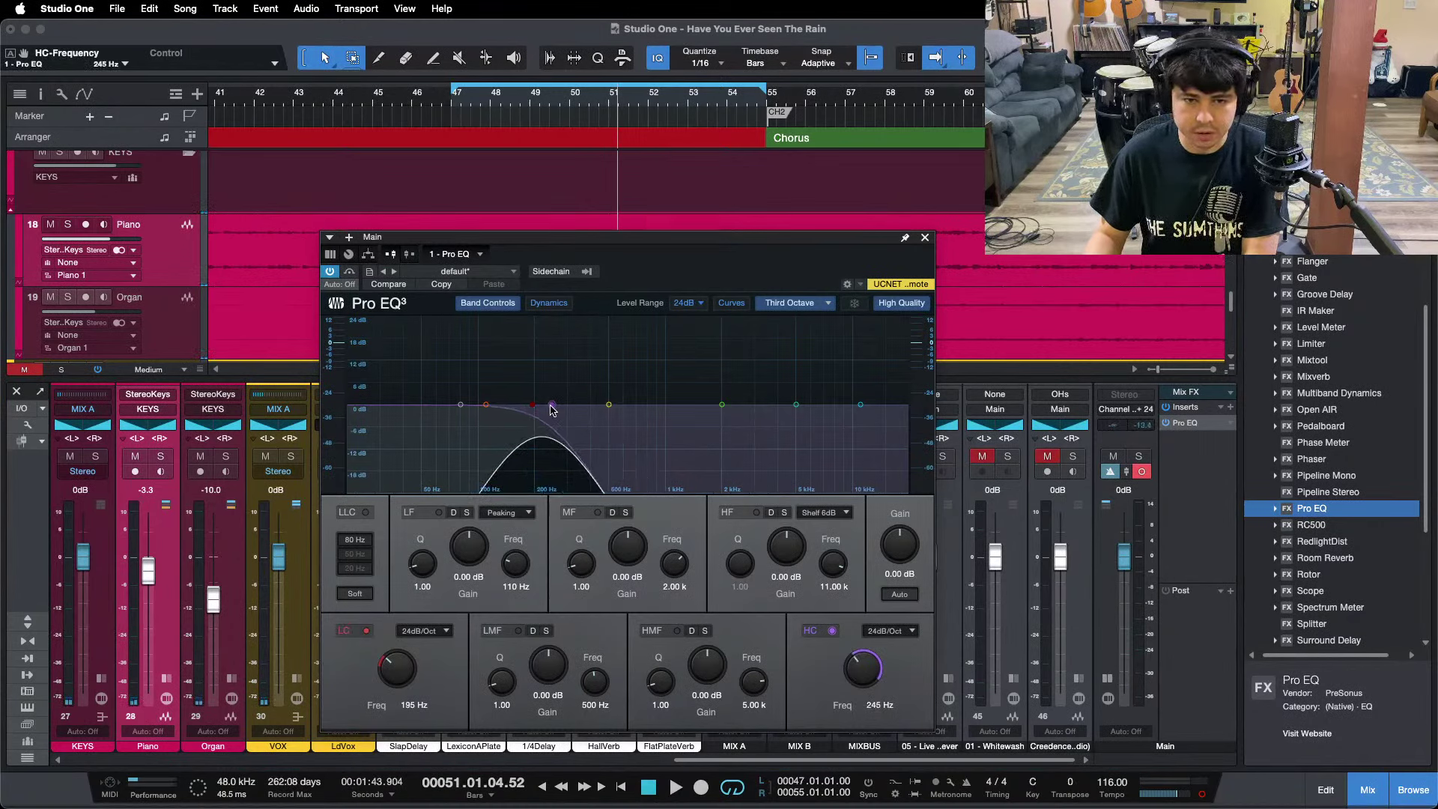
scroll(394, 674, "down", 5)
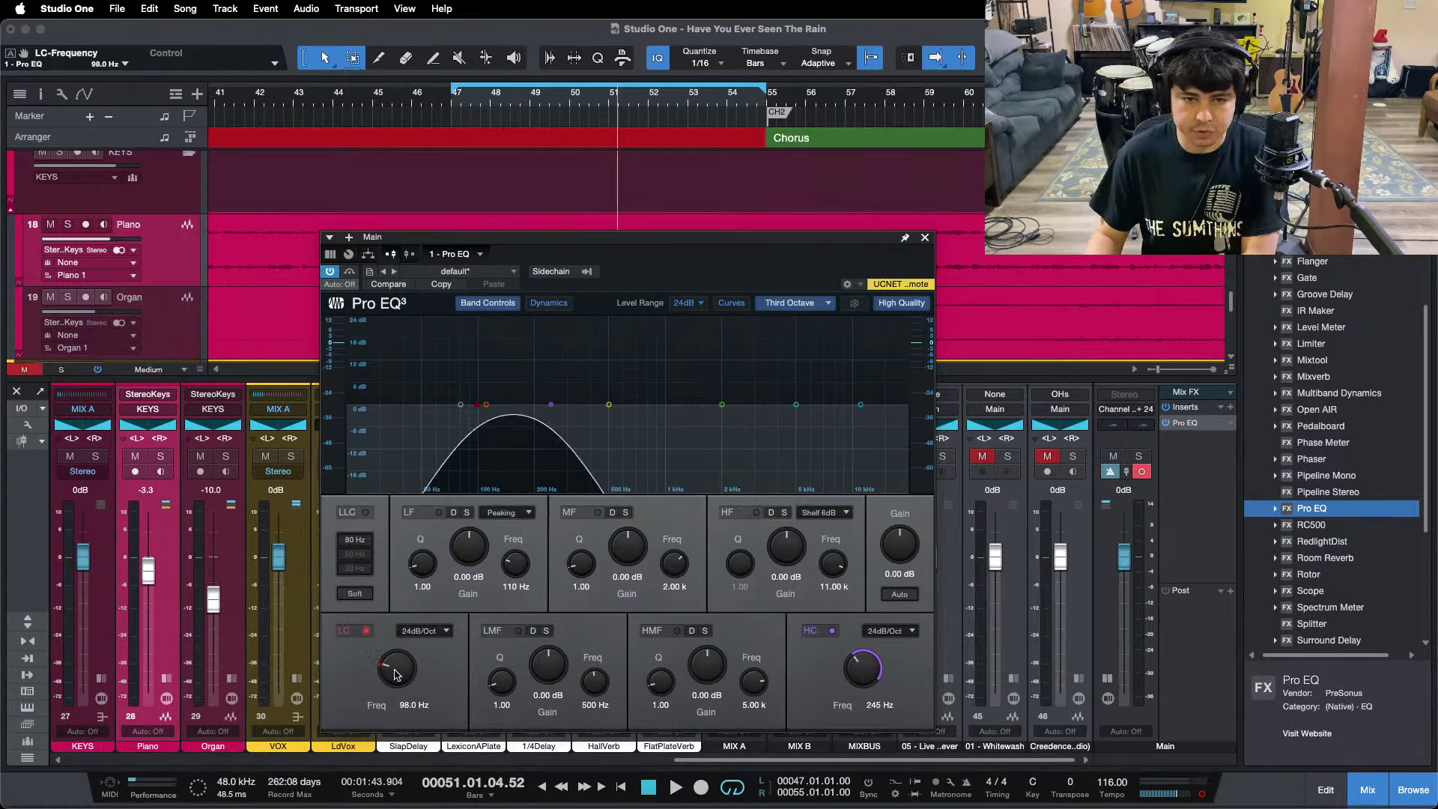
left_click(925, 238)
key("space")
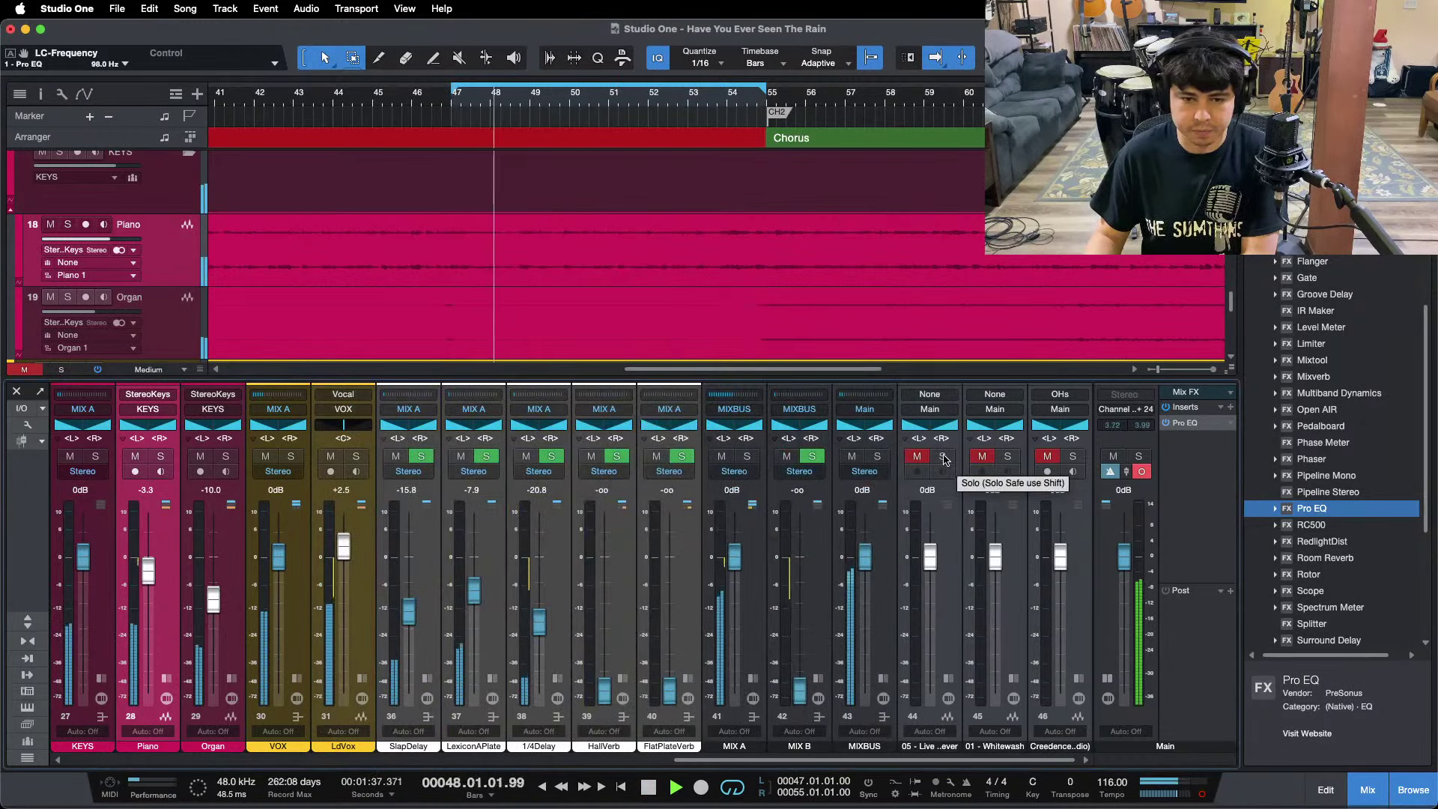
Set the LF gain of the LdVox channel's Pro EQ 2 to 8.16 dB, checking it against the soloed Creedence reference.
left_click(362, 681)
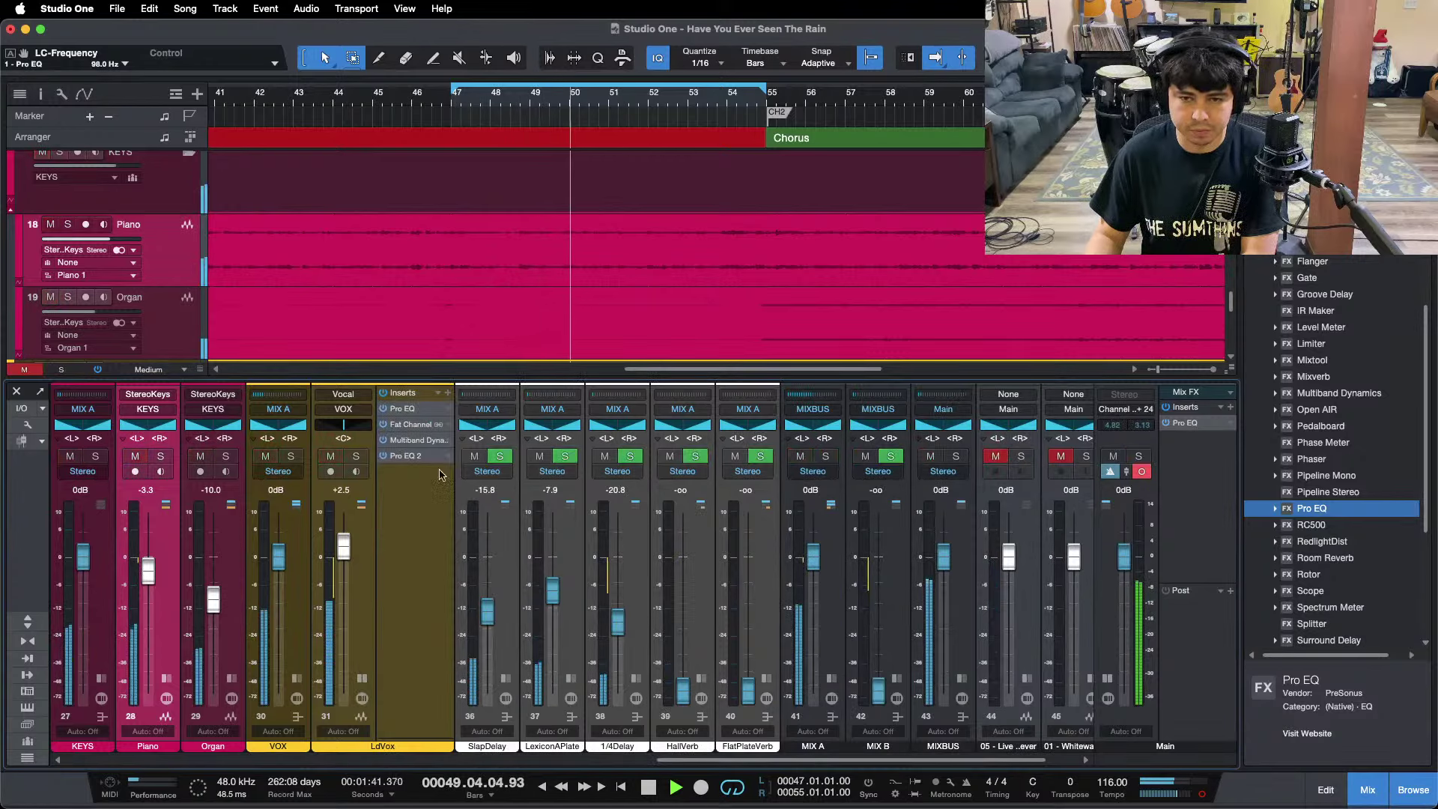
key("space")
key("space")
left_click_drag(833, 760, 888, 760)
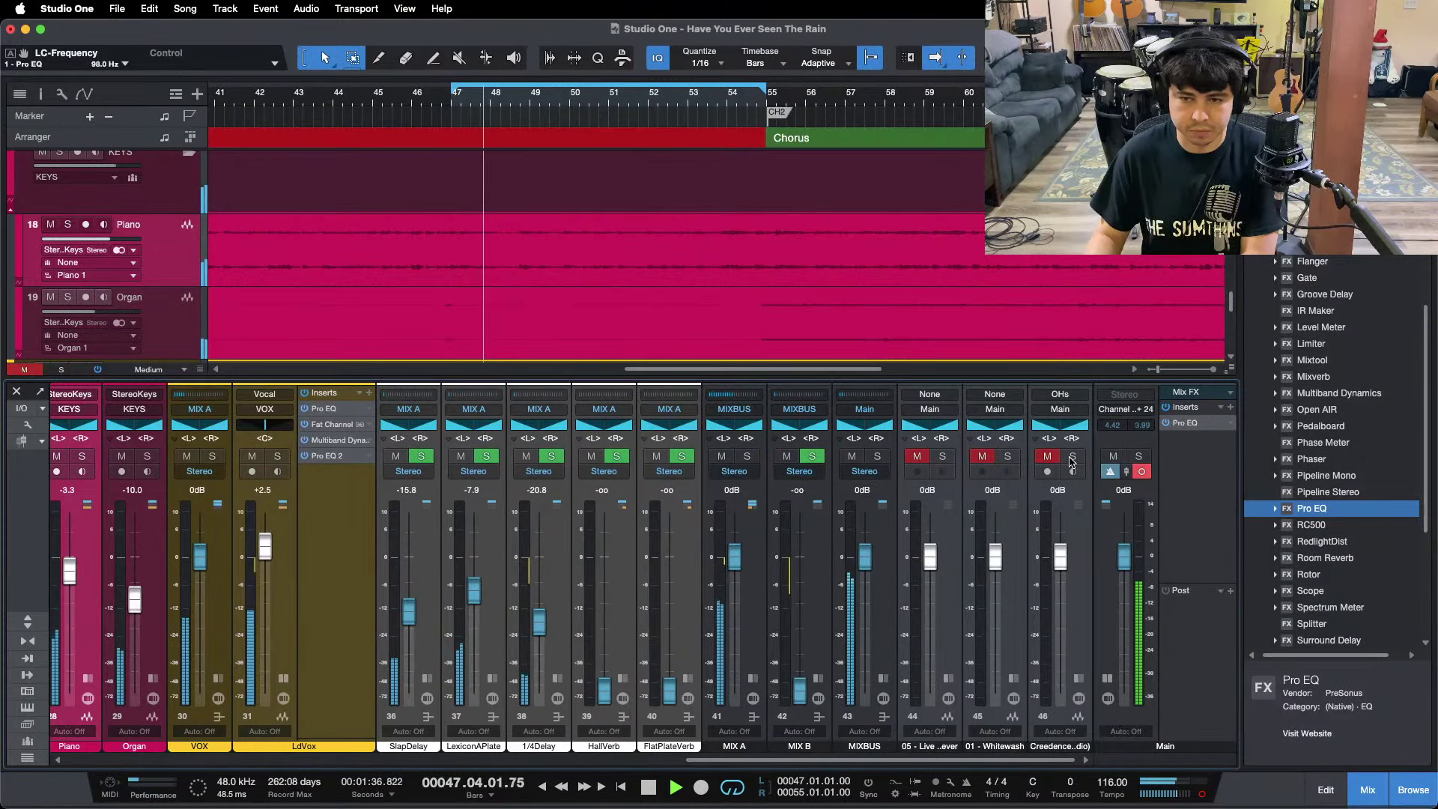
left_click(330, 456)
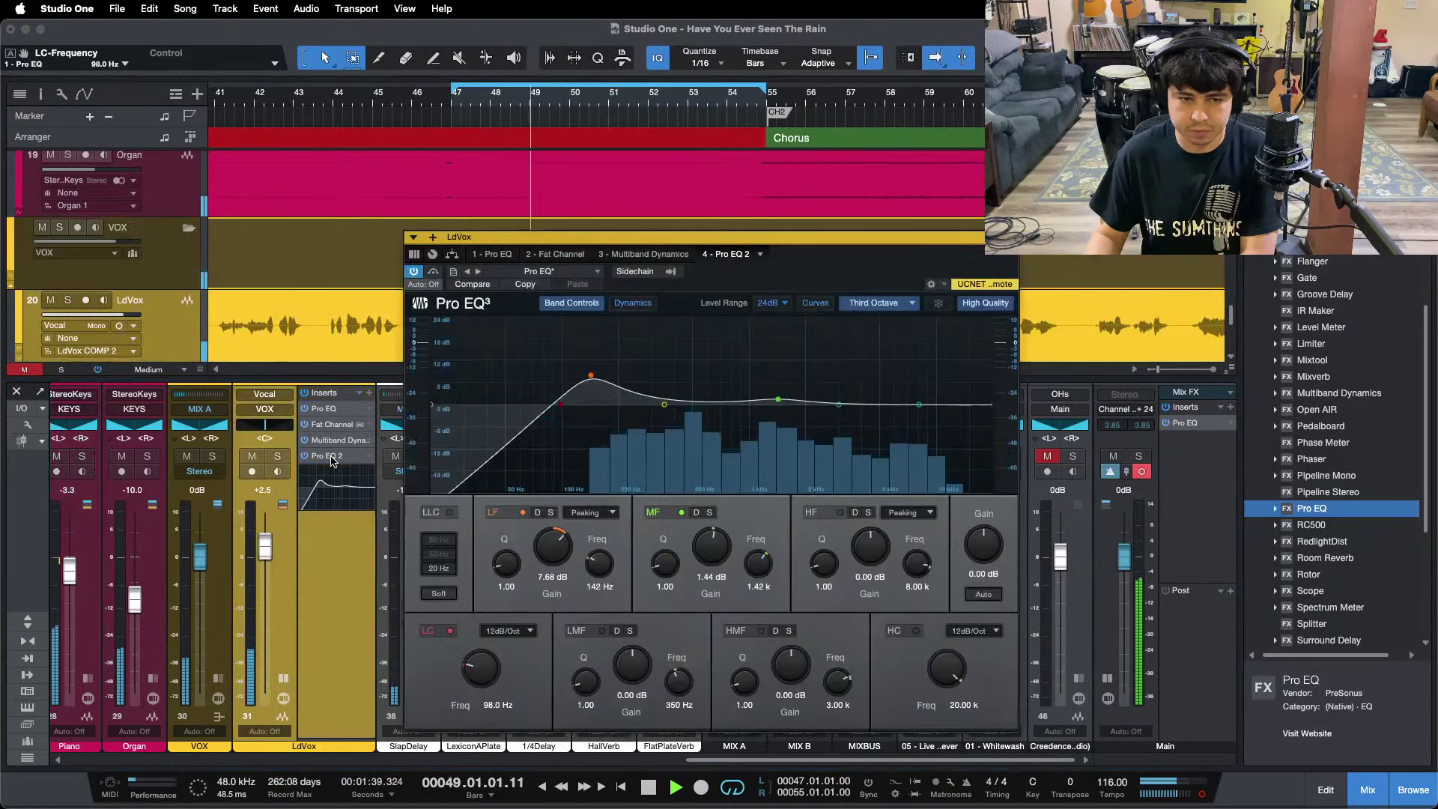
left_click(1074, 457)
left_click(1073, 457)
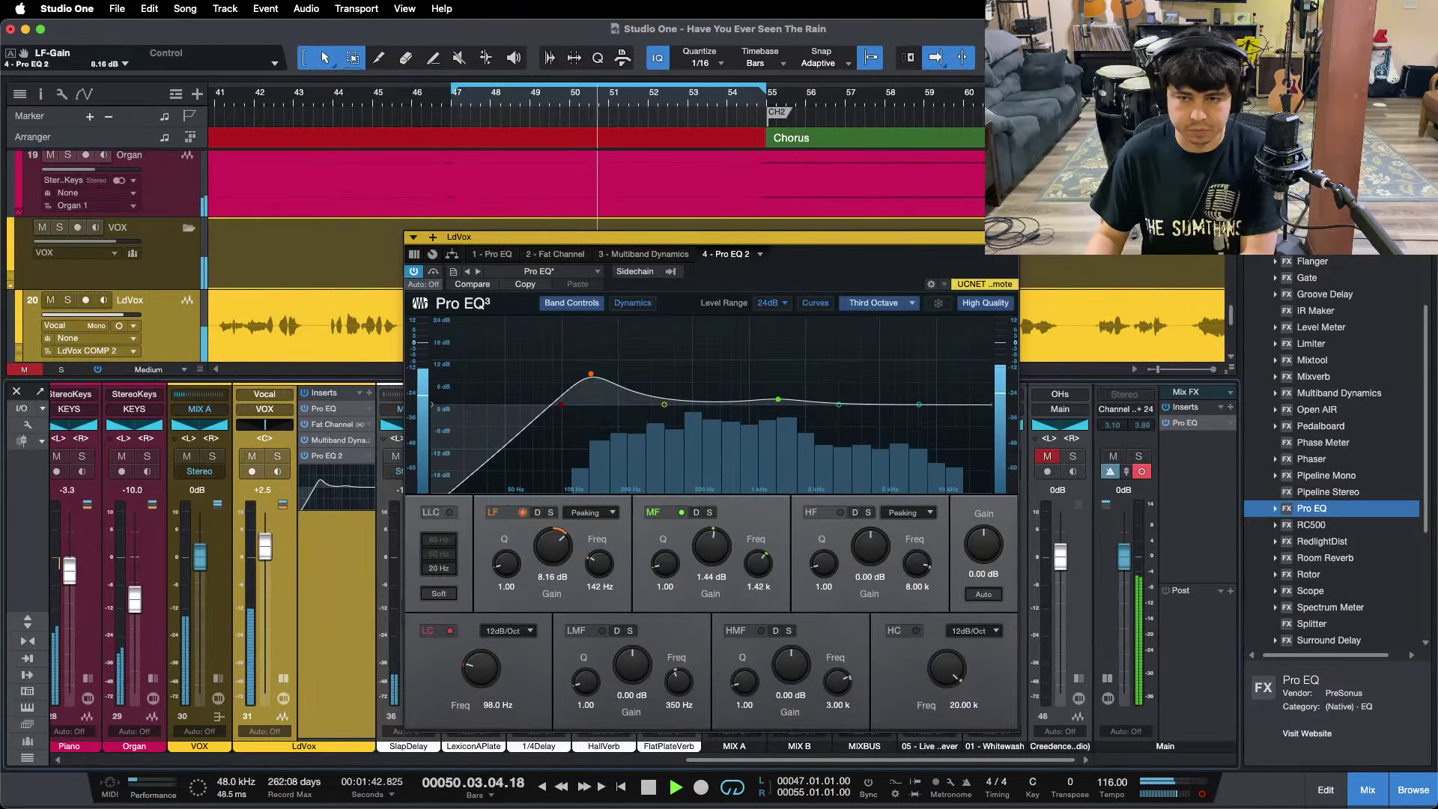
left_click(1010, 237)
Compare the band-limited mono mix with the Live Forever and Whitewash references by soloing each in turn.
key("KP_1")
left_click(941, 459)
key("KP_1")
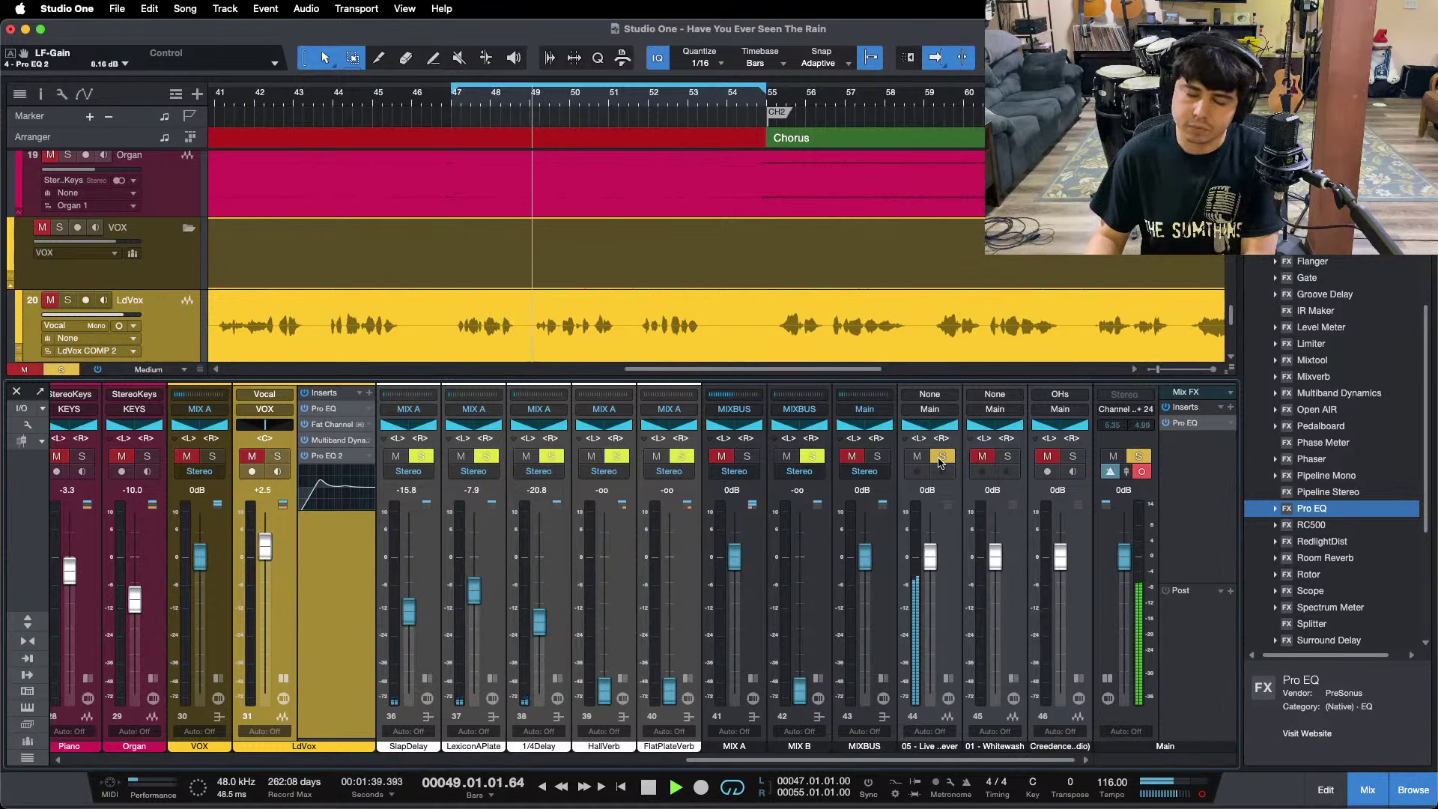
left_click(942, 459)
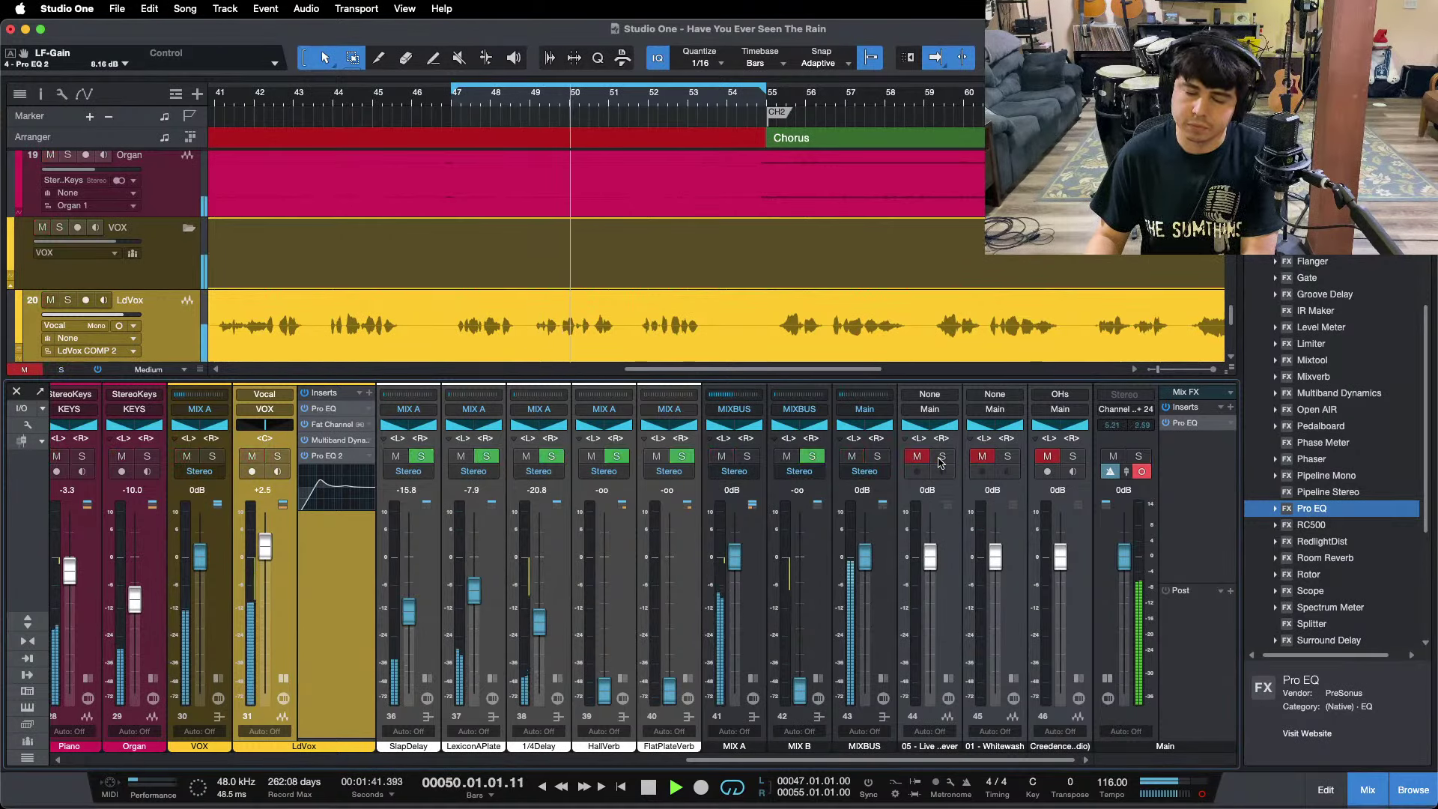
left_click(942, 459)
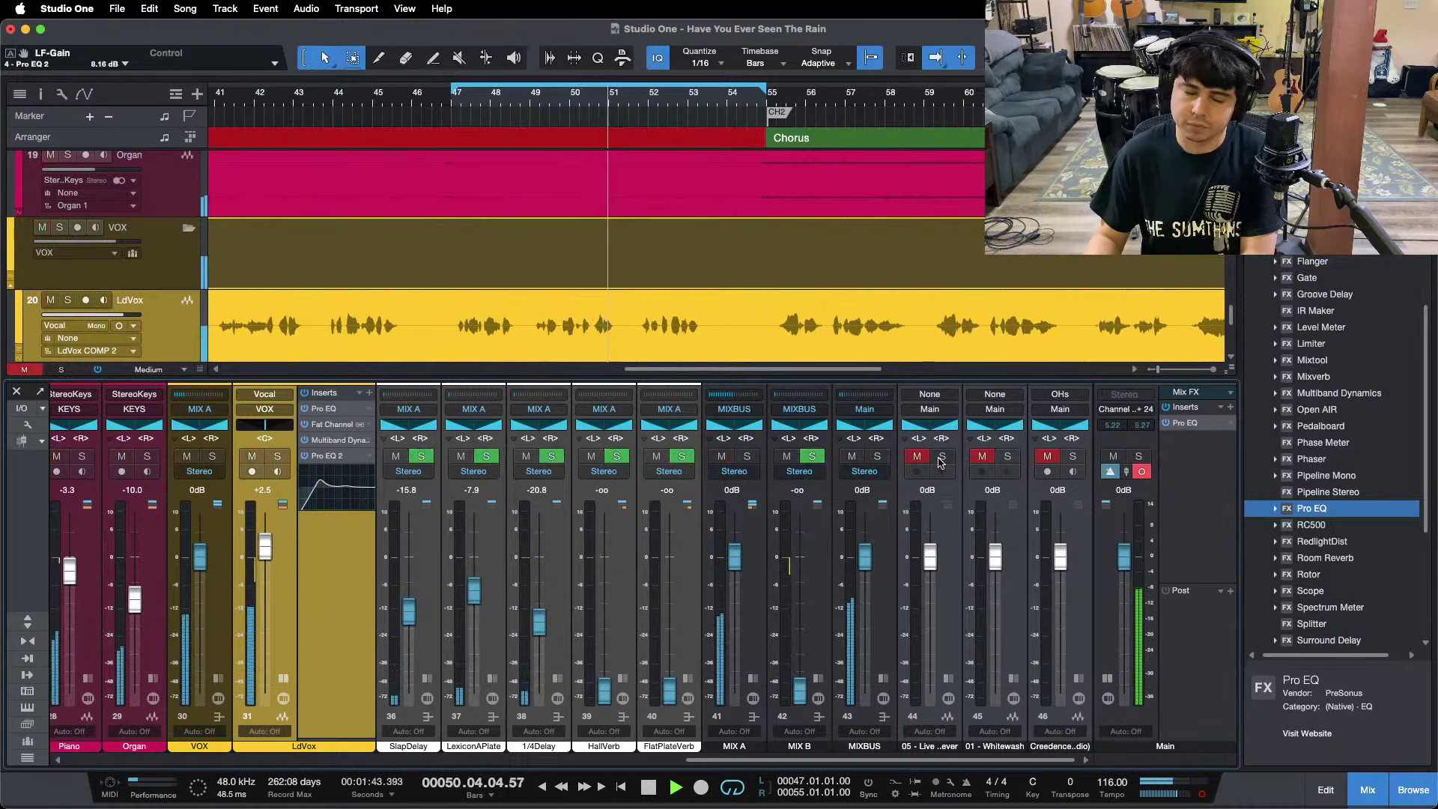
left_click(942, 459)
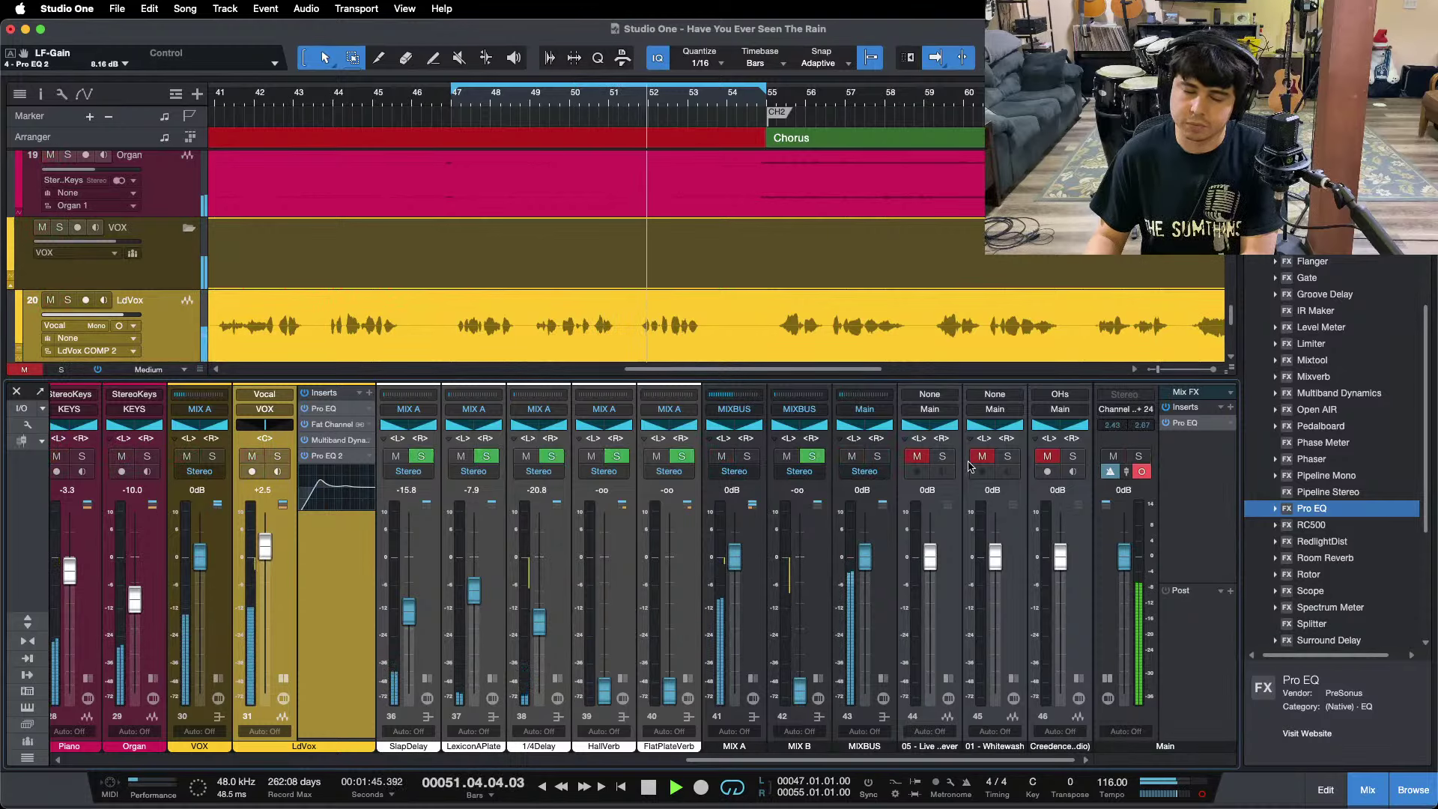
left_click(1009, 458)
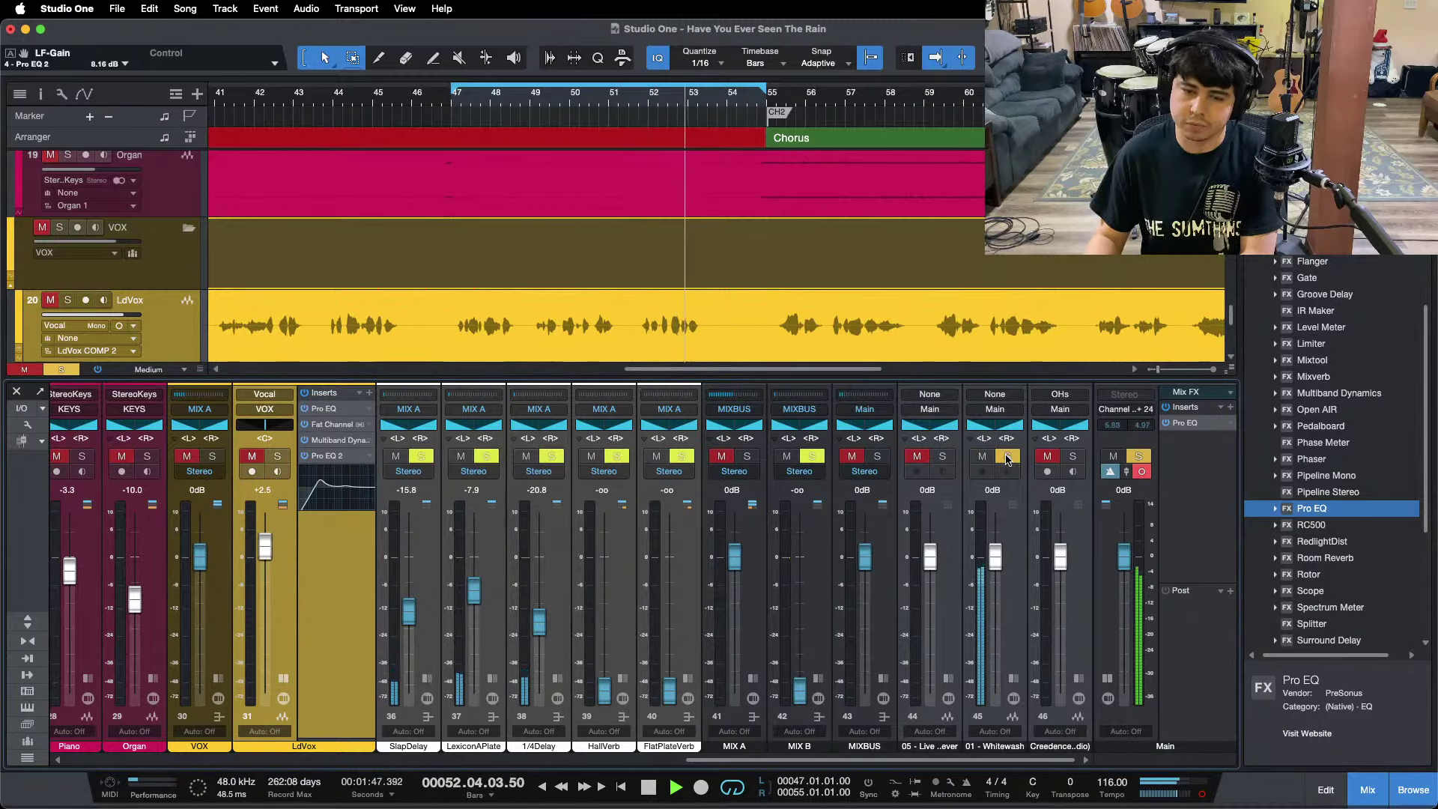
left_click(1008, 458)
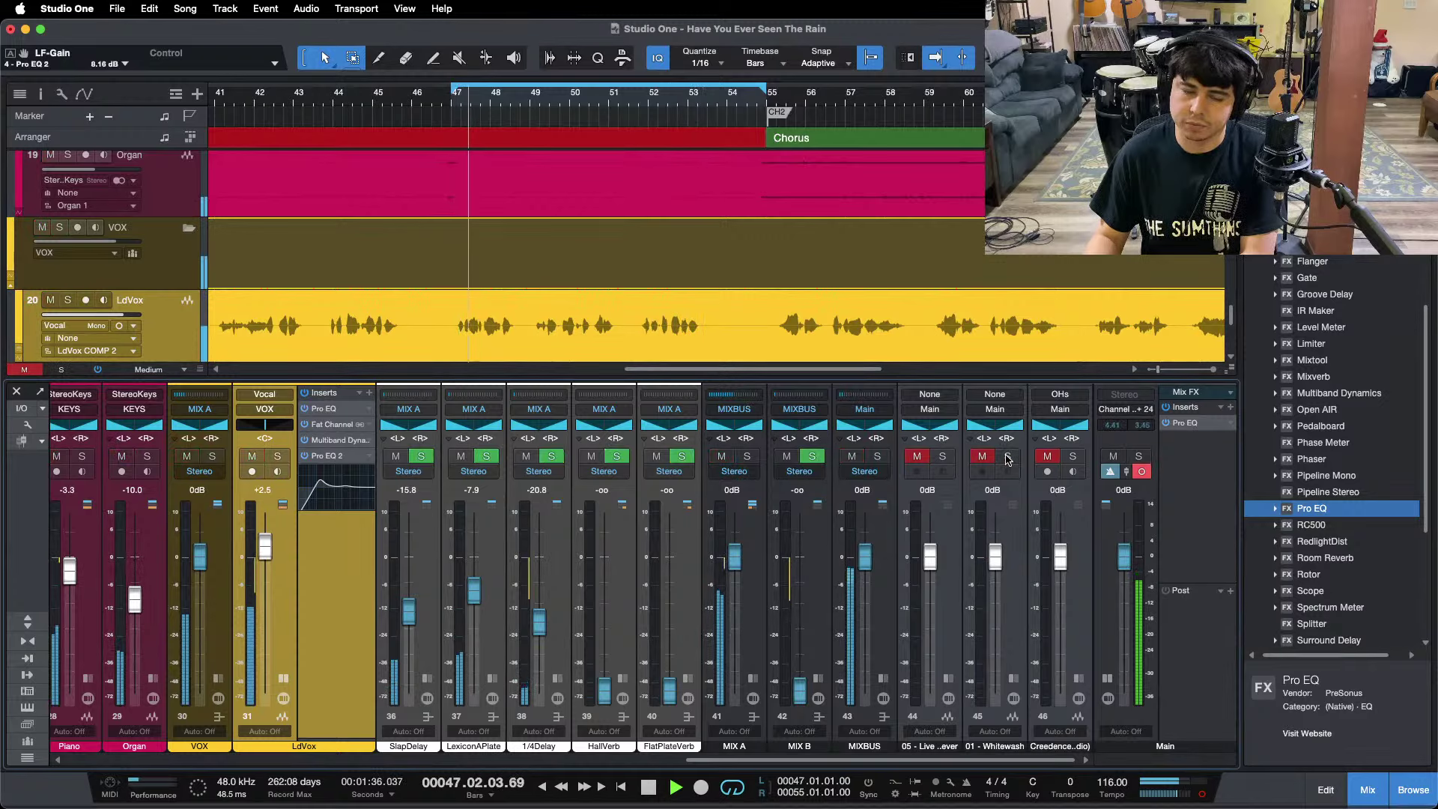
Check the mix against the soloed Whitewash reference, then restart the loop and check it against the soloed Live Forever reference.
left_click(1009, 458)
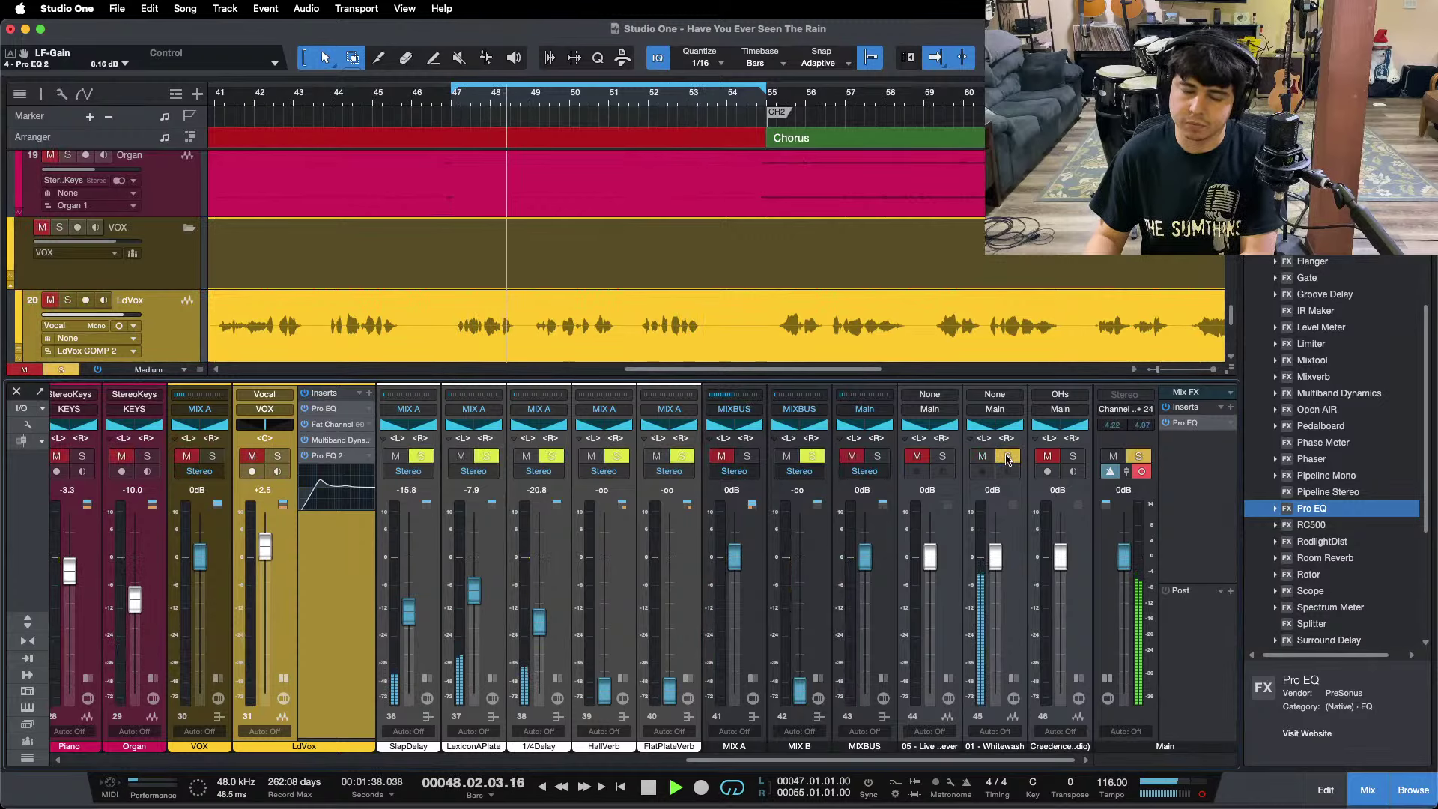
left_click(1008, 457)
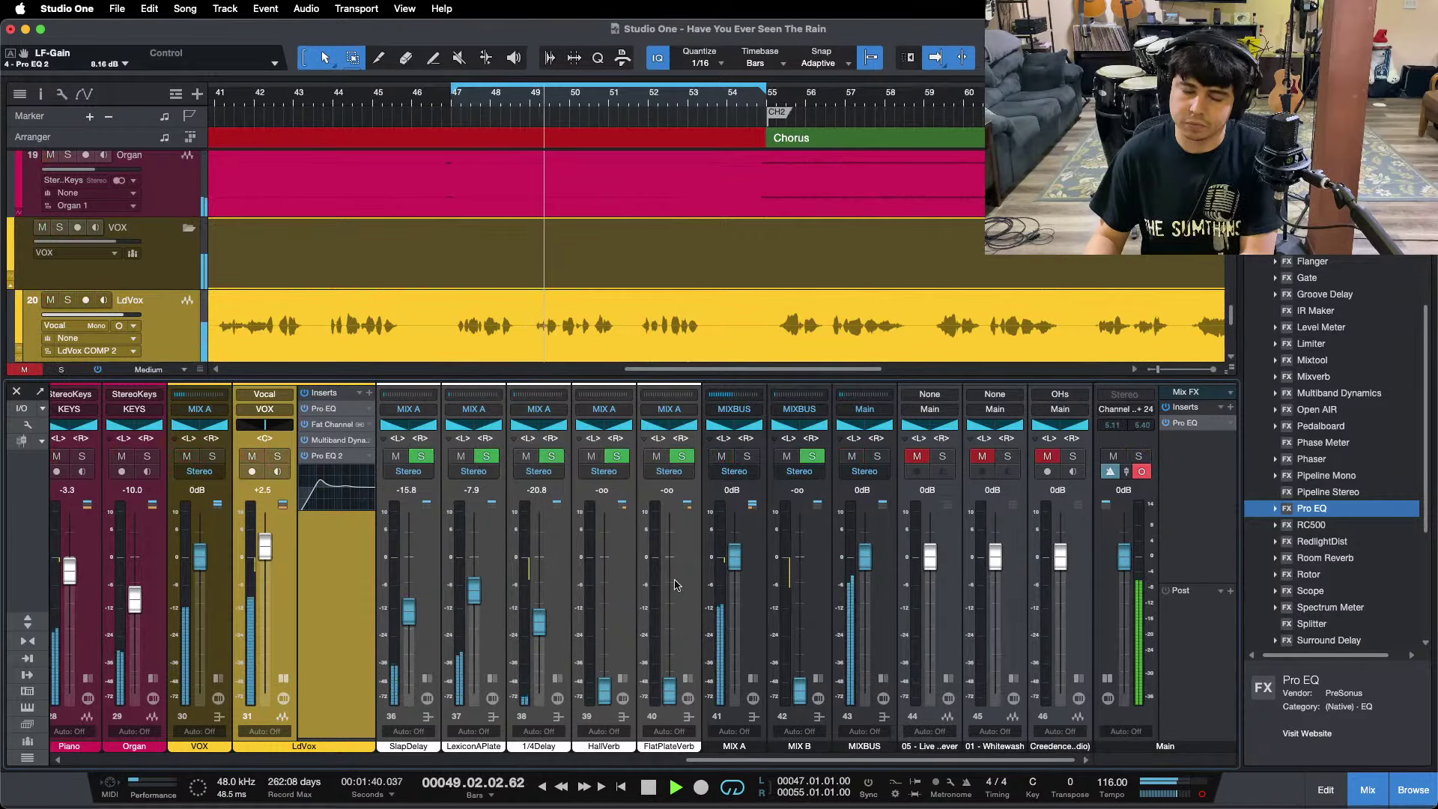
left_click(369, 456)
key("KP_1")
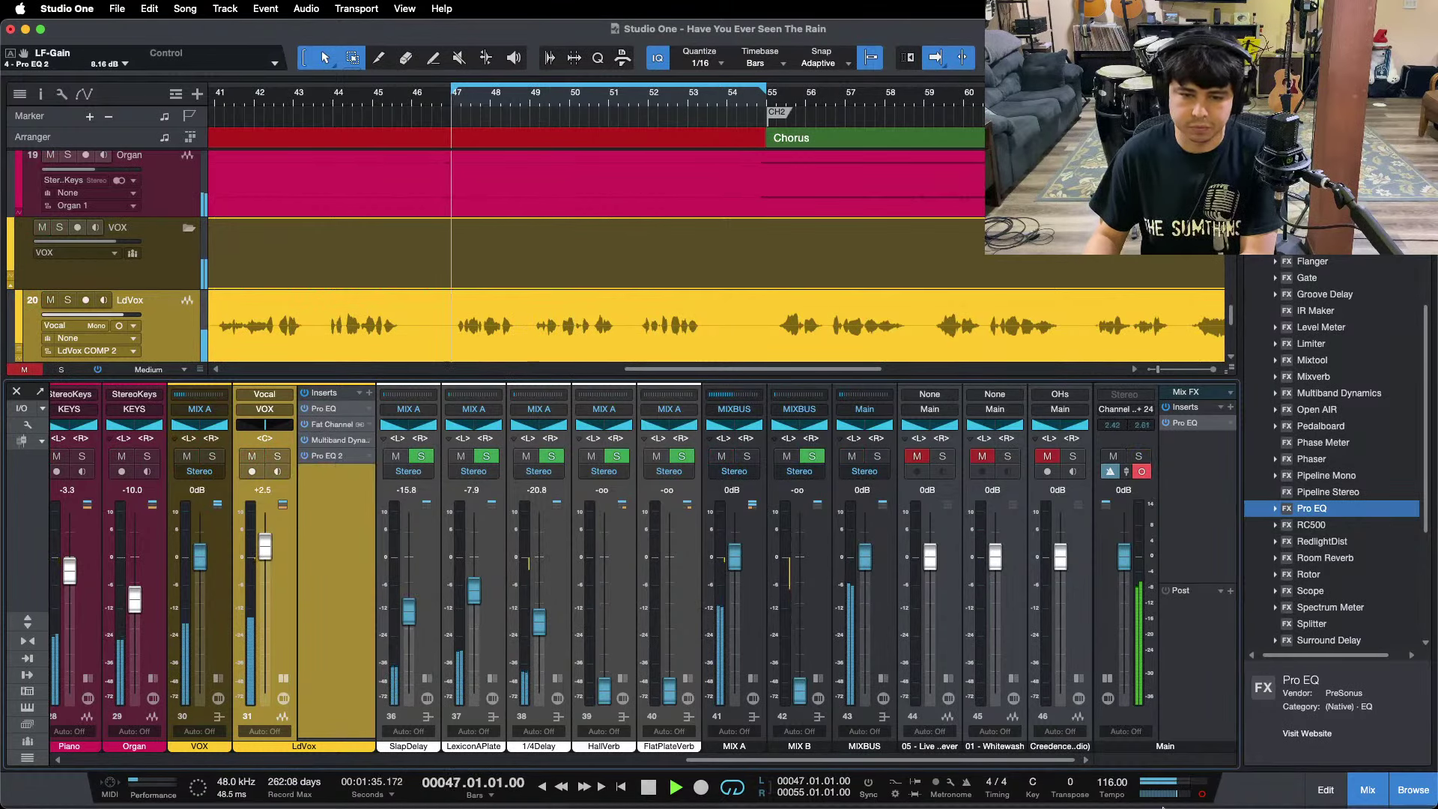
left_click(943, 458)
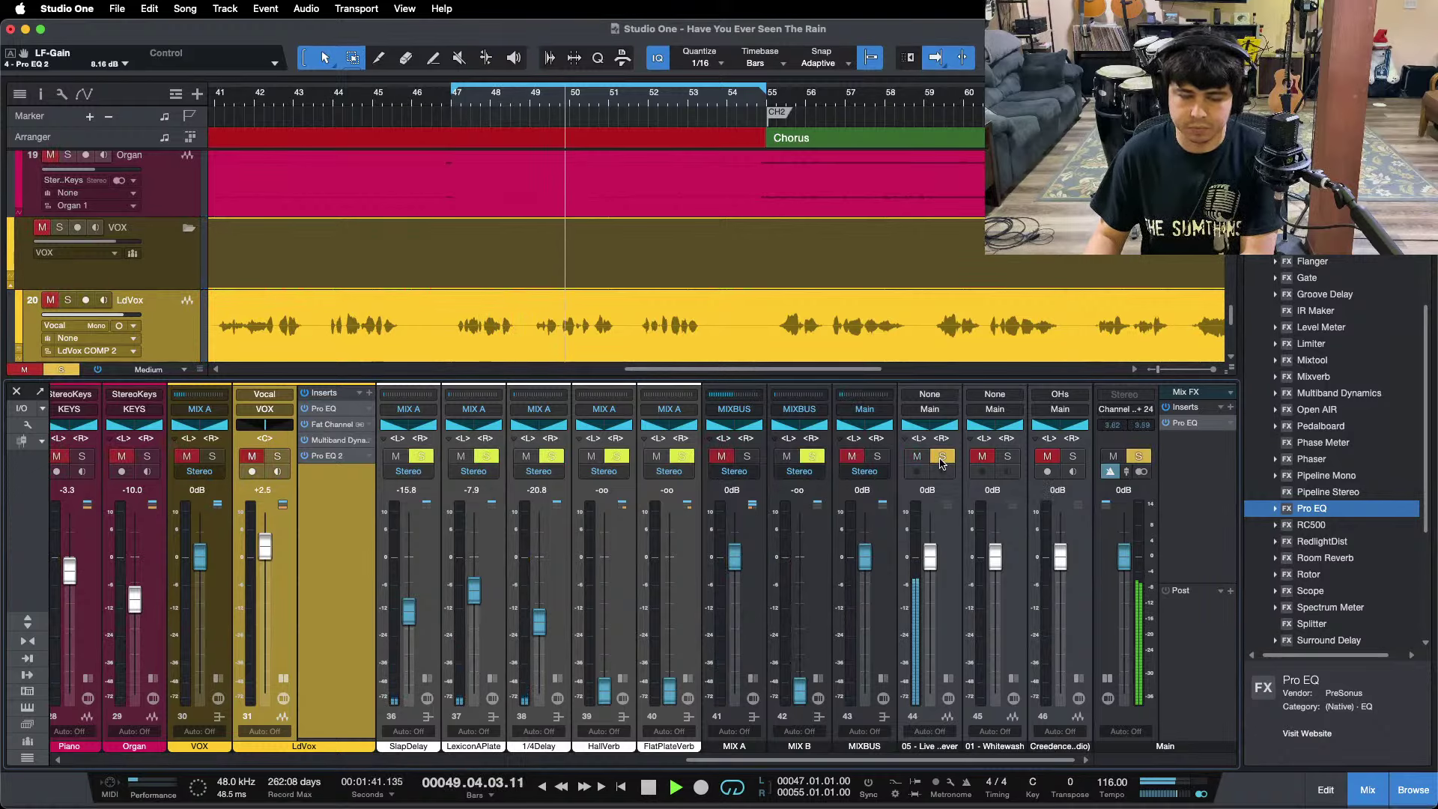
left_click(941, 458)
Collapse the LdVox channel's inserts and set the main output fader to -5.8 dB with playback stopped.
left_click(284, 678)
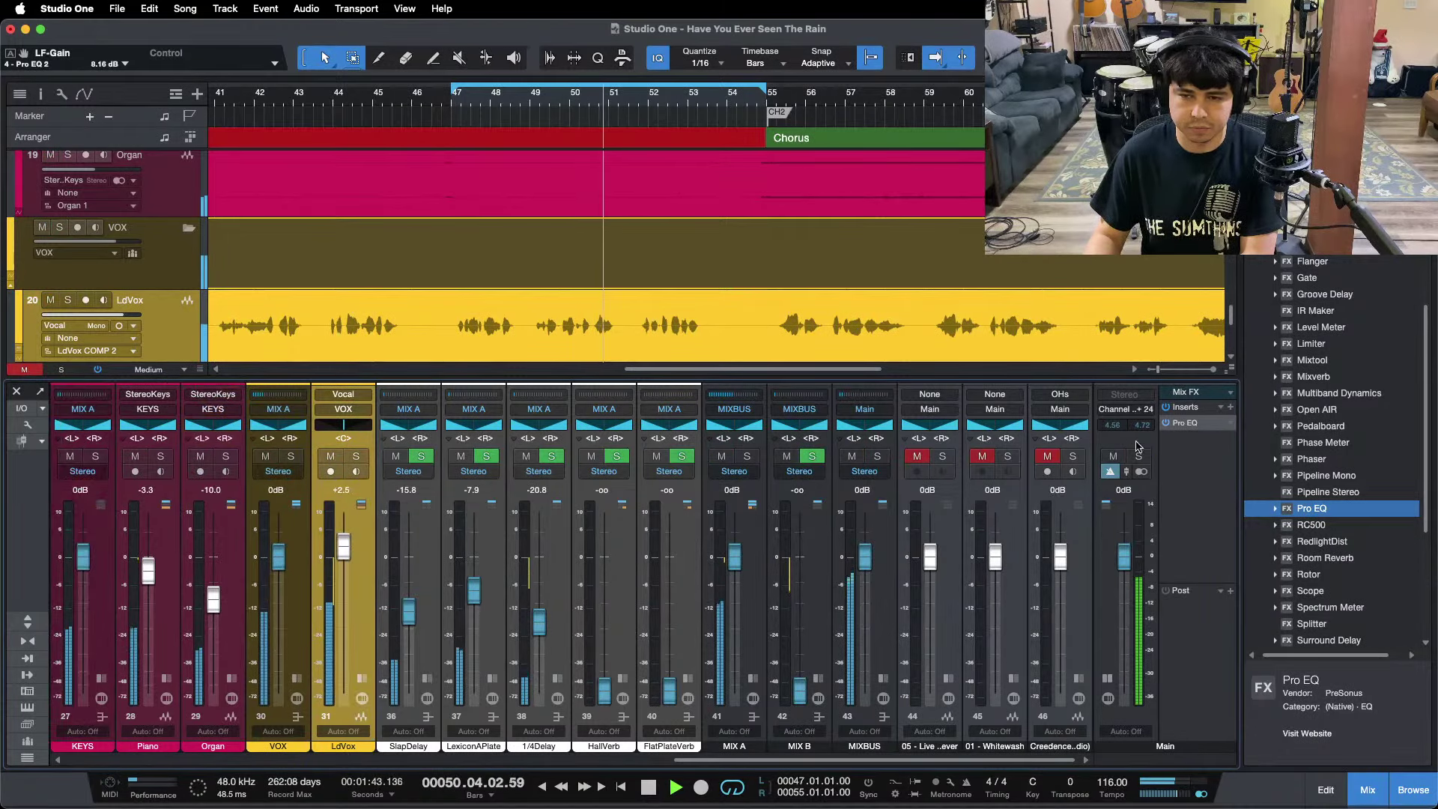
key("space")
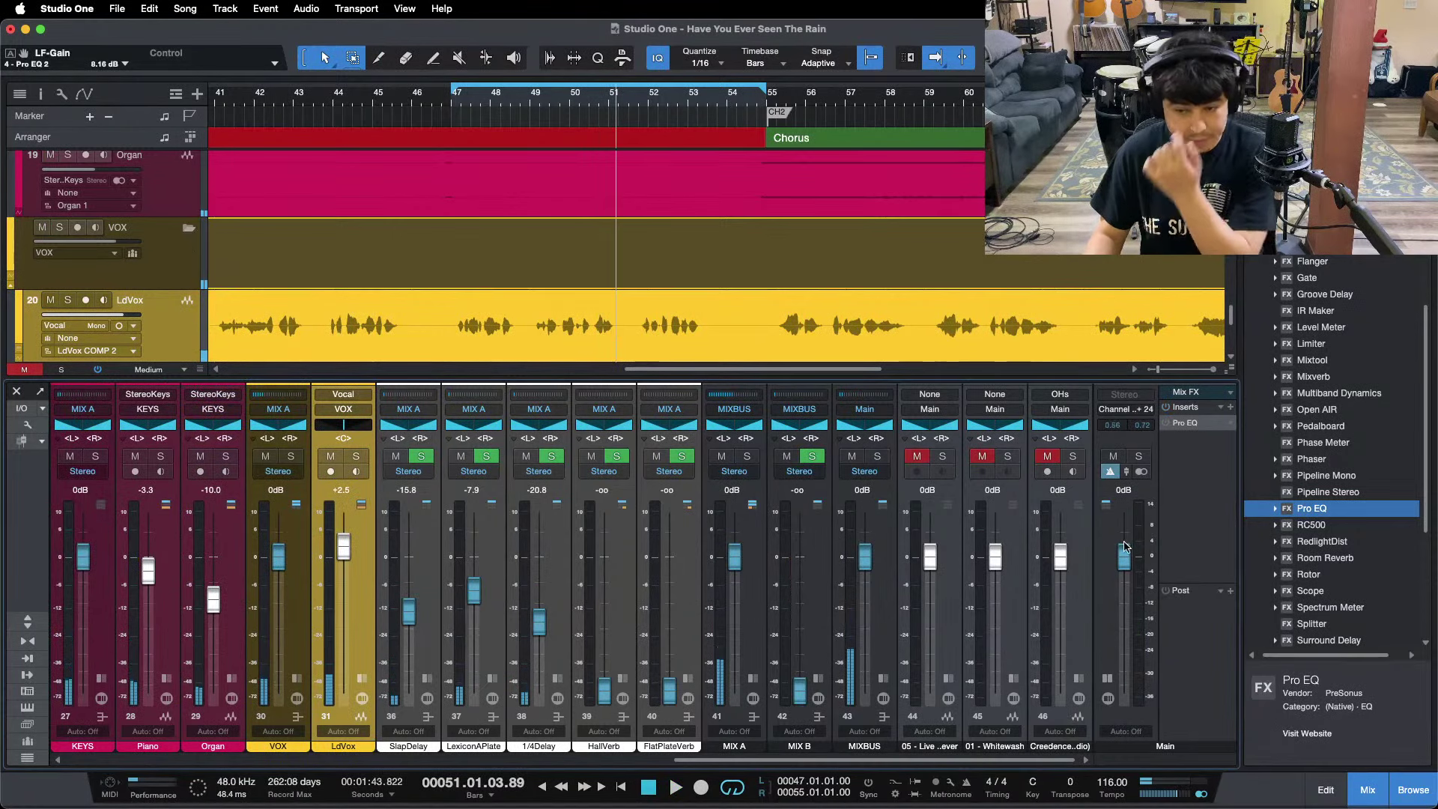
left_click_drag(1123, 547, 1122, 552)
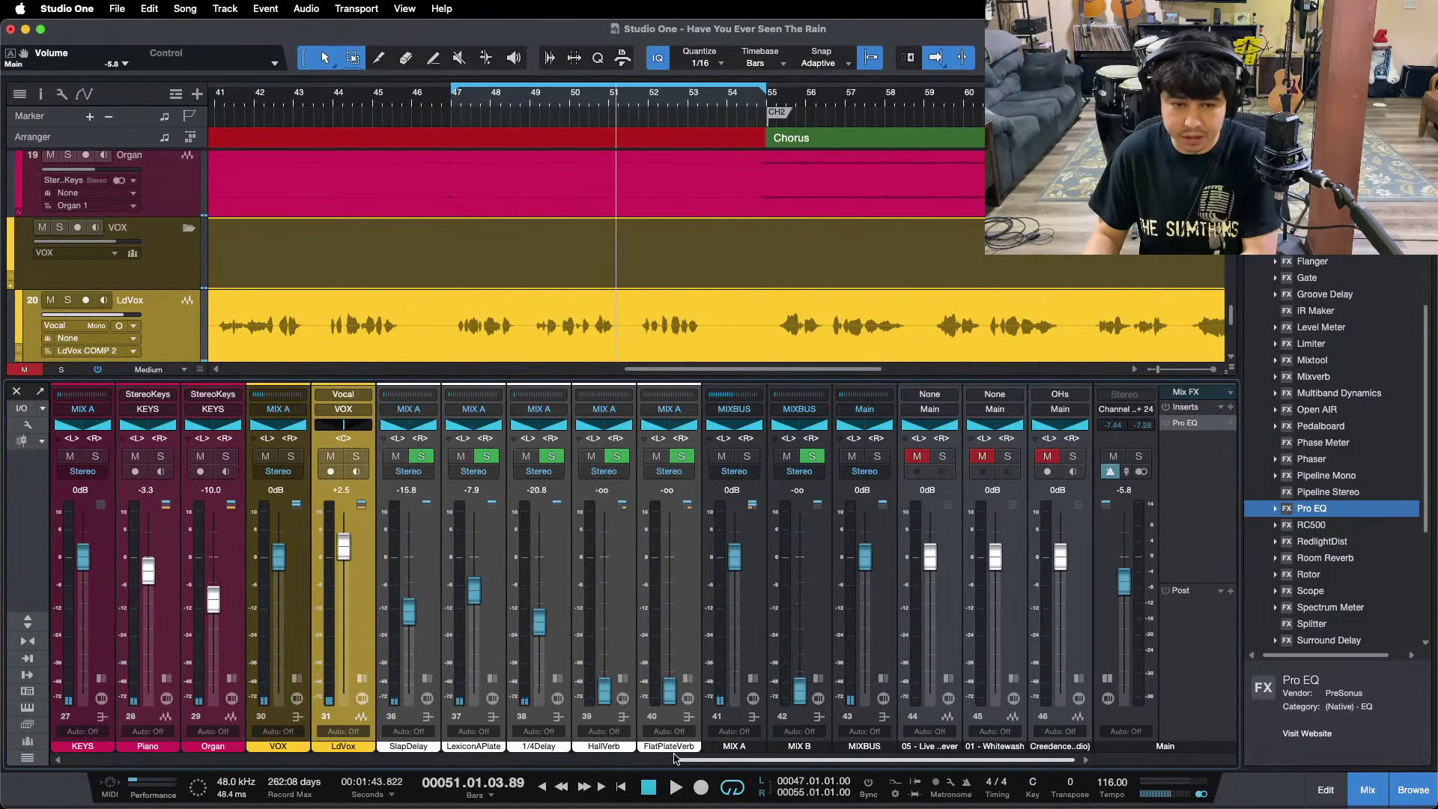
left_click(785, 777)
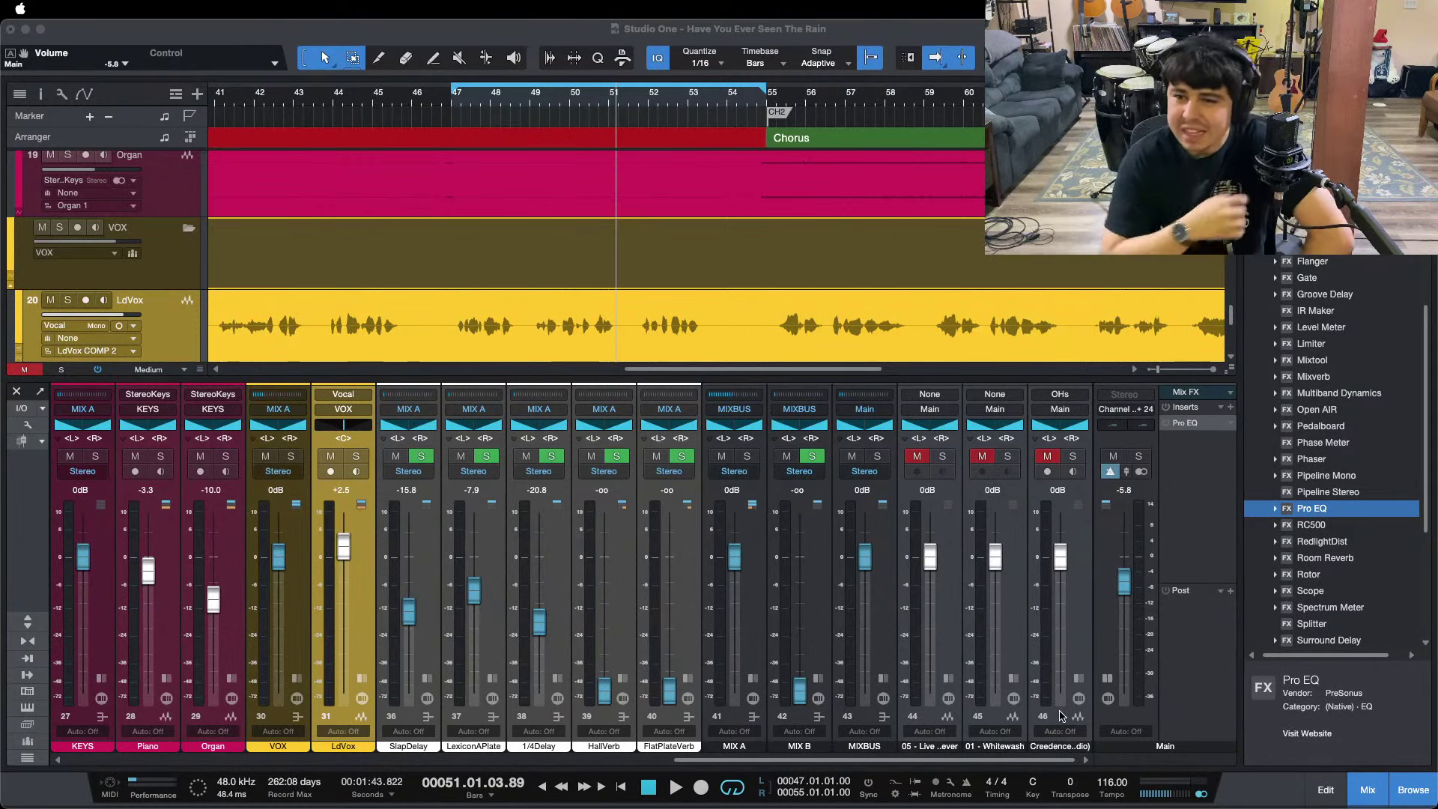
left_click(1190, 560)
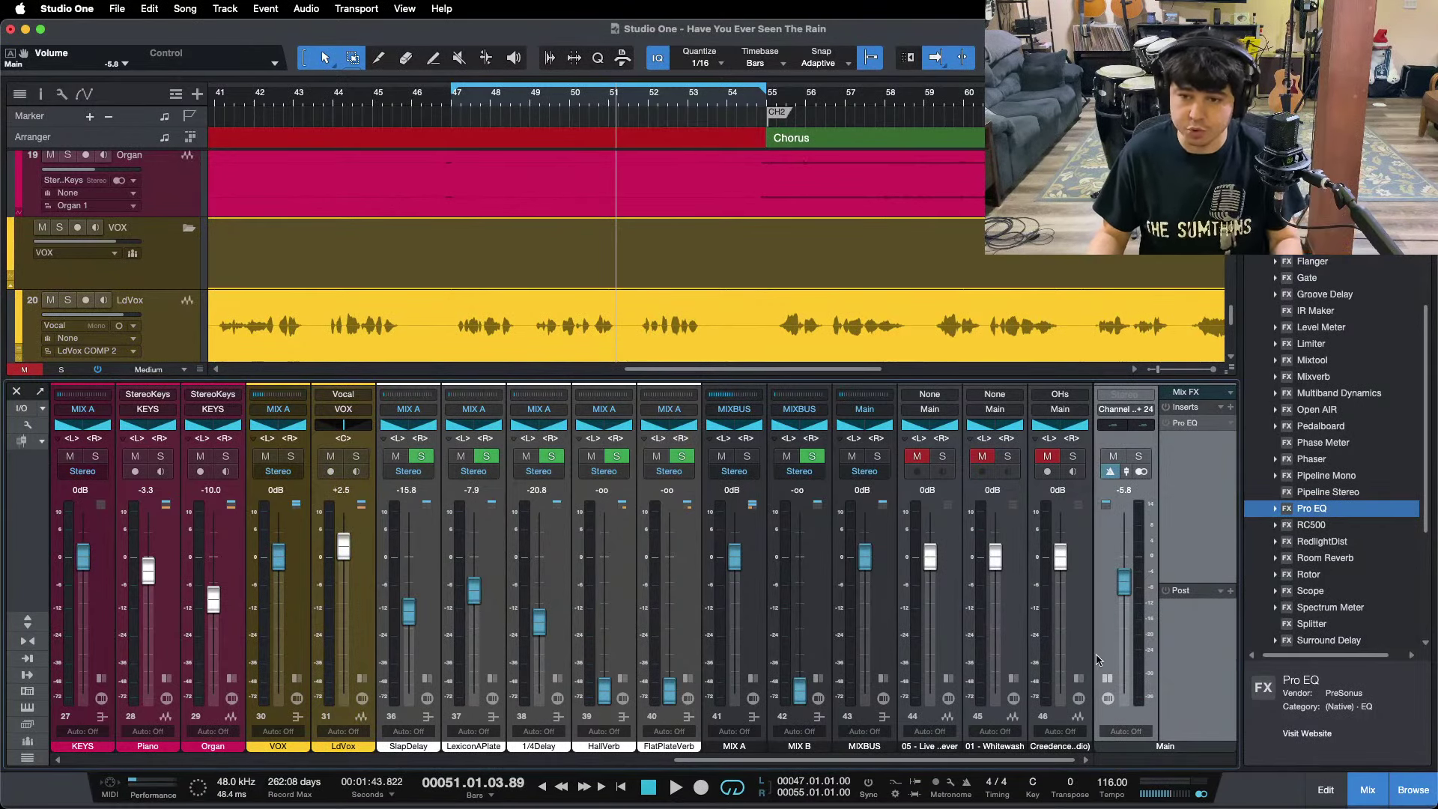
Resume playback, bypass the main output's Pro EQ, and switch off looping with the whole song in view.
key("space")
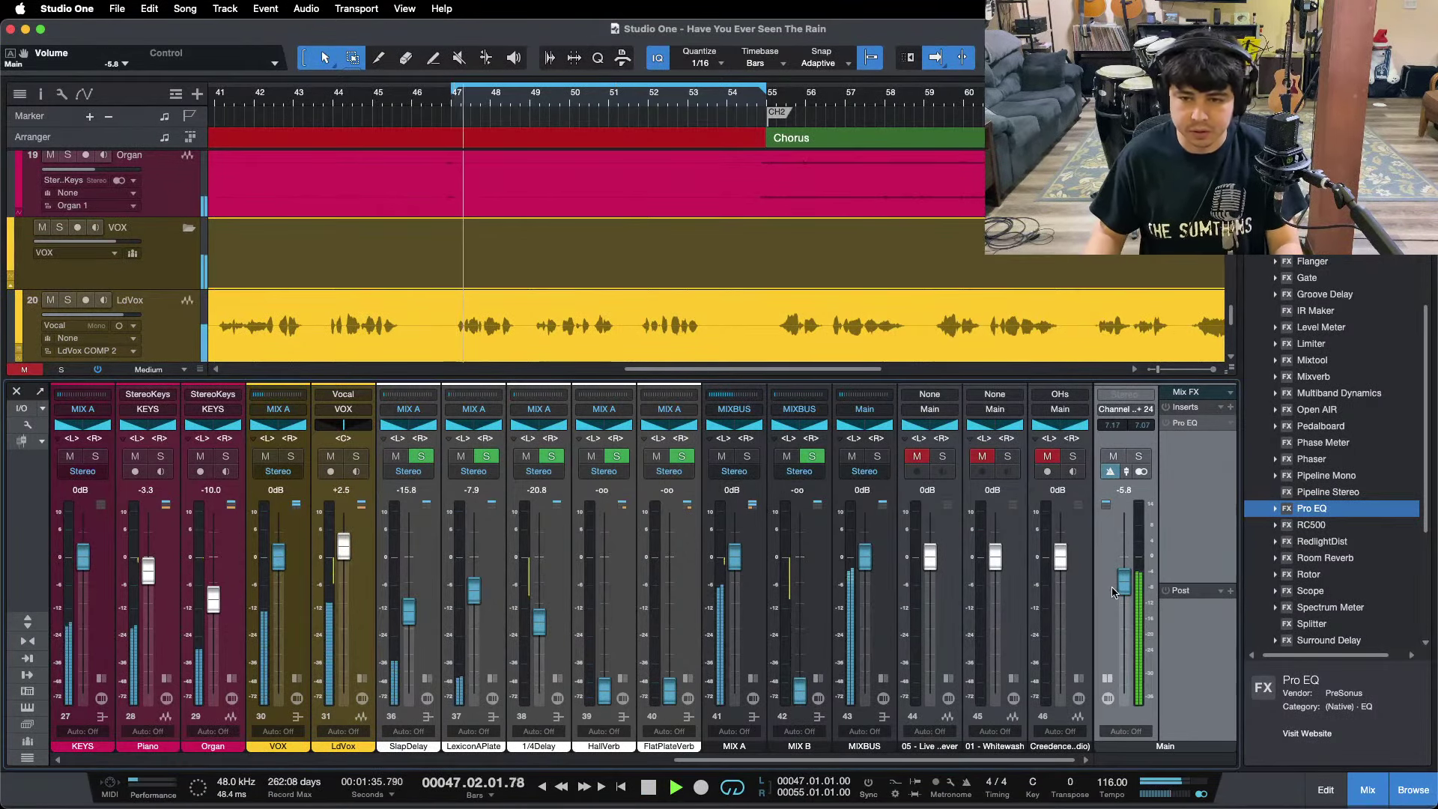
right_click(1185, 442)
left_click(1192, 550)
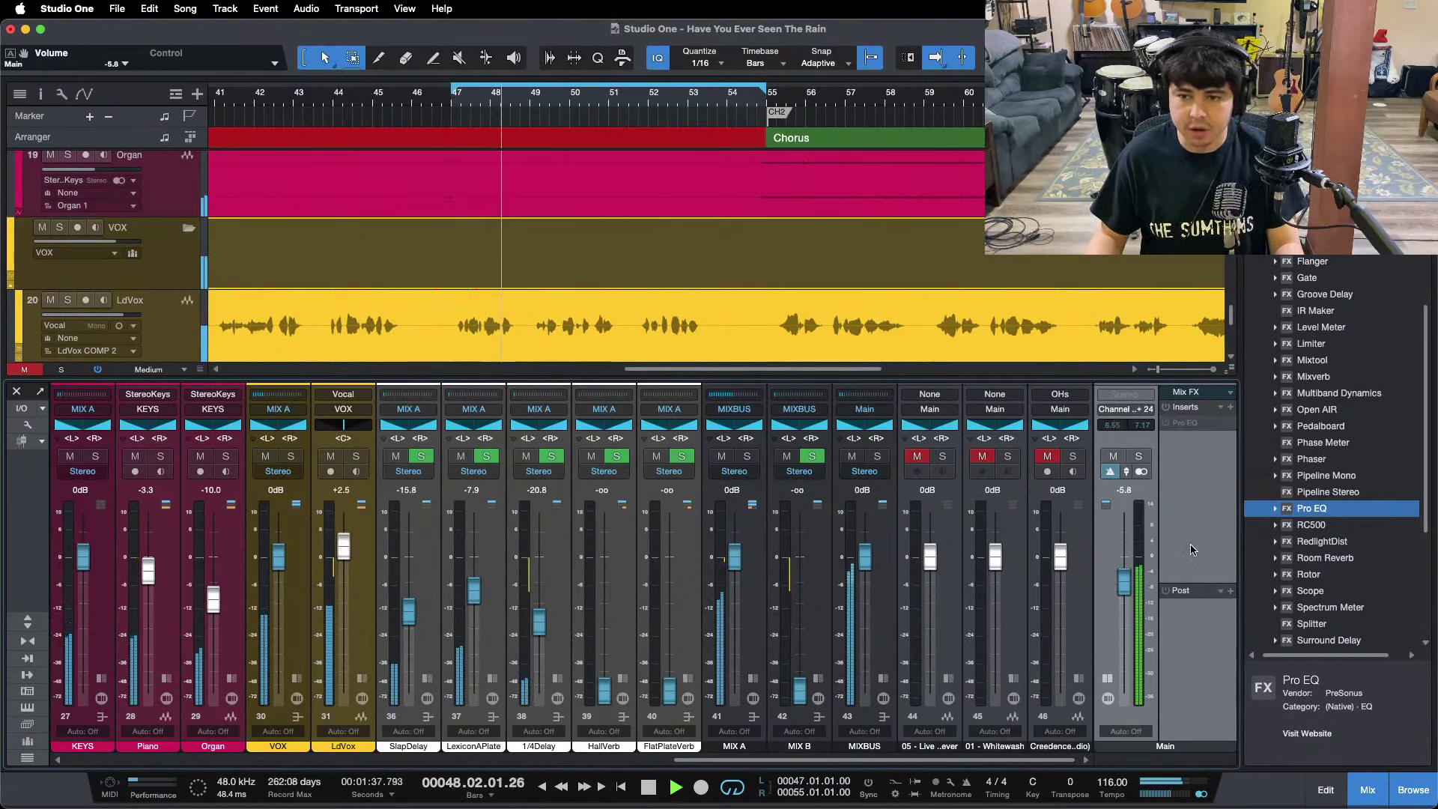
left_click(1106, 698)
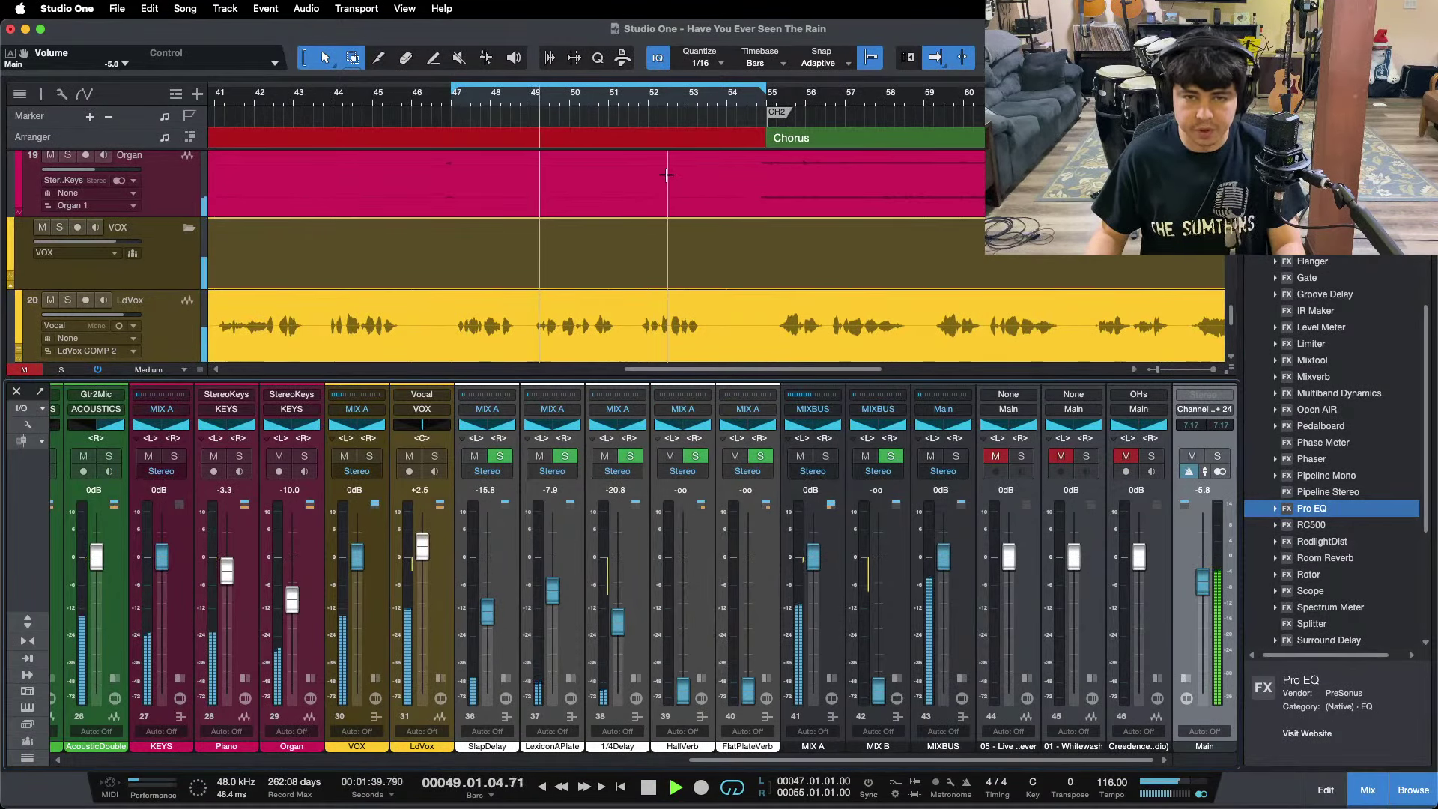
left_click_drag(597, 99, 776, 69)
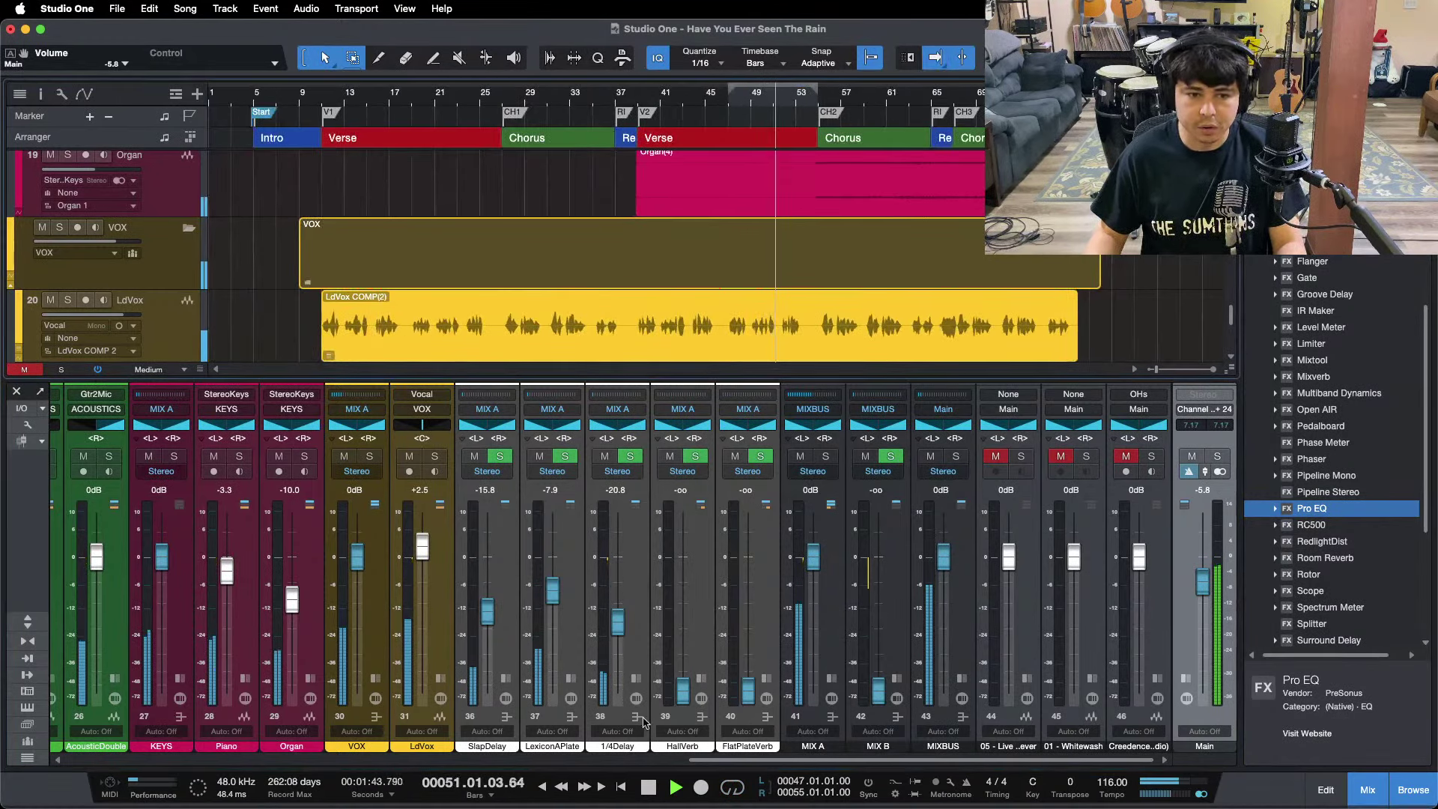
Remove the FlatPlateVerb and HallVerb effect channels from the mixer.
mouse_move(747, 755)
left_mouse_down()
mouse_move(664, 755)
mouse_move(747, 755)
left_mouse_up()
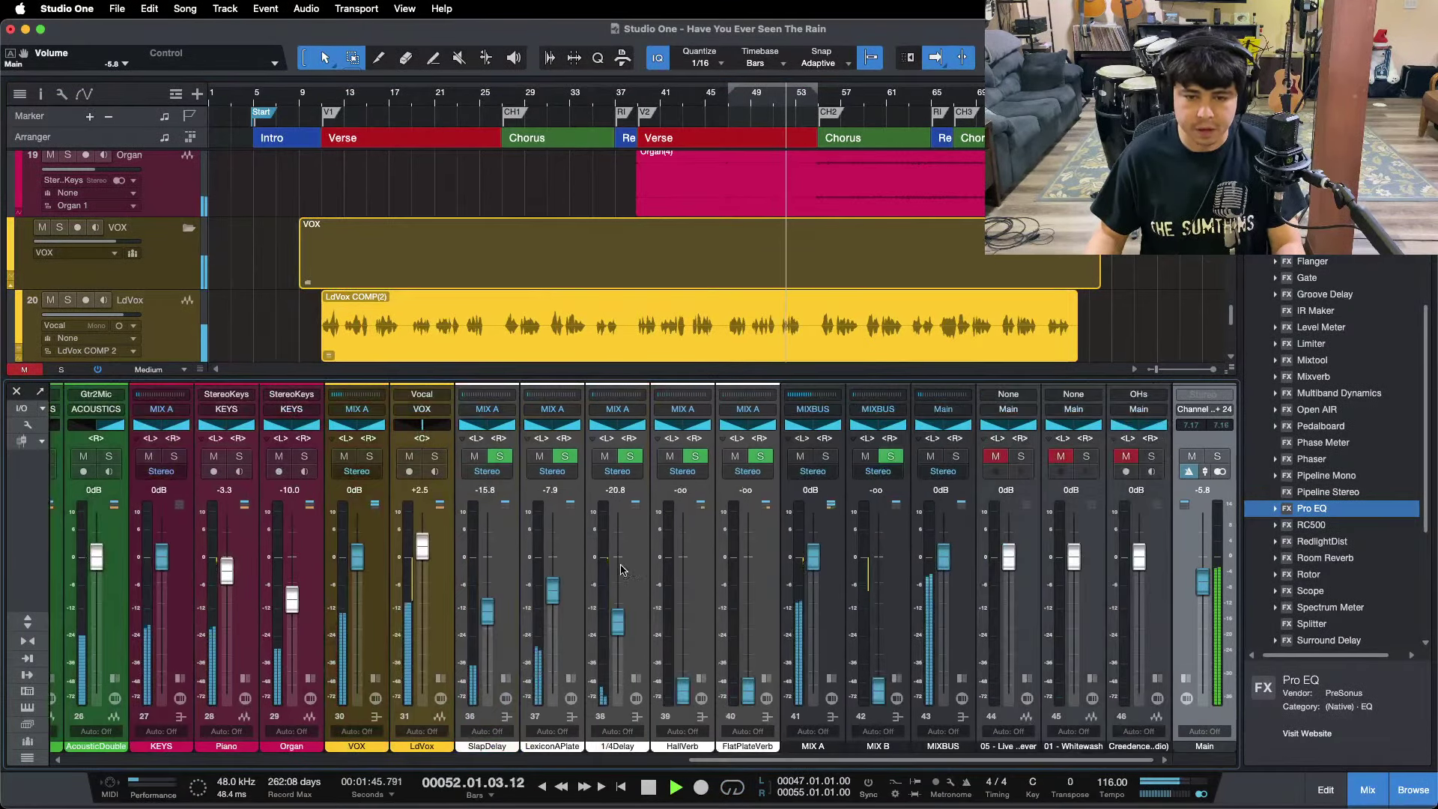
right_click(757, 598)
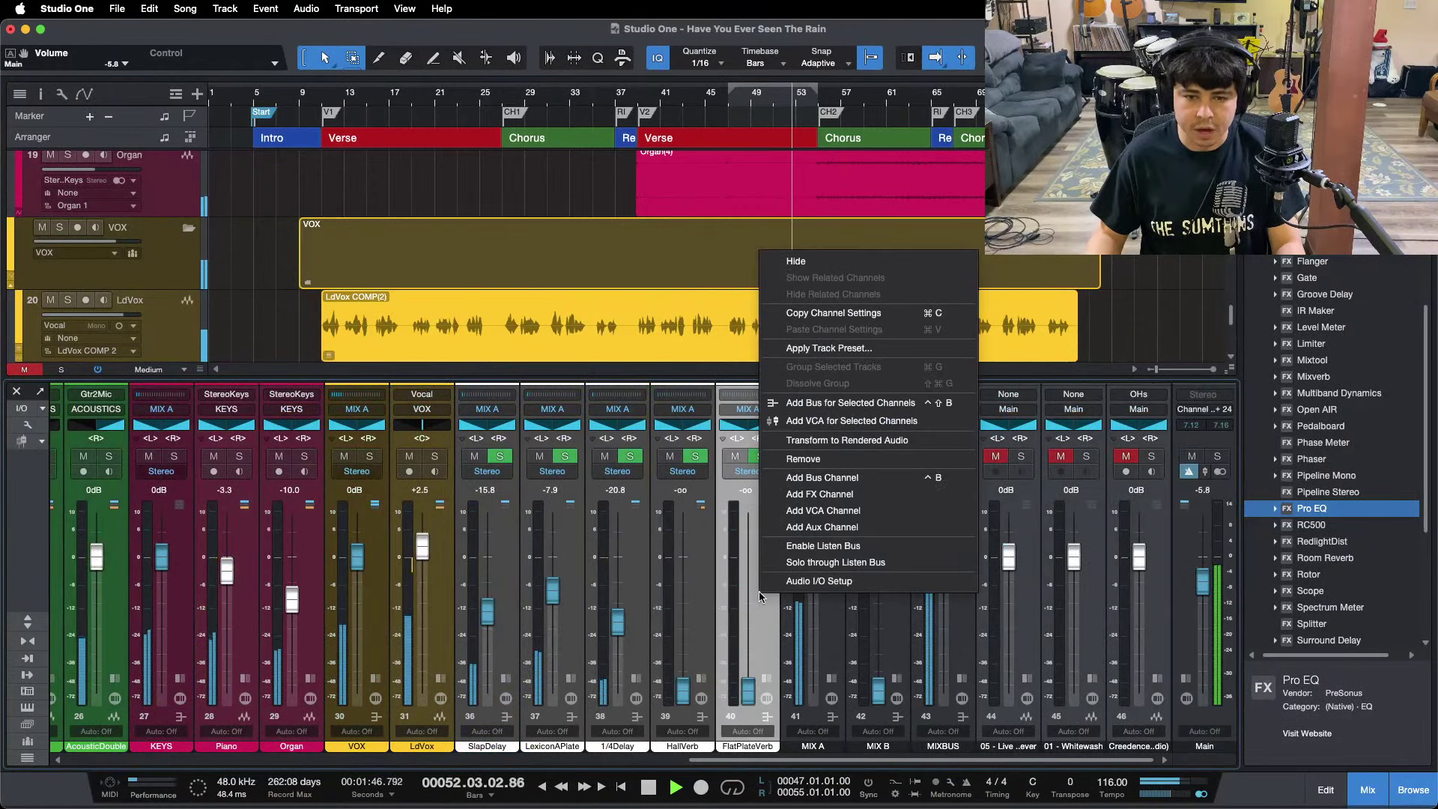
left_click(813, 463)
right_click(775, 463)
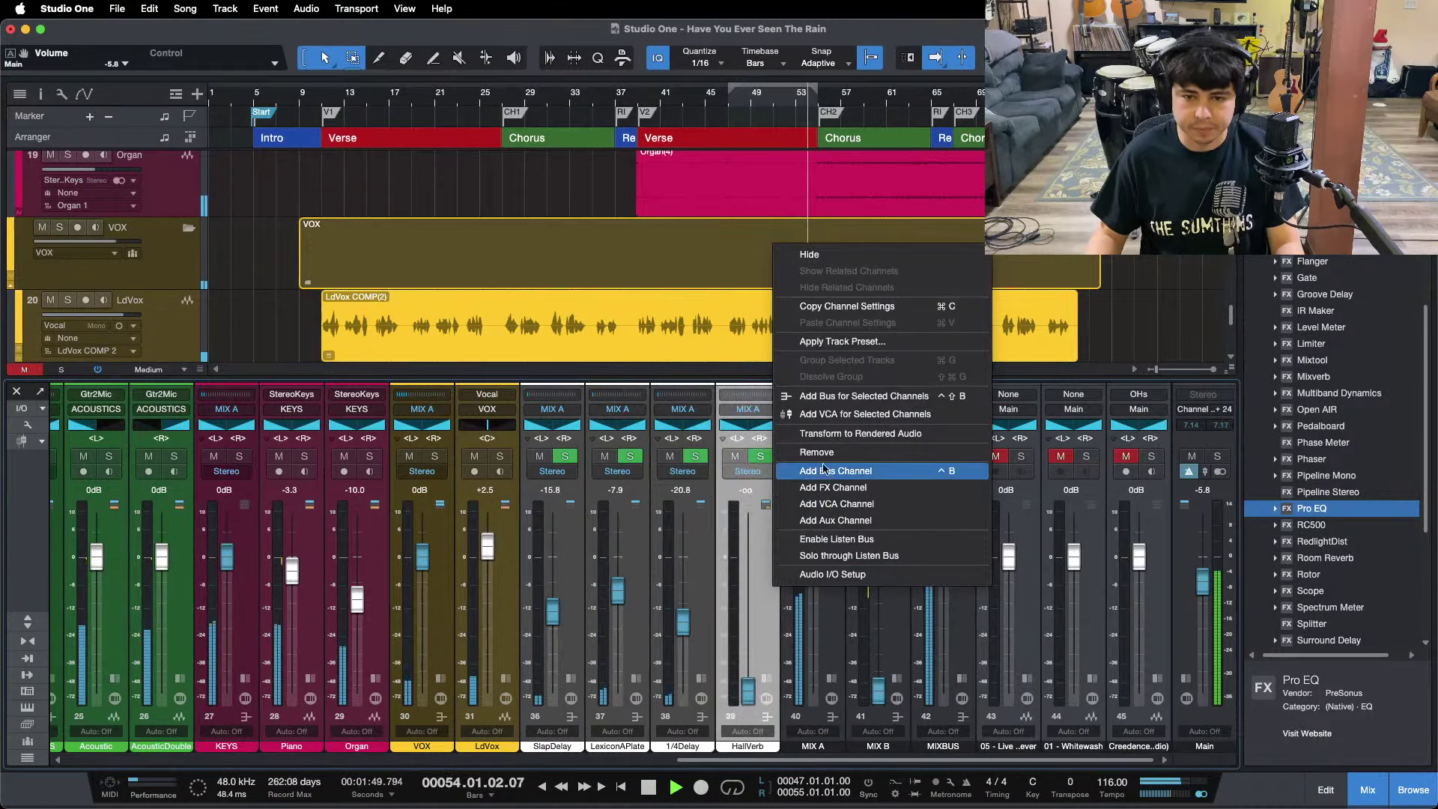
left_click(819, 452)
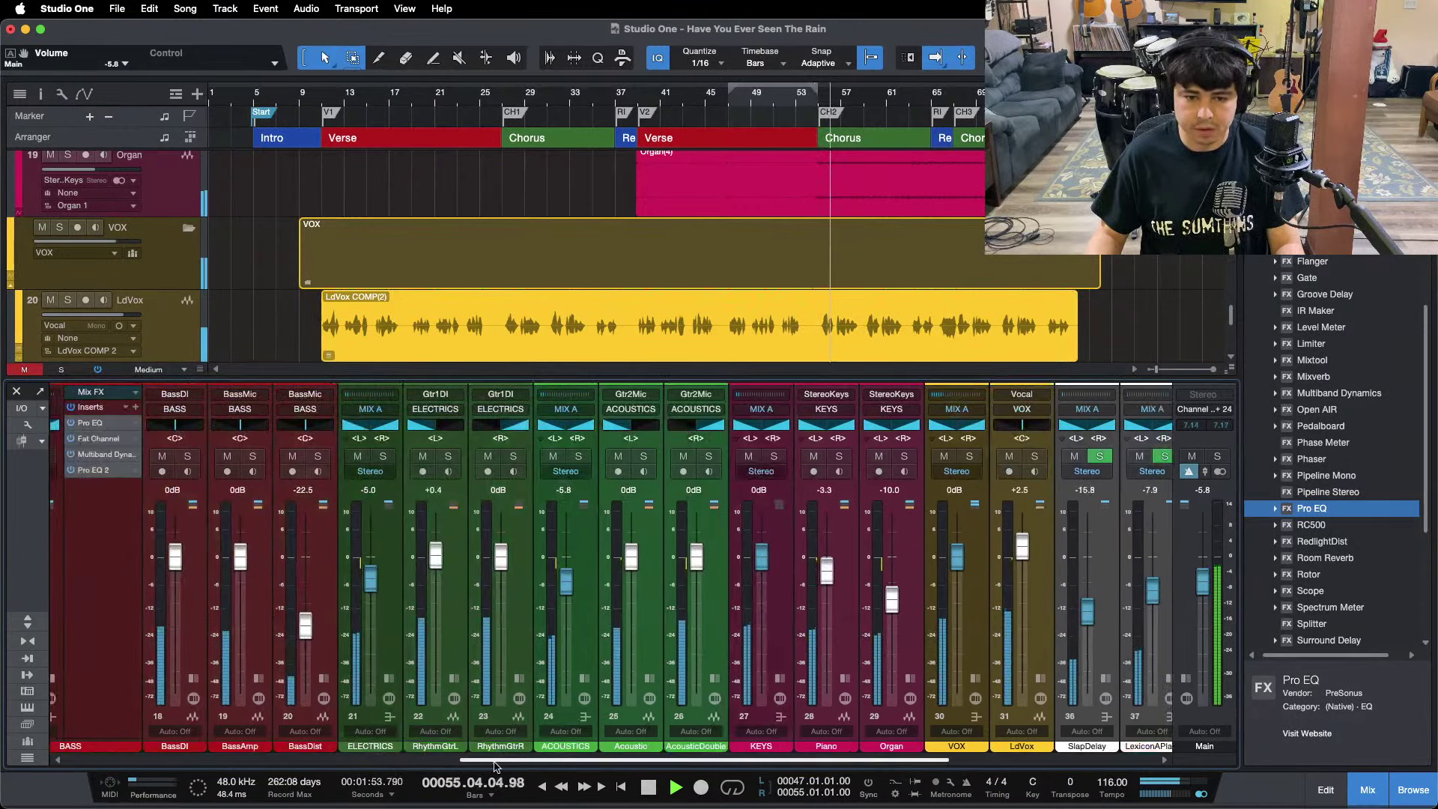
Raise the HMF gain in the SnareLvl bus's first Pro EQ to 12.00 dB, then close the EQ and collapse the inserts.
scroll(388, 515, "left", 5)
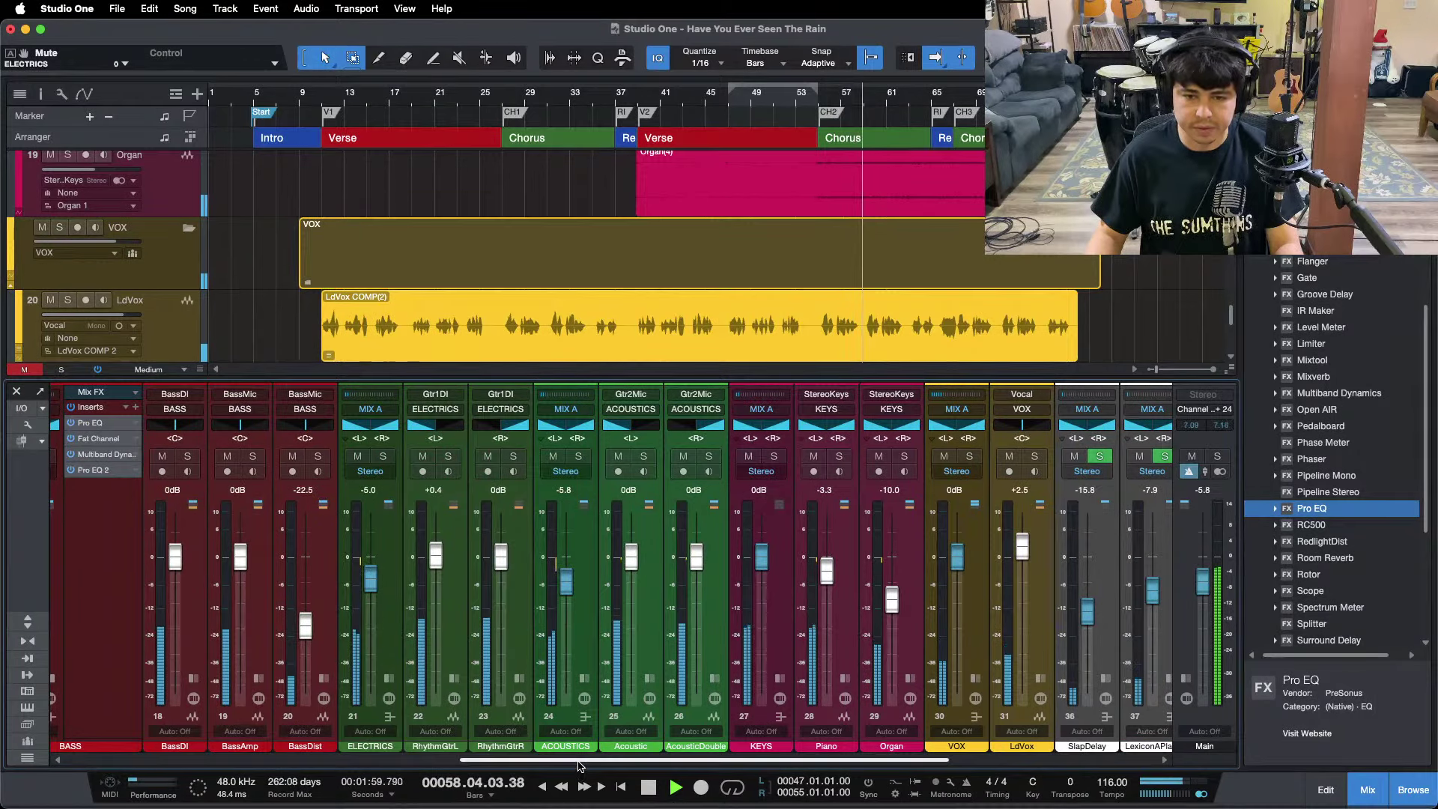
left_click_drag(578, 761, 484, 762)
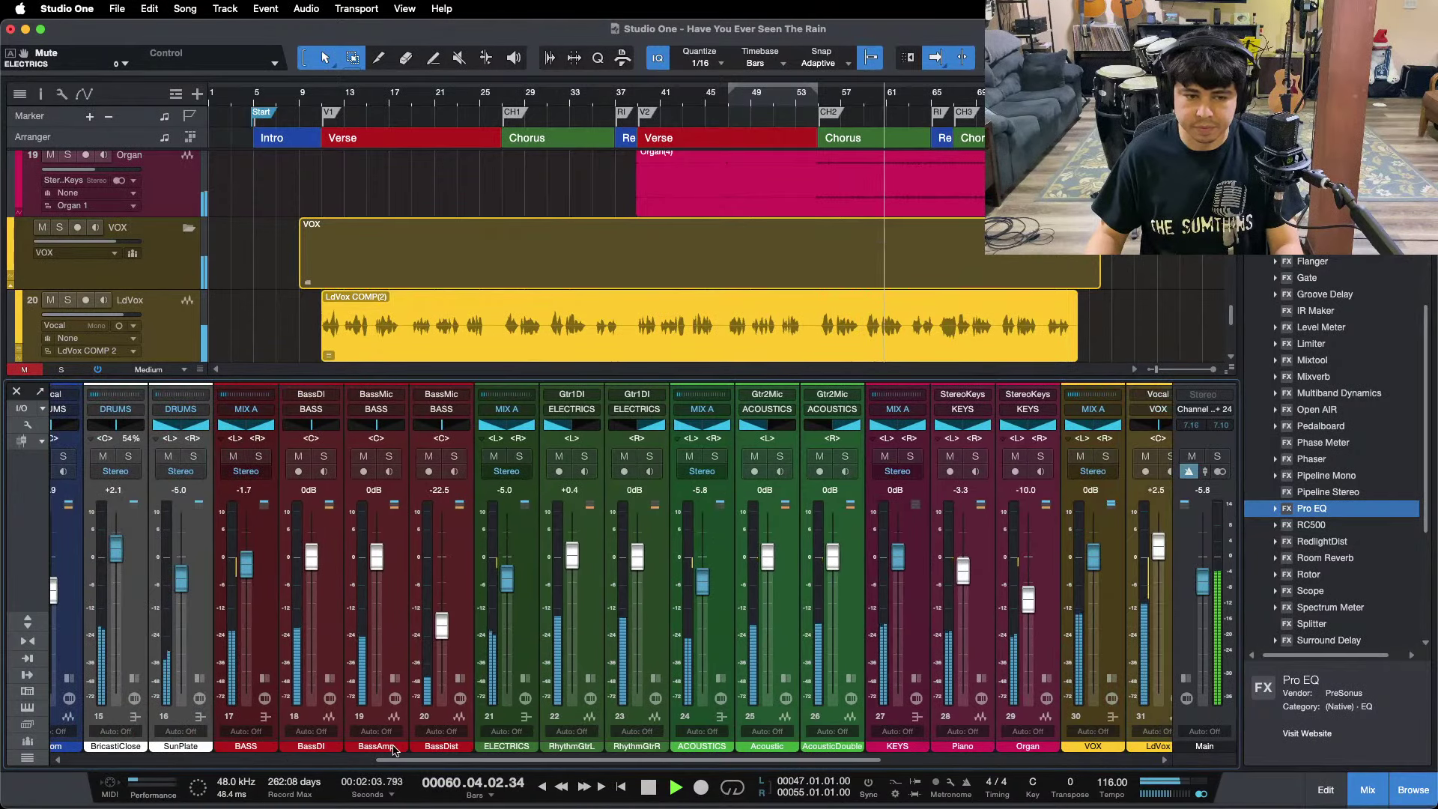
scroll(263, 679, "left", 10)
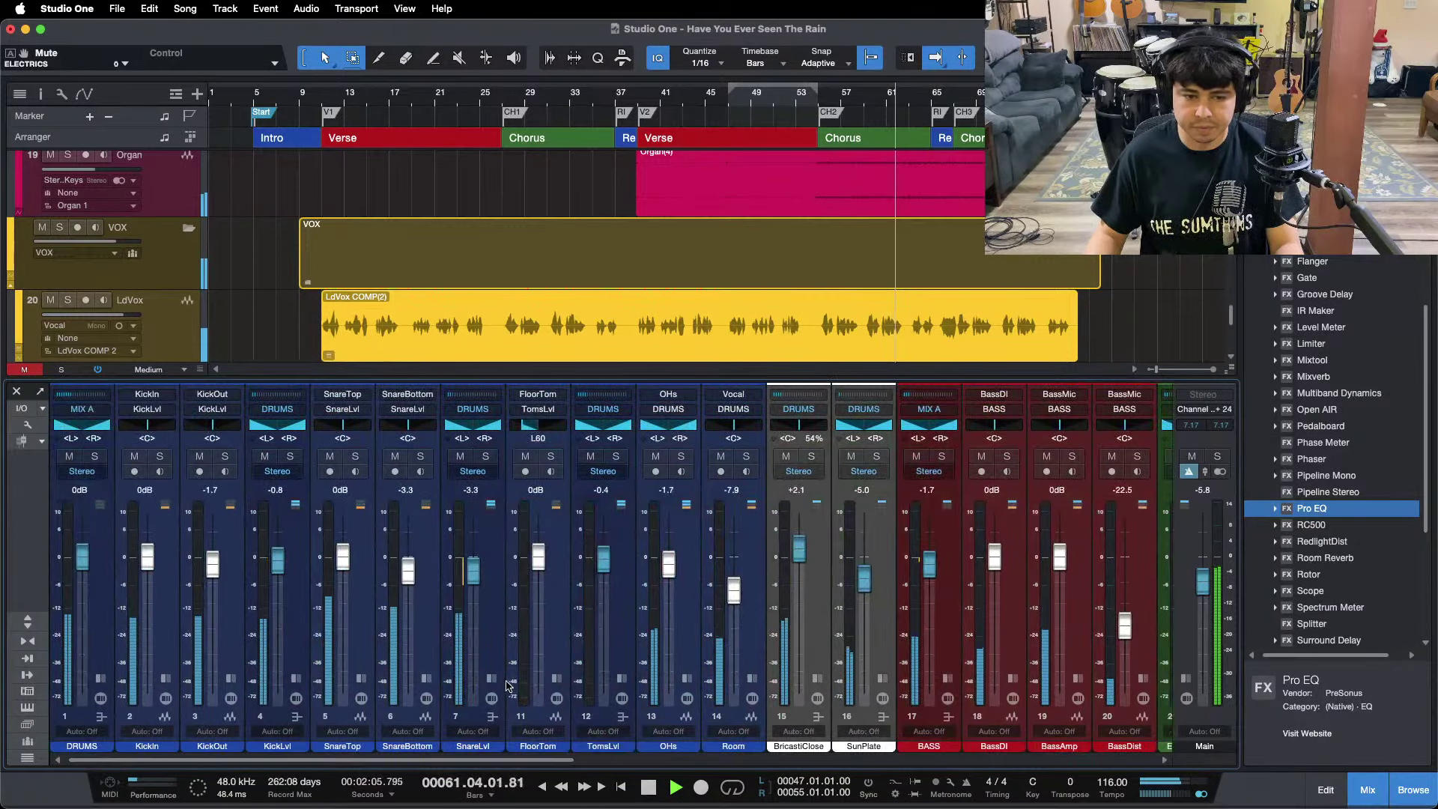
left_click(491, 699)
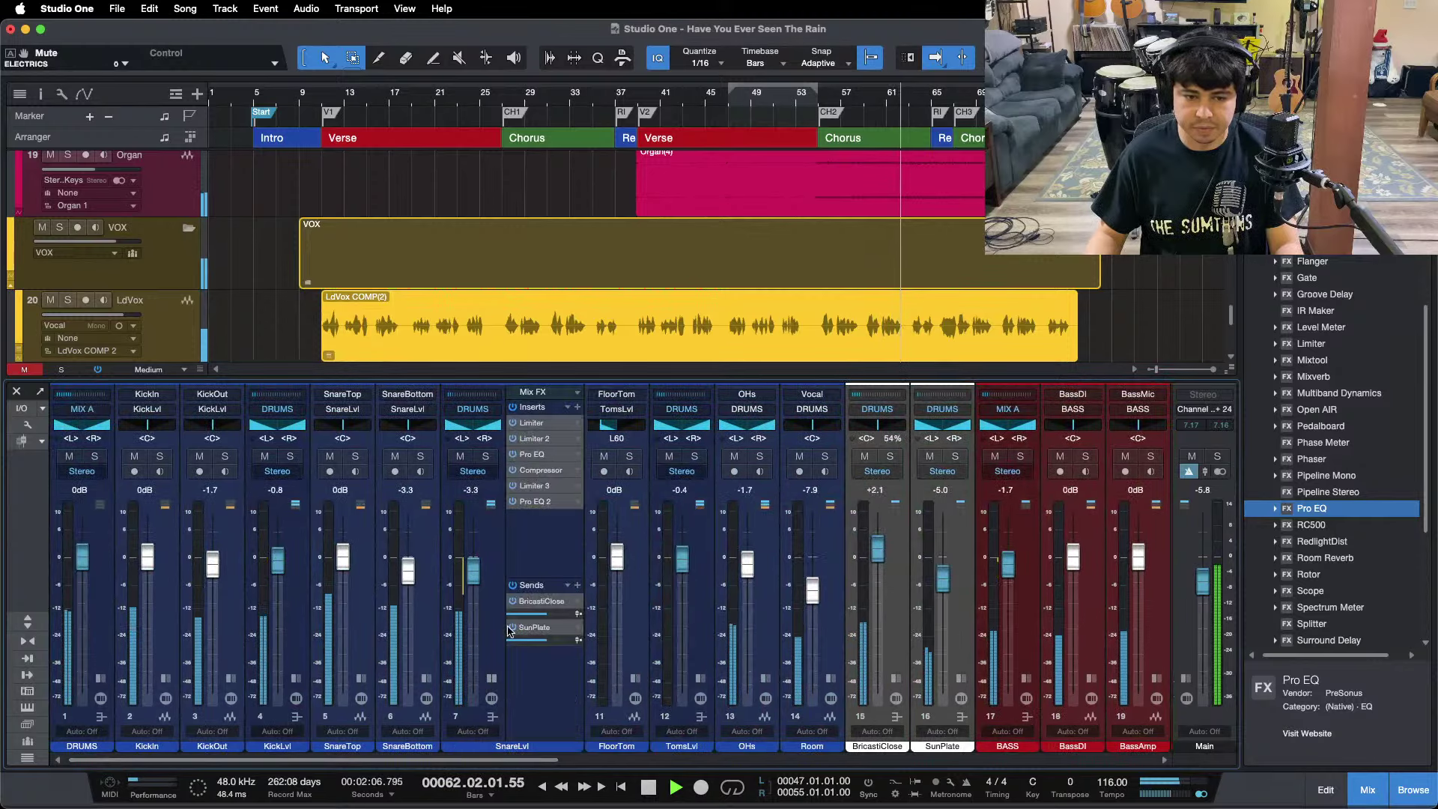
left_click(533, 455)
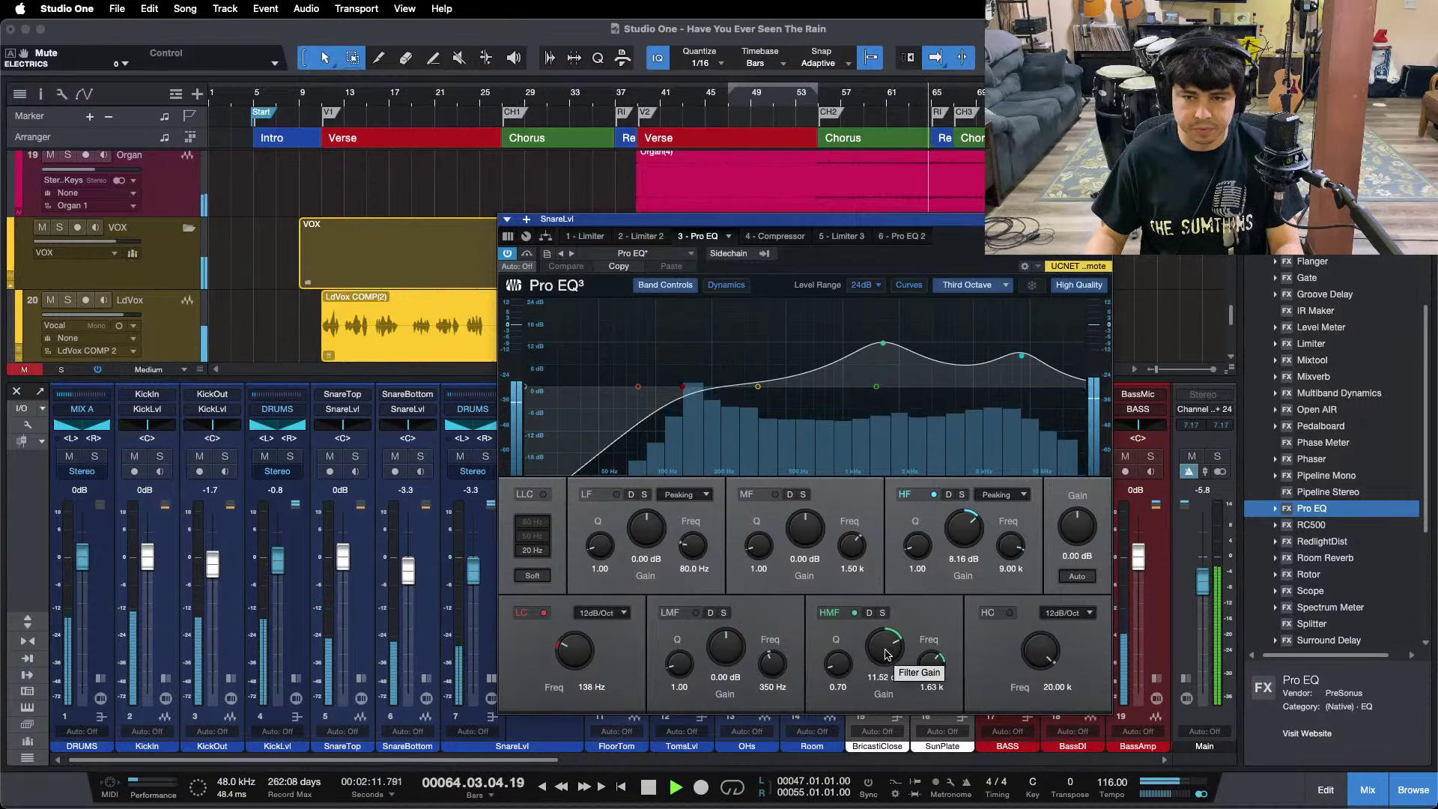
left_click_drag(886, 647, 886, 644)
key("super+w")
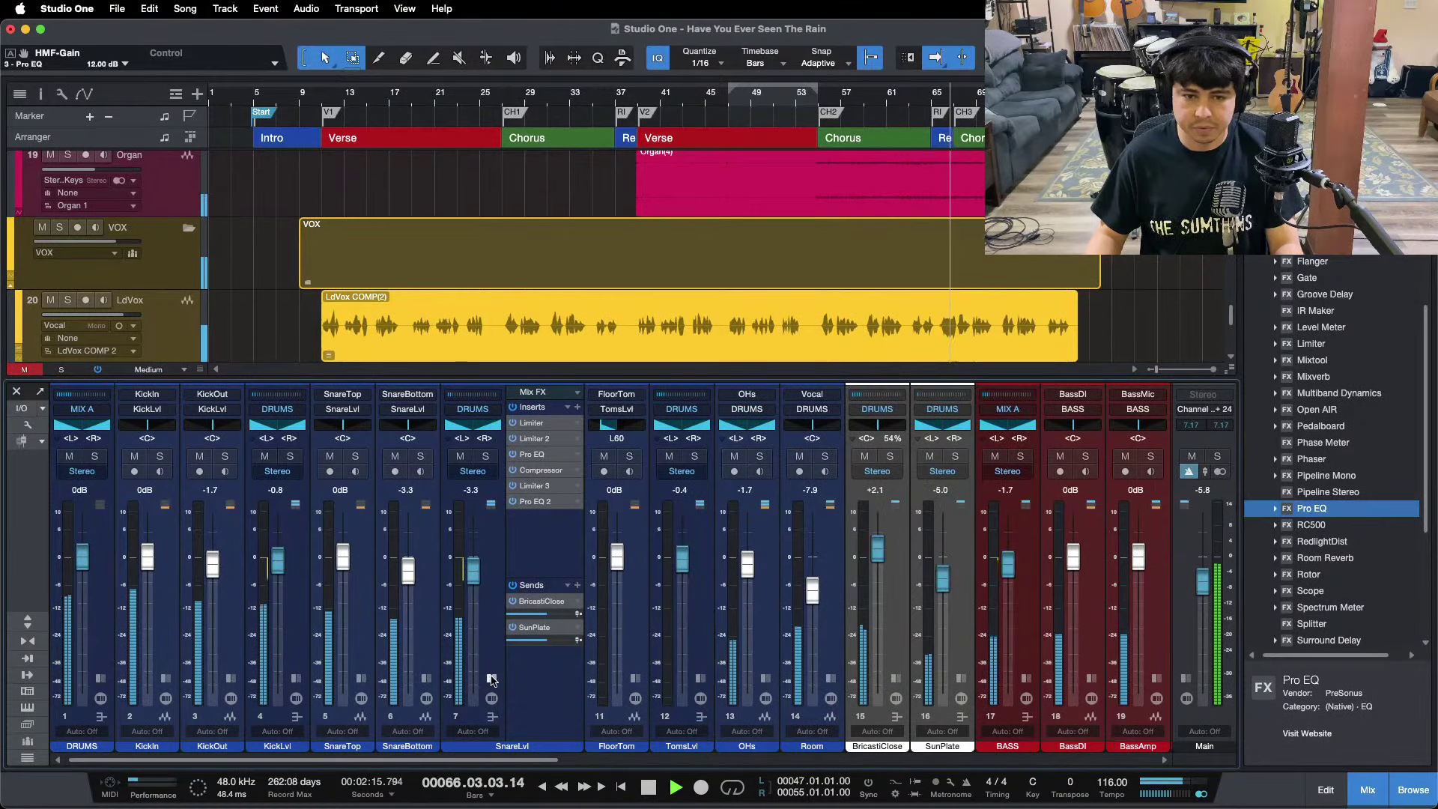
left_click(491, 679)
Set the LexiconAPlate fader to -7.5 dB and stop playback after listening.
left_click_drag(545, 760, 1125, 749)
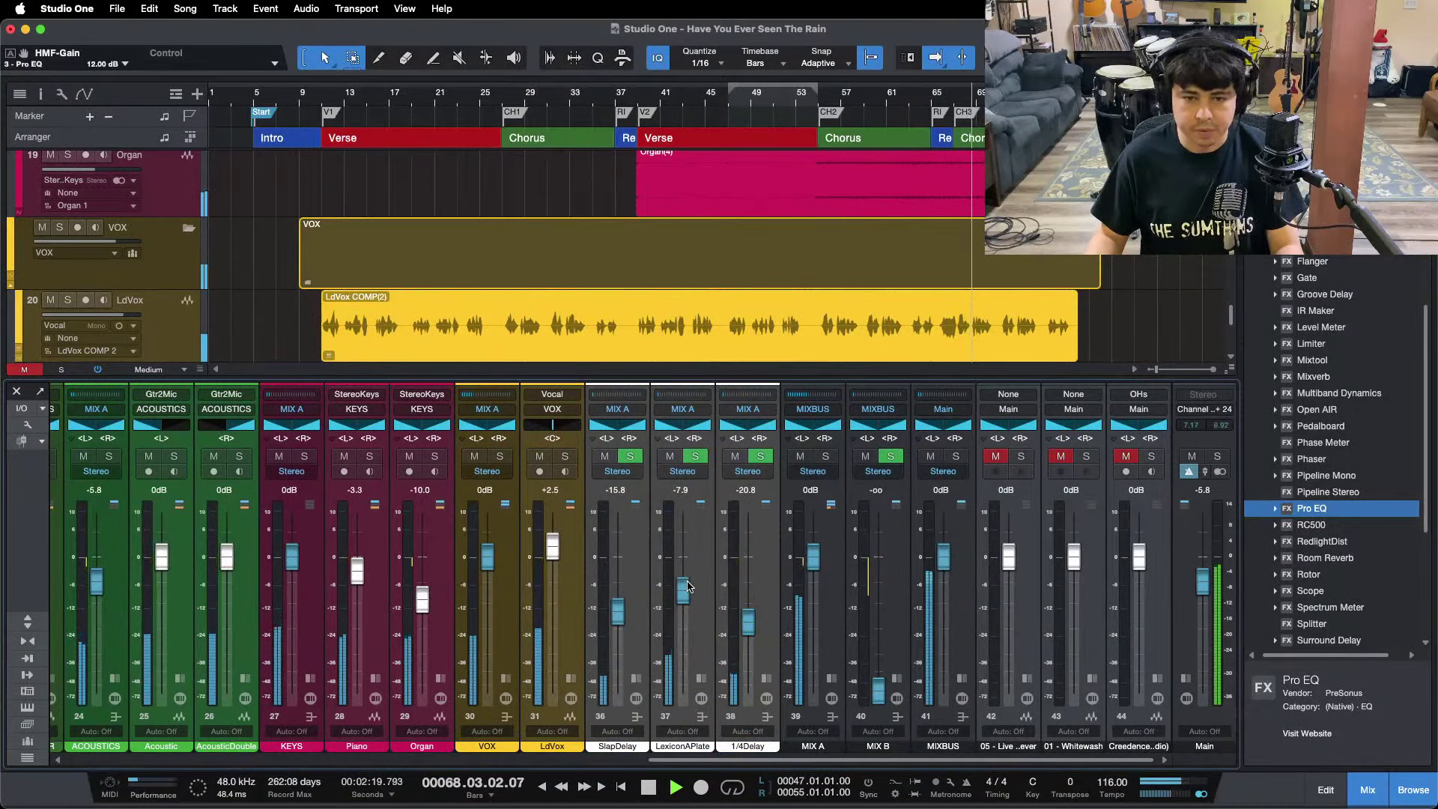
left_click_drag(688, 586, 686, 584)
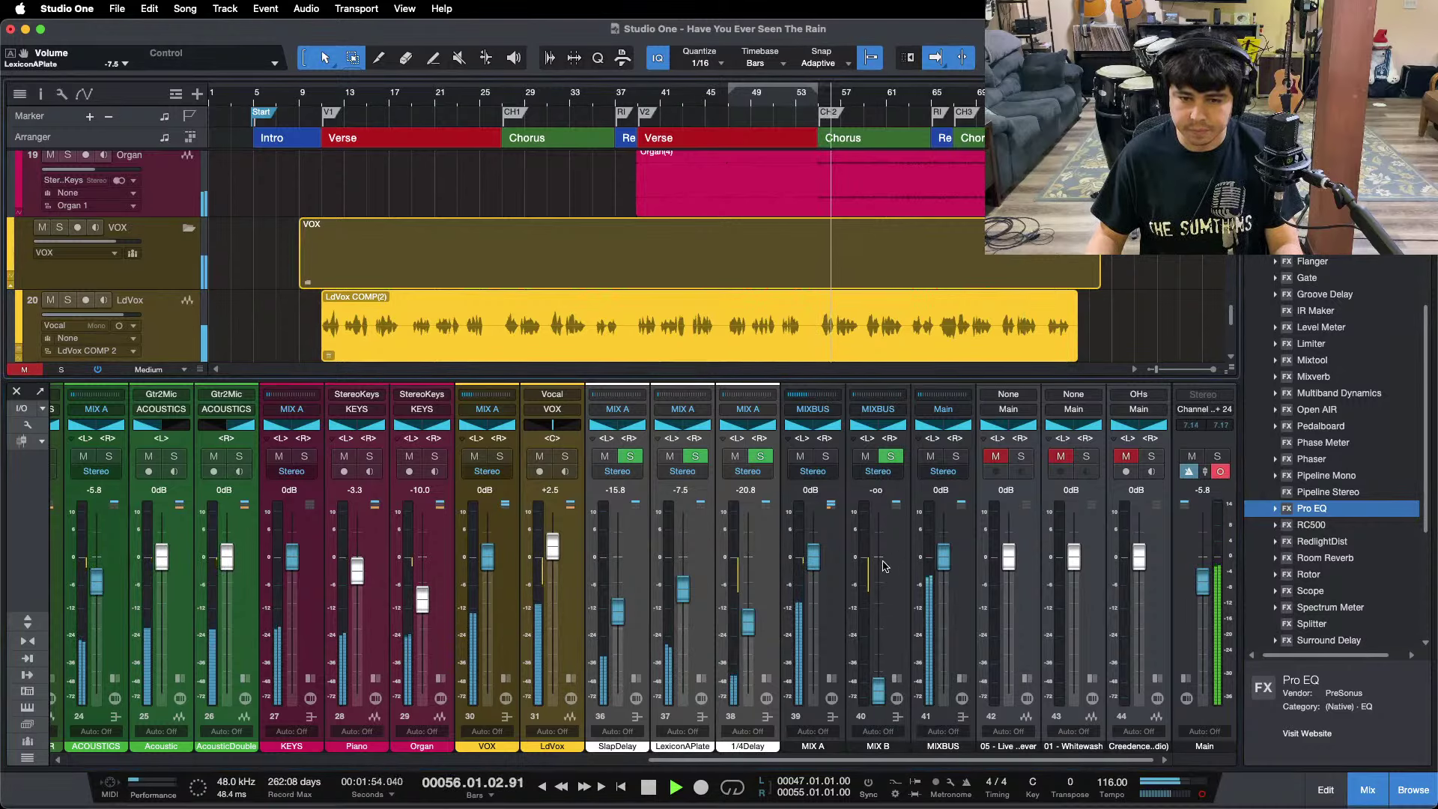
key("space")
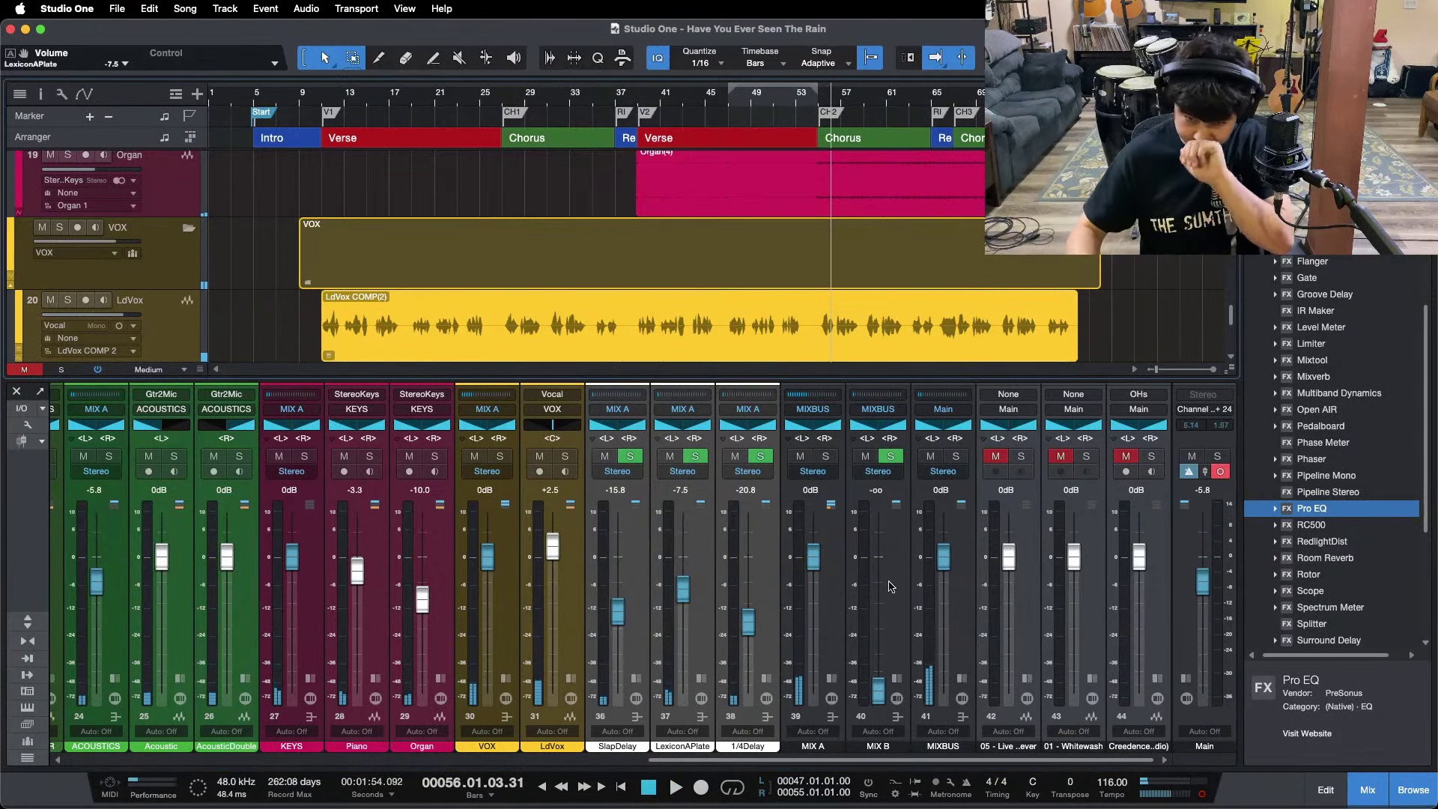
left_click(890, 587)
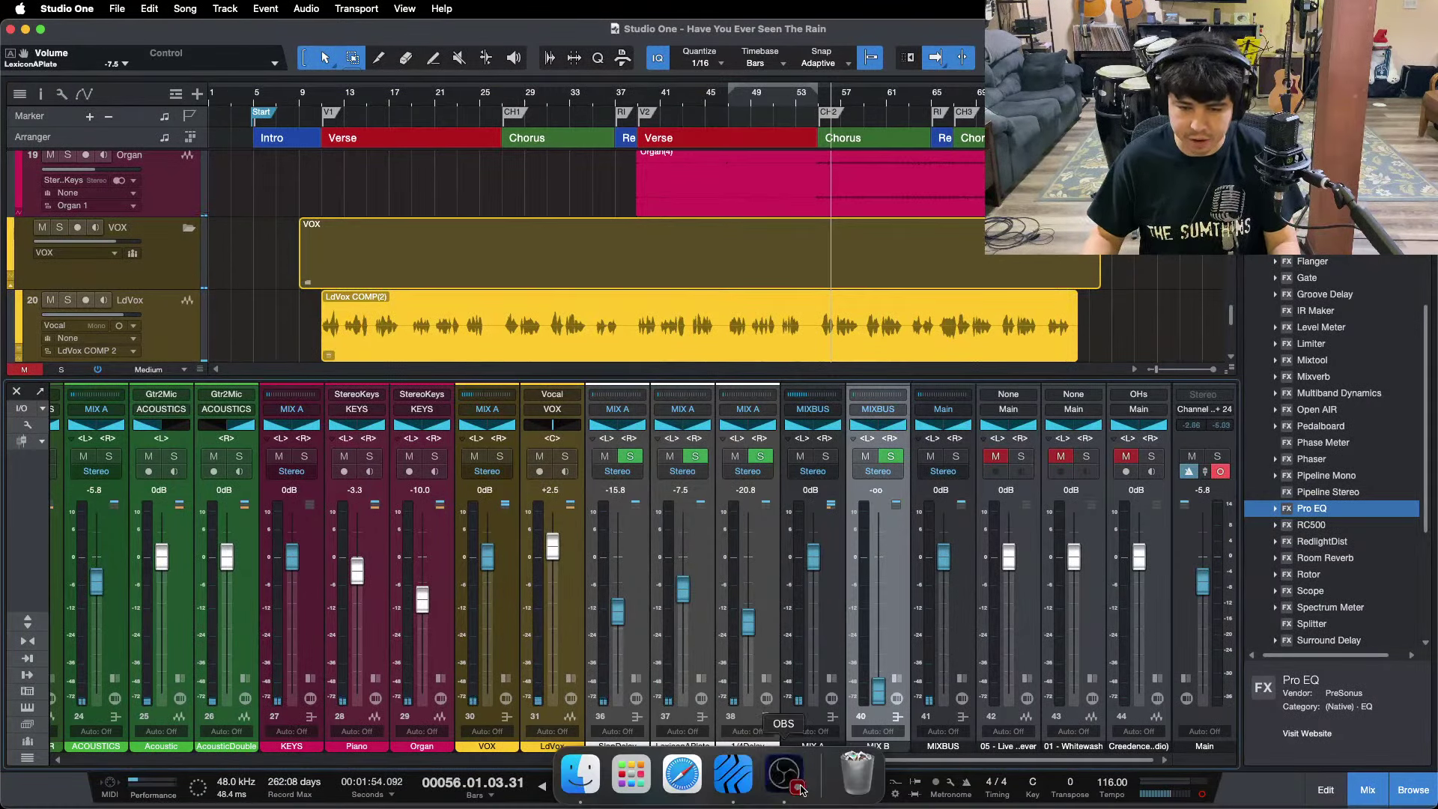
left_click(802, 788)
left_click(1373, 733)
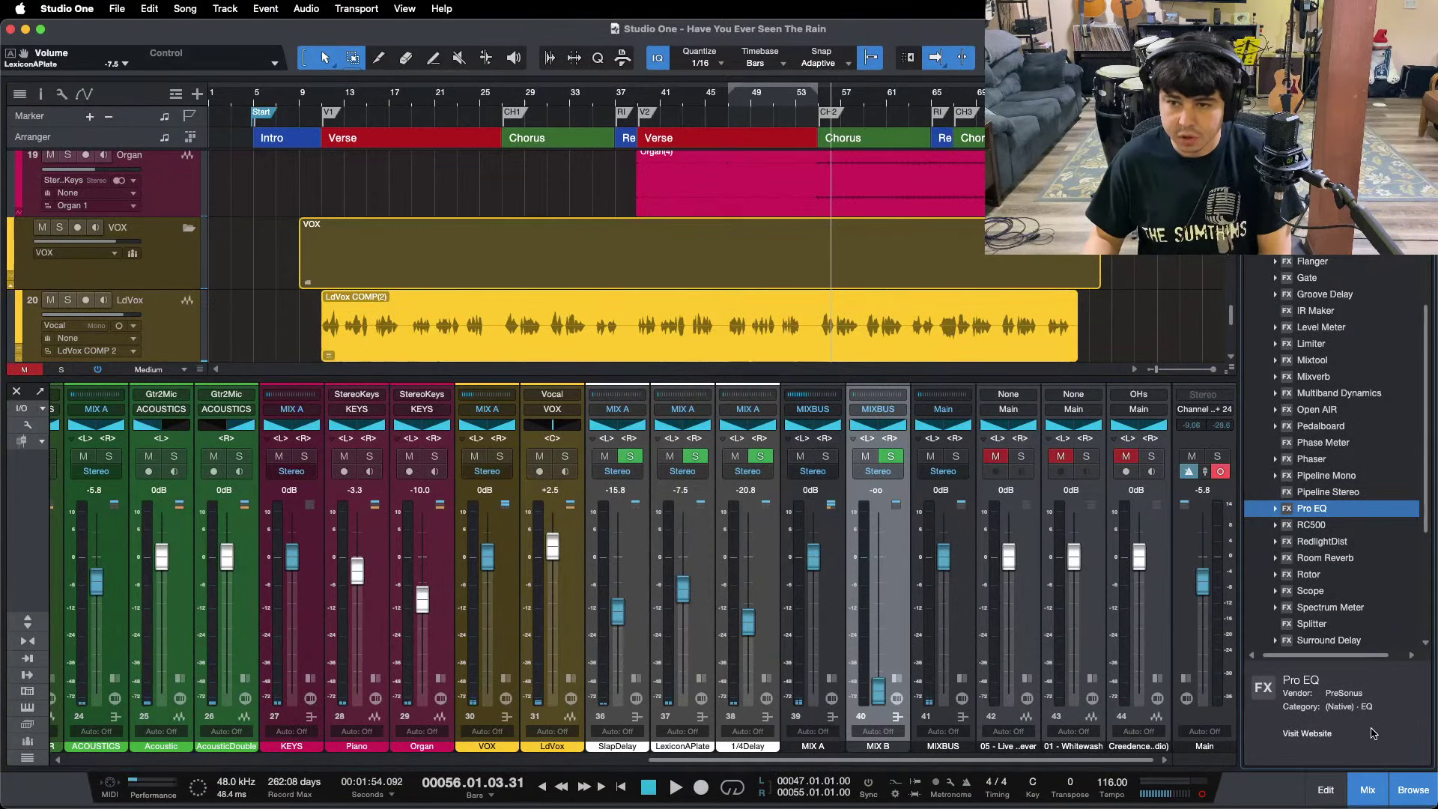
Expand the MIX A and MIX B inserts and examine the compressor and equalizer settings of MIX B's Fat Channel.
left_click(897, 678)
left_click(832, 678)
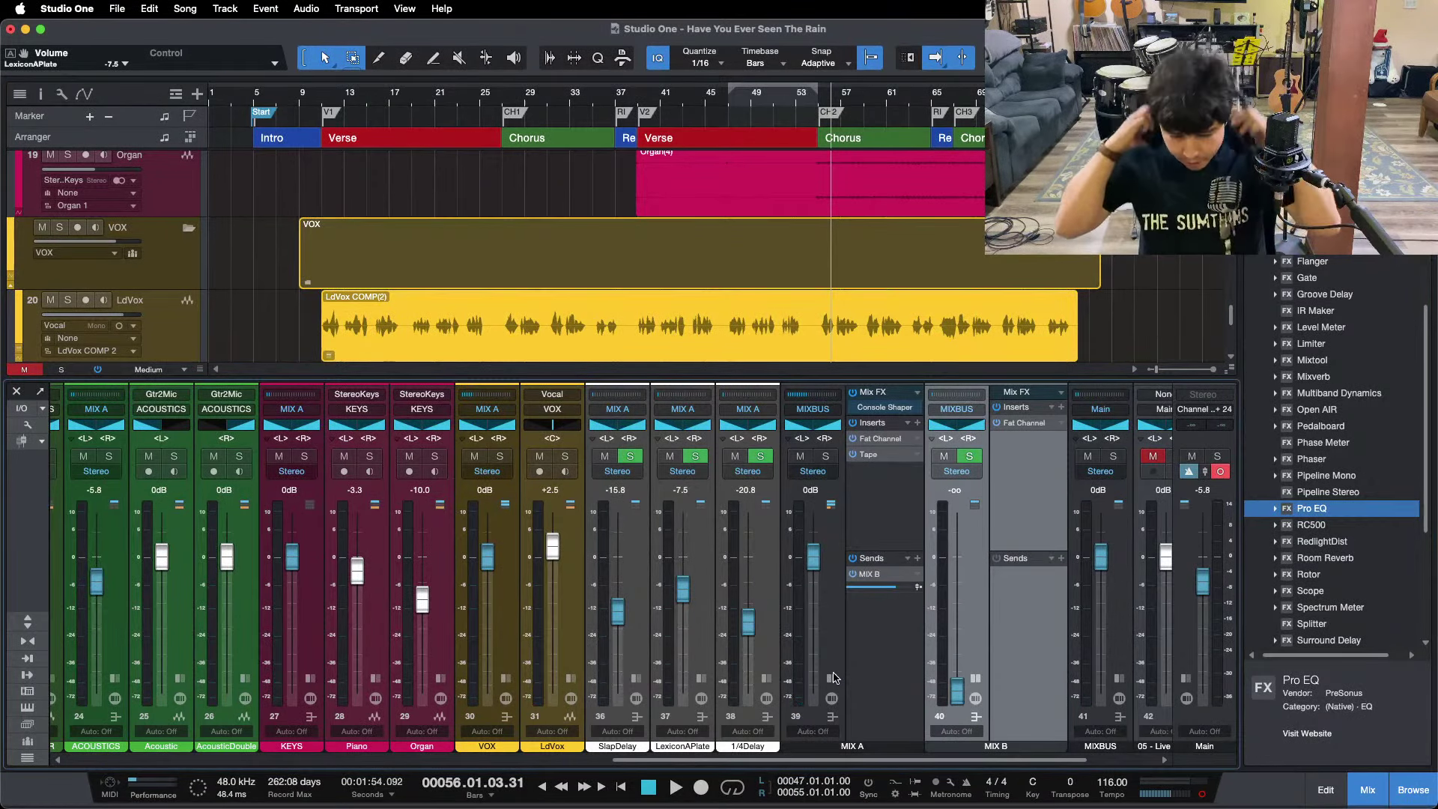
left_click(871, 574)
left_click(738, 227)
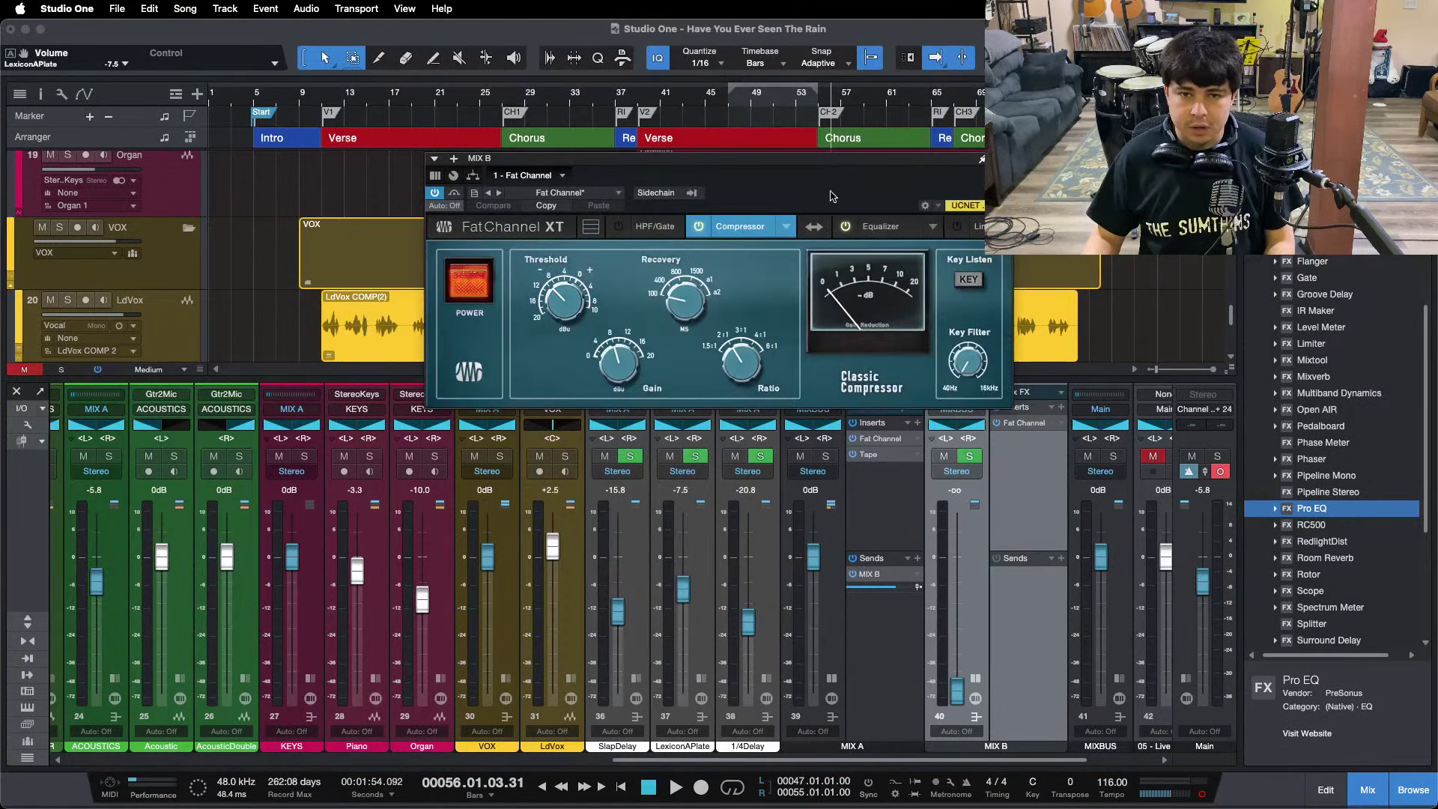
left_click_drag(924, 203, 674, 243)
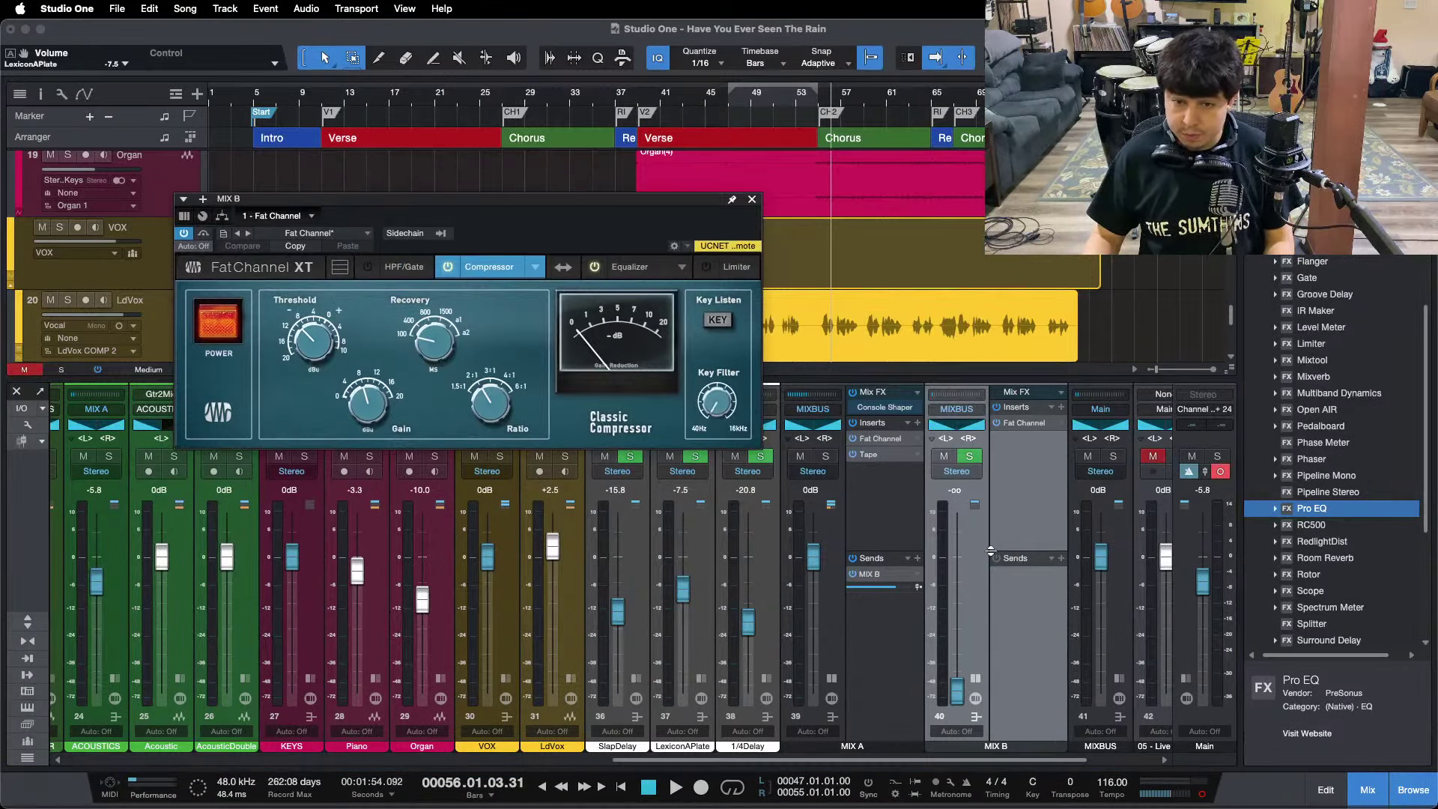
left_click_drag(507, 240, 750, 409)
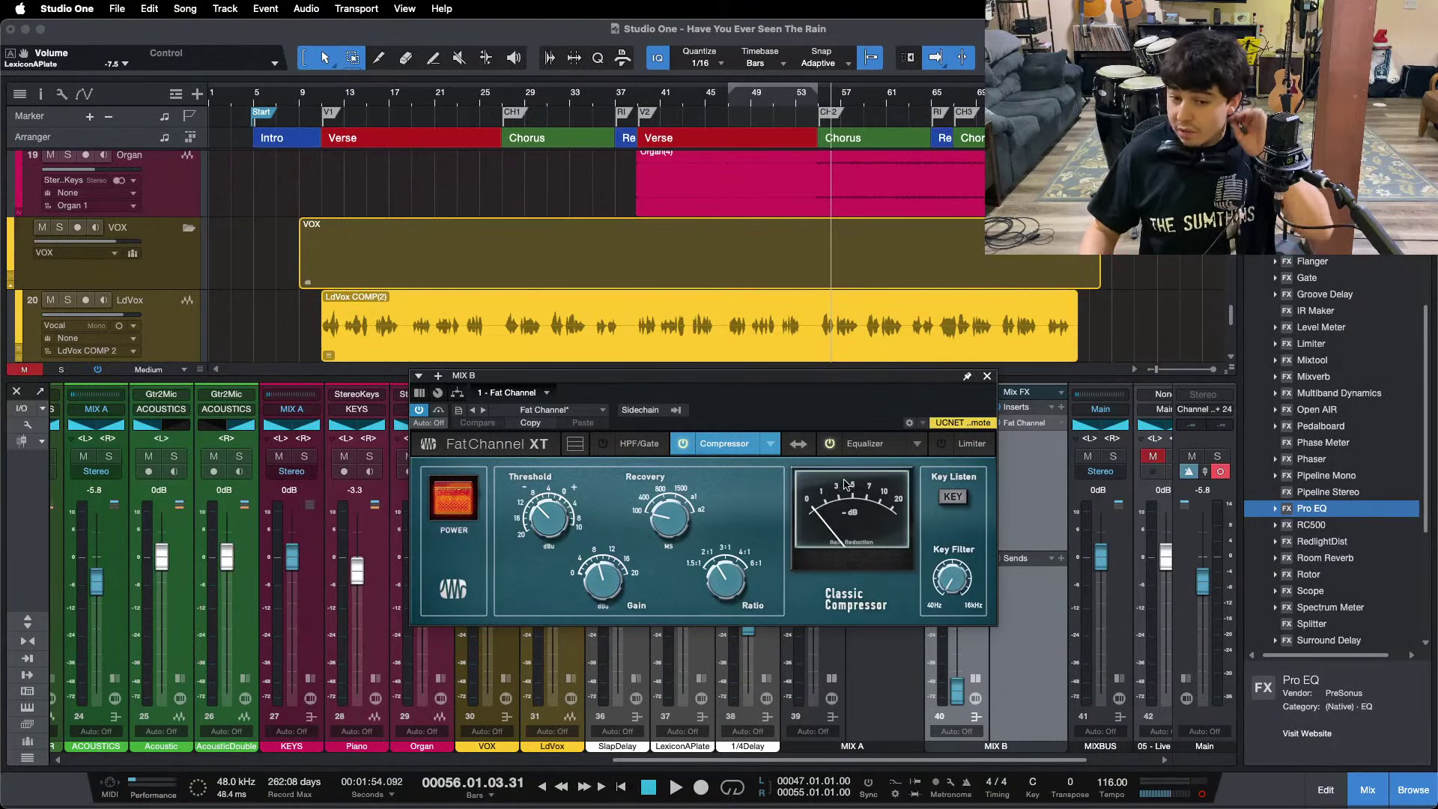
left_click(874, 446)
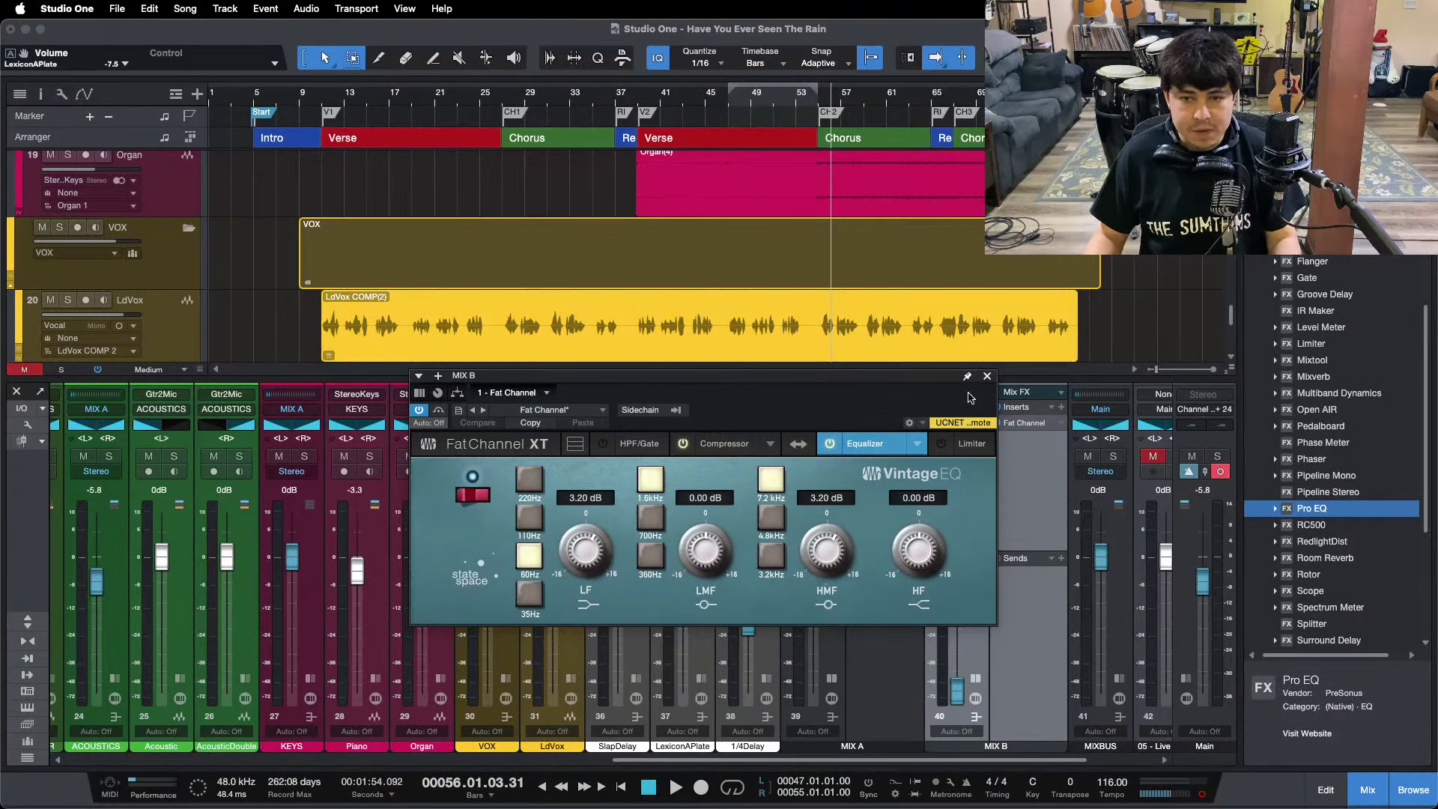
Close the Fat Channel, collapse the MIX A and MIX B inserts, and save the song.
left_click(988, 376)
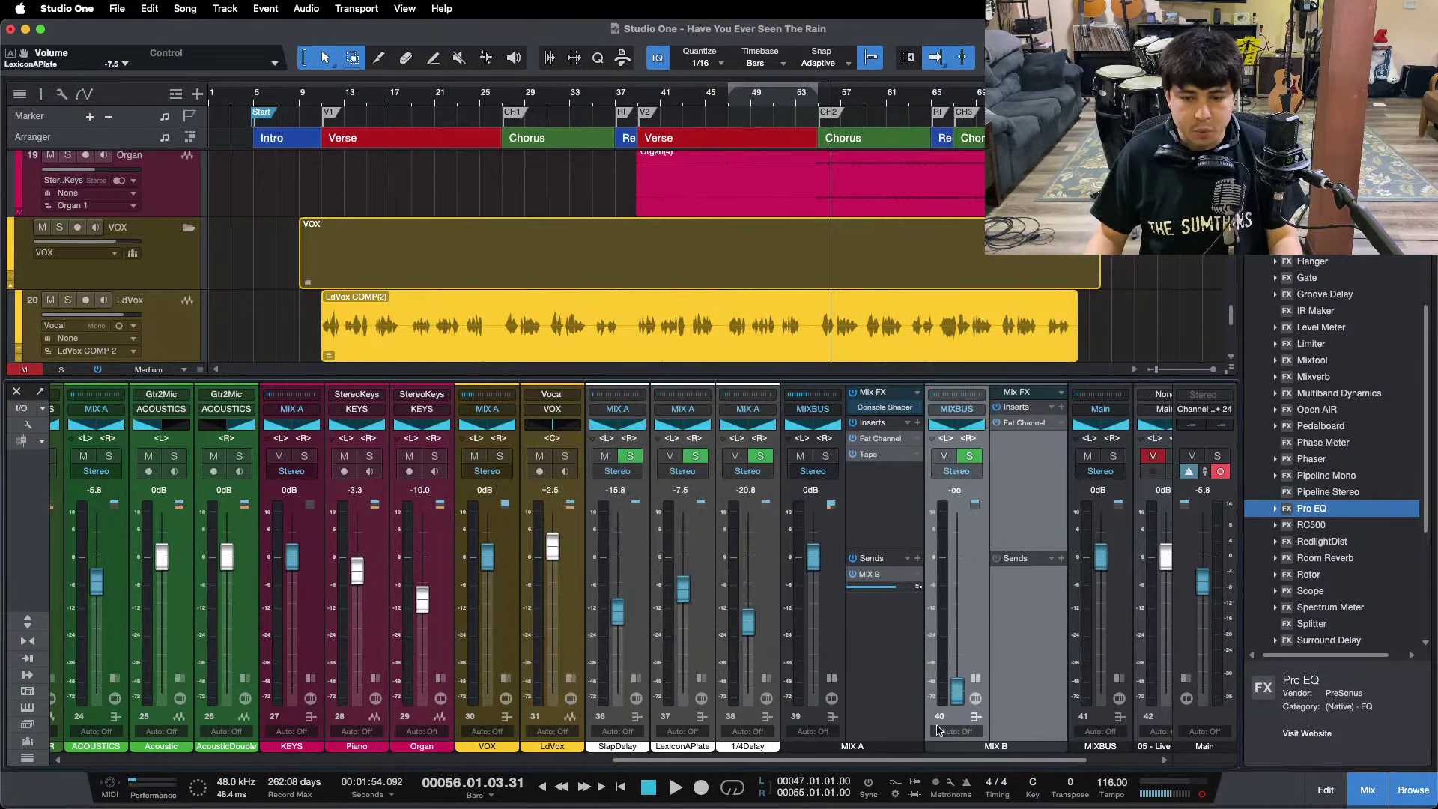
left_click(975, 680)
left_click(836, 679)
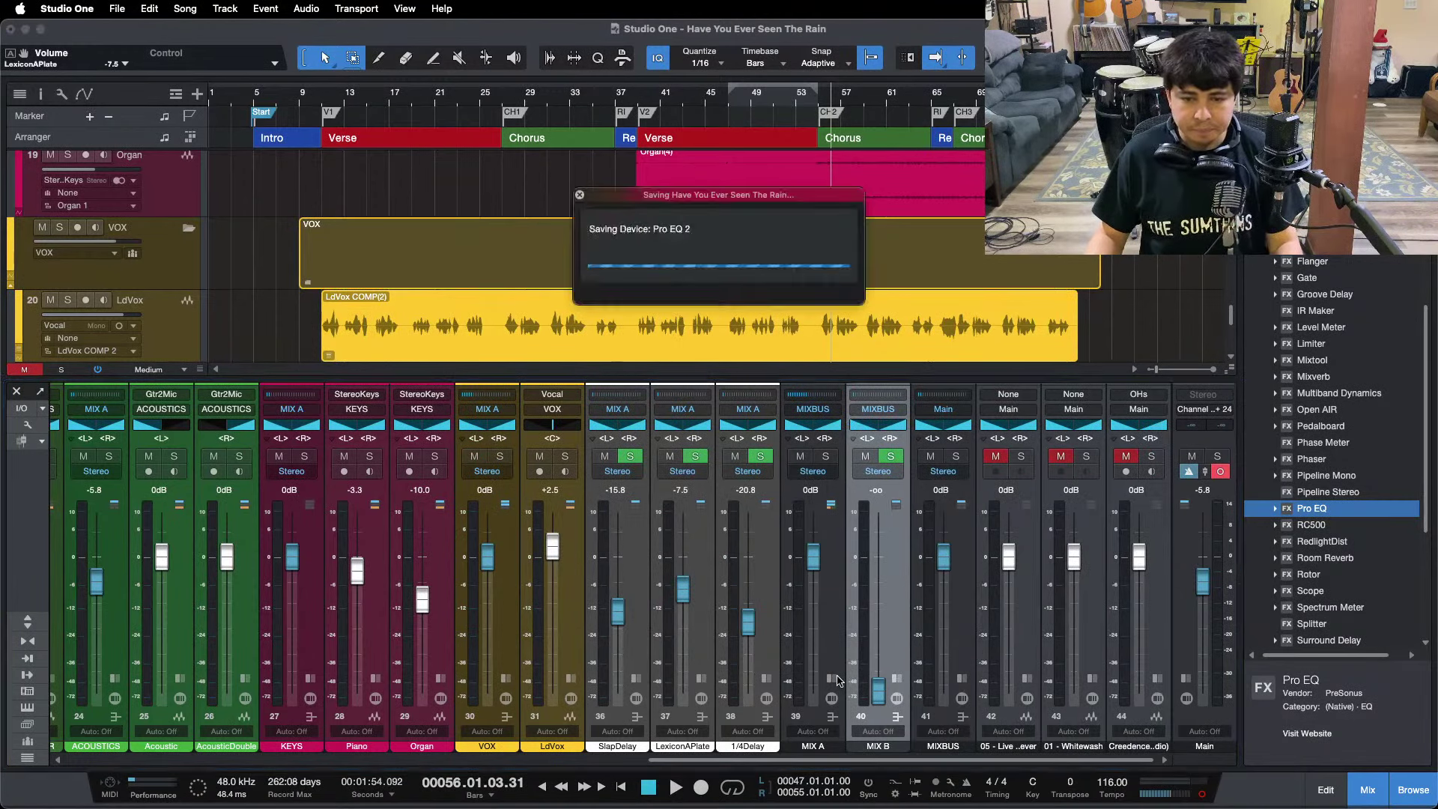
Set the loop to the second chorus (bars 55 to 65) and raise the MIX B fader to -20.0 dB during playback.
double_click(896, 118)
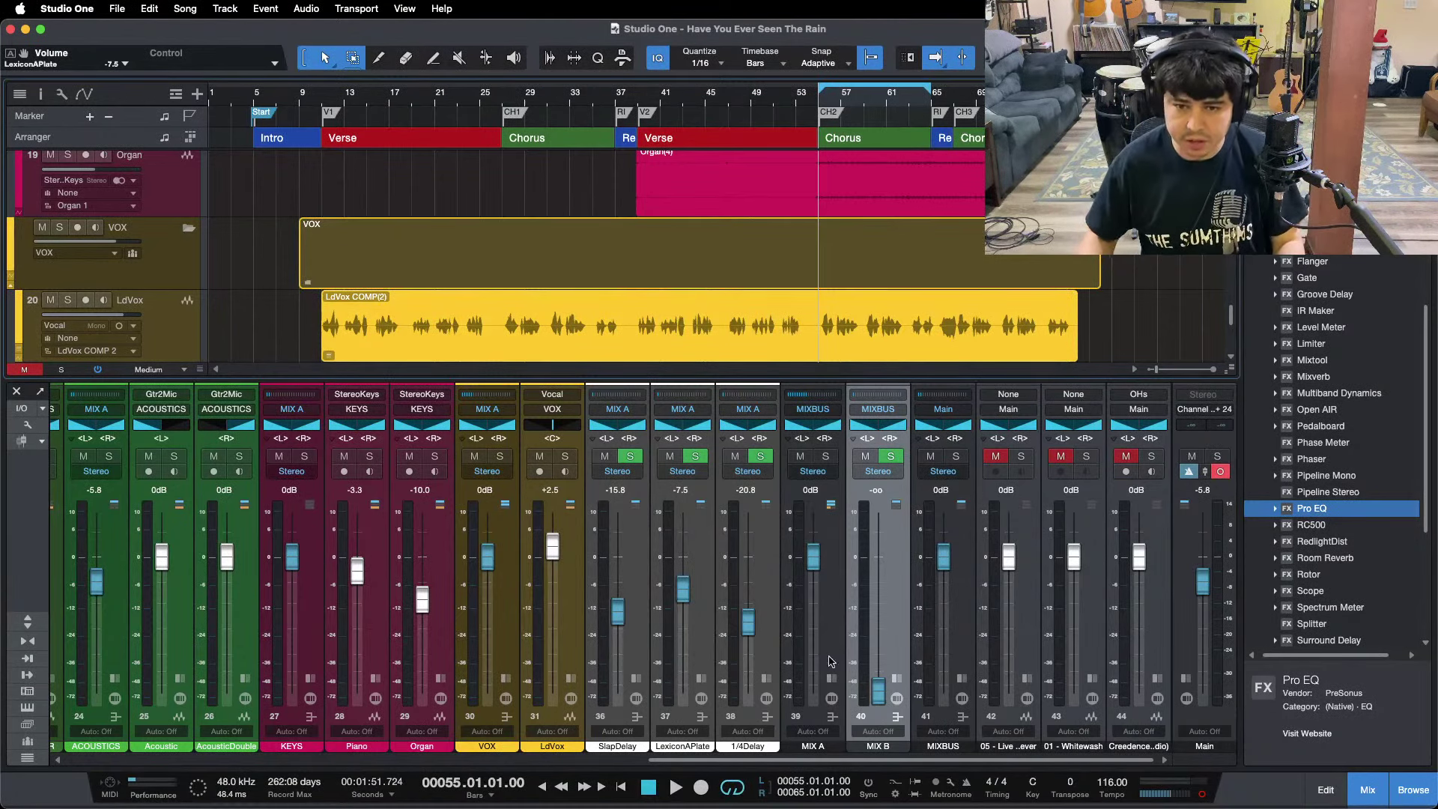
left_click_drag(876, 692, 881, 656)
scroll(881, 656, "up", 3)
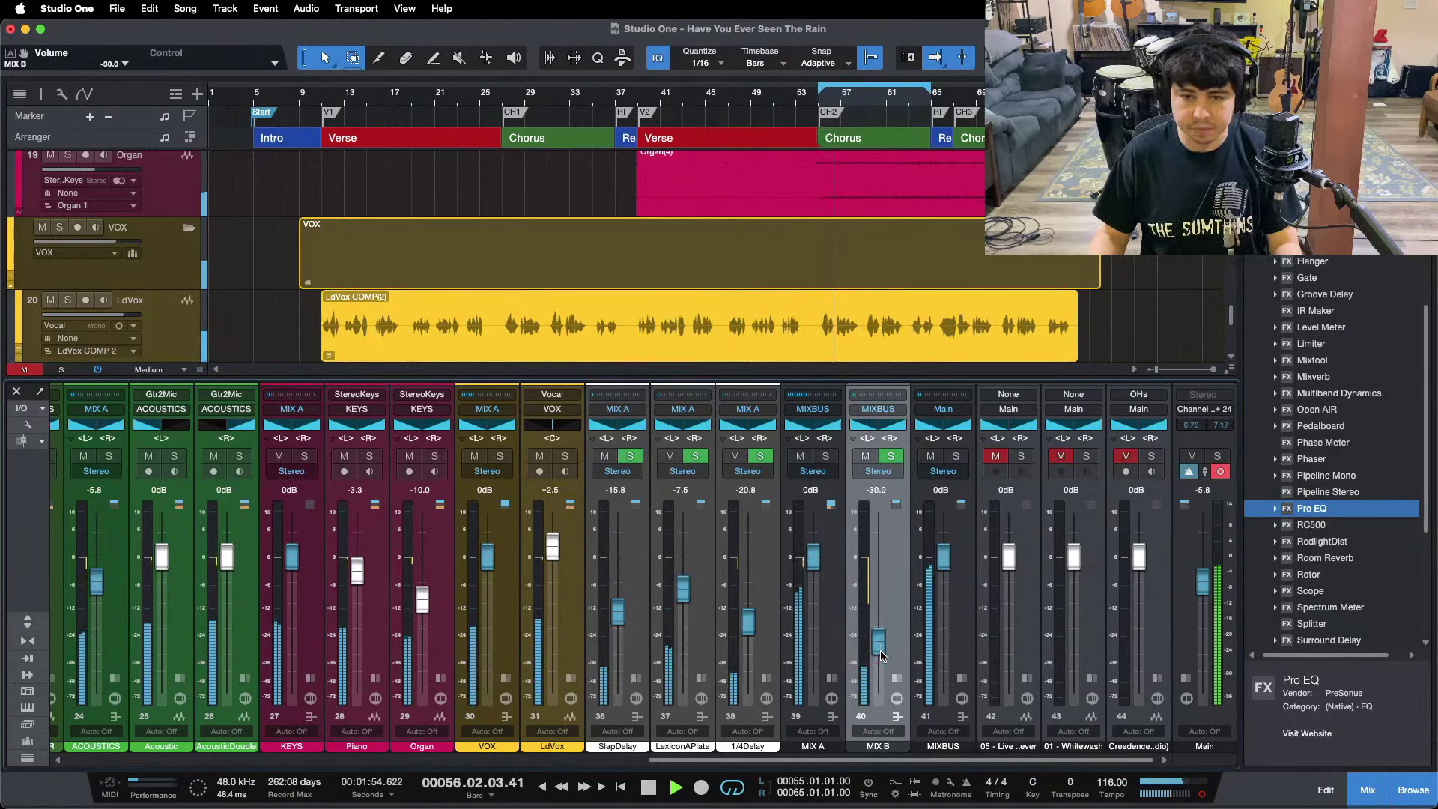
scroll(881, 656, "up", 4)
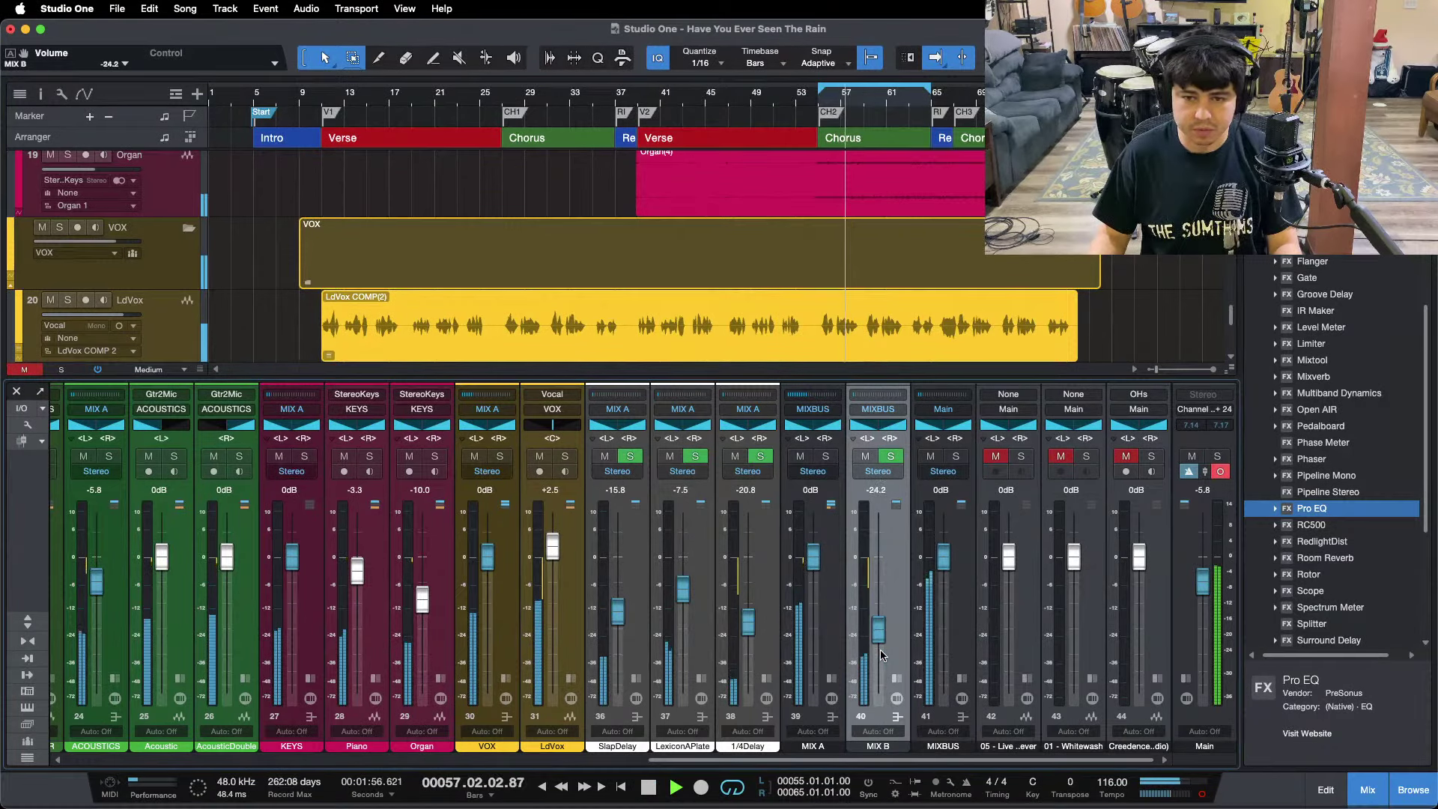
scroll(881, 655, "up", 1)
scroll(881, 654, "up", 2)
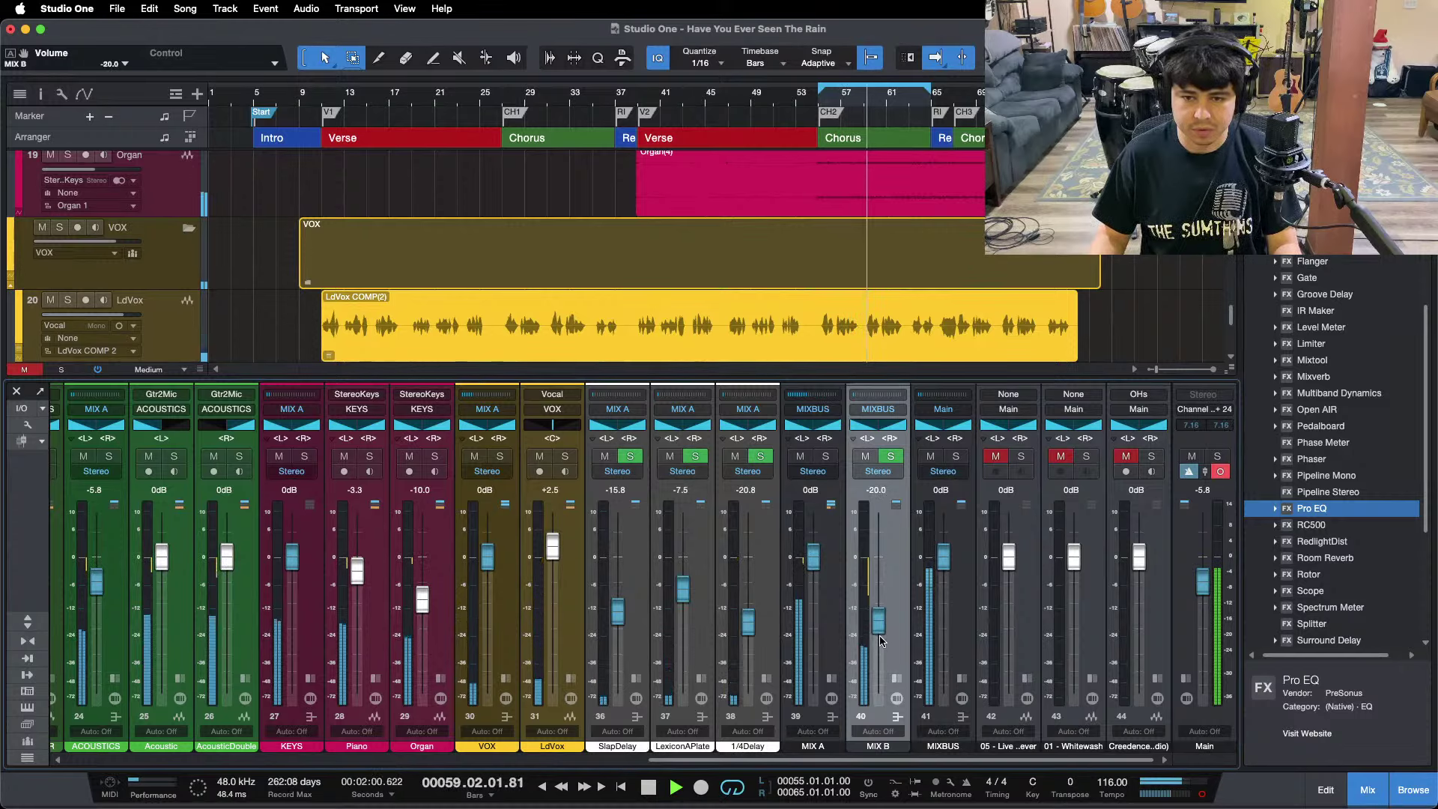
scroll(881, 633, "up", 1)
scroll(880, 632, "down", 1)
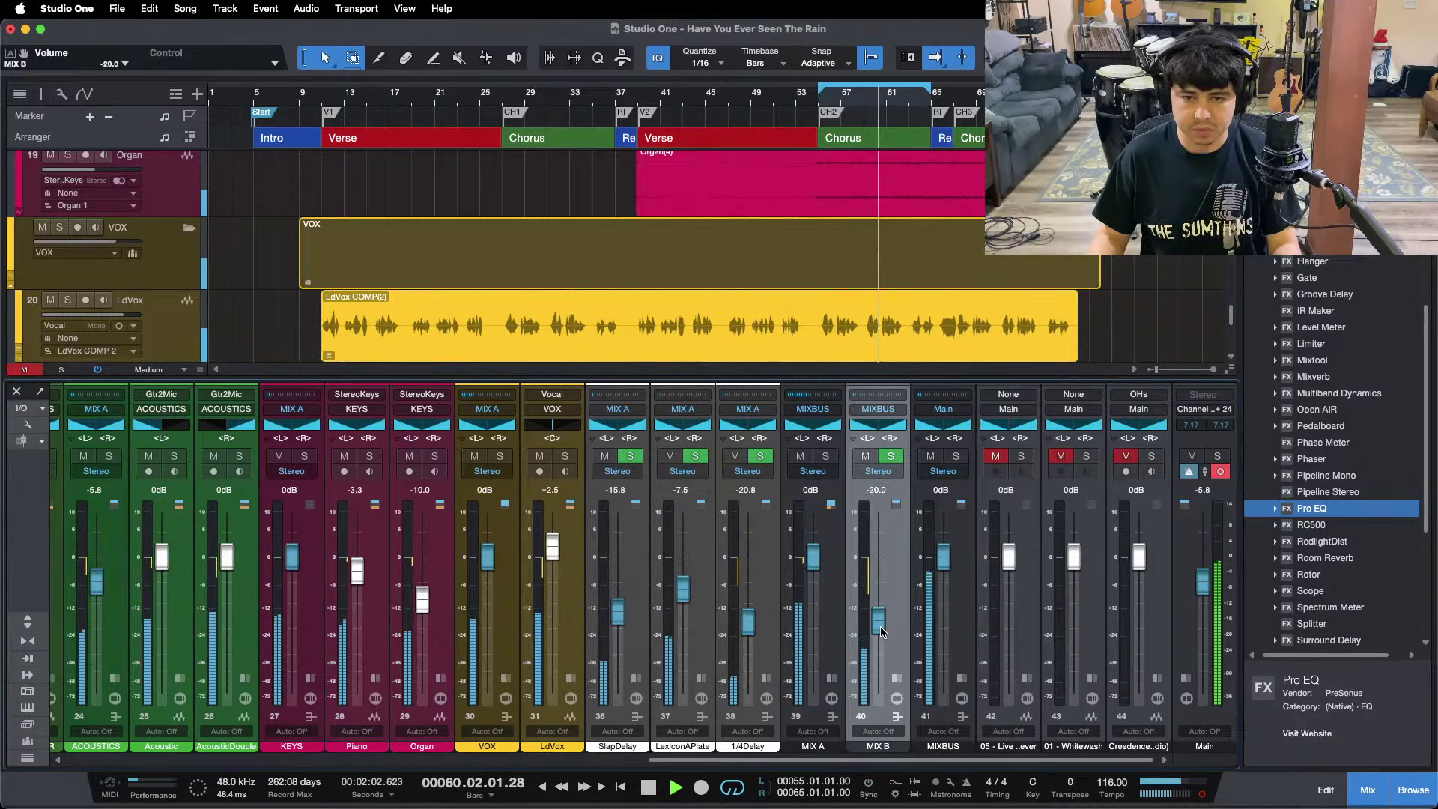
Check the gain reduction of the compressor in MIX B's Fat Channel, then close it and collapse the inserts.
left_click(896, 679)
double_click(937, 425)
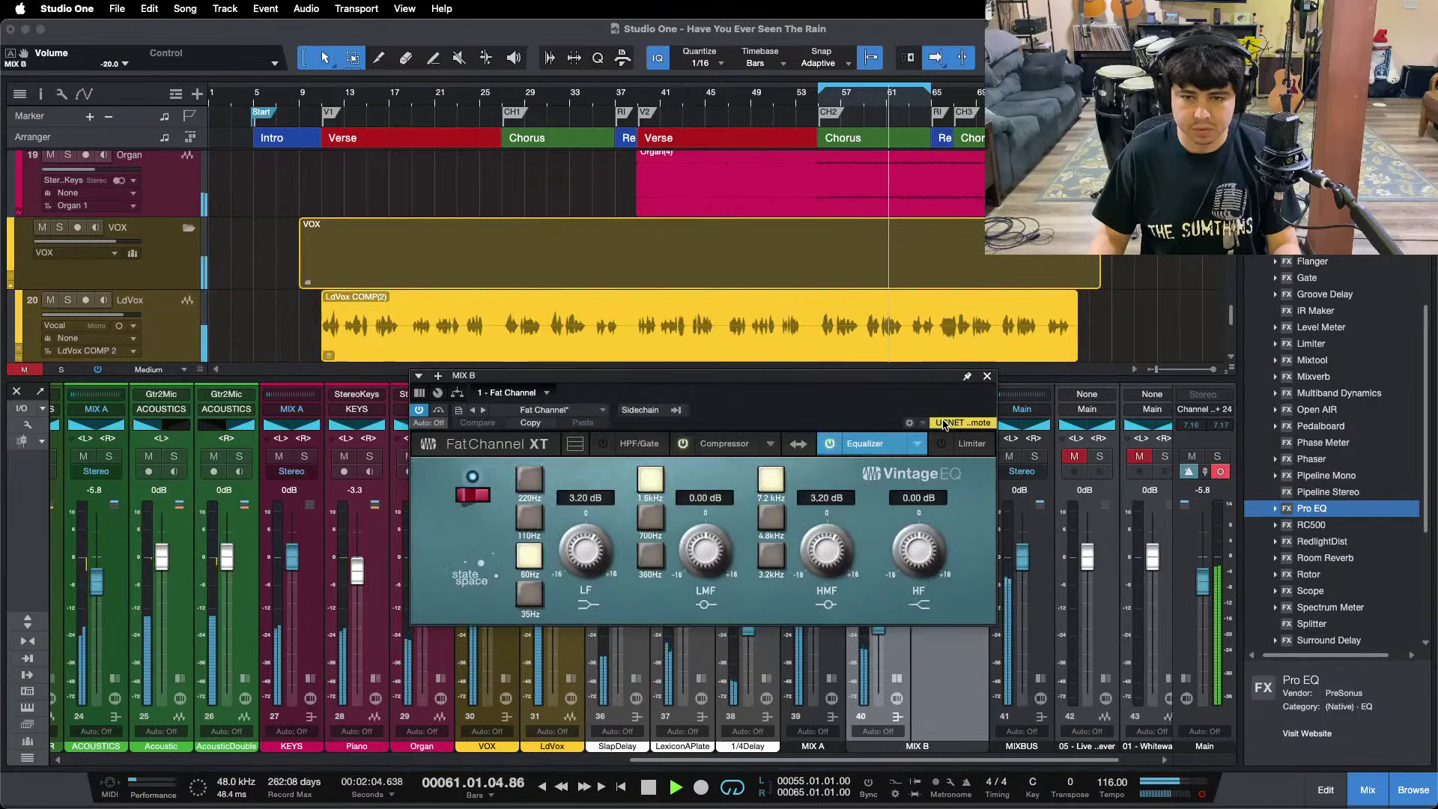
left_click(727, 444)
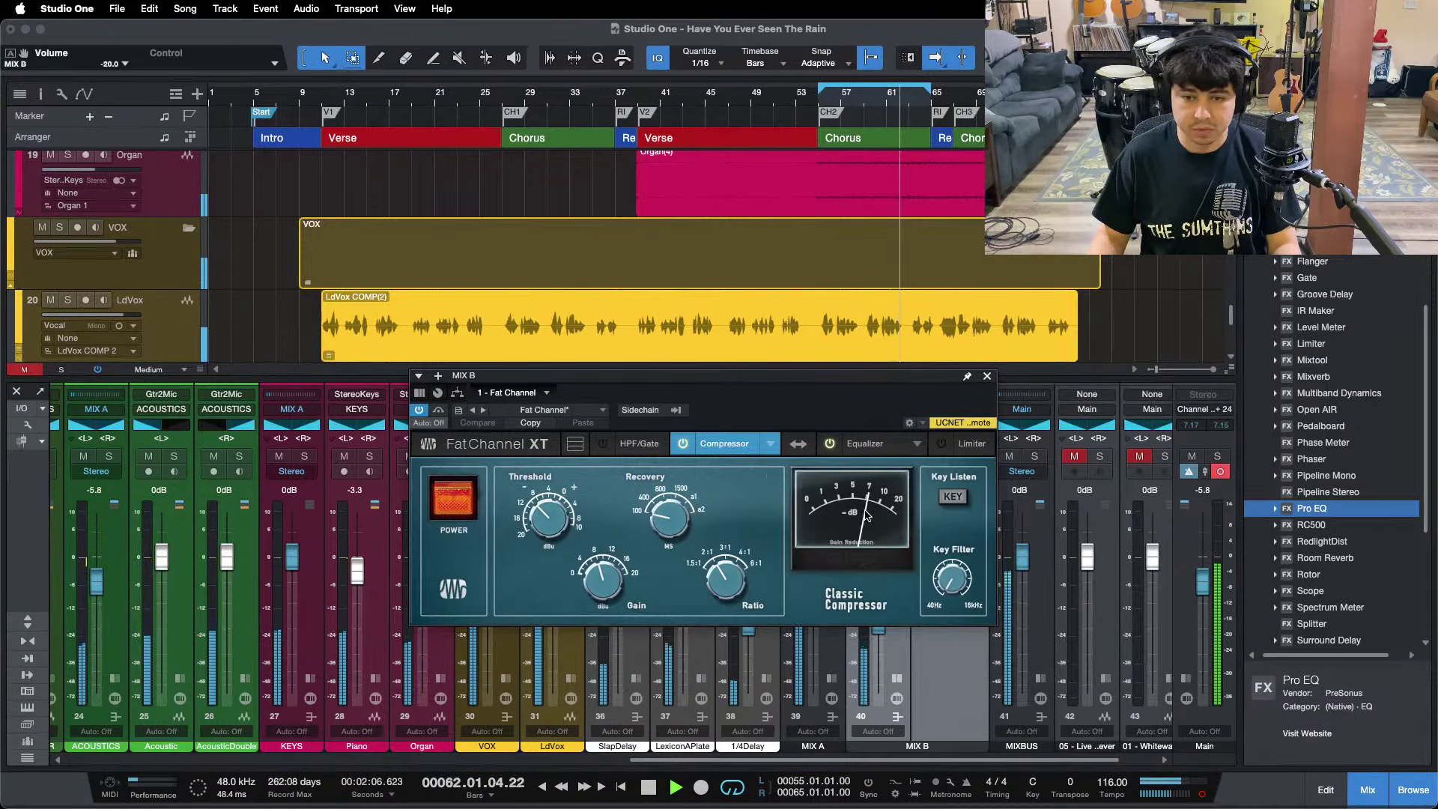
left_click(987, 376)
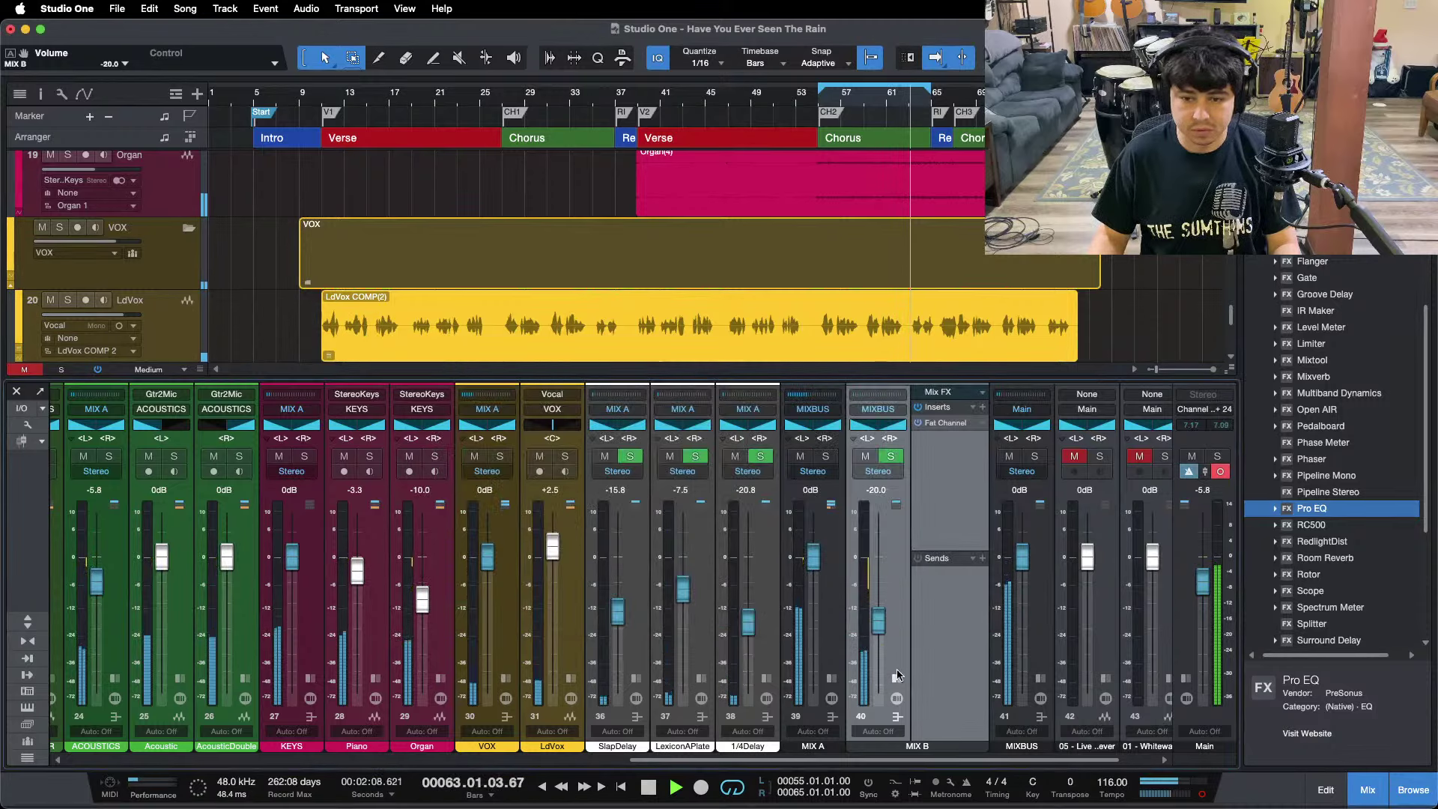
left_click(897, 677)
Turn off looping and hide the mixer console.
key("KP_1")
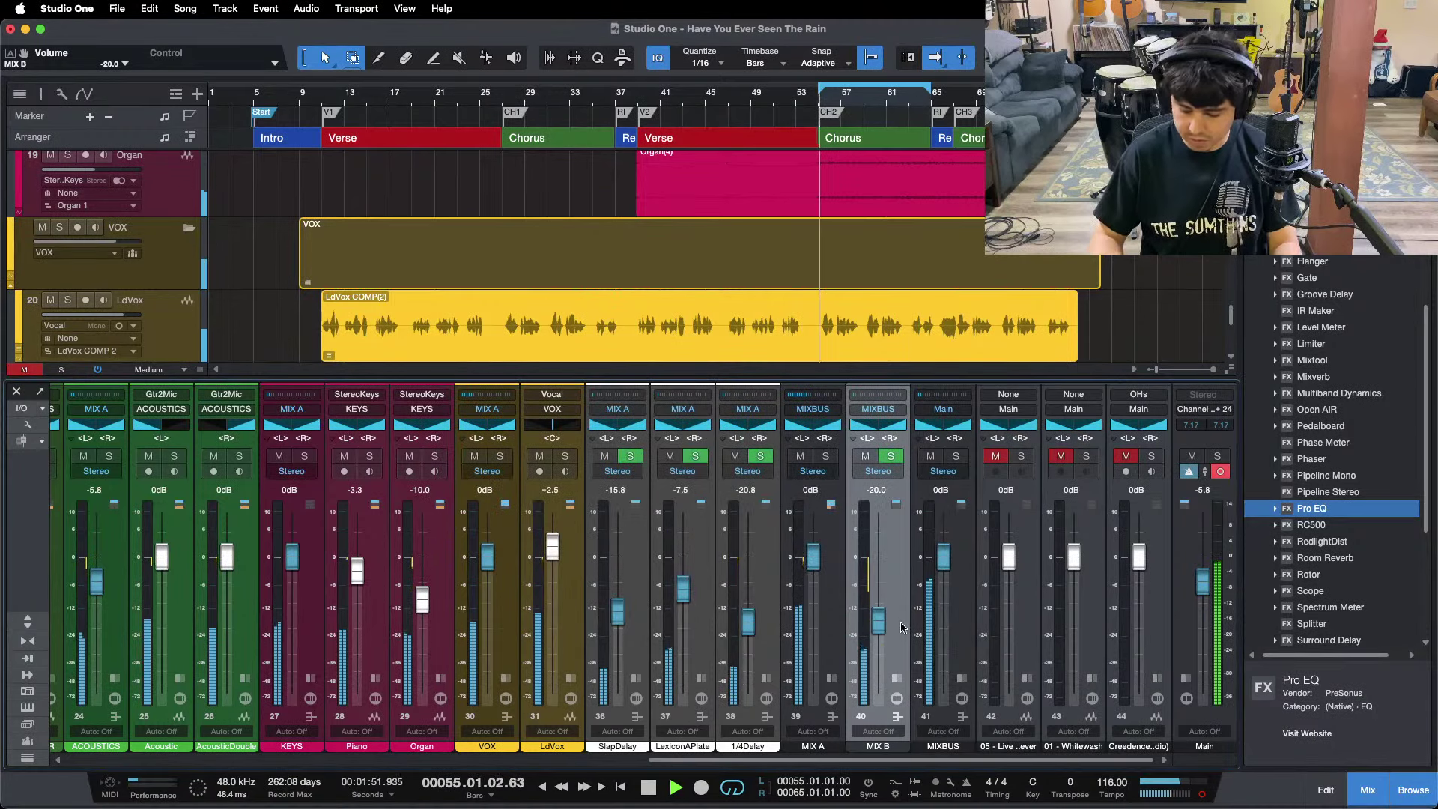
key("KP_Divide")
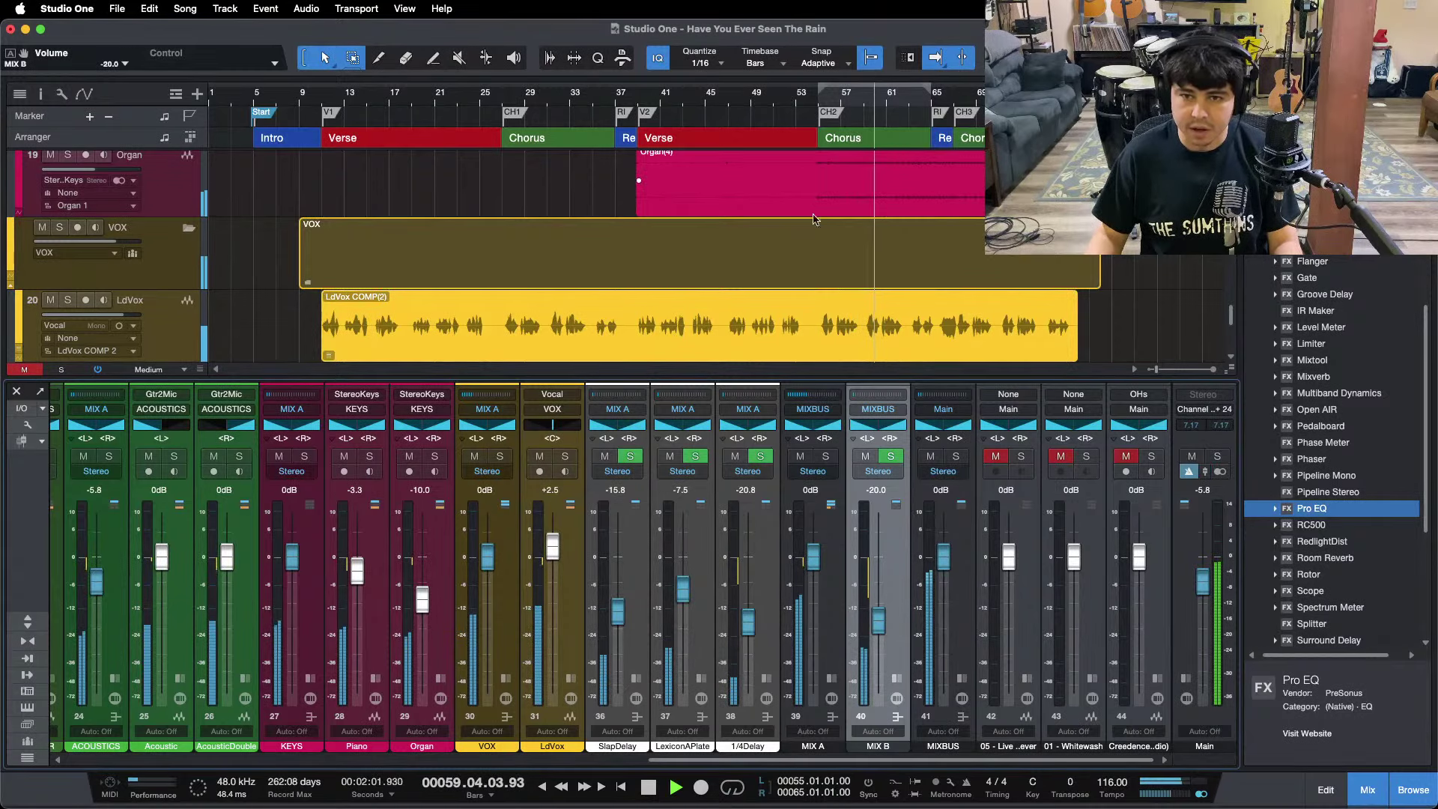
key("F3")
Trim the empty starts of the three bass events to just before the intro and add short fade-ins.
scroll(337, 636, "up", 10)
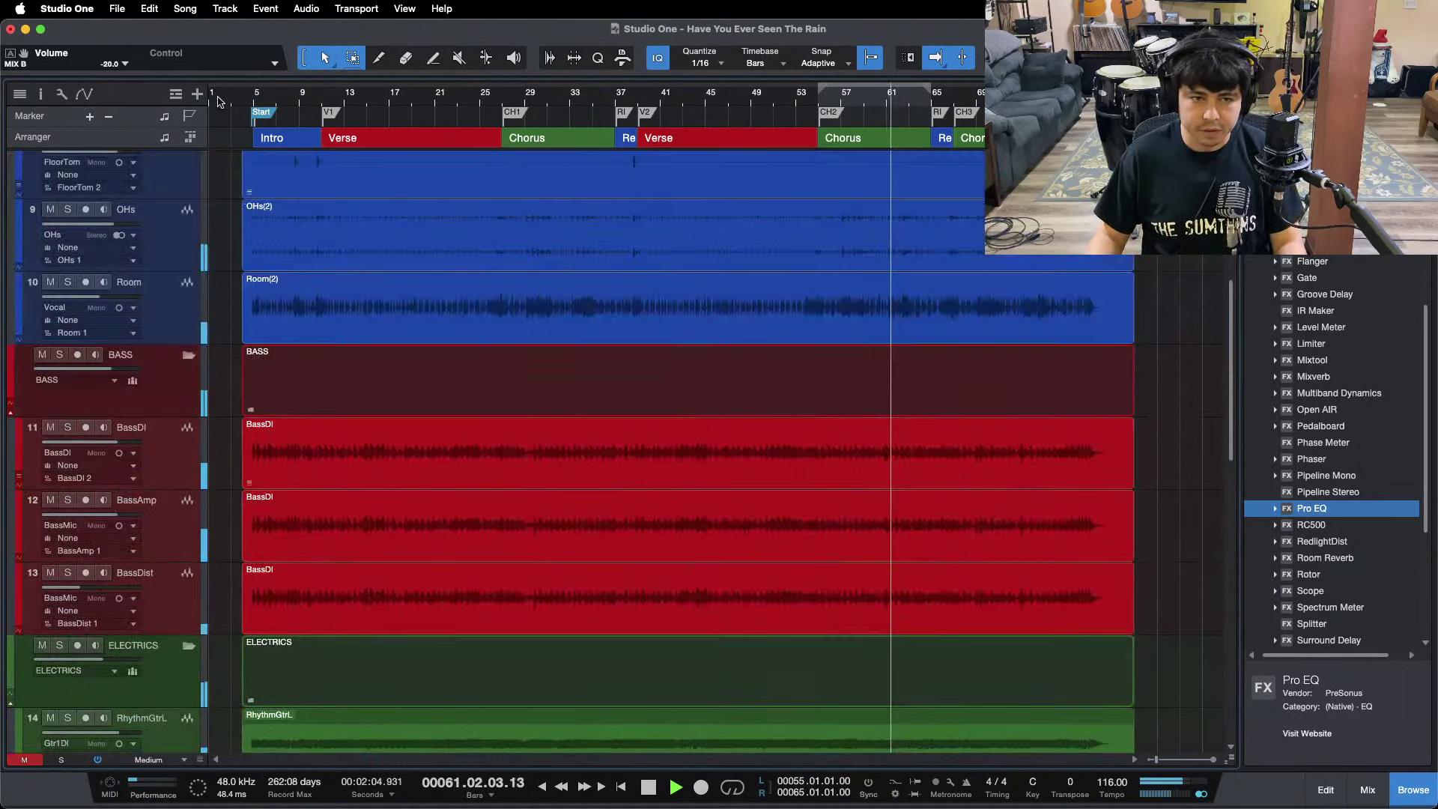
left_click_drag(244, 96, 475, 173)
left_click_drag(1229, 760, 1109, 247)
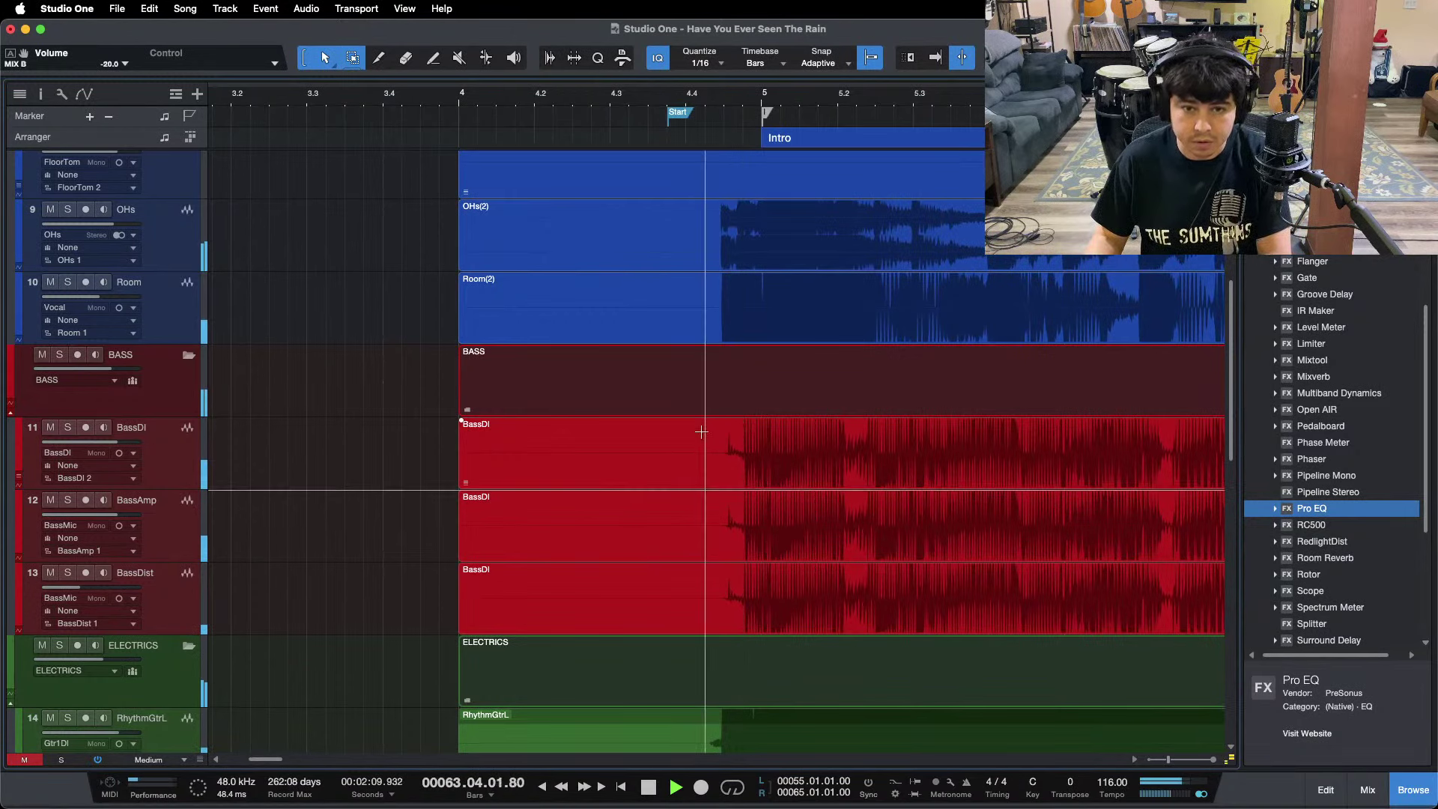
left_click_drag(706, 424, 421, 600)
key("Delete")
left_click(720, 470)
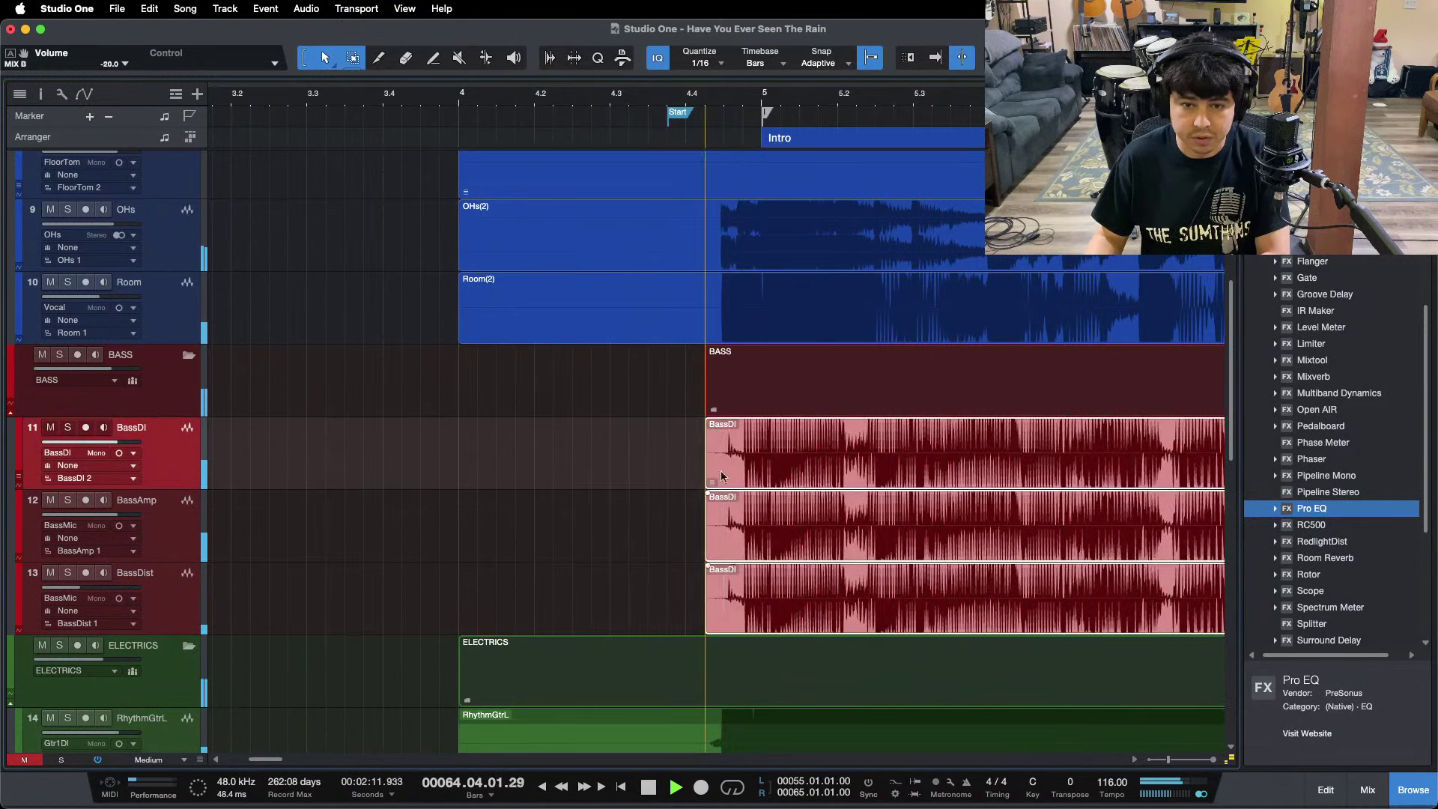
left_click_drag(711, 424, 734, 463)
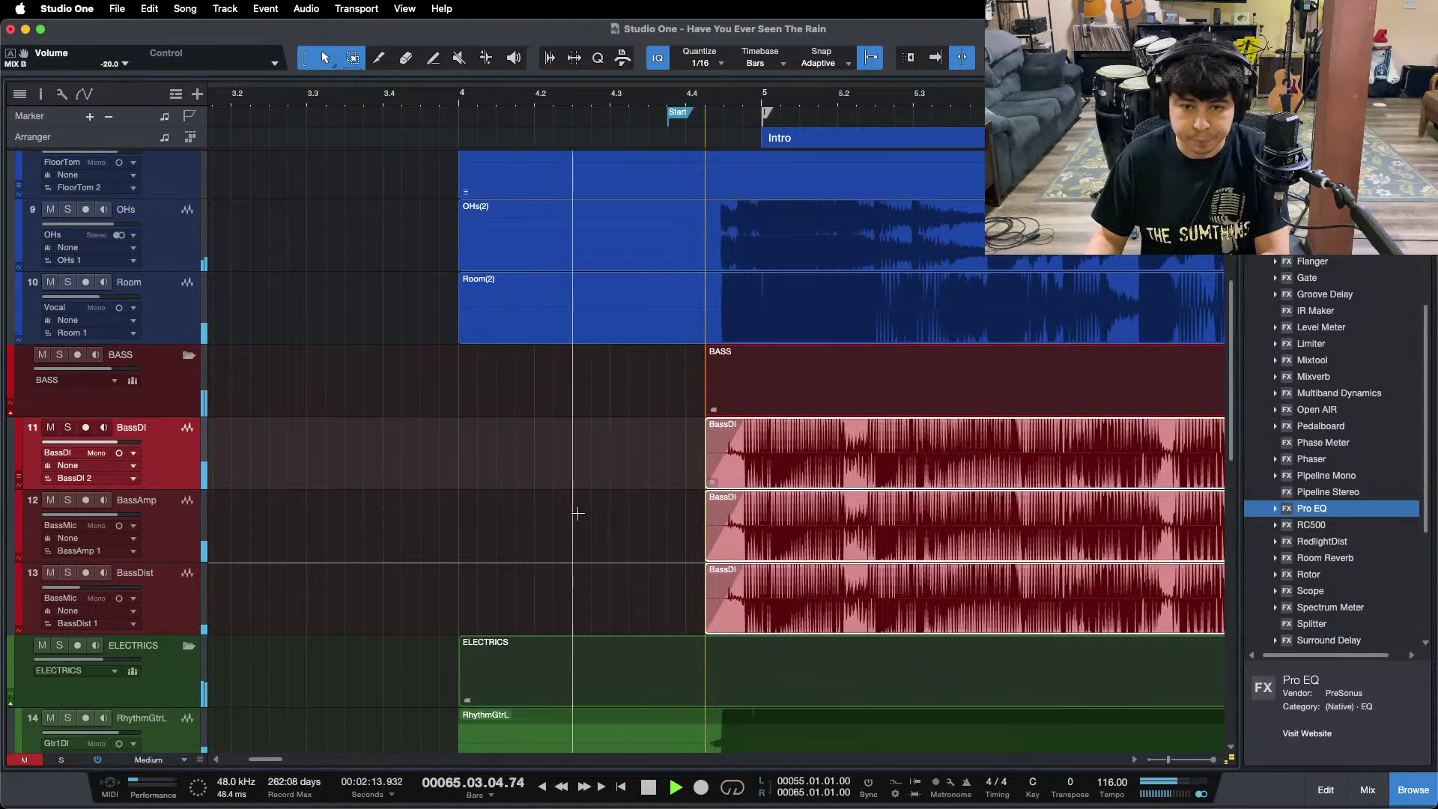
Trim the starts of the electric guitar, acoustic guitar and piano events to just before the intro and add short fade-ins.
scroll(640, 555, "down", 5)
left_click_drag(704, 536, 345, 603)
key("Delete")
left_click_drag(667, 564, 775, 622)
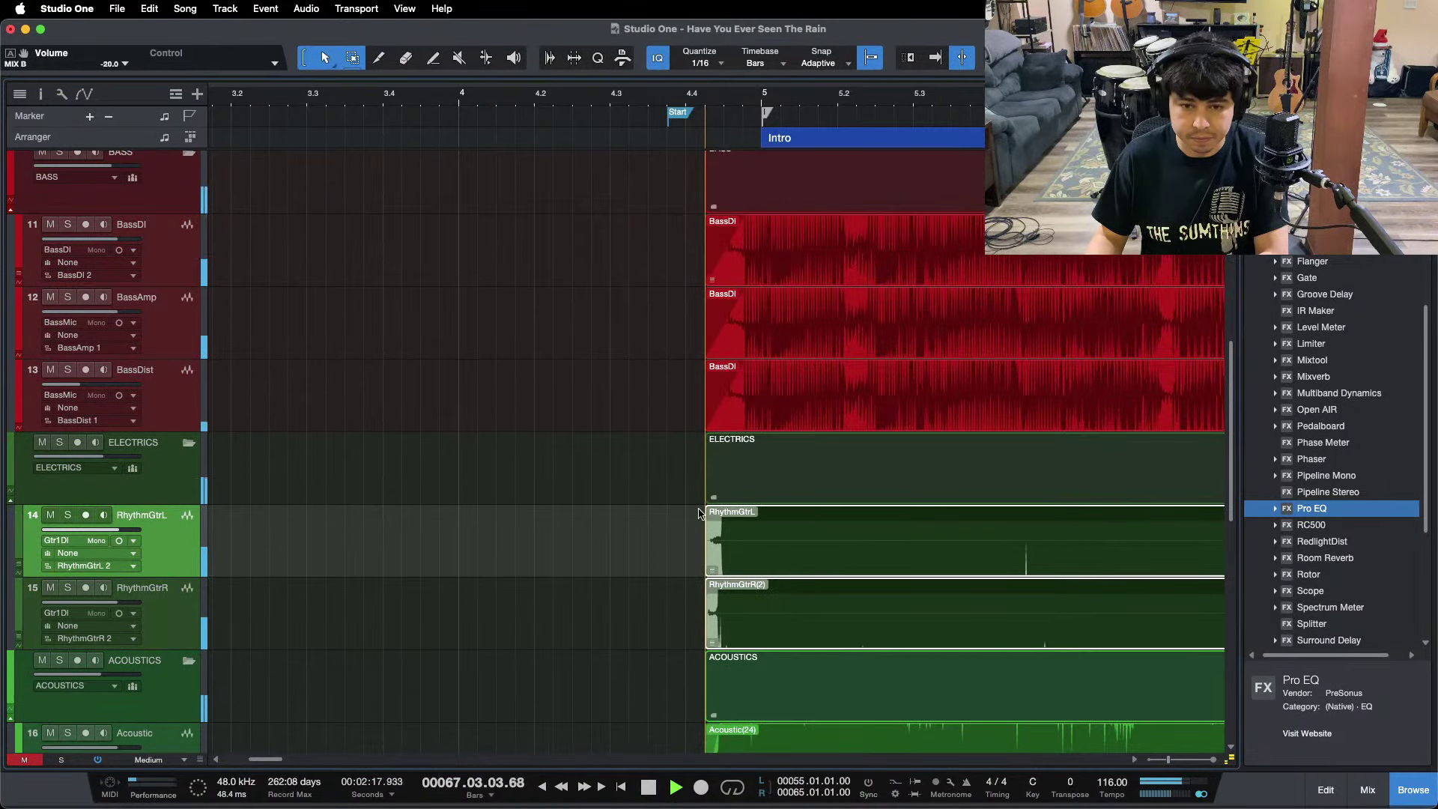
left_click_drag(708, 515, 724, 521)
Trim the starts of all drum events to the same point before the intro and give them short fade-ins.
scroll(749, 571, "down", 10)
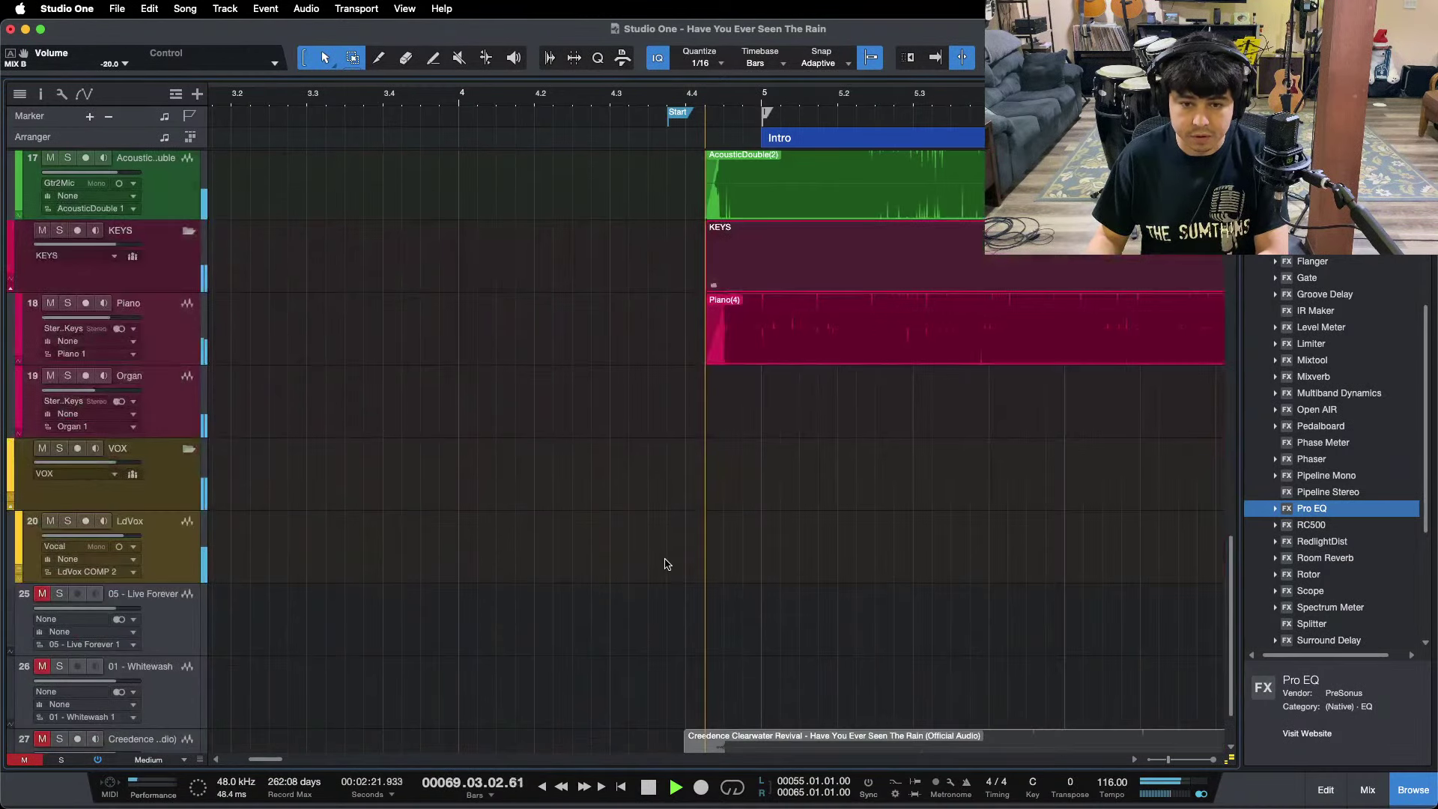
scroll(667, 563, "up", 15)
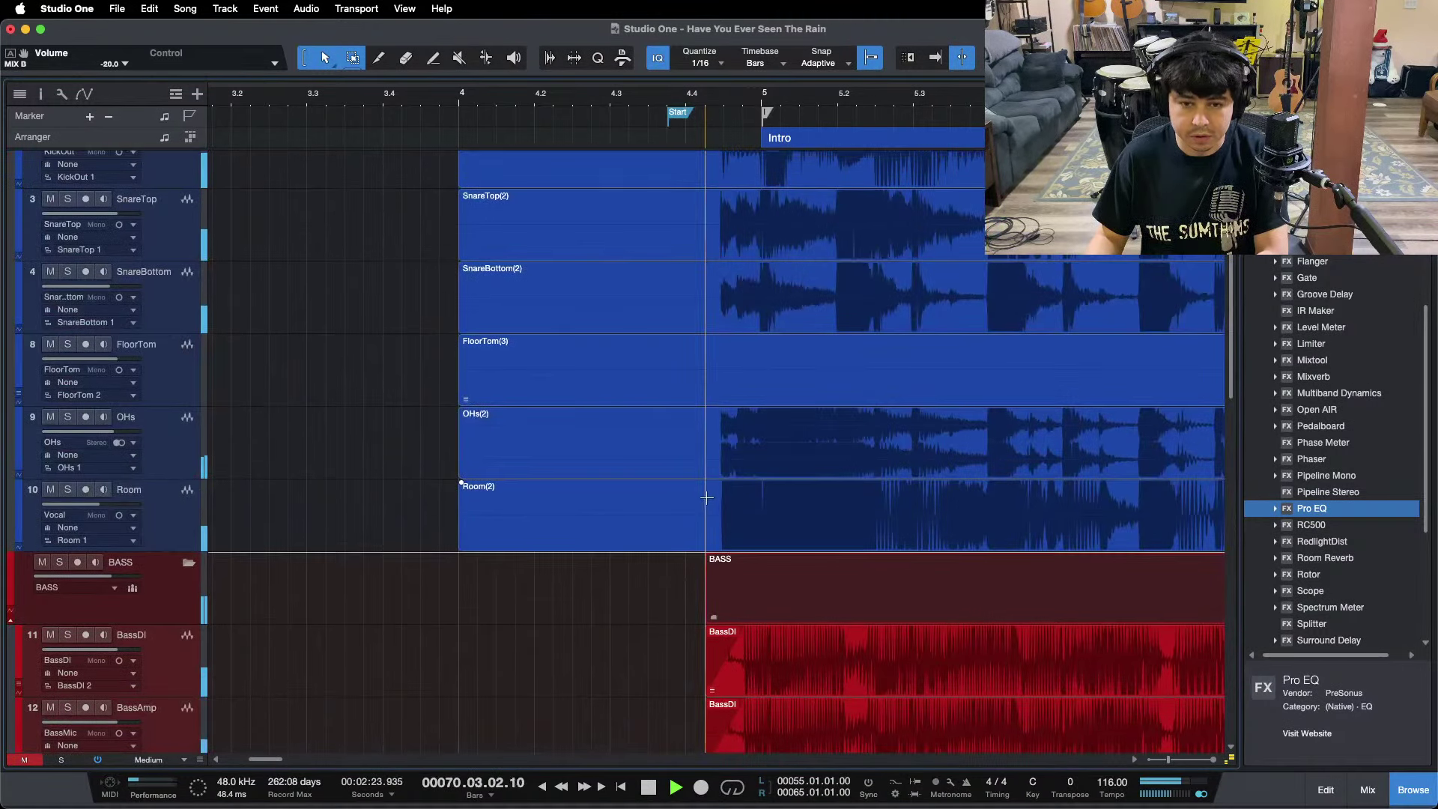
scroll(706, 497, "up", 3)
left_click_drag(706, 498, 402, 243)
key("Delete")
left_click_drag(646, 278, 722, 672)
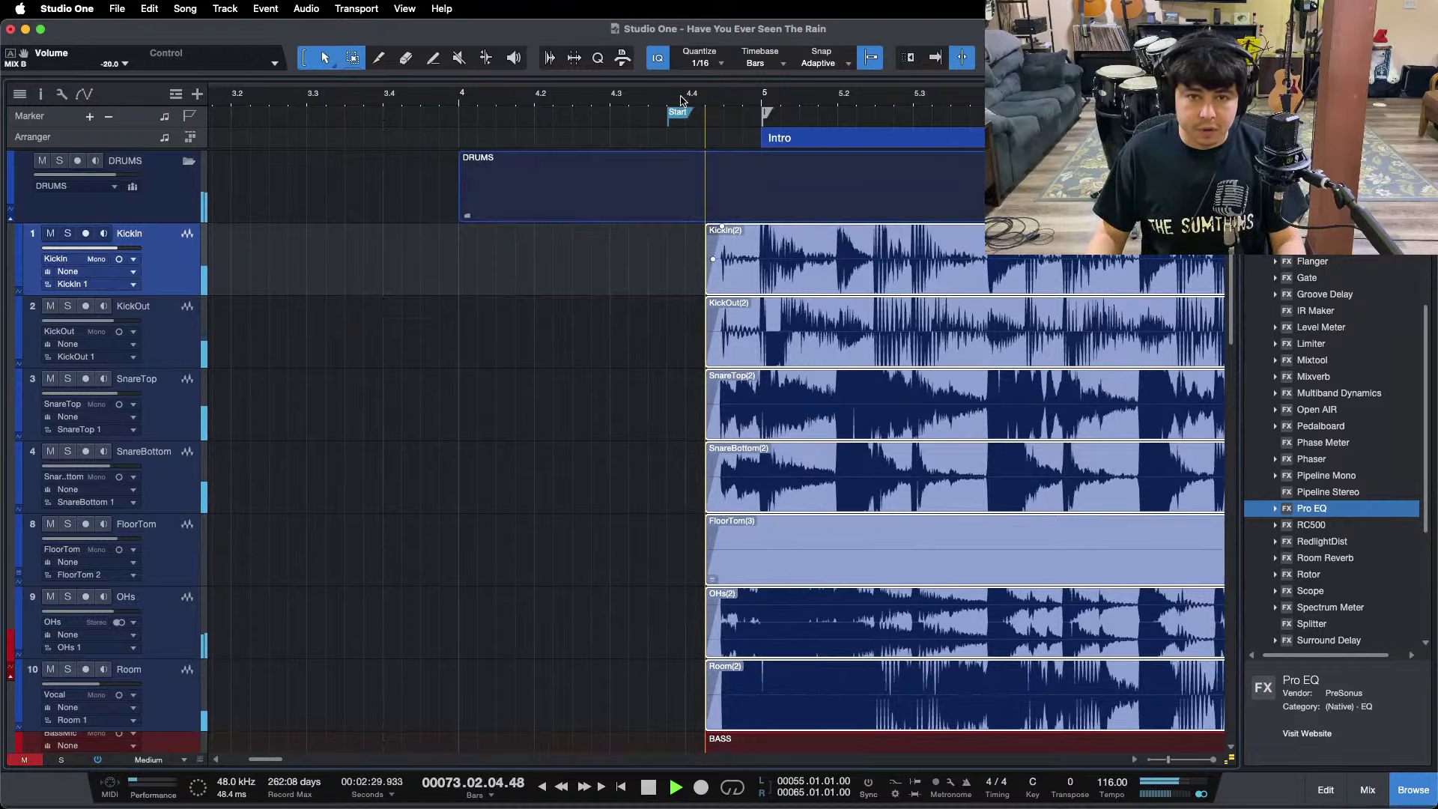
Review the trimmed drum and bass events across the full song and examine the track endings after the outro.
key("alt+z")
scroll(562, 566, "down", 10)
scroll(562, 564, "up", 7)
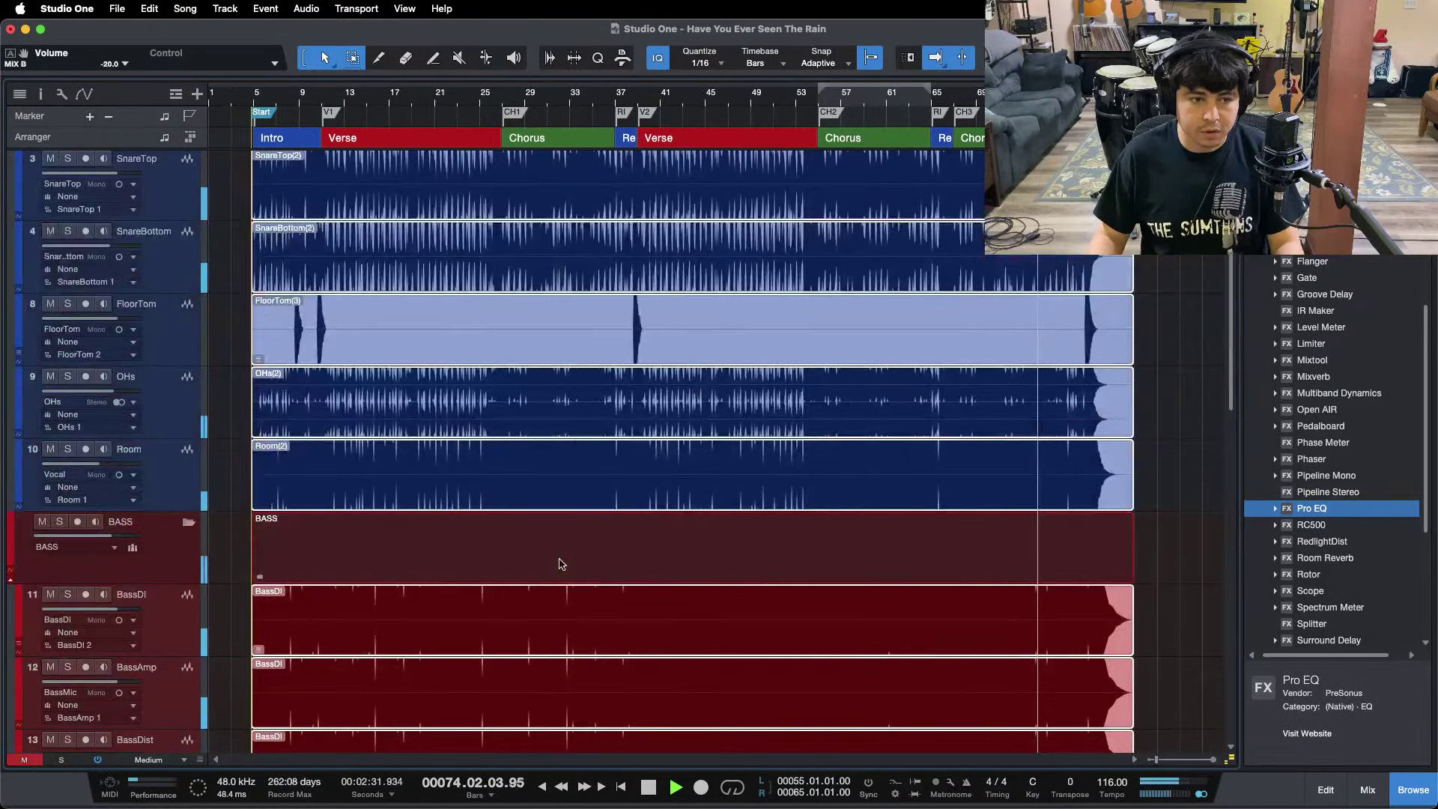
scroll(562, 564, "up", 5)
scroll(565, 565, "down", 5)
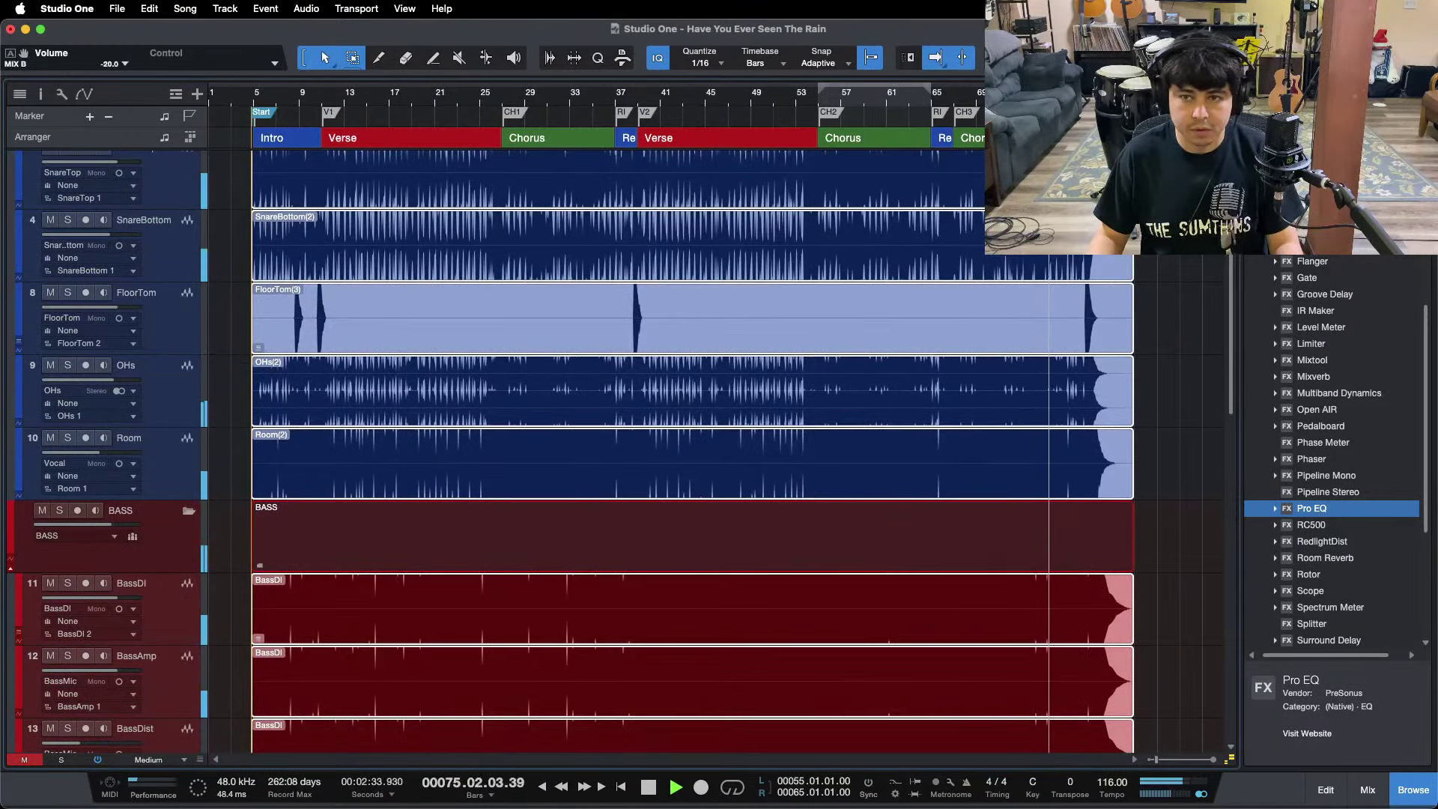
key("alt+z")
scroll(1139, 397, "down", 5)
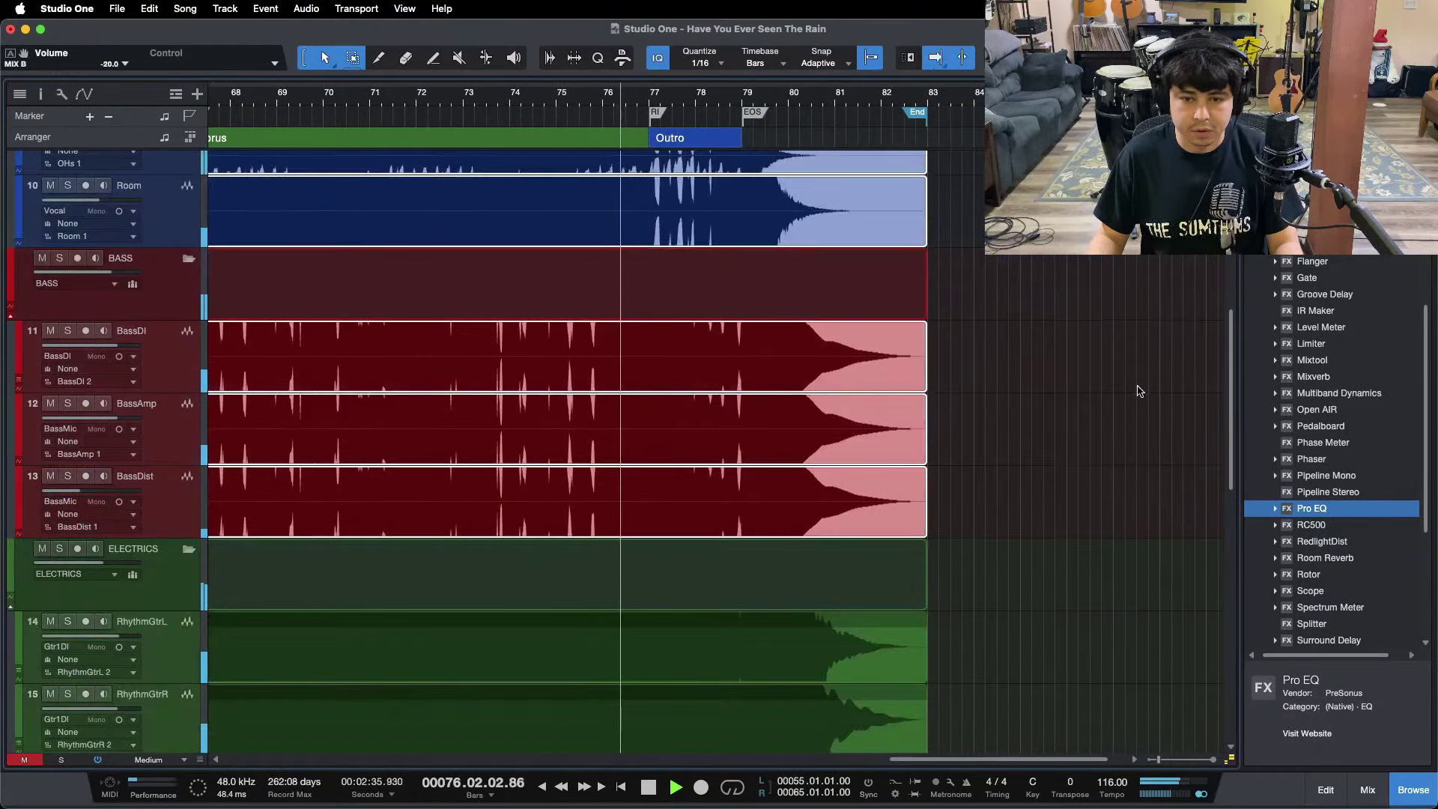
scroll(1137, 391, "down", 3)
scroll(1137, 390, "up", 3)
key("alt+z")
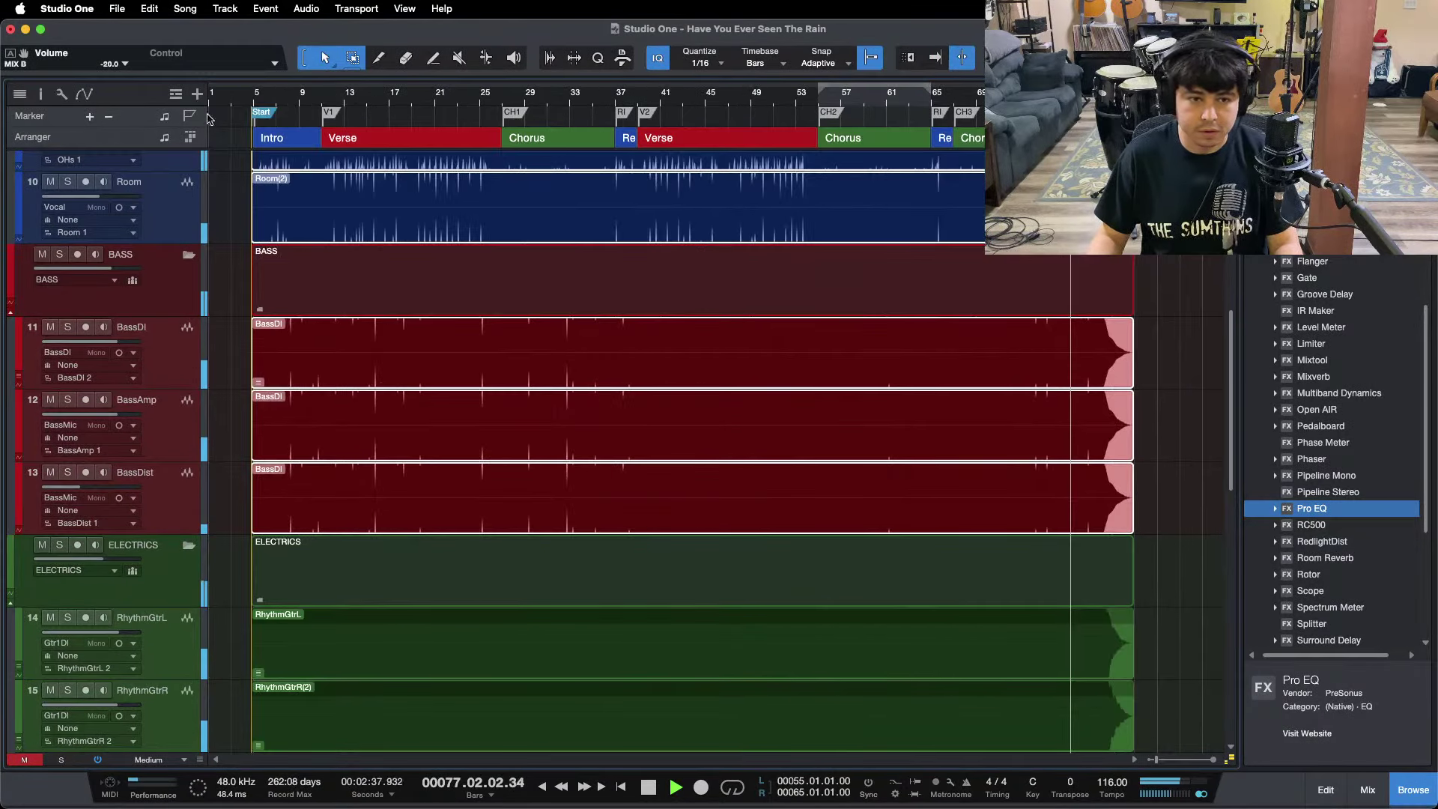
Shorten the fade-ins on the three bass events so they end before bar 5, and play from the song's start.
left_click_drag(255, 94, 468, 199)
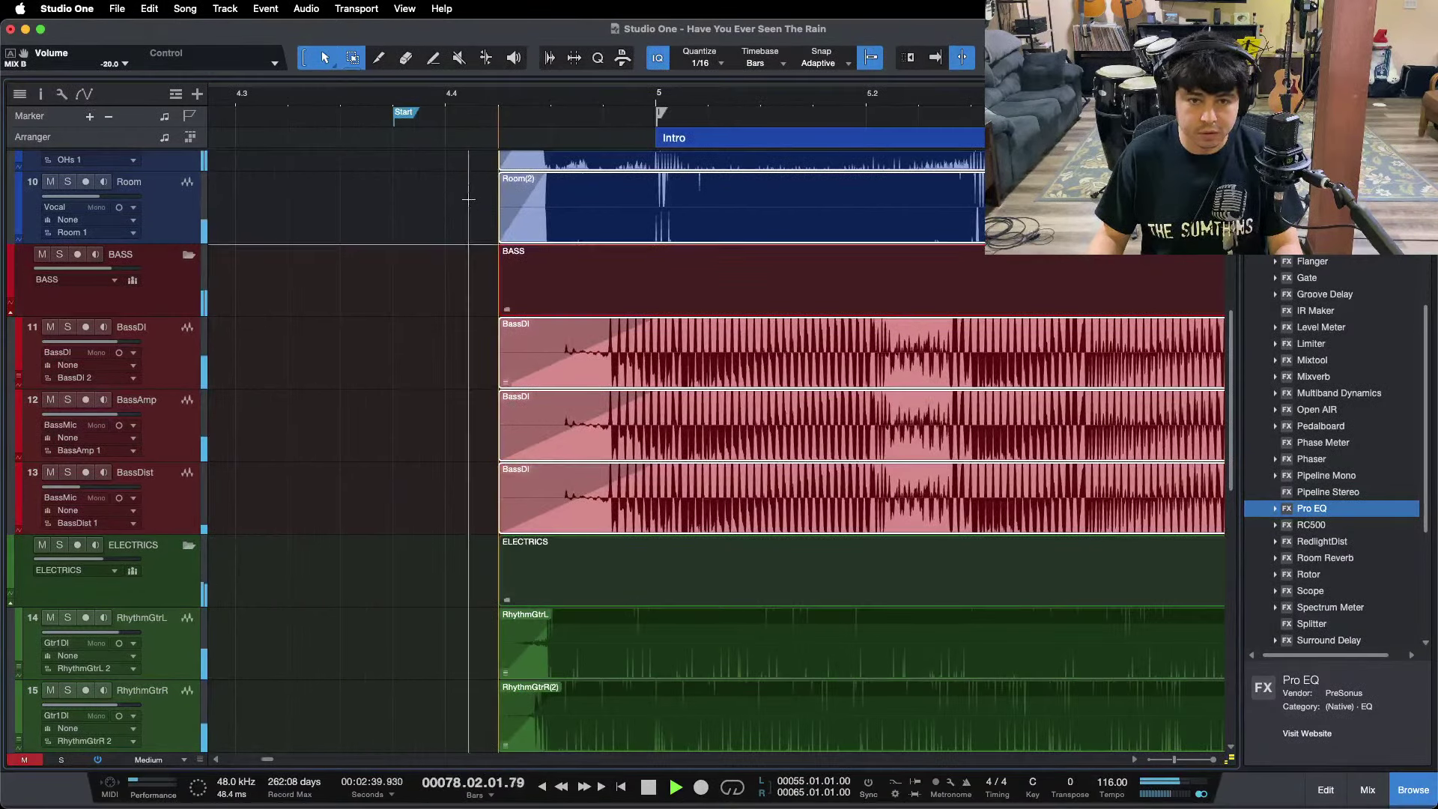
left_click_drag(426, 315, 712, 535)
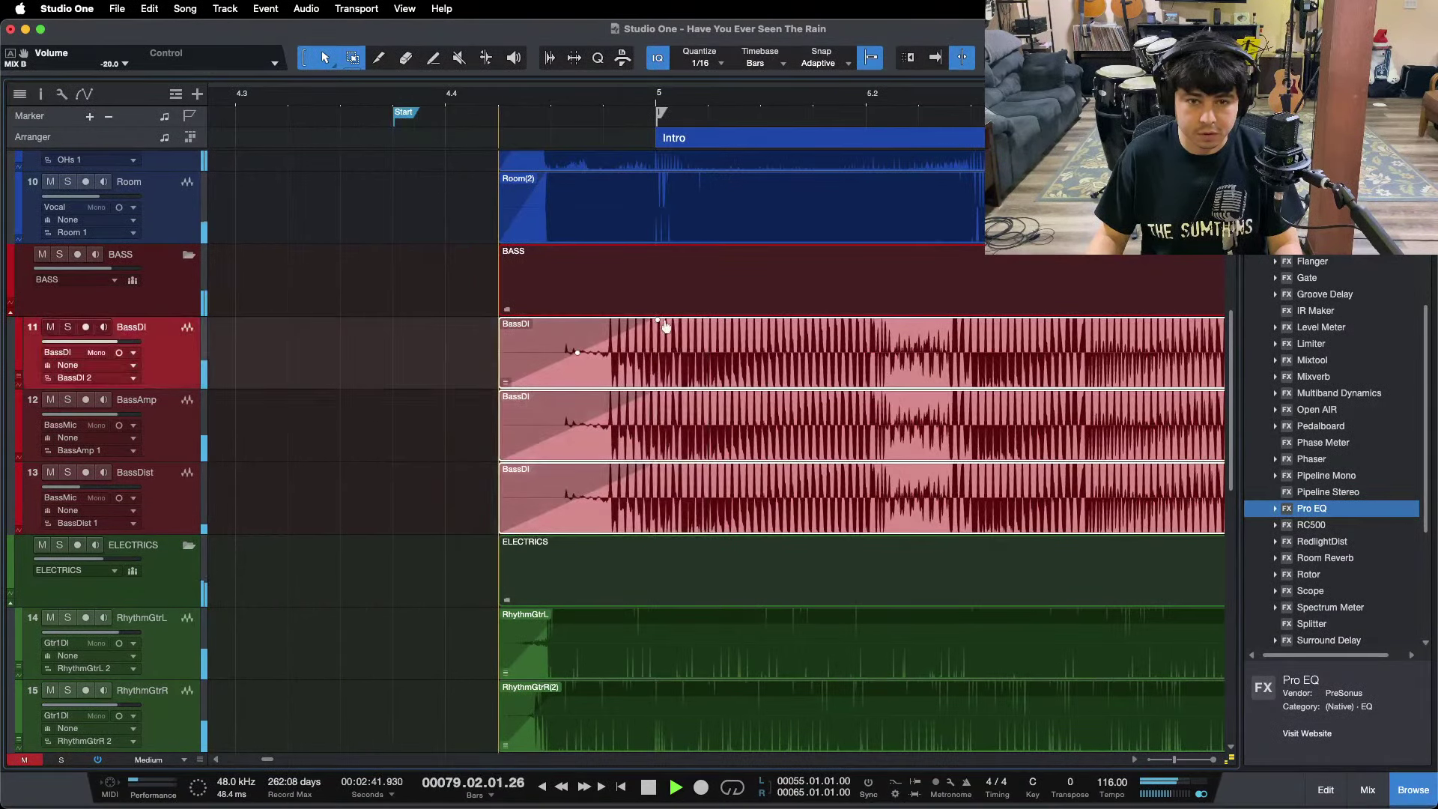
left_click_drag(658, 322, 607, 328)
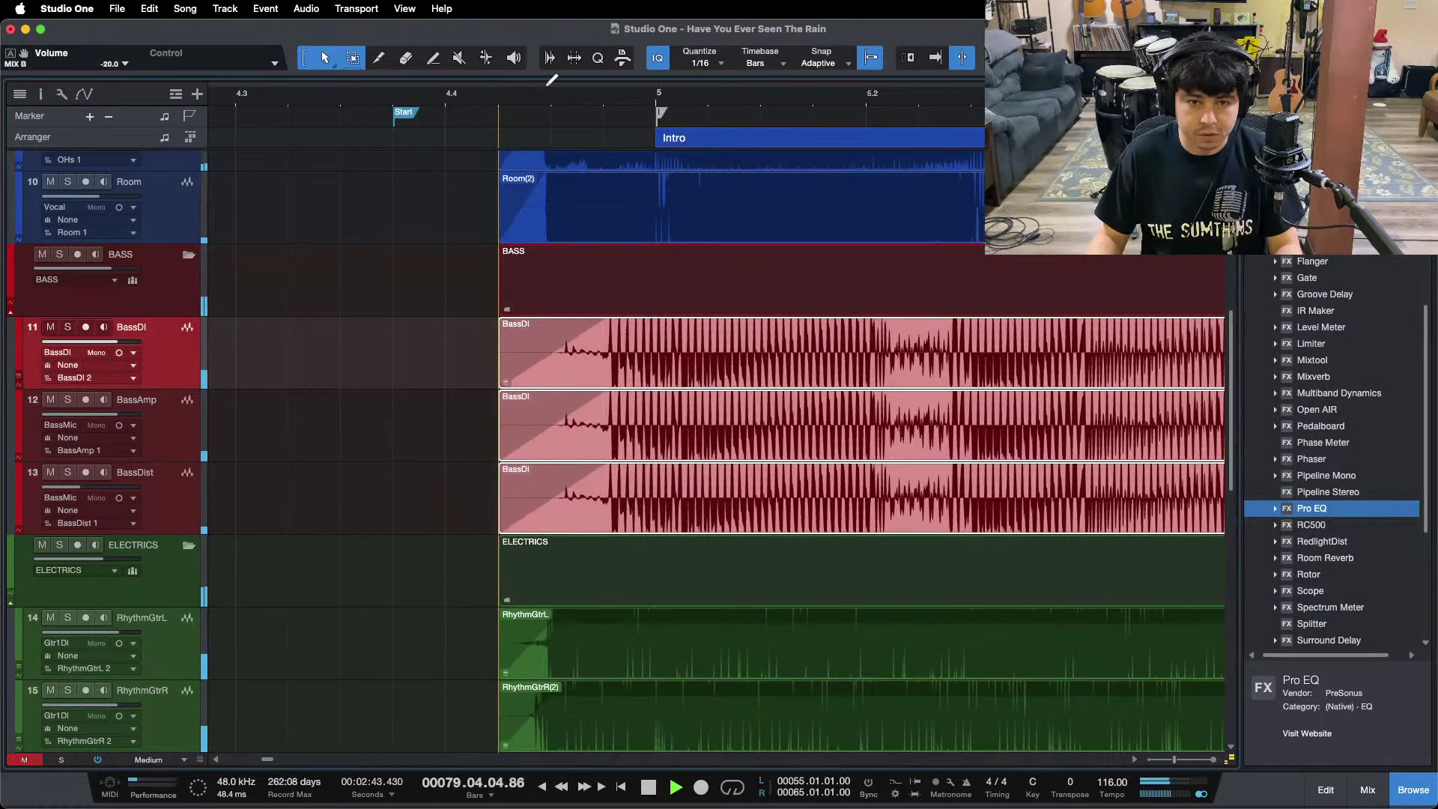
left_click(503, 95)
key("alt+z")
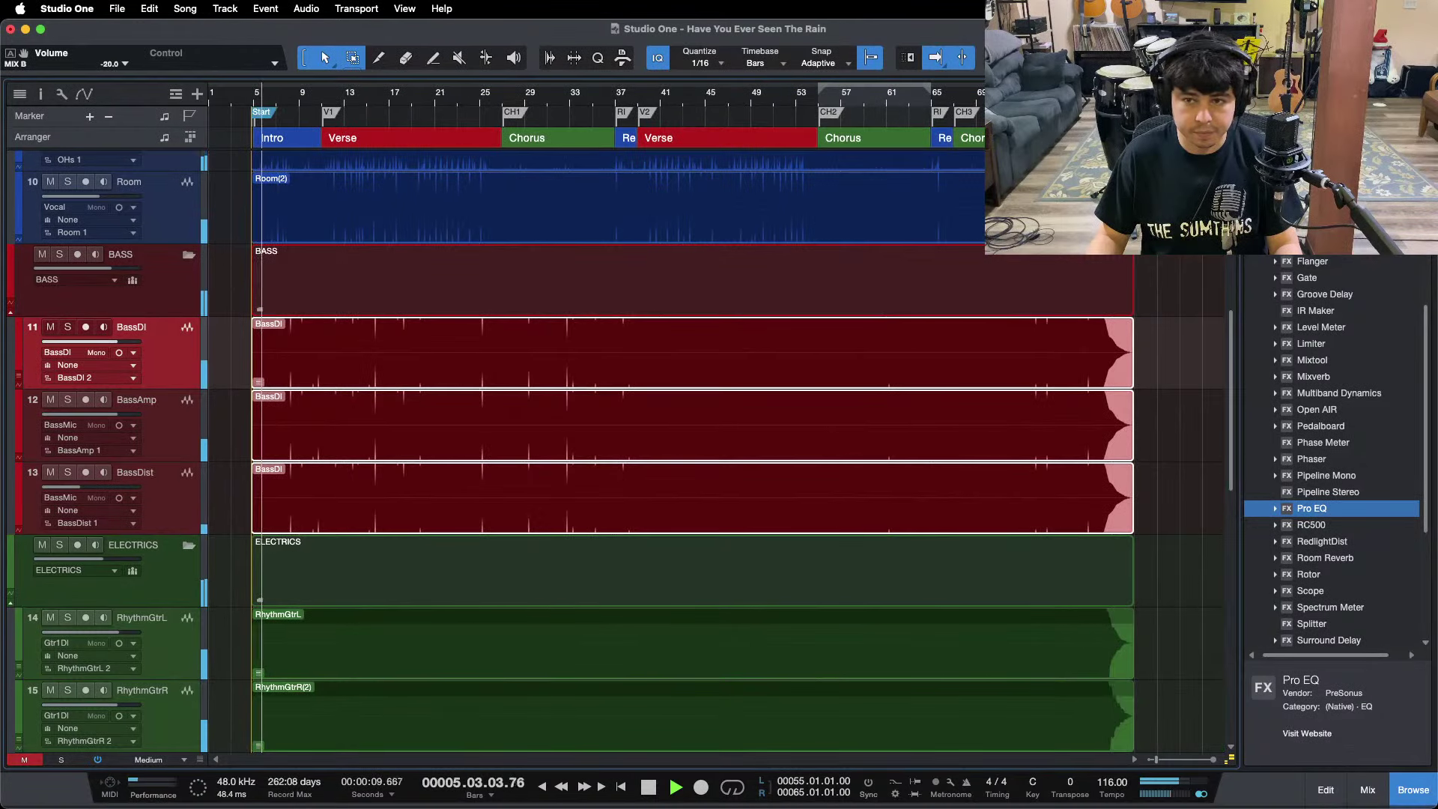
Try fading out the three bass events from bar 79 to their ends, then undo the fade.
left_click_drag(1091, 95, 902, 157)
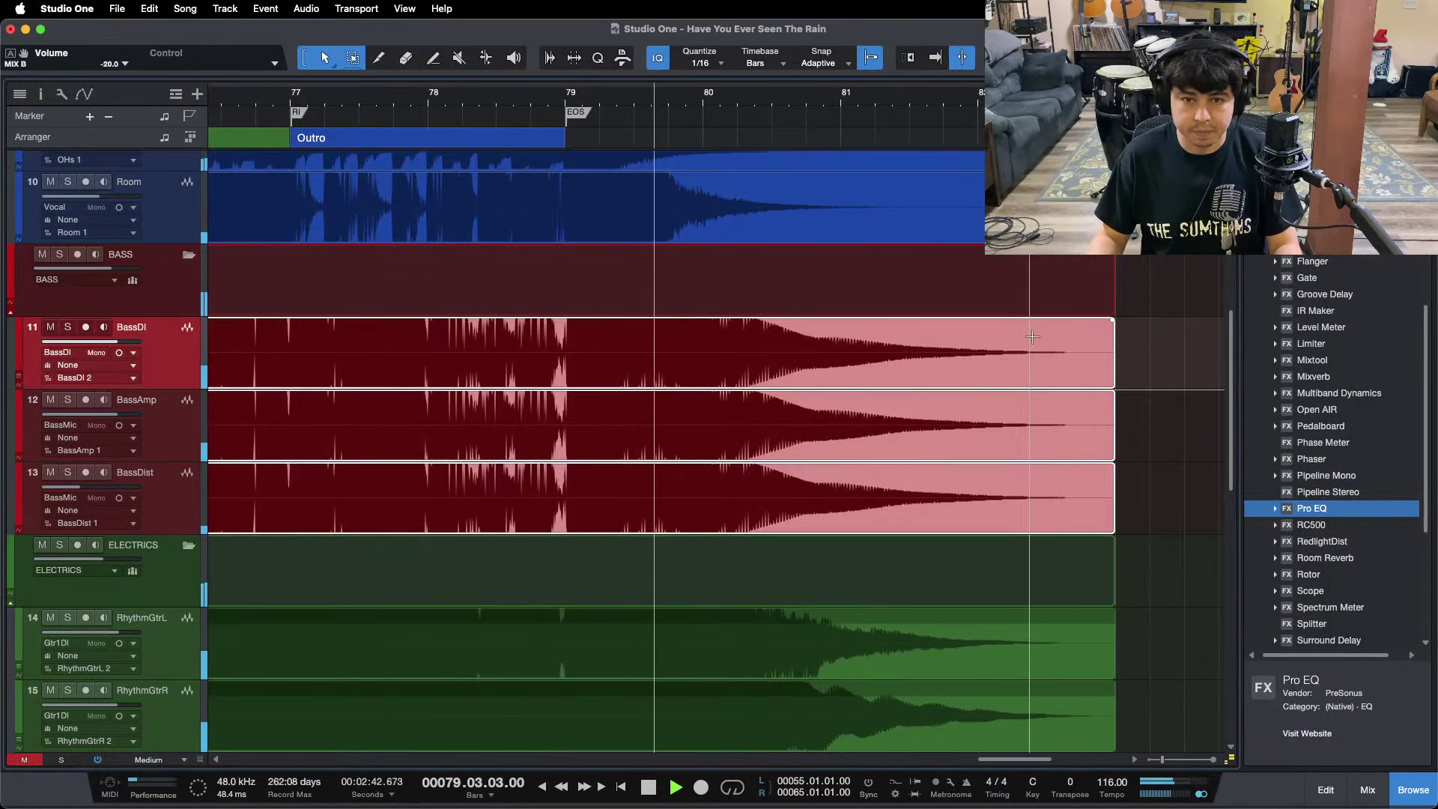
left_click_drag(1111, 320, 563, 336)
scroll(1161, 379, "up", 1)
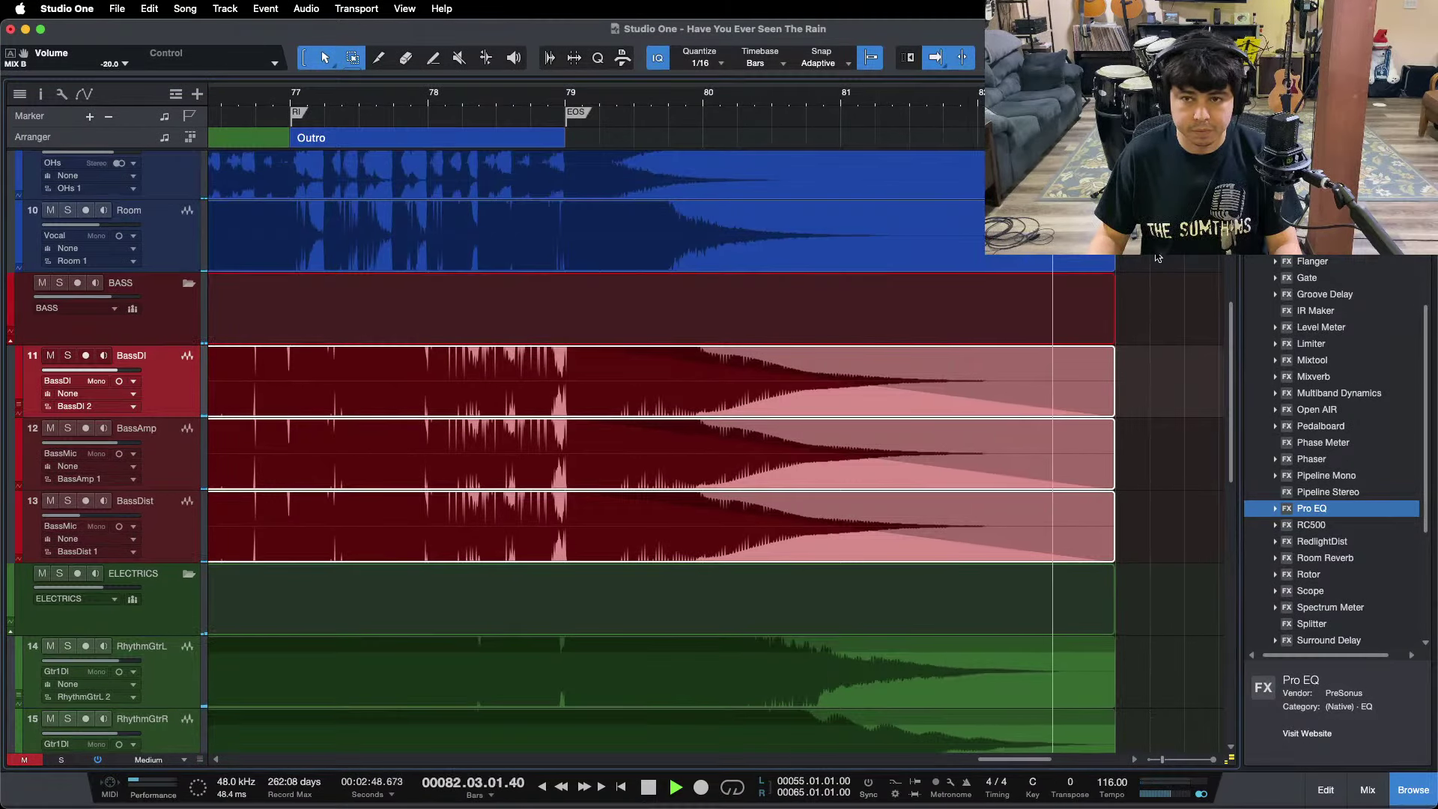
key("space")
left_click_drag(1158, 257, 635, 306)
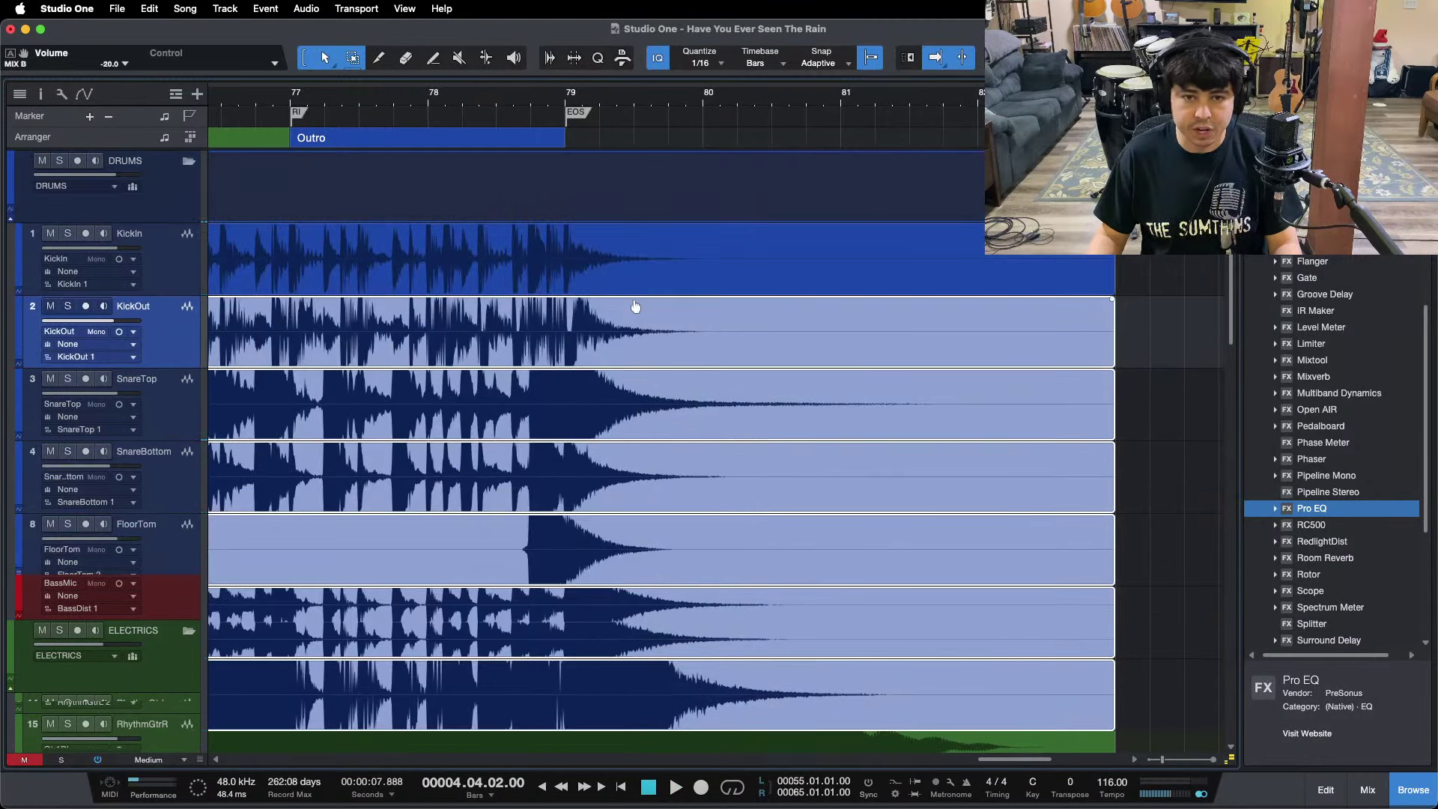
left_click(149, 8)
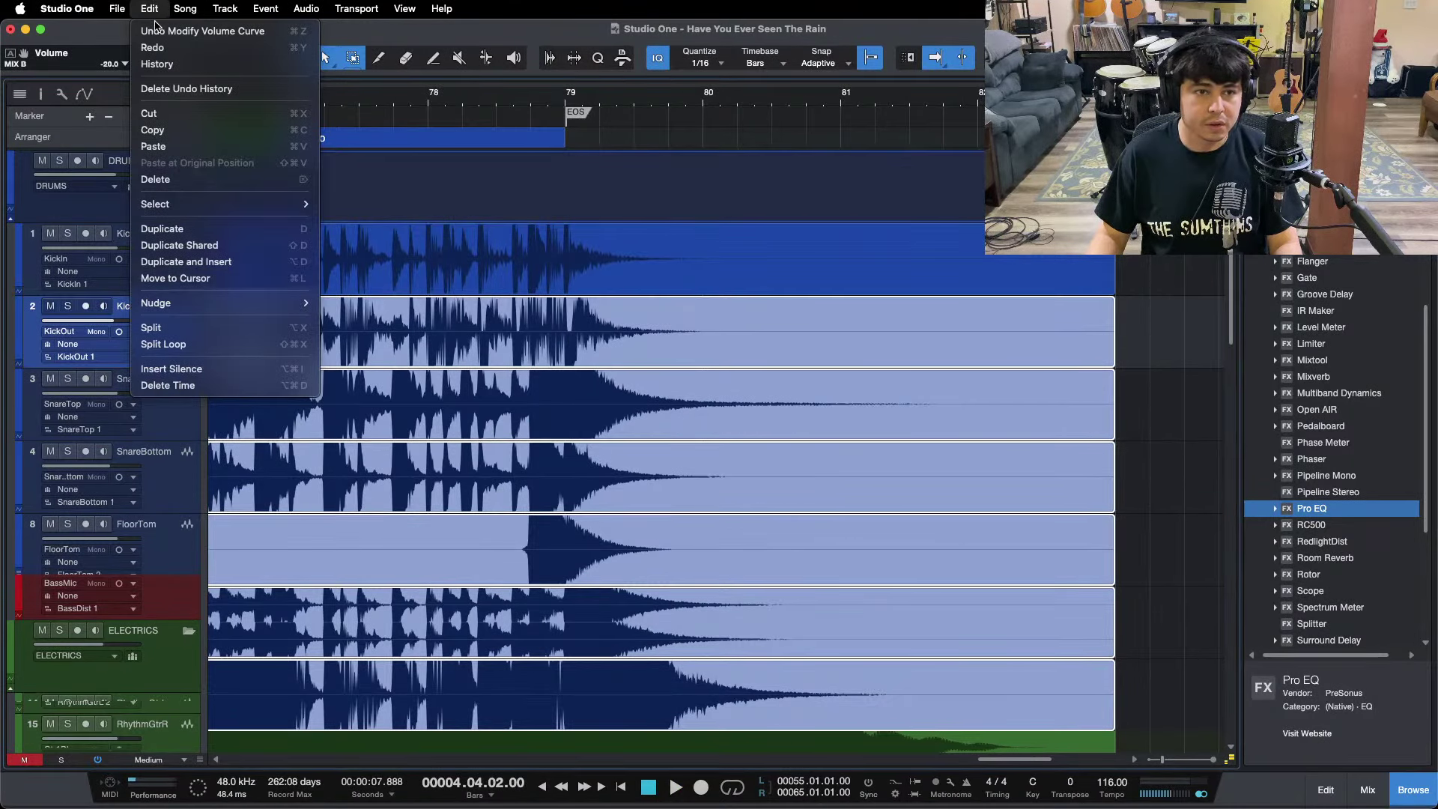
left_click(156, 30)
Select the events on all instrument tracks, fade them out from bar 79 to their ends, and play the outro to check.
scroll(867, 337, "down", 5)
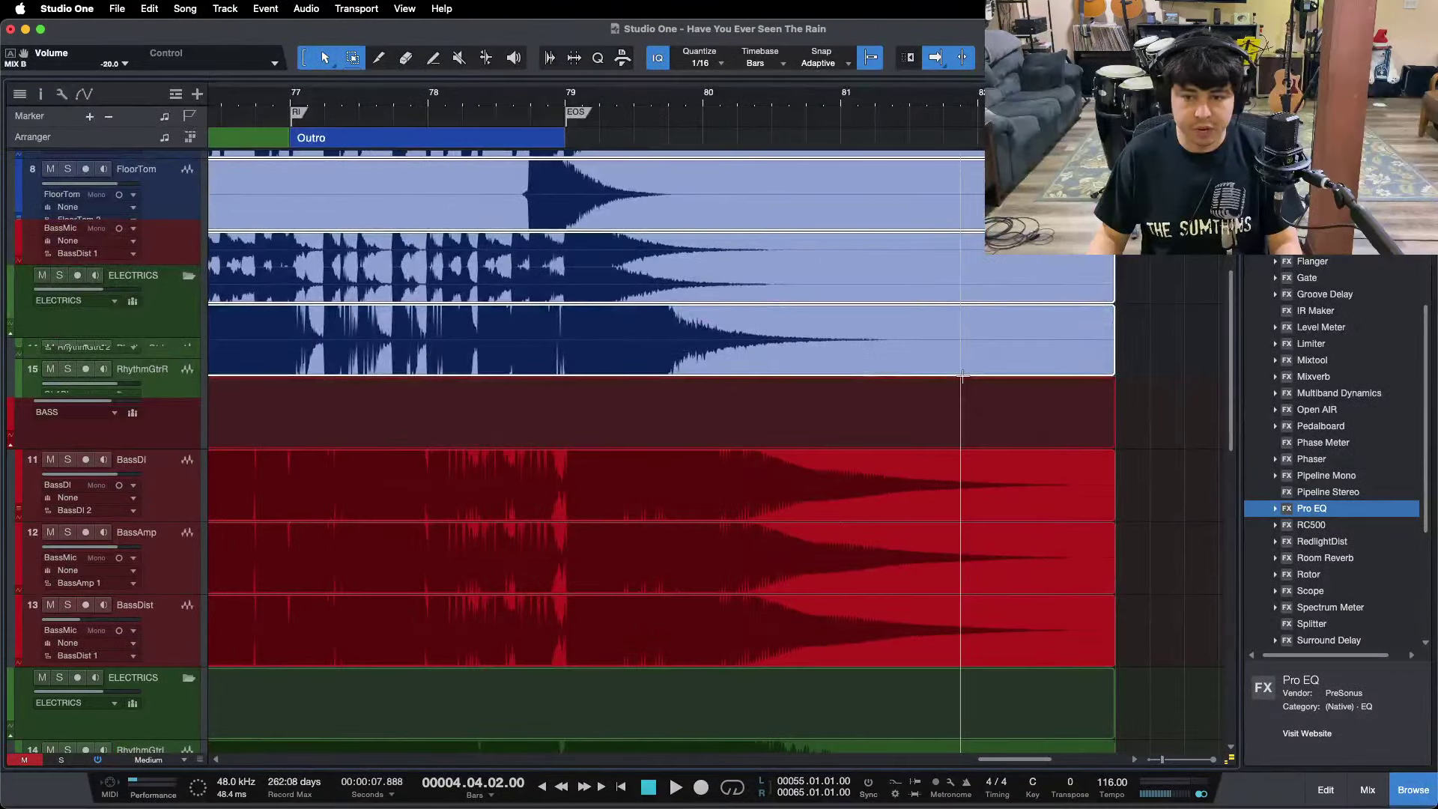
scroll(944, 313, "up", 5)
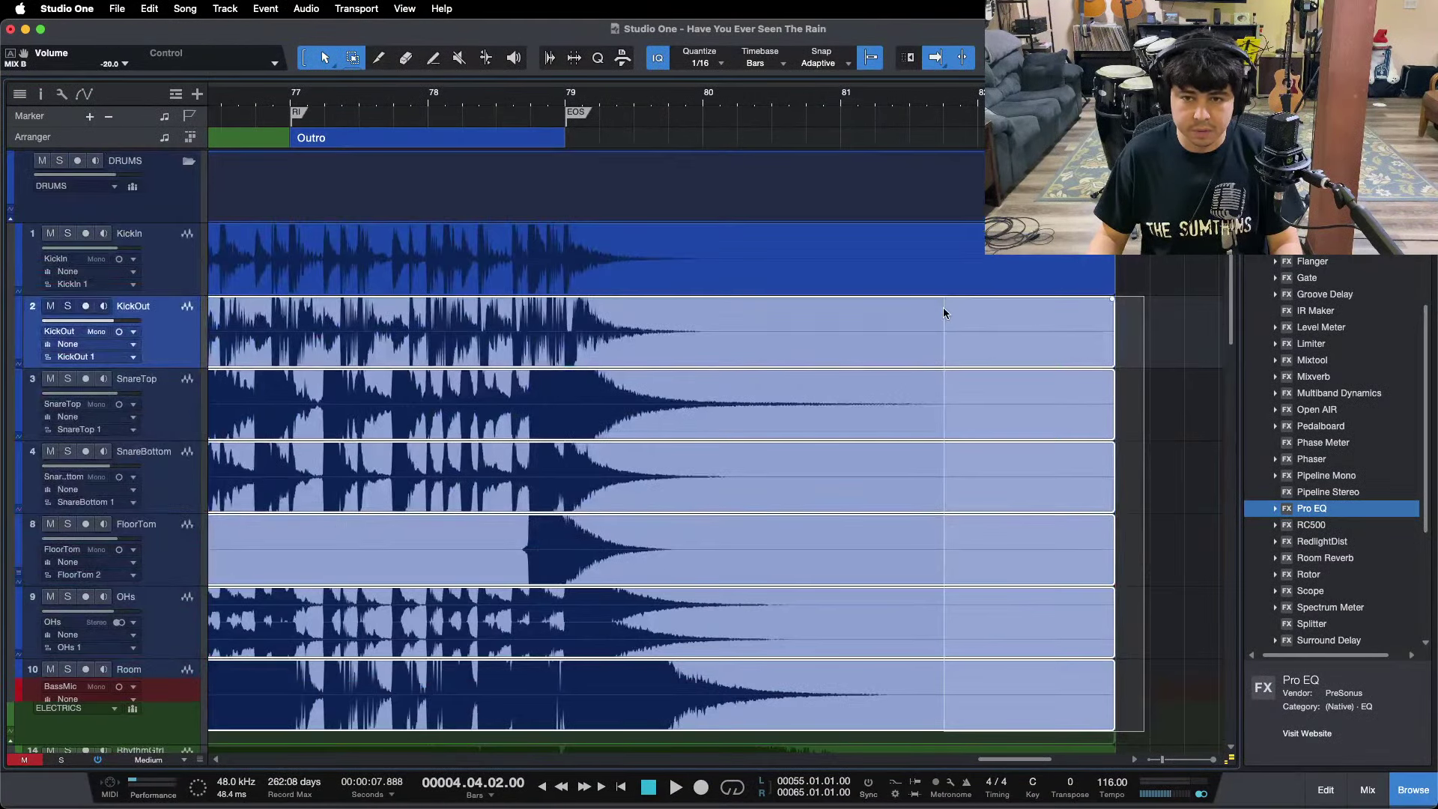
left_click_drag(944, 313, 948, 264)
left_click_drag(1113, 225, 554, 213)
left_click(469, 100)
scroll(1113, 475, "down", 15)
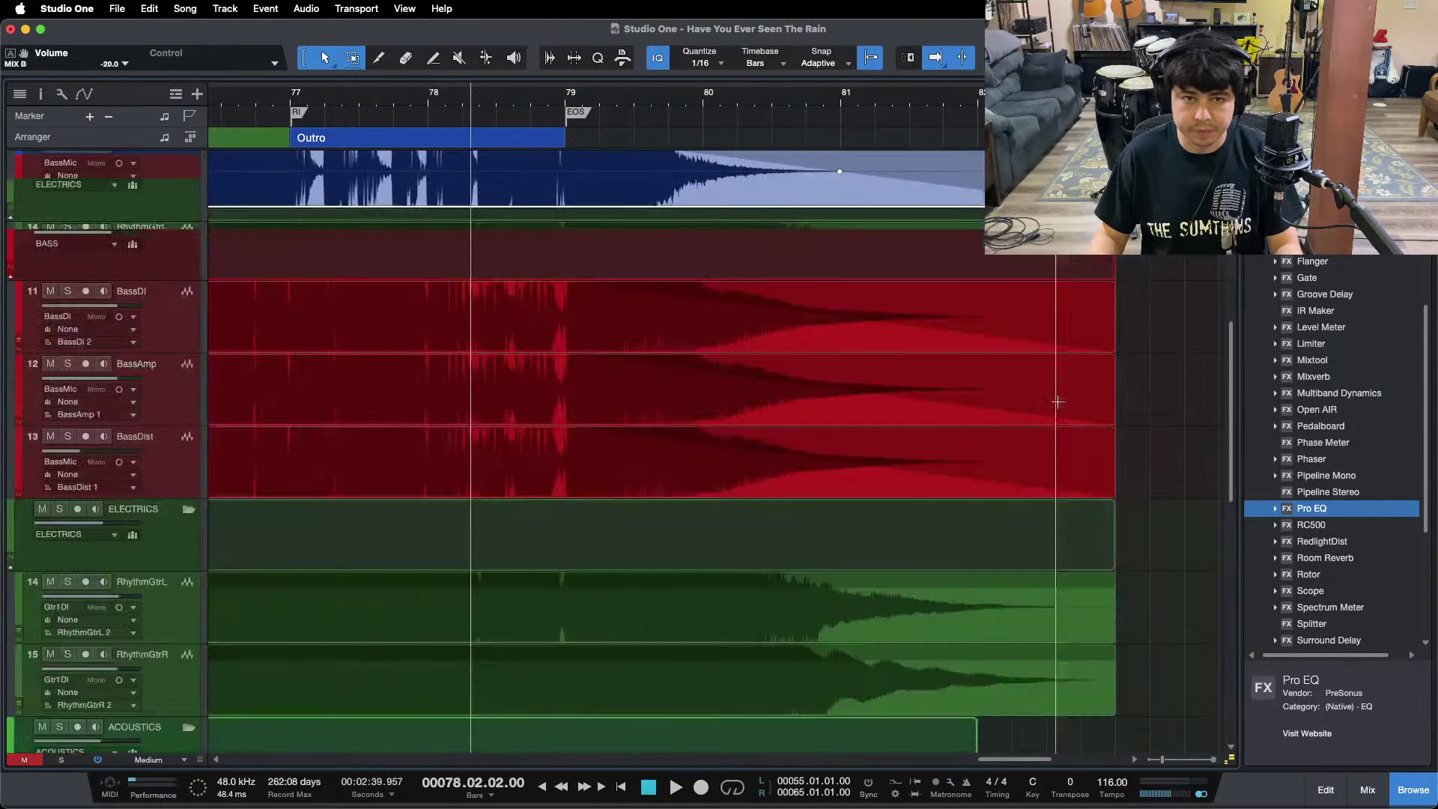
key("space")
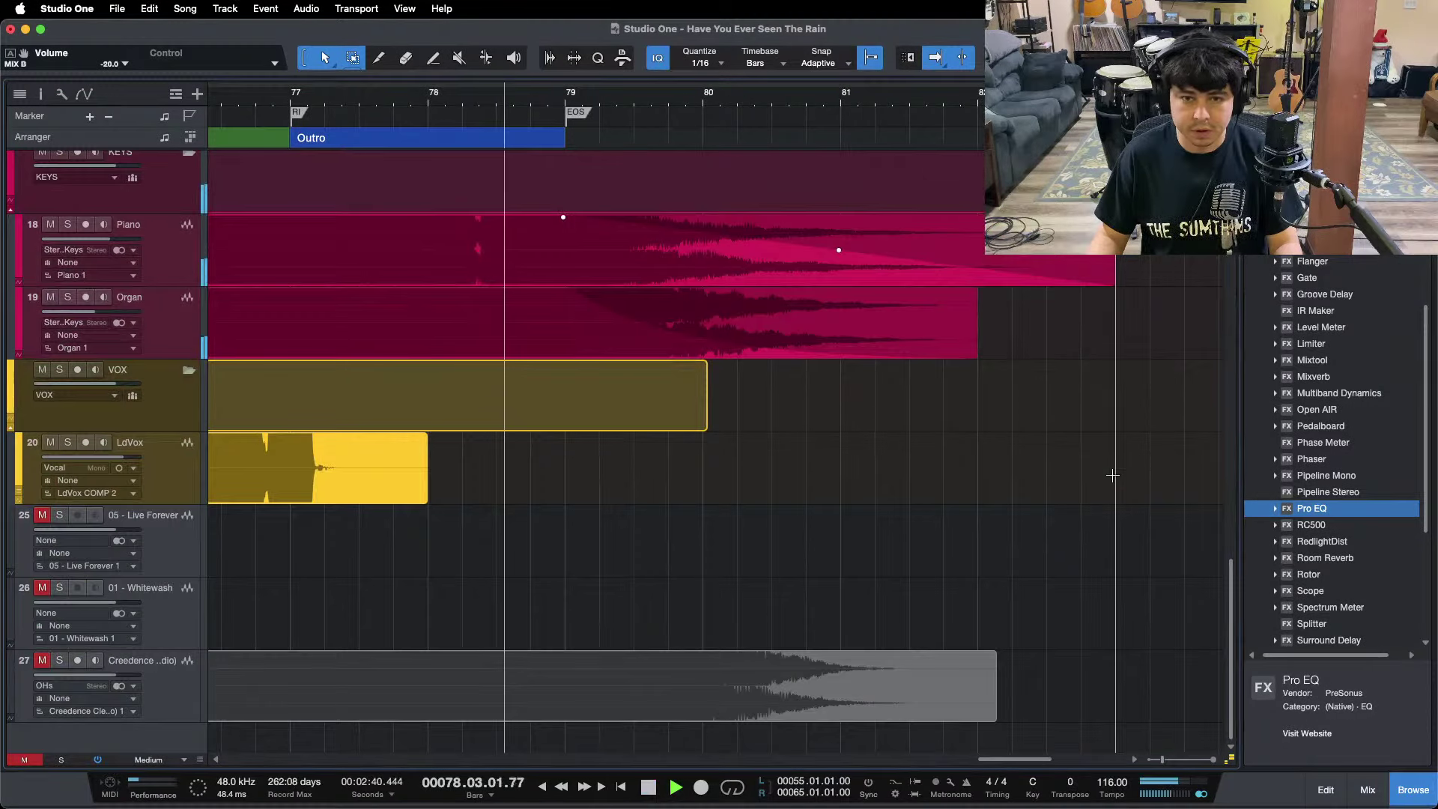
scroll(899, 499, "up", 3)
scroll(899, 499, "up", 12)
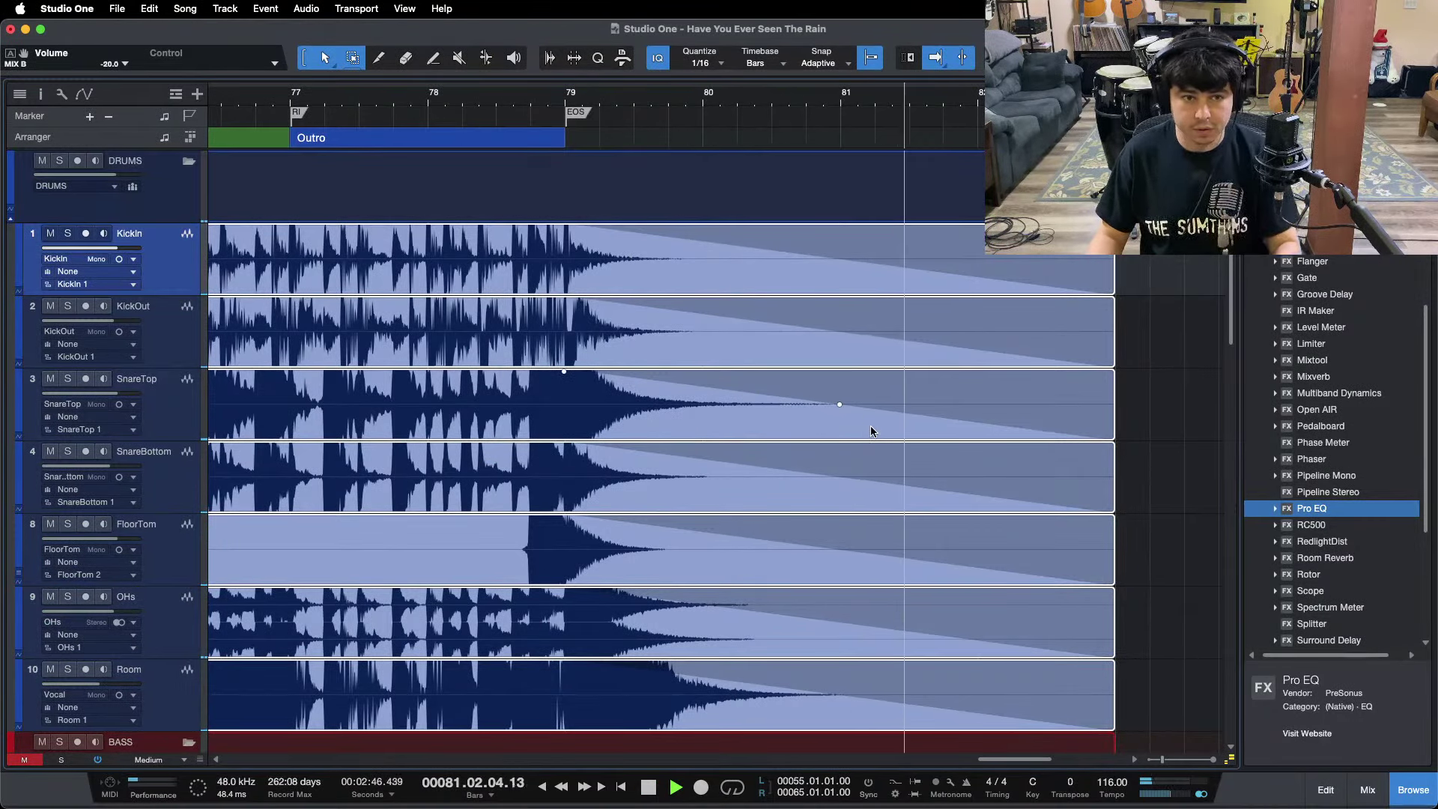
Fade out the two rhythm guitar events from bar 79 to their ends and play the outro.
scroll(872, 430, "down", 10)
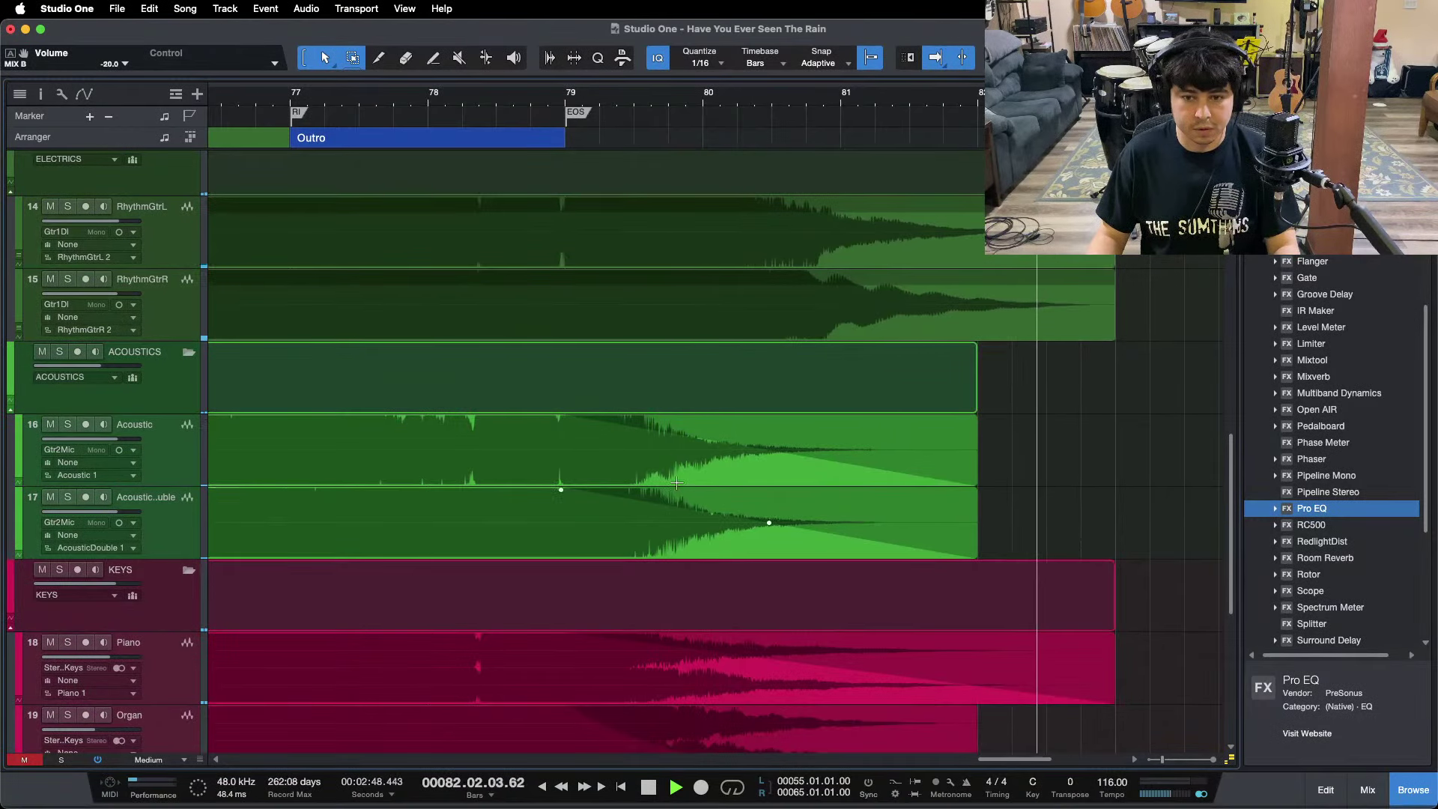
scroll(908, 434, "up", 1)
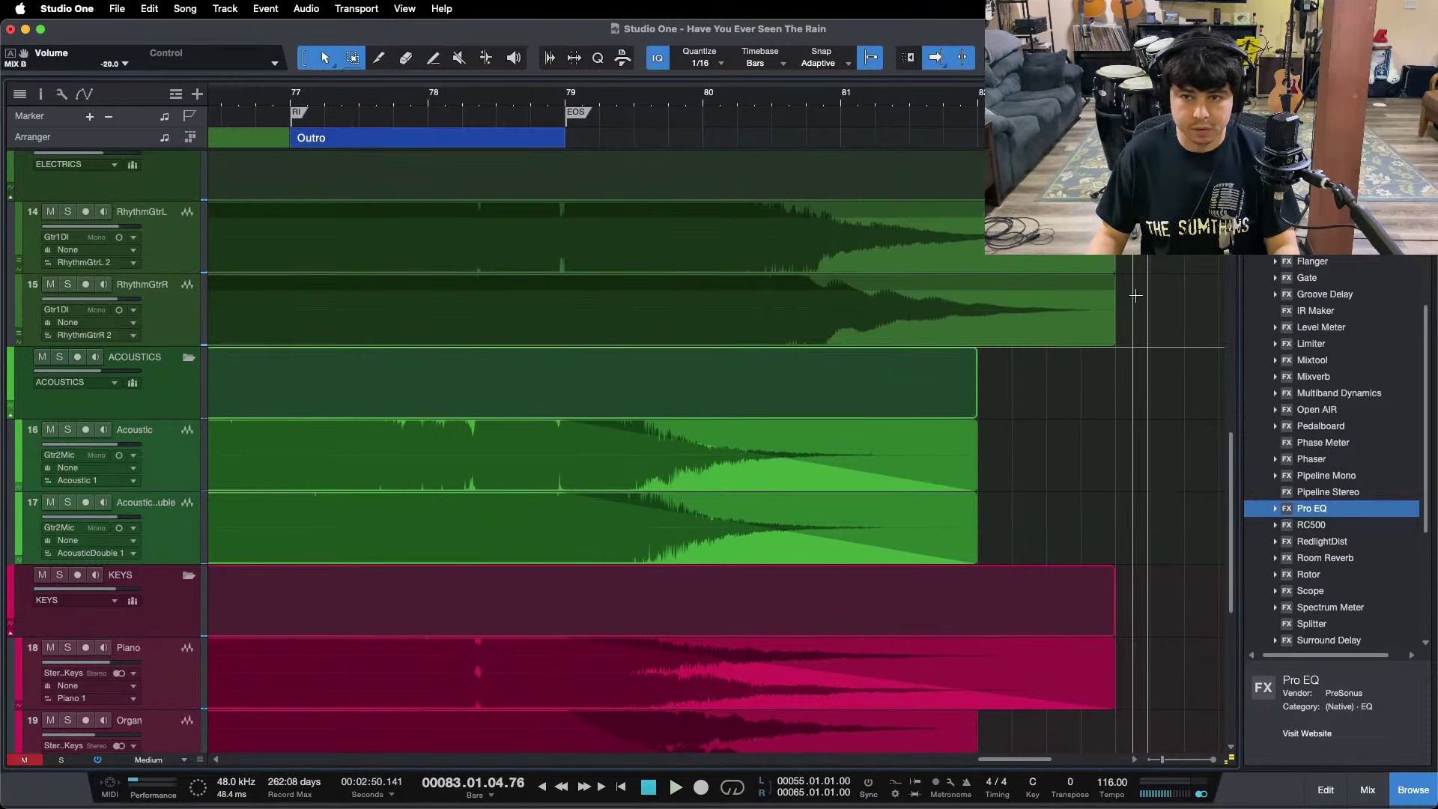
key("space")
left_click_drag(1133, 295, 563, 219)
left_click(564, 100)
key("space")
Shrink the displayed waveform height, view the full song, and listen to the ending until it has faded out.
key("z")
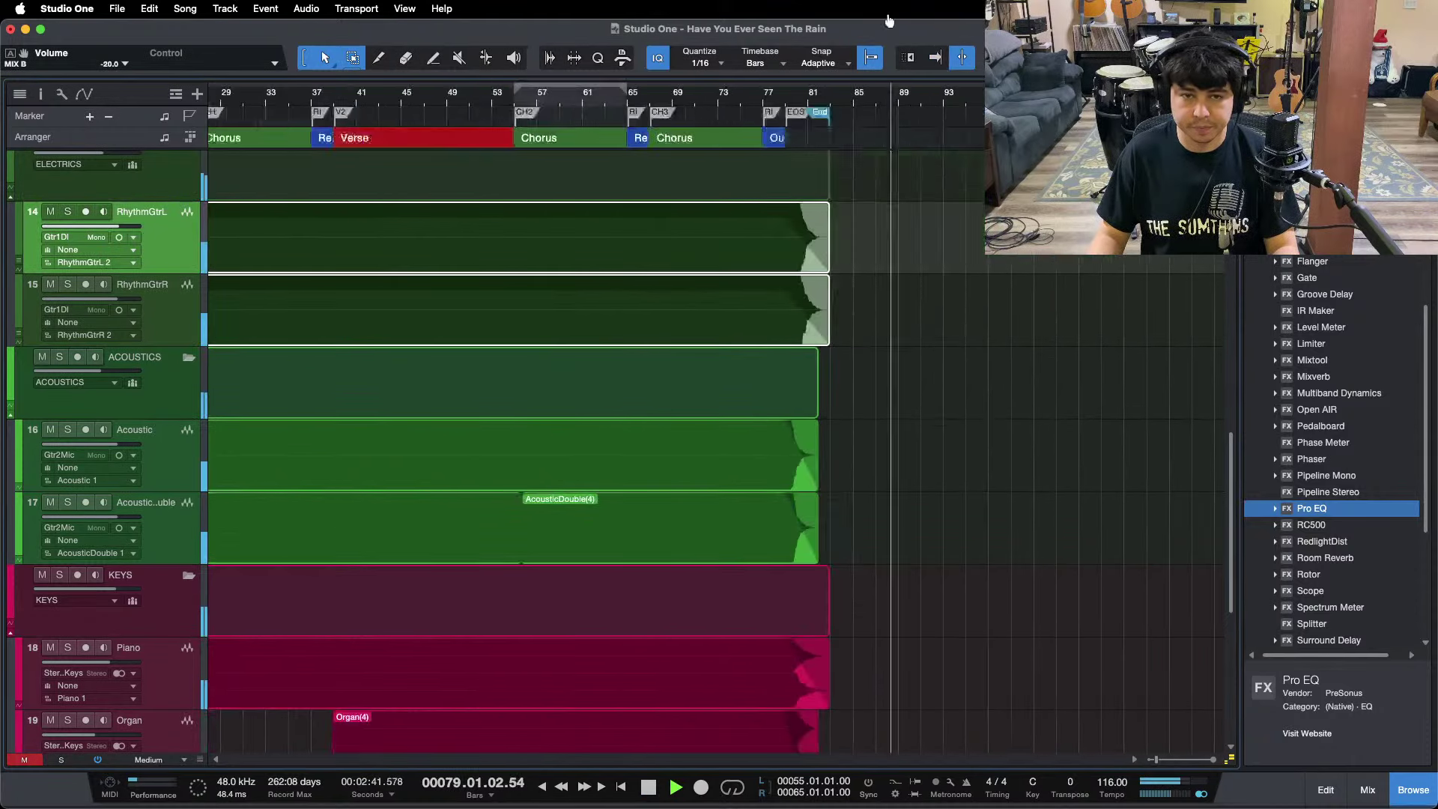
key("z")
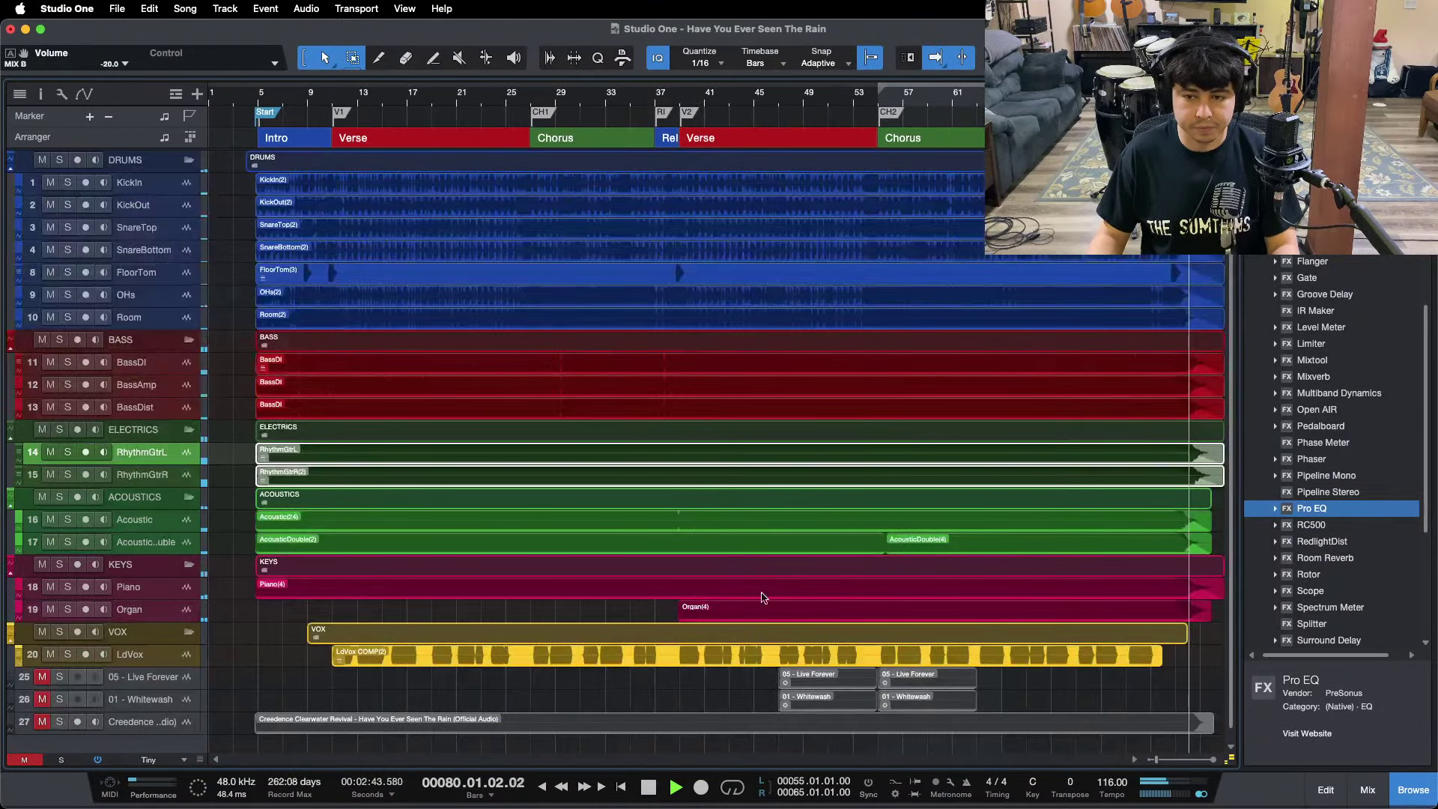
left_click_drag(1231, 760, 1222, 788)
scroll(1210, 524, "up", 10)
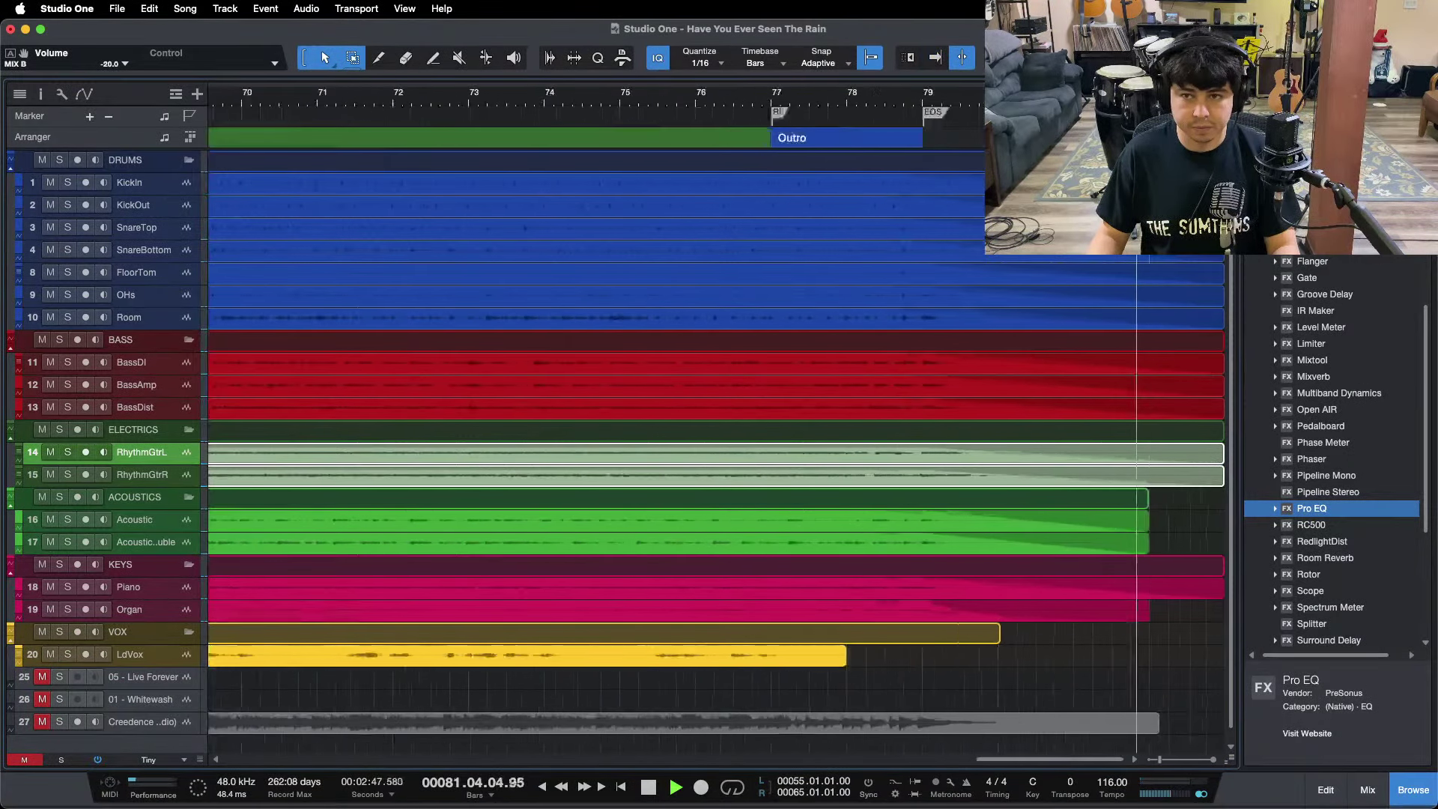
key("z")
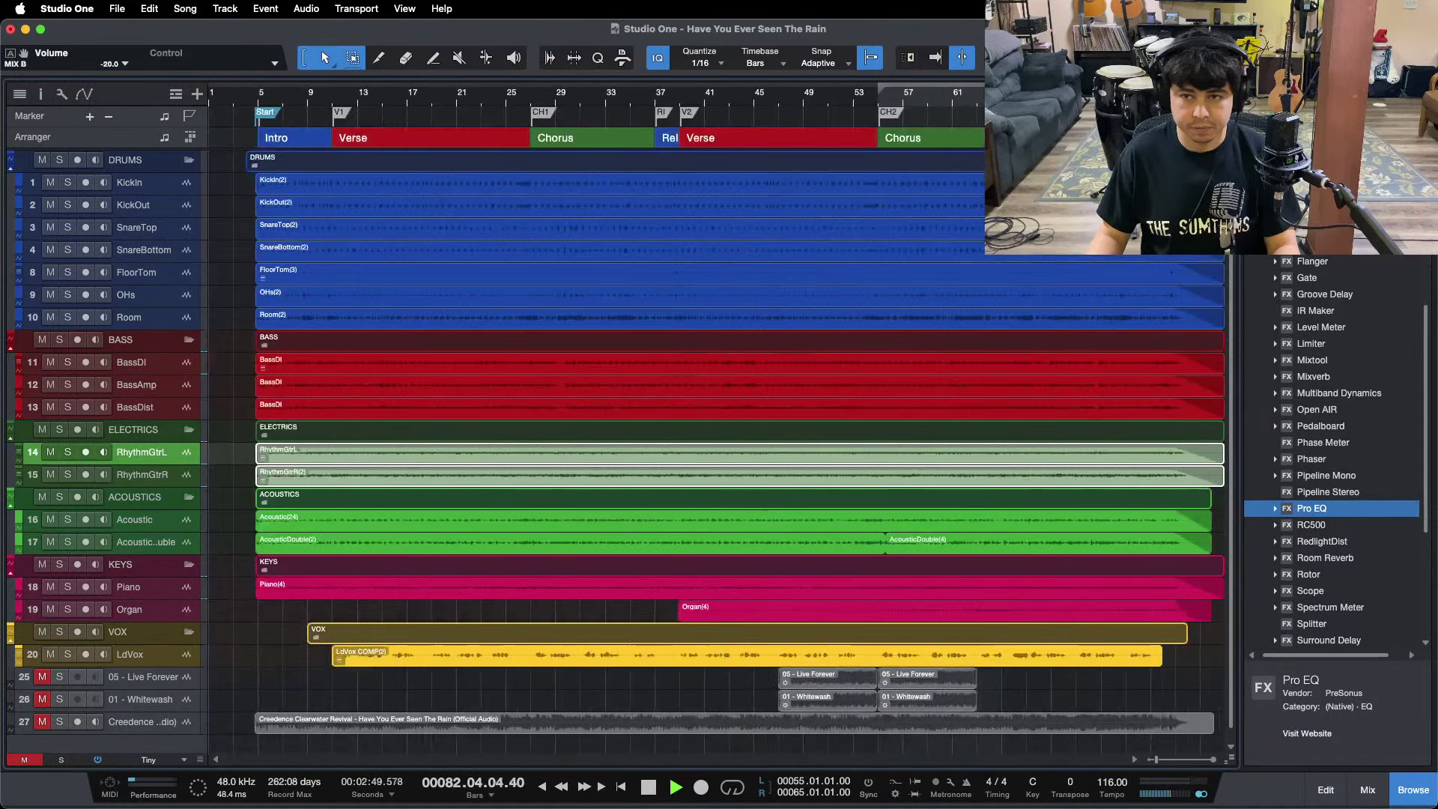
key("space")
Return the playback position to the Start marker and reset the Main output fader to 0 dB.
left_click(289, 92)
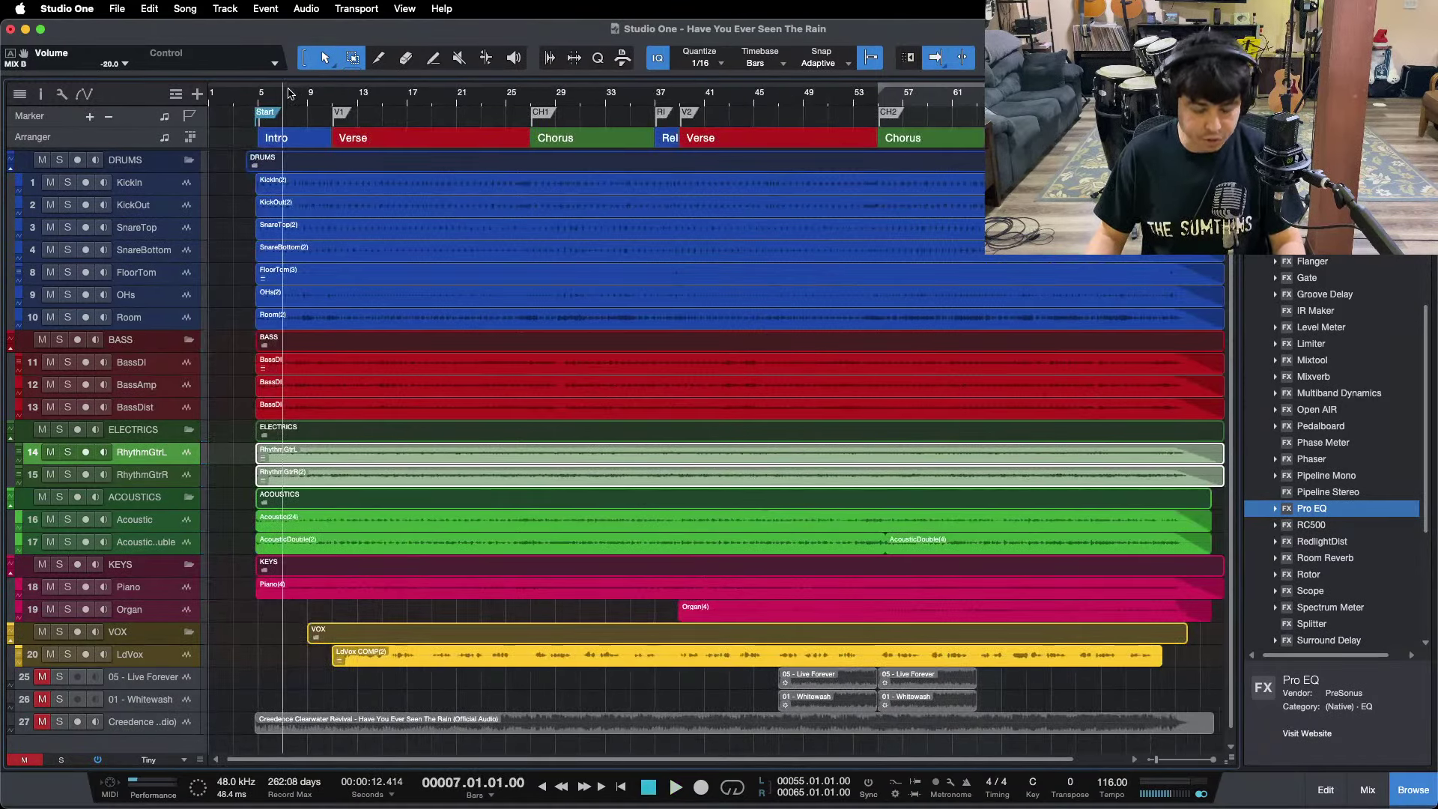
key("shift+b")
key("shift+b")
key("F3")
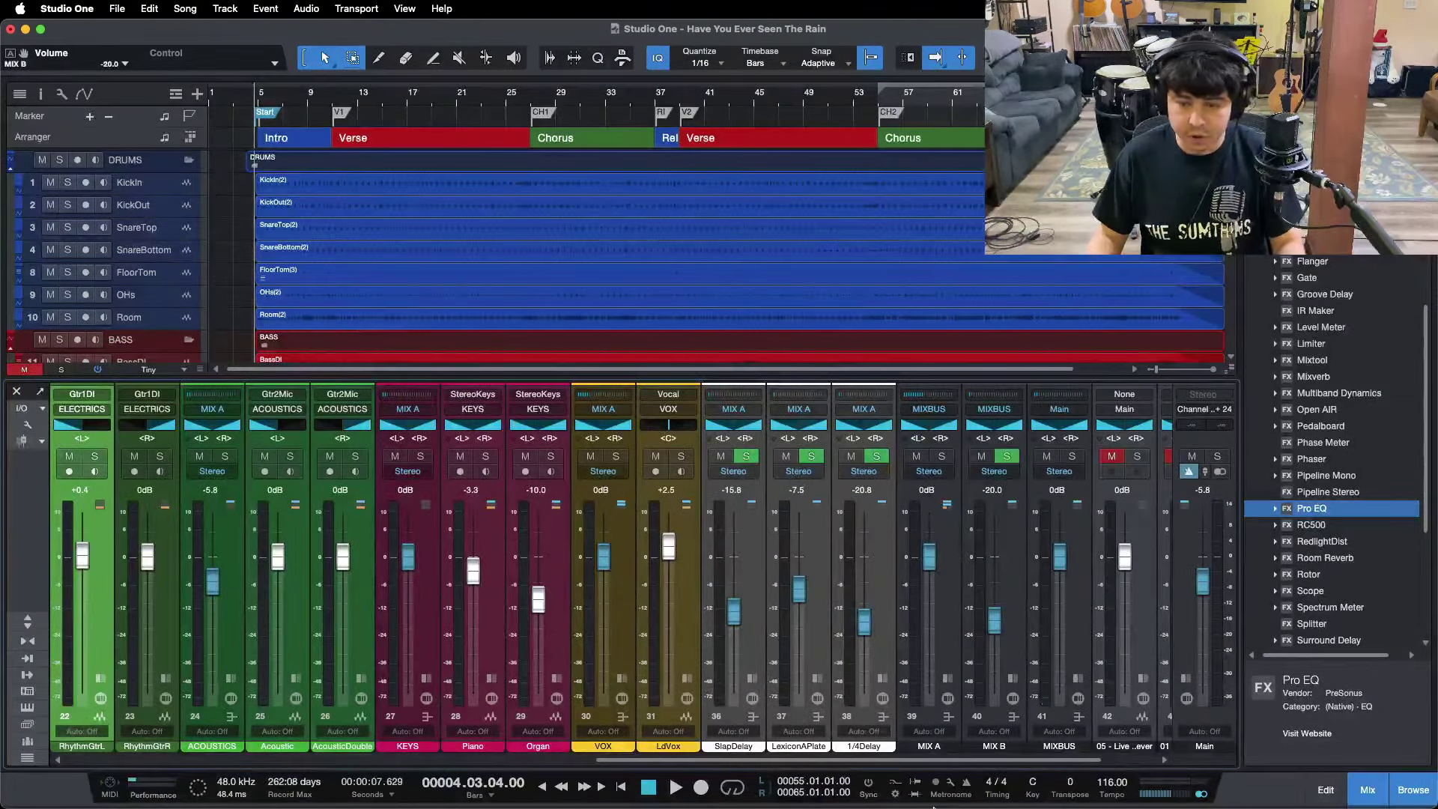
mouse_move(933, 807)
left_click(784, 777)
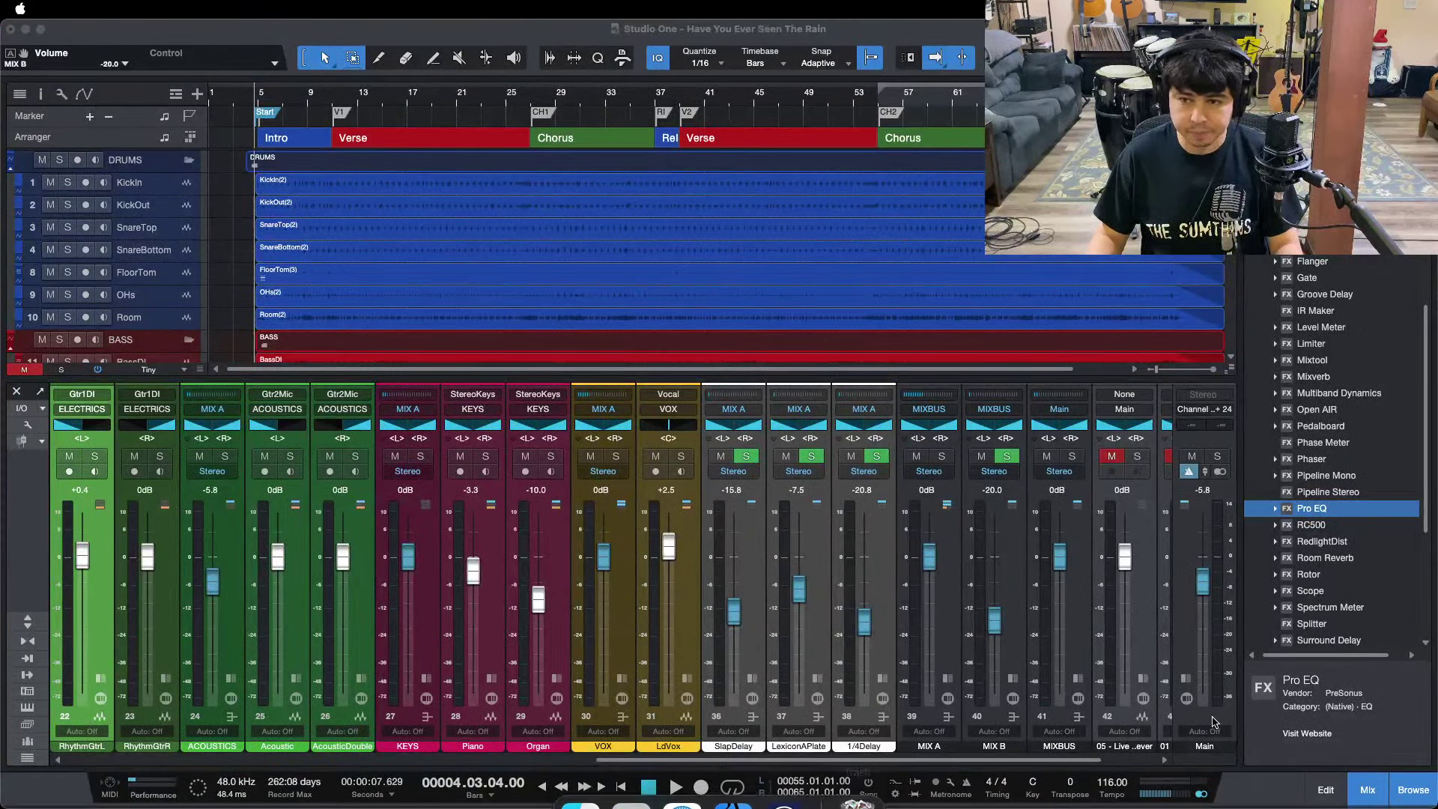
left_click(1223, 560)
left_click(1199, 591, "alt")
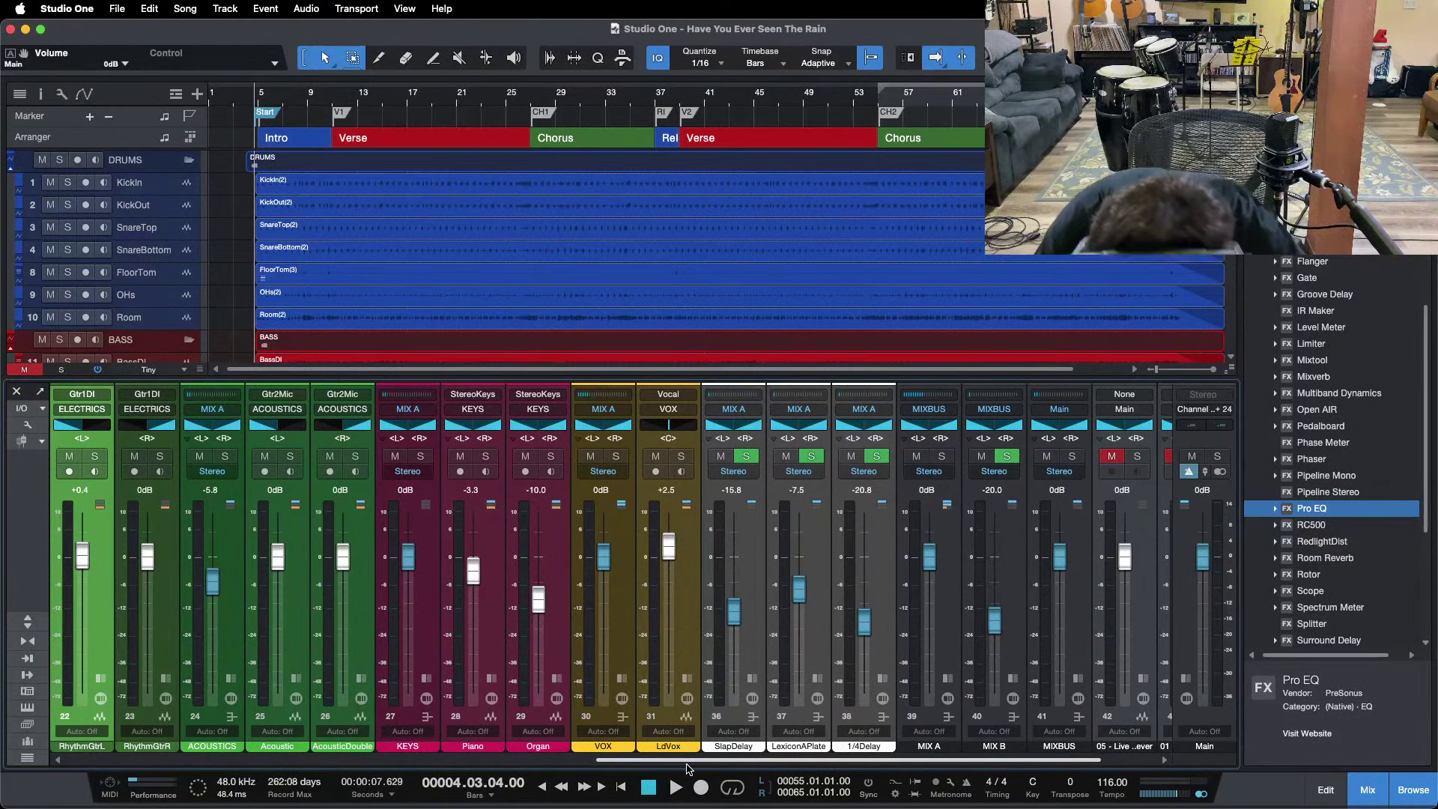
key("F3")
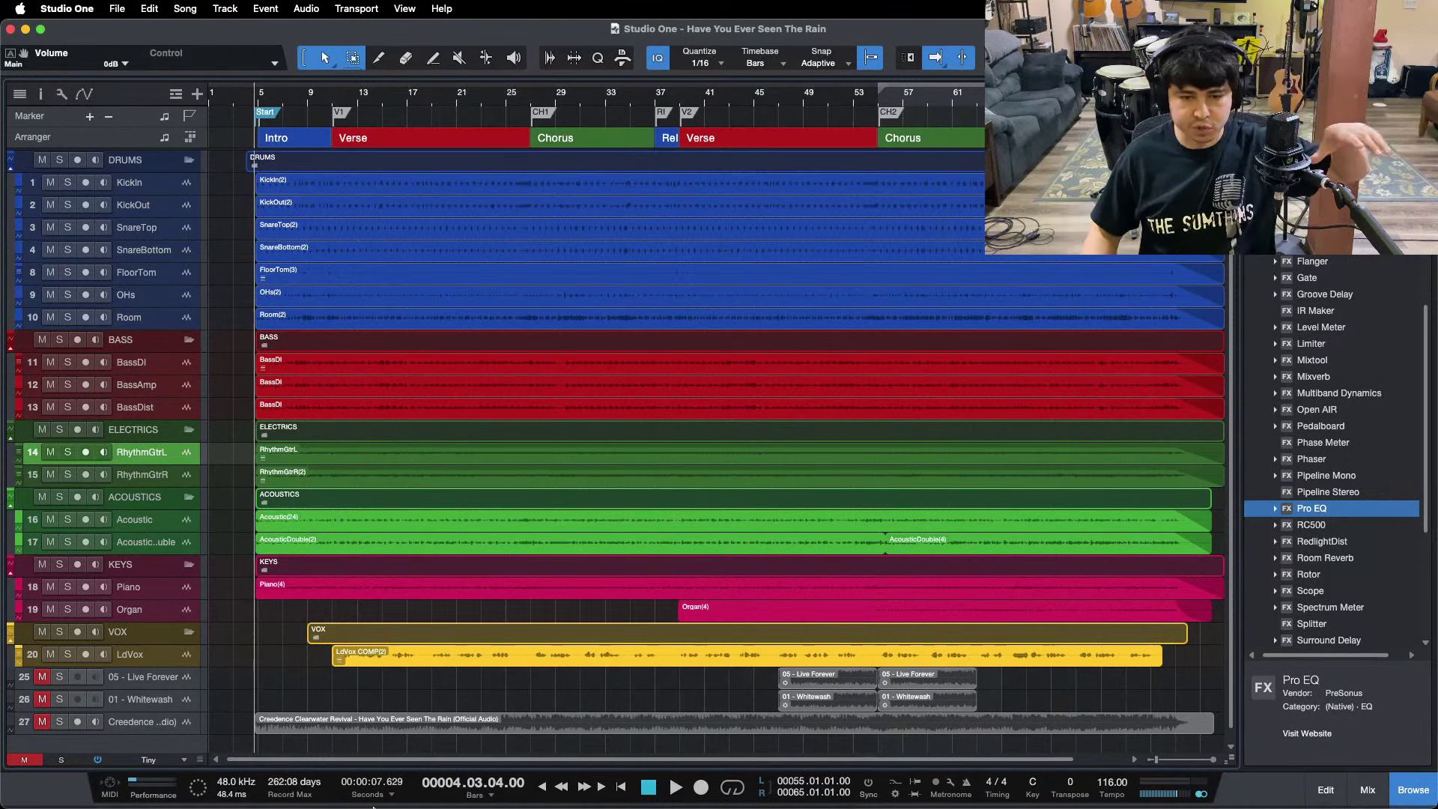
Play the full mix from the Start marker.
mouse_move(374, 807)
left_click(785, 777)
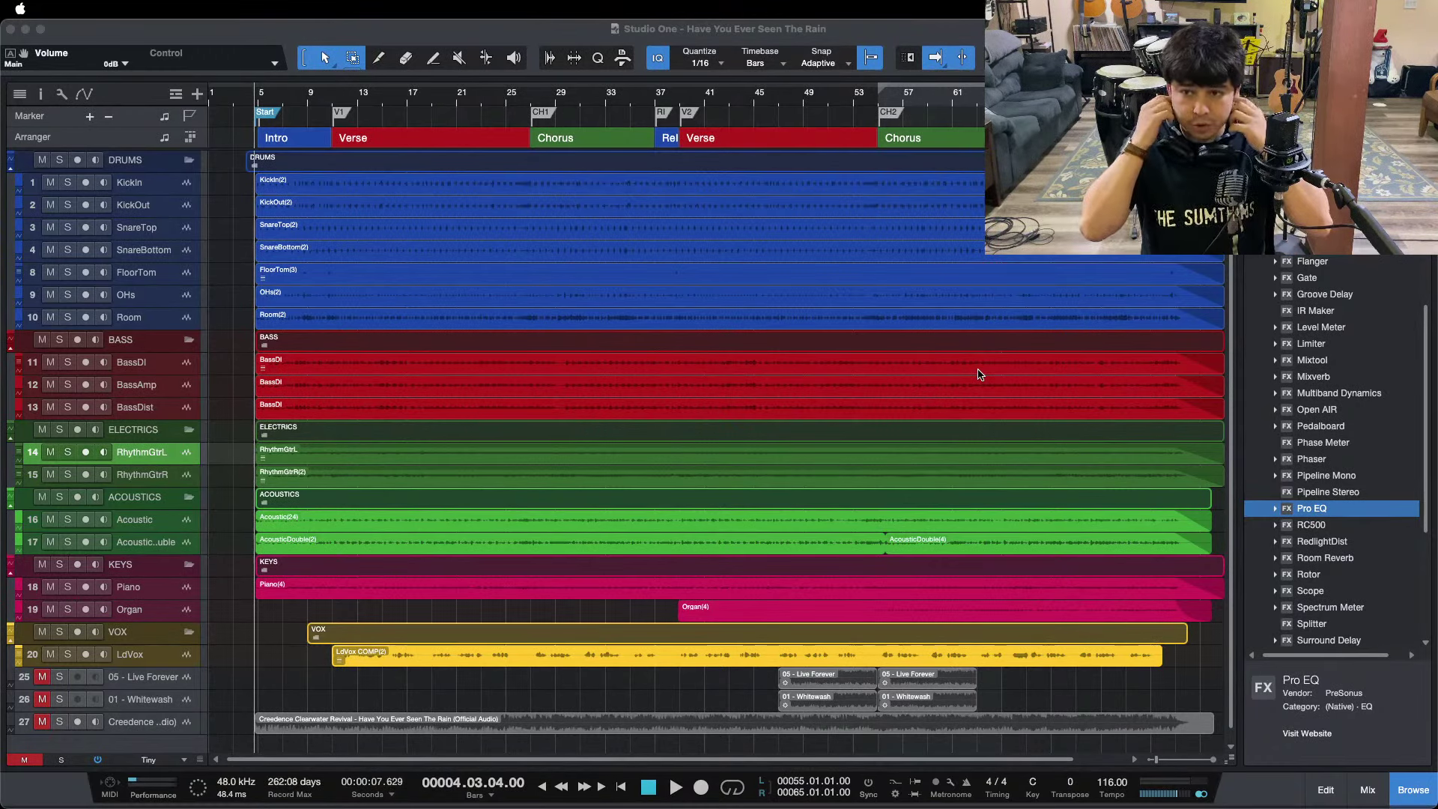
left_click(1399, 737)
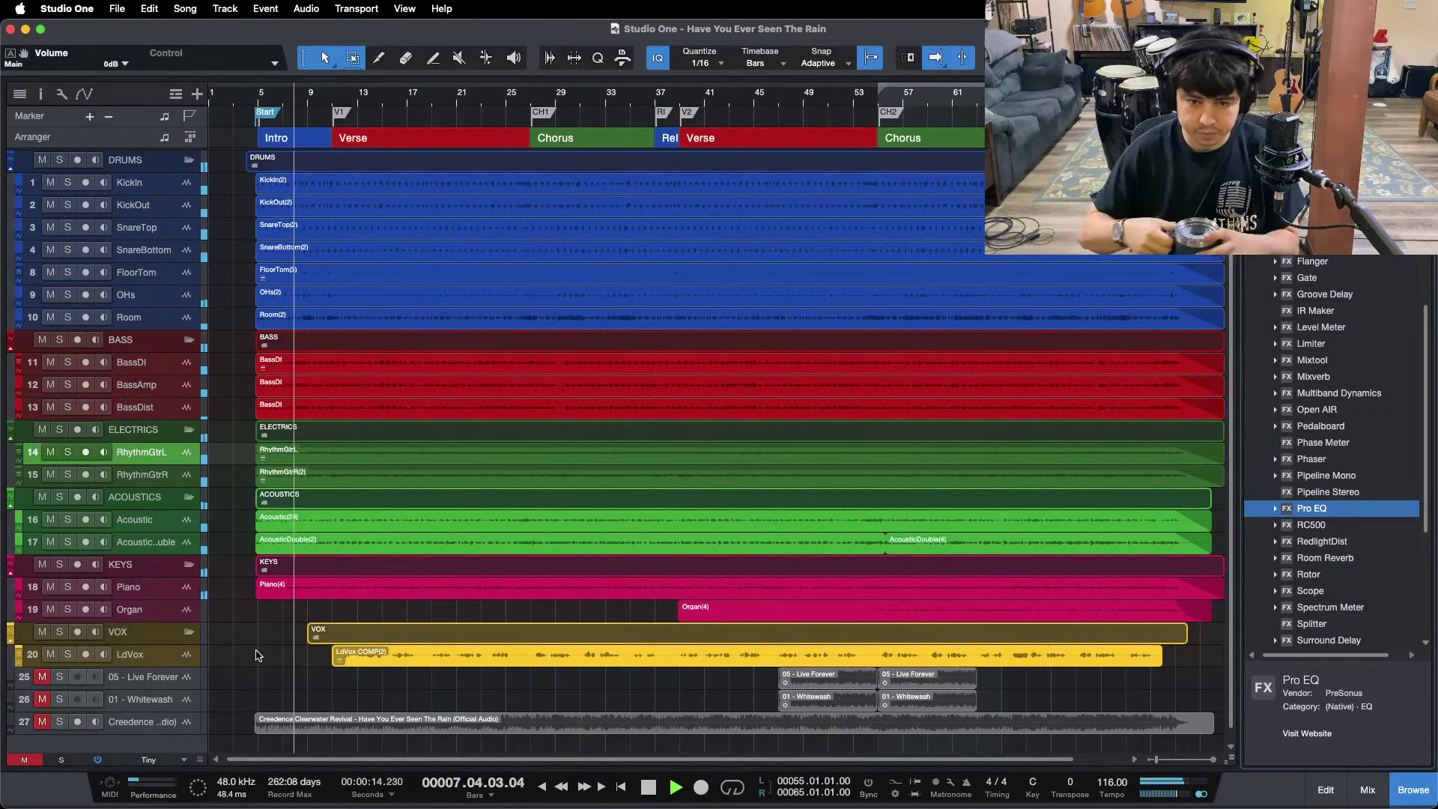
Lower the Organ channel's fader to -10.8 dB while the second verse plays.
mouse_move(754, 796)
left_click(782, 777)
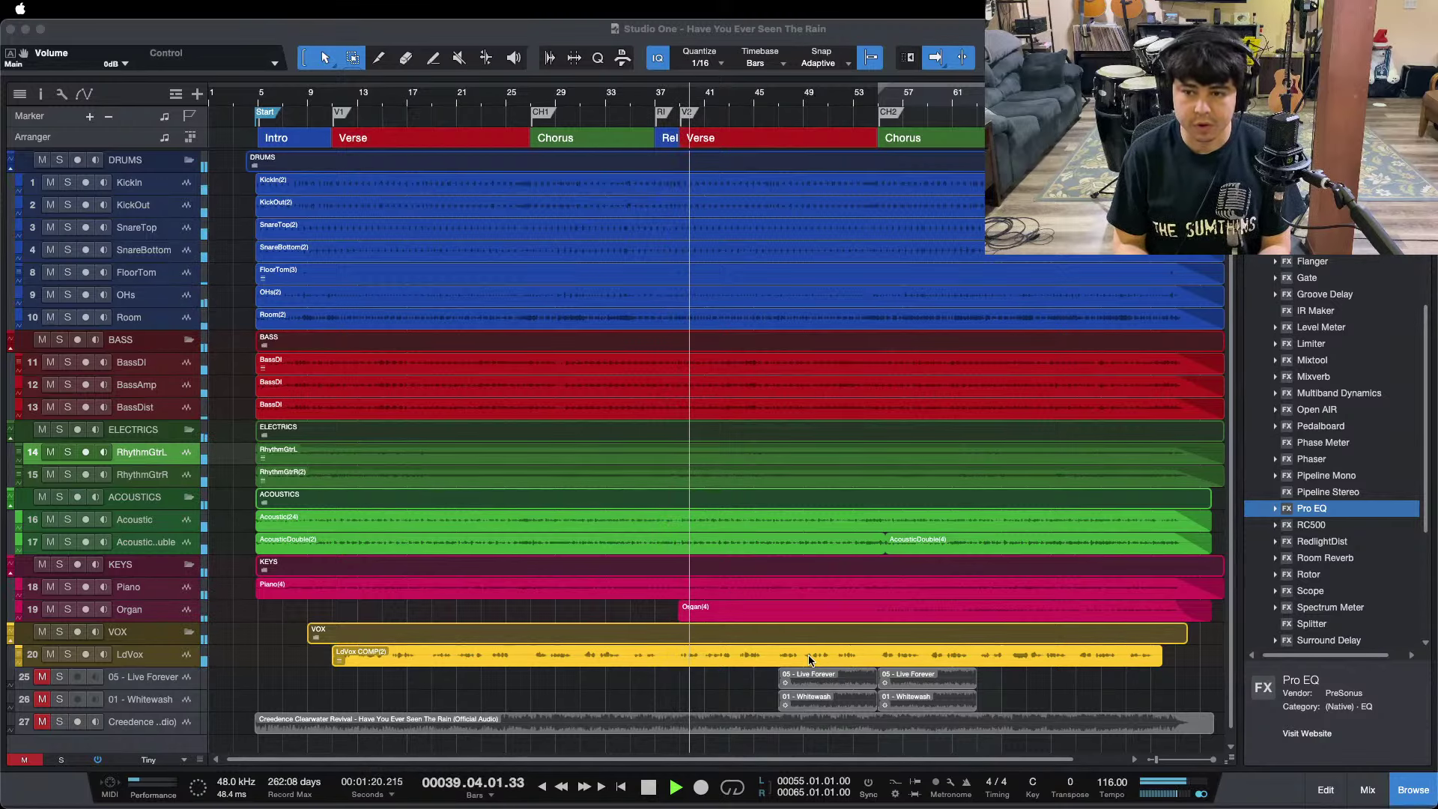
left_click(1367, 789)
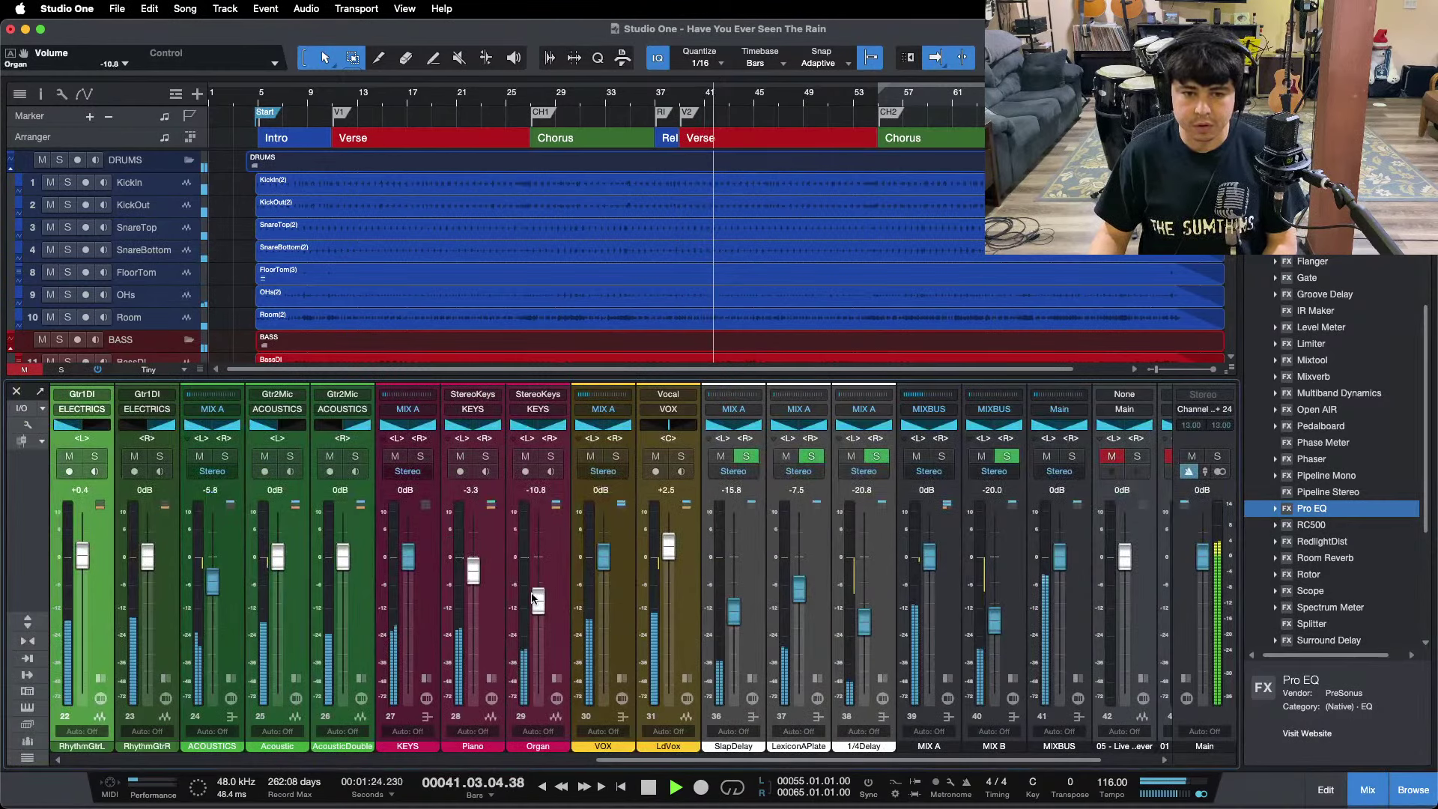
left_click(1361, 799)
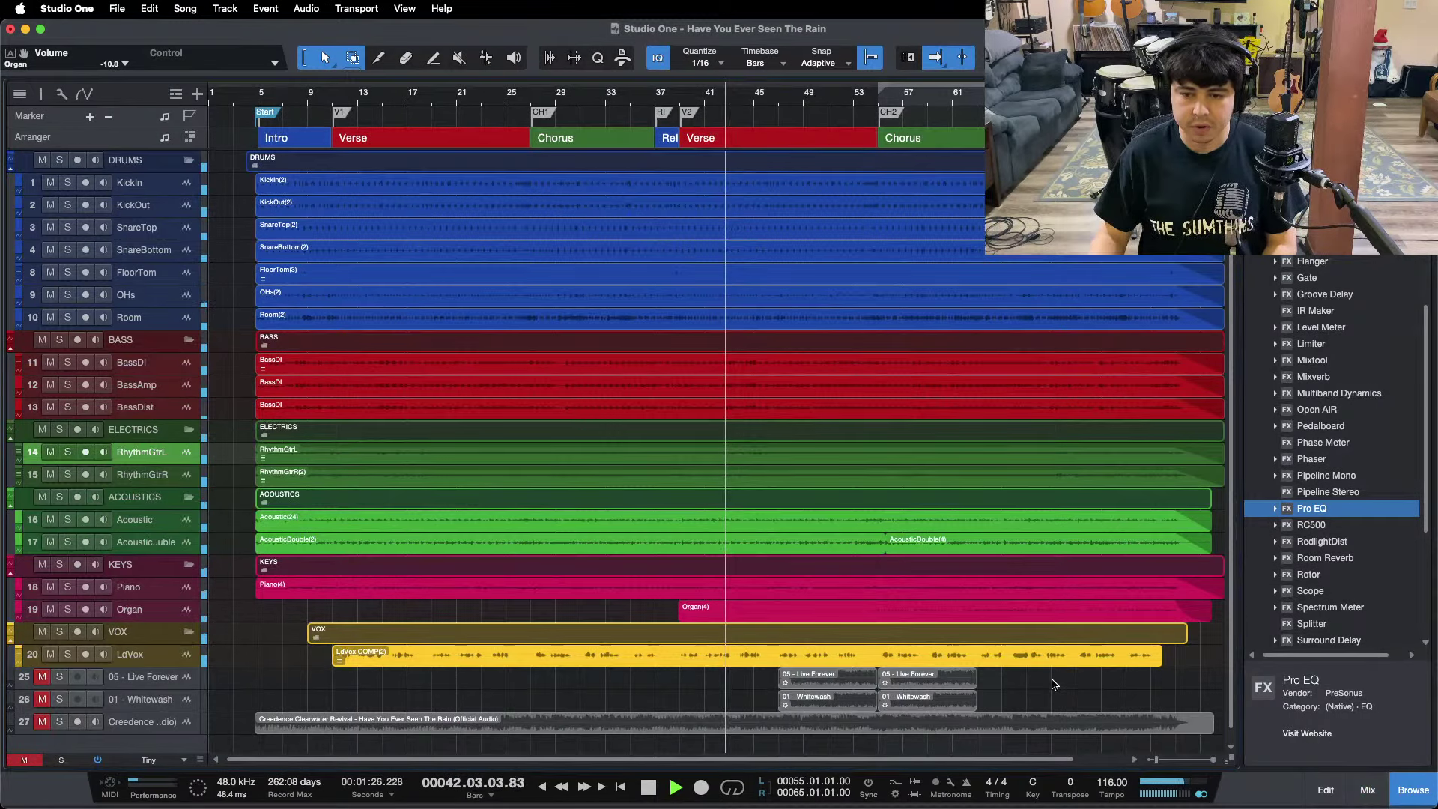
Listen through the song's ending, stop playback, and save the song.
left_click(763, 786)
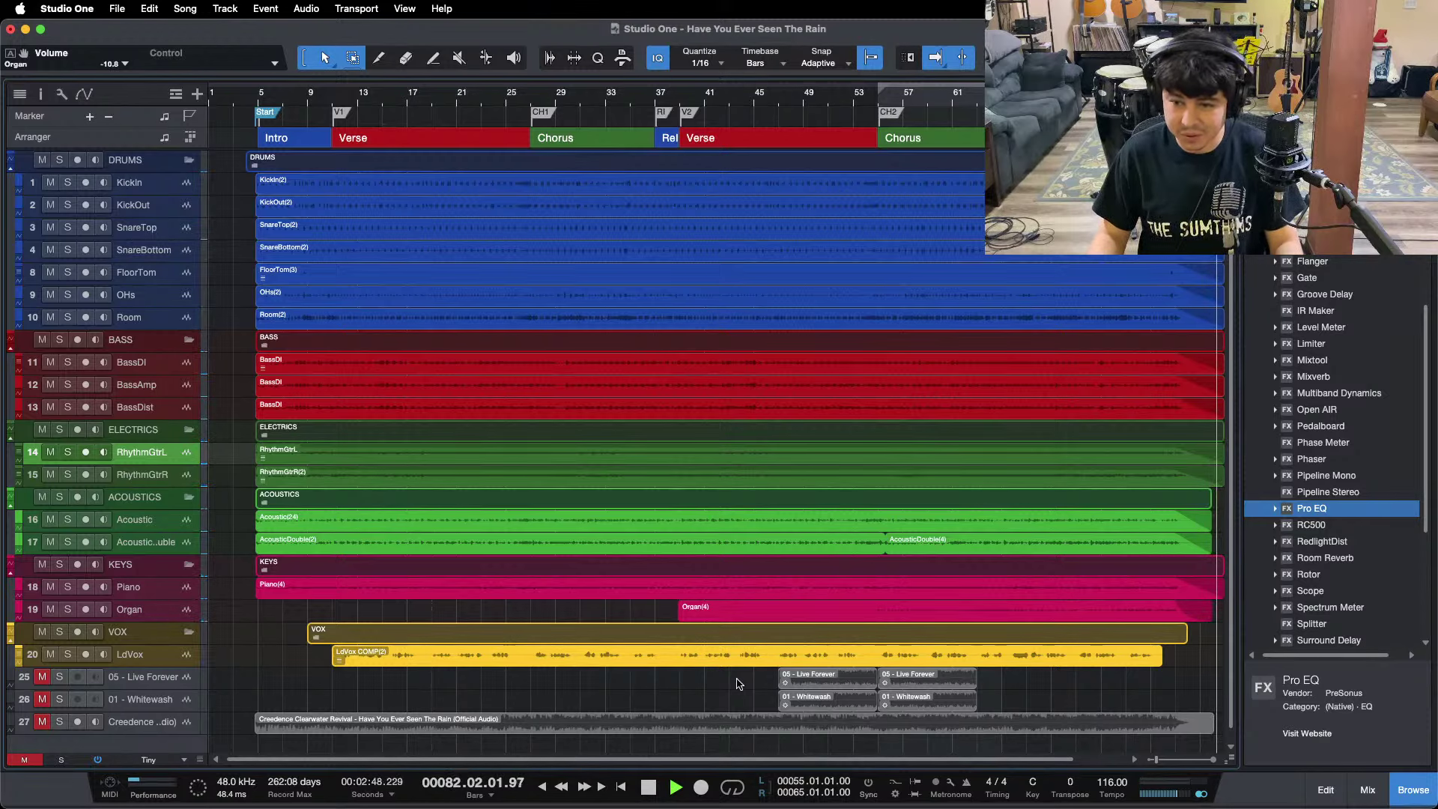
left_click(770, 781)
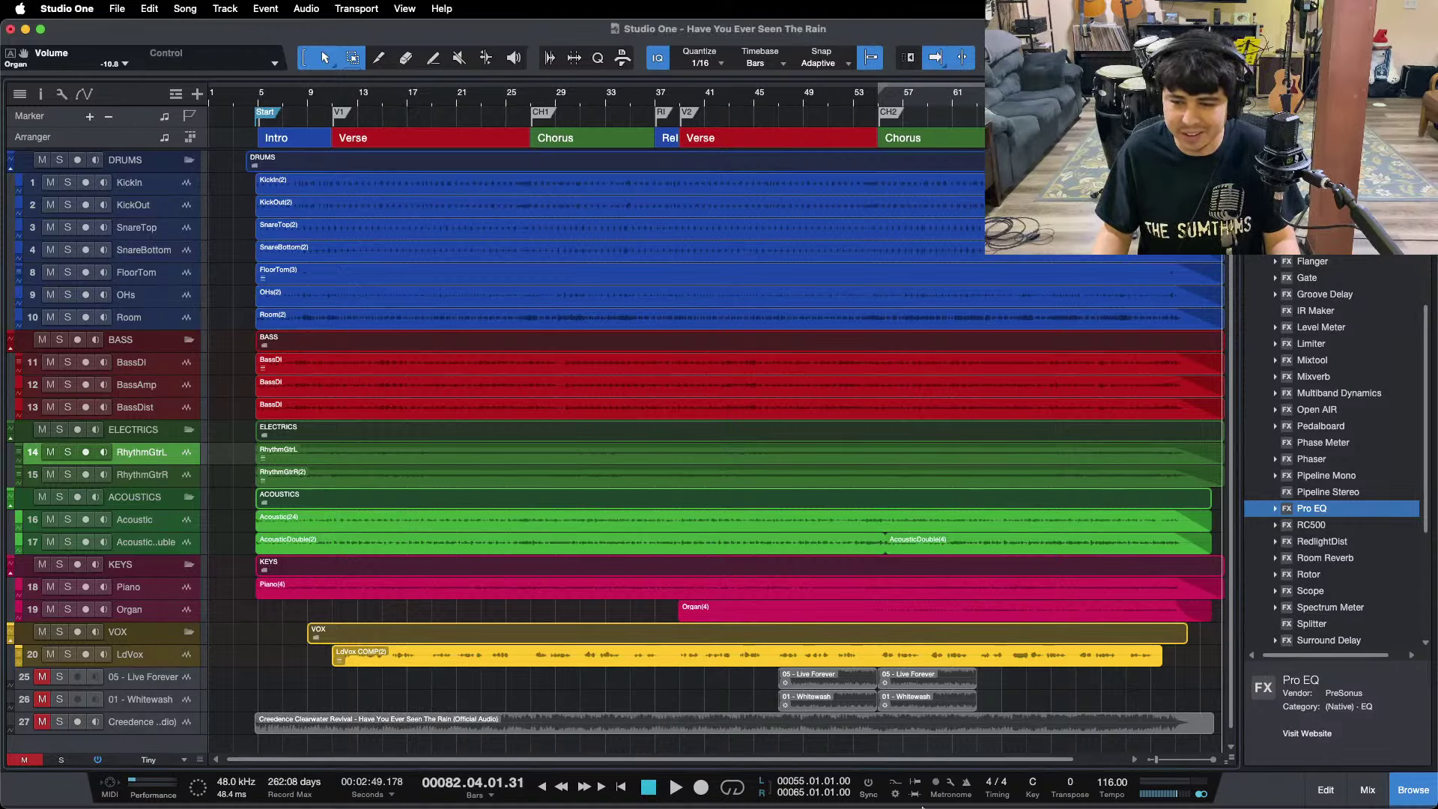
mouse_move(777, 794)
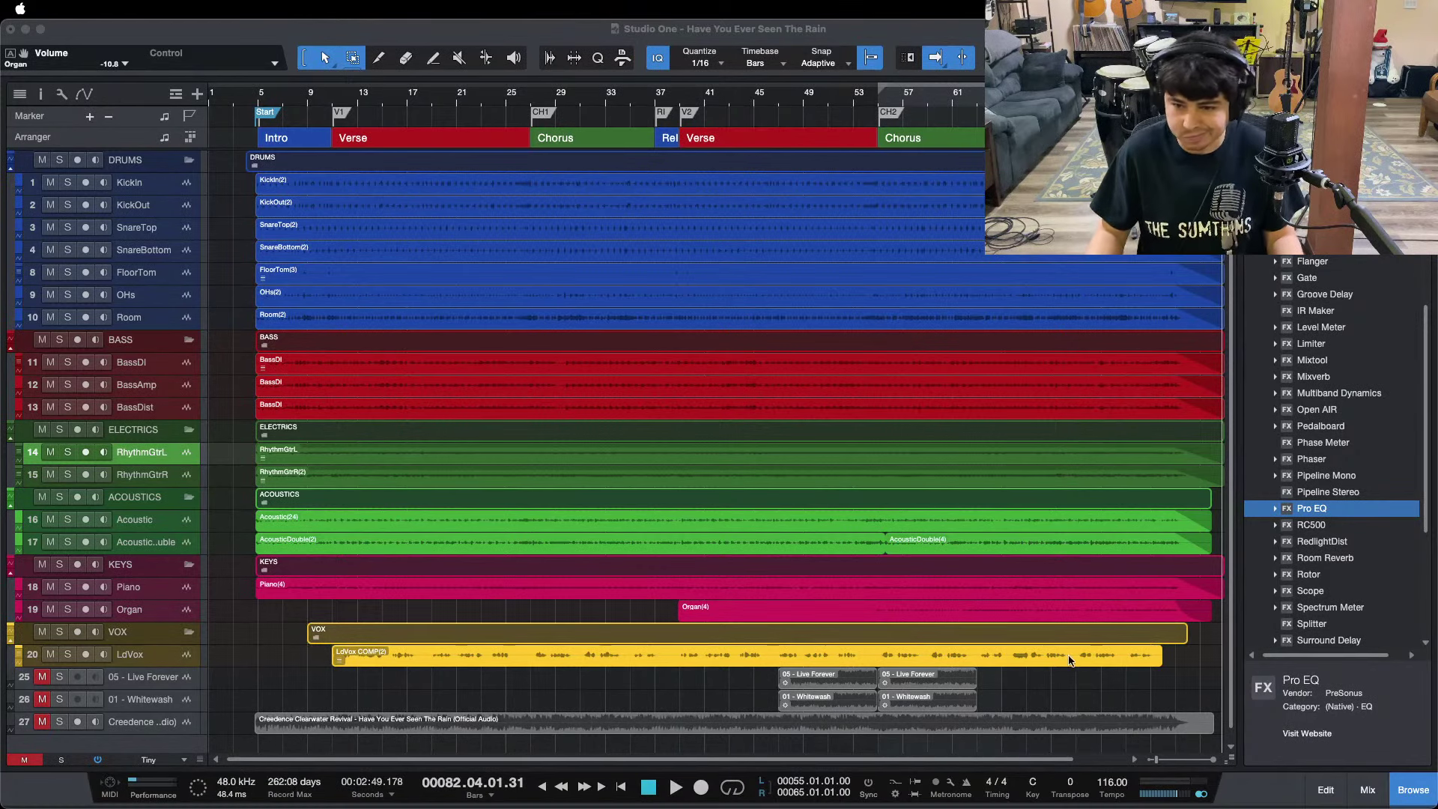
left_click(1187, 672)
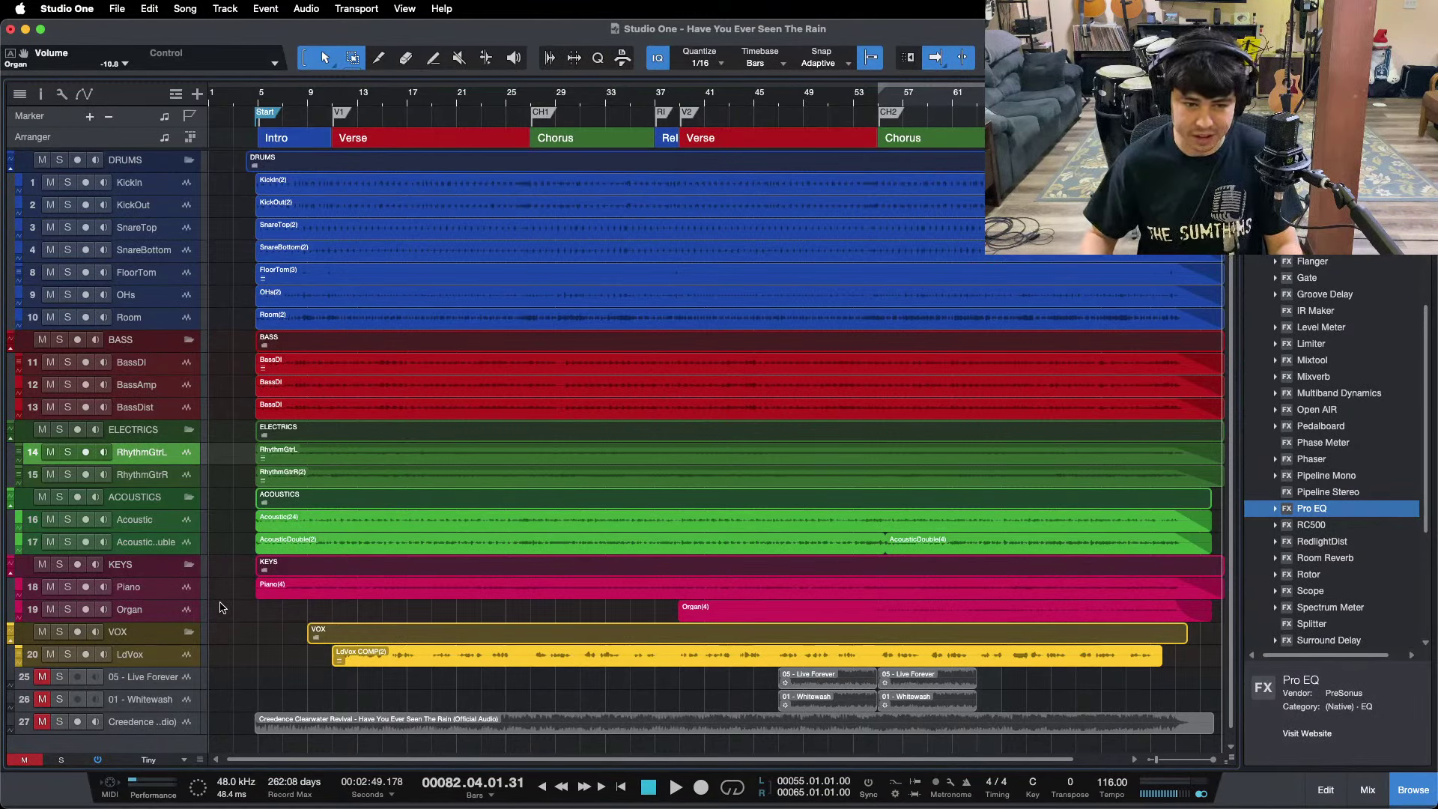
key("super+s")
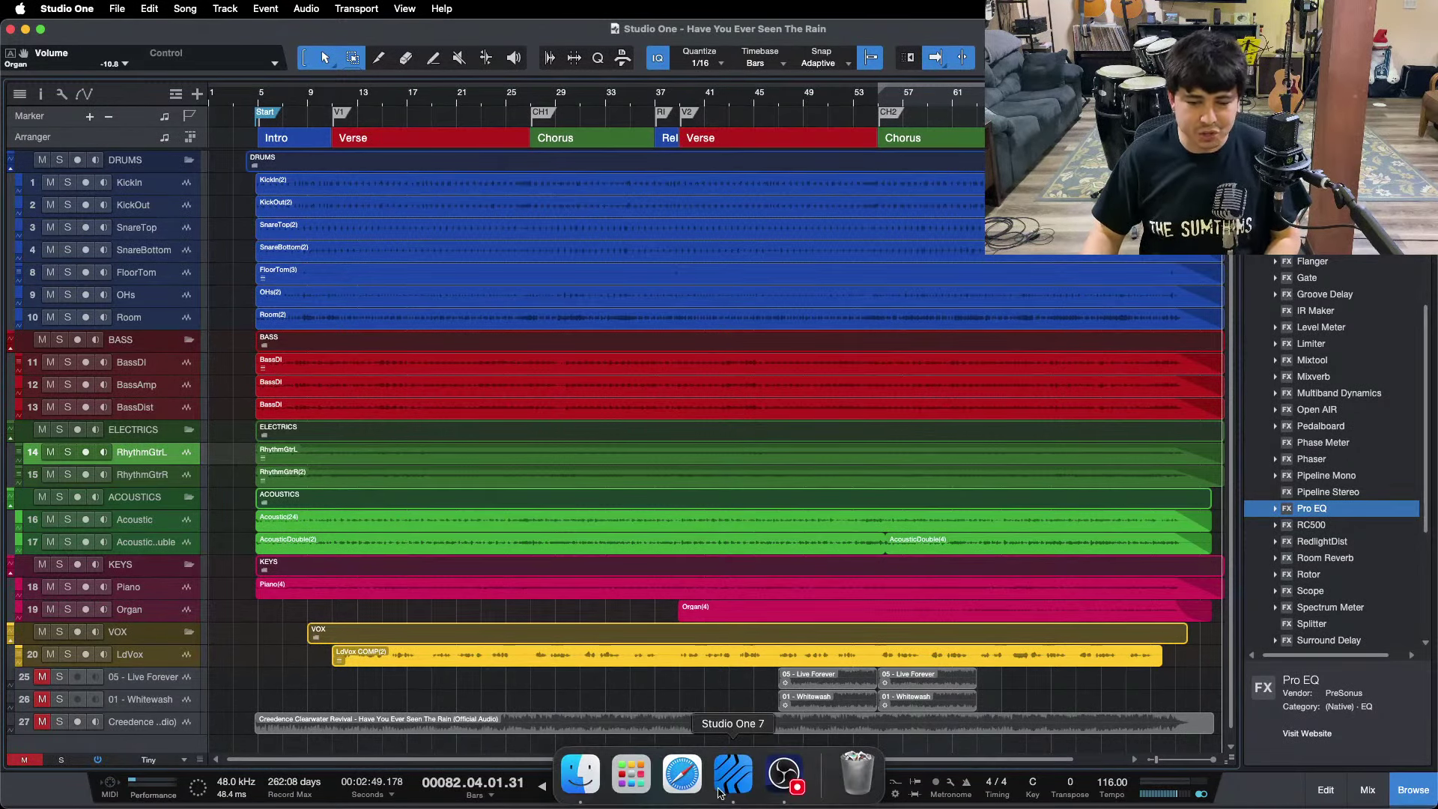
left_click(784, 788)
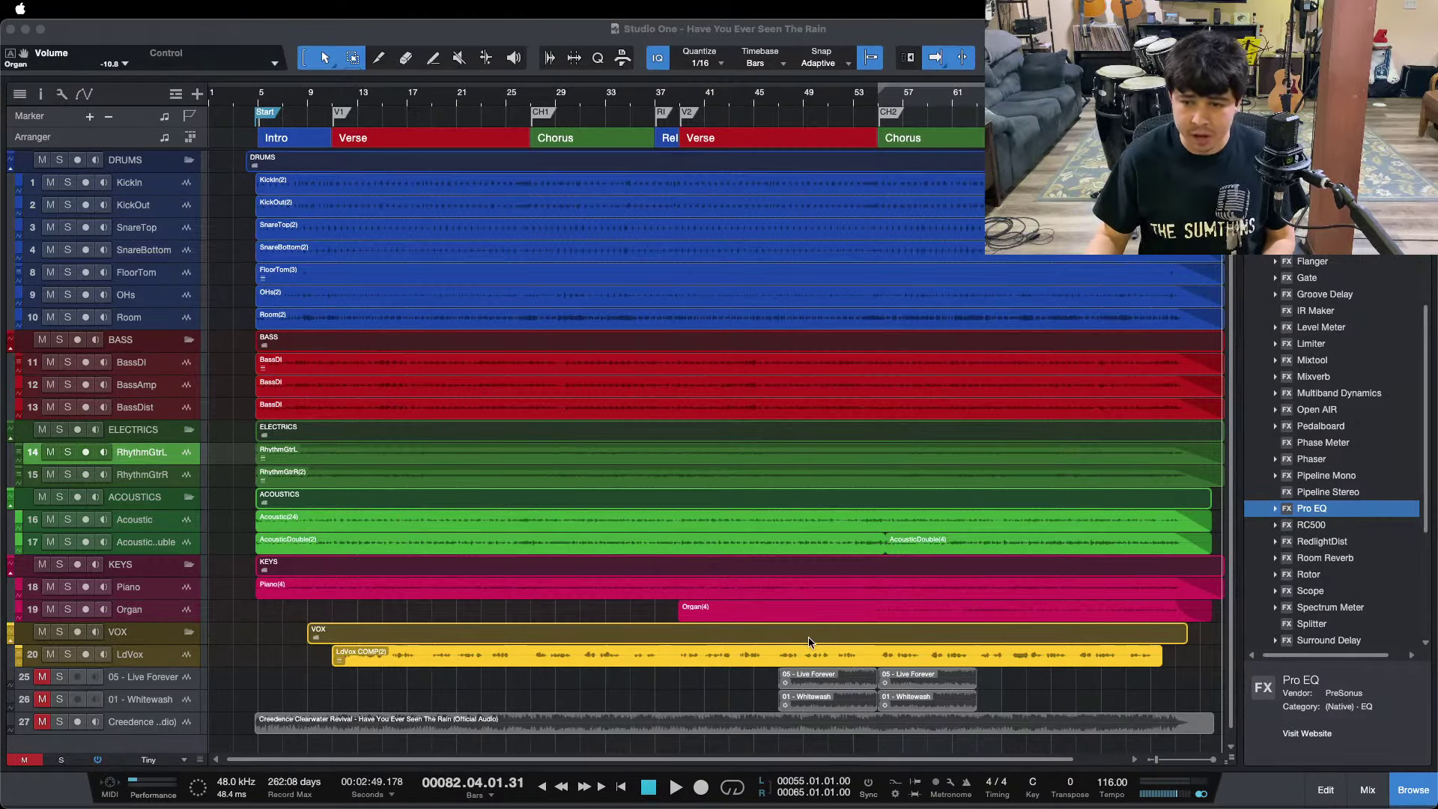
left_click(1177, 663)
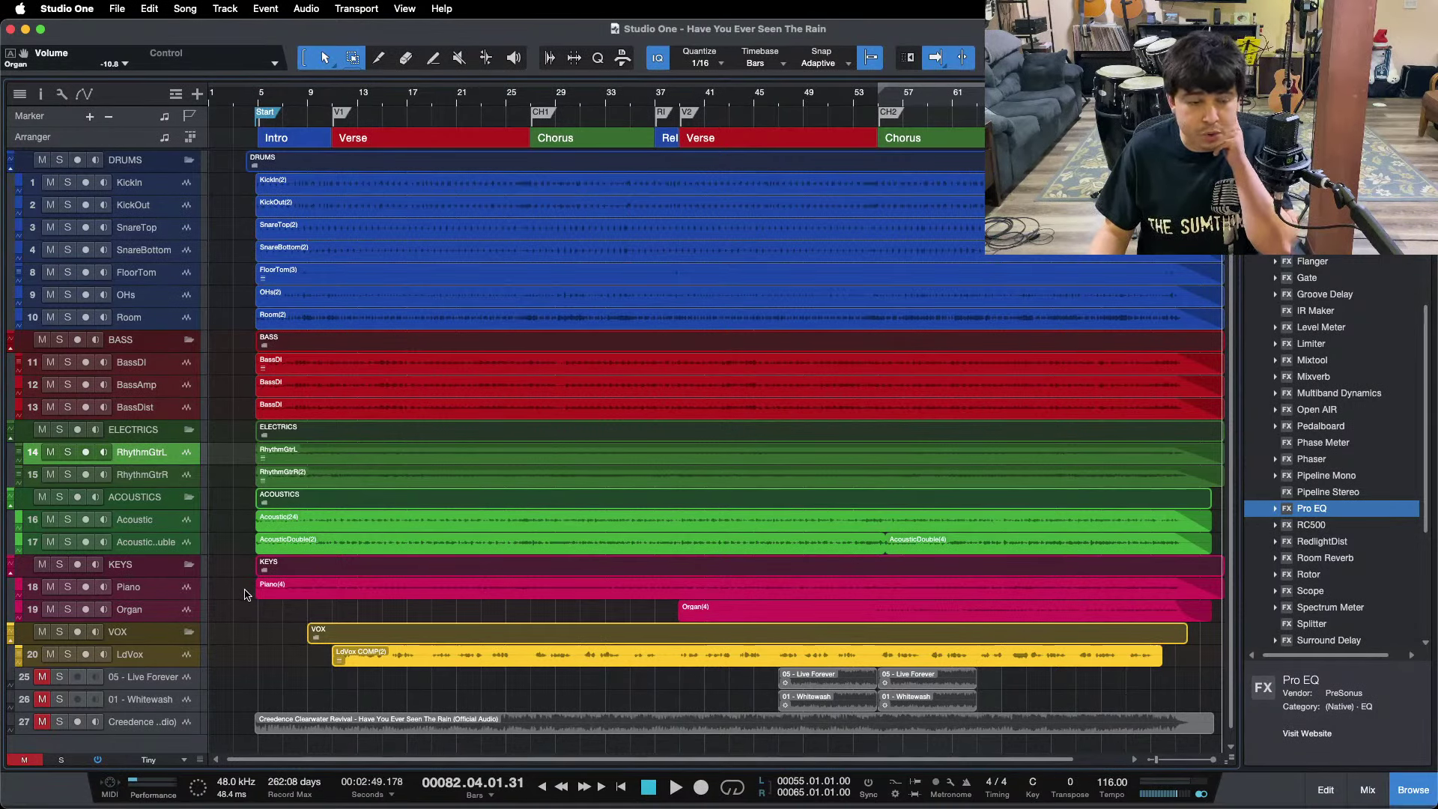
Collapse the RhythmGtrL, RhythmGtrR, BassAmp, BassDI and KickIn entries in the track list and look through the remaining tracks.
left_click(13, 98)
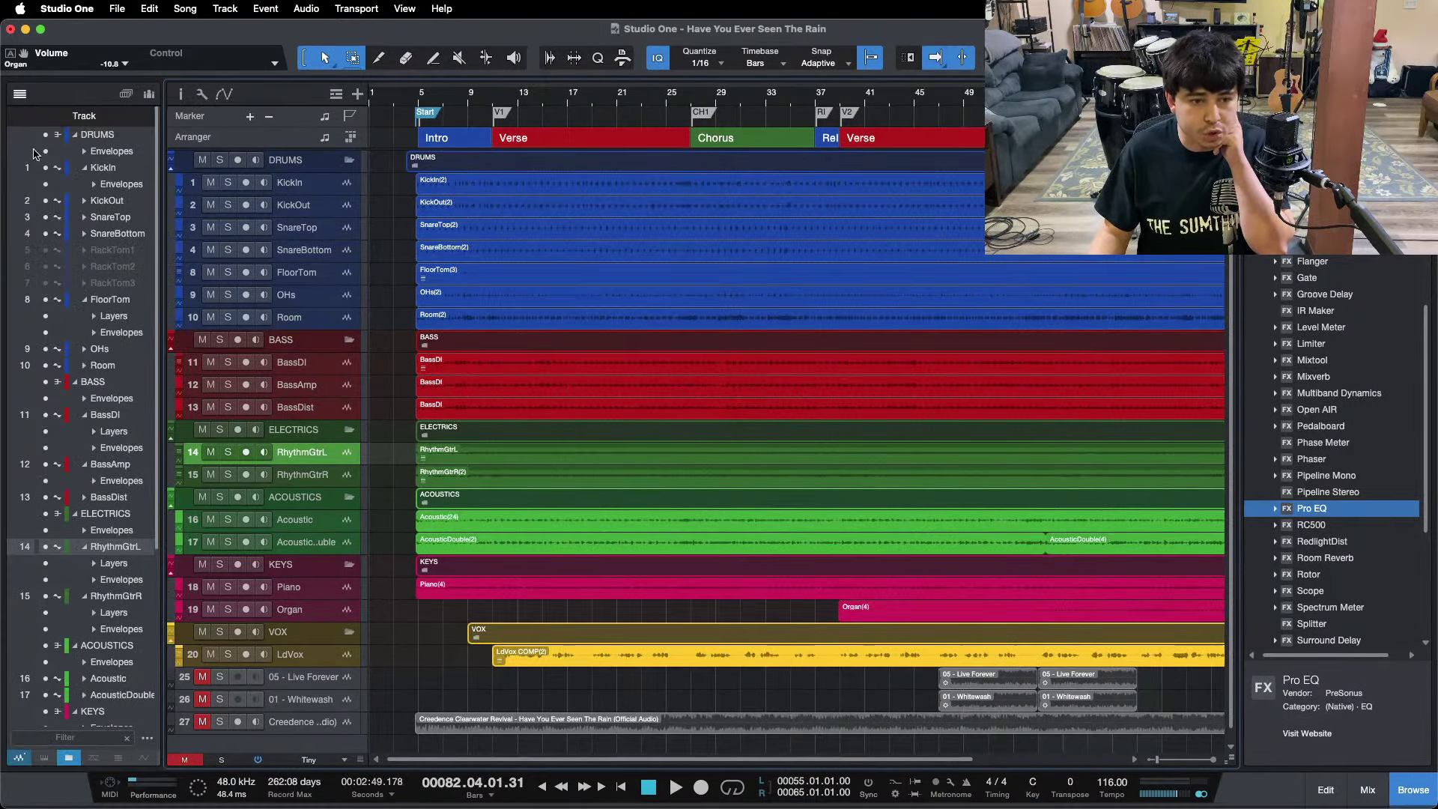
left_click(85, 546)
left_click(85, 563)
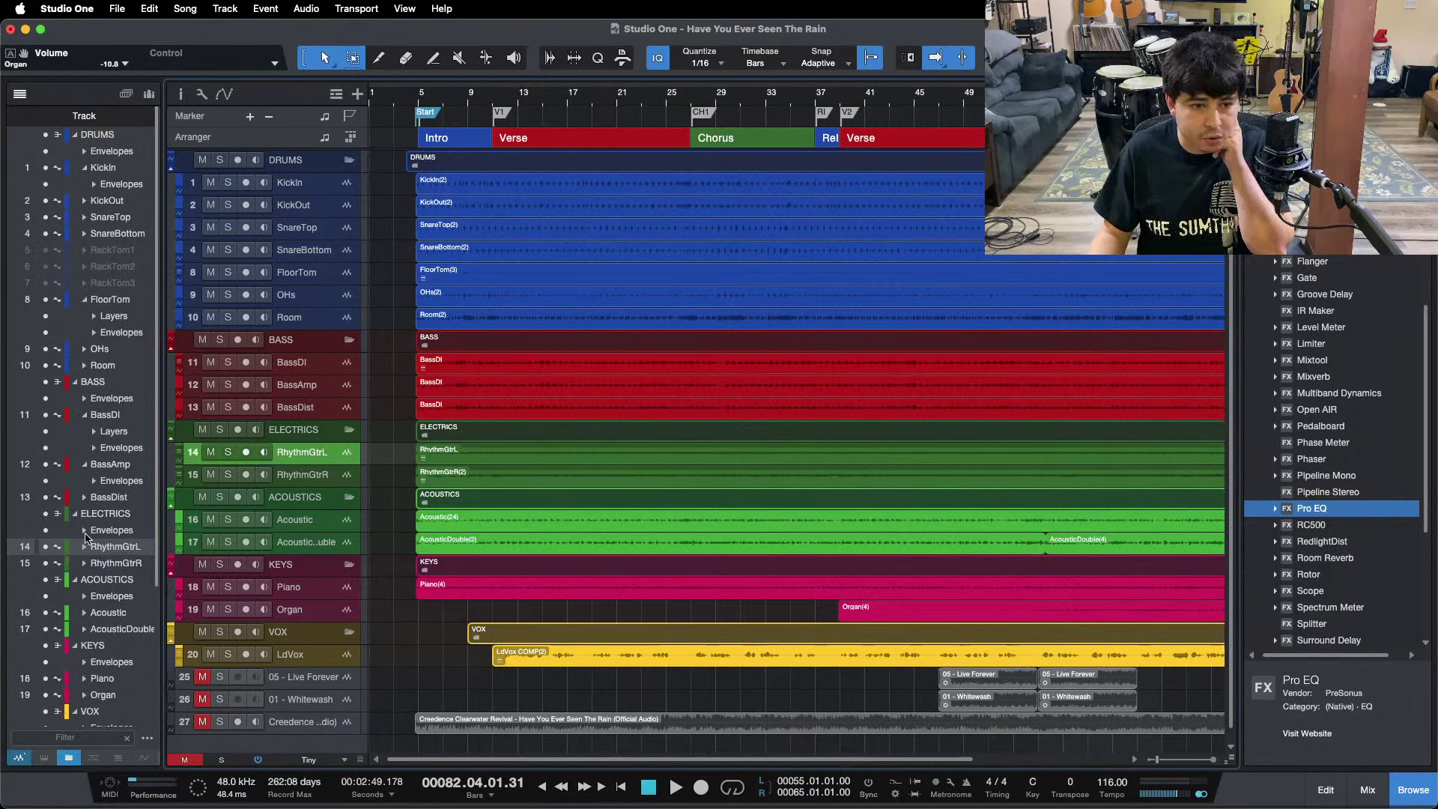
left_click(85, 464)
left_click(87, 418)
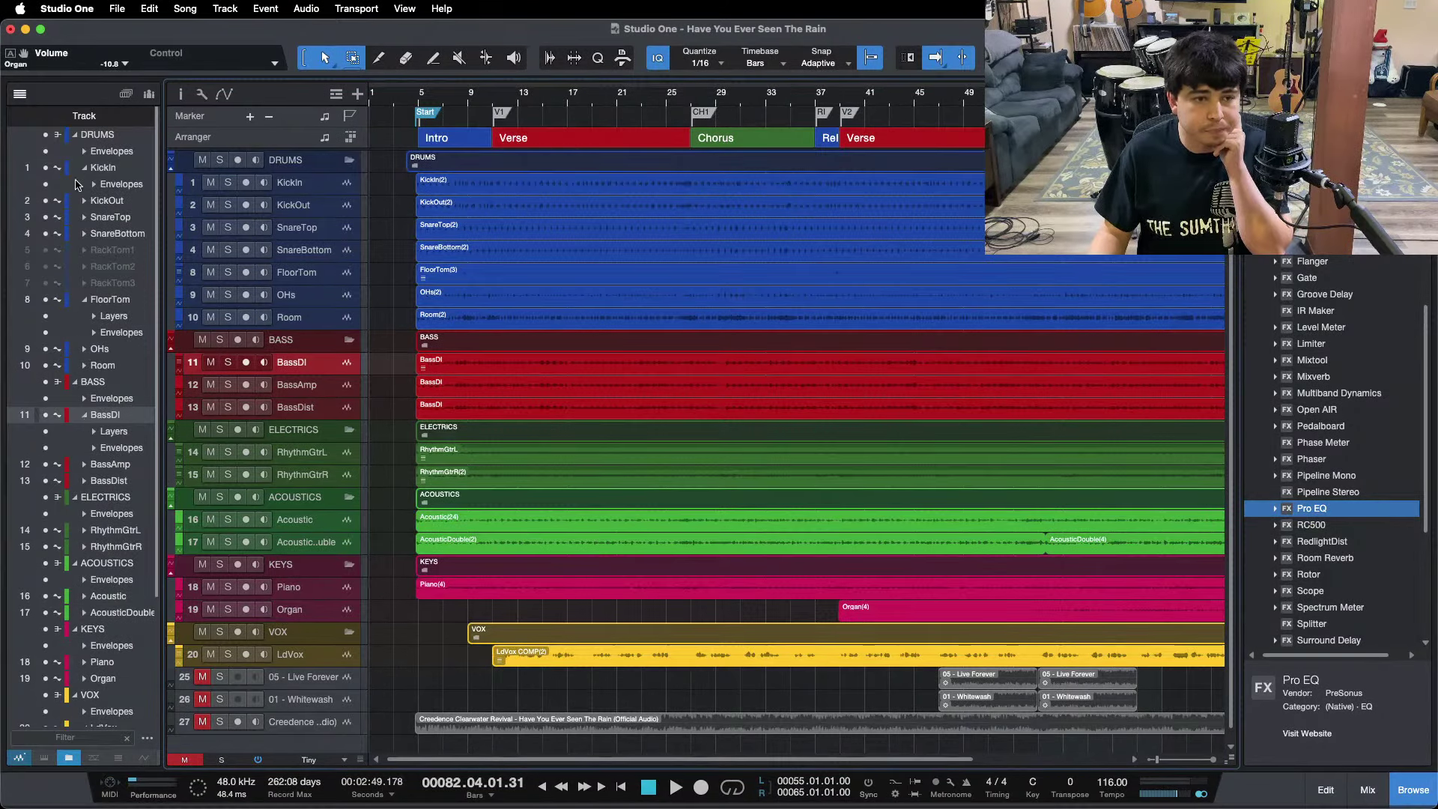
left_click(84, 167)
left_click(85, 398)
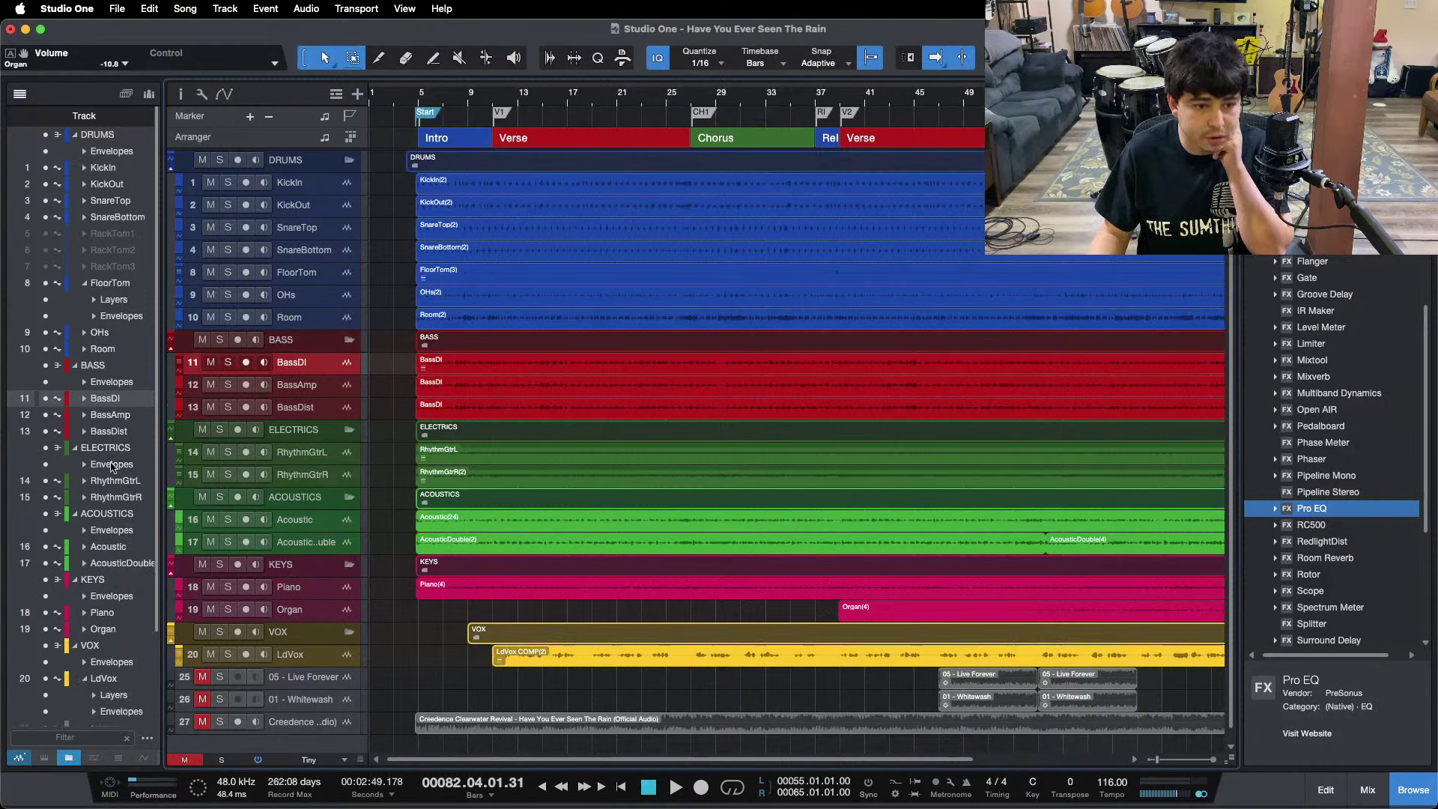
scroll(97, 419, "down", 5)
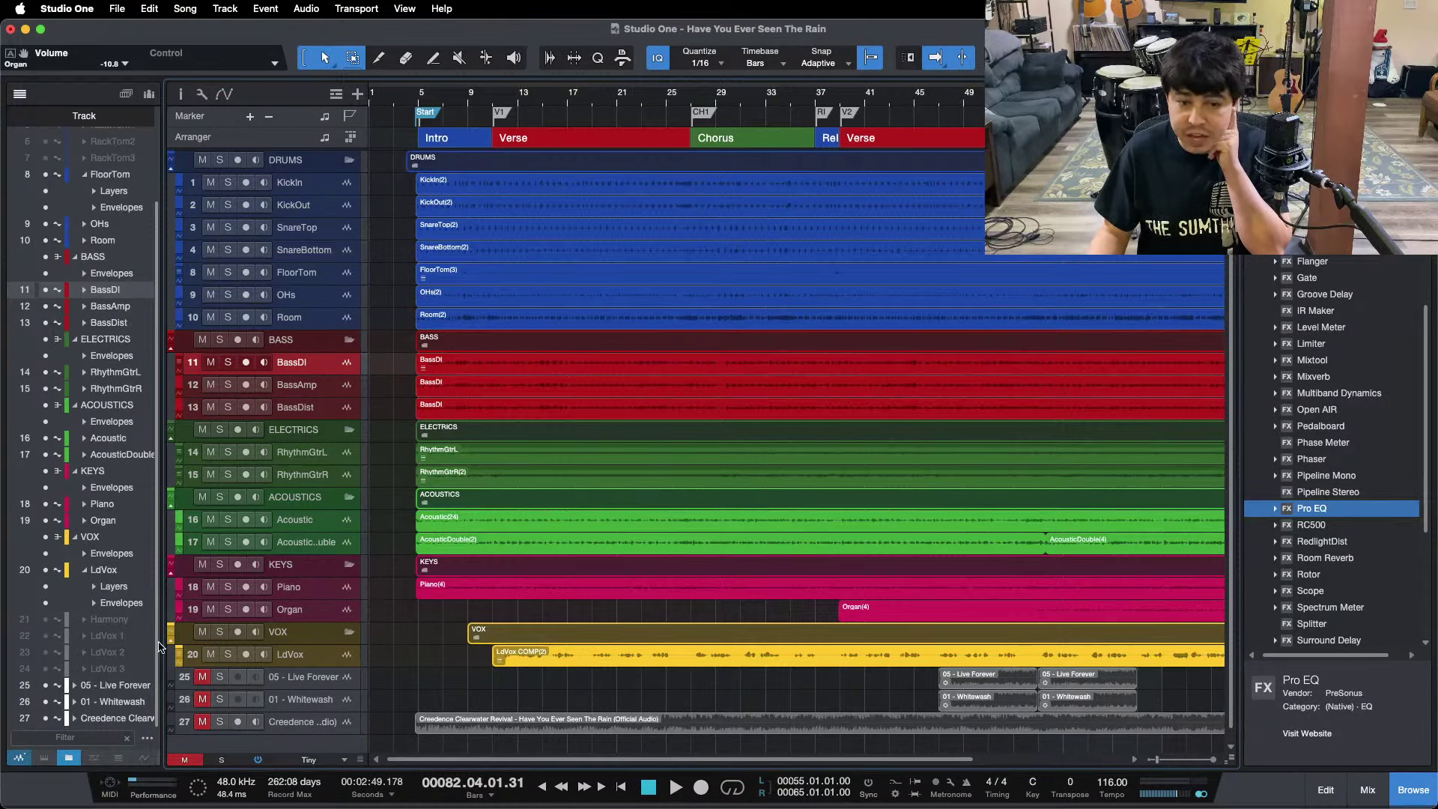
left_click(21, 94)
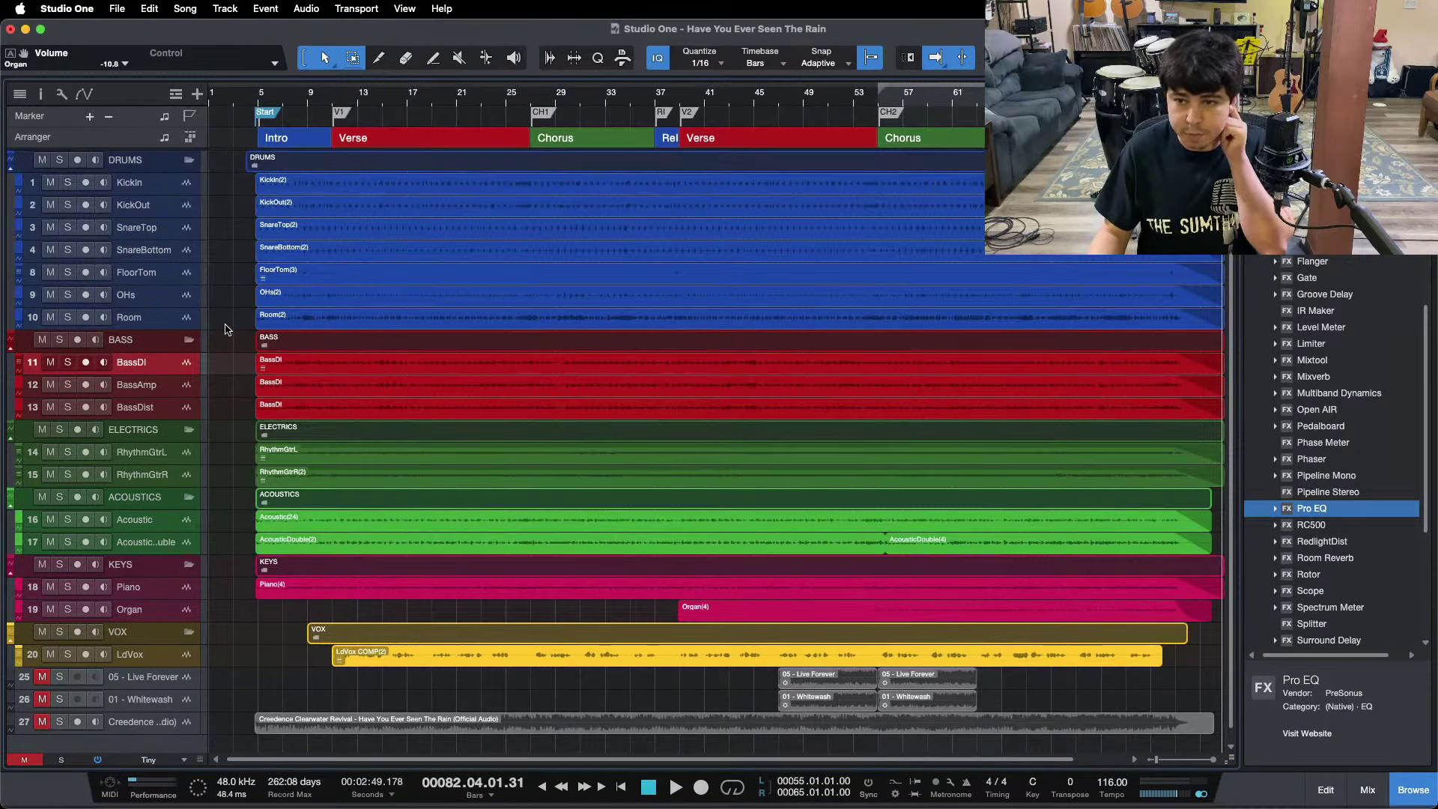
Return to the beginning of the song and play the finished mix from the Start marker.
key("comma")
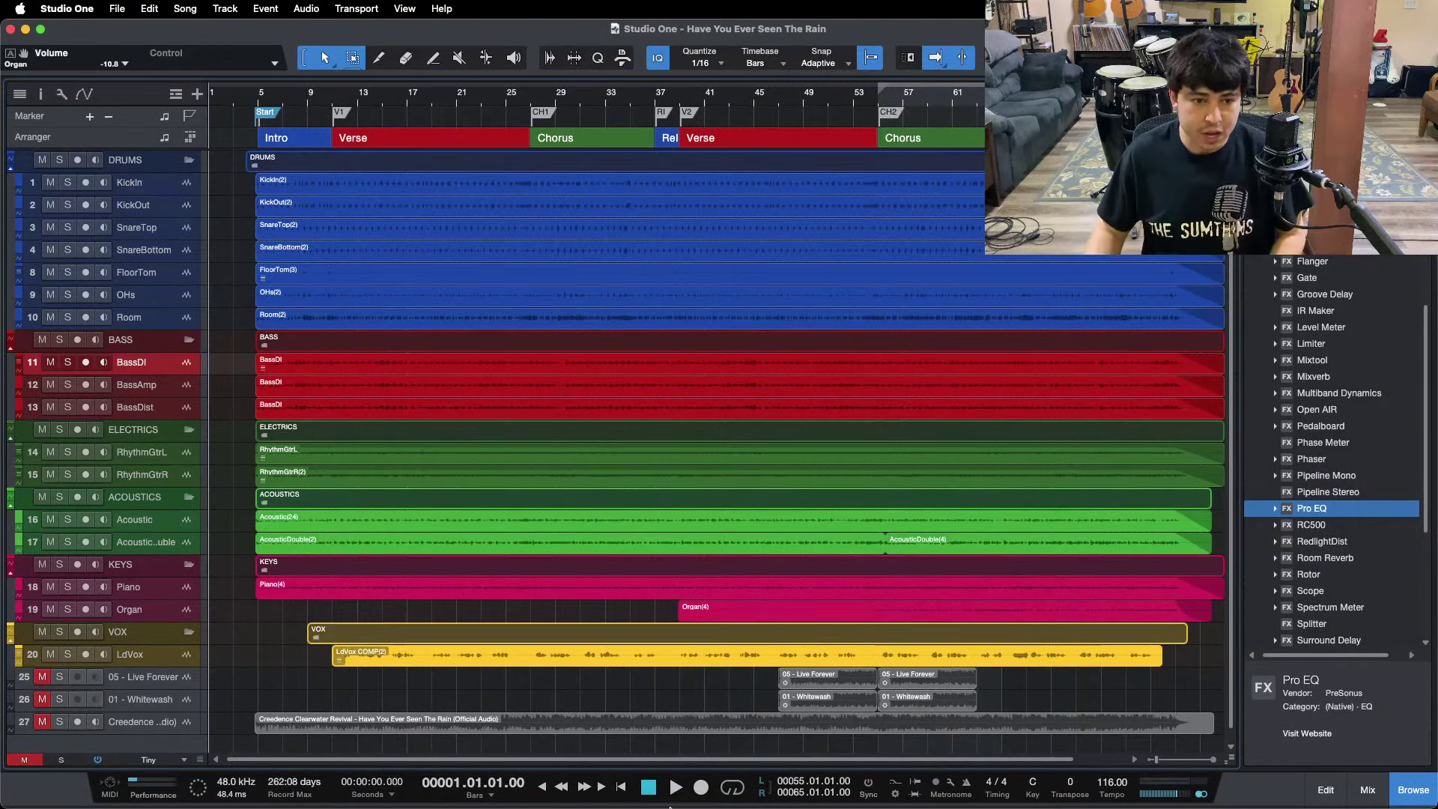
left_click(784, 776)
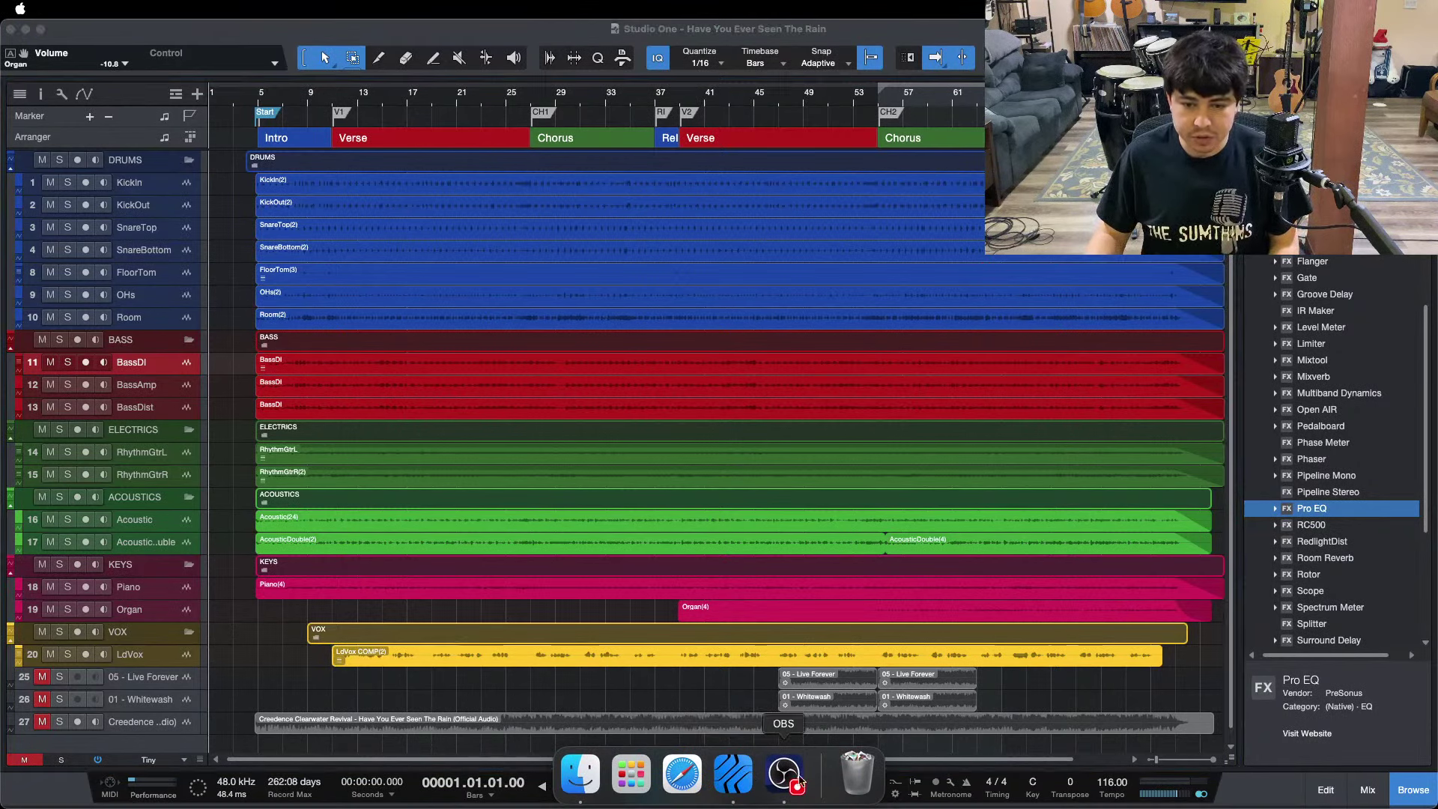
left_click(1180, 664)
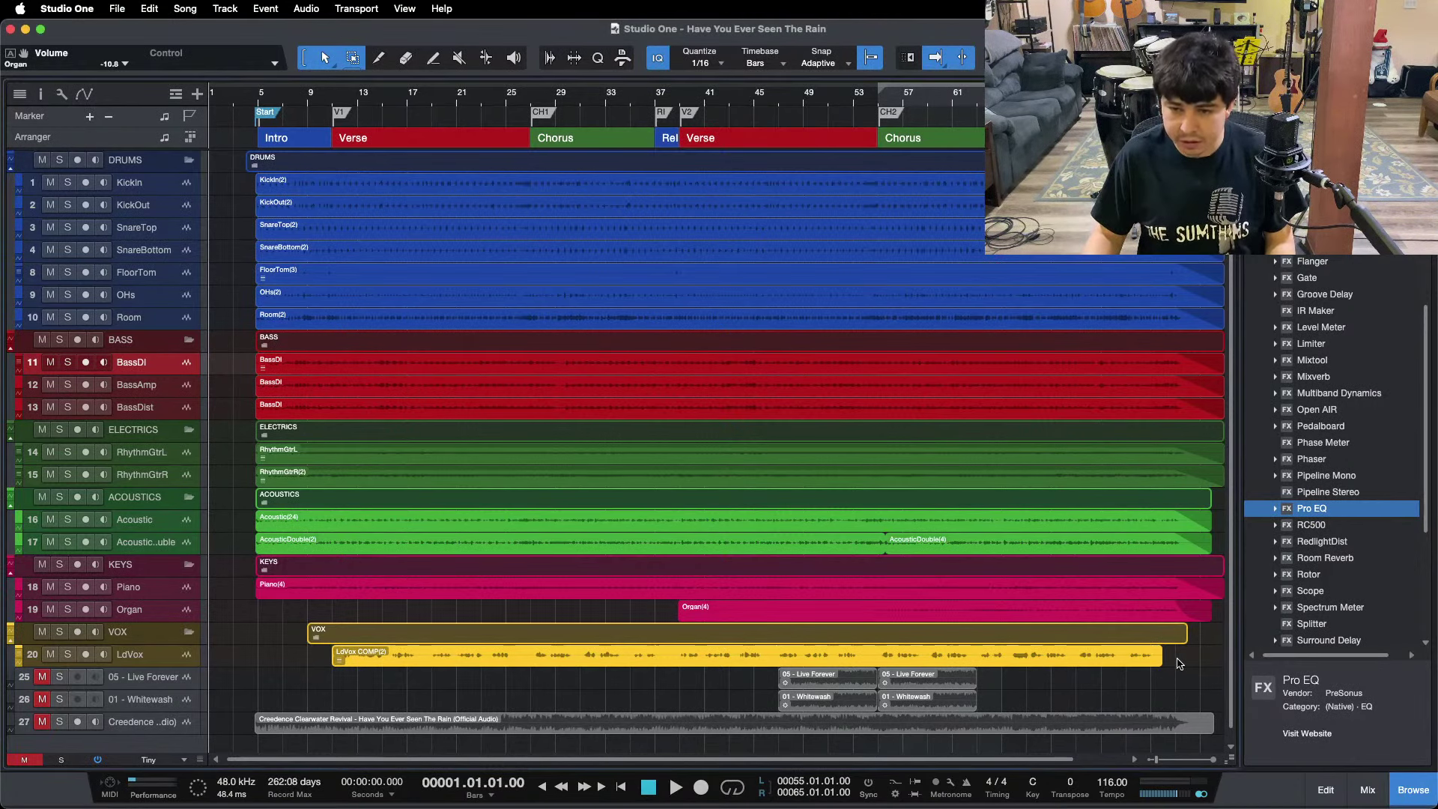
key("space")
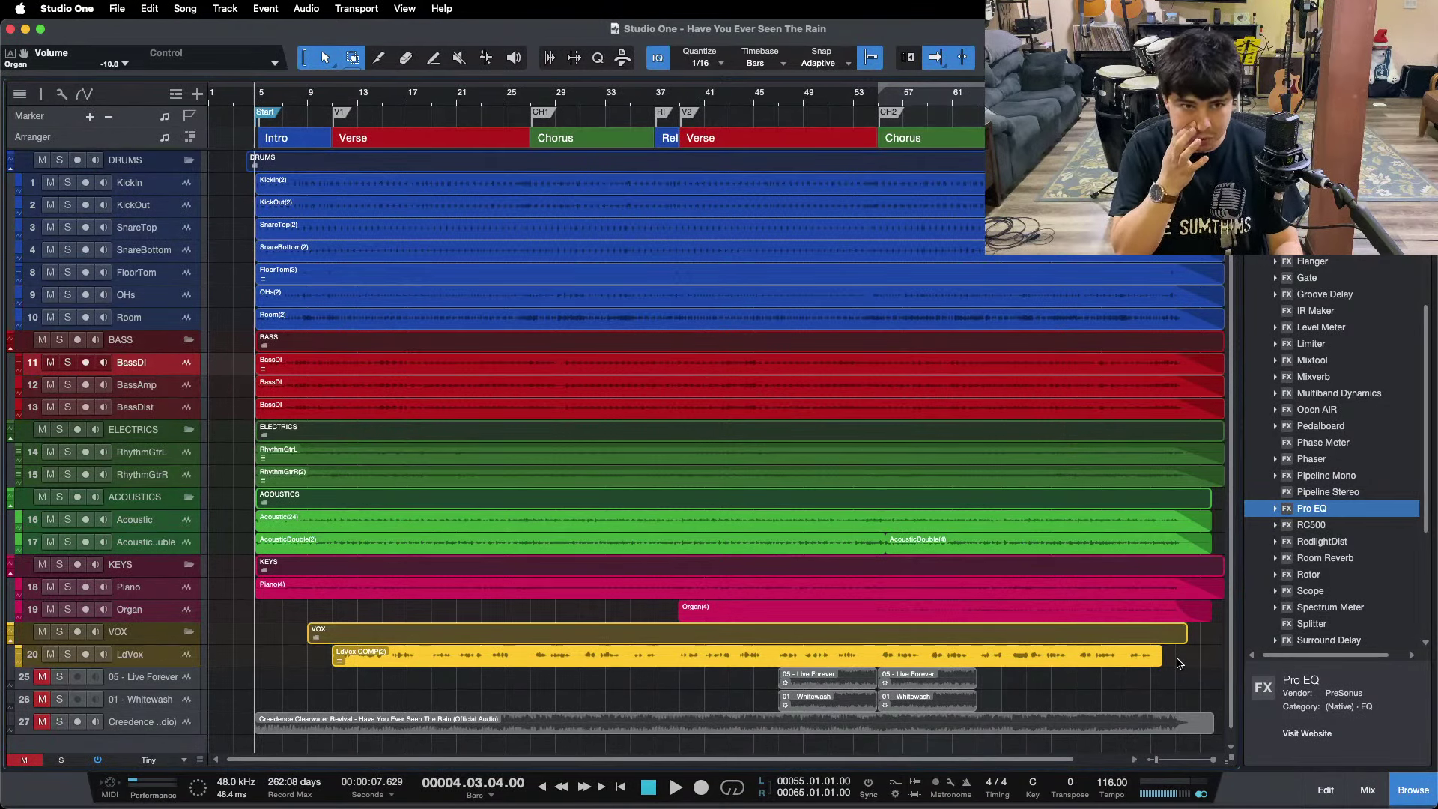
key("space")
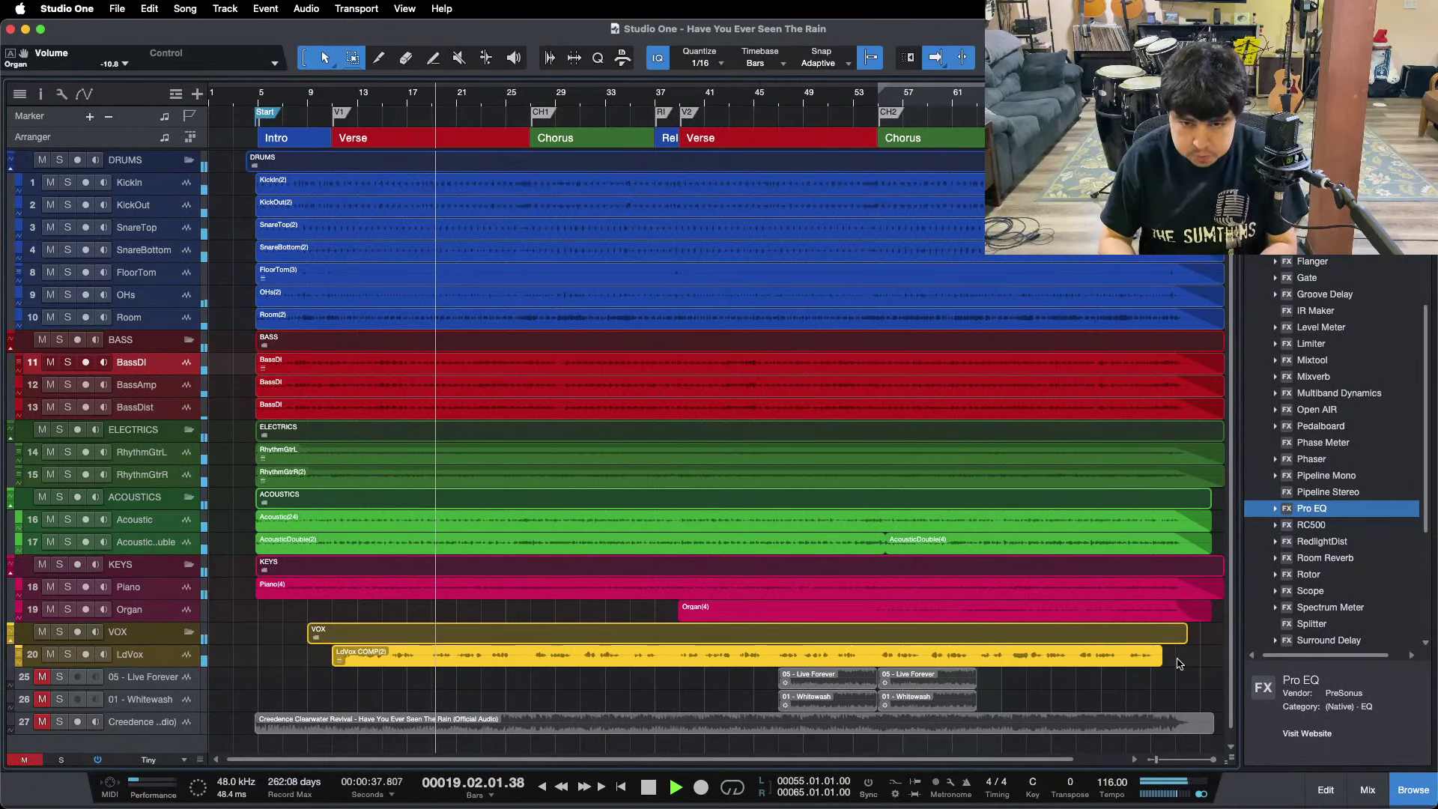
mouse_move(820, 806)
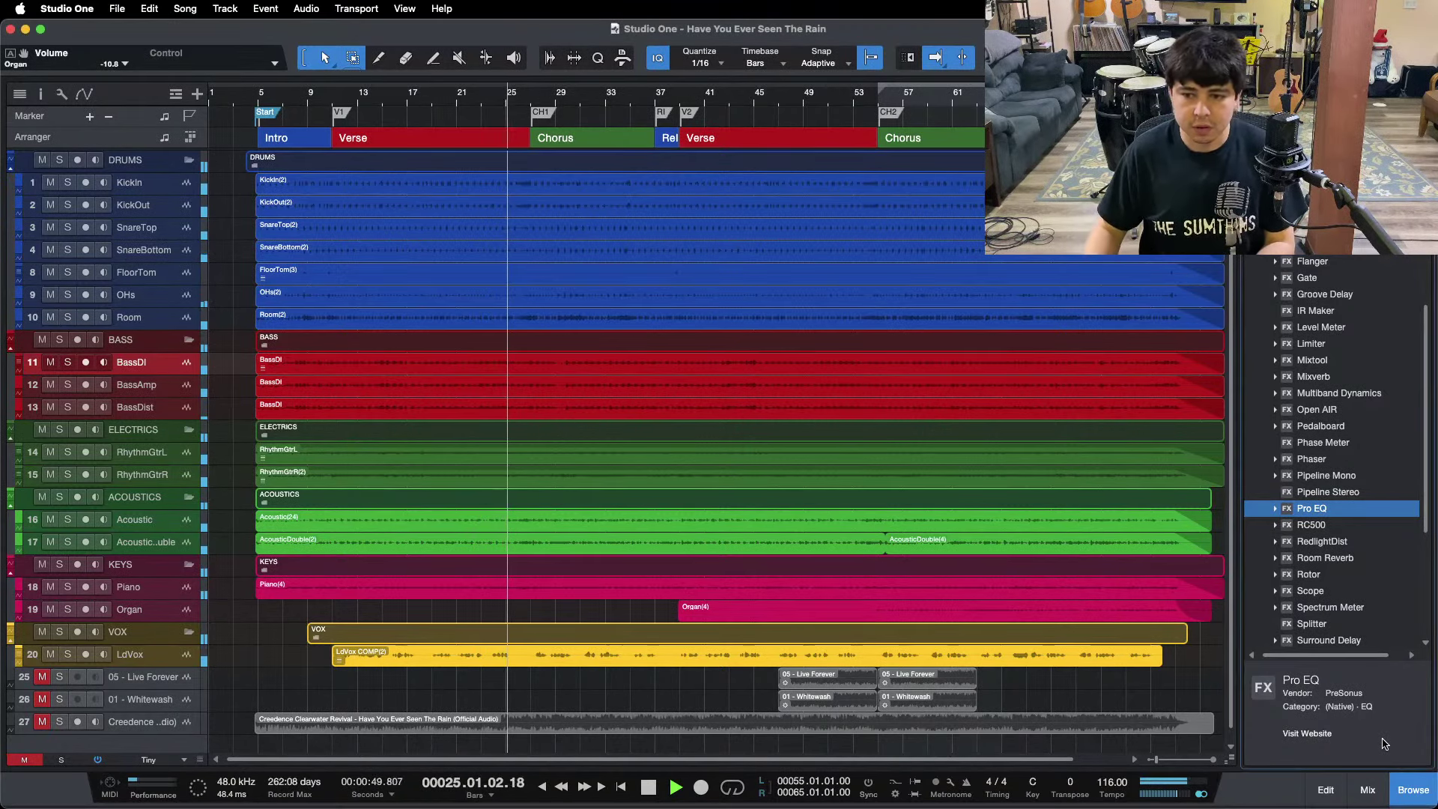
Raise the LexiconAPlate reverb channel's fader to -7.1 dB in the mixer while the mix plays, and close the mixer.
left_click(1368, 790)
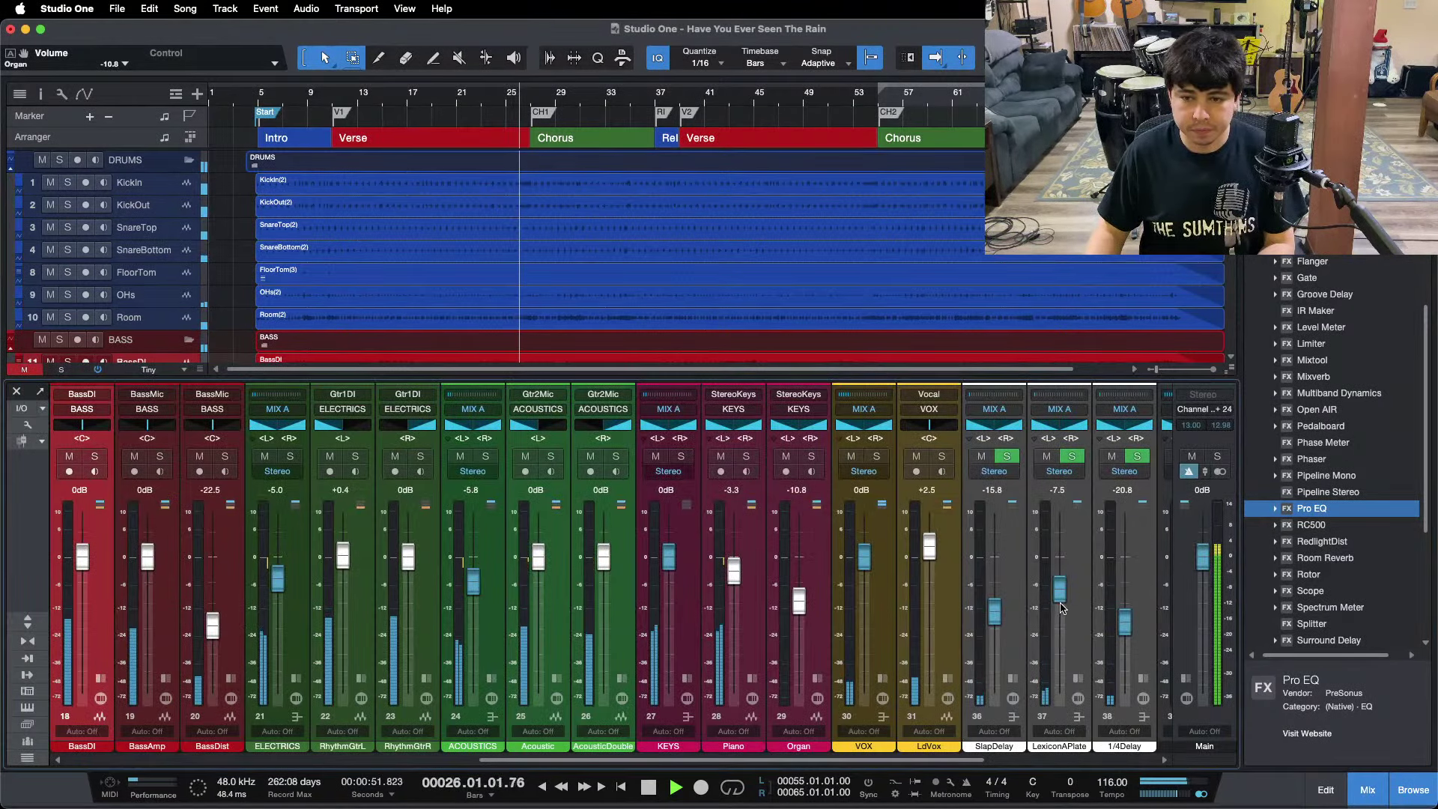
left_click_drag(1060, 590, 1059, 588)
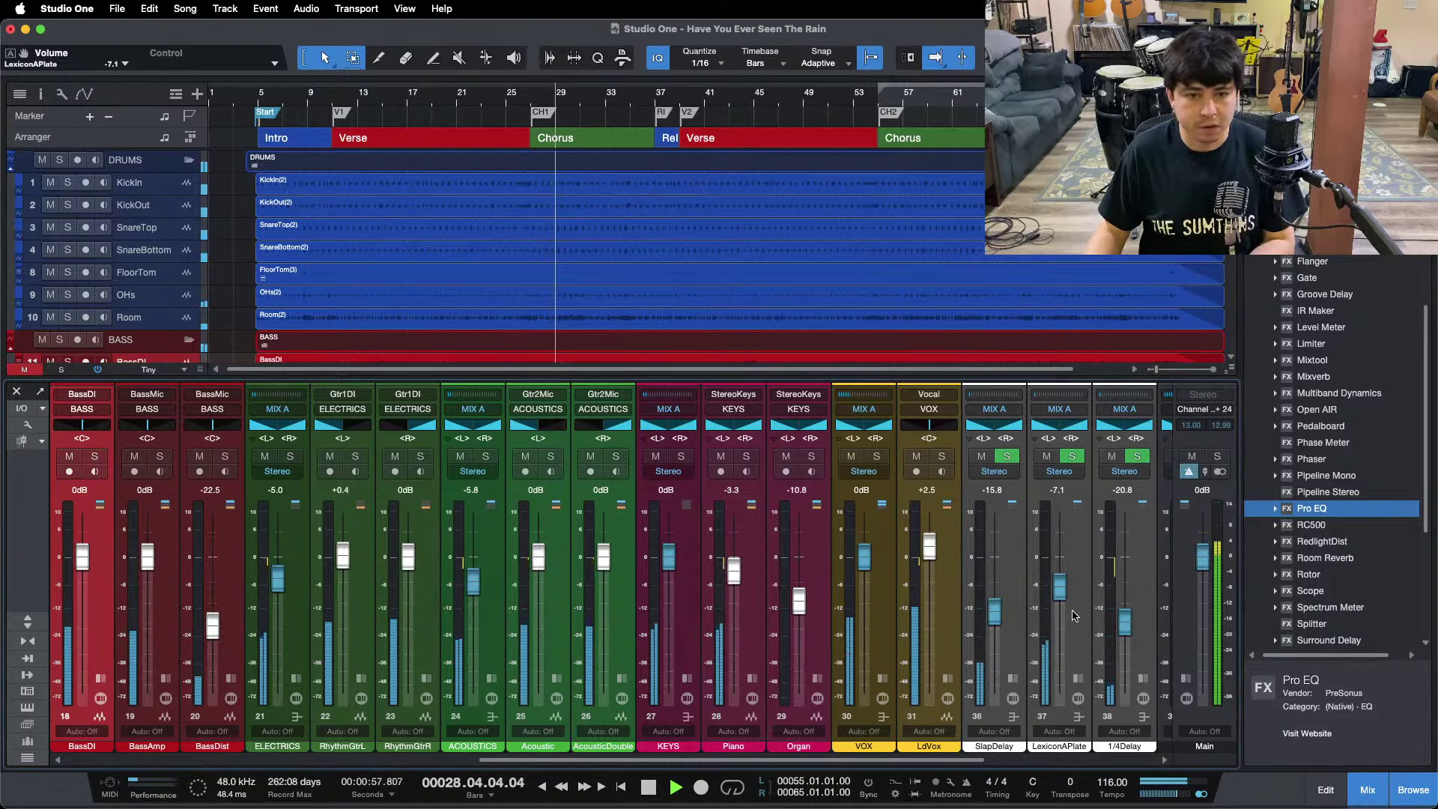
left_click(1365, 786)
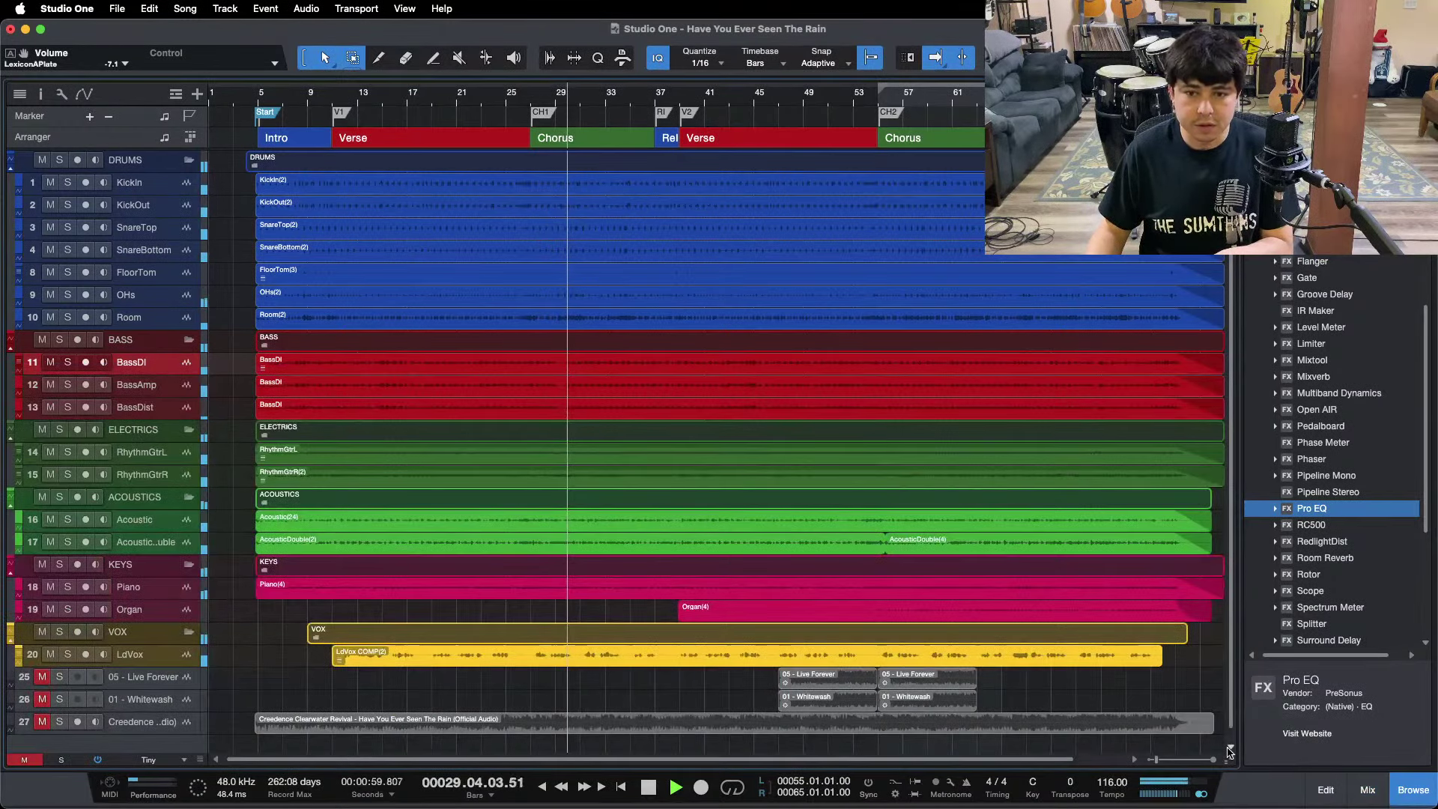
Listen to the rest of the mix through the faded ending and stop playback.
mouse_move(816, 779)
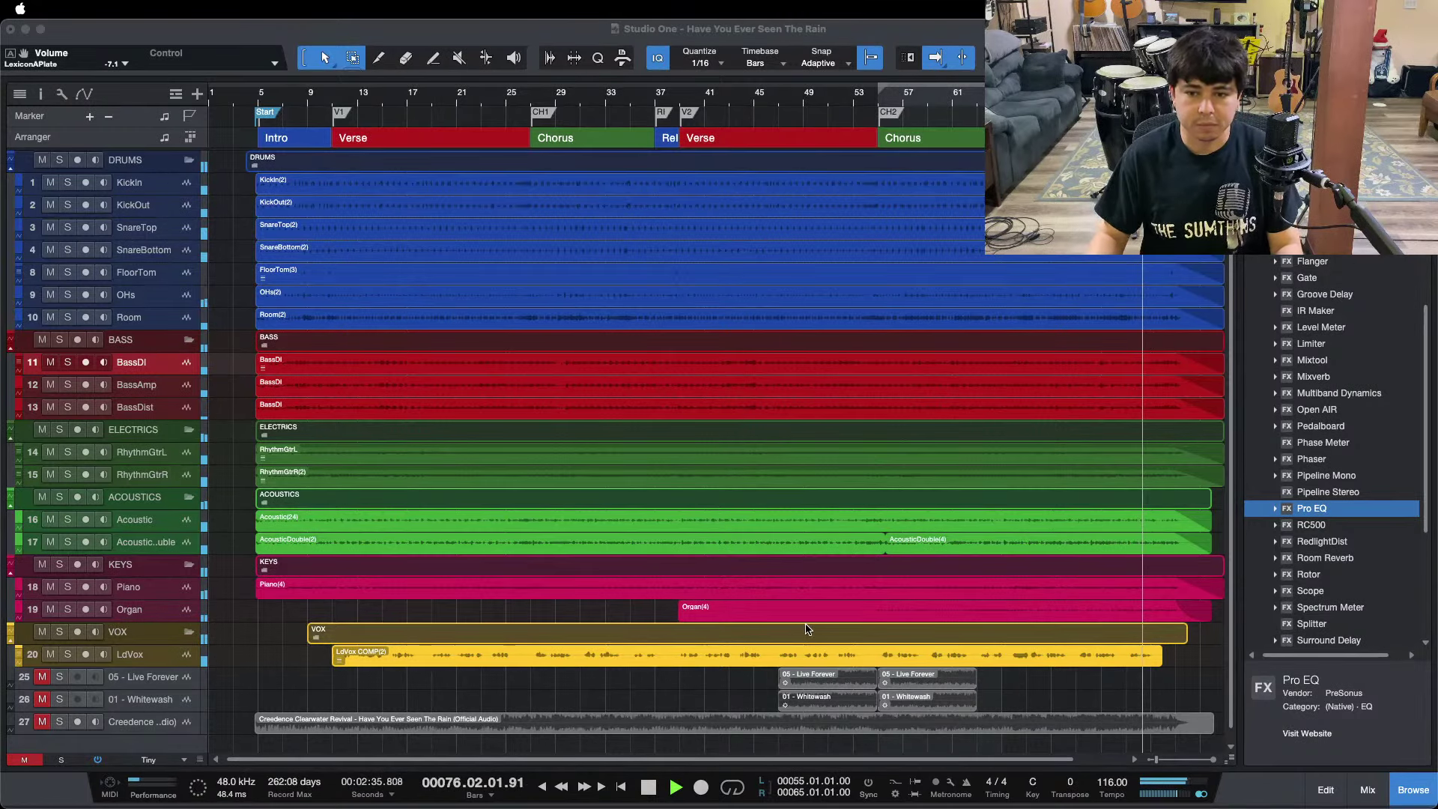
left_click(1181, 681)
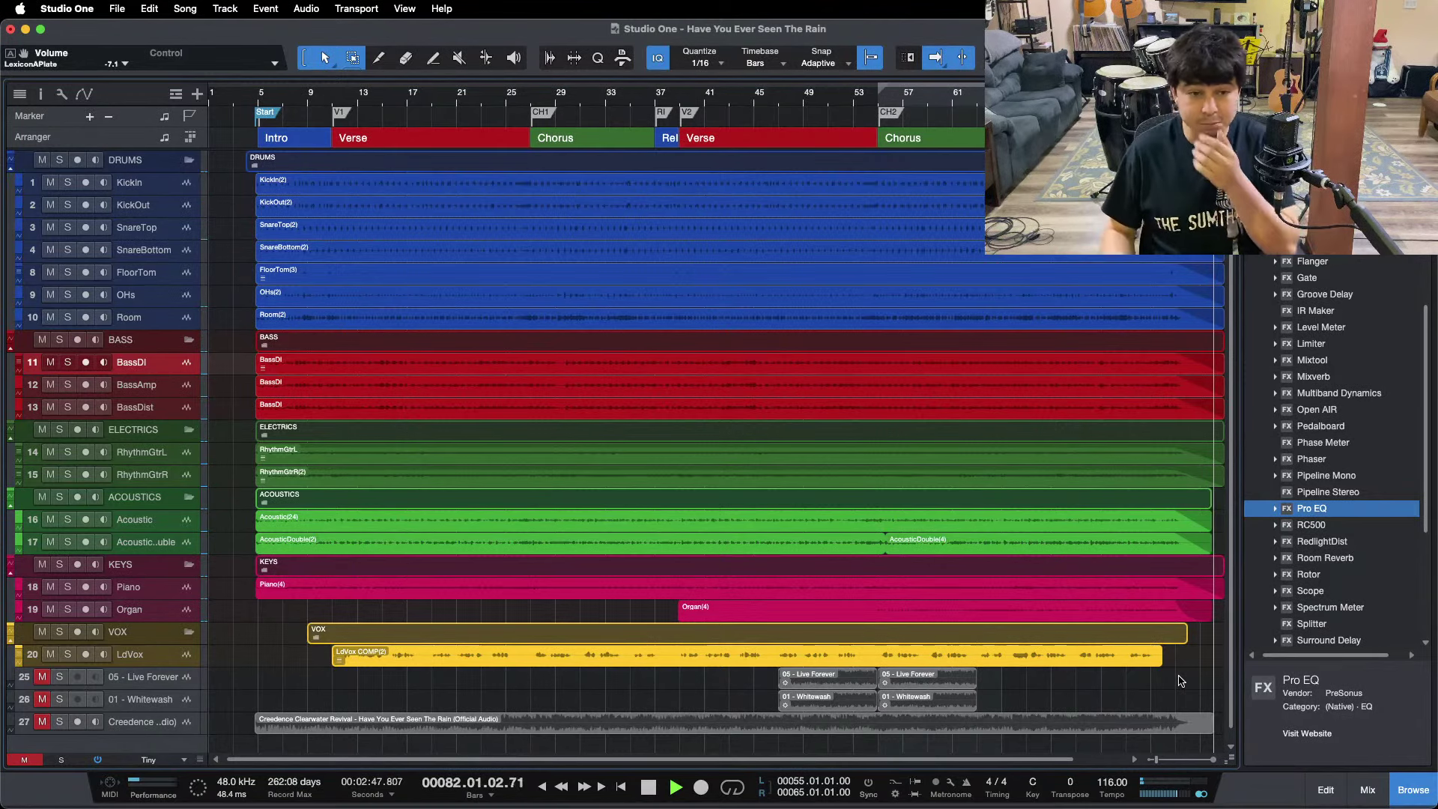
key("space")
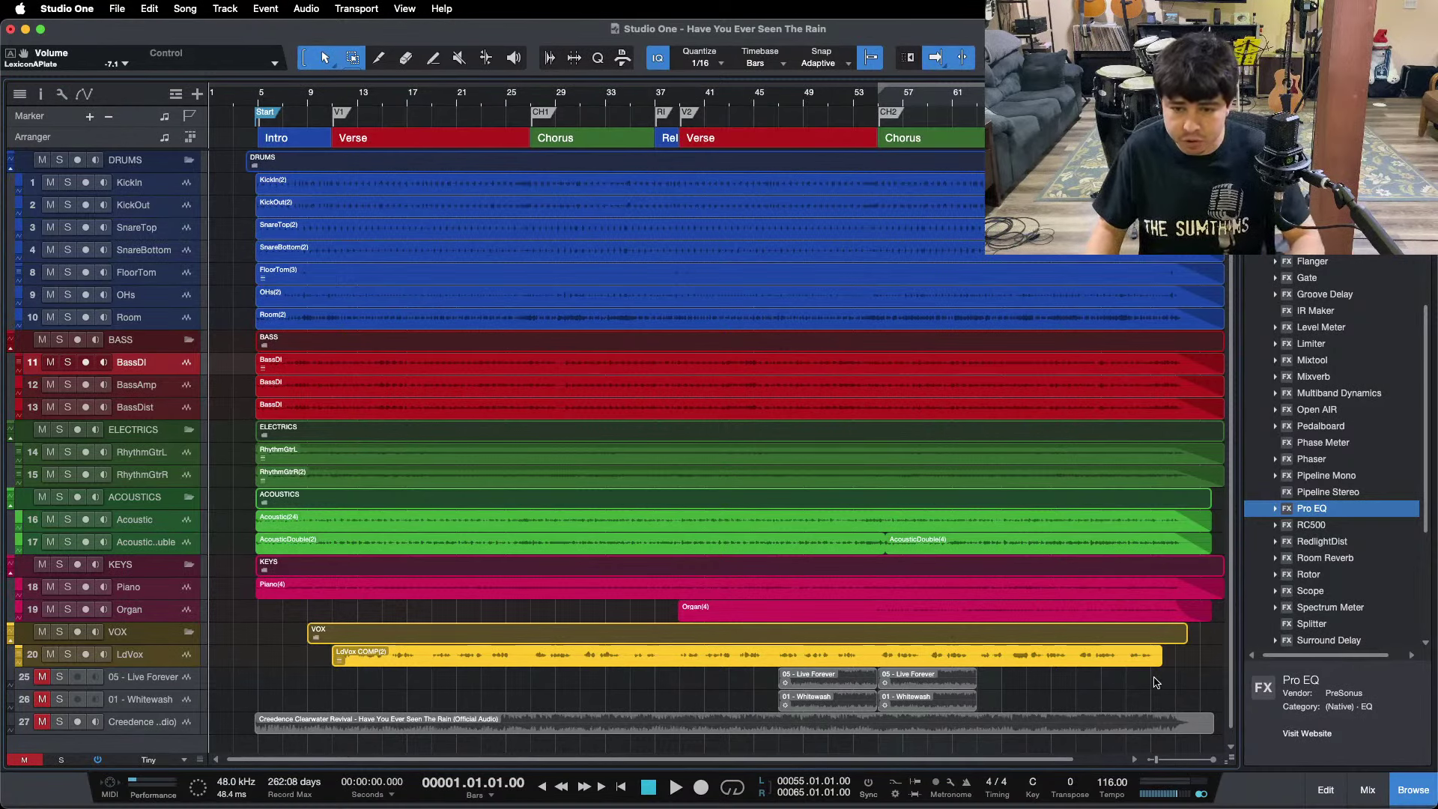
mouse_move(832, 803)
left_click(783, 786)
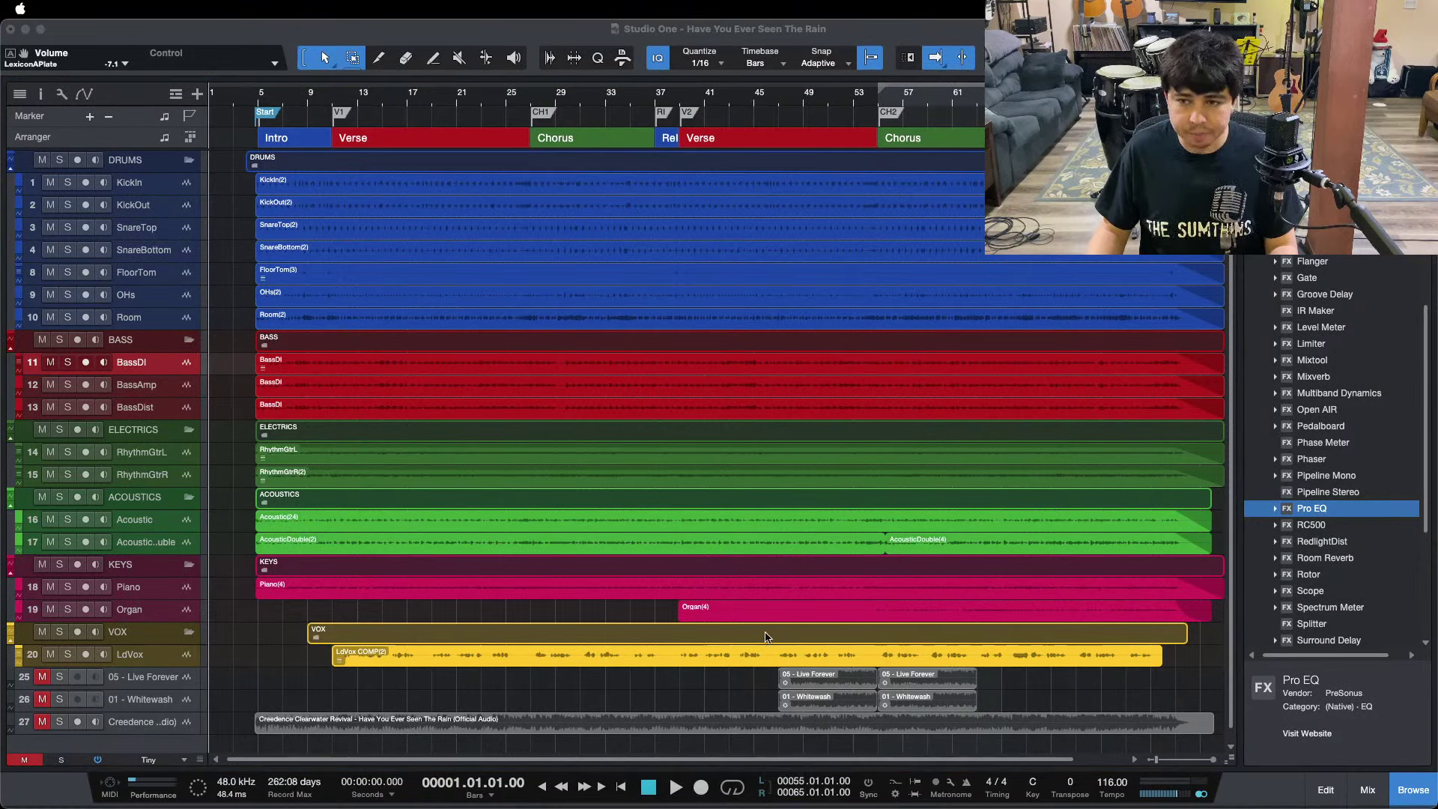